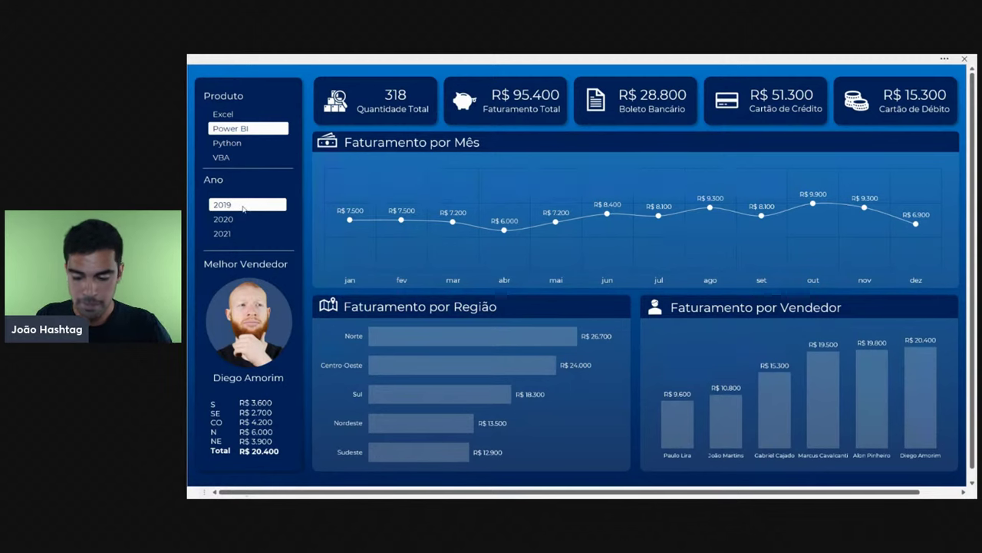
- Try the Excel, Power BI, Python and VBA product slicers and the 2019–2021 year slicers, ending on Excel and 2019
click(235, 115)
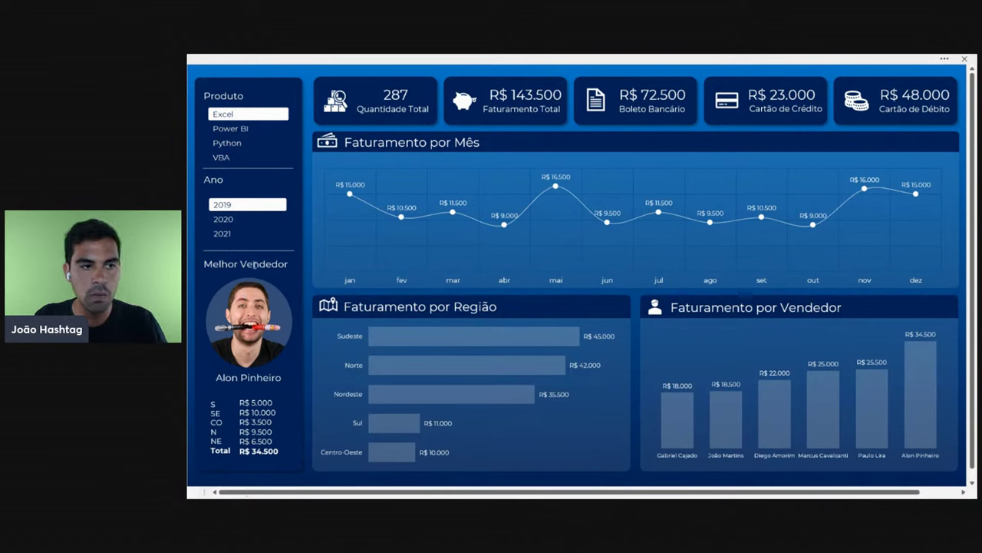
click(235, 129)
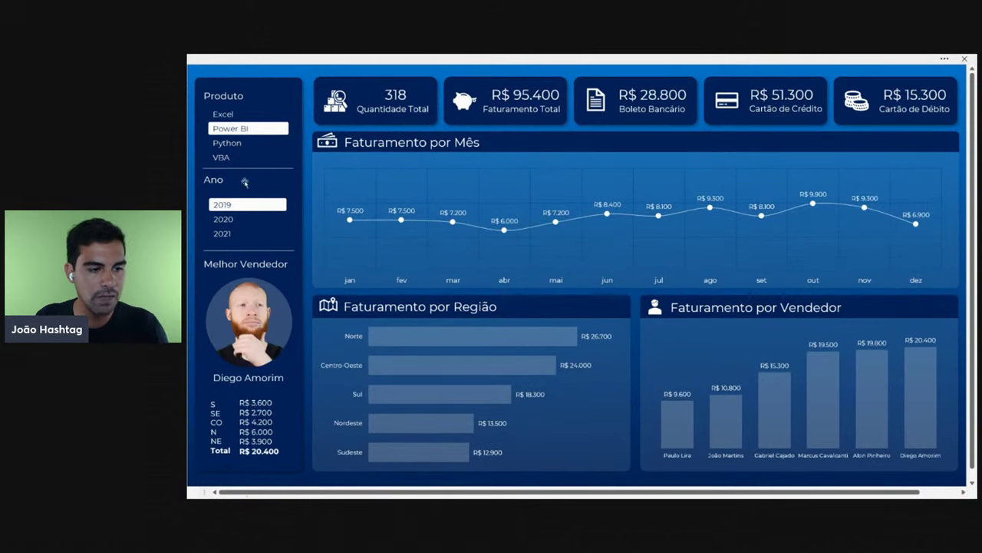
click(229, 143)
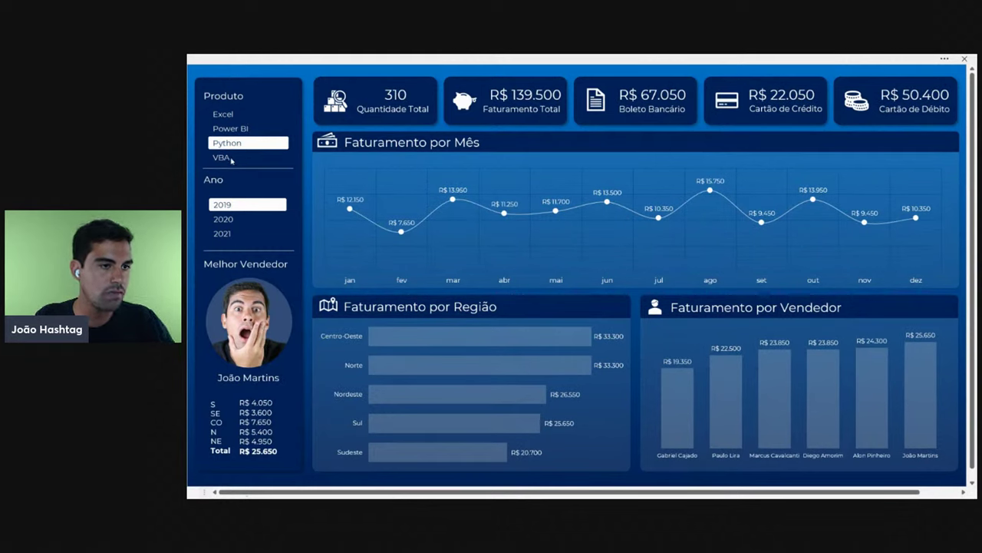
click(230, 158)
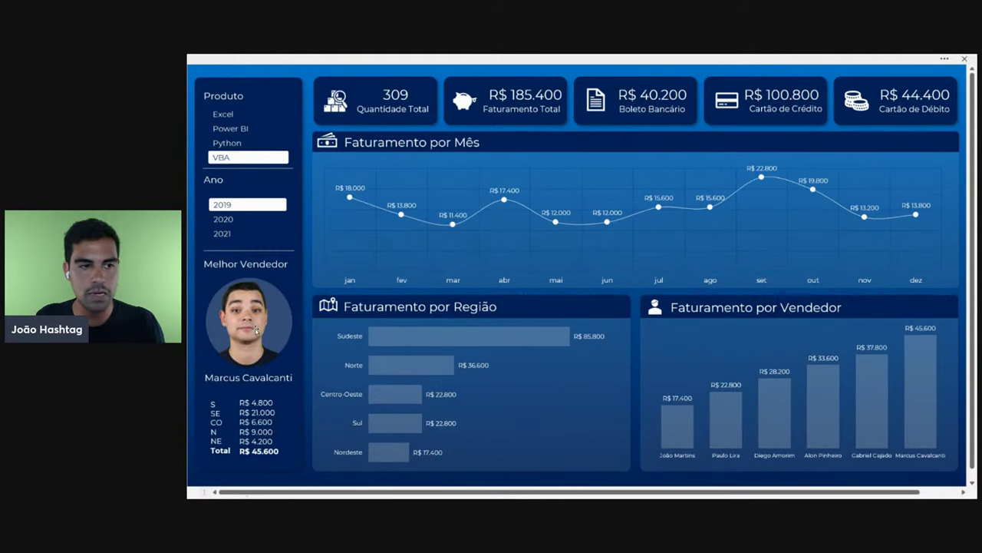
click(235, 220)
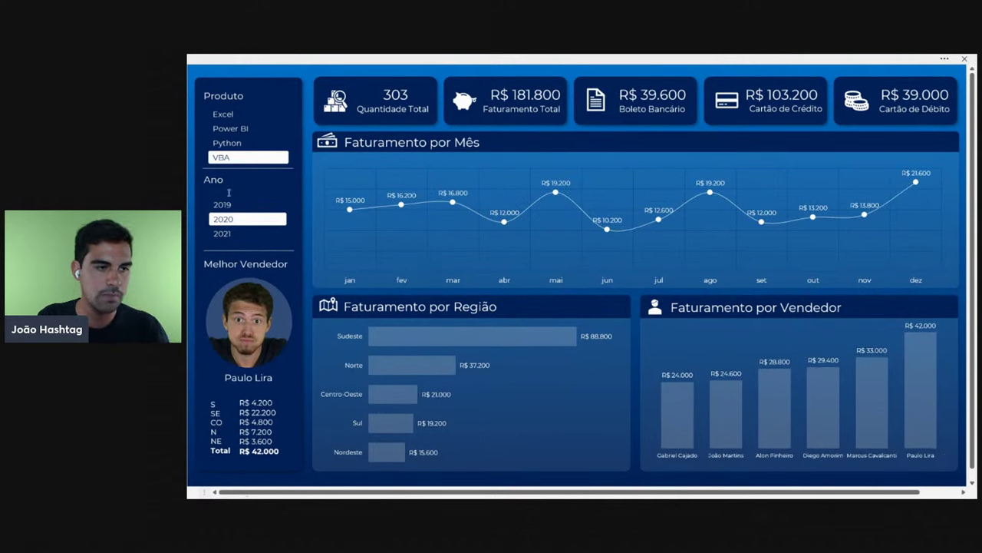
click(229, 208)
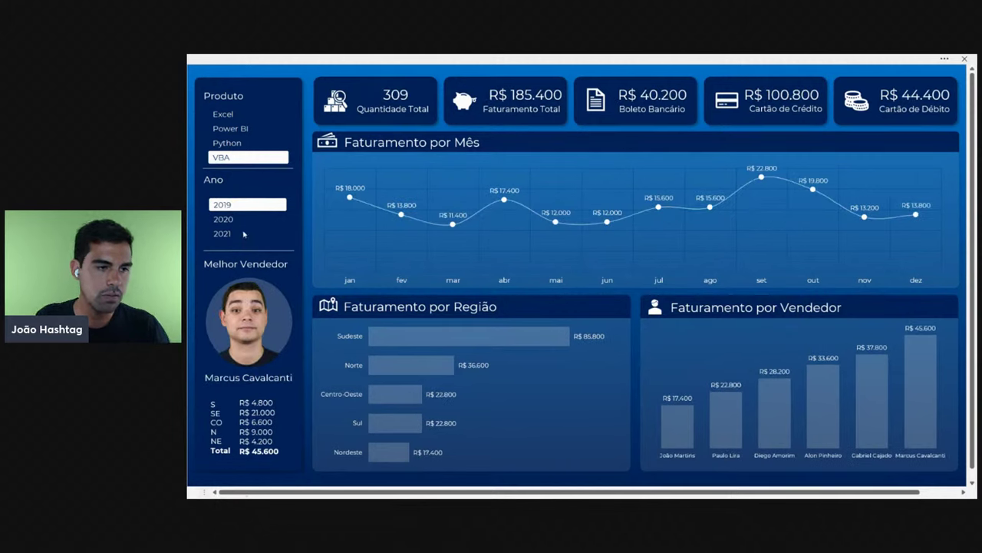
click(243, 233)
click(238, 143)
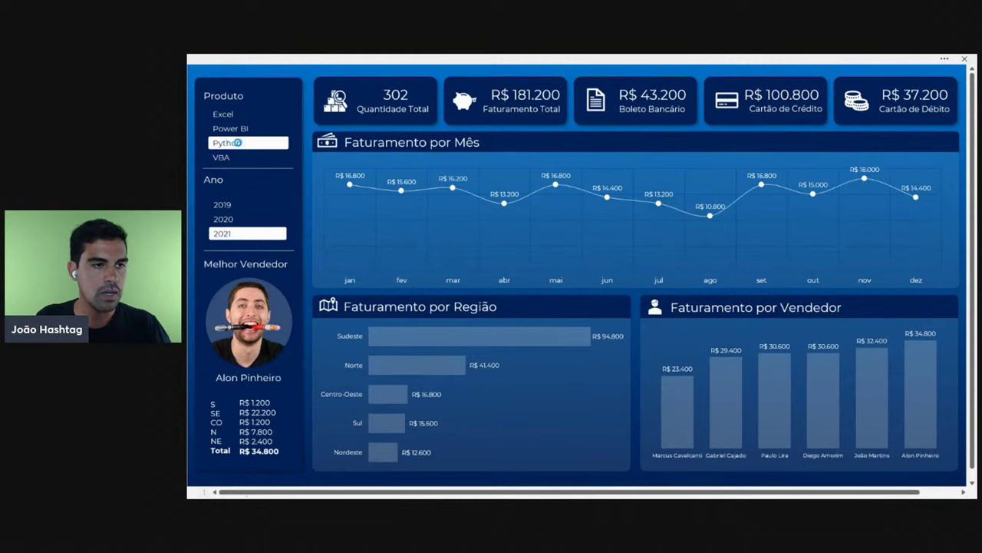
click(243, 129)
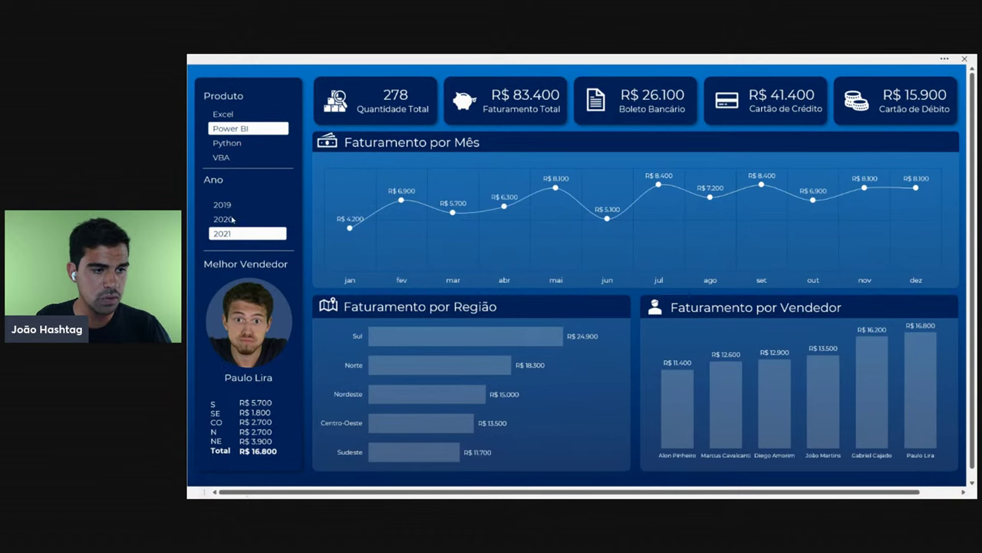
click(233, 219)
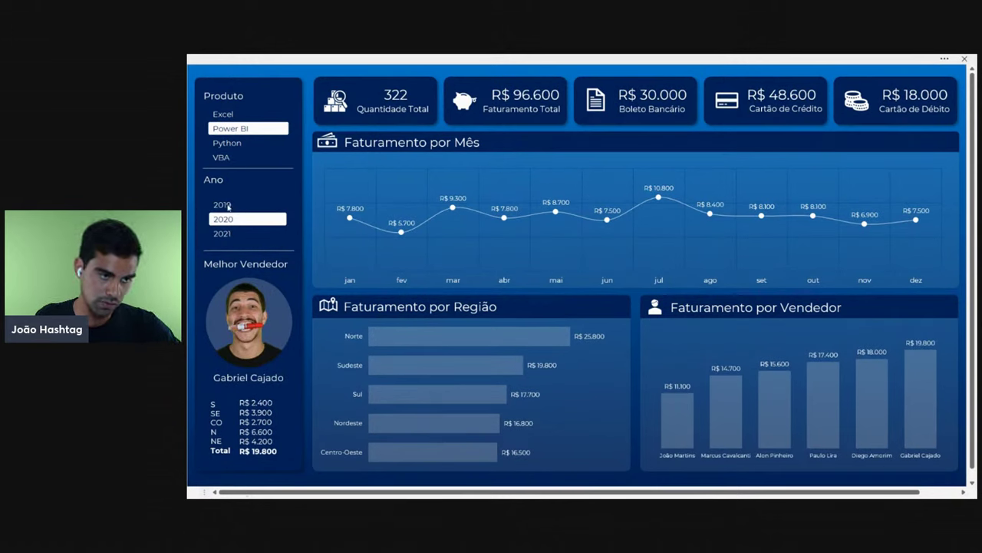
click(228, 206)
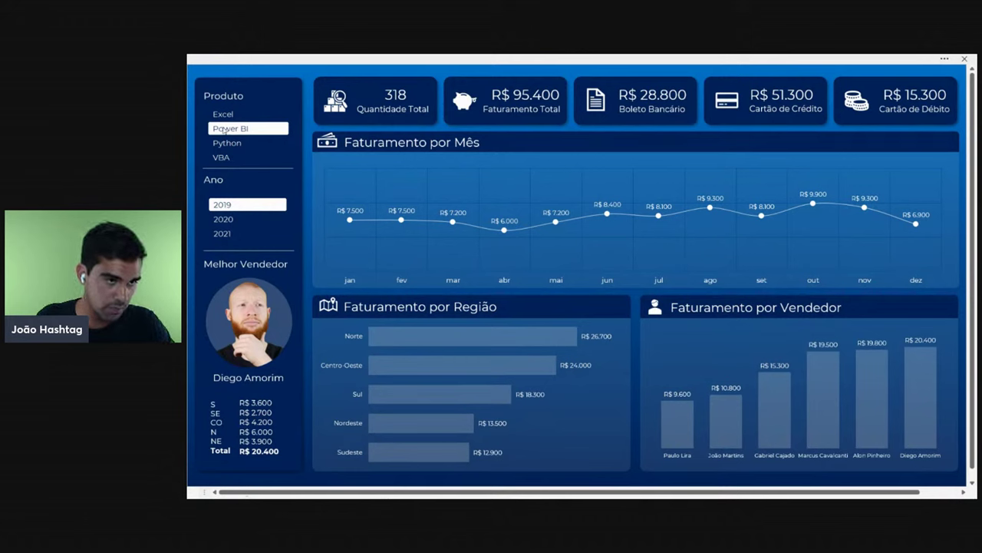
click(233, 114)
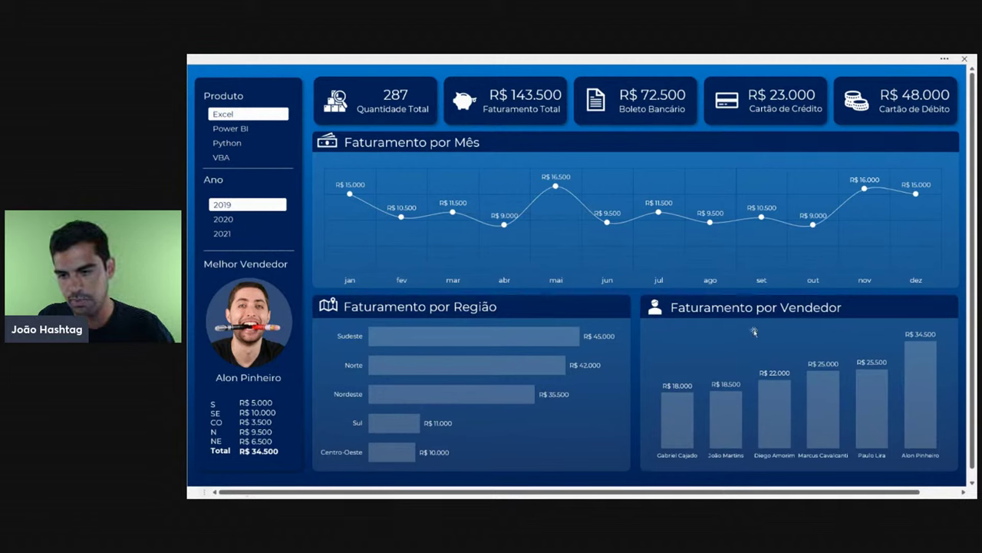
- Exit full-screen view and keep the ribbon visible
click(945, 60)
click(965, 139)
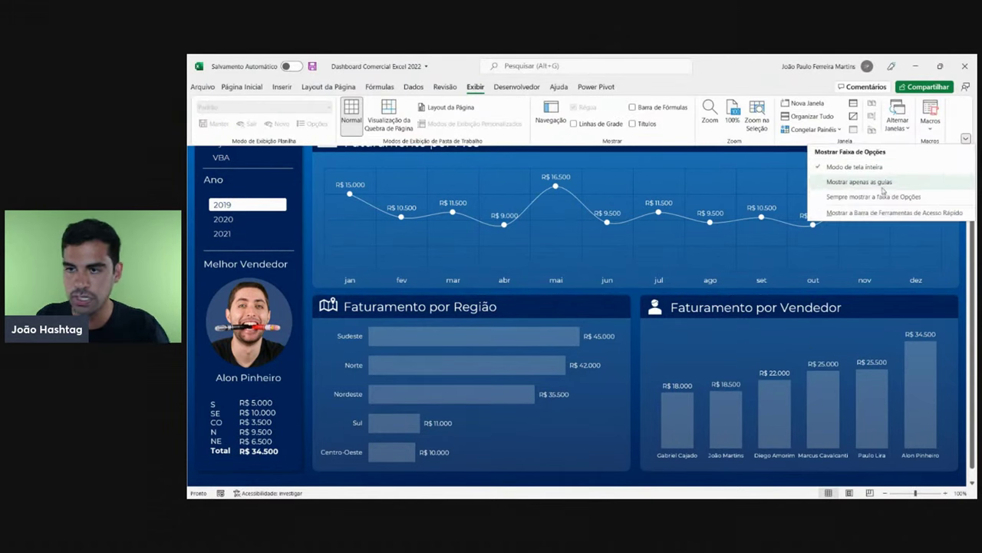
click(860, 184)
- Zoom the dashboard to 70% and show the formula bar and row and column headings
drag(203, 481, 654, 481)
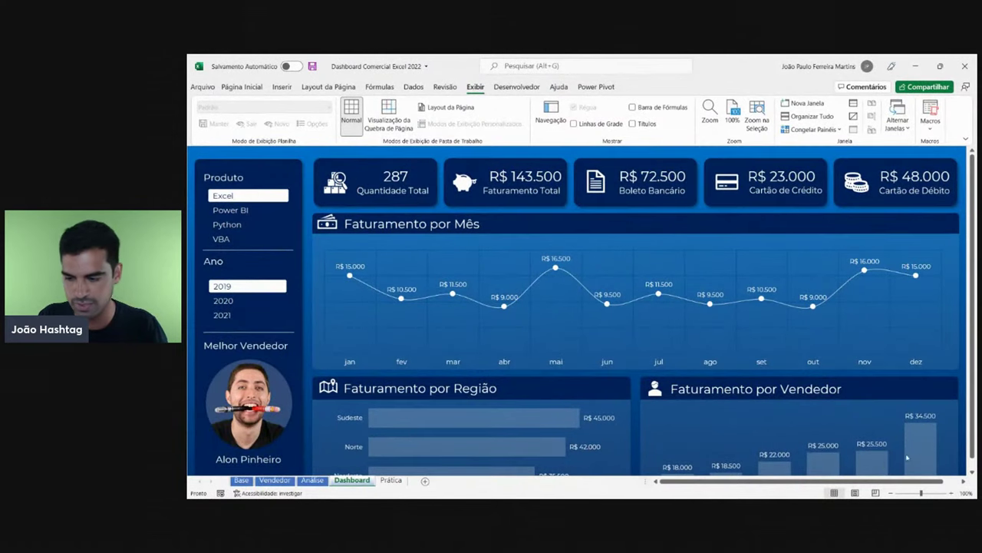
click(892, 492)
click(892, 492)
click(892, 492)
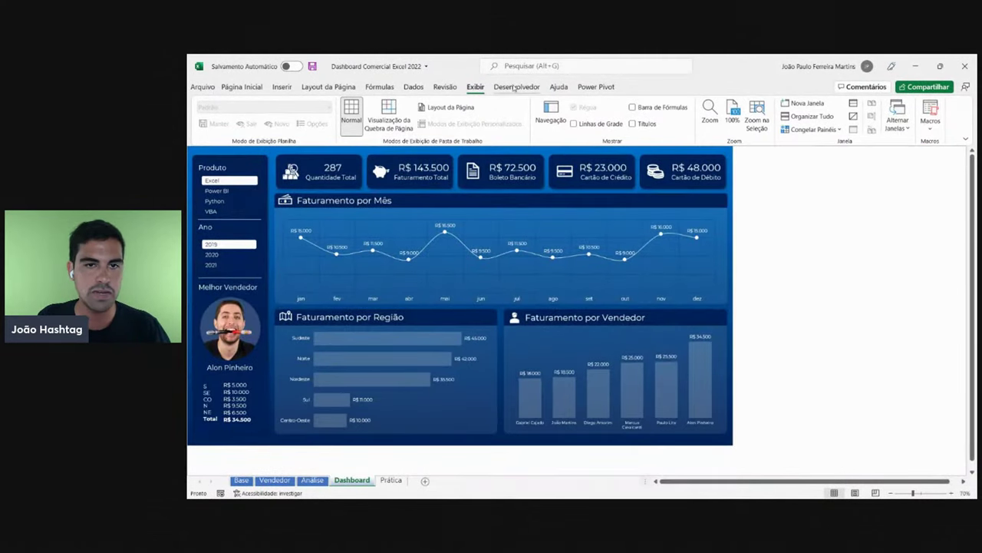
click(643, 108)
click(632, 124)
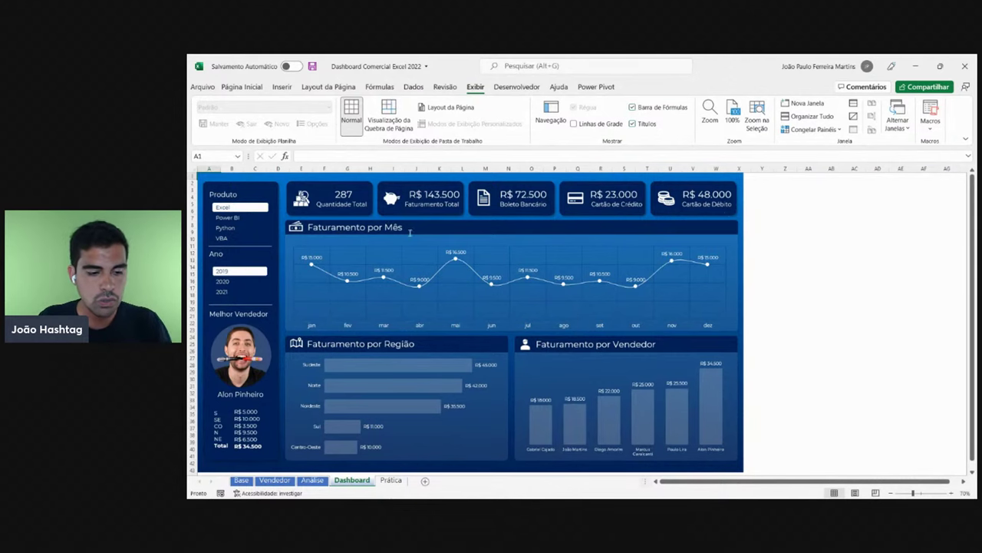
- Switch to the Base sheet with the formatted sales table
click(241, 480)
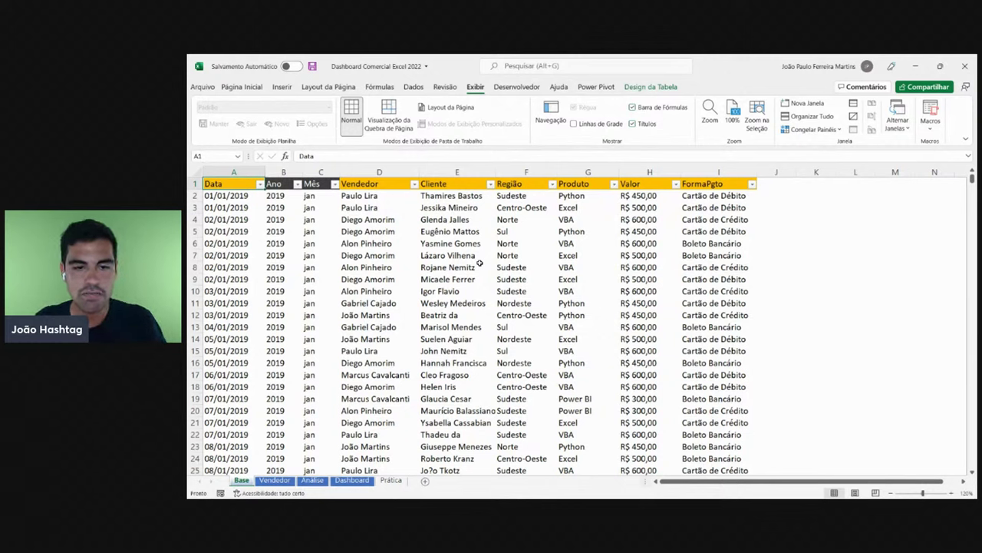
- Cycle through the Dashboard, Base, Vendedor and Análise tabs, finishing on the Prática sheet
click(352, 480)
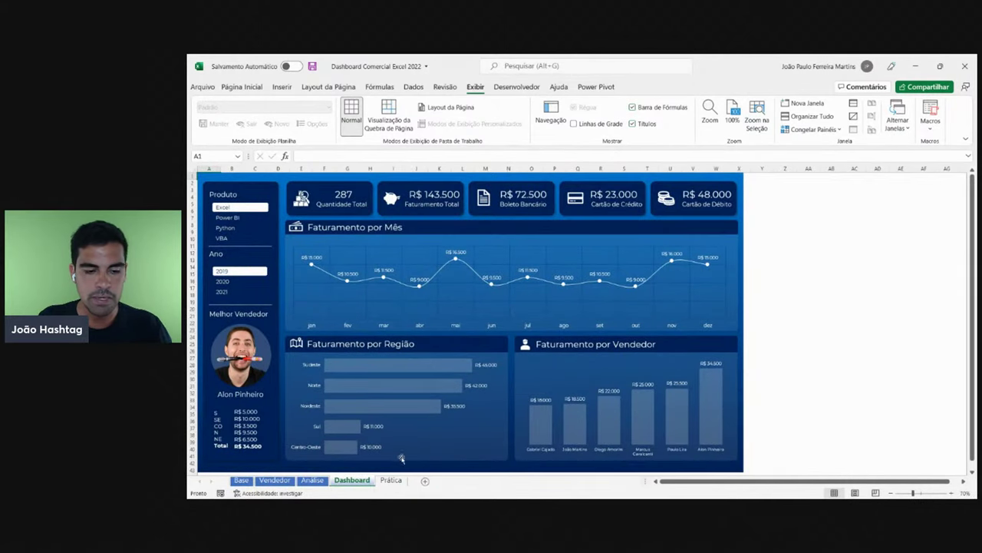
click(397, 484)
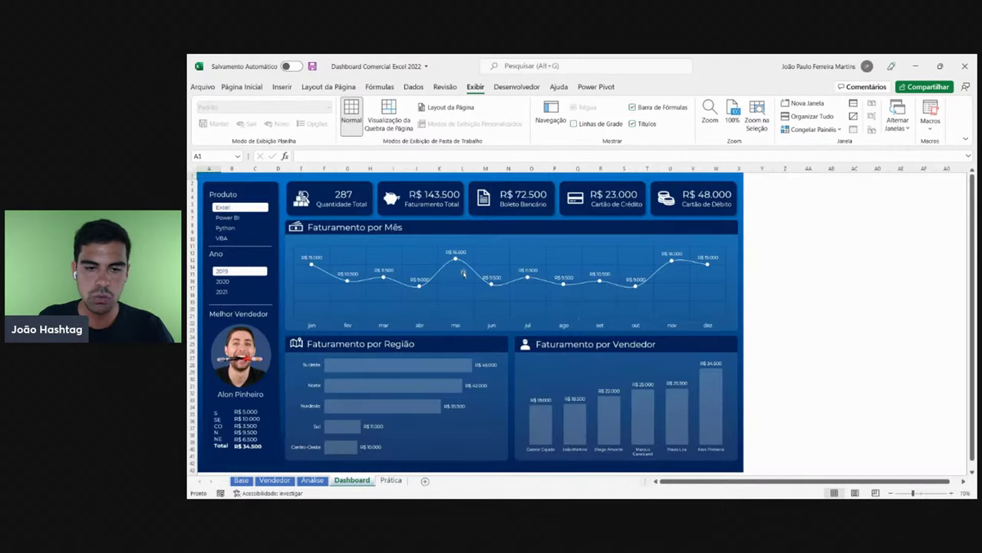
click(364, 480)
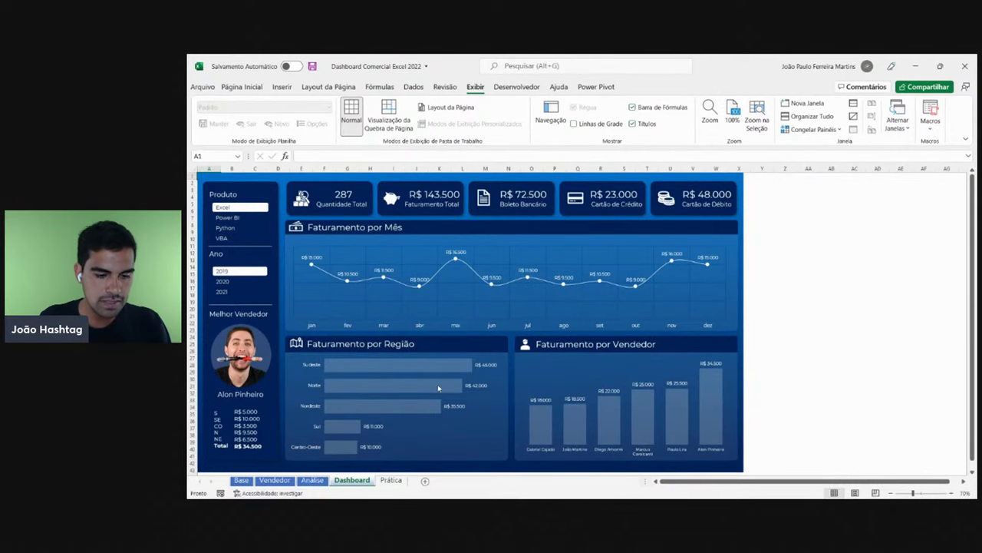
click(392, 481)
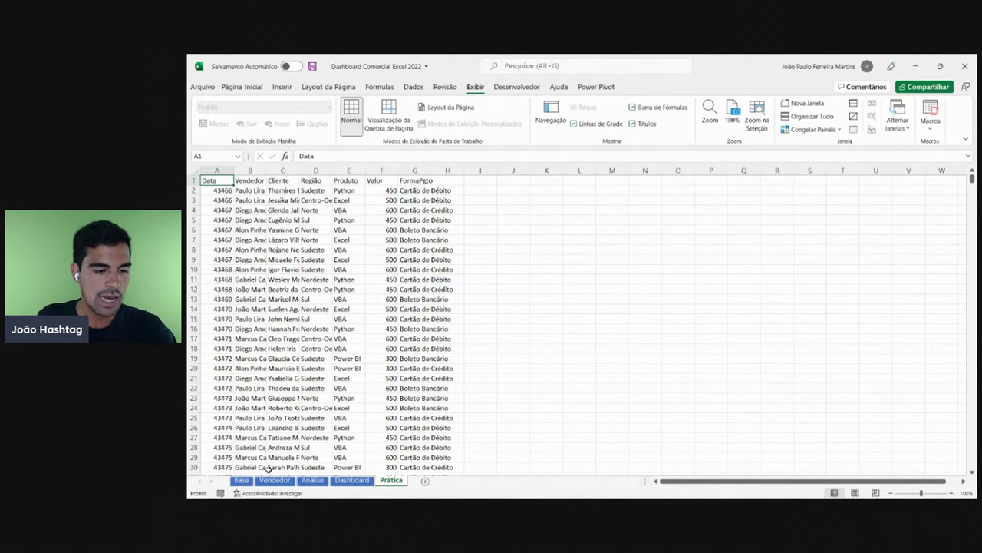
click(241, 481)
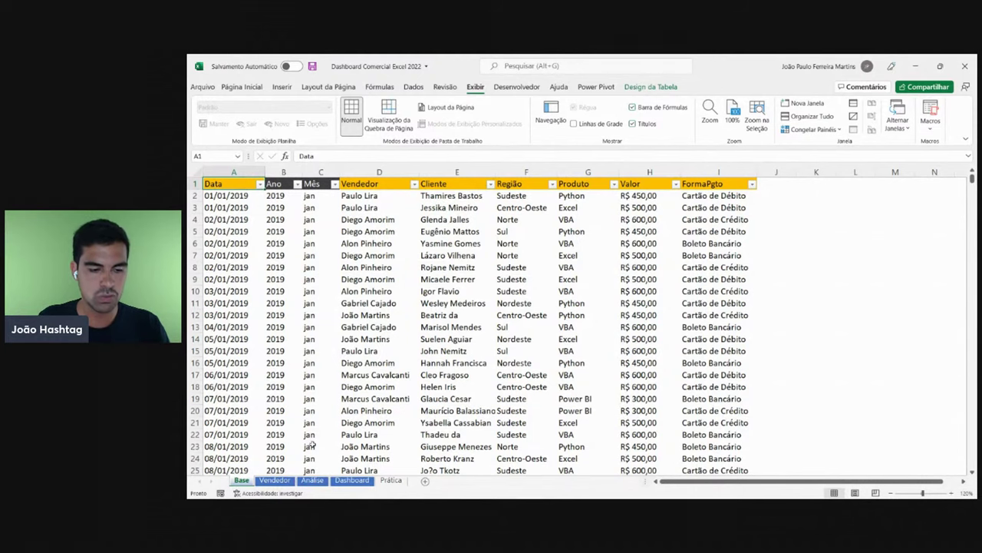
click(274, 481)
click(312, 481)
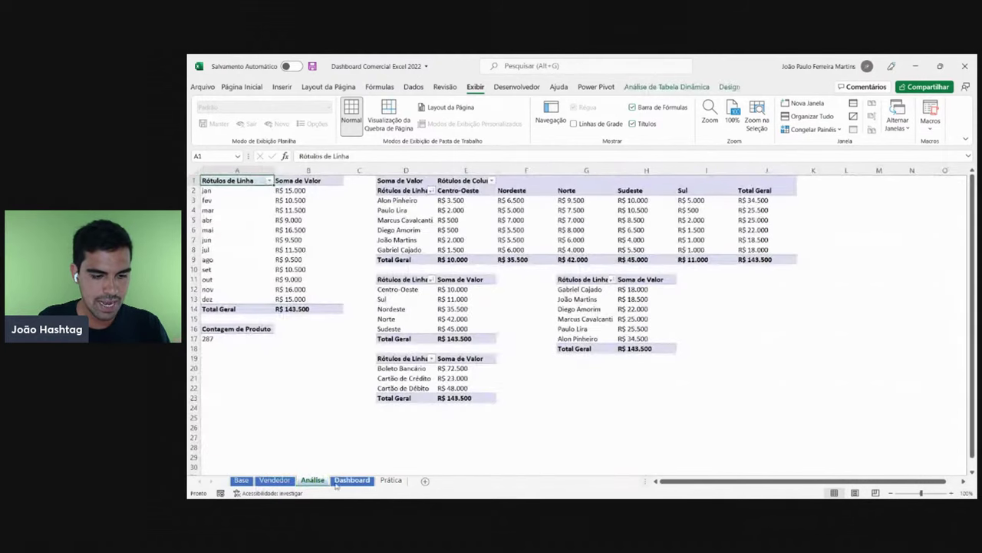
click(352, 481)
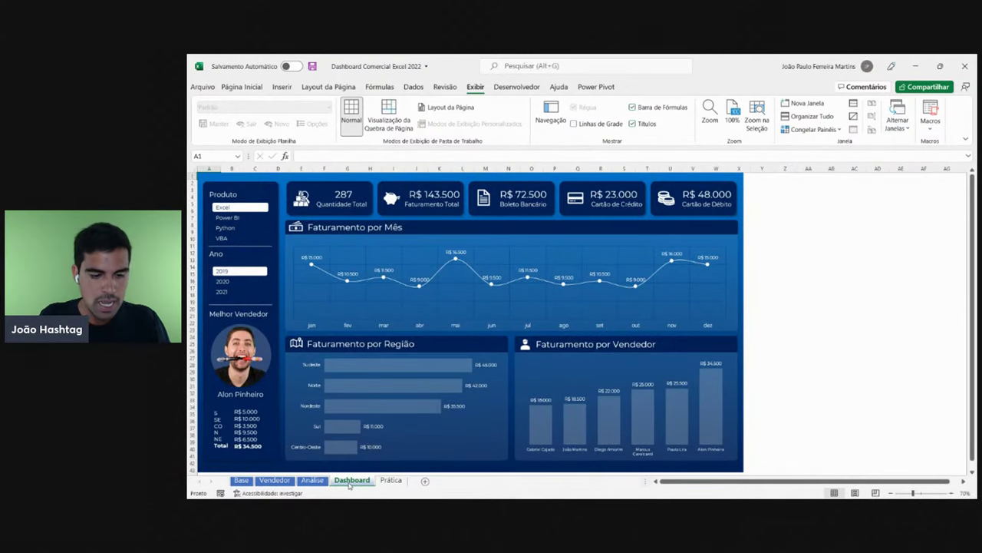
click(390, 481)
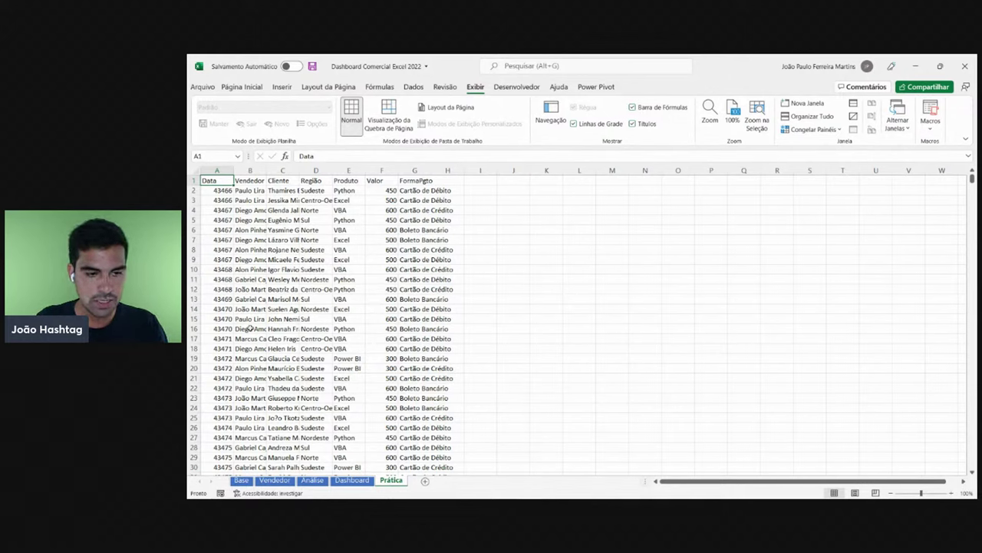
- Compare Base with Prática, reviewing Prática headers Vendedor through FormaPgto in B1:G1, then return to Base
click(241, 480)
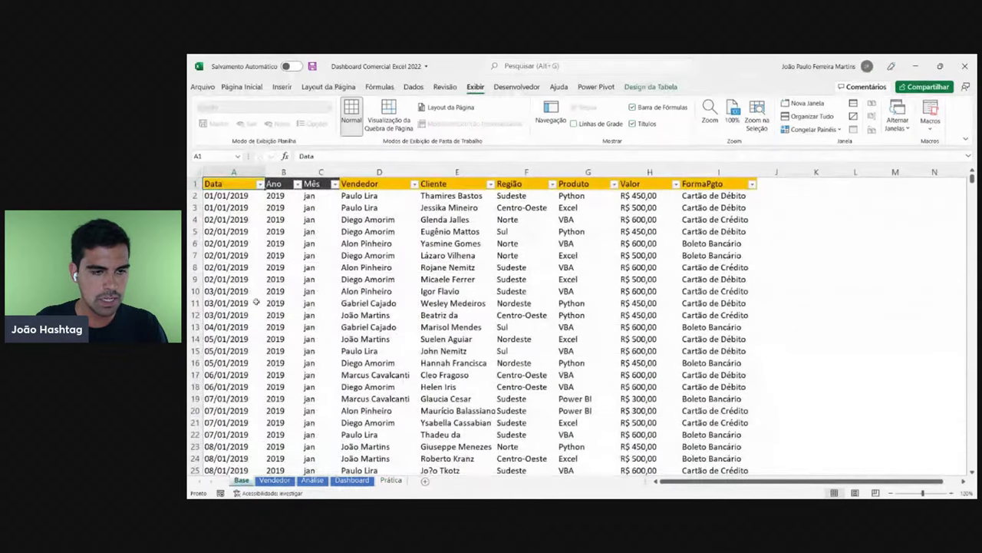
click(391, 480)
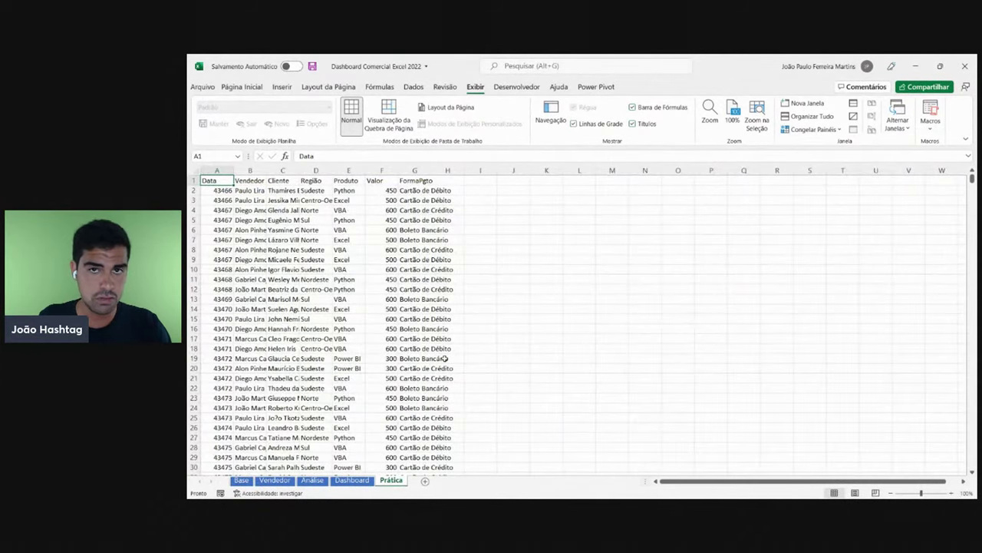
click(247, 181)
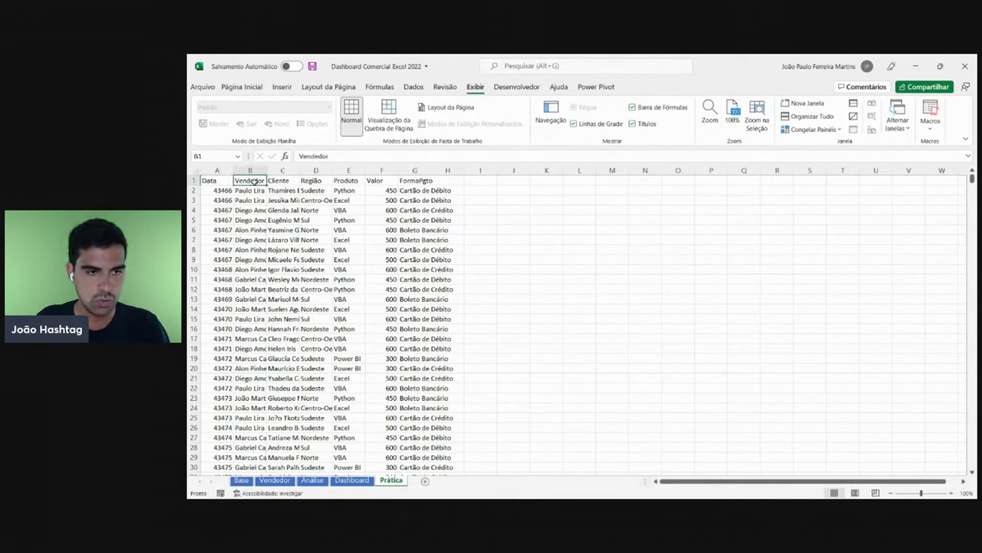
click(293, 182)
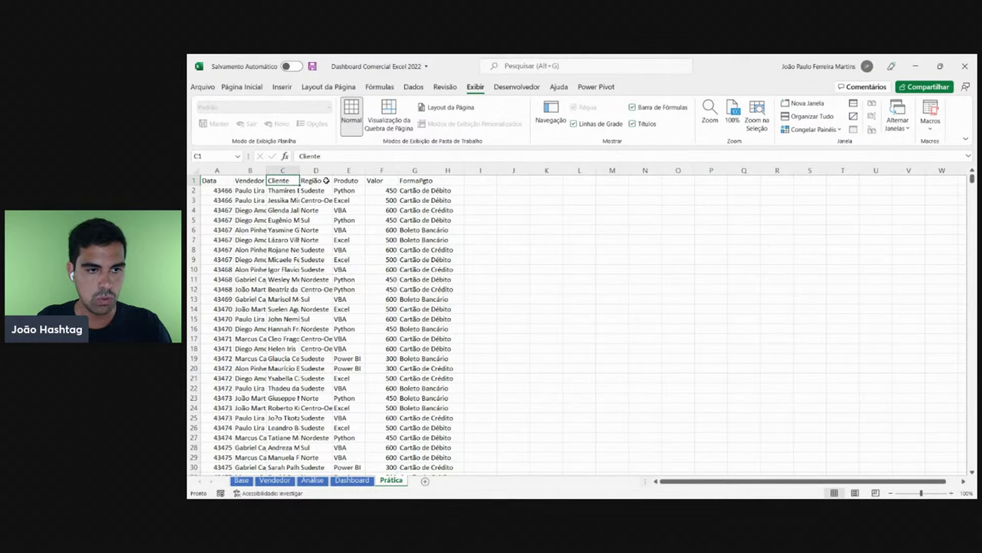
click(322, 180)
click(351, 182)
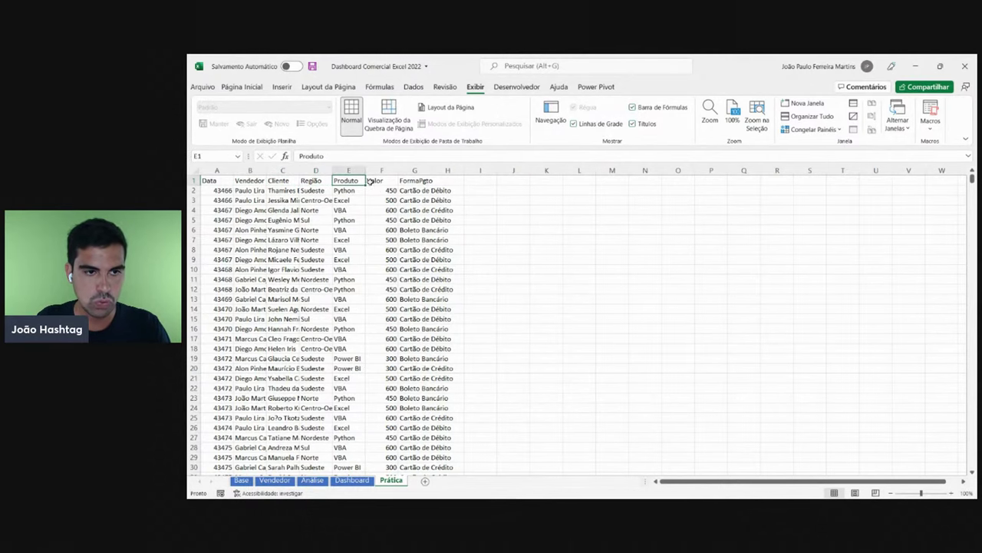
click(375, 180)
click(430, 179)
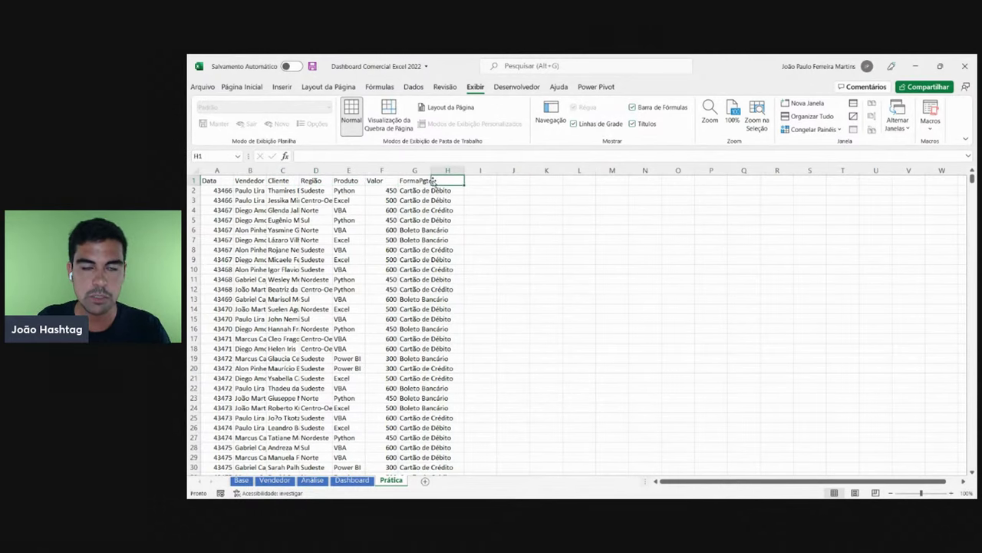
click(242, 481)
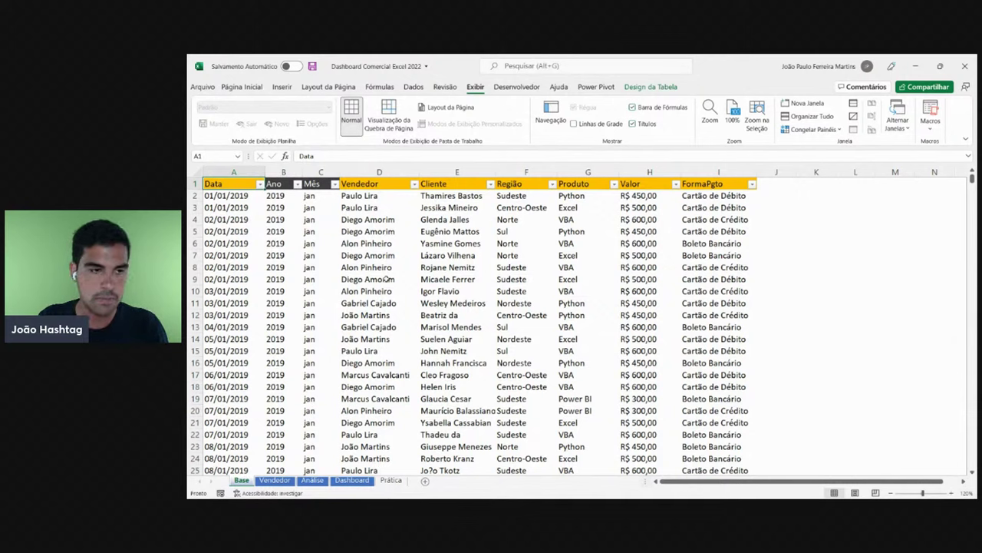
click(229, 196)
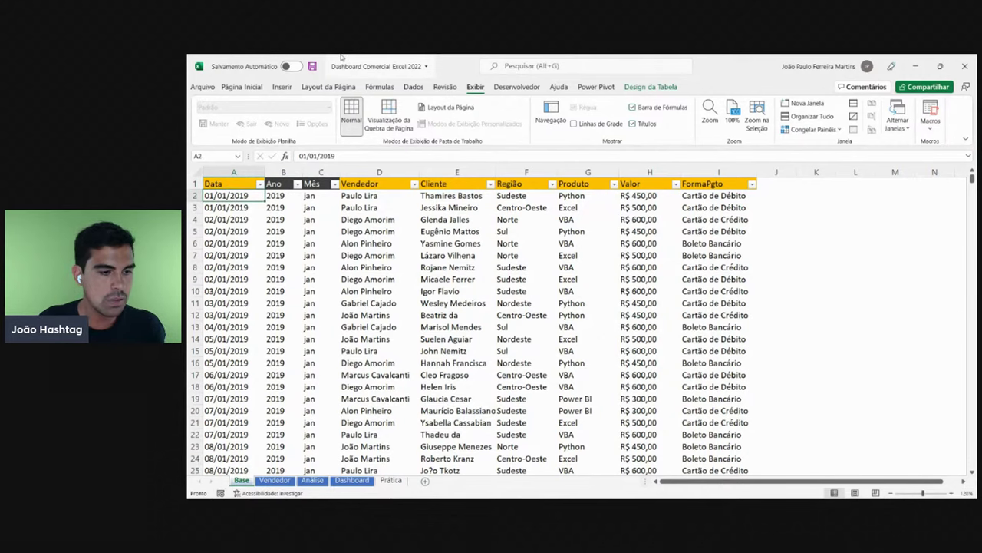
key(ctrl+Down)
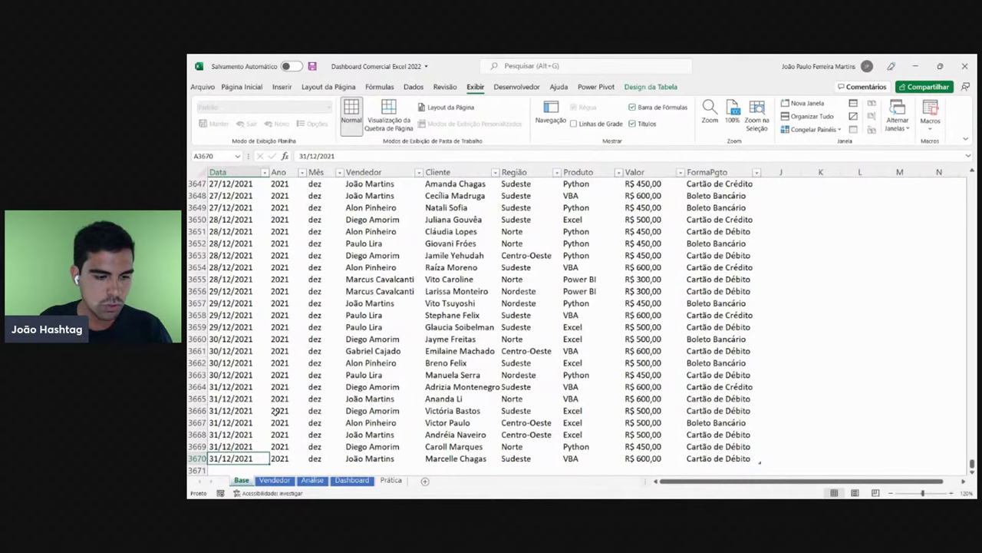
key(ctrl+Up)
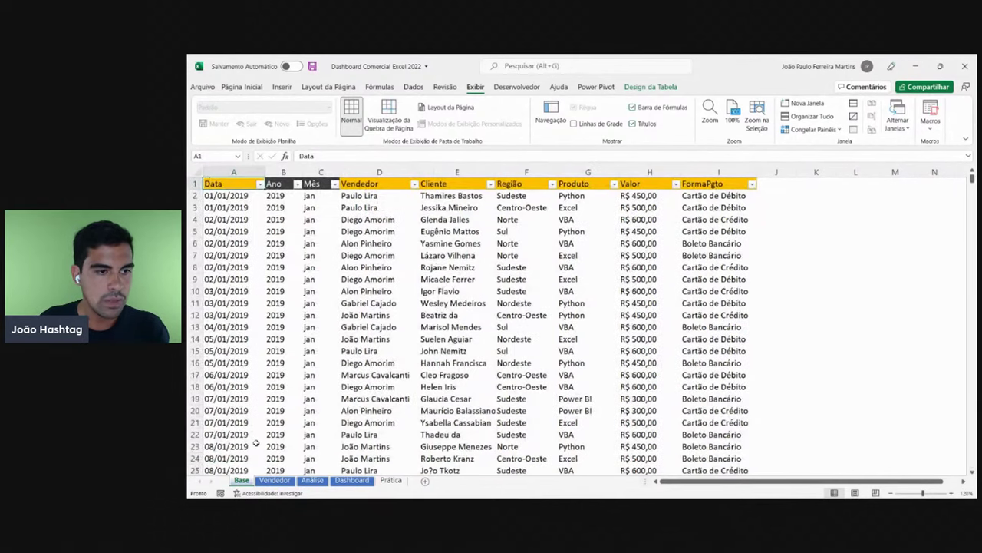
key(Right)
key(Down)
key(Right)
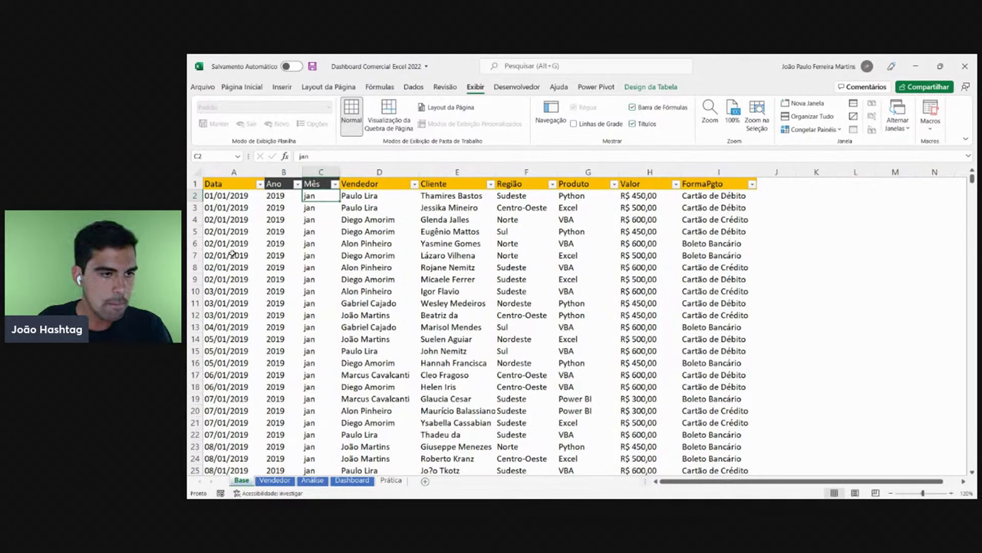
click(233, 254)
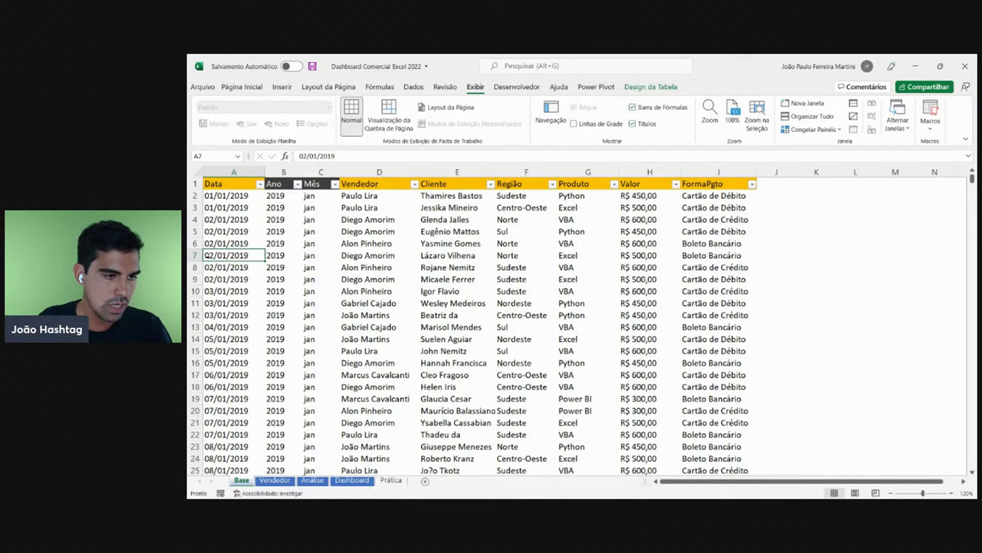
click(283, 254)
click(246, 254)
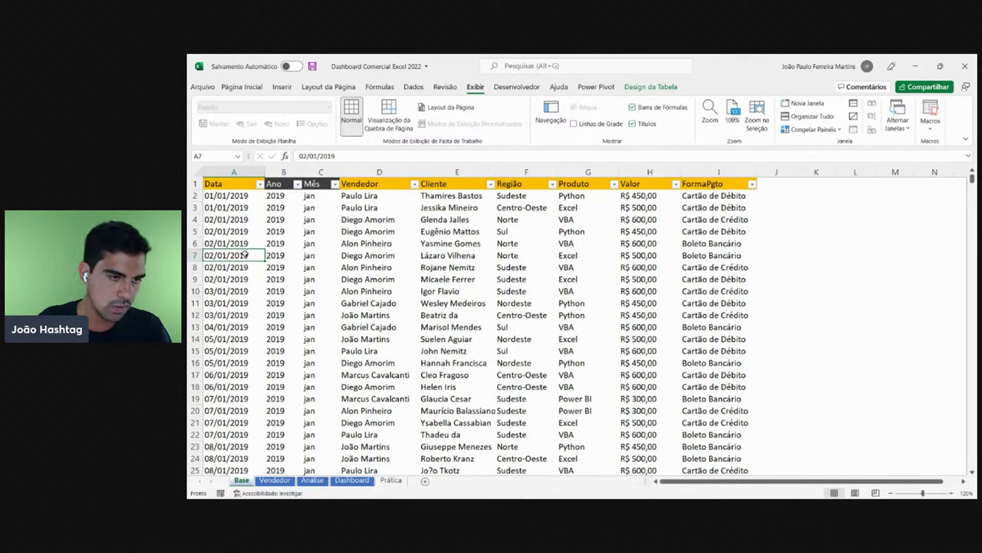
click(284, 259)
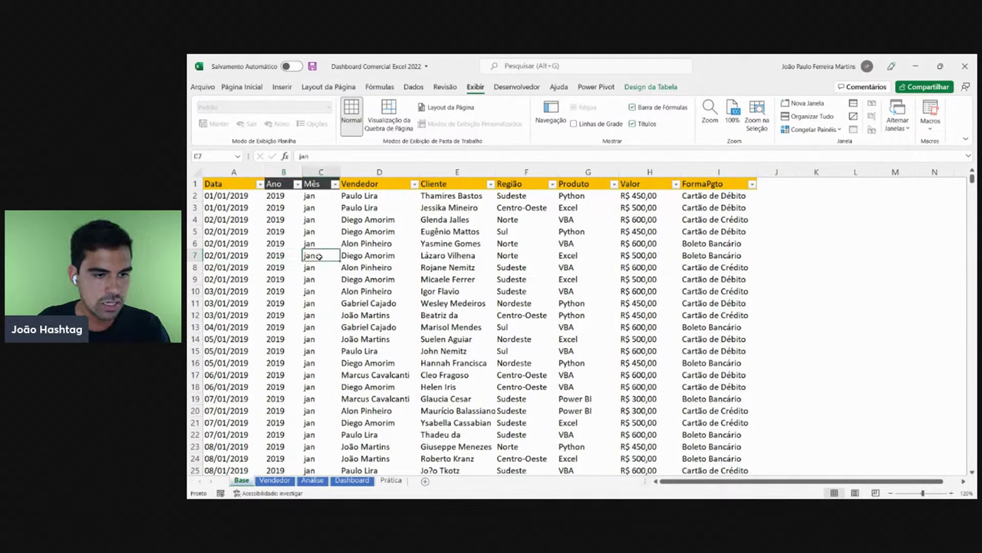
click(221, 257)
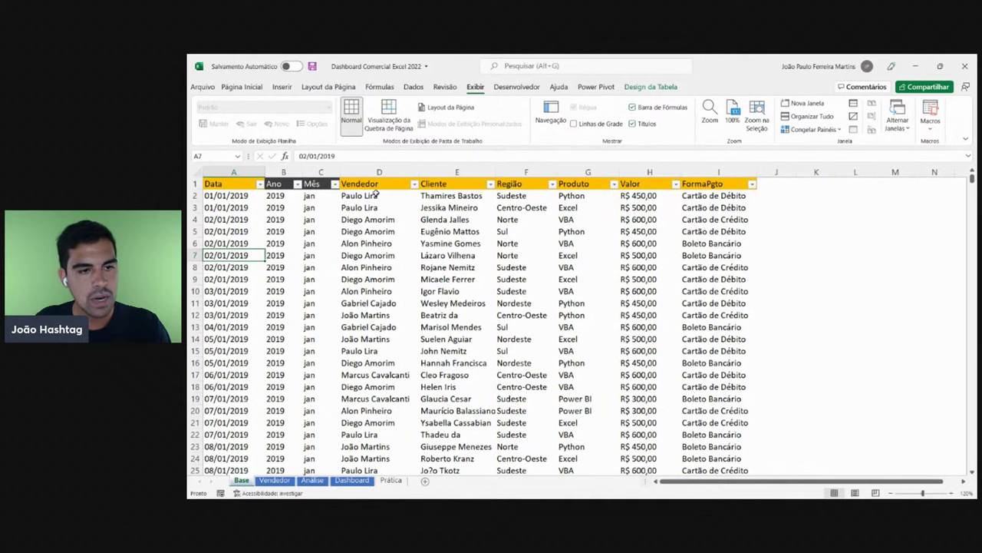
click(379, 185)
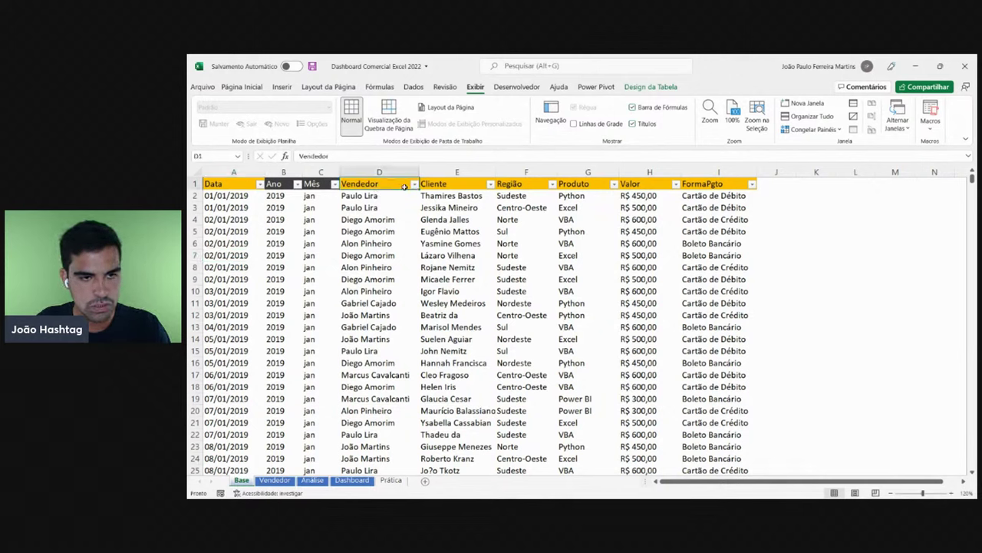
click(414, 185)
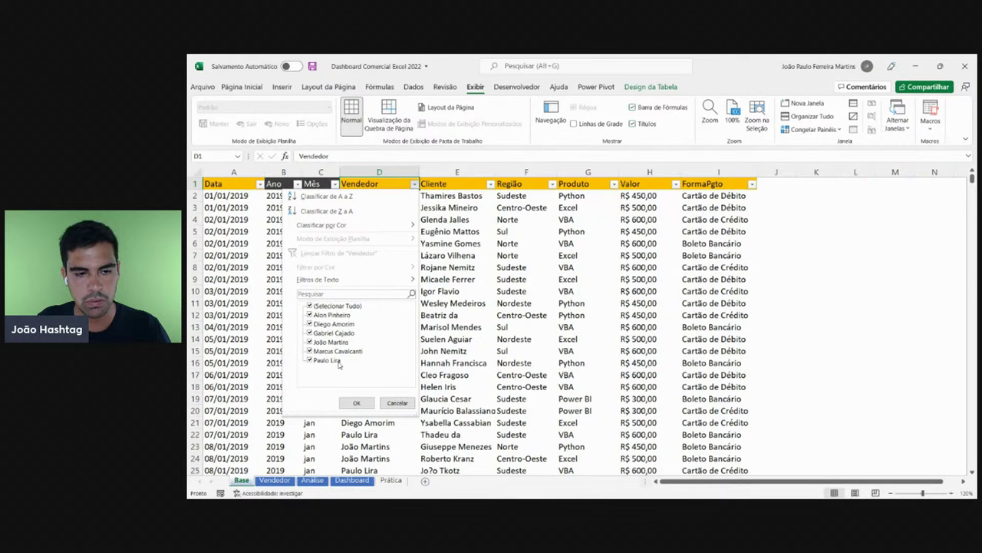
click(463, 254)
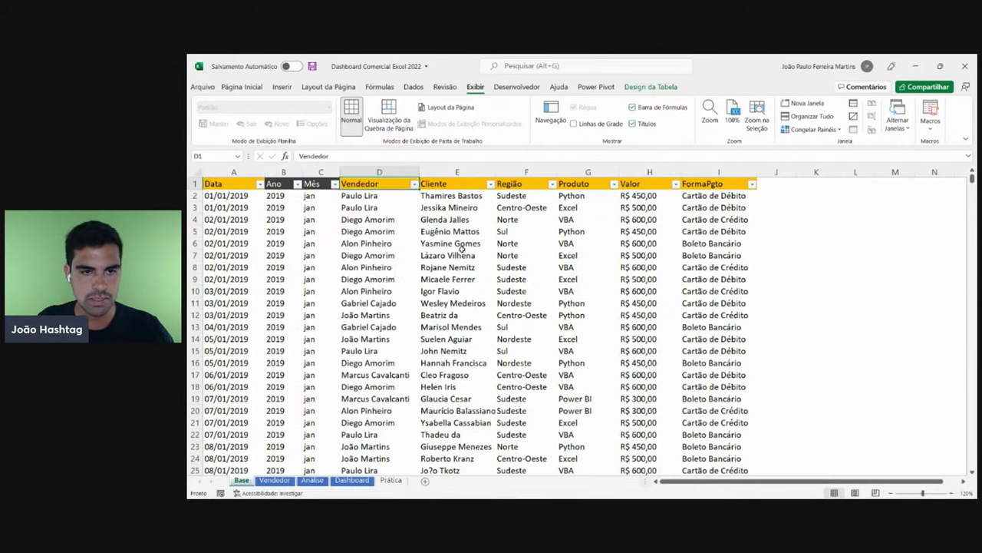
click(471, 186)
click(490, 186)
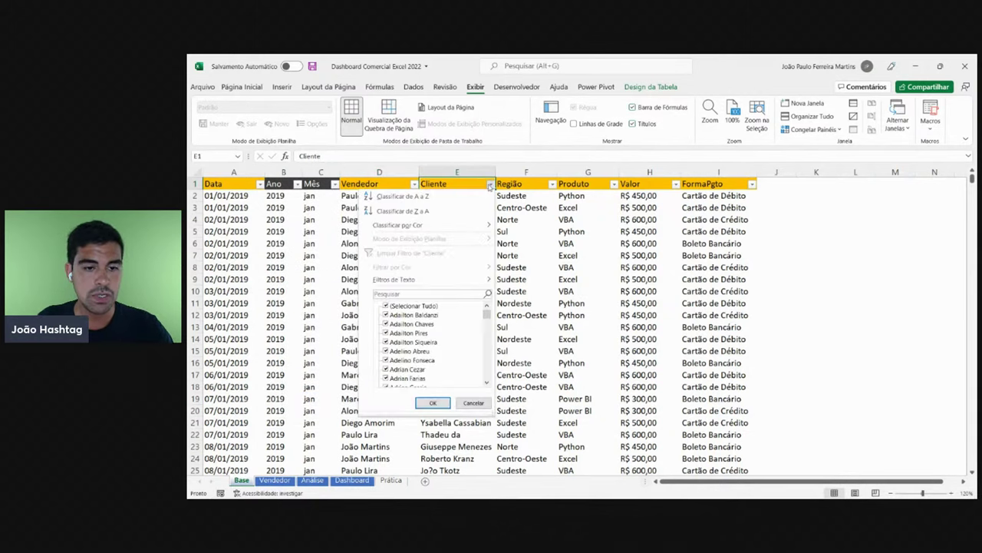
drag(485, 317, 485, 389)
scroll(430, 337, up, 5)
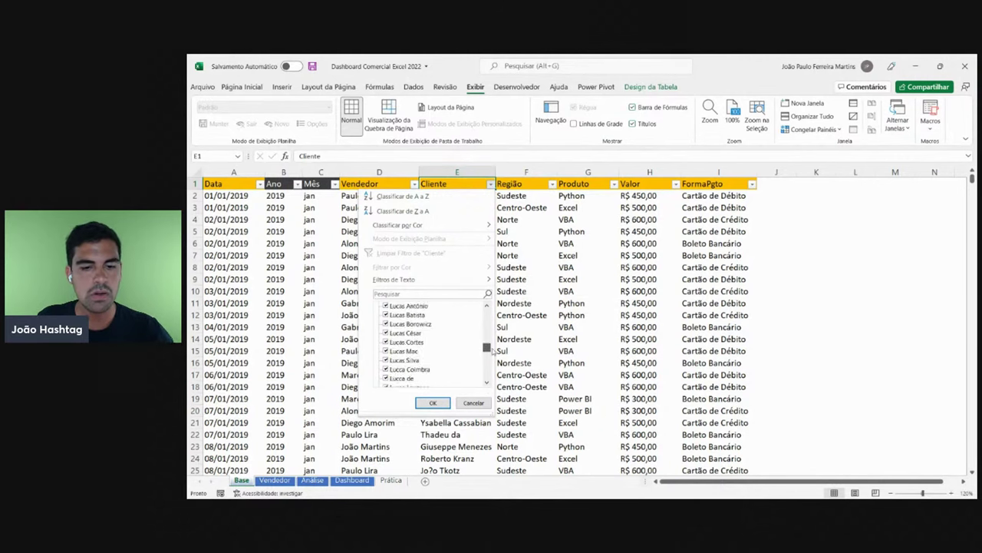
click(474, 402)
click(463, 223)
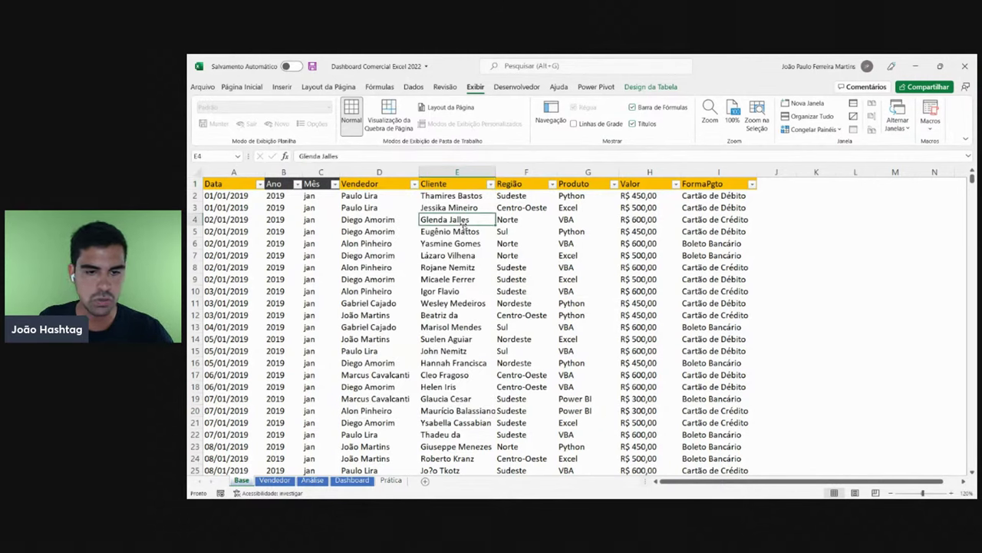
key(ctrl+Down)
key(ctrl+Up)
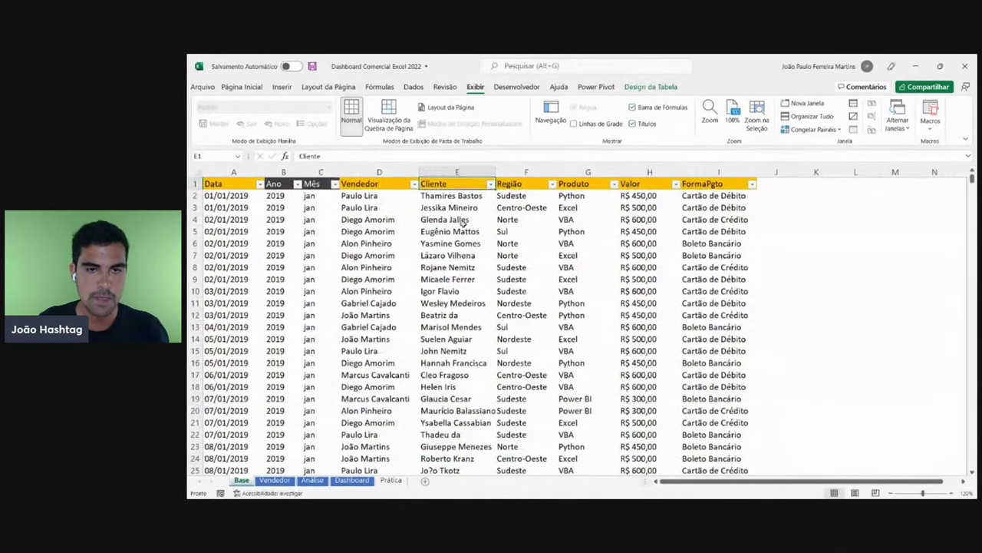
click(517, 185)
click(553, 185)
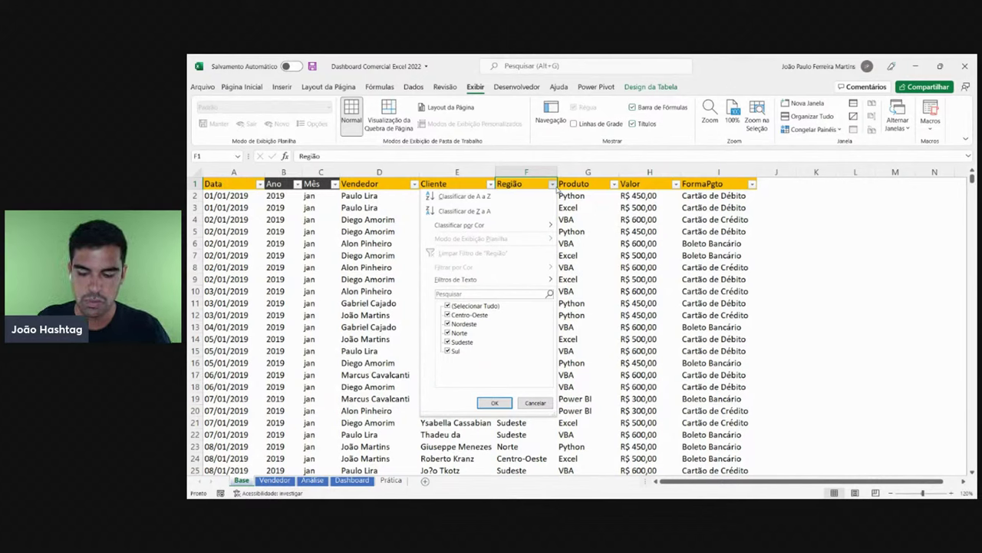
click(552, 185)
click(459, 196)
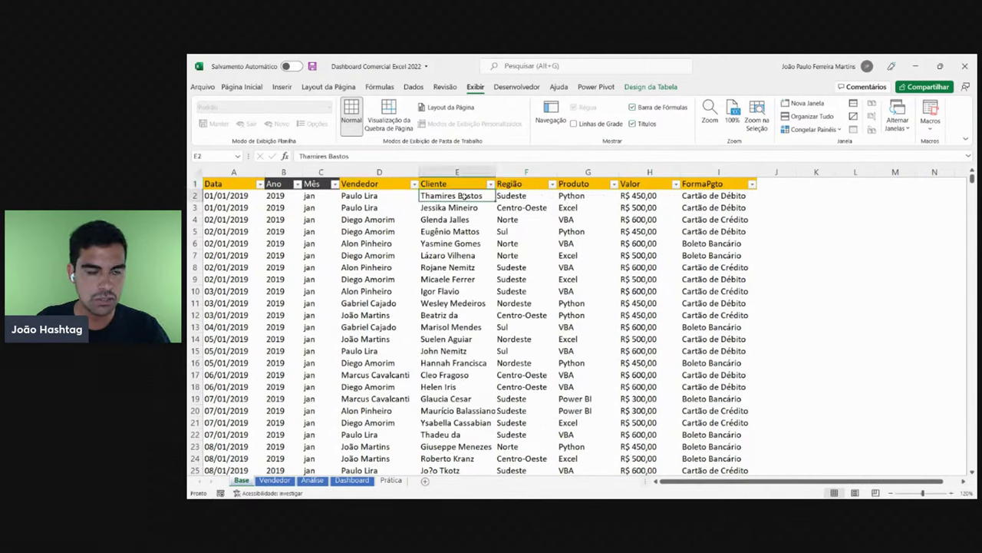
click(512, 196)
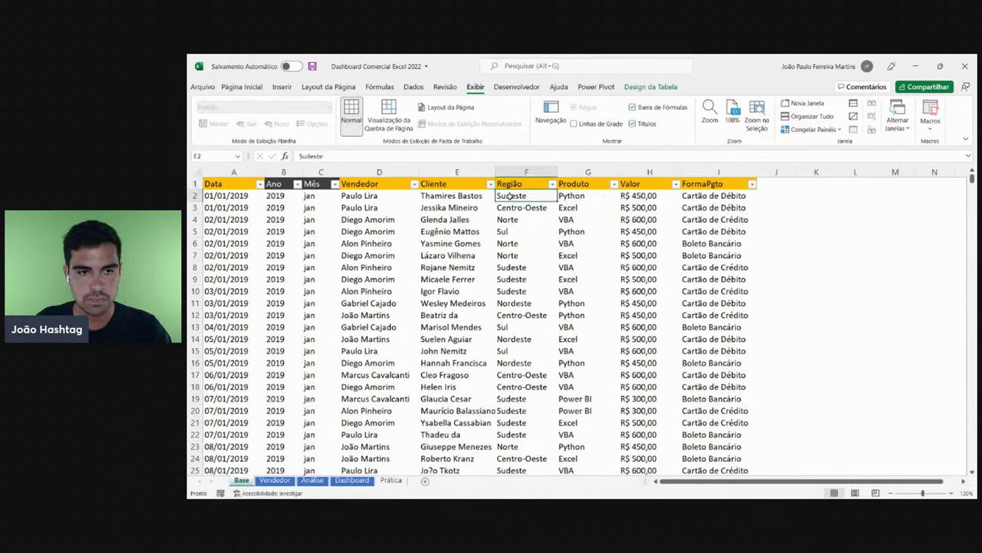
click(570, 196)
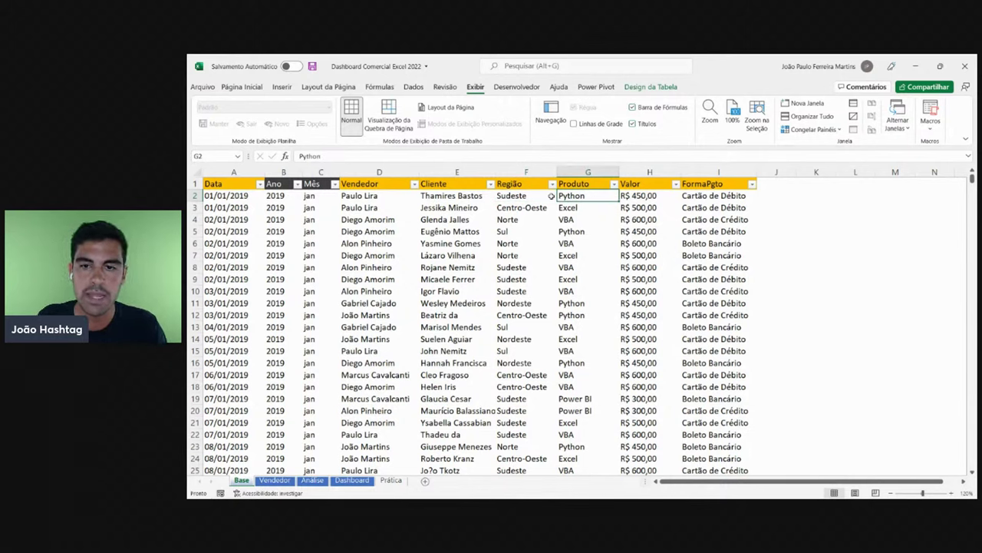
click(631, 195)
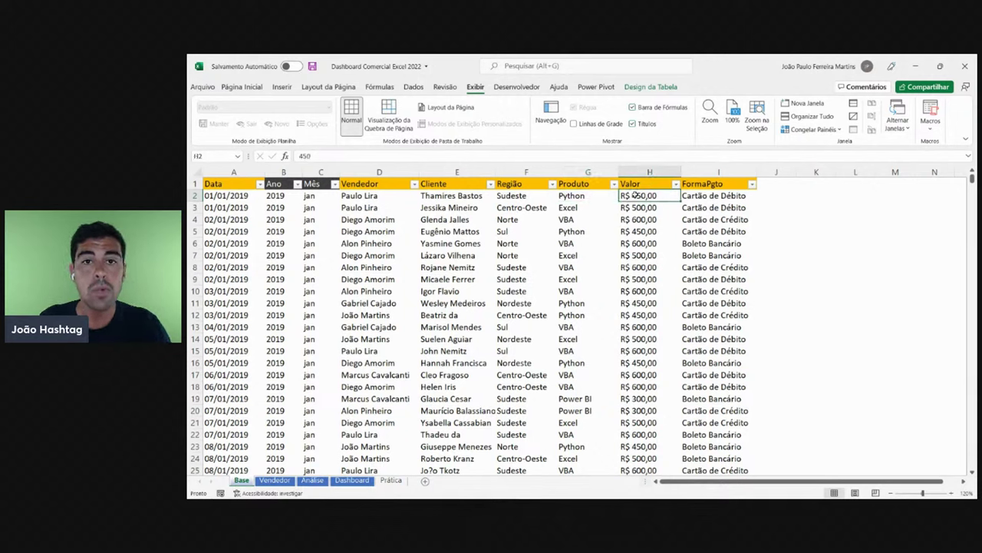
click(731, 197)
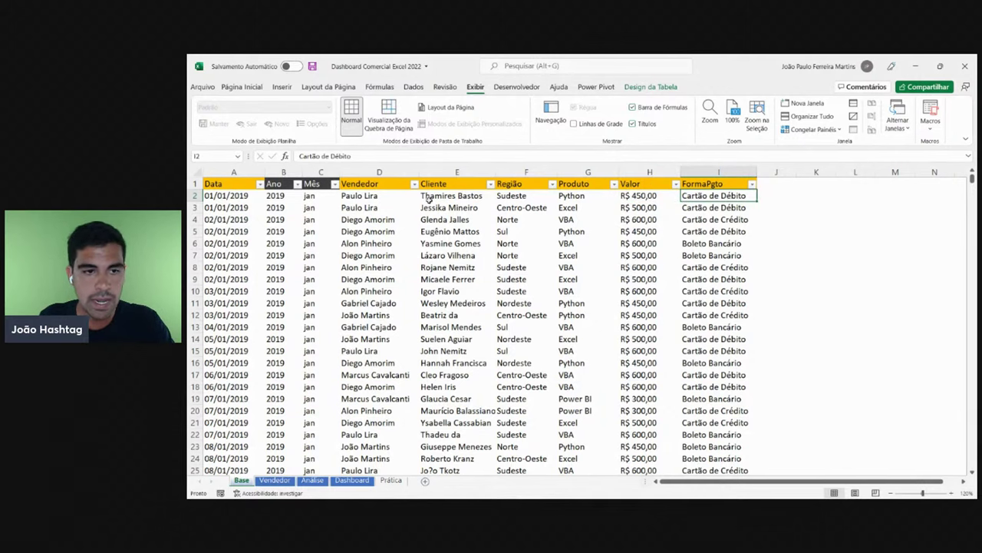
click(396, 195)
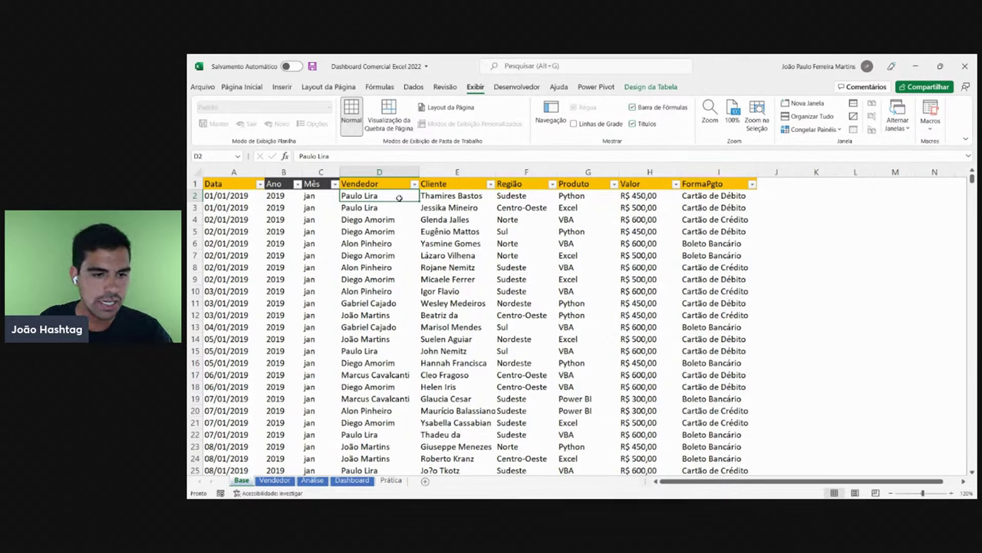
click(195, 339)
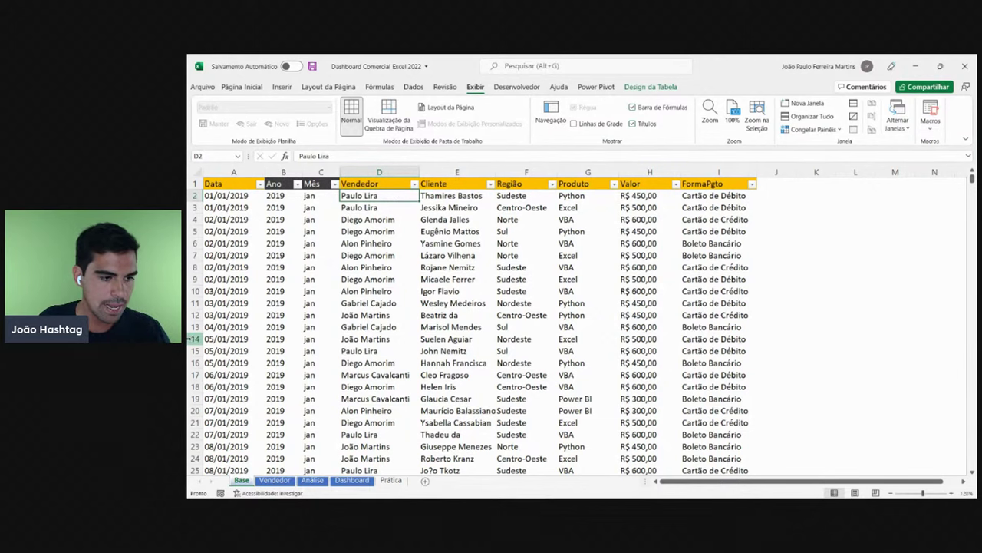
- Inspect the yellow-highlighted row 14, from the date in A14 to its payment method
click(261, 87)
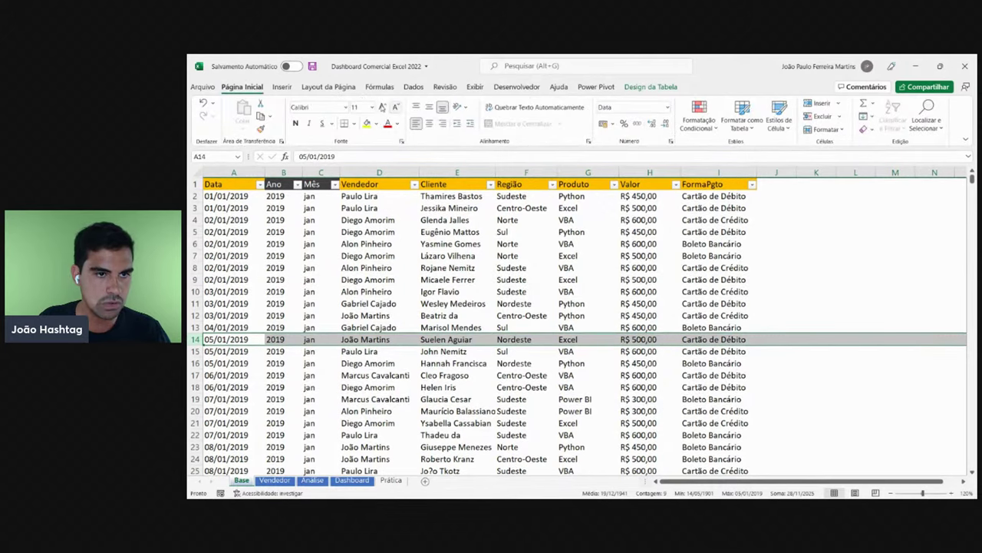
click(367, 123)
click(372, 255)
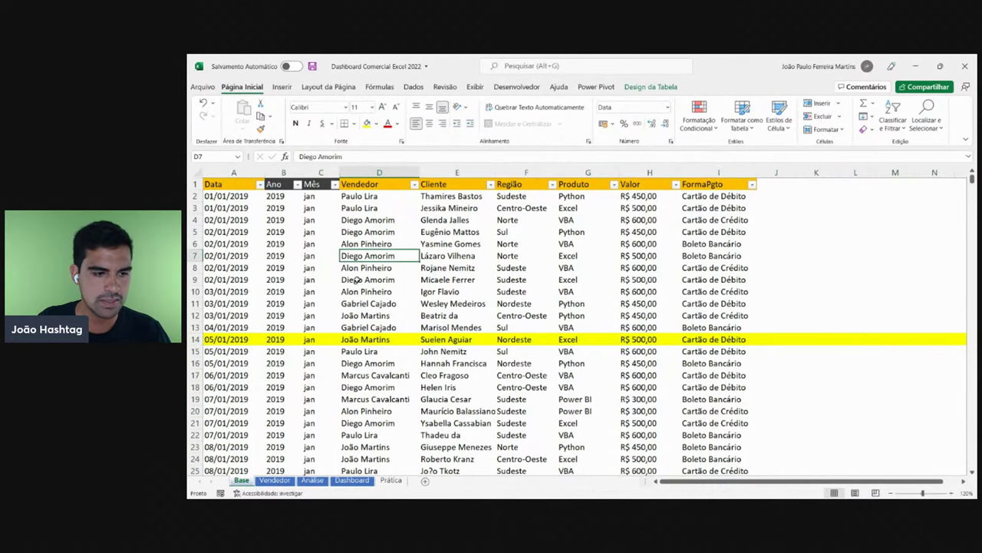
click(230, 341)
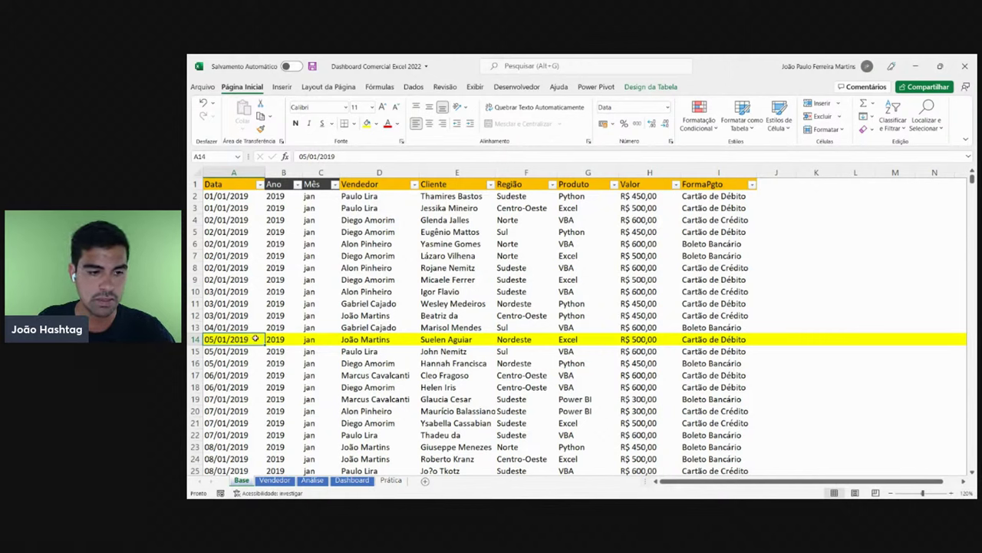
click(277, 342)
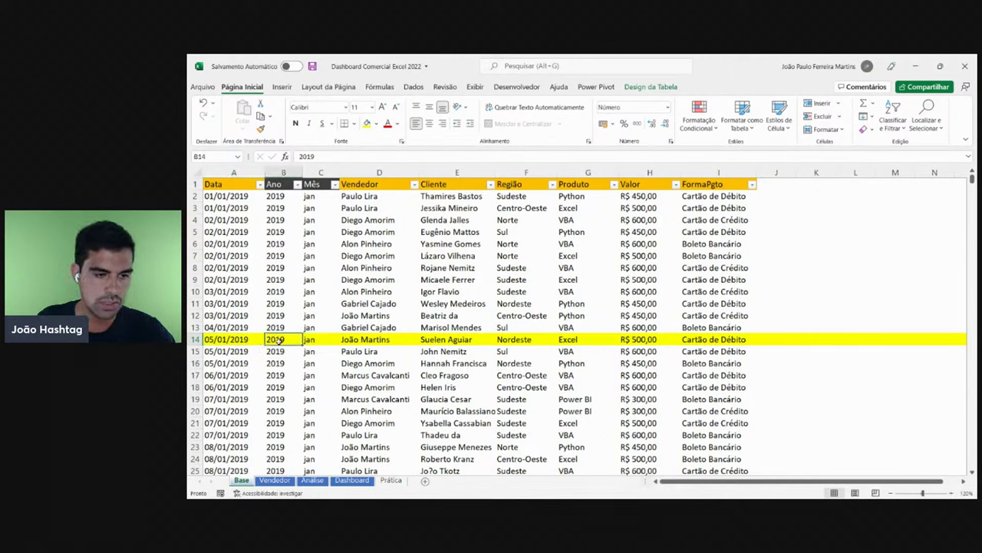
click(360, 339)
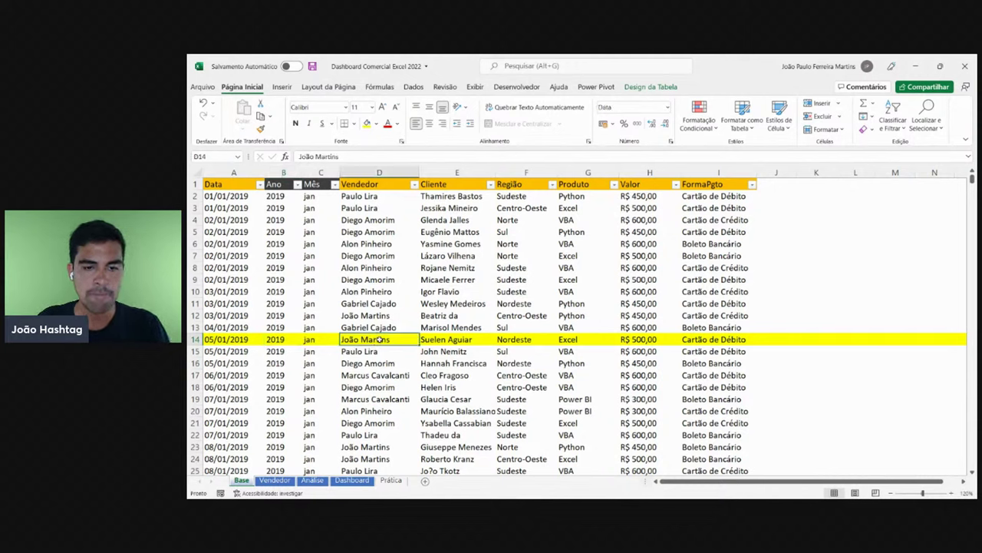
click(458, 340)
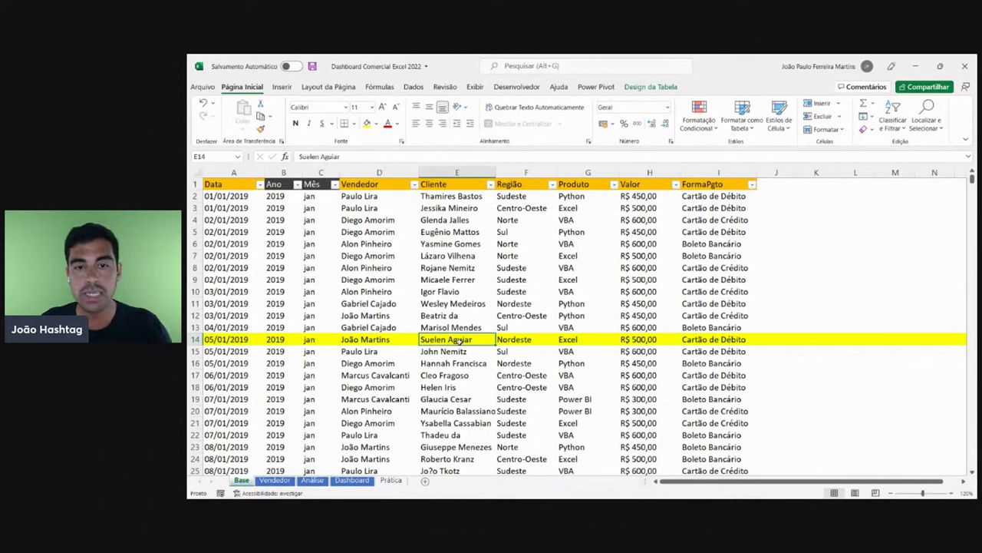
click(527, 337)
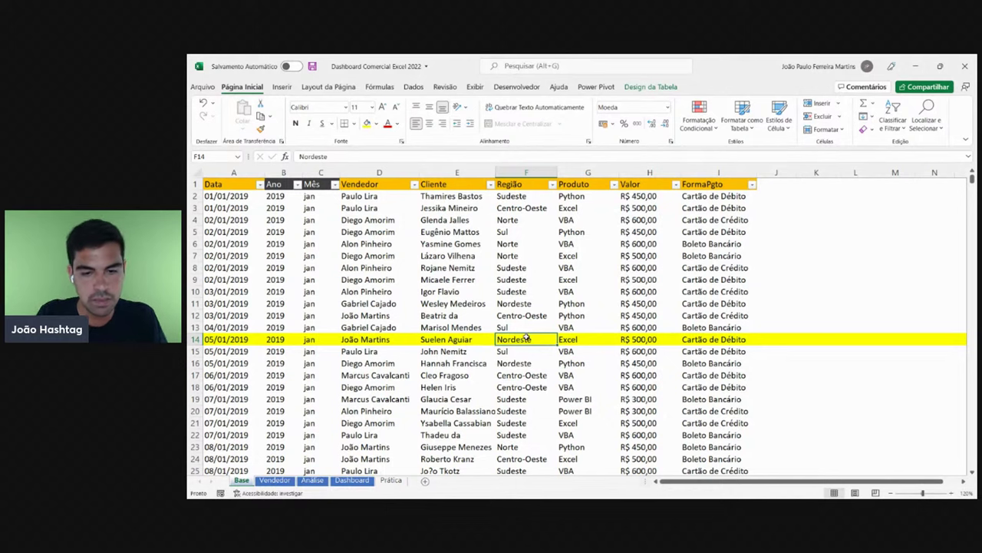
click(586, 339)
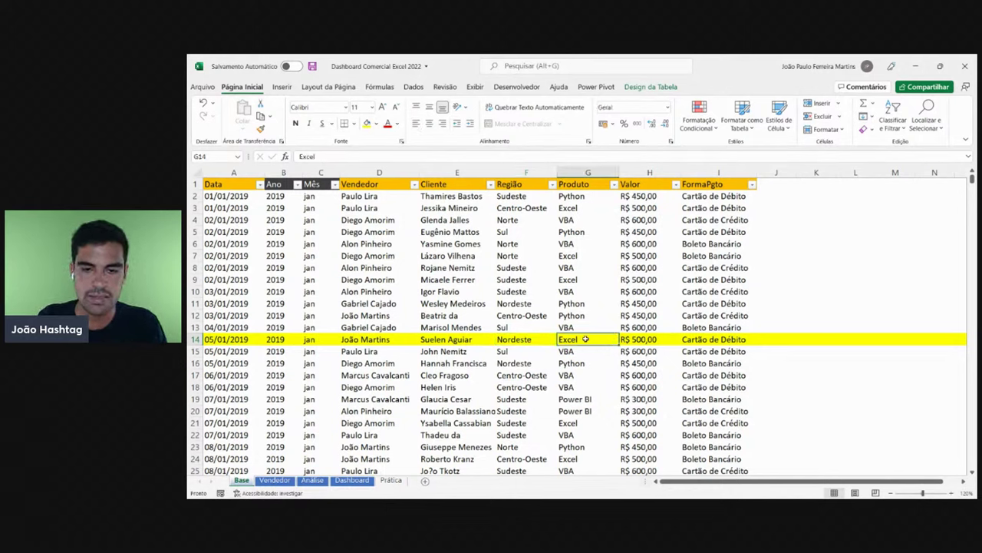
click(651, 338)
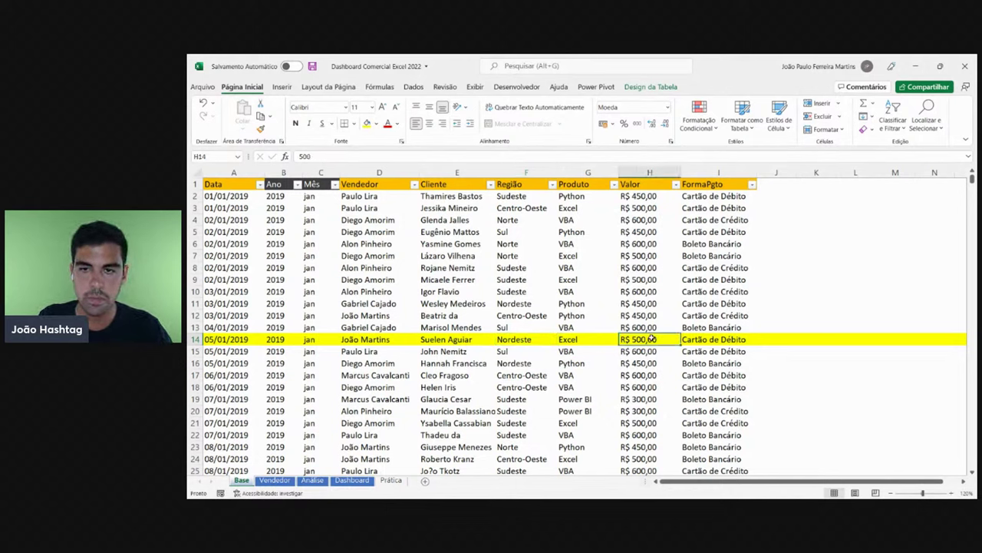
click(709, 337)
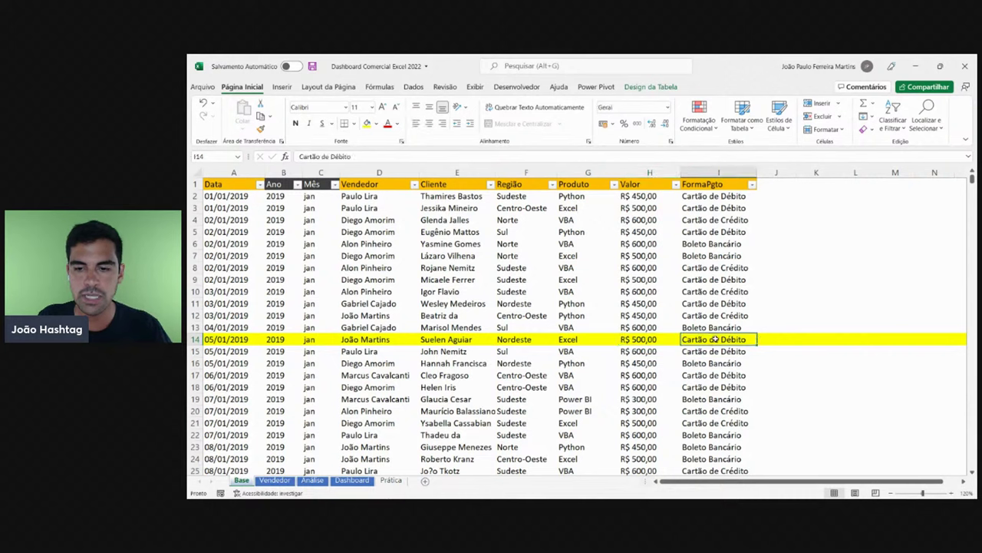
- Copy row 9's plain formatting onto row 14 with Format Painter, then return to cell A2
click(752, 184)
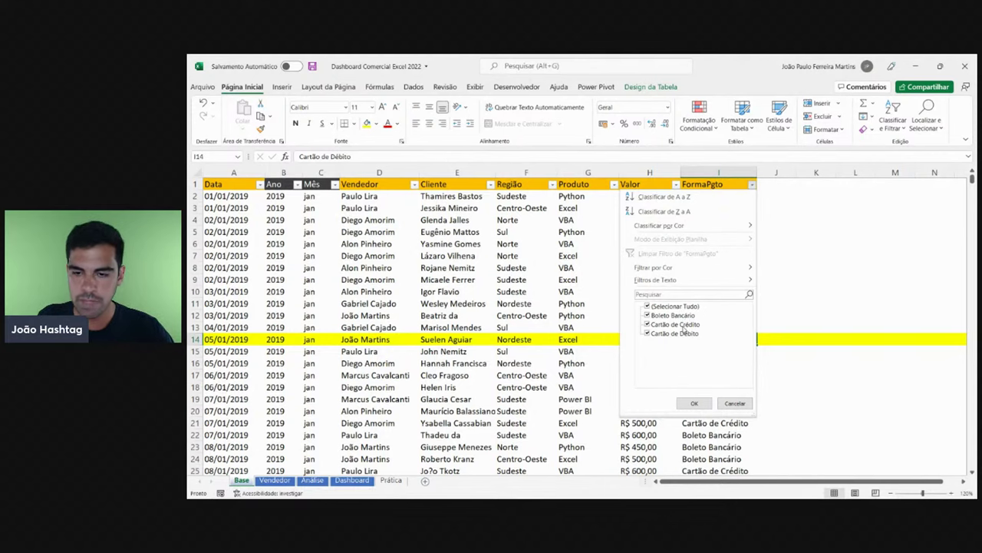
click(488, 305)
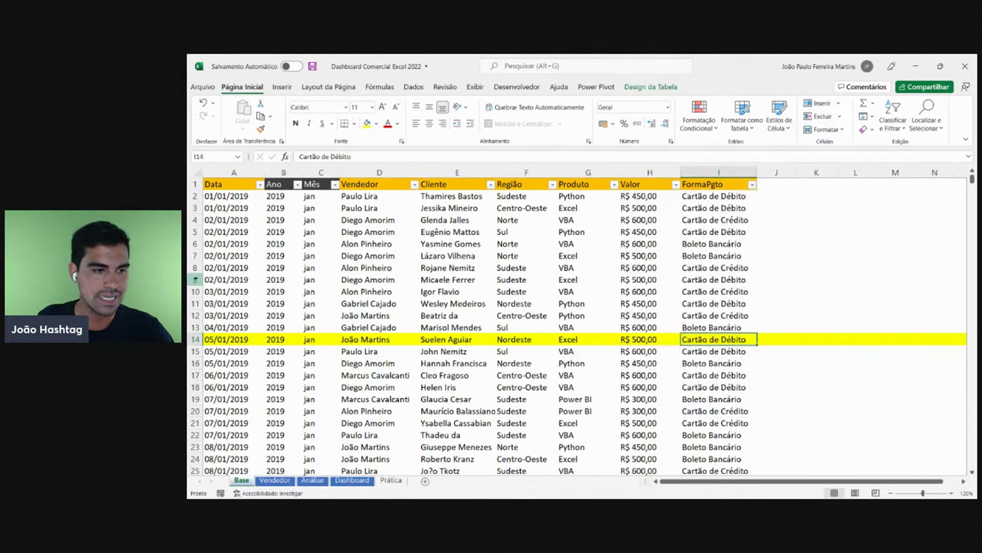
click(197, 279)
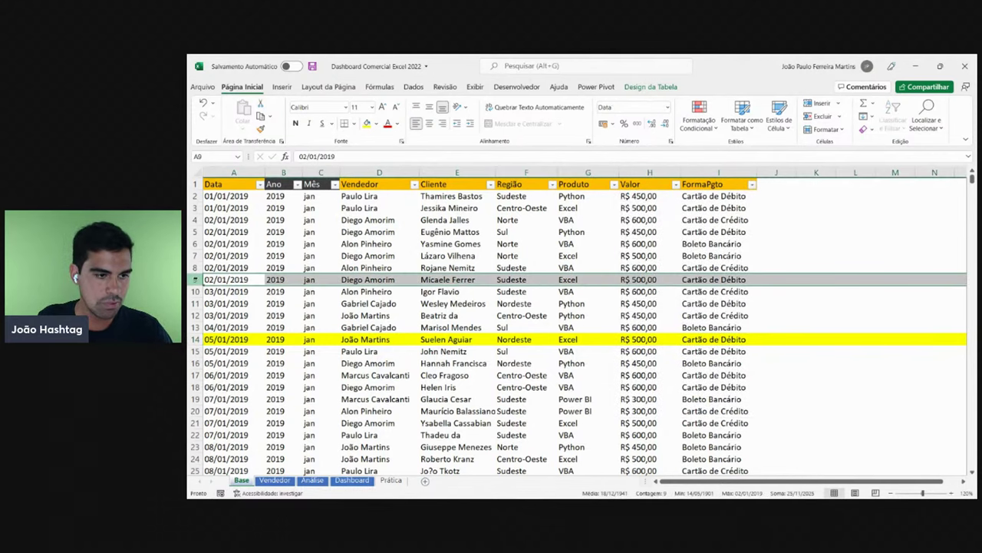
click(197, 339)
click(275, 255)
click(240, 196)
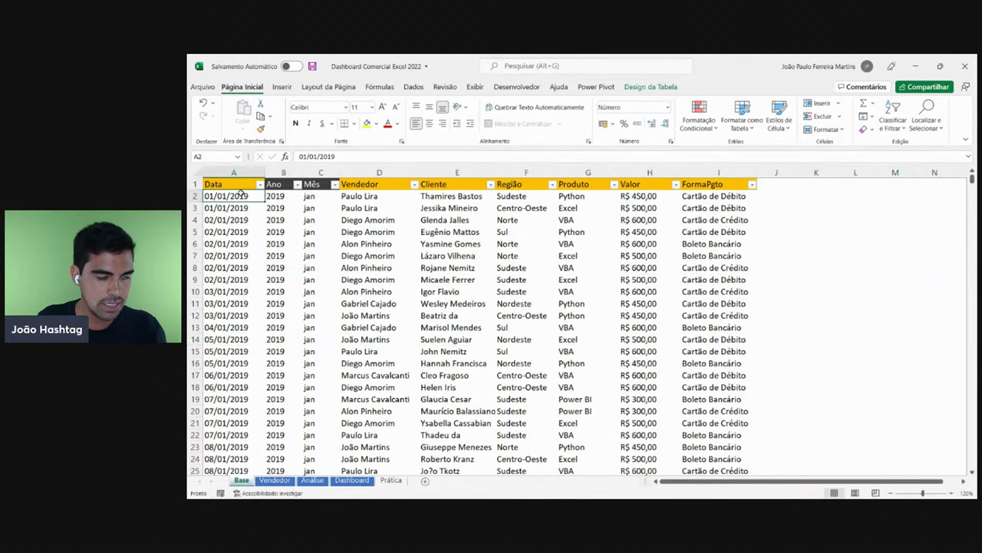
- Jump to the last data row and back to the top, then switch to the Dashboard sheet
key(ctrl+Down)
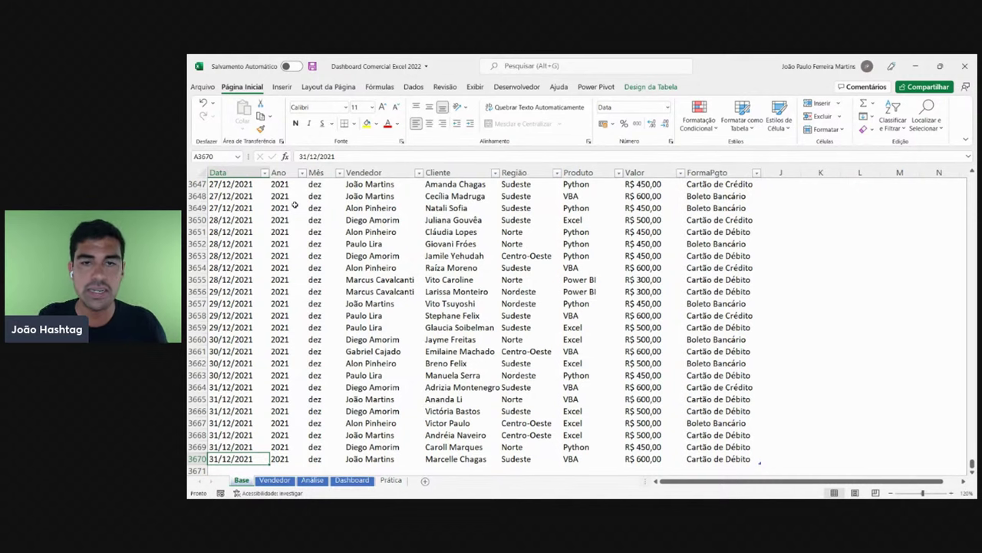
key(ctrl+Up)
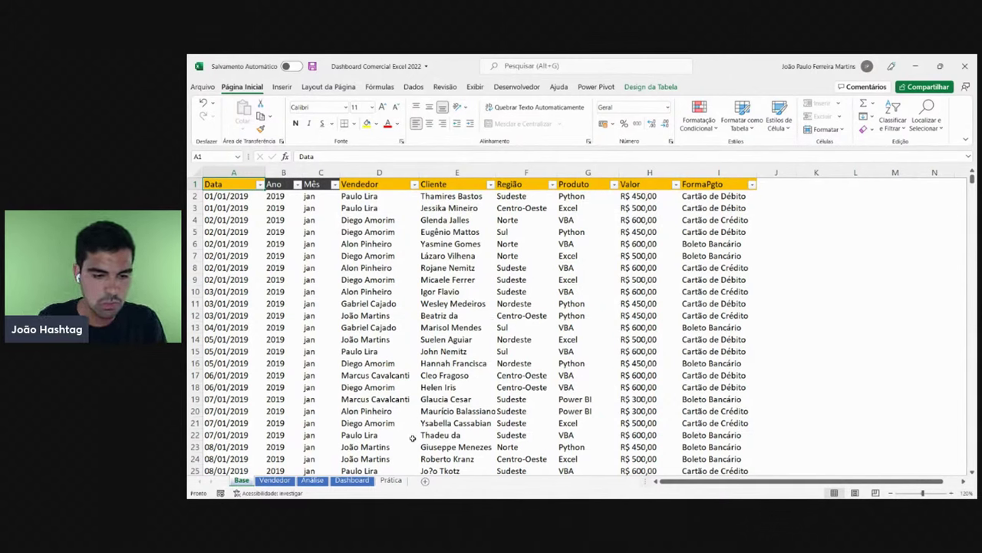
click(352, 479)
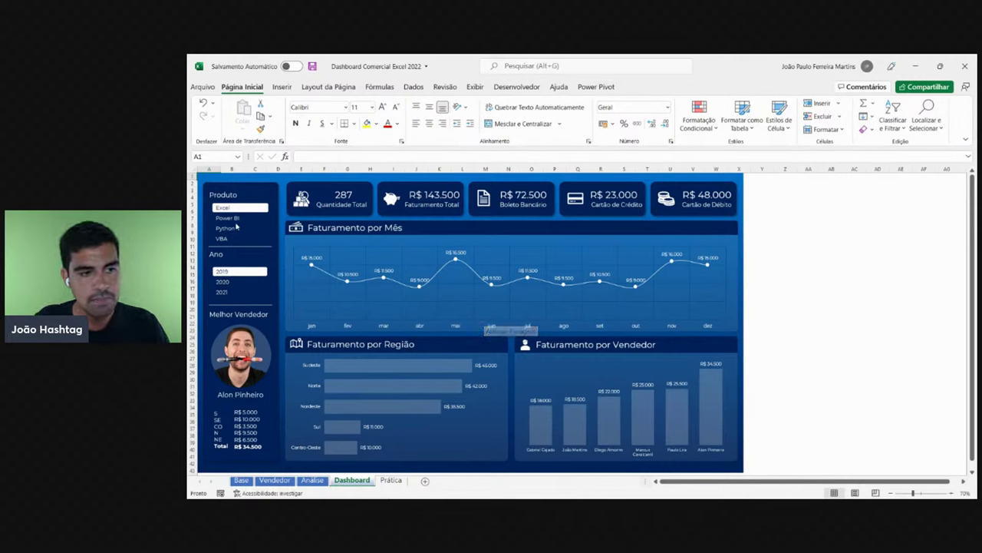
- Try the Python, VBA, 2020 and 2021 slicers, then reset the dashboard to Excel and 2019
click(225, 228)
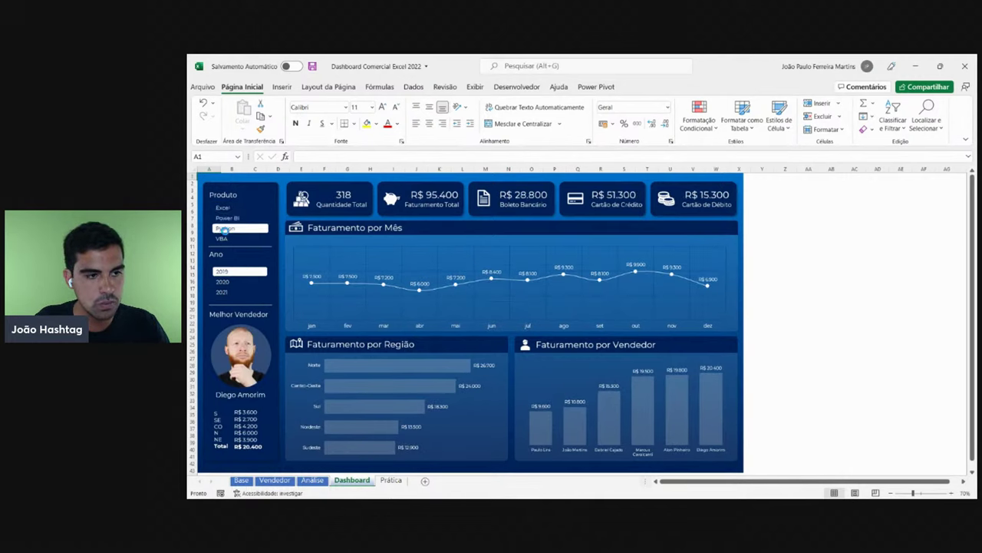
click(258, 239)
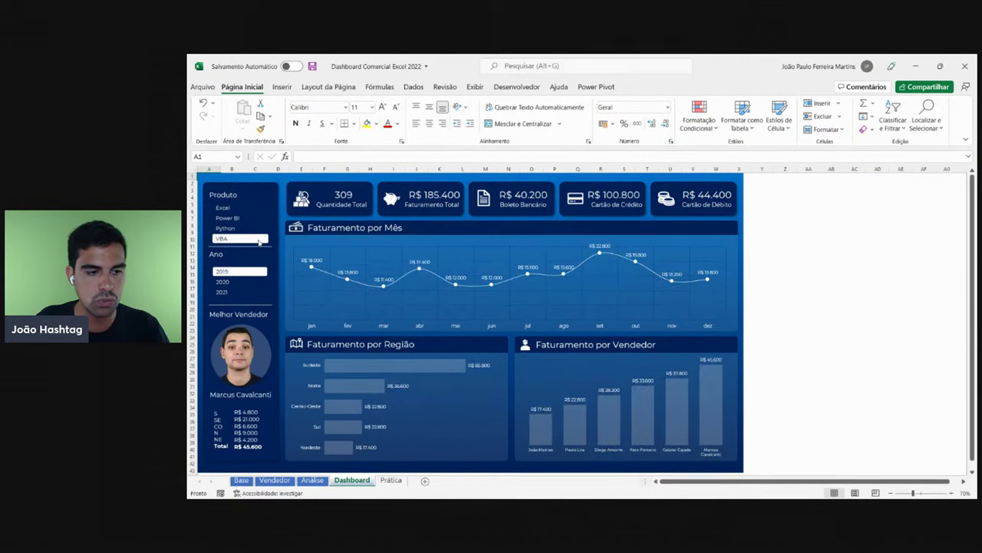
click(234, 281)
click(231, 293)
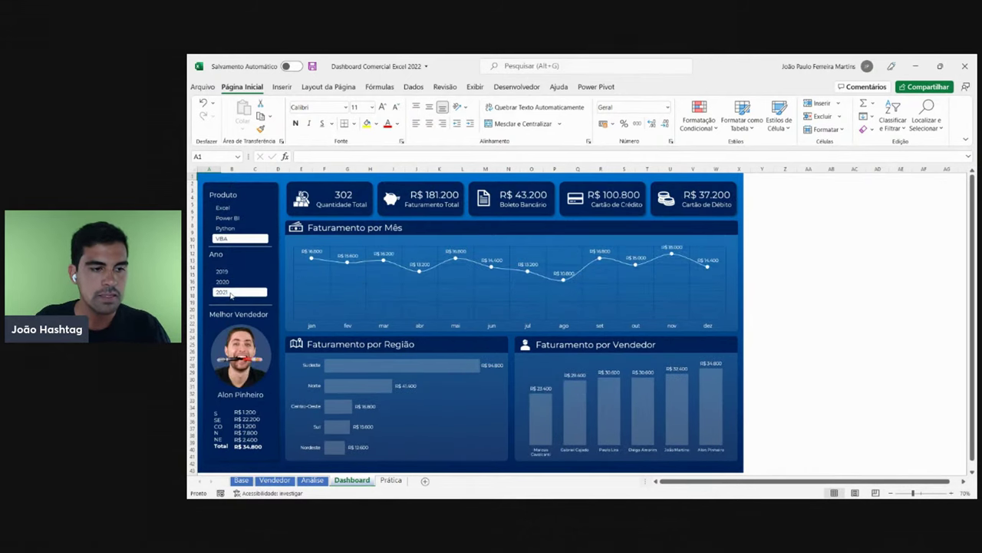
click(228, 209)
click(225, 272)
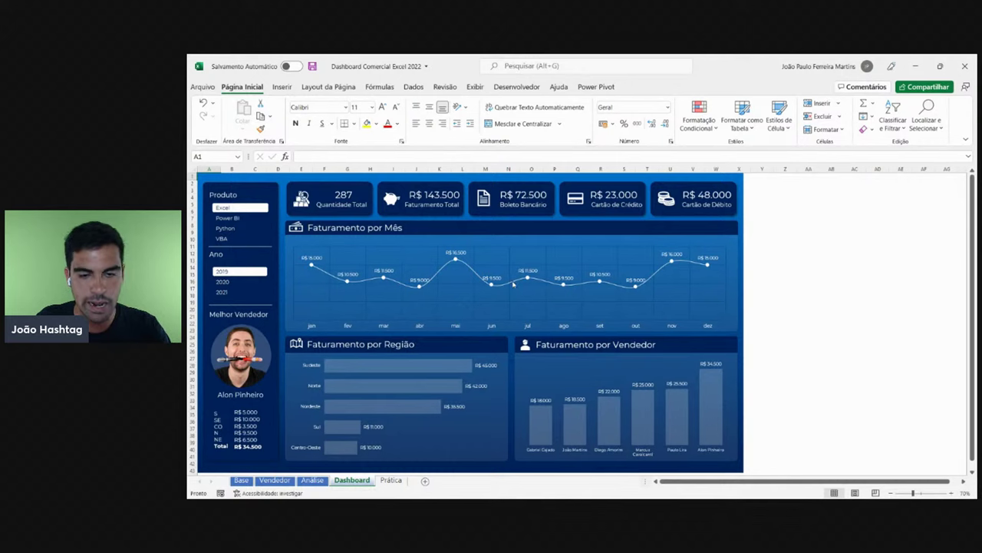
mouse_move(513, 284)
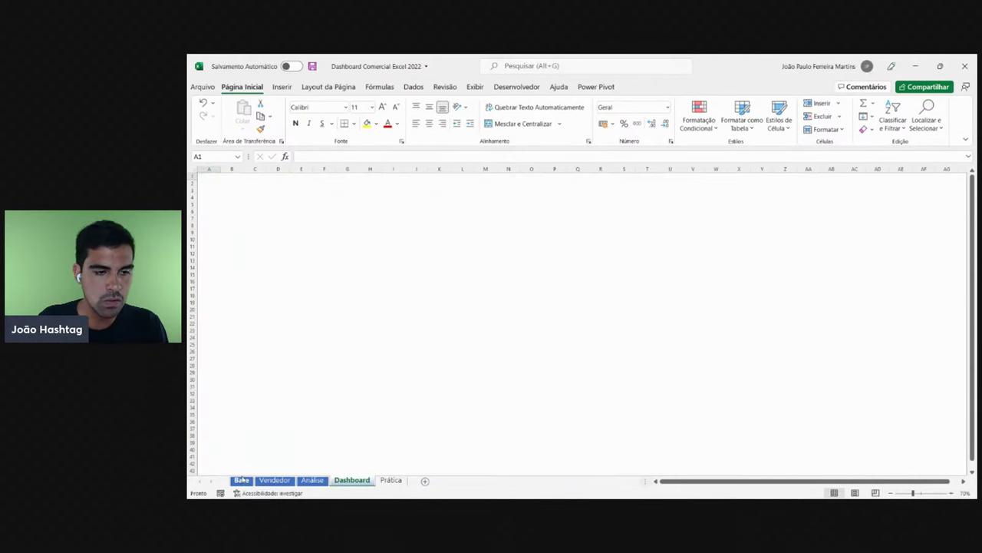
- Glance at the Base sheet's Ano and Produto filters, then return to the Dashboard
click(241, 479)
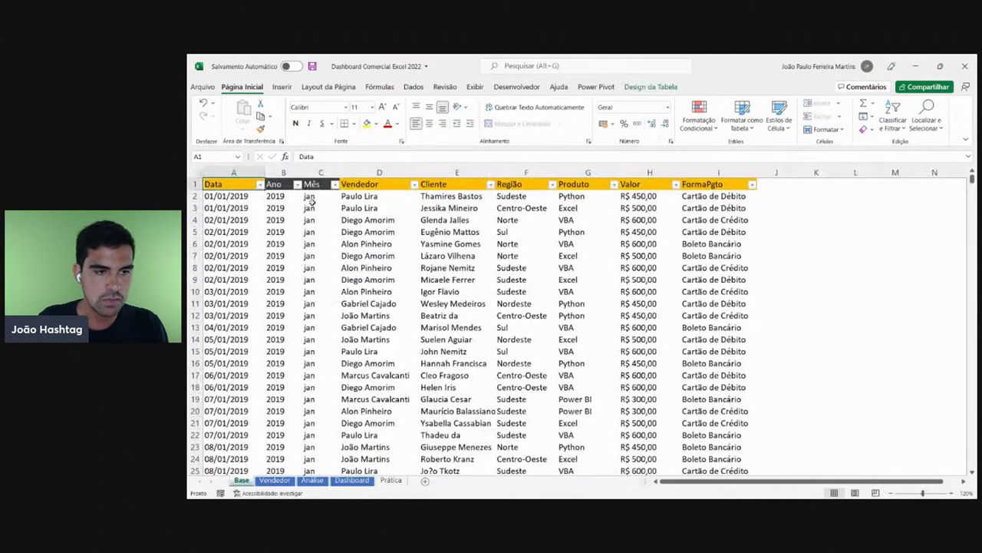
click(297, 185)
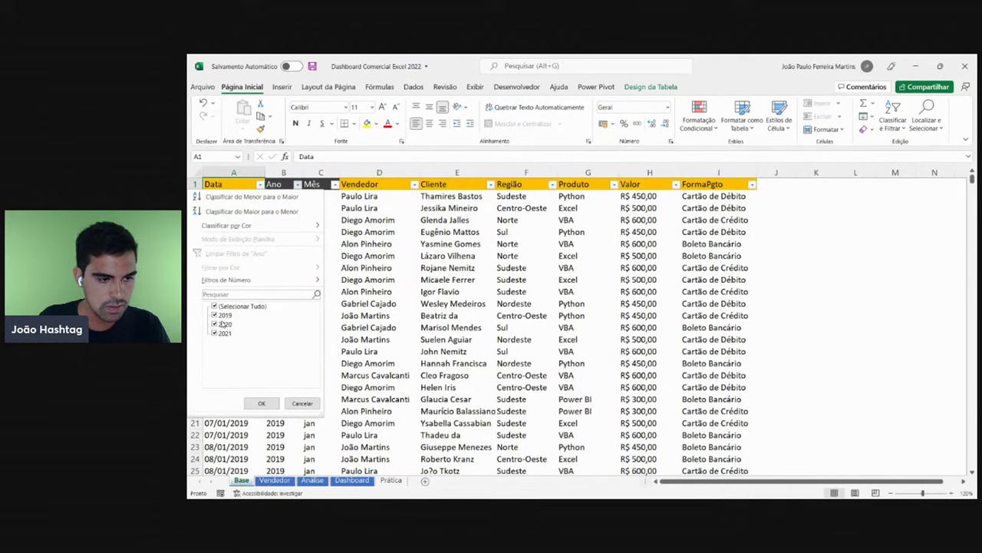
key(Escape)
click(614, 184)
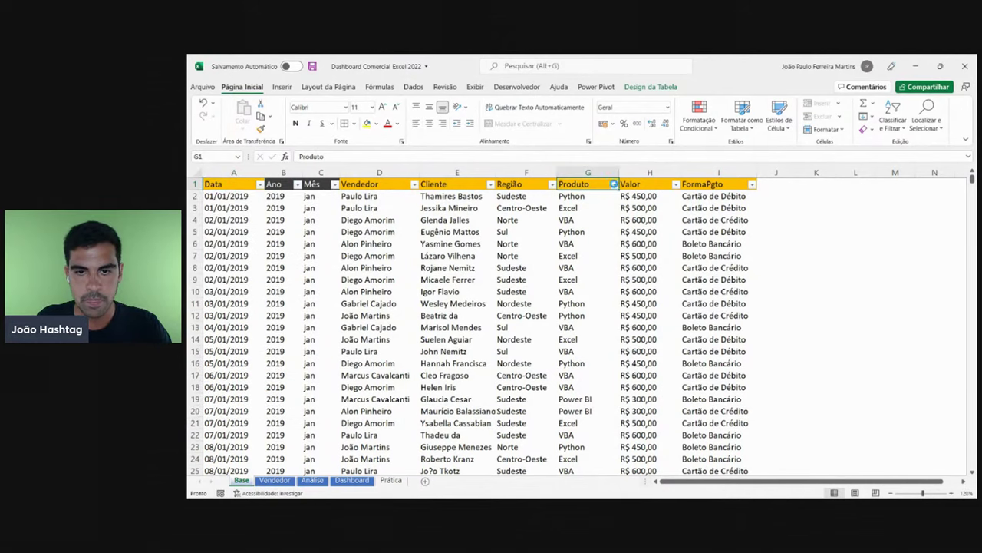
click(351, 480)
click(352, 480)
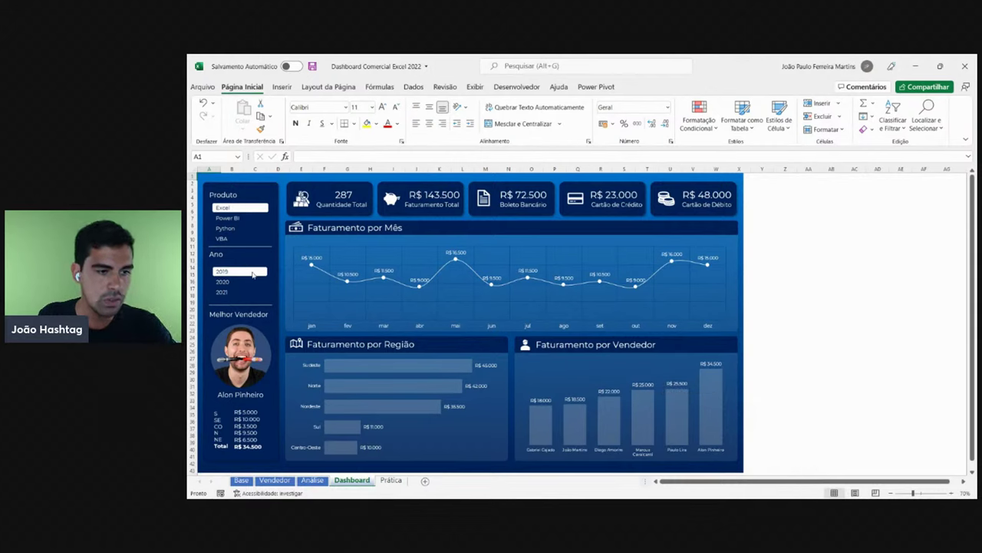
- Filter the dashboard to Python products in 2020 using the slicers
click(242, 220)
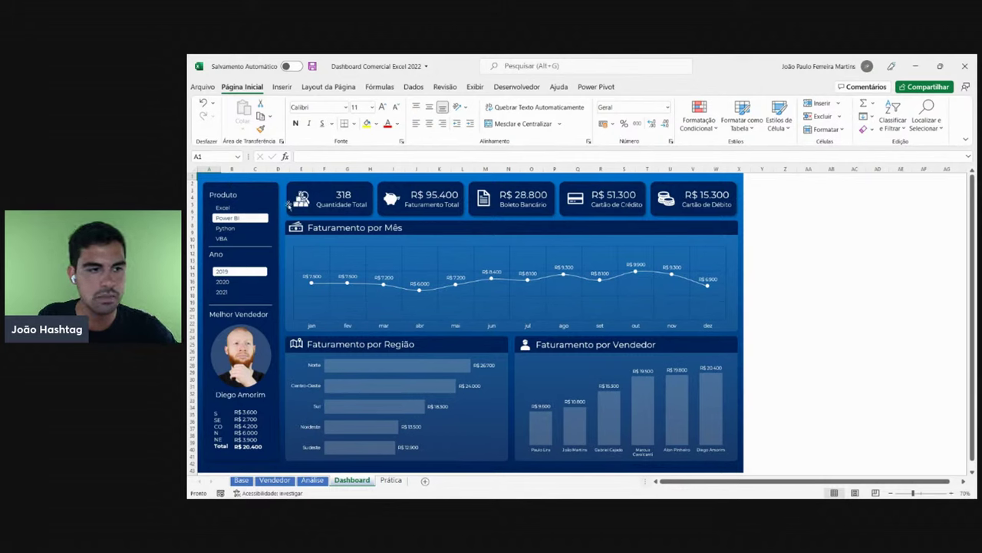
click(233, 229)
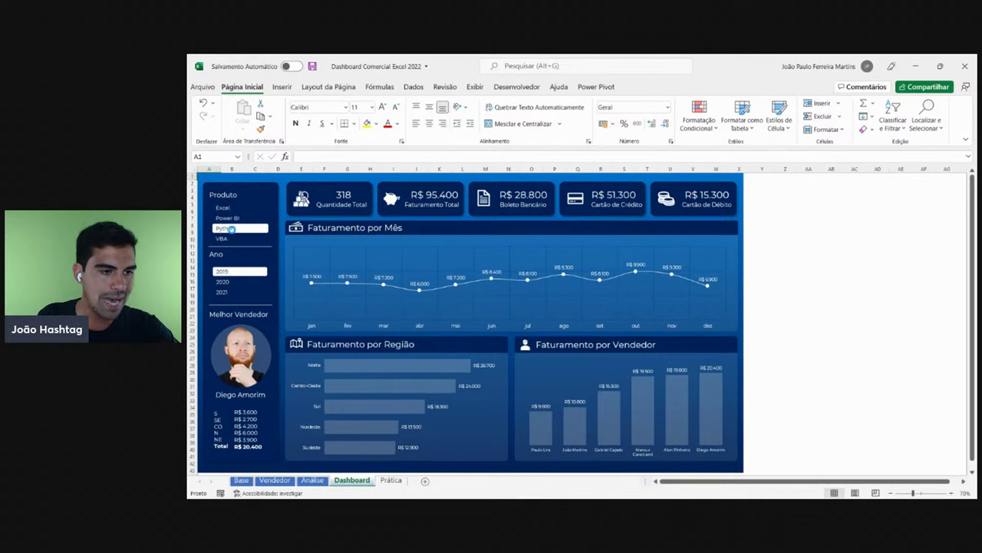
click(234, 282)
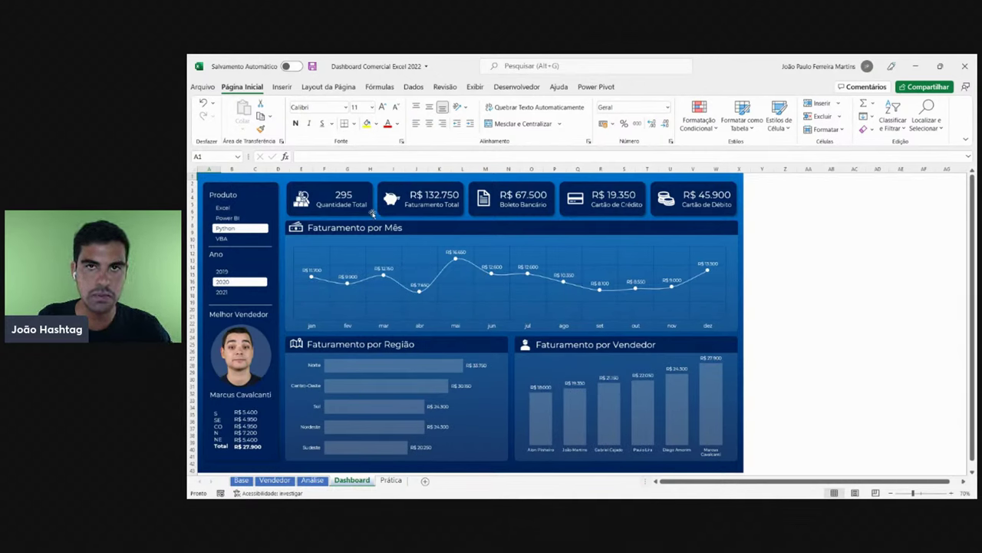
- Filter the Base table to only 2020 in Ano and only Python in Produto
click(242, 480)
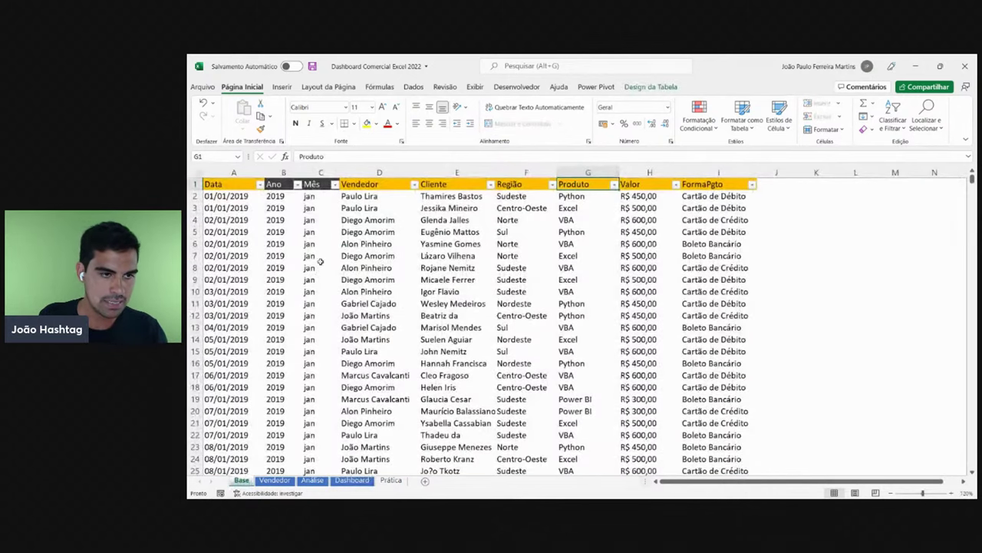
click(298, 185)
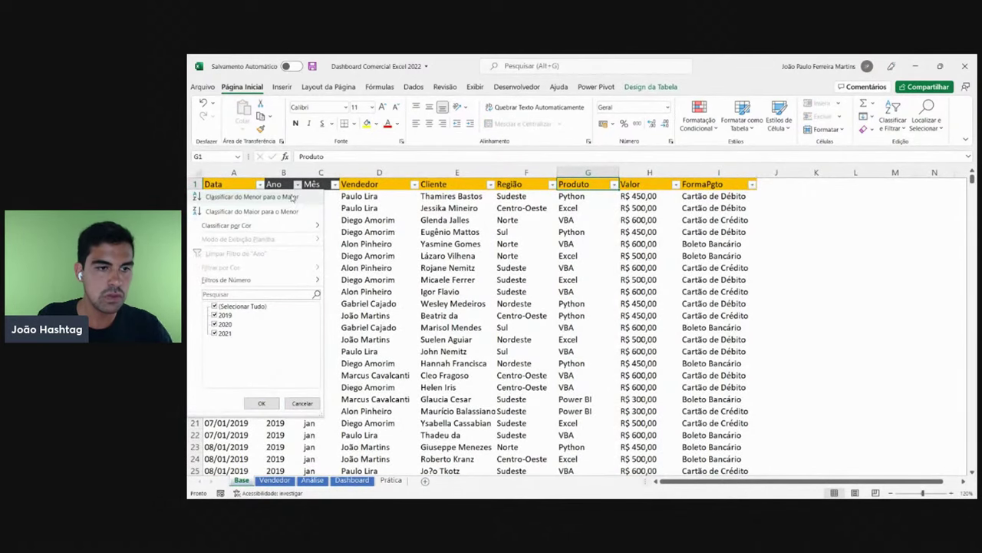
click(231, 305)
click(224, 324)
click(259, 402)
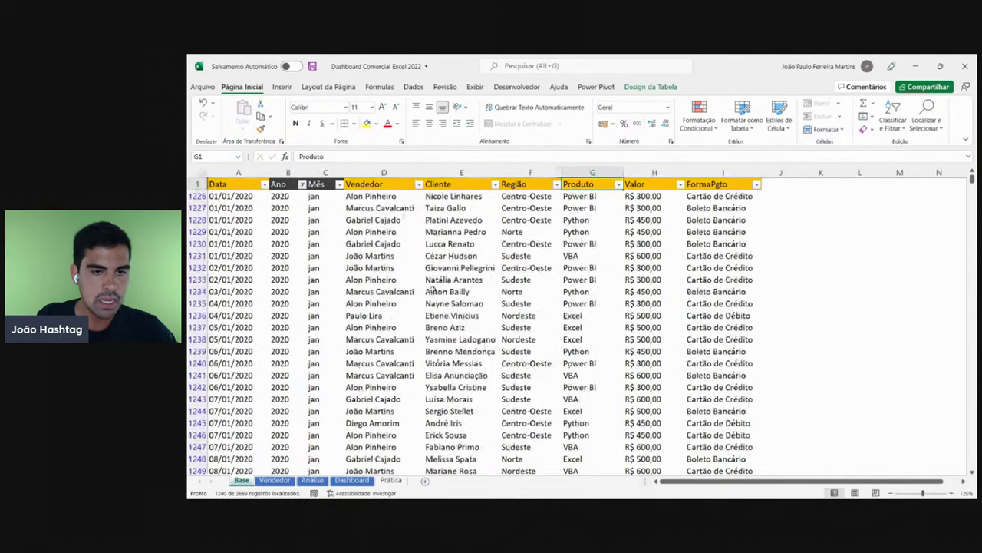
click(619, 185)
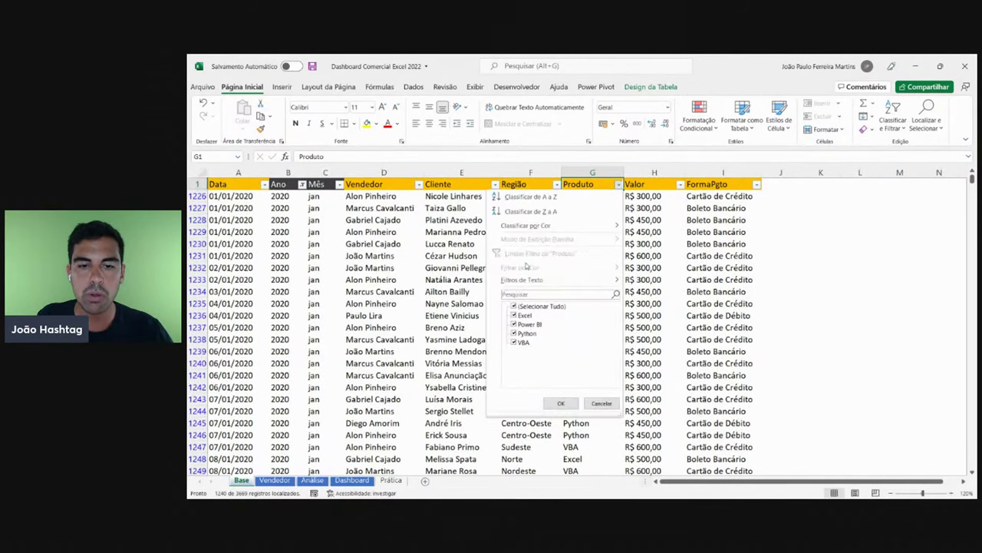
click(537, 306)
click(528, 334)
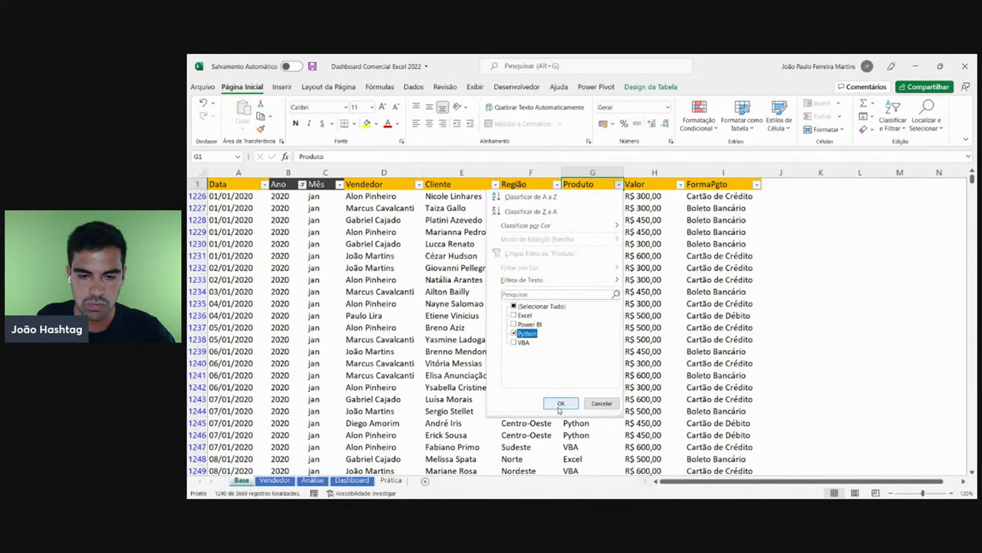
click(561, 403)
- Select the filtered Valor cells from H1228 down to the last row
click(645, 197)
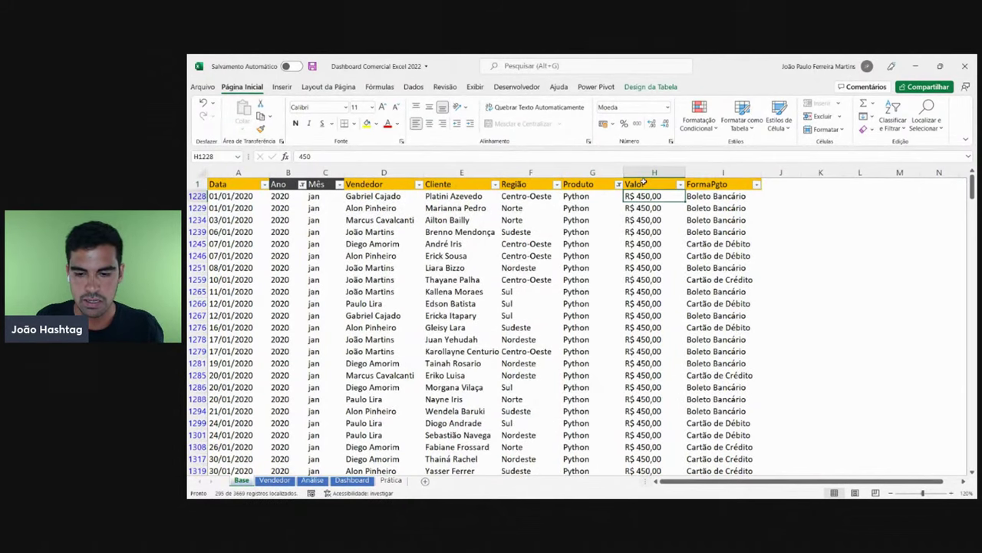
key(ctrl+shift+Down)
scroll(657, 230, down, 1)
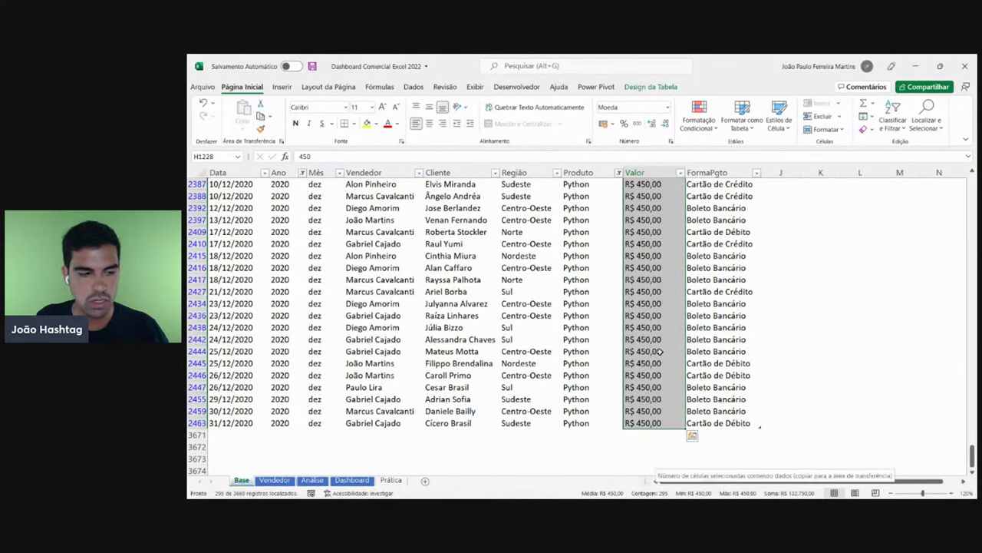
scroll(665, 287, up, 20)
scroll(664, 286, up, 20)
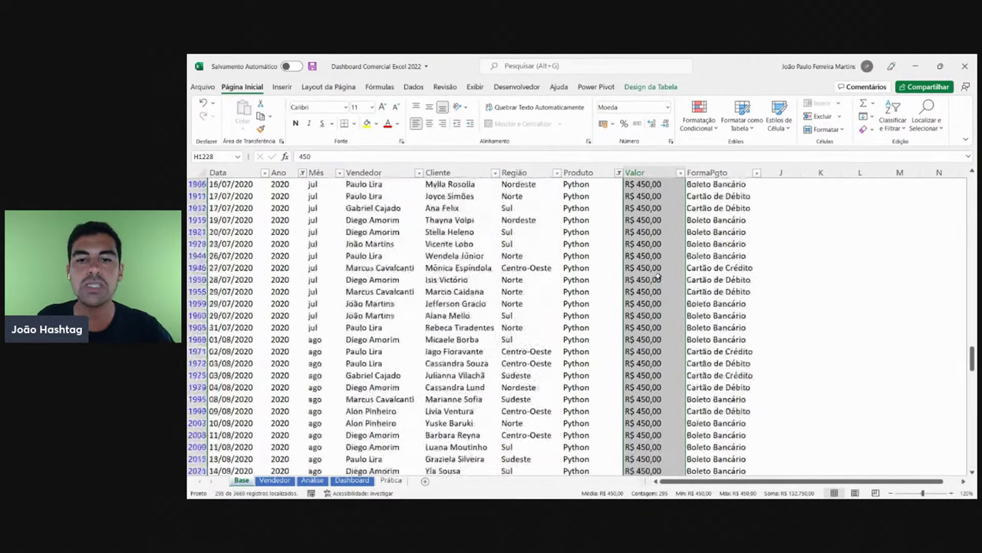
scroll(649, 256, up, 20)
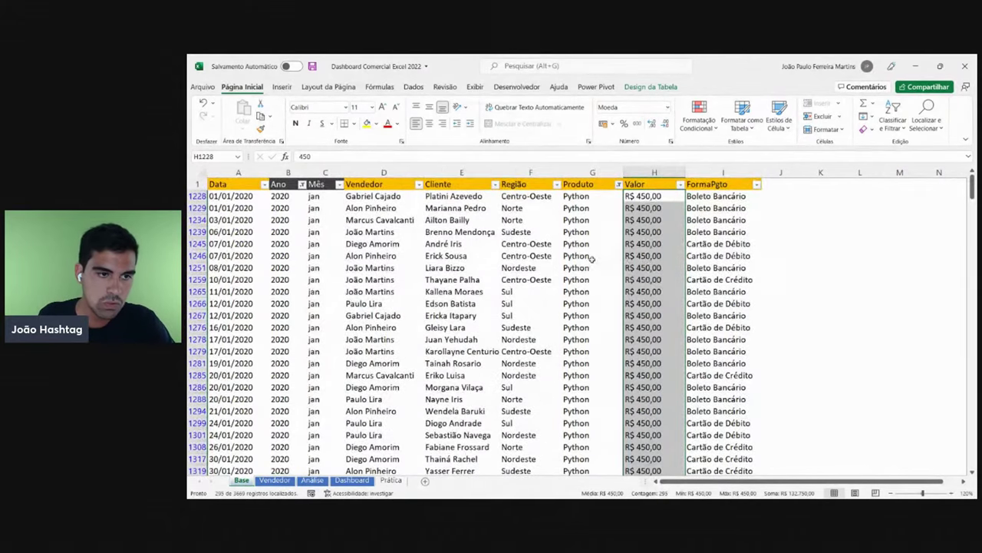
drag(635, 194, 649, 458)
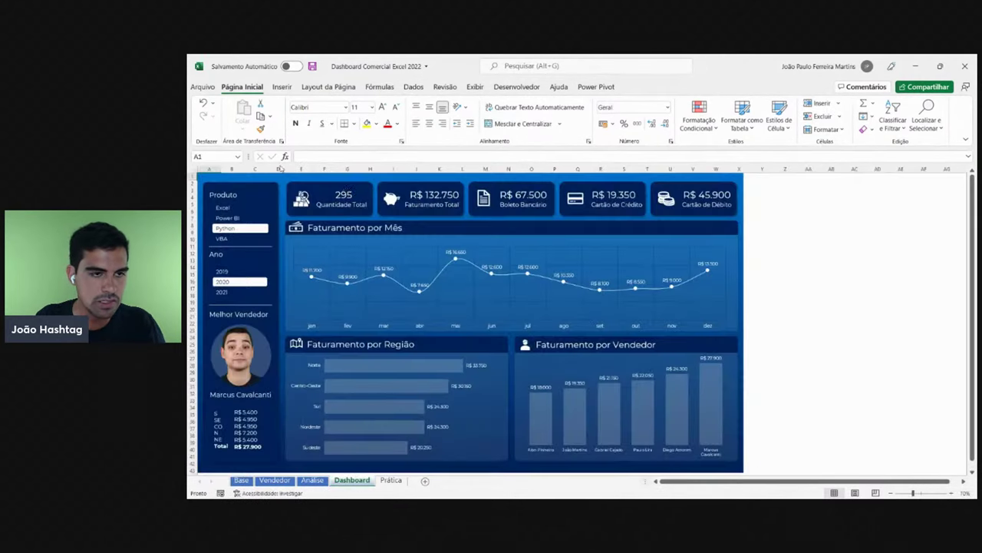
- Compare the selected Valor total with the Dashboard's Python 2020 revenue
click(352, 480)
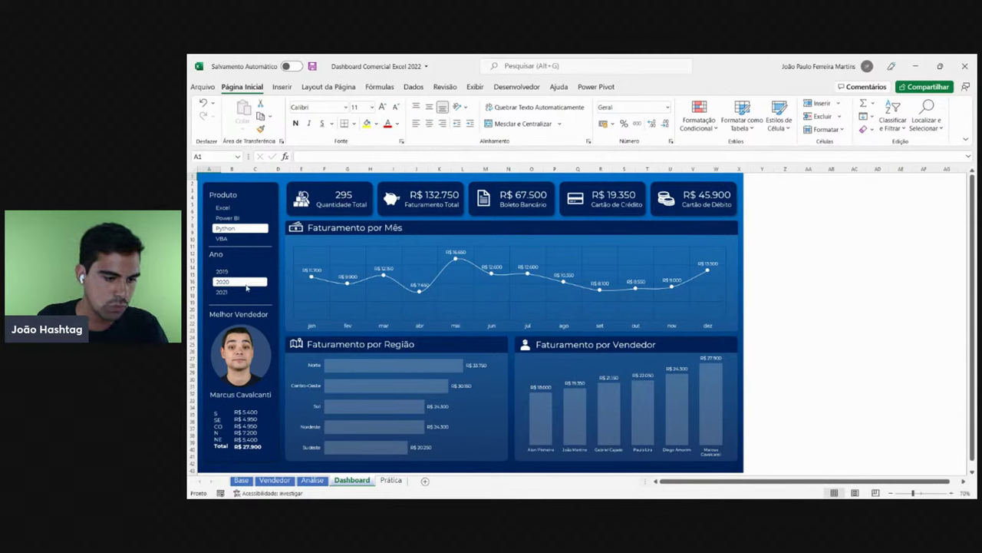
click(242, 479)
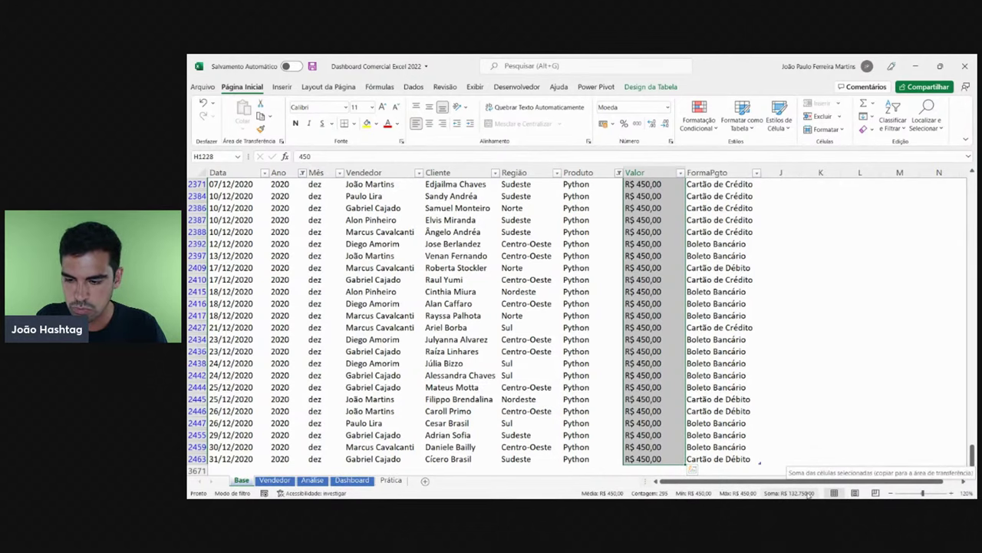
click(351, 480)
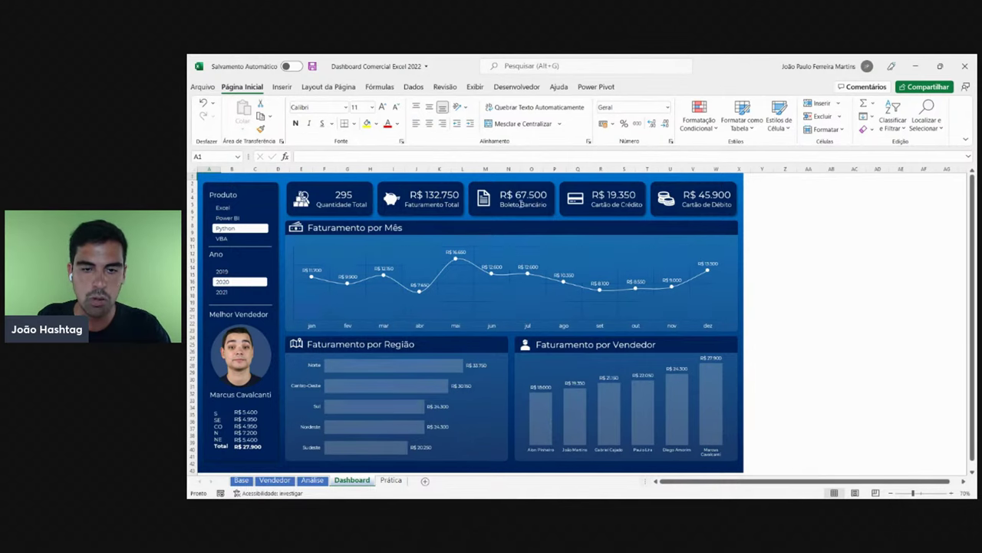
- Filter the Base table's FormaPgto column to show only Boleto Bancário
click(242, 481)
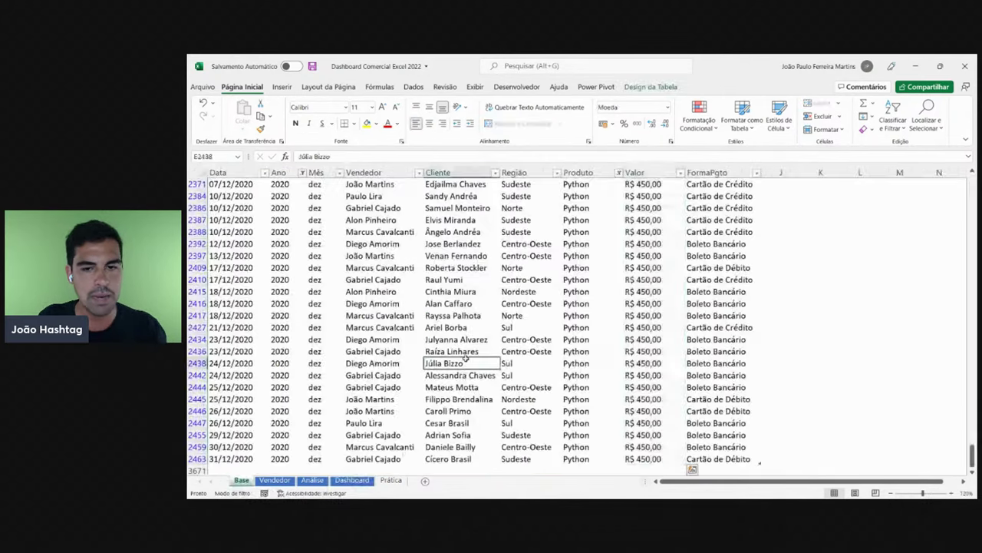
key(ctrl+Up)
click(721, 187)
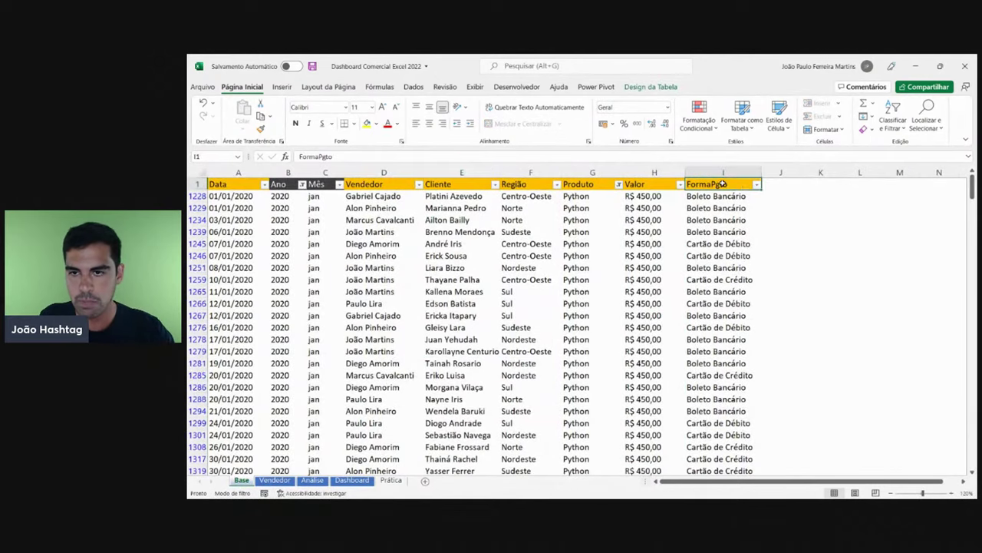
click(756, 185)
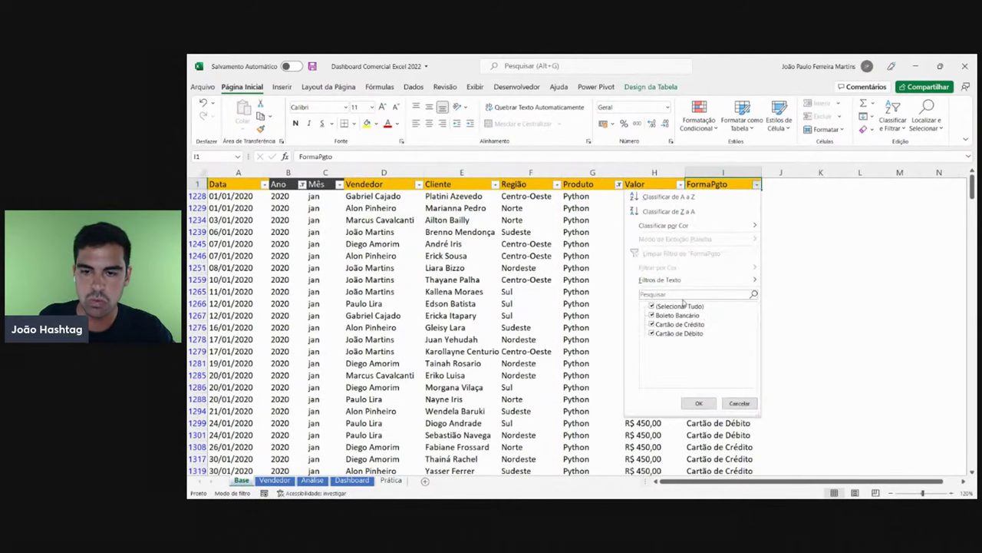
click(683, 305)
click(679, 316)
click(699, 402)
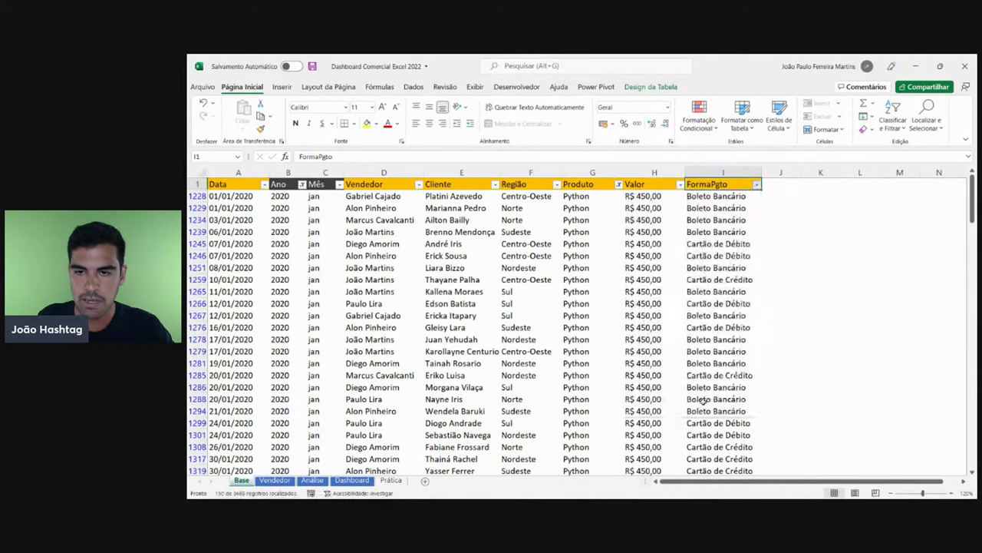
- Select the filtered Valor amounts to read their R$ 67.500 sum, then return to Dashboard
click(654, 197)
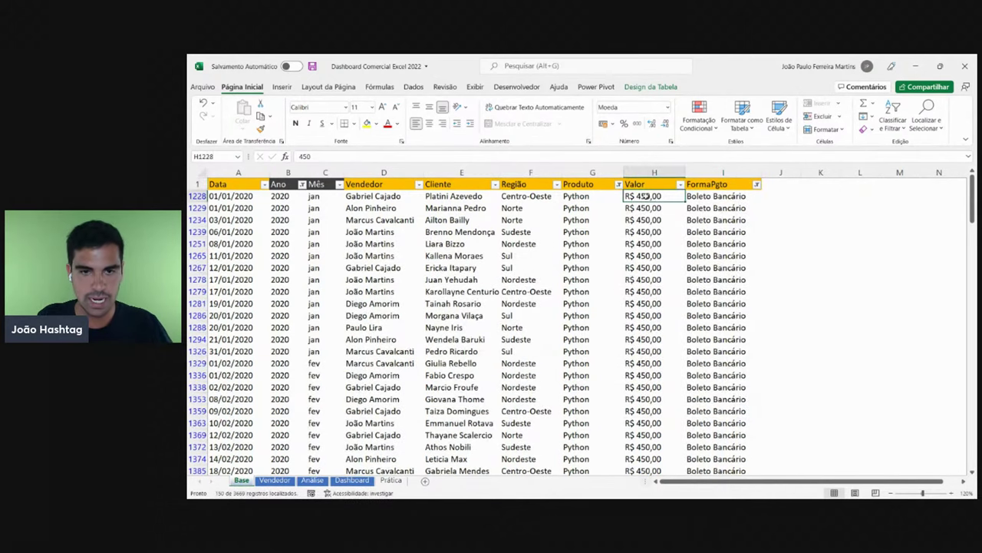
drag(654, 197, 653, 458)
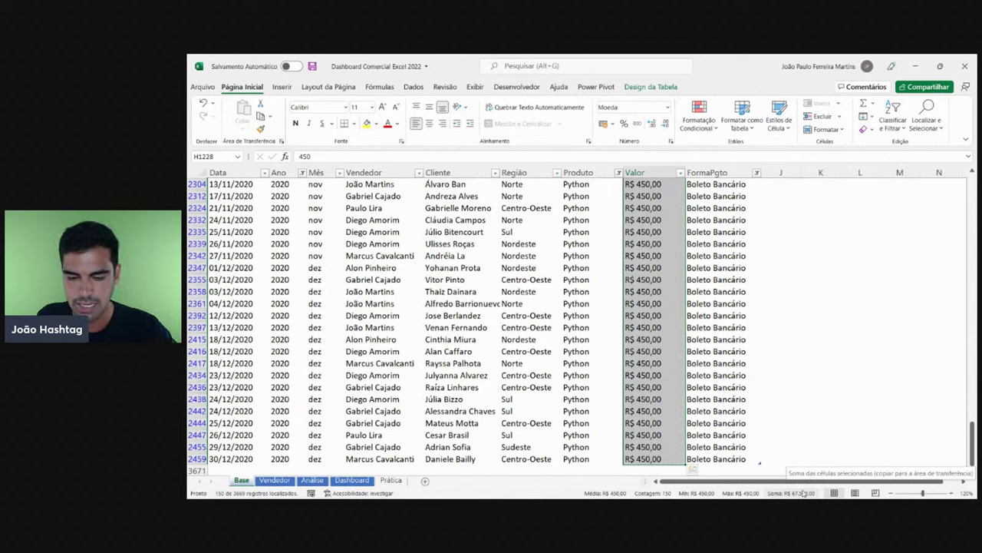
click(352, 480)
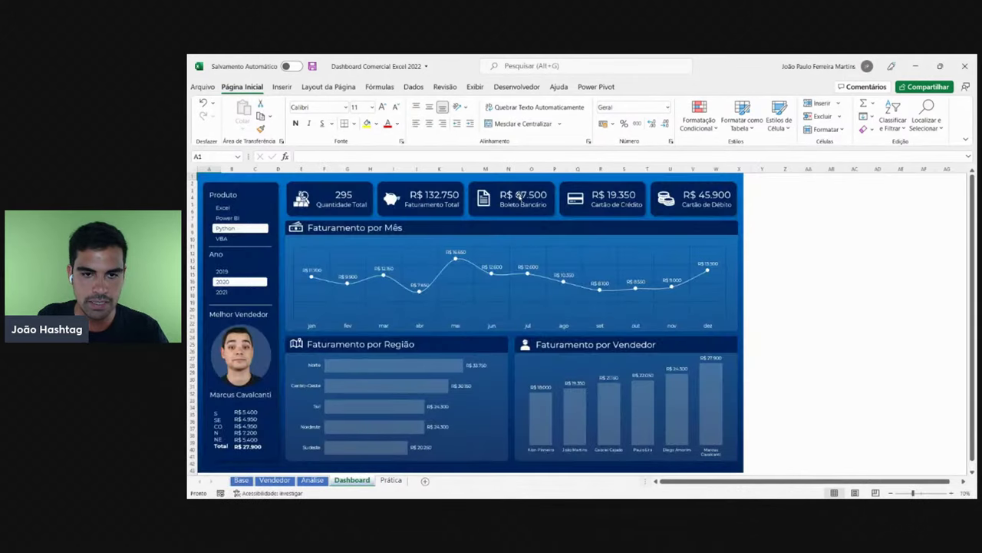
- Pick Excel and 2019 in the dashboard slicers, then clear all Base table filters
click(237, 208)
click(227, 271)
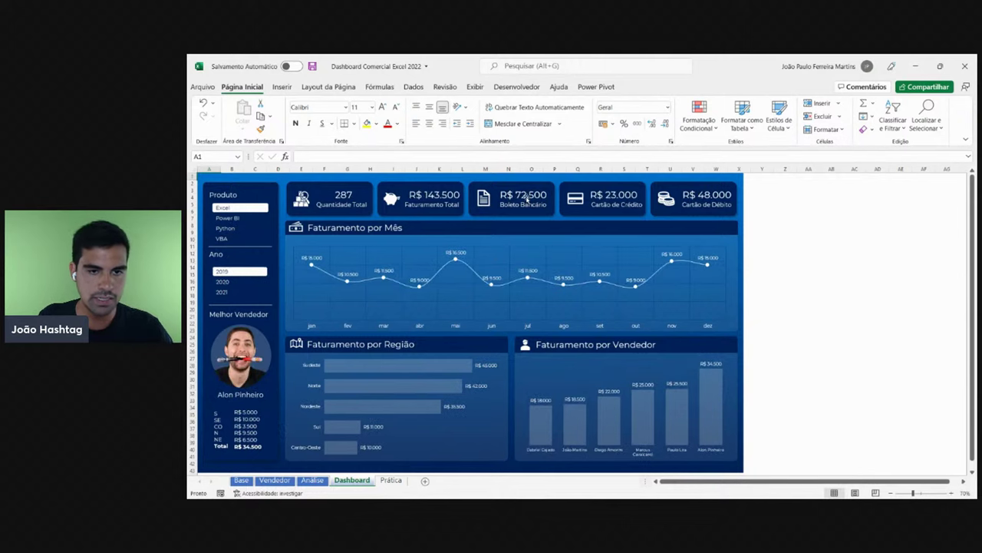
click(241, 480)
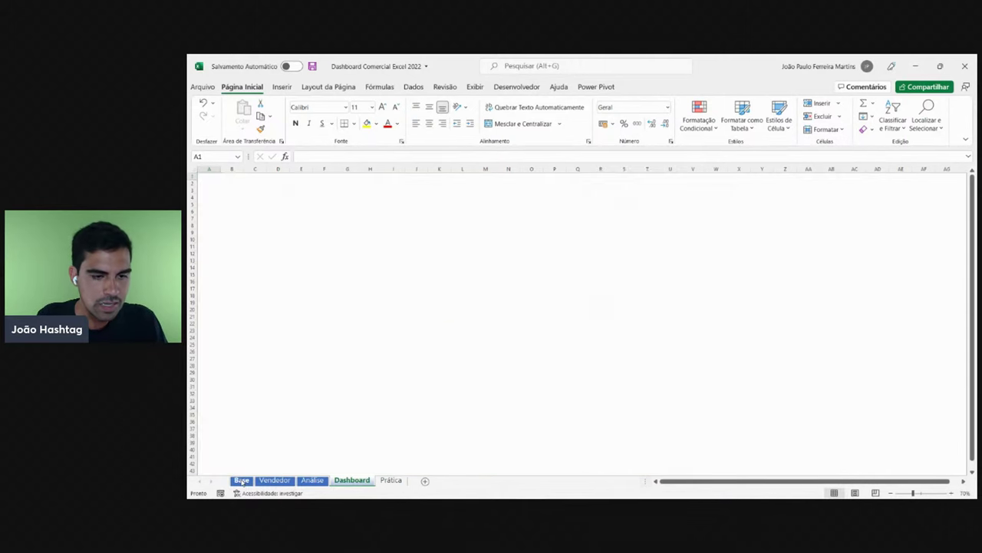
click(414, 86)
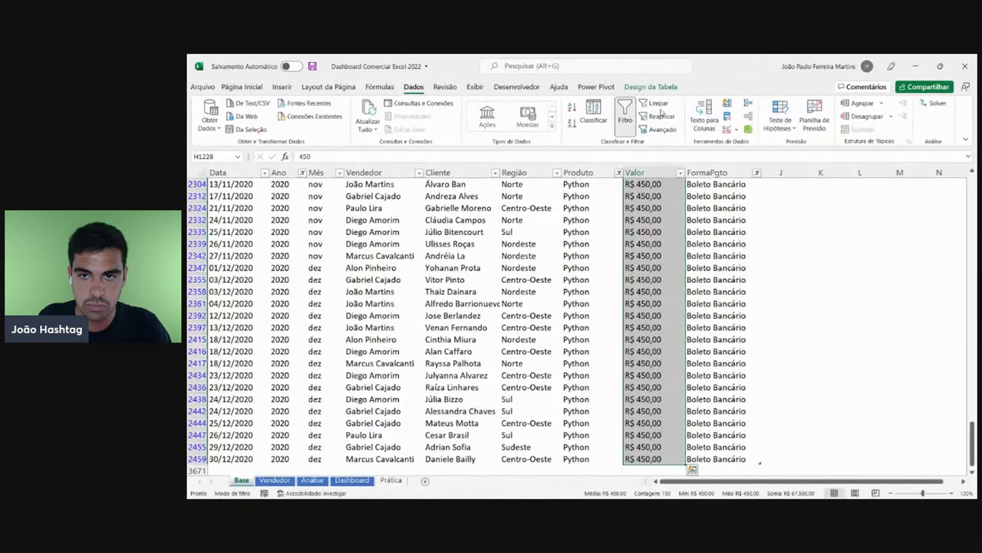
click(656, 103)
click(602, 230)
key(ctrl+Home)
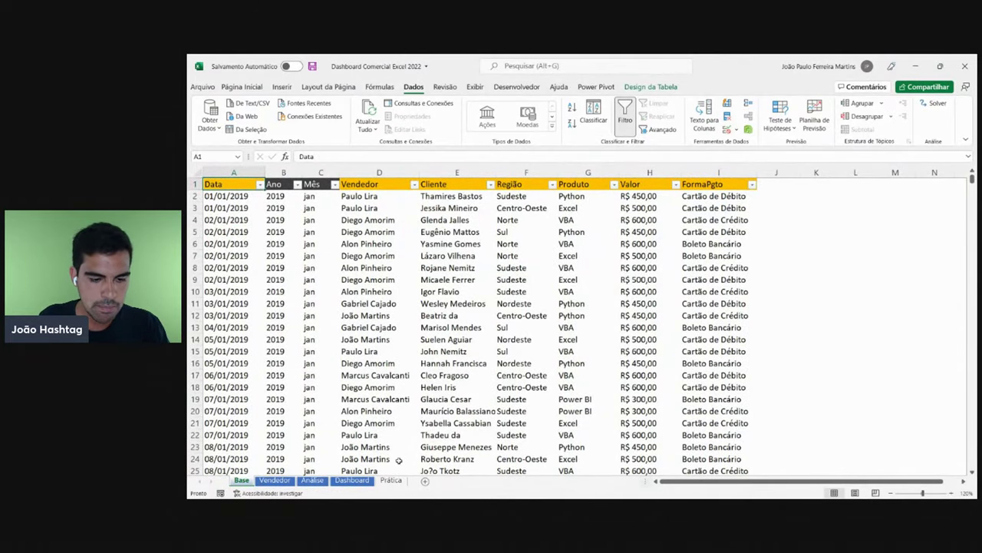
click(391, 480)
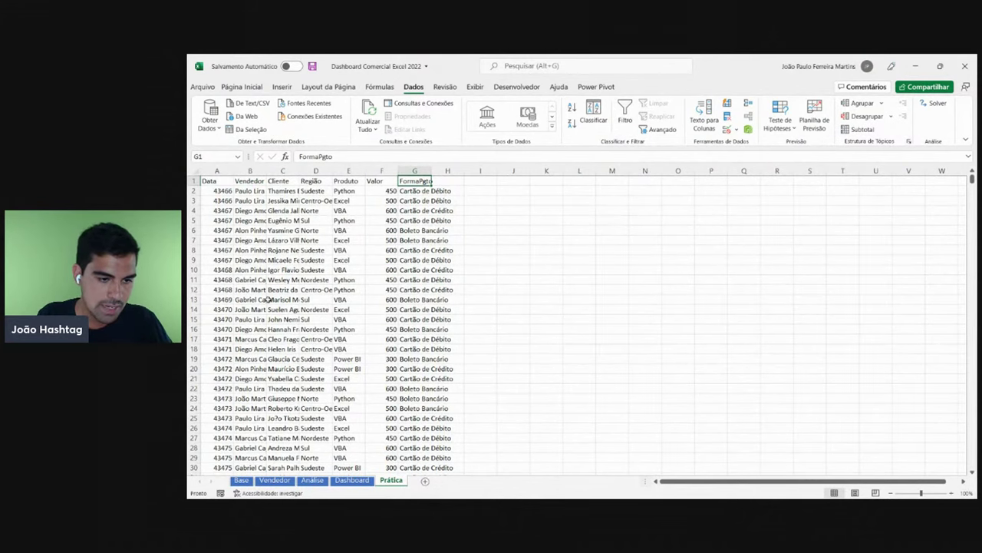
click(241, 479)
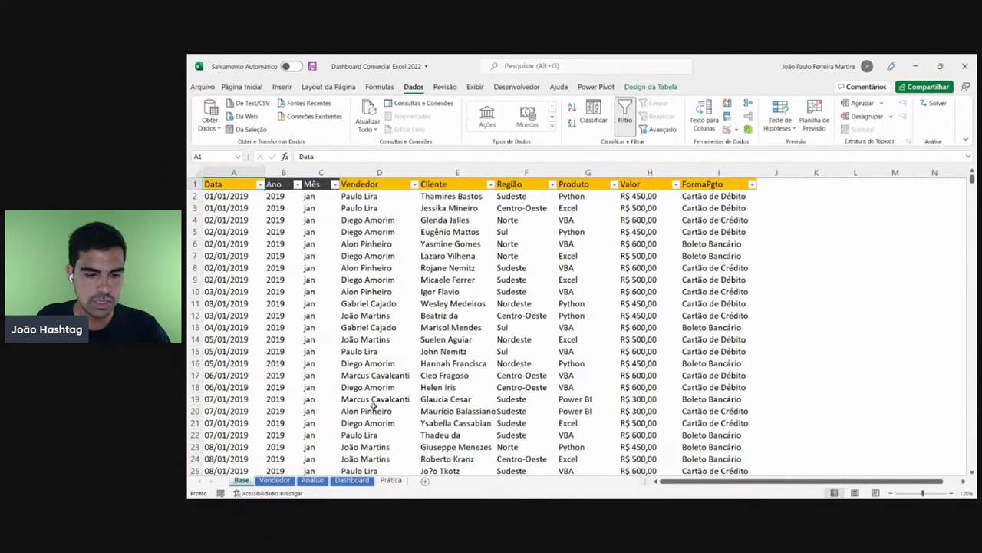
click(392, 479)
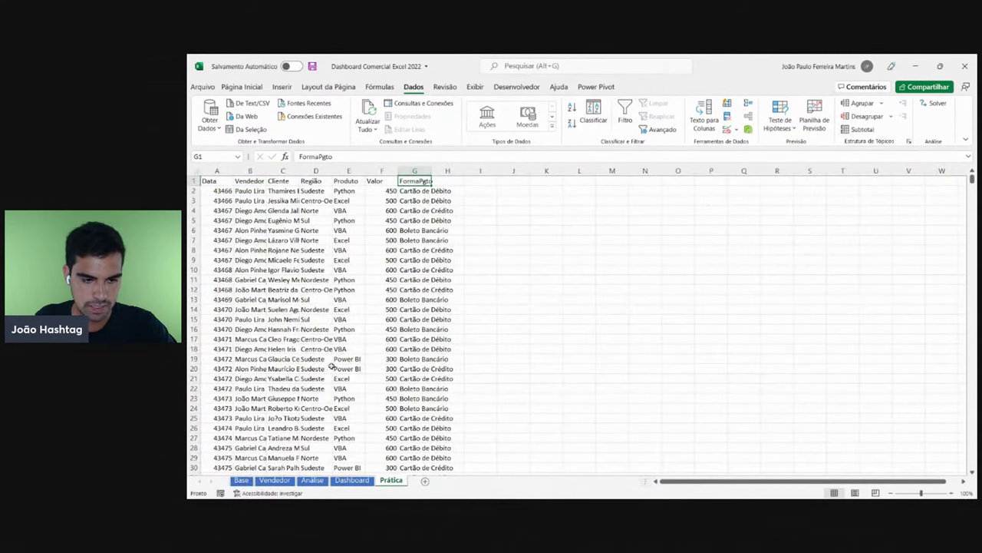
click(242, 480)
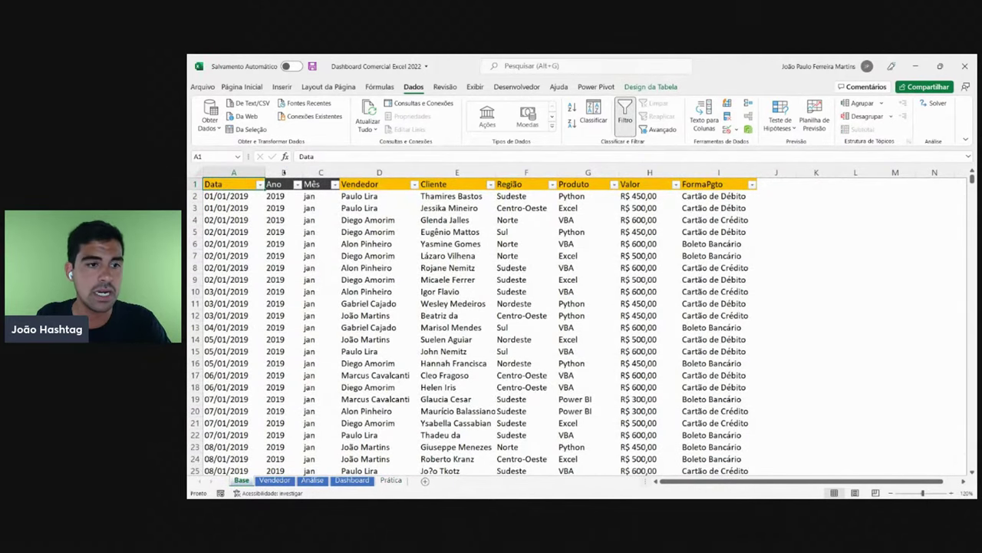
click(283, 172)
click(307, 172)
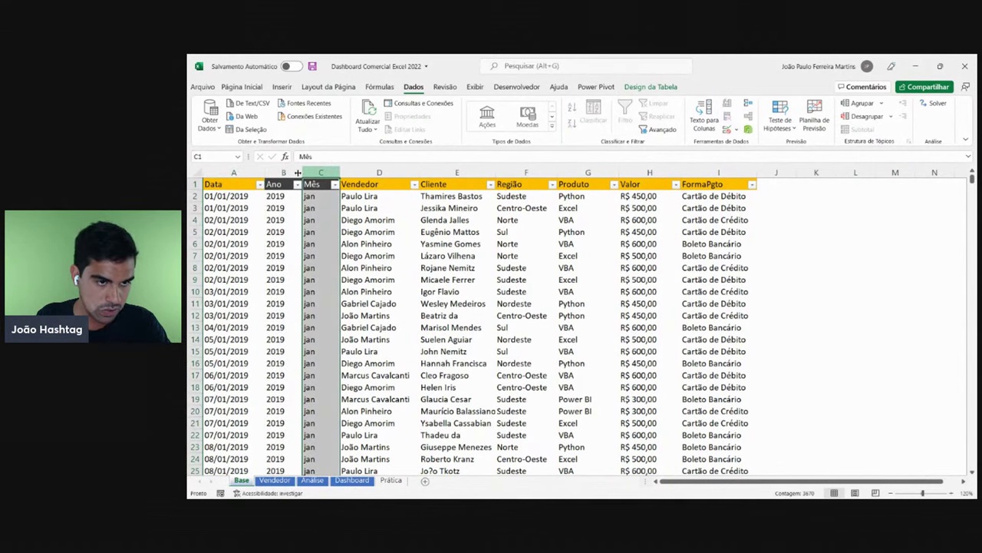
click(286, 172)
click(309, 172)
click(286, 172)
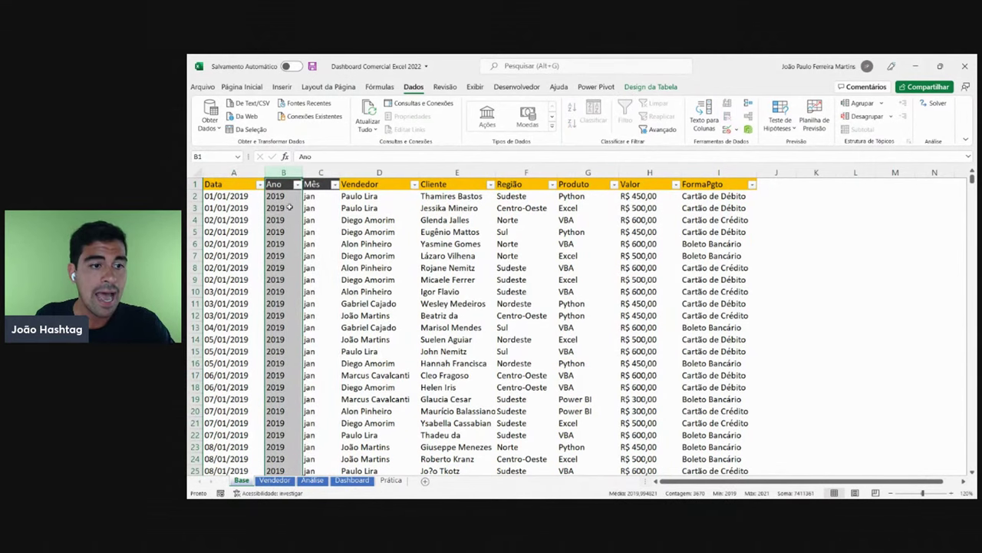
click(289, 207)
click(391, 480)
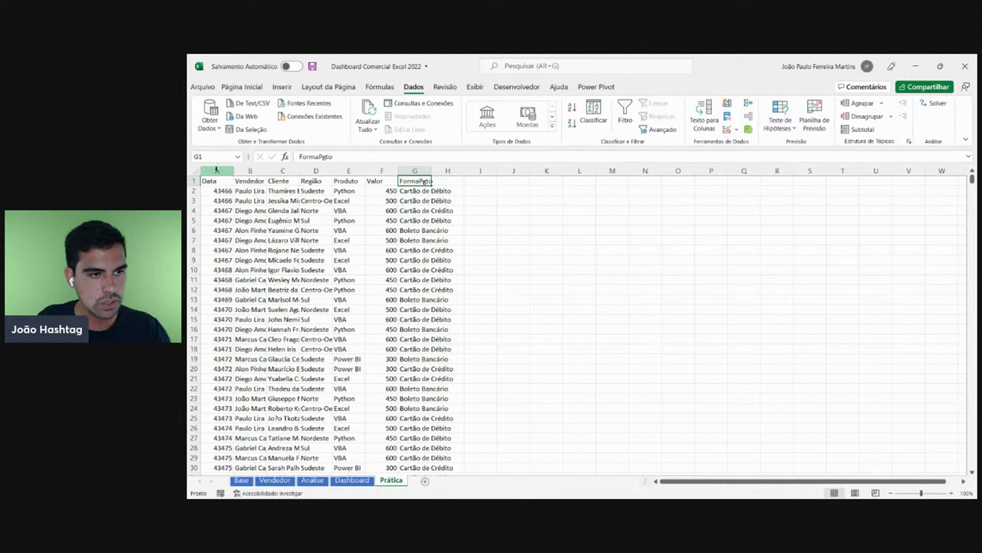
- Select columns A–G, adjust column A's width and zoom the sheet to 130%
drag(216, 170, 395, 242)
click(376, 241)
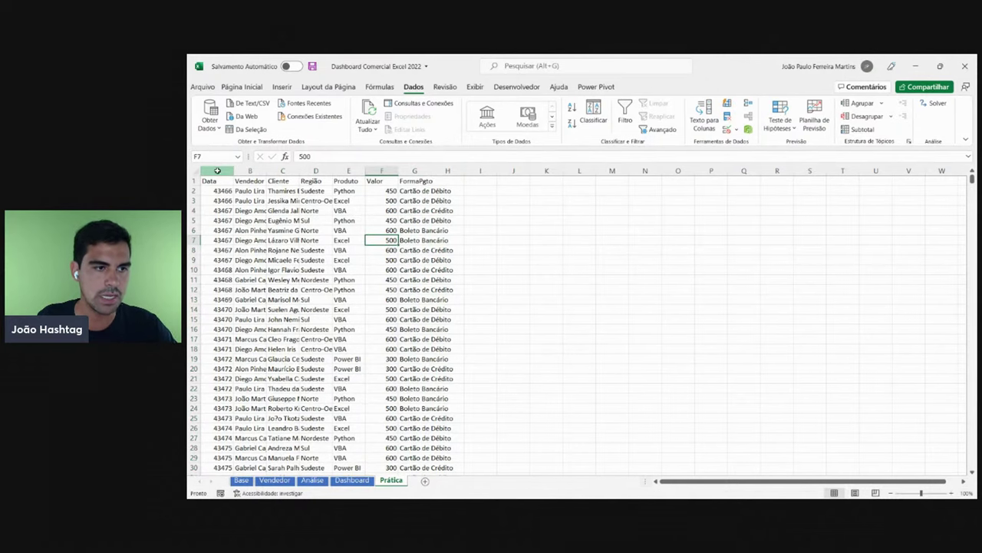
drag(217, 170, 426, 170)
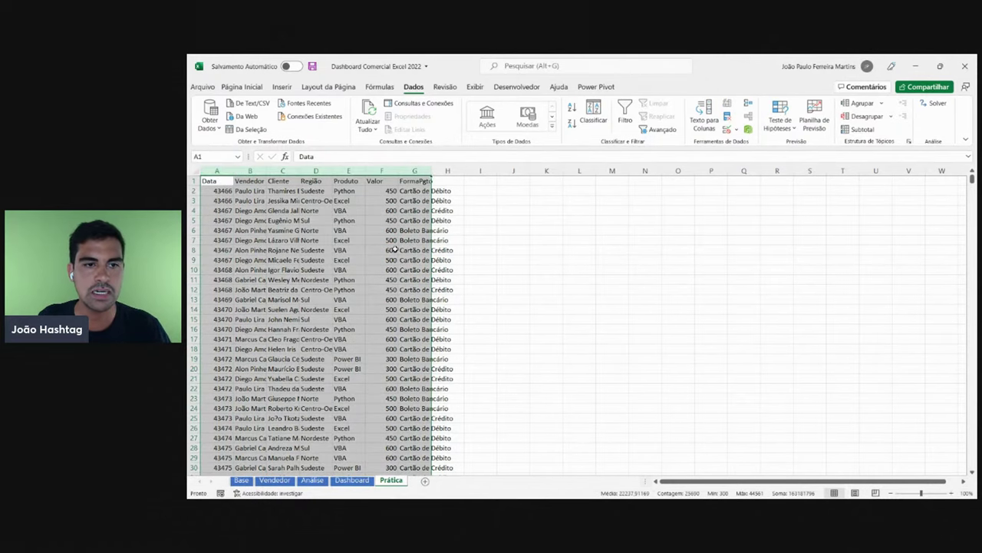
drag(217, 170, 426, 170)
drag(218, 170, 413, 168)
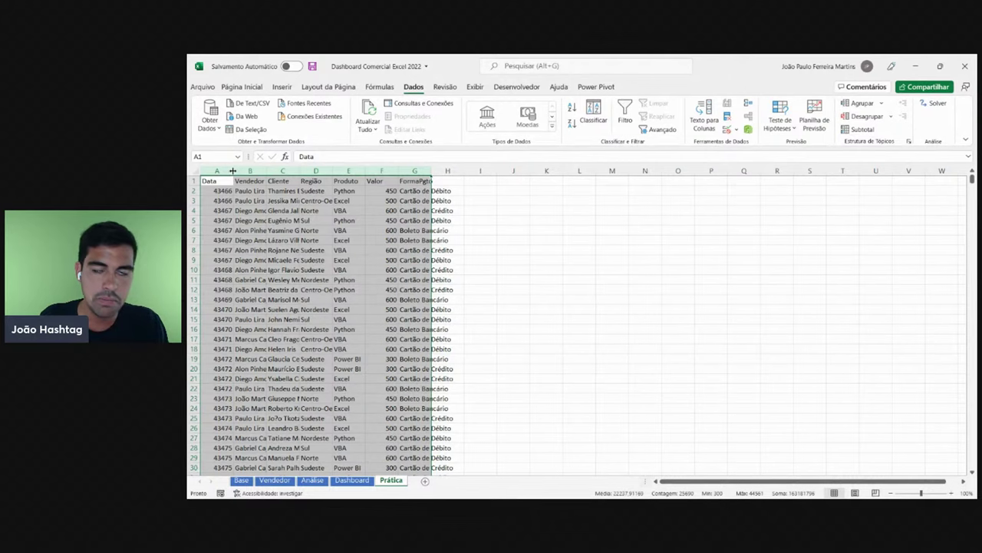
drag(233, 171, 265, 175)
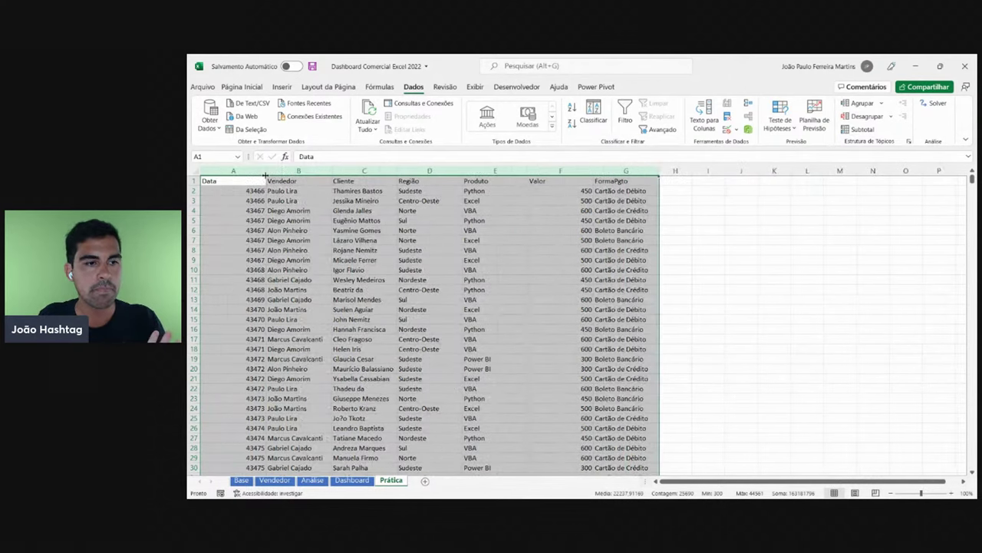
click(952, 493)
click(951, 493)
click(951, 493)
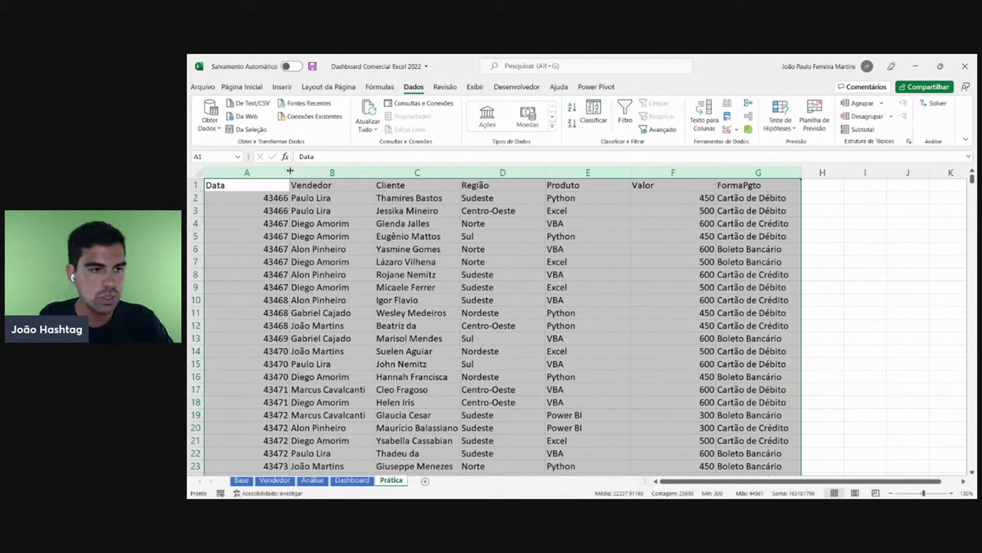
drag(290, 171, 704, 172)
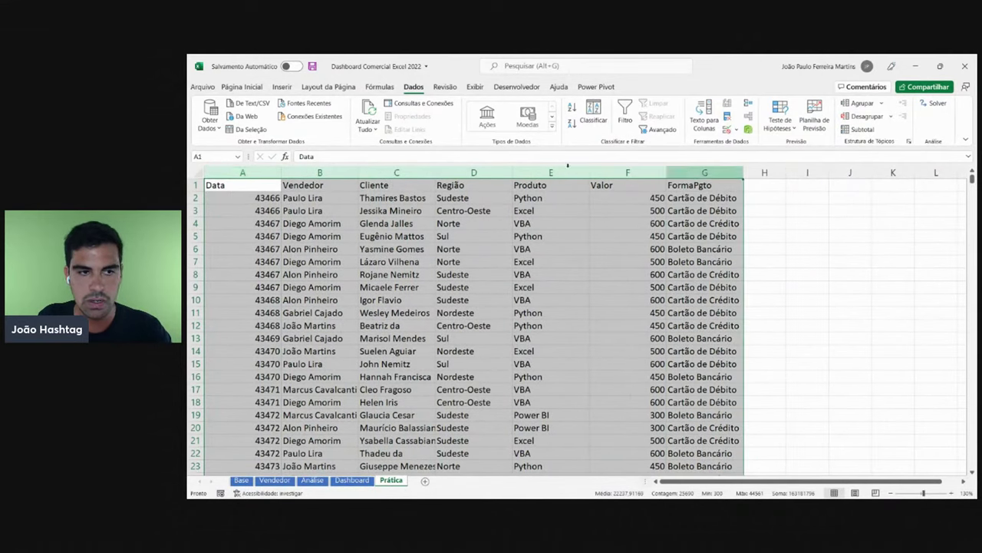
- Select columns A through G, AutoFit them, then drag them to a narrower uniform width
click(218, 172)
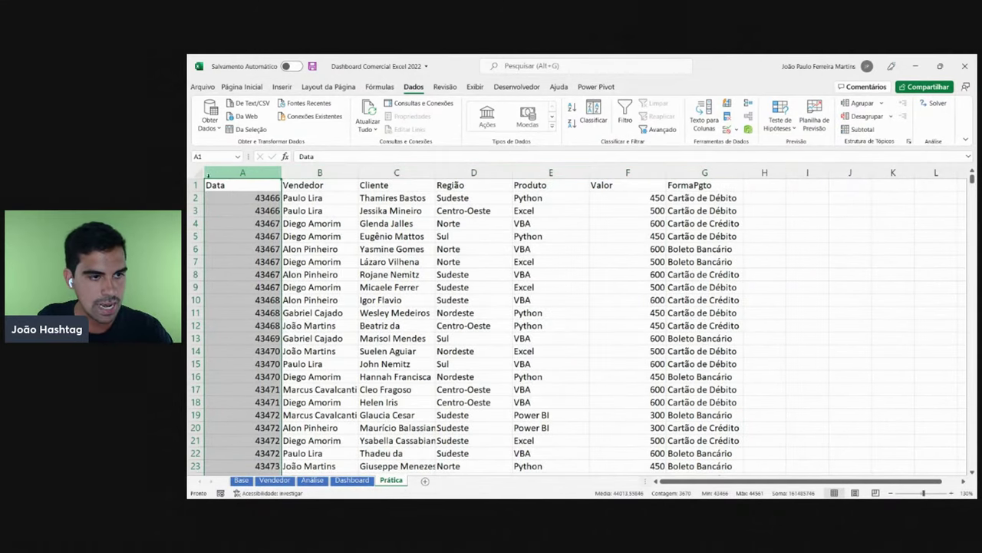
click(330, 172)
click(398, 172)
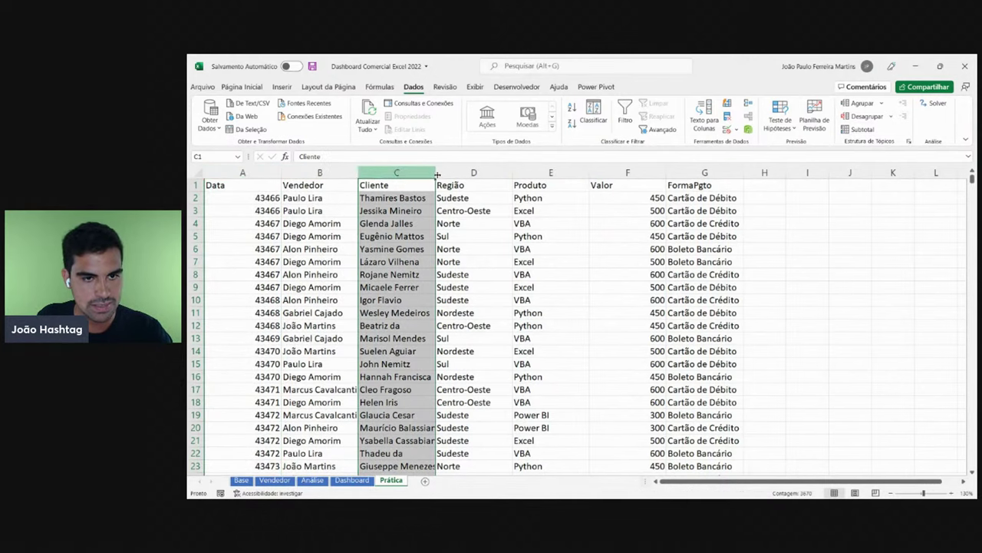
click(473, 172)
click(551, 171)
click(628, 172)
click(694, 174)
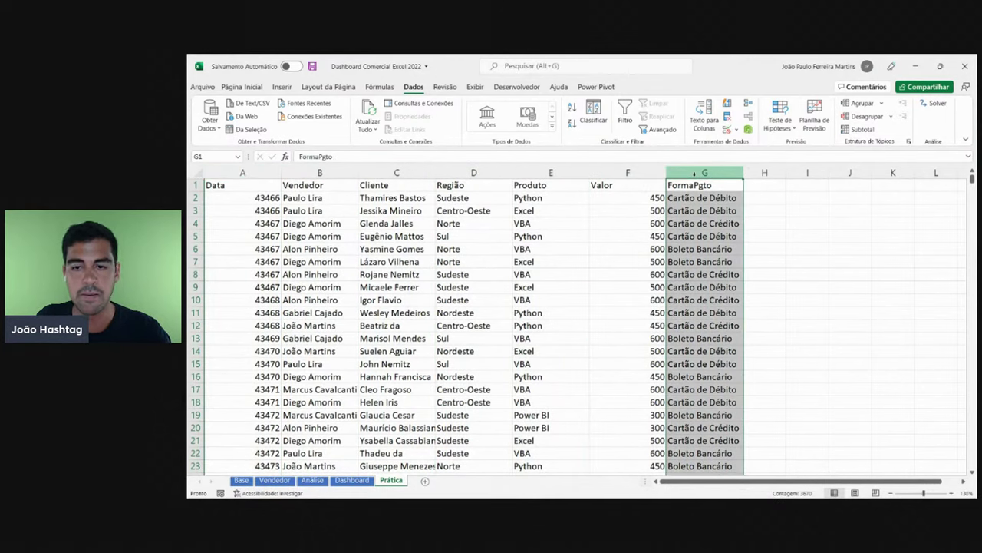
drag(697, 170, 716, 153)
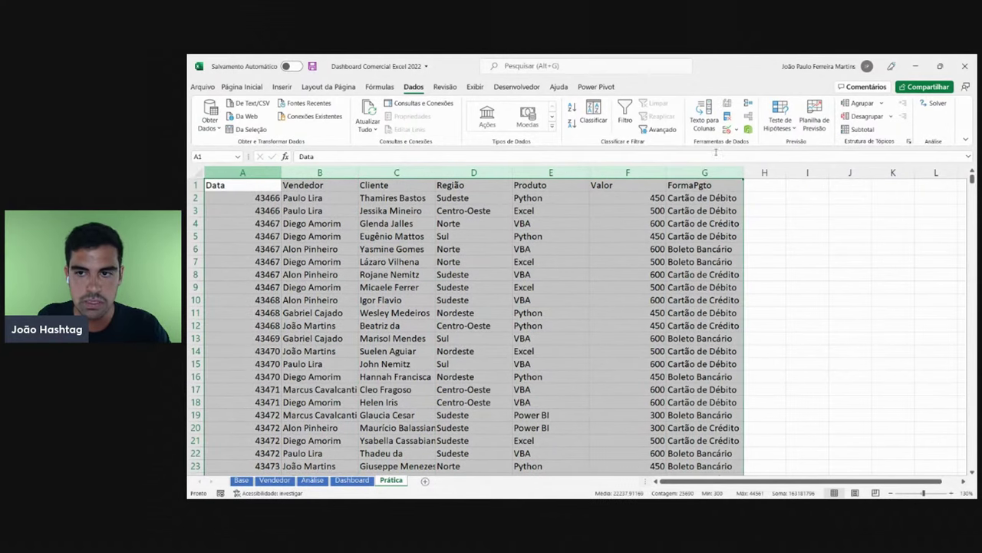
double_click(280, 175)
drag(285, 172, 264, 172)
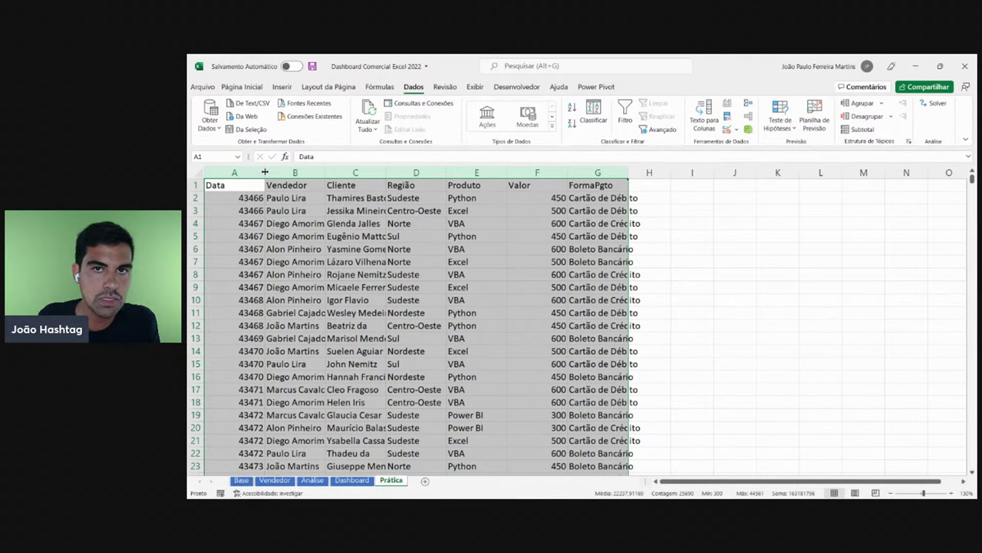
- AutoFit columns A–G and go through each data column from Vendedor to FormaPgto
double_click(265, 172)
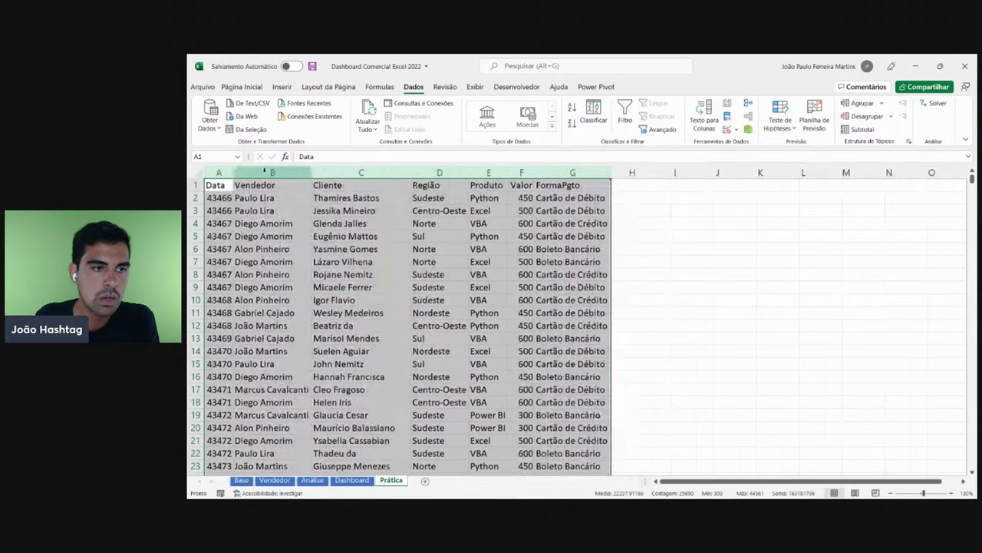
click(438, 262)
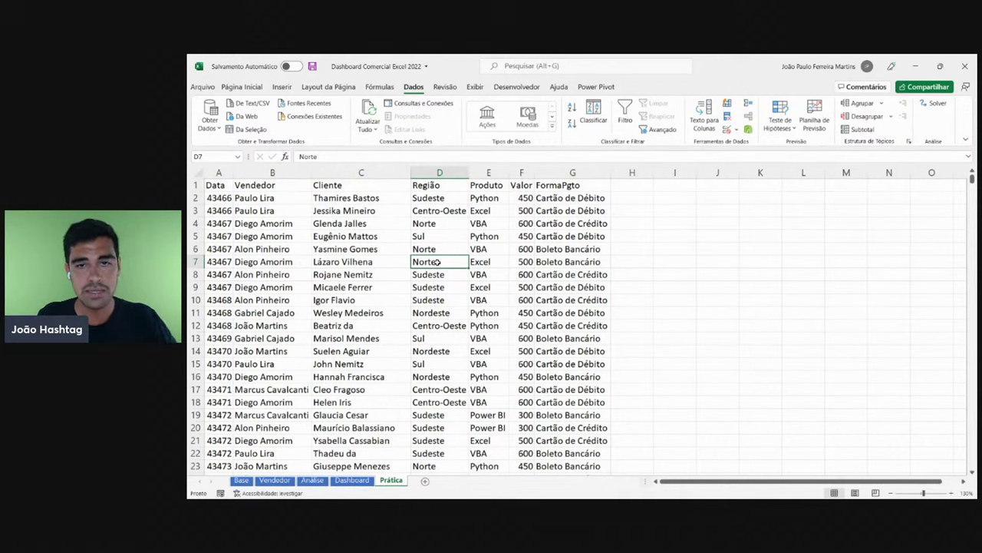
drag(273, 172, 331, 170)
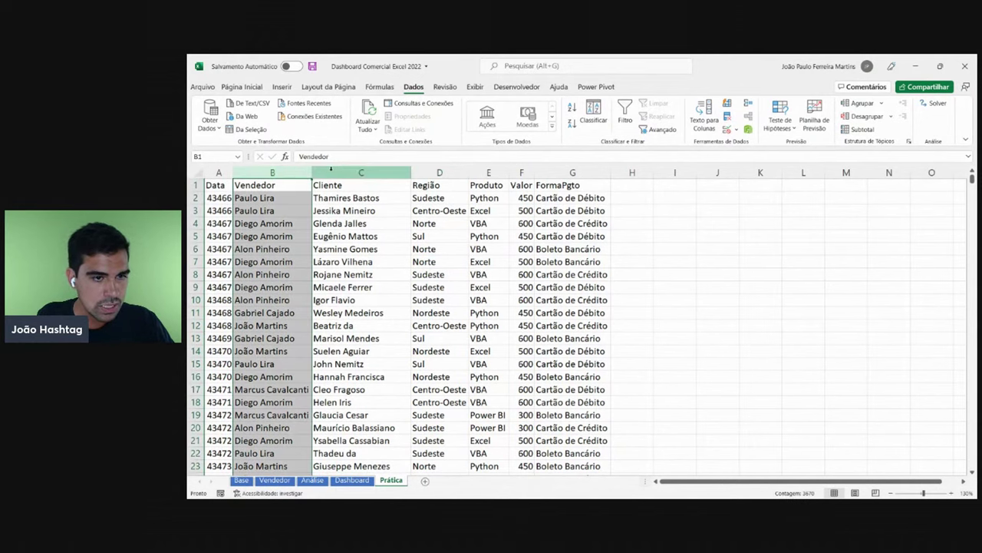
click(361, 172)
click(439, 172)
click(488, 172)
click(522, 172)
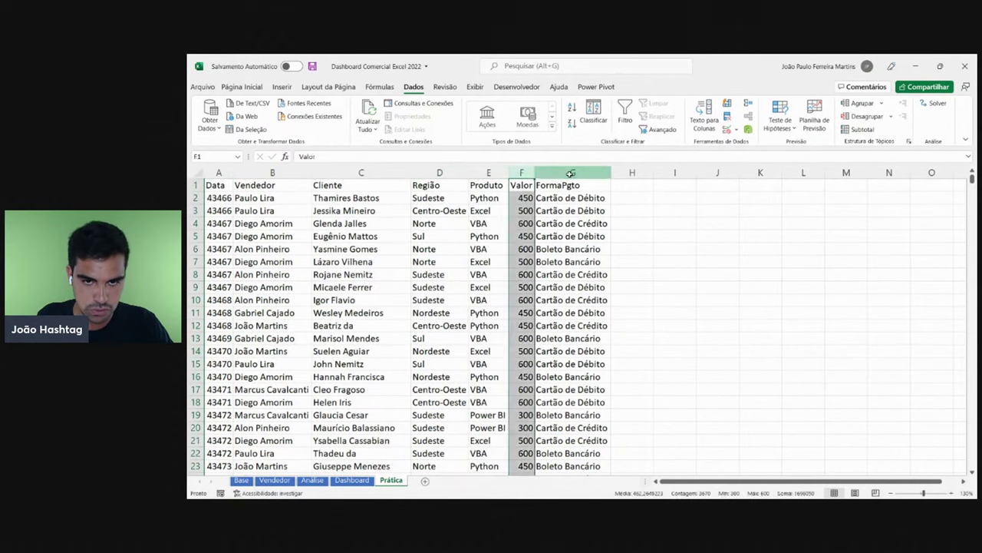
click(572, 174)
drag(577, 197, 571, 352)
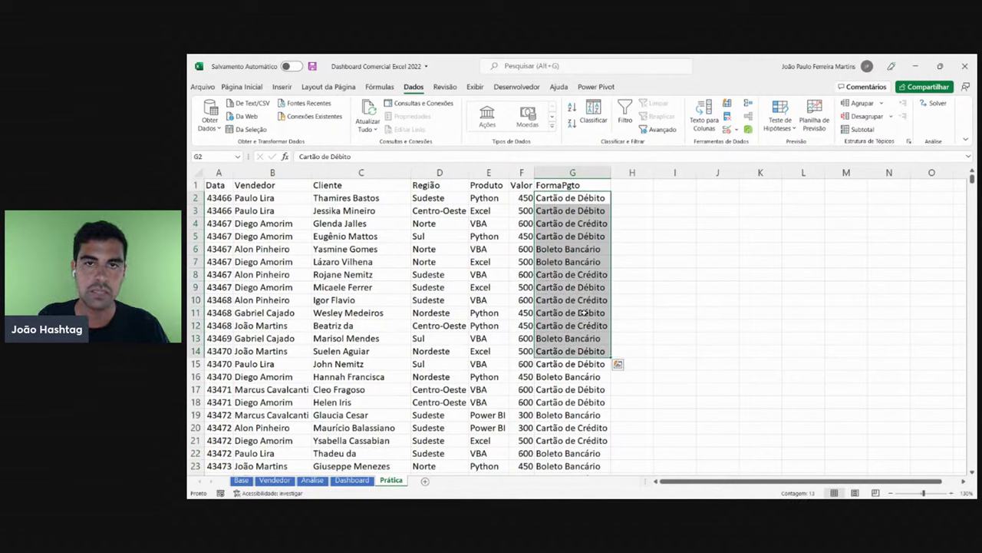
click(579, 250)
- Reselect columns A–G, select cell D6, and bring up the Exibir display settings
mouse_move(573, 172)
mouse_down()
mouse_move(188, 172)
mouse_move(572, 172)
mouse_up()
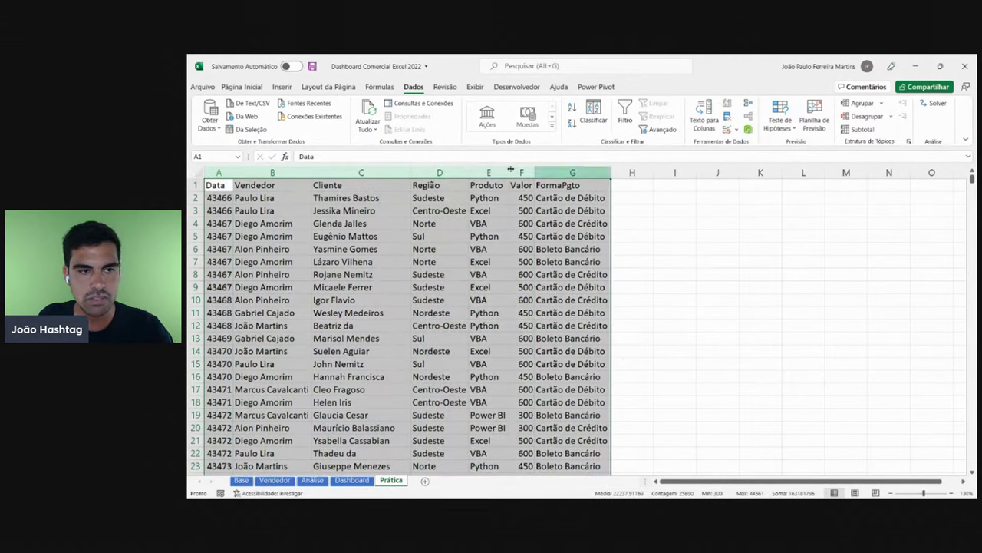
drag(218, 172, 572, 172)
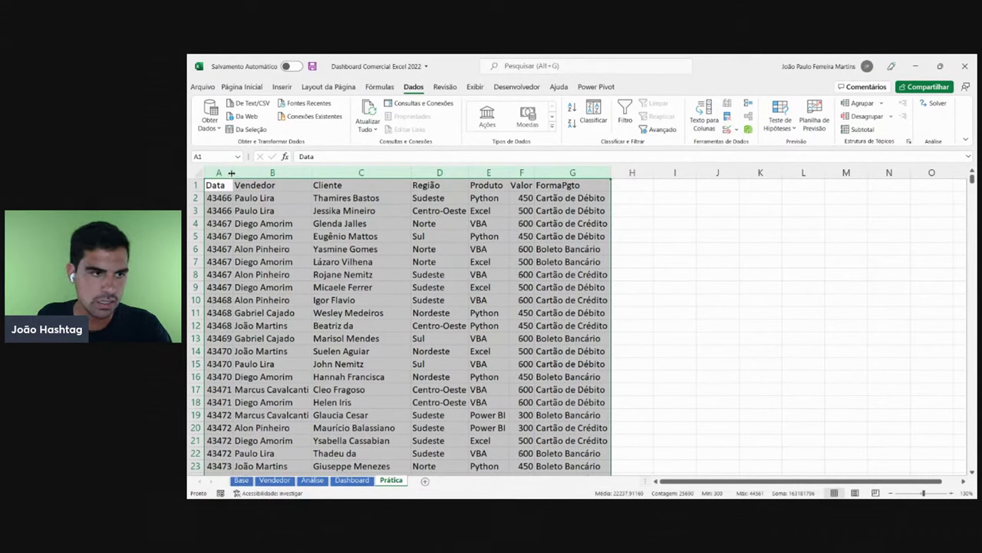
click(245, 249)
click(438, 250)
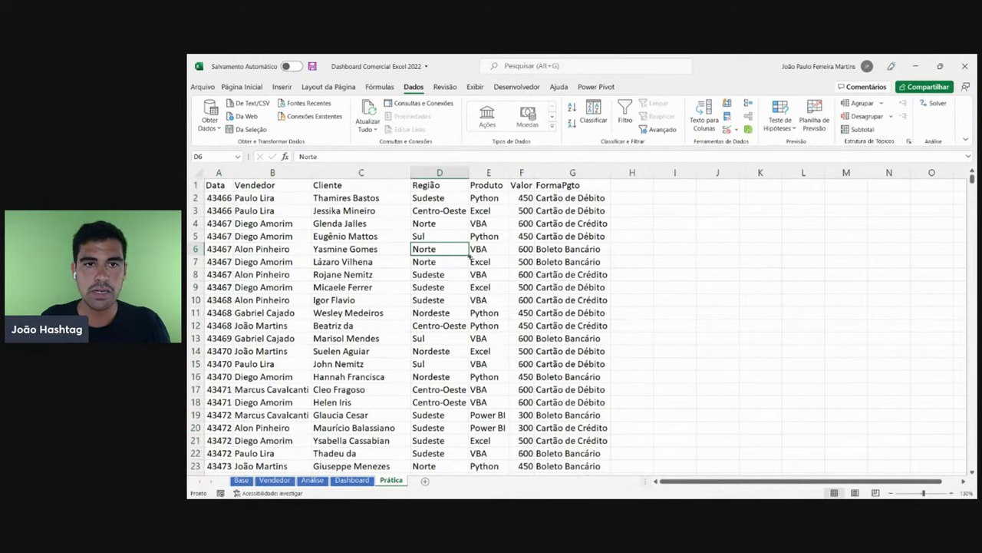
click(479, 87)
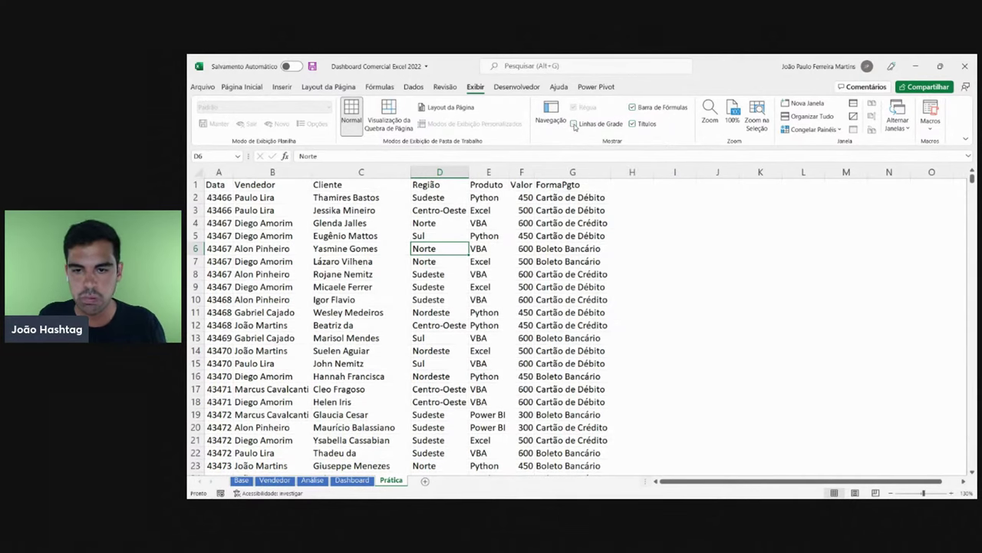
- Turn the Prática sheet's gridlines on and then off again
click(575, 124)
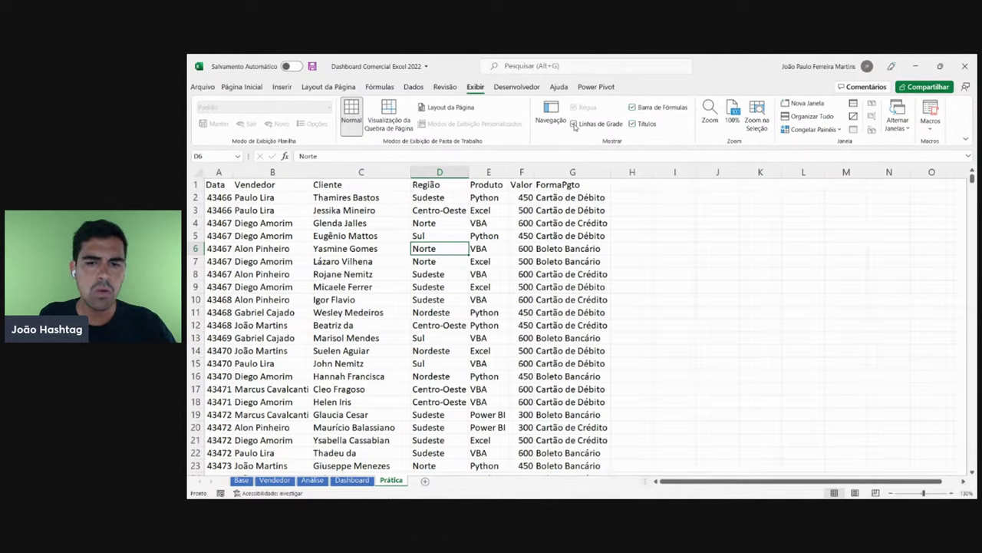
click(656, 214)
click(682, 263)
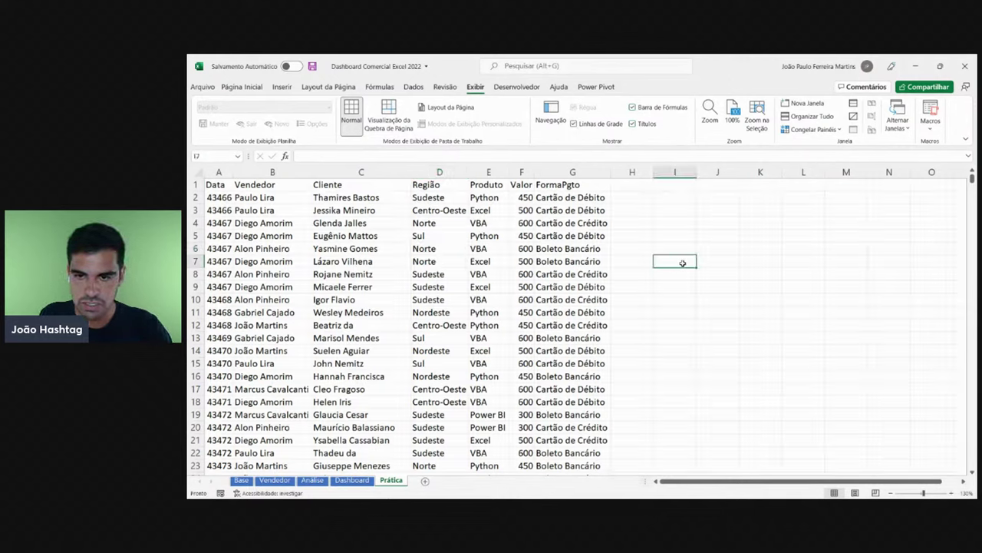
click(793, 214)
click(760, 236)
click(591, 125)
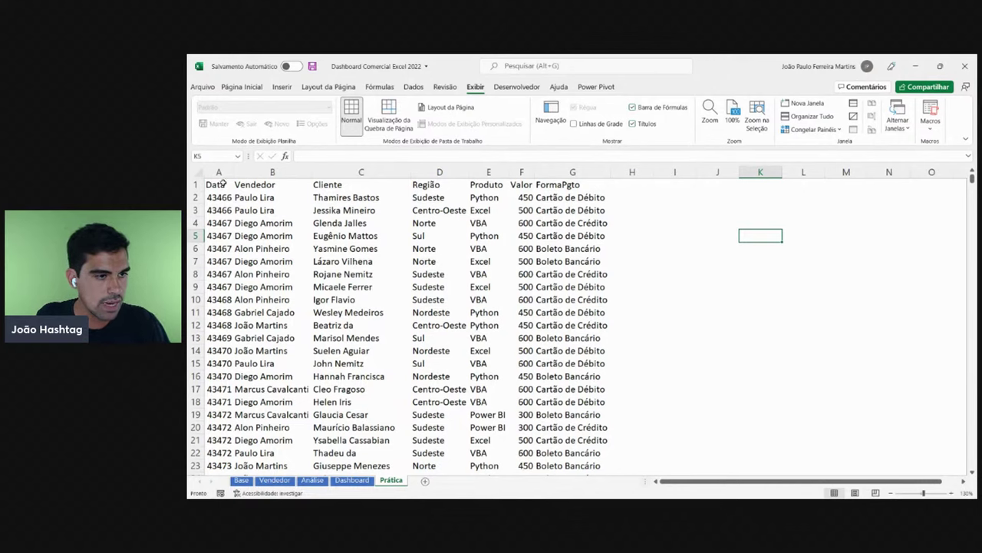
- Select the header row A1:G1 and return to Página Inicial
drag(219, 184, 595, 175)
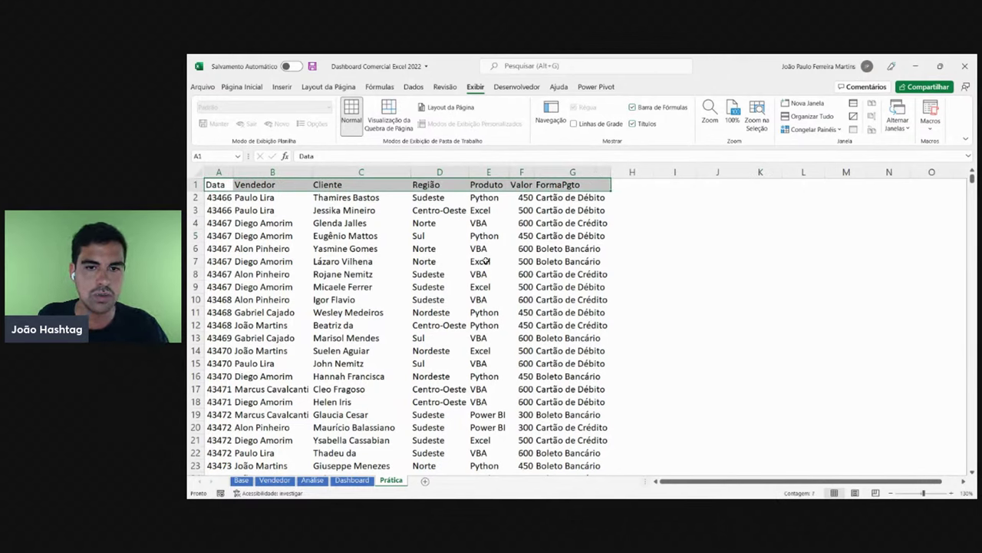
click(215, 185)
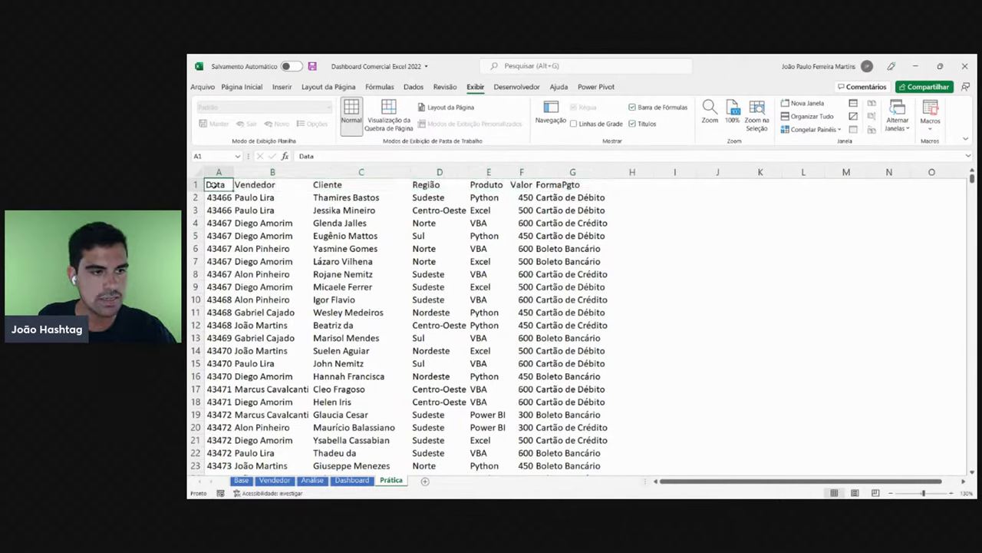
drag(215, 185, 597, 182)
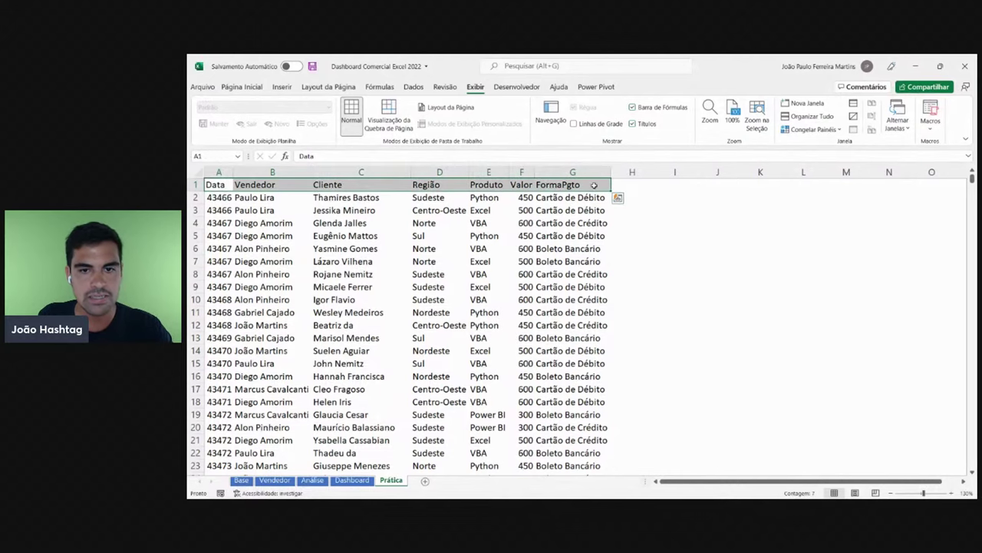
click(245, 87)
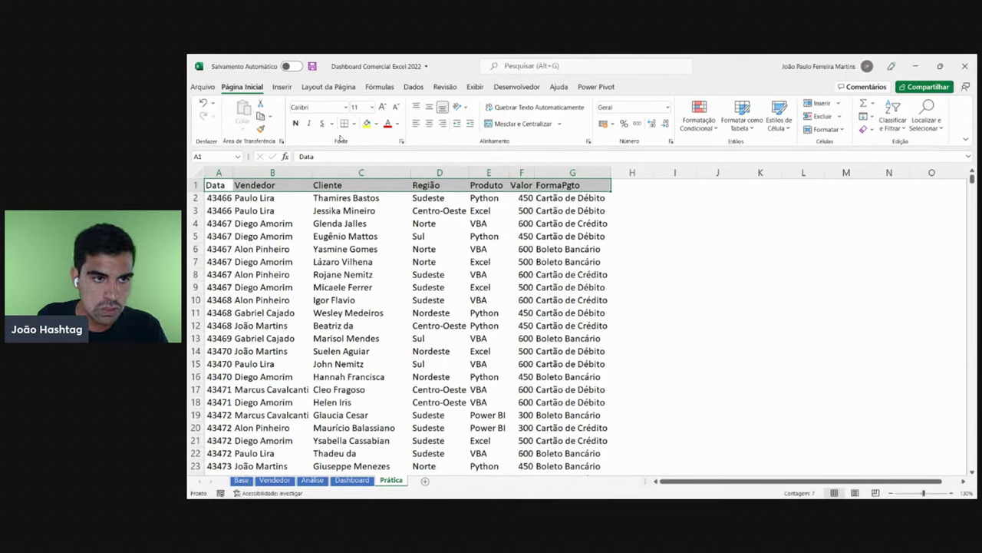
- Fill header row A1:G1 dark grey and make its text white
click(375, 124)
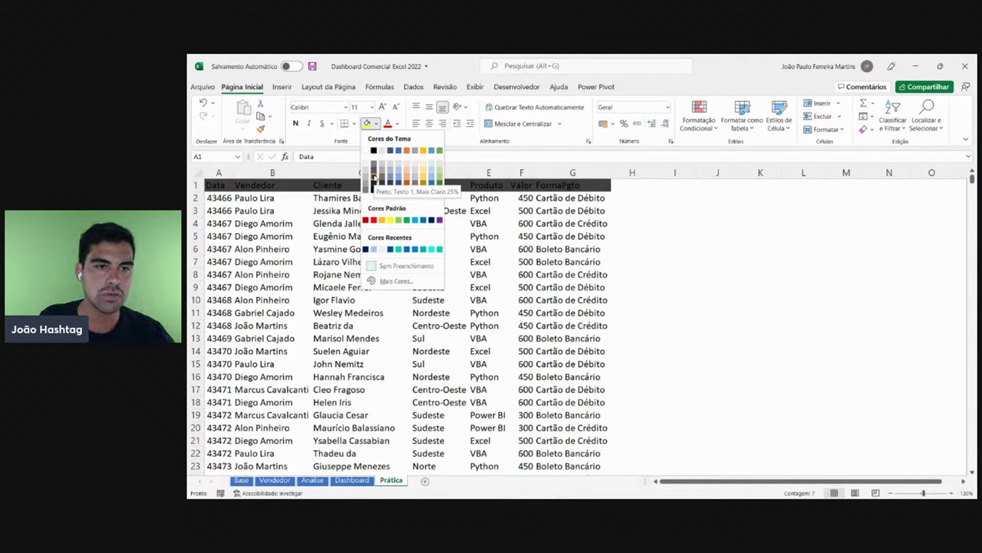
click(373, 181)
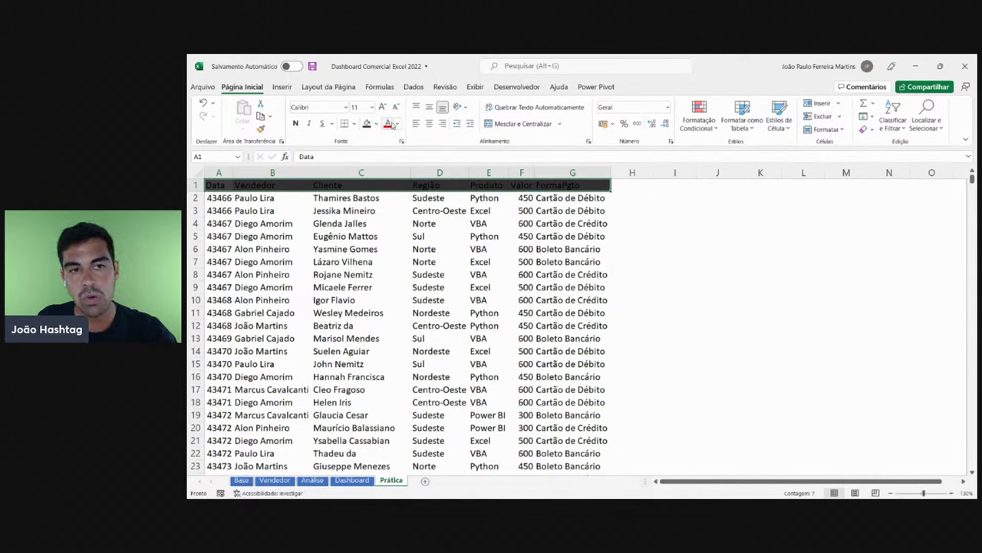
click(396, 124)
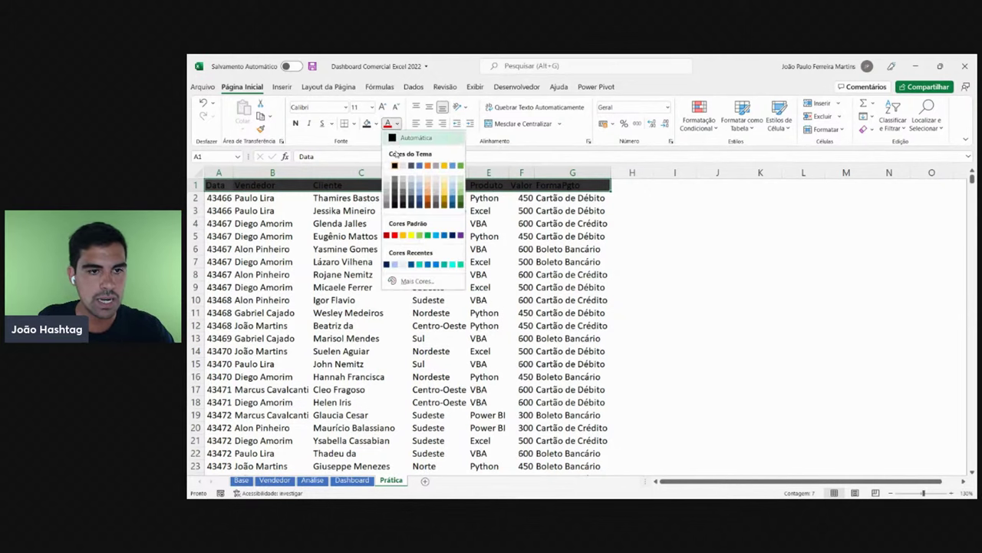
click(394, 165)
click(565, 276)
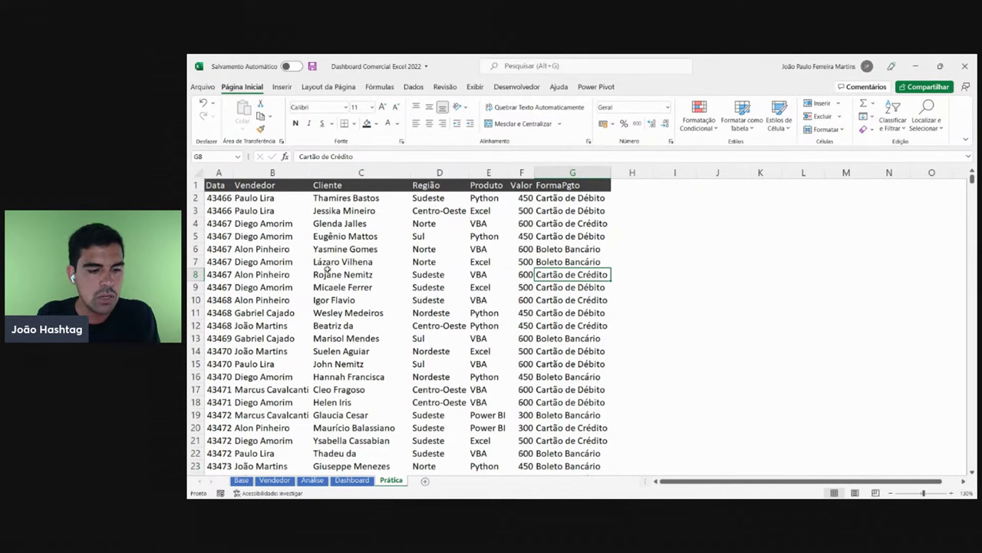
click(243, 480)
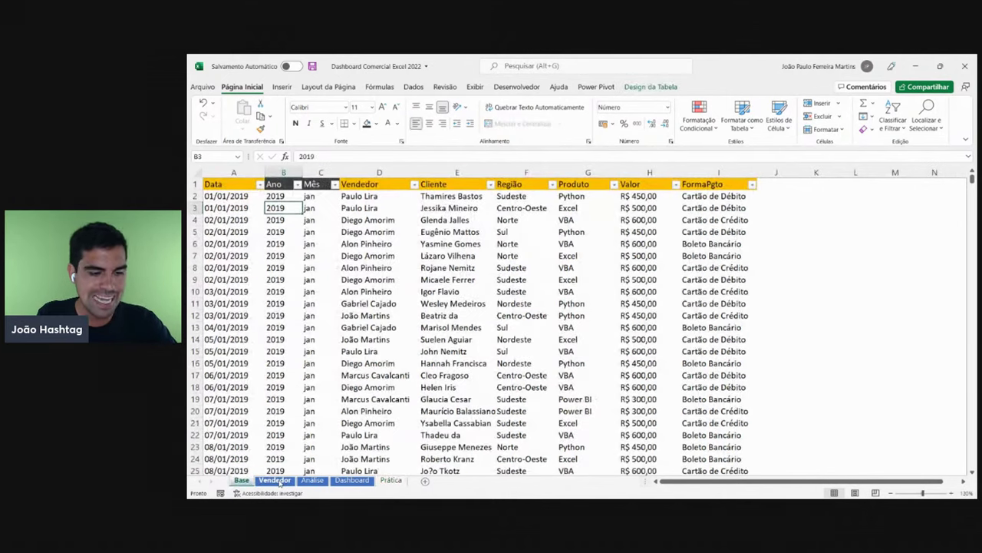
click(274, 479)
click(312, 480)
click(346, 479)
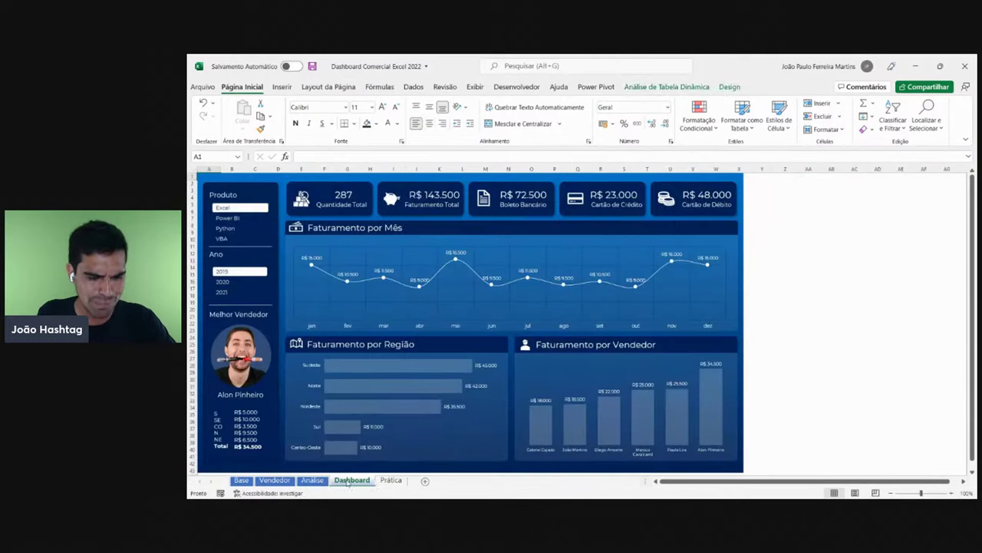
click(391, 479)
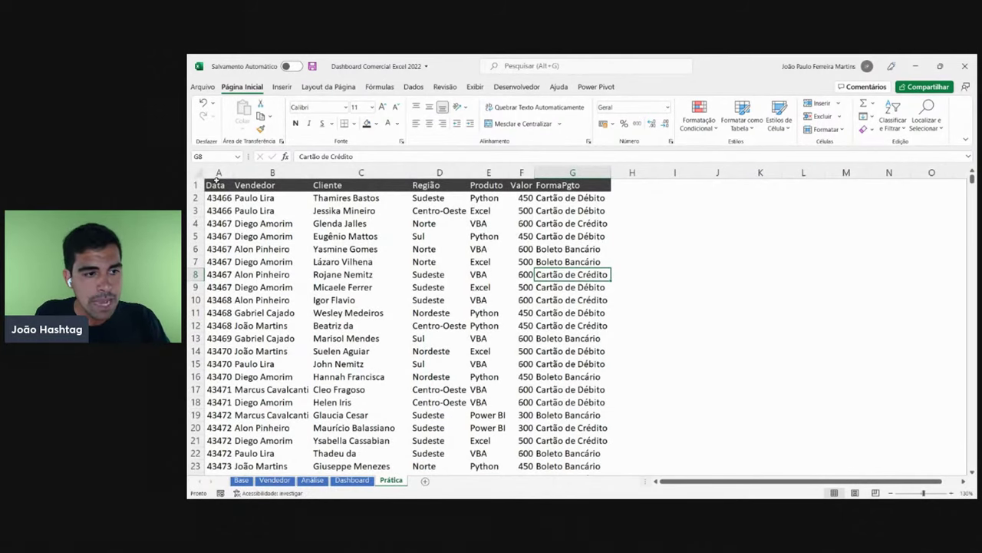
click(218, 173)
click(221, 199)
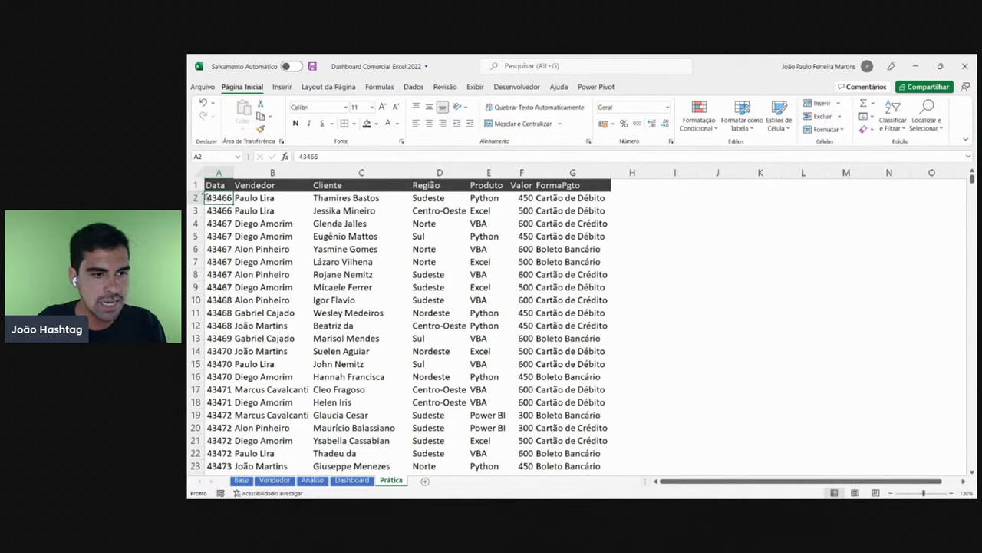
click(253, 198)
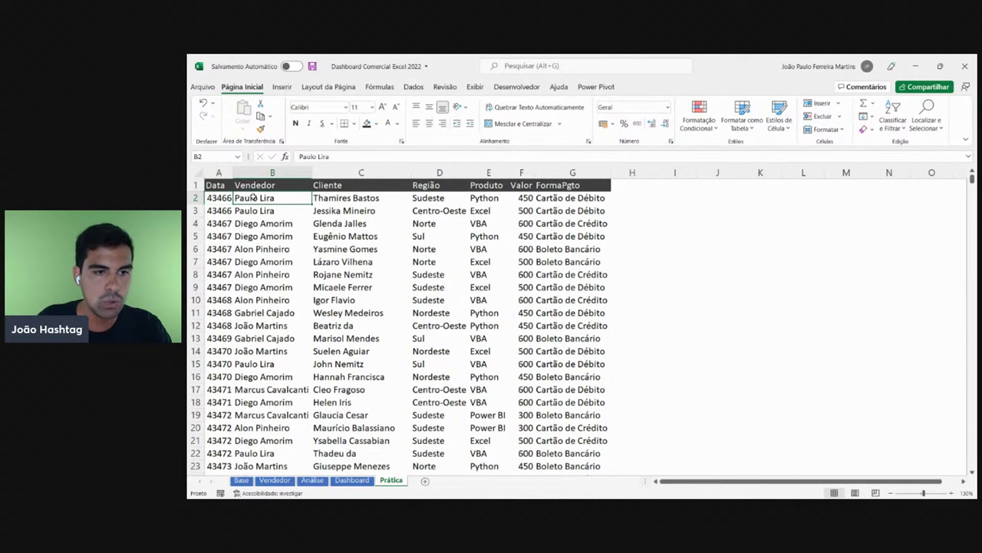
click(335, 196)
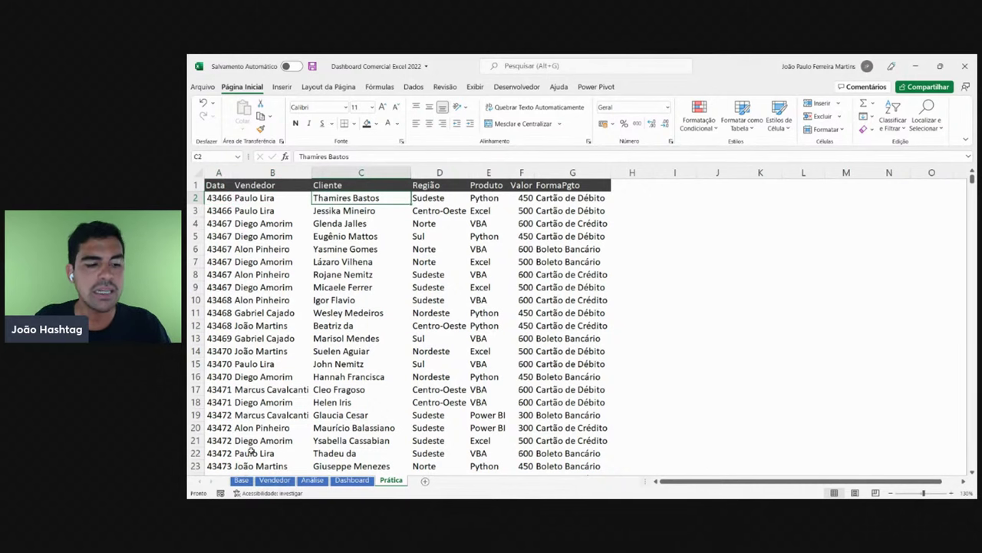
click(241, 480)
click(227, 196)
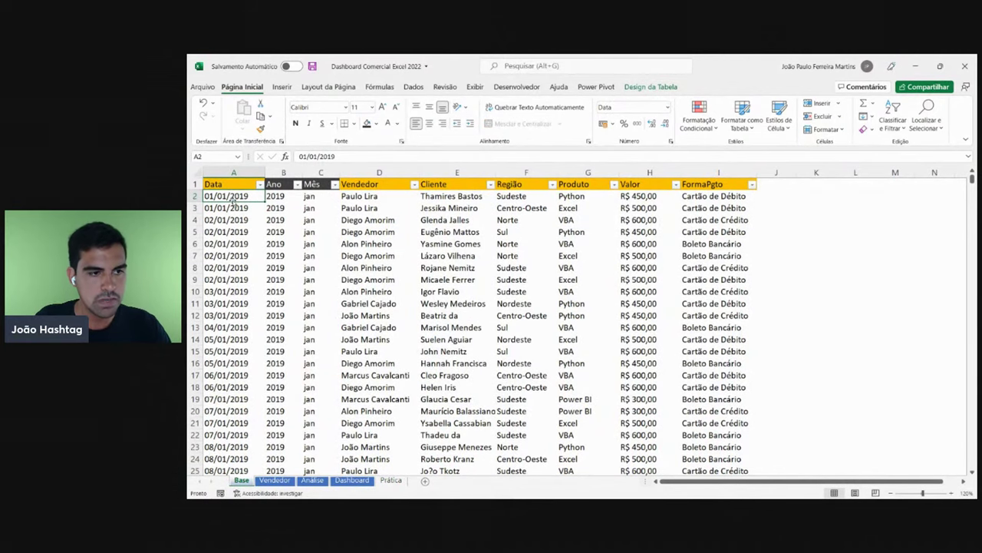
click(390, 479)
click(230, 199)
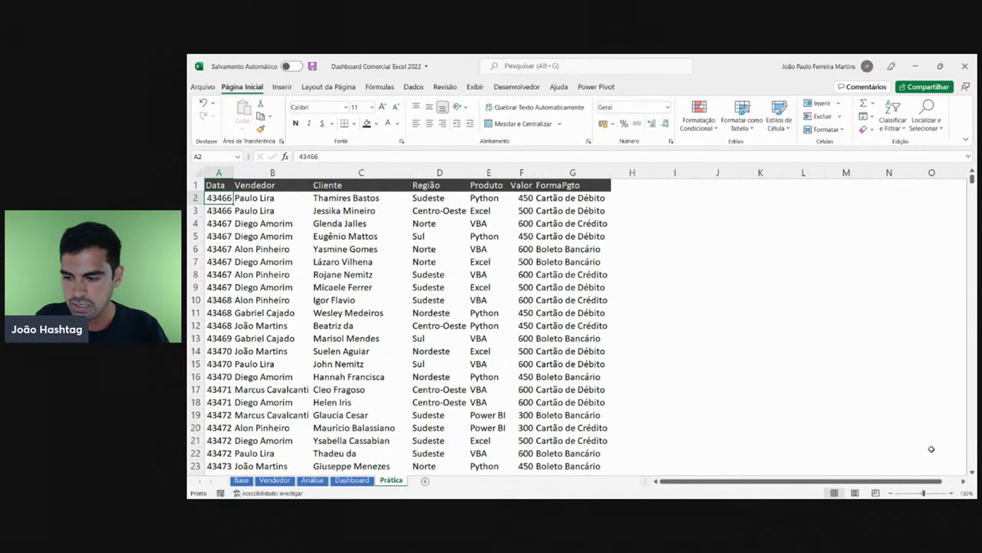
- Widen column A and give the dates in A2:A10 a tan fill
click(951, 493)
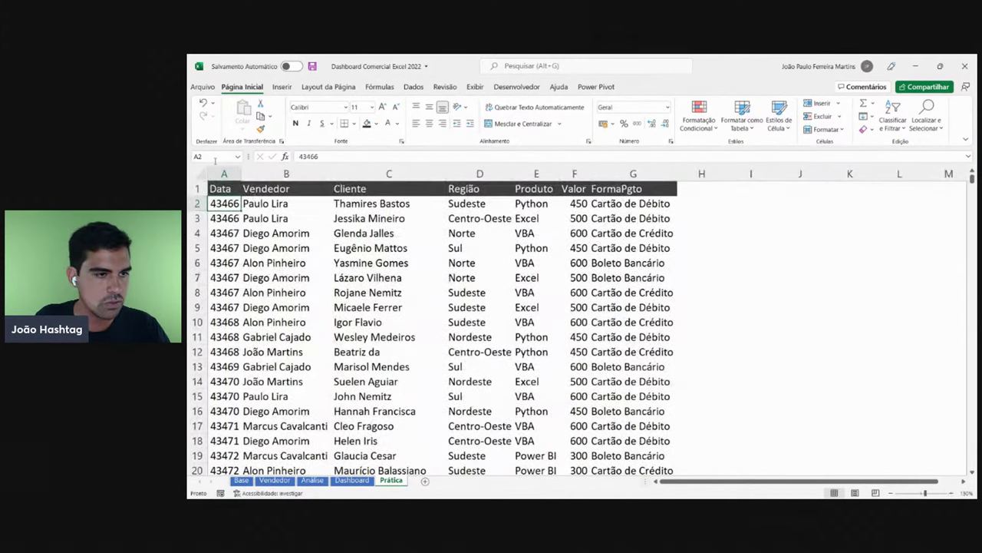
drag(241, 173, 290, 176)
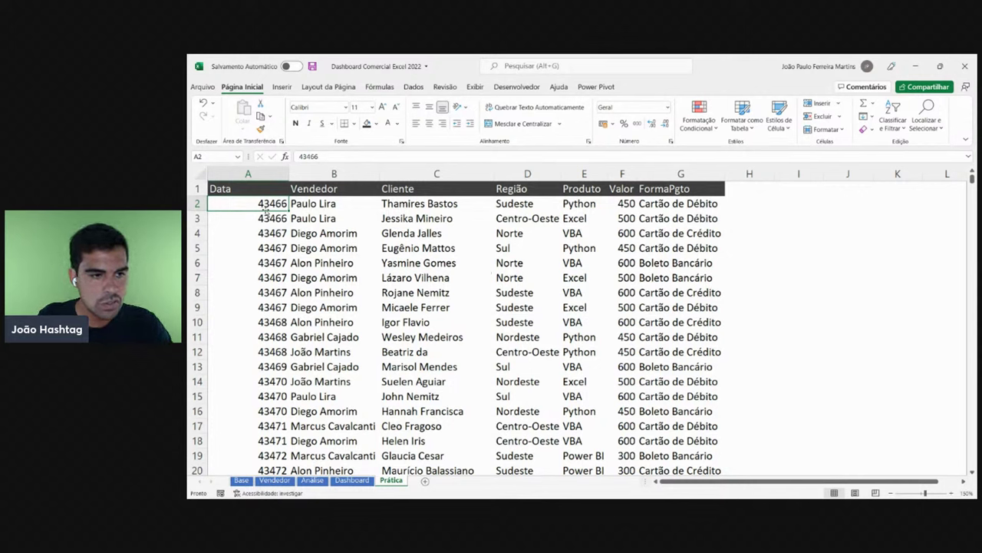
drag(273, 206, 278, 351)
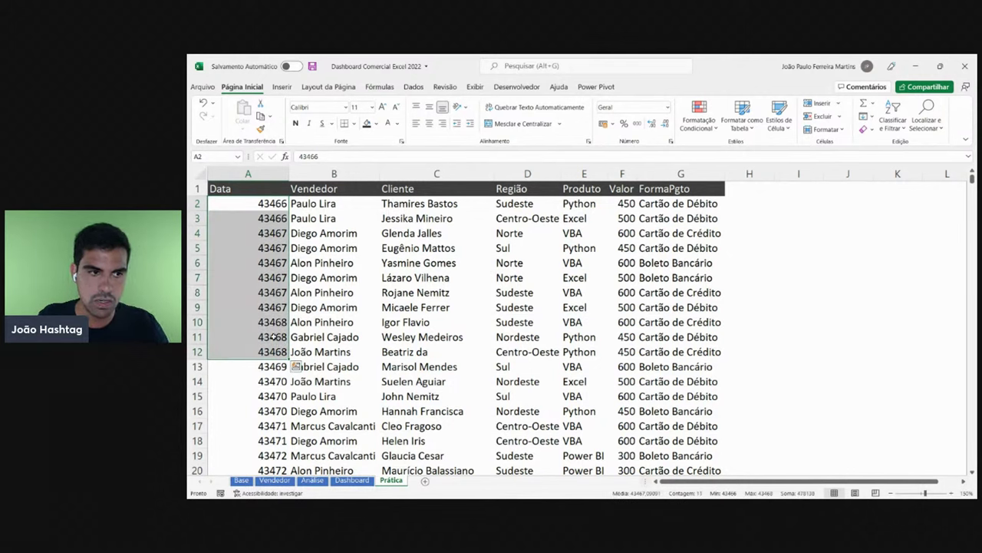
click(274, 203)
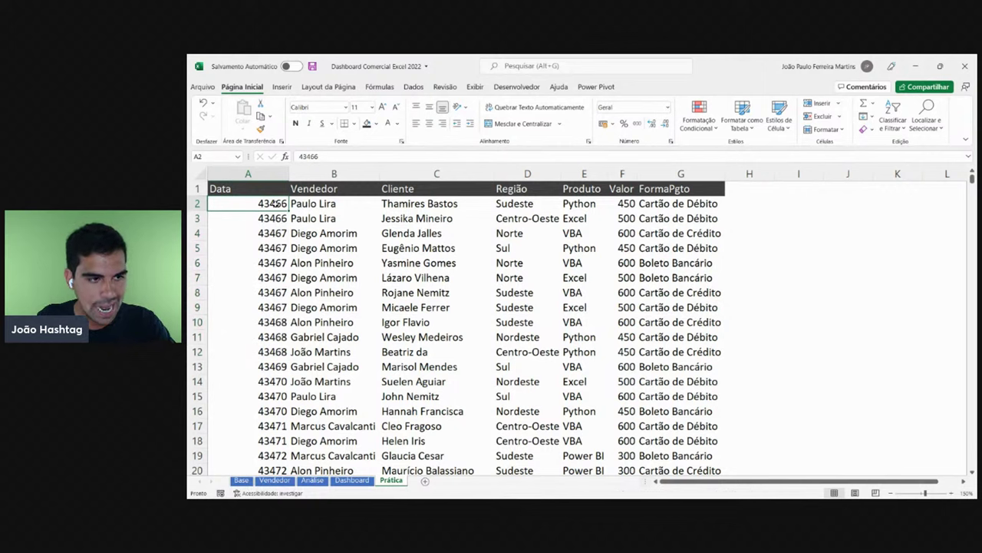
drag(275, 204, 269, 322)
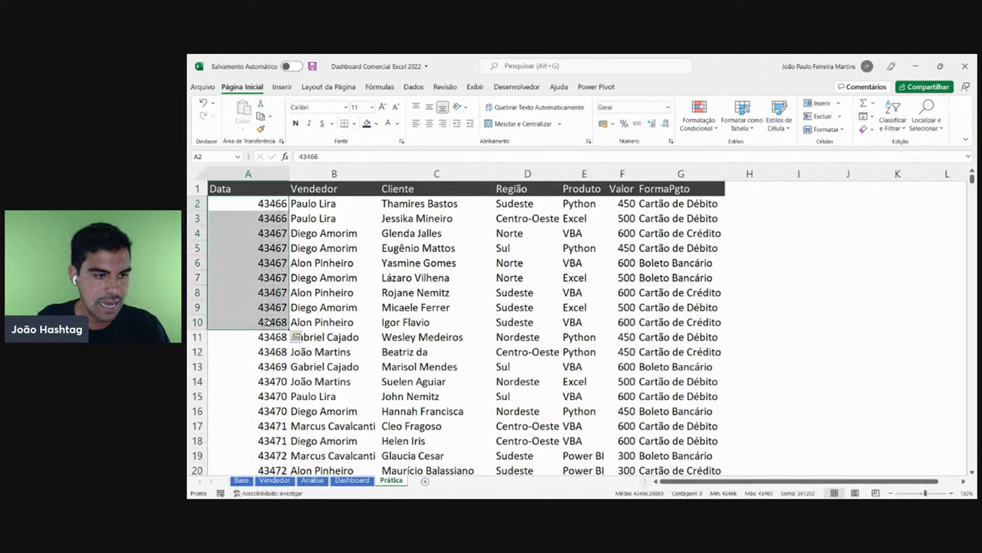
drag(264, 202, 268, 319)
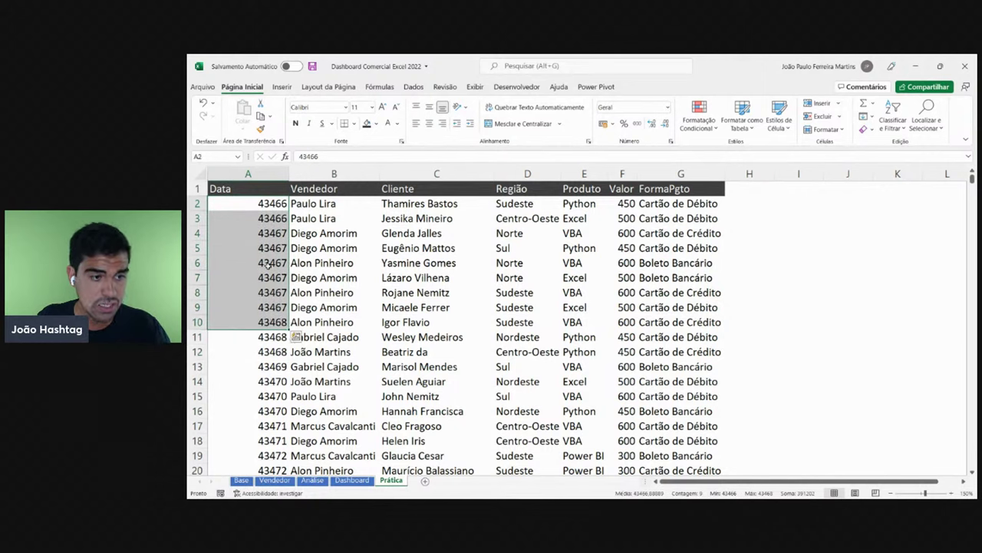
drag(265, 203, 269, 322)
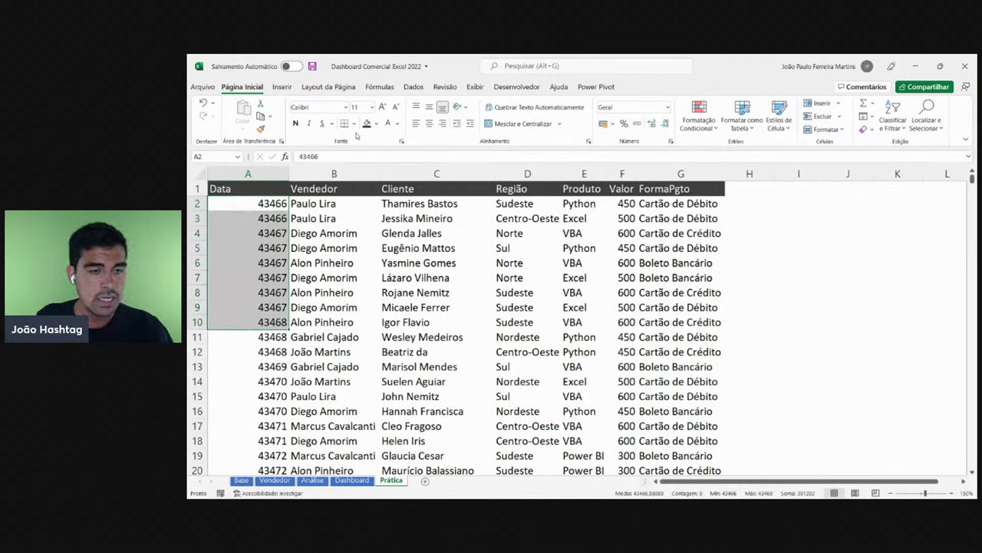
click(376, 123)
click(423, 168)
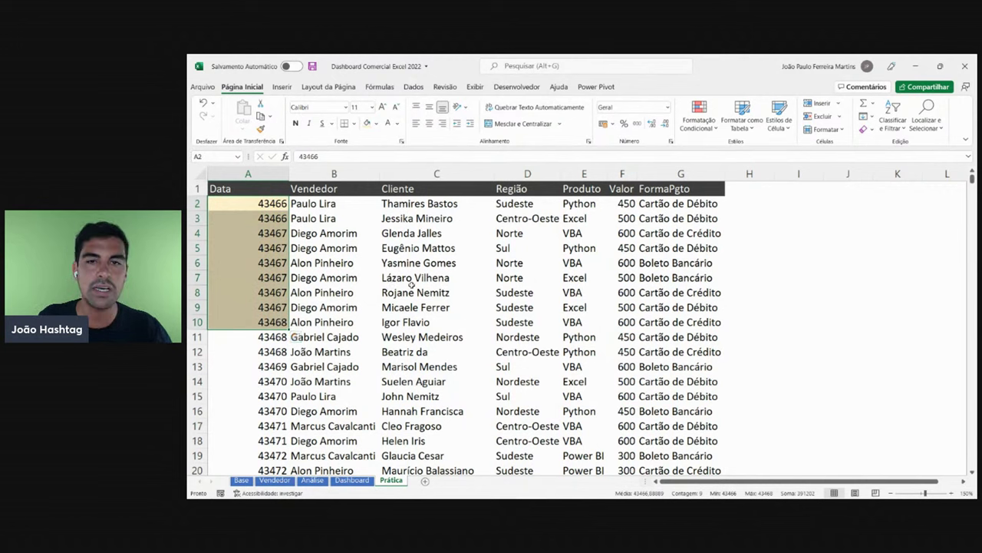
- Format A2:A10 as Data Abreviada short dates and widen column I
click(260, 202)
drag(268, 309, 271, 323)
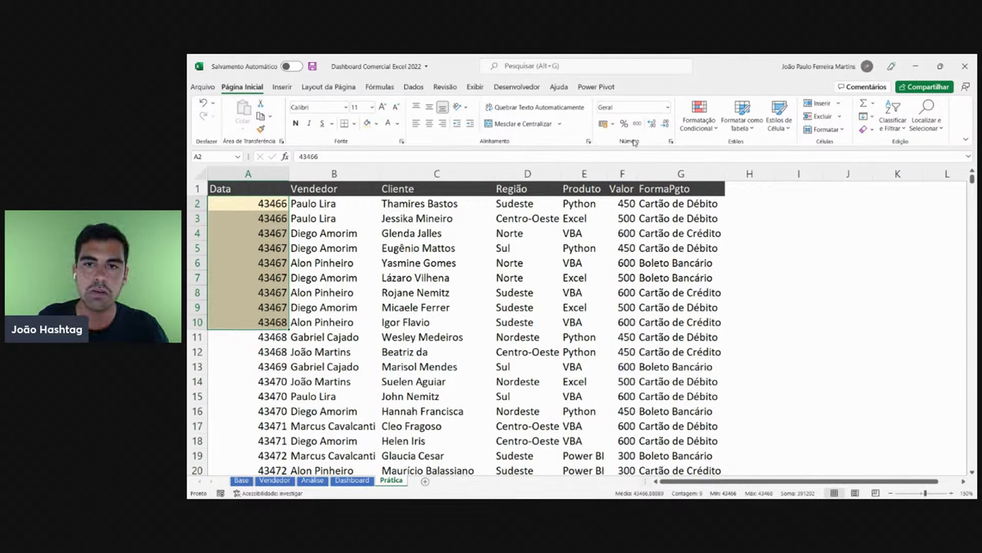
click(670, 108)
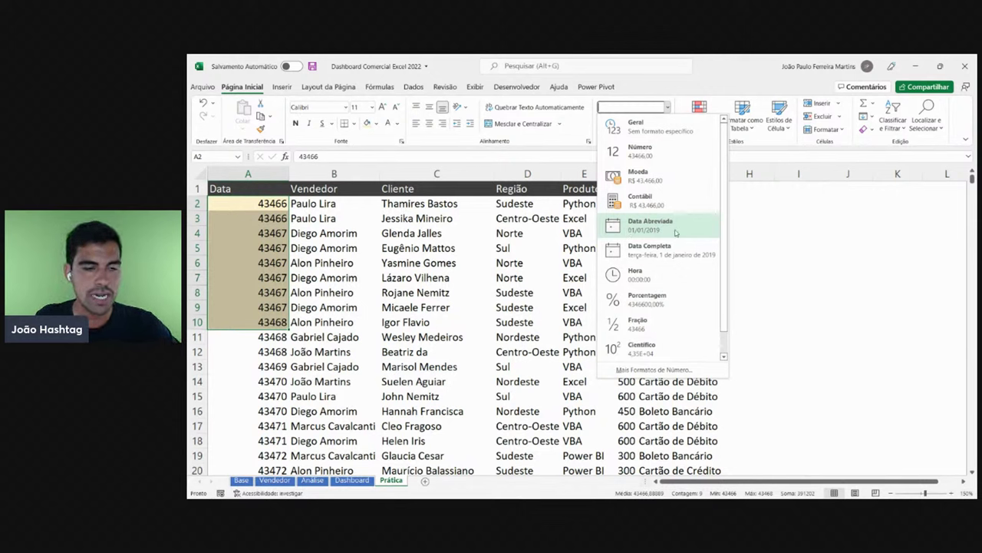
click(675, 229)
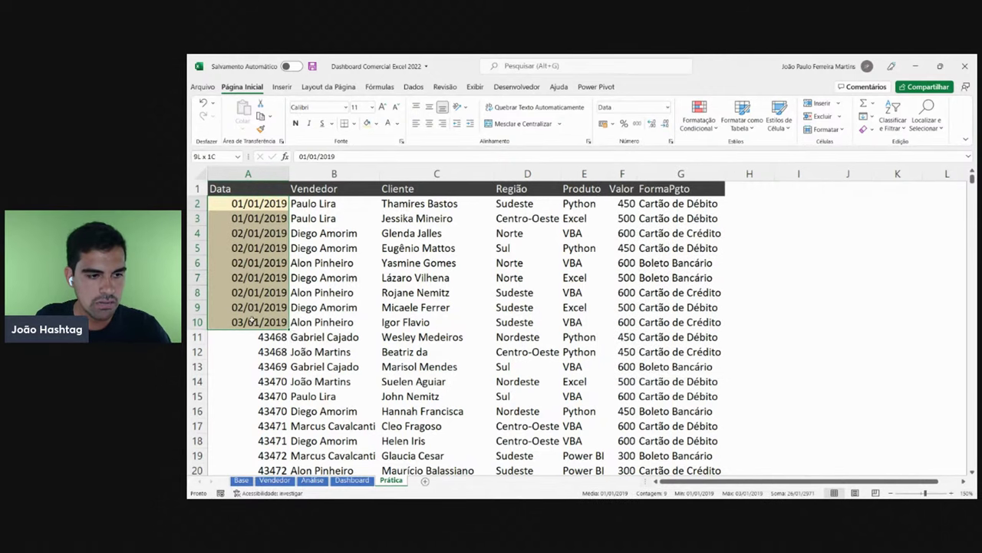
click(253, 277)
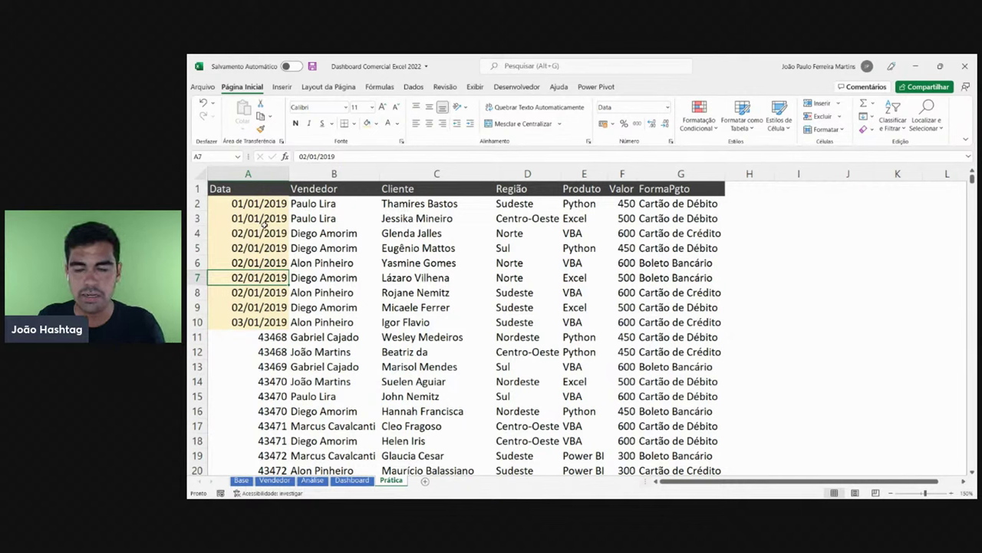
drag(823, 170, 881, 170)
- Enter 1 and 01/01/1900 in I3:I4, then change them to 5 and 05/01/1900
click(819, 218)
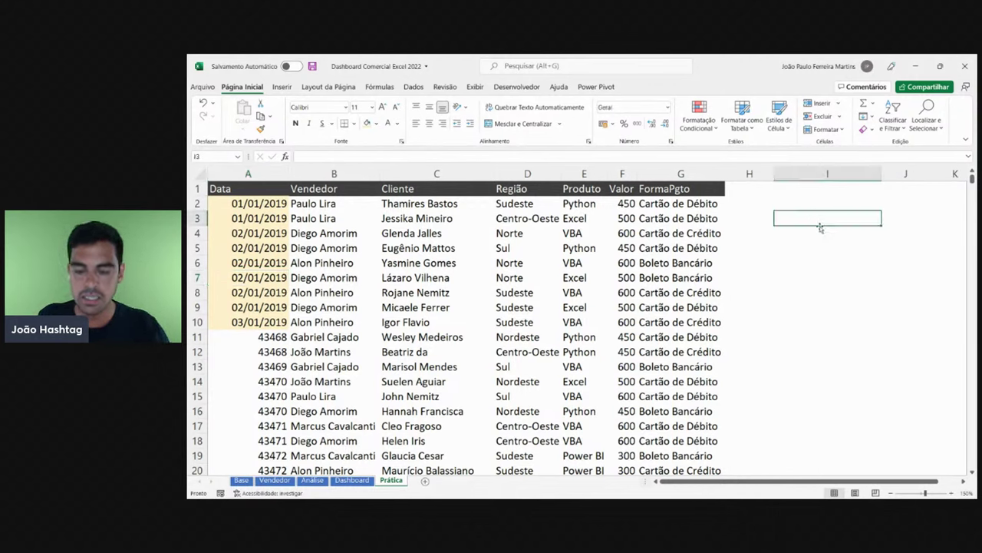
text(1)
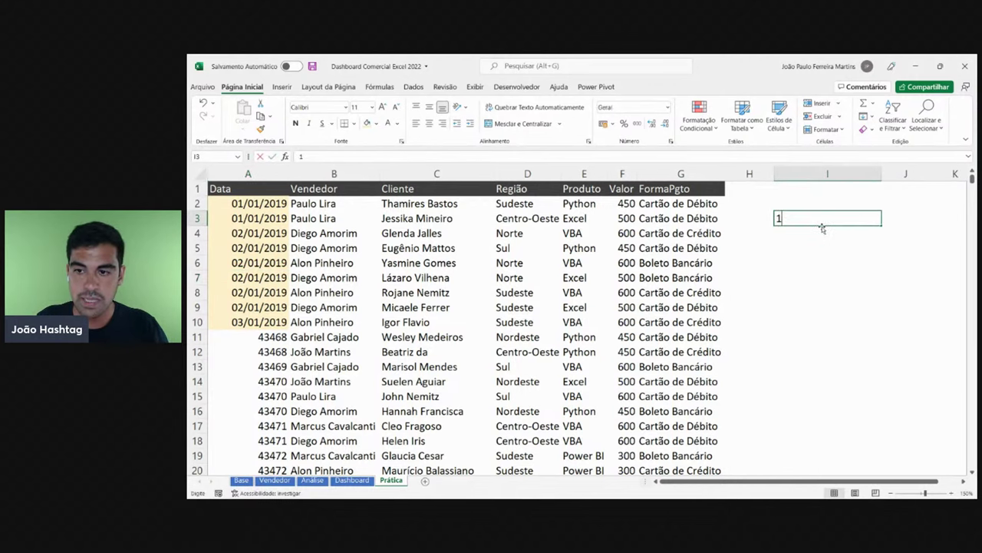
key(Return)
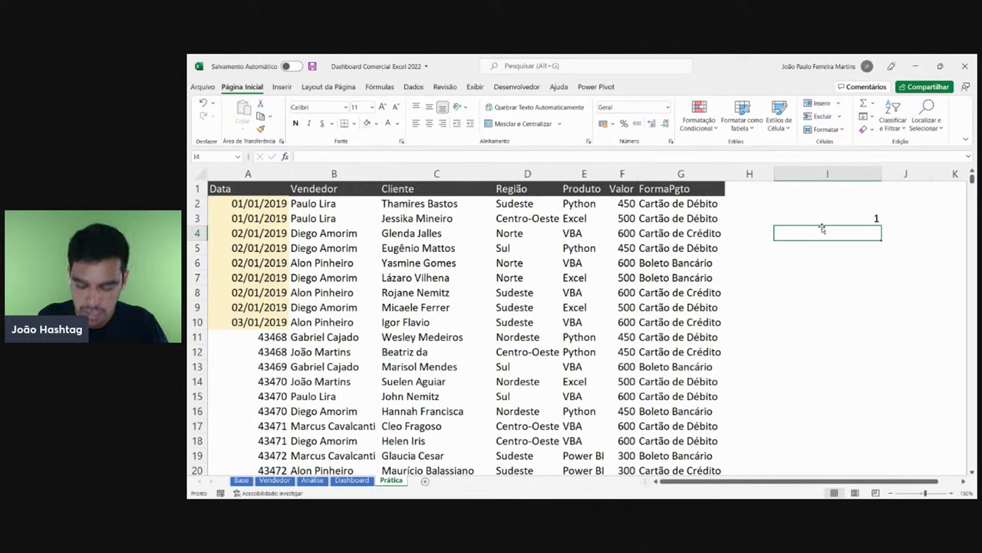
text(01/01)
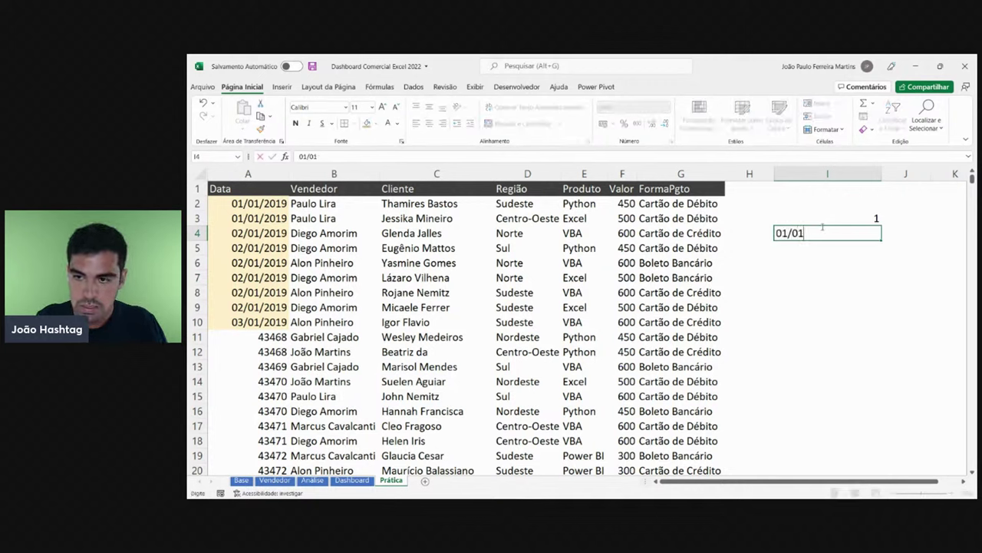
text(/1900)
key(Return)
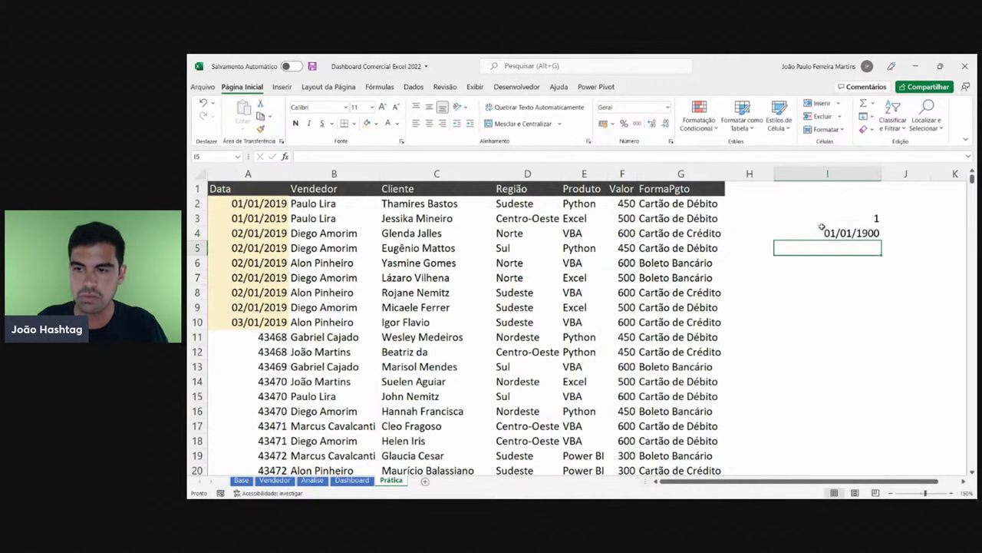
click(827, 220)
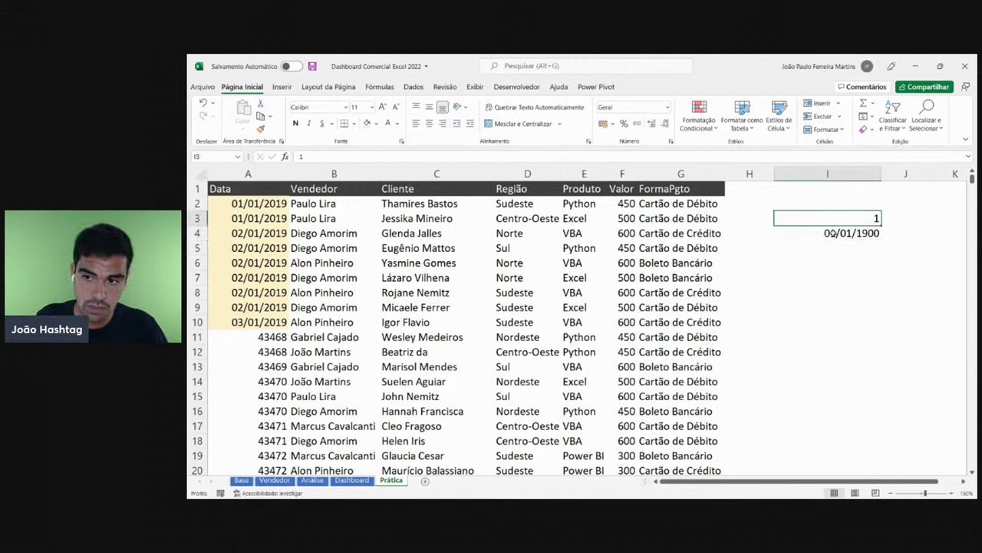
text(5)
key(Return)
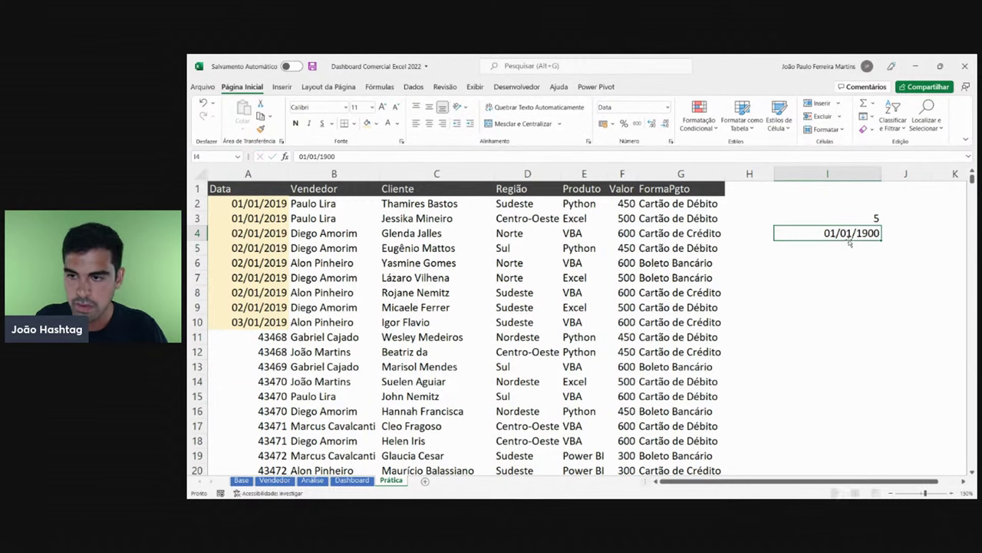
click(311, 157)
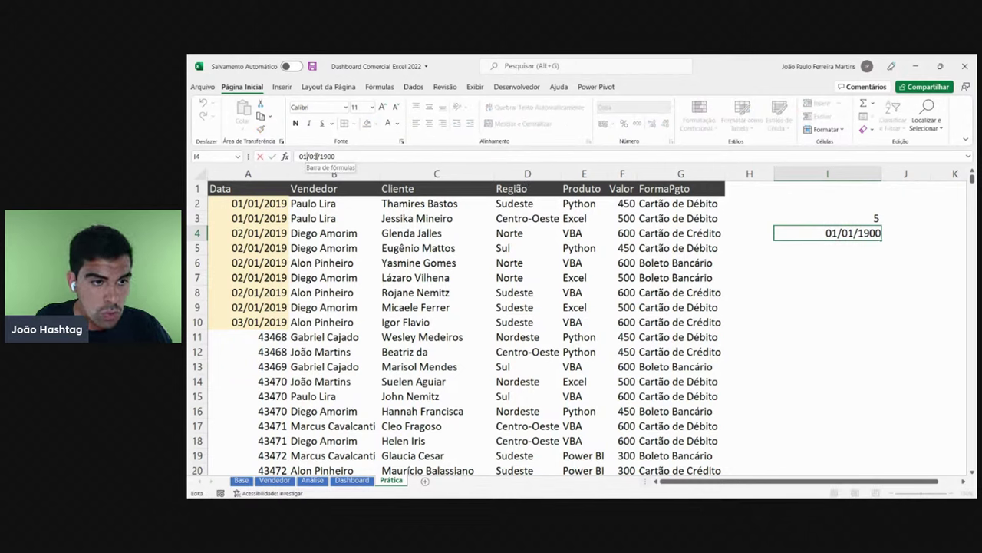
key(BackSpace)
text(5)
key(Return)
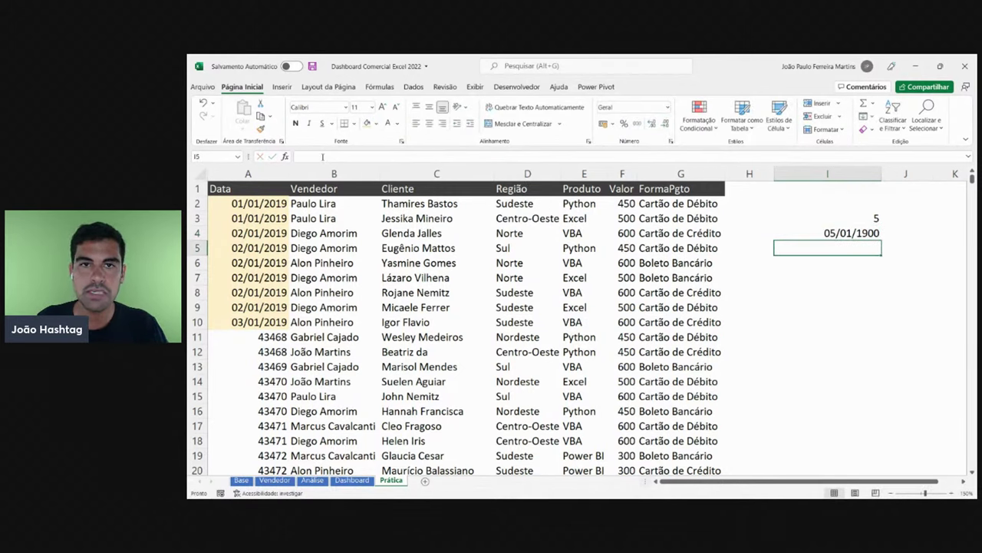
- Change I3:I4 to 15 and 15/01/1900, then clear I4 and put 1 in I3
click(837, 218)
text(15)
key(Return)
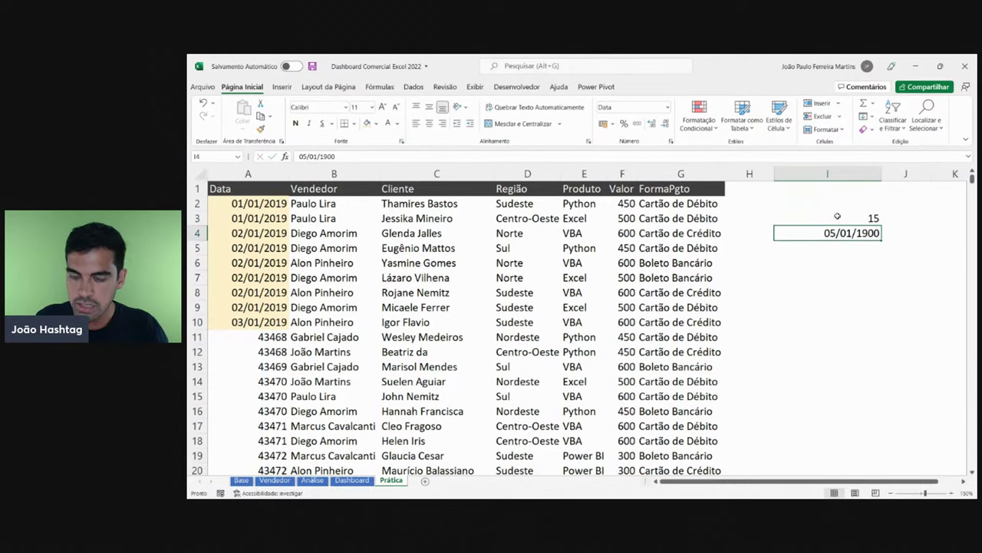
key(F3)
key(Escape)
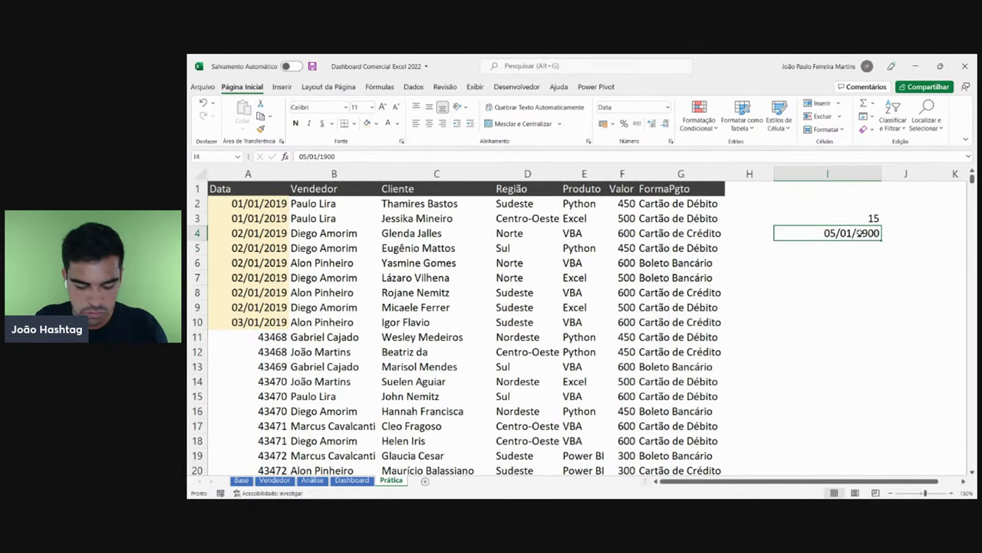
key(F2)
key(BackSpace)
key(BackSpace)
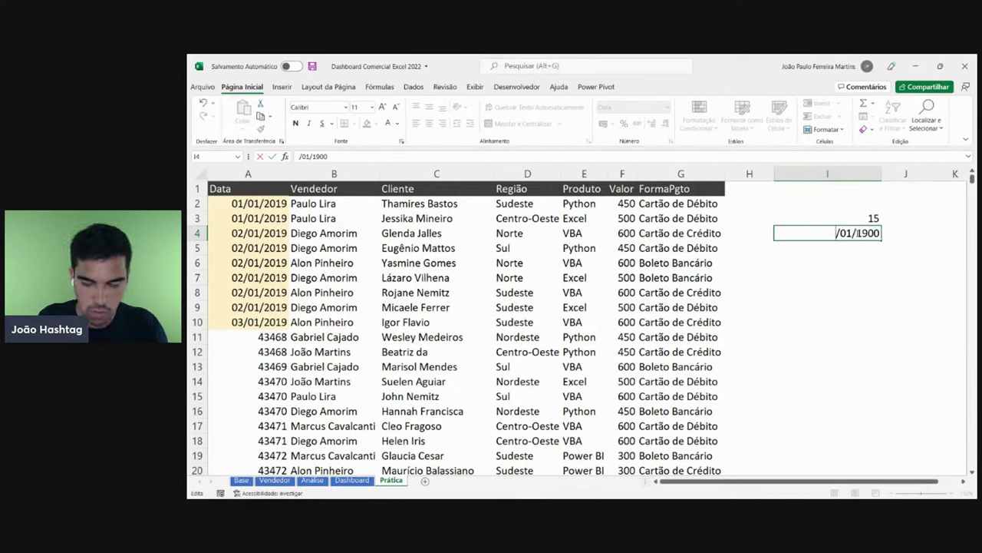
text(15)
key(Return)
key(Up)
key(Up)
click(854, 234)
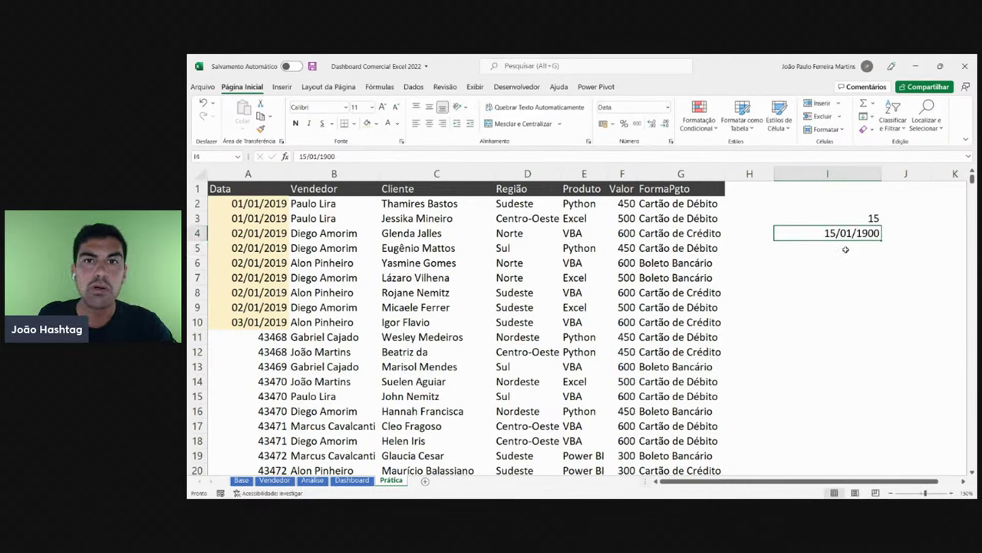
key(Delete)
click(853, 215)
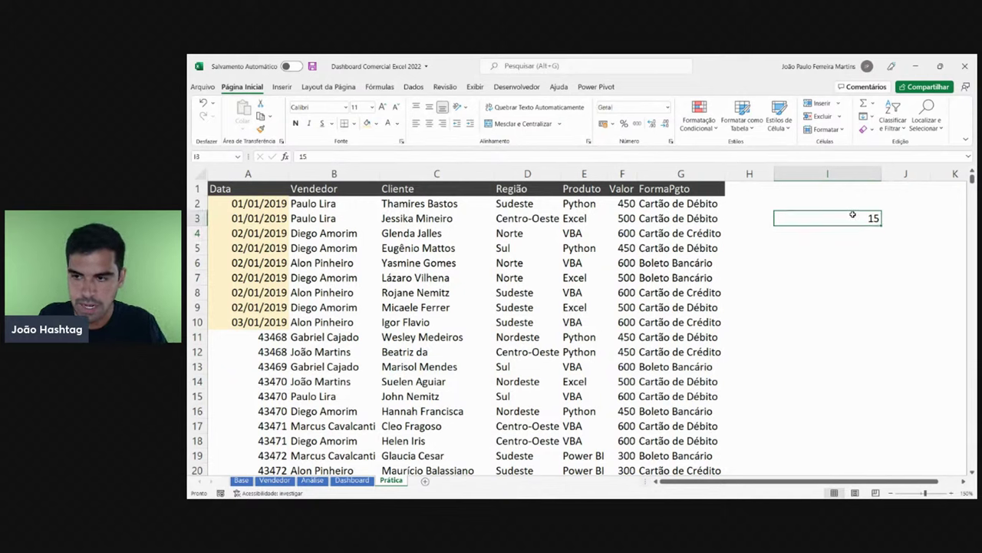
text(1)
click(852, 273)
click(855, 218)
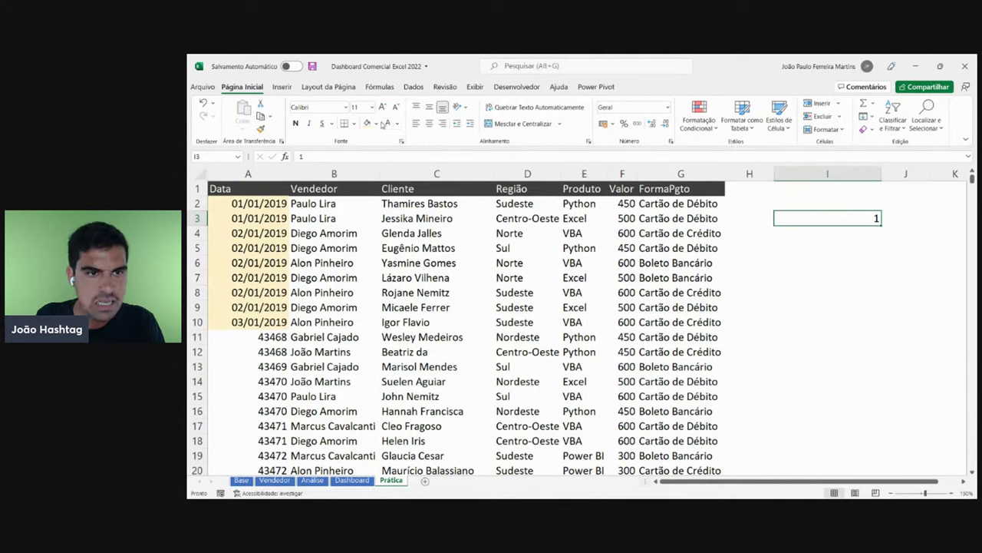
- Fill I3 light blue and format it as a Data Abreviada short date
click(377, 123)
click(435, 164)
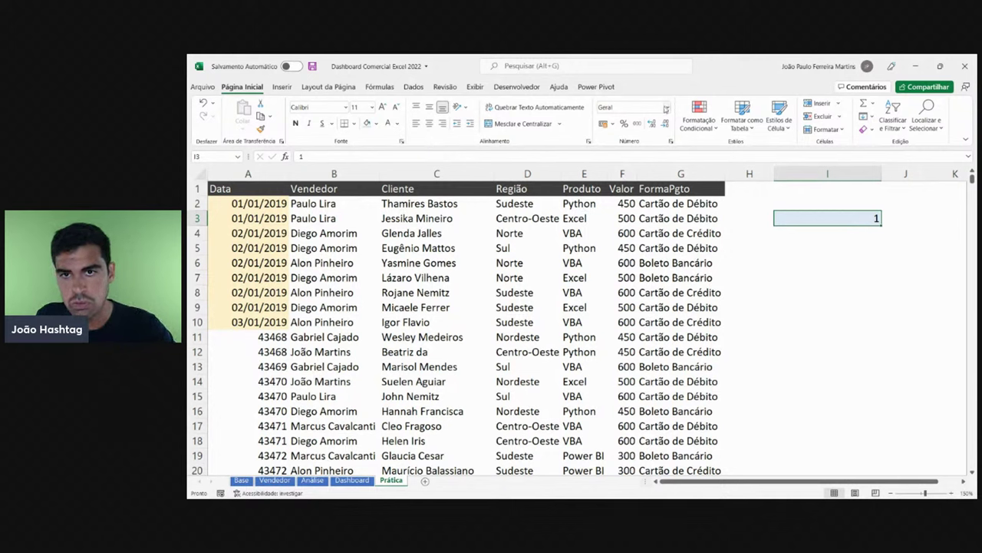
click(667, 109)
click(651, 224)
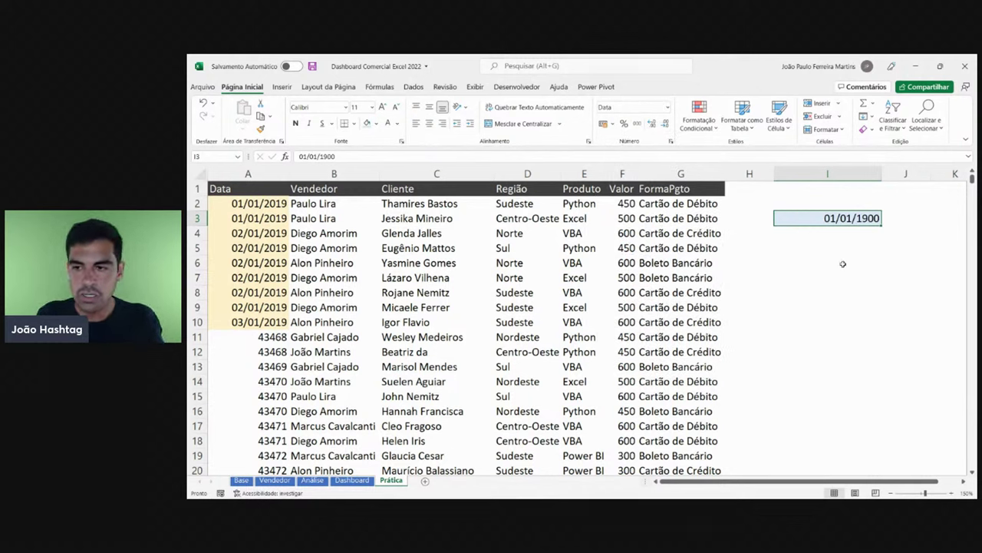
- Enter 03/02/2022 in I4 and 16/11/1992 in I3, then start a formula in I5
click(841, 238)
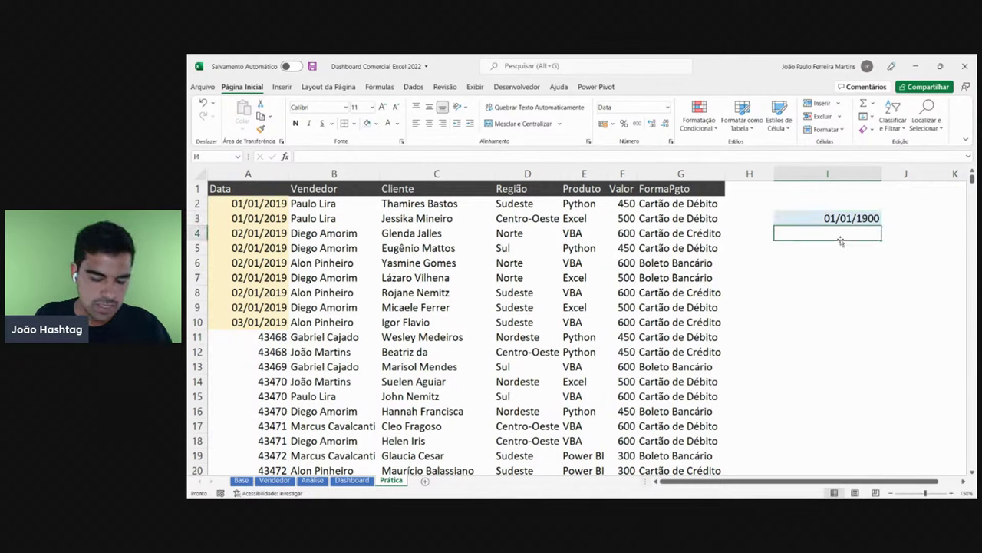
text(03)
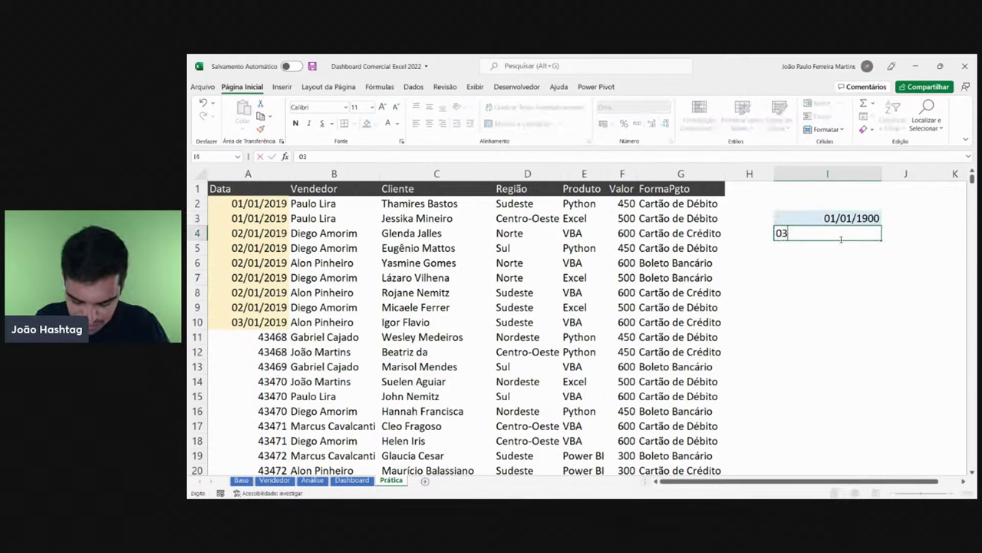
text(/02)
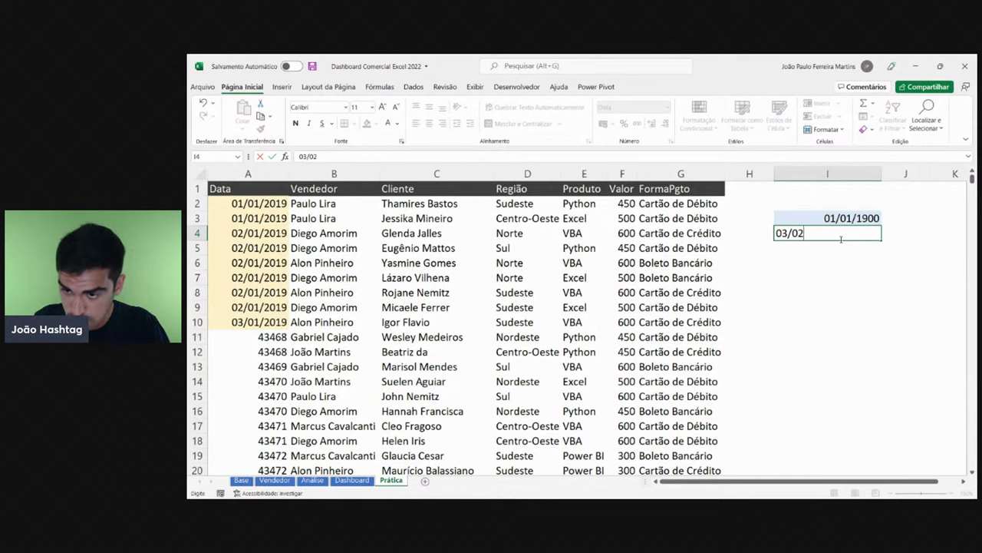
text(/2022)
key(Return)
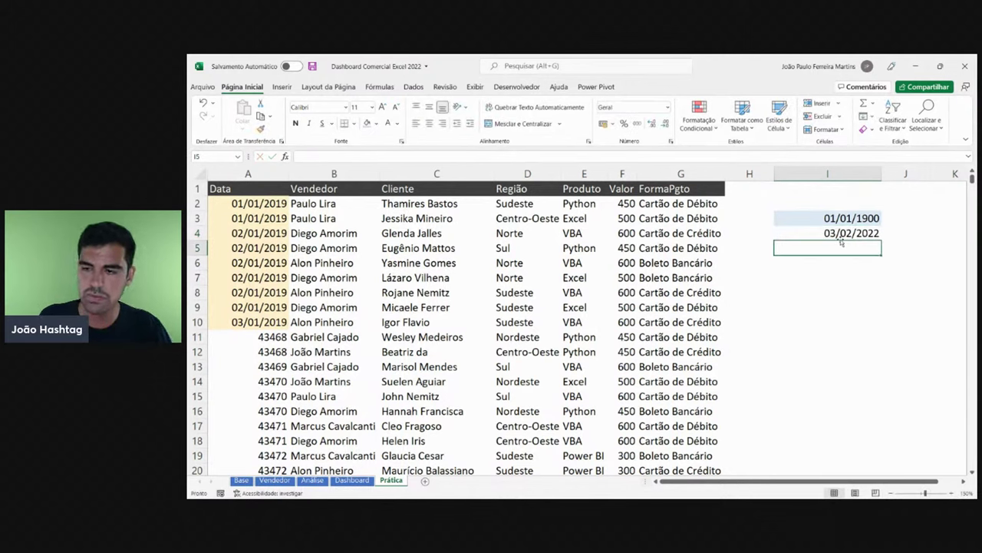
click(841, 236)
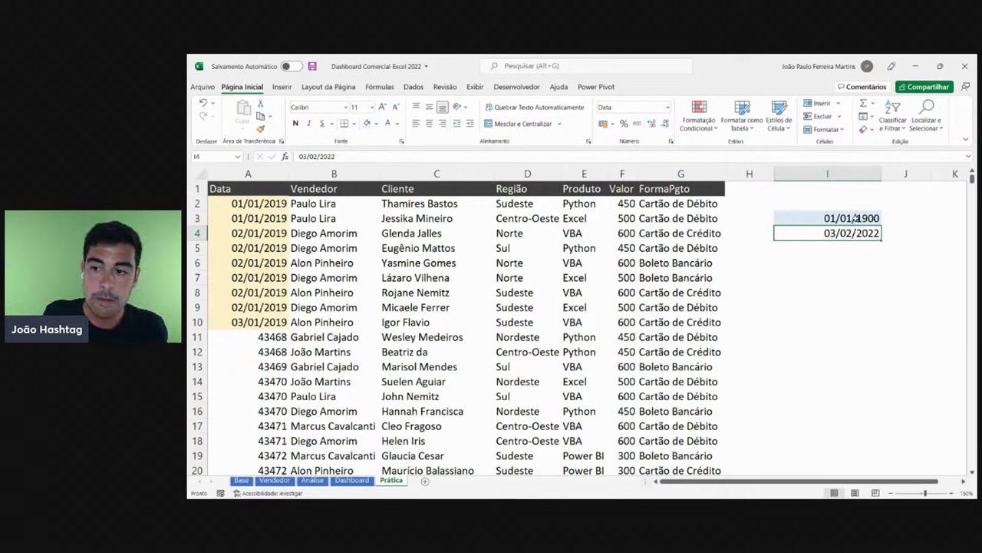
click(854, 218)
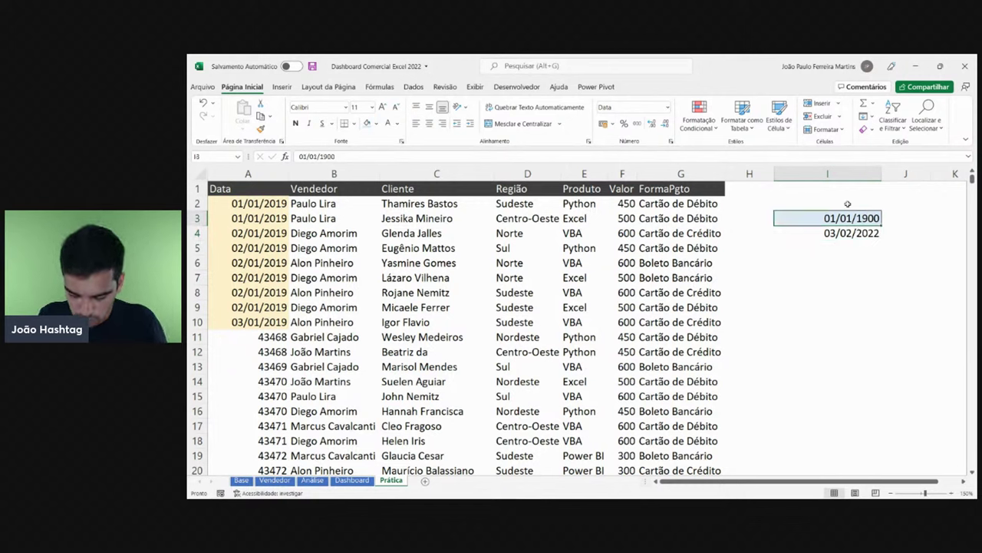
text(16/11/)
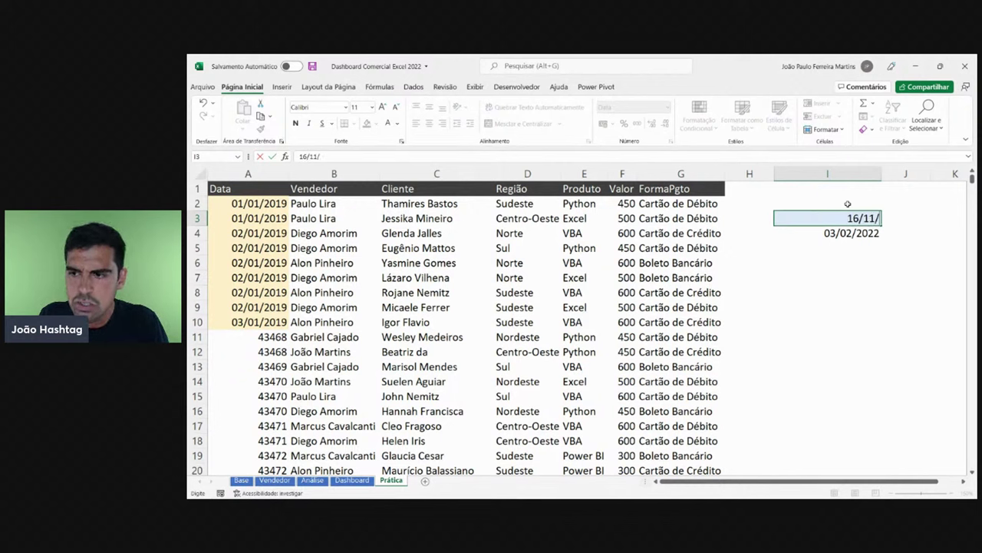
text(1992)
key(Return)
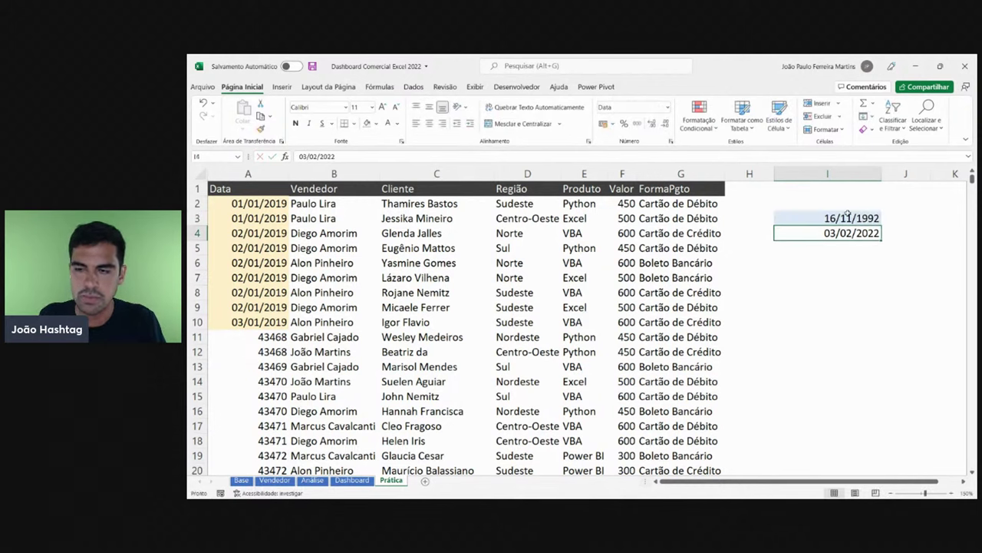
click(851, 248)
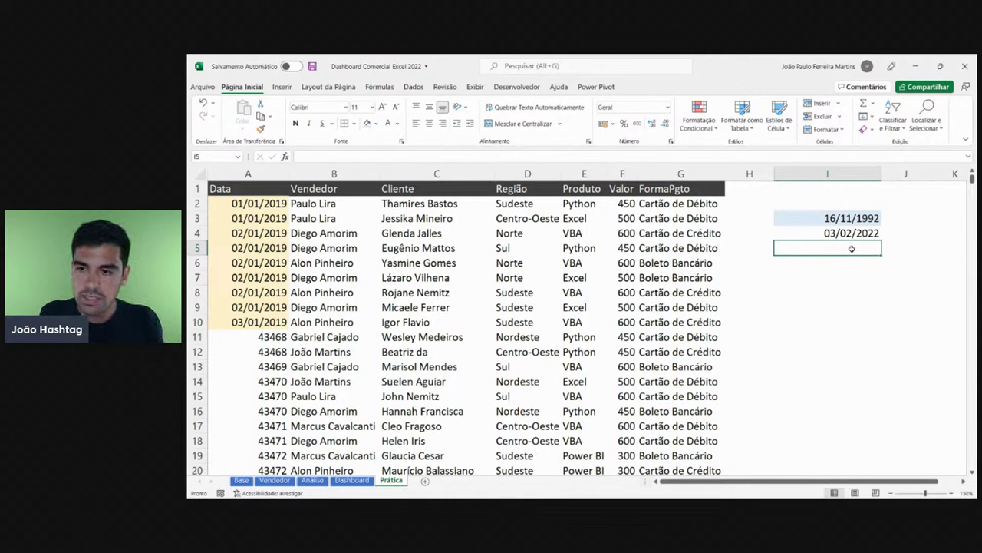
text(=)
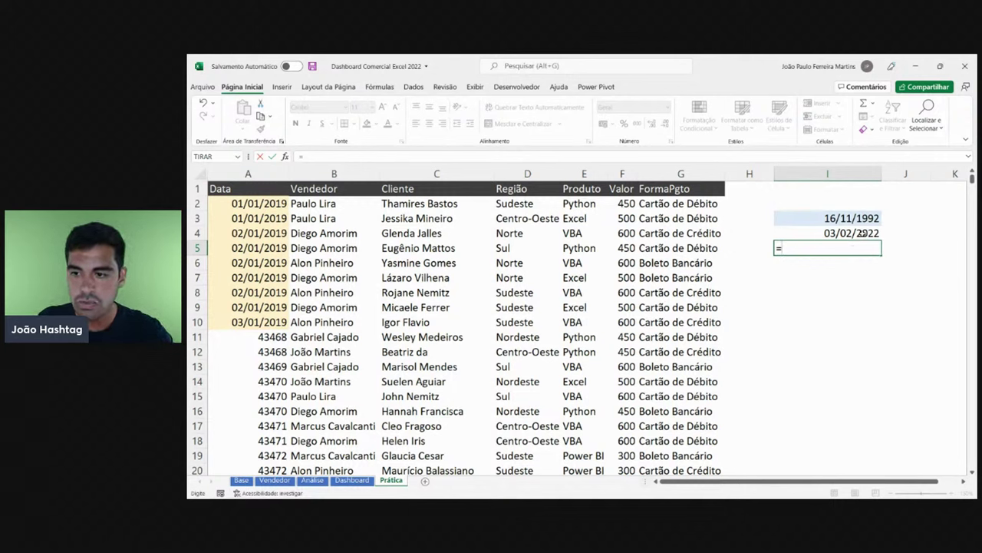
- Complete =I4-I3 in I5 to get 10671 days, then check both dates
click(864, 233)
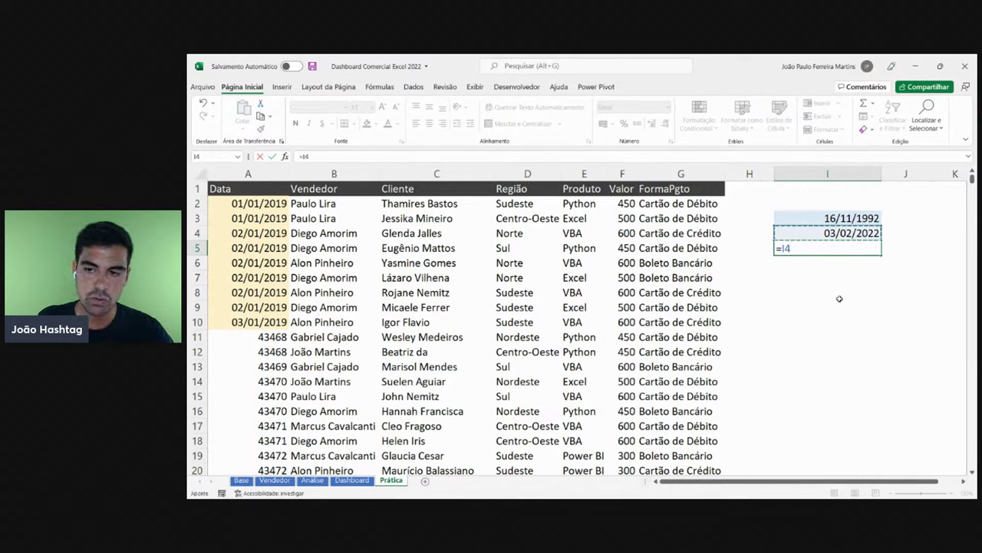
text(-)
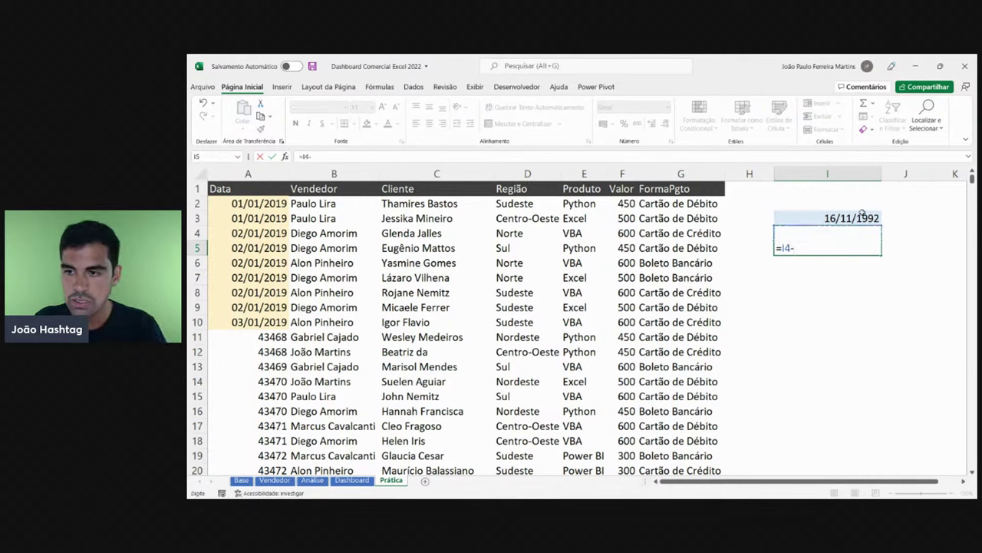
click(860, 218)
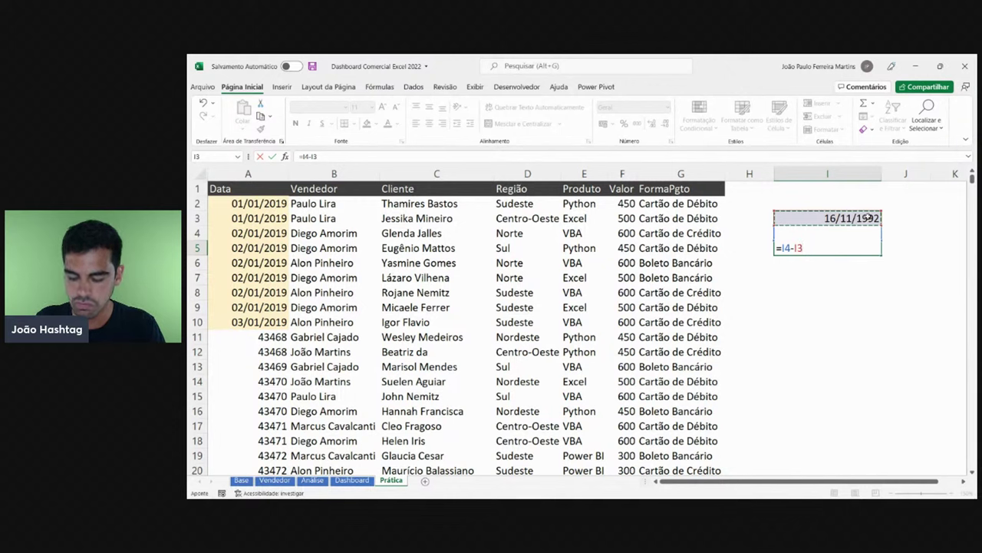
key(Return)
click(866, 246)
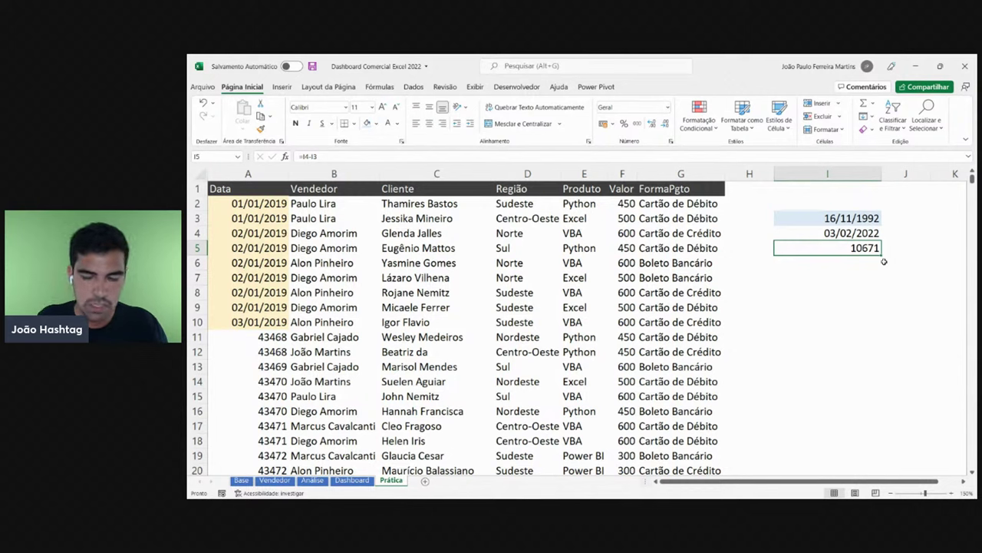
key(F2)
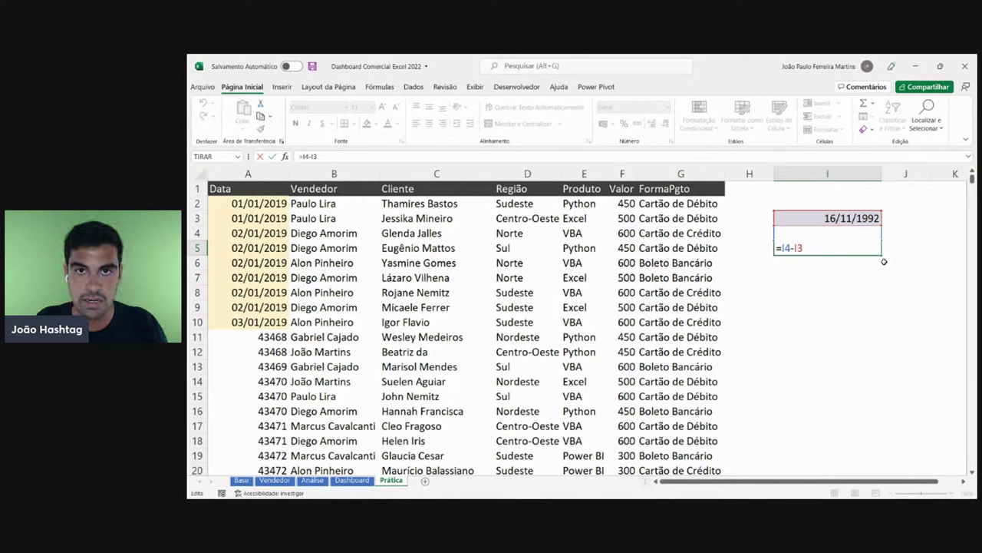
key(Escape)
click(875, 235)
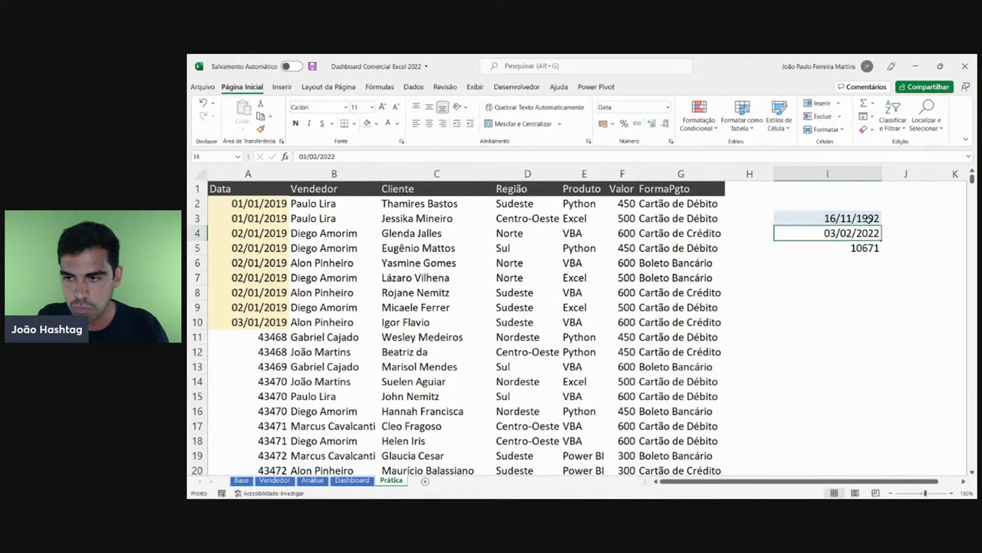
click(868, 220)
click(861, 235)
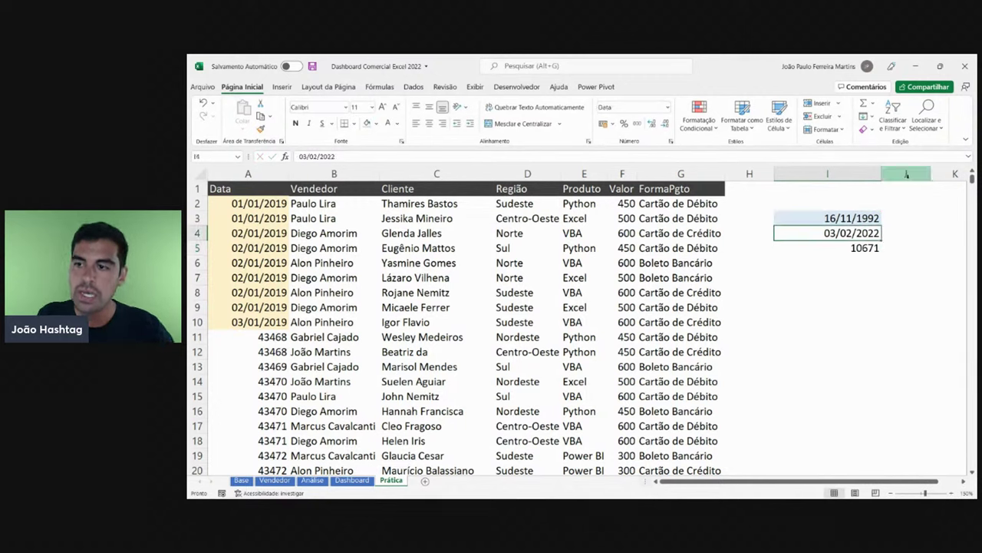
- Delete the scratch columns I and J and return to cell A1
drag(907, 175, 827, 175)
key(ctrl+minus)
key(ctrl+Home)
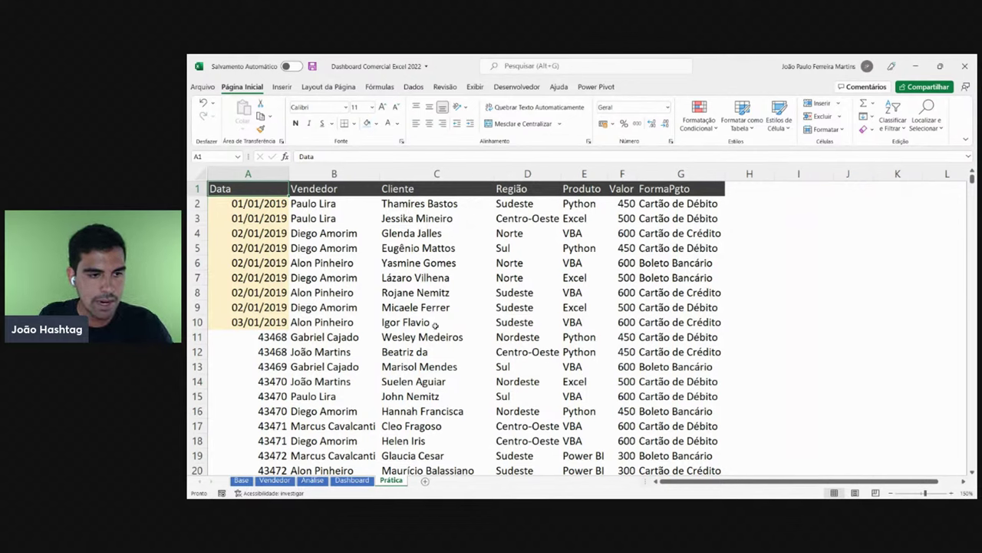
- Undo and redo the column deletion, then copy A12's plain number format onto A2:A10
key(ctrl+z)
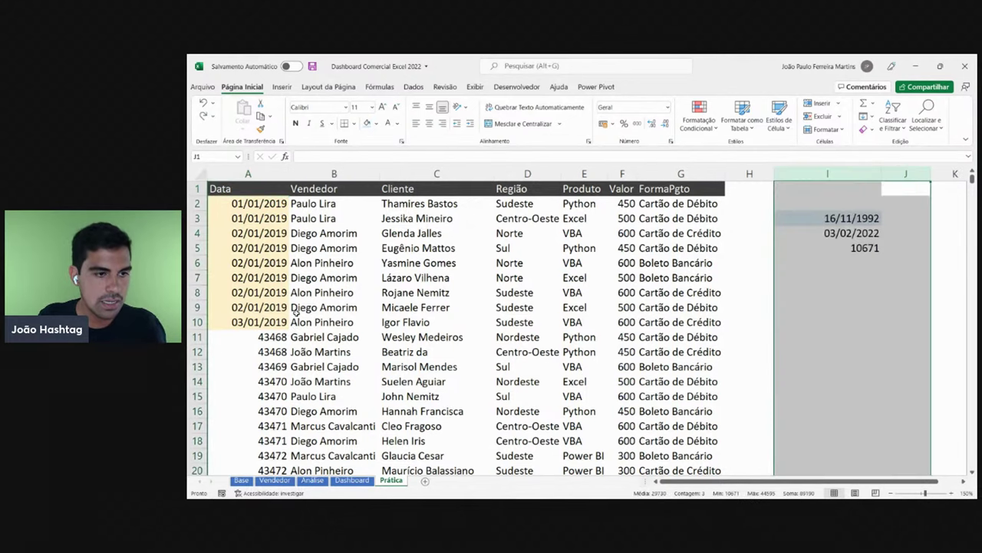
key(ctrl+y)
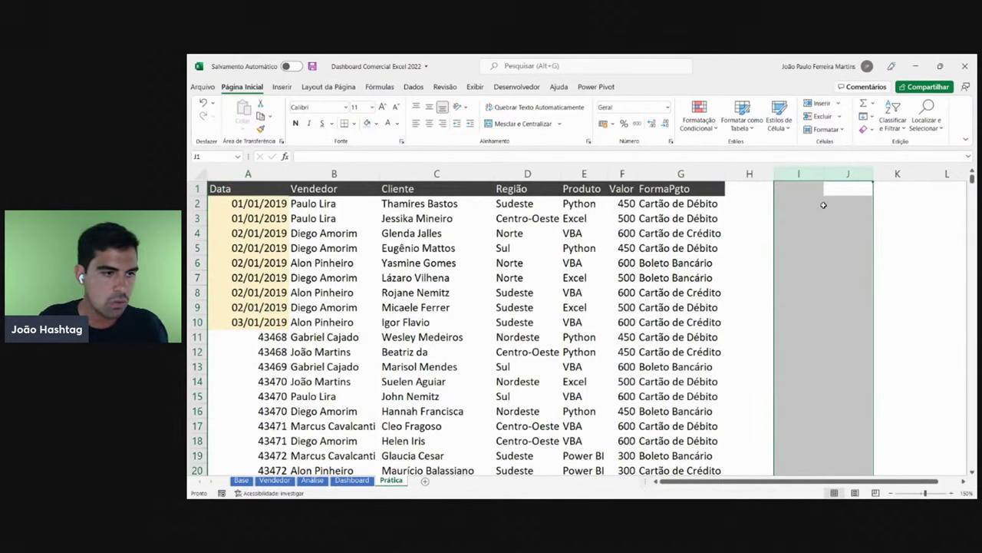
click(275, 350)
click(261, 129)
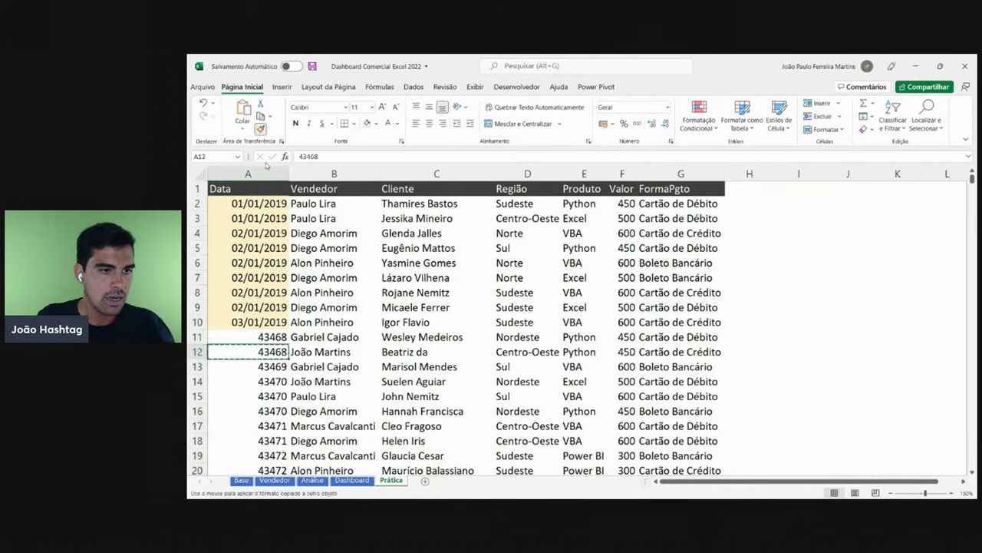
mouse_move(248, 203)
mouse_down()
mouse_move(248, 351)
mouse_move(248, 323)
mouse_up()
- Check the plain serial numbers in column A and return to cell A2
click(248, 263)
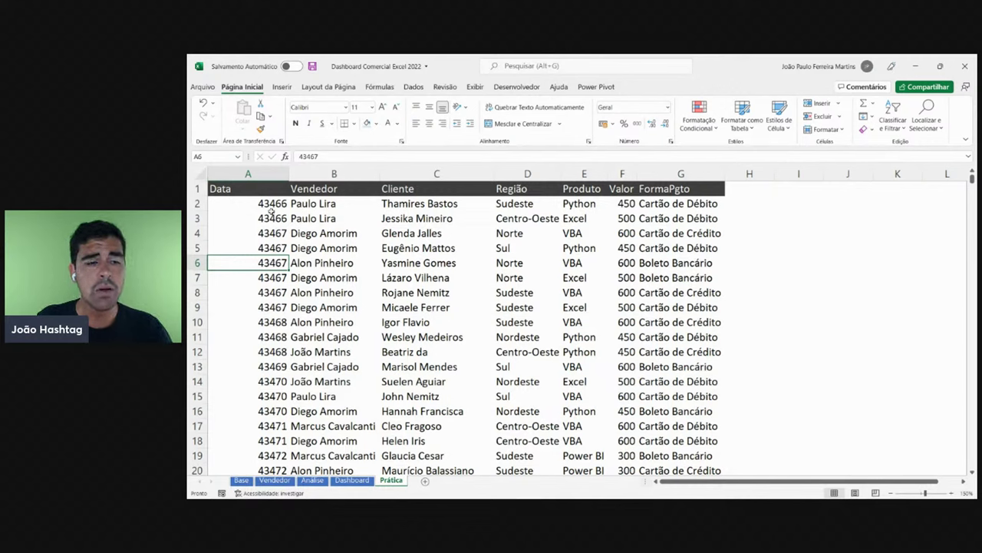
drag(278, 203, 260, 427)
scroll(263, 263, down, 12)
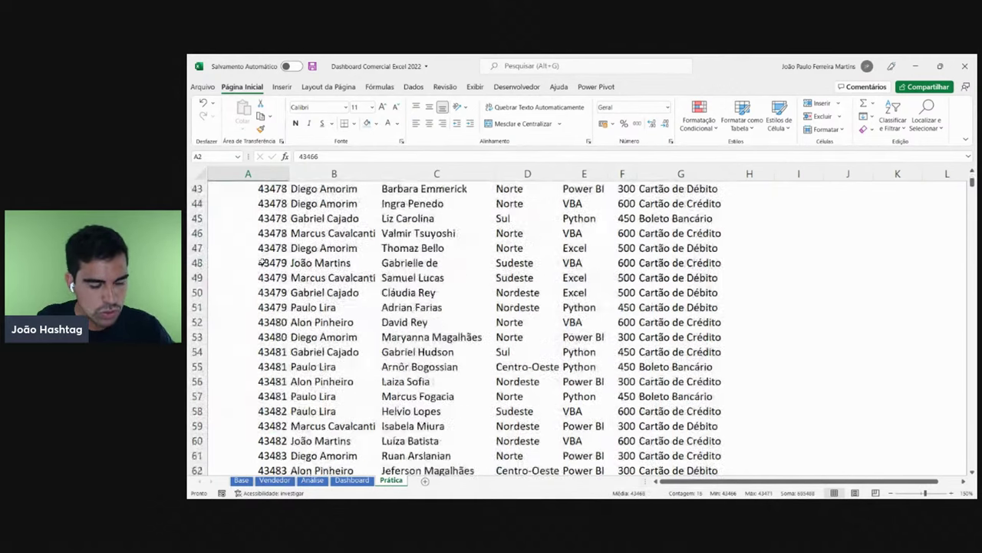
click(264, 262)
scroll(263, 263, up, 16)
scroll(267, 262, up, 3)
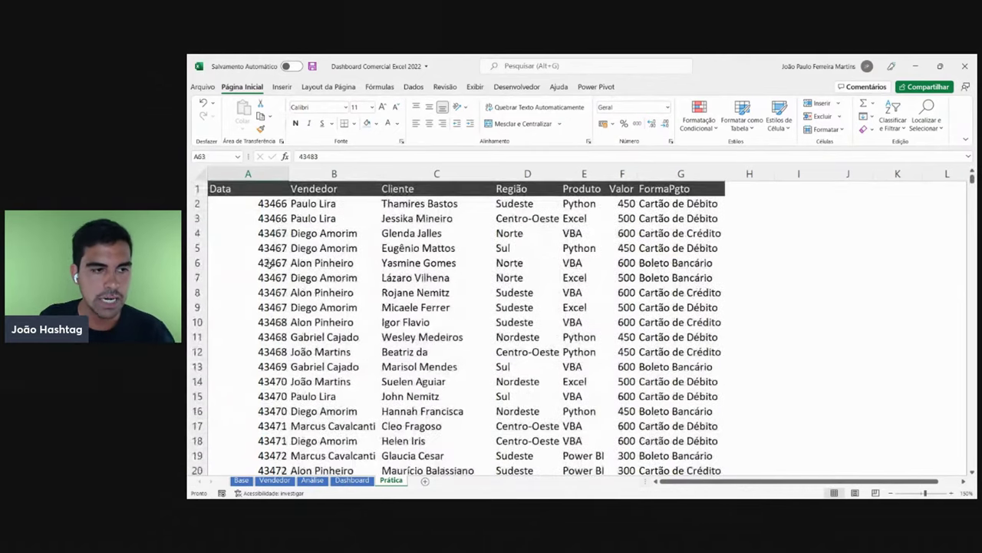
click(281, 204)
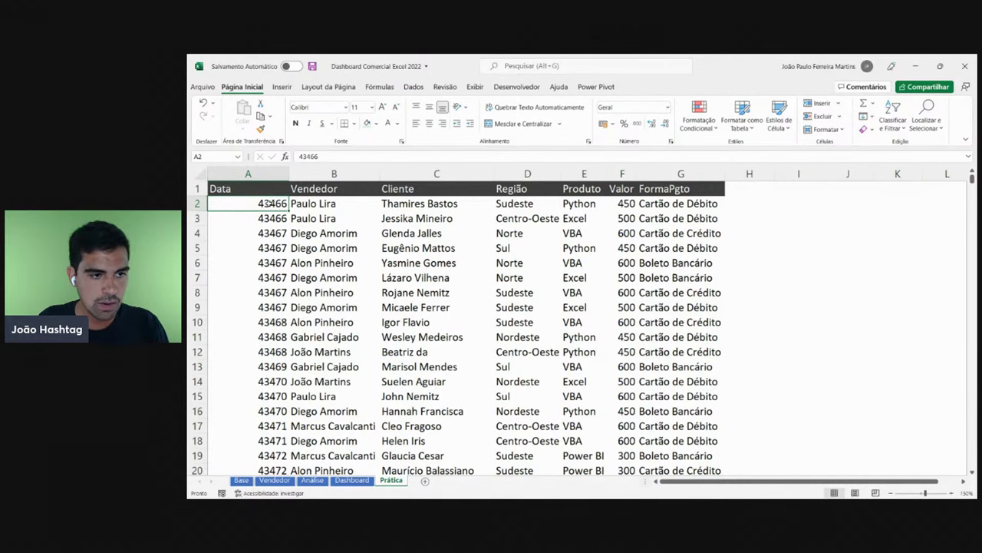
- Select the Data values in column A toward the last row, then drop the selection
drag(270, 204, 289, 488)
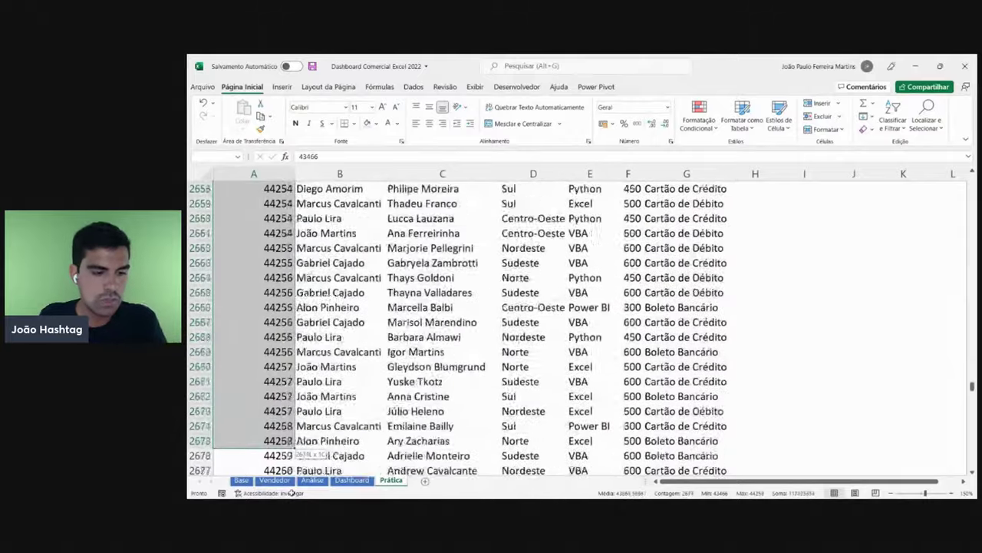
drag(291, 492, 292, 492)
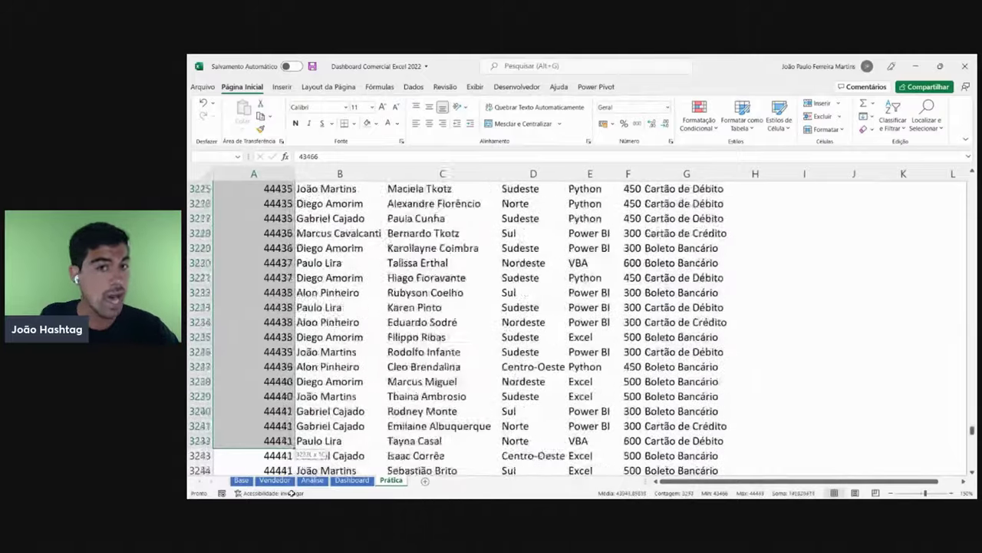
drag(292, 492, 292, 492)
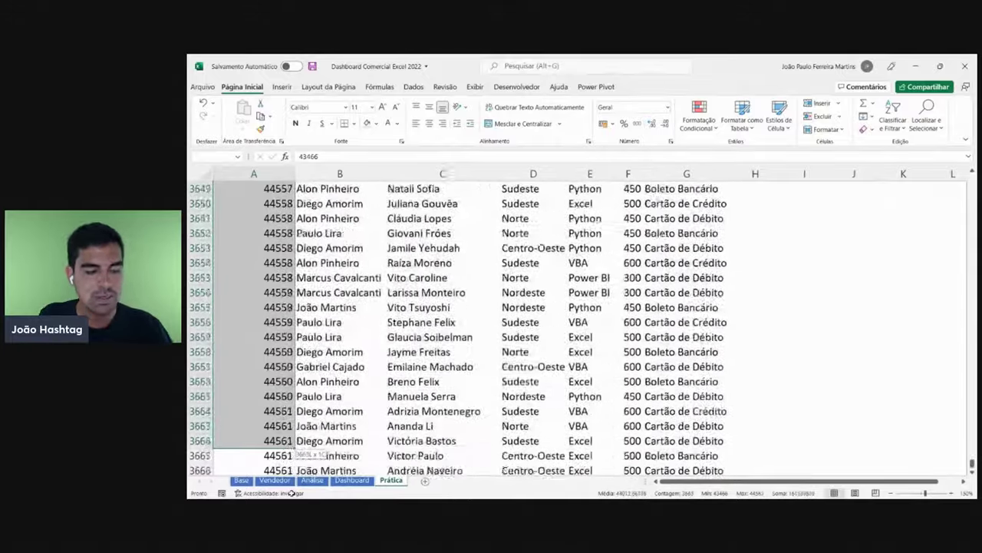
drag(292, 492, 291, 492)
drag(287, 425, 289, 441)
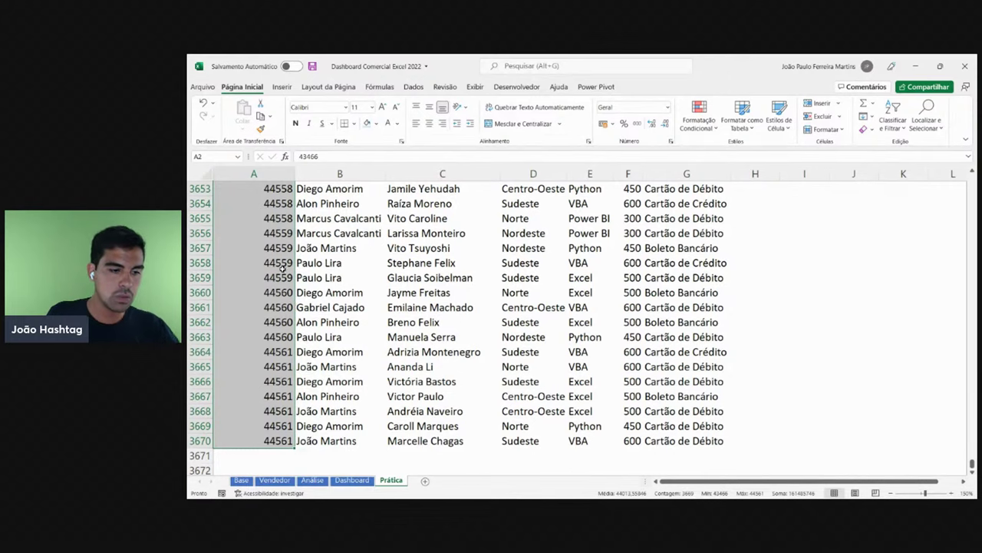
click(251, 274)
- Apply the Data Abreviada short date format to A2 through row 3670
key(ctrl+Home)
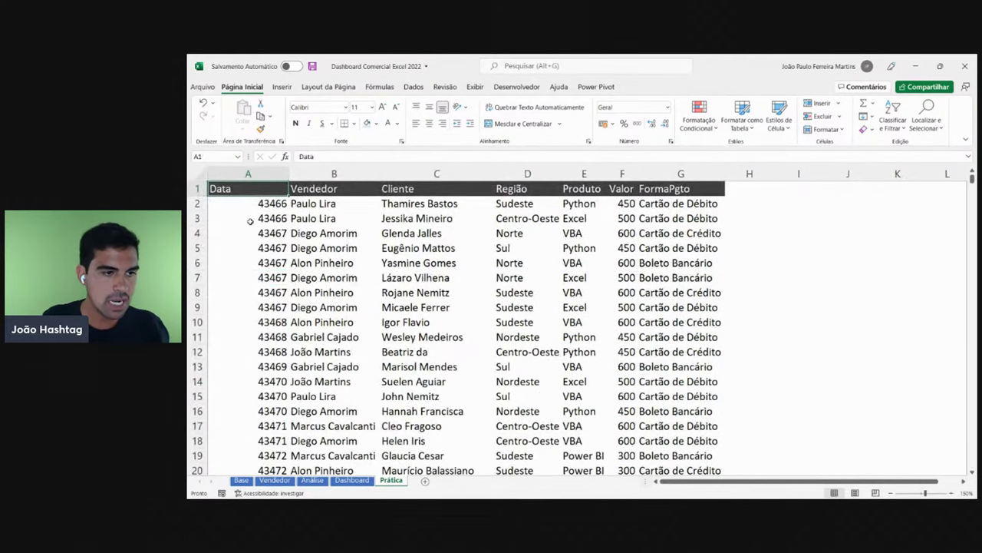
click(258, 202)
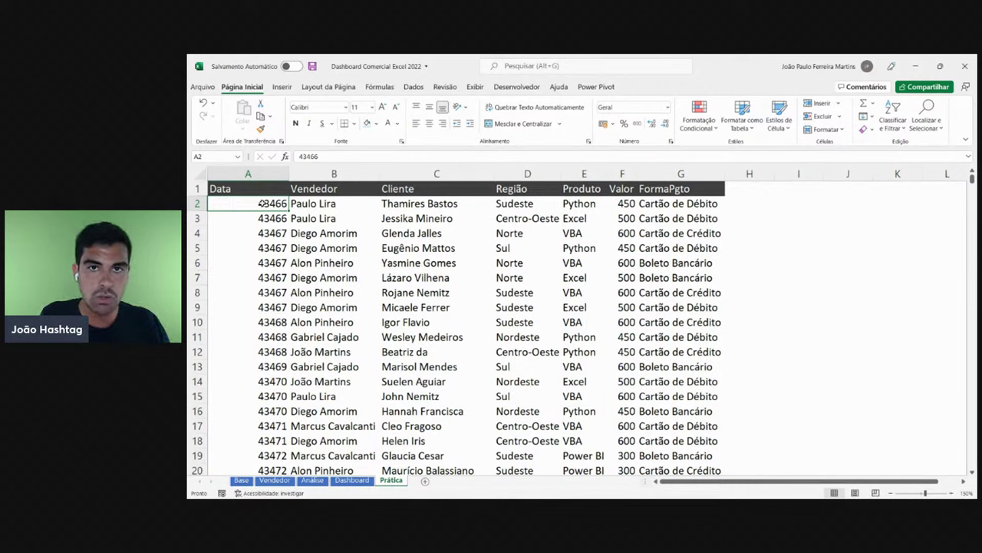
key(ctrl+shift+Down)
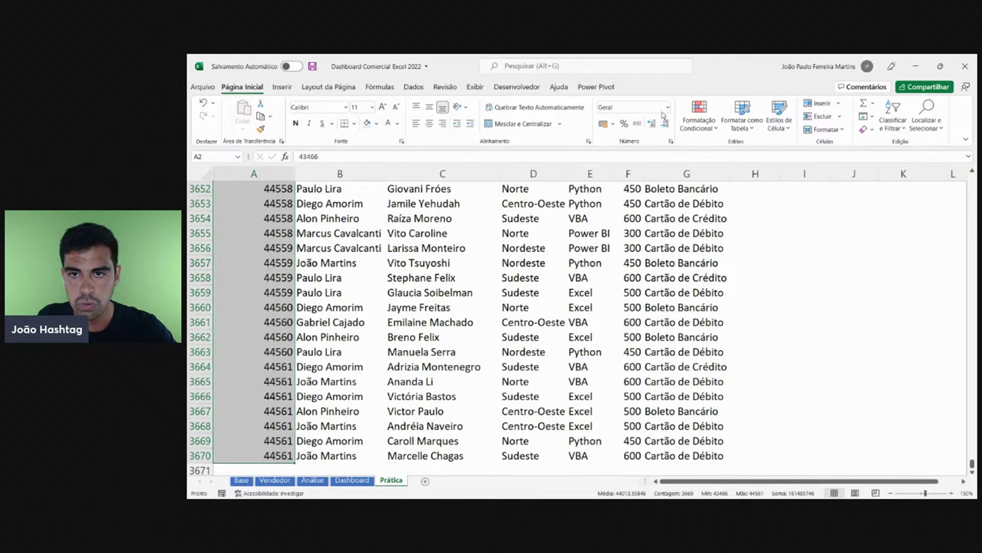
click(667, 109)
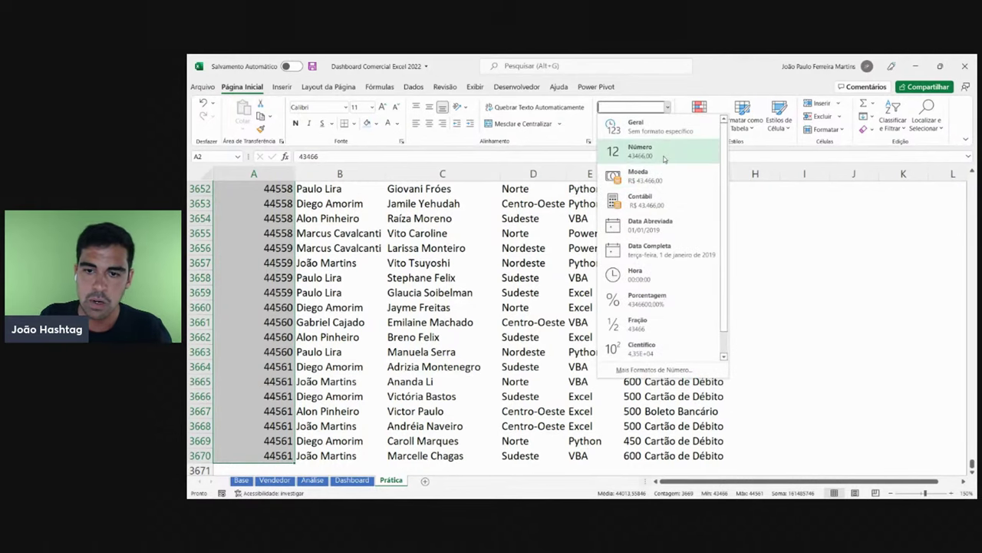
click(665, 230)
click(337, 279)
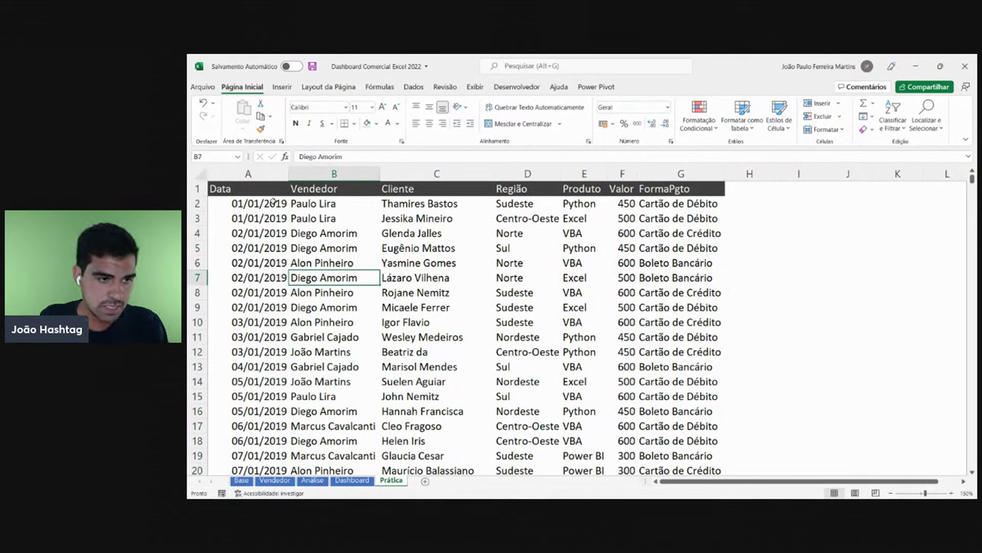
drag(265, 203, 254, 351)
click(253, 351)
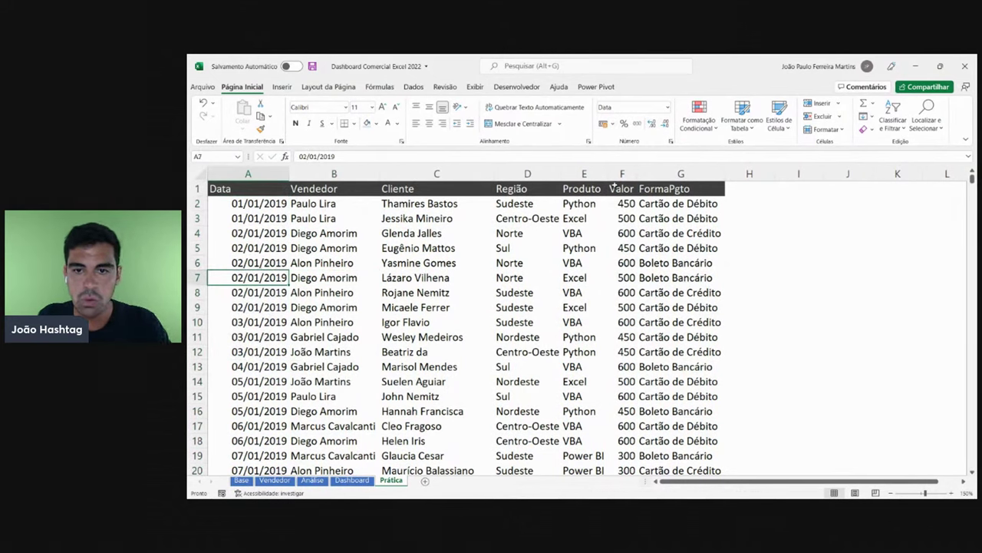
click(626, 173)
drag(637, 174, 680, 173)
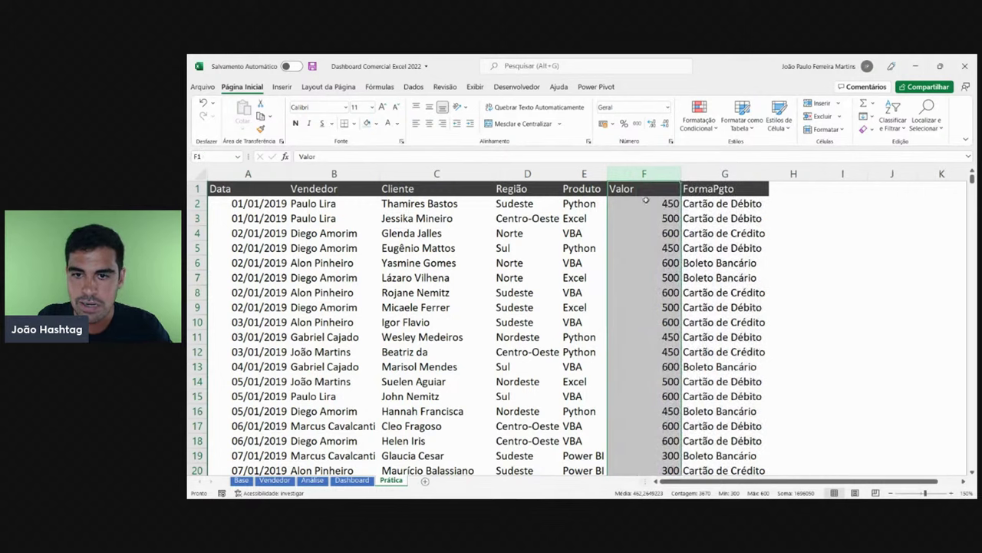
click(644, 173)
drag(652, 203, 636, 334)
click(643, 204)
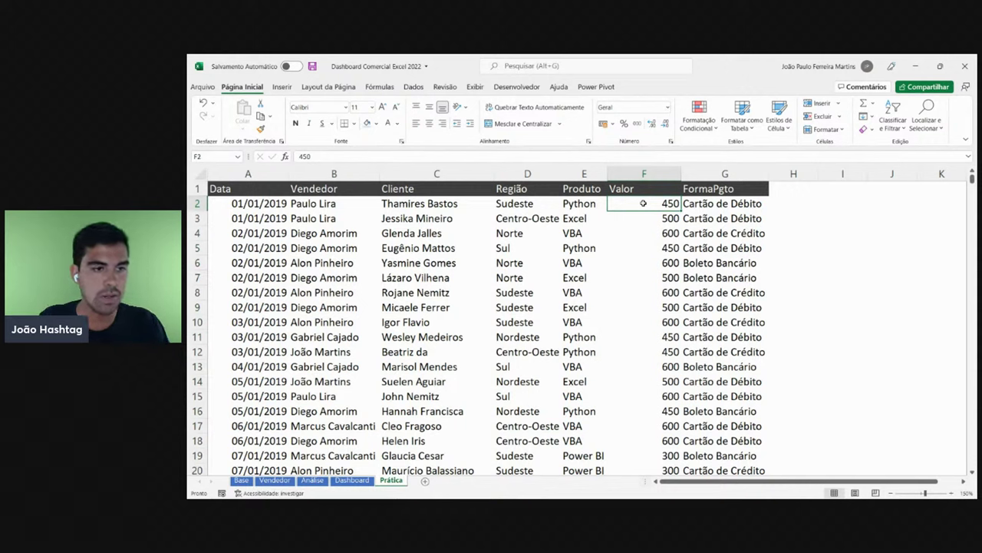
click(278, 205)
click(321, 203)
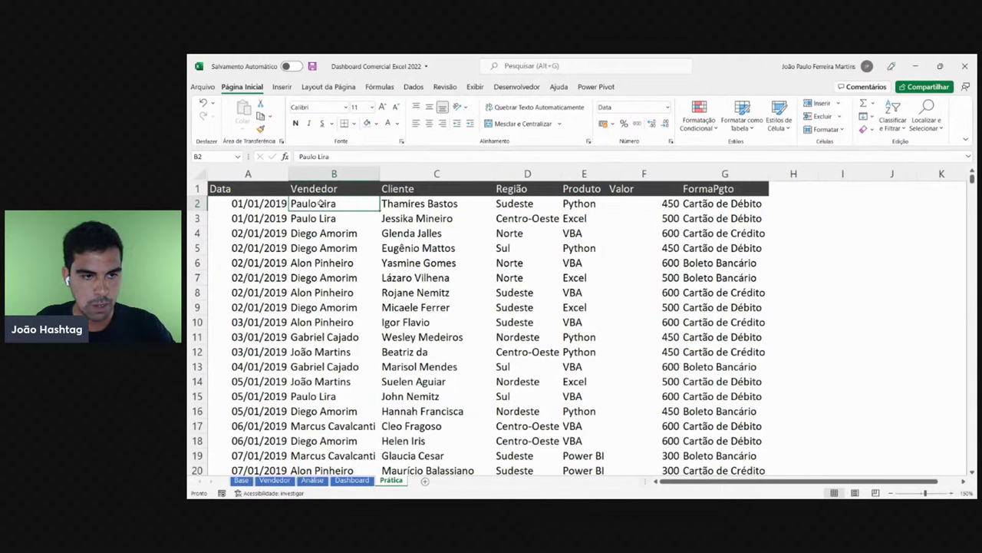
click(433, 202)
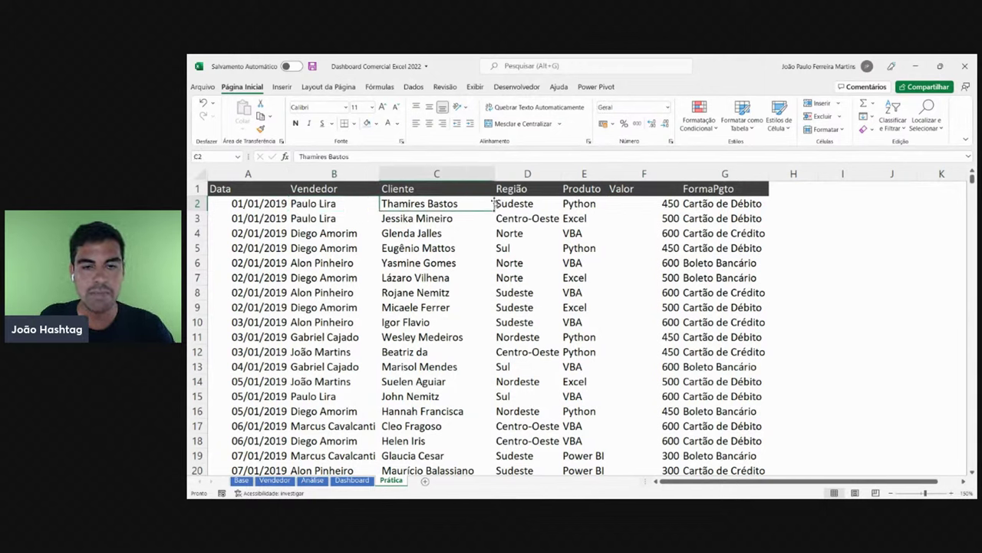
click(516, 204)
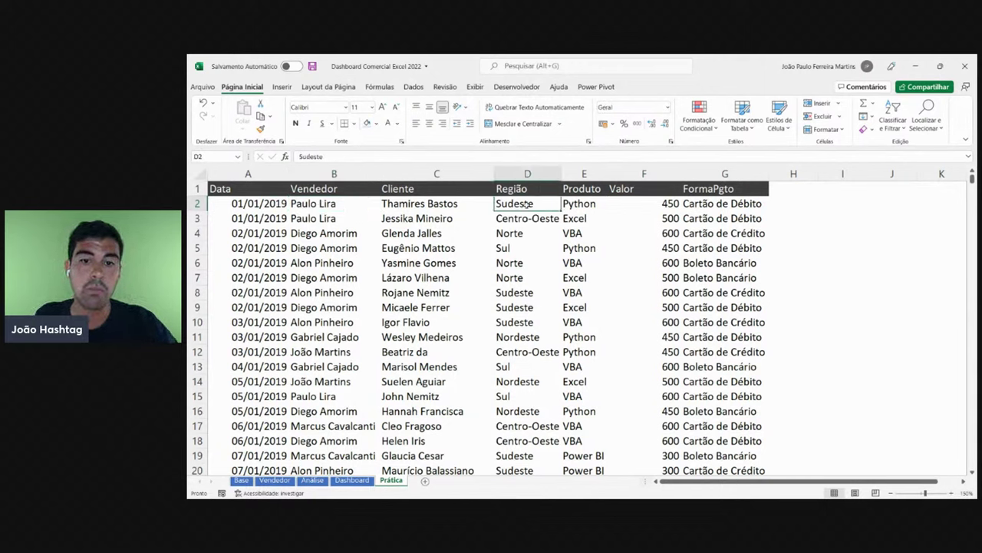
click(588, 205)
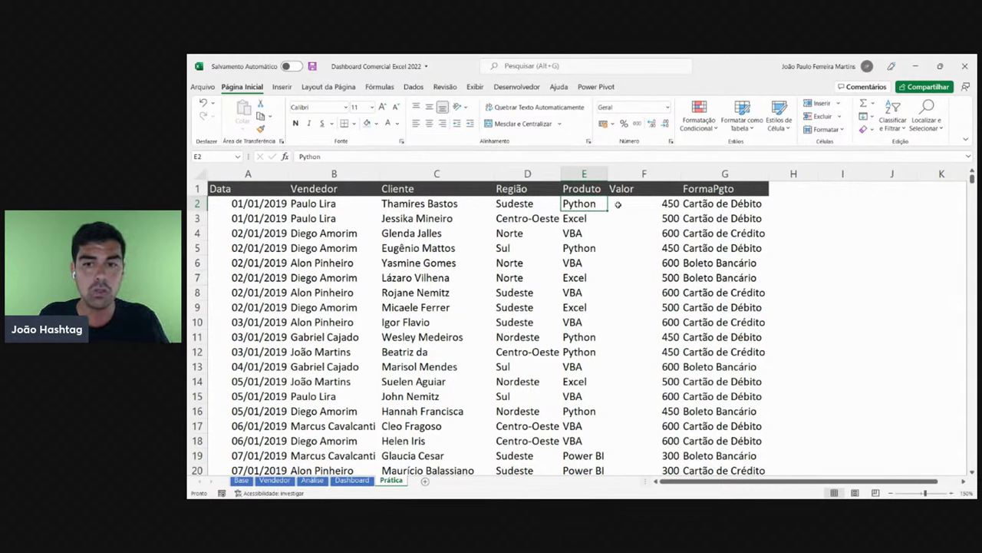
click(631, 205)
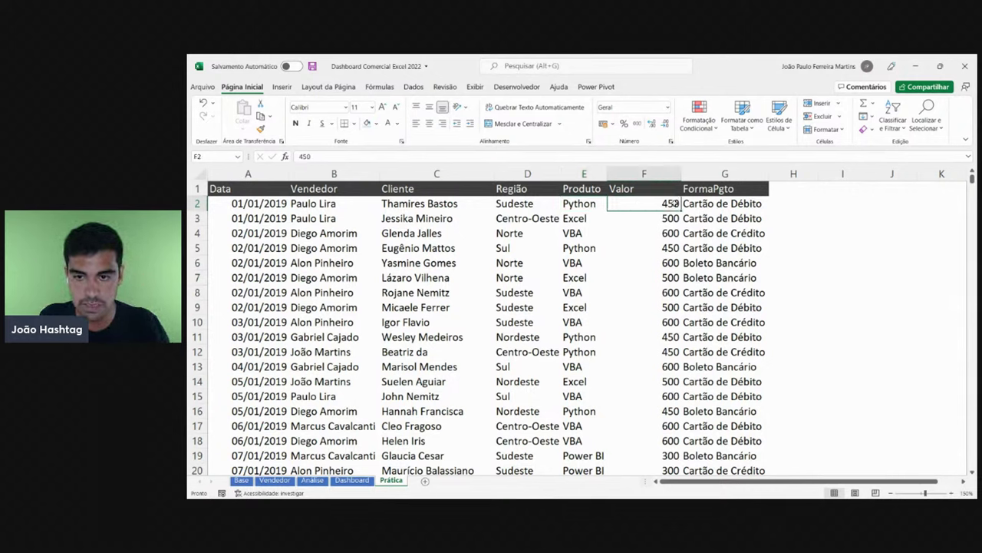
click(697, 205)
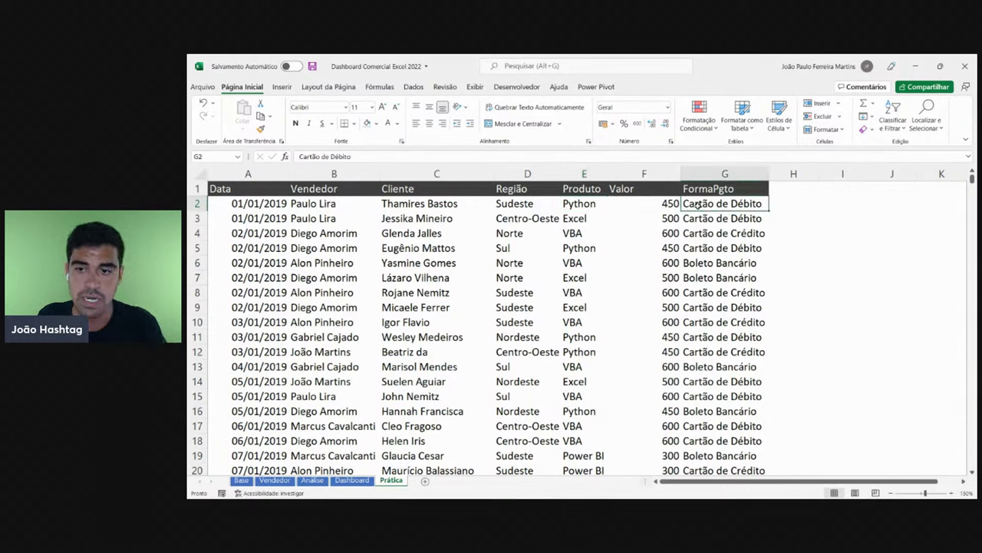
click(654, 206)
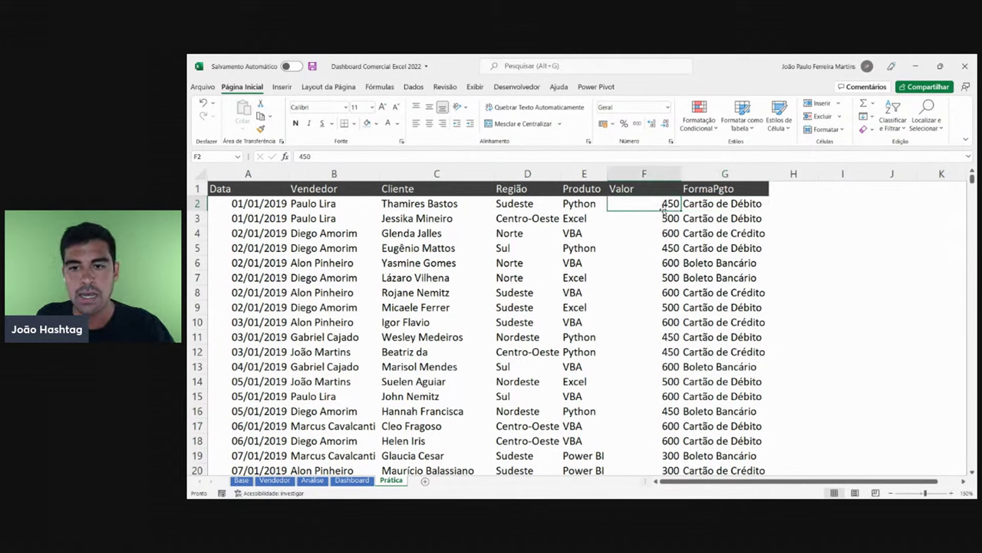
drag(662, 207, 687, 349)
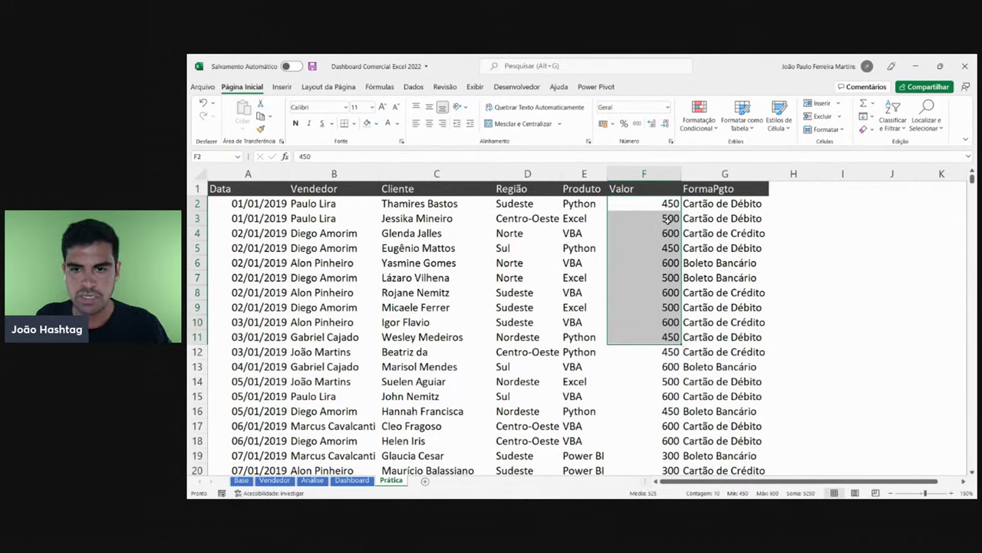
click(835, 207)
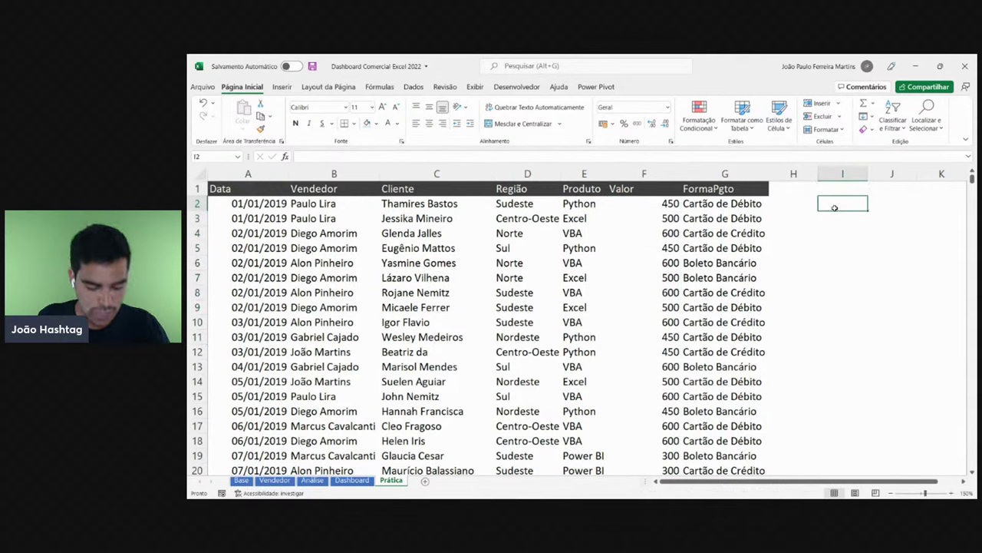
- Enter a demo R$ 450 value in I2, then clear it
text(R)
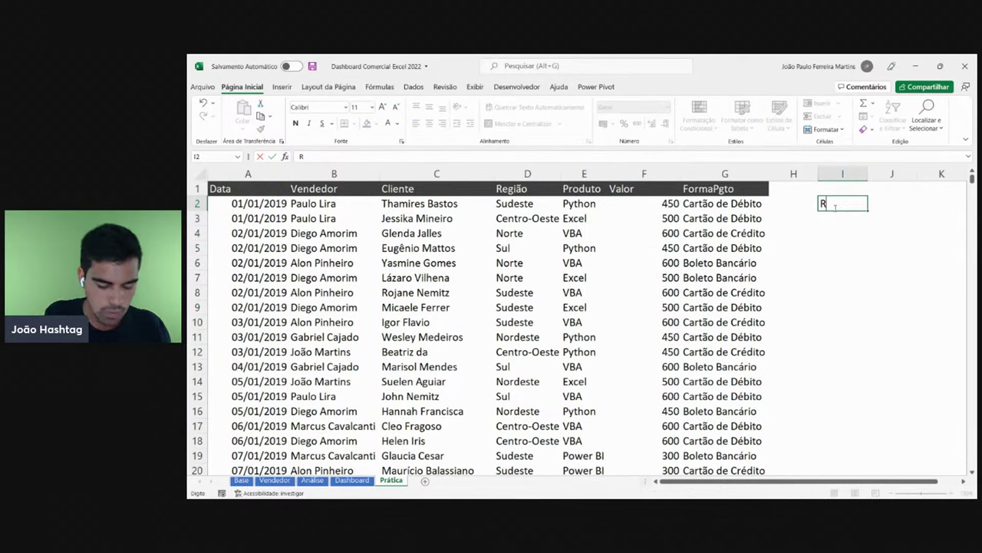
text($ 100)
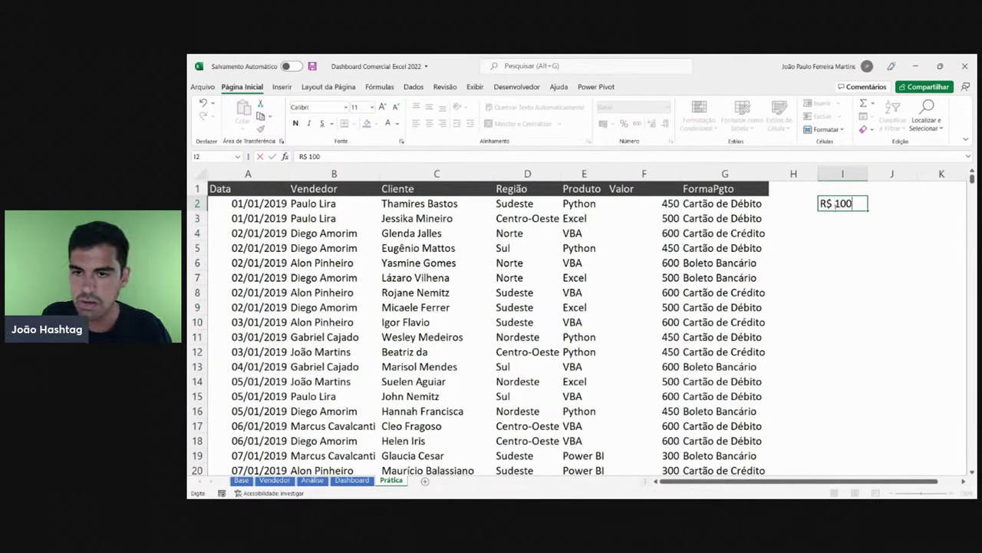
key(BackSpace)
key(BackSpace)
key(BackSpace)
text(450)
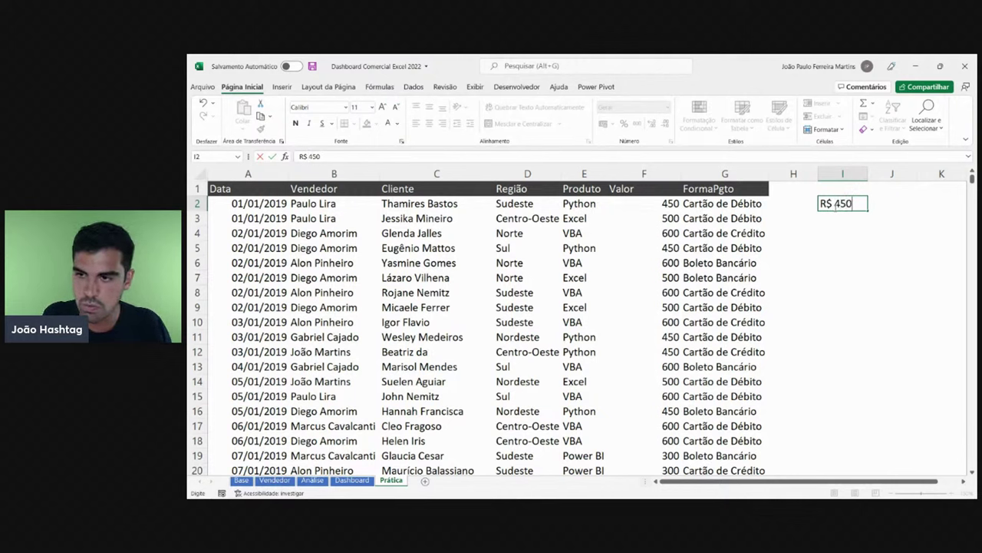
key(Return)
click(835, 205)
key(Delete)
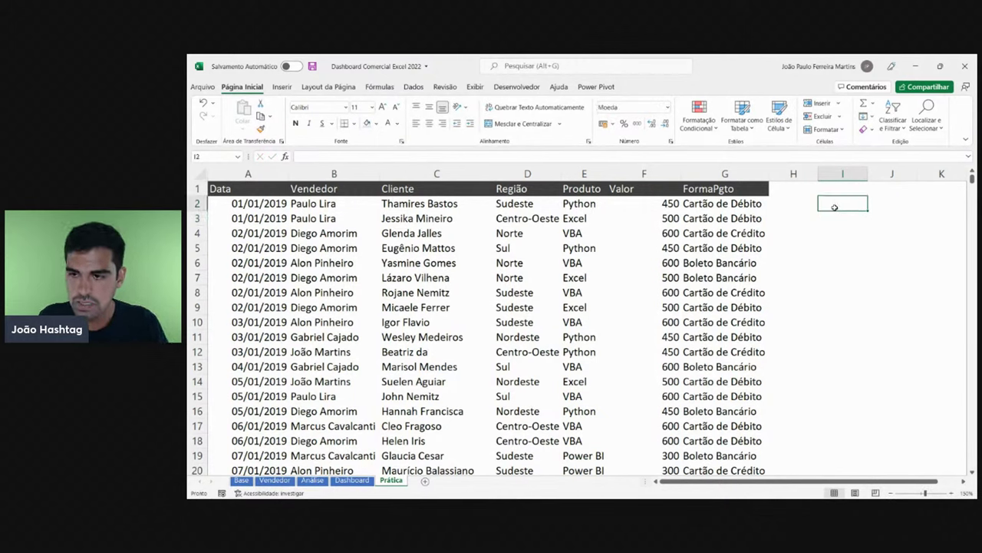
- Format the Valor amounts from F2 to the last row as Moeda currency
click(662, 206)
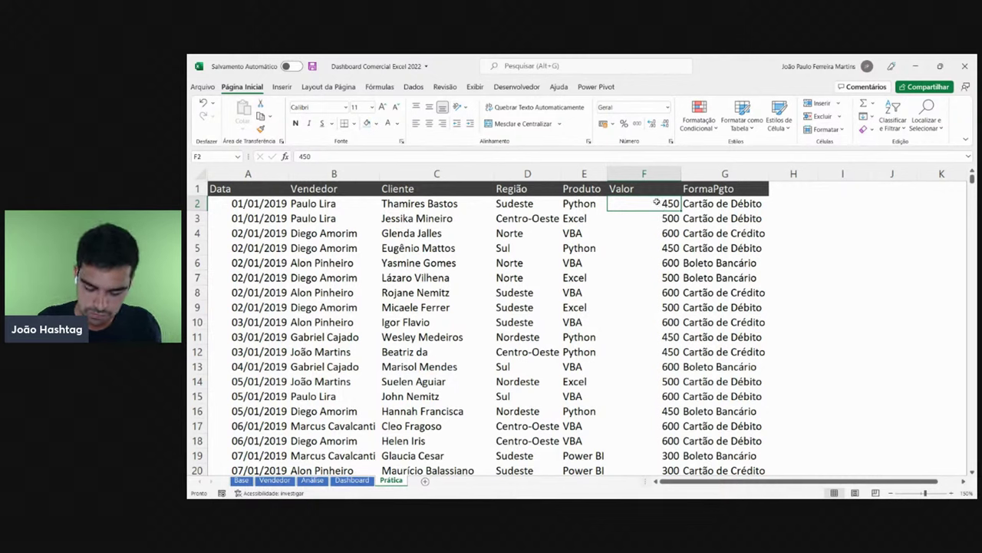
key(ctrl+shift+Down)
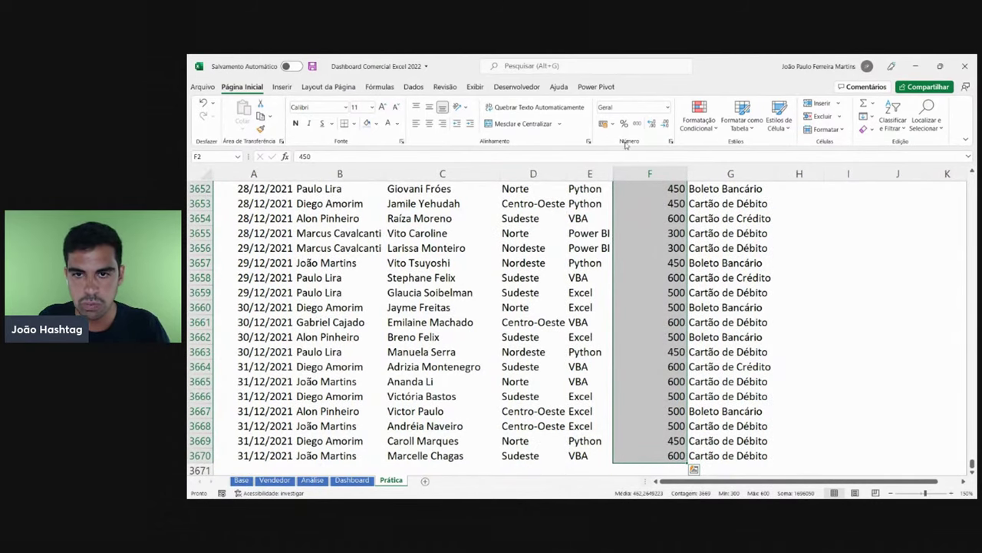
click(667, 113)
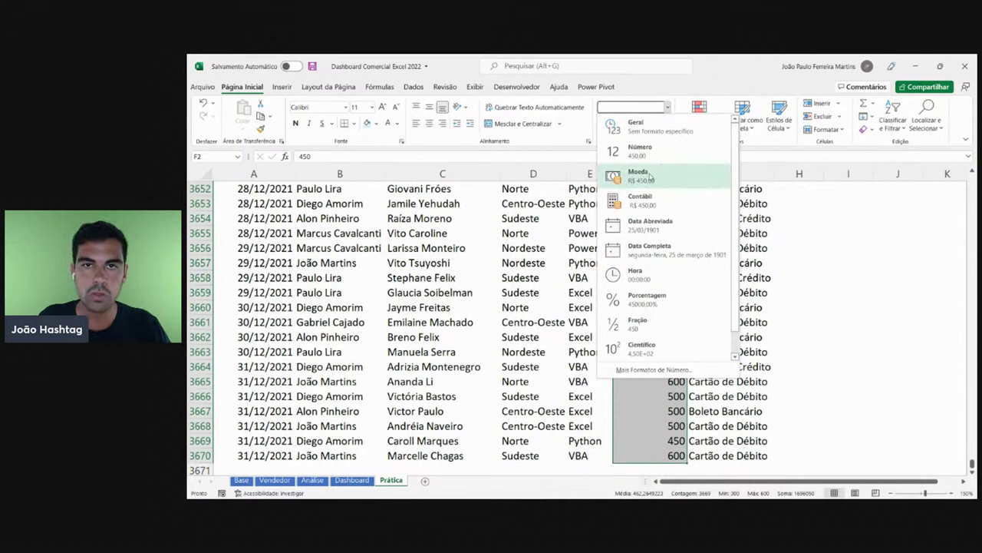
click(651, 177)
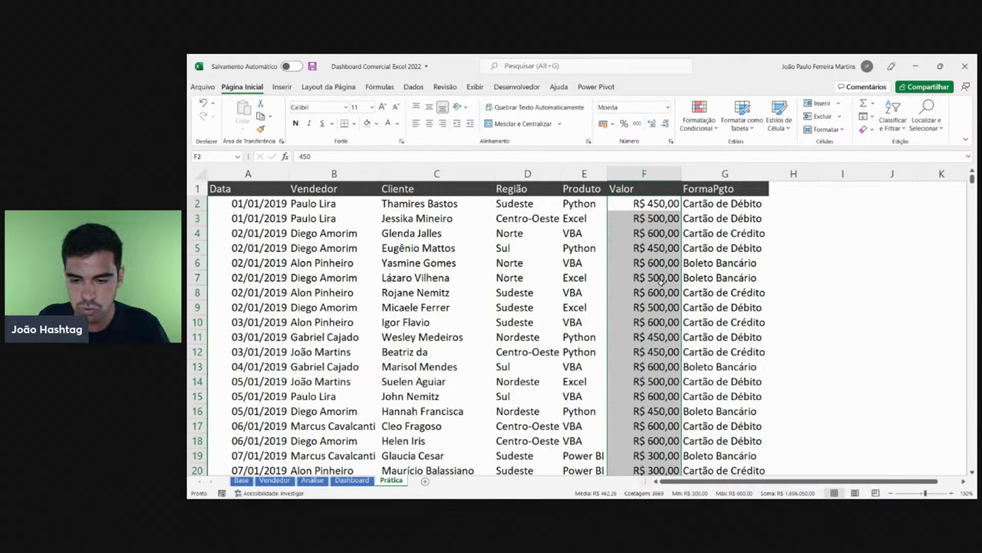
- Review several of the Moeda-formatted amounts in column F
scroll(667, 342, down, 5)
scroll(667, 338, down, 12)
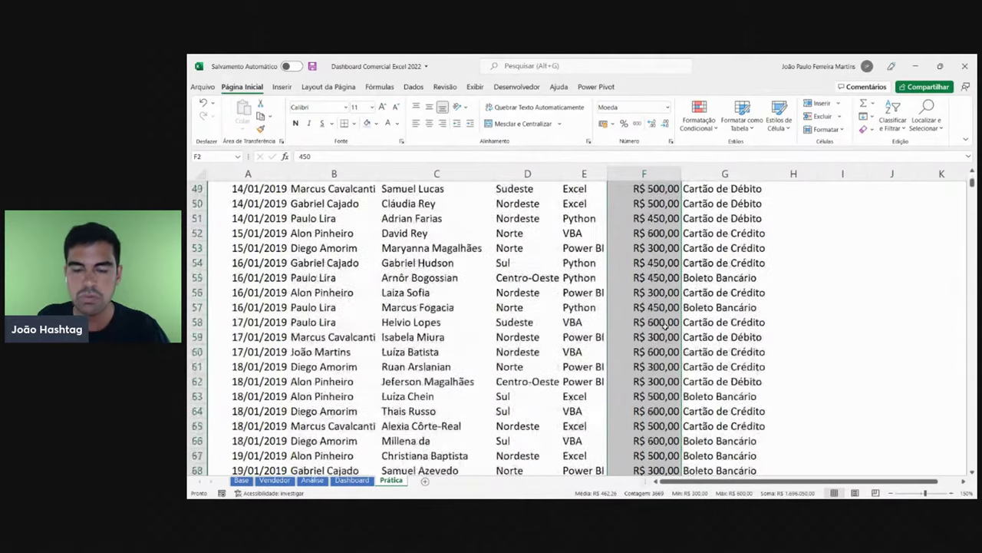
scroll(667, 322, up, 10)
scroll(666, 320, up, 9)
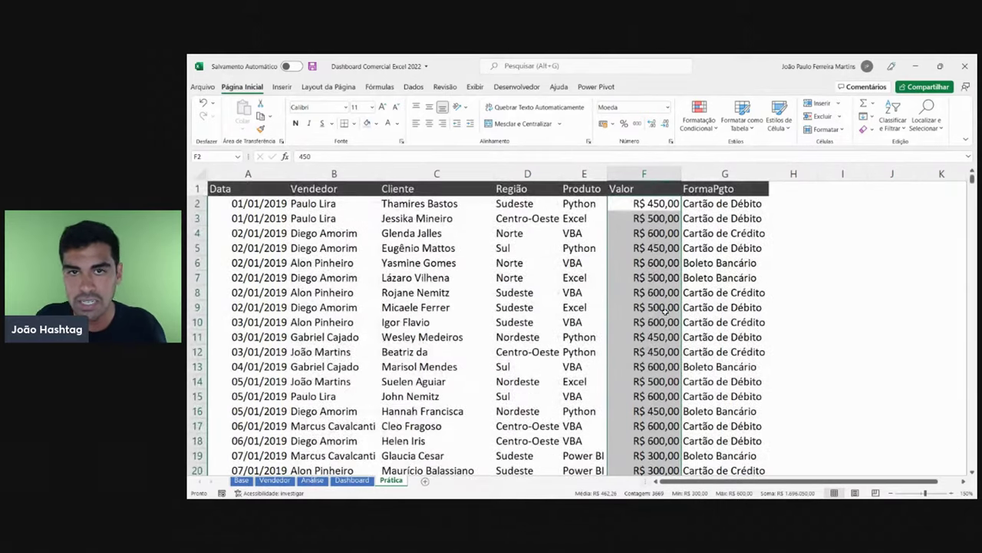
click(677, 218)
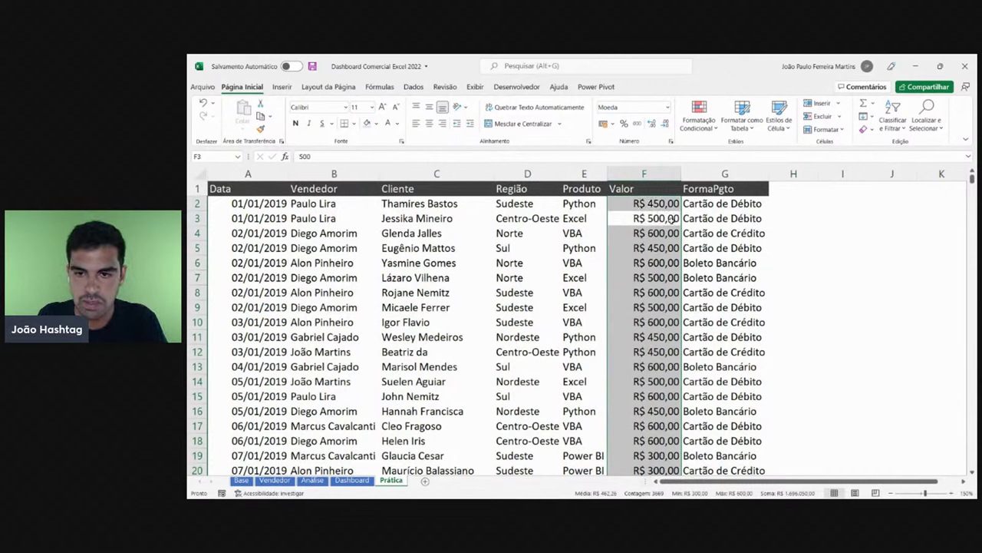
click(675, 232)
click(675, 247)
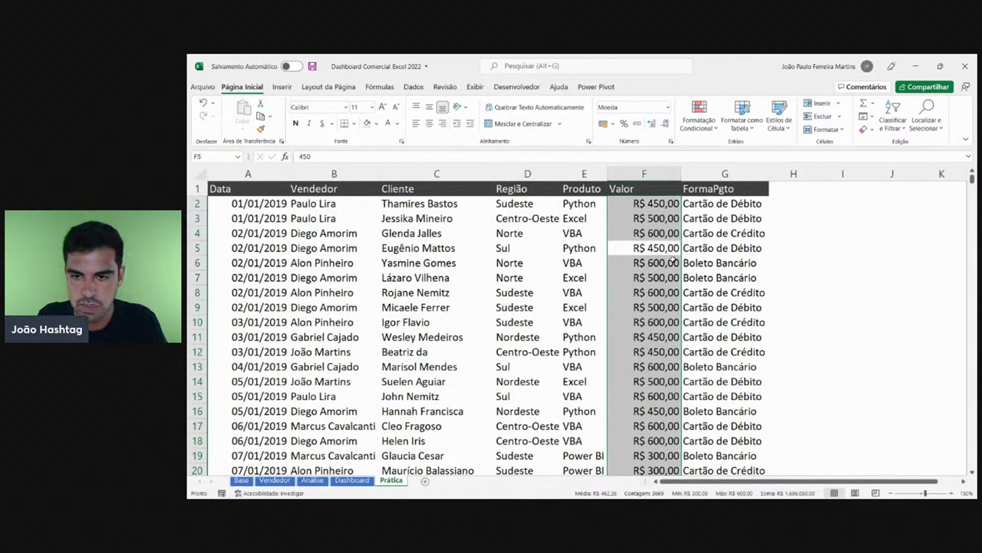
click(674, 264)
- Reduce the Valor amounts to zero decimal places, showing whole reais like R$ 450
click(666, 203)
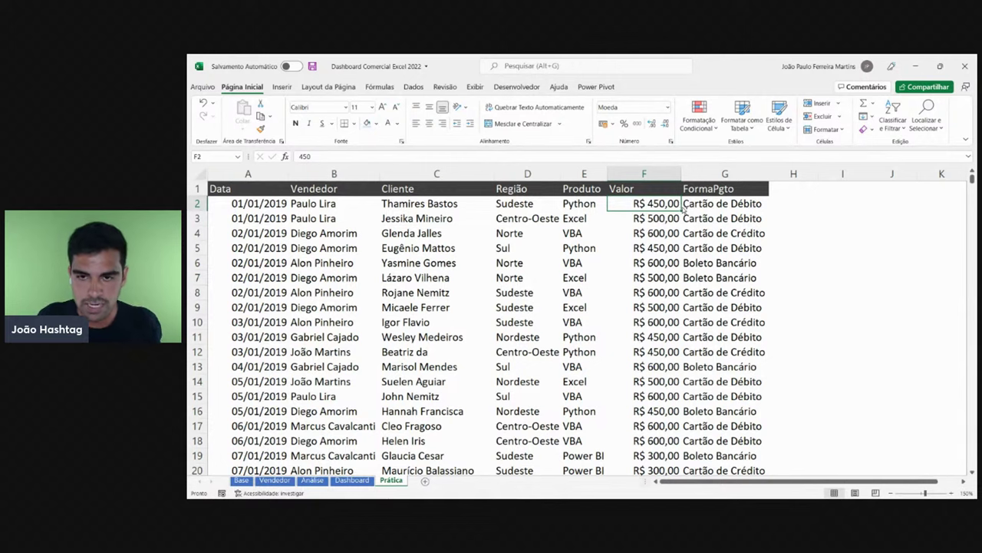
key(ctrl+shift+Down)
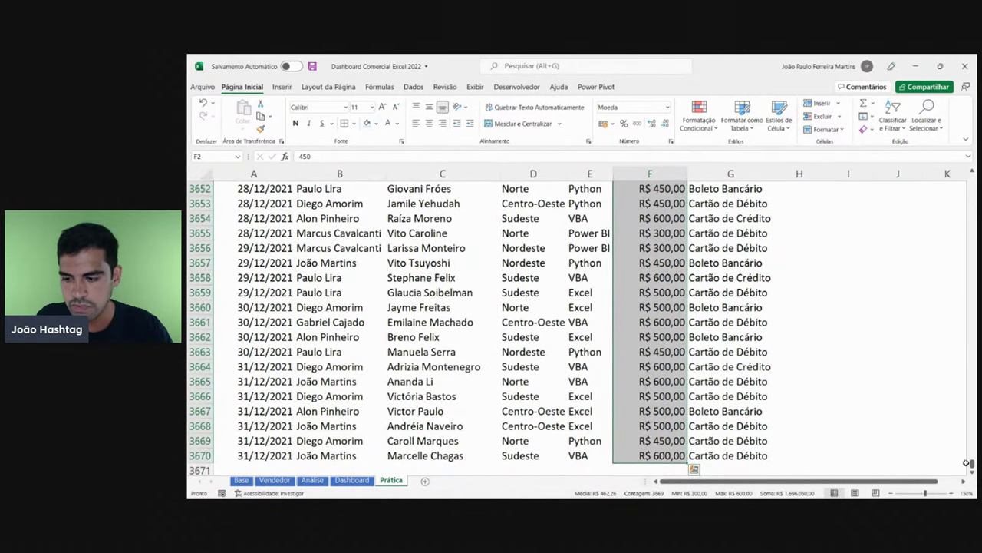
drag(971, 463, 971, 180)
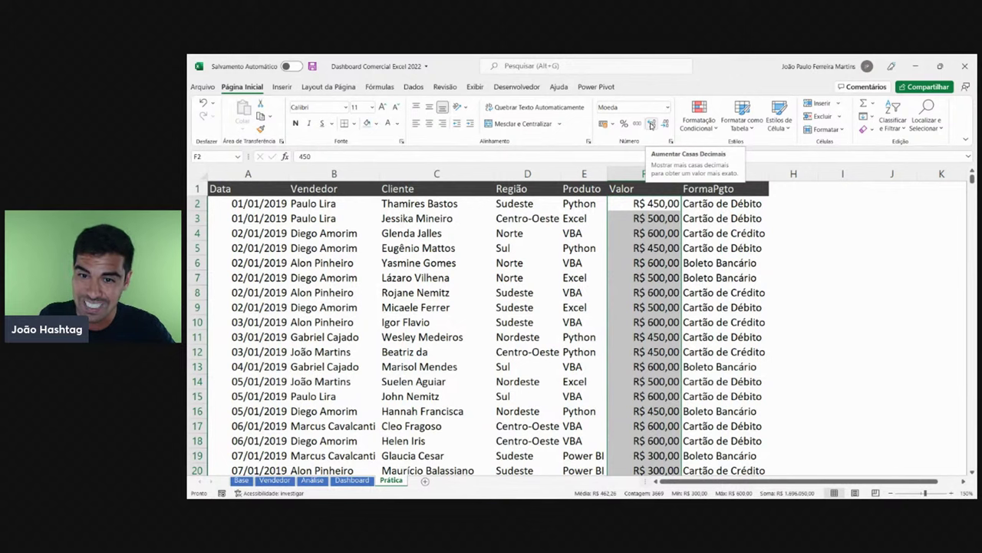
click(651, 125)
click(651, 125)
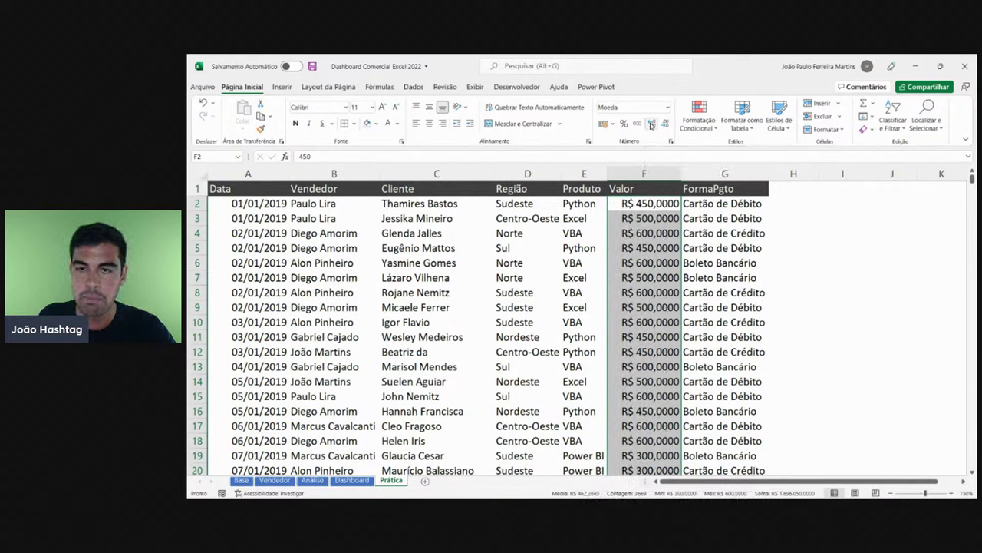
click(665, 124)
click(665, 125)
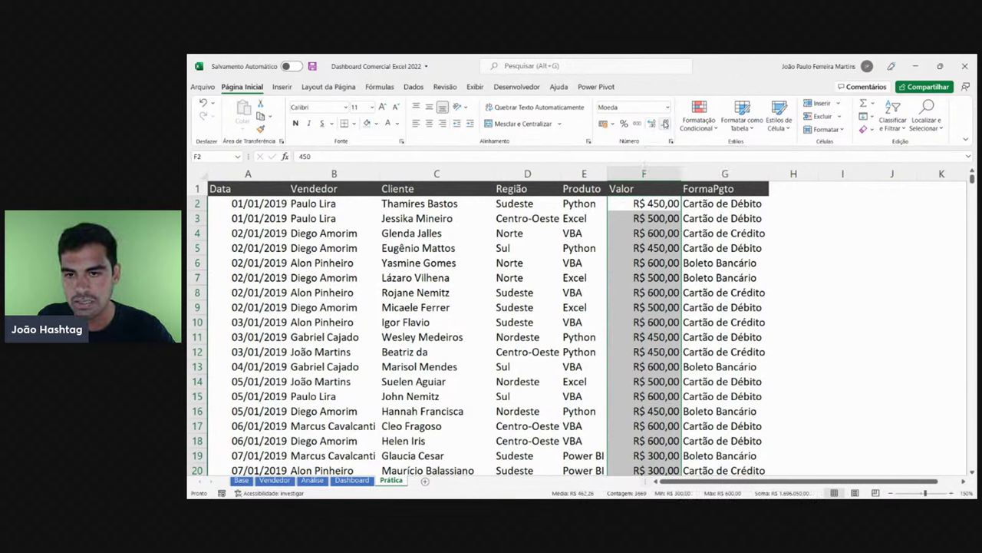
click(664, 124)
click(665, 124)
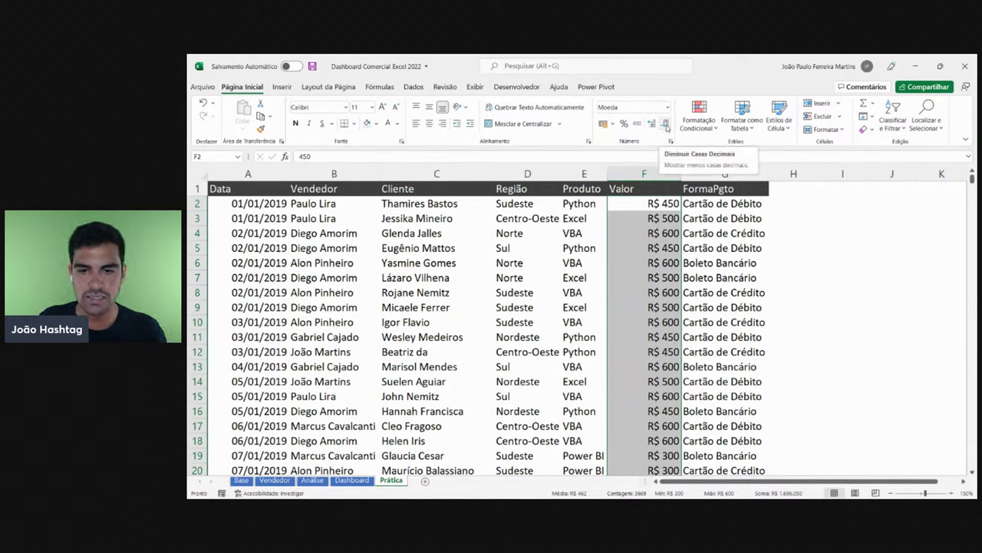
- Choose empty cell I3 for a new example and widen column I
click(670, 233)
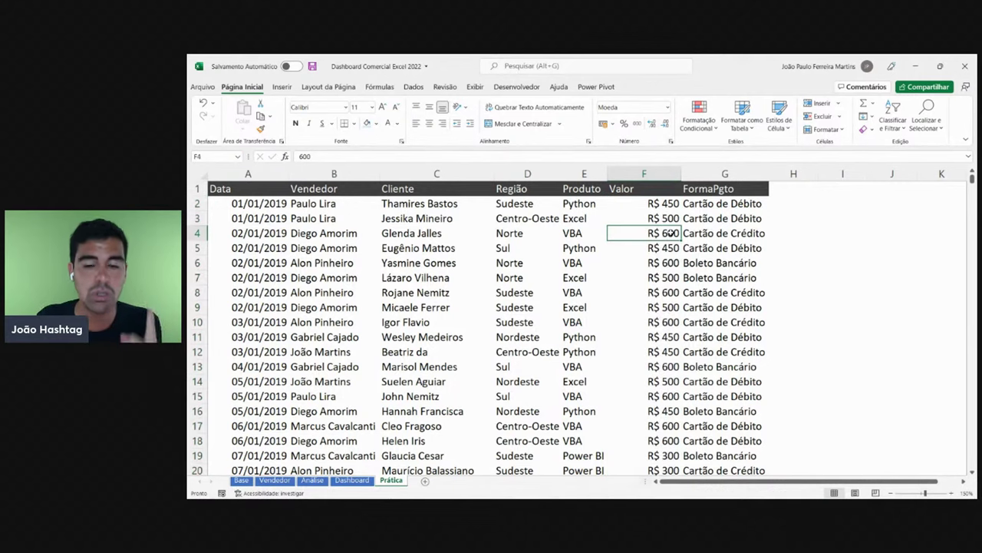
click(829, 221)
drag(868, 175, 899, 176)
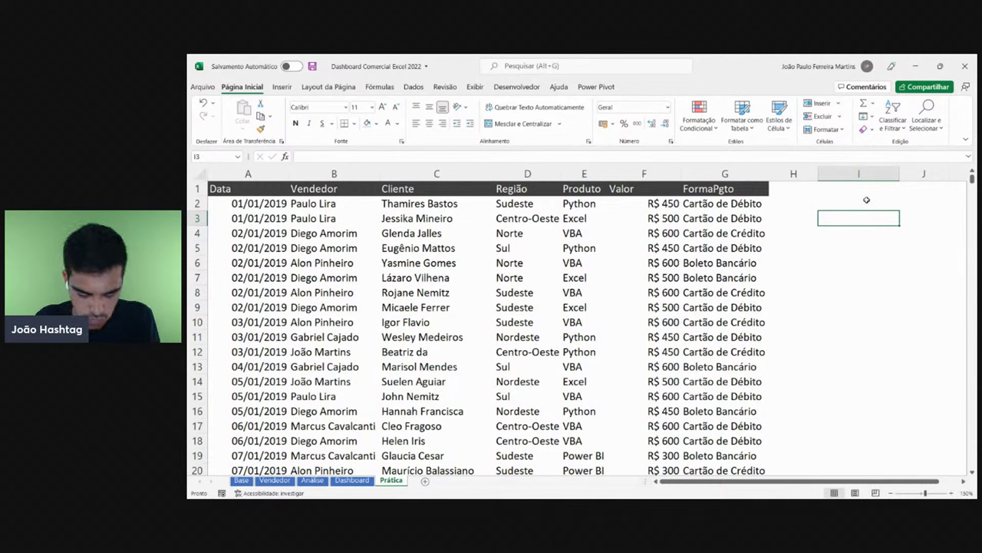
- Enter the sample first name João in cell I3
text(Jo)
key(BackSpace)
key(BackSpace)
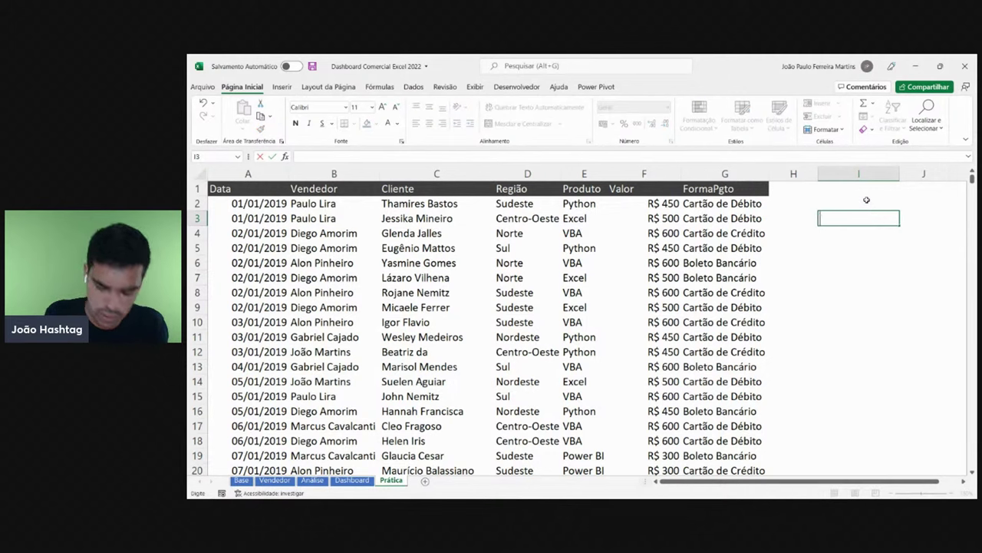
text(João)
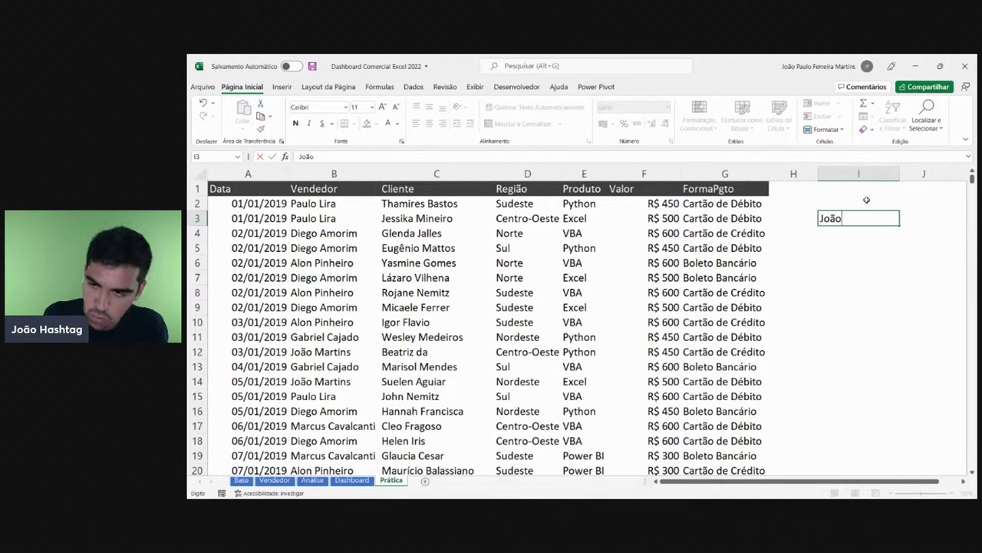
key(Return)
click(856, 217)
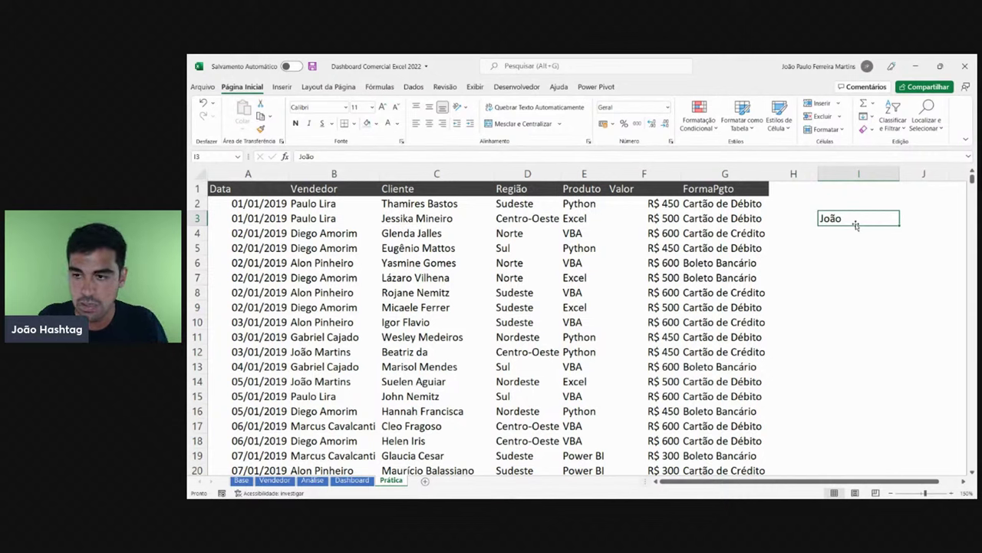
- Enter the number 29 in I4 and the code LPF1245 in I5
click(868, 235)
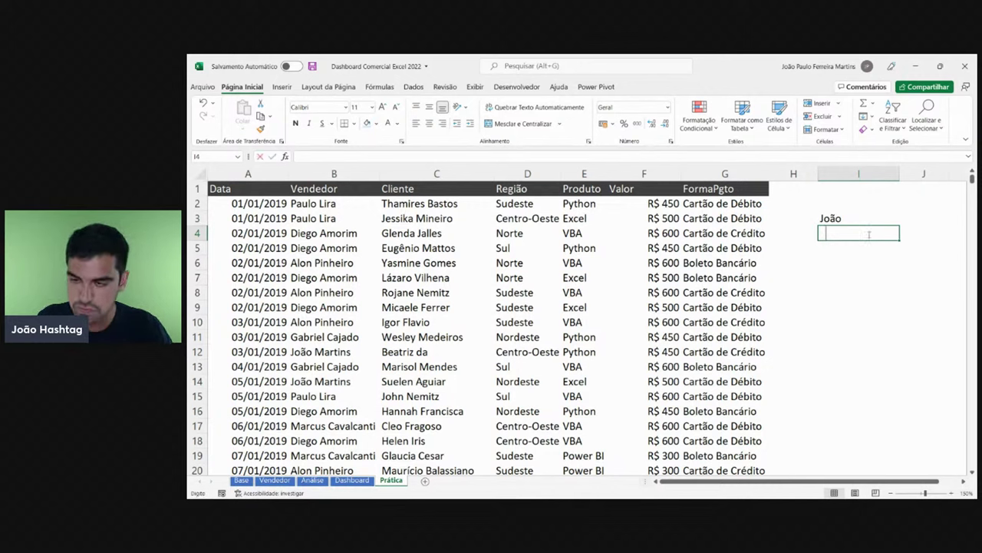
text(29)
key(Return)
click(870, 233)
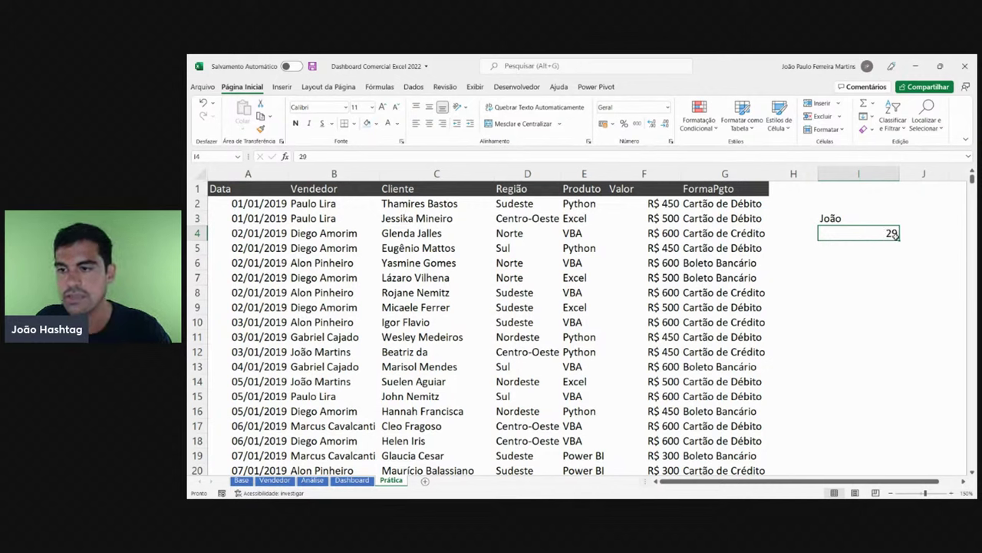
click(856, 251)
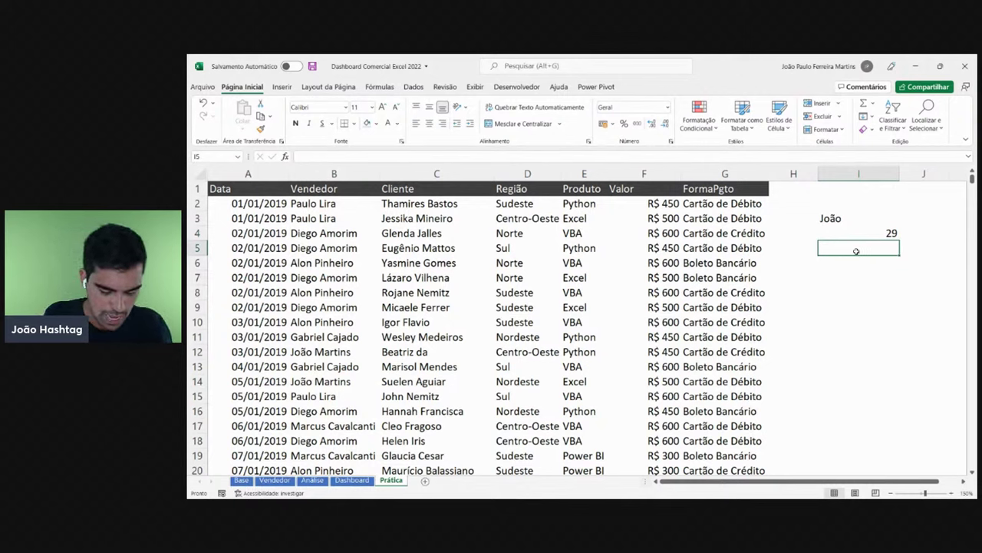
text(LPF12)
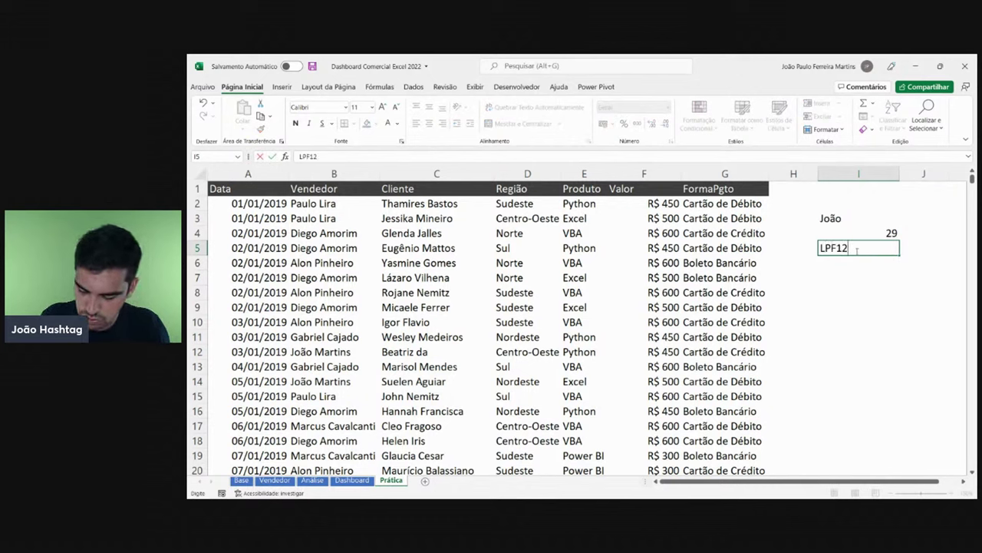
text(45)
key(Return)
click(863, 248)
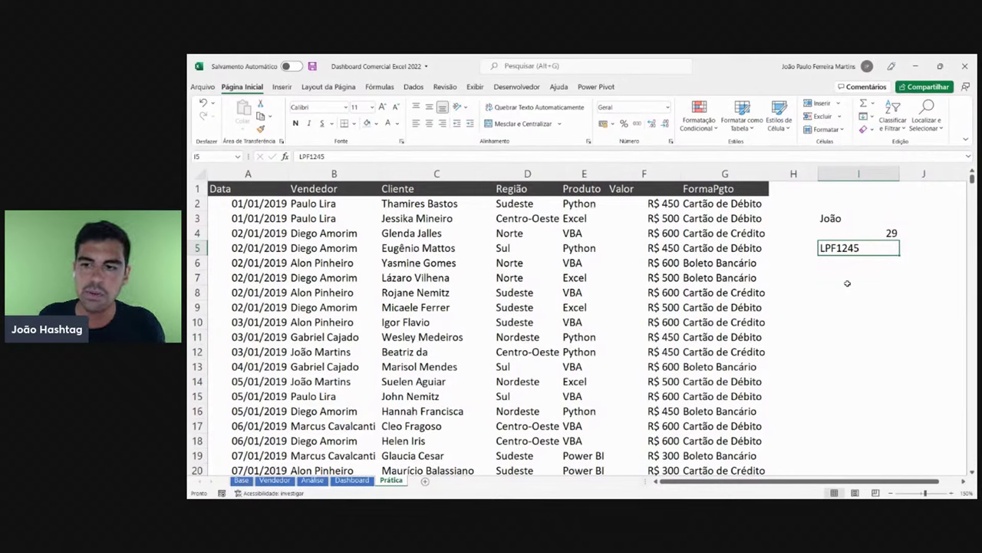
- Delete scratch column I with Ctrl+-
click(871, 173)
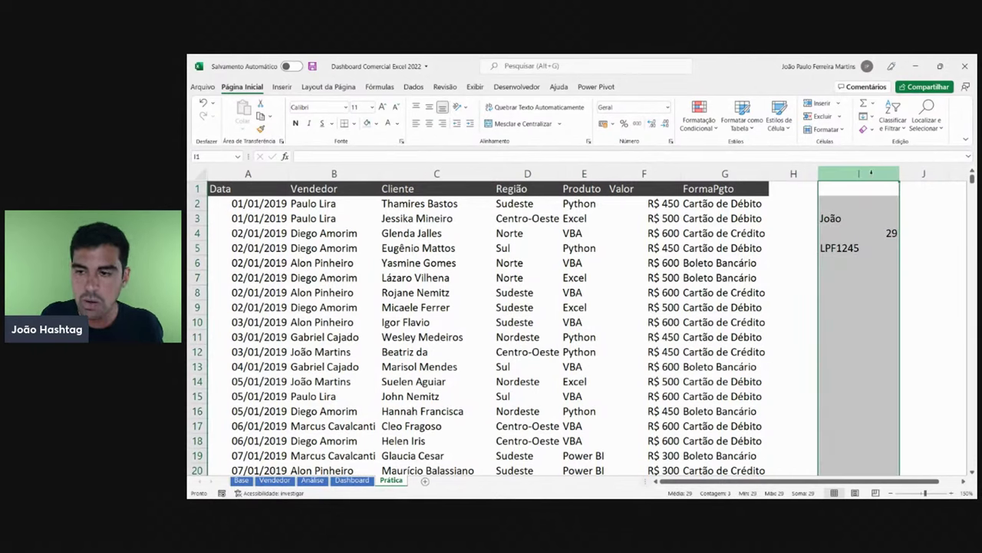
key(ctrl+minus)
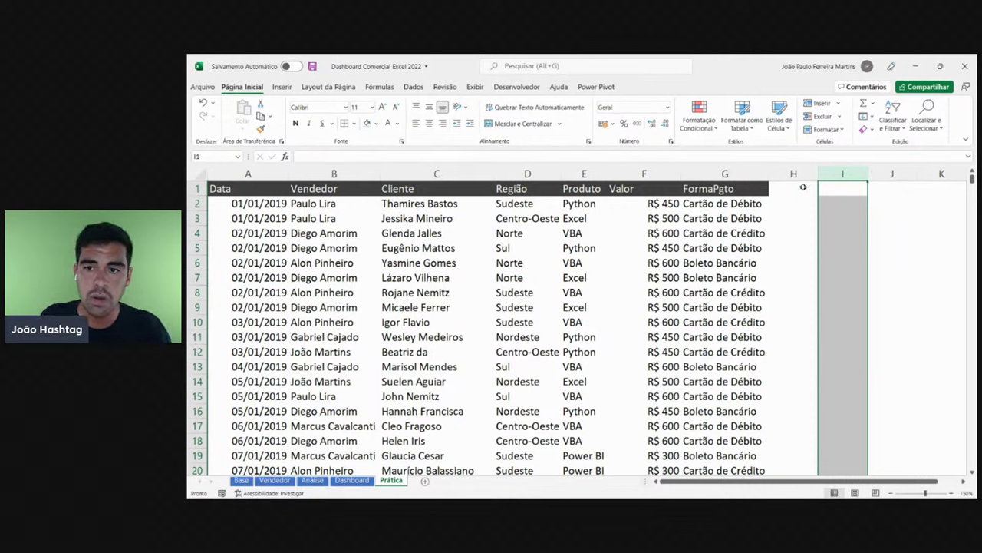
click(725, 188)
- Select table columns A through G and apply Alinhar à Esquerda to all data
key(ctrl+shift+Down)
key(ctrl+shift+Left)
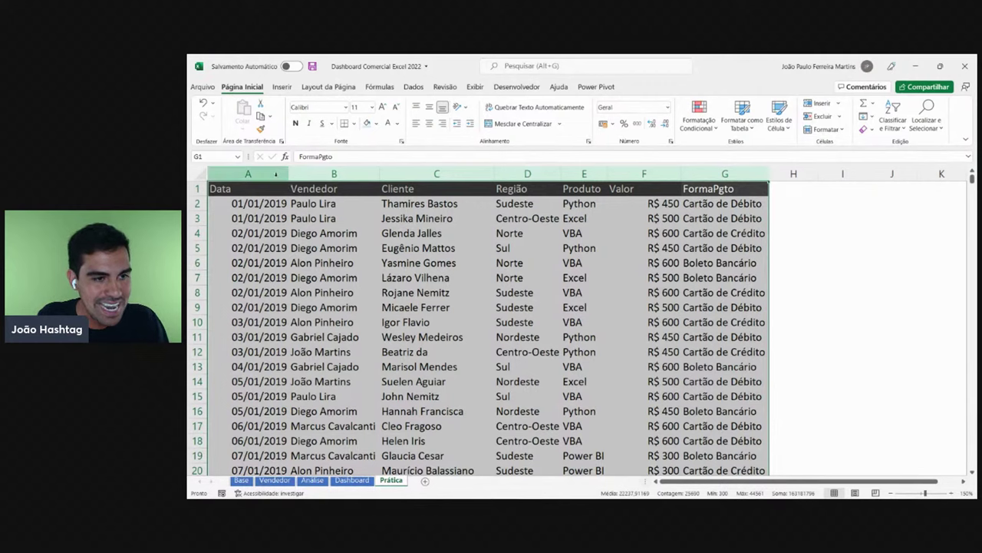
drag(261, 188, 750, 167)
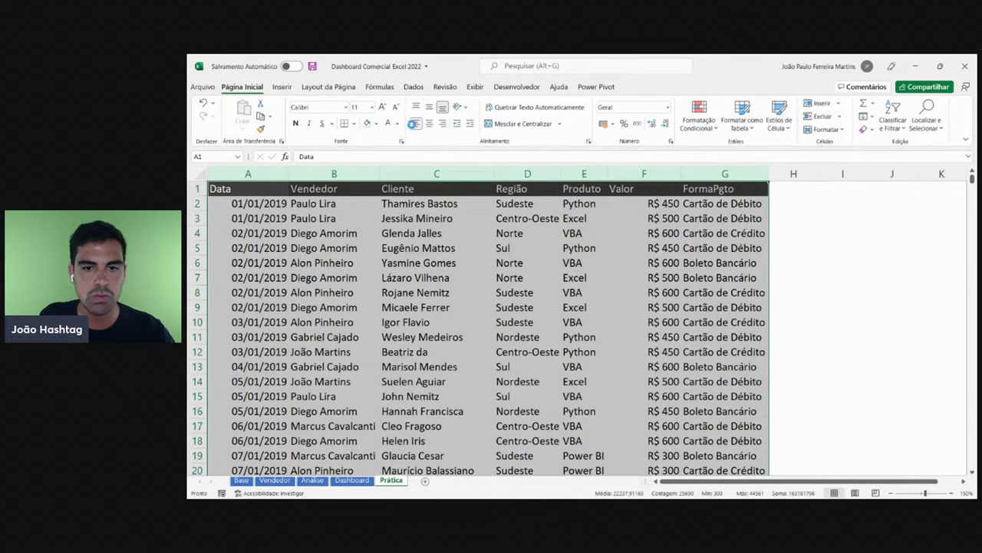
click(415, 124)
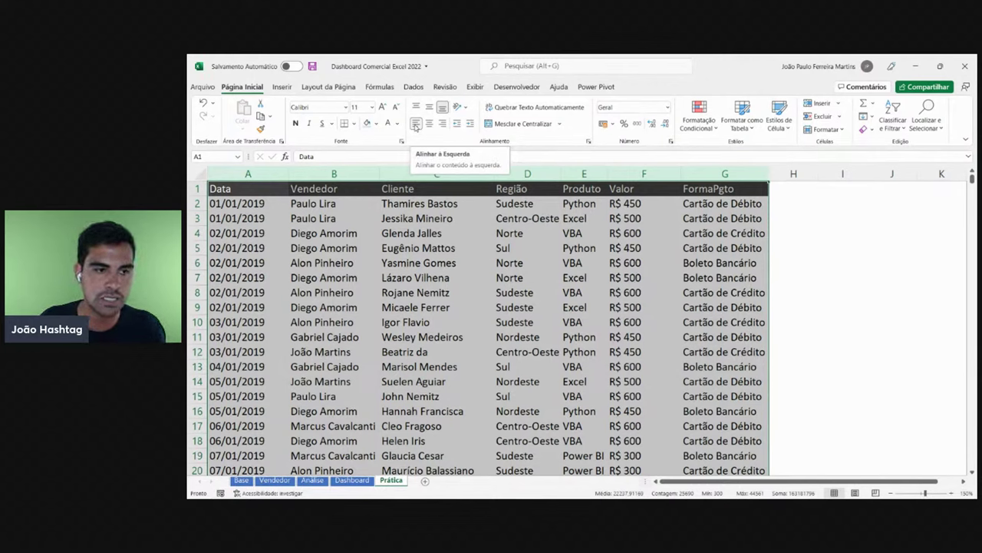
click(482, 234)
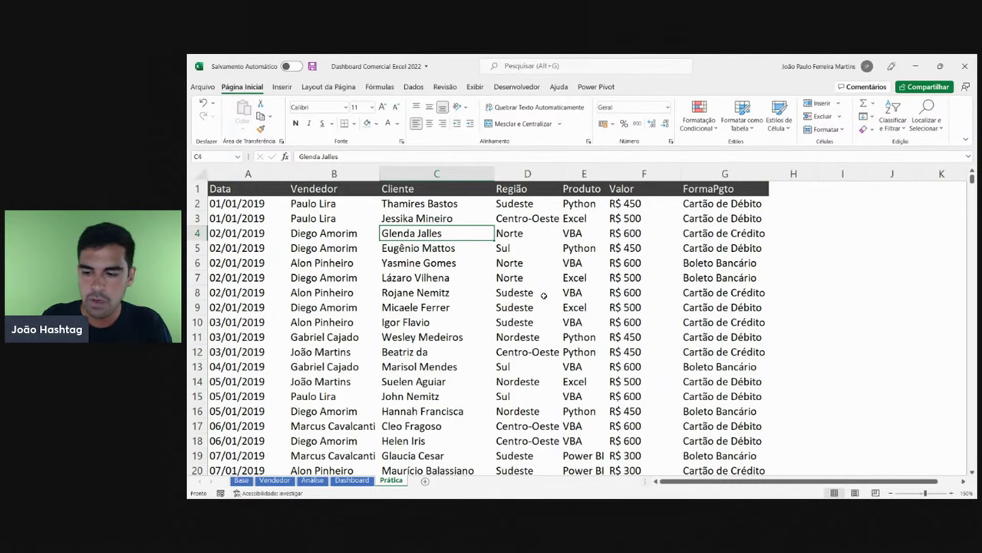
- Zoom out and widen the Região column to fit Centro-Oeste
click(891, 492)
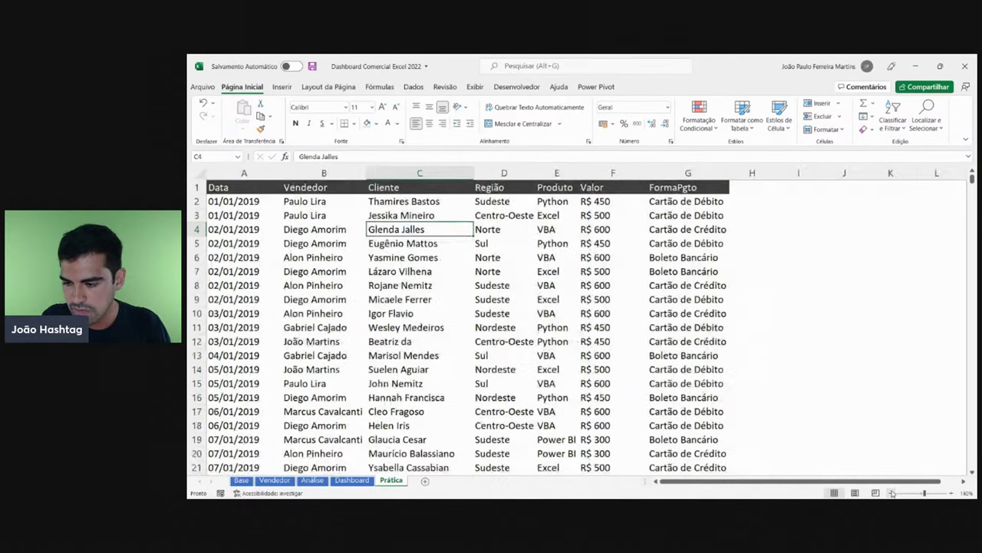
click(891, 492)
click(891, 492)
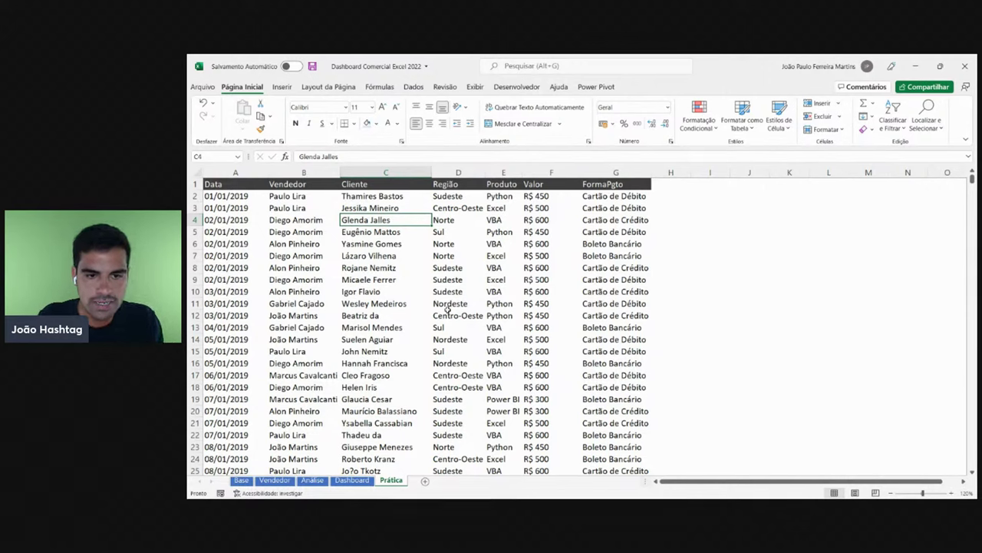
click(459, 172)
click(502, 172)
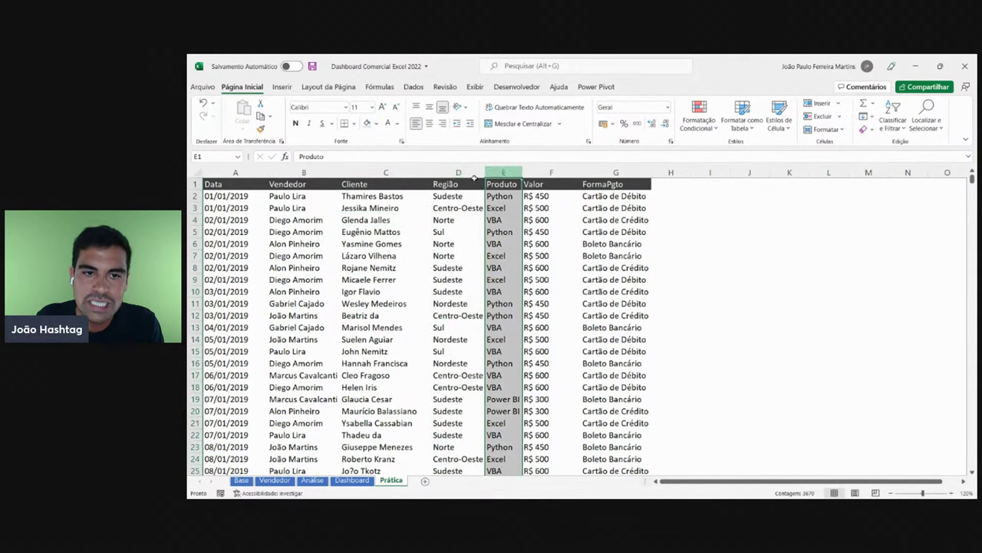
click(459, 172)
click(503, 172)
click(459, 172)
click(503, 172)
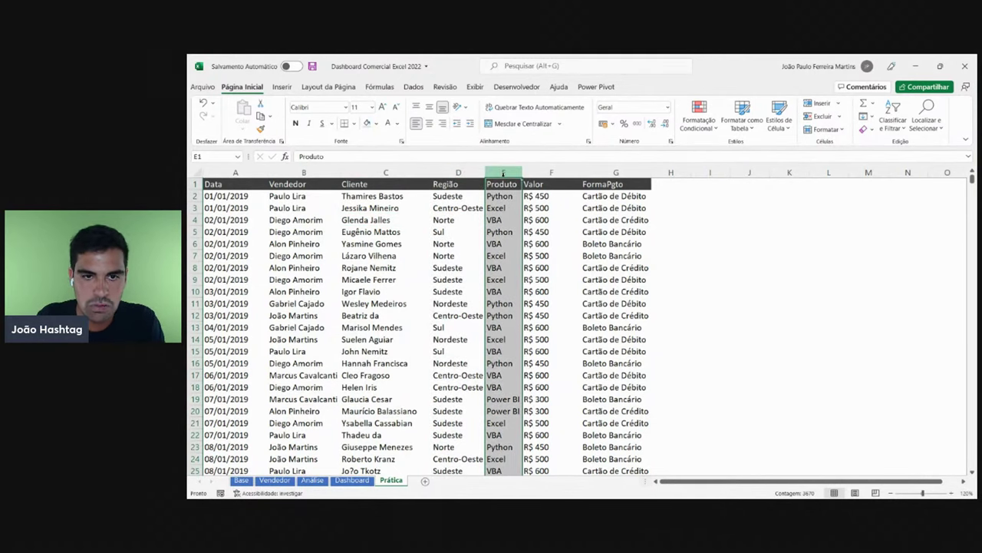
click(456, 207)
drag(485, 173, 493, 174)
- Fit Produto to Power BI, Valor to R$ 600, FormaPgto to Cartão de Crédito; narrow Cliente
click(518, 172)
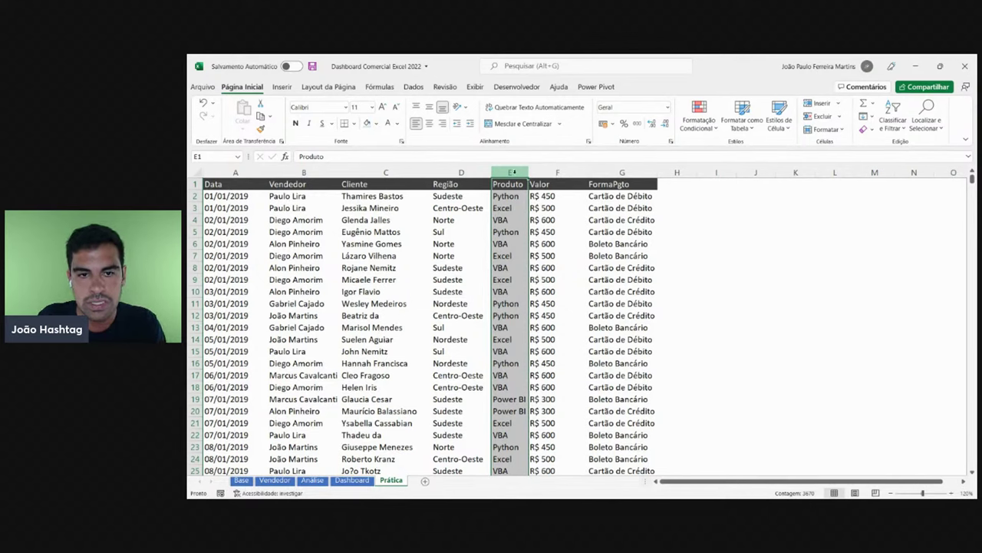
drag(529, 172, 535, 172)
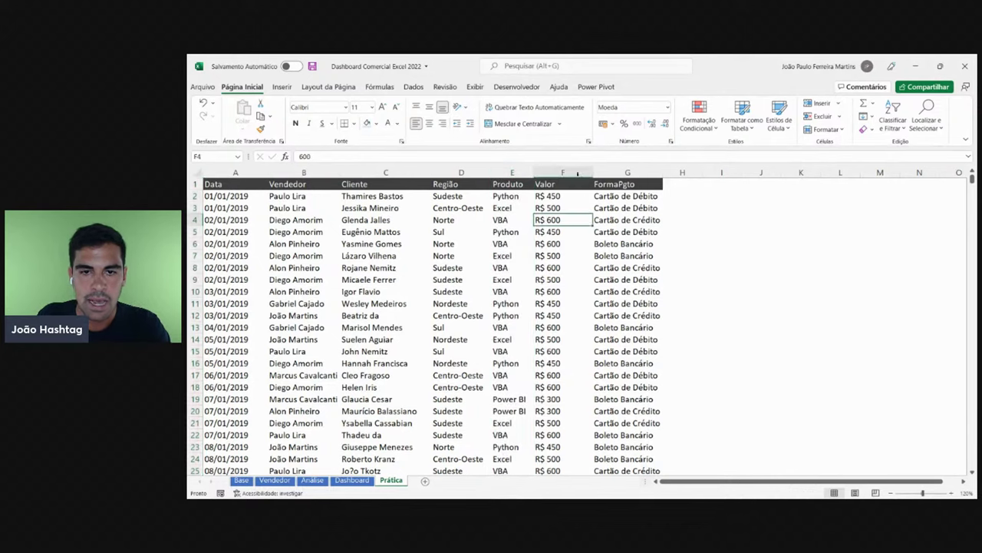
click(574, 173)
drag(593, 172, 570, 172)
click(606, 172)
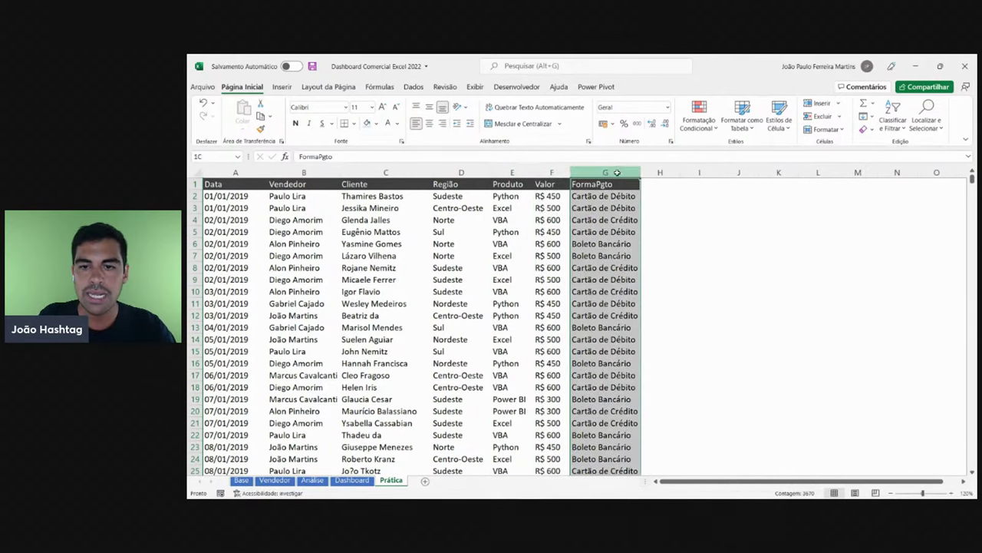
drag(637, 172, 653, 172)
click(628, 221)
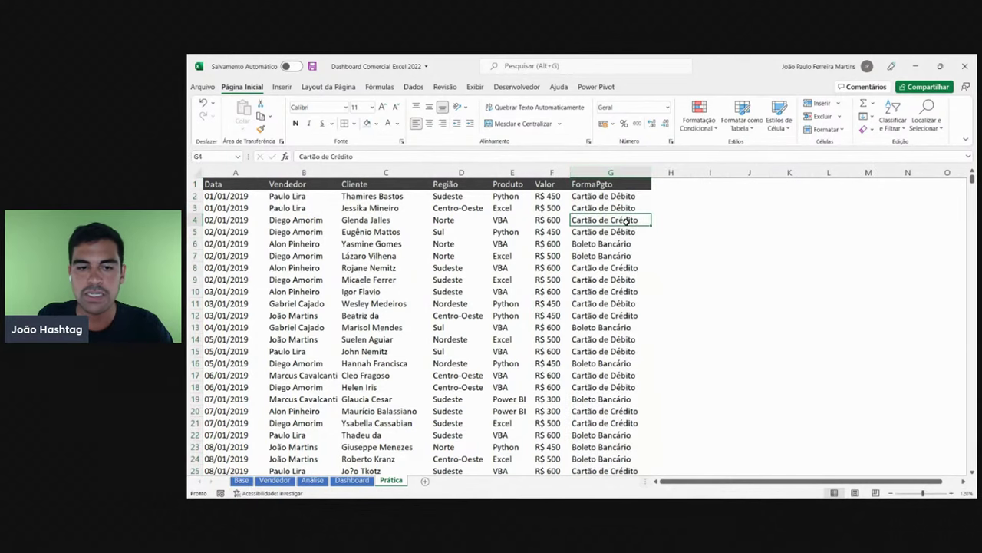
click(426, 173)
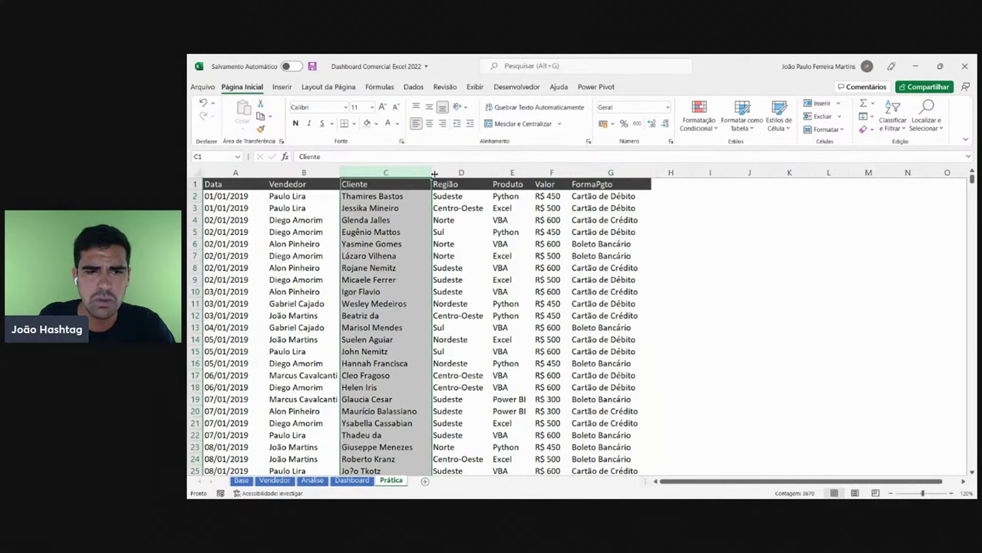
drag(433, 174, 429, 173)
- Widen the Vendedor column to fit its names and narrow the Data column to the dates
click(457, 256)
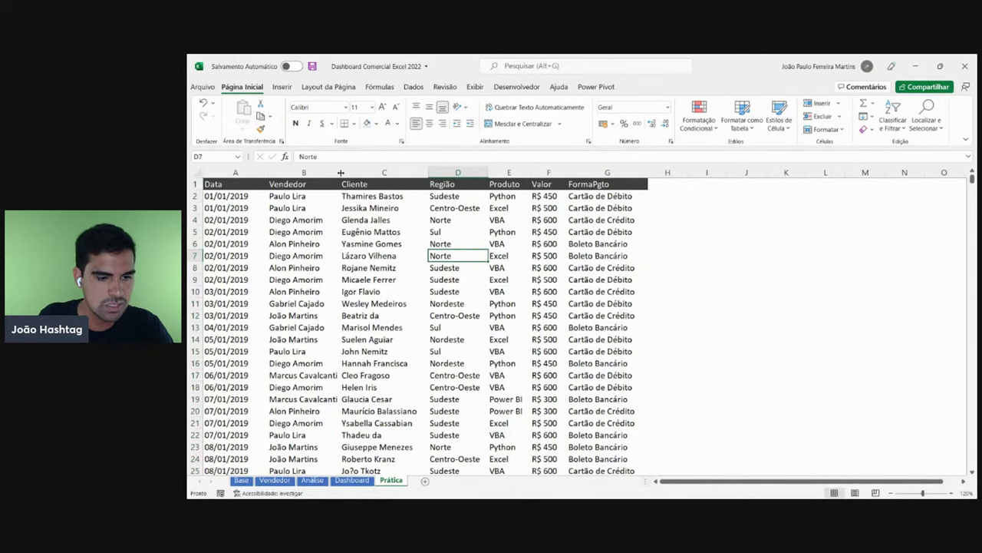
drag(340, 173, 345, 173)
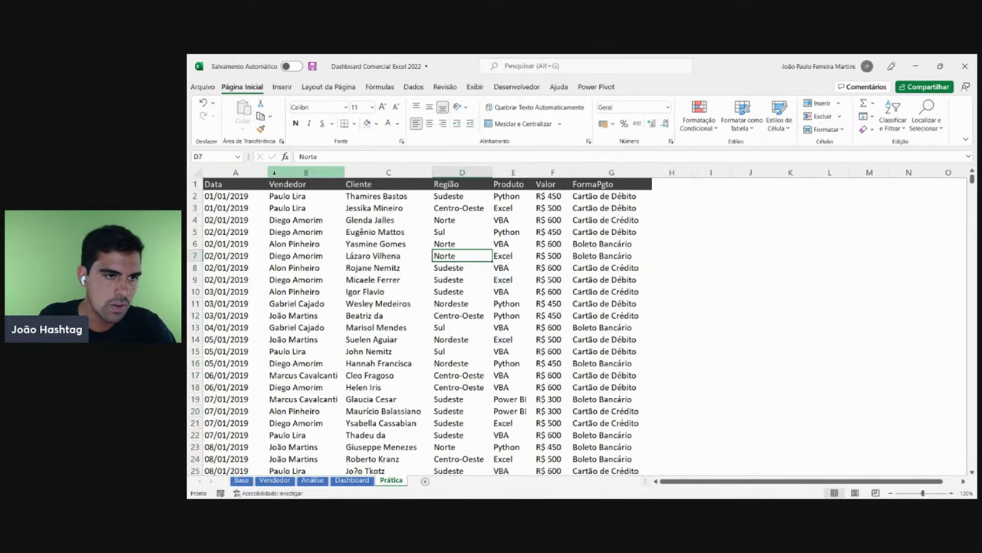
drag(263, 173, 254, 173)
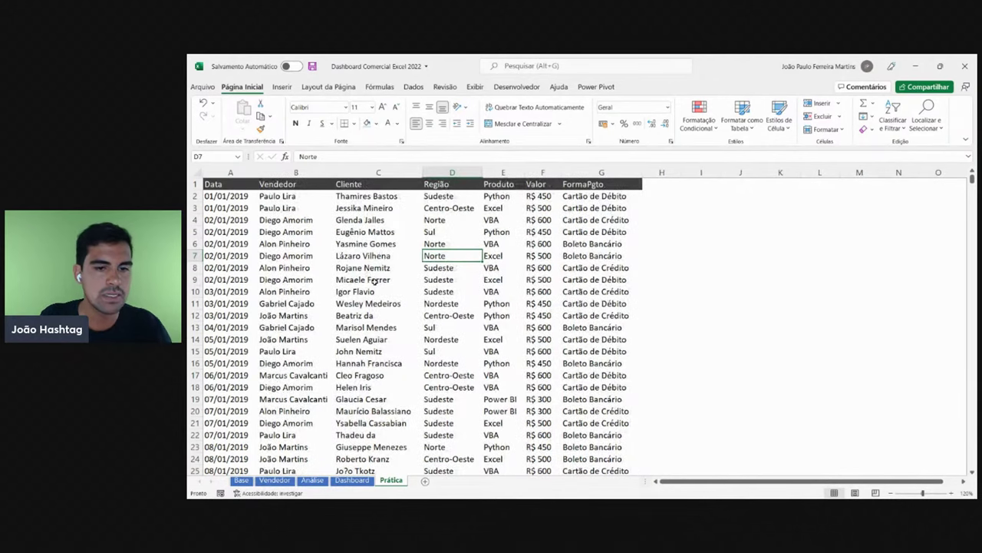
click(376, 281)
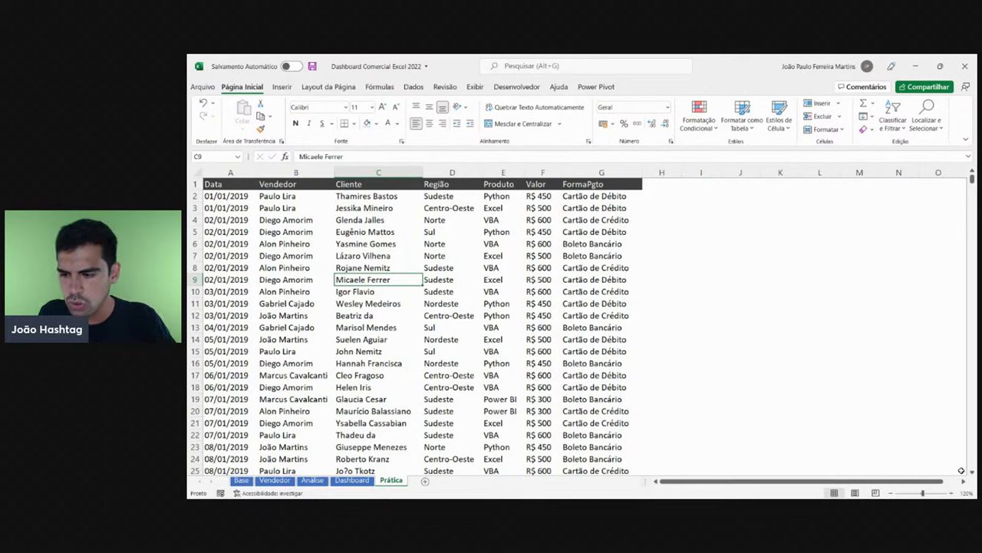
- Zoom back in and review the Data and Vendedor column widths
click(953, 492)
click(954, 492)
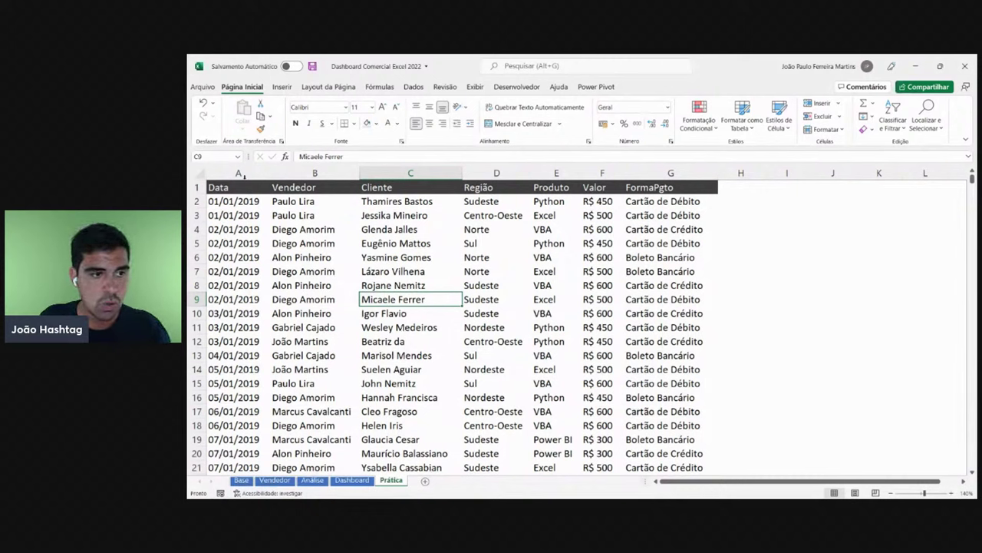
drag(315, 174, 294, 187)
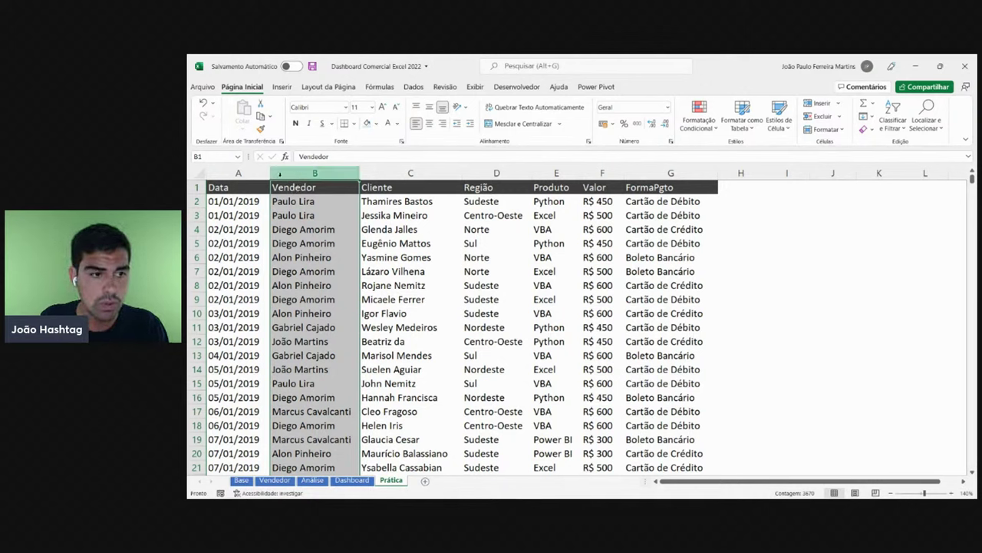
click(289, 175)
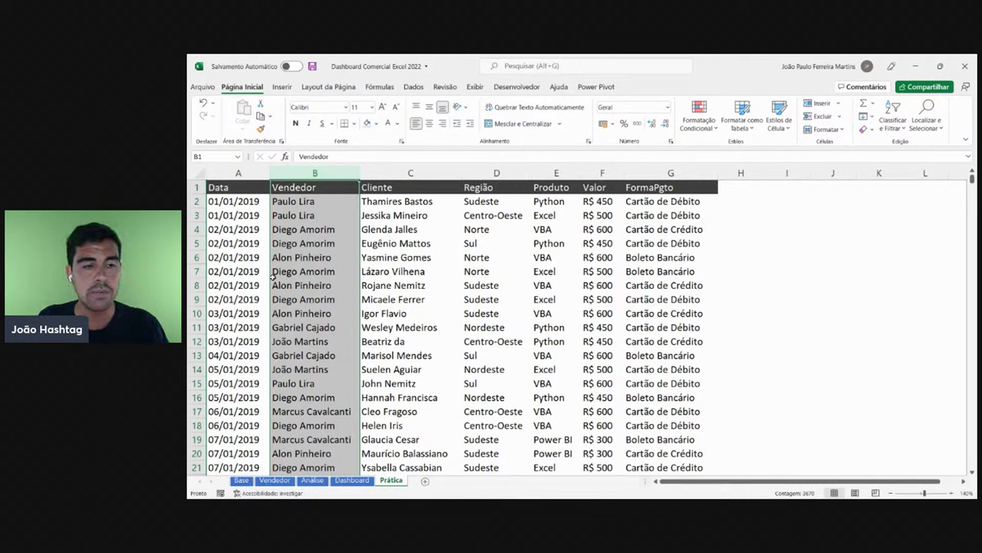
drag(260, 209, 264, 380)
click(286, 286)
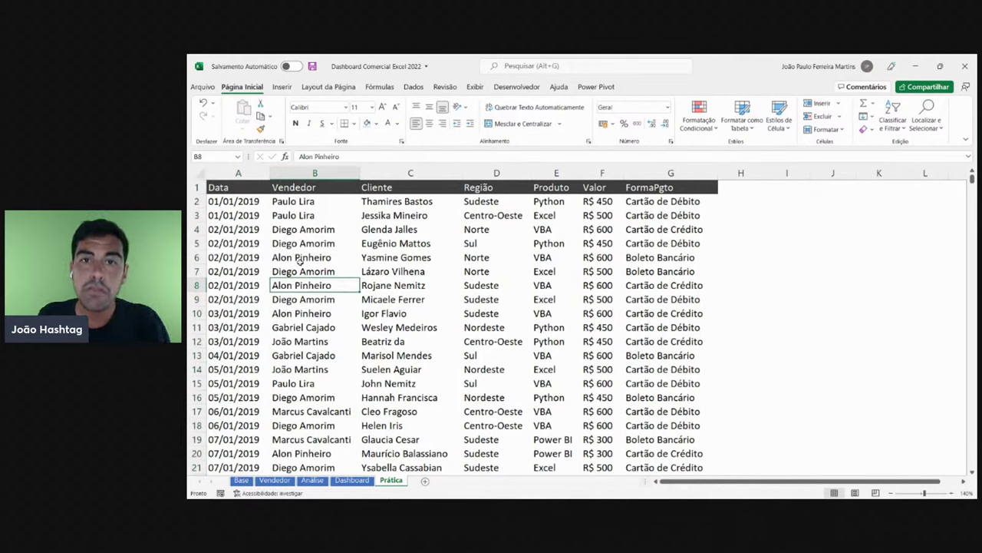
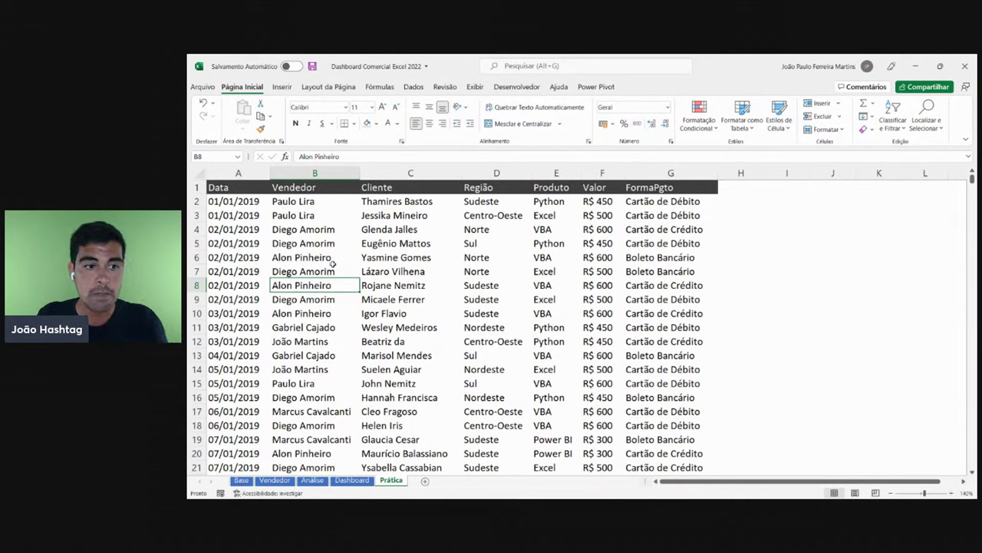
- Insert two blank columns before Vendedor, leaving columns B and C empty
click(239, 173)
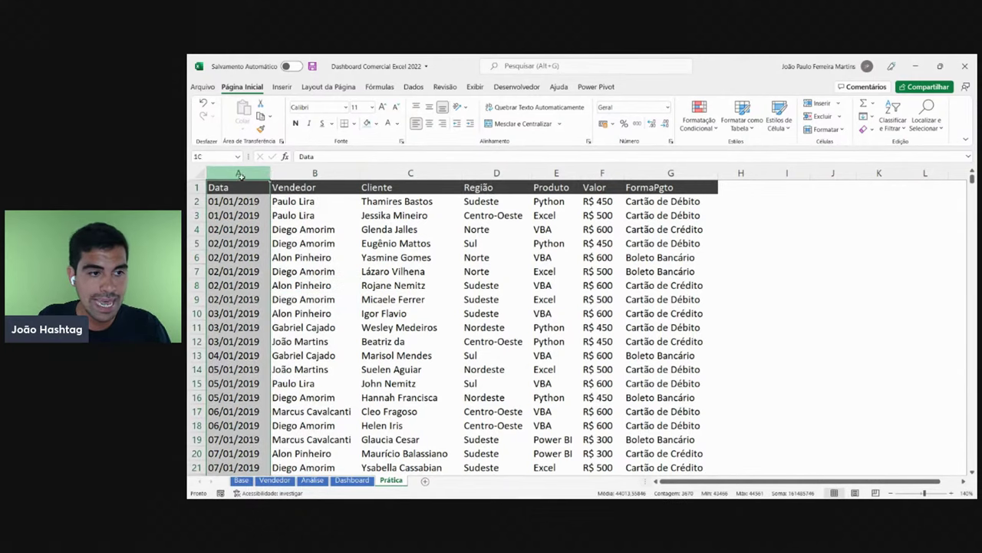
drag(240, 174, 315, 173)
click(323, 271)
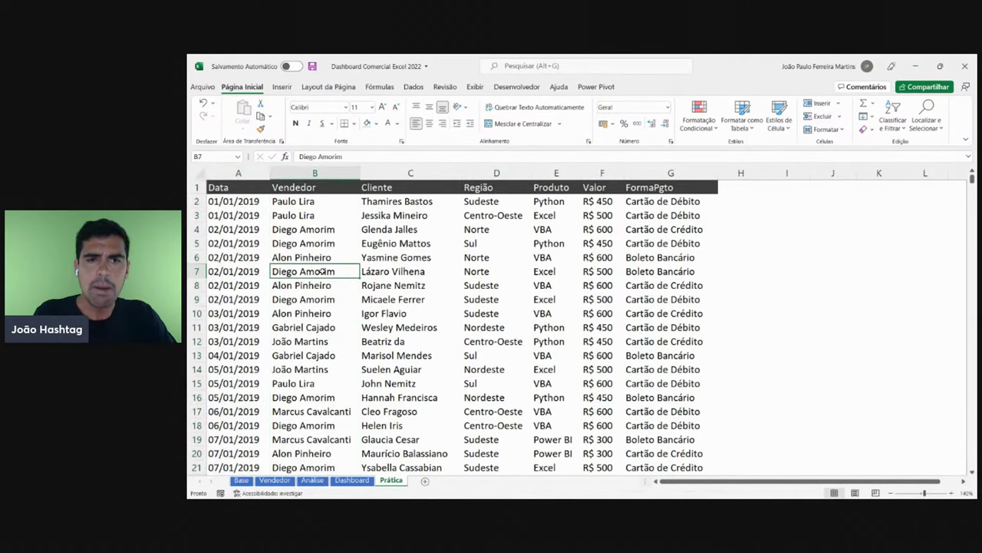
right_click(320, 170)
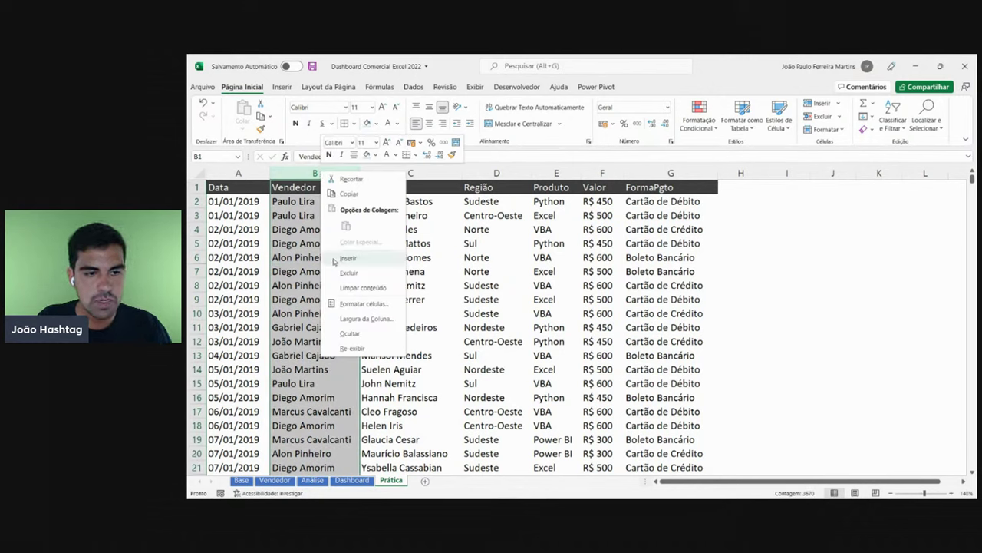
click(364, 259)
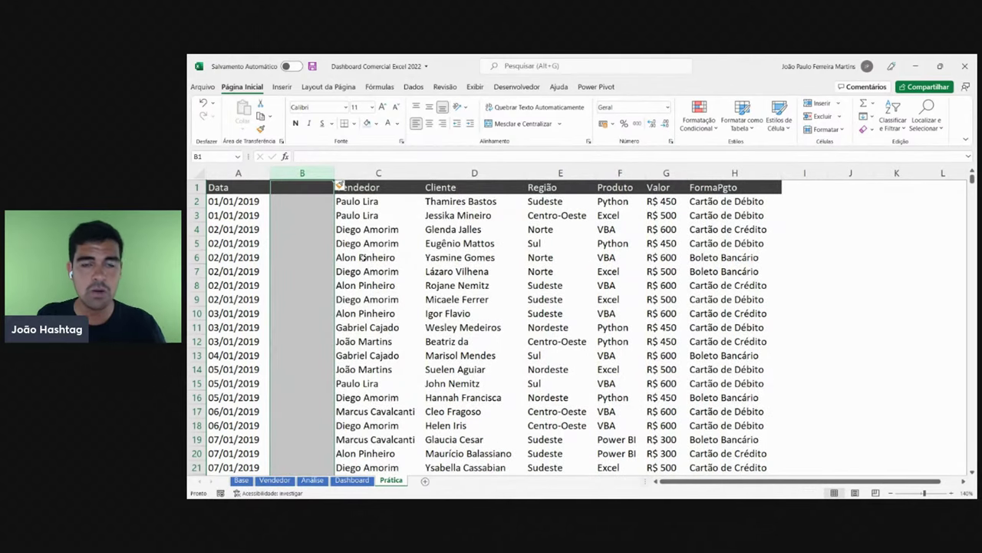
right_click(316, 176)
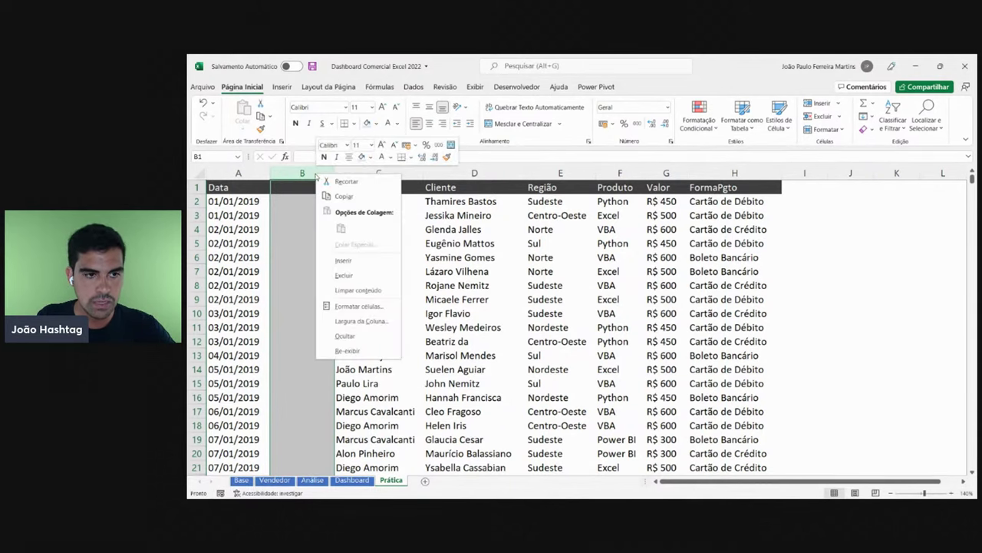
click(346, 260)
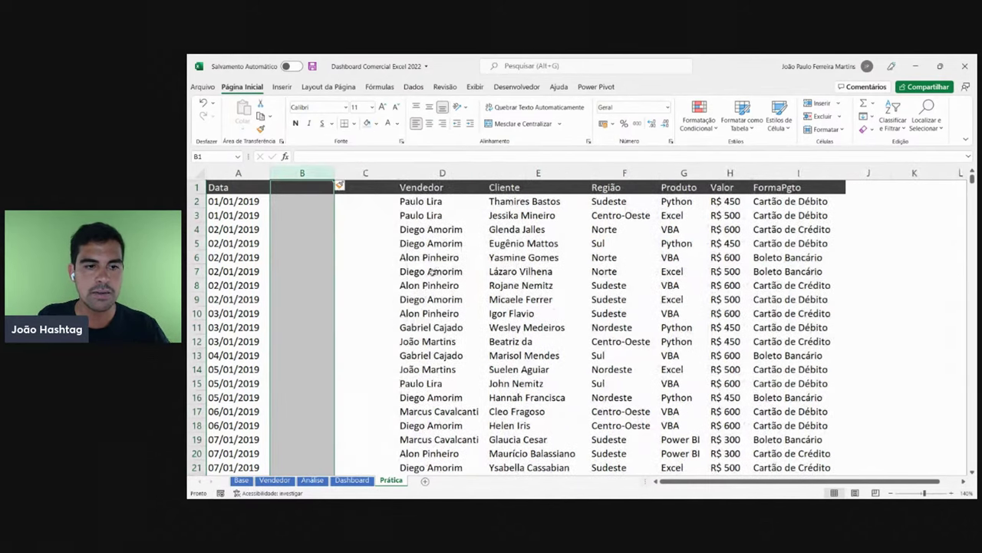
- Try a dark header fill on cell C1, then undo it
click(353, 187)
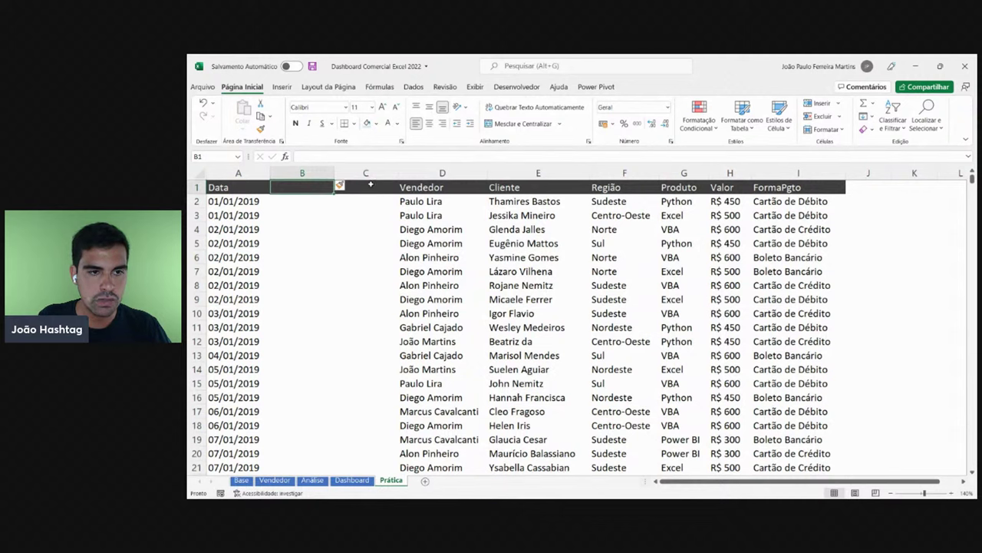
click(367, 123)
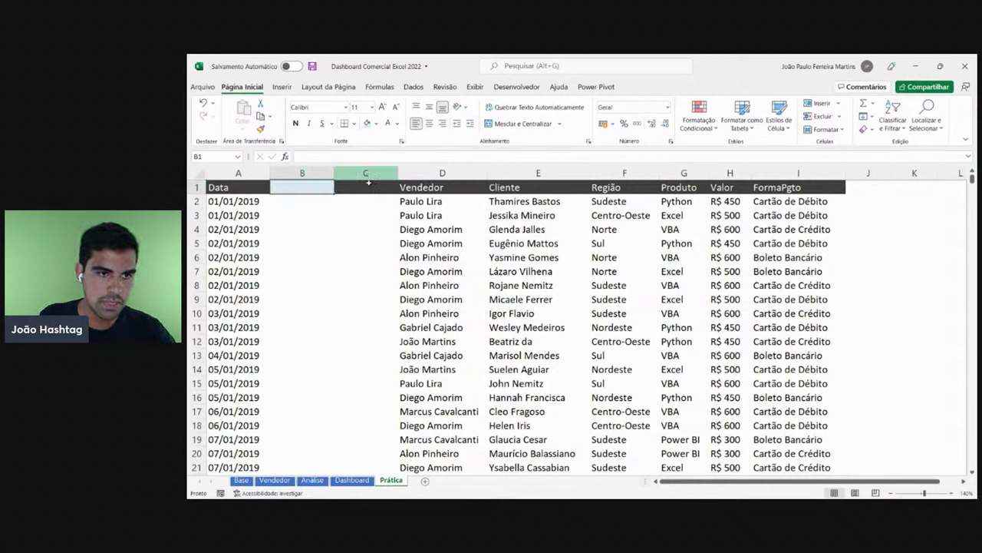
key(ctrl+z)
- Type the header Ano in B1, start Mê in C1, then cancel the C1 entry
click(312, 186)
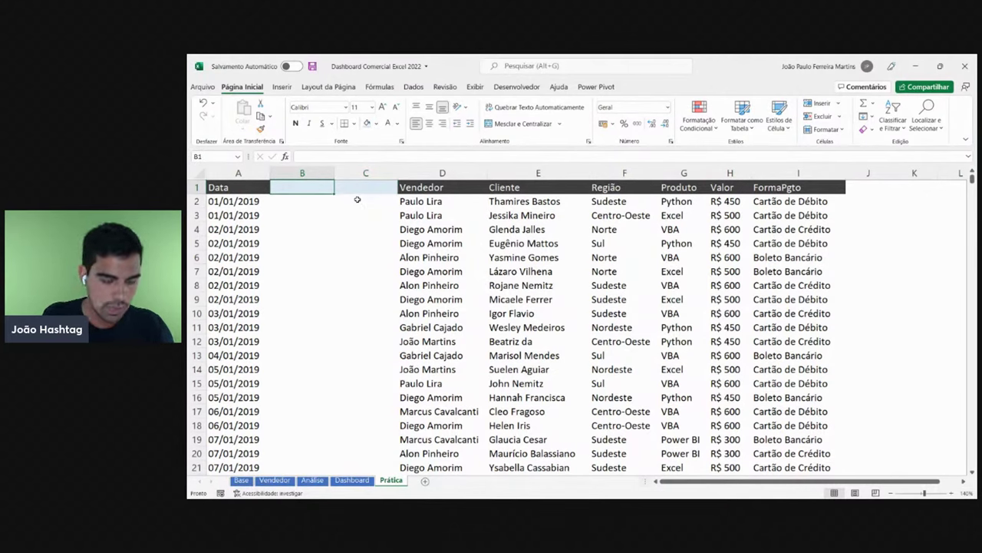
text(Ano)
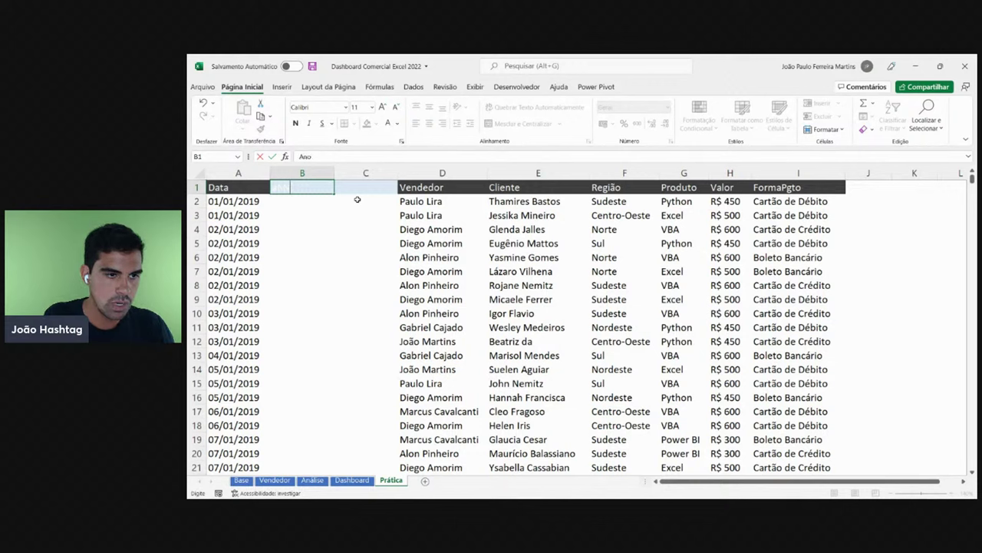
key(Tab)
text(Mê)
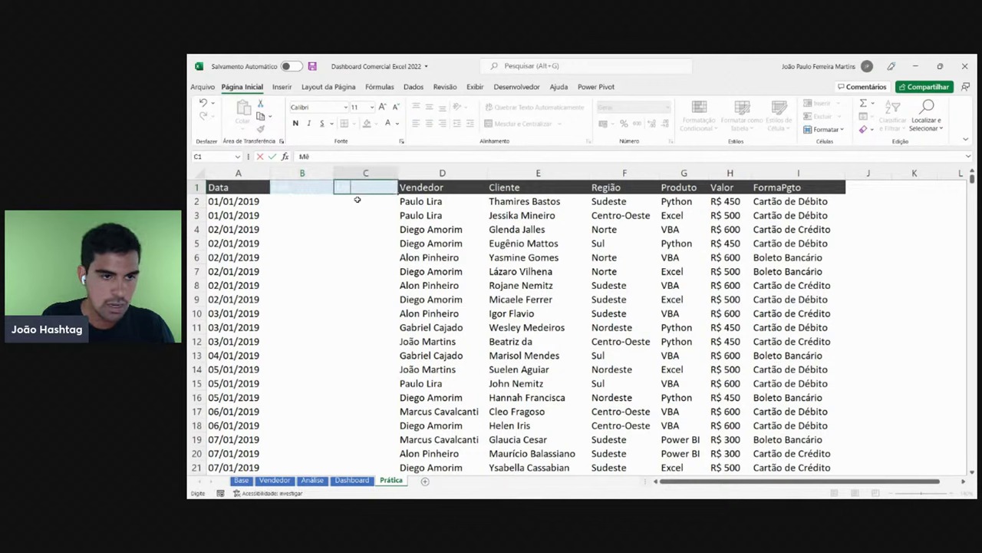
key(Escape)
- Undo the Ano header and both inserted columns, returning Vendedor to column B
key(ctrl+z)
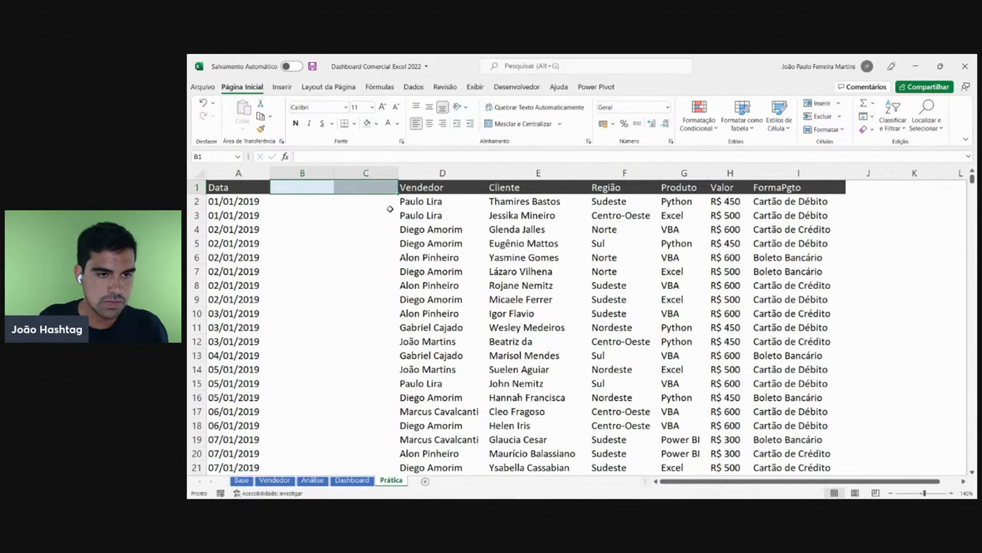
key(ctrl+y)
key(ctrl+z)
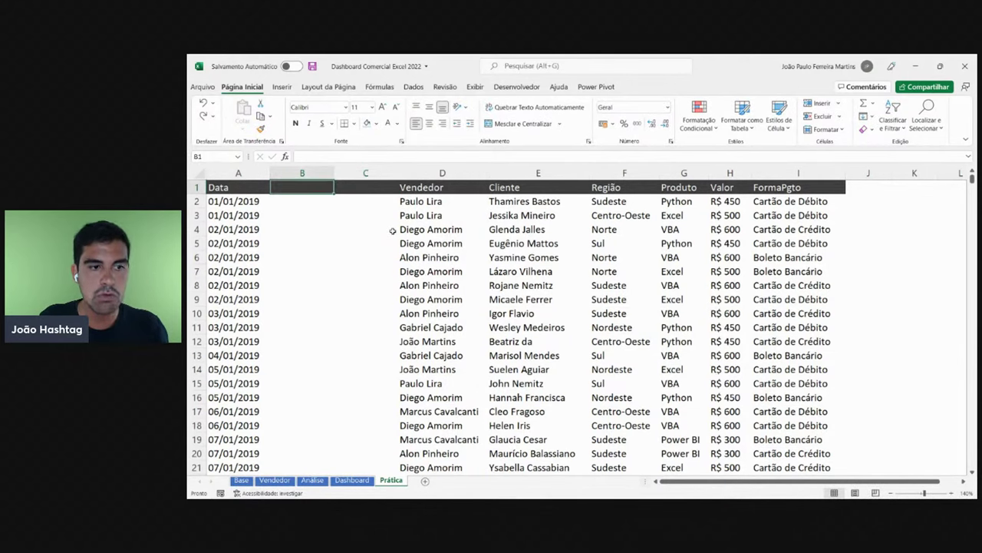
key(ctrl+z)
key(ctrl+z)
click(332, 227)
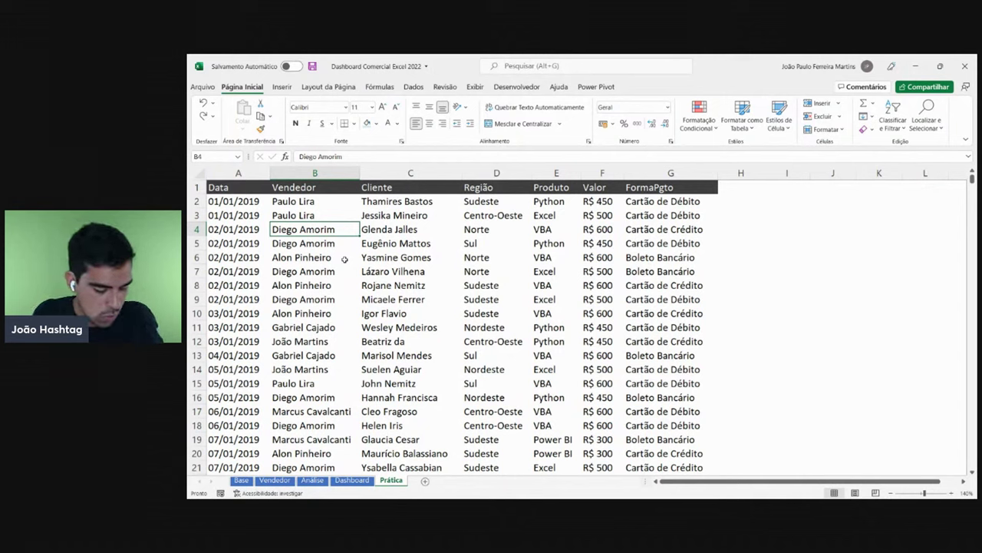
- Select the Vendedor column and insert two blank columns before it with Ctrl++
key(ctrl+space)
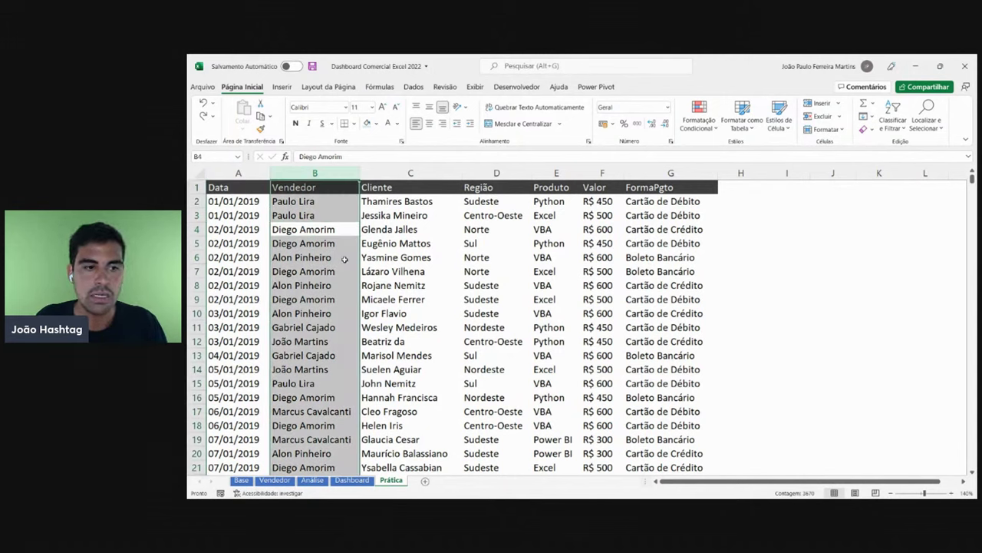
key(Down)
key(Up)
key(Up)
key(Up)
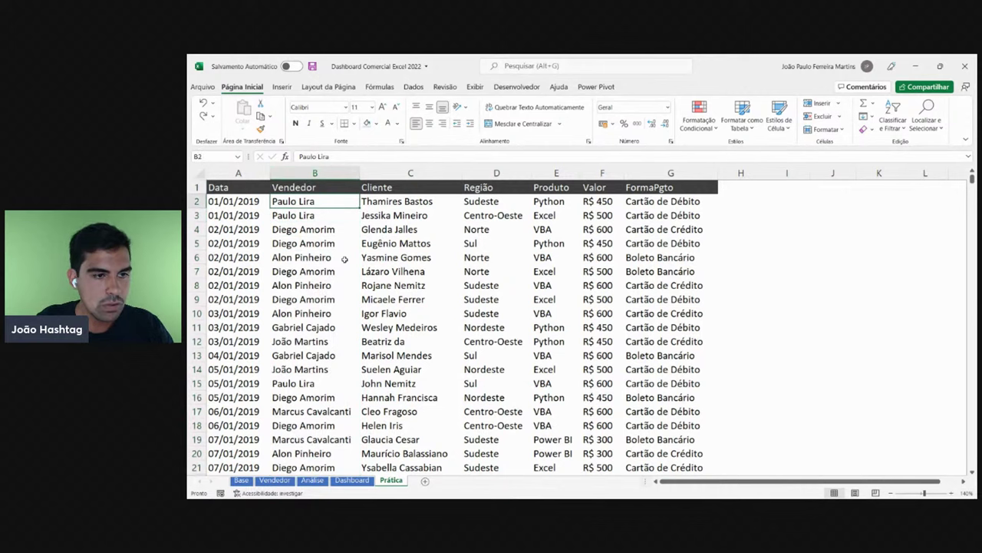
key(Down)
key(Down)
key(Down)
key(Down)
key(Down)
key(Down)
key(Down)
key(Down)
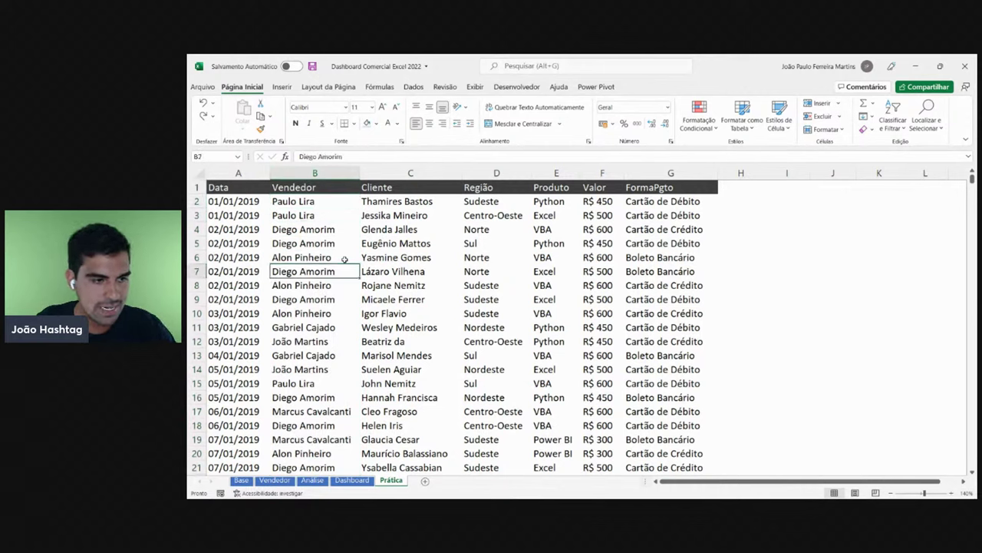
key(Up)
key(Up)
key(Up)
key(Up)
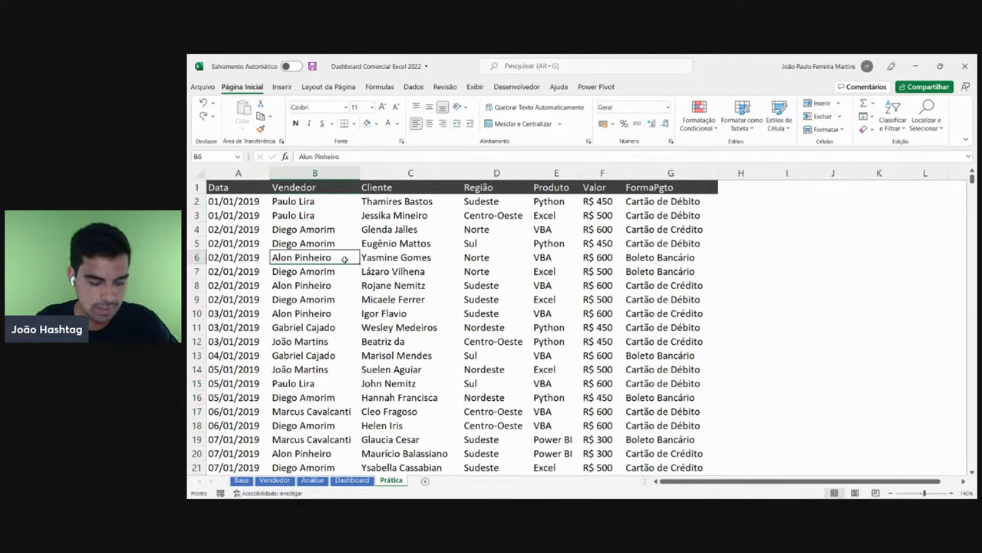
key(ctrl+space)
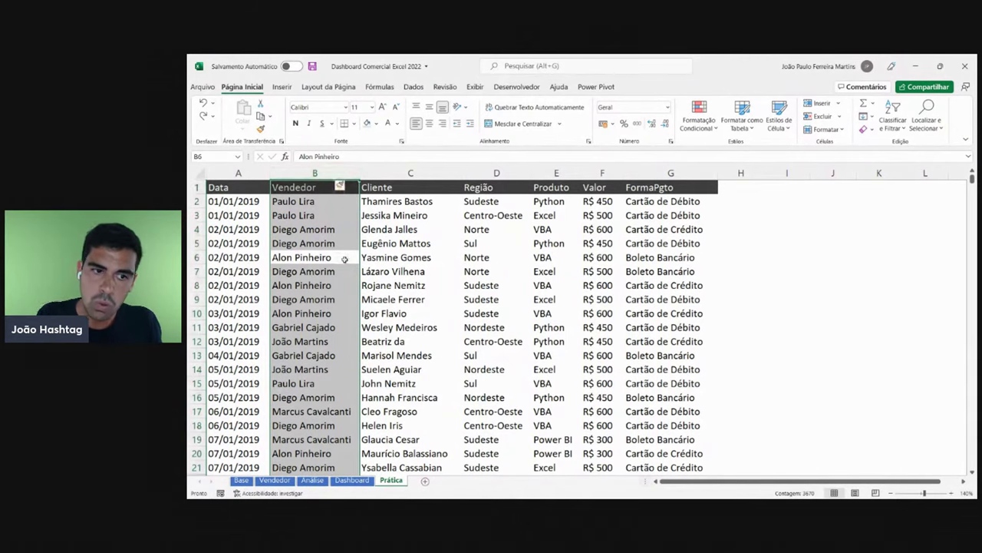
key(ctrl+plus)
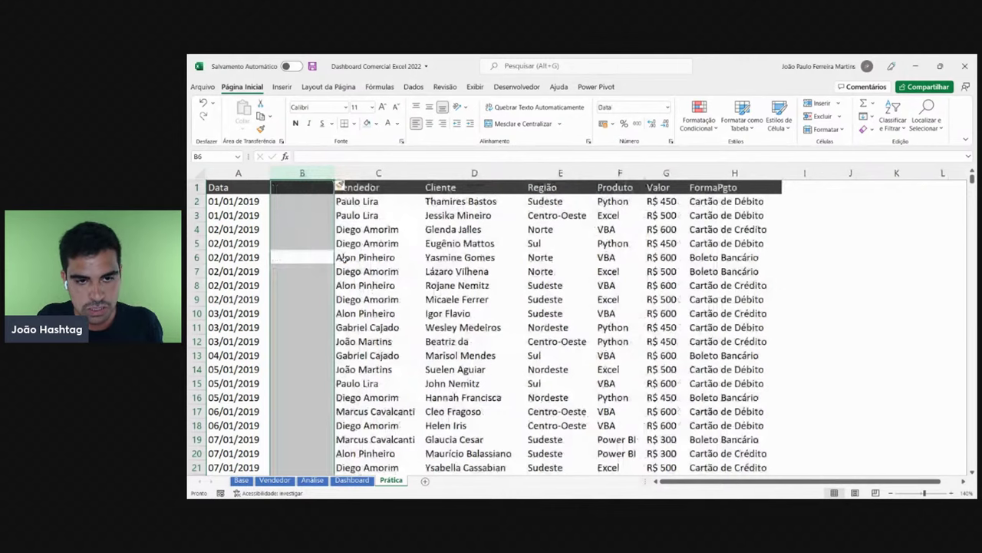
key(ctrl+plus)
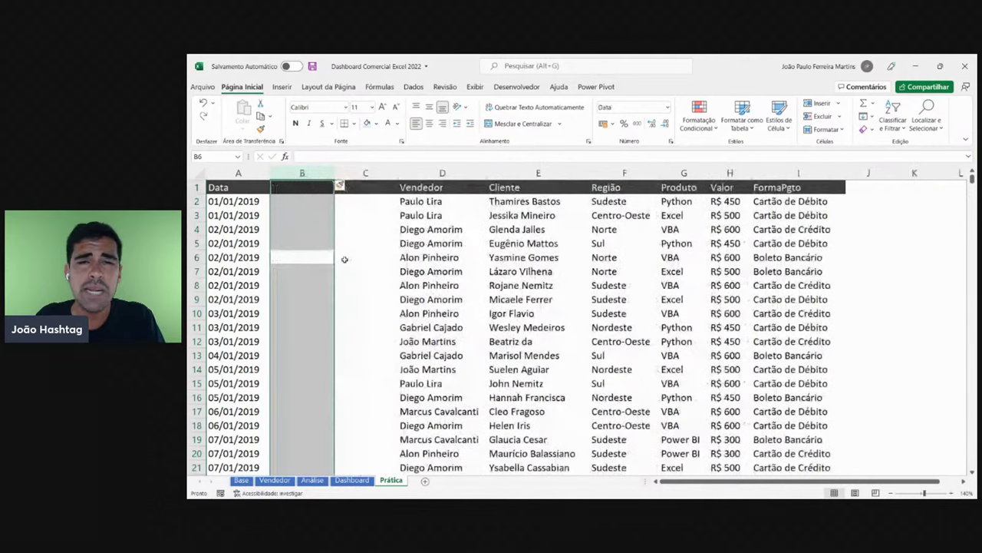
click(442, 173)
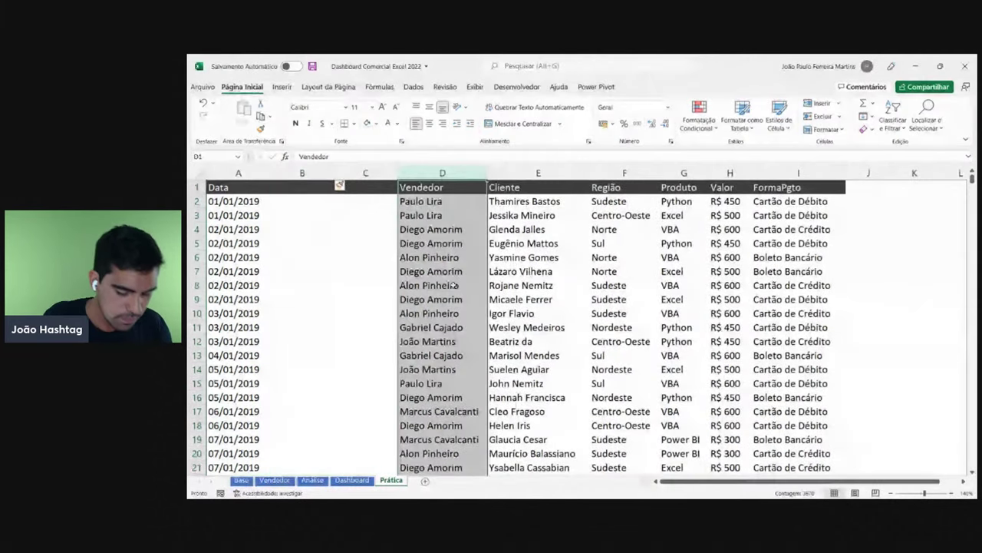
- Undo both insertions, then reinsert a single blank column before Vendedor
key(ctrl+z)
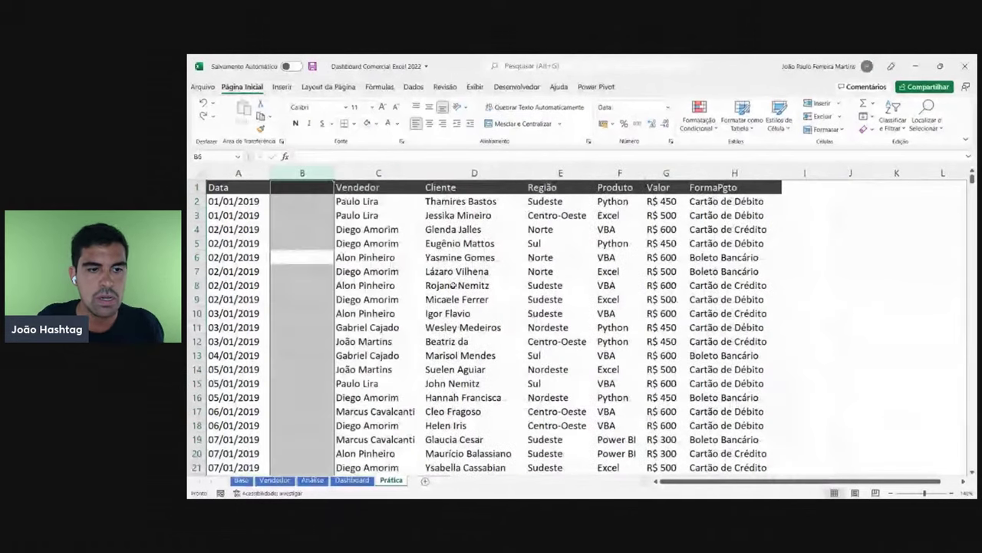
key(ctrl+z)
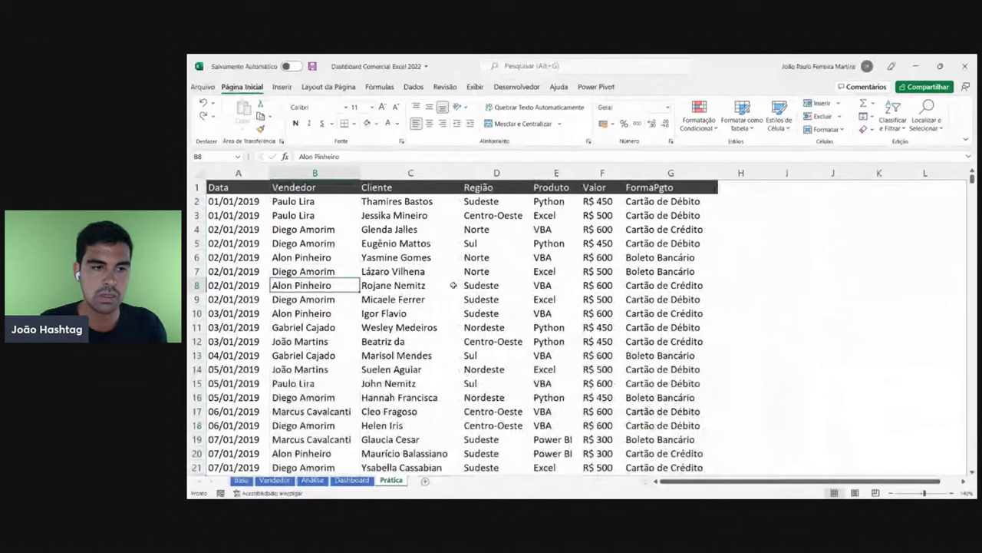
key(ctrl+space)
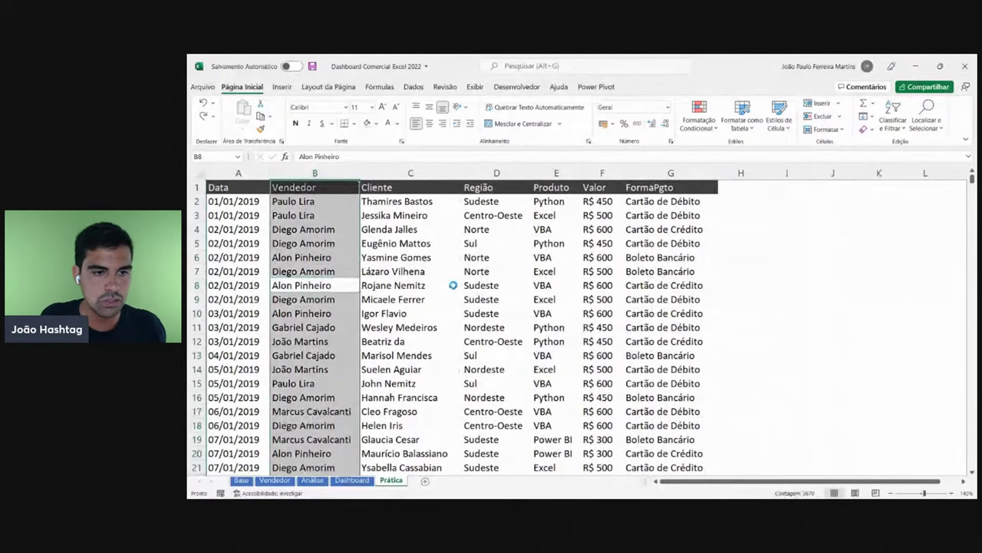
key(ctrl+plus)
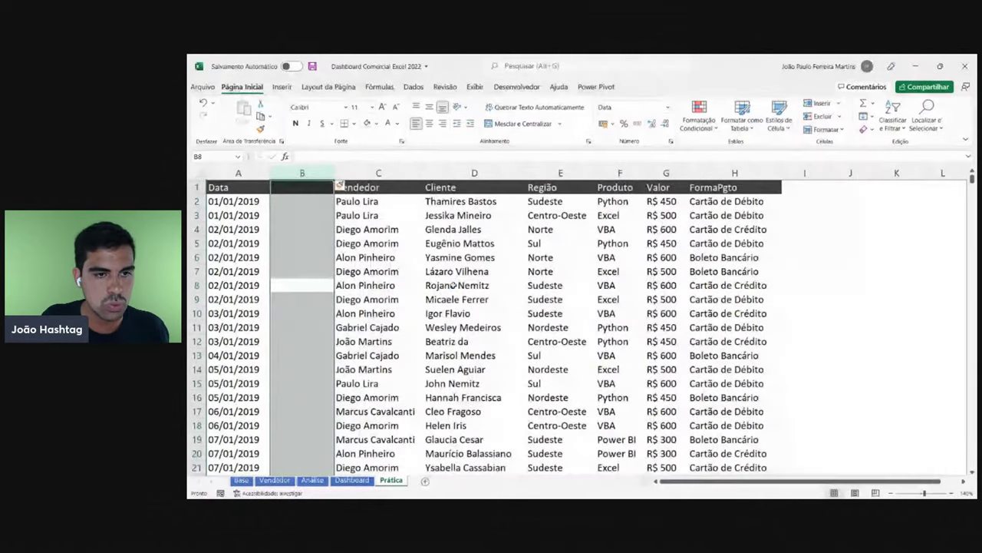
- Add a second blank column and give B1 a blue fill with the header Ano
key(ctrl+plus)
click(361, 187)
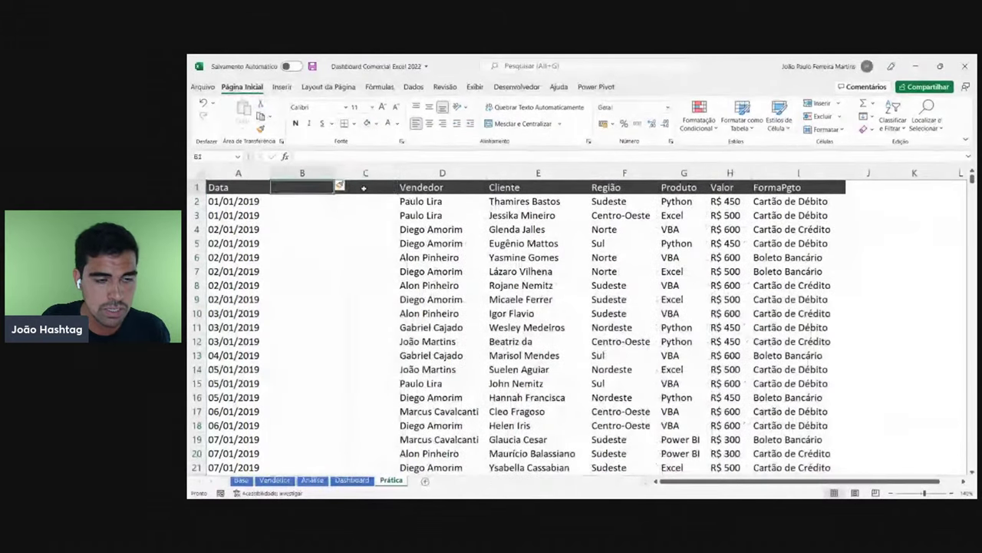
click(295, 187)
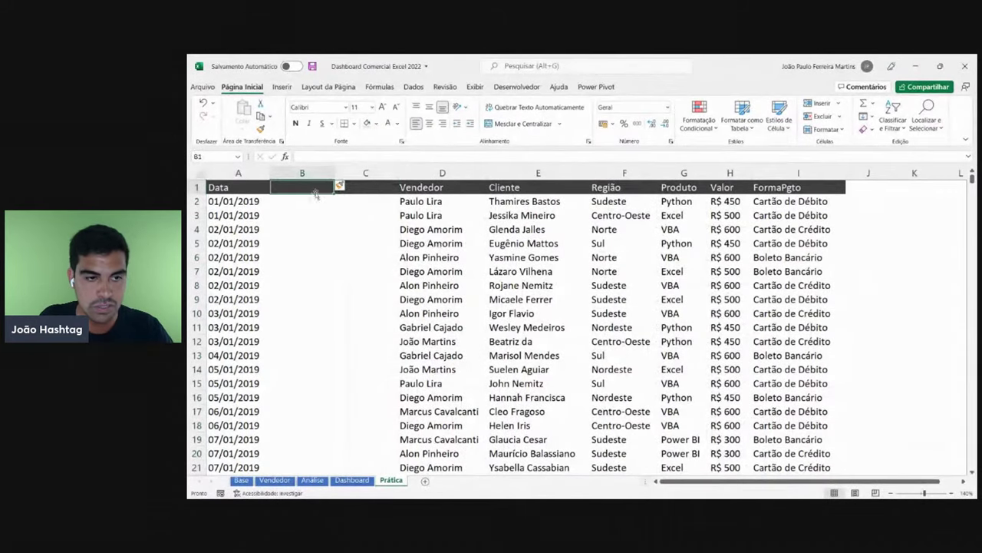
click(376, 124)
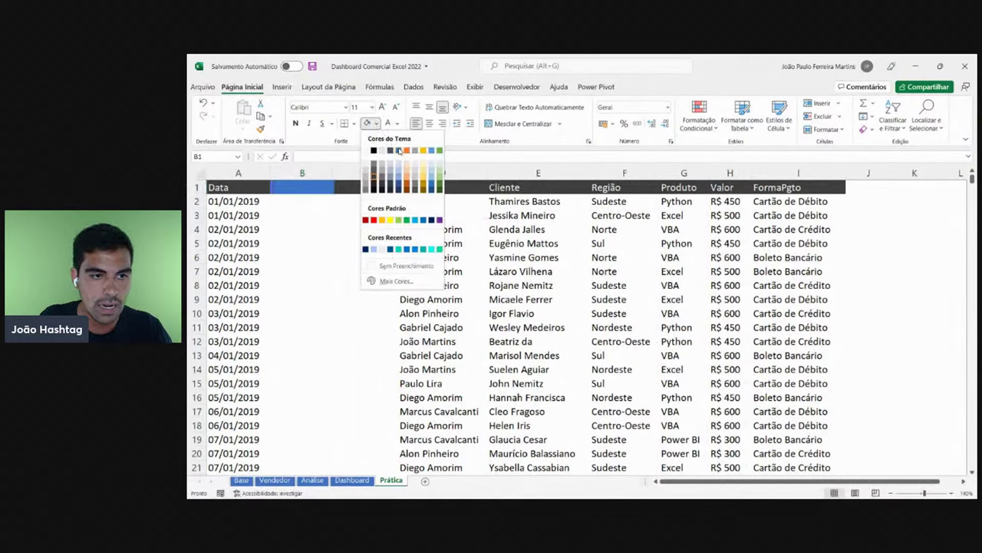
click(396, 148)
text(Ano)
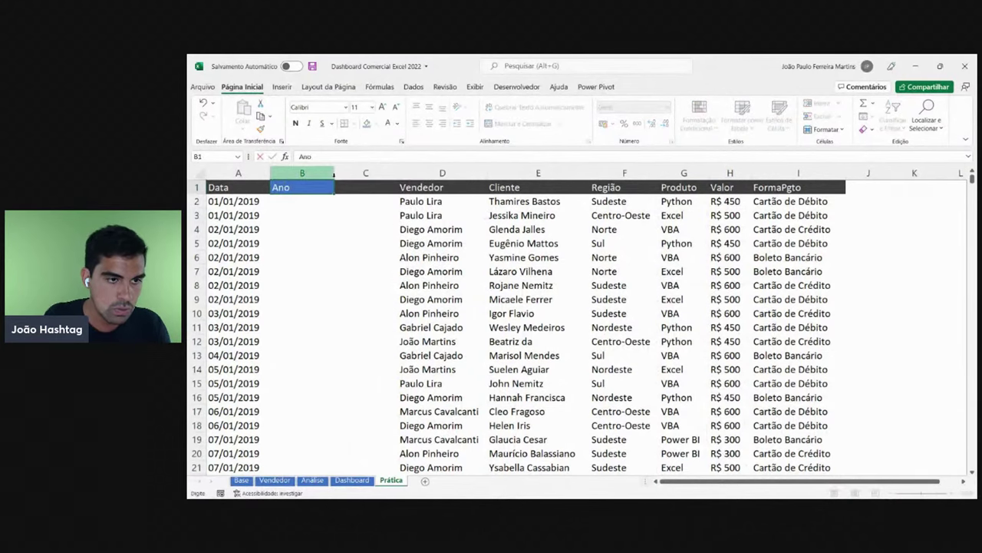
key(Return)
- Fill C1 blue and title it Mês
click(353, 187)
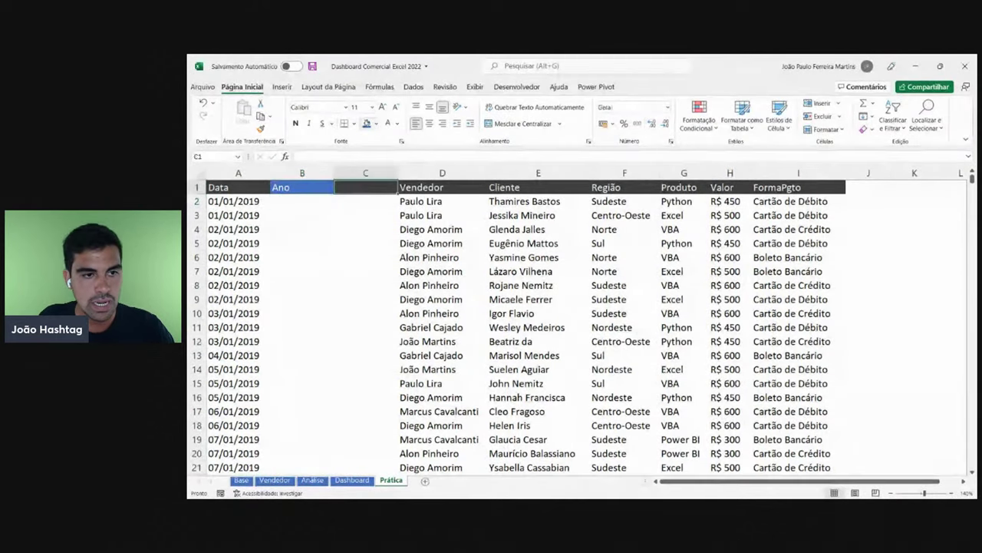
click(368, 123)
text(Mês)
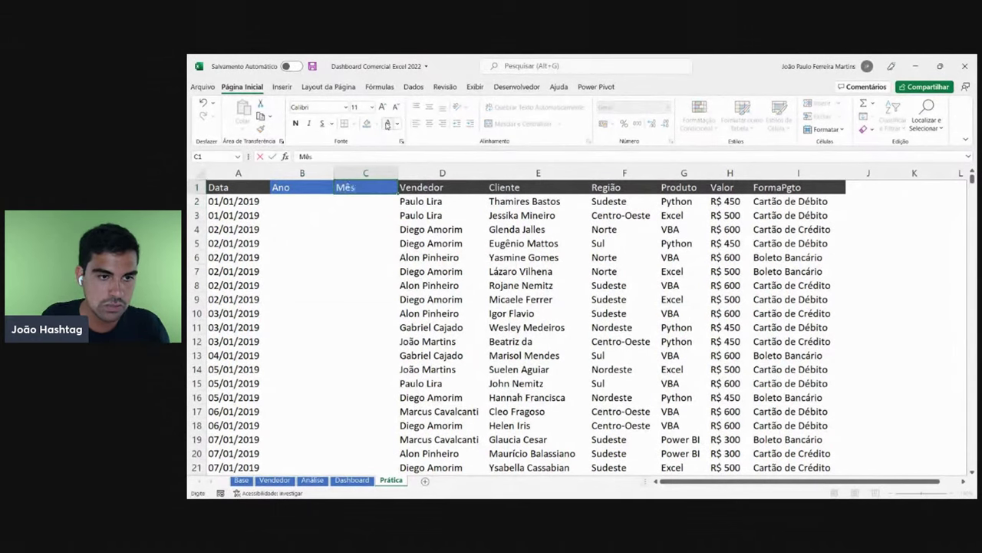
key(Return)
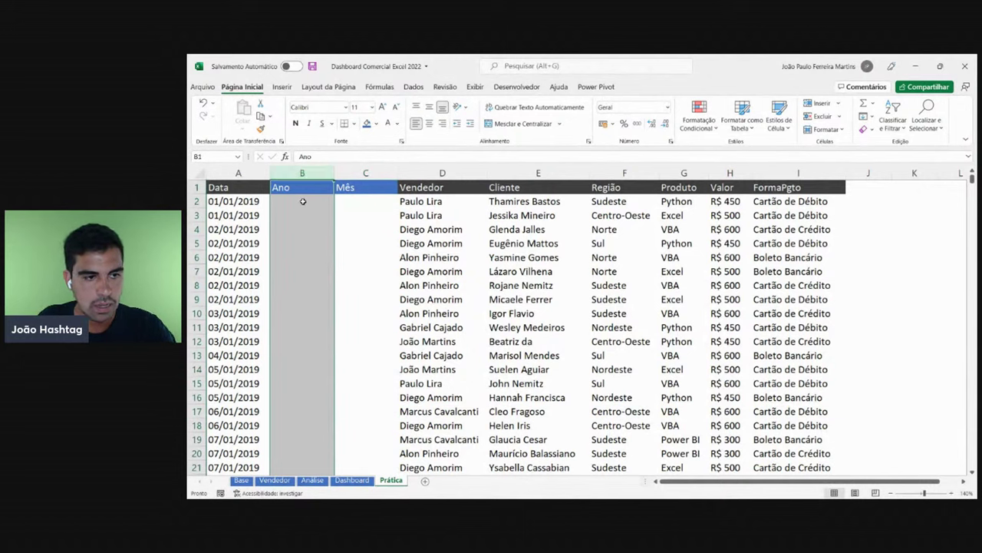
drag(303, 202, 295, 386)
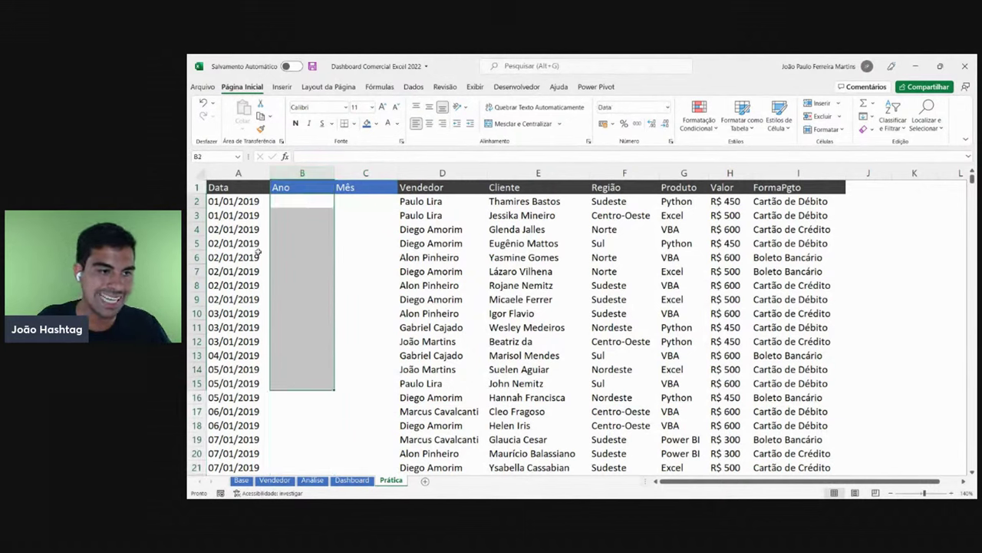
drag(235, 215, 261, 384)
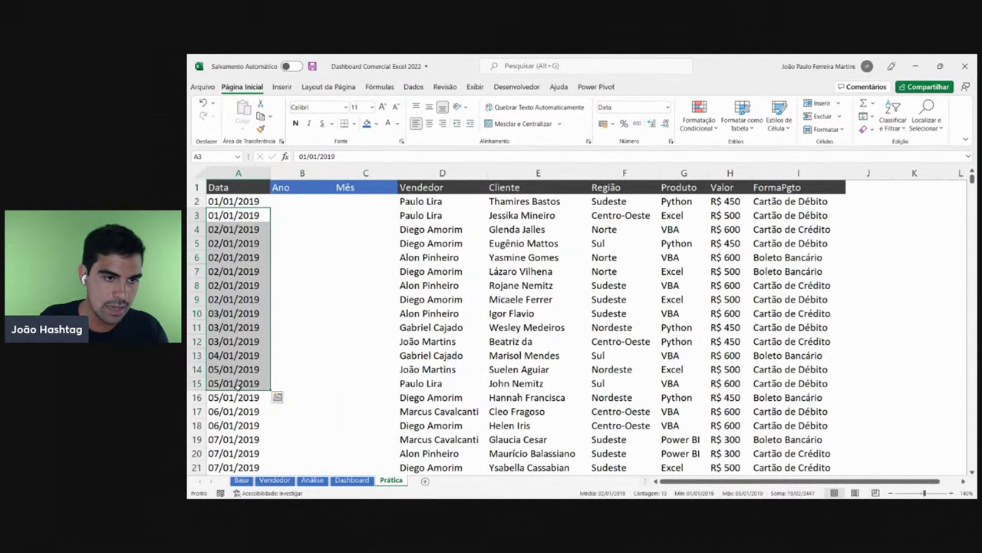
click(374, 186)
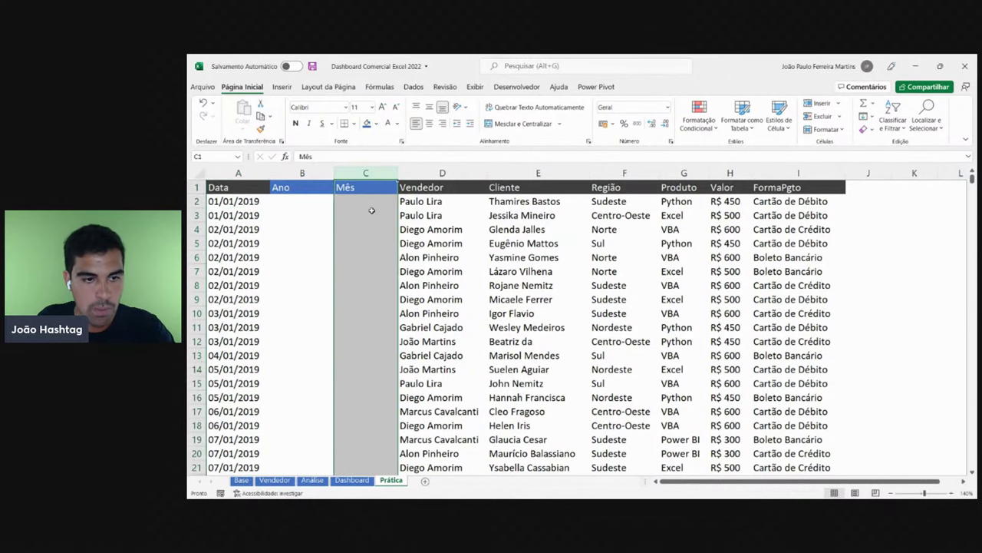
drag(367, 215, 371, 340)
drag(239, 229, 239, 342)
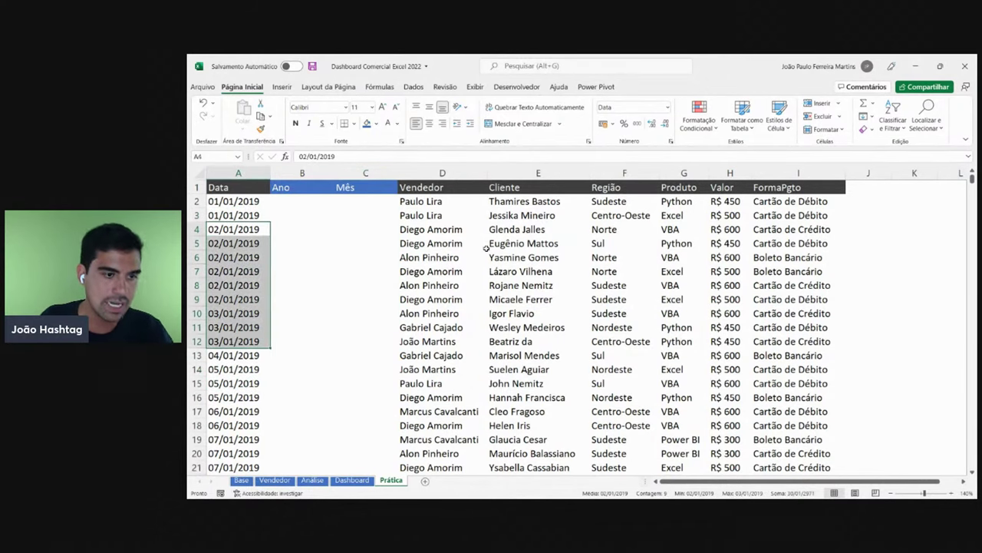
drag(973, 179, 973, 254)
drag(256, 248, 253, 375)
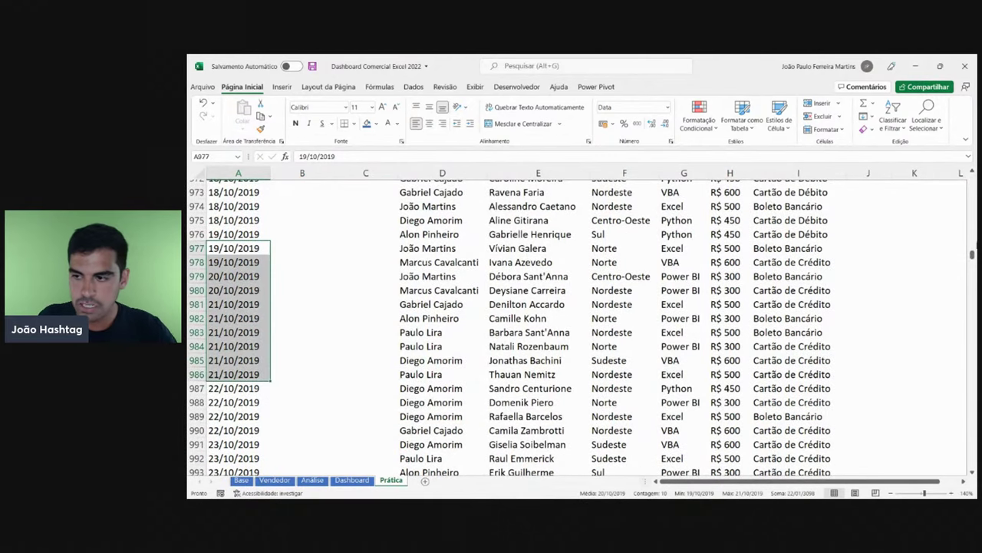
drag(972, 255, 973, 302)
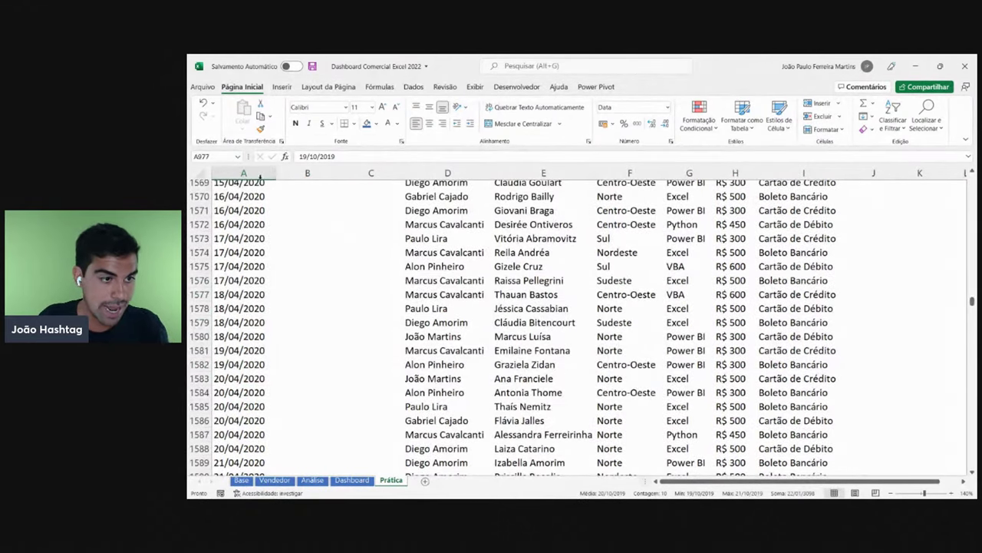
click(261, 173)
click(238, 301)
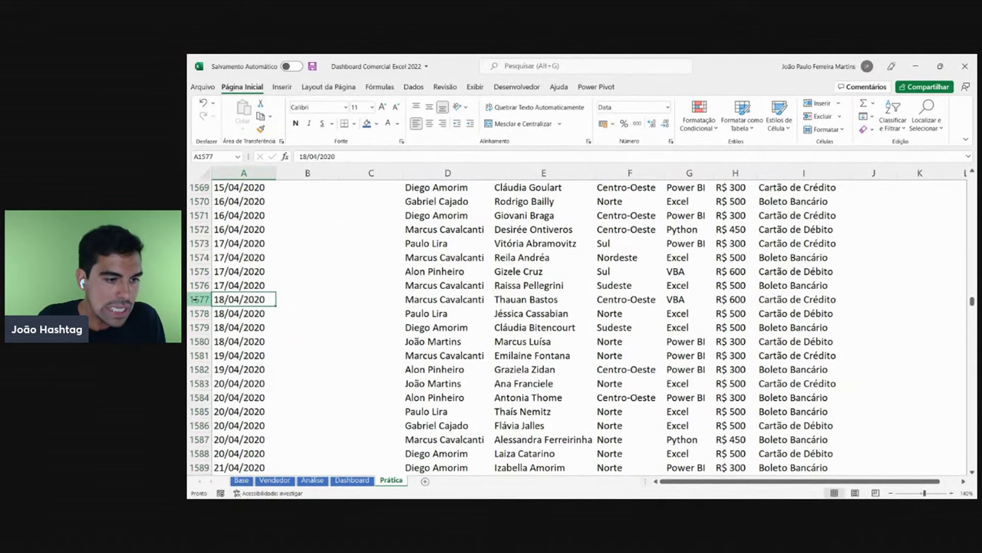
click(321, 302)
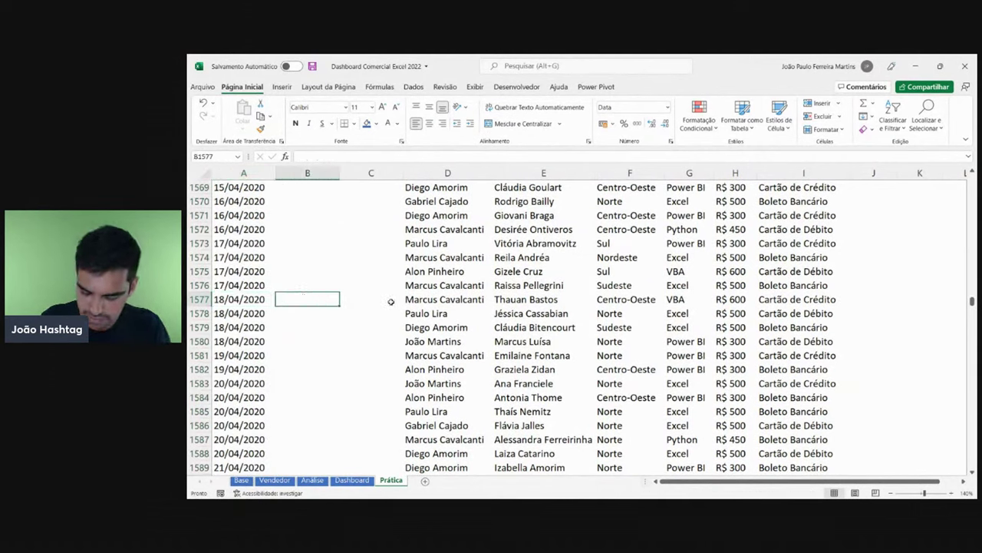
text(2020)
key(Return)
key(Up)
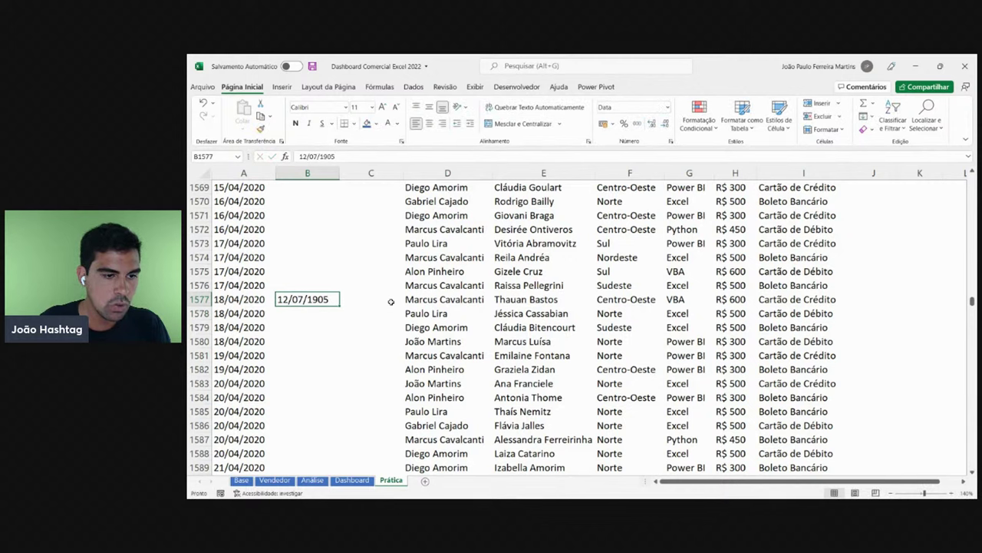
key(Delete)
key(Down)
key(Left)
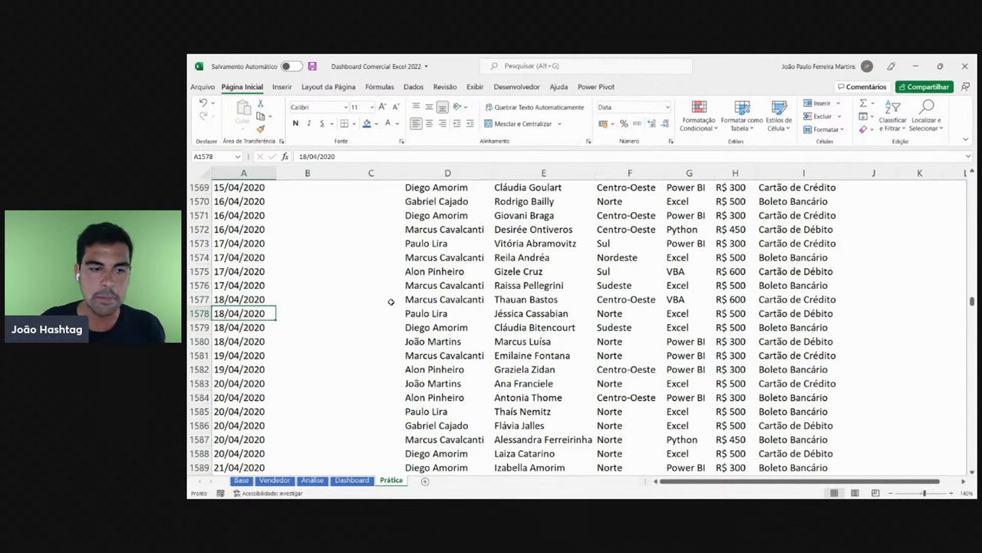
key(ctrl+Down)
key(Down)
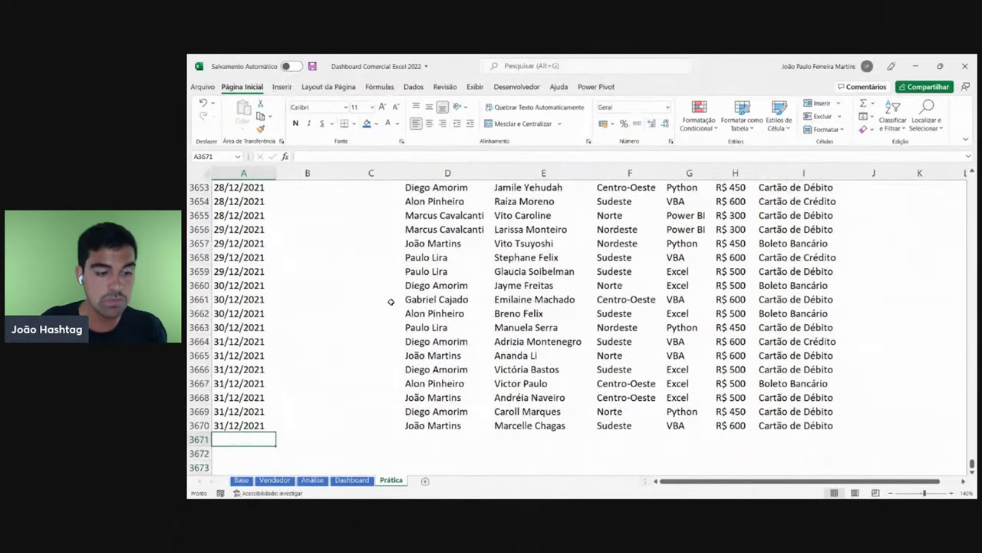
key(ctrl+Up)
key(ctrl+Up)
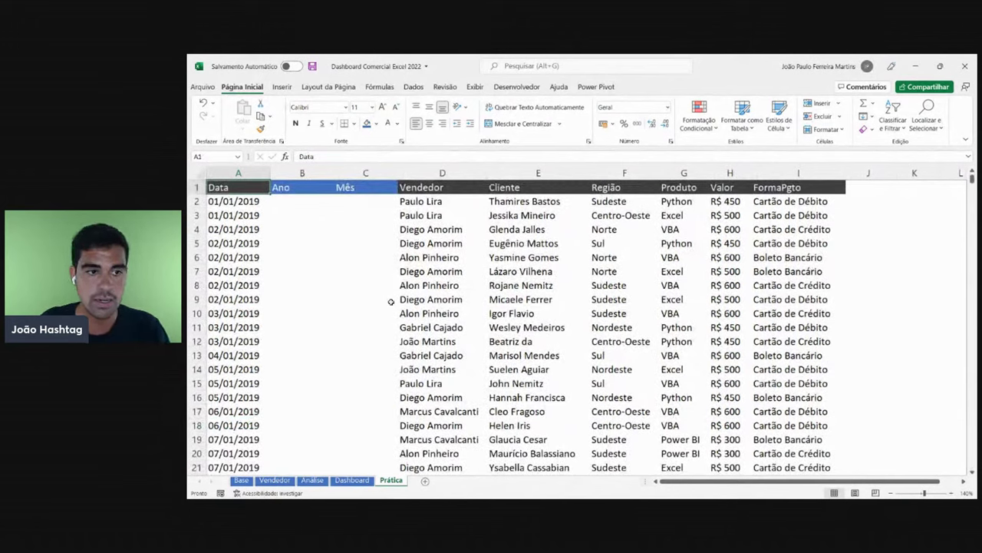
- Select the empty Ano and Mês cells and columns, around B2 and C2
click(301, 202)
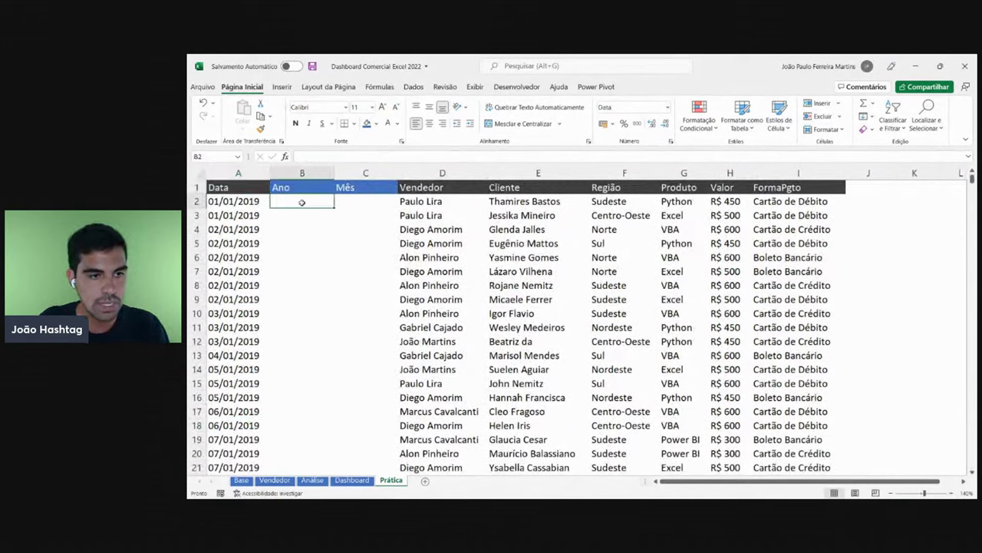
click(347, 201)
click(297, 200)
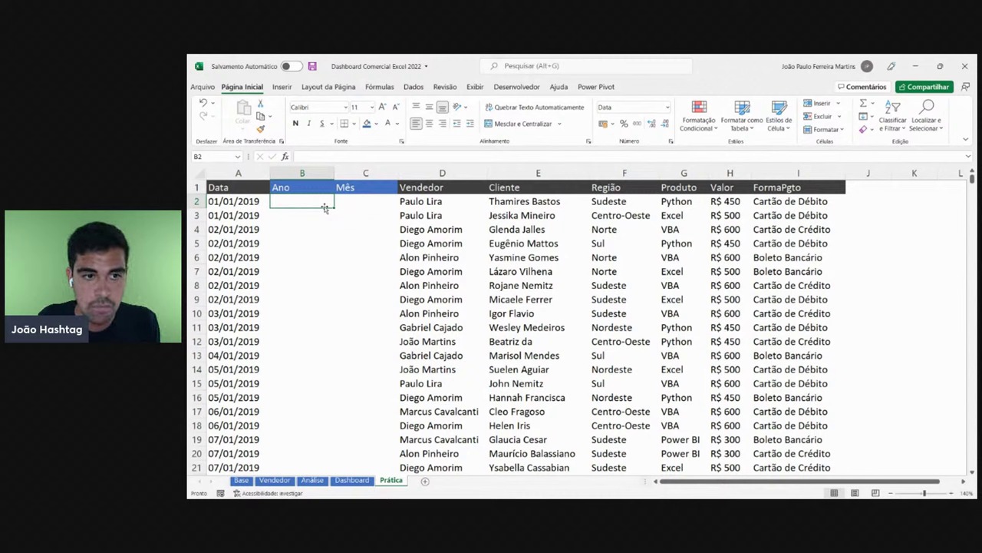
click(317, 172)
click(361, 172)
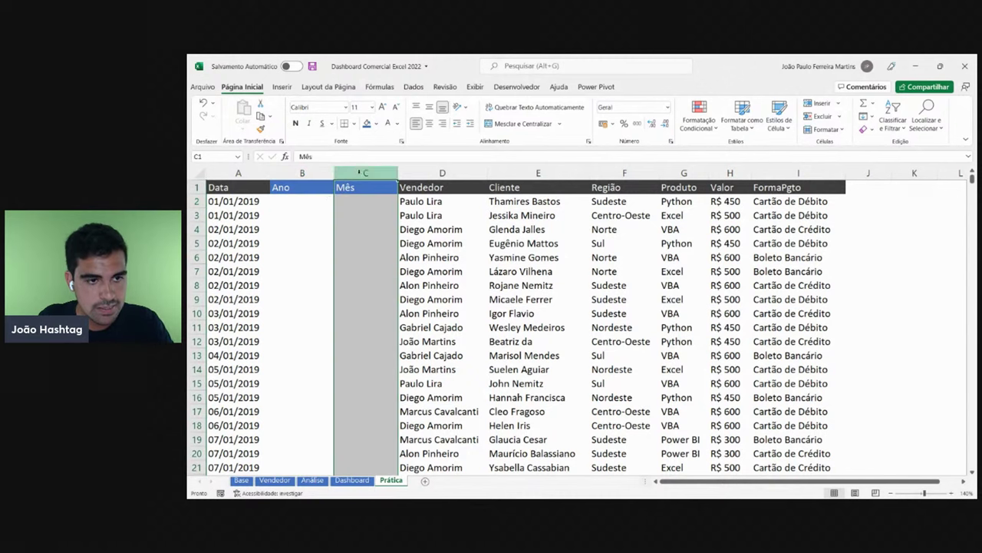
click(294, 199)
click(340, 201)
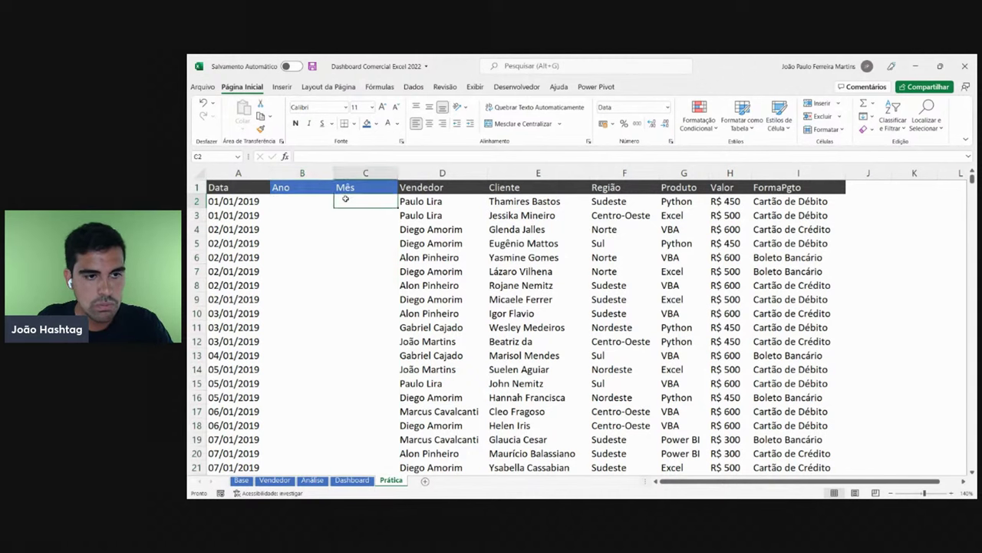
- Give cell A2, holding 01/01/2019, a yellow fill
click(237, 203)
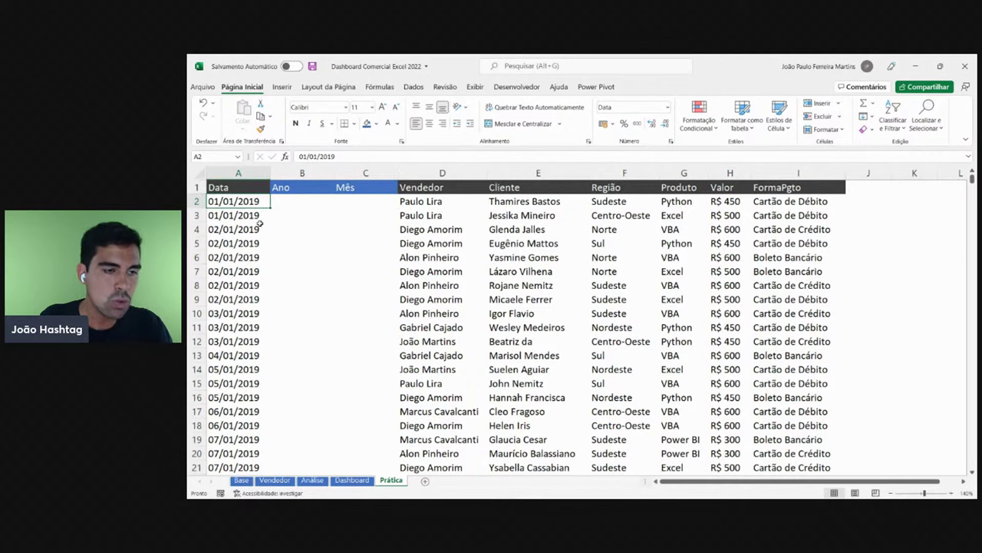
click(375, 123)
click(424, 171)
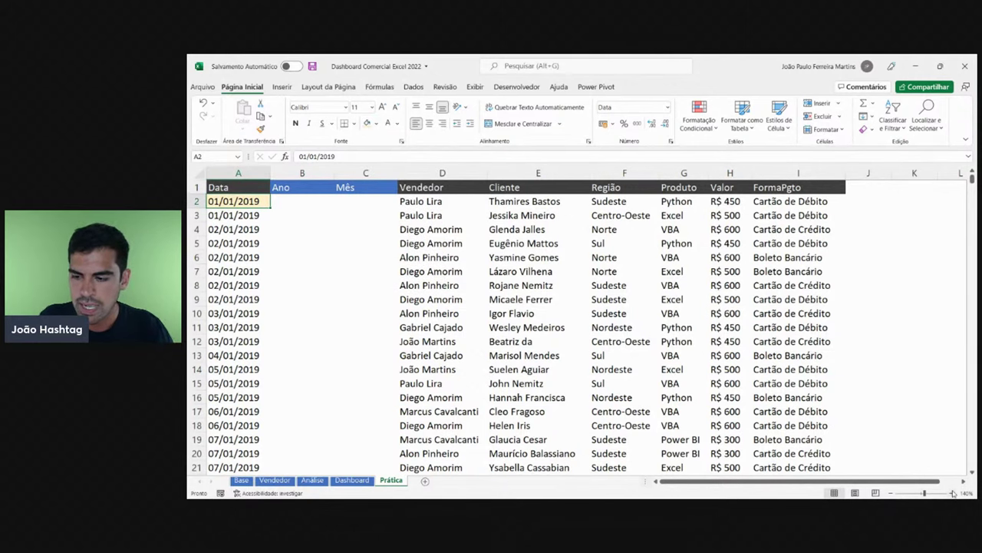
scroll(887, 472, up, 2)
scroll(886, 472, up, 1)
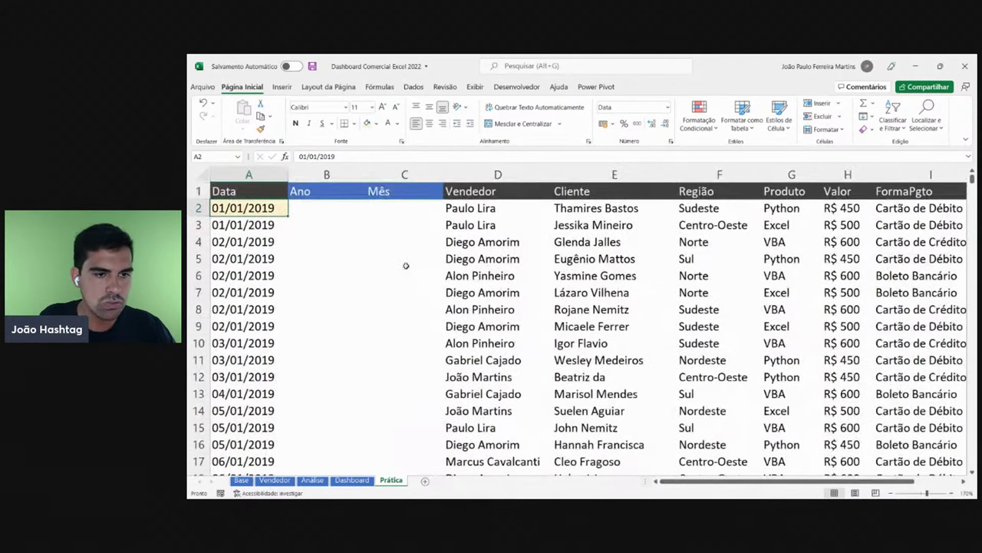
- Start typing 2019 into B2, then abandon the entry
click(340, 207)
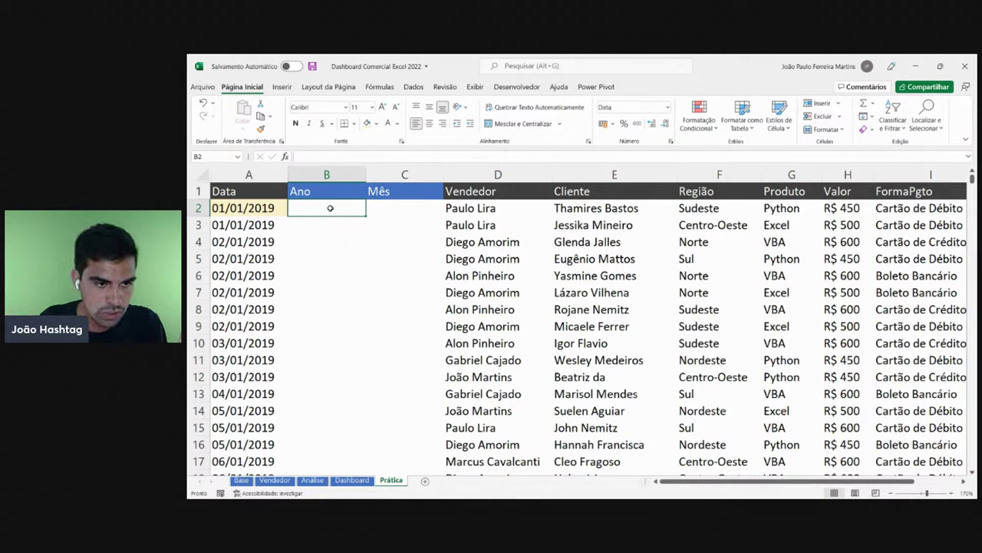
click(215, 206)
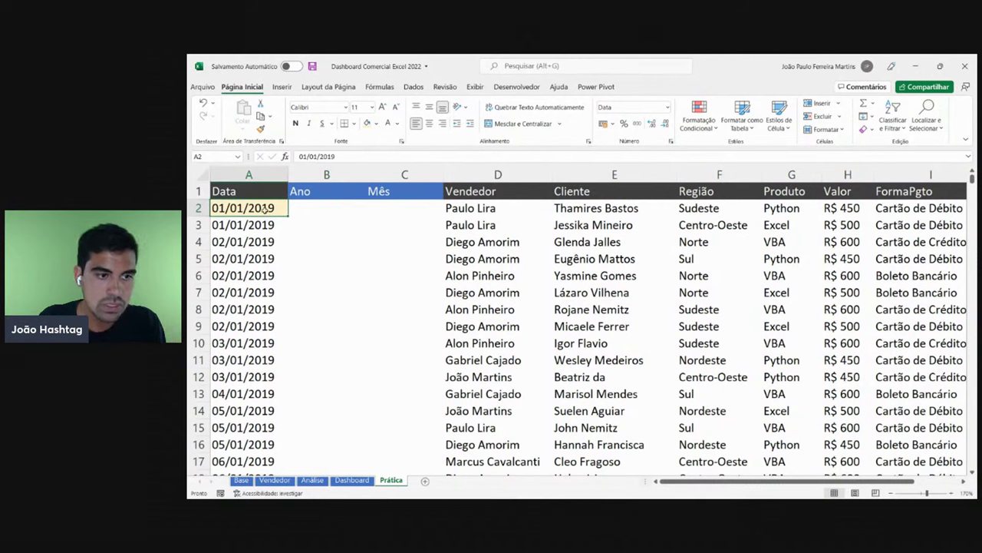
click(317, 208)
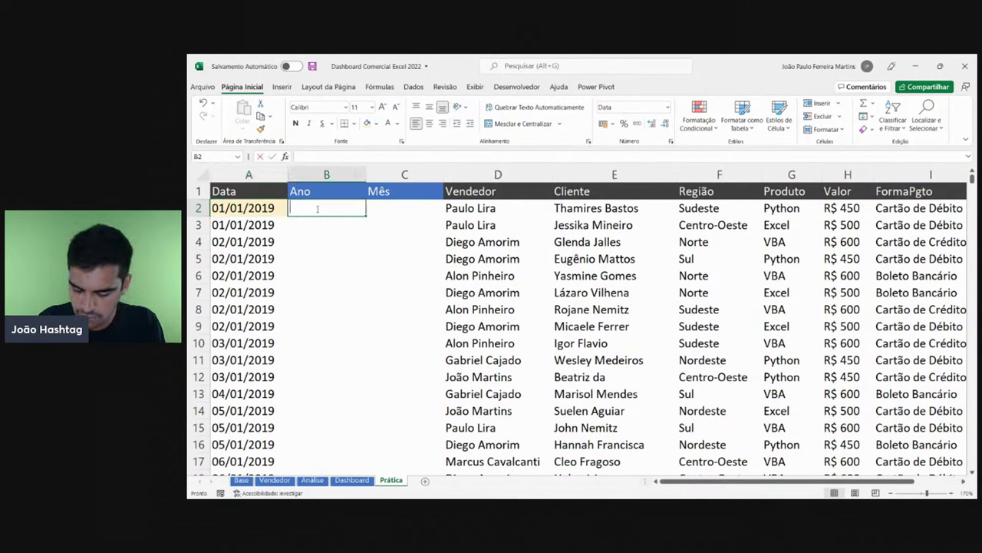
text(2019)
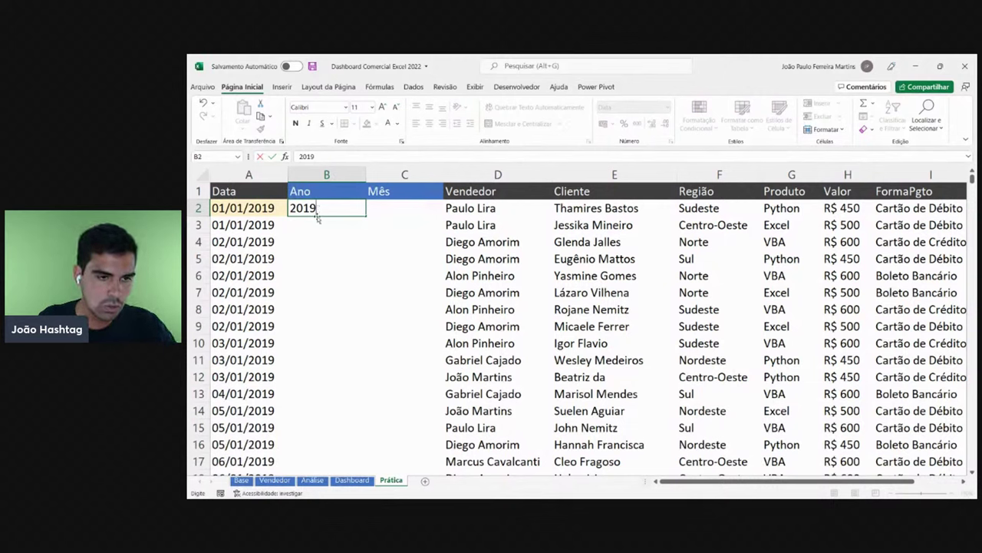
key(Escape)
click(244, 224)
- Check the last data record, return to the top and type 2019 in B2 again
key(ctrl+Down)
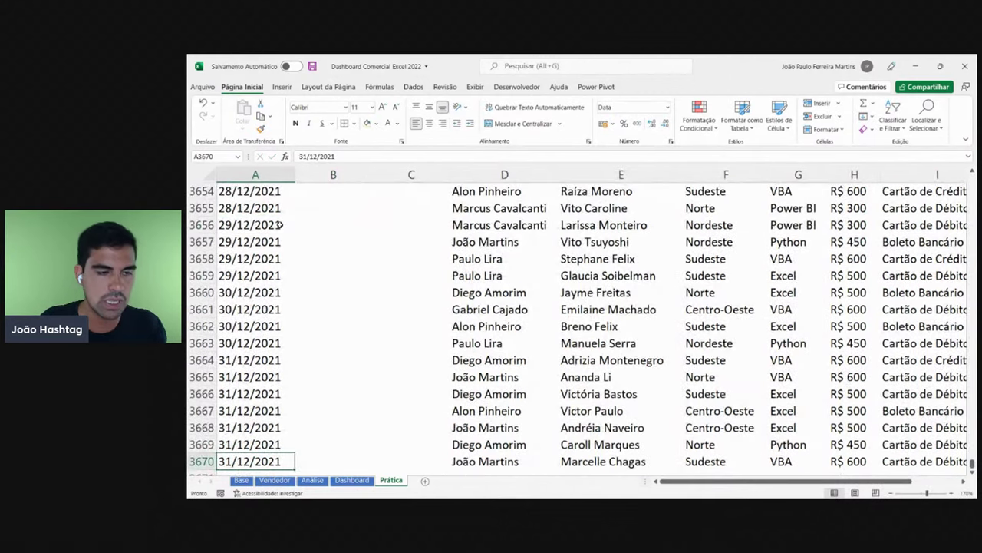
drag(278, 225, 281, 326)
scroll(276, 270, up, 6)
scroll(276, 270, up, 20)
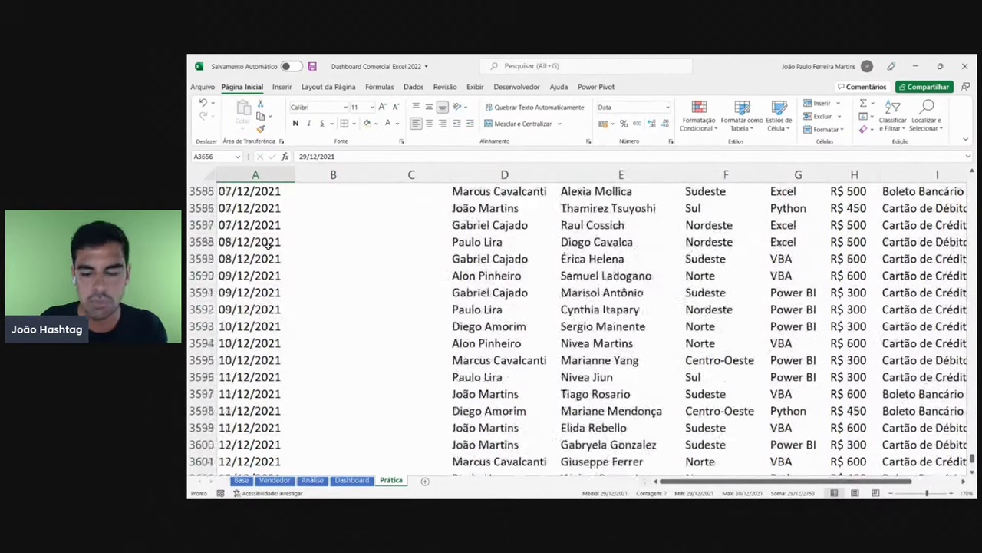
key(ctrl+Up)
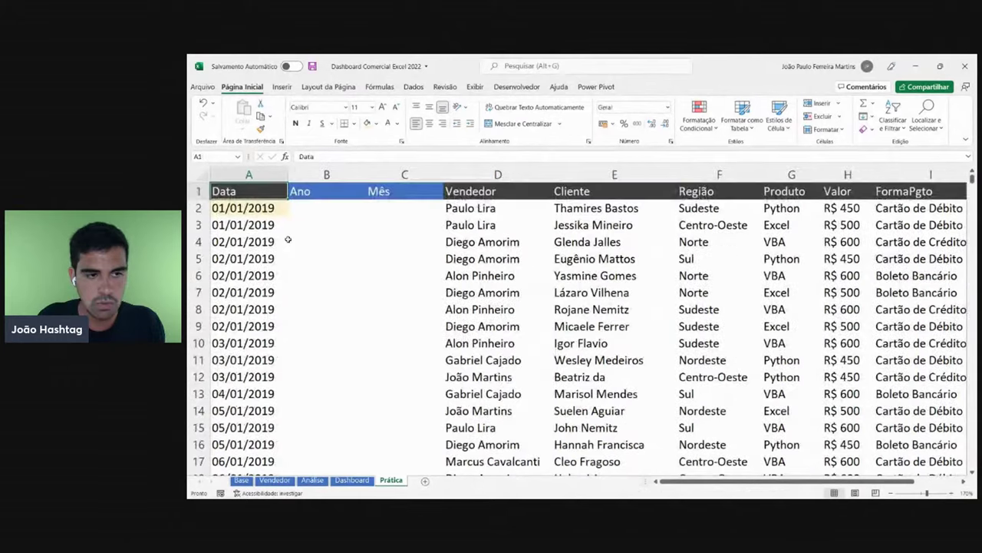
click(330, 209)
text(2019)
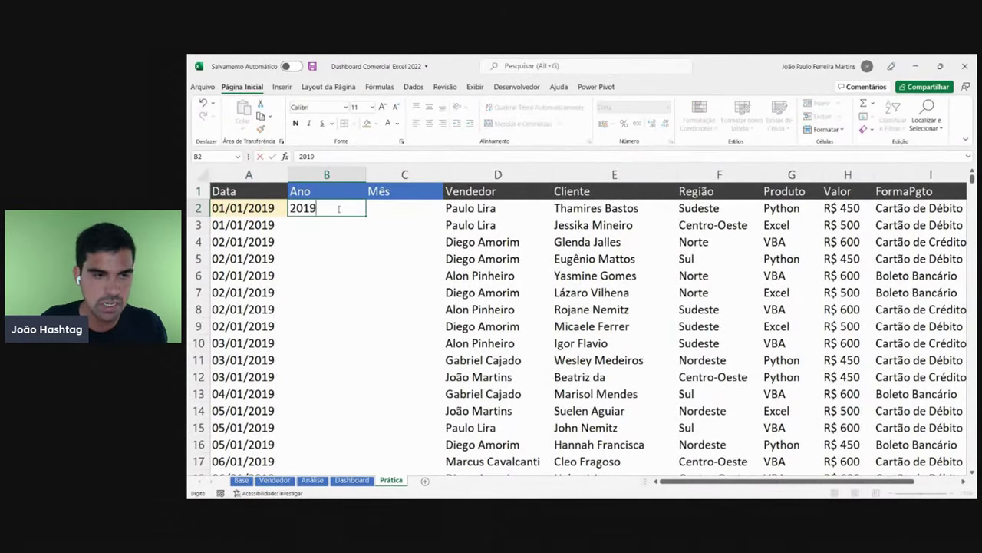
- Replace the typed 2019 in B2 with the formula =ANO(A2)
key(Escape)
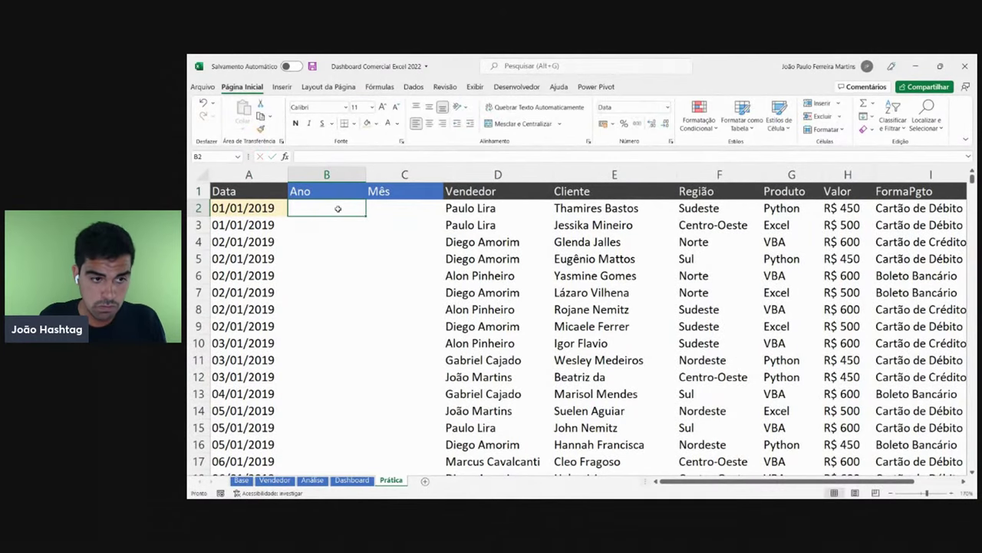
text(=ano)
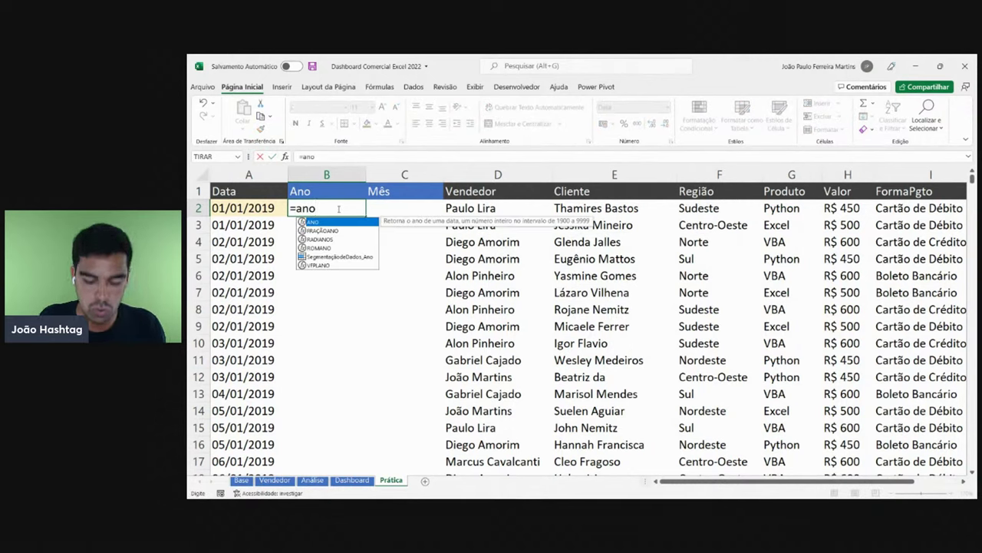
key(BackSpace)
key(BackSpace)
key(BackSpace)
text(AMP)
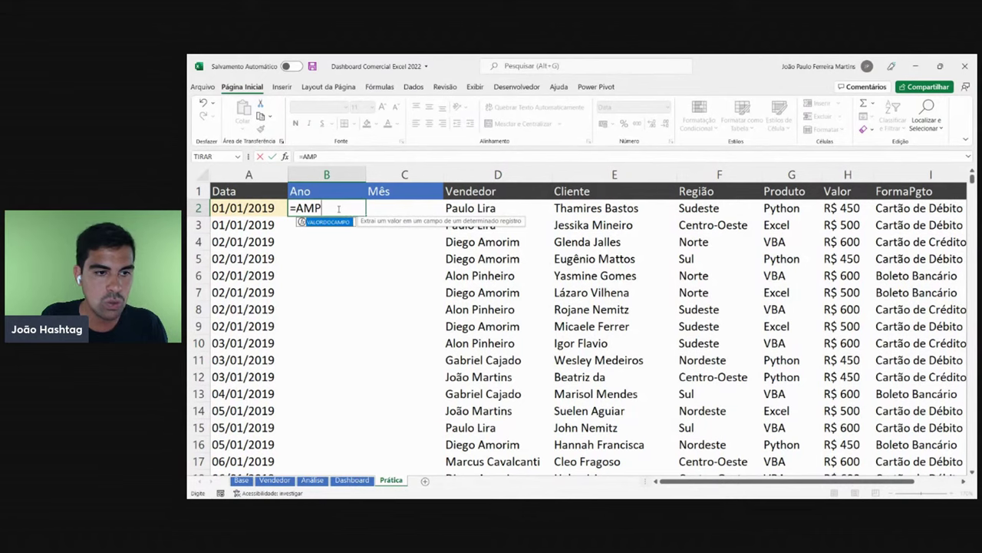
key(BackSpace)
key(BackSpace)
text(NO()
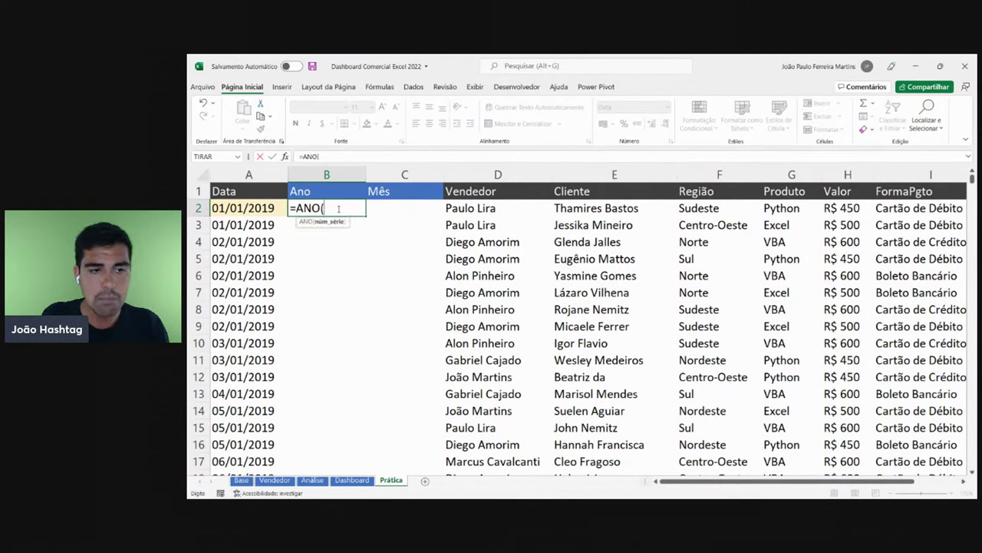
click(252, 209)
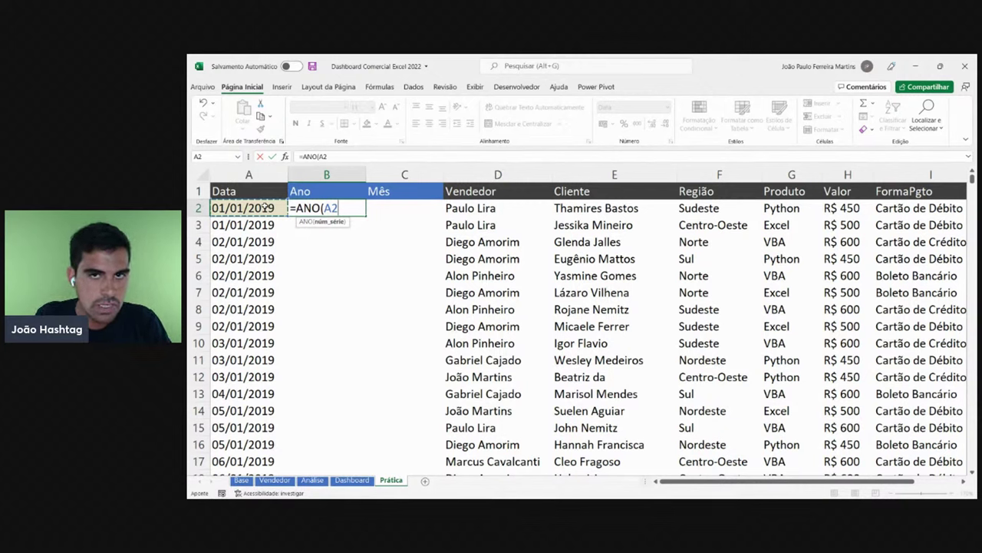
key(Return)
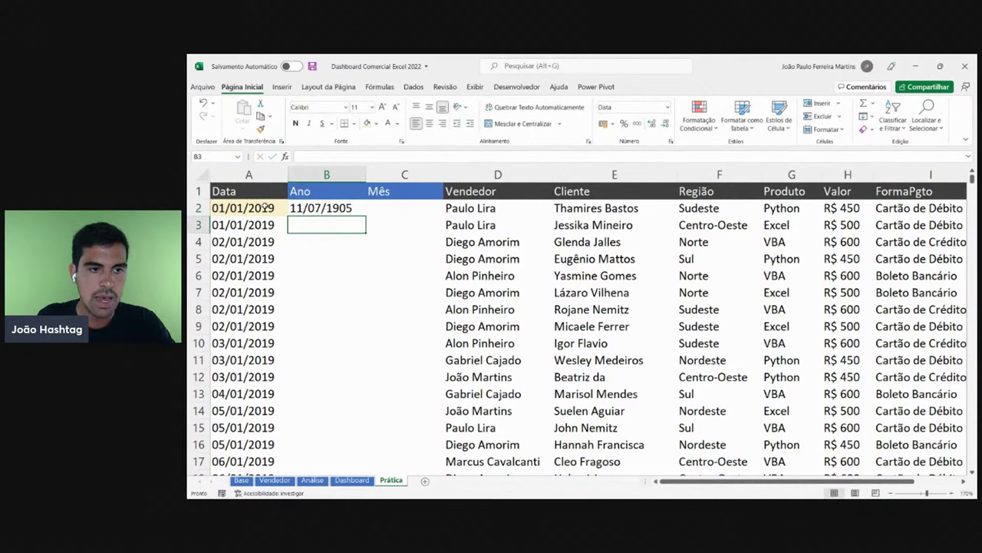
- Switch B2 to the Geral number format so it displays 2019
click(309, 207)
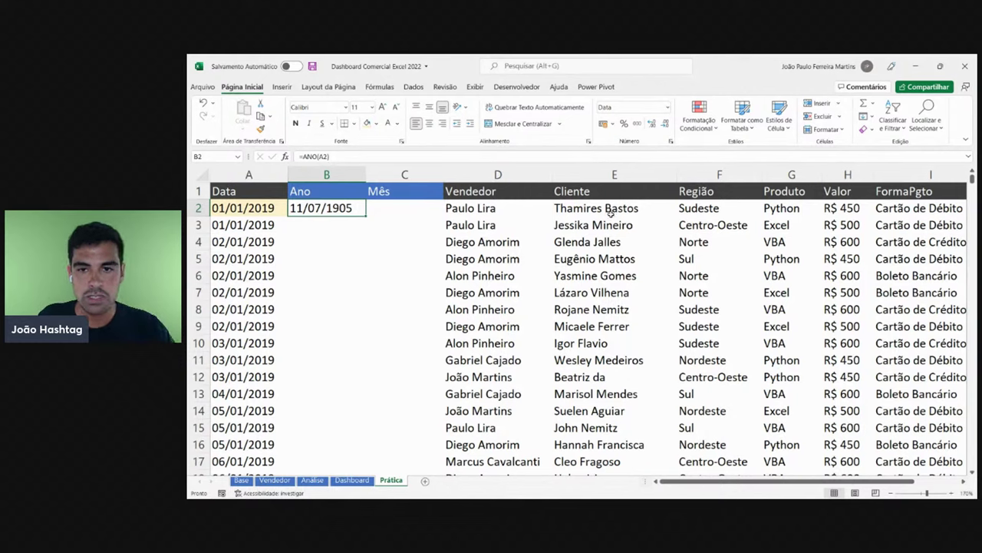
click(667, 108)
click(662, 128)
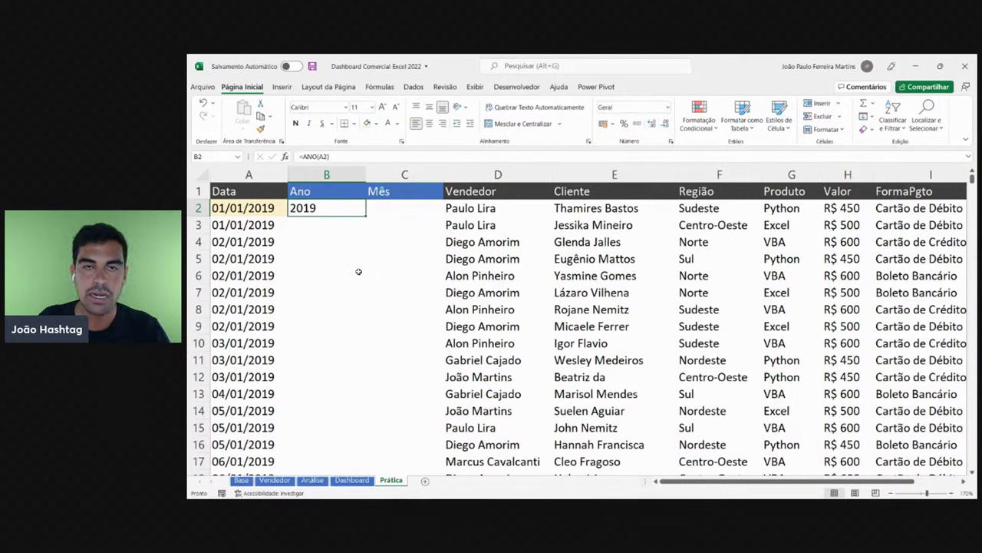
key(ctrl+z)
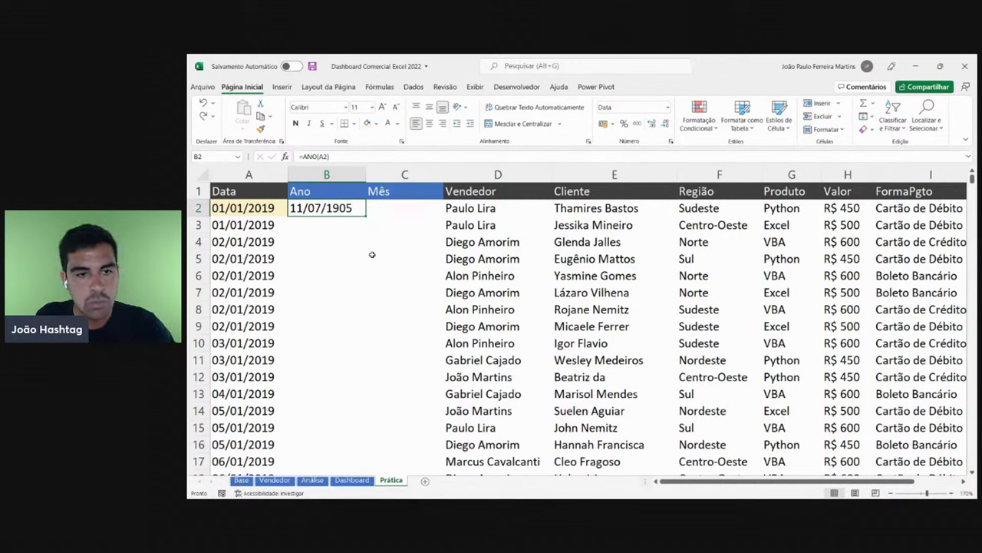
click(667, 106)
click(626, 125)
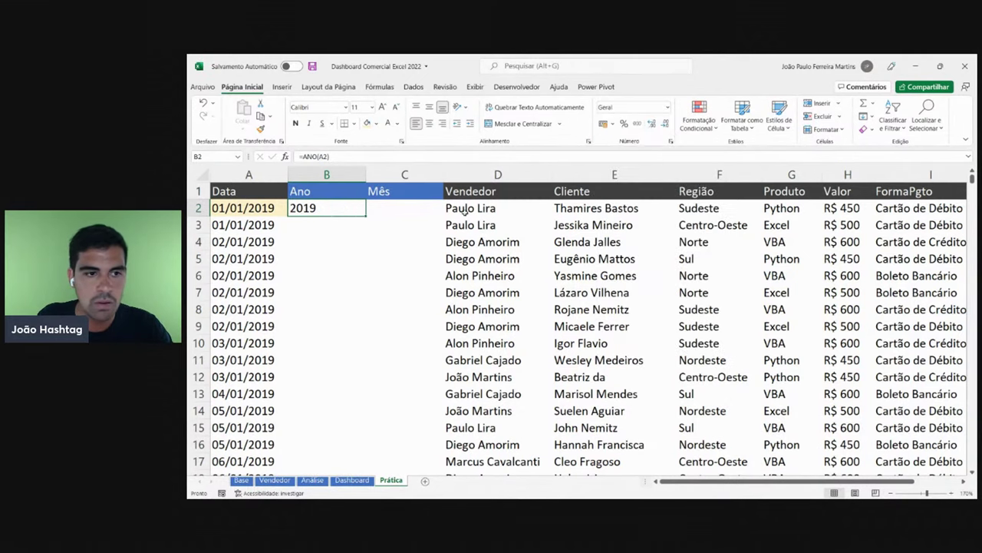
click(386, 204)
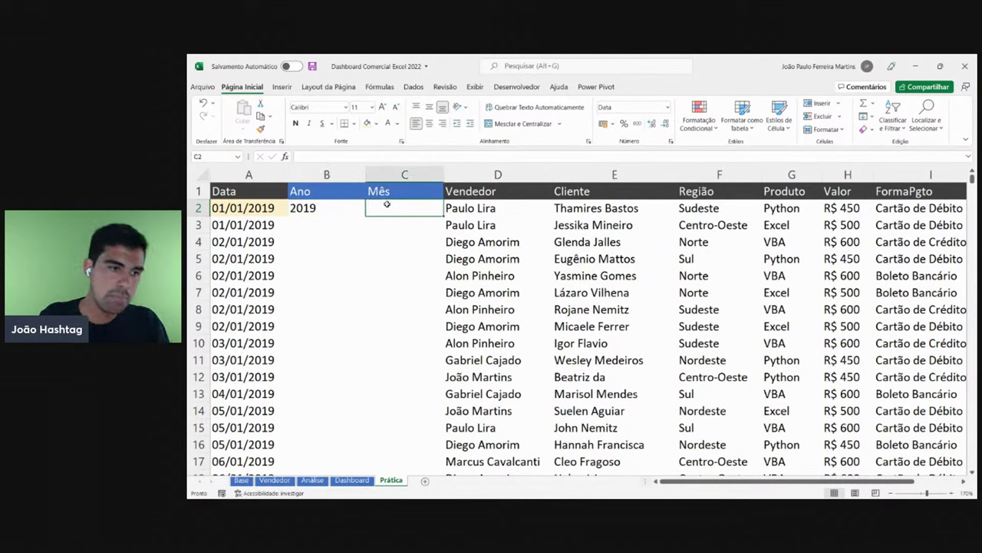
- Inspect B2's formula, then change A2's year to 2030
click(349, 208)
click(273, 207)
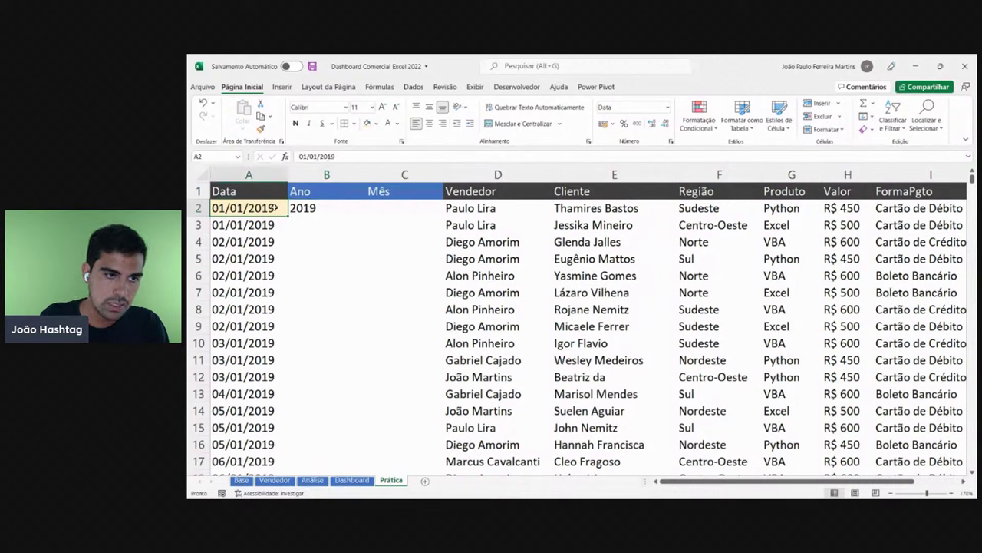
click(302, 210)
key(F2)
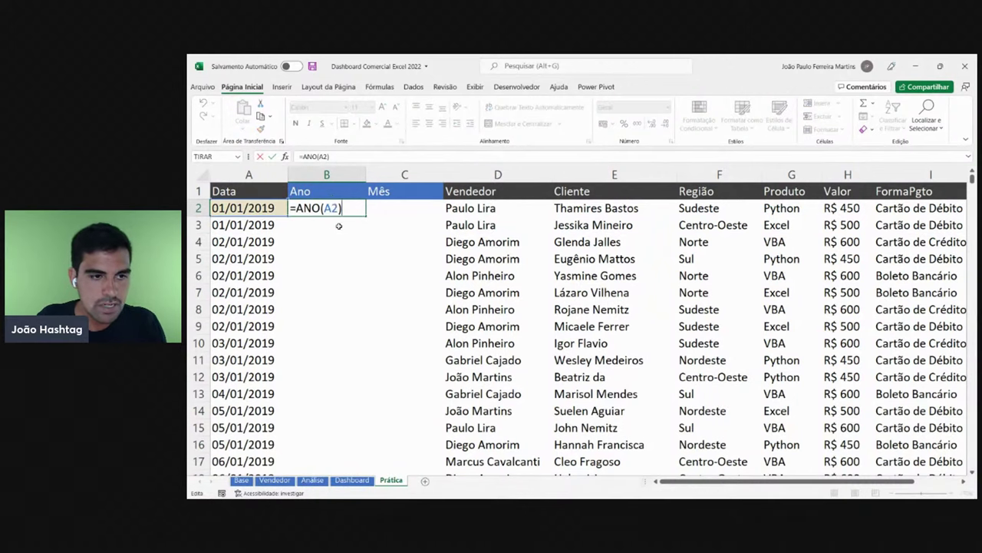
click(250, 208)
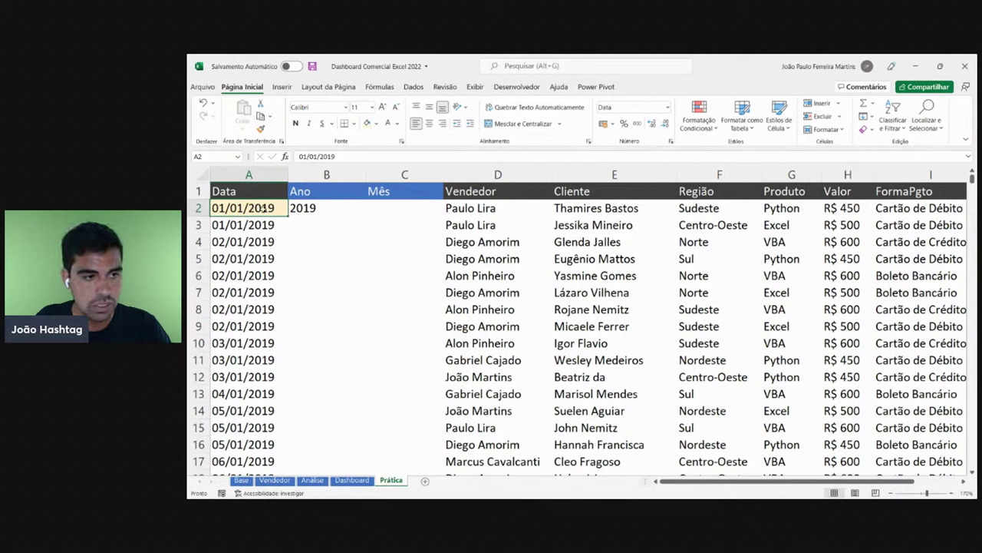
click(357, 157)
key(BackSpace)
key(BackSpace)
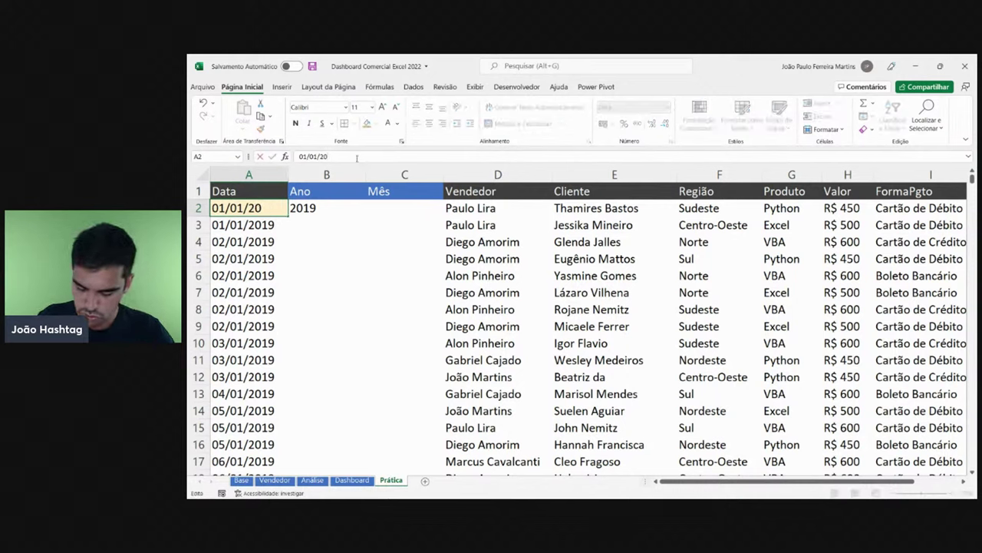
text(30)
key(Return)
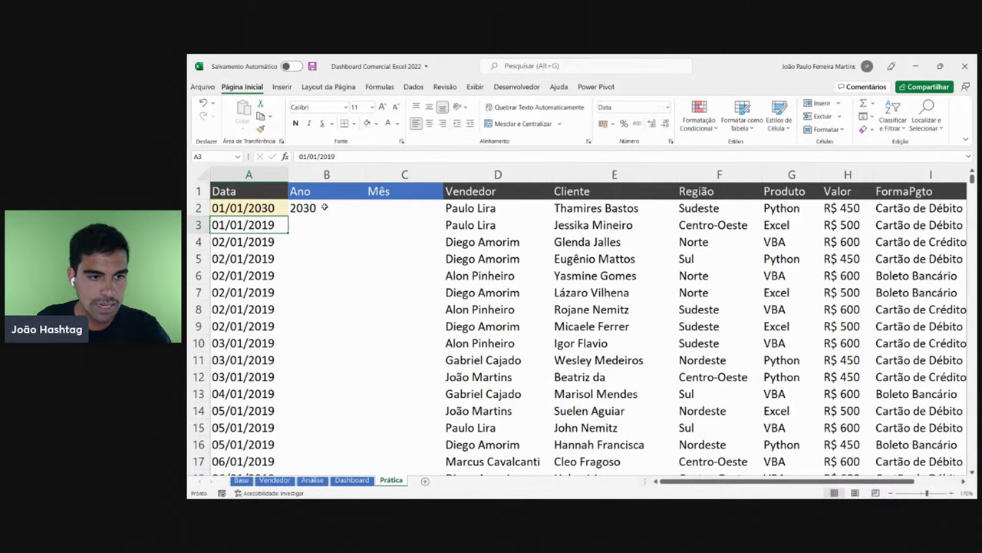
- Change A2's year to 2015 and check that B2 recalculates
click(249, 204)
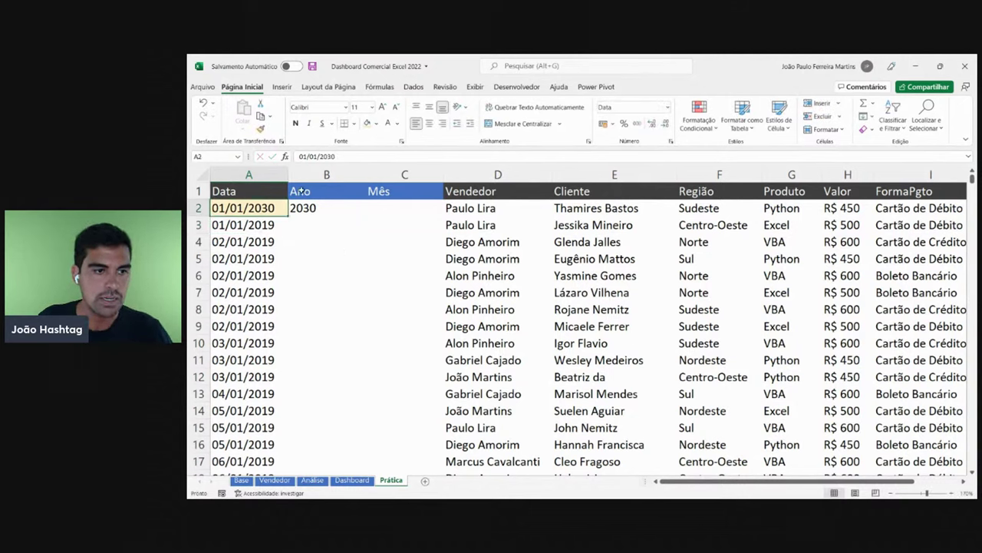
click(343, 157)
key(BackSpace)
key(BackSpace)
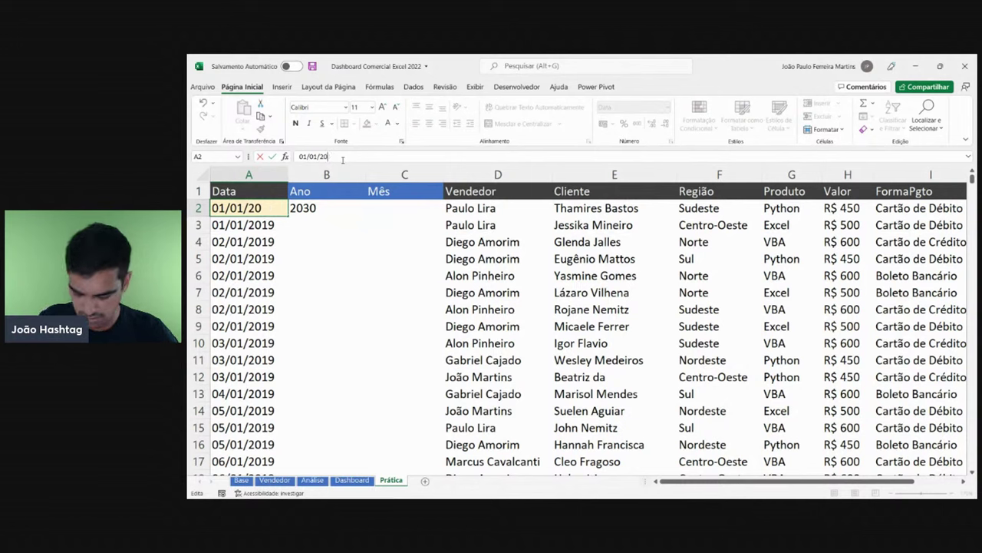
text(15)
key(Return)
click(326, 208)
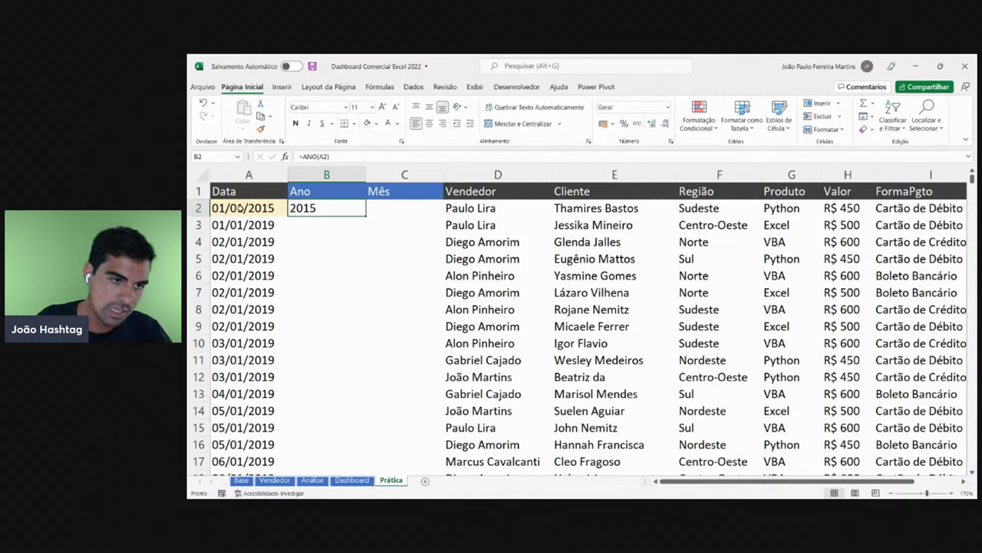
- Restore A2's date to 01/01/2019, with B2 showing 2019
double_click(281, 208)
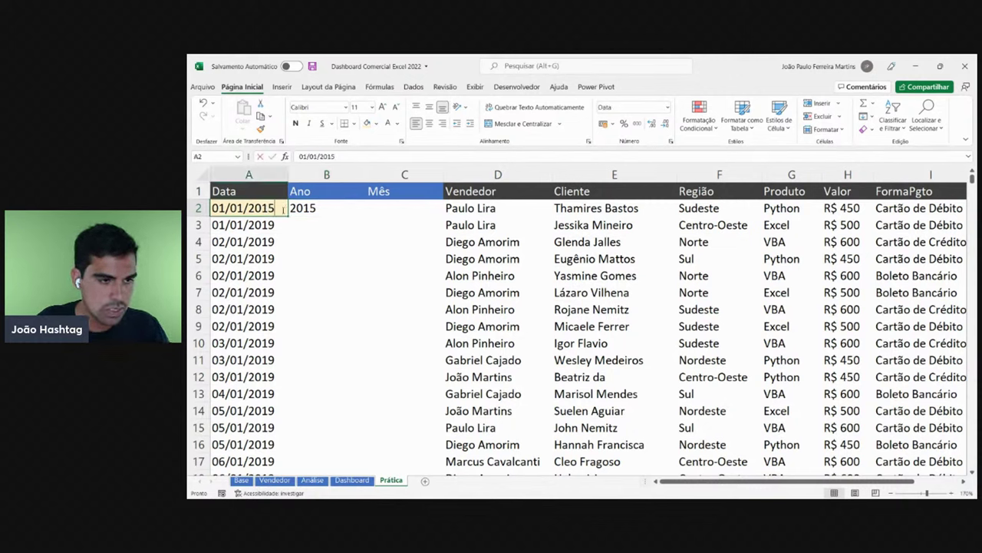
key(BackSpace)
text(9)
key(Return)
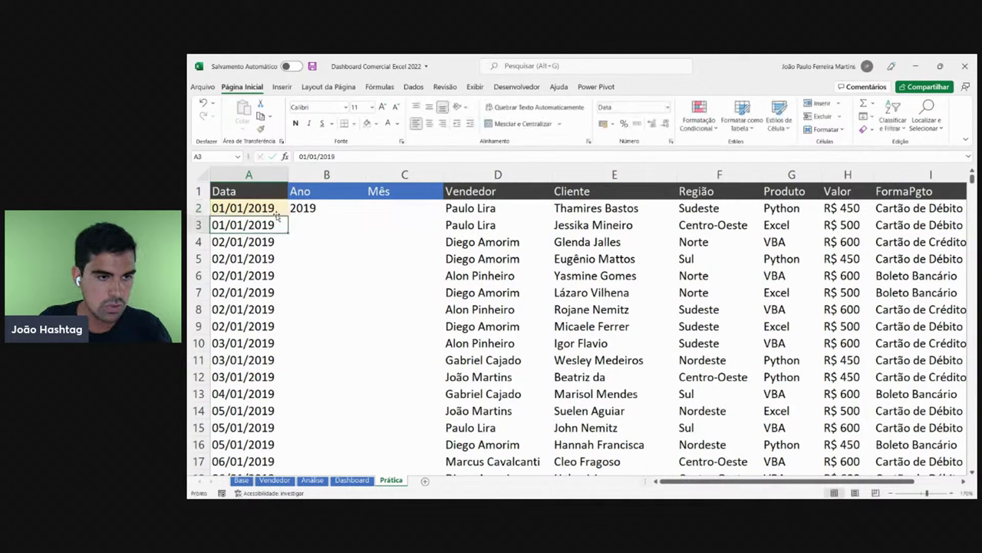
click(318, 208)
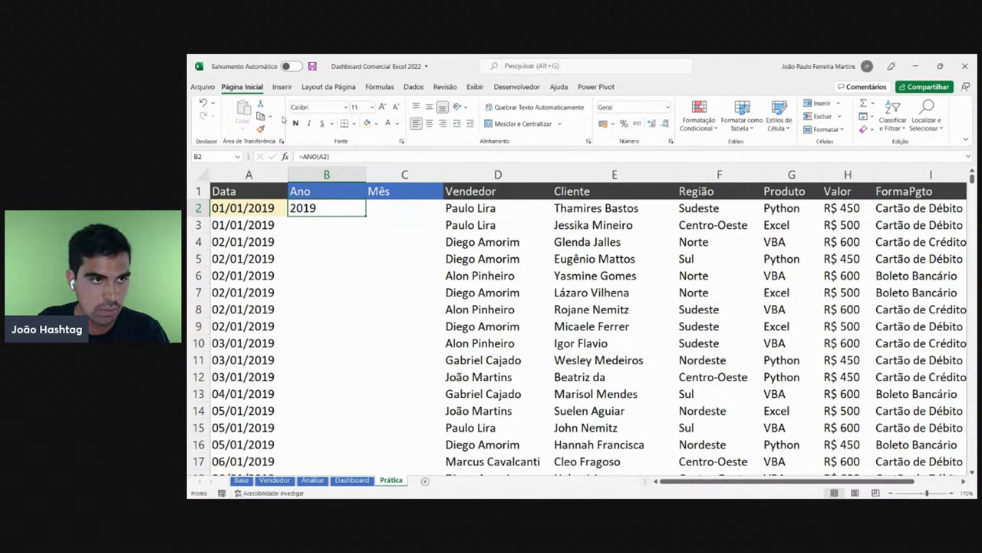
- Pick an arrow shape from Inserir > Ilustrações > Formas
click(281, 87)
click(329, 119)
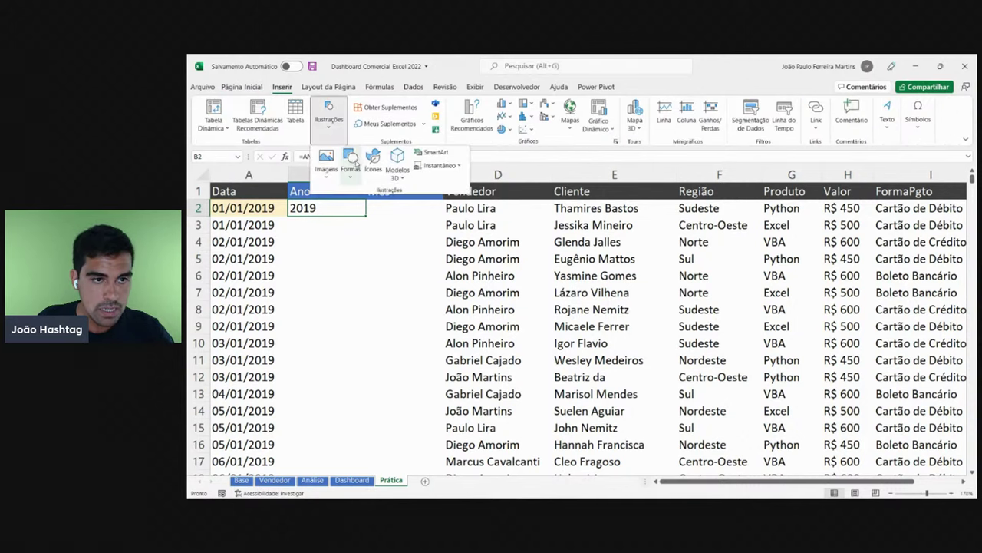
click(356, 163)
click(351, 244)
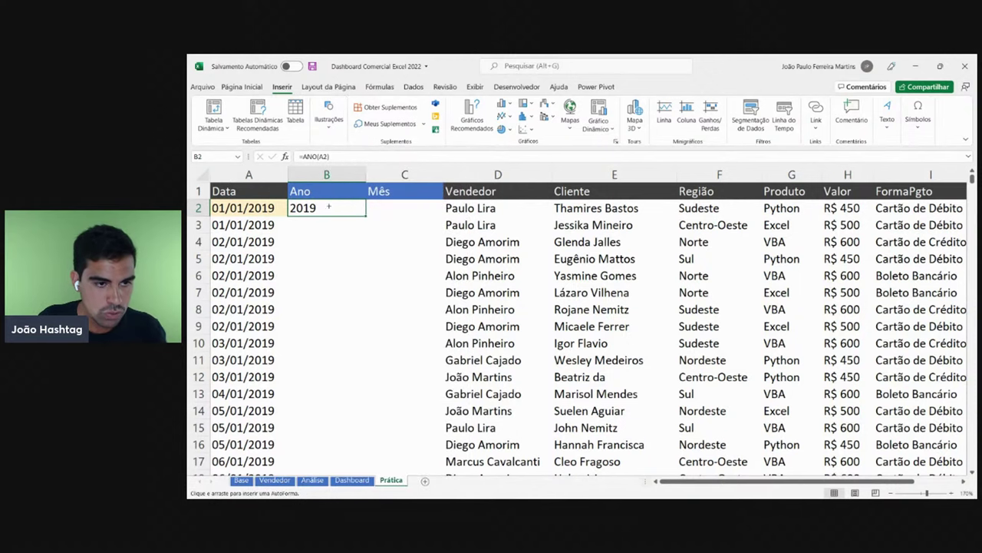
- Draw an arrow down column B from row 2 to row 16, then delete it
mouse_move(328, 207)
mouse_down()
mouse_move(340, 410)
mouse_move(330, 445)
mouse_up()
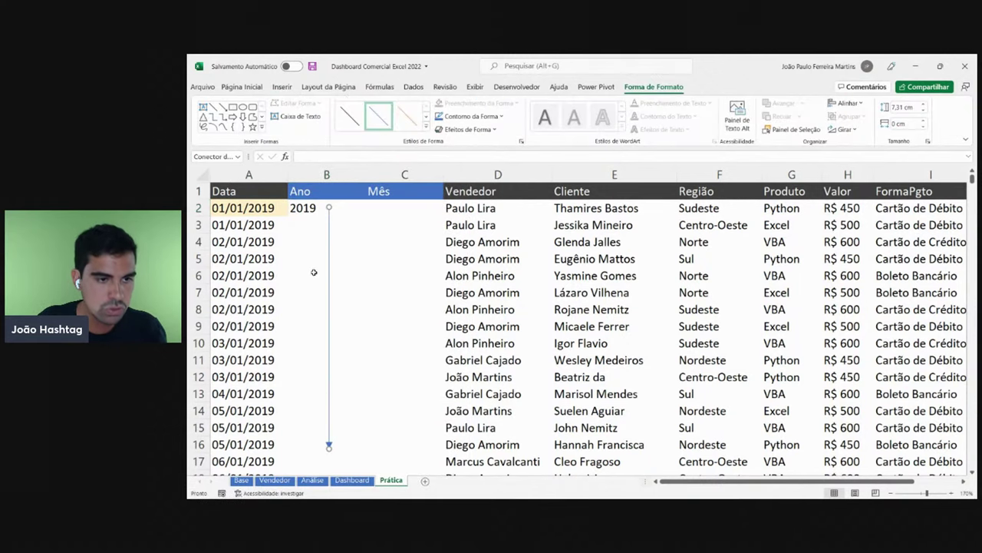
click(317, 208)
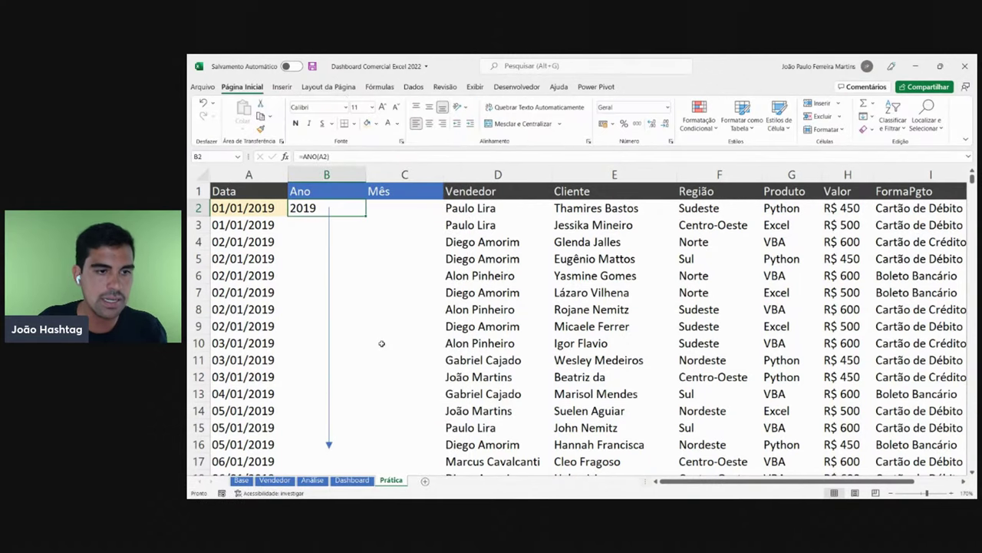
click(329, 323)
key(Delete)
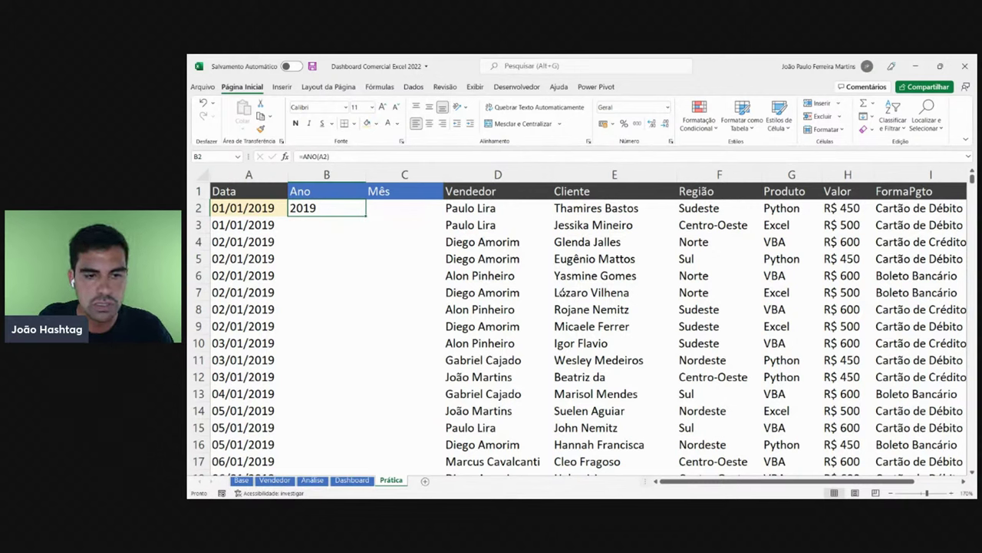
- Fill the =ANO(A2) formula down the whole Ano column from B2
click(951, 492)
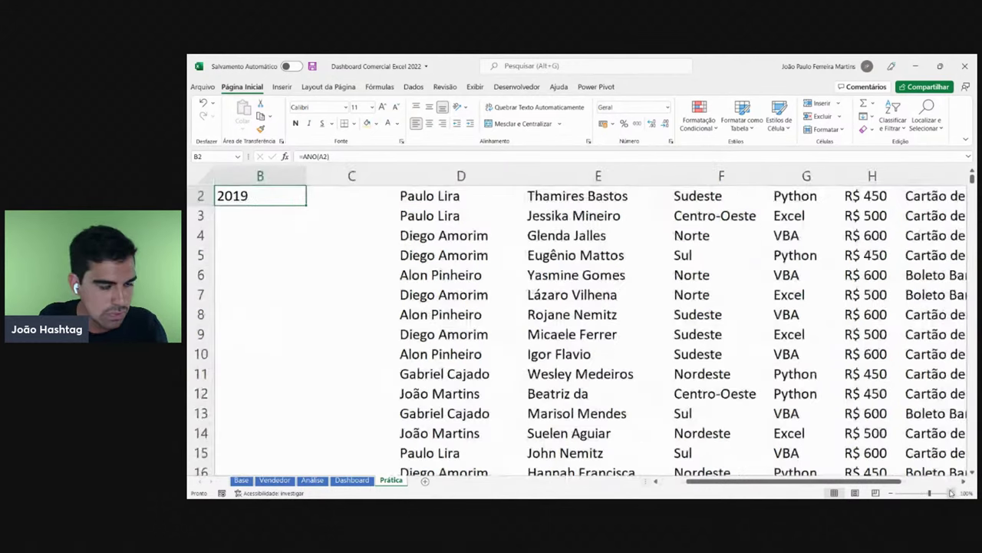
click(395, 251)
click(357, 218)
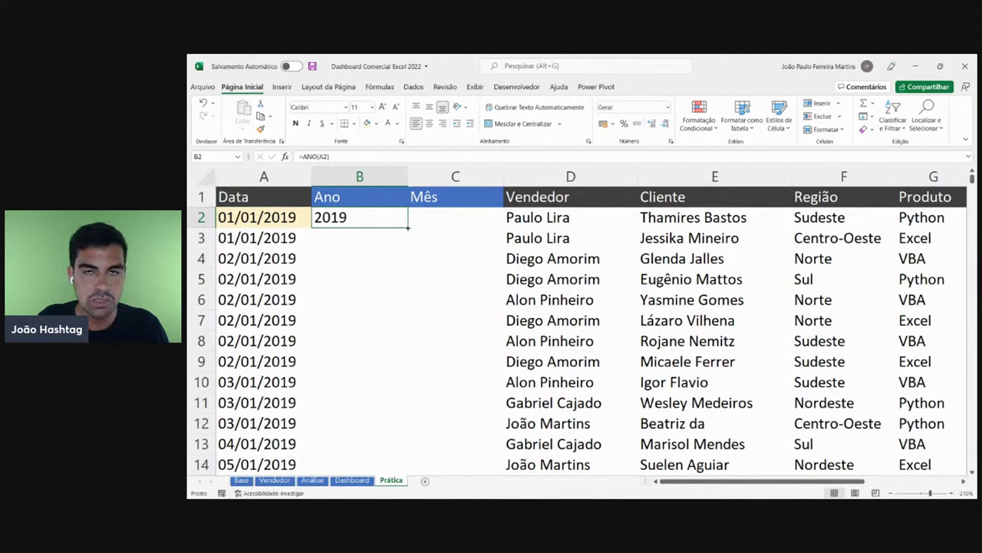
double_click(408, 227)
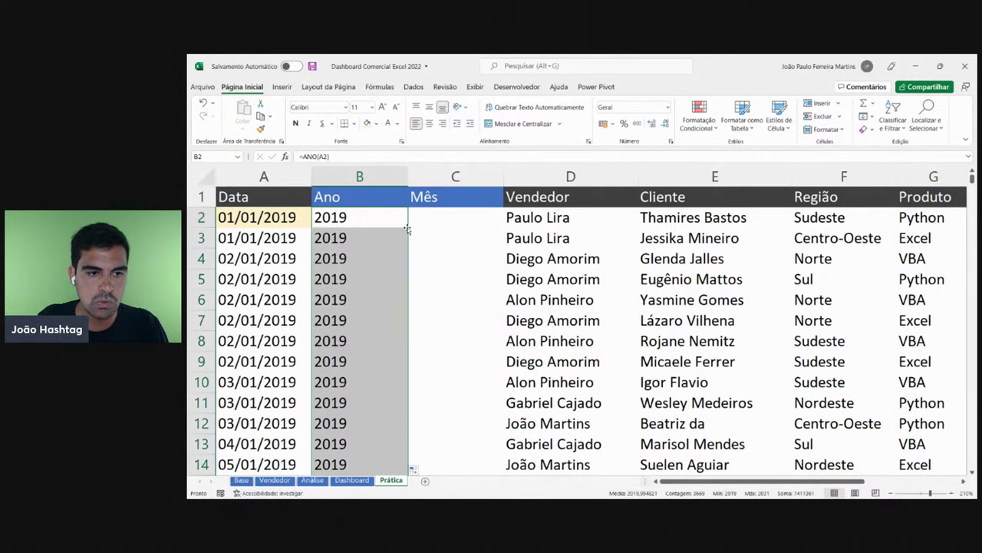
- Verify the year formulas down to the last row, 3670, then return to the top
click(384, 261)
drag(971, 178, 971, 331)
drag(365, 220, 365, 368)
click(354, 329)
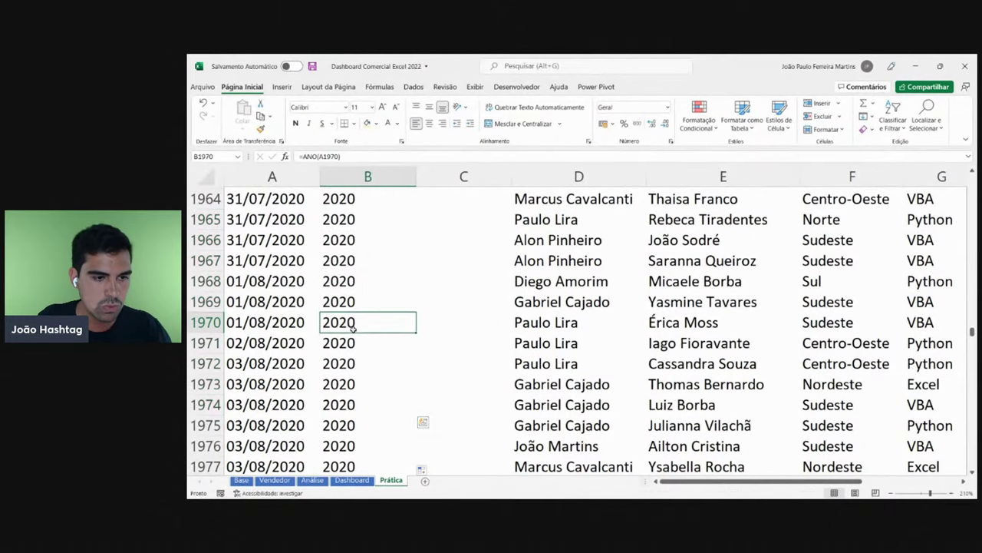
click(284, 302)
click(342, 303)
shift+click(366, 366)
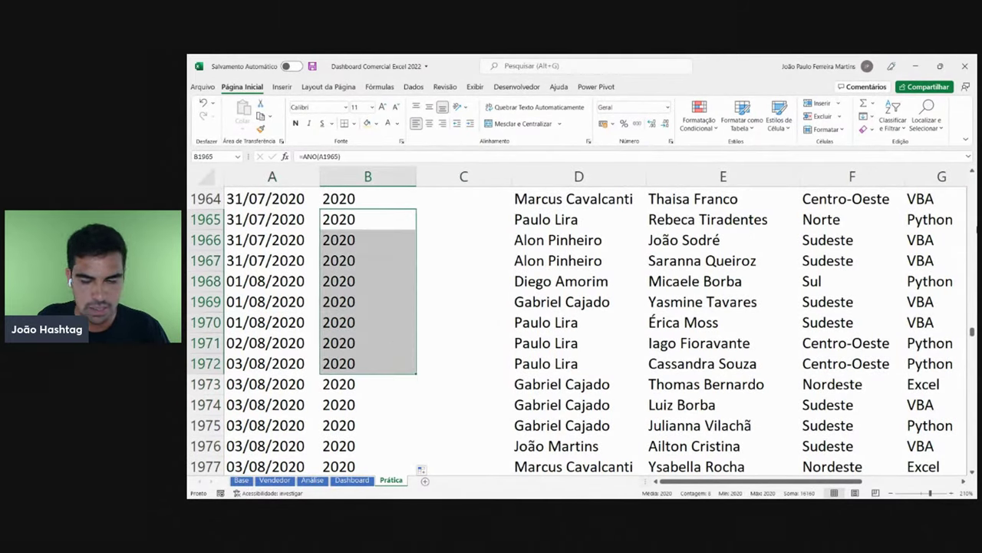
drag(972, 330, 970, 412)
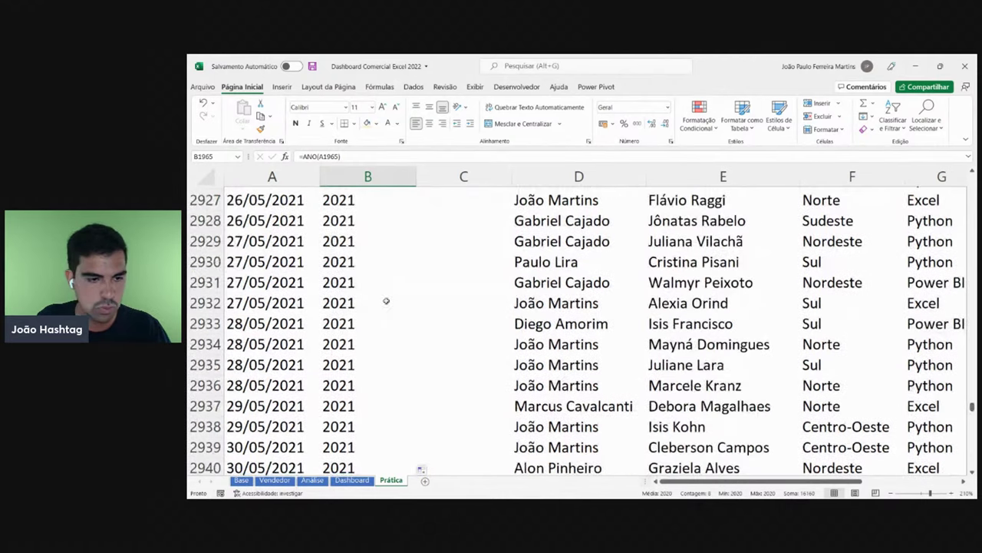
drag(351, 243, 360, 345)
click(247, 265)
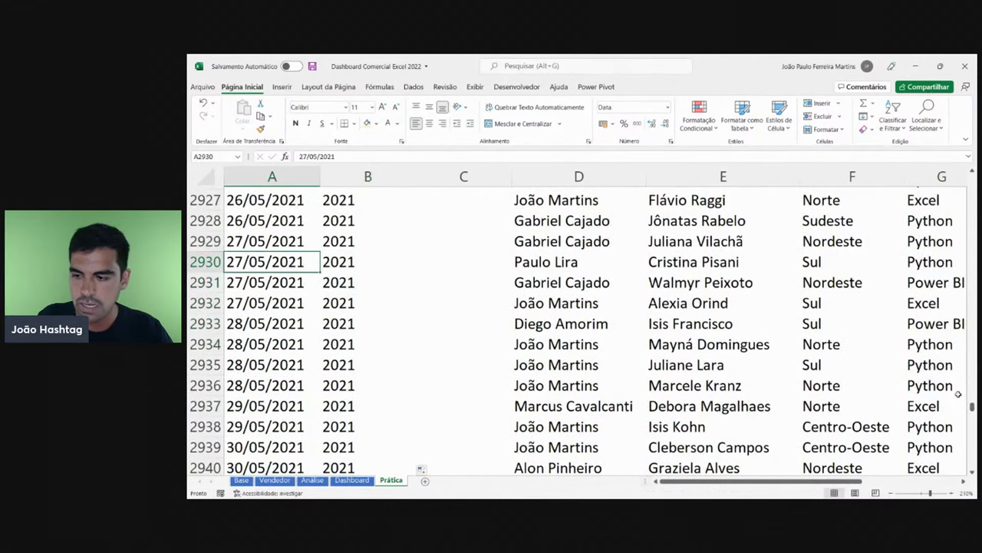
drag(972, 409, 972, 464)
scroll(480, 363, down, 6)
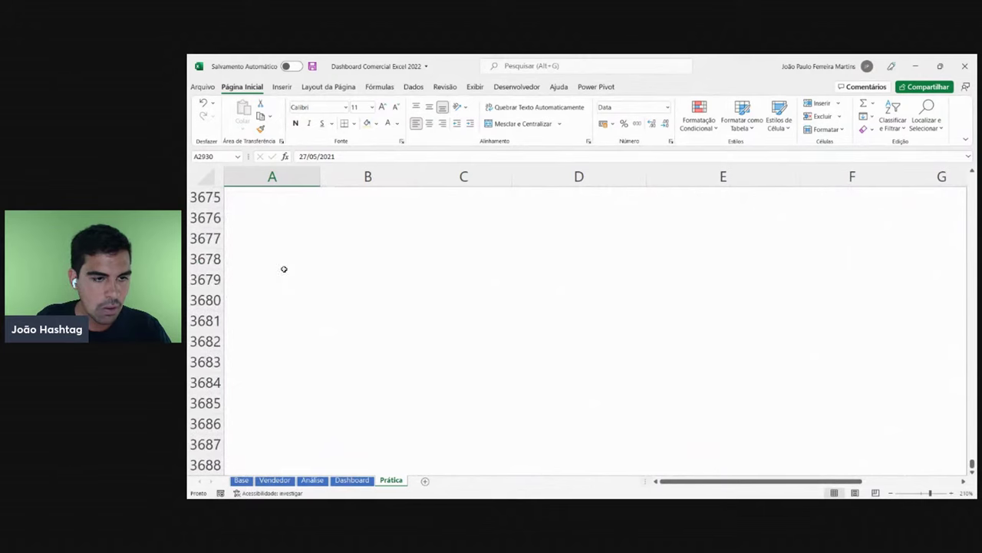
scroll(283, 268, up, 4)
click(336, 342)
click(300, 346)
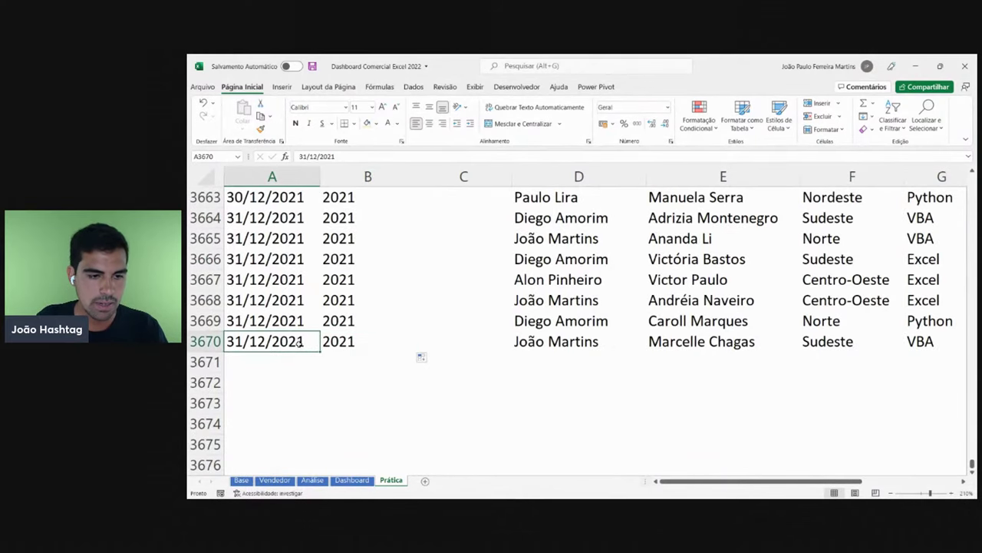
click(361, 342)
key(ctrl+Up)
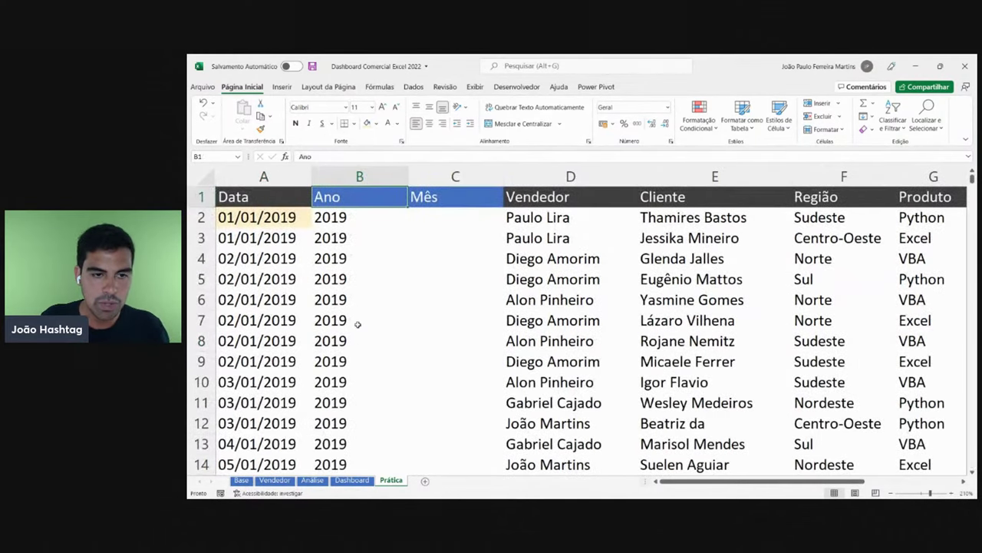
- Enter =MÊS(A2) in C2 to pull the month from the first sale date
click(464, 215)
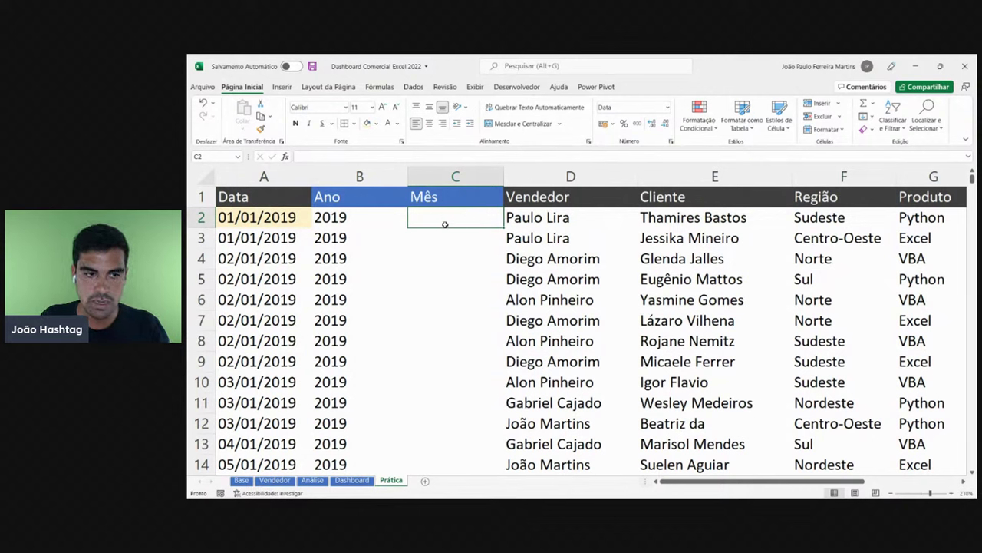
text(=M)
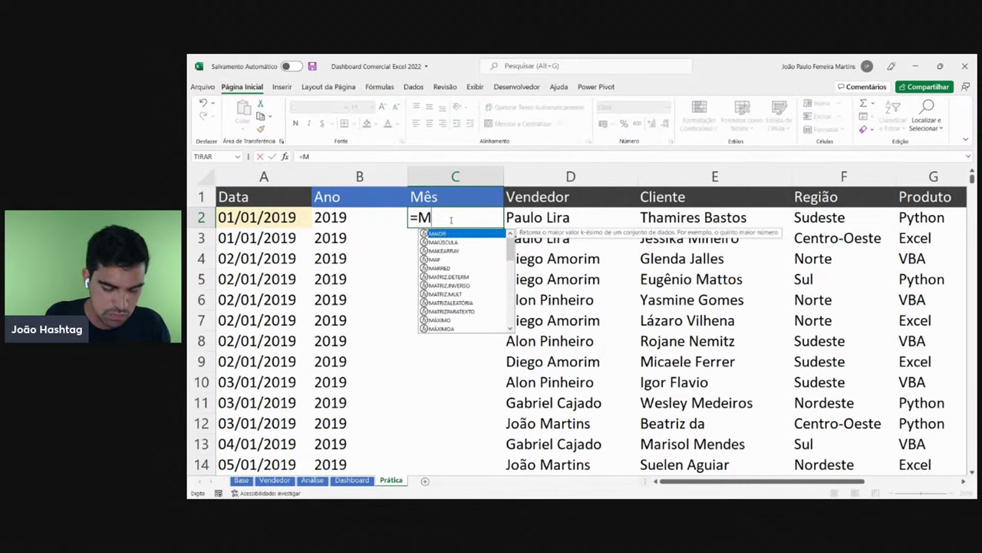
text(ÊS()
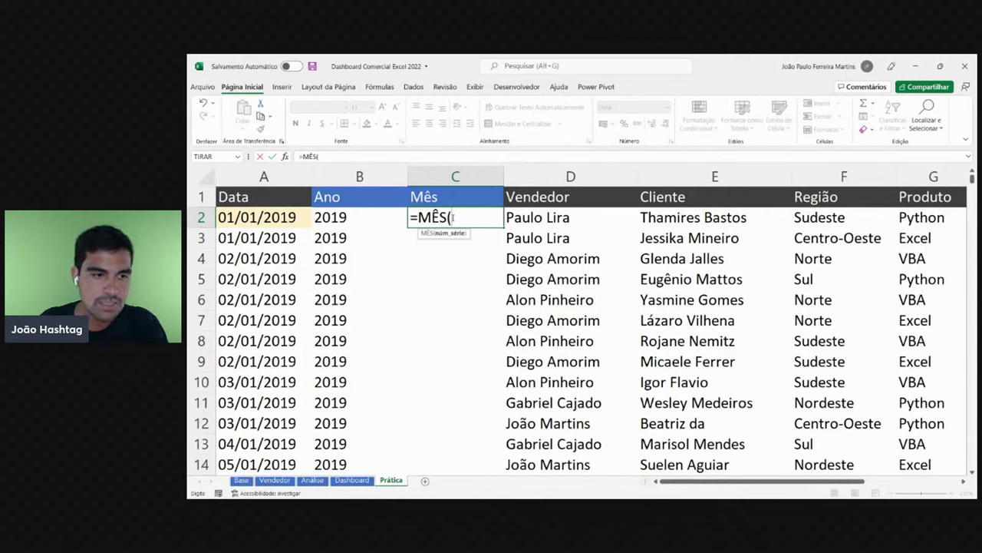
click(286, 218)
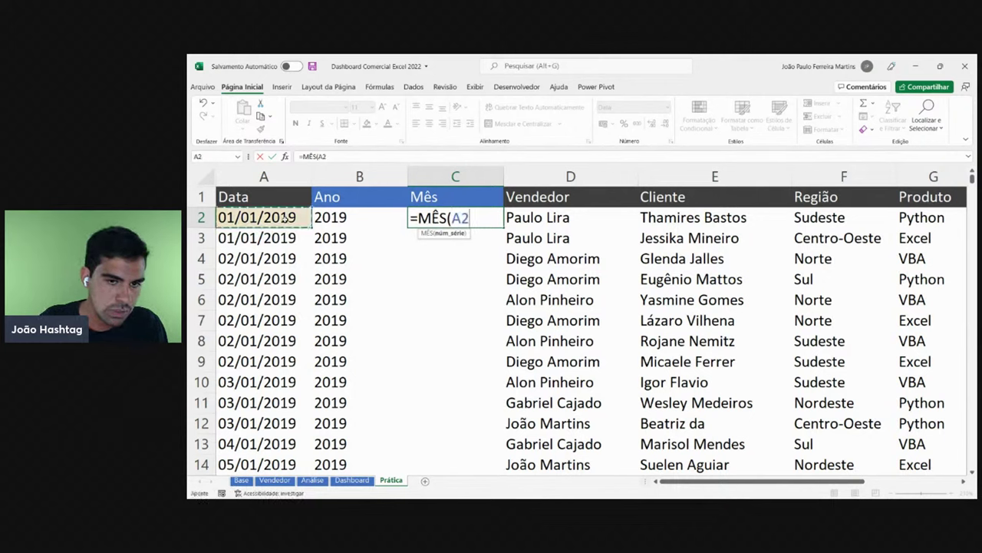
key(Return)
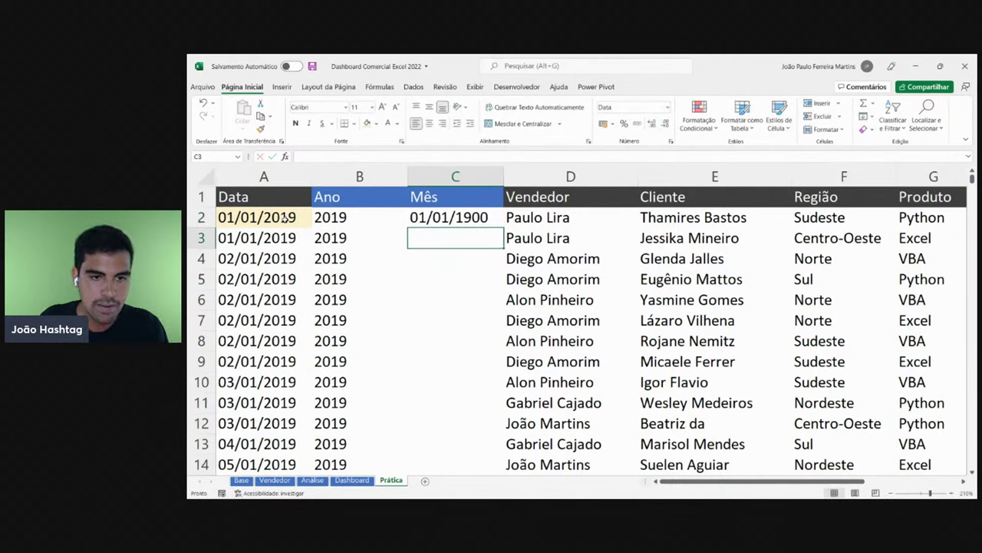
click(463, 217)
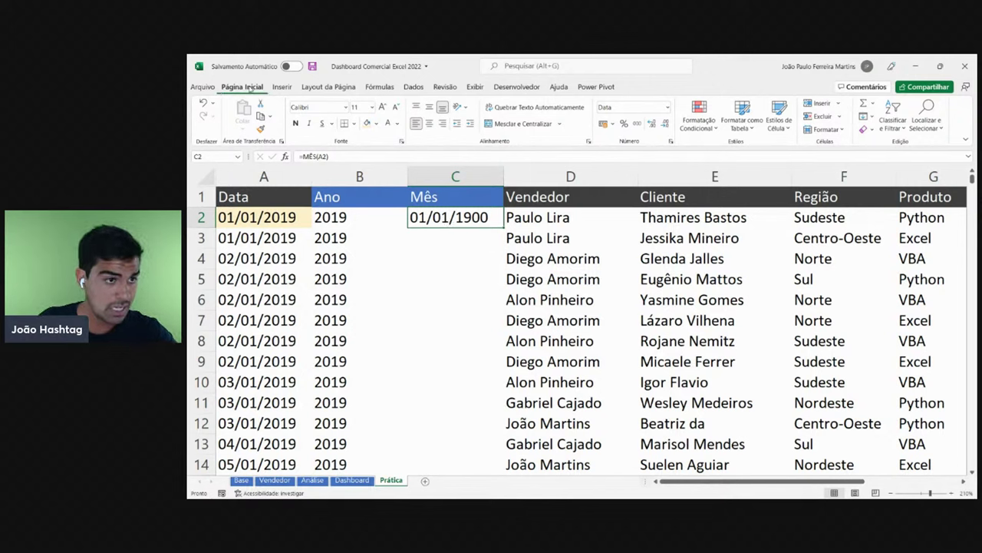
- Switch C2's number format to Geral so the month displays as 1
click(668, 108)
click(635, 125)
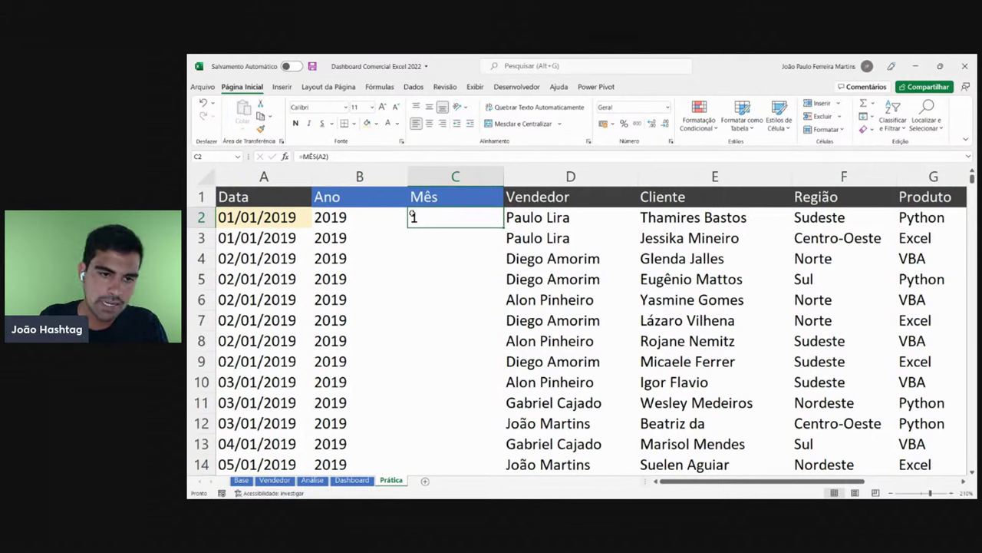
click(263, 219)
click(470, 221)
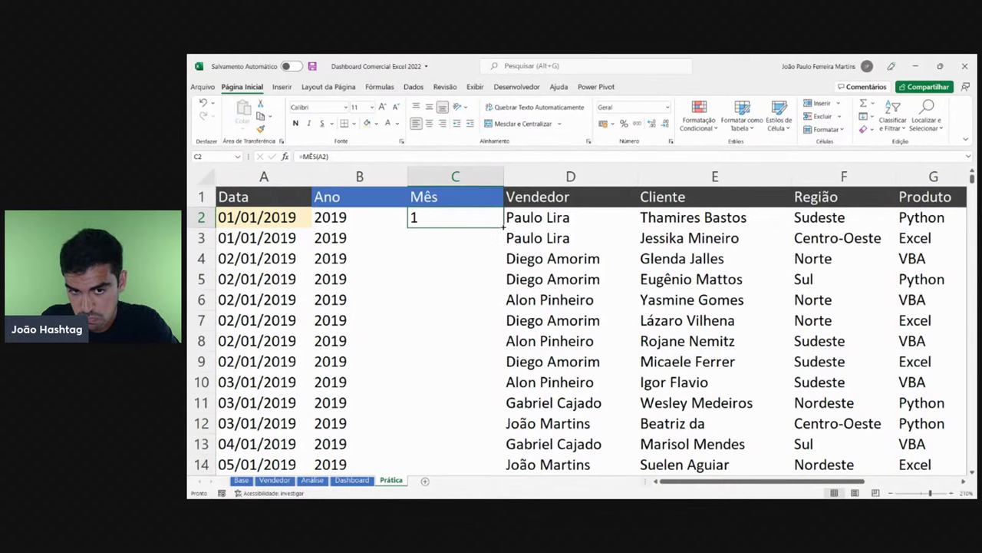
- Fill =MÊS(A2) down the whole Mês column and spot-check February rows
double_click(503, 227)
scroll(470, 253, down, 20)
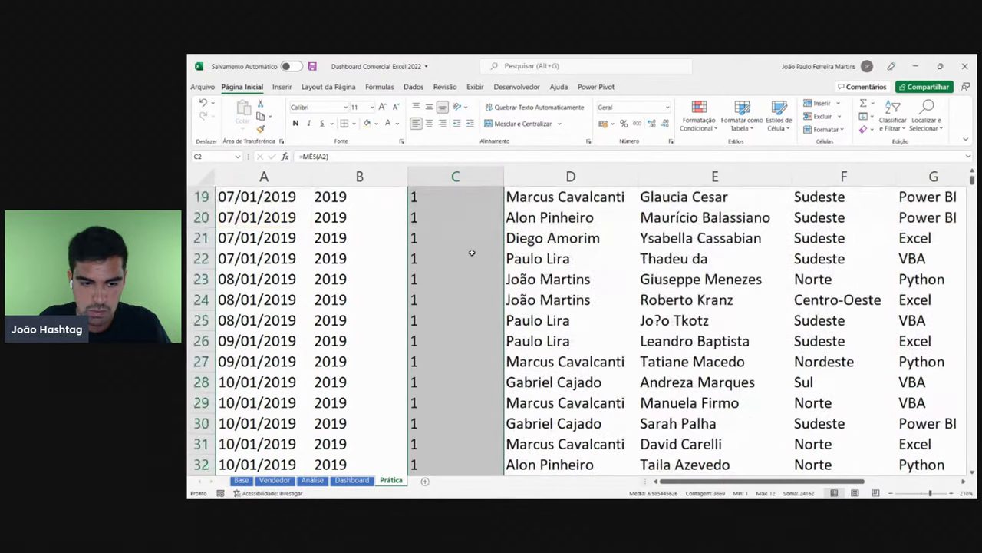
scroll(470, 252, down, 19)
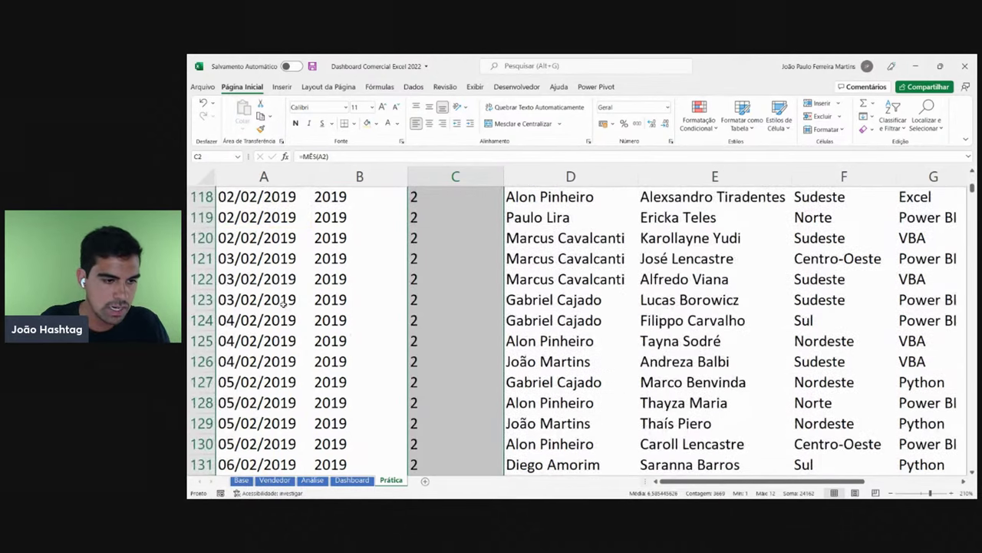
drag(263, 279, 268, 424)
drag(435, 259, 438, 407)
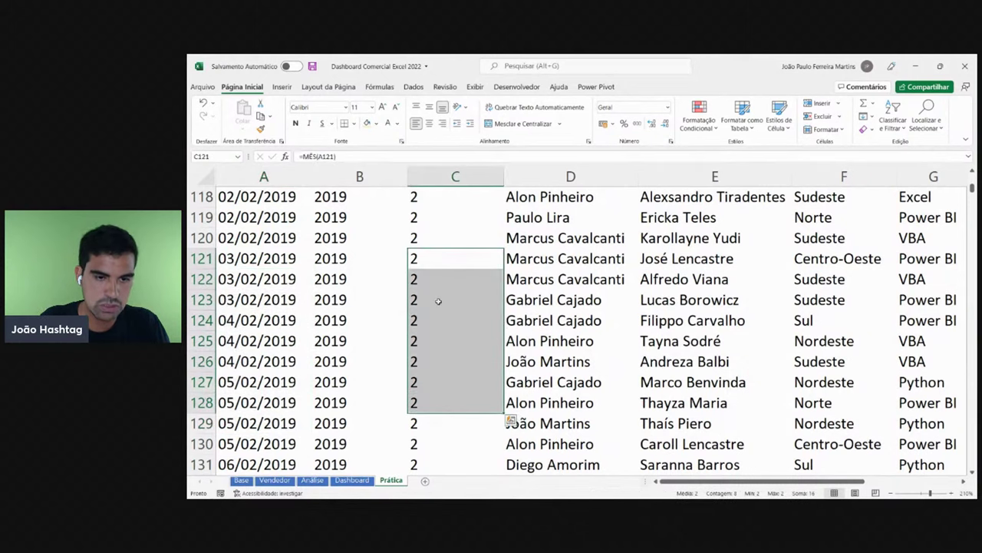
scroll(439, 300, down, 1)
click(439, 295)
- Compare March and April dates with their month numbers, then view the Dashboard sheet
scroll(439, 295, down, 20)
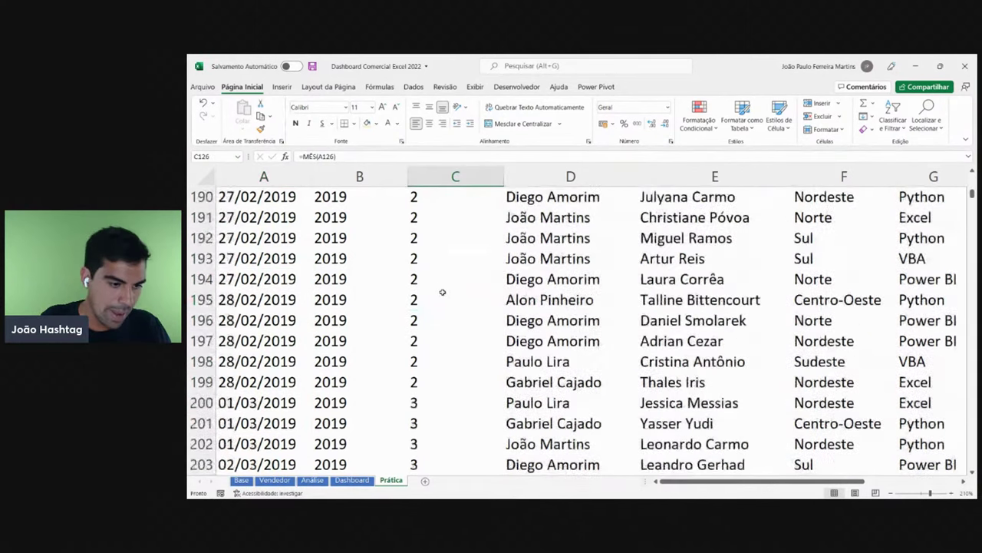
drag(273, 273, 276, 367)
click(449, 218)
mouse_move(449, 219)
mouse_down()
mouse_move(510, 358)
mouse_move(461, 223)
mouse_up()
scroll(462, 243, down, 20)
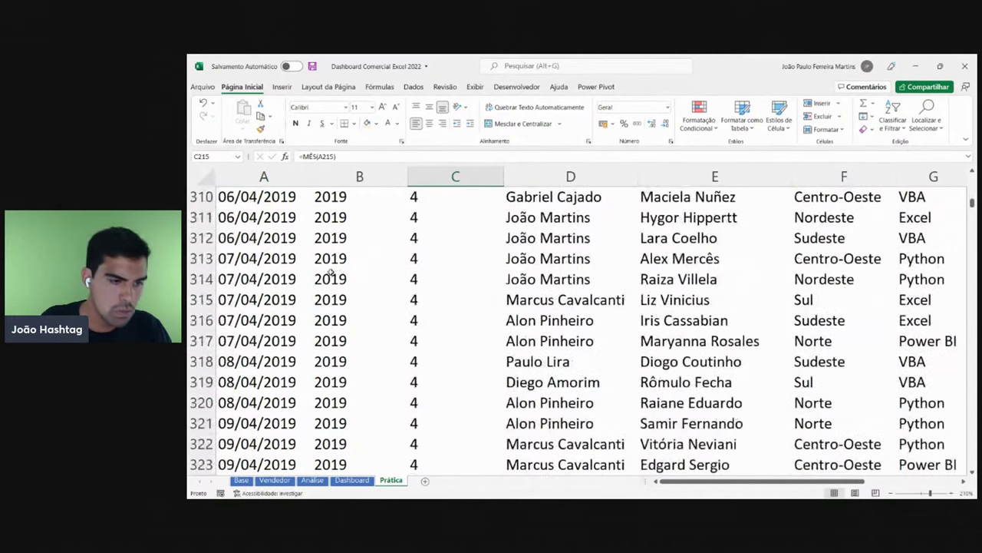
drag(292, 250, 289, 362)
drag(410, 236, 422, 379)
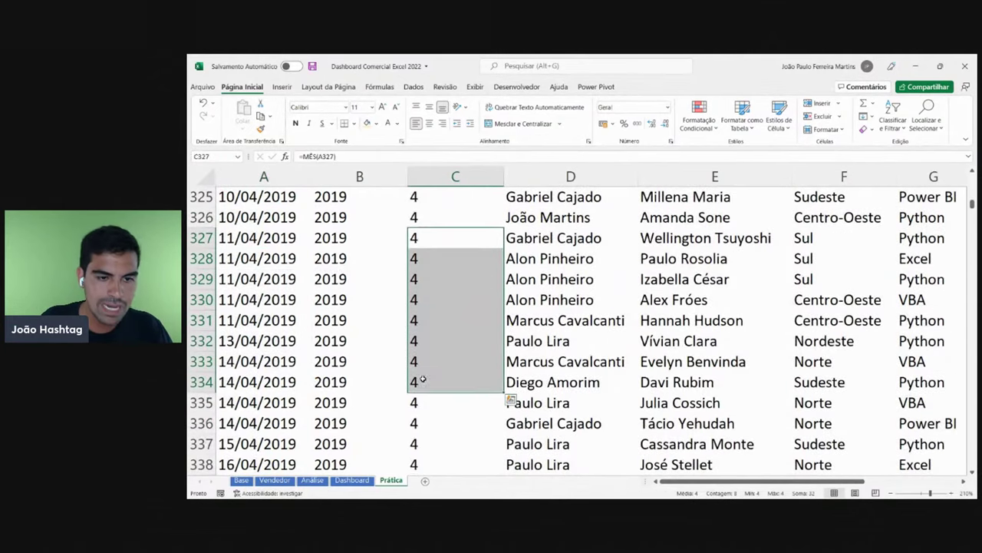
click(440, 282)
key(ctrl+Up)
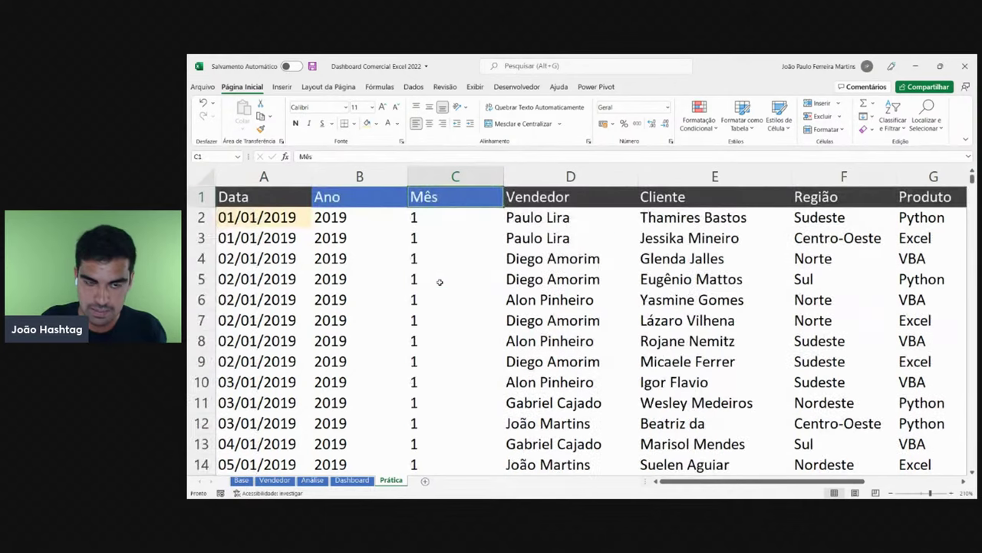
key(Down)
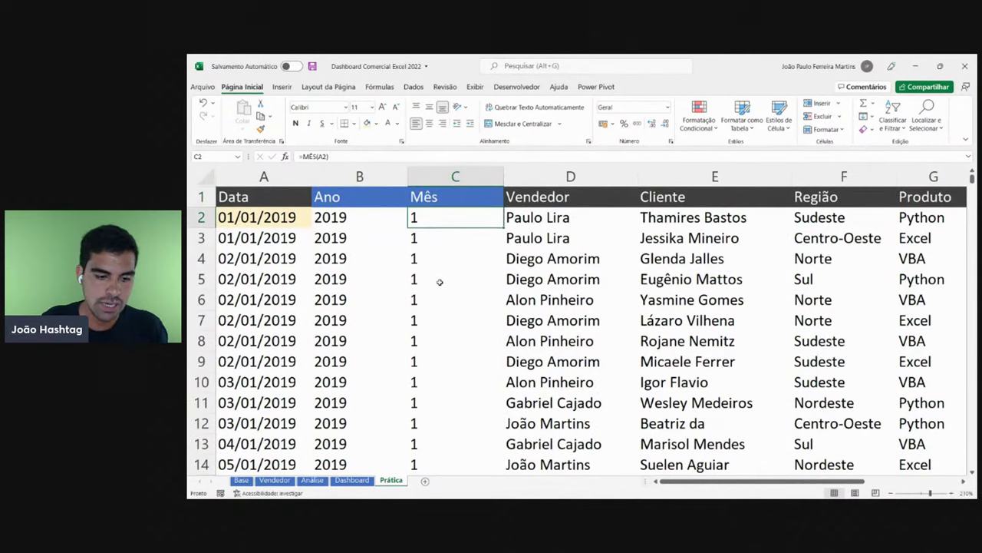
click(369, 480)
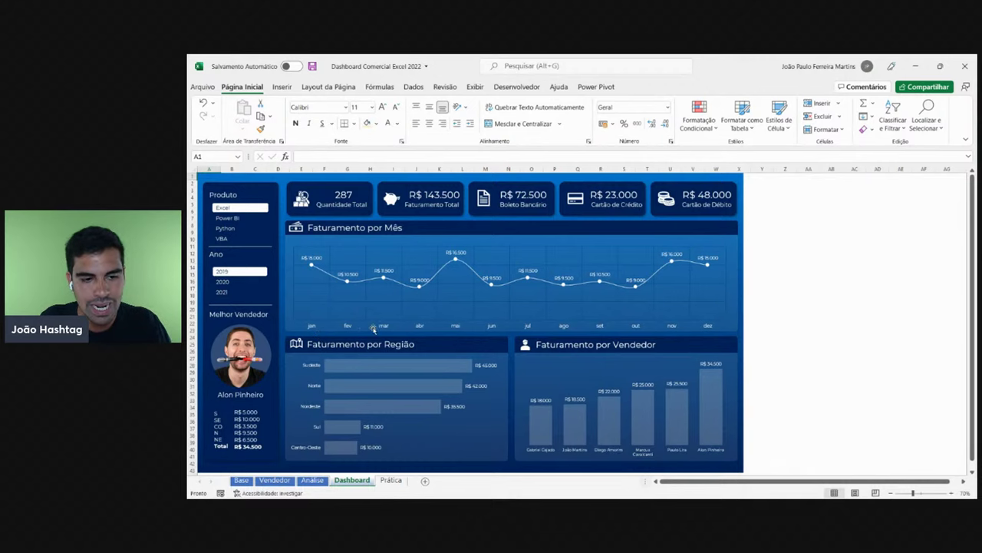
click(391, 479)
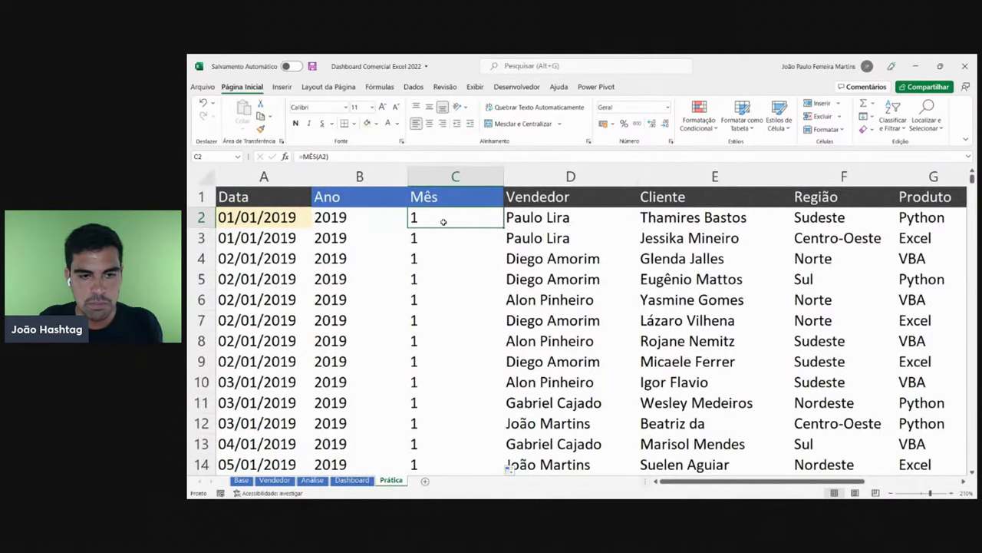
- Delete all month values from C2 down to the last data row
key(ctrl+shift+Down)
key(Delete)
key(ctrl+BackSpace)
- Type Jan in C2 and Fev in a February row's Mês cell
click(443, 222)
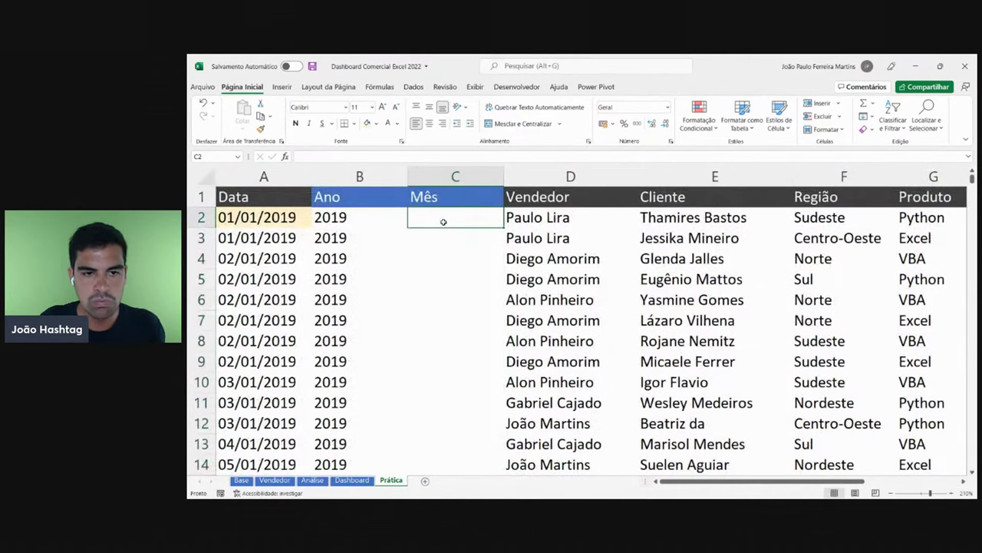
double_click(443, 222)
text(Jan)
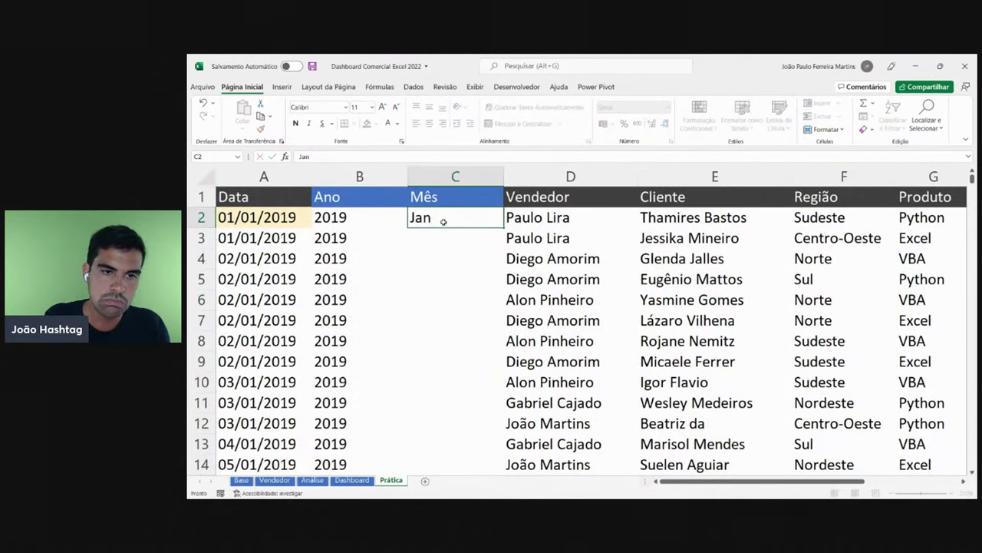
key(Return)
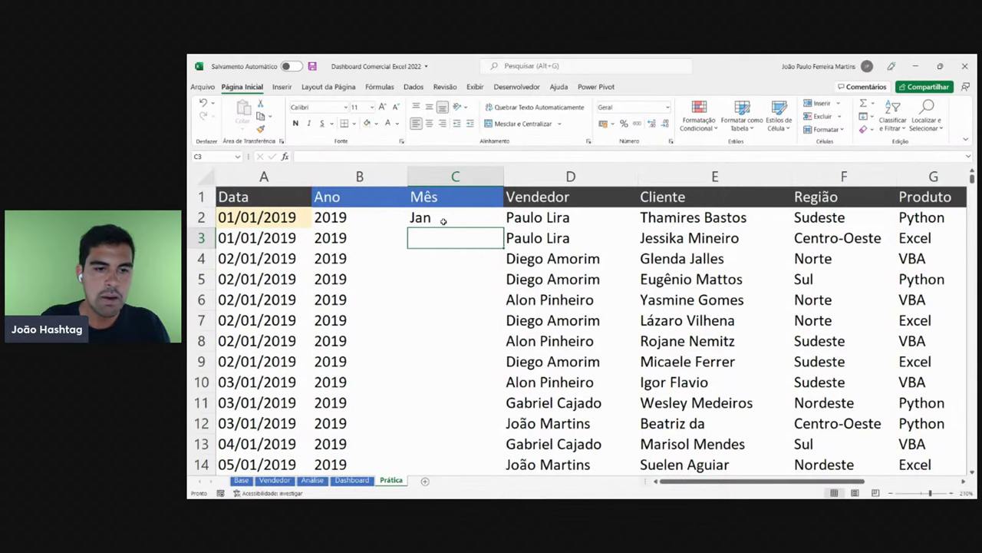
scroll(430, 284, down, 20)
scroll(429, 297, down, 20)
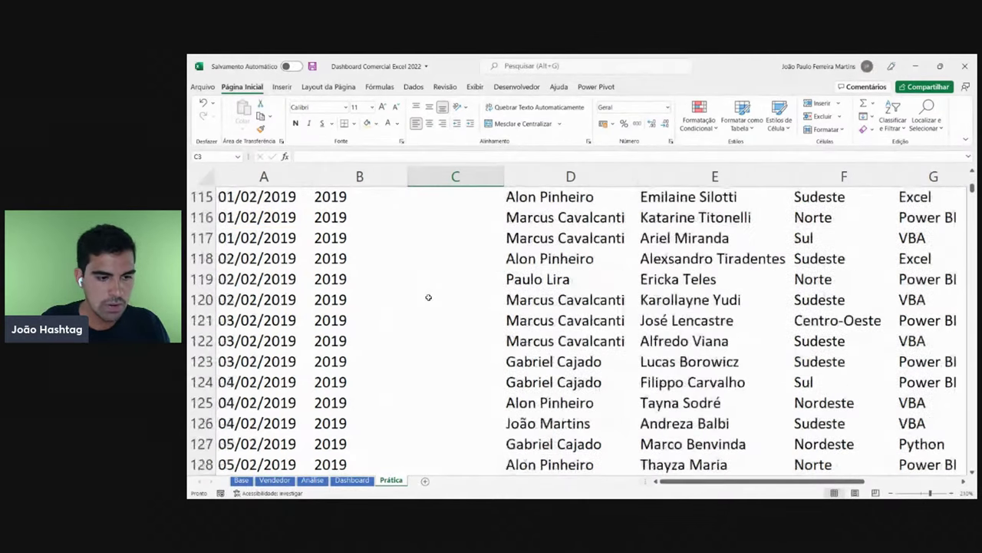
click(428, 297)
text(Fev)
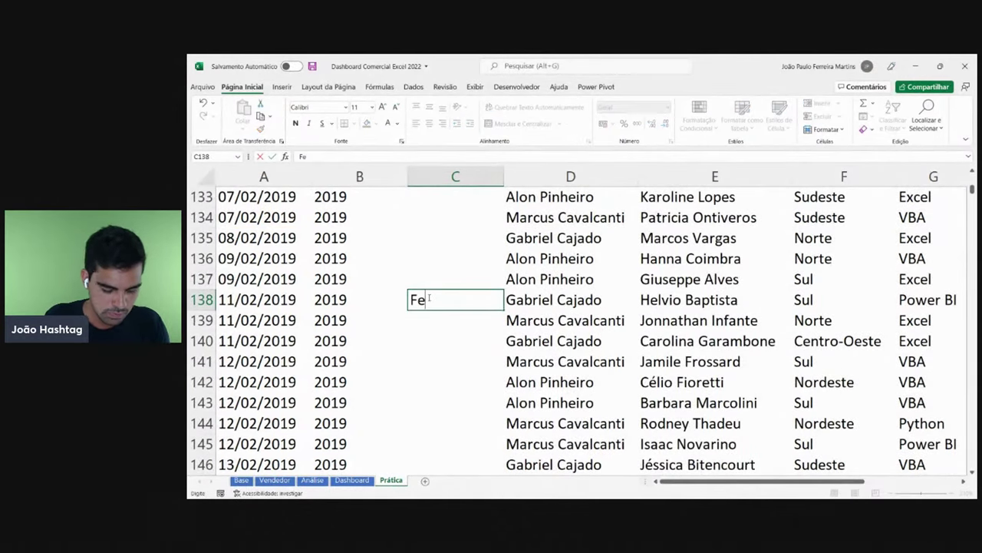
key(Return)
click(432, 299)
- Type Mar in a March row's Mês cell
scroll(440, 299, down, 20)
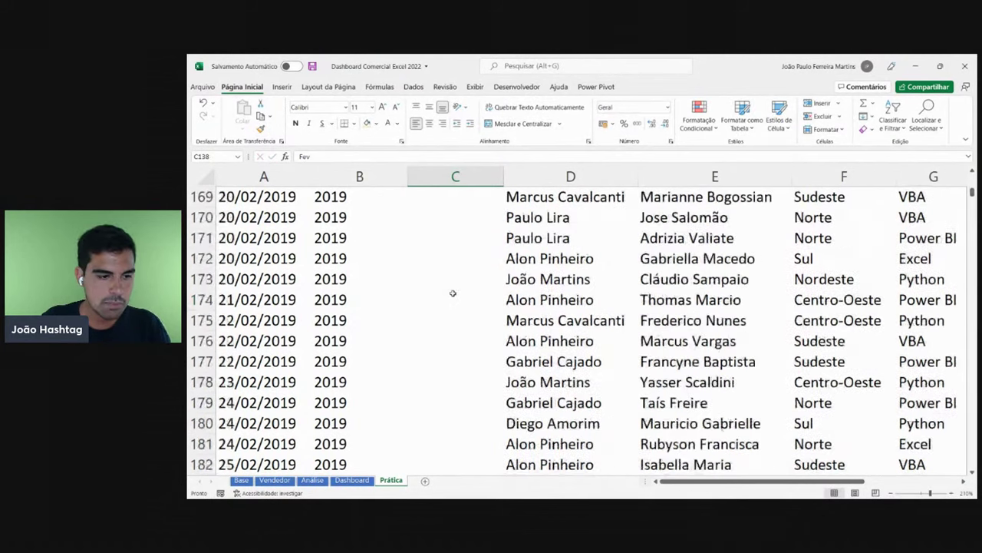
click(440, 300)
text(Mar)
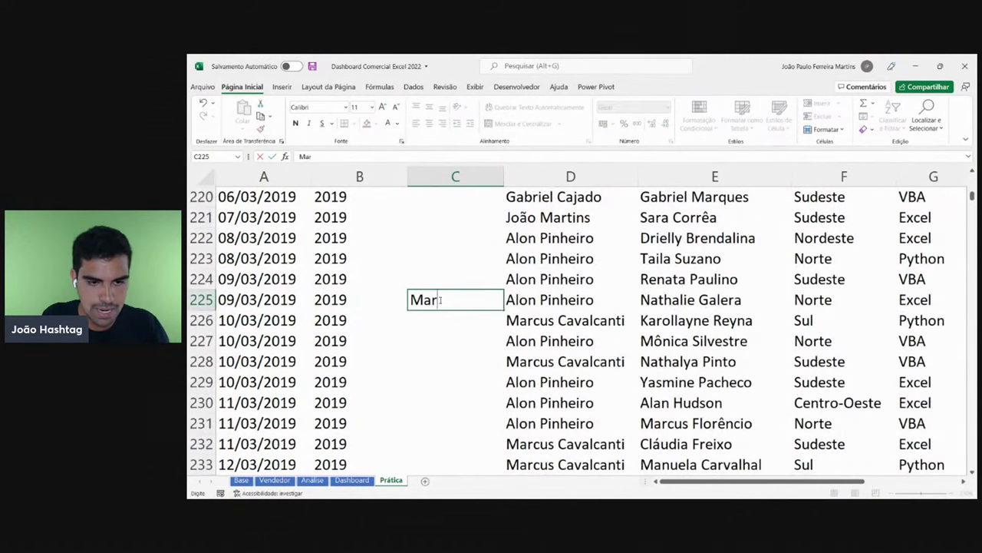
key(Return)
click(440, 299)
- Clear the Fev entry in row 138 and return to the Jan cell at the top
scroll(486, 281, up, 20)
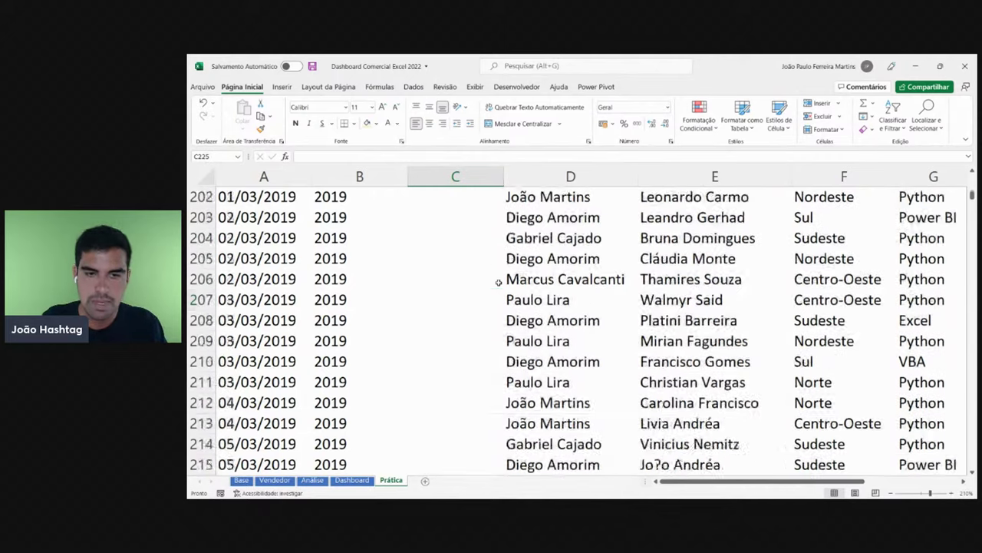
scroll(473, 279, up, 10)
scroll(414, 398, down, 4)
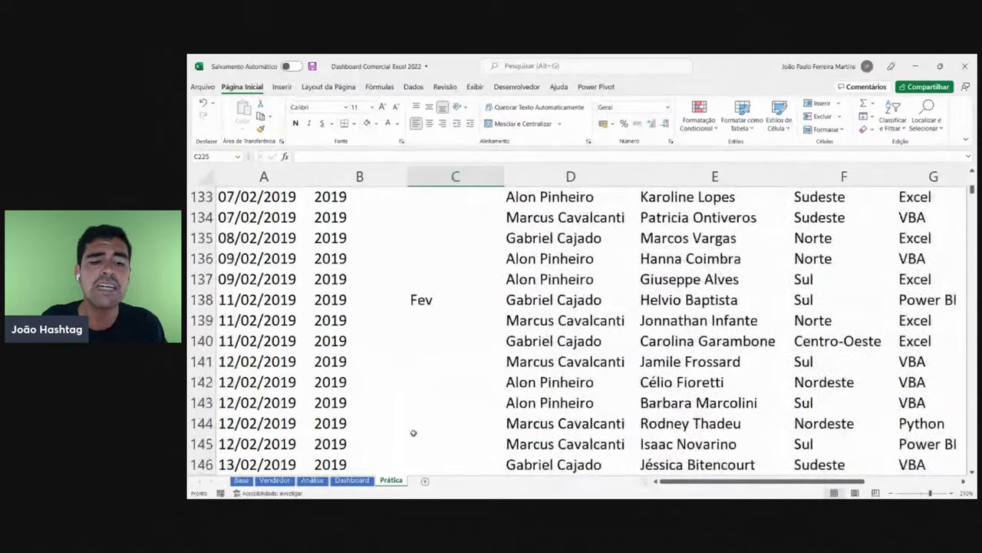
click(449, 302)
key(BackSpace)
scroll(450, 304, up, 20)
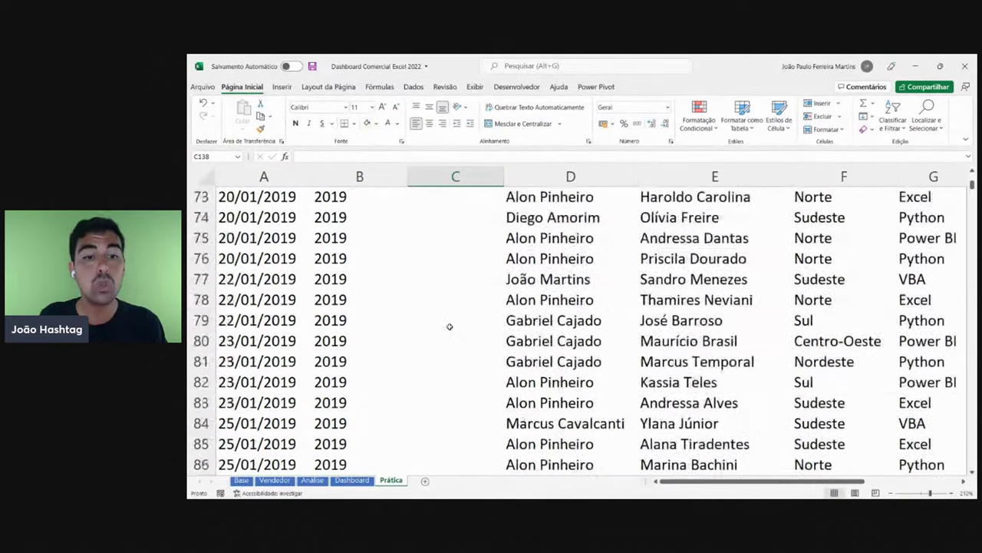
scroll(440, 307, up, 2)
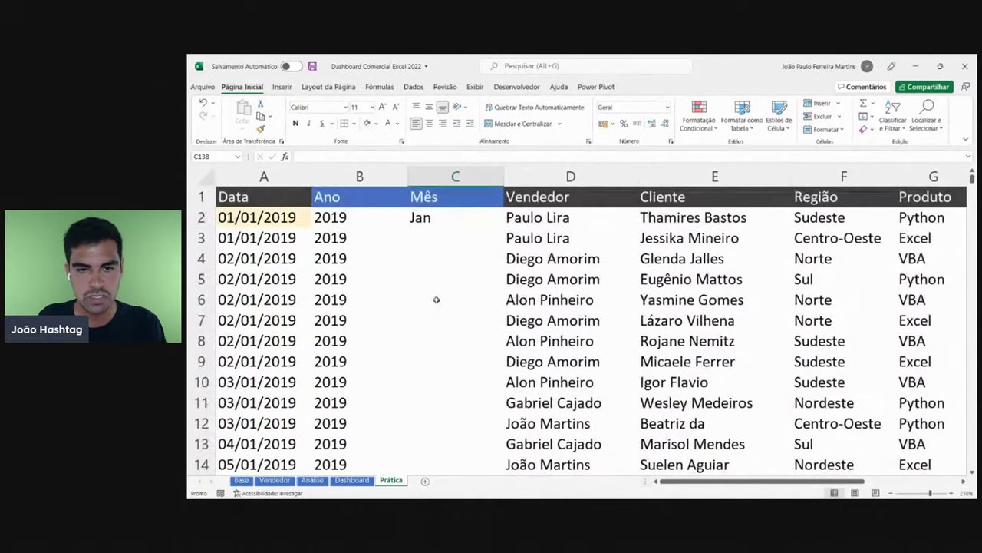
click(437, 226)
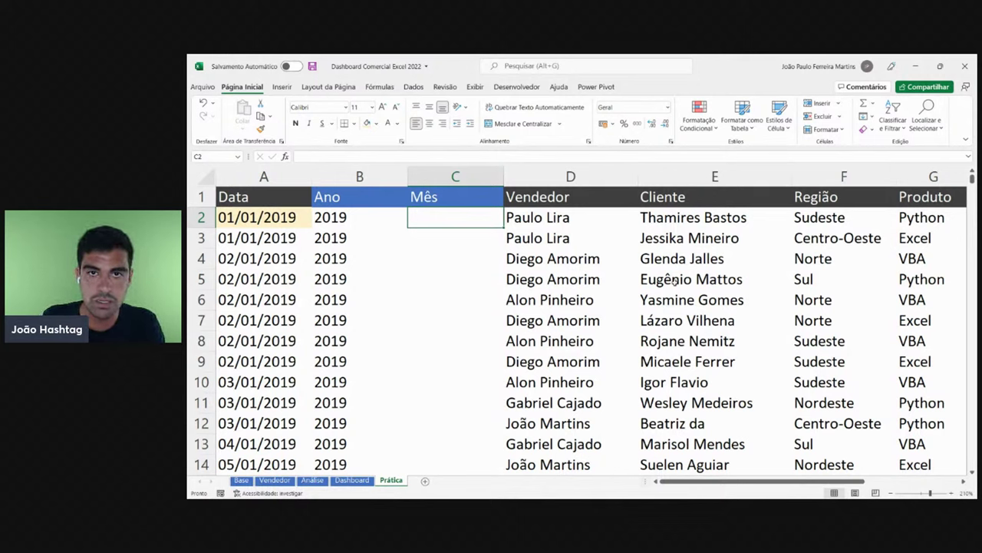
- Re-type Jan in C2, then delete the hand-typed month
text(Jan)
key(Return)
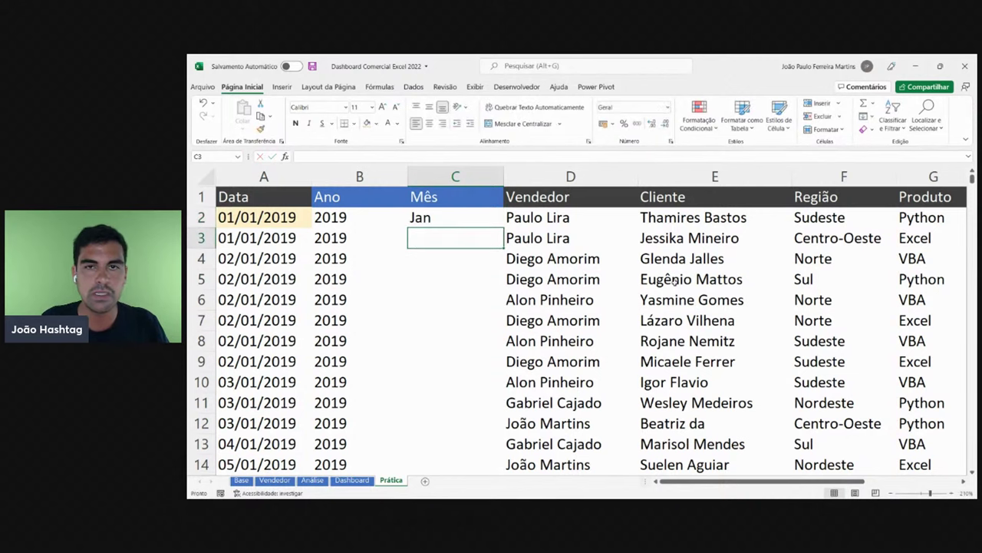
key(Up)
key(Delete)
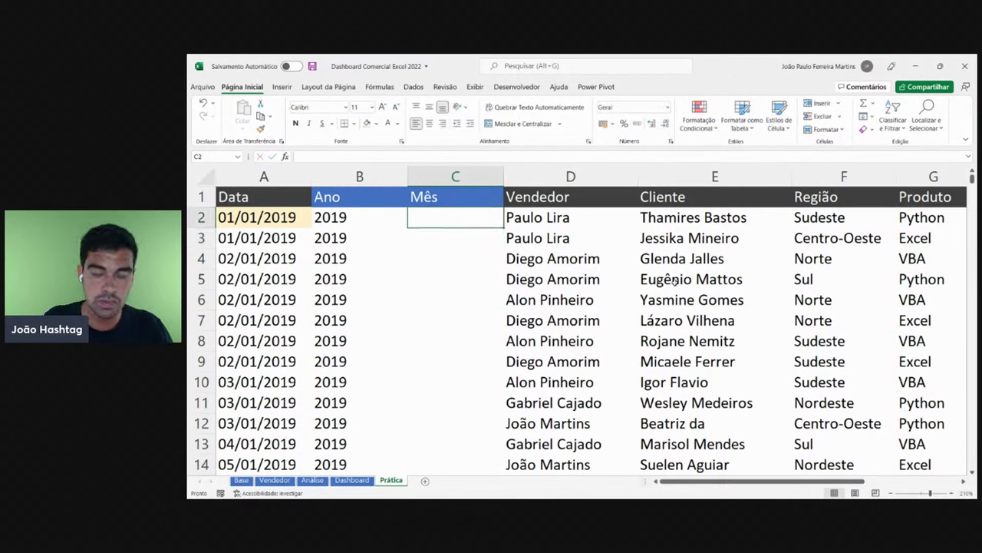
- Enter =TEXTO(A2;"mmm") in C2 to show the month abbreviation
text(=TEXTO)
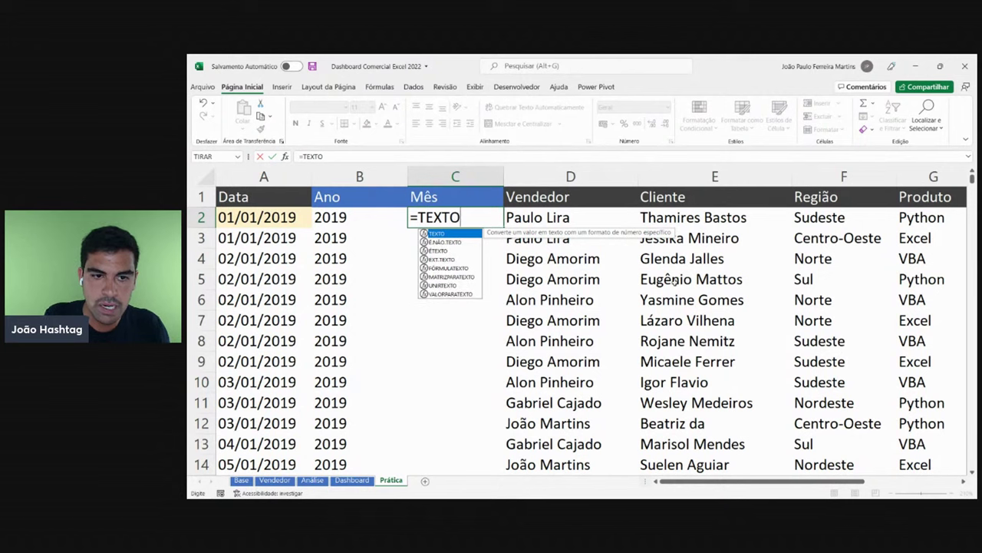
text(()
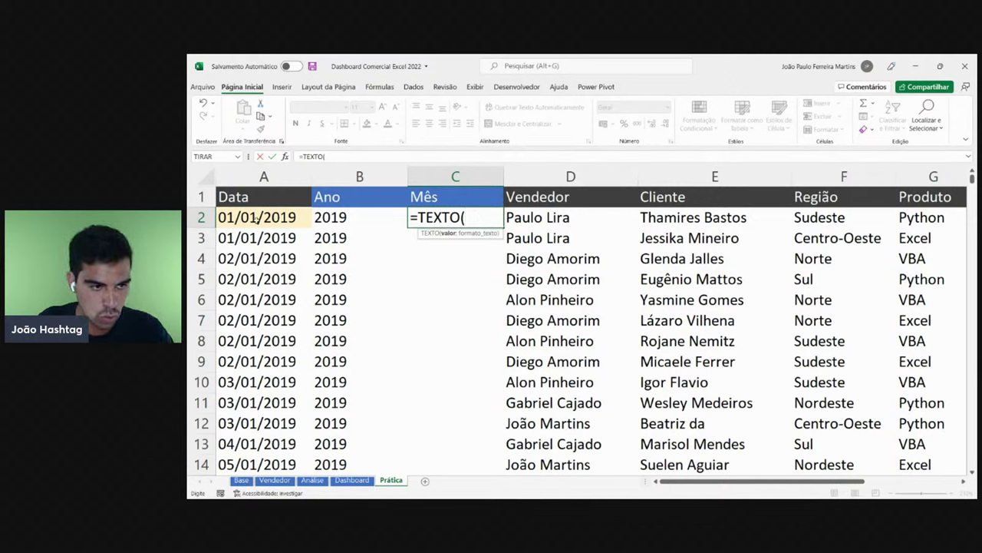
click(255, 218)
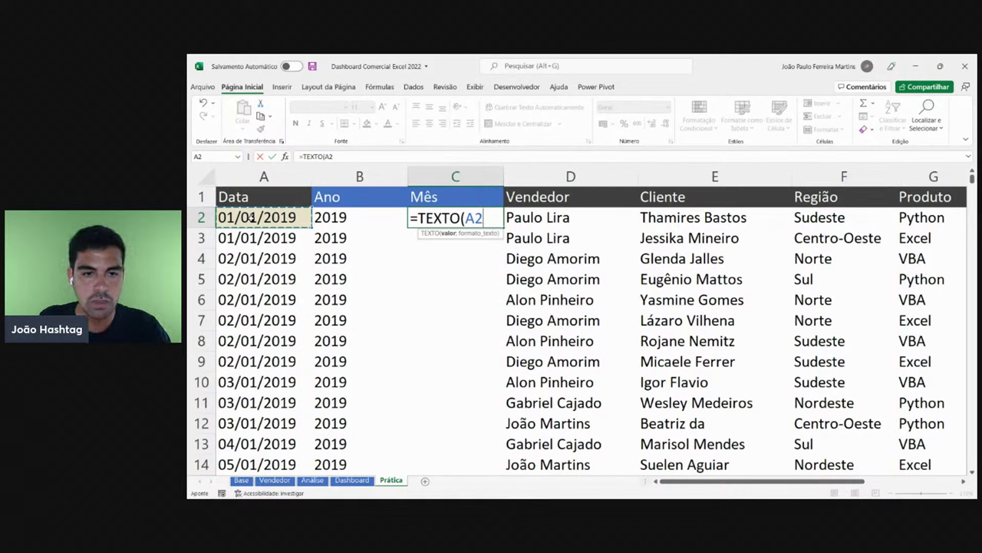
text(;)
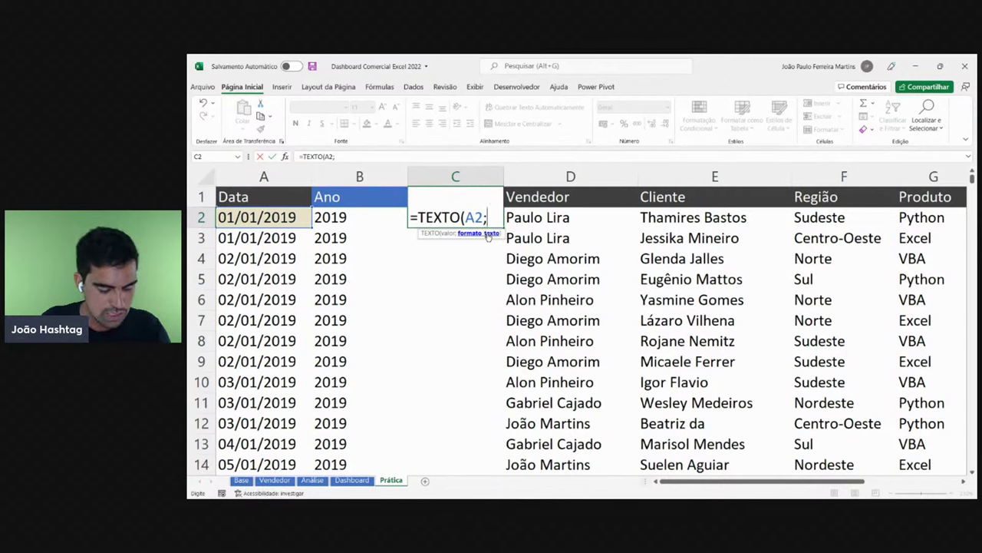
text(")
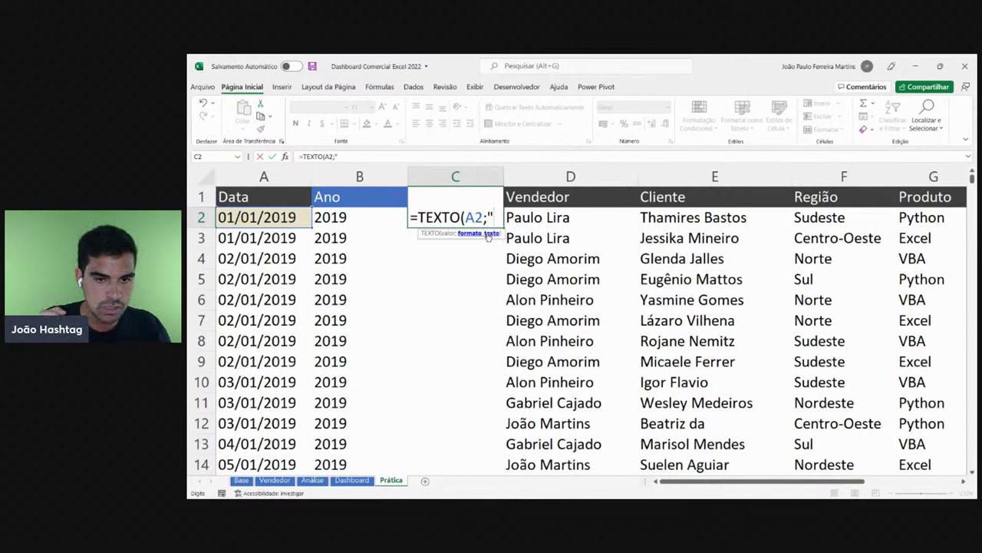
text(MMM)
key(BackSpace)
key(BackSpace)
key(BackSpace)
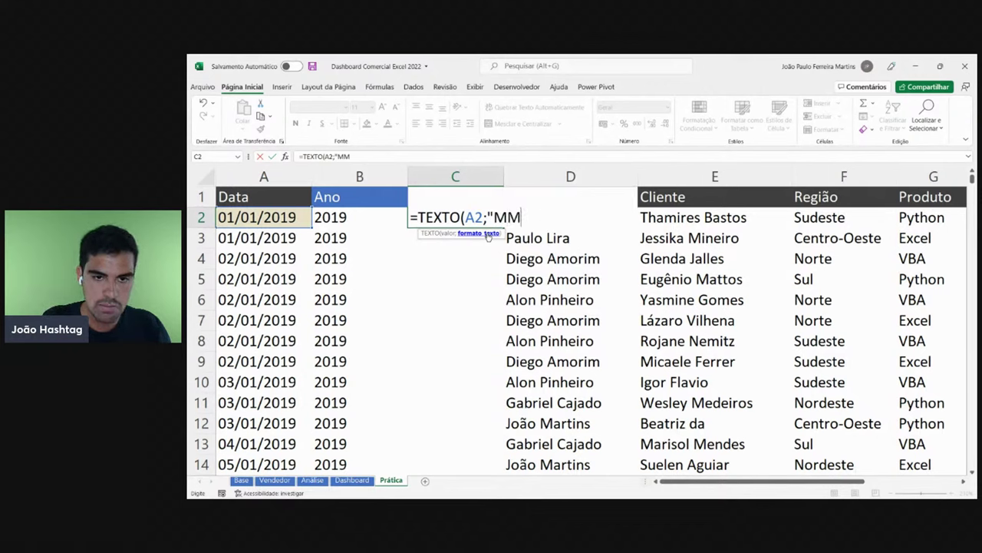
text(mmm")
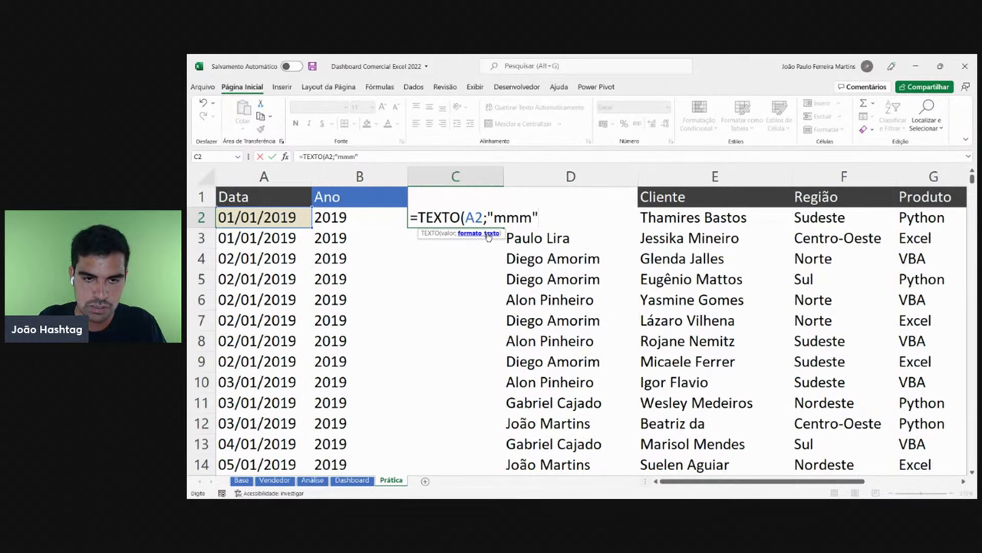
text())
key(ctrl+Return)
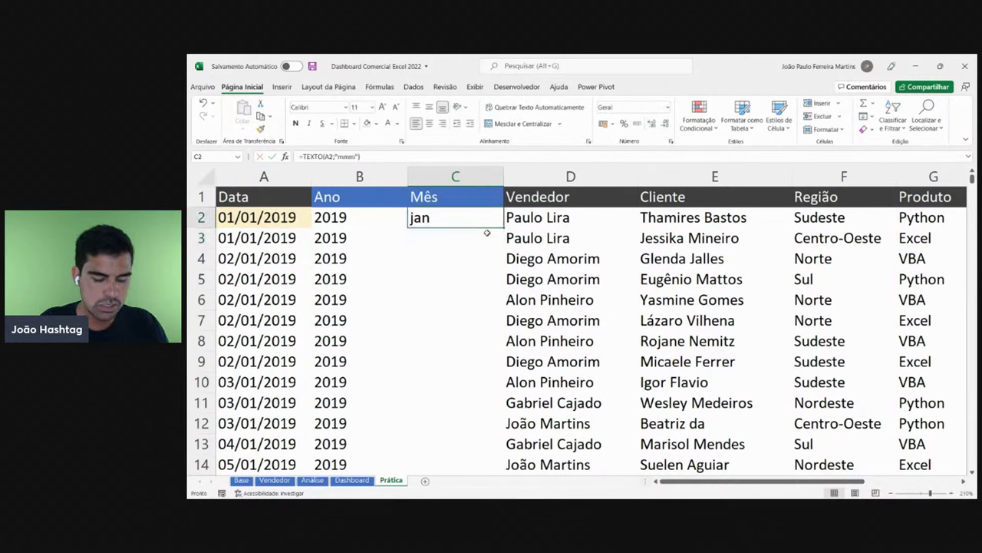
- Inspect the C2 formula without changes, then clear C2 to rewrite it
key(F2)
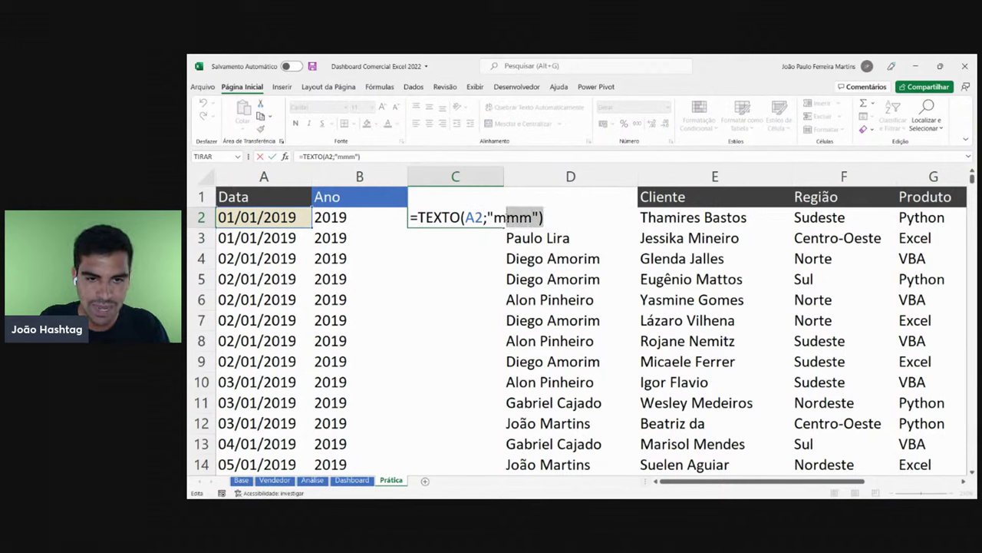
key(Escape)
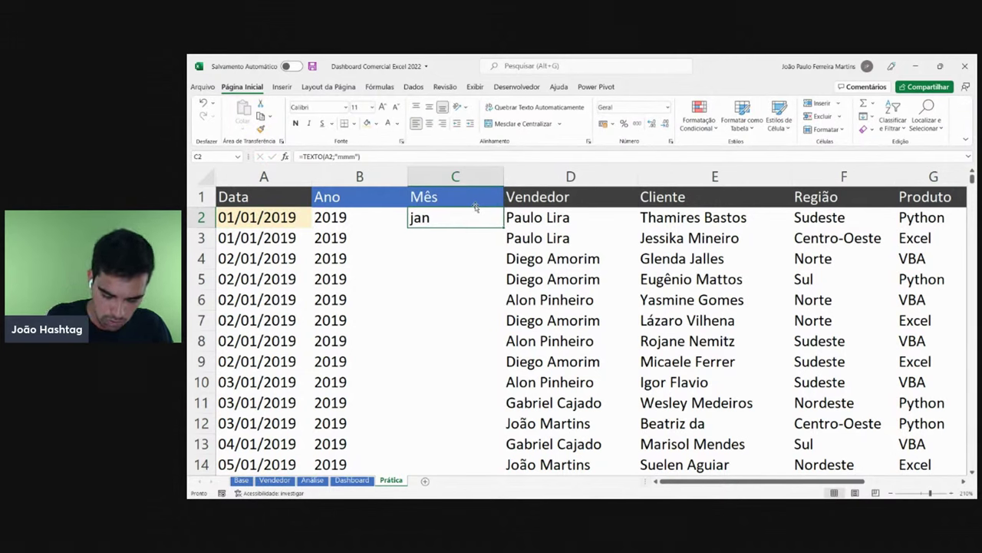
key(Delete)
text(=t)
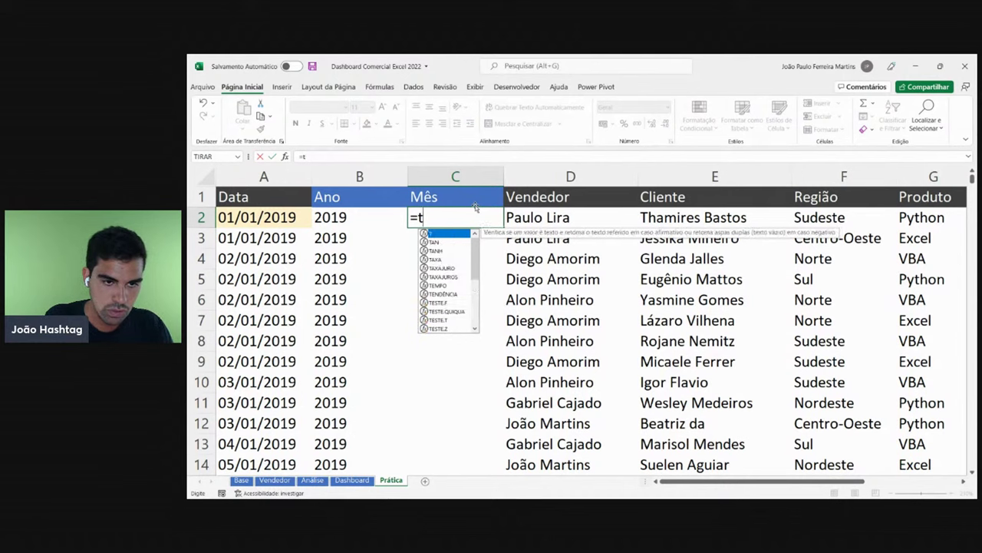
text(e)
key(BackSpace)
key(BackSpace)
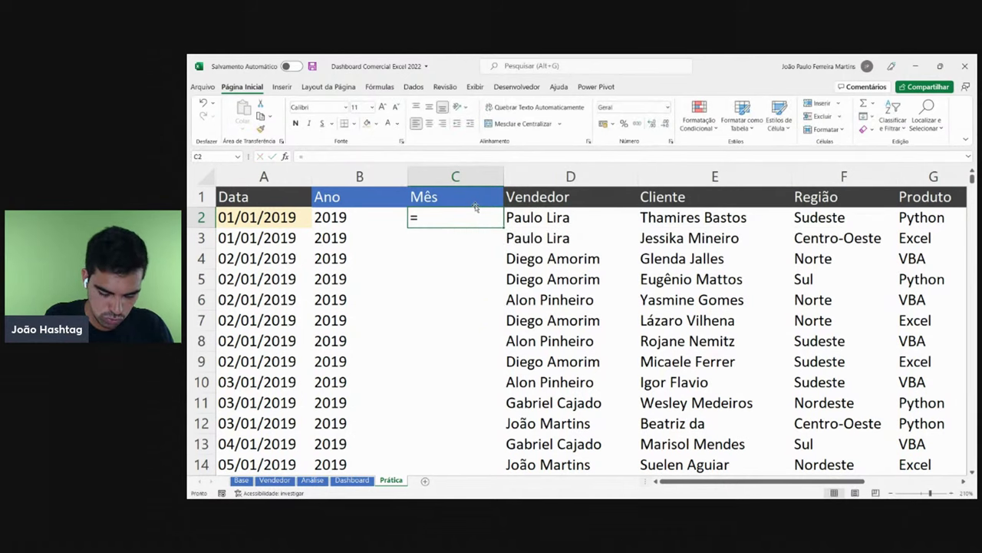
text(te)
key(BackSpace)
key(BackSpace)
text(T)
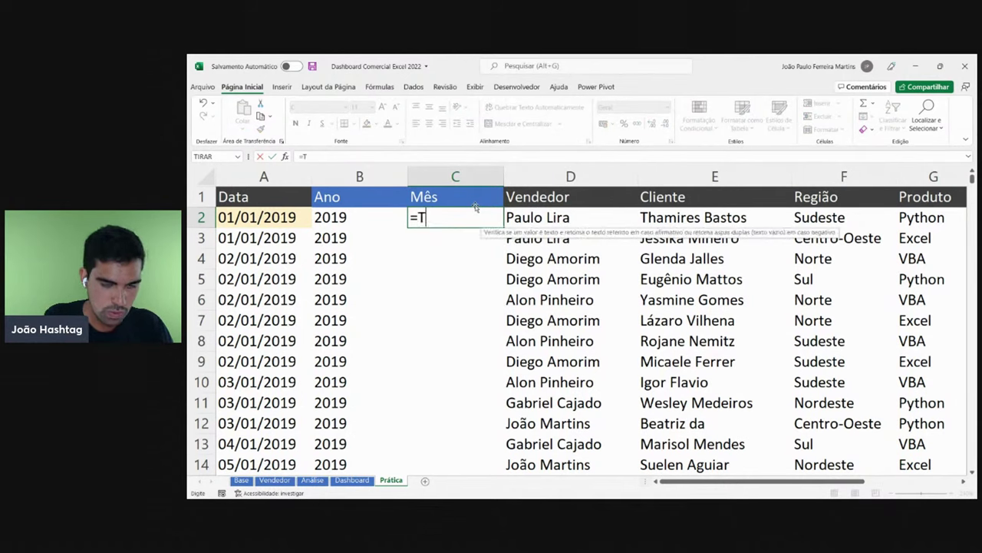
text(EXTO()
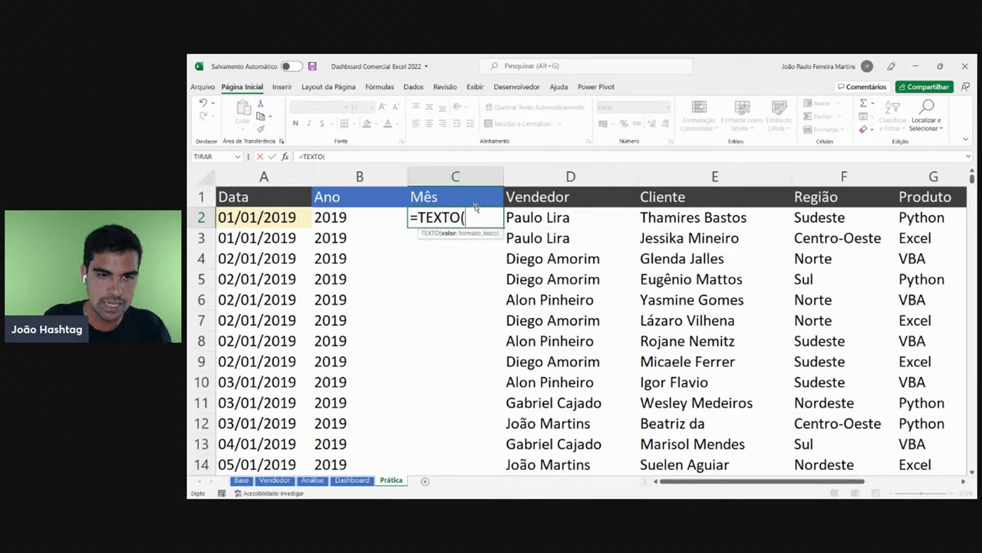
click(264, 217)
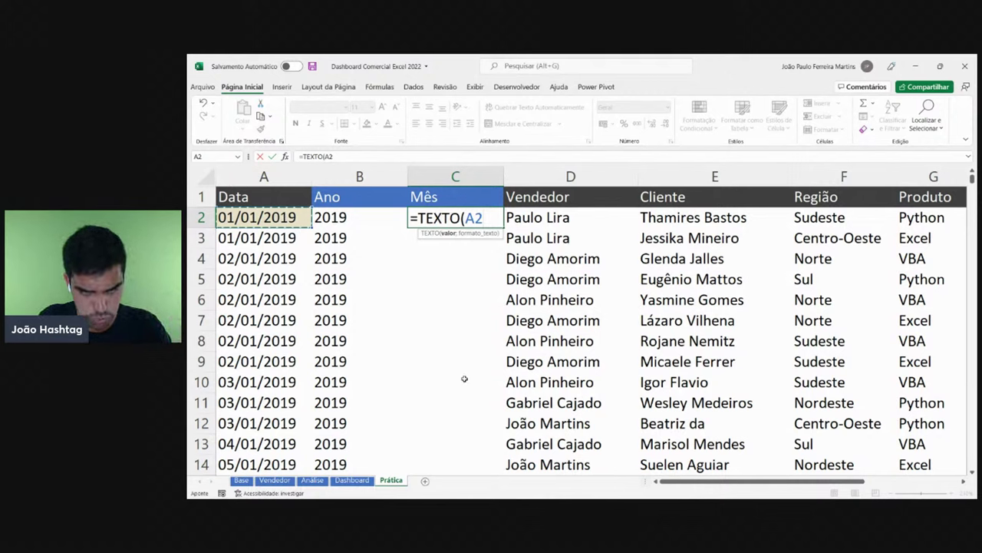
text(;)
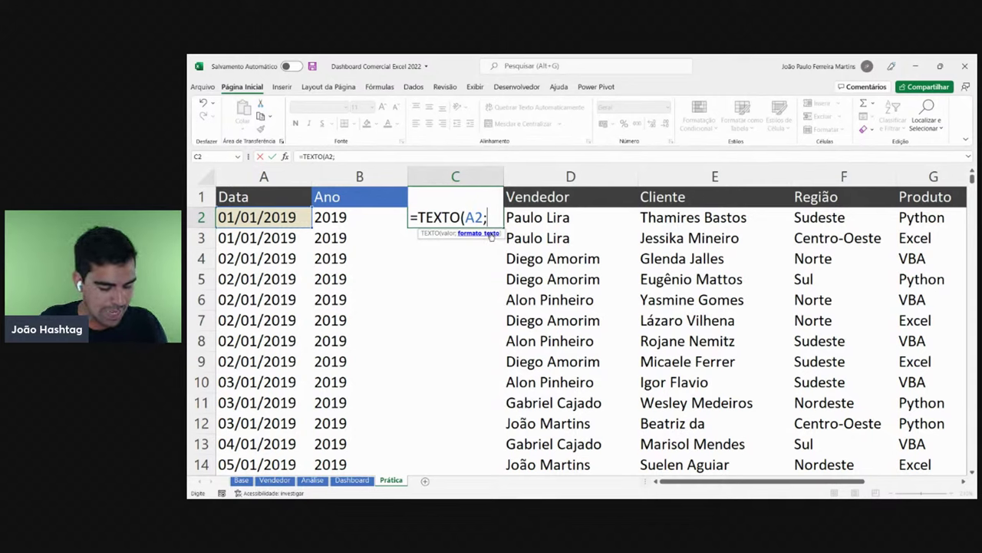
text("MM)
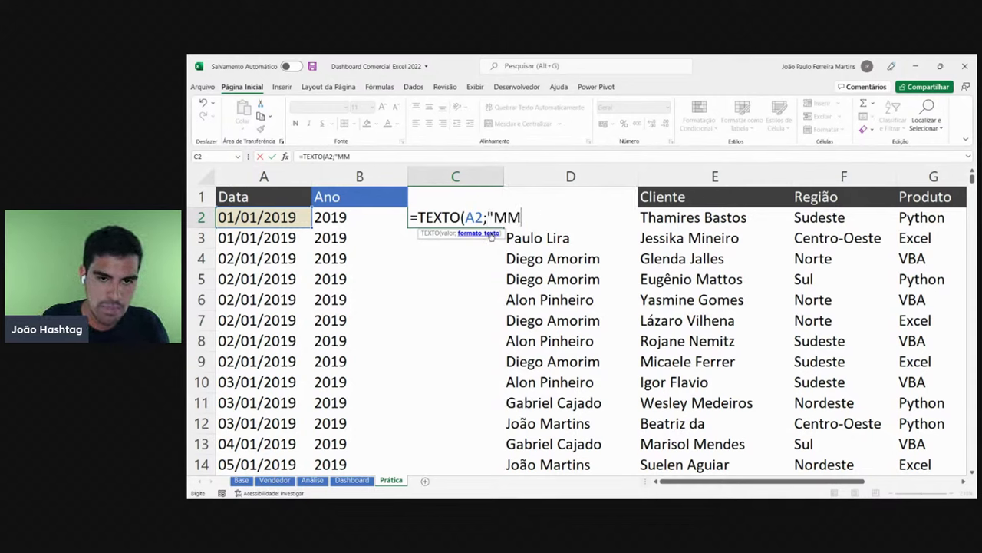
key(BackSpace)
key(BackSpace)
text(mmm")
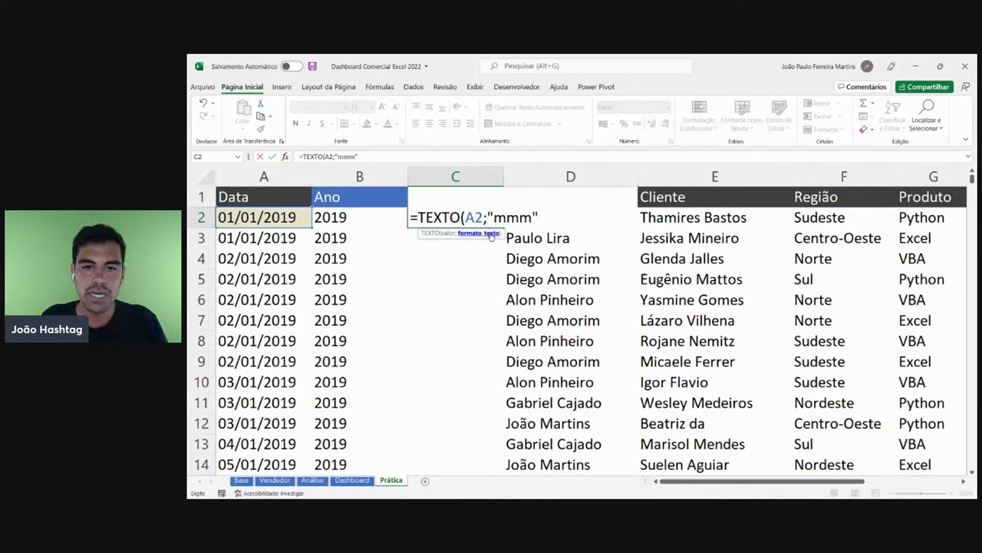
key(Return)
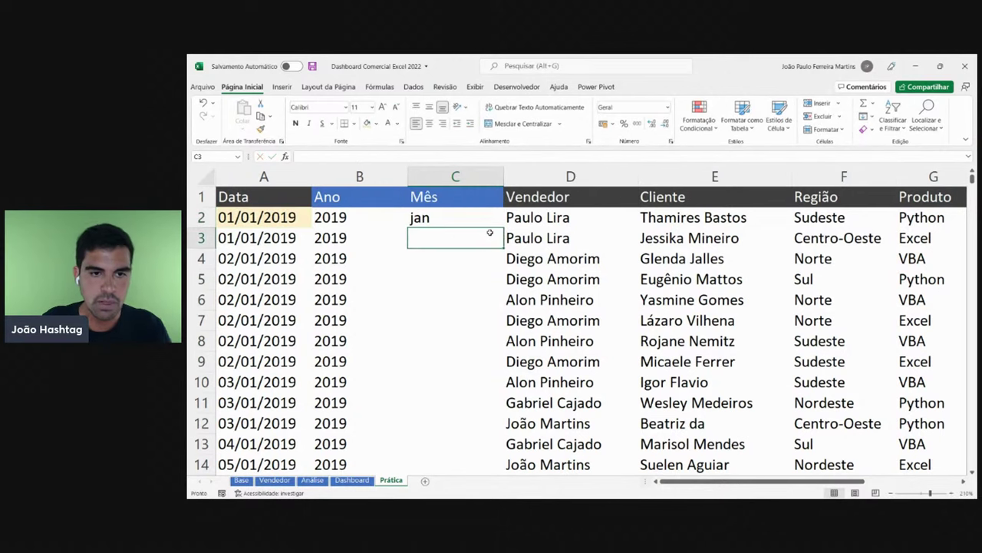
click(486, 219)
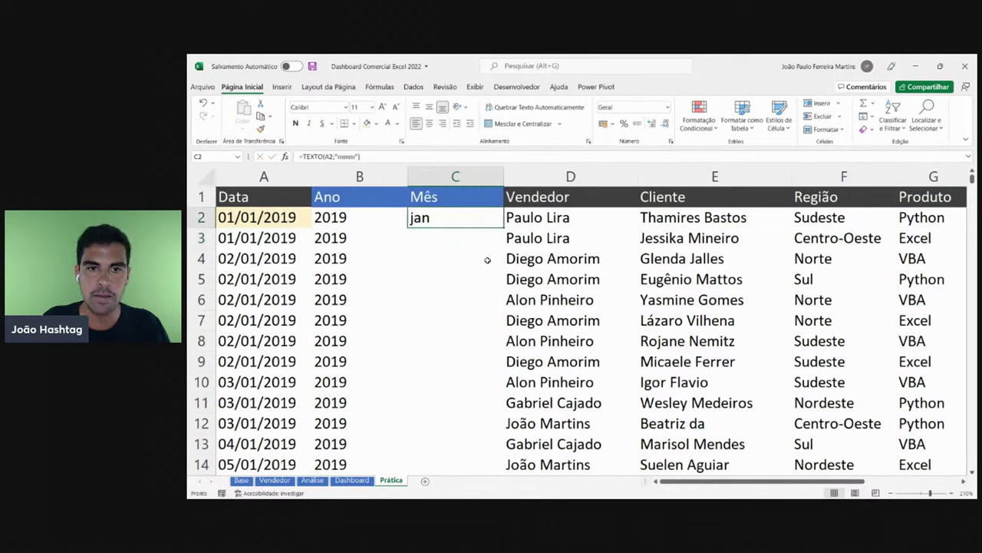
key(F2)
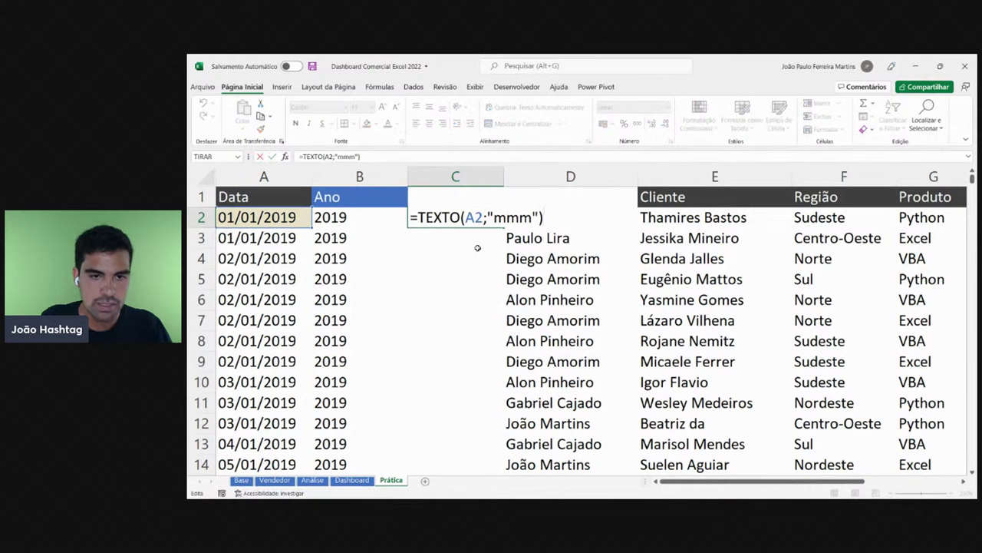
key(Escape)
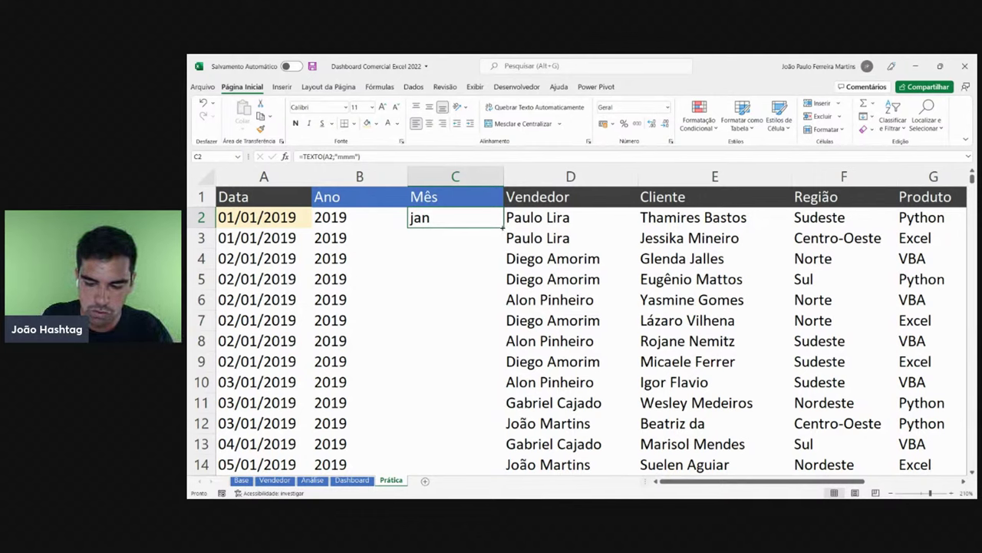
- Fill the =TEXTO month formula down the Mês column and spot-check April rows
double_click(502, 227)
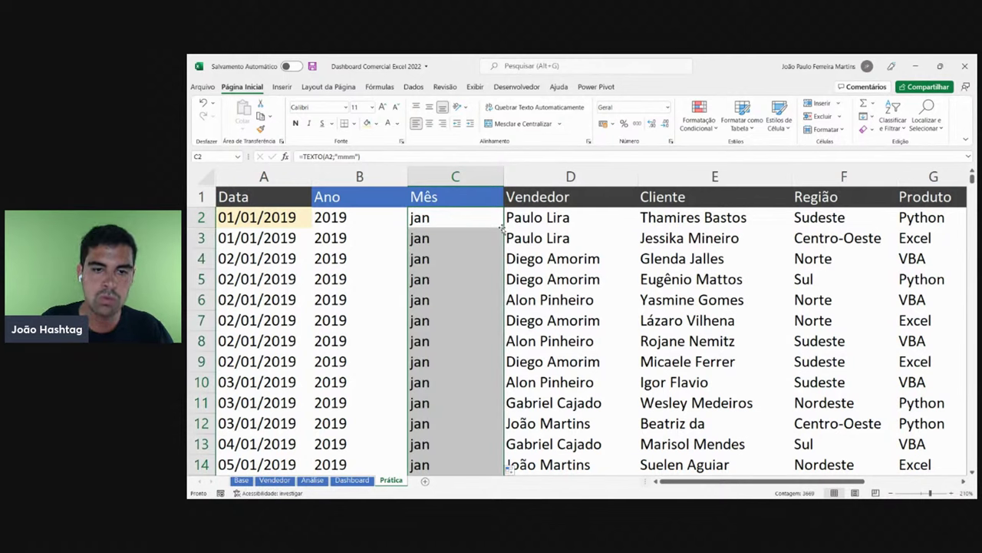
key(ctrl+z)
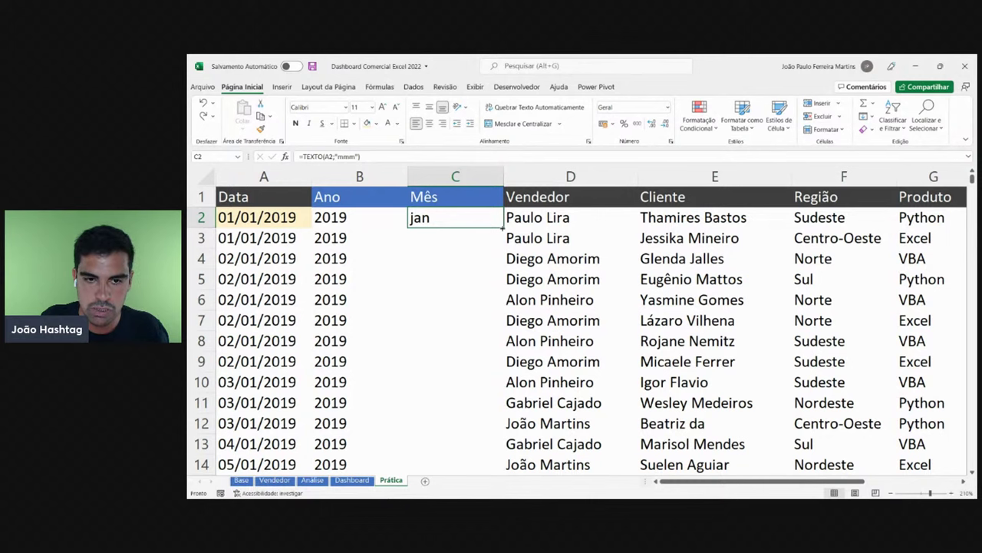
double_click(502, 227)
click(461, 276)
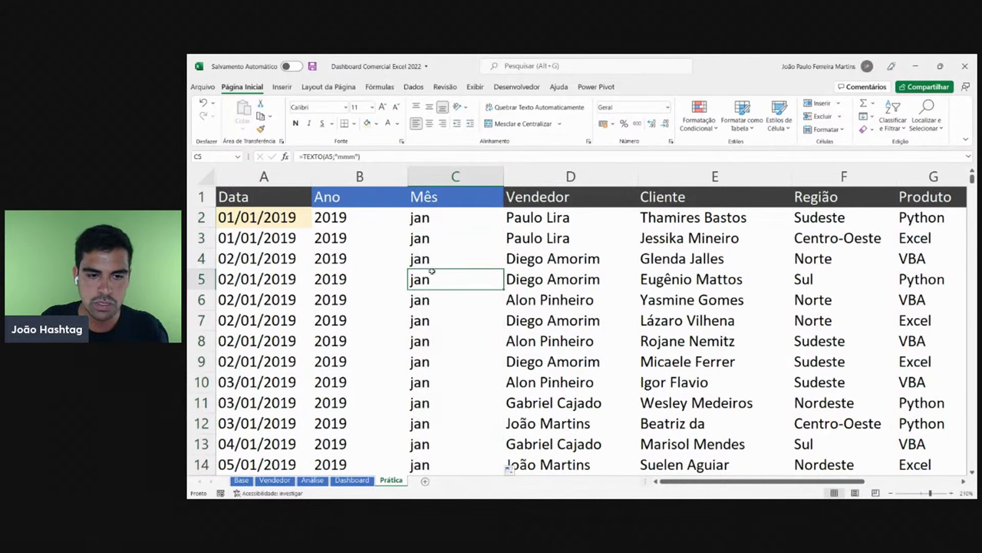
drag(491, 228, 460, 341)
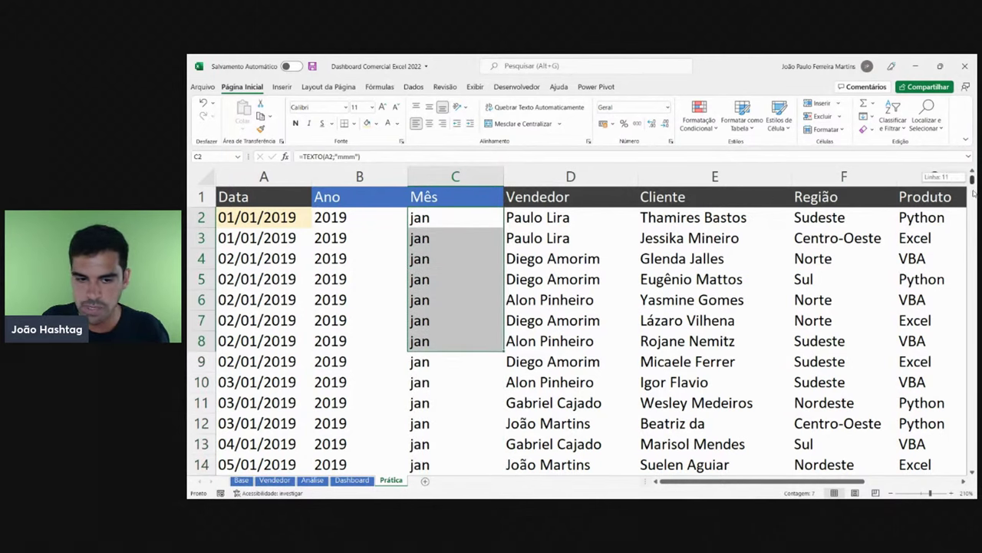
scroll(763, 250, down, 20)
drag(423, 232, 433, 290)
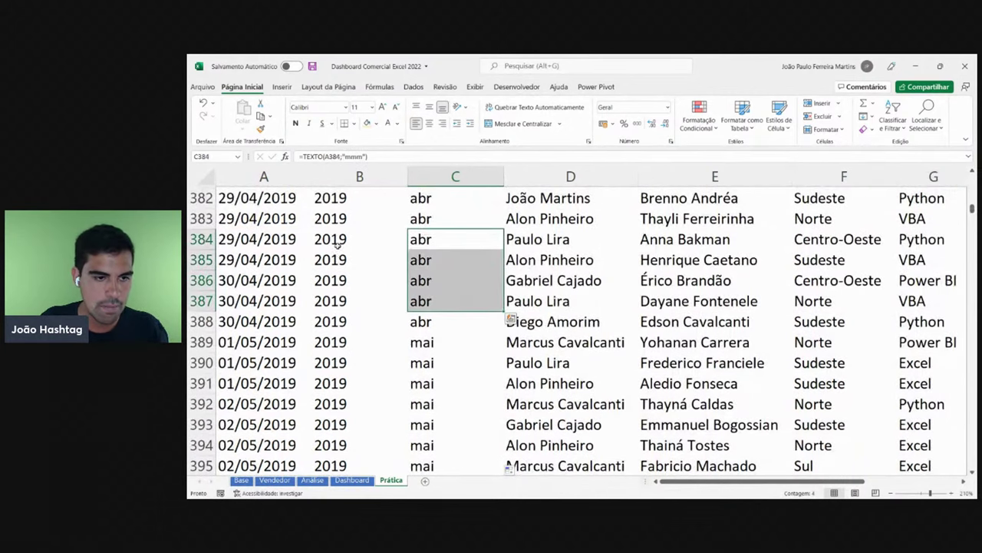
drag(338, 254, 358, 280)
drag(263, 260, 263, 321)
- Check May months and C524, then return to the top and select columns B and C
scroll(423, 258, down, 4)
drag(455, 259, 455, 321)
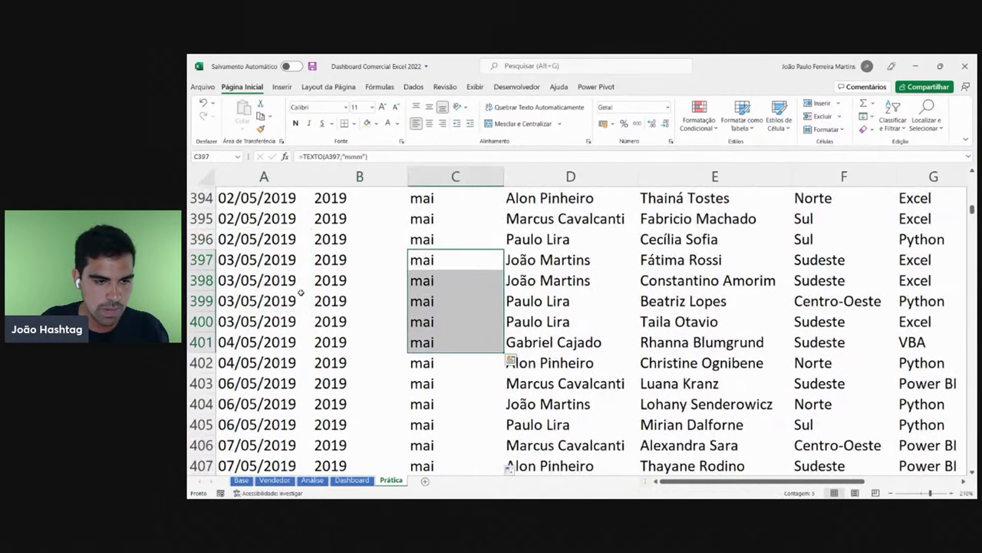
drag(263, 259, 263, 362)
scroll(406, 285, down, 20)
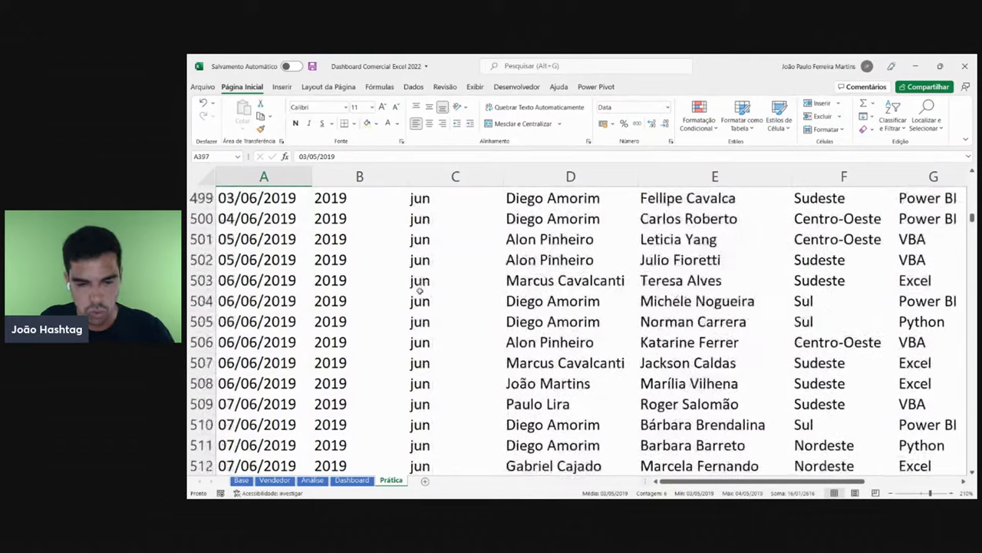
click(431, 281)
drag(434, 310, 442, 365)
click(485, 288)
scroll(486, 288, down, 5)
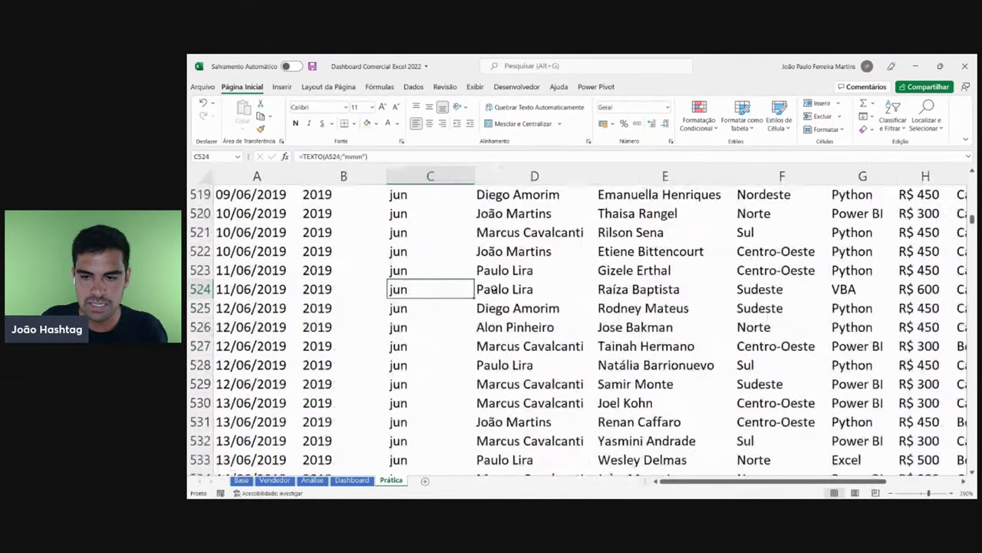
key(ctrl+Home)
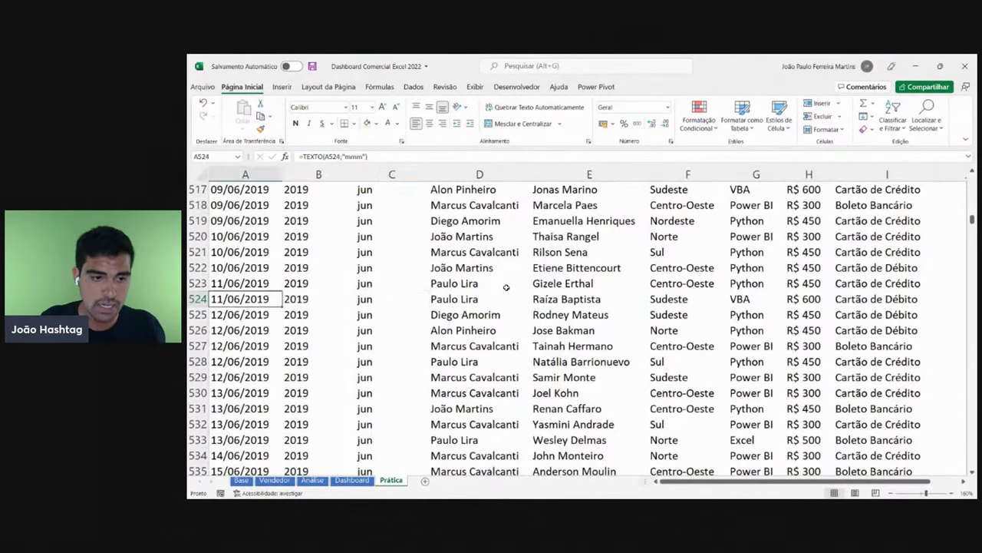
drag(391, 175, 331, 175)
- Copy A3's date formatting onto A2 with the Format Painter
click(230, 221)
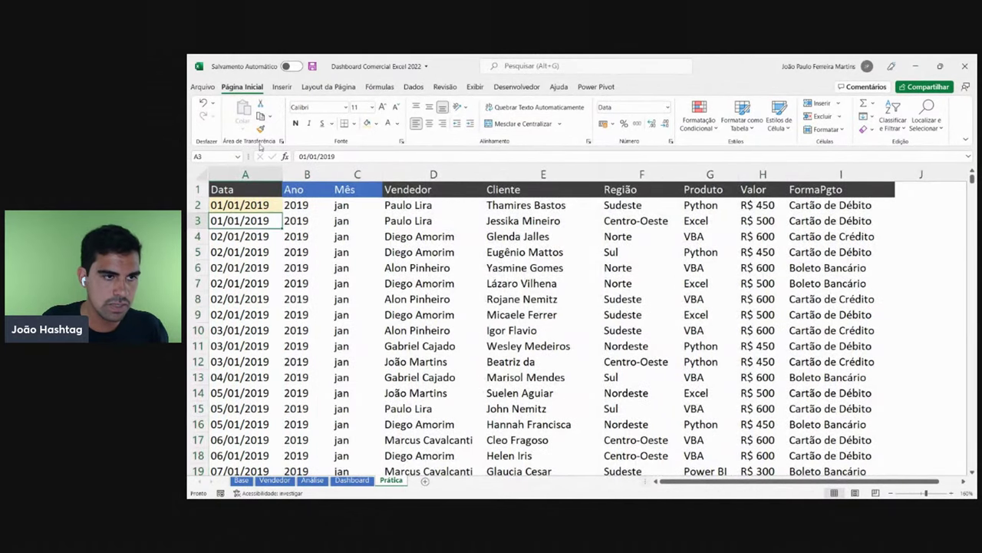
click(260, 129)
click(265, 206)
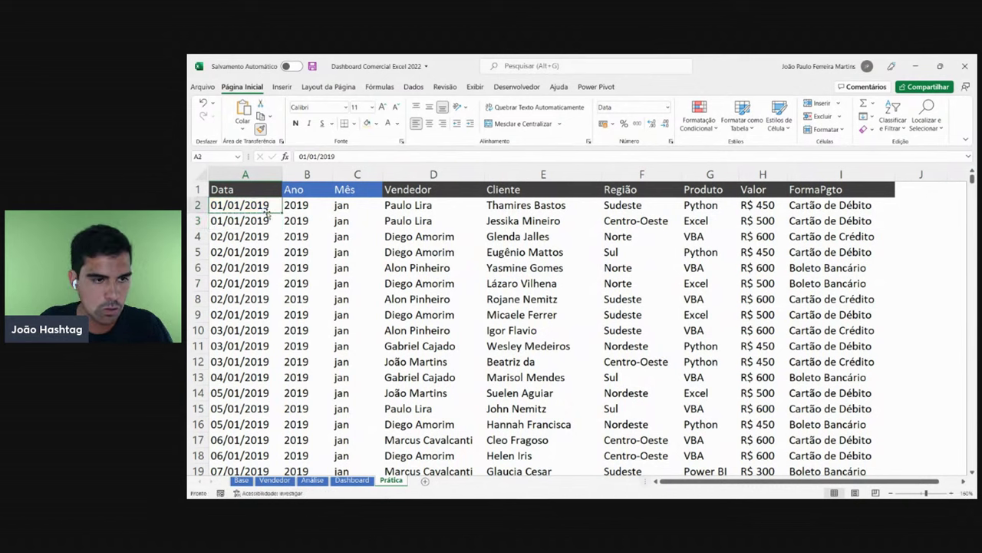
click(307, 267)
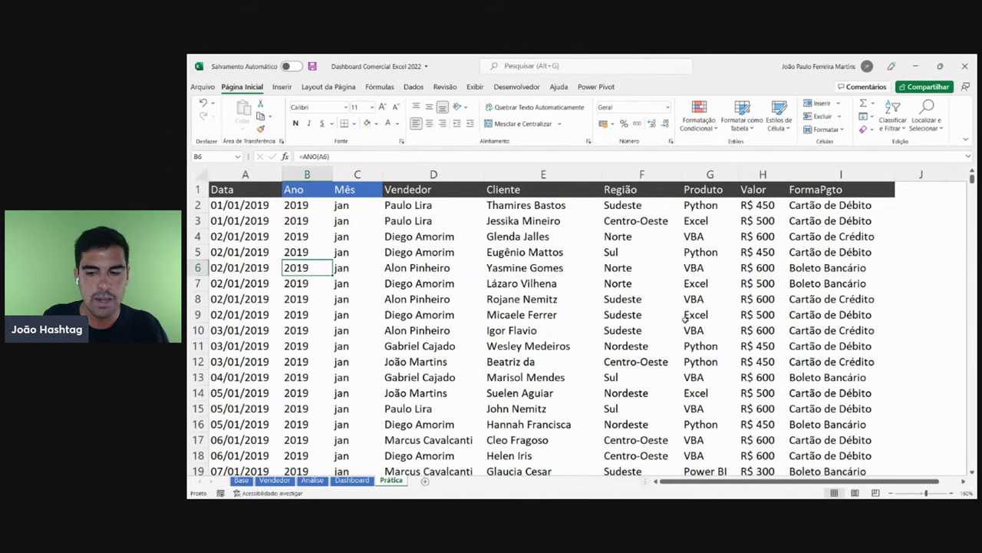
- Zoom out and compare the Base sheet layout before returning to Prática
click(892, 493)
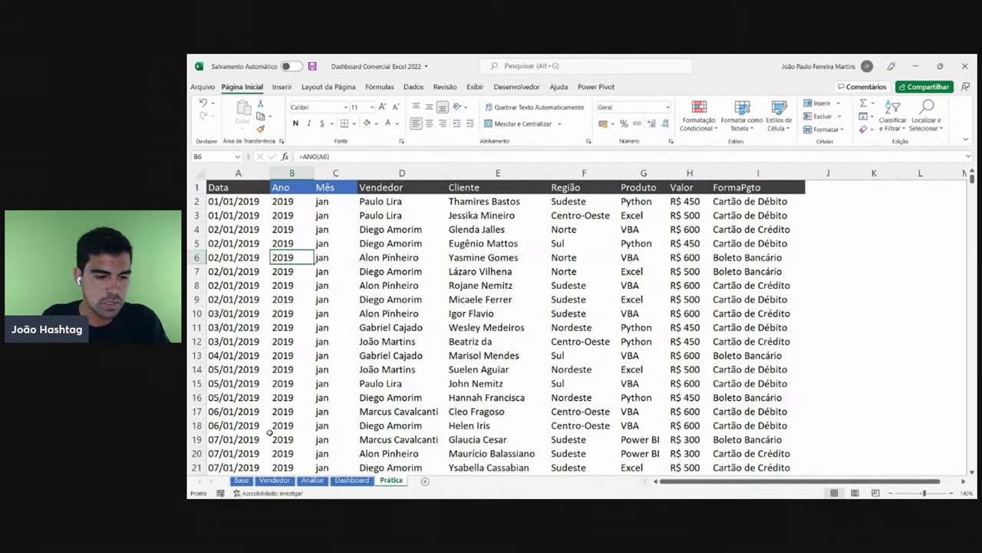
click(241, 479)
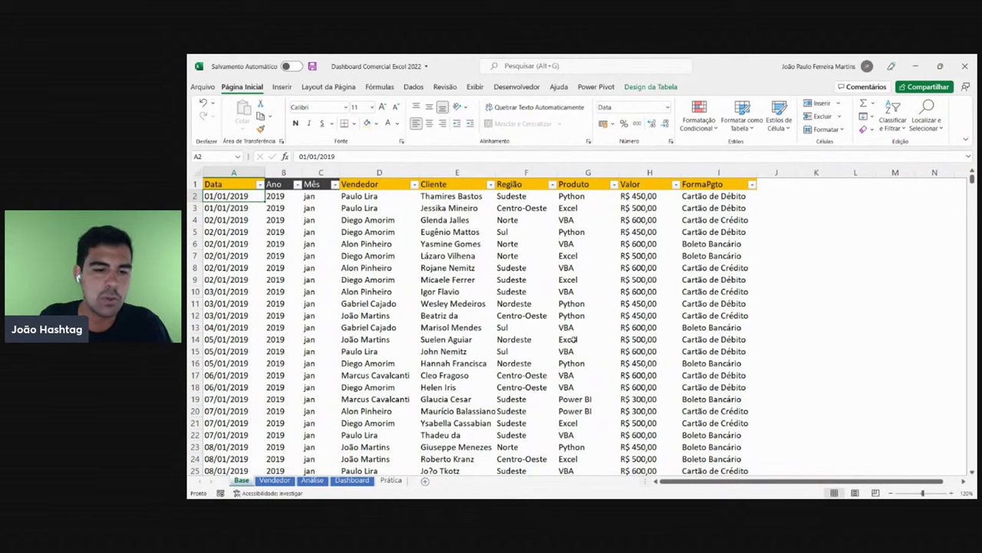
click(391, 480)
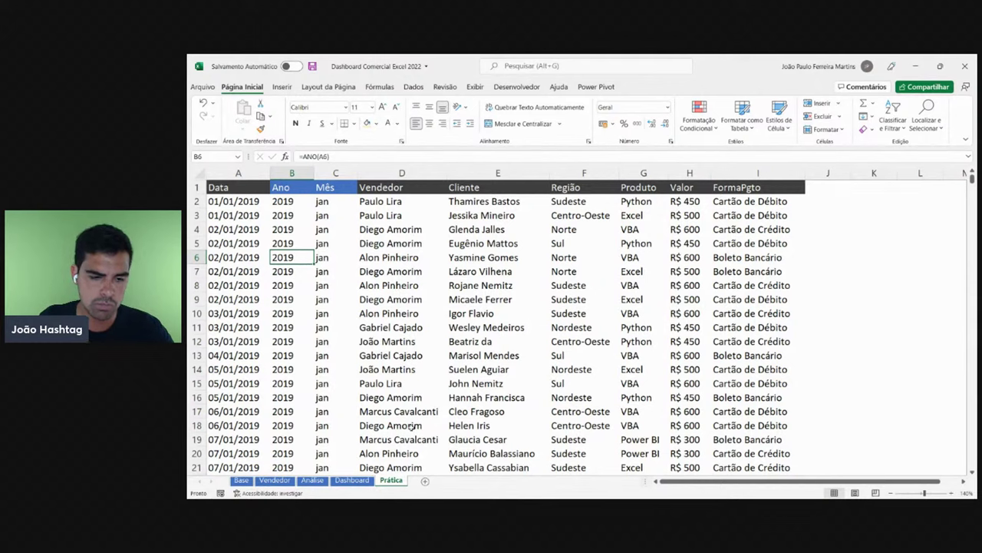
- Review the Dashboard charts and Análise pivot tables, ending on Dashboard
click(354, 480)
click(313, 480)
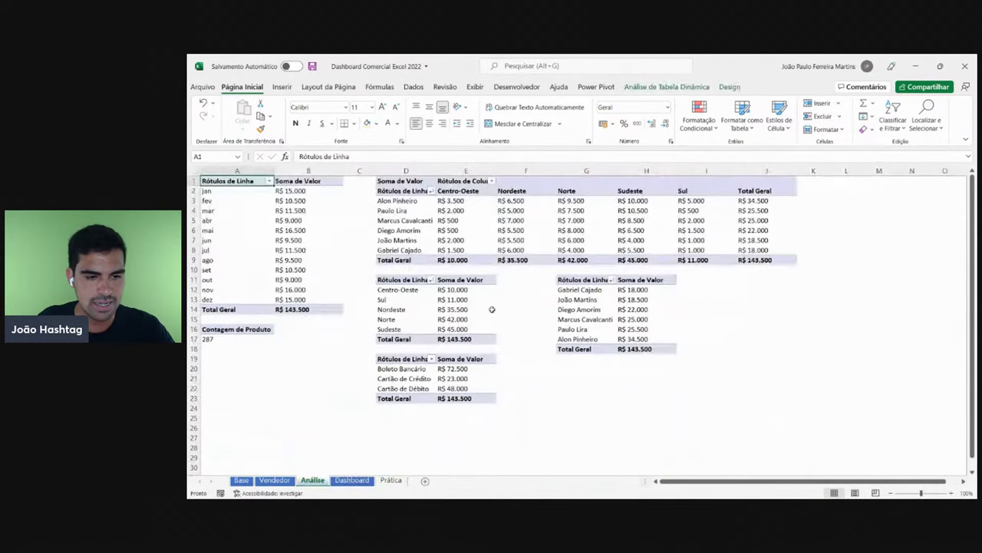
click(351, 480)
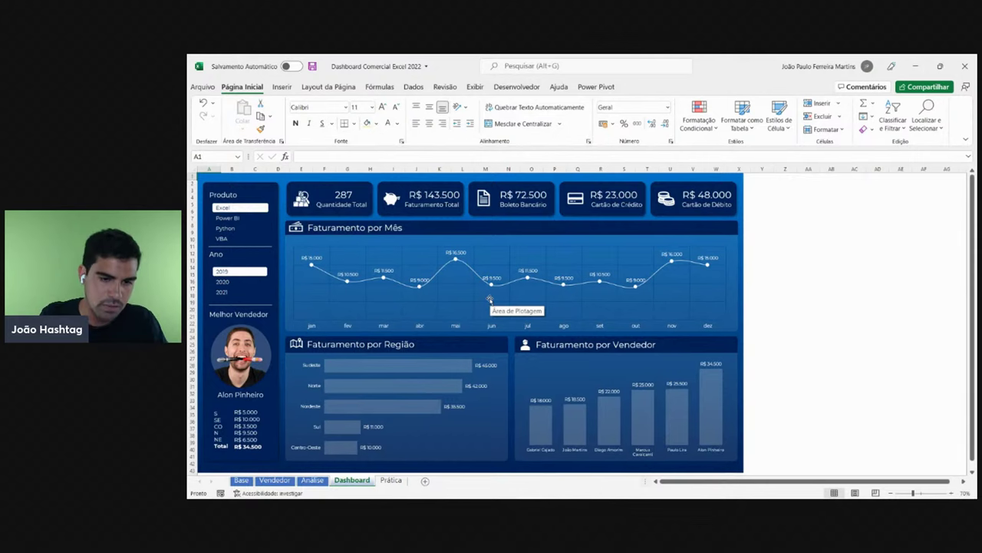
- Switch back to the Prática sheet tab
click(393, 479)
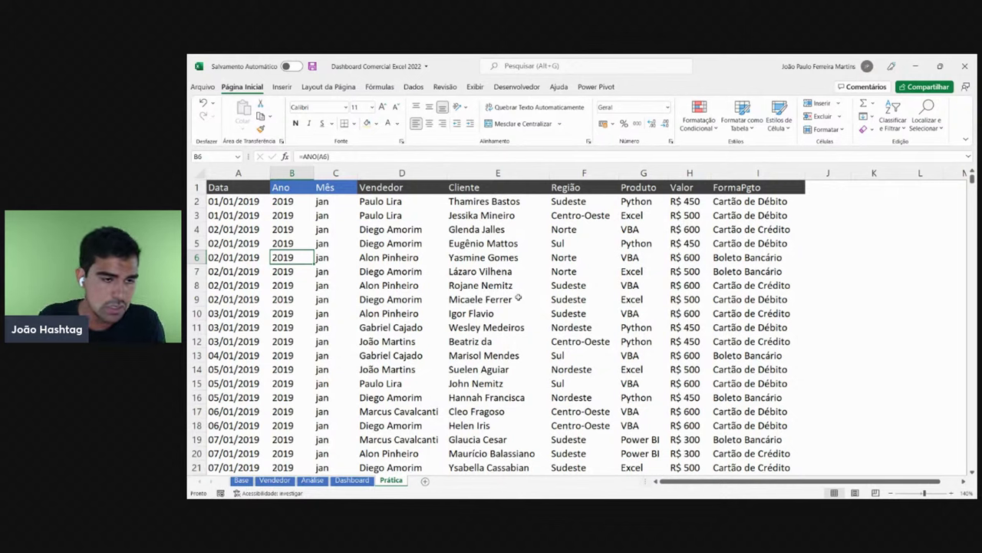
click(292, 197)
double_click(297, 198)
key(Escape)
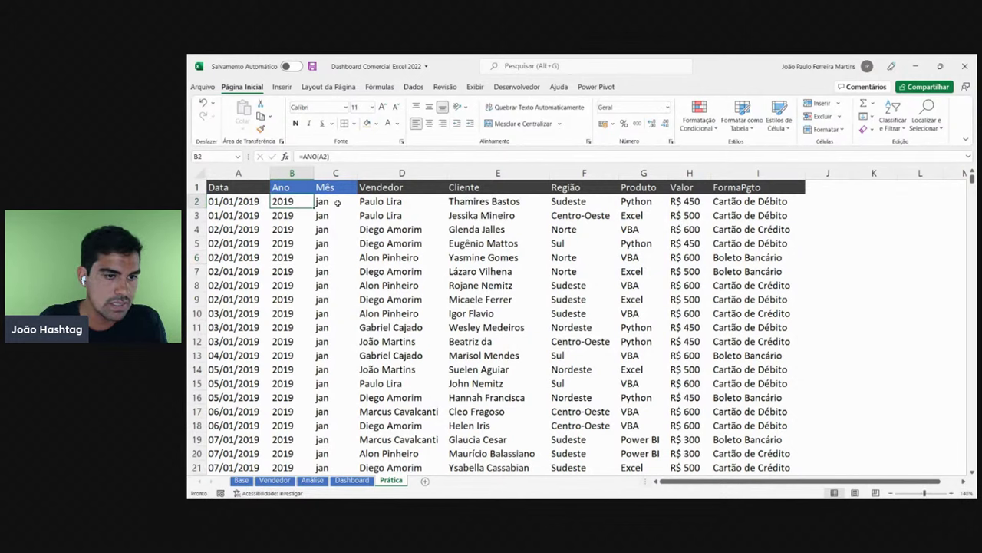
double_click(337, 202)
key(Escape)
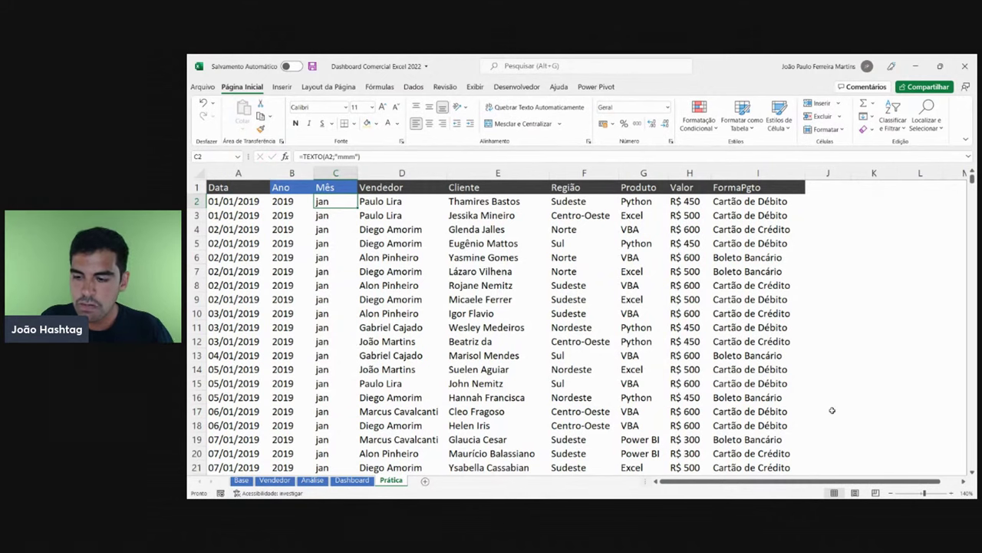
click(891, 492)
click(891, 492)
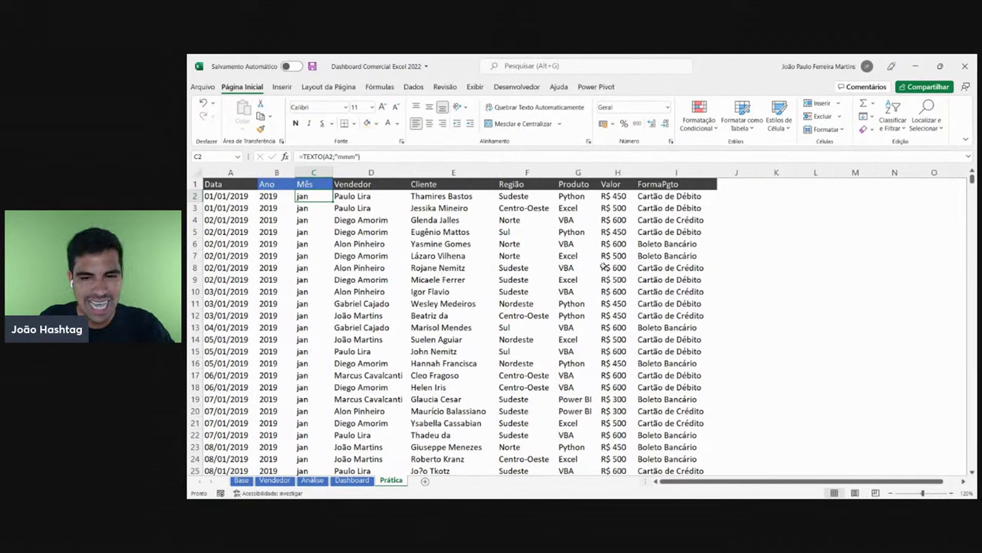
click(216, 184)
key(ctrl+Down)
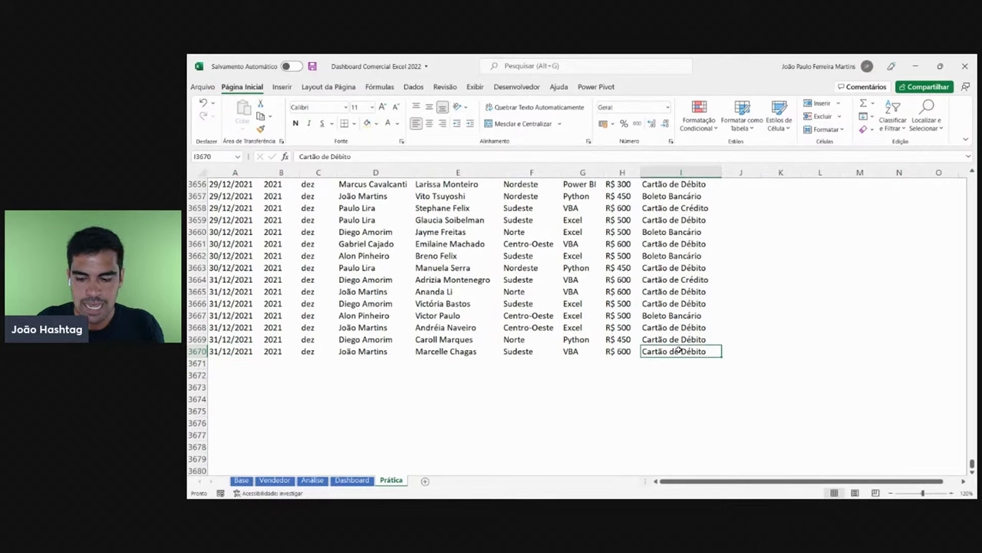
key(ctrl+Up)
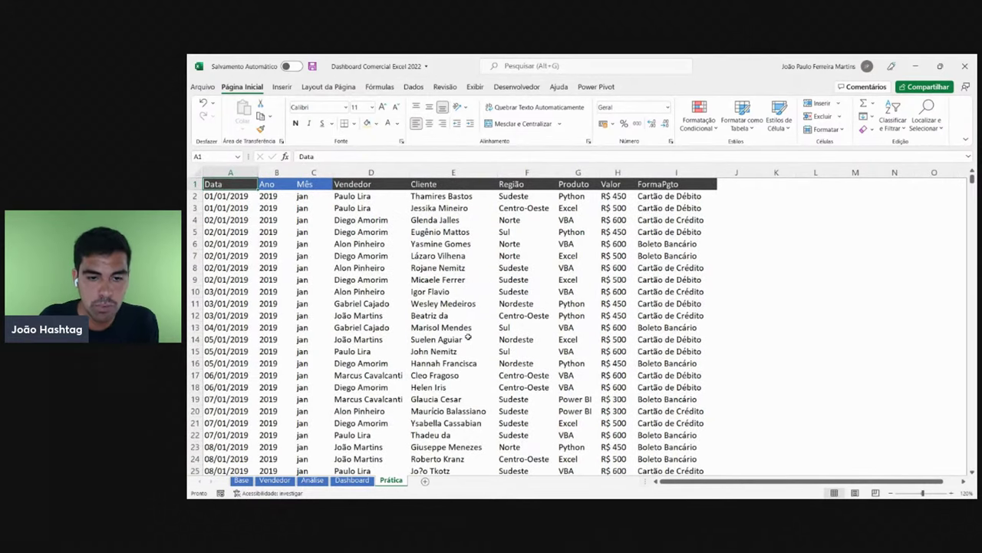
click(404, 314)
click(477, 258)
click(385, 288)
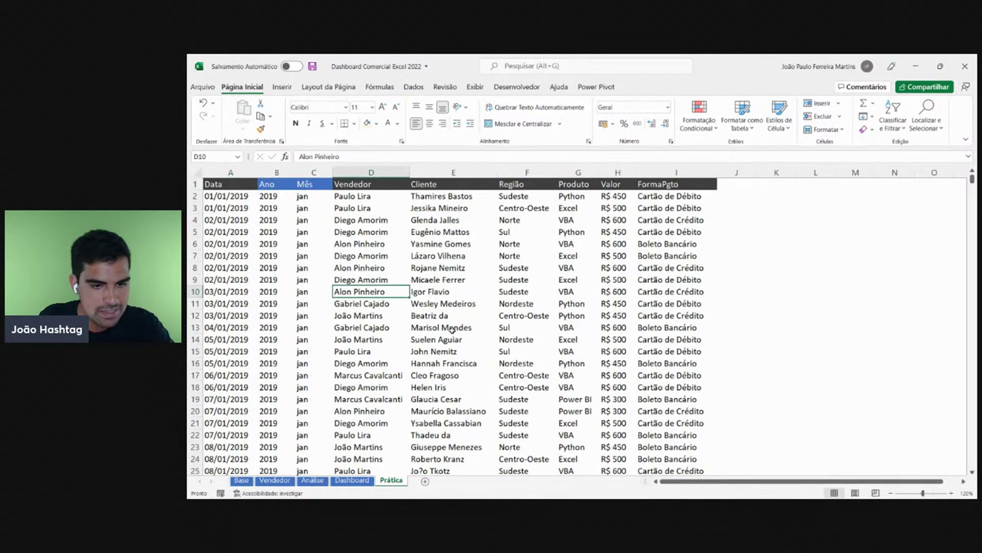
click(453, 327)
click(357, 315)
click(427, 314)
click(347, 253)
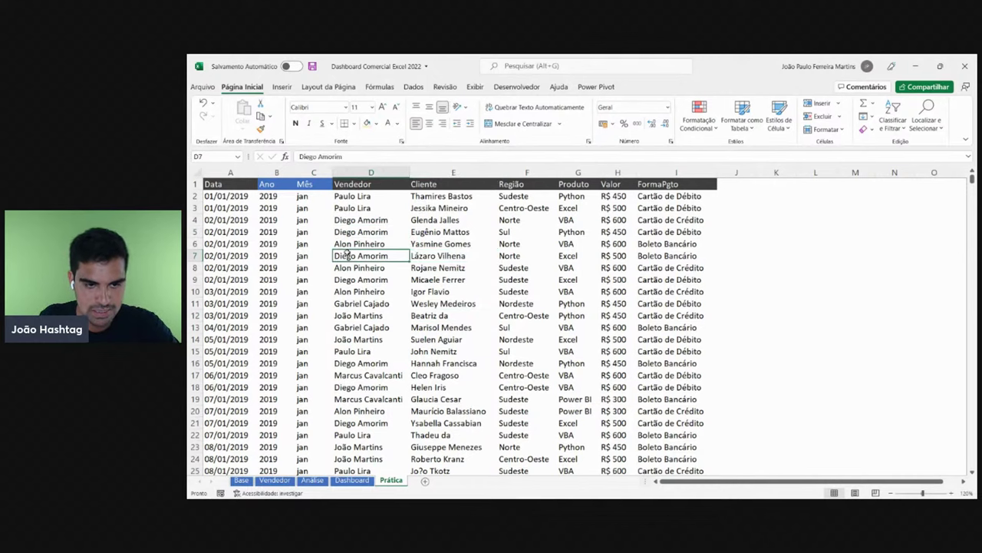
click(358, 338)
click(481, 326)
click(361, 232)
click(379, 326)
click(363, 261)
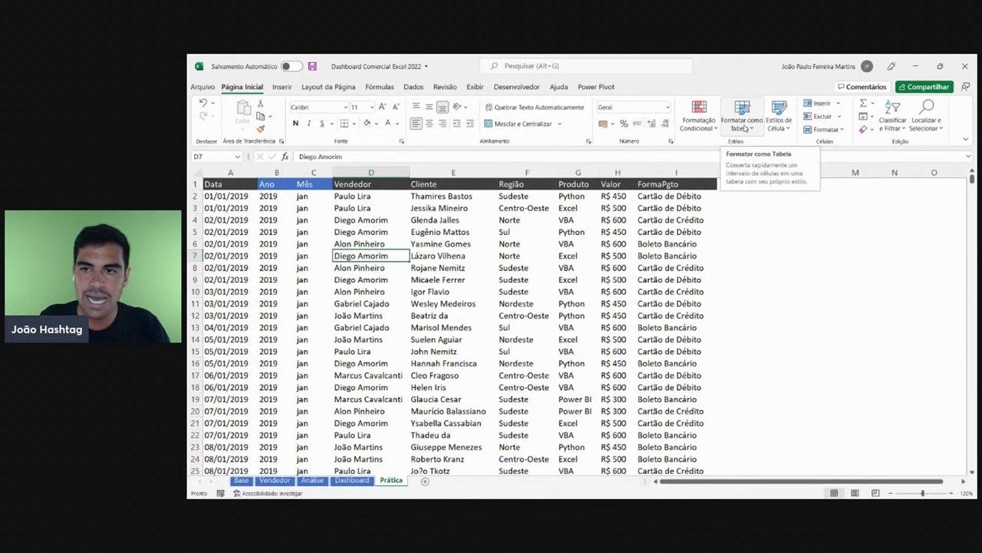
- Format A1:I3670 as a table with a grey light banded style and a header row
click(745, 127)
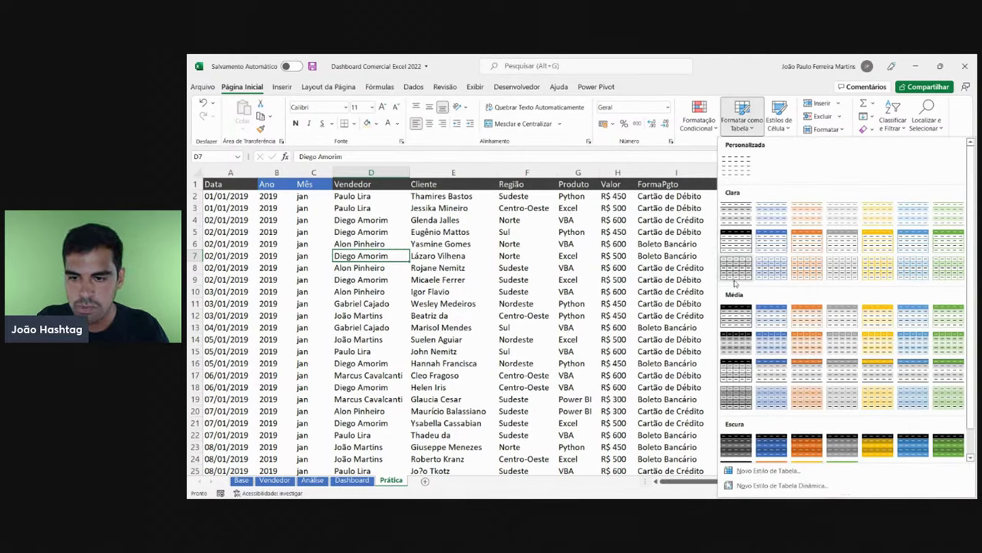
scroll(731, 290, down, 1)
scroll(731, 391, up, 1)
scroll(778, 302, down, 1)
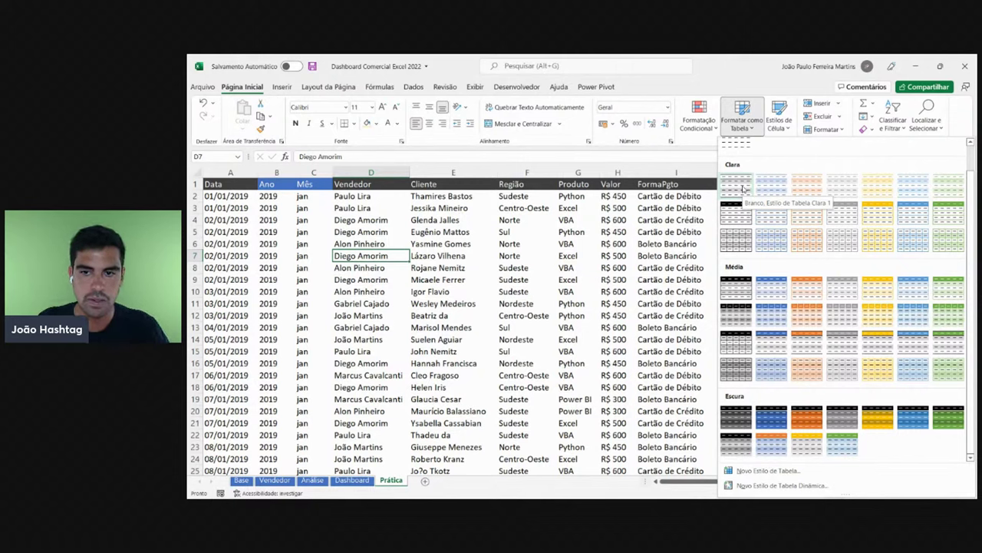
click(743, 189)
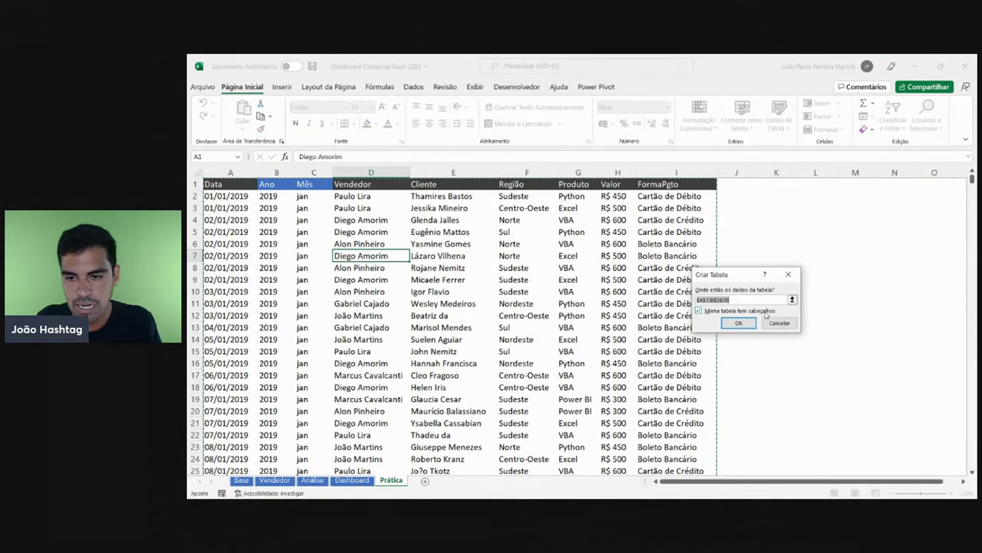
click(702, 311)
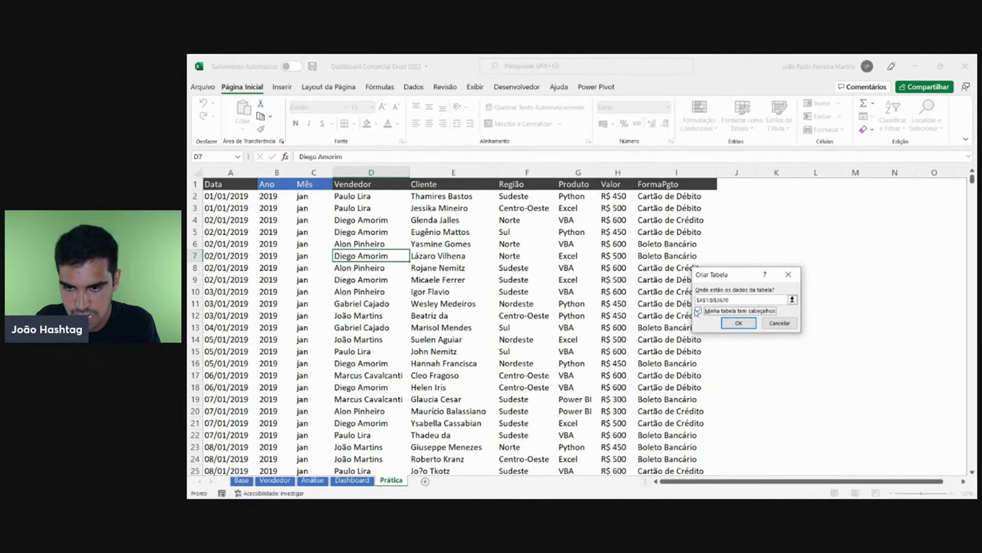
click(723, 323)
click(546, 282)
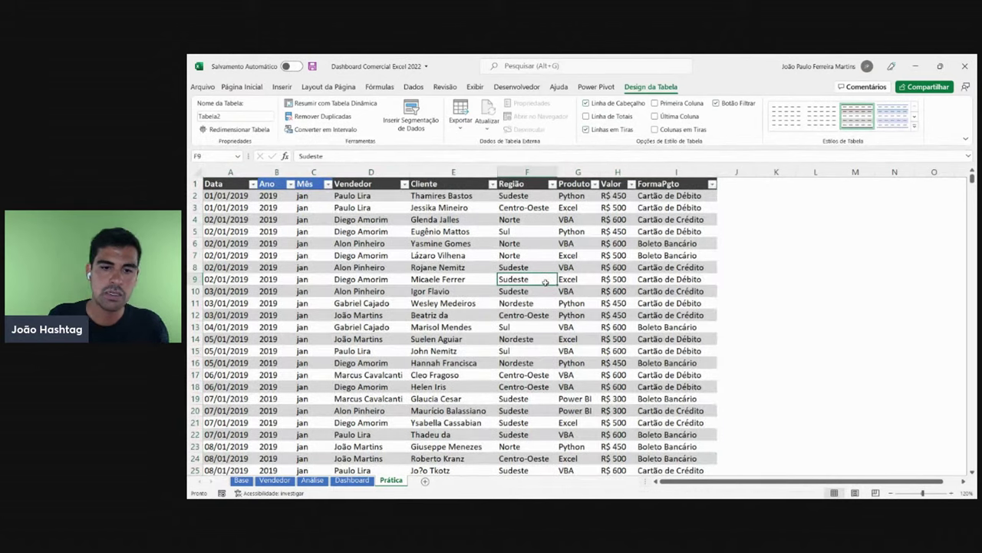
click(448, 276)
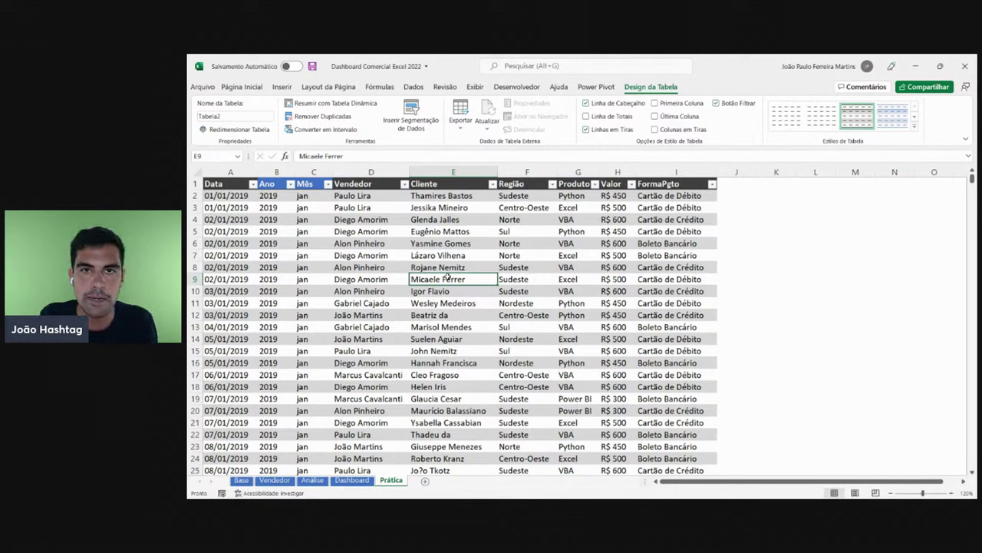
click(351, 258)
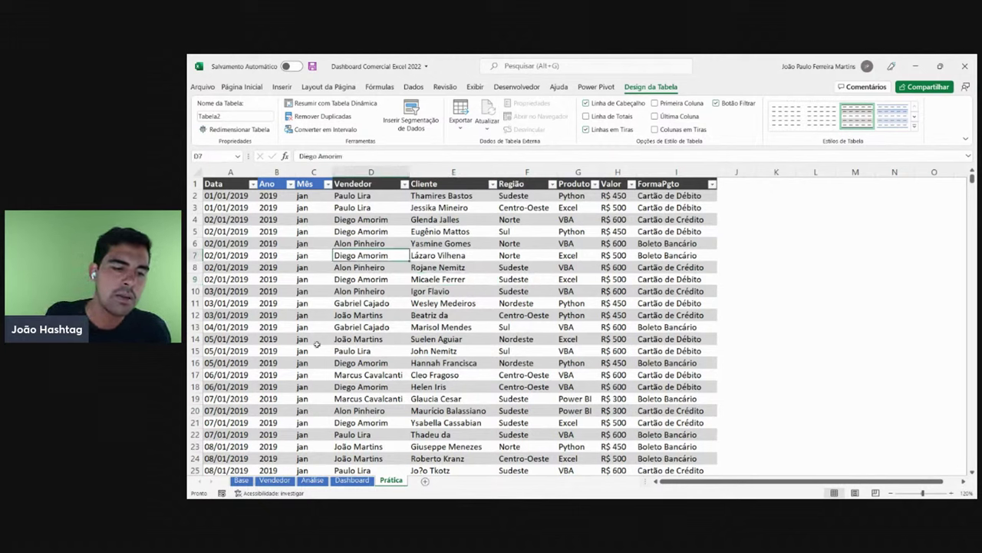
click(241, 480)
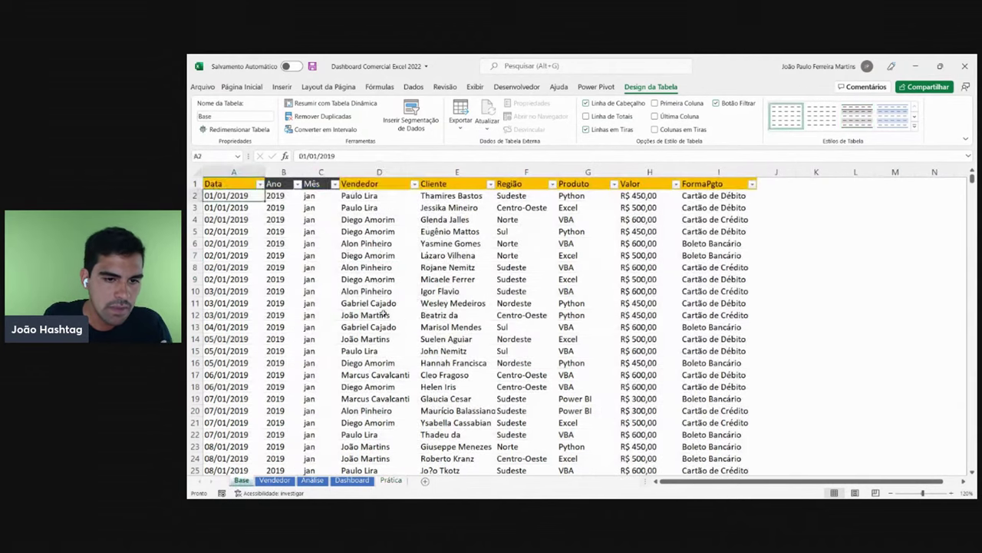
click(356, 255)
click(380, 327)
click(511, 253)
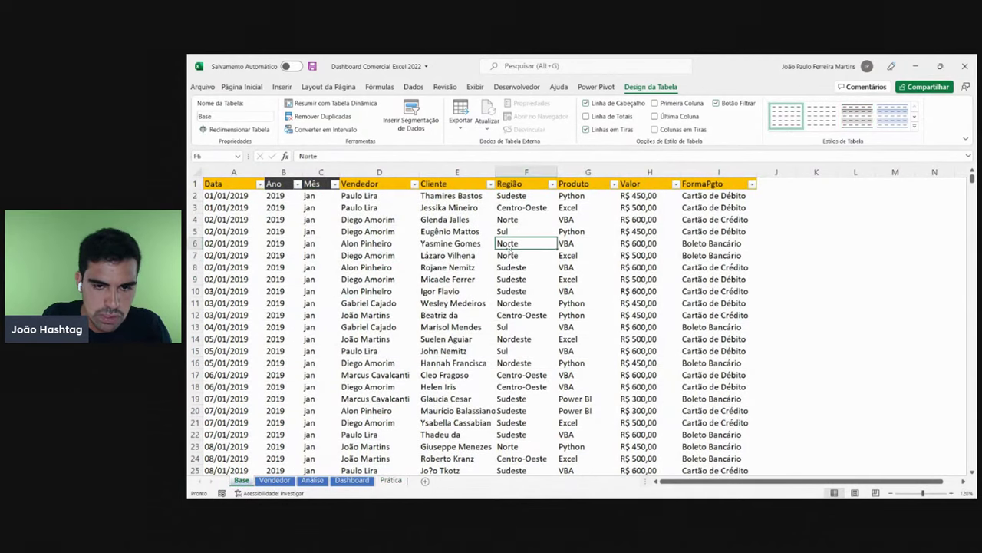
click(391, 479)
click(458, 257)
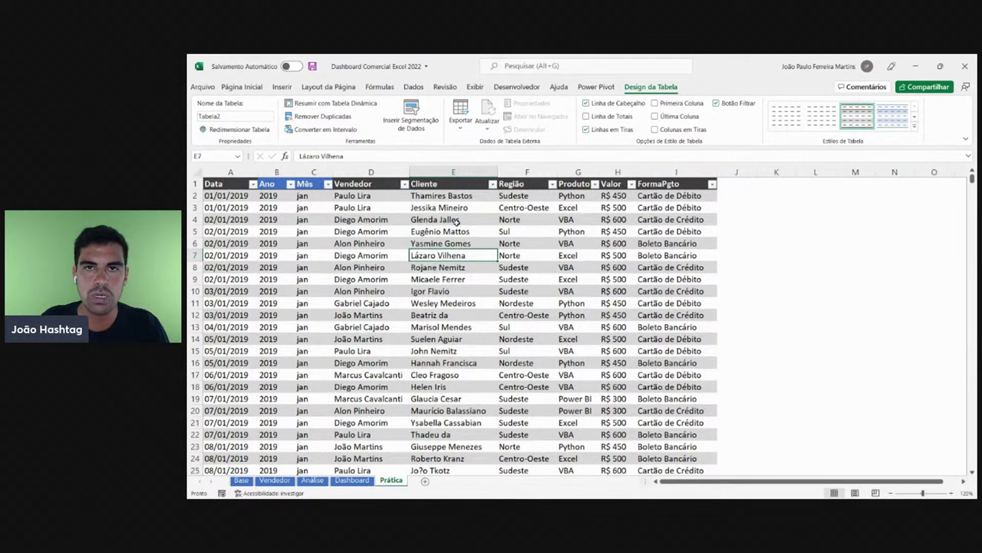
- Apply a grey light table style to the sales table
click(916, 128)
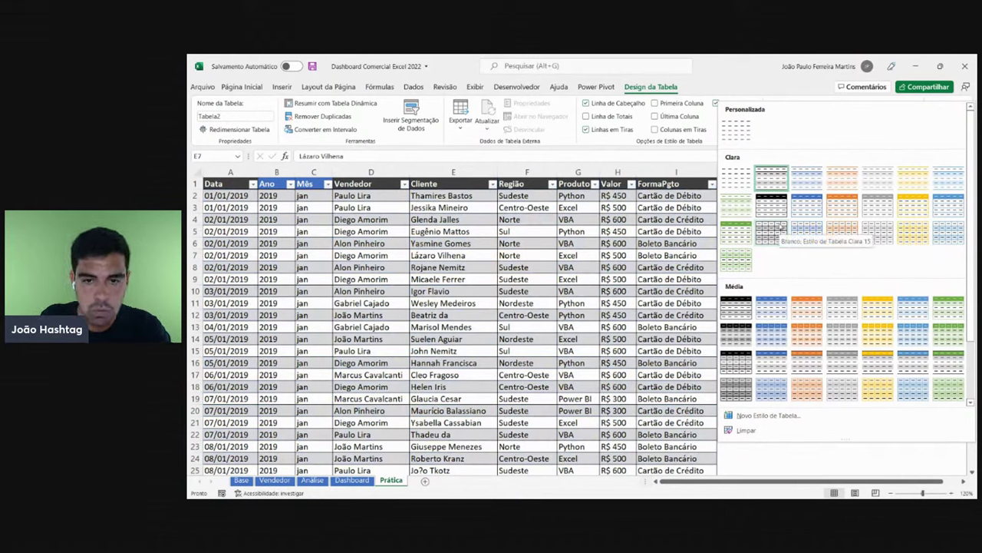
click(781, 226)
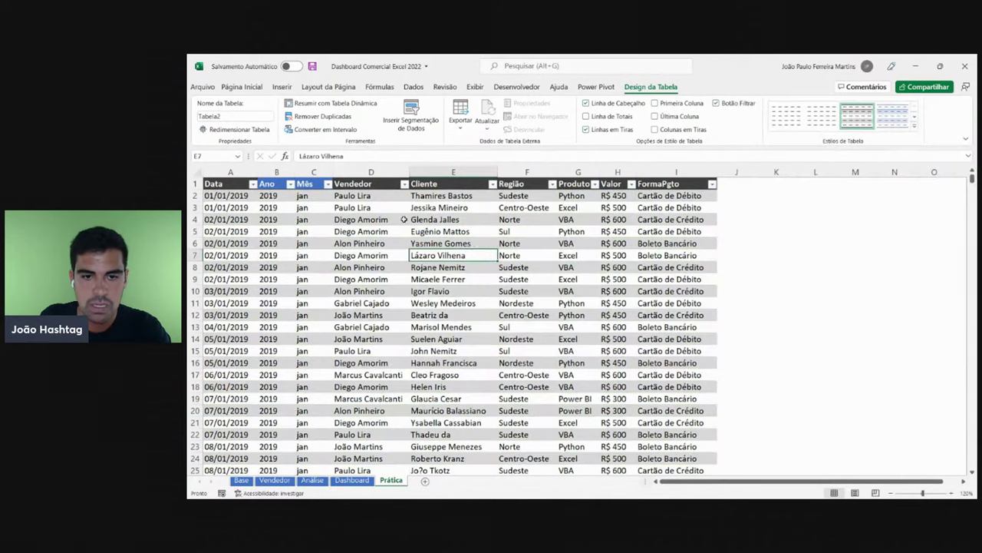
click(572, 256)
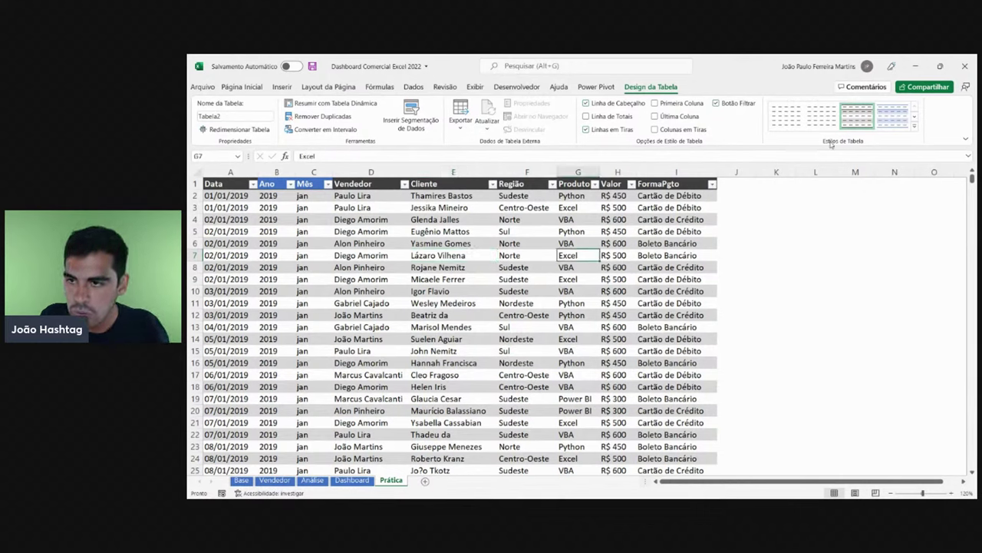
- Create a new custom table style named with the user's own name and save it
click(915, 126)
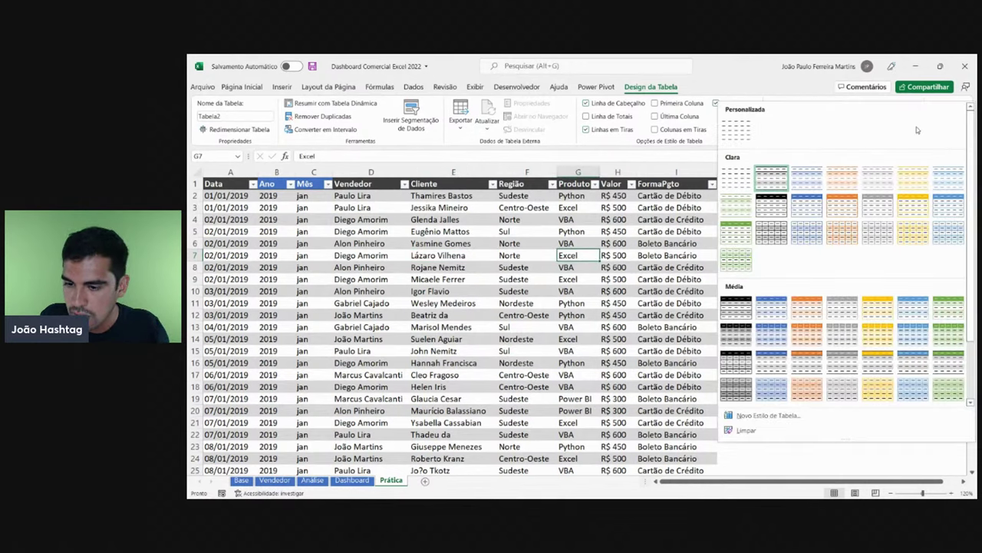
click(764, 416)
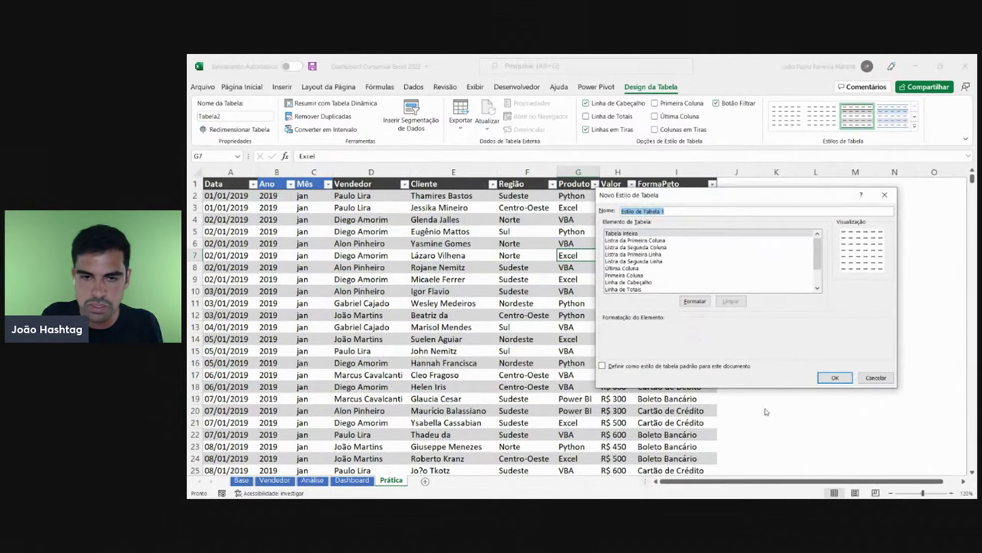
click(875, 377)
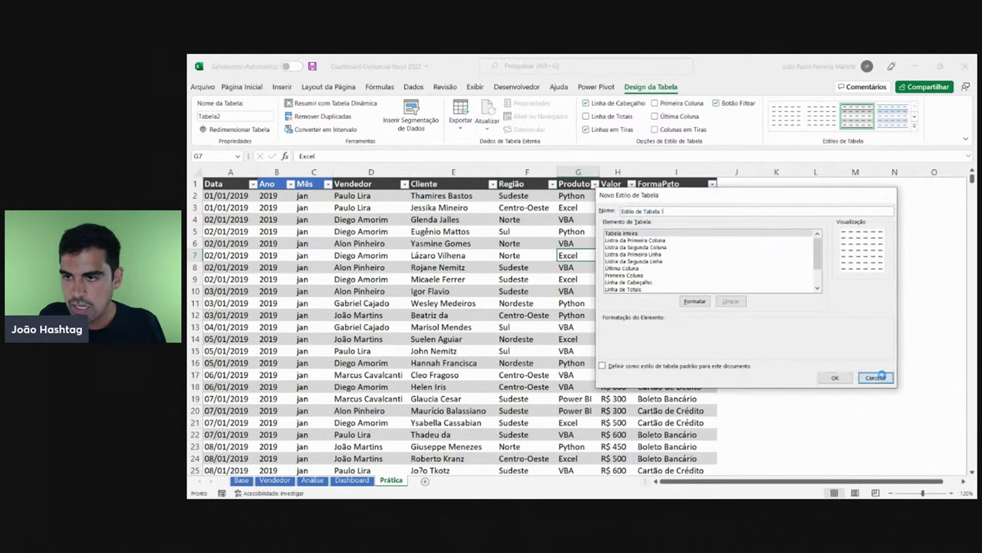
click(915, 127)
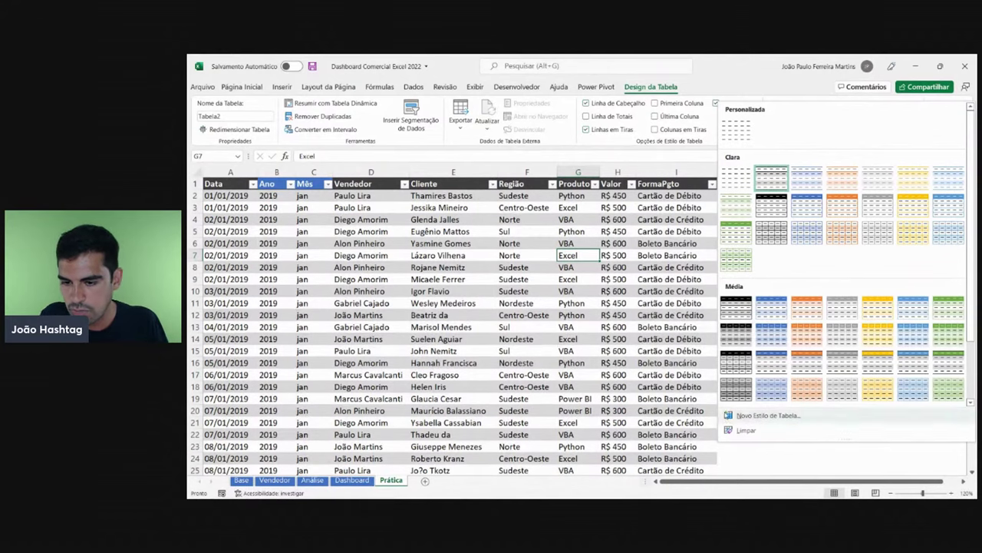
click(779, 416)
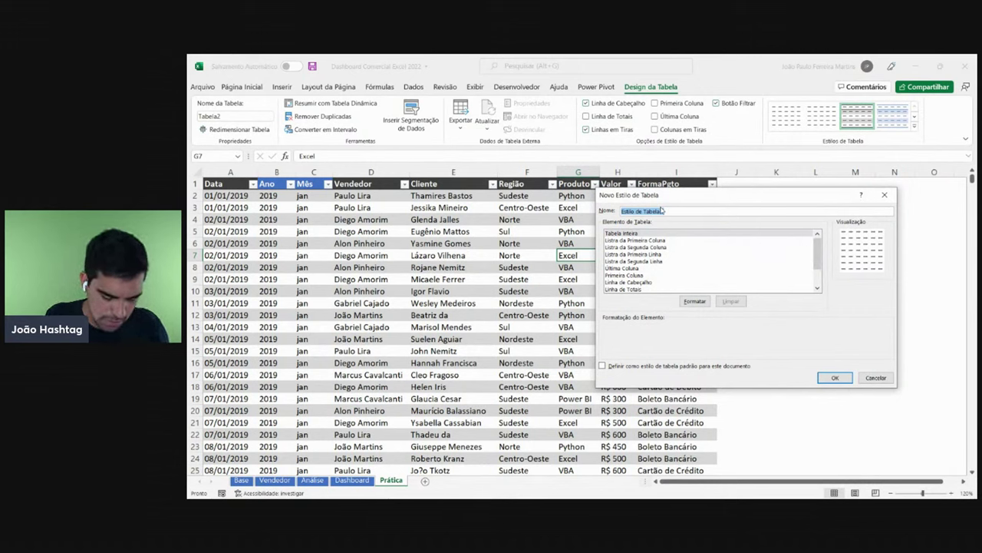
text(Joao)
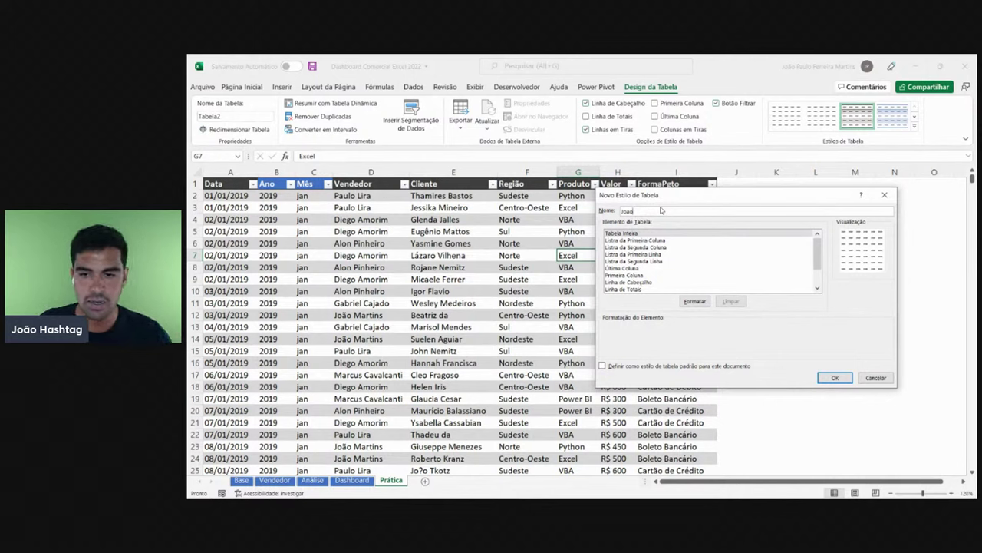
click(680, 254)
click(633, 282)
click(631, 232)
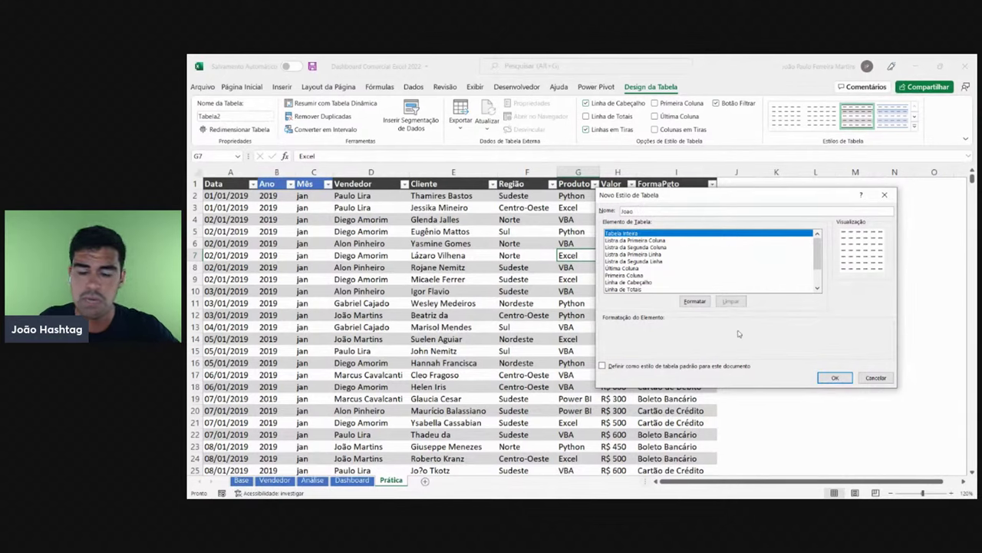
click(835, 378)
- Apply the new custom style to the sales table and check several of its cells
key(Down)
key(Down)
key(Down)
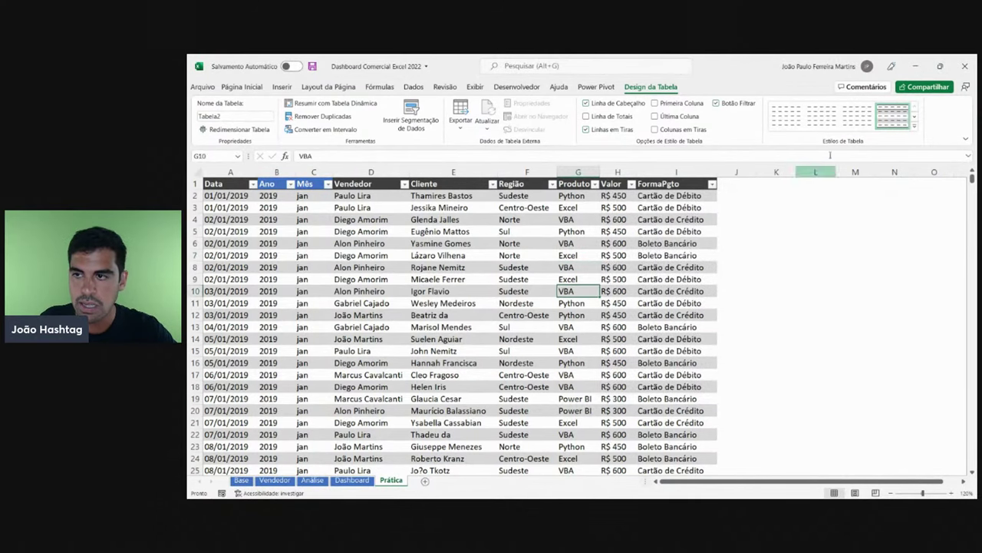
click(915, 126)
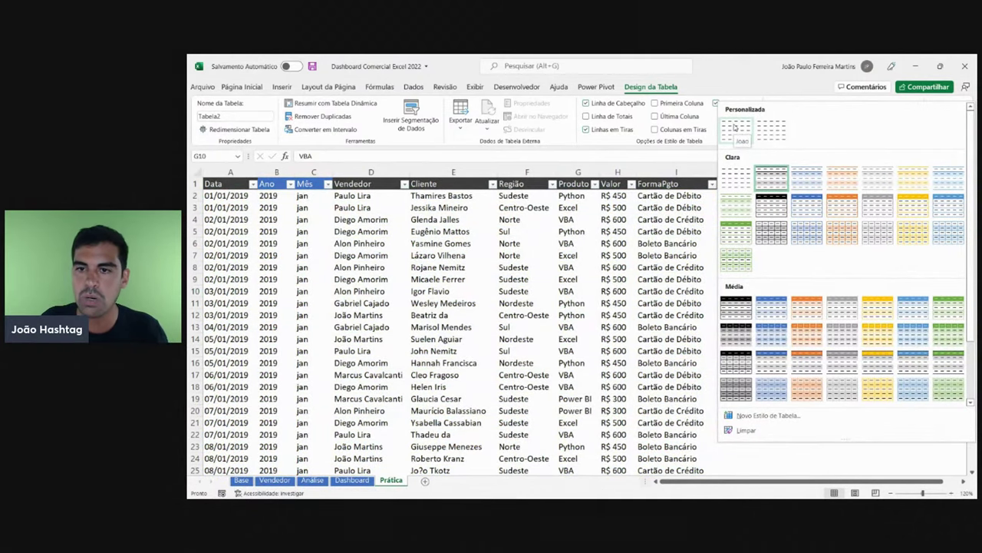
click(736, 128)
click(614, 279)
click(371, 326)
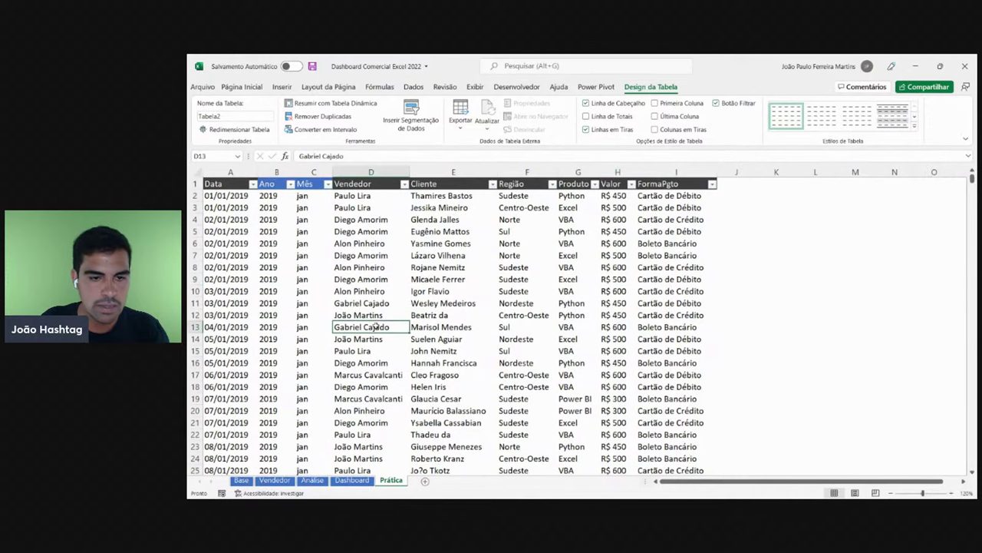
drag(578, 339, 578, 327)
click(453, 291)
click(675, 291)
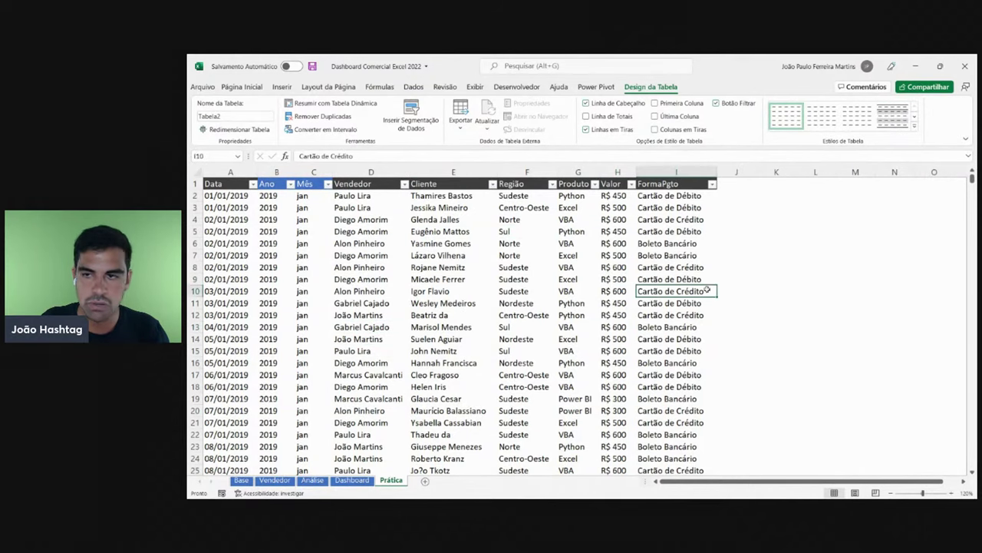
- Switch the table to a light banded style and check the data from bottom to top
click(915, 125)
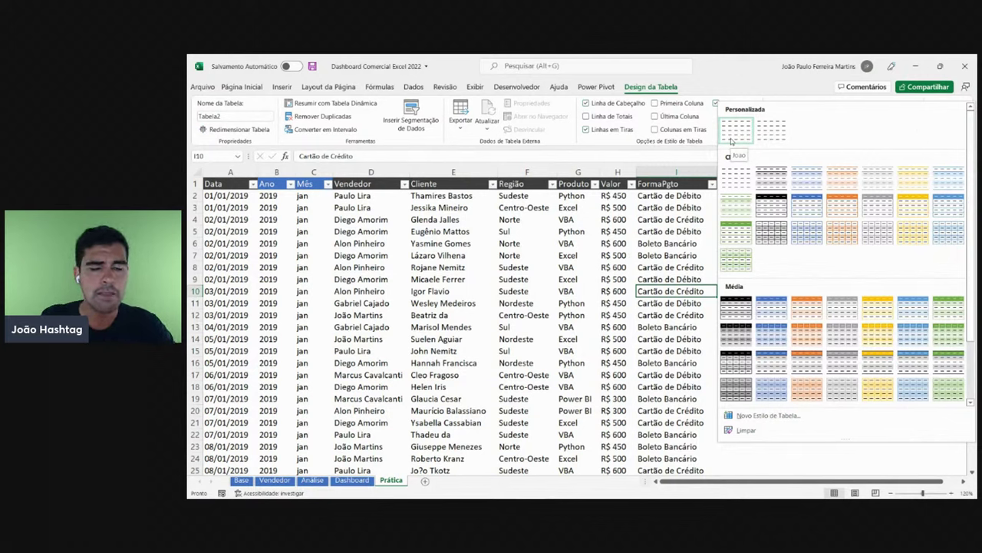
click(776, 175)
click(515, 302)
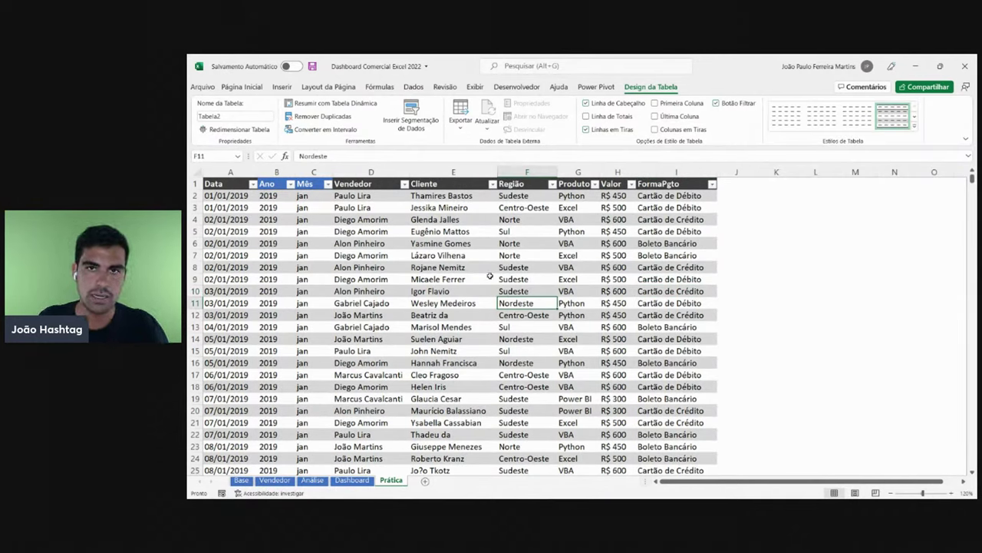
key(ctrl+Down)
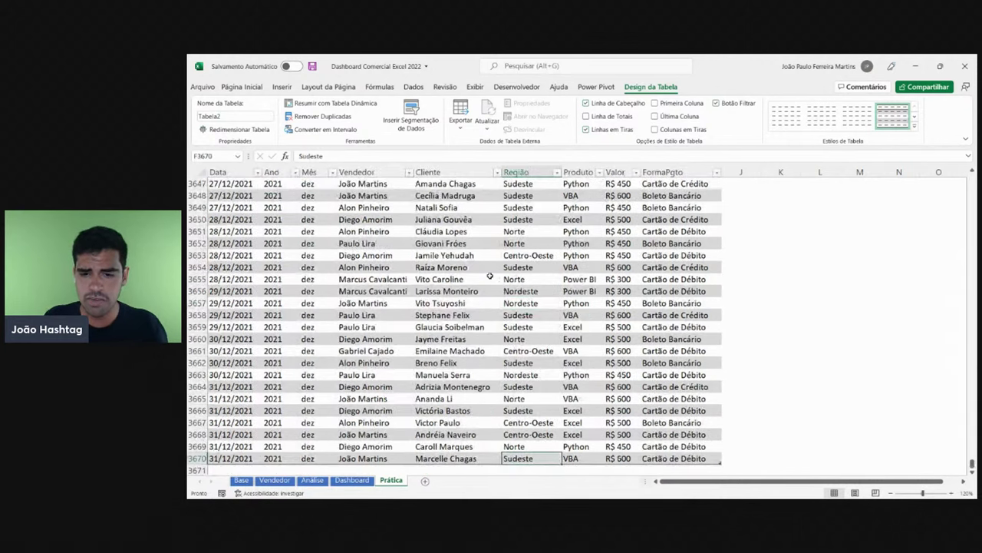
scroll(490, 275, down, 2)
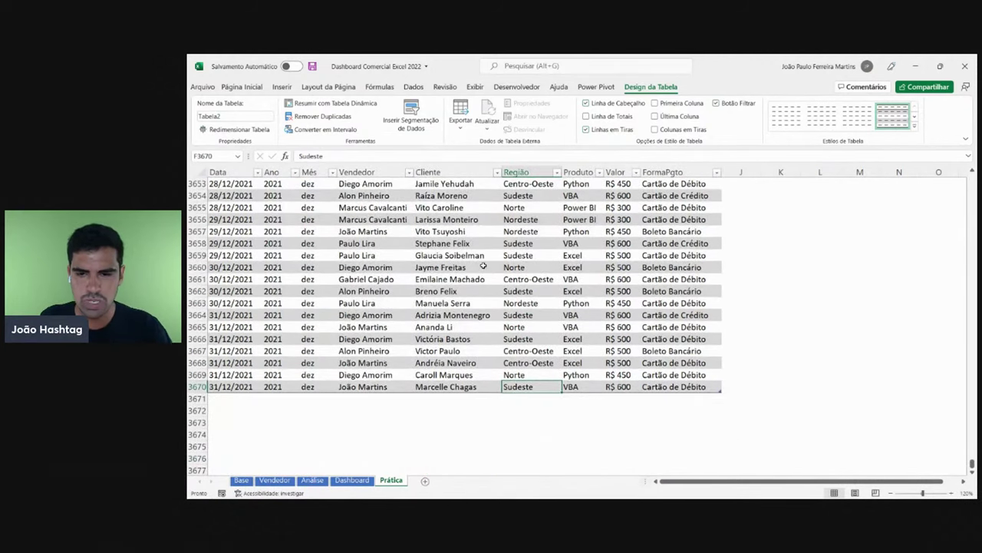
key(ctrl+Up)
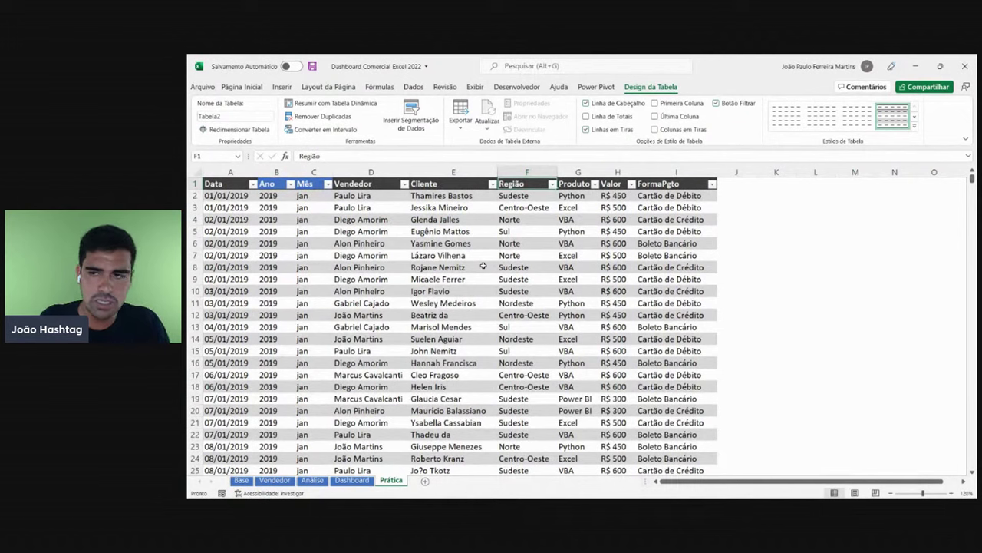
- Create another custom table style, leaving the table's current style unchanged
click(914, 128)
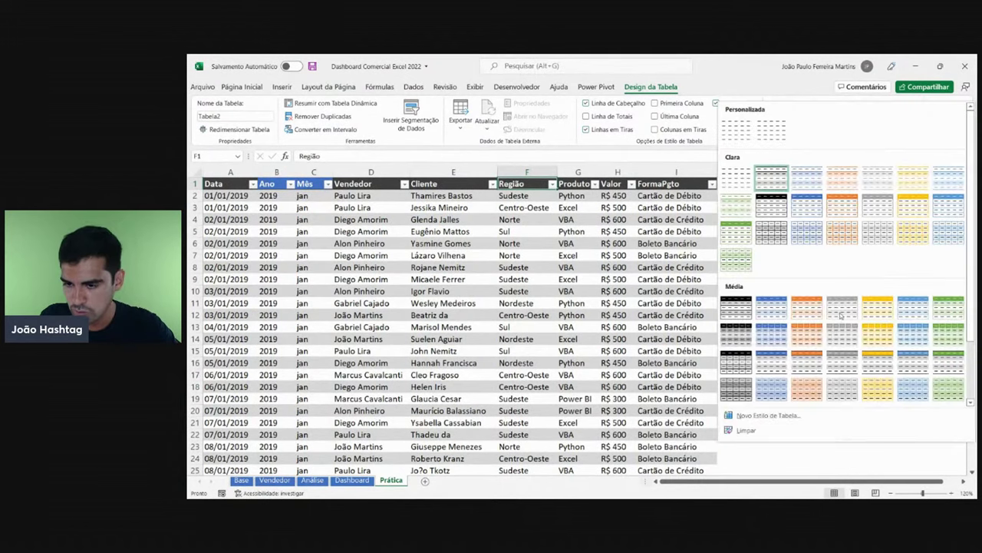
click(759, 416)
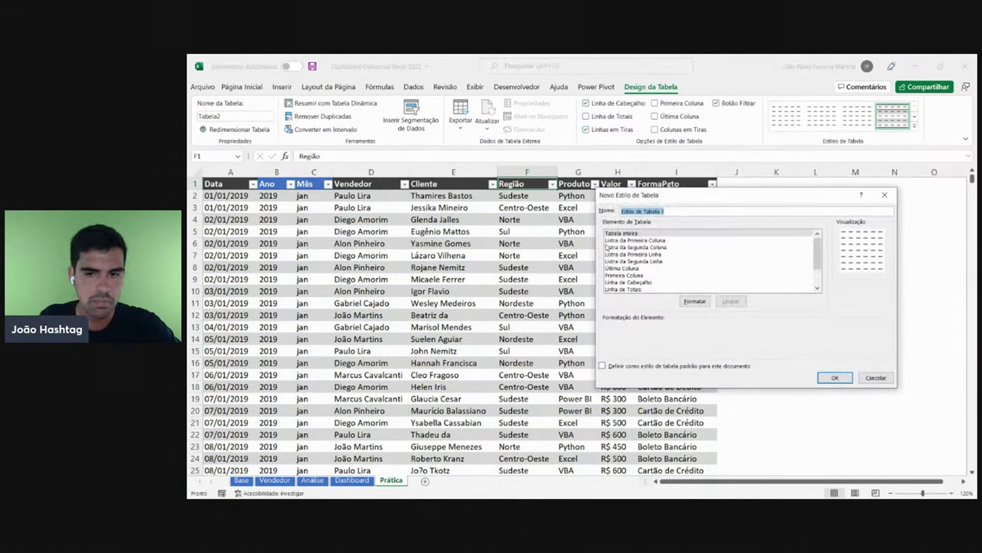
click(623, 288)
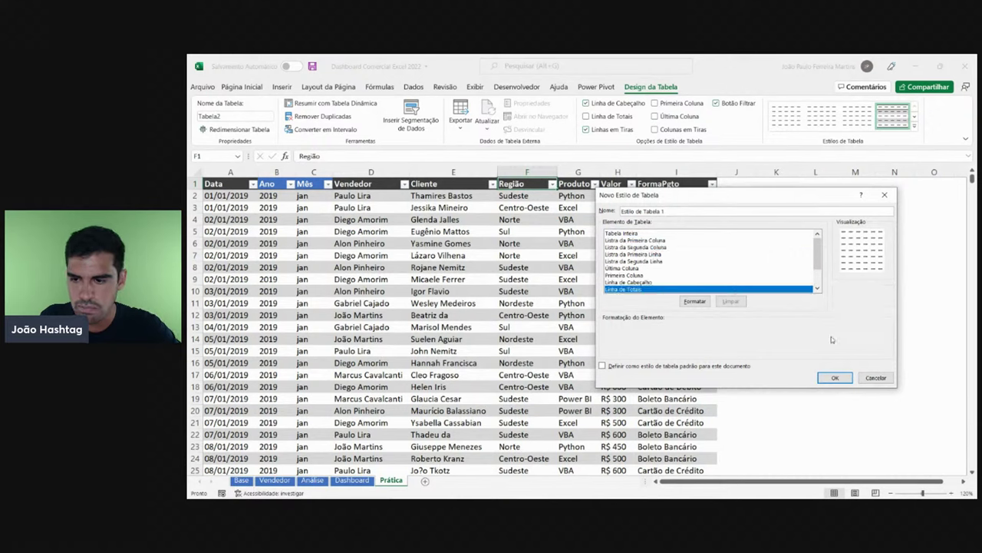
click(835, 377)
click(916, 129)
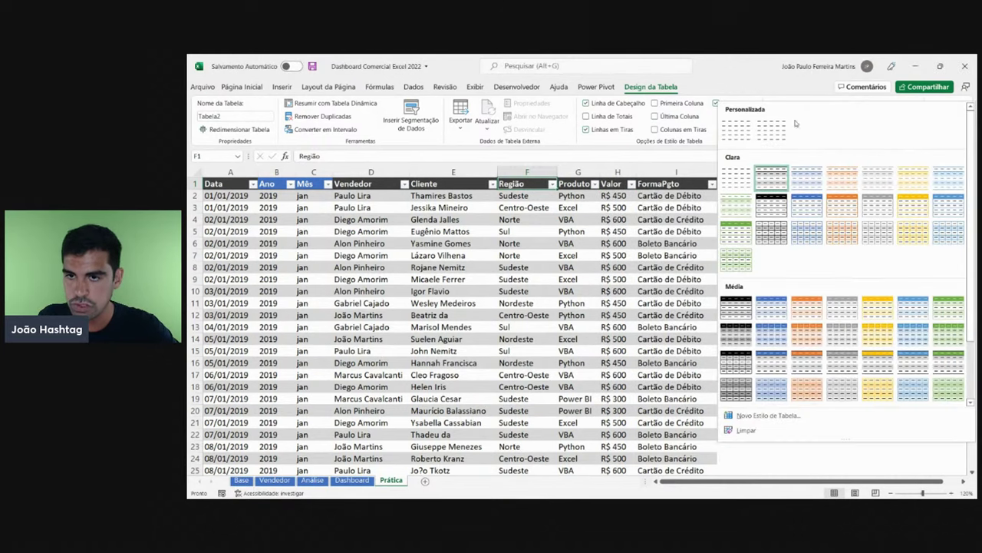
key(Escape)
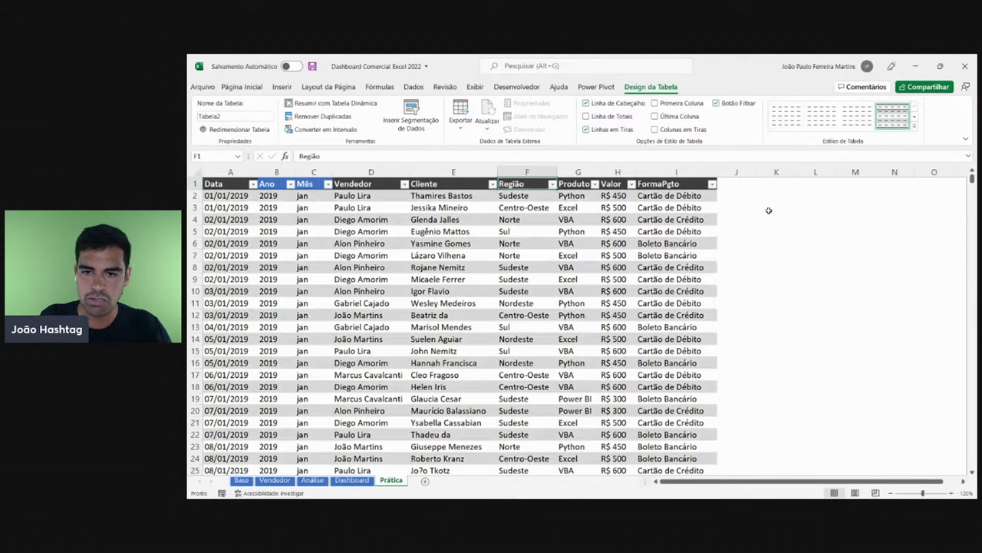
- Select cells in the Cliente, Região, Produto and Vendedor columns of the table
click(482, 258)
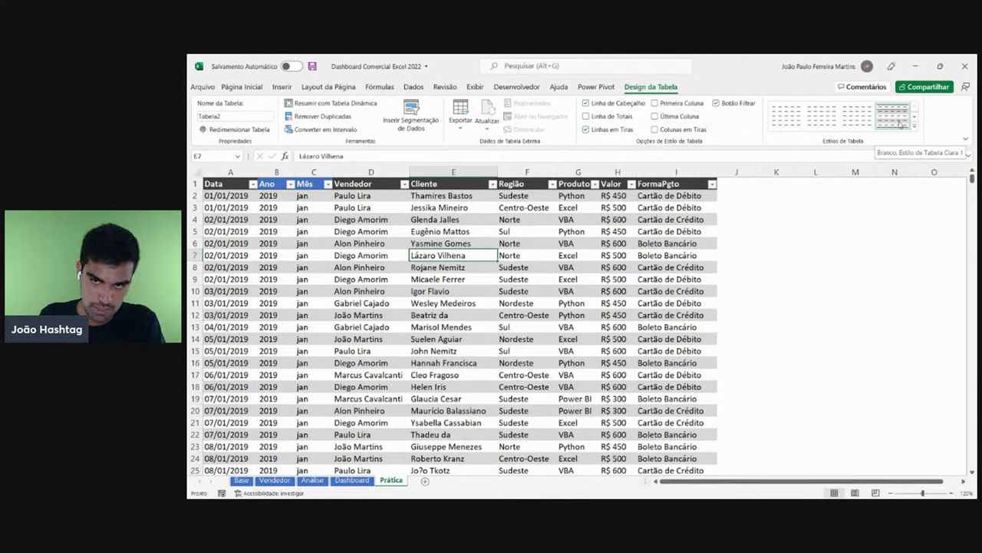
click(557, 293)
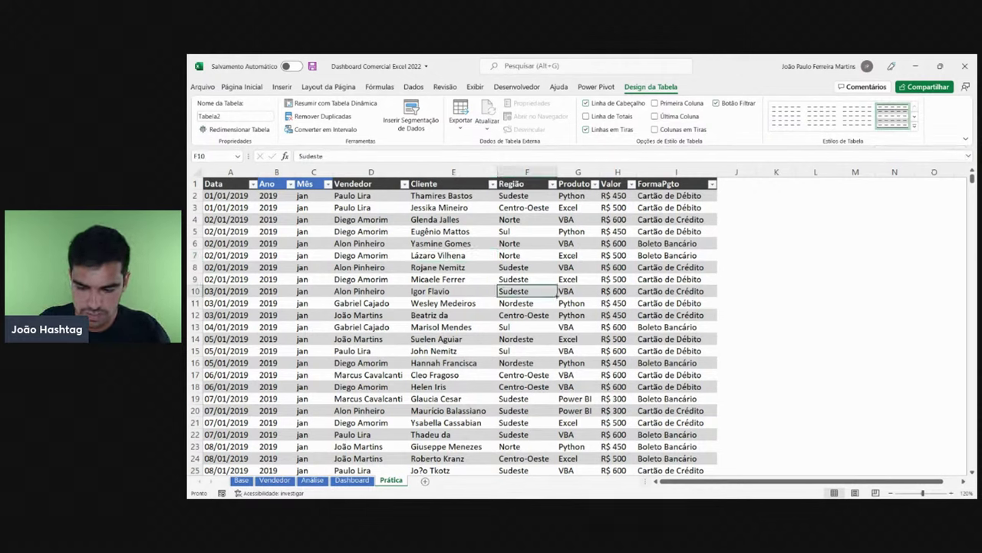
click(380, 306)
key(Right)
key(Right)
key(Right)
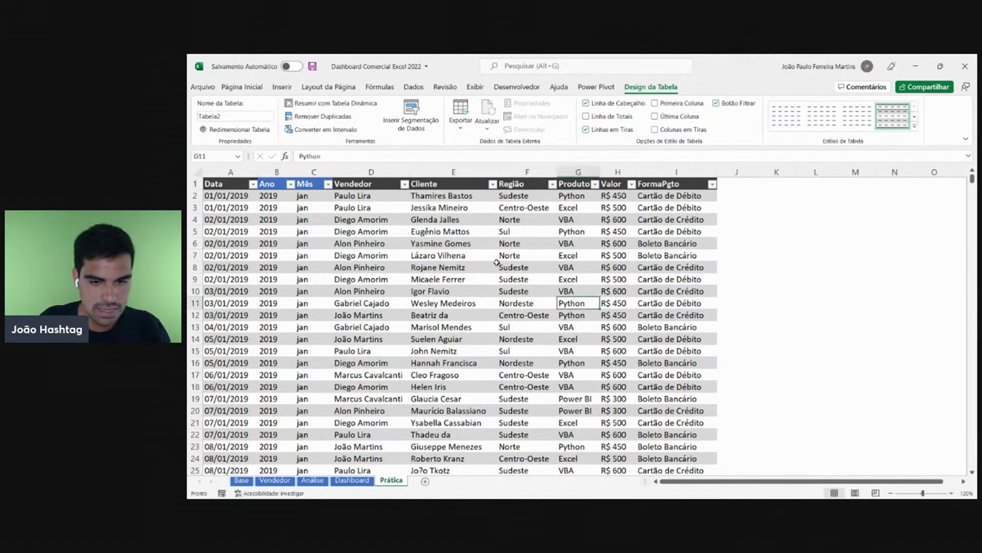
key(Left)
key(Left)
key(Left)
click(466, 258)
click(371, 256)
click(400, 311)
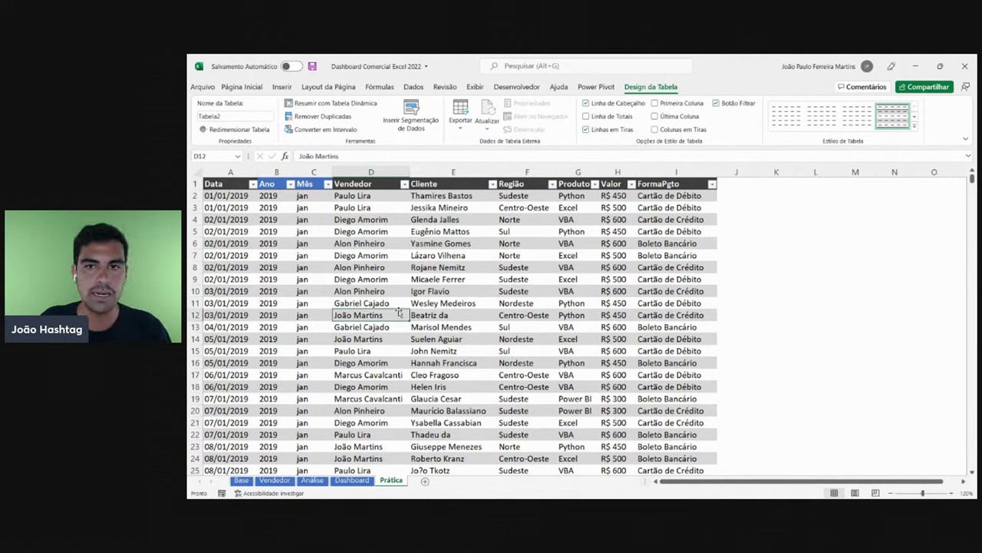
click(567, 223)
click(385, 218)
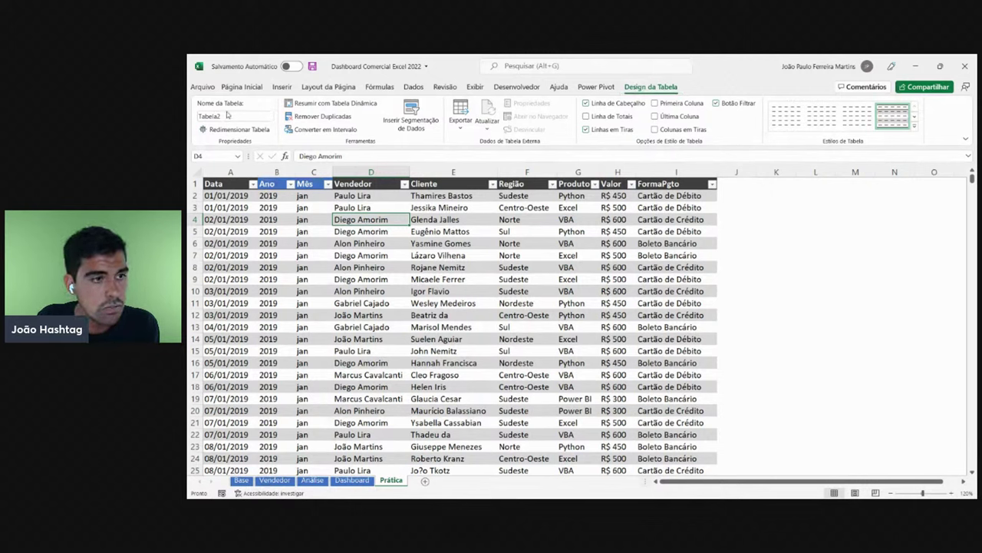
- Rename the sales table to Pratica_Live
click(237, 117)
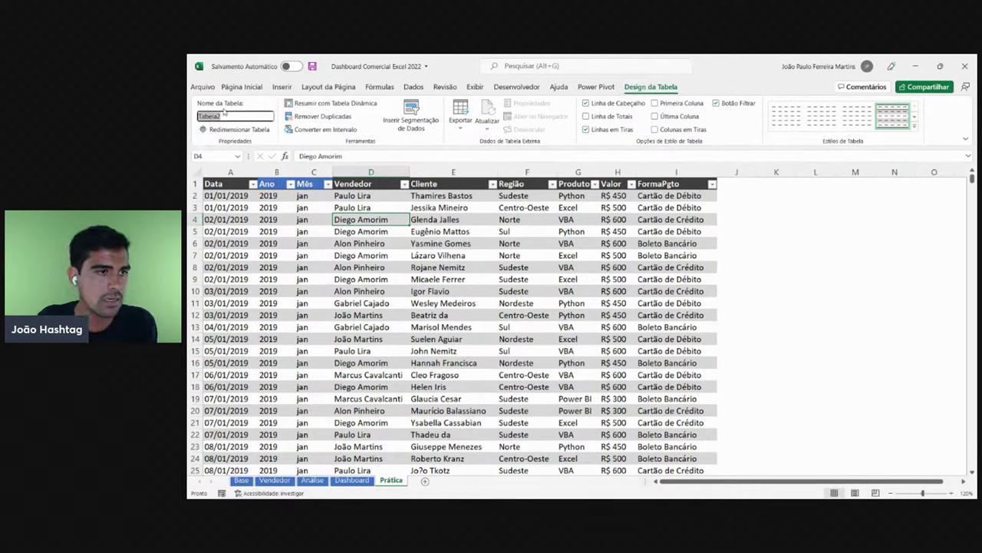
text(P)
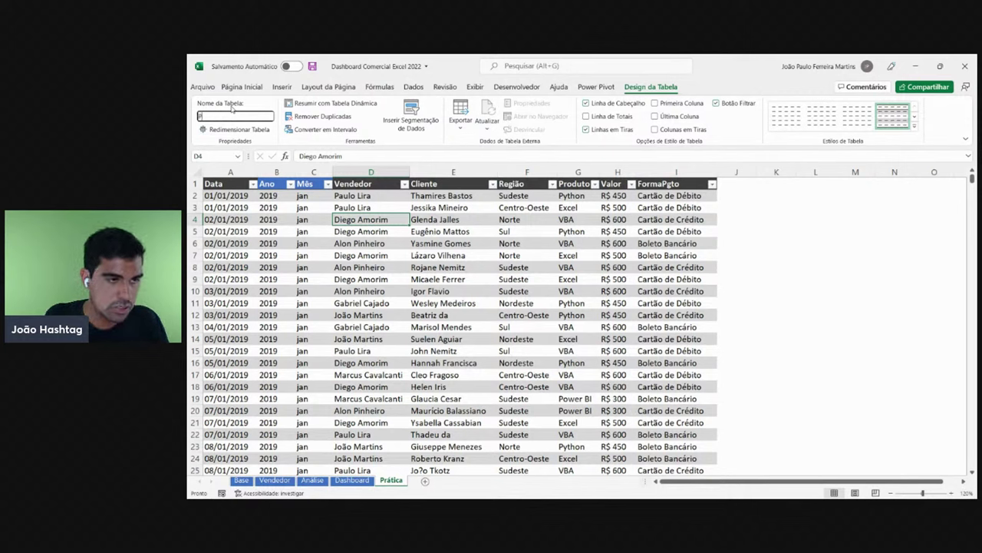
text(ratica)
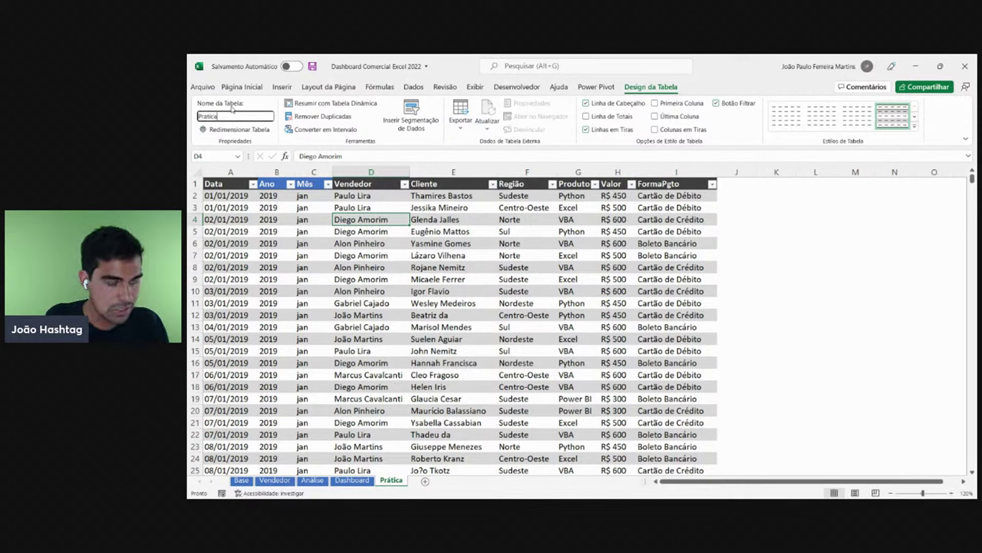
text(_Live)
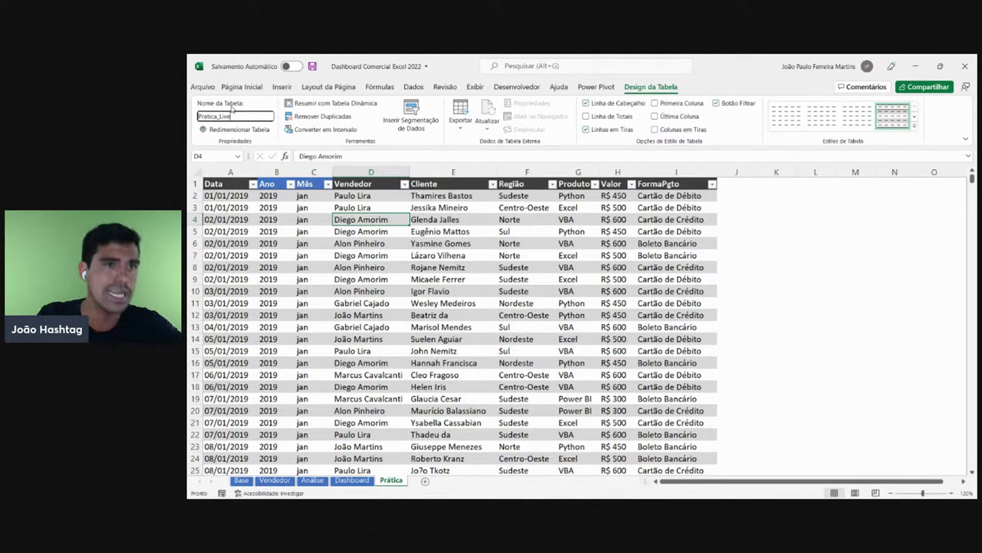
key(Return)
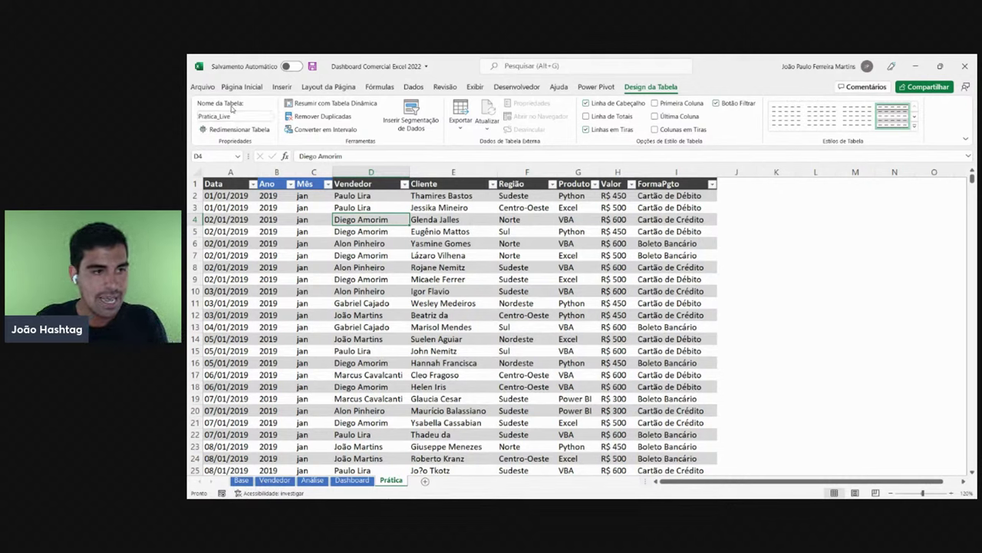
- Display the finished Dashboard sheet with the Faturamento por Mês chart
click(386, 300)
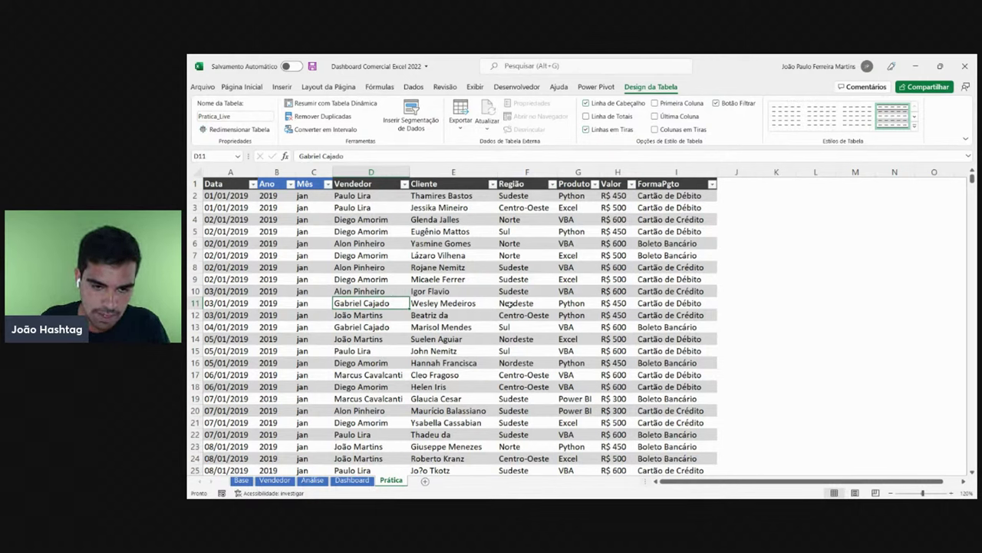
click(527, 313)
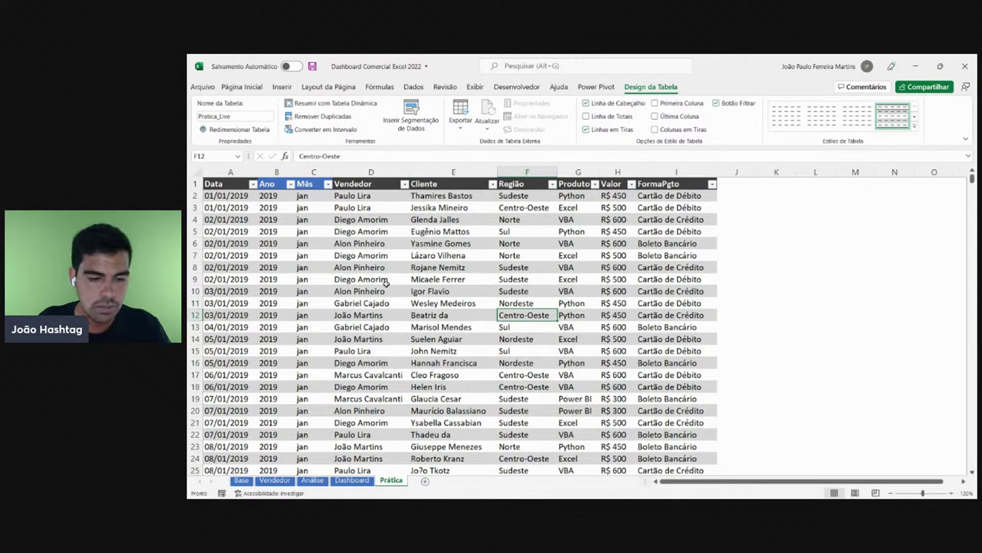
click(352, 480)
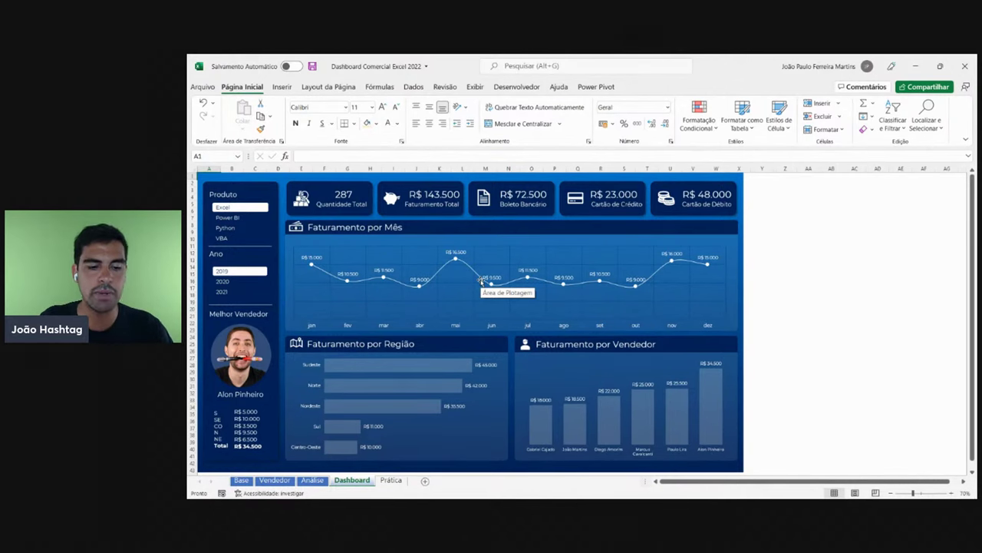
- Return to the Prática sheet, select a cell inside Pratica_Live, and bring up the Inserir commands
click(391, 480)
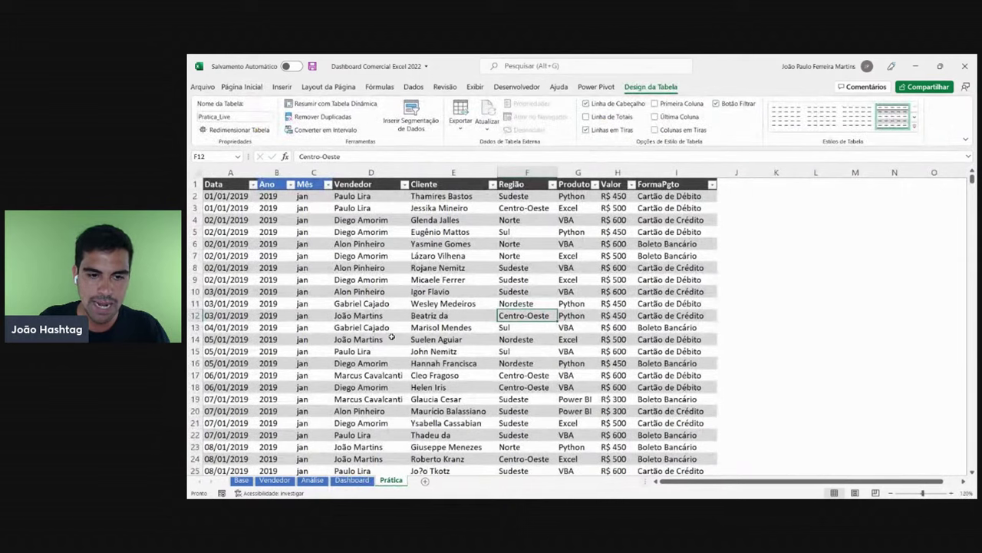
click(405, 315)
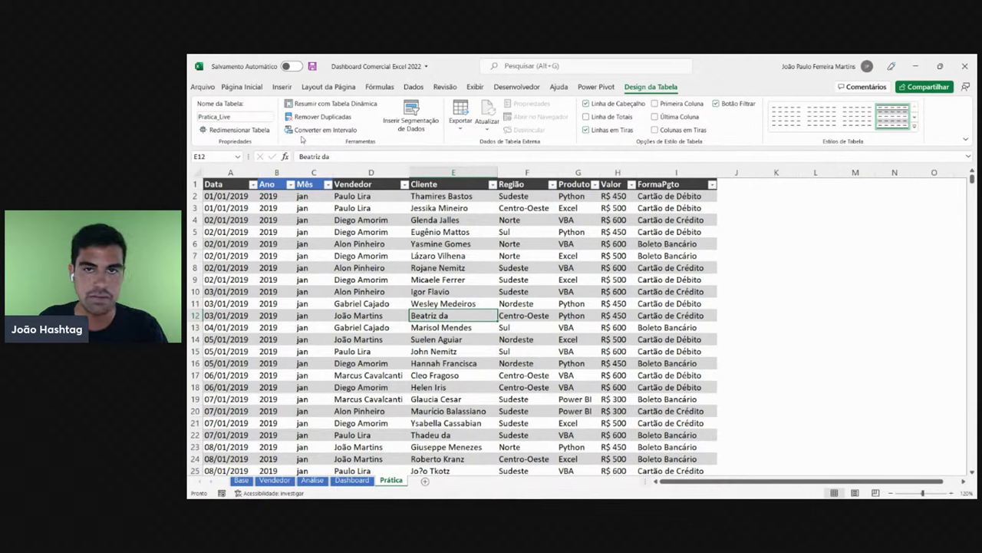
click(407, 244)
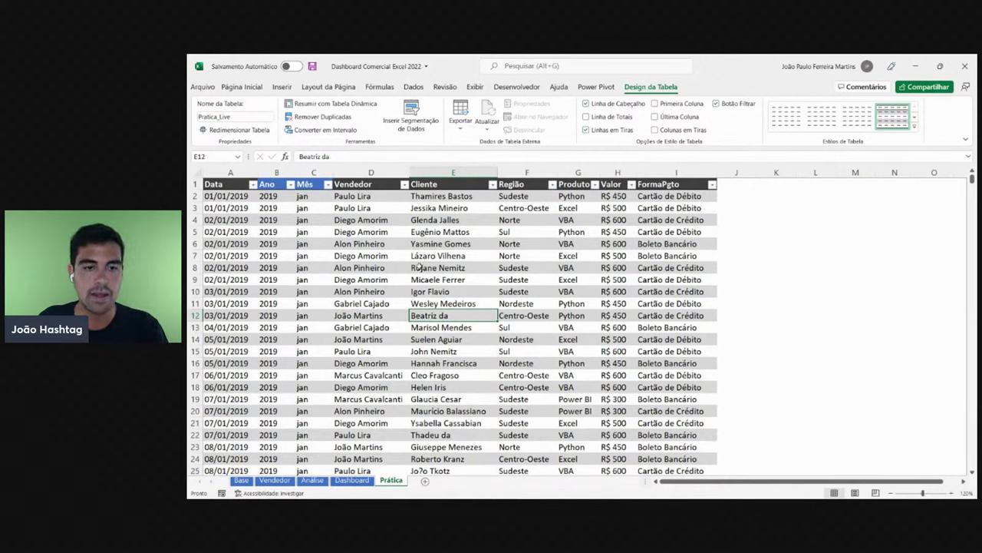
click(377, 279)
click(427, 245)
click(384, 304)
click(506, 266)
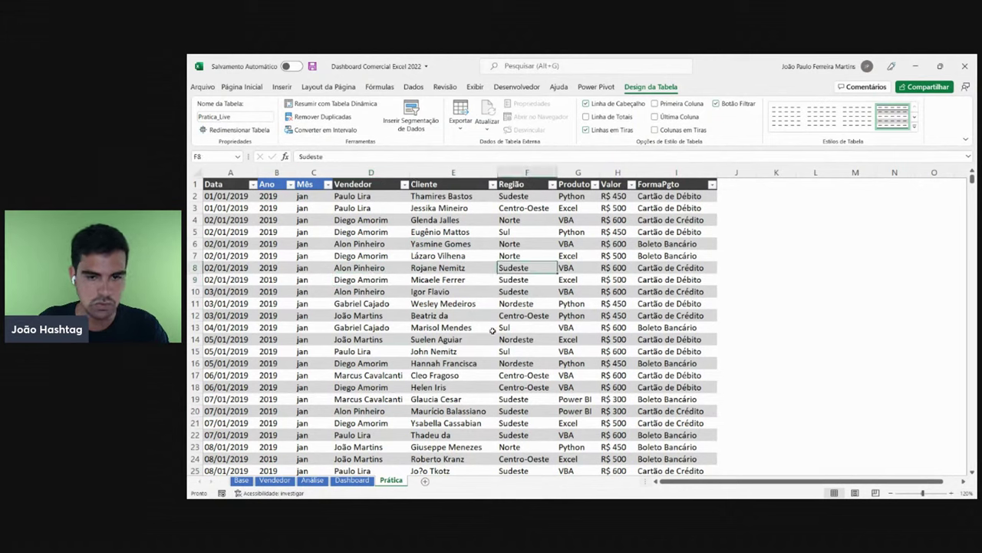
click(492, 330)
click(370, 315)
click(522, 303)
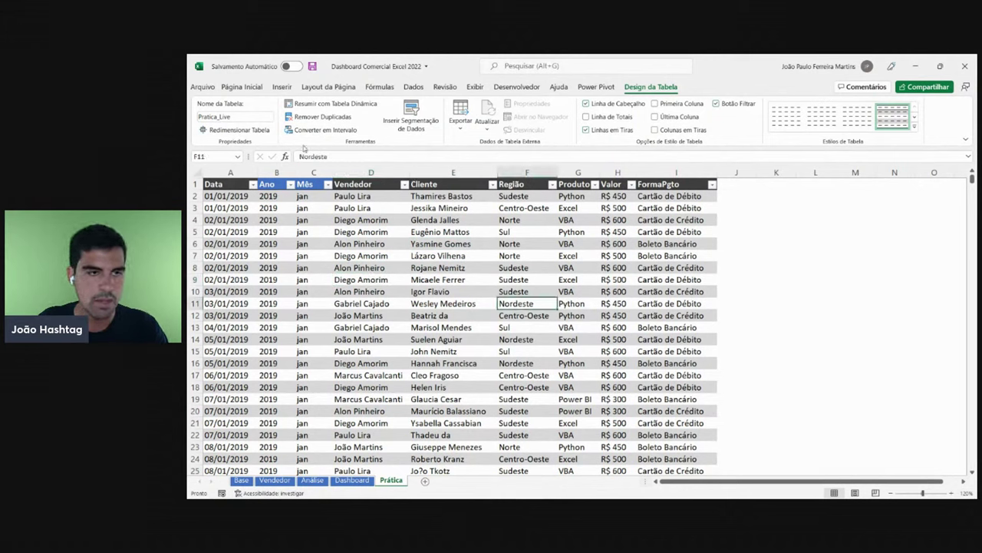
click(284, 87)
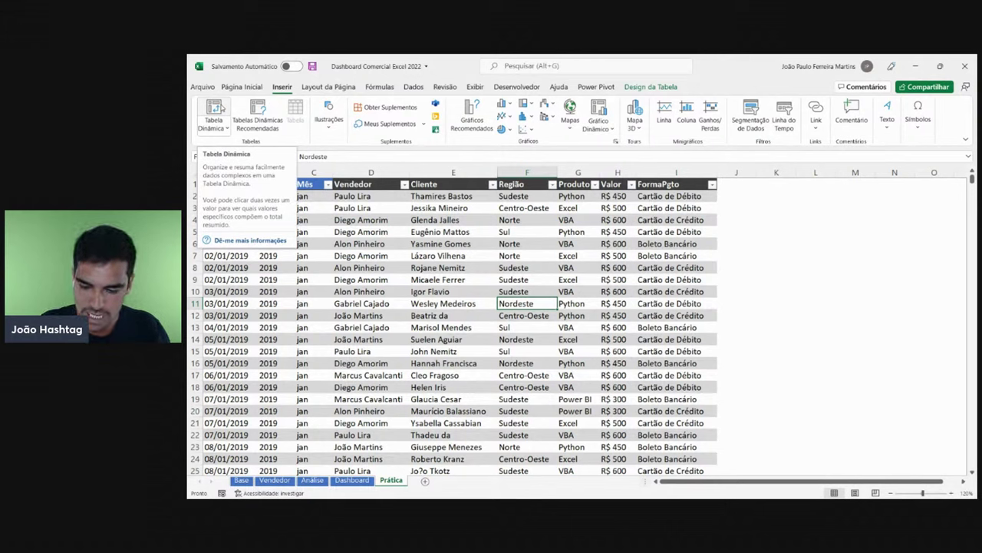
- Insert an empty pivot table from Pratica_Live on a new worksheet, Planilha2
scroll(221, 107, up, 1)
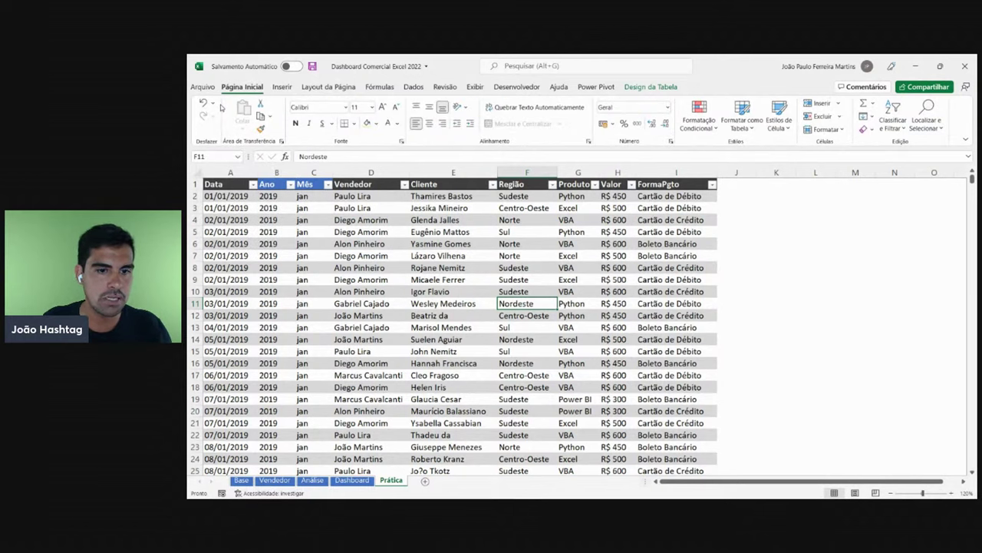
click(402, 282)
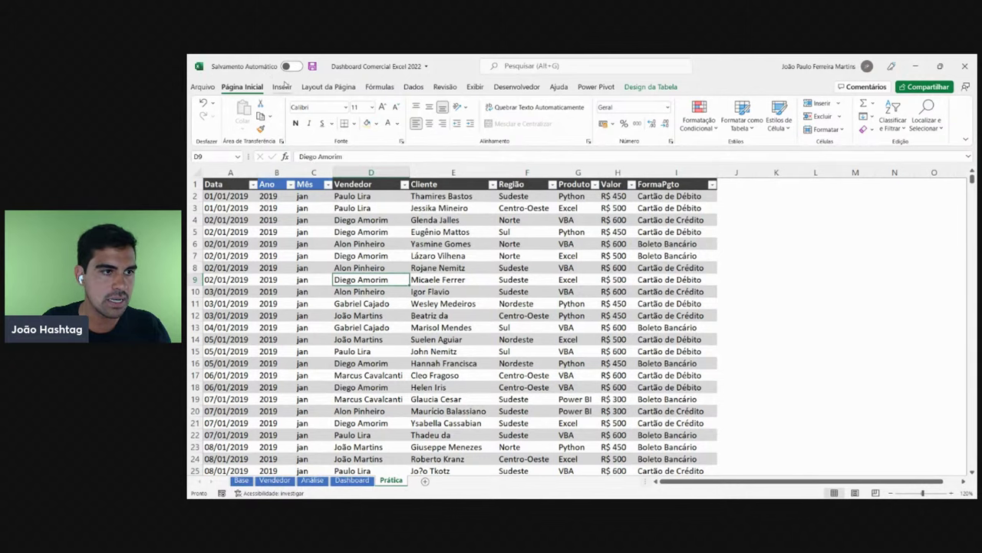
click(283, 86)
click(214, 113)
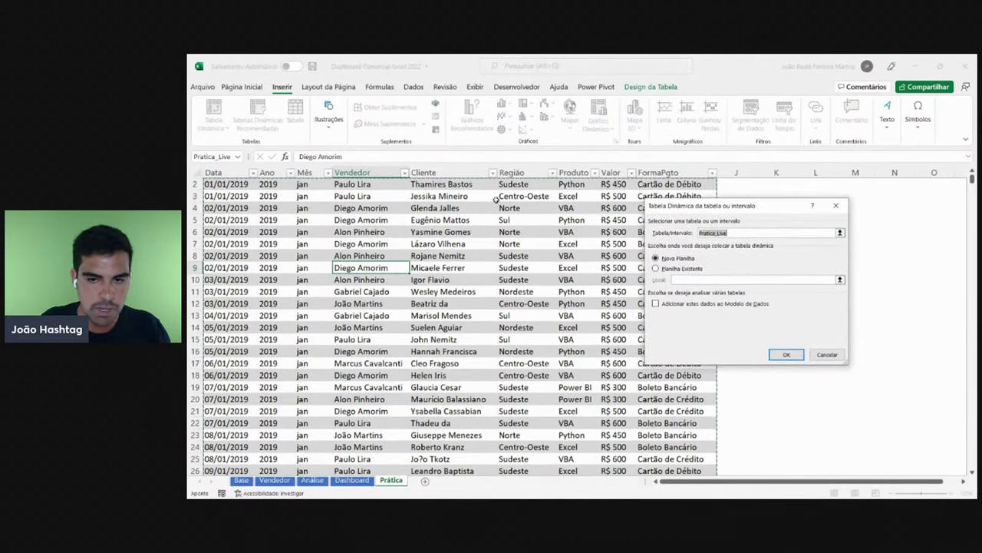
drag(774, 205, 398, 203)
click(529, 488)
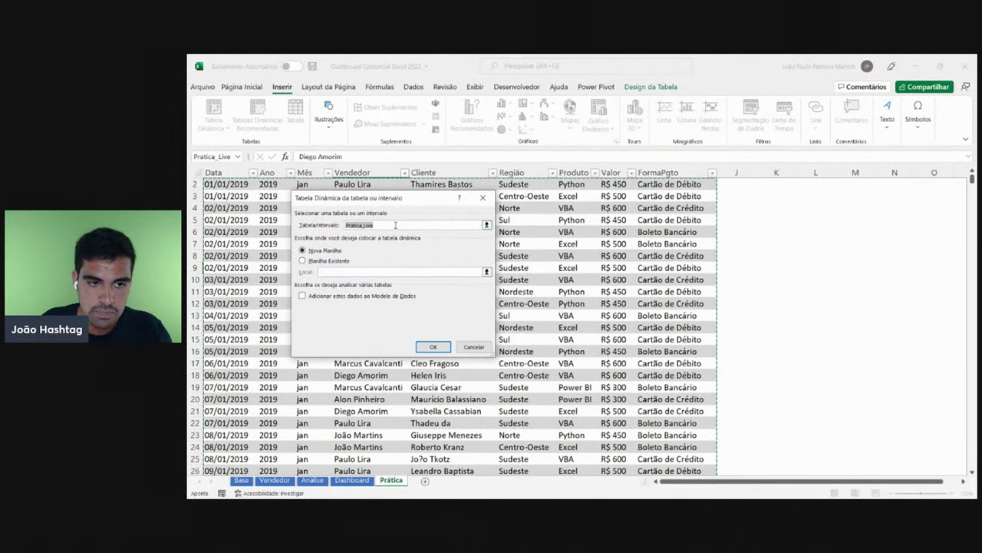
click(395, 225)
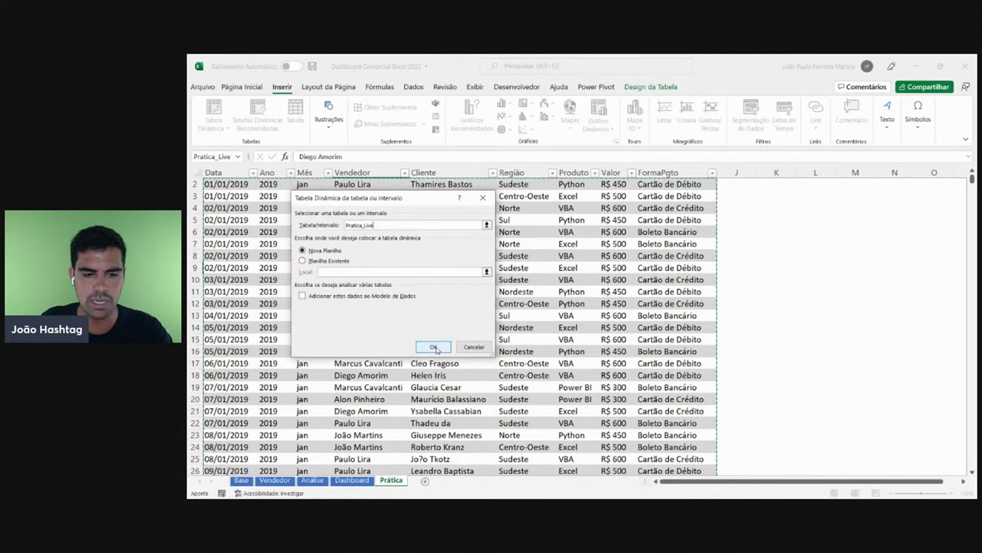
click(434, 348)
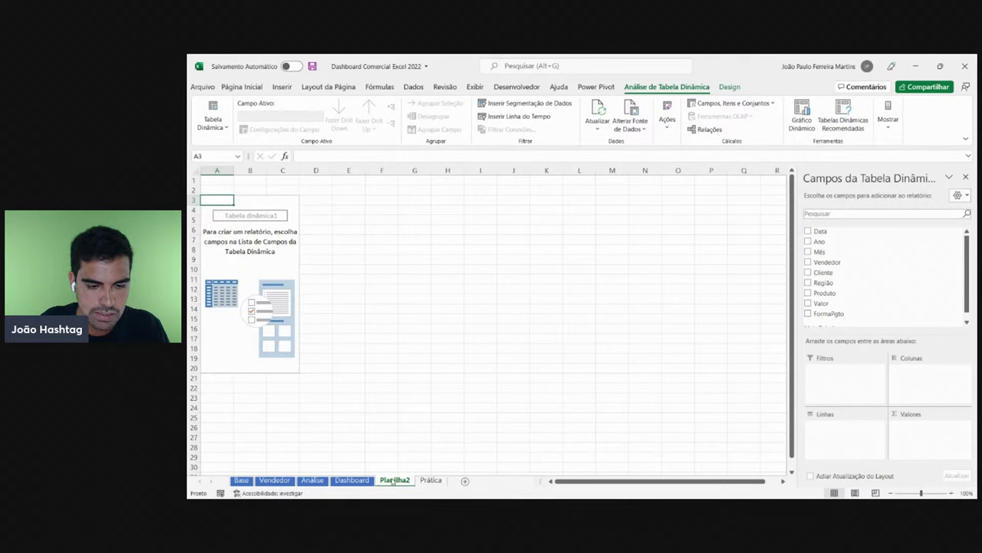
- Rename the Planilha2 sheet to Análise_Live
double_click(396, 480)
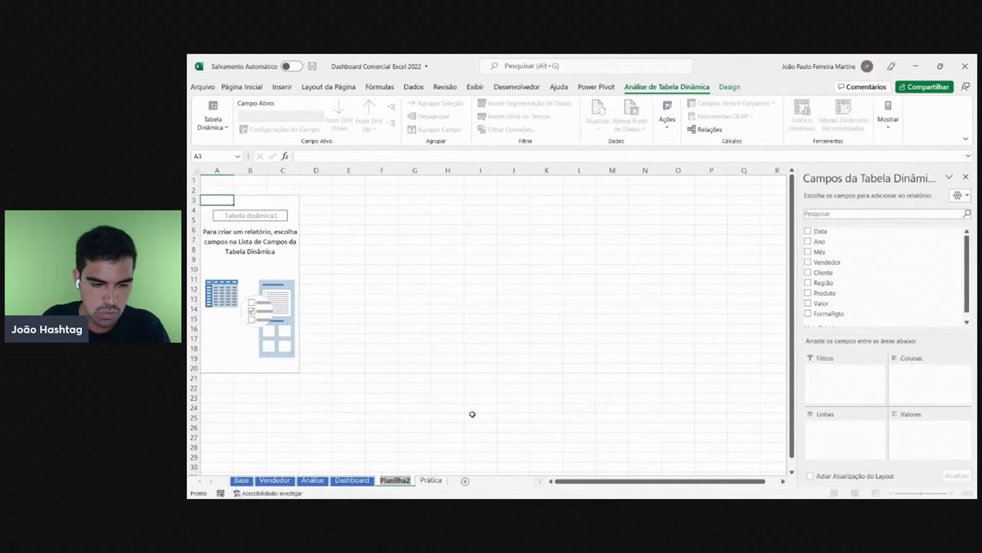
text(Tabela)
key(BackSpace)
key(BackSpace)
key(BackSpace)
key(BackSpace)
key(BackSpace)
key(BackSpace)
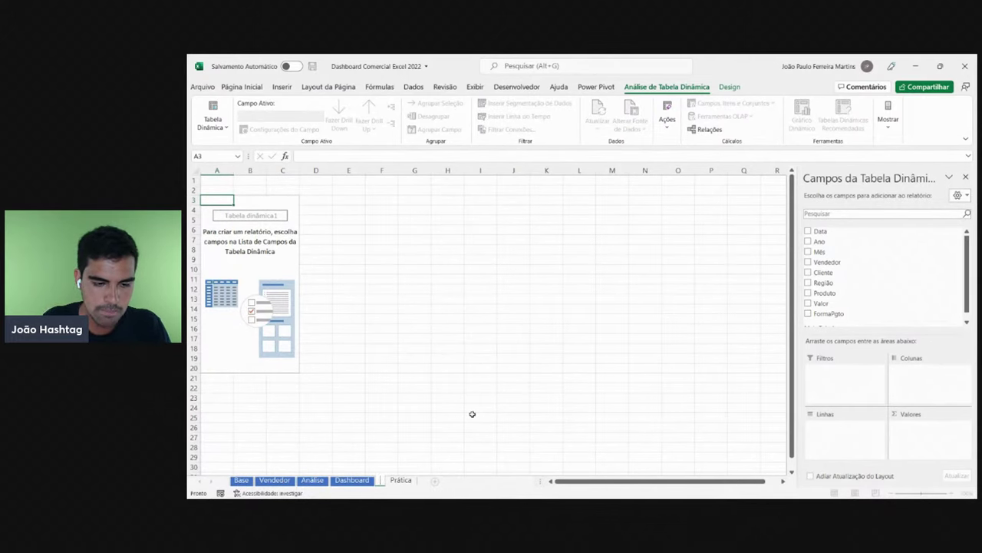
key(Escape)
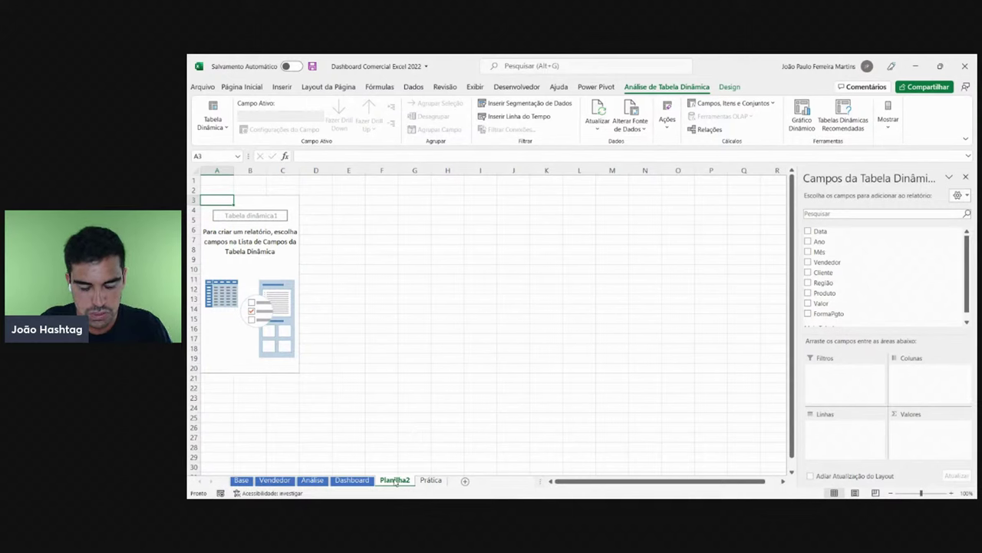
double_click(394, 481)
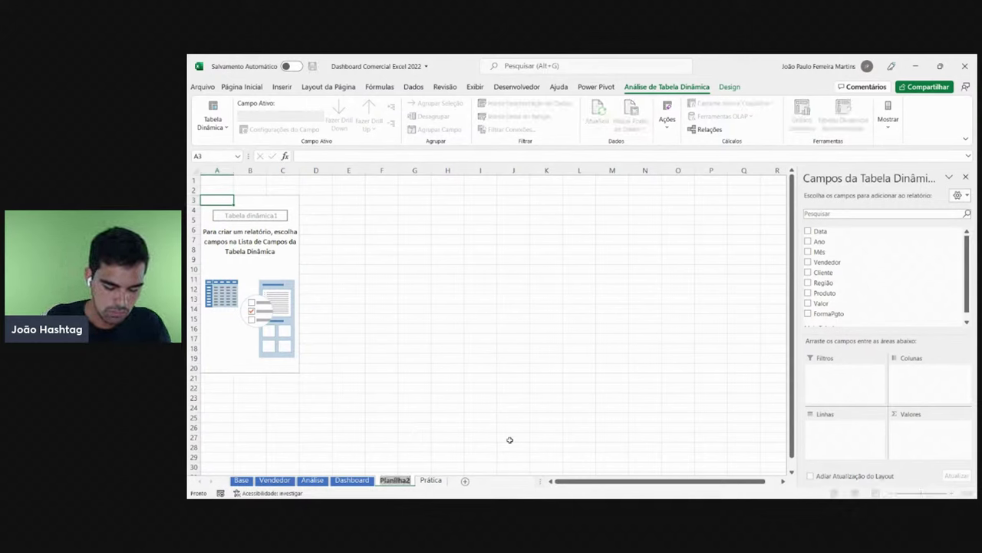
text(An)
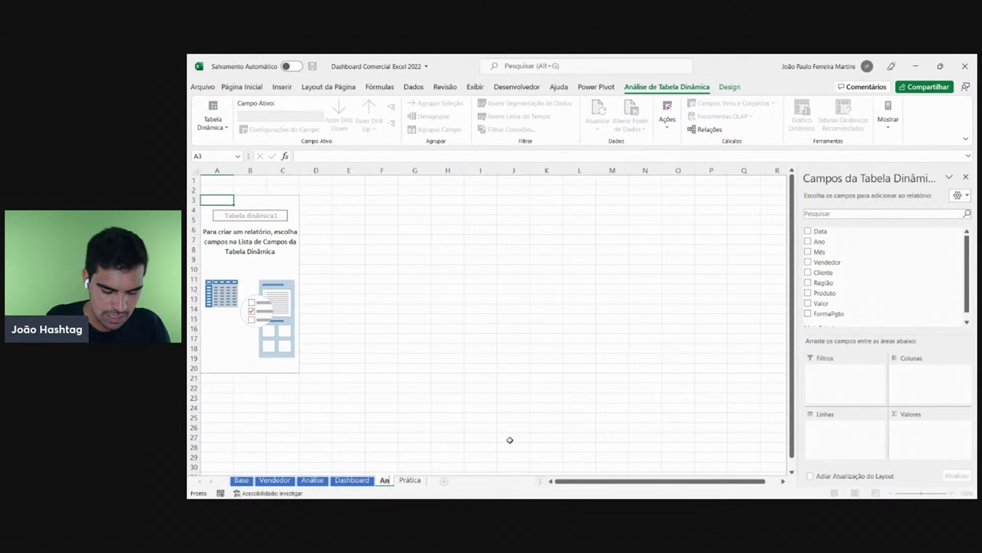
text(álise L)
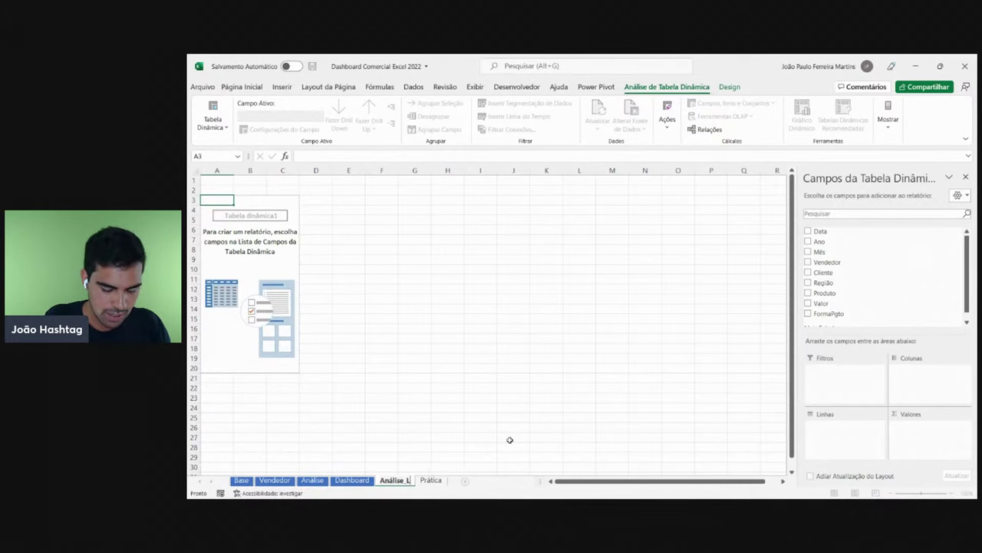
text(ive)
click(510, 439)
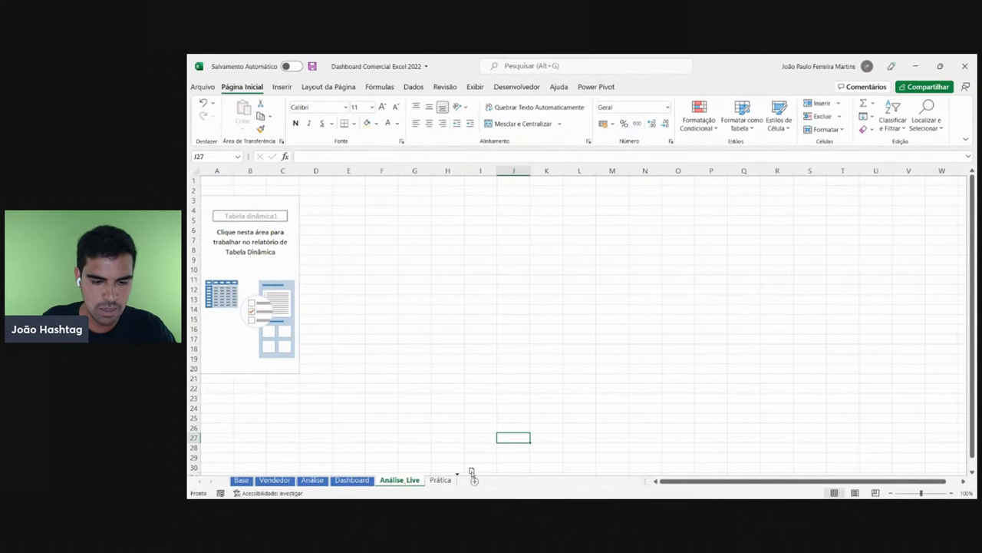
- Place the Análise_Live tab after Prática and activate the empty pivot table
drag(471, 471, 390, 476)
click(388, 480)
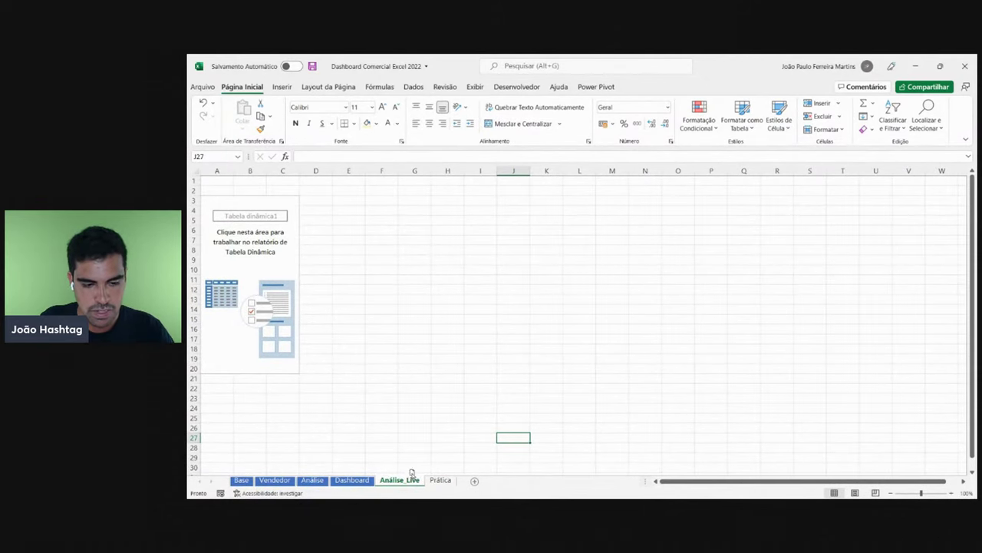
drag(411, 472, 468, 474)
click(391, 482)
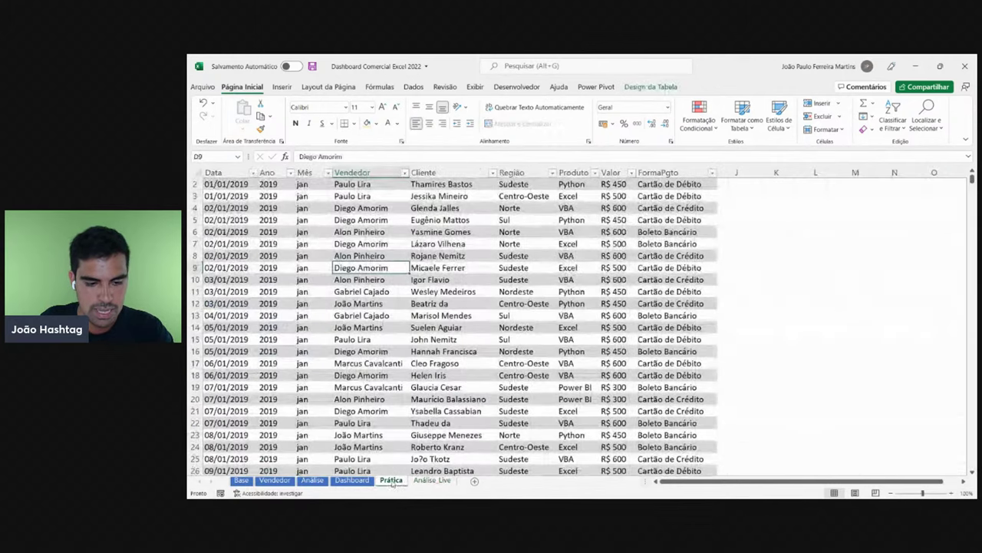
click(440, 410)
key(ctrl+Home)
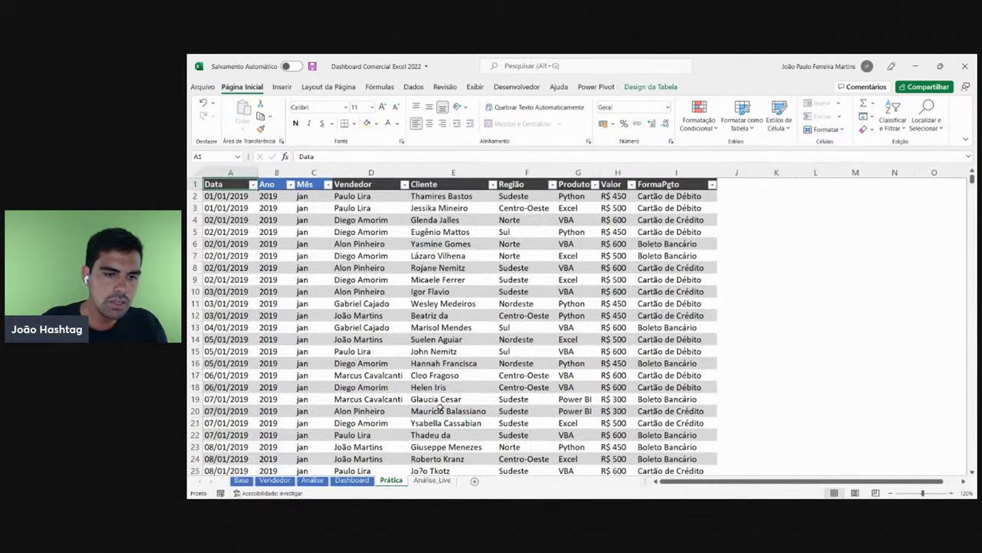
click(434, 481)
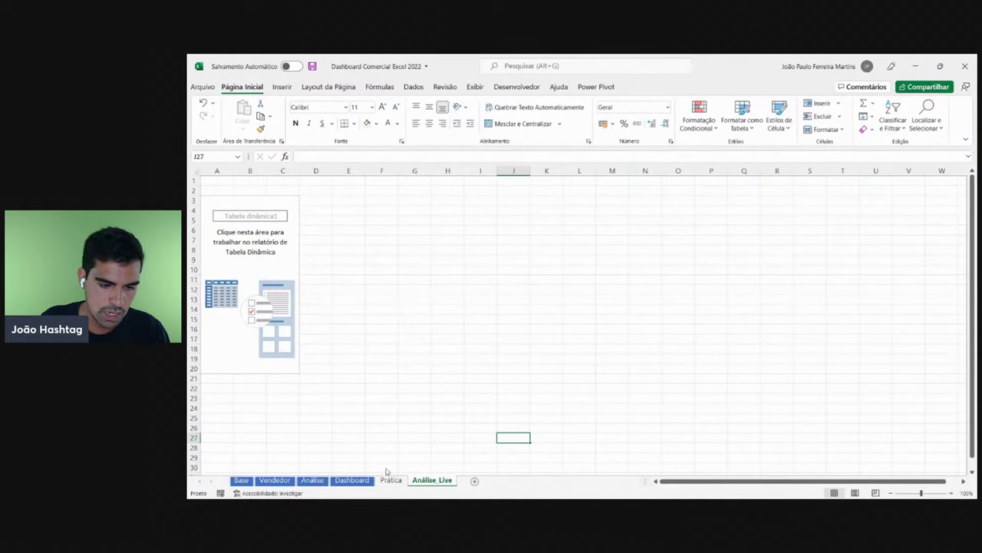
drag(378, 480, 379, 480)
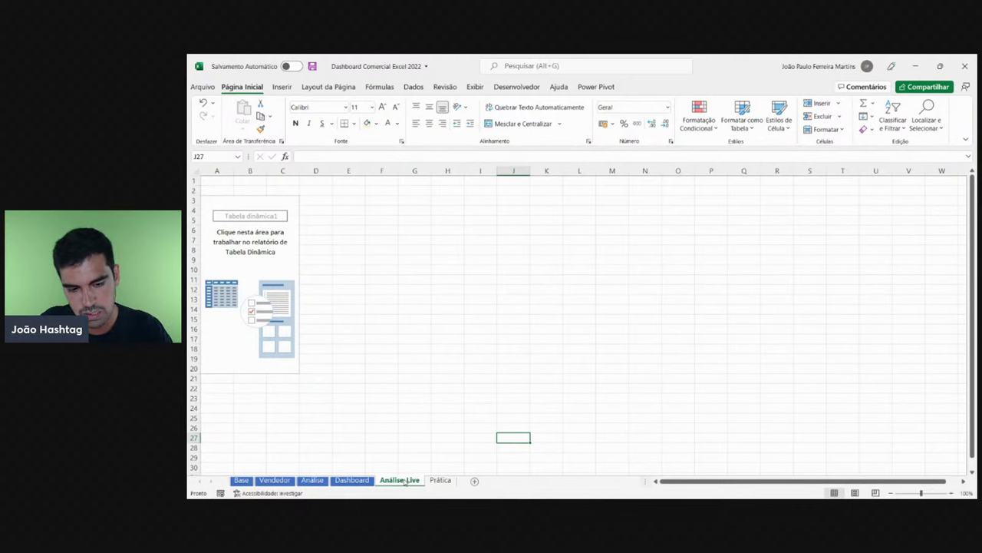
mouse_move(405, 481)
mouse_down()
mouse_move(503, 459)
mouse_move(537, 471)
mouse_up()
click(245, 251)
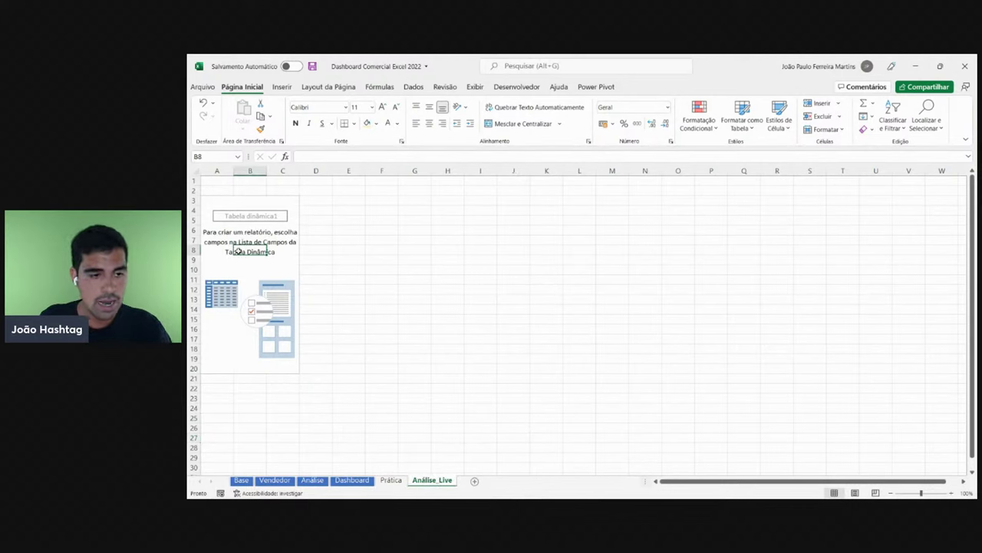
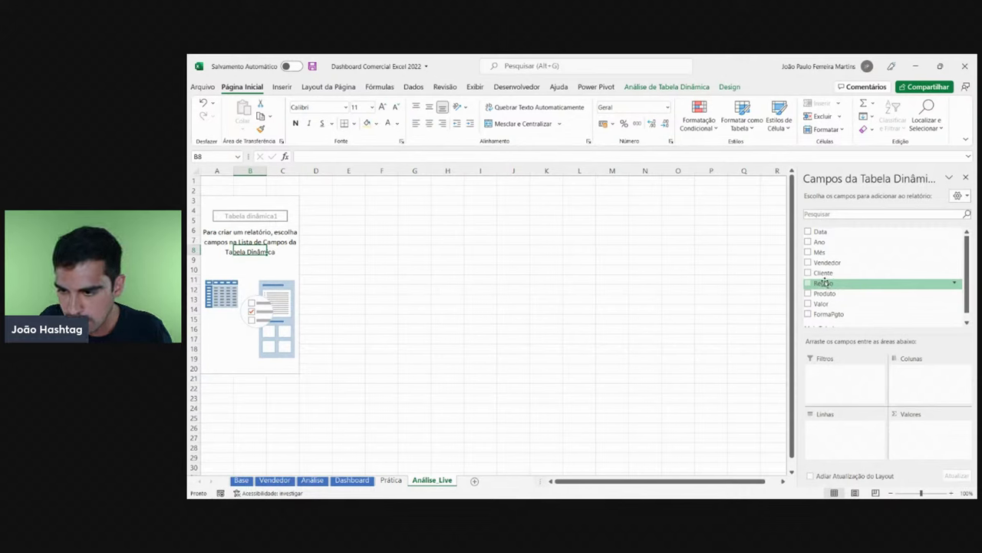
- Add Região as the pivot's row labels and zoom the sheet to 150%
drag(824, 283, 844, 444)
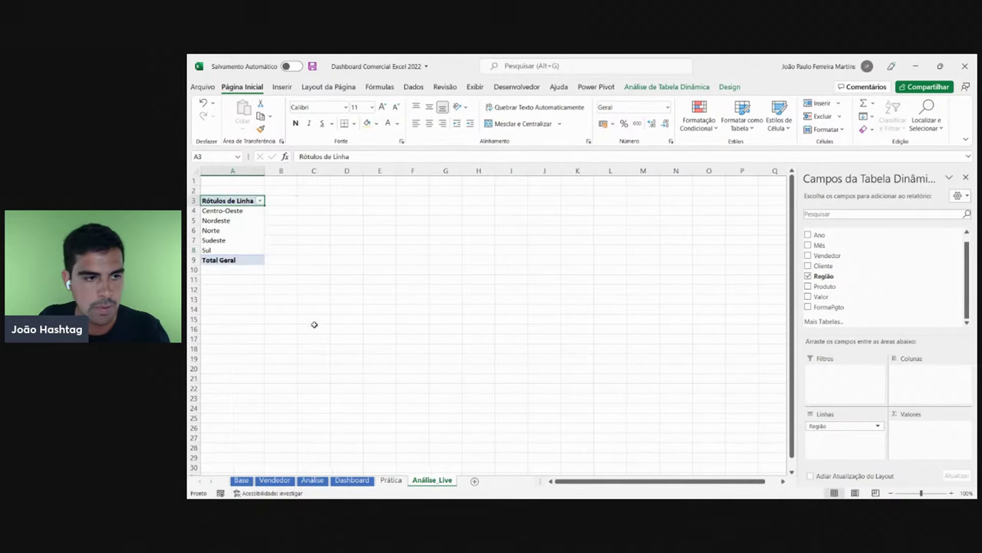
click(951, 492)
click(952, 493)
click(952, 493)
click(951, 493)
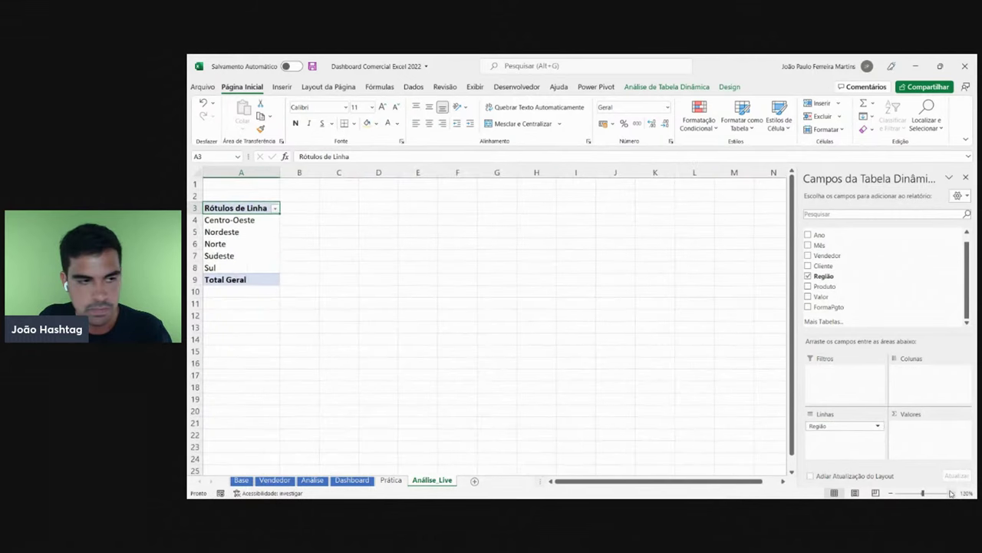
click(952, 492)
- Highlight the Centro-Oeste, Nordeste, Norte, Sudeste and Sul rows, then remove Região from the rows
click(283, 222)
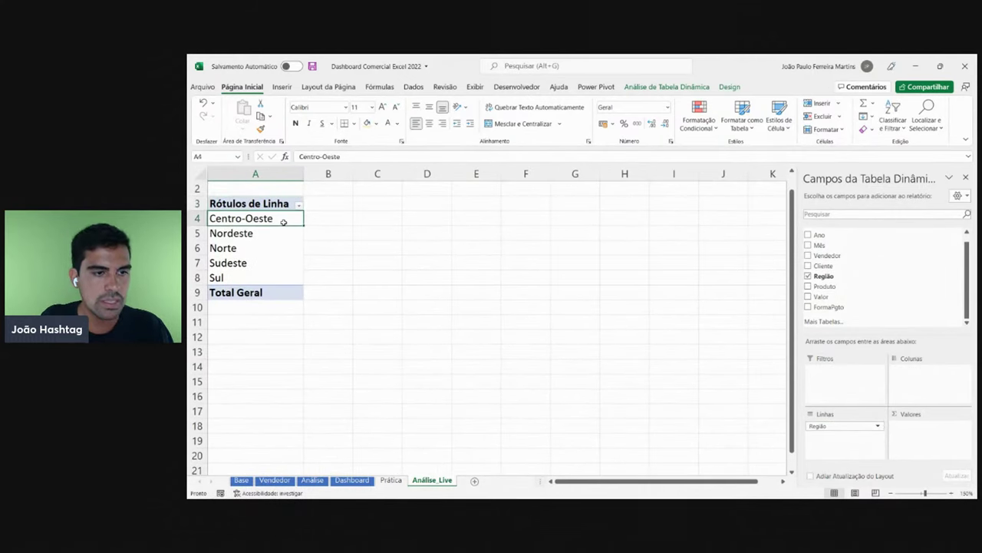
scroll(296, 225, up, 1)
click(201, 233)
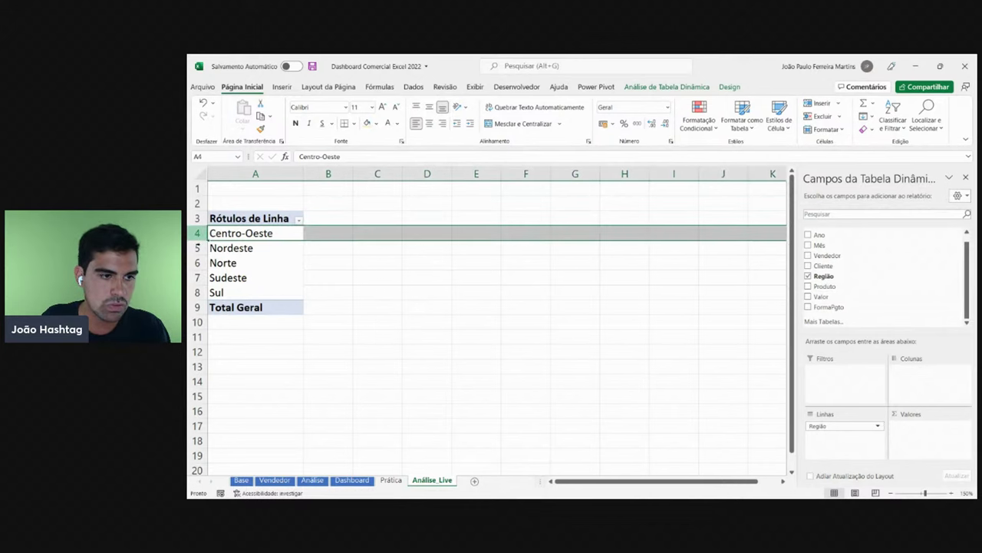
click(254, 251)
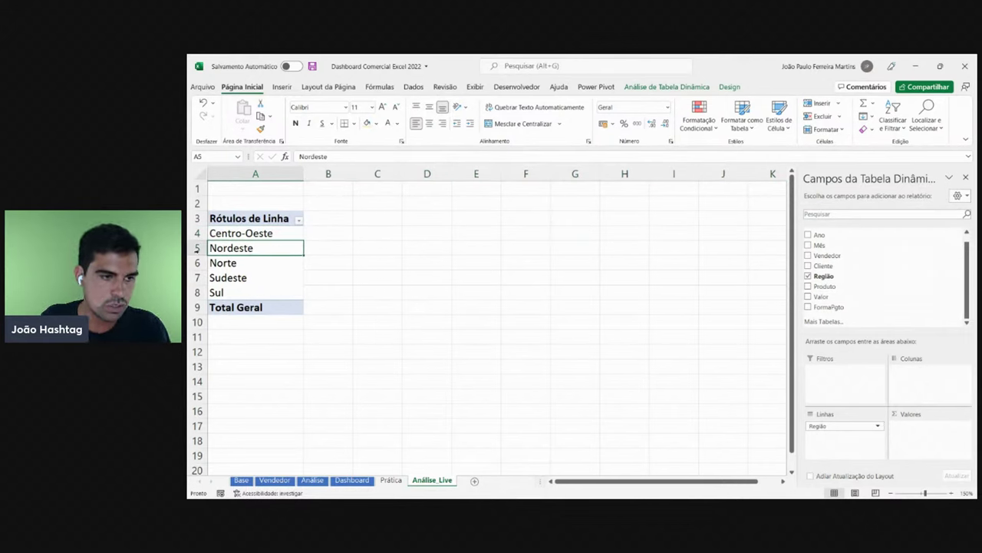
click(198, 248)
click(262, 264)
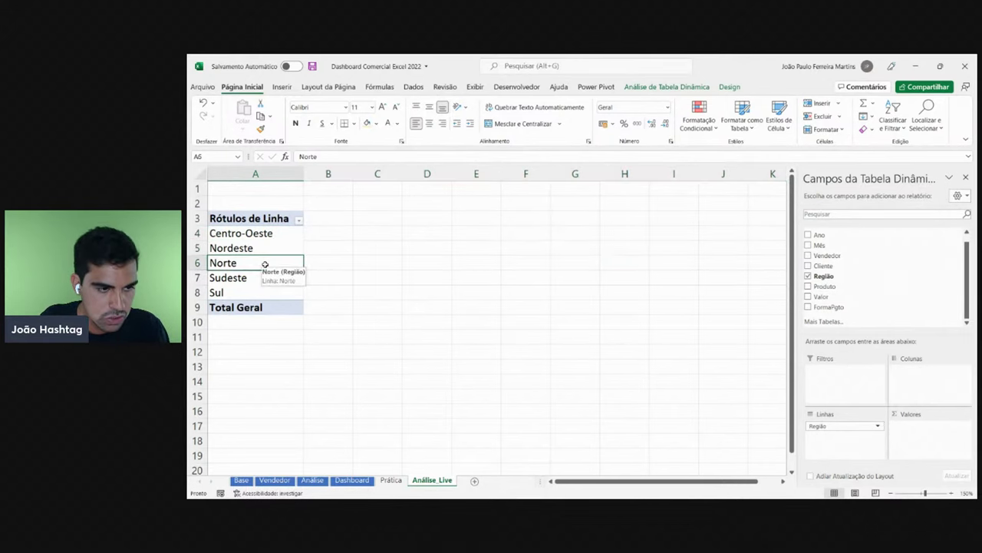
click(198, 263)
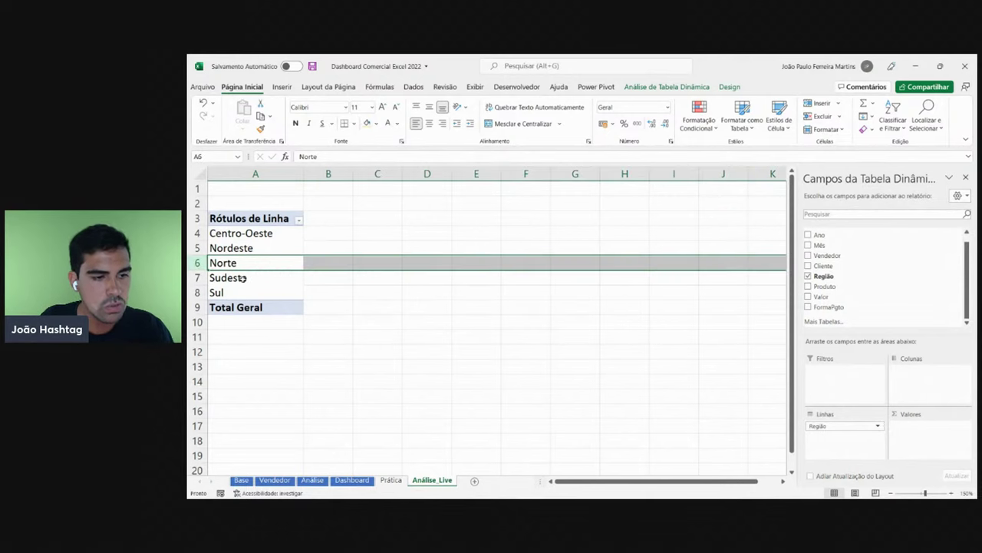
click(244, 280)
click(197, 278)
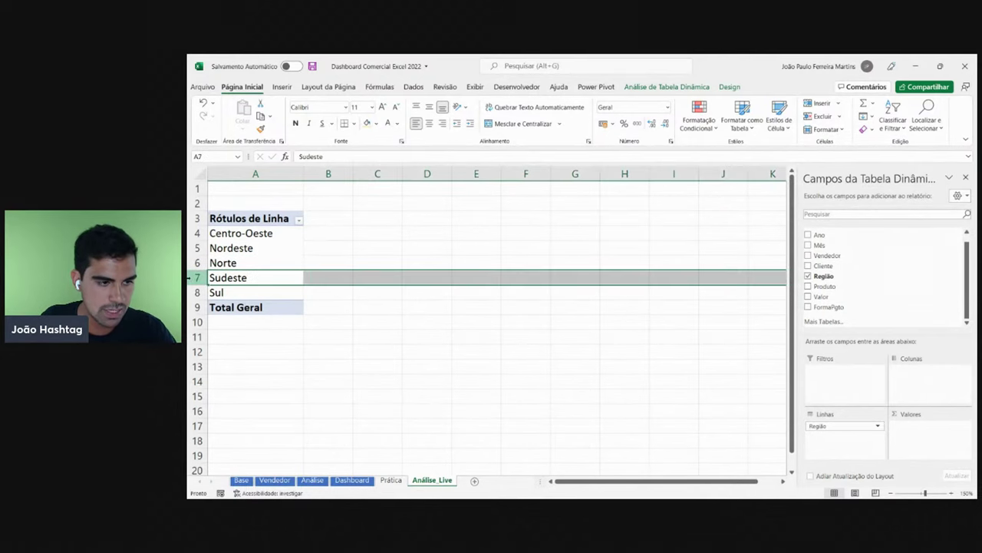
click(278, 292)
click(200, 292)
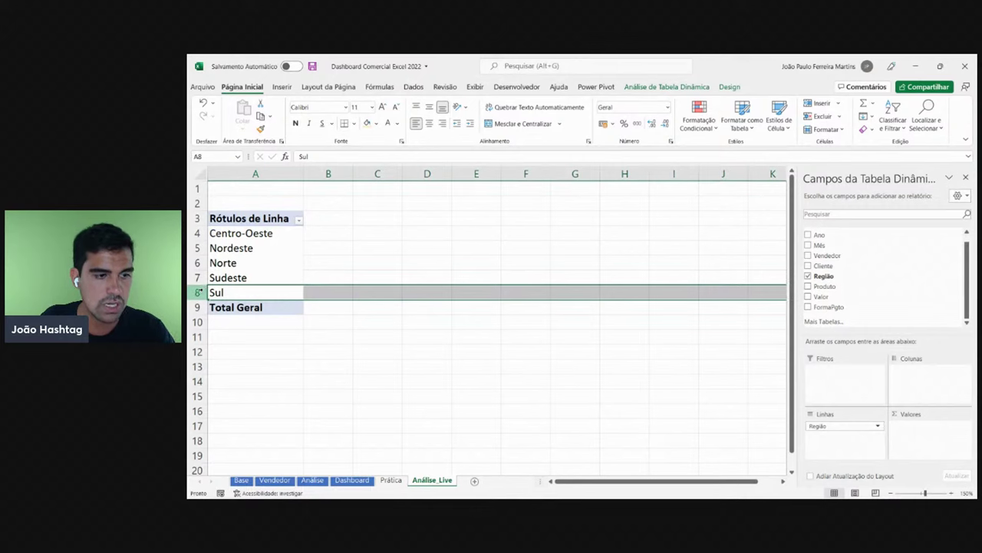
click(265, 309)
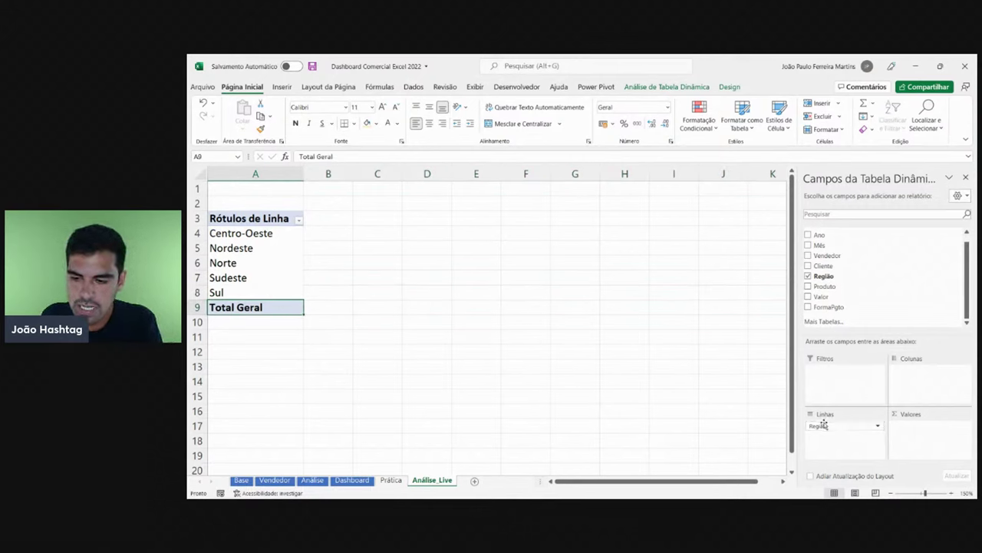
drag(826, 423, 681, 351)
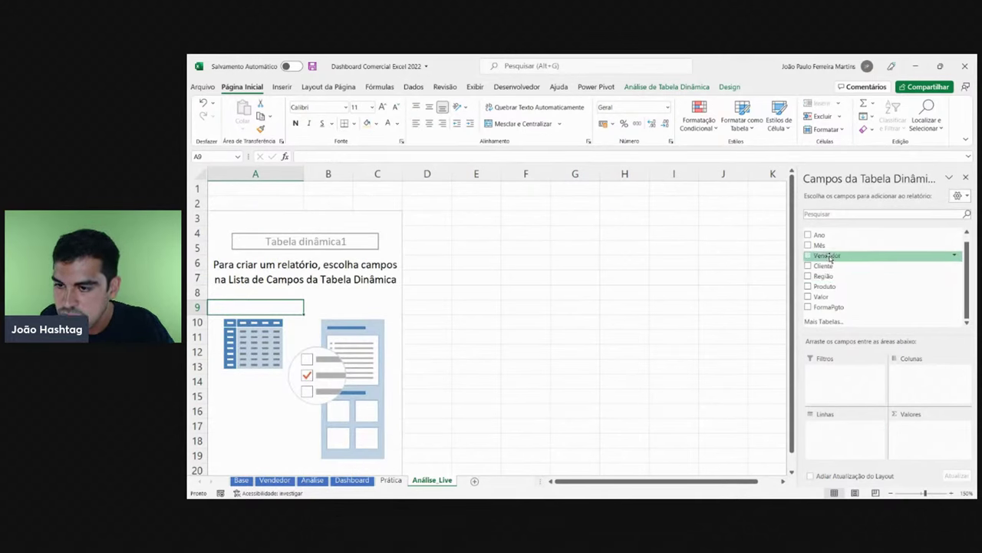
- Put Vendedor into the pivot rows and highlight the first three sellers' rows
drag(827, 255, 848, 445)
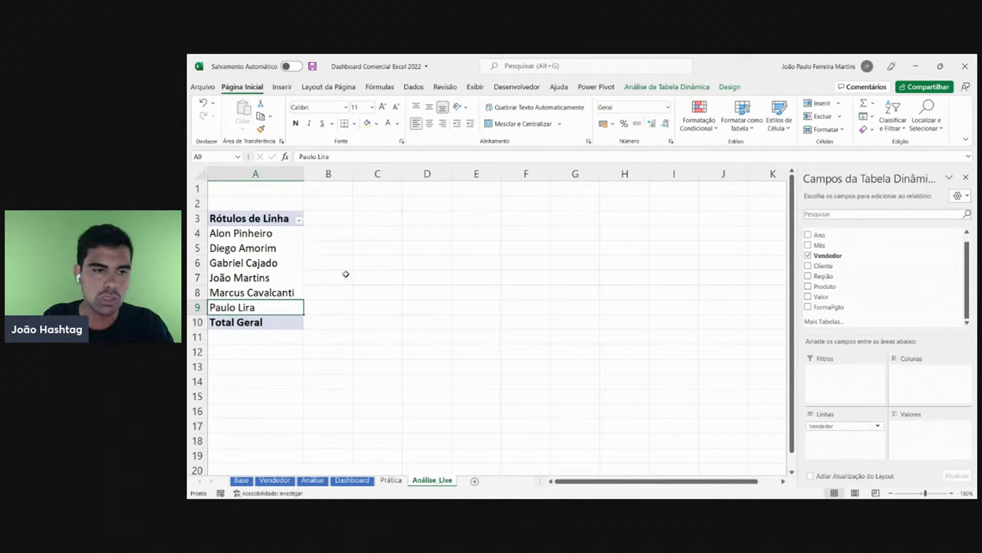
click(274, 235)
click(199, 234)
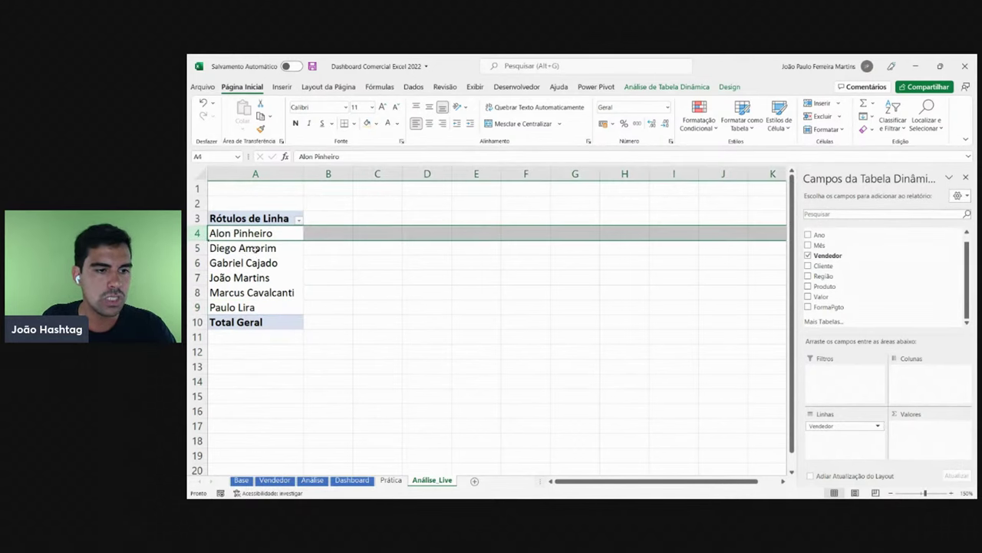
click(255, 250)
click(199, 247)
click(257, 265)
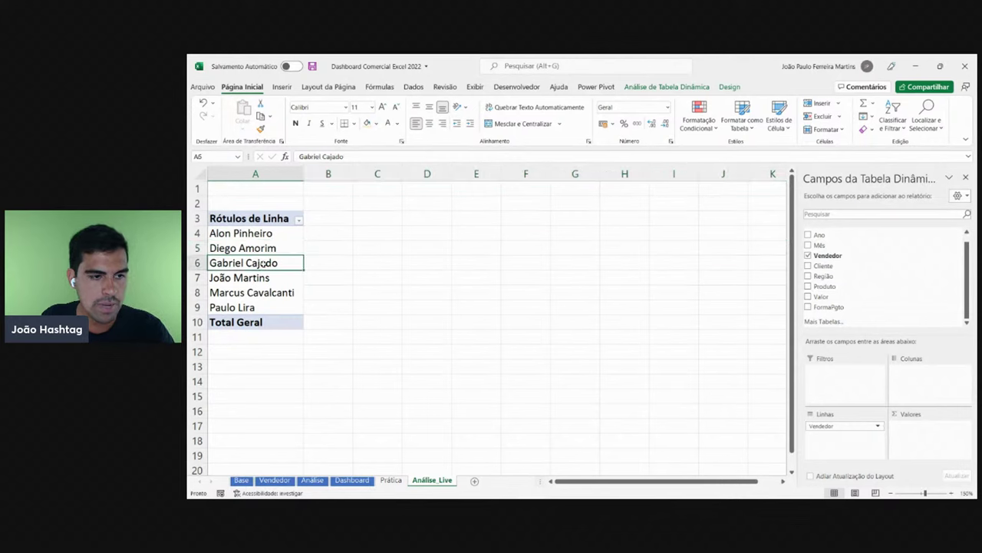
click(198, 262)
- Highlight the fourth through sixth sellers' rows, then drag a field toward the Linhas area
click(270, 281)
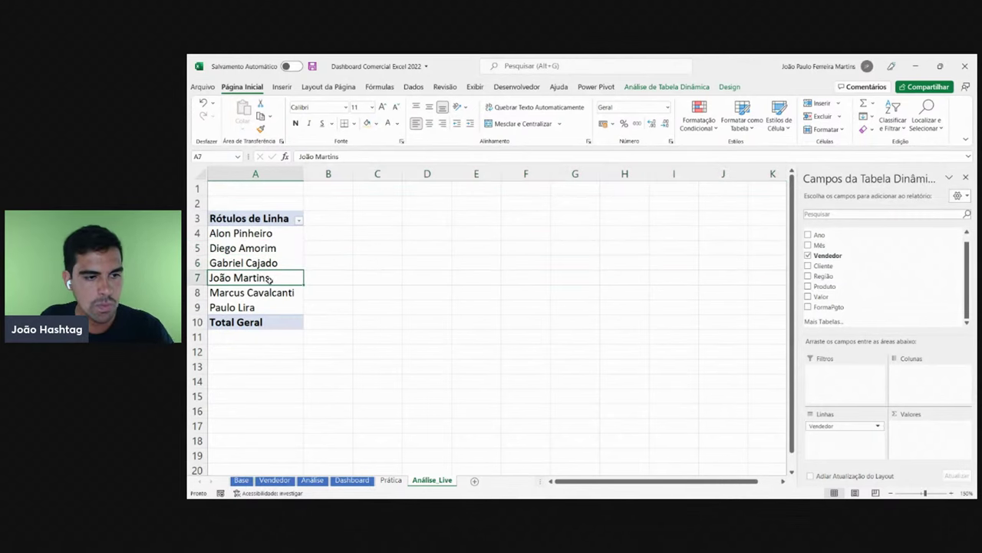
click(199, 278)
click(261, 294)
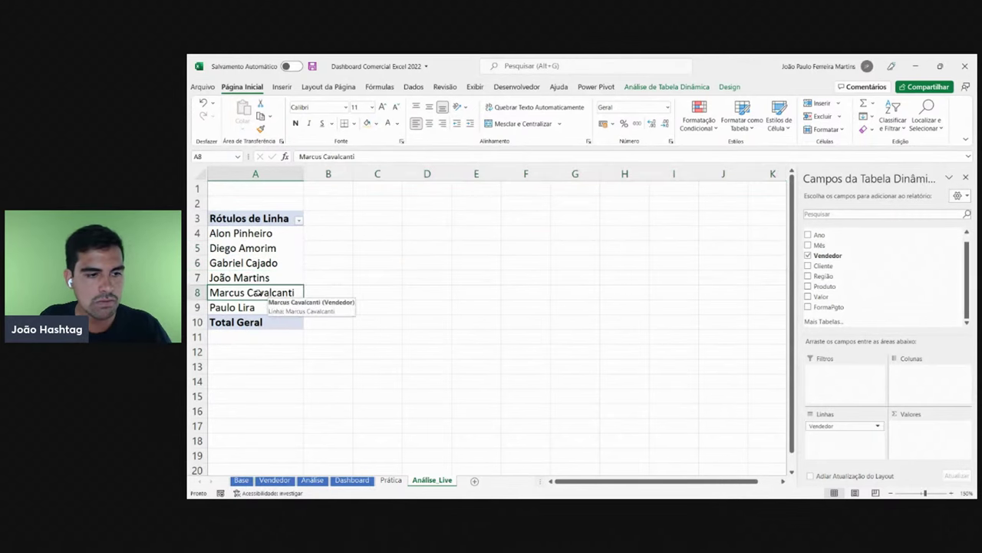
click(200, 292)
click(251, 307)
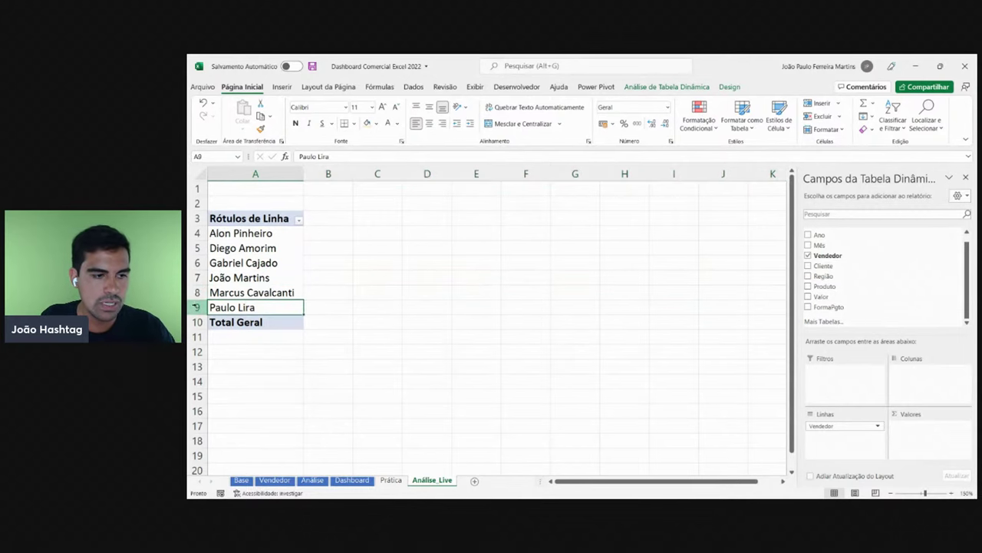
click(196, 307)
click(256, 266)
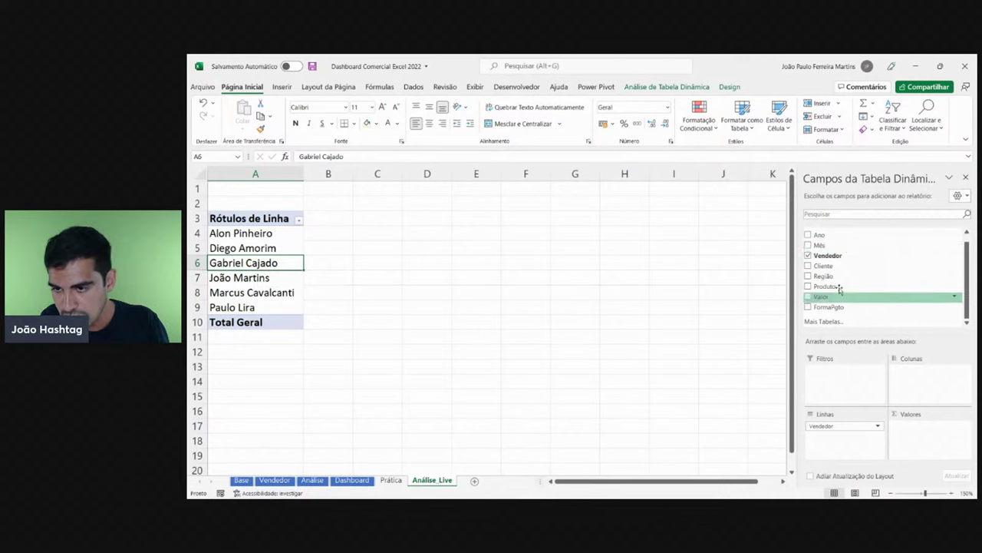
drag(839, 267, 839, 444)
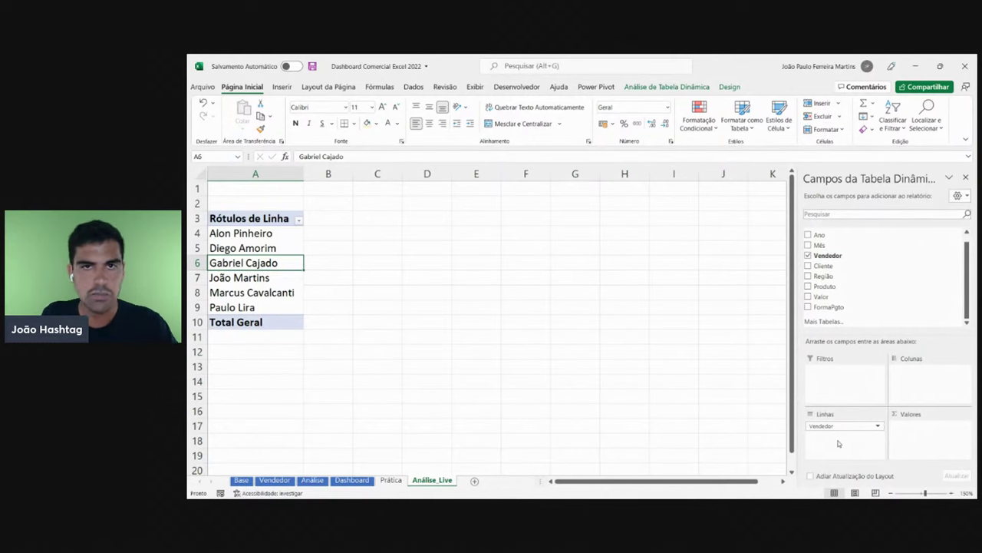
- Swap Vendedor for FormaPgto in the rows, highlighting Boleto Bancário, Cartão de Crédito and Cartão de Débito
mouse_move(837, 426)
mouse_down()
mouse_move(843, 332)
mouse_move(819, 308)
mouse_move(829, 308)
mouse_move(852, 434)
mouse_up()
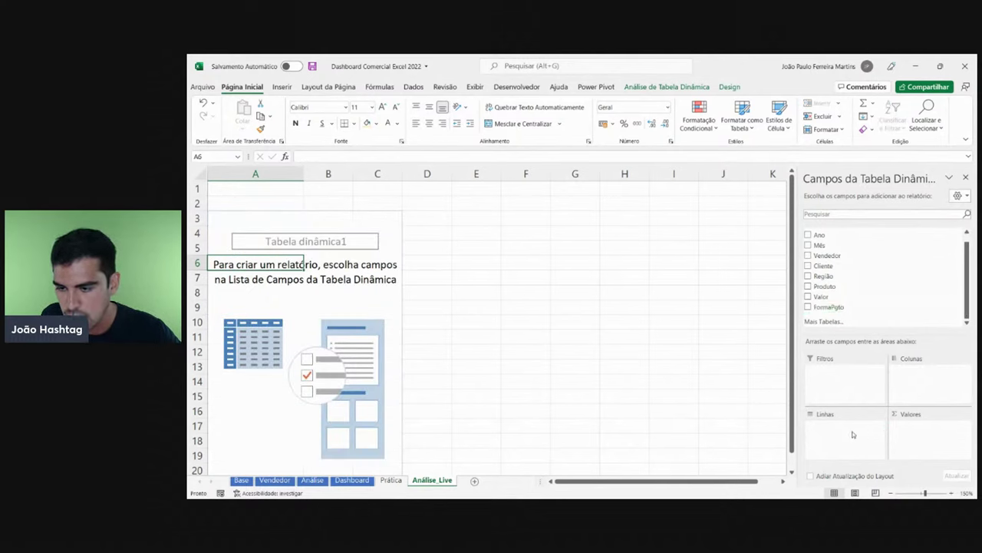
drag(831, 307, 844, 447)
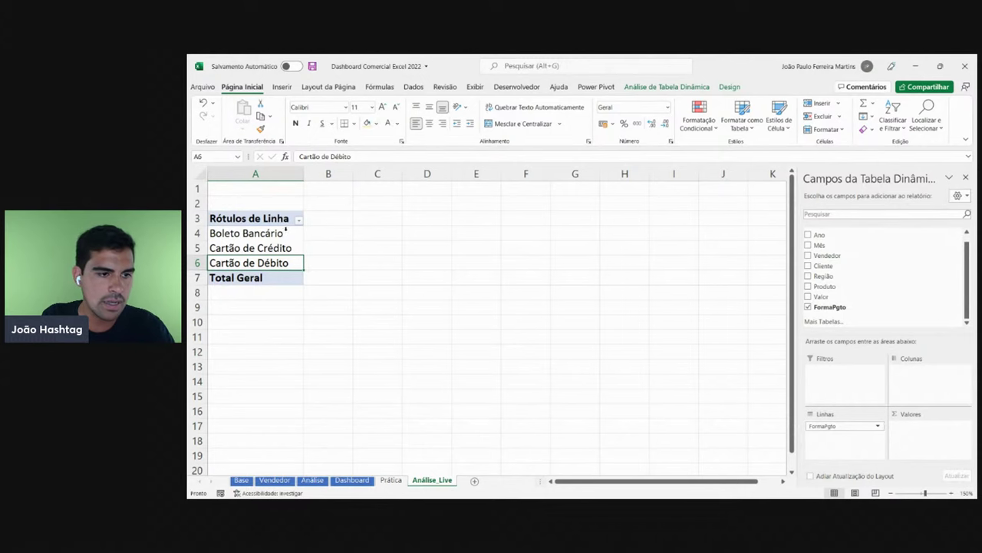
click(285, 232)
click(197, 233)
click(281, 248)
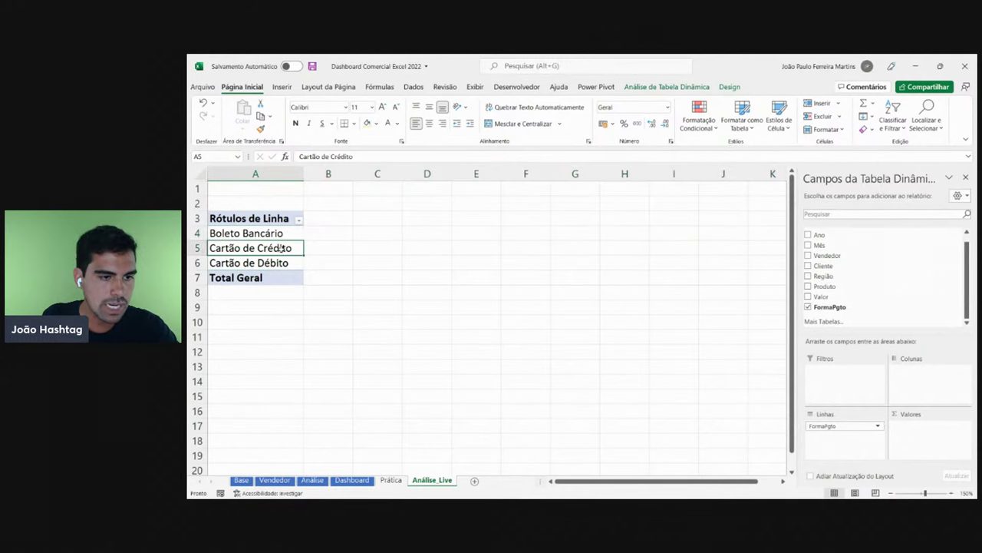
click(198, 248)
click(267, 262)
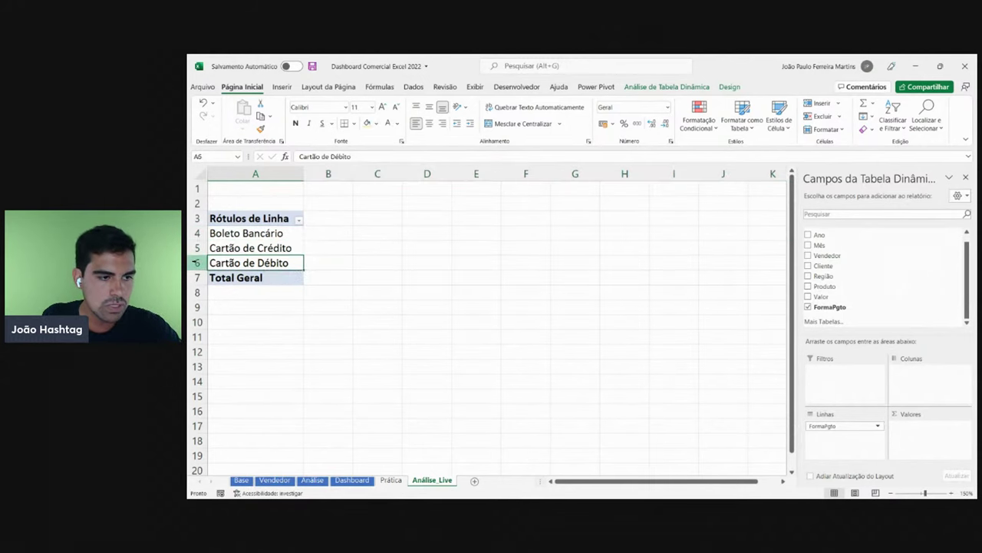
click(197, 263)
- Select the three payment-method labels and compare them with cells beside the pivot
click(339, 237)
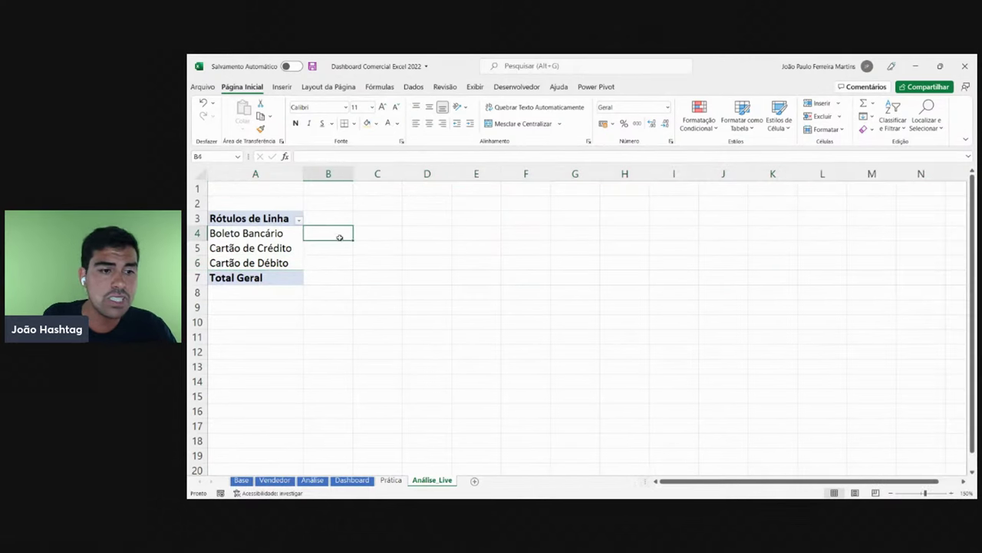
drag(255, 234, 273, 263)
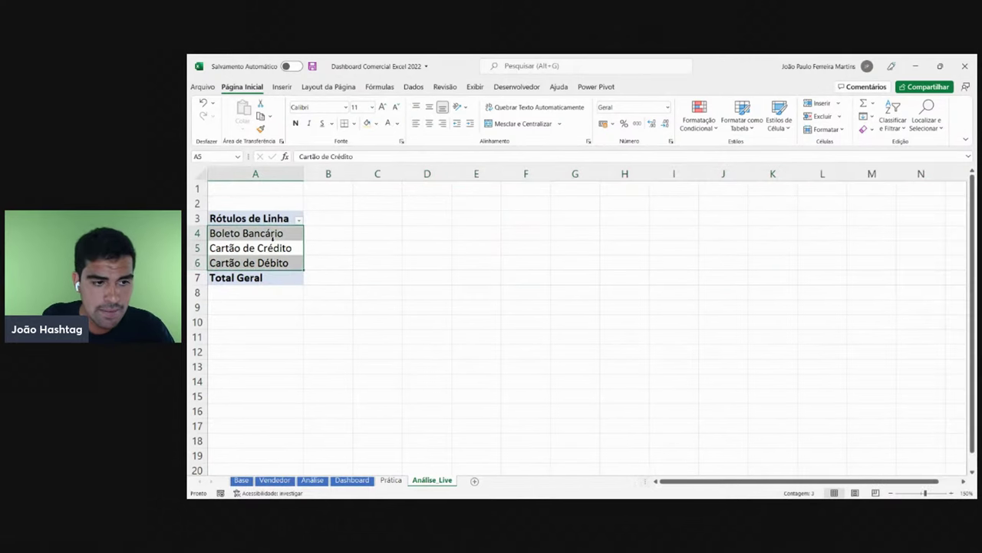
click(553, 318)
click(315, 246)
click(289, 248)
click(423, 279)
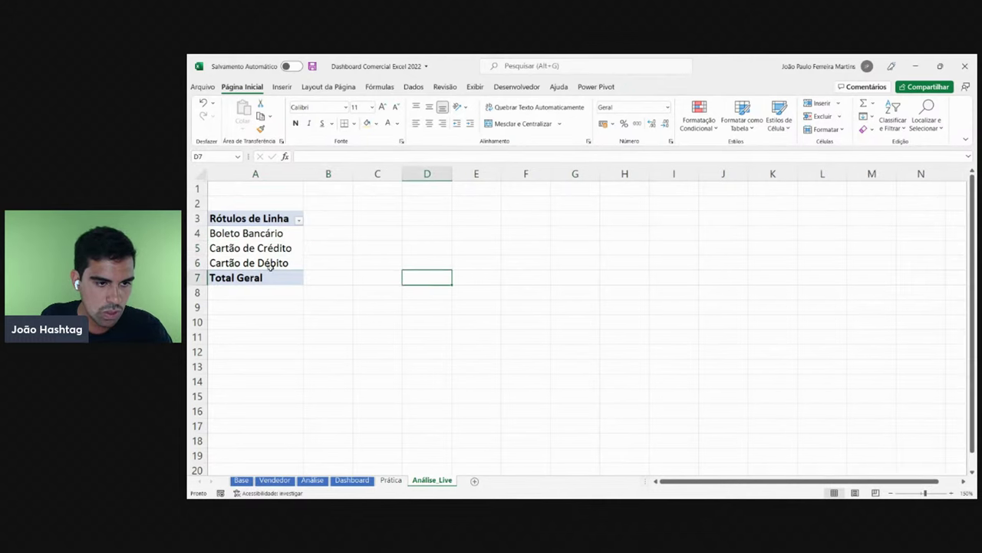
click(269, 265)
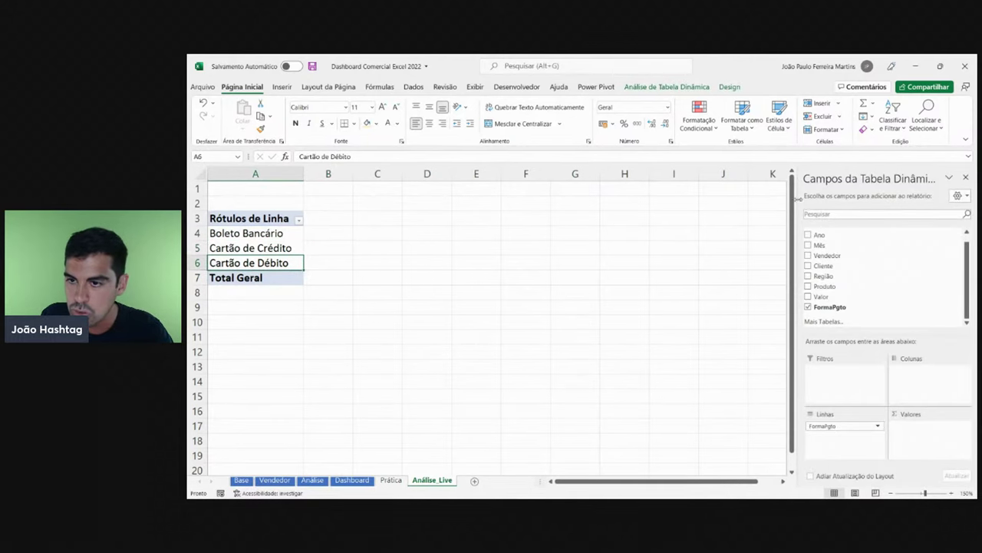
- Widen the PivotTable Fields pane and take FormaPgto out of the pivot rows
drag(798, 198, 738, 203)
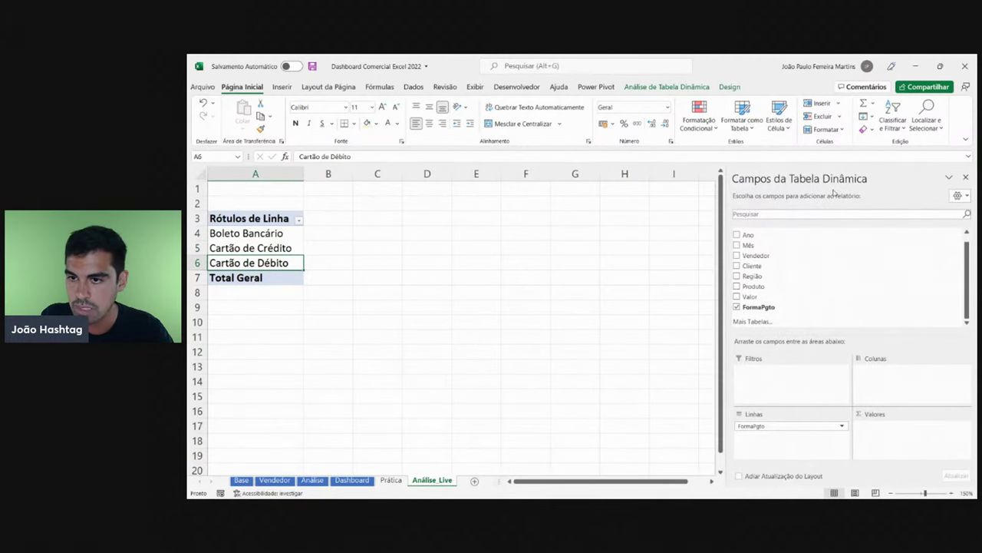
key(Up)
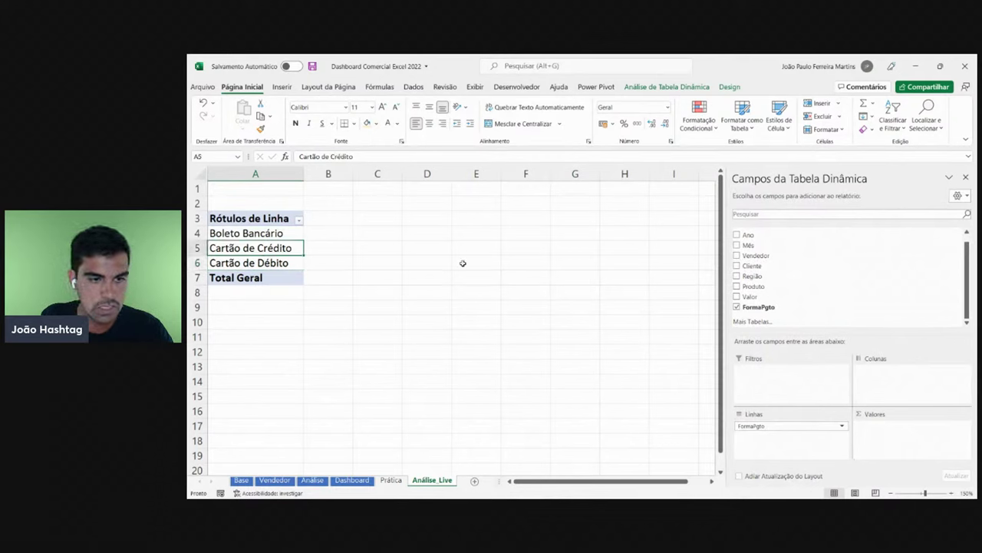
click(476, 263)
drag(299, 263, 257, 234)
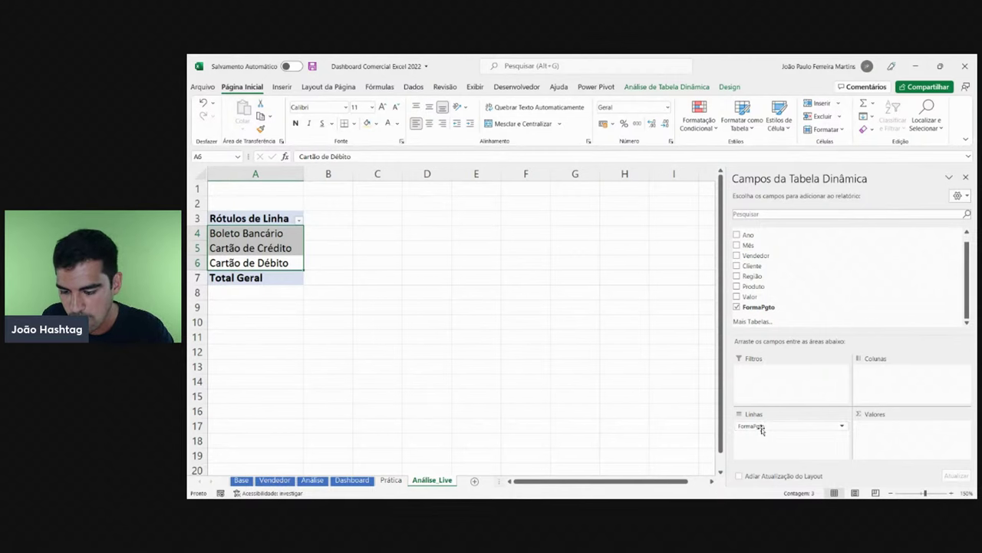
drag(751, 427, 569, 360)
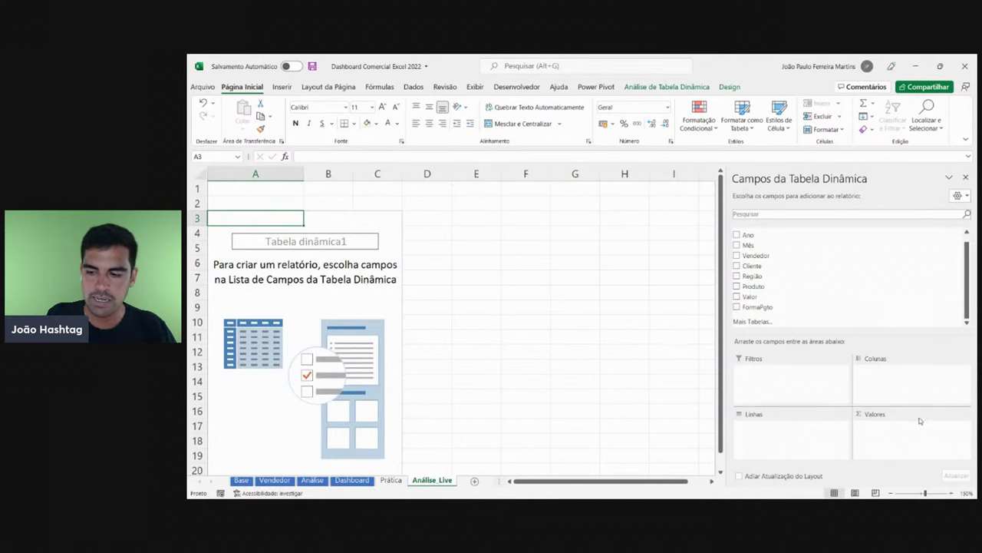
click(891, 492)
click(890, 492)
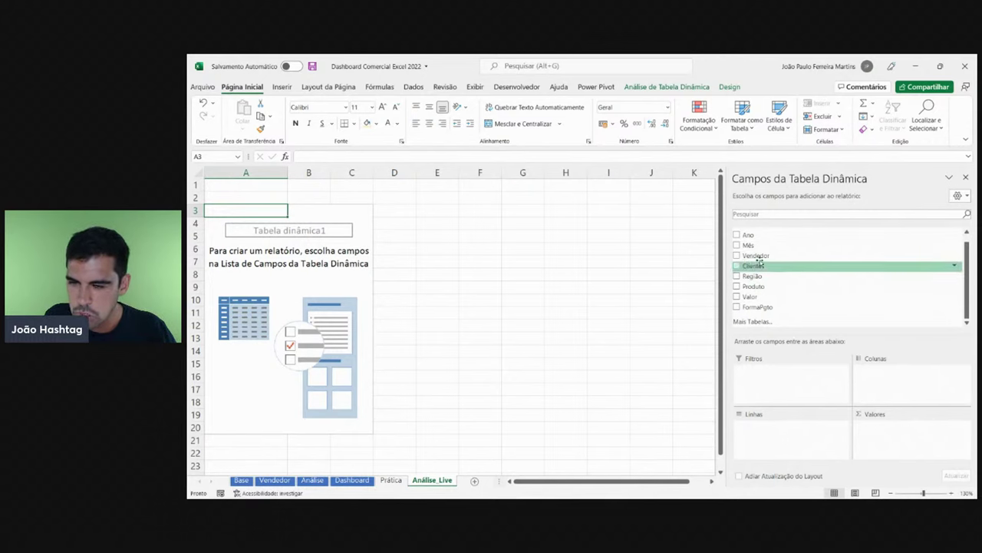
drag(761, 259, 791, 424)
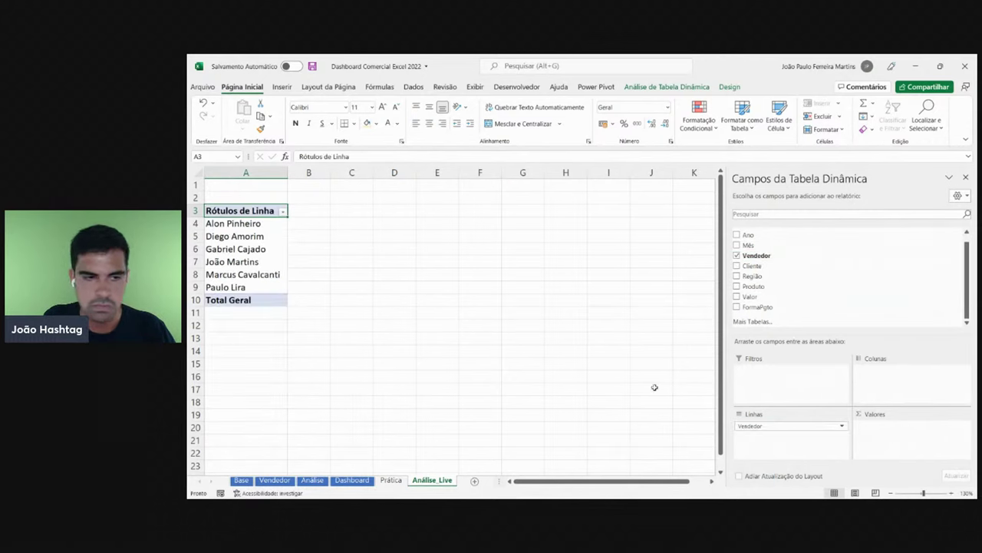
click(247, 237)
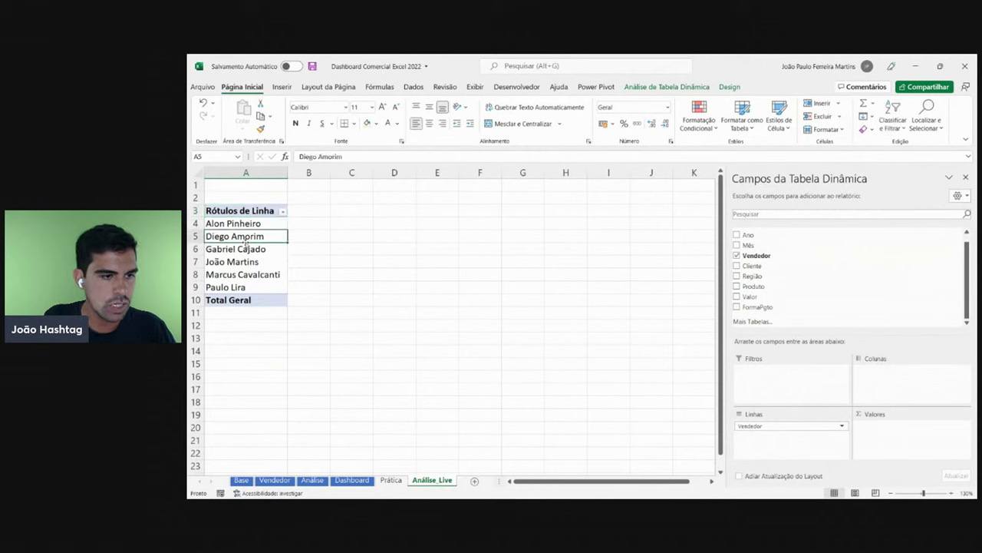
click(246, 250)
click(248, 263)
click(253, 277)
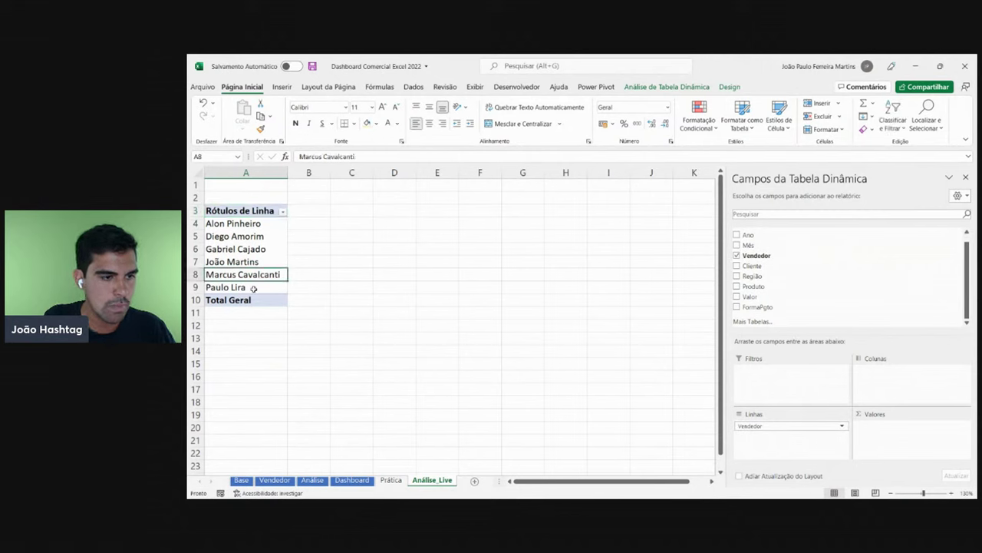
click(254, 289)
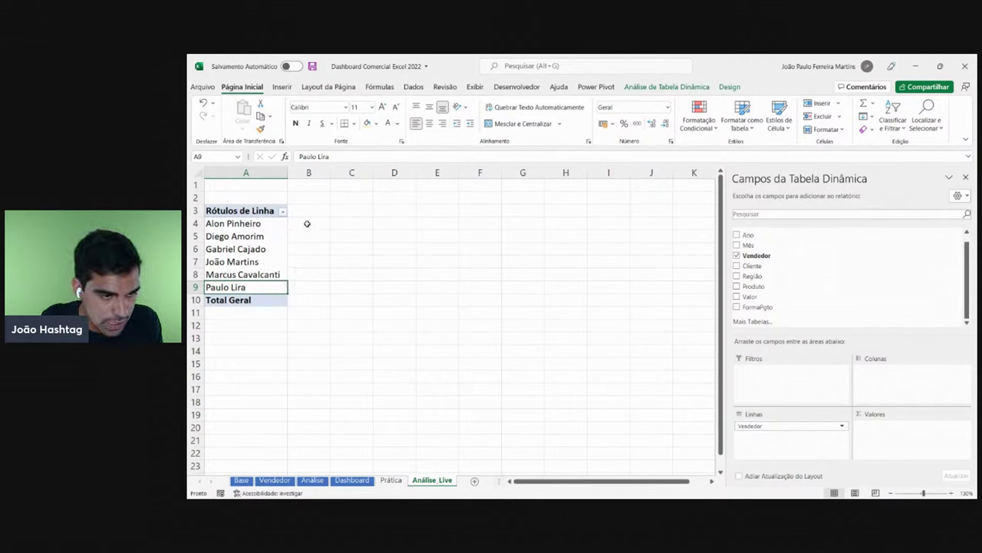
drag(307, 221, 306, 280)
drag(253, 261, 253, 223)
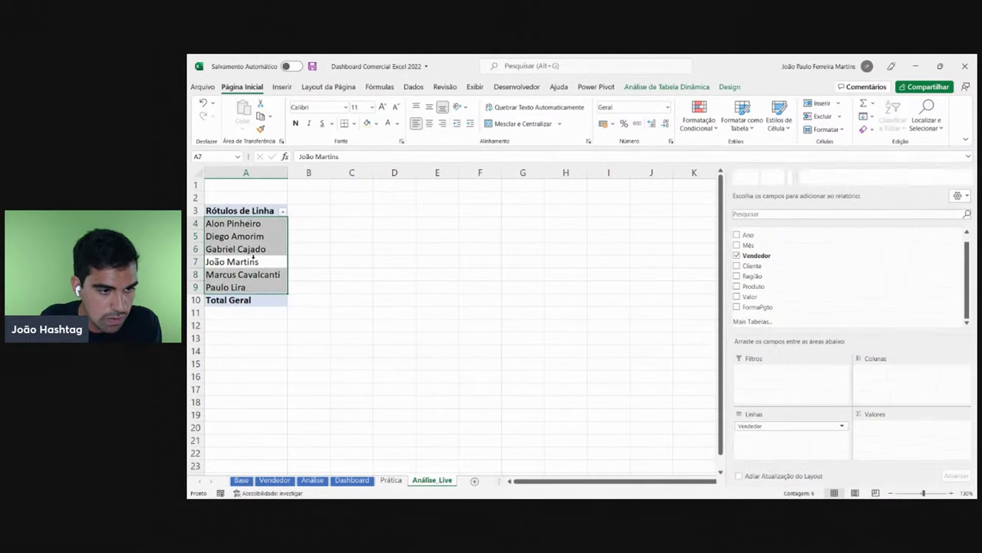
click(257, 238)
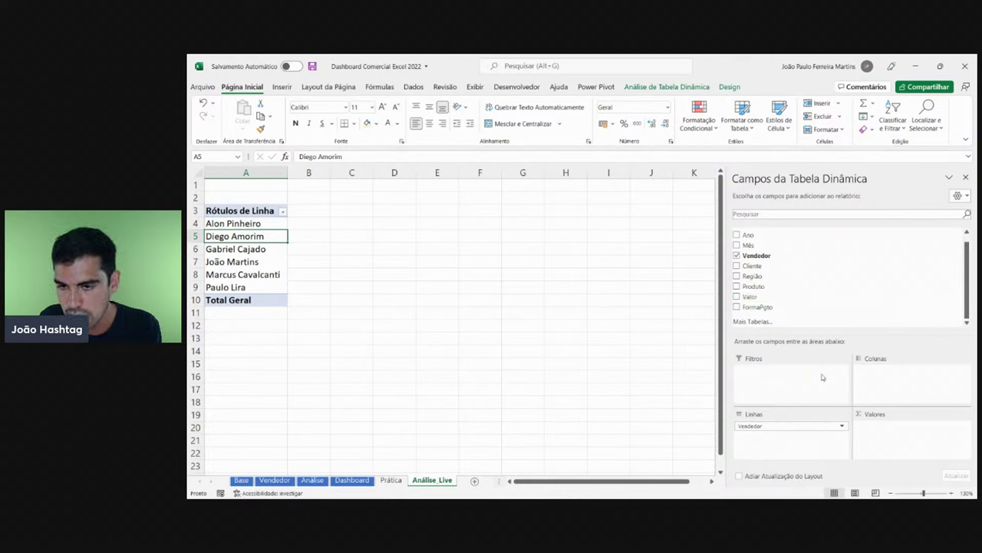
- Add Valor to Valores and check each seller's sum and the 1696050 Total Geral
drag(751, 298, 887, 451)
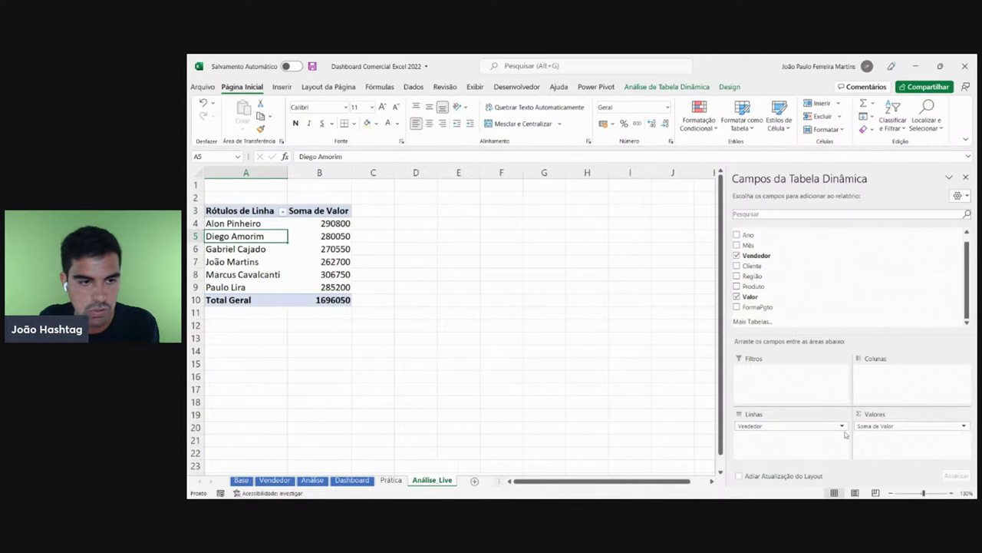
click(328, 222)
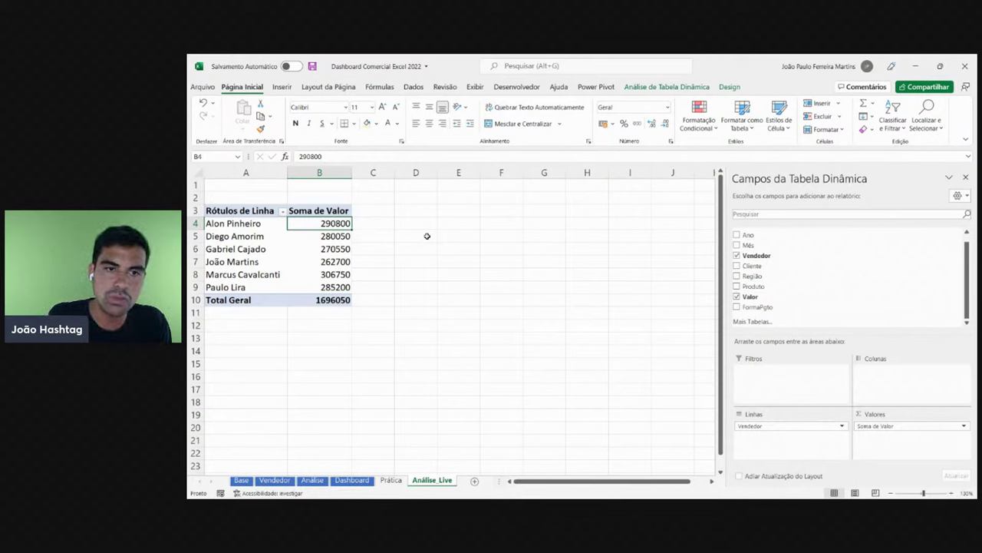
click(332, 240)
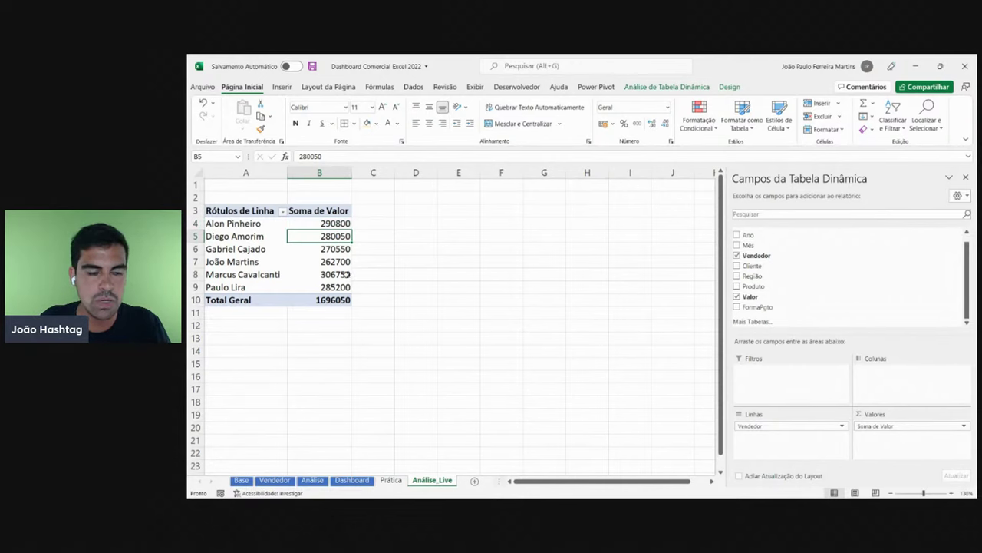
click(332, 264)
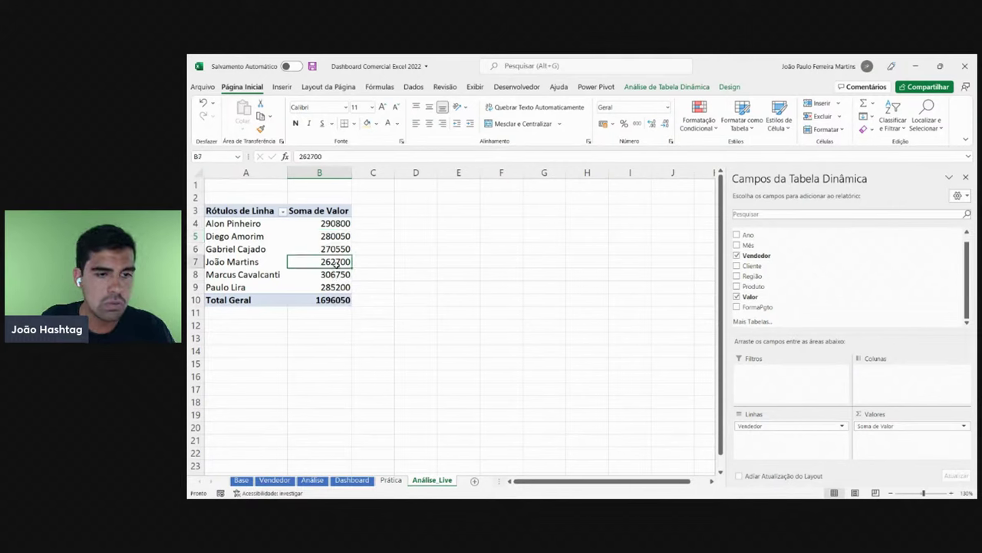
click(336, 276)
click(338, 286)
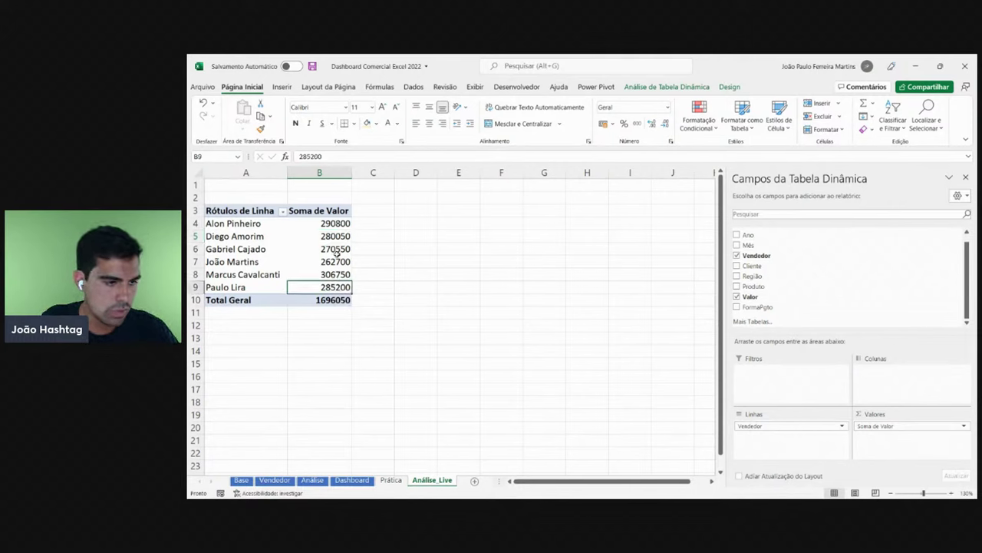
click(338, 252)
click(335, 301)
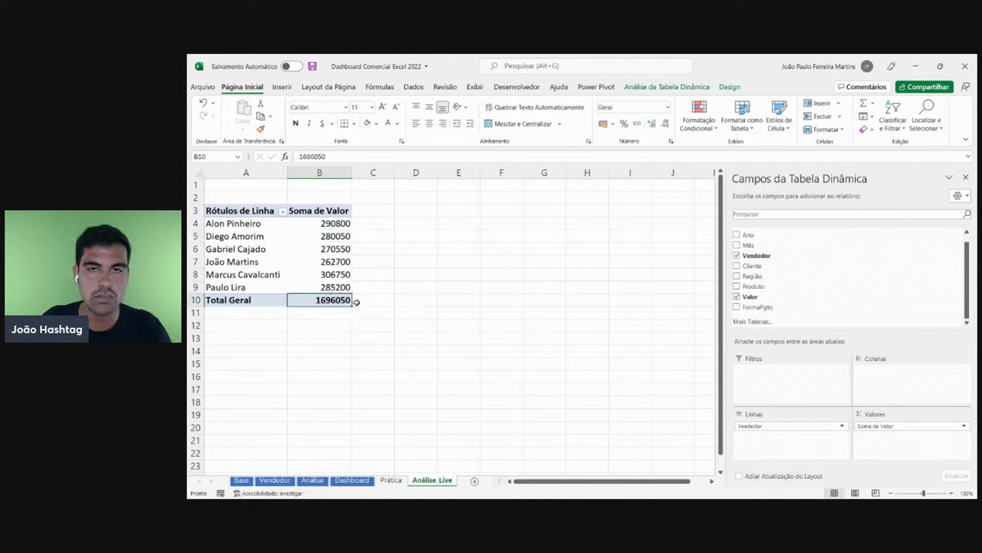
- Select the sales totals in B4:B10
click(334, 223)
key(shift+Down)
key(shift+Down)
key(shift+Down)
key(shift+Down)
key(shift+Down)
key(shift+Down)
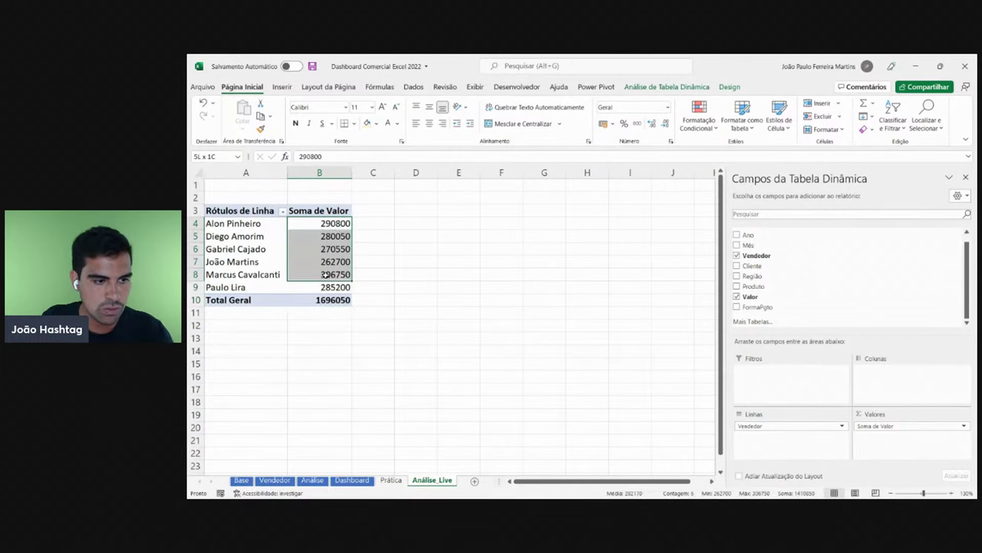
key(shift+Up)
key(shift+Up)
key(shift+Up)
key(shift+Up)
key(shift+Up)
key(shift+Up)
key(shift+Down)
key(shift+Down)
key(shift+Down)
key(shift+Down)
key(shift+Down)
key(shift+Down)
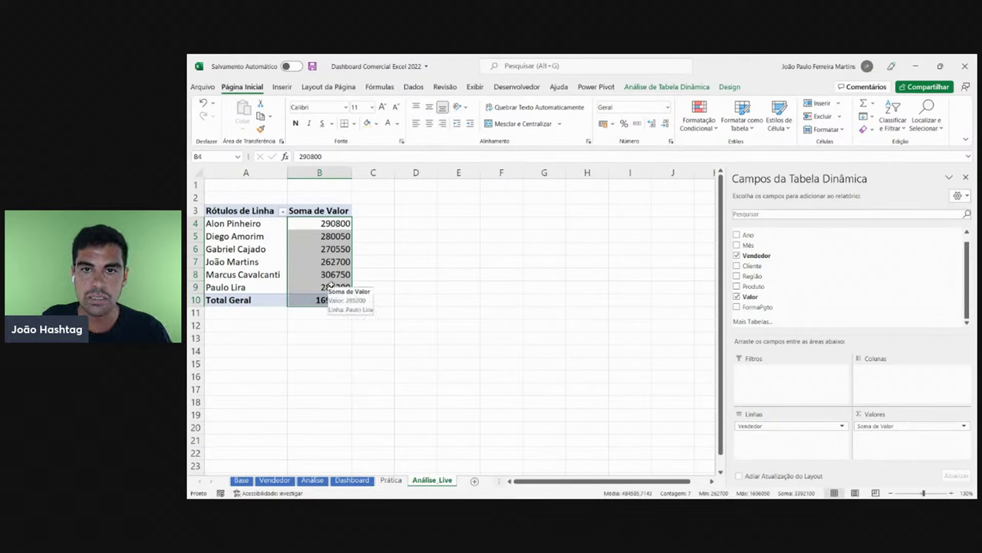
click(327, 222)
key(shift+Down)
key(shift+Down)
key(shift+Down)
key(shift+Down)
key(shift+Down)
key(shift+Down)
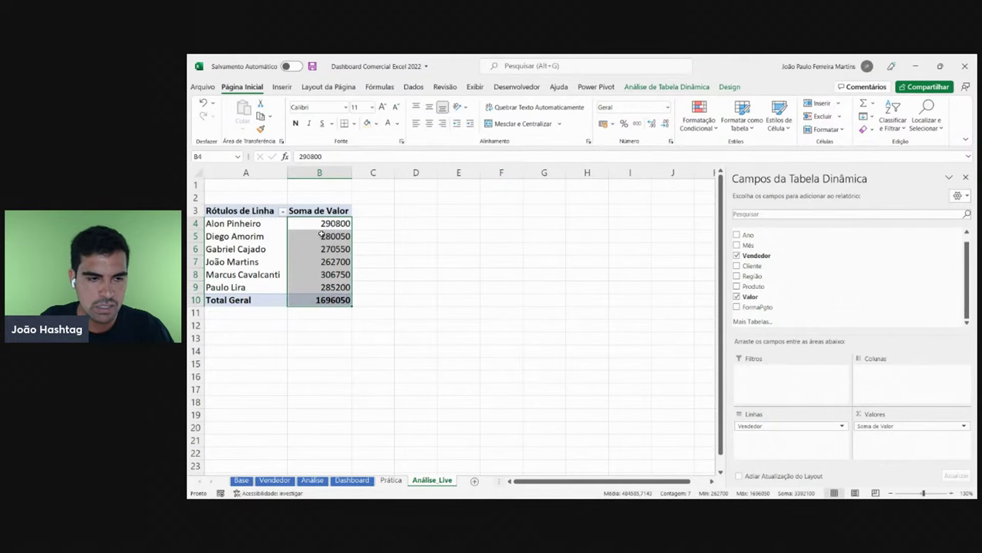
drag(321, 223, 321, 296)
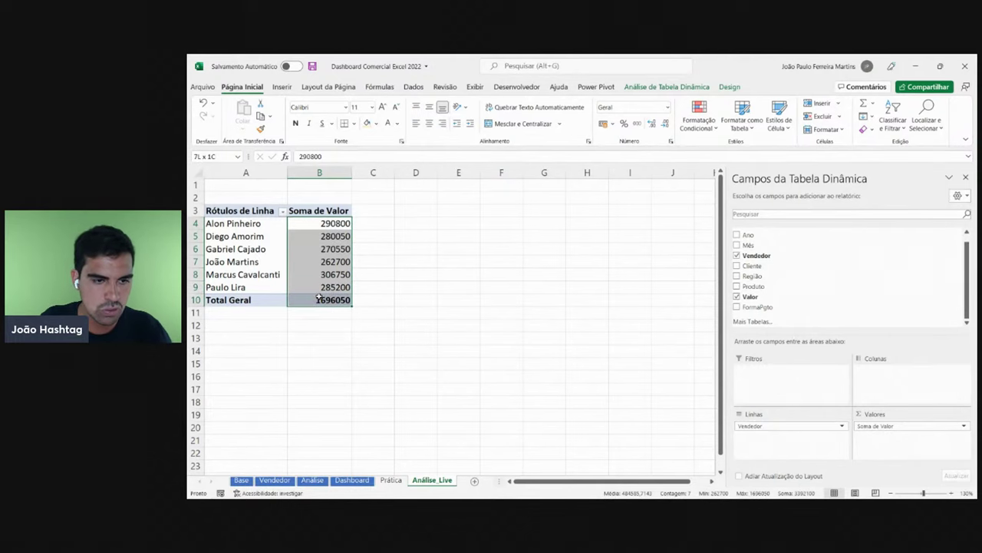
- Format the sales totals as Moeda currency with no decimal places
click(668, 107)
click(649, 174)
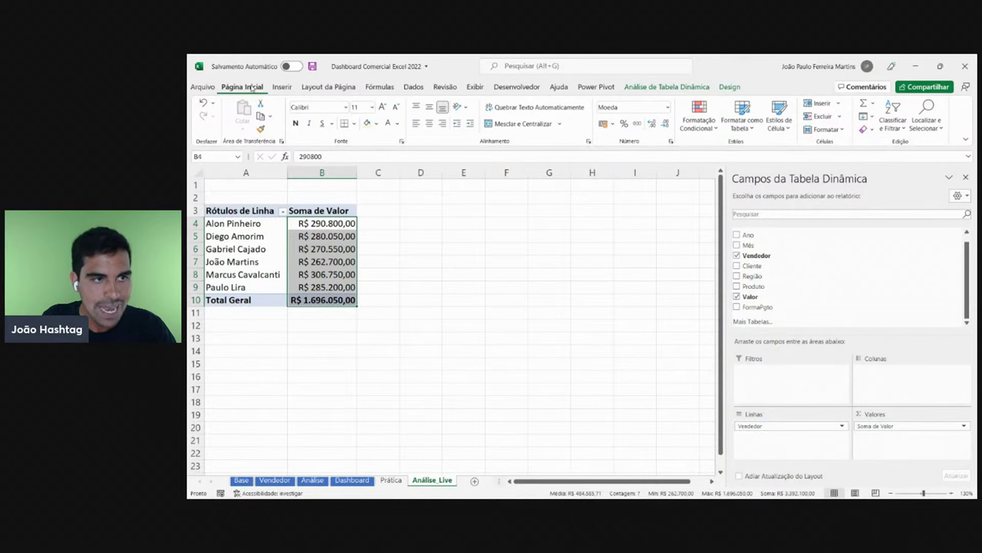
click(667, 107)
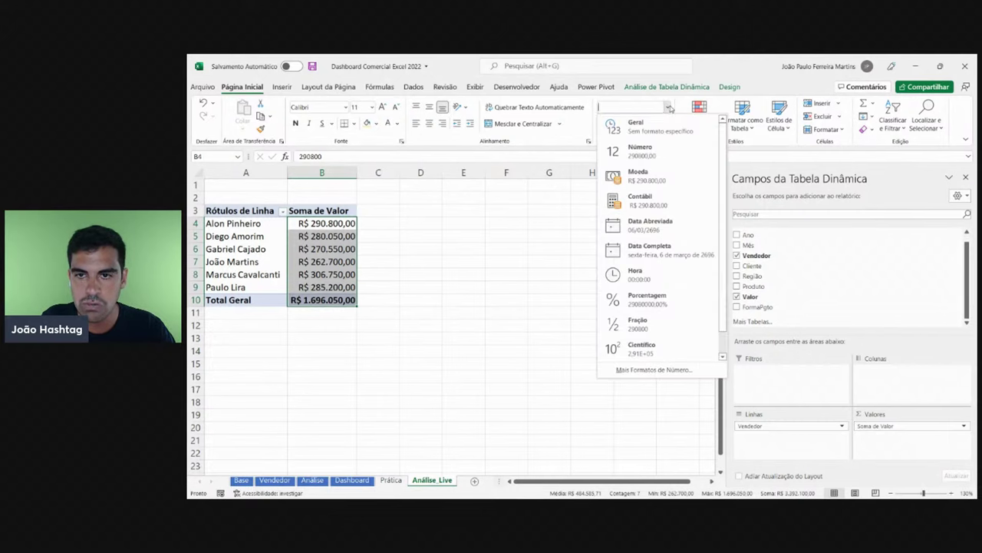
click(591, 207)
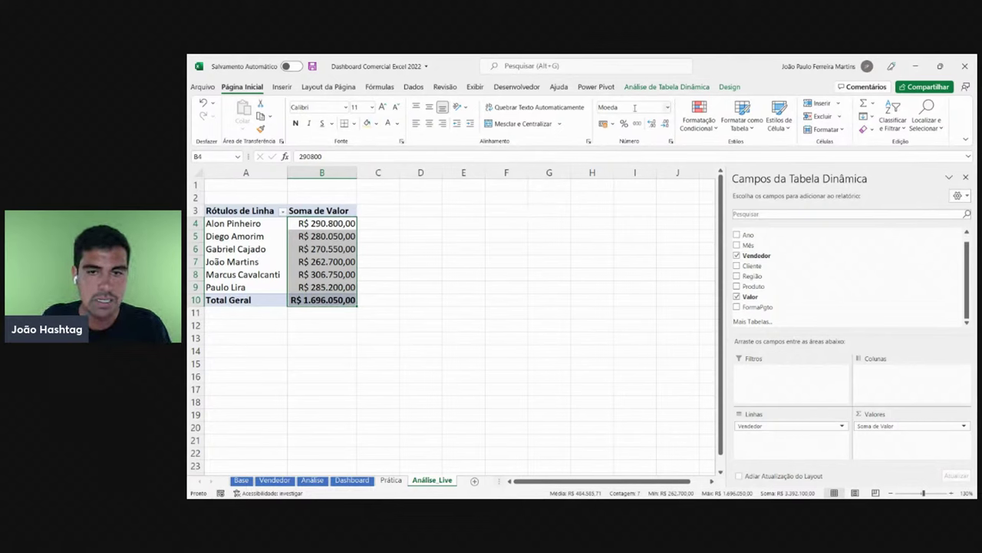
click(666, 124)
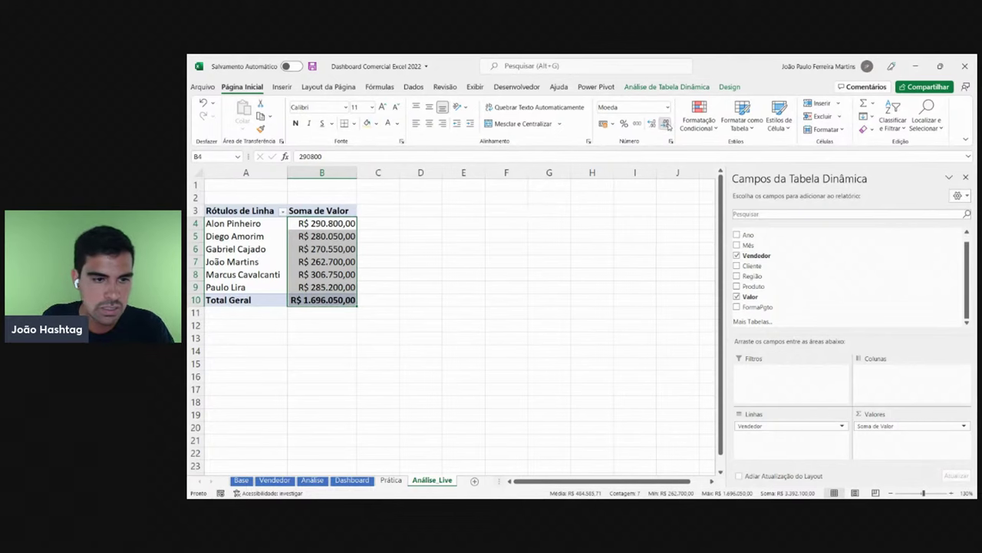
click(666, 123)
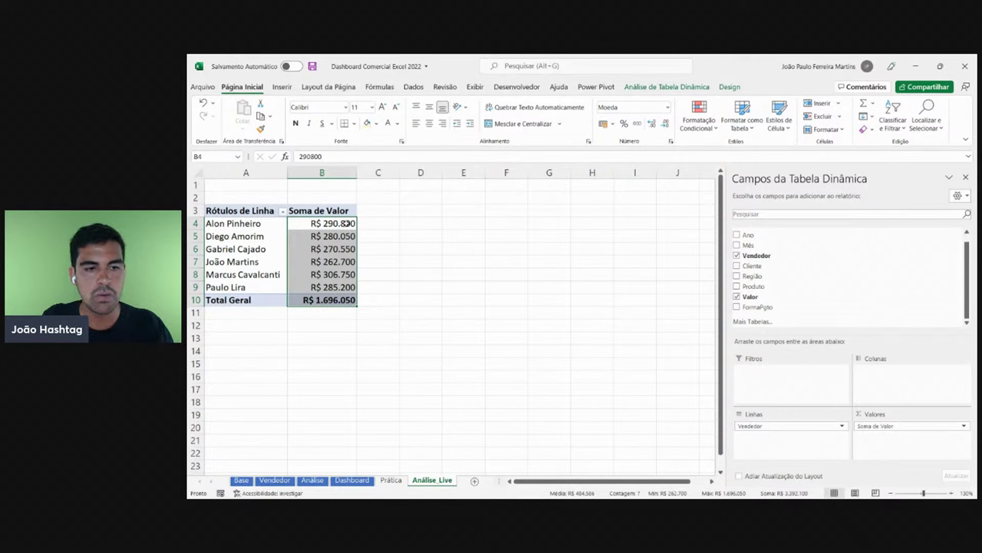
key(ctrl+z)
key(ctrl+z)
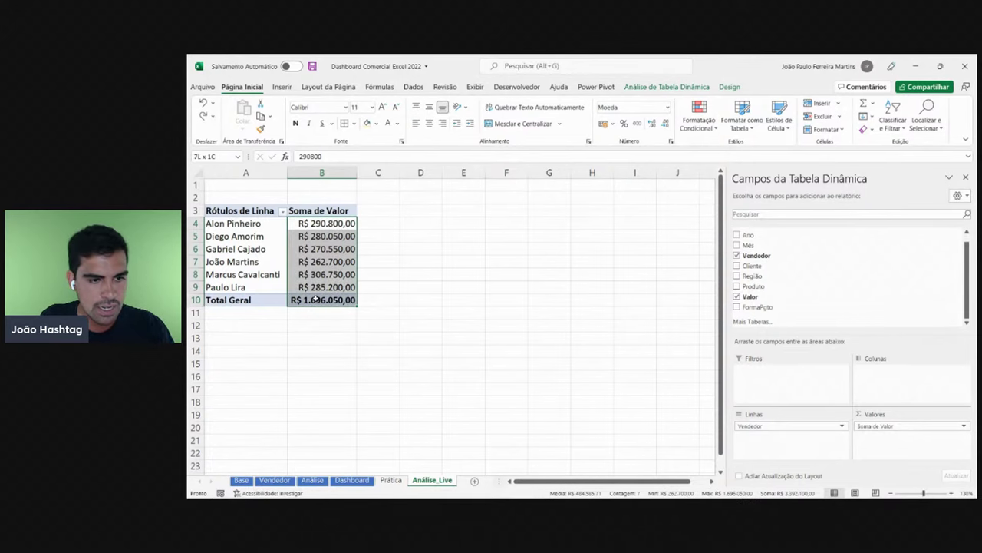
click(666, 123)
click(667, 124)
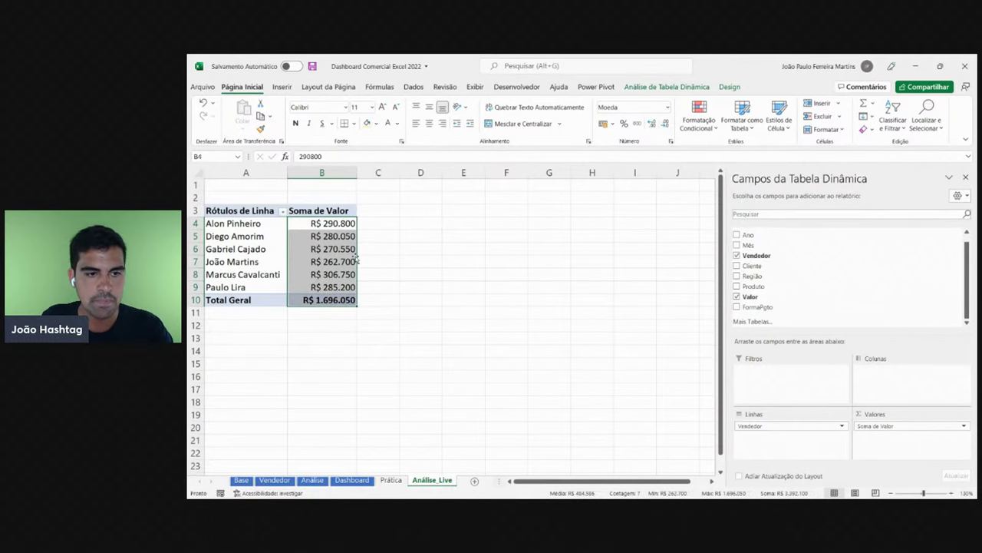
- Left-align the whole pivot table A3:B10
drag(307, 302, 219, 210)
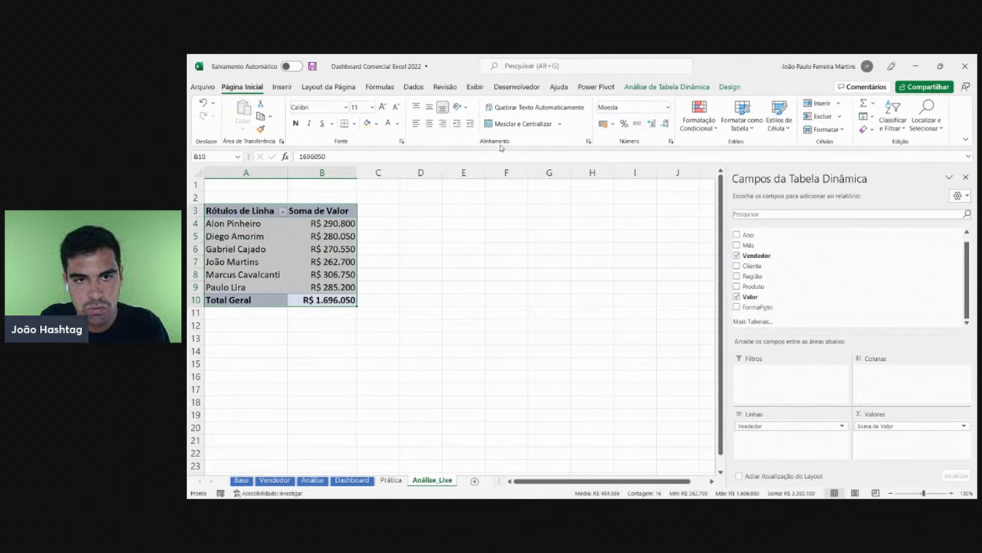
click(415, 123)
click(326, 248)
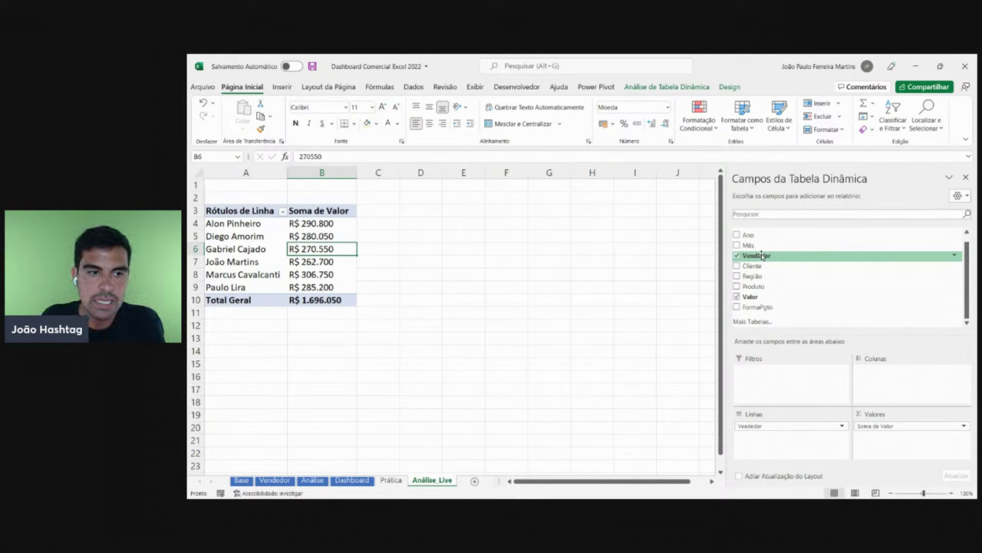
click(331, 224)
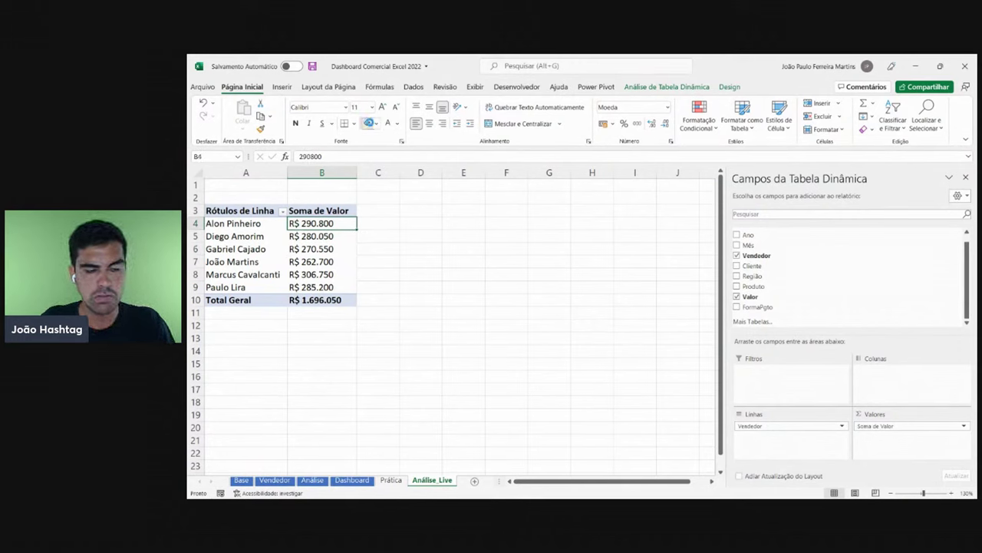
click(368, 123)
- Enter headers Sul, Sudeste, Centro-Oeste, Nordeste and Norte in D3:H3 and widen columns D–H
click(427, 212)
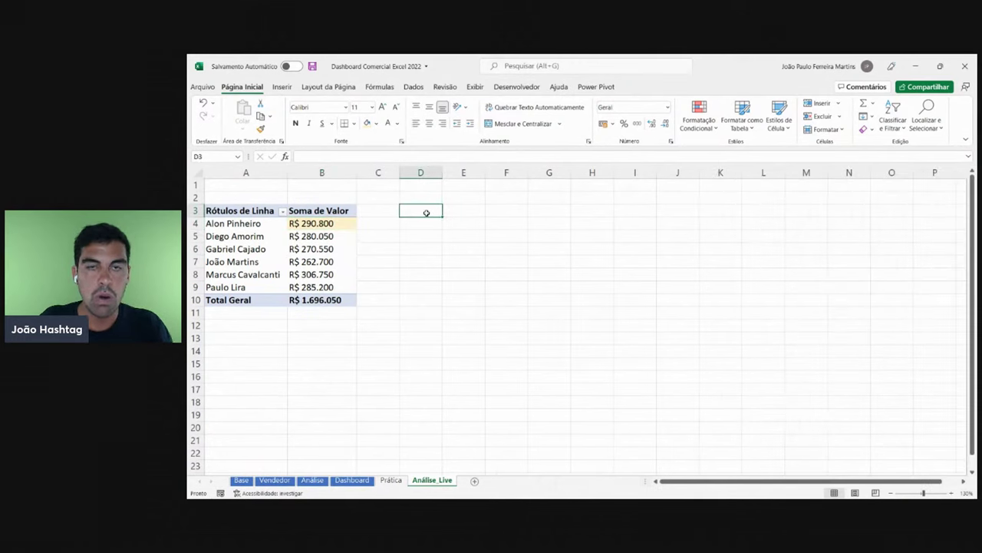
text(Sul)
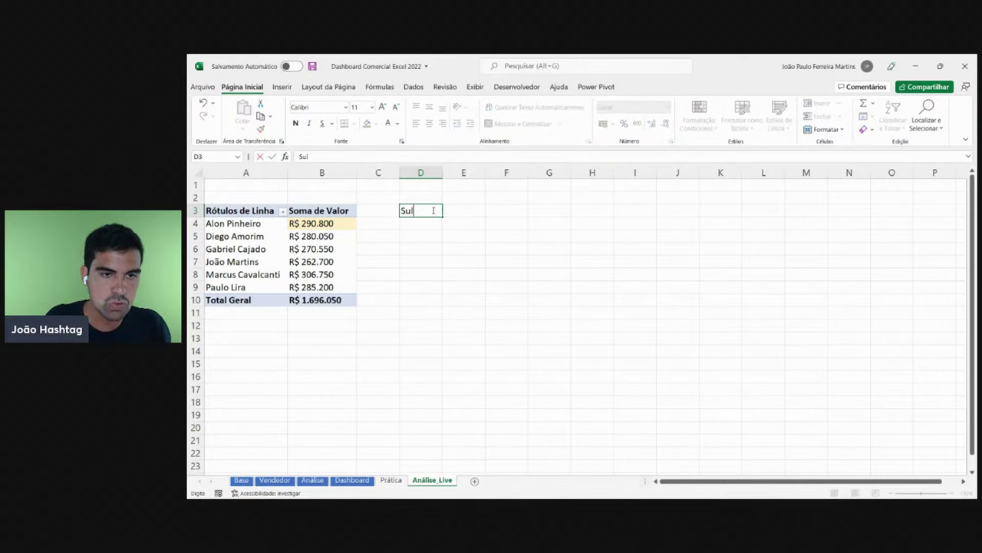
key(Tab)
text(Sudeste)
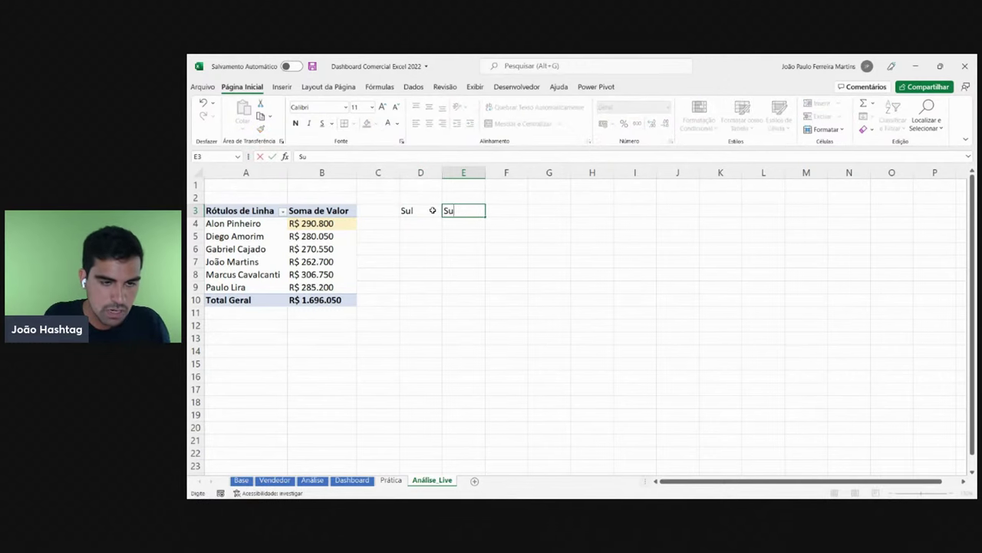
key(Tab)
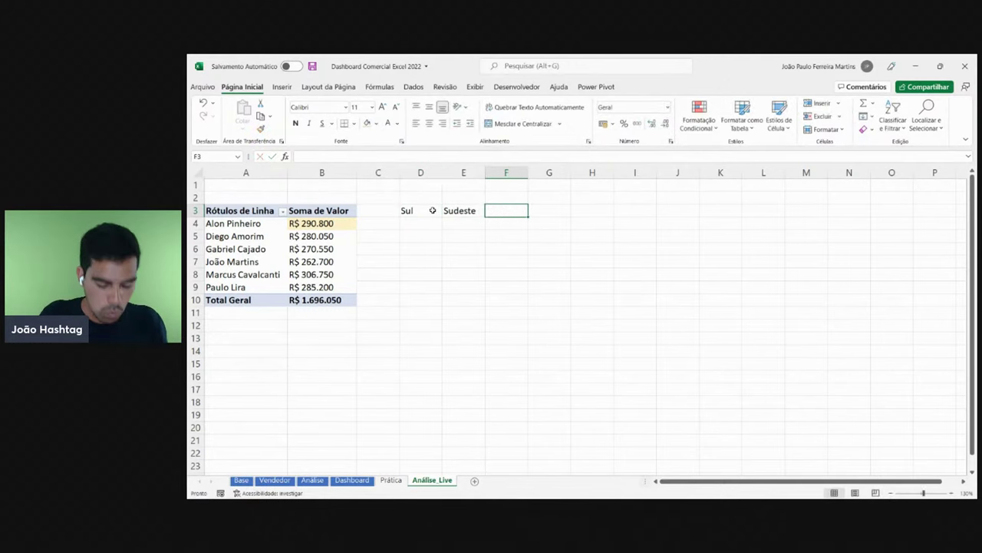
text(Centro)
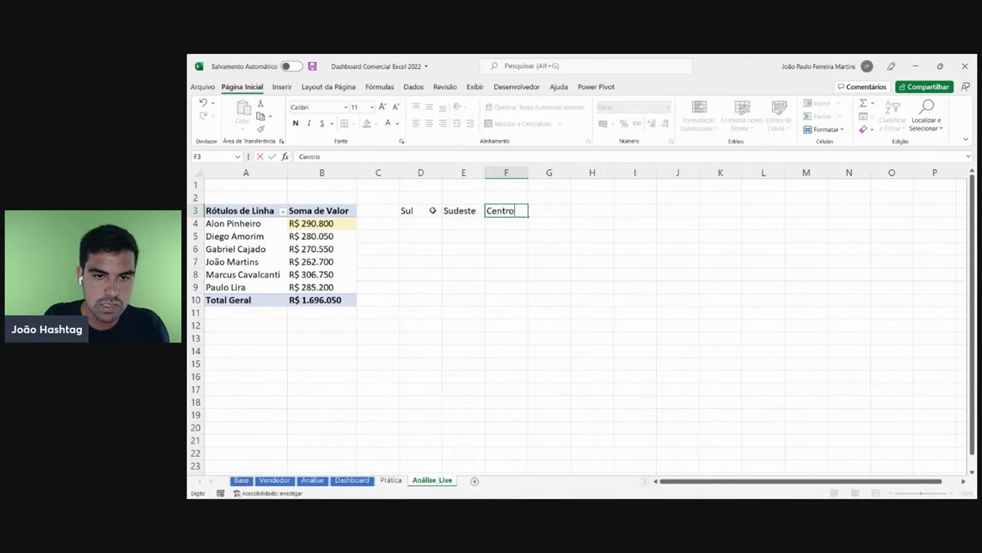
text(-Oeste)
key(Tab)
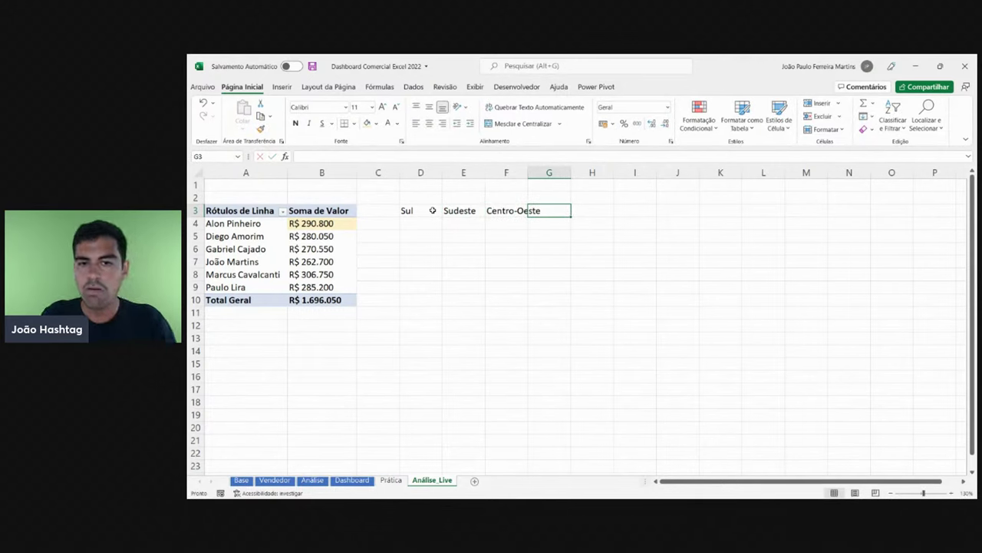
text(Nor)
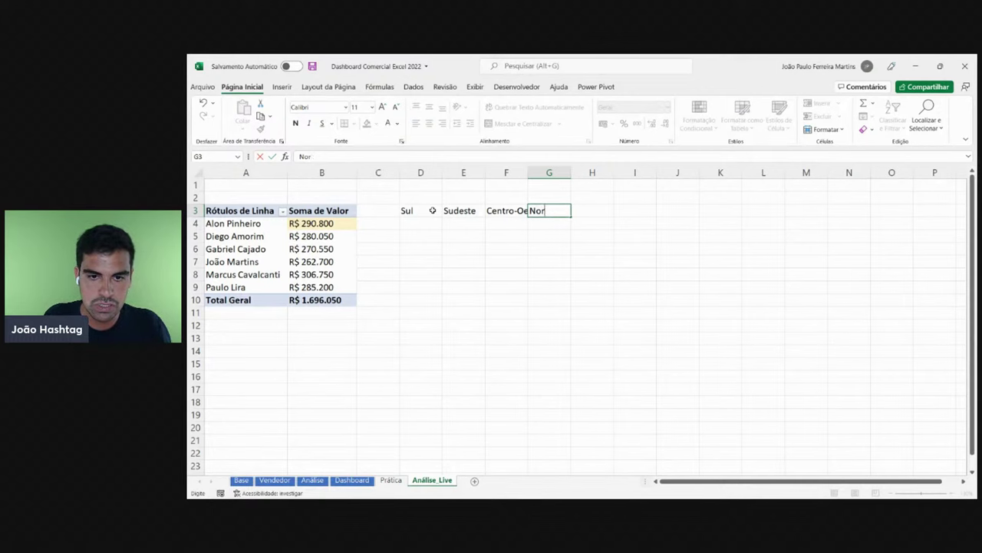
text(tdeste)
key(Tab)
text(Nor)
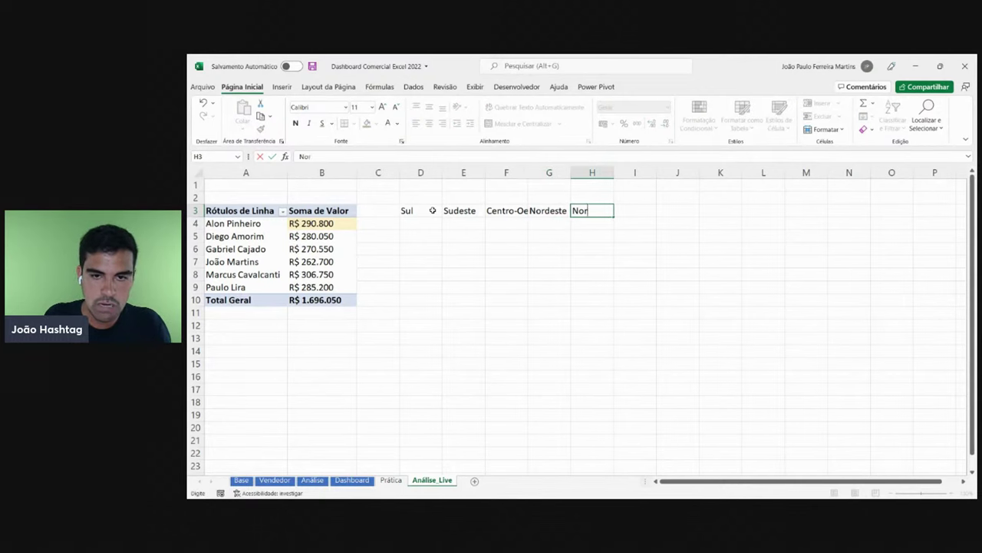
text(te)
key(Return)
drag(587, 174, 470, 196)
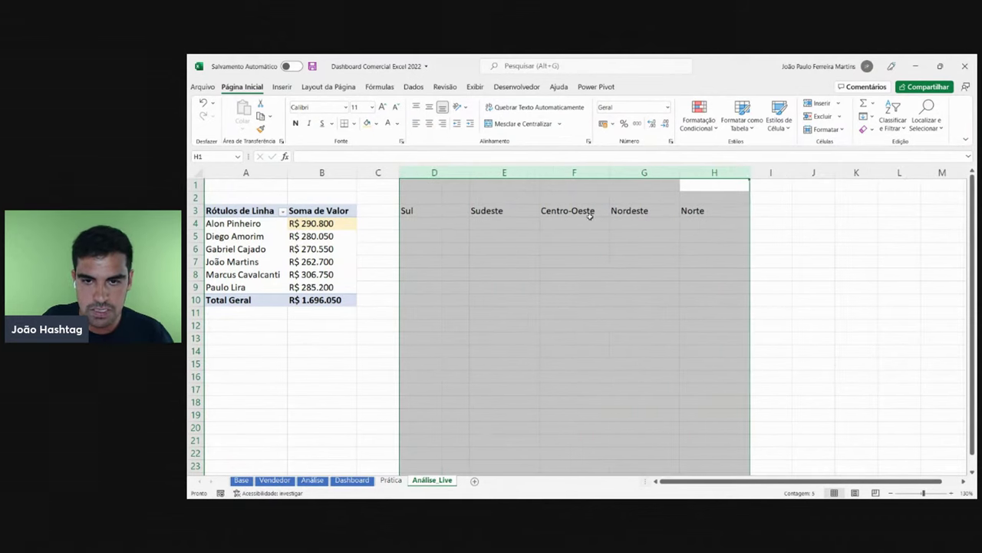
click(345, 226)
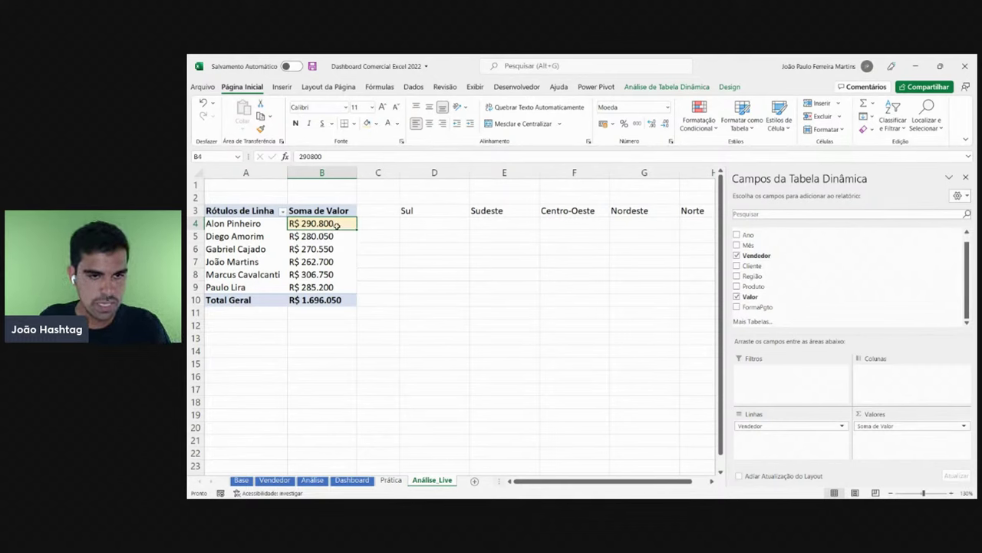
- Delete the region headers from D3:H3
click(427, 230)
click(512, 221)
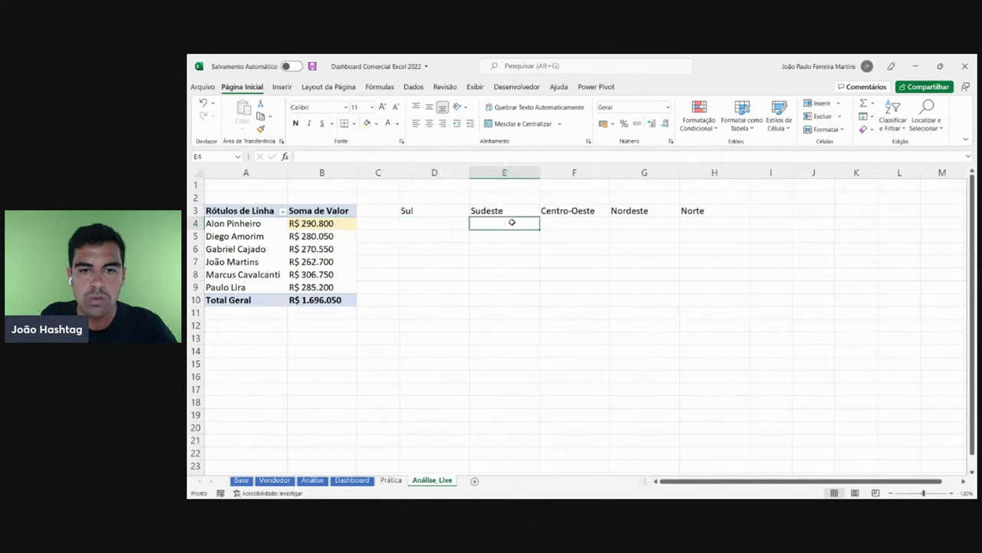
click(575, 224)
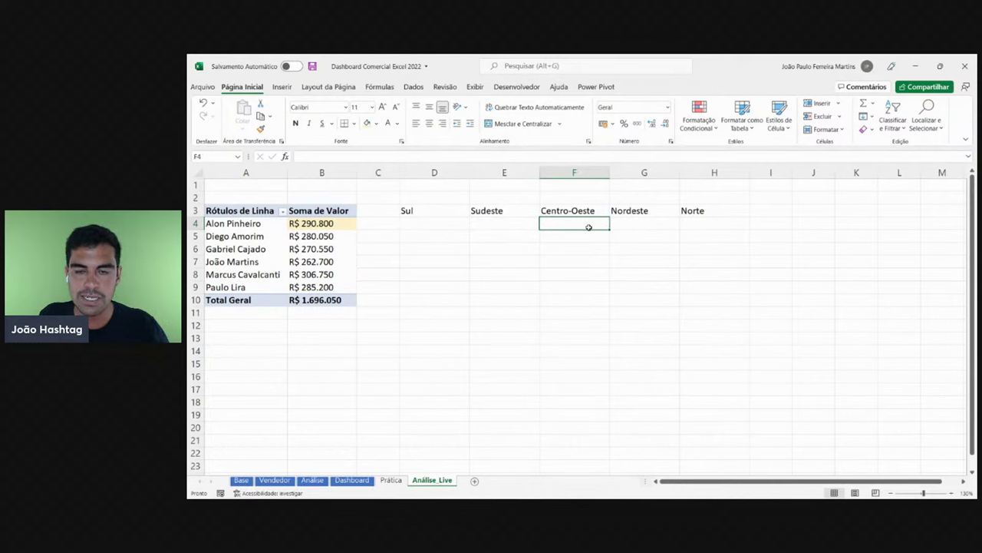
click(652, 227)
click(706, 228)
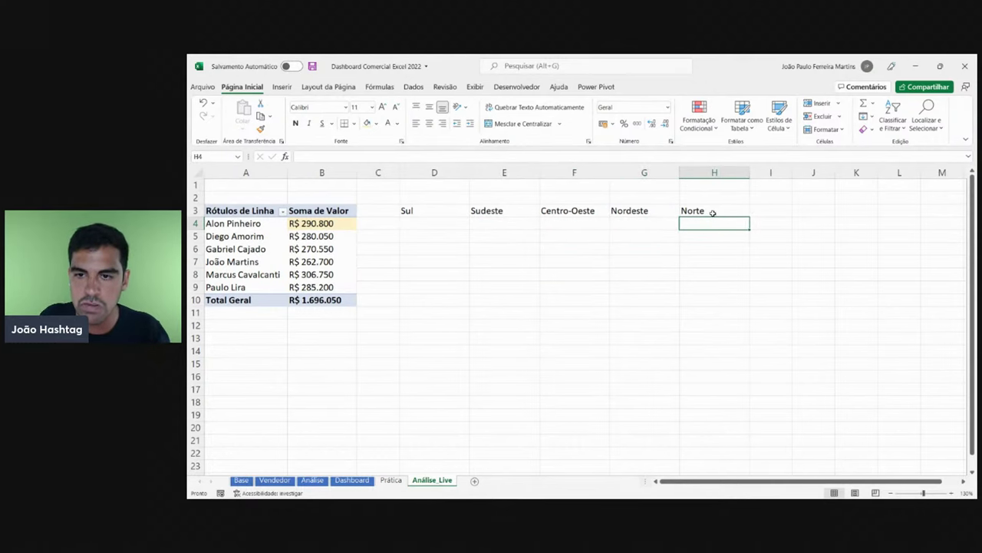
drag(713, 210, 411, 212)
key(Delete)
click(232, 261)
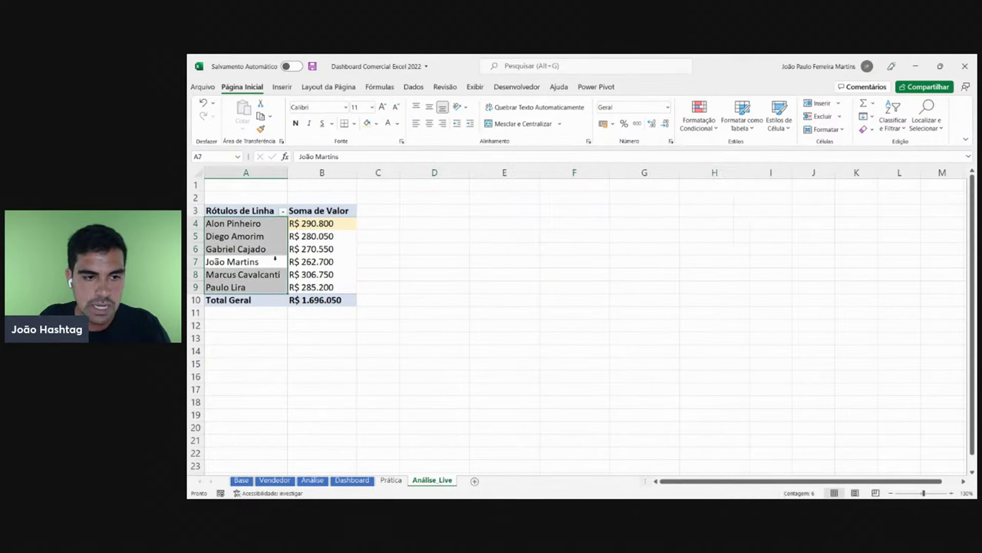
- Set cell B4's fill to Sem Preenchimento to remove the yellow
click(329, 235)
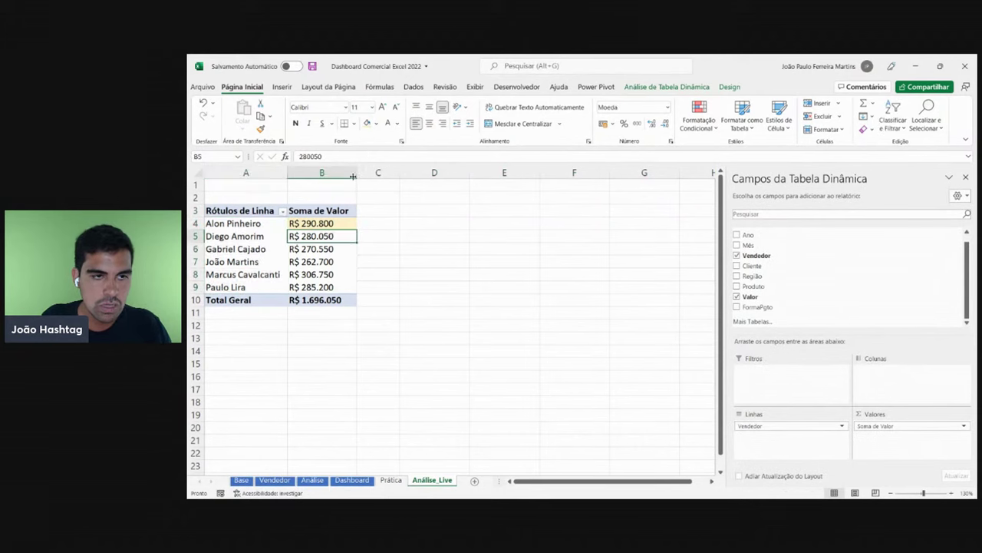
click(347, 223)
click(376, 123)
click(389, 266)
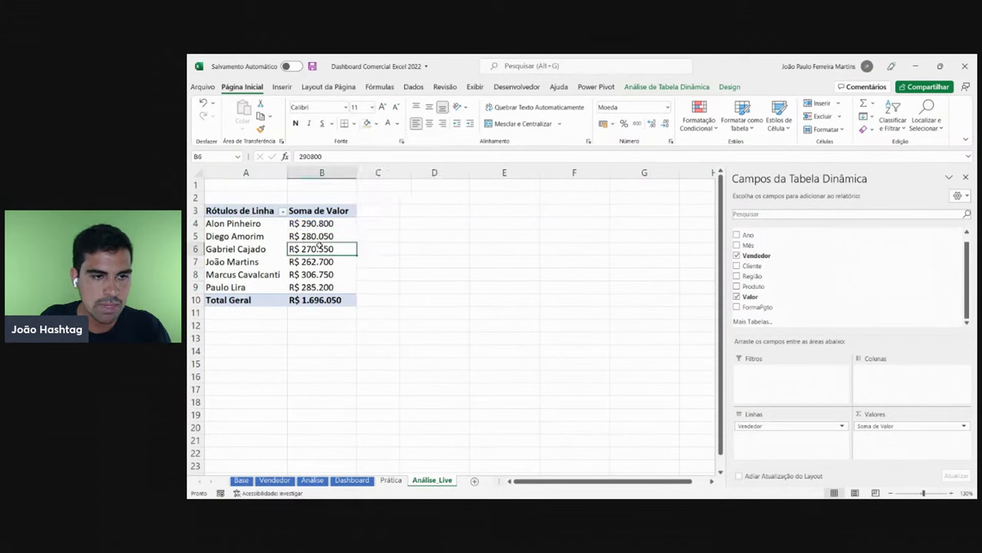
click(304, 238)
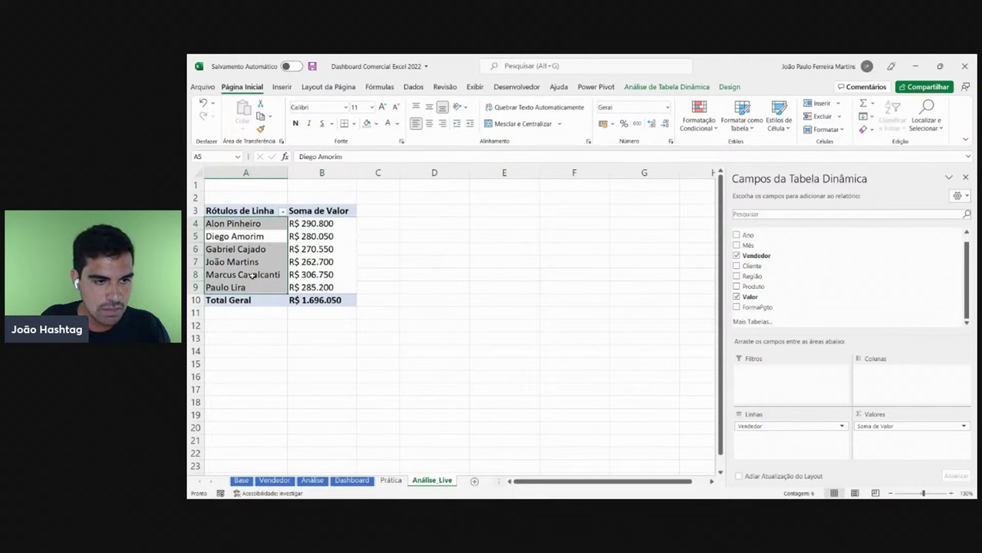
click(304, 264)
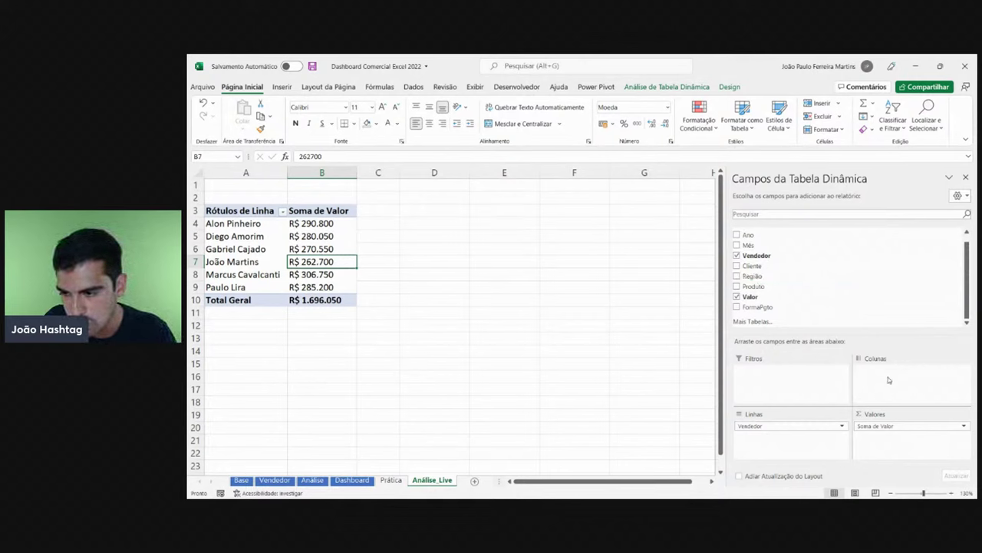
drag(759, 278, 871, 376)
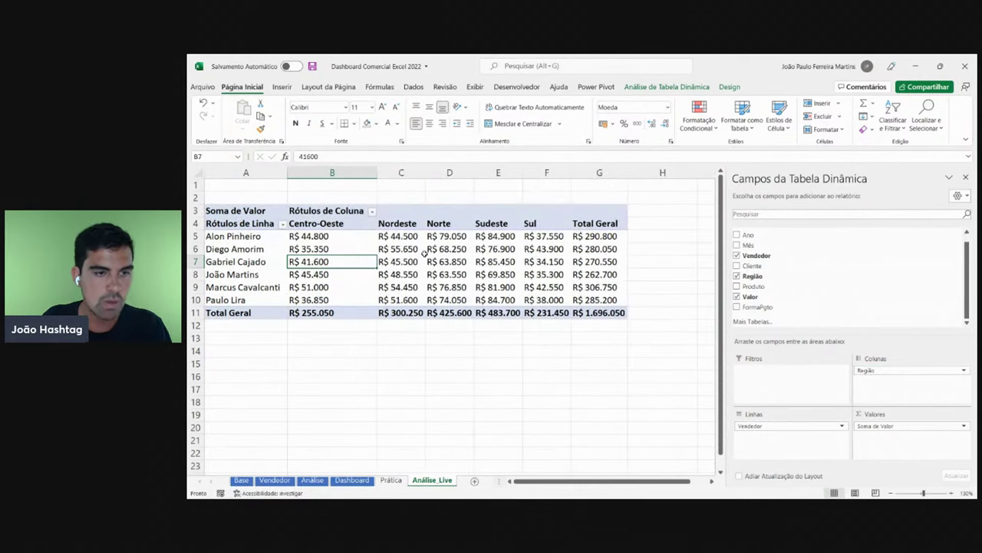
click(604, 239)
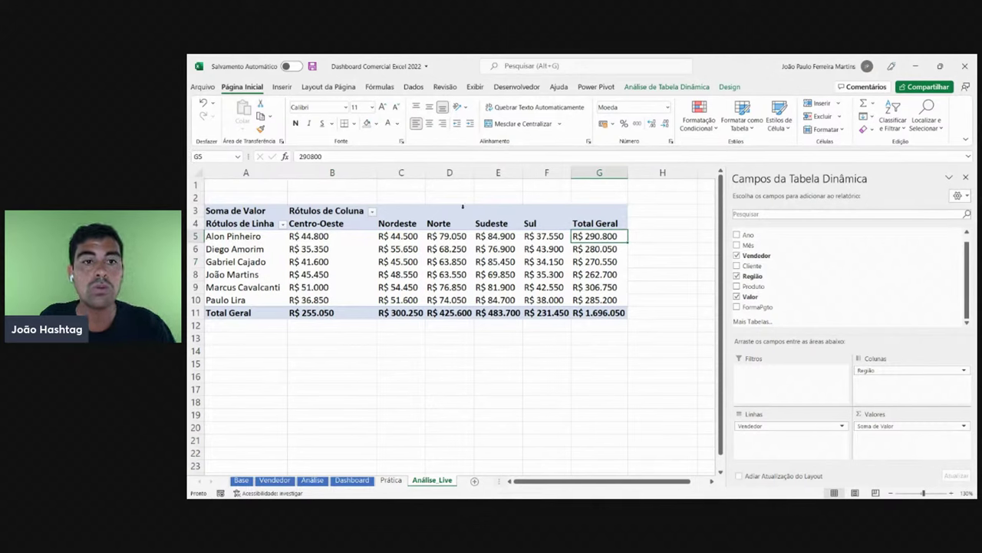
click(377, 125)
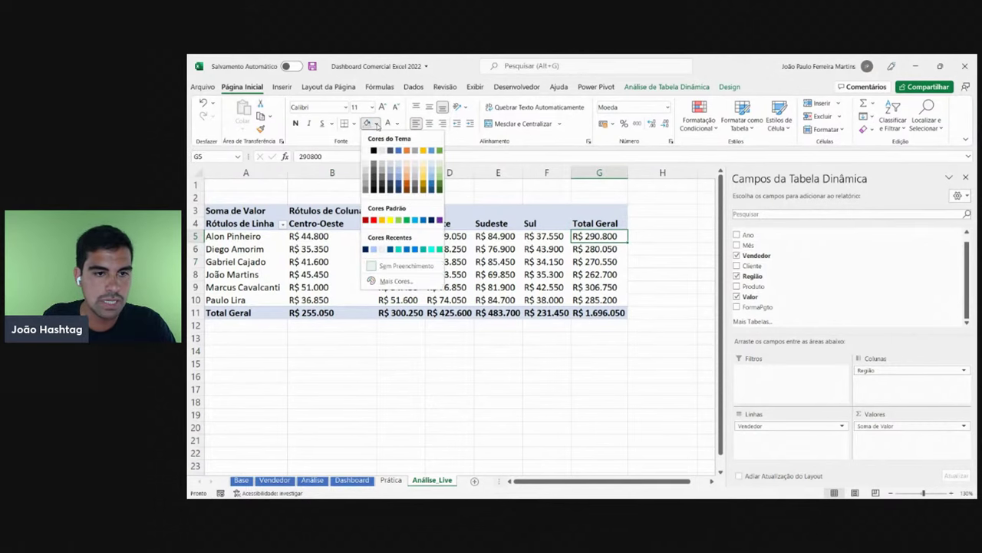
click(423, 161)
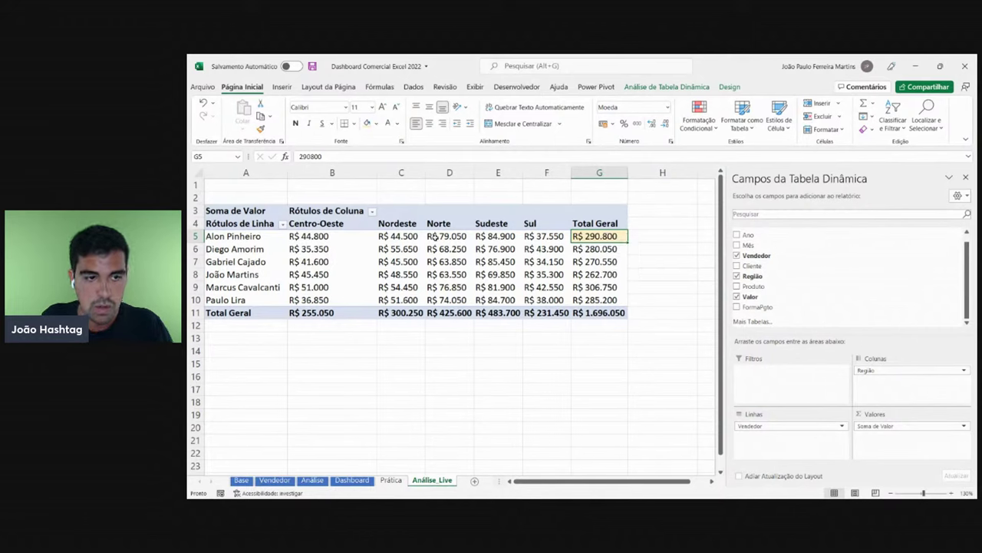
click(351, 238)
click(407, 237)
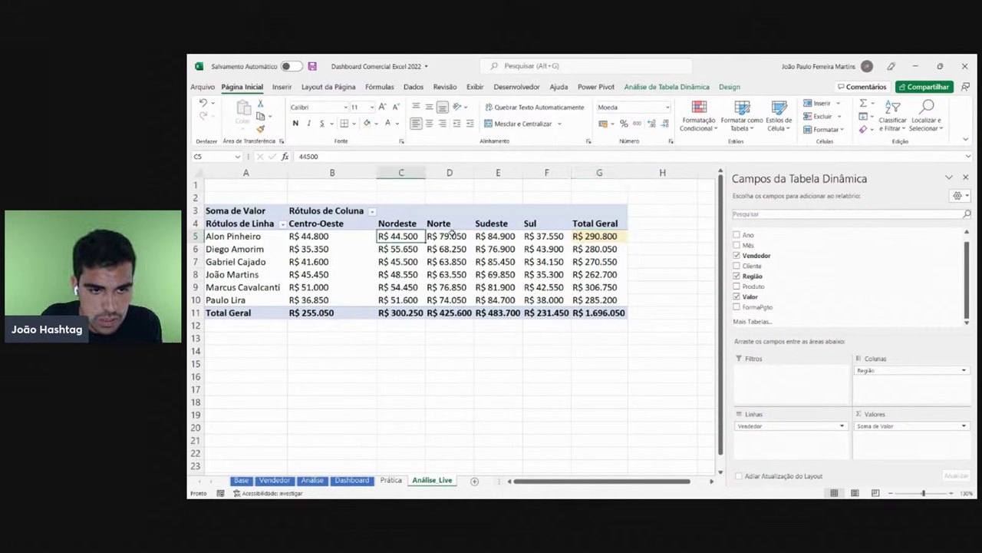
click(452, 234)
click(503, 238)
click(534, 236)
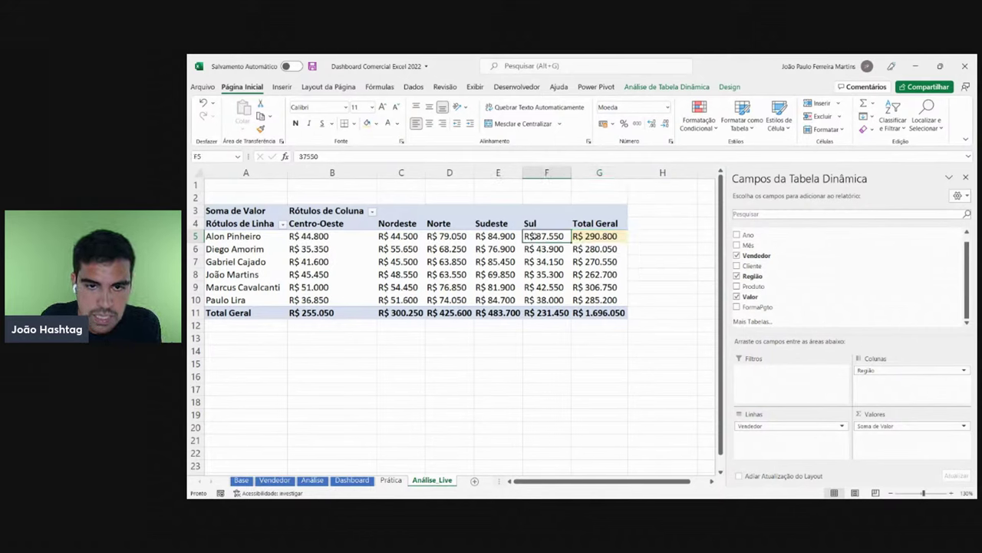
click(612, 239)
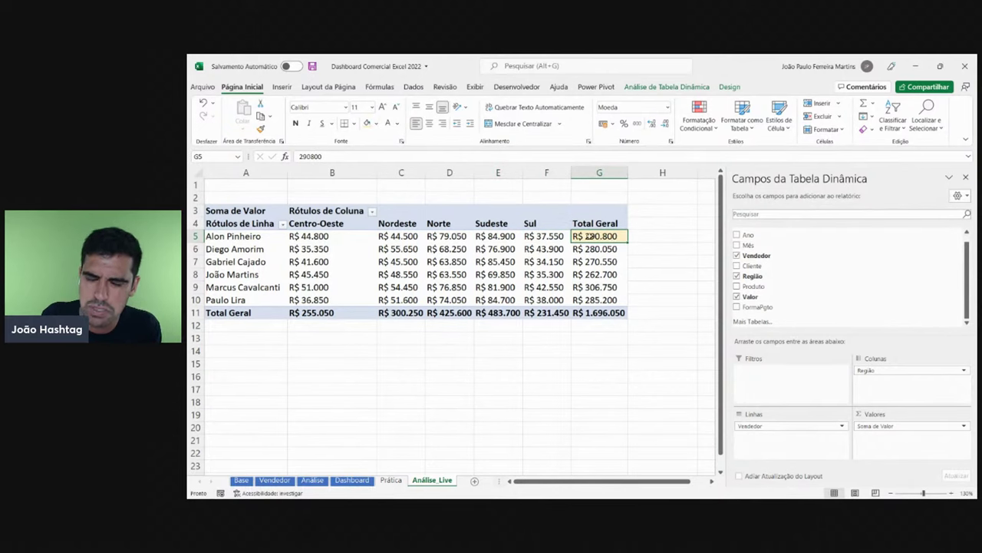
drag(590, 235, 284, 240)
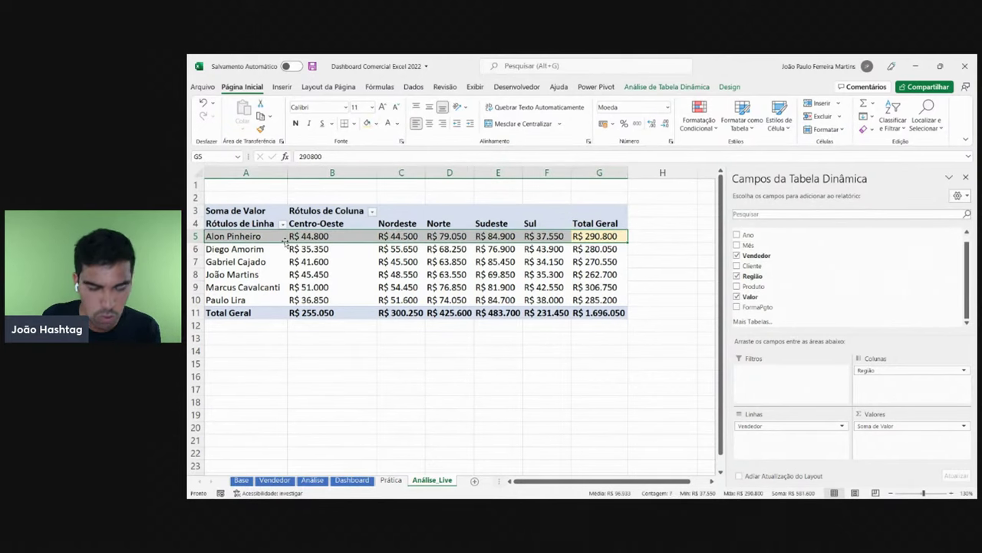
- Check the first seller's five regional values in B5:F5 and their sum
key(Tab)
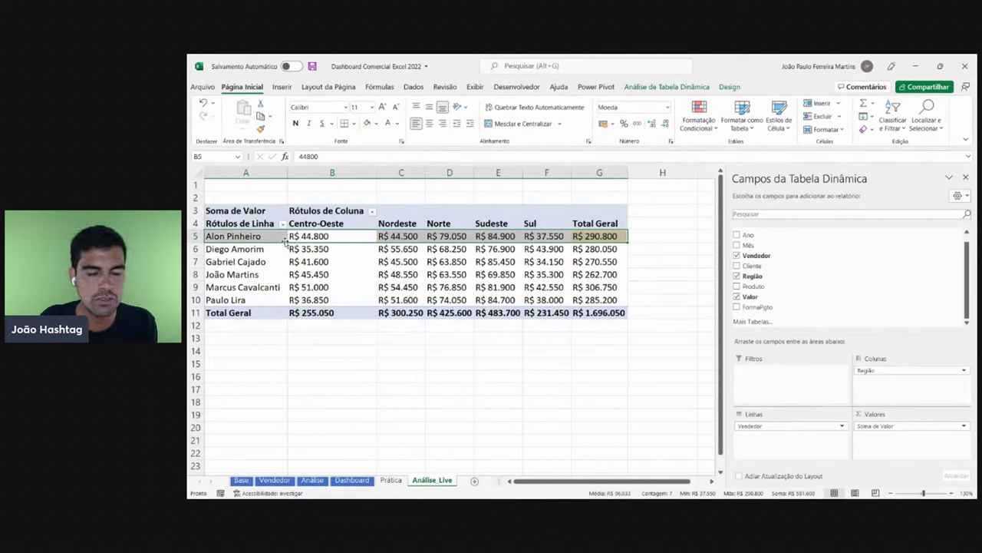
key(Tab)
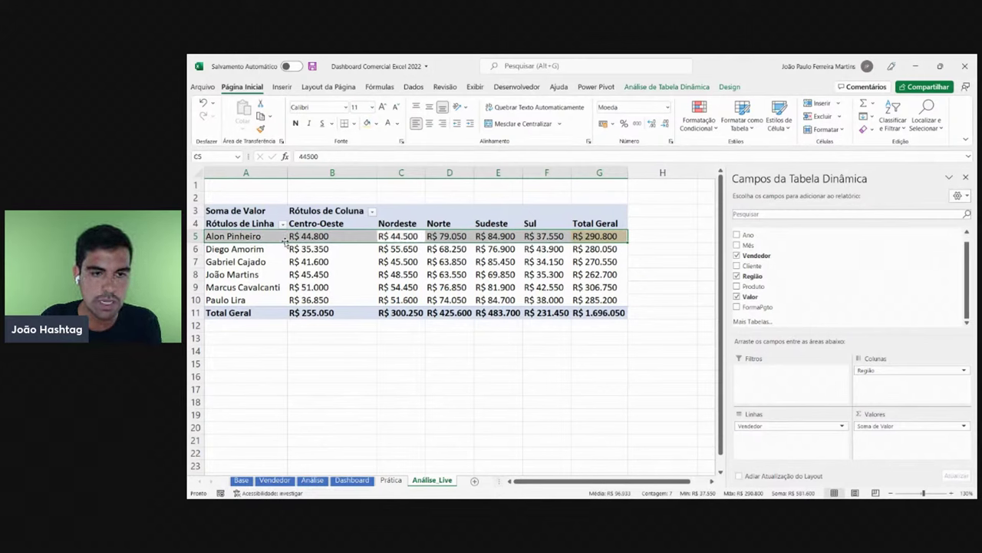
key(Tab)
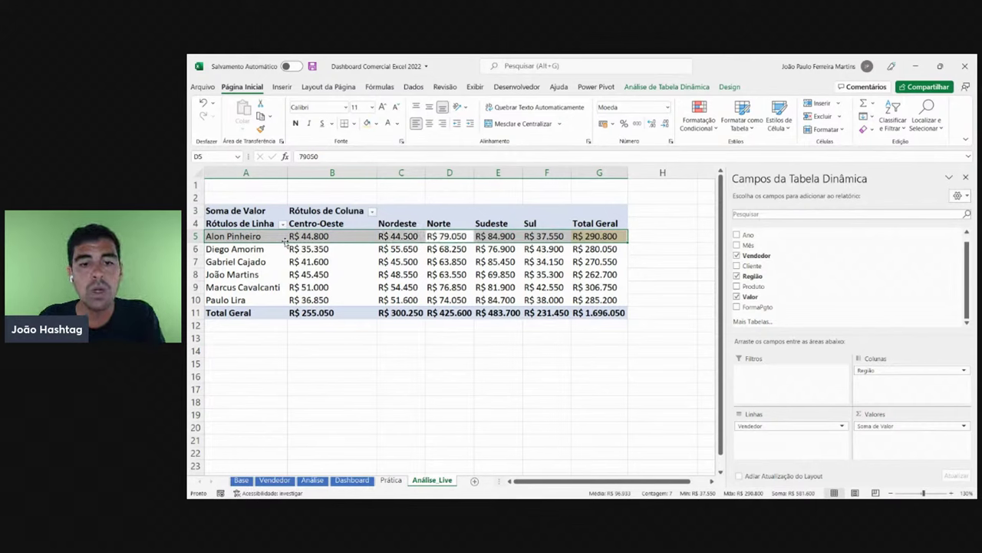
key(Tab)
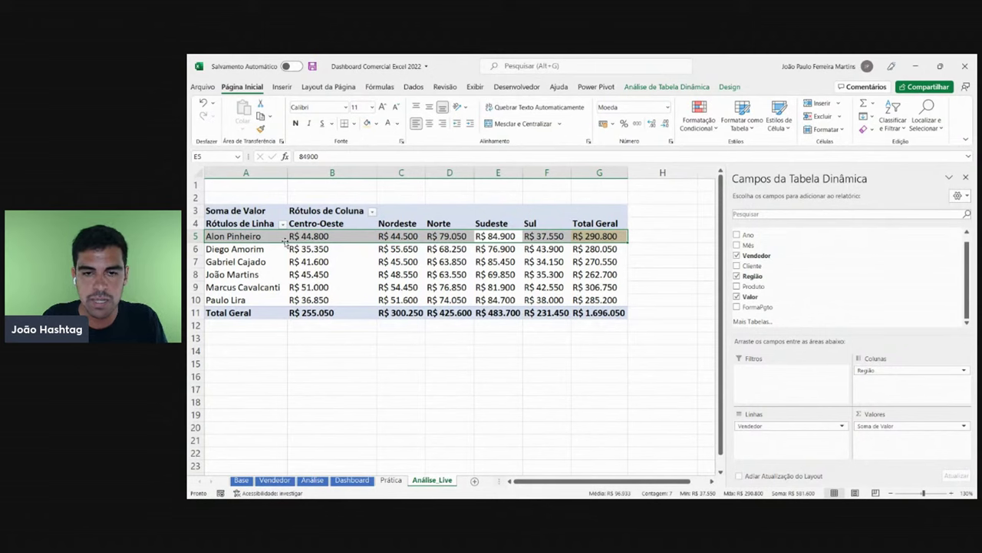
key(Tab)
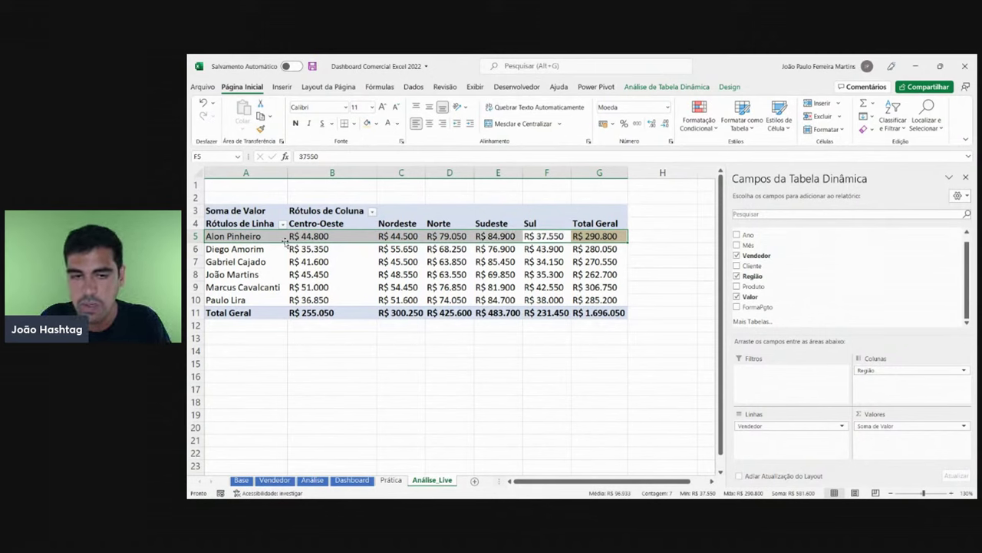
drag(316, 238, 541, 236)
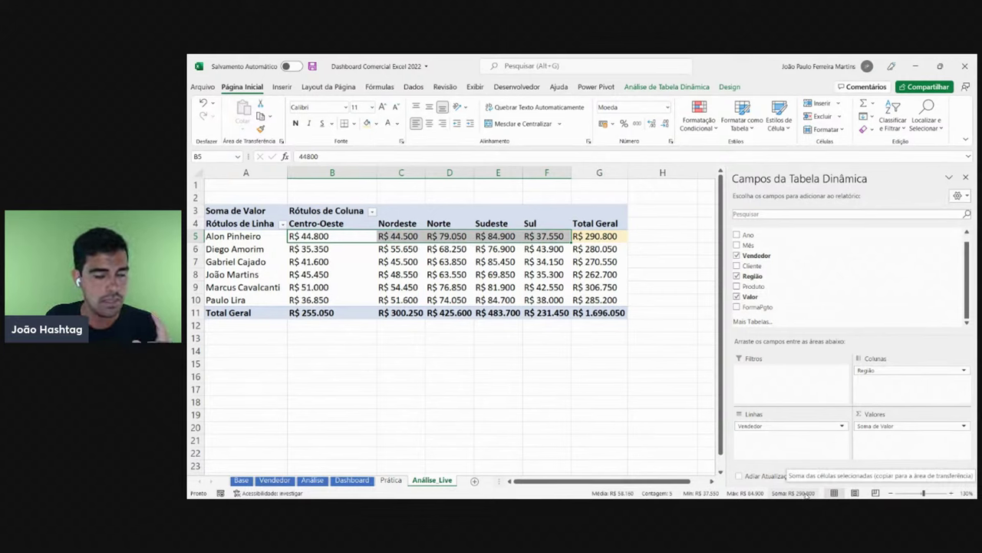
drag(305, 239, 560, 237)
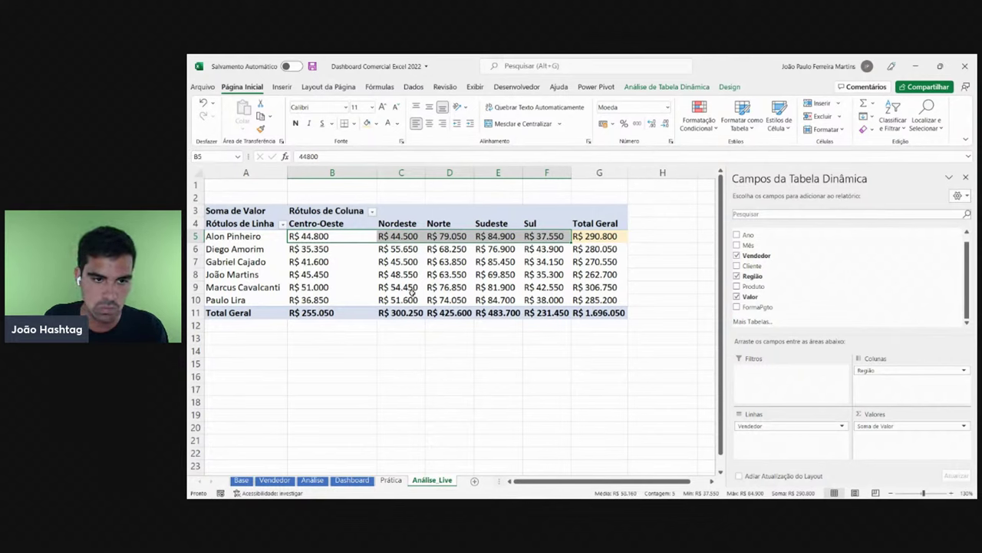
drag(341, 237, 546, 238)
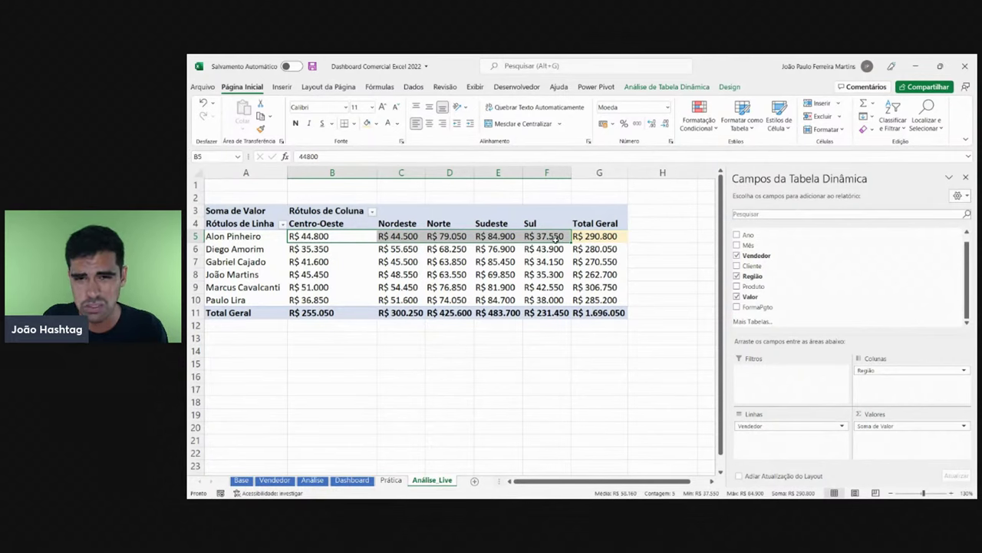
drag(323, 236, 549, 237)
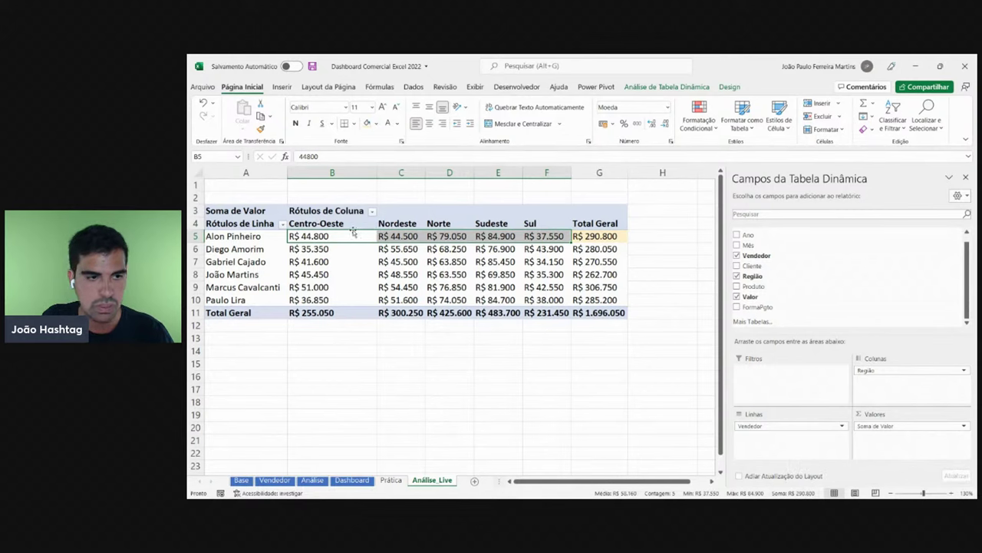
- Copy a plain total cell's format onto the orange G5 total with Format Painter
click(257, 238)
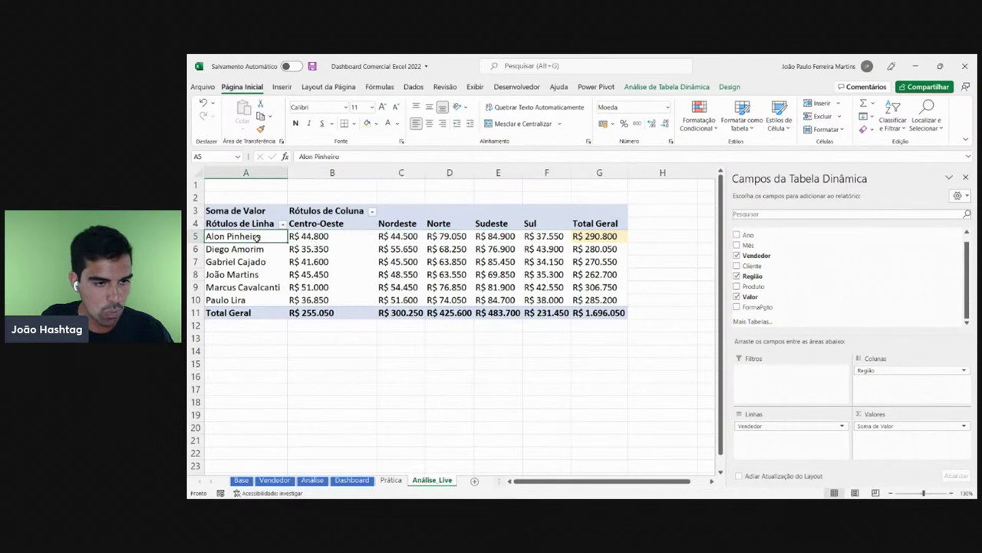
click(320, 234)
drag(340, 235, 604, 236)
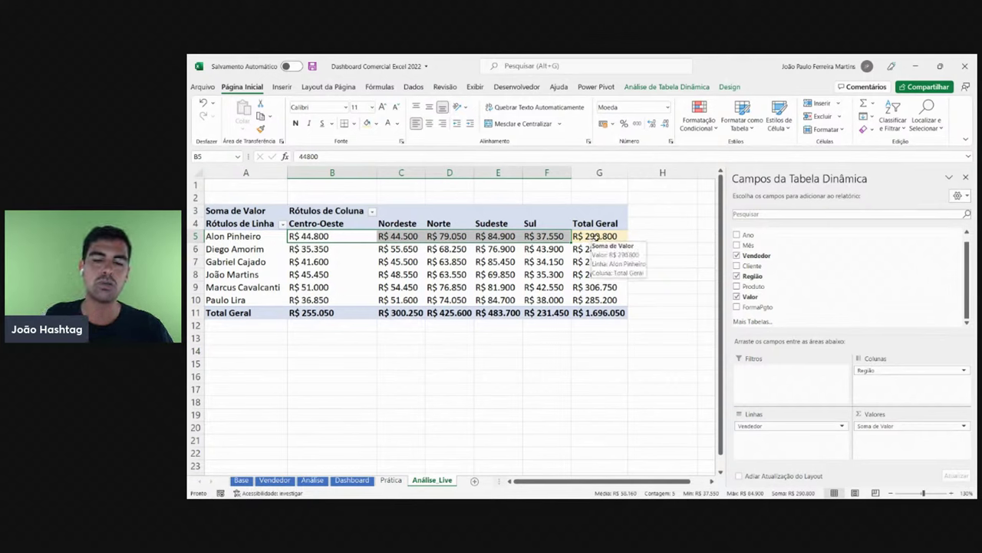
click(543, 271)
click(603, 259)
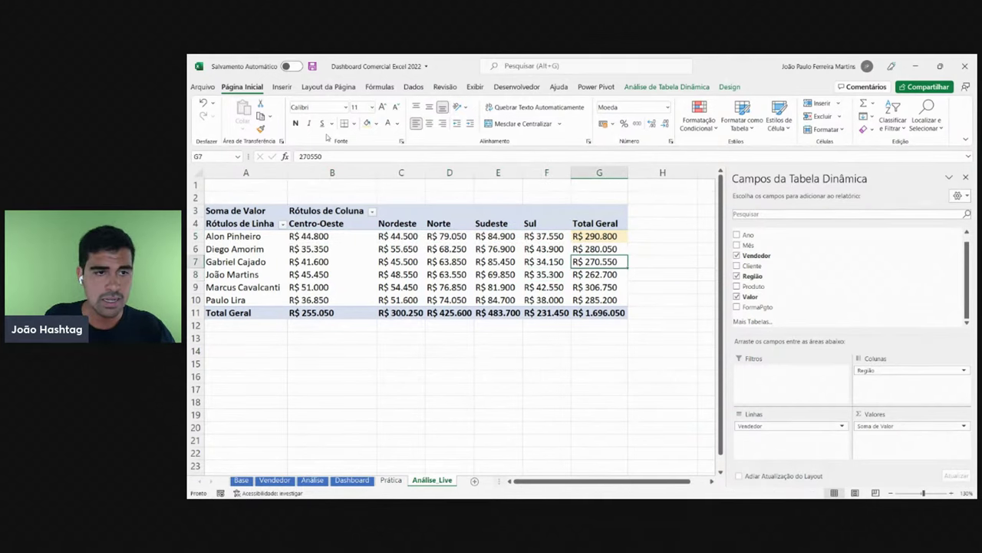
click(261, 129)
click(596, 236)
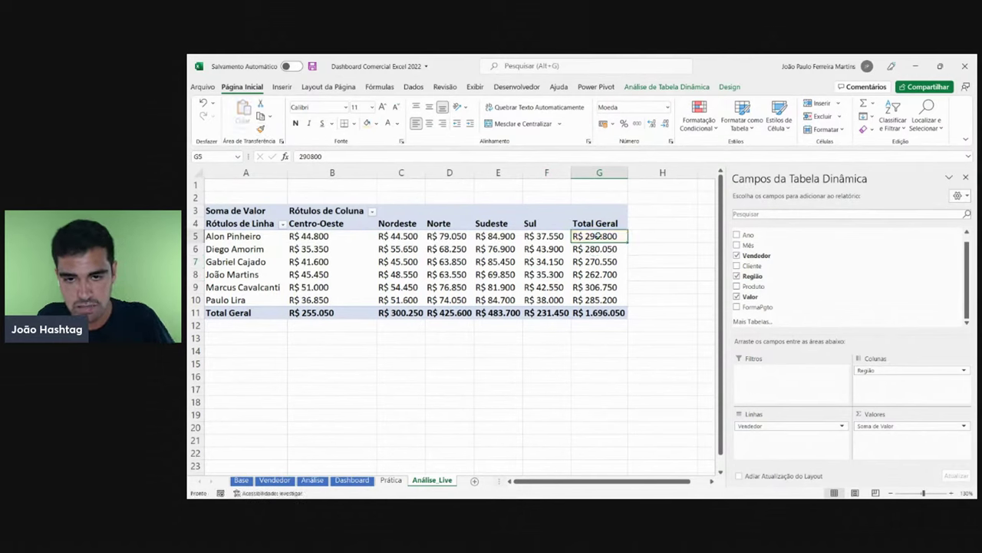
click(561, 274)
- Give pivot columns A through G one equal width
drag(599, 172, 285, 173)
click(325, 261)
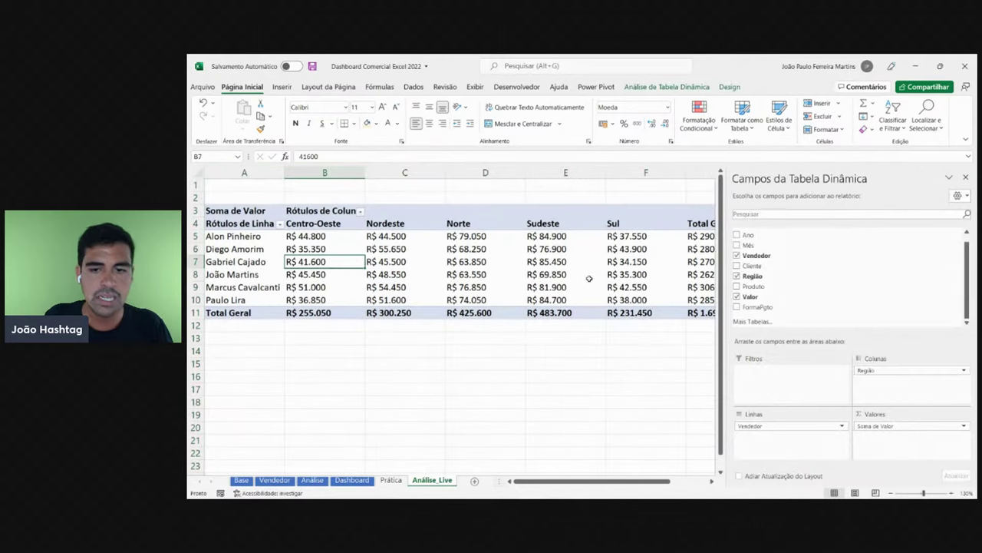
click(524, 367)
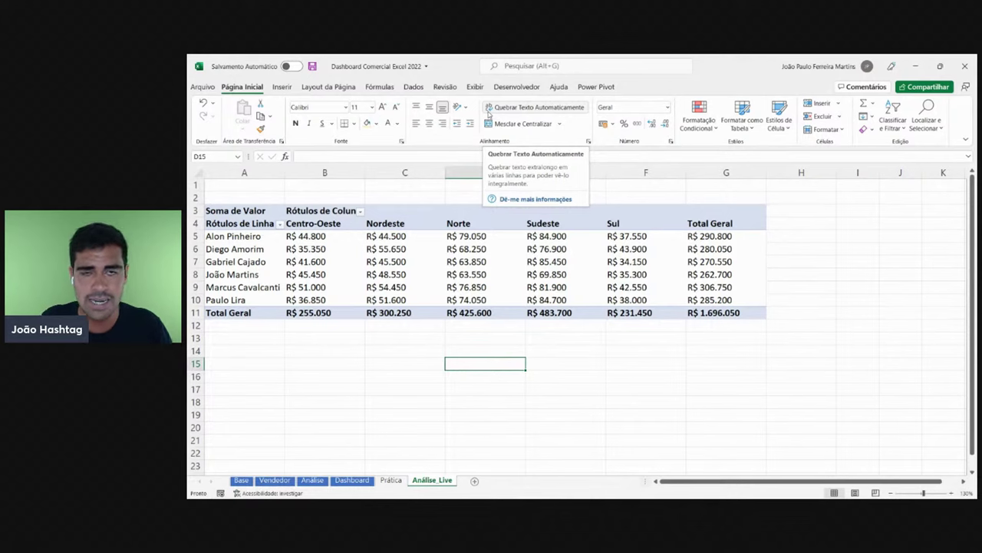
- Turn off Linhas de Grade and check the sheet's look outside the pivot
click(485, 287)
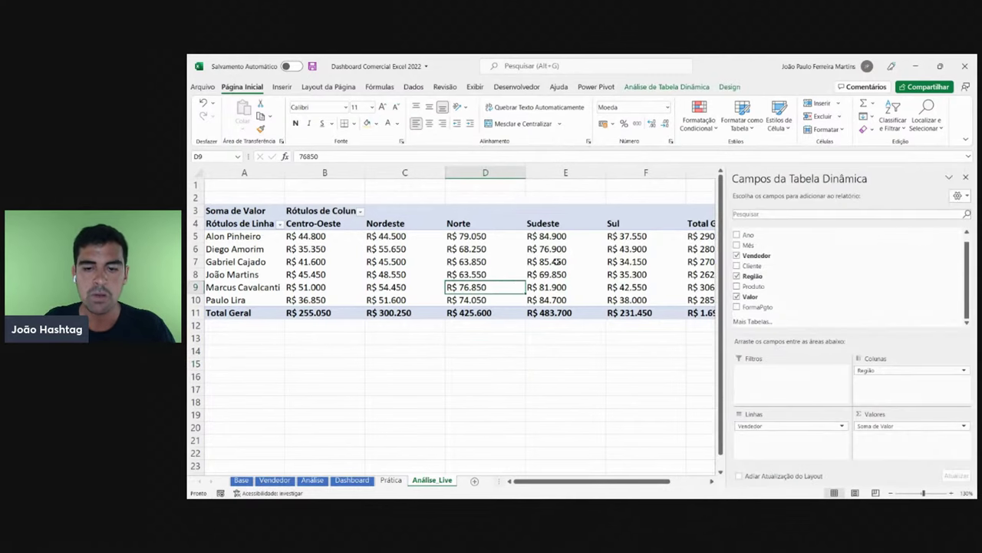
click(476, 86)
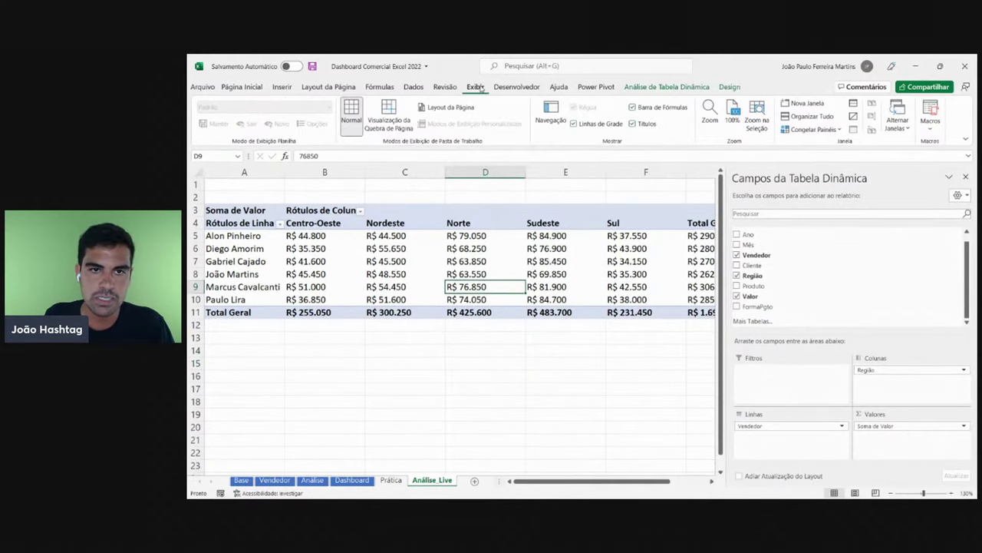
click(602, 127)
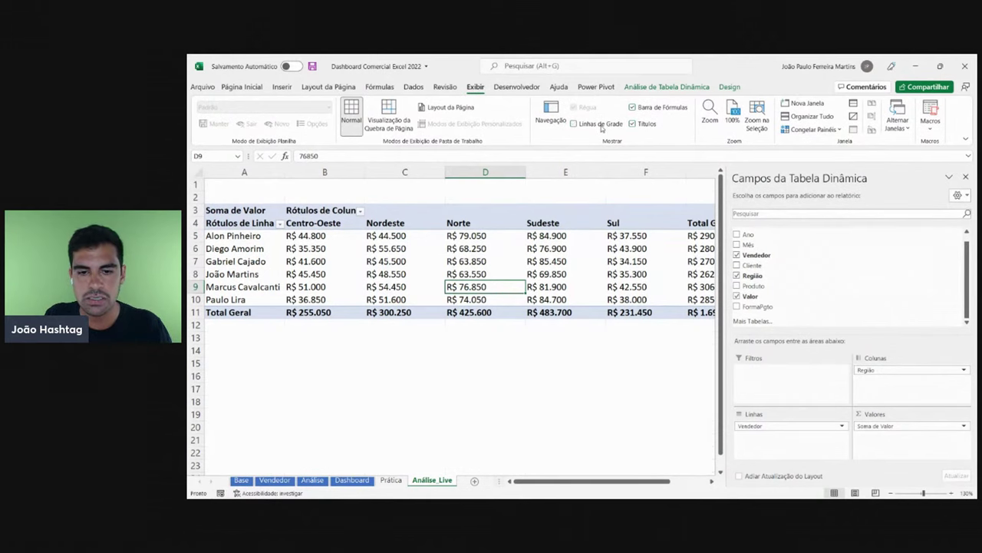
click(566, 387)
click(479, 375)
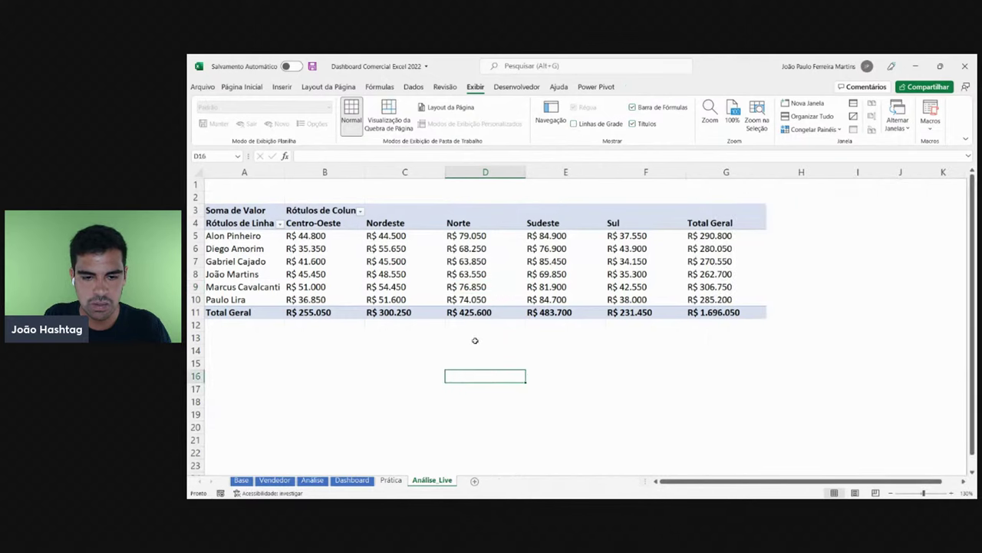
click(545, 350)
click(560, 399)
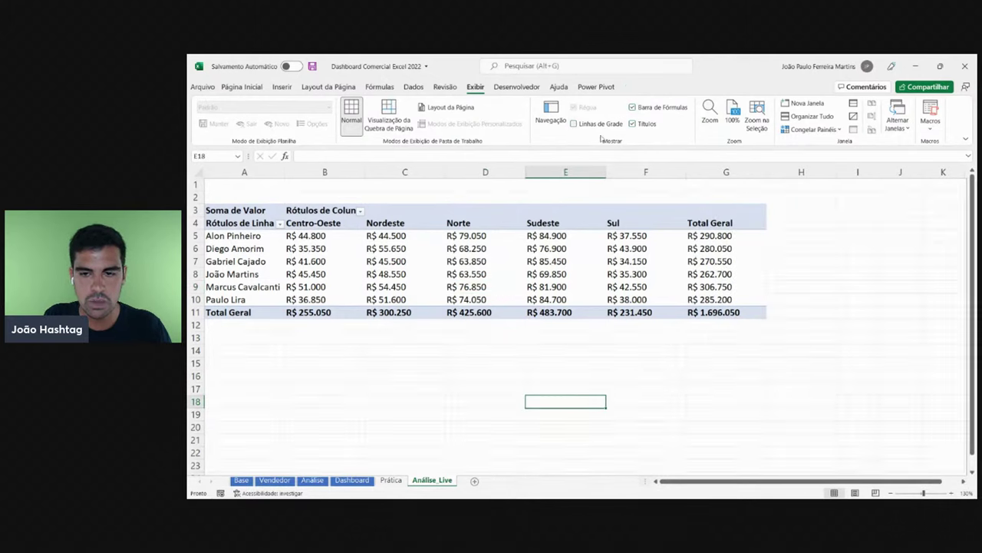
- Close the pivot field list so the full Total Geral column shows
click(491, 274)
click(966, 178)
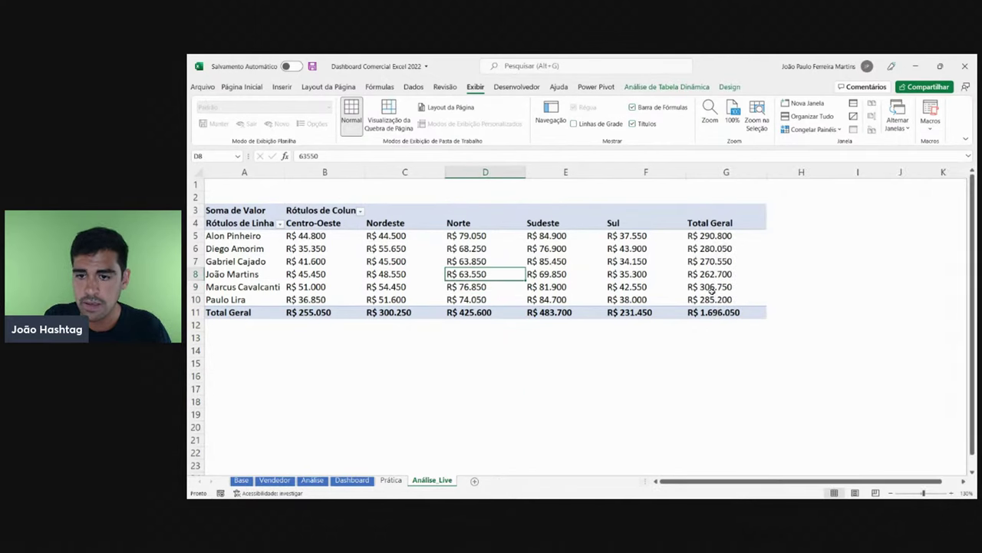
click(675, 287)
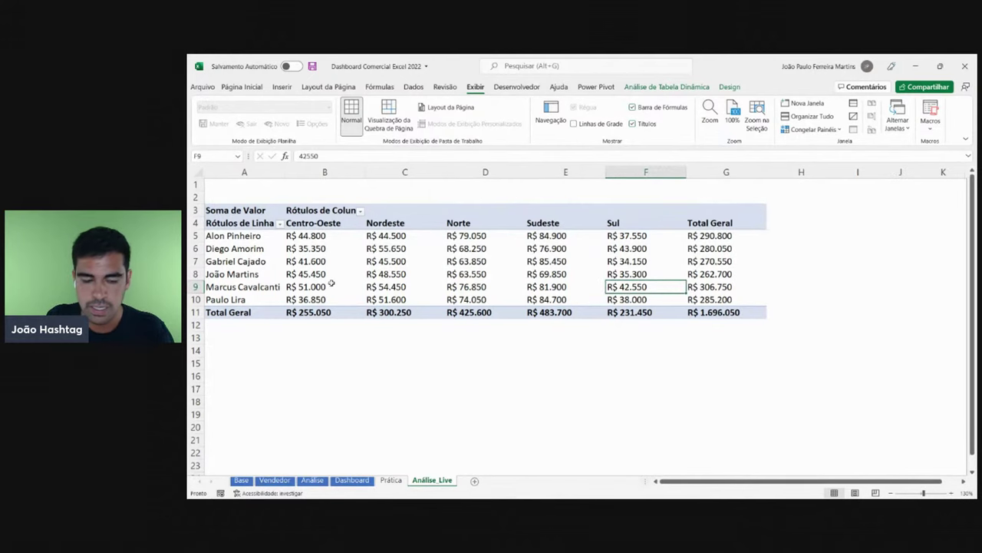
- Equalise columns A–G, then narrow columns B–G to a compact uniform width
drag(706, 185, 188, 176)
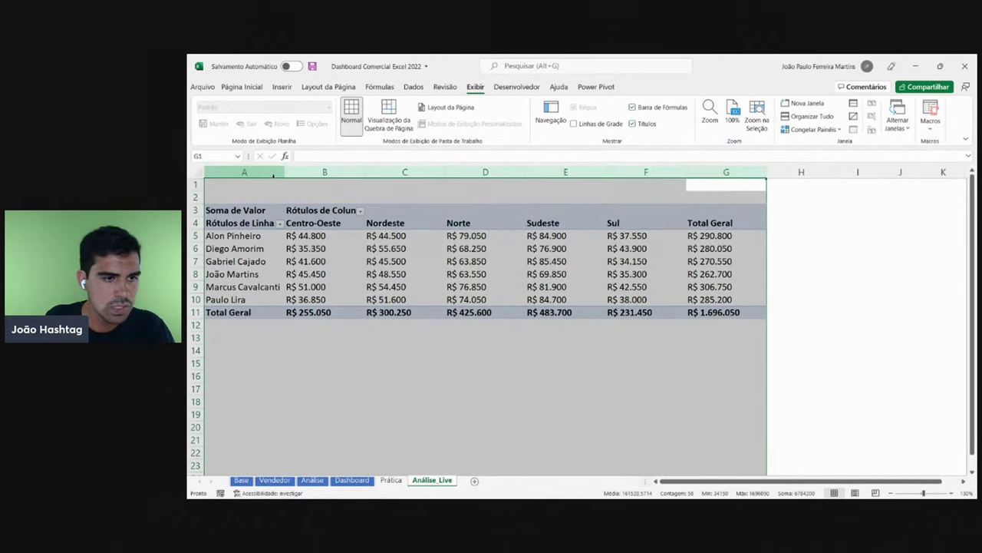
drag(283, 172, 695, 166)
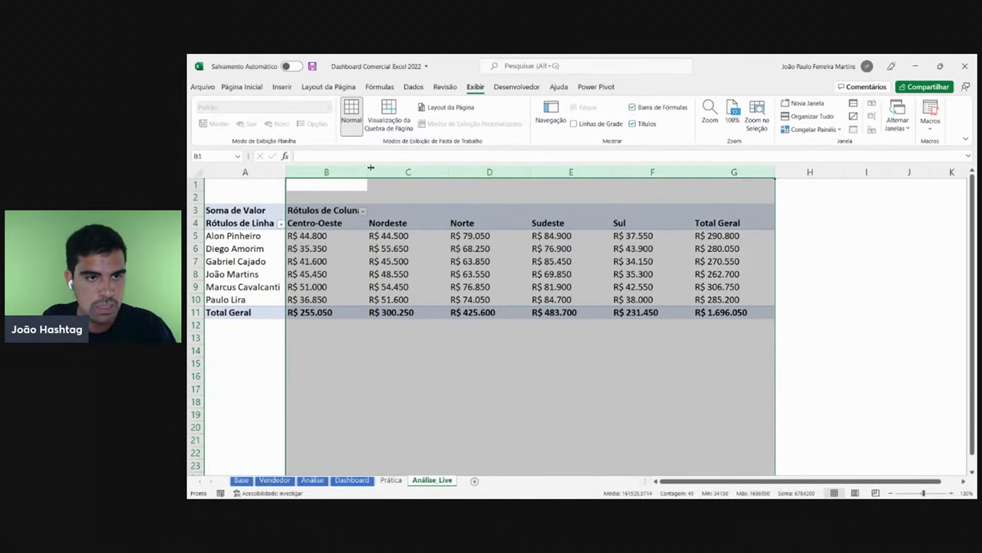
drag(367, 172, 348, 172)
click(249, 245)
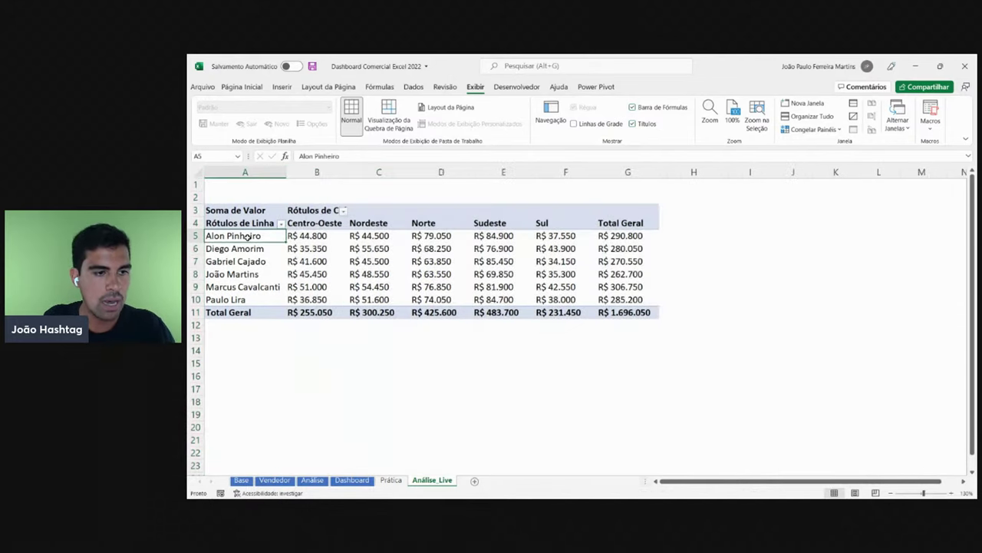
click(249, 261)
click(243, 274)
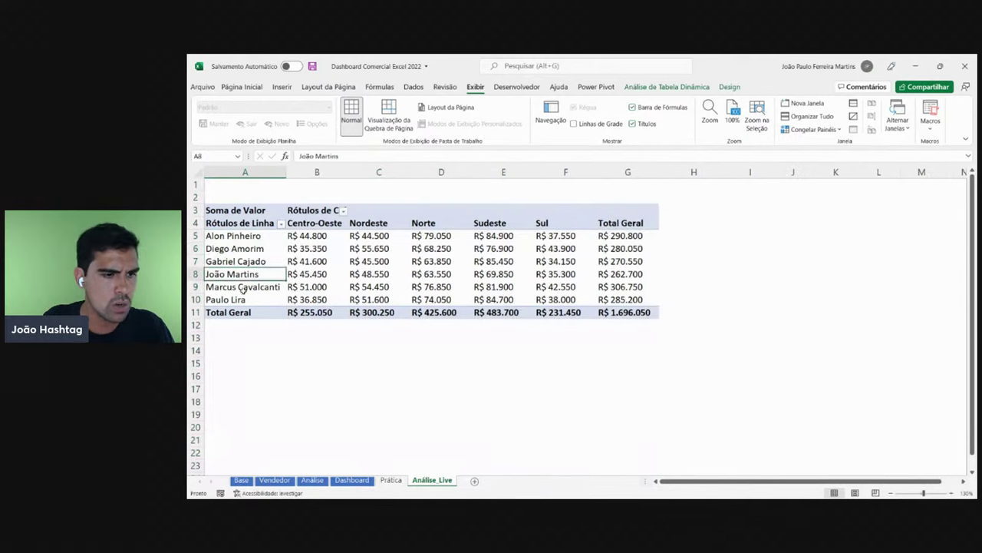
click(238, 286)
click(240, 299)
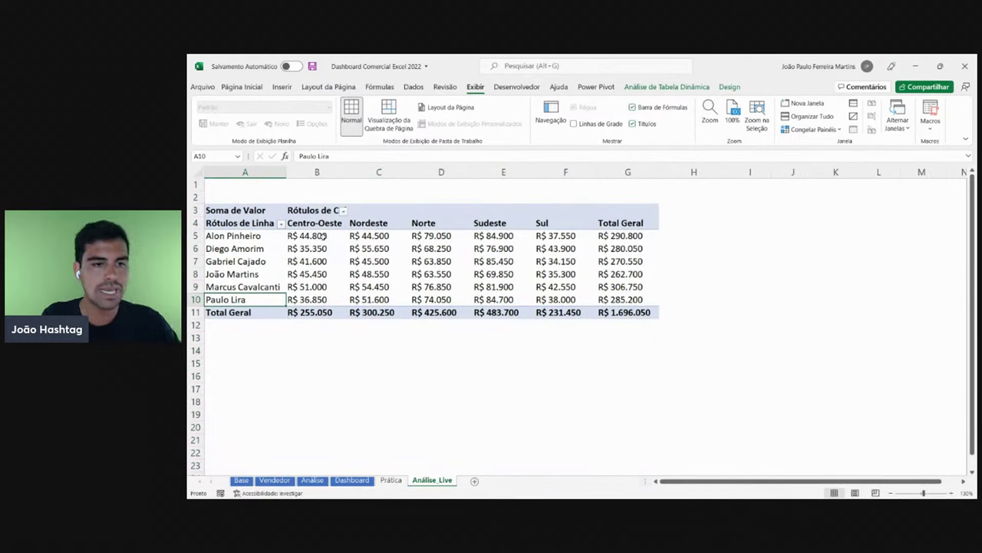
click(618, 261)
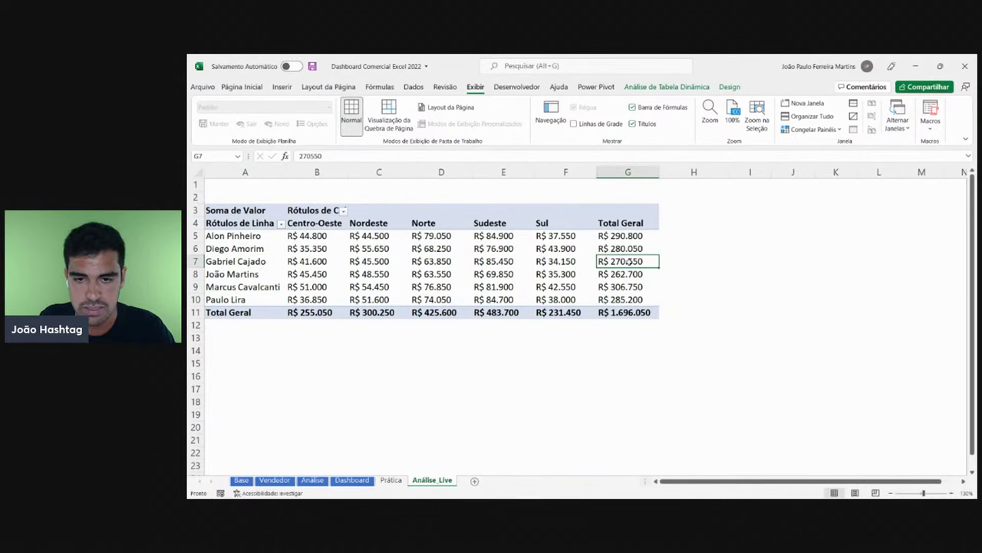
drag(556, 261, 312, 259)
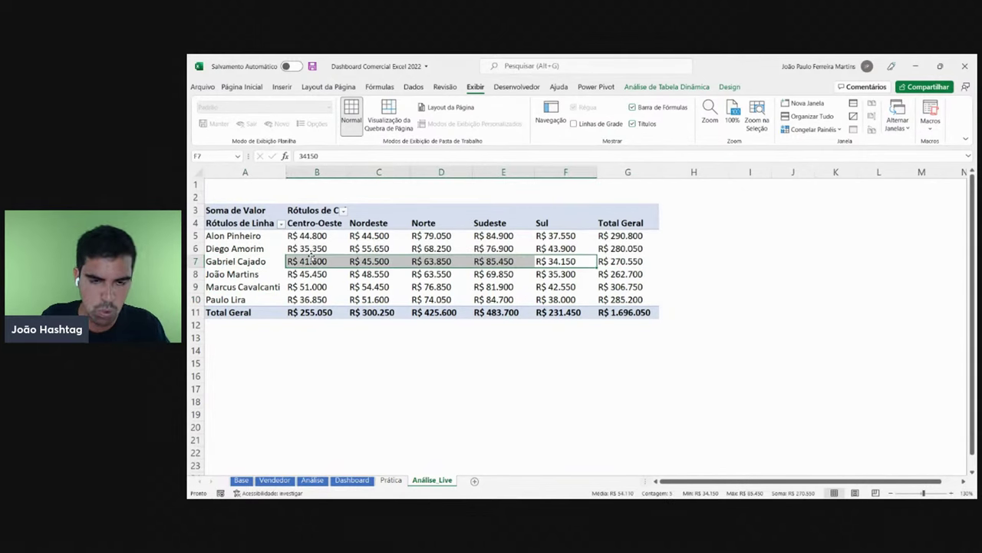
key(Tab)
key(Tab)
key(Tab)
key(Tab)
key(Tab)
key(Tab)
key(Tab)
key(Tab)
key(Tab)
key(Tab)
key(Tab)
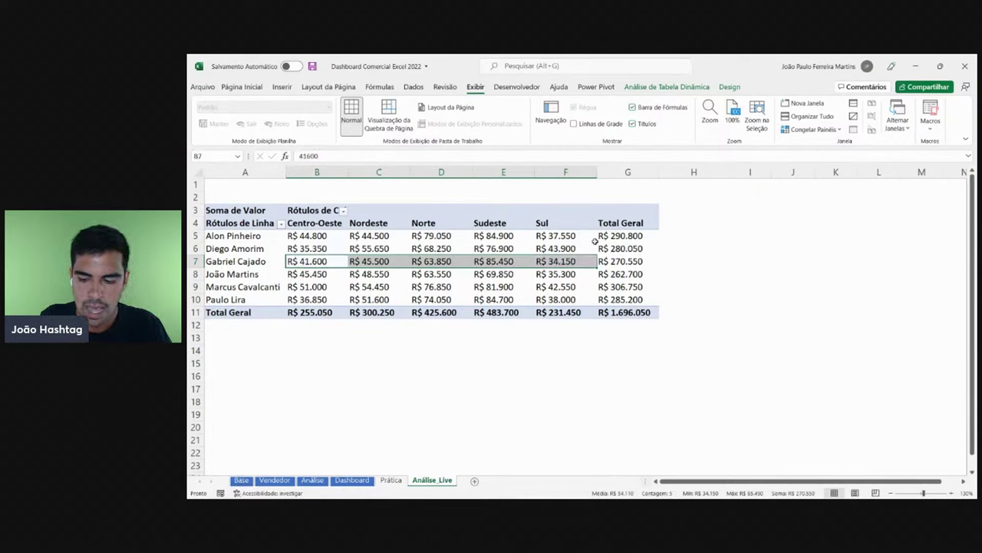
click(532, 251)
- Show the field list via Mostrar Lista de Campos, with Vendedor, Região and Soma de Valor
right_click(558, 273)
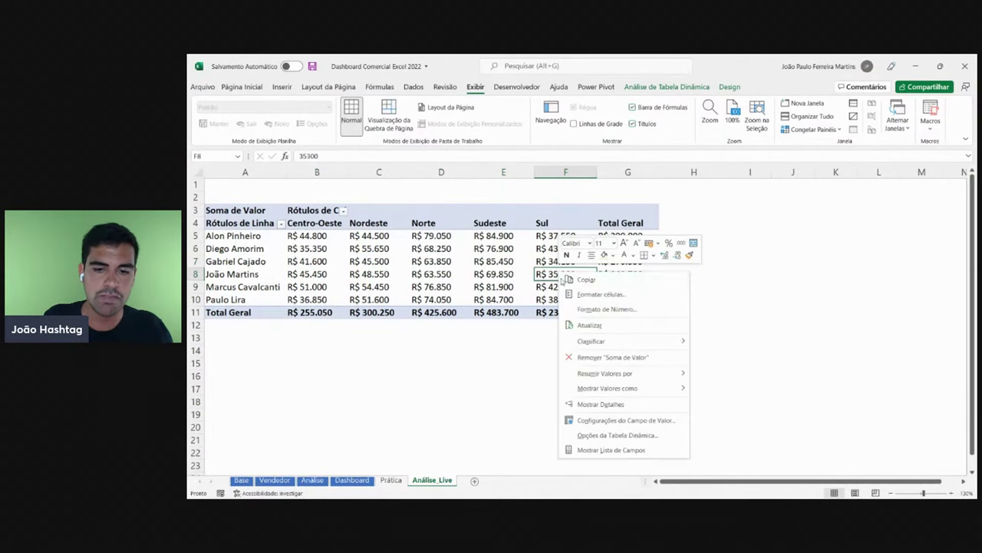
click(613, 450)
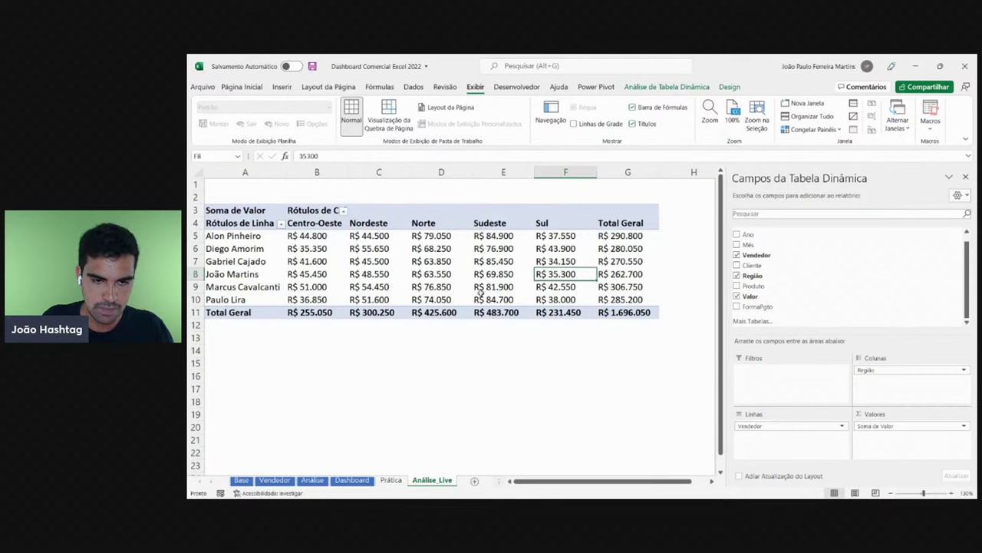
click(497, 272)
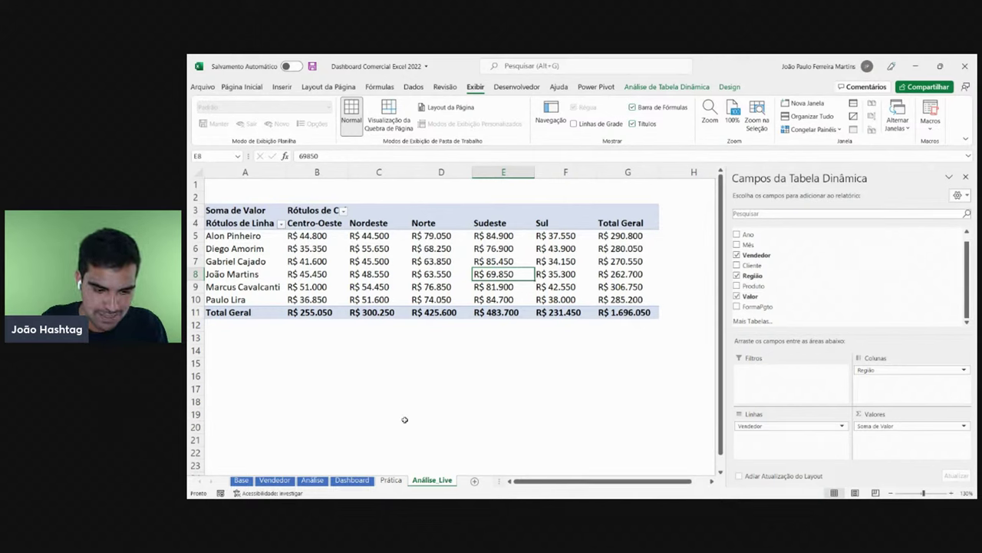
click(391, 480)
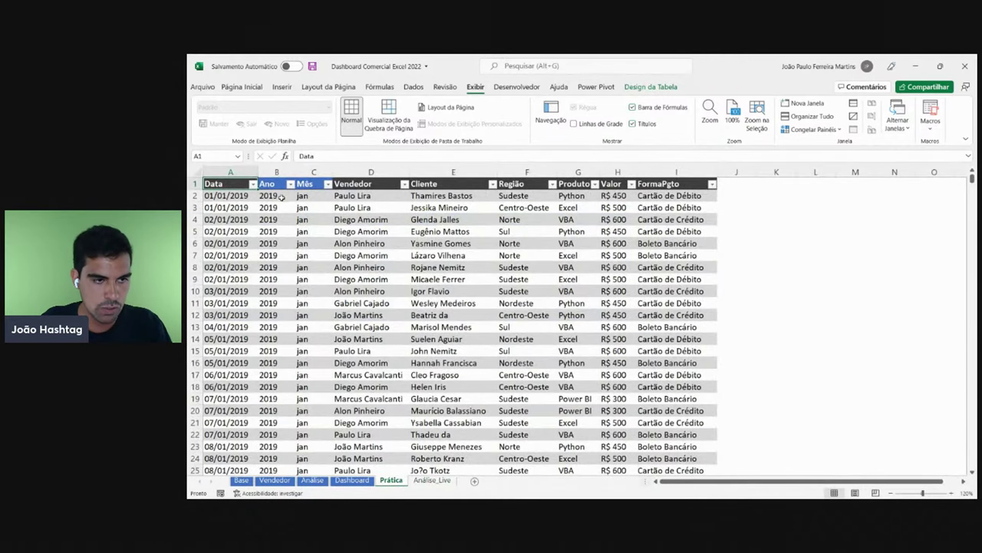
drag(281, 197, 280, 386)
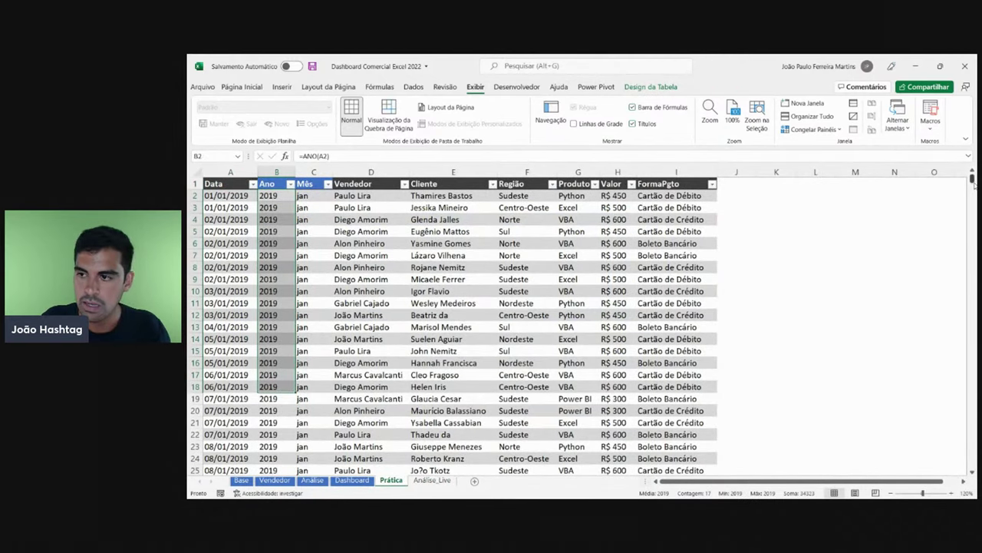
drag(972, 178, 973, 276)
drag(281, 265, 292, 386)
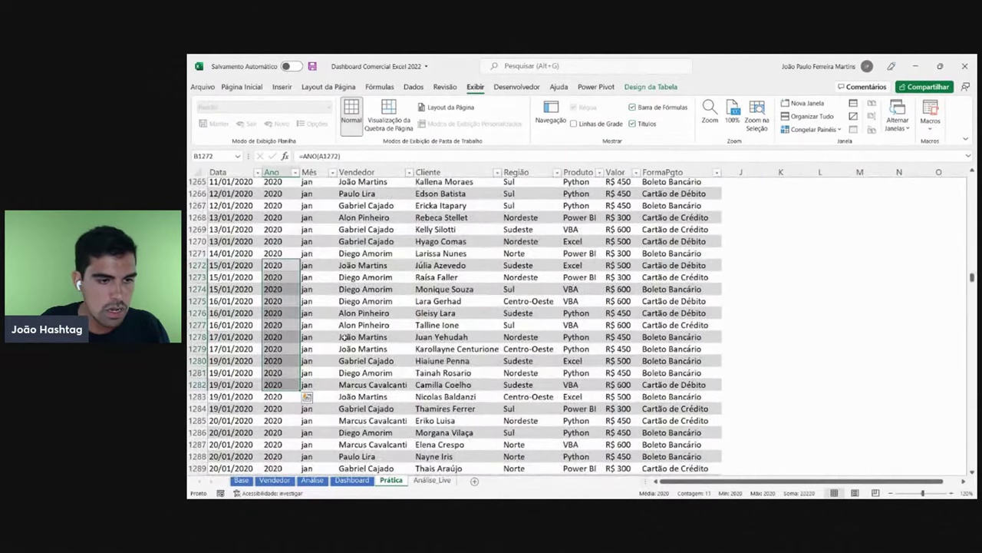
drag(973, 276, 971, 395)
drag(276, 259, 286, 354)
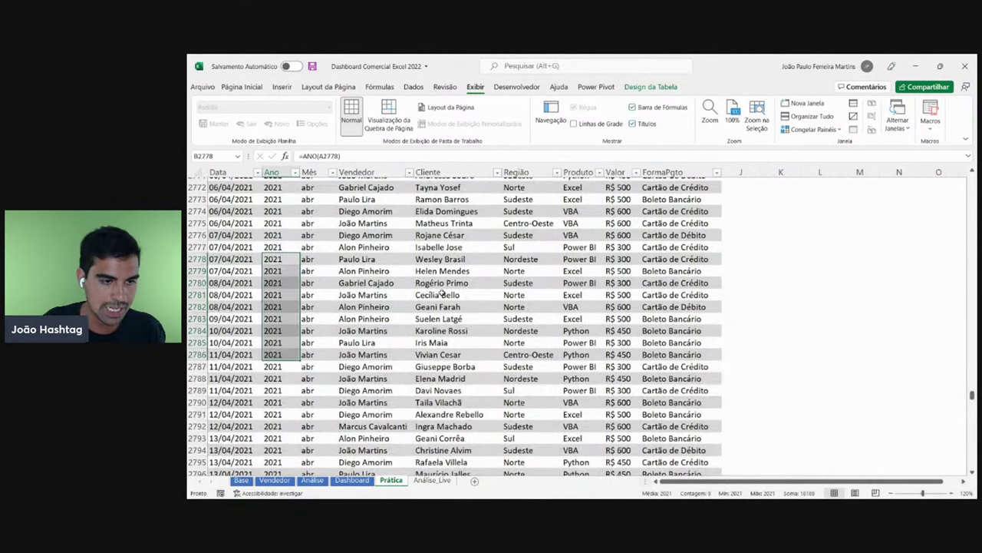
key(ctrl+Left)
key(ctrl+Up)
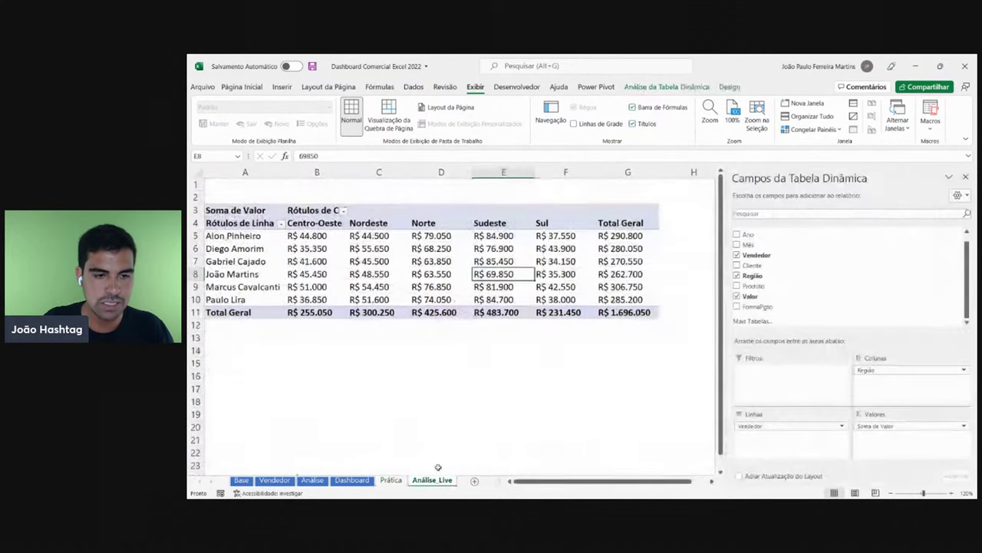
click(442, 481)
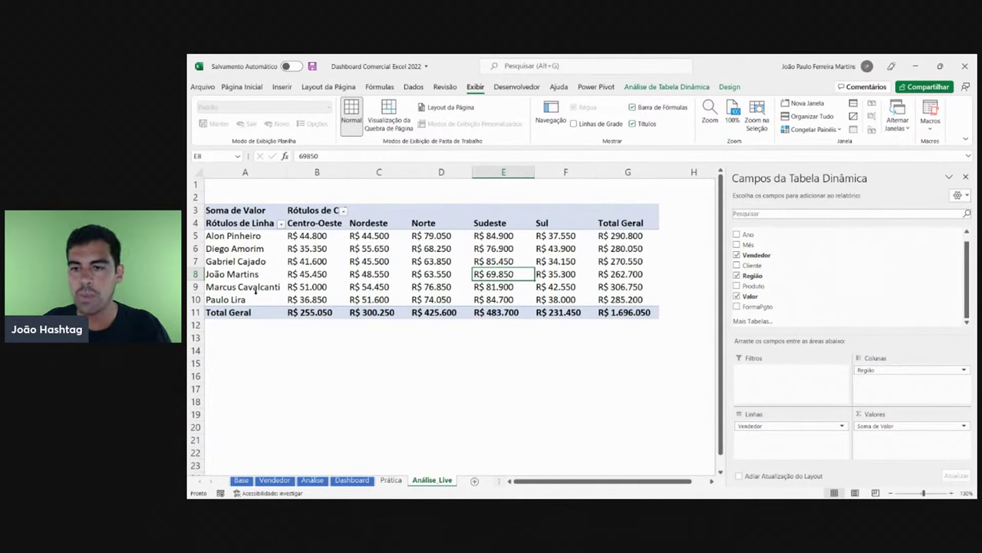
- Place the Ano field in the Filtros area, defaulting to (Tudo) above the table
click(333, 225)
click(365, 223)
click(426, 223)
click(506, 225)
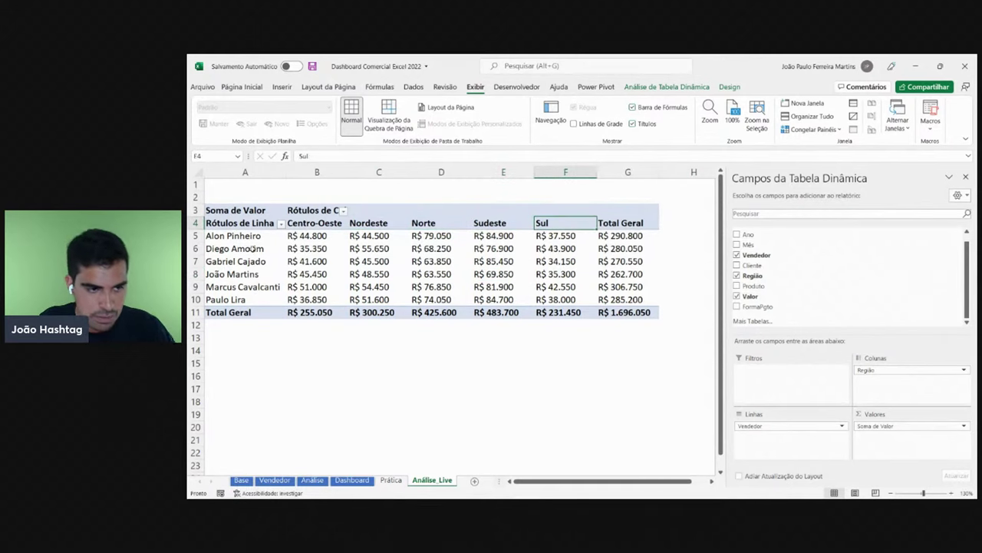
click(255, 286)
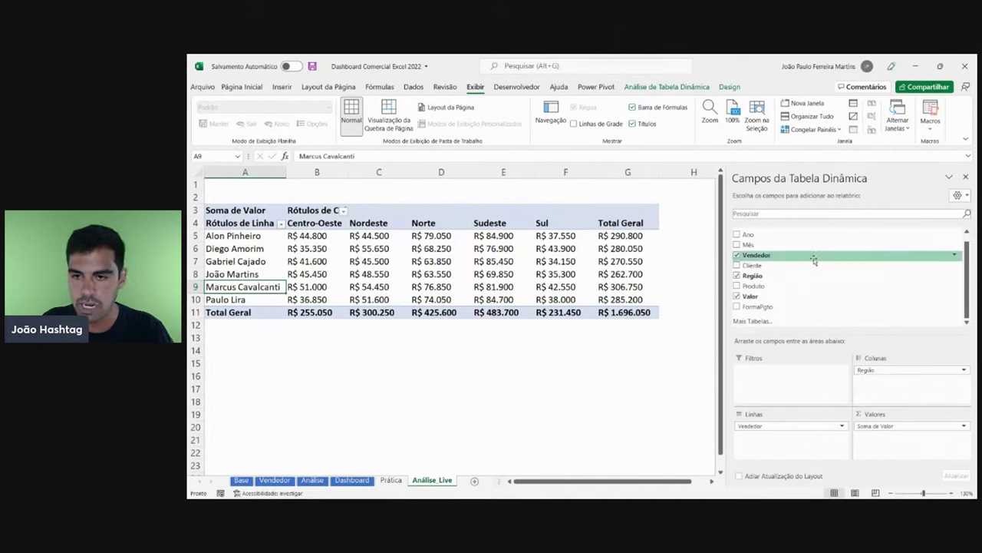
scroll(748, 250, up, 1)
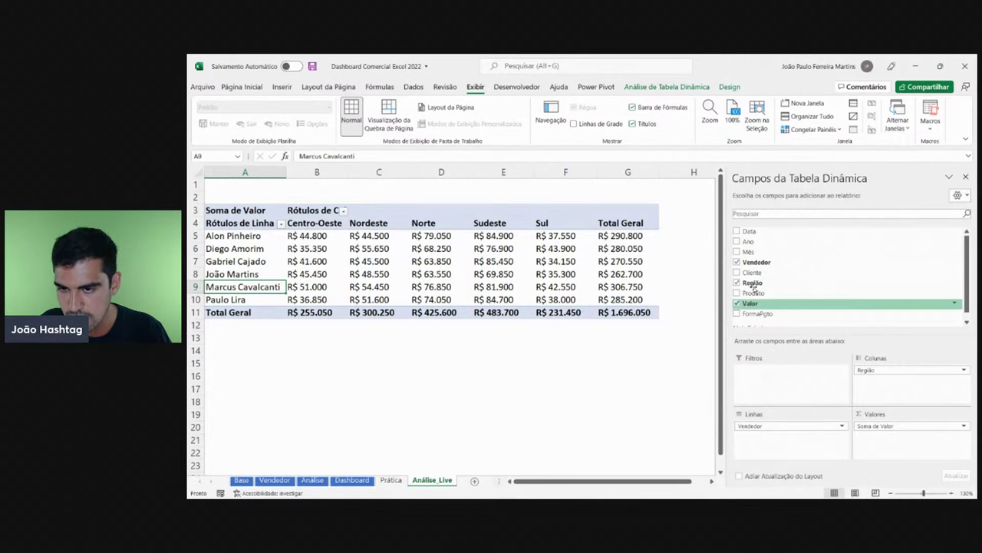
drag(748, 243, 768, 378)
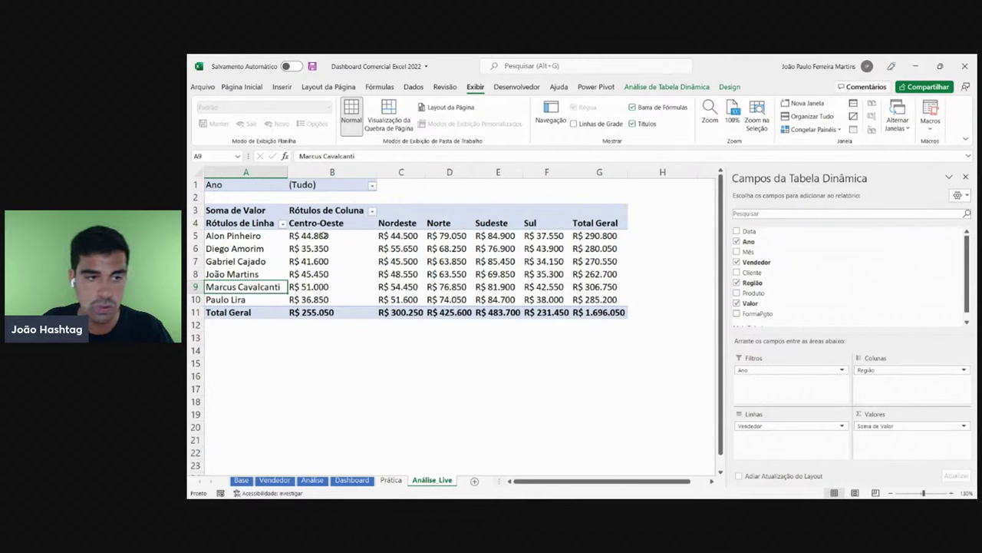
- Set the pivot's Ano filter to 2019
click(349, 223)
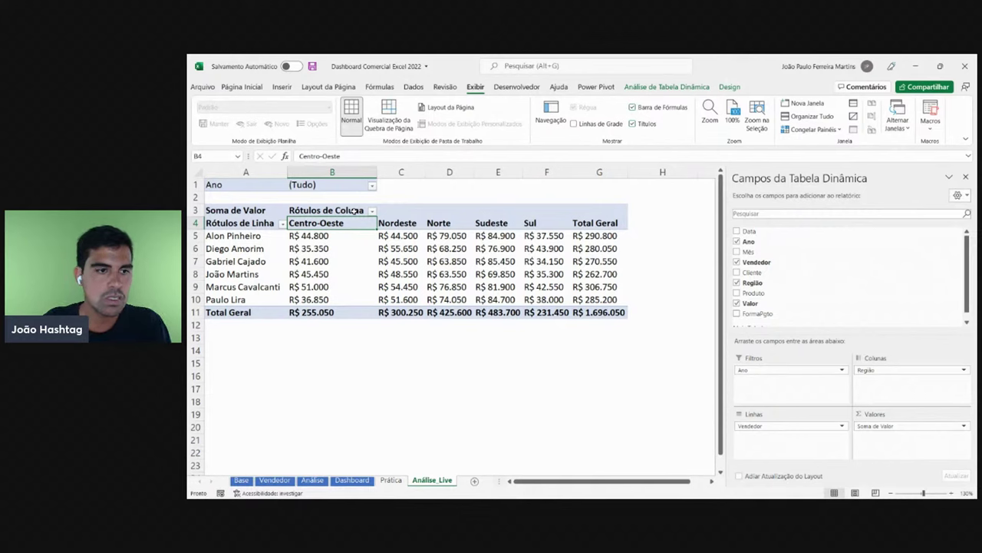
click(371, 186)
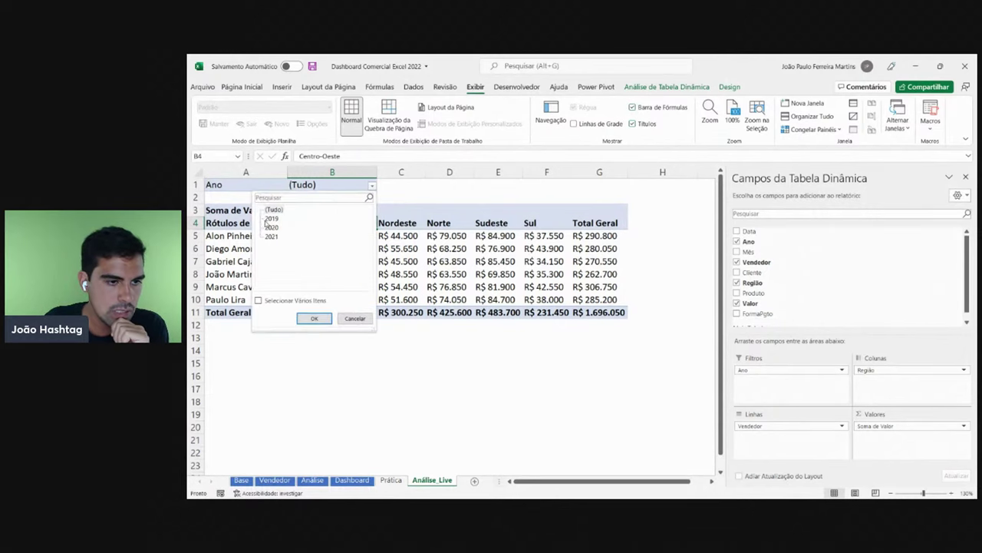
click(270, 219)
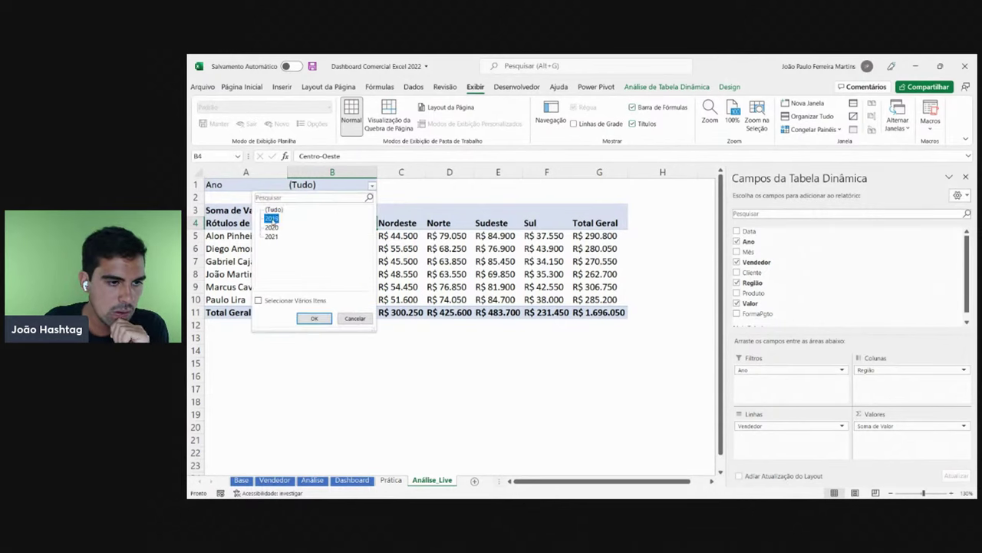
click(315, 319)
- Inspect the first seller's 2019 regional values and total in row 5
click(482, 275)
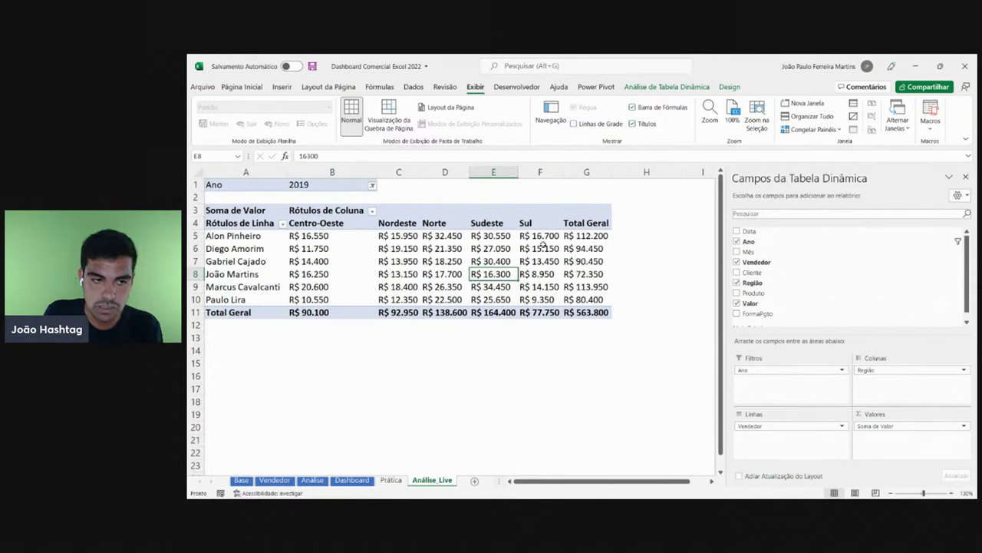
click(195, 236)
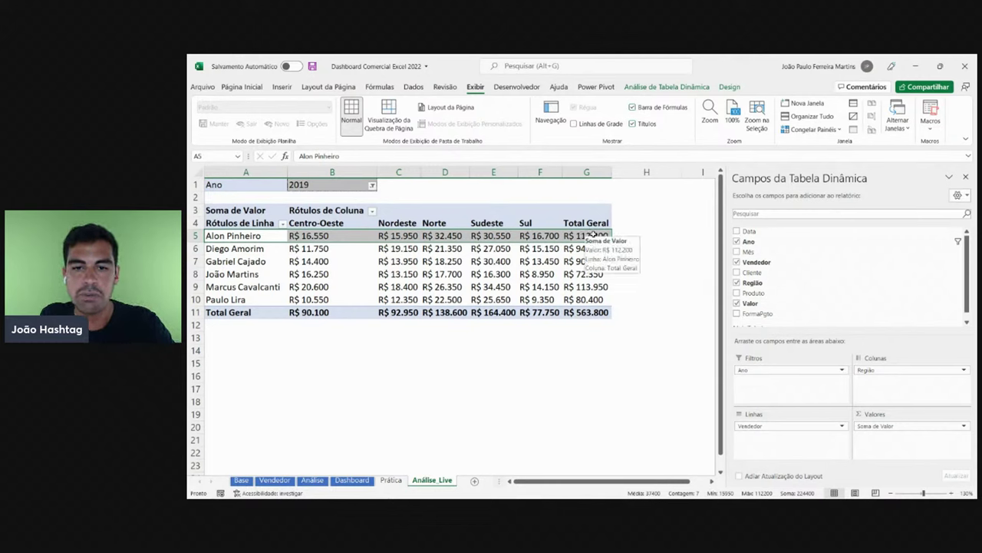
click(592, 235)
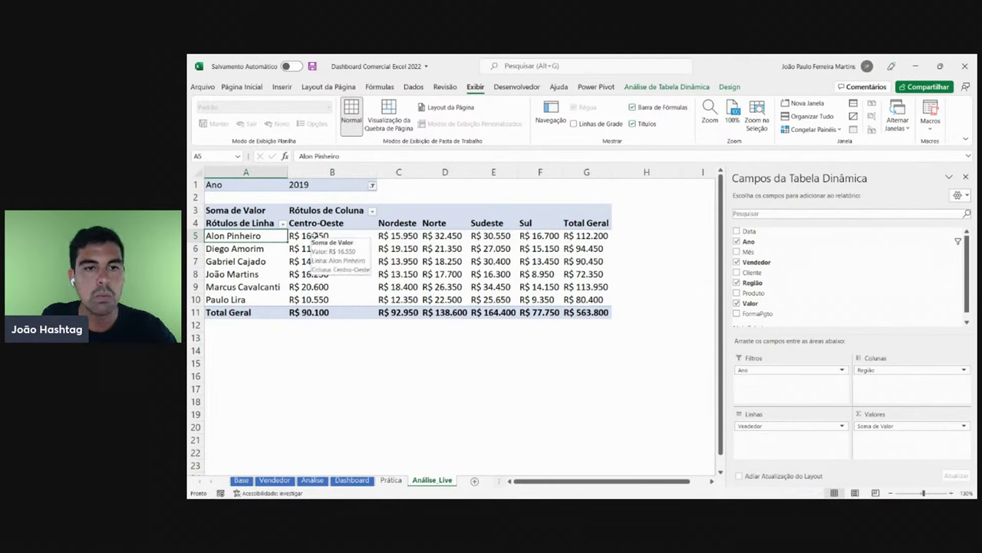
click(314, 235)
click(400, 236)
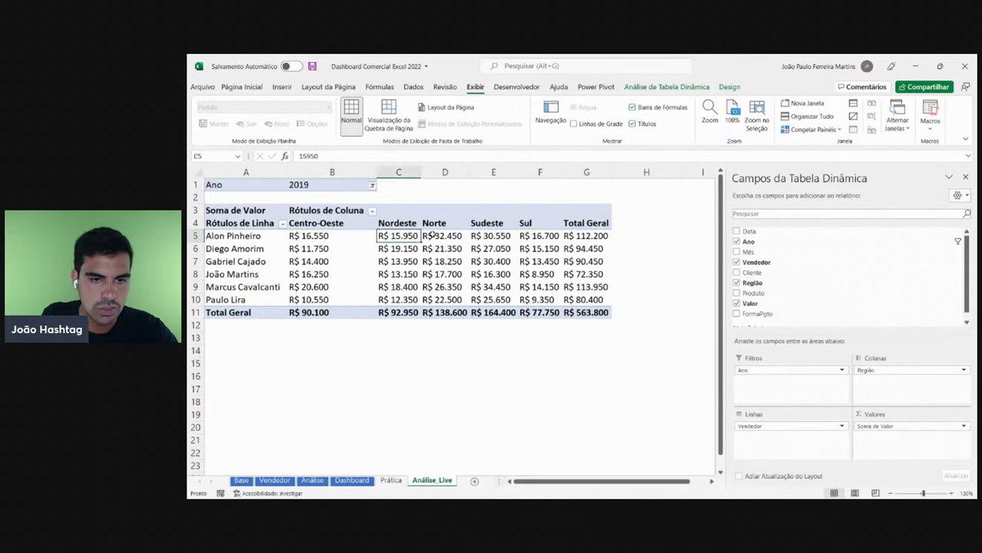
click(435, 235)
click(488, 232)
click(539, 235)
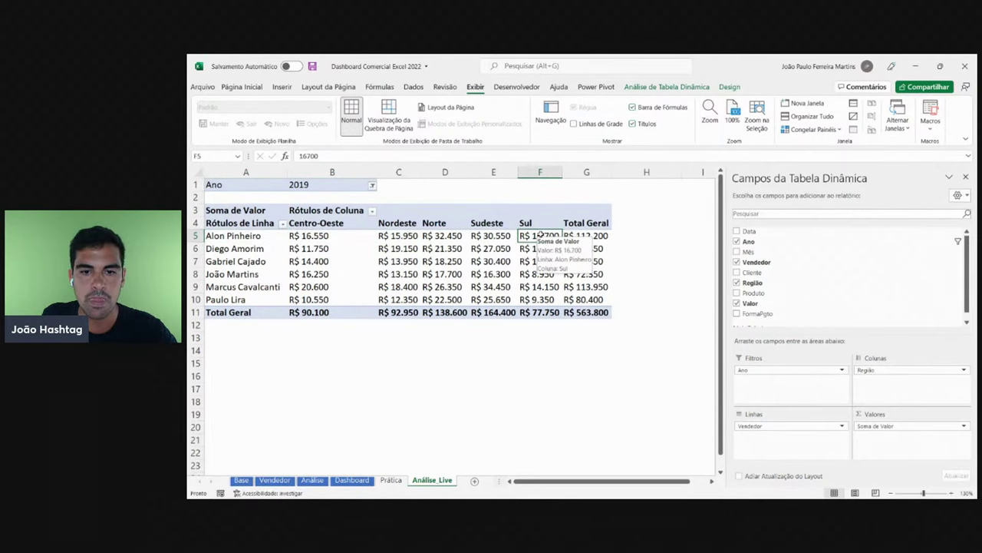
- Switch the Ano filter to 2020 and review the region column headers
click(373, 185)
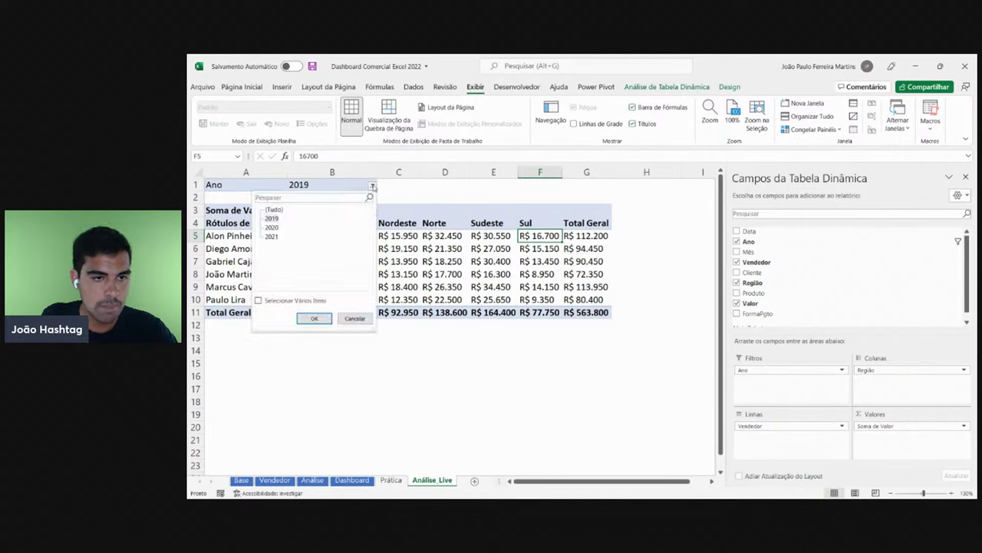
click(277, 228)
click(313, 318)
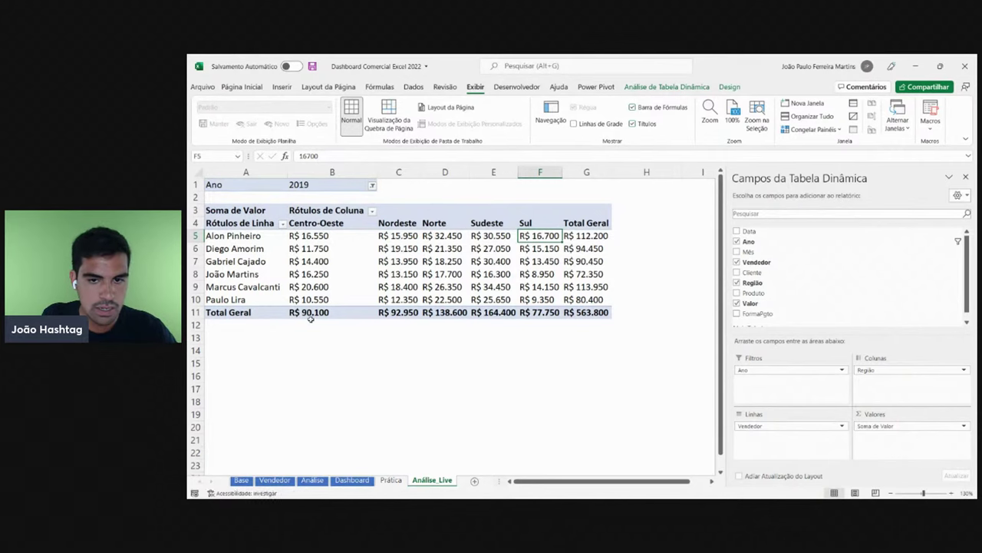
click(337, 185)
click(321, 224)
click(390, 224)
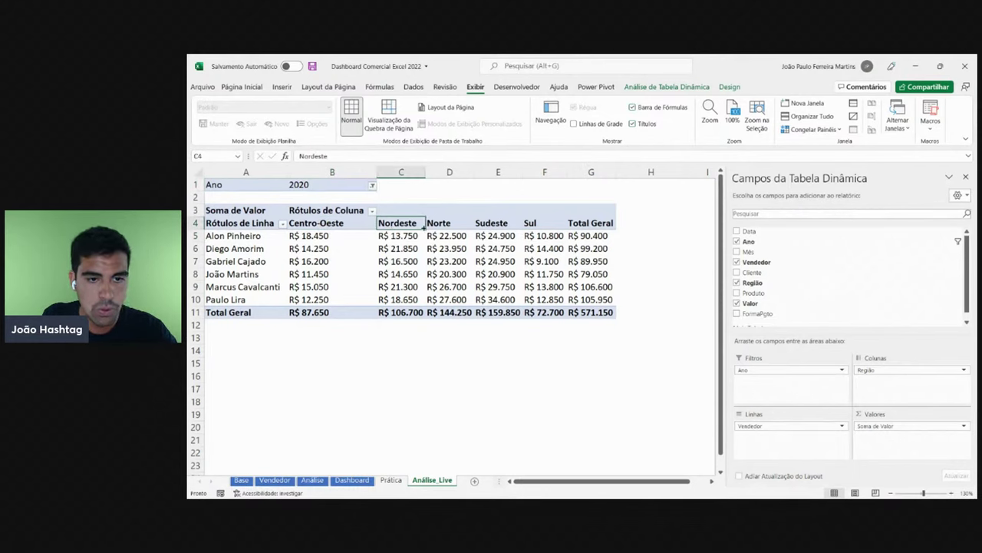
click(442, 223)
click(489, 222)
click(531, 223)
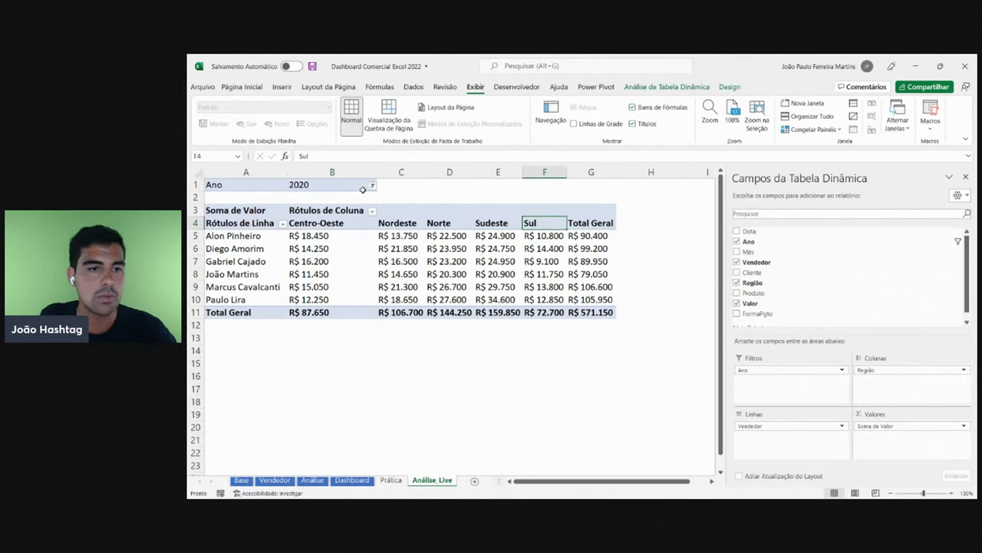
- Switch the Ano filter to 2021 and close the PivotTable Fields pane
click(371, 185)
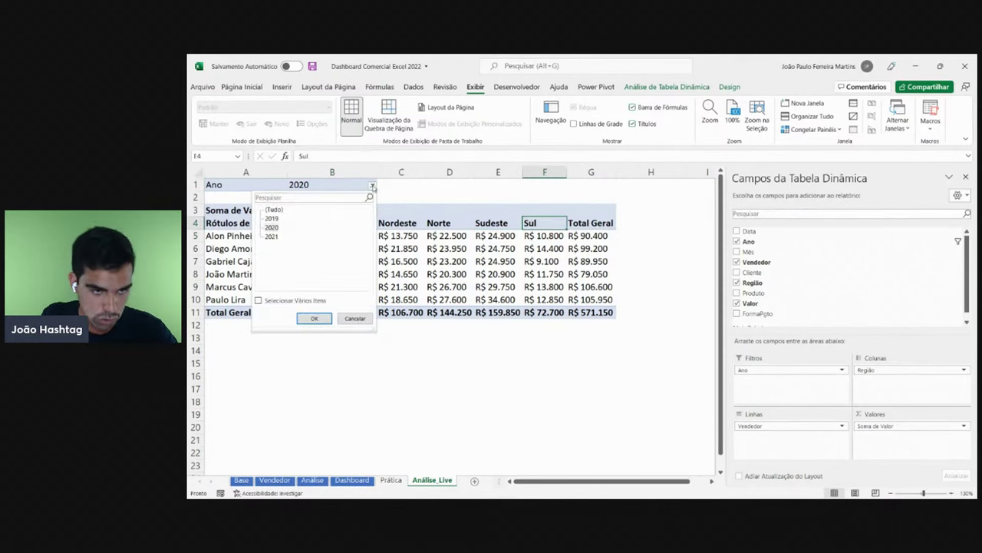
click(313, 319)
drag(230, 222, 231, 300)
click(322, 224)
drag(322, 224, 489, 223)
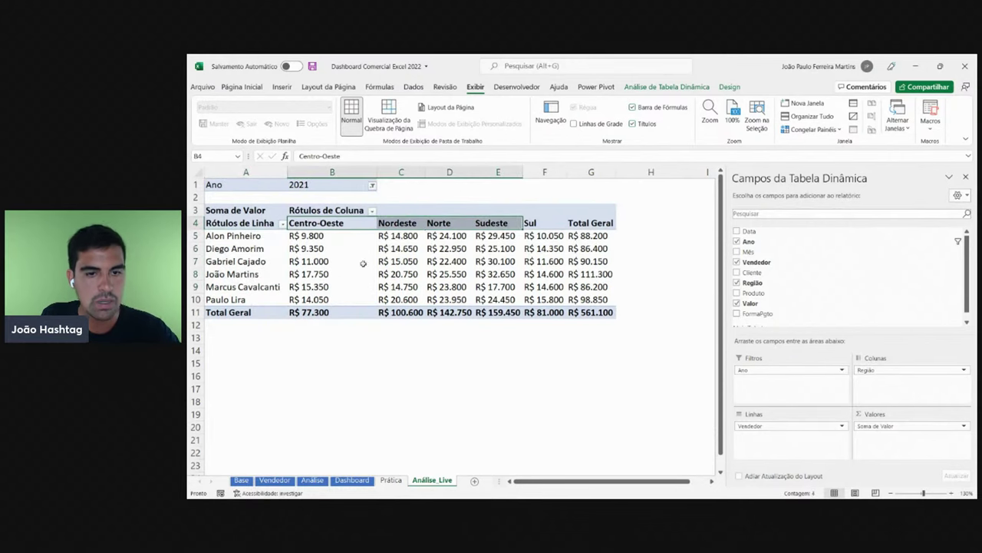
click(322, 245)
click(302, 188)
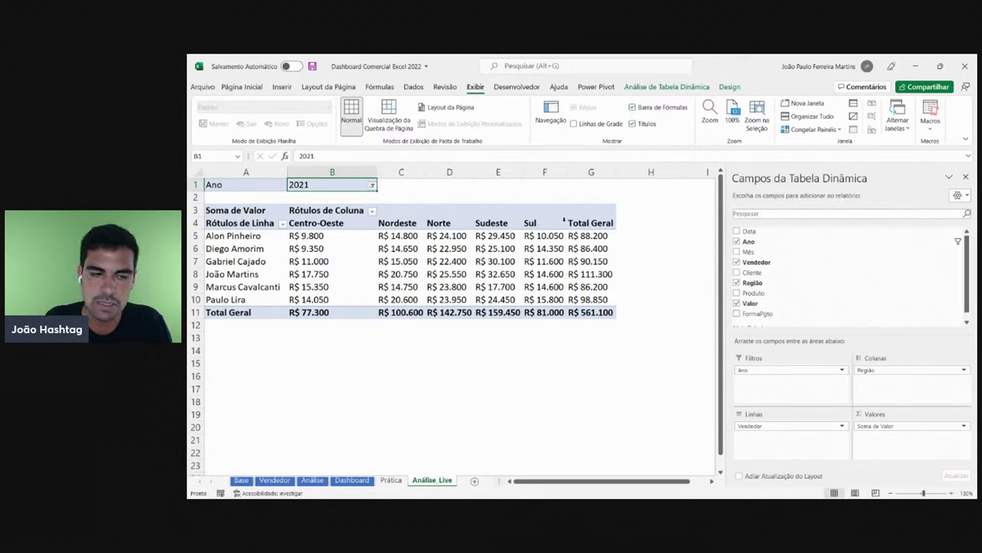
click(965, 177)
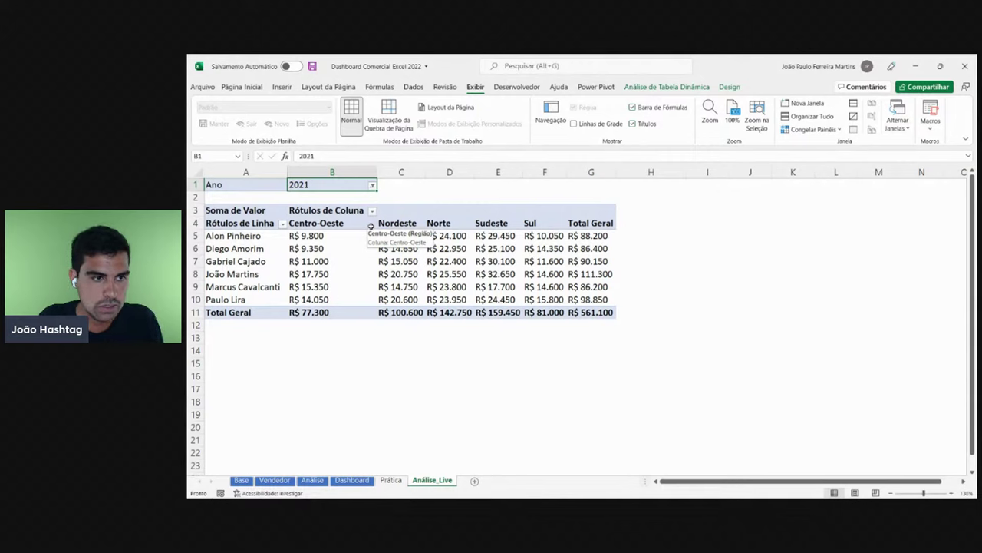
- Review the Norte, Centro-Oeste, Nordeste and Sul columns of the pivot
click(450, 172)
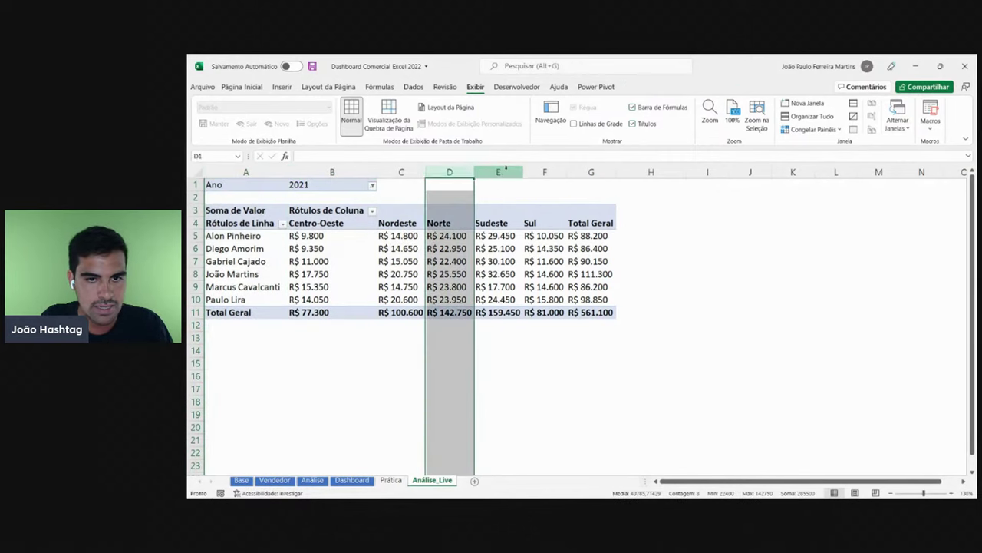
click(551, 251)
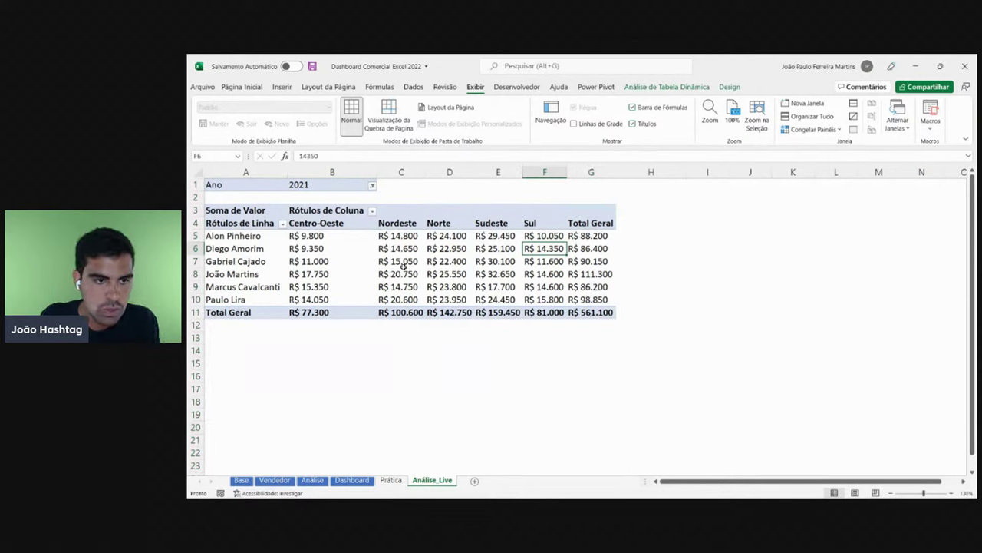
click(350, 222)
click(403, 219)
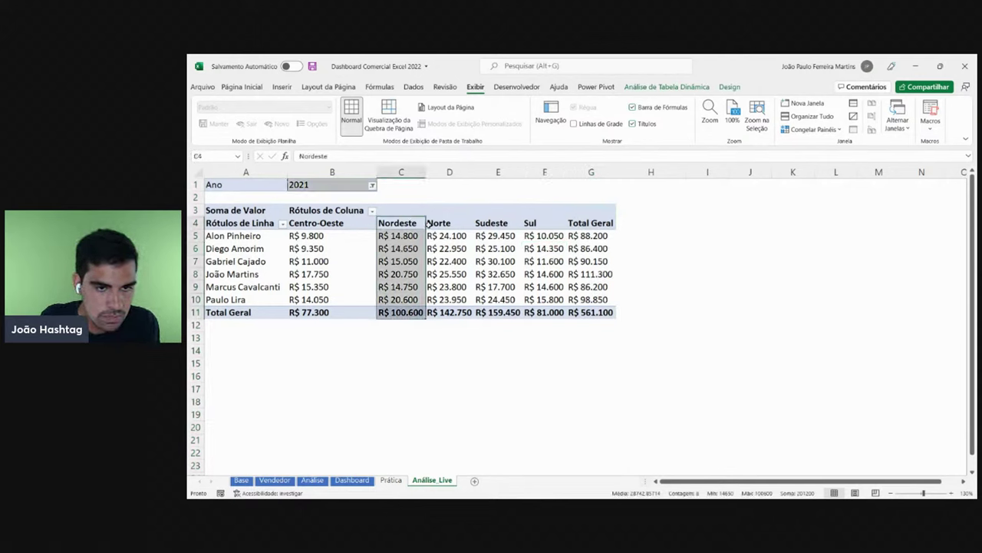
click(430, 224)
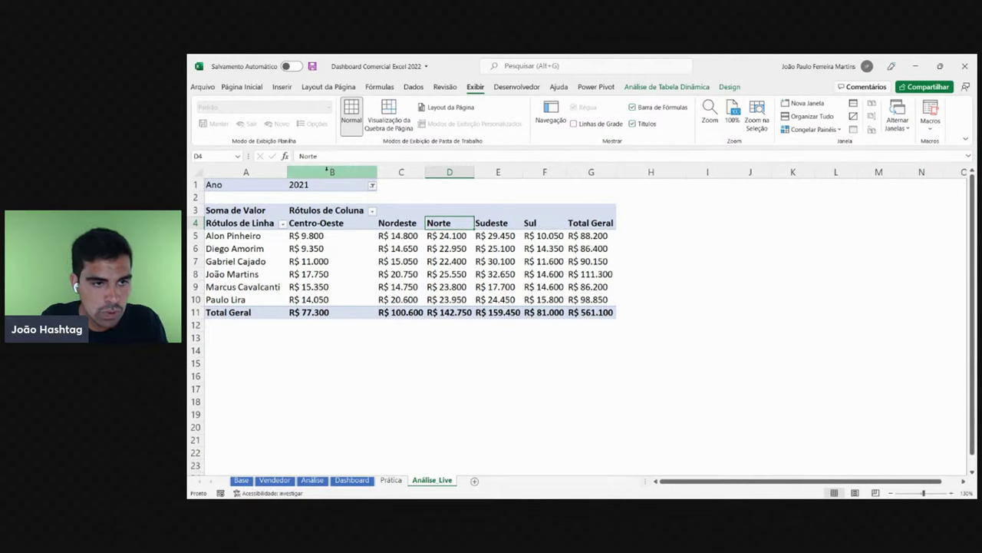
click(333, 172)
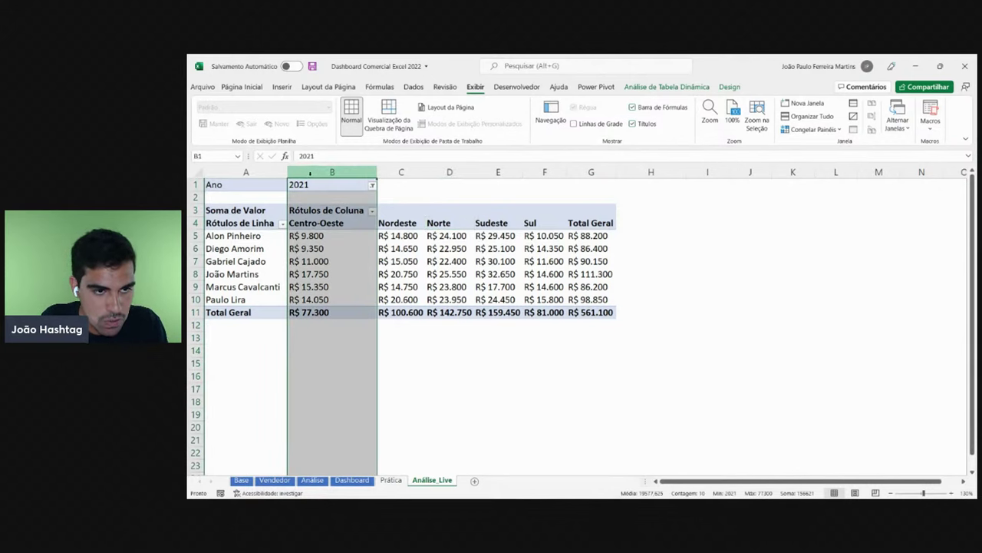
click(396, 172)
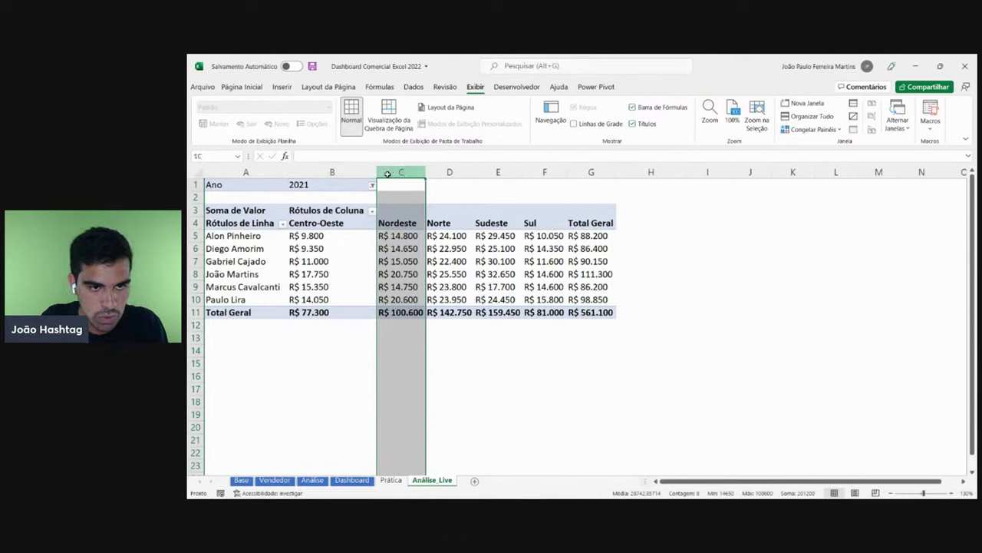
click(451, 186)
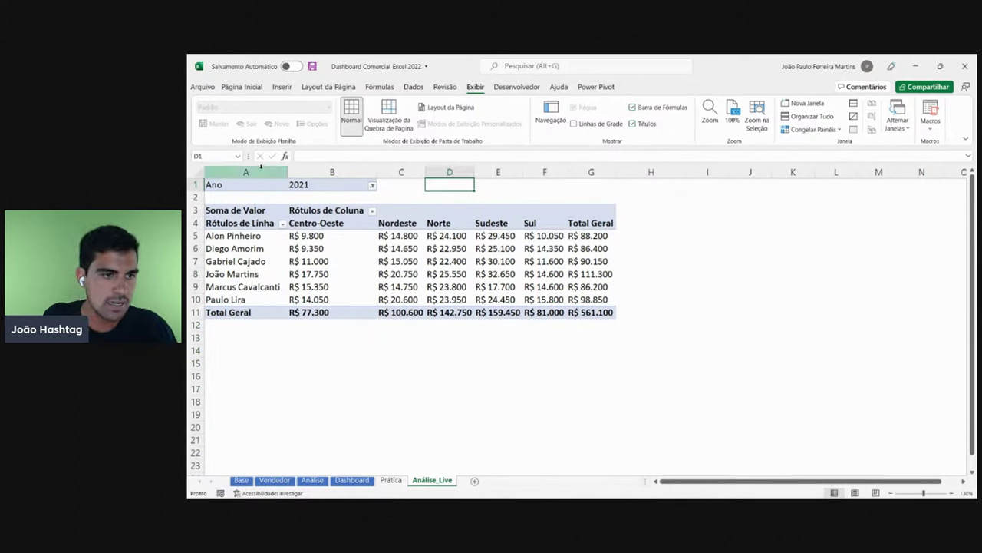
- Widen columns A–G equally, then narrow B–G to one shared compact width
drag(245, 172, 591, 170)
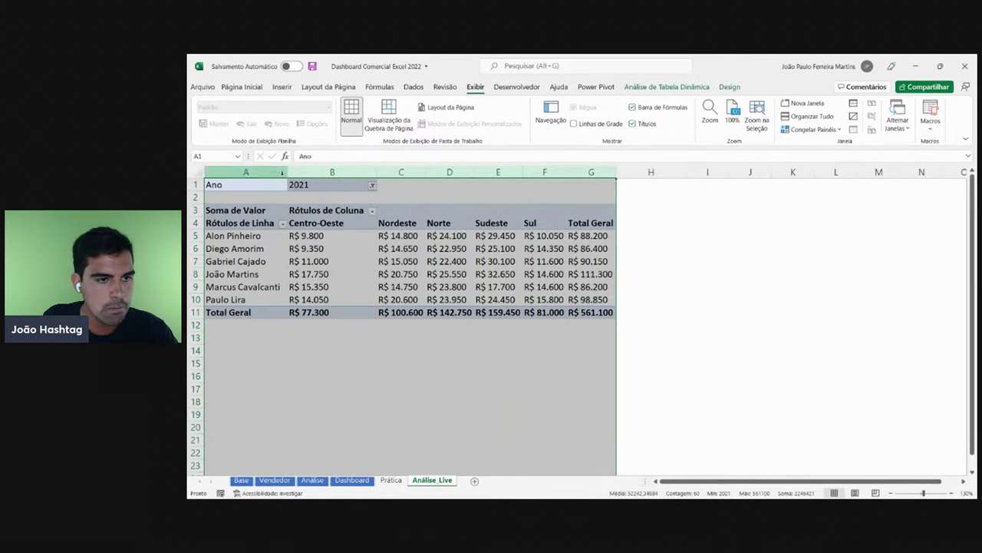
drag(288, 172, 291, 172)
click(350, 265)
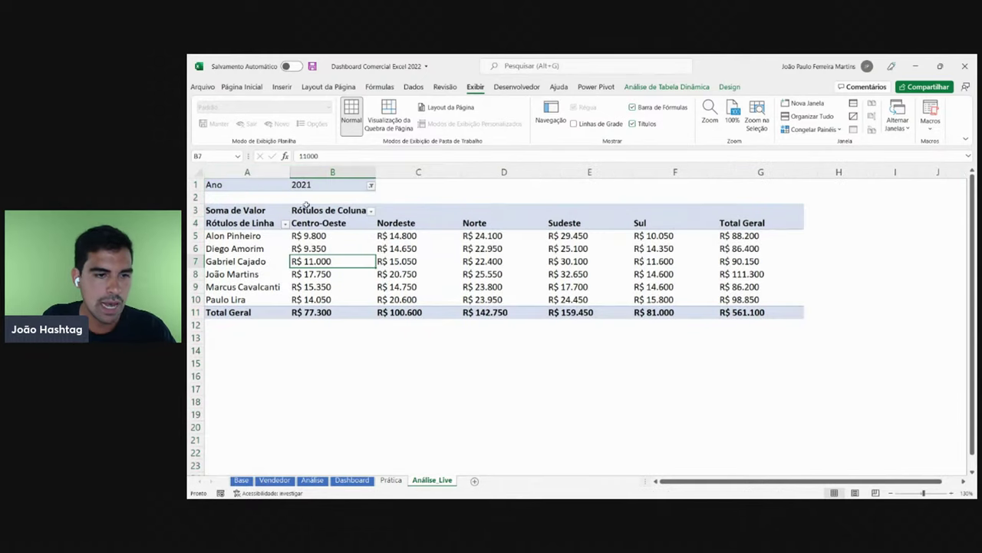
click(270, 172)
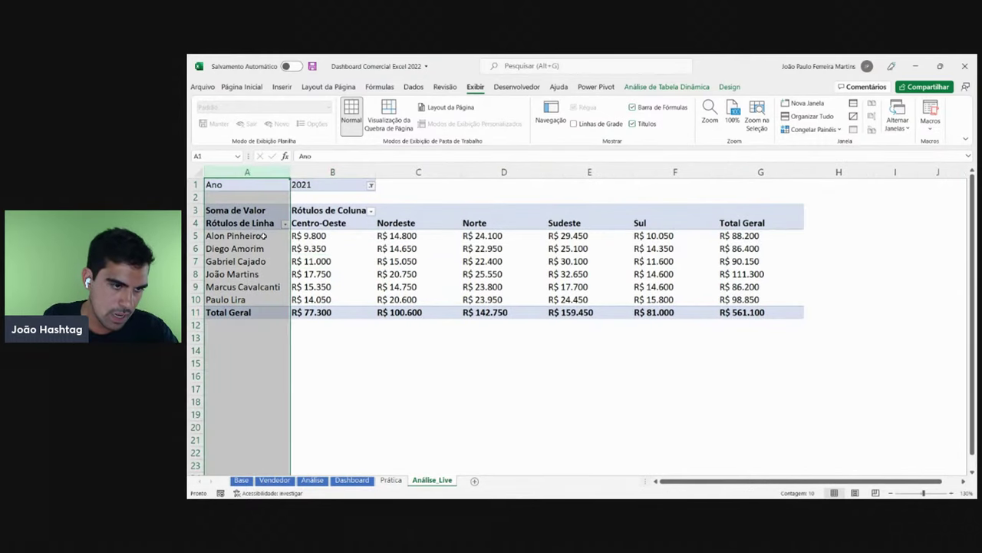
click(264, 238)
drag(332, 170, 760, 168)
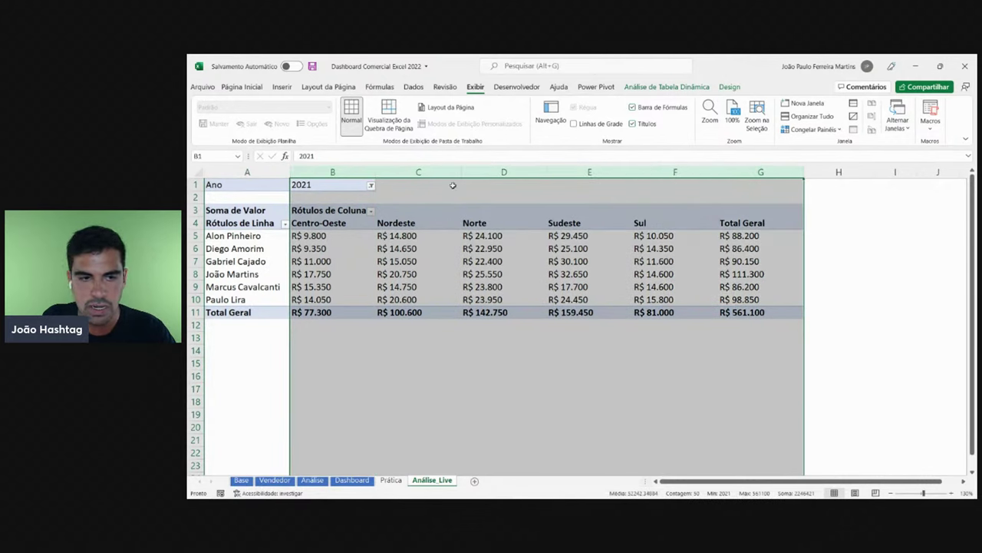
drag(376, 174, 355, 175)
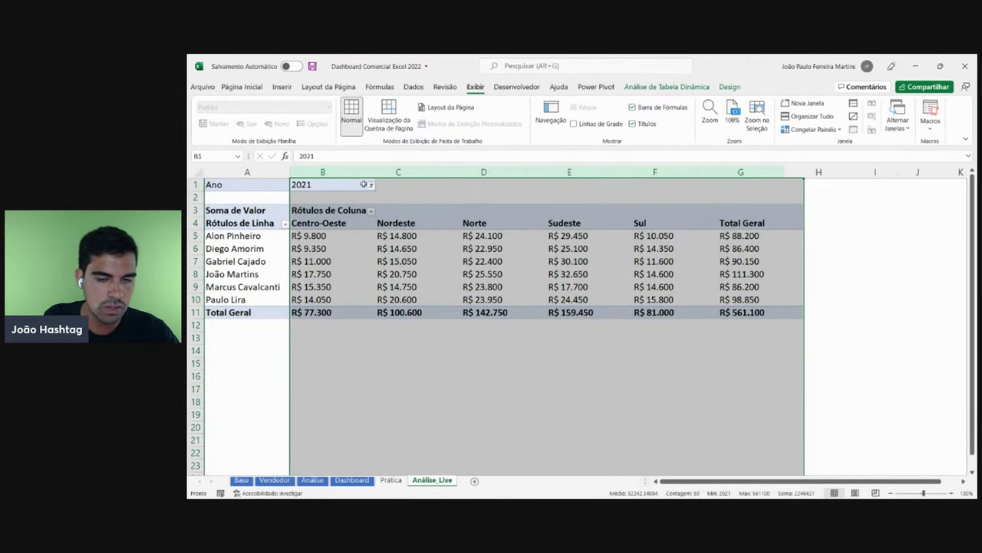
click(419, 273)
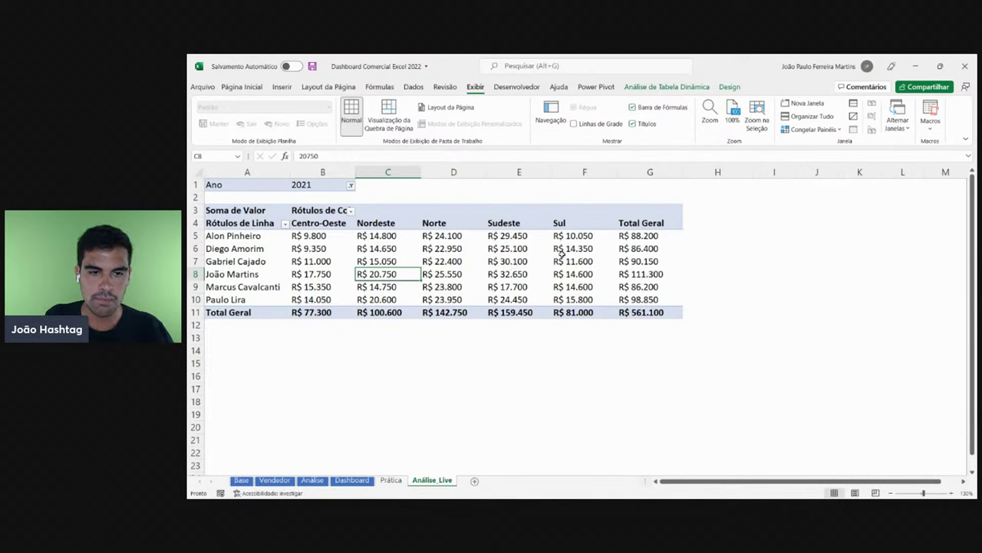
- Bring the pivot field list back from the pivot's right-click menu
mouse_move(544, 311)
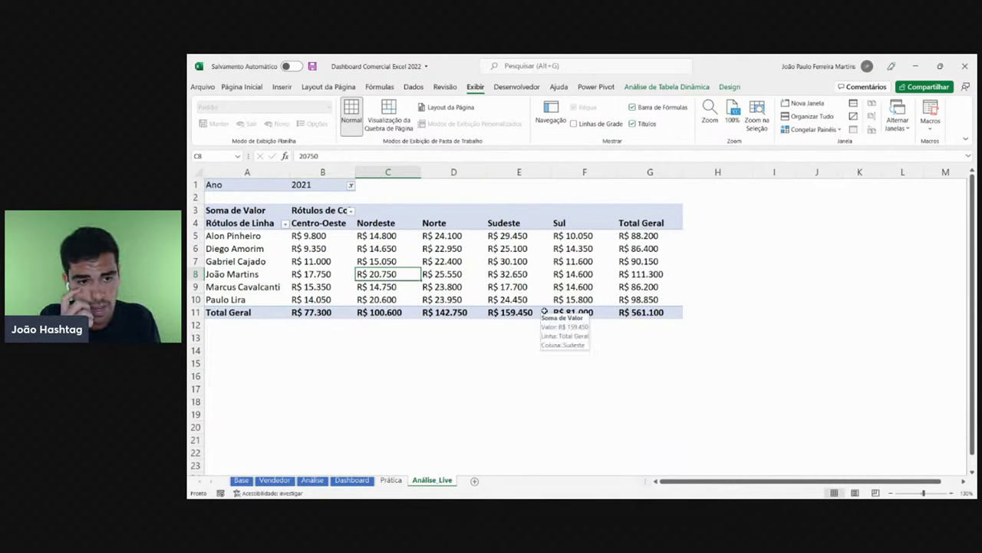
click(350, 185)
click(350, 185)
click(380, 239)
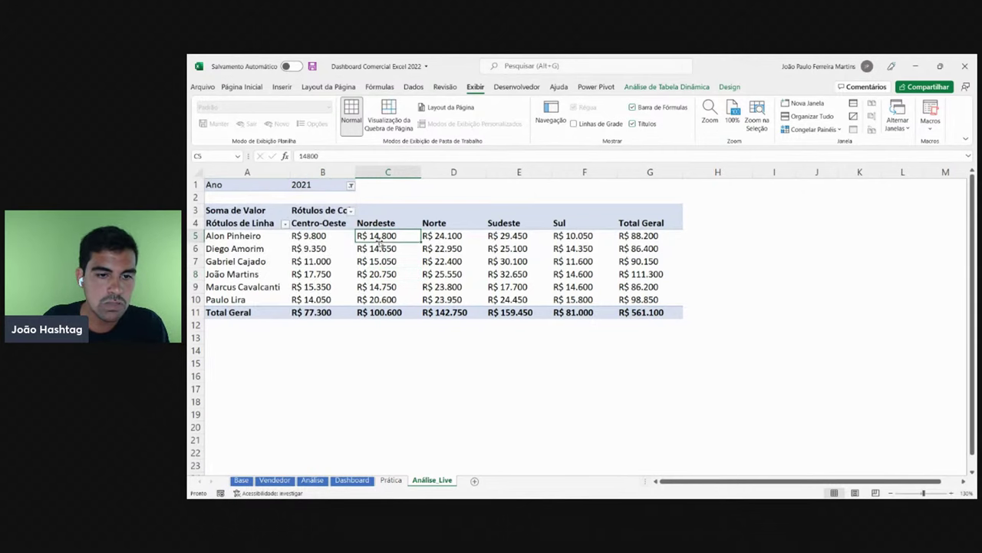
right_click(434, 263)
click(485, 445)
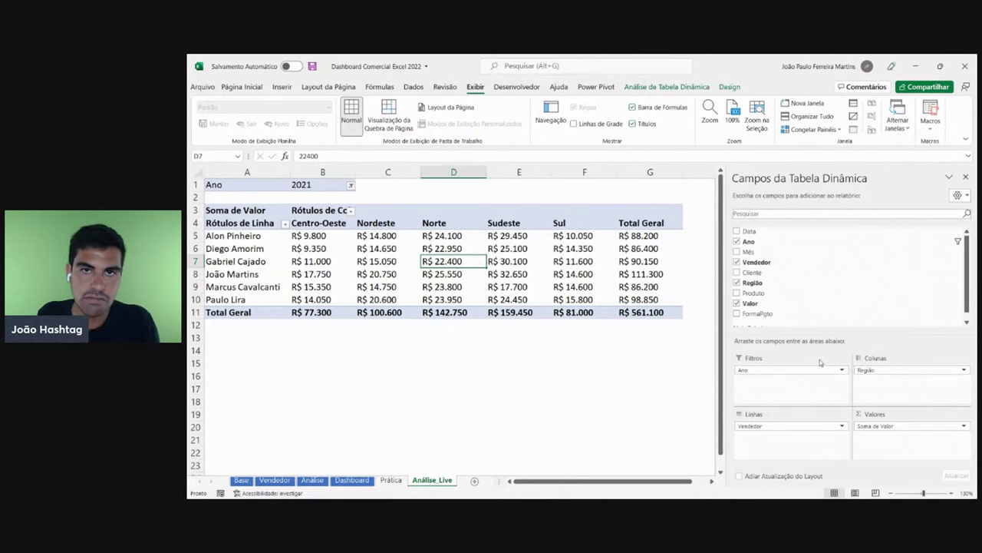
- Select columns B and C and drag column C's border narrower
click(502, 291)
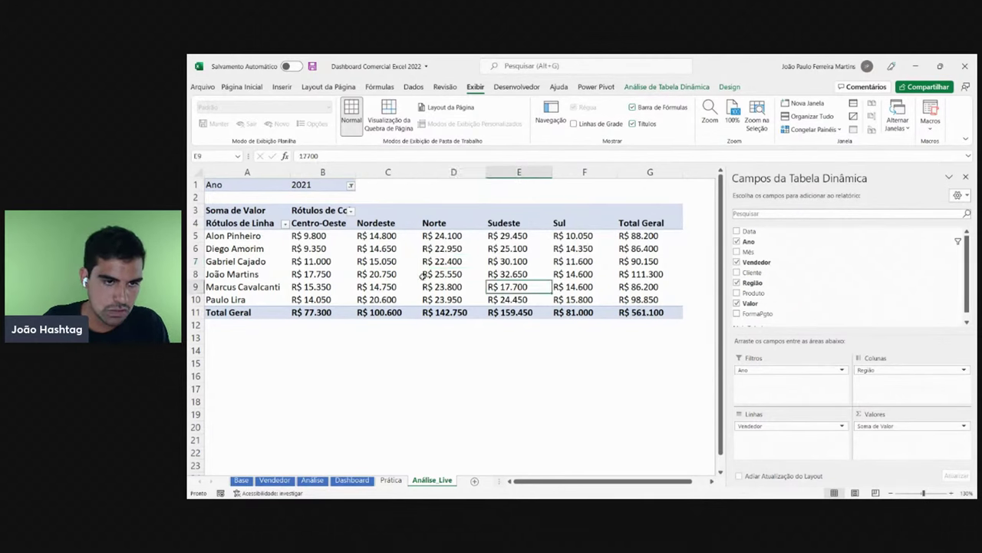
click(325, 170)
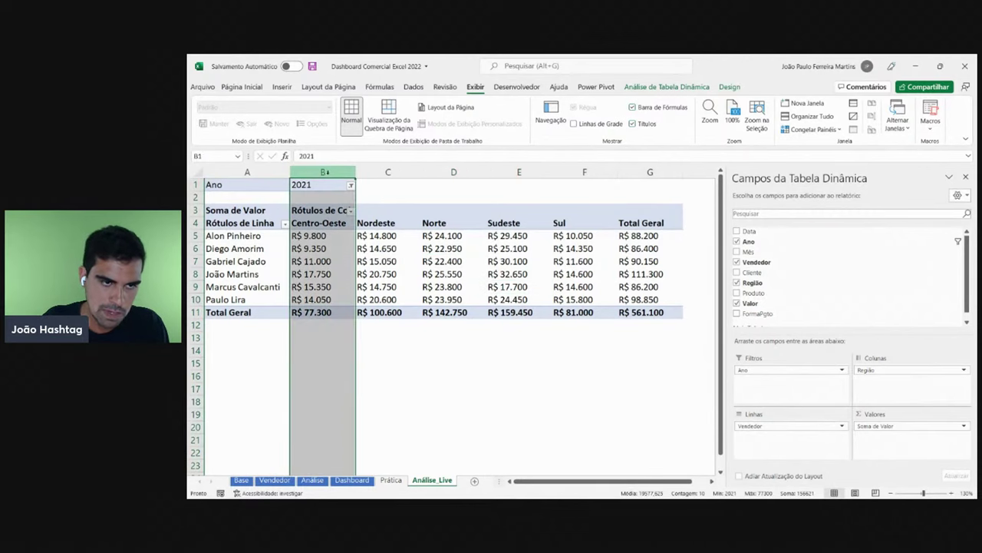
click(397, 171)
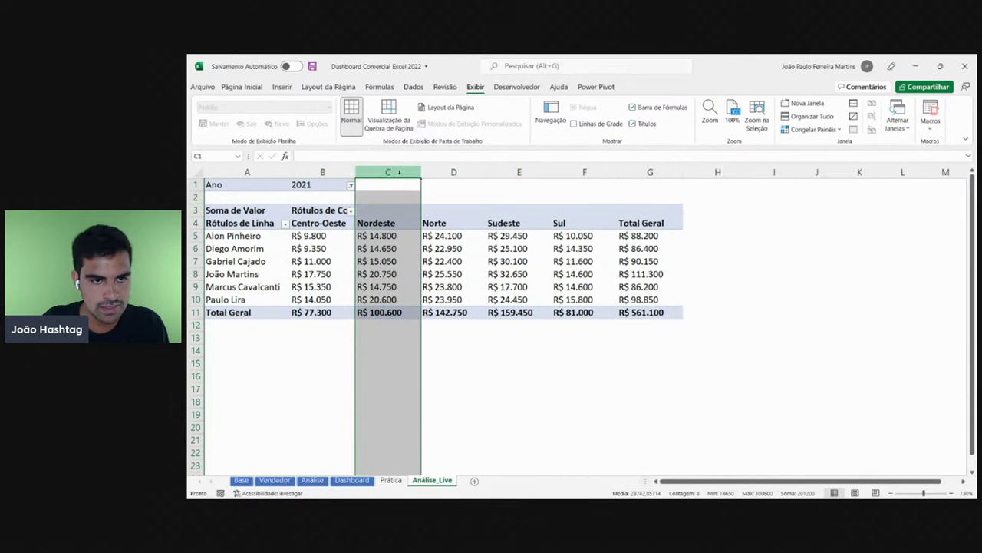
mouse_move(400, 172)
mouse_down()
mouse_move(313, 173)
mouse_move(388, 172)
mouse_up()
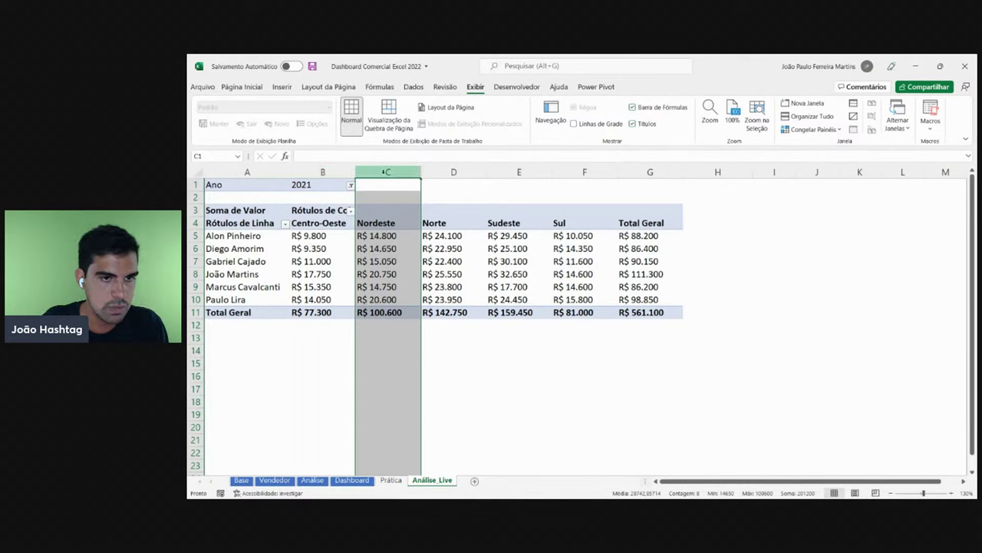
click(409, 259)
- Set the Ano filter to 2019
click(351, 186)
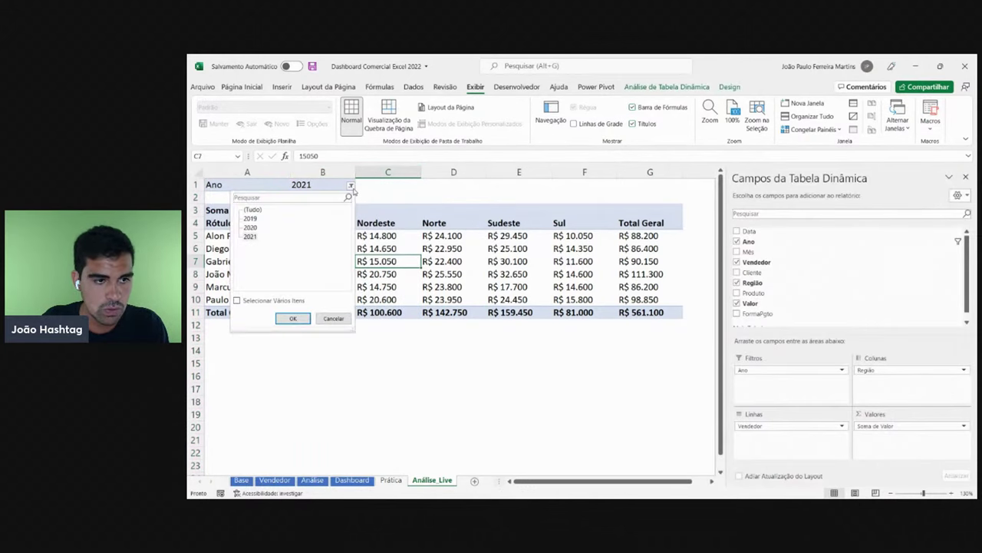
click(251, 218)
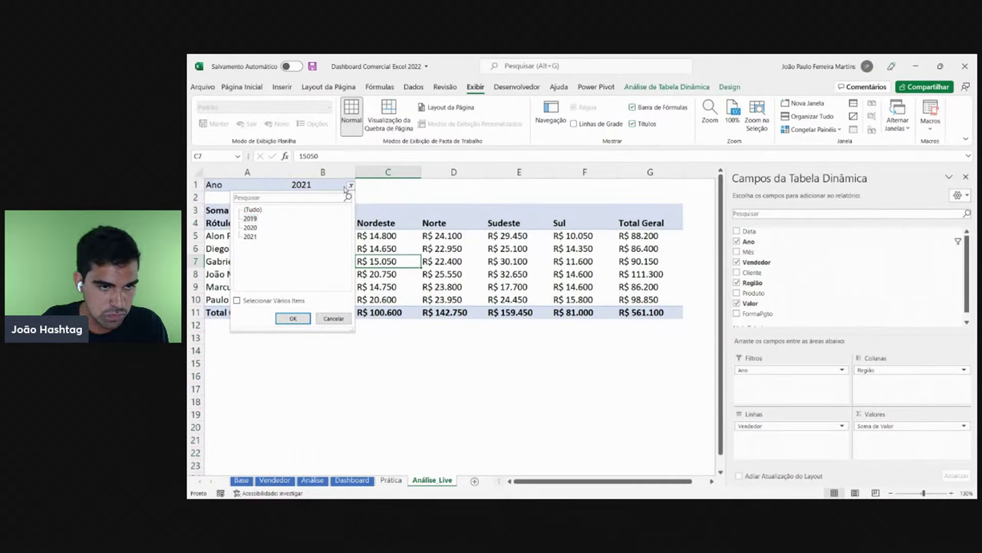
click(349, 189)
click(346, 190)
click(253, 220)
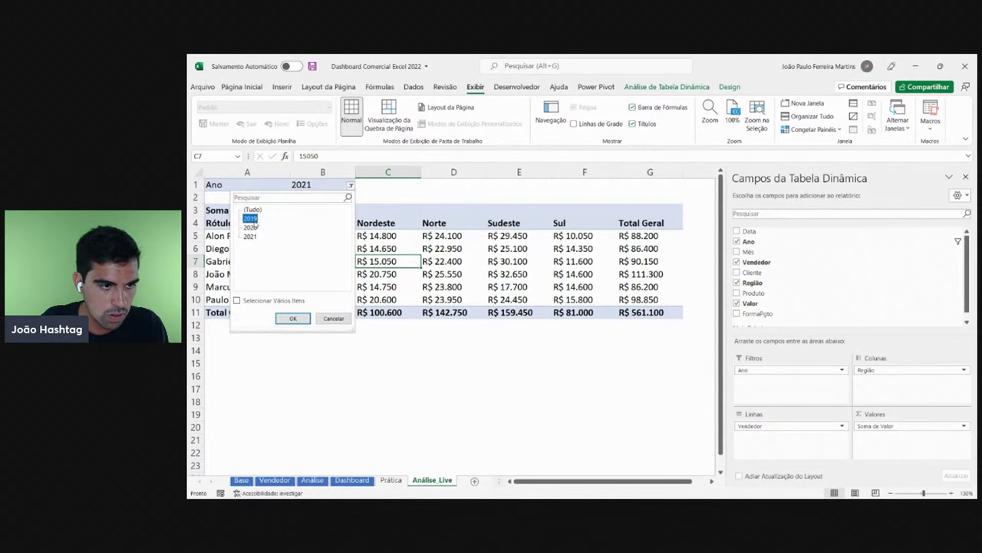
click(293, 319)
click(474, 276)
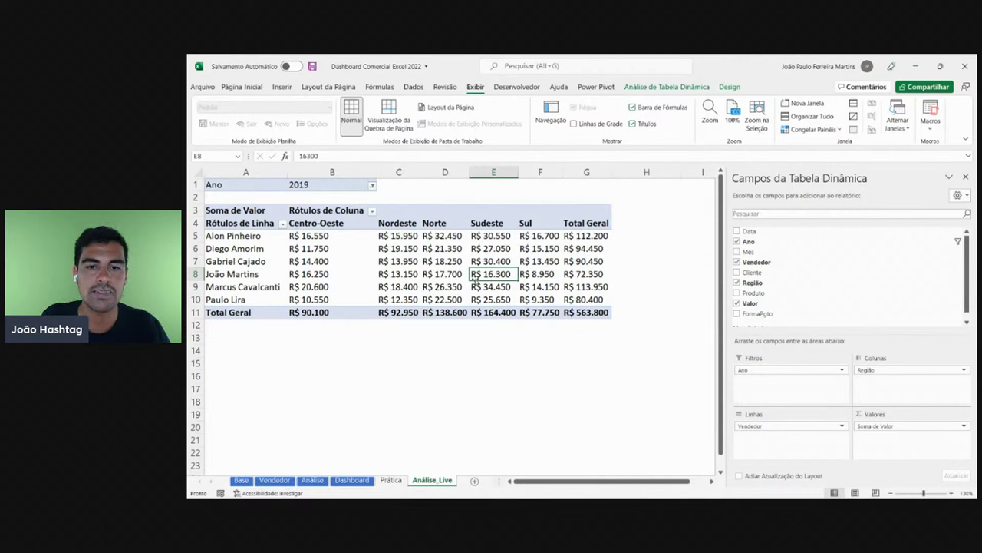
- Resize columns B through G to one equal width
click(332, 172)
click(398, 172)
drag(587, 172, 300, 170)
drag(376, 172, 353, 172)
click(449, 274)
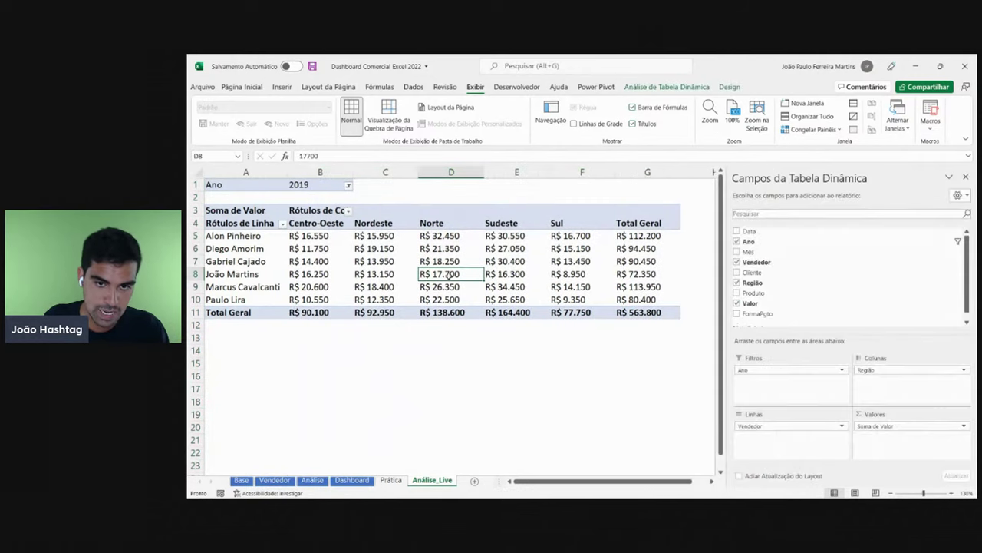
- Switch the Ano filter to 2020, re-equalise columns B–G, and reapply the year filter
click(347, 185)
click(248, 227)
click(290, 318)
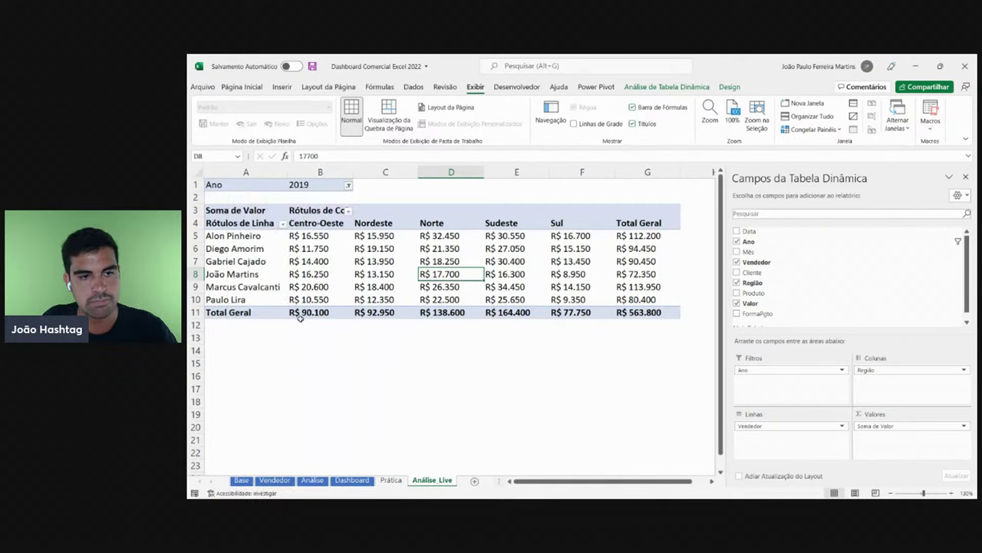
drag(332, 172, 591, 172)
drag(377, 172, 353, 172)
click(338, 188)
click(348, 186)
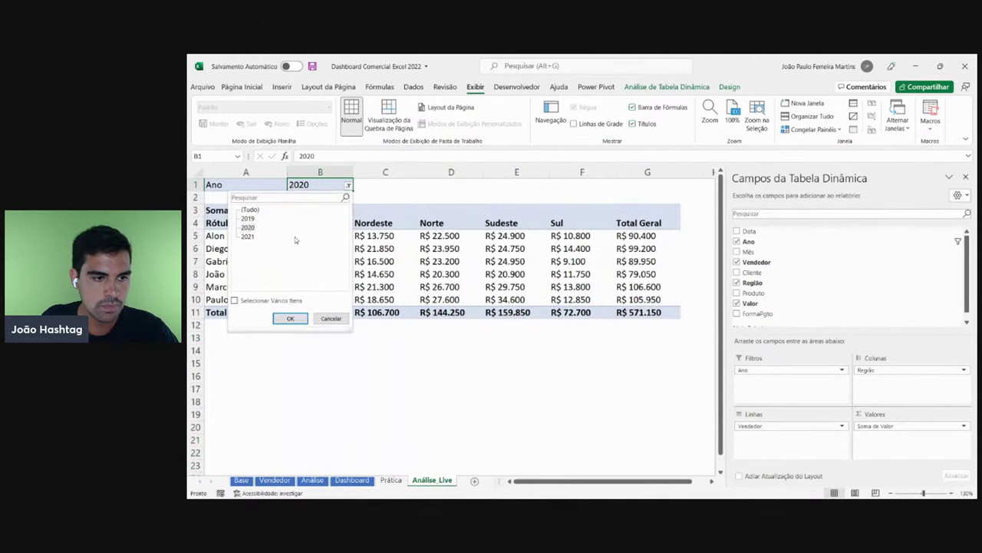
click(299, 318)
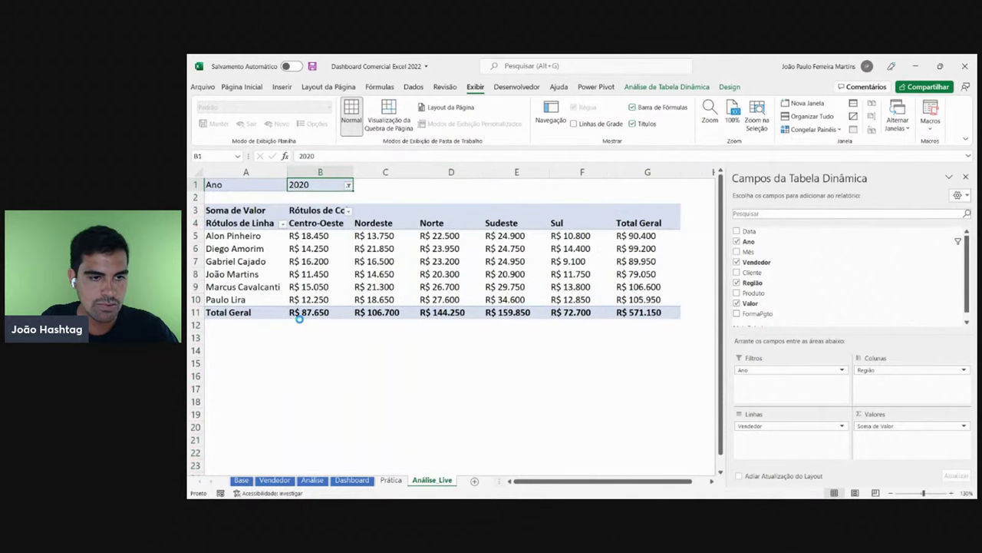
click(402, 236)
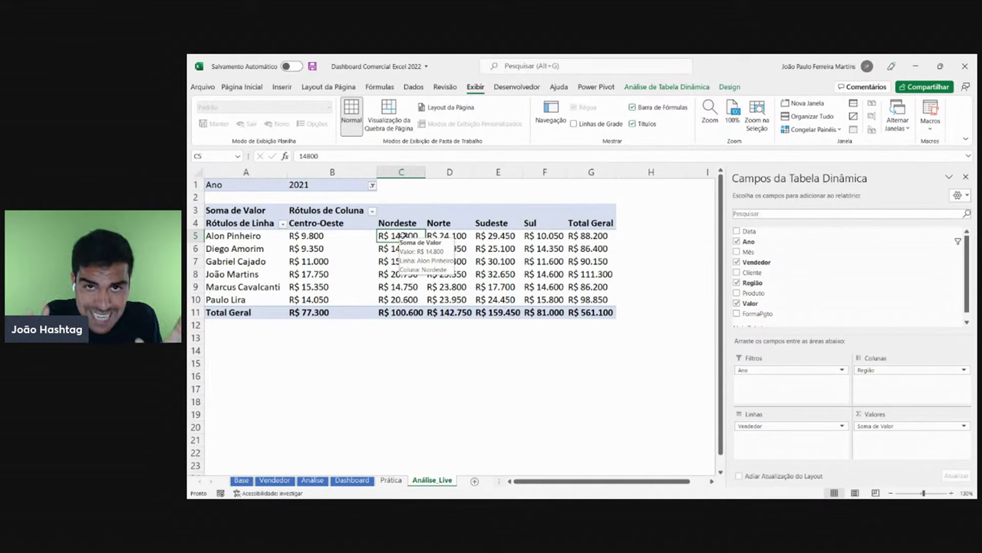
- Set the pivot table's Ano filter to 2020
right_click(330, 275)
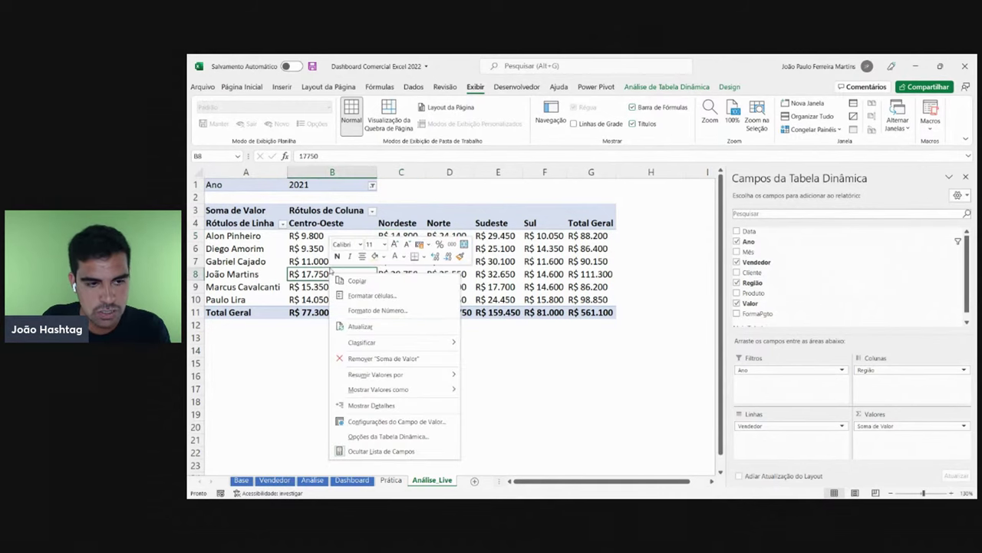
key(Escape)
drag(607, 172, 352, 169)
click(346, 186)
click(248, 229)
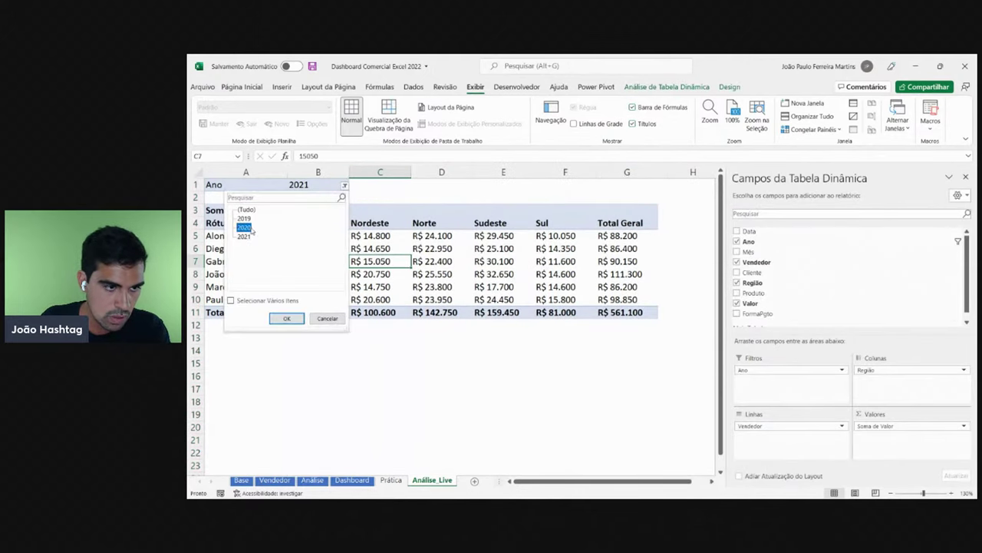
click(289, 319)
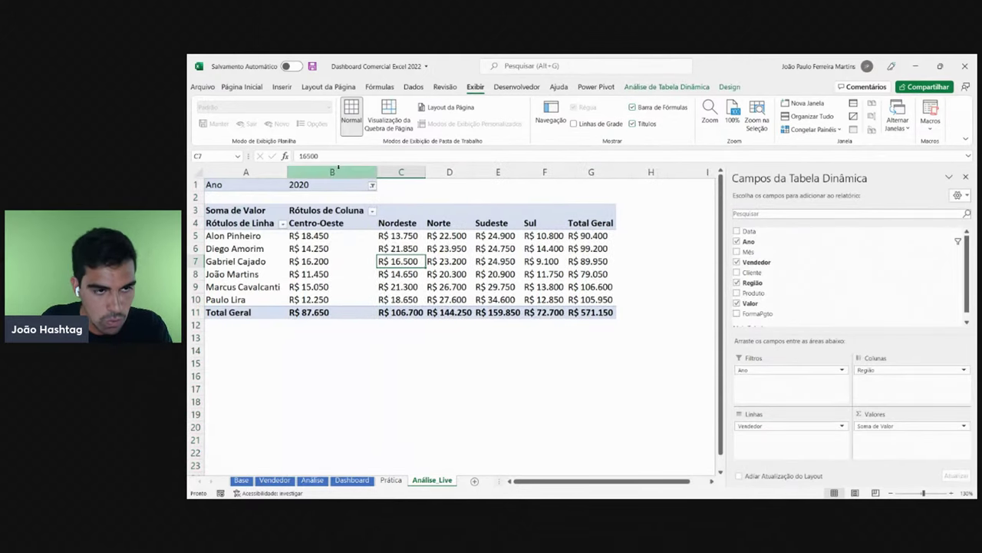
- Select columns B through G and give them one shared width that fits their values
click(345, 170)
click(400, 170)
click(450, 171)
click(499, 170)
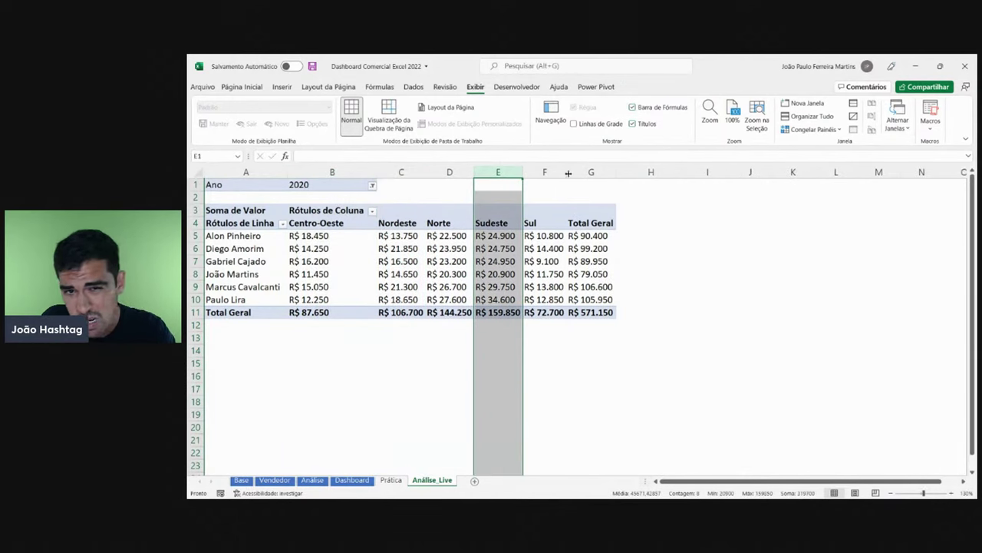
mouse_move(591, 170)
mouse_down()
mouse_move(238, 171)
mouse_move(595, 172)
mouse_up()
drag(400, 170, 344, 173)
click(411, 261)
click(291, 274)
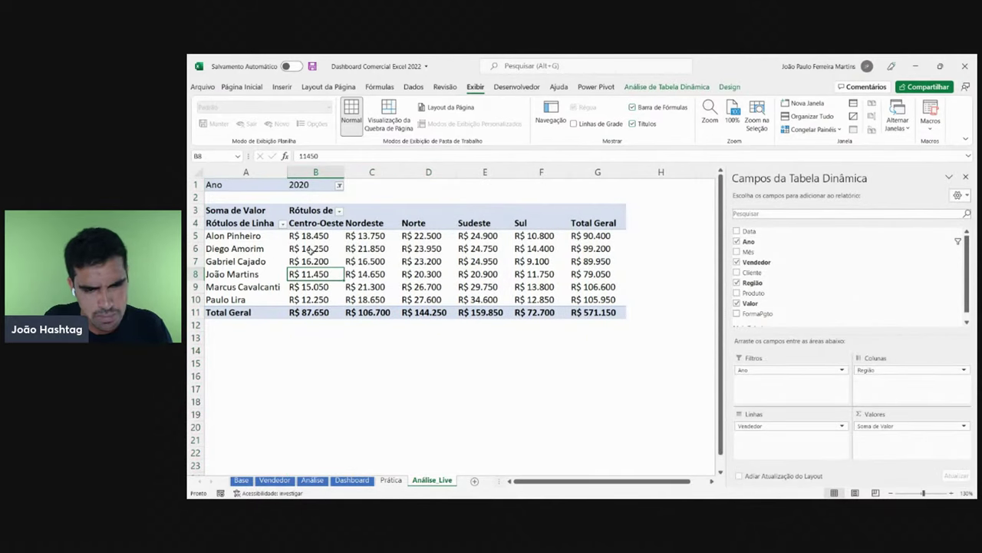
- Open the PivotTable options and close them without changes
right_click(311, 252)
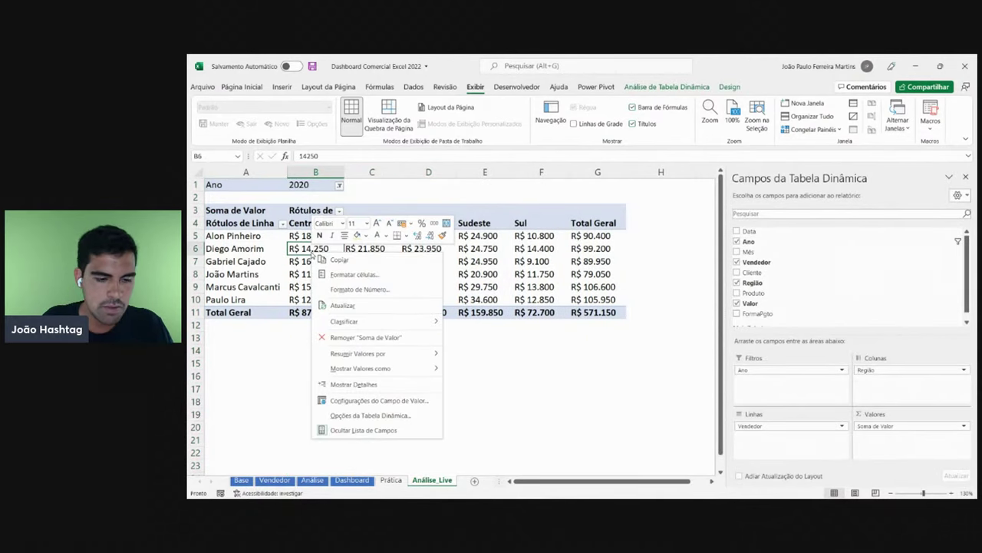
click(390, 416)
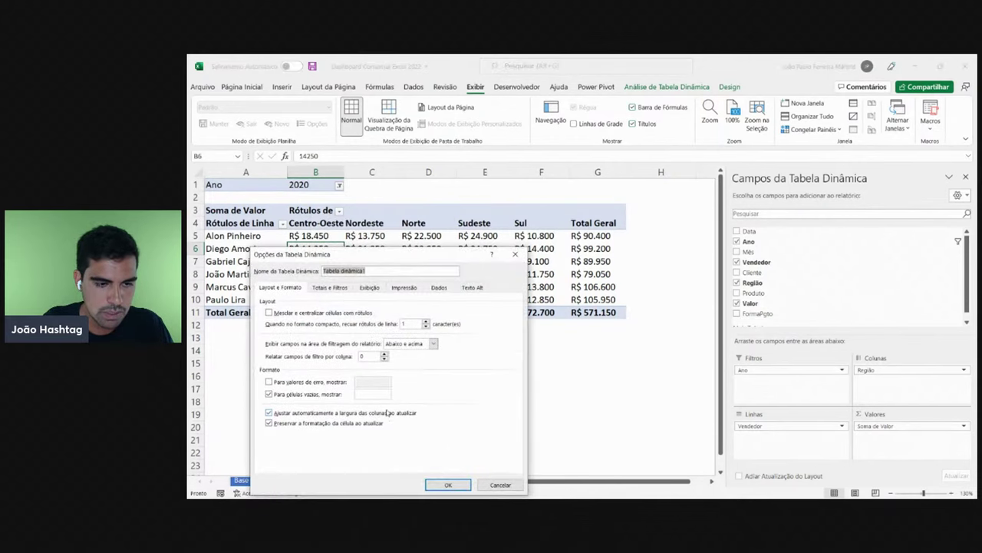
drag(403, 260, 411, 171)
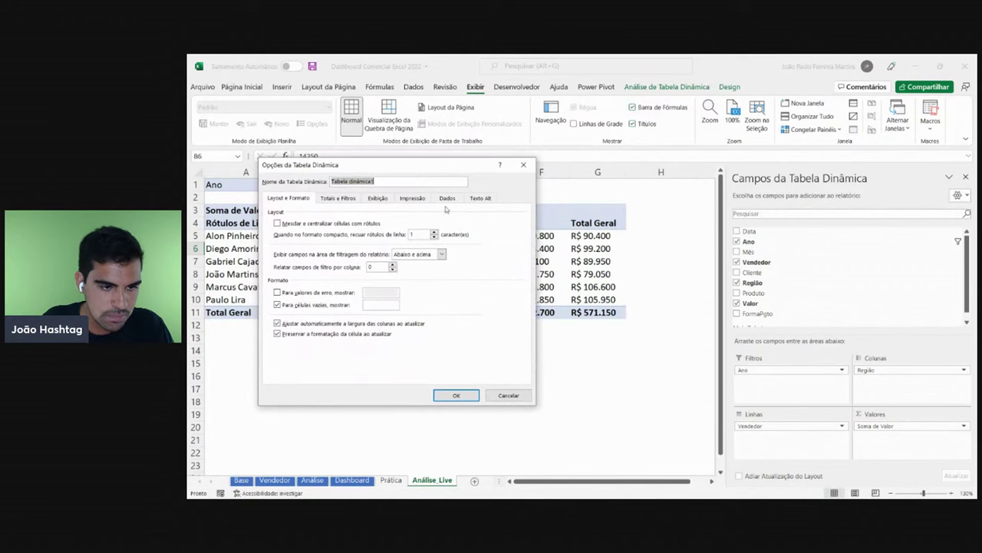
click(510, 396)
- Toggle 'Ajustar automaticamente a largura das colunas' off and on, confirm, then open the Ano filter list
right_click(358, 253)
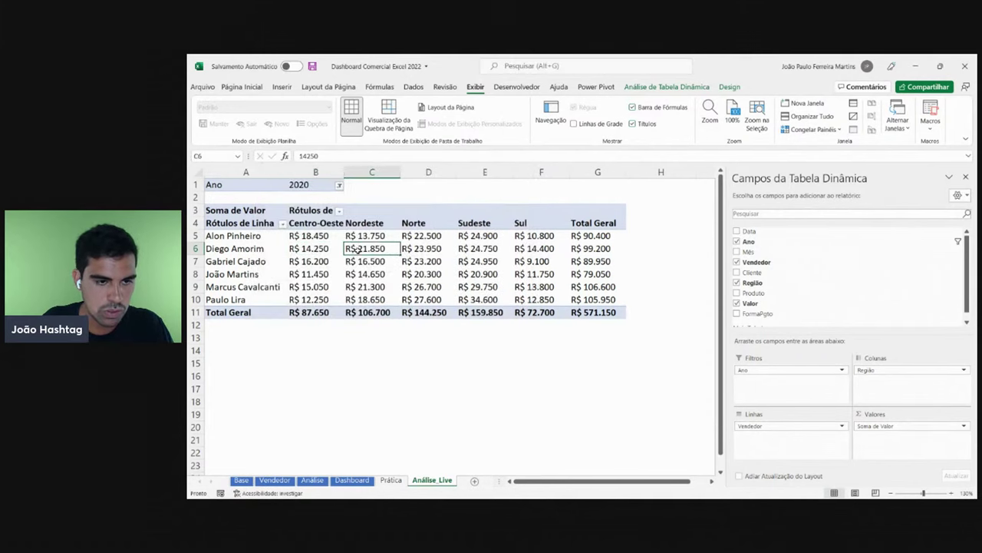
click(445, 416)
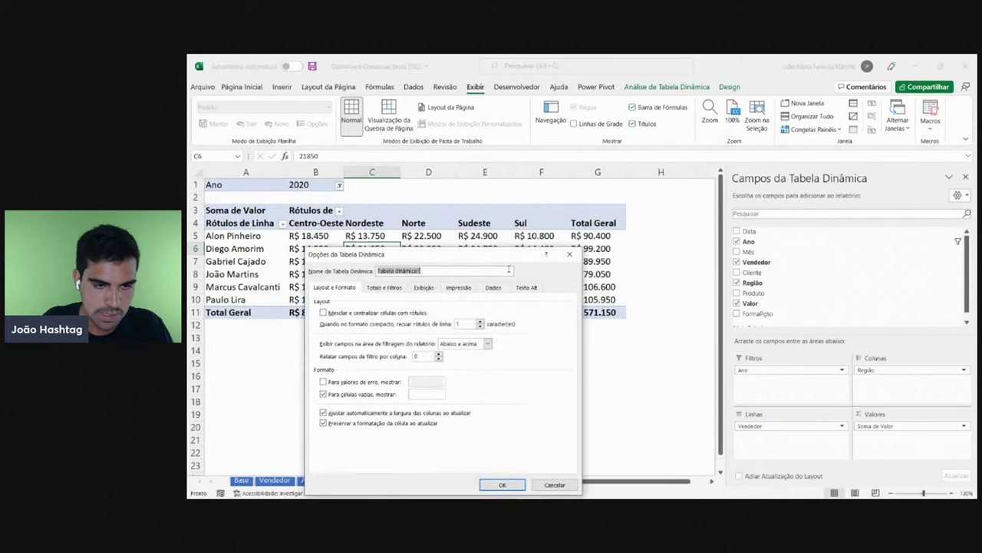
drag(473, 255, 477, 192)
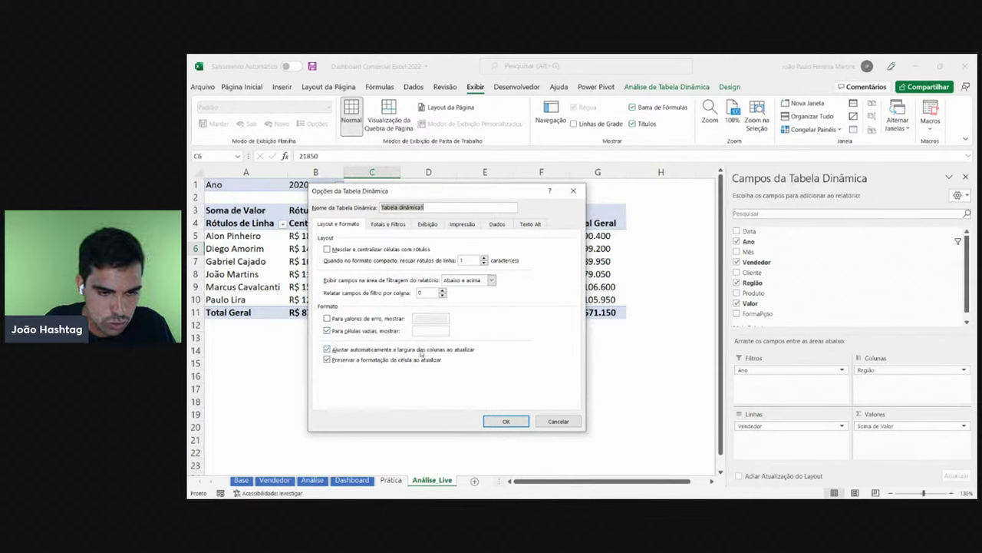
click(328, 349)
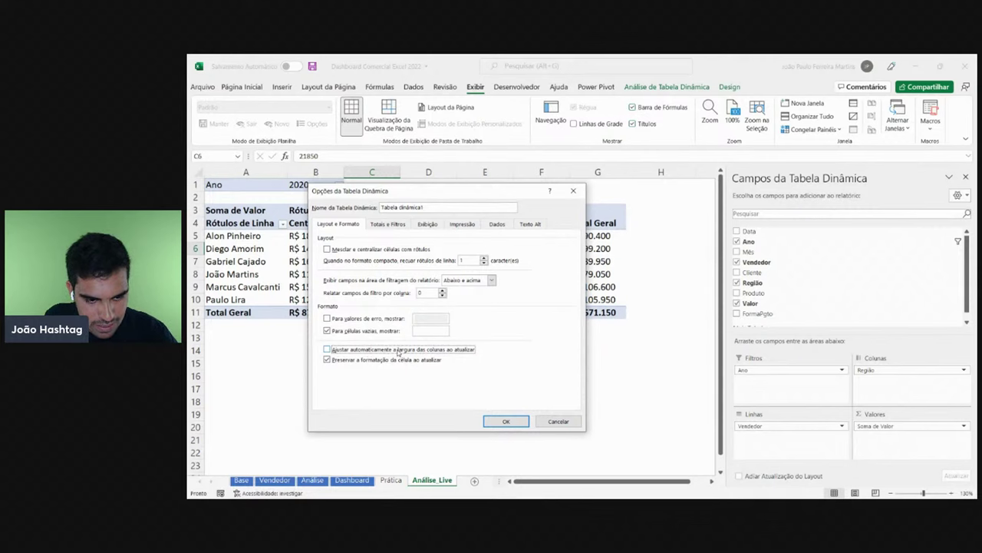
click(328, 349)
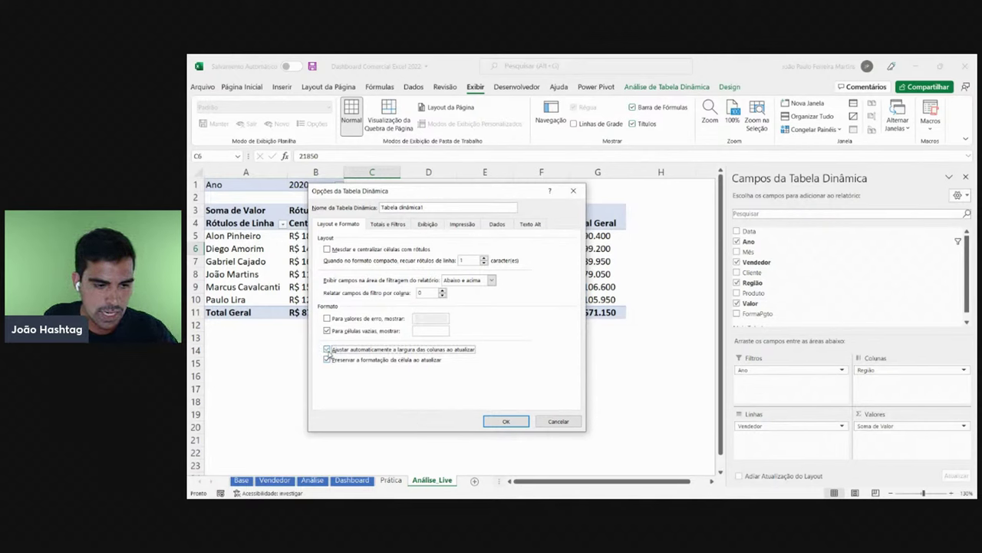
click(506, 422)
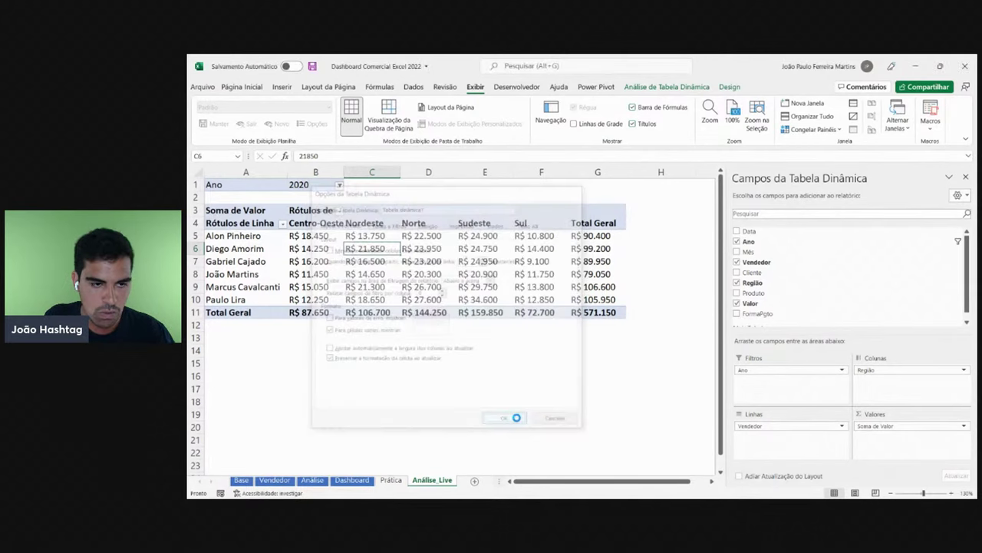
click(480, 274)
click(339, 186)
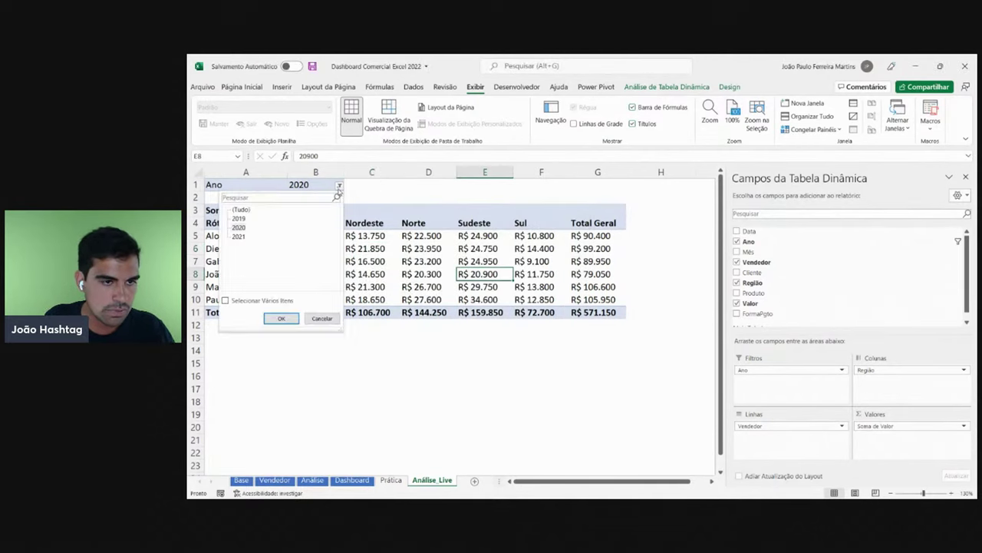
- Filter the pivot to Ano 2021 and select columns B through G
click(239, 236)
click(281, 318)
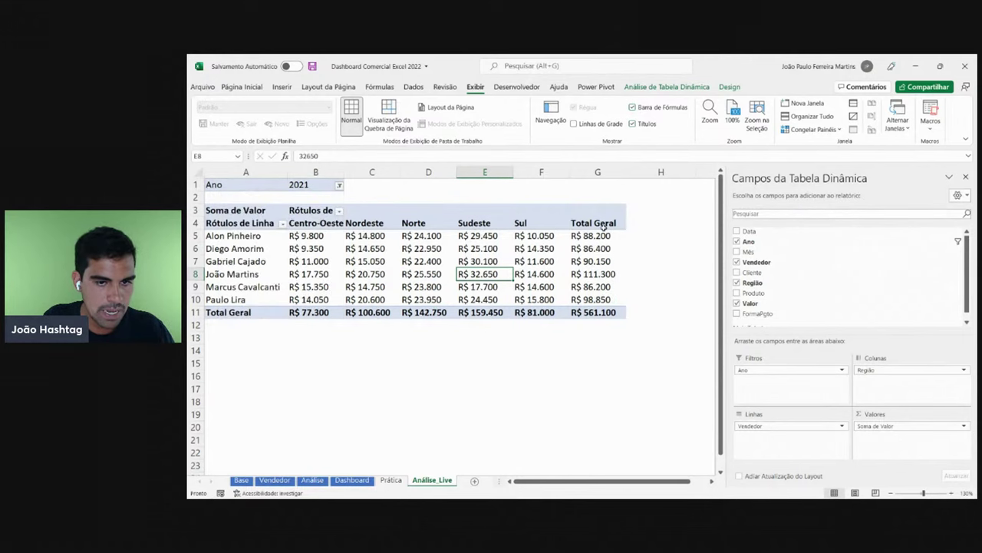
click(316, 172)
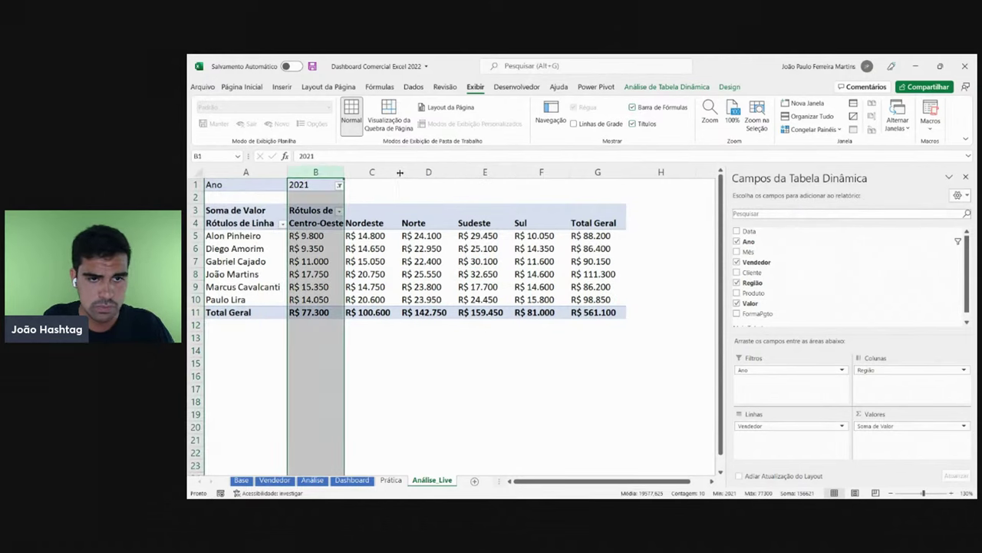
click(372, 172)
click(429, 171)
click(486, 171)
click(541, 172)
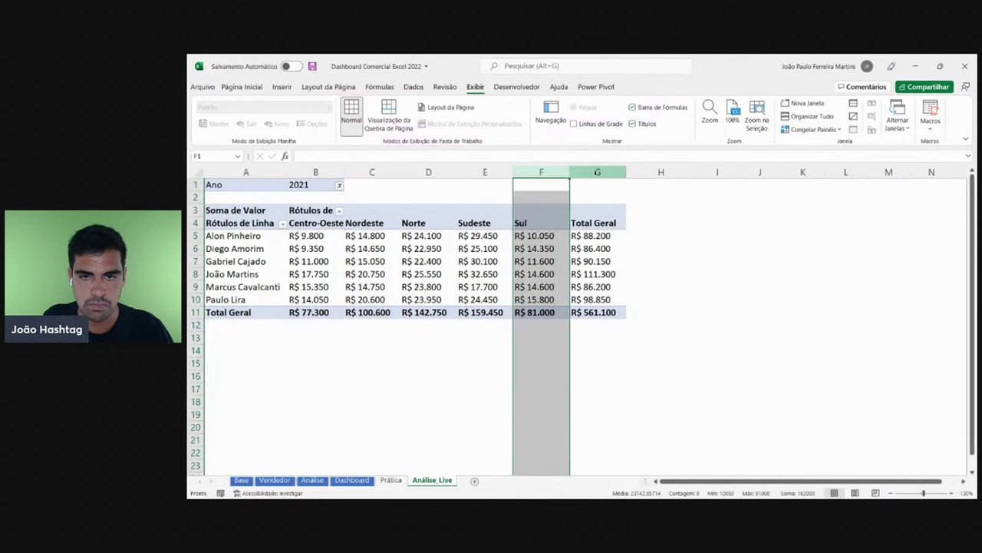
click(598, 172)
click(541, 236)
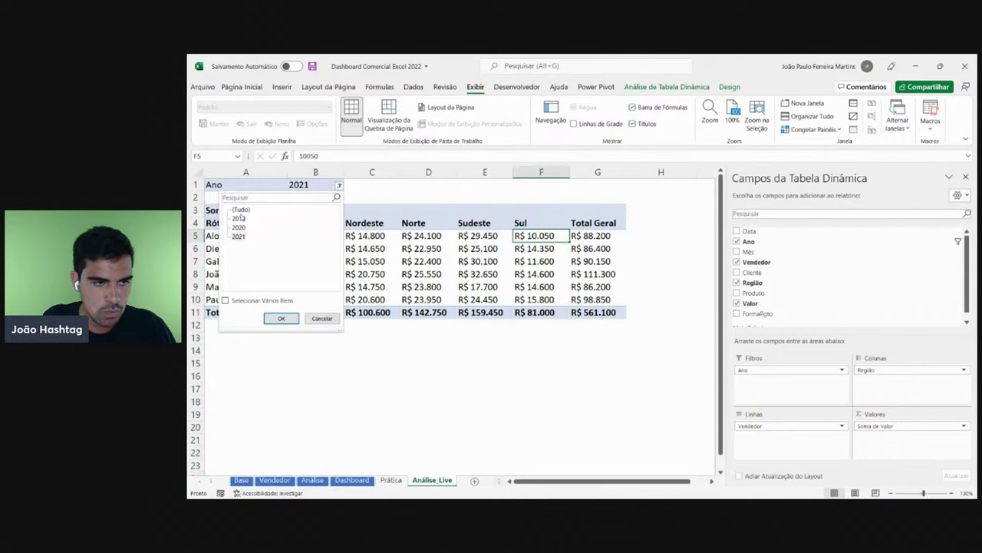
- Switch the Ano filter to 2019, compare with the Dashboard sheet, and return to Análise_Live
click(239, 218)
click(282, 318)
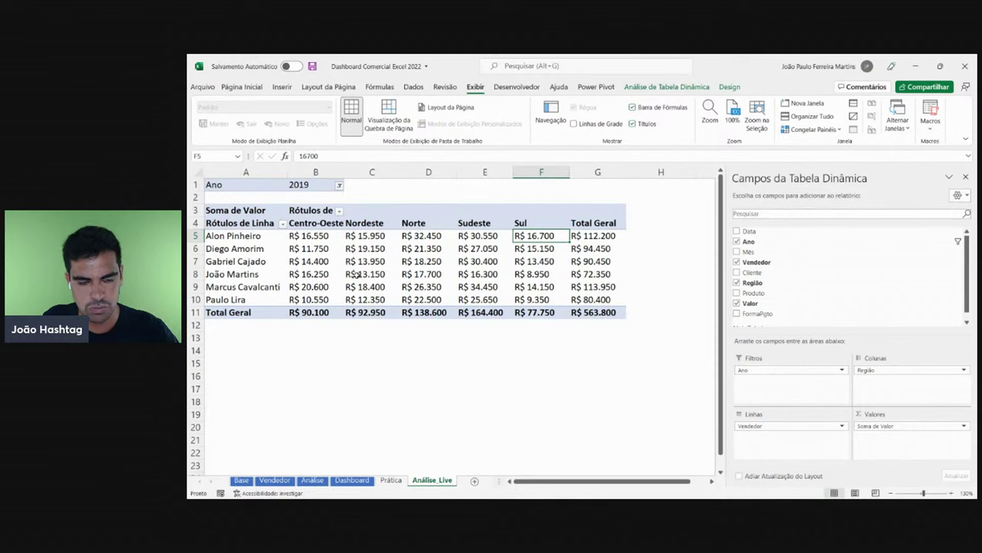
click(352, 480)
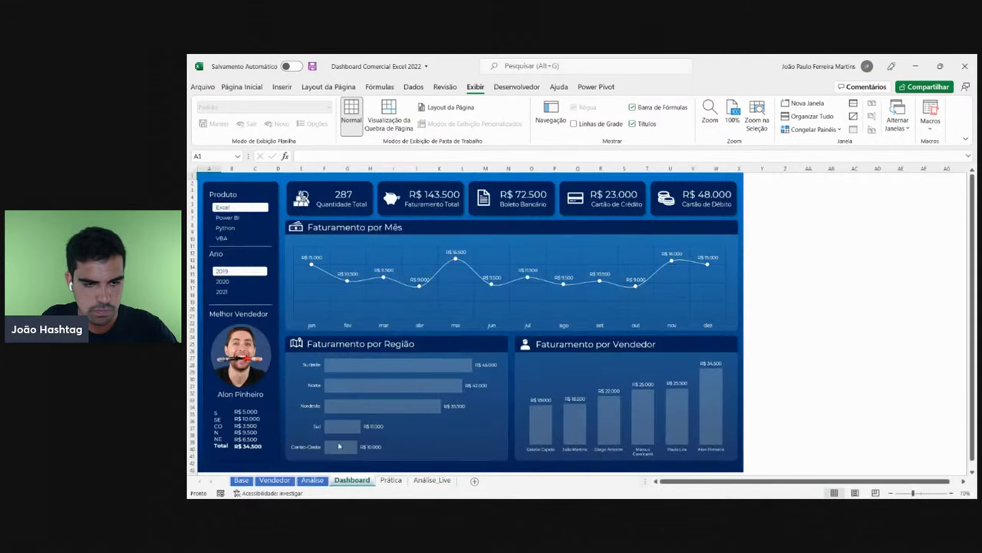
click(433, 480)
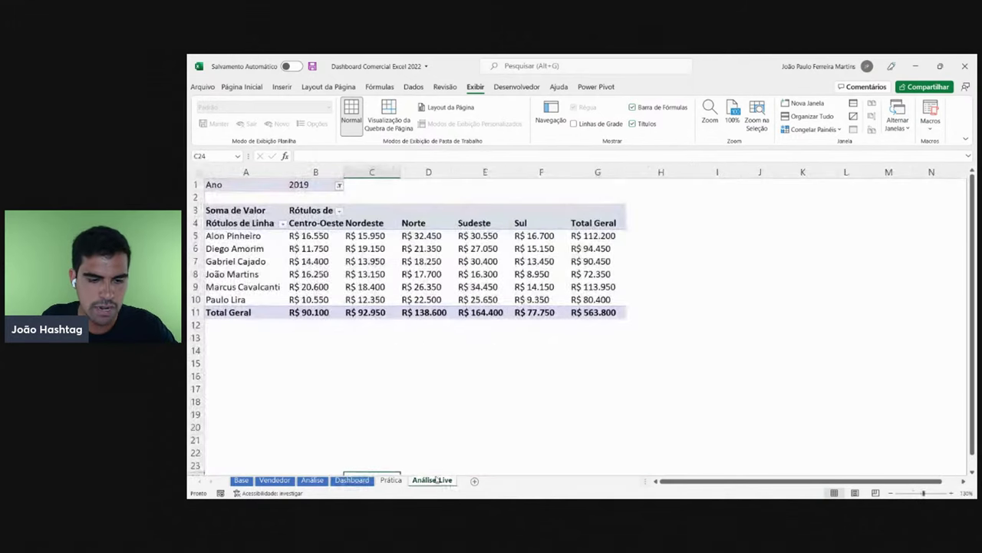
click(413, 251)
click(335, 244)
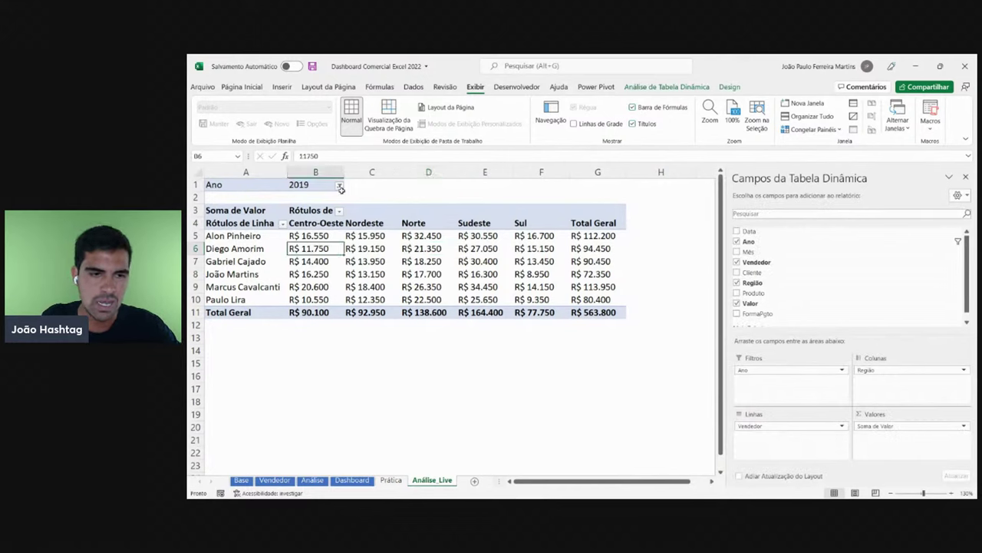
click(505, 260)
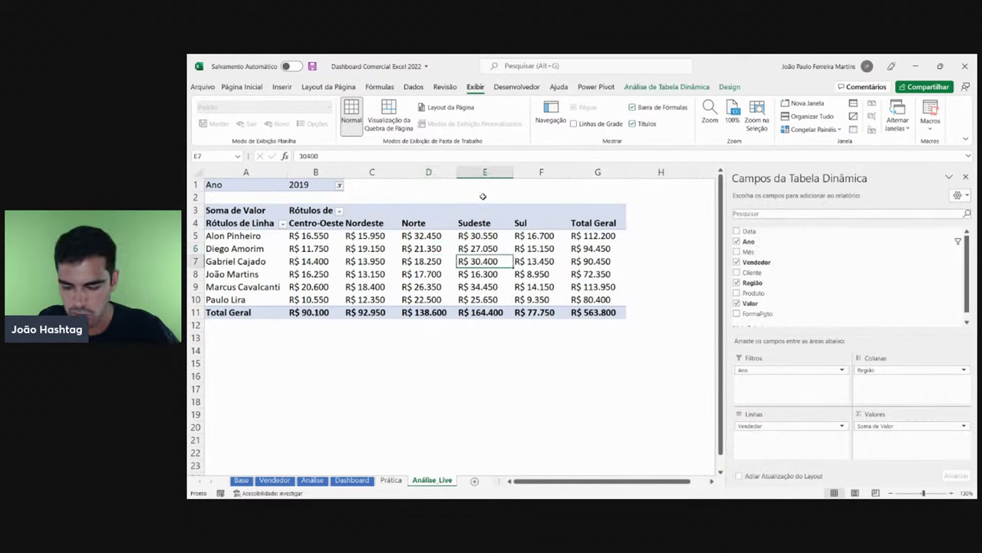
- Switch off 'Ajustar automaticamente a largura das colunas ao atualizar' in the PivotTable options
right_click(330, 258)
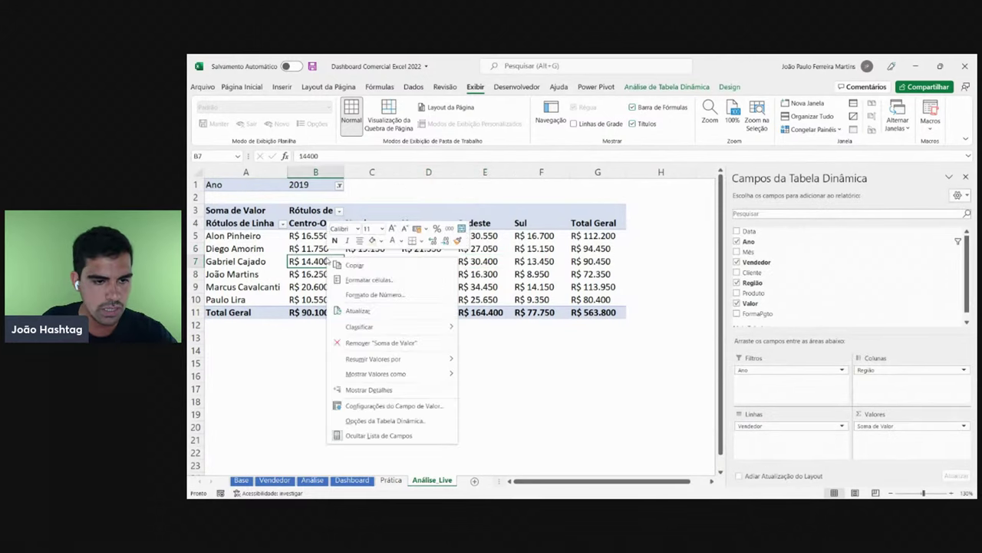
click(372, 421)
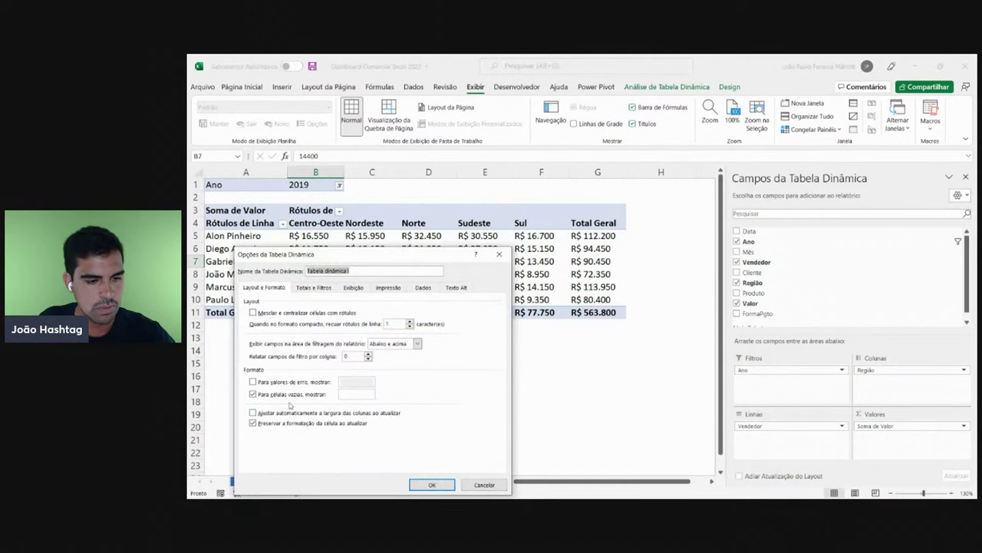
click(380, 414)
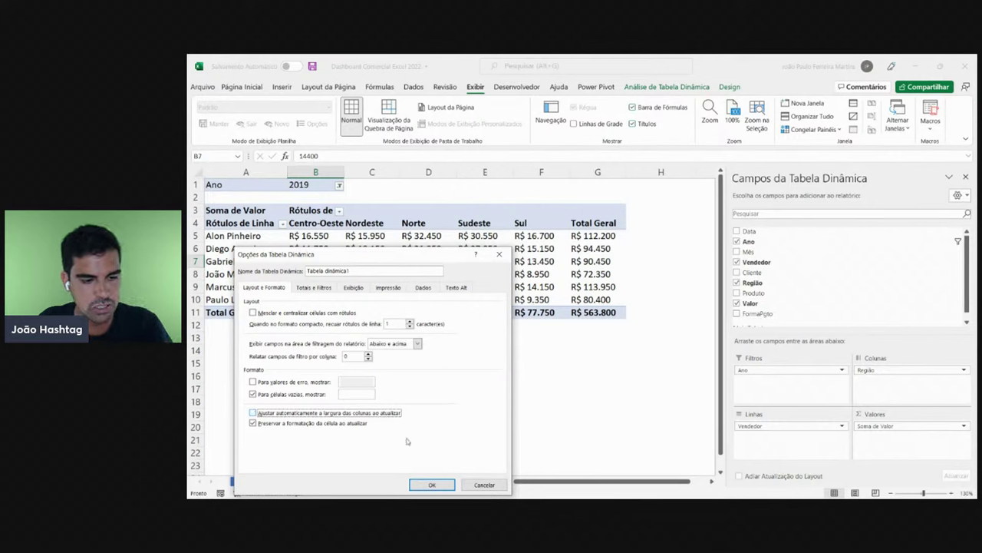
click(431, 484)
click(477, 274)
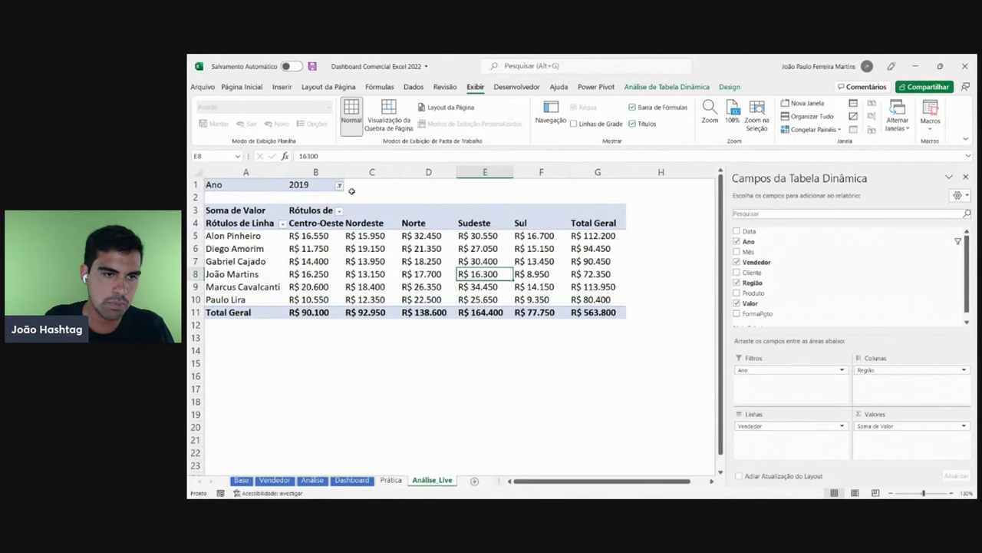
click(338, 185)
- Filter the pivot to Ano 2020 and close the field list
click(240, 227)
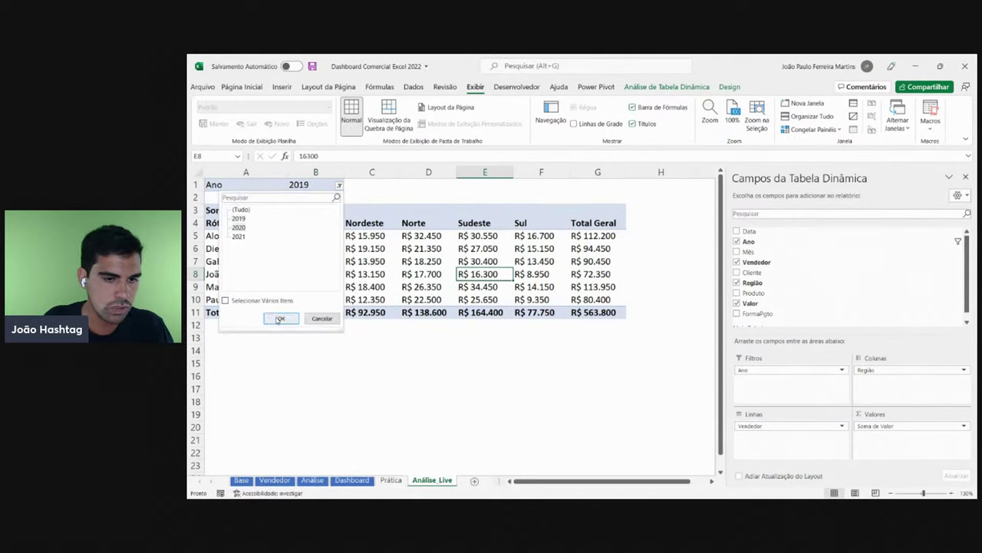
click(281, 318)
click(447, 253)
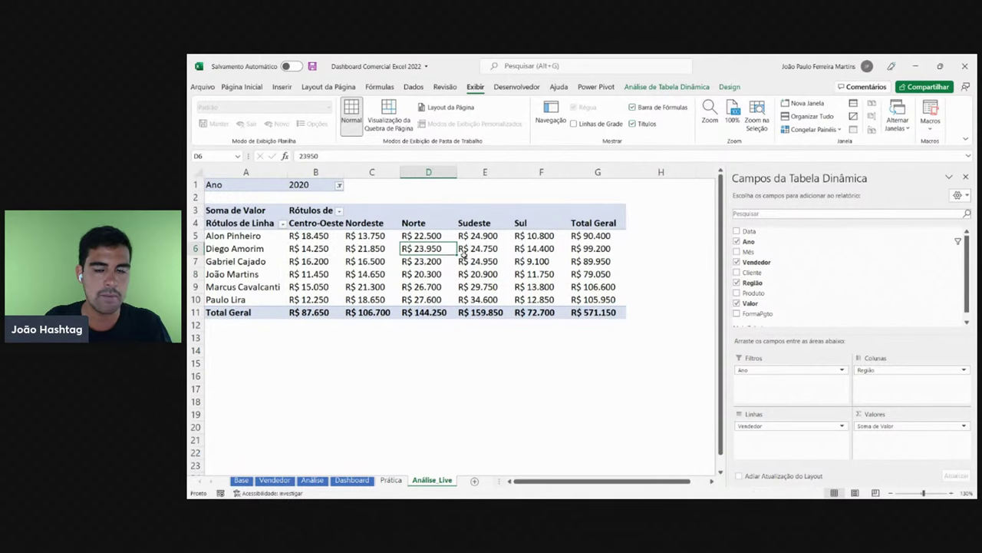
click(967, 178)
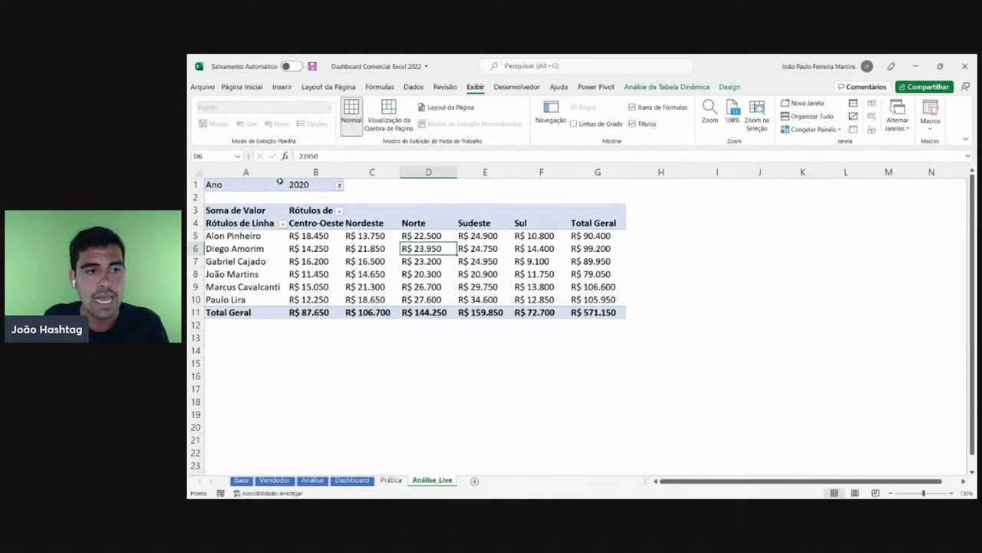
- Move around the Ano filter cells and switch the filter to 2019
click(231, 184)
key(Right)
key(Left)
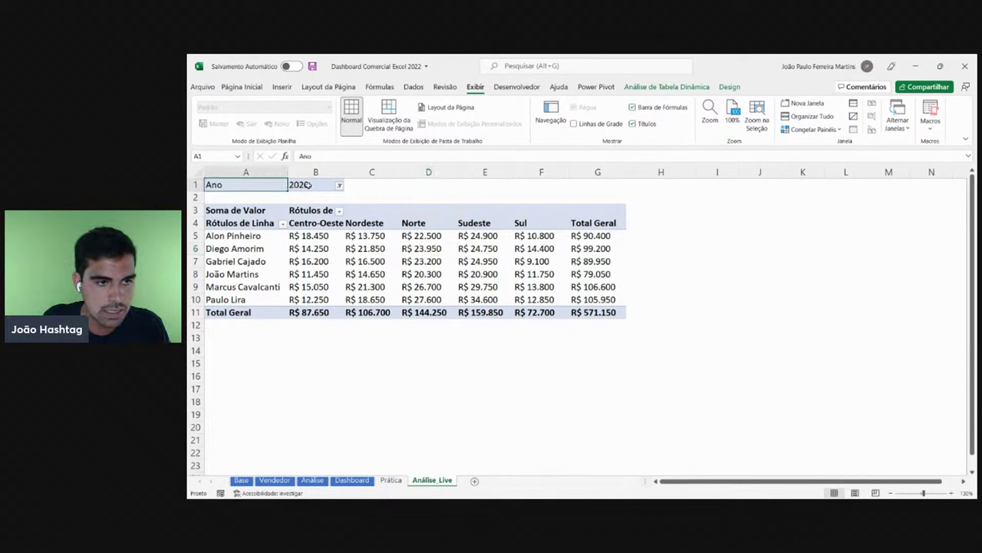
key(Right)
key(ctrl+a)
click(311, 185)
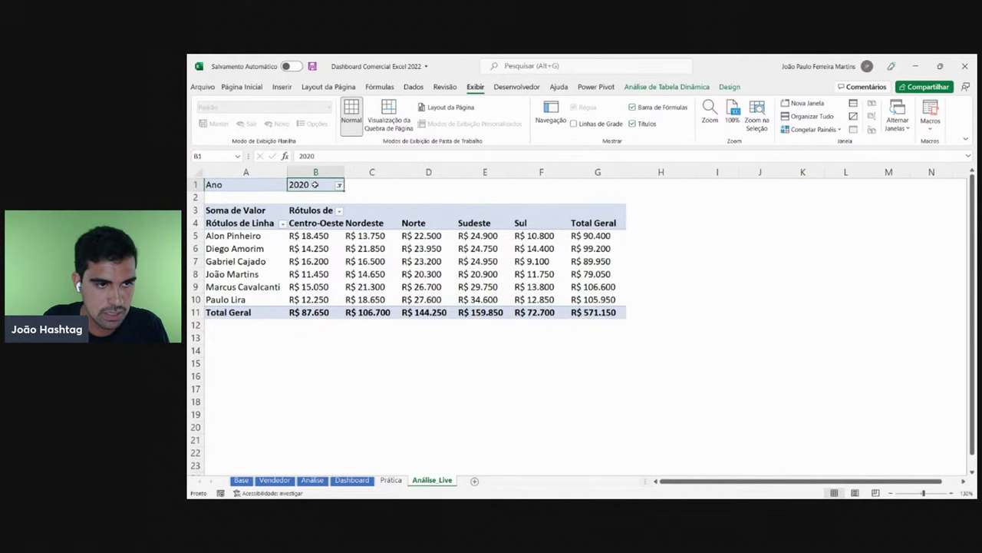
click(338, 186)
click(238, 217)
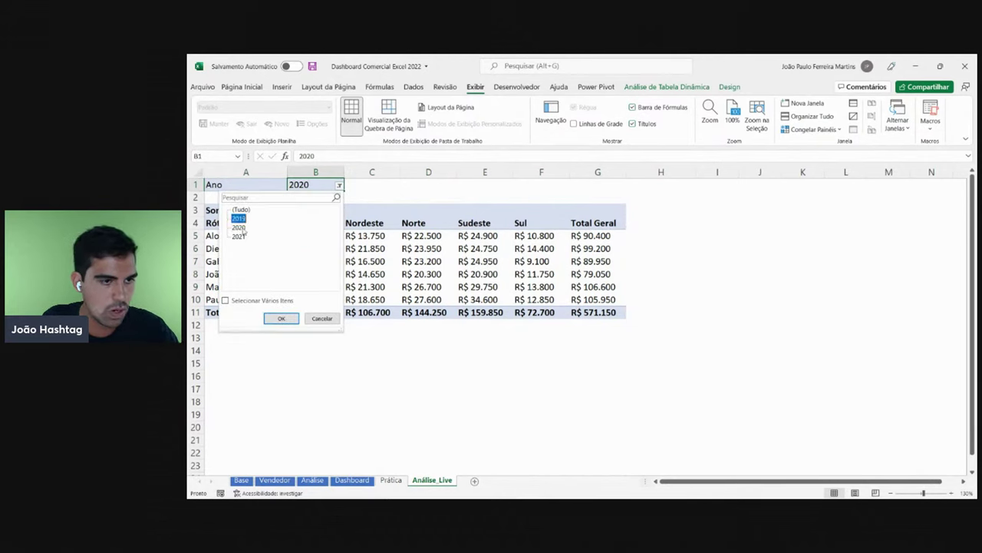
click(283, 319)
- Switch the Ano filter to 2021 and show the PivotTable field list again
click(339, 186)
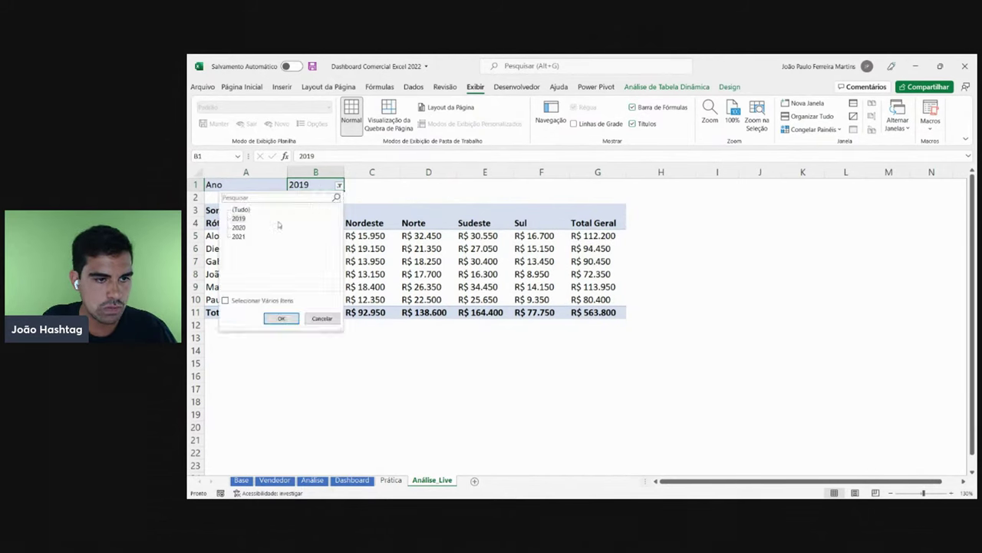
click(238, 236)
click(296, 322)
click(315, 246)
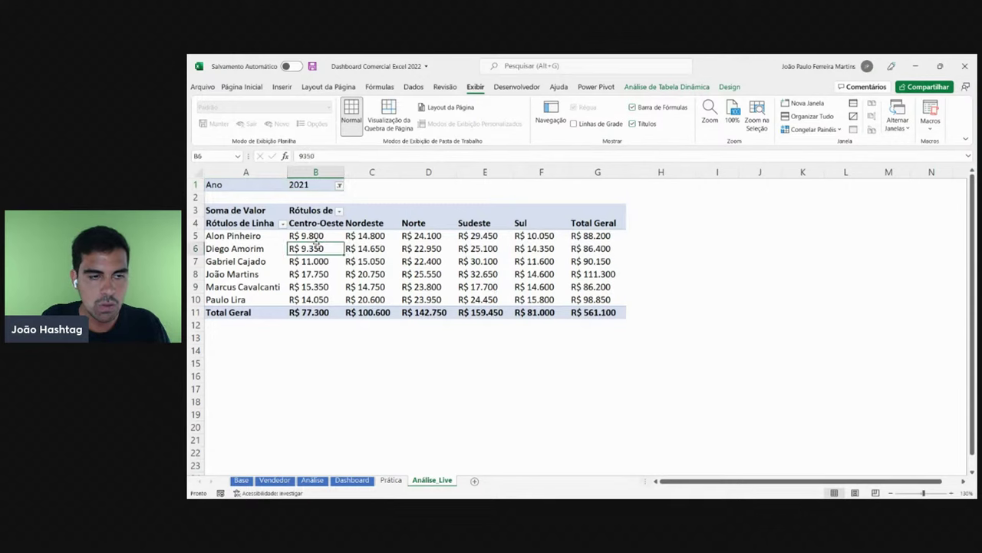
right_click(332, 273)
click(378, 444)
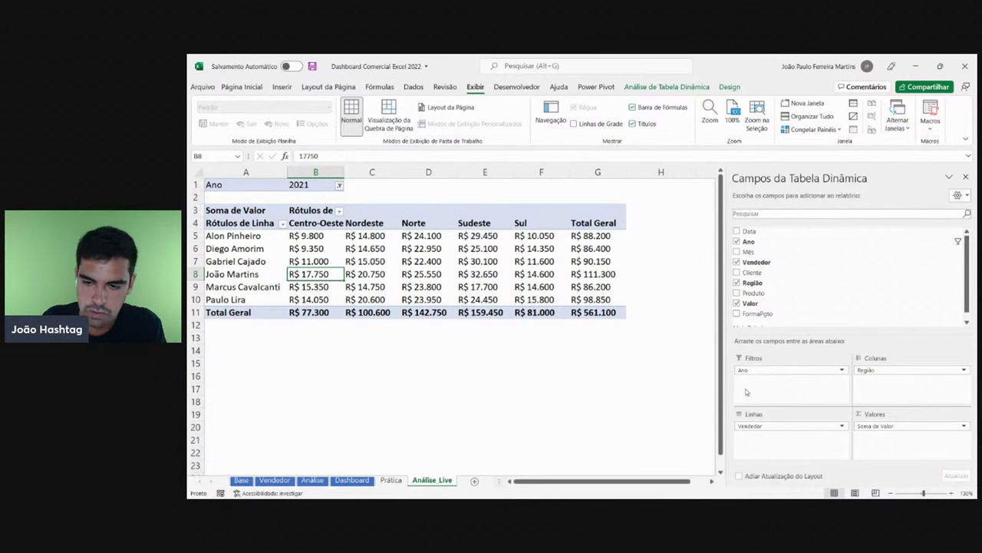
- Drag Ano out of the pivot's Filtros area to show all-years totals
drag(753, 371, 647, 358)
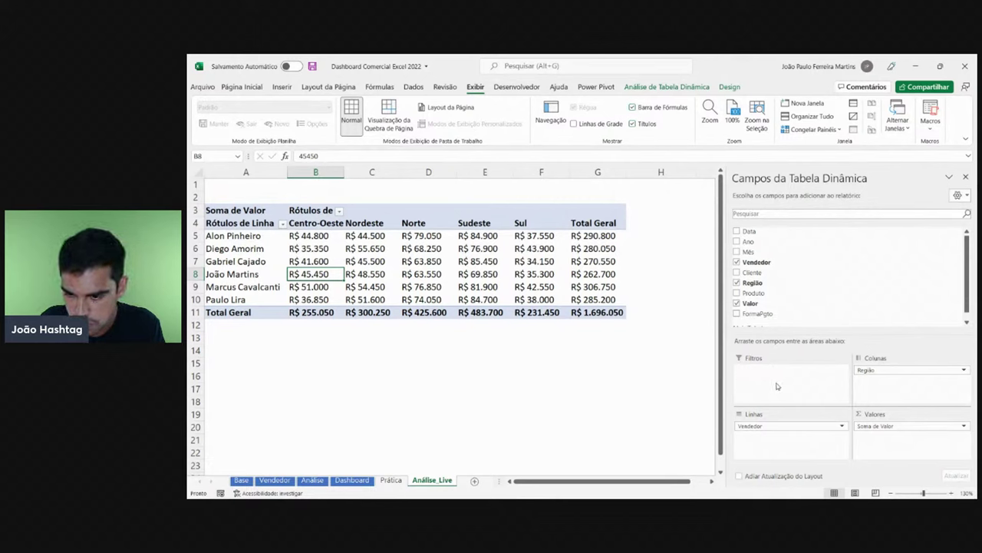
click(595, 234)
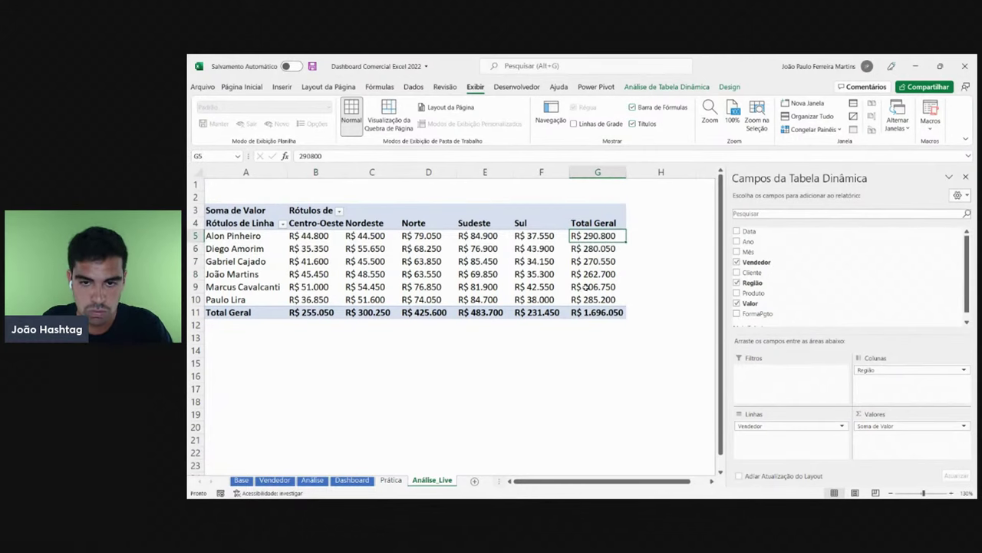
mouse_move(587, 286)
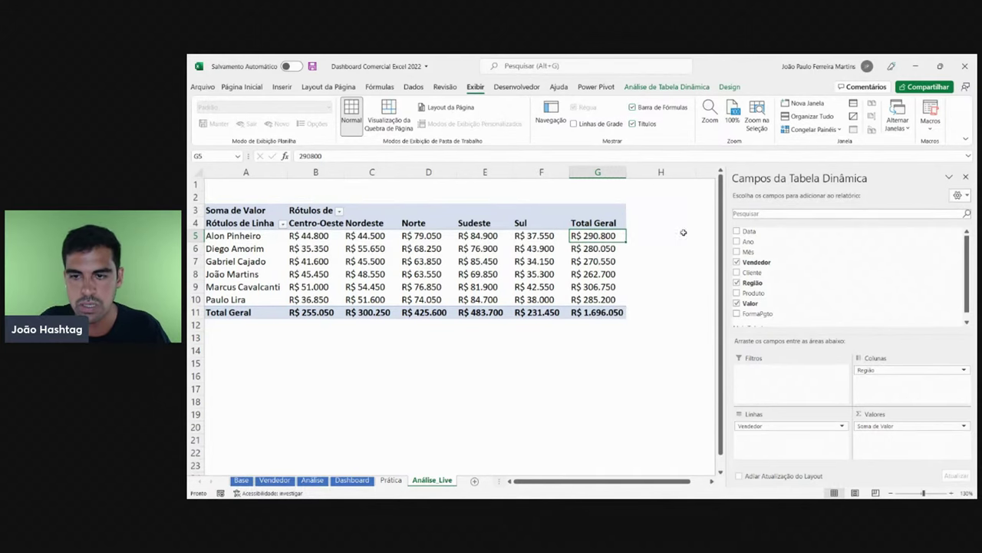
- Re-add Ano as a filter set to 2019, then remove it from Filtros again
drag(752, 241, 777, 380)
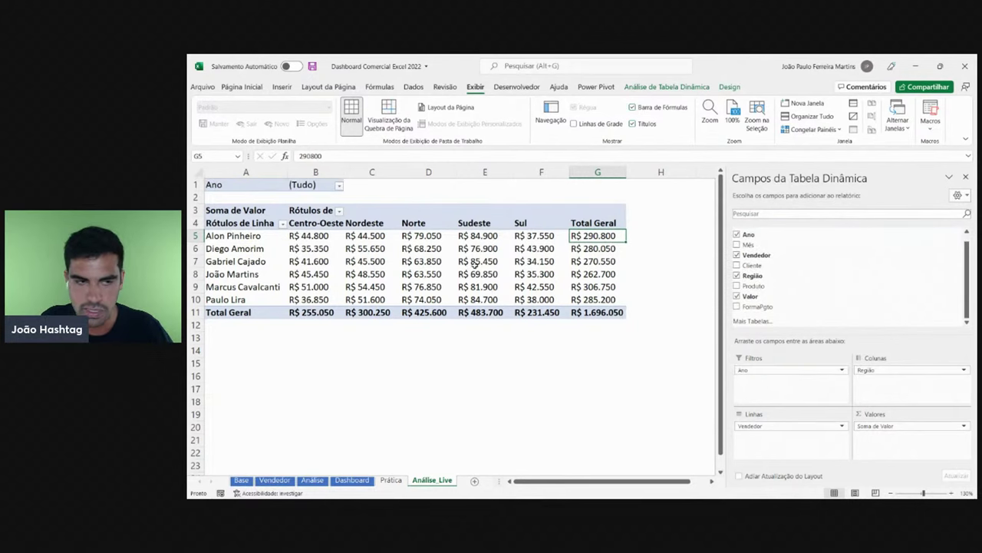
click(339, 185)
click(238, 218)
click(281, 317)
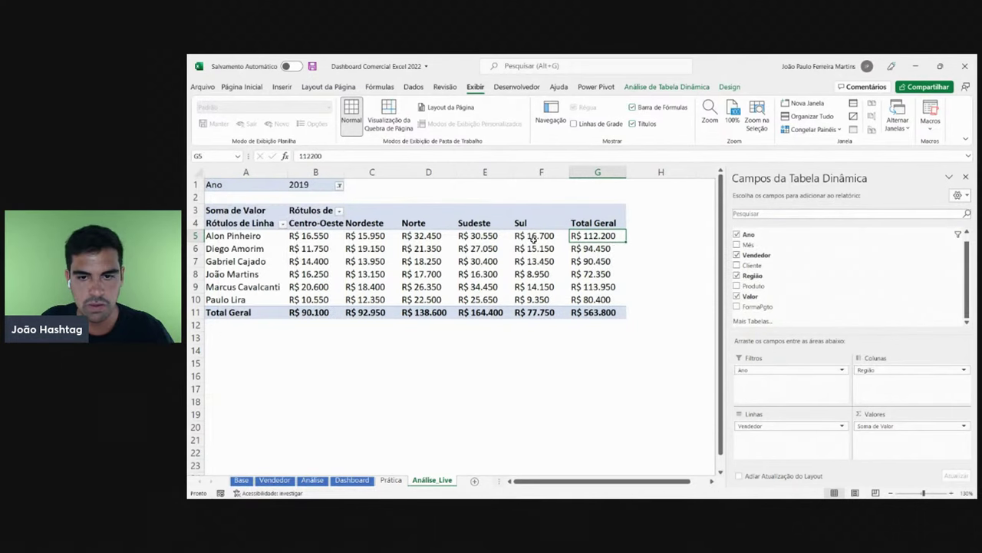
drag(773, 370, 645, 384)
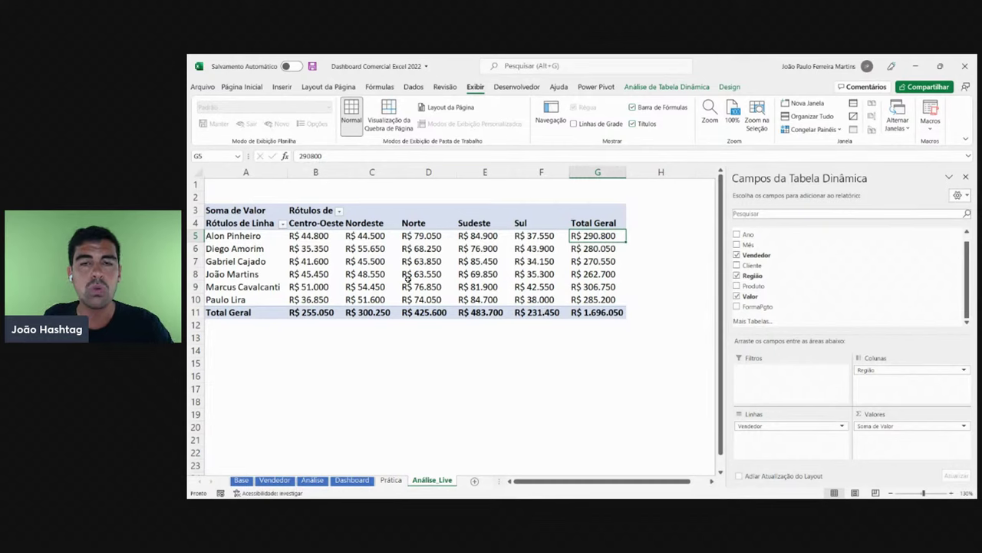
- Enter the heading 'Segmentação de Dados' in cell A1
click(253, 188)
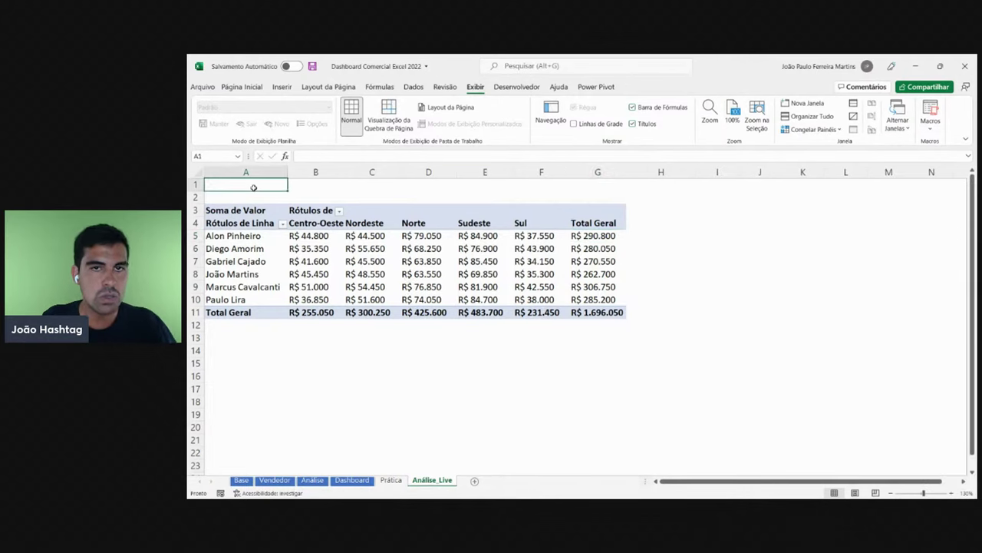
text(Segme)
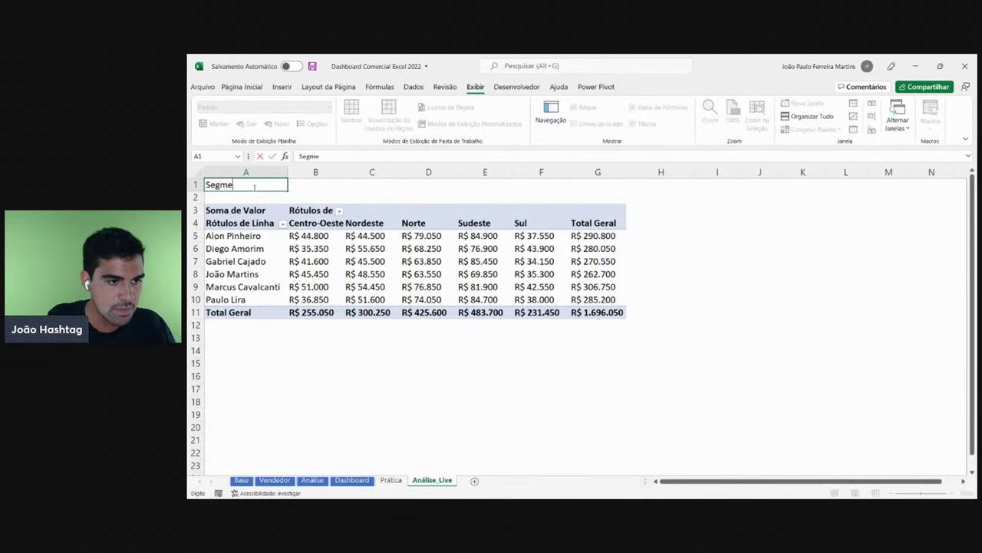
text(ntação de Dados)
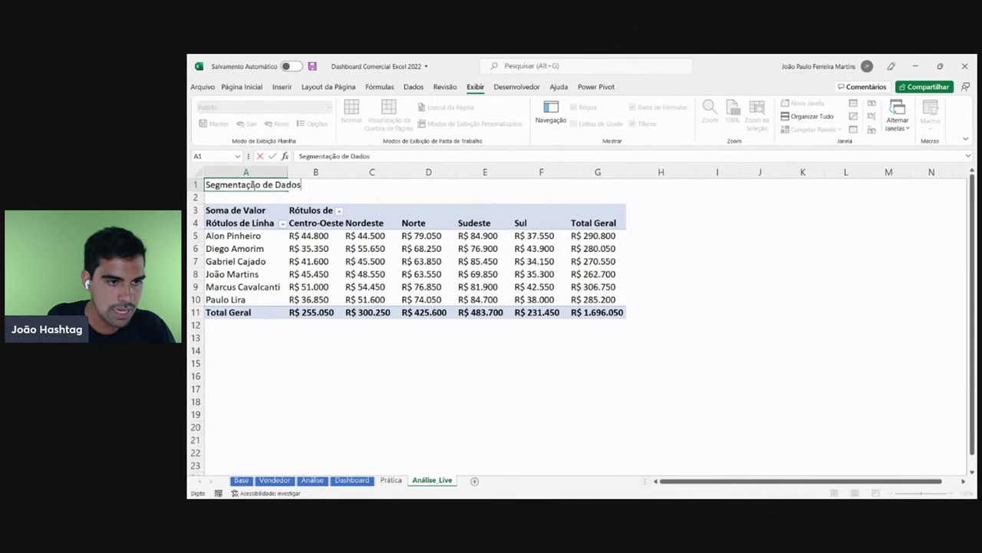
key(Return)
- Fill A1:B1 blue from the Página Inicial fill colour choices
click(253, 188)
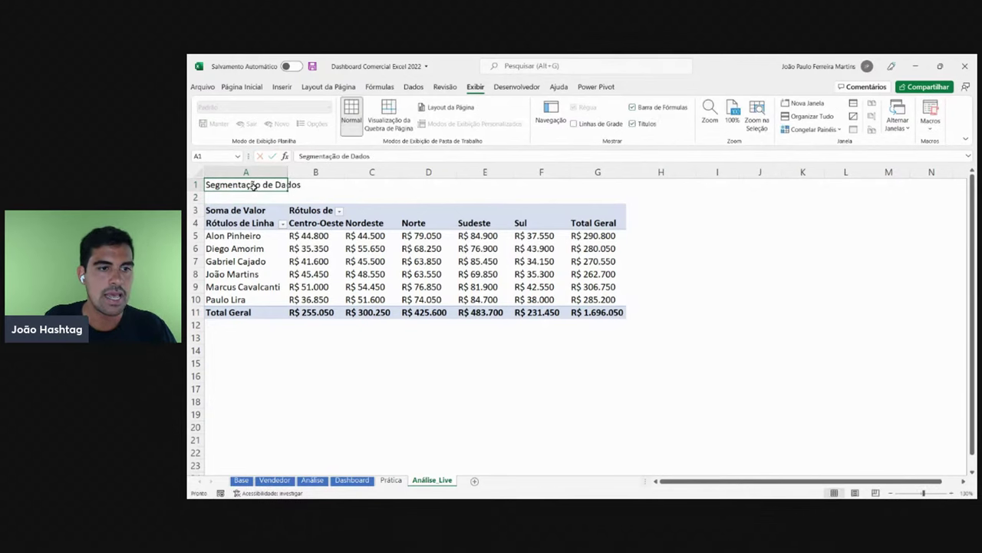
click(300, 188)
click(241, 87)
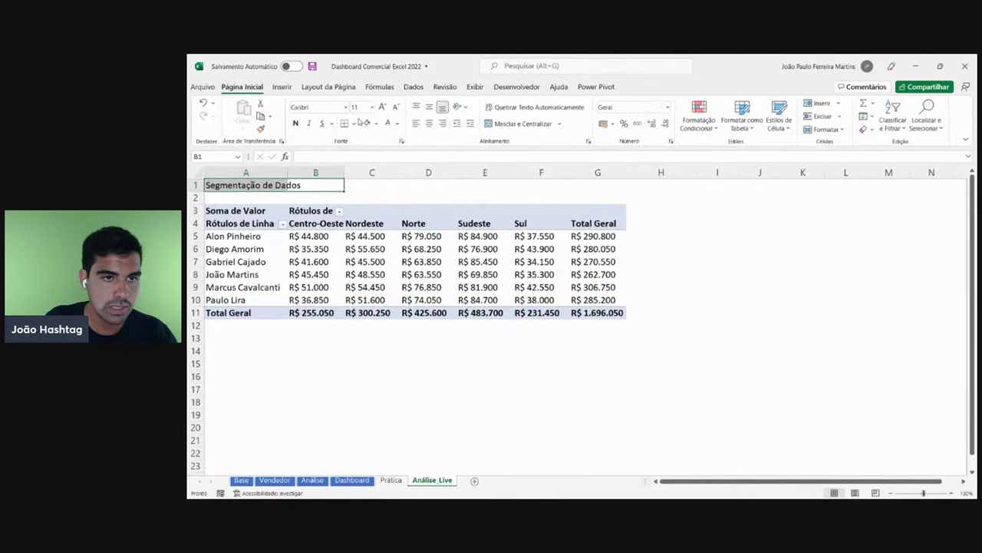
click(377, 123)
click(399, 158)
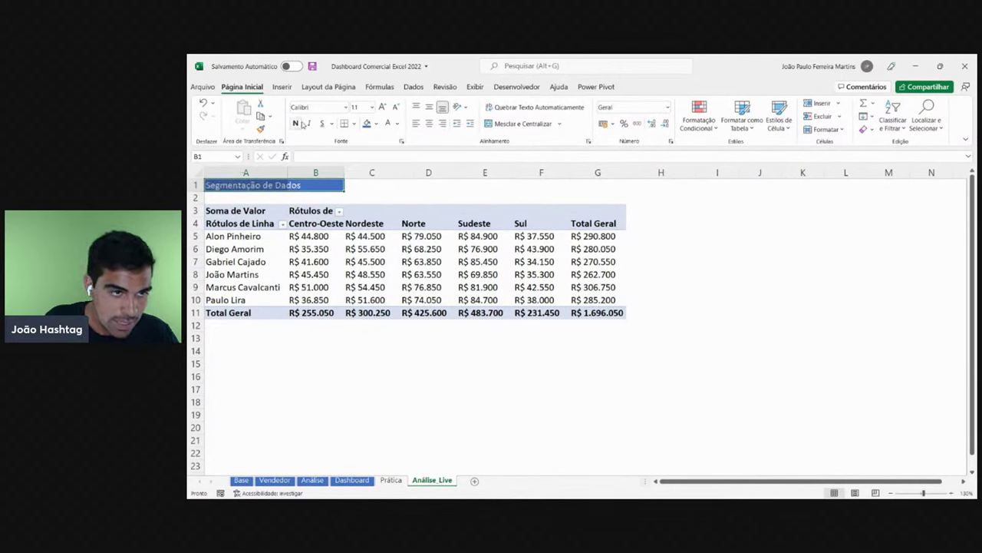
drag(238, 288, 238, 236)
click(381, 238)
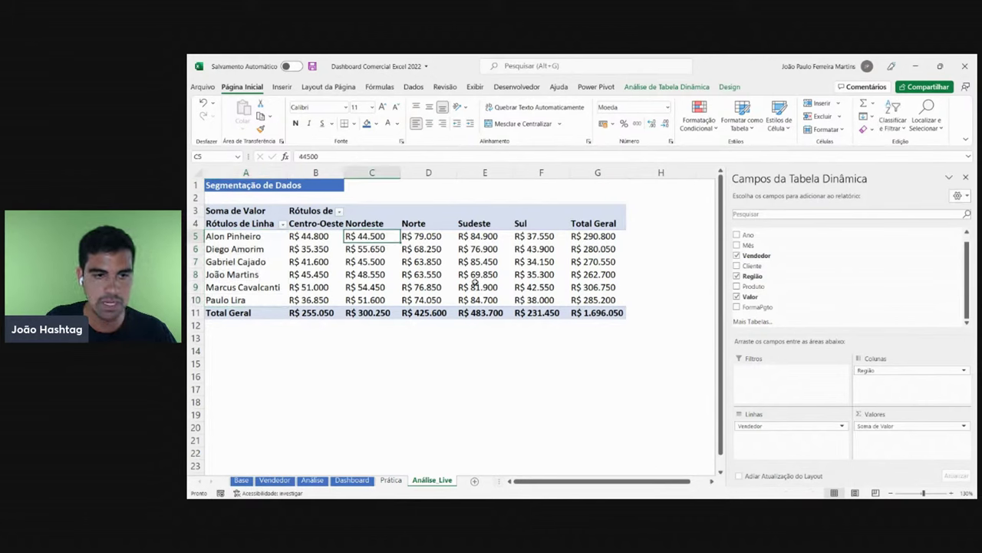
mouse_move(475, 283)
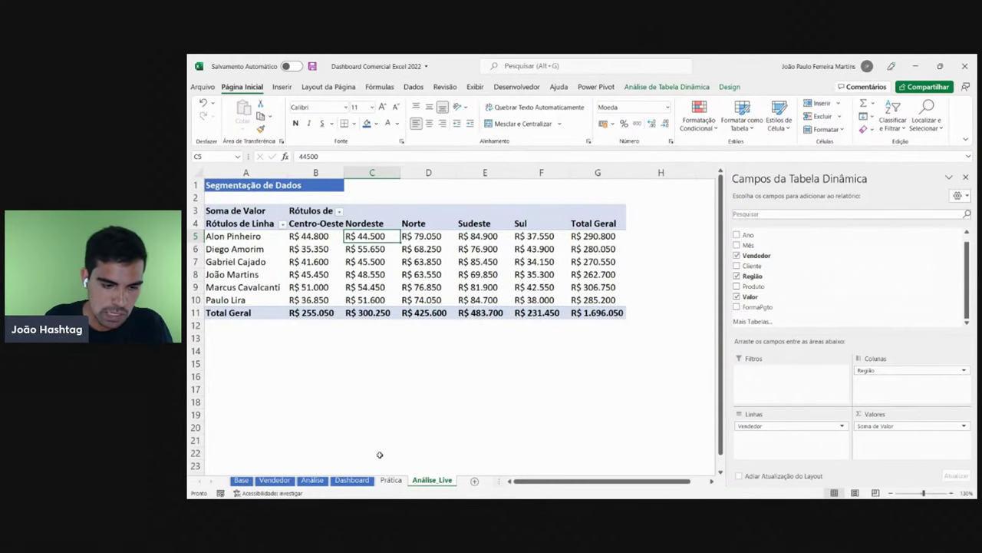
- Test the Dashboard's Produto (VBA, Power BI) and Ano (2019, 2020) slicers, then return to Análise_Live
click(360, 479)
click(227, 218)
click(226, 228)
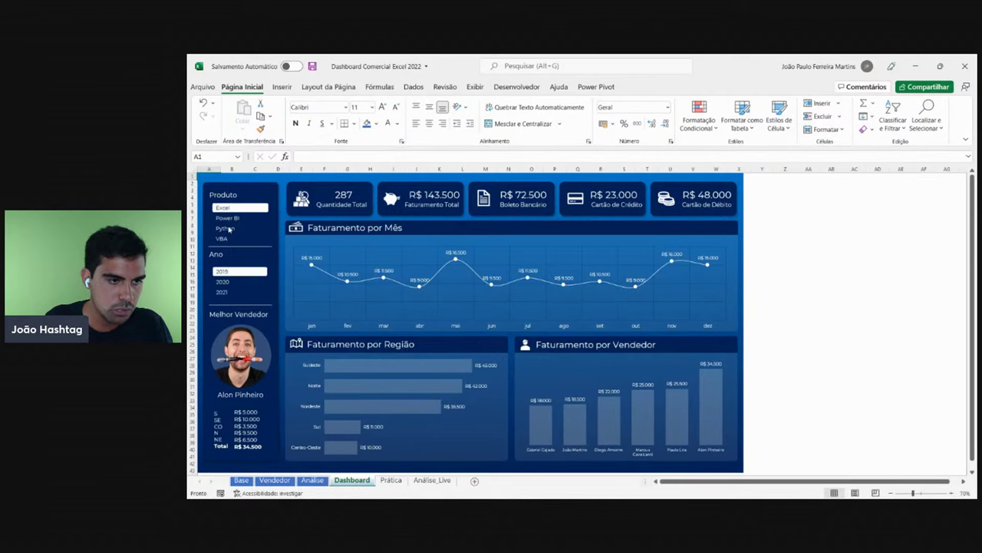
click(224, 238)
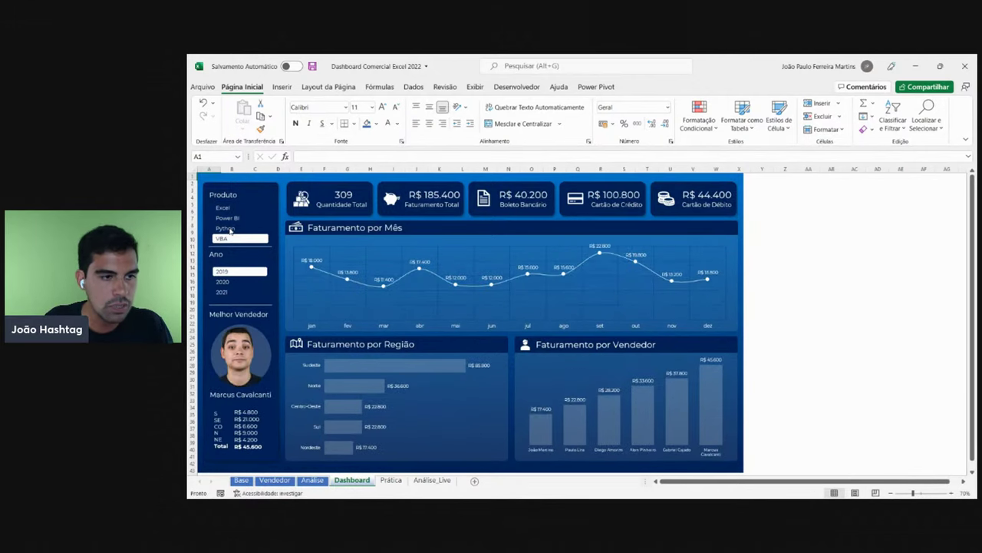
click(230, 219)
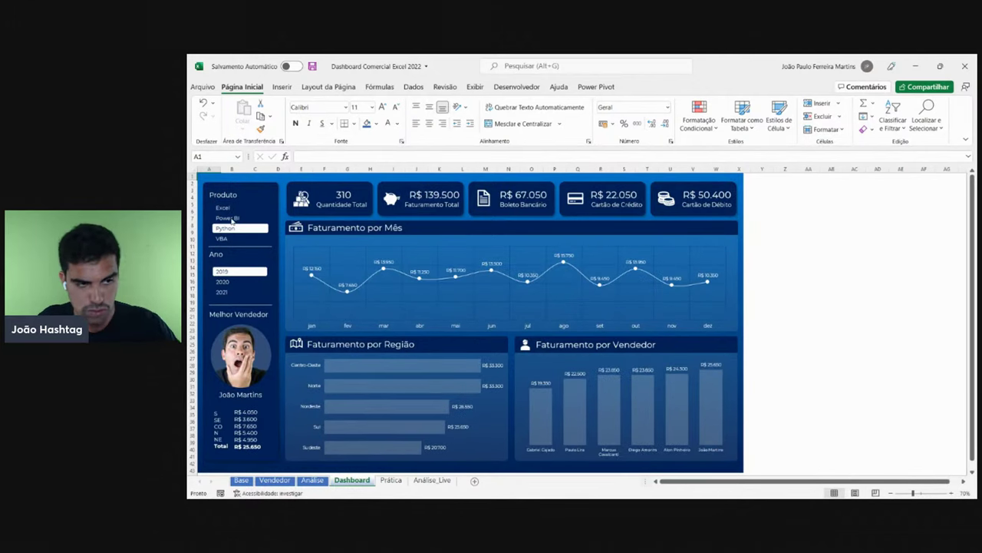
click(232, 282)
click(229, 293)
click(227, 273)
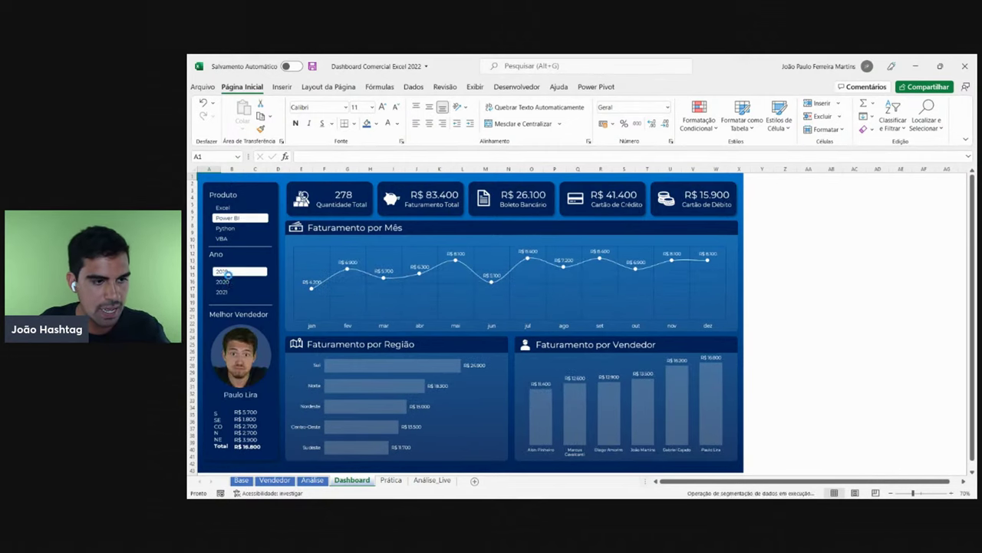
click(230, 281)
click(229, 238)
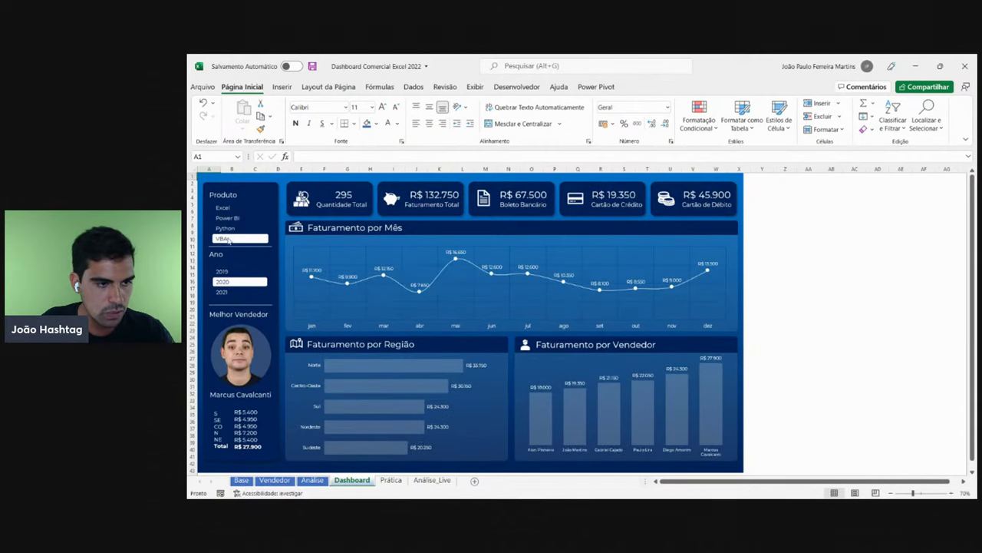
click(232, 219)
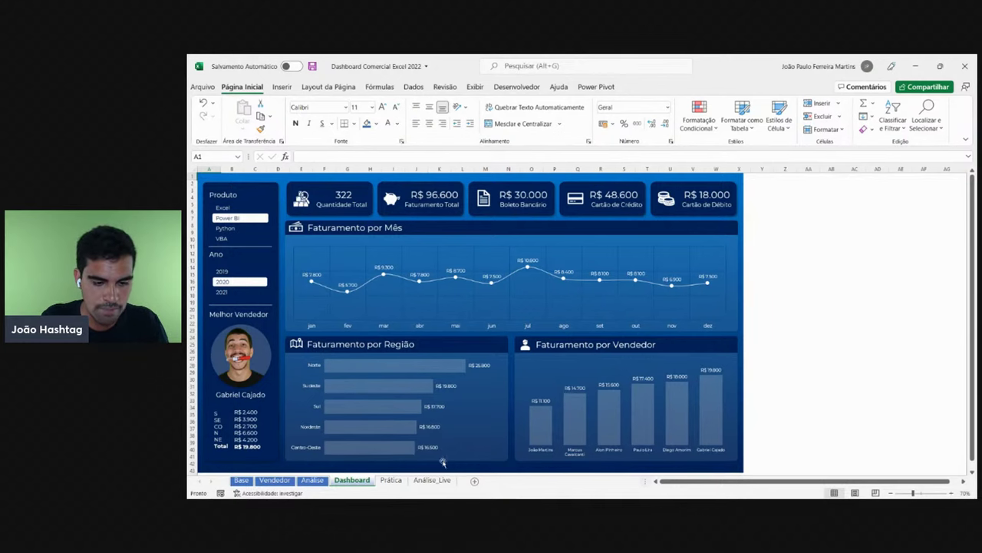
click(432, 480)
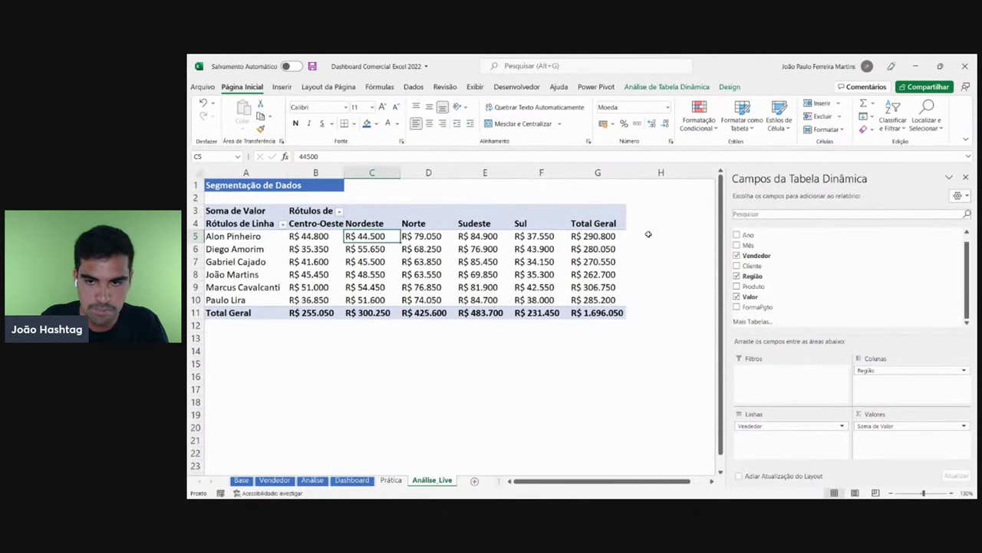
drag(673, 221, 718, 276)
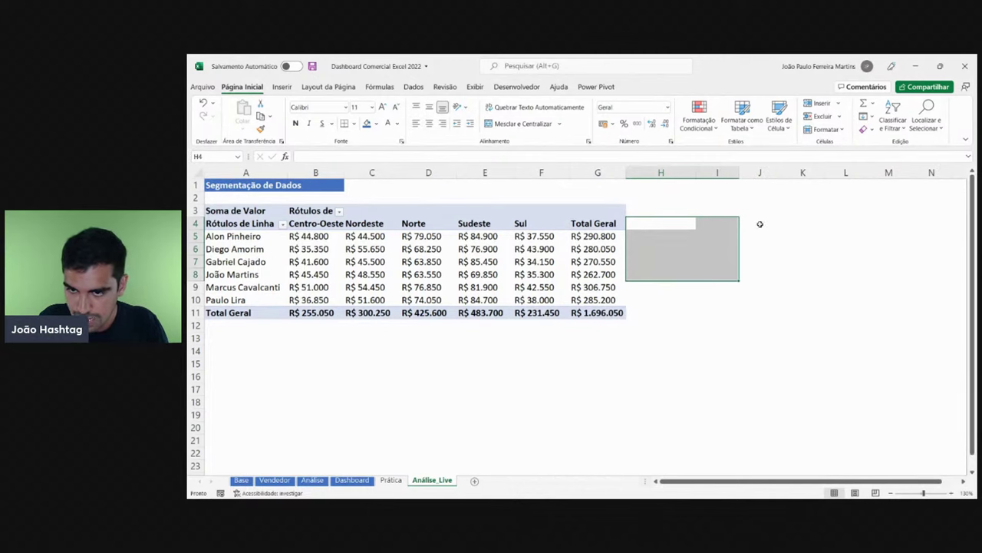
click(721, 222)
text(2019)
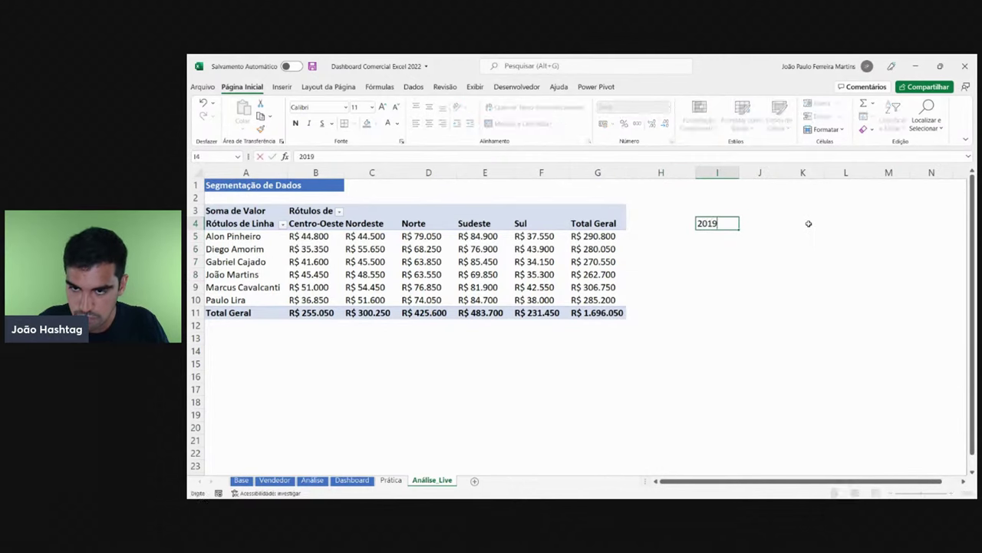
key(Return)
text(2020)
key(Return)
text(2.02)
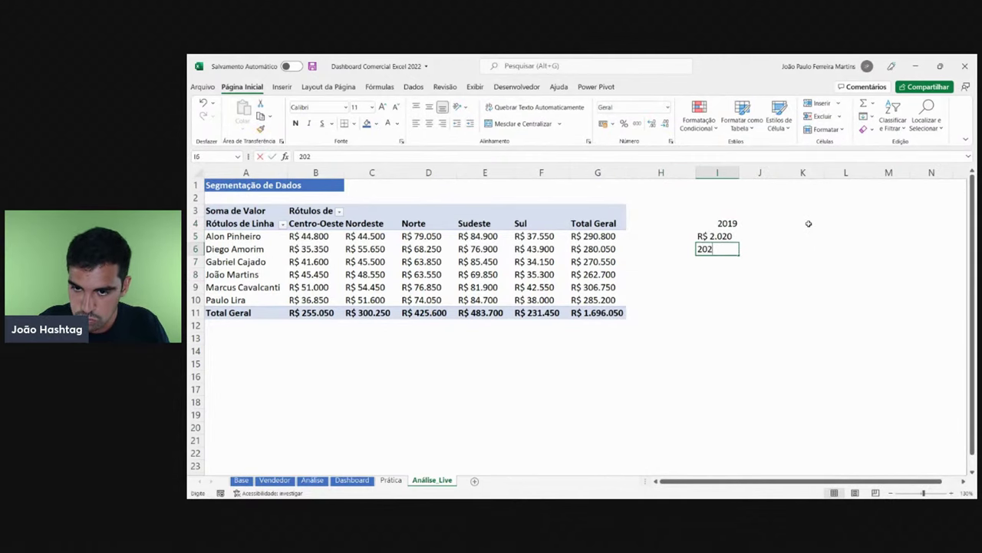
text(1)
key(Return)
click(733, 223)
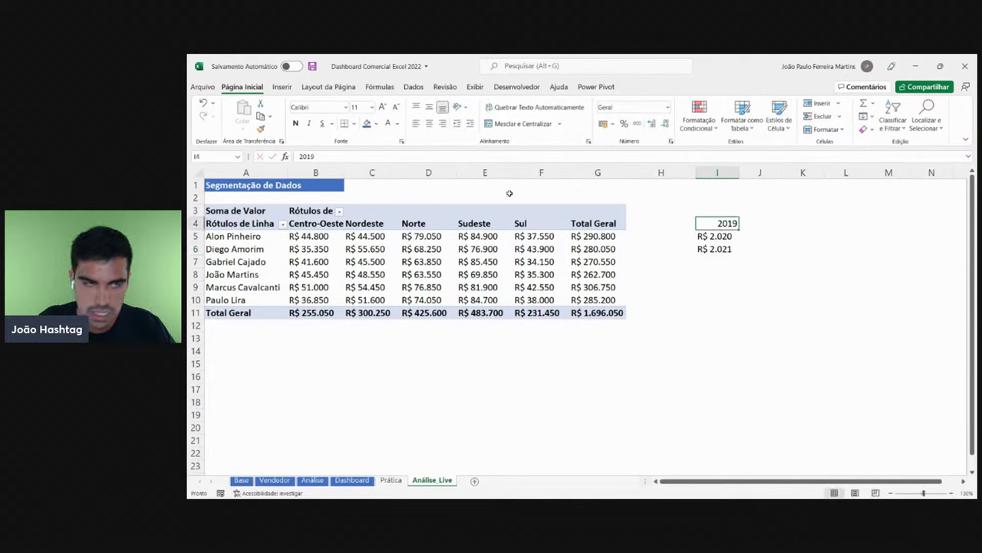
click(261, 128)
drag(725, 223, 724, 247)
click(726, 224)
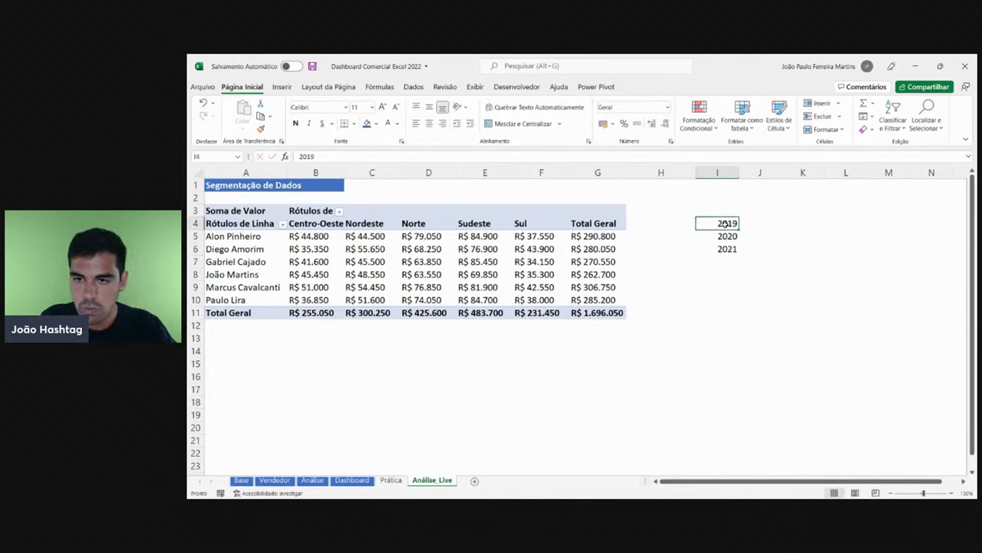
click(367, 124)
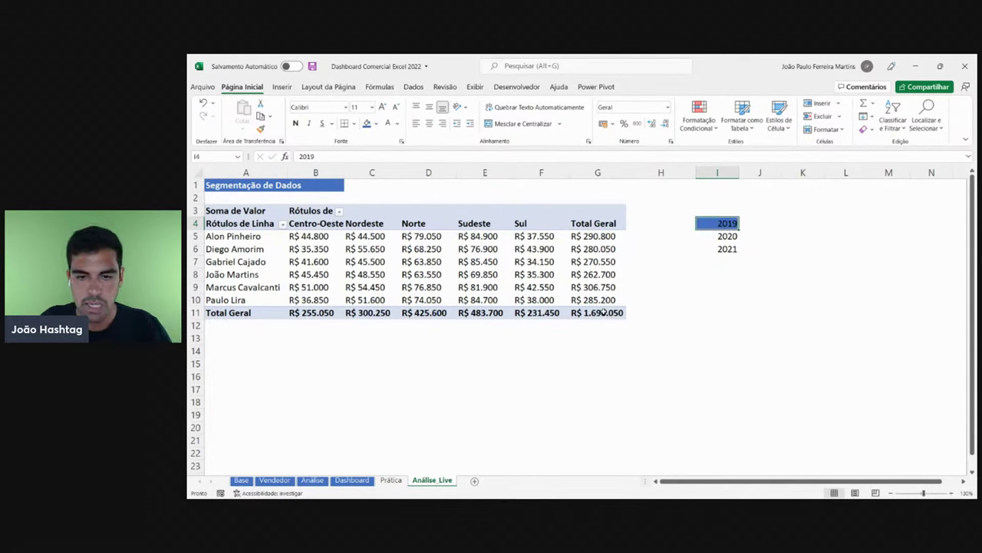
drag(604, 311, 223, 223)
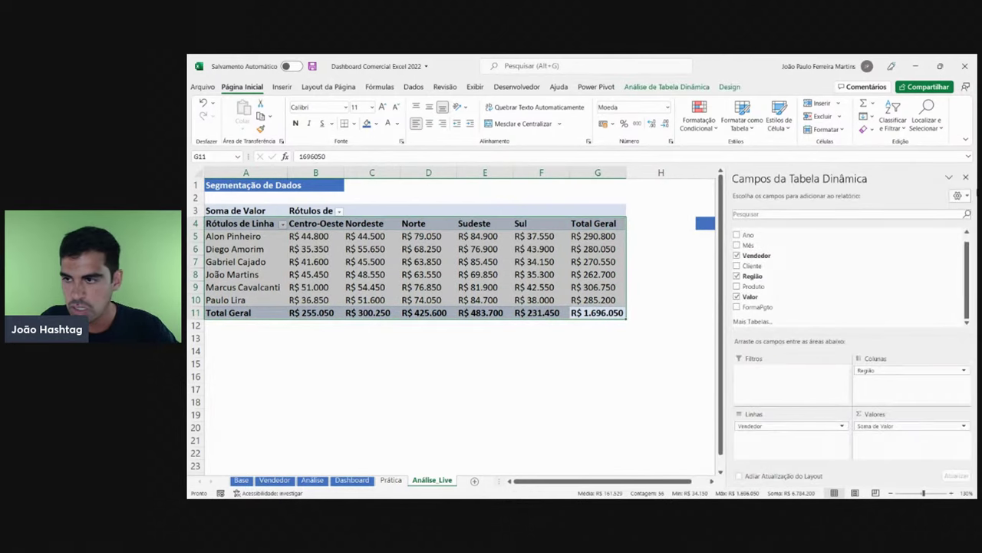
click(966, 178)
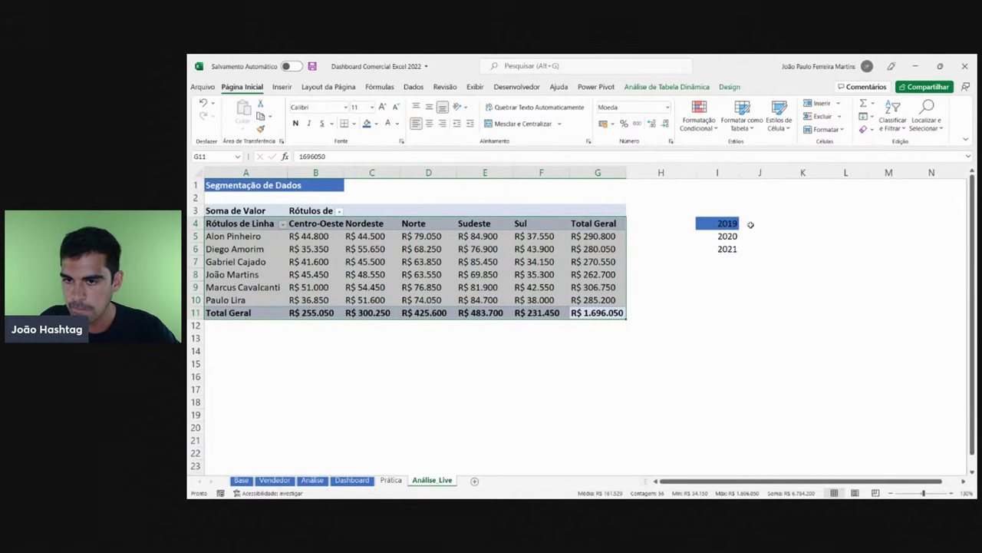
click(717, 225)
click(376, 124)
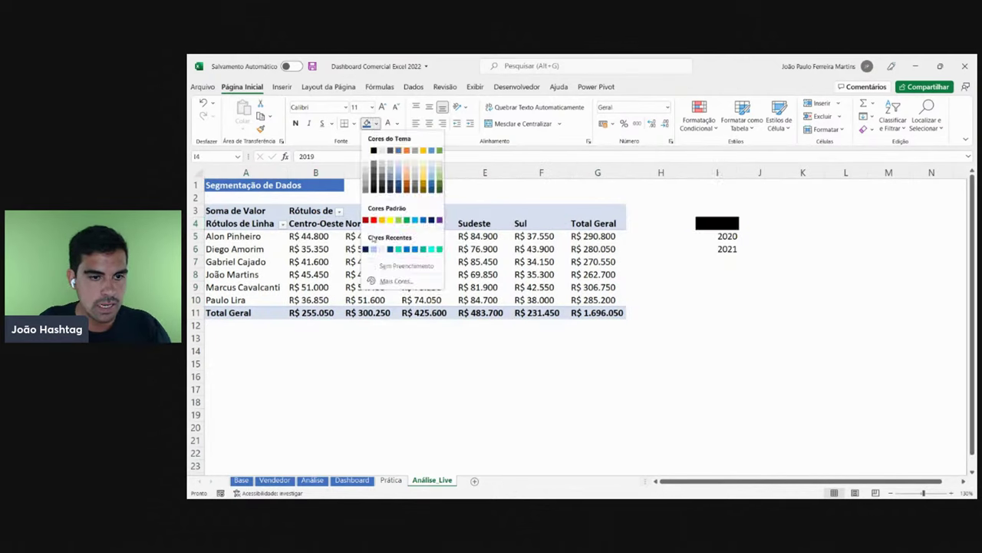
click(406, 266)
click(717, 237)
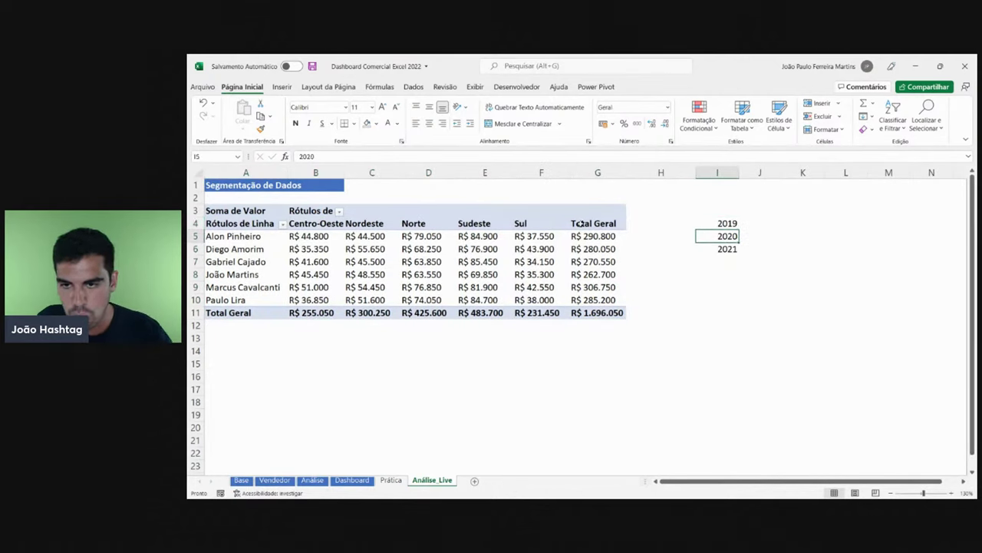
click(375, 125)
click(401, 154)
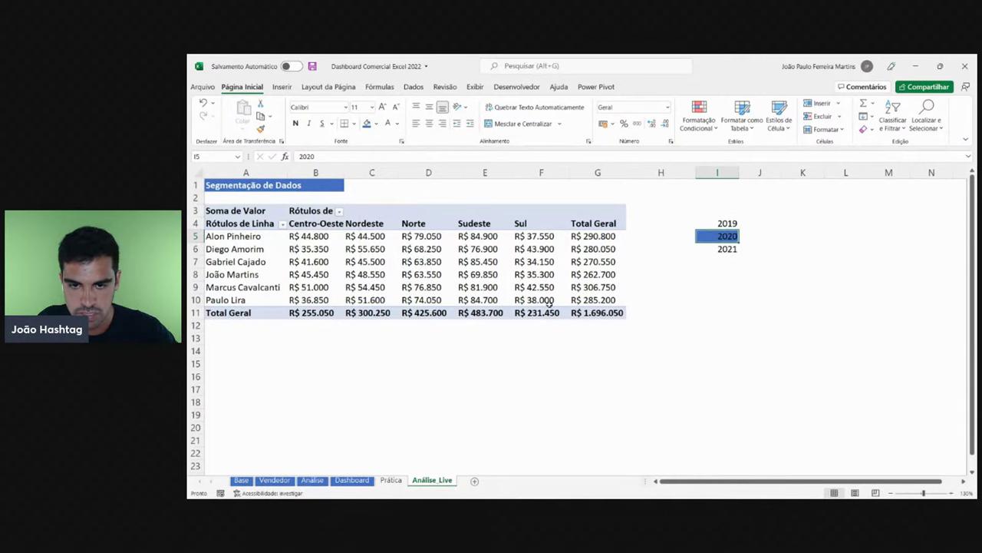
drag(591, 314, 232, 225)
click(428, 274)
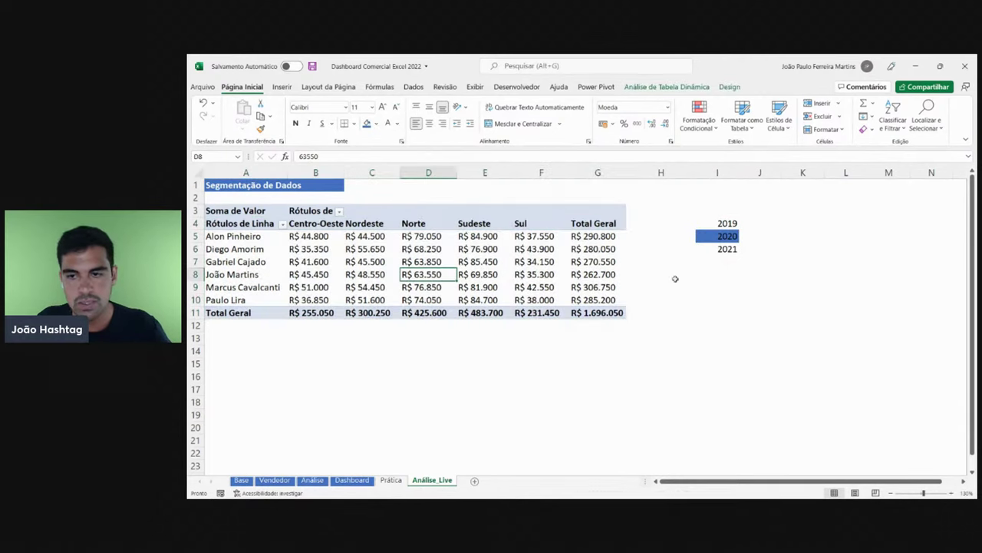
click(721, 247)
click(367, 124)
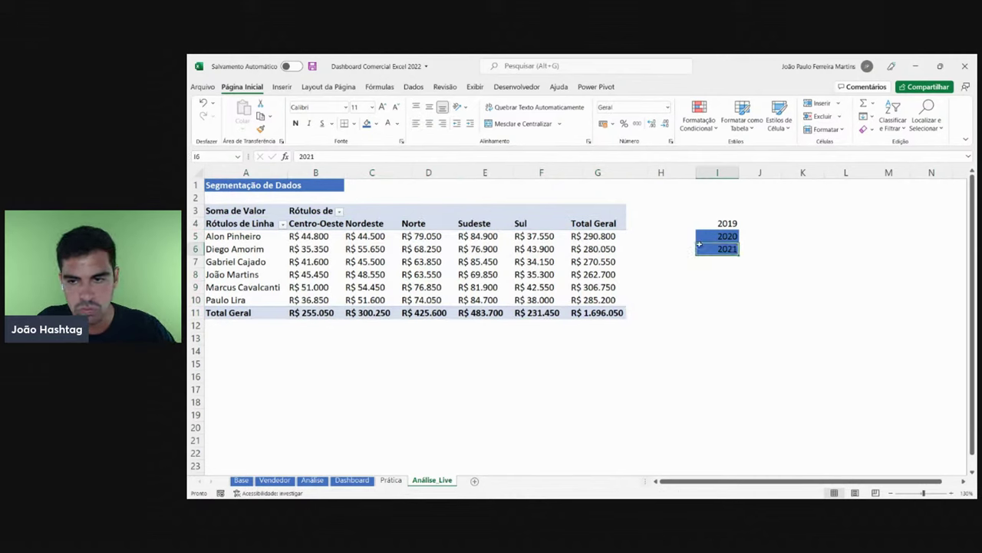
click(717, 237)
click(376, 124)
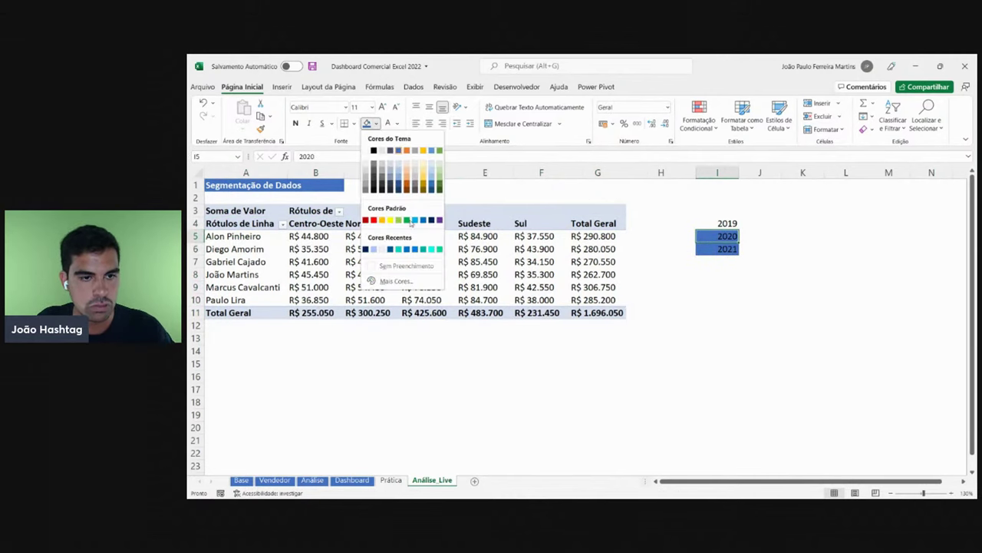
click(415, 256)
click(717, 172)
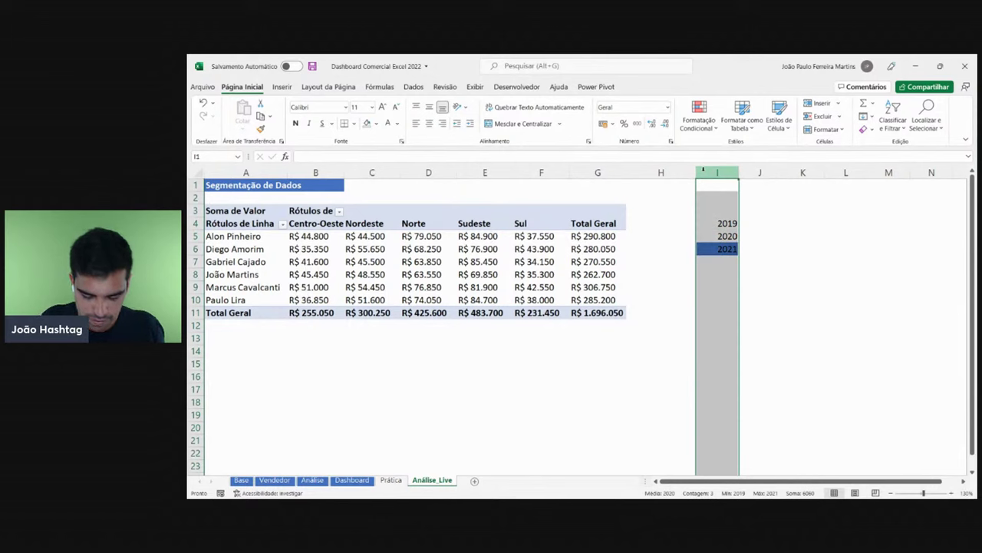
key(Delete)
click(397, 277)
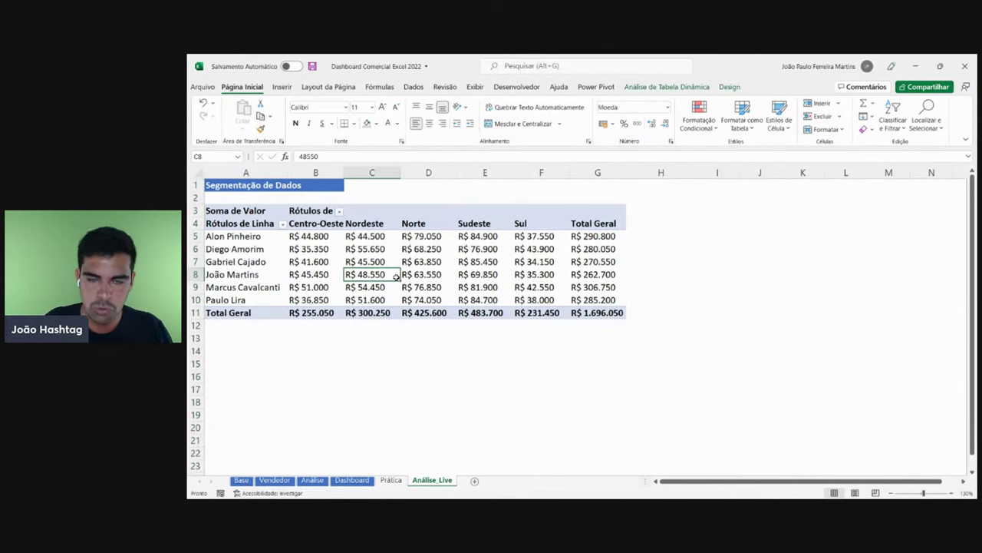
- Show the PivotTable field list and switch to the Análise de Tabela Dinâmica tab
click(455, 276)
right_click(455, 277)
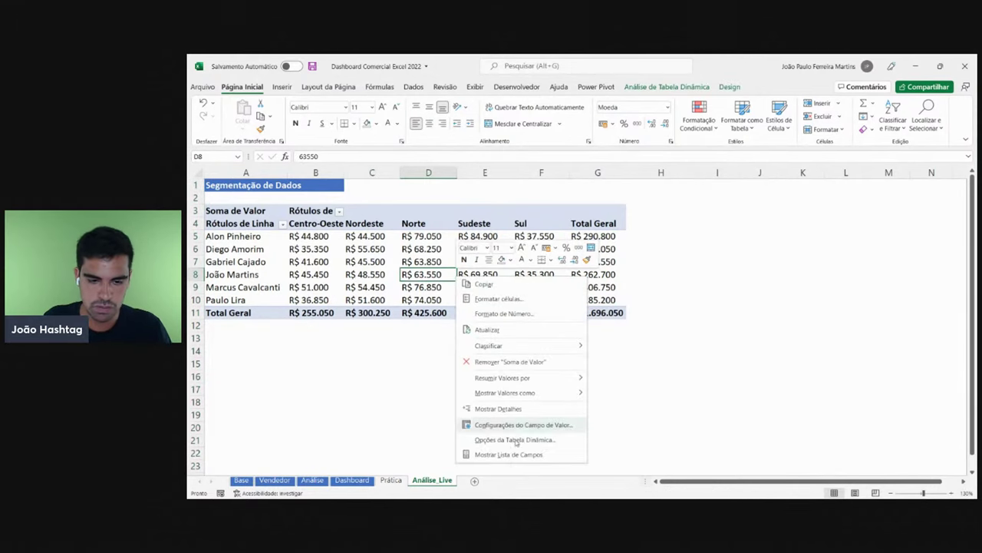
click(521, 455)
click(421, 262)
click(545, 272)
click(486, 249)
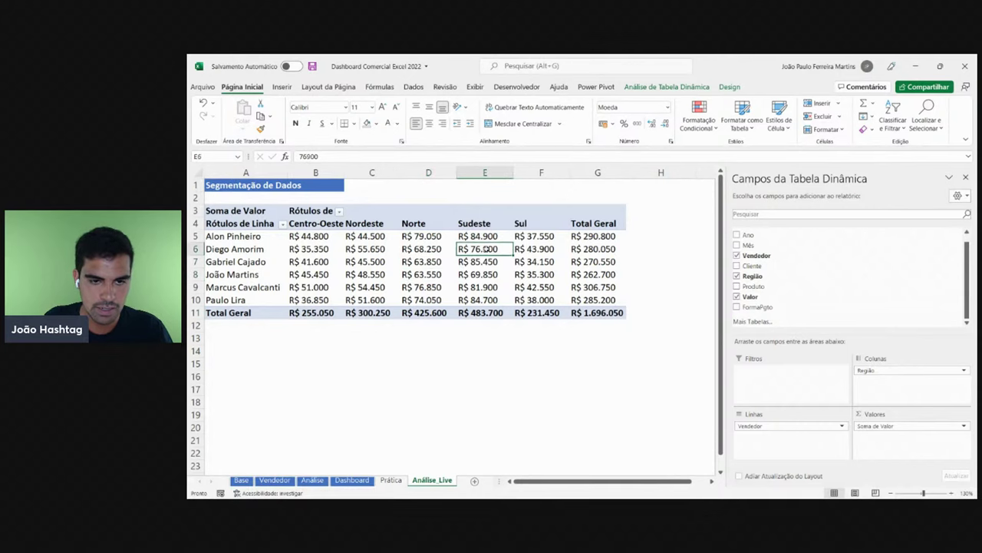
click(645, 88)
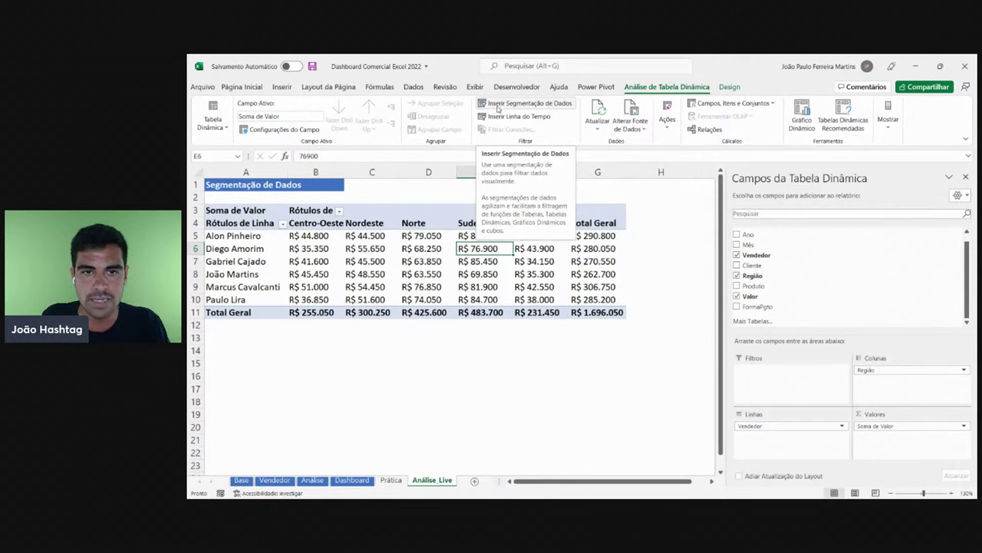
- Insert an Ano slicer and place it beside the pivot table
click(539, 102)
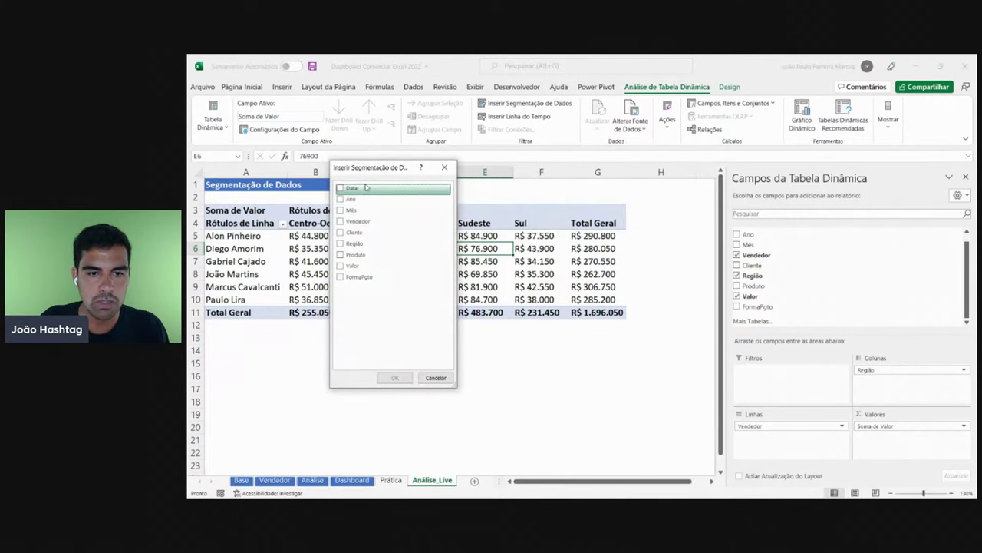
click(349, 201)
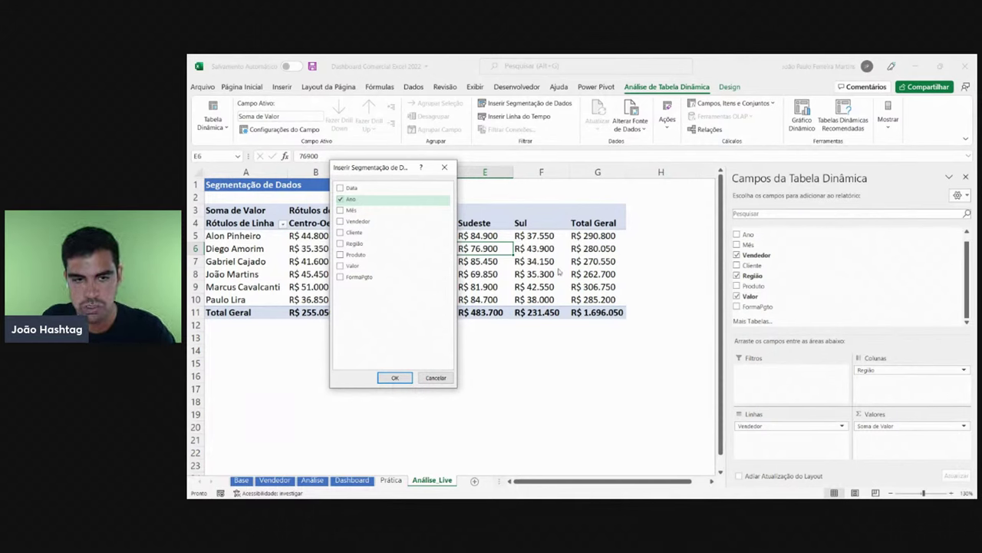
click(395, 377)
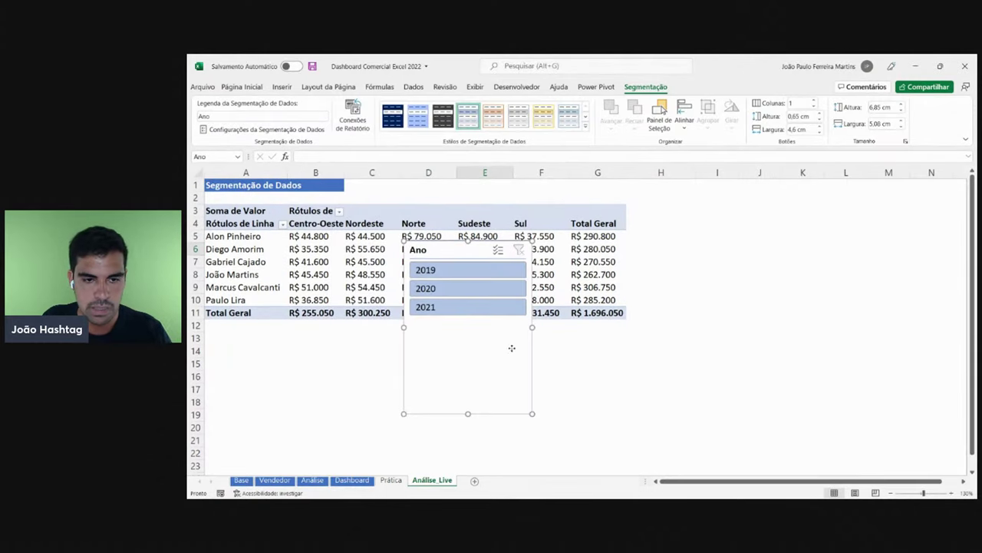
drag(512, 348, 719, 320)
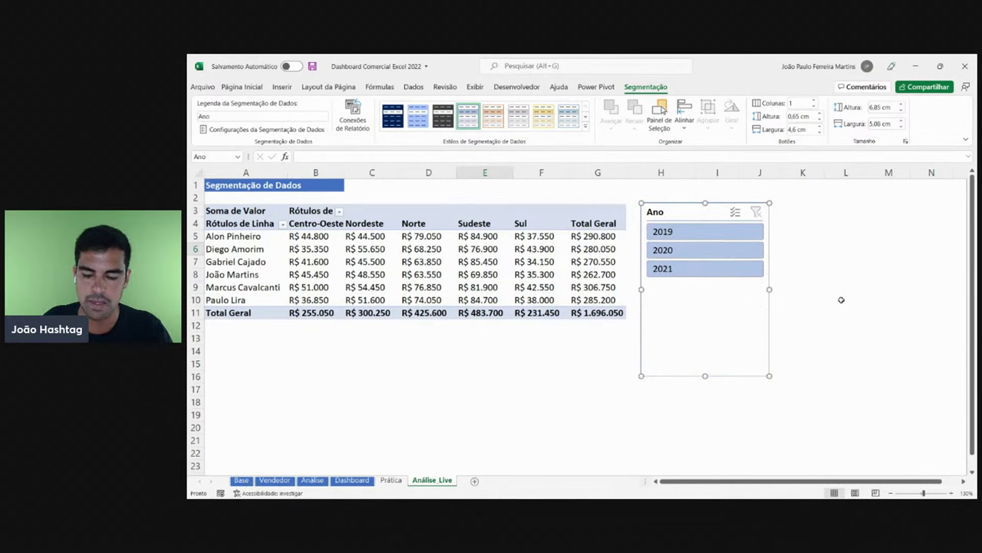
- Filter the pivot to 2020 with the slicer and close the field list
click(690, 252)
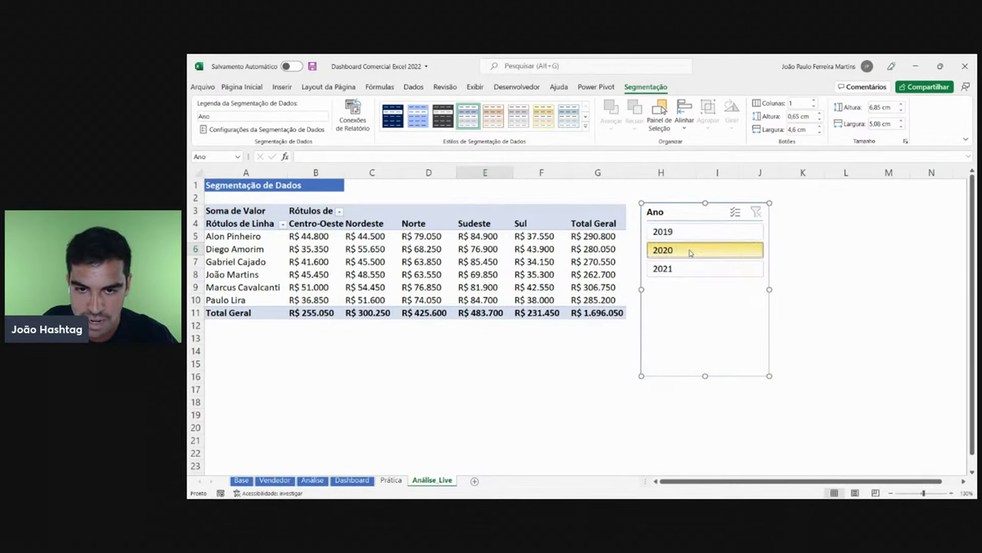
drag(591, 312, 261, 251)
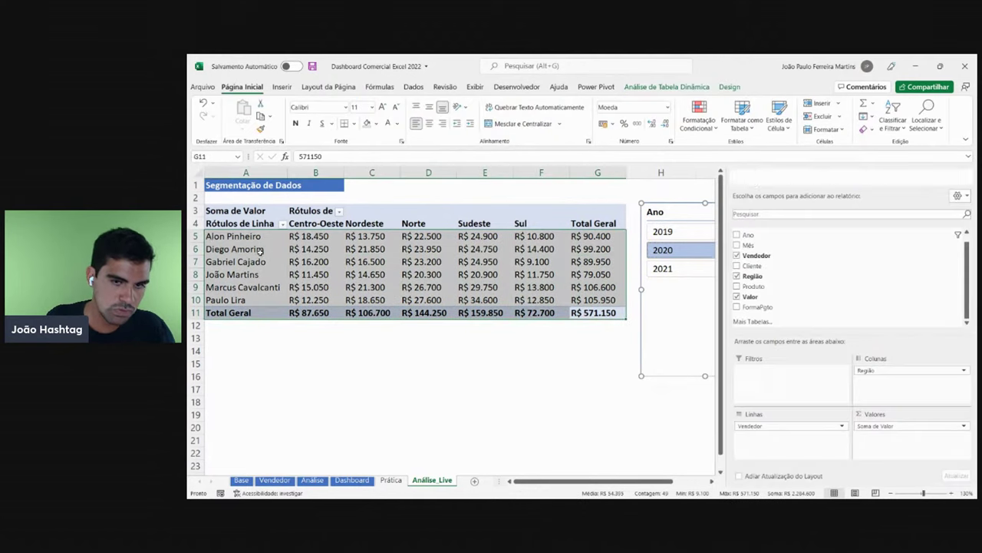
click(421, 264)
click(966, 180)
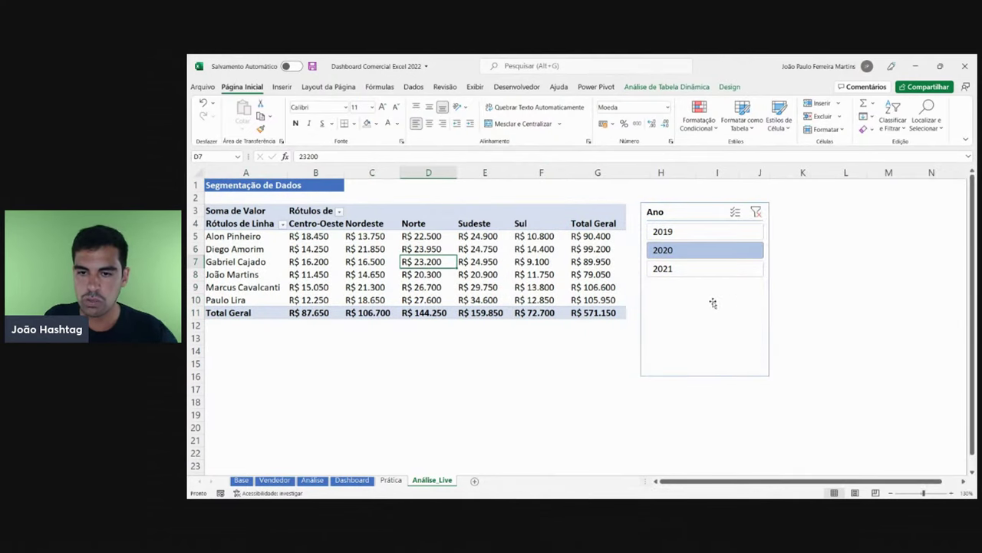
- Cycle the Ano slicer through 2019, 2020 and 2021 to compare totals, ending on 2021
click(679, 271)
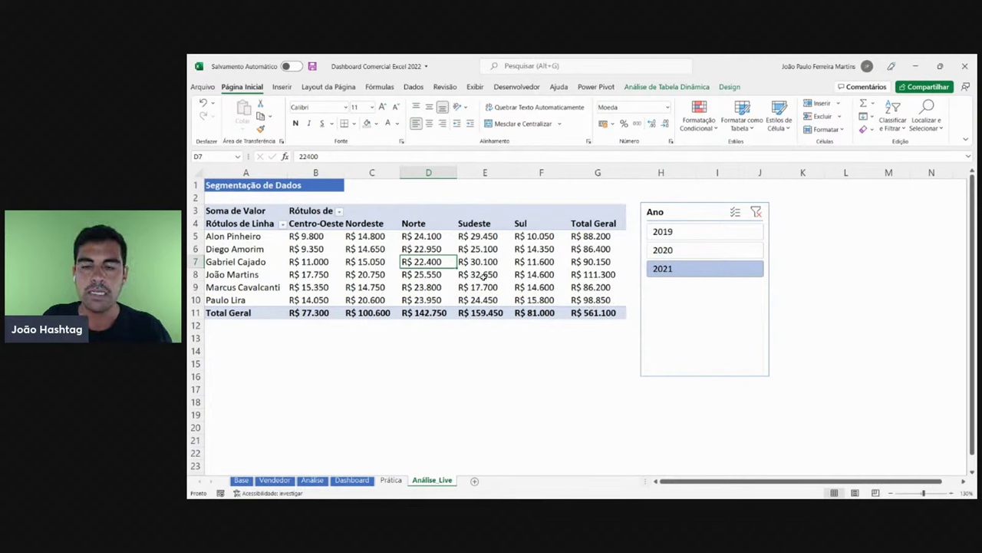
click(678, 233)
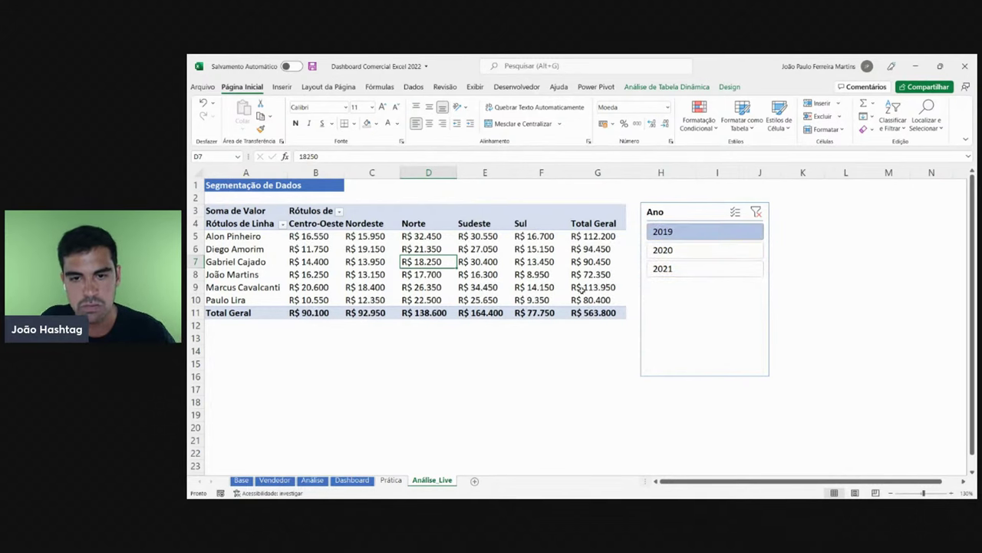
click(656, 251)
click(662, 269)
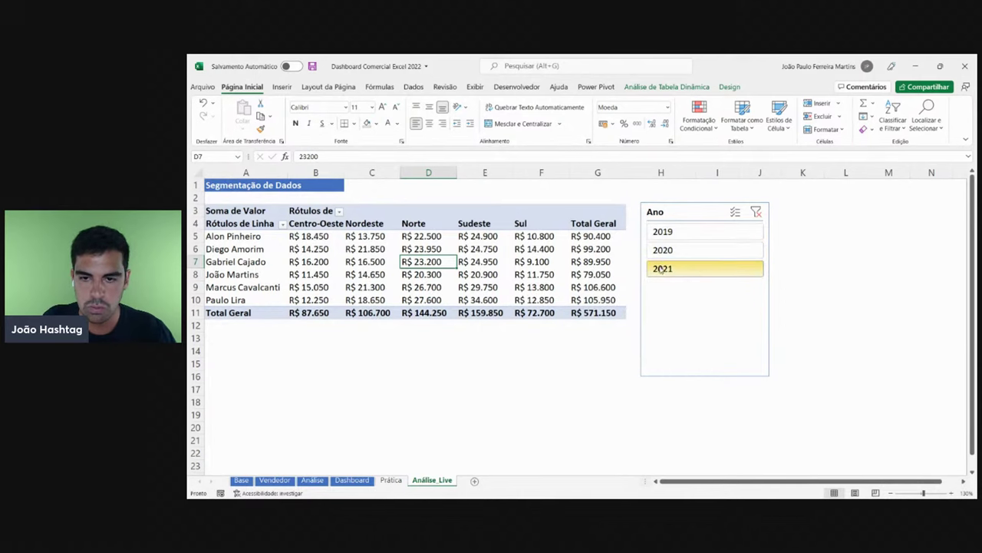
click(667, 249)
click(665, 268)
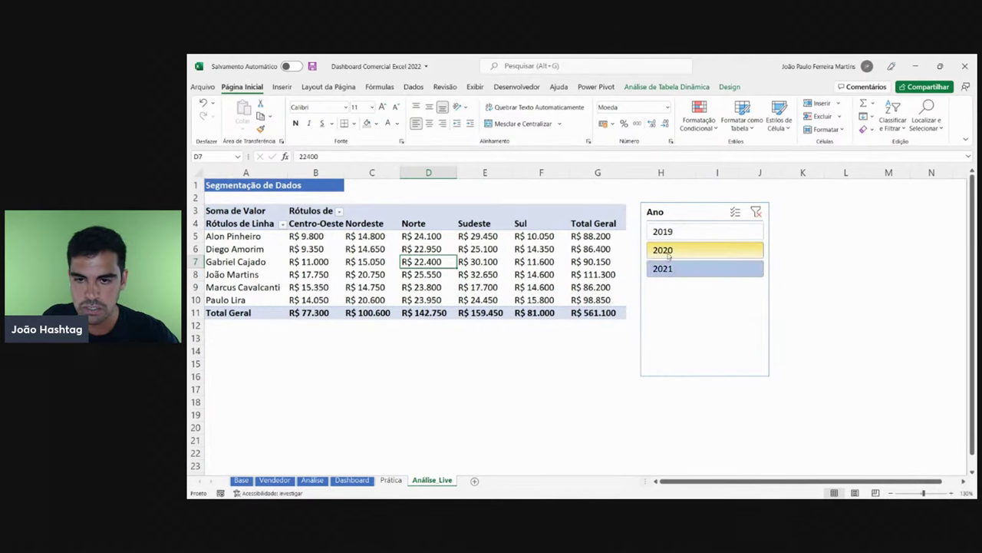
click(664, 250)
click(664, 232)
click(668, 268)
click(664, 249)
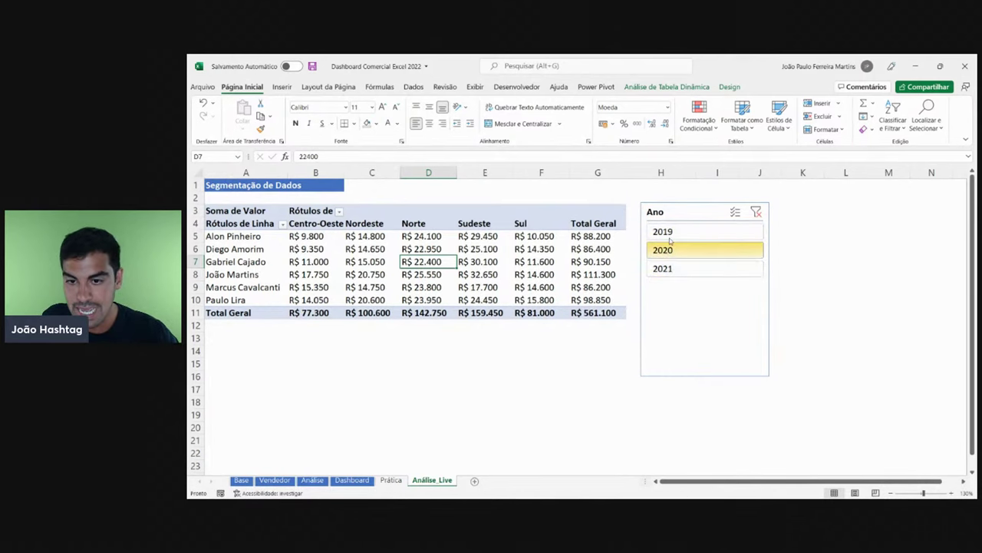
click(664, 231)
click(666, 268)
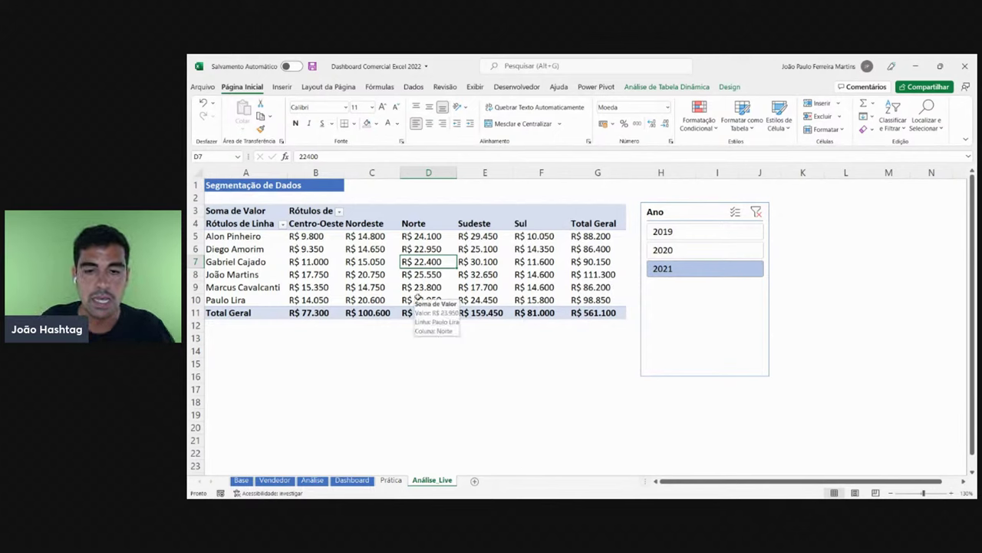
drag(603, 241, 597, 299)
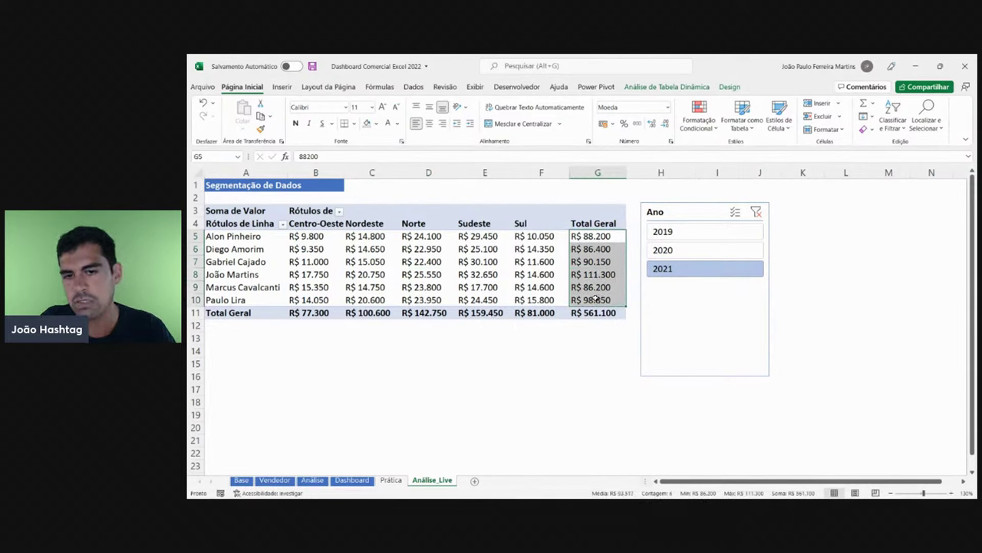
drag(588, 236, 596, 300)
click(282, 87)
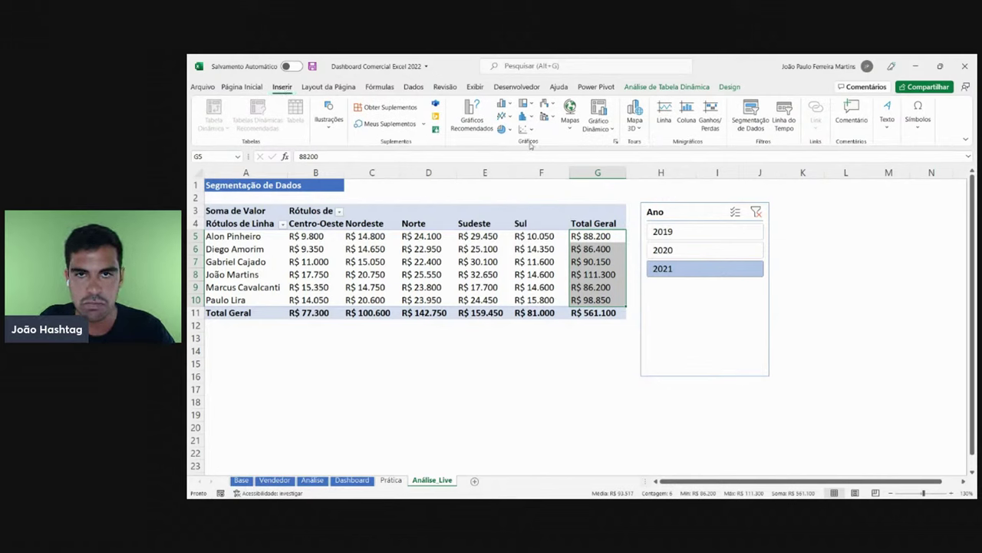
click(503, 105)
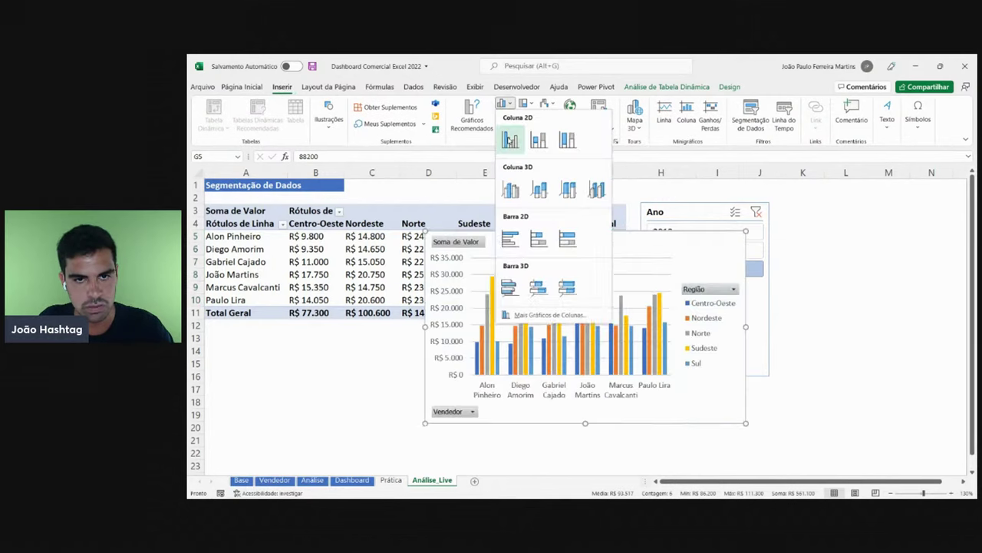
click(509, 136)
drag(636, 238, 489, 252)
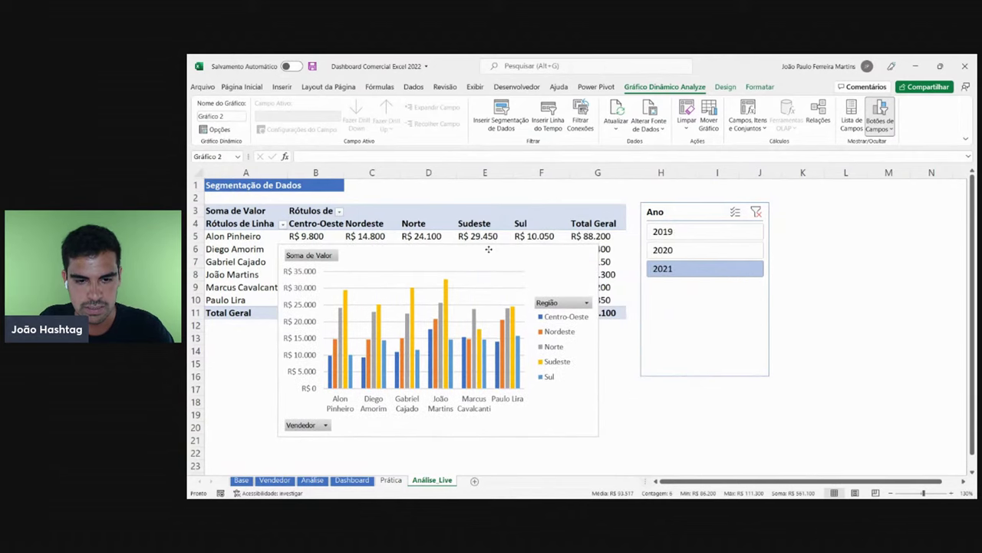
drag(559, 265, 551, 263)
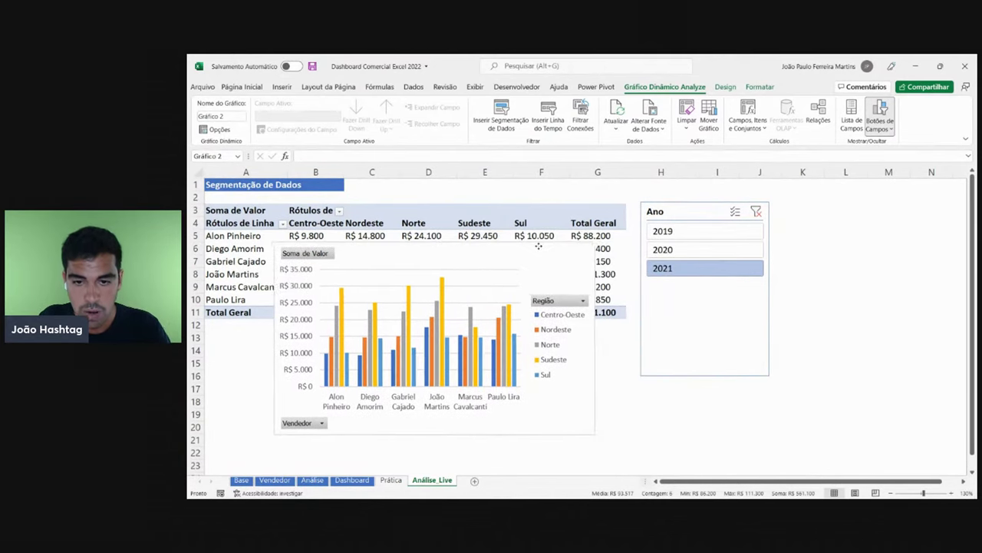
click(697, 249)
click(691, 266)
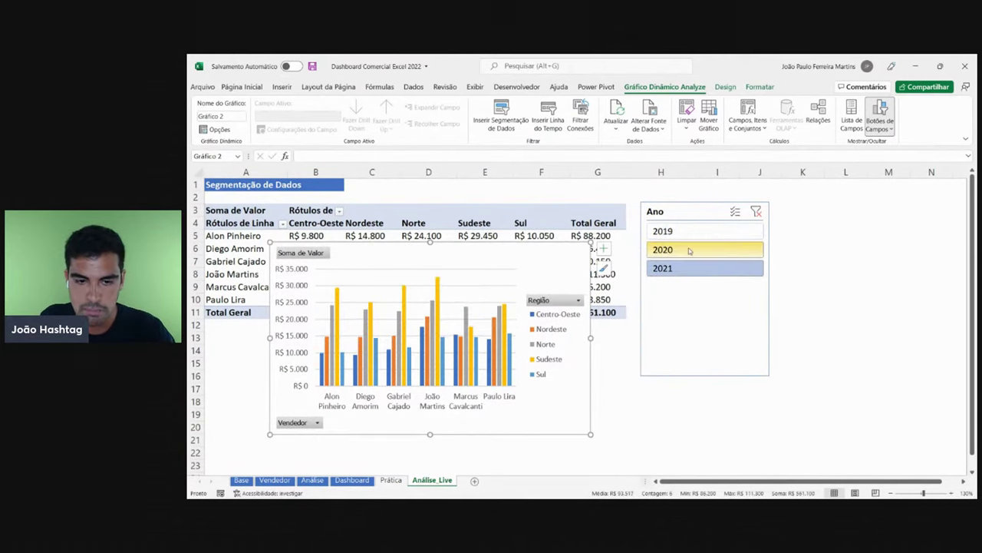
click(684, 231)
click(682, 248)
click(680, 265)
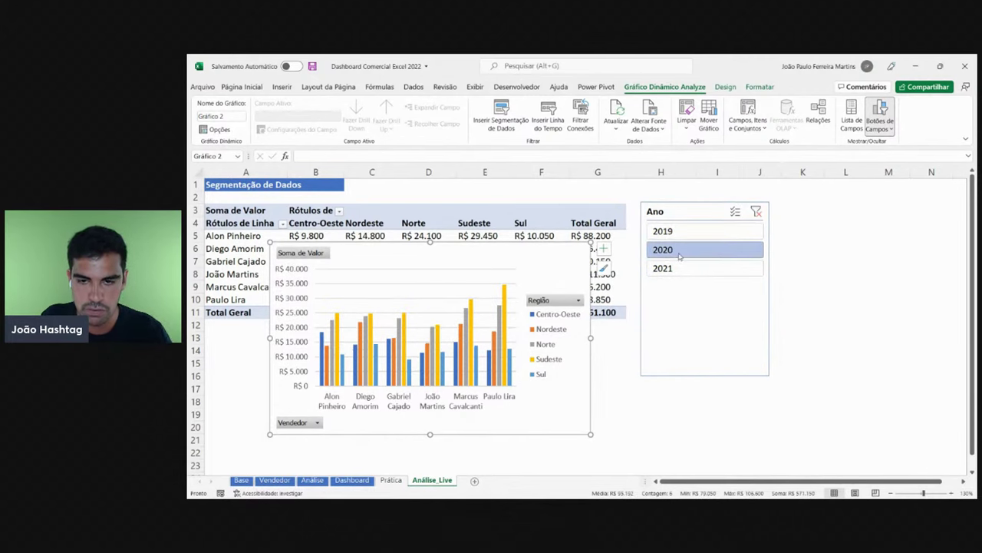
click(679, 248)
click(679, 231)
click(679, 248)
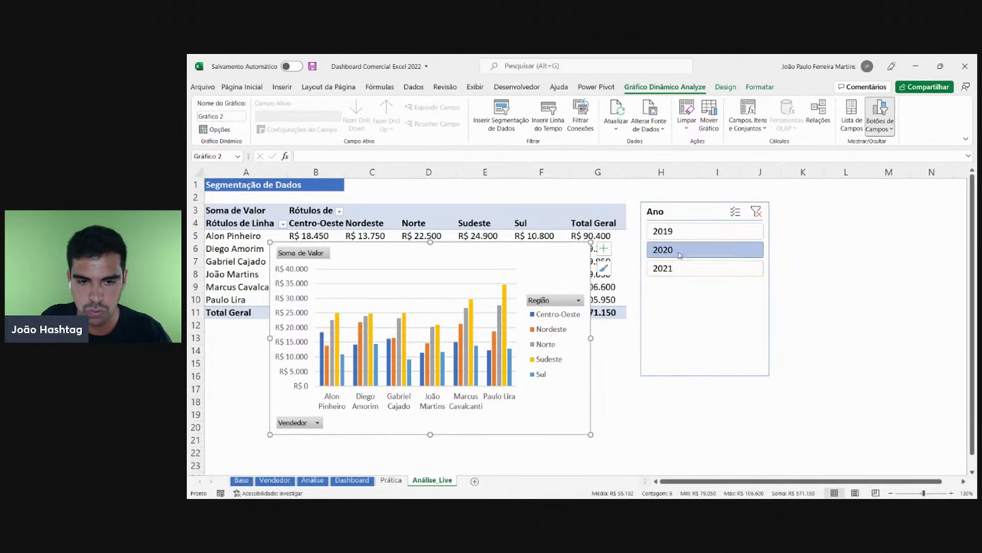
click(679, 266)
click(679, 248)
click(678, 233)
click(677, 249)
click(672, 266)
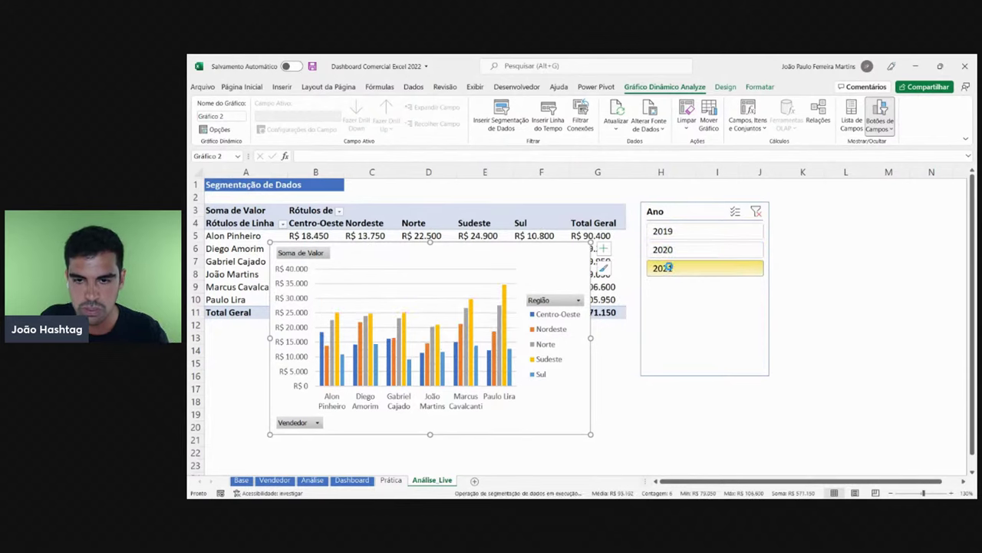
click(664, 248)
click(668, 230)
click(666, 249)
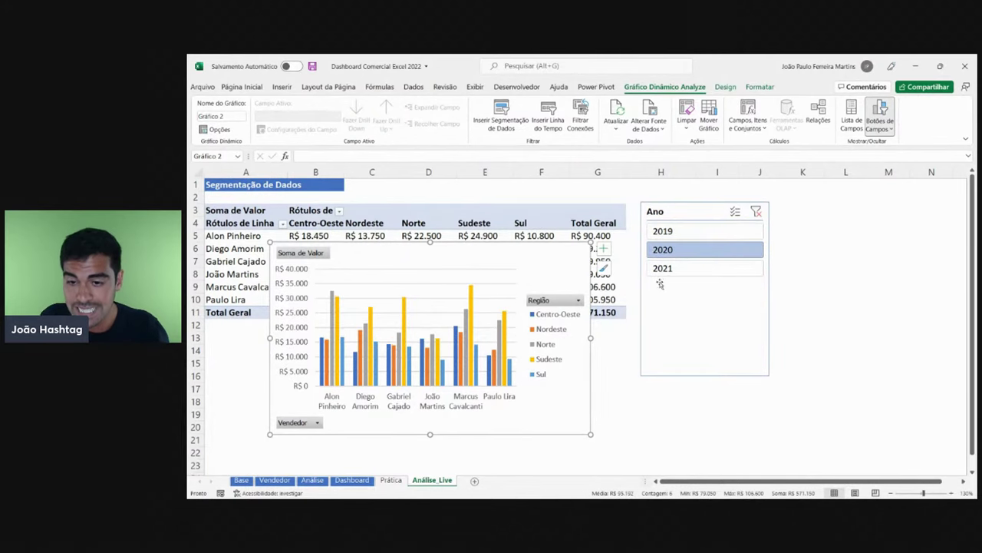
click(664, 267)
key(Delete)
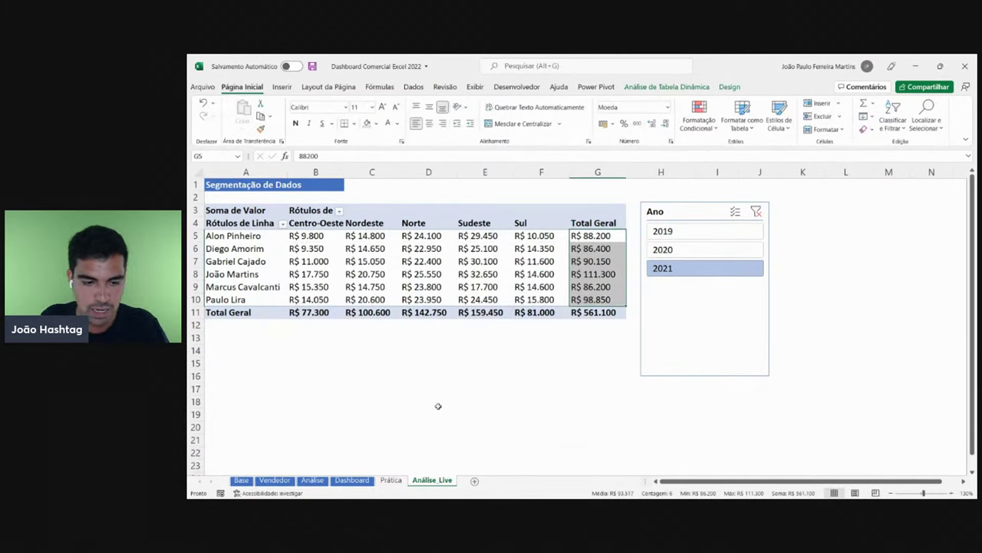
- On the Dashboard sheet, try the Produto slicer with Python, VBA, Power BI and Excel
click(439, 405)
click(351, 480)
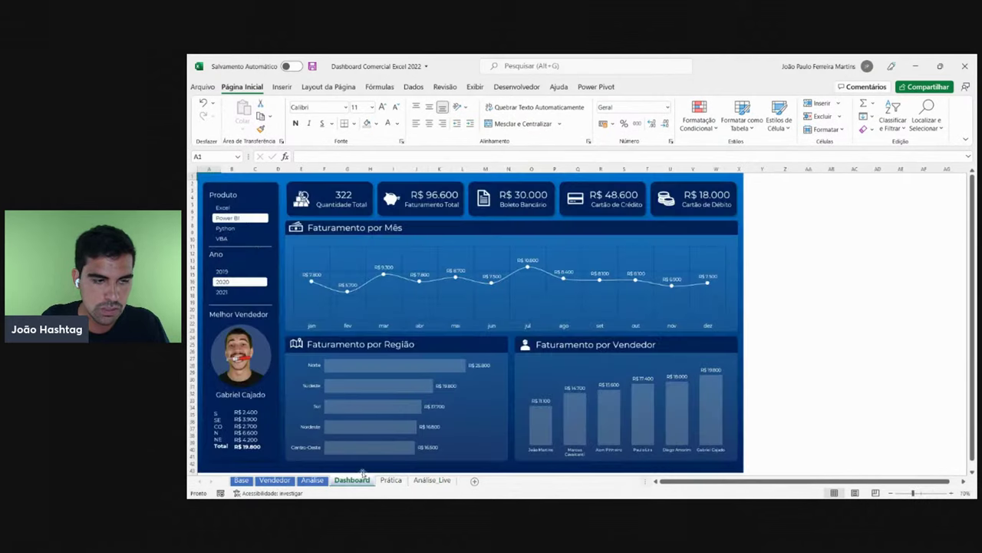
click(234, 228)
click(230, 238)
click(230, 228)
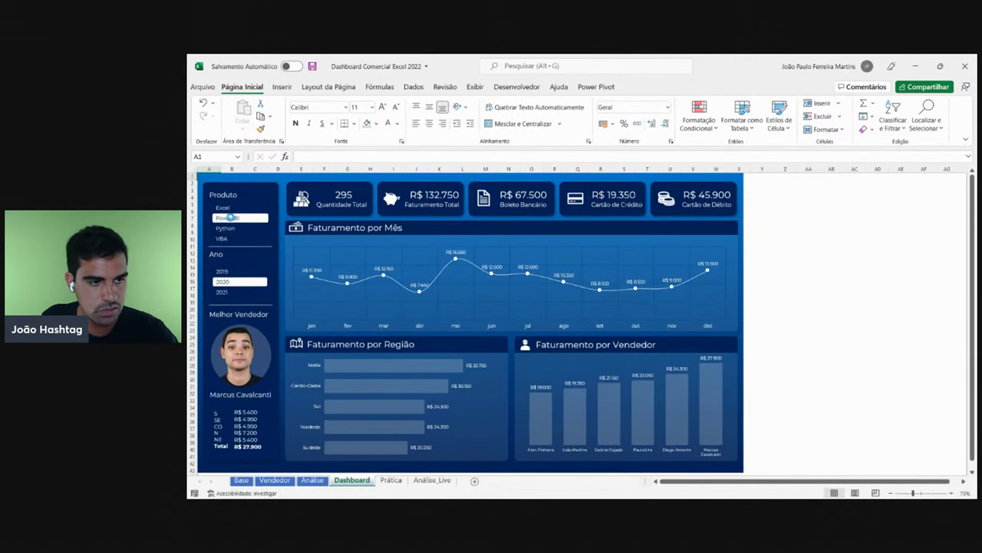
click(228, 218)
click(224, 208)
click(230, 228)
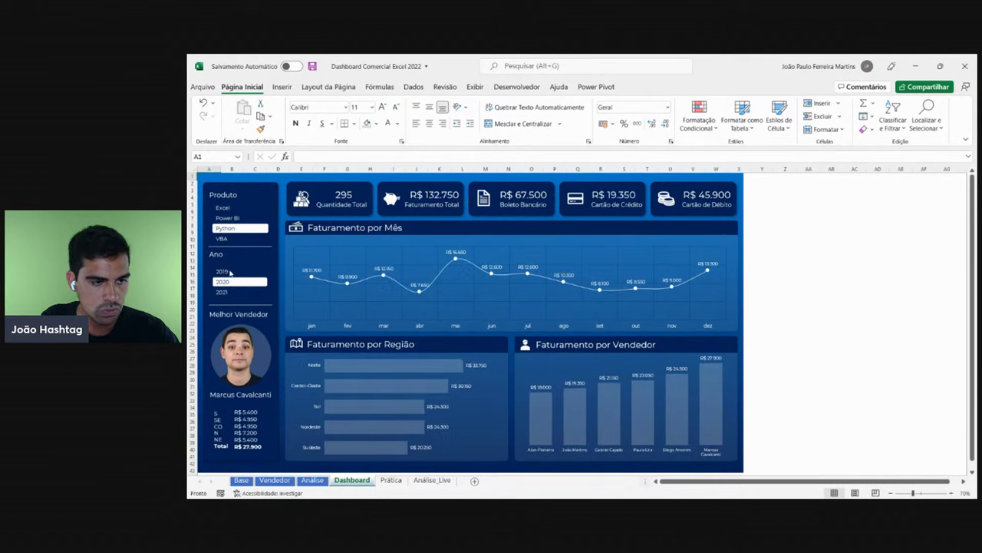
- Filter the dashboard by year through 2019 and 2020, ending on 2021
click(223, 271)
click(231, 282)
click(248, 292)
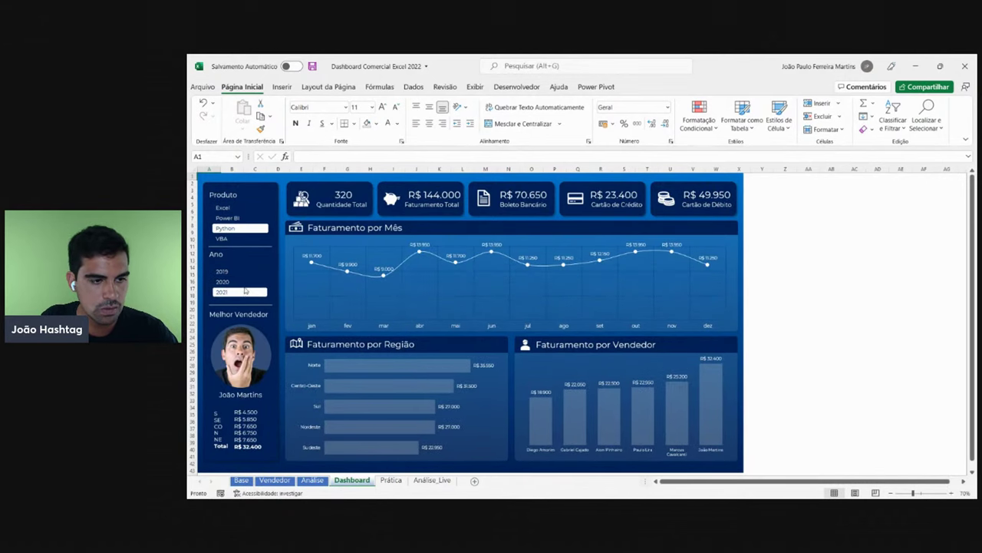
- Glance at the Análise pivot sheet, then set the Dashboard's Produto filter to Power BI
click(313, 480)
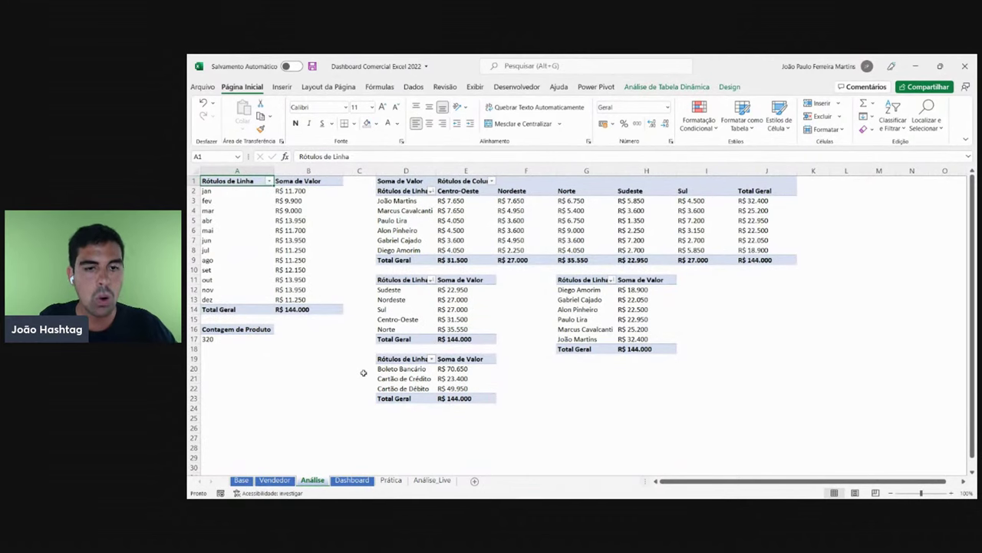
click(352, 481)
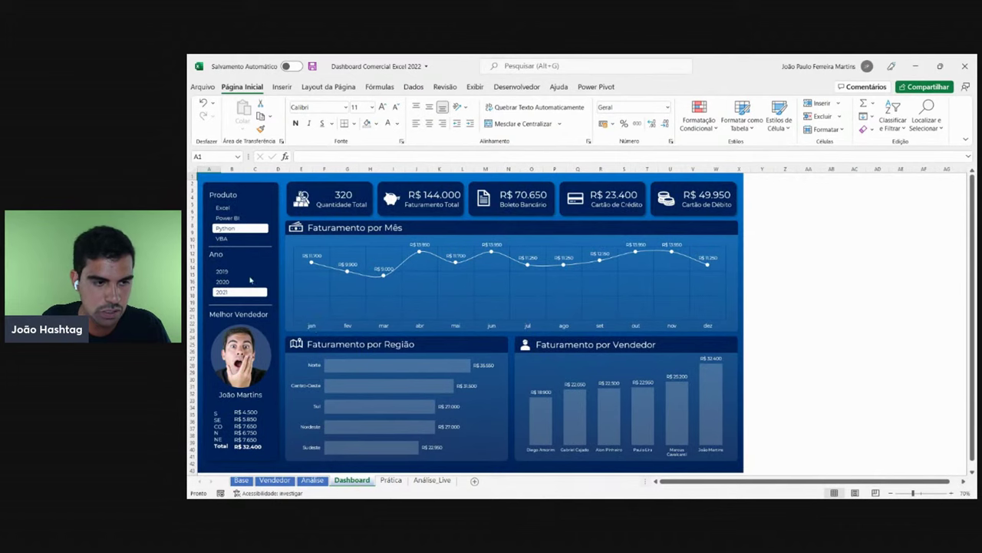
click(228, 207)
click(228, 218)
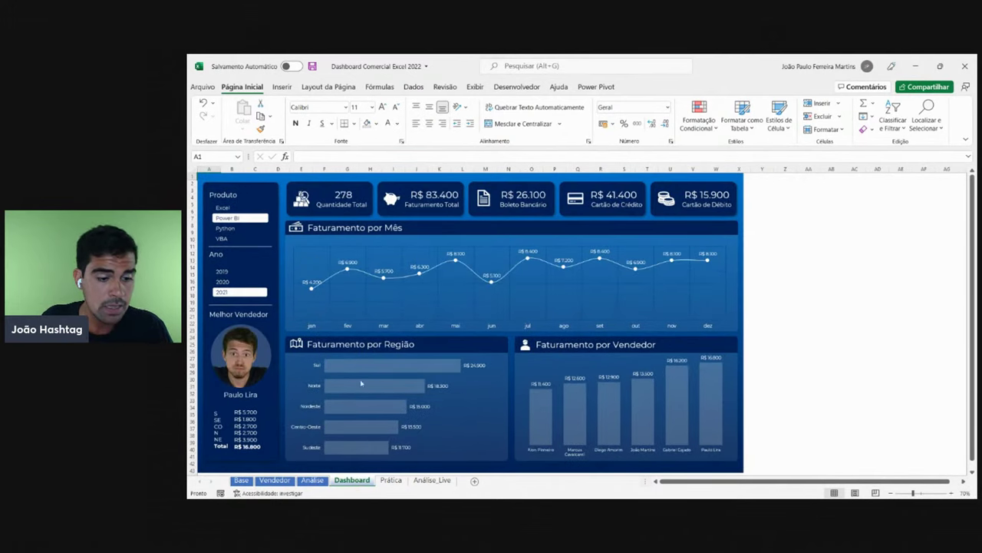
- Shorten the Análise_Live Ano slicer to fit 2019, 2020 and 2021, then return to Dashboard
click(434, 482)
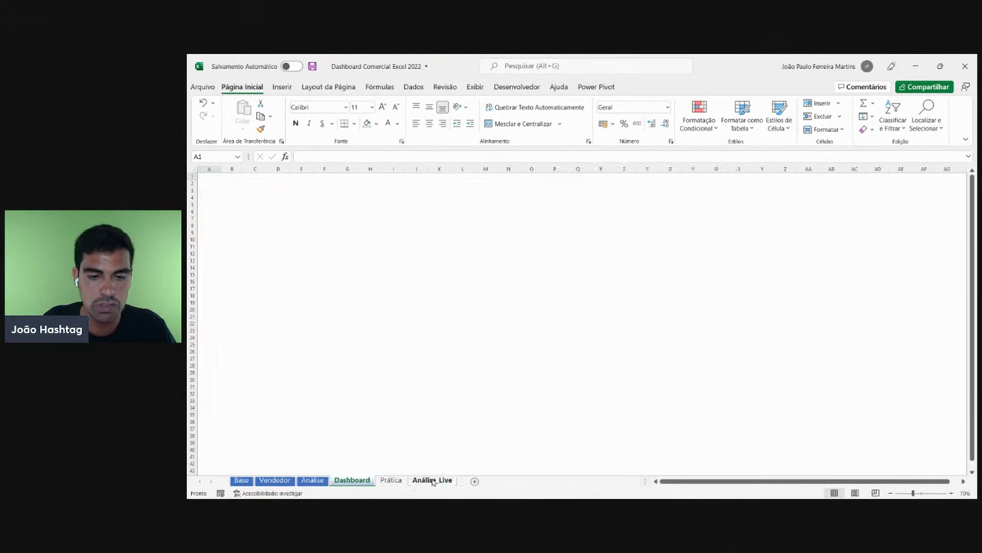
click(703, 328)
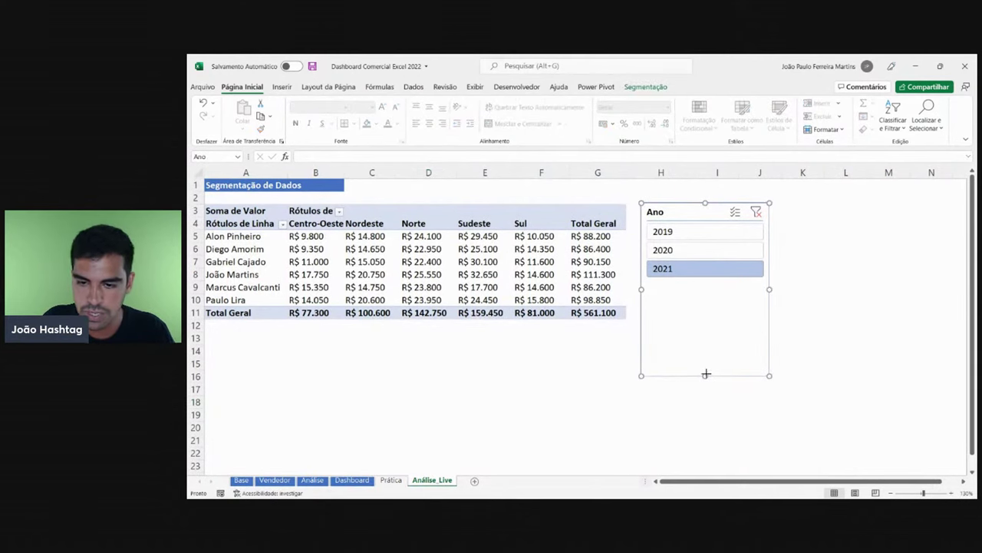
drag(708, 375, 709, 314)
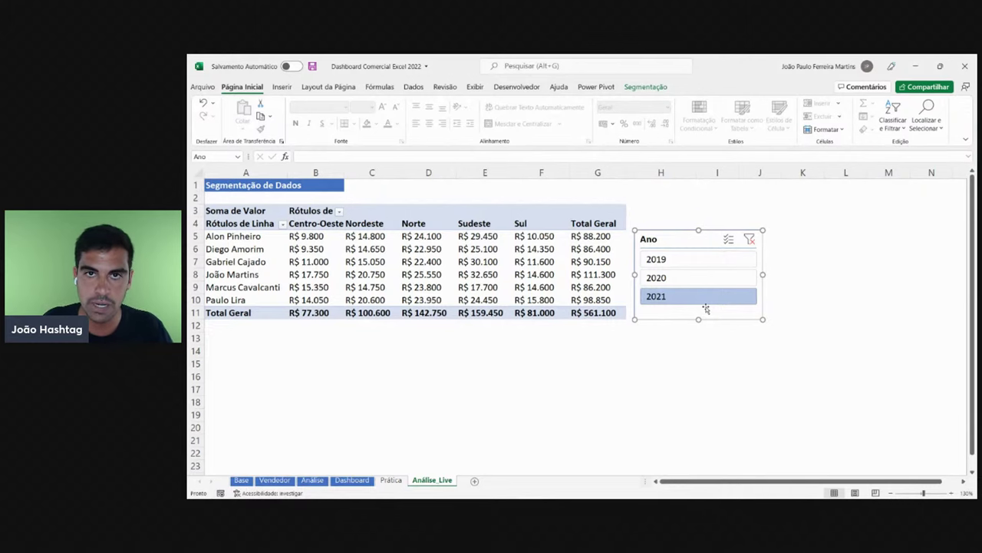
click(360, 480)
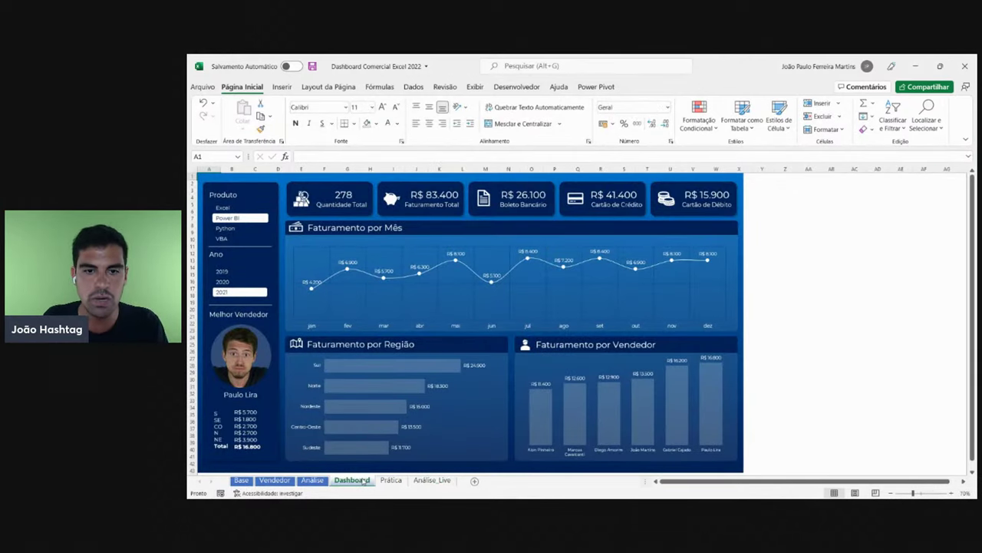
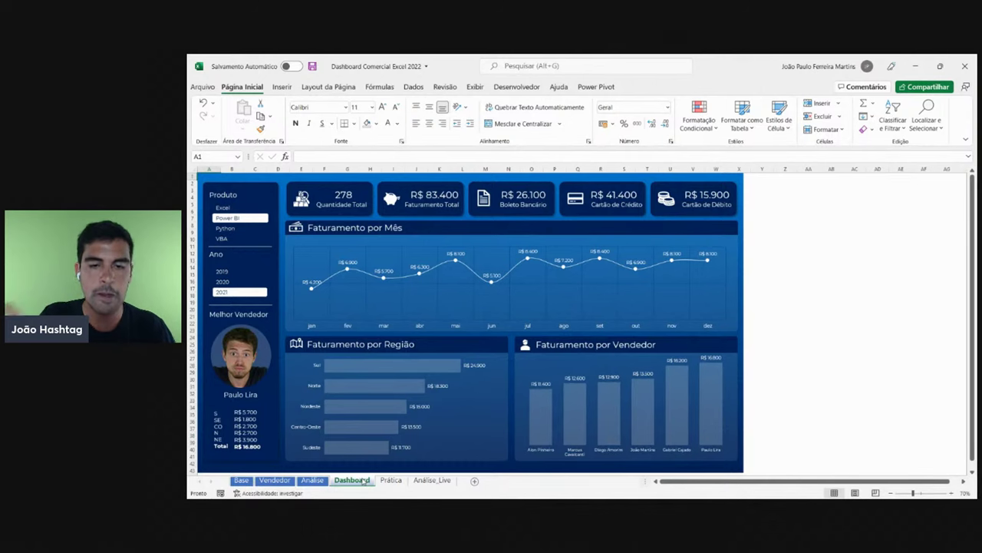
- Browse the Base, Vendedor and Dashboard sheets, ending on the Análise_Live pivot with its Ano slicer
click(241, 479)
click(274, 480)
click(351, 480)
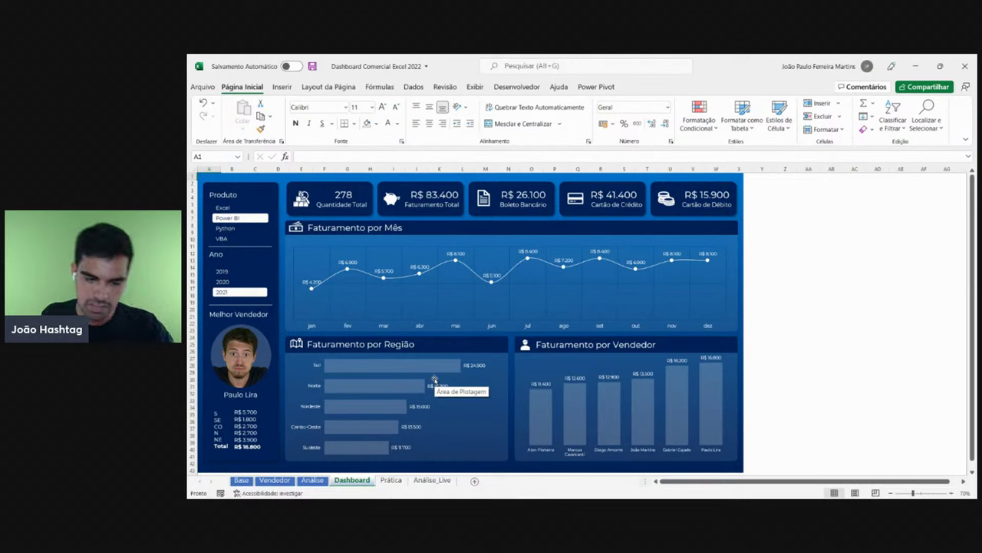
click(426, 482)
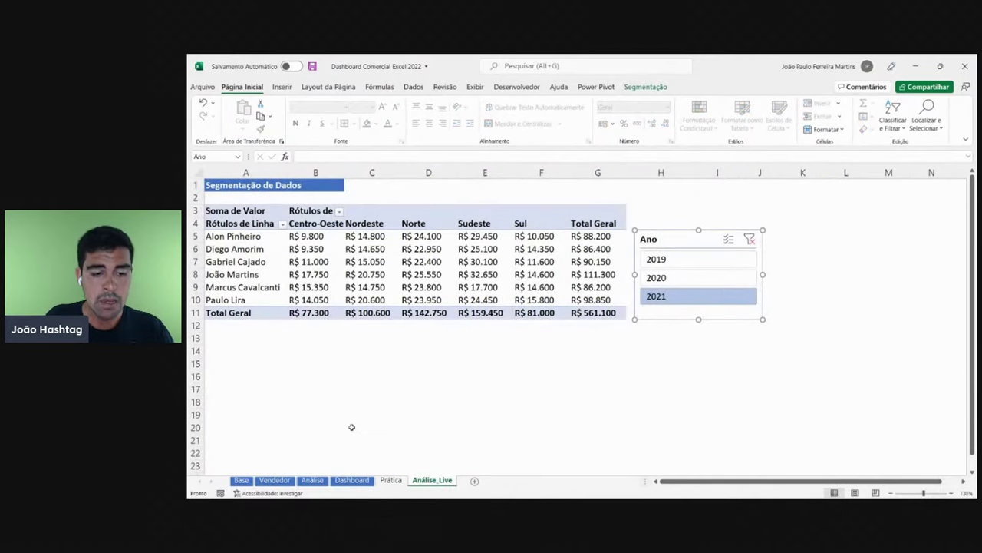
click(367, 482)
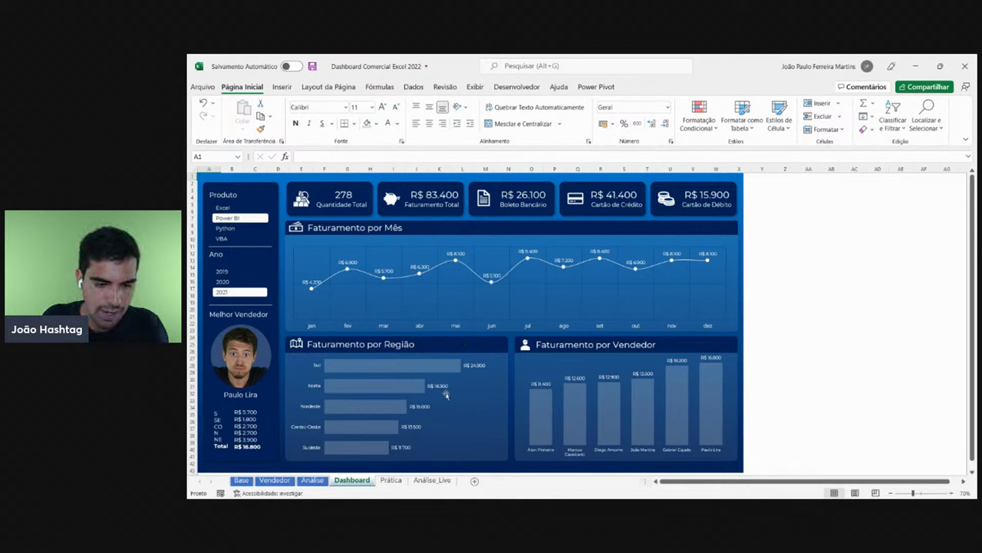
click(443, 481)
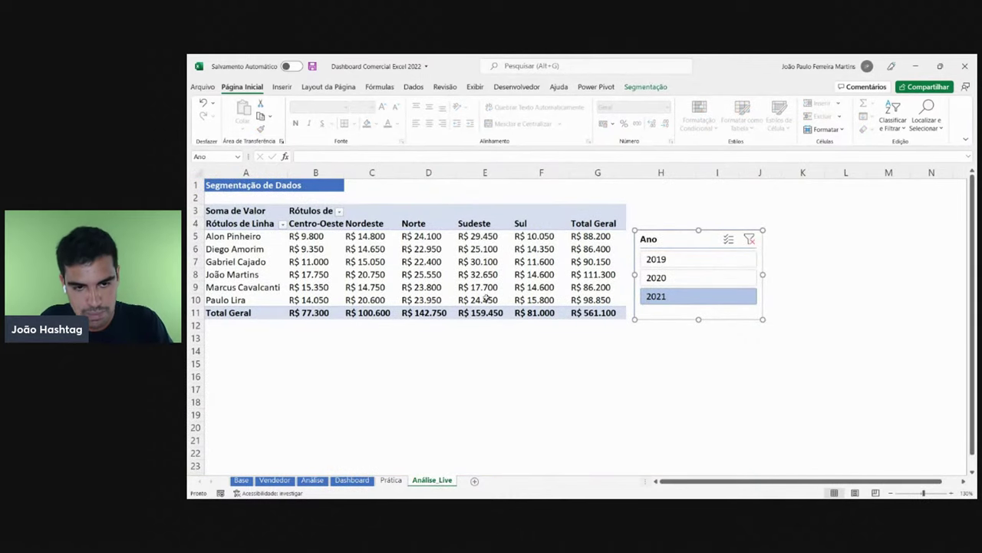
click(351, 480)
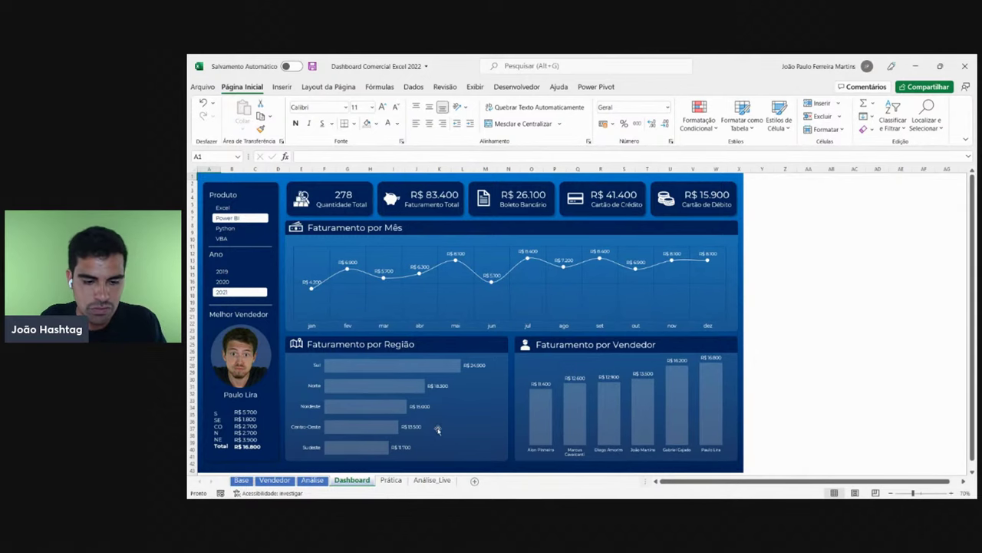
click(443, 480)
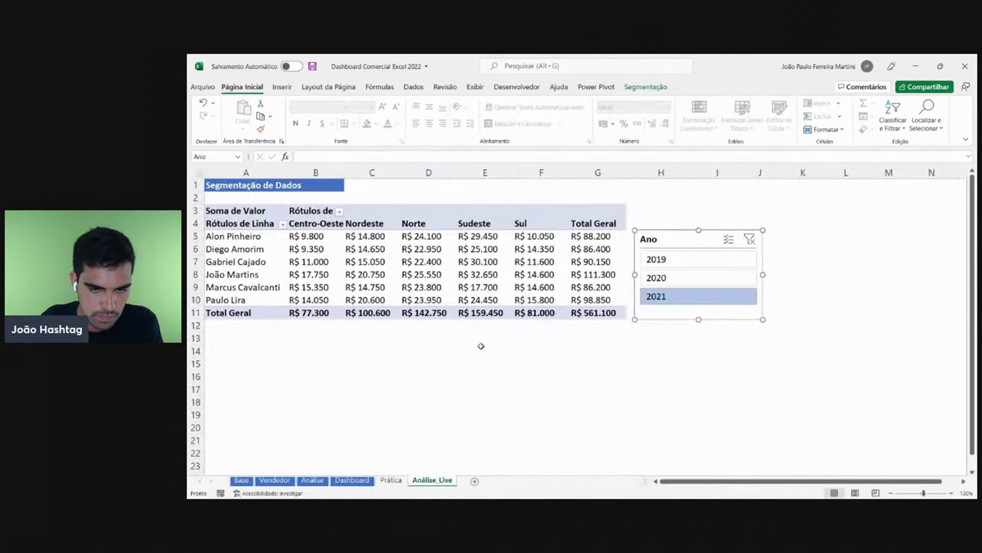
- Select the pivot table range A3:G11, then return to the Dashboard sheet
drag(597, 312, 211, 211)
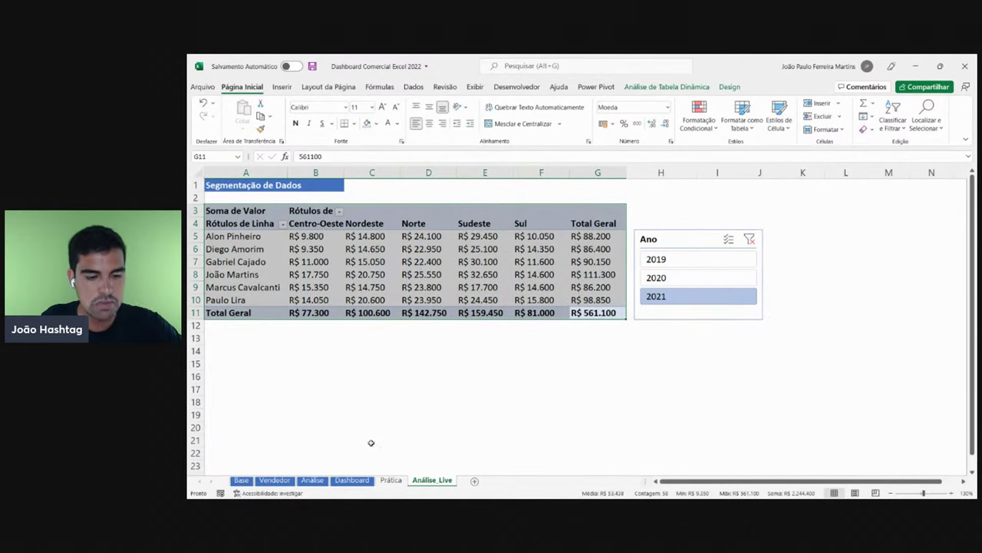
click(352, 480)
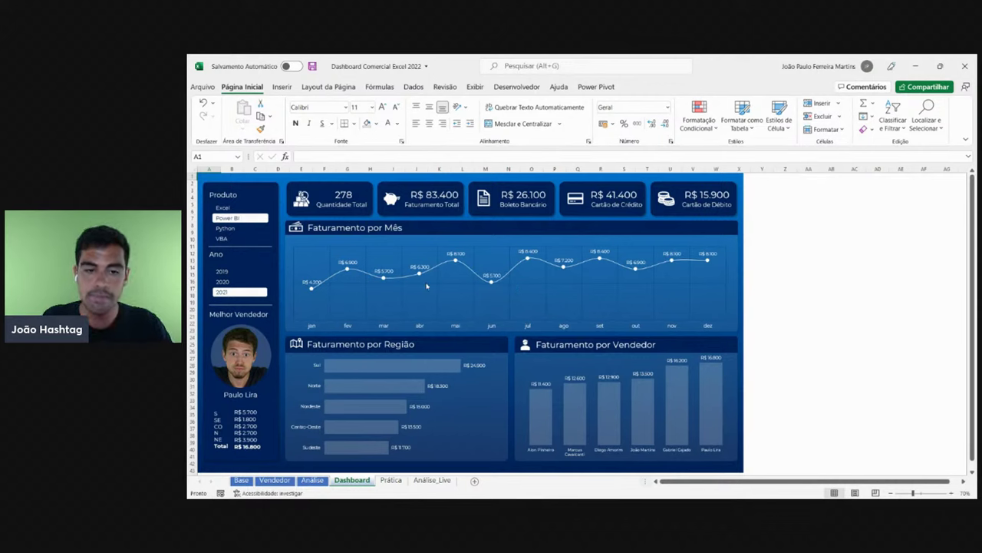
- Cycle the Produto and Ano slicers, finishing on Excel and 2019 for R$ 143.500 revenue
click(238, 228)
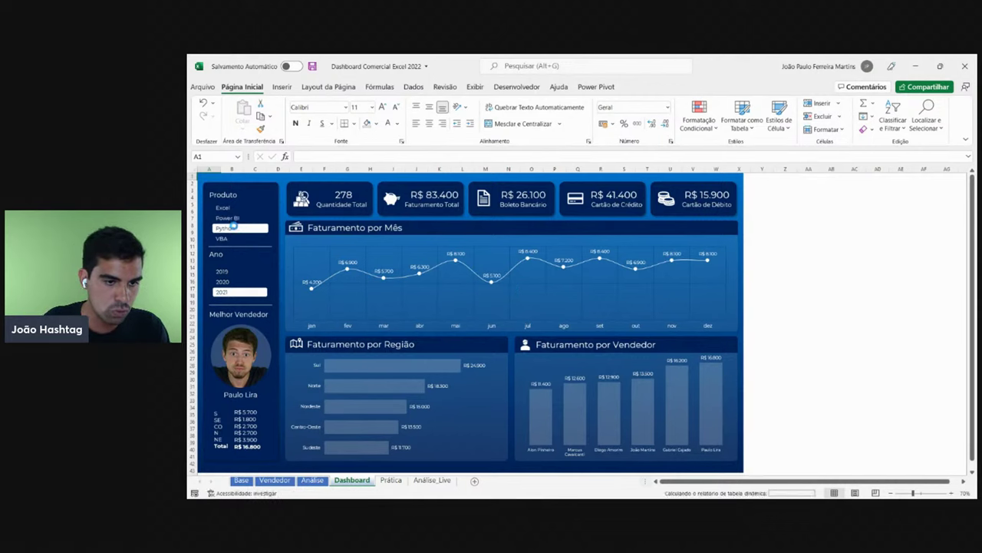
click(231, 238)
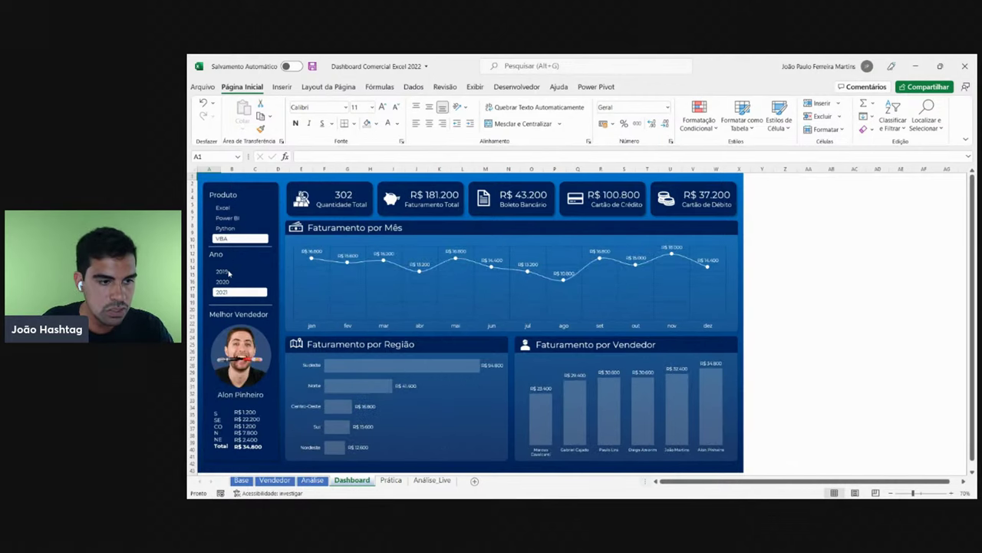
click(227, 282)
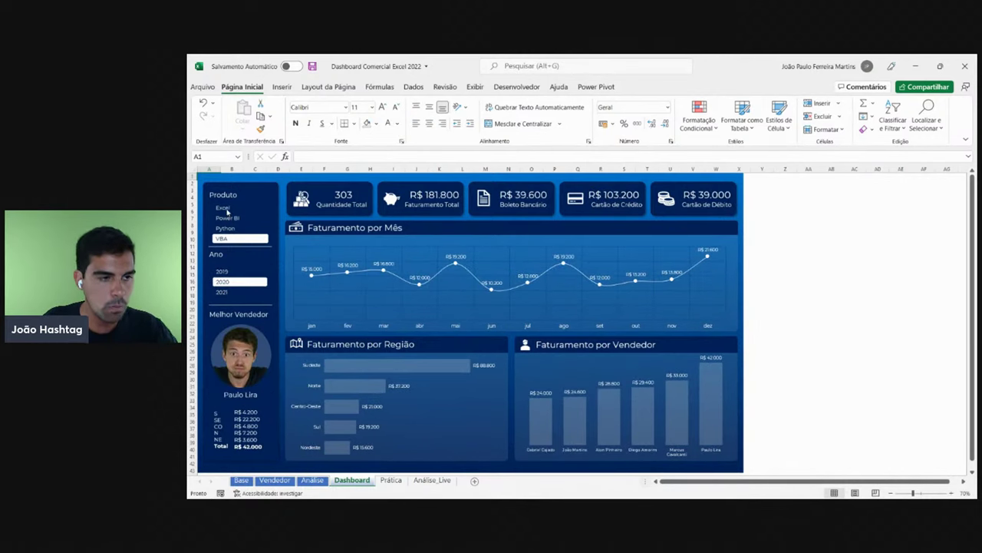
click(227, 210)
click(225, 272)
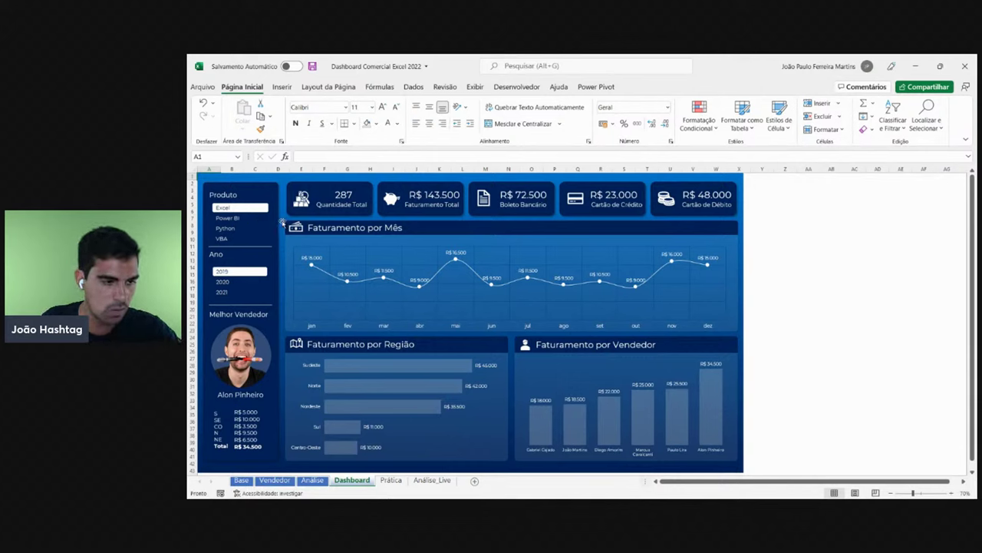
- On Análise_Live, delete the Ano slicer so the pivot totals all years
click(432, 480)
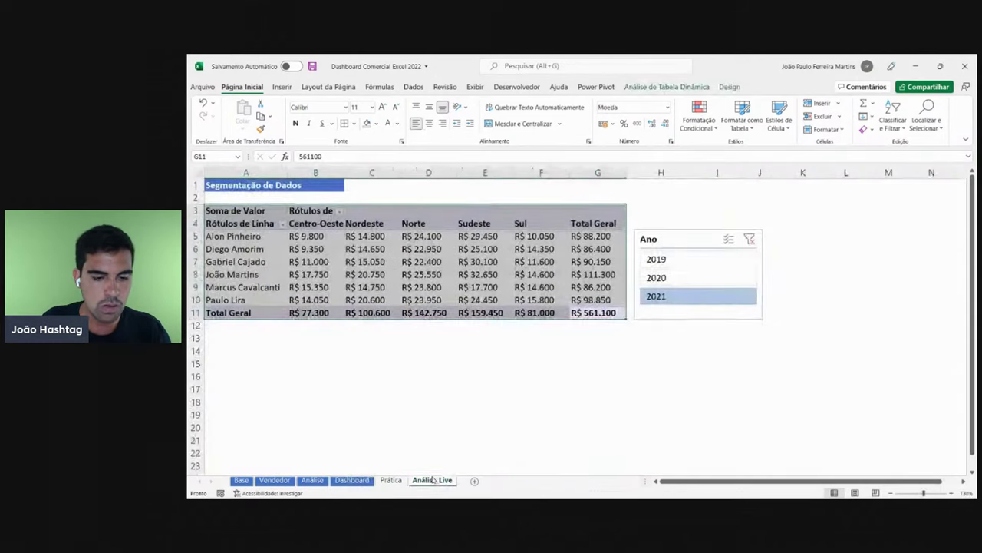
click(451, 272)
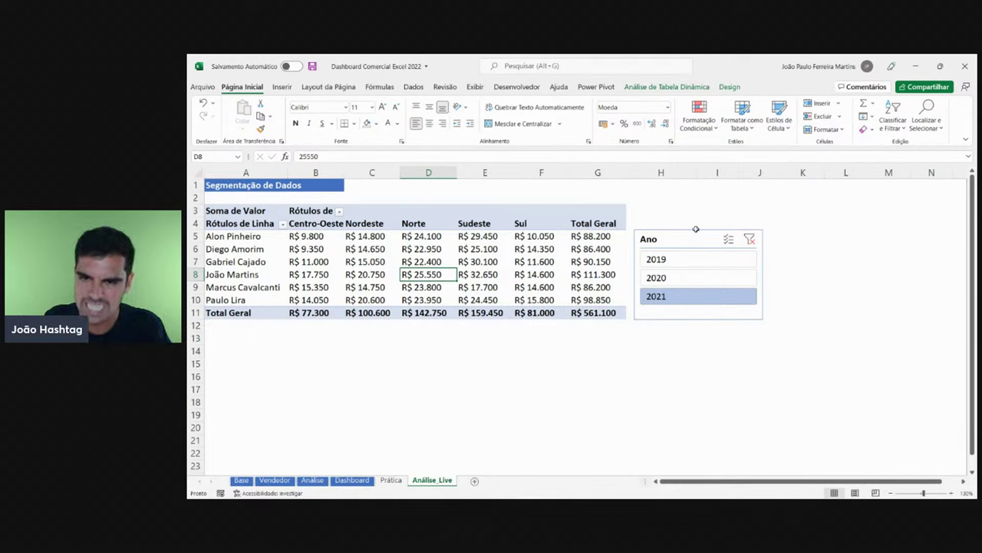
click(696, 233)
click(688, 214)
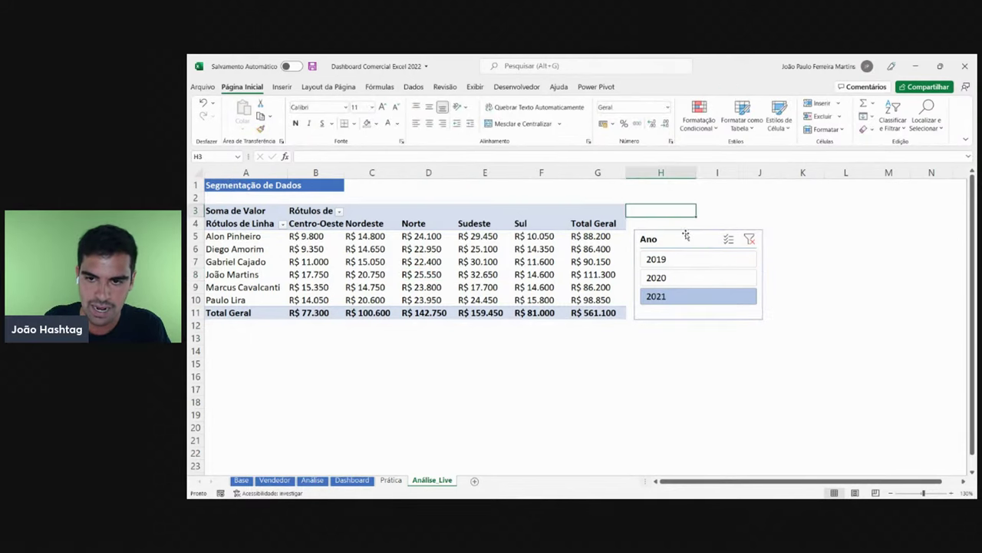
click(685, 232)
key(Delete)
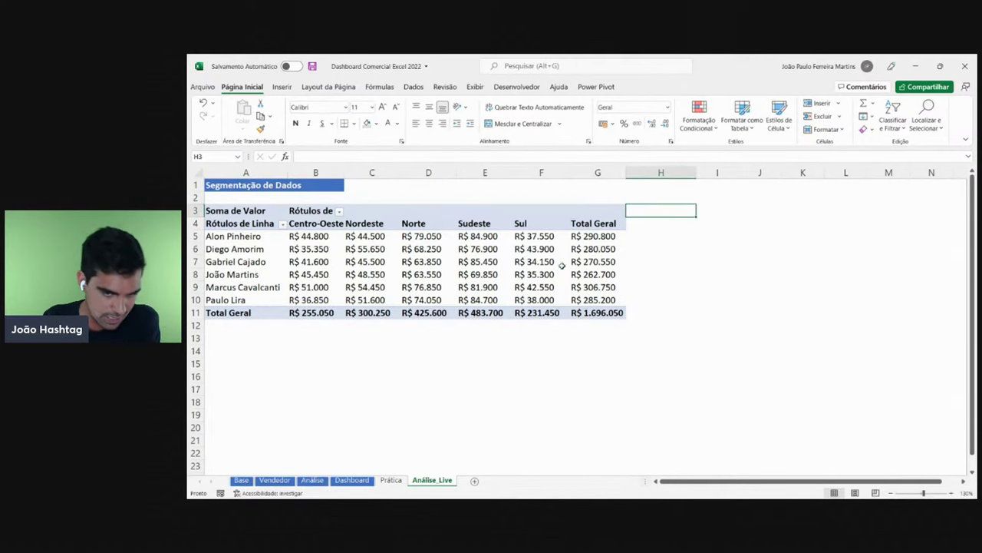
- Display the pivot table's field list with Mostrar Lista de Campos
click(562, 266)
right_click(478, 263)
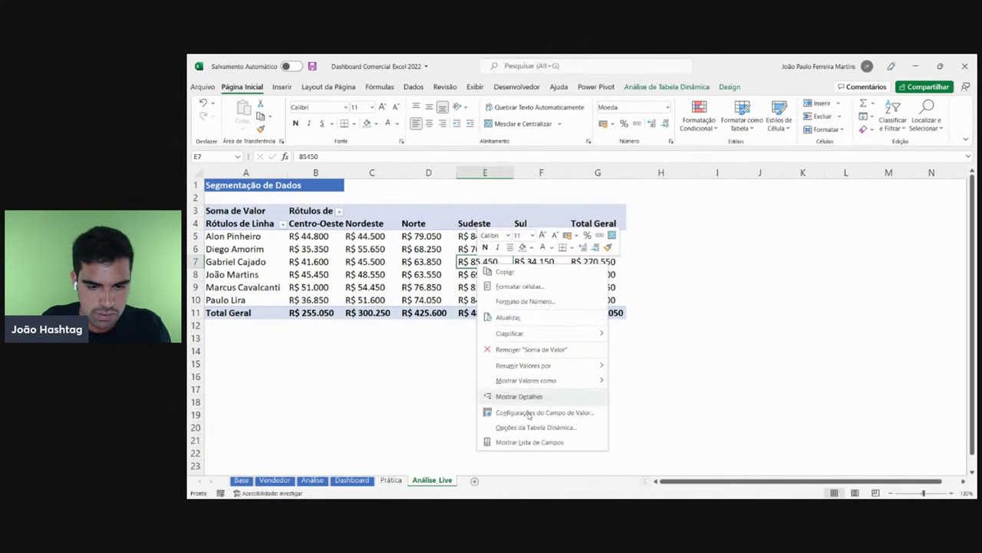
click(524, 442)
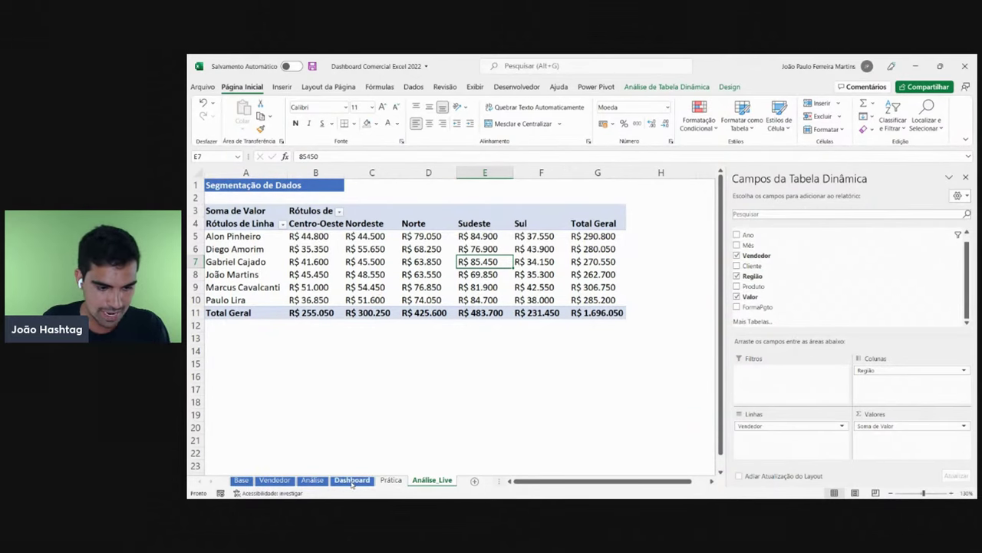
click(353, 480)
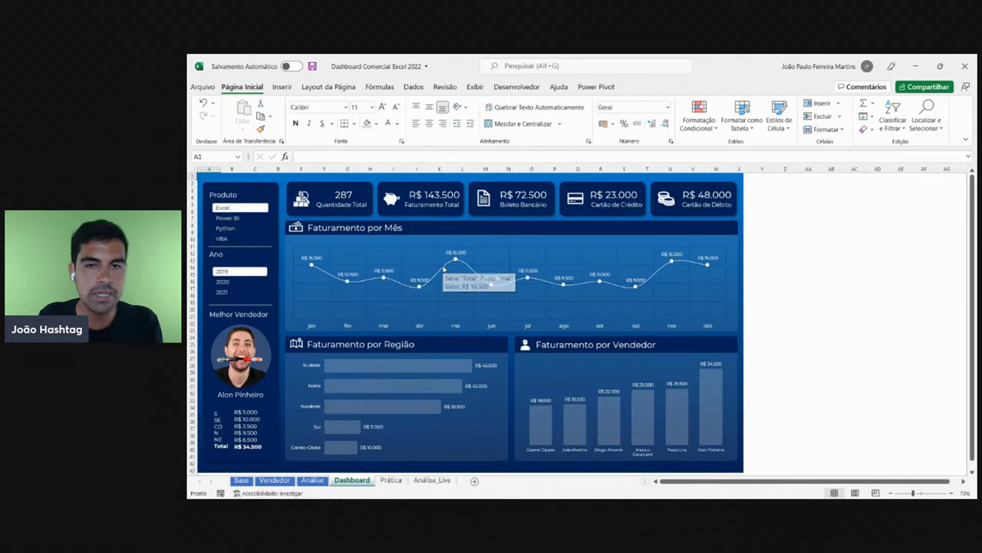
mouse_move(418, 289)
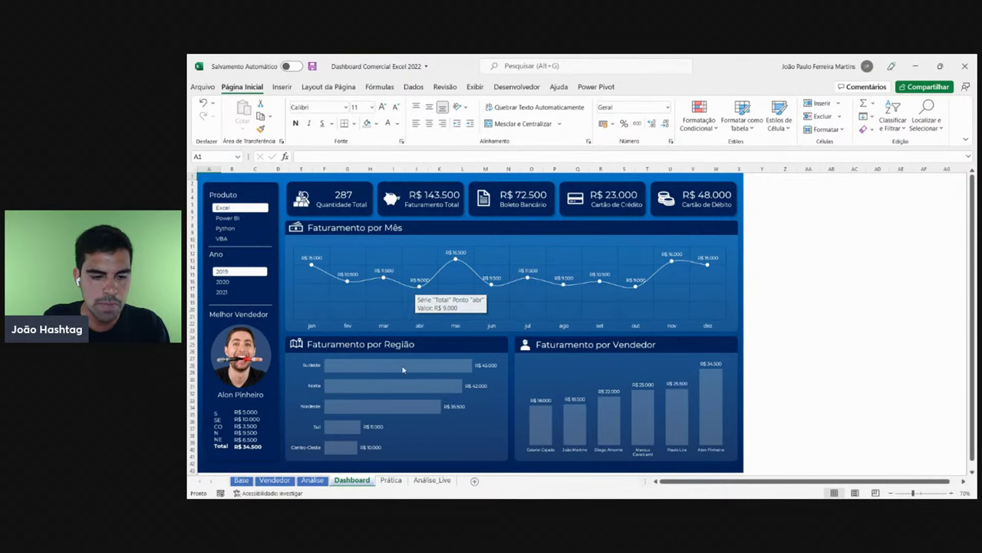
click(428, 481)
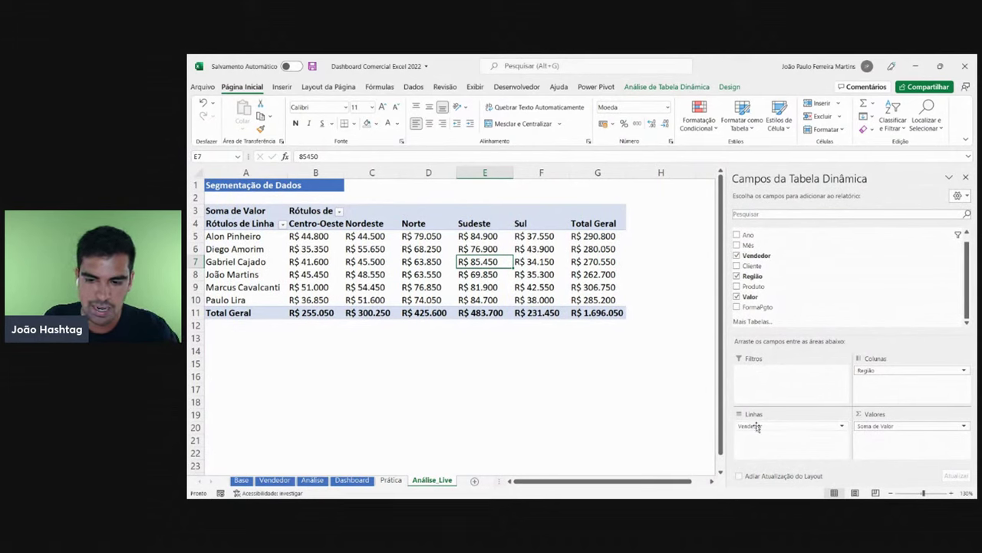
- Clear Vendedor, Região and Soma de Valor from the pivot and put Mês in rows
drag(756, 427, 593, 412)
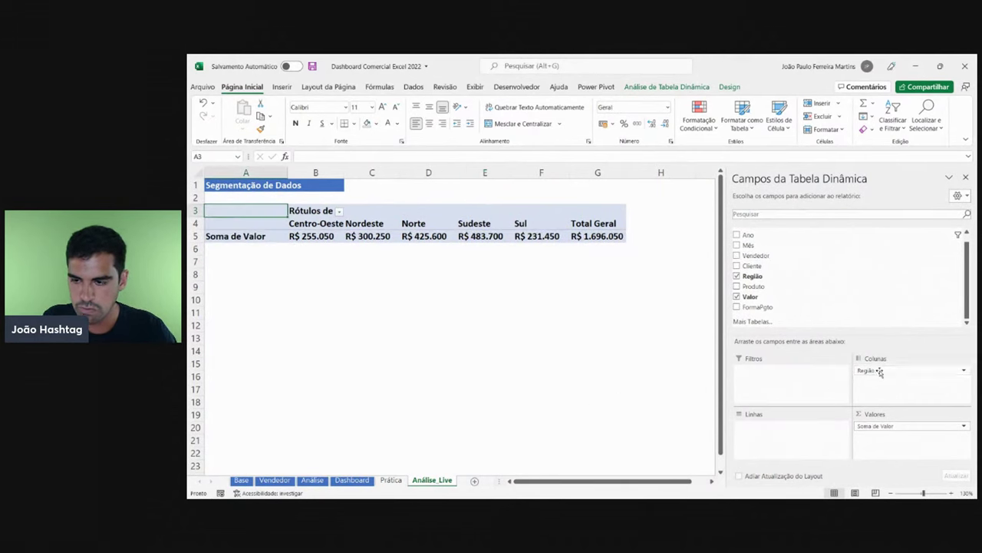
drag(880, 372, 540, 381)
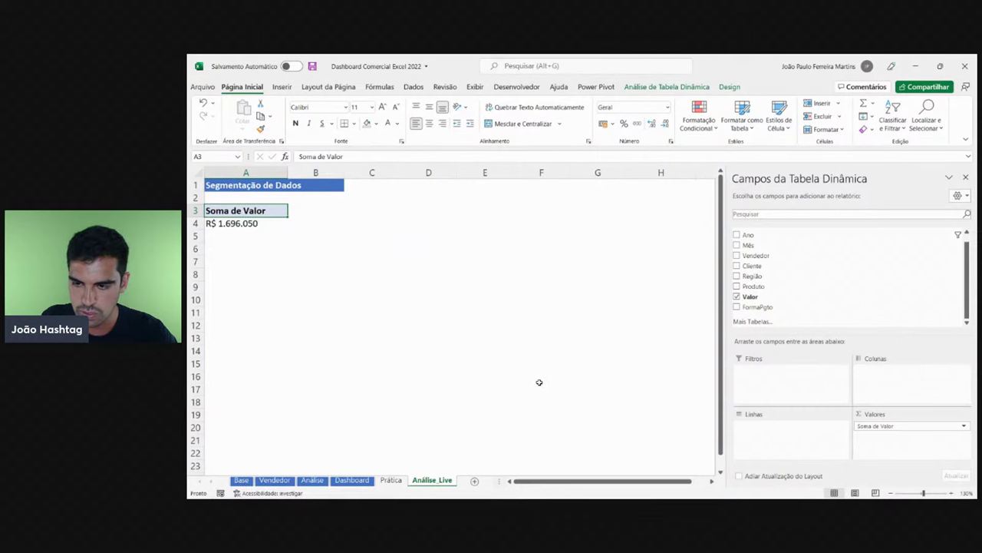
drag(871, 423, 537, 372)
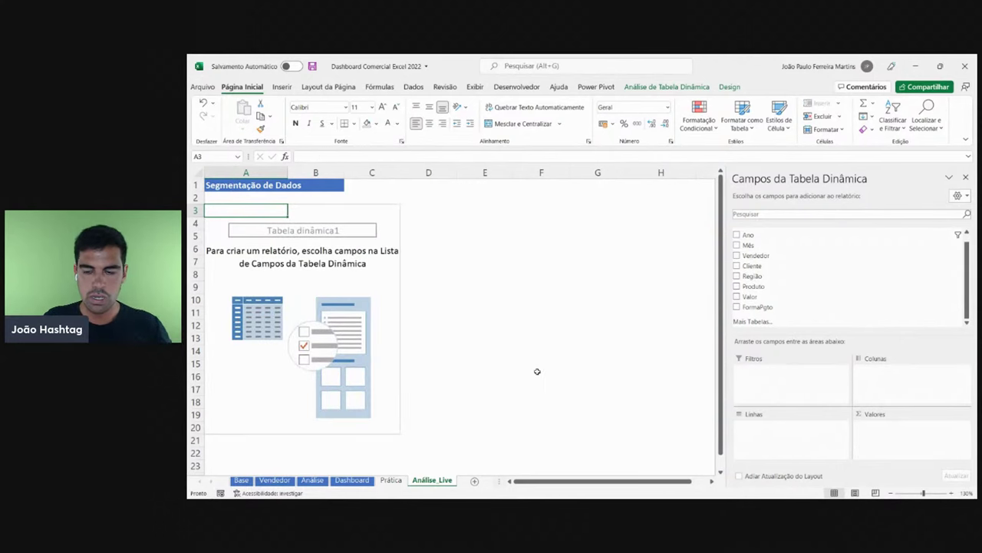
mouse_move(749, 245)
mouse_down()
mouse_move(771, 410)
mouse_move(760, 438)
mouse_up()
- Place Mês as the pivot rows and select the month labels jan through dez
click(231, 227)
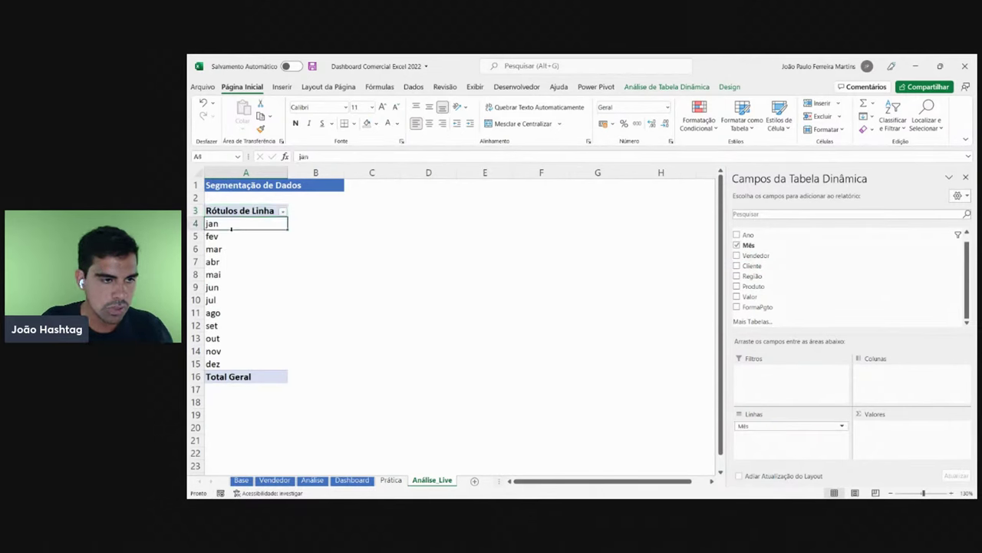
click(209, 236)
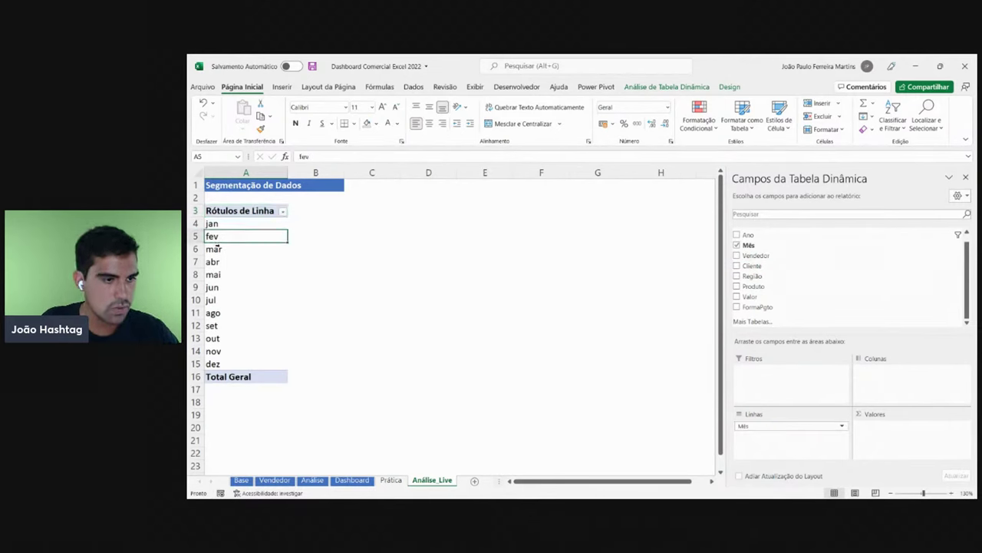
click(212, 250)
click(212, 262)
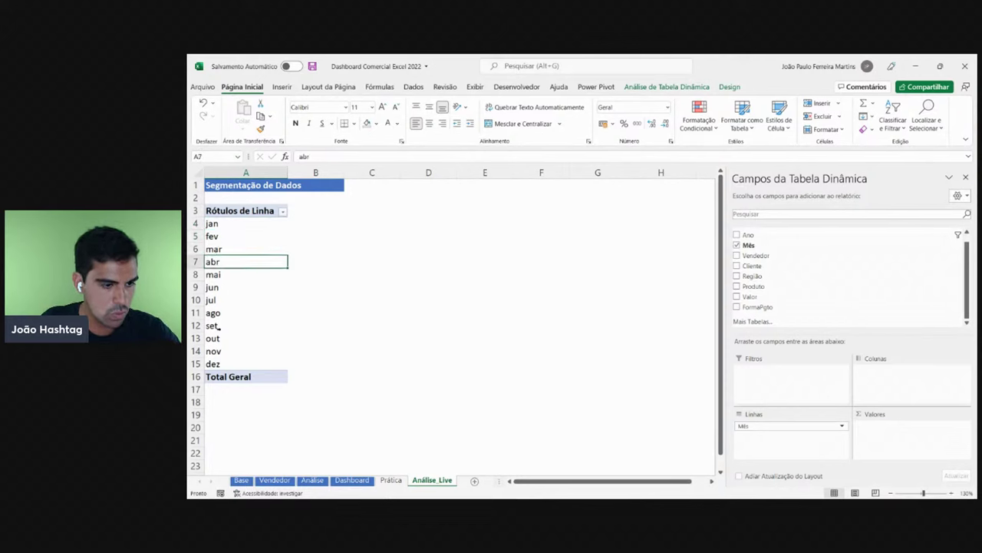
click(225, 368)
drag(228, 224, 236, 362)
click(241, 275)
click(238, 224)
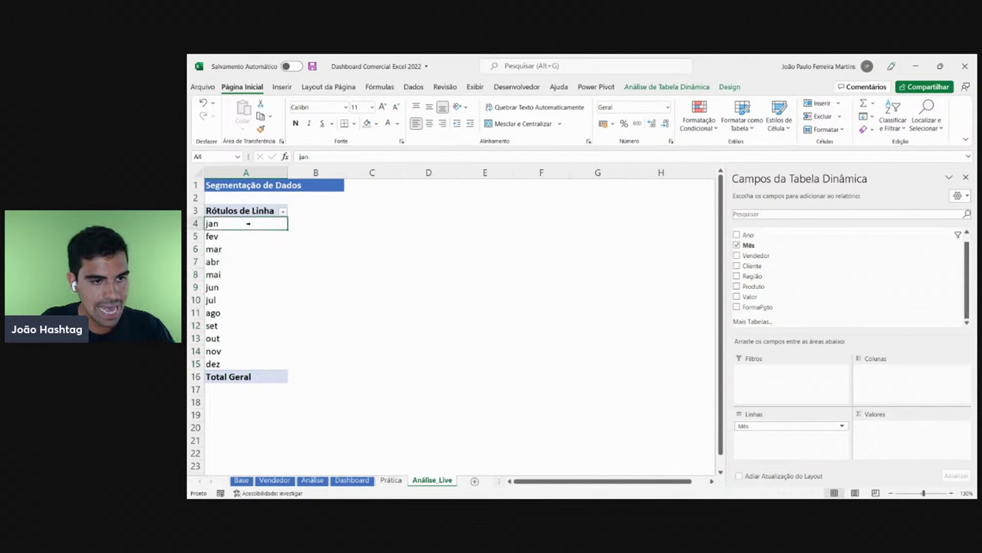
- Select the column B cells beside the month labels, stepping through fev, mar and mai
drag(313, 223, 319, 361)
drag(318, 225, 312, 366)
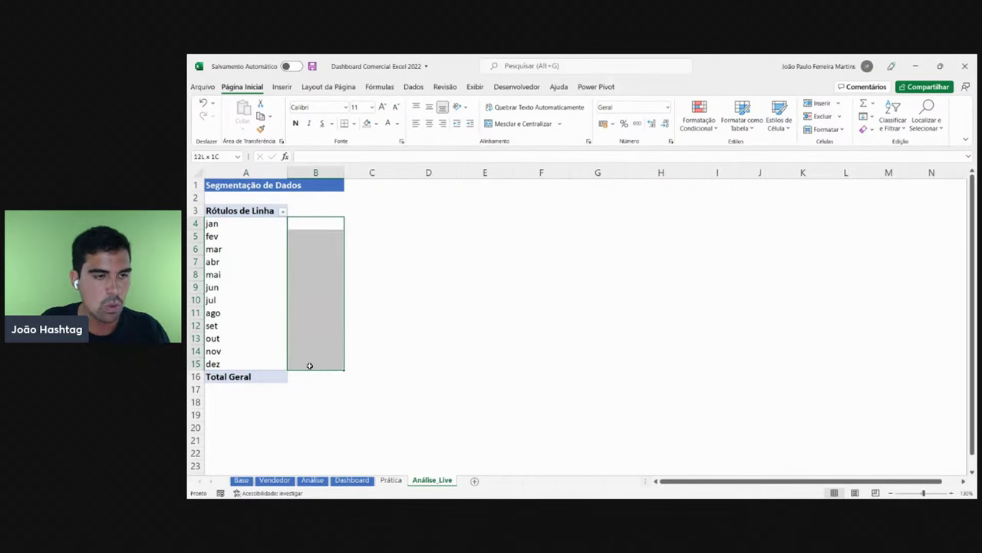
click(245, 226)
key(Right)
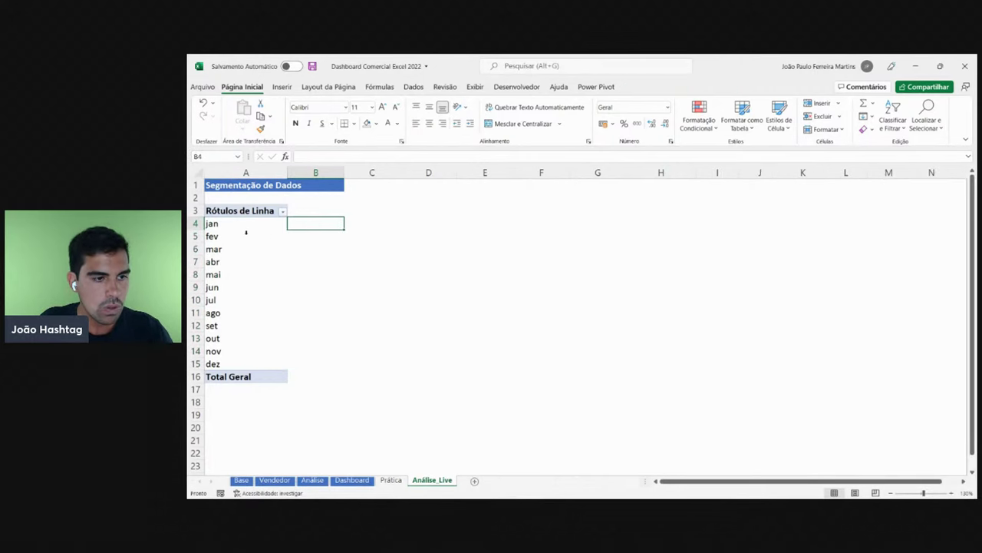
click(242, 241)
click(240, 241)
key(Right)
click(253, 248)
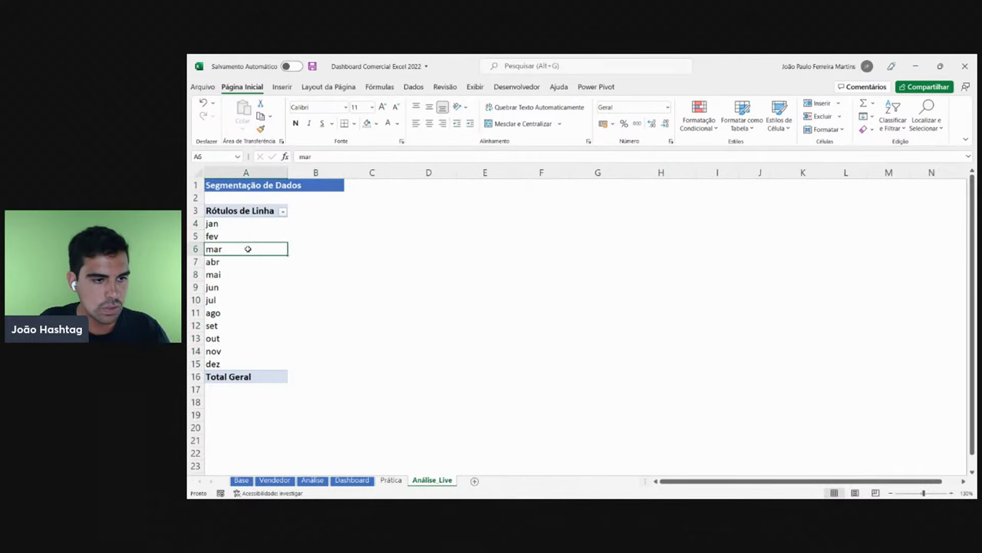
key(Right)
click(241, 232)
key(Return)
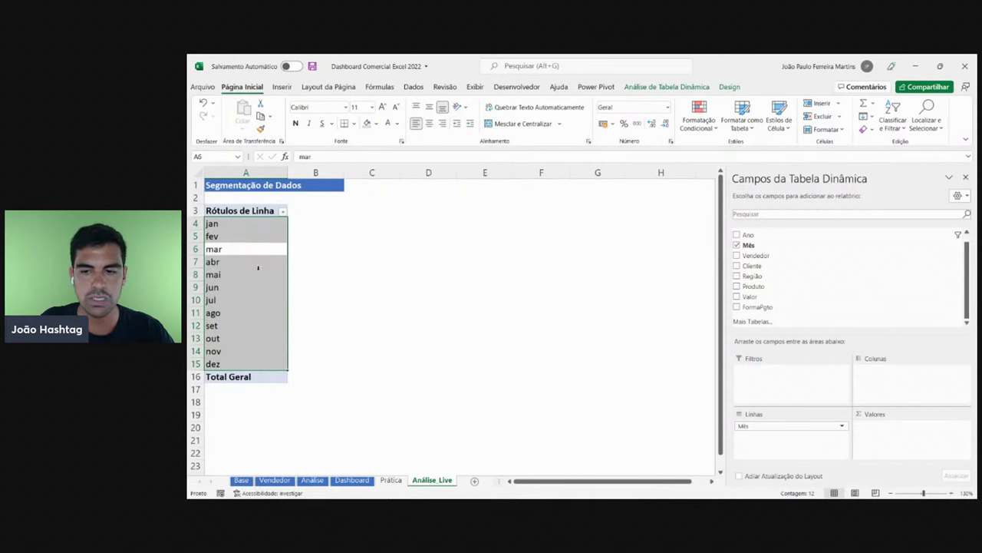
click(251, 274)
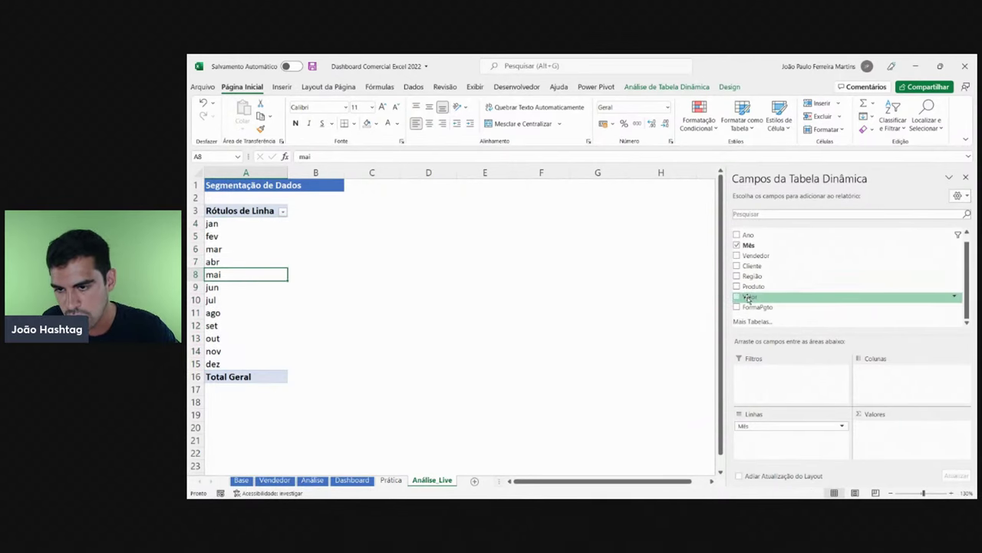
- Sum Valor in the pivot values, widen columns A:B, and check jan's R$ 147.350 total
drag(750, 296, 904, 449)
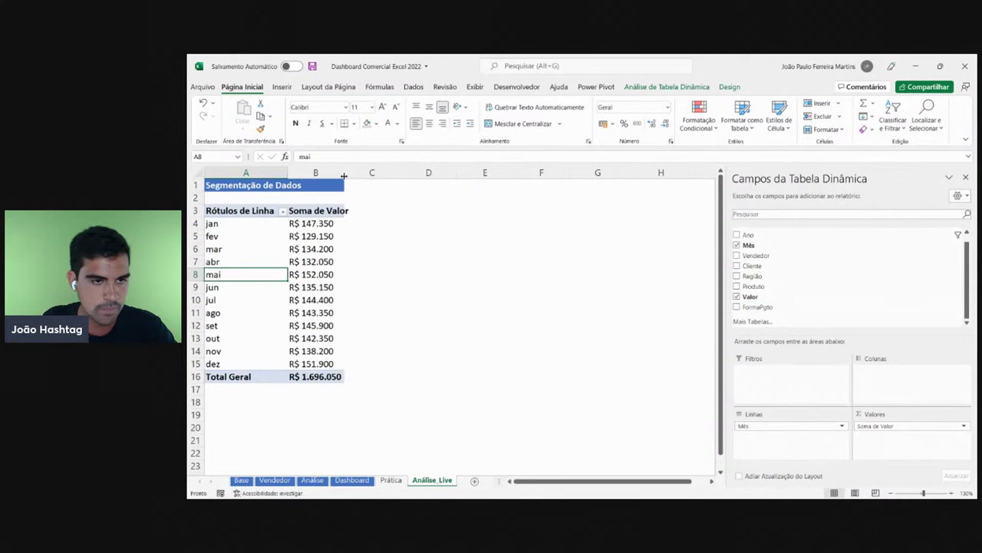
drag(338, 173, 286, 177)
click(322, 261)
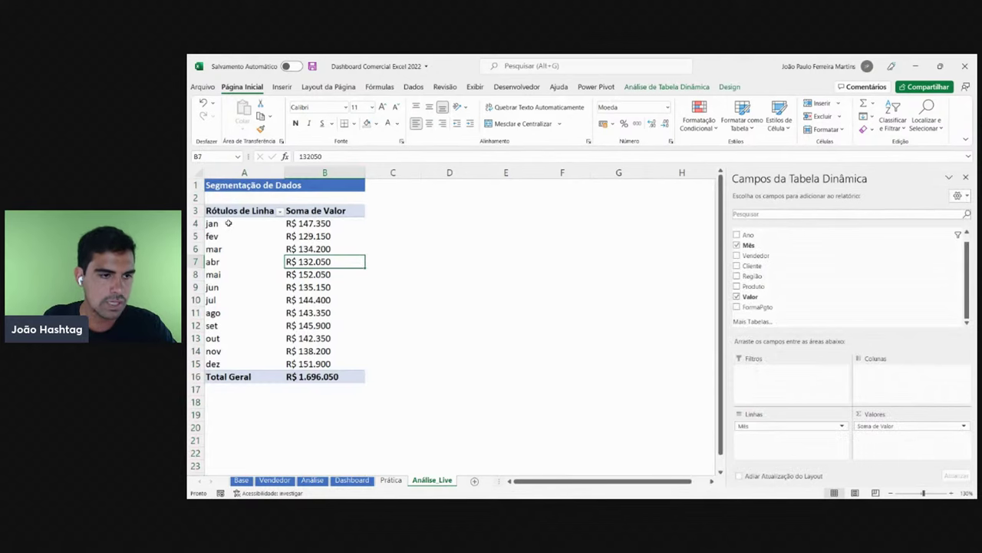
click(228, 224)
click(327, 224)
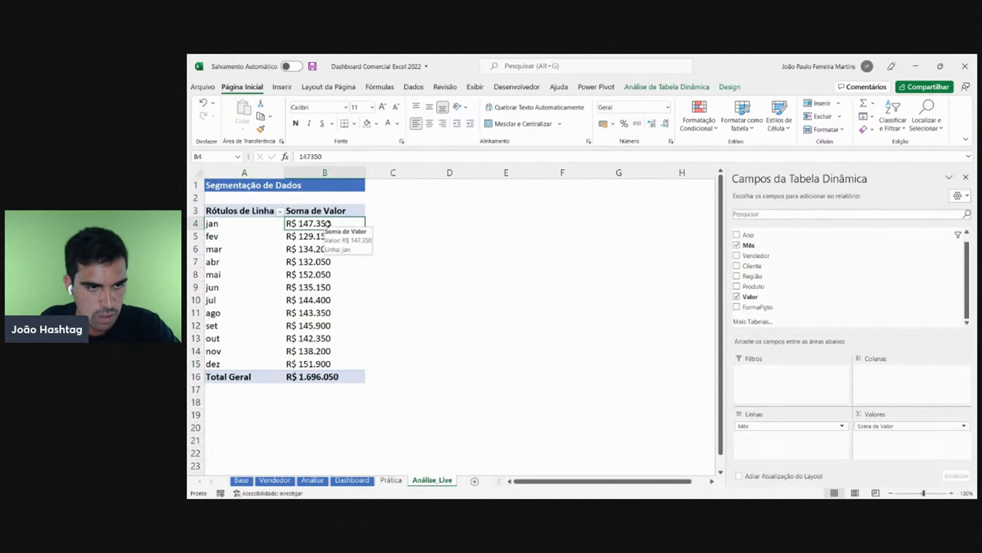
click(317, 235)
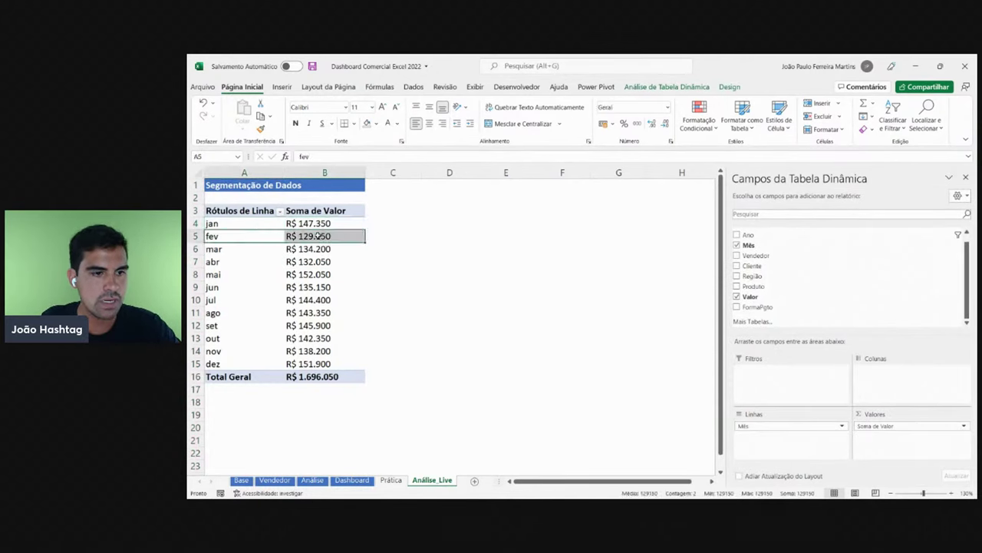
click(218, 249)
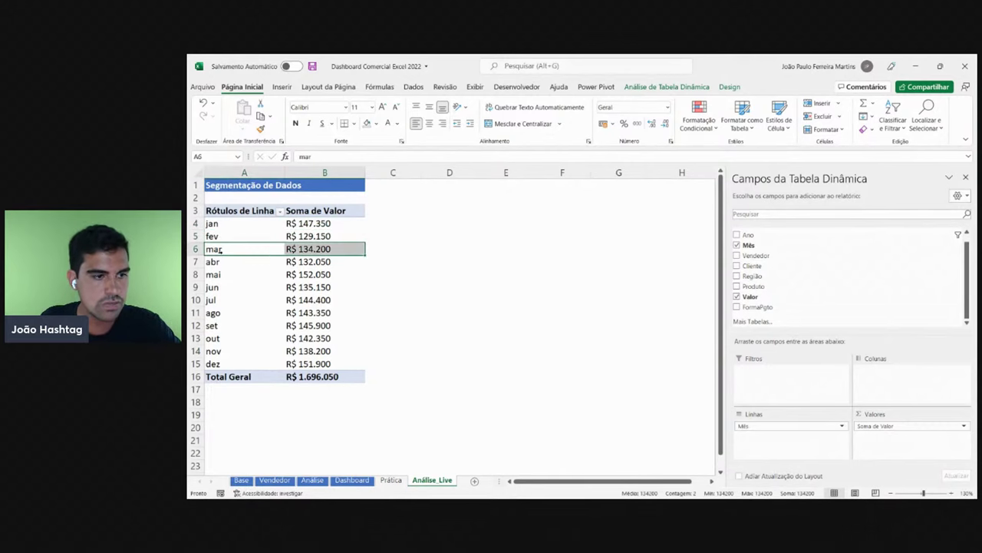
click(339, 249)
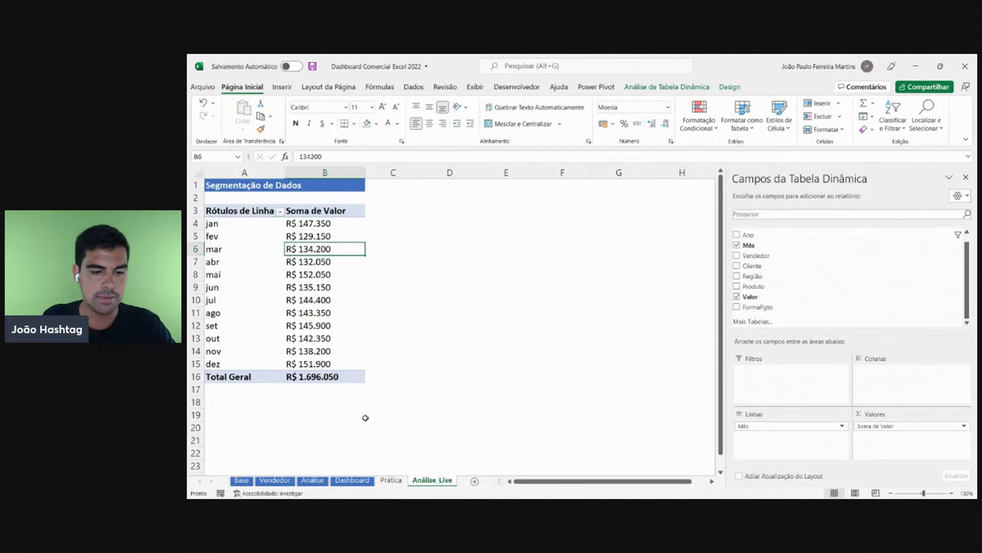
- Compare the pivot with the Dashboard sheet and filter the Dashboard to Power BI
click(353, 481)
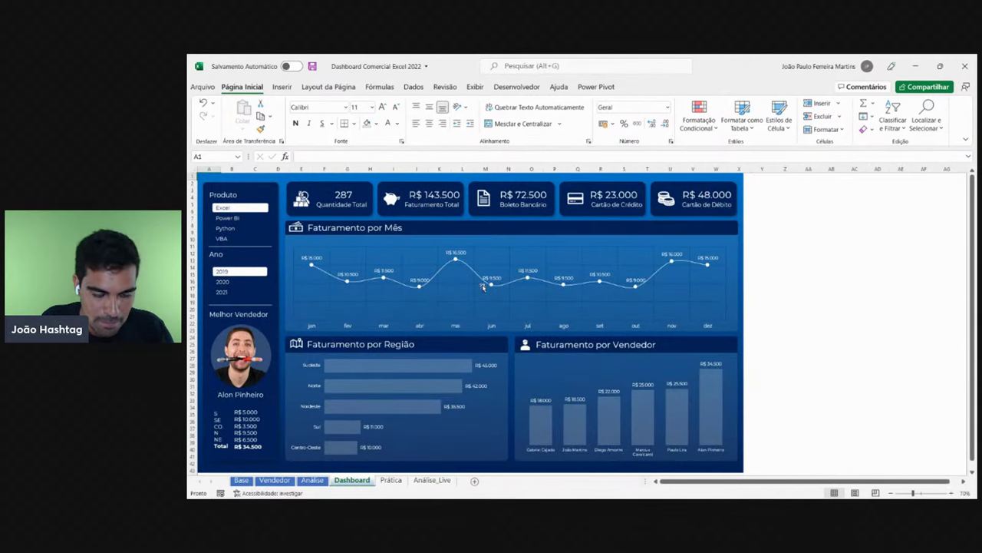
click(432, 480)
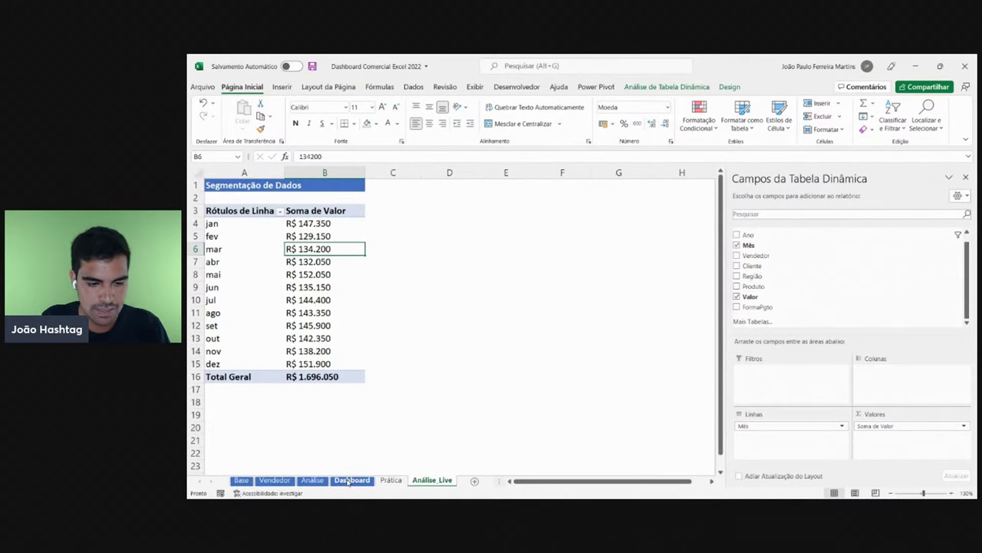
click(351, 480)
click(230, 218)
- Try Python, VBA, 2020 and 2021 on the Dashboard, reset to Excel/2019, then revisit Análise_Live
click(231, 228)
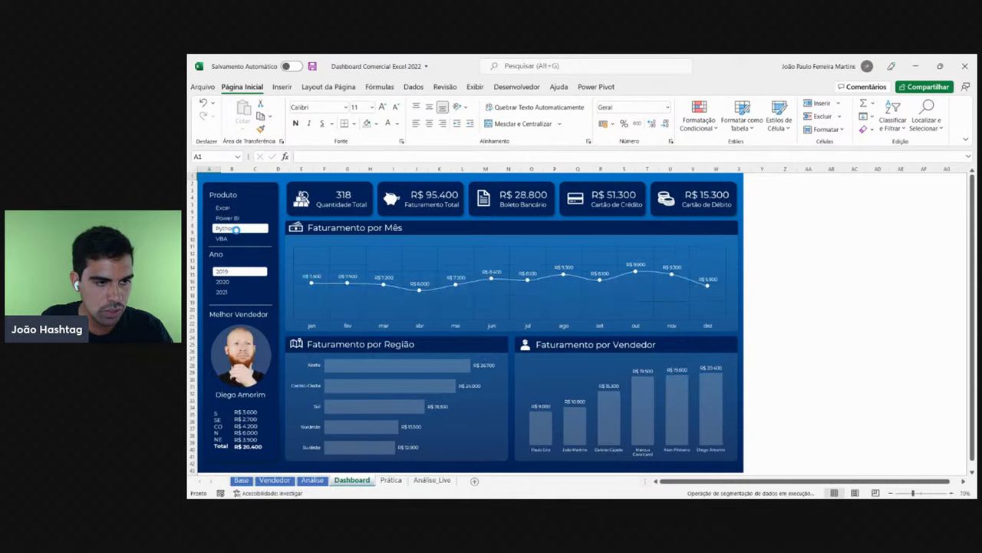
click(230, 238)
click(234, 282)
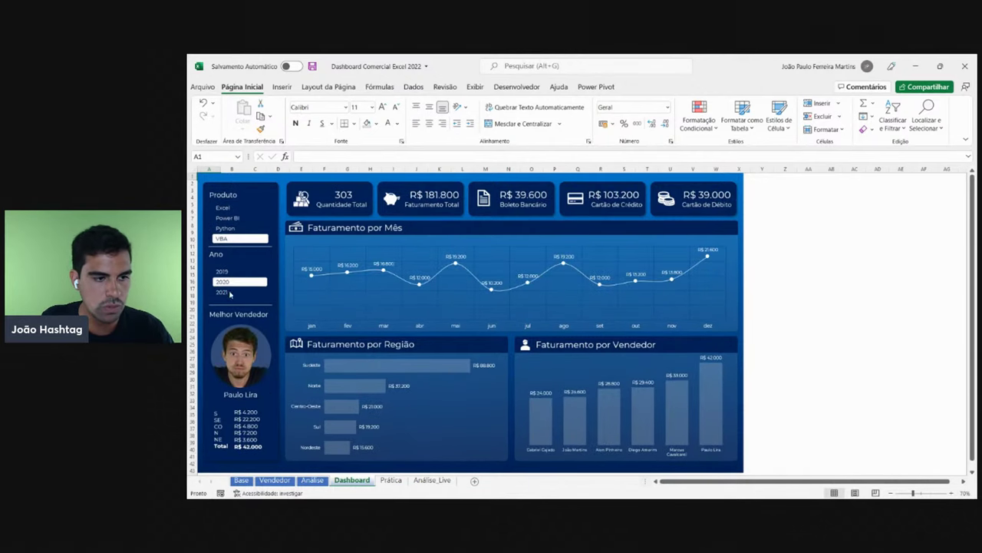
click(234, 291)
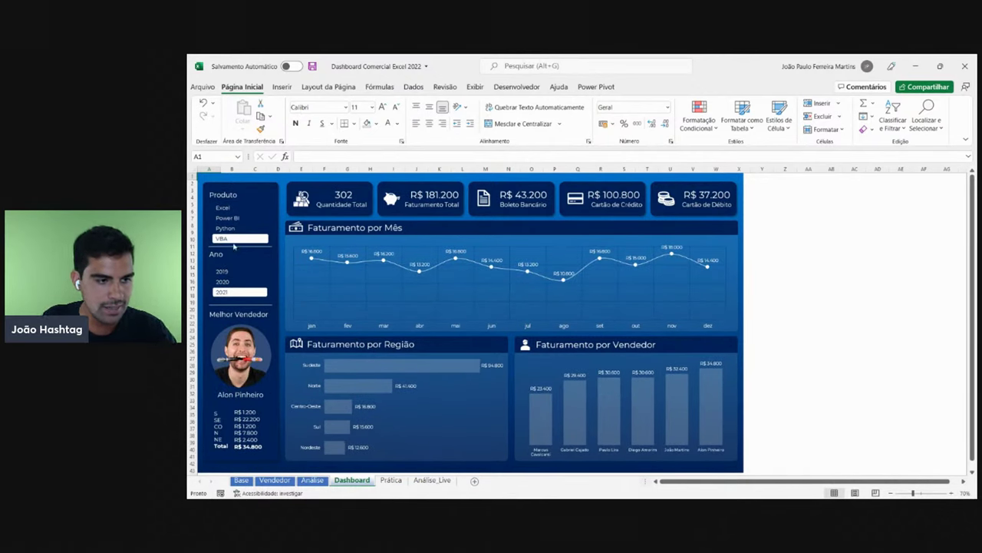
click(230, 208)
click(230, 271)
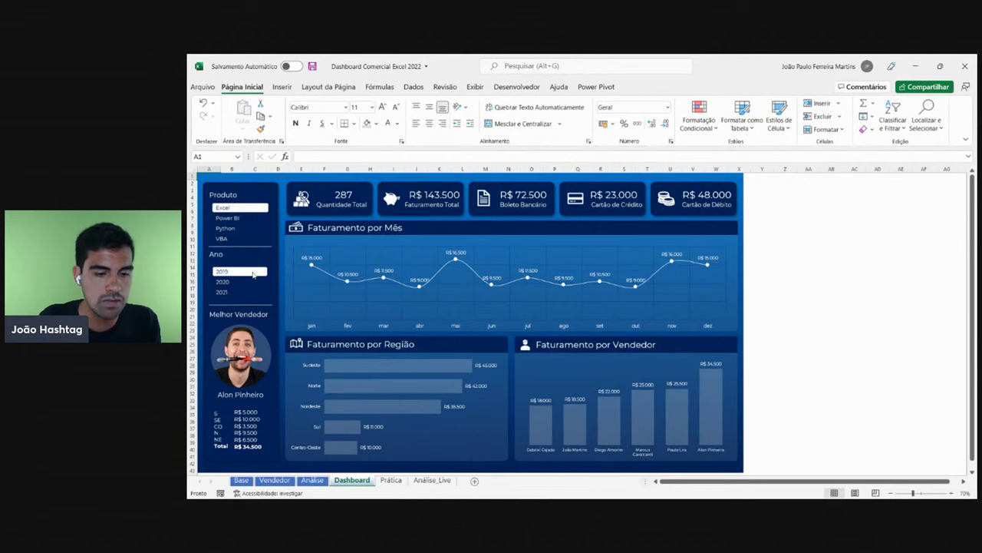
click(432, 480)
click(337, 223)
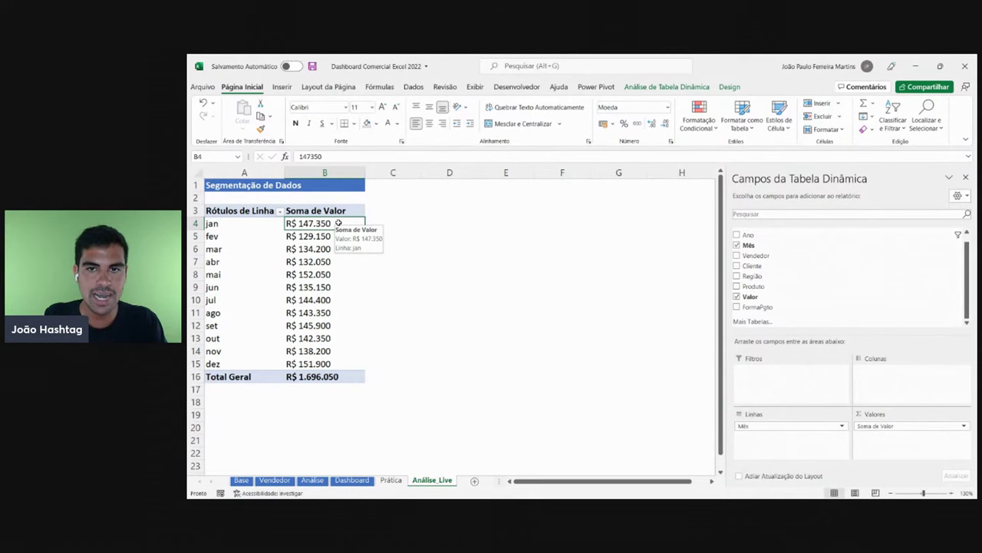
- From PivotTable Analyze, choose Ano and Produto as slicers for the month pivot
click(326, 239)
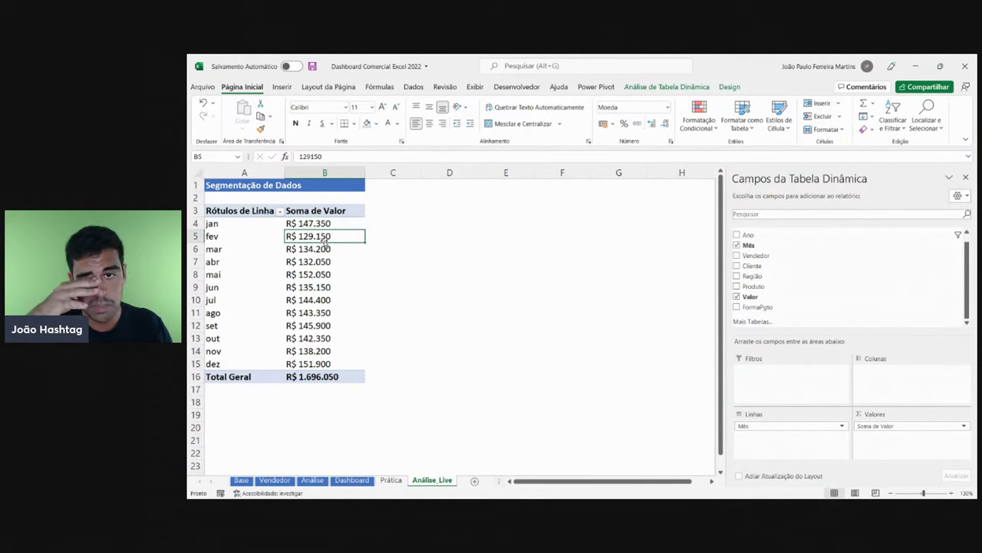
click(666, 89)
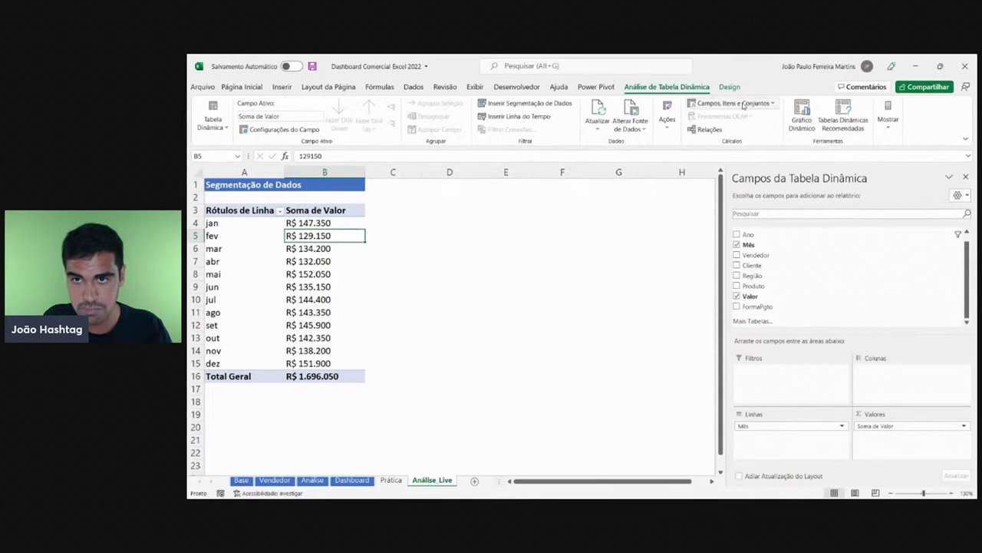
click(534, 104)
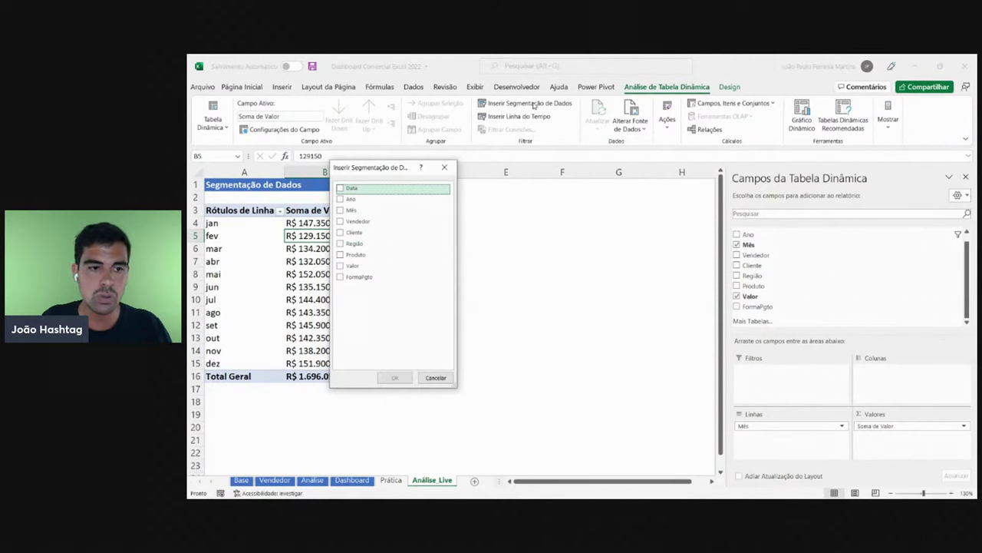
click(357, 200)
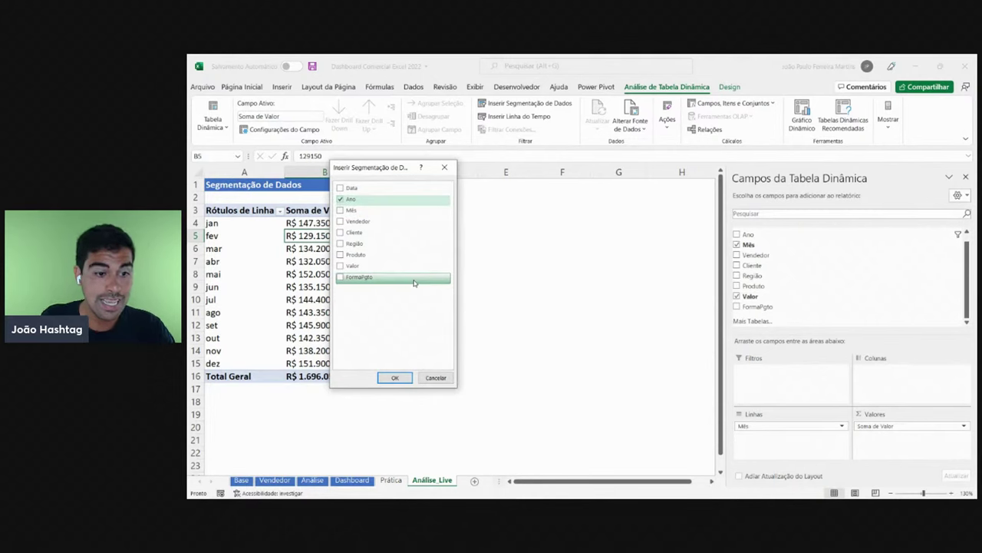
click(345, 255)
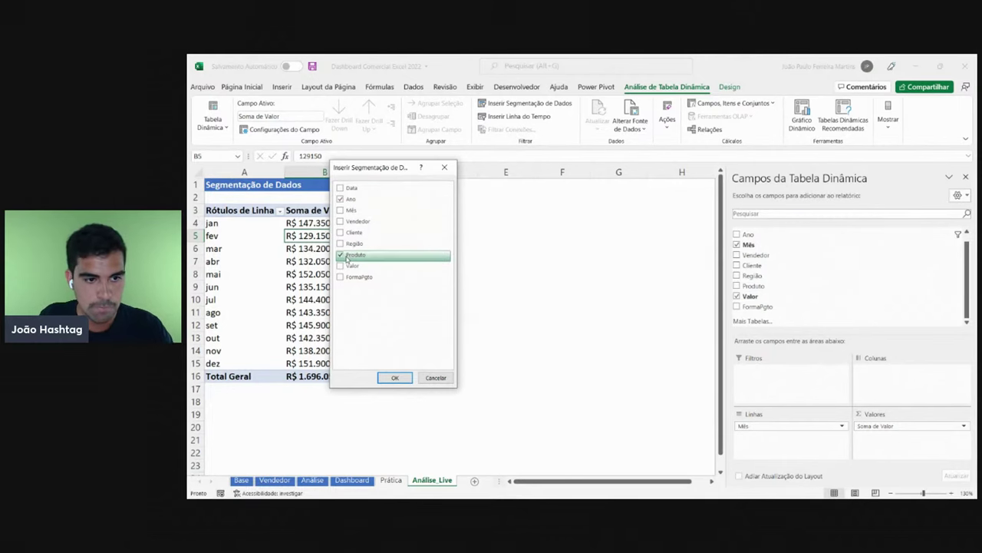
- Insert the Ano and Produto slicers and line them up beside the pivot
click(396, 377)
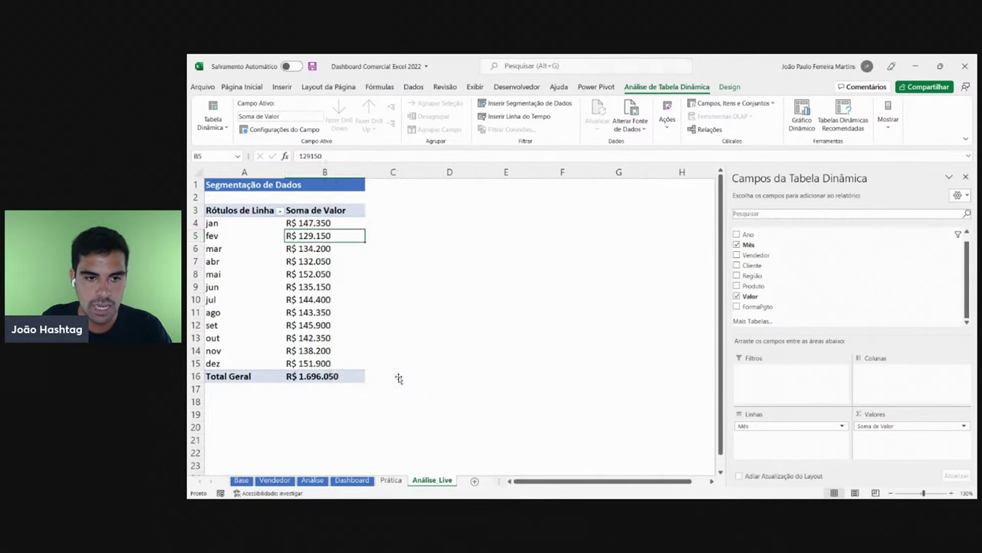
drag(498, 261, 615, 206)
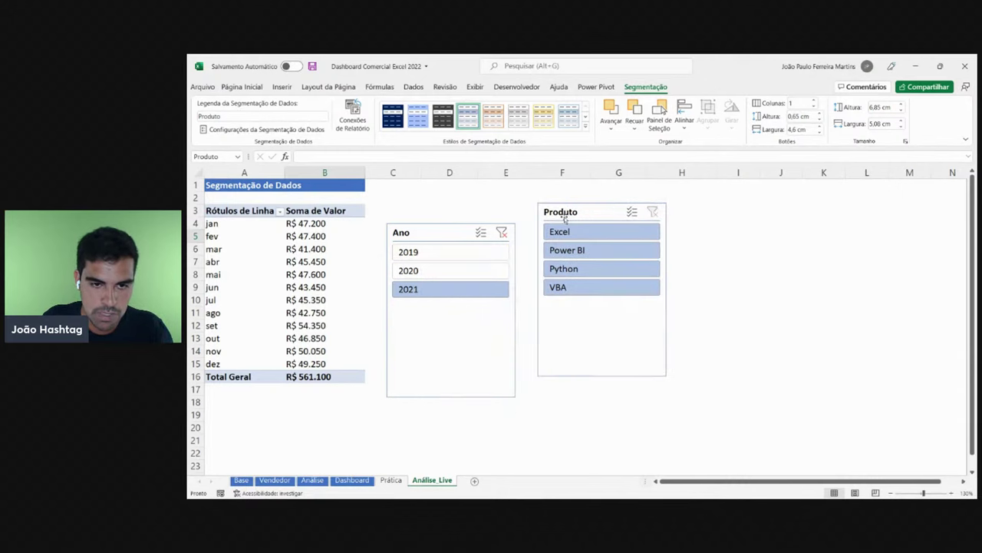
drag(416, 231, 411, 211)
drag(546, 206, 540, 207)
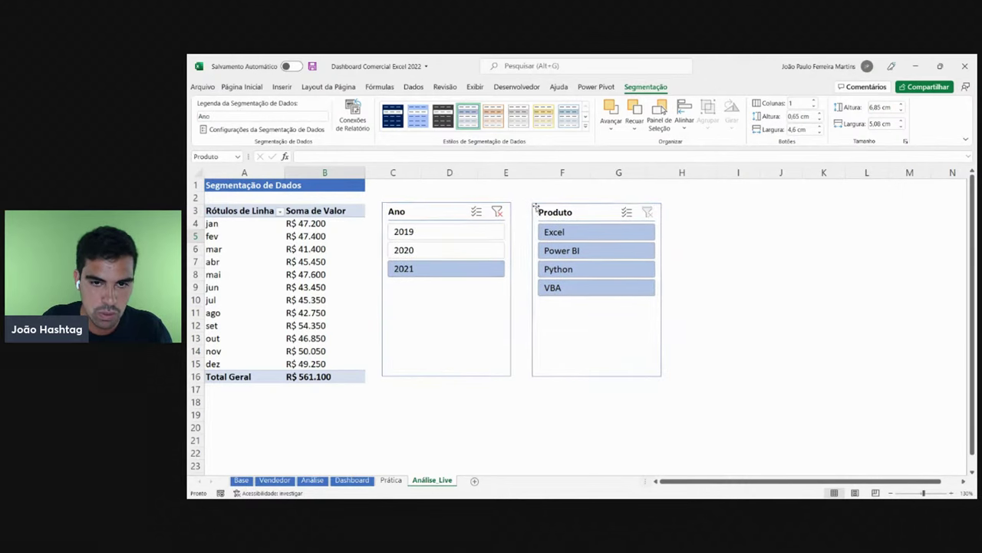
- Test the slicers across 2019–2021 and all products, then settle on 2019 and Excel
click(407, 230)
click(408, 249)
click(411, 268)
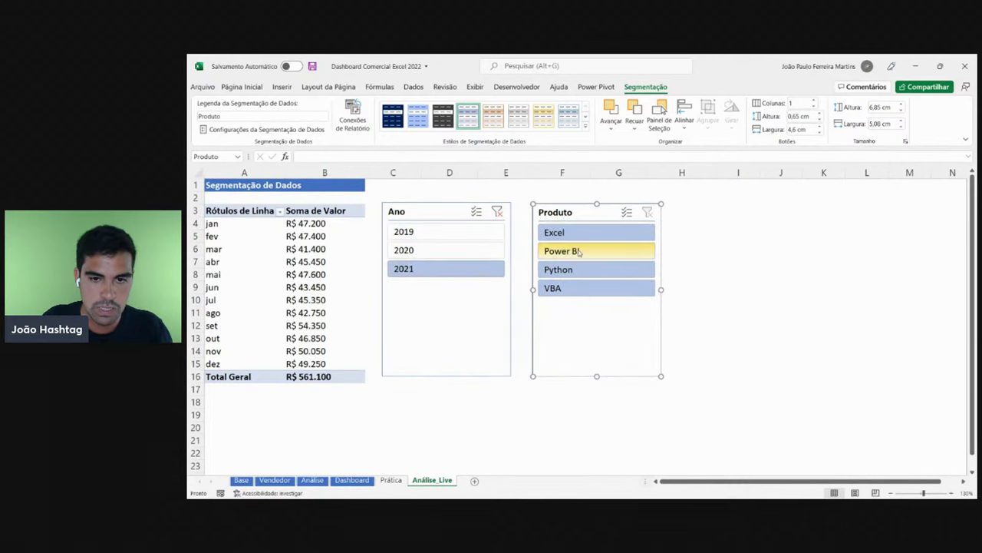
click(563, 250)
click(564, 269)
click(568, 288)
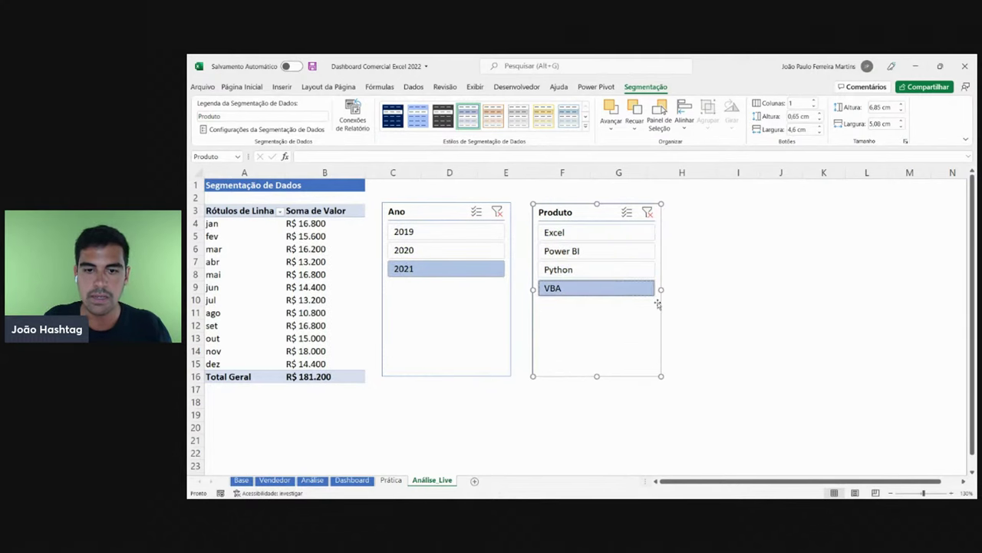
click(436, 231)
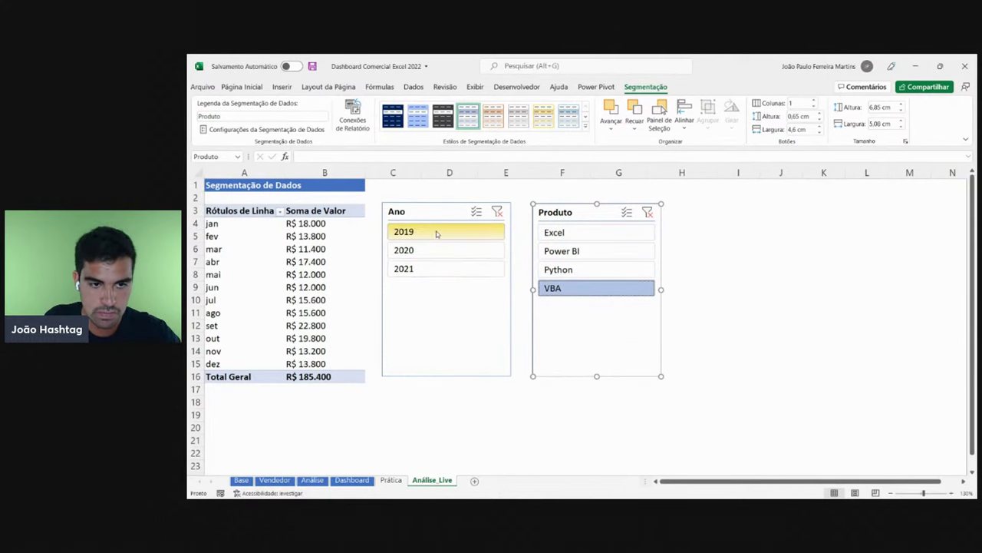
click(571, 233)
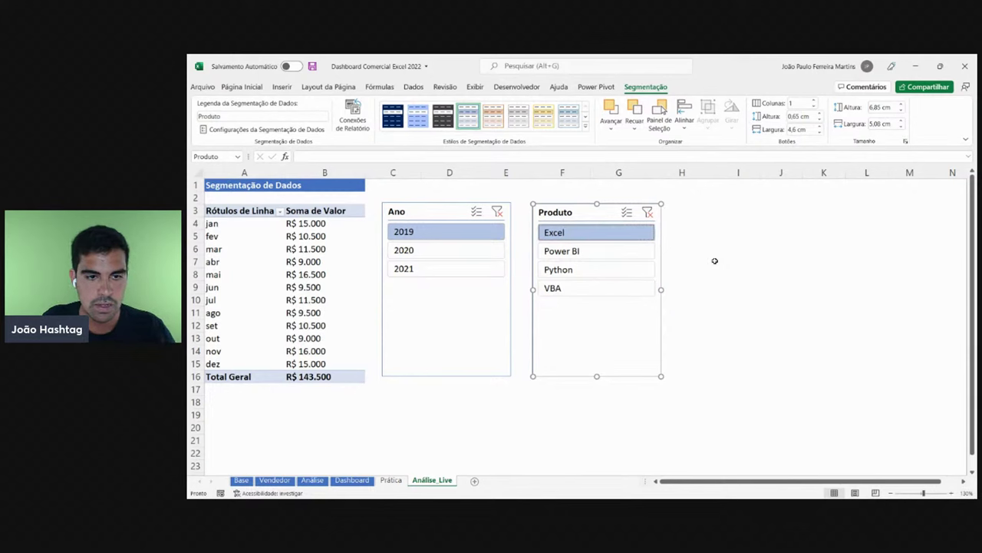
drag(305, 223, 261, 223)
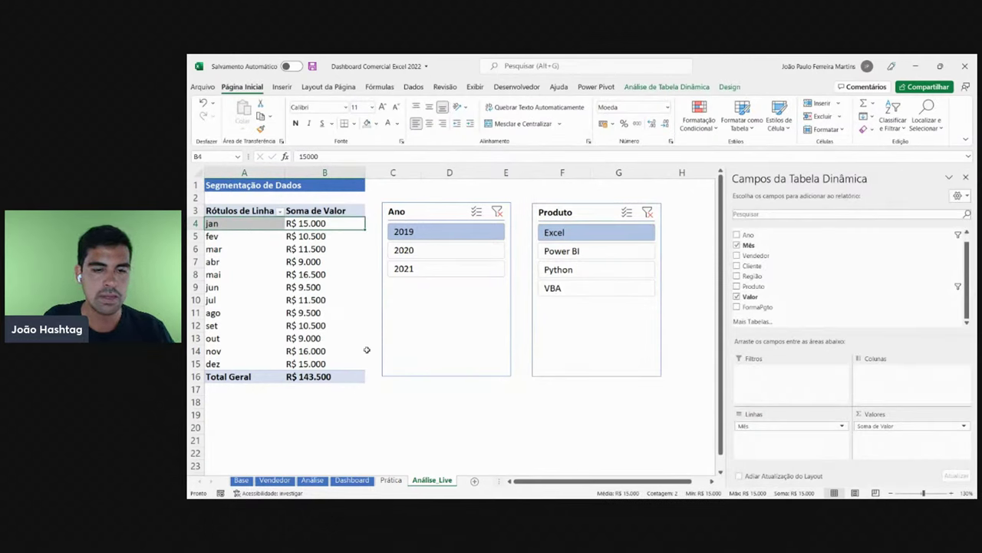
- Check 2020/Power BI and 2021/Python, return to 2019/Excel, and compare with the Dashboard
click(438, 250)
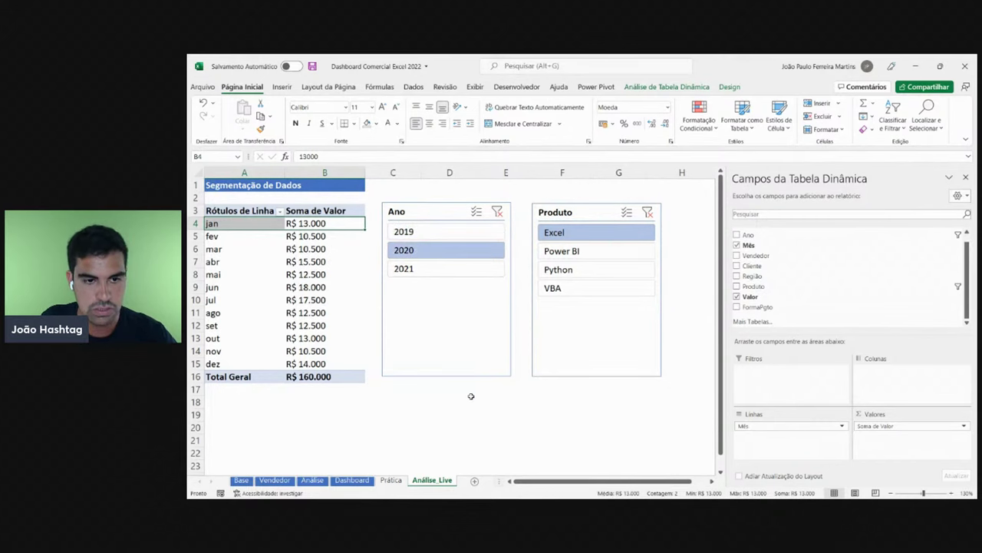
click(597, 254)
click(469, 413)
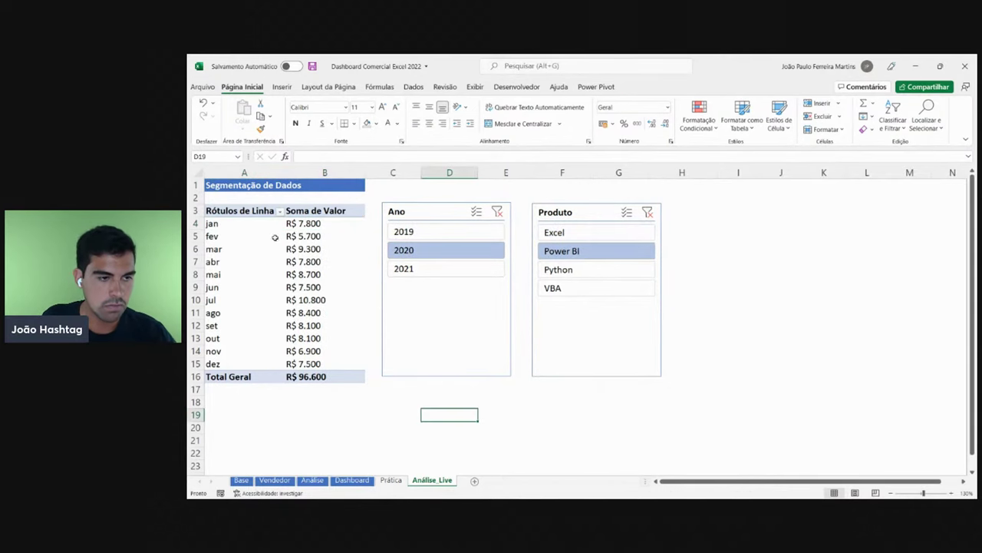
drag(226, 223, 330, 223)
click(343, 226)
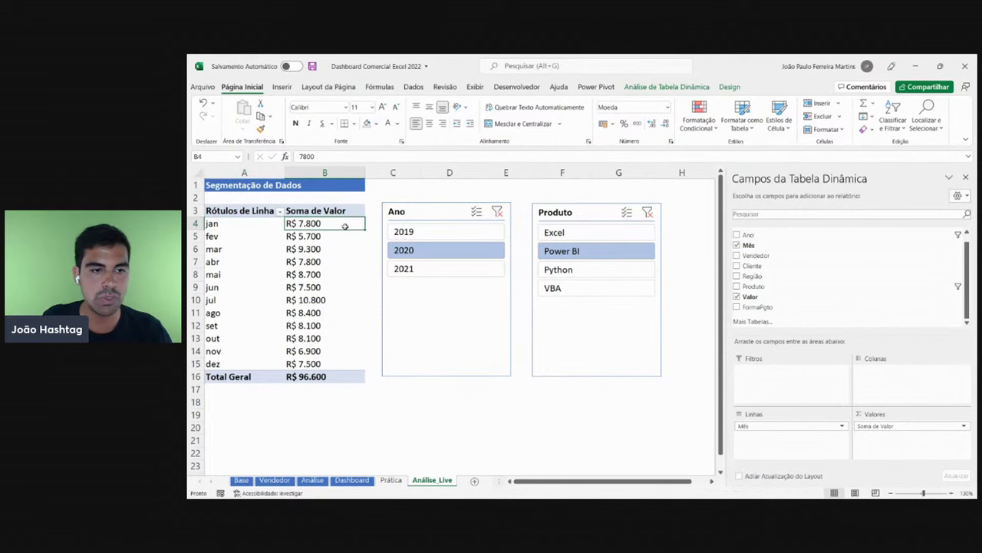
click(426, 271)
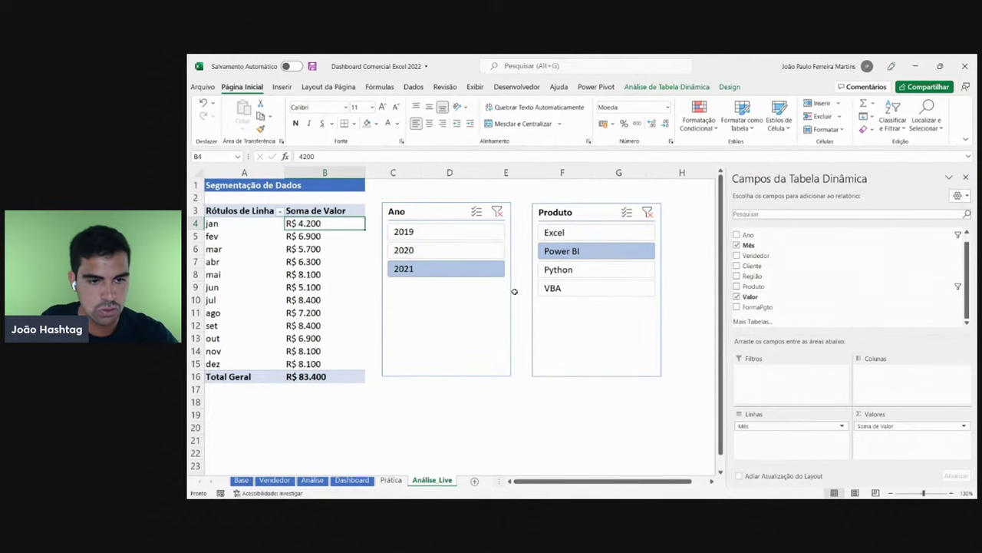
click(558, 271)
drag(324, 229, 219, 222)
click(412, 237)
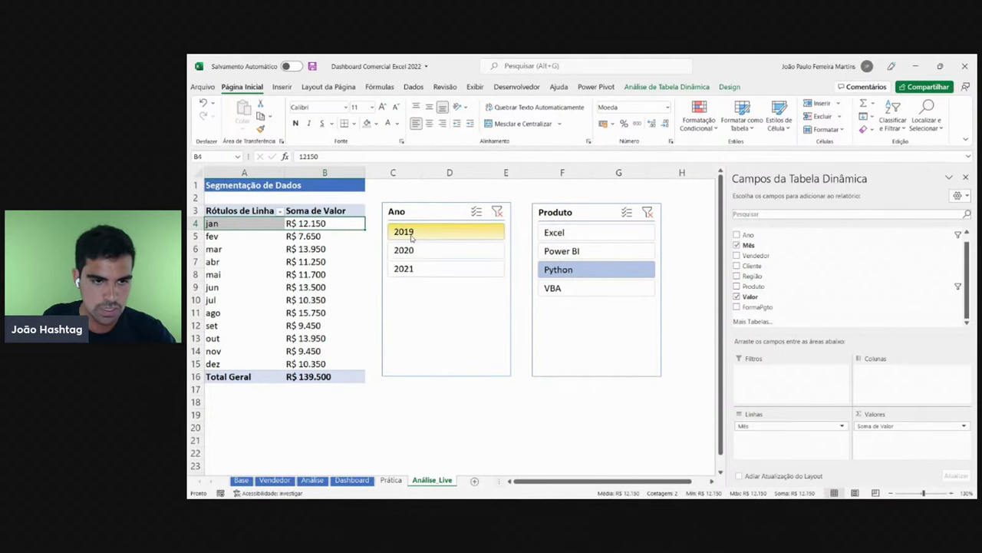
click(554, 232)
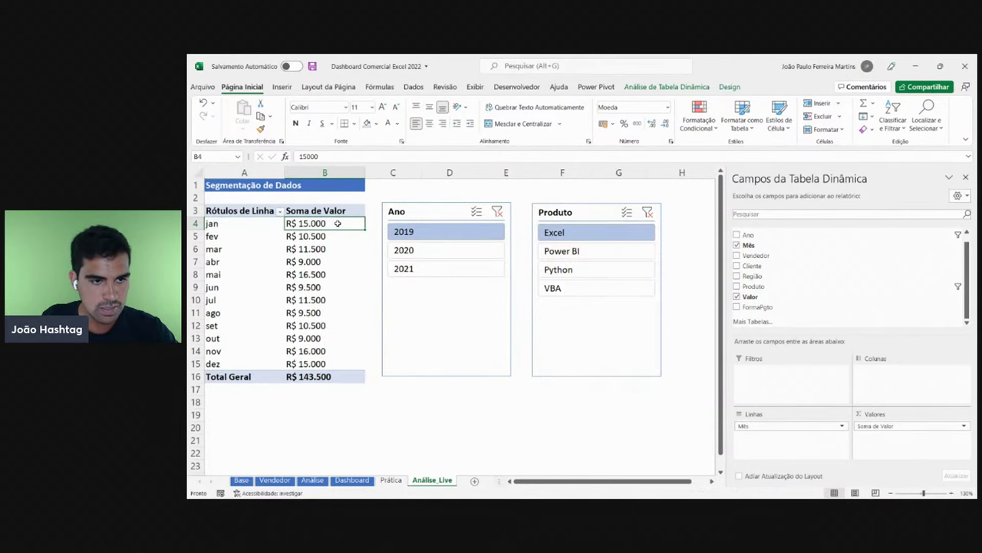
click(352, 480)
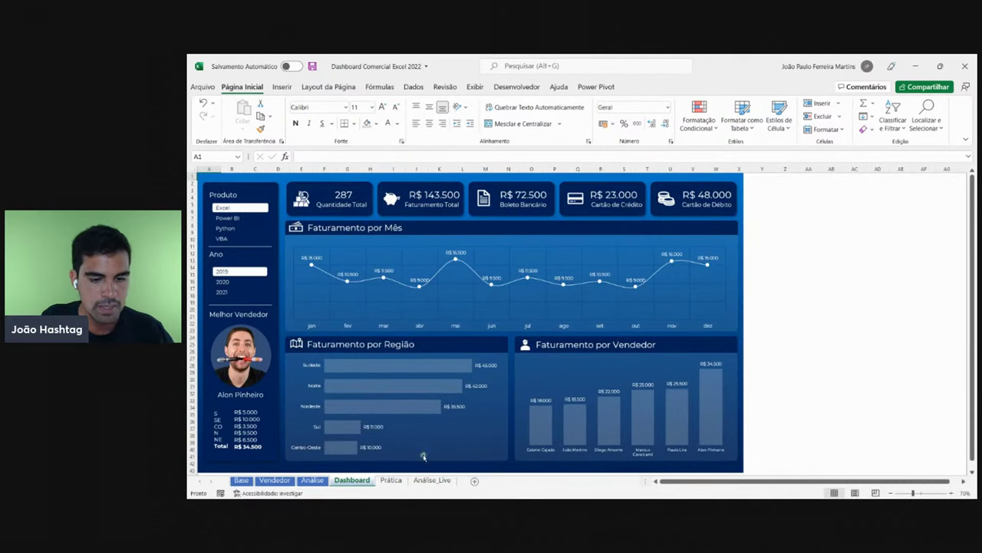
- Filter the Análise_Live pivot to 2020 and VBA and check December's value in B15
click(432, 480)
click(447, 251)
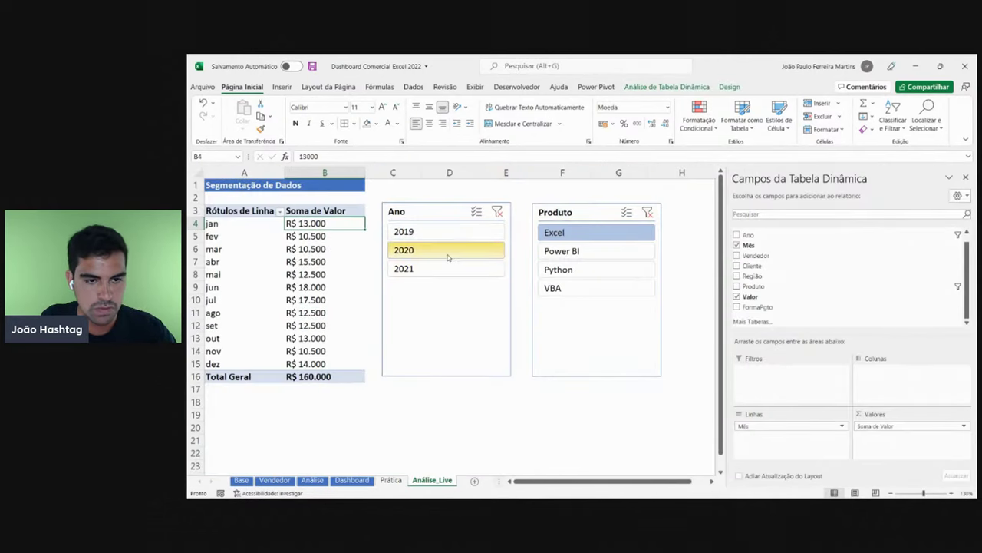
click(551, 289)
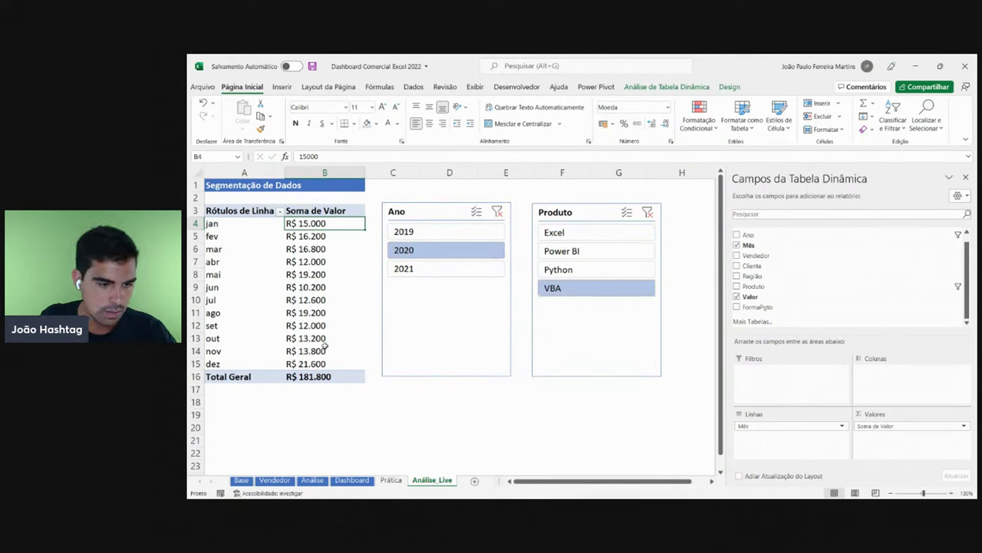
click(316, 367)
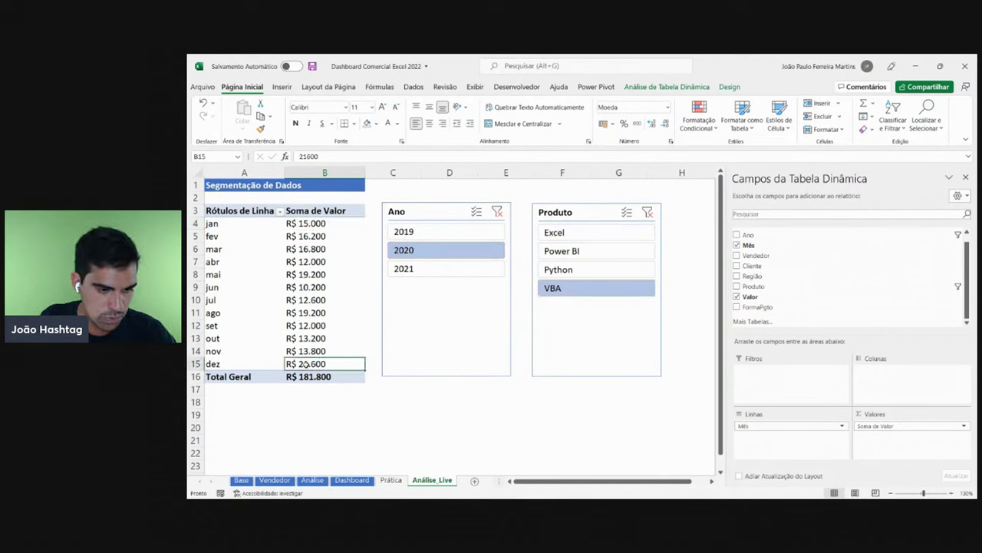
- Filter the Dashboard to 2020 and VBA, showing R$ 181.800 revenue and 303 units
click(353, 480)
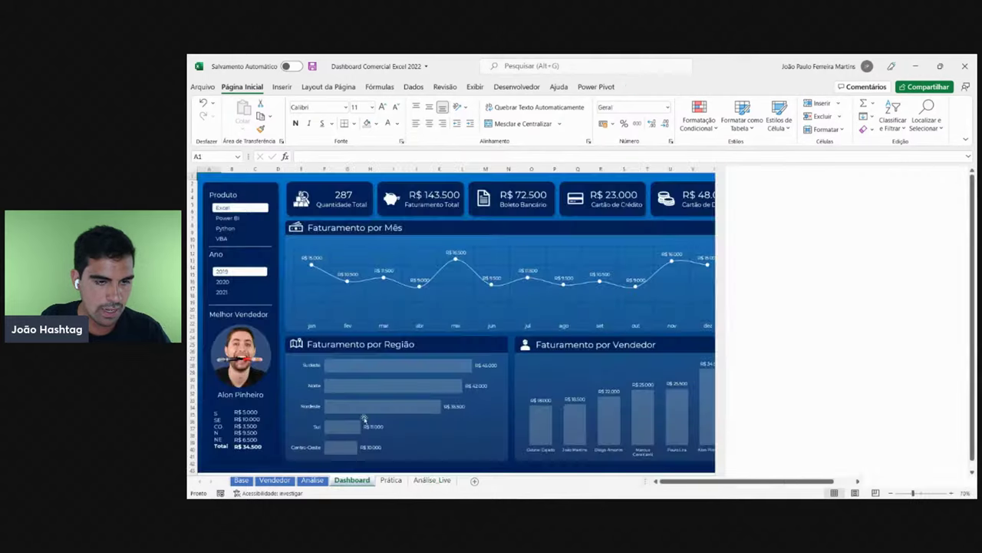
click(225, 283)
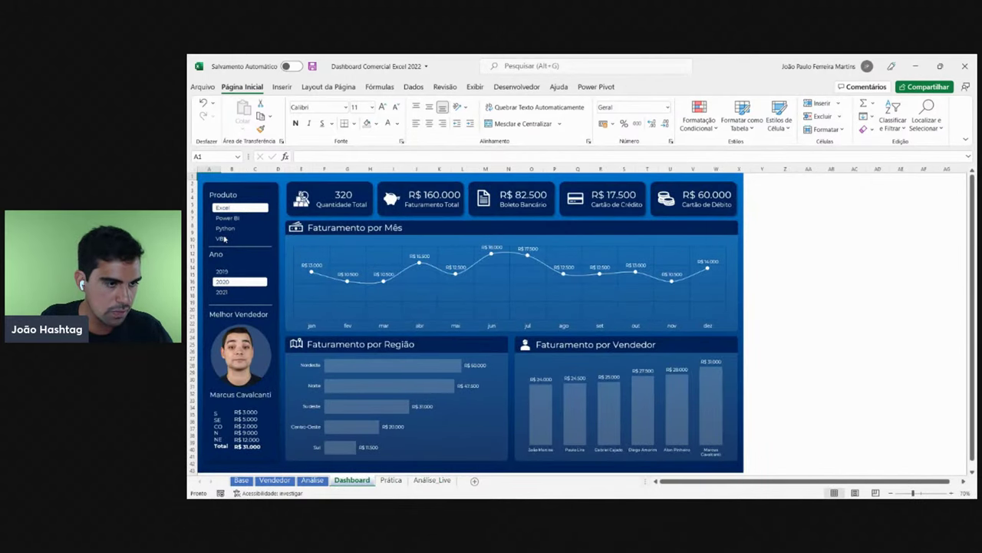
click(224, 239)
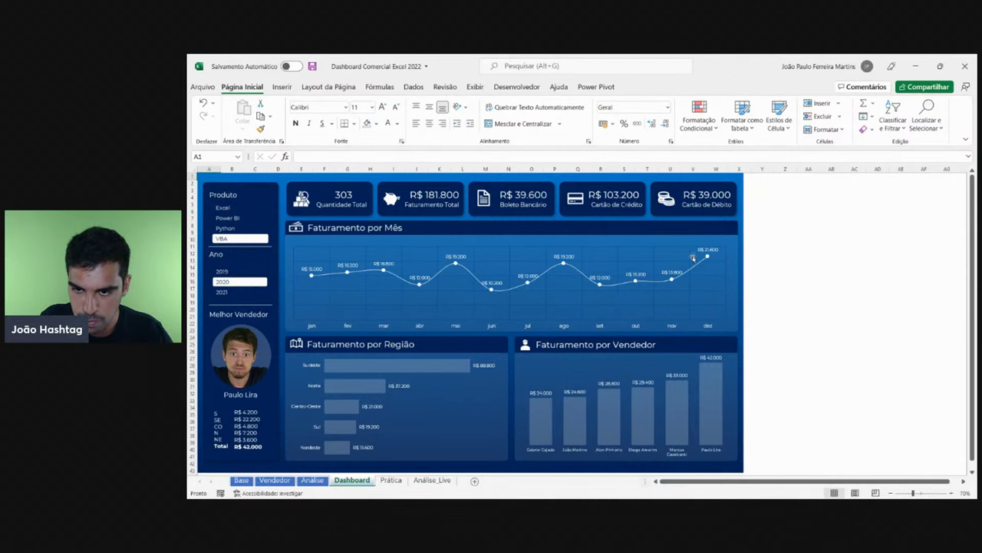
click(431, 480)
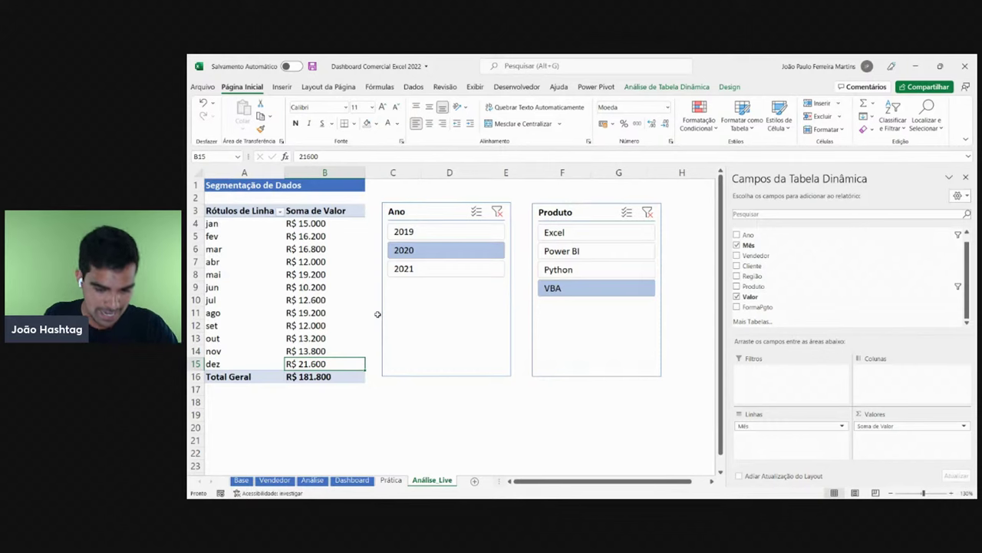
click(351, 480)
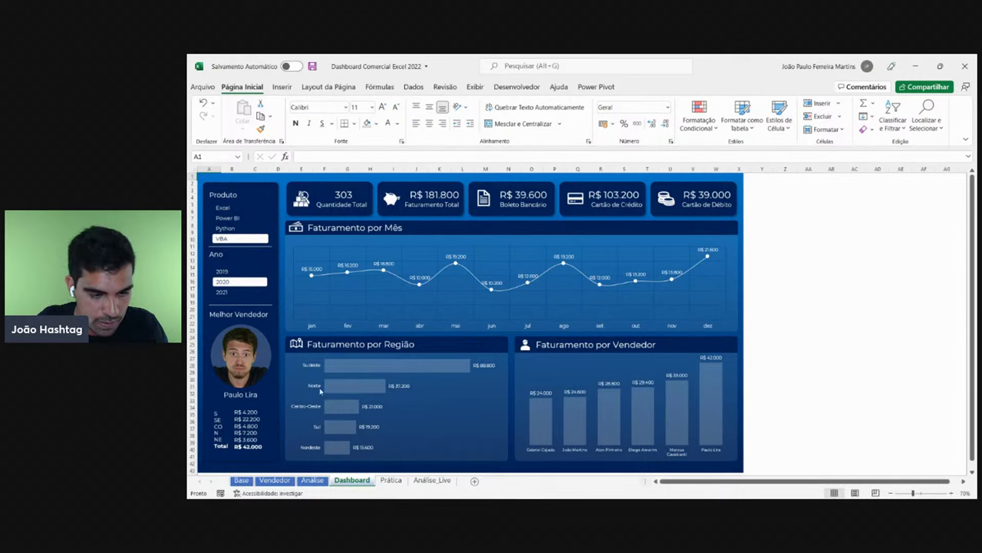
- Test the Dashboard slicers with Python, Power BI and Excel and years 2019–2021, ending on Excel
click(230, 228)
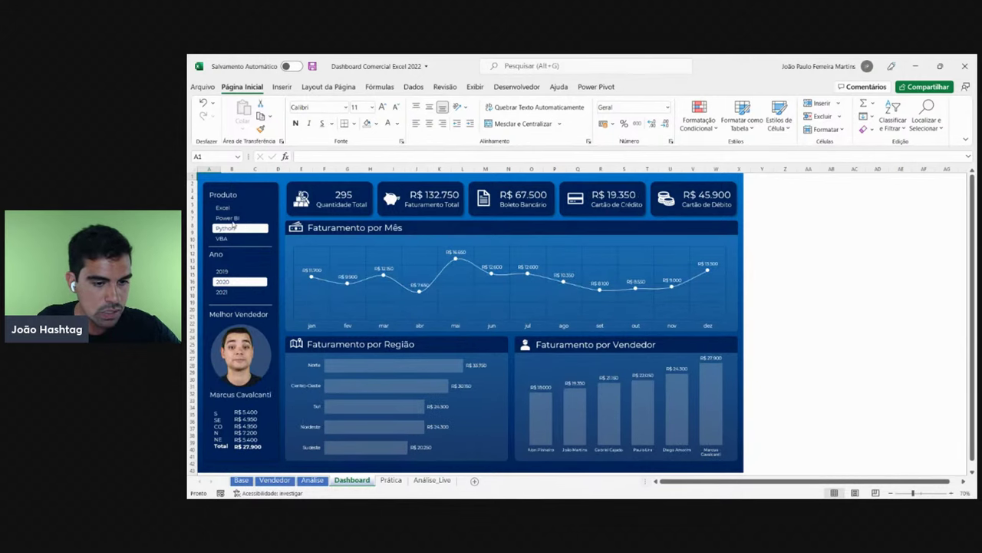
click(228, 218)
click(225, 207)
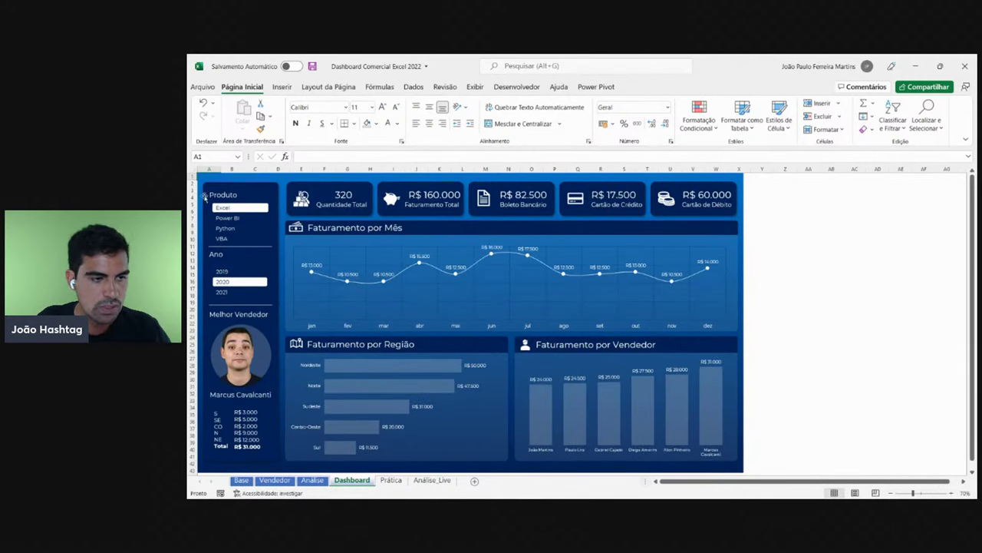
click(227, 273)
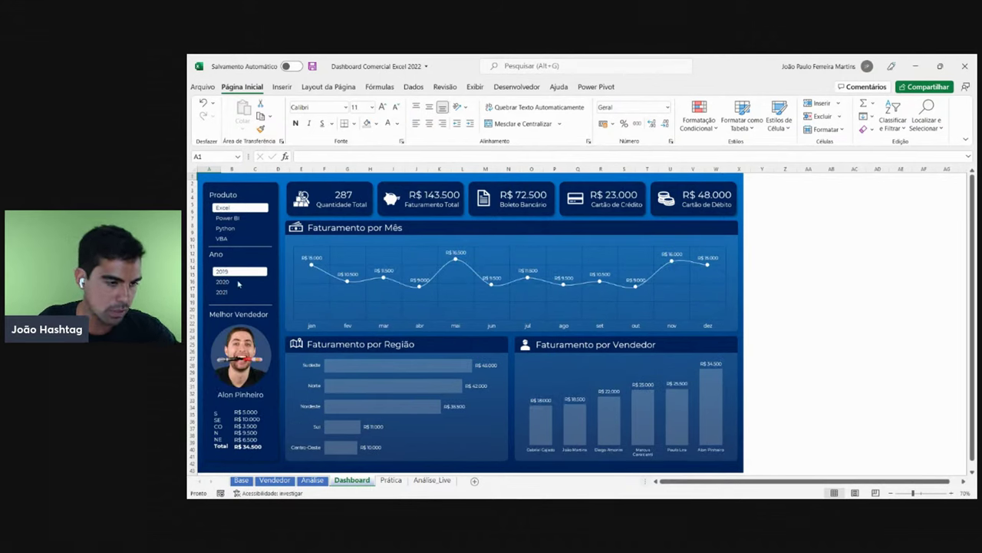
click(238, 282)
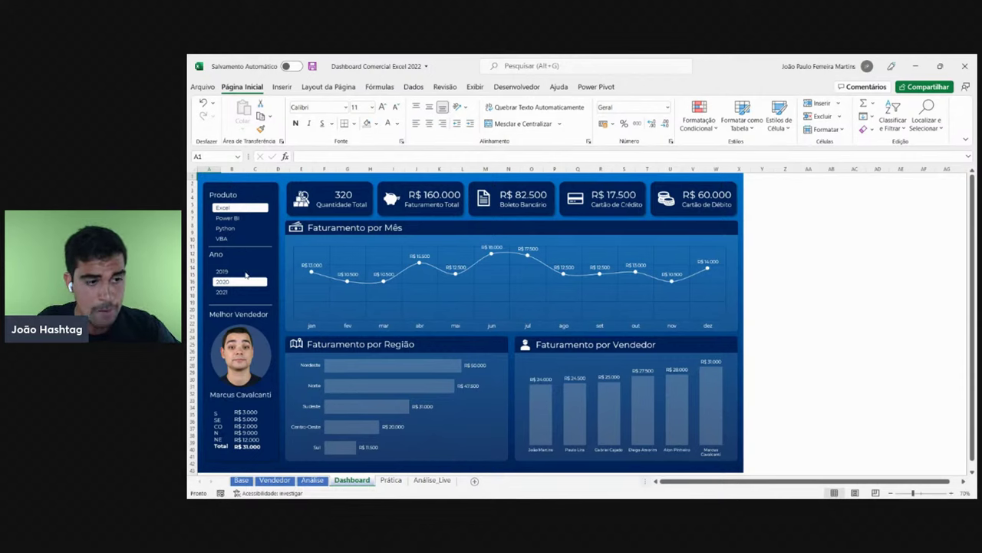
click(244, 273)
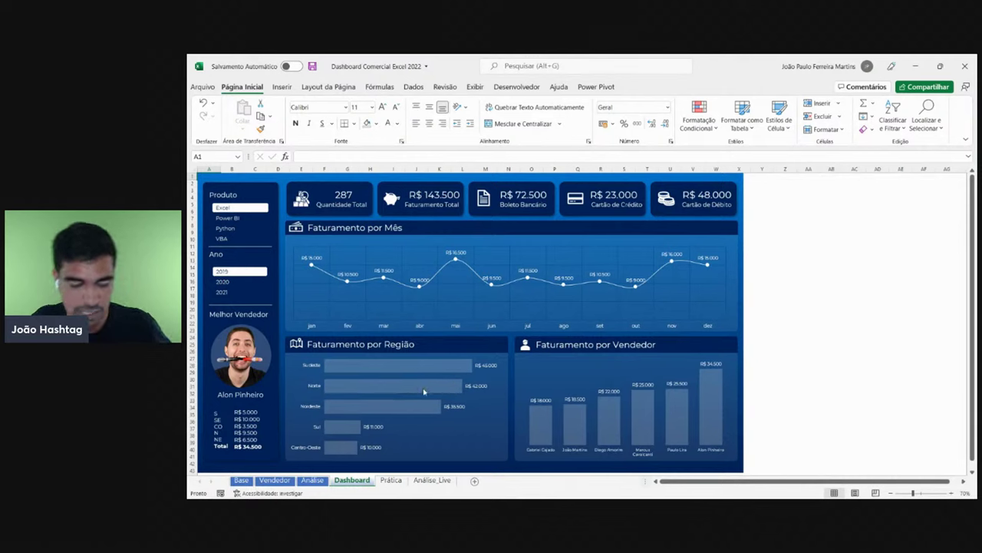
click(228, 218)
click(228, 228)
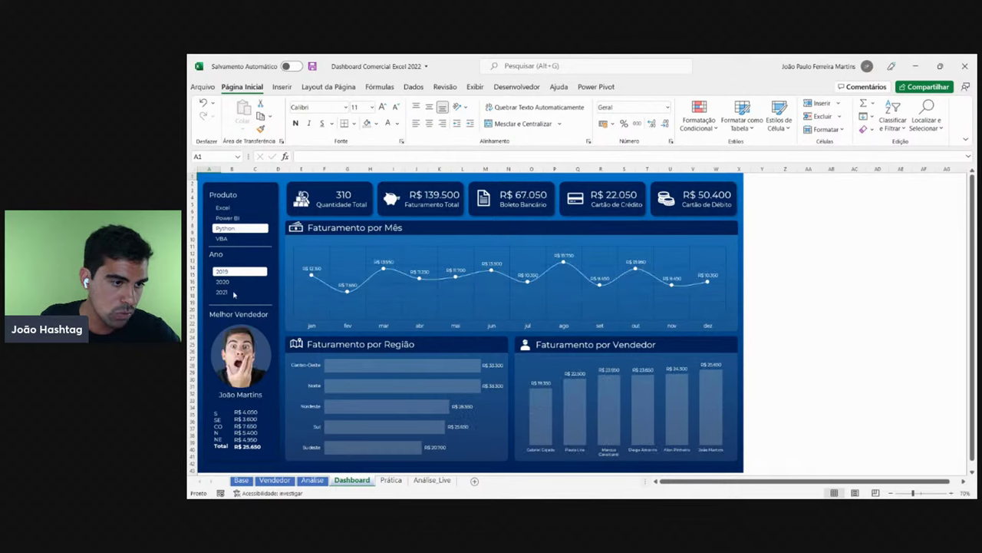
click(231, 283)
click(230, 293)
click(230, 271)
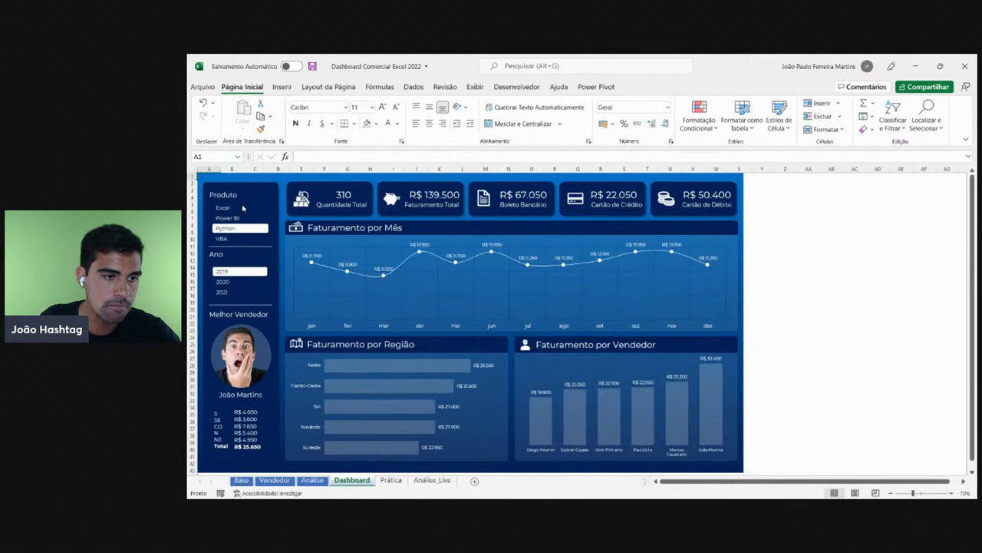
click(239, 207)
- Hide the PivotTable field list on Análise_Live, then open the Prática sheet at cell D11
click(434, 479)
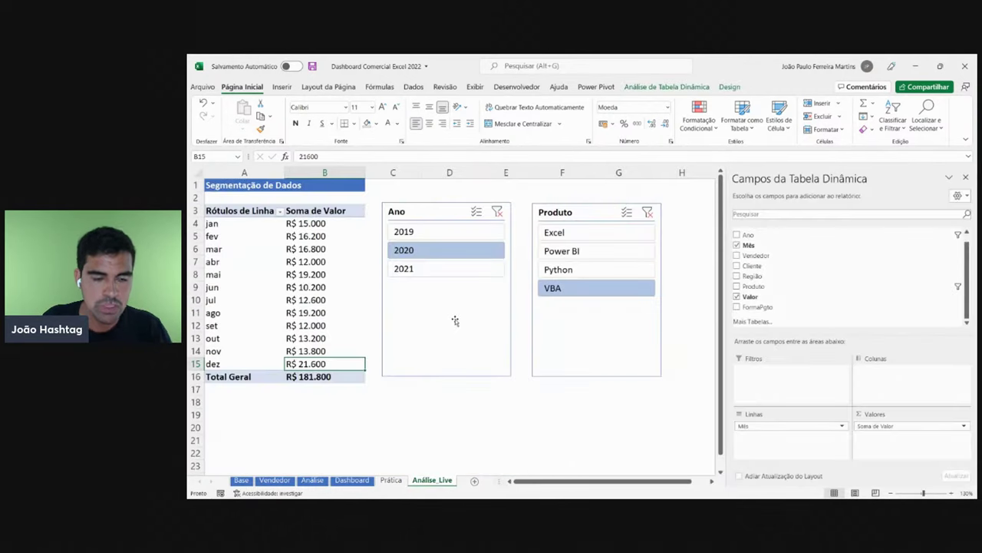
click(967, 177)
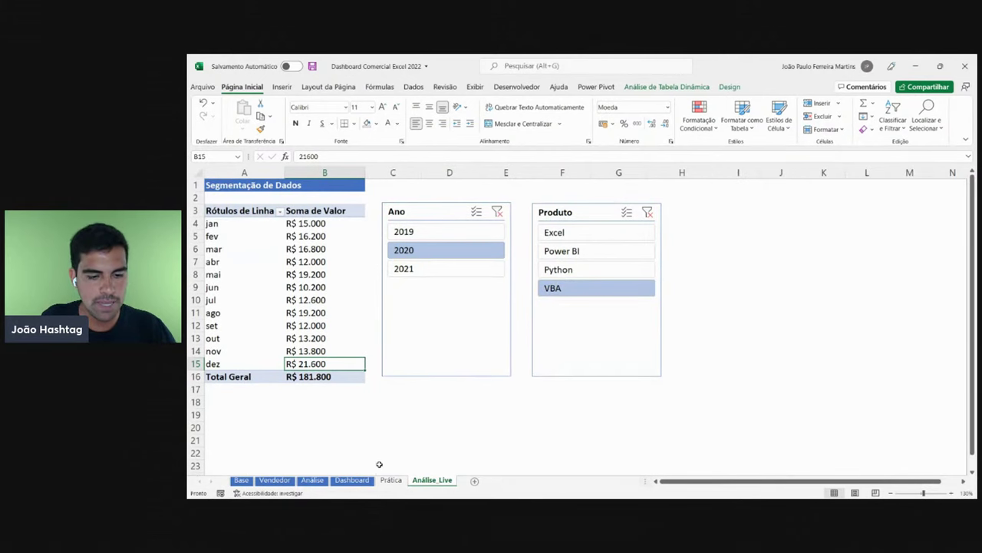
click(391, 479)
click(404, 305)
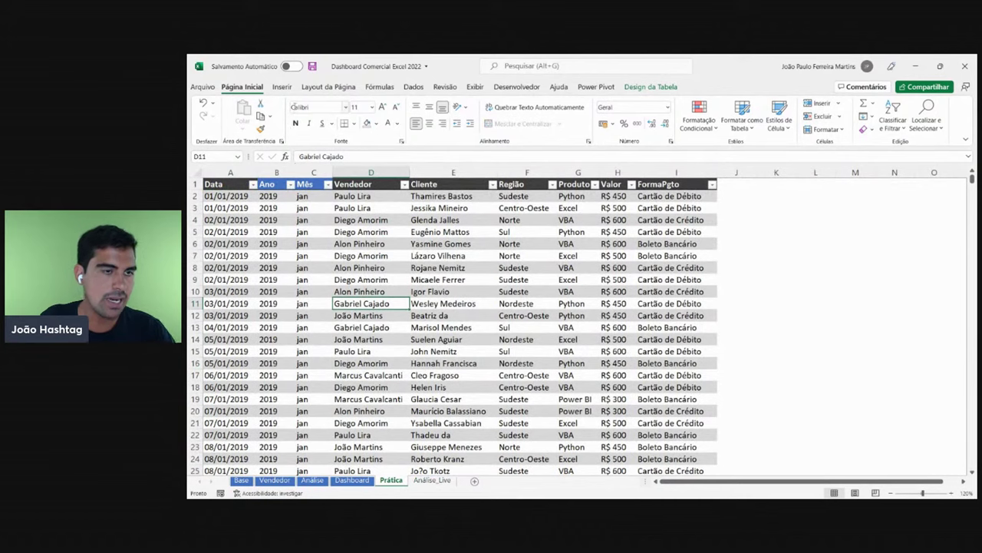
- Return to Análise_Live and zoom out to 100%
click(283, 87)
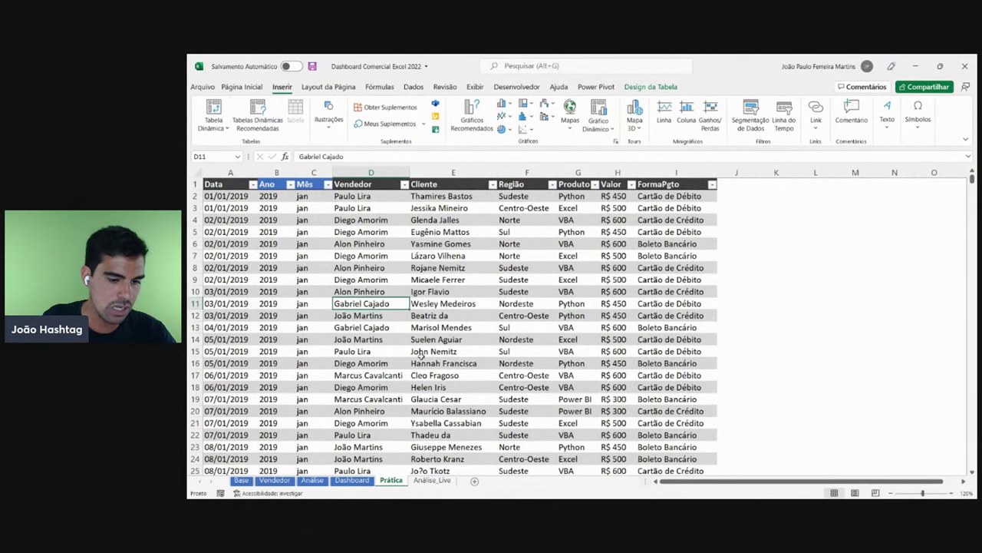
click(442, 484)
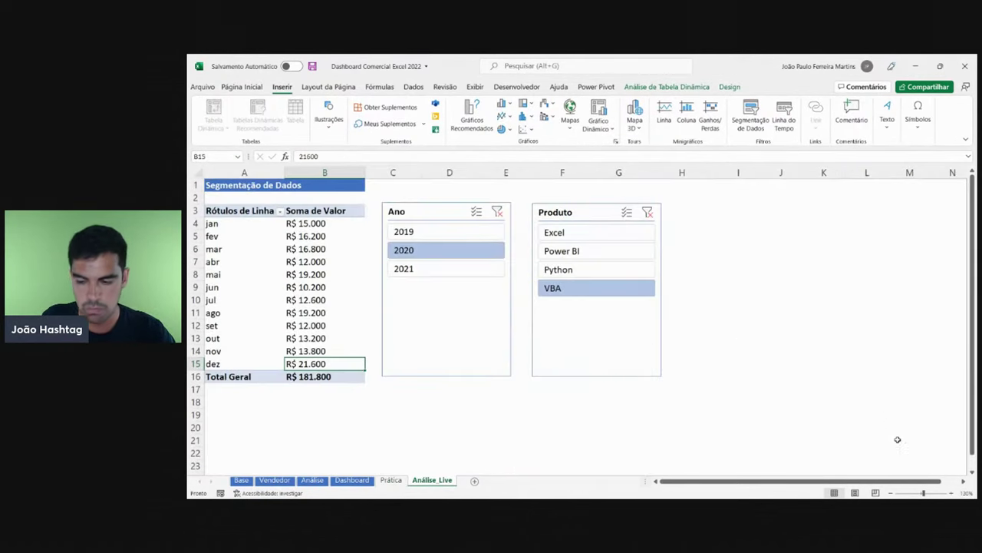
click(892, 493)
click(892, 493)
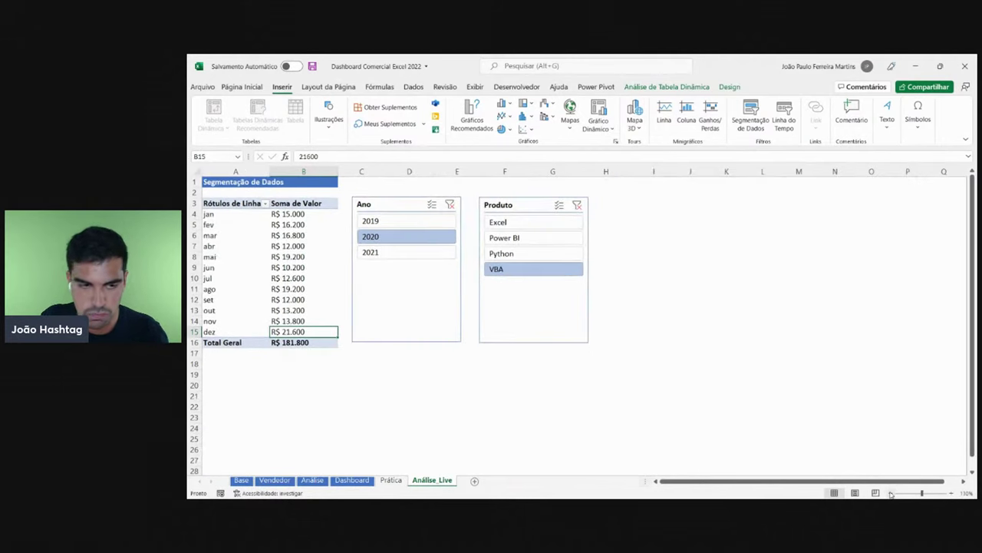
click(891, 493)
- Drag the Produto slicer to columns J–K and set the Ano slicer right beside it
drag(506, 302, 682, 293)
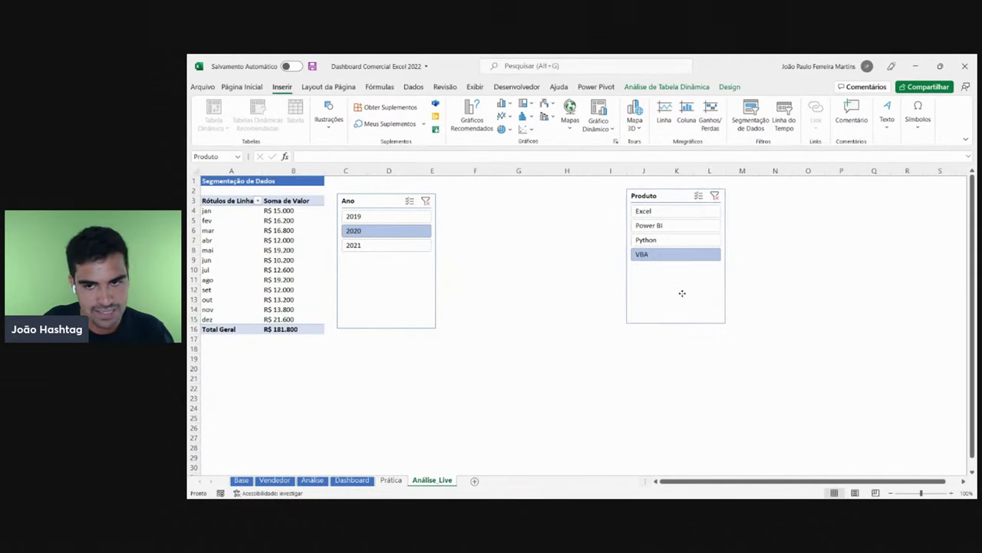
drag(365, 292, 757, 285)
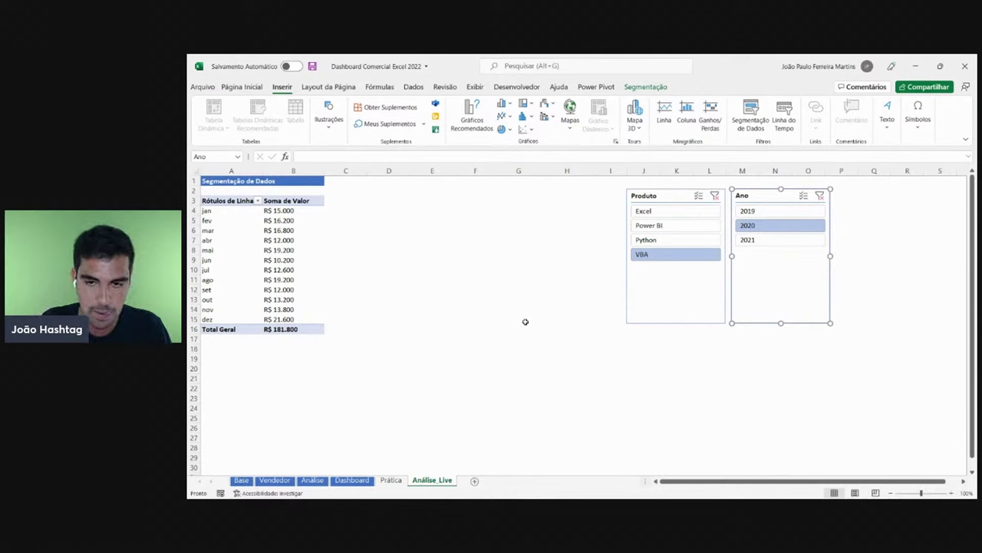
click(707, 292)
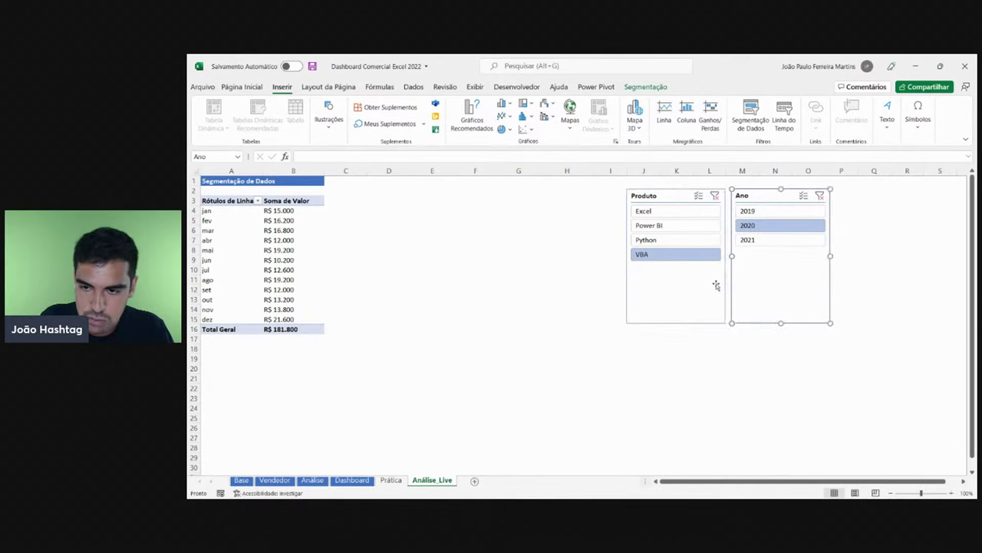
click(741, 285)
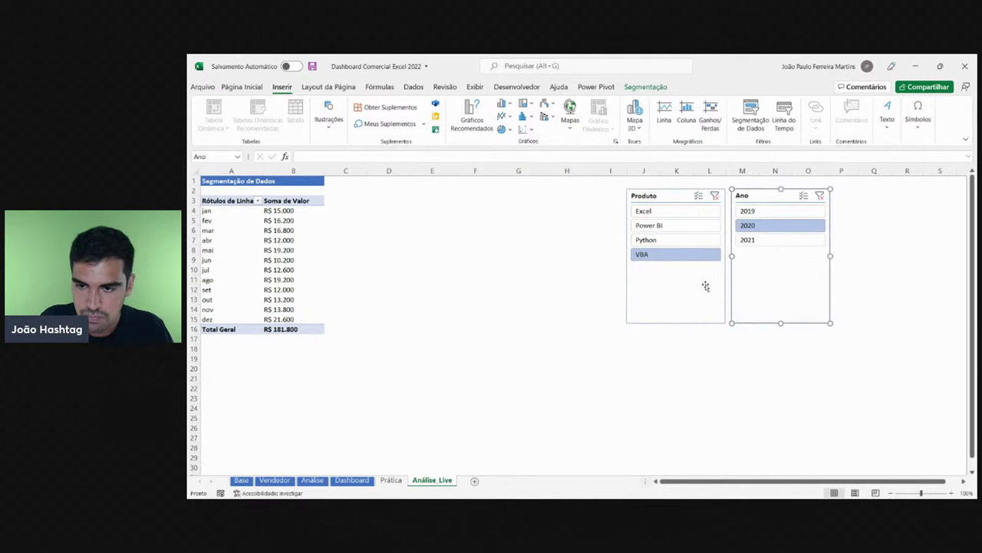
click(707, 287)
click(329, 115)
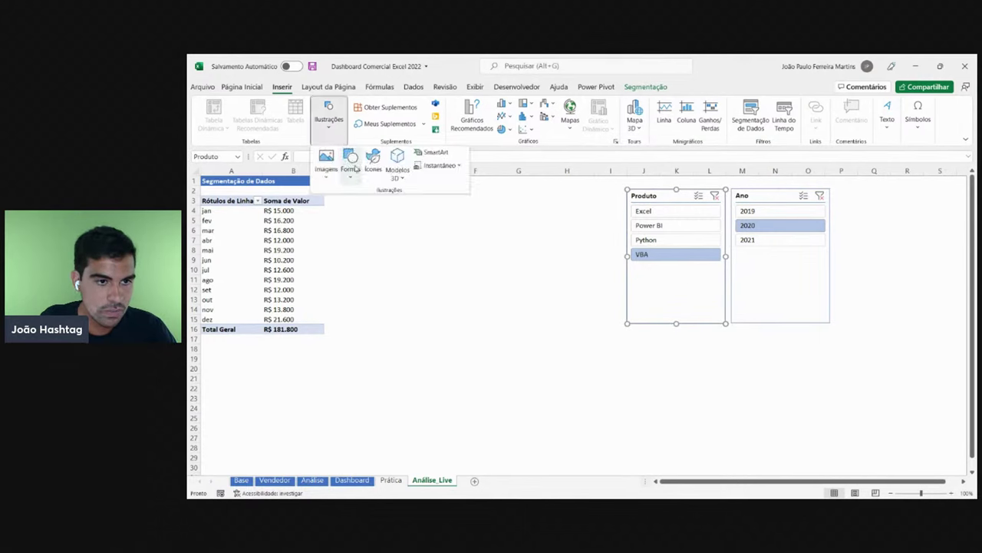
click(352, 158)
click(367, 210)
drag(751, 281, 248, 288)
click(522, 283)
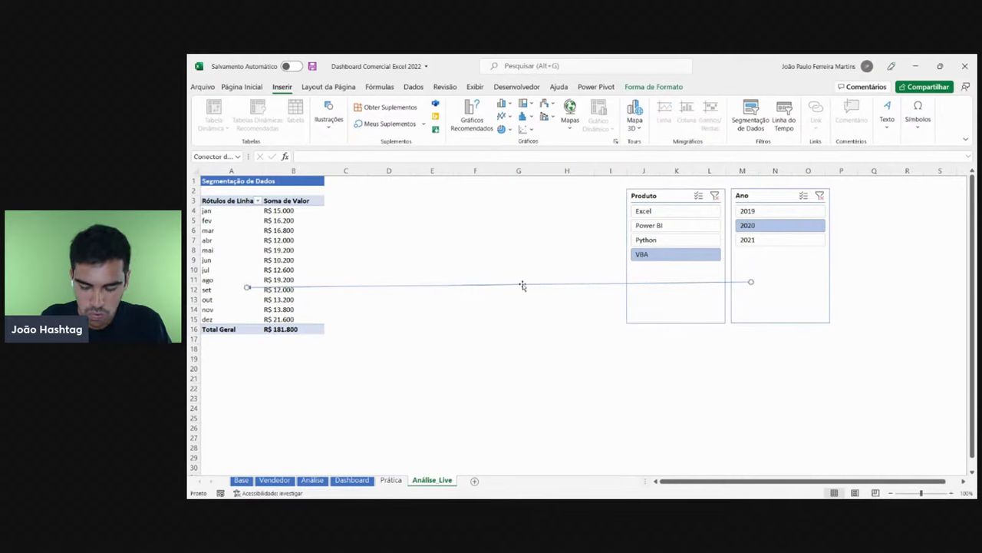
key(Delete)
drag(227, 201, 314, 328)
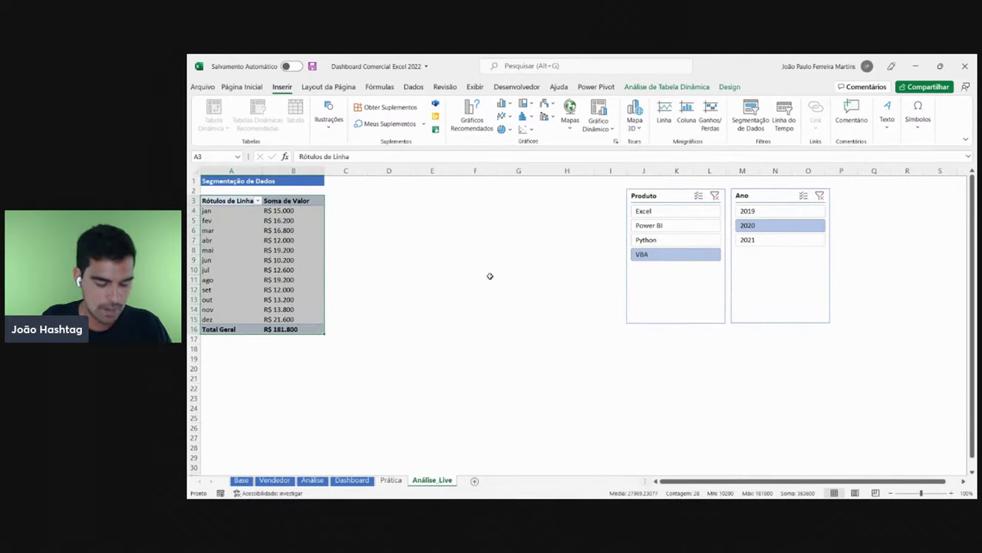
- Copy the monthly pivot table A3:B16 and paste it at D3
key(ctrl+c)
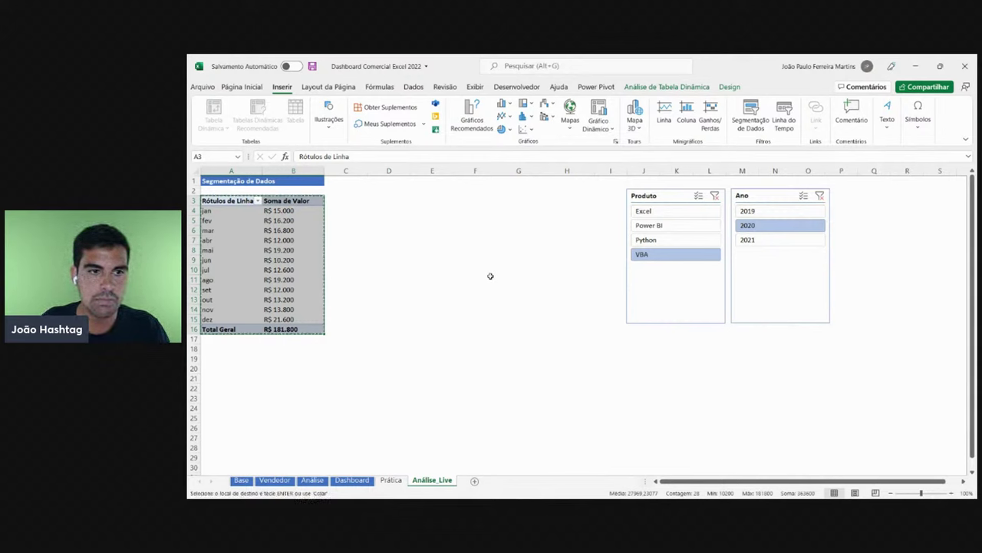
key(Escape)
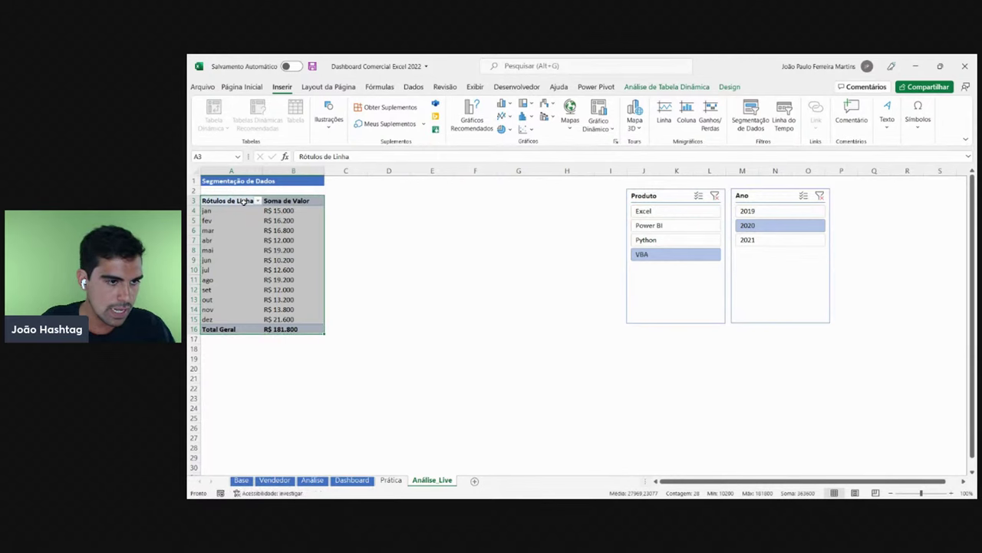
drag(243, 201, 319, 333)
key(ctrl+c)
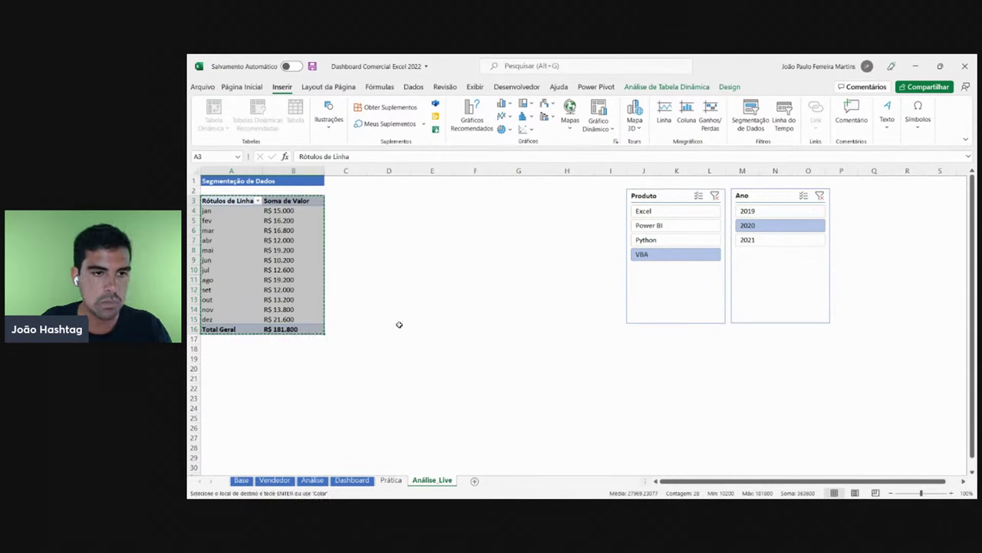
click(376, 200)
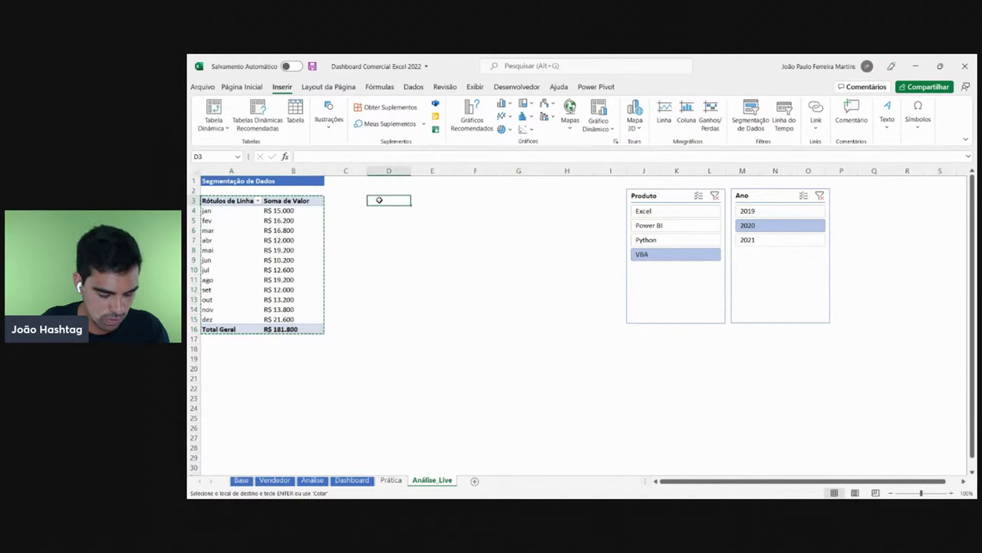
key(ctrl+v)
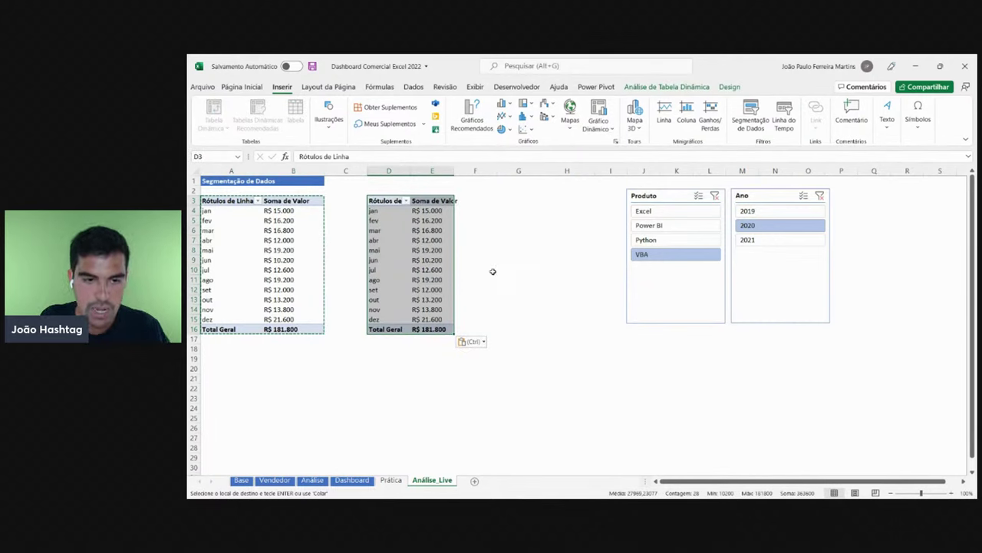
- Delete the first paste and paste the monthly pivot copy at D3 again
key(Delete)
drag(244, 200, 302, 331)
click(385, 200)
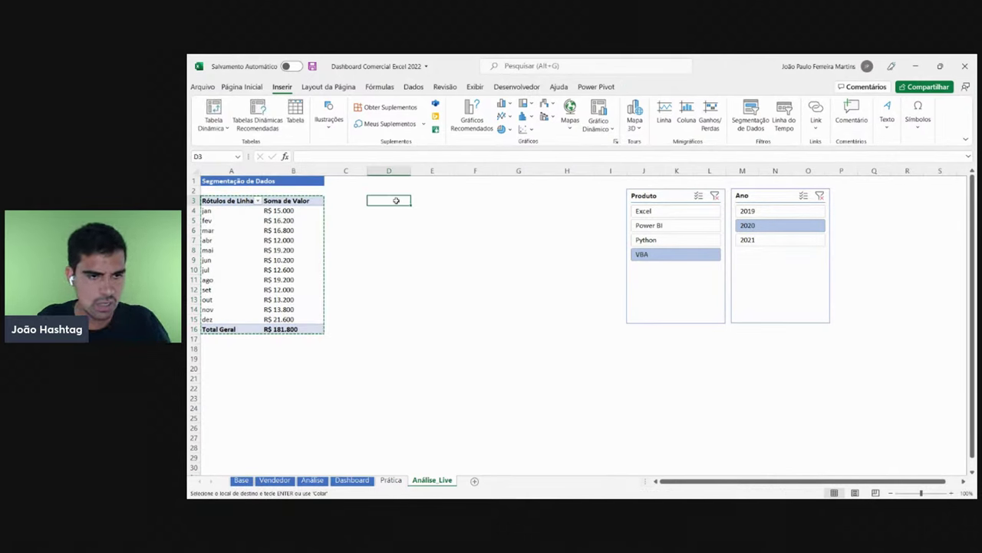
key(ctrl+v)
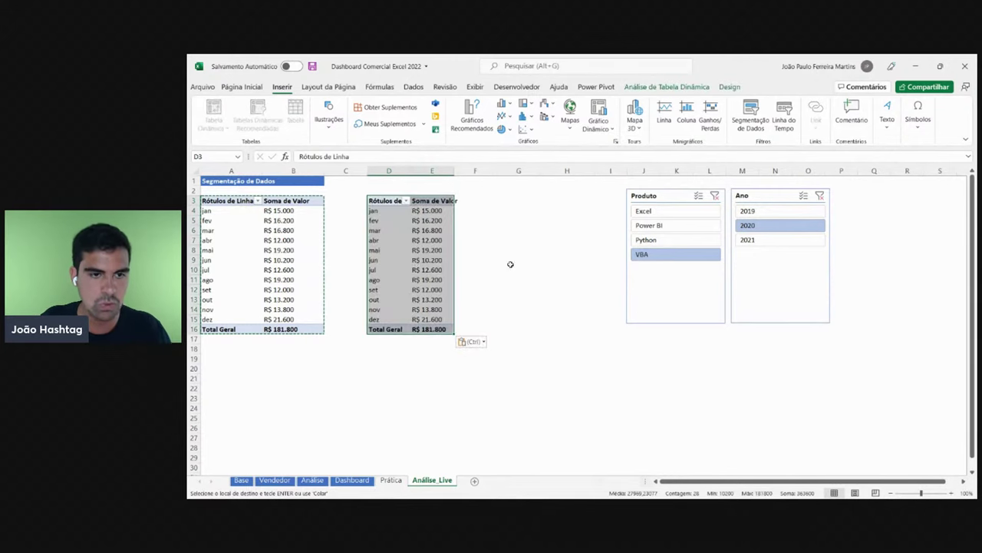
click(546, 266)
- Widen columns D and E
click(432, 170)
shift+click(388, 170)
click(370, 260)
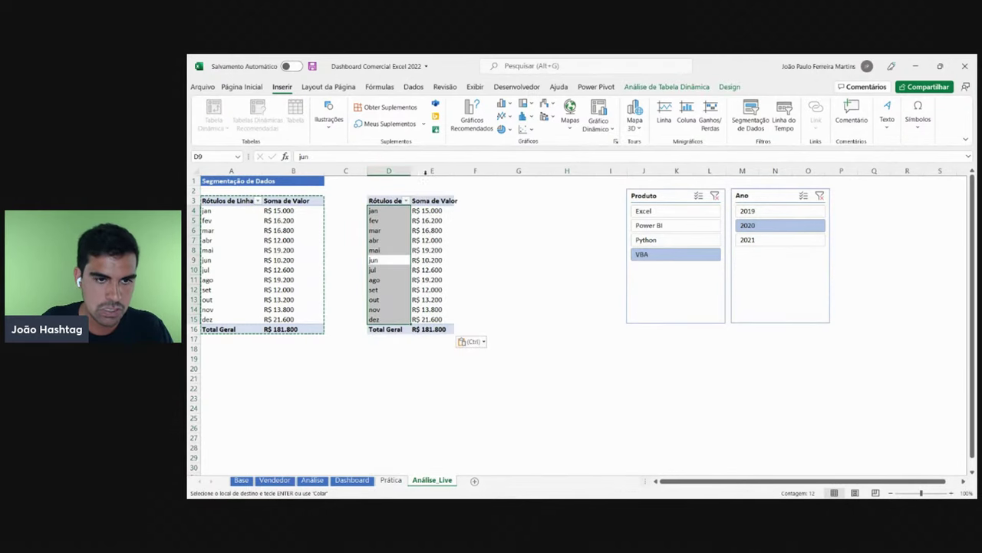
click(432, 171)
shift+click(389, 170)
drag(411, 170, 420, 170)
- Give columns A, B, D and E equal width and reselect the monthly pivot A3:B16
click(438, 265)
click(423, 171)
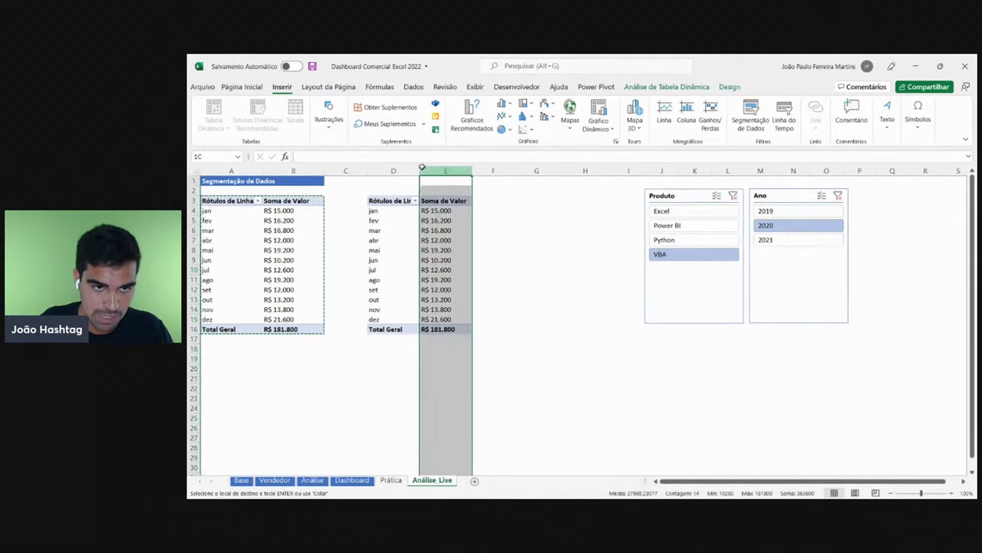
shift+click(393, 170)
drag(293, 170, 267, 171)
click(476, 260)
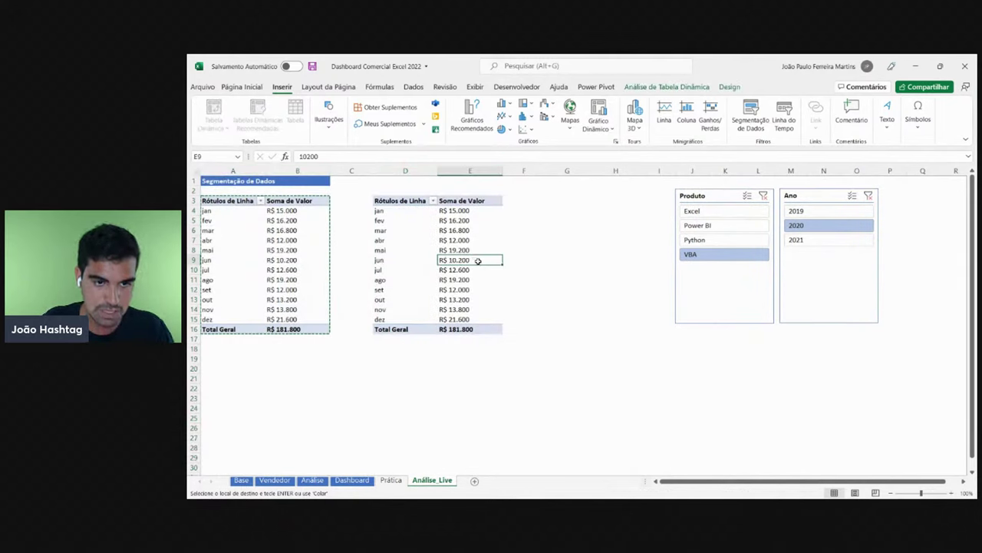
key(Escape)
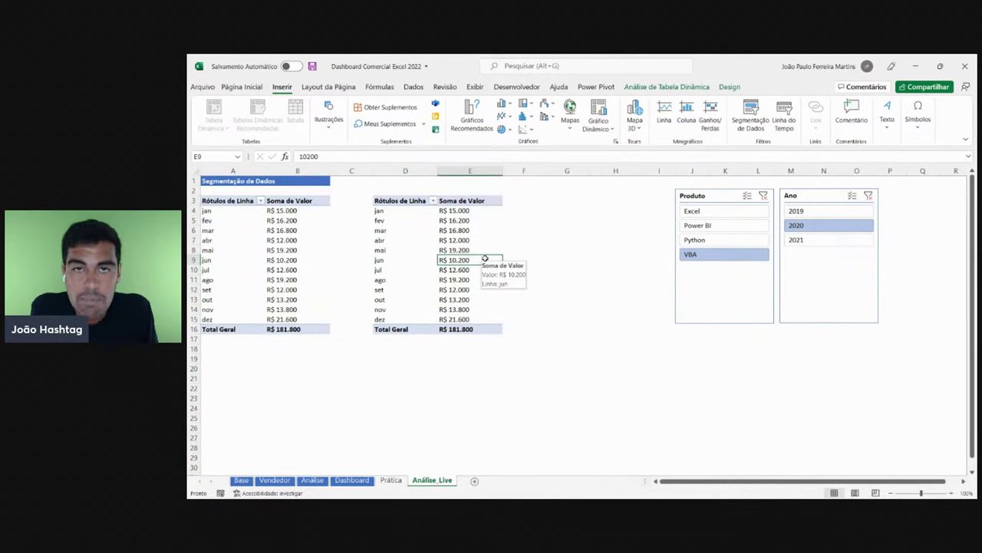
click(242, 259)
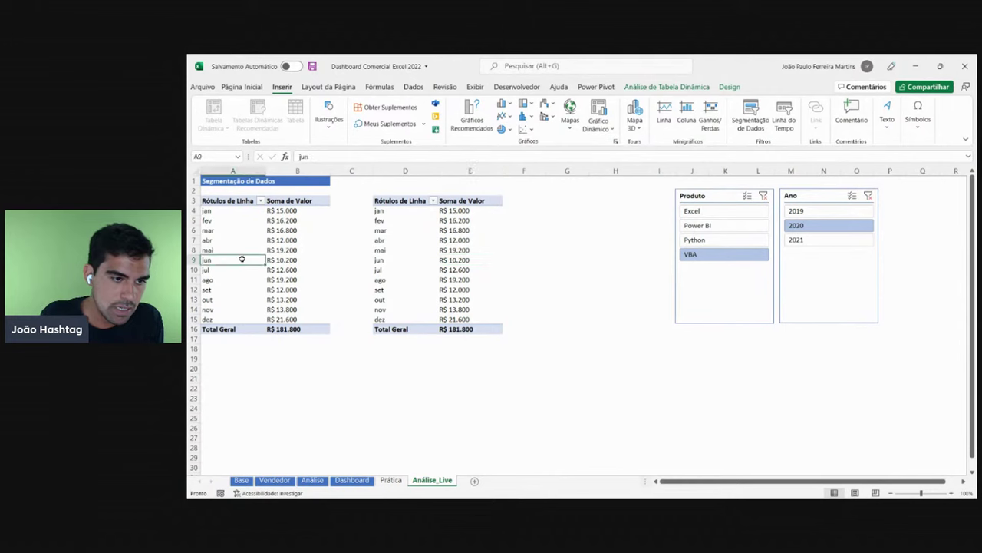
drag(292, 329, 228, 199)
click(347, 481)
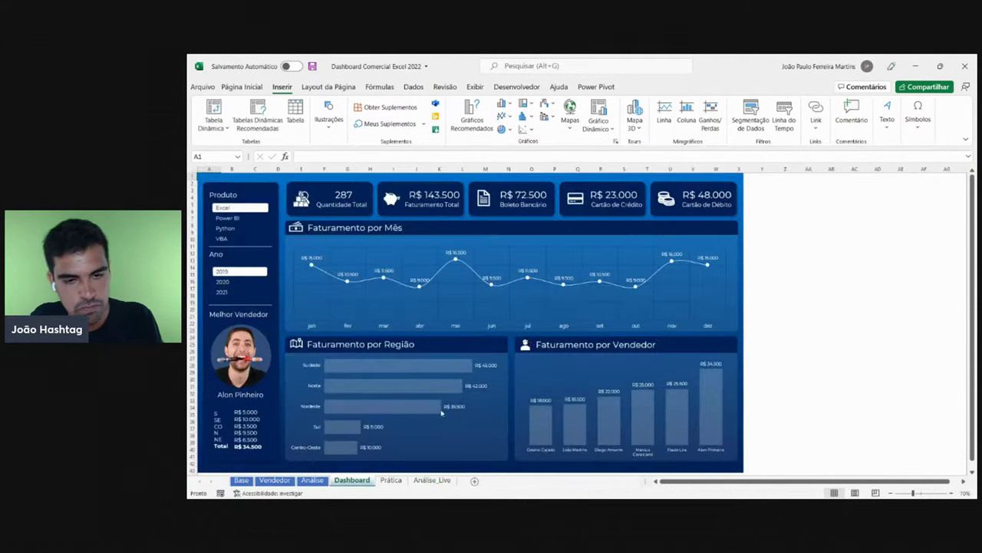
click(432, 480)
click(456, 280)
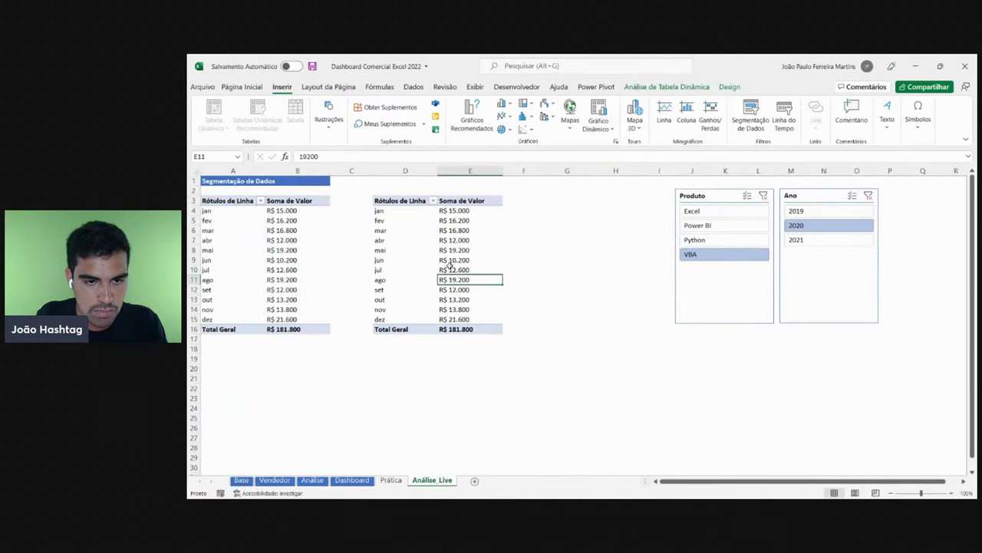
click(351, 480)
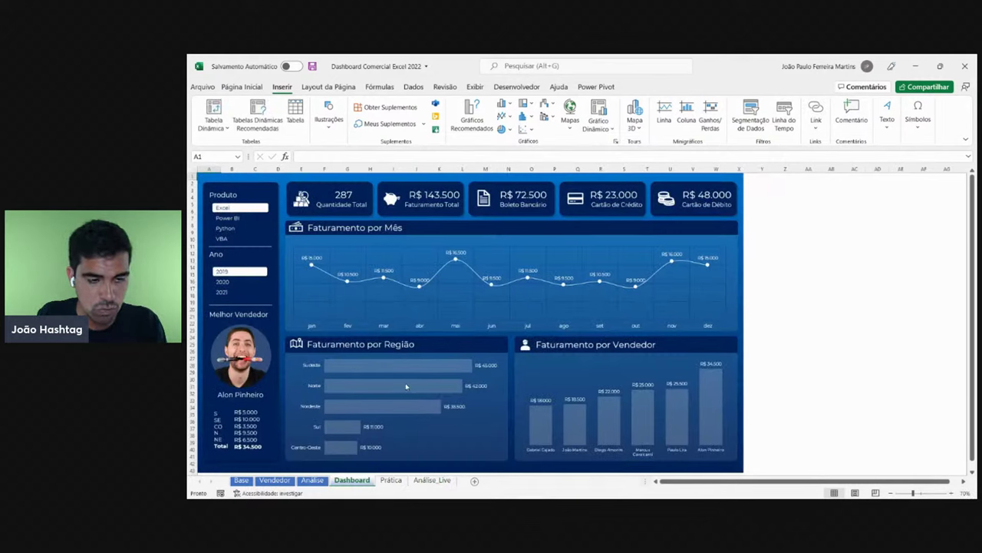
mouse_move(459, 261)
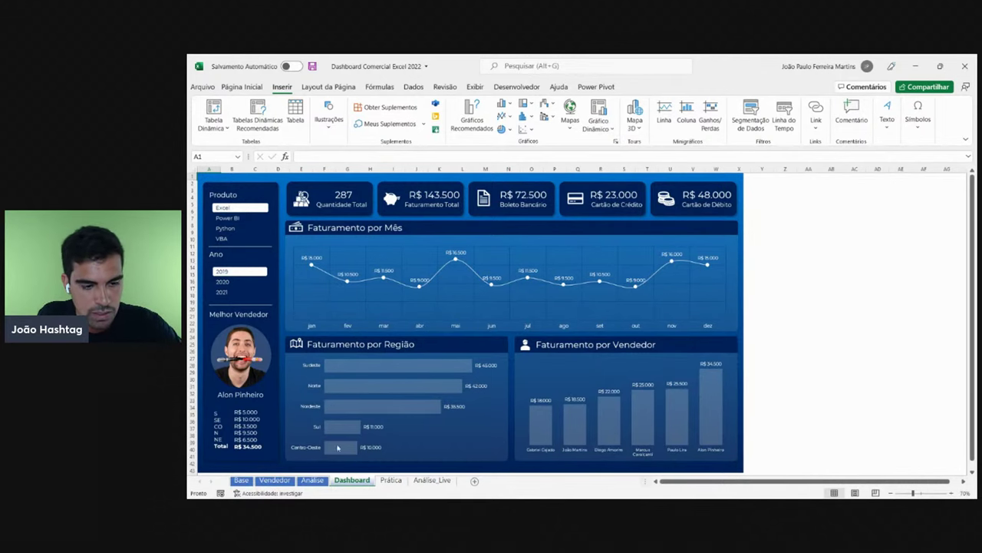
click(432, 479)
click(445, 250)
- In the copied pivot's field list, replace the Mês row field with Região
right_click(443, 232)
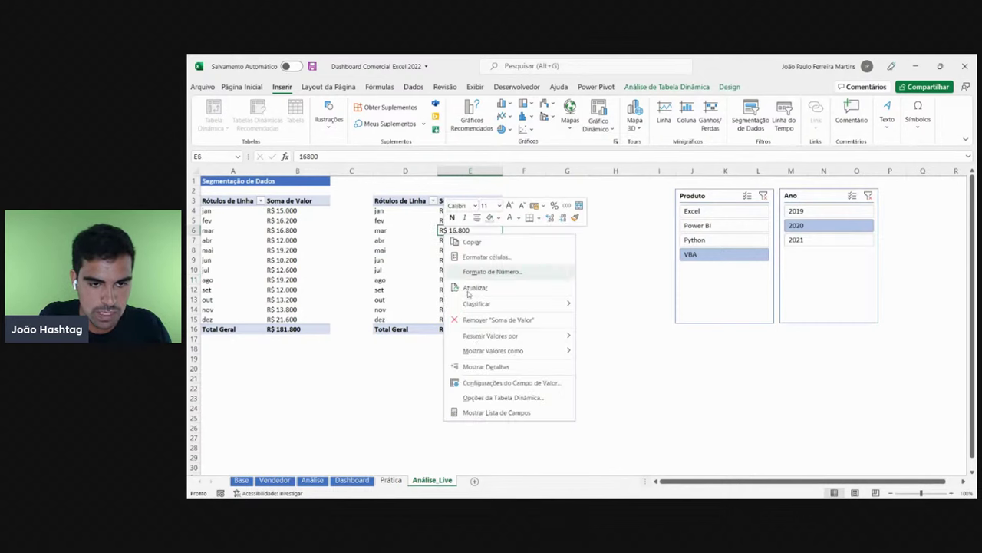
click(488, 413)
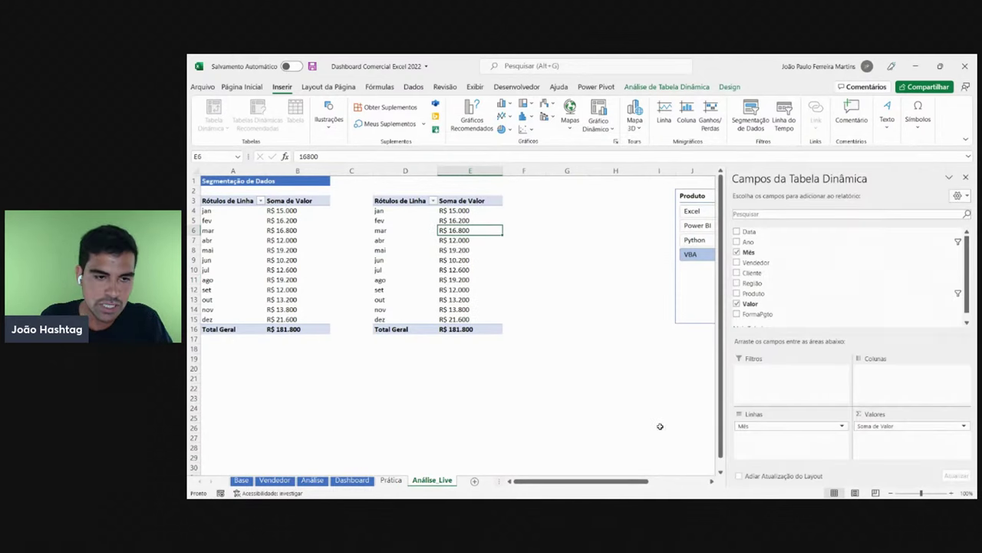
drag(760, 426, 620, 401)
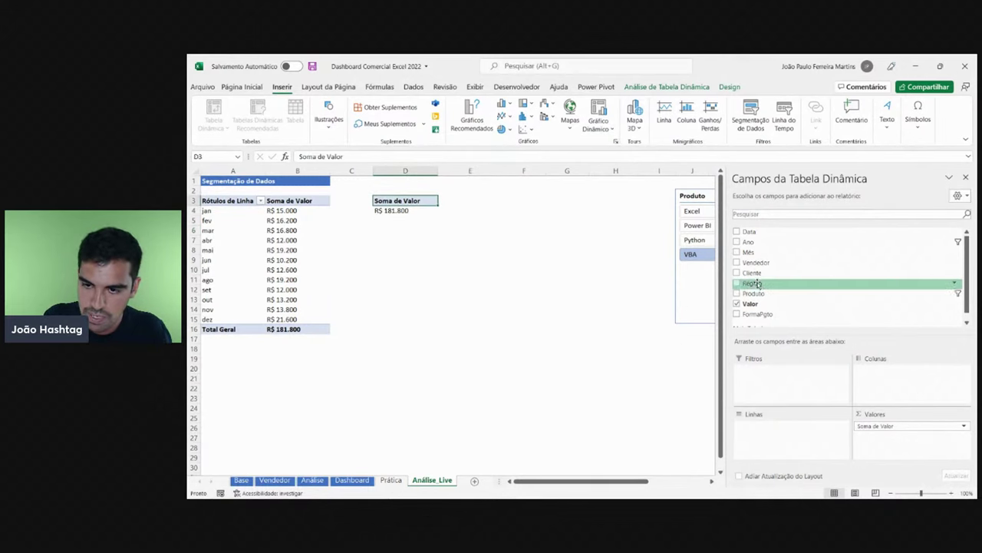
drag(753, 284, 771, 428)
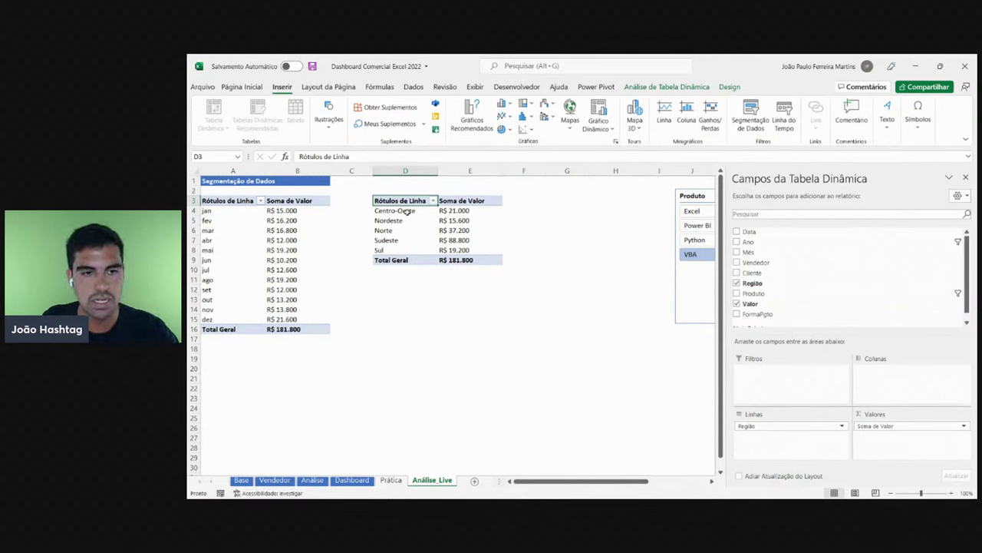
- Check the Centro-Oeste to Sul rows and the R$ 181.800 total, then close the field list
click(406, 213)
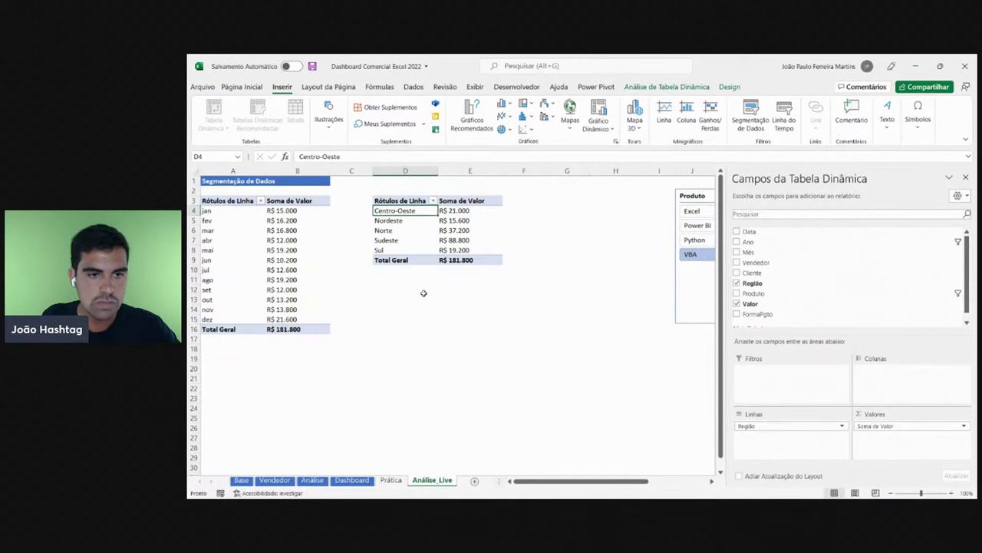
click(398, 221)
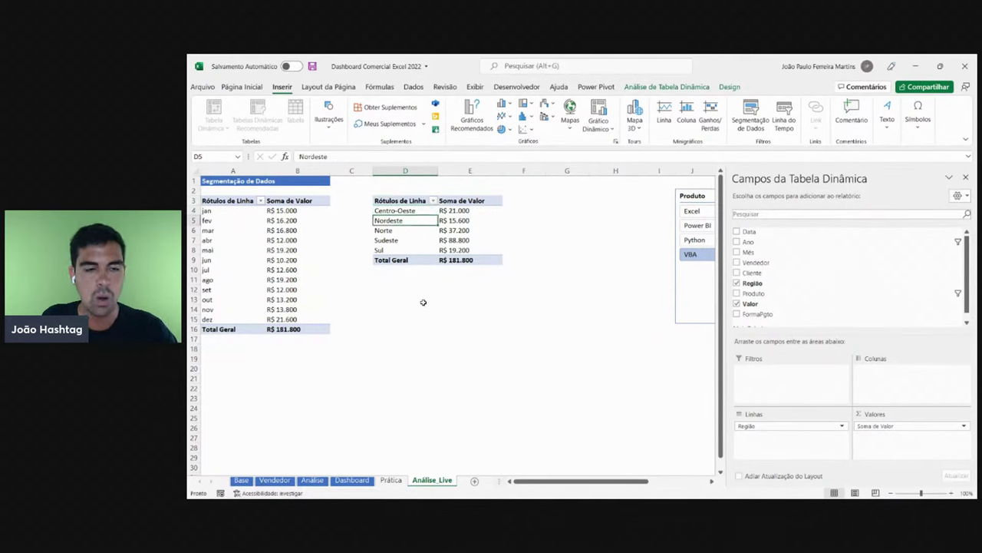
click(402, 232)
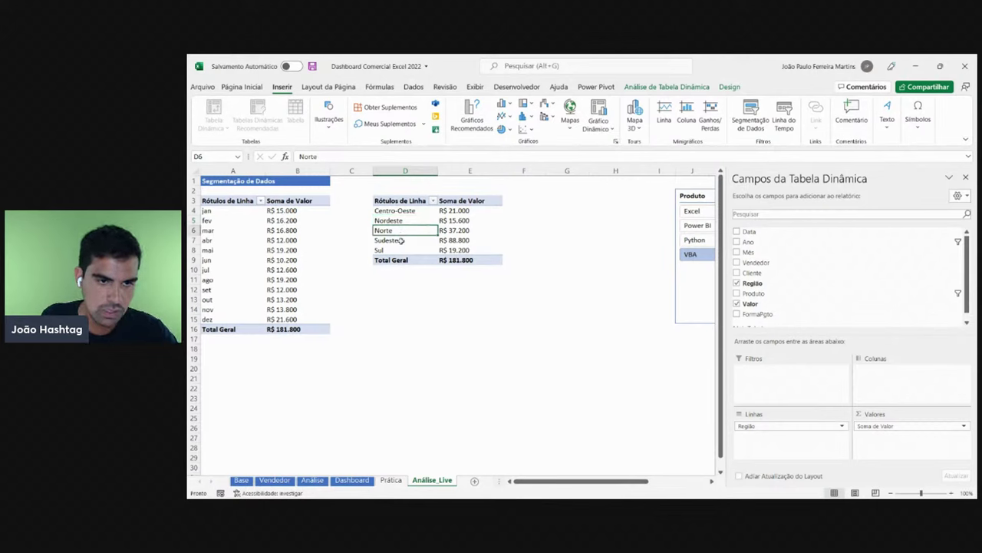
click(403, 241)
click(400, 252)
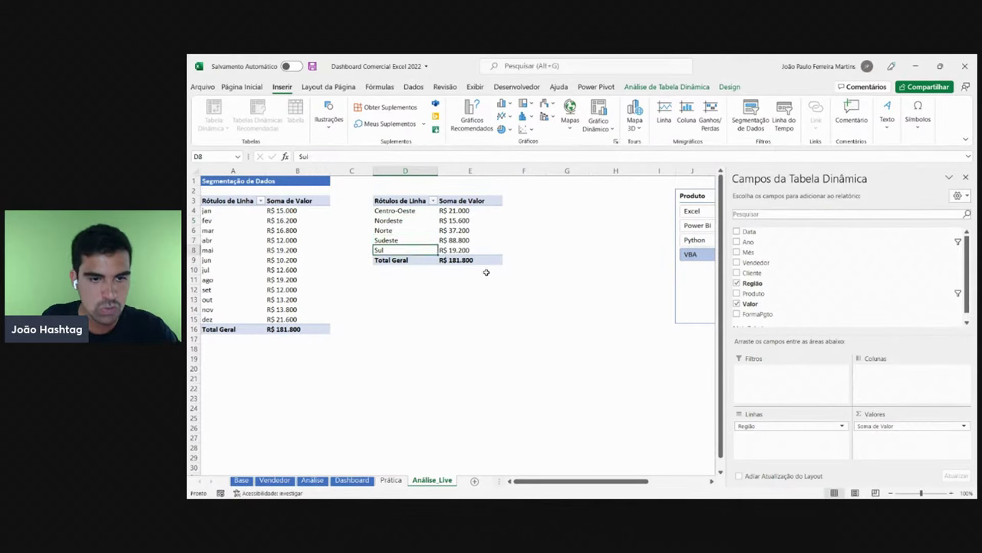
click(481, 263)
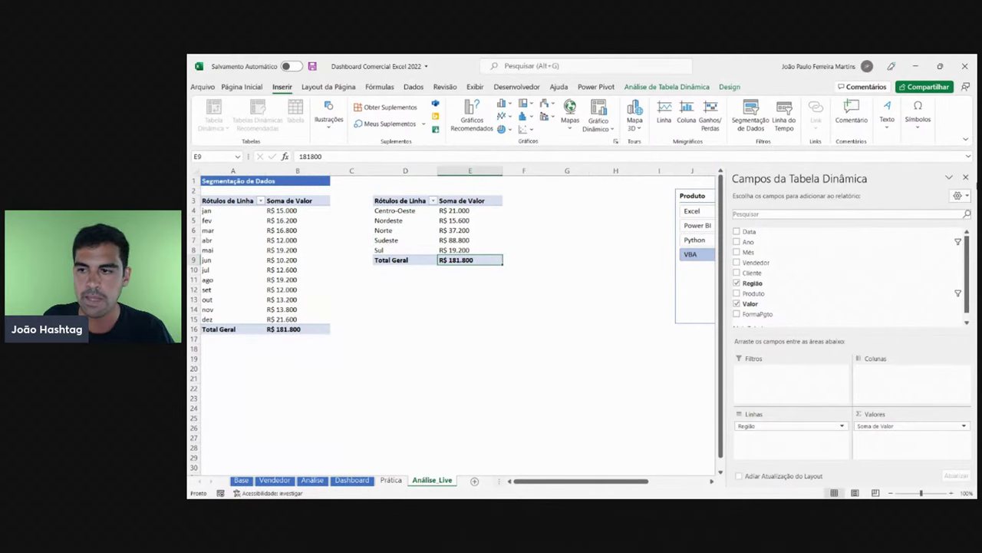
click(966, 178)
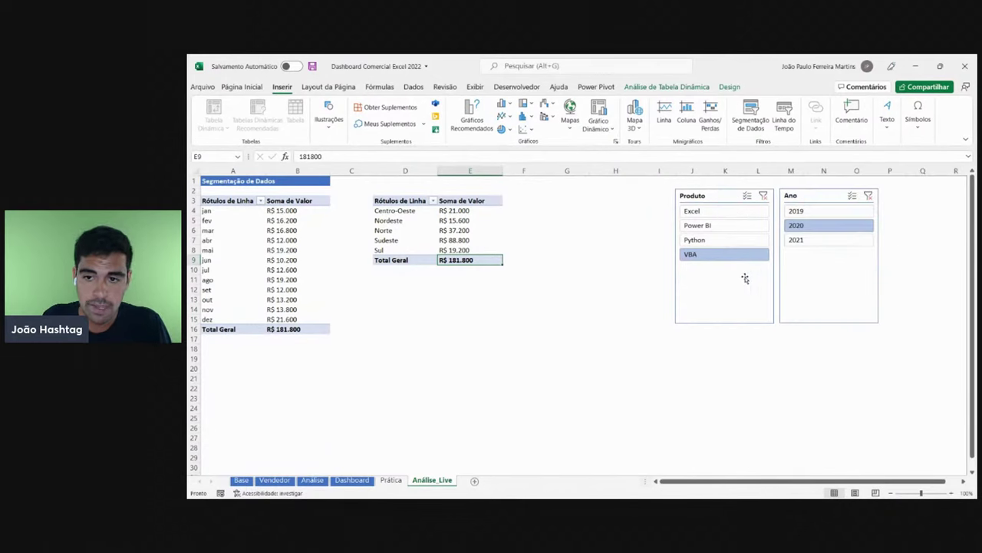
- Compare the region and monthly pivot ranges, then pick Excel in the Produto slicer
drag(483, 261, 395, 197)
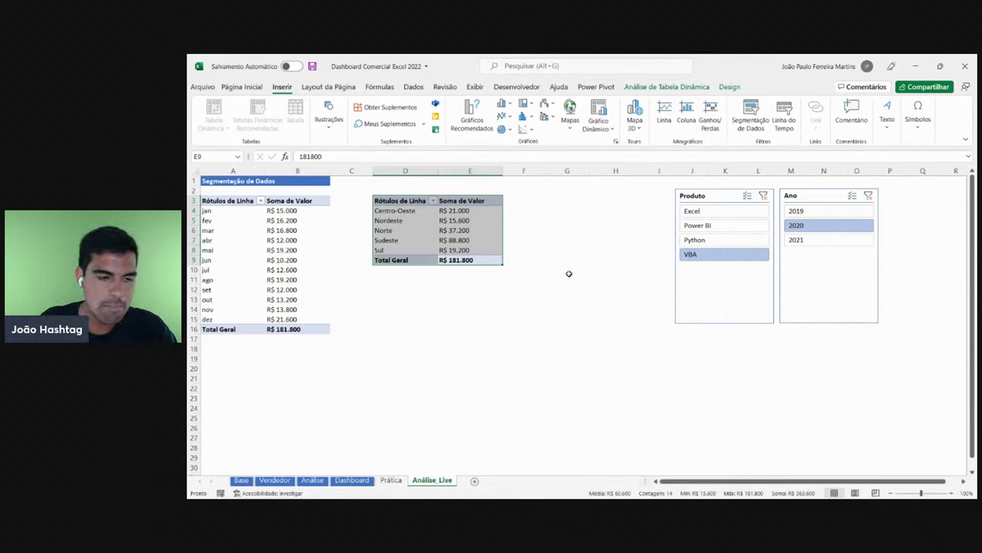
drag(296, 330, 229, 199)
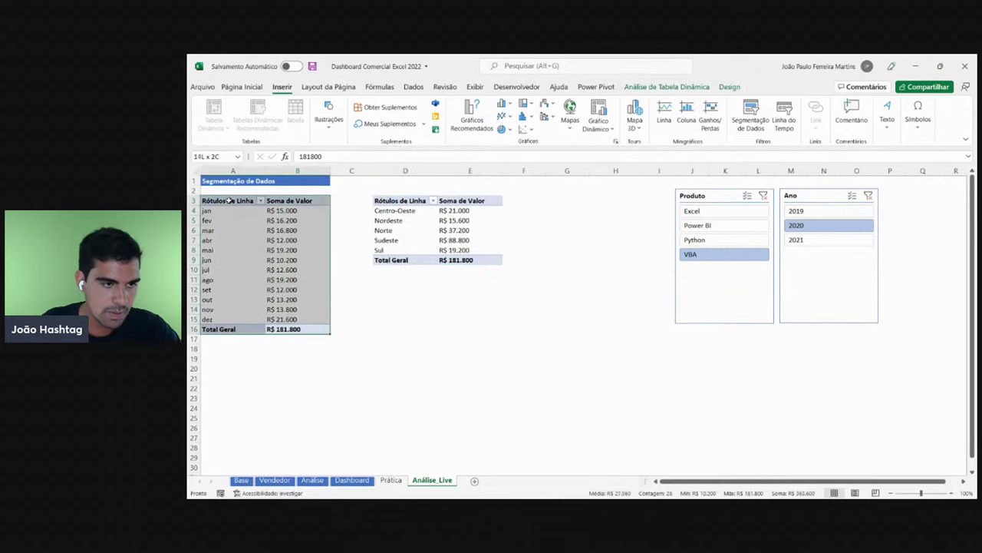
click(229, 199)
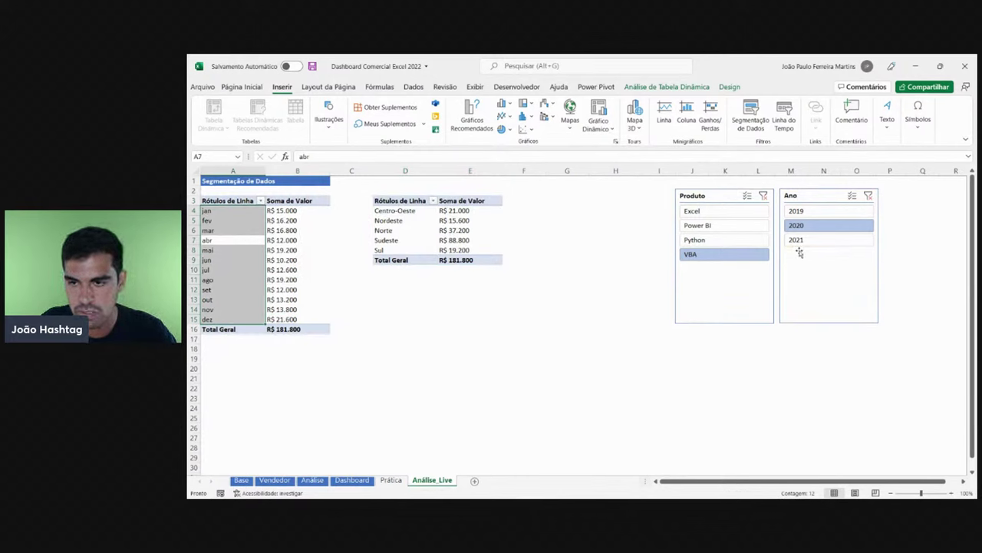
drag(440, 264, 398, 202)
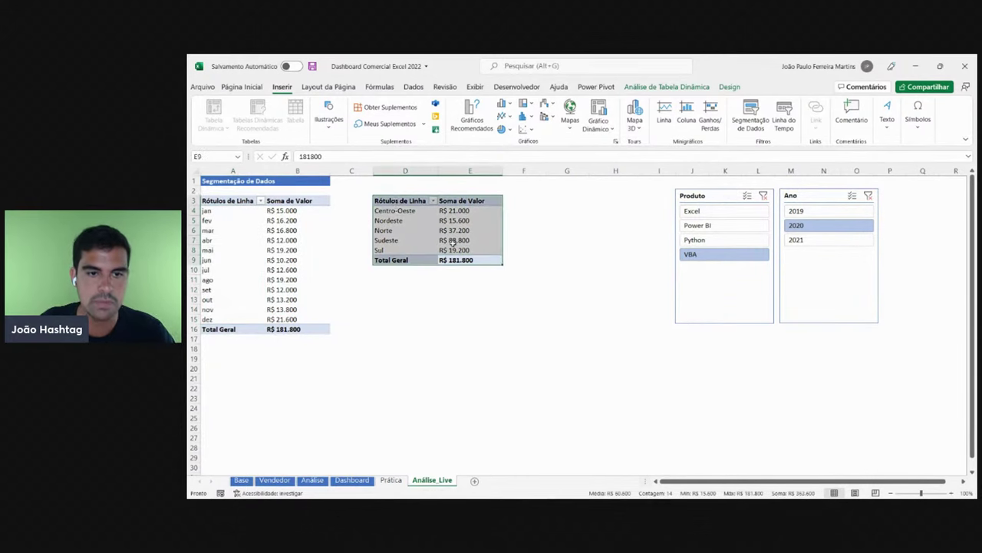
click(476, 240)
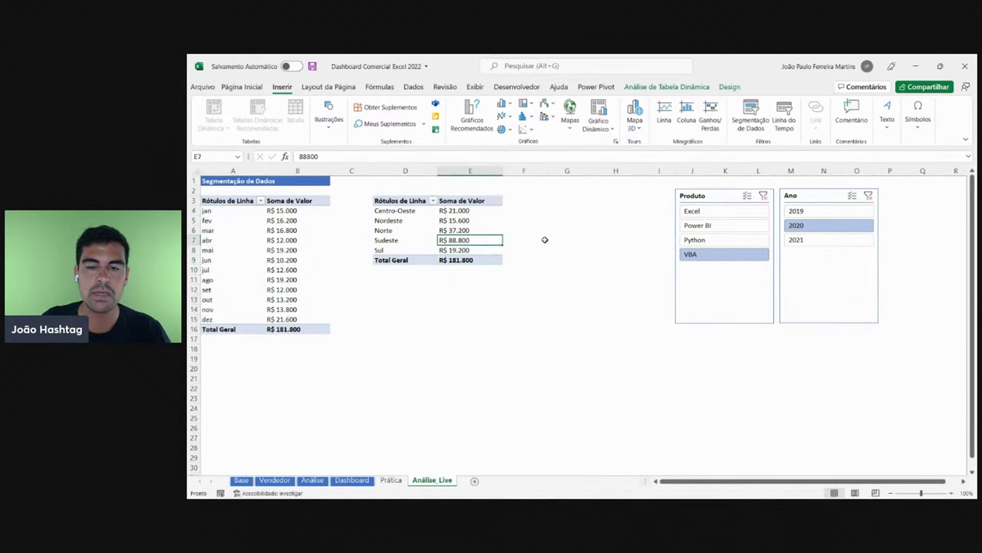
click(713, 212)
- Pick 2019 and sum the region values, then switch the slicers to Python and 2021
click(852, 211)
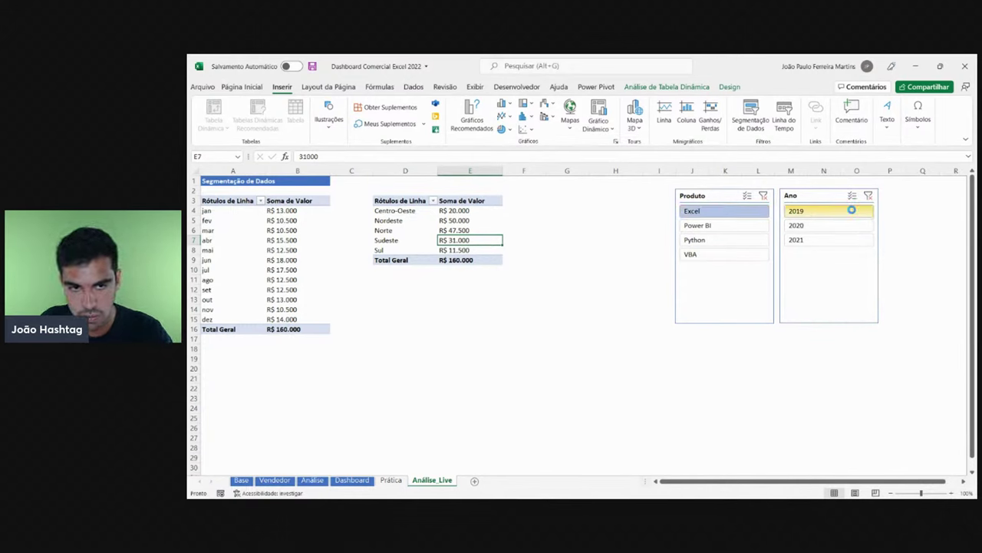
drag(476, 210, 475, 250)
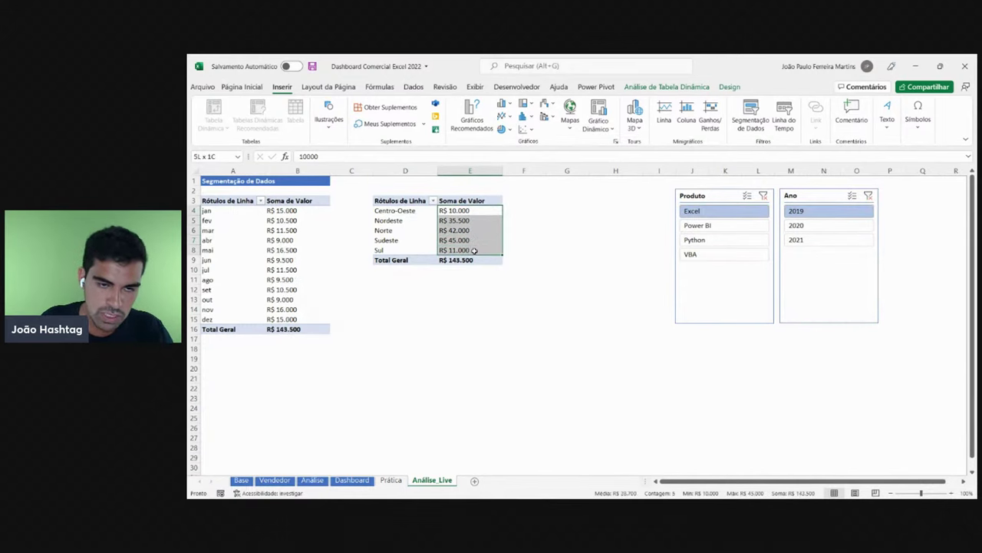
click(727, 240)
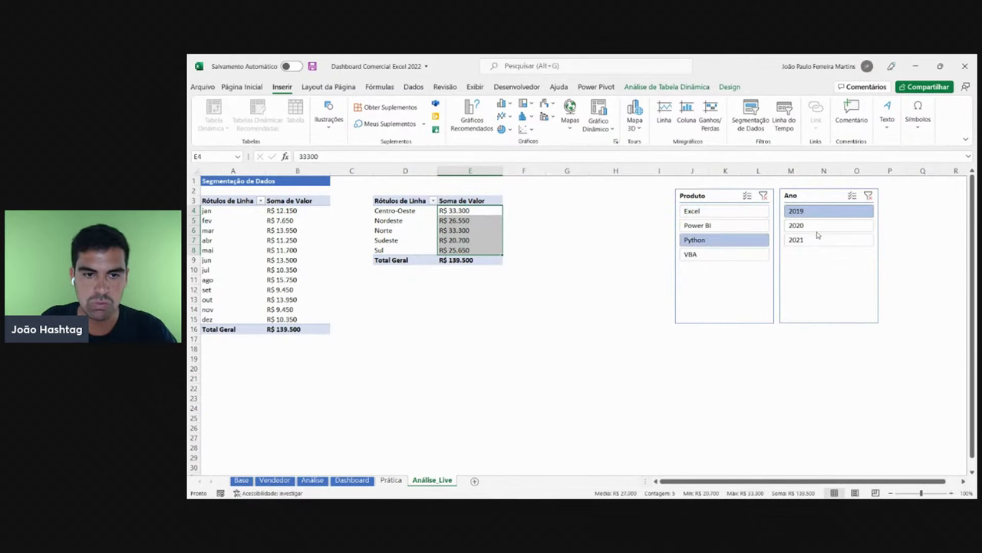
click(816, 239)
click(470, 230)
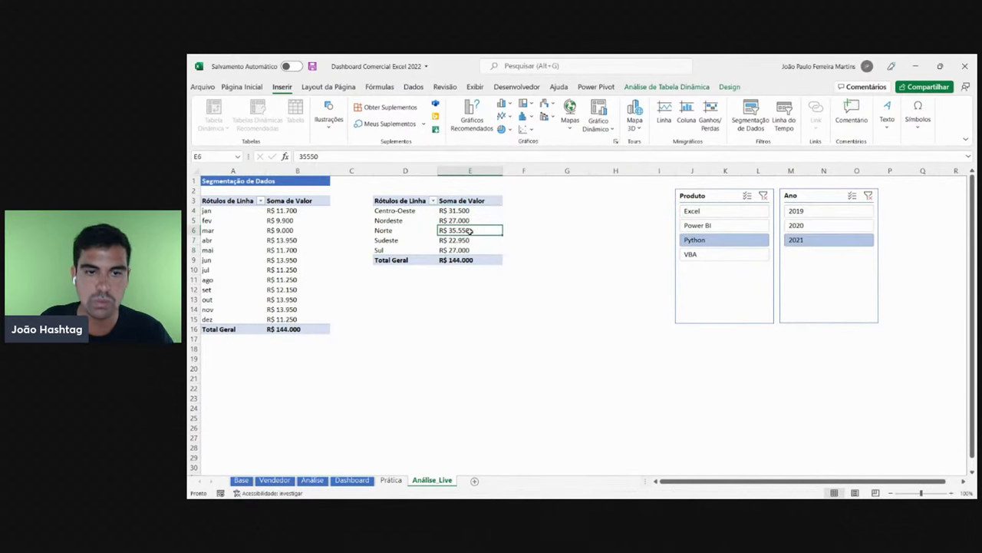
- Inspect the Python-2021 monthly values and the Nordeste, Sudeste and Centro-Oeste regional values
drag(311, 328, 225, 199)
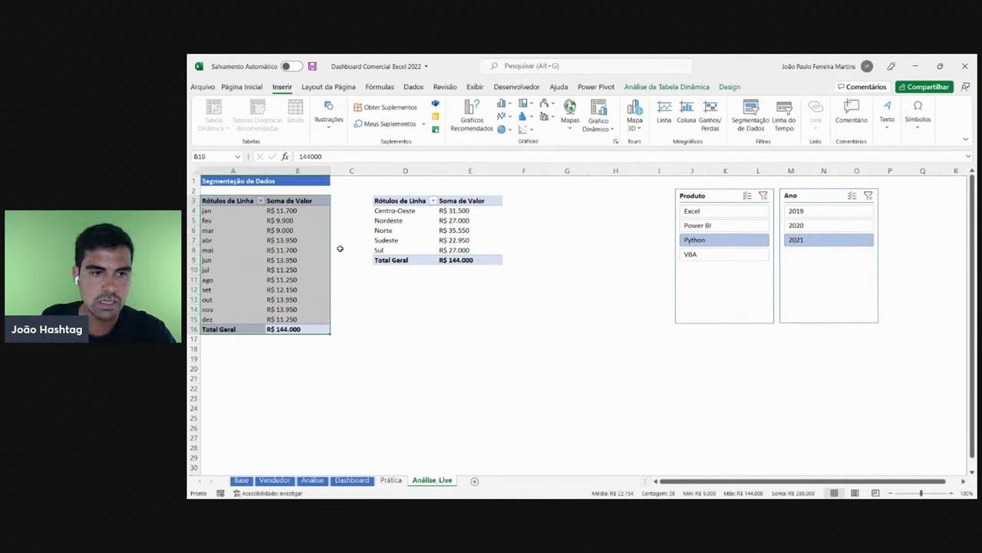
click(460, 240)
drag(410, 212, 451, 260)
click(452, 225)
click(460, 239)
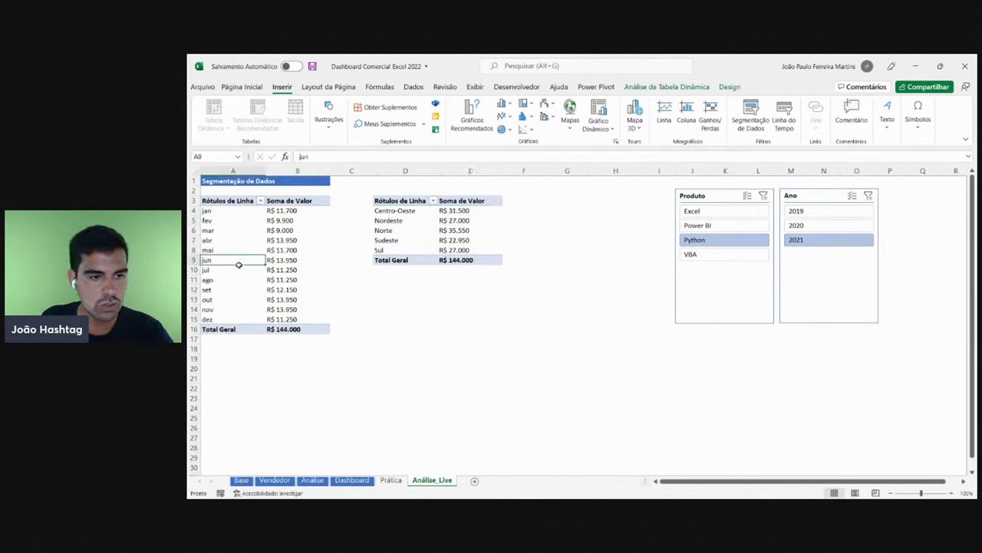
click(456, 211)
- Nudge the Ano slicer beside the Produto slicer and check the monthly ago value
click(741, 324)
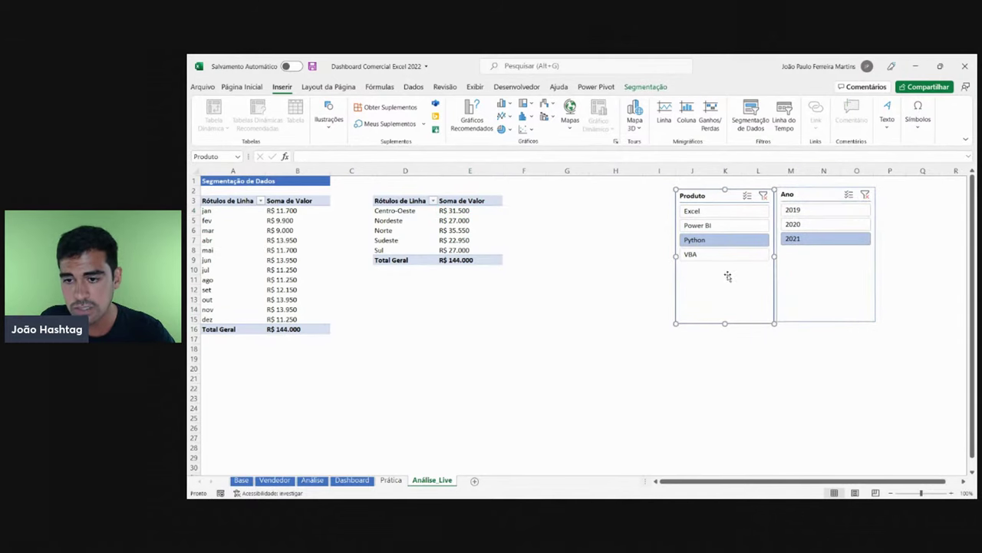
mouse_move(779, 287)
mouse_down()
mouse_move(803, 295)
mouse_move(798, 288)
mouse_up()
click(296, 240)
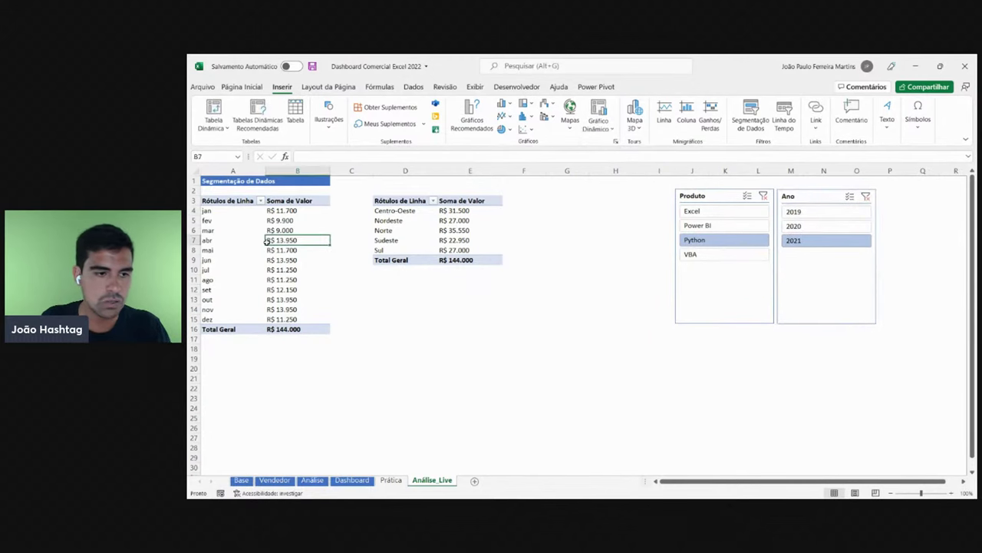
click(292, 280)
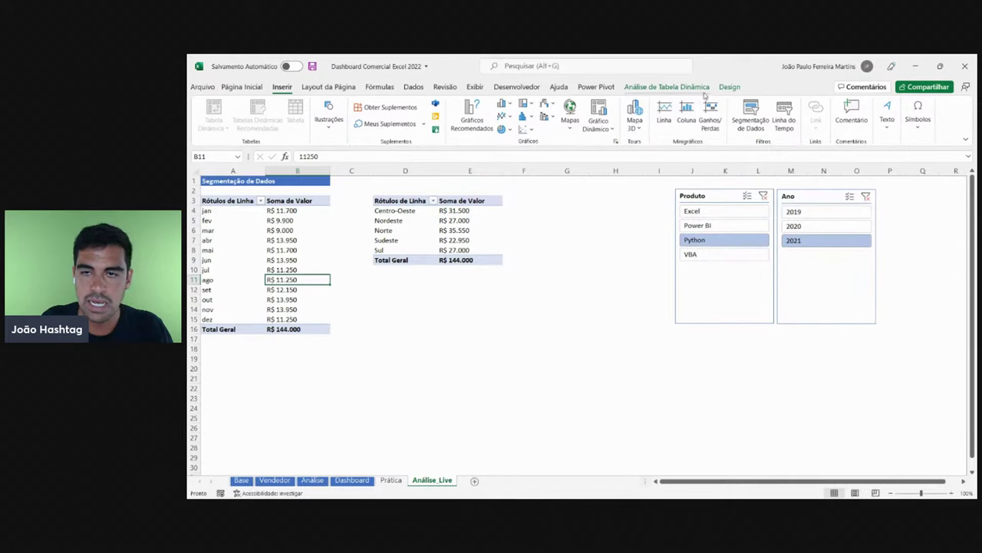
click(681, 87)
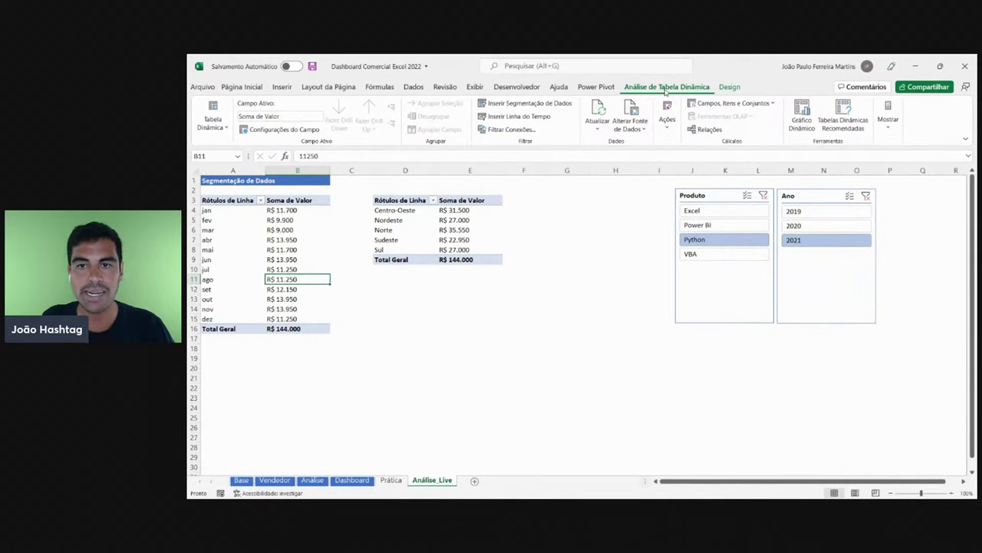
- Rename the monthly pivot table from Tabela dinâmica1 to Análise por Mês
click(311, 240)
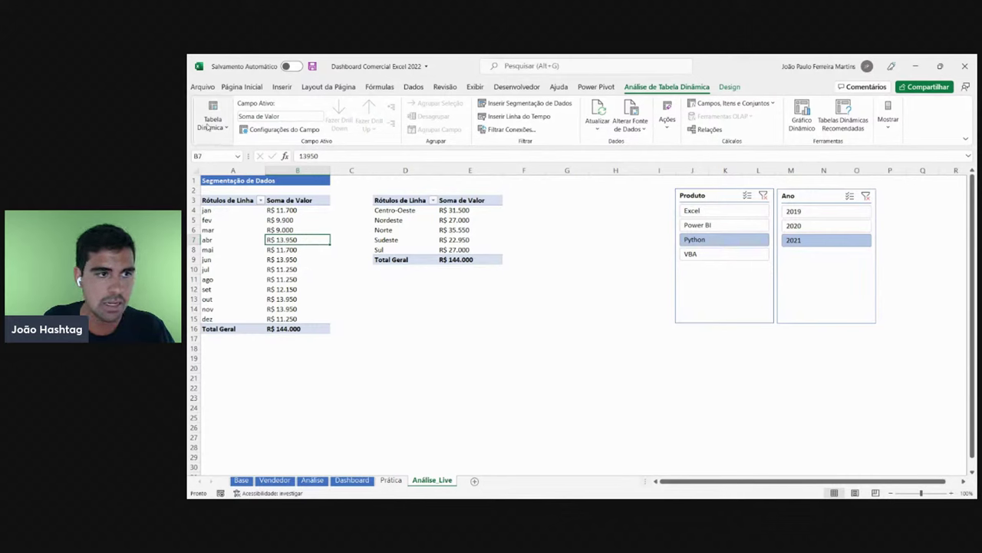
click(209, 123)
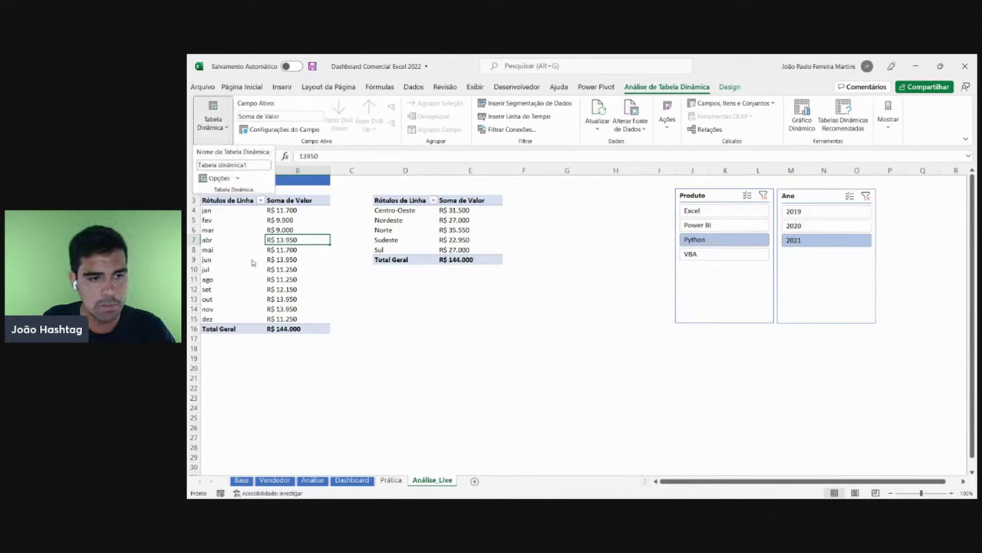
click(256, 165)
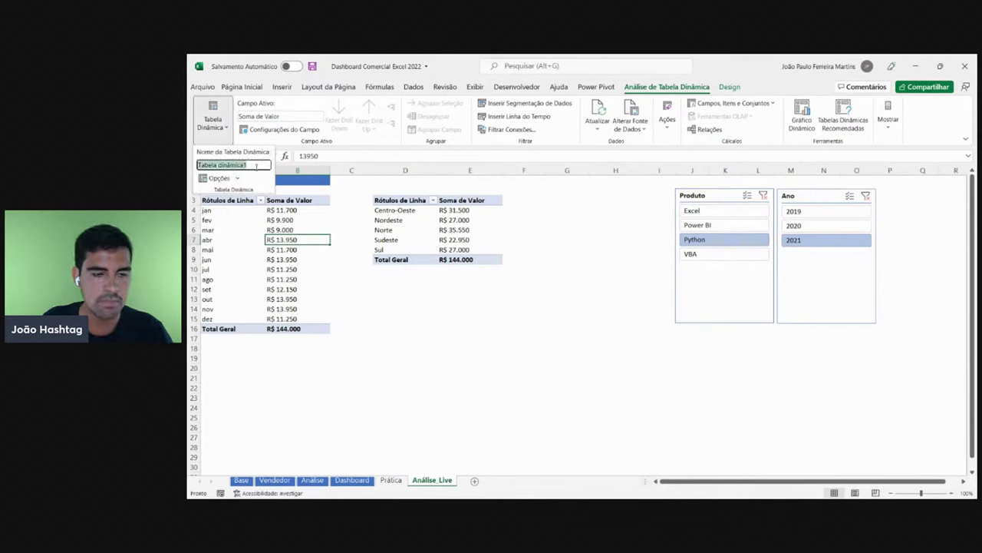
text(Anal)
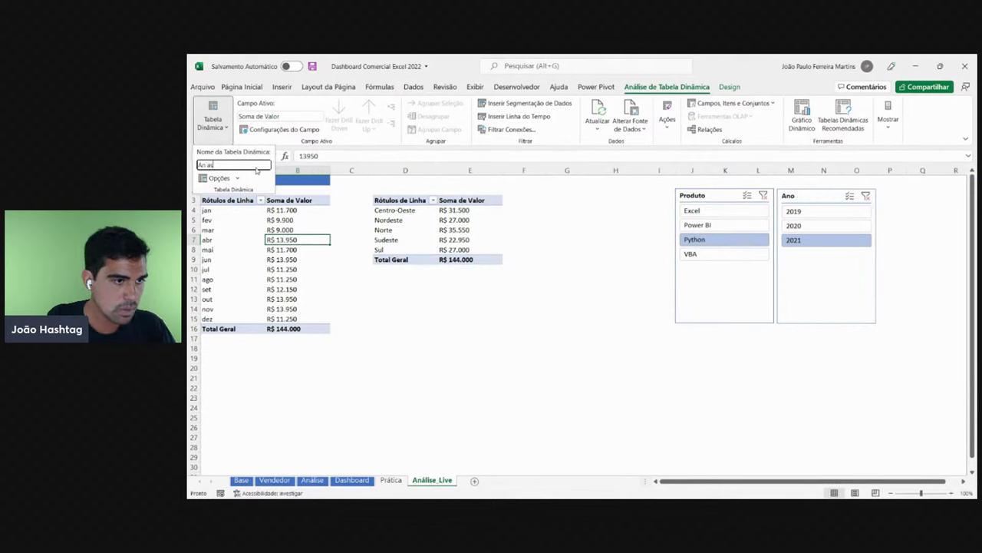
key(Return)
- Correct the monthly pivot's name text so it reads Análise por Mês
click(213, 119)
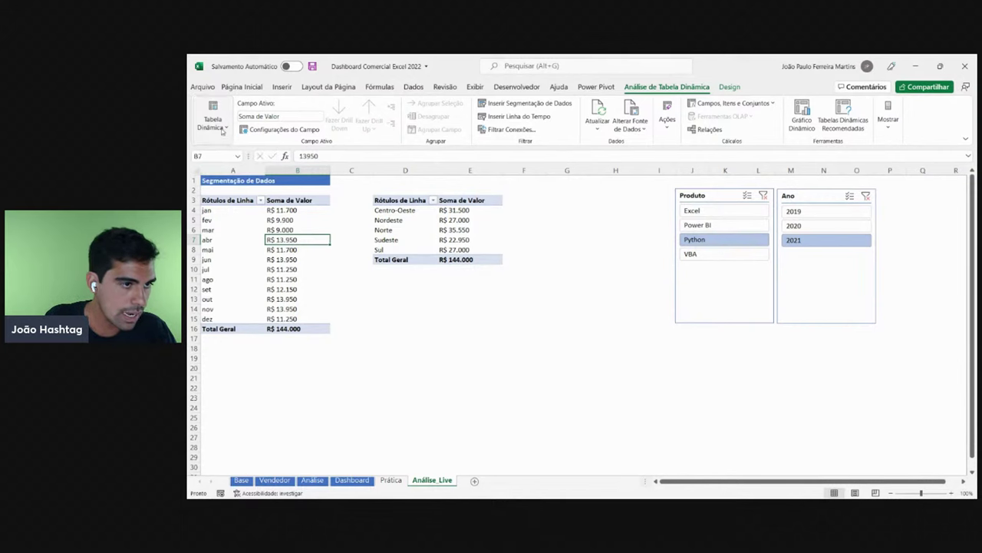
click(227, 165)
key(End)
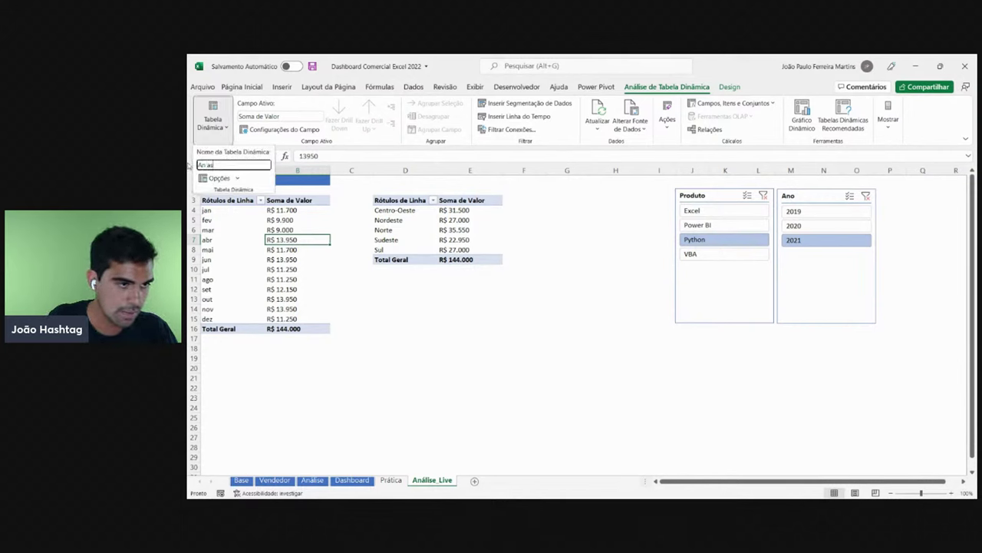
key(ctrl+shift+Left)
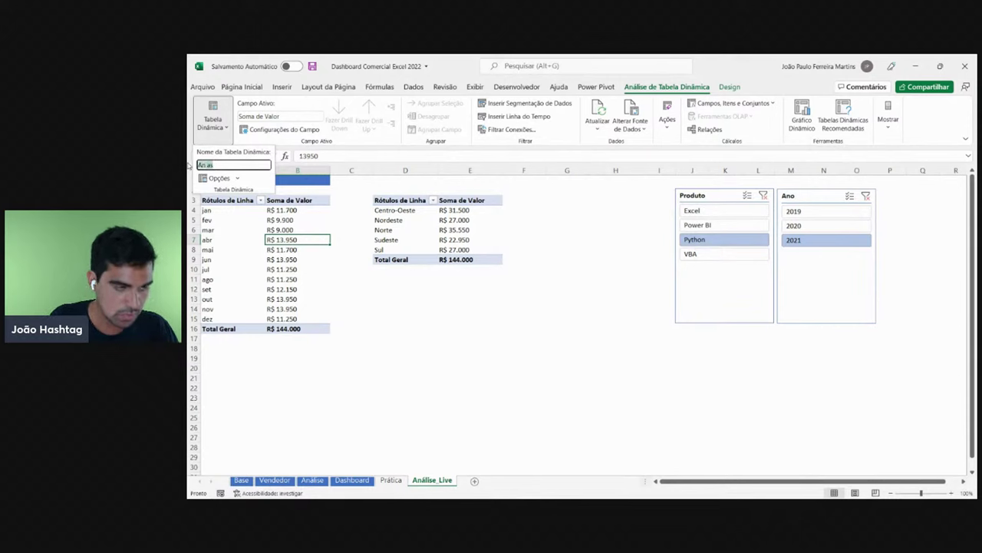
text(aN)
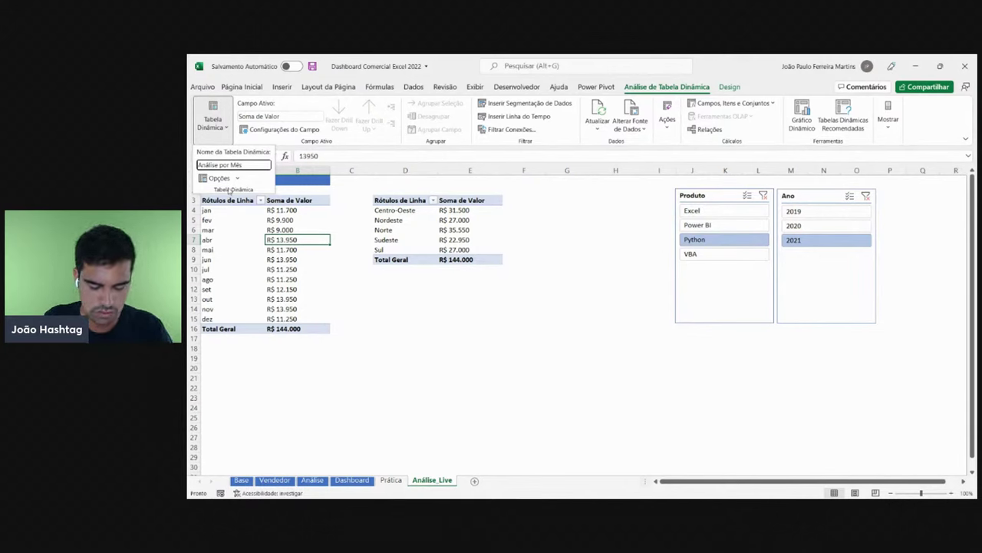
click(230, 190)
- Review the regional values and confirm the monthly pivot is named Análise por Mês
drag(408, 222, 461, 249)
click(483, 227)
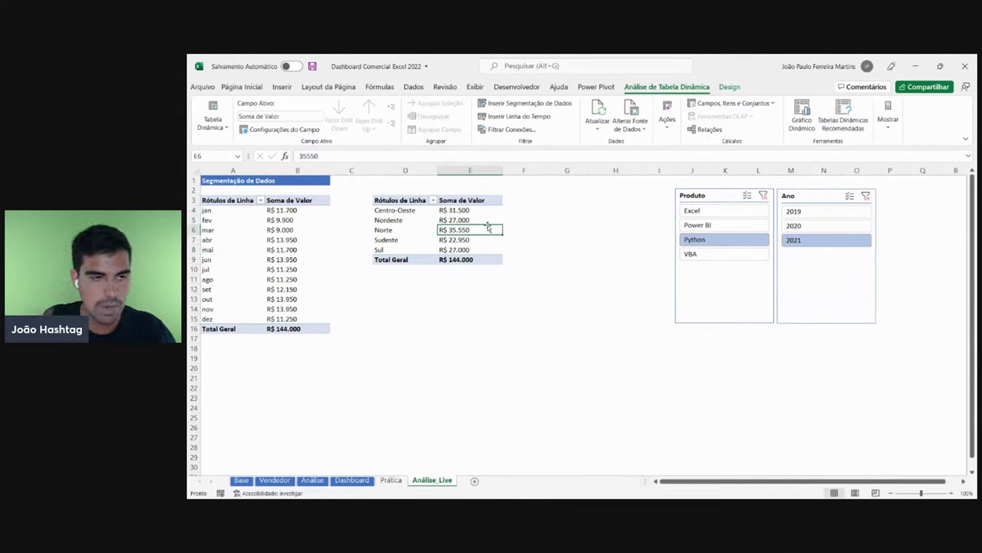
click(467, 217)
click(420, 232)
click(323, 246)
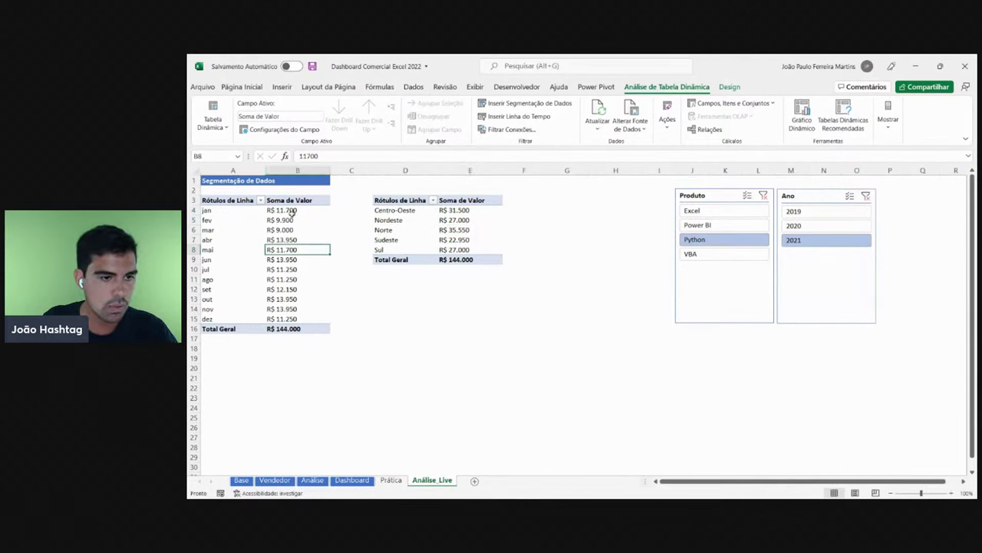
click(213, 121)
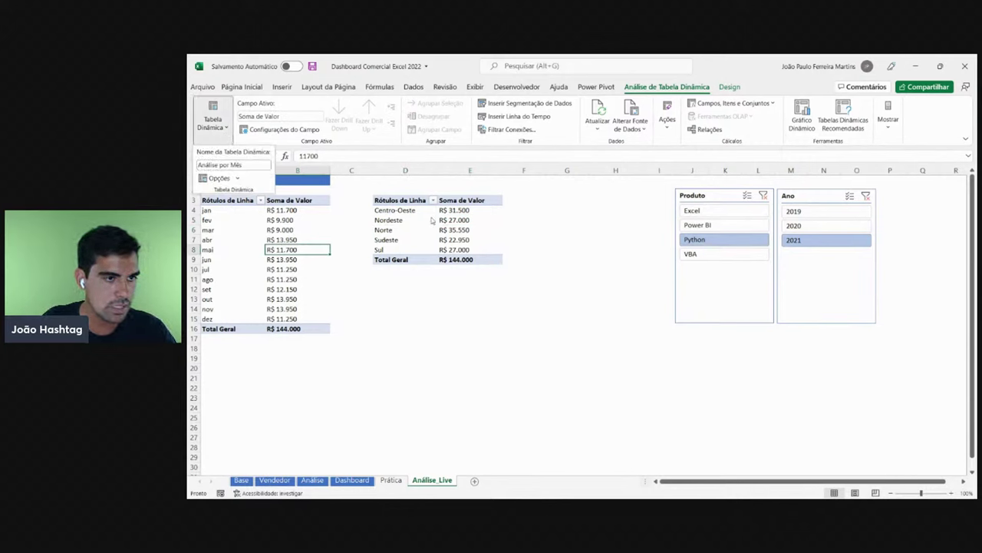
click(470, 228)
click(459, 227)
- Rename the regional pivot table from Tabela dinâmica3 to Análise por Região
click(224, 129)
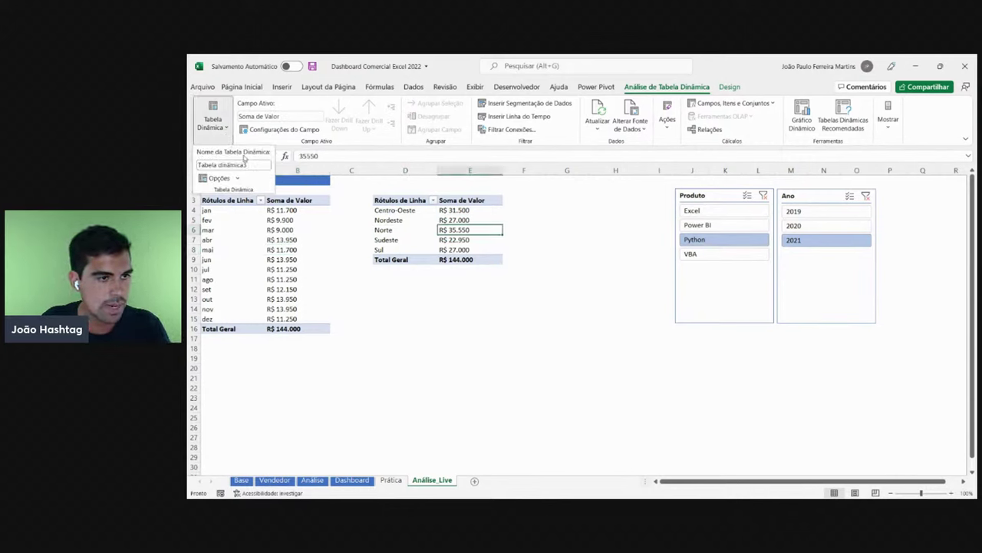
click(200, 164)
drag(260, 164, 195, 164)
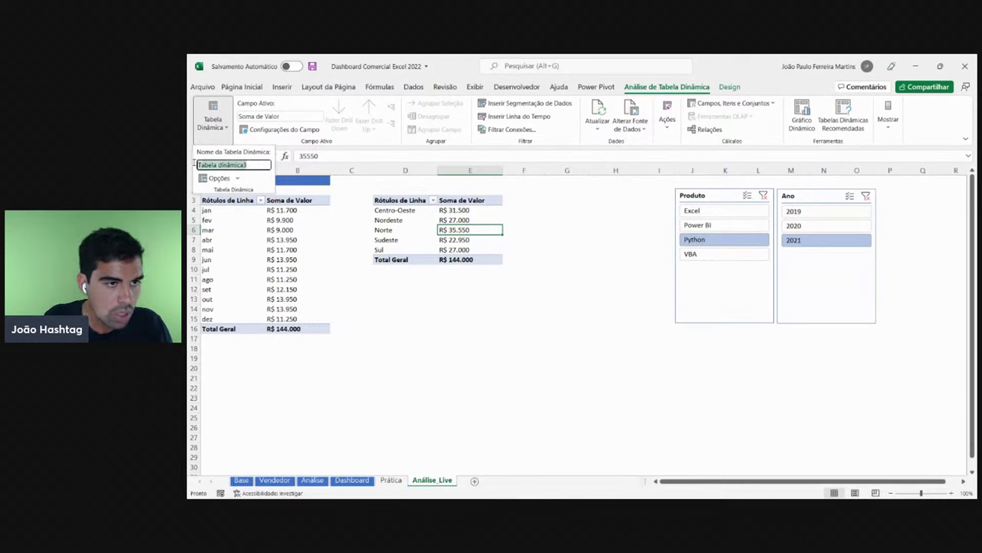
text(Análise por Região)
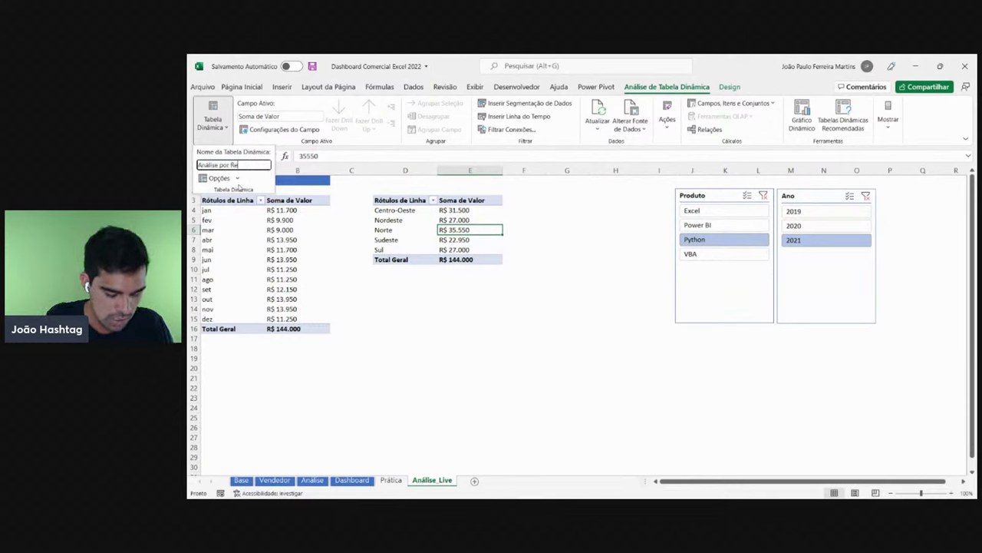
click(475, 321)
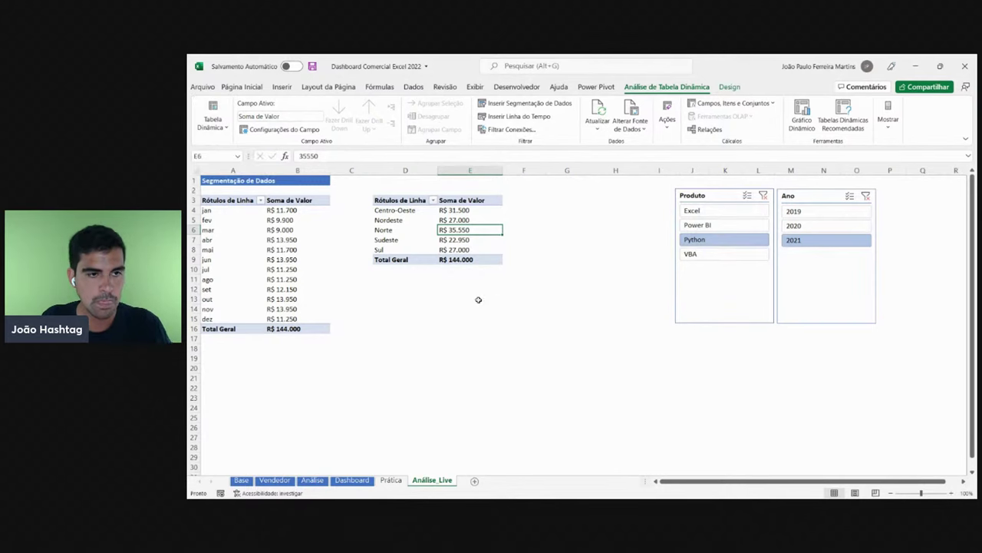
- Filter the Dashboard sheet to Python and 2021 for comparison
click(357, 479)
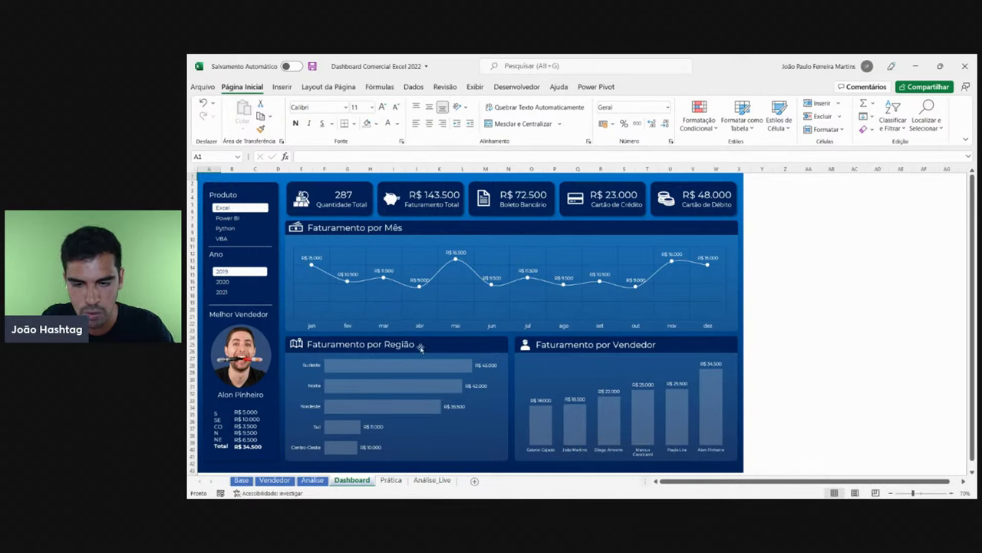
click(224, 219)
click(226, 228)
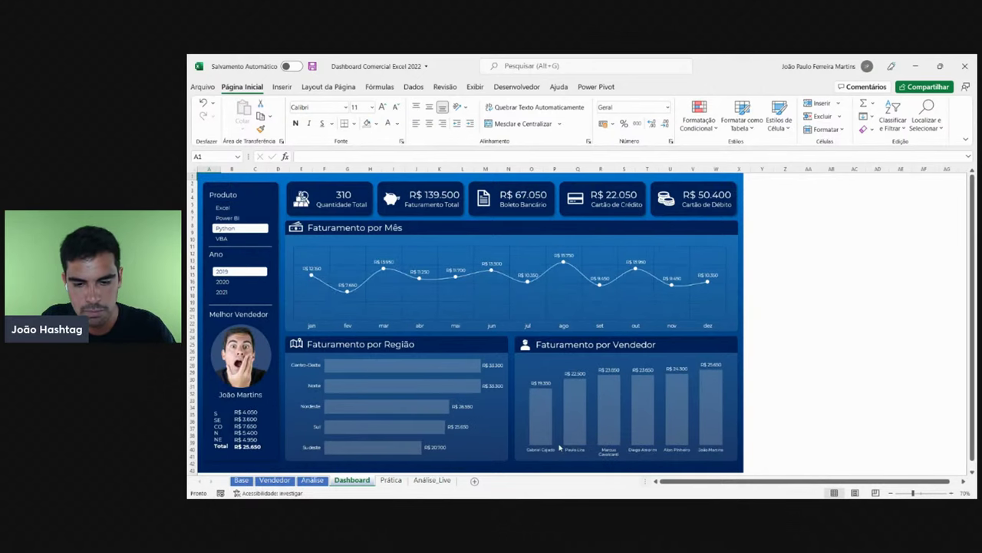
click(223, 282)
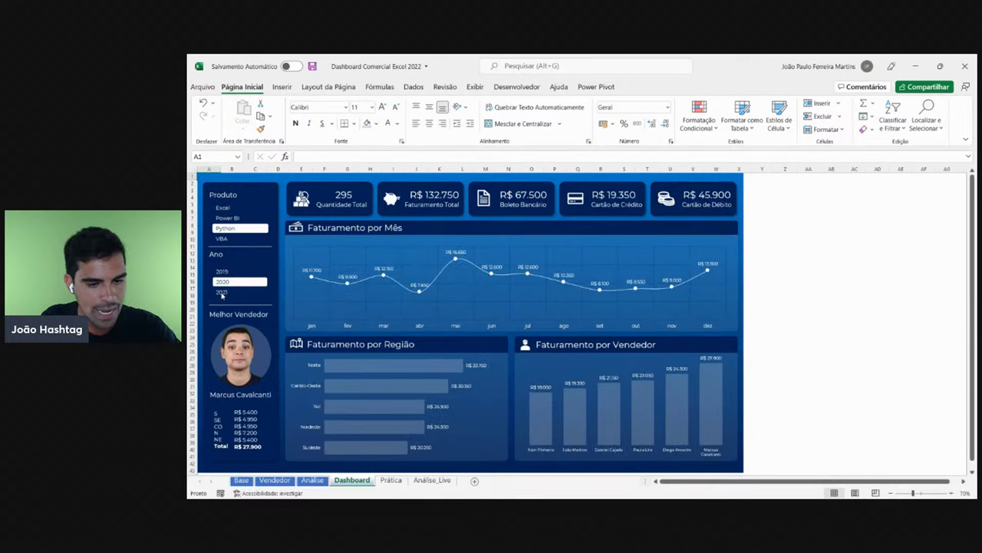
click(223, 291)
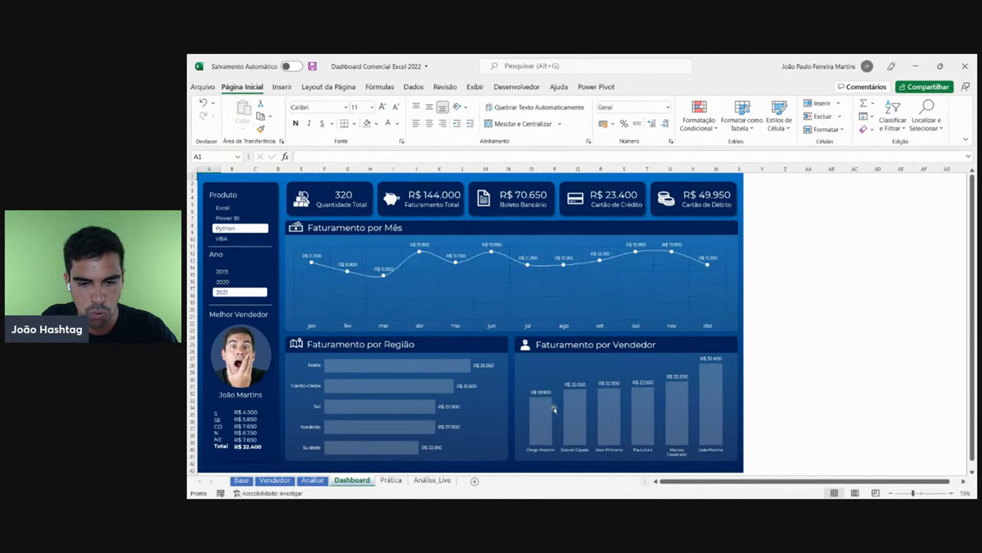
- Copy the regional pivot table D3:E9 on Análise_Live
click(434, 479)
drag(380, 197, 477, 255)
key(ctrl+c)
- Paste the regional pivot copy at G3 and widen columns G and H to match
click(568, 200)
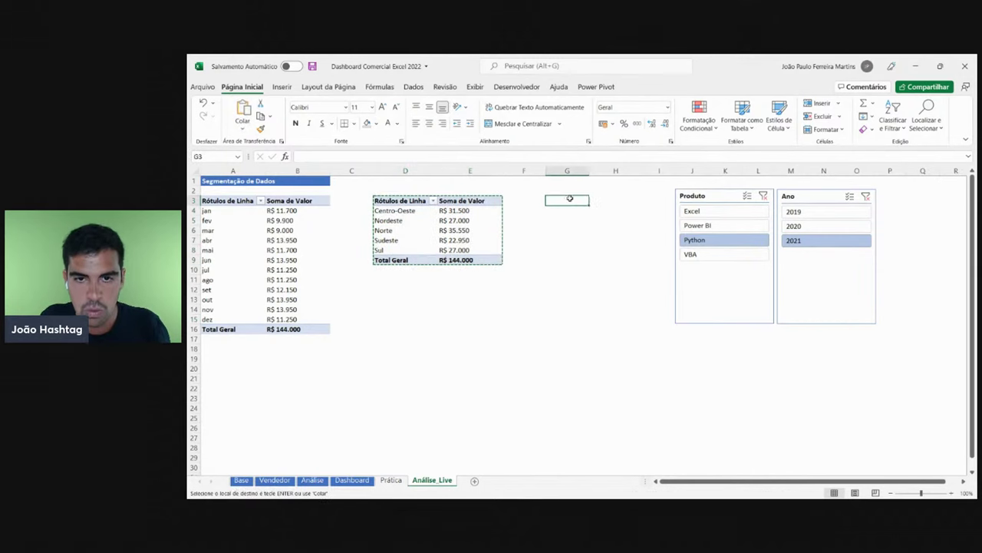
key(ctrl+v)
mouse_move(618, 170)
mouse_down()
mouse_move(572, 171)
mouse_move(609, 170)
mouse_up()
click(623, 240)
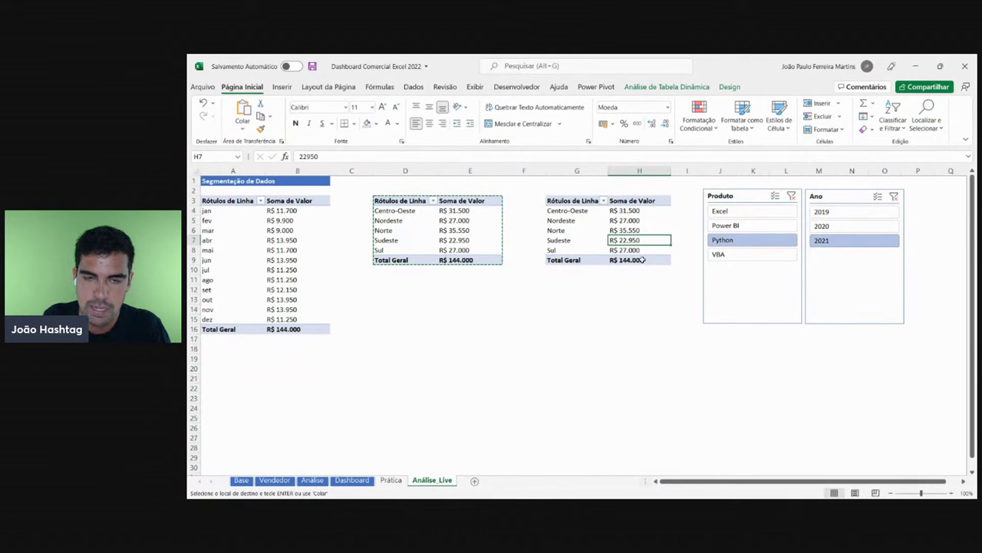
key(Escape)
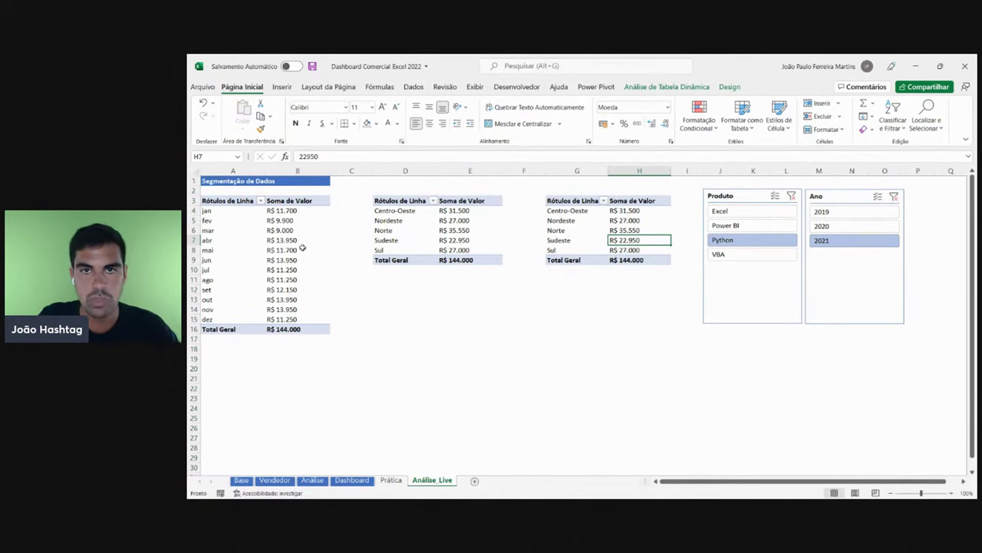
- Display the field list for the G3 pivot after dismissing the monthly pivot's options
right_click(274, 262)
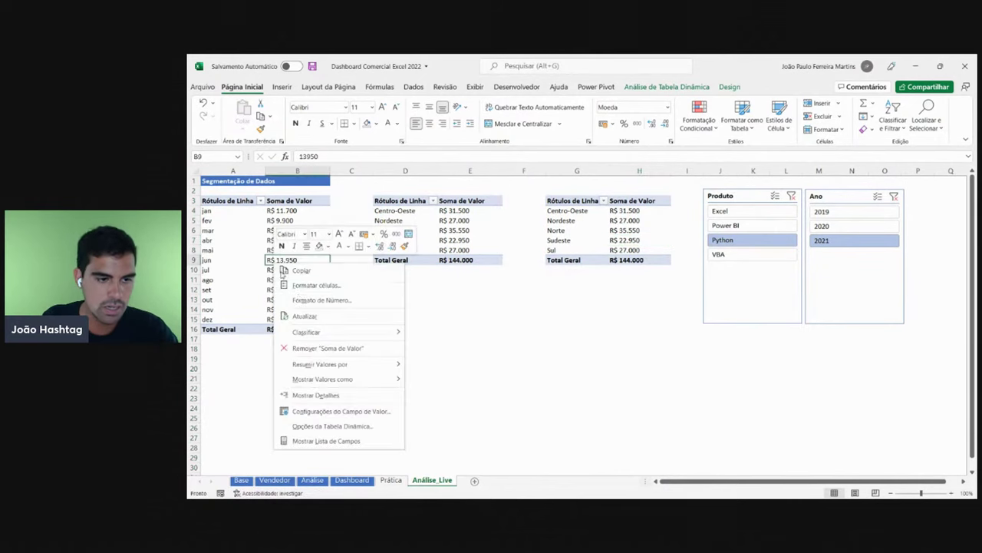
click(331, 426)
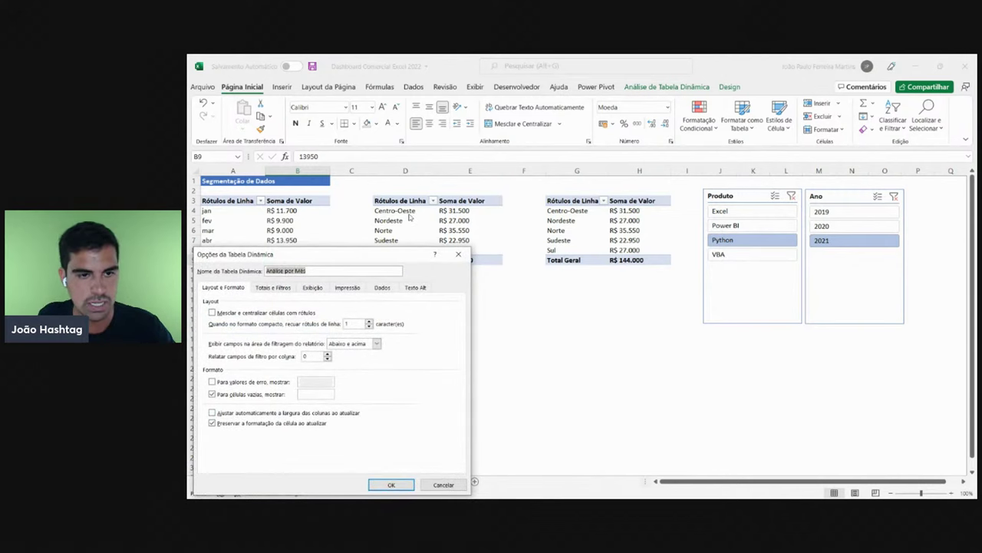
click(444, 484)
right_click(574, 223)
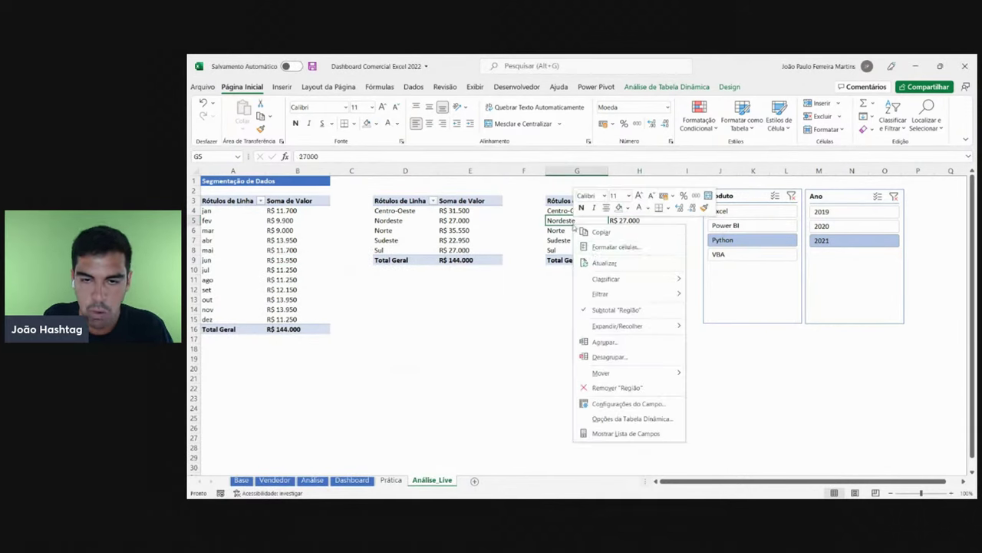
click(624, 433)
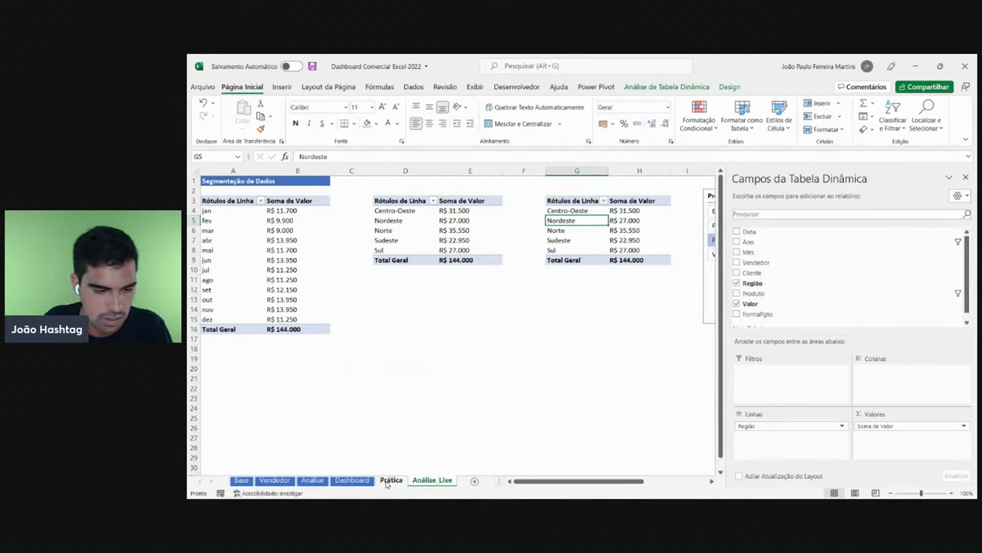
- Swap Região for Vendedor in the G3 pivot's rows and review the seller names in G4–G6
click(351, 480)
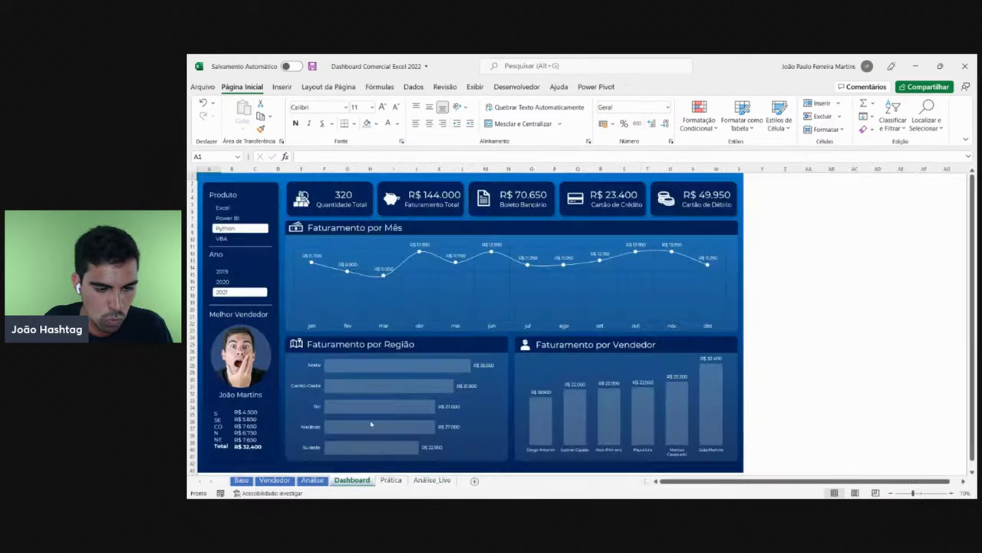
click(432, 479)
drag(758, 428, 605, 391)
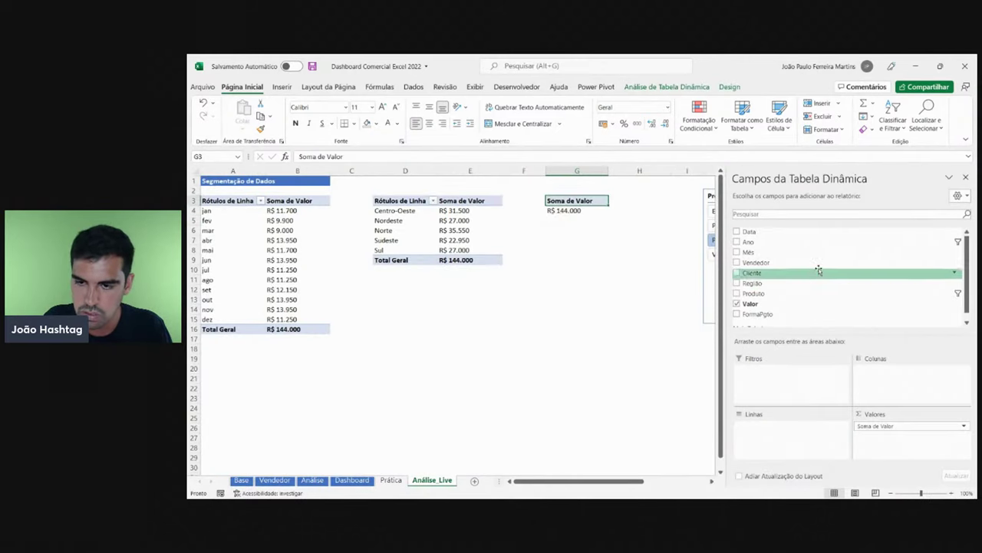
drag(770, 262, 772, 430)
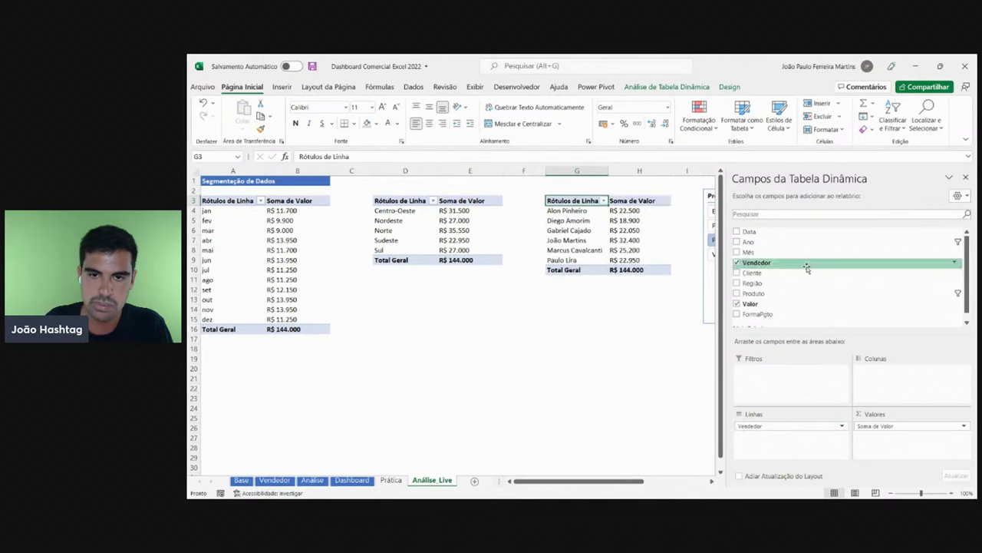
click(966, 177)
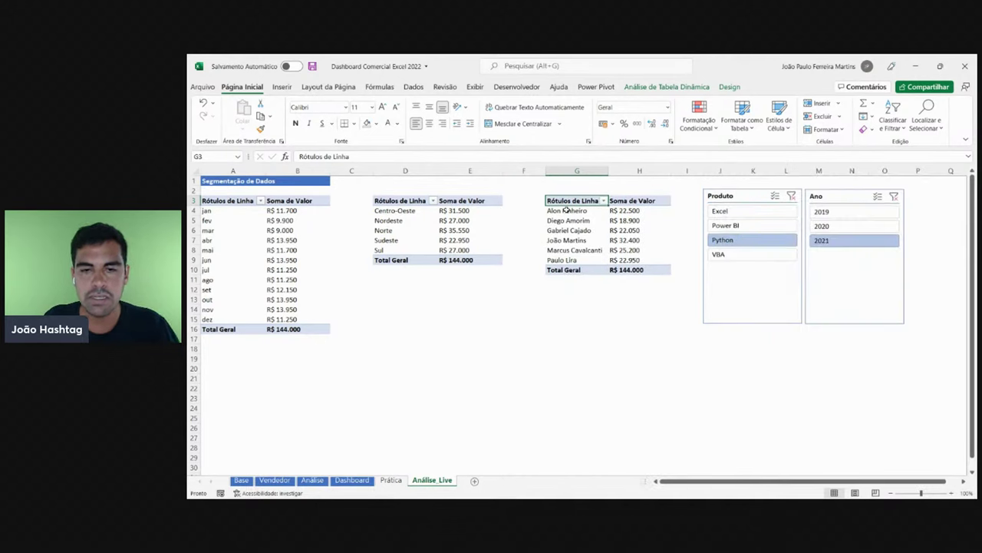
click(568, 211)
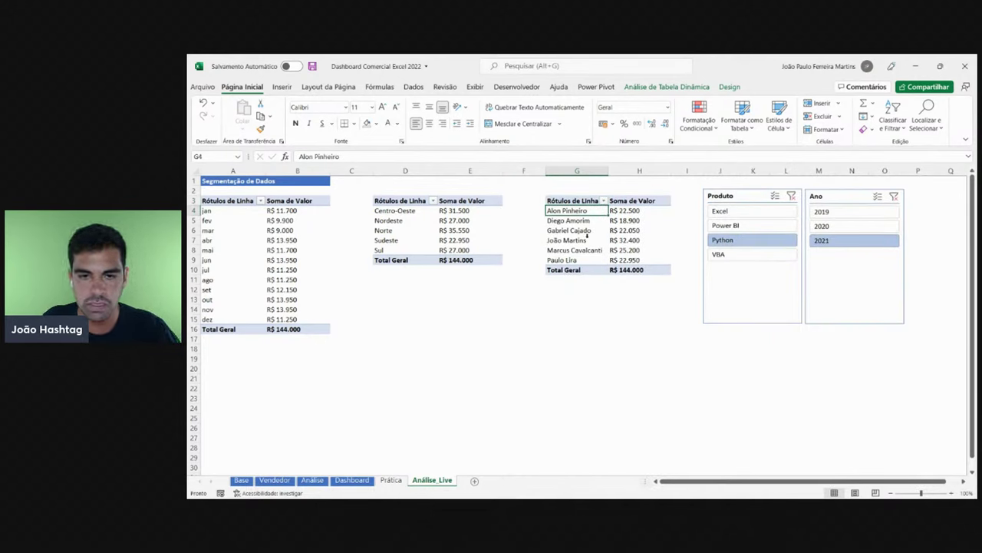
click(589, 221)
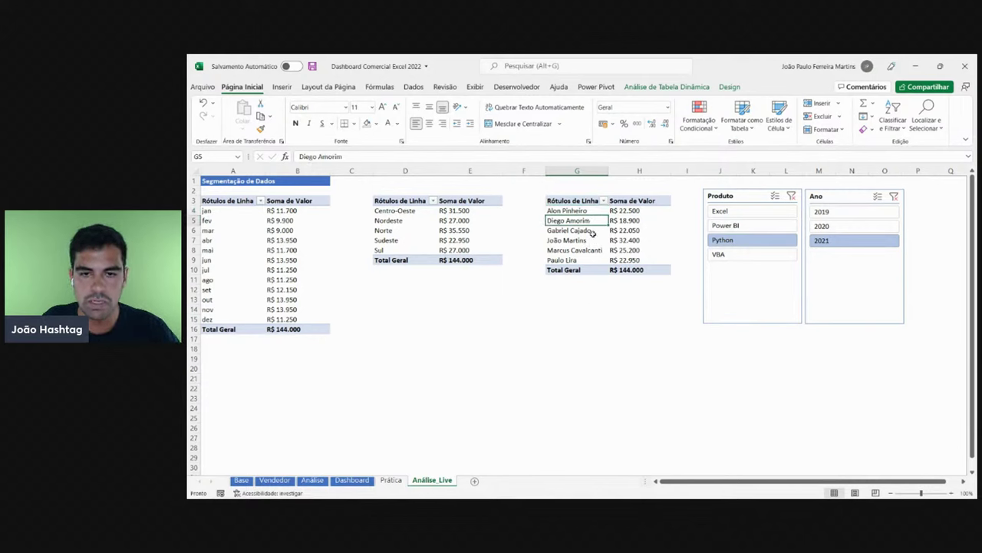
click(589, 231)
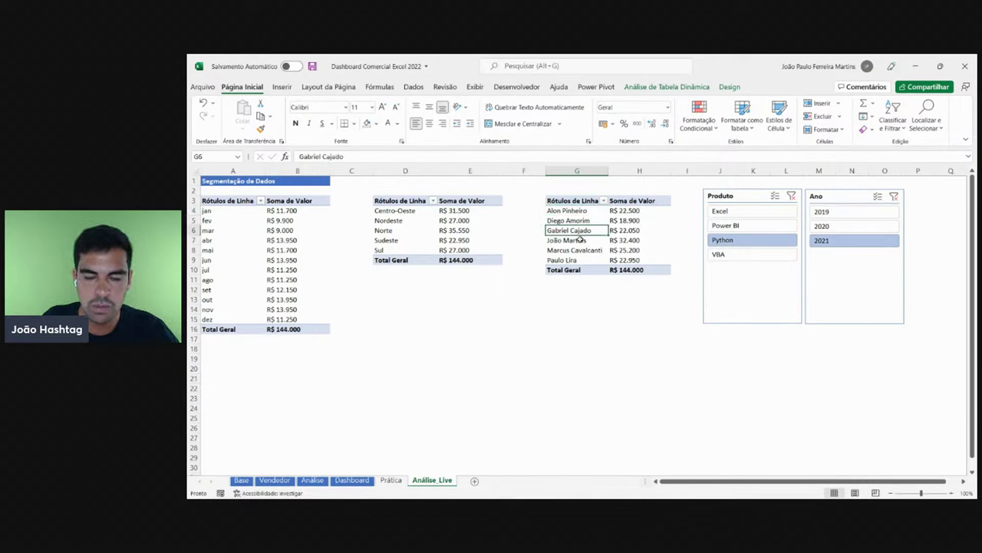
- Select the seller names and sales values in the seller pivot table
click(581, 241)
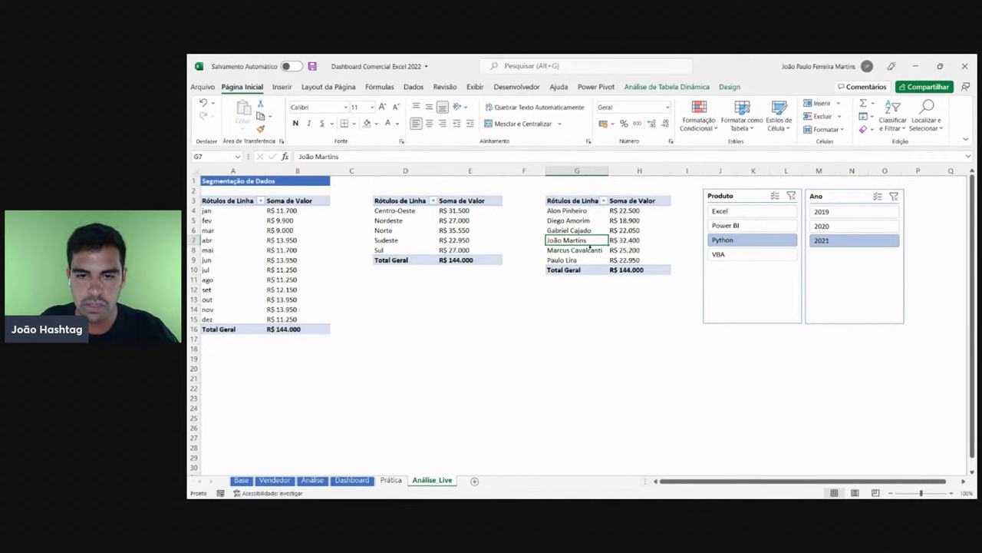
click(589, 251)
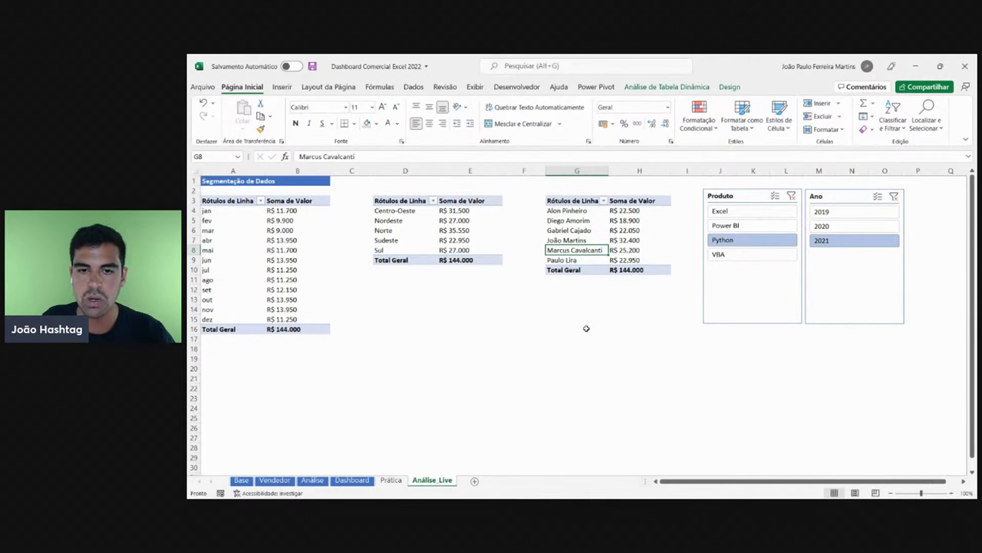
click(584, 260)
click(639, 241)
drag(646, 209, 644, 271)
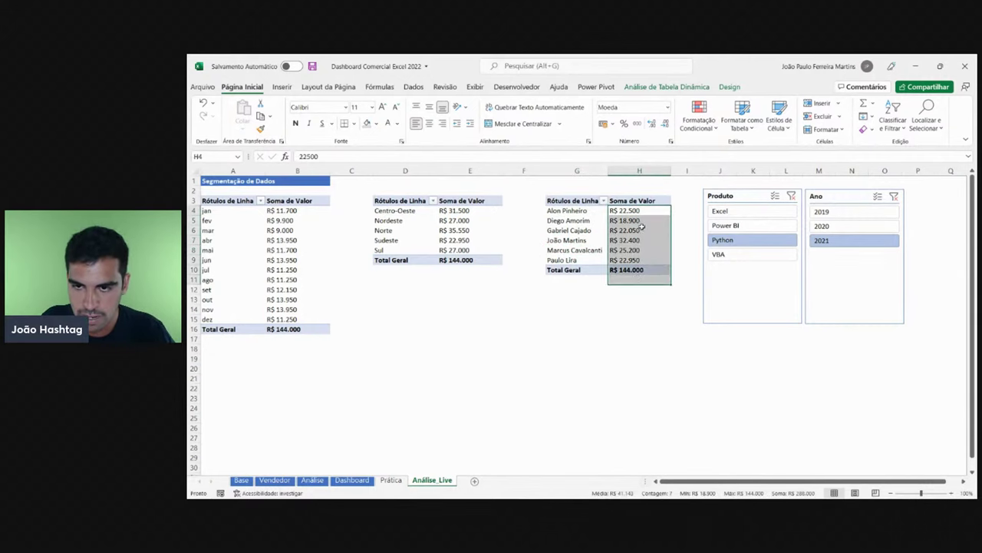
click(642, 229)
- Filter the slicers to Excel and 2019 for a total of R$ 143.500
click(721, 211)
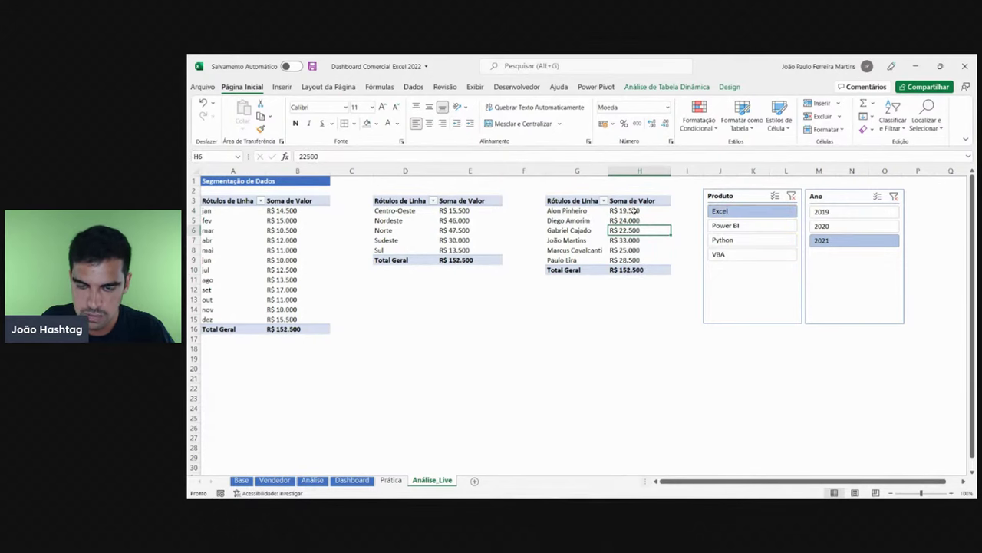
drag(634, 212, 641, 260)
click(828, 212)
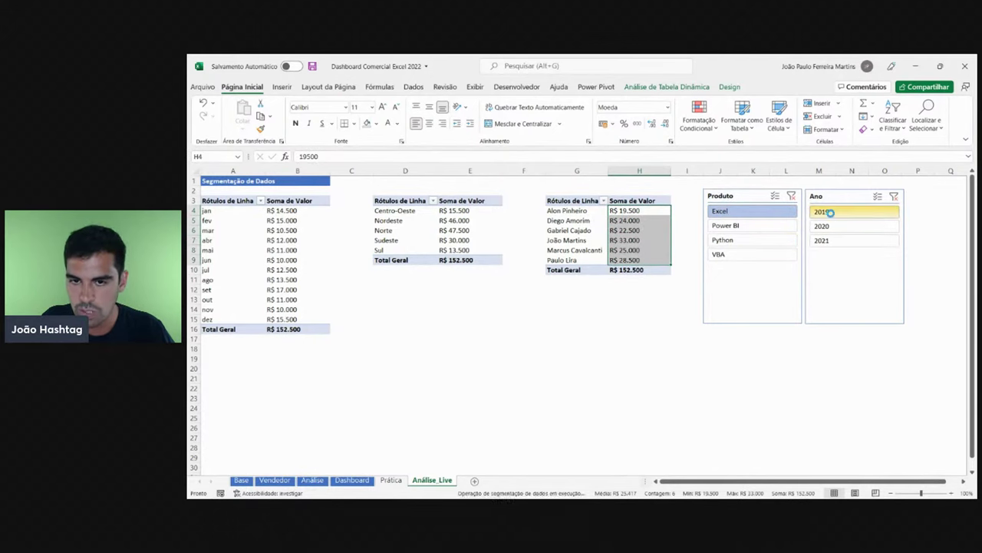
drag(634, 215, 634, 241)
click(635, 240)
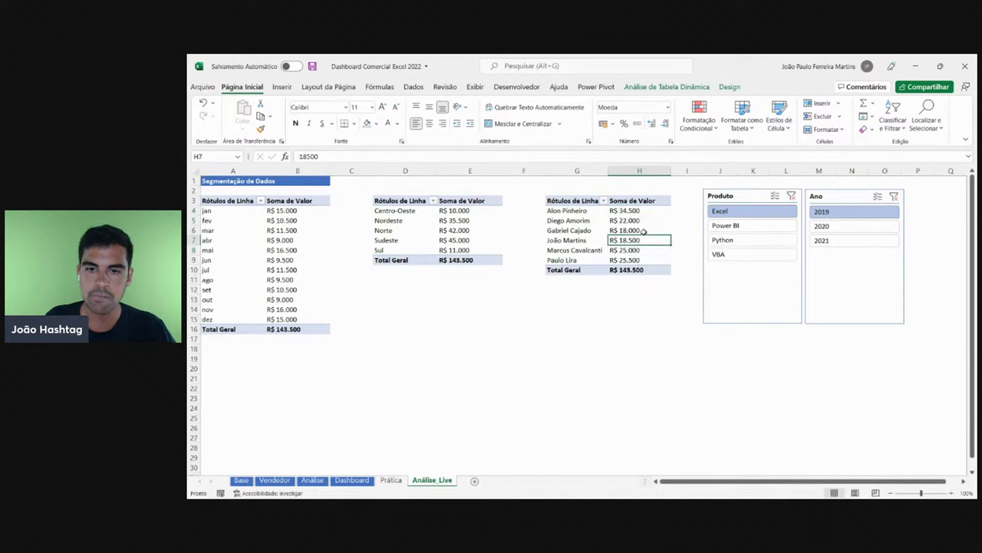
click(694, 87)
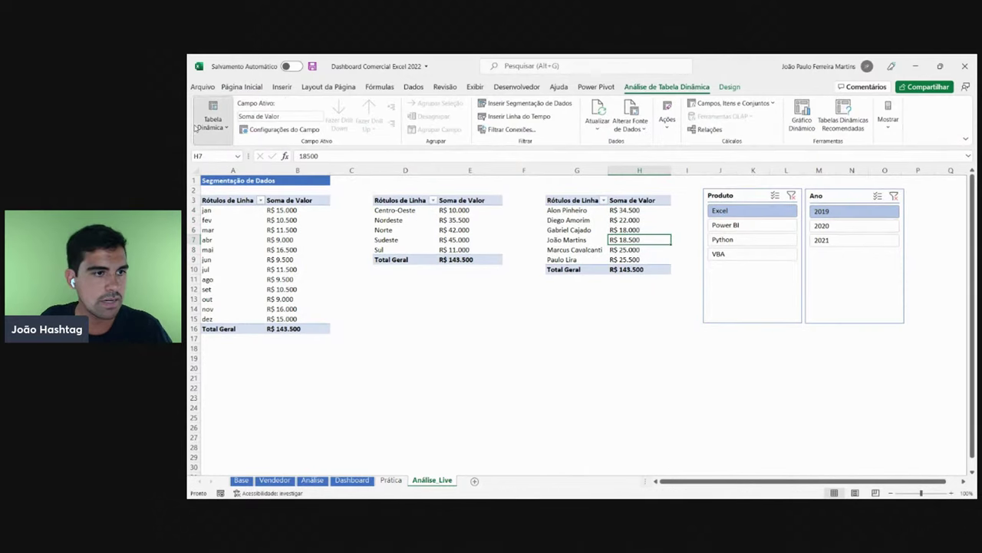
- Replace the seller pivot's name at G3 with 'Análise por Vendedor'
click(212, 119)
click(253, 164)
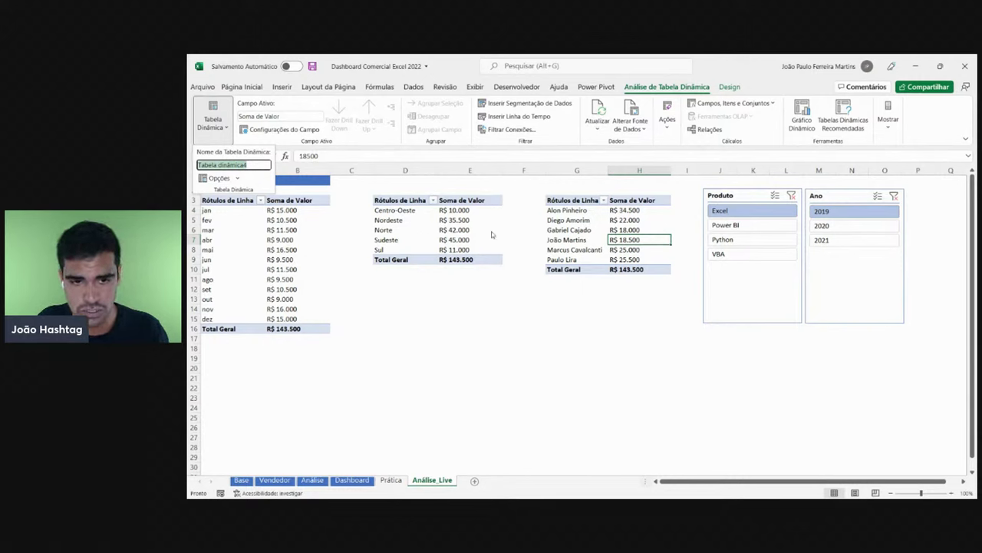
text(An)
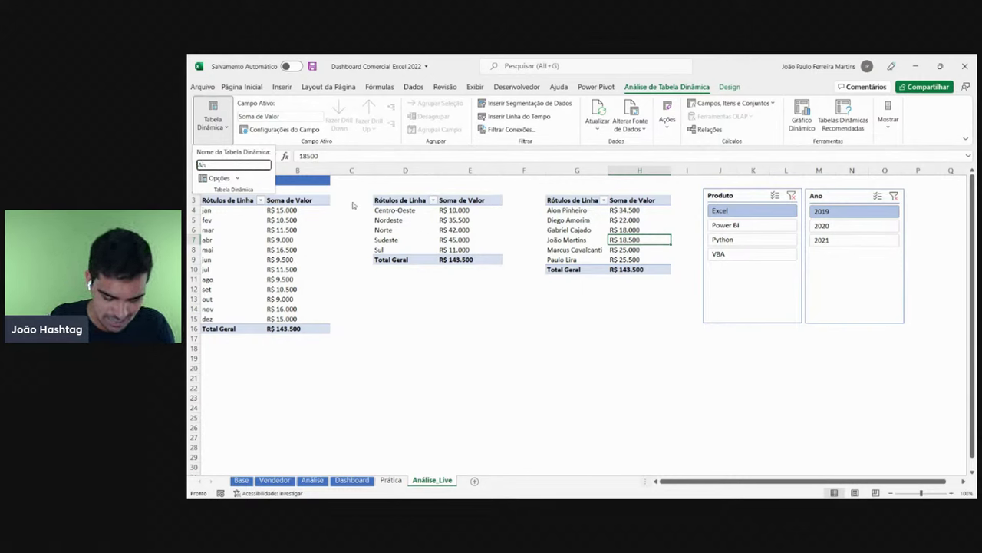
text(álise por)
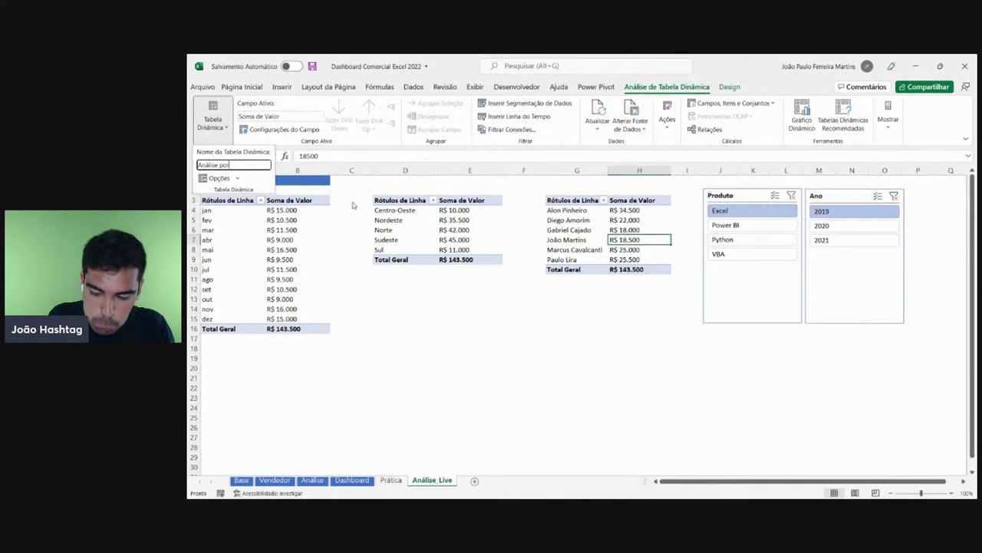
text( Ve)
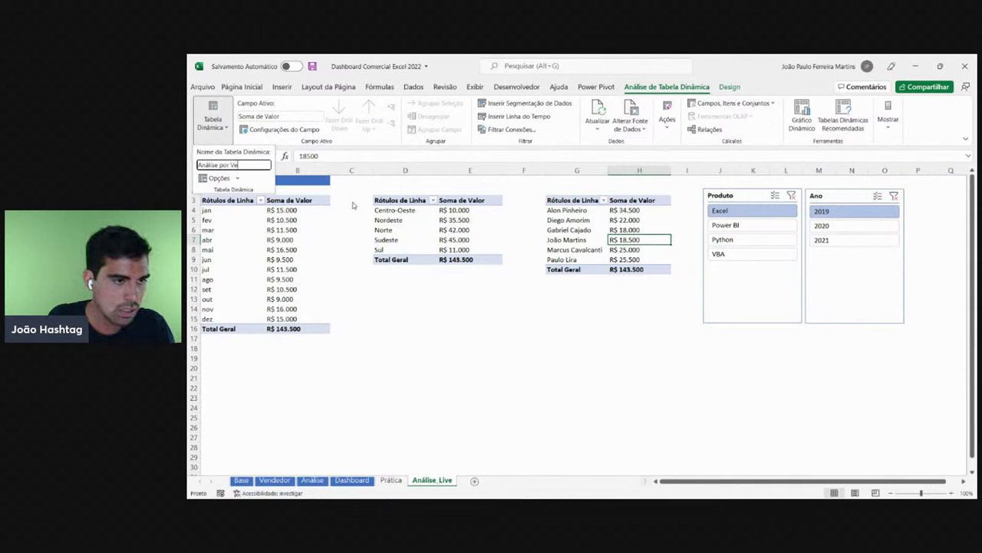
text(ndedor)
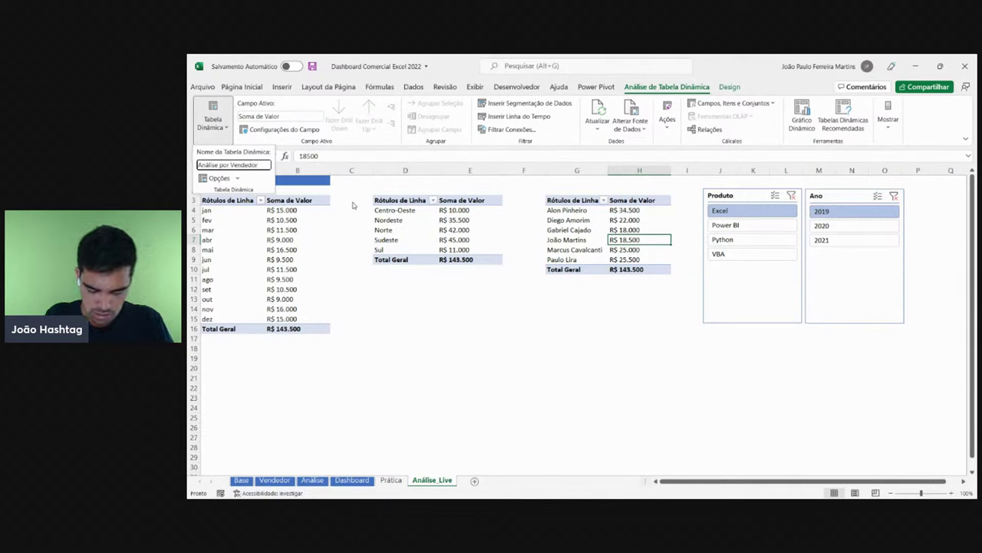
key(Return)
click(405, 308)
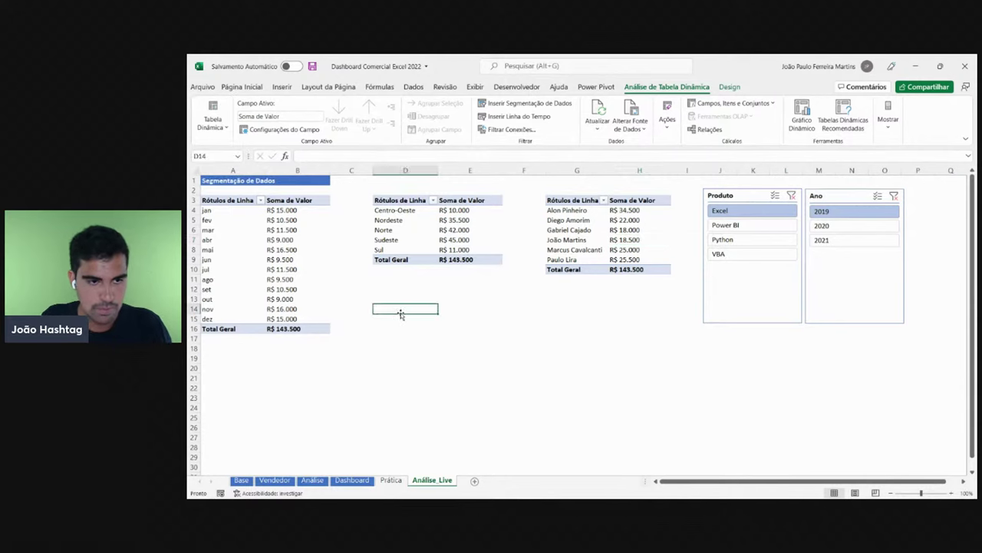
click(436, 250)
drag(568, 259, 568, 209)
click(352, 480)
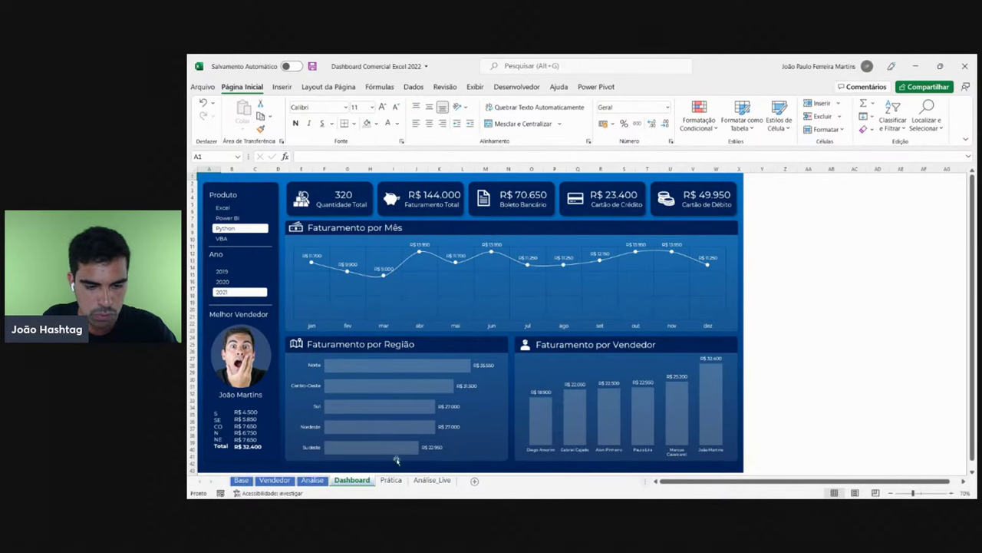
click(432, 480)
click(553, 289)
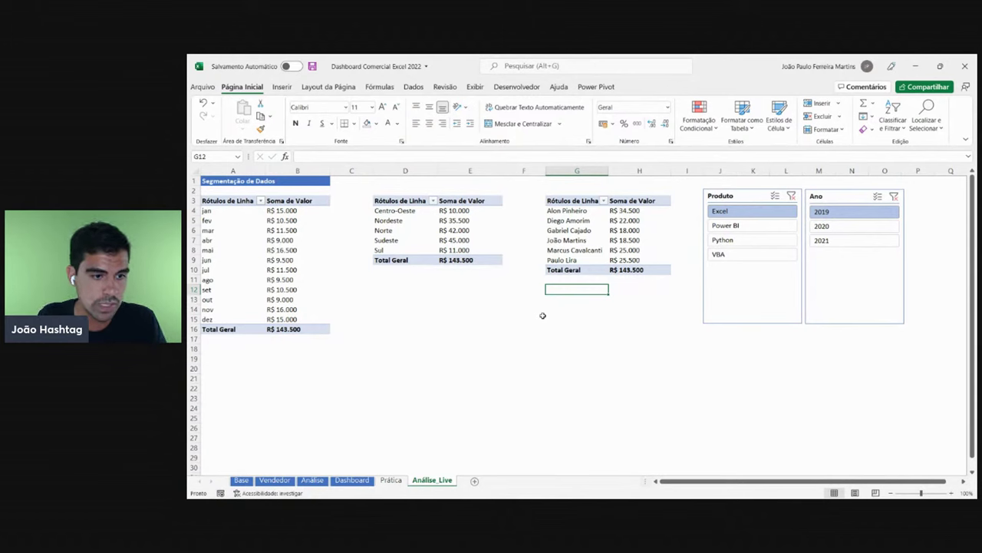
- Review the monthly pivot's PivotTable Options and cancel without changes
right_click(273, 249)
click(337, 413)
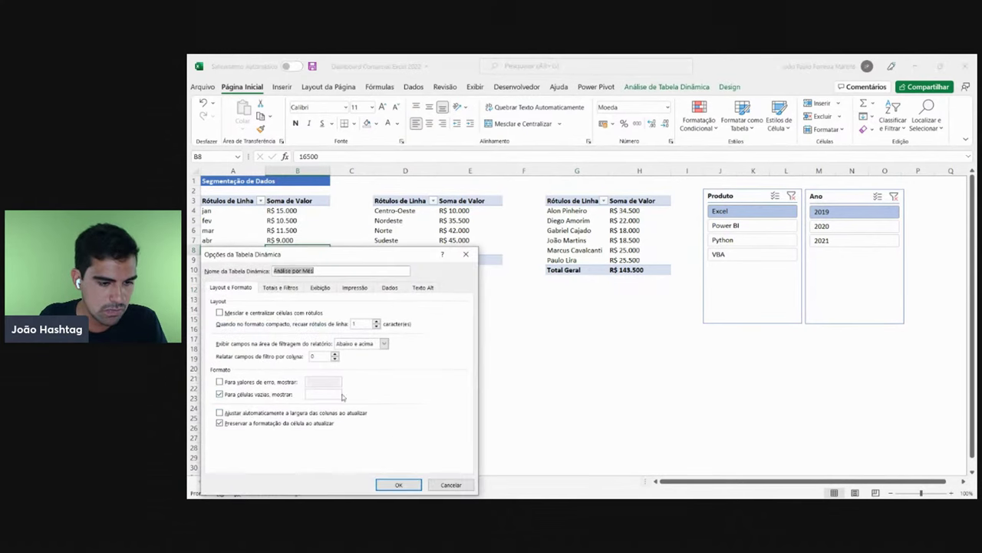
click(451, 485)
drag(310, 330, 231, 202)
click(454, 221)
click(634, 231)
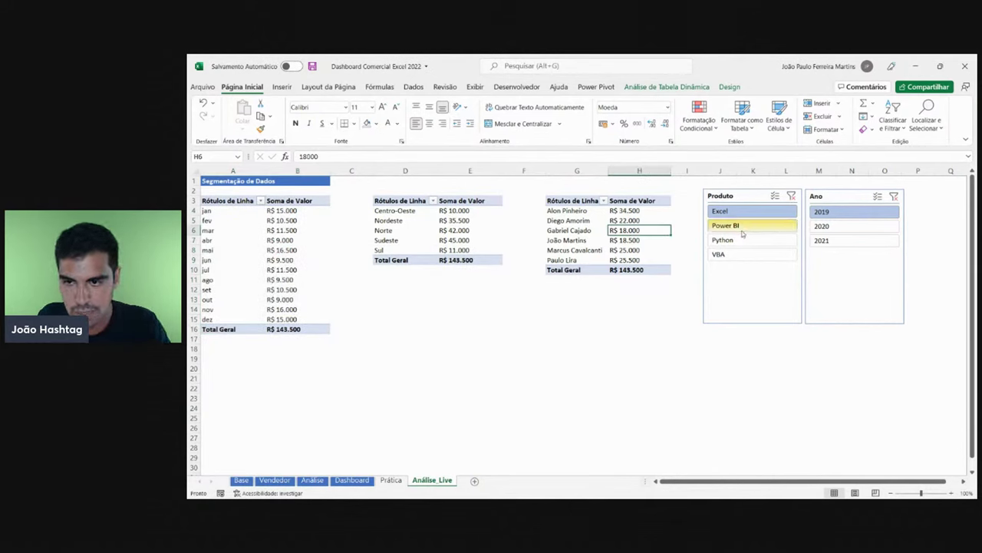
- Filter the slicers to VBA and 2021, totalling R$ 181.200
click(742, 226)
click(735, 240)
click(733, 254)
click(843, 227)
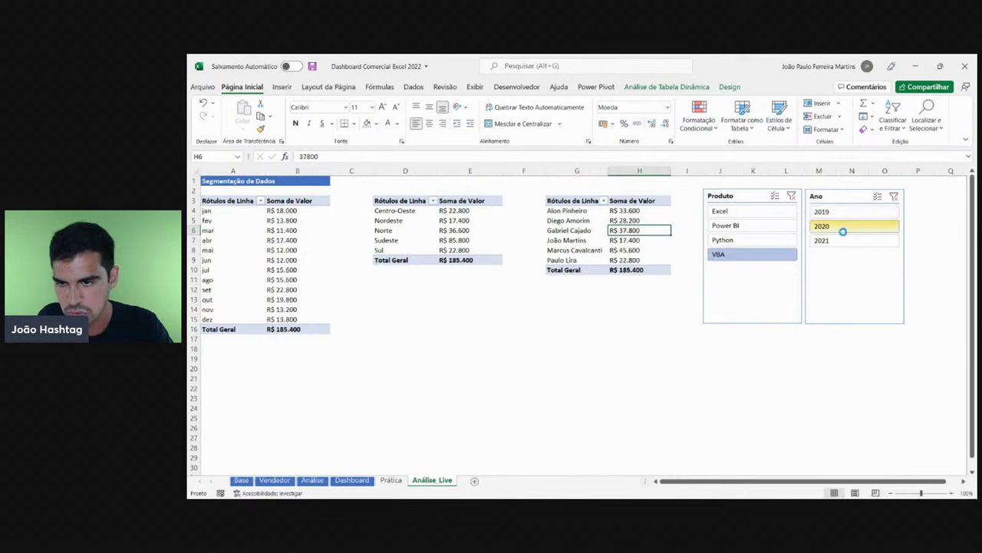
click(833, 241)
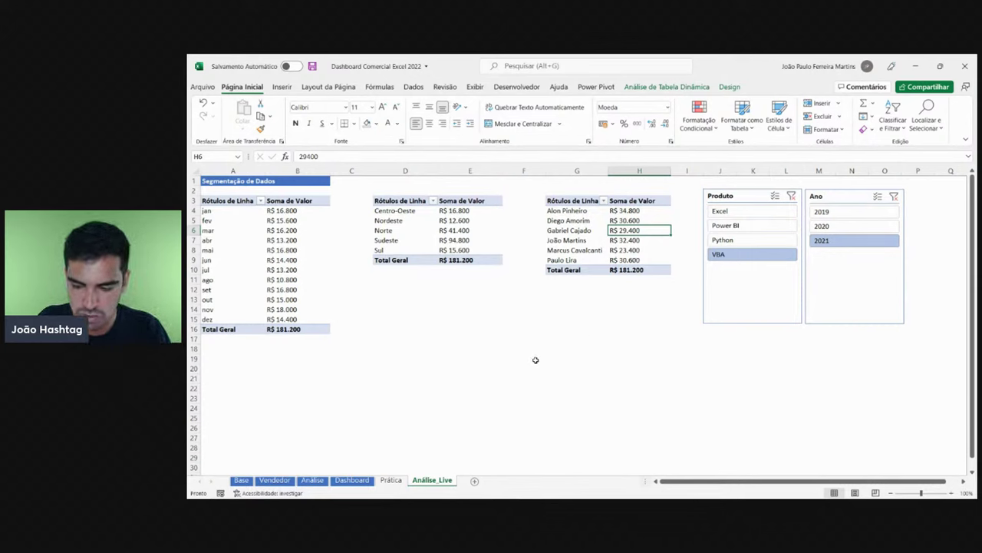
- Add the blank worksheet Planilha3, then go back to the Dashboard sheet
click(475, 481)
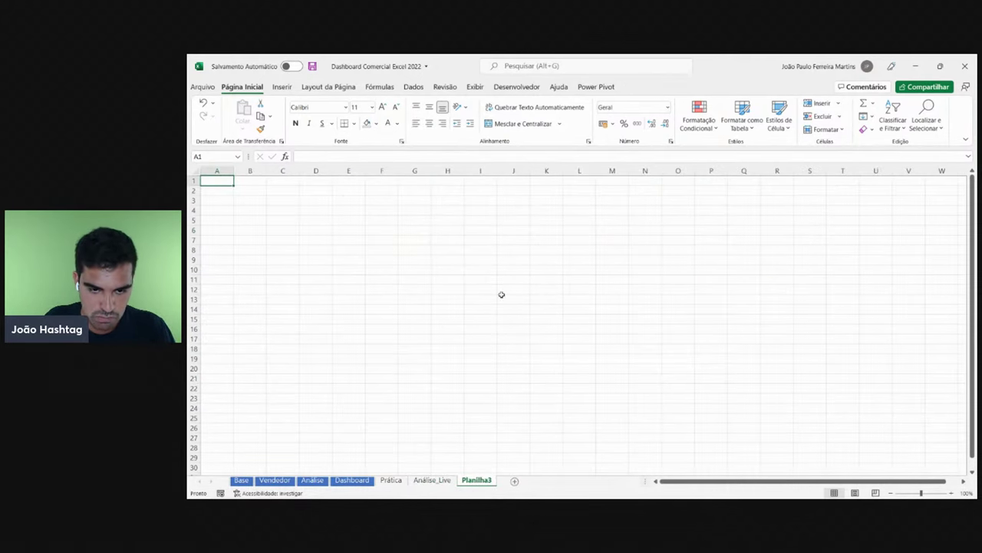
click(364, 479)
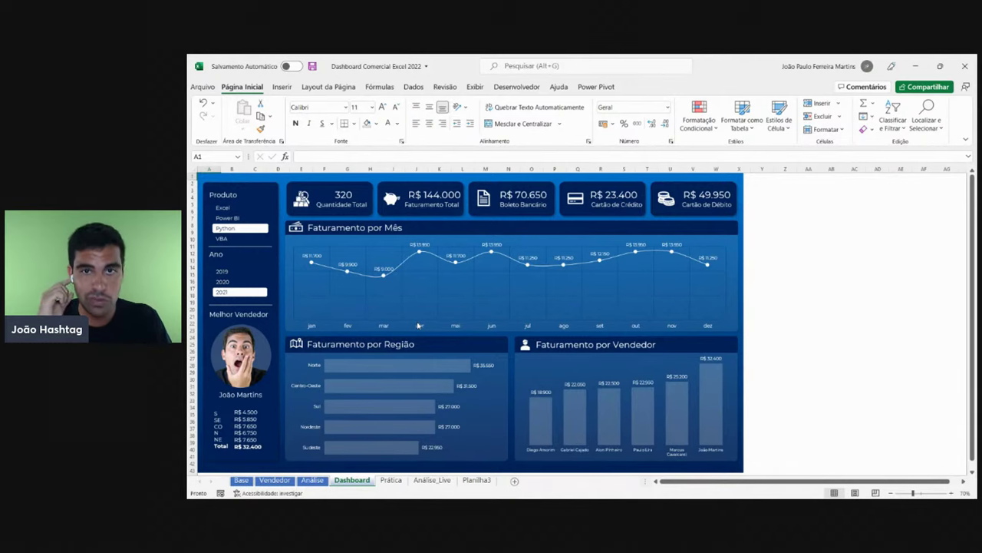
- Rename Planilha3 to 'Dashboard Prática', replacing the underscore with a space
click(479, 480)
double_click(477, 480)
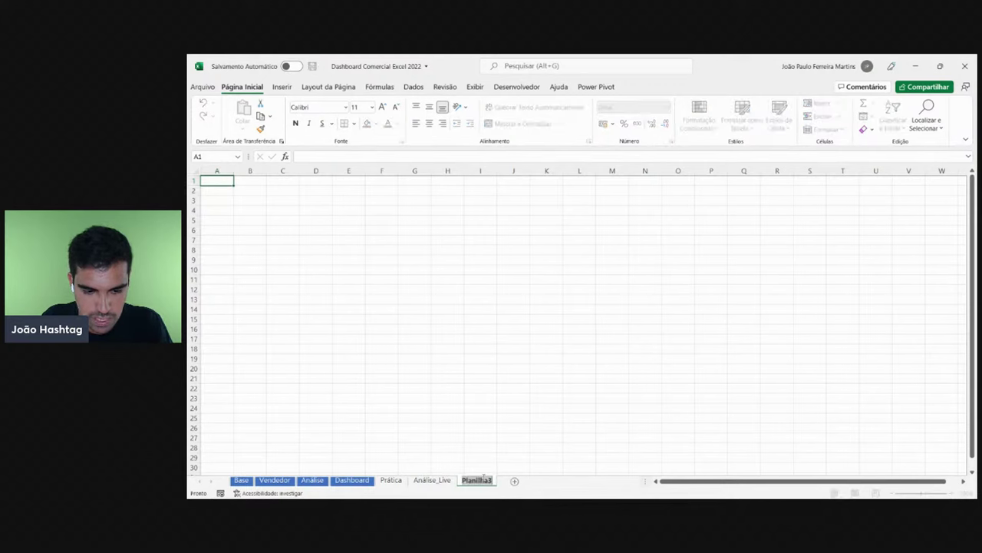
text(Di)
key(BackSpace)
key(BackSpace)
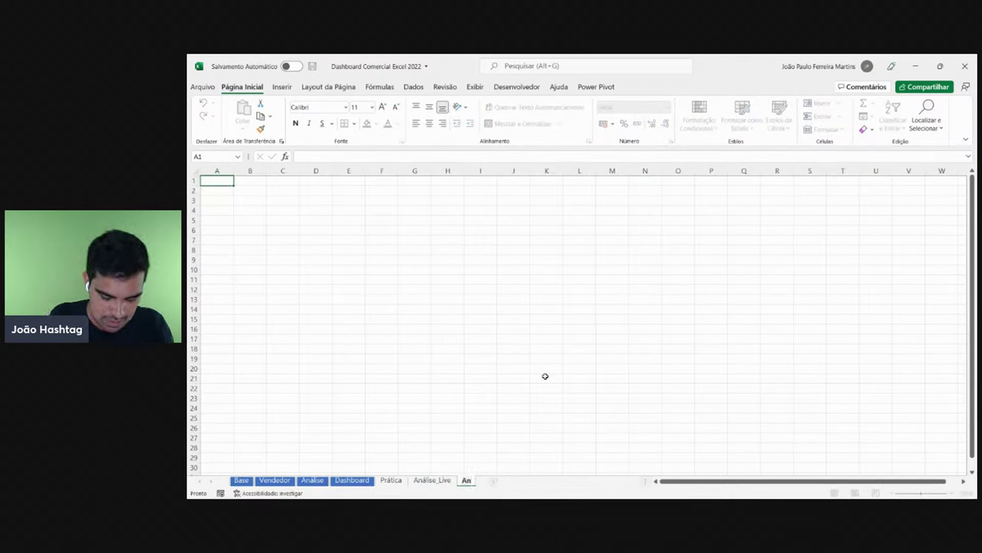
text(Dashboar)
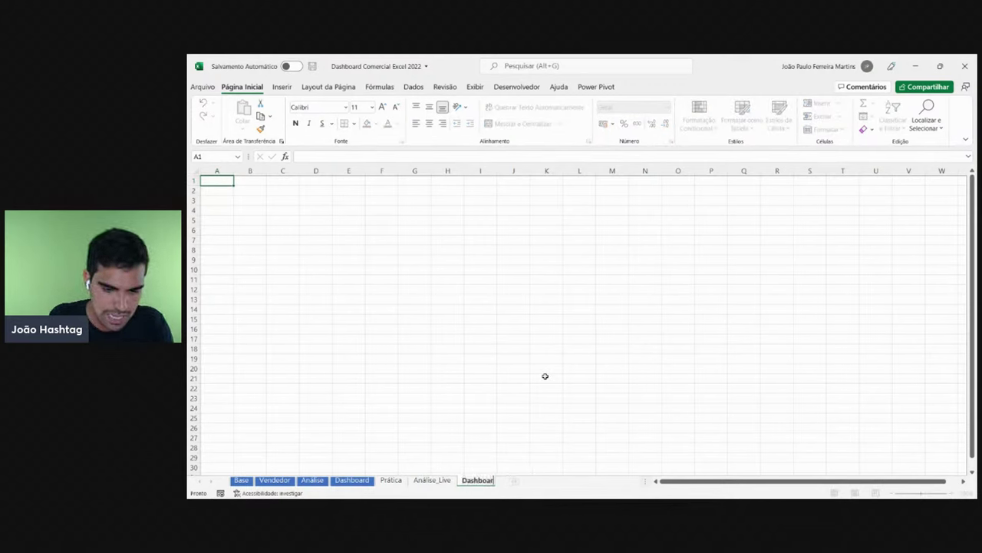
text(d_P)
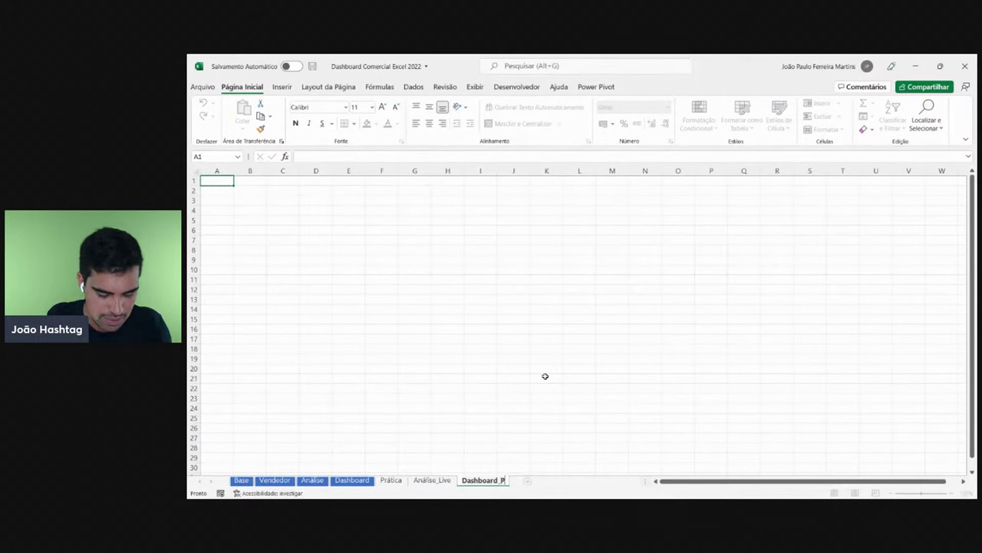
text(rática)
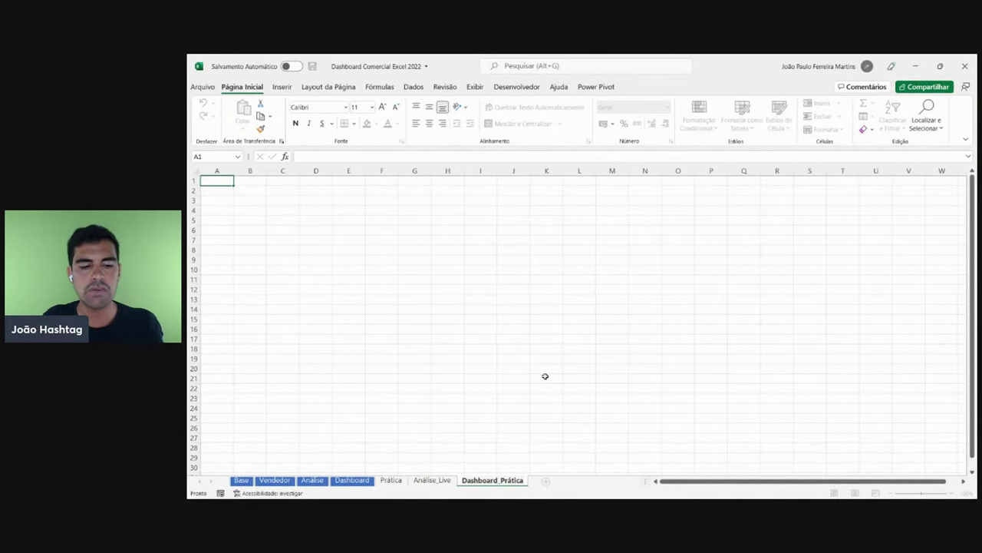
key(Left)
key(Left)
key(Left)
key(Left)
key(Left)
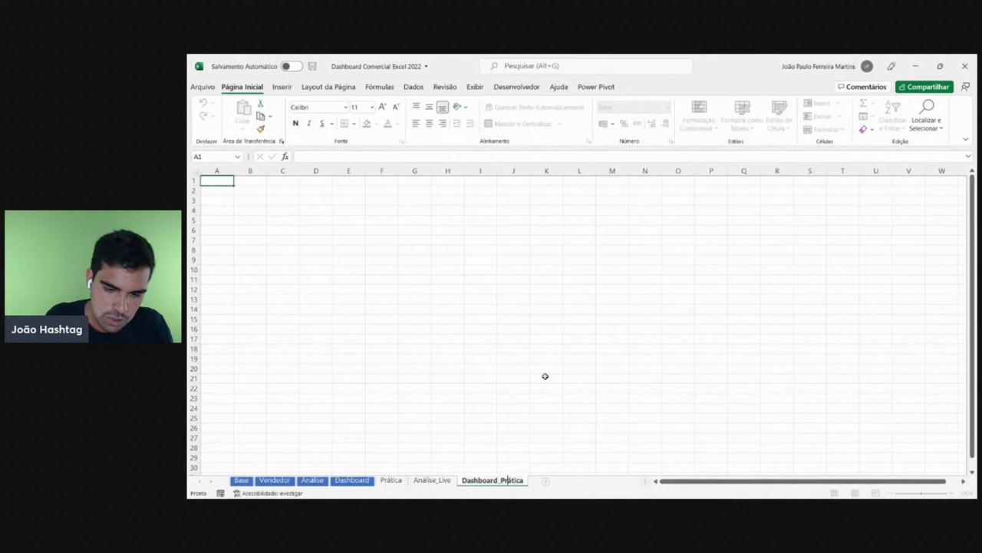
key(Left)
key(Left)
key(BackSpace)
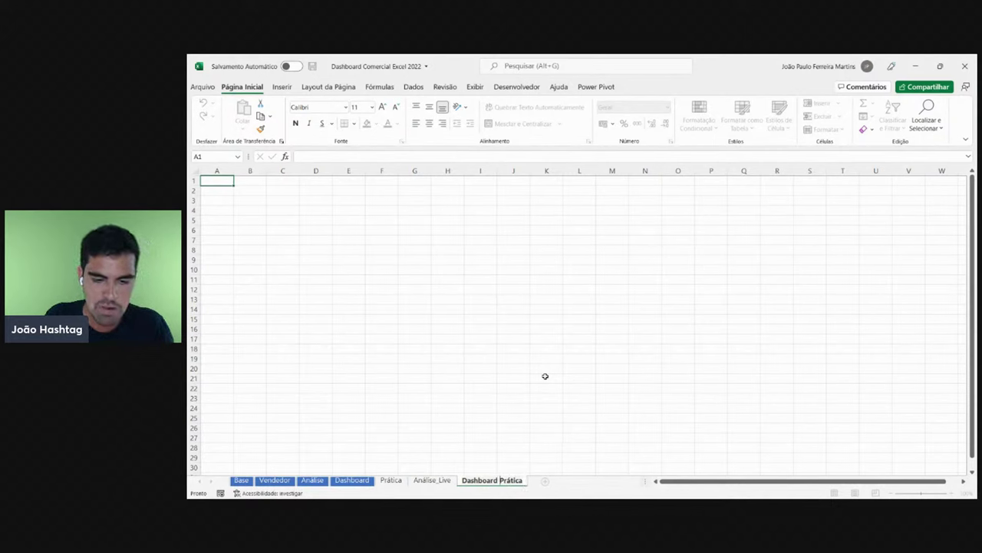
key(Return)
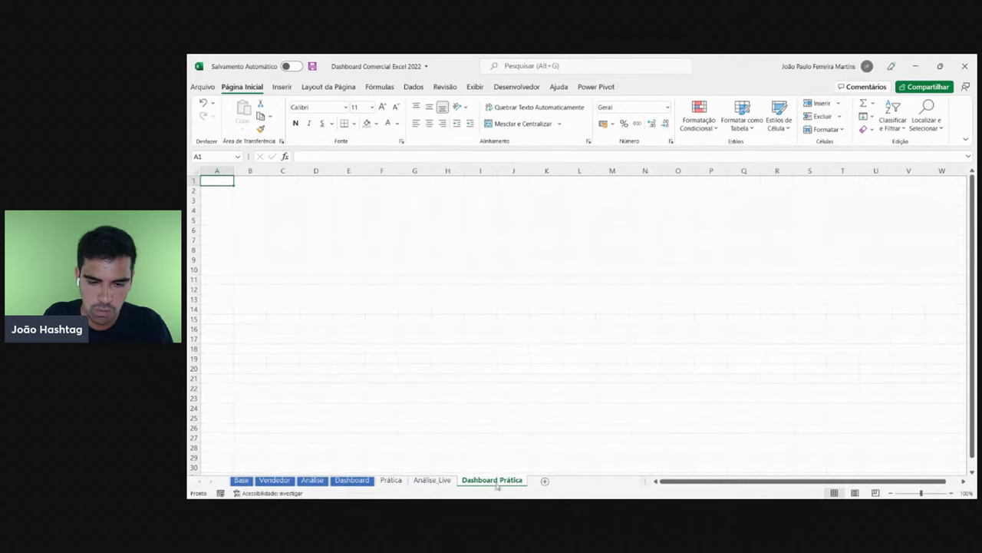
- Restore the underscore so the sheet is named 'Dashboard_Prática'
double_click(495, 480)
key(End)
key(Left)
key(Left)
key(Left)
key(Left)
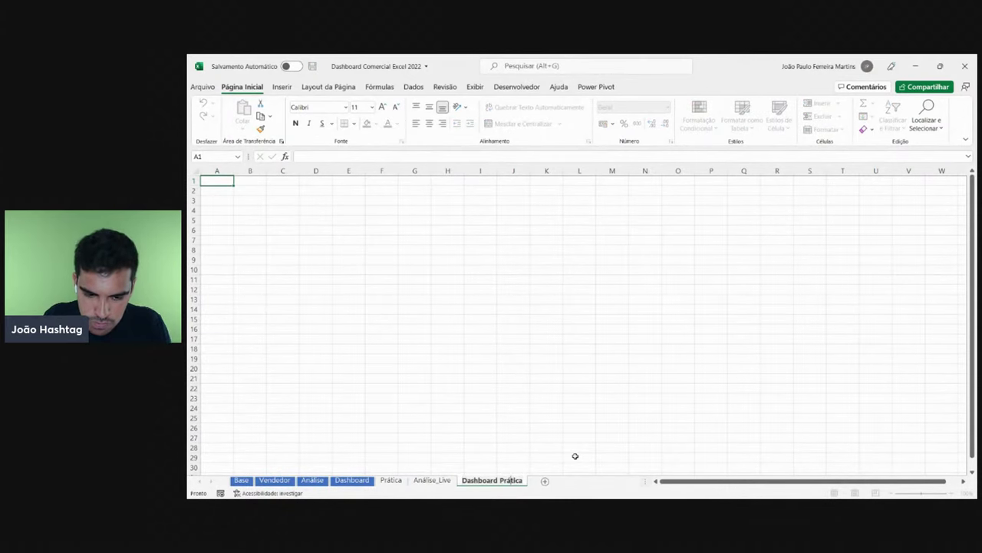
key(Left)
key(Left)
key(Left)
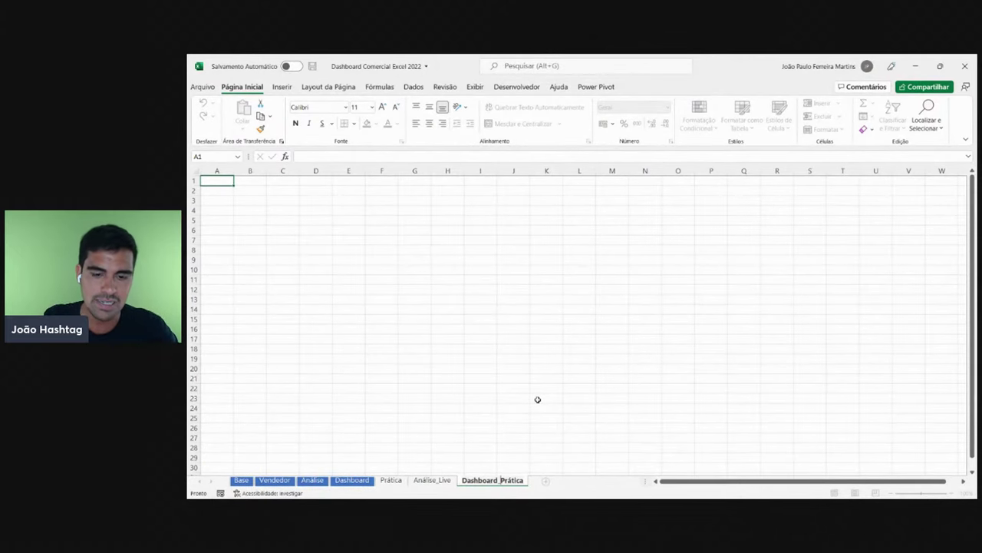
click(552, 436)
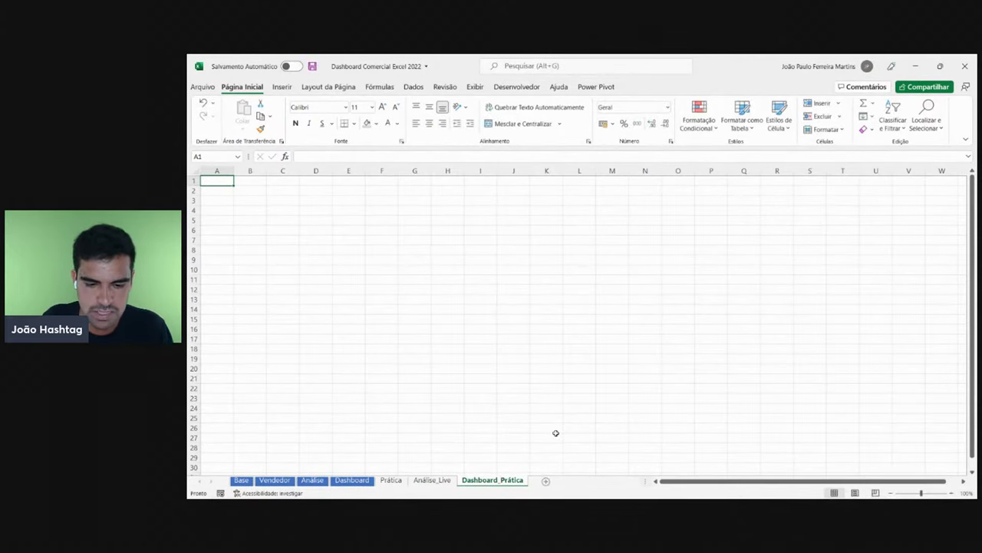
click(552, 436)
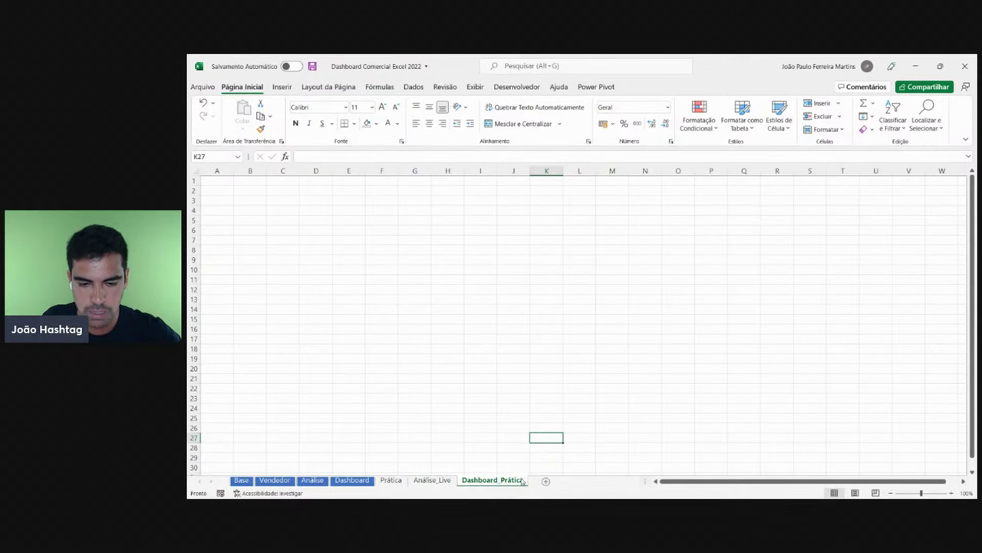
click(422, 480)
click(395, 481)
click(432, 480)
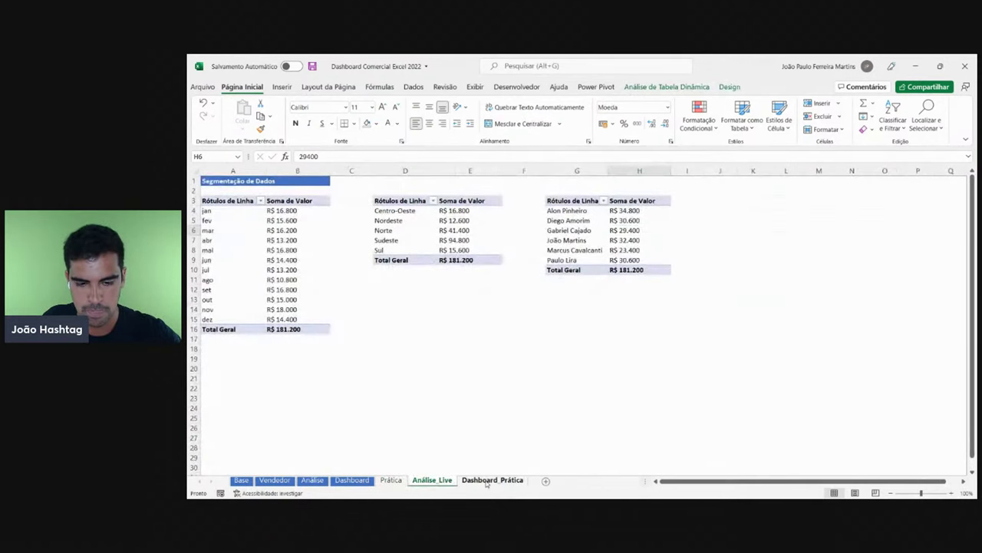
click(490, 480)
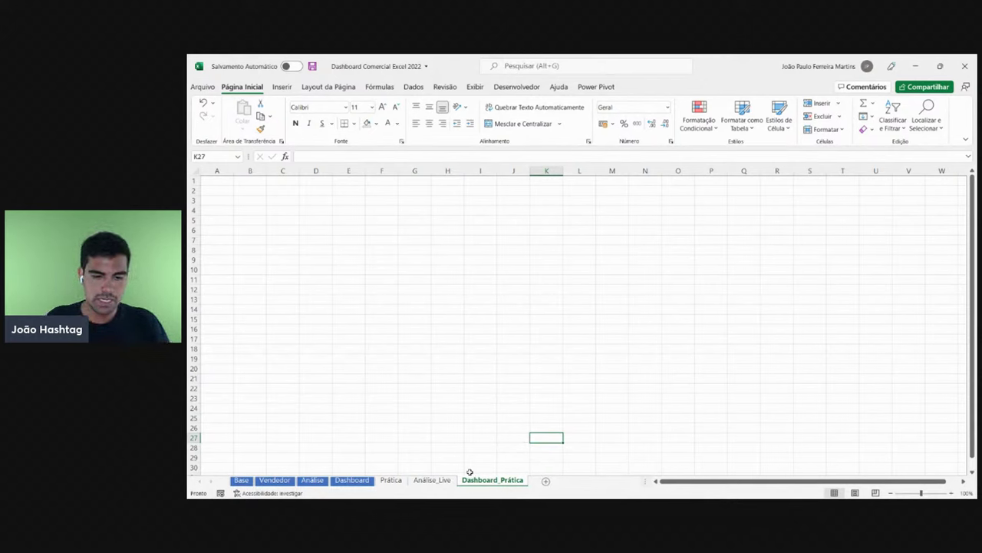
click(353, 479)
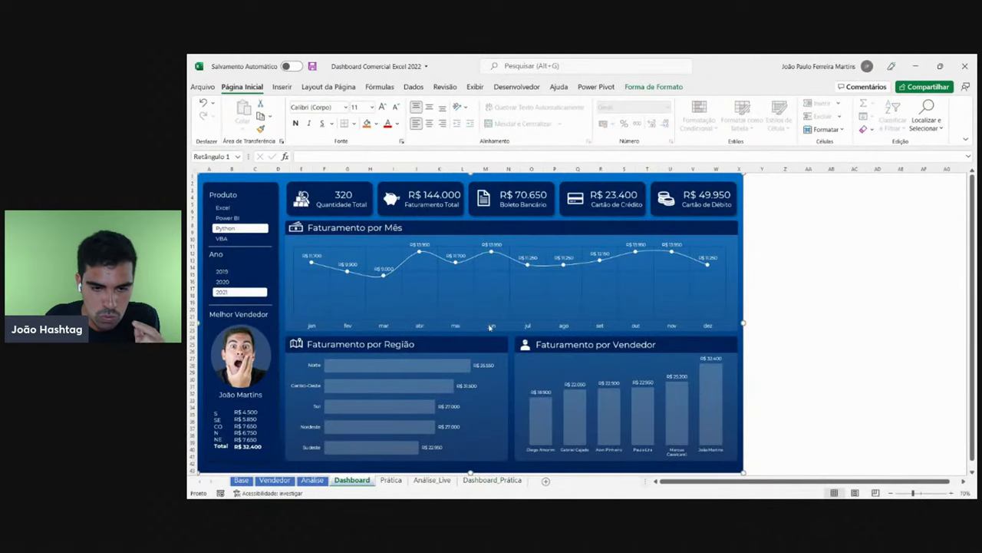
click(827, 245)
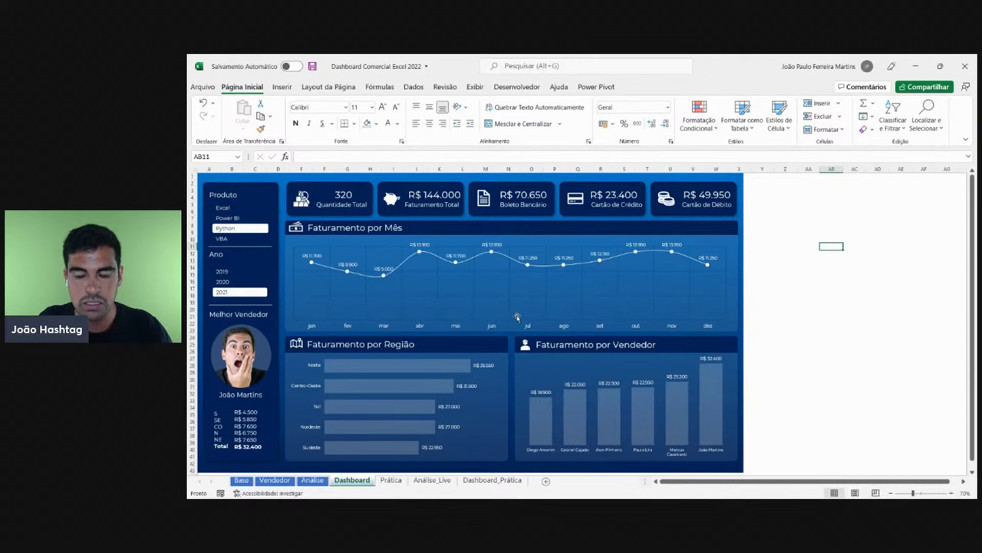
- Select C4, zoom to 140% and widen column C for long names
click(492, 479)
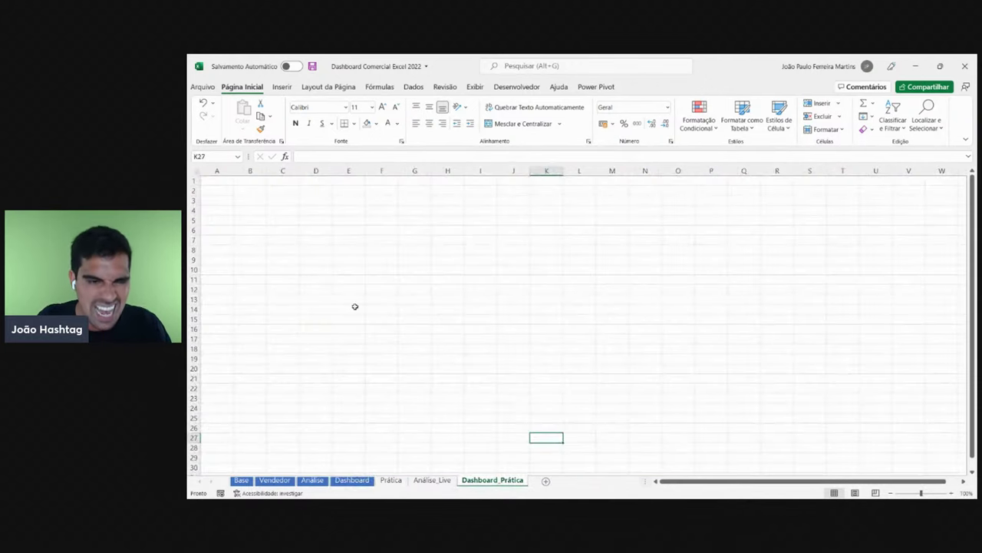
click(291, 211)
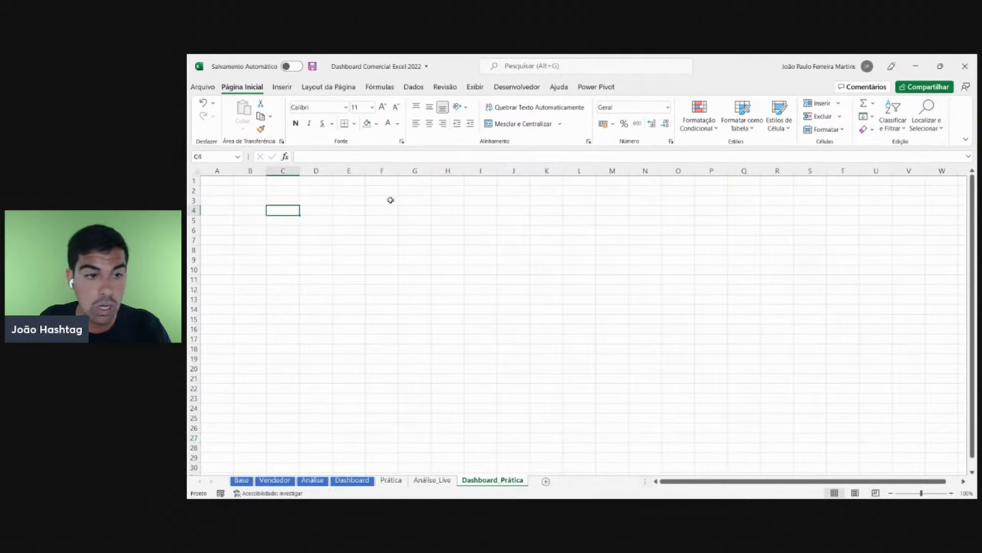
click(951, 492)
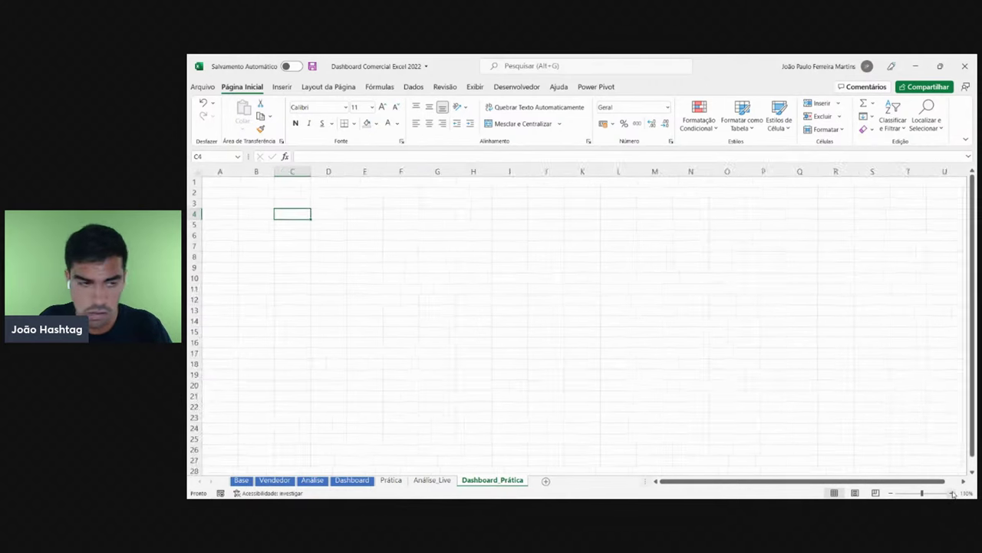
click(952, 493)
click(952, 493)
click(952, 493)
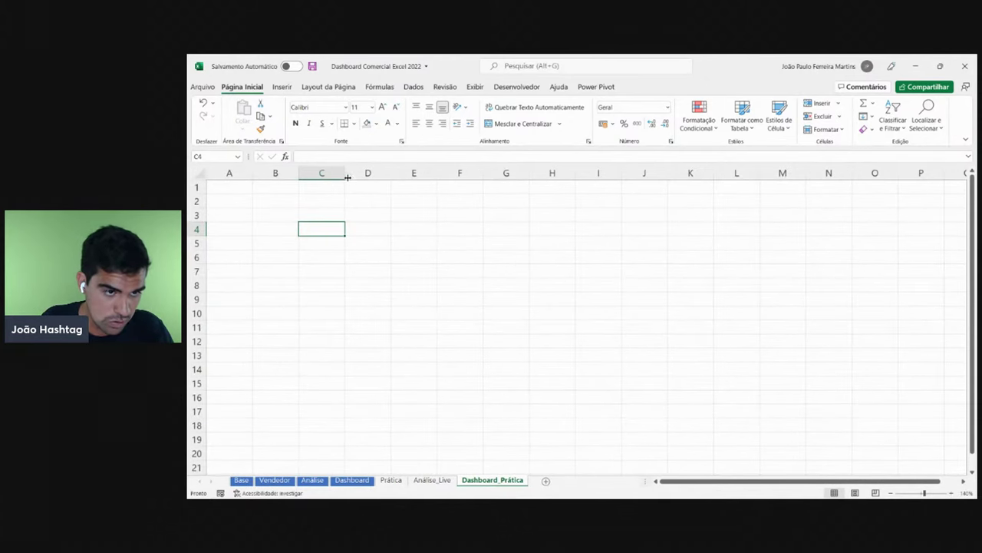
drag(344, 172, 518, 173)
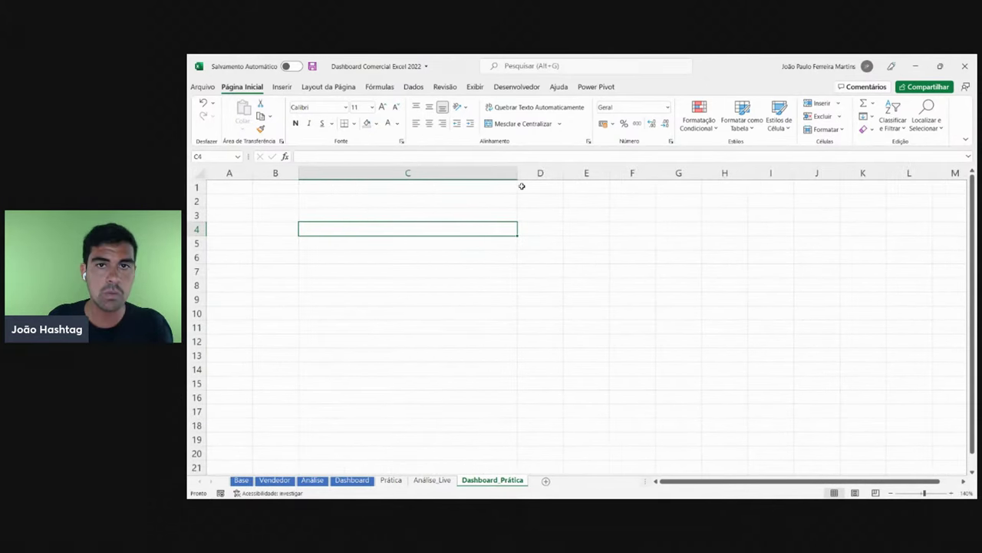
- Enter the three reference designers' names in C4:C6
text(K)
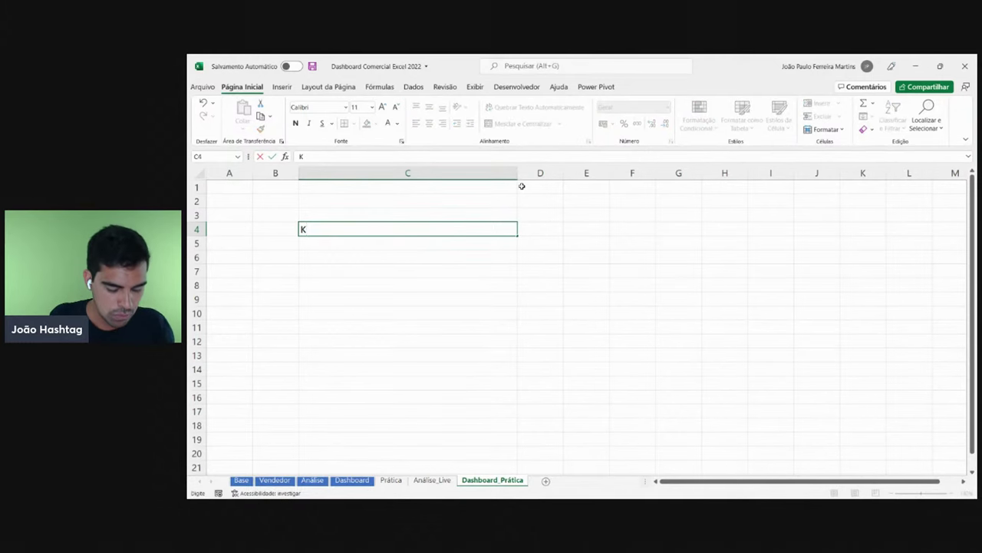
text(arpin)
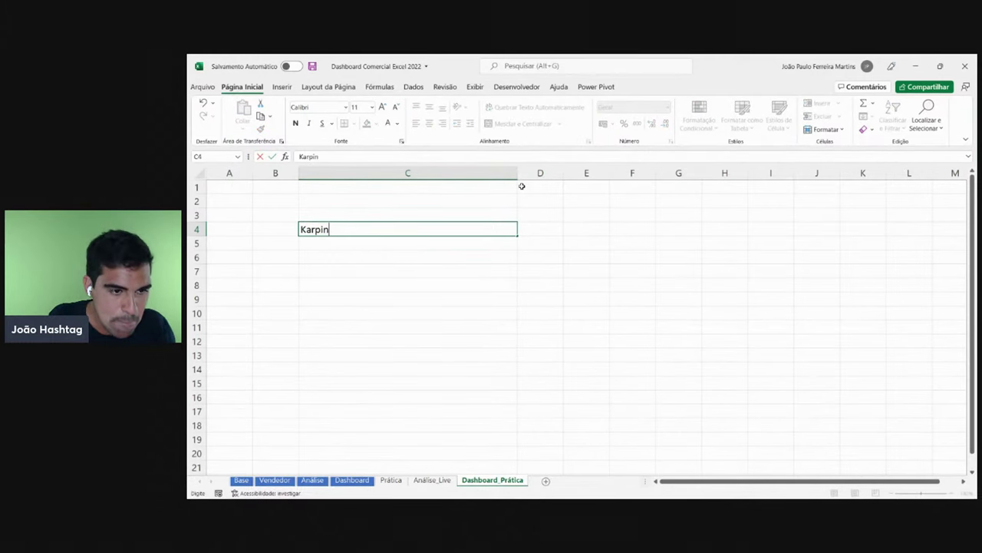
text(ski)
key(Return)
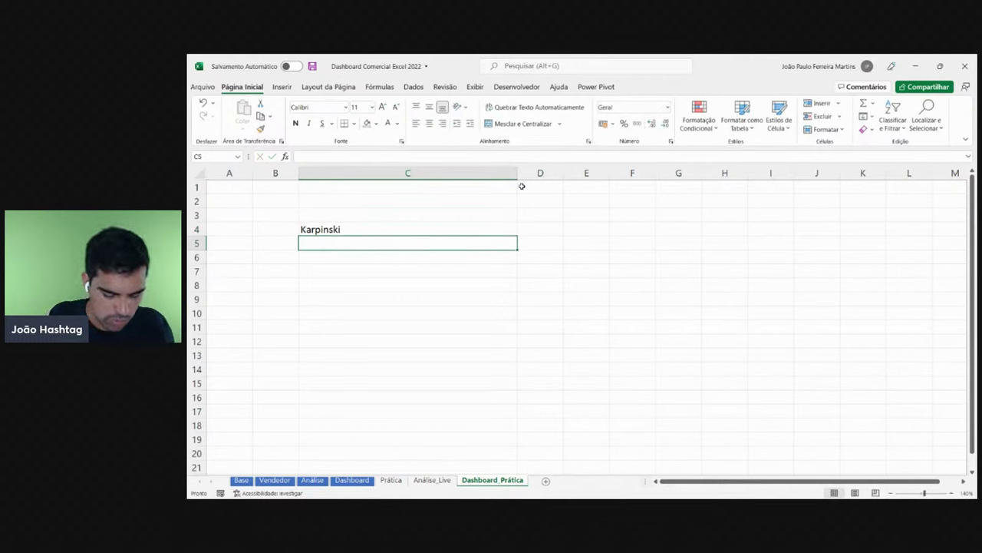
text(Leila)
key(Return)
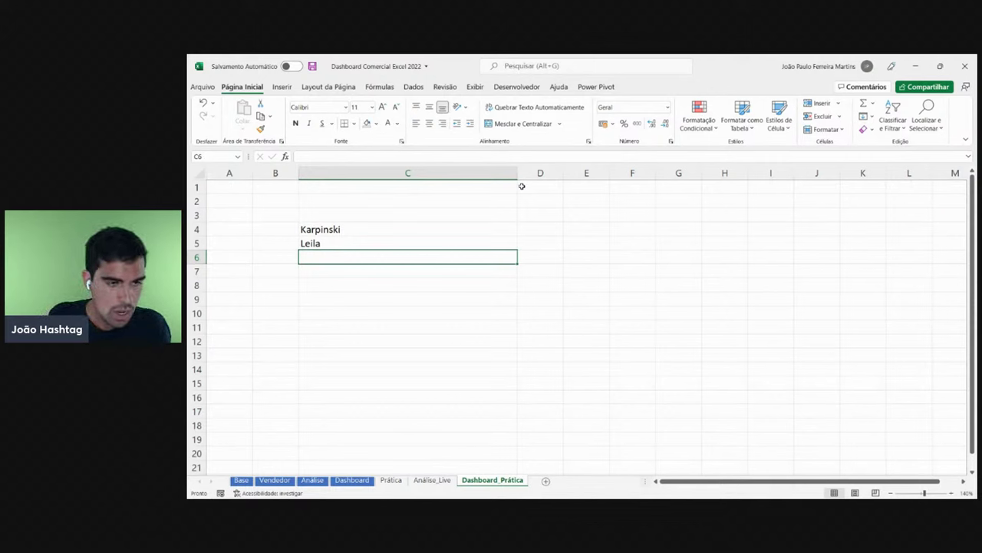
text(Karine L)
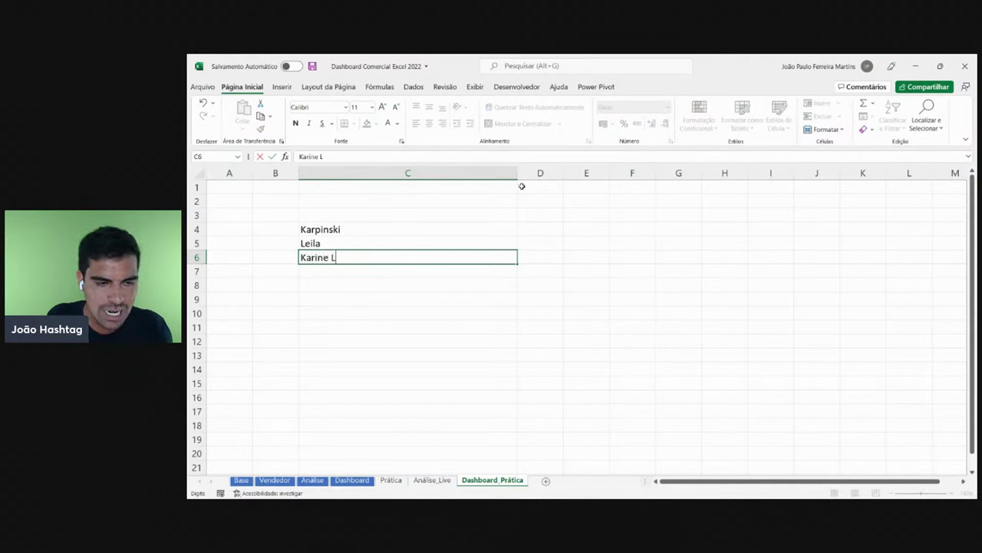
text(ago)
key(Return)
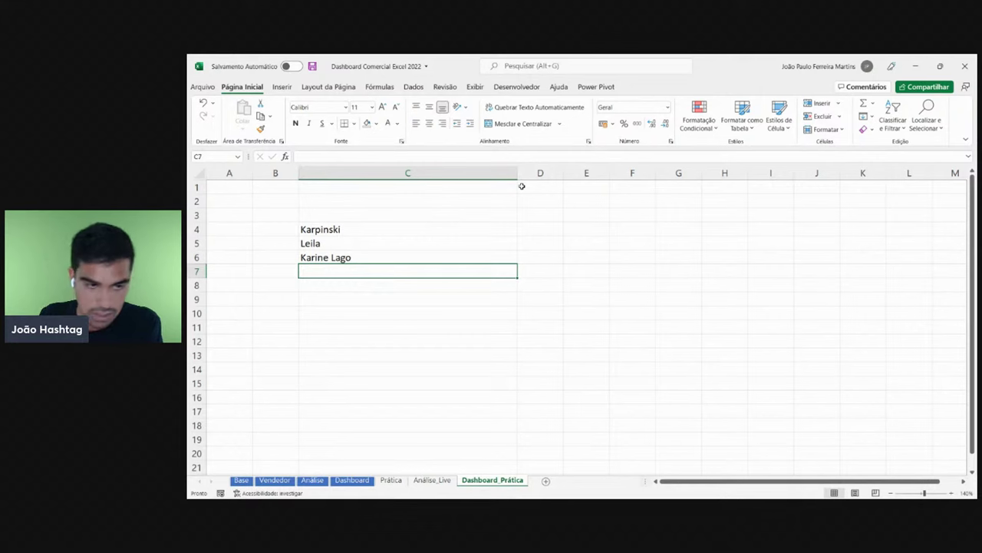
- Complete the second designer's name in C5 by adding the surname
key(Up)
key(Up)
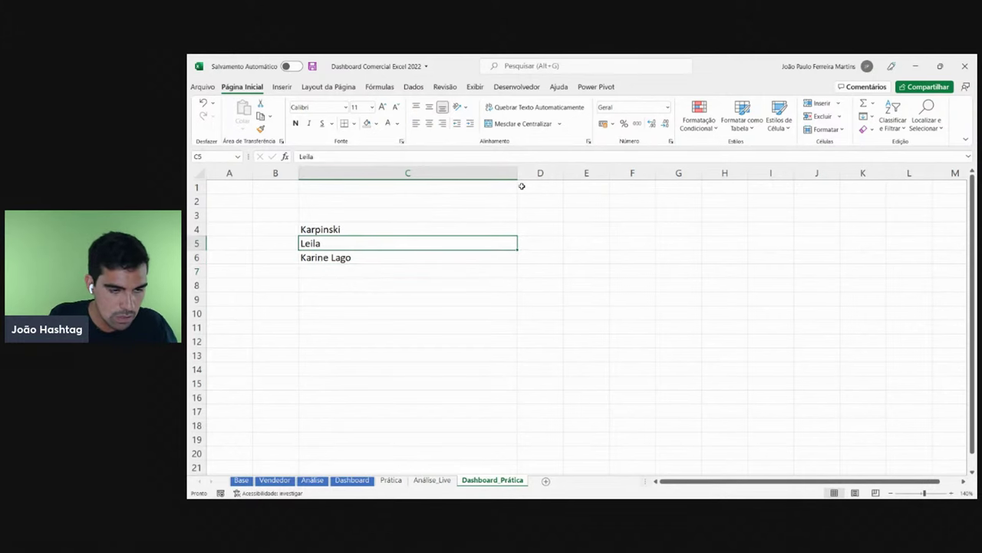
text(2)
key(Escape)
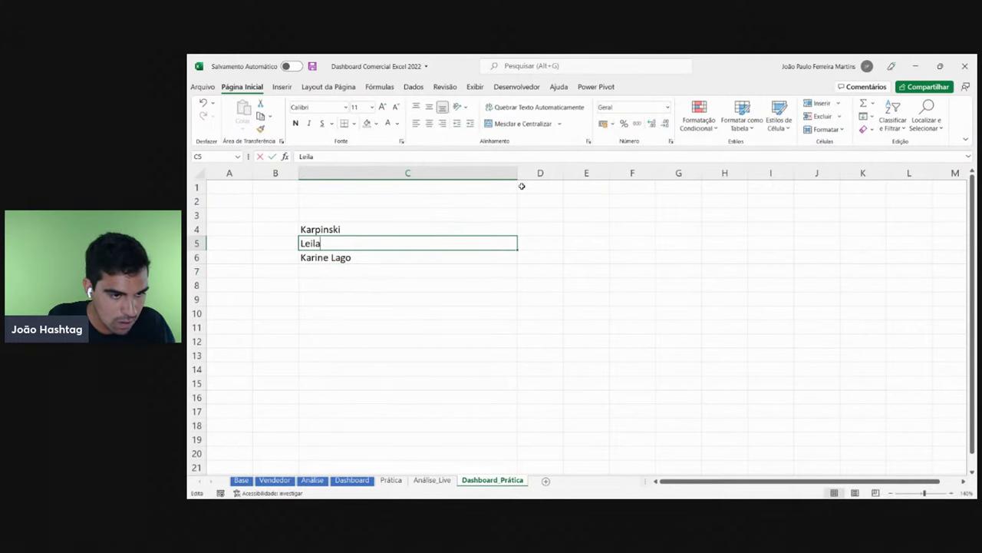
key(F2)
text(Gh)
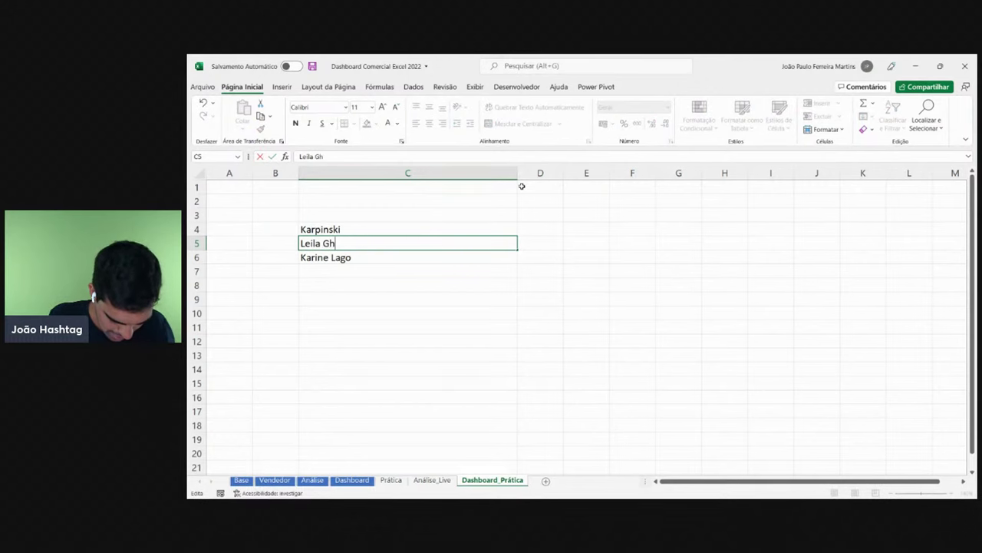
text(arani)
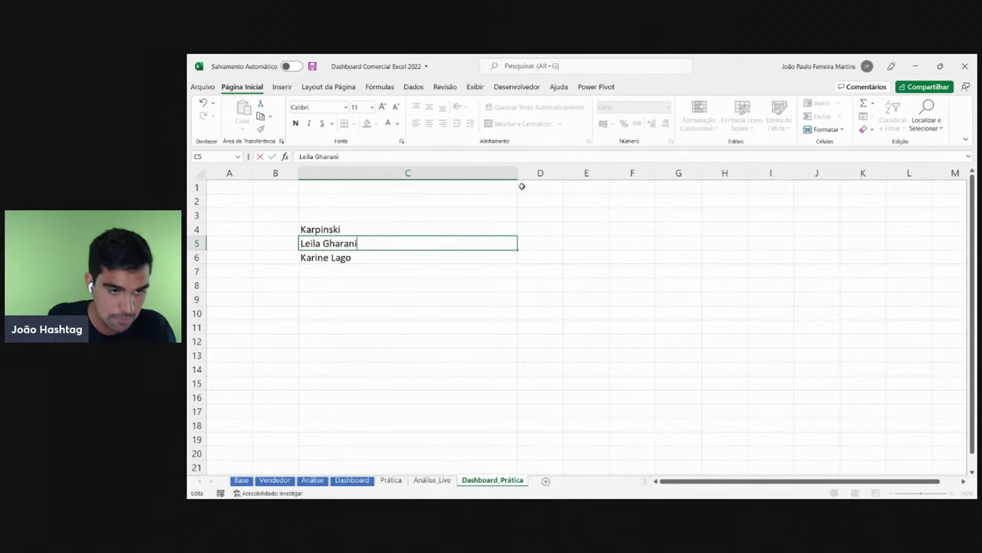
key(Return)
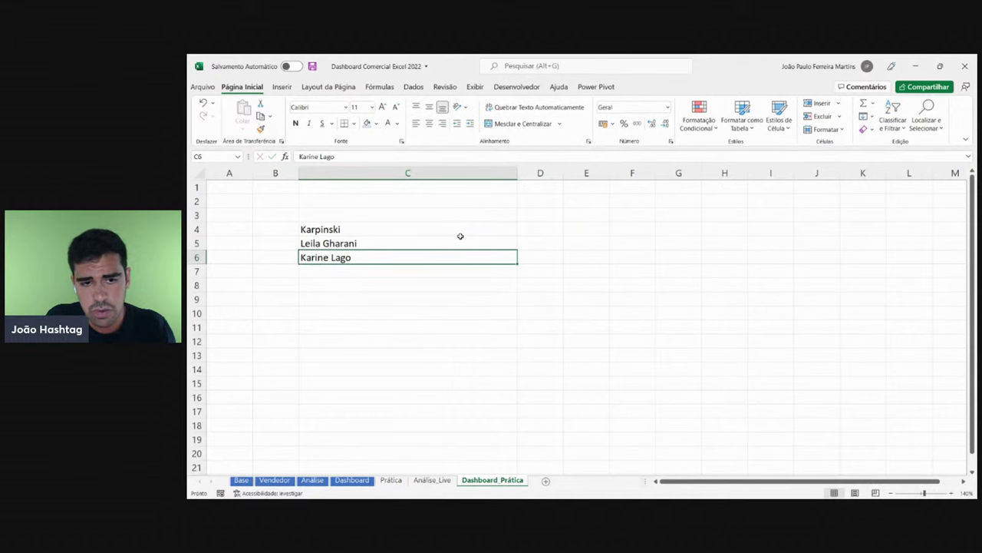
- Compare the name list with the original Dashboard sheet
click(460, 239)
click(463, 228)
click(463, 241)
click(467, 257)
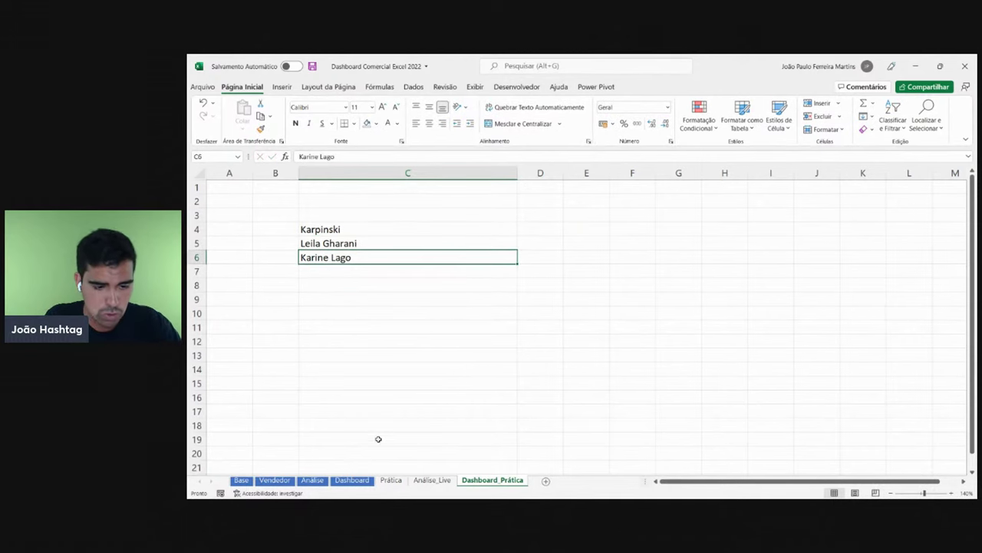
click(361, 477)
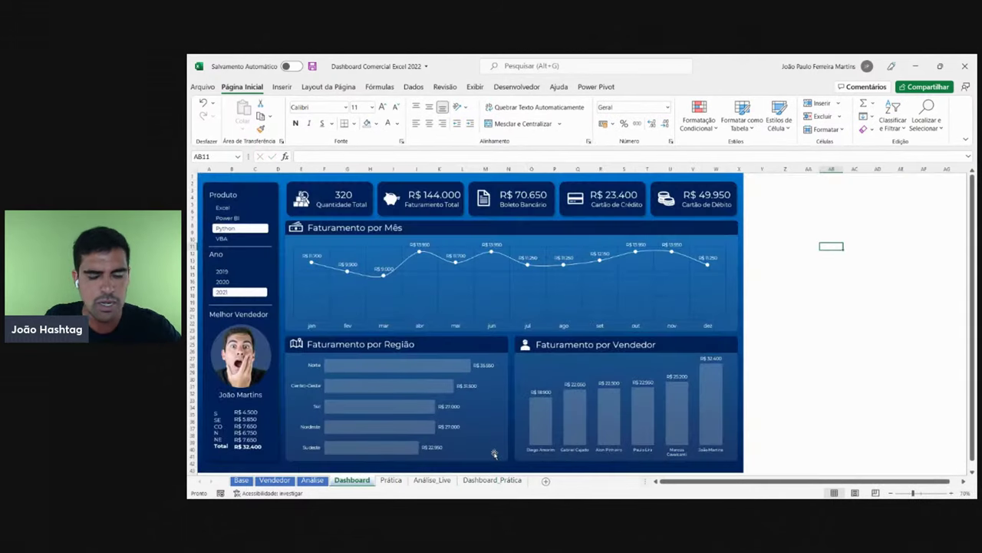
click(492, 480)
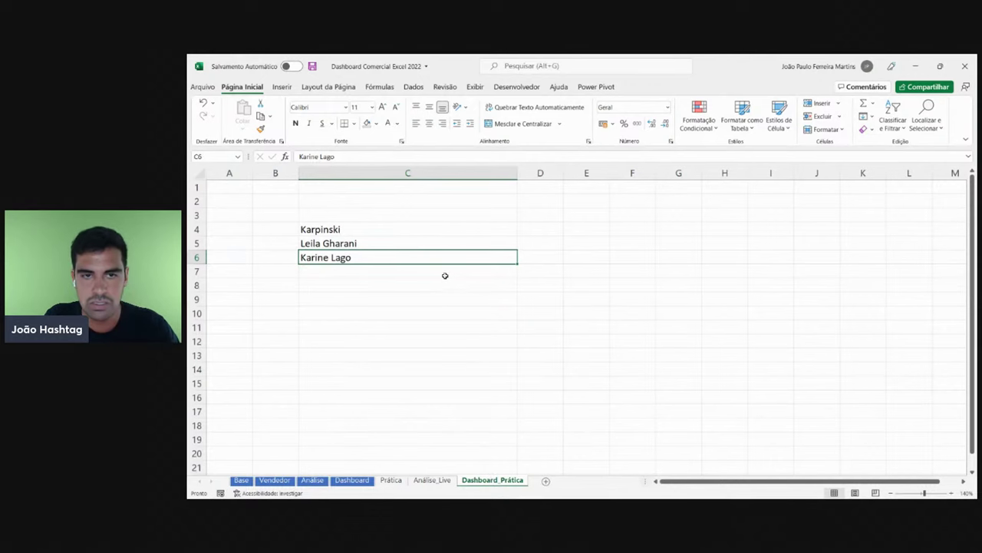
- Review the names in C4:C6, then start editing cell C8
click(437, 229)
click(437, 244)
click(437, 257)
click(436, 242)
click(435, 229)
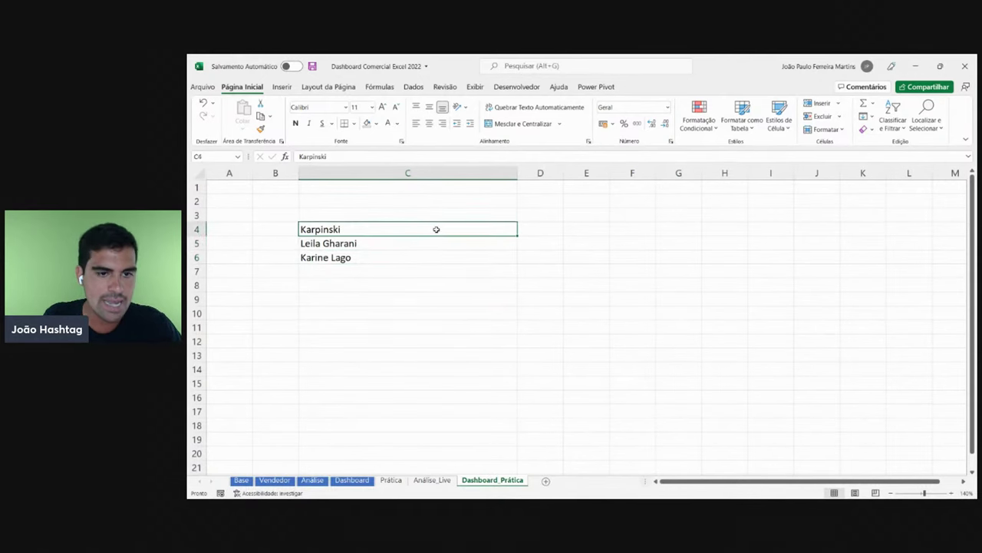
click(435, 242)
click(428, 260)
click(434, 243)
click(443, 229)
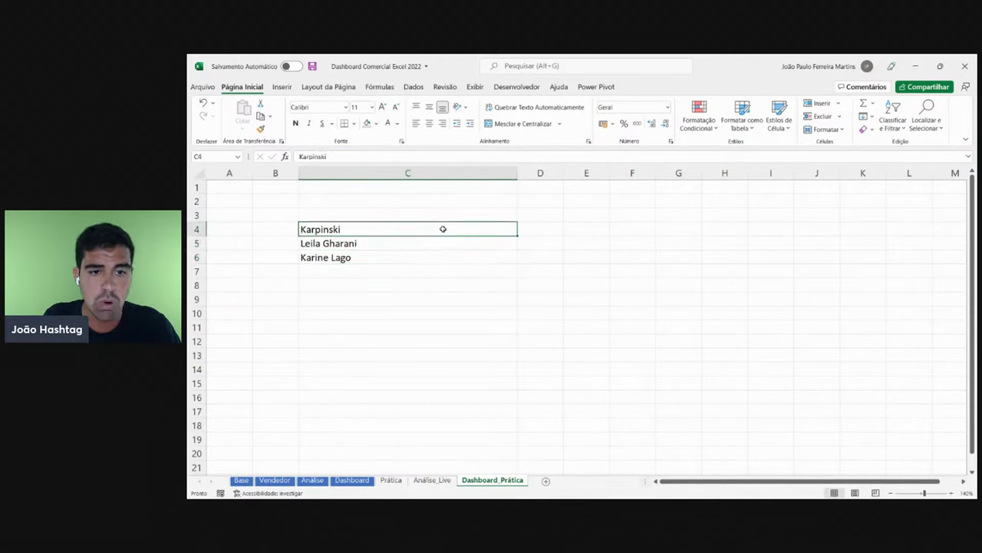
click(438, 244)
click(438, 256)
click(441, 244)
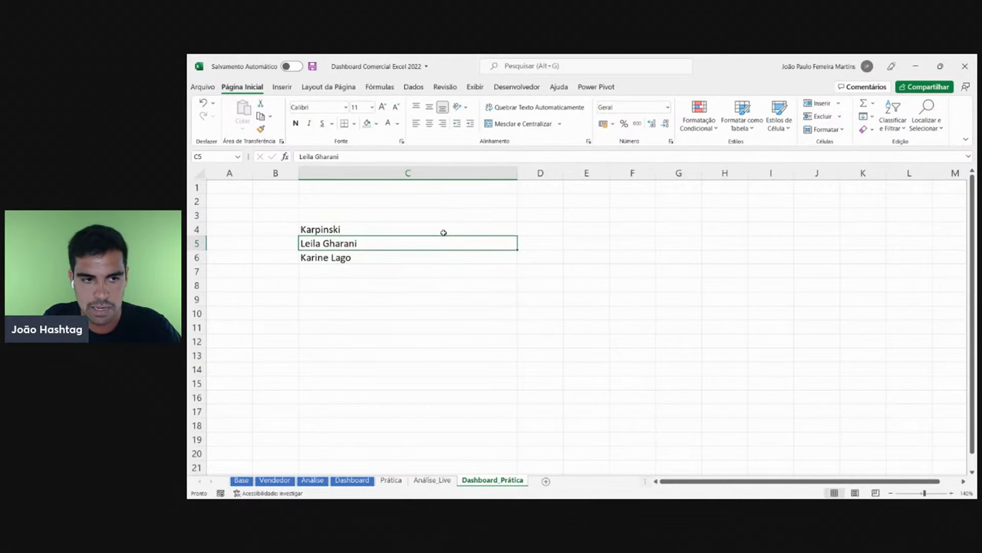
click(443, 231)
click(435, 246)
click(435, 258)
click(441, 239)
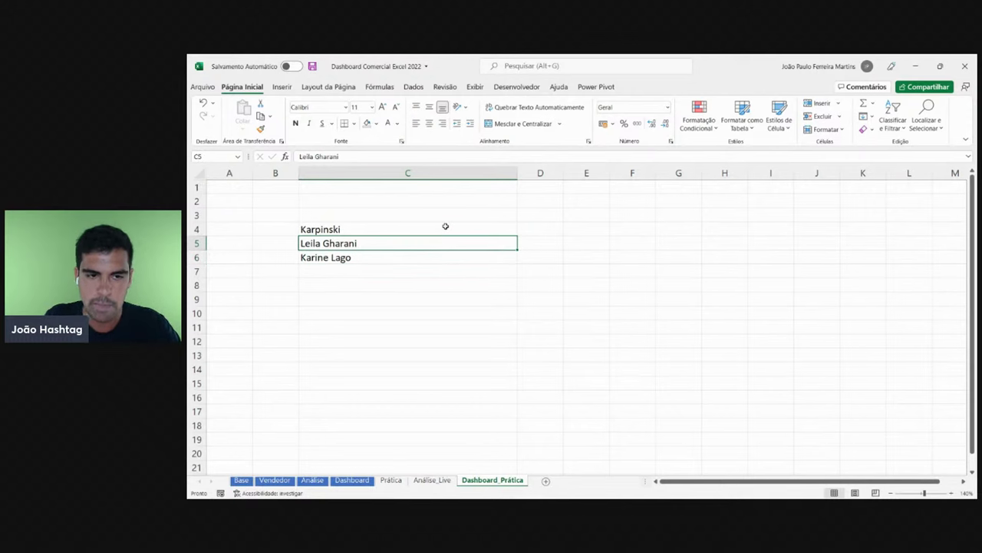
click(445, 227)
click(442, 242)
click(442, 257)
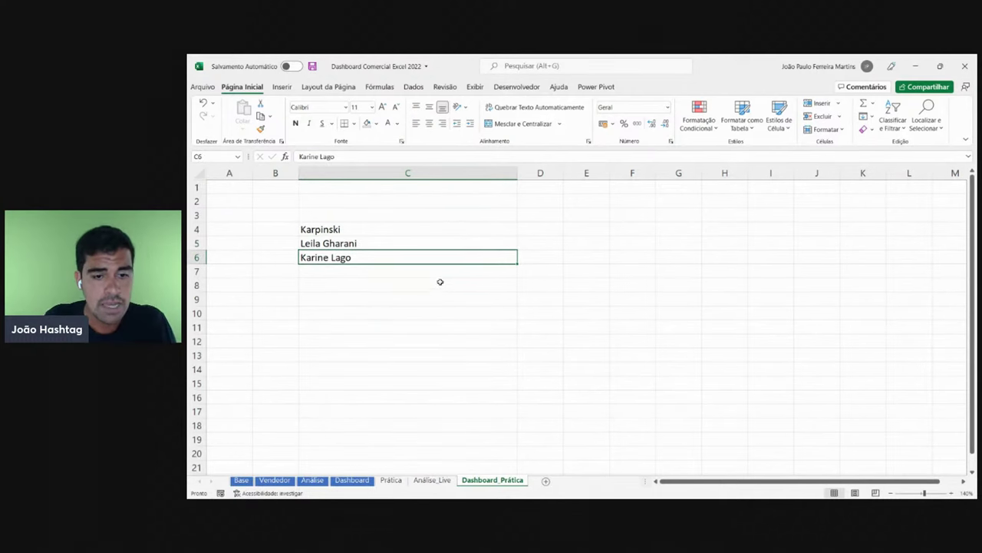
click(438, 281)
double_click(448, 287)
- Enter 'Coolors' as the note in C8
text(Coolors)
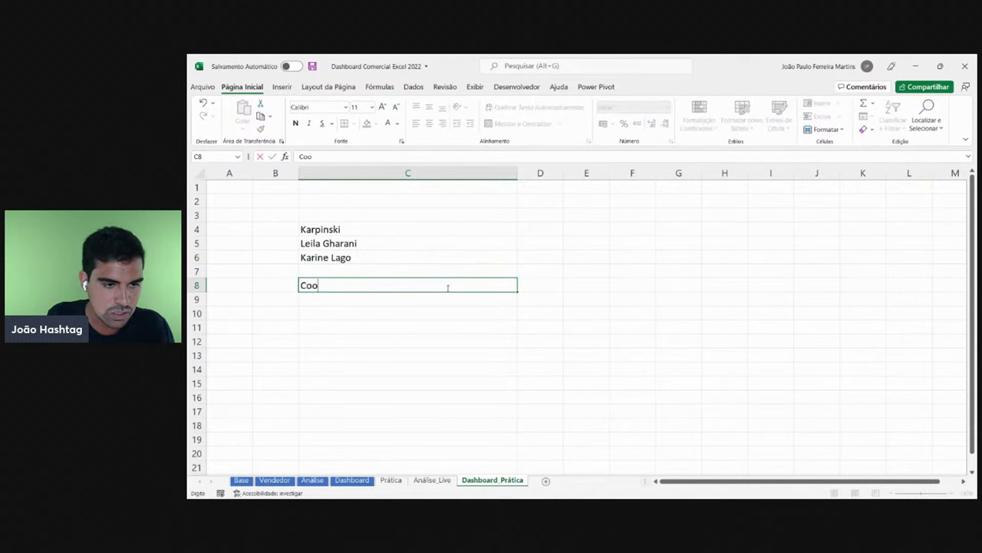
key(Return)
click(447, 287)
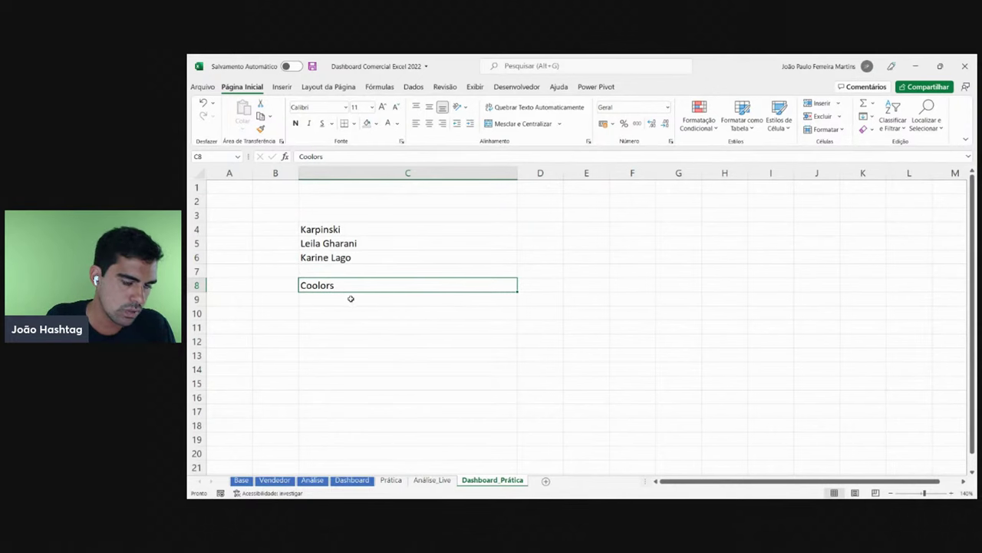
click(353, 297)
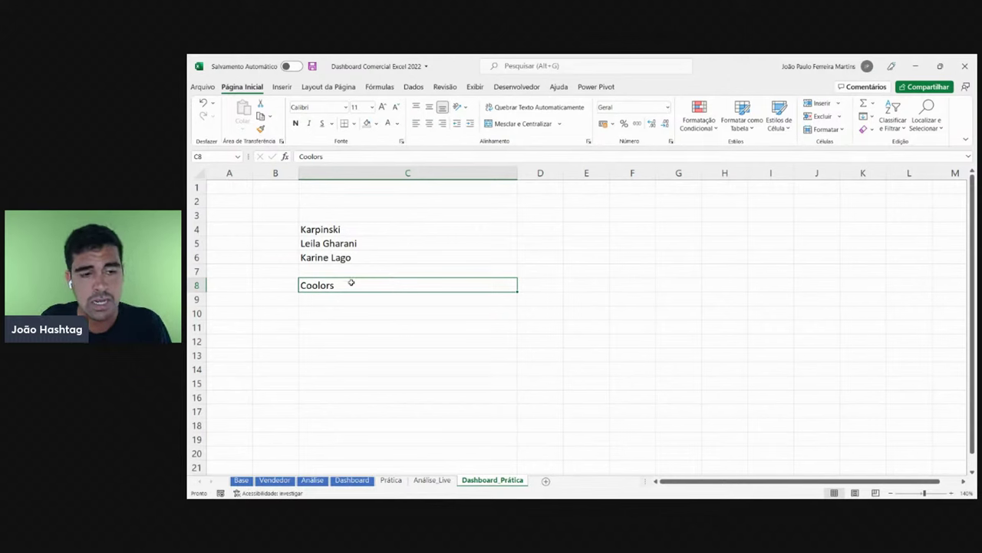
- Check the original Dashboard, then clear the notes in C4:C8
click(365, 481)
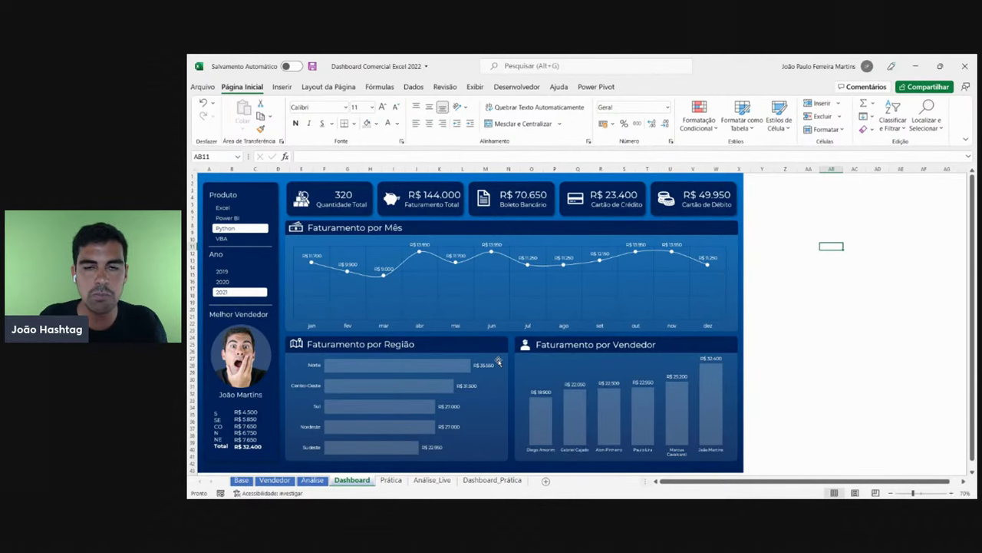
click(492, 480)
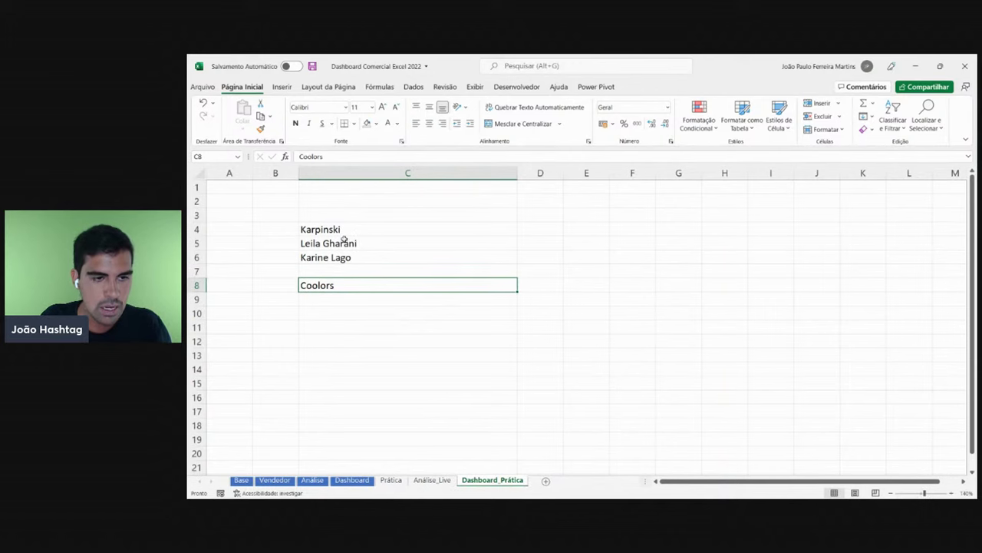
drag(350, 228, 351, 298)
key(Delete)
- Zoom out and delete columns C:D to reset the widened column
click(771, 372)
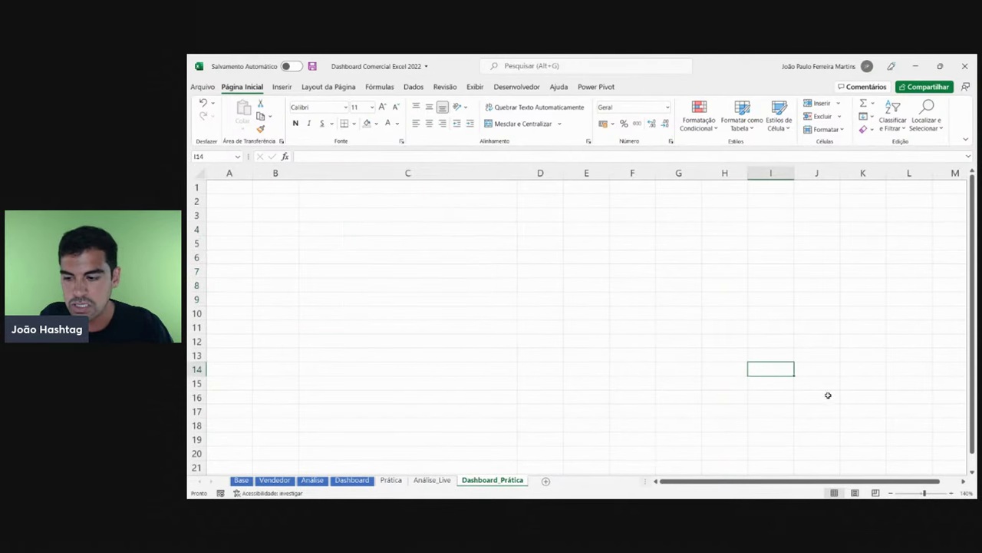
click(891, 492)
click(890, 493)
click(890, 493)
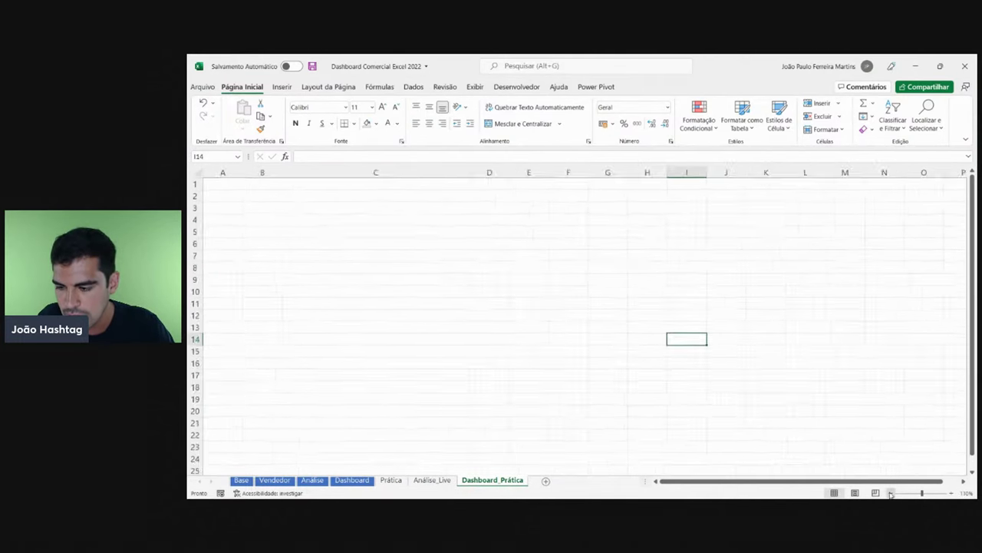
click(890, 492)
click(891, 493)
click(890, 493)
click(890, 493)
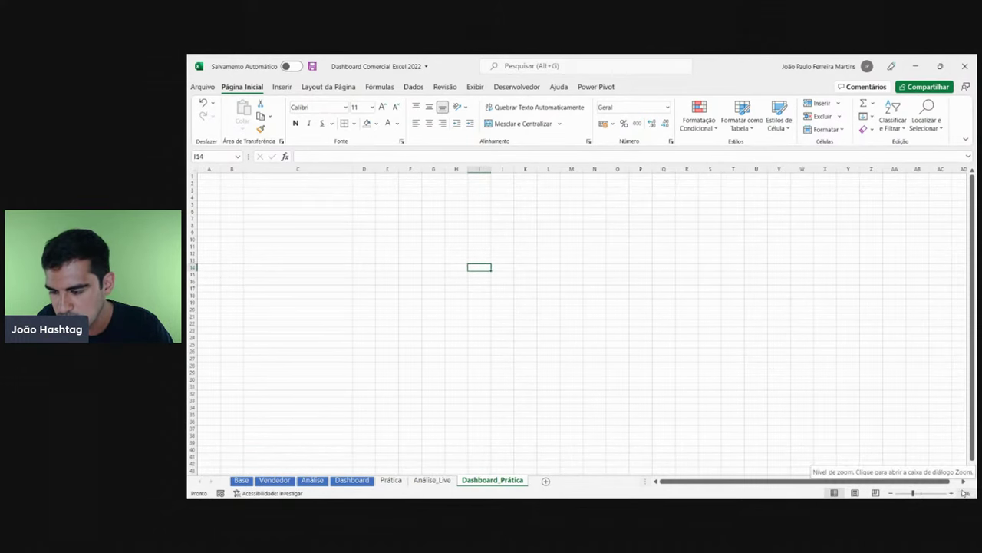
click(316, 222)
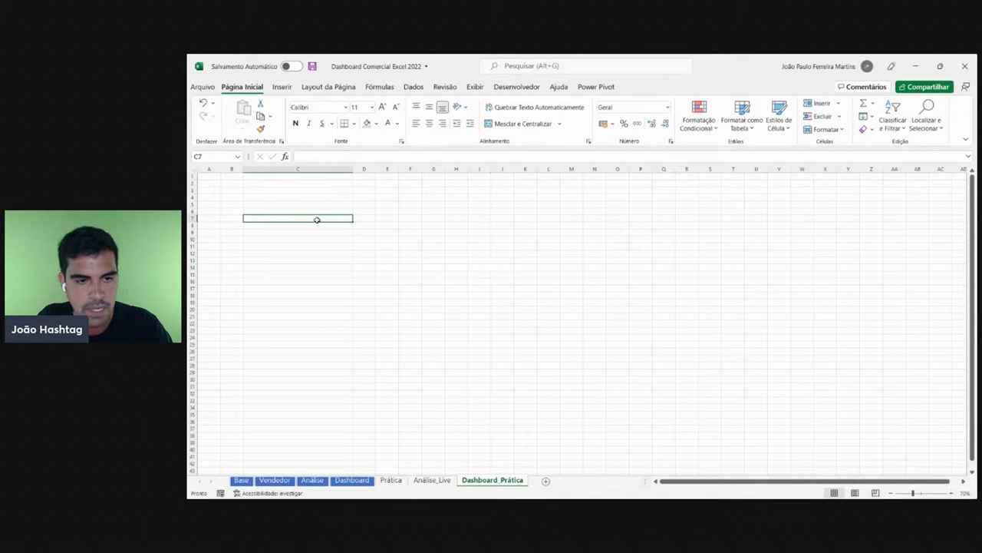
click(426, 225)
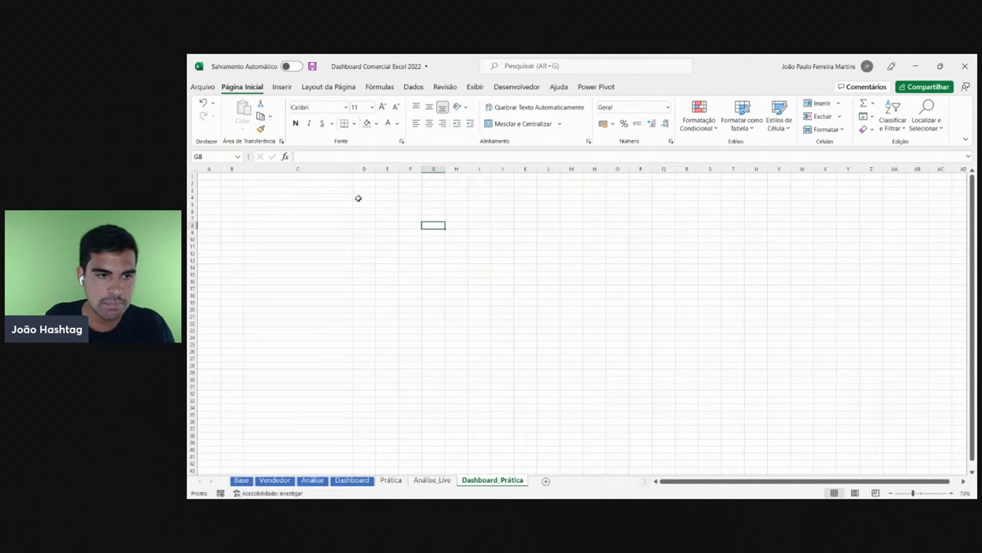
drag(359, 168, 307, 168)
key(ctrl+minus)
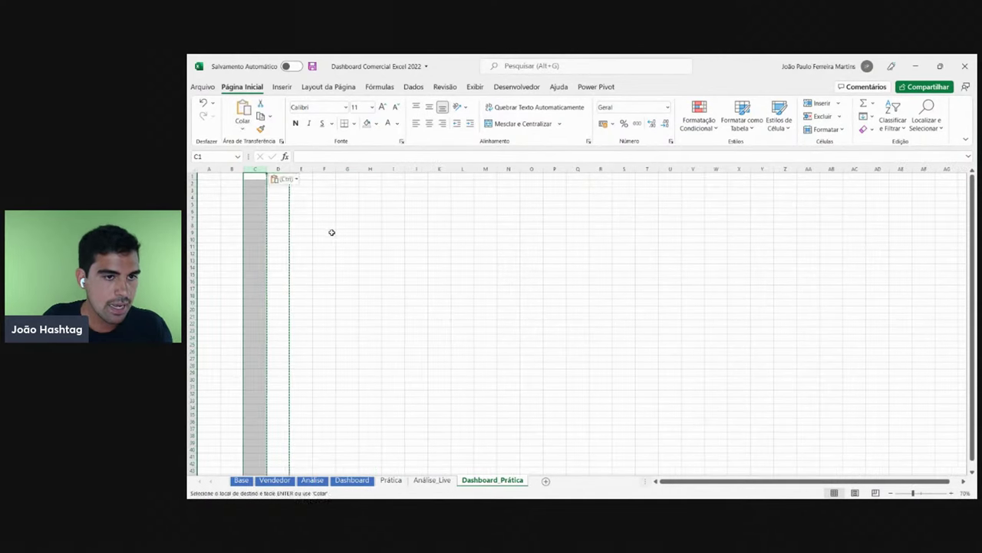
click(324, 231)
- Browse the Inserir > Ilustrações > Formas gallery, then close it
click(283, 87)
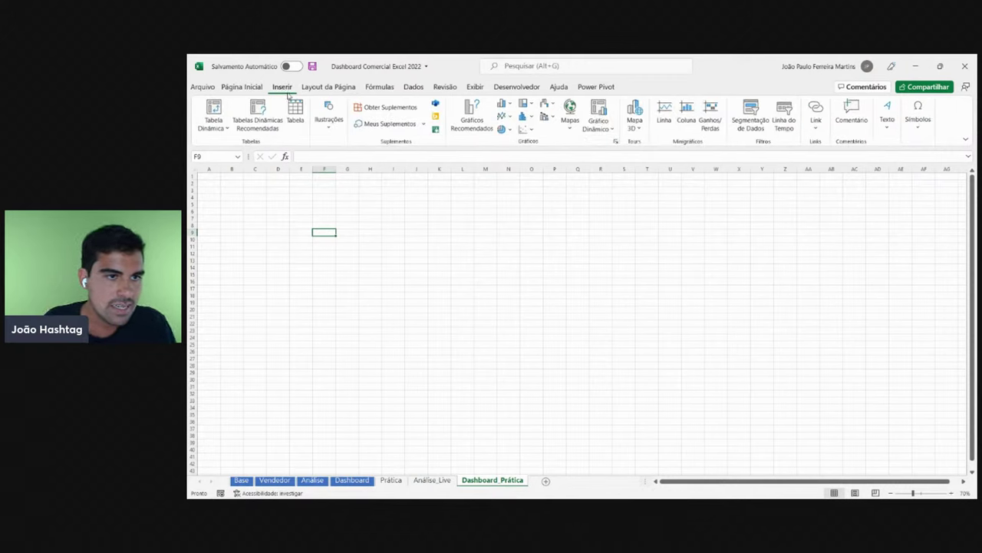
click(330, 115)
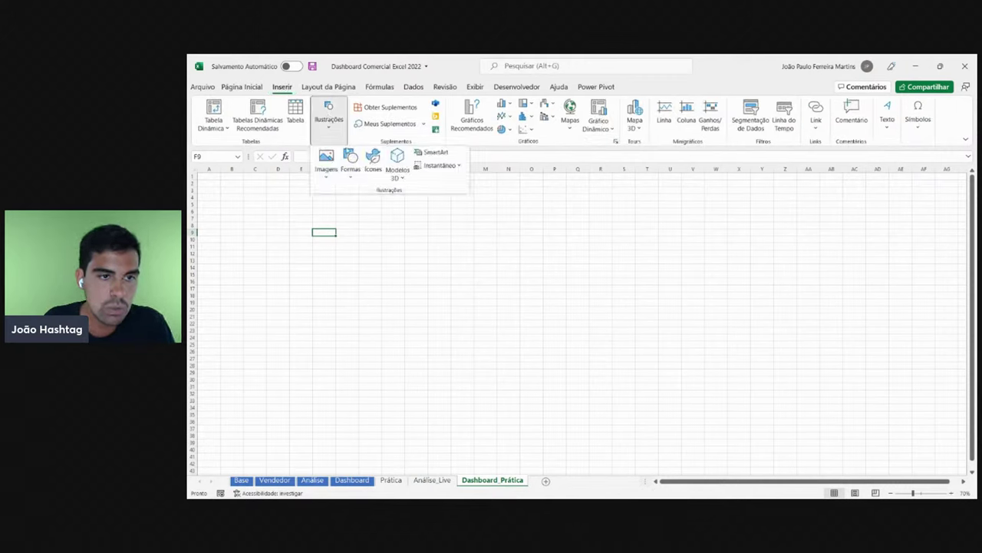
click(351, 158)
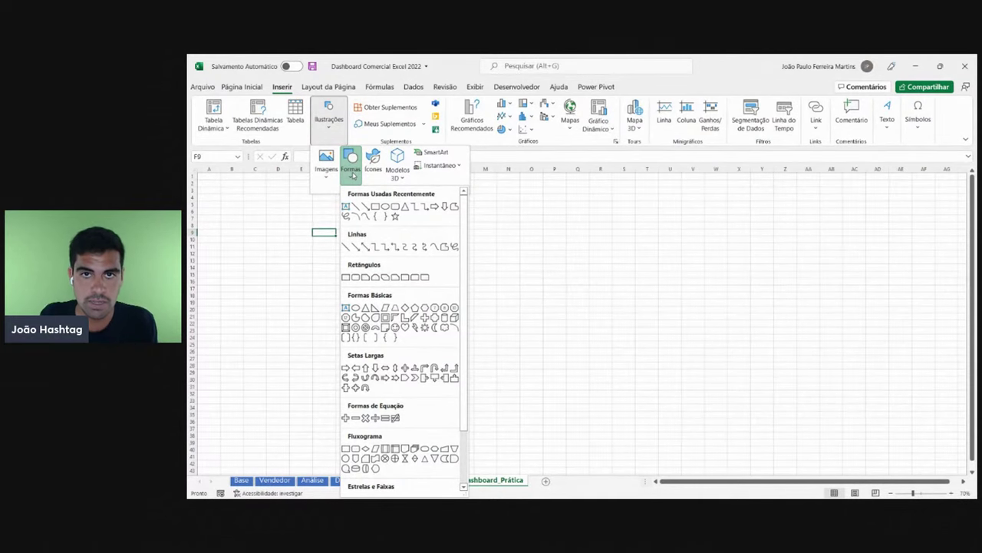
click(520, 291)
- Show the Dashboard full screen without sheet tabs, formula bar or headings
click(352, 480)
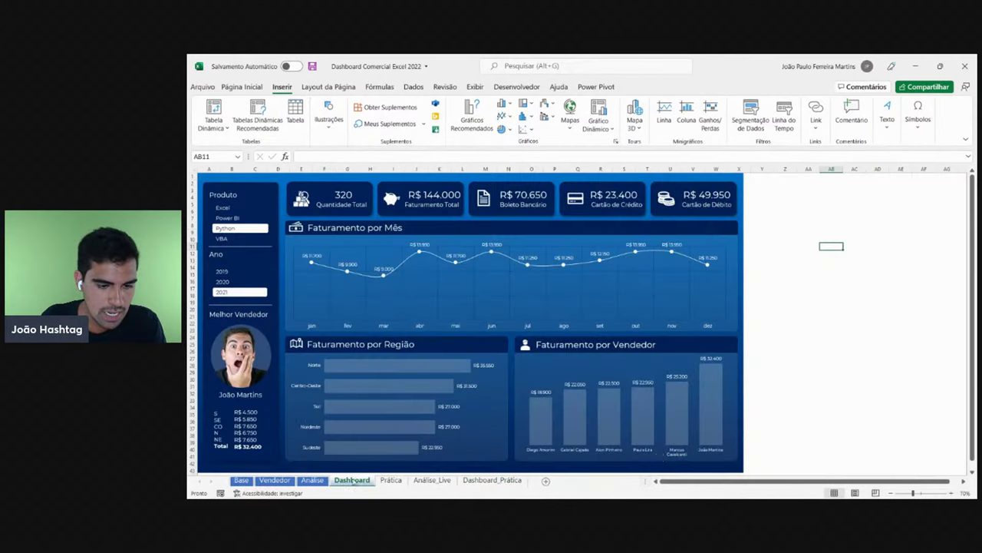
drag(644, 480, 215, 462)
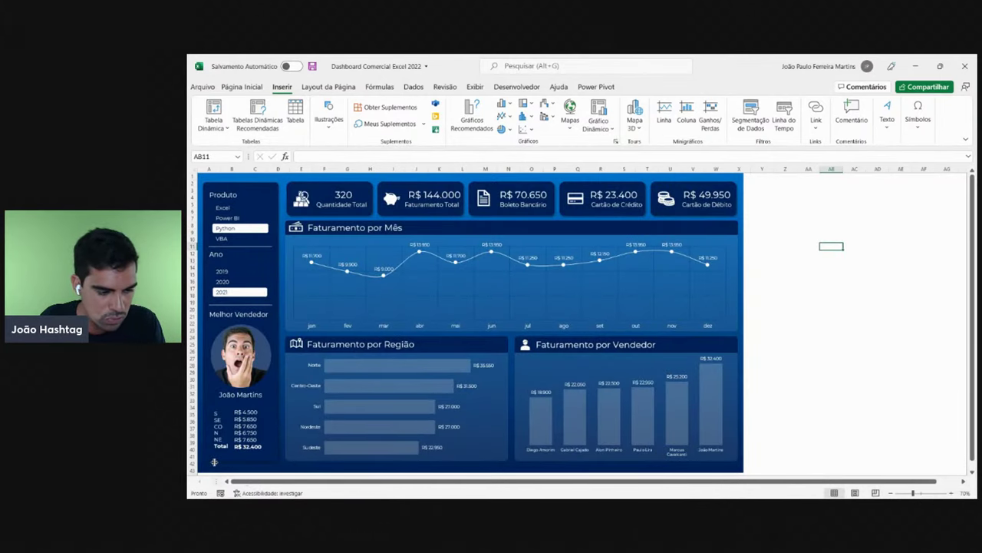
click(475, 88)
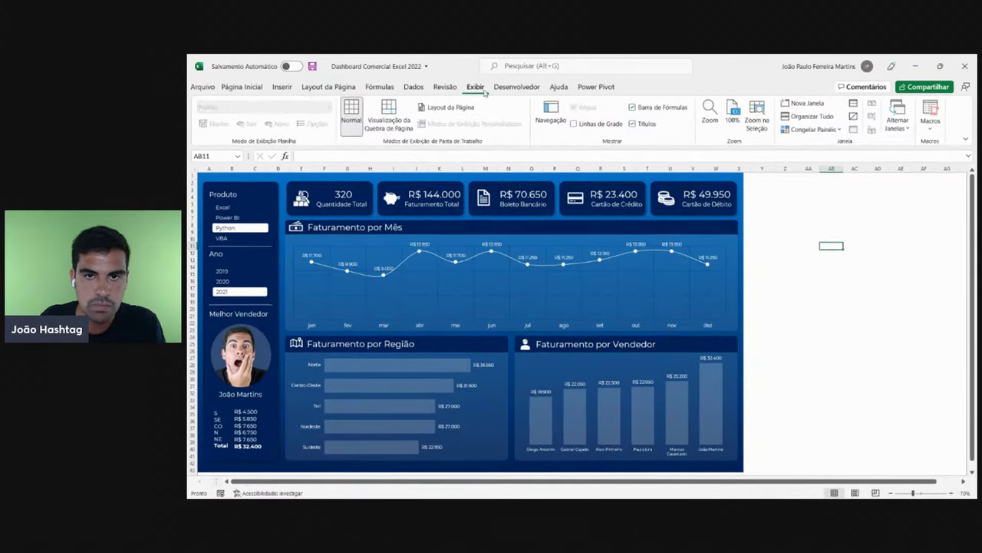
click(639, 109)
click(634, 125)
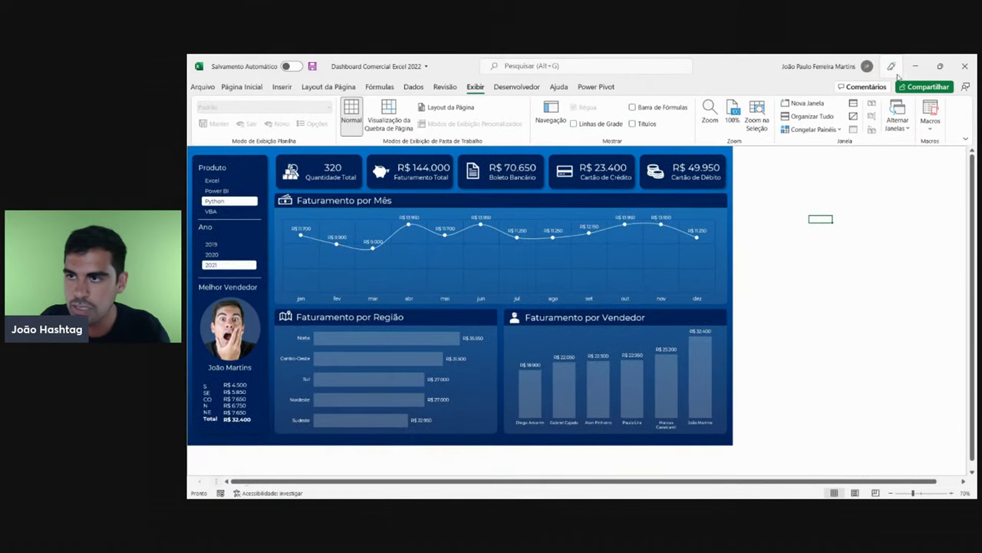
click(965, 138)
click(928, 167)
ctrl+scroll(574, 172, up, 3)
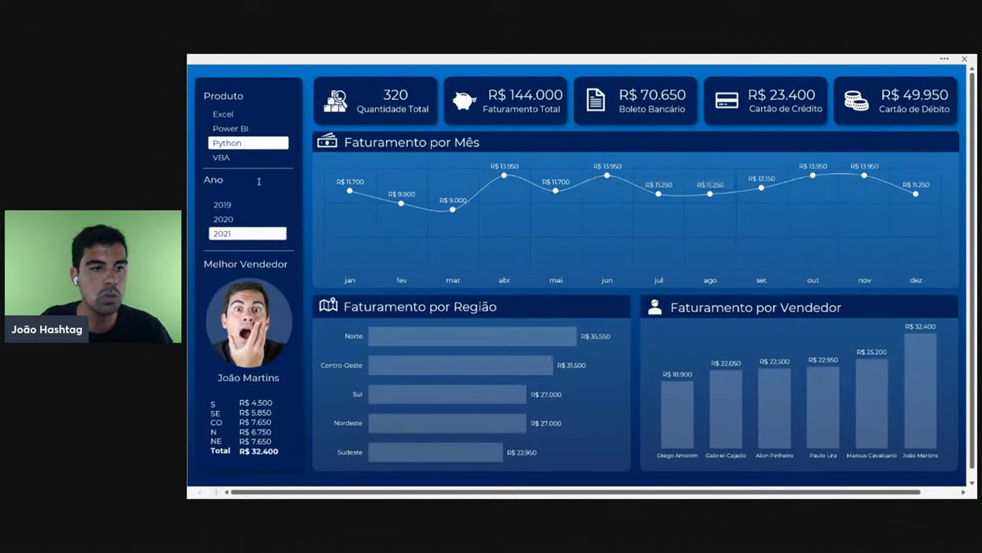
- Filter the dashboard slicers to the Excel product and year 2019
click(242, 205)
click(235, 219)
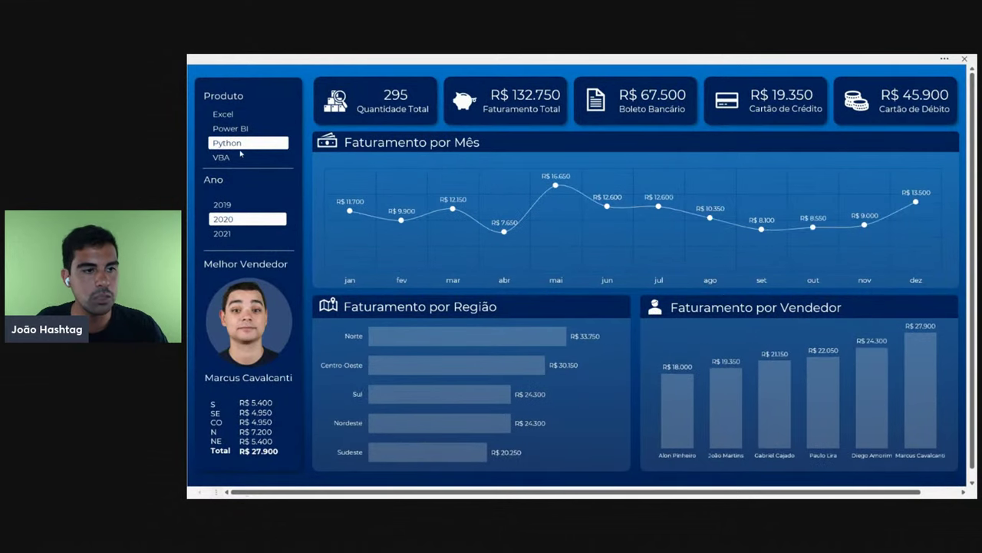
click(230, 128)
click(224, 114)
click(228, 204)
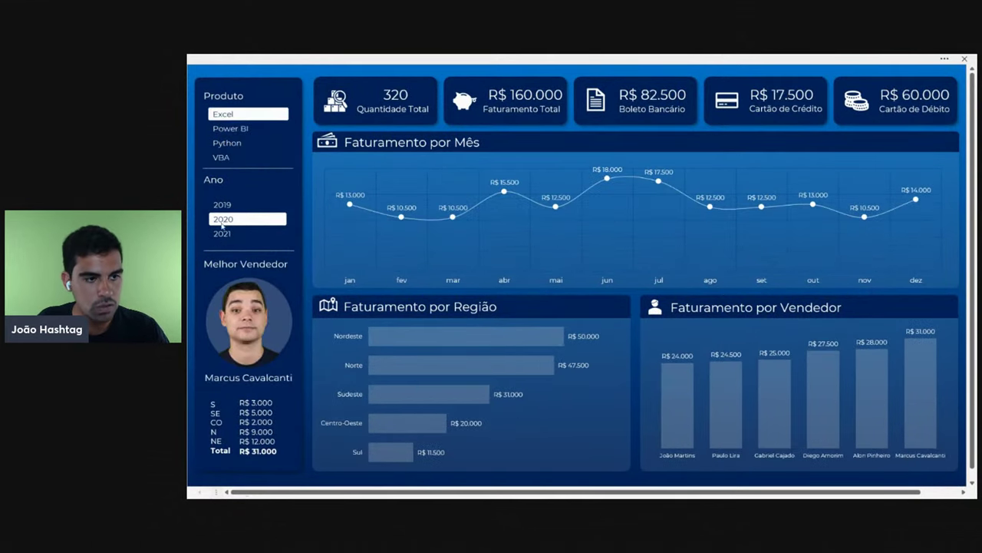
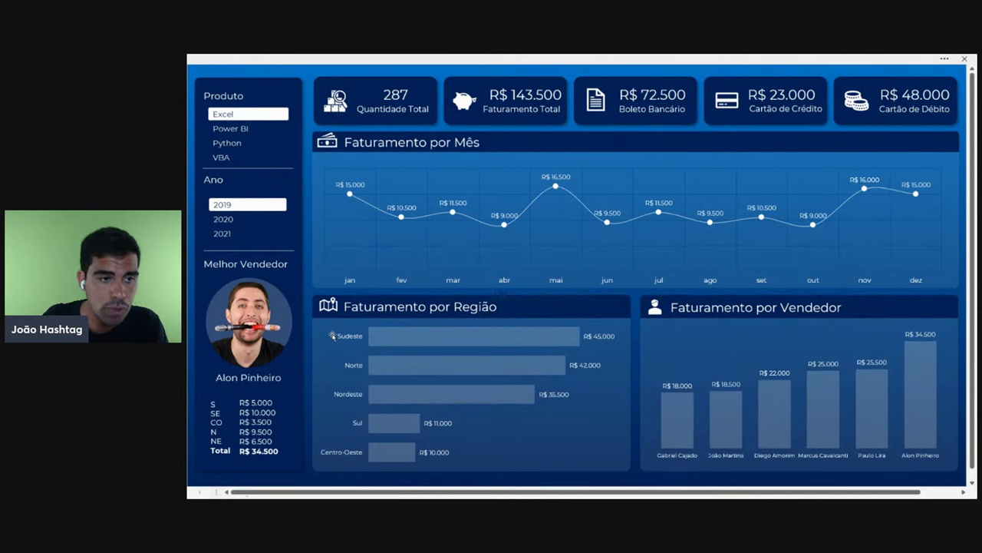
- Filter the full-screen dashboard through Power BI, Python and VBA, ending on Python
click(247, 129)
click(238, 143)
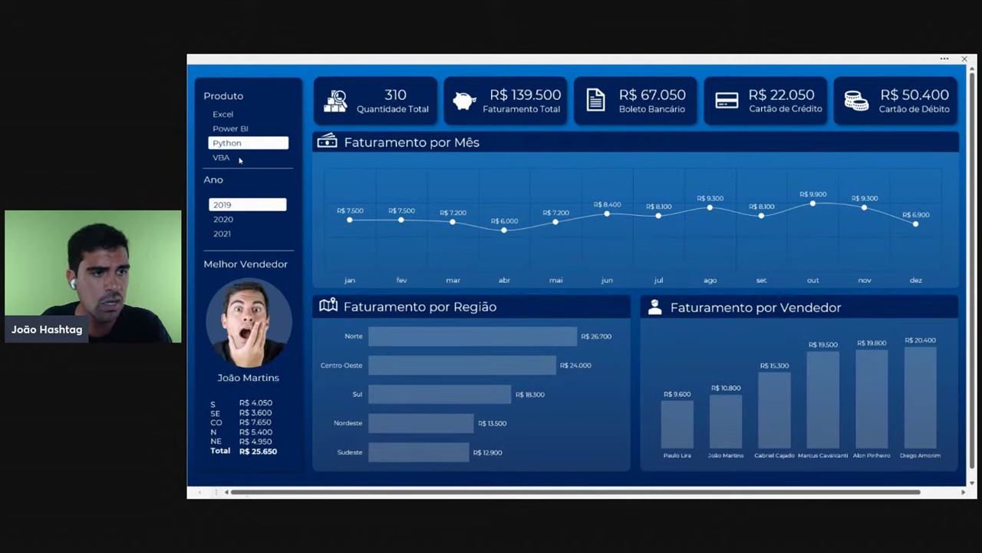
click(240, 157)
click(253, 130)
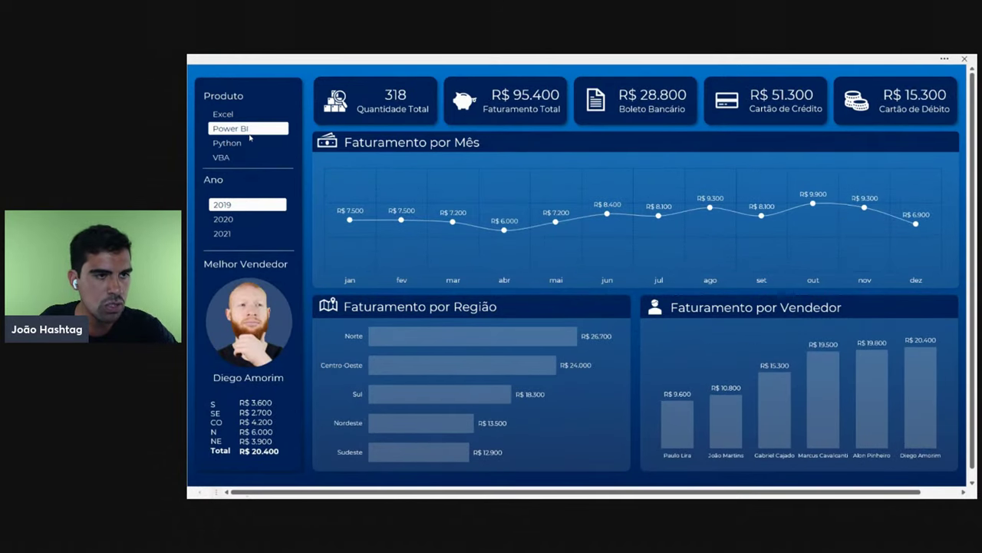
click(249, 145)
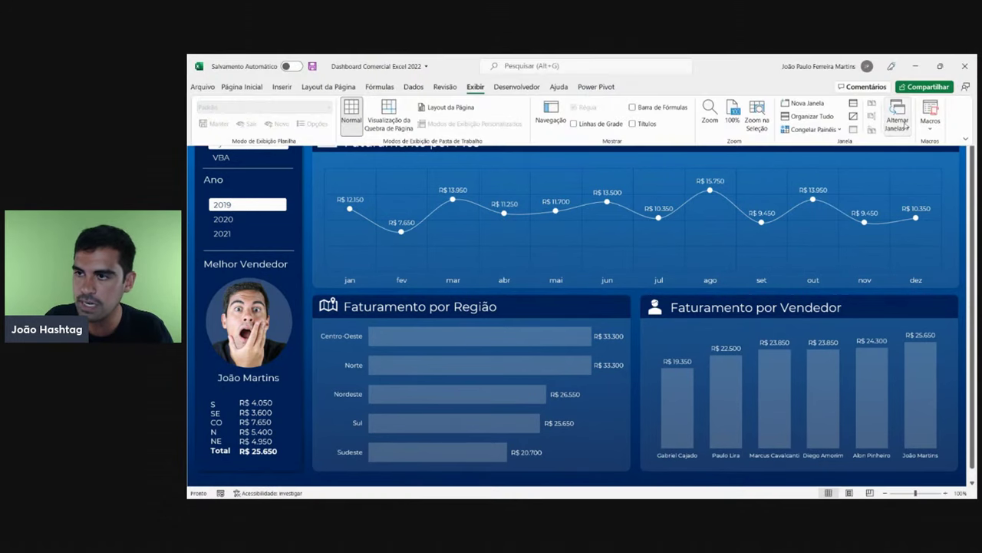
- Pin the ribbon and show the formula bar and row and column headings again
click(946, 59)
click(965, 137)
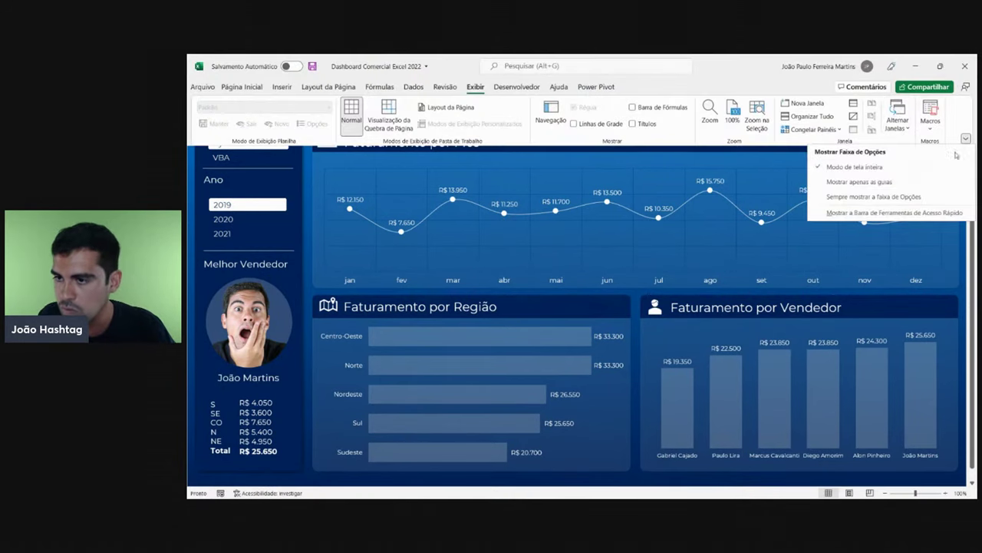
click(915, 198)
click(633, 107)
click(632, 123)
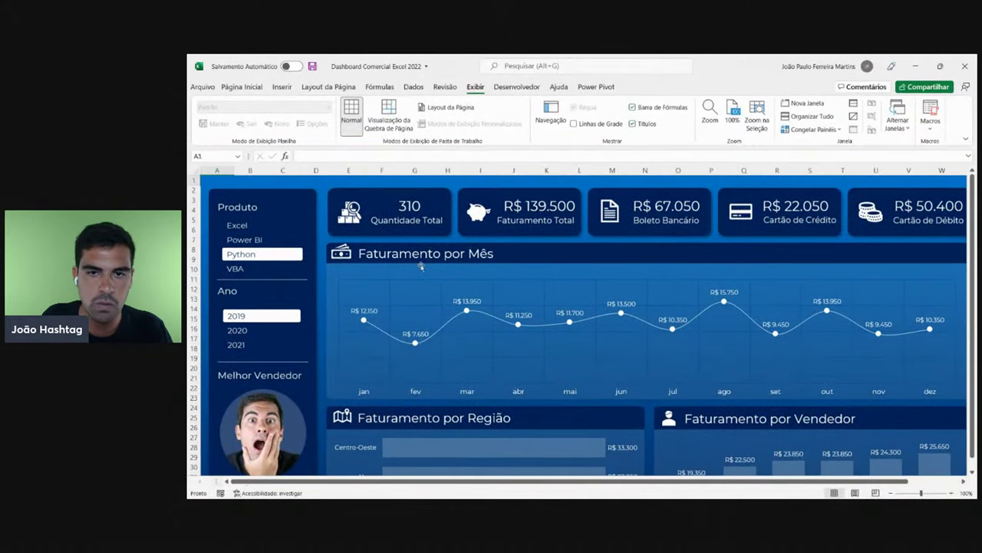
drag(220, 480, 683, 480)
- On Dashboard_Prática, draw a large rectangle using Insert > Illustrations > Shapes > Rectangle
click(492, 480)
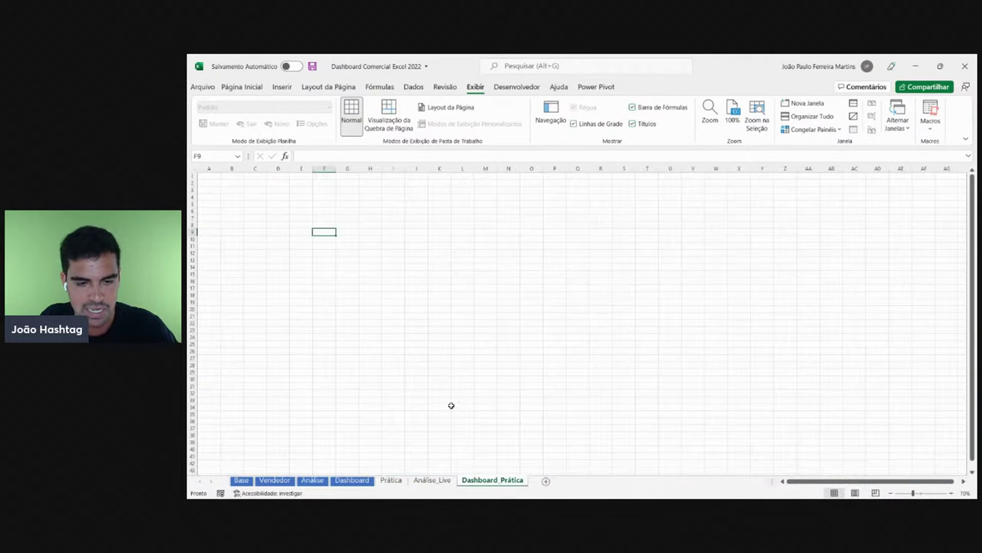
click(365, 247)
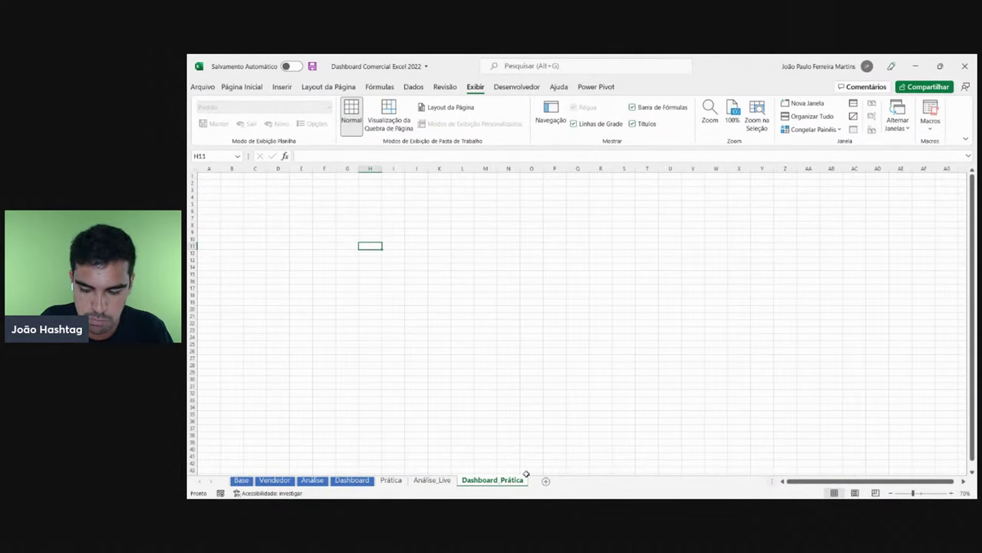
click(281, 86)
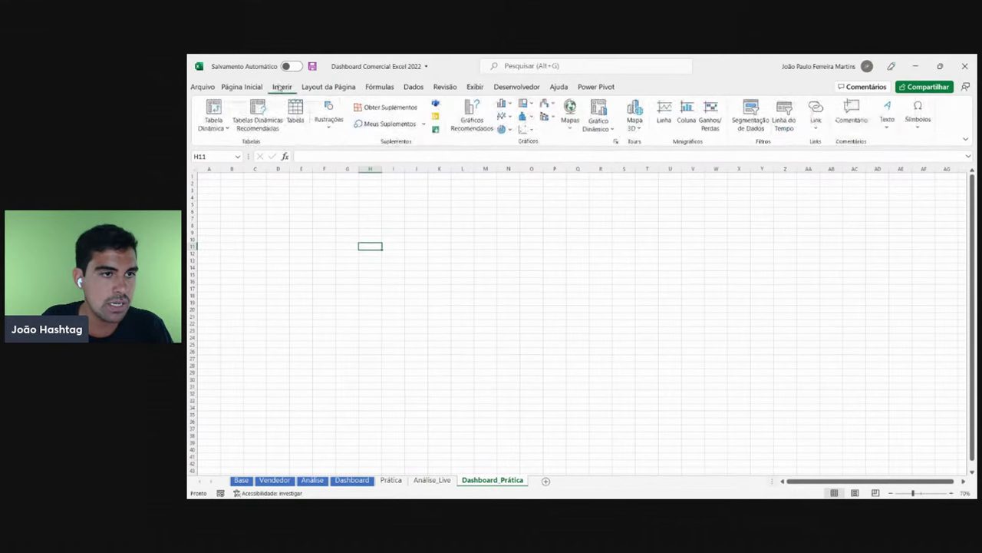
click(330, 121)
click(350, 162)
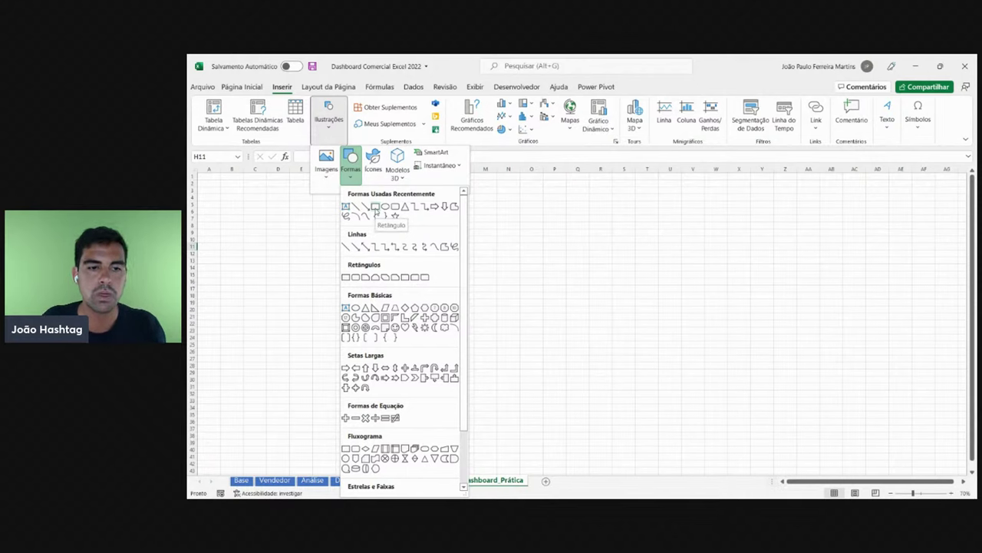
click(345, 277)
mouse_move(244, 192)
mouse_down()
mouse_move(925, 401)
mouse_move(913, 428)
mouse_up()
- Resize the blue rectangle to 14.91 by 38.55 cm and move it to the top-left corner
drag(625, 313, 648, 327)
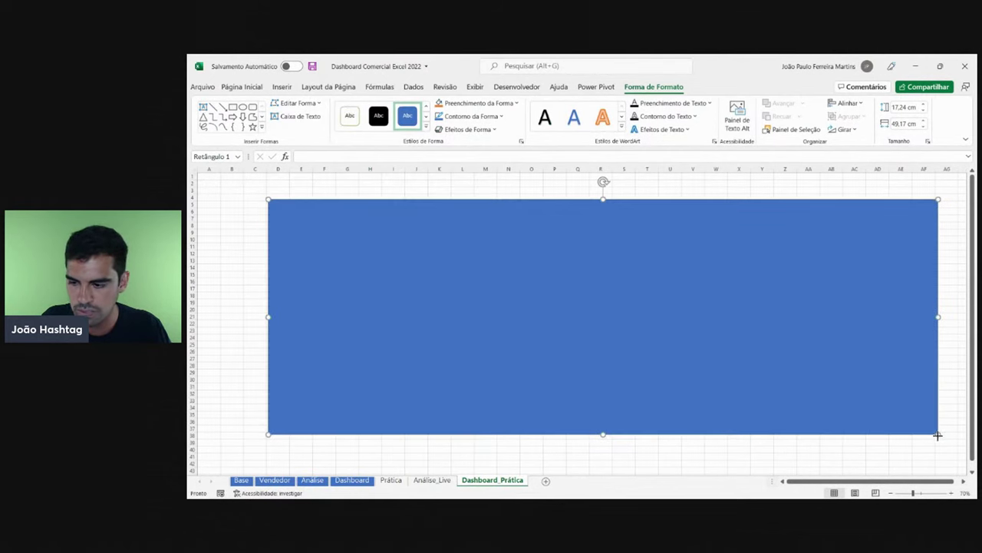
drag(937, 436, 793, 401)
drag(608, 337, 538, 313)
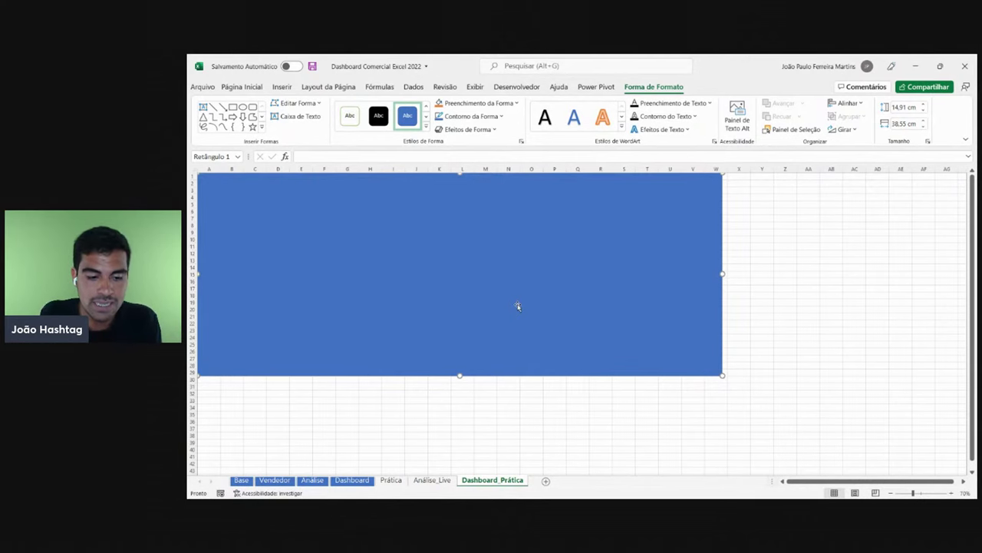
- On the Dashboard sheet, hide the formula bar and headings and switch to full-screen mode
click(353, 480)
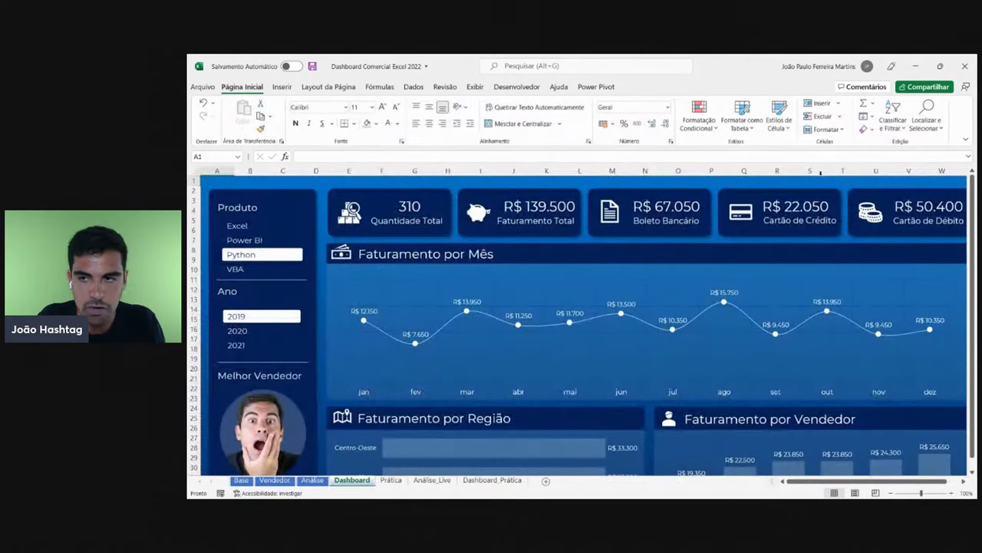
click(475, 86)
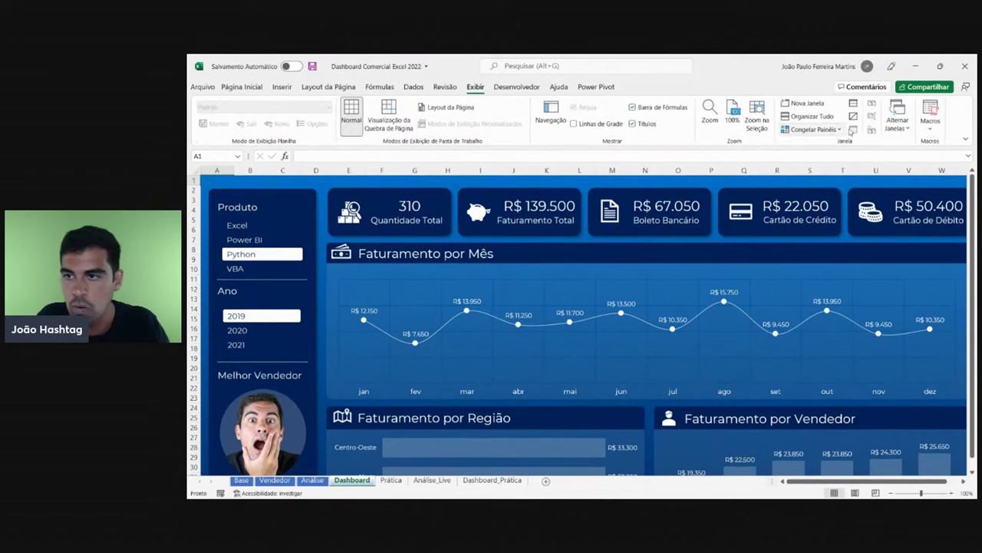
click(631, 107)
click(631, 124)
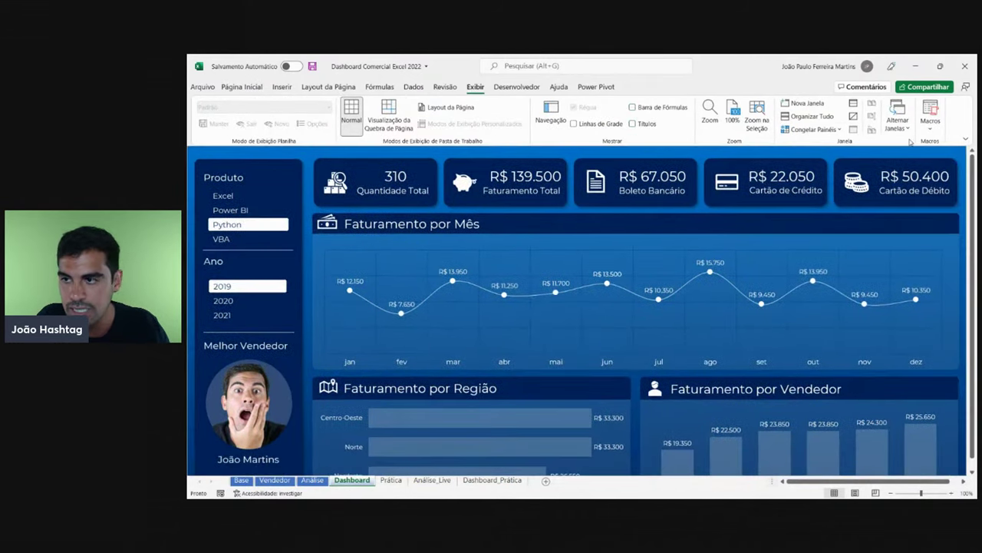
click(966, 139)
click(854, 166)
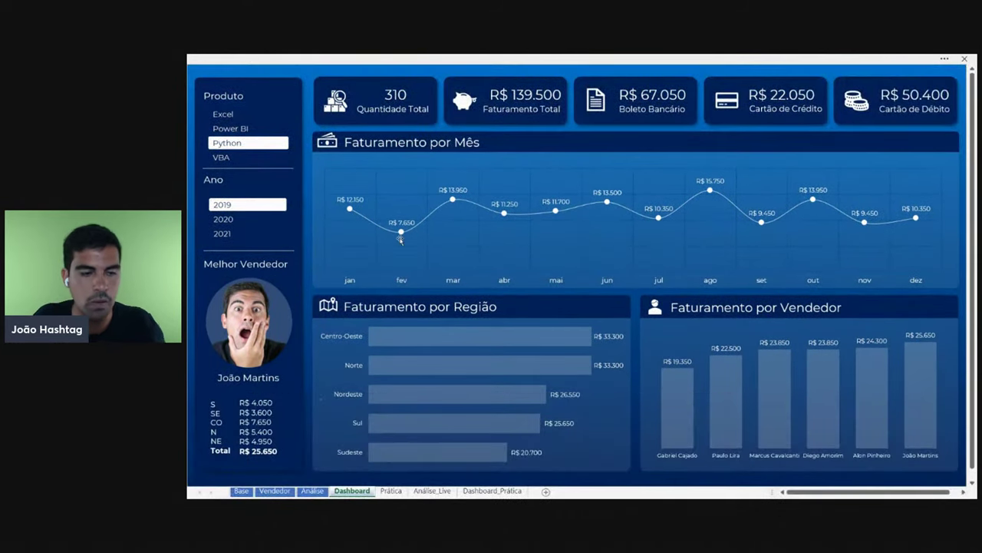
mouse_move(768, 495)
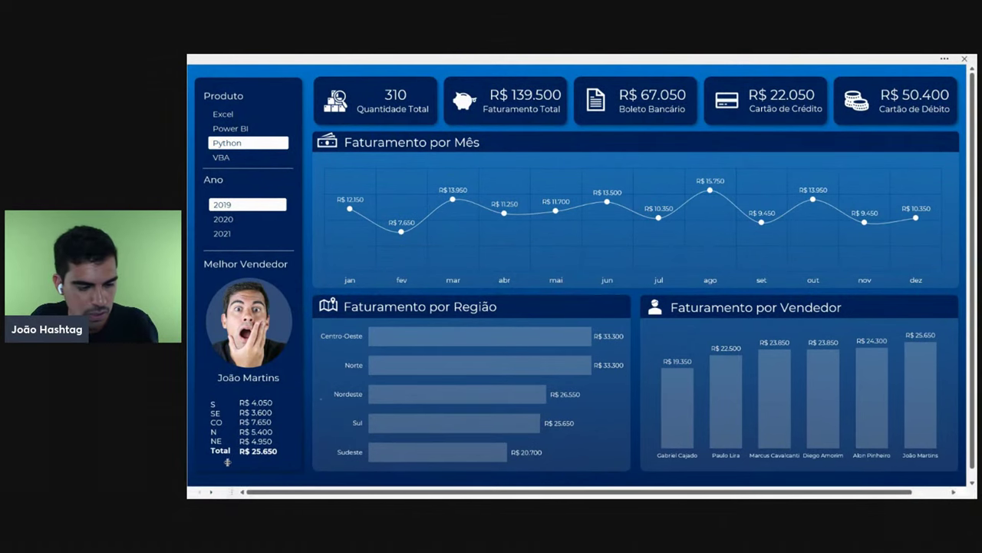
- Filter the Produto slicer through Excel, Power BI and Python, finishing on VBA
click(230, 116)
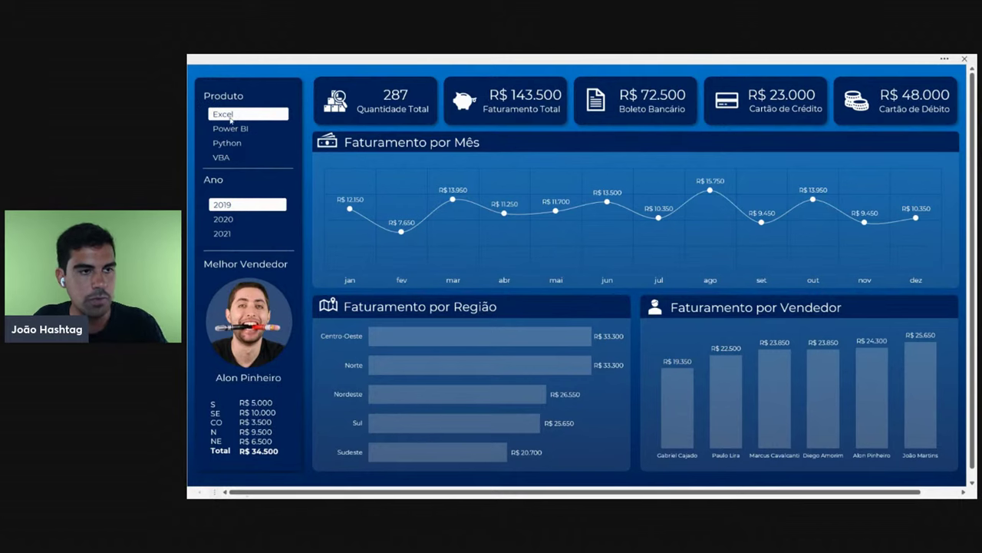
click(238, 128)
click(239, 143)
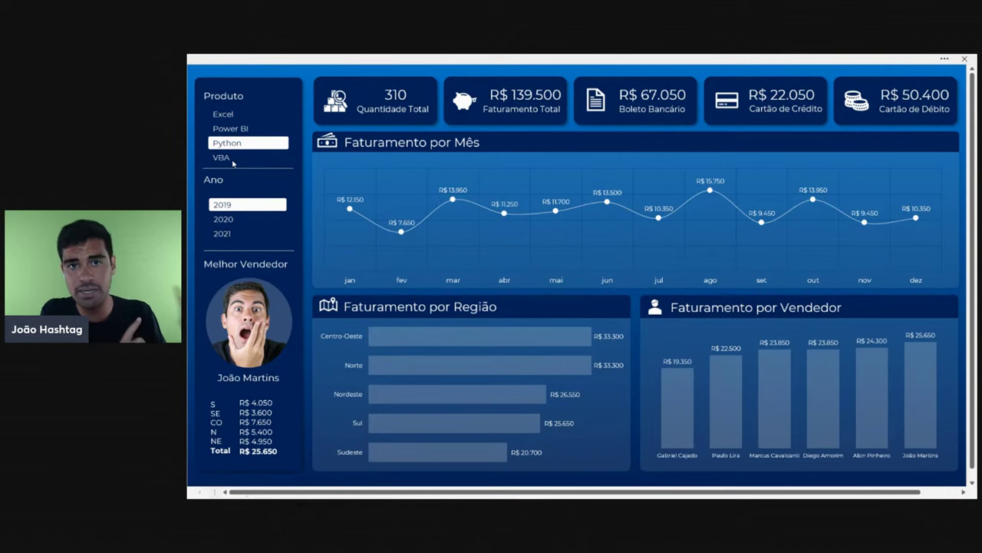
click(232, 160)
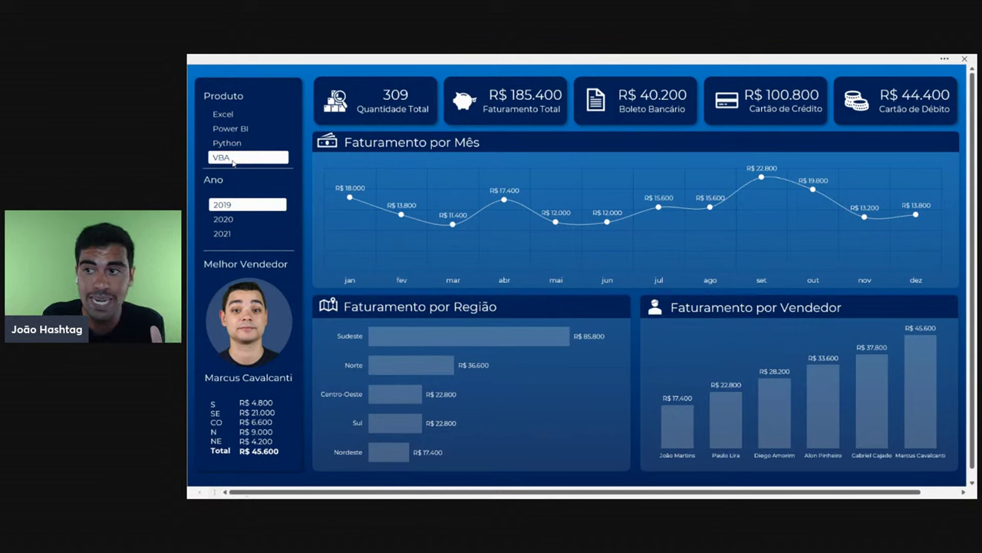
- Pin the ribbon and show the formula bar and row and column headings again
click(945, 59)
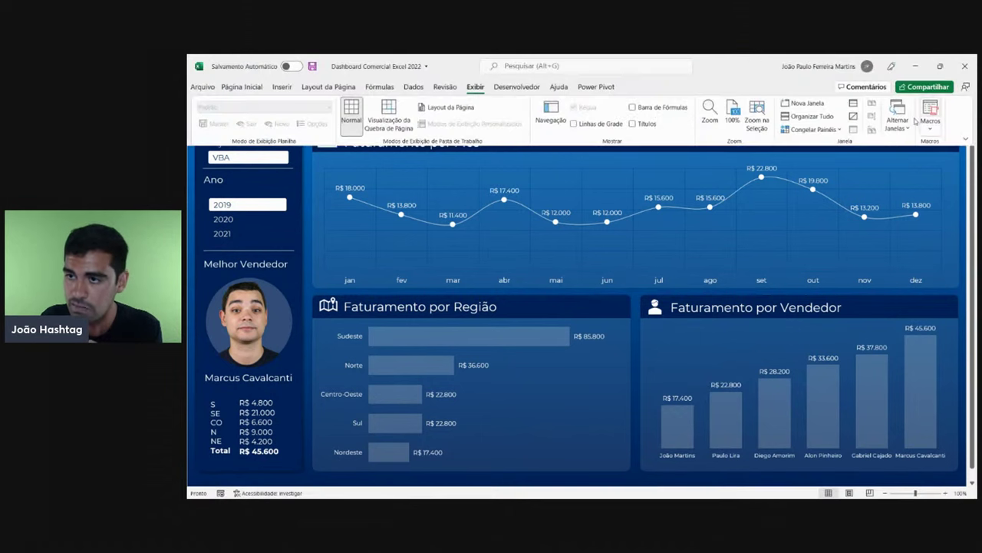
click(966, 137)
click(923, 197)
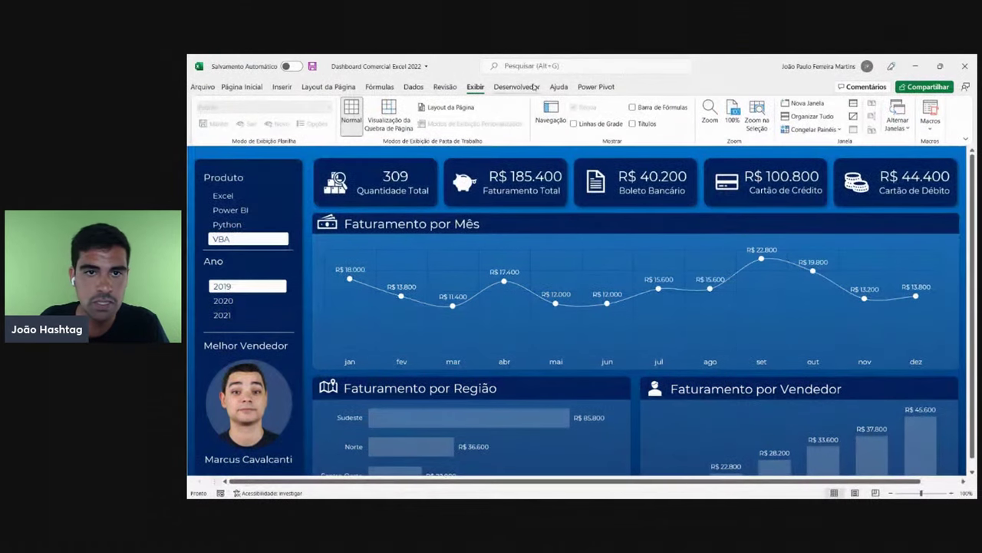
click(632, 106)
click(633, 123)
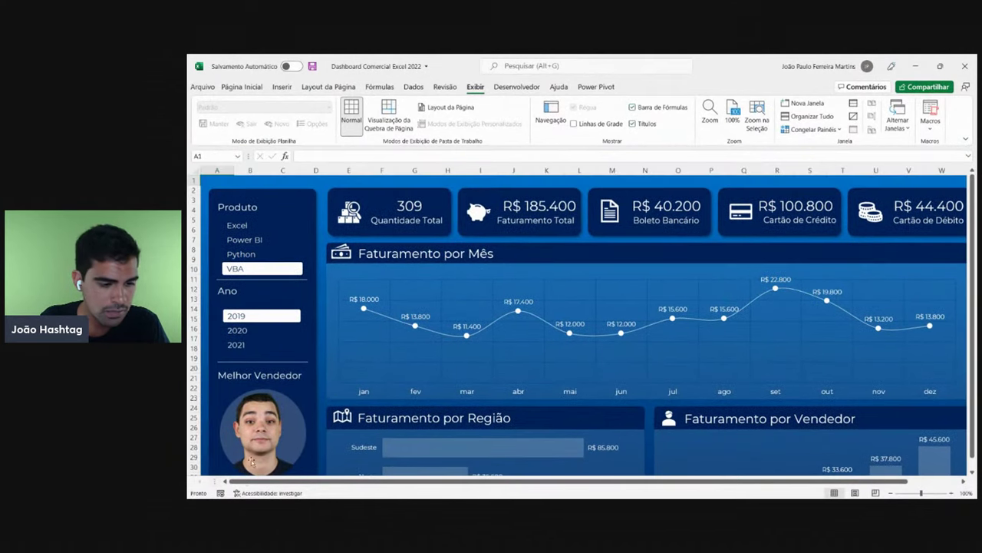
drag(218, 481, 784, 481)
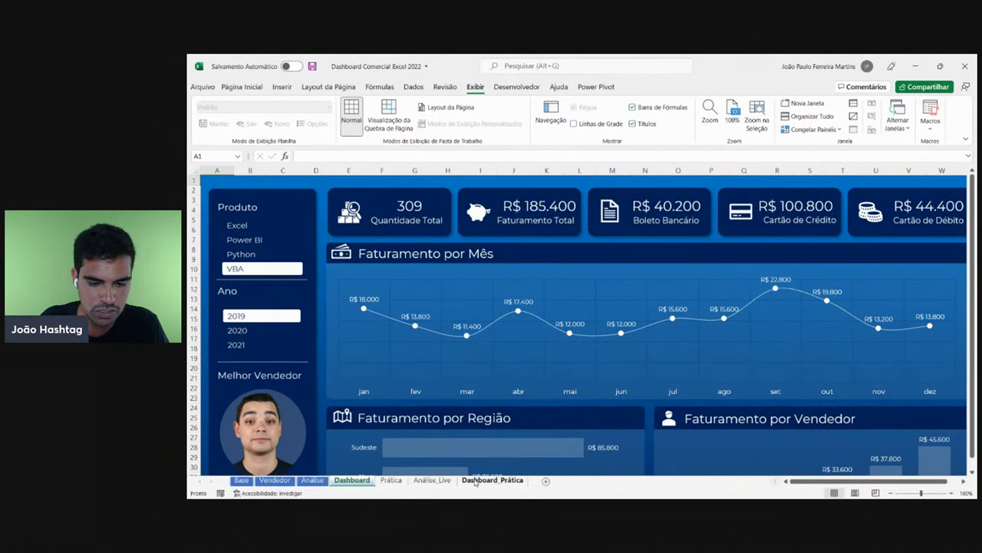
- Back on Dashboard_Prática, roughly reposition and shrink the blue rectangle
click(475, 481)
drag(526, 296, 540, 305)
drag(507, 253, 548, 265)
click(681, 355)
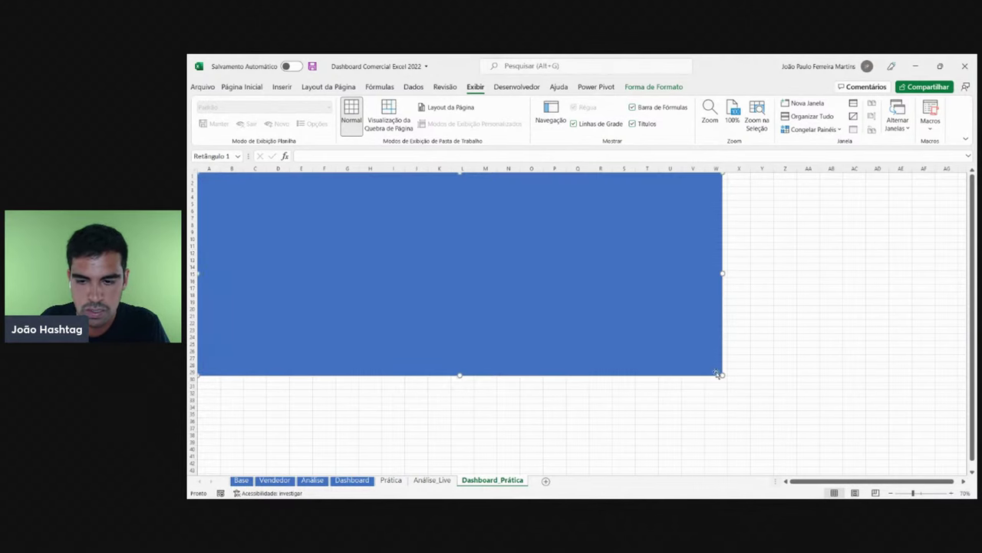
drag(721, 375, 606, 390)
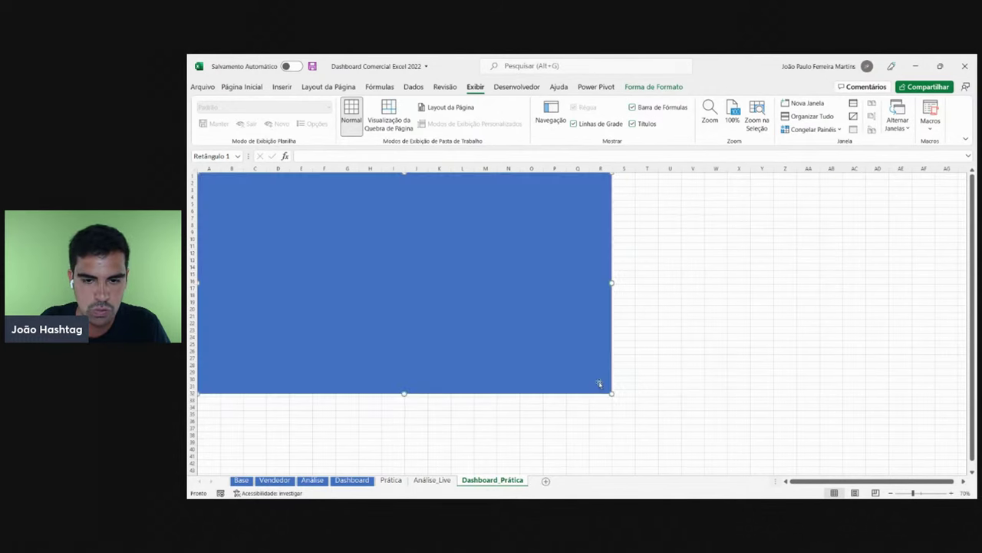
mouse_move(515, 333)
mouse_down()
mouse_move(566, 333)
mouse_move(545, 343)
mouse_move(522, 333)
mouse_up()
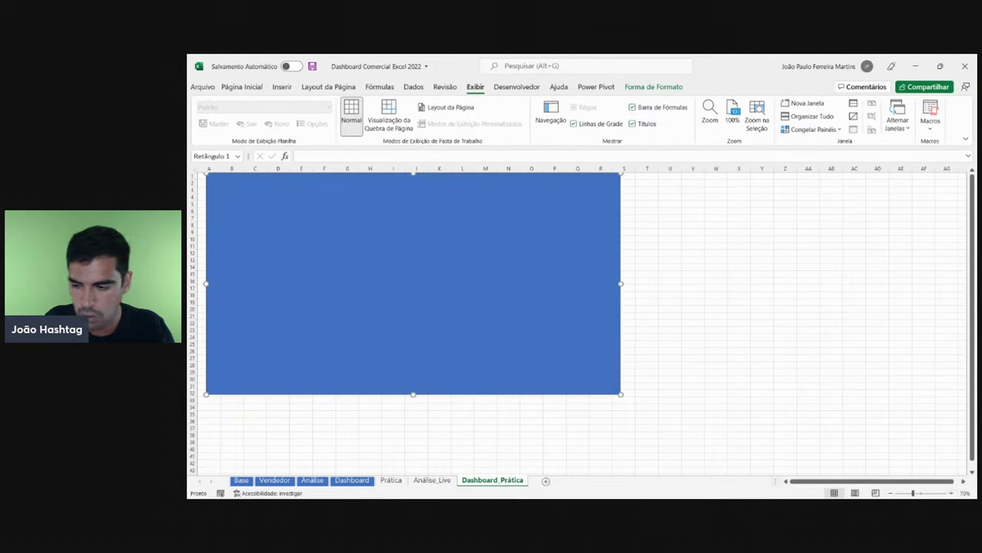
- Zoom in and place the rectangle over columns B–R, rows 3–26
click(952, 493)
click(952, 493)
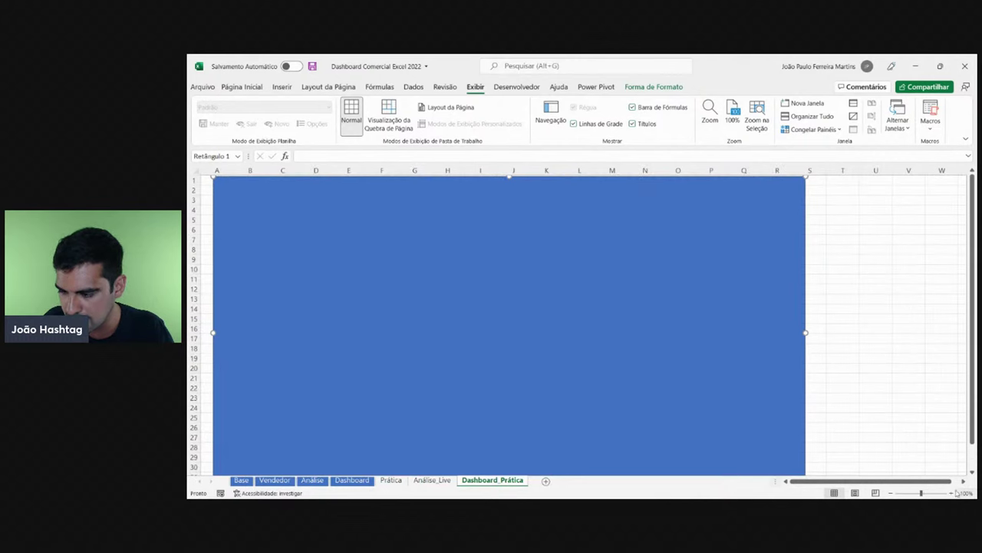
drag(685, 392, 654, 362)
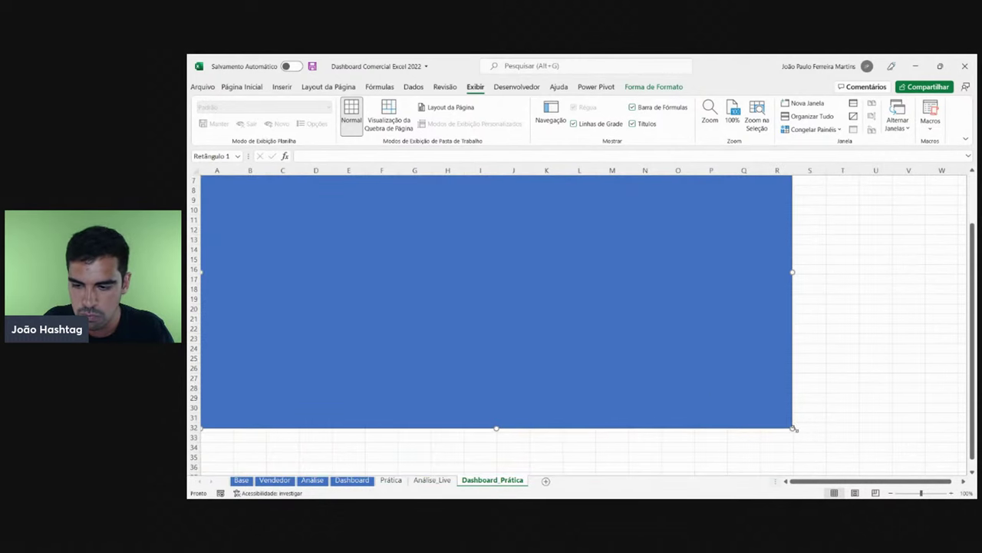
drag(794, 427, 737, 405)
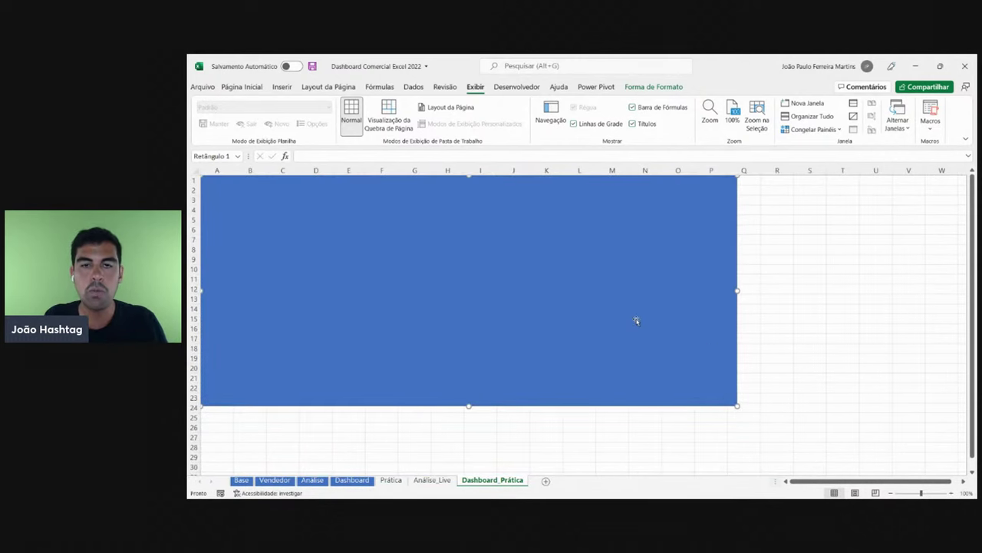
click(867, 289)
drag(588, 307, 633, 307)
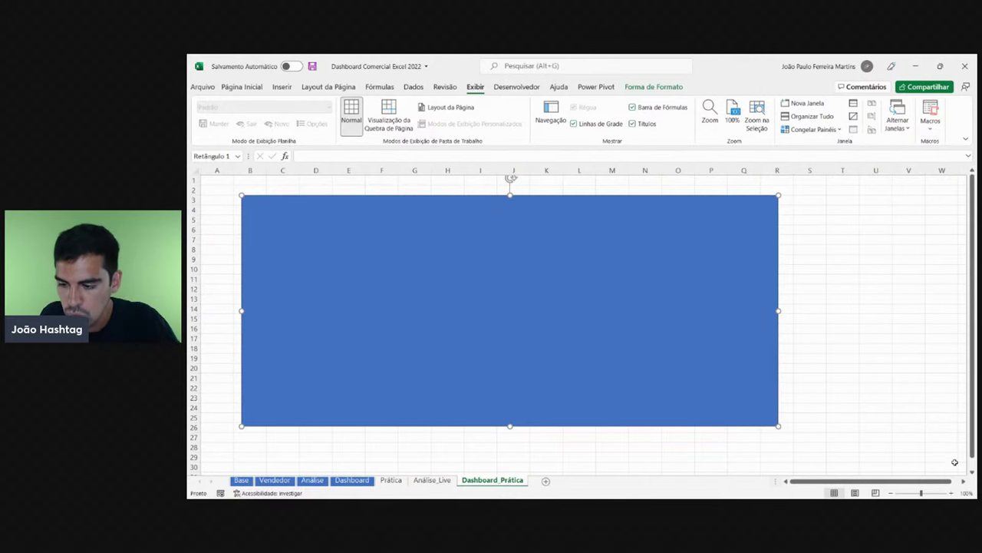
- Return the zoom to 100% and stretch the rectangle to cover columns A–W, rows 1–30
click(891, 493)
click(890, 493)
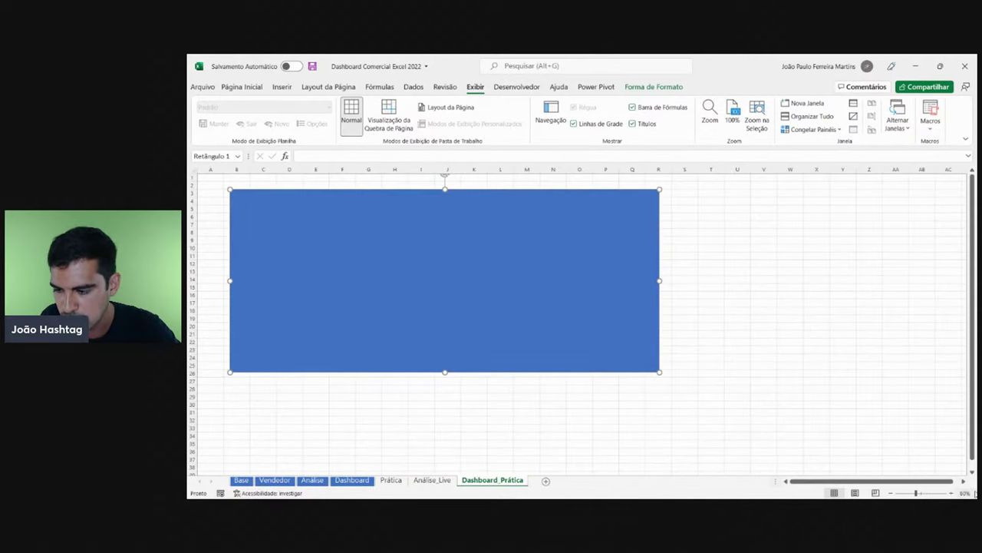
click(952, 493)
click(953, 493)
click(952, 492)
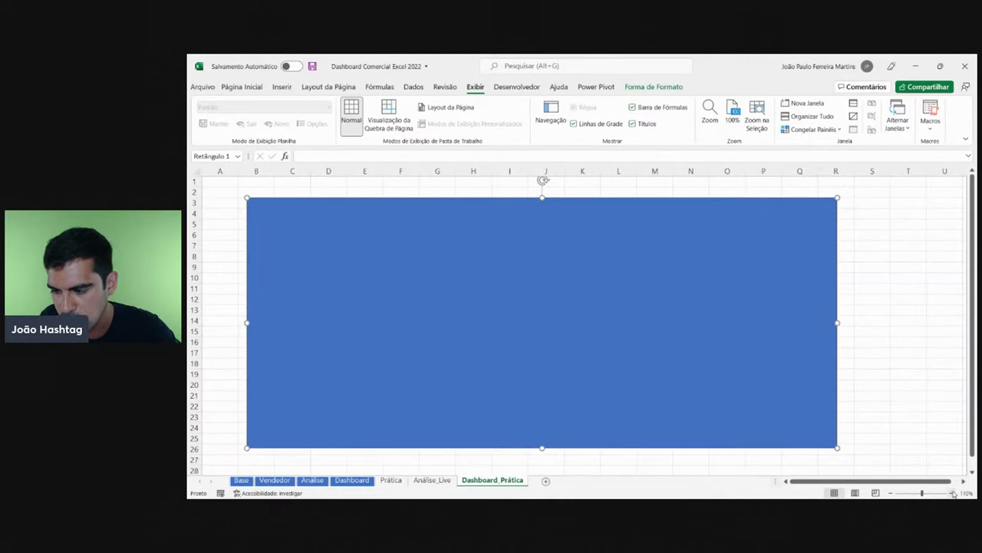
click(953, 493)
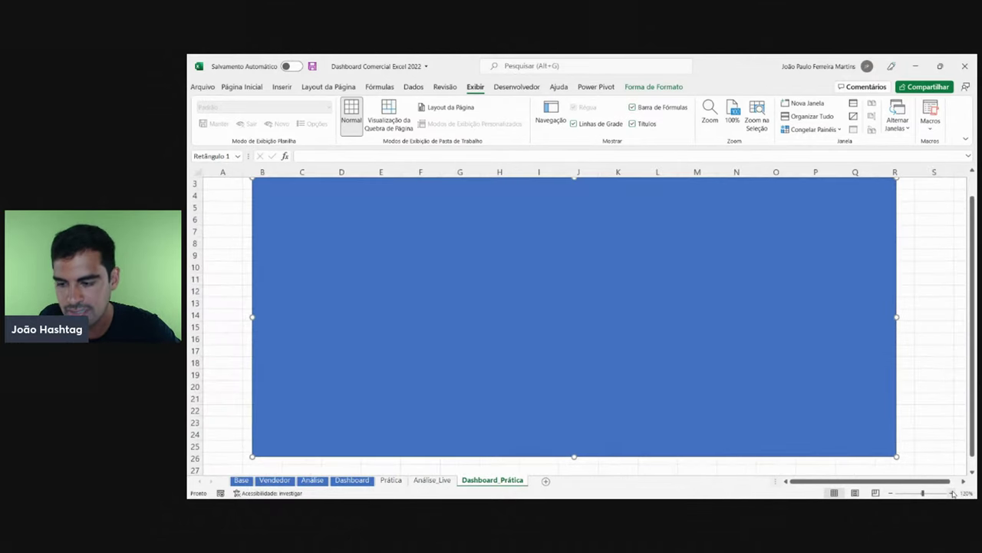
click(891, 493)
click(891, 493)
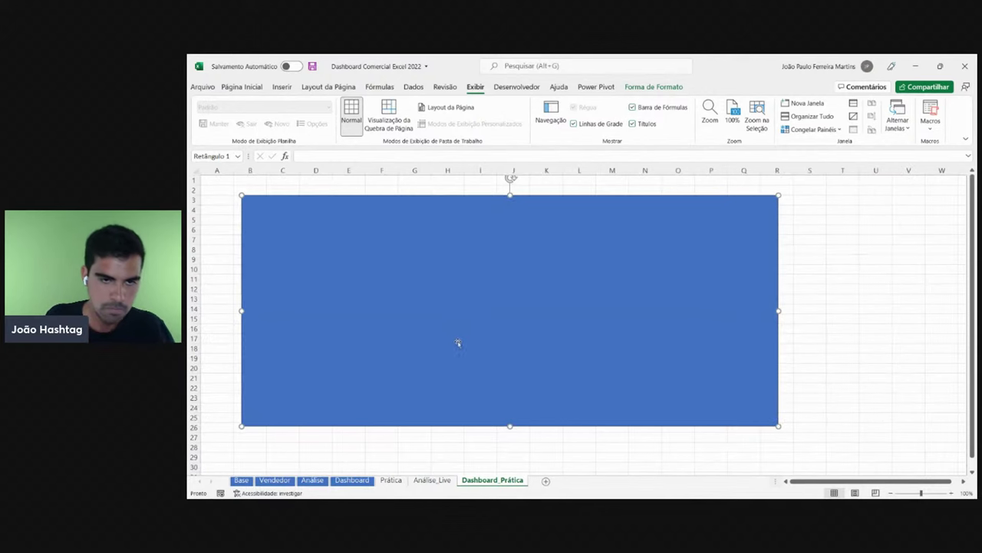
drag(445, 314, 671, 346)
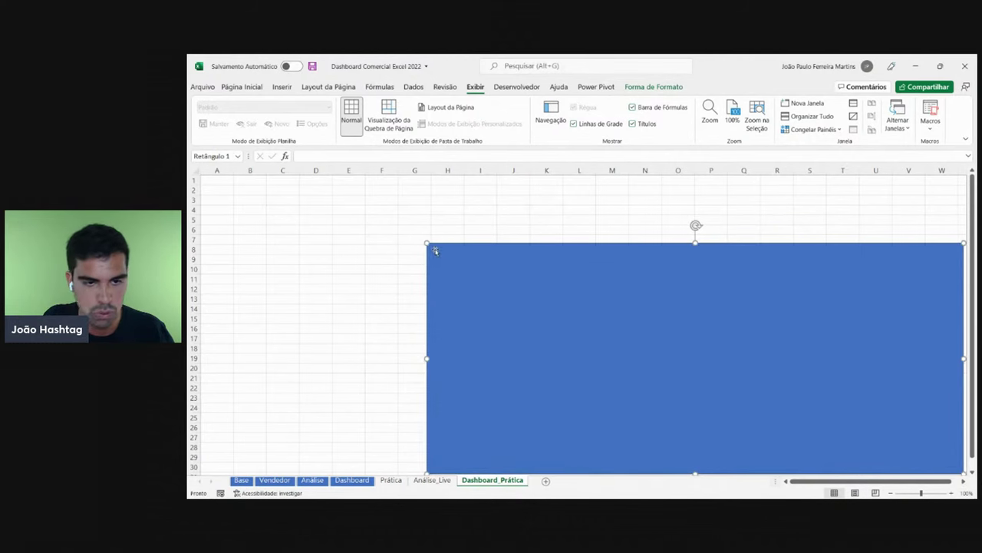
drag(424, 242, 200, 171)
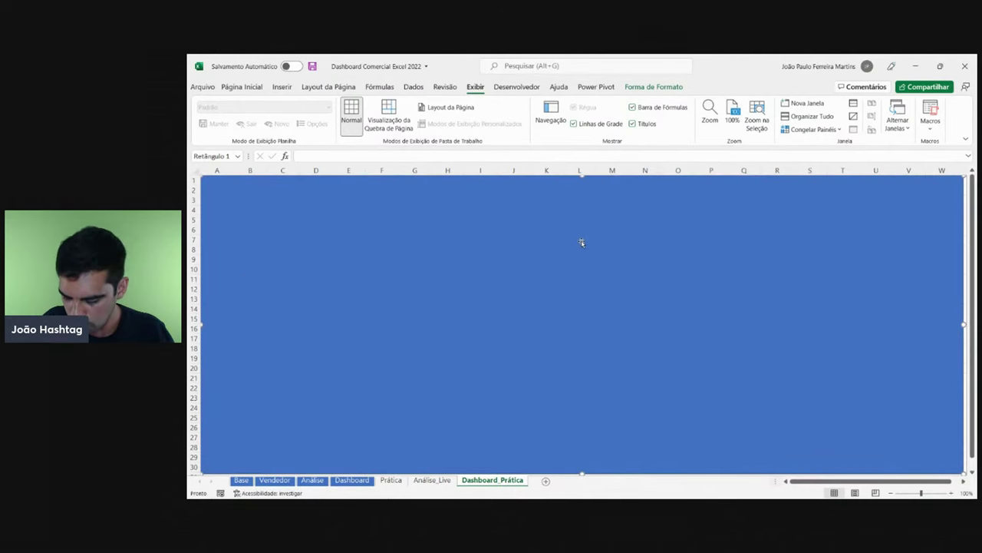
- Align the rectangle with the sheet's top-left corner, then hide the headings and formula bar
key(Right)
key(Right)
key(Right)
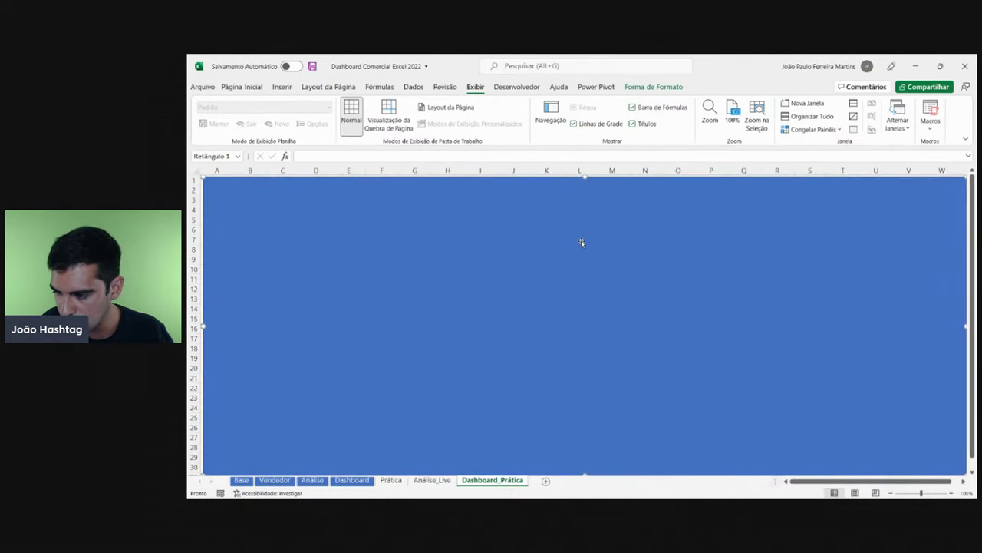
drag(205, 180, 193, 173)
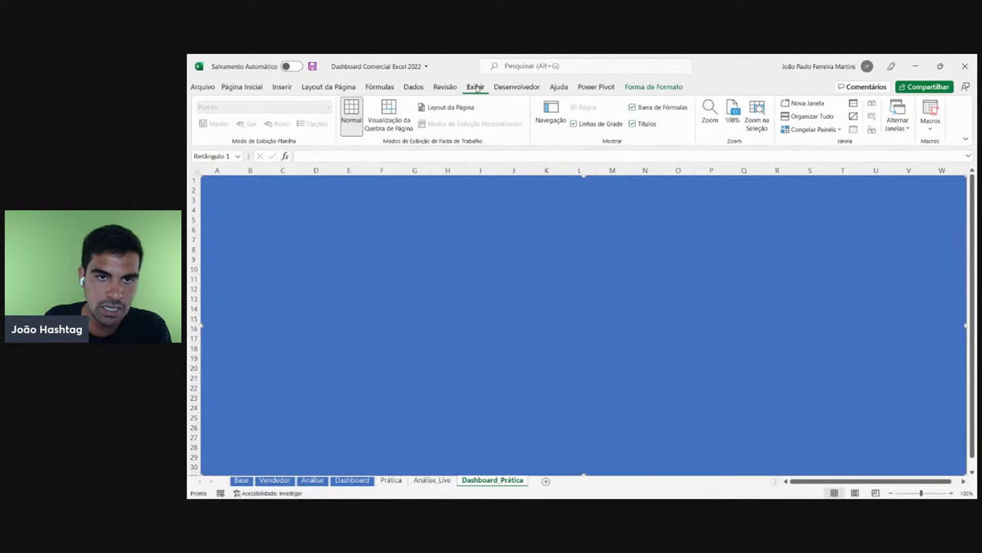
click(632, 124)
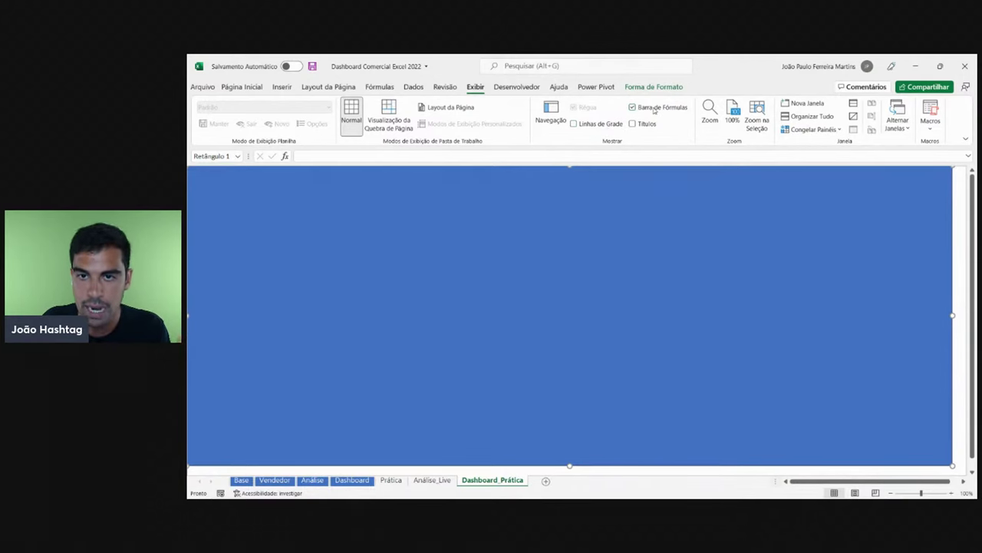
click(654, 107)
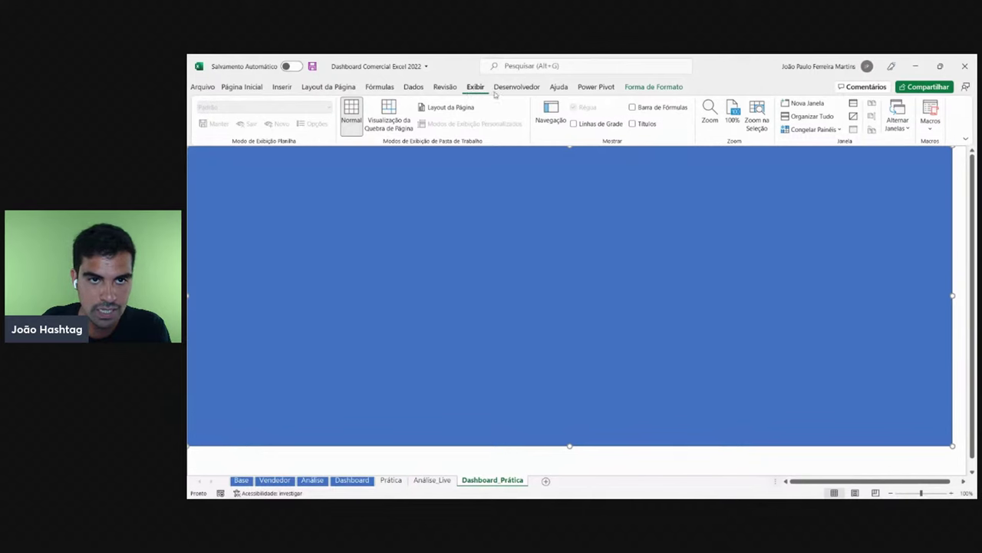
- Hide the gridlines, leaving Títulos and Barra de Fórmulas unchecked after comparing views
click(587, 123)
click(587, 124)
click(637, 124)
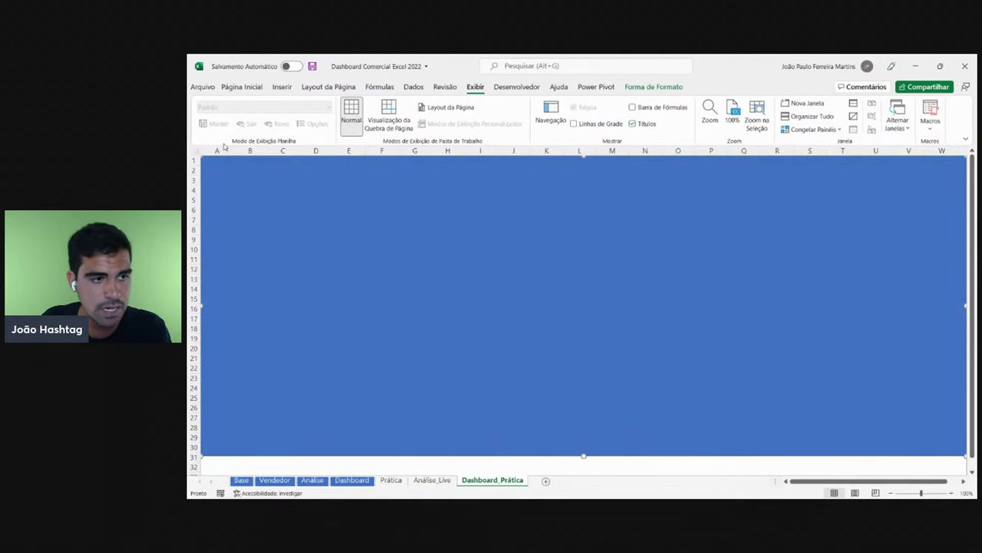
click(633, 123)
click(634, 124)
click(633, 124)
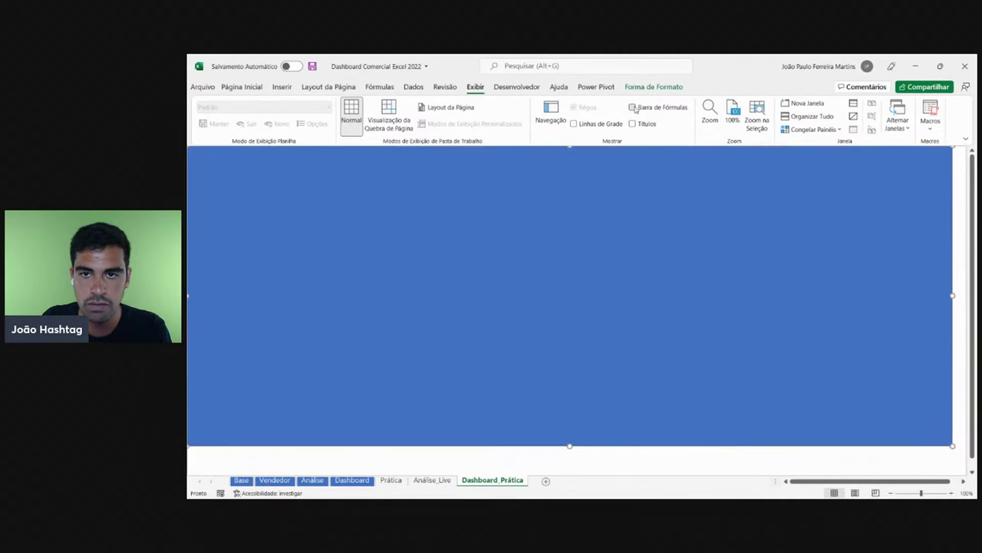
click(632, 107)
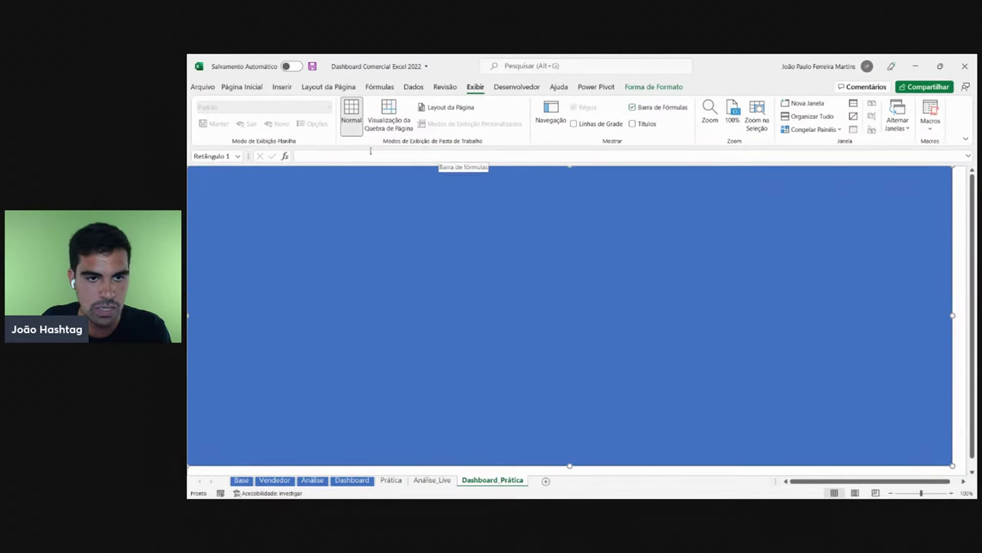
click(665, 107)
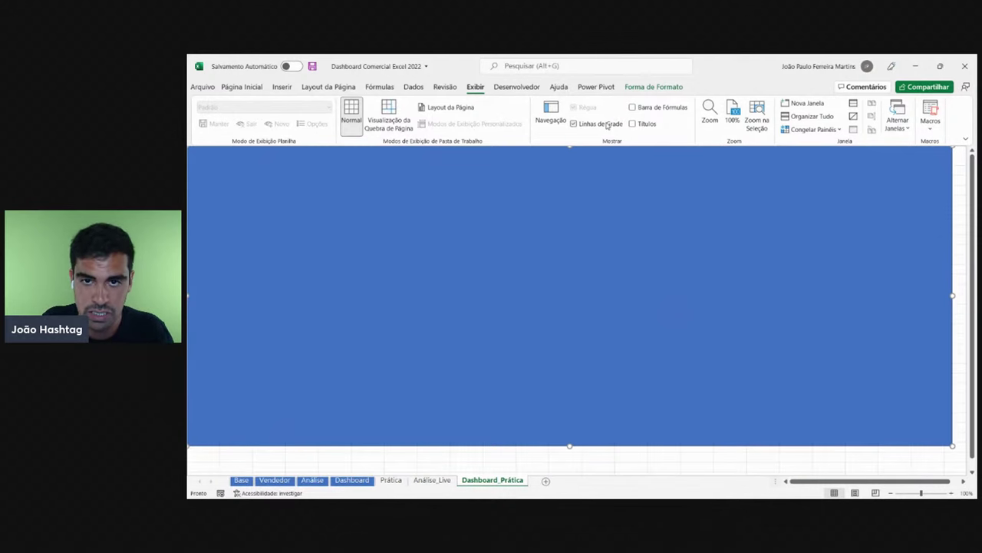
click(633, 124)
click(633, 124)
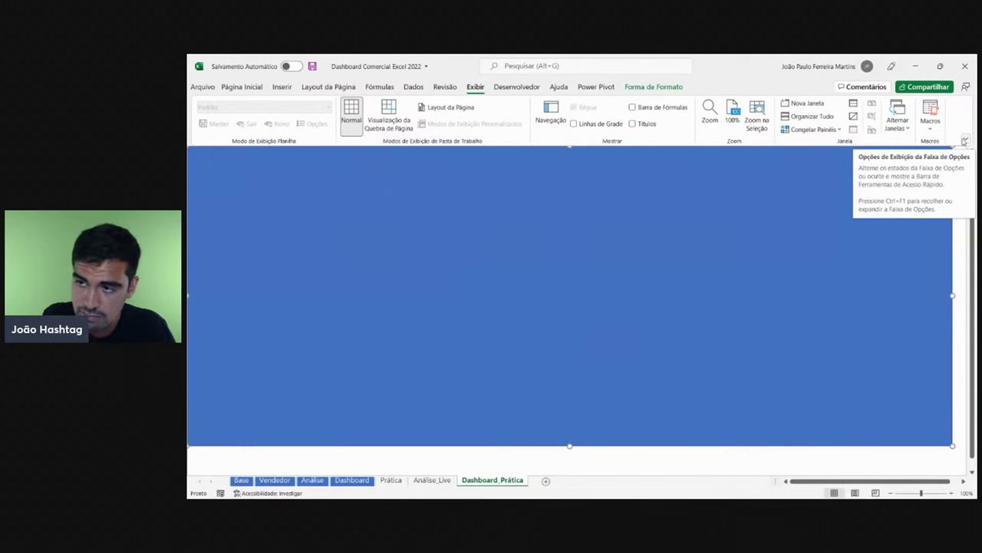
- Try Modo de tela inteira, then restore the always-visible ribbon
click(965, 139)
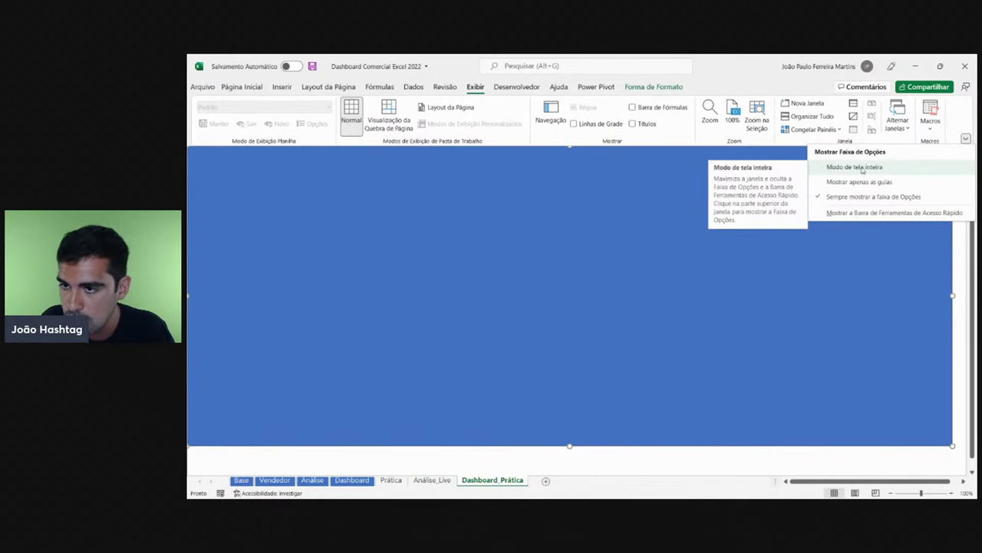
click(854, 166)
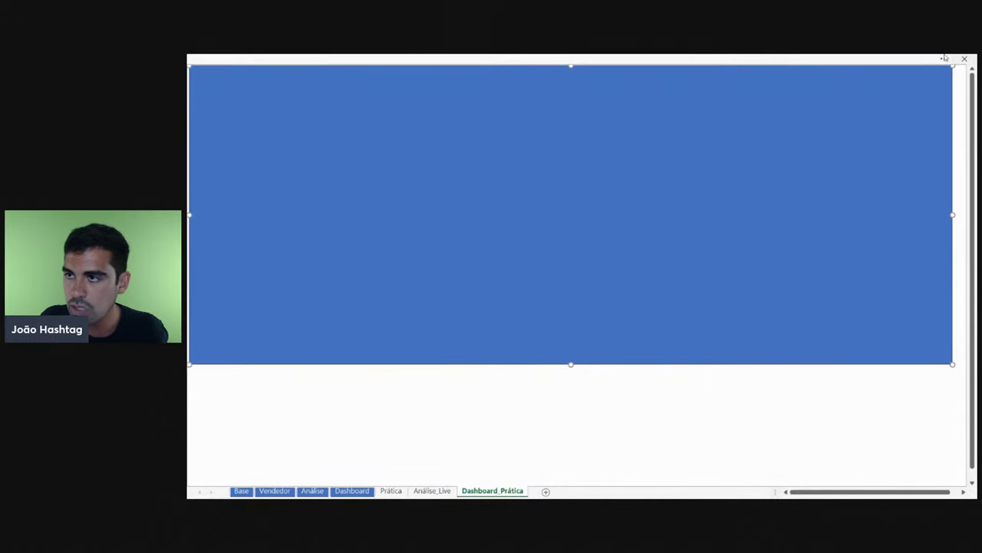
click(945, 59)
click(967, 141)
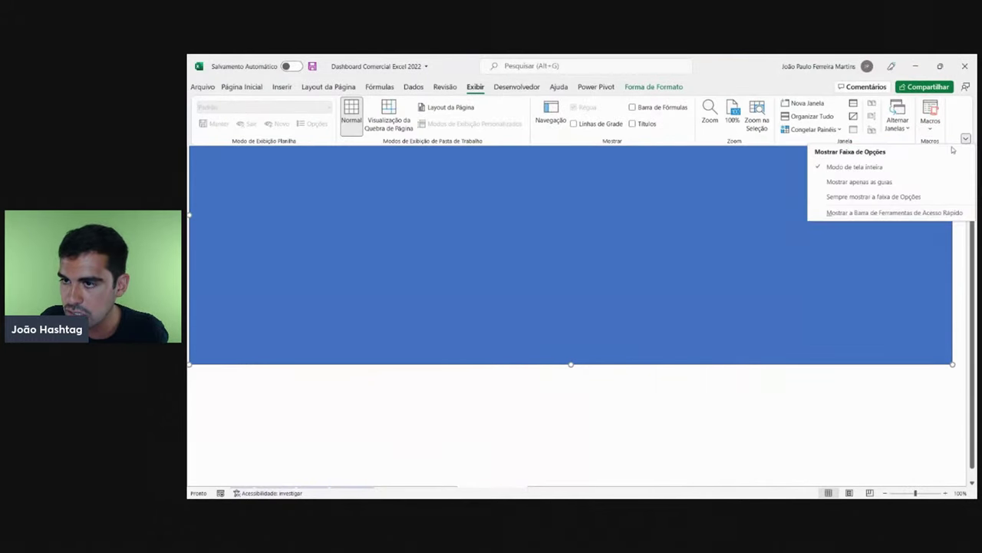
click(875, 197)
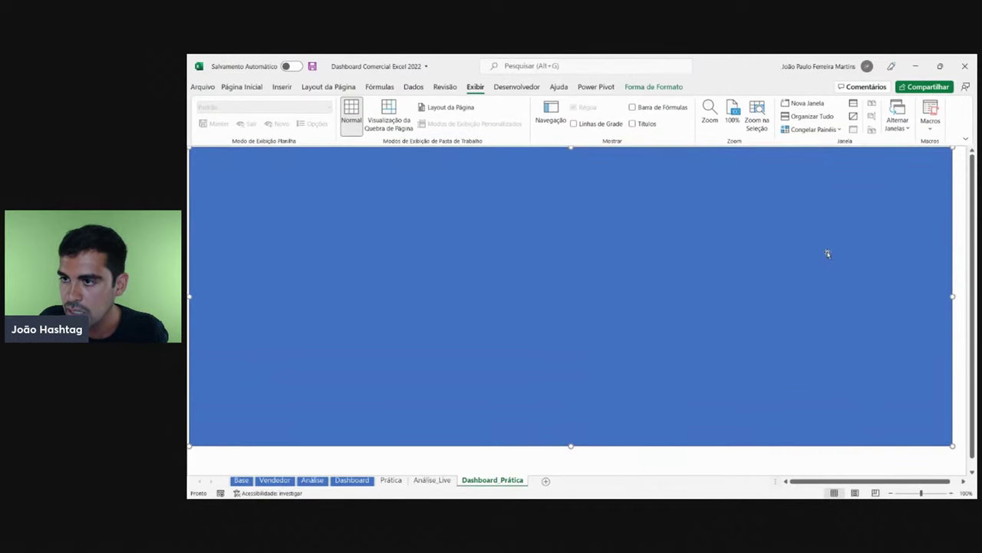
click(967, 138)
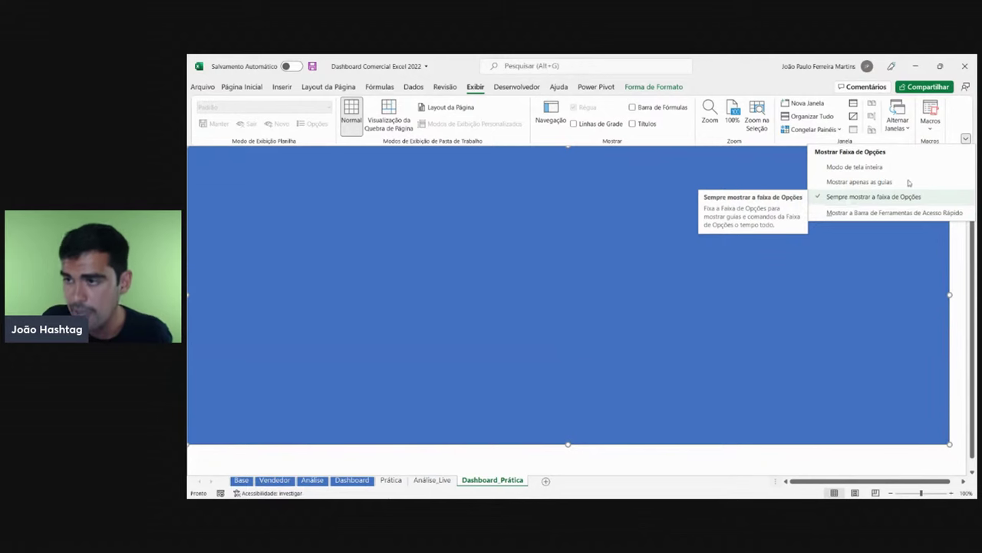
click(967, 138)
click(967, 137)
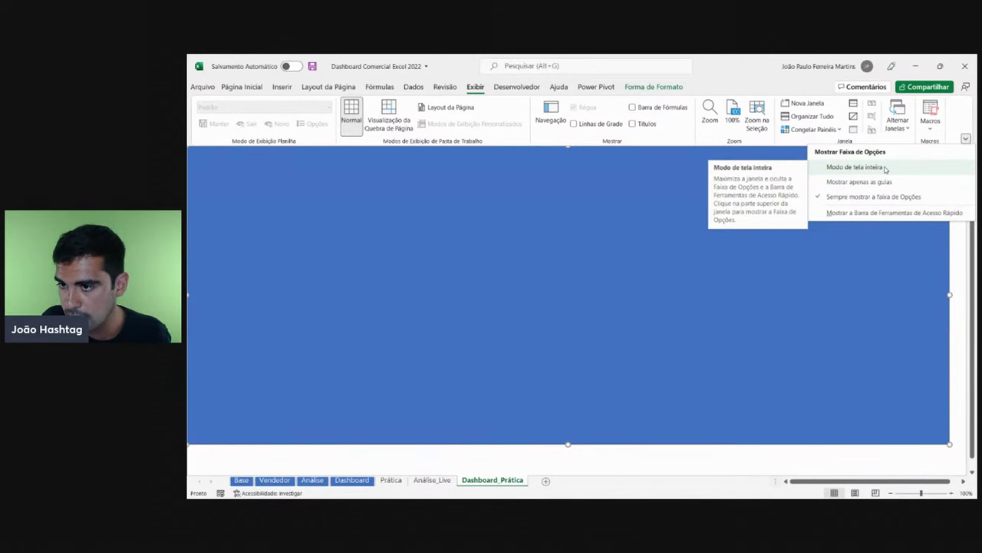
click(967, 138)
click(966, 138)
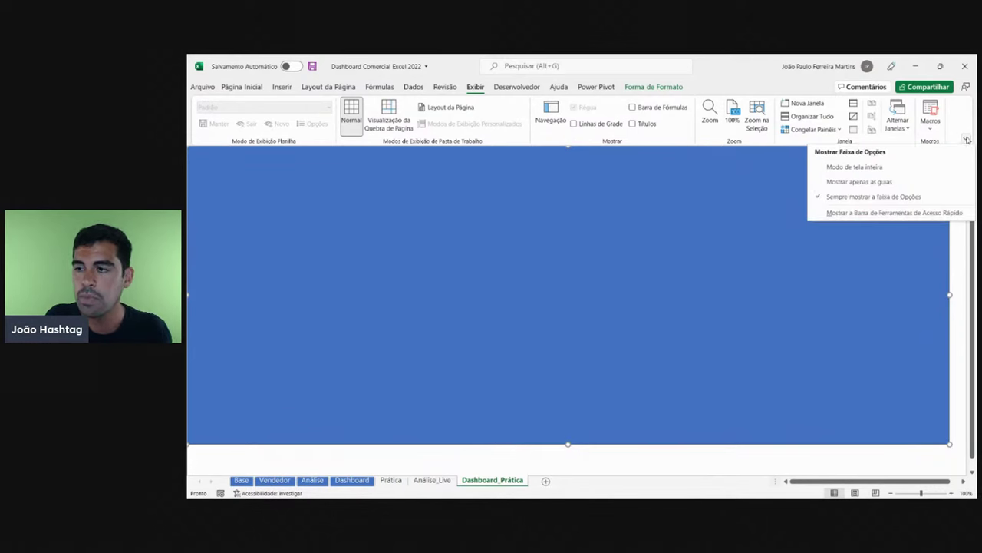
click(967, 138)
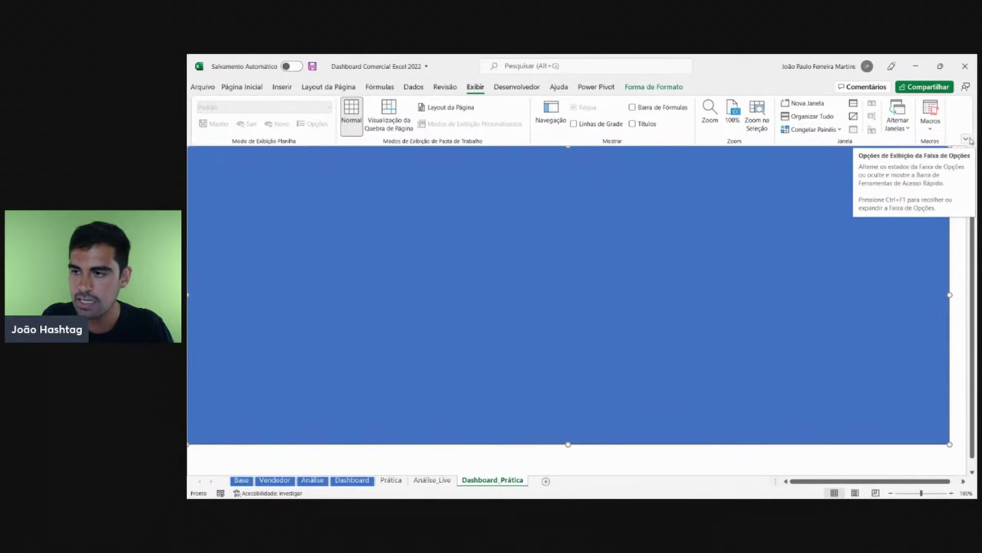
- Try full-screen again, then collapse the ribbon to Mostrar apenas as guias
click(969, 139)
click(873, 170)
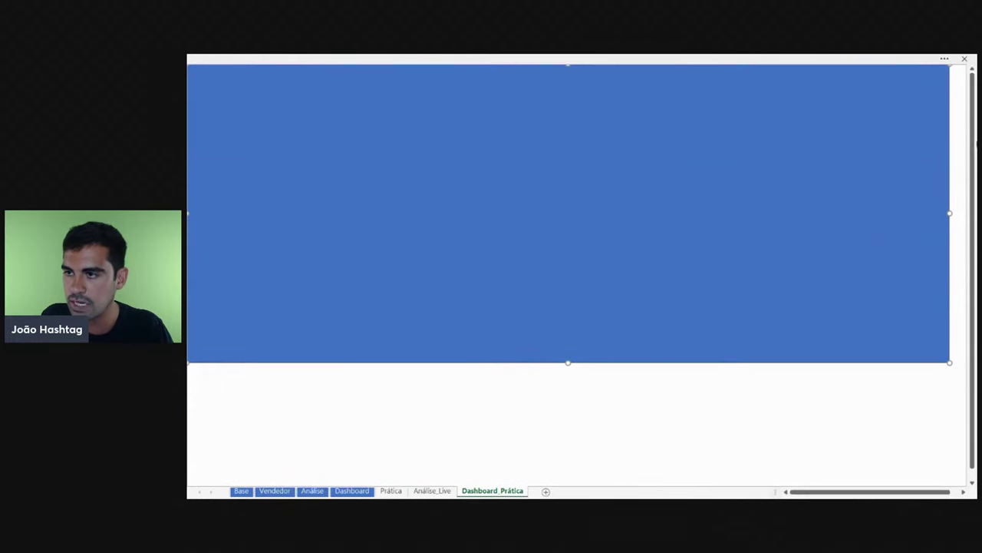
click(941, 60)
click(967, 139)
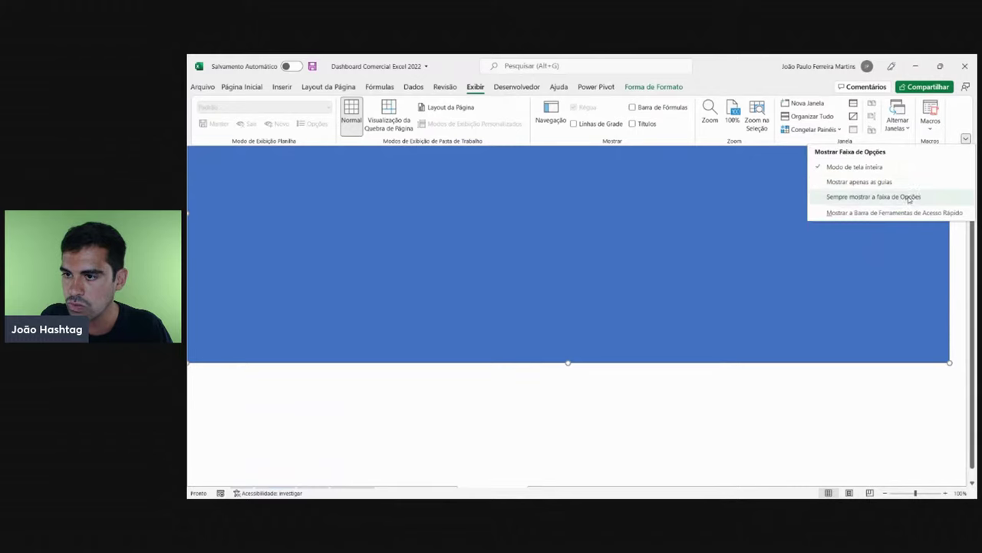
click(909, 198)
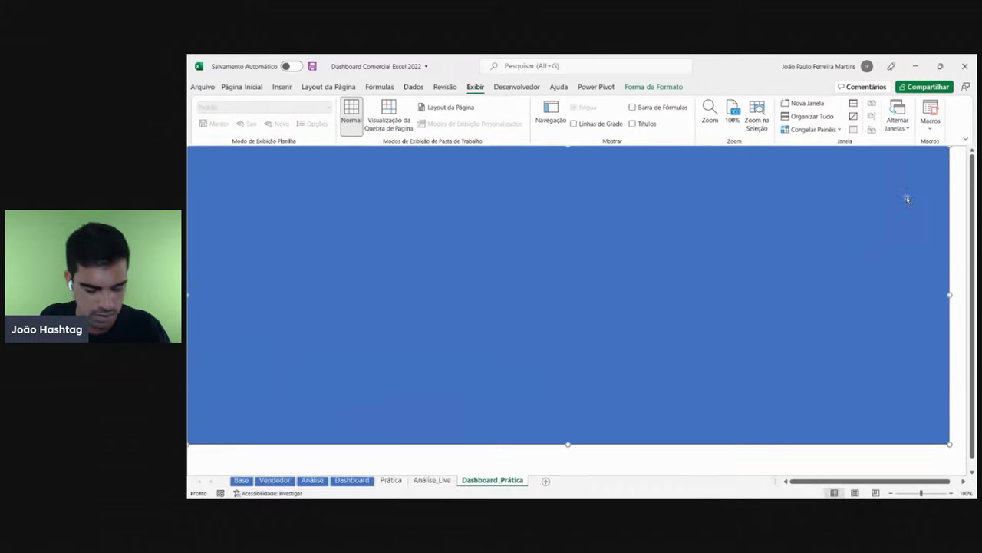
click(966, 138)
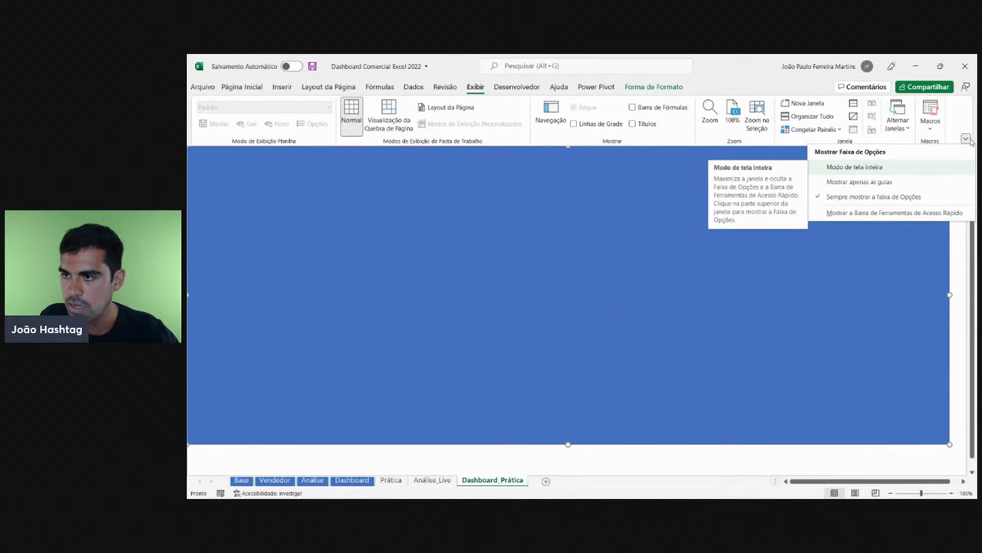
click(860, 182)
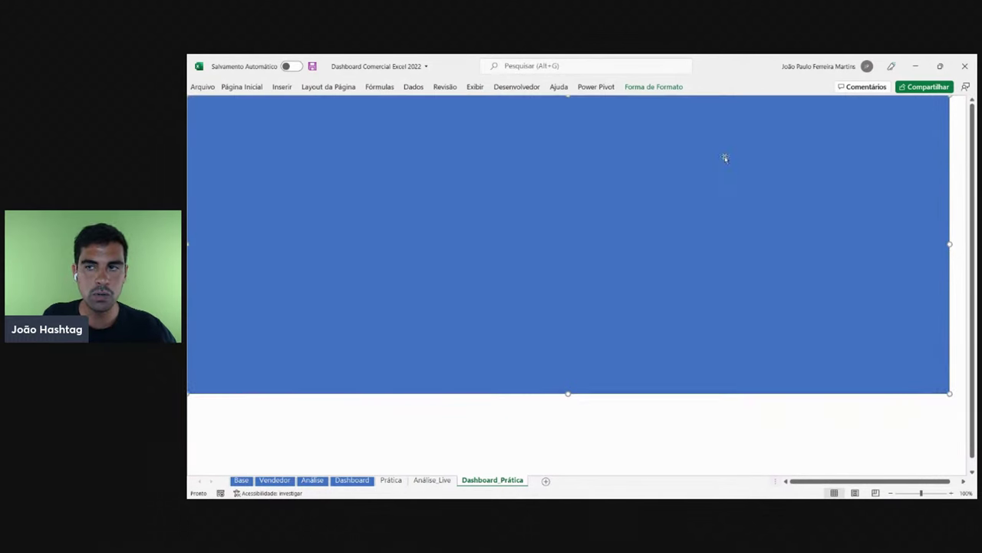
- Switch Excel to Modo de tela inteira from the collapsed ribbon, then reveal the ribbon
click(229, 86)
click(965, 139)
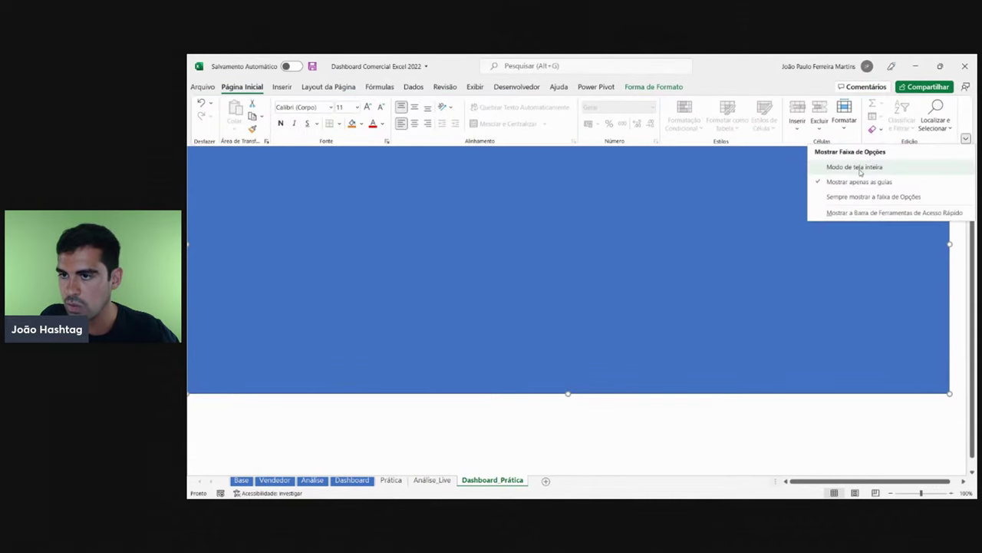
click(858, 169)
click(260, 57)
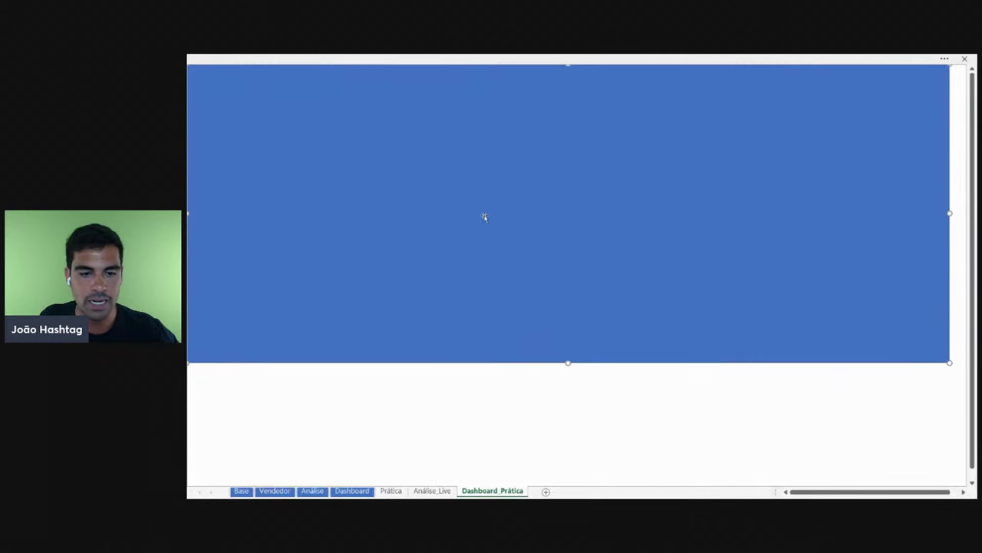
click(291, 57)
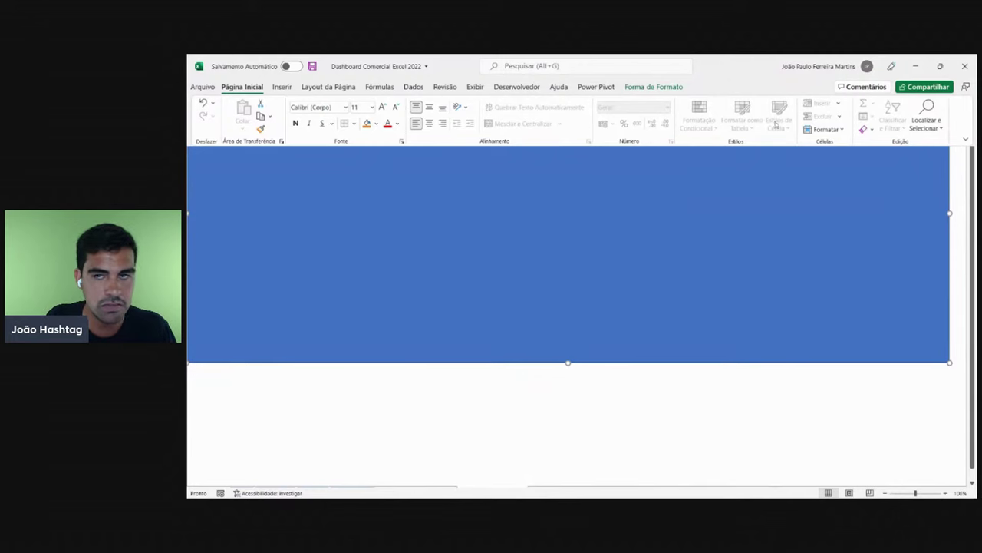
- Reapply Modo de tela inteira so only the blue-covered sheet shows
click(966, 139)
click(891, 196)
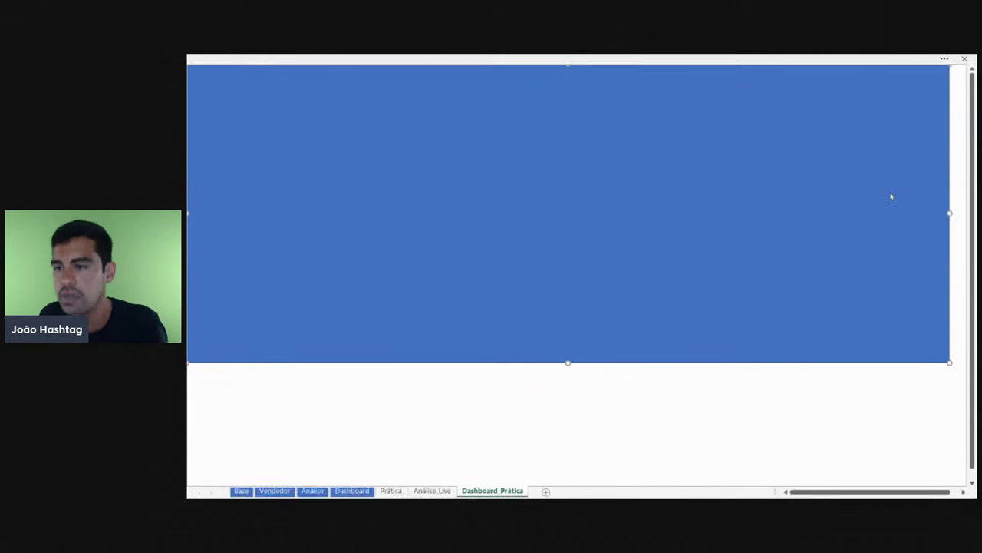
click(967, 140)
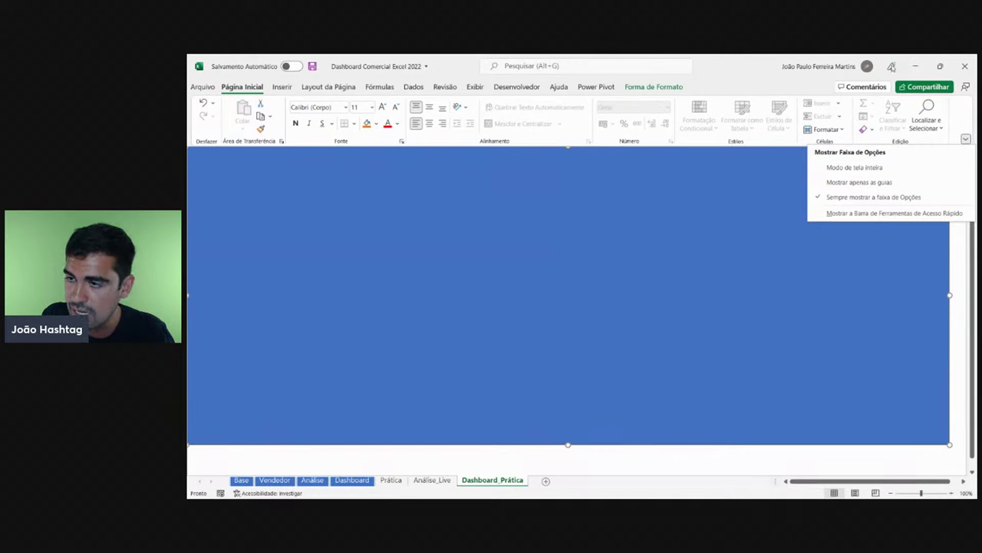
click(966, 139)
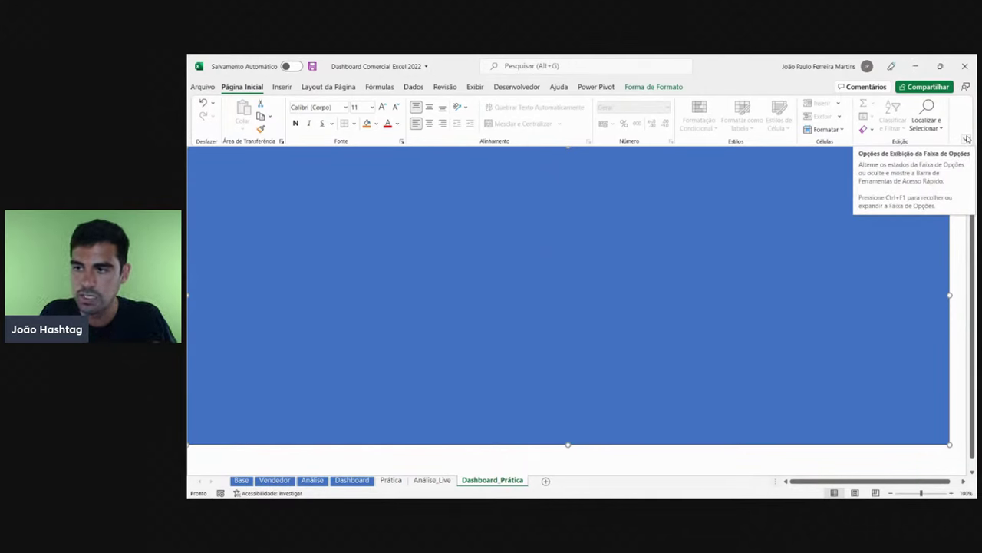
click(967, 139)
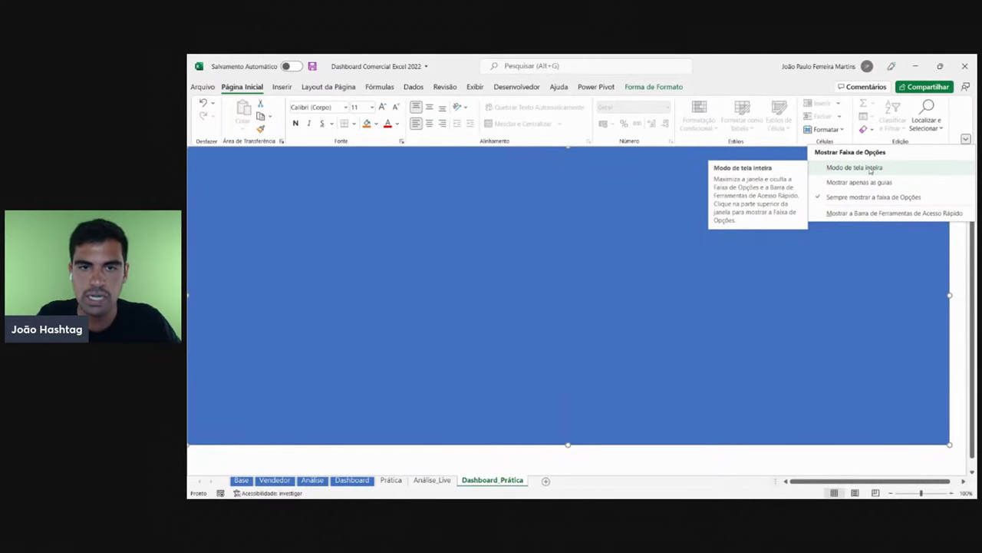
click(870, 168)
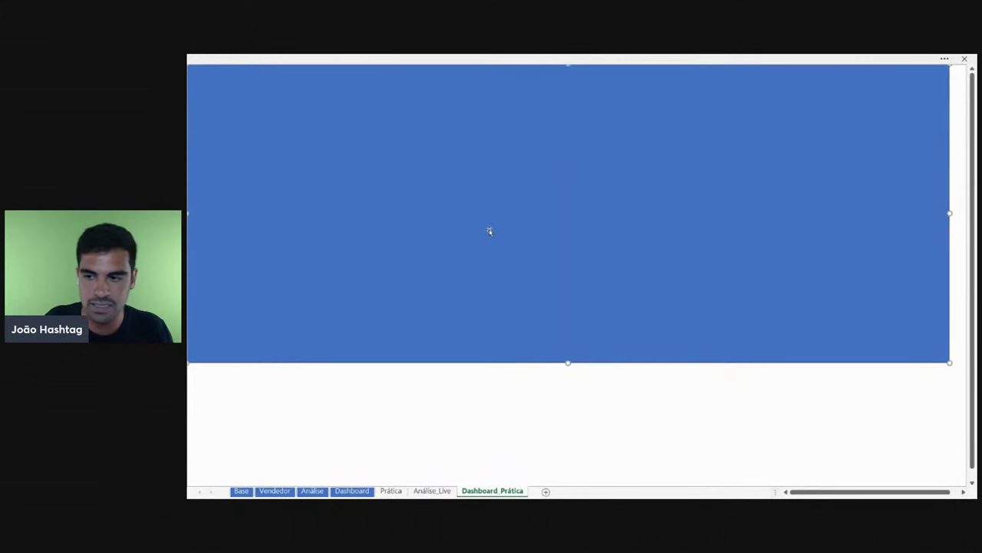
- Stretch and arrow-nudge the blue rectangle to the sheet corner, then open the ribbon display options
drag(487, 228, 503, 340)
drag(198, 182, 201, 66)
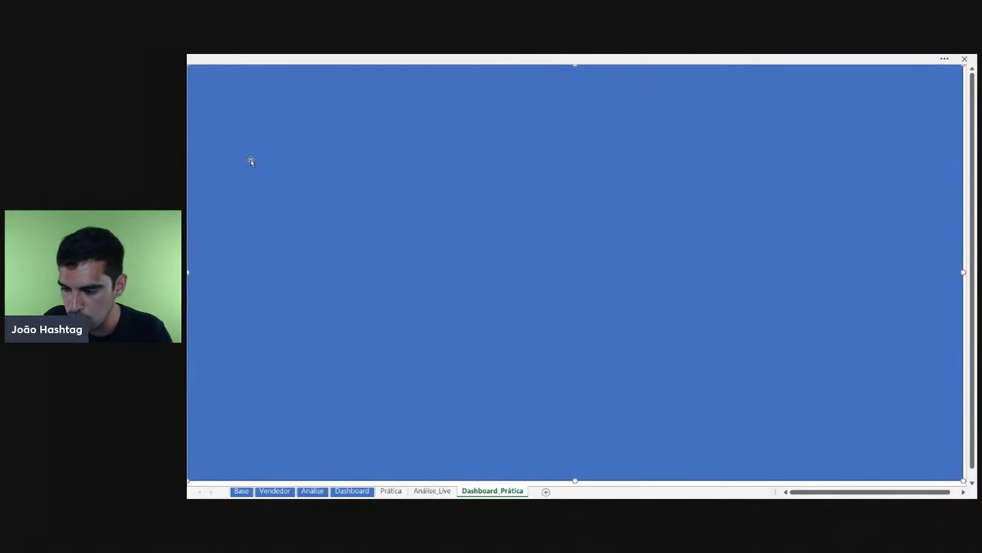
key(Down)
key(Down)
key(Down)
key(Down)
key(Down)
key(Down)
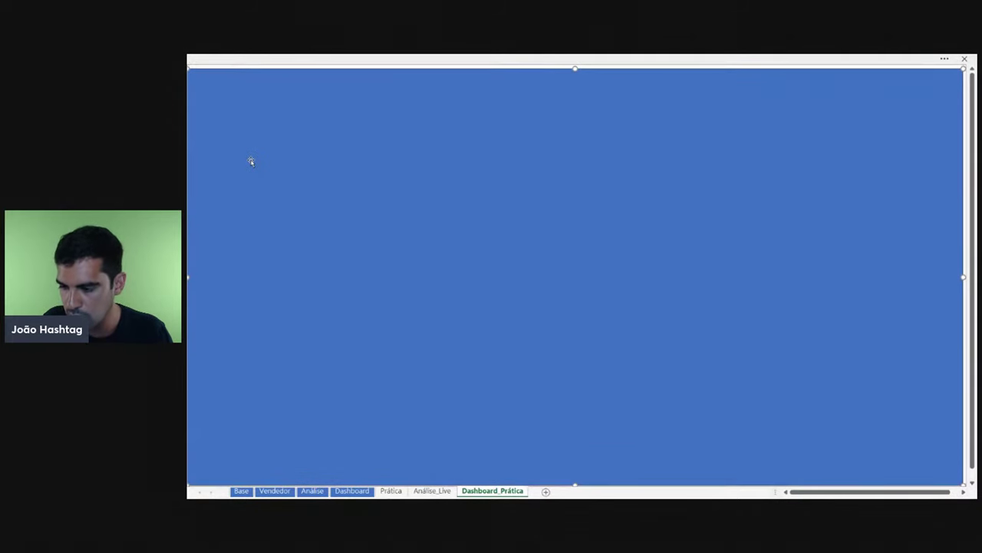
key(Down)
key(Down)
key(Up)
key(Down)
key(Right)
key(Right)
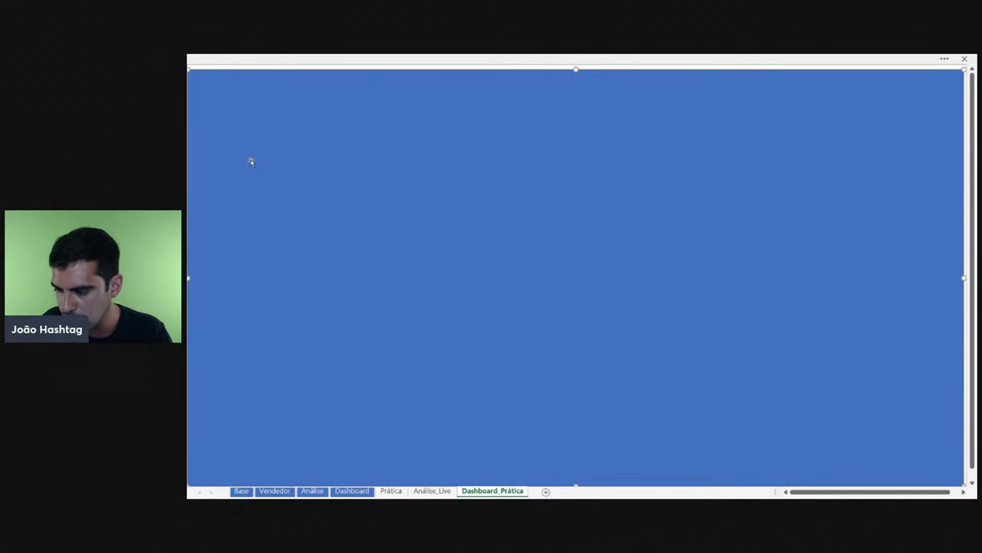
key(Right)
key(Right)
key(Right)
key(Right)
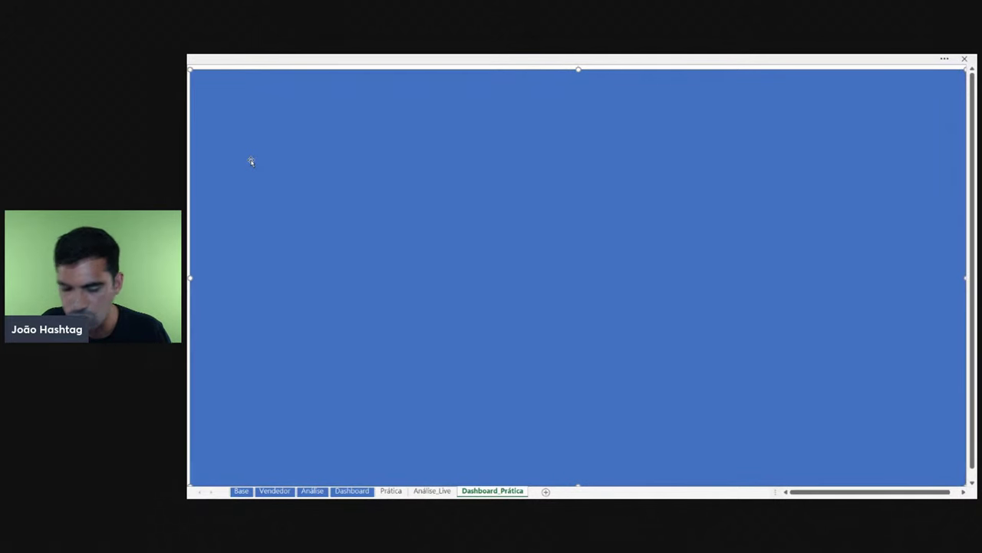
drag(189, 69, 187, 64)
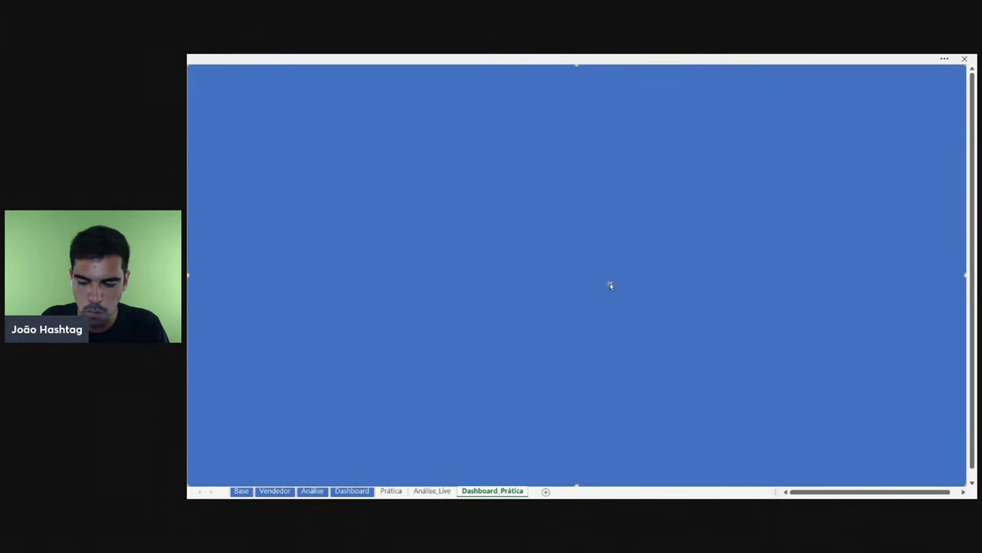
click(943, 60)
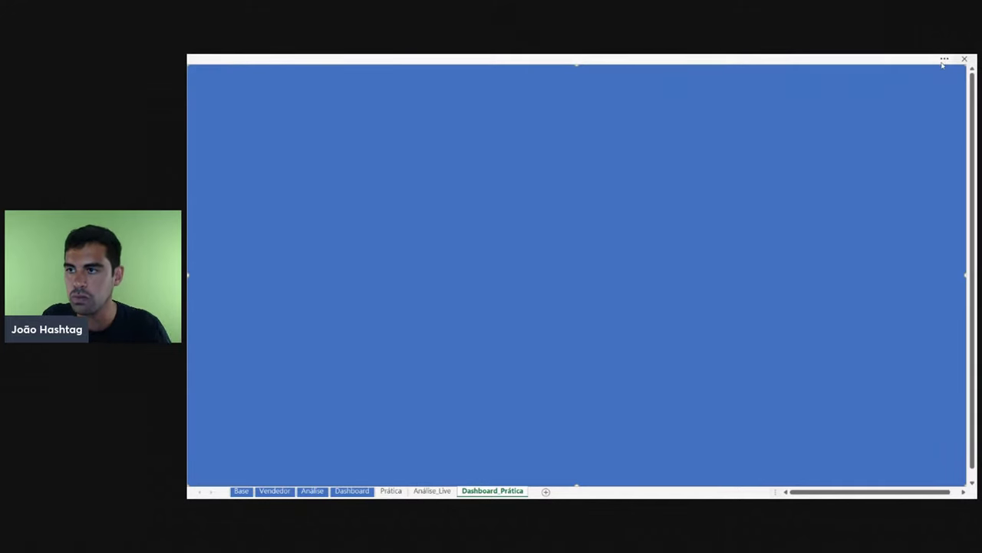
click(966, 140)
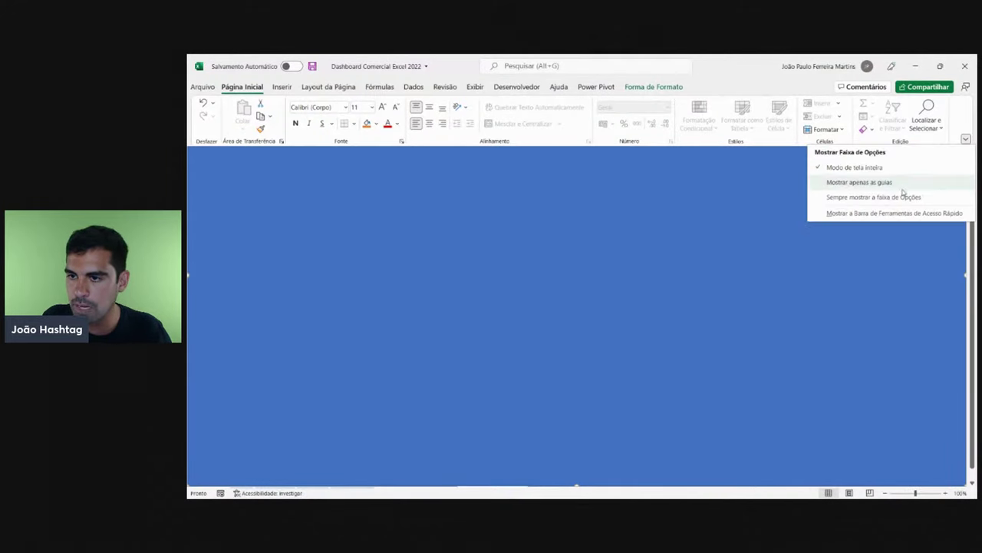
- Restore the full ribbon and set the blue rectangle's Contorno da Forma to Sem Contorno
click(898, 200)
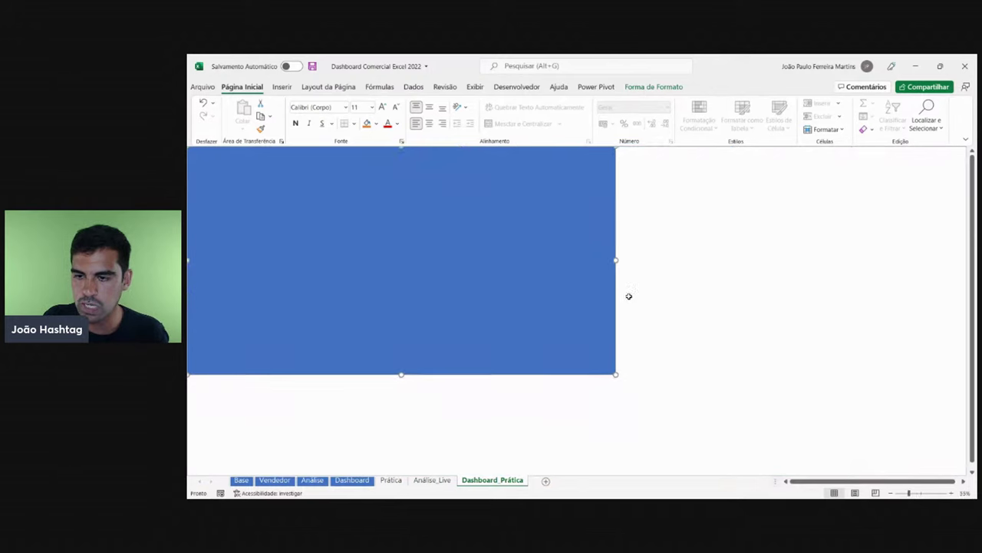
click(688, 286)
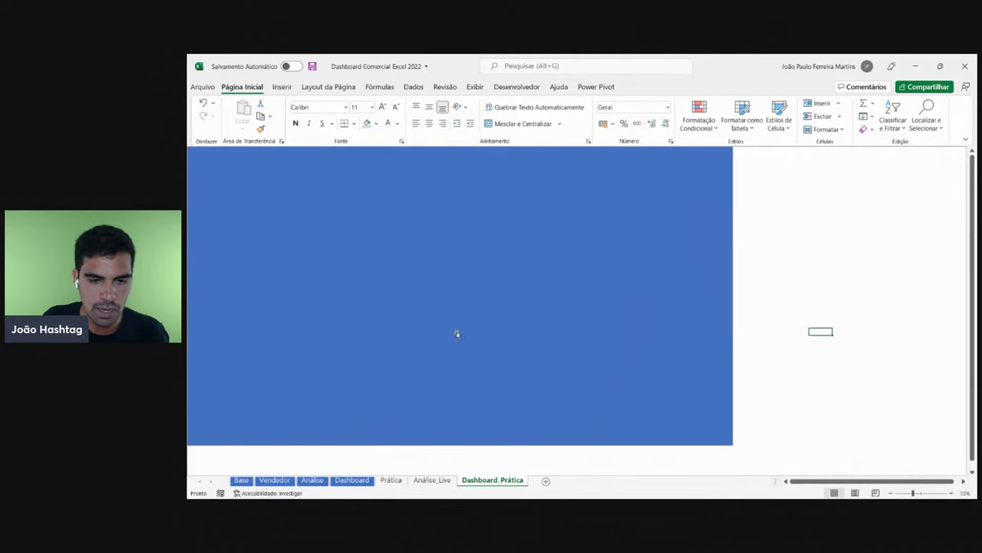
click(502, 239)
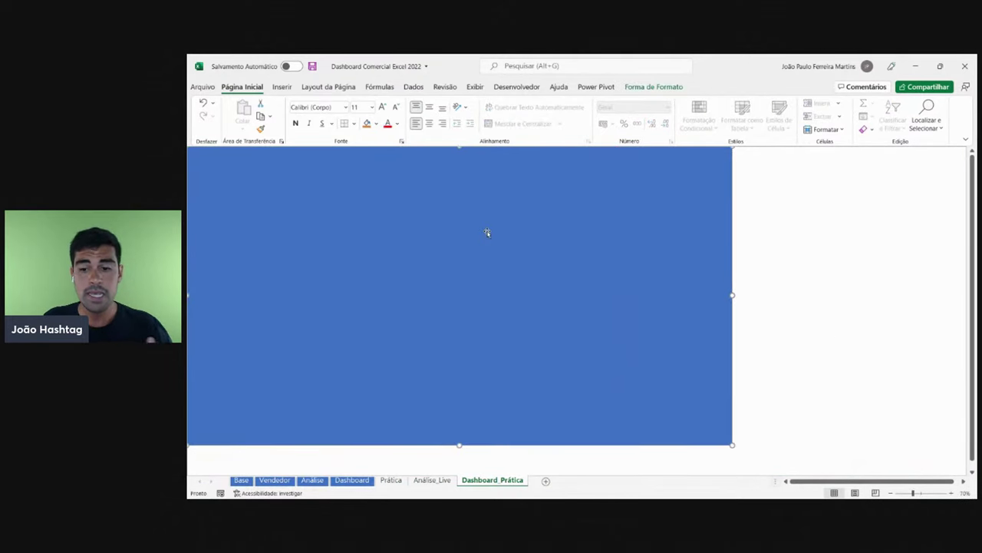
click(672, 89)
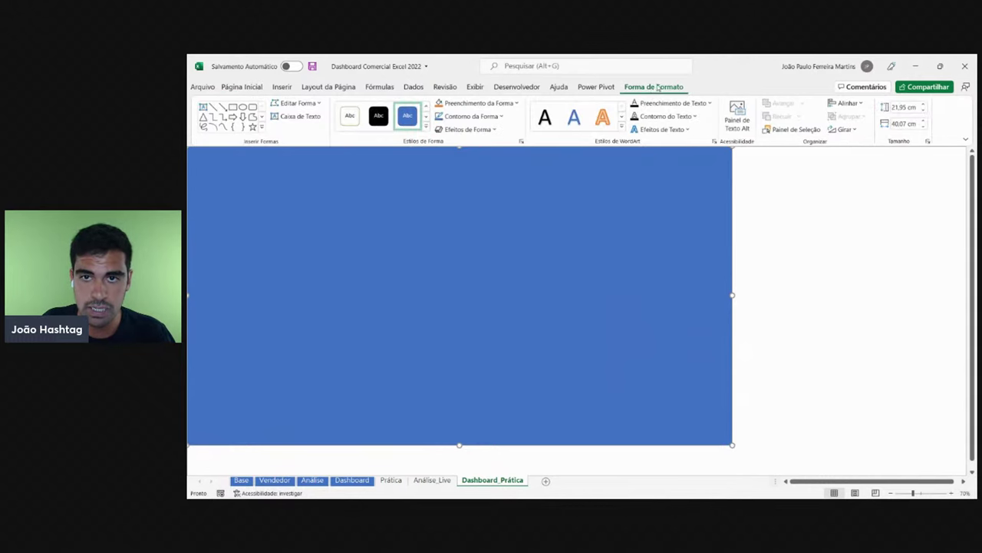
click(483, 119)
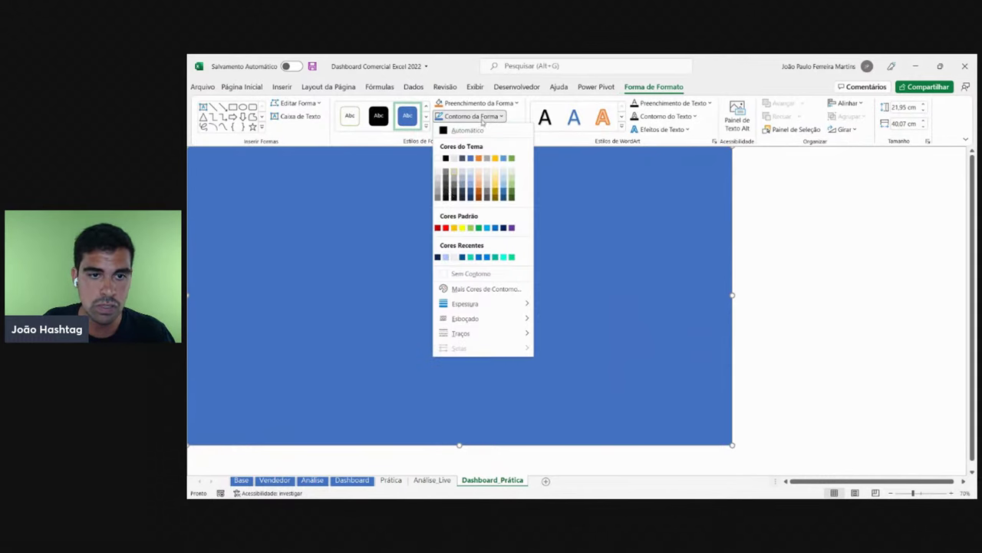
click(470, 274)
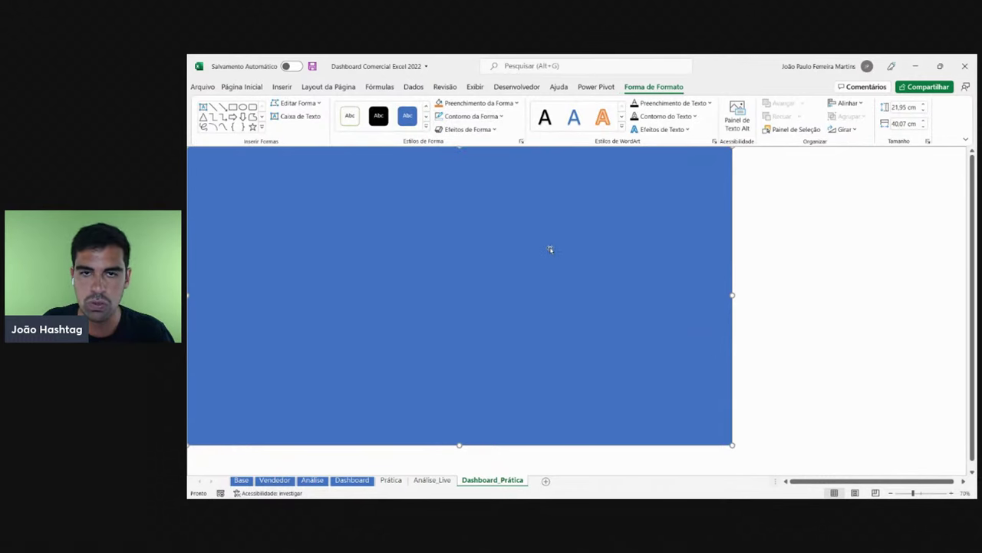
click(469, 115)
click(924, 250)
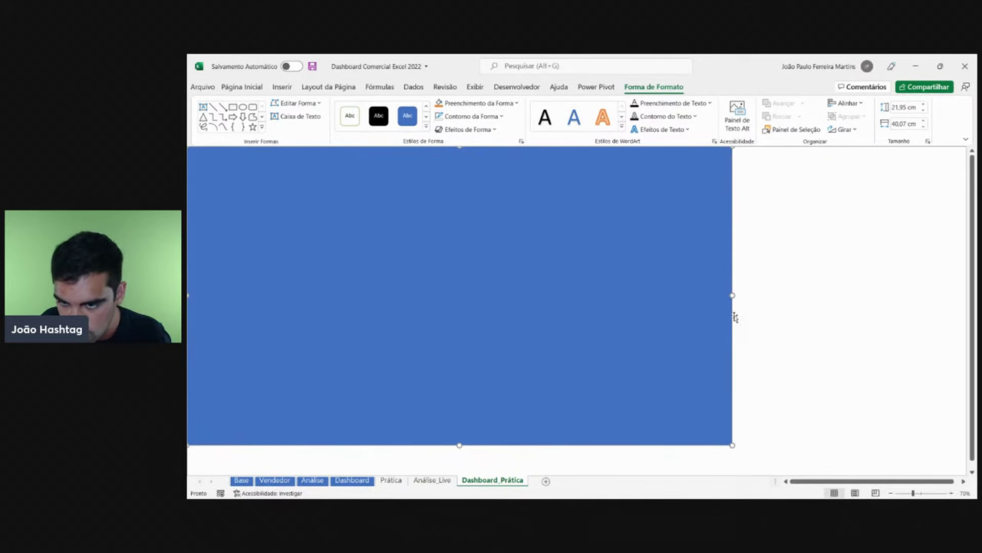
click(806, 416)
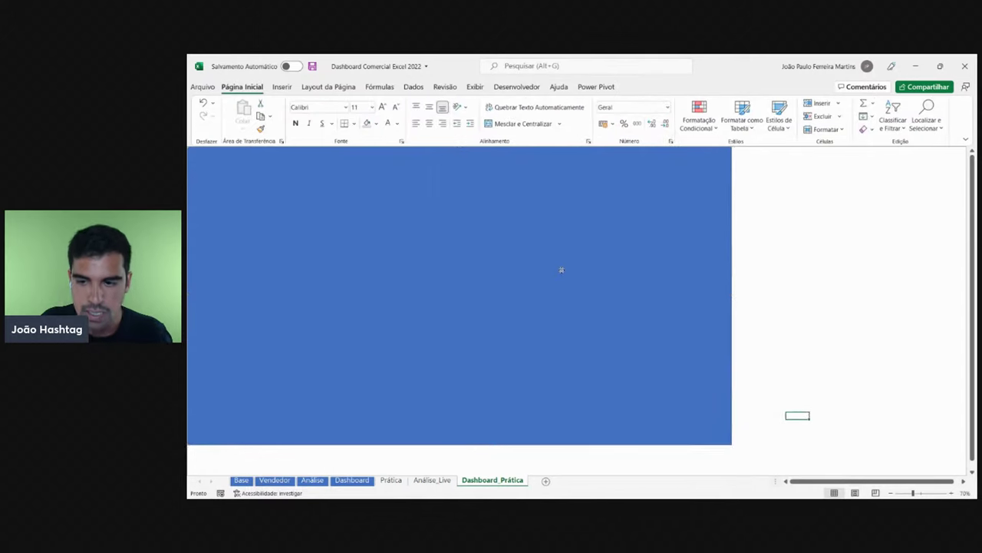
- Give the rectangle a temporary red outline to check its edges
click(484, 235)
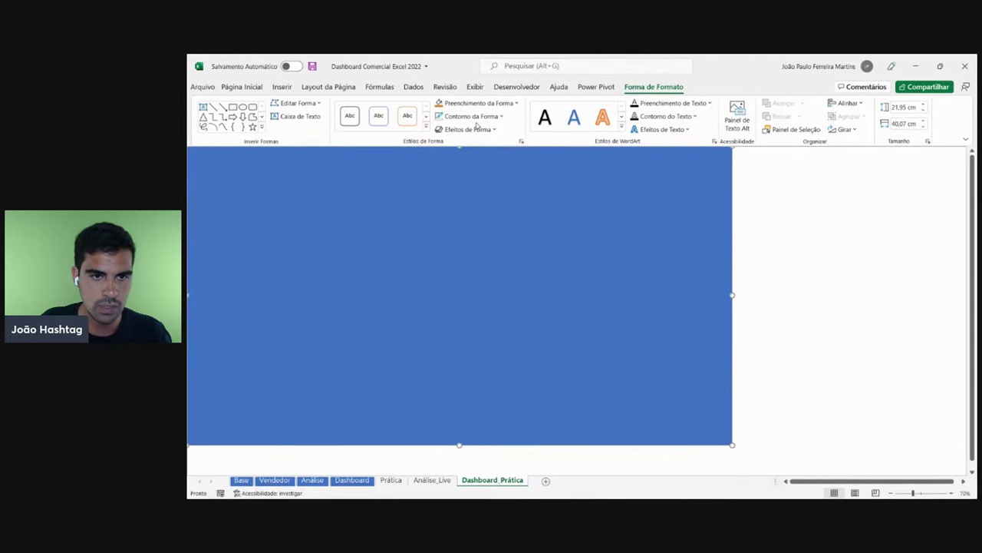
click(470, 116)
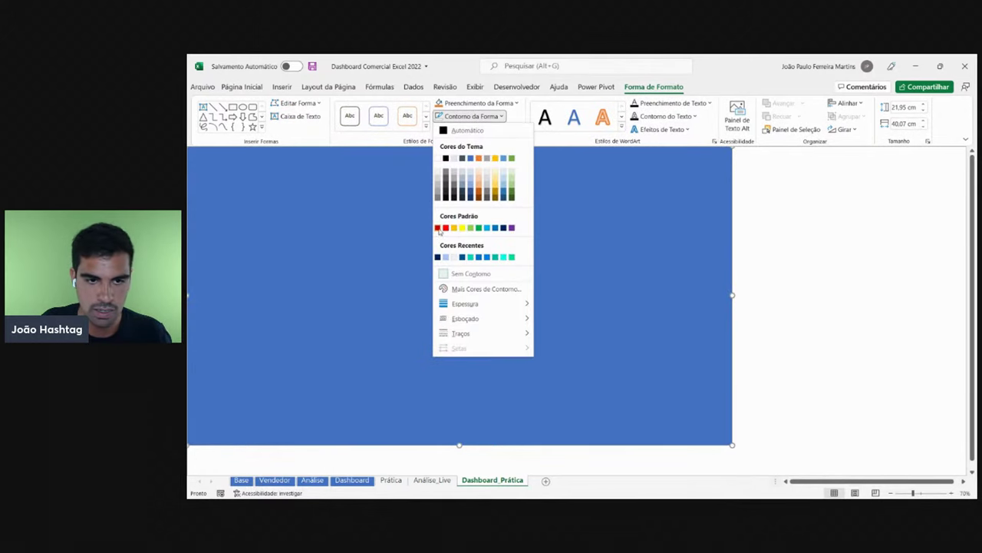
click(437, 228)
click(456, 118)
click(454, 228)
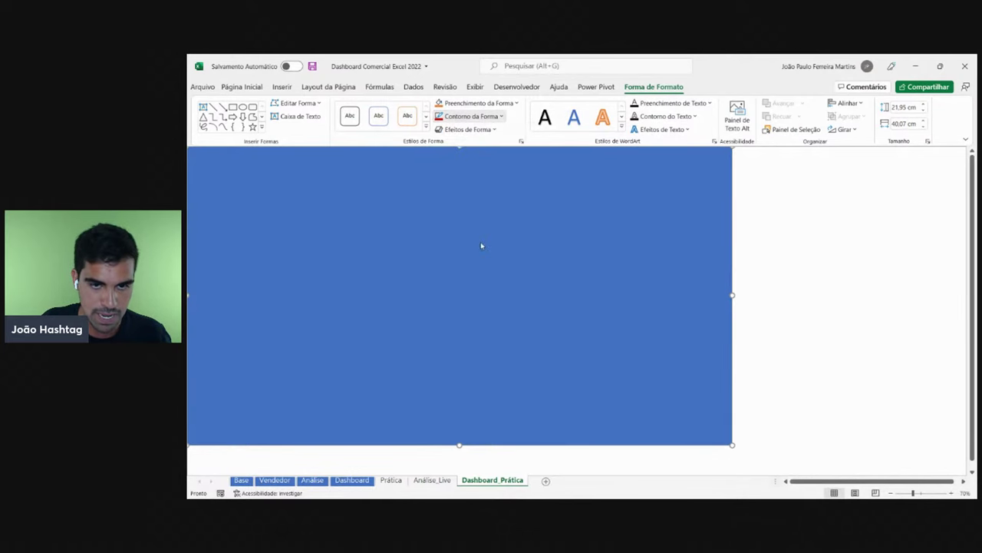
click(894, 283)
scroll(770, 268, up, 4)
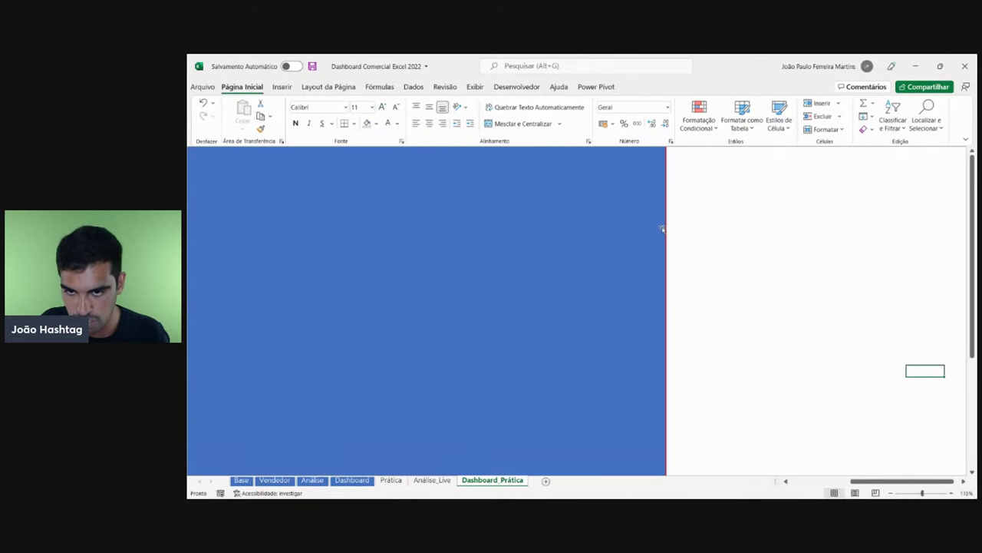
- Reselect the rectangle and review its outline colour options without changing them
click(577, 159)
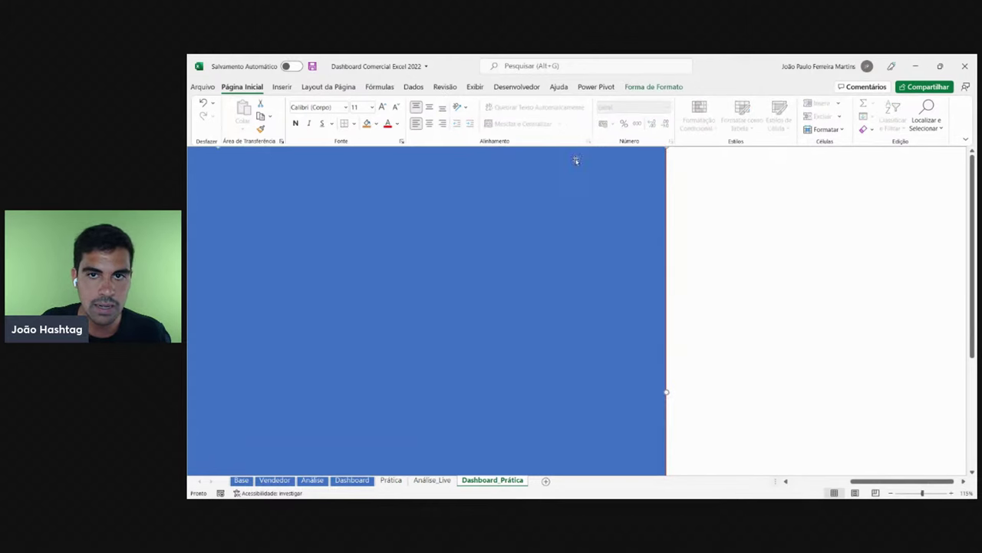
click(652, 87)
click(476, 116)
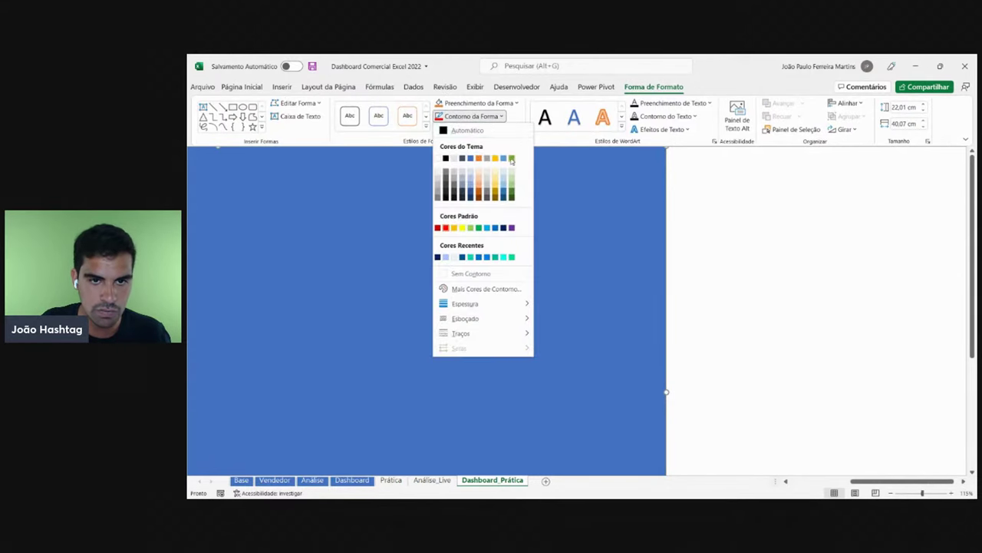
key(Escape)
key(Escape)
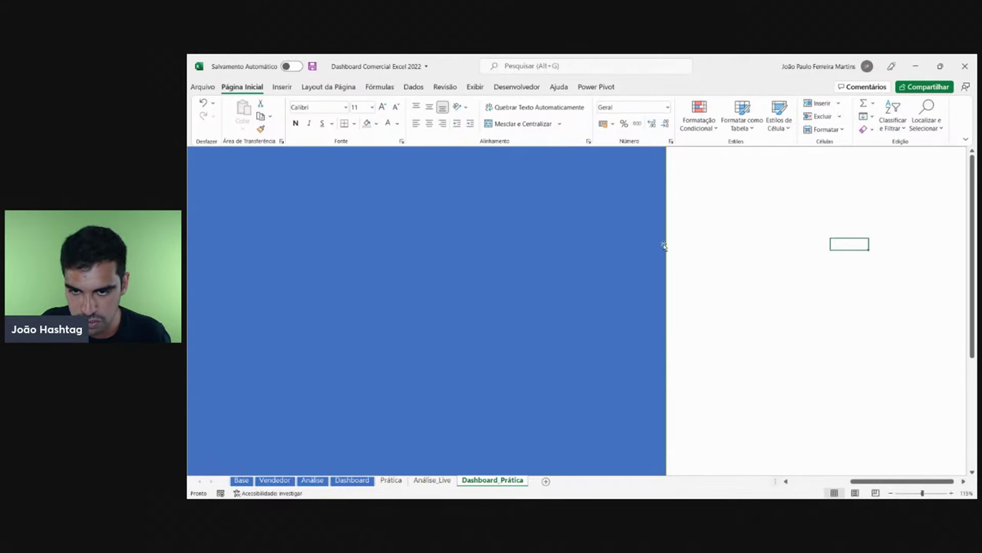
click(545, 235)
click(476, 116)
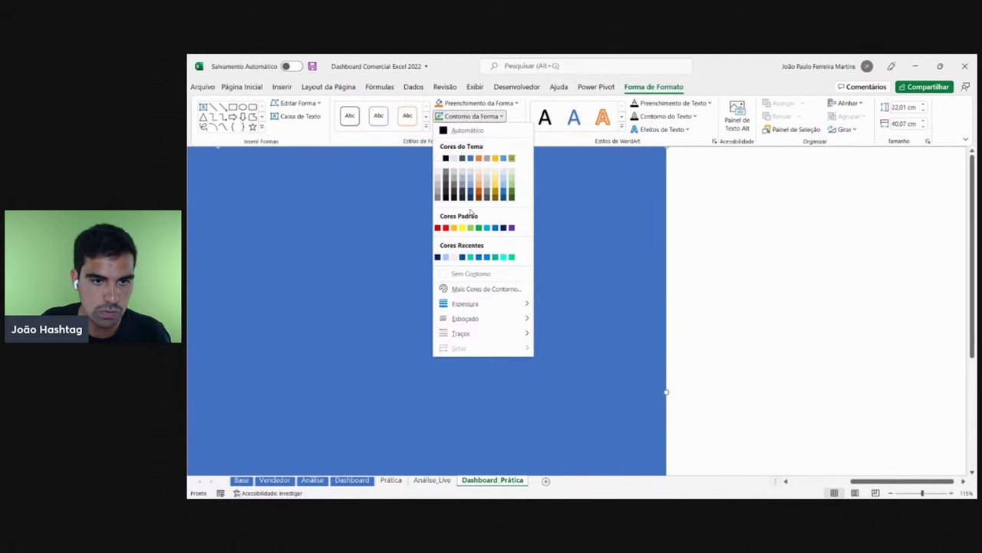
key(Escape)
key(Escape)
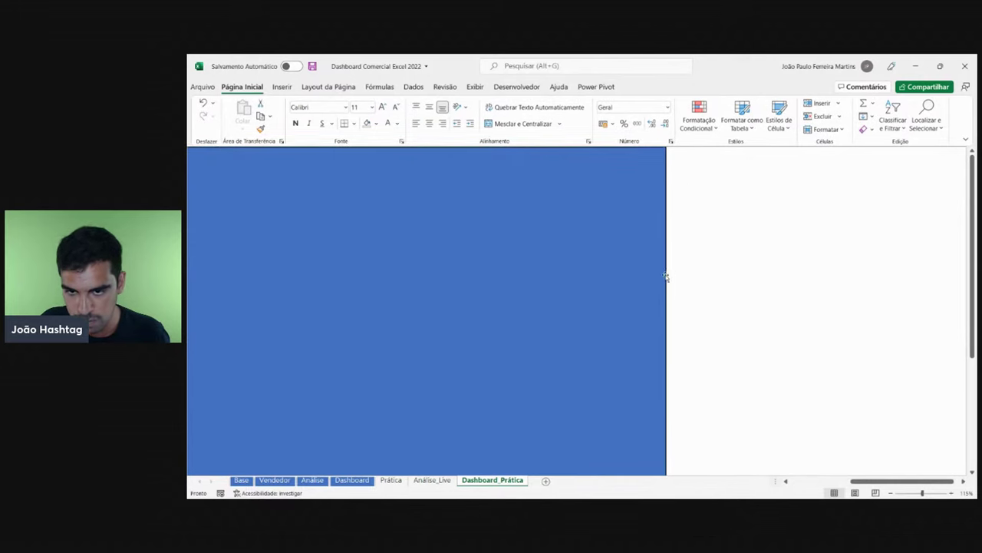
click(489, 238)
click(844, 269)
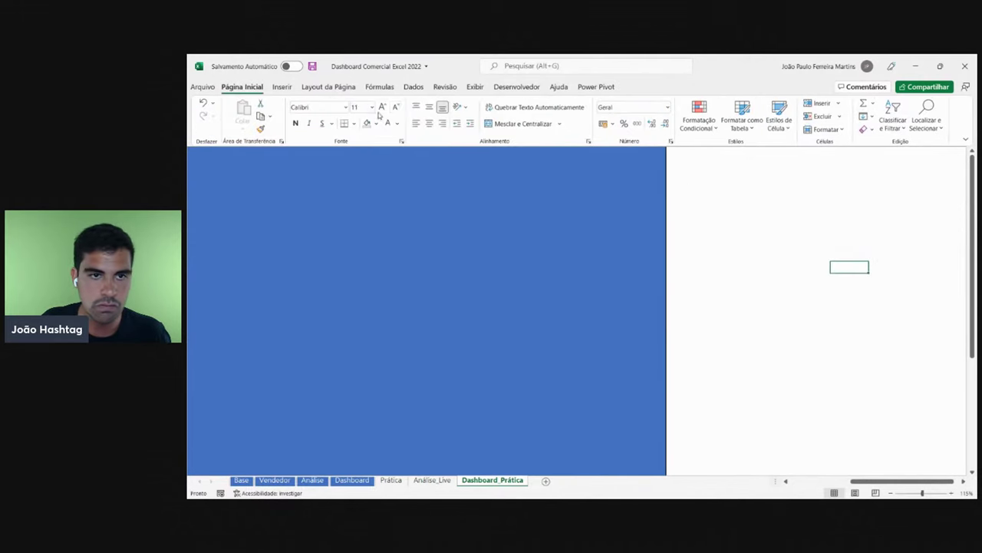
- Remove the red outline so the rectangle has Sem Contorno again
click(516, 219)
click(484, 117)
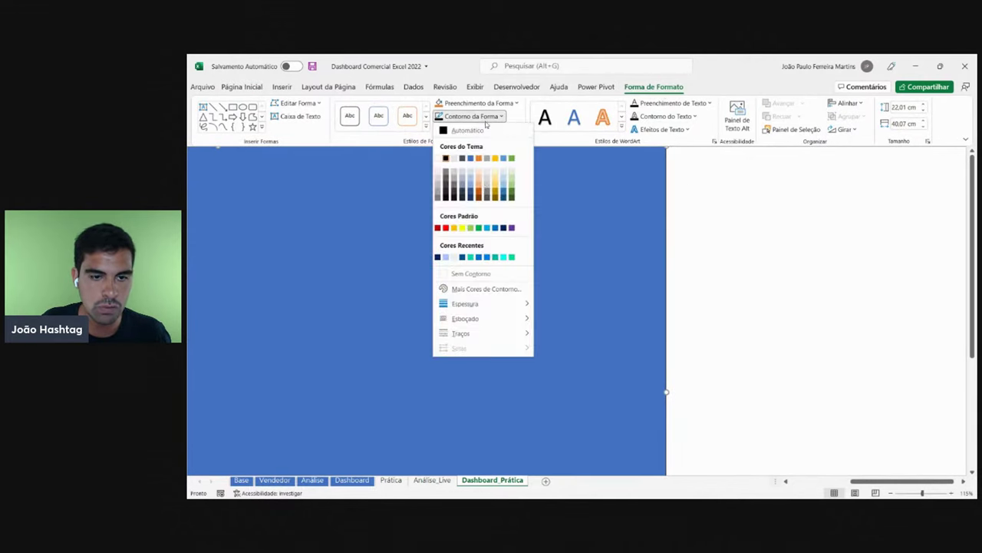
click(471, 275)
click(765, 281)
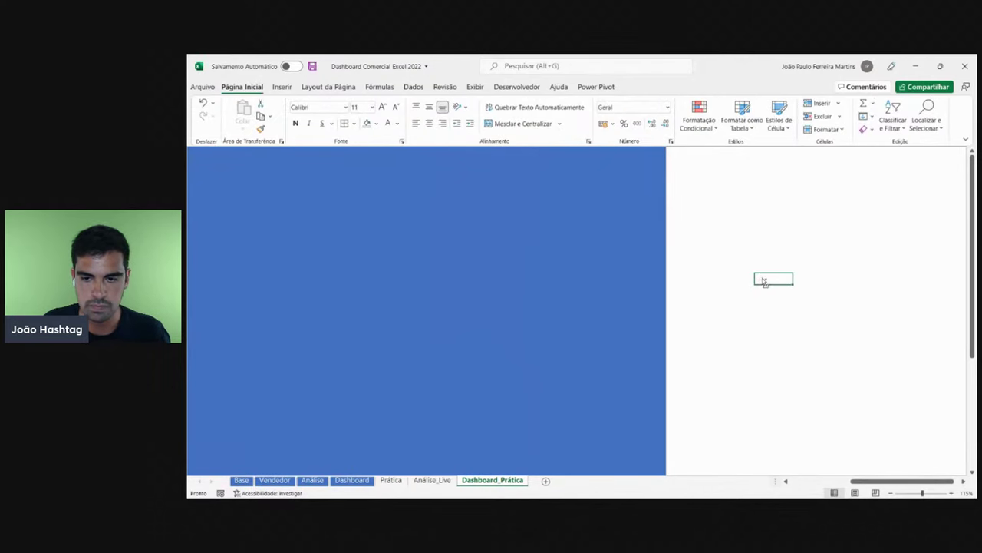
scroll(764, 281, up, 3)
scroll(759, 276, down, 5)
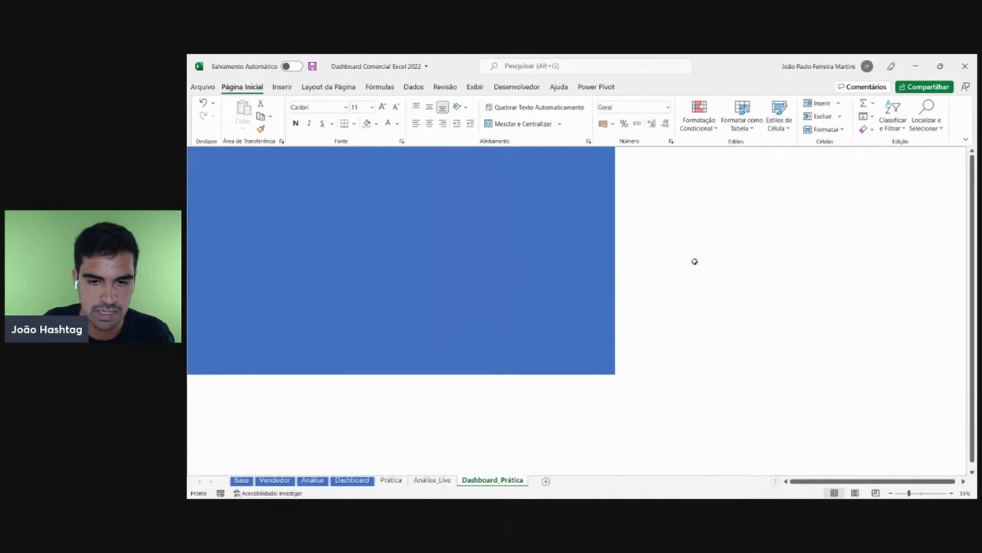
scroll(694, 261, up, 1)
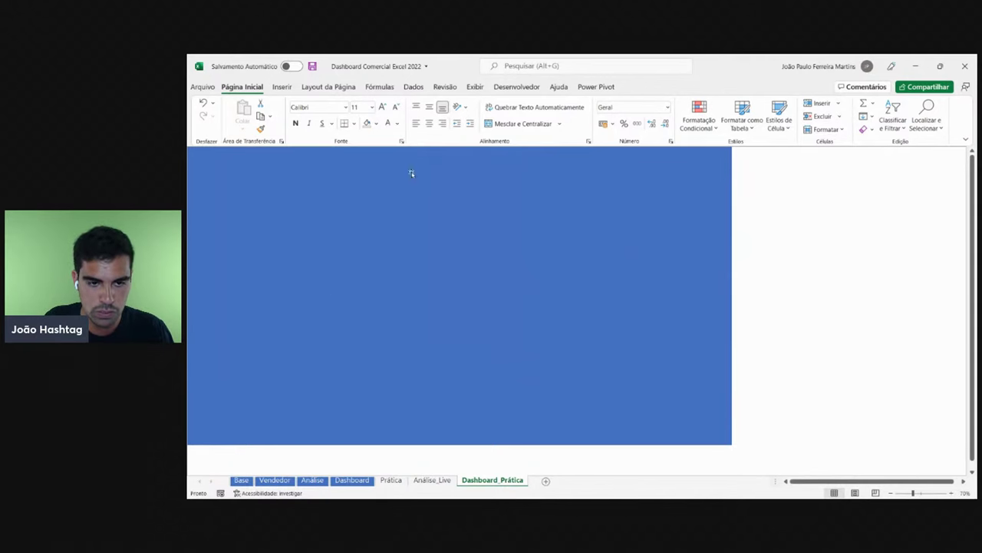
click(359, 481)
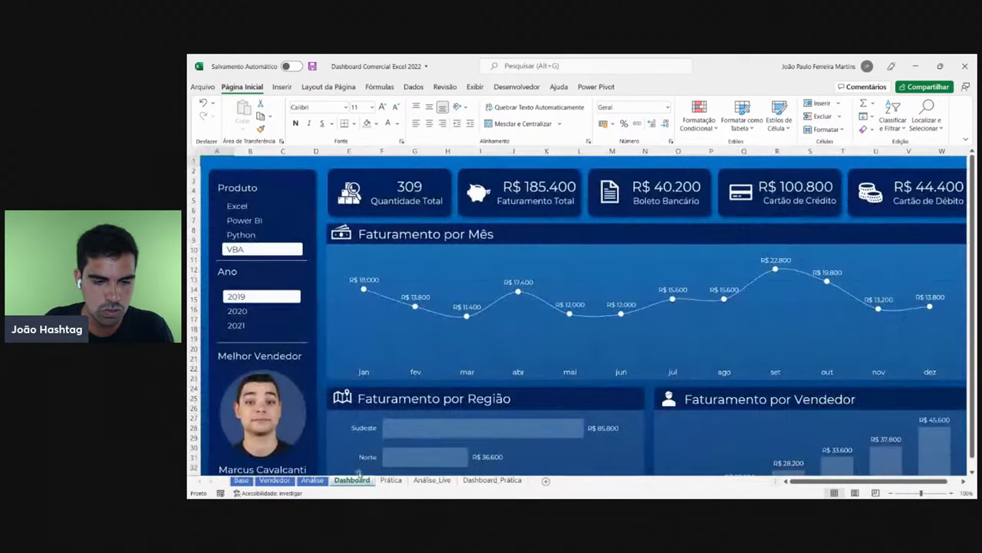
scroll(461, 357, down, 3)
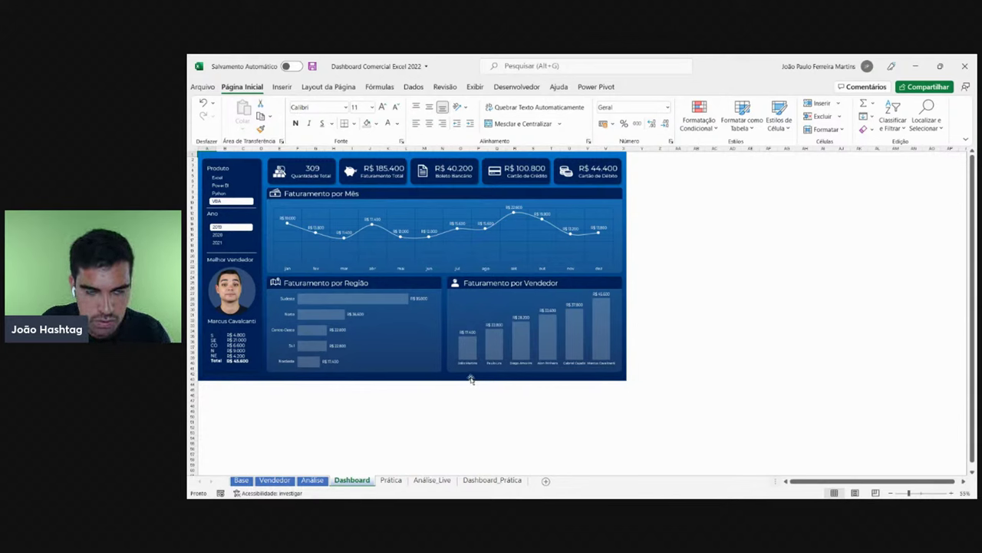
click(627, 176)
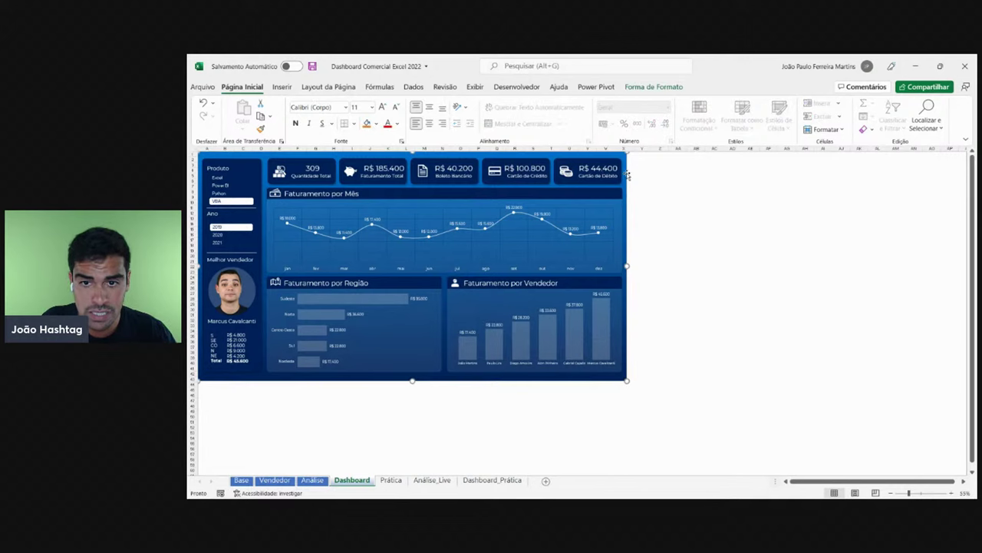
click(376, 123)
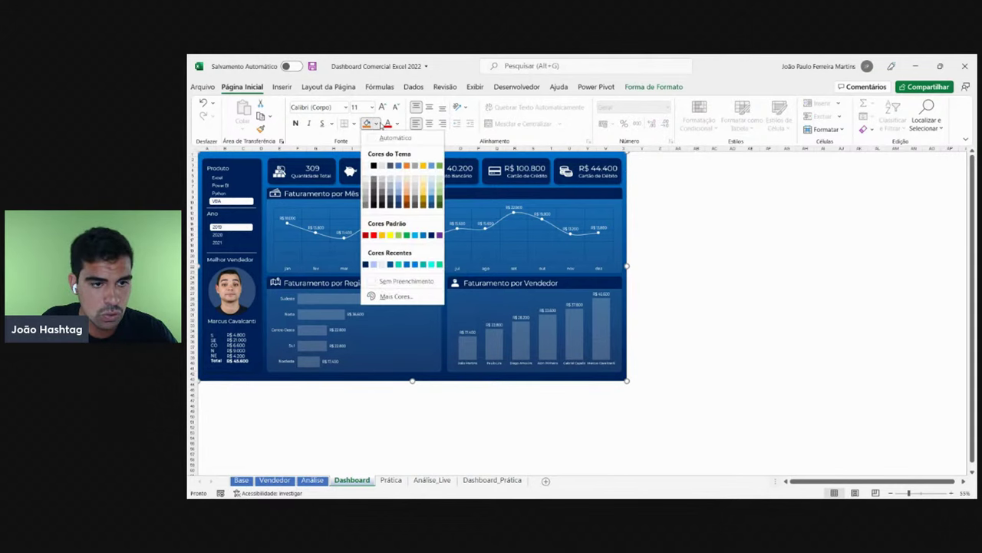
click(482, 158)
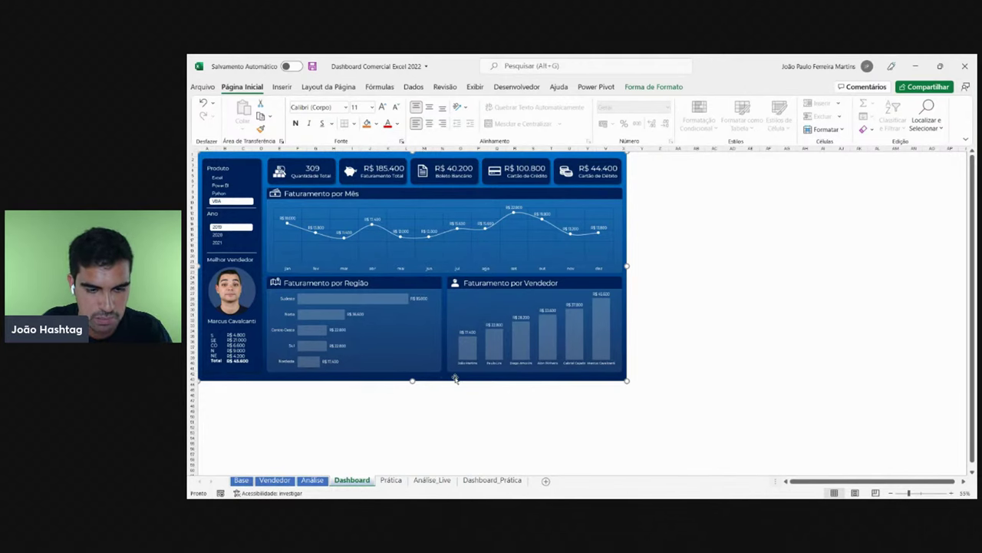
click(491, 478)
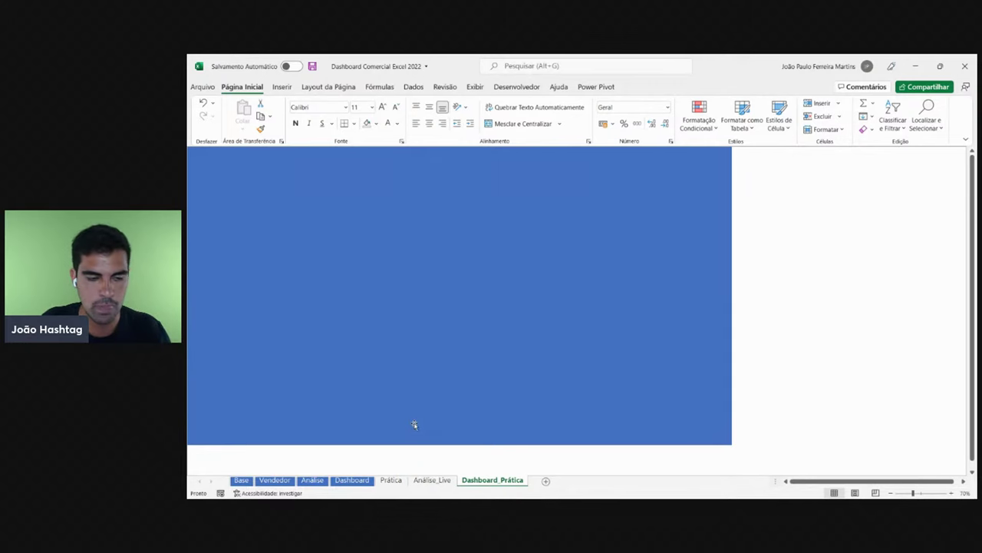
- Open the rectangle's Formatar Forma pane and move it aside
right_click(364, 269)
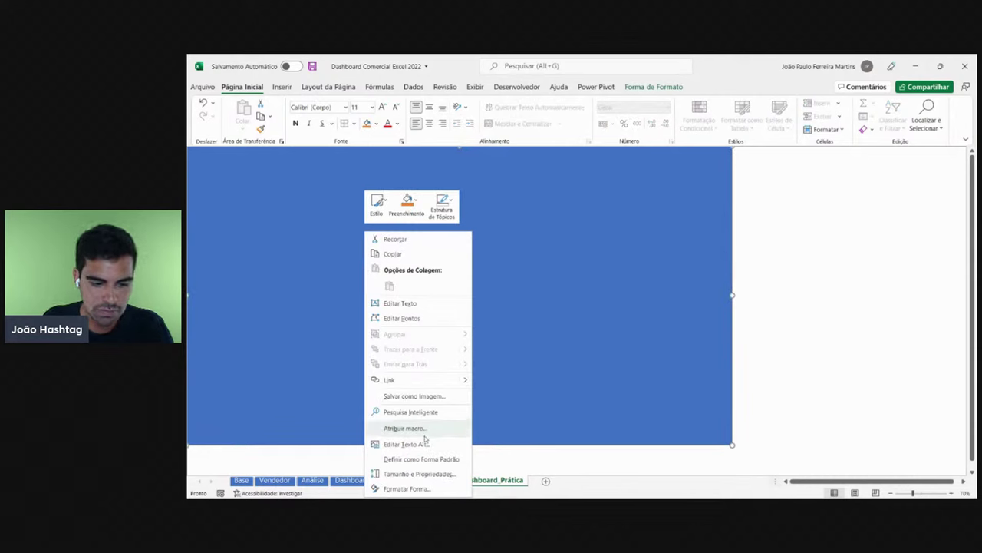
click(424, 490)
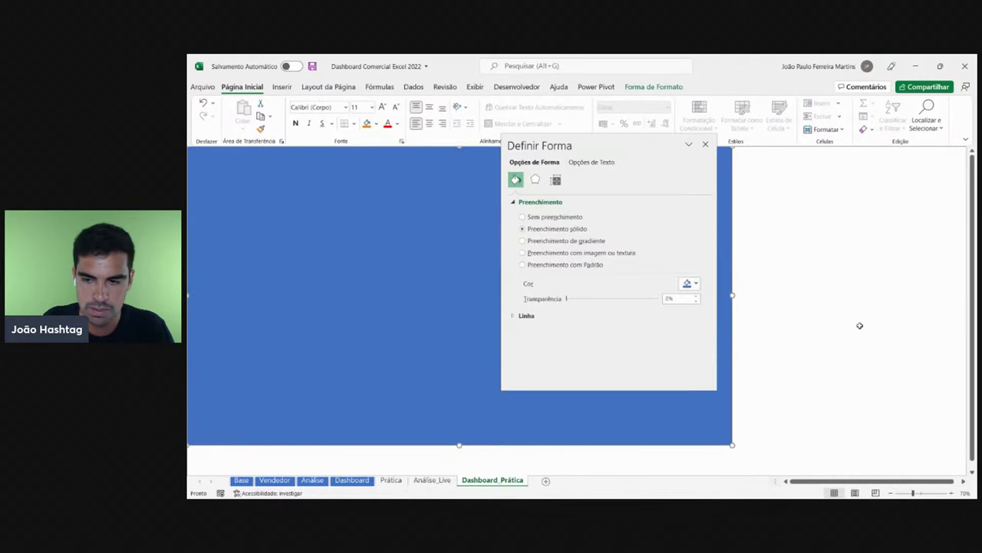
drag(633, 145, 844, 151)
right_click(358, 254)
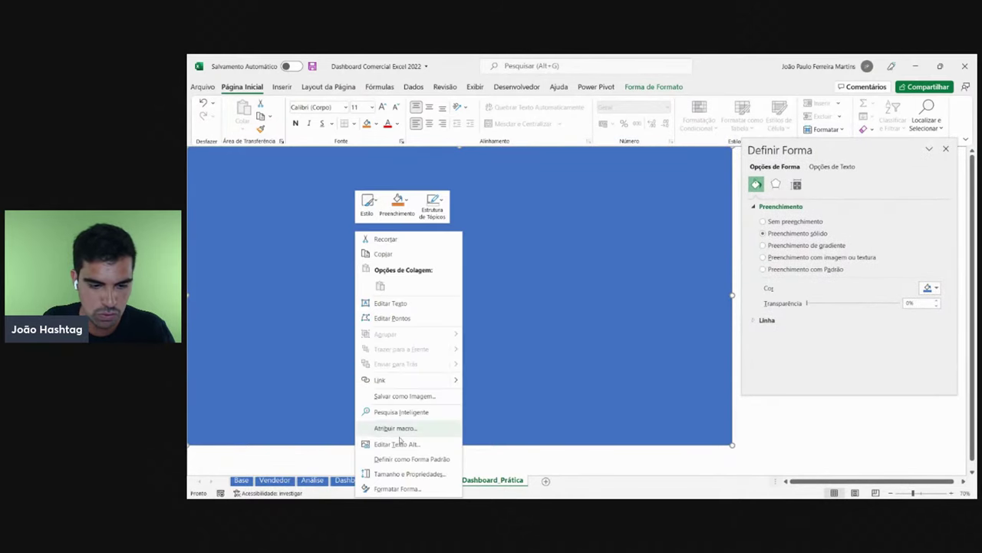
click(373, 488)
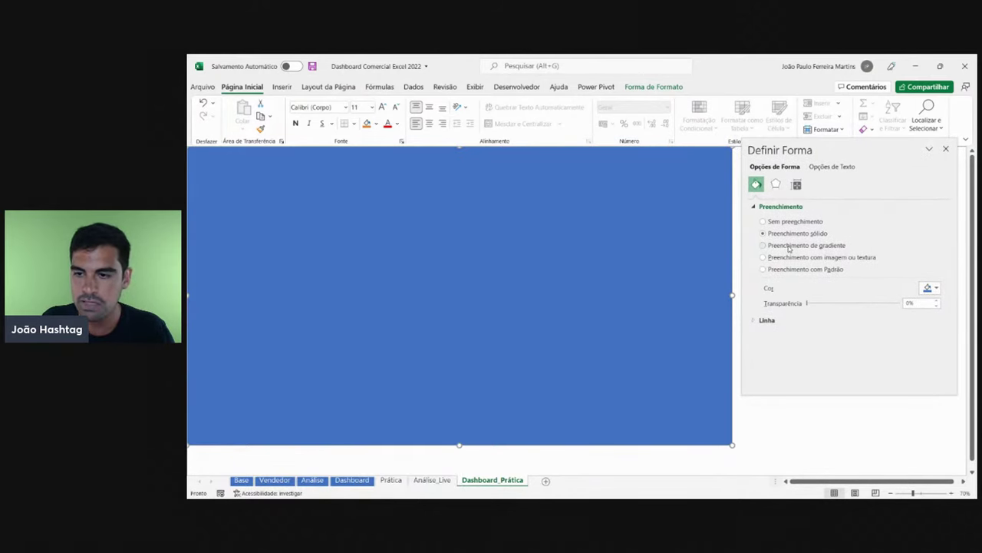
- Switch the rectangle to Preenchimento de gradiente, comparing it against the solid fill
click(764, 245)
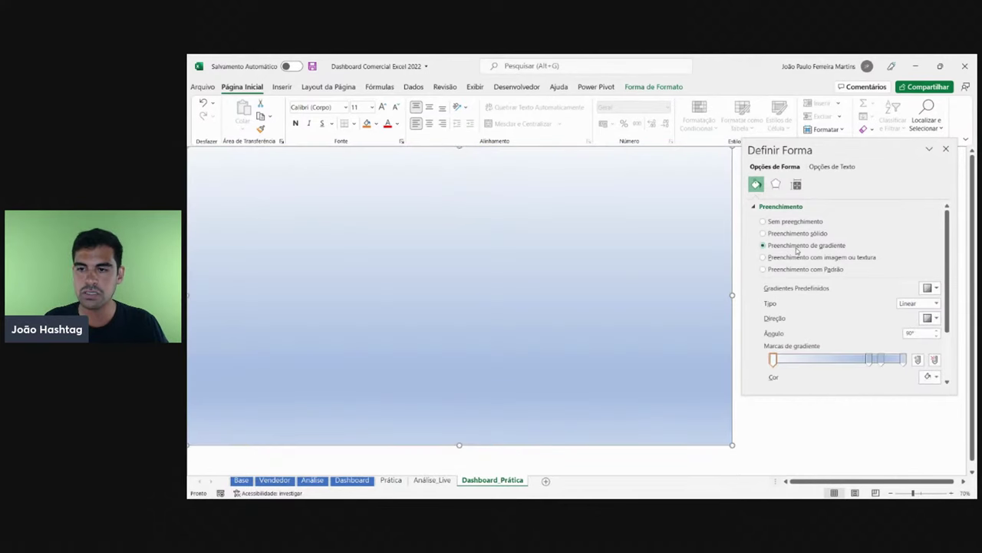
click(795, 234)
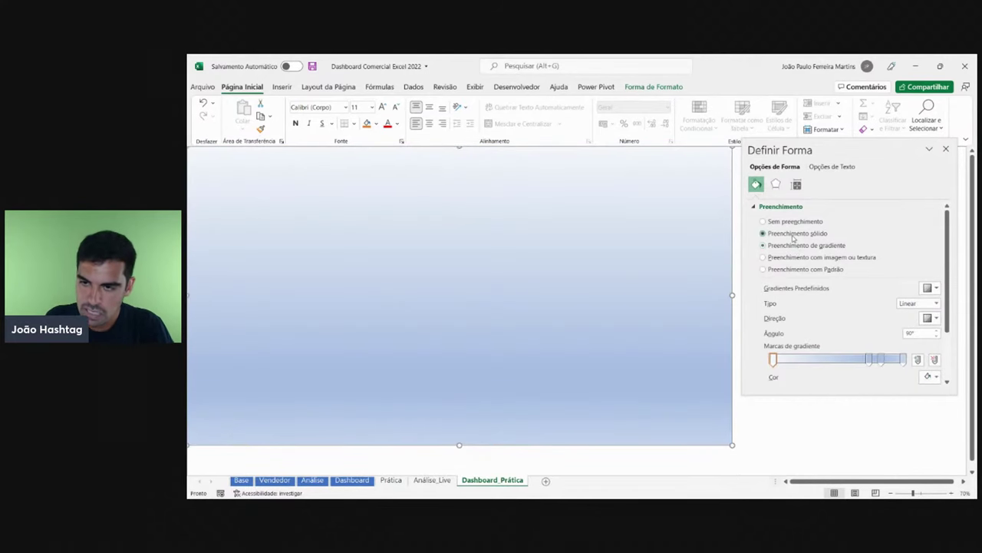
click(796, 244)
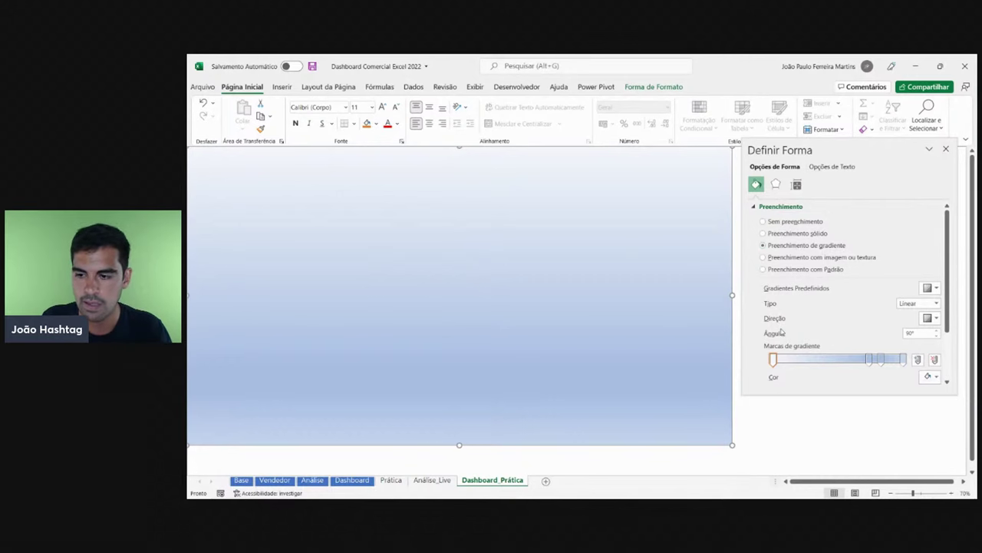
click(817, 234)
click(783, 247)
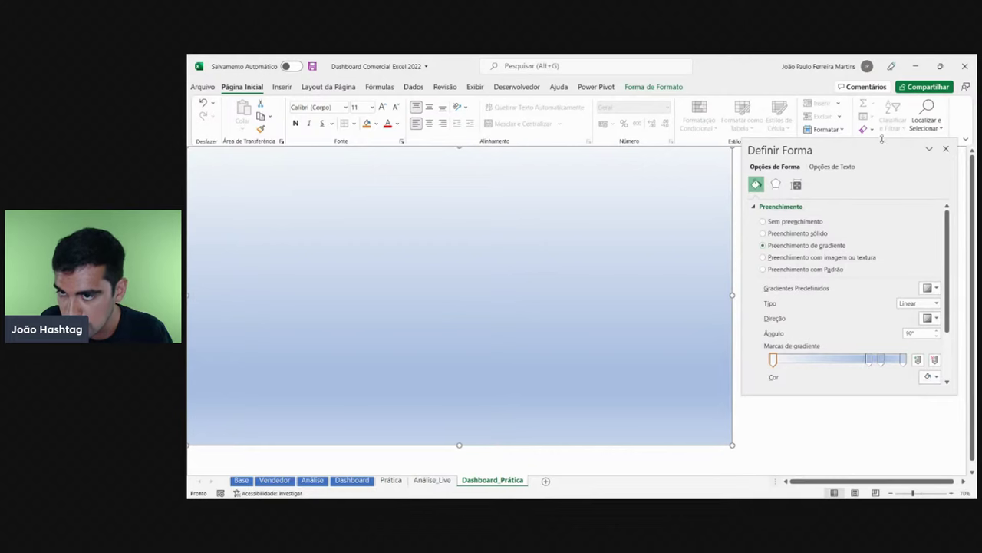
drag(882, 138, 324, 165)
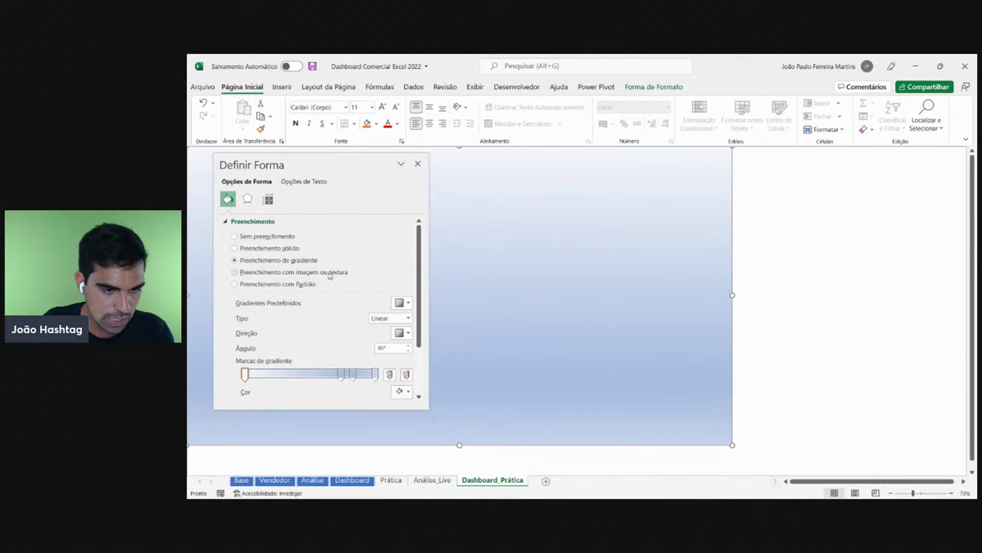
- Remove the 74% and 83% gradient stops and move the first stop to 6%
scroll(332, 276, down, 2)
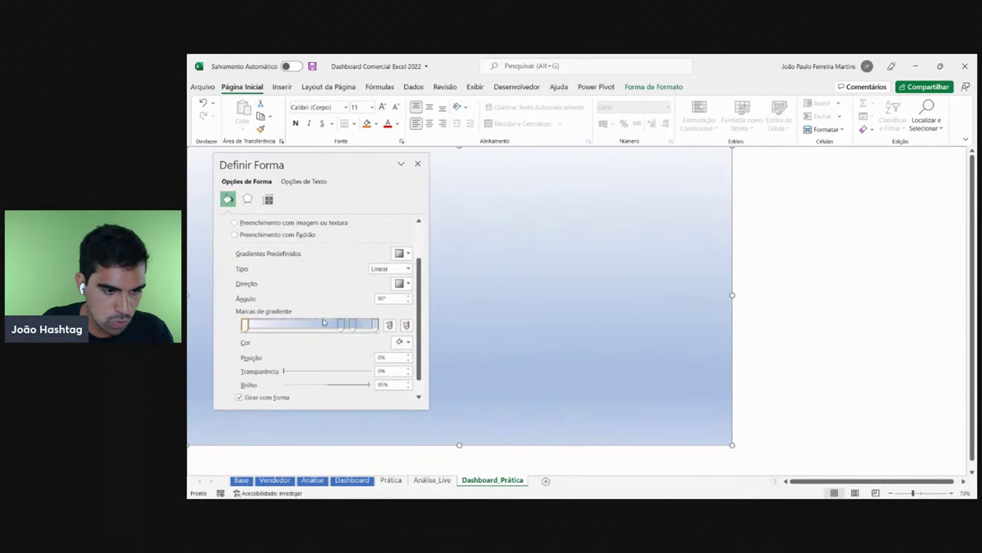
click(343, 324)
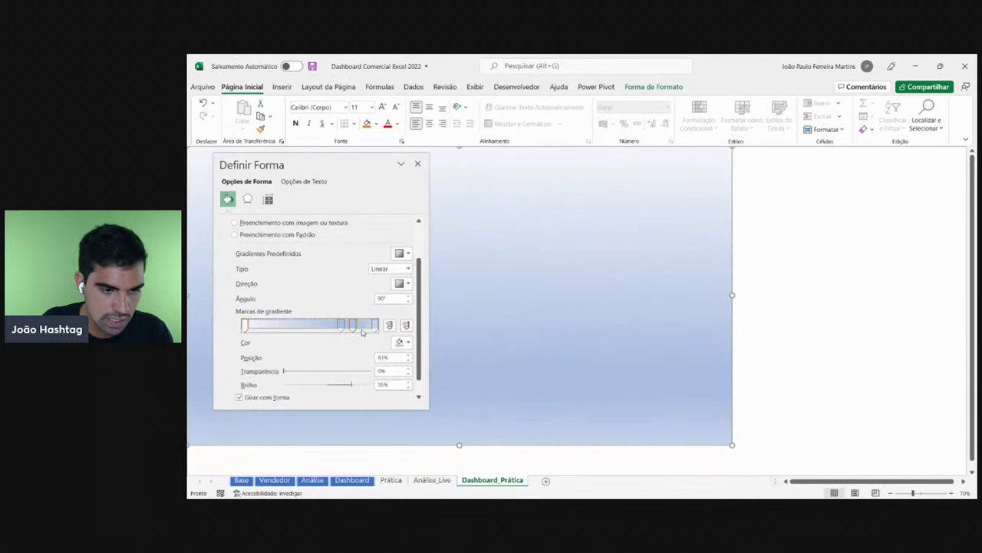
click(375, 325)
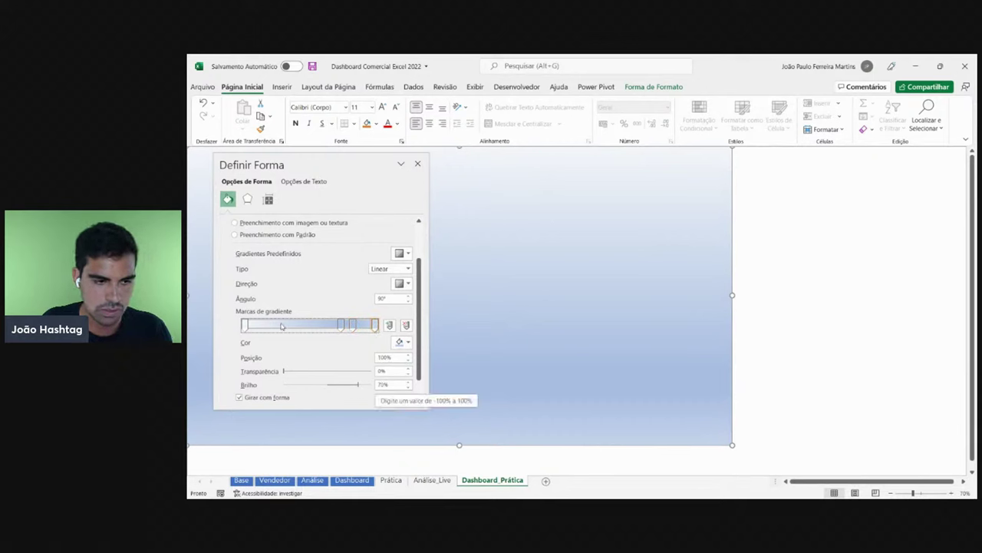
click(247, 325)
click(342, 325)
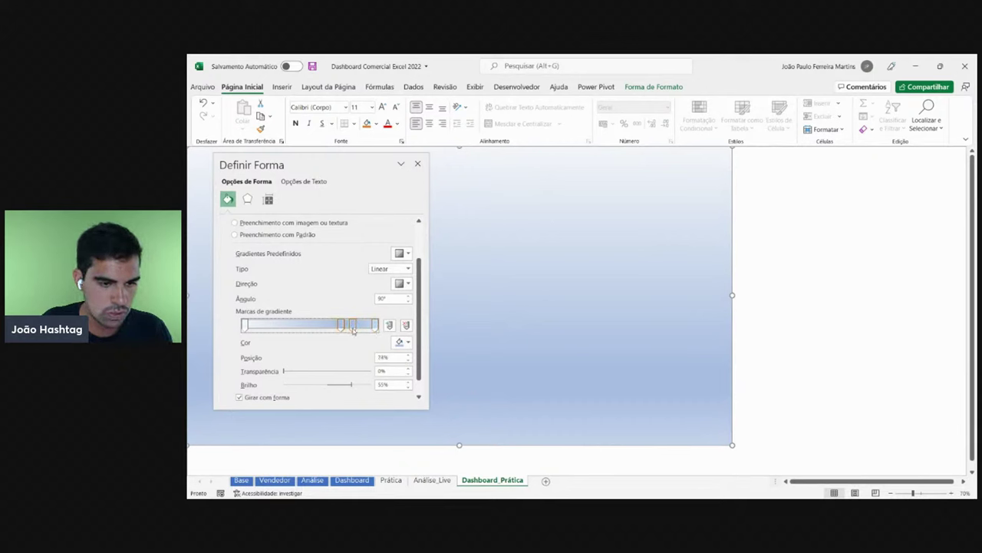
click(376, 325)
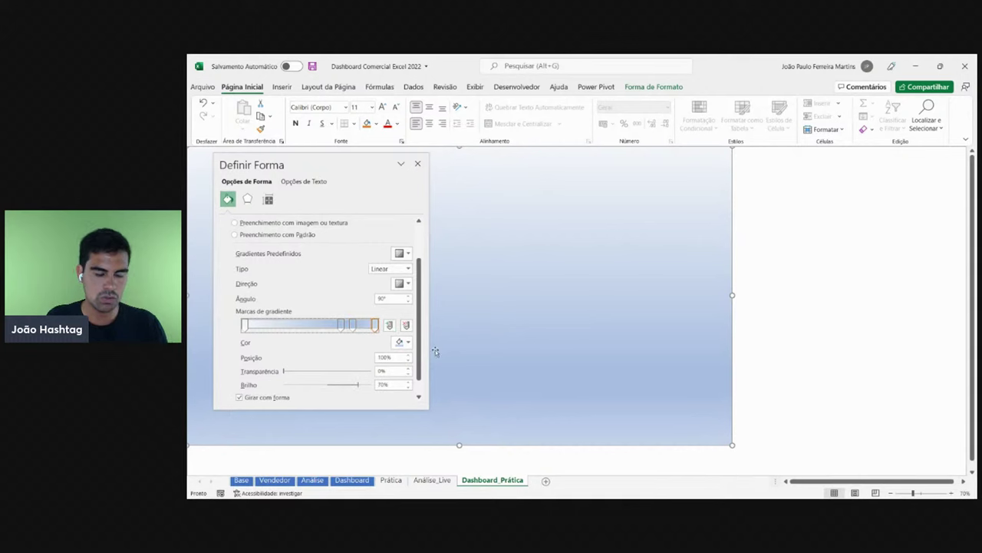
click(342, 325)
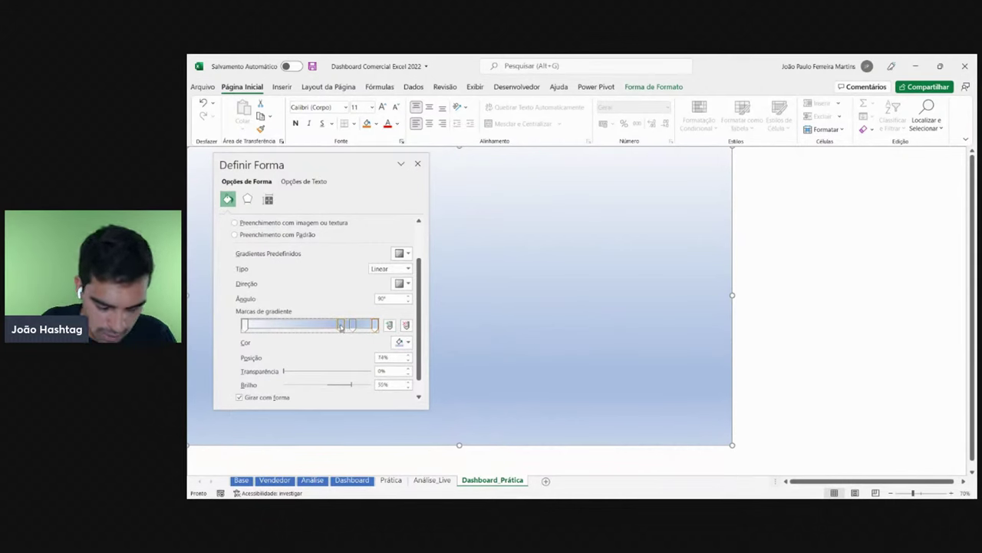
drag(341, 326, 337, 378)
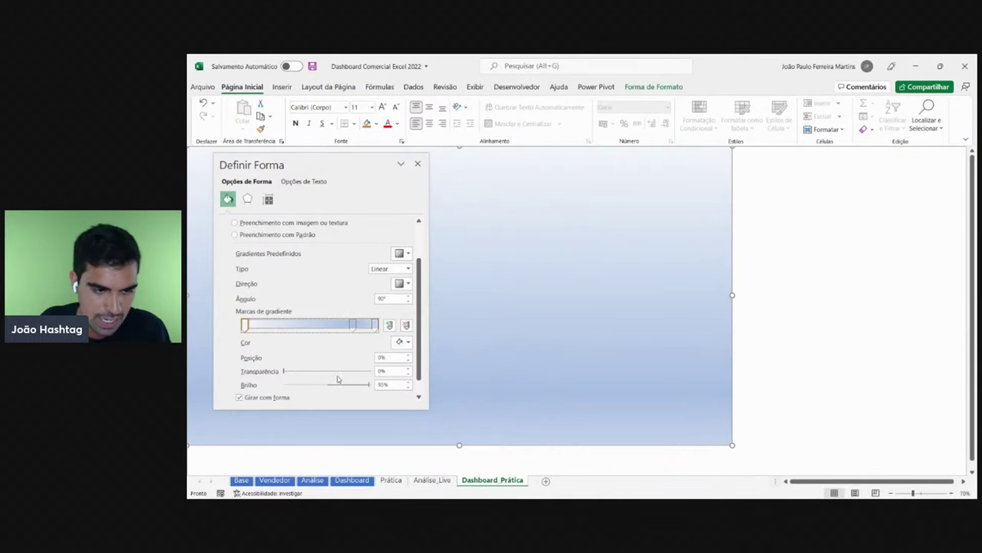
click(354, 324)
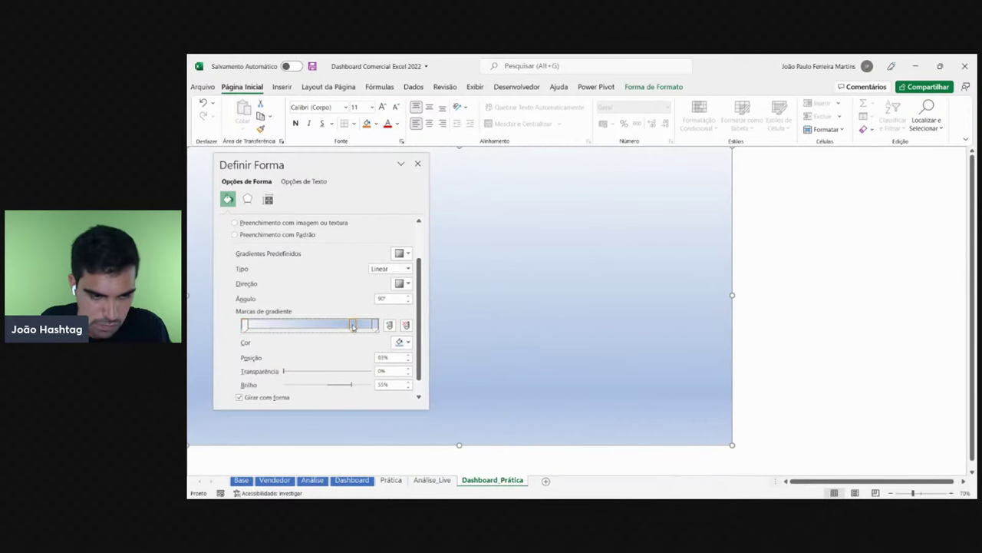
drag(353, 326, 373, 296)
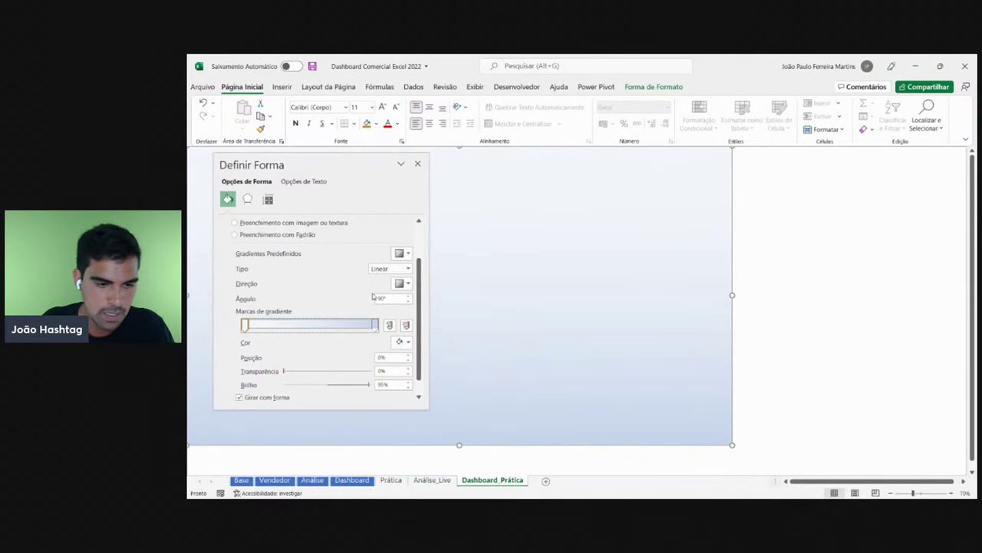
mouse_move(246, 326)
mouse_down()
mouse_move(261, 325)
mouse_move(240, 329)
mouse_up()
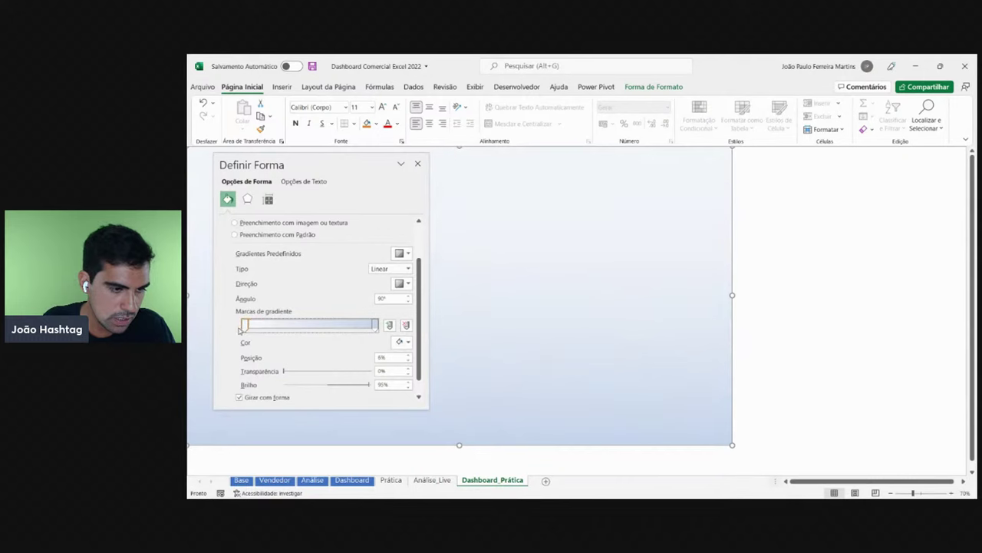
click(375, 325)
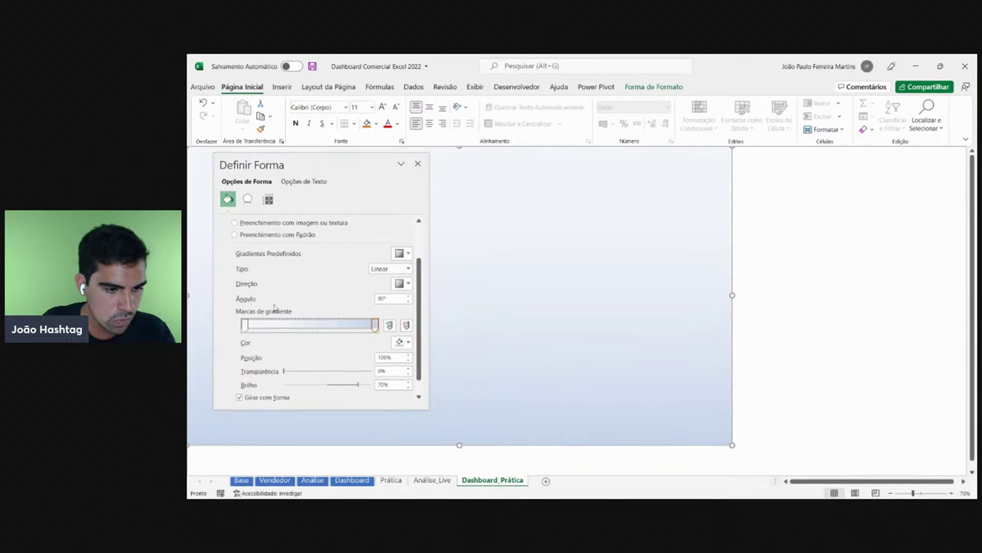
- Try gradient angles 0°, 180° and 270°, then enter 90°
double_click(382, 298)
text(0)
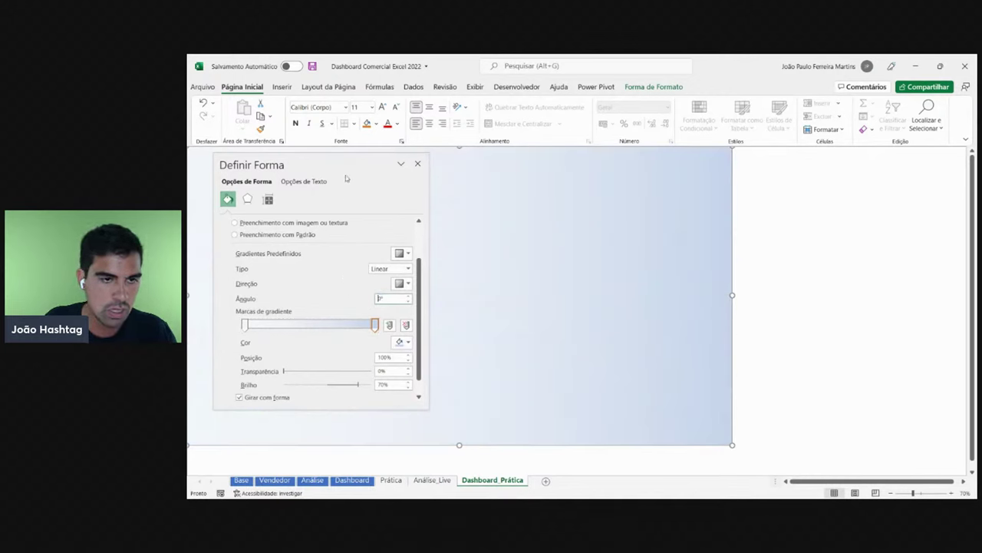
drag(348, 164, 849, 139)
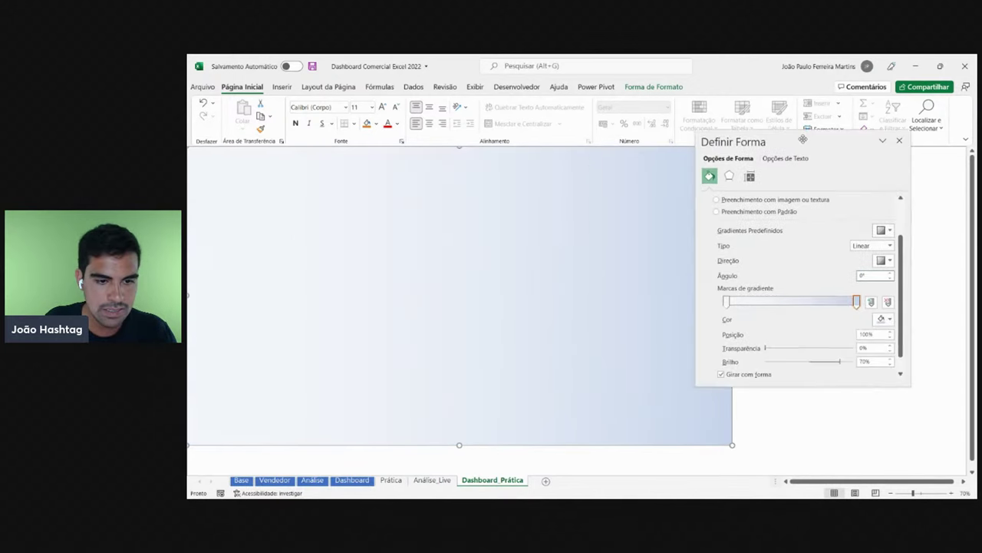
click(883, 273)
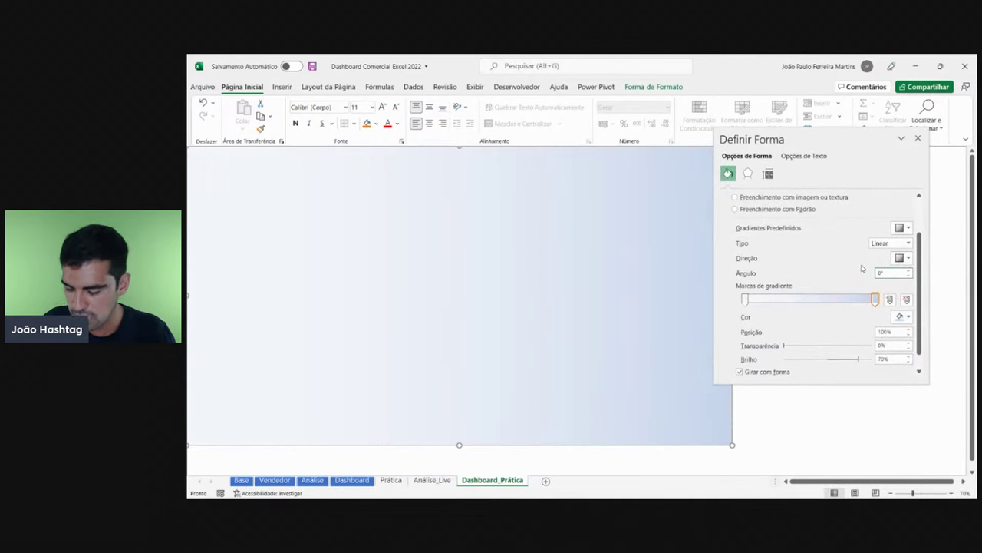
text(180)
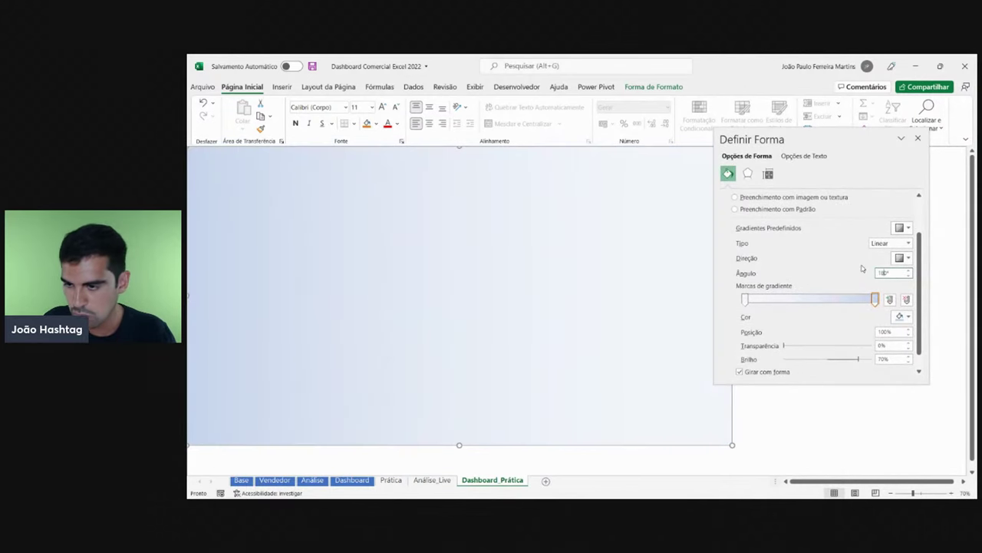
key(ctrl+z)
text(270)
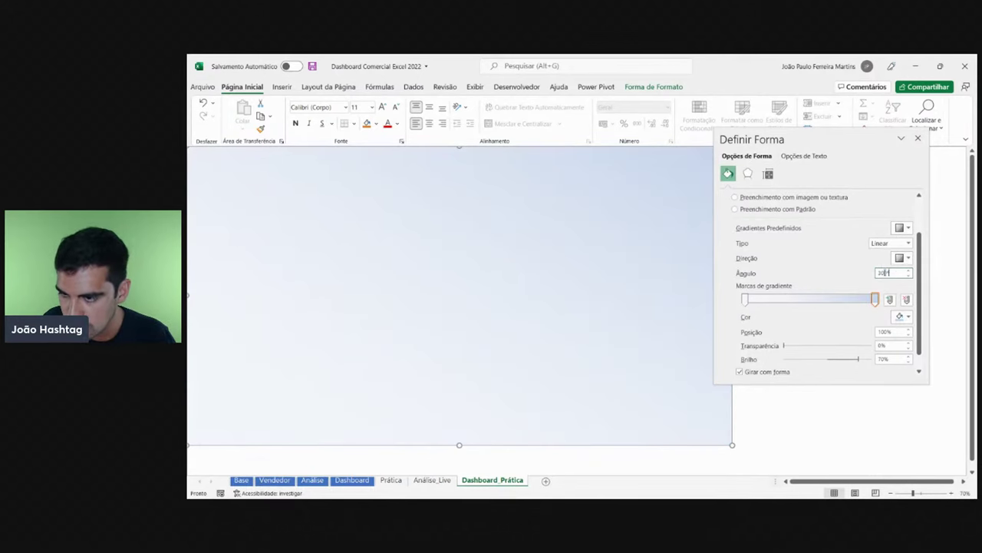
key(Return)
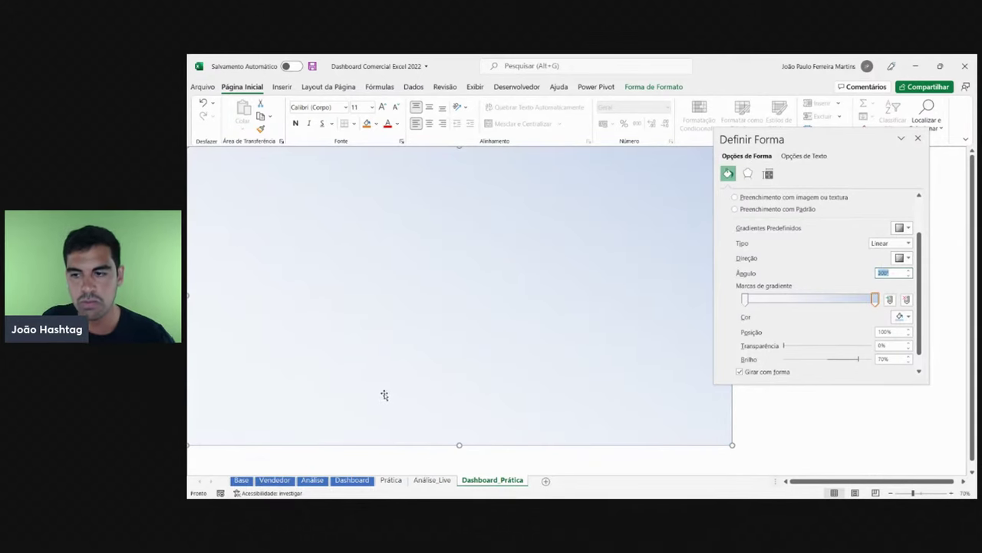
text(90)
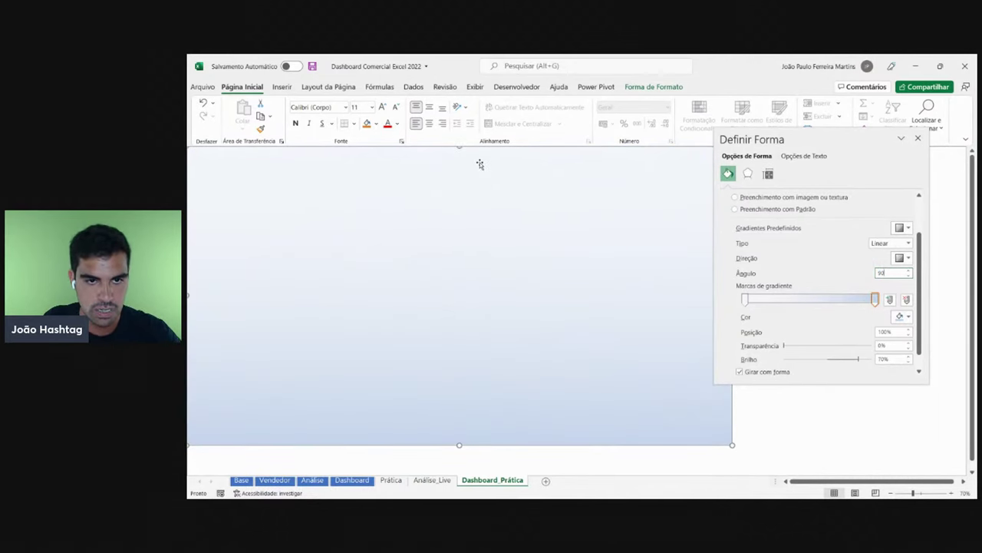
- Test 180° once more, settle the gradient angle at 90°, and view the Dashboard sheet
double_click(883, 272)
text(0)
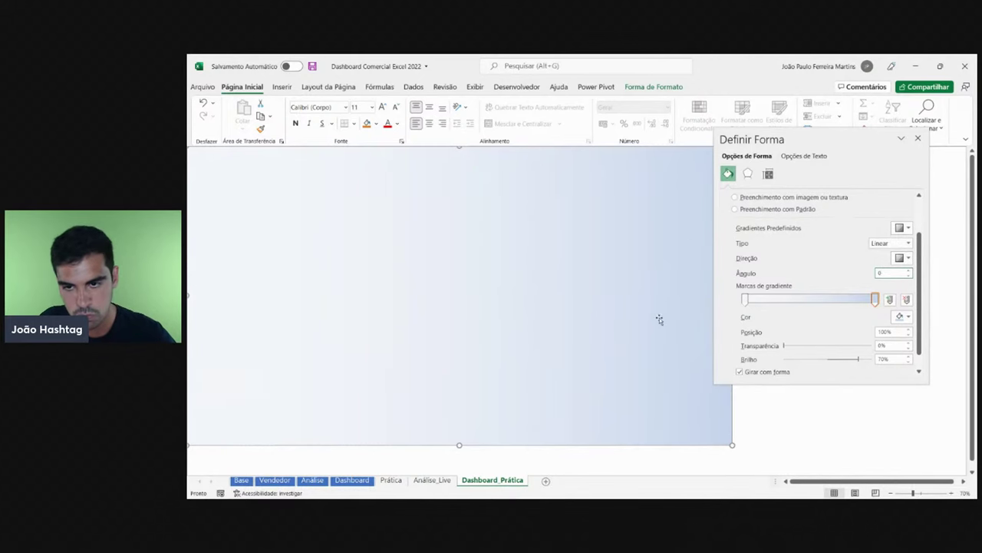
text(180)
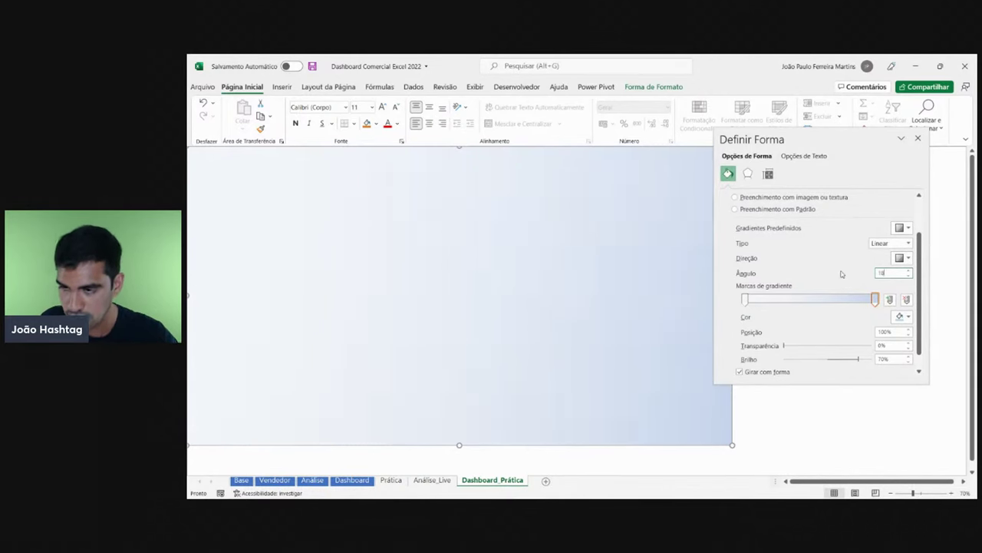
key(Return)
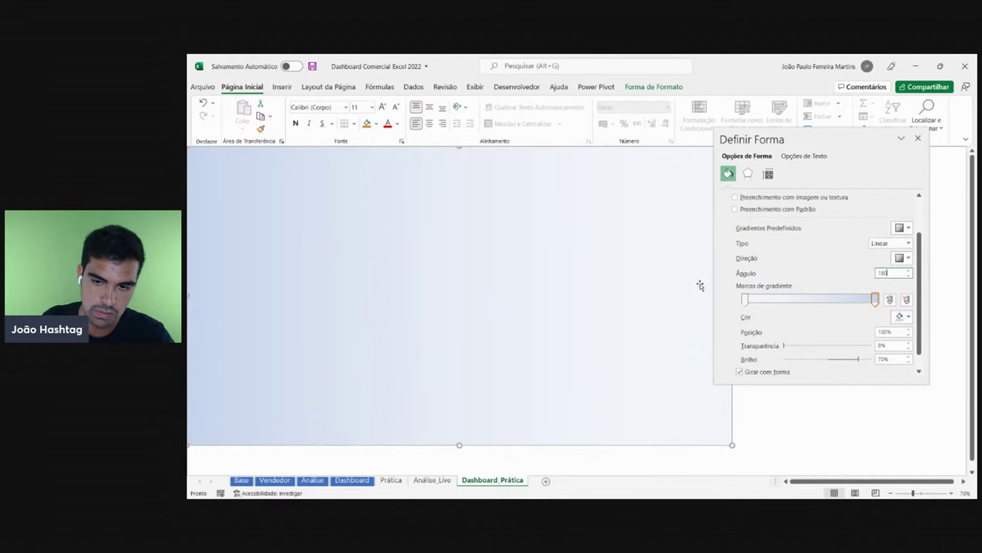
double_click(891, 274)
text(90)
key(Return)
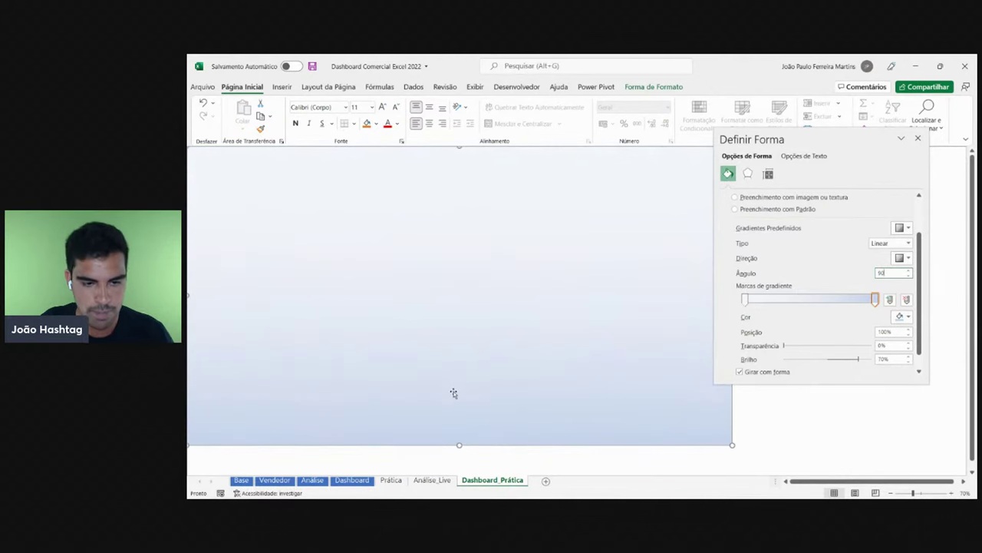
click(351, 480)
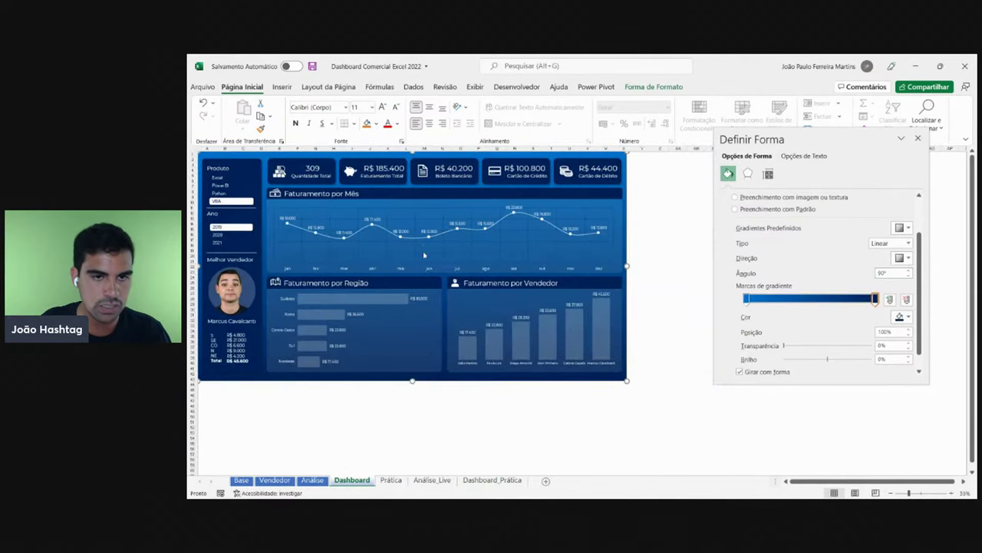
- Return to Dashboard_Prática and open the Cor choices for the gradient's first stop
click(665, 228)
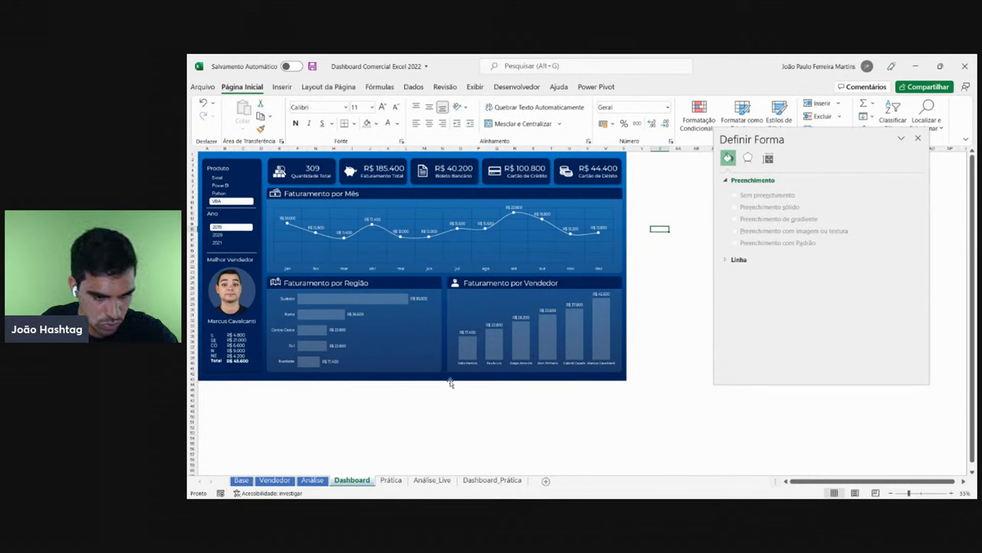
click(495, 480)
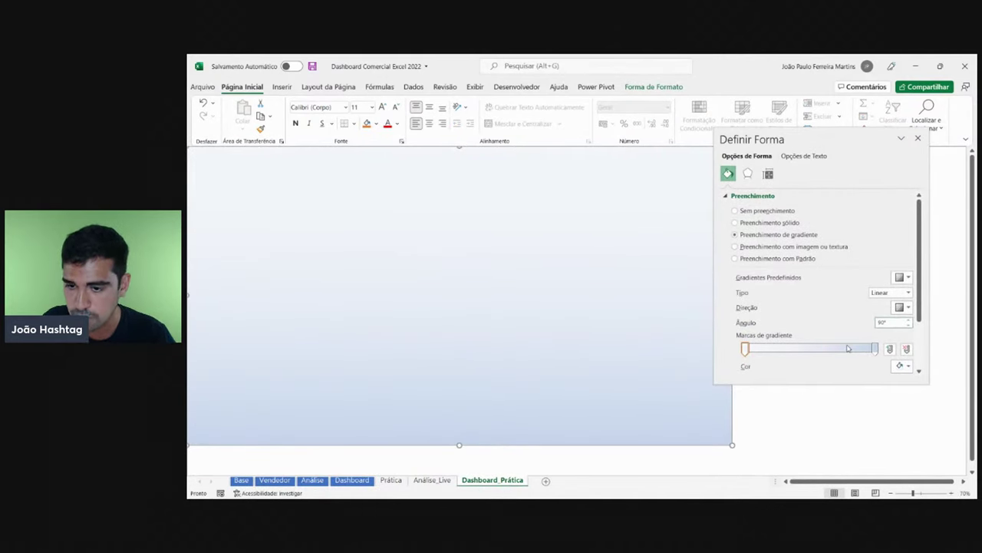
click(745, 349)
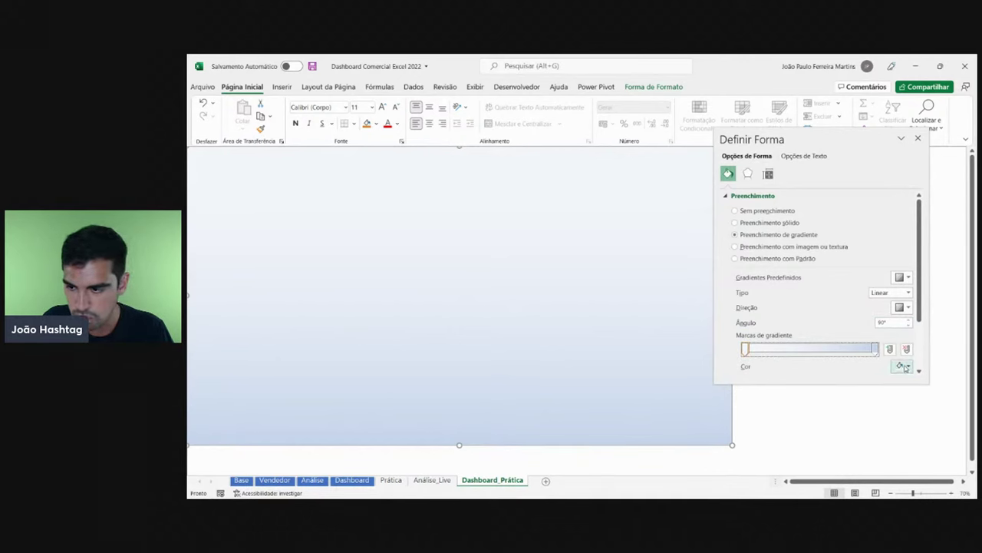
click(877, 350)
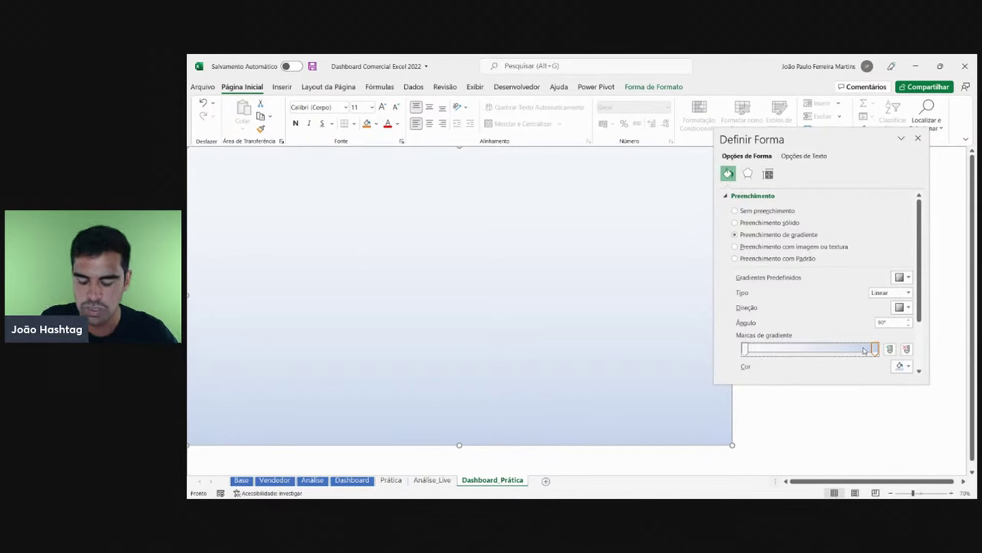
click(746, 349)
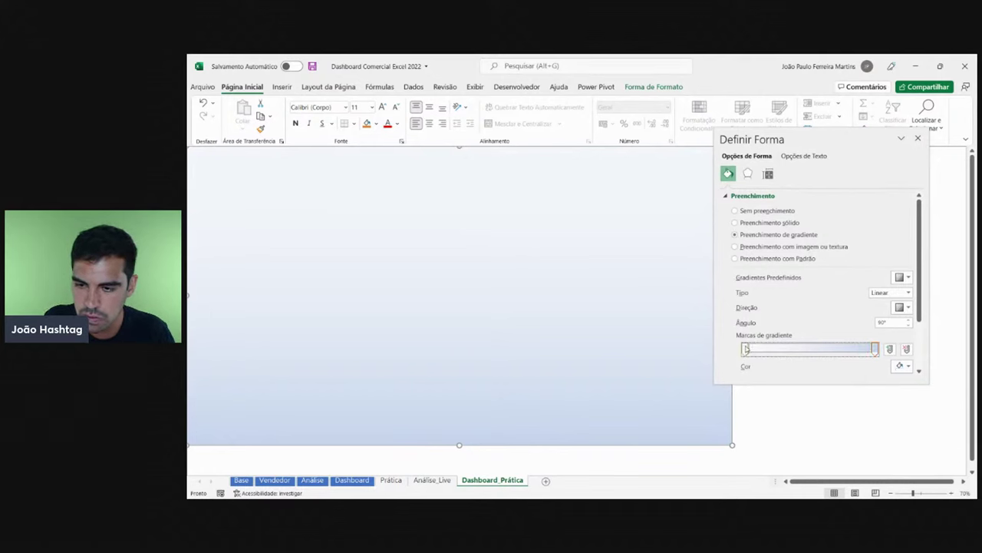
click(907, 366)
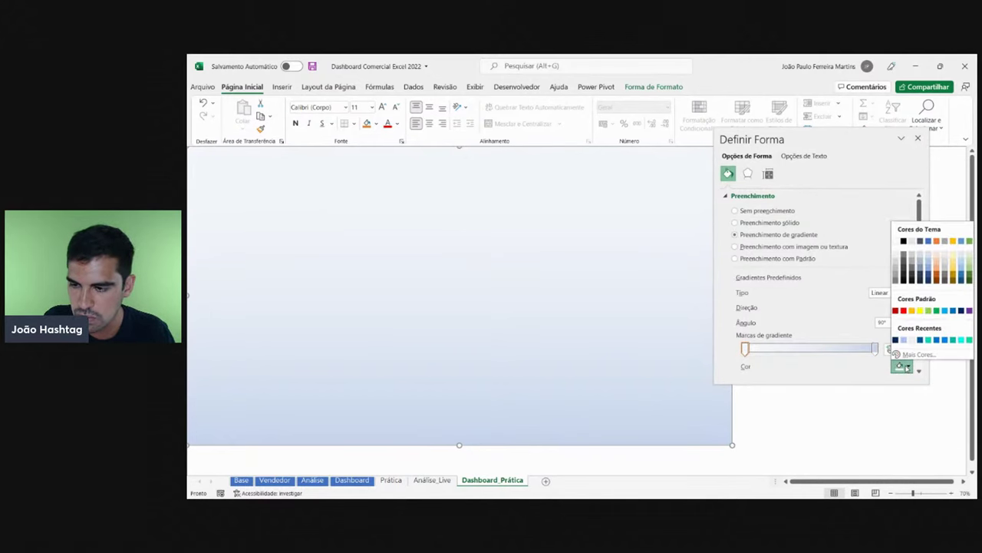
click(907, 367)
click(908, 366)
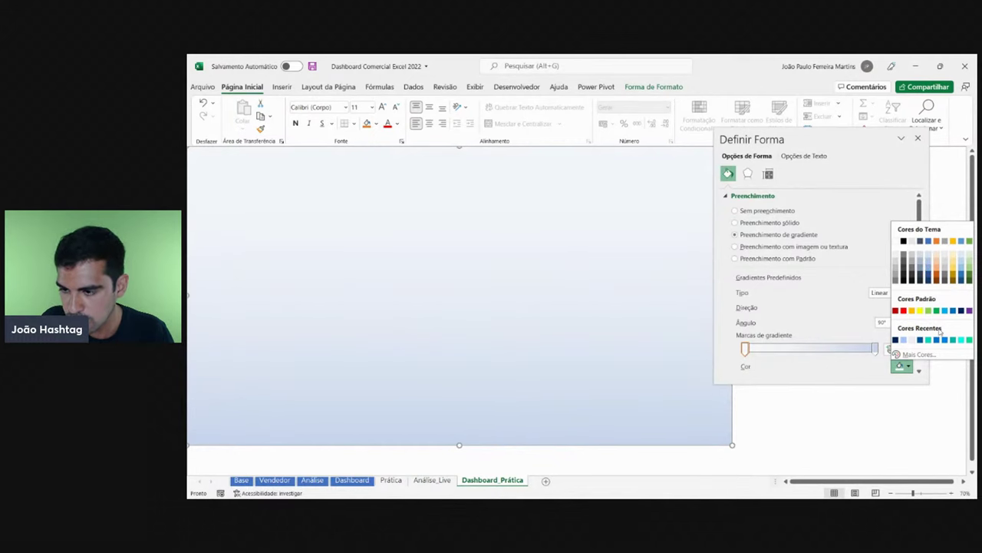
- Check the reference Dashboard's colours, then reopen the first stop's Cor choices
click(346, 479)
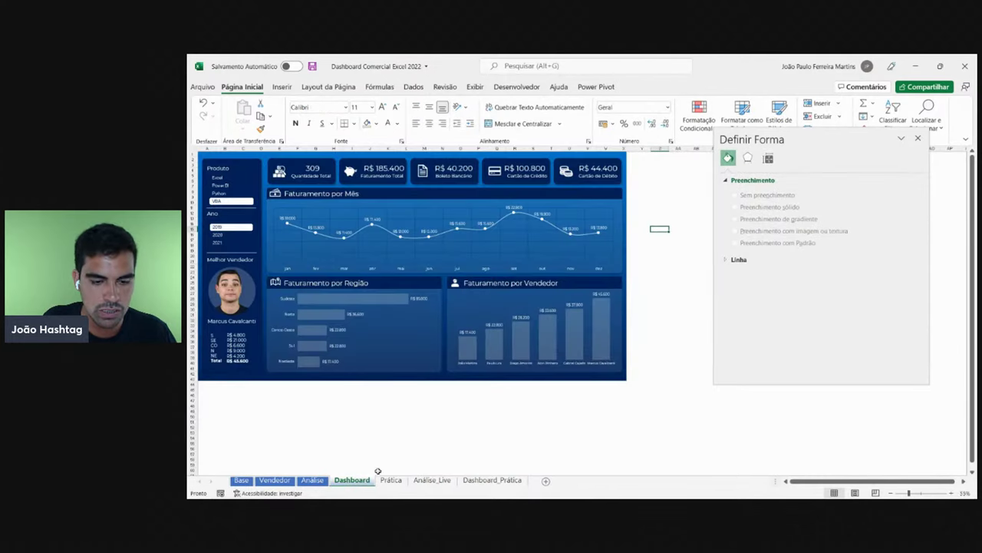
click(495, 480)
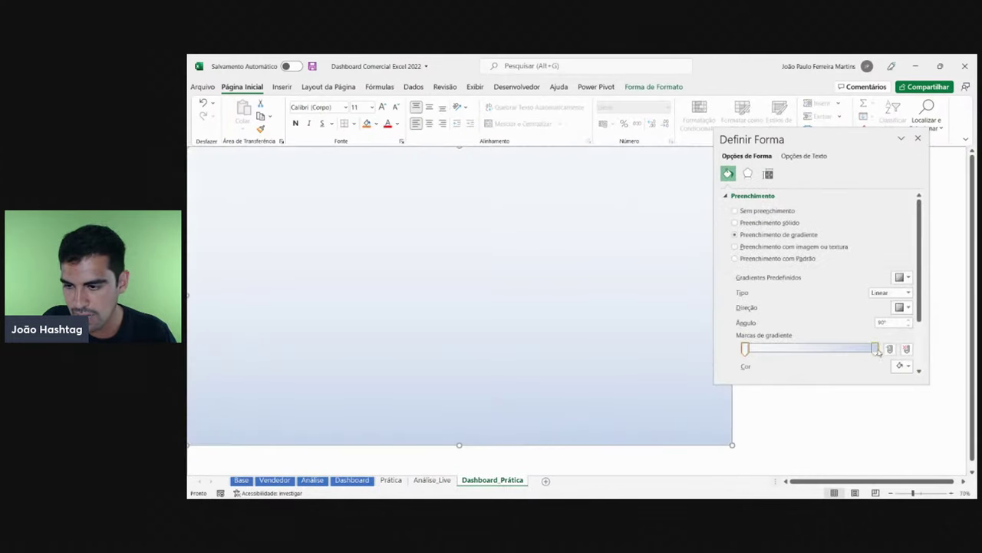
click(902, 366)
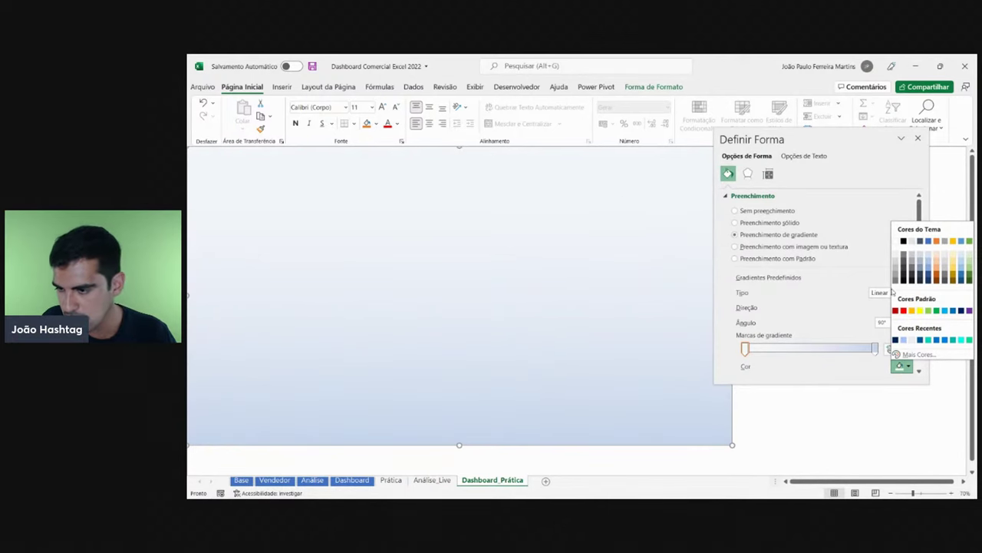
- Set the first gradient stop to a deeper blue and the last stop to dark navy
click(935, 339)
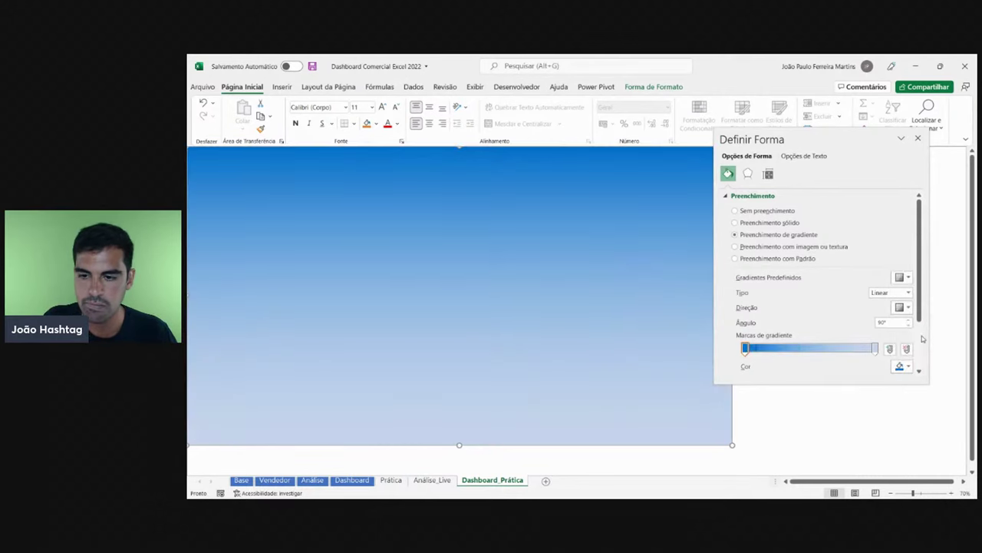
click(876, 349)
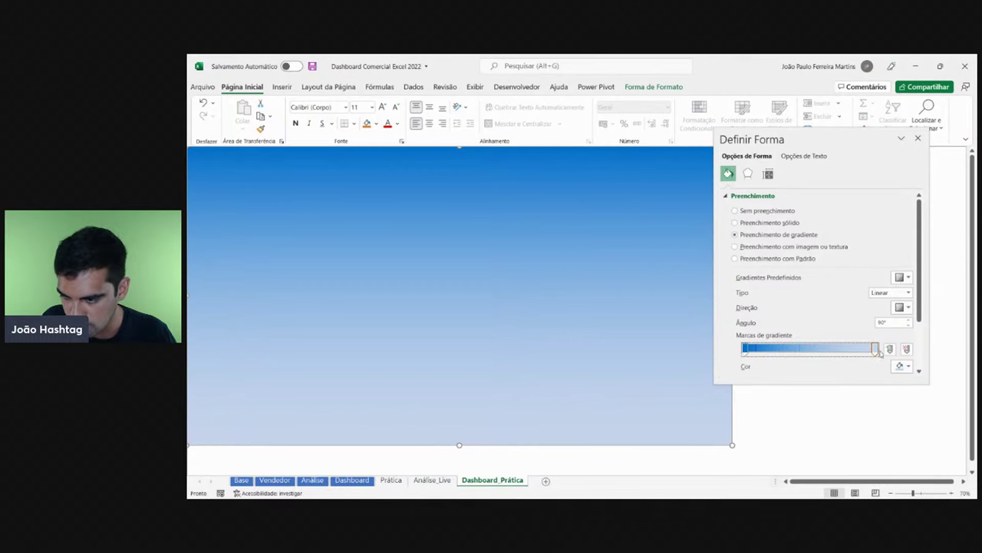
click(903, 366)
click(904, 341)
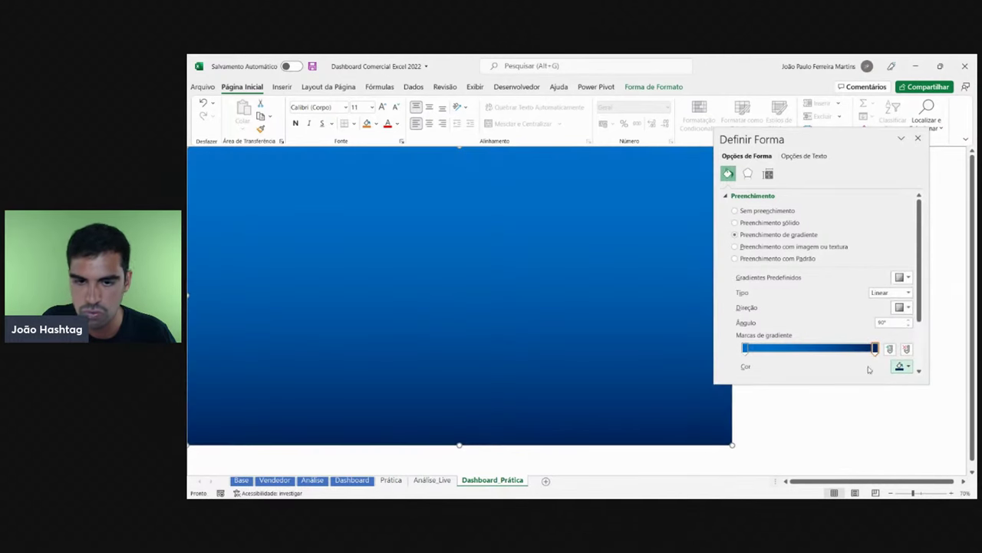
click(820, 407)
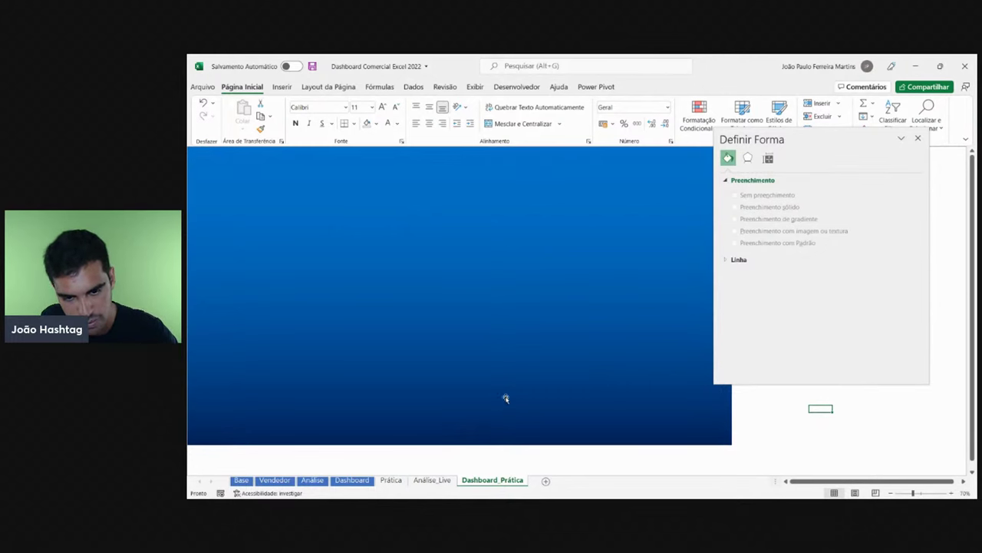
- Reselect the rectangle and review the first stop's colours, leaving them unchanged
click(553, 388)
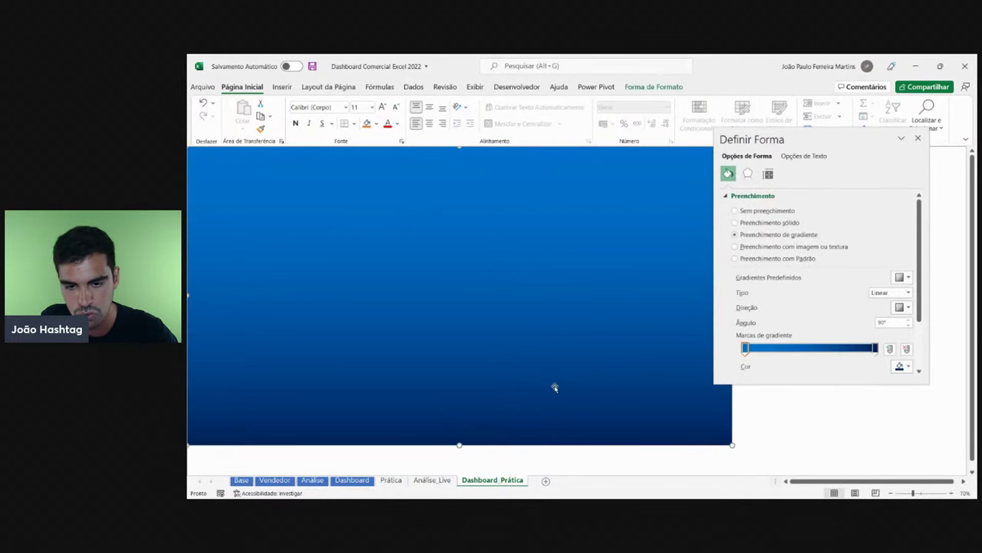
click(746, 350)
click(901, 366)
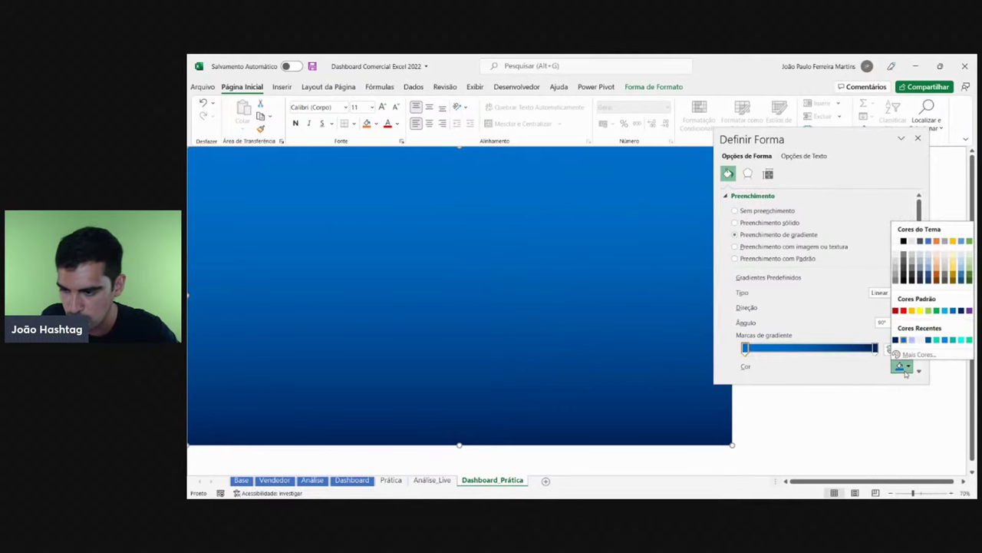
click(917, 139)
click(774, 270)
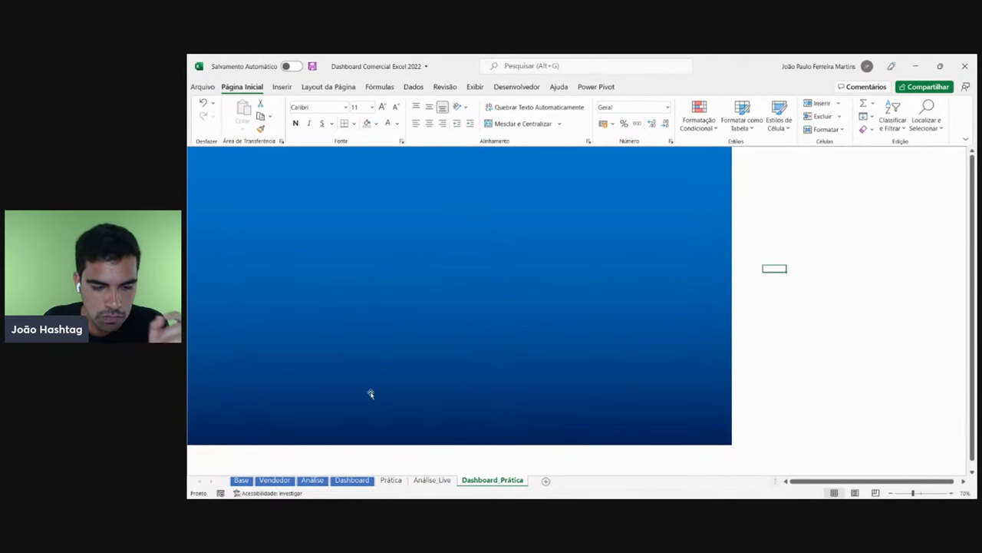
click(352, 479)
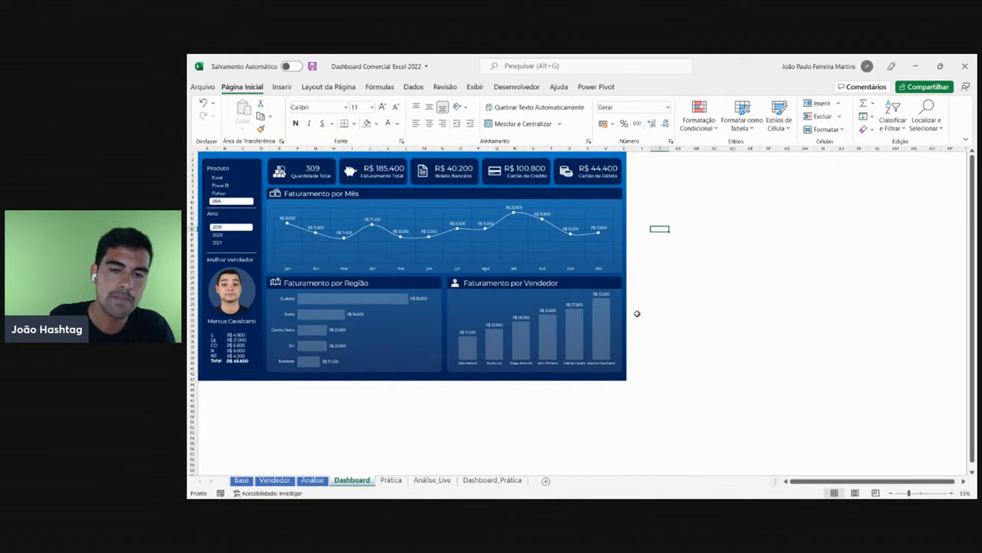
ctrl+scroll(649, 312, up, 1)
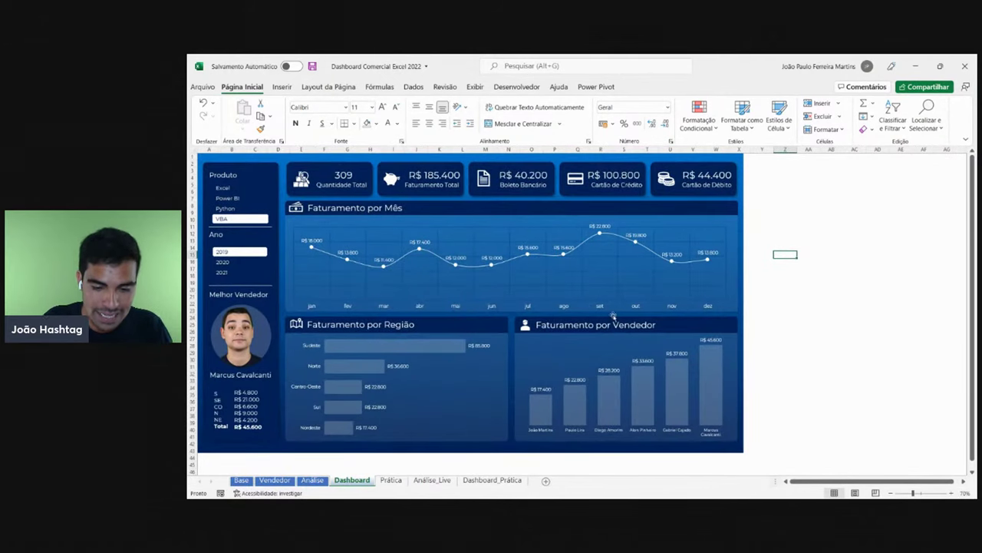
click(504, 488)
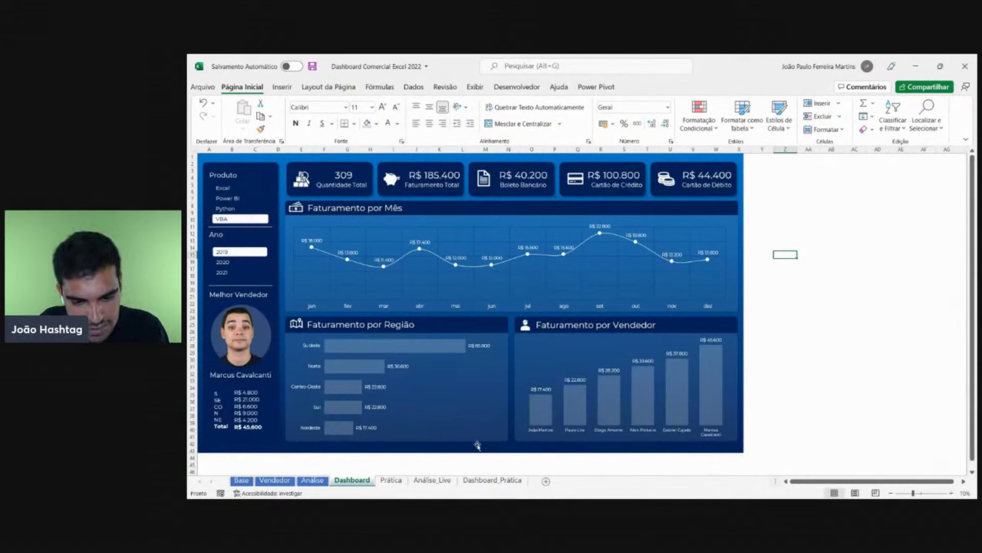
click(489, 481)
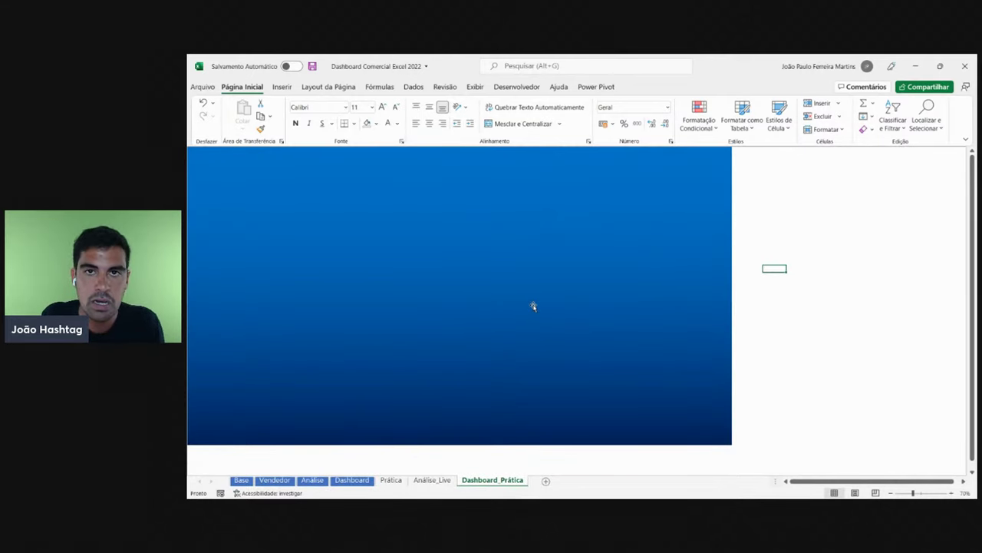
- Switch to the reference Dashboard sheet filtered to VBA
click(360, 481)
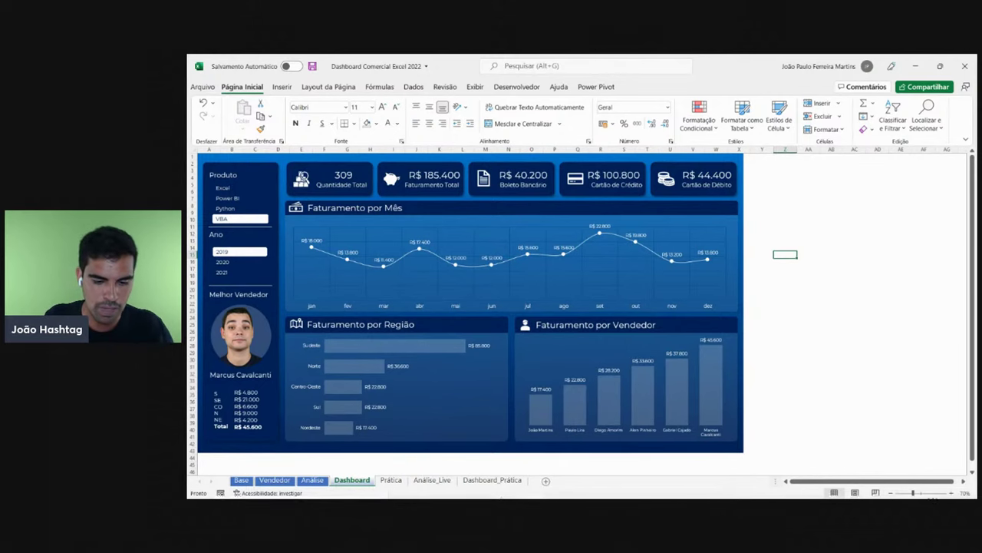
- Paste the dashboard screenshot onto PowerPoint slide 1 and close Ideias de Design
click(505, 488)
key(ctrl+v)
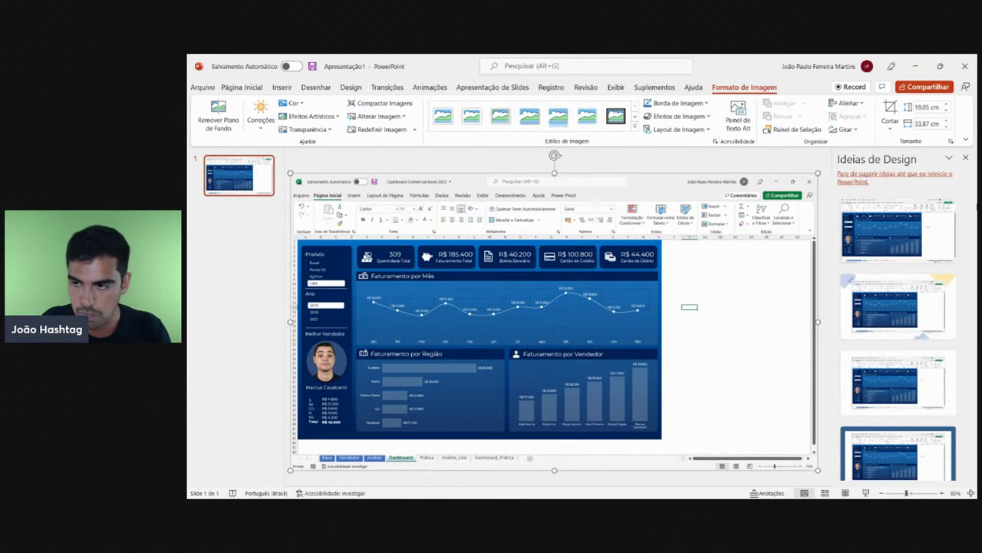
click(965, 157)
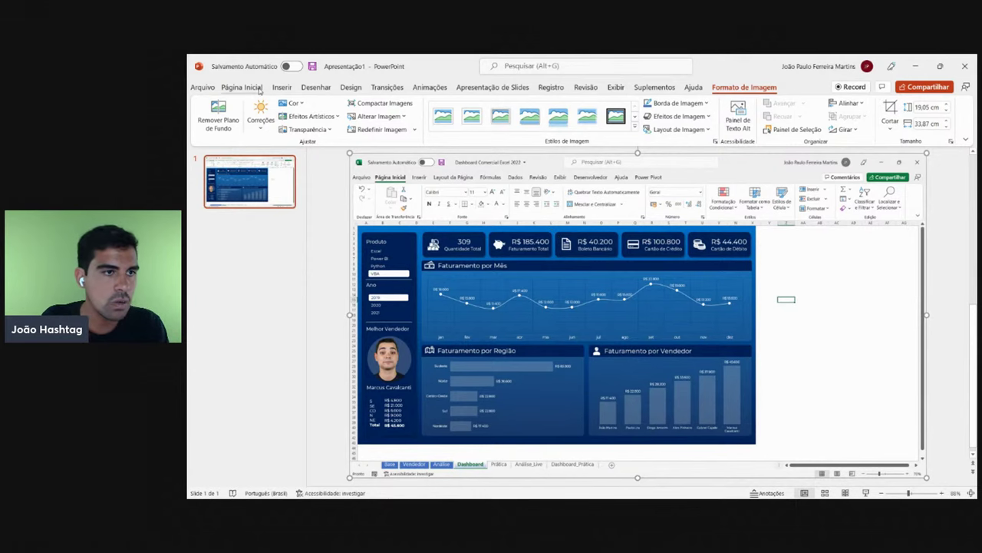
click(241, 87)
click(282, 86)
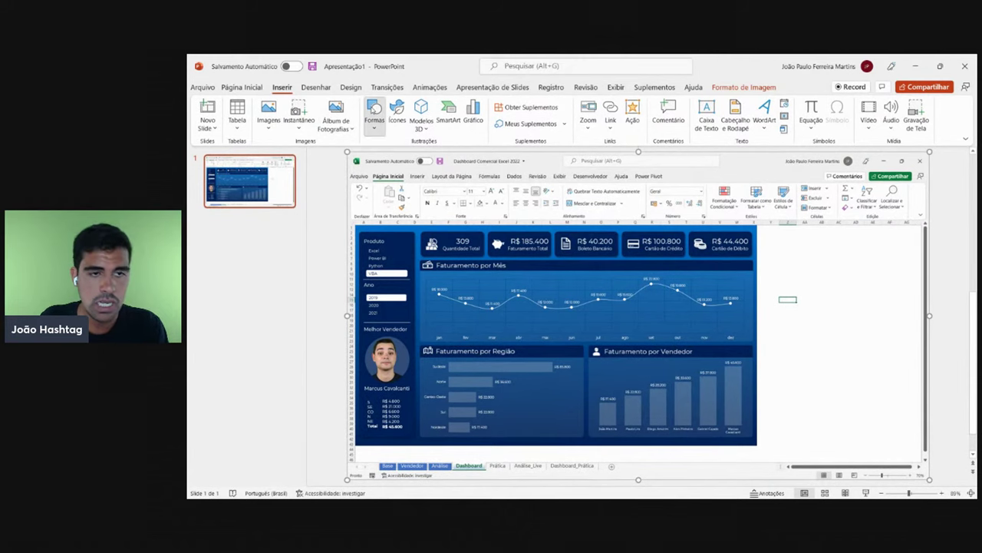
- Draw a 5.37 × 4.55 cm rectangle beside the screenshot and open its Preenchimento da Forma choices
click(374, 115)
click(399, 157)
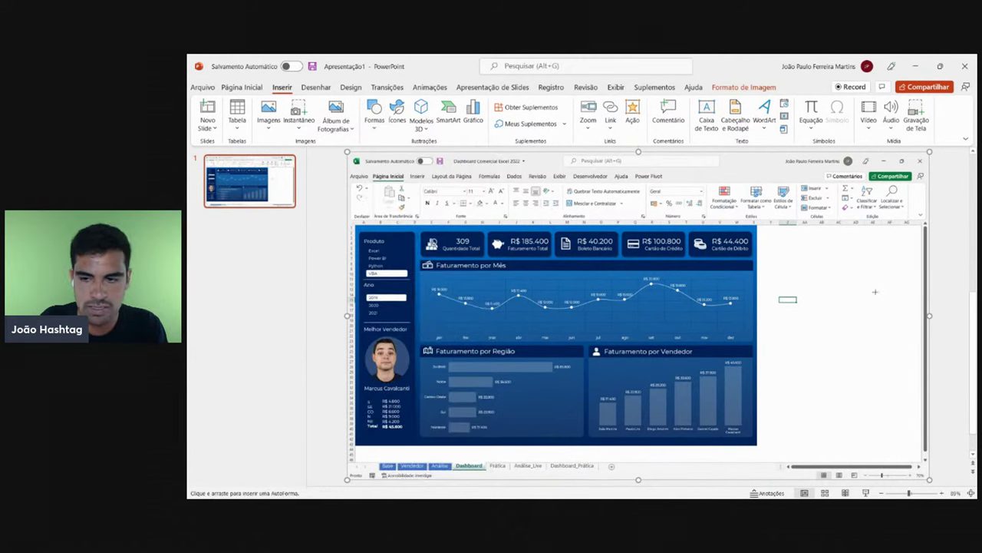
mouse_move(821, 272)
mouse_down()
mouse_move(865, 339)
mouse_move(900, 364)
mouse_up()
mouse_move(871, 330)
mouse_down()
mouse_move(832, 265)
mouse_move(830, 276)
mouse_move(709, 300)
mouse_move(832, 274)
mouse_move(820, 269)
mouse_up()
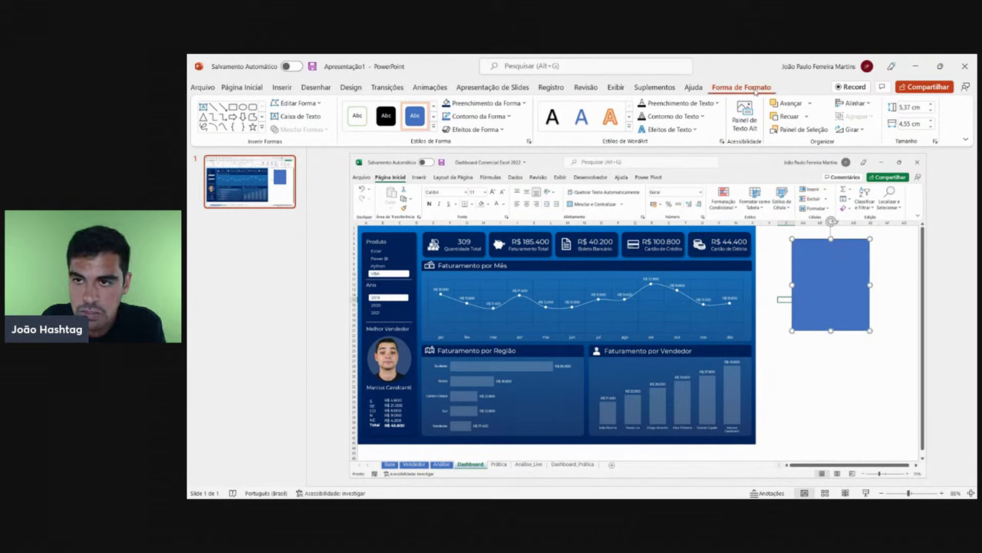
click(508, 104)
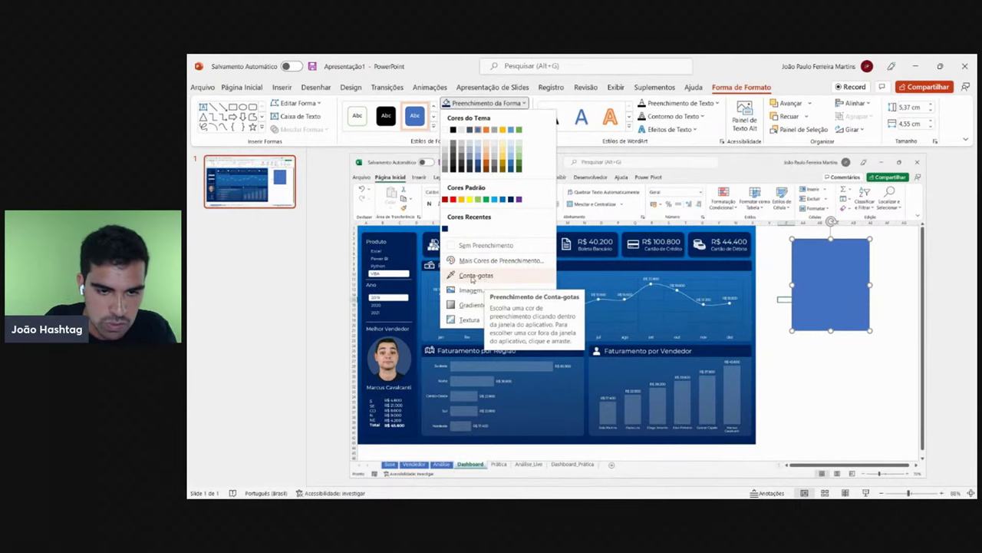
- Eyedrop the dashboard blue RGB(0,111,203) into the rectangle and nudge it into place
click(485, 281)
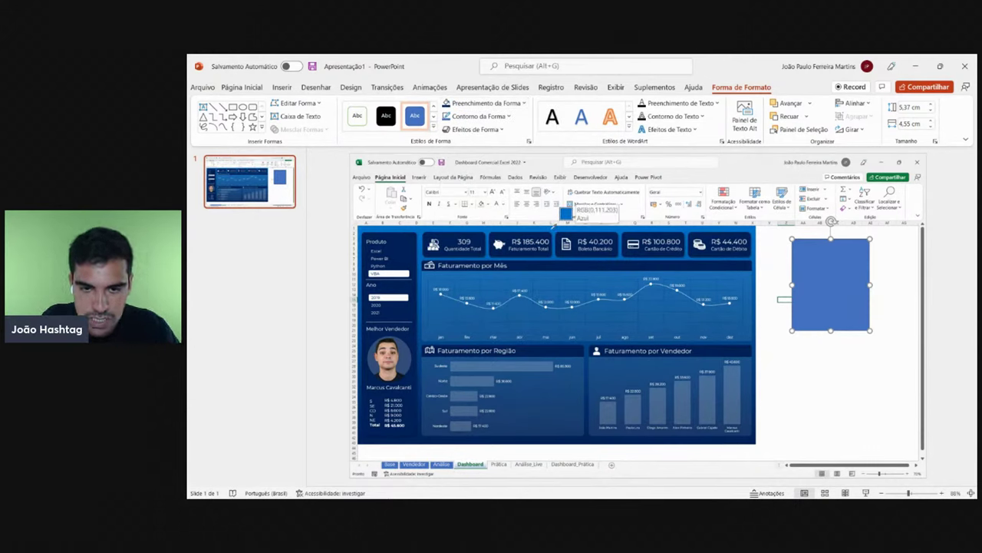
click(553, 226)
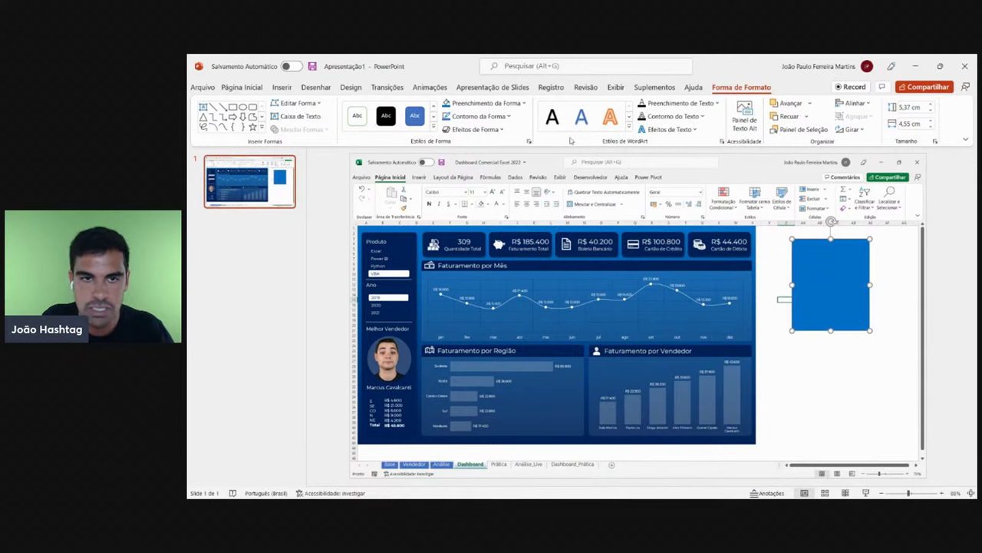
click(524, 102)
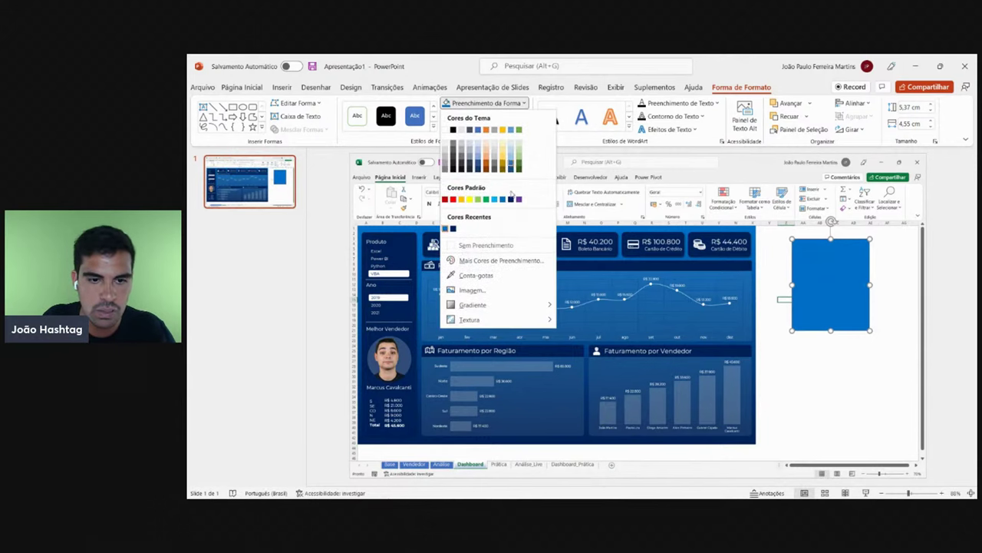
click(483, 281)
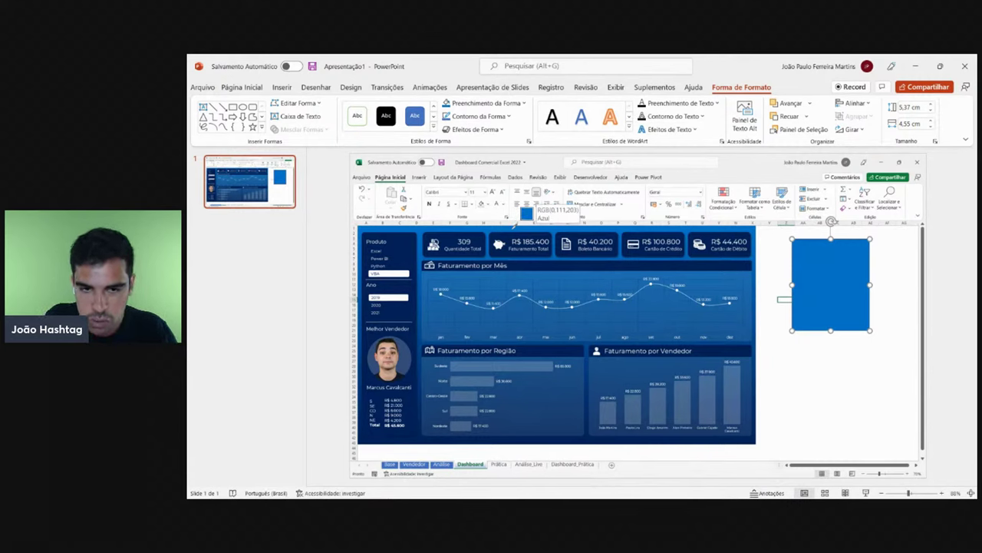
click(518, 222)
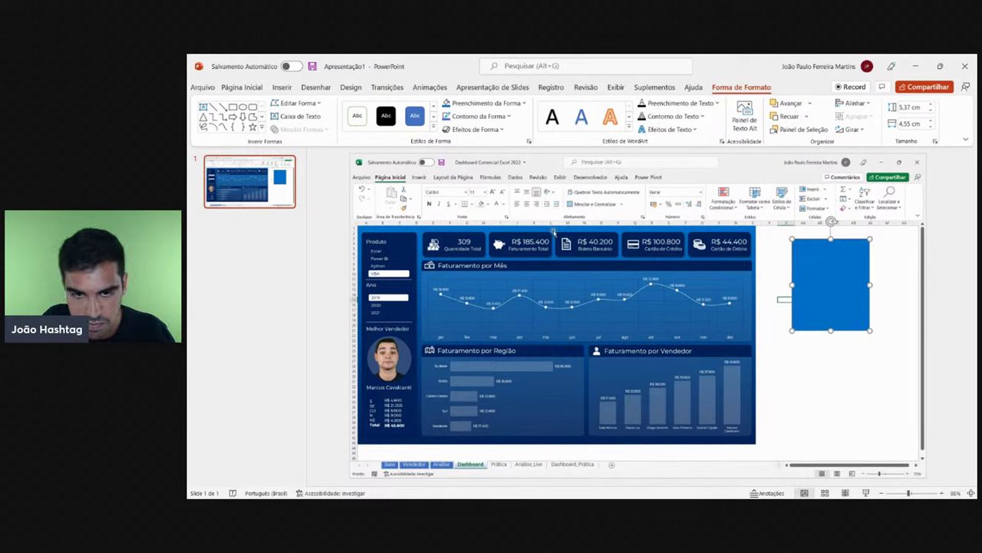
drag(818, 278, 834, 283)
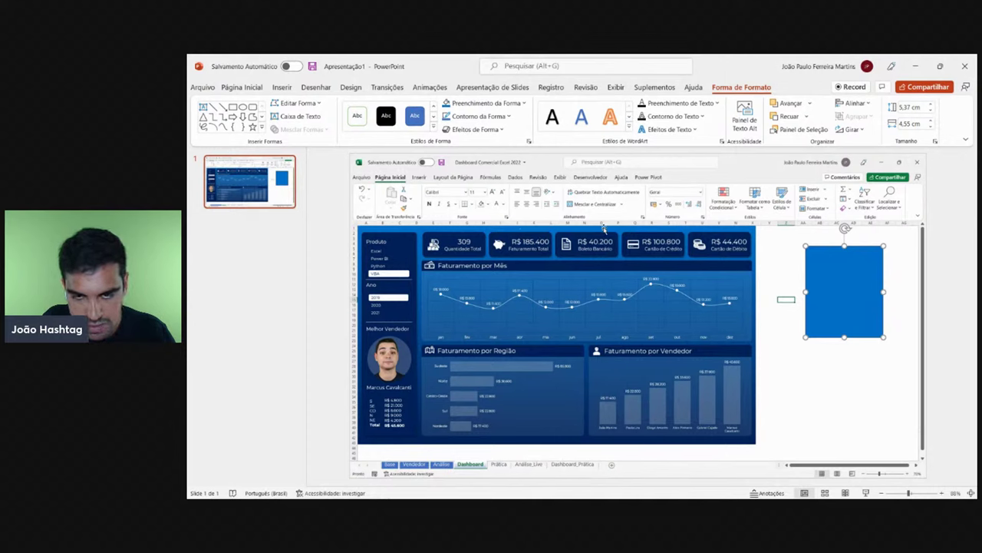
- Duplicate the rectangle below, fill the copy with the dashboard's dark navy, and arrange both
drag(832, 275, 831, 363)
key(ctrl+v)
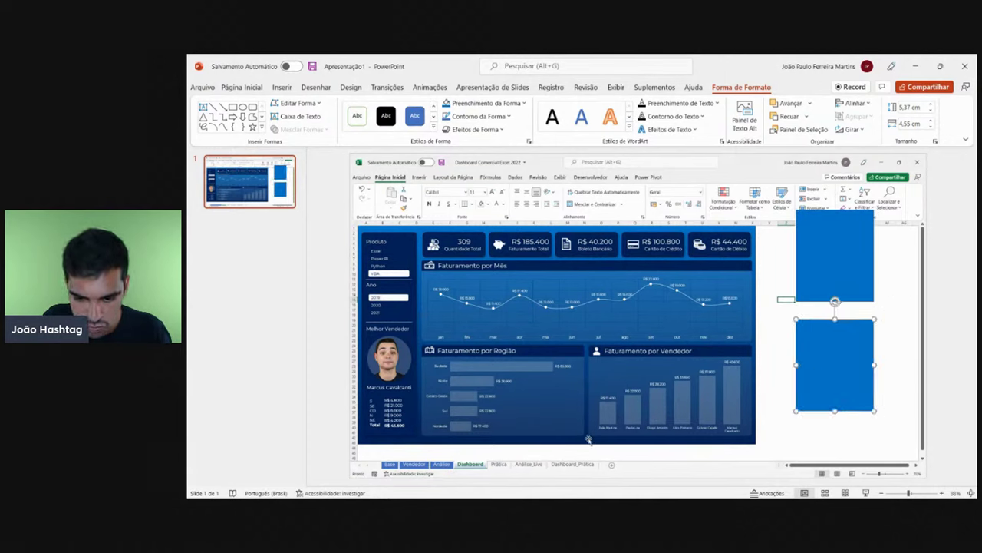
click(502, 109)
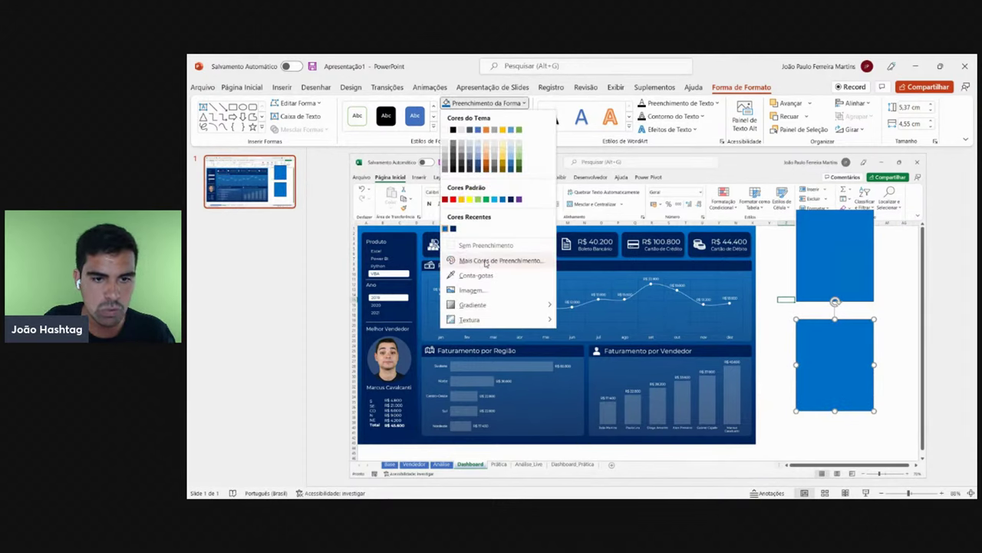
click(483, 274)
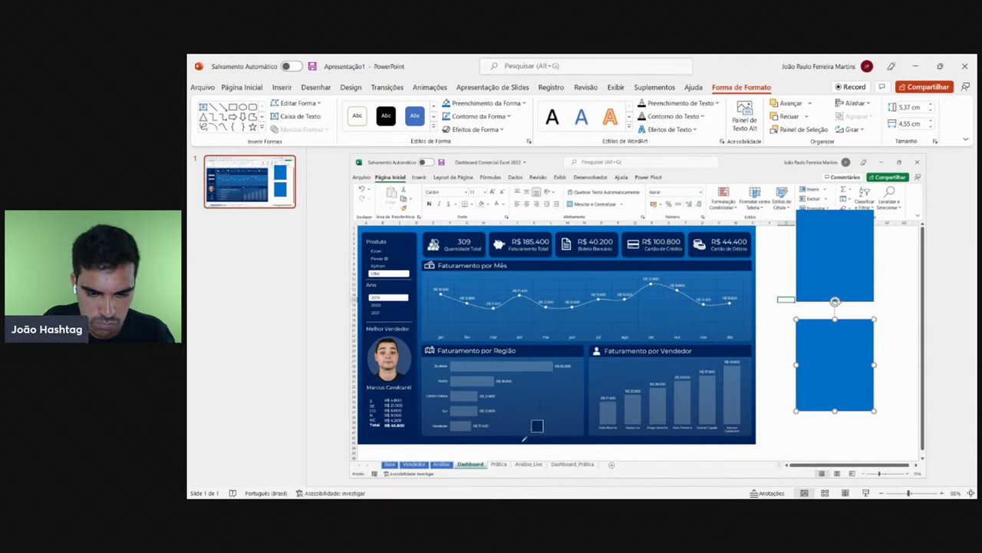
click(524, 439)
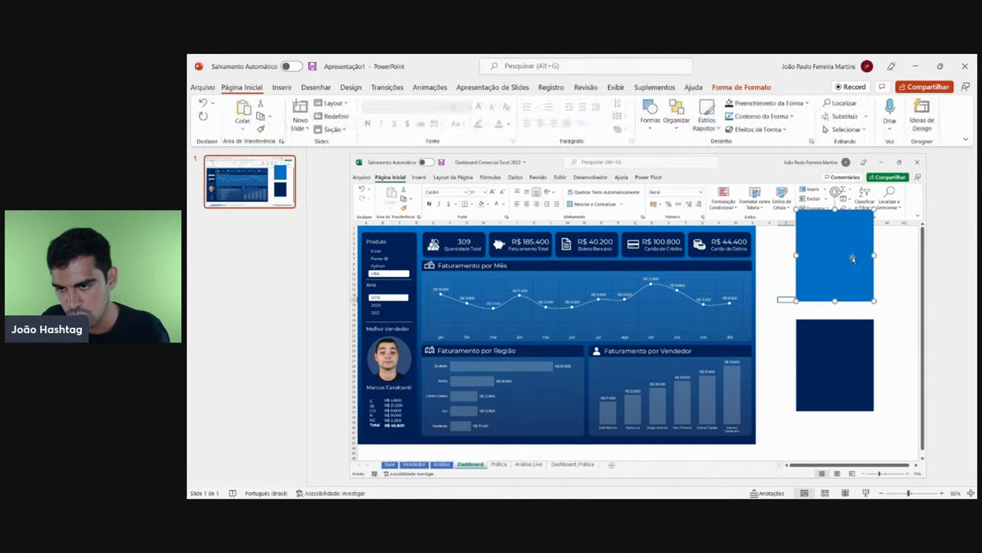
drag(810, 259, 550, 227)
drag(809, 371, 855, 385)
drag(593, 215, 873, 283)
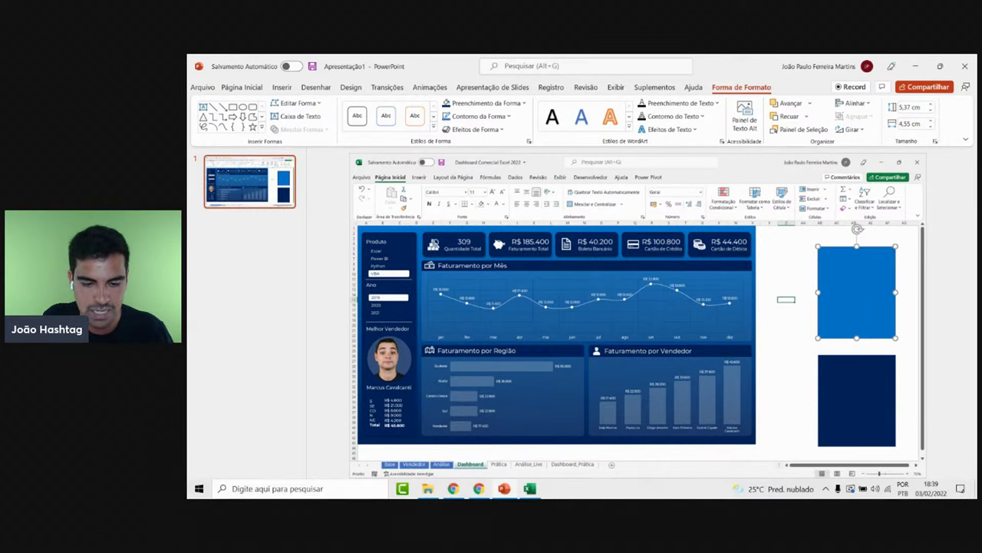
click(532, 490)
key(alt+Tab)
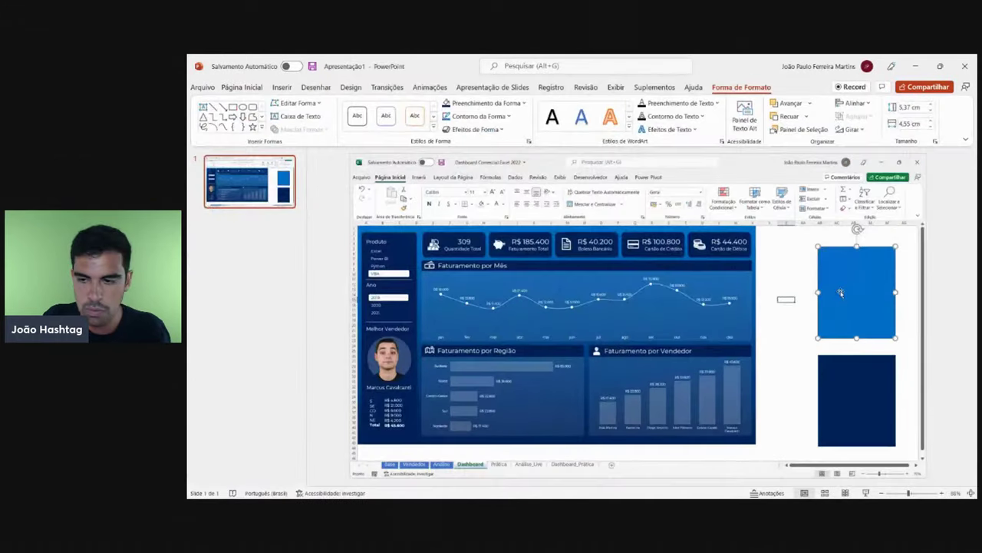
click(857, 384)
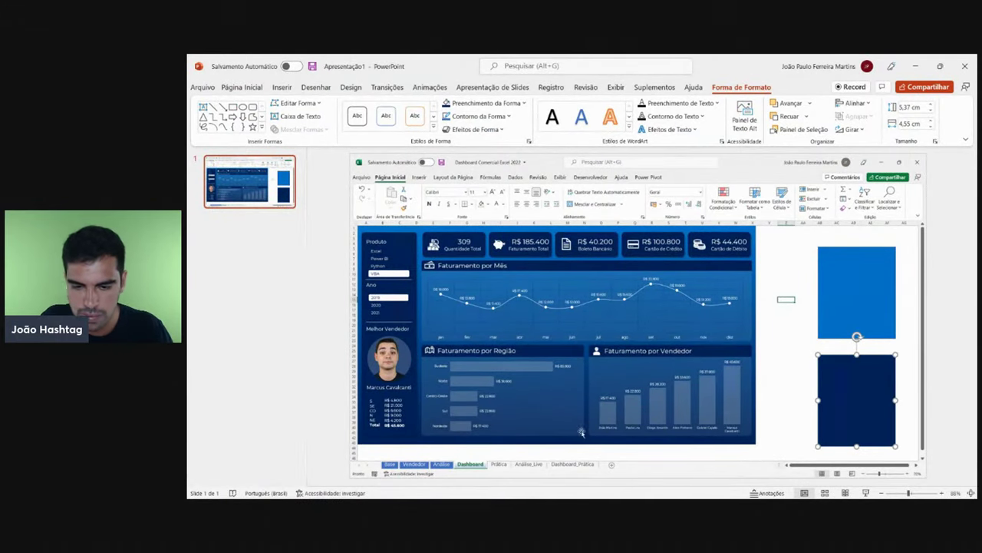
key(alt+Tab)
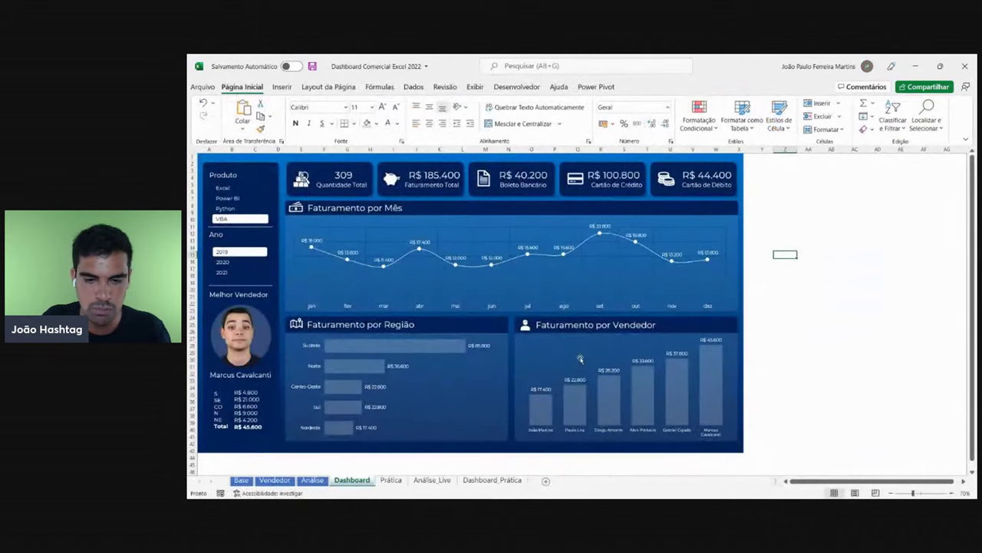
key(alt+Tab)
click(840, 264)
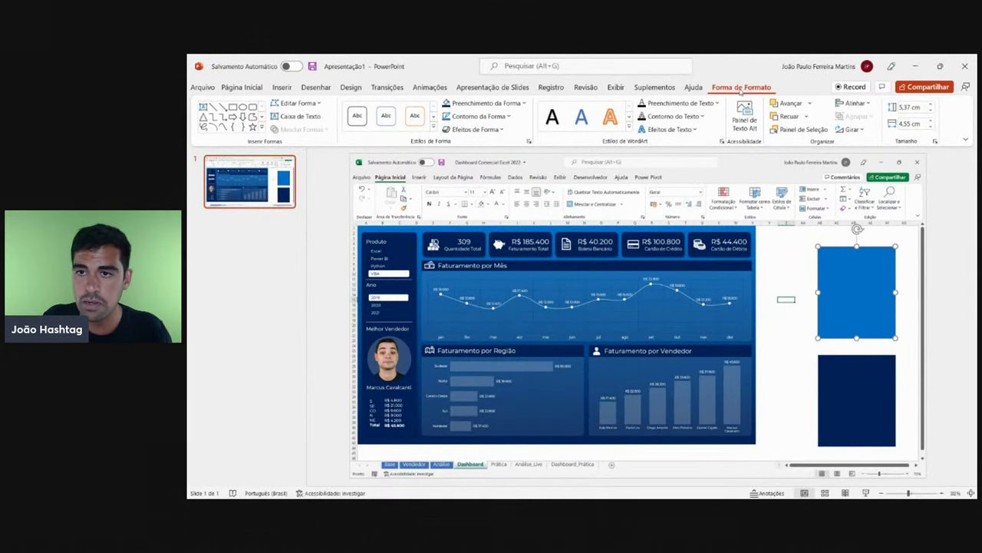
click(471, 106)
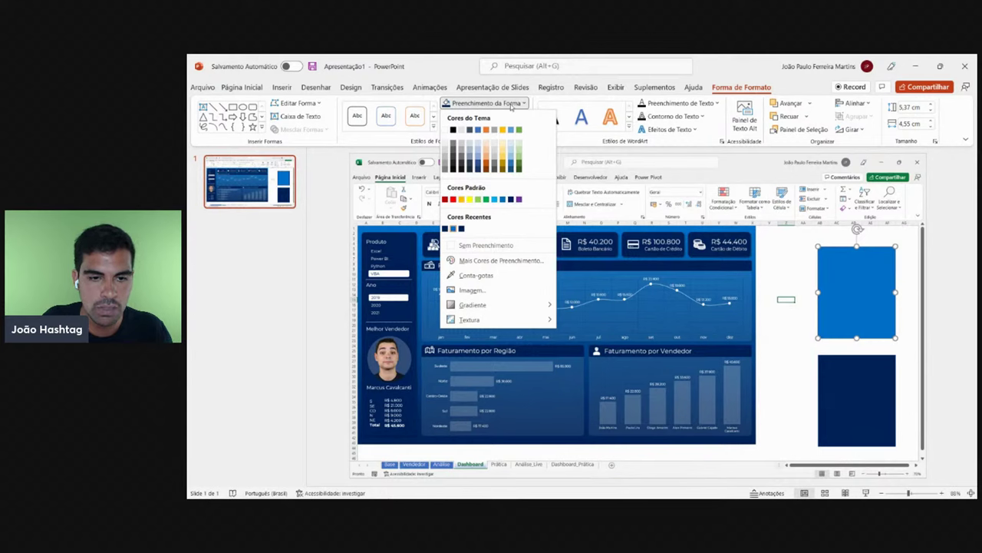
click(508, 261)
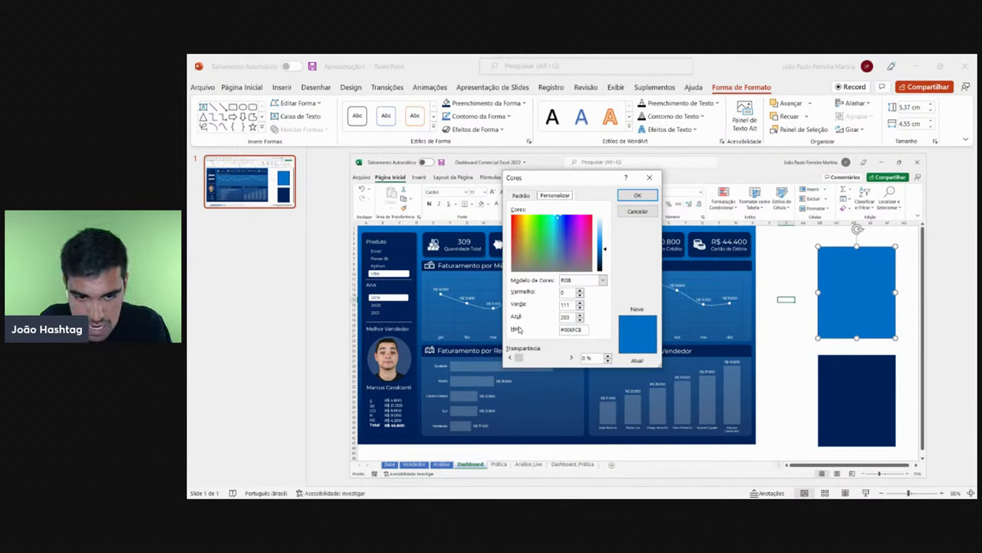
drag(588, 330, 559, 330)
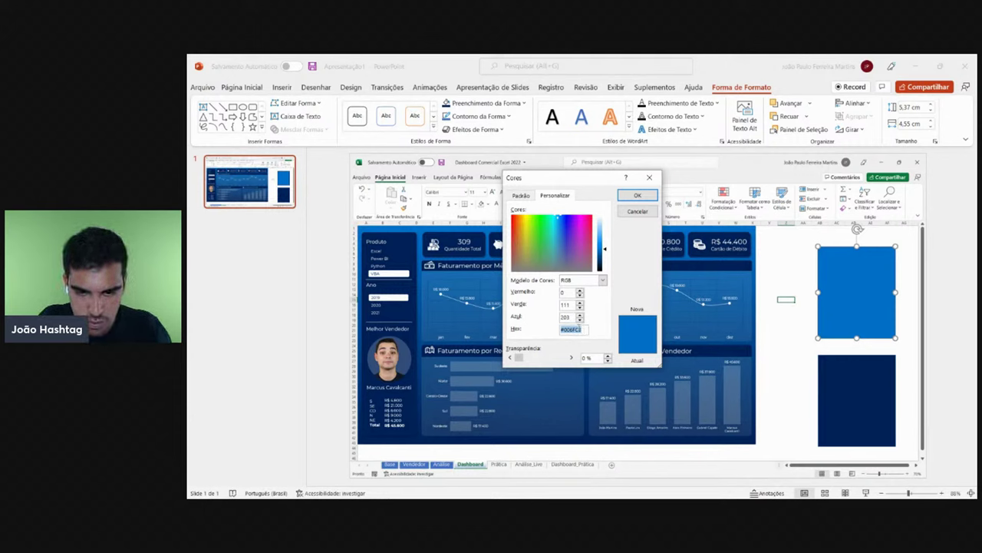
- Return to Excel's Dashboard_Prática sheet and open the gradient rectangle's Formatar Forma pane
click(637, 195)
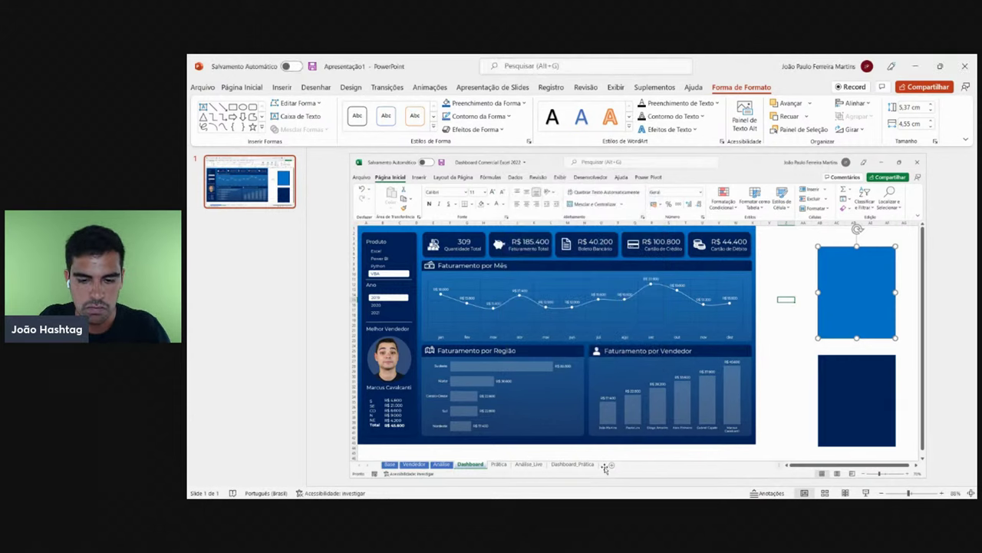
click(530, 488)
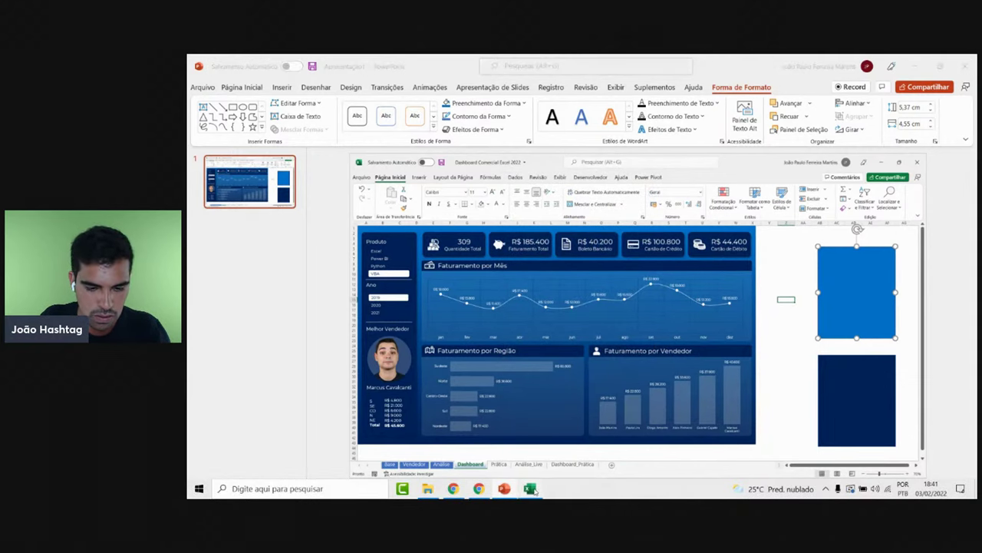
click(492, 480)
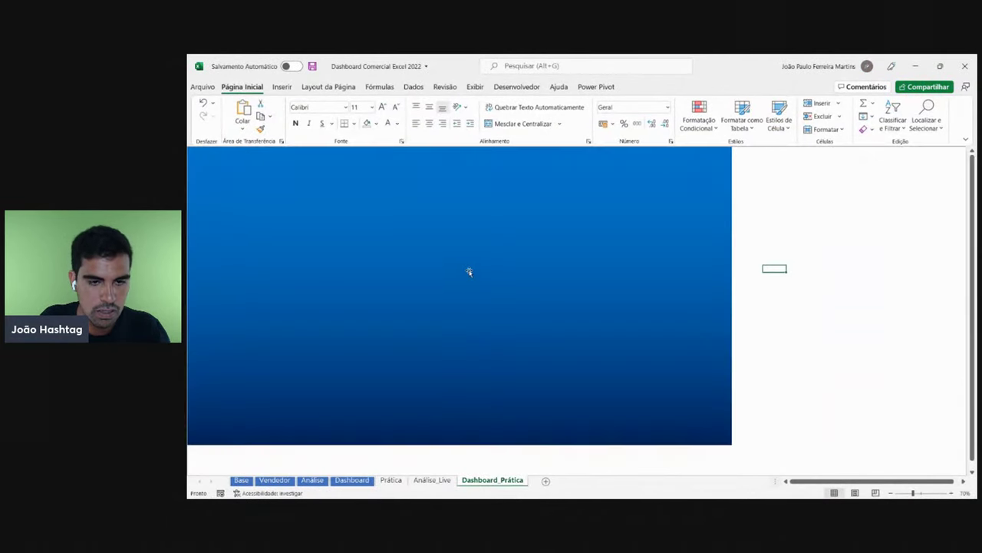
click(470, 267)
right_click(481, 261)
click(524, 488)
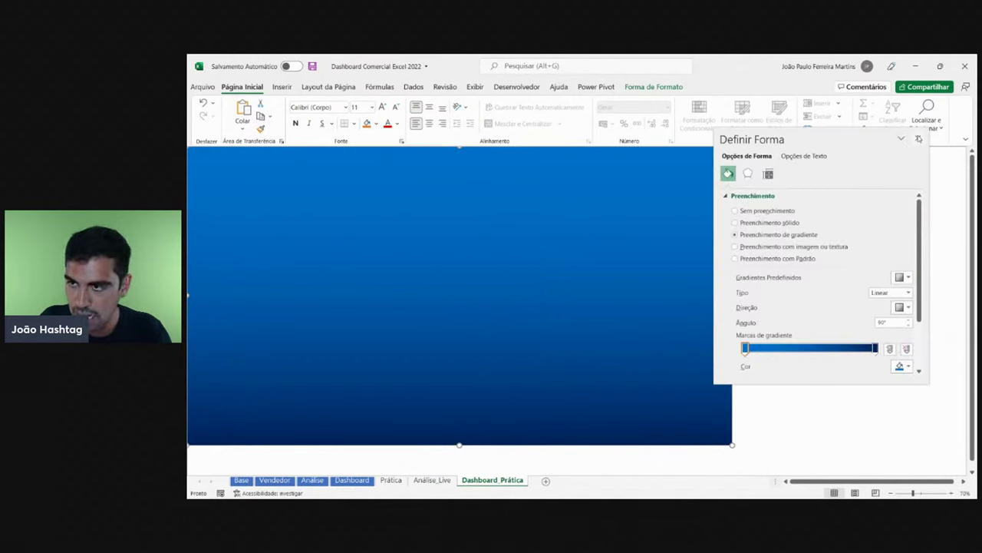
click(918, 138)
right_click(562, 188)
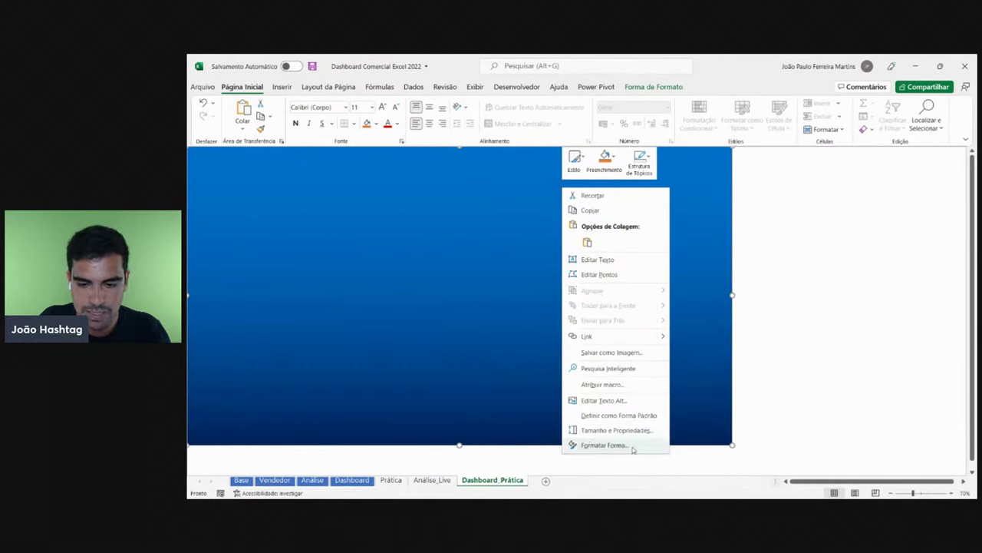
click(593, 445)
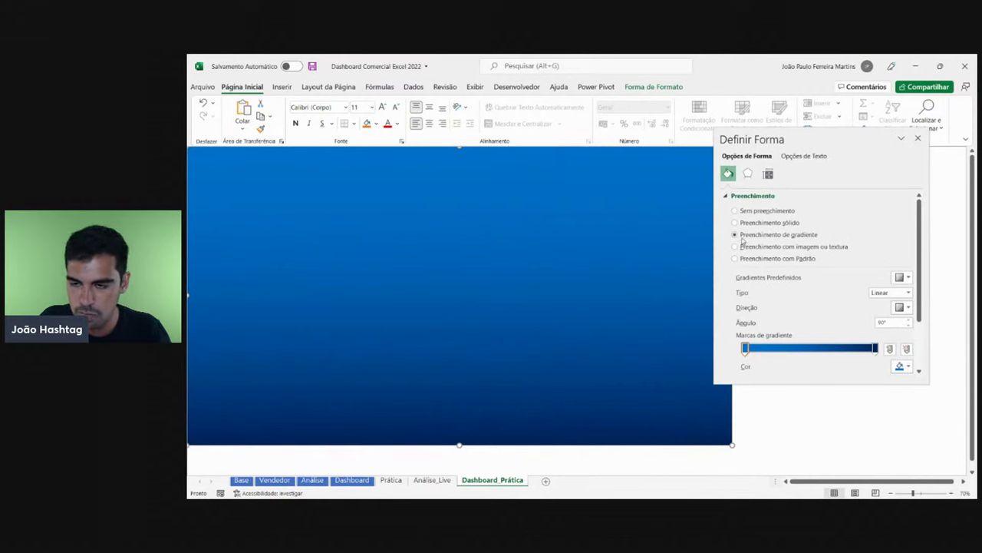
- Set the first gradient stop to hex #006FCB in the Cores dialog, then deselect the rectangle
scroll(831, 325, down, 1)
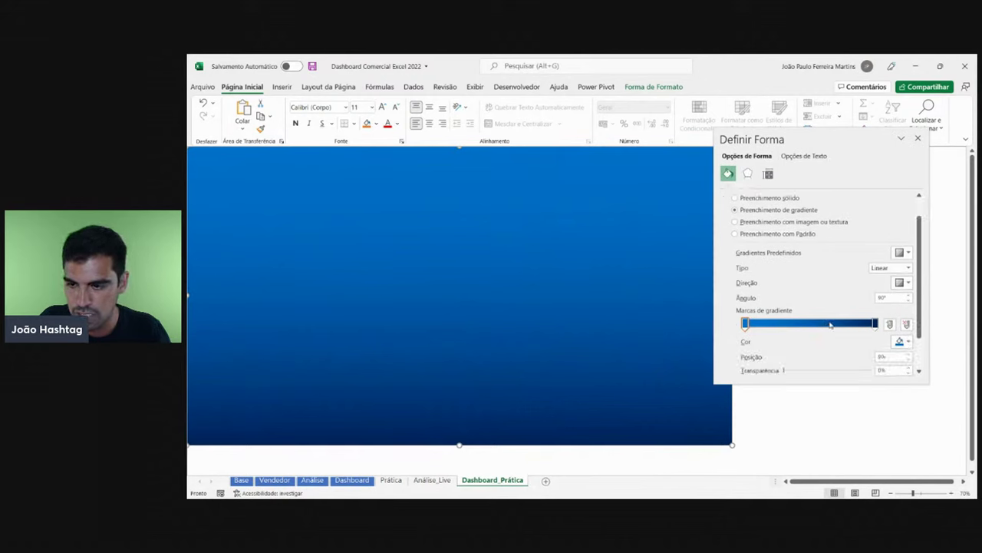
click(745, 324)
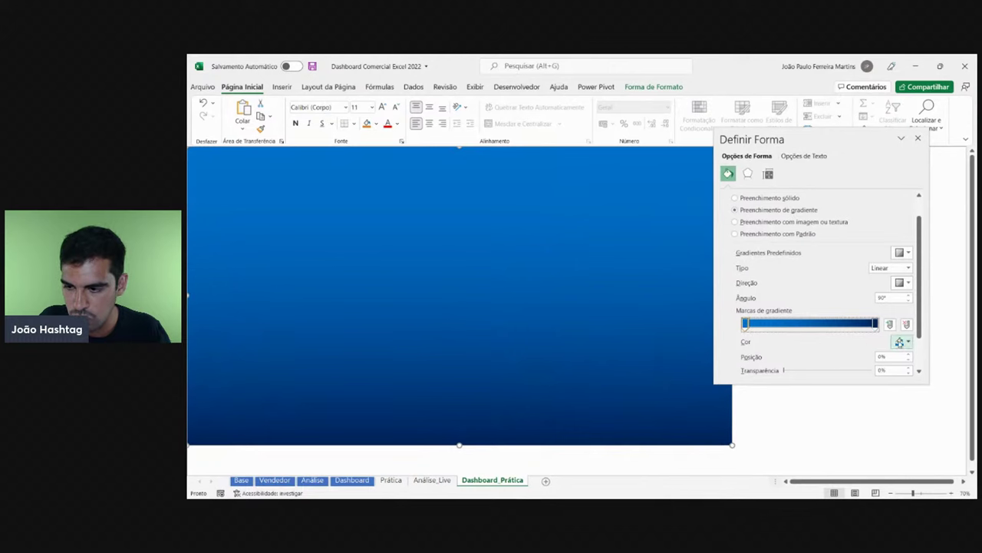
click(900, 342)
click(899, 341)
click(899, 342)
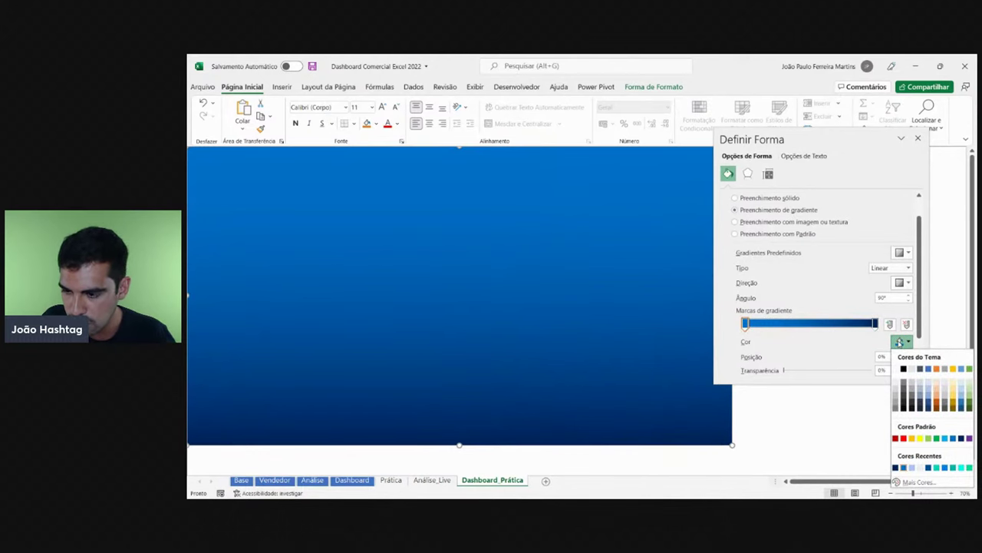
click(921, 482)
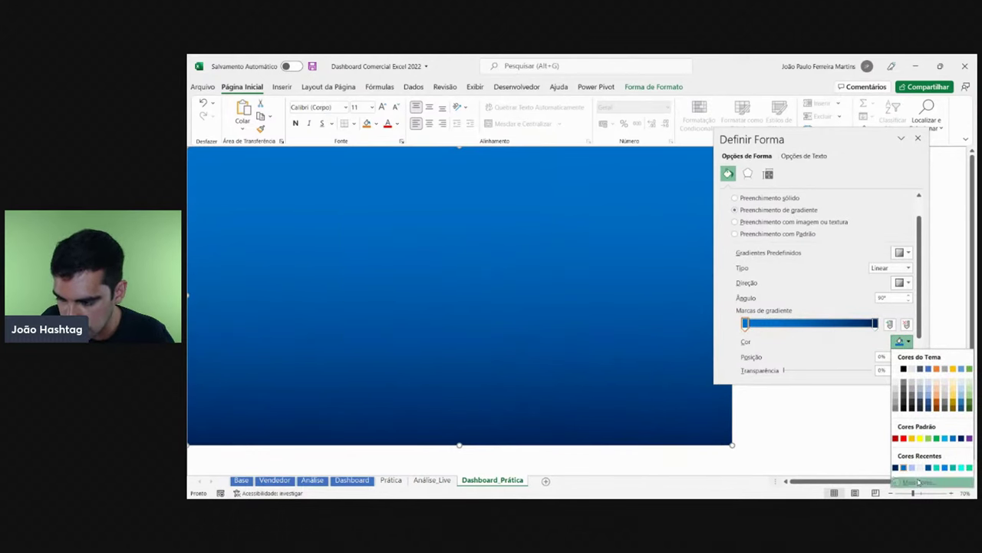
drag(387, 315, 356, 311)
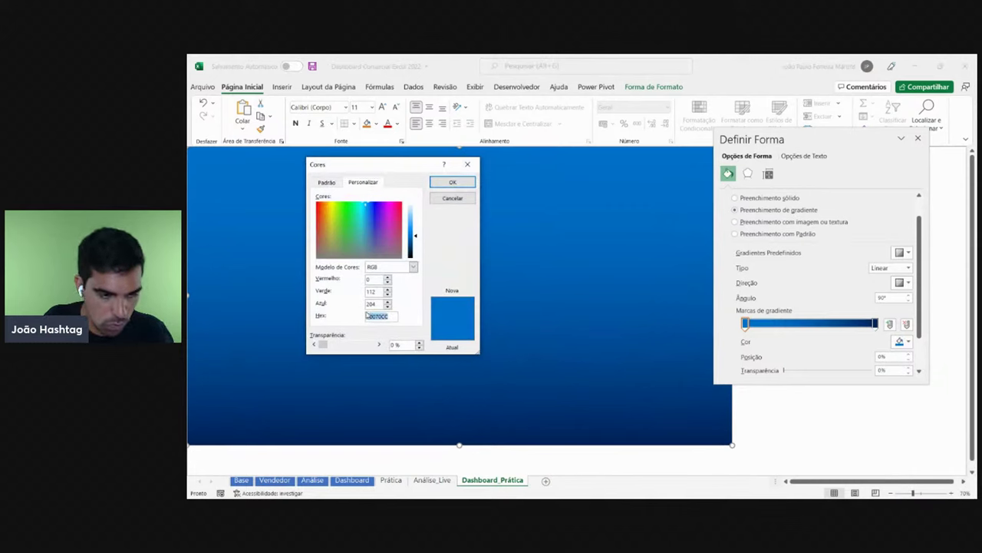
text(#006FC8)
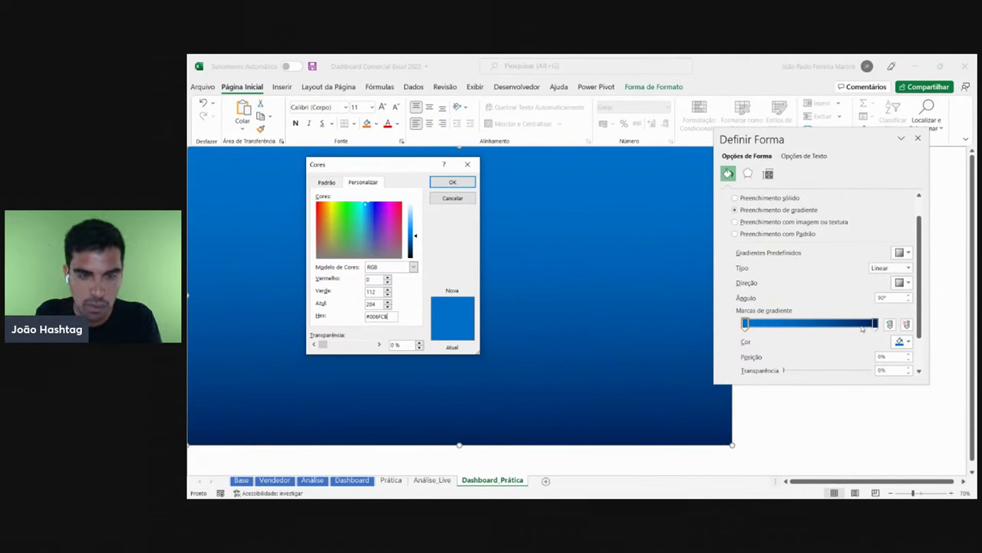
click(452, 182)
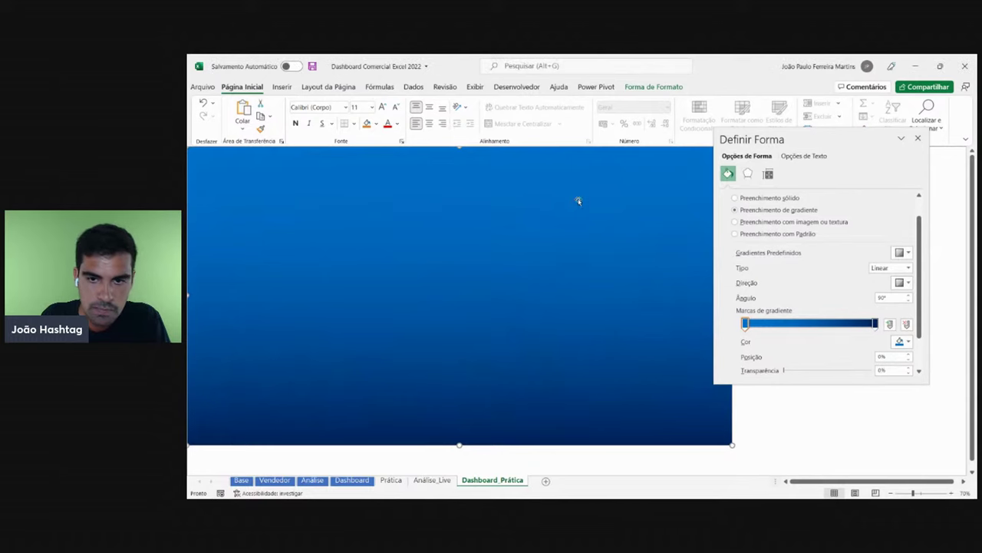
click(779, 395)
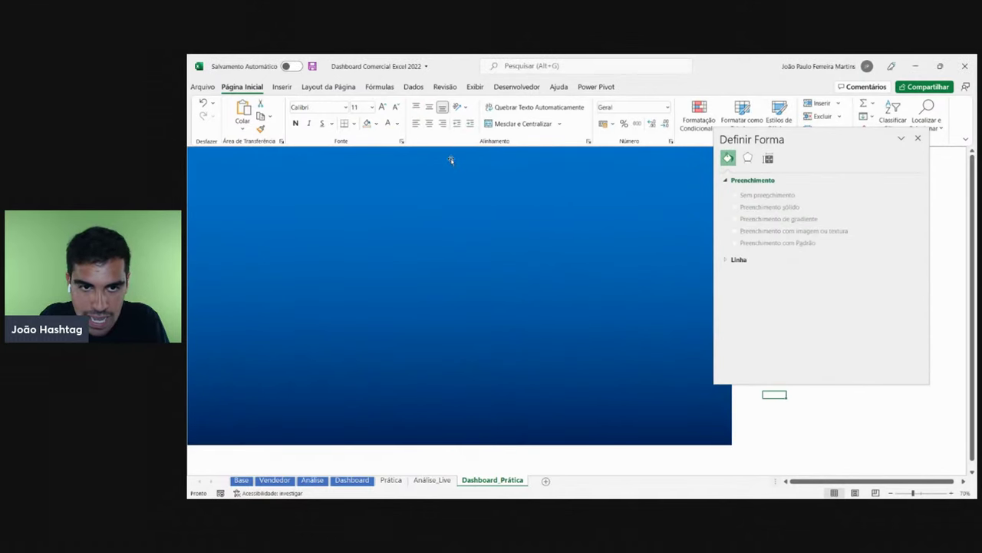
- Compare the Excel workbook with the PowerPoint slide and delete the slide's dark blue square
key(alt+Tab)
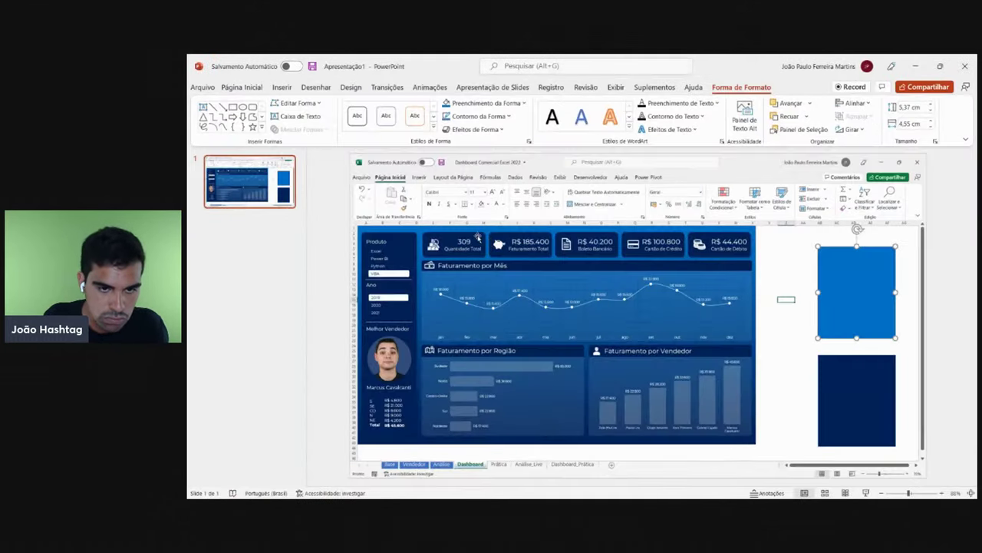
key(alt+Tab)
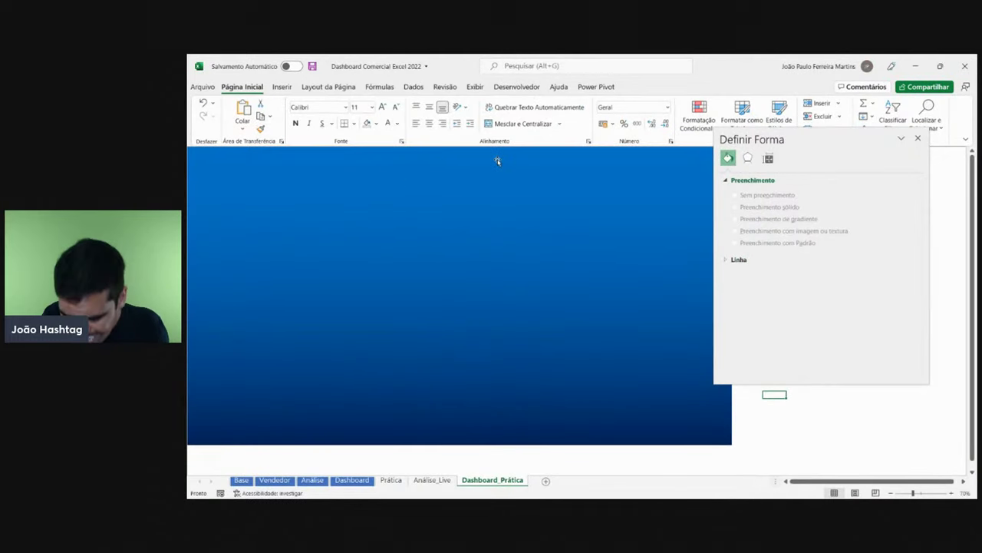
key(alt+Tab)
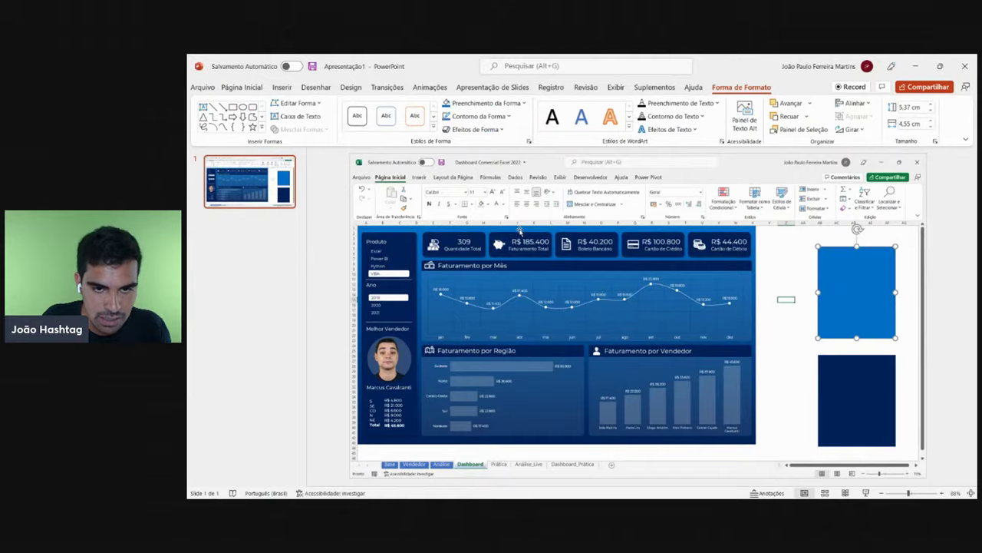
key(alt+Tab)
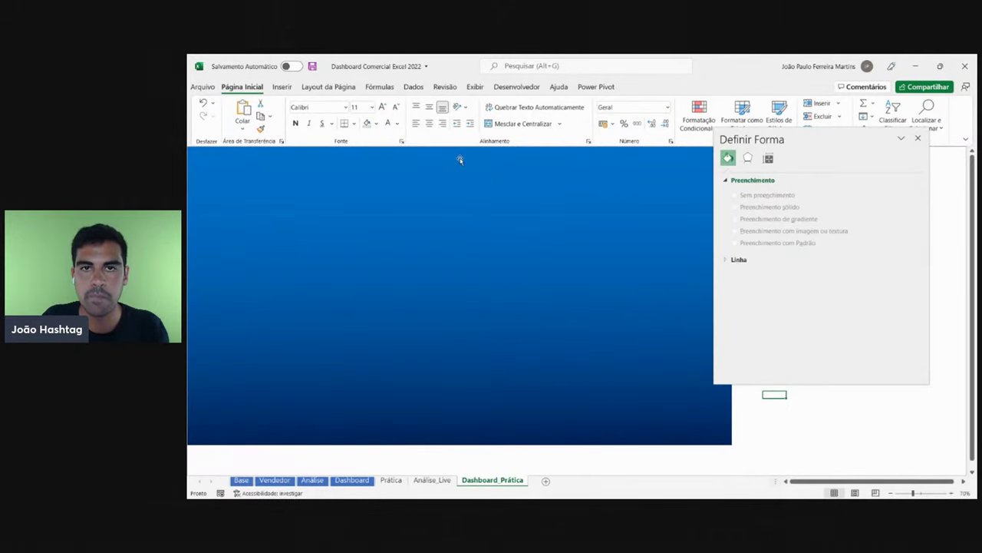
key(alt+Tab)
click(537, 443)
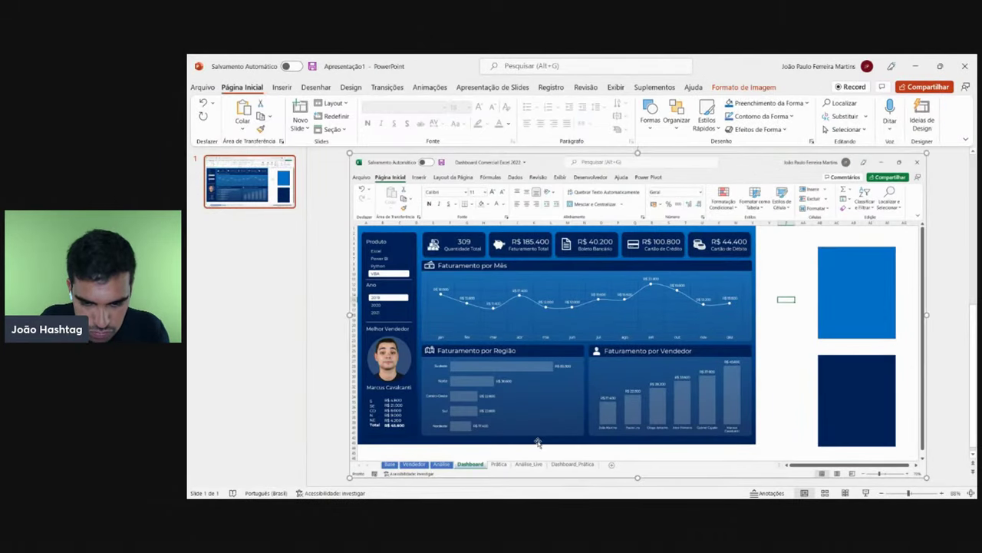
click(848, 399)
key(Delete)
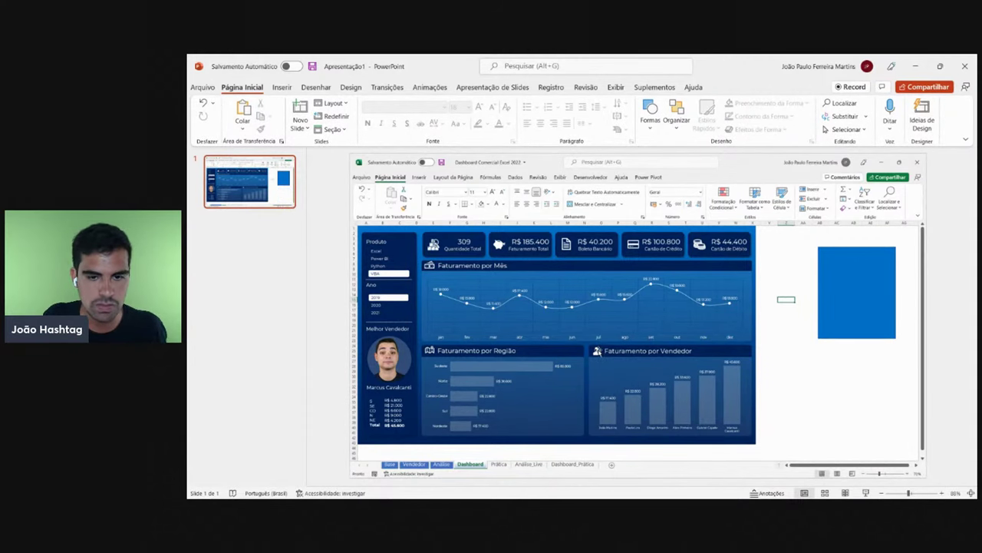
- Show Excel's Dashboard sheet, then replace the slide's old dashboard picture with the new screenshot
key(alt+Tab)
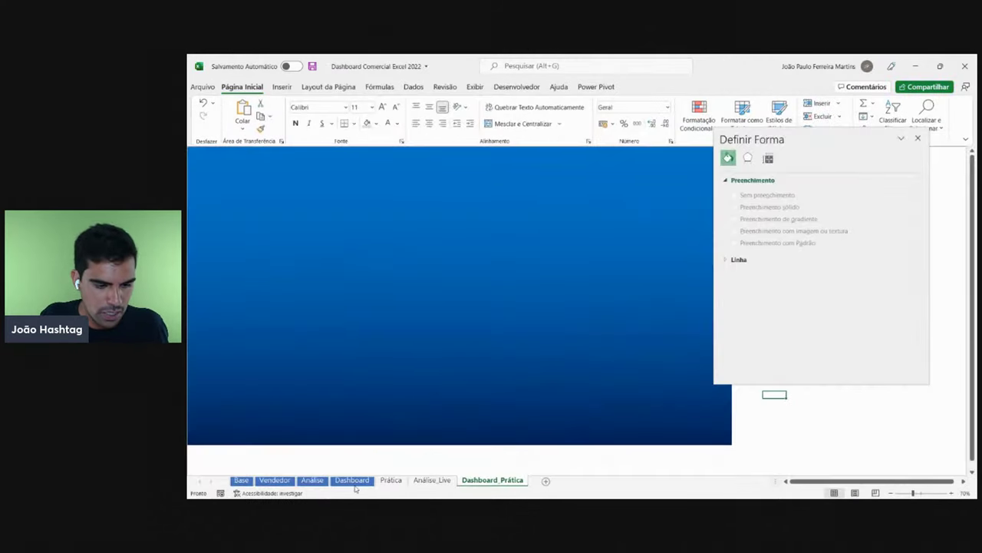
click(353, 482)
click(762, 138)
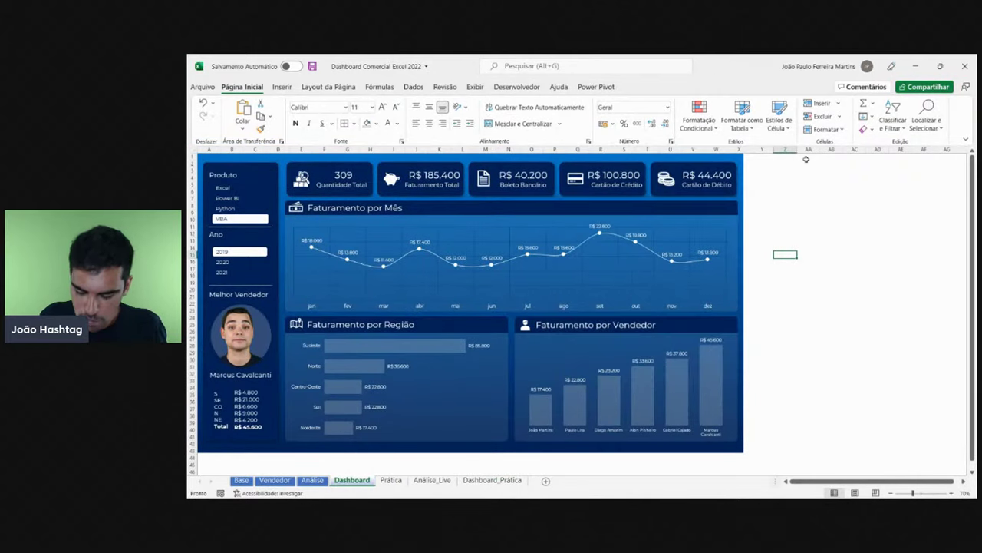
click(501, 492)
click(495, 316)
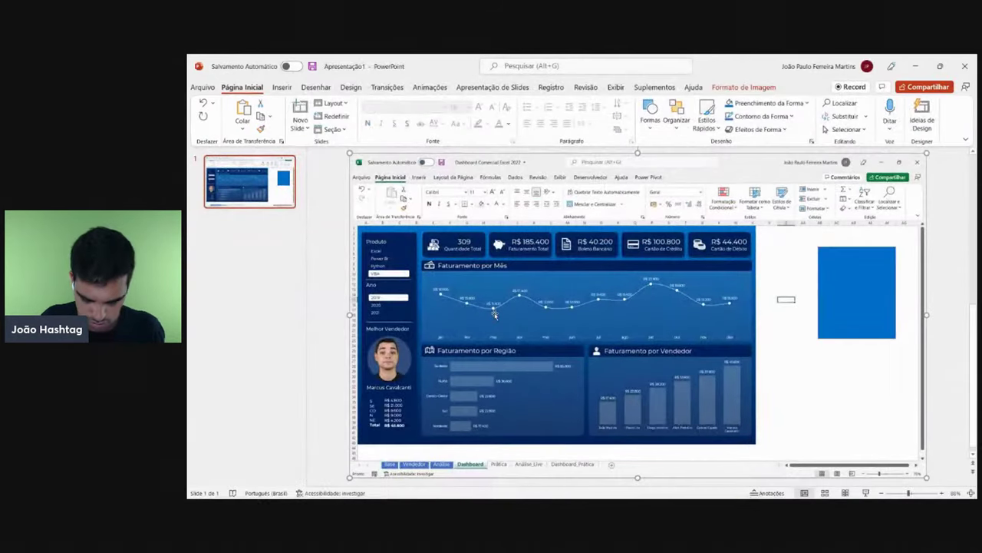
key(Delete)
key(ctrl+z)
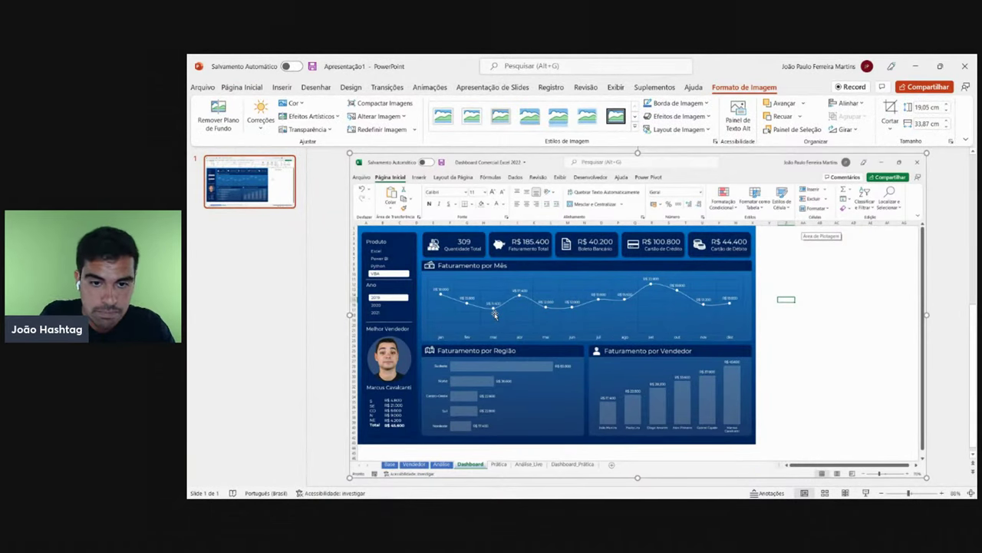
- Draw a rectangle to the right of the dashboard picture on the slide
click(282, 86)
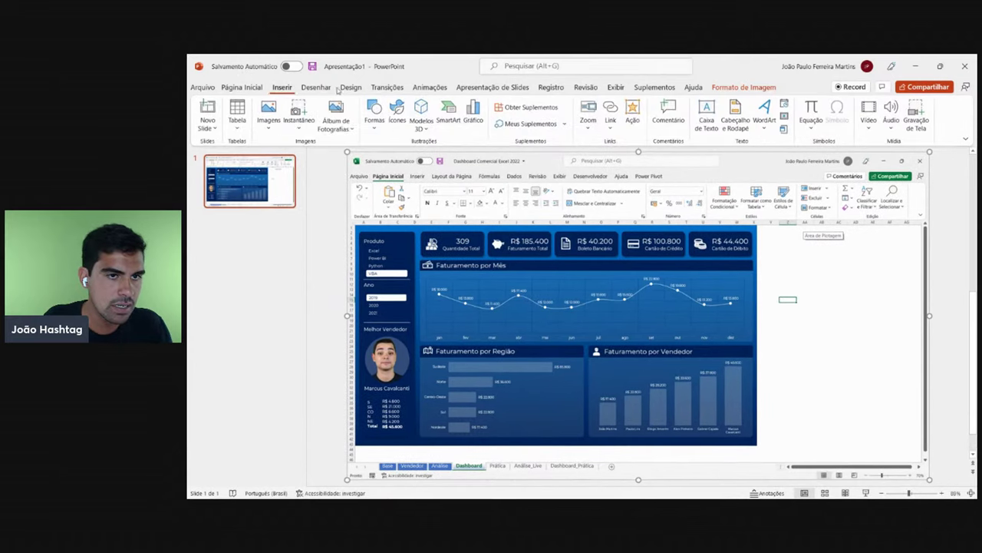
click(380, 124)
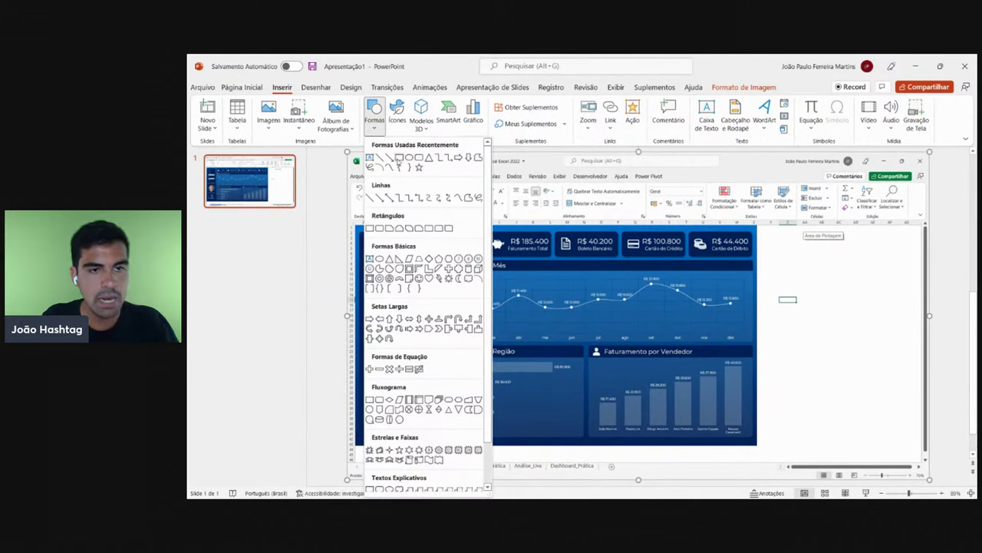
click(398, 159)
drag(794, 252, 894, 381)
drag(850, 303, 820, 309)
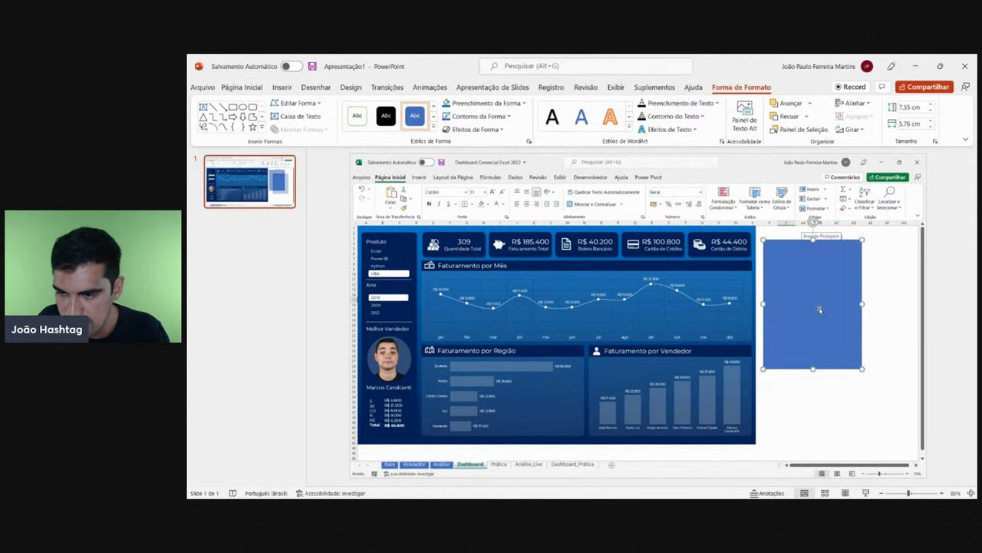
- Fill the rectangle with the dashboard's dark navy using the eyedropper and read its hex code #00225B
click(475, 104)
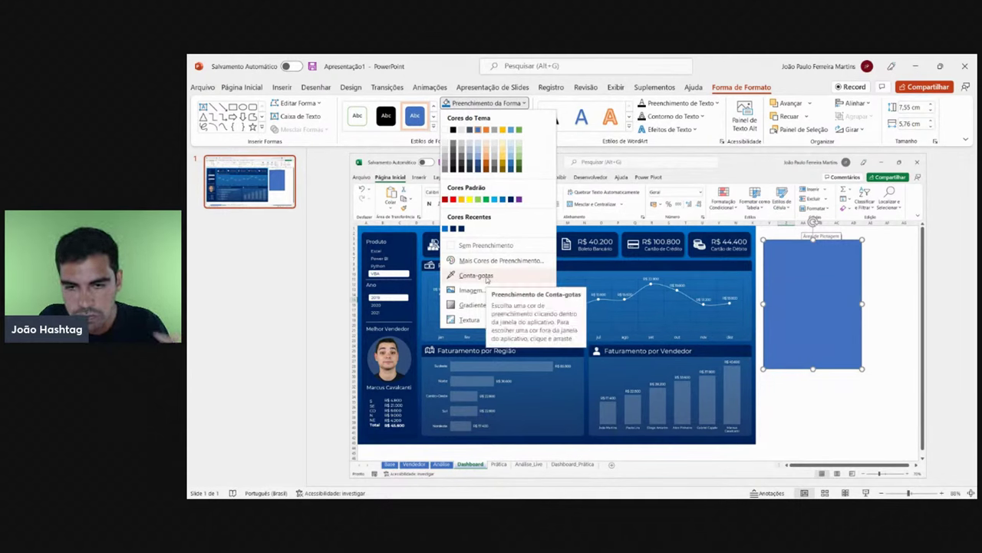
click(486, 278)
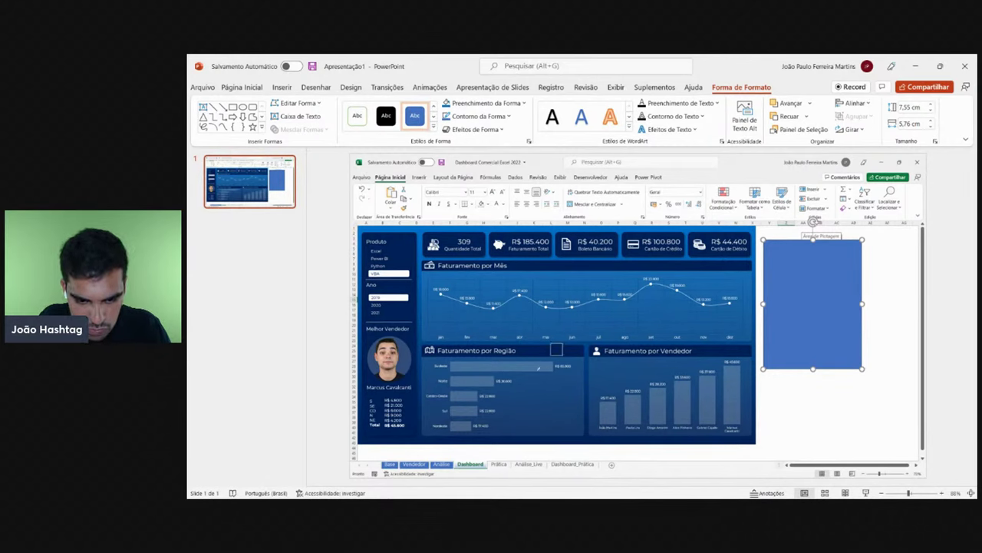
click(543, 437)
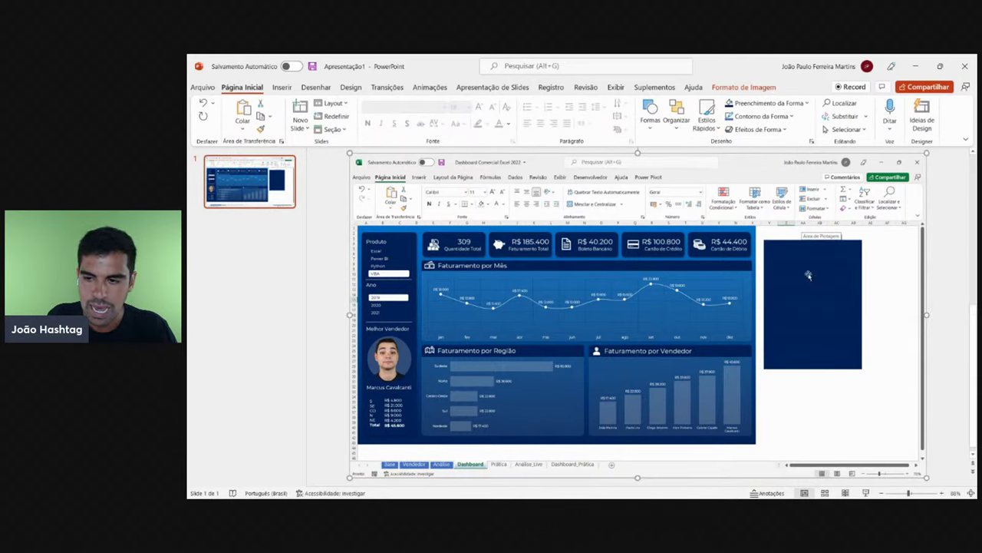
drag(796, 278, 821, 292)
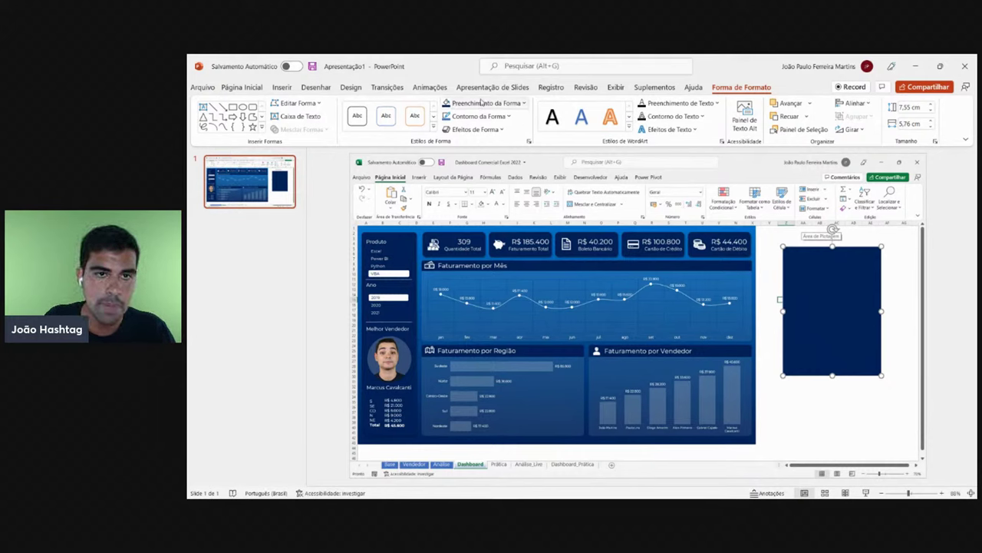
click(482, 102)
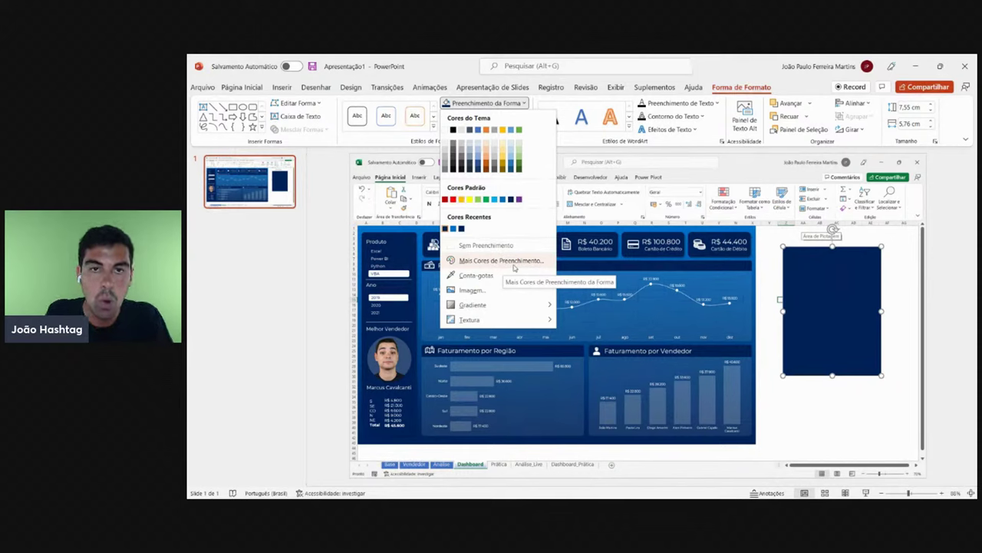
click(500, 260)
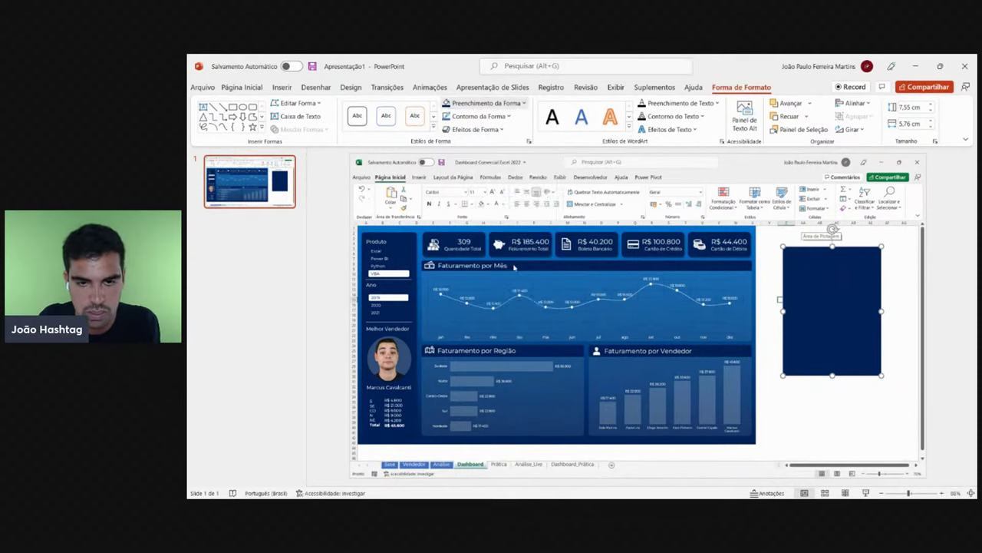
drag(585, 330, 533, 335)
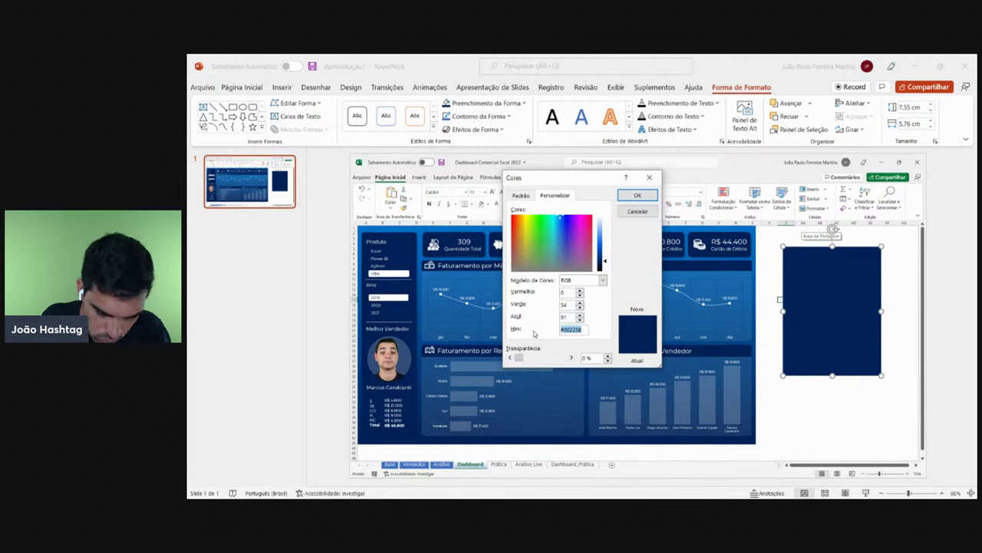
click(637, 195)
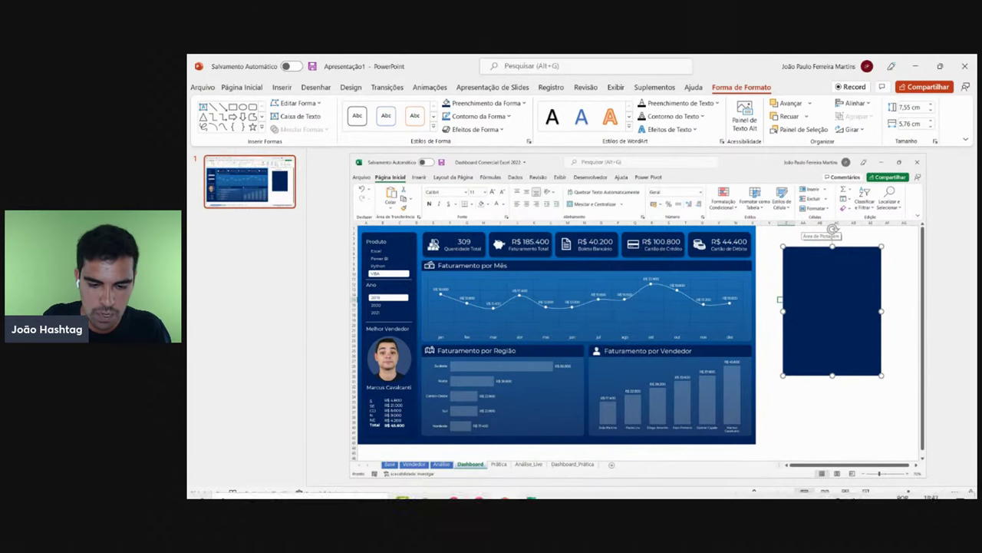
click(529, 488)
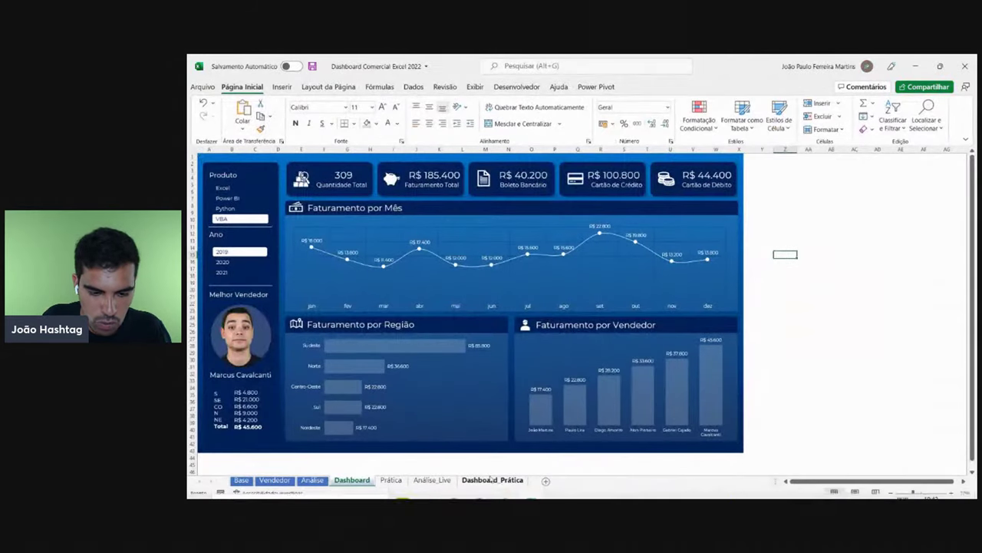
click(492, 479)
click(476, 435)
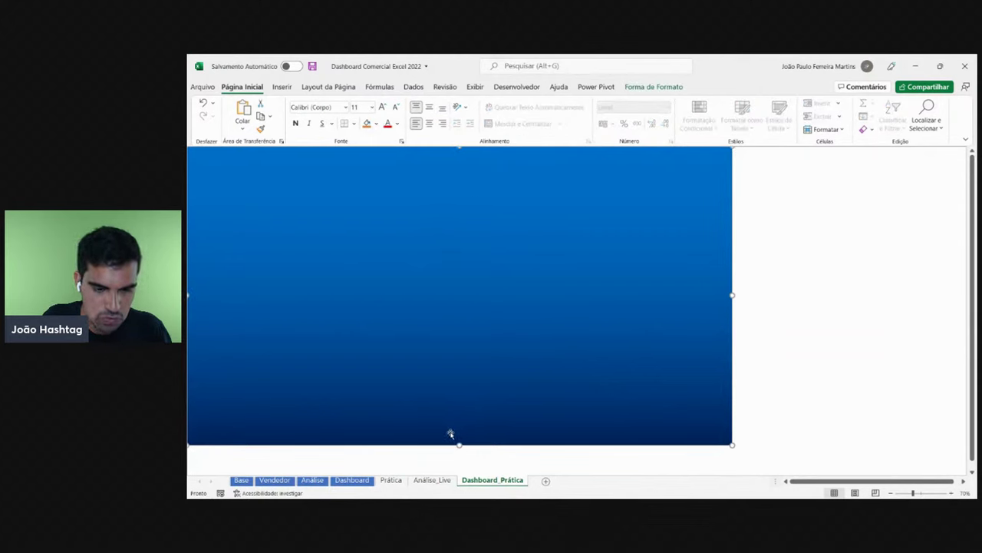
right_click(377, 285)
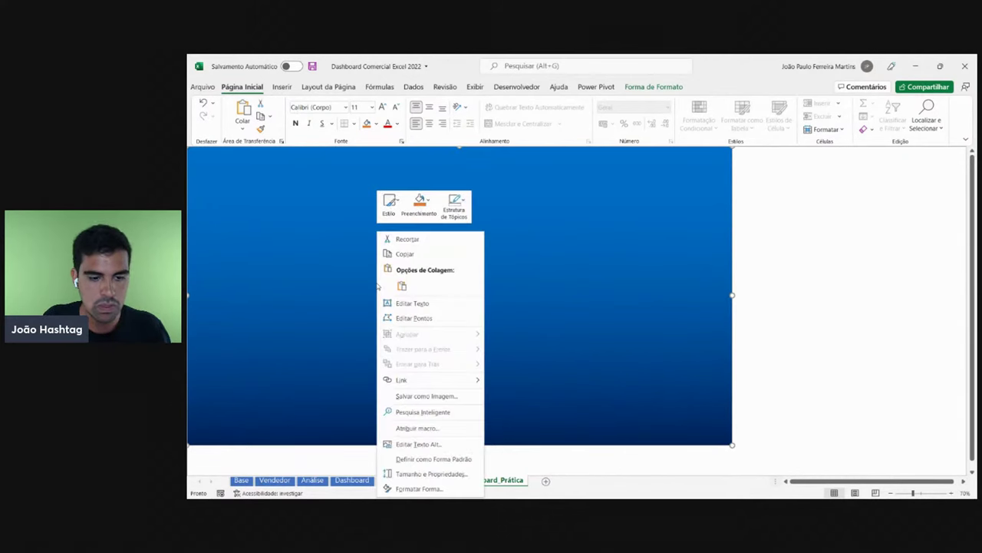
click(415, 488)
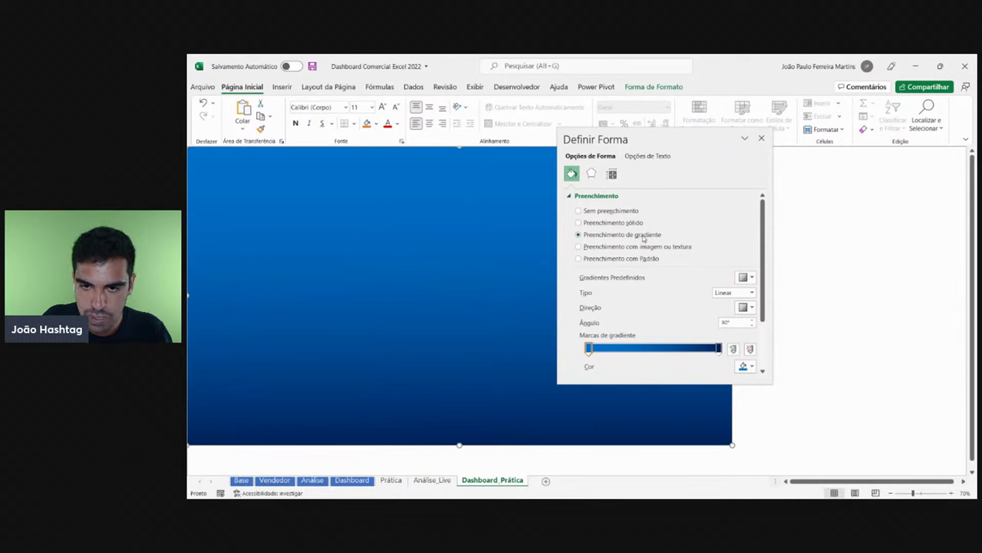
click(720, 350)
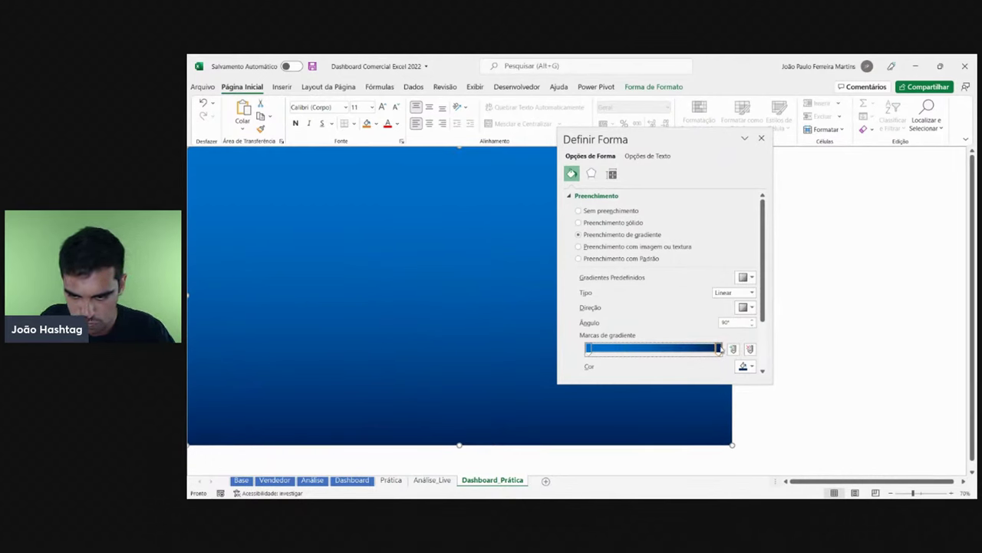
click(746, 366)
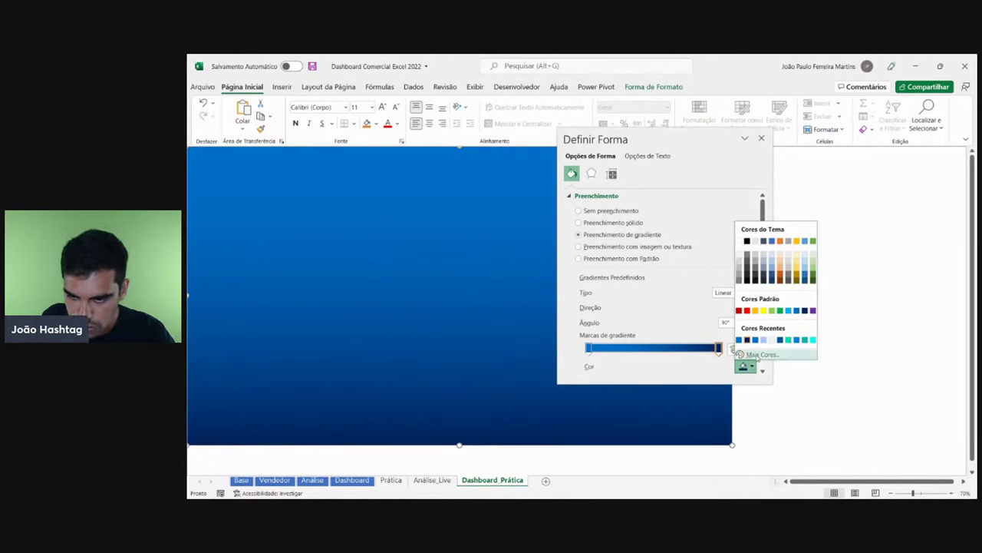
click(759, 355)
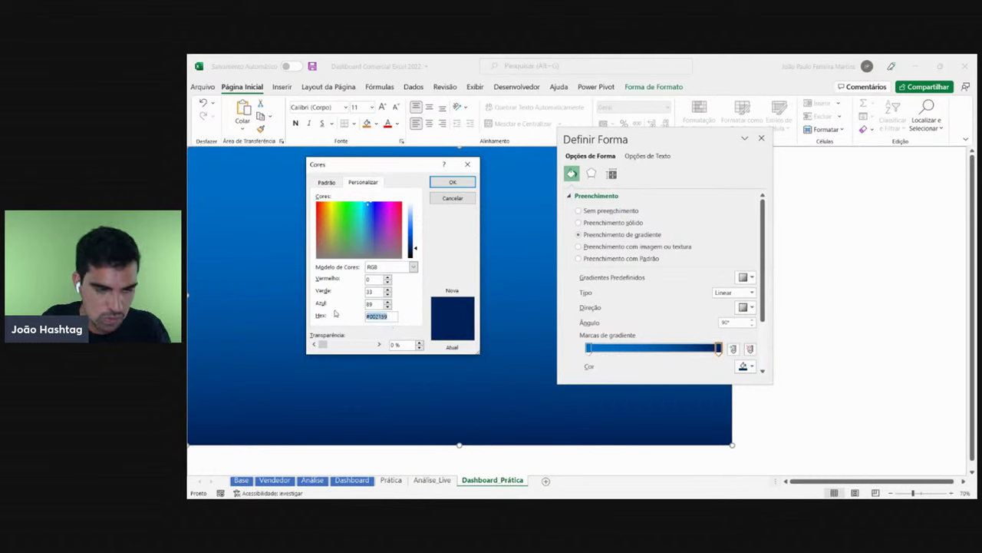
text(#002258)
key(Return)
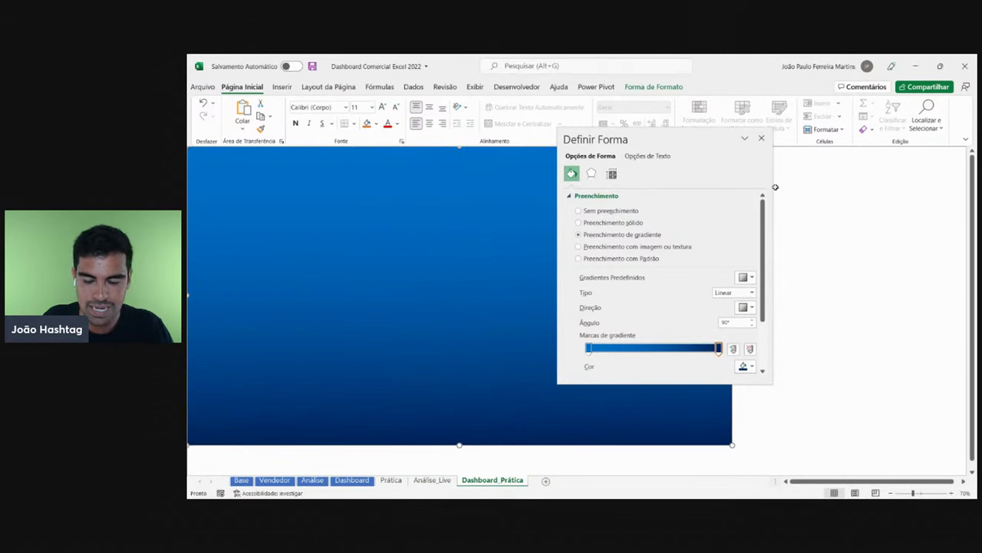
click(763, 139)
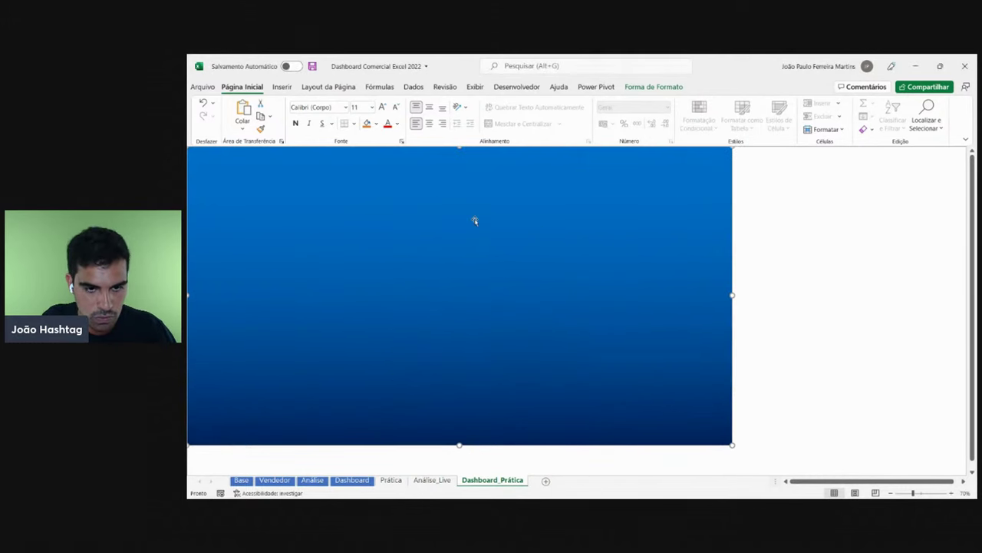
click(353, 480)
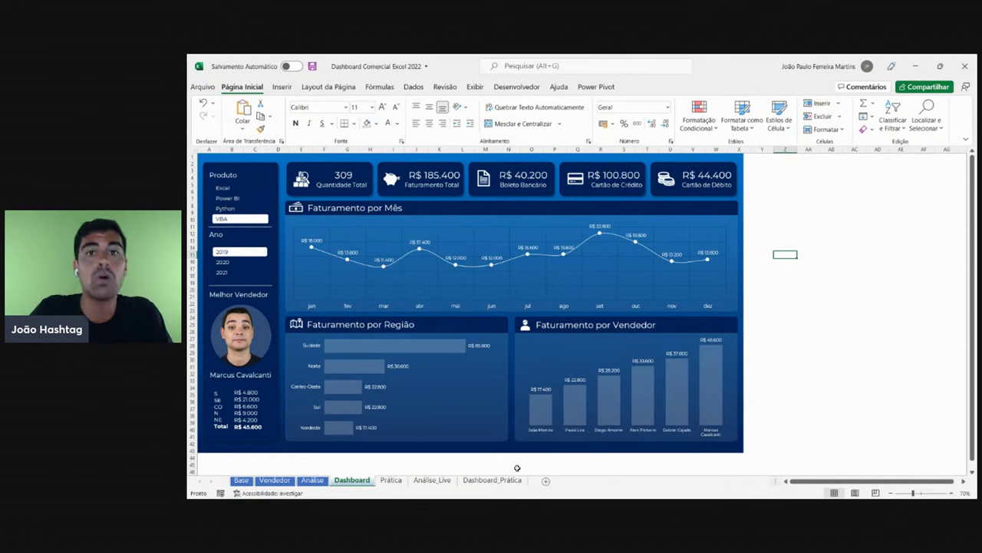
mouse_move(519, 498)
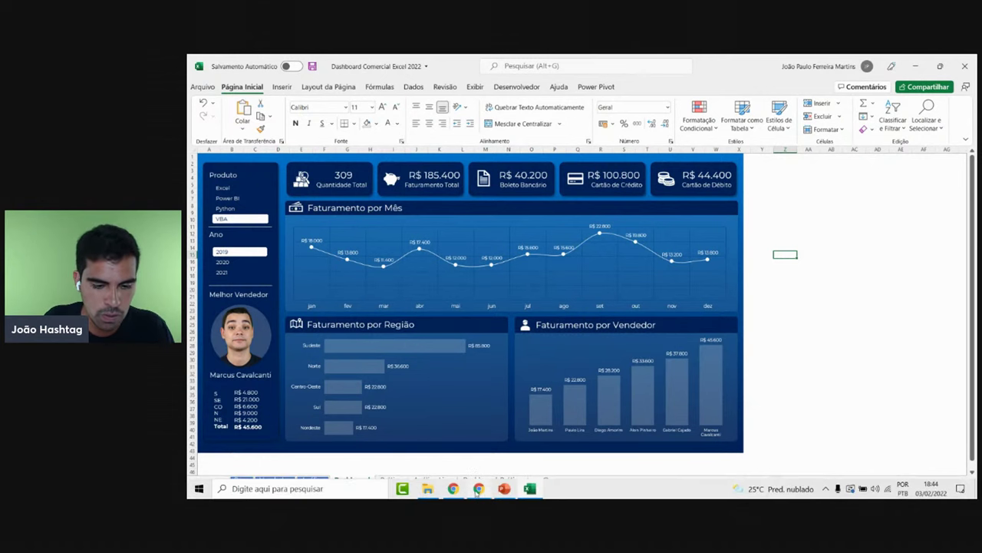
- Search Google Images for 'ambev logo' in a new tab and preview the Wikipedia Ambev logo
click(477, 489)
click(322, 63)
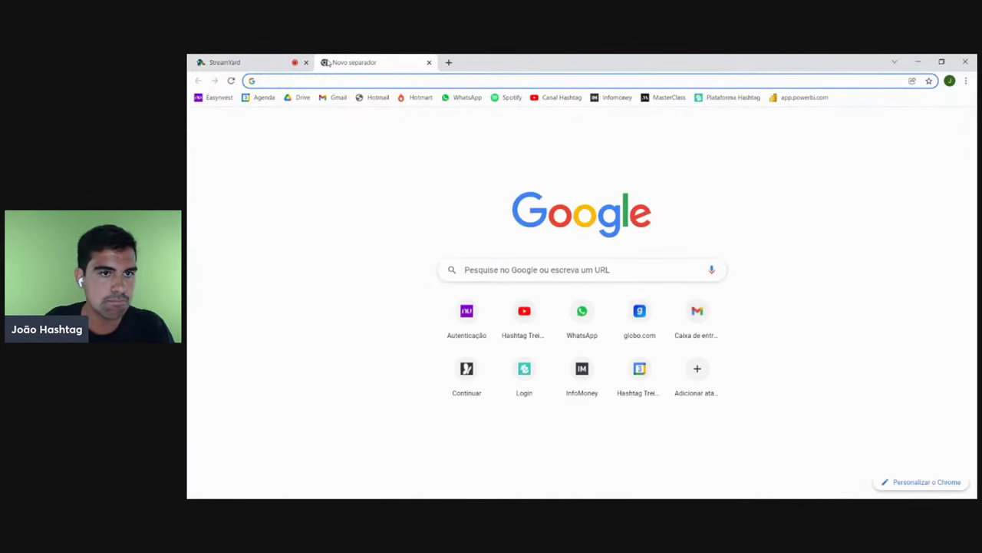
text(ambe)
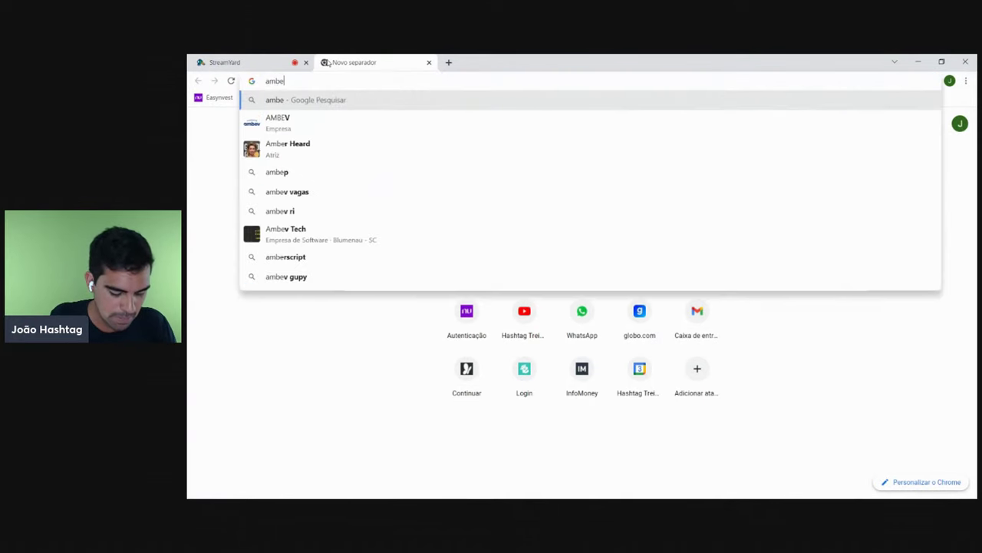
text(v logo)
key(Return)
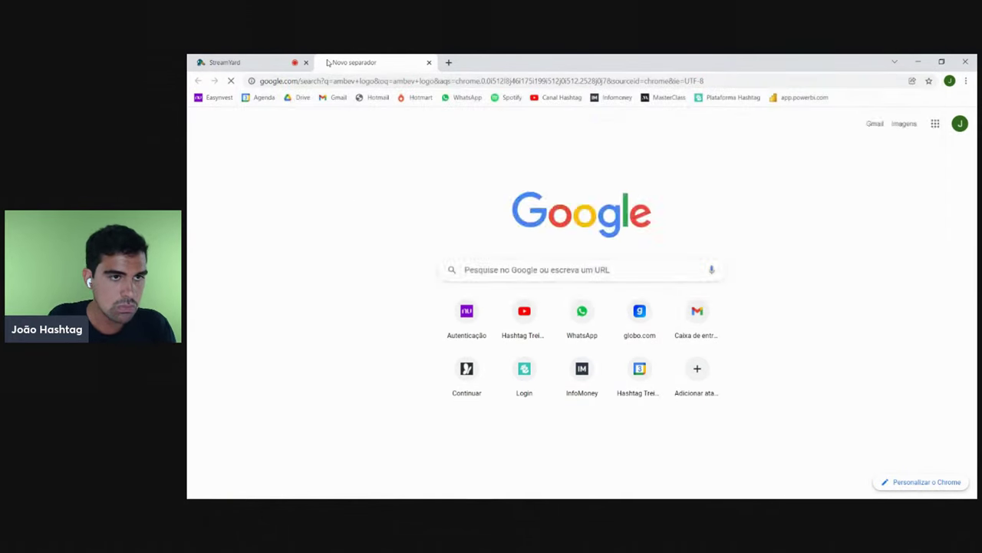
click(351, 170)
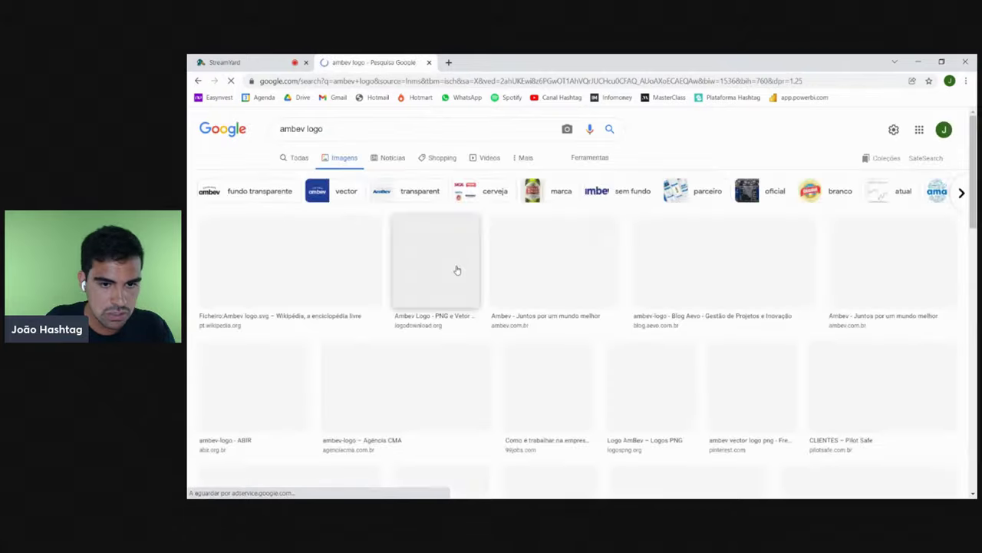
click(287, 261)
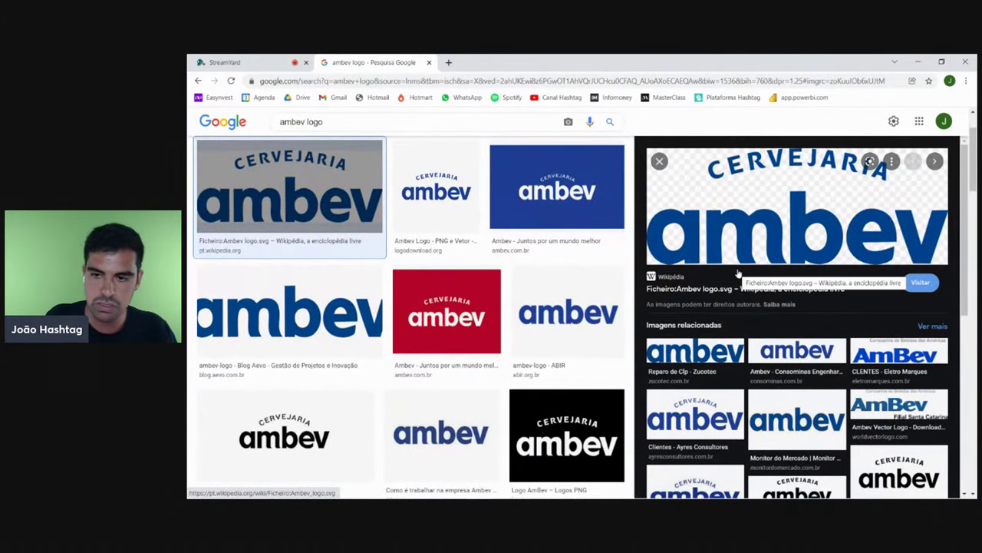
- Paste the logo search screenshot onto the slide and eyedrop the Ambev logo's blue into the rectangle
click(504, 490)
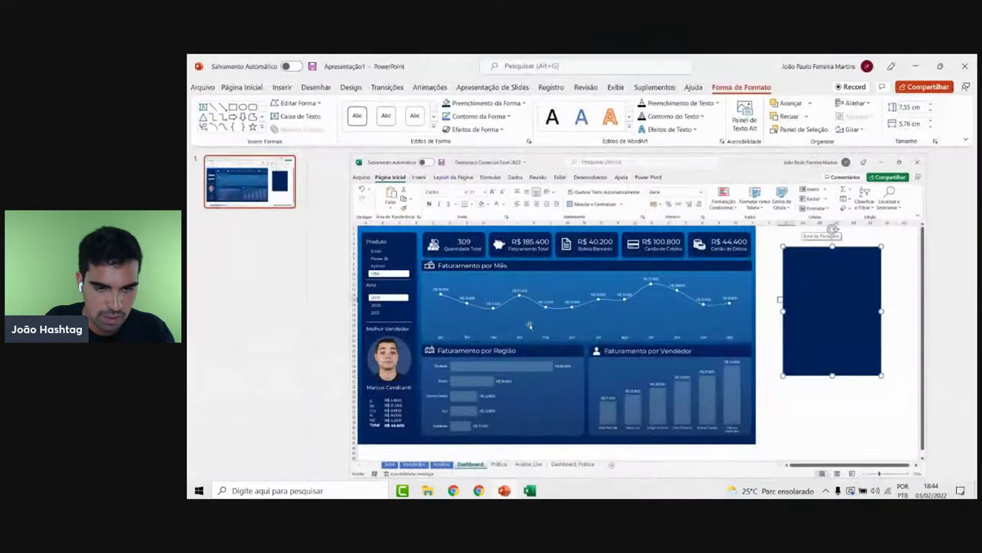
key(ctrl+v)
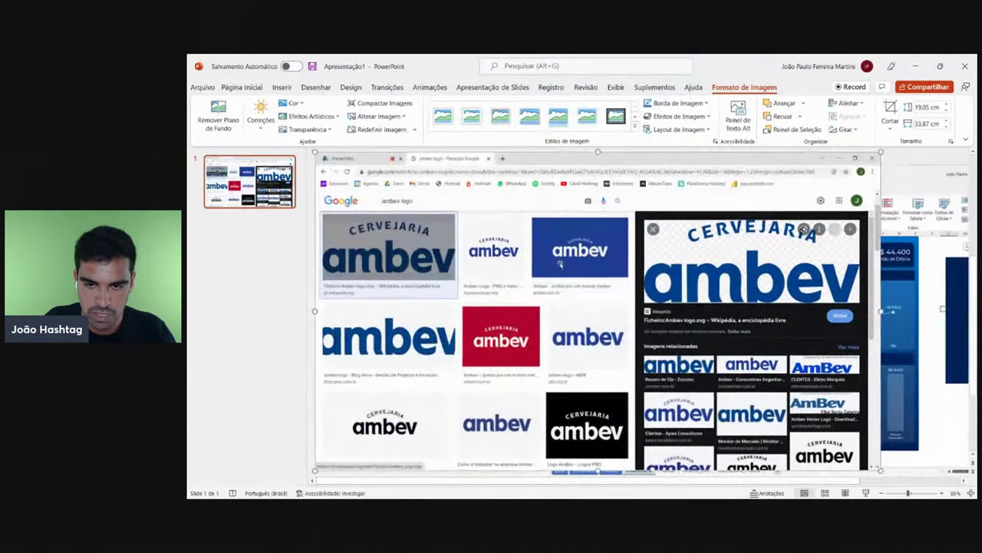
scroll(875, 329, down, 1)
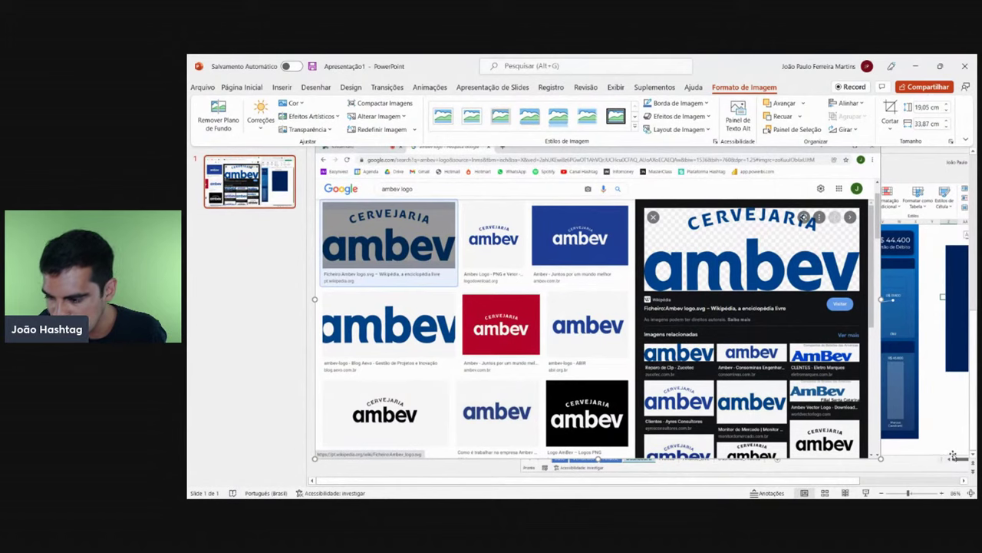
scroll(965, 481, right, 5)
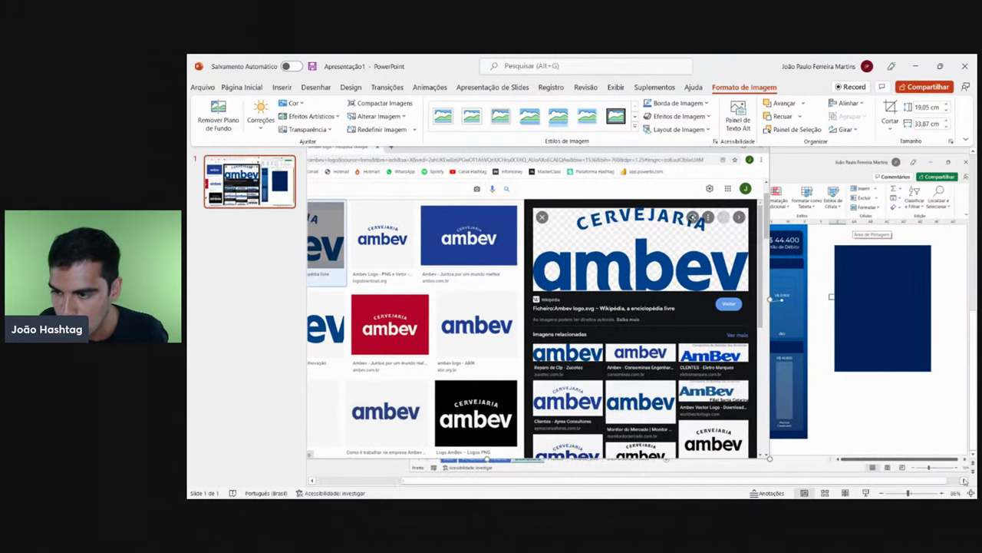
click(883, 273)
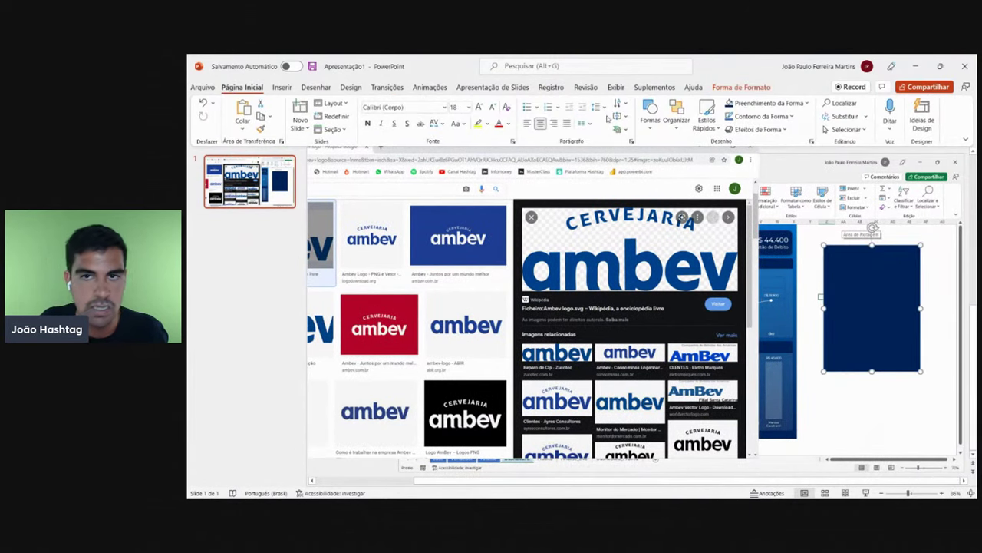
click(741, 86)
click(486, 103)
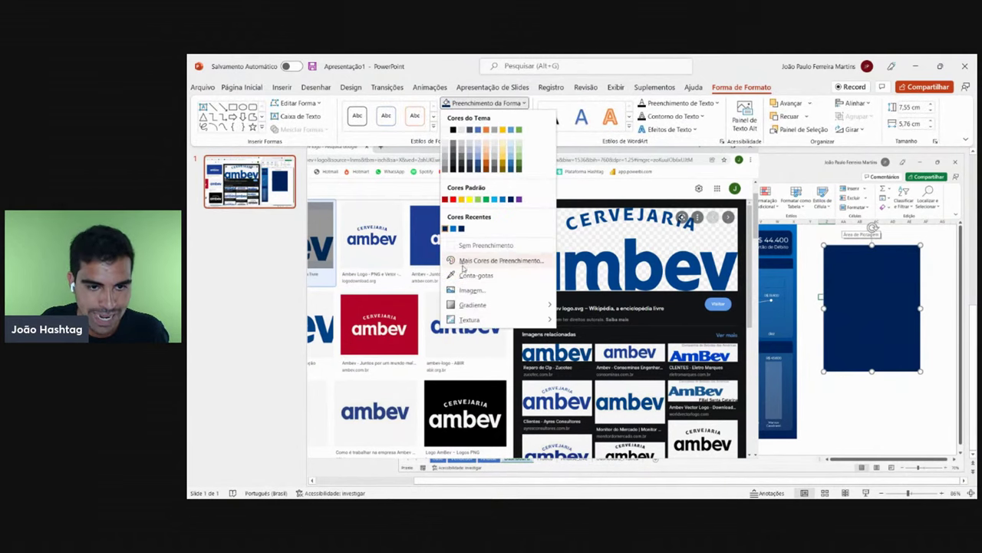
click(472, 275)
click(575, 247)
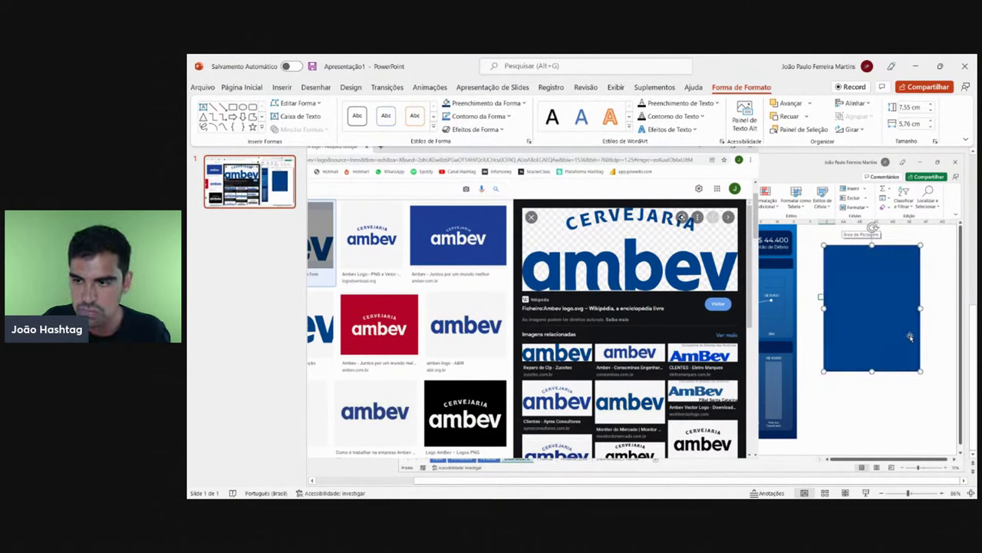
drag(875, 298, 878, 325)
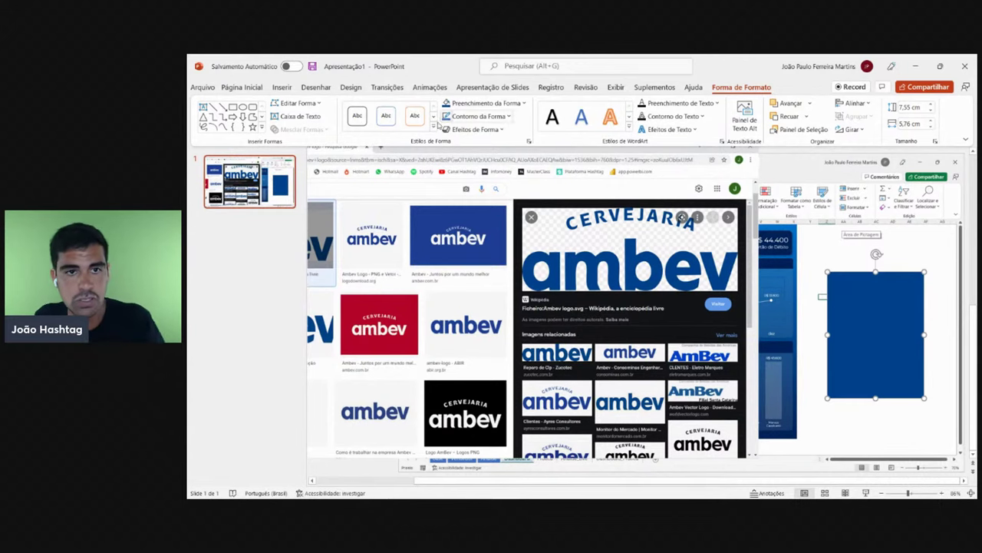
- Leave the fill unchanged and remove the pasted logo screenshot from the slide
click(477, 103)
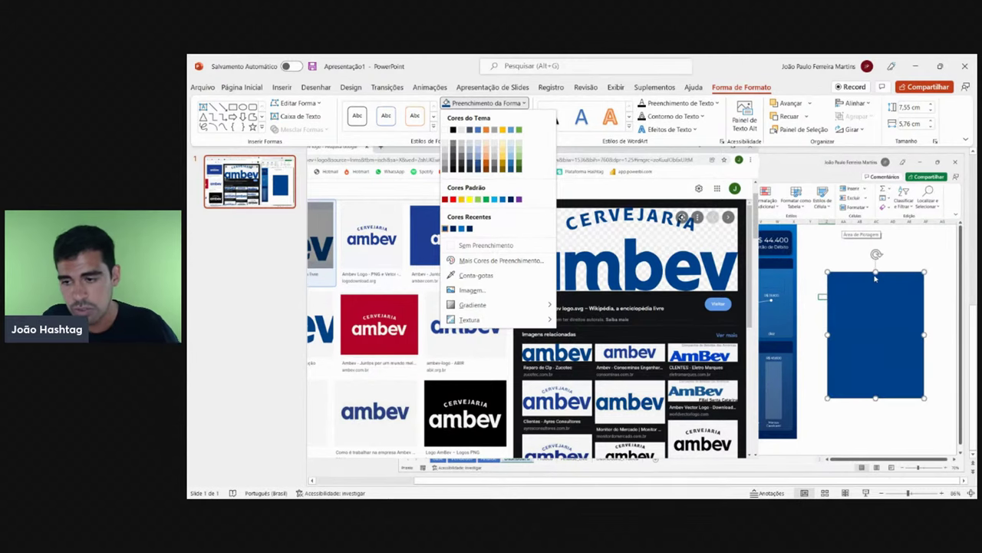
click(744, 265)
click(762, 271)
key(ctrl+z)
key(ctrl+z)
key(ctrl+z)
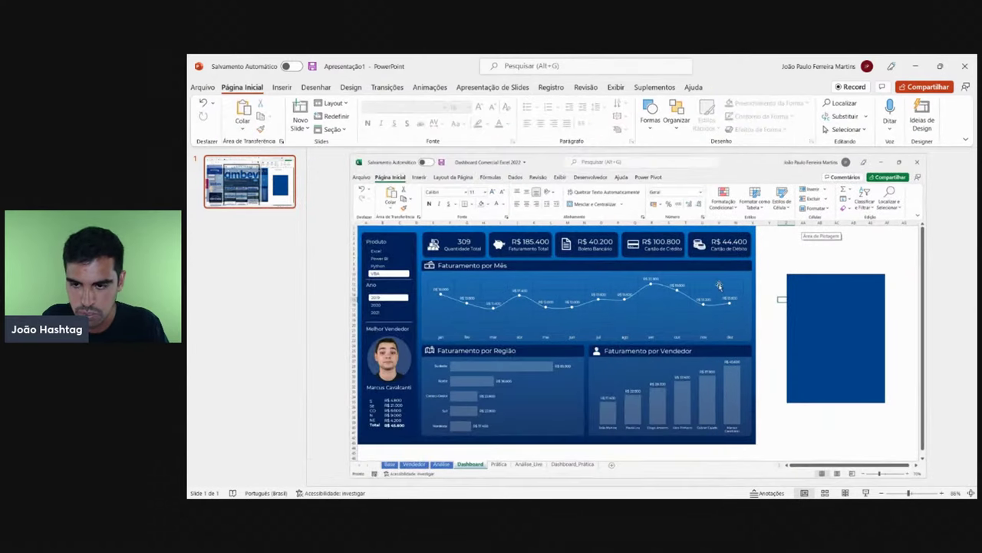
- Remove the blue rectangle and close the presentation without saving
key(ctrl+z)
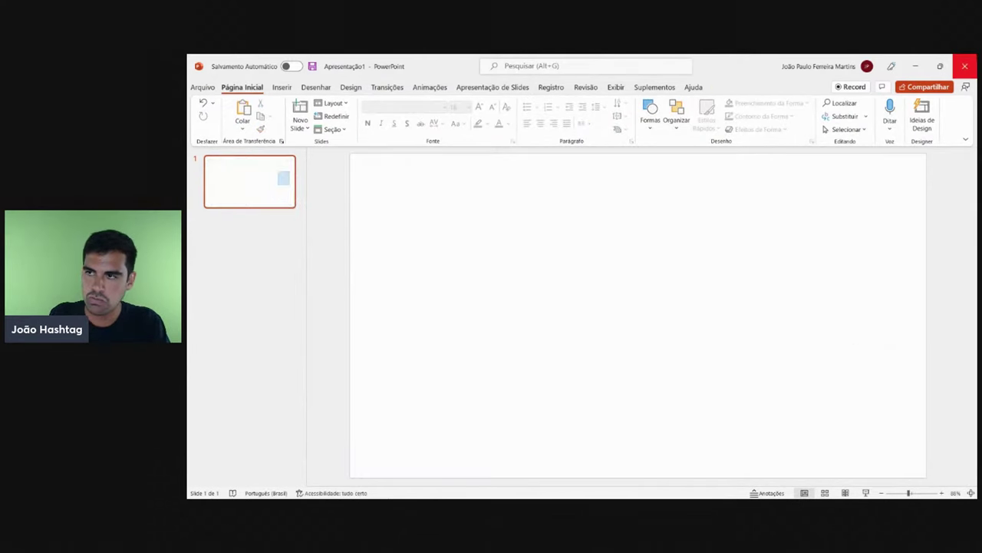
click(965, 66)
click(621, 337)
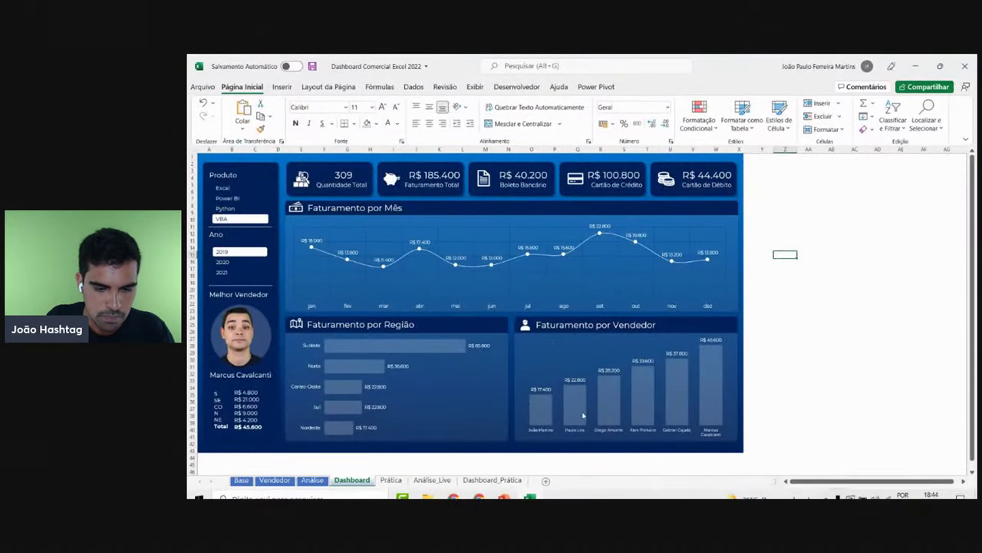
- Keep the blue-to-navy gradient on the Dashboard_Prática rectangle, comparing it with the reference Dashboard sheet
click(499, 480)
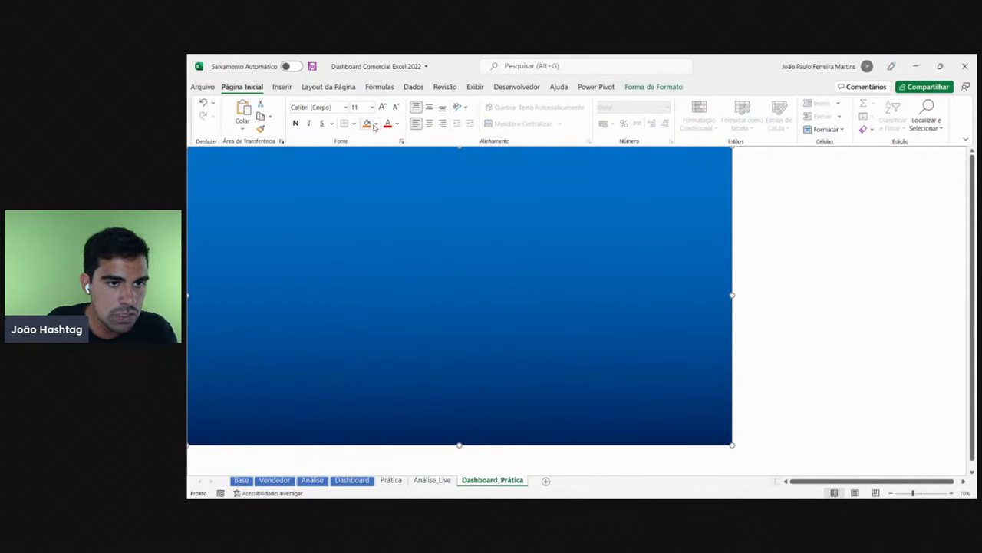
click(376, 125)
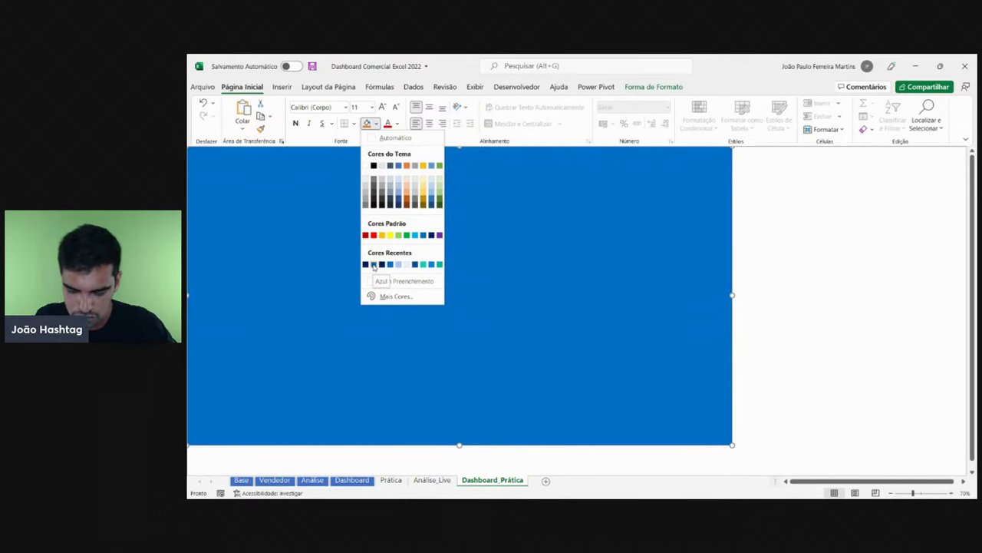
click(374, 266)
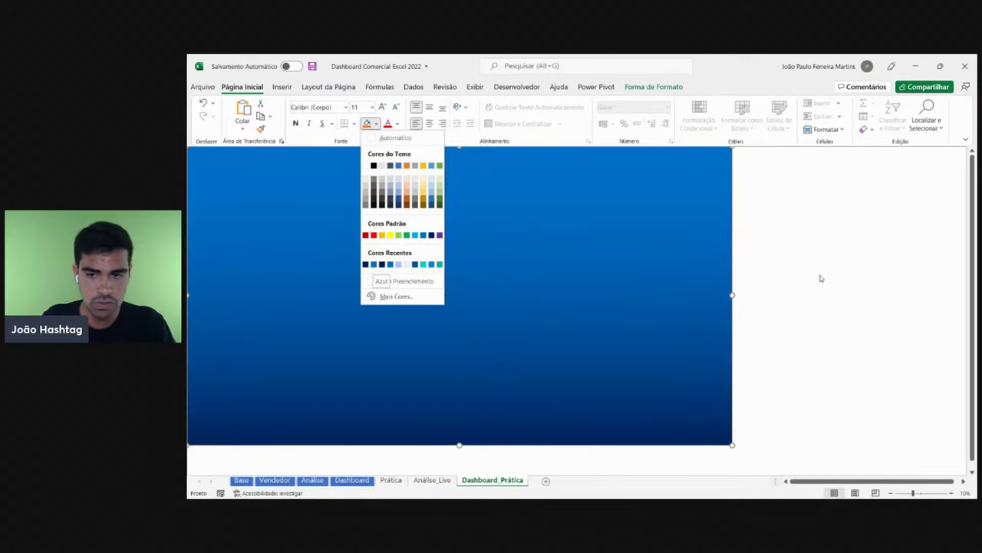
click(365, 481)
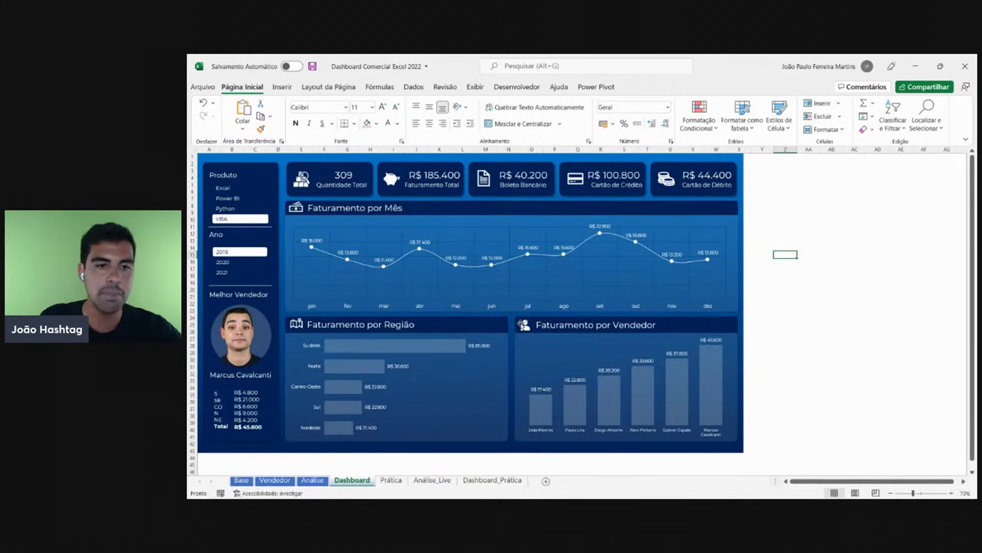
click(503, 484)
click(376, 124)
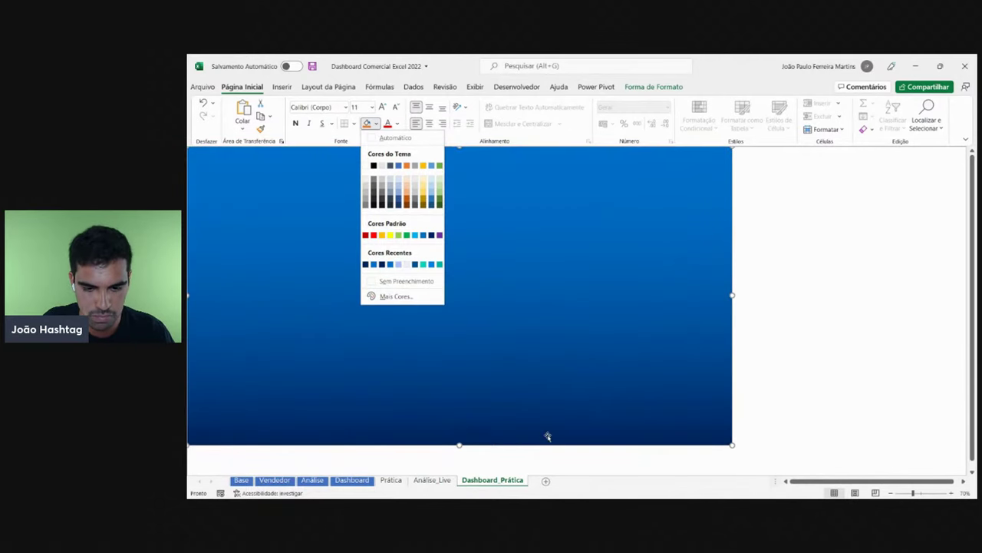
click(812, 186)
click(821, 194)
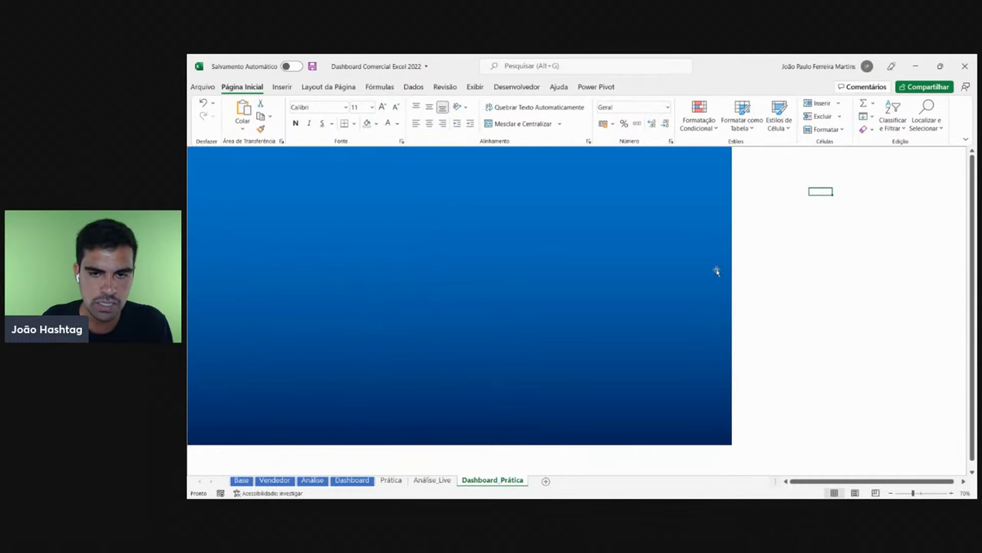
click(353, 481)
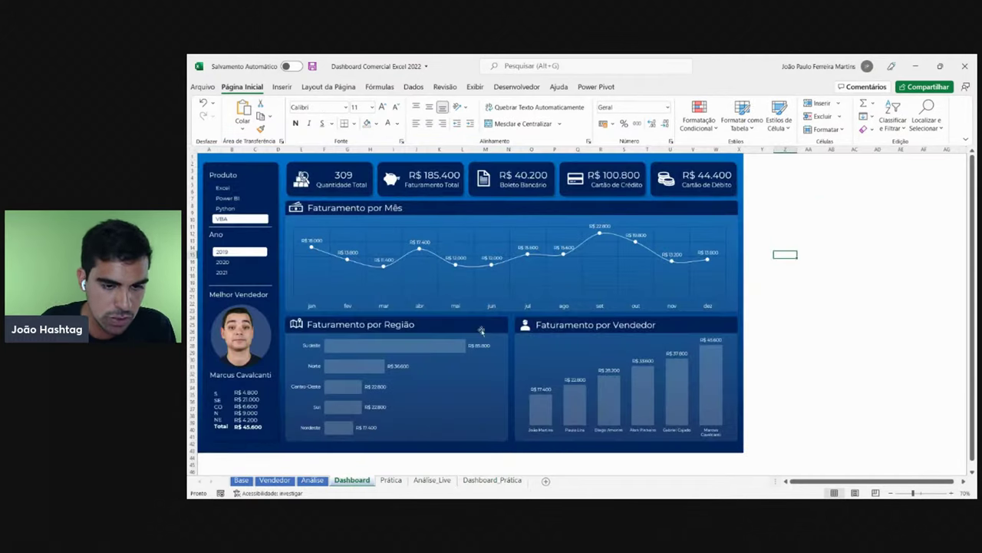
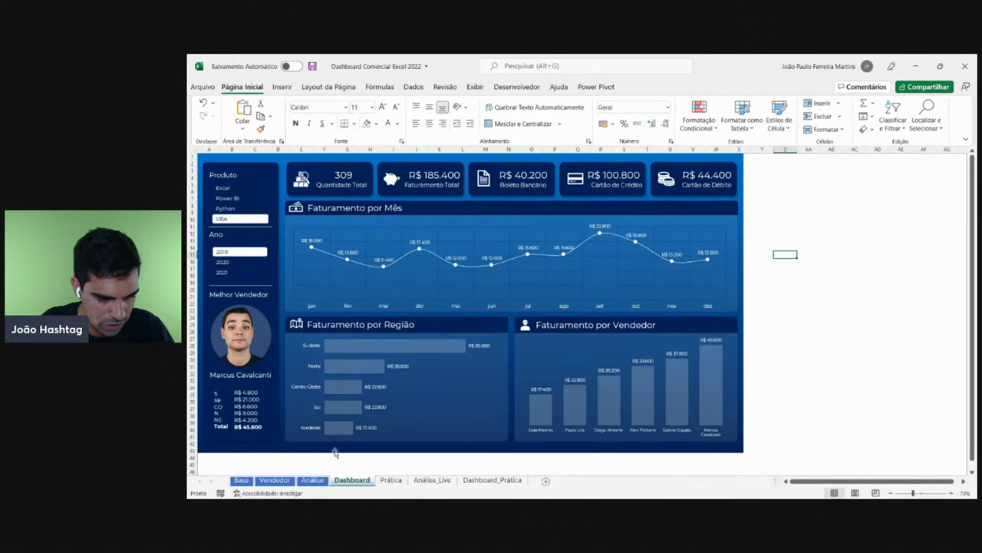
- On Dashboard_Prática, draw a rounded rectangle down the left side of the blue background
click(494, 475)
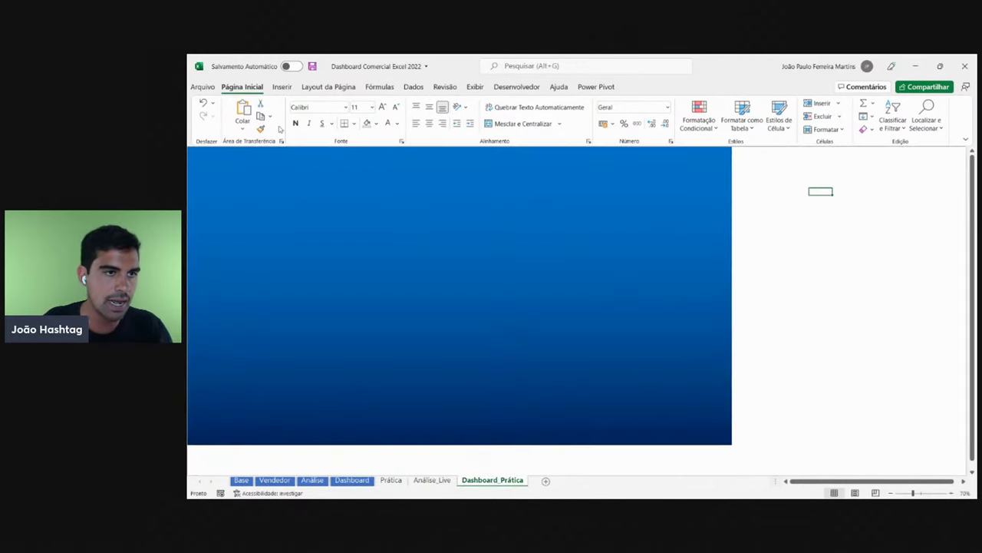
click(290, 89)
click(332, 135)
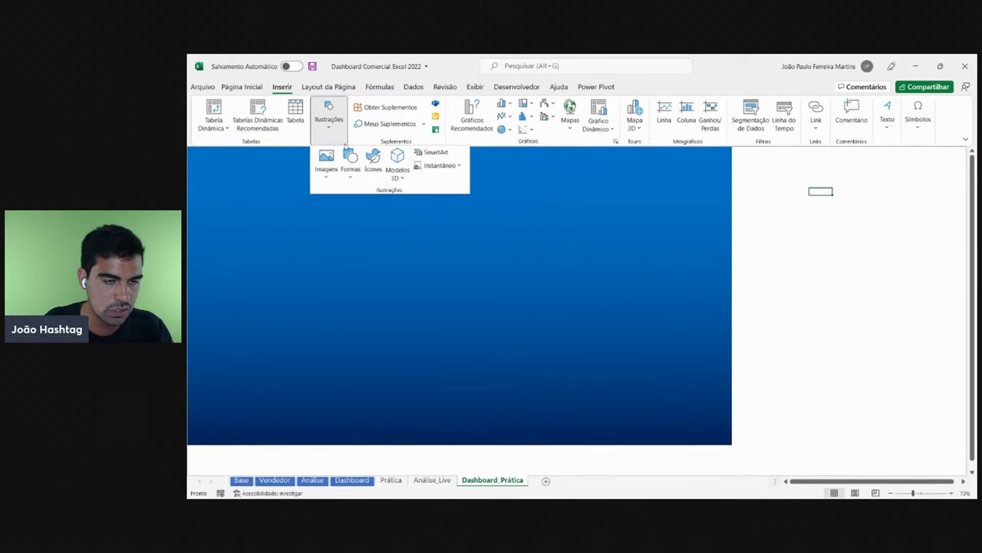
click(351, 163)
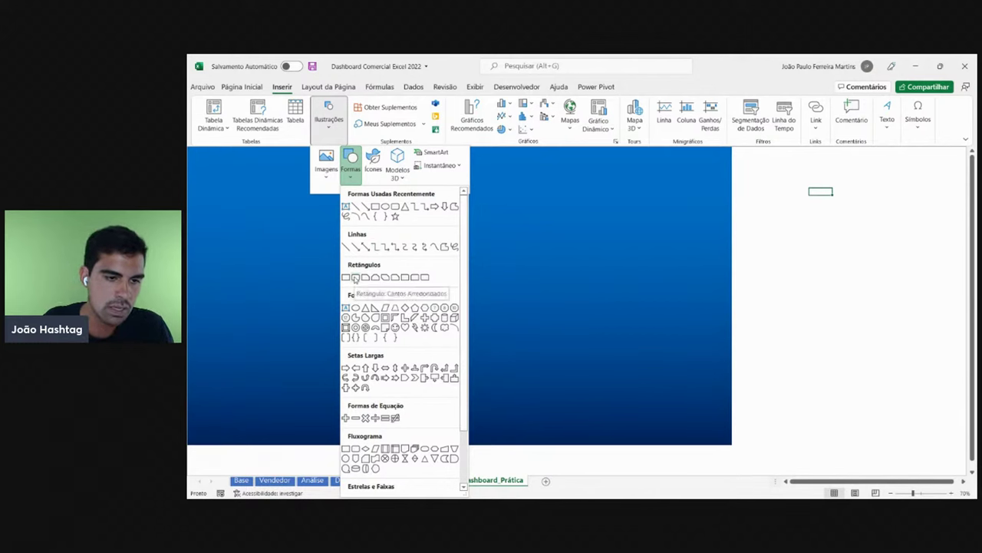
click(355, 278)
drag(195, 156, 267, 431)
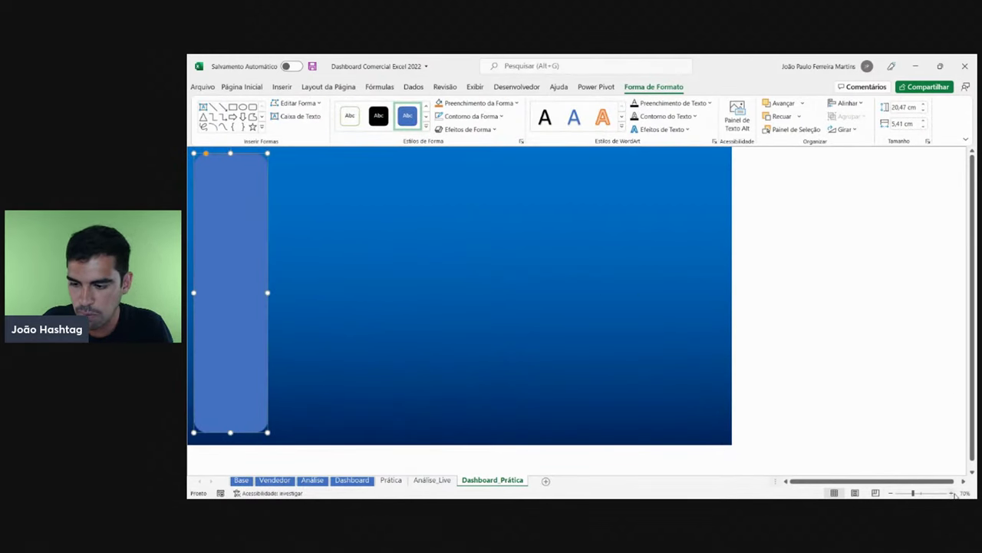
- Inspect the first rounded rectangle at different zoom levels, then delete it
click(952, 492)
click(953, 492)
click(953, 493)
click(953, 492)
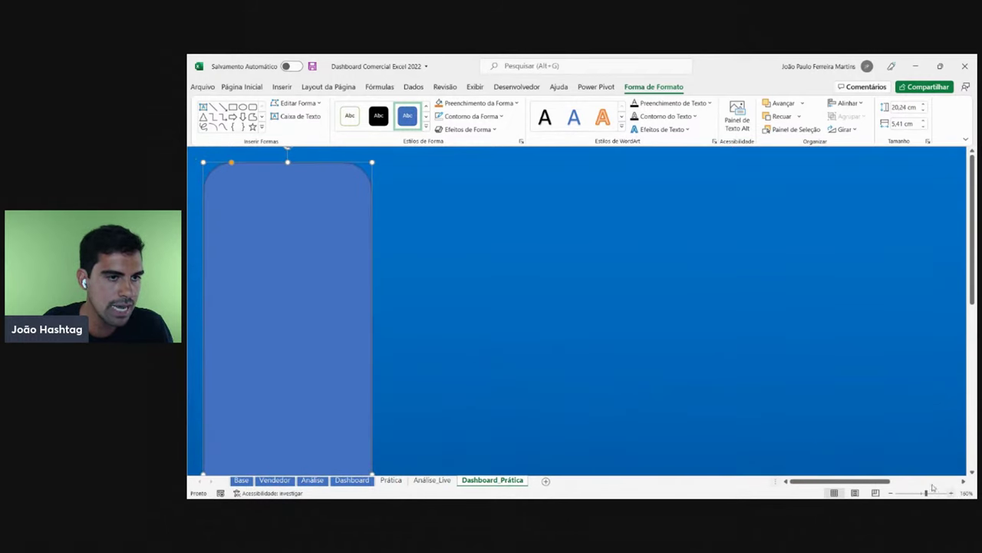
click(892, 493)
click(892, 493)
click(892, 493)
click(892, 493)
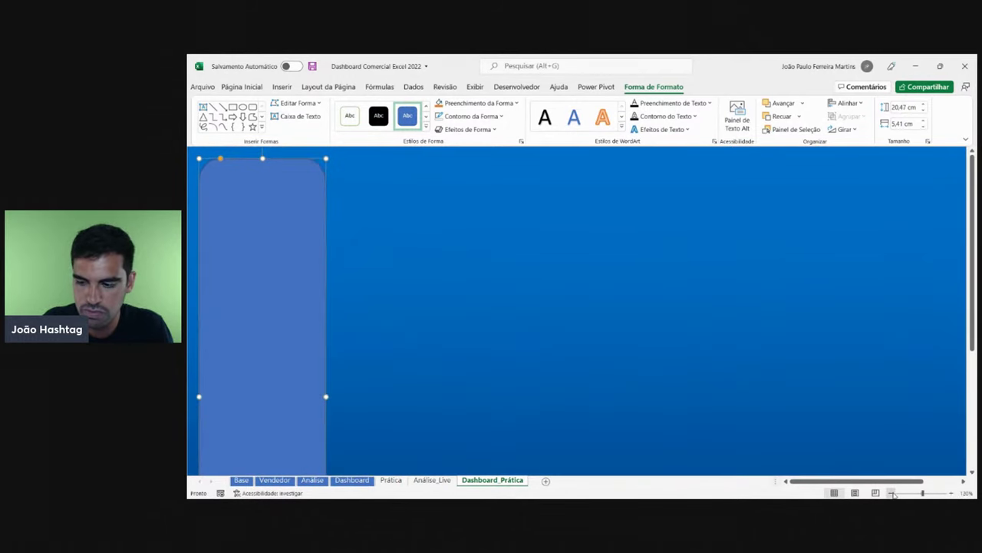
click(892, 493)
click(892, 493)
click(892, 493)
click(953, 493)
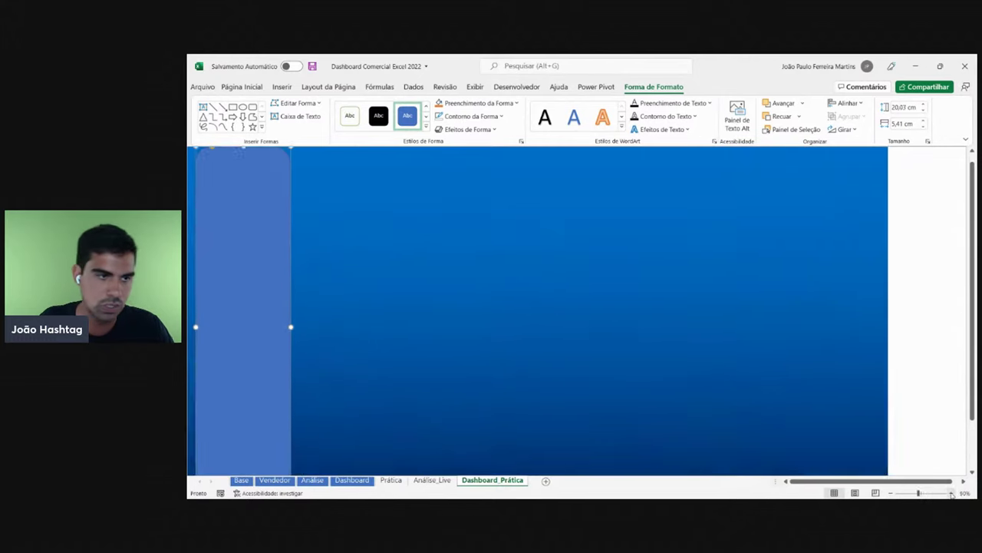
click(952, 492)
click(952, 493)
click(953, 493)
click(952, 492)
click(952, 493)
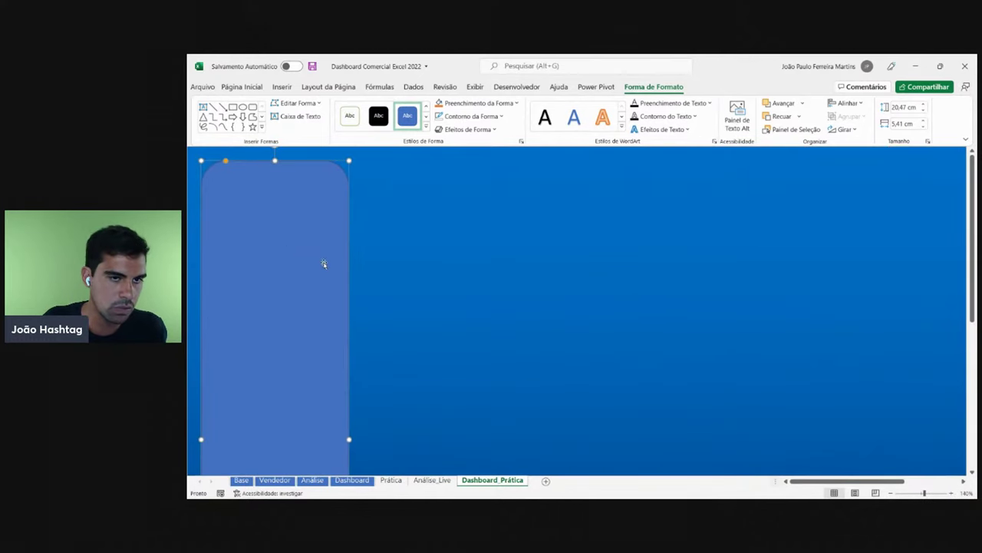
scroll(324, 263, down, 6)
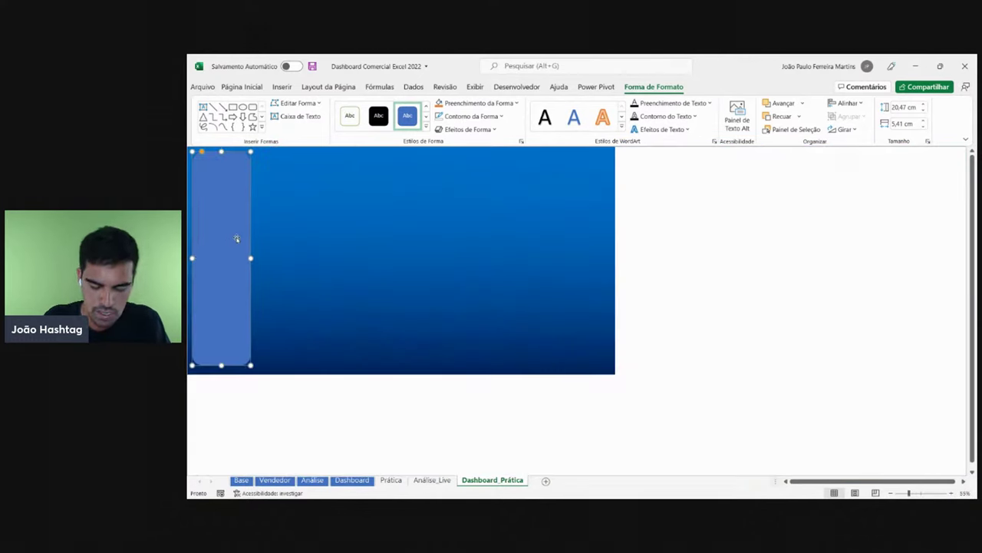
key(Delete)
- Redraw the rounded-rectangle sidebar starting from the top-left corner of the background
click(282, 87)
click(329, 115)
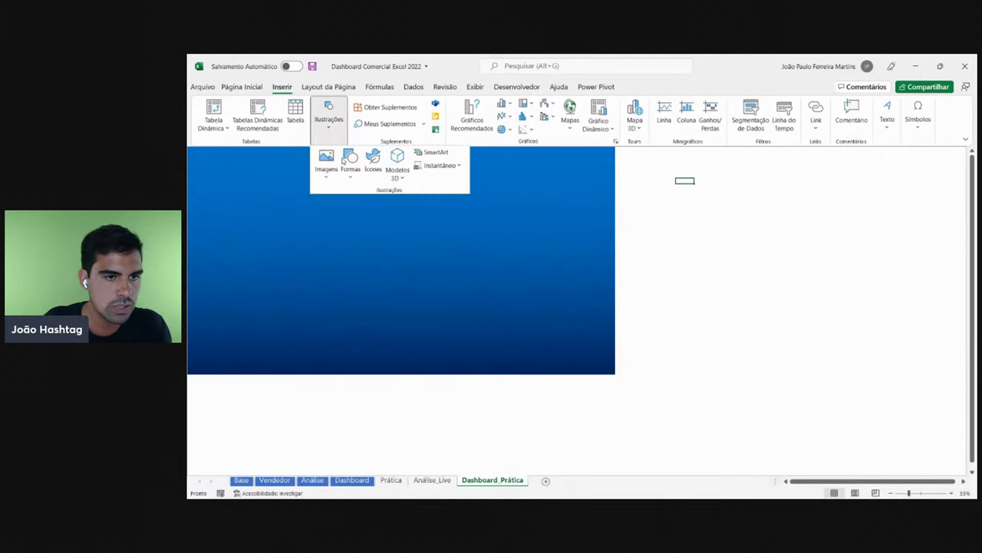
click(350, 163)
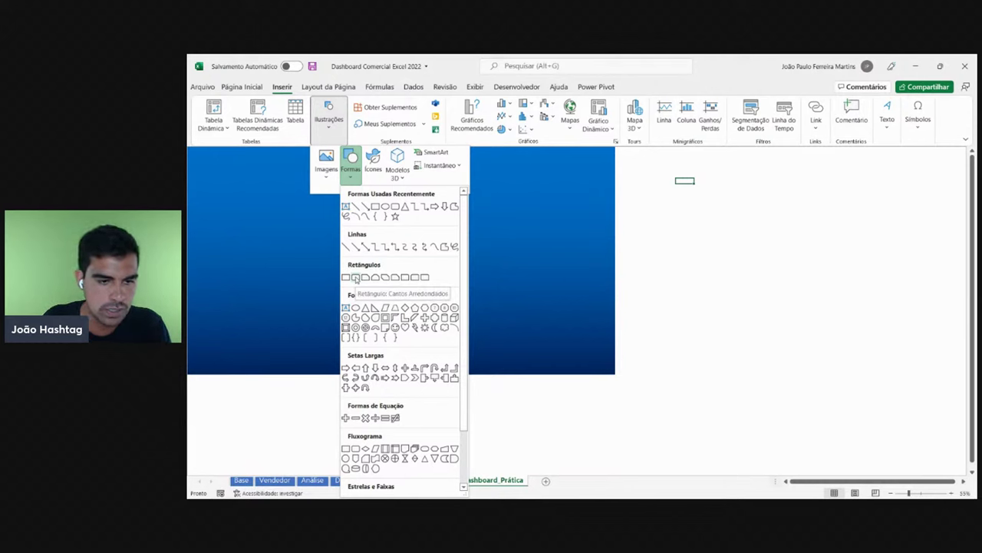
click(356, 278)
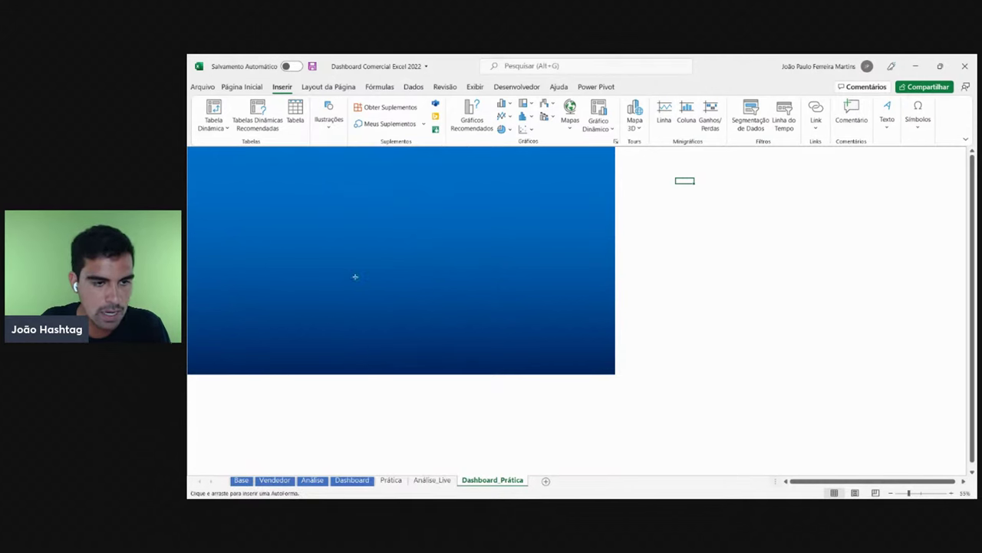
drag(192, 154, 262, 359)
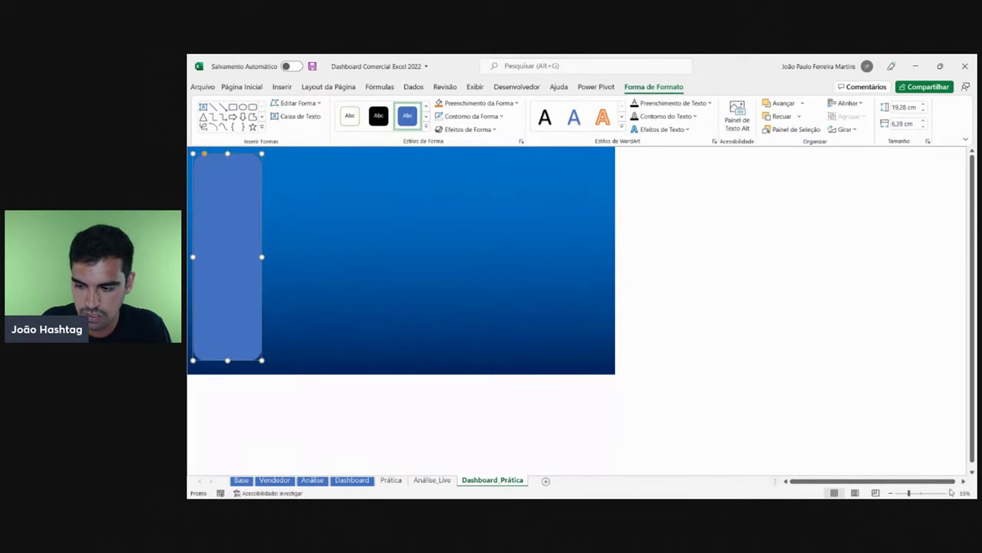
- Adjust the sidebar's corner rounding with the yellow handle to a subtle curve
scroll(427, 306, up, 4)
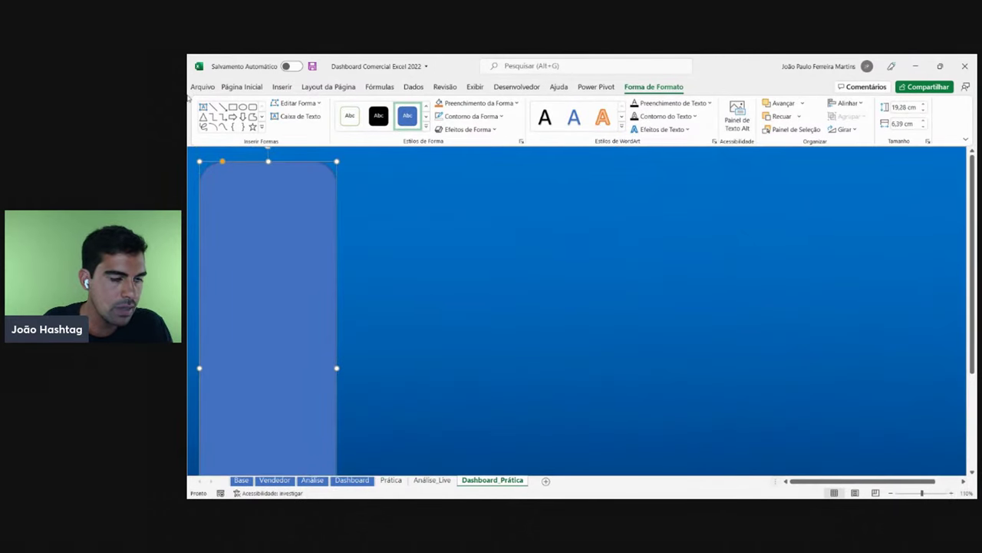
drag(223, 163, 231, 162)
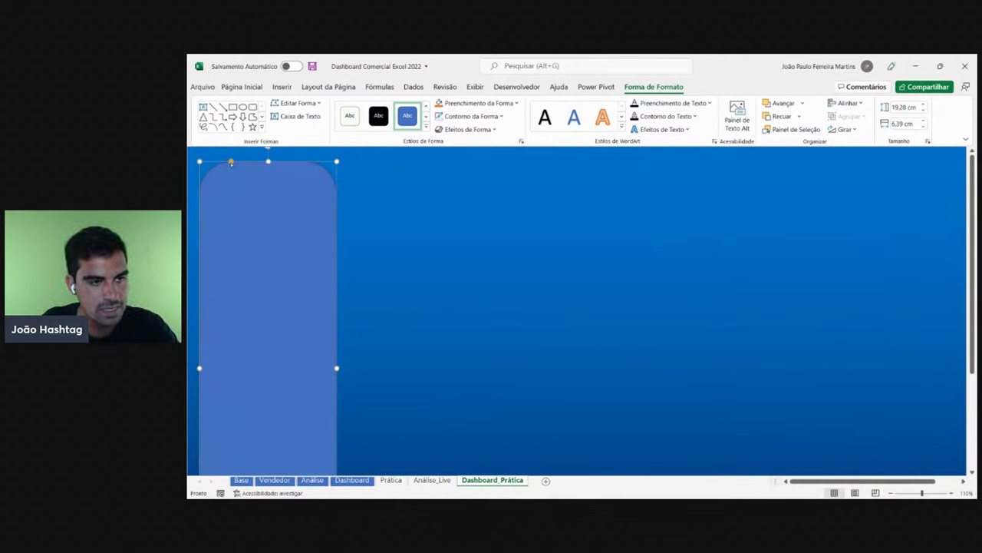
mouse_move(232, 162)
mouse_down()
mouse_move(277, 165)
mouse_move(212, 166)
mouse_up()
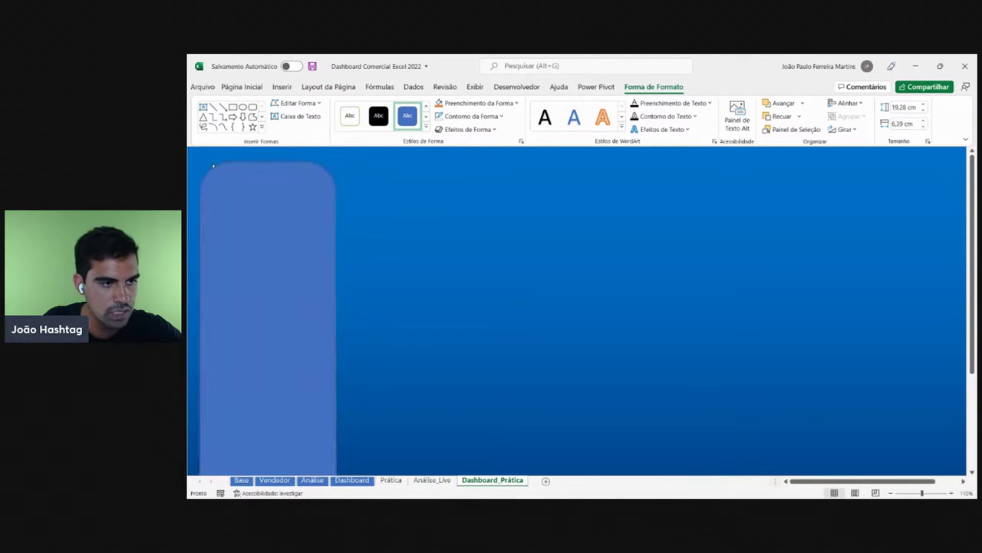
- Remove the sidebar's outline and fill it with dark navy blue (Azul escuro)
click(484, 117)
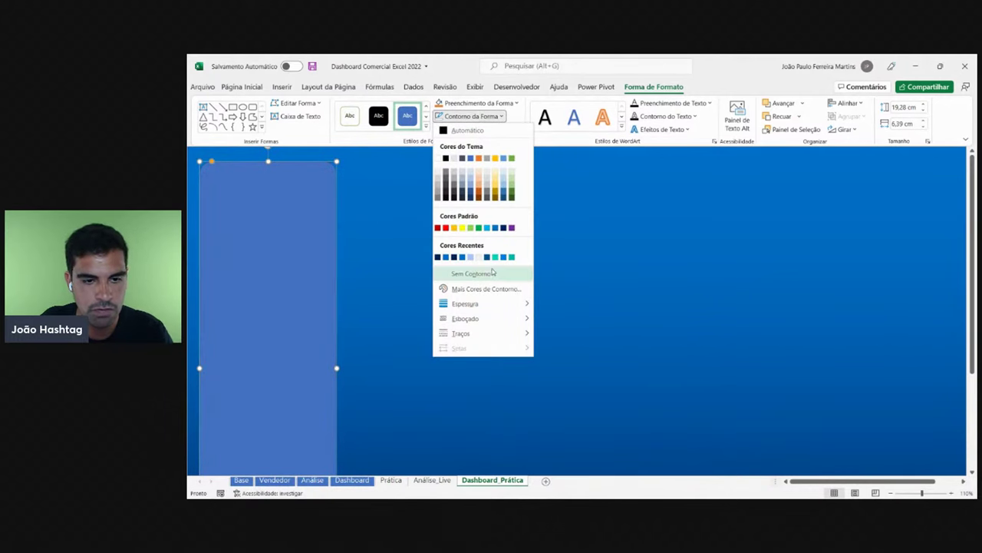
click(472, 274)
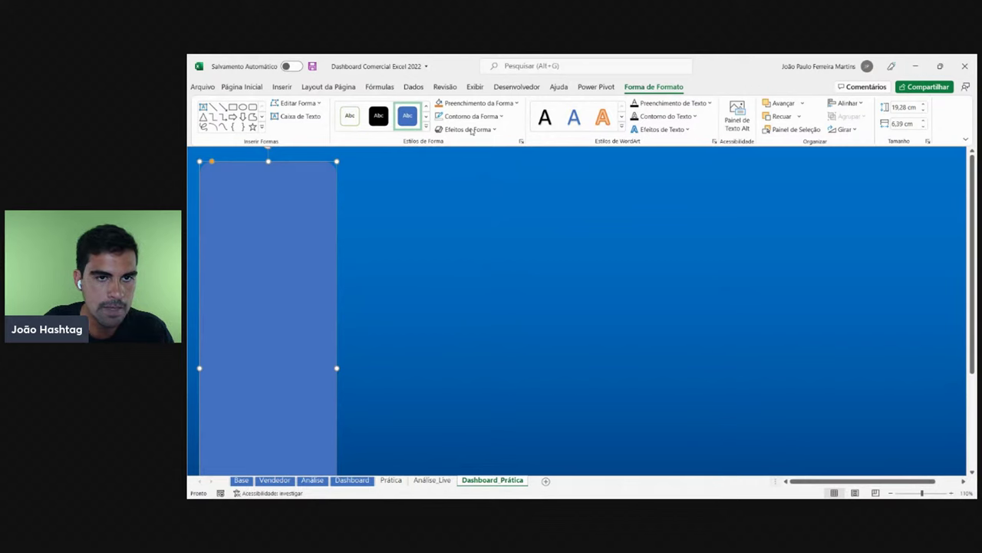
click(476, 104)
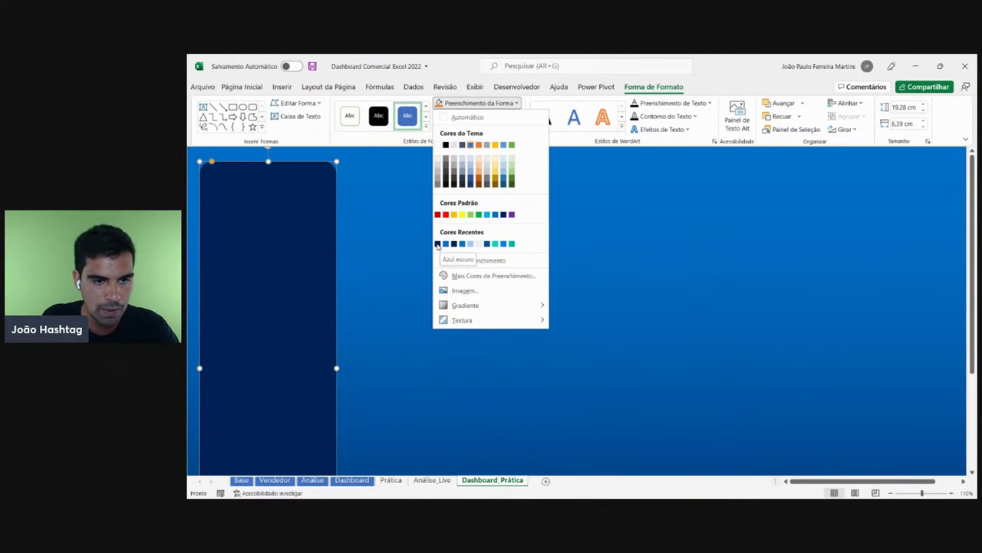
click(438, 244)
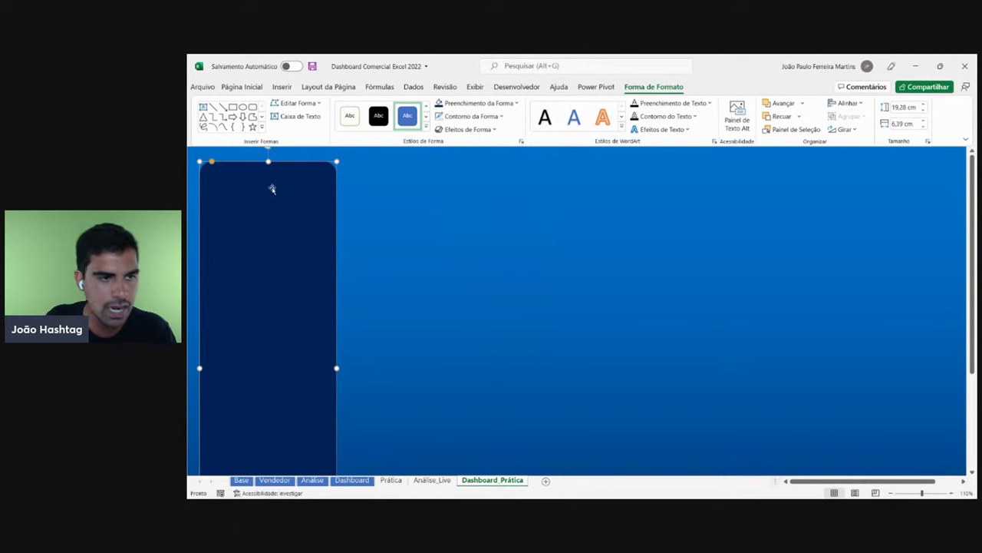
key(ctrl+z)
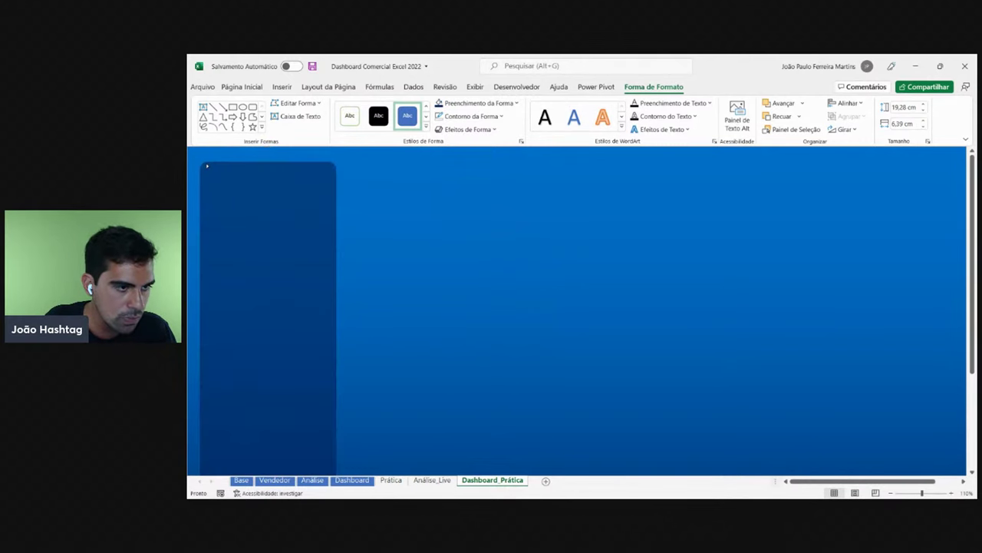
key(ctrl+y)
- Make the navy panel taller and narrower, then bring up the finished Dashboard sheet
ctrl+scroll(319, 239, down, 3)
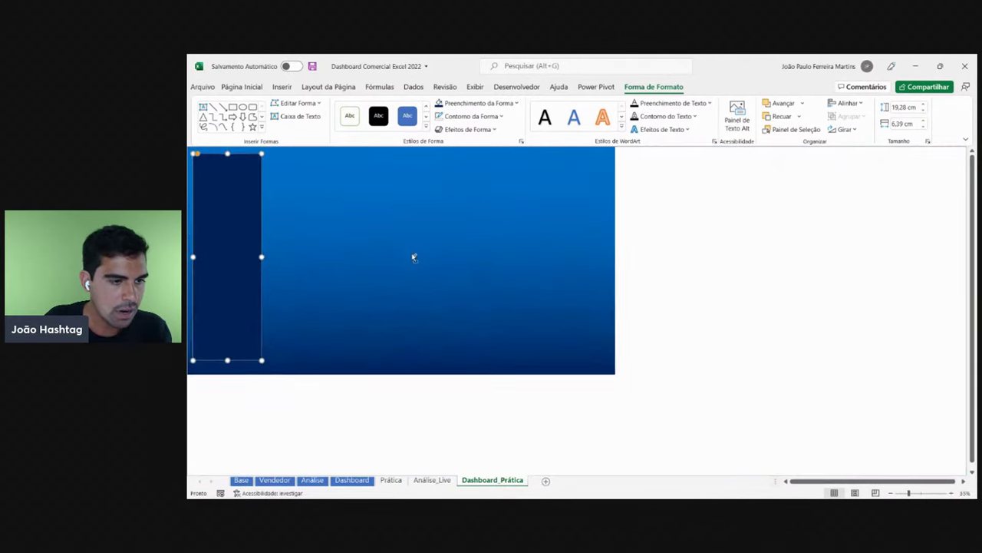
ctrl+scroll(414, 257, up, 1)
click(750, 262)
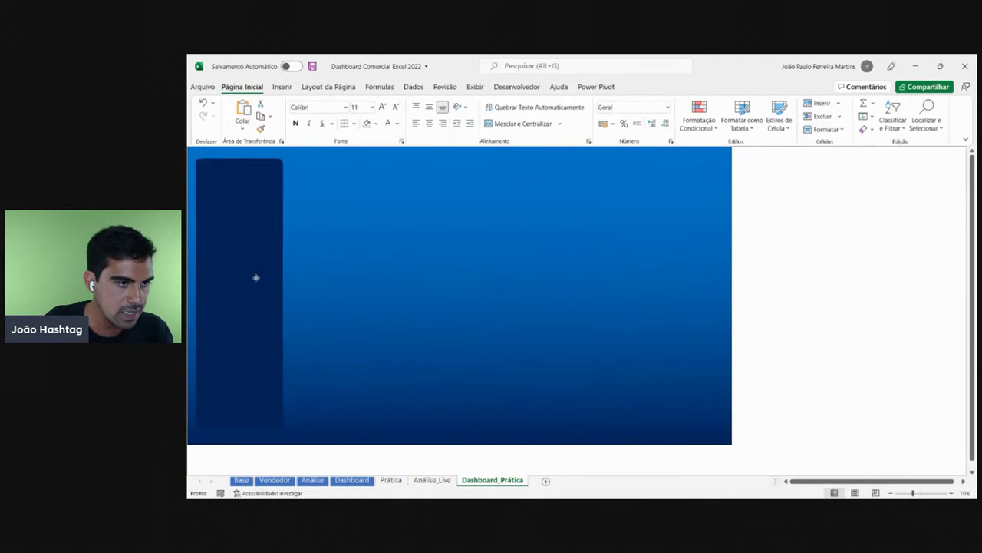
drag(256, 277, 253, 273)
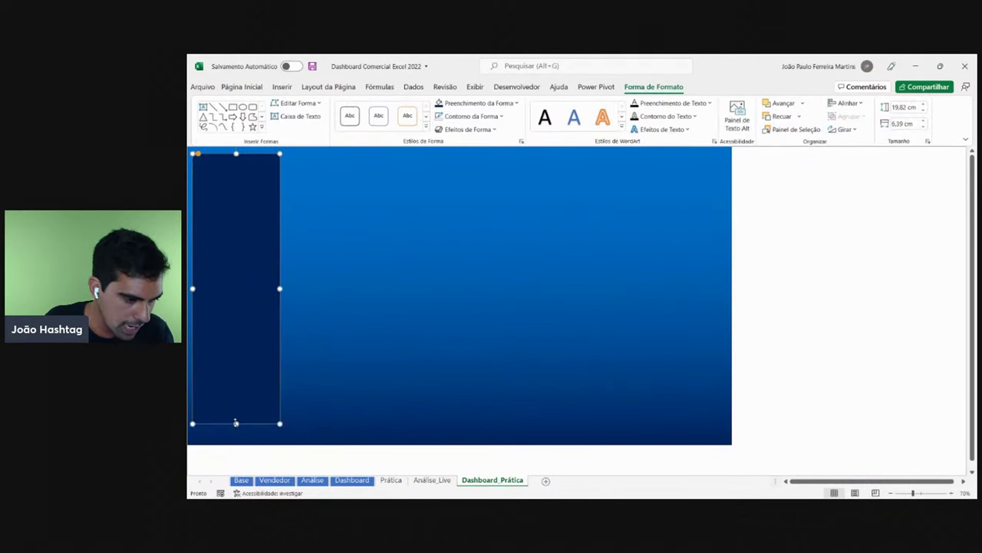
drag(236, 422, 236, 434)
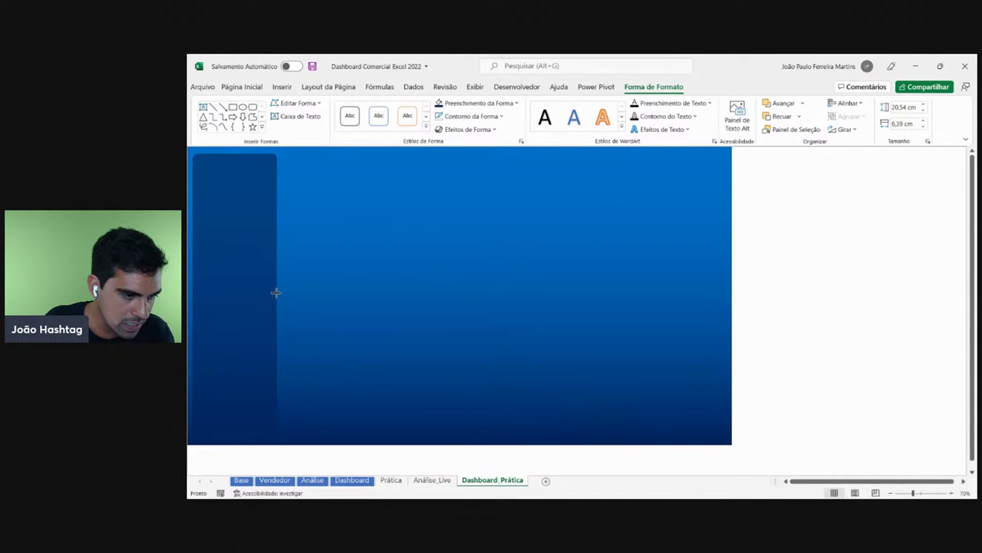
drag(280, 293, 275, 293)
click(364, 480)
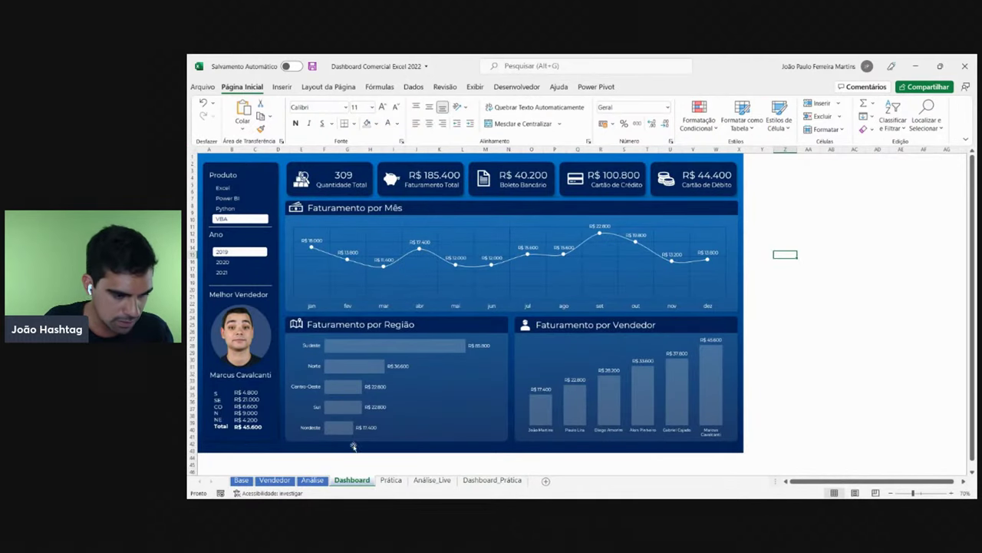
- Back on Dashboard_Prática, narrow the navy sidebar slightly more
click(488, 481)
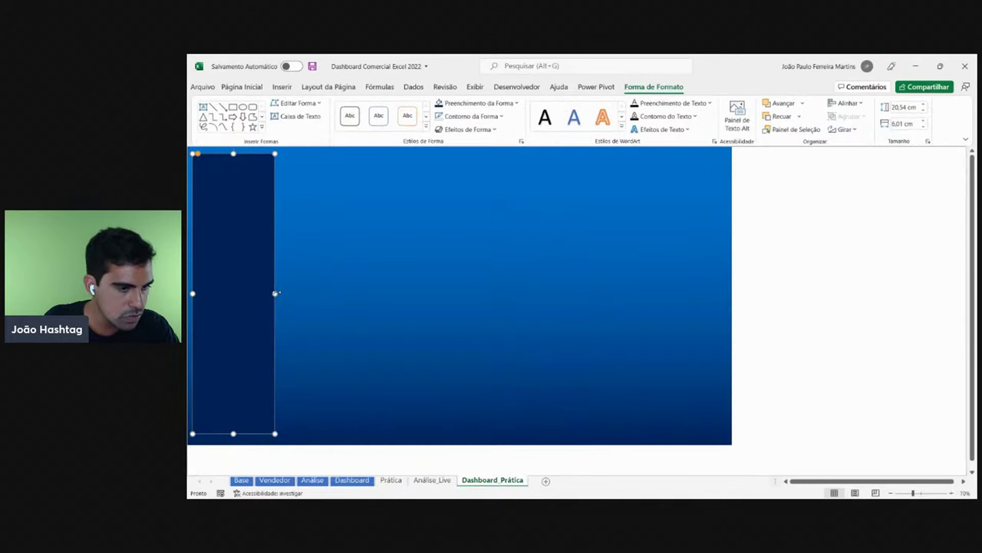
drag(275, 293, 270, 293)
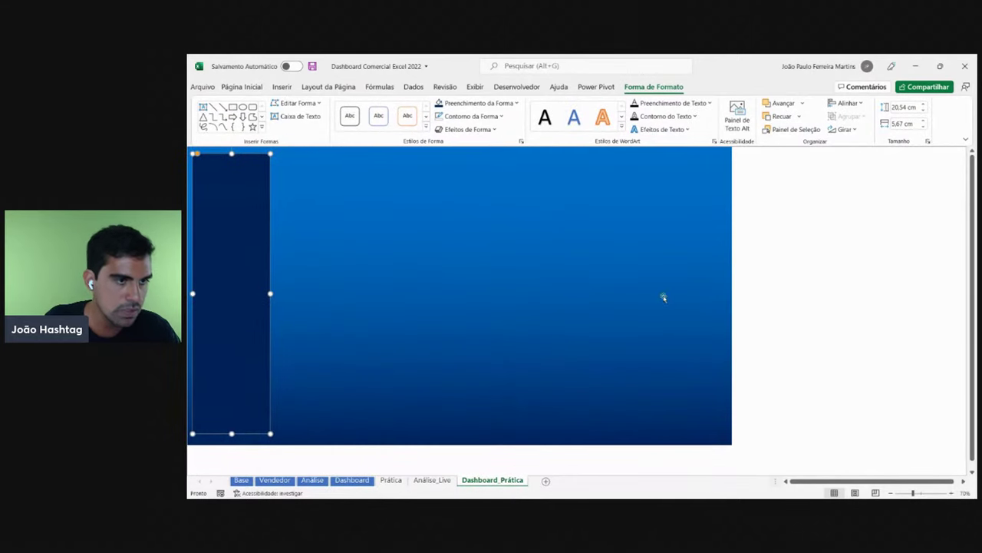
key(Escape)
click(249, 210)
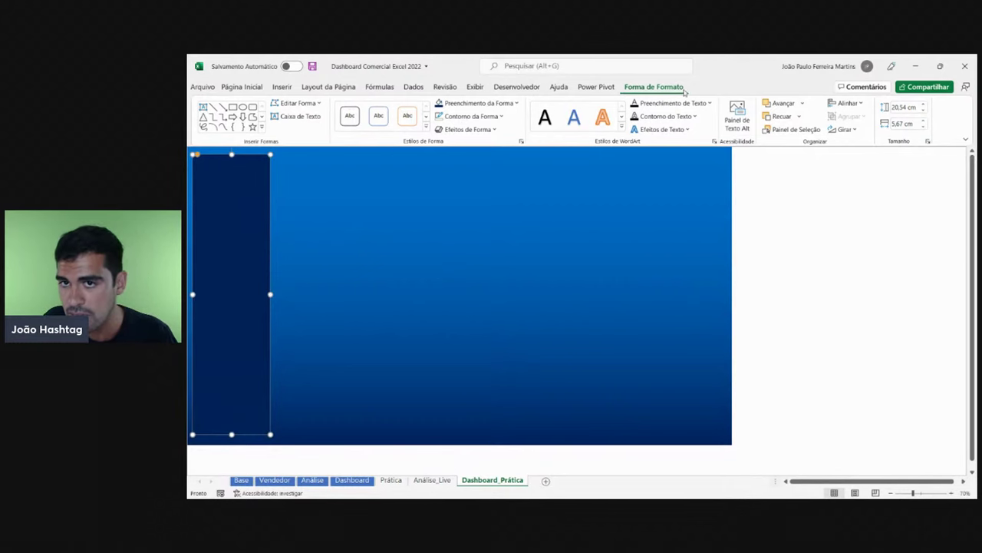
- Set the sidebar's Shape Outline to No Outline
click(503, 104)
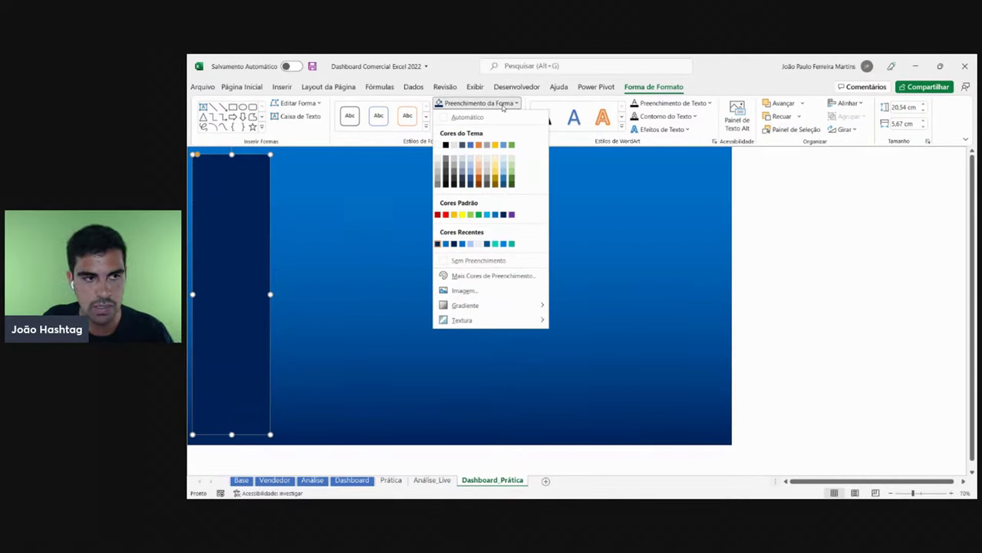
click(502, 104)
click(498, 117)
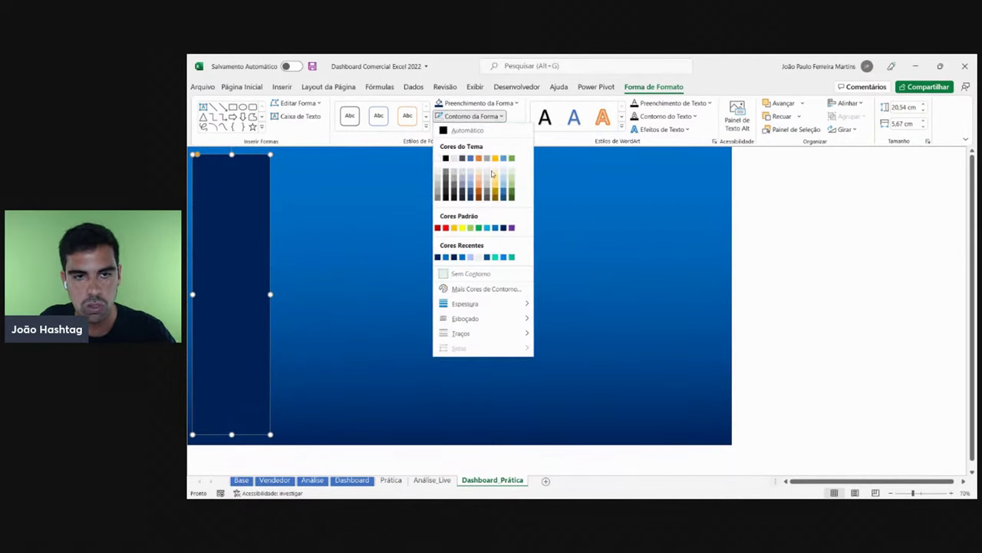
click(834, 233)
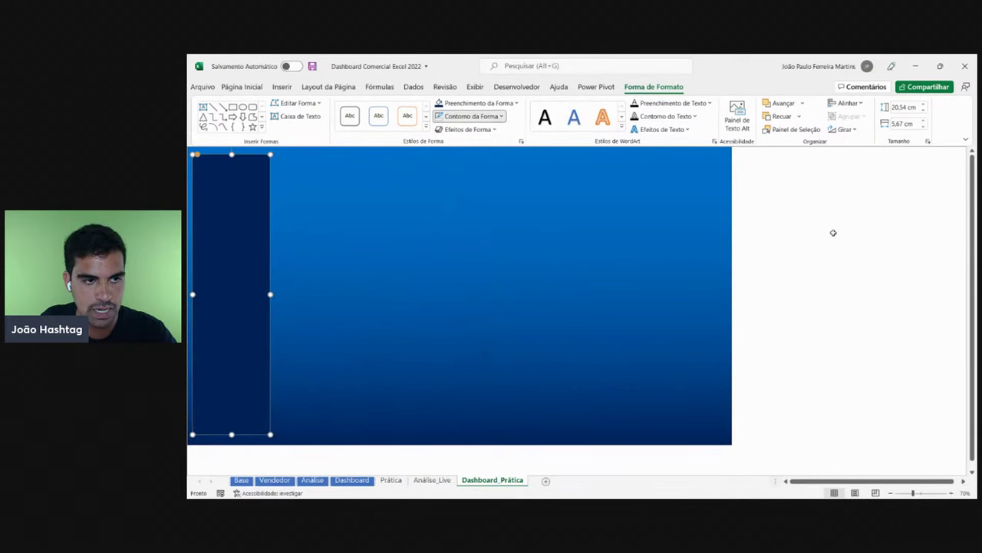
click(498, 117)
click(836, 274)
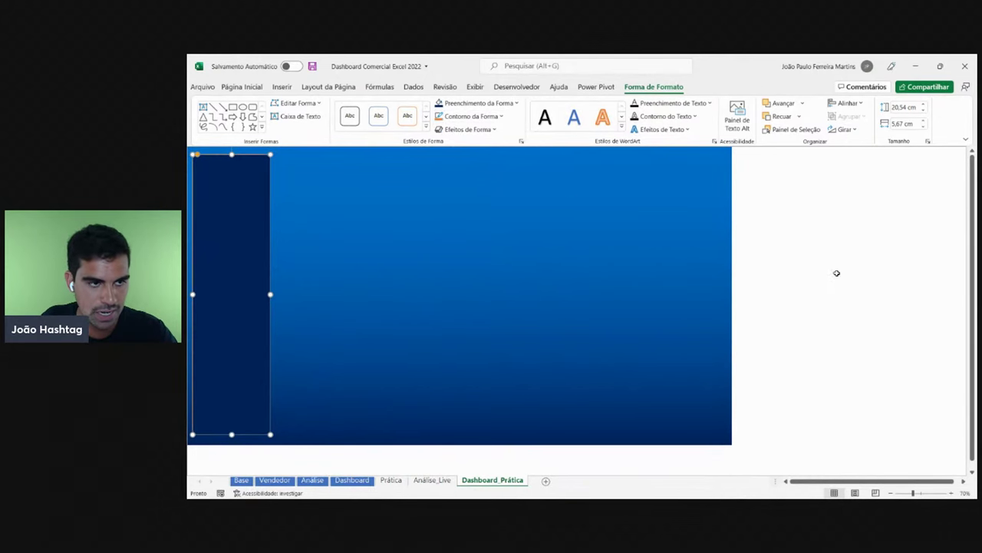
click(836, 273)
click(268, 243)
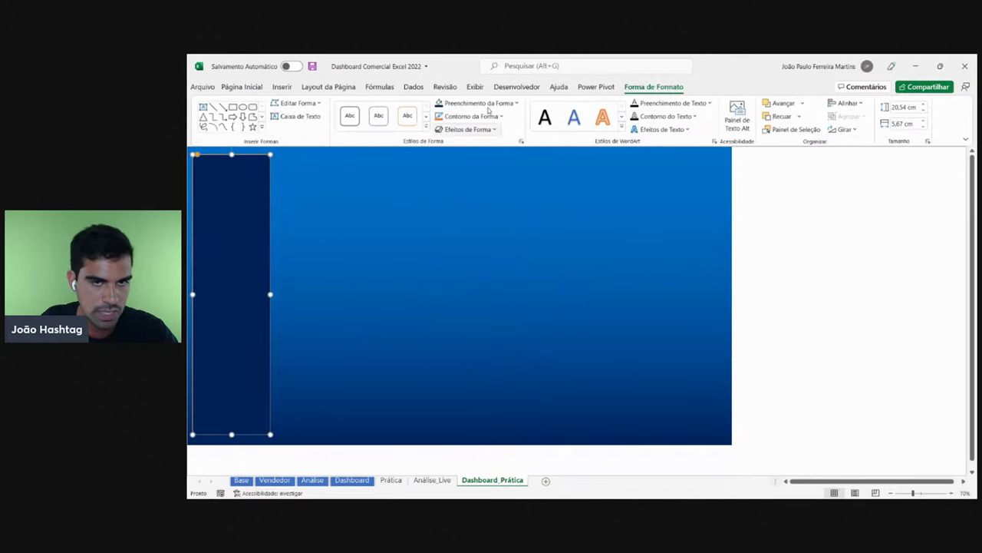
click(487, 116)
click(490, 268)
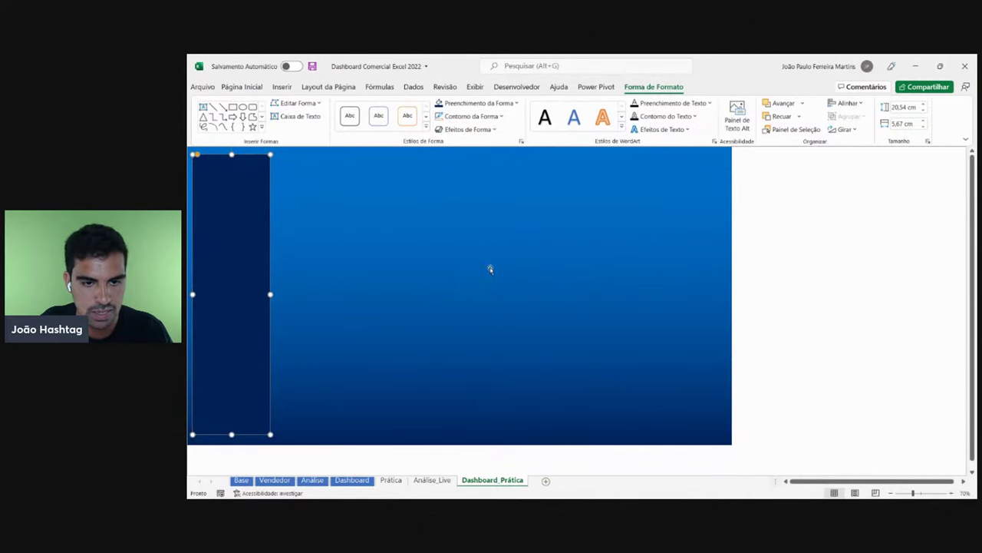
- Give the sidebar an Outer Shadow from Shape Effects
click(820, 250)
click(241, 214)
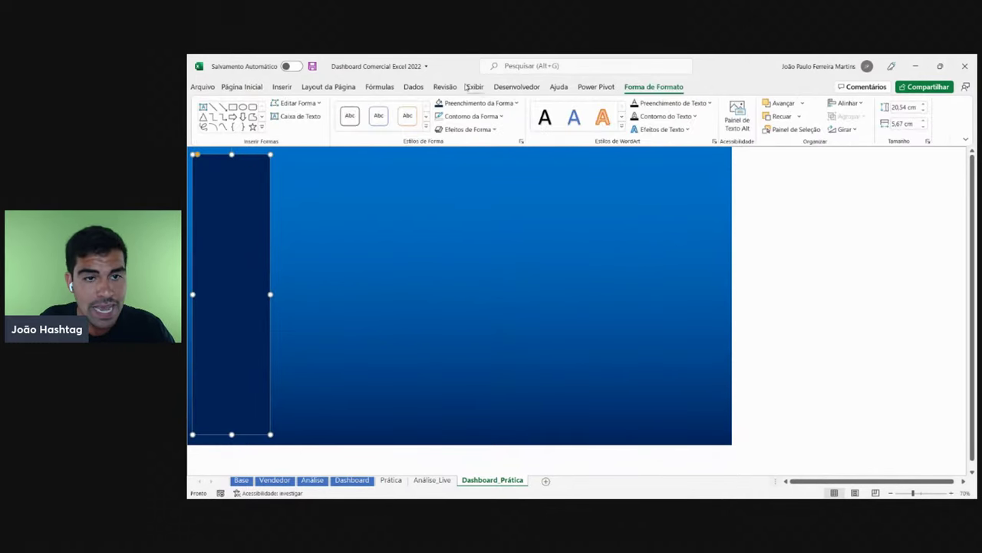
click(466, 129)
mouse_move(476, 175)
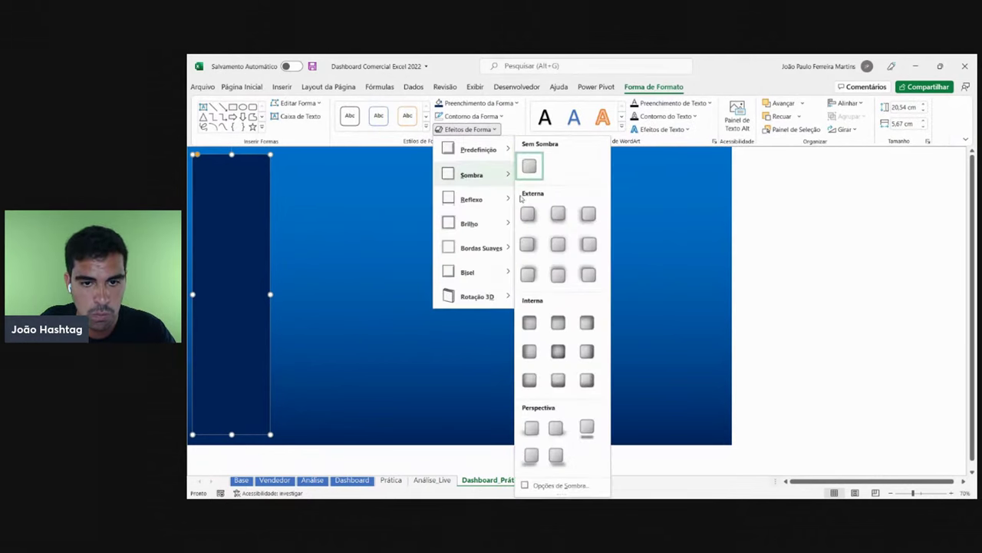
click(528, 214)
click(863, 247)
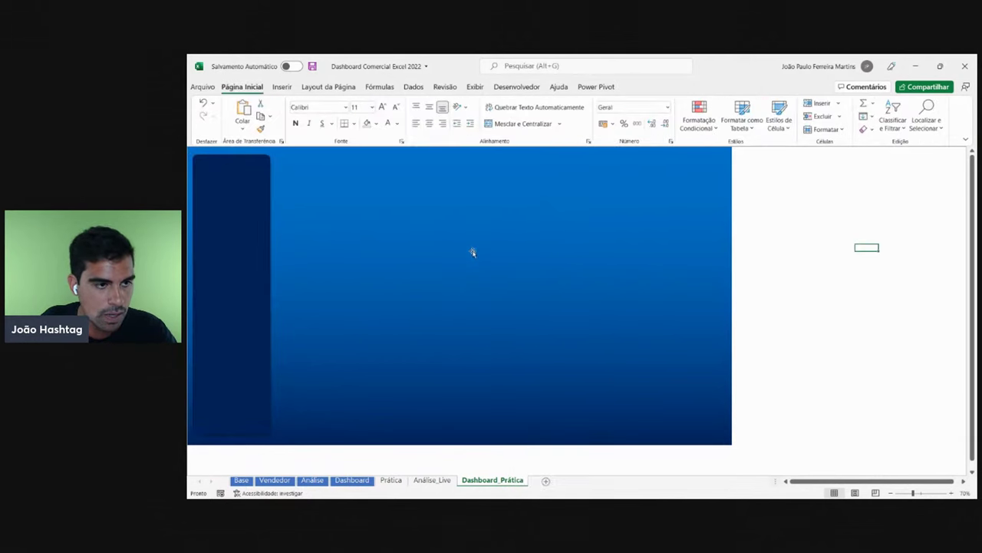
click(222, 168)
click(844, 339)
scroll(783, 318, up, 3)
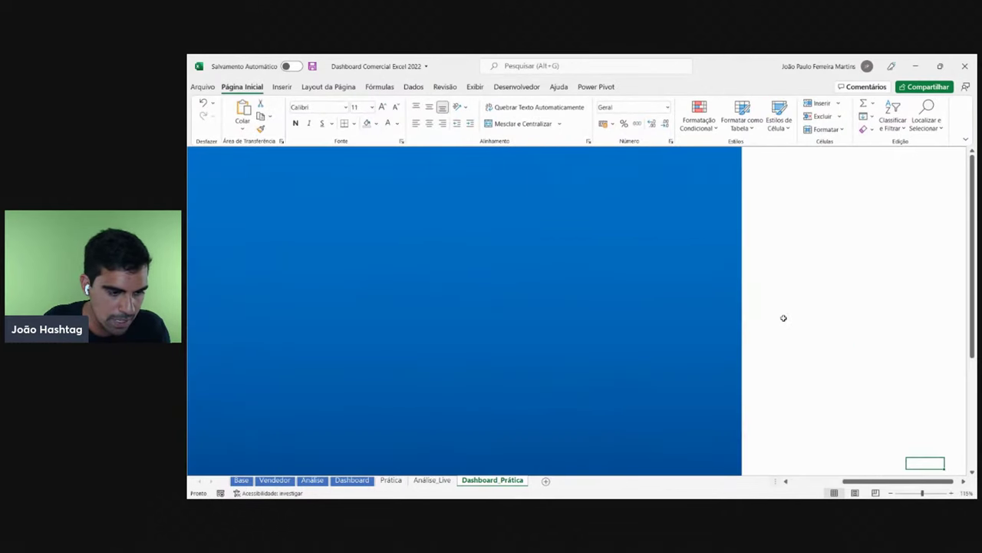
scroll(484, 319, down, 5)
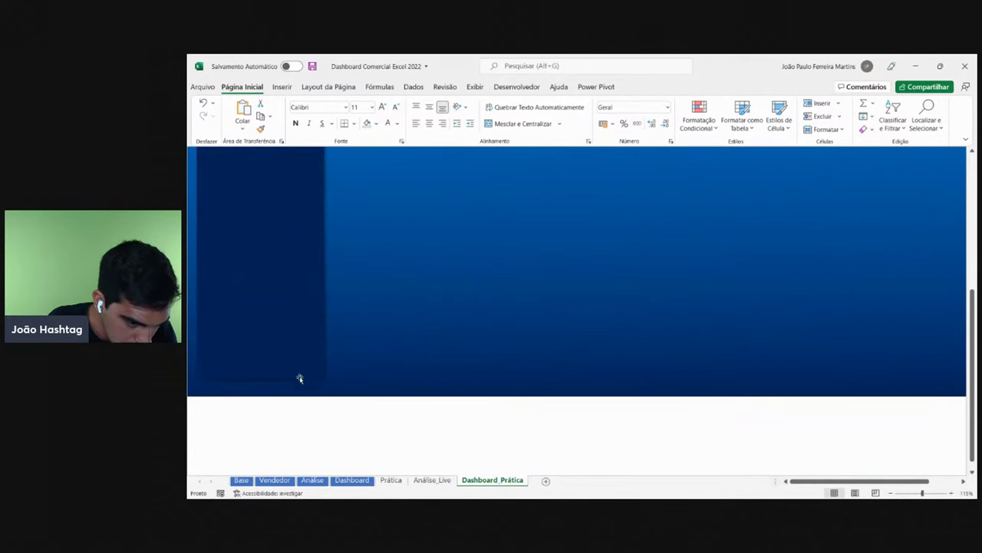
- Reapply the first Outer Shadow preset to the sidebar and check the result
click(329, 218)
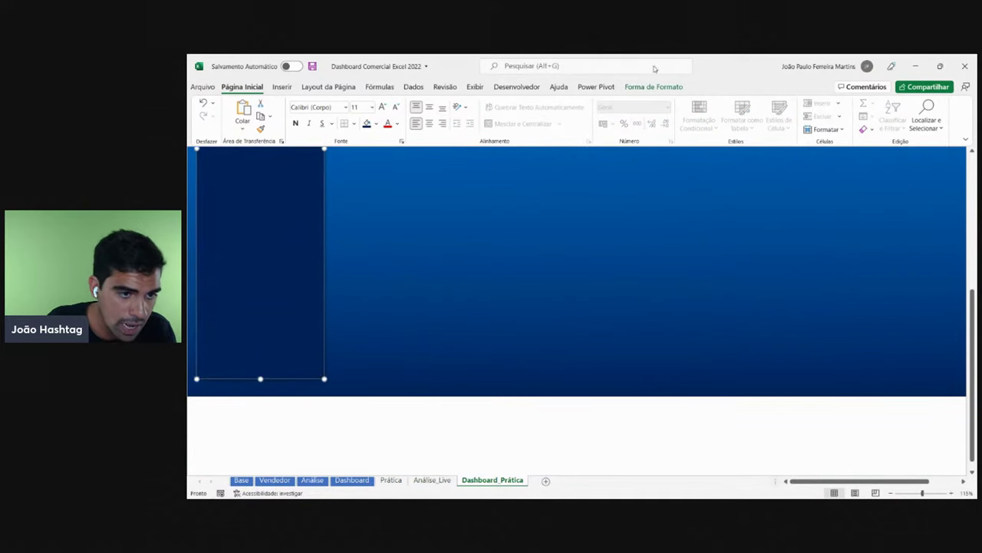
click(659, 87)
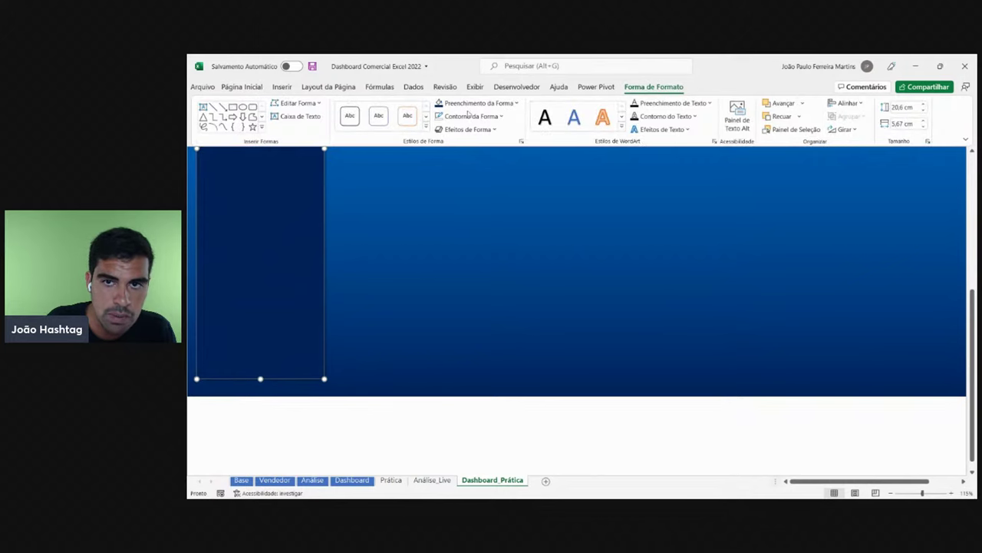
click(469, 129)
mouse_move(484, 180)
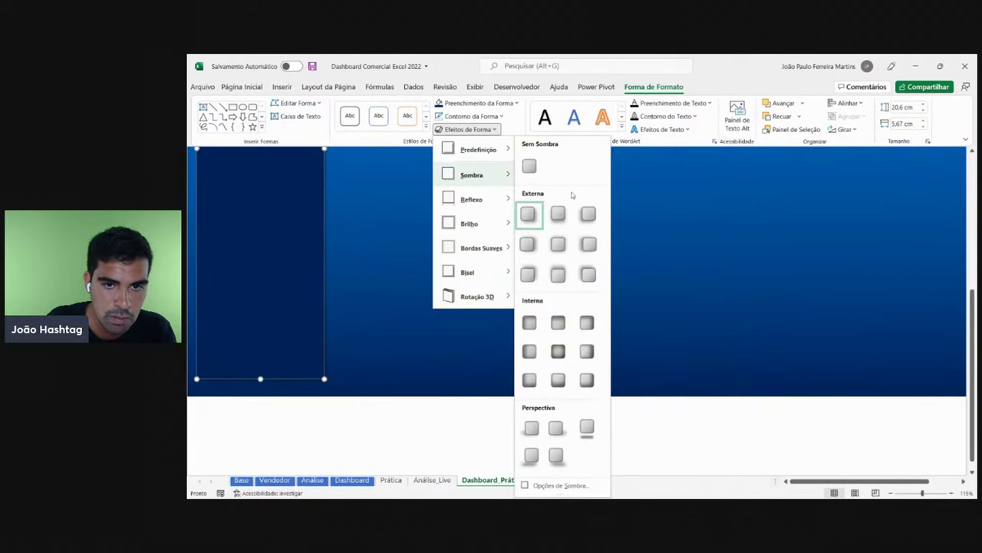
click(528, 219)
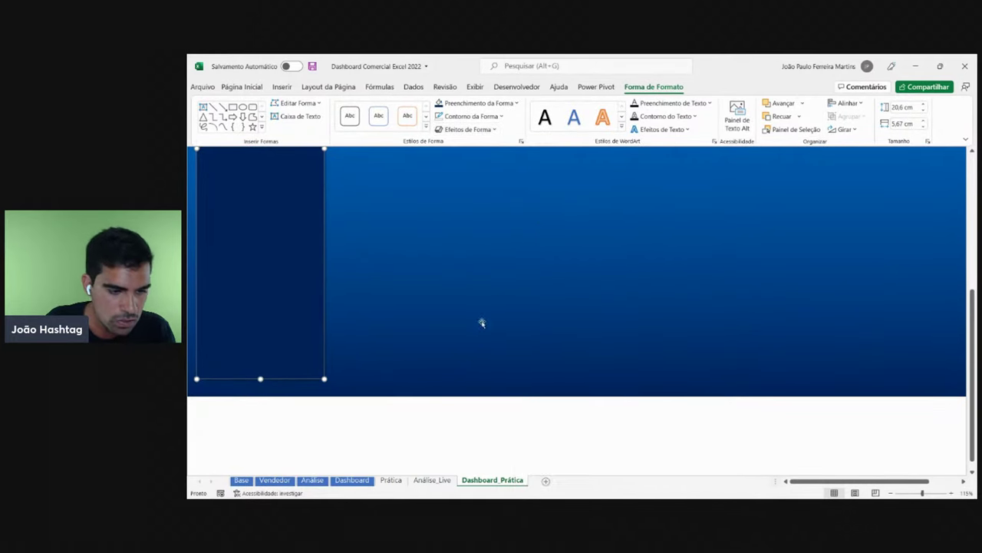
click(243, 417)
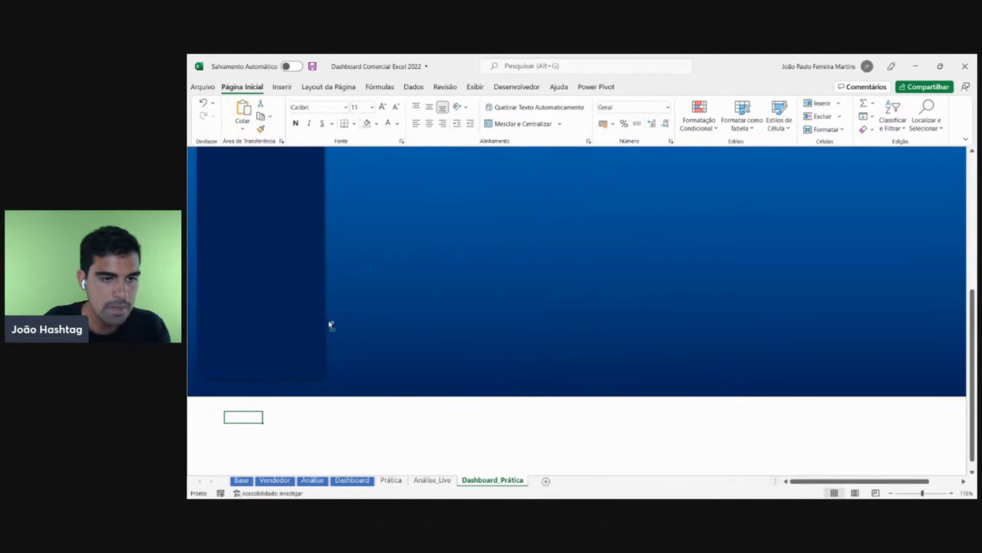
scroll(330, 323, down, 1)
scroll(330, 323, down, 3)
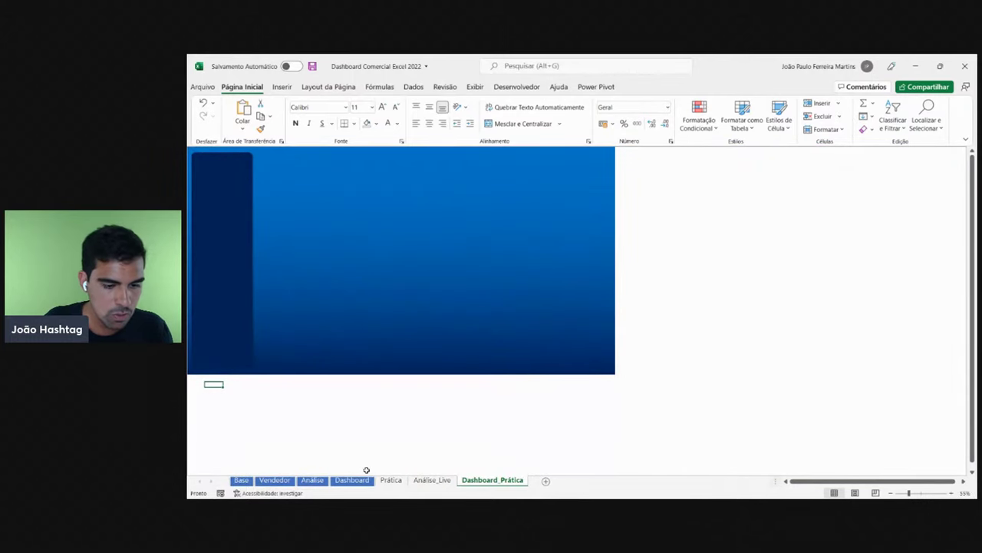
- After checking the reference, duplicate the sidebar and shrink the copy into a small top card
click(359, 480)
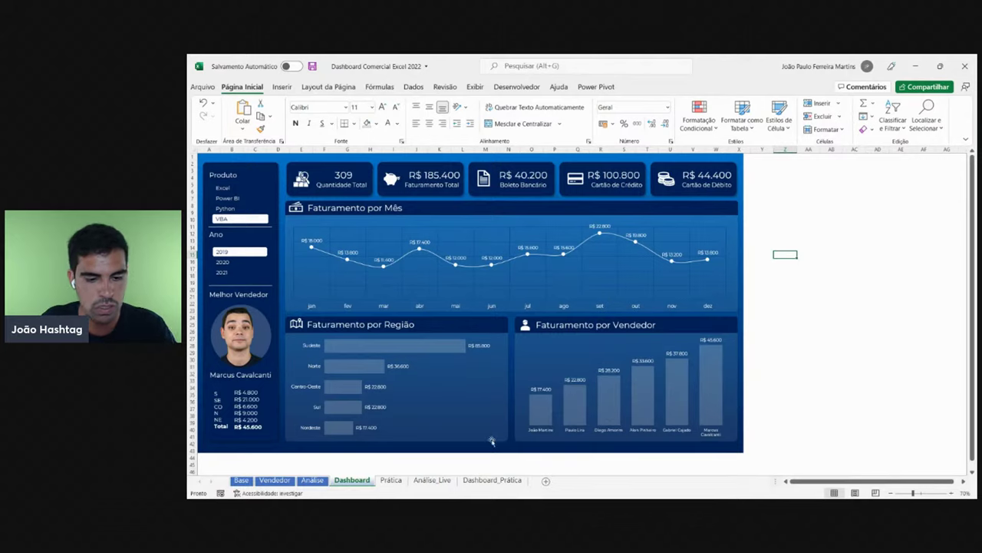
click(492, 479)
click(226, 289)
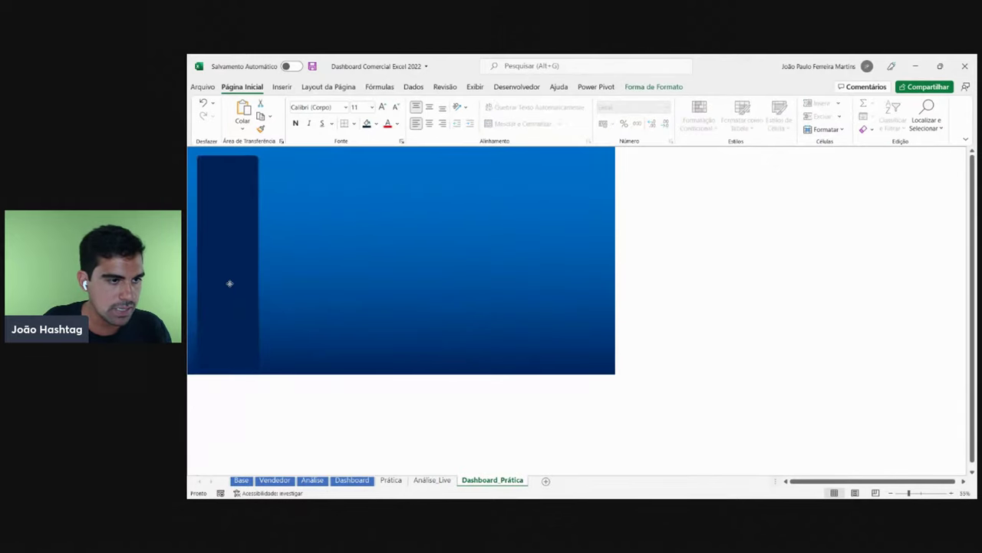
scroll(230, 283, up, 3)
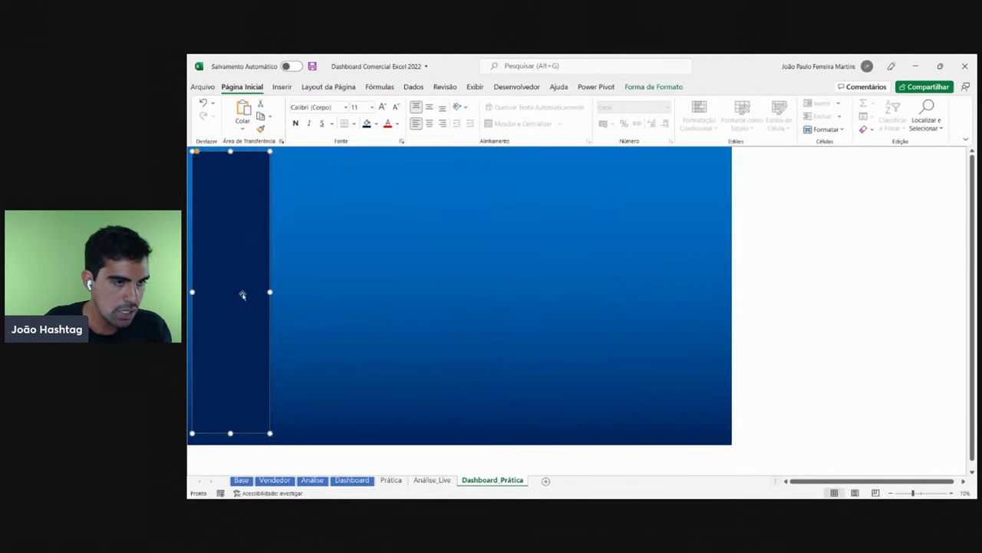
click(238, 285)
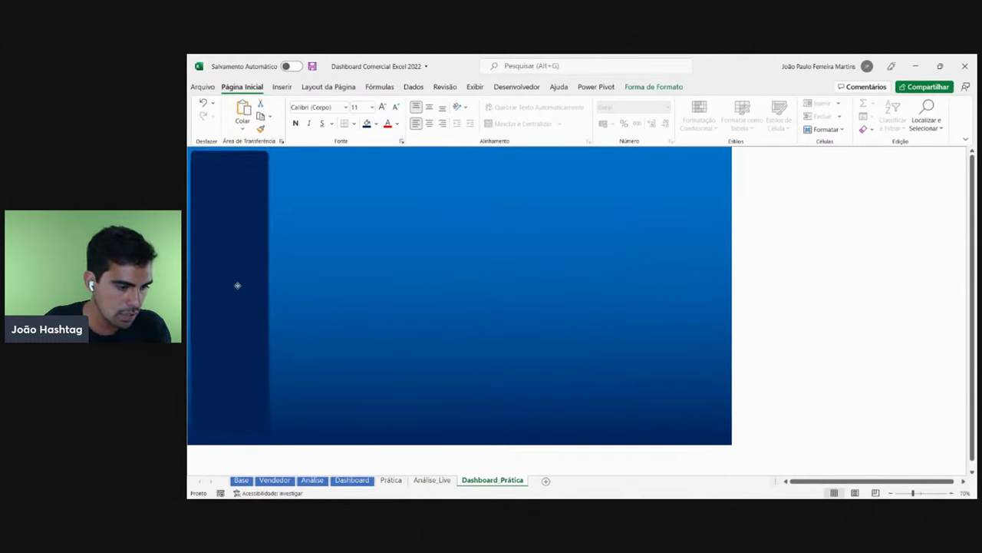
click(240, 291)
drag(222, 285, 309, 281)
drag(322, 435, 278, 154)
- Make the KPI card slightly taller and wider
drag(314, 181, 313, 184)
click(867, 226)
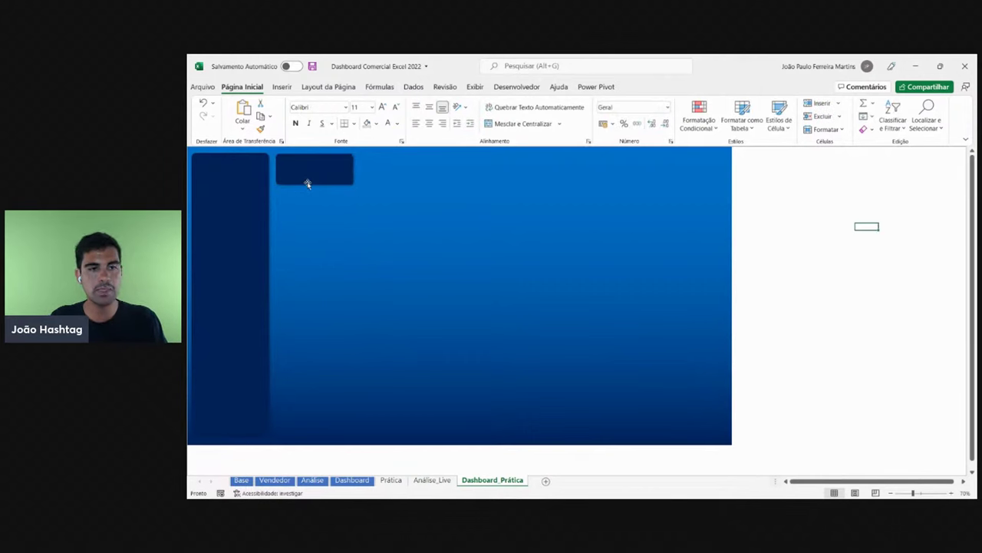
click(318, 176)
drag(353, 167, 370, 168)
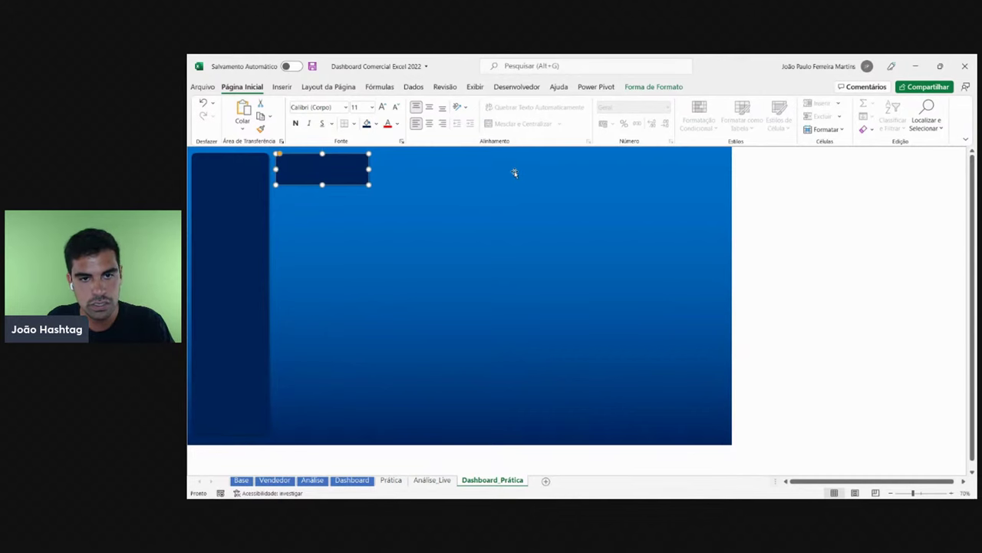
- Fine-tune the card's height to match the KPI cards on the Dashboard sheet
click(360, 479)
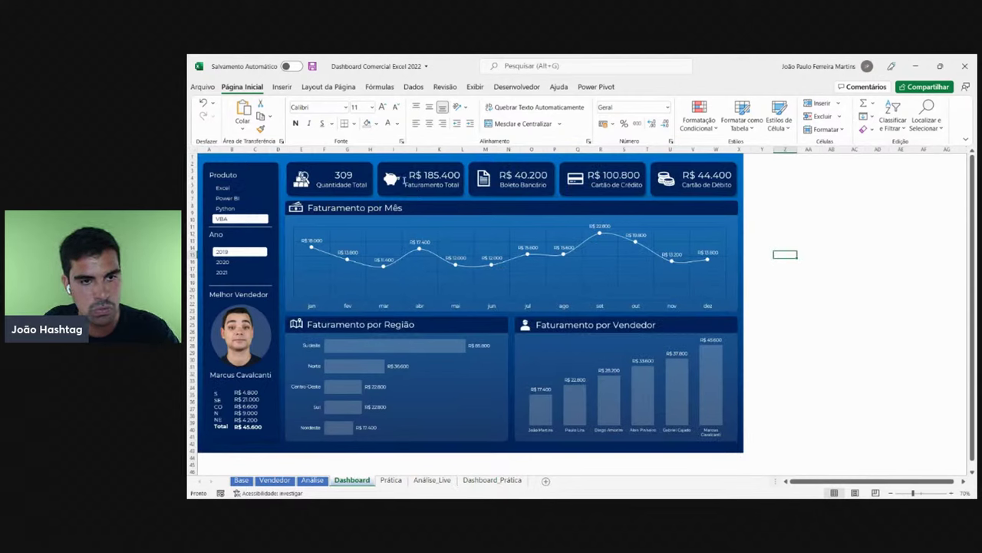
click(499, 481)
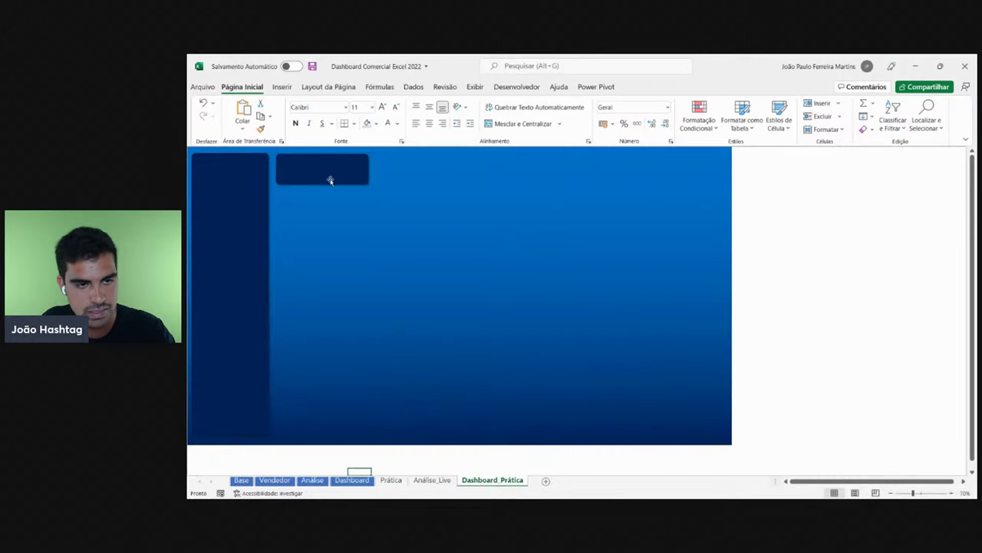
click(304, 161)
drag(322, 185, 322, 191)
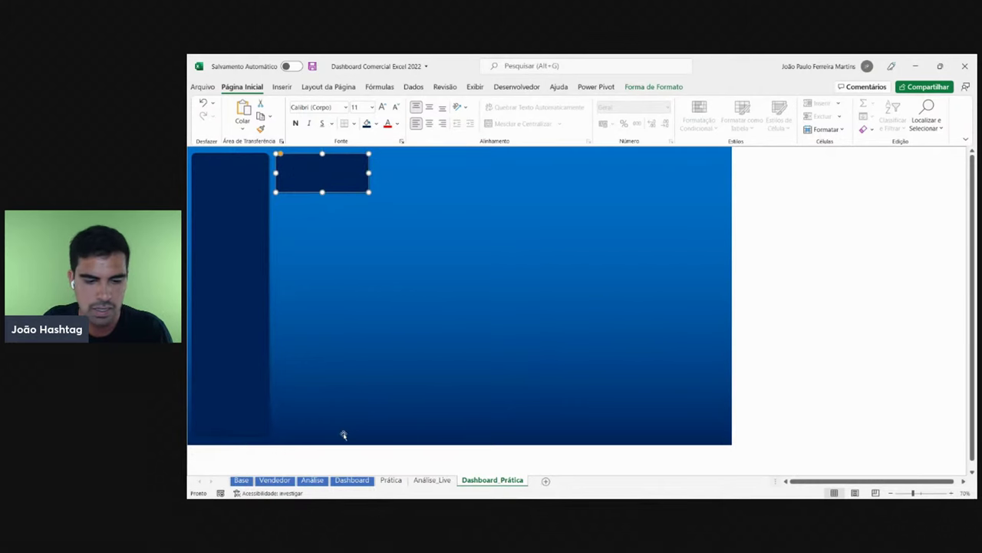
click(351, 479)
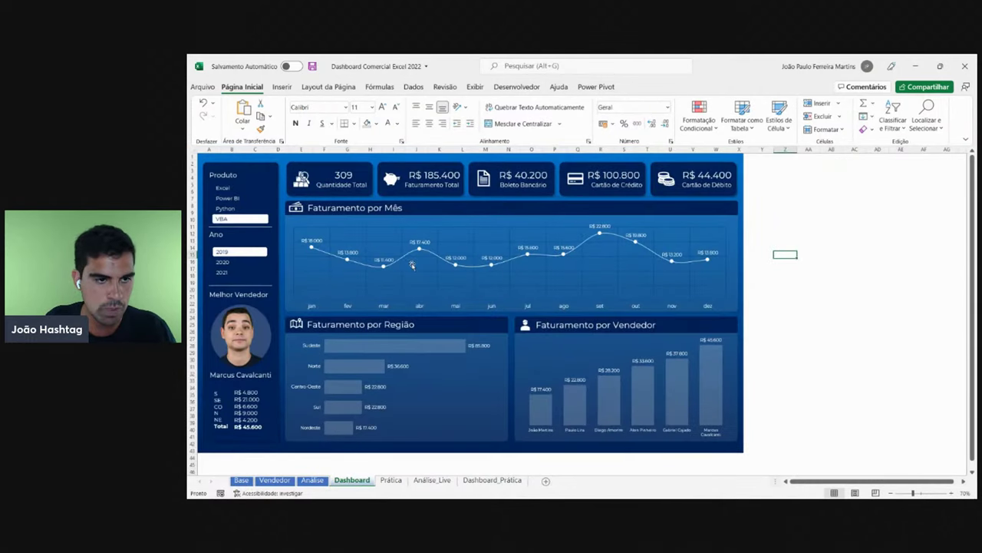
click(493, 480)
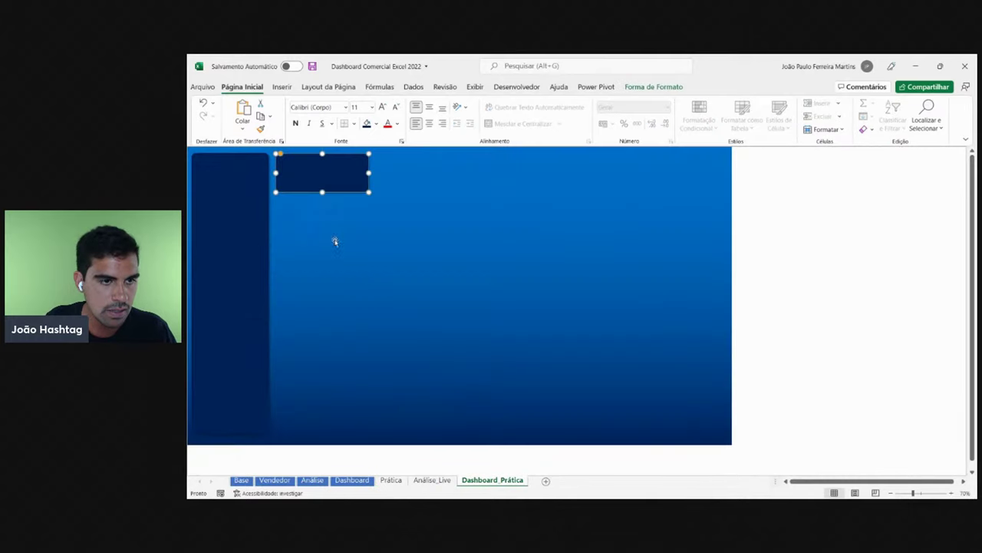
drag(321, 192, 311, 173)
- Copy the KPI card and paste a duplicate beside the blue background
key(Escape)
click(335, 178)
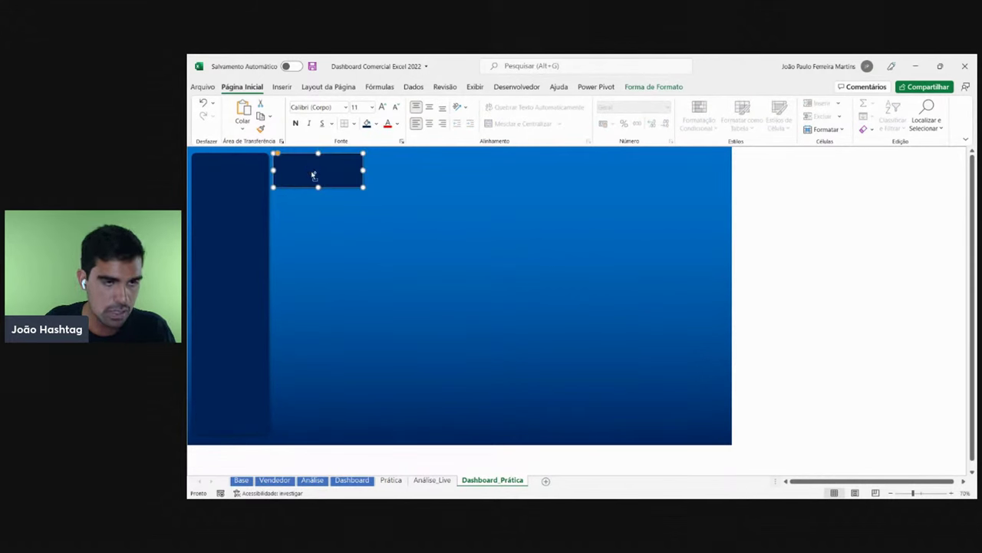
click(845, 235)
key(ctrl+v)
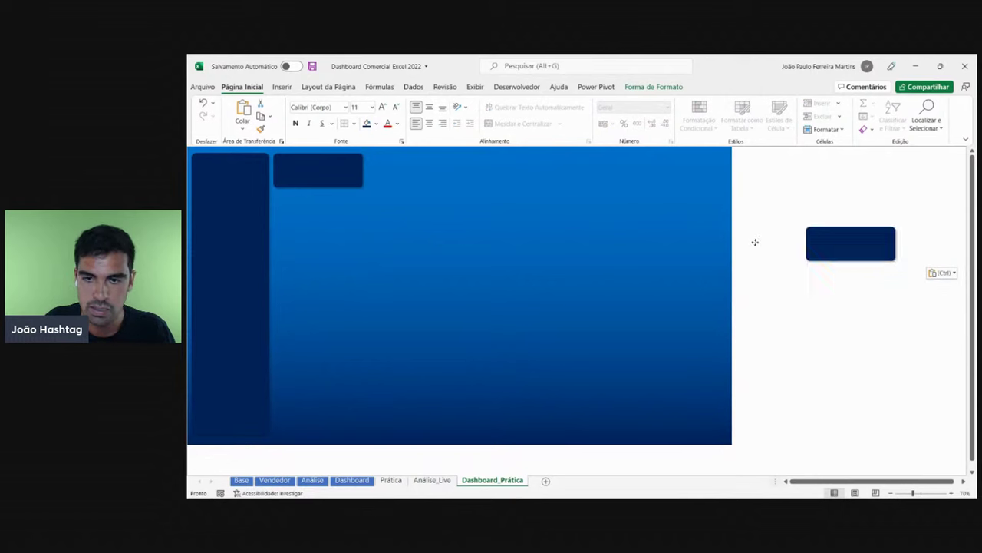
- Move the pasted card into the top row alongside the other boxes
drag(755, 241, 665, 172)
click(783, 186)
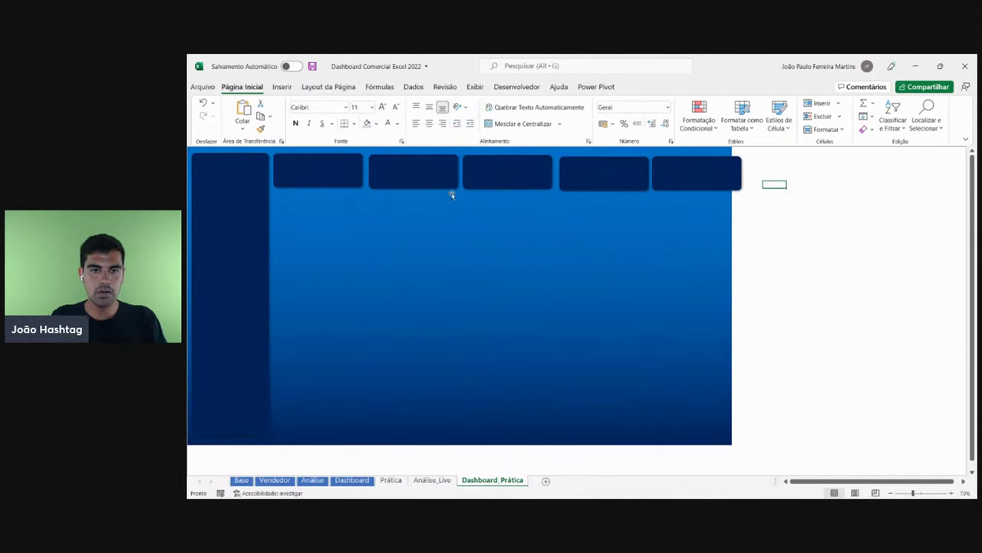
click(329, 177)
click(414, 177)
click(565, 180)
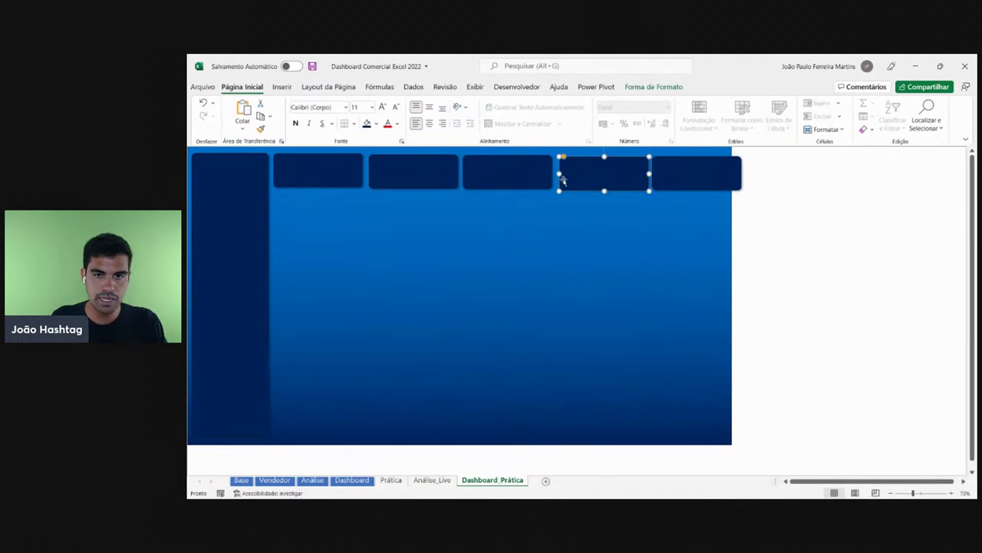
click(670, 180)
click(786, 209)
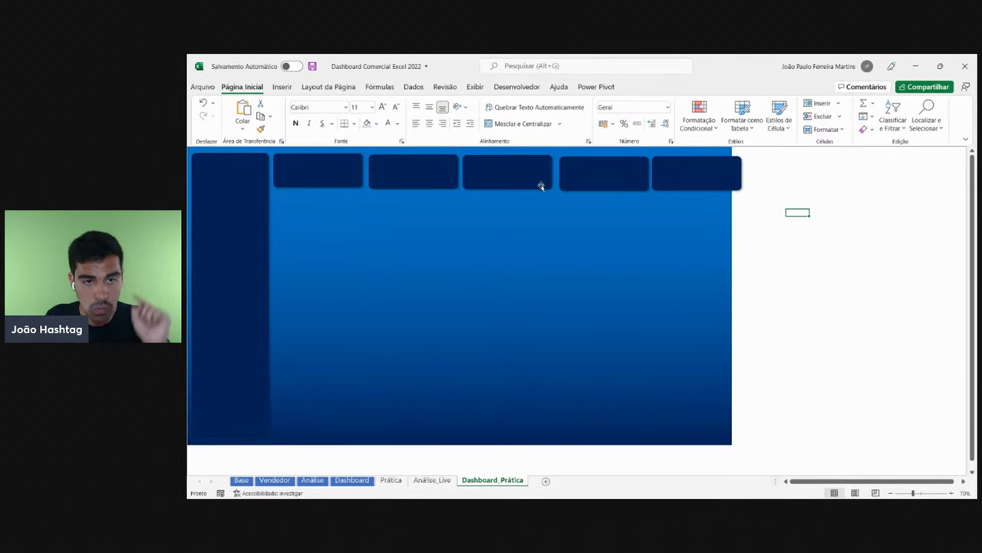
- Delete the four extra, unevenly spaced cards from the top row
click(444, 182)
key(Delete)
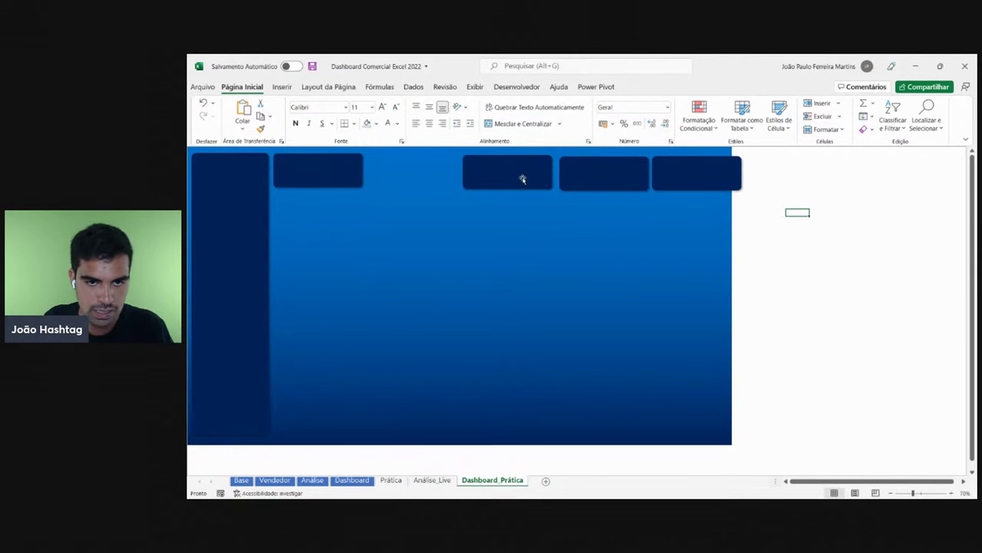
click(522, 177)
key(Delete)
click(591, 176)
key(Delete)
click(680, 177)
key(Delete)
- Adjust the remaining card's width and position, then Ctrl+drag a copy to its right
click(346, 174)
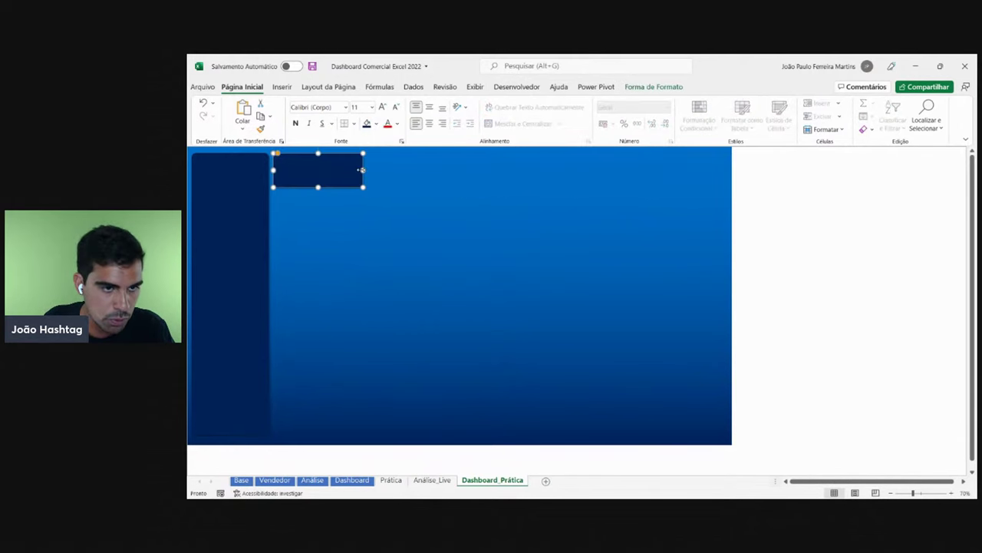
click(787, 210)
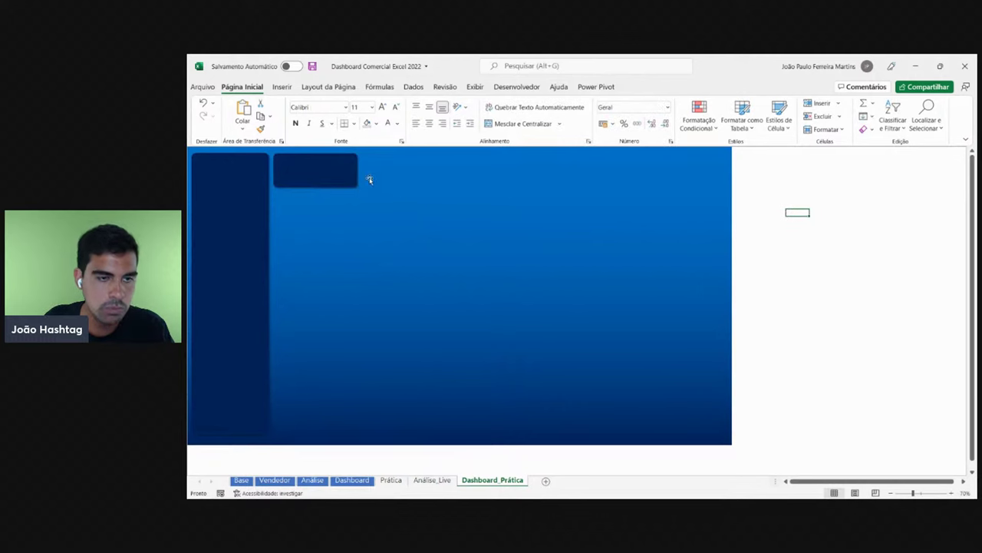
click(354, 171)
drag(358, 170, 361, 170)
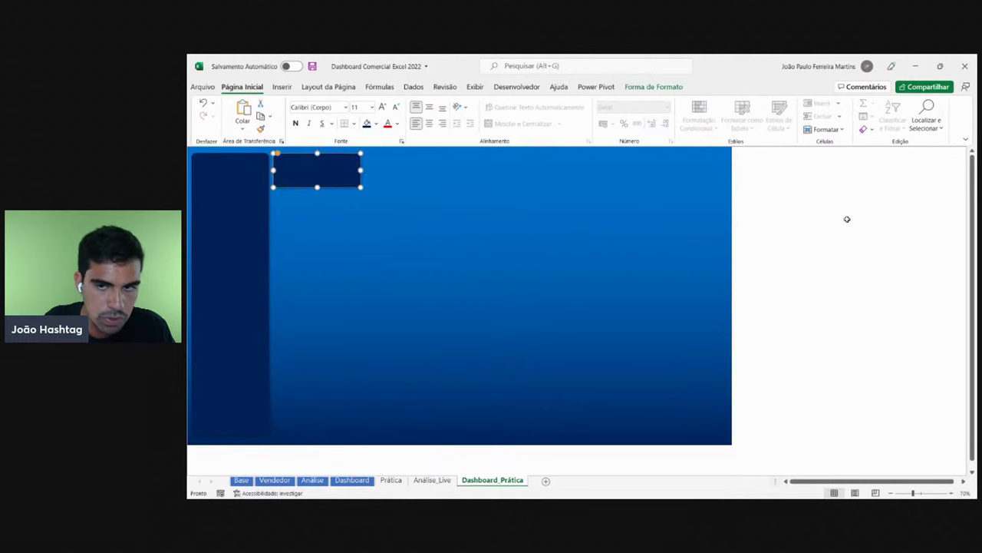
click(844, 219)
click(329, 173)
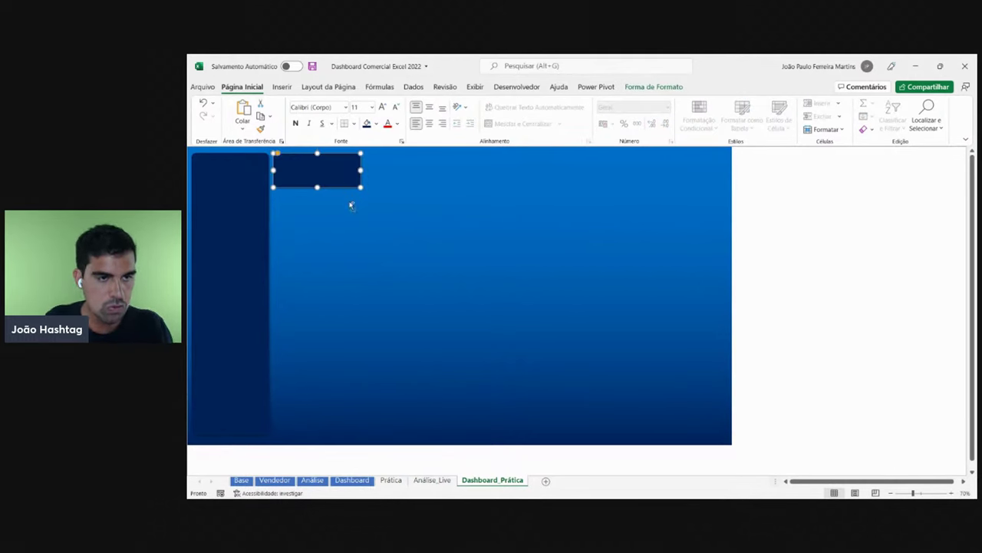
key(Right)
key(Down)
drag(316, 173, 651, 165)
click(793, 202)
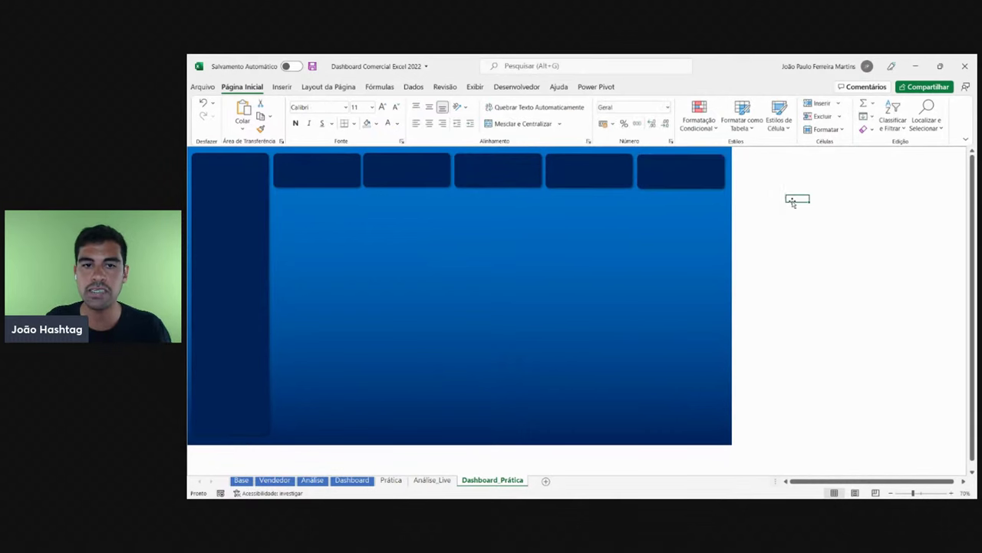
- Select each of the five navy KPI cards across the top row
click(294, 174)
click(399, 172)
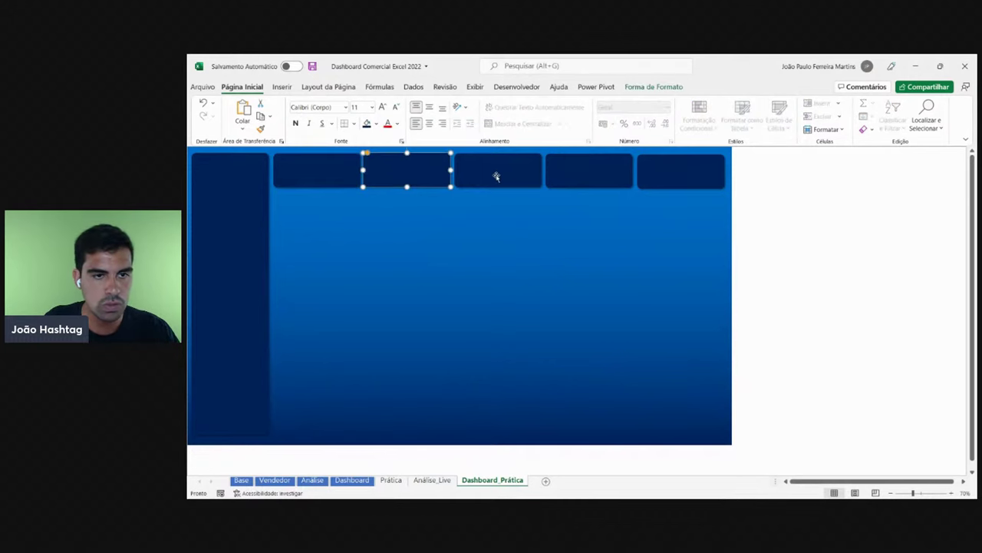
click(496, 176)
click(586, 171)
click(673, 169)
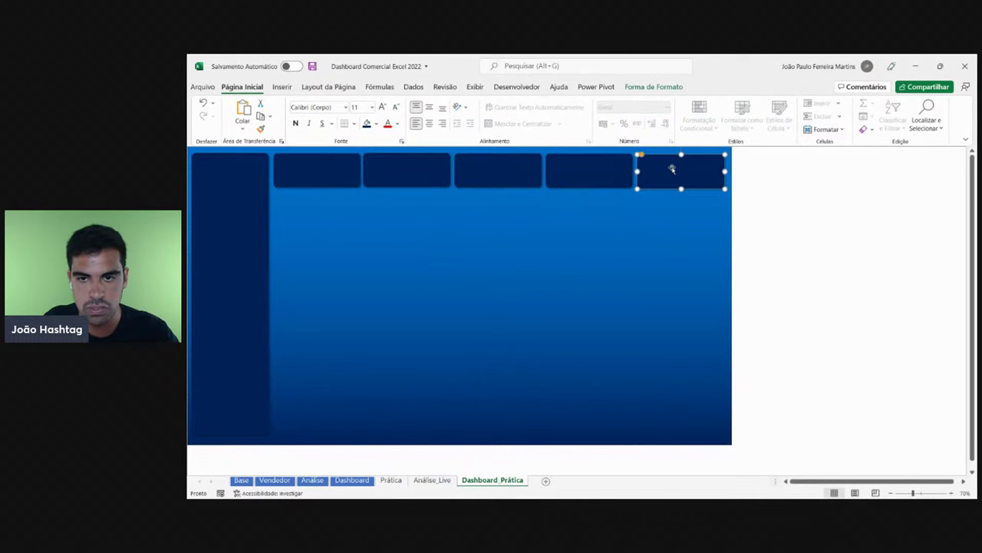
click(347, 166)
click(384, 166)
click(492, 169)
click(590, 174)
click(650, 176)
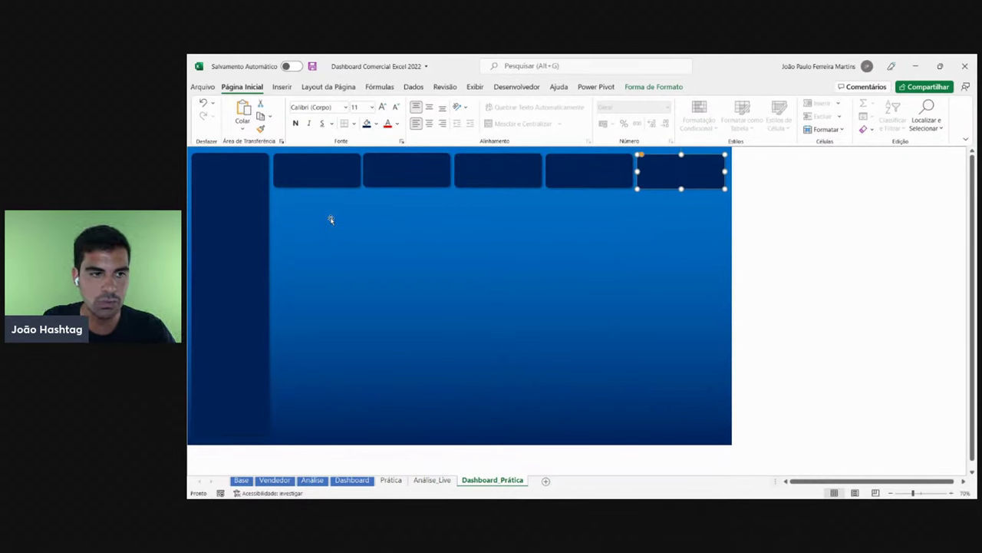
- Nudge each of the five cards by hand toward a common line
drag(675, 173, 678, 175)
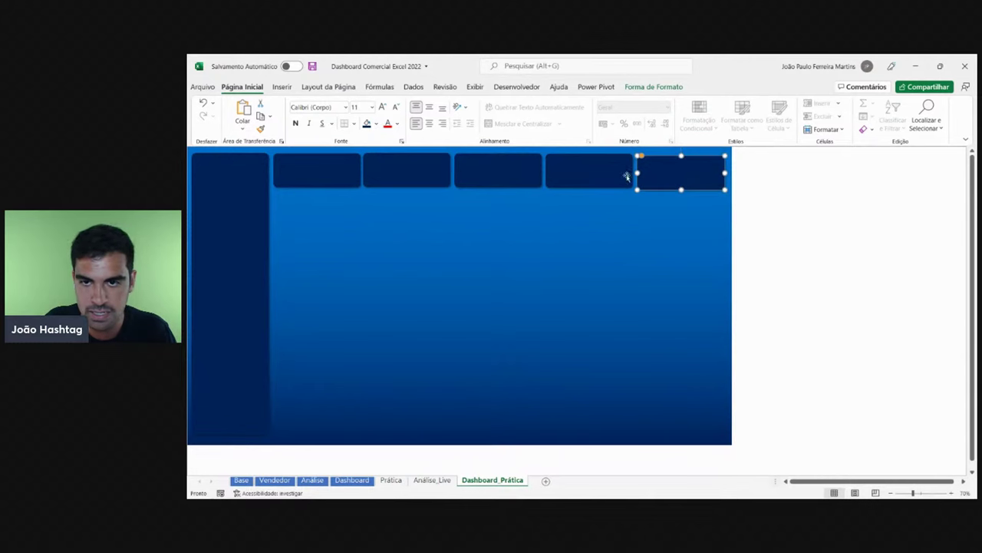
drag(606, 173, 604, 172)
drag(504, 169, 505, 173)
drag(425, 170, 420, 169)
drag(335, 179, 333, 181)
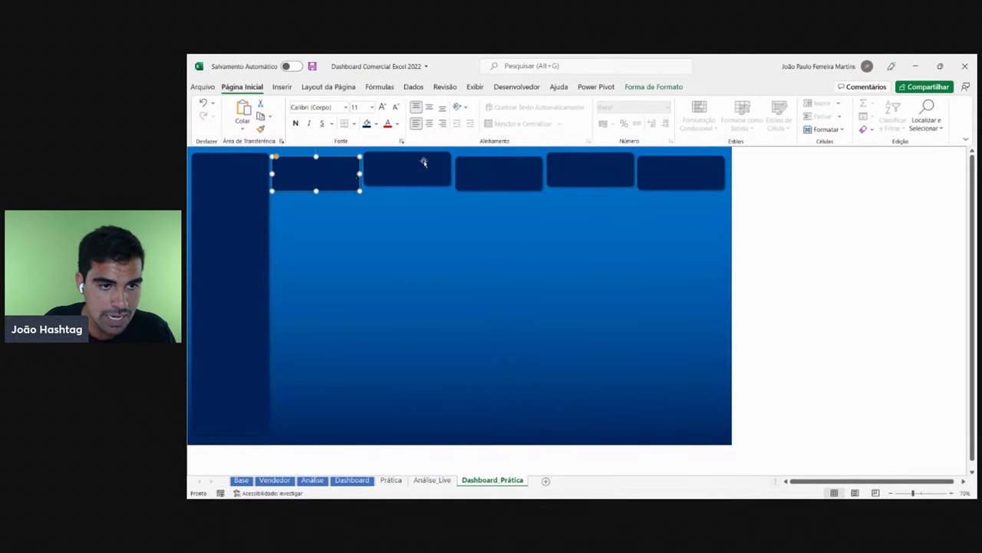
- Fine-tune the last, third, second and first cards with further small moves
click(484, 172)
click(591, 170)
click(695, 172)
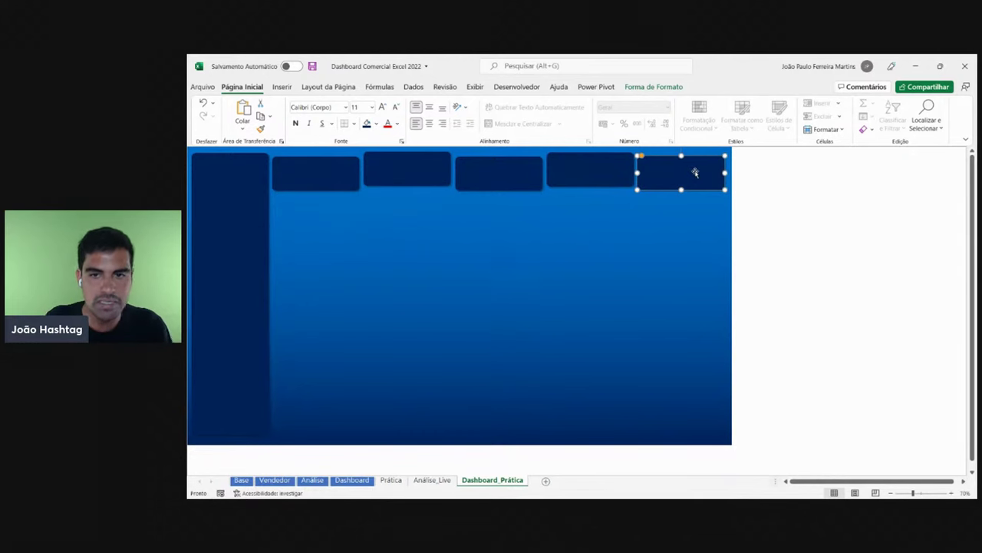
drag(695, 173, 687, 166)
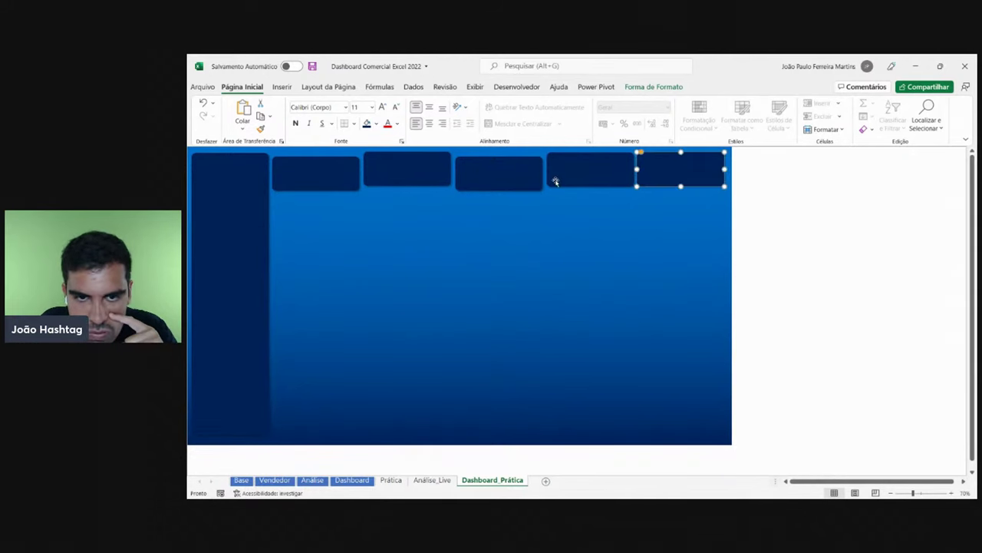
drag(520, 184, 519, 181)
drag(434, 169, 436, 174)
click(331, 181)
drag(332, 181, 331, 180)
click(829, 225)
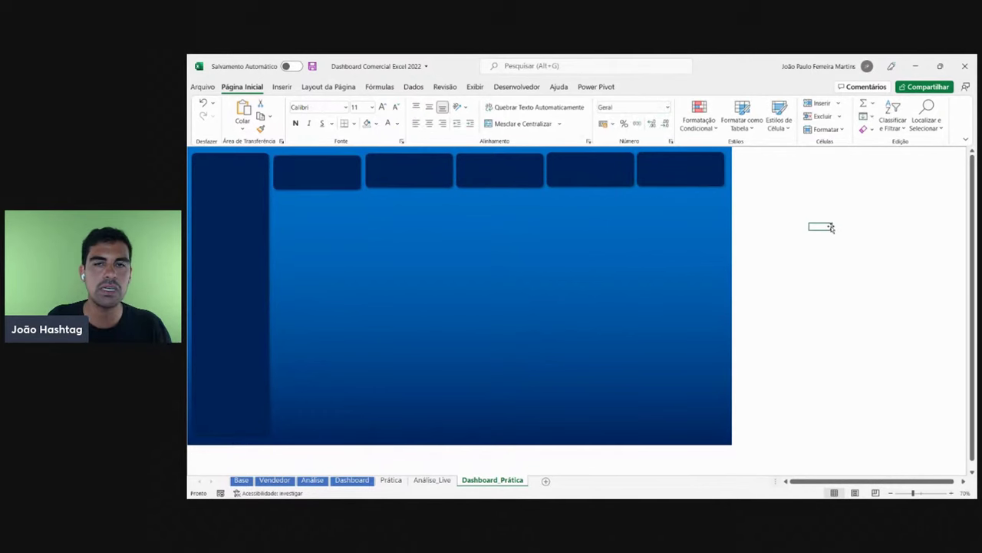
- Select all five cards and apply Alinhar ao Meio, then Distribuir na Horizontal
click(317, 181)
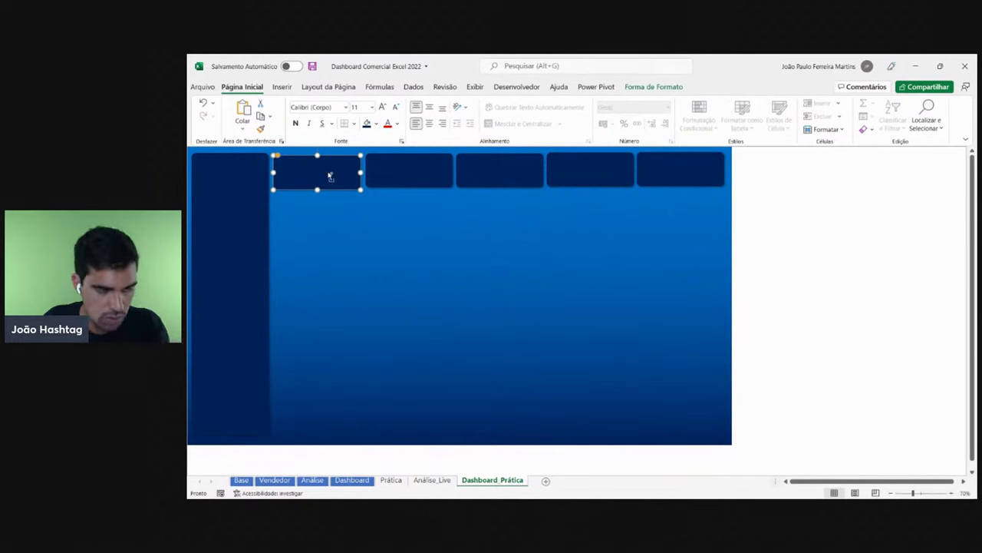
ctrl+click(412, 179)
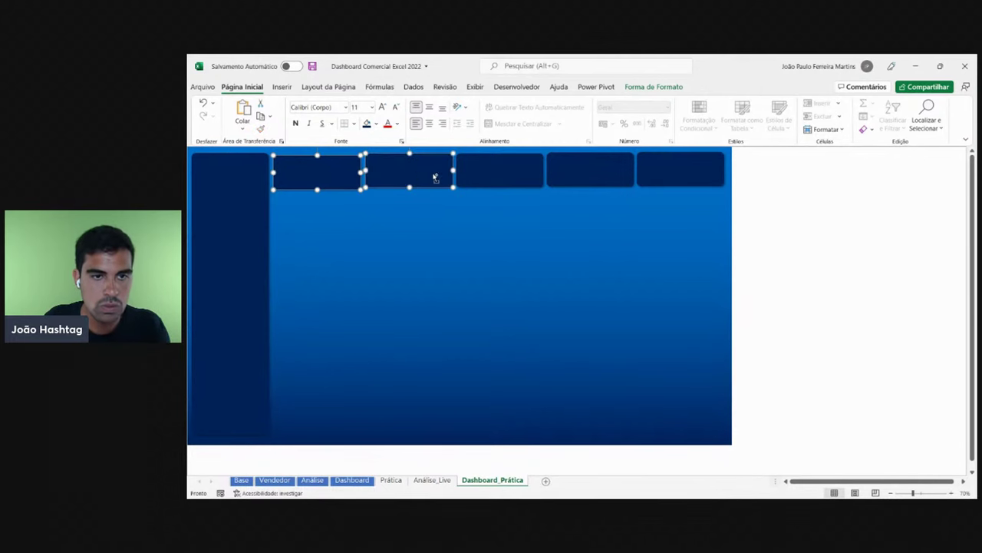
ctrl+click(527, 178)
ctrl+click(599, 182)
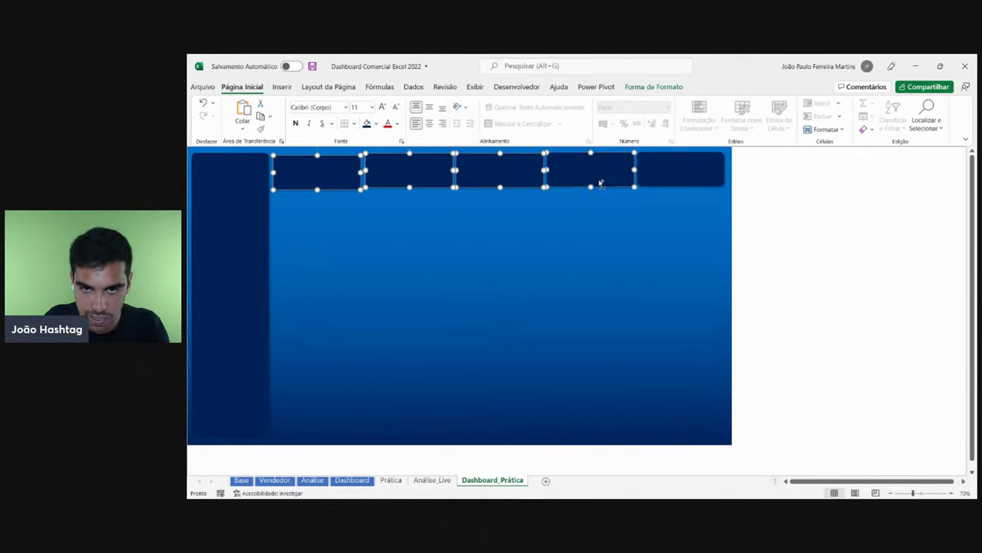
ctrl+click(693, 179)
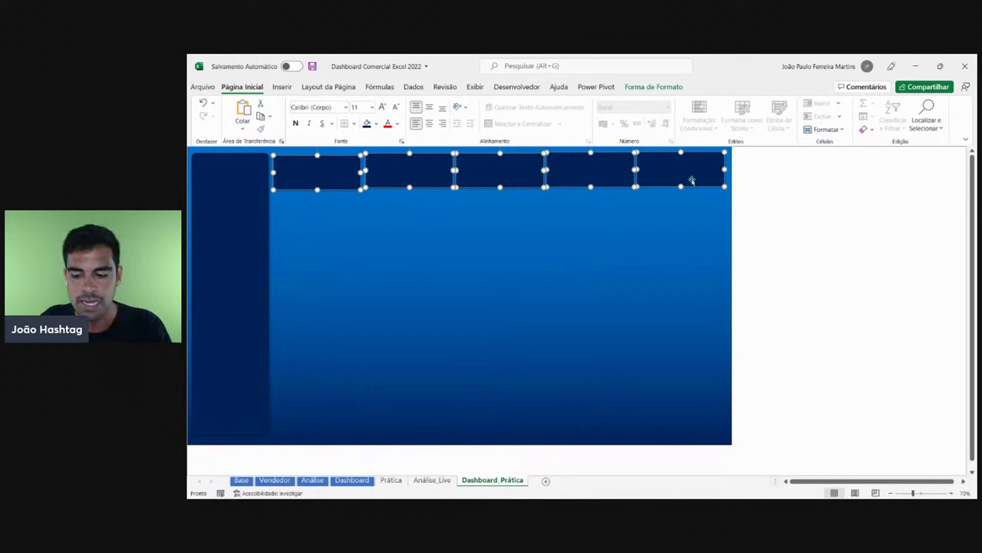
click(668, 88)
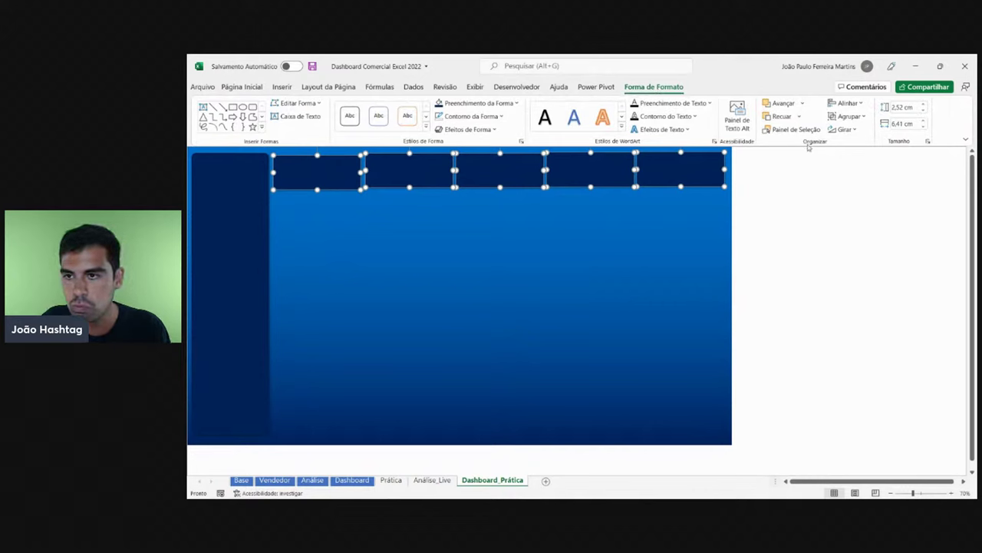
click(849, 102)
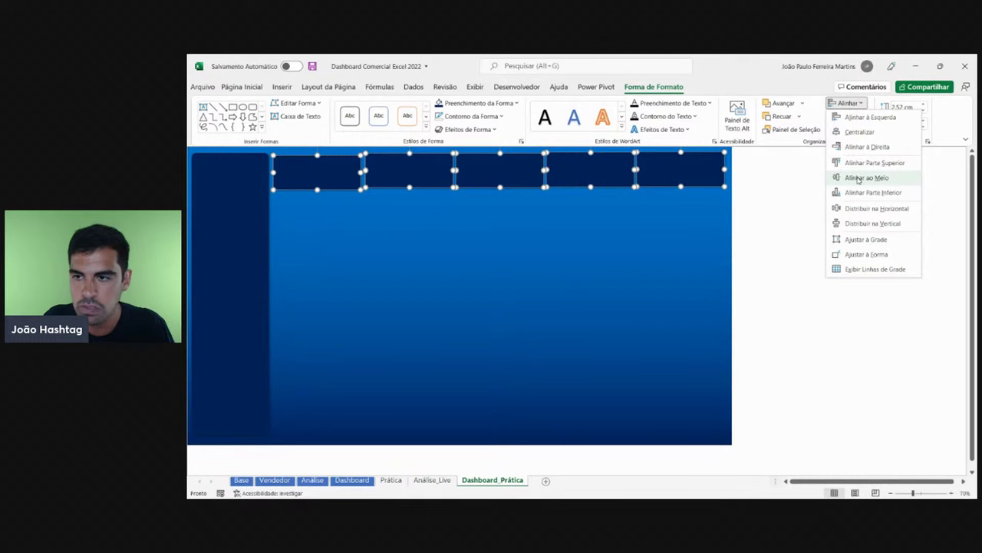
click(867, 178)
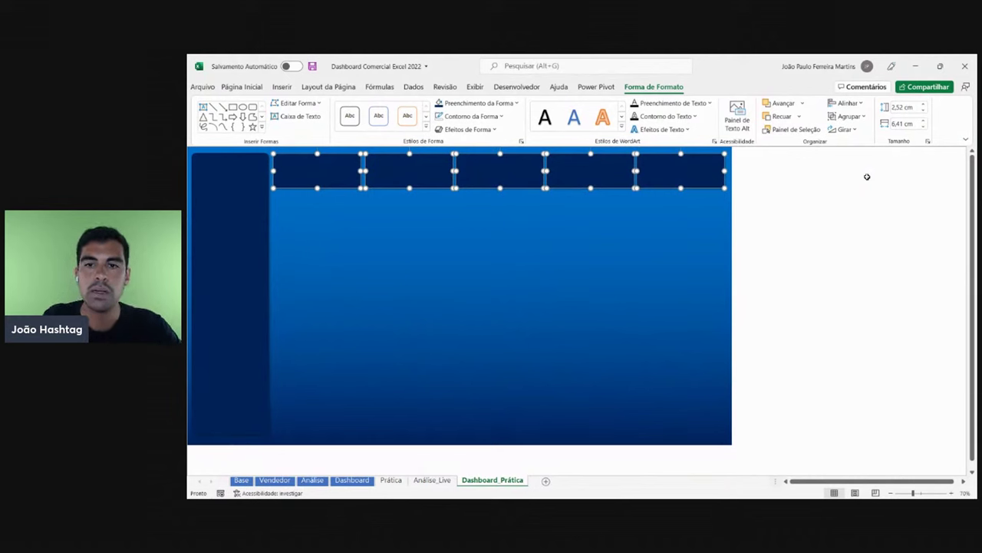
click(847, 102)
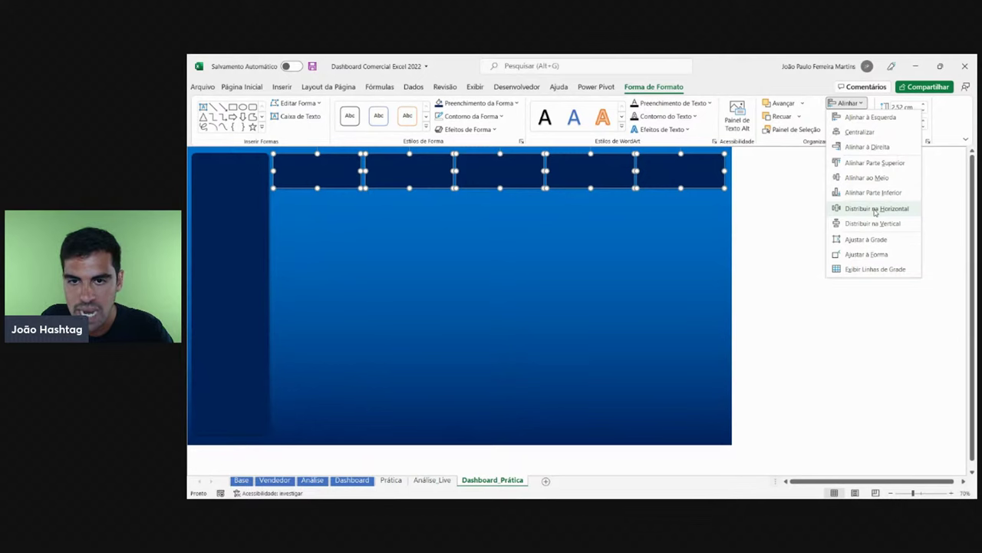
click(875, 210)
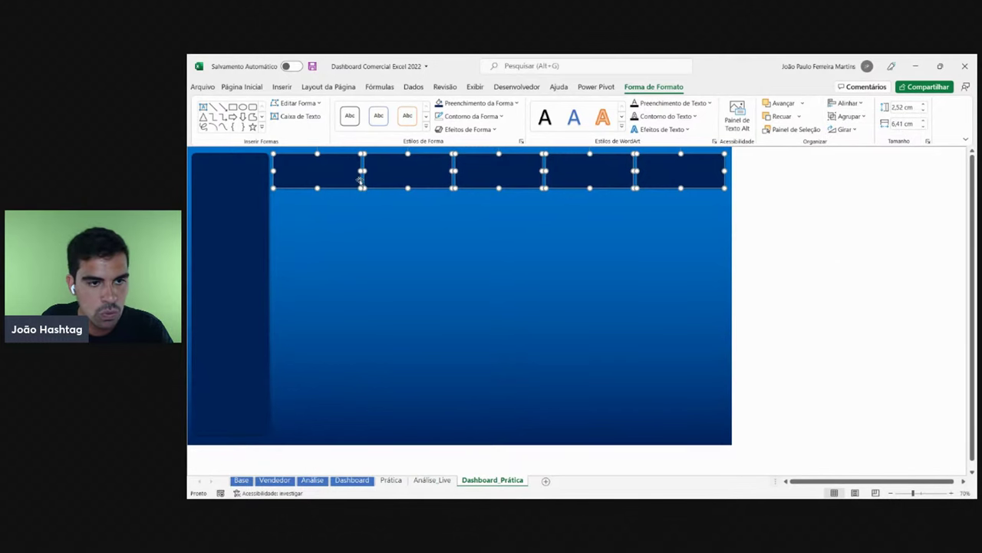
- Click through the individual cards to check their new alignment and spacing
click(766, 197)
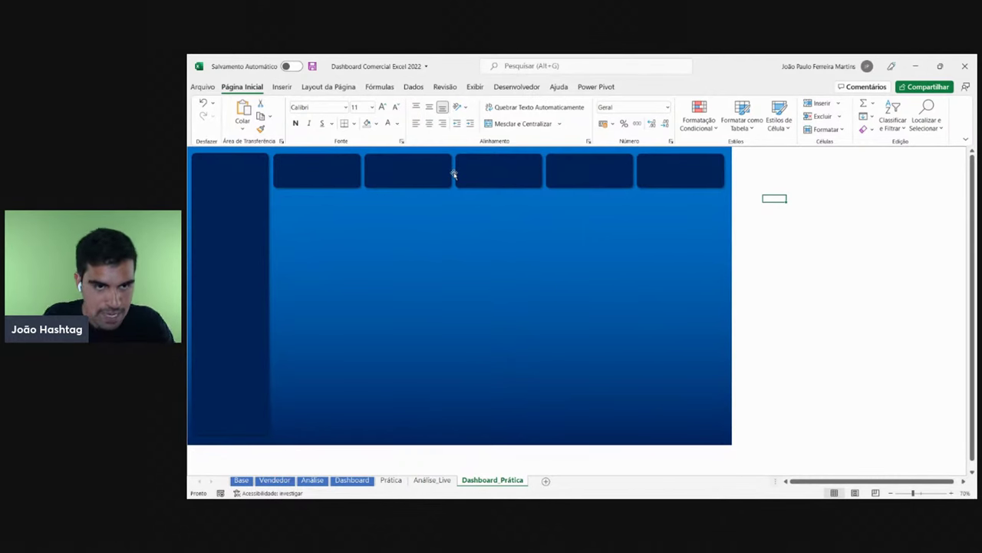
click(331, 169)
click(384, 171)
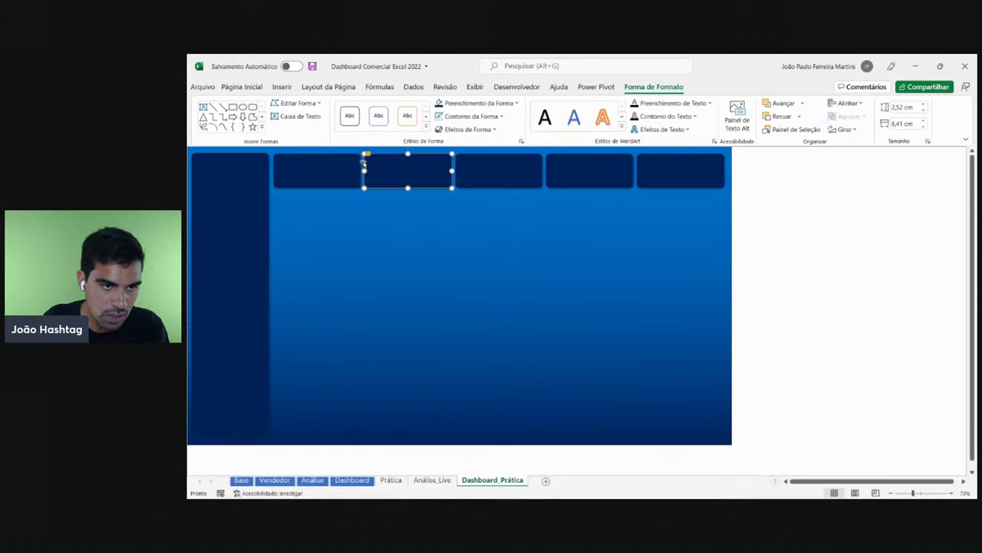
click(496, 171)
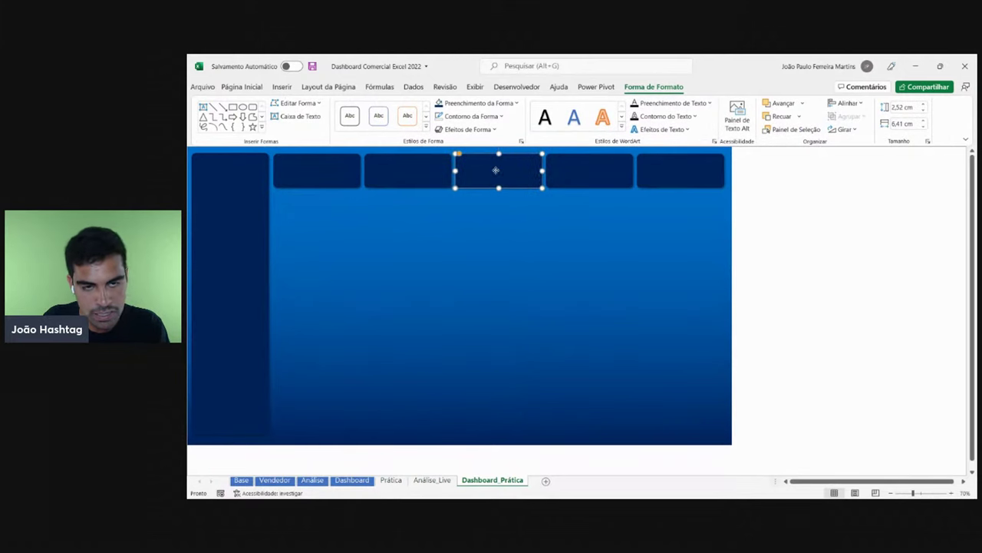
click(449, 171)
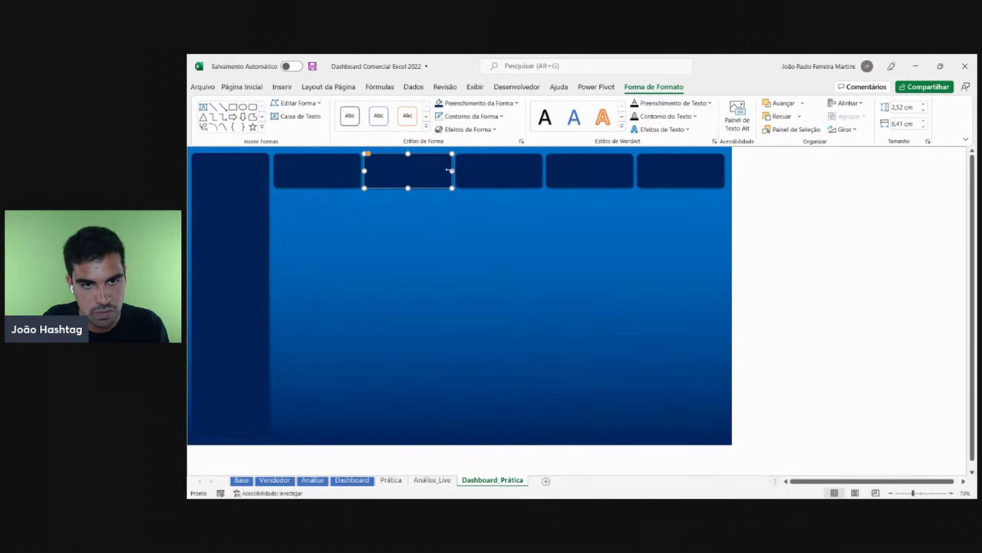
click(493, 171)
click(565, 169)
click(762, 184)
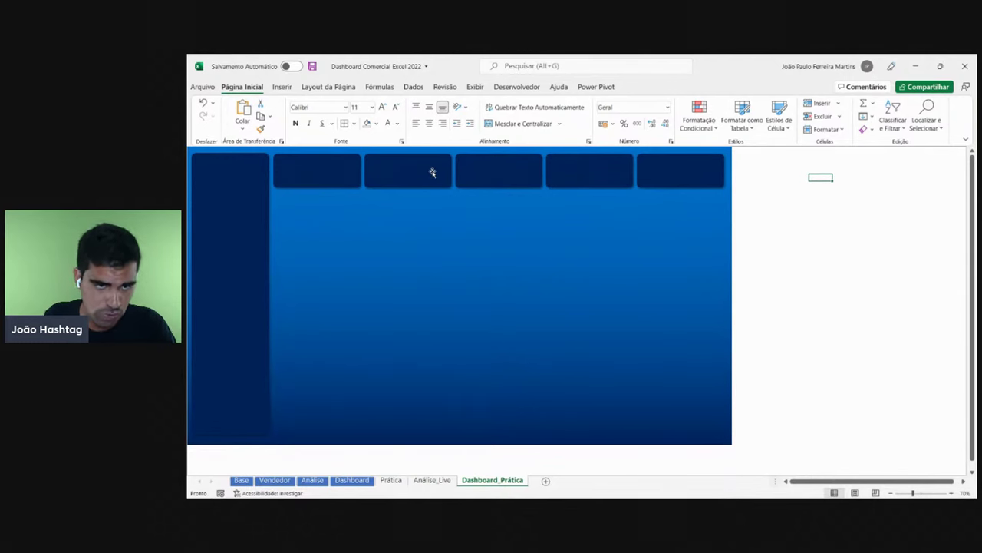
- Delete the second through fifth KPI cards, leaving only the first
click(433, 172)
key(Delete)
click(493, 180)
key(Delete)
click(605, 176)
key(Delete)
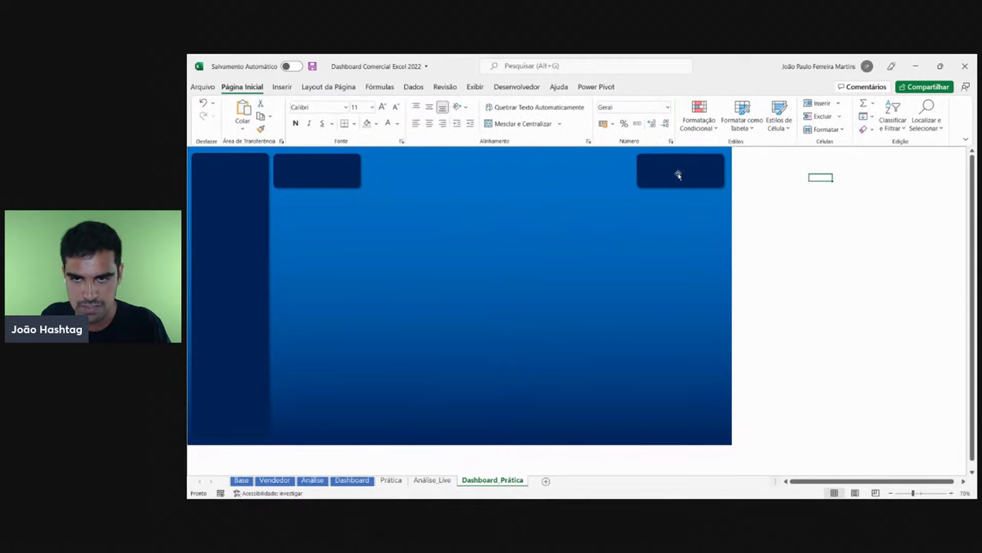
click(678, 175)
key(Delete)
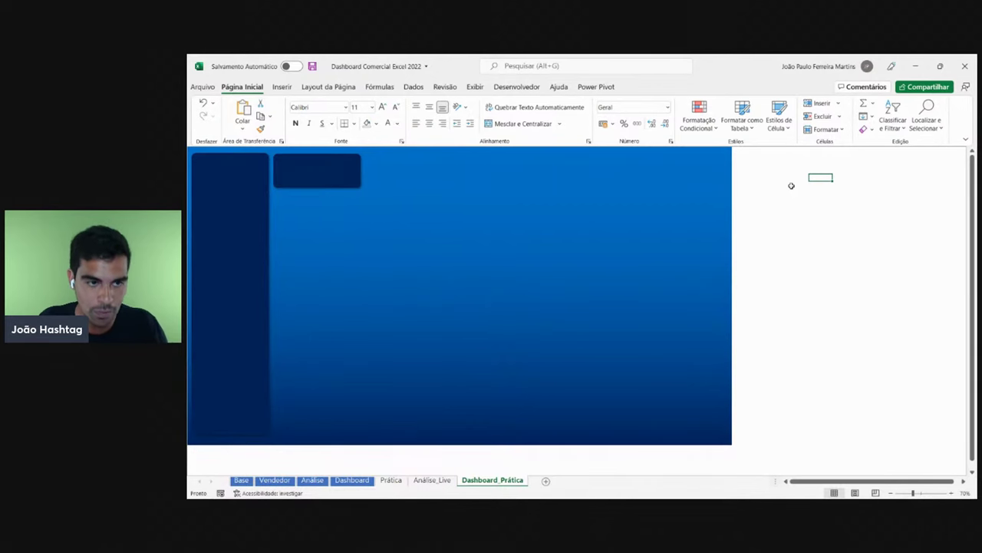
- Widen the remaining dark card slightly, then copy and paste duplicates into the top row
click(320, 179)
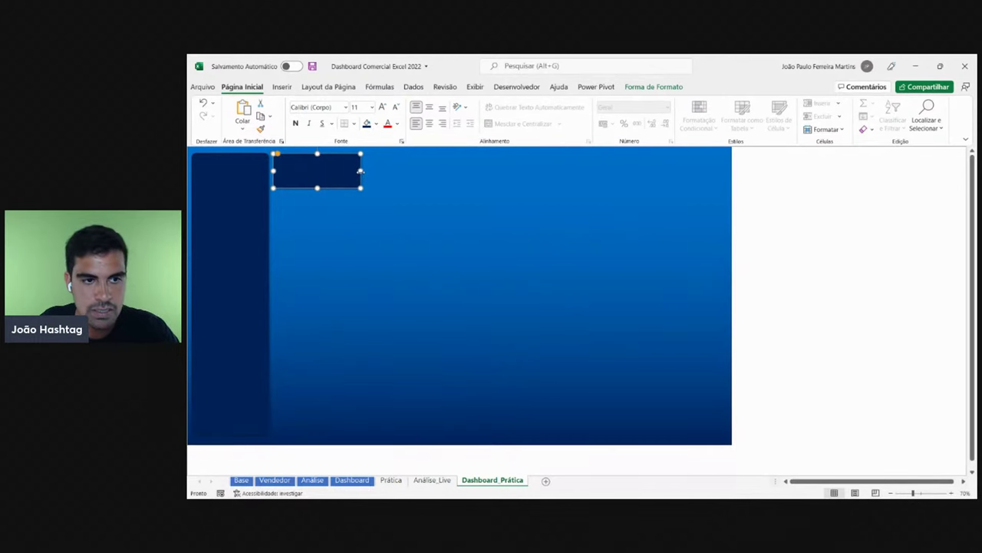
drag(361, 174, 362, 172)
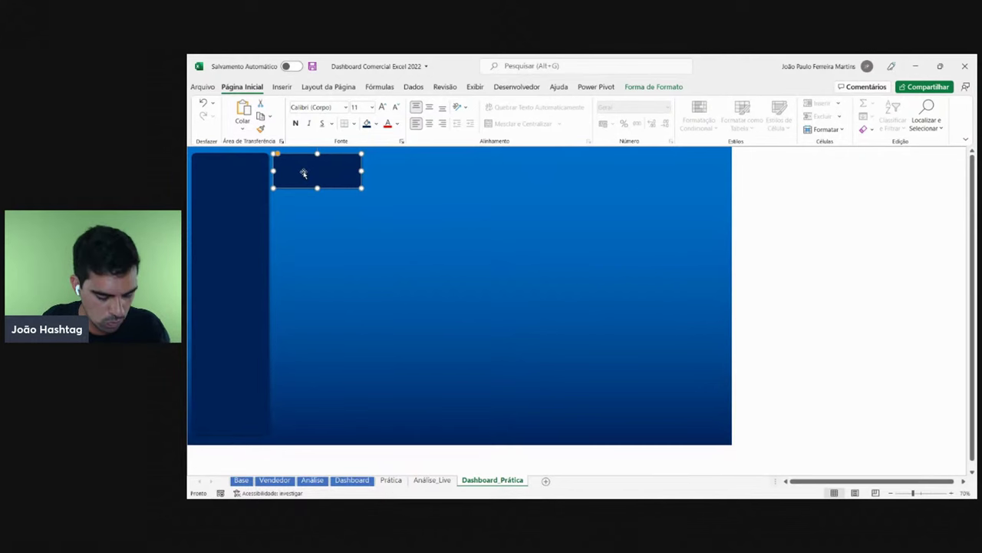
key(ctrl+c)
click(787, 221)
key(ctrl+v)
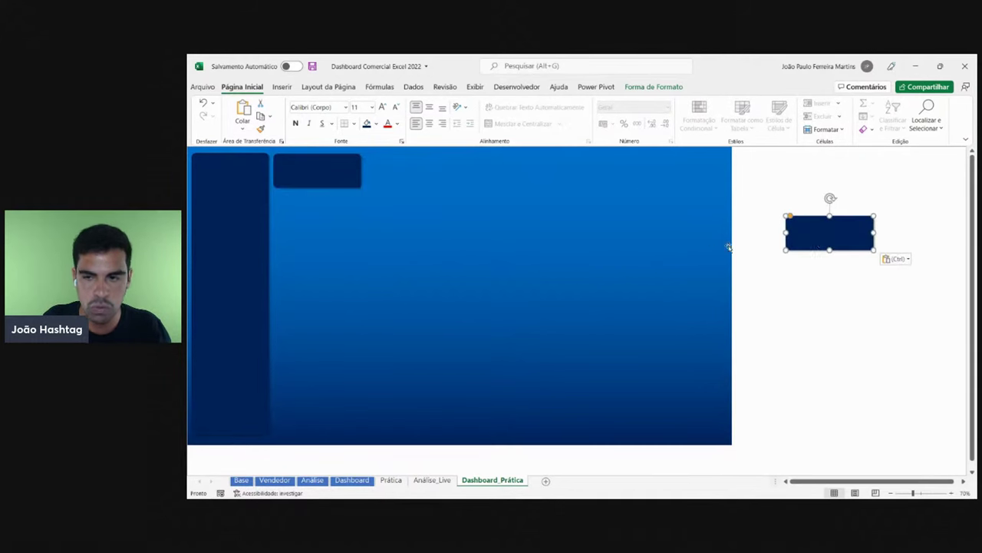
drag(828, 239, 566, 180)
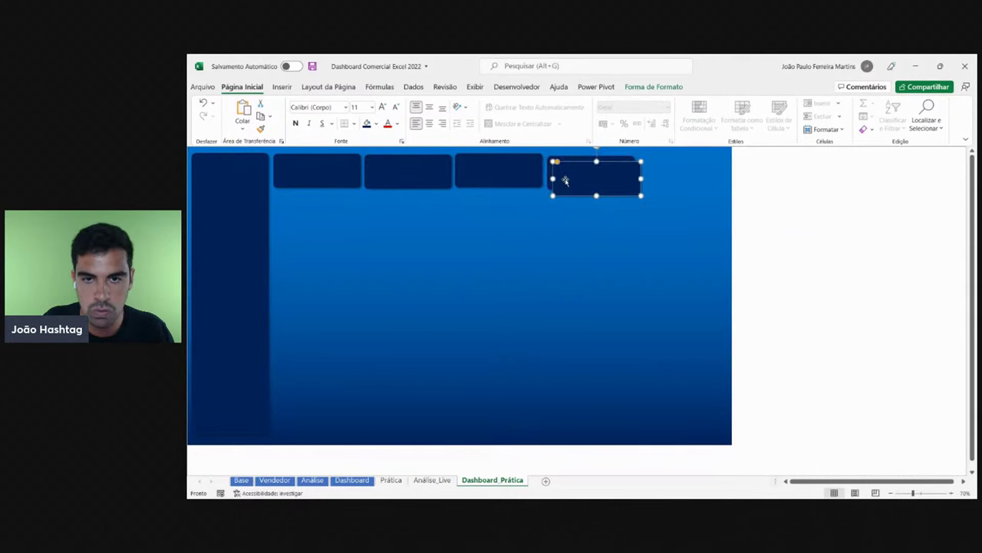
drag(639, 173, 650, 172)
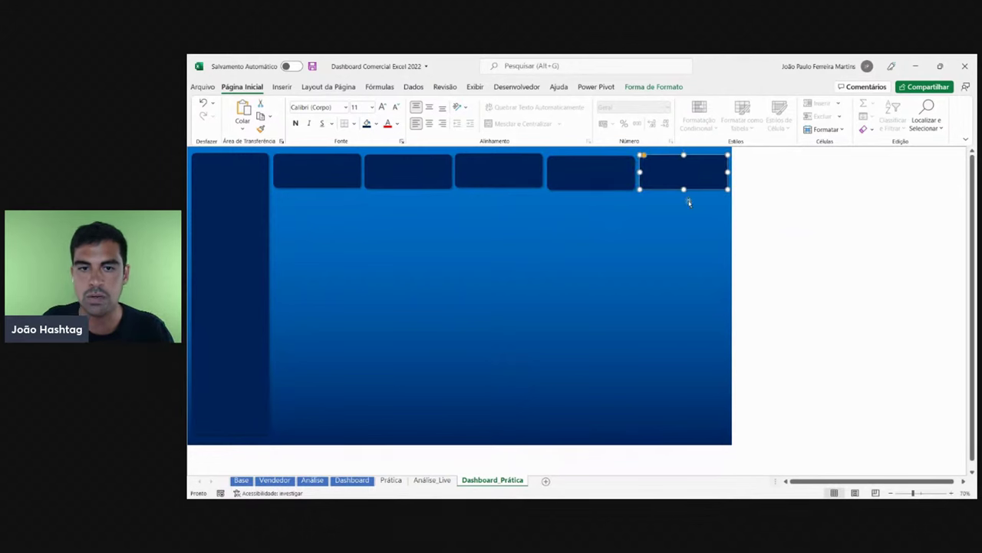
click(818, 236)
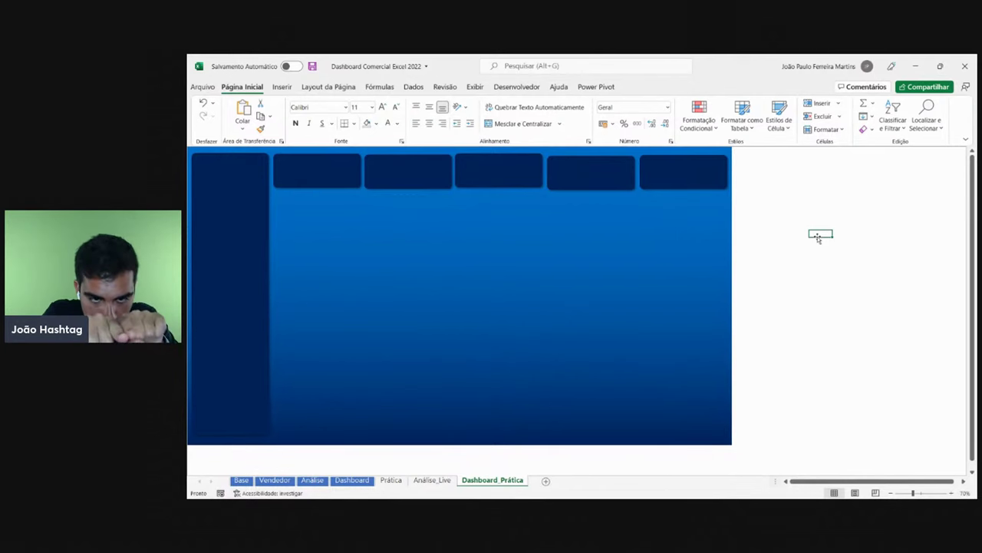
click(319, 177)
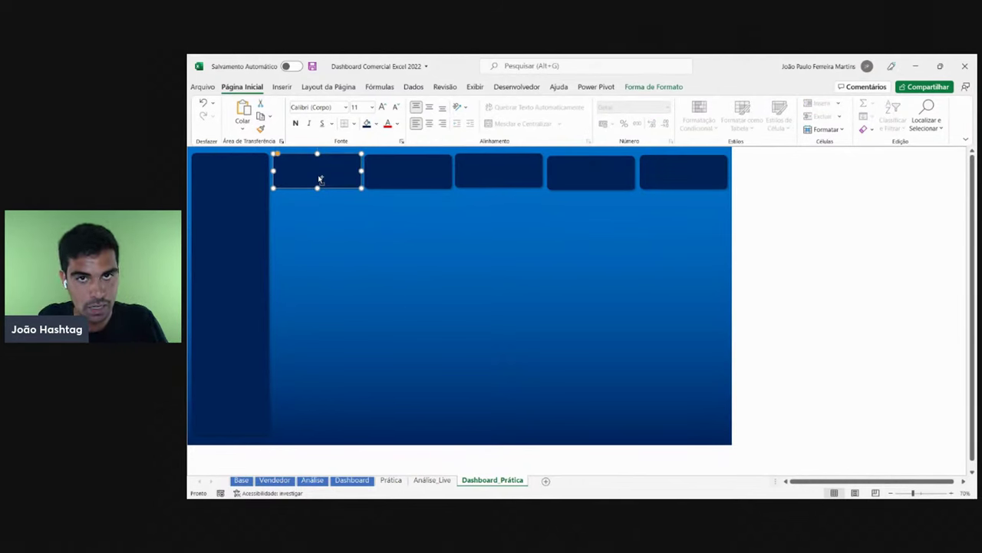
- Add the other four cards to the selection and apply Alinhar ao Meio and Distribuir na Horizontal
shift+click(411, 178)
shift+click(478, 175)
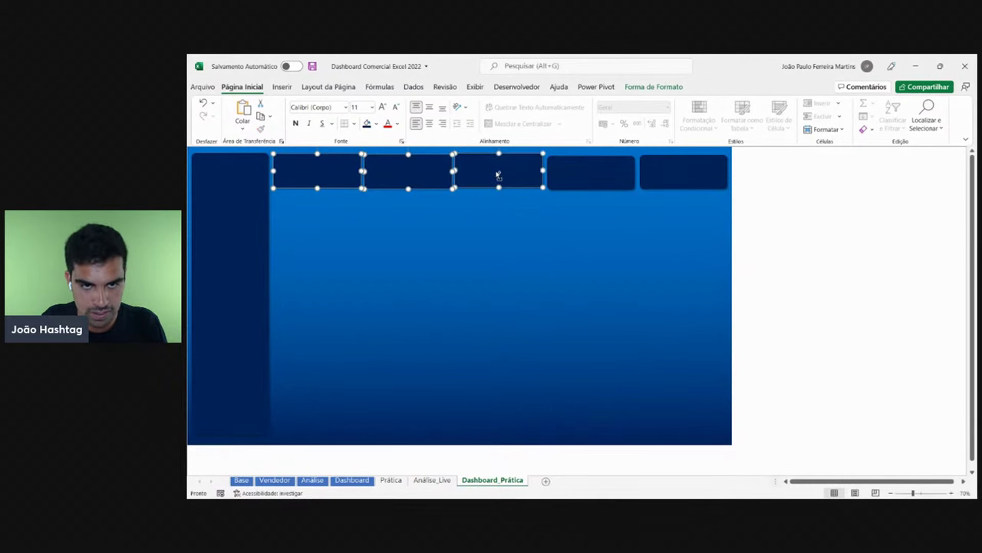
shift+click(585, 171)
shift+click(703, 182)
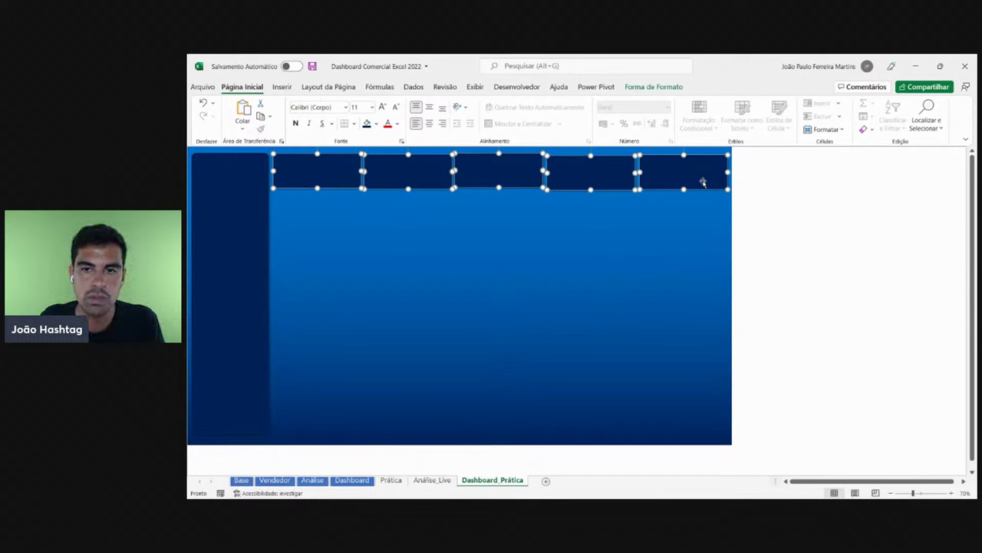
click(662, 89)
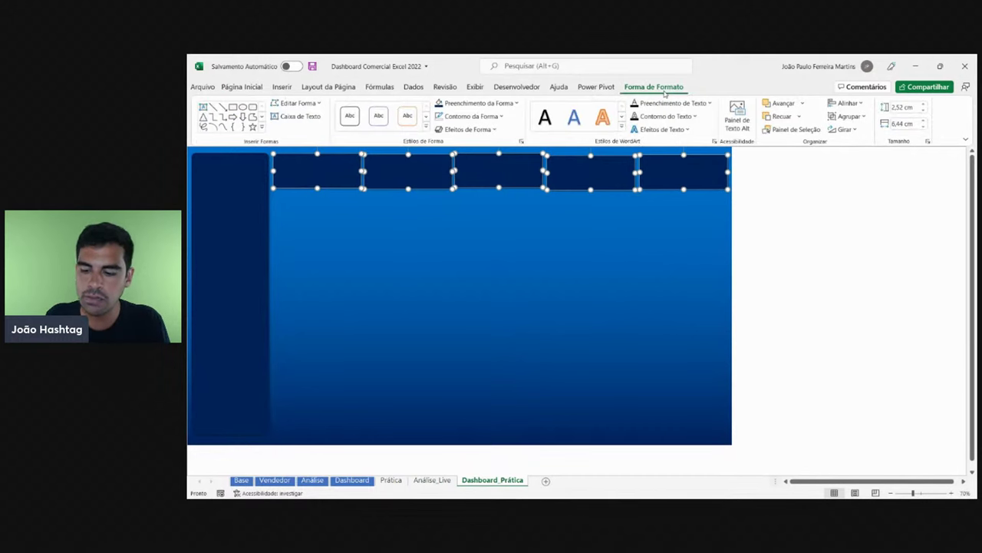
click(852, 104)
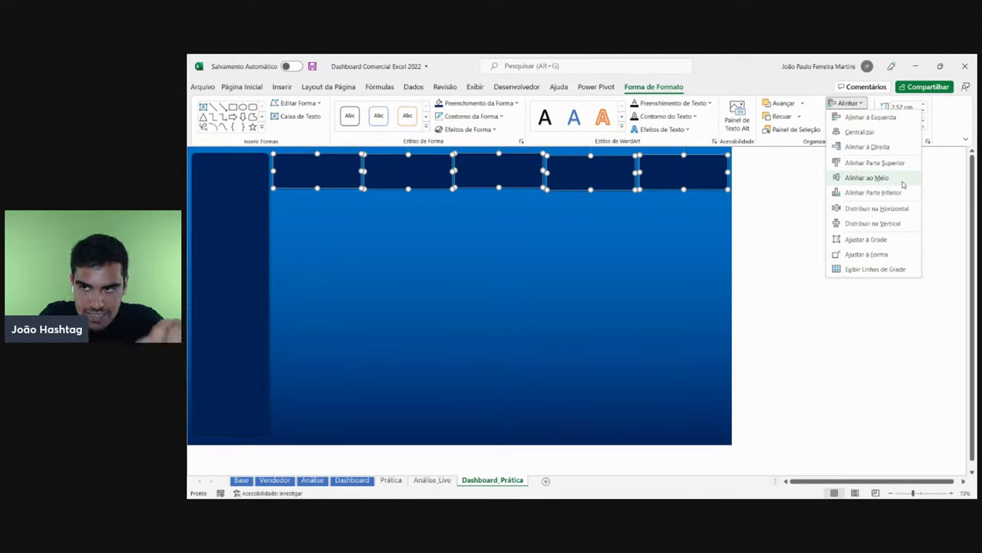
click(903, 184)
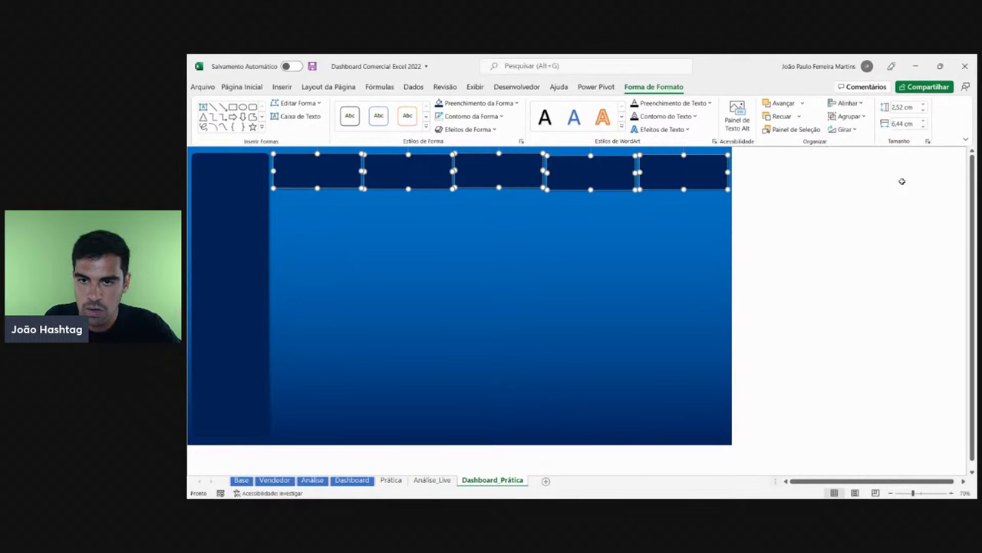
click(854, 102)
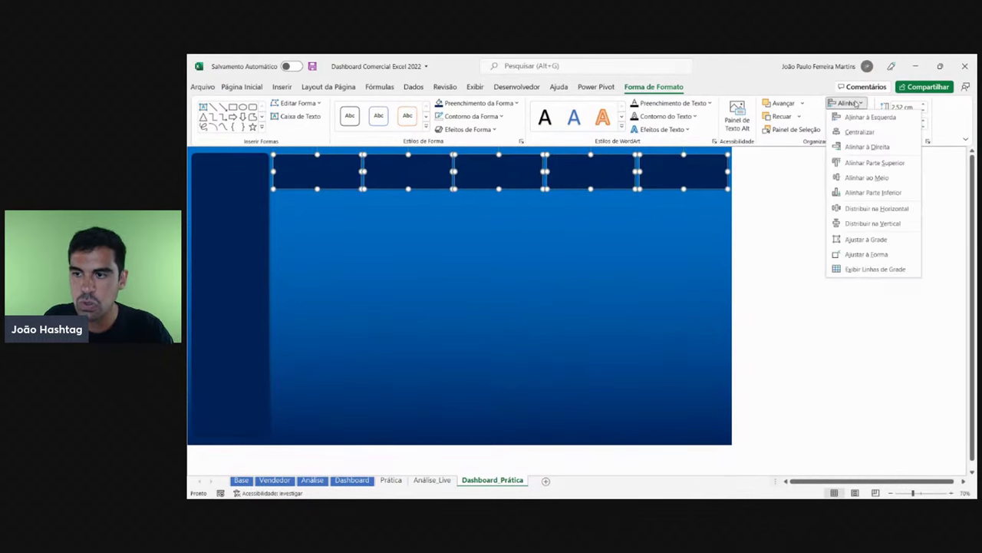
click(854, 103)
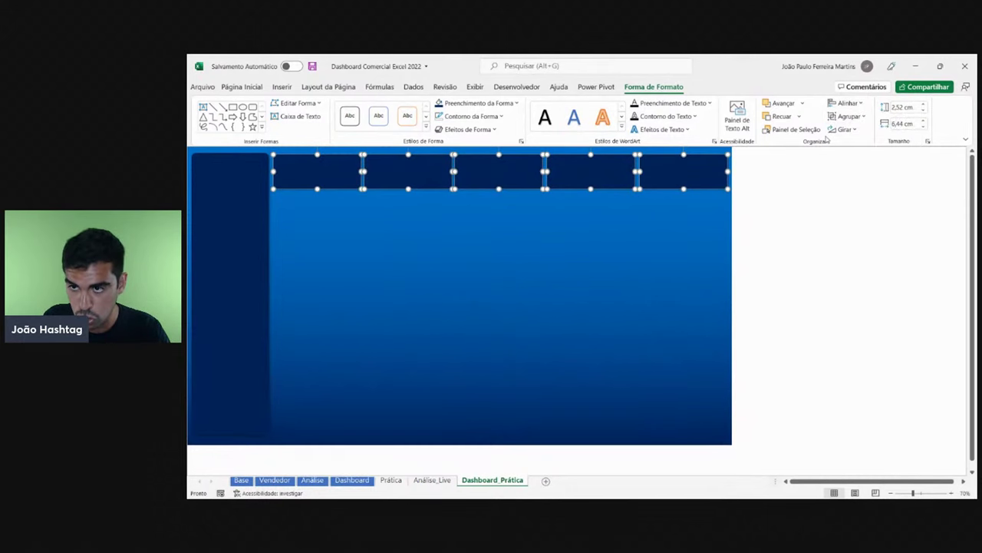
click(844, 105)
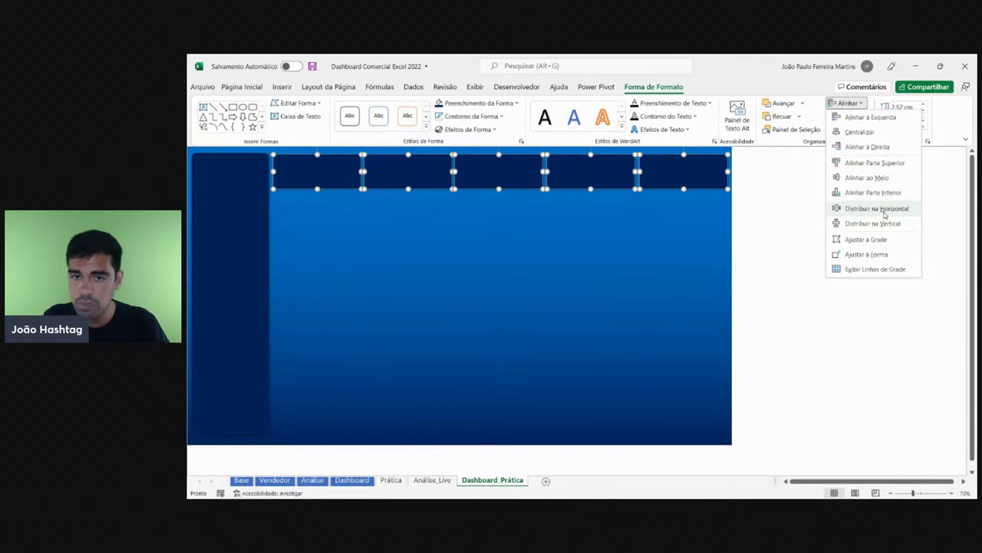
click(885, 212)
click(818, 265)
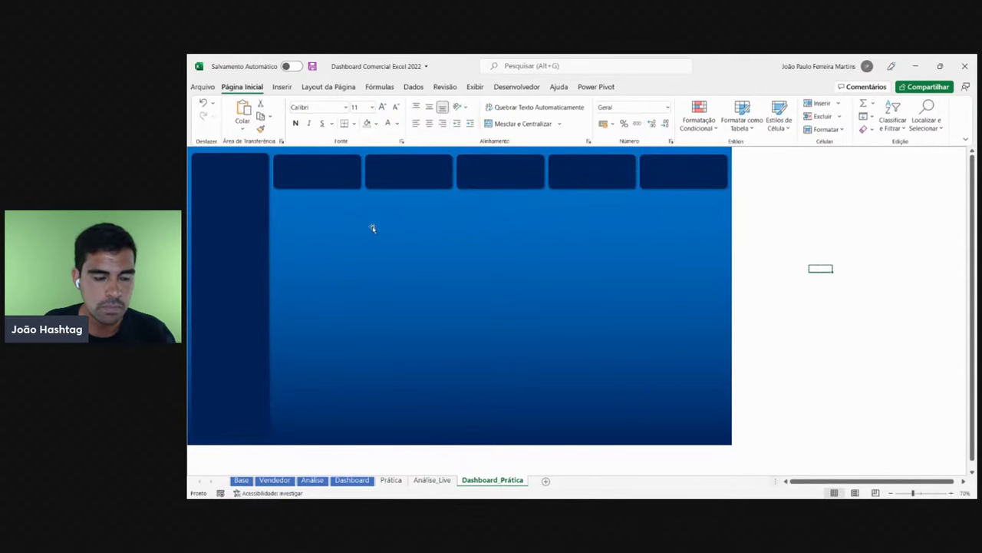
- Compare against the finished Dashboard sheet, then return to Dashboard_Prática
click(432, 480)
click(352, 479)
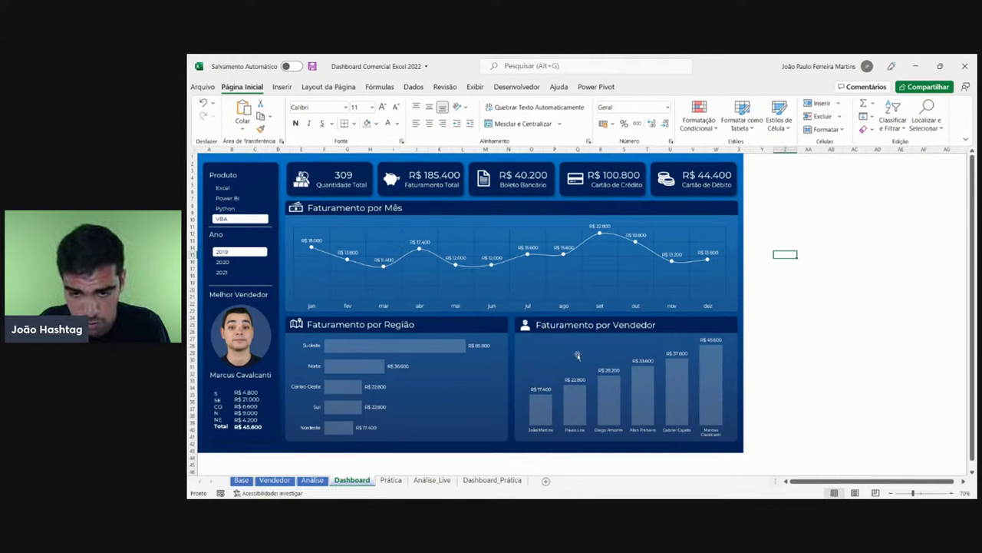
click(502, 479)
click(798, 244)
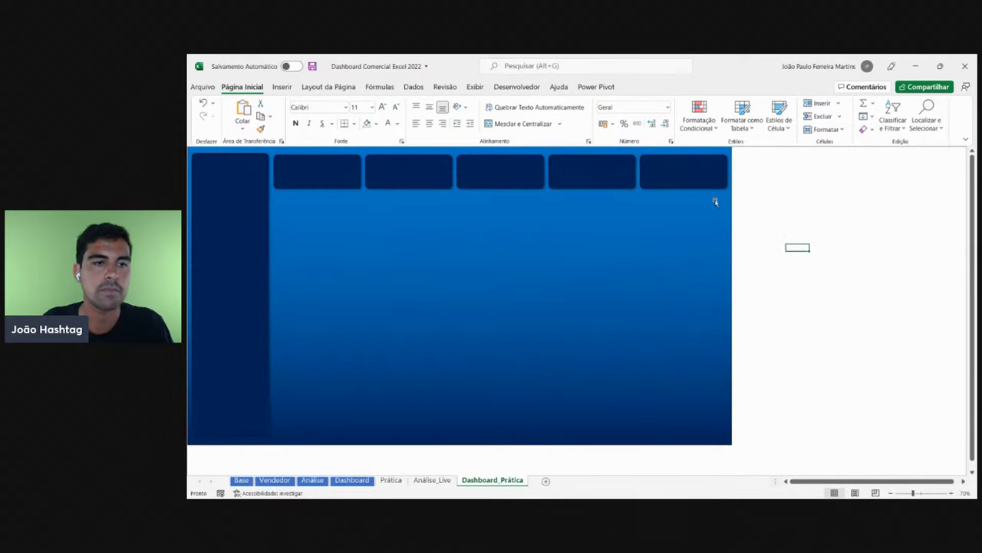
- Draw a rounded rectangle below the KPI cards, stretched to span the card row's width
click(281, 88)
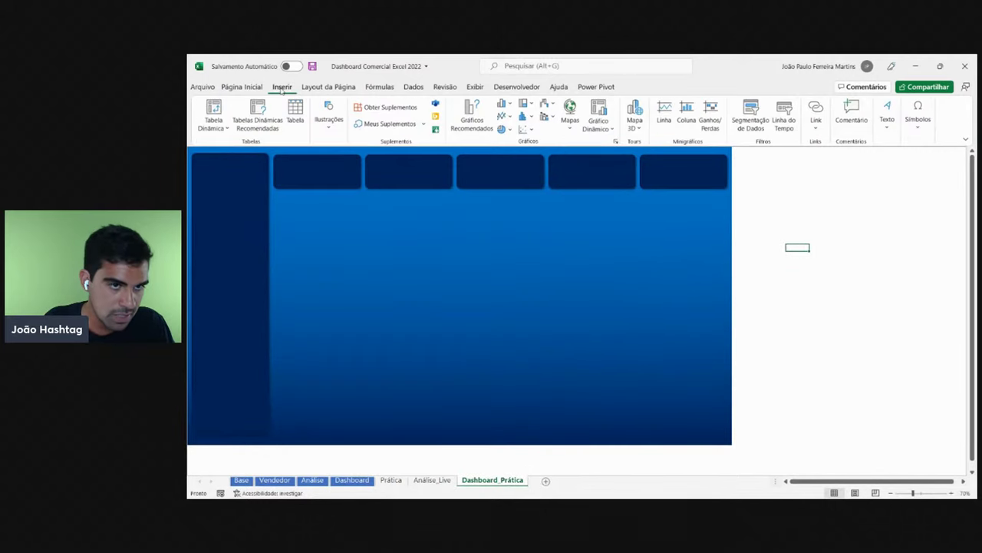
click(329, 120)
click(351, 161)
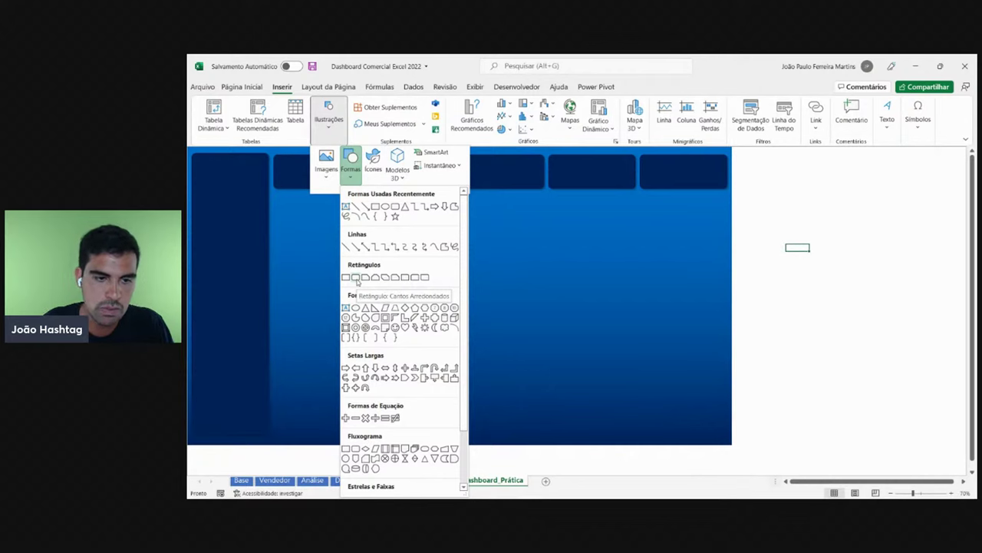
click(356, 278)
drag(285, 196, 718, 310)
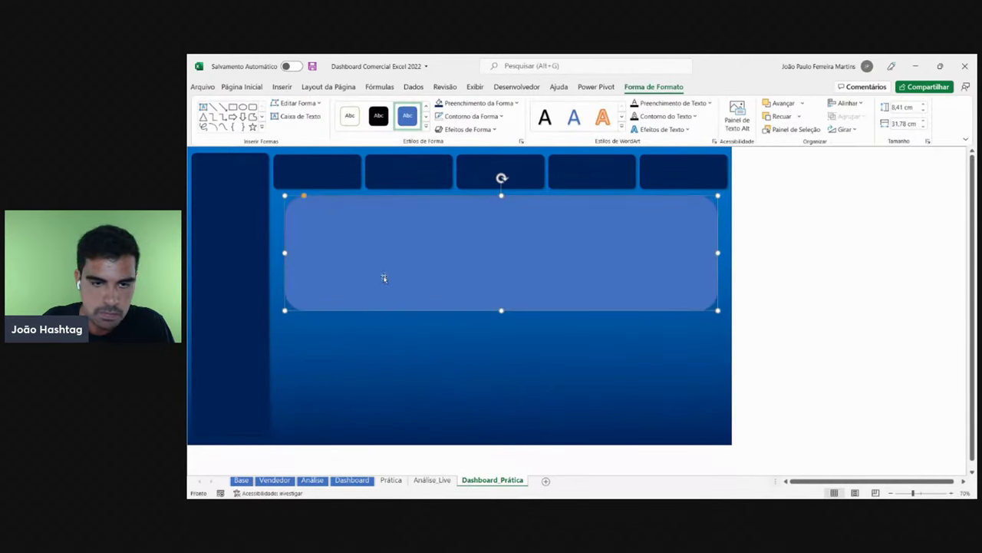
drag(284, 254, 272, 253)
click(821, 261)
click(701, 253)
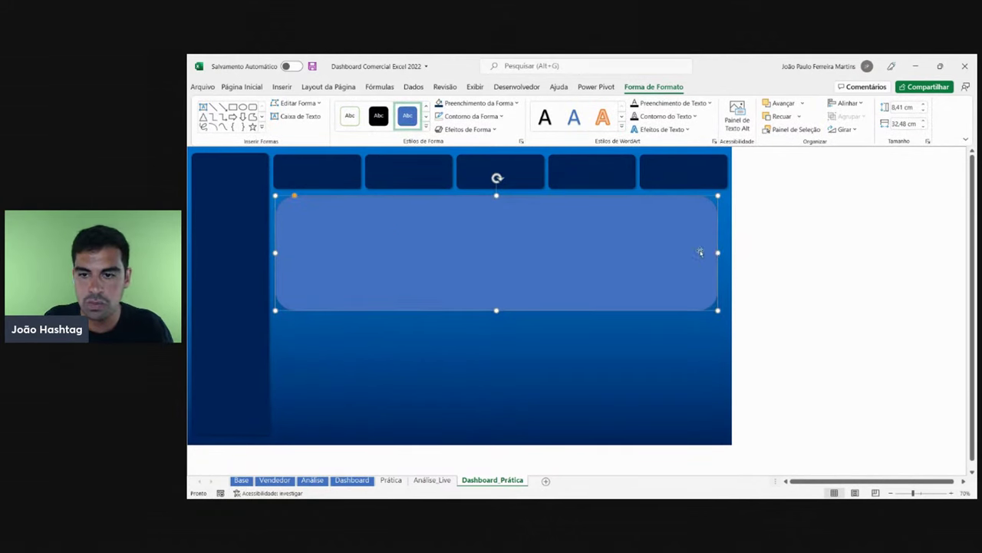
drag(717, 253, 726, 253)
- Fill the new panel with white
click(801, 256)
click(535, 254)
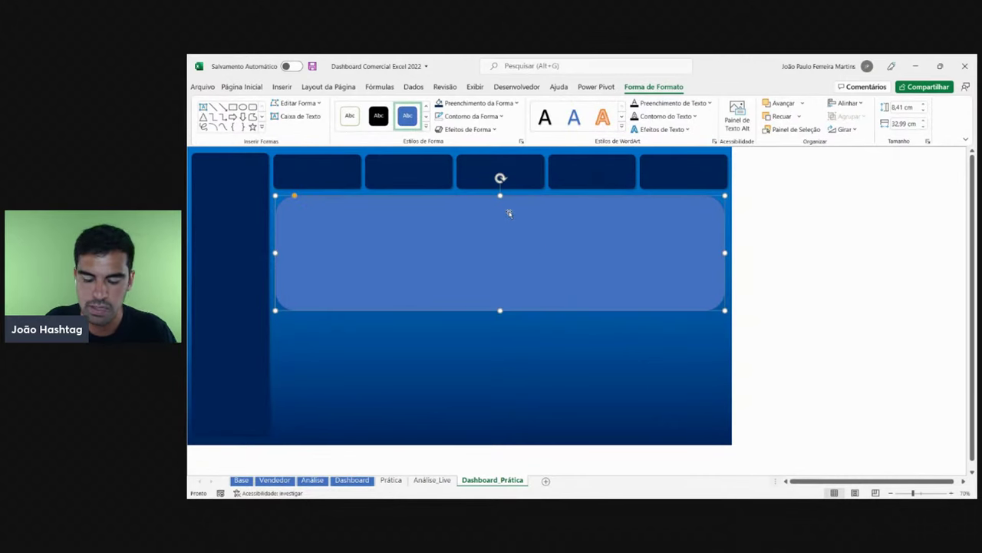
click(461, 104)
click(437, 145)
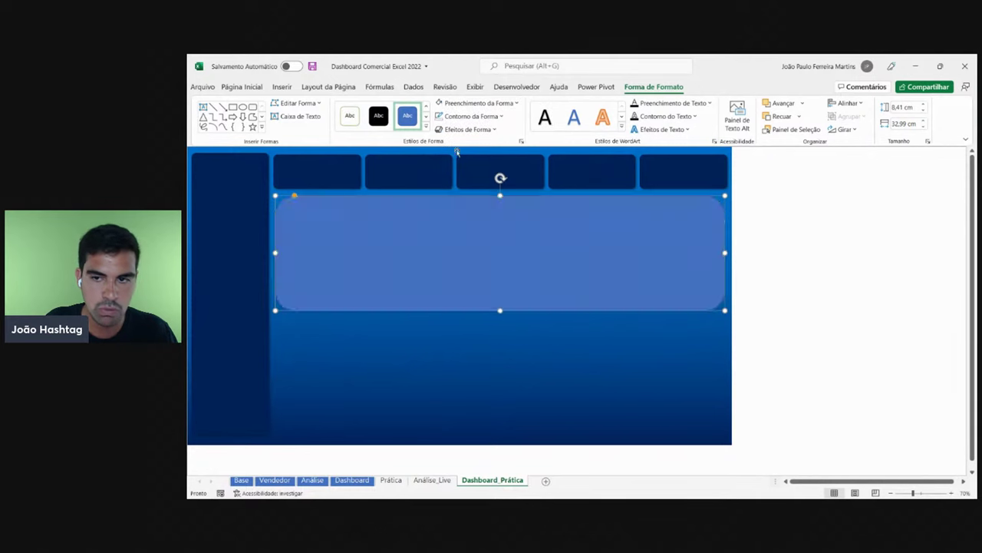
click(891, 275)
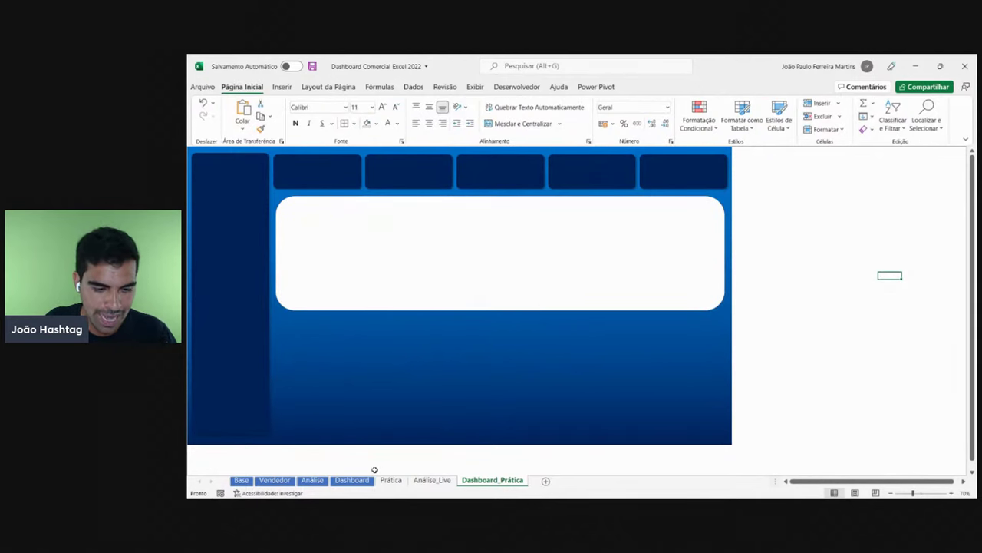
- Inspect the monthly revenue chart on the Dashboard sheet for reference
click(352, 480)
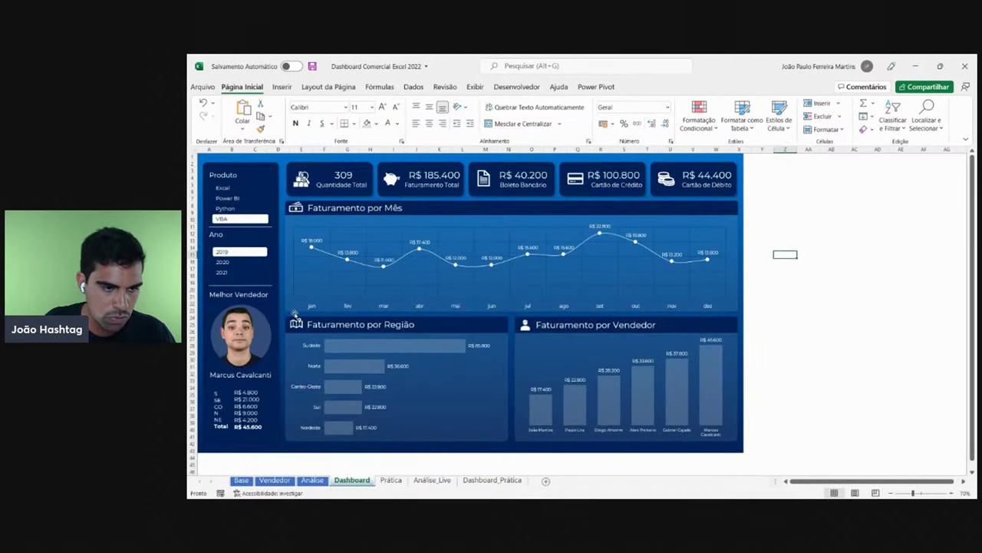
click(291, 310)
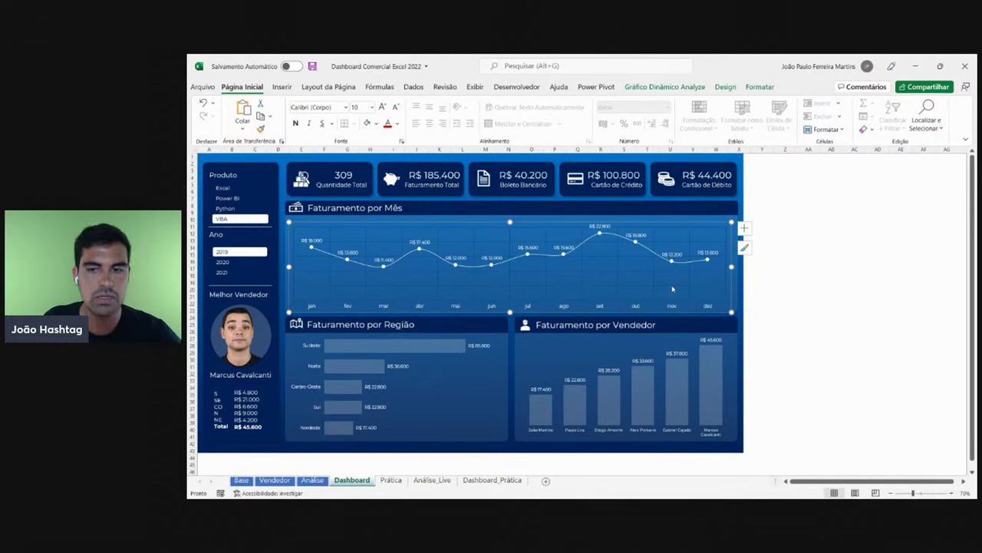
click(806, 305)
click(492, 480)
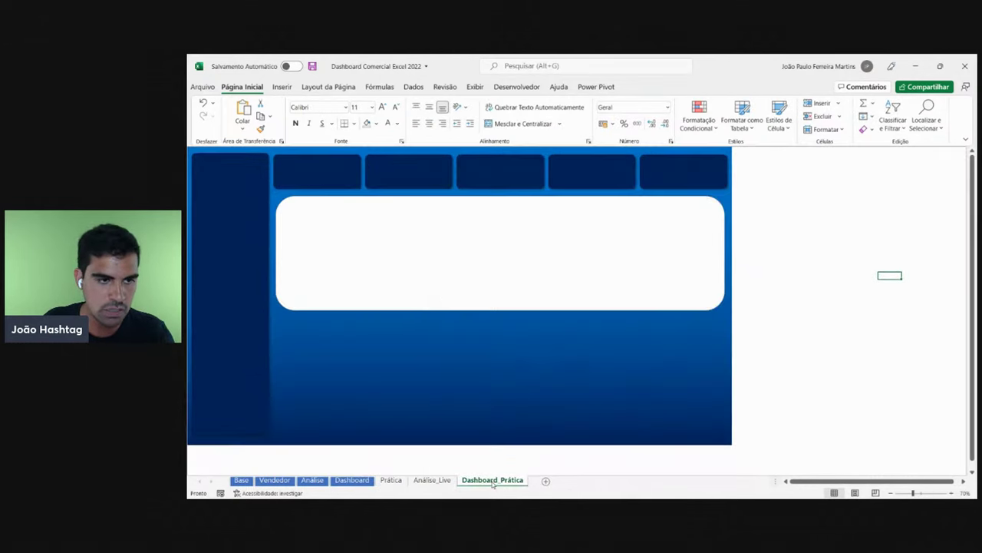
- Try a pill-shaped corner radius on the white panel, then reduce it to a slight curve
click(367, 256)
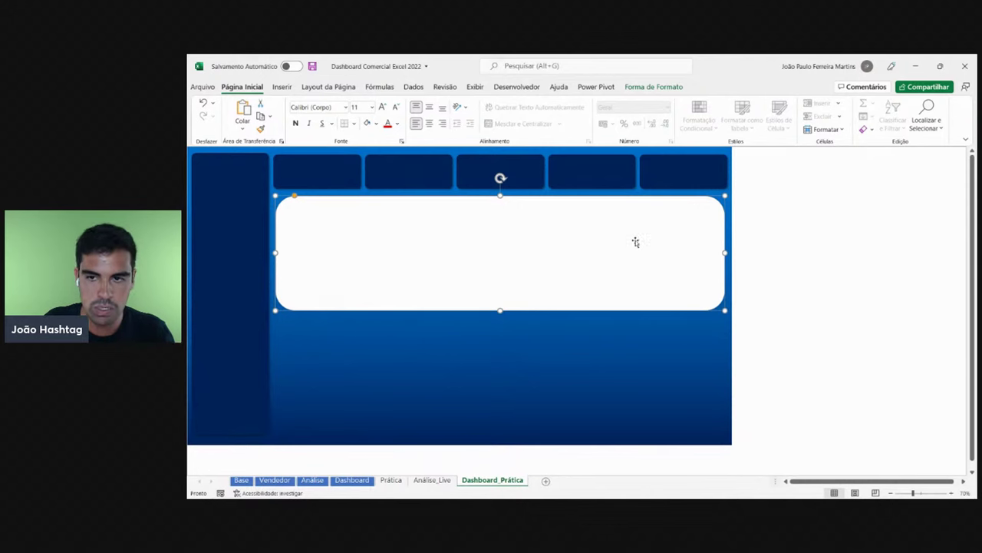
scroll(305, 231, up, 5)
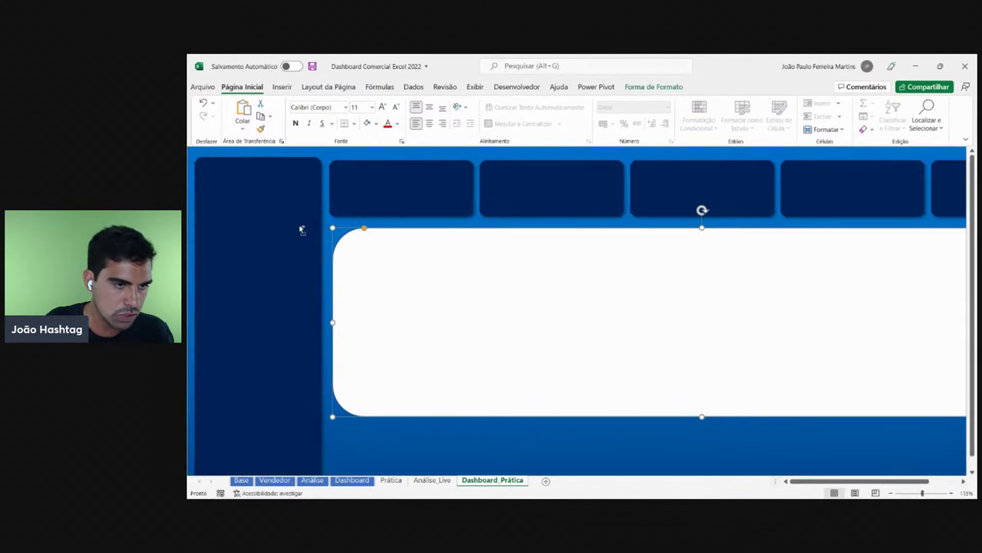
scroll(414, 253, down, 1)
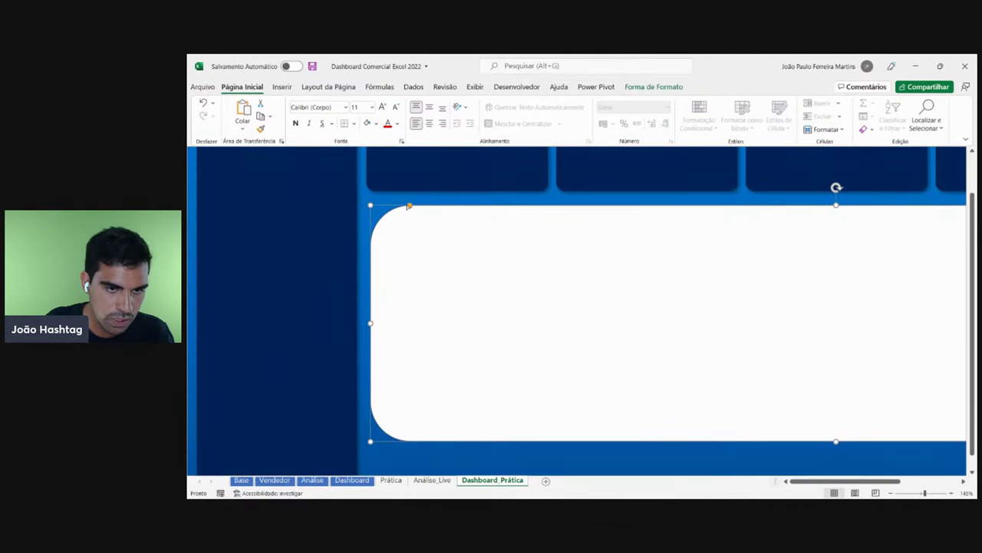
drag(410, 207, 382, 206)
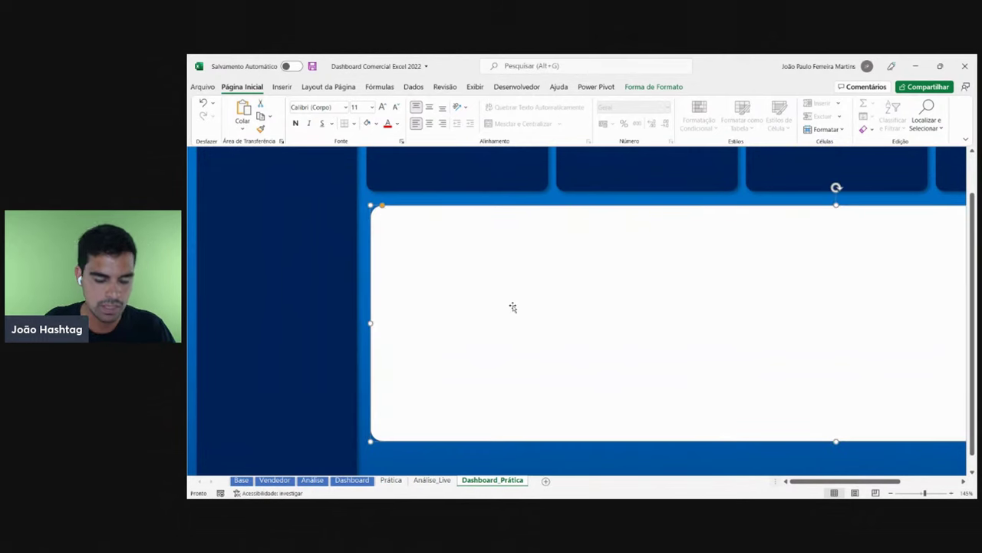
scroll(519, 292, down, 5)
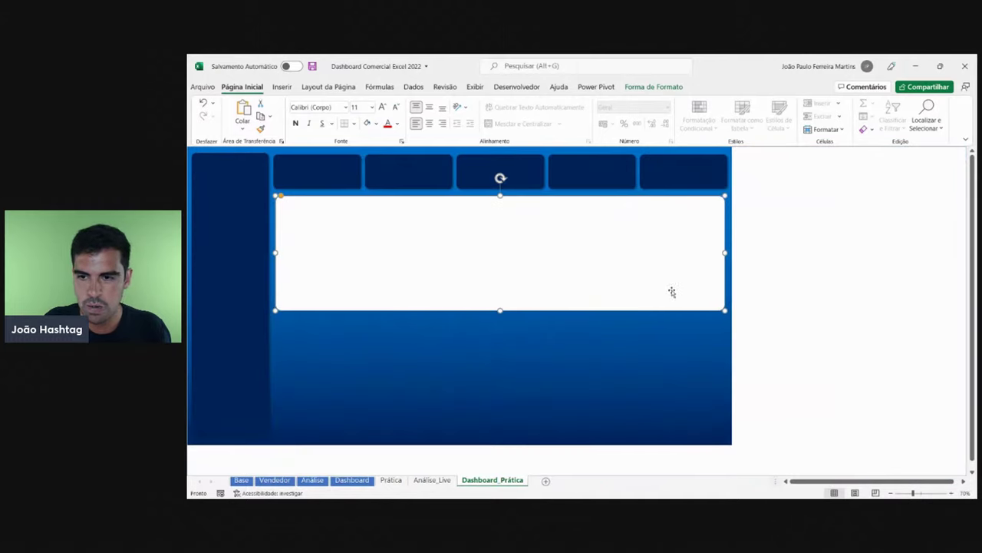
drag(281, 197, 419, 202)
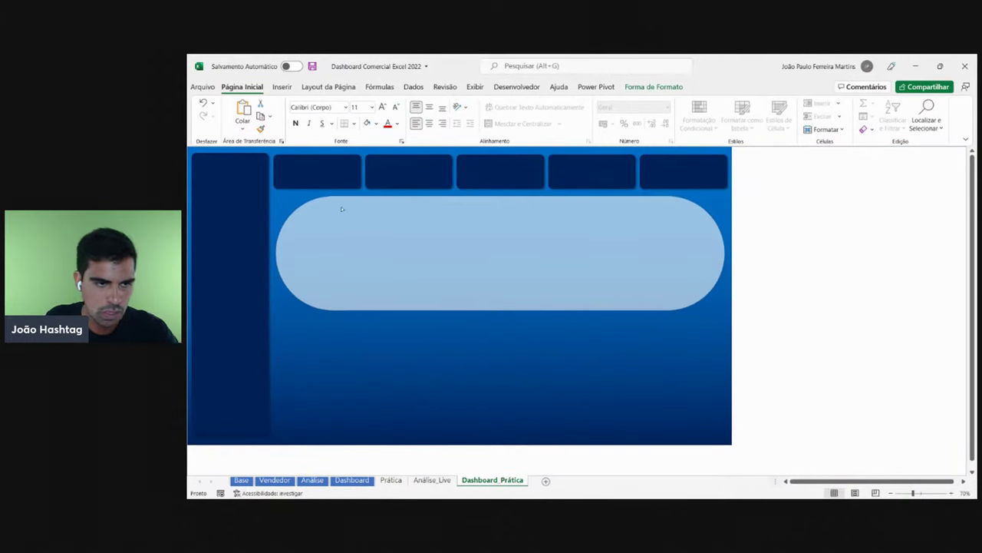
drag(343, 208, 283, 209)
click(814, 255)
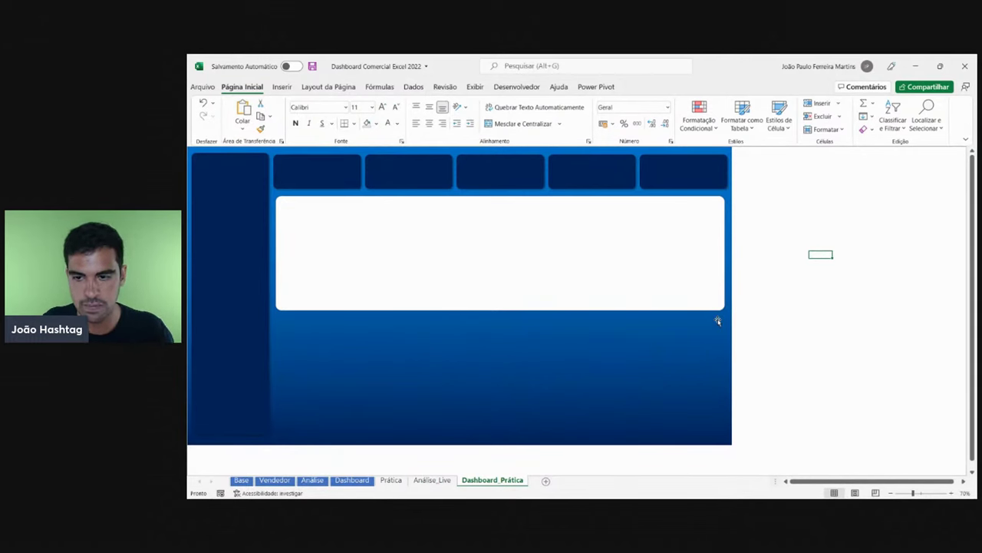
click(626, 244)
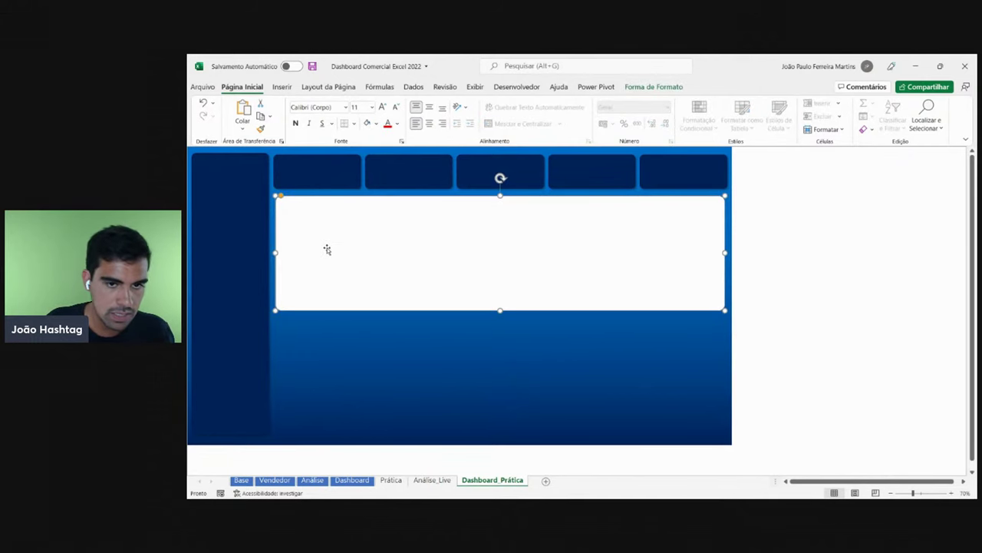
scroll(330, 251, up, 1)
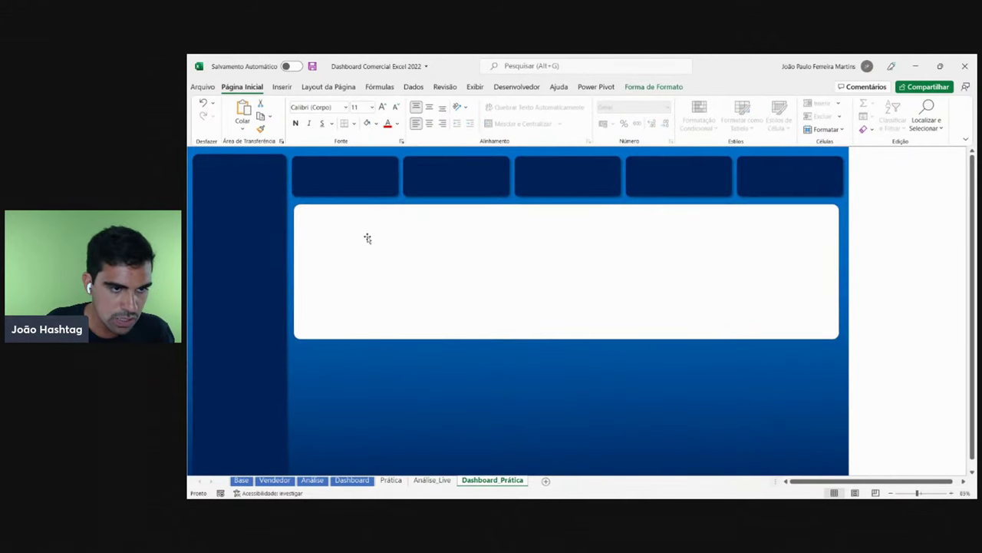
drag(297, 205, 300, 204)
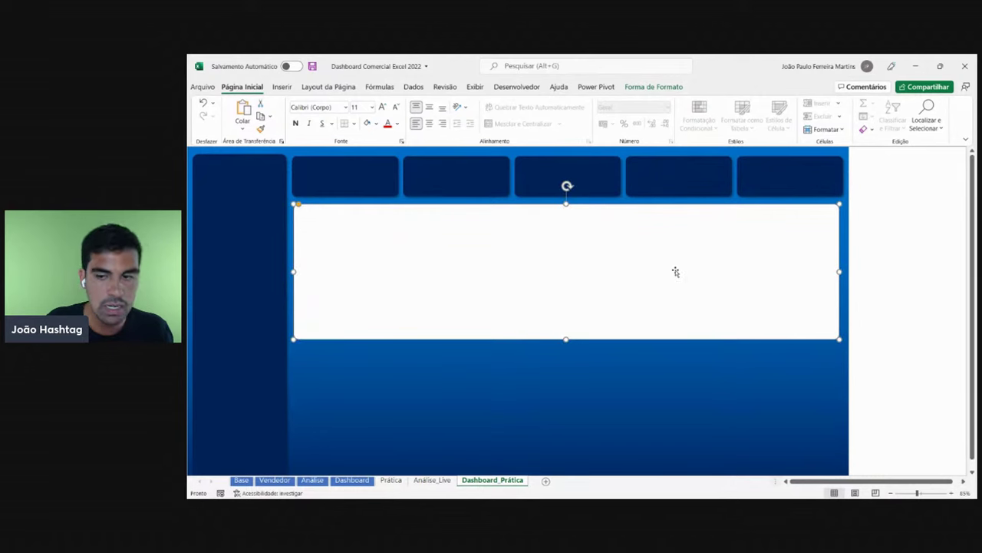
click(668, 274)
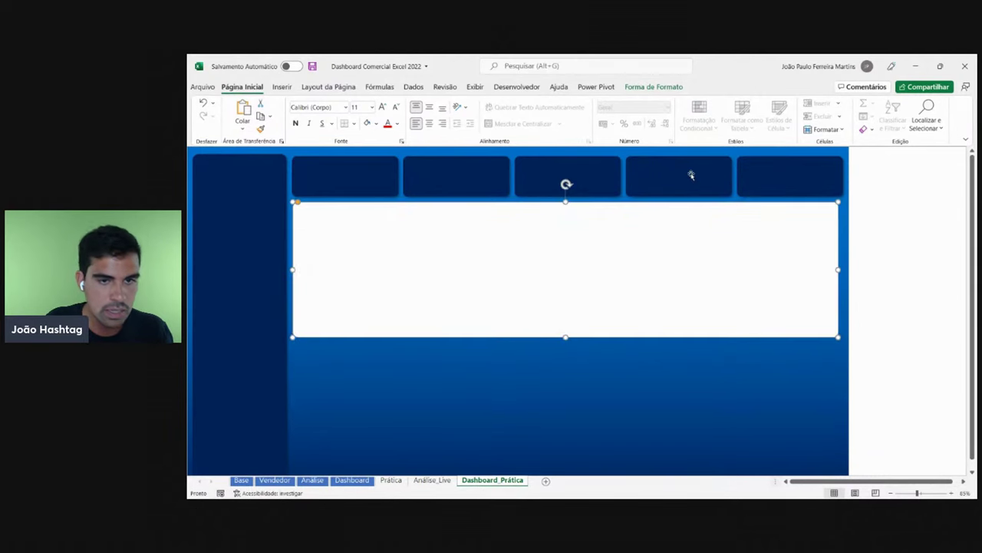
- Set the white panel's Contorno da Forma to Sem Contorno
click(665, 90)
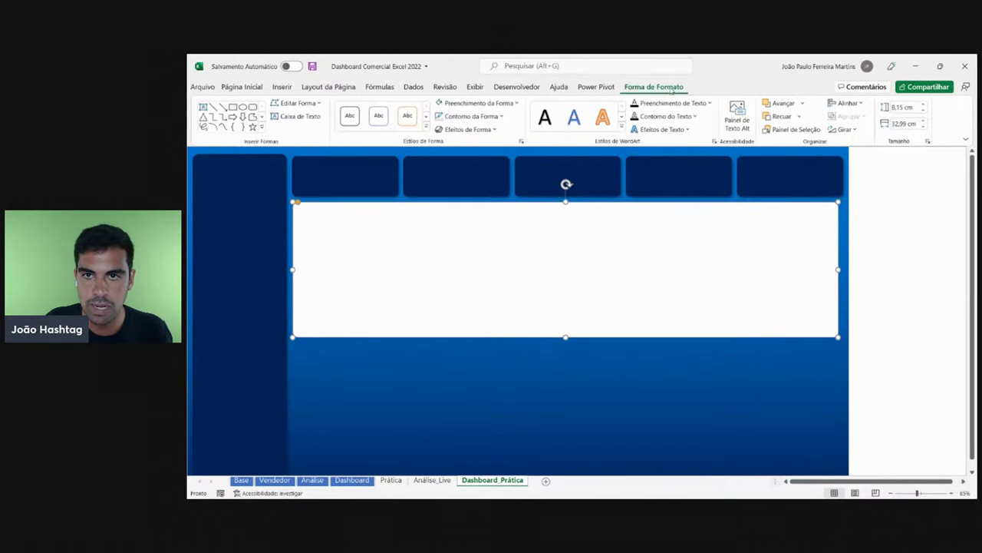
click(501, 116)
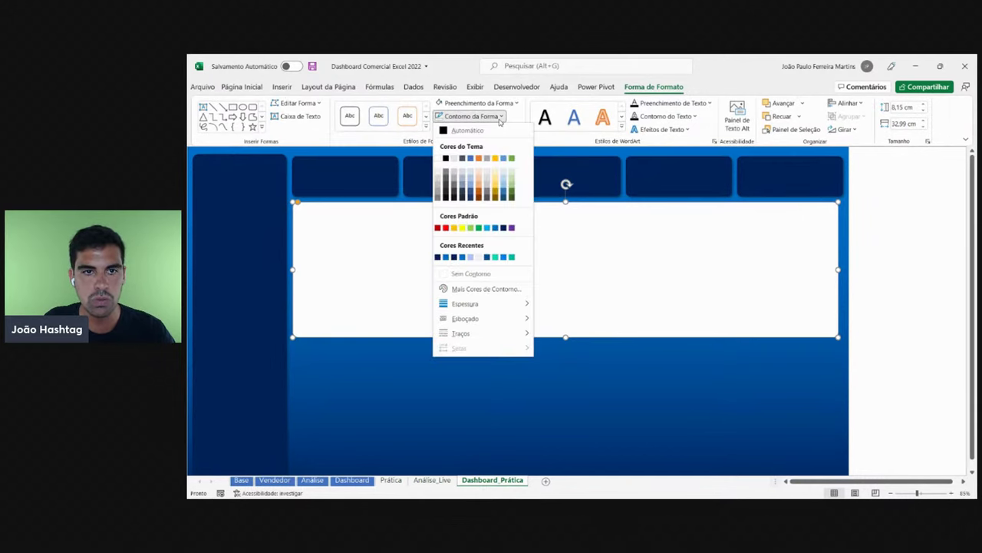
click(470, 273)
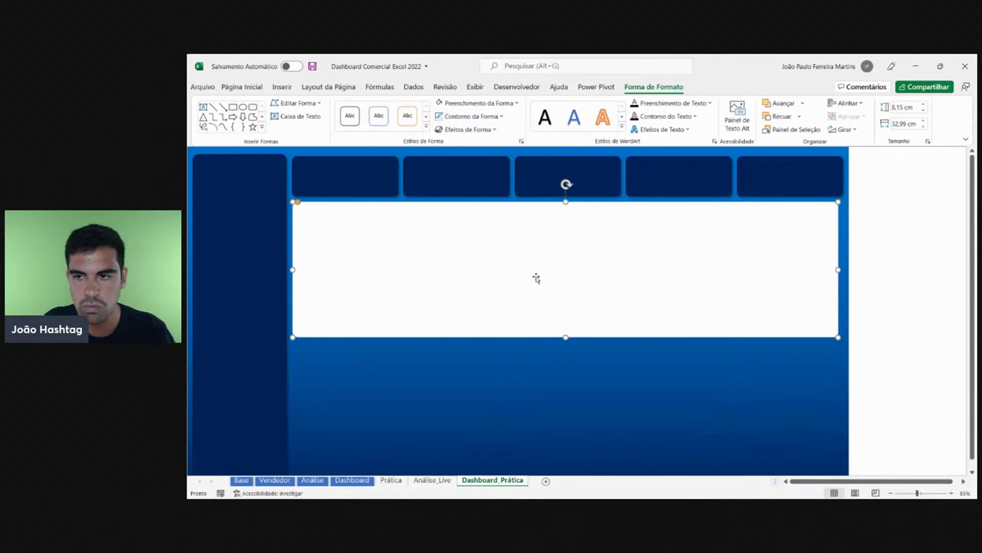
click(918, 269)
- Widen the panel to 33,22 cm so its right edge meets the last KPI card
click(371, 221)
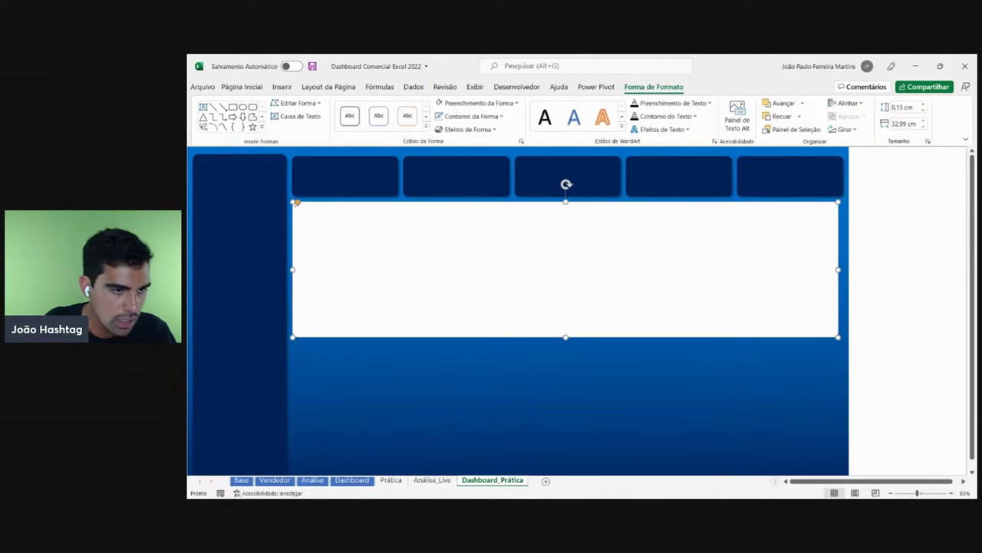
drag(296, 202, 298, 204)
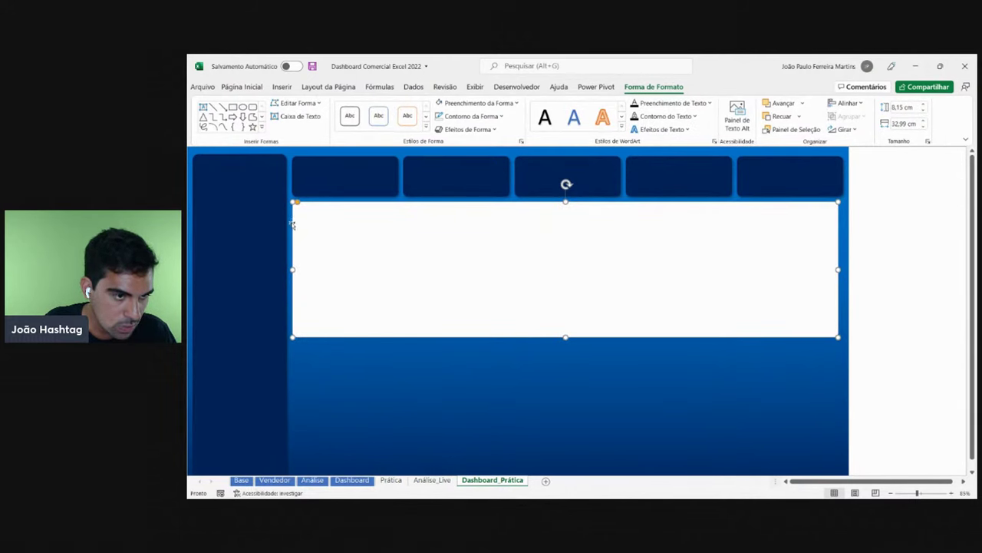
drag(293, 269, 291, 269)
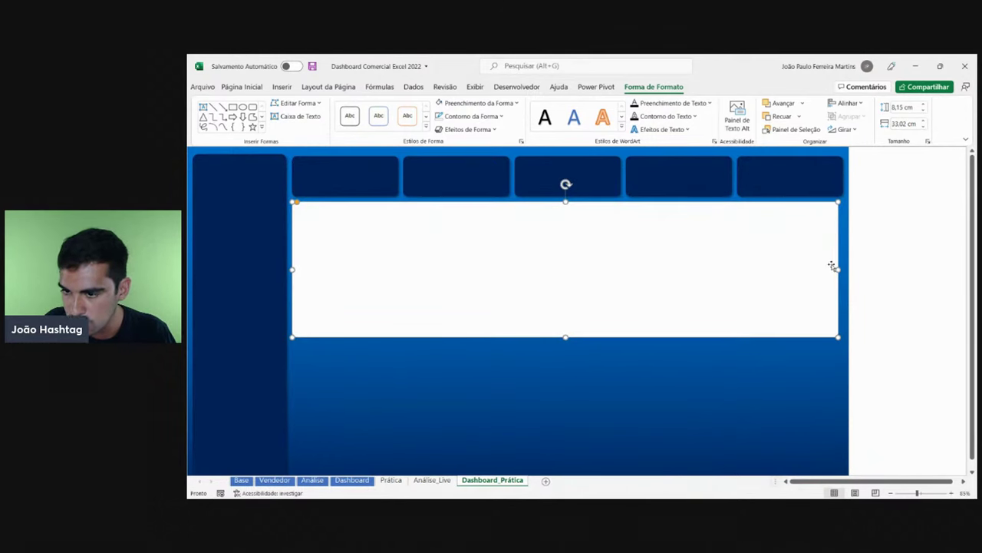
drag(836, 269, 842, 270)
key(Escape)
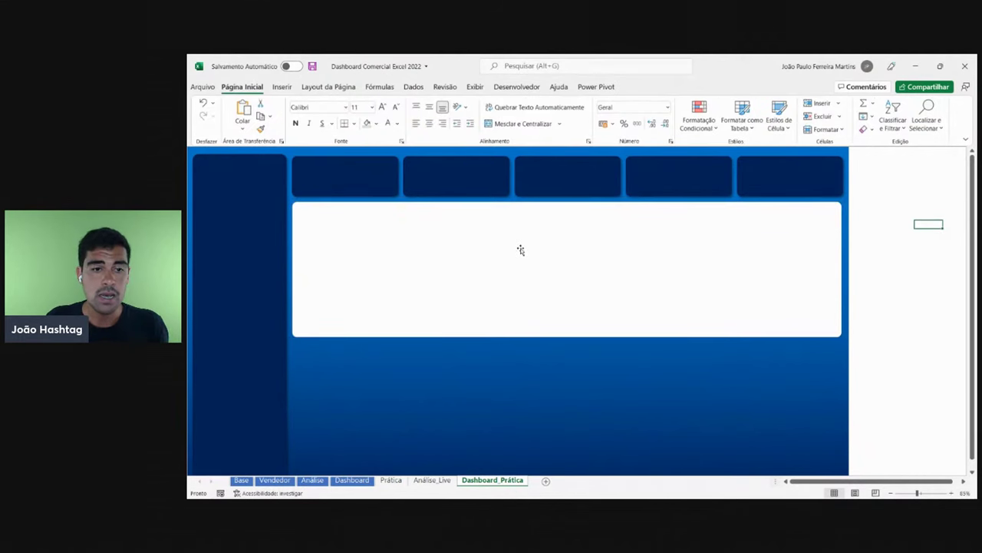
click(521, 249)
scroll(521, 250, down, 3)
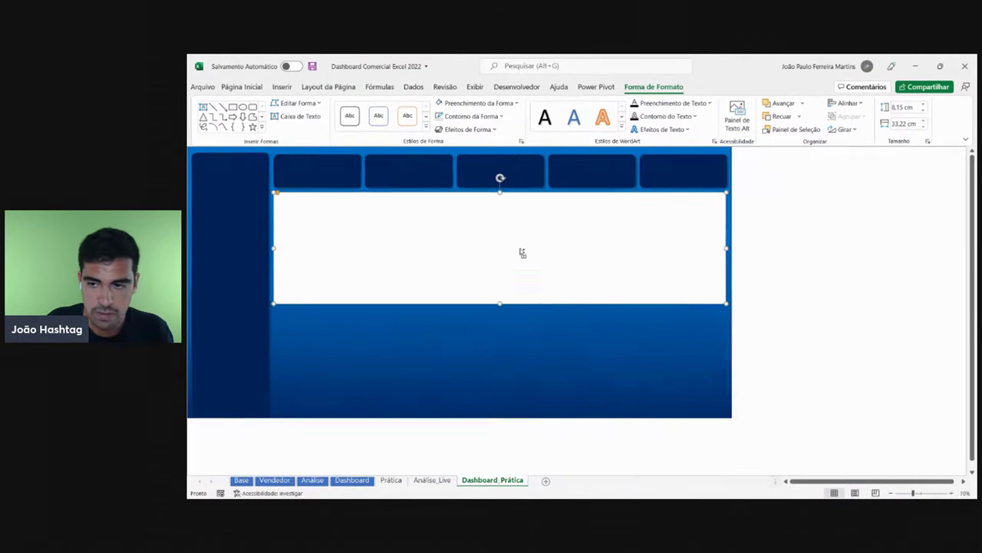
key(Escape)
click(416, 217)
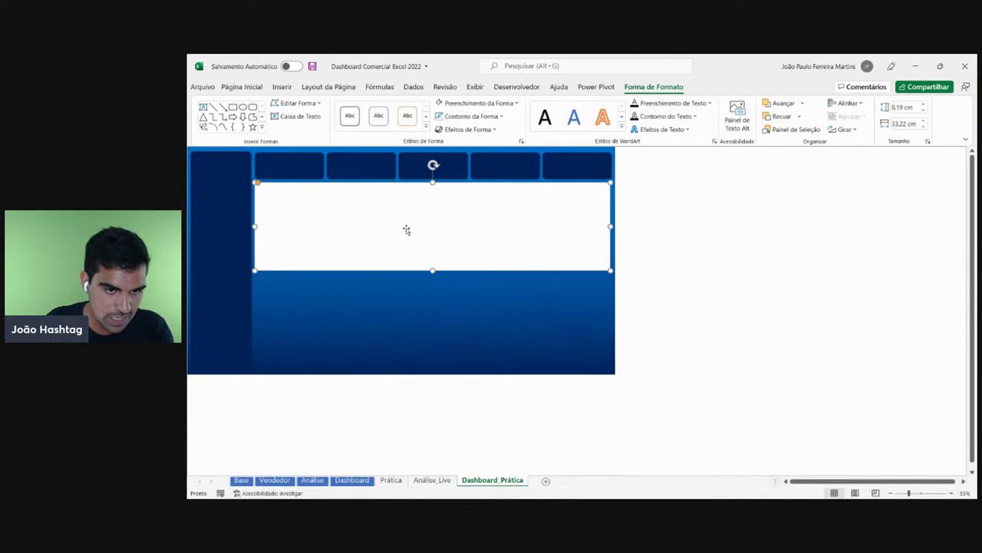
- Try a duplicate panel below, delete it, and lower the main panel's bottom edge slightly
drag(424, 213, 420, 304)
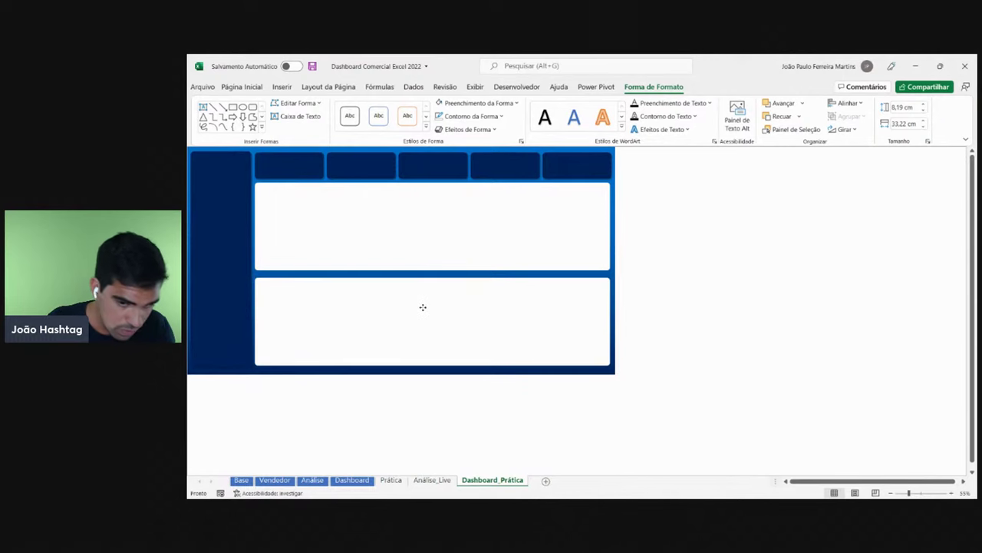
drag(423, 307, 422, 308)
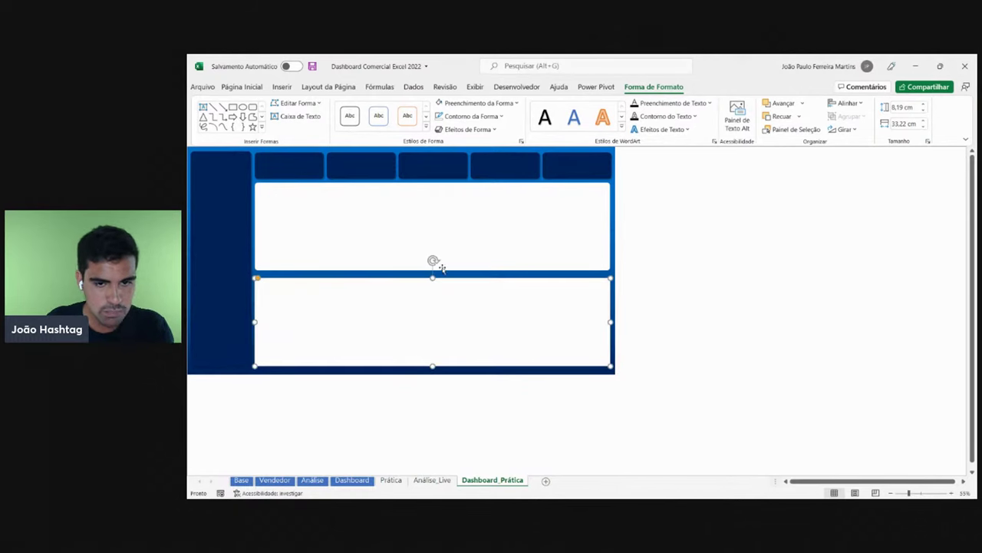
key(Delete)
click(433, 270)
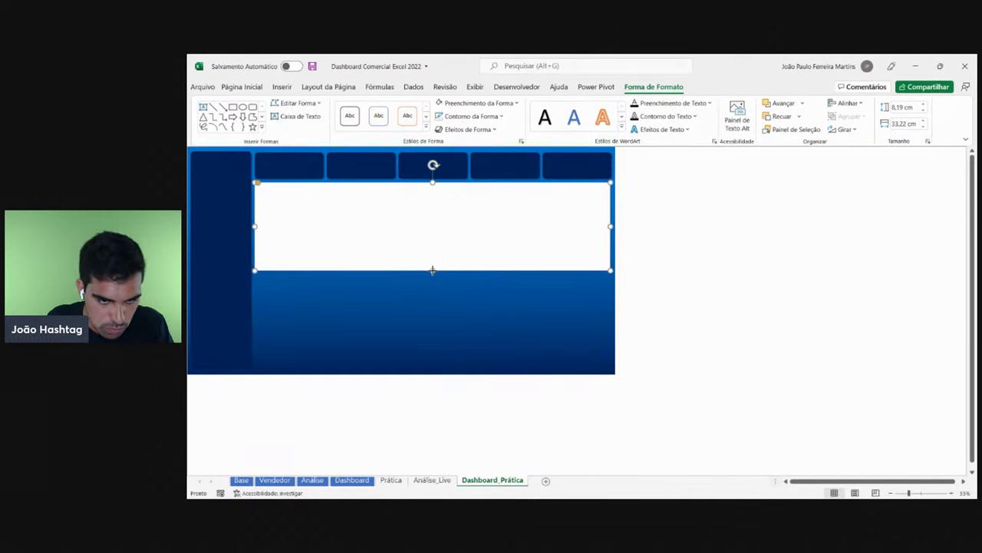
drag(432, 270, 432, 273)
click(774, 249)
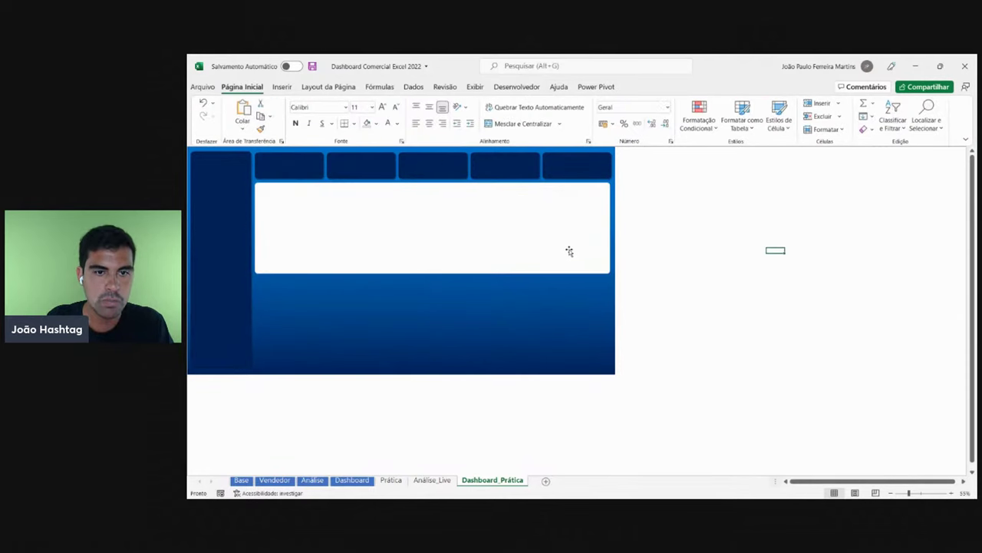
- Test two half-width copies of the panel beneath it, then delete both
scroll(521, 250, up, 1)
click(521, 251)
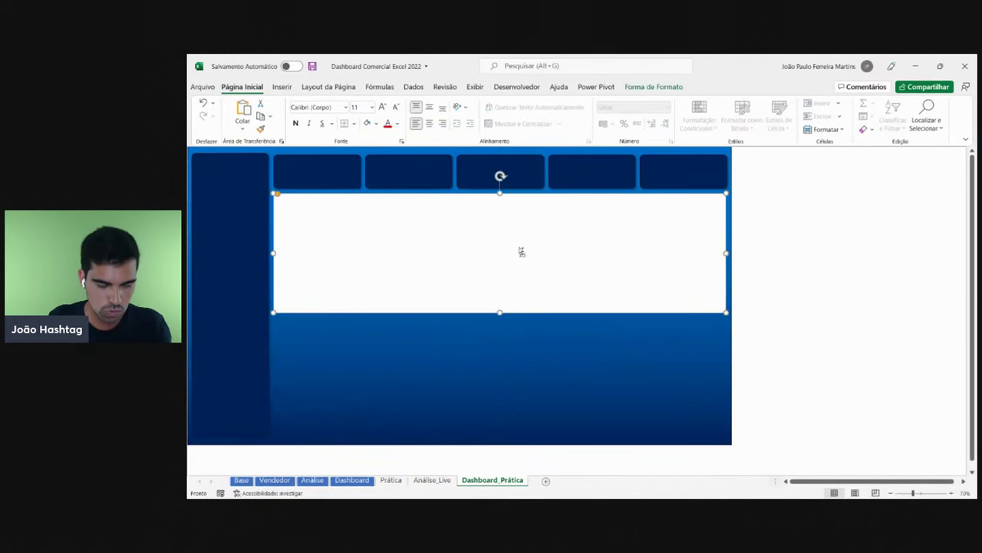
drag(514, 246, 514, 368)
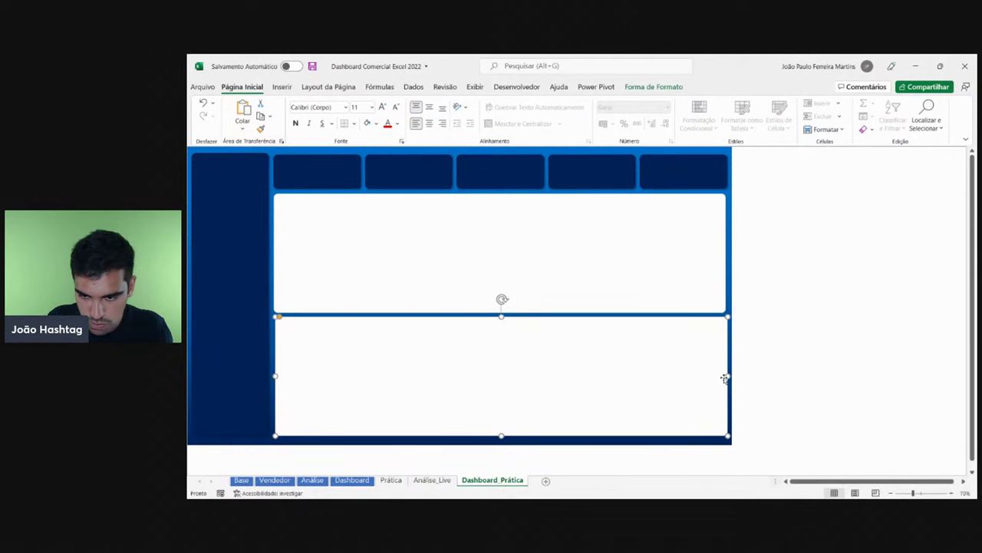
drag(725, 377, 499, 353)
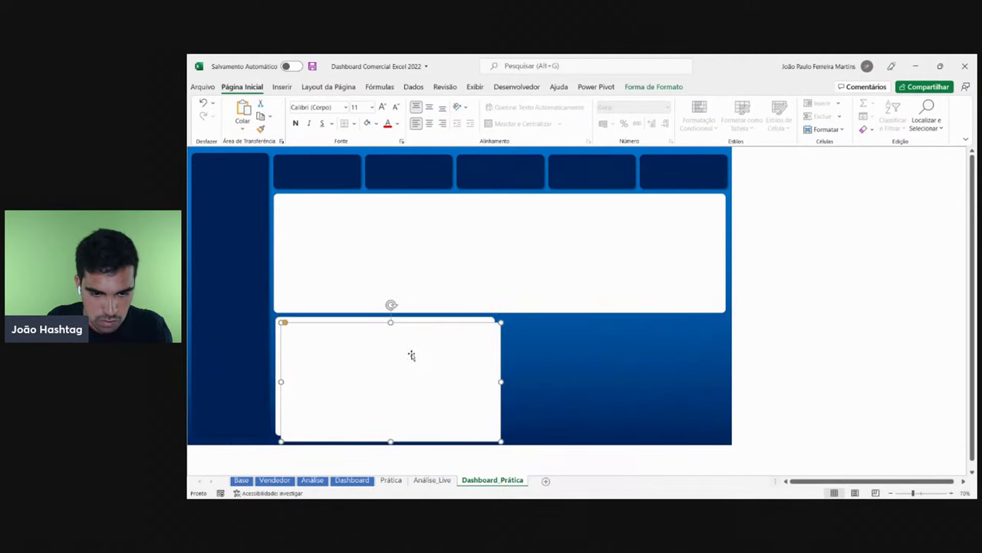
drag(412, 355, 626, 351)
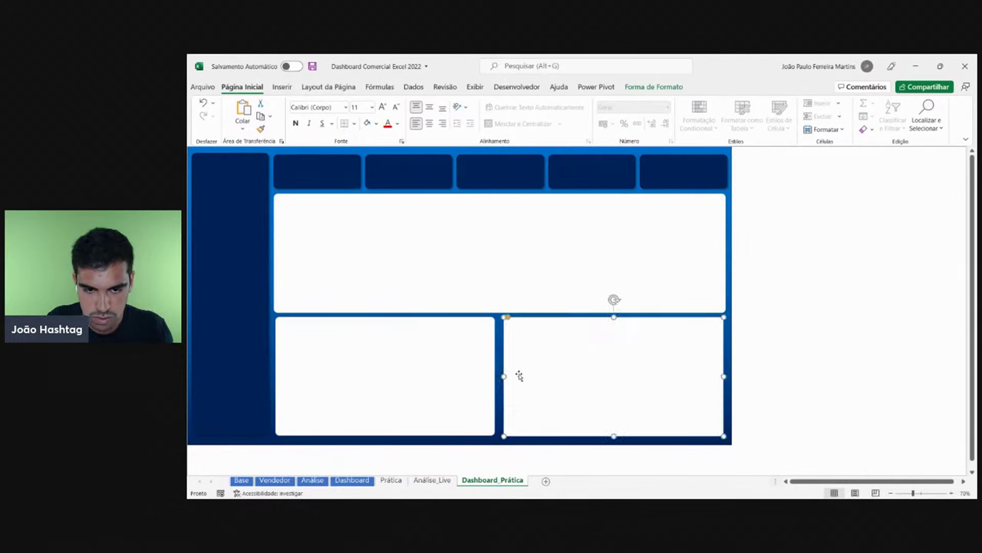
click(477, 370)
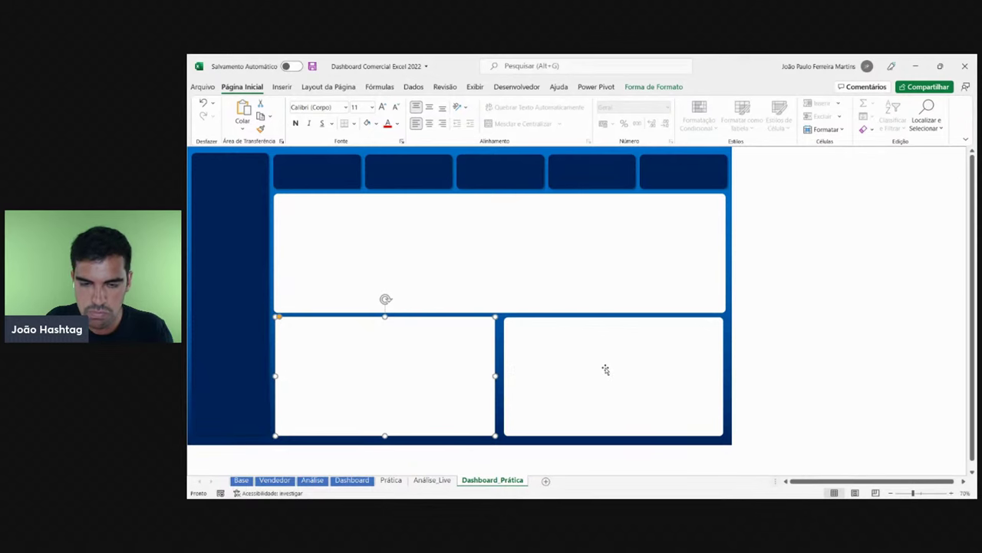
click(605, 370)
click(489, 245)
click(423, 347)
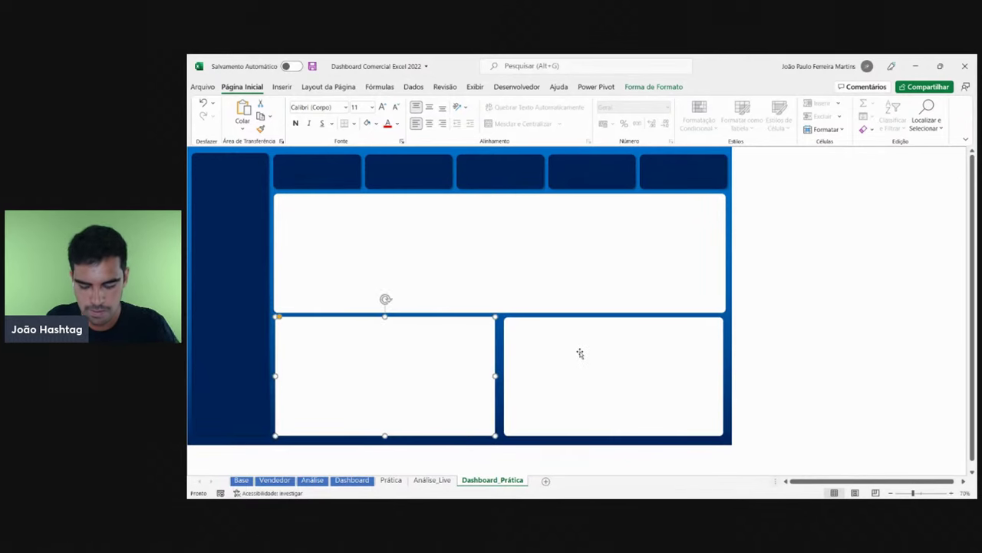
click(580, 353)
key(Delete)
click(434, 355)
key(Delete)
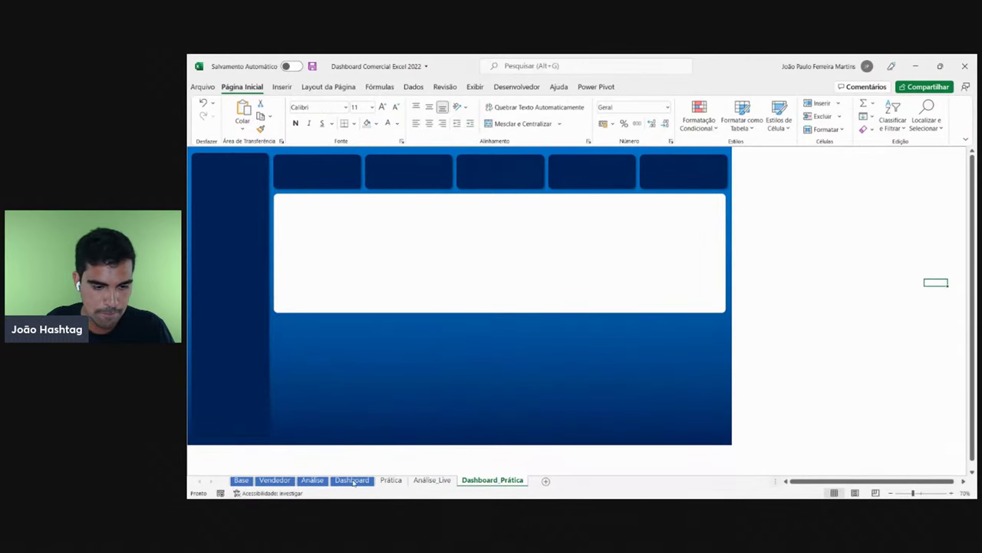
click(353, 480)
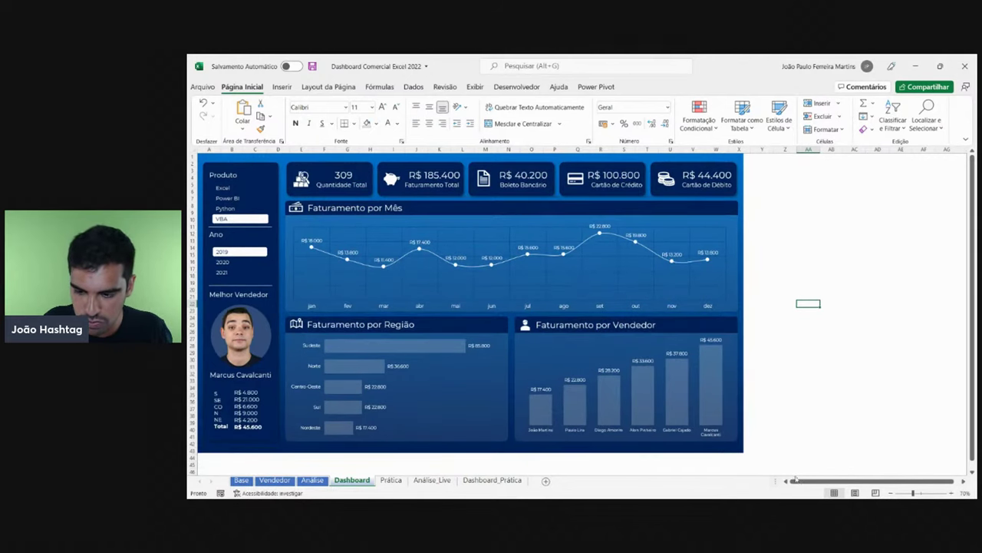
ctrl+scroll(379, 275, up, 1)
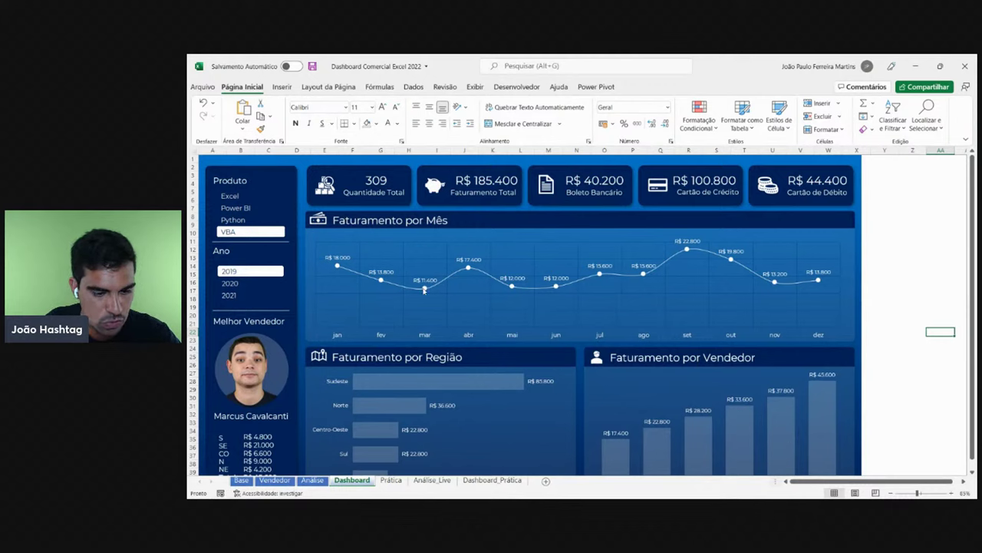
click(495, 479)
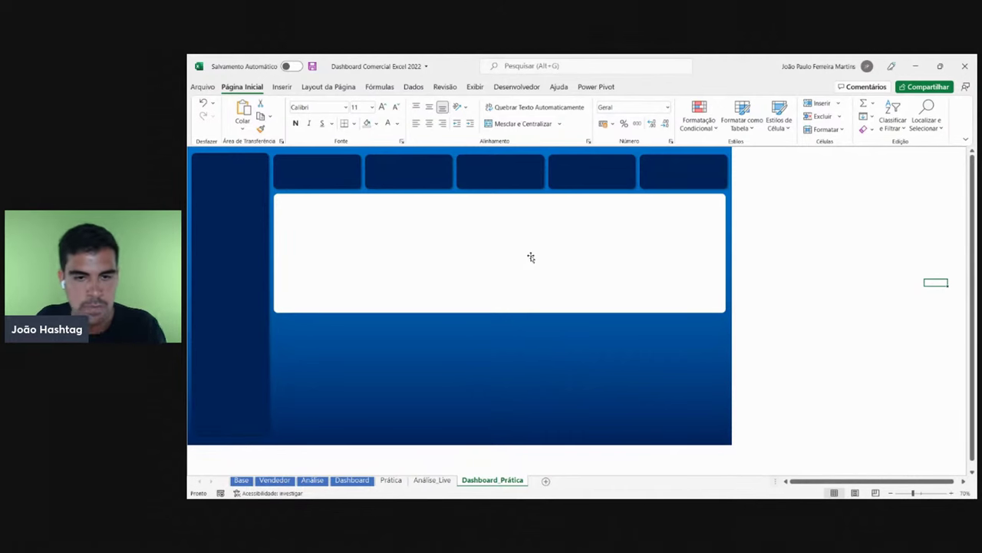
- Duplicate the white main panel and fill the copy dark navy
click(531, 257)
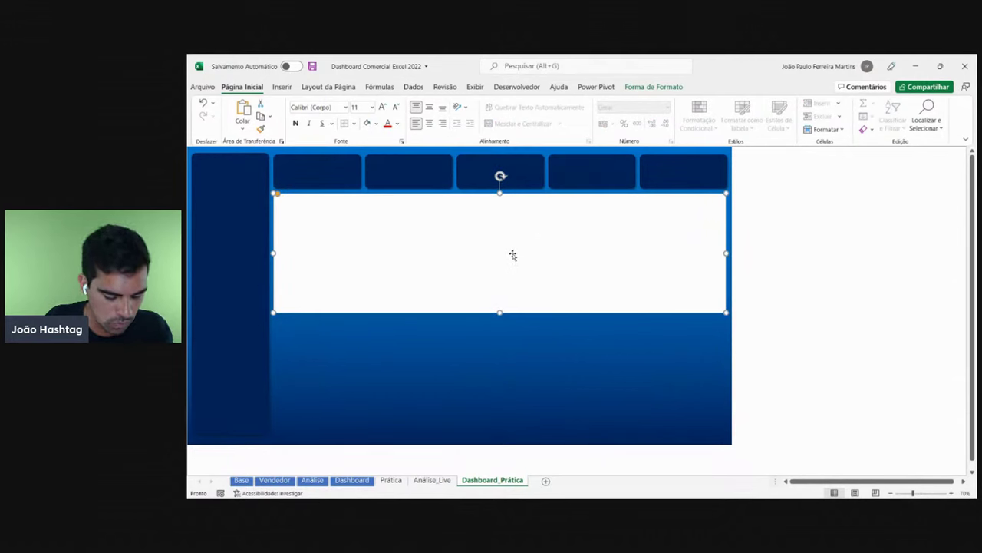
drag(516, 259, 590, 345)
click(376, 123)
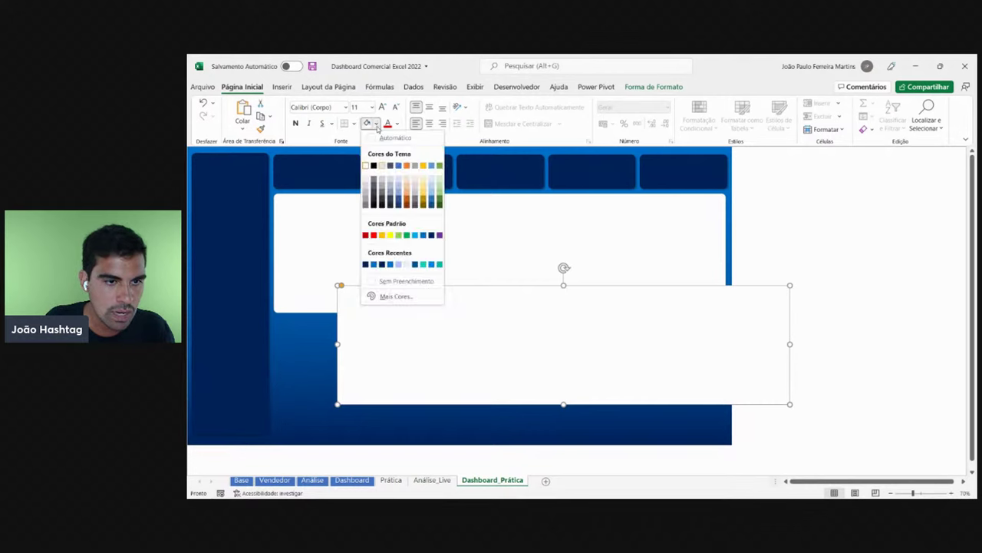
click(365, 264)
- Position the navy copy over the white panel, nudging it one step left and three up
drag(652, 347, 609, 294)
click(471, 217)
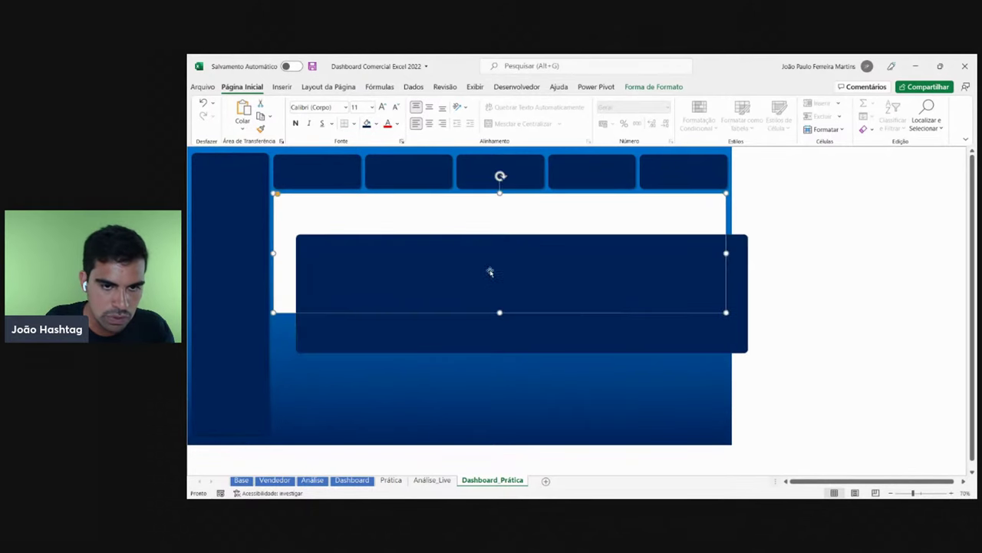
click(521, 320)
click(463, 224)
click(487, 322)
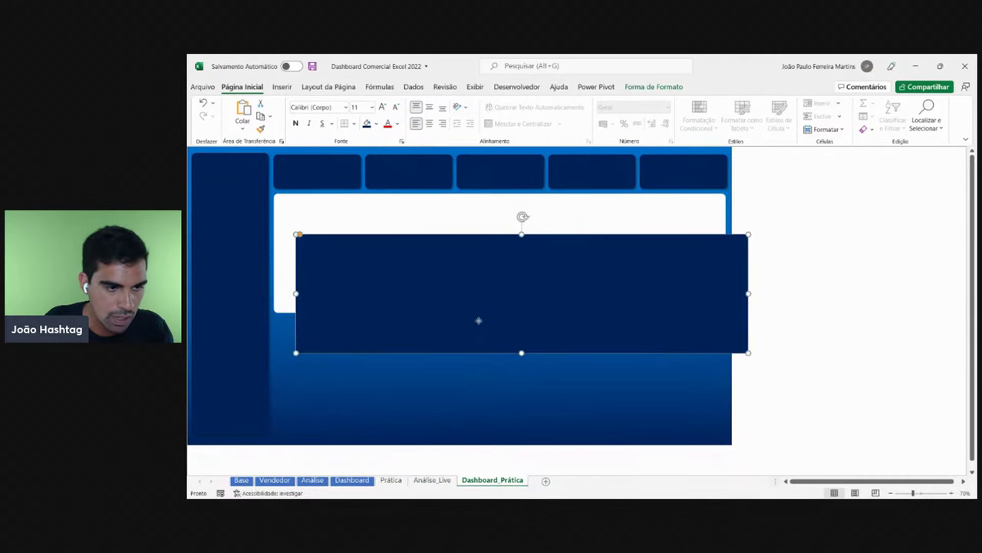
drag(479, 320, 463, 290)
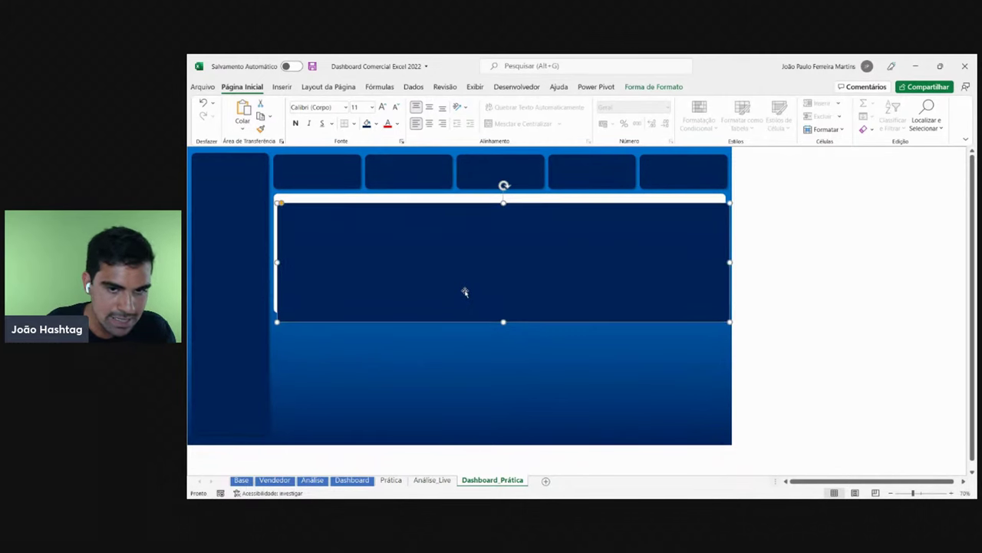
key(Left)
key(Left)
key(Left)
key(Left)
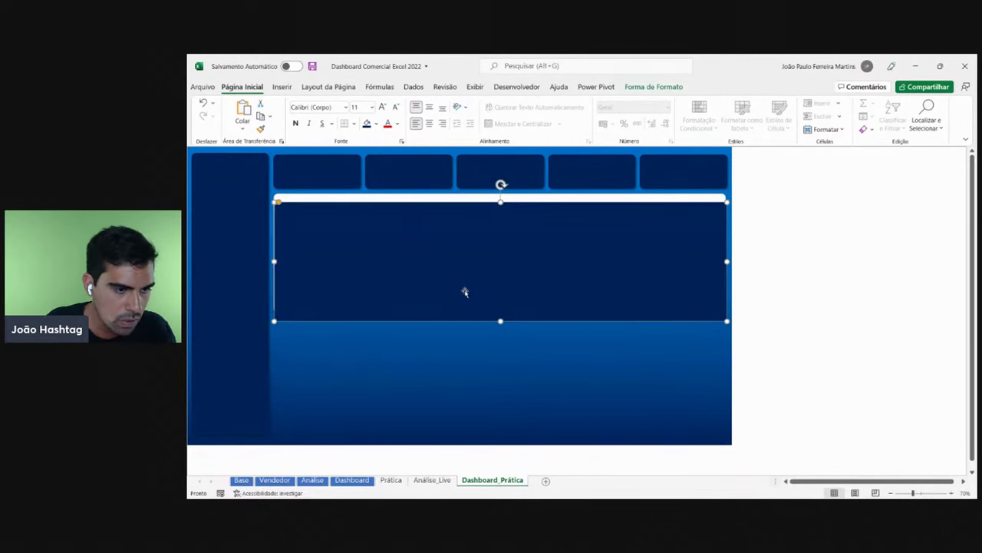
key(Up)
key(Up)
key(Up)
key(Up)
key(Up)
key(Up)
key(Up)
key(Up)
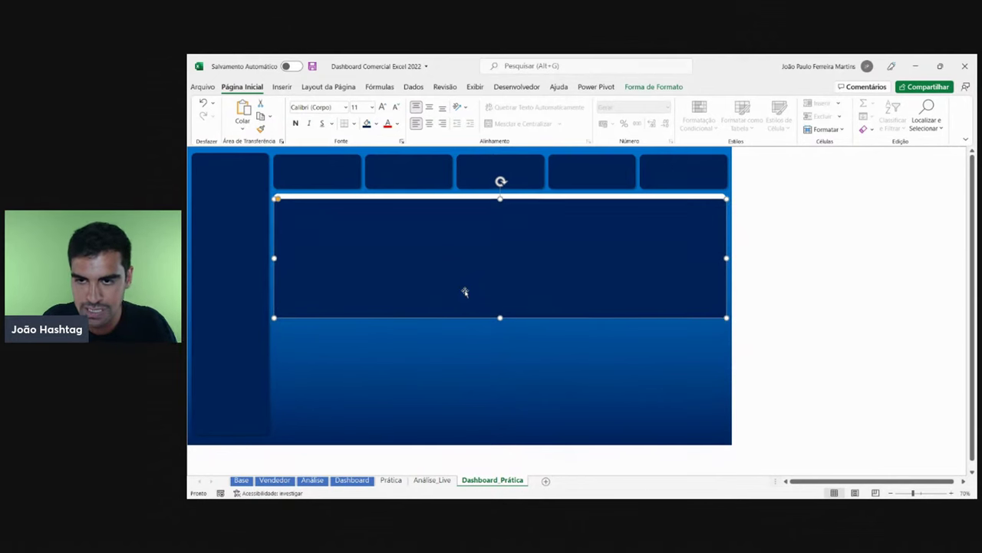
key(Up)
key(Up)
key(Up)
key(Up)
key(Up)
key(Up)
key(Up)
key(Up)
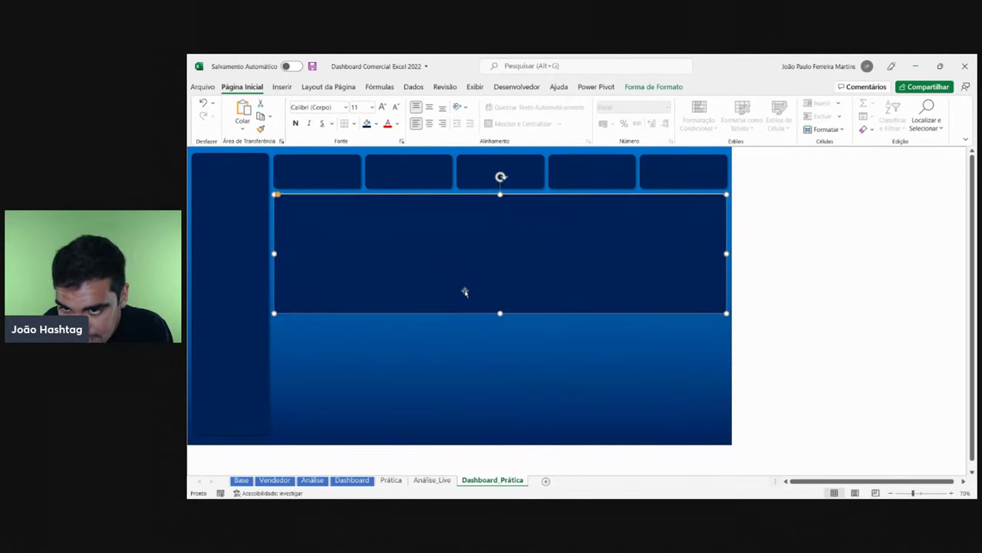
key(Up)
- Check that the navy copy sits exactly over the white panel, leaving it selected
click(798, 289)
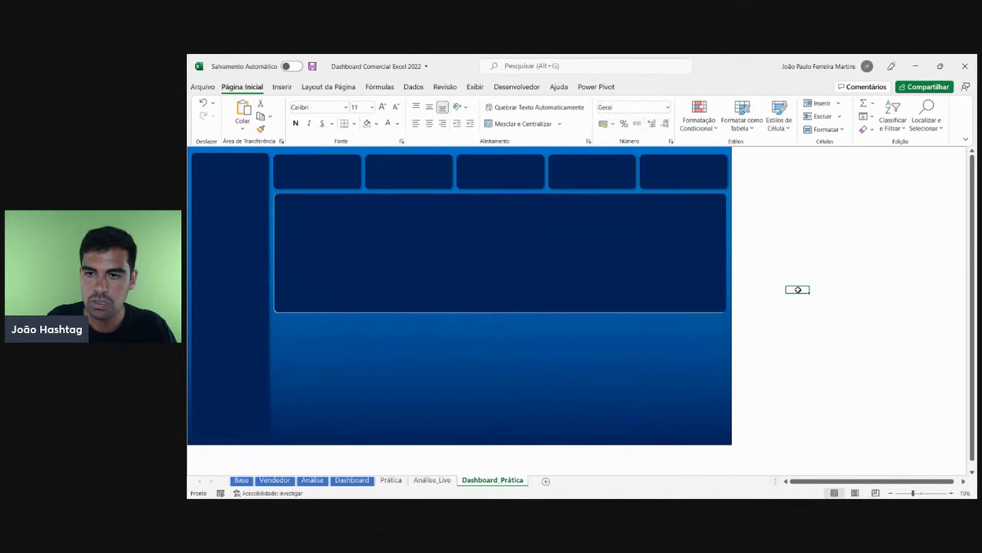
click(581, 239)
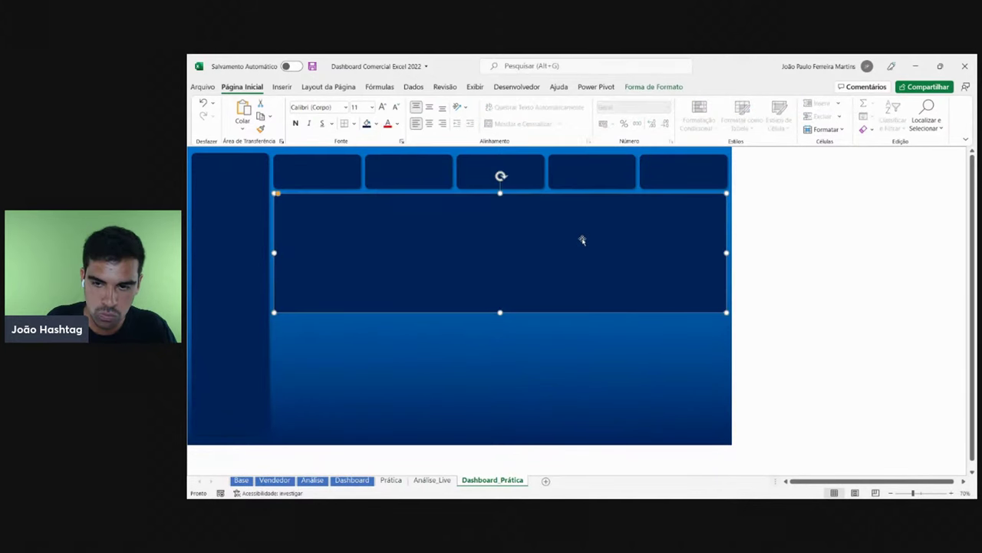
click(901, 289)
click(581, 266)
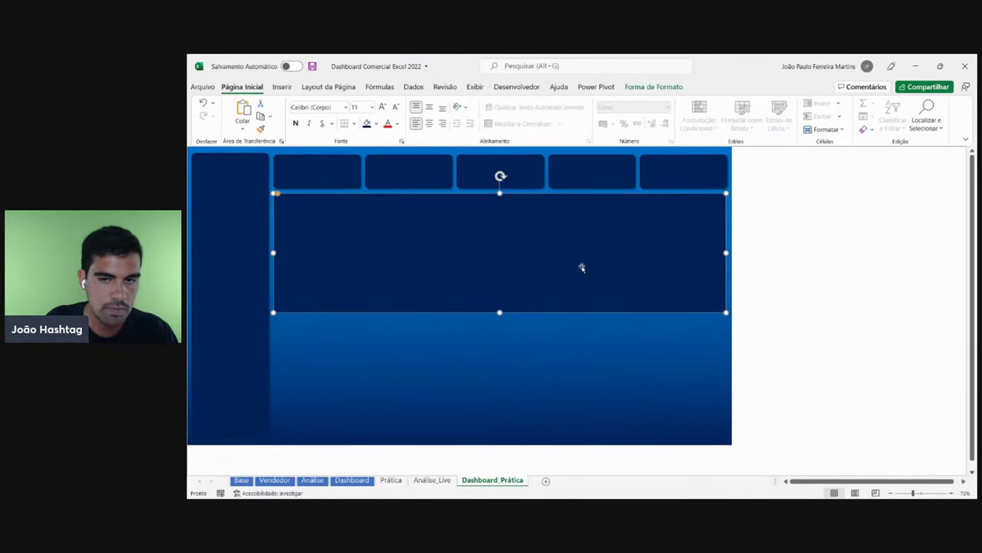
click(861, 284)
click(546, 275)
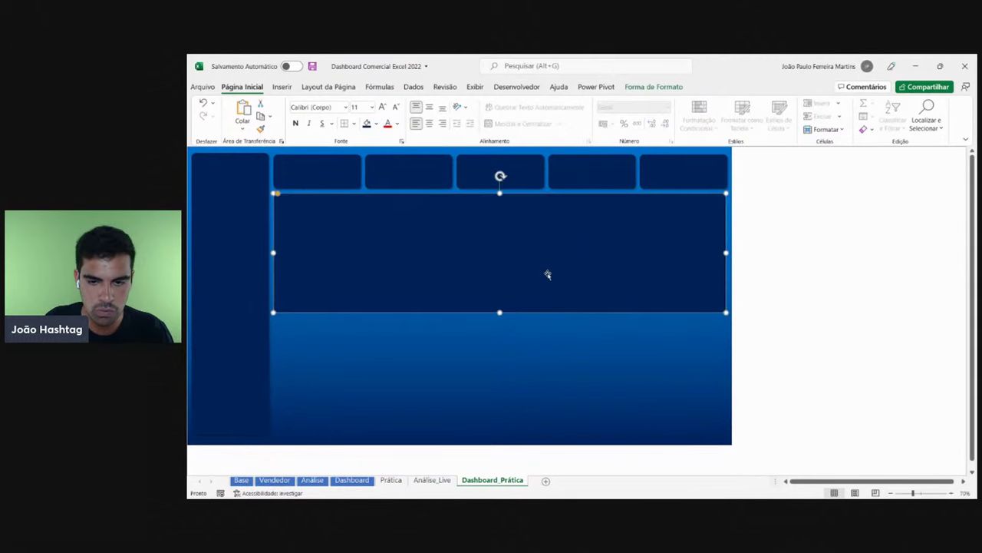
click(864, 316)
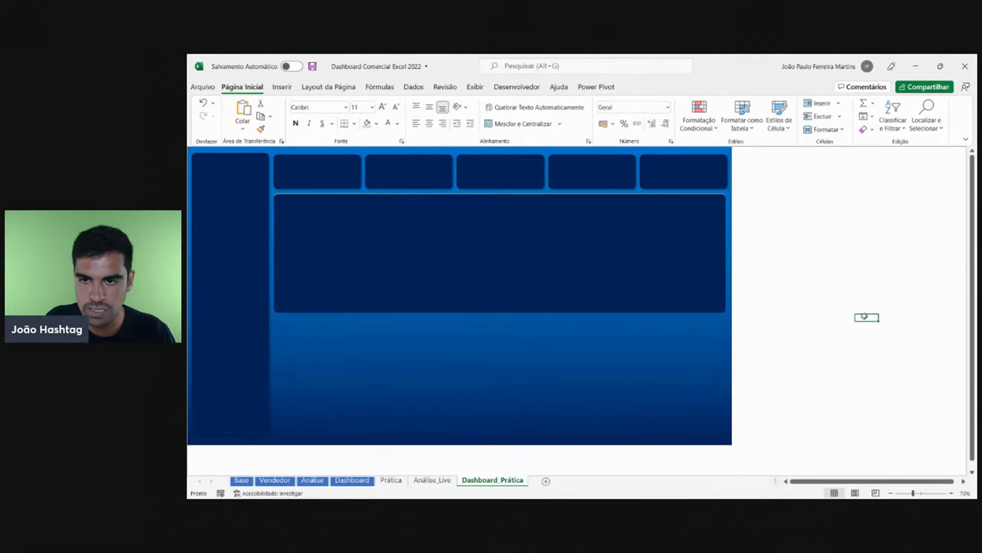
click(426, 237)
click(844, 255)
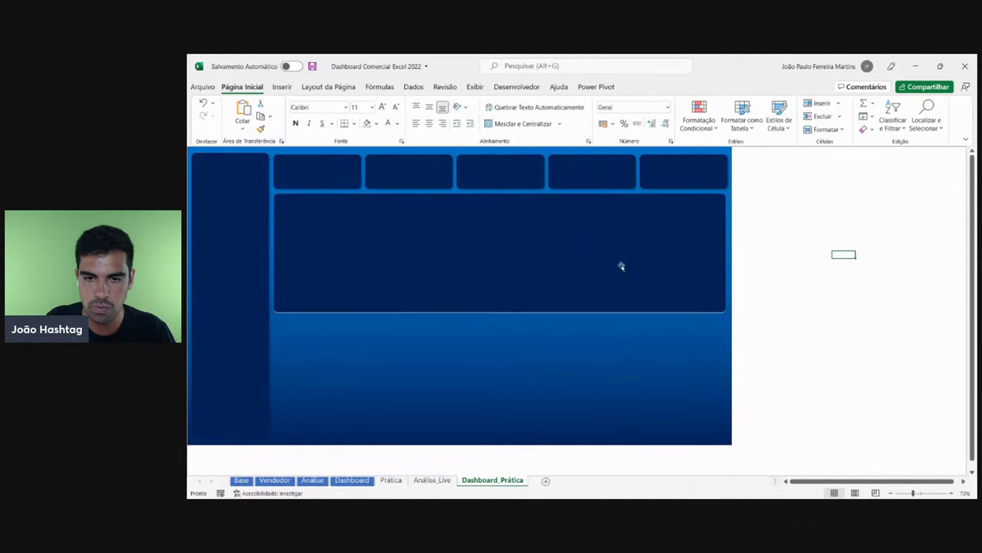
click(454, 264)
- Shrink the navy copy's height into a thin strip across the top of the white panel
scroll(883, 427, up, 3)
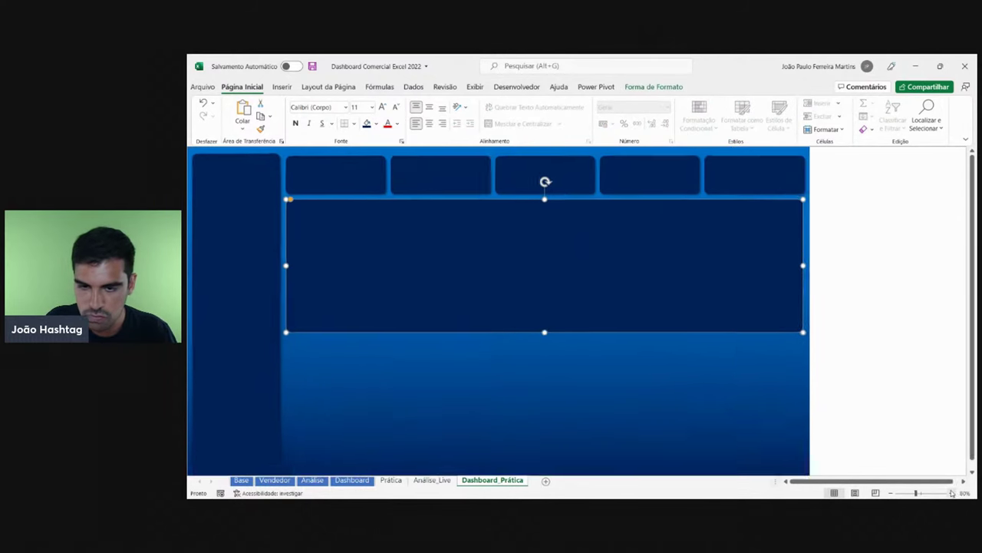
drag(635, 382, 627, 239)
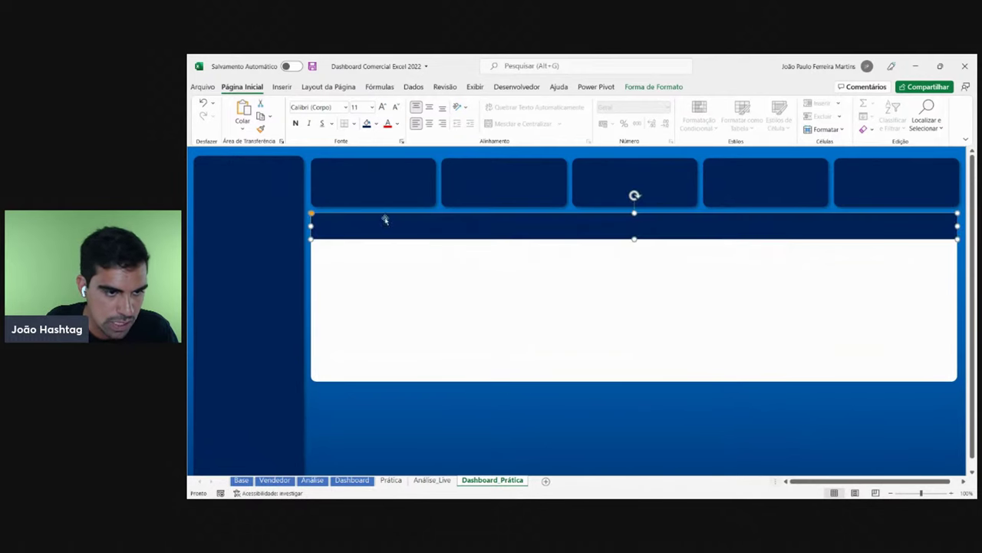
drag(311, 213, 313, 215)
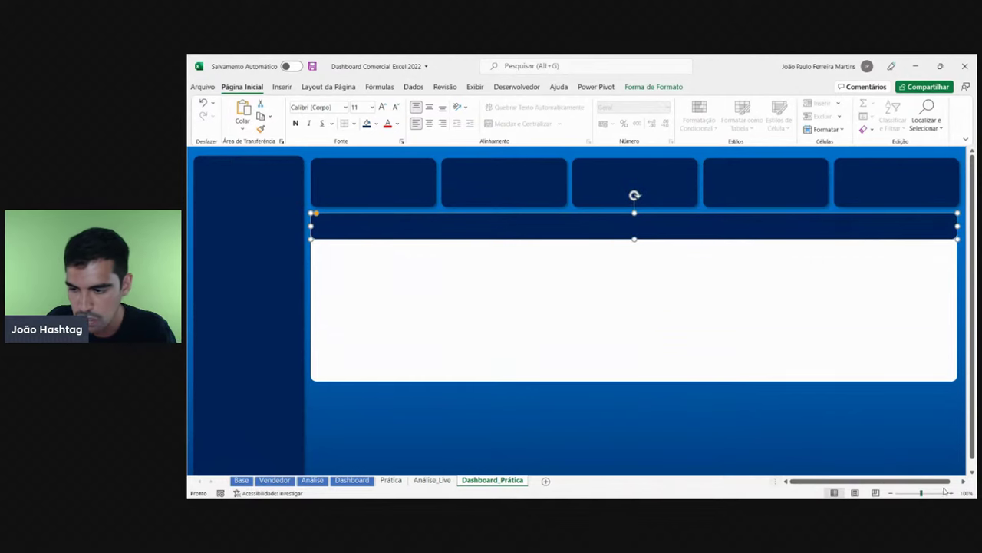
click(805, 460)
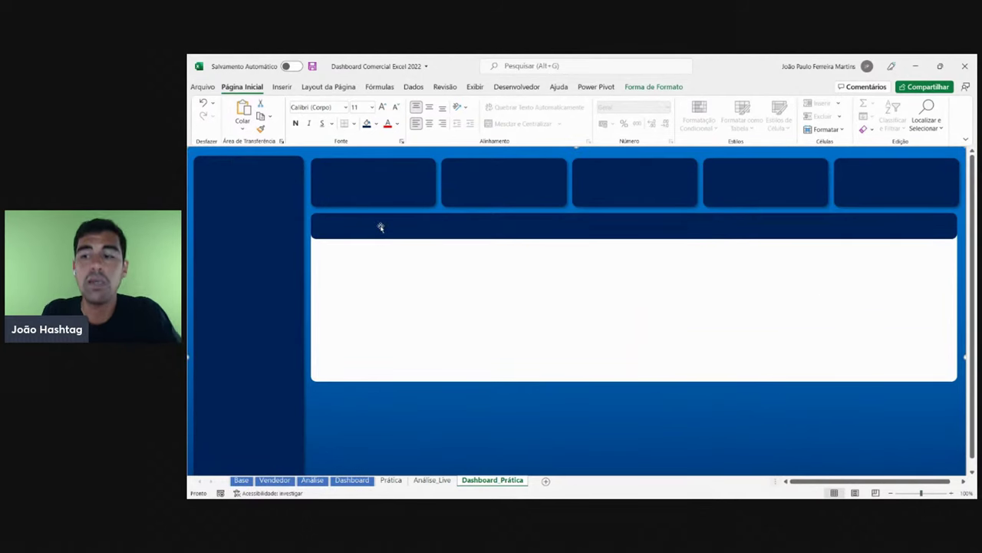
- Compare the header bar with the finished Dashboard sheet and its Faturamento por Mês chart
click(354, 481)
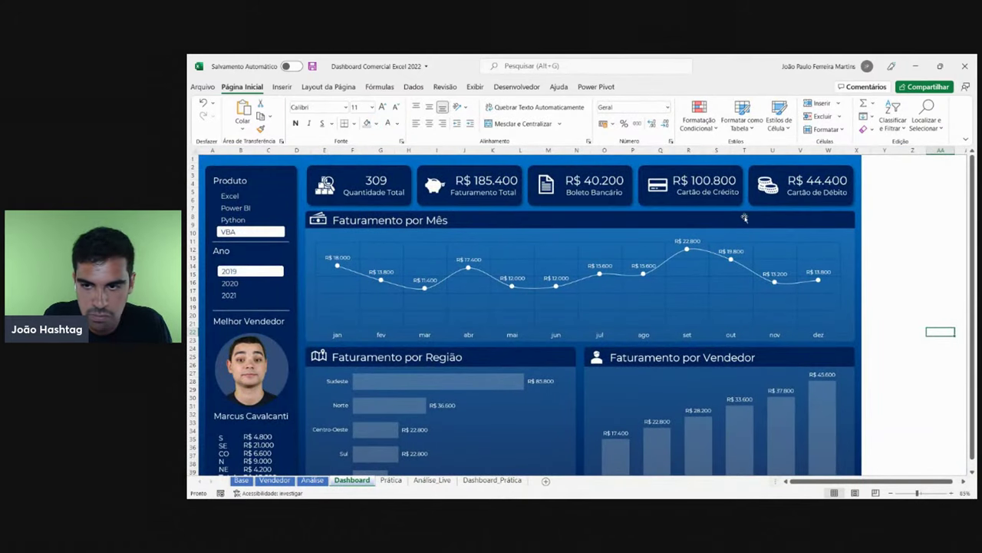
click(492, 481)
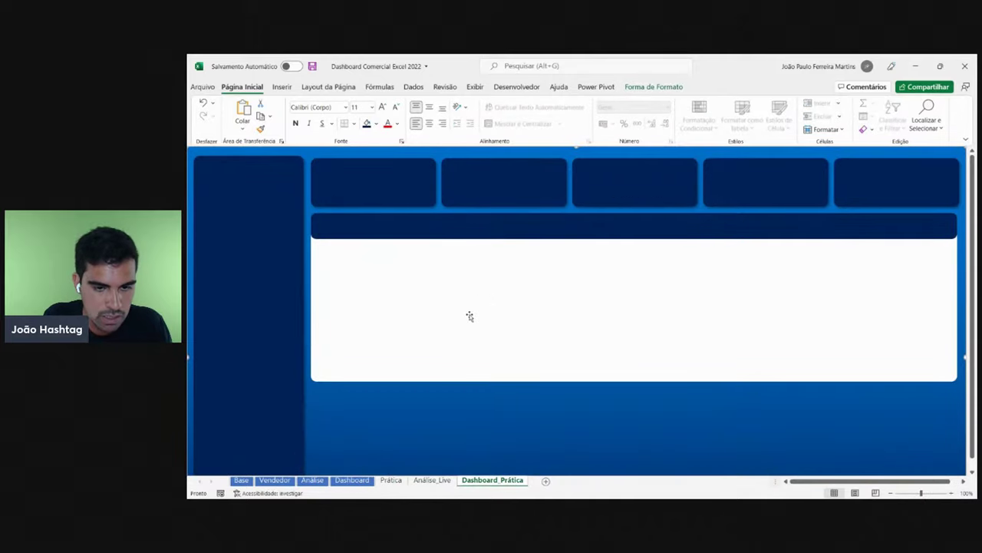
click(500, 319)
click(509, 224)
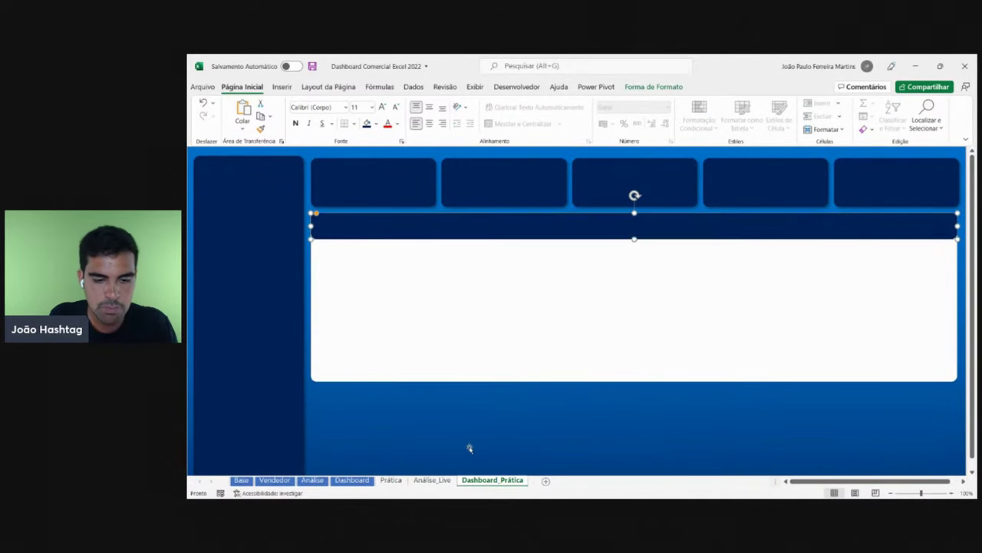
click(353, 480)
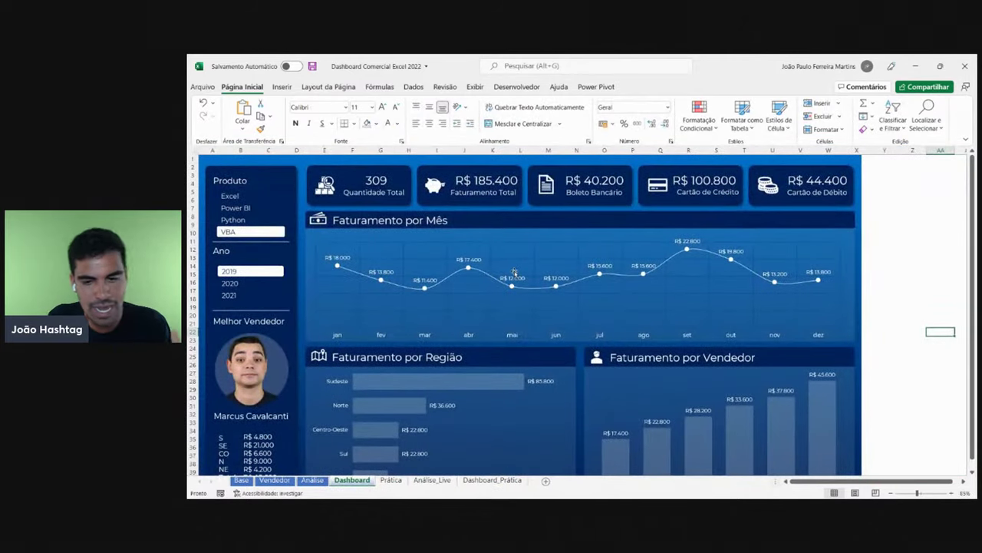
click(482, 340)
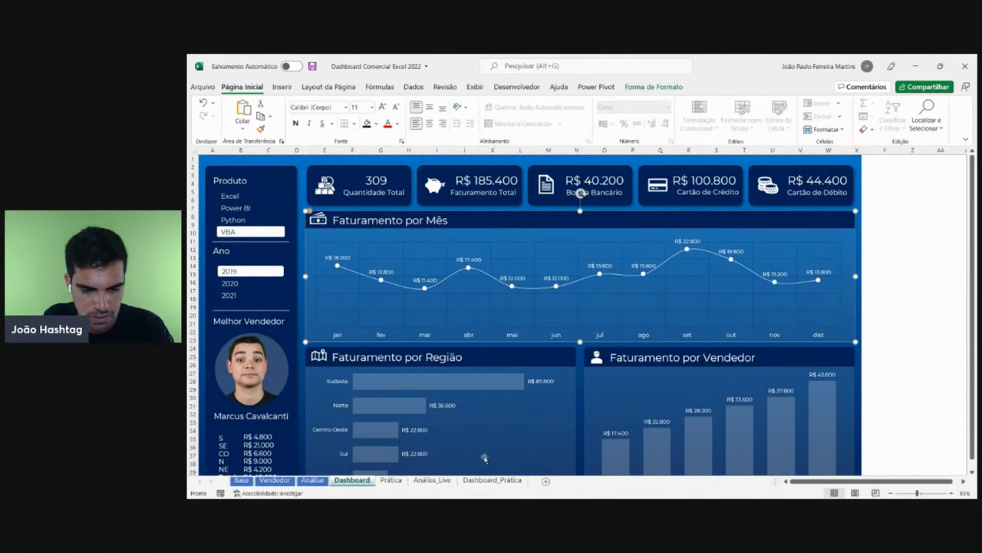
click(482, 479)
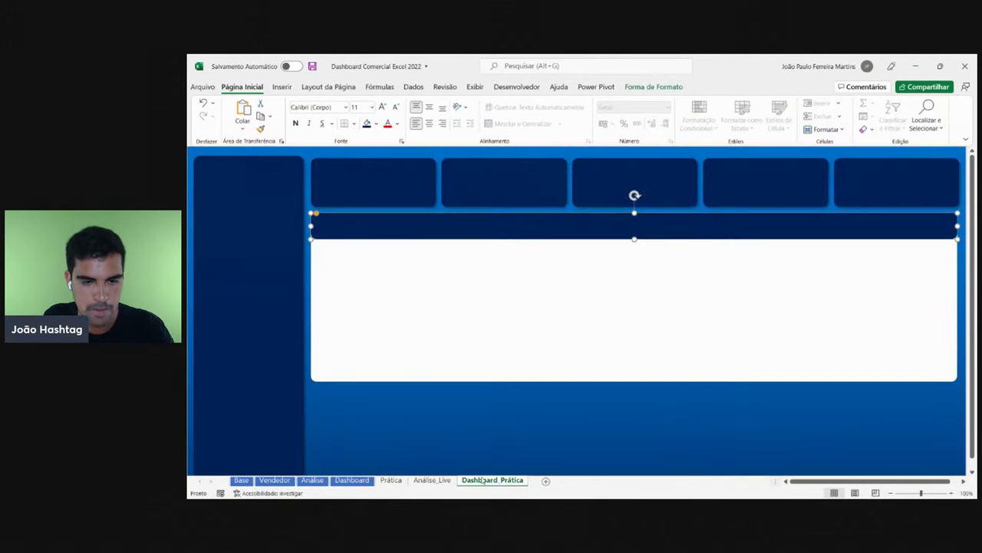
- Fine-tune the header strip's position and make it slightly thinner
click(466, 307)
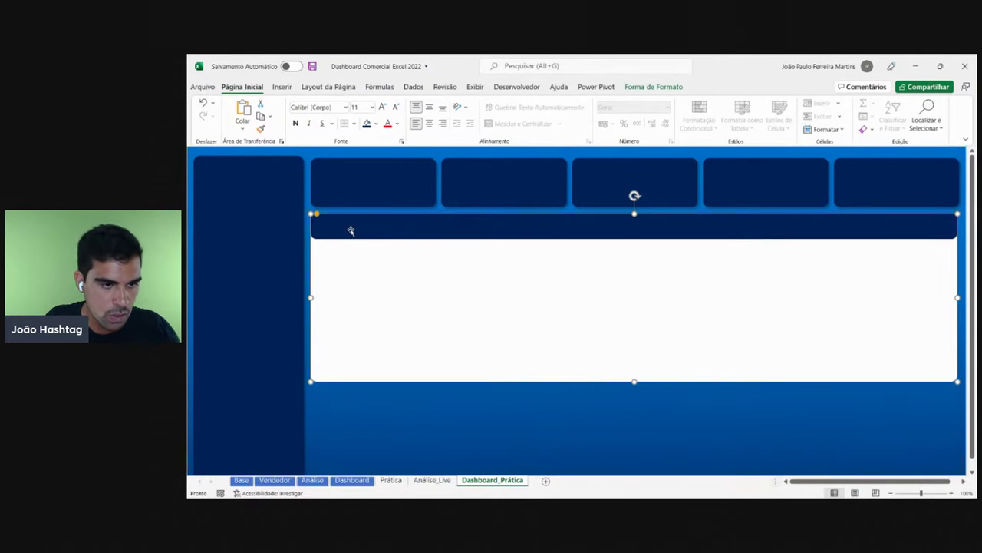
click(485, 224)
click(498, 268)
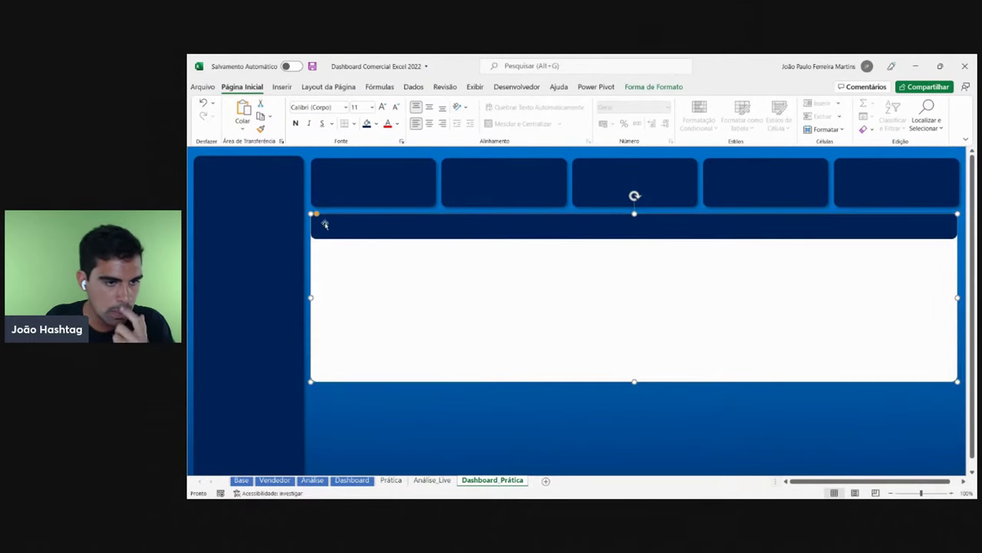
drag(317, 215, 318, 217)
click(380, 227)
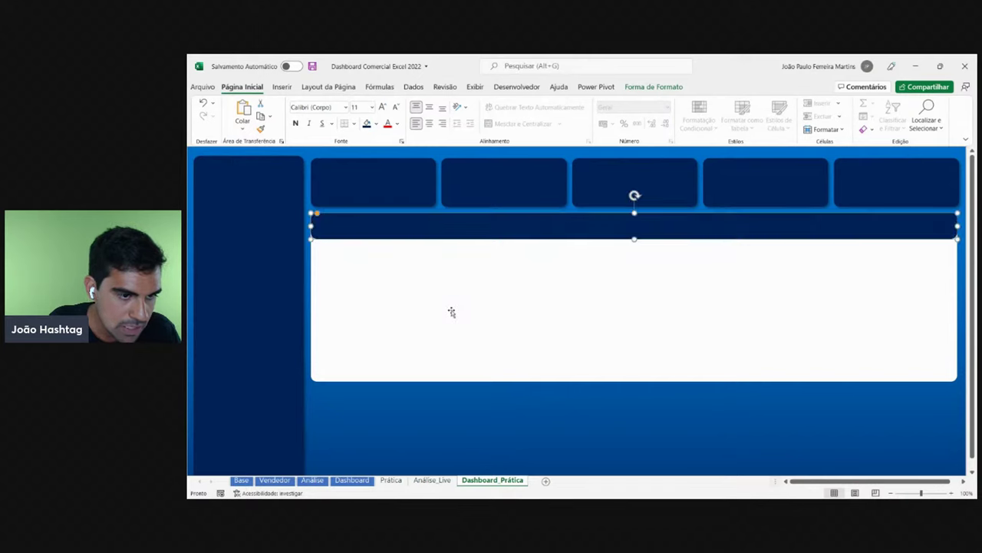
click(472, 332)
click(756, 236)
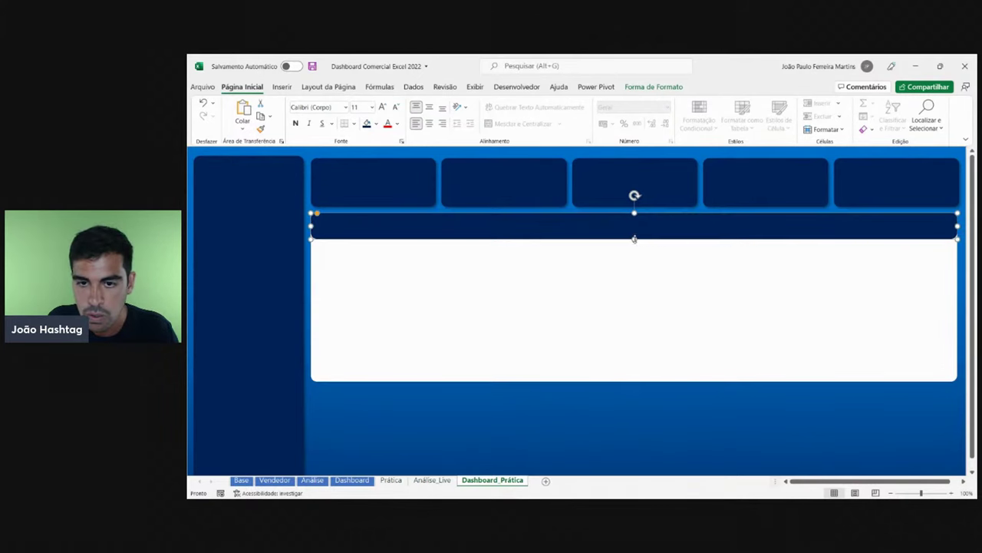
drag(636, 237, 634, 234)
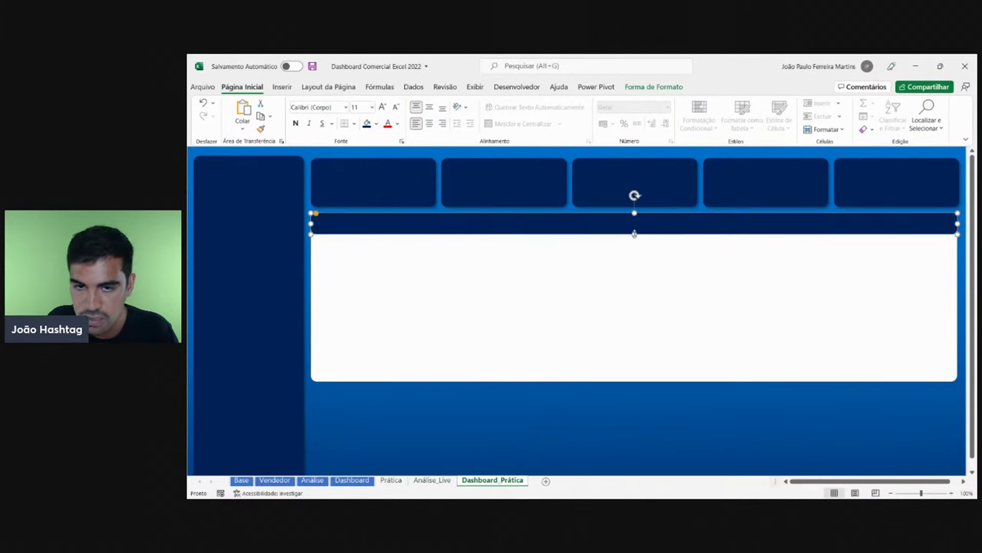
click(526, 285)
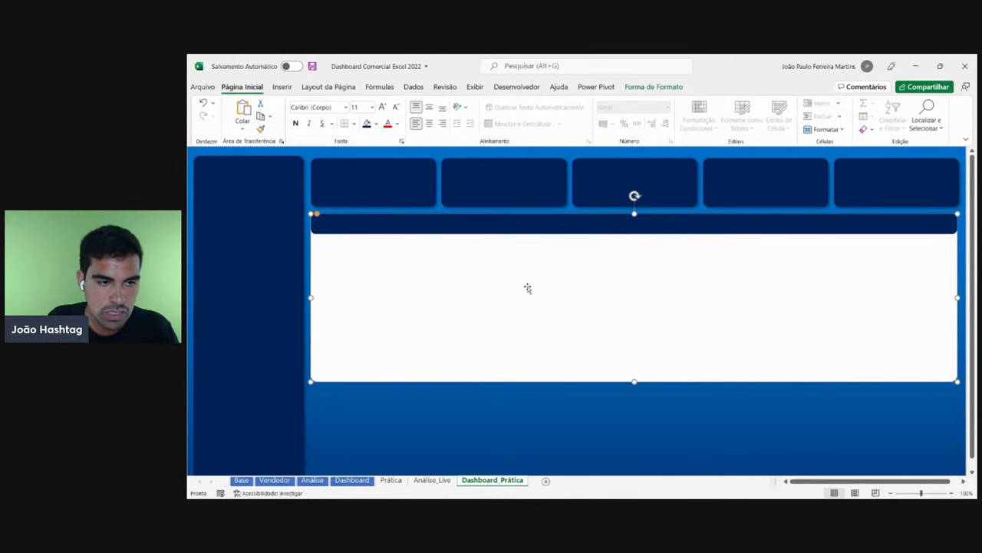
scroll(344, 282, up, 3)
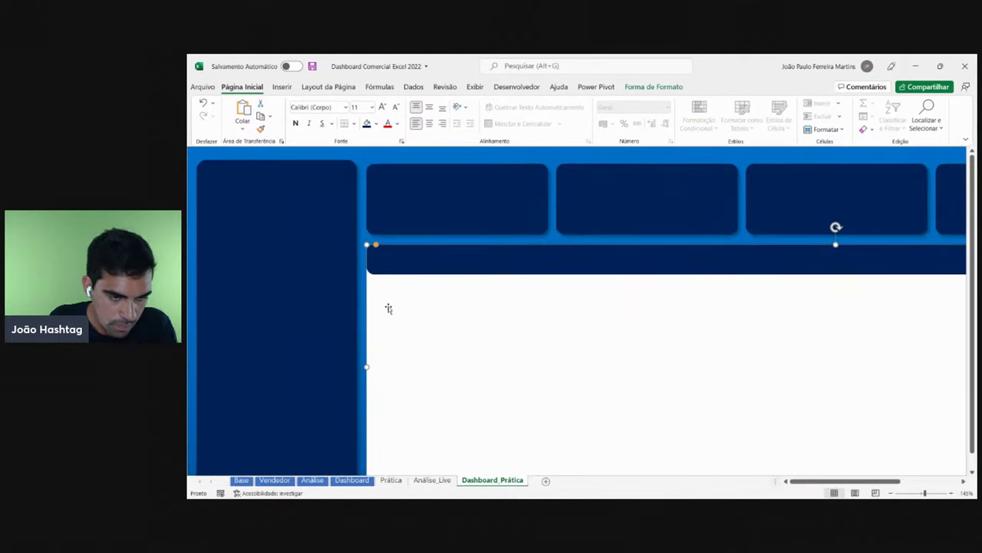
key(Escape)
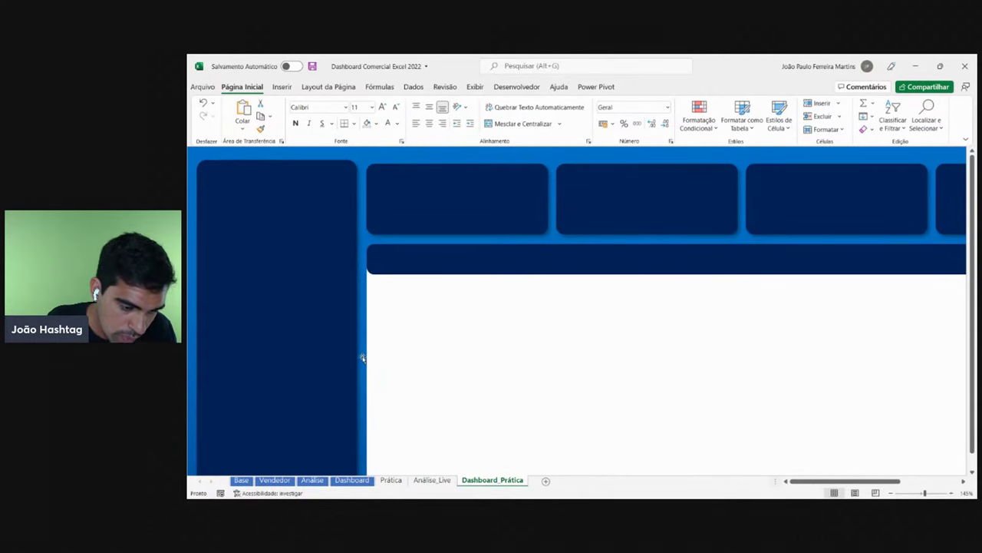
click(352, 480)
scroll(660, 453, up, 3)
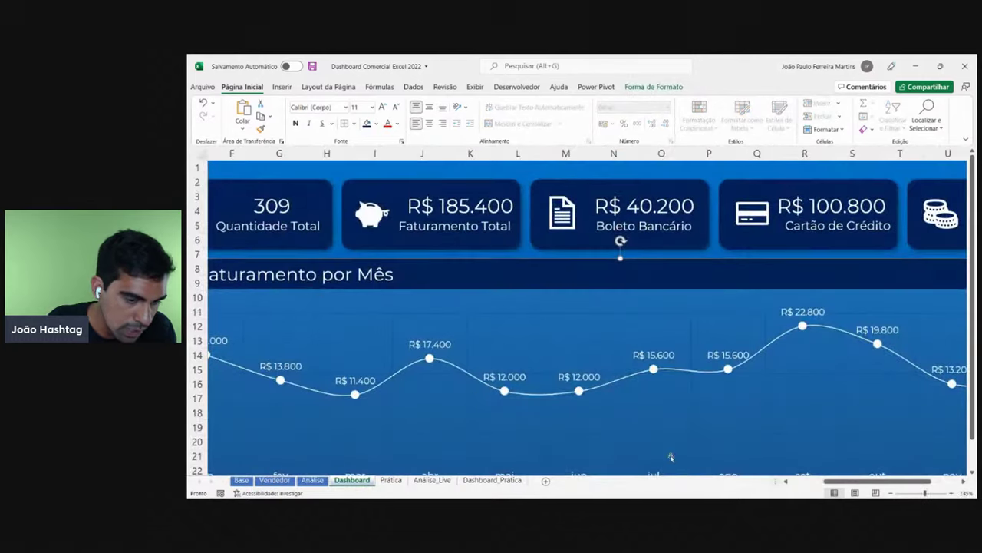
drag(860, 482, 827, 482)
click(393, 301)
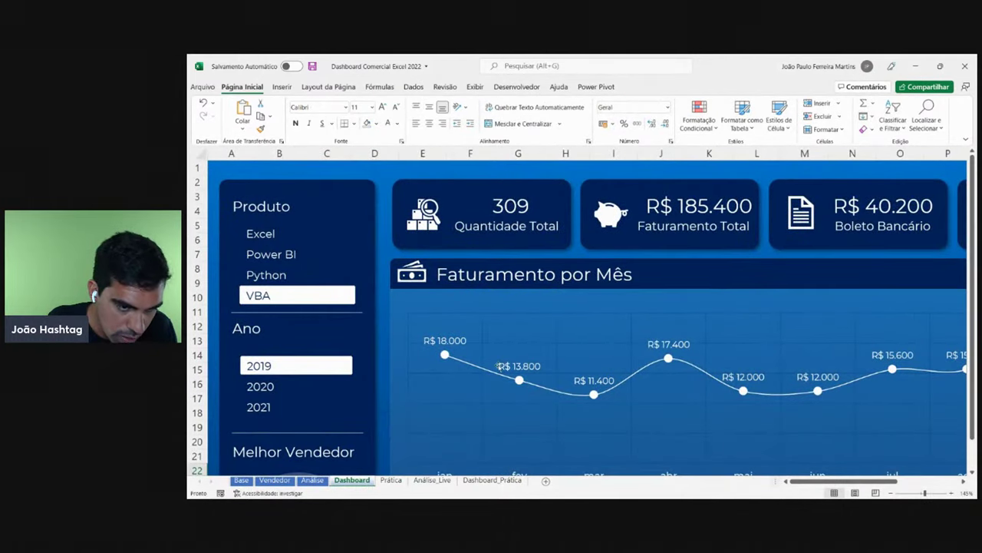
click(491, 480)
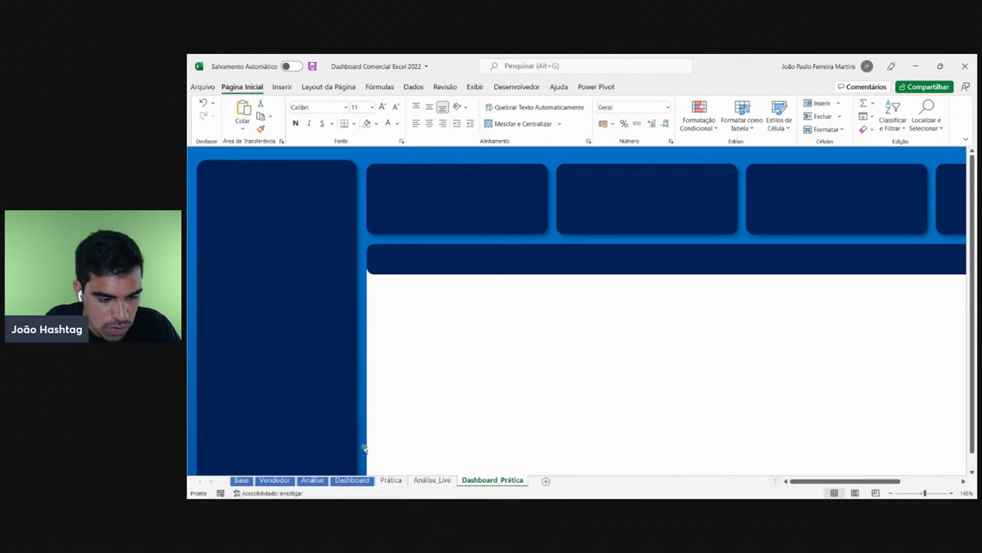
click(352, 480)
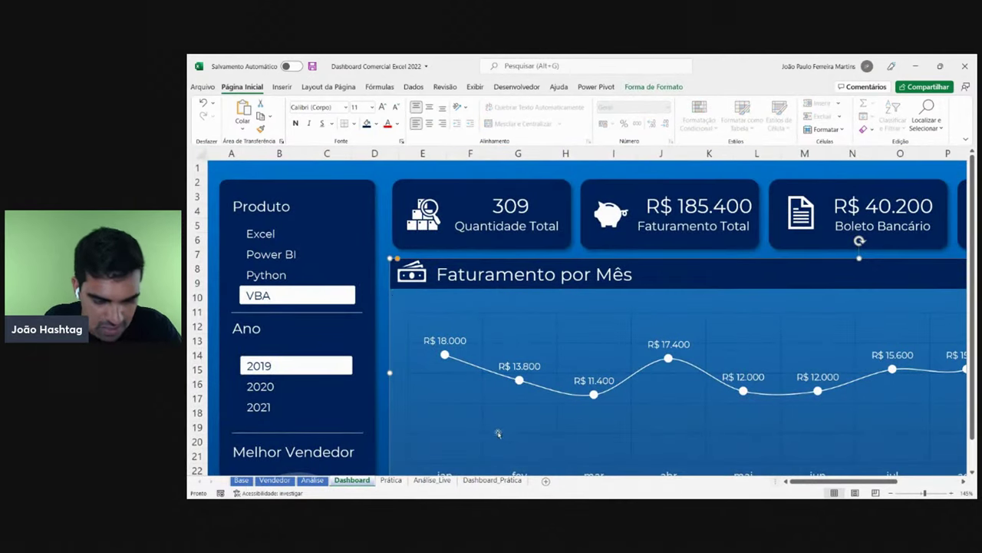
click(492, 480)
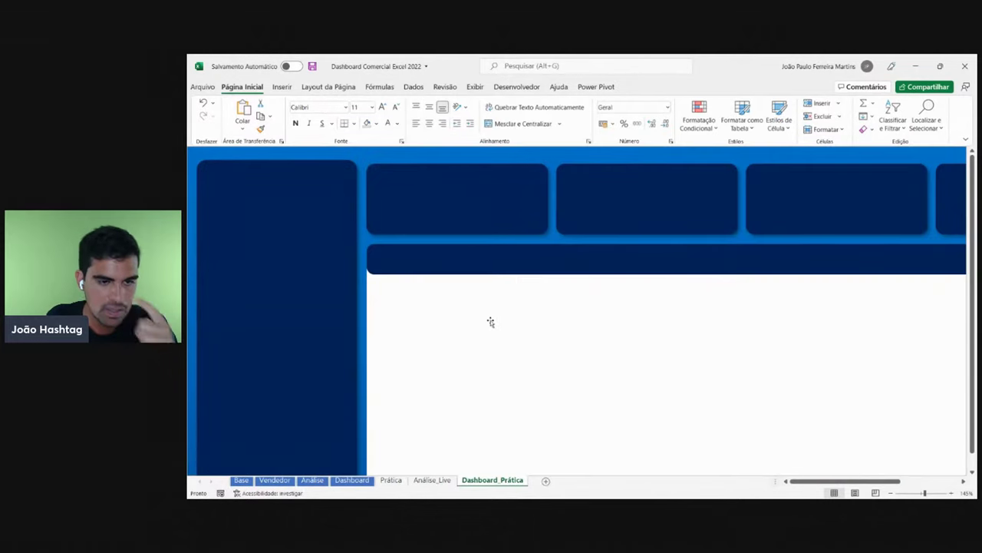
- Draw a trial rectangle below the header strip, then delete it
click(282, 86)
click(329, 115)
click(351, 161)
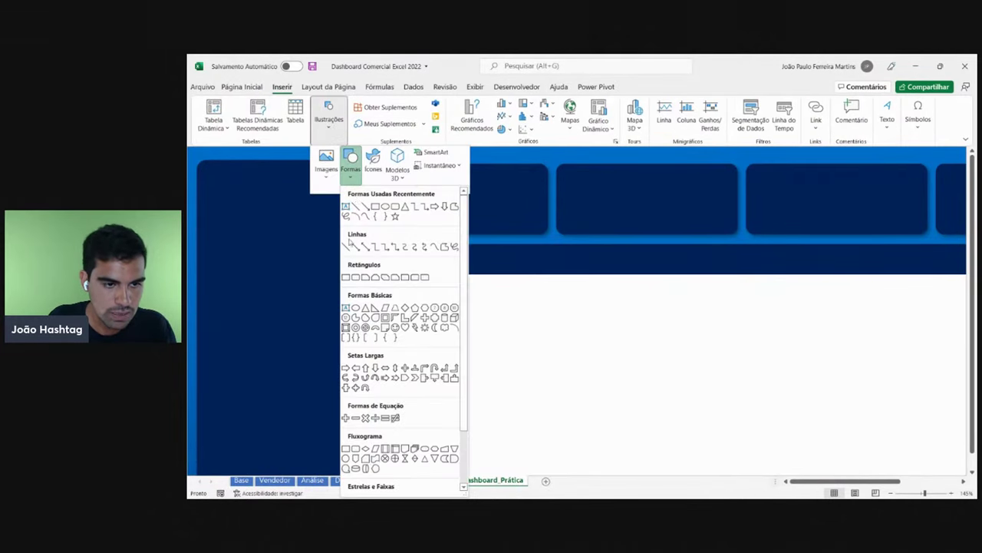
click(346, 277)
drag(376, 259, 723, 298)
drag(377, 278, 460, 301)
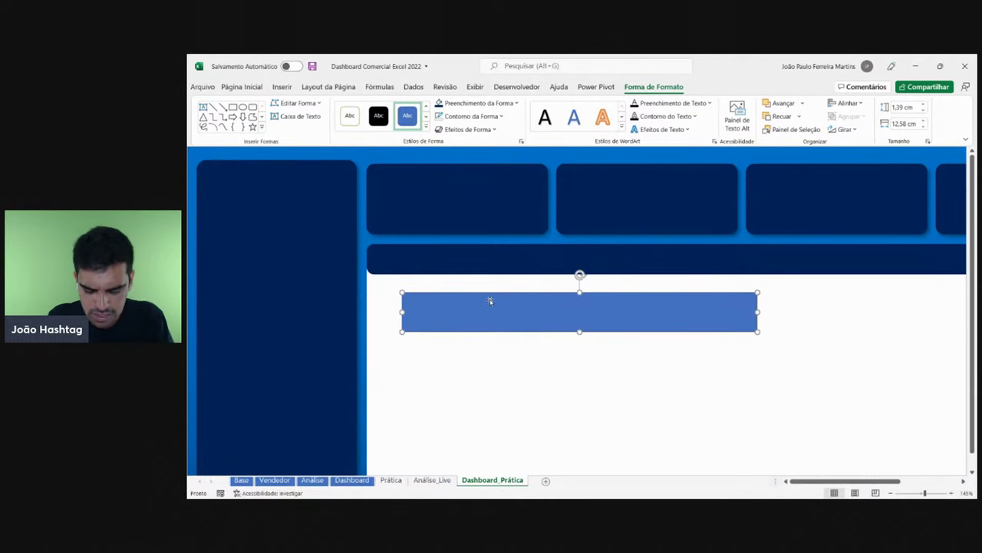
key(Delete)
- Insert a new thin rectangle just under the header strip
click(283, 87)
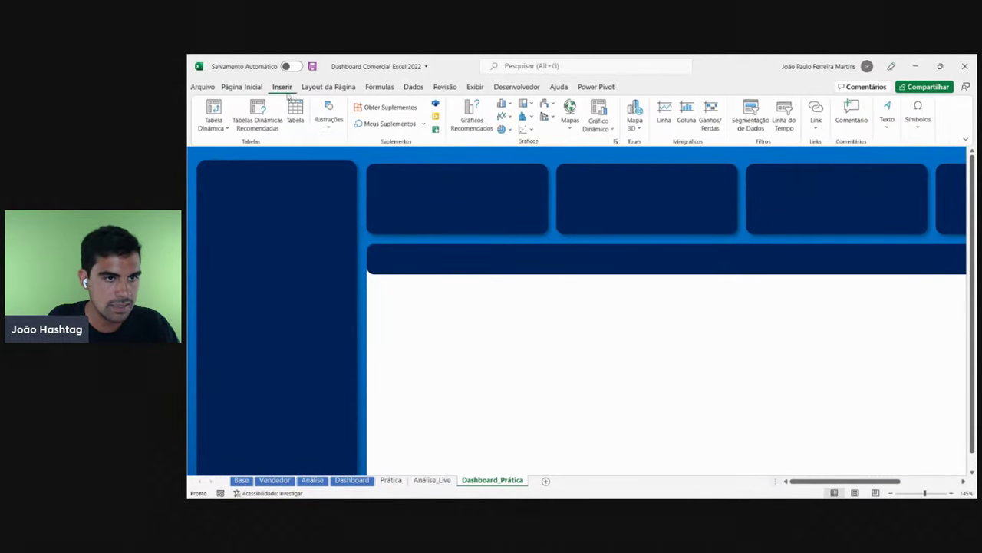
click(335, 121)
click(350, 161)
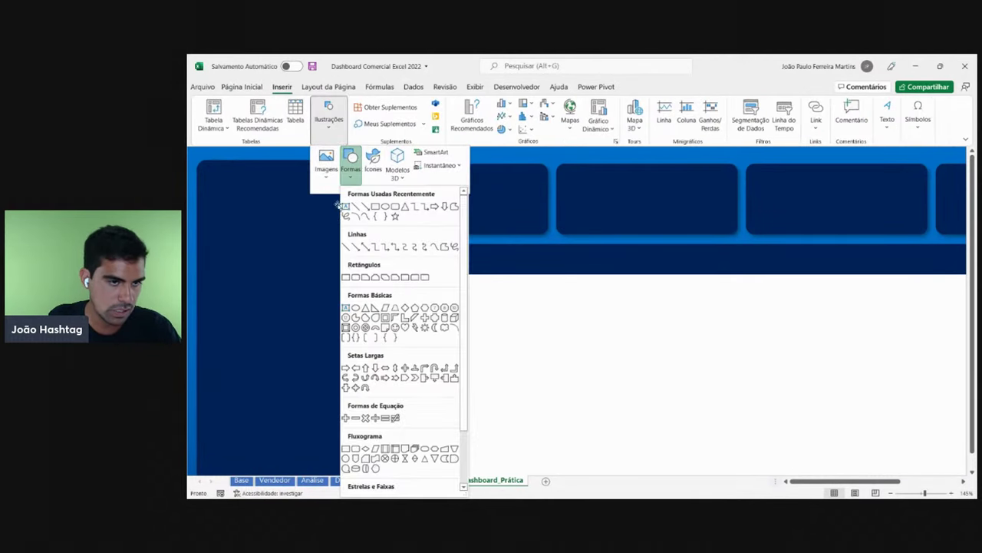
click(345, 278)
drag(369, 262, 609, 309)
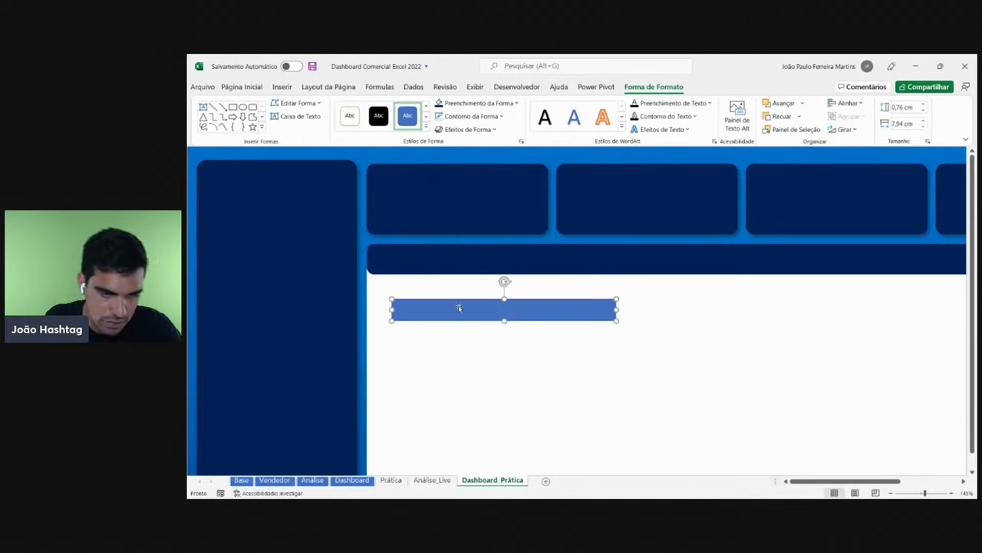
mouse_move(459, 307)
mouse_down()
mouse_move(452, 294)
mouse_move(468, 306)
mouse_up()
- Give the rectangle Sem Contorno and a dark navy fill, and move it into the header
click(480, 117)
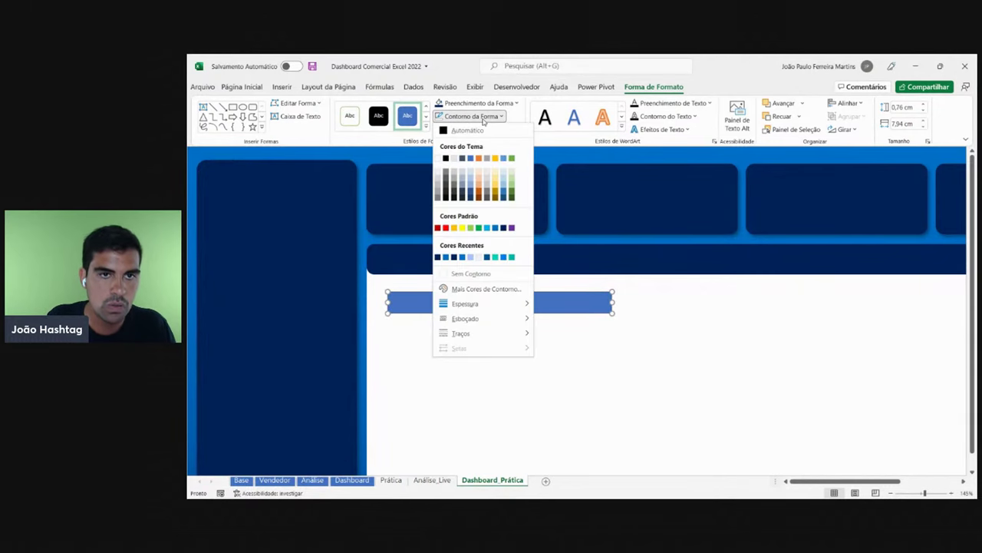
click(484, 274)
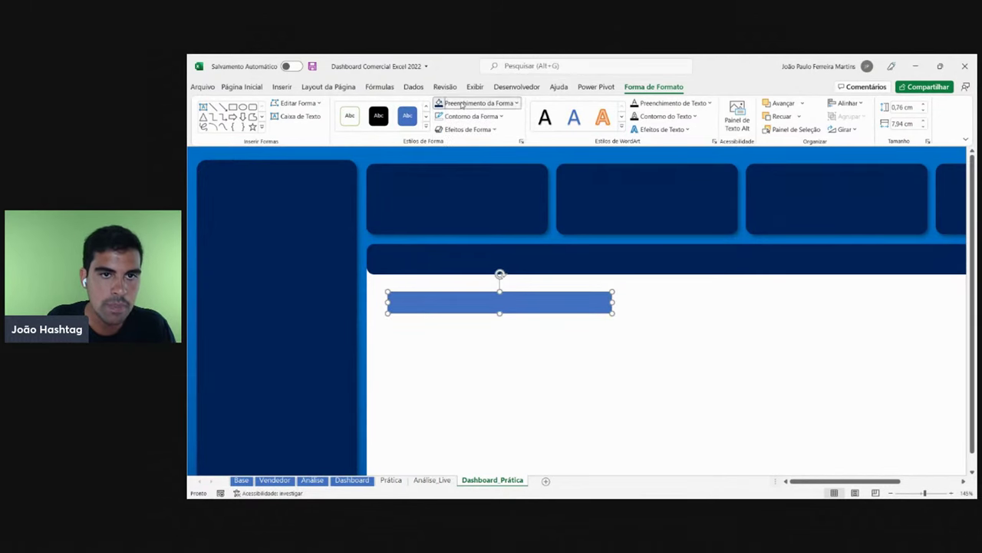
click(477, 102)
click(439, 244)
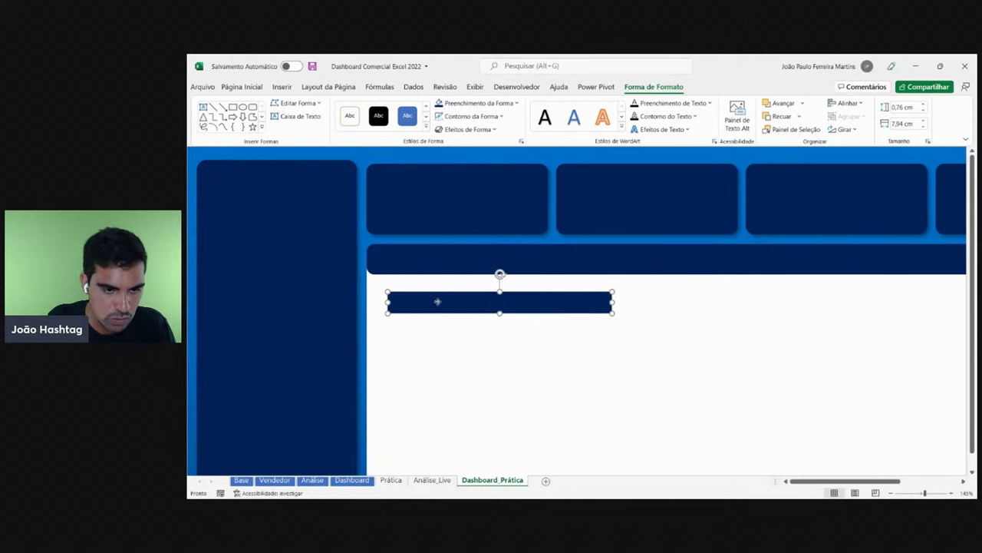
drag(438, 300, 415, 268)
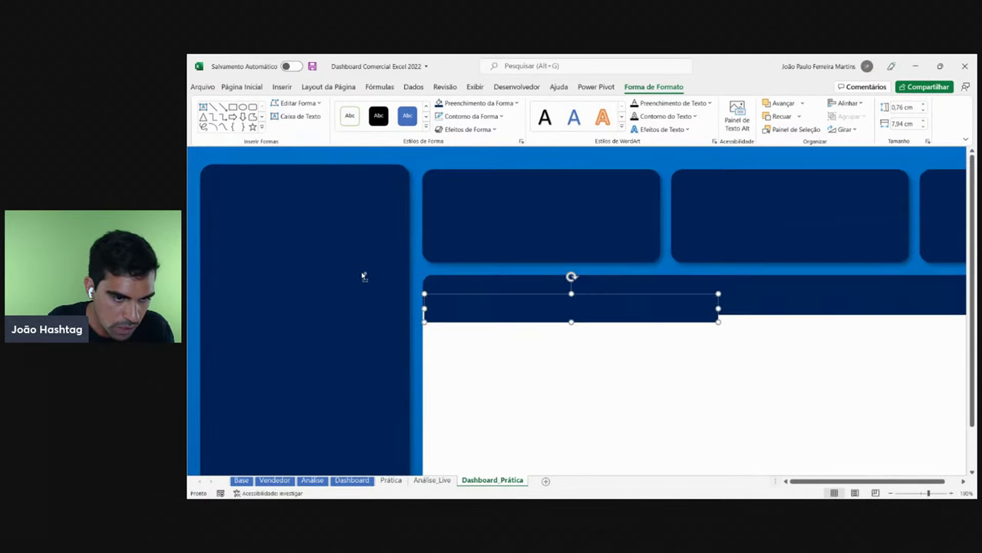
- Make the navy bar thinner in height
ctrl+scroll(361, 273, up, 2)
ctrl+scroll(465, 320, up, 1)
drag(443, 318, 441, 319)
drag(605, 335, 599, 326)
click(498, 352)
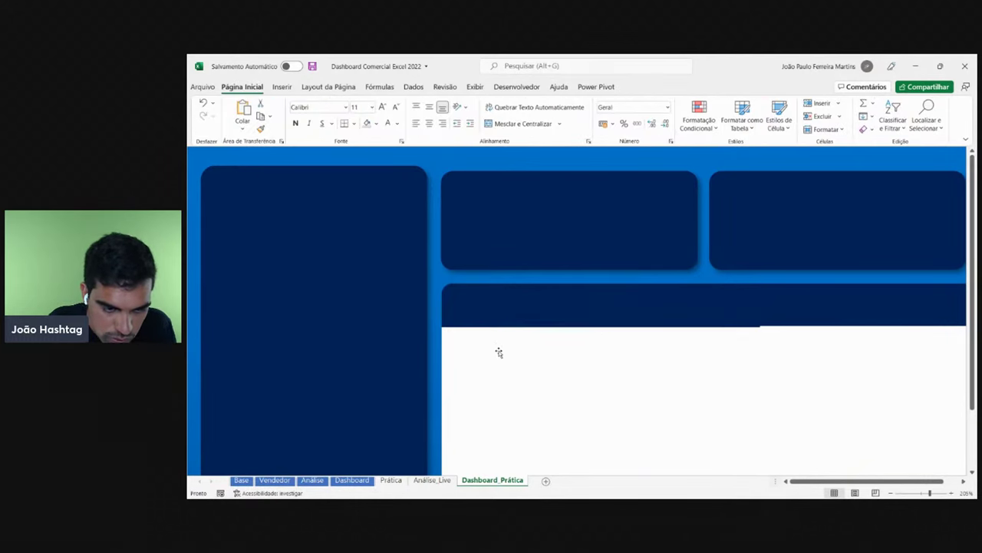
click(482, 311)
- Stretch the bar rightward past 13.23 and 22.08 cm to reach the panel edge
drag(760, 314, 968, 315)
click(963, 482)
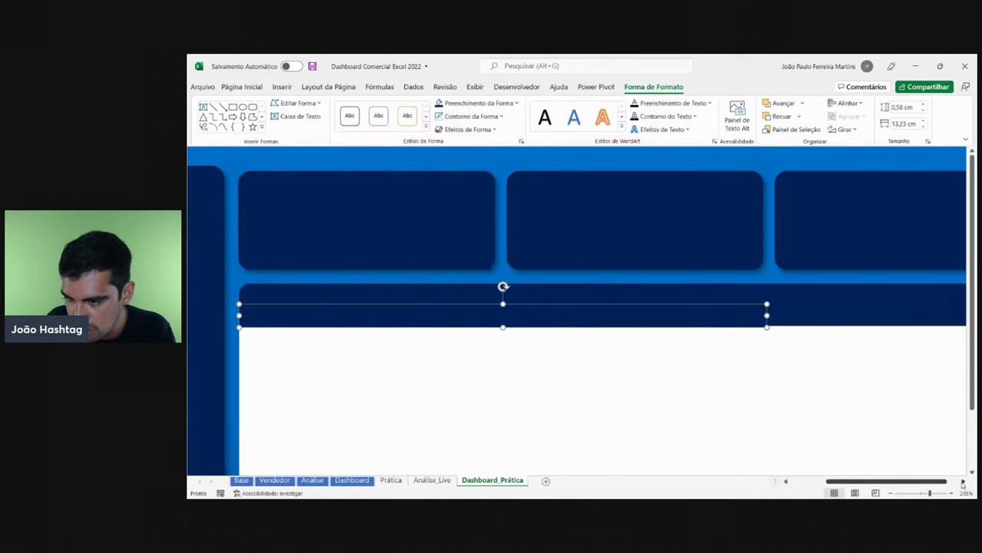
drag(430, 313, 783, 314)
click(964, 481)
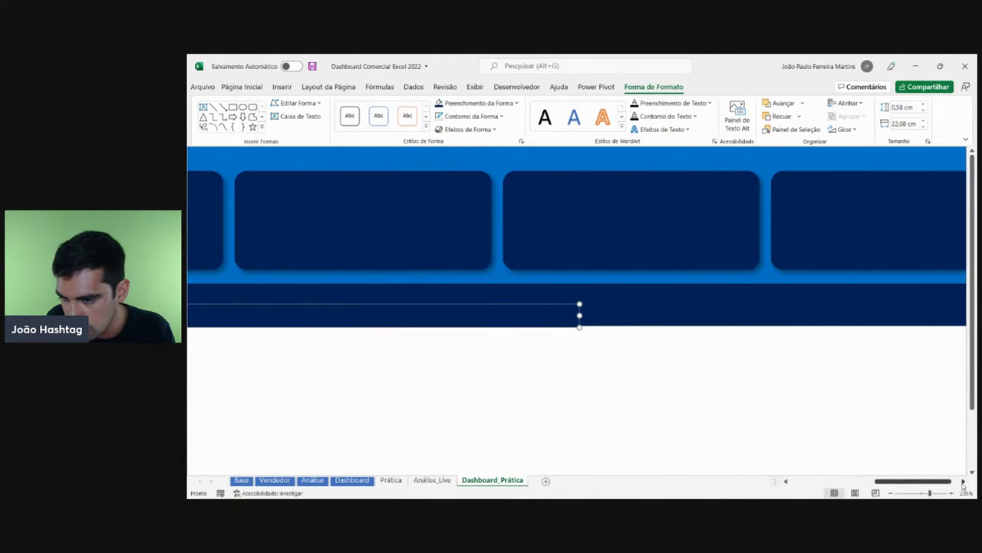
click(963, 481)
drag(376, 315, 821, 319)
- Fine-tune the bar's right end at the panel edge, leaving it 0,58 × 33,21 cm
click(923, 327)
click(816, 323)
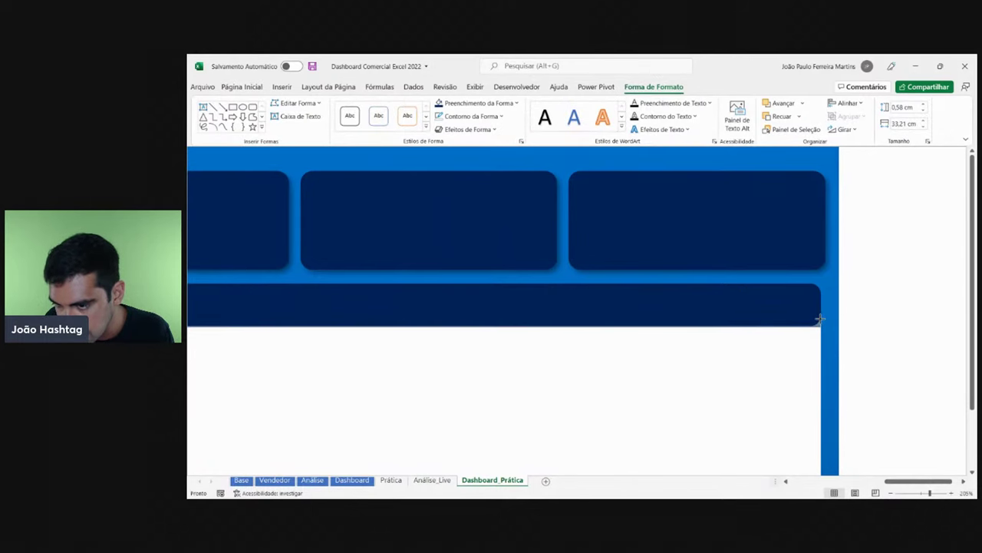
key(ctrl+z)
key(Escape)
click(819, 318)
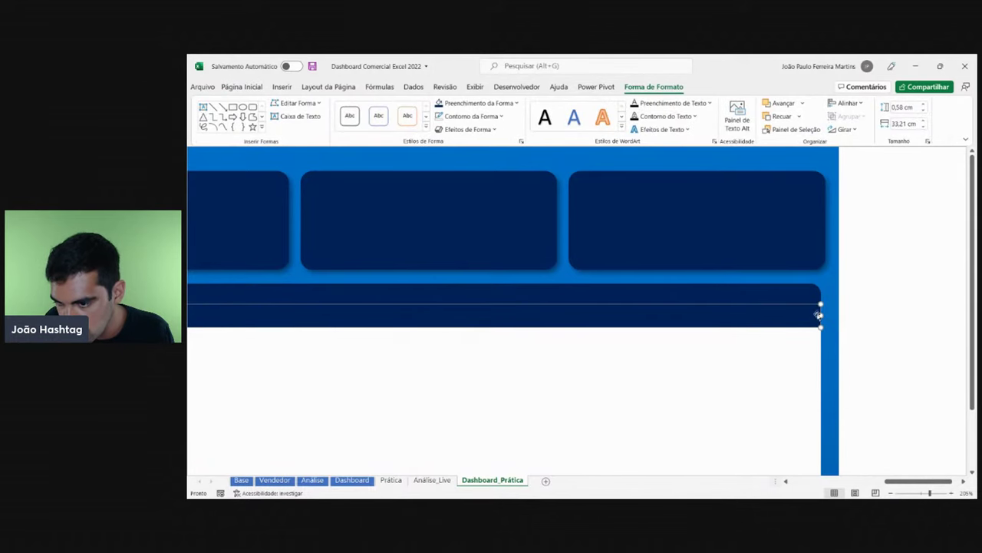
drag(821, 315, 824, 317)
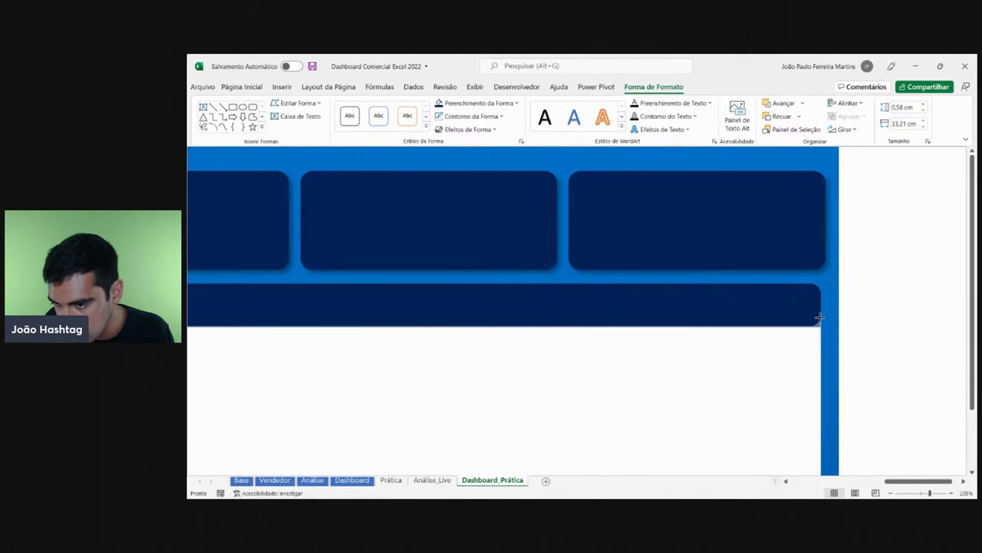
key(ctrl+z)
click(878, 318)
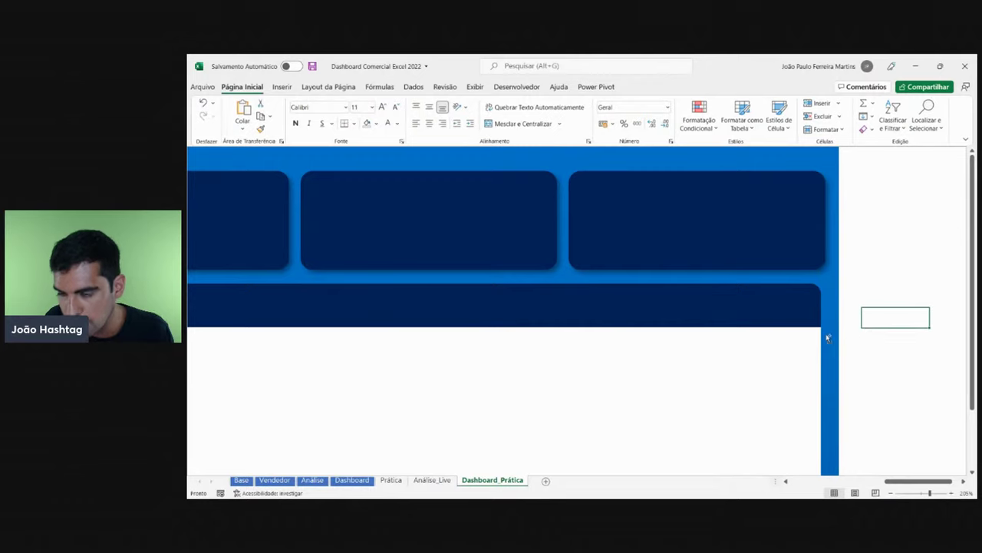
scroll(827, 336, down, 2)
scroll(783, 330, down, 4)
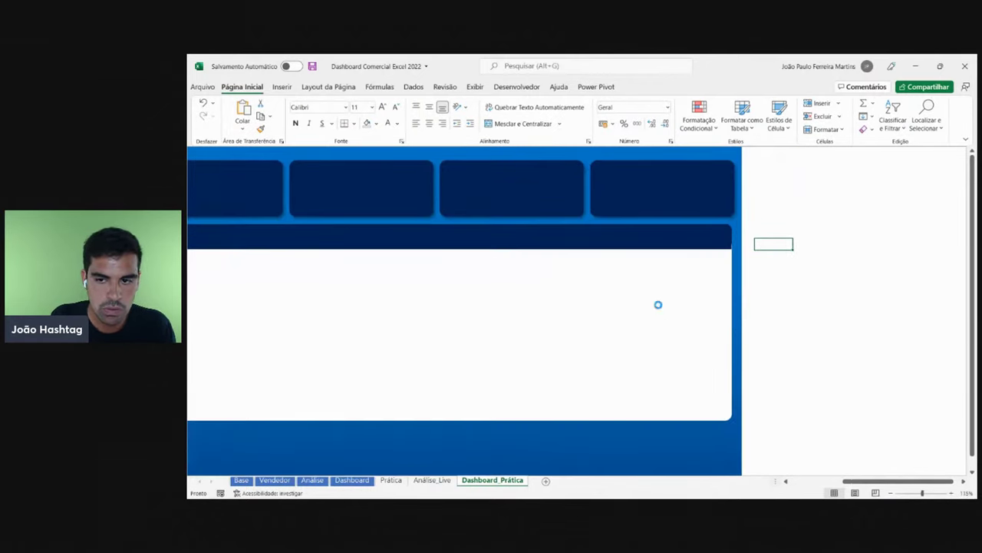
scroll(658, 305, down, 1)
drag(875, 480, 830, 480)
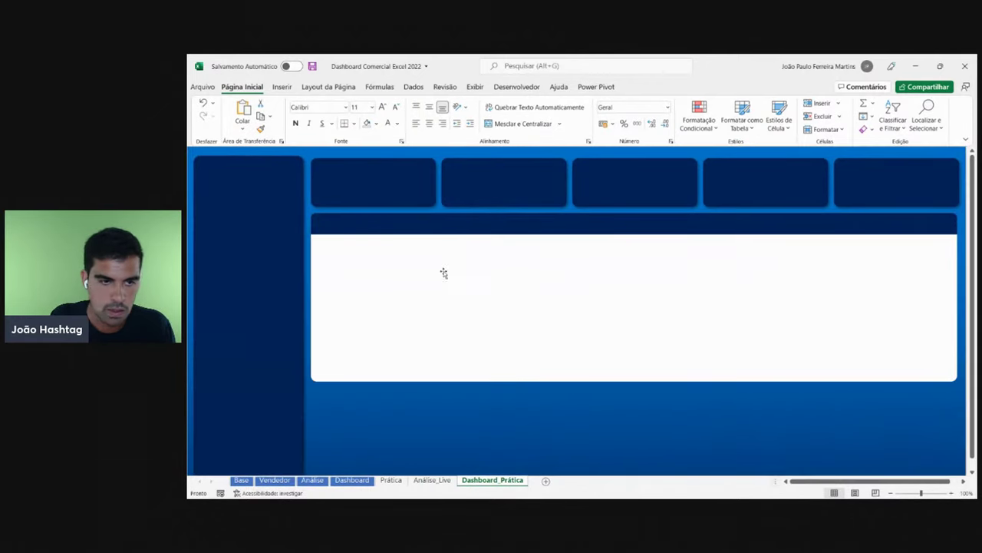
click(389, 222)
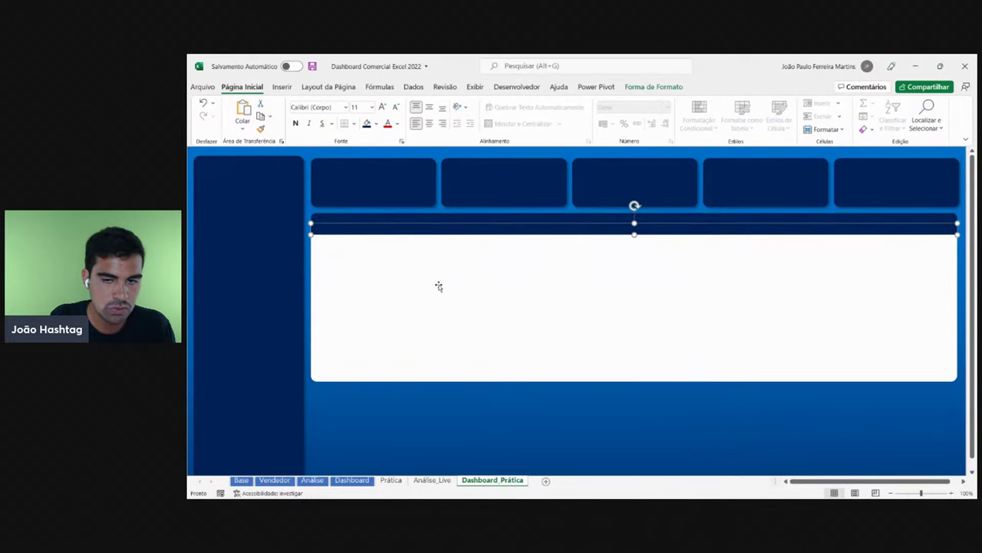
scroll(537, 309, down, 1)
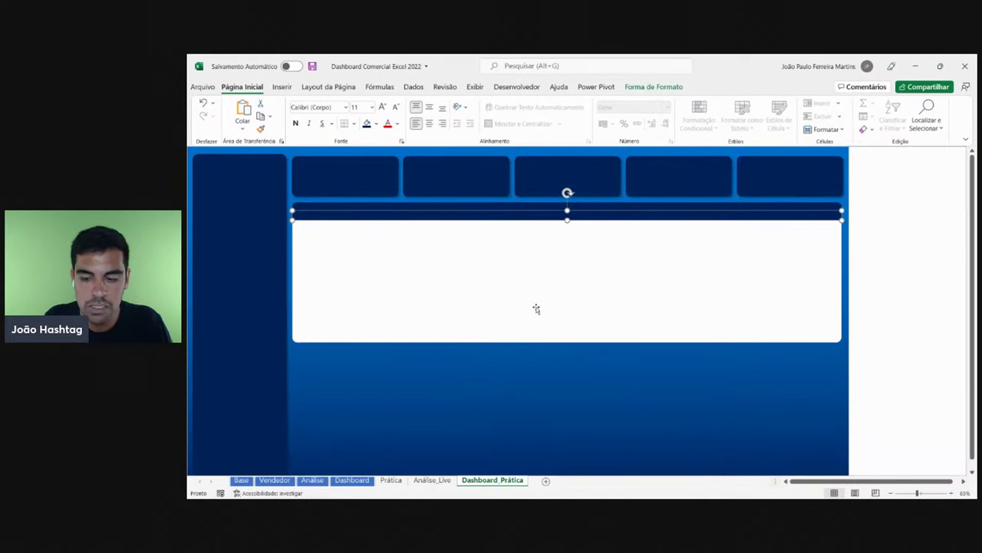
click(882, 254)
click(726, 290)
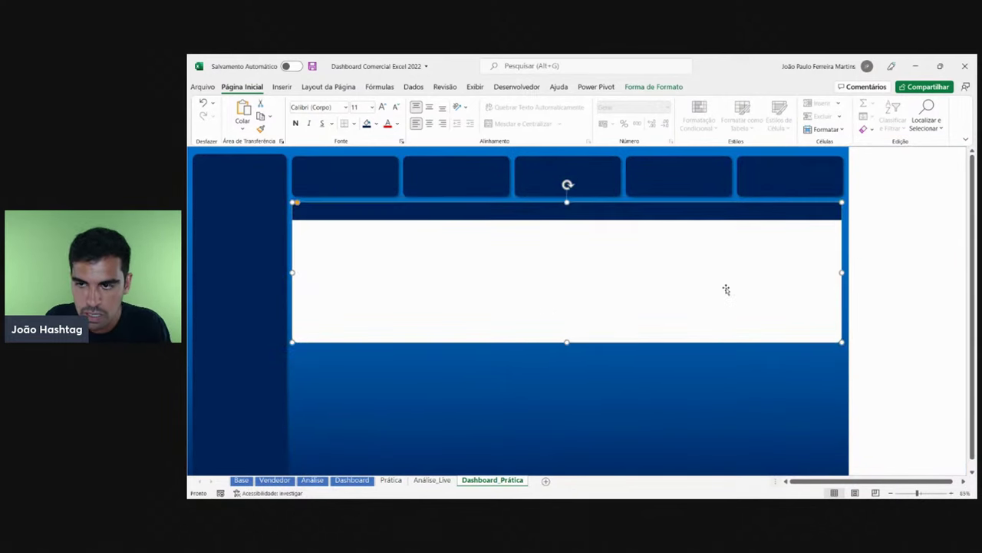
click(705, 217)
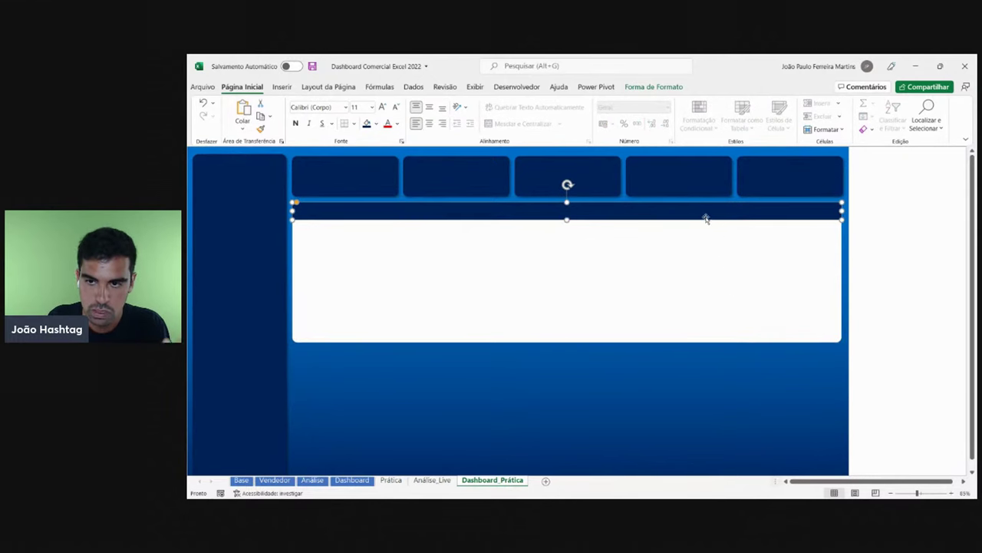
click(710, 218)
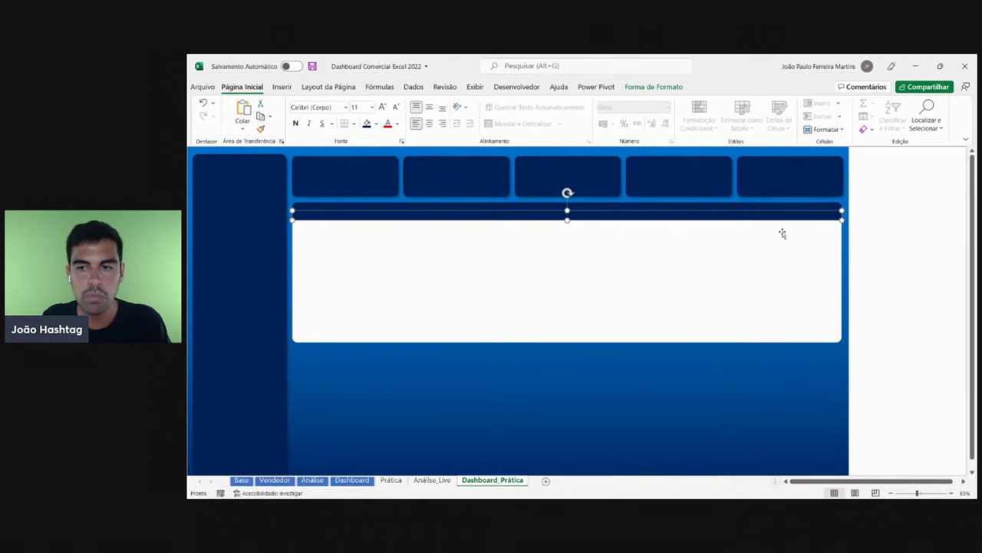
click(898, 248)
click(651, 307)
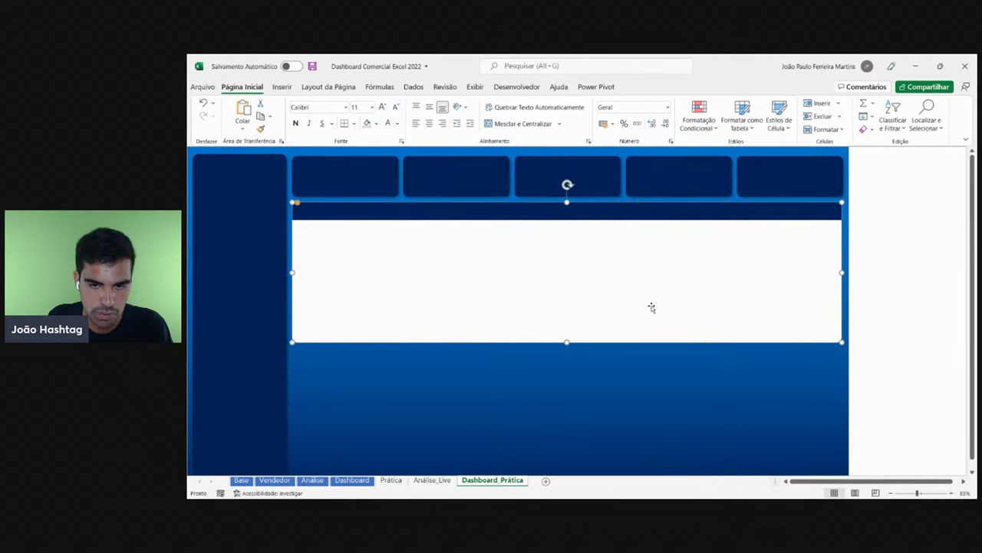
click(649, 215)
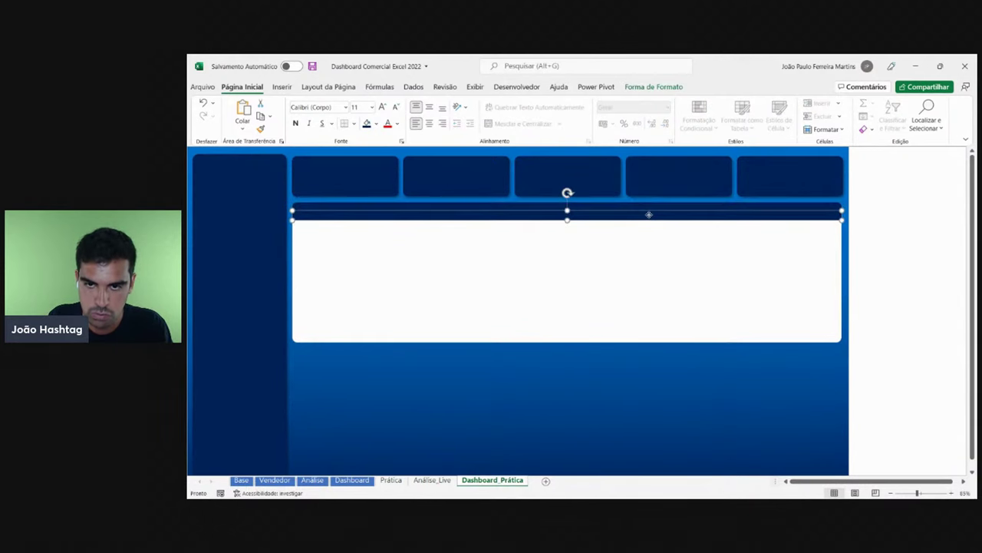
click(637, 275)
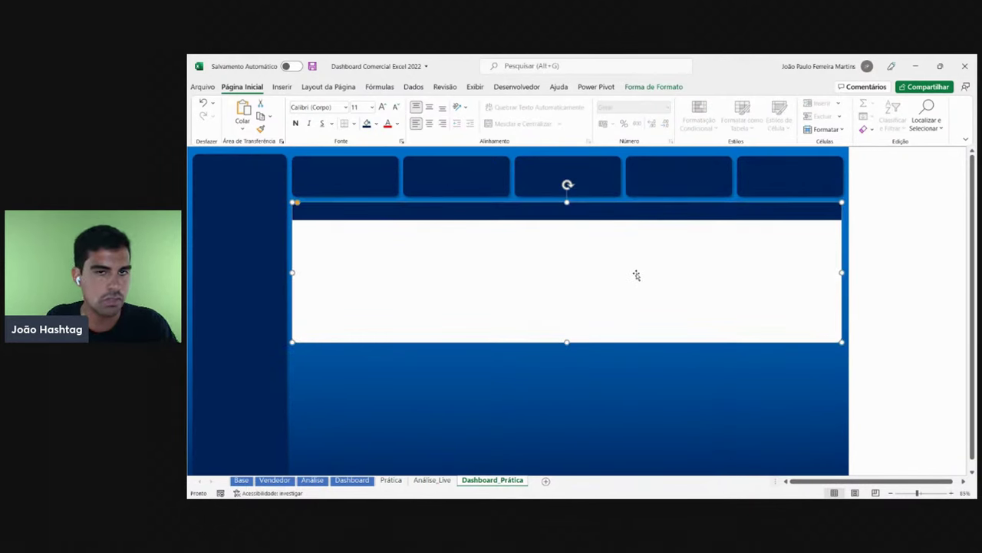
click(630, 211)
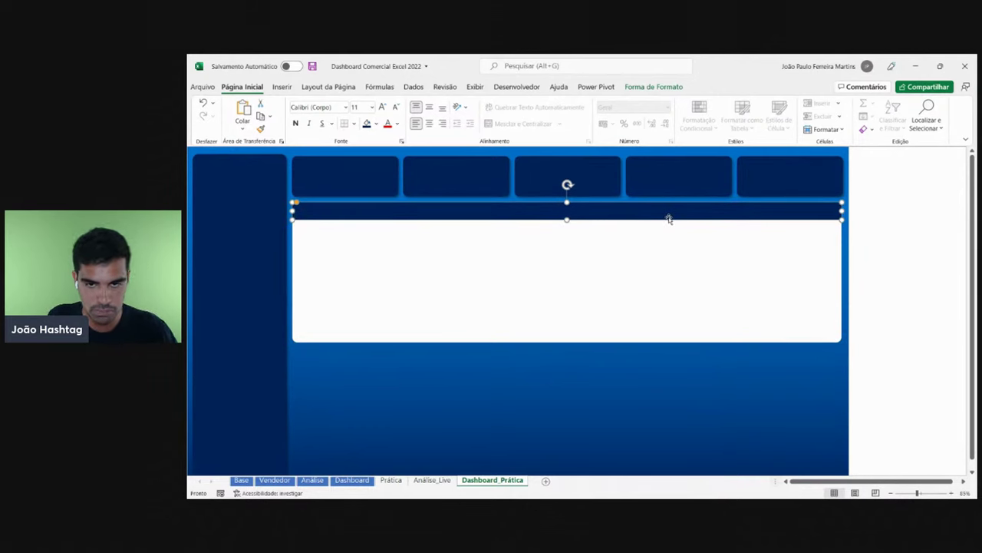
click(340, 215)
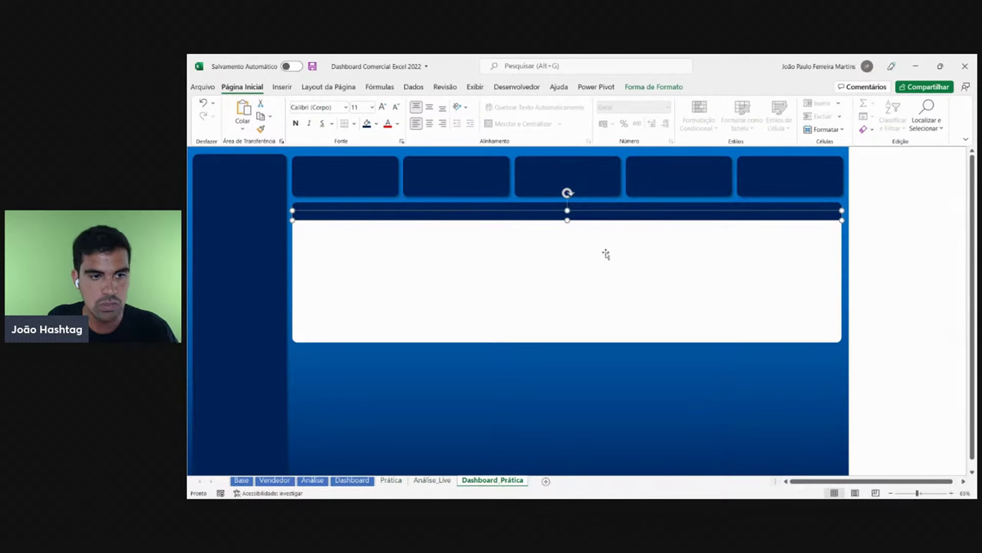
click(900, 304)
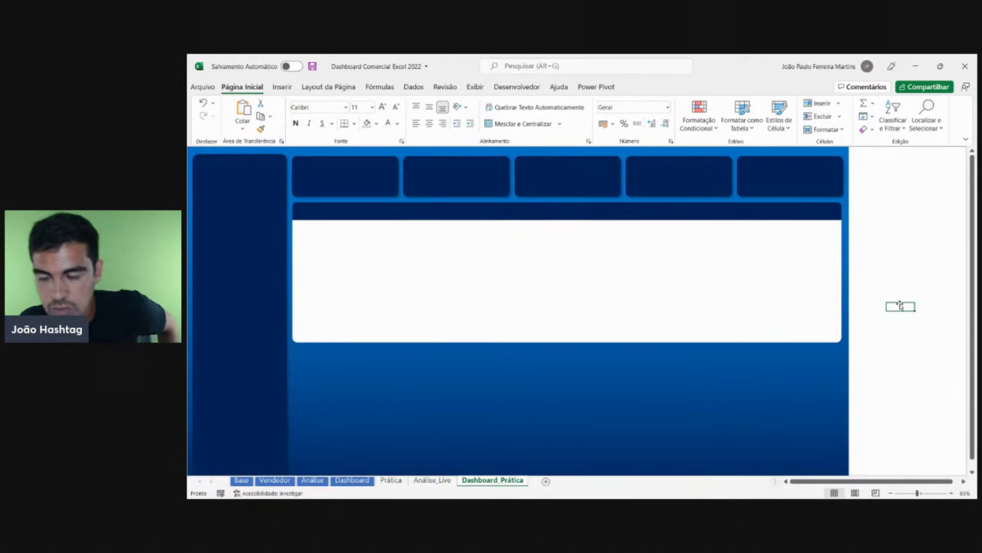
- Open Formatar Forma for the white main panel
click(535, 288)
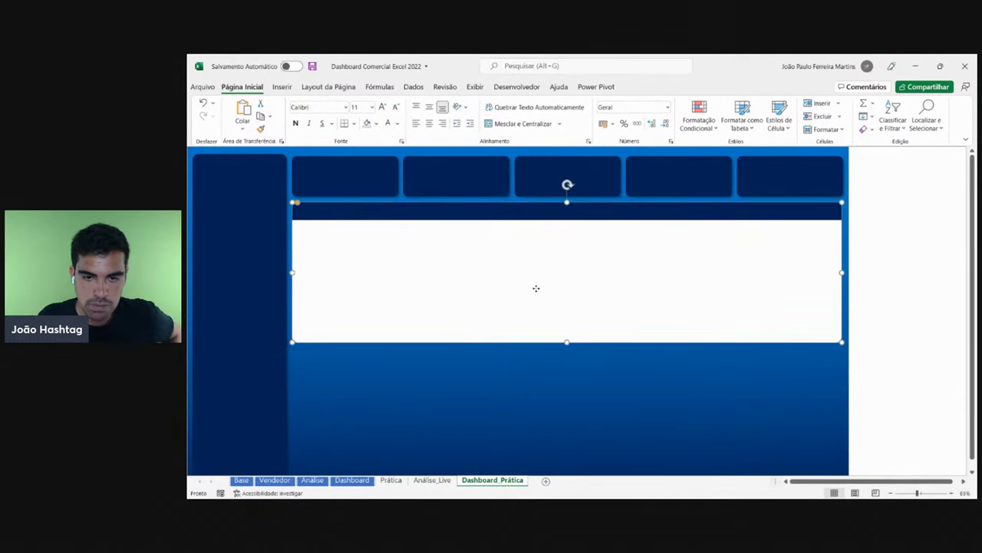
right_click(536, 288)
right_click(438, 279)
right_click(347, 281)
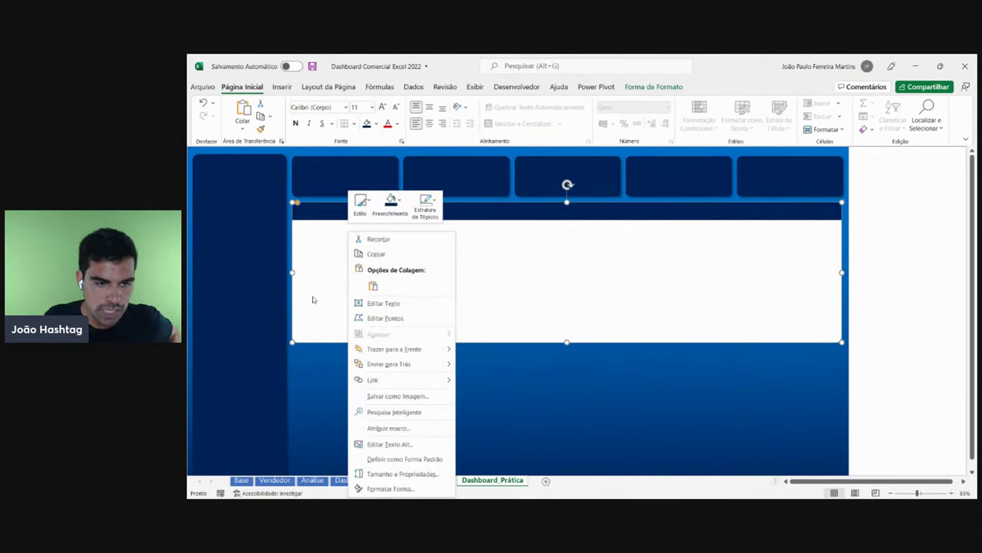
click(402, 489)
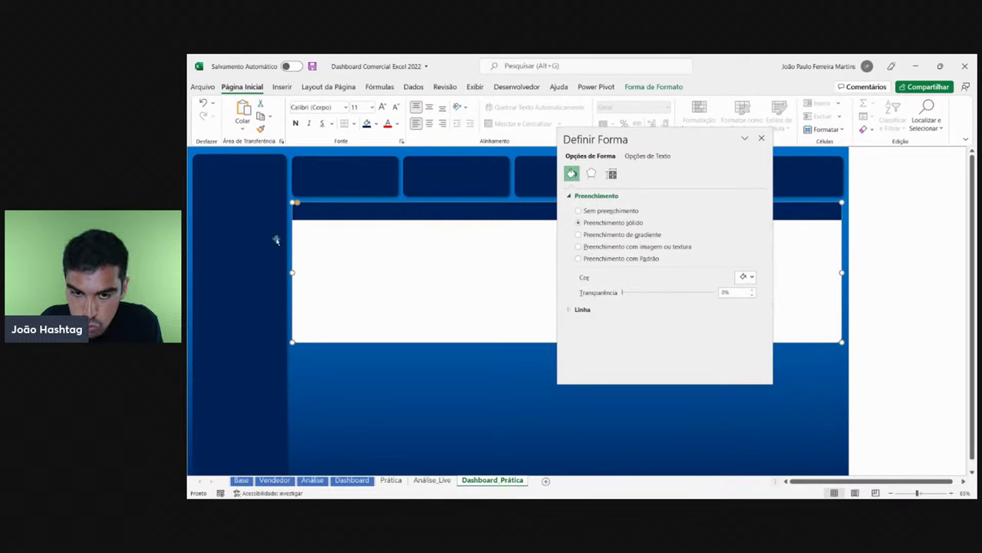
right_click(432, 278)
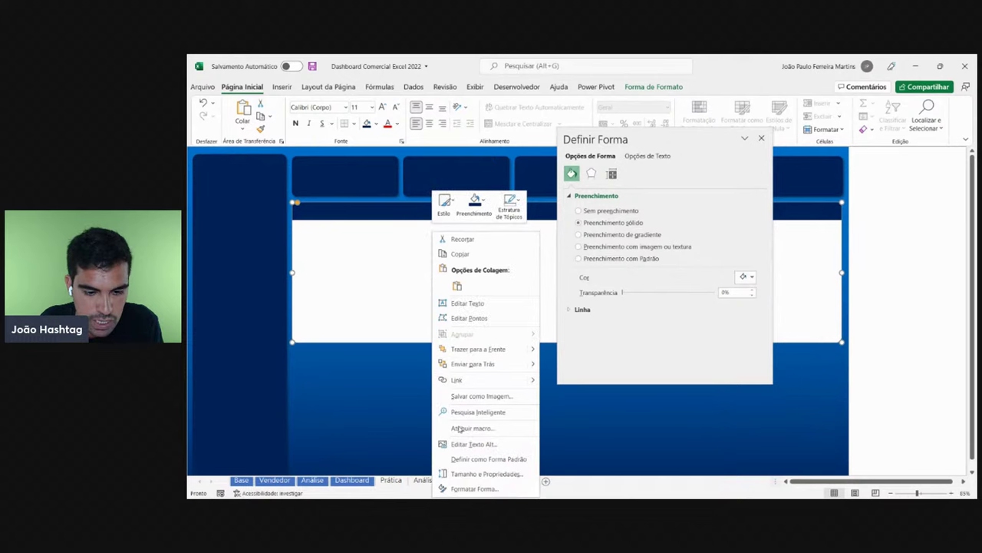
click(459, 486)
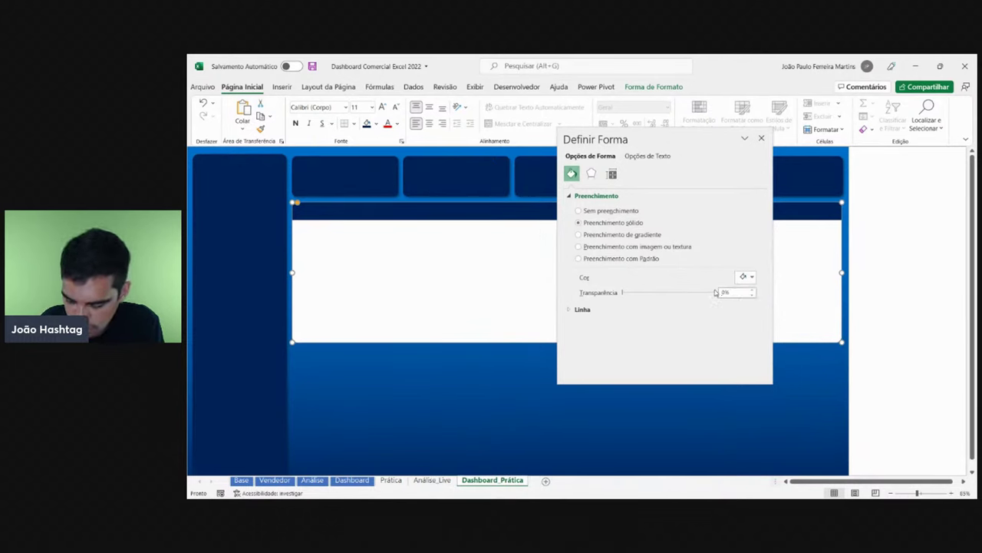
- After trying 90% and 50%, set the panel's Transparência to 60% and view the Dashboard sheet
text(90)
key(Return)
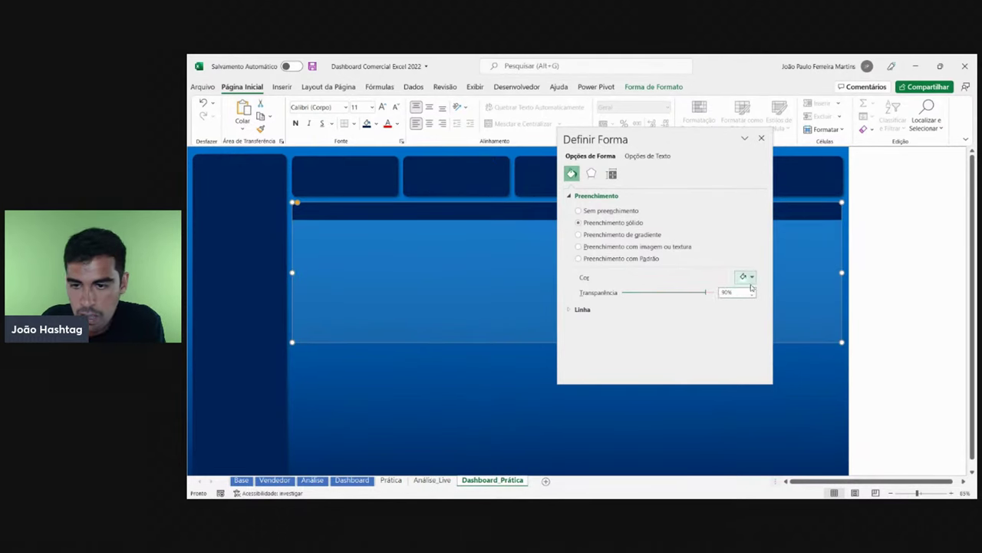
drag(736, 291, 700, 291)
text(0)
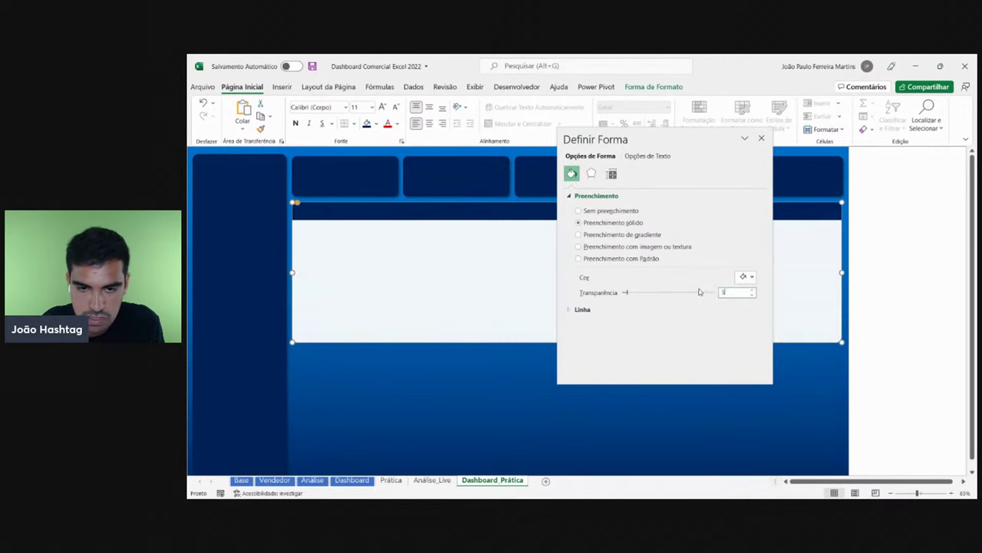
text(0)
key(Return)
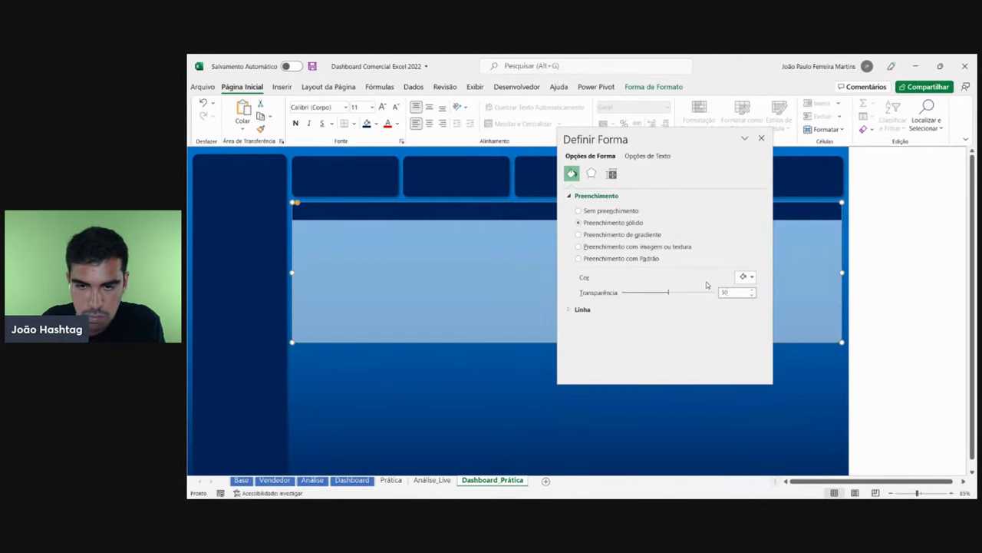
drag(728, 293, 713, 297)
text(60)
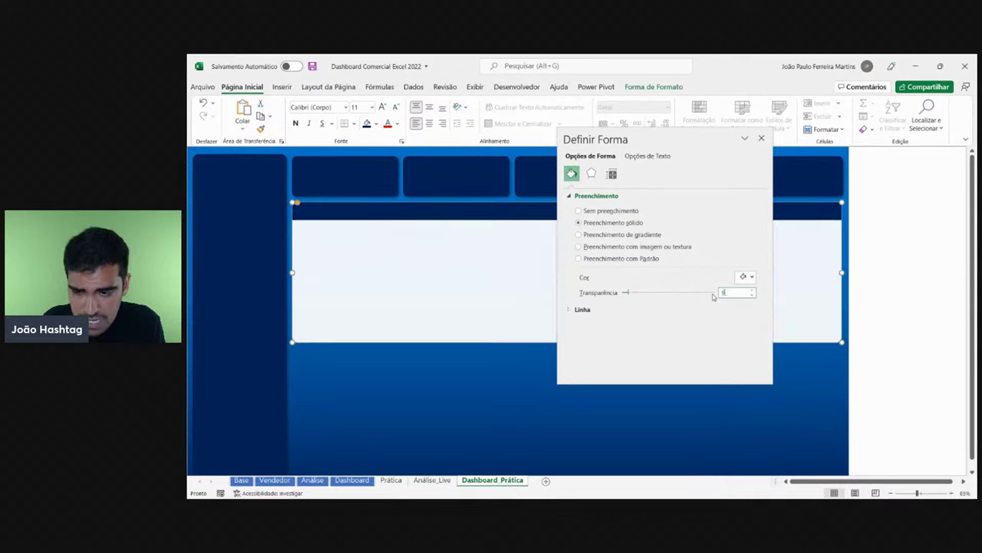
click(762, 138)
click(917, 225)
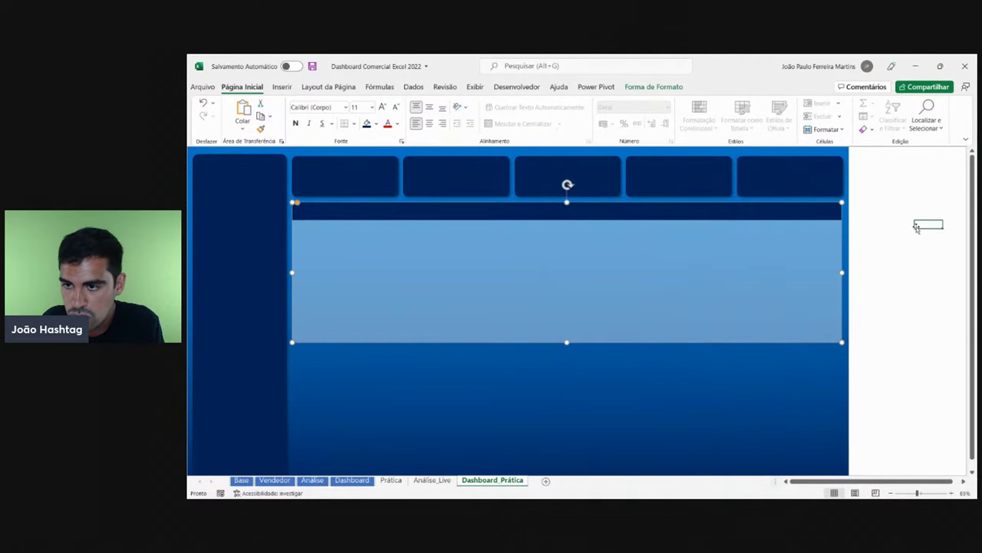
click(351, 480)
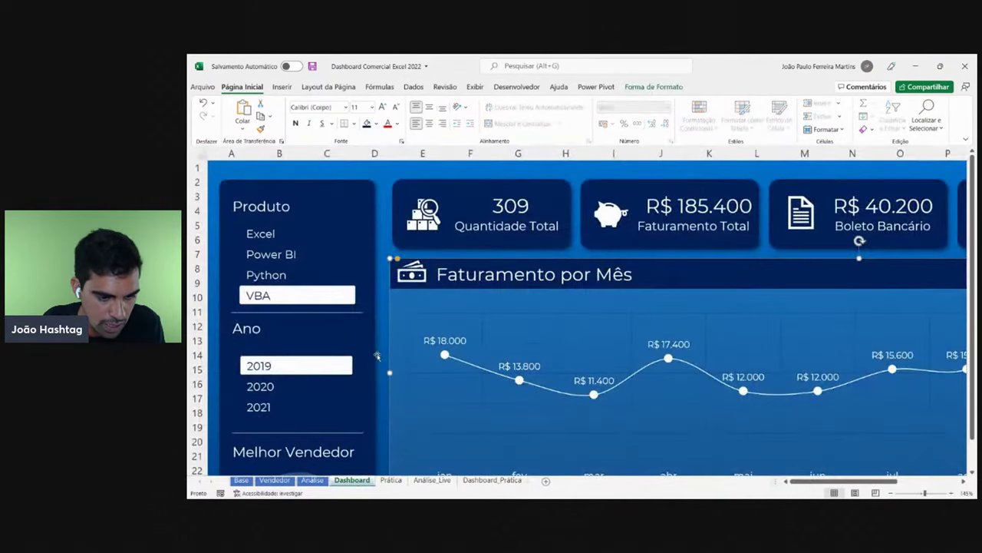
scroll(398, 356, down, 2)
right_click(400, 351)
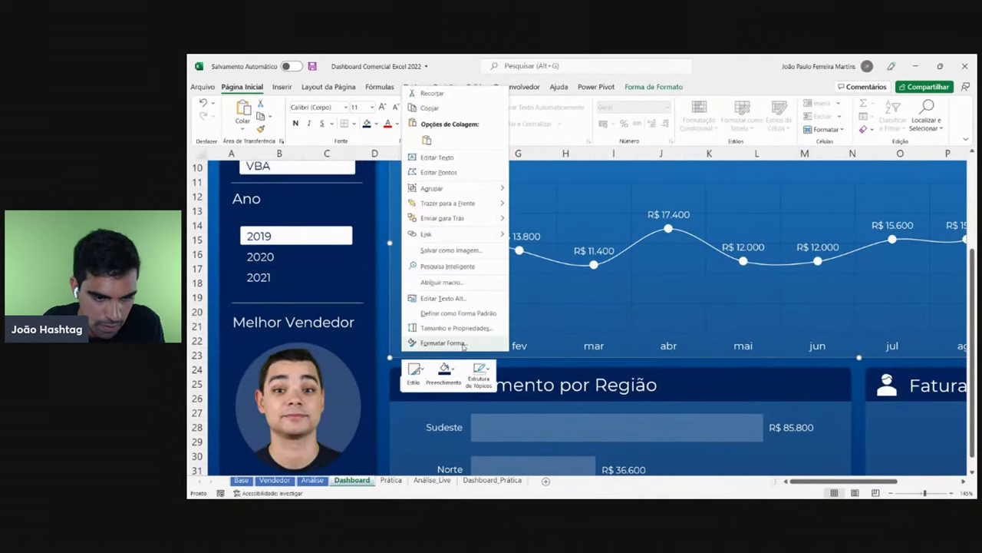
click(463, 347)
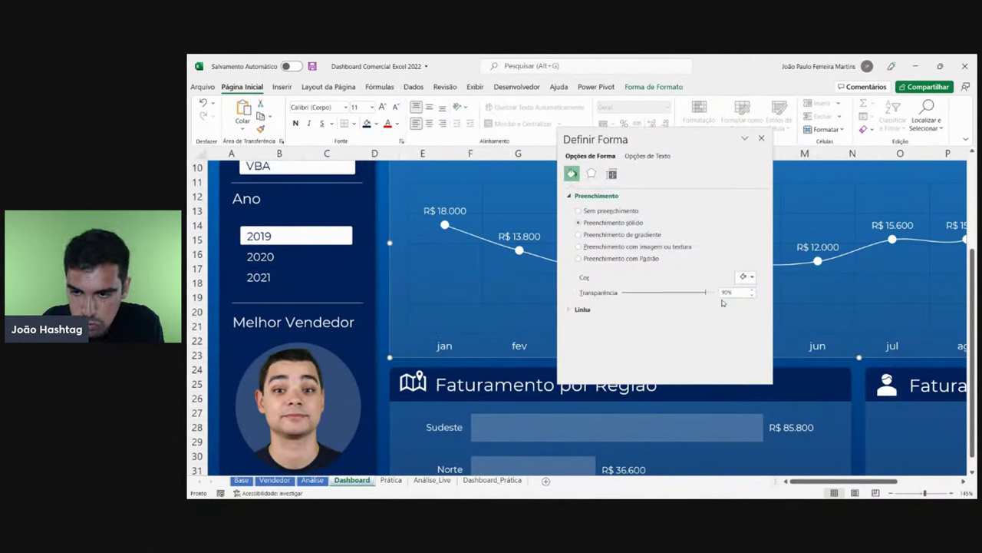
click(746, 277)
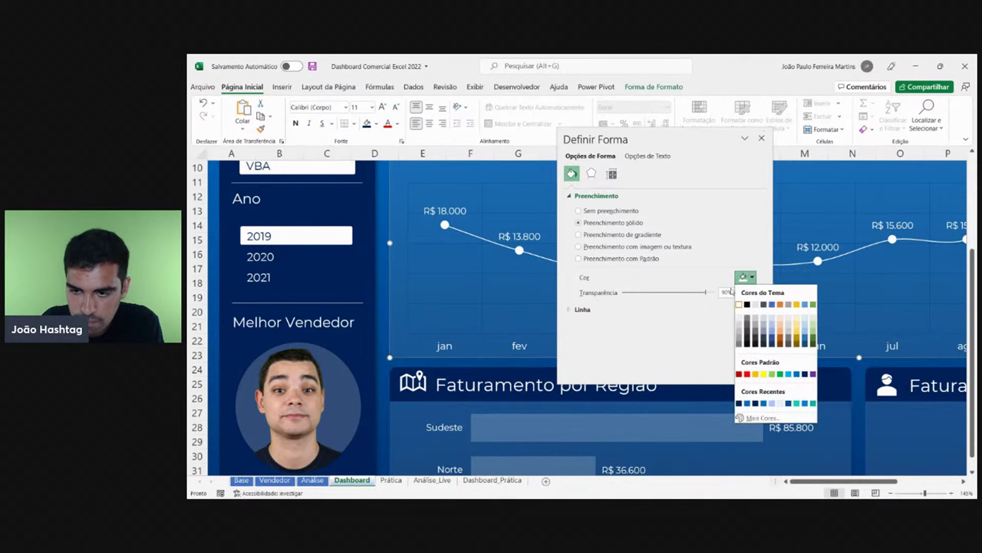
click(760, 138)
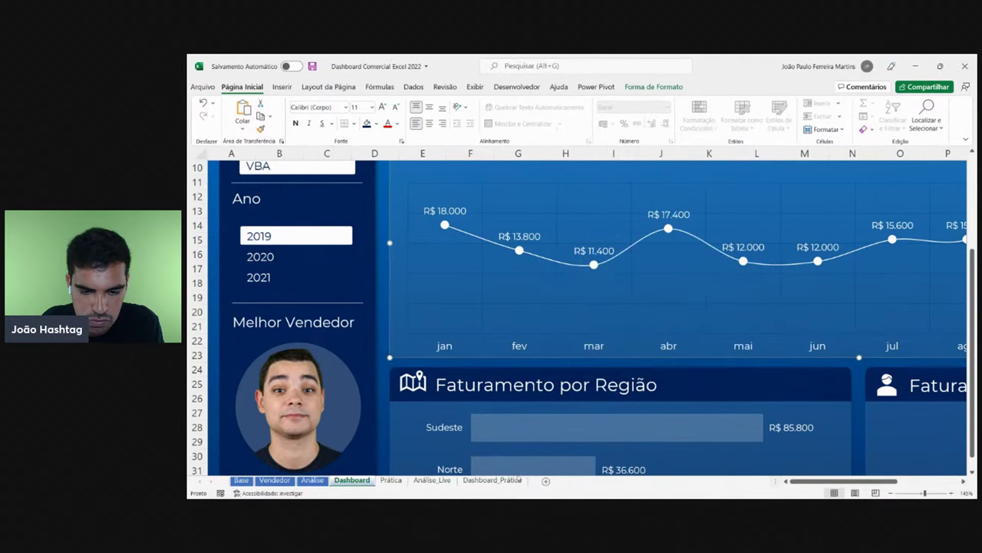
click(492, 479)
- Set the main panel's Transparência to 90% in Formatar Forma, then review the layout
click(400, 339)
right_click(400, 339)
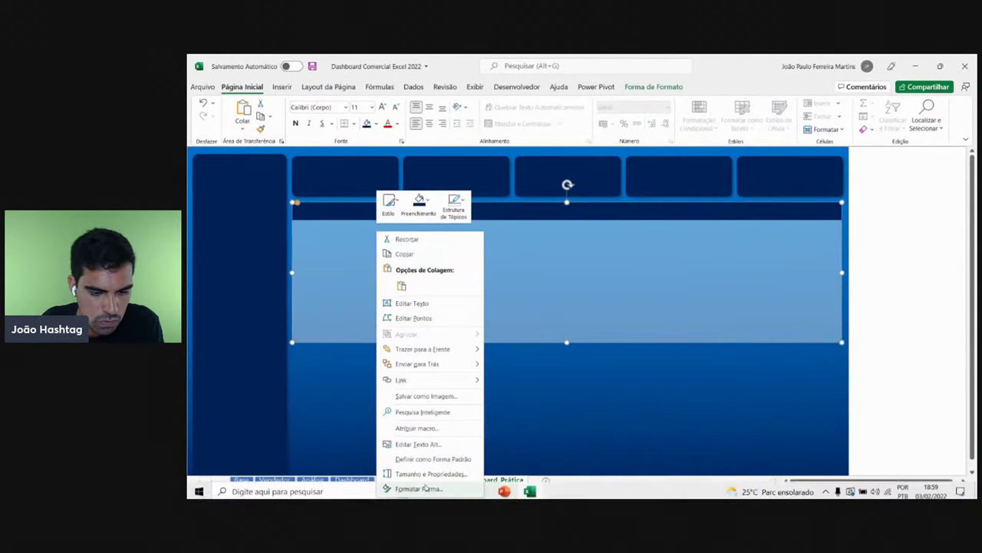
click(424, 488)
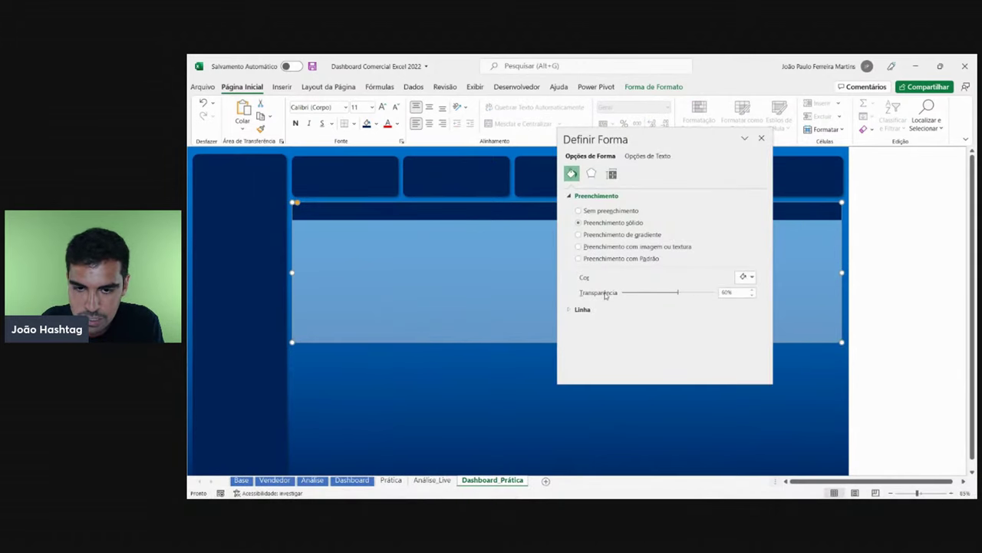
click(723, 292)
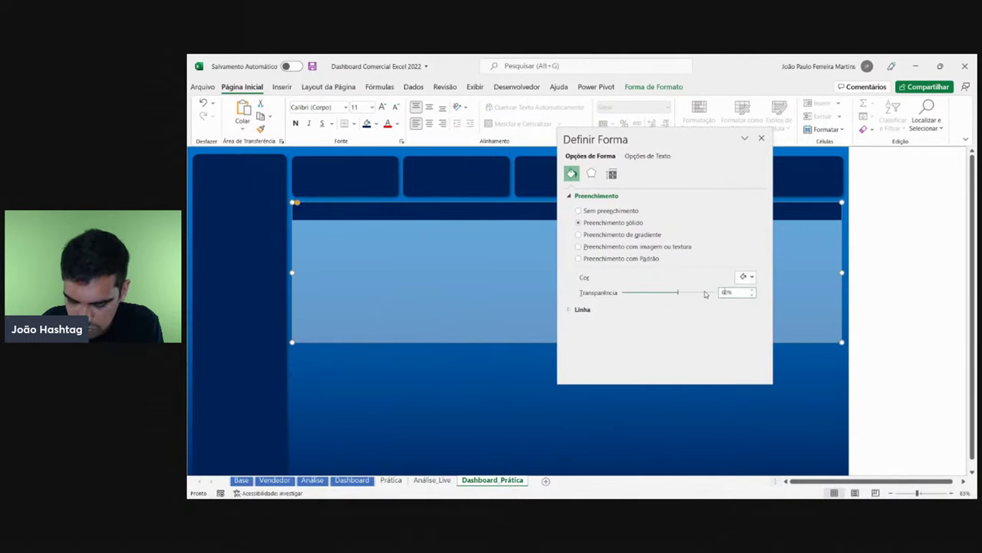
click(705, 292)
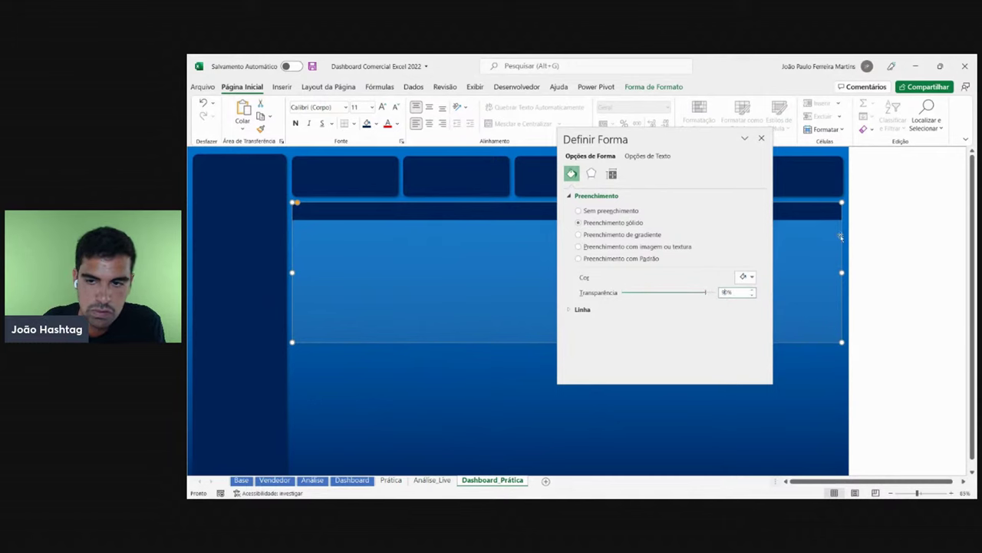
click(761, 137)
click(896, 240)
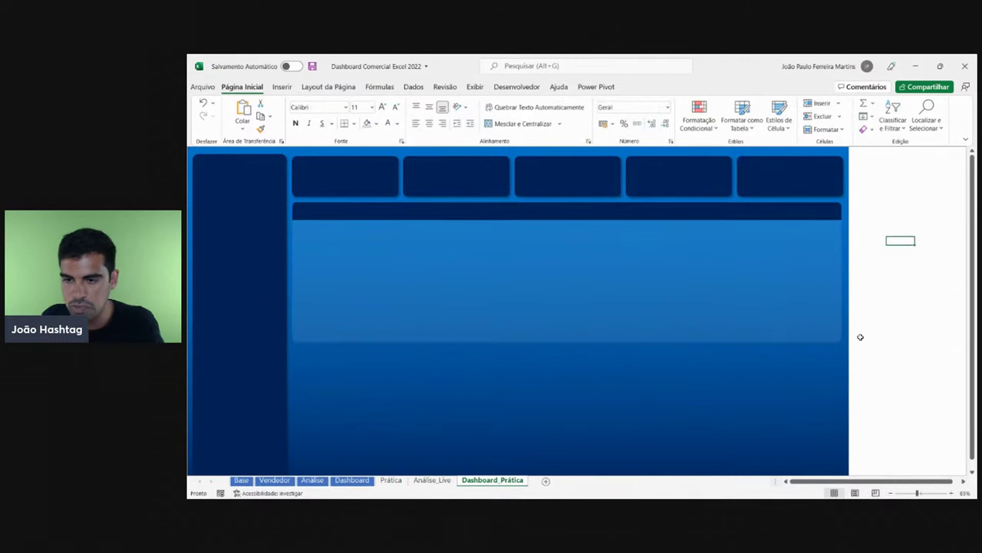
scroll(658, 376, down, 1)
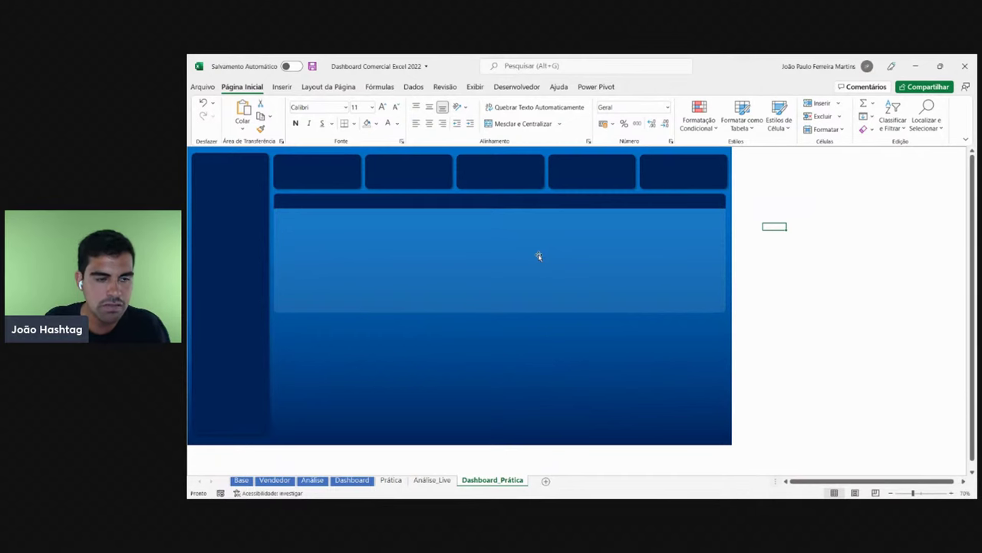
scroll(607, 291, up, 1)
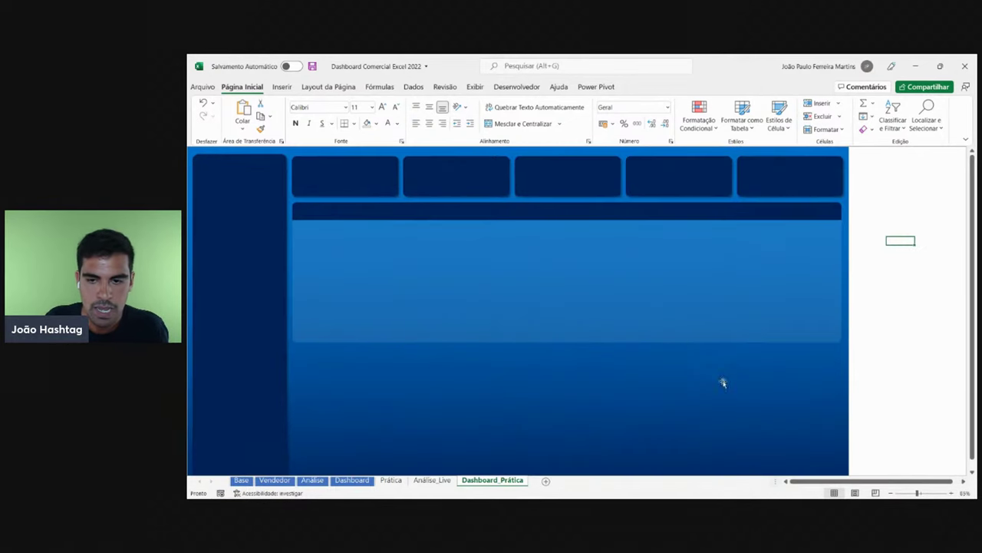
click(809, 481)
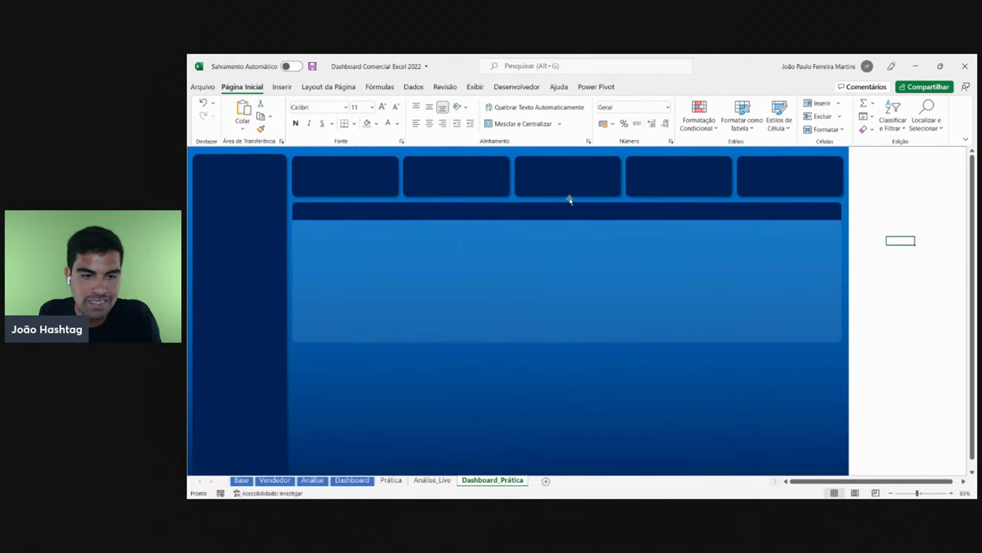
scroll(553, 224, down, 1)
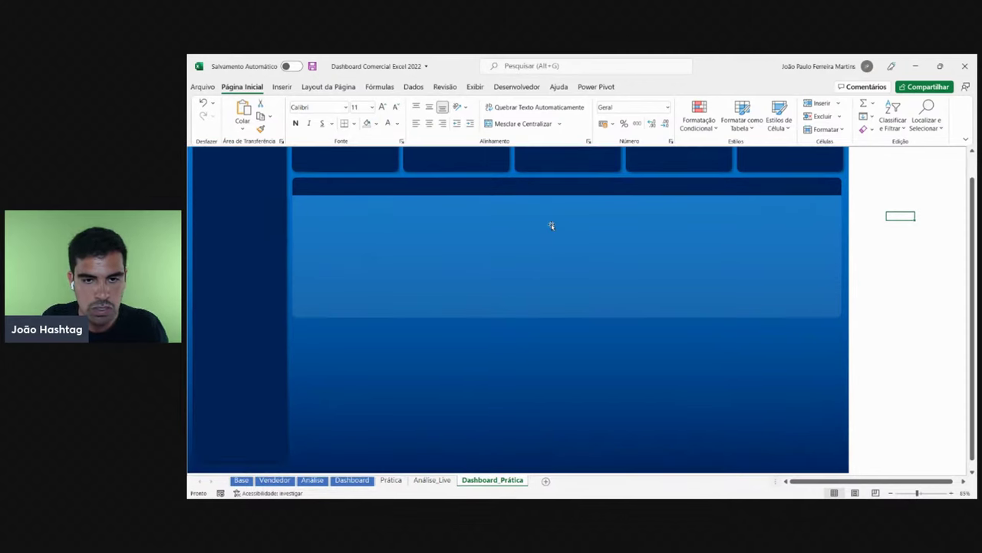
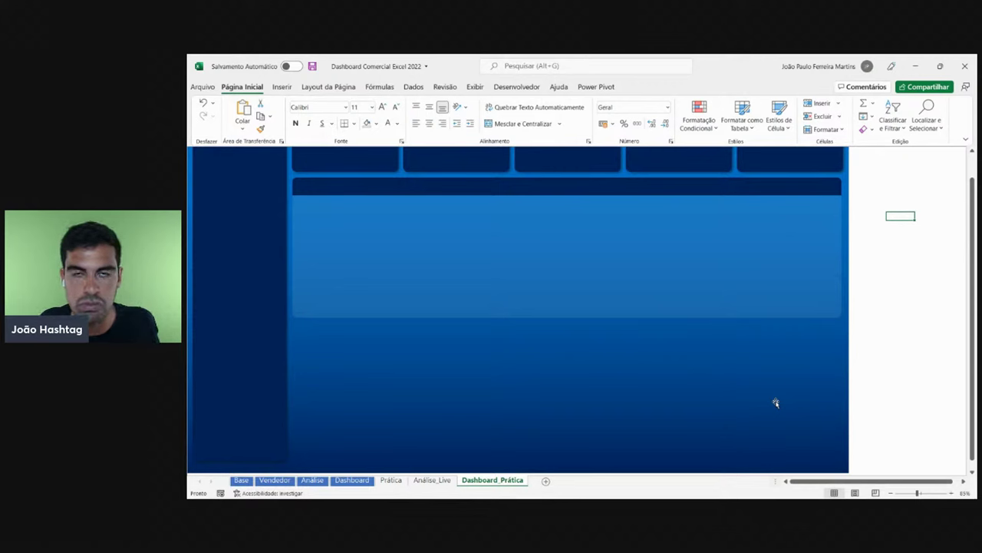
- Stretch the dark header bar up to the blue chart panel's top edge
click(799, 191)
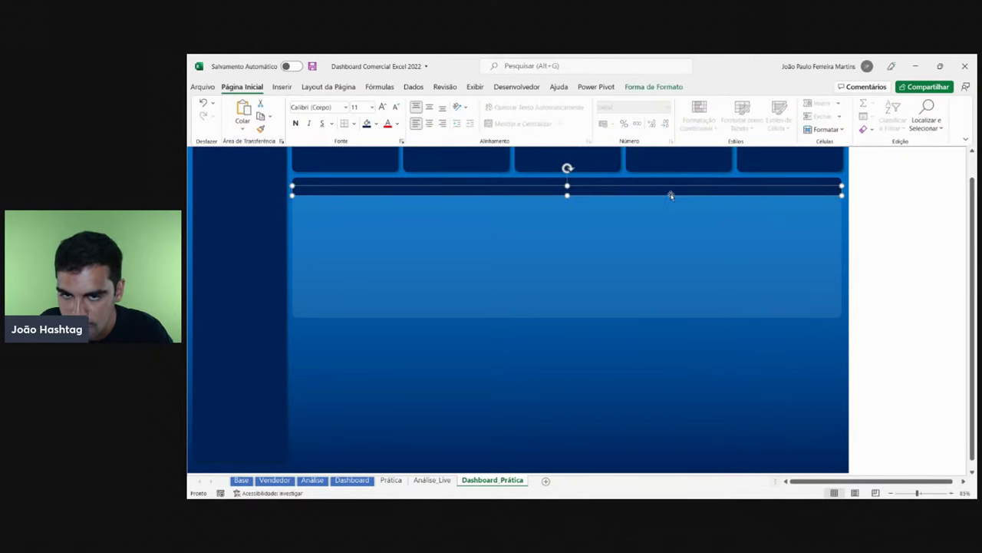
drag(567, 186, 567, 177)
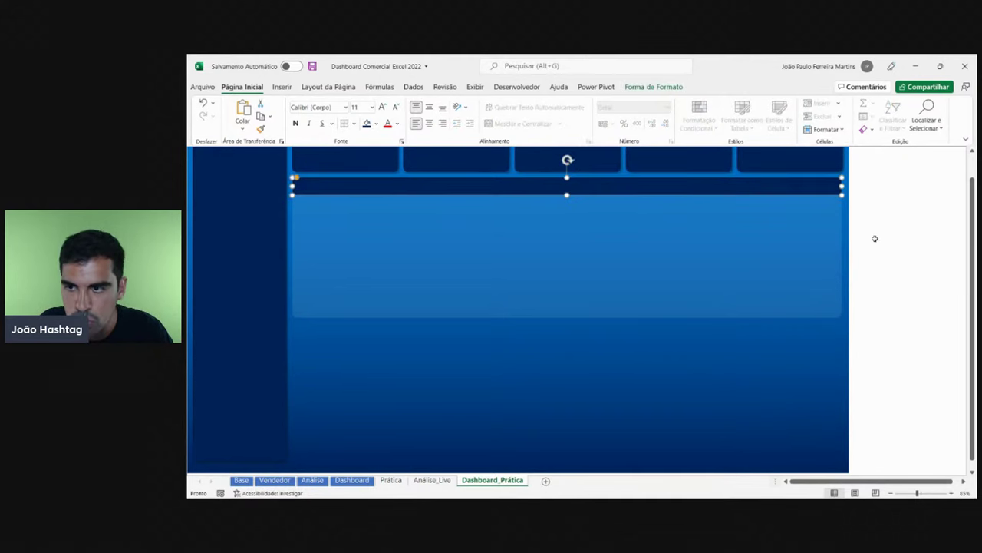
click(906, 231)
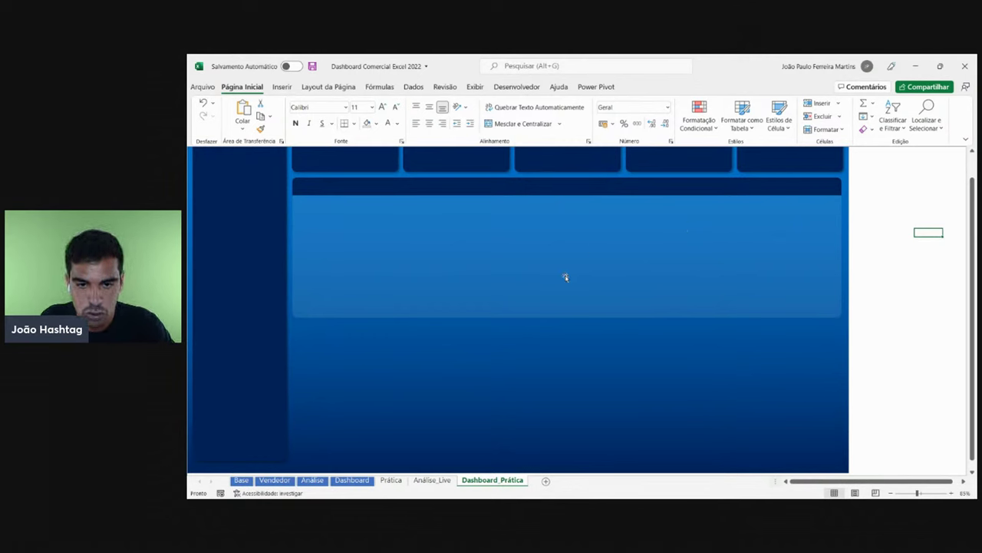
- Select the large blue chart panel together with the dark header bars
click(553, 230)
click(544, 187)
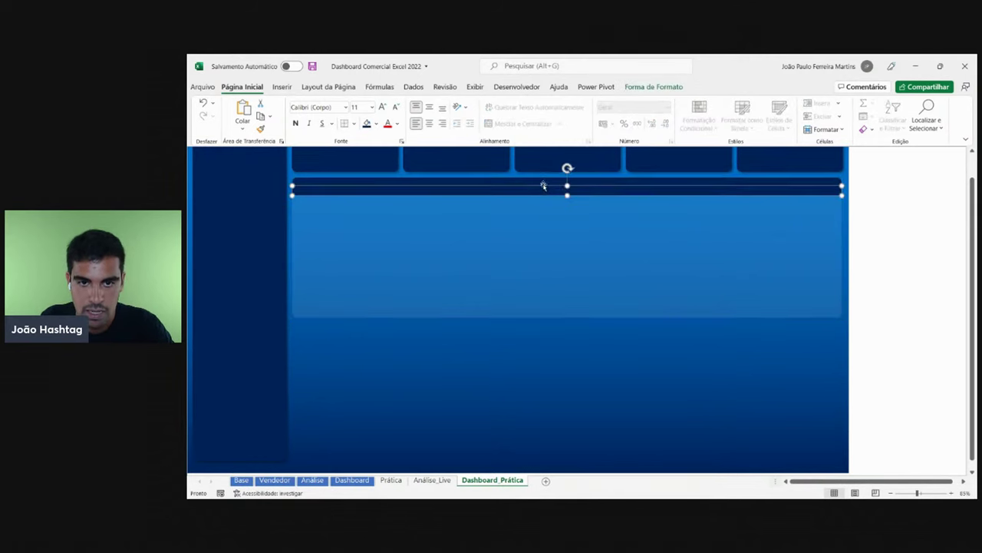
click(545, 185)
click(546, 189)
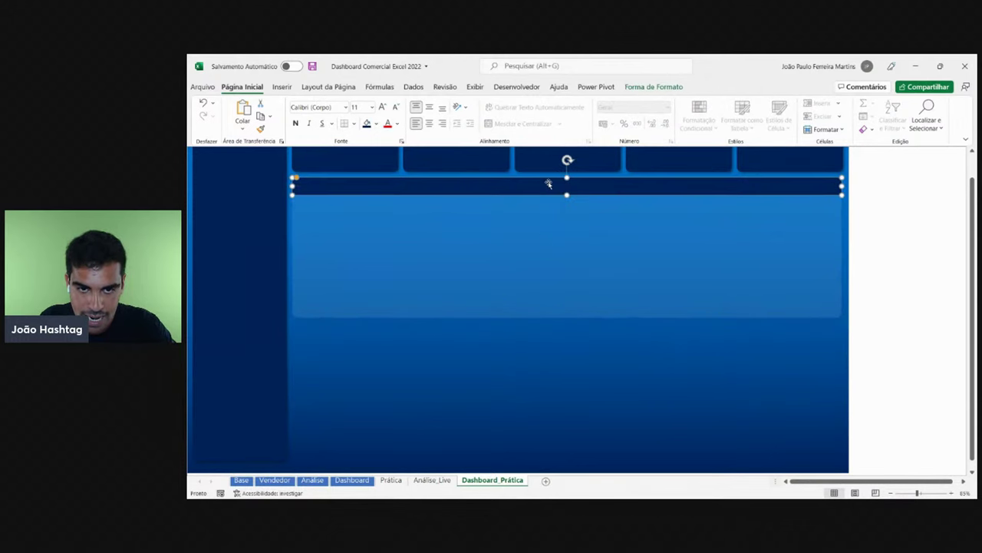
click(520, 277)
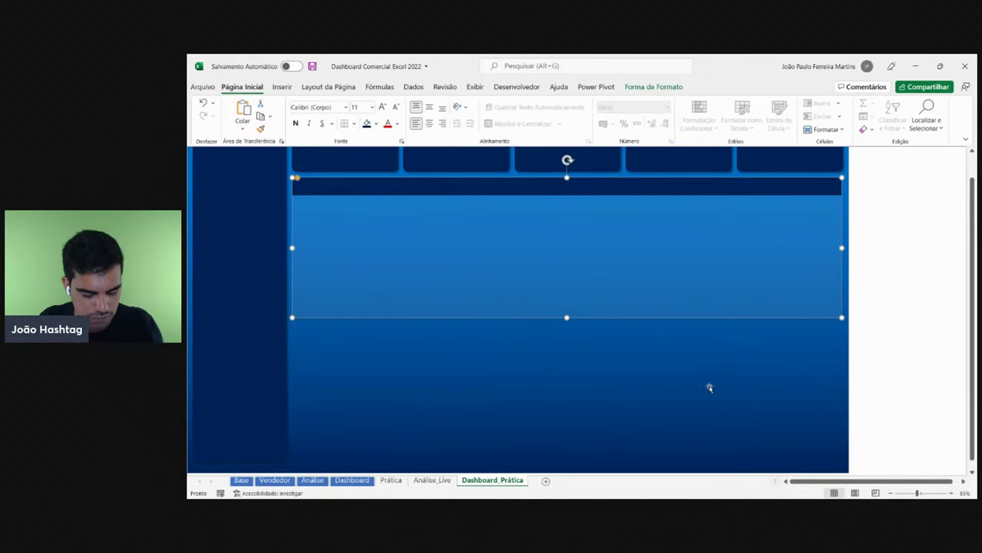
click(900, 363)
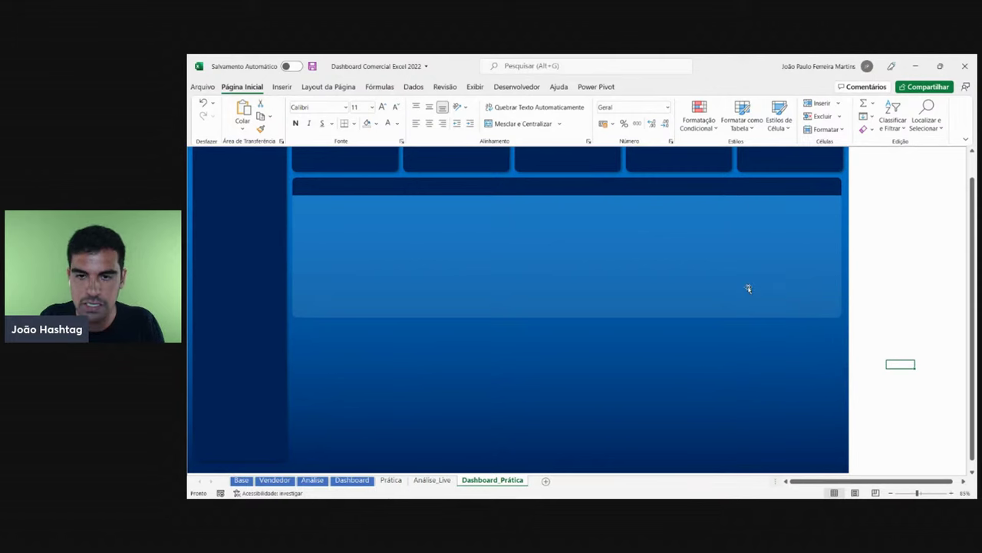
click(647, 281)
click(629, 193)
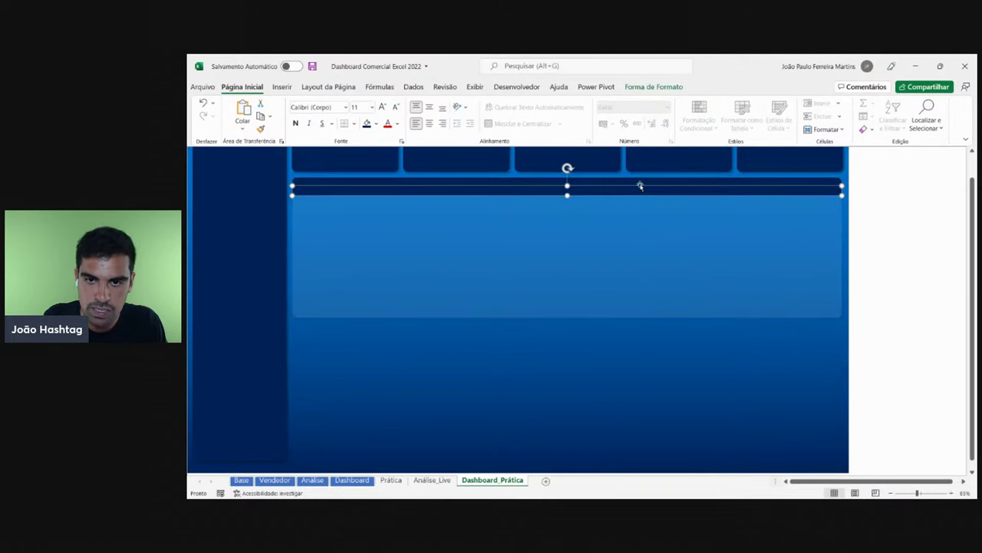
click(640, 184)
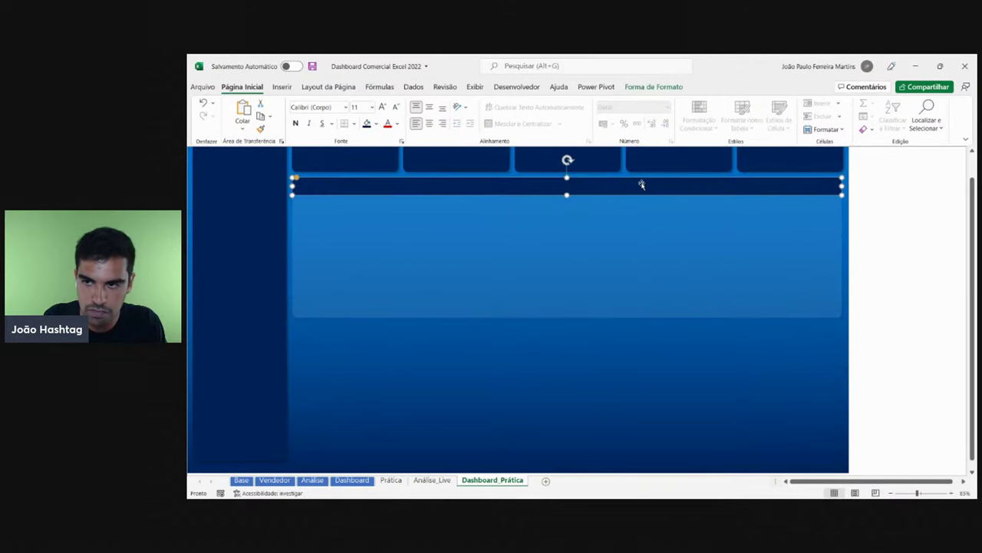
click(647, 299)
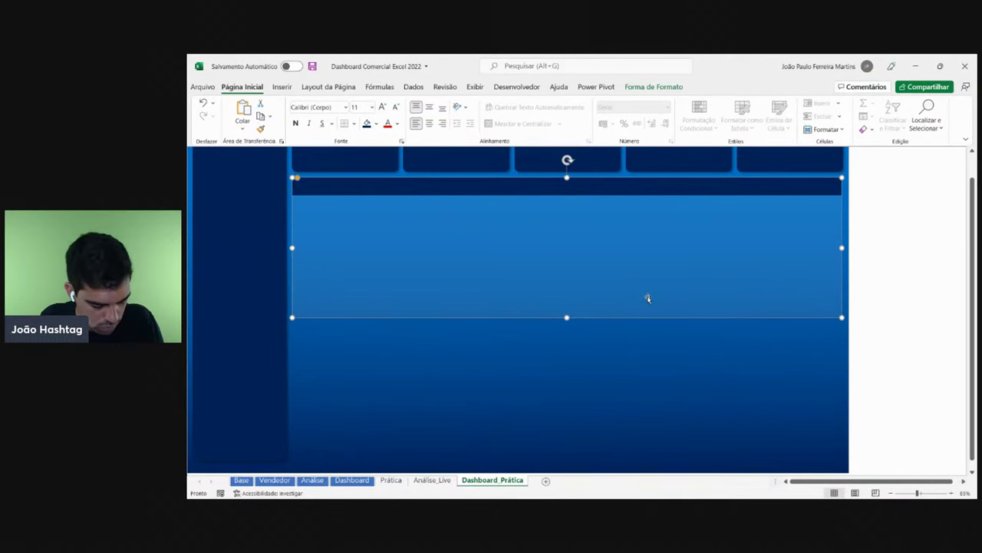
ctrl+click(649, 189)
ctrl+click(655, 184)
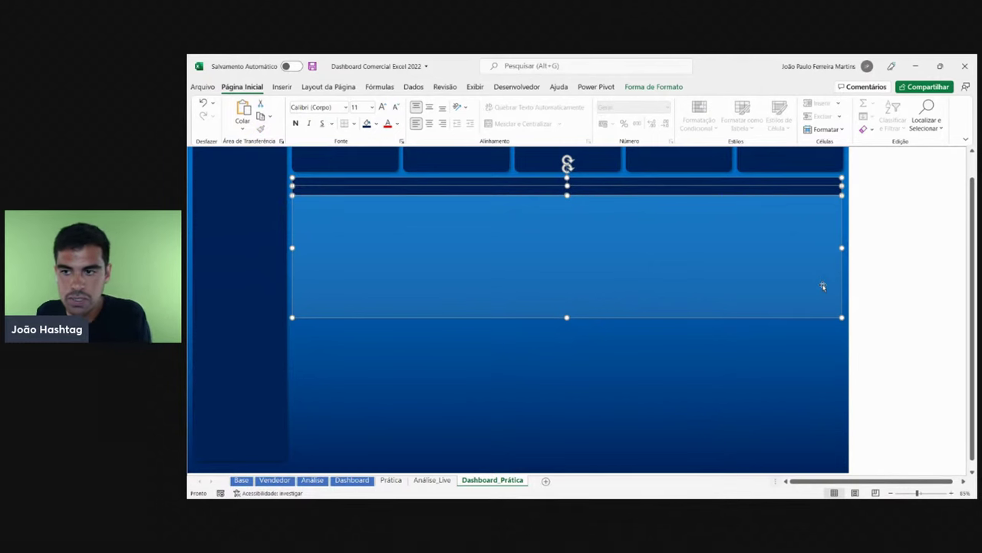
- Undo an accidental move of the shapes, then nudge the blue panel slightly down and right
drag(684, 288, 619, 344)
key(ctrl+z)
click(895, 283)
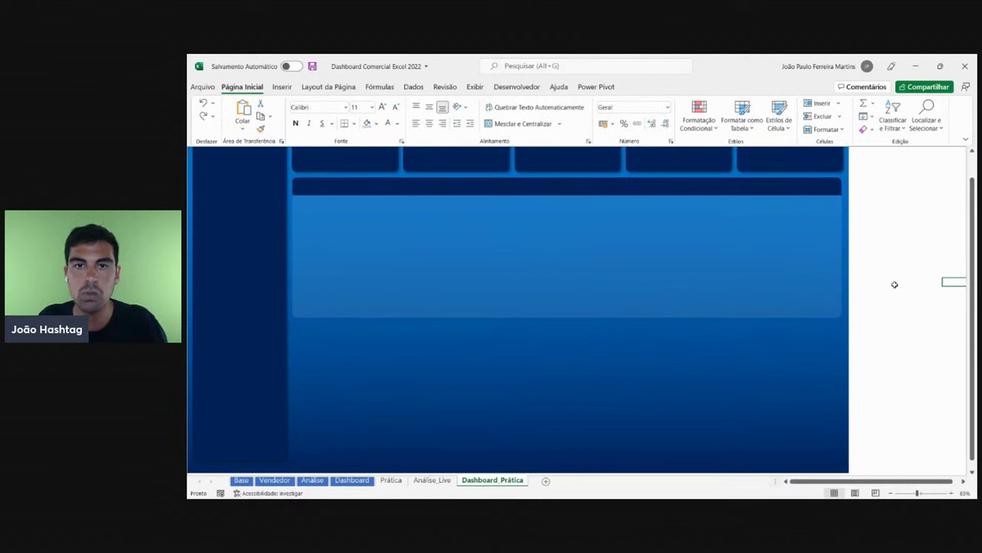
click(773, 306)
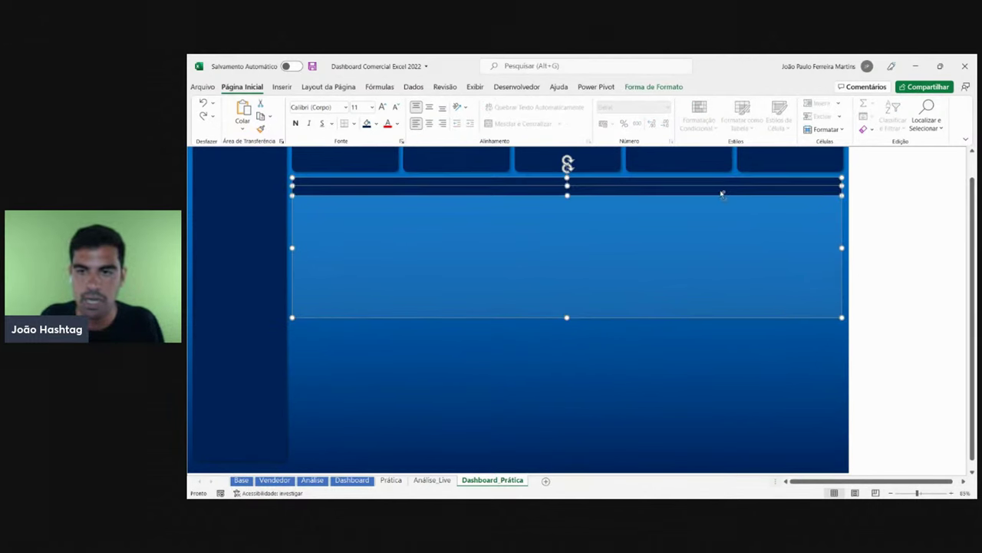
drag(741, 294, 716, 312)
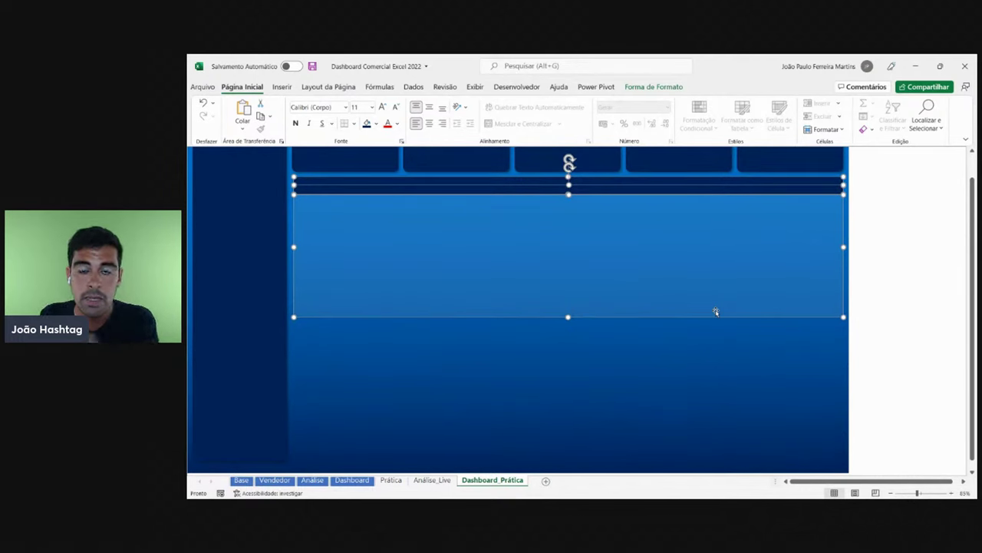
- Group the dark header bar and blue panel with Agrupar, then shift the group down-left
click(648, 86)
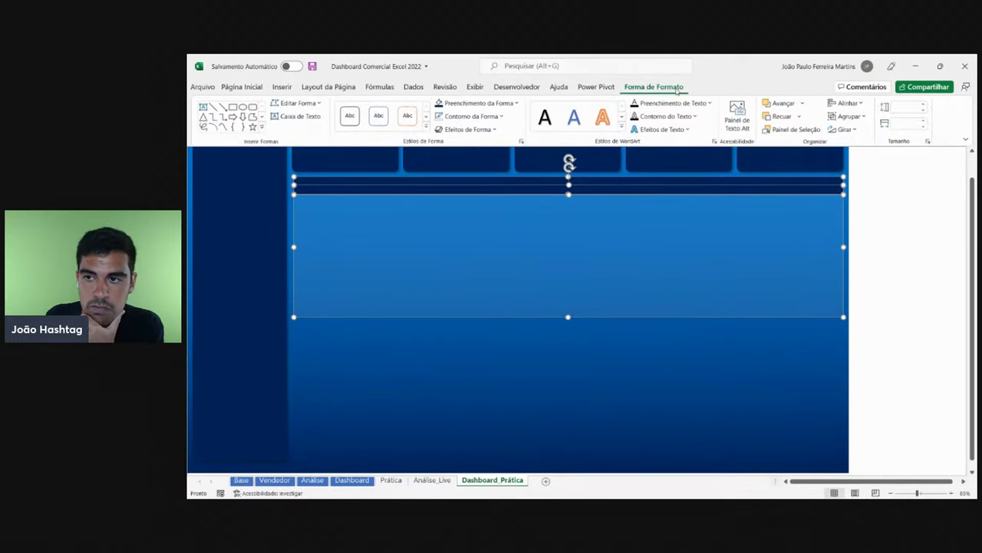
click(847, 117)
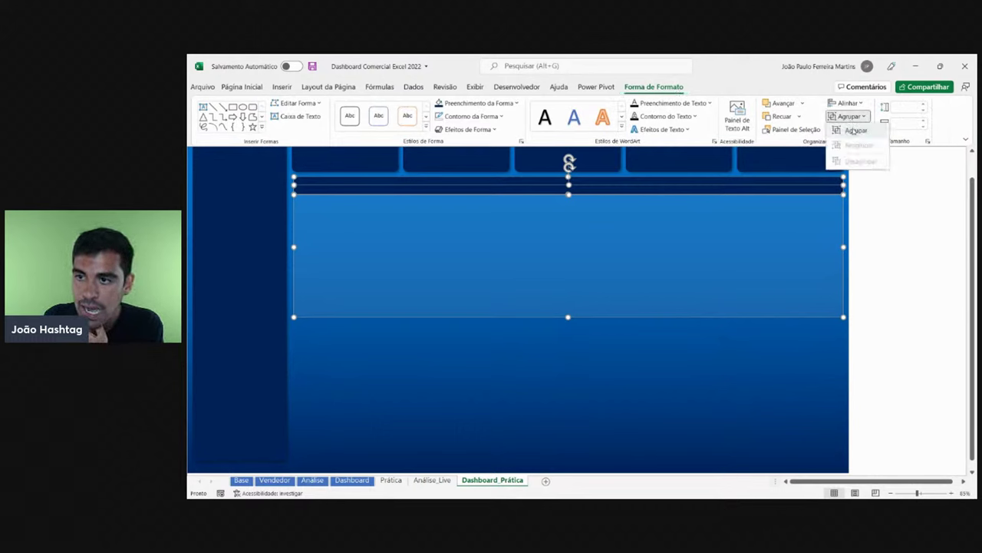
click(856, 130)
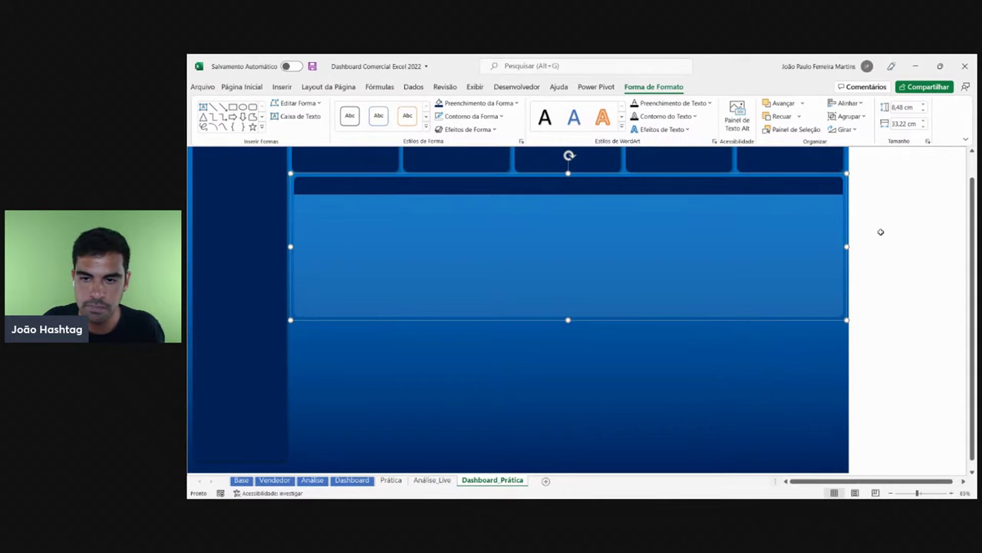
ctrl+scroll(882, 232, down, 3)
drag(478, 243, 431, 287)
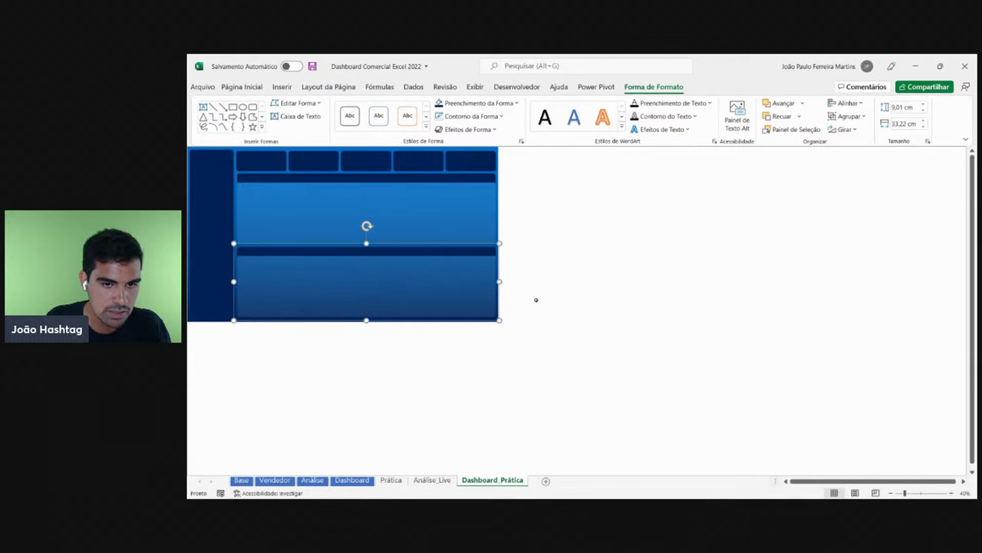
- Cancel the move of the grouped panel and review its grouping options
mouse_move(376, 270)
mouse_down()
mouse_move(553, 254)
mouse_move(407, 262)
mouse_move(383, 277)
mouse_up()
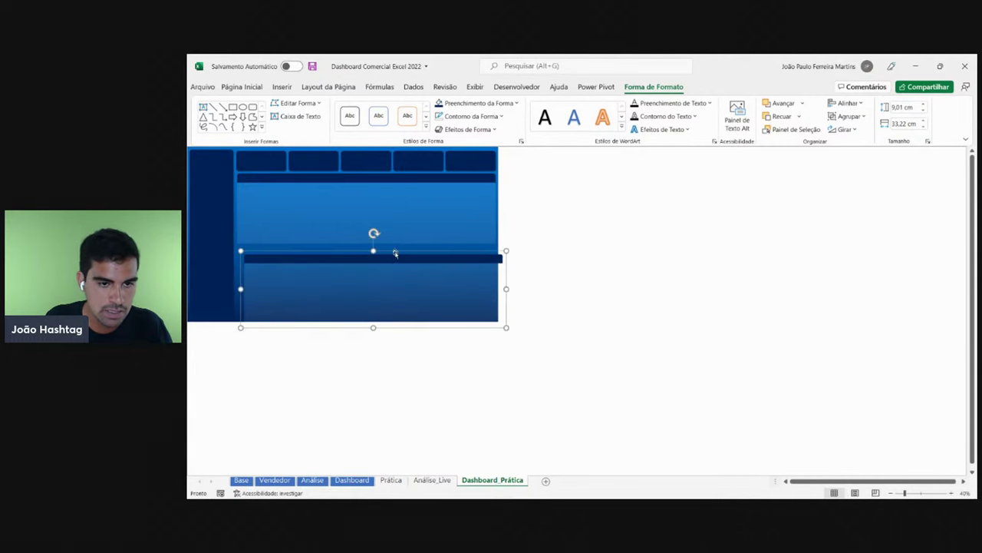
key(Escape)
scroll(608, 274, up, 2)
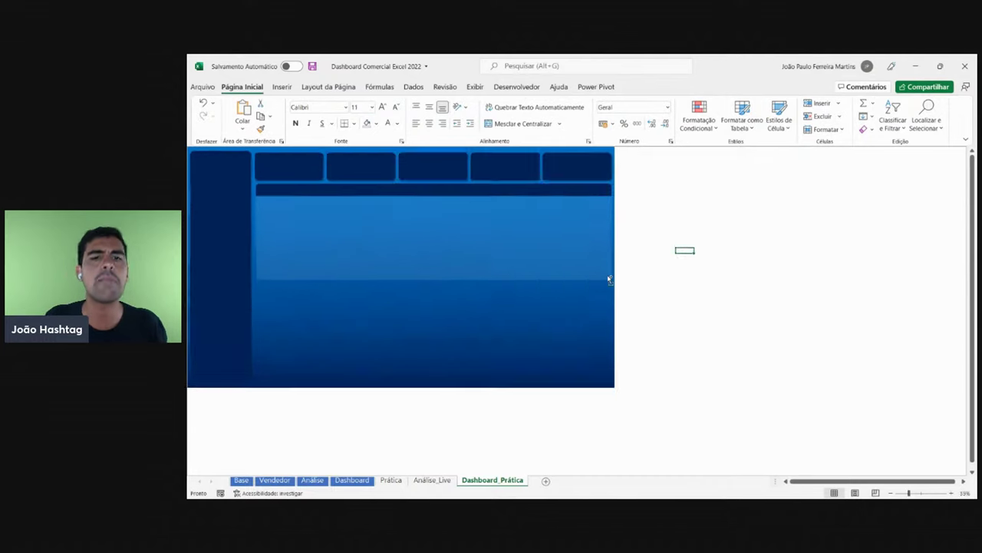
click(592, 276)
right_click(660, 210)
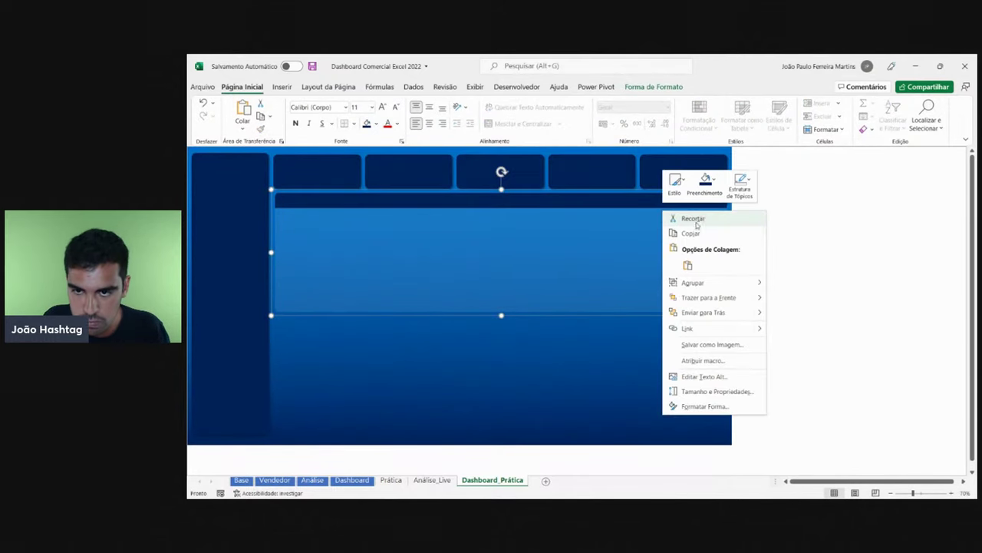
click(650, 86)
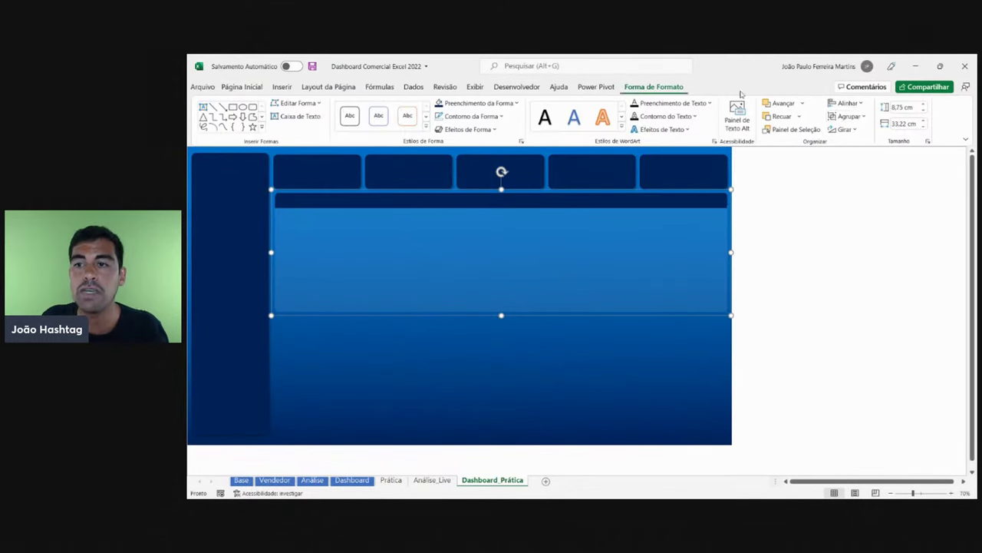
click(850, 116)
click(820, 182)
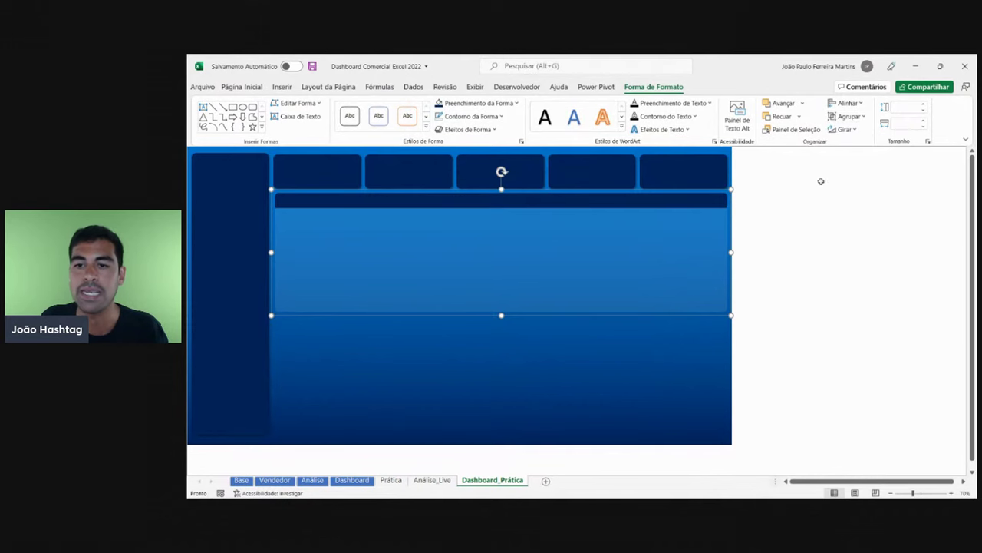
click(797, 219)
- Select the blue chart panel and the dark header bar and group them together
scroll(689, 266, up, 3)
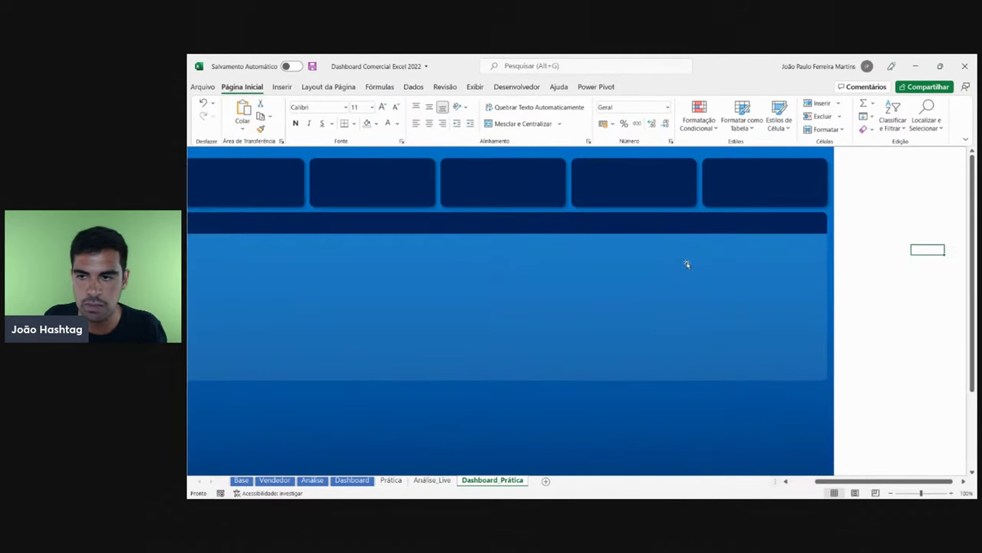
drag(845, 482, 819, 482)
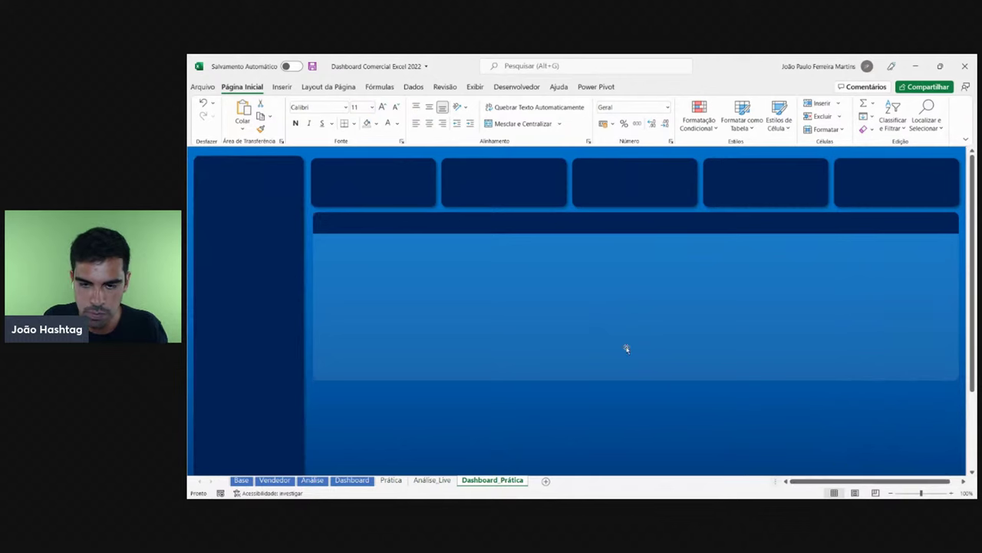
click(626, 349)
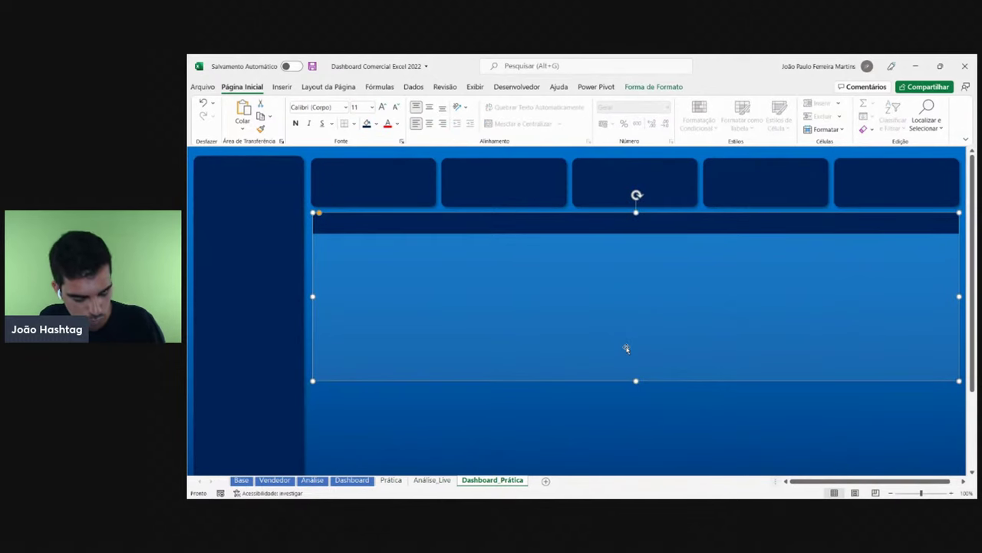
shift+click(537, 221)
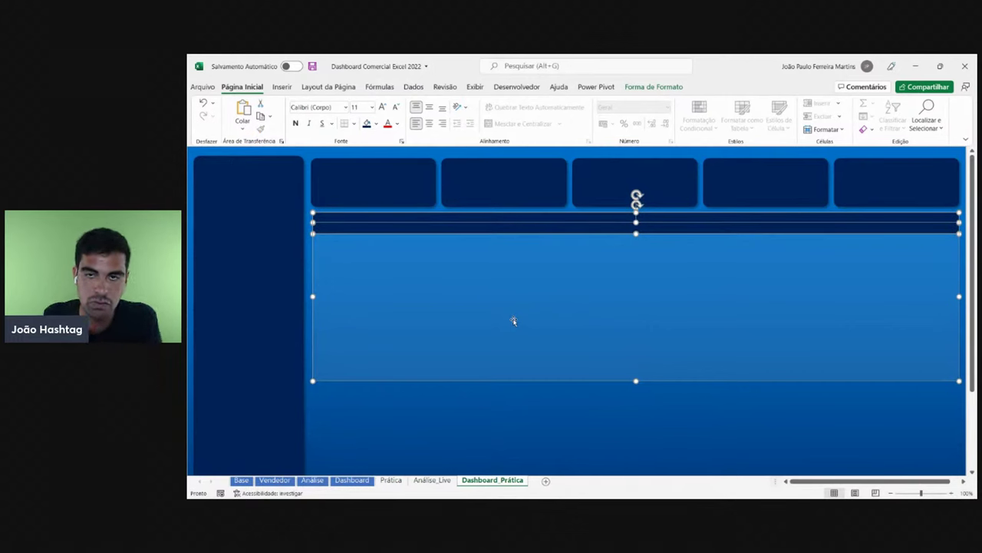
click(653, 87)
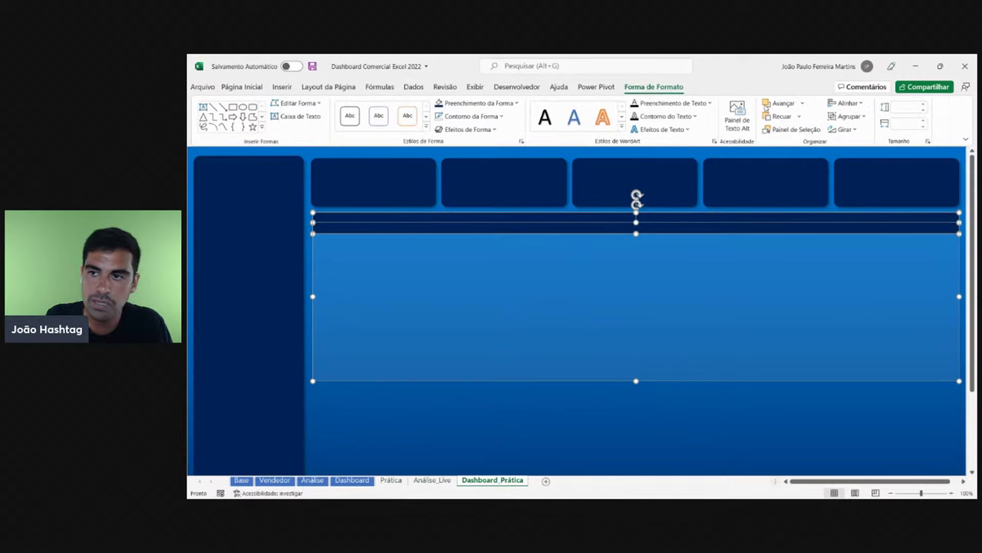
click(832, 117)
click(845, 129)
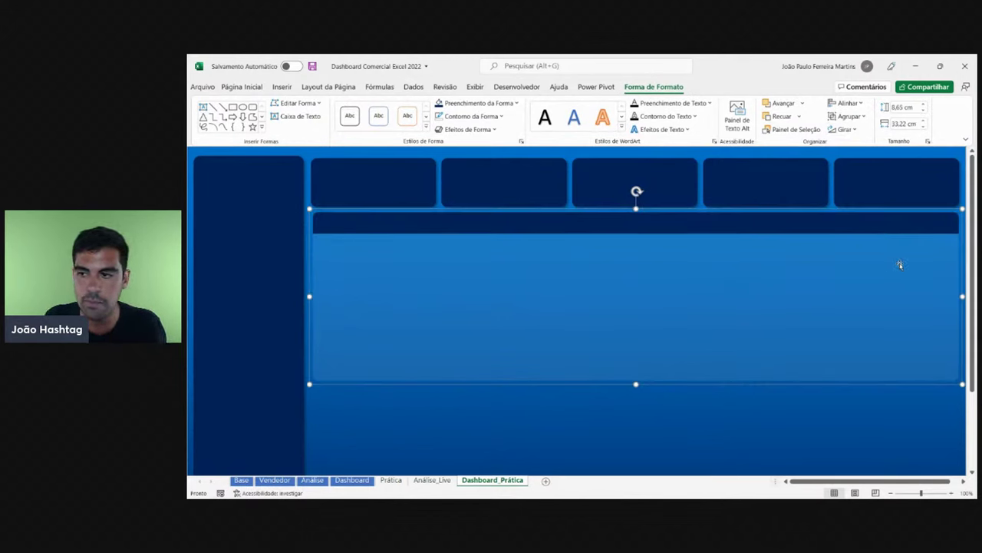
- Widen the panel group and make the blue panel taller, to 10,09 cm
drag(963, 296, 925, 292)
click(280, 295)
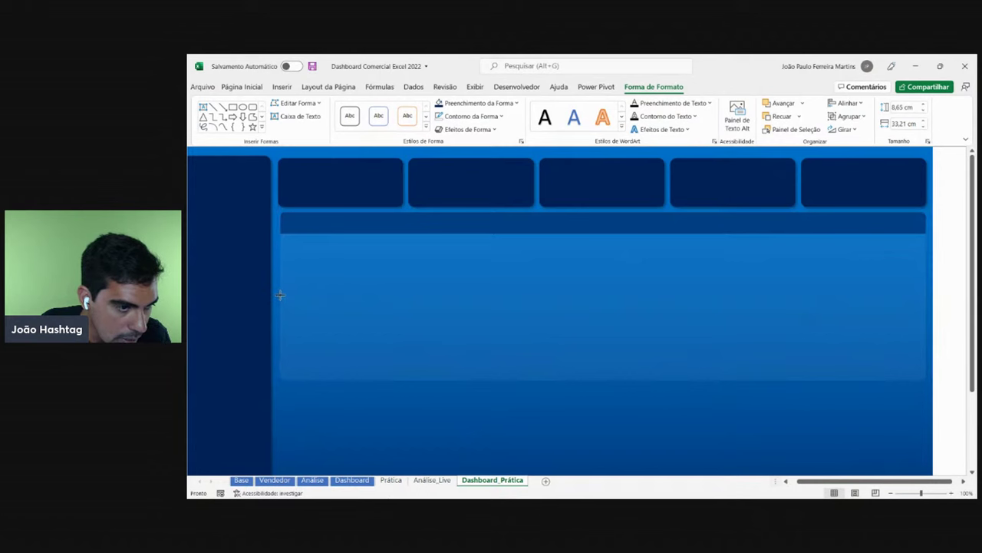
click(279, 295)
click(278, 299)
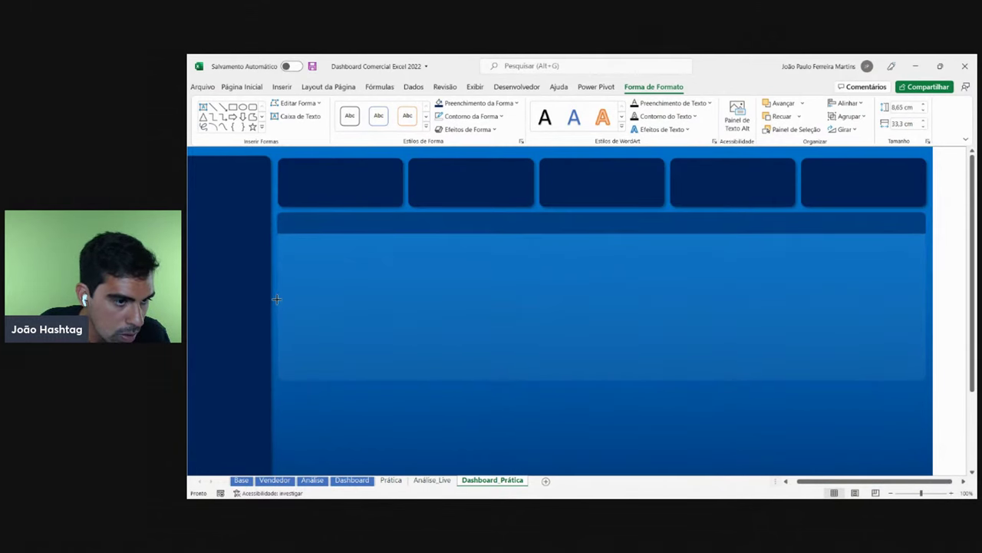
click(277, 300)
mouse_move(603, 384)
mouse_down()
mouse_move(603, 413)
mouse_move(603, 374)
mouse_up()
scroll(642, 299, down, 3)
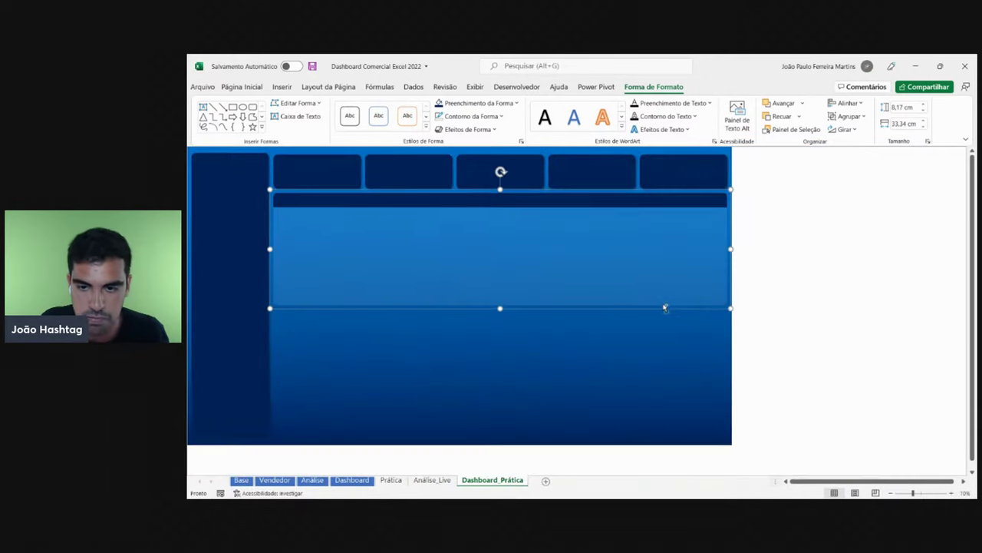
click(911, 325)
click(524, 274)
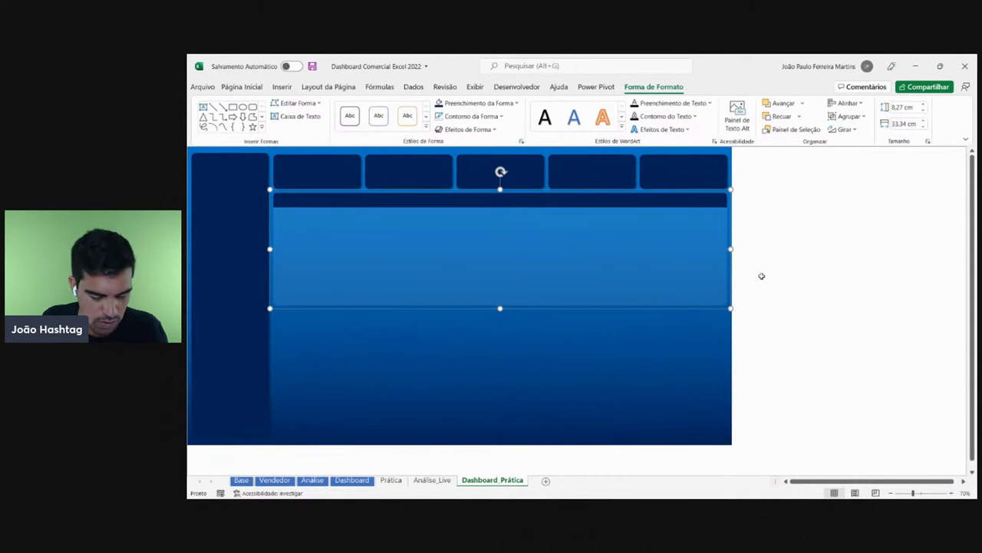
drag(637, 275, 625, 384)
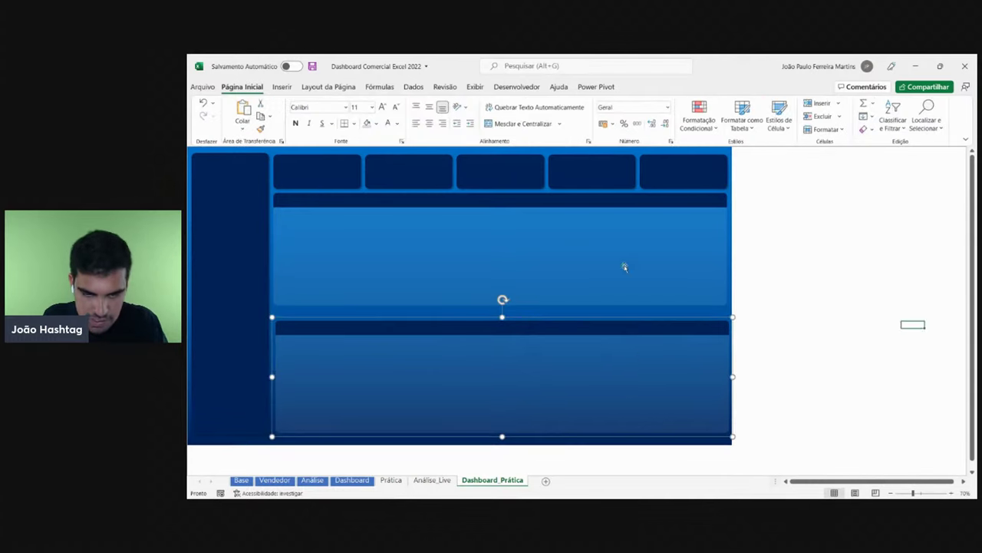
key(ctrl+z)
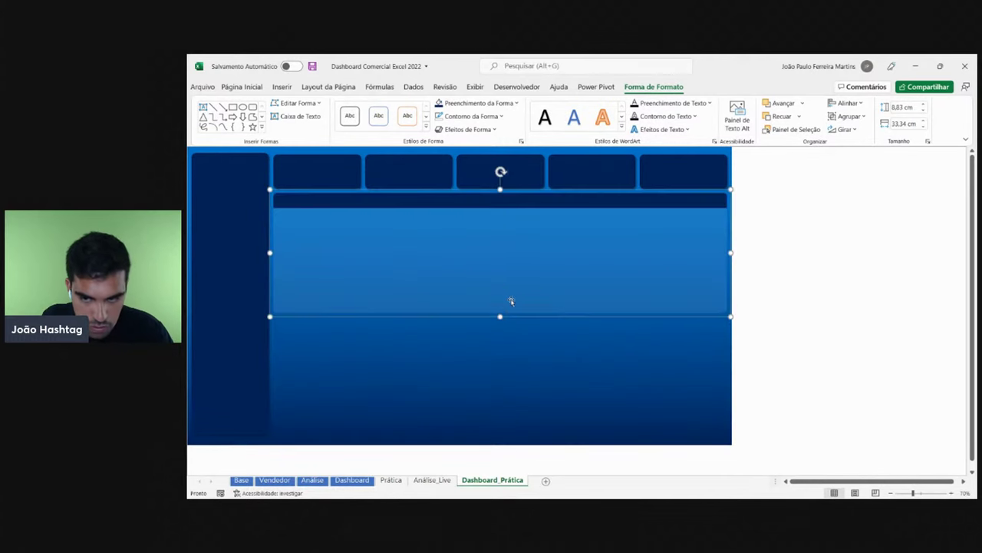
drag(542, 292, 544, 407)
key(ctrl+z)
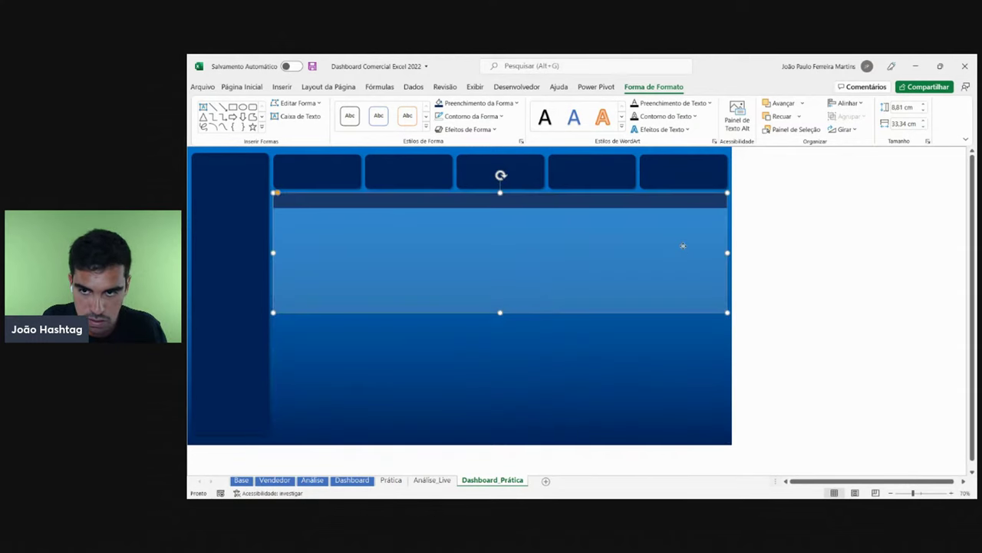
click(844, 220)
click(693, 234)
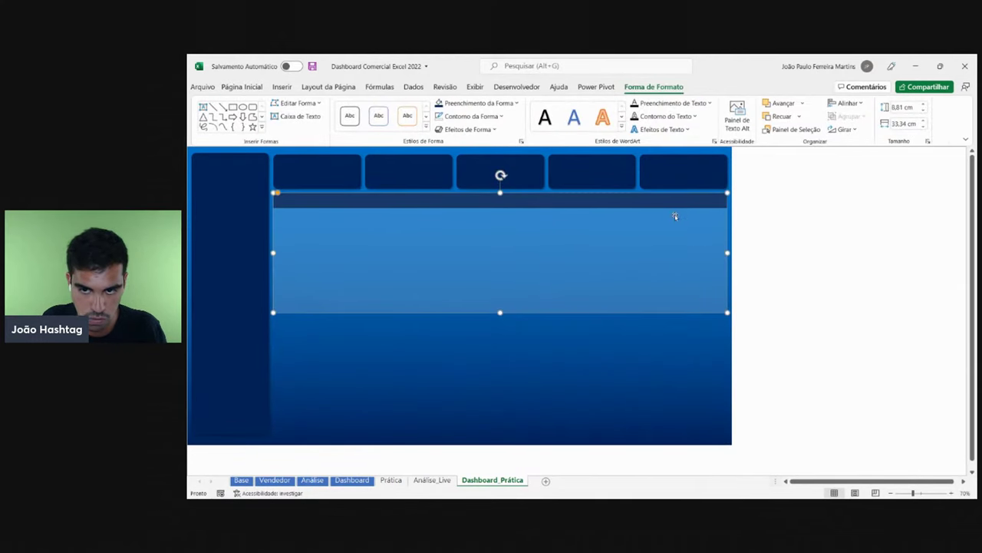
drag(676, 217, 642, 299)
key(ctrl+z)
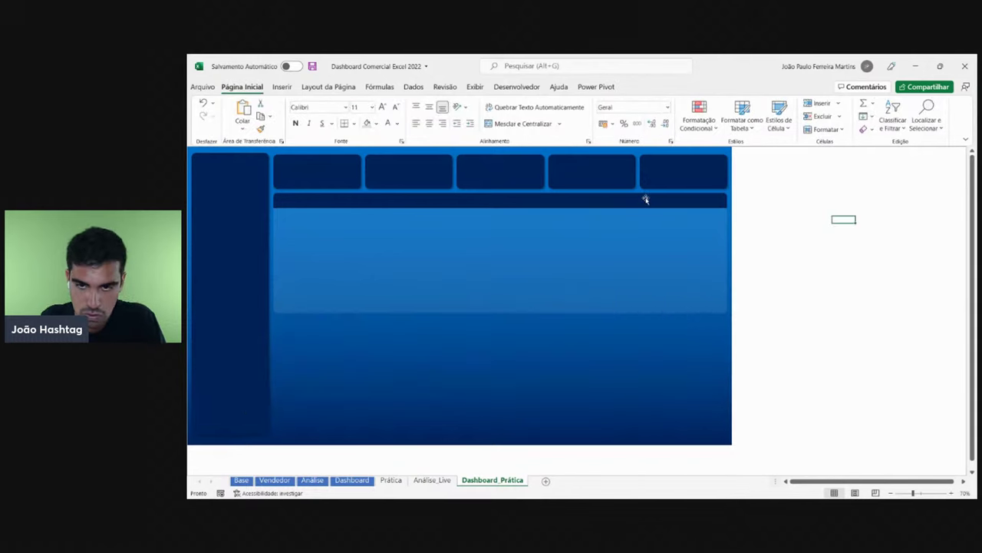
click(645, 200)
key(ctrl+c)
click(866, 248)
key(ctrl+v)
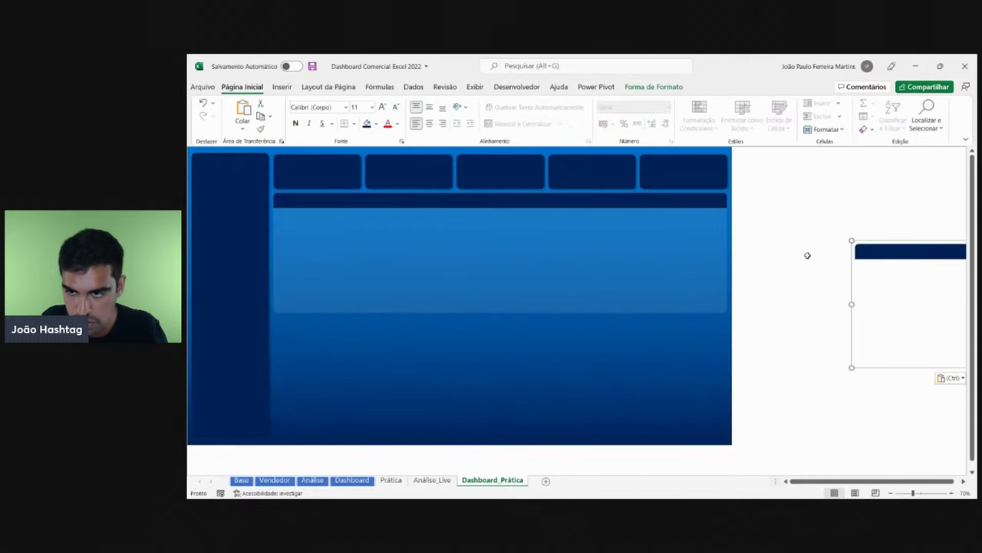
drag(862, 250, 310, 320)
key(Delete)
click(822, 276)
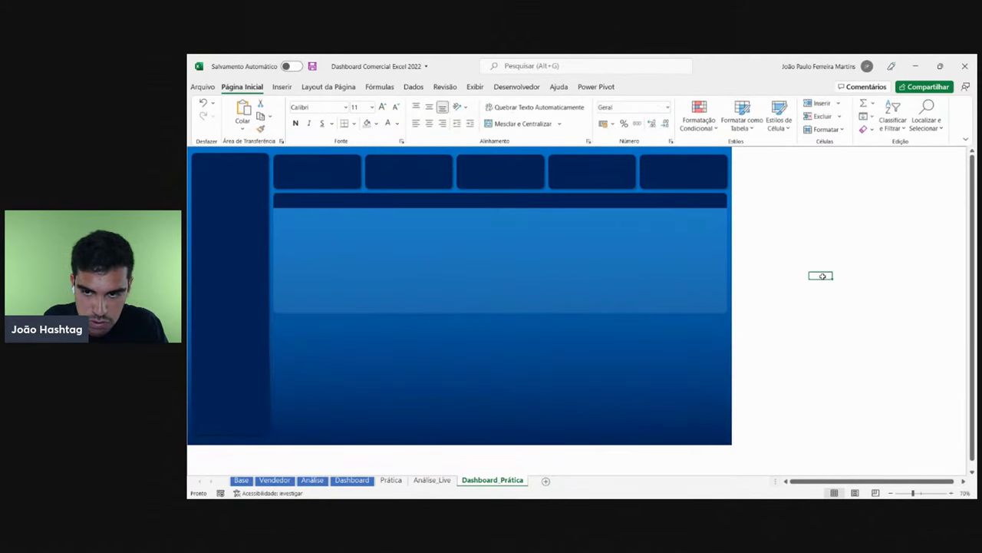
click(551, 233)
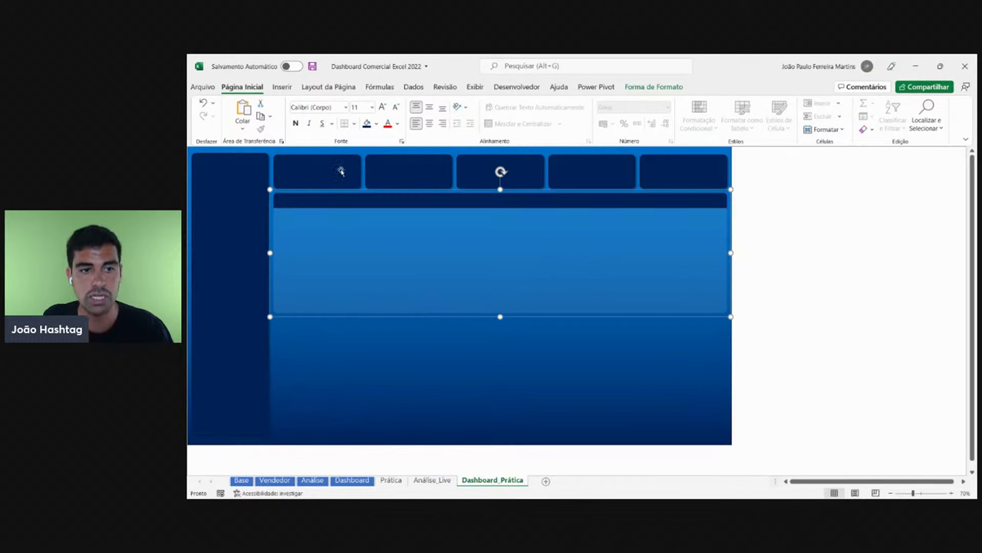
key(Up)
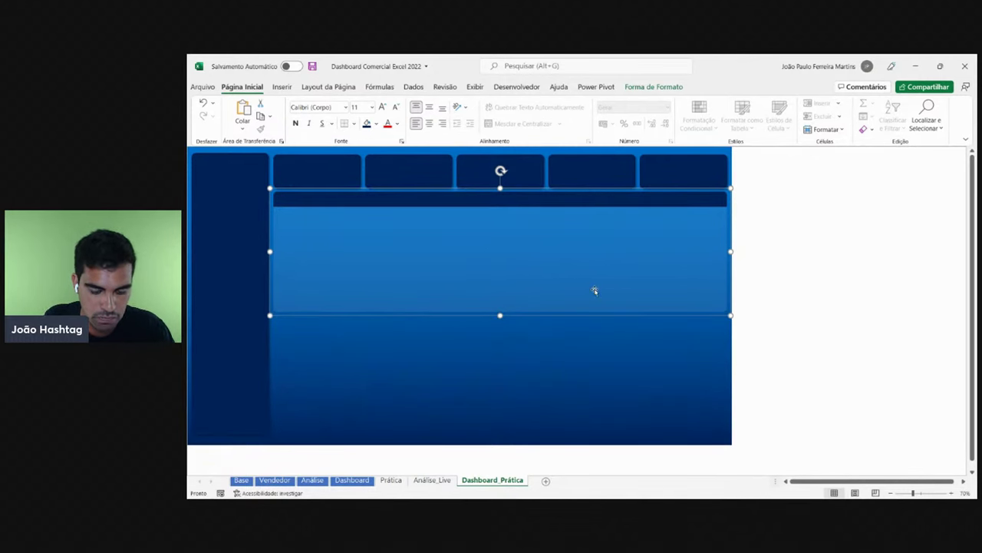
click(785, 272)
key(ctrl+v)
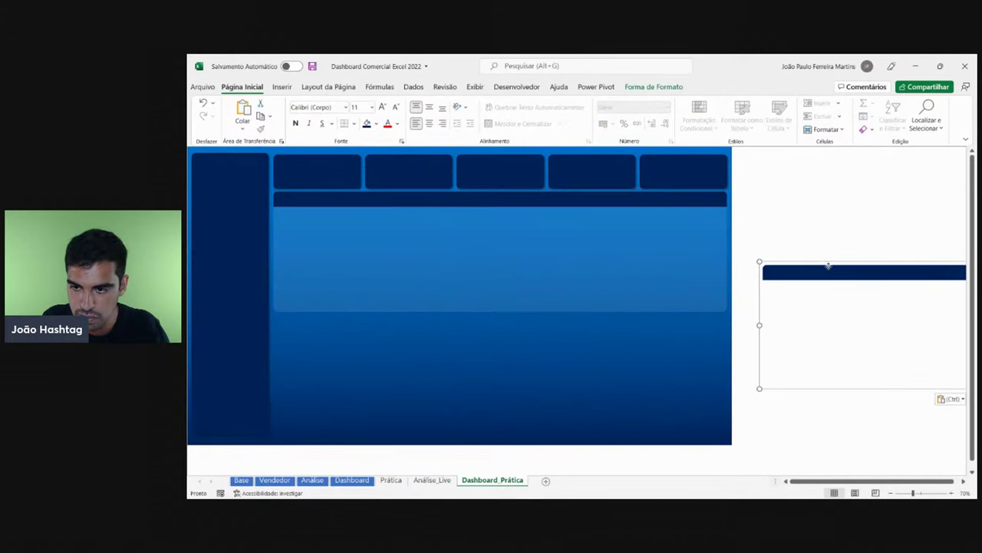
drag(828, 266, 341, 315)
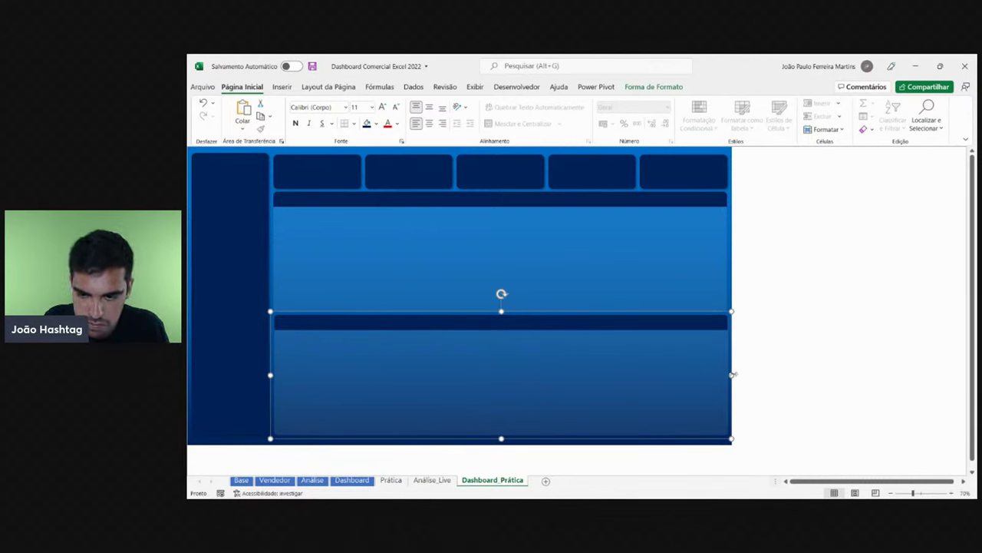
drag(733, 375, 693, 321)
key(ctrl+d)
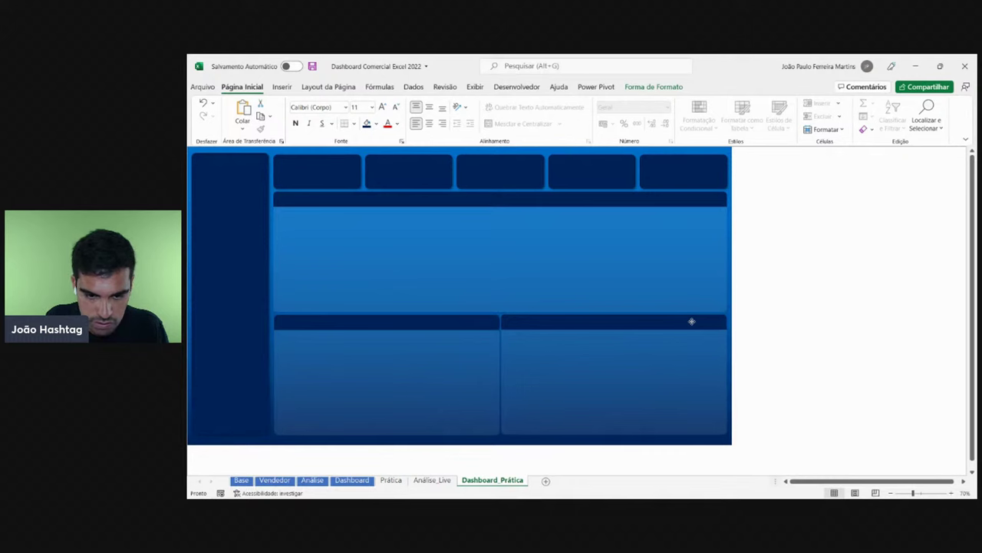
key(Delete)
click(495, 363)
drag(503, 374, 499, 375)
drag(465, 325, 689, 326)
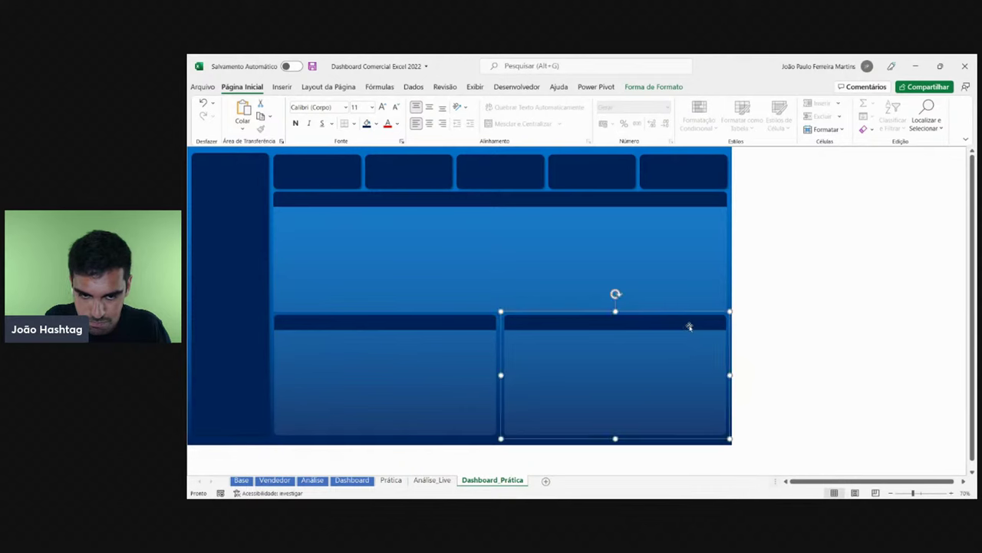
key(Delete)
click(494, 375)
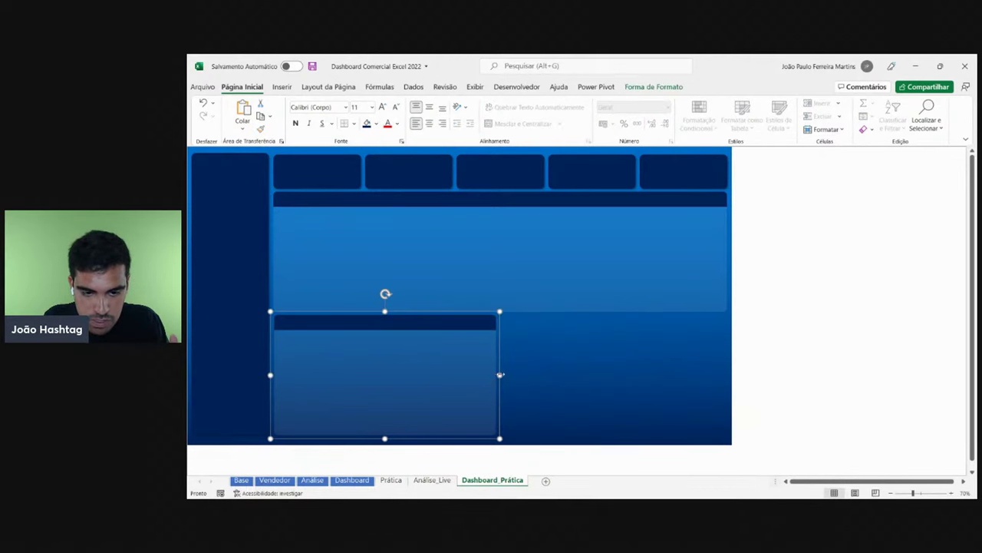
drag(501, 375, 504, 374)
key(Escape)
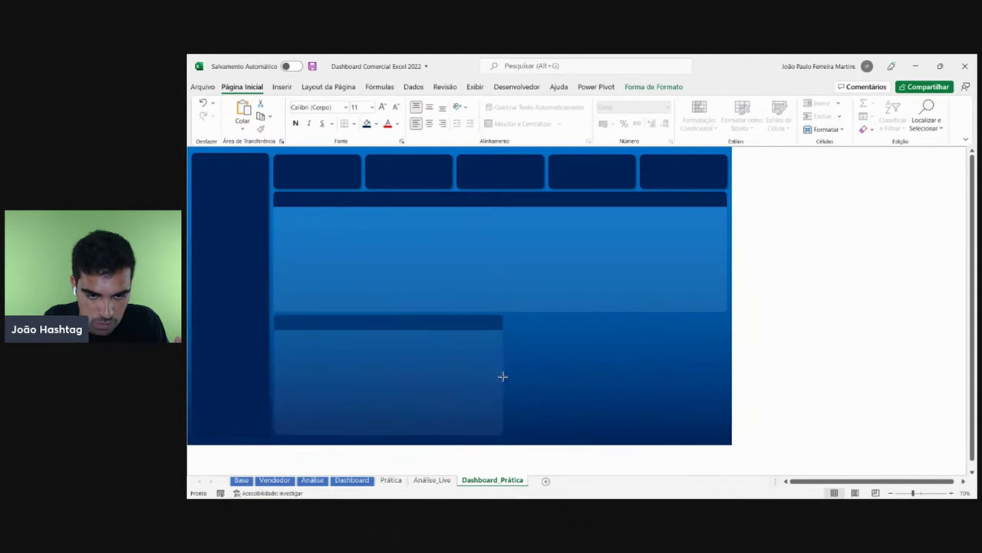
click(501, 375)
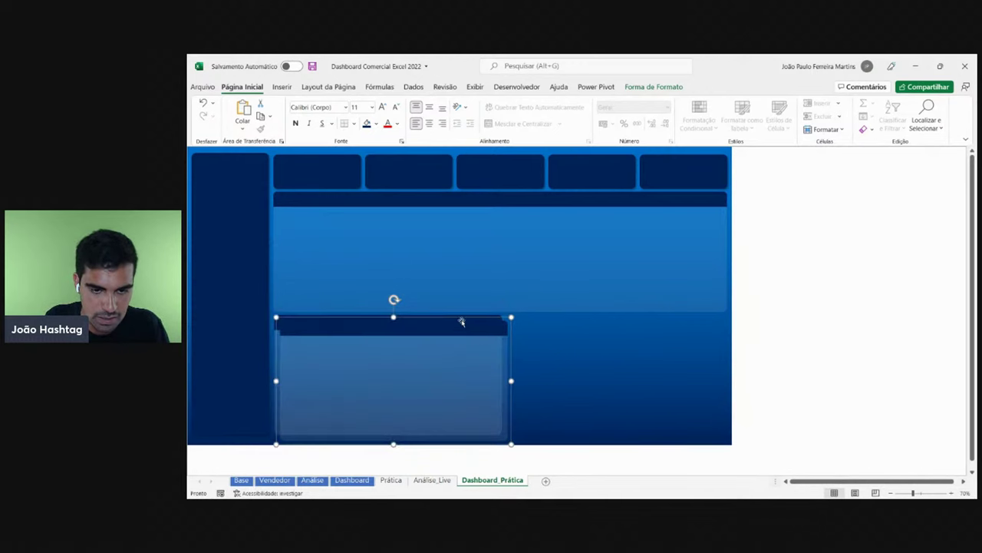
drag(463, 322, 680, 320)
key(Delete)
click(505, 353)
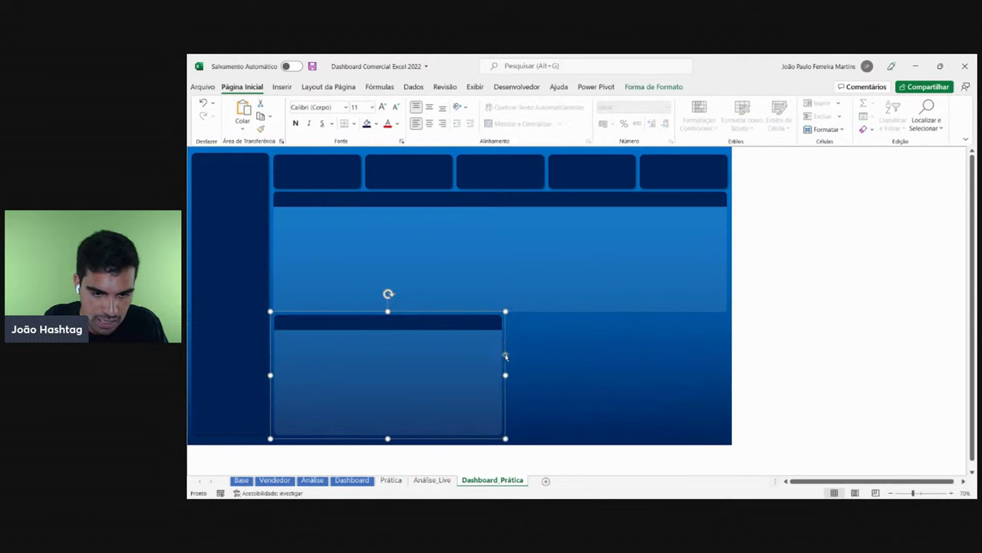
key(Escape)
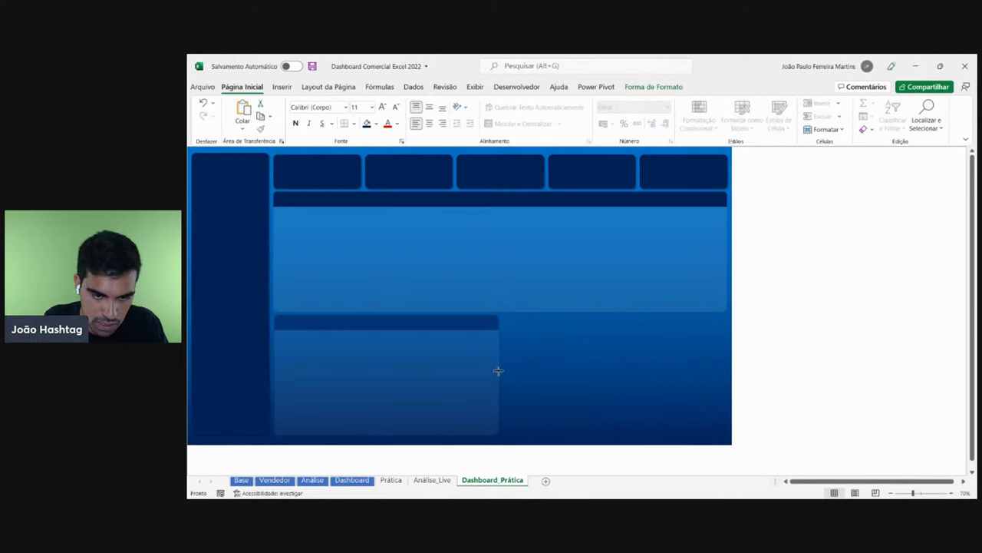
click(499, 371)
drag(443, 329, 667, 325)
key(Escape)
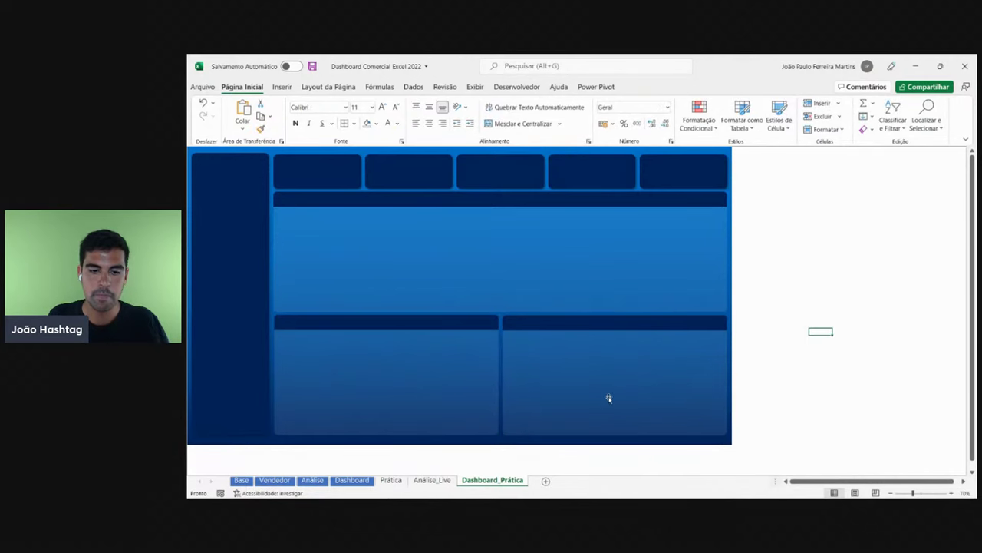
click(571, 335)
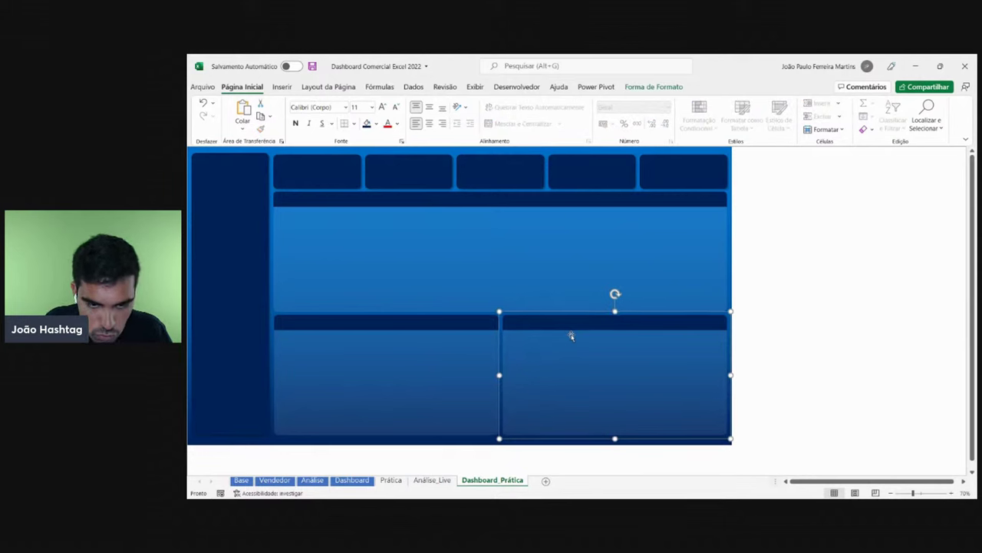
key(Left)
key(Left)
key(Left)
key(Left)
key(Left)
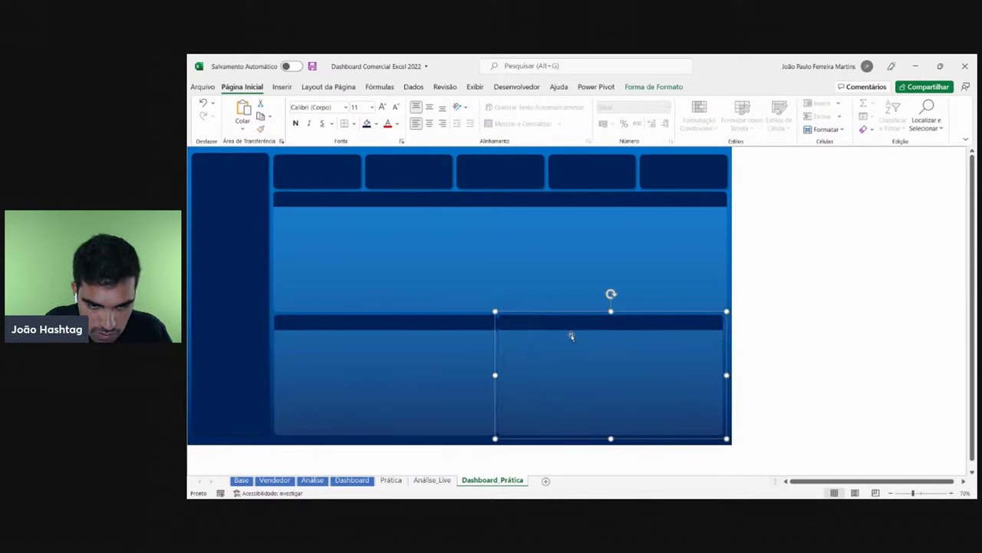
key(Right)
key(Right)
key(Right)
key(Right)
key(Right)
key(Right)
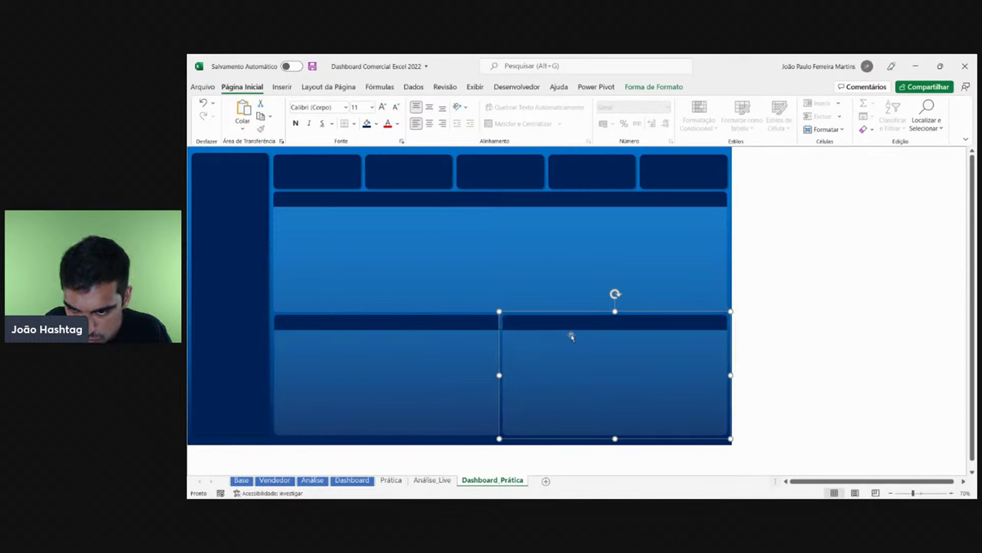
click(842, 331)
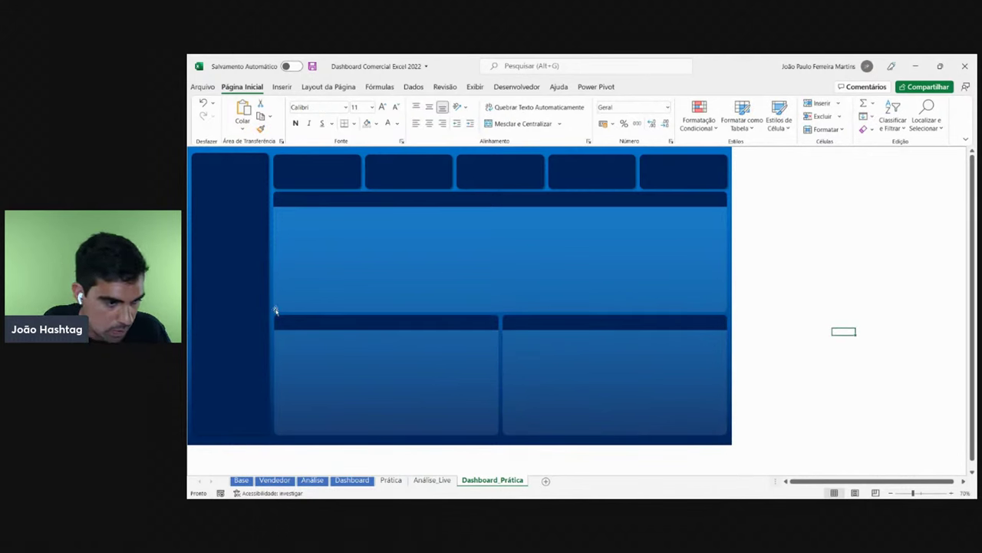
click(331, 380)
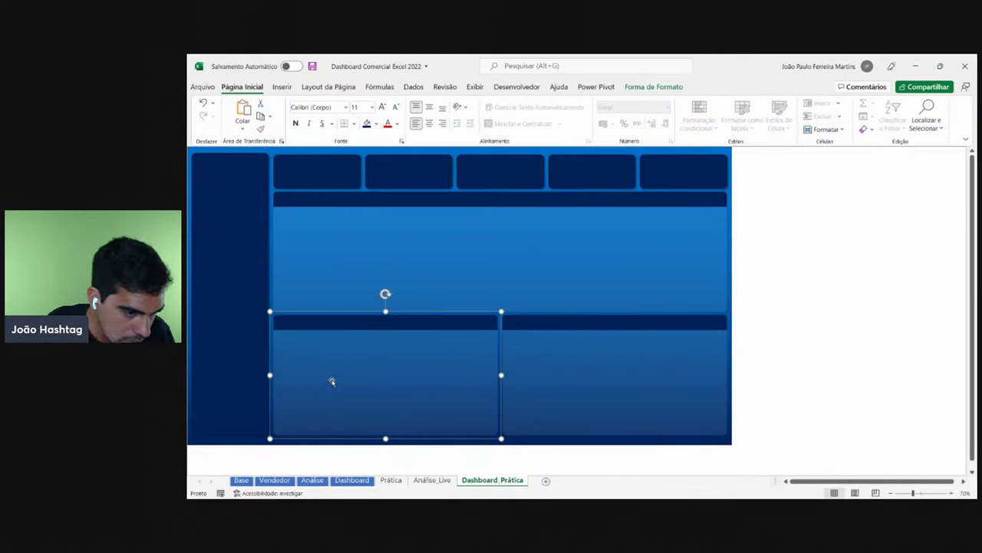
key(Escape)
click(888, 331)
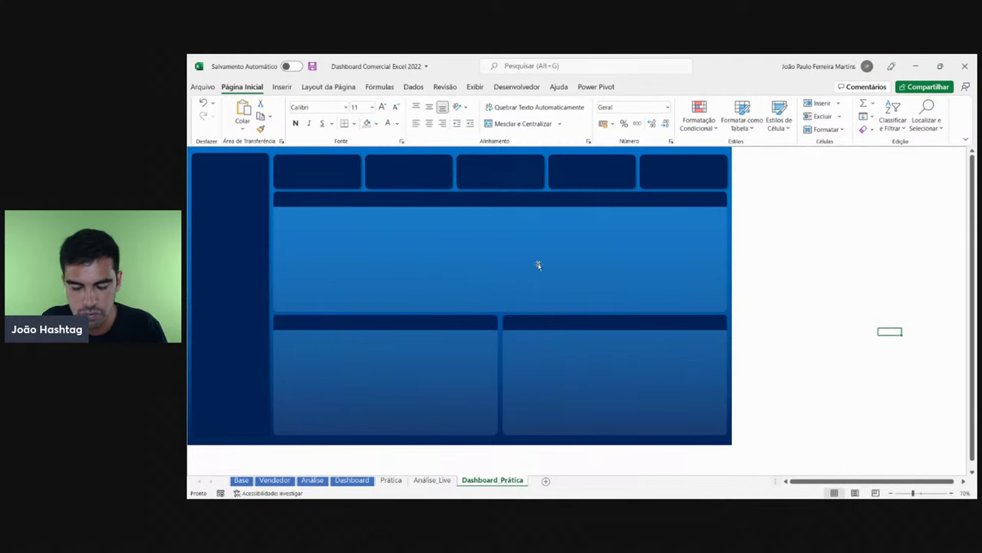
click(351, 480)
scroll(492, 369, down, 5)
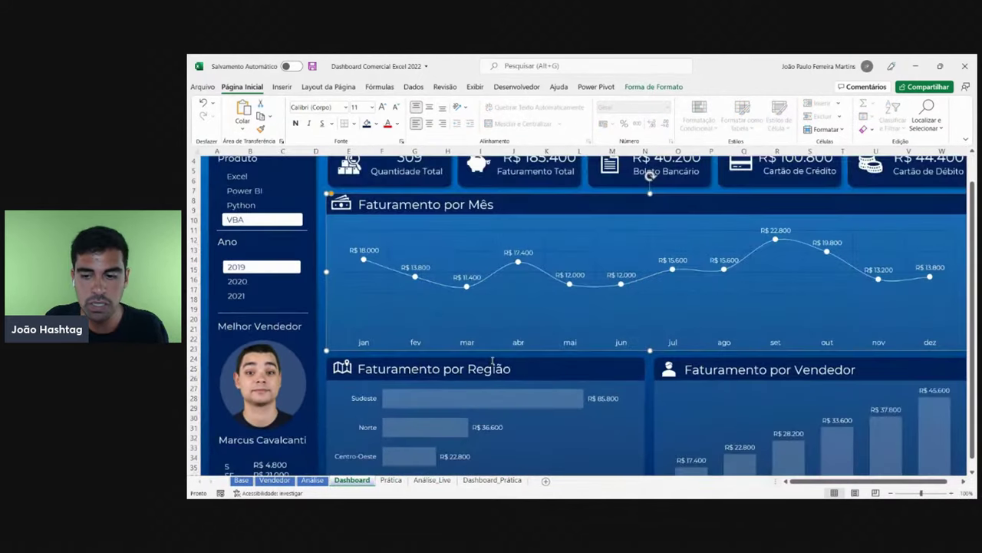
key(Escape)
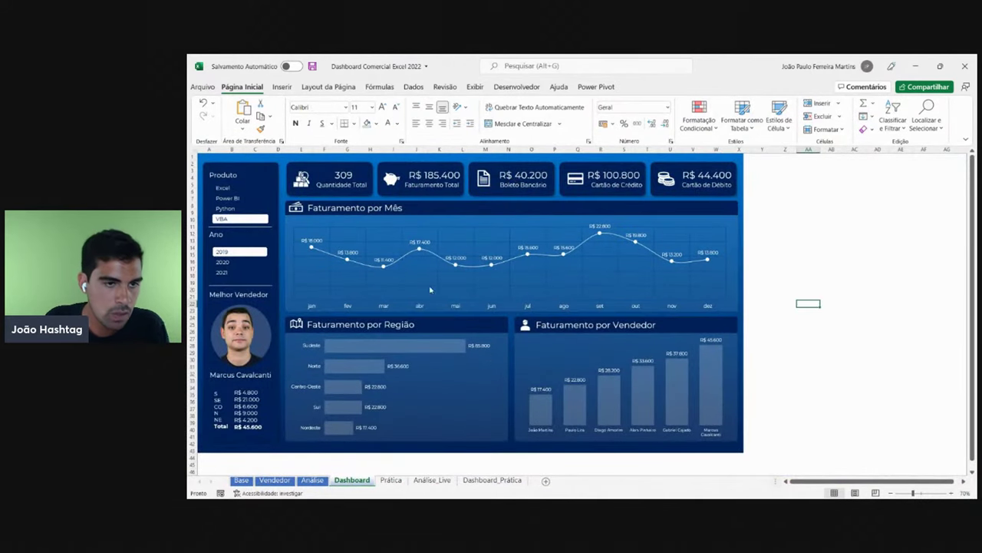
click(305, 180)
click(391, 178)
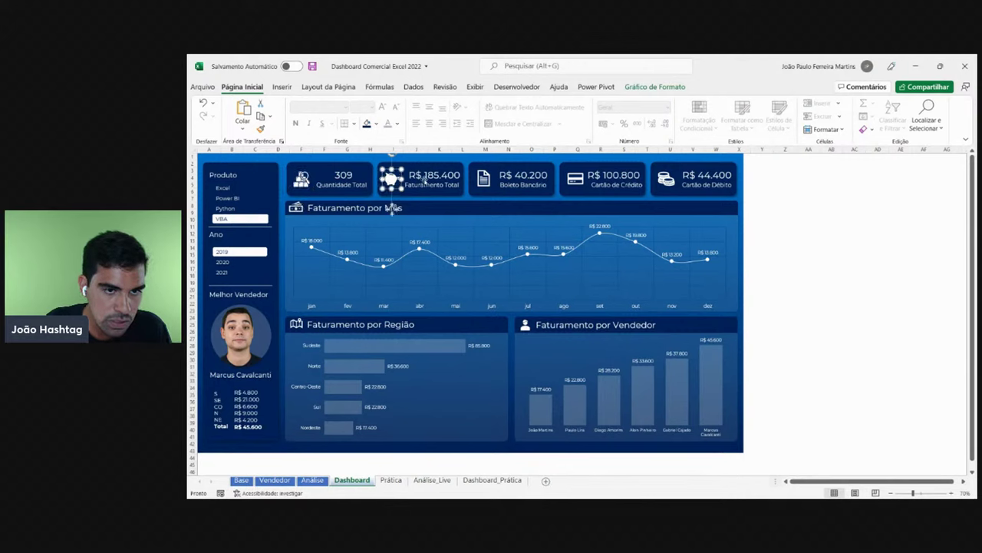
click(476, 192)
click(482, 204)
click(574, 204)
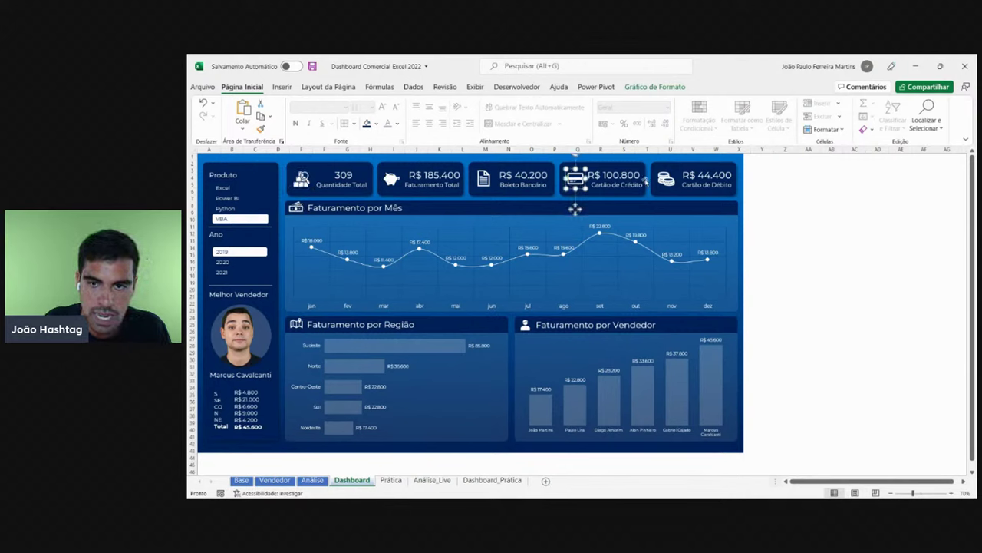
click(666, 208)
click(395, 206)
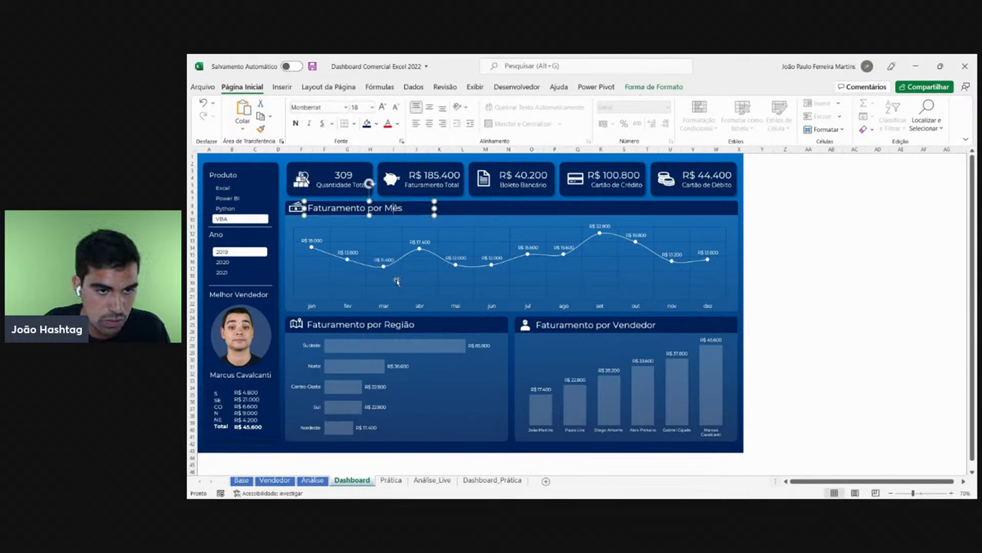
click(399, 328)
click(605, 325)
click(418, 321)
click(520, 317)
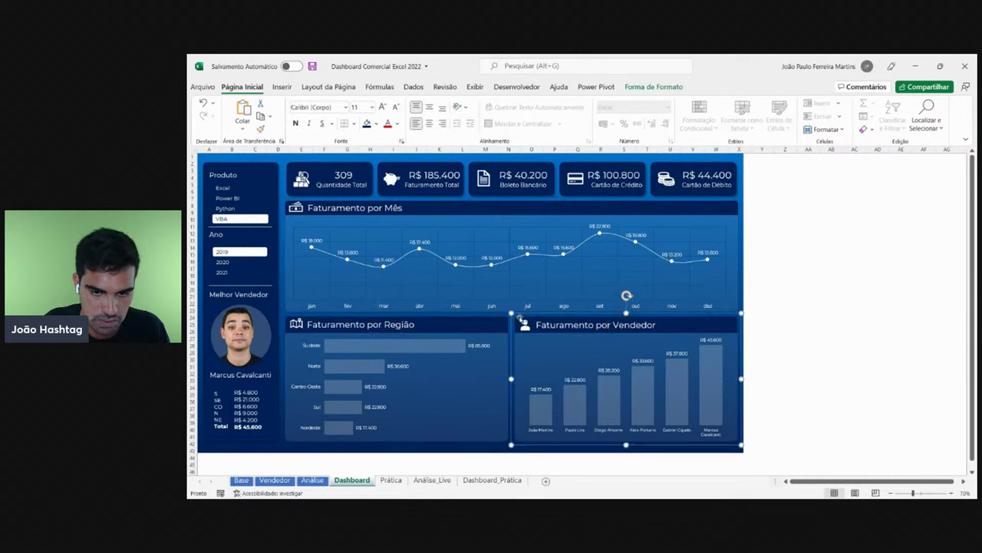
click(406, 321)
click(525, 325)
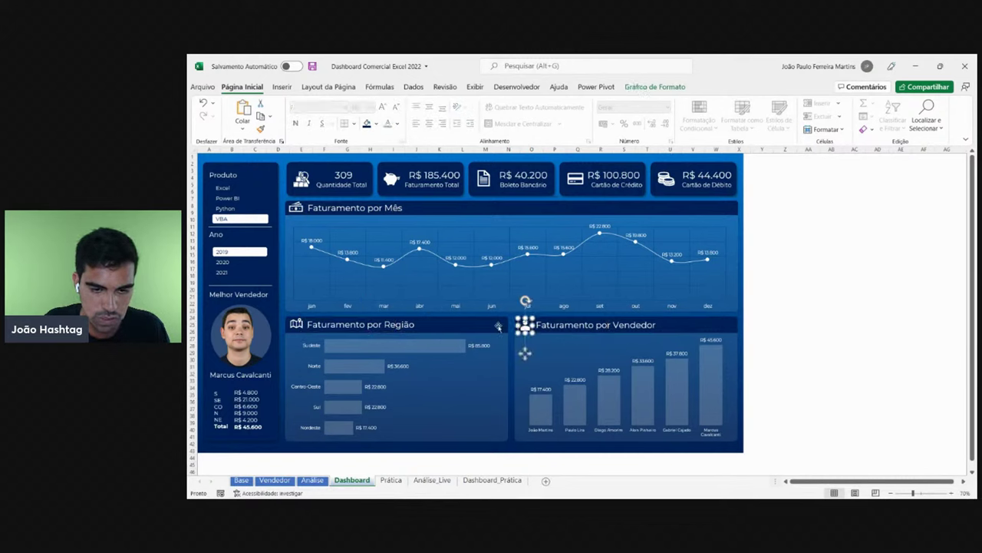
click(288, 330)
click(350, 204)
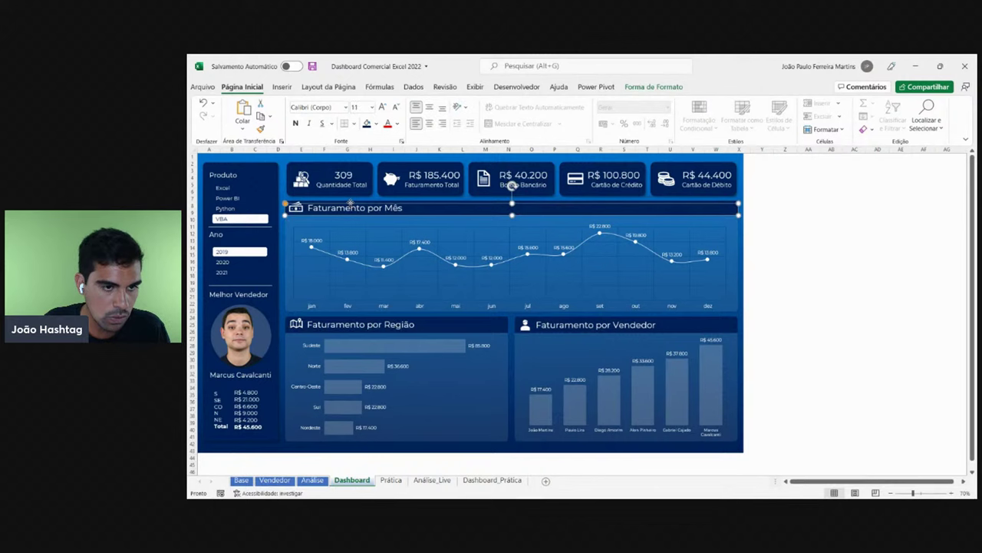
click(379, 321)
click(353, 190)
click(453, 184)
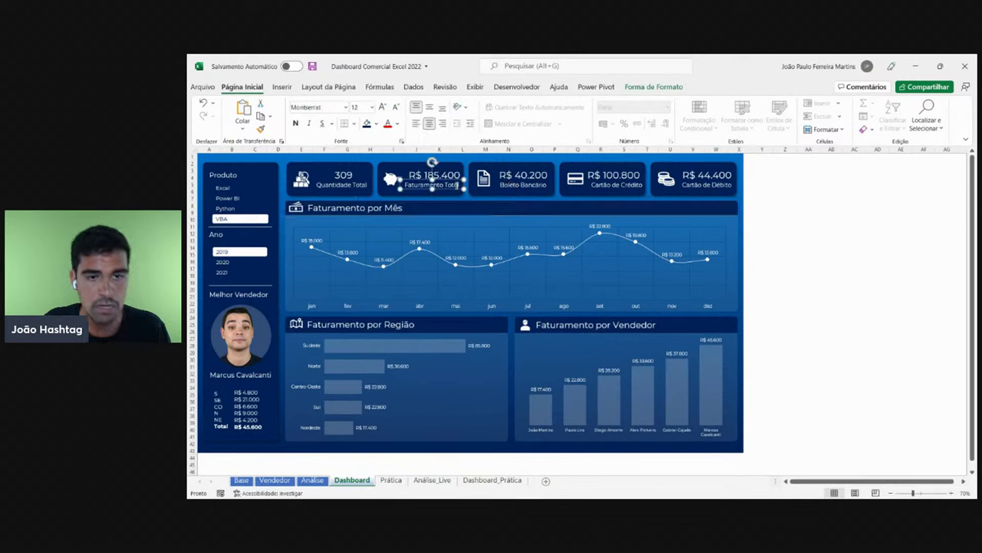
click(528, 190)
click(634, 174)
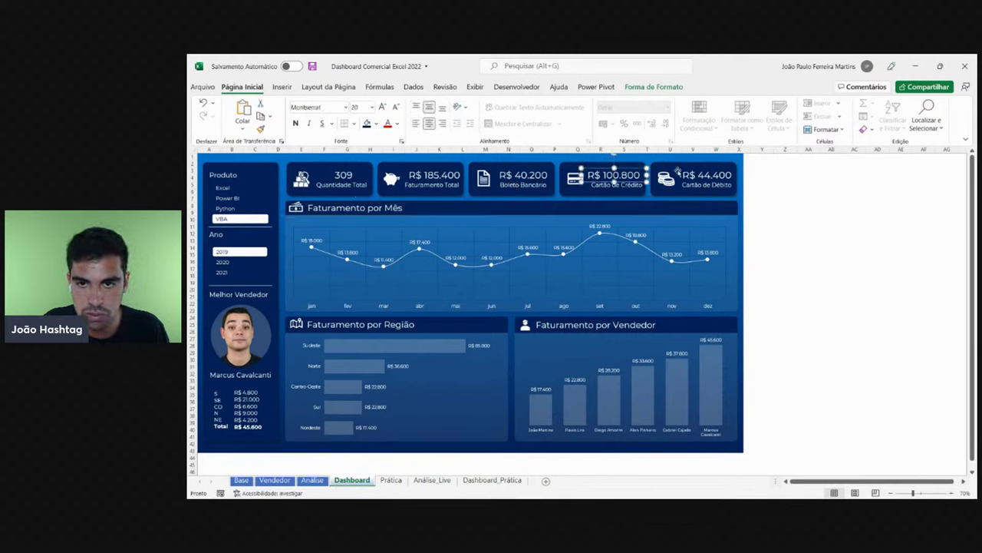
click(701, 174)
click(445, 173)
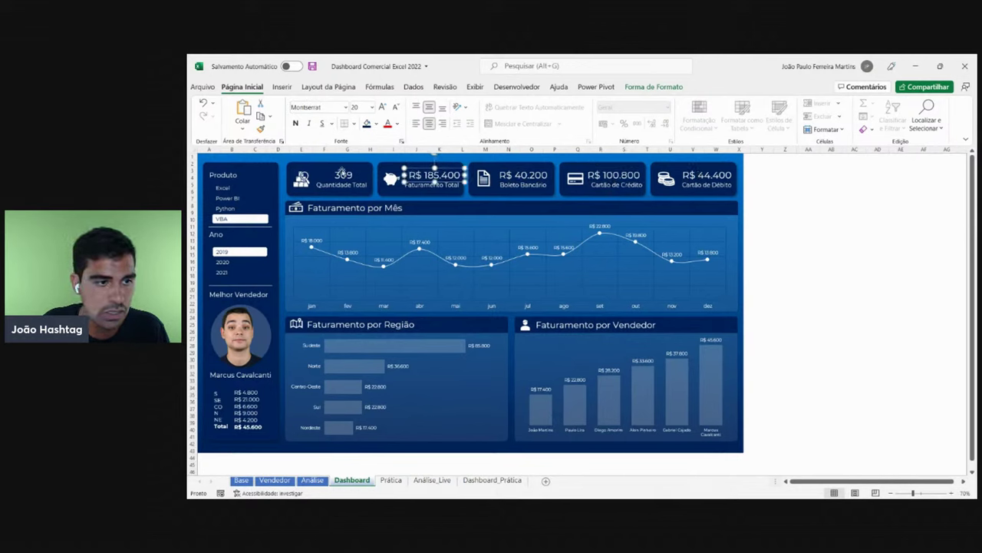
click(341, 172)
click(442, 177)
click(523, 176)
click(600, 178)
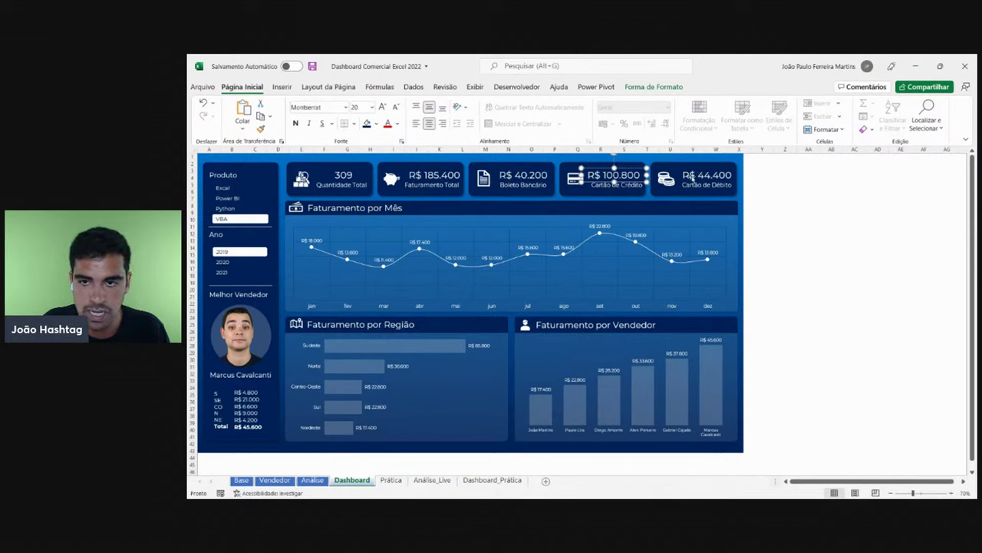
click(692, 176)
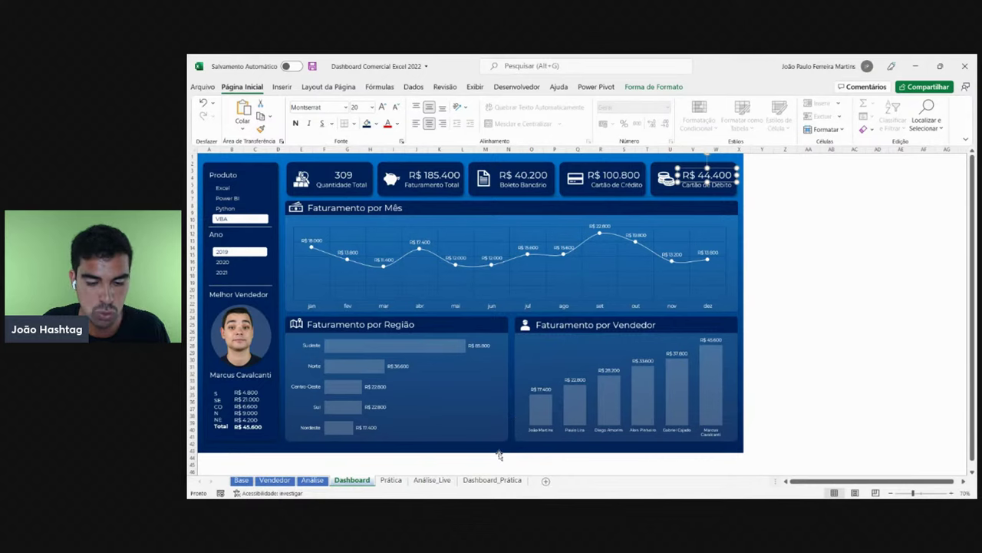
click(496, 481)
click(808, 323)
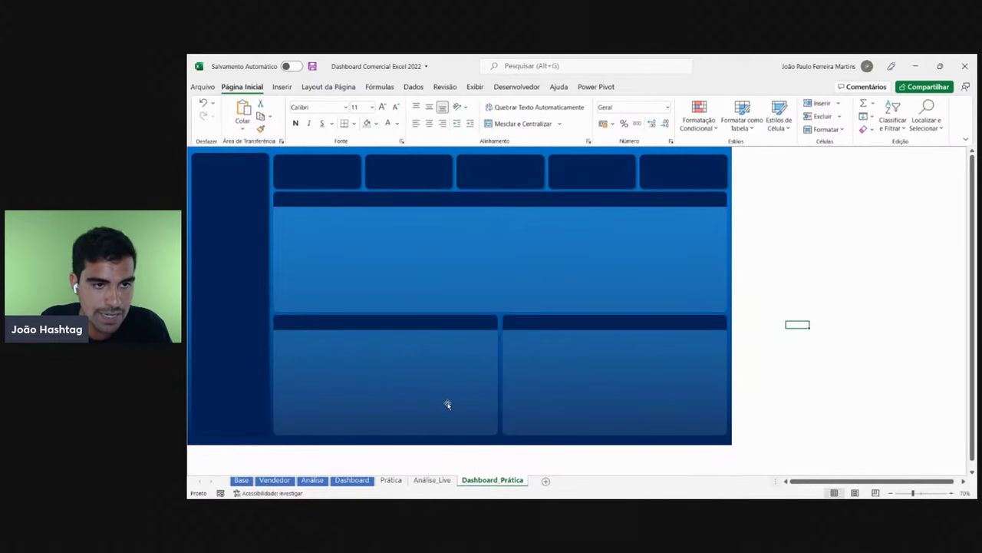
click(348, 481)
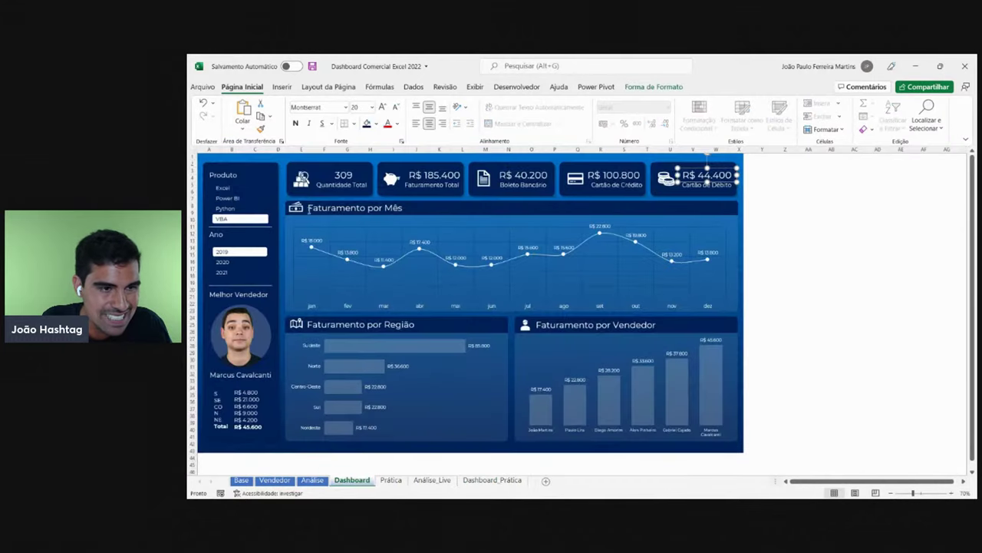
click(302, 185)
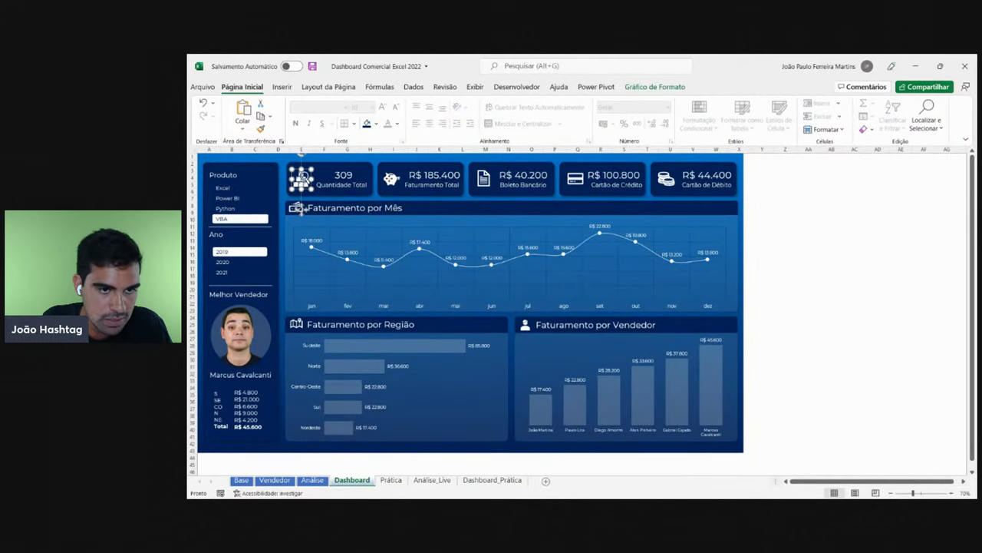
click(391, 180)
click(480, 176)
click(575, 179)
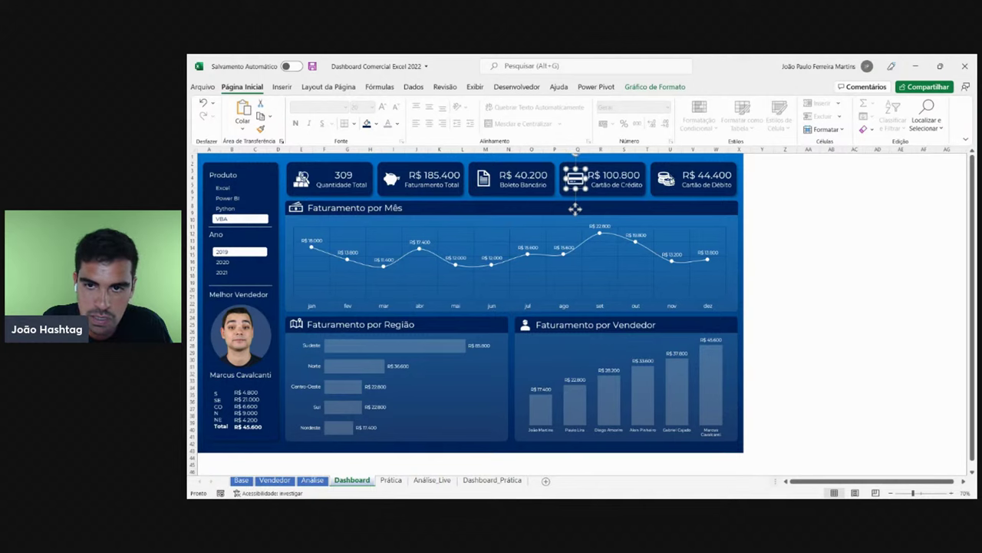
click(665, 179)
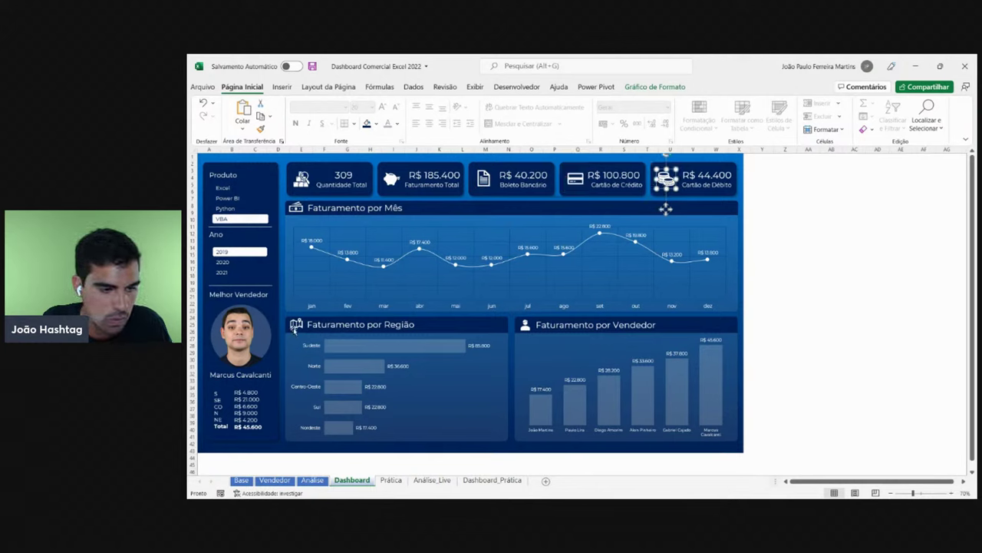
click(443, 326)
click(522, 325)
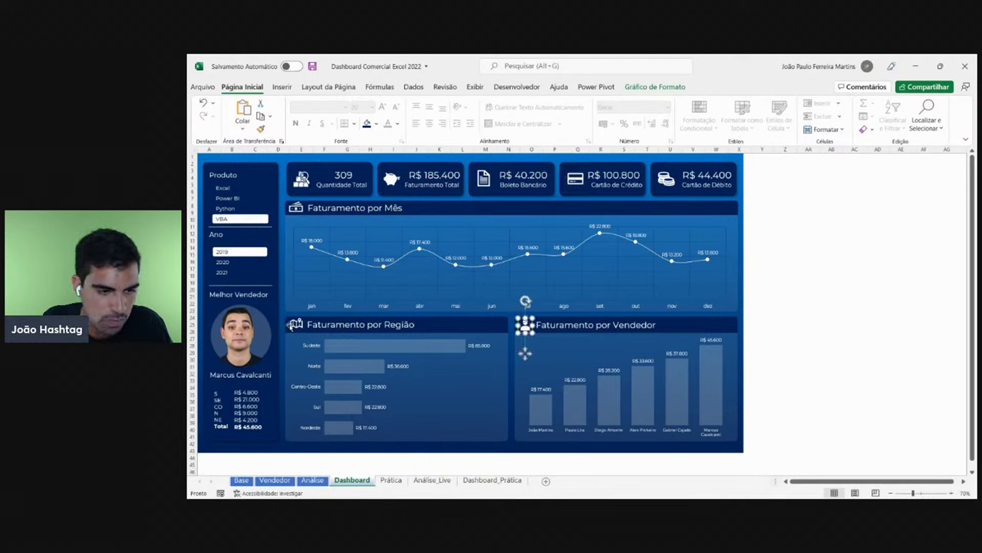
click(296, 324)
click(296, 207)
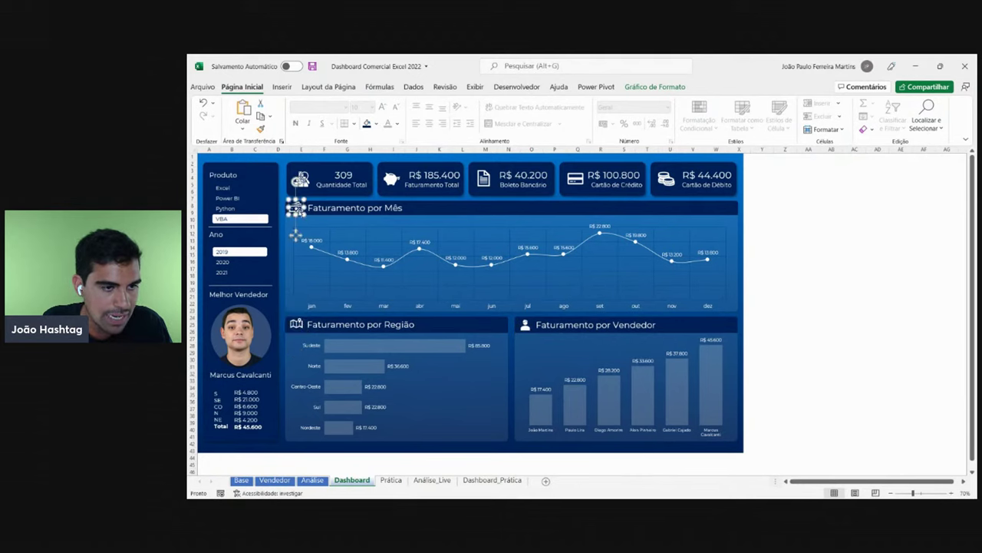
click(486, 480)
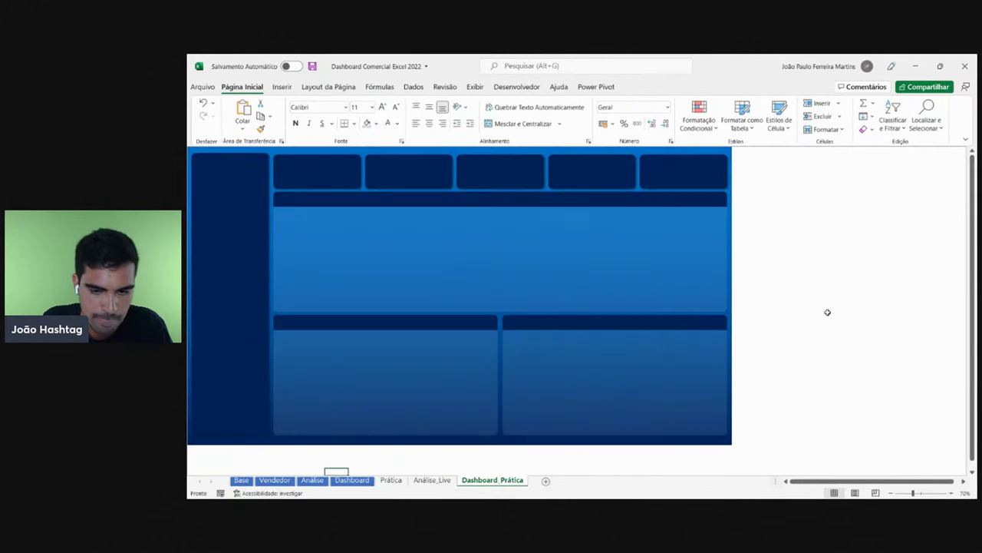
- View the Ícones option under Inserir > Ilustrações, then close it without inserting
click(282, 87)
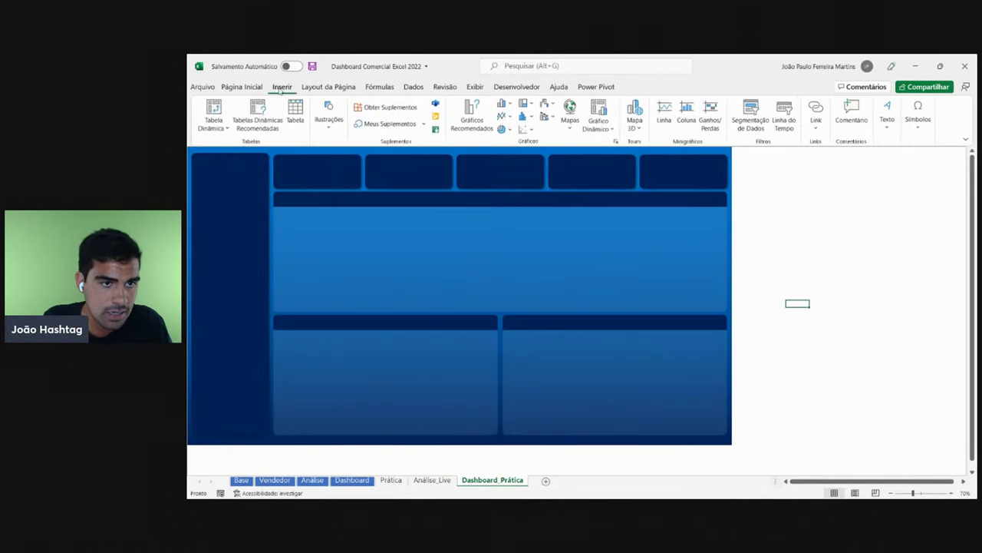
click(332, 121)
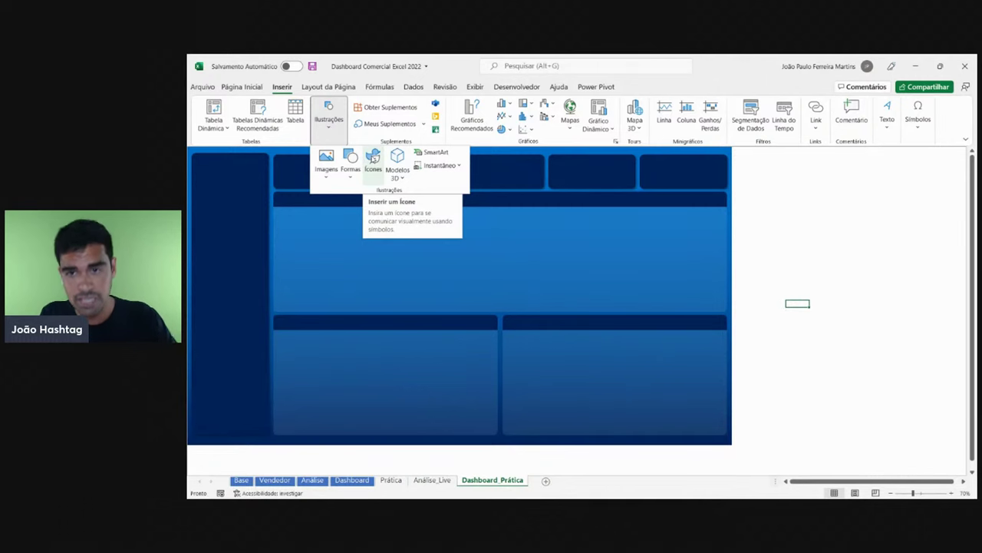
click(831, 238)
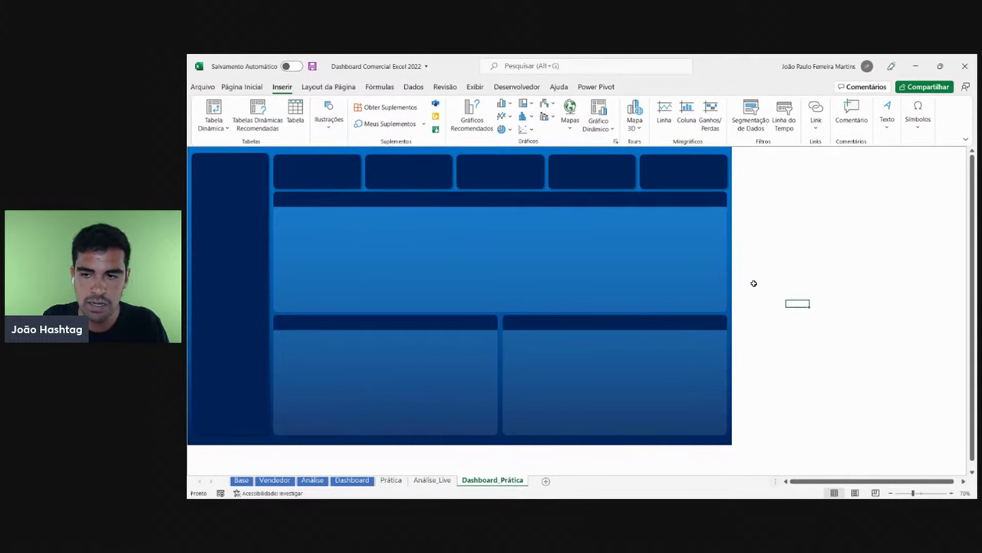
- Open The Noun Project website in a new browser tab and look over the page
click(478, 489)
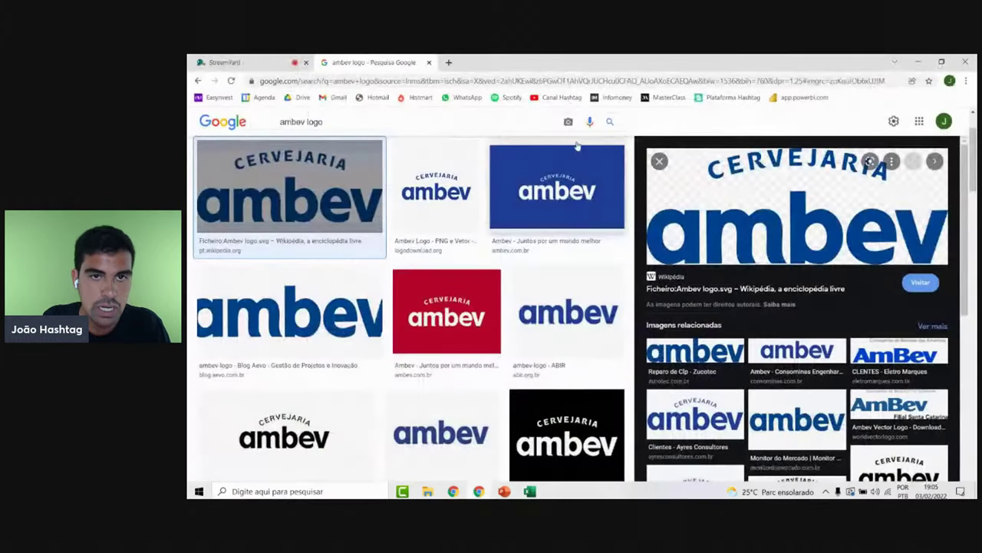
click(450, 63)
text(thenoy)
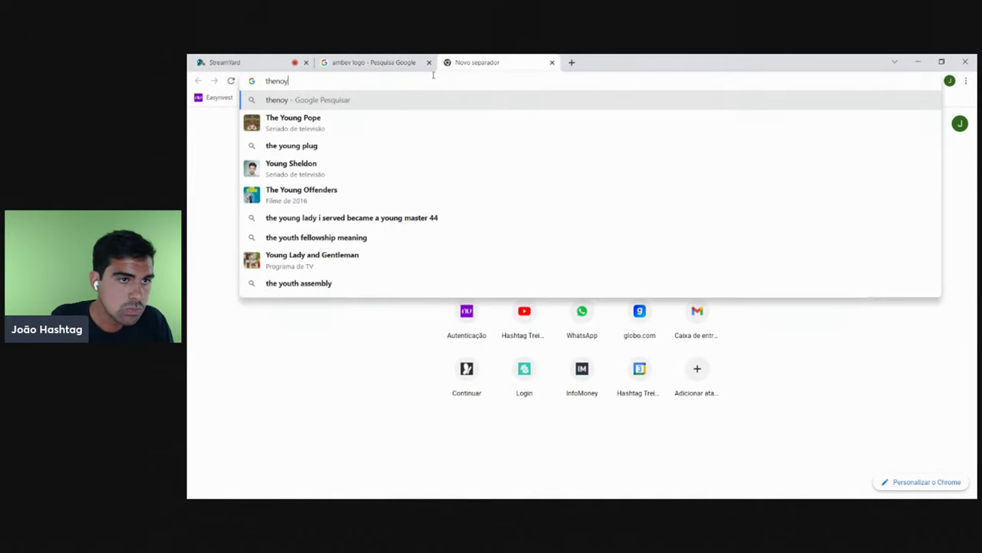
key(BackSpace)
text(ump)
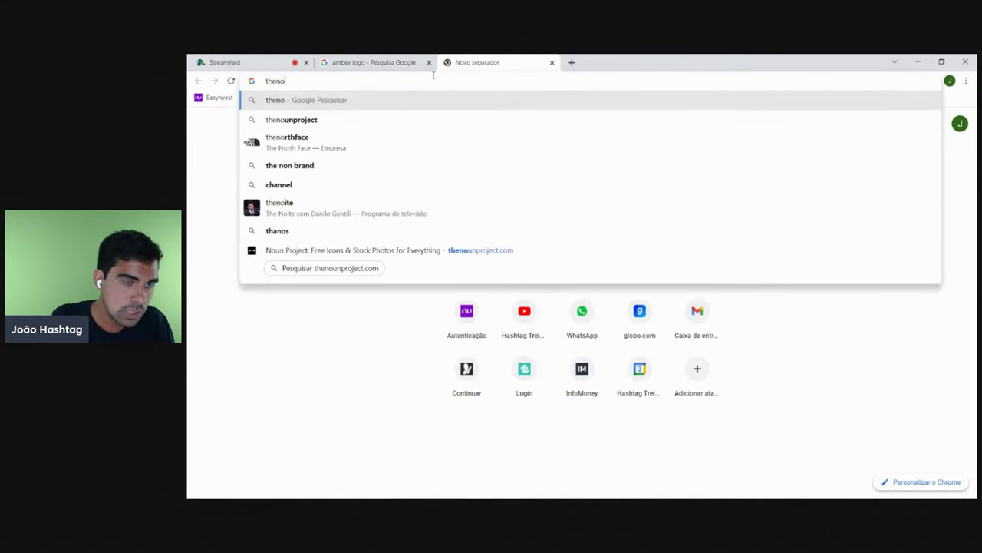
key(Down)
key(Return)
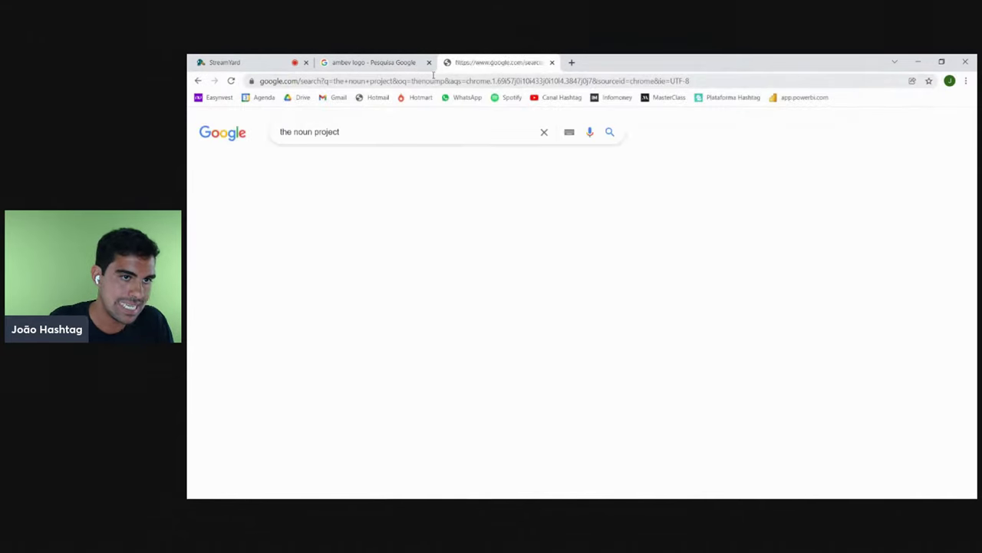
click(344, 222)
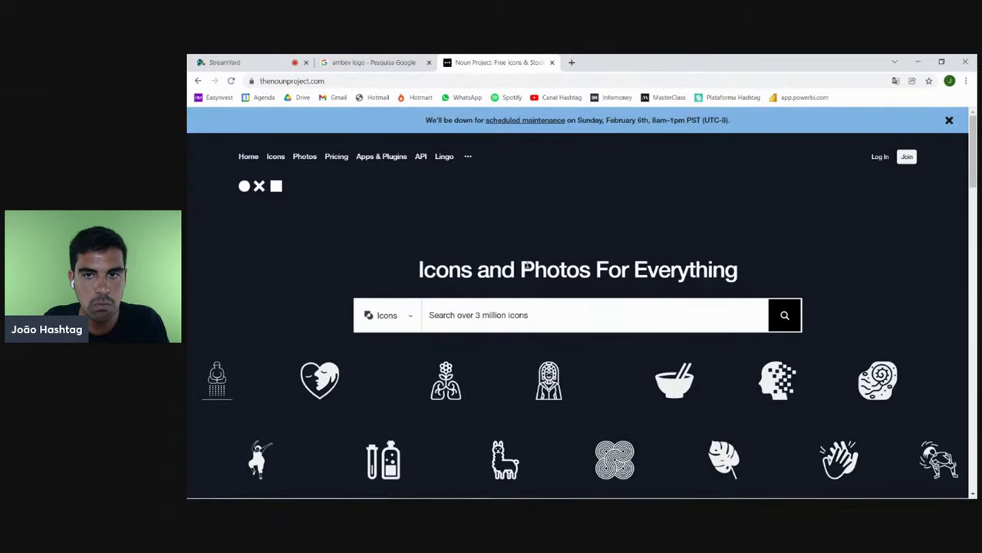
scroll(526, 248, down, 2)
scroll(527, 248, down, 1)
scroll(524, 254, up, 4)
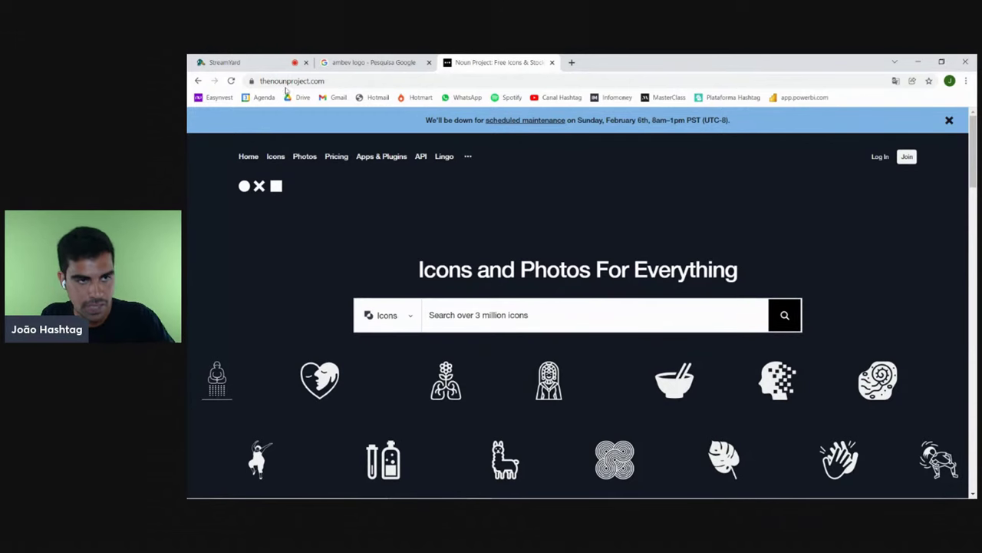
scroll(484, 294, down, 2)
scroll(509, 267, up, 2)
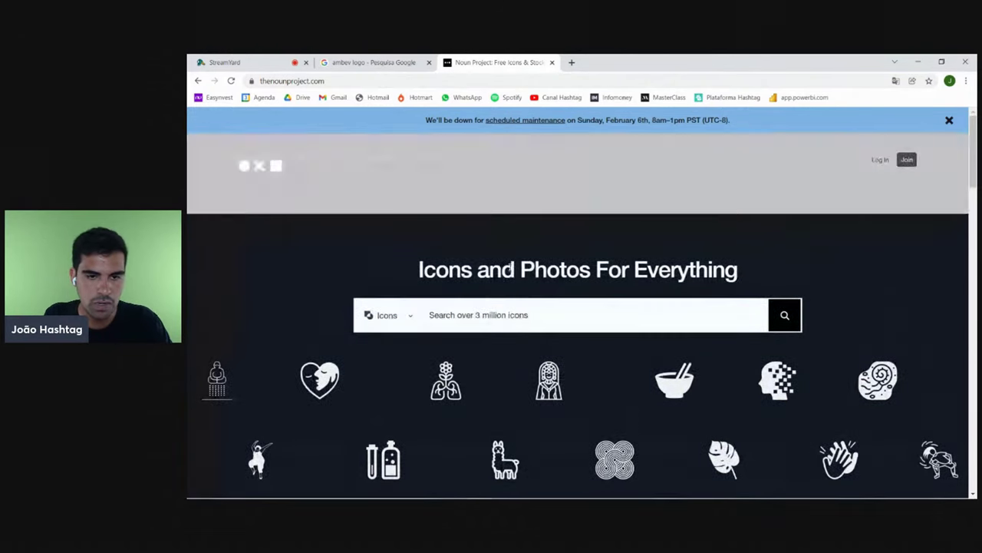
- Search Noun Project for 'carro', browse the car icons, then return to Excel
click(535, 323)
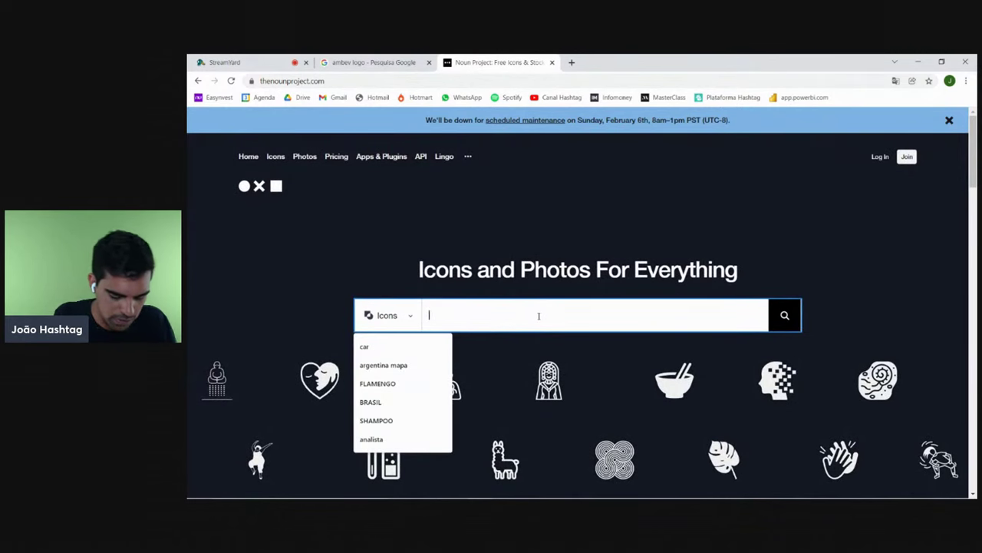
text(carro)
key(Return)
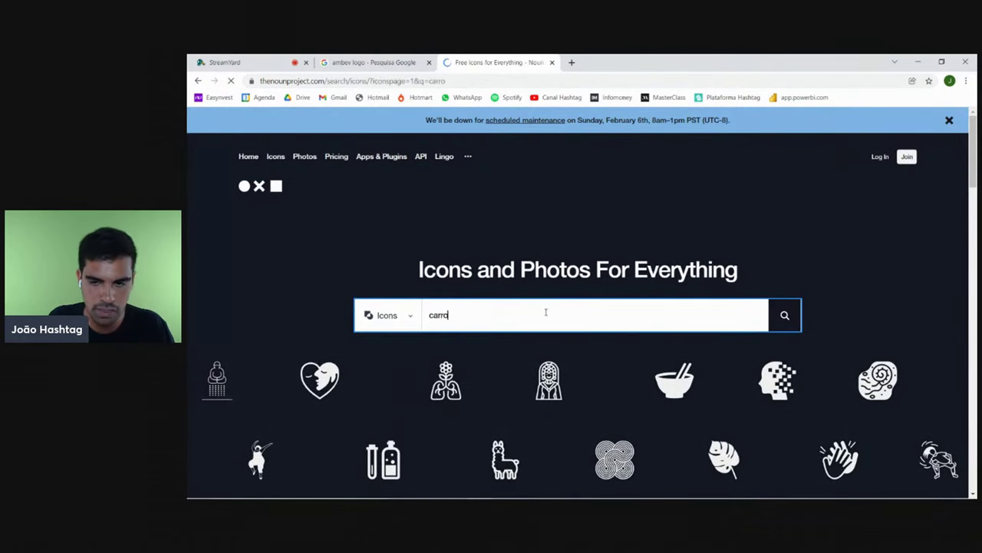
scroll(629, 342, down, 3)
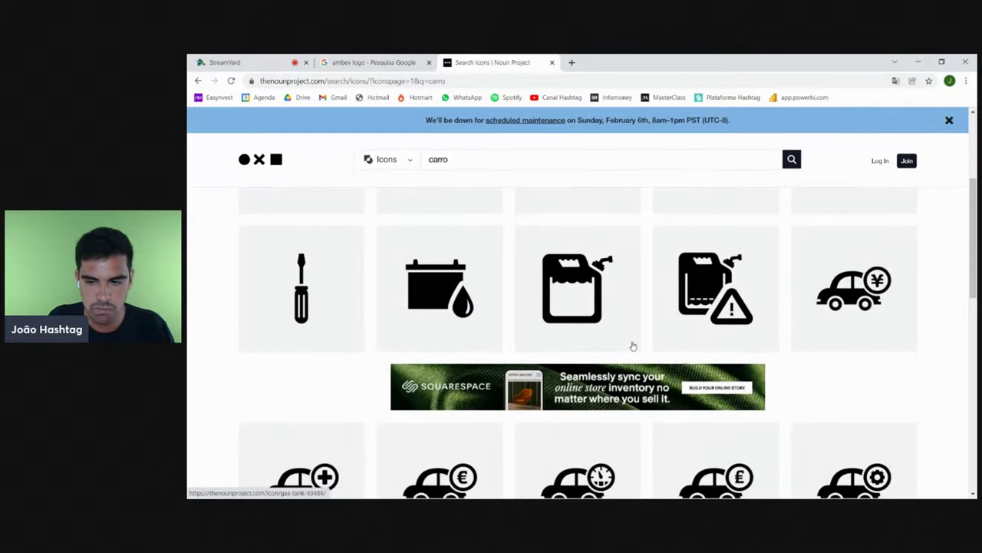
scroll(757, 330, down, 3)
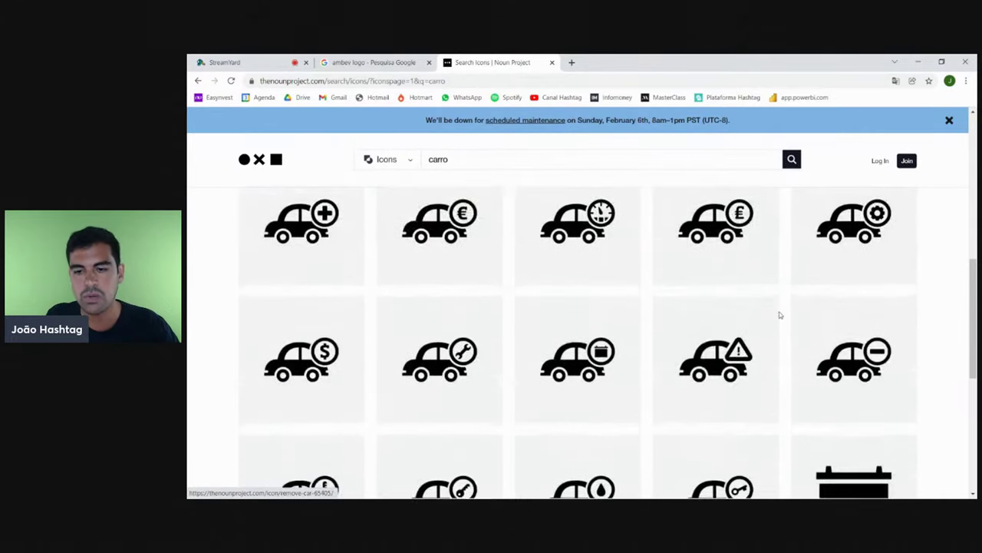
scroll(779, 315, down, 5)
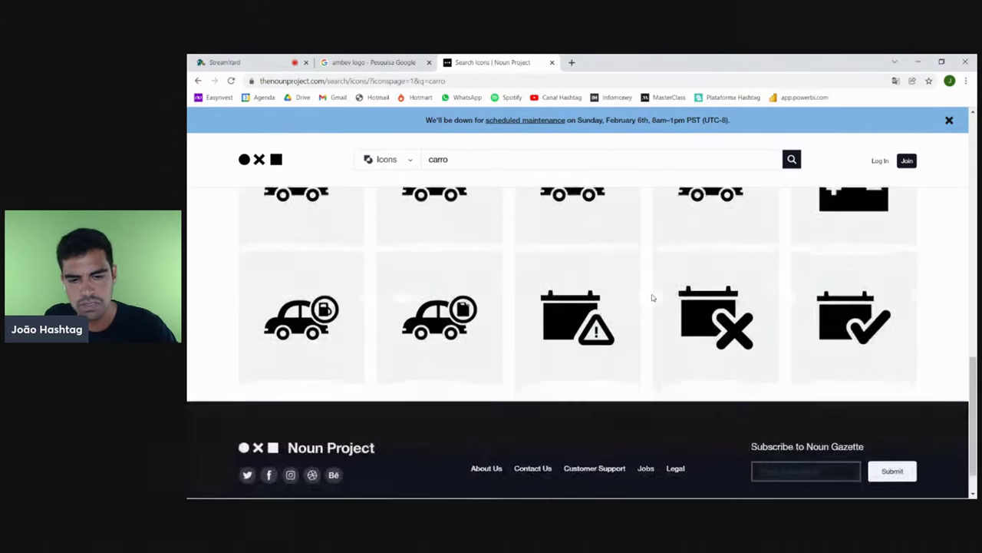
scroll(652, 298, up, 5)
click(552, 62)
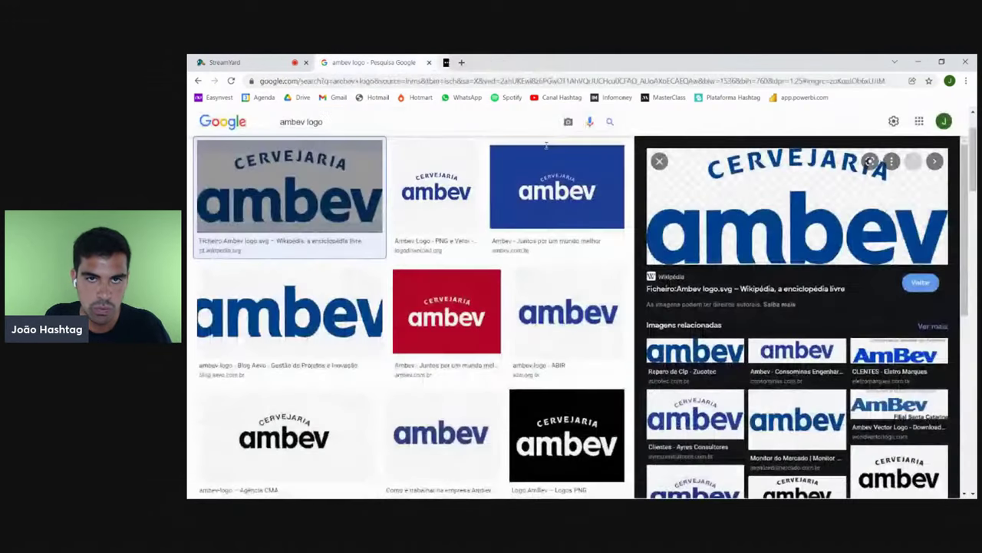
click(538, 495)
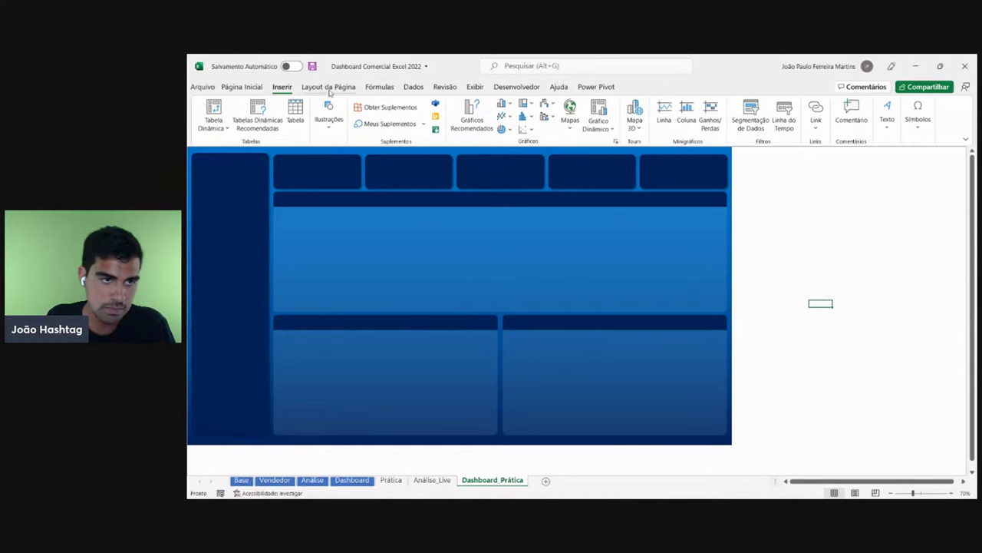
click(327, 119)
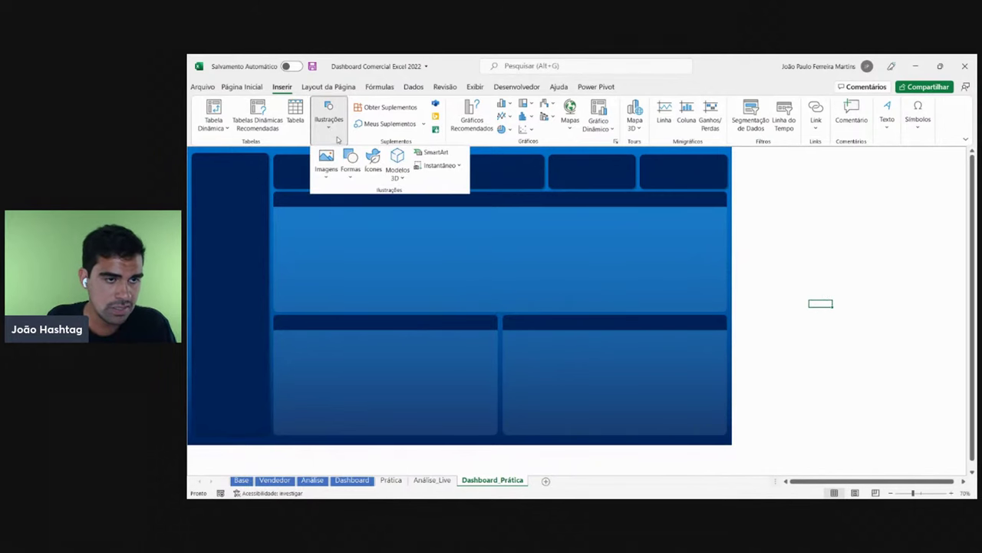
click(373, 159)
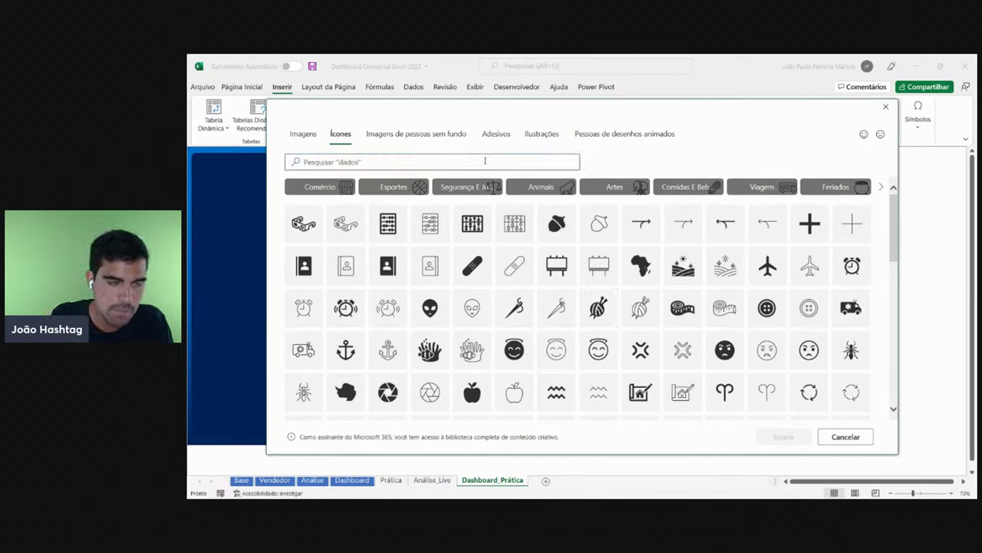
click(447, 163)
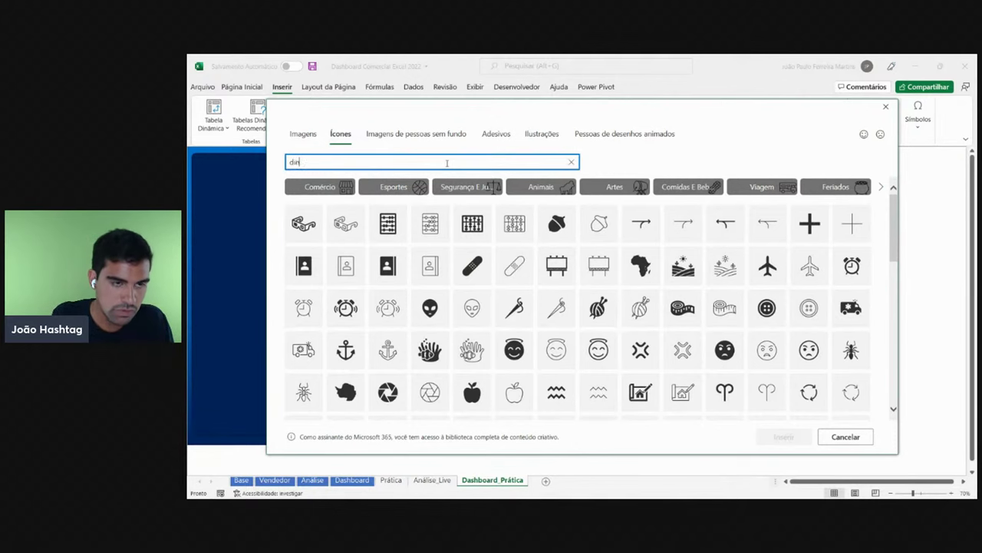
text(dinheo)
key(BackSpace)
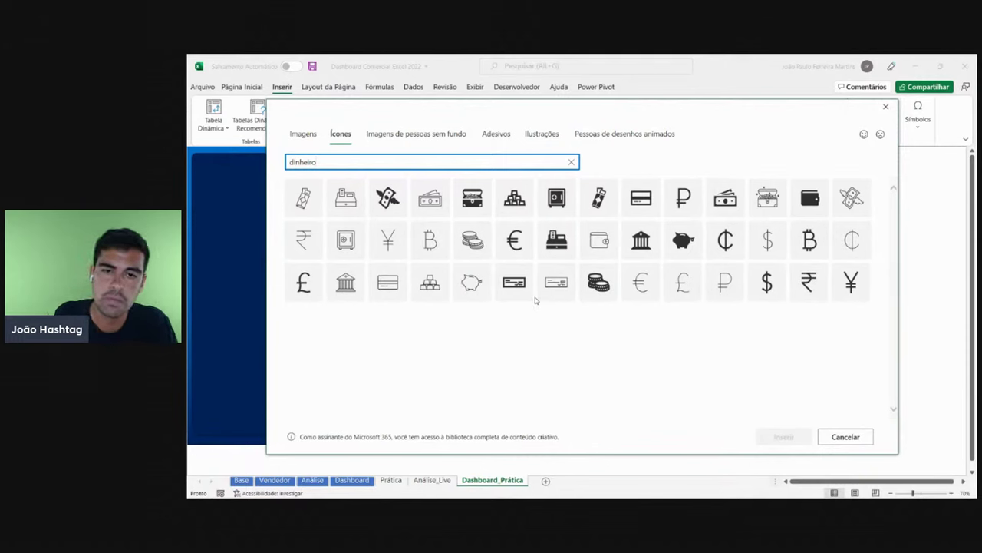
click(683, 240)
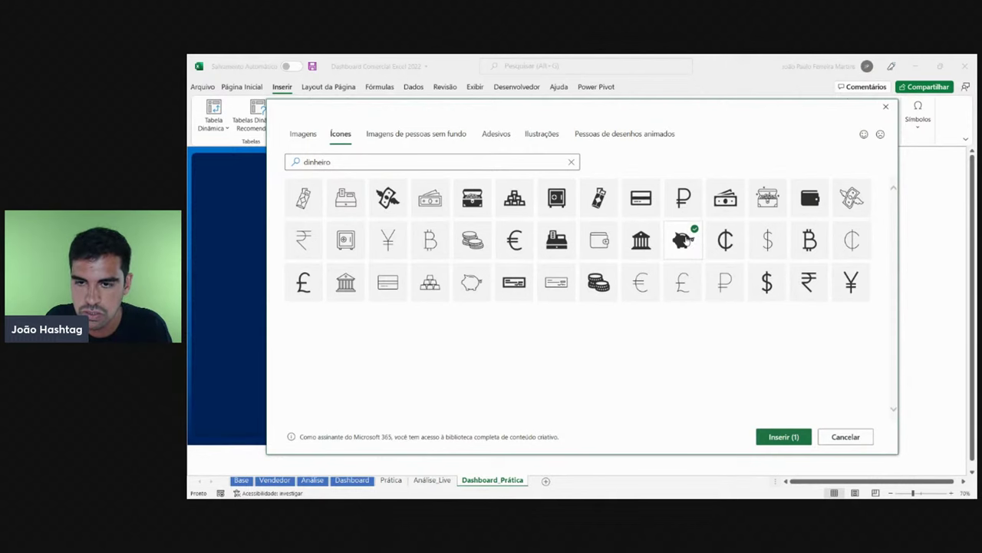
click(779, 437)
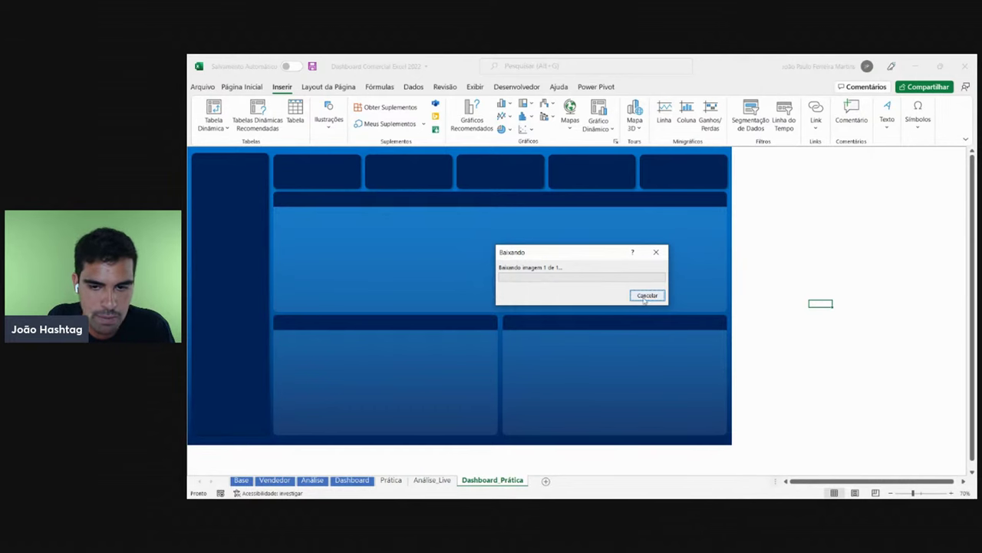
click(648, 297)
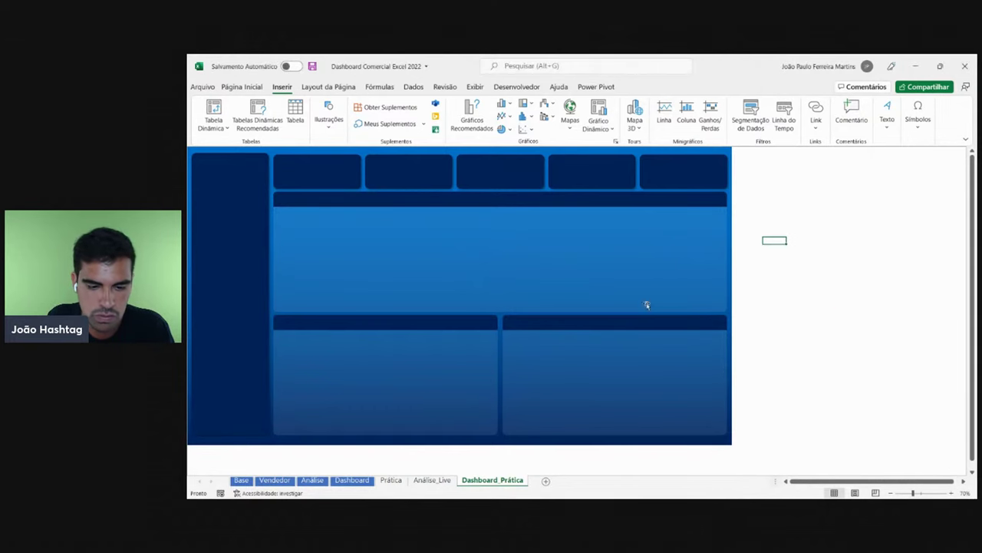
click(329, 119)
click(373, 159)
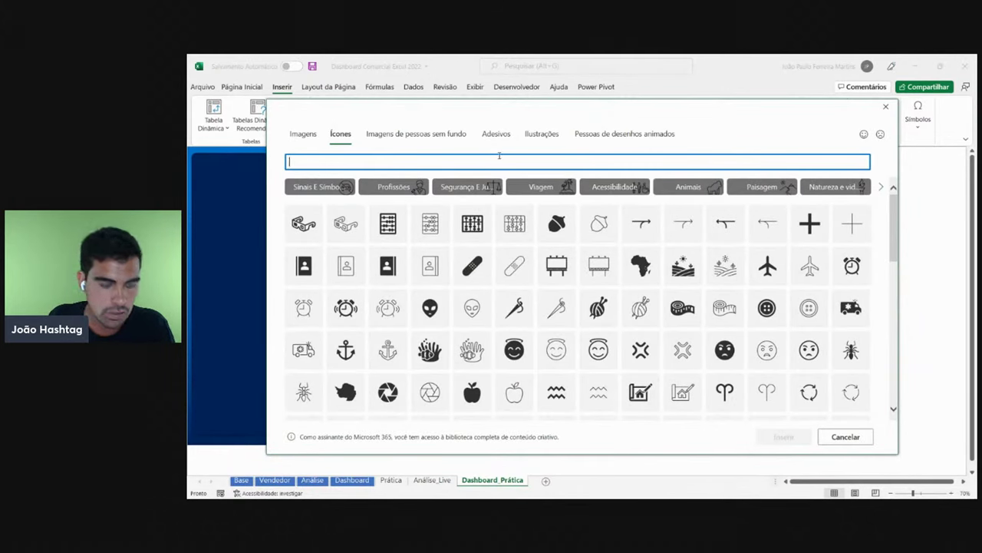
text(dinheiro)
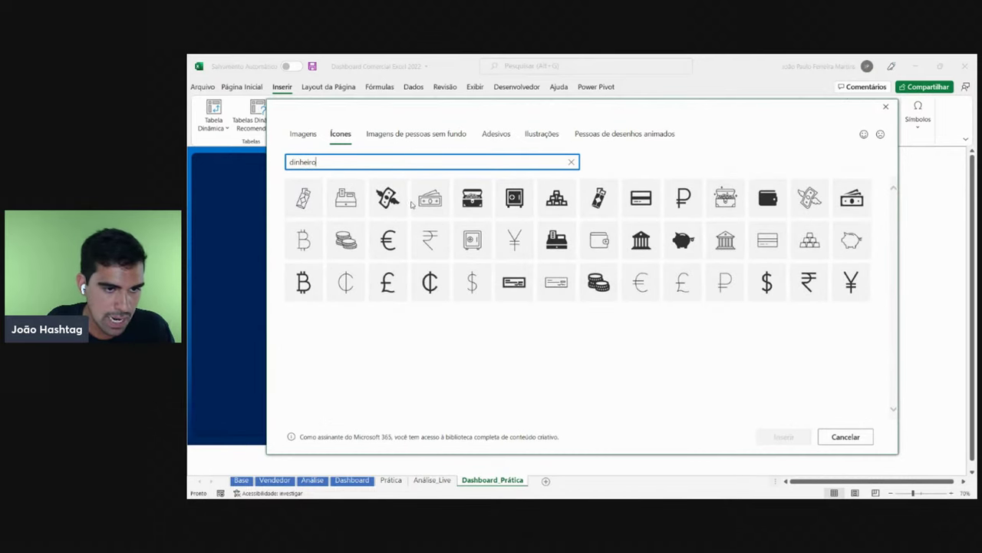
click(387, 198)
click(782, 437)
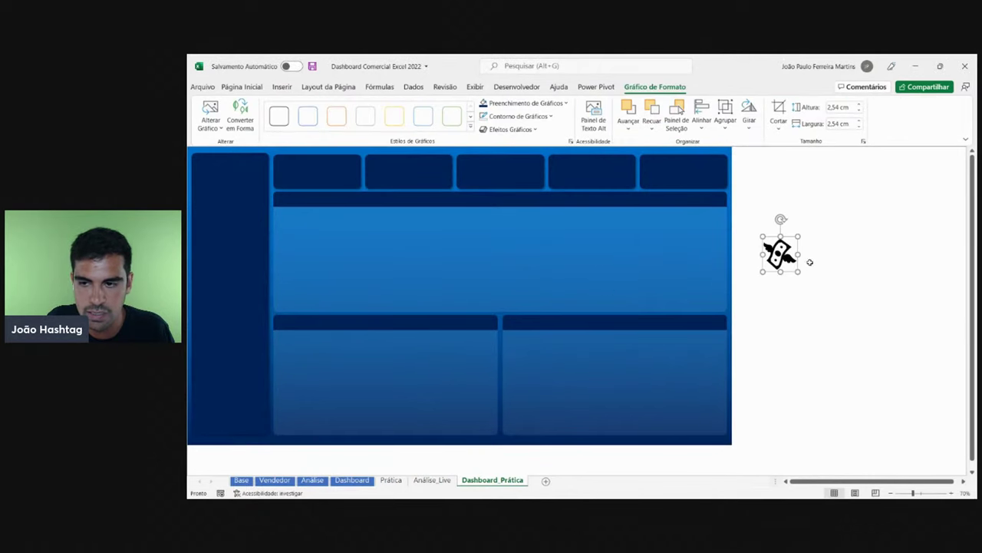
drag(810, 262, 622, 252)
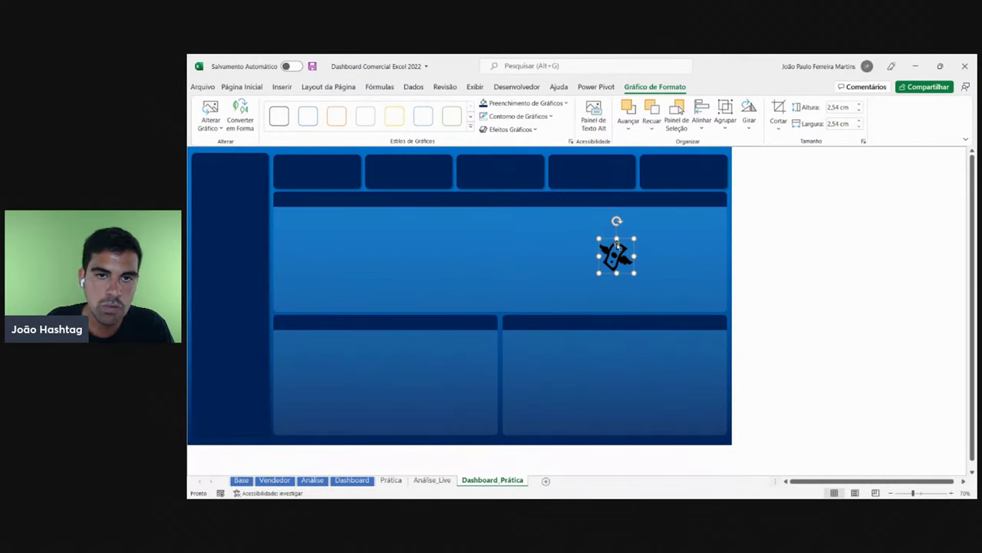
click(522, 103)
click(488, 145)
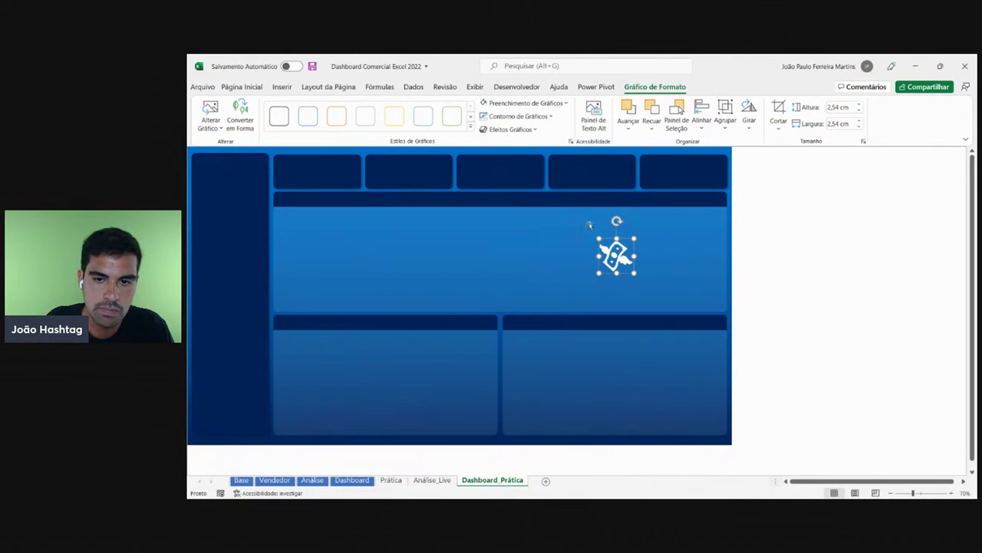
mouse_move(622, 254)
mouse_down()
mouse_move(321, 182)
mouse_move(557, 292)
mouse_move(818, 241)
mouse_move(632, 245)
mouse_up()
key(Delete)
- Insert the piggy-bank icon from the Ícones library onto the sheet
click(827, 257)
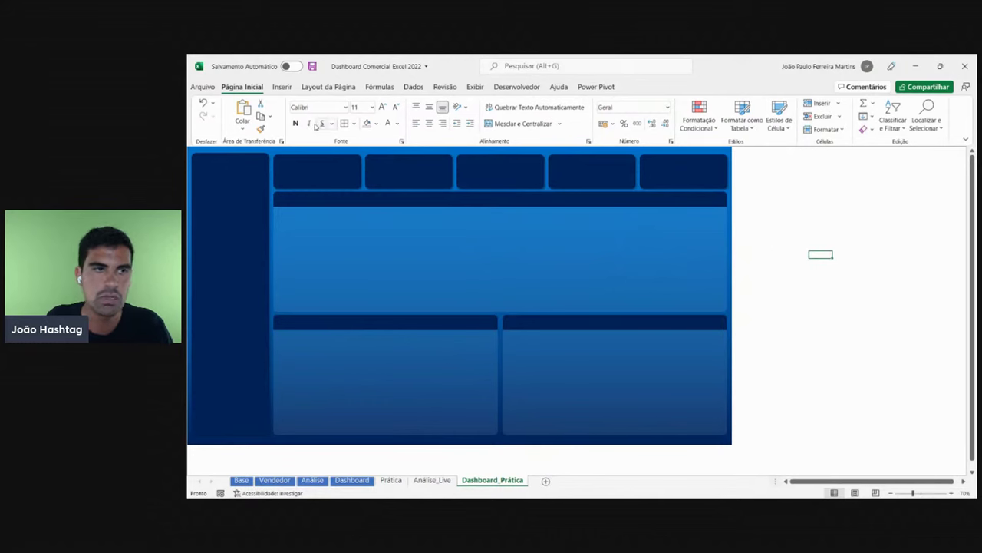
click(281, 86)
click(329, 116)
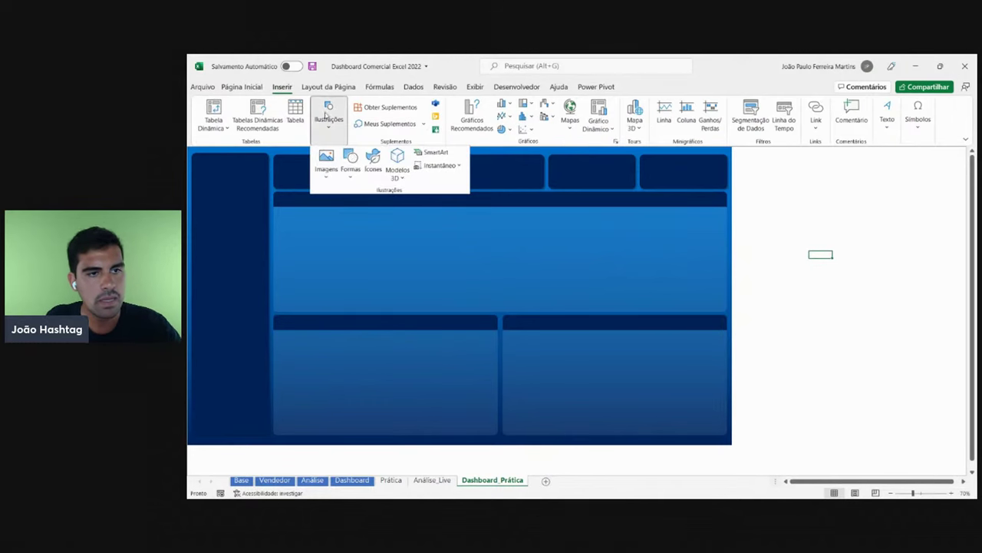
click(373, 161)
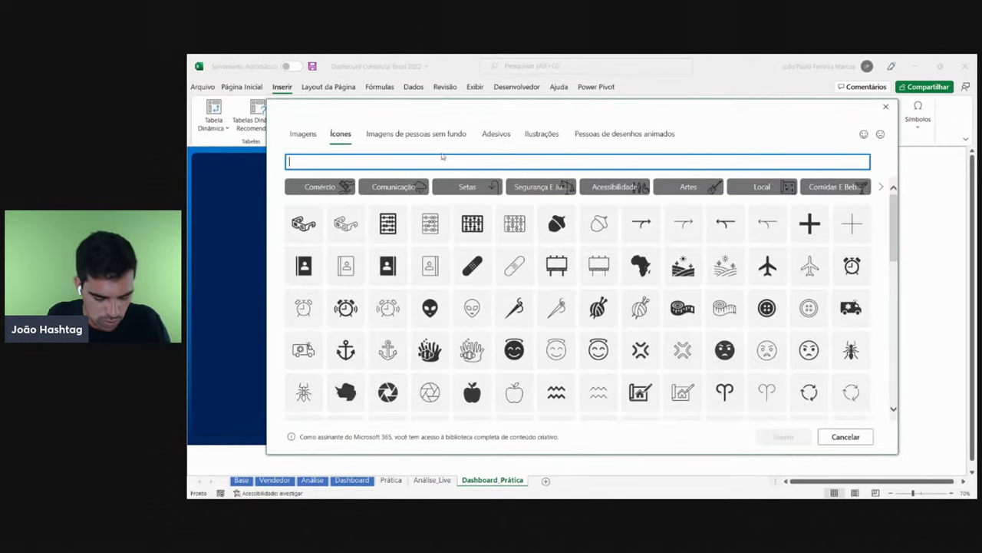
text(dinheiro)
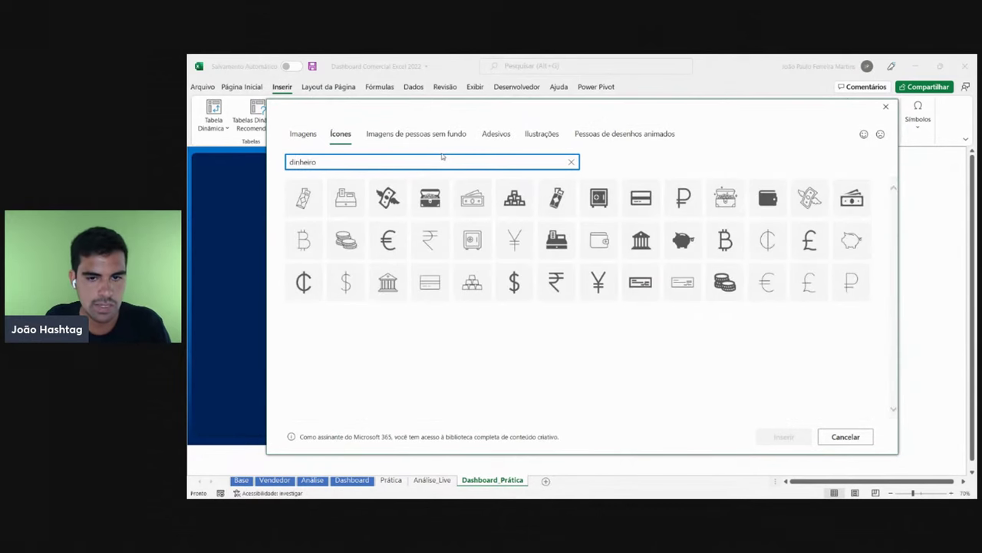
click(683, 242)
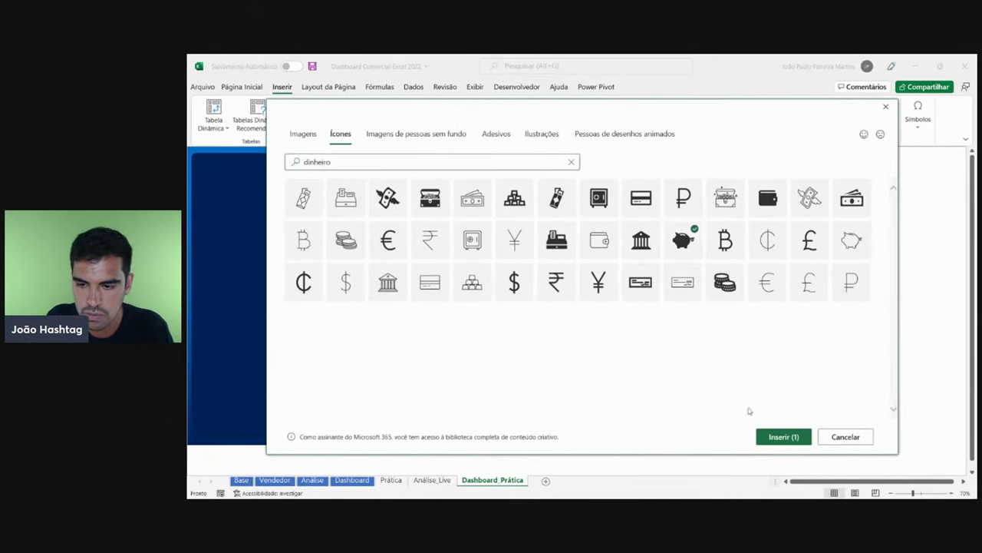
click(782, 436)
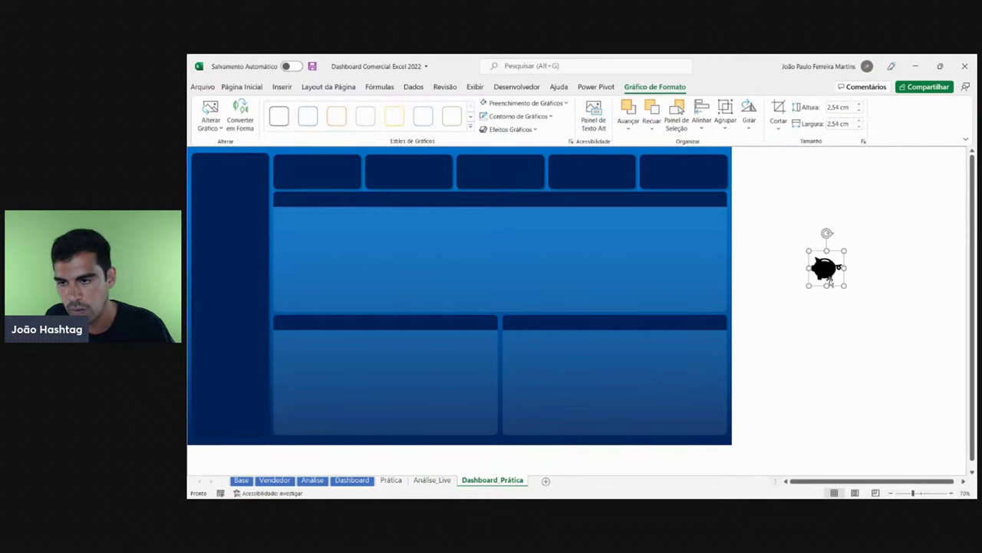
mouse_move(825, 267)
mouse_down()
mouse_move(630, 261)
mouse_move(810, 263)
mouse_up()
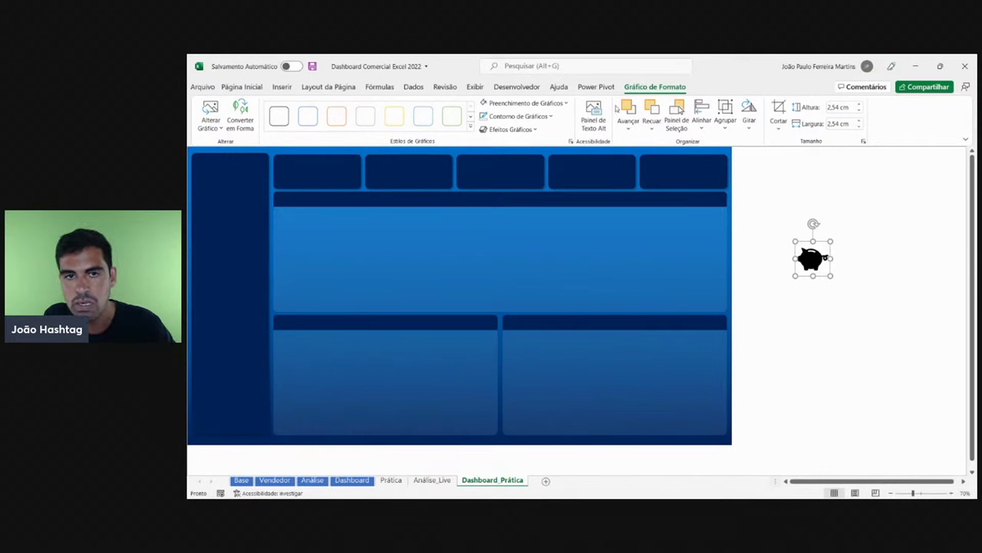
- Fill the piggy-bank icon white and move it into the first KPI card
click(510, 102)
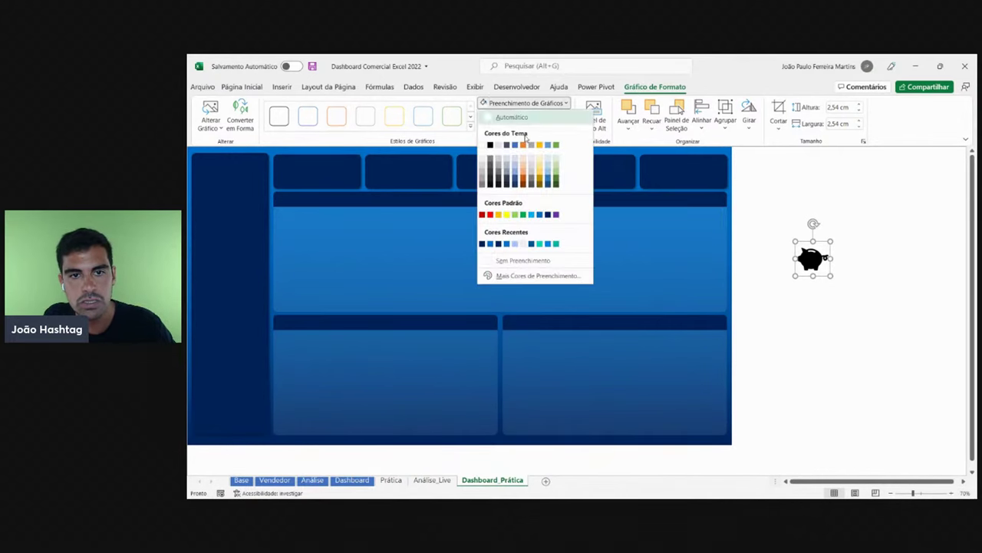
click(482, 145)
drag(816, 263, 307, 185)
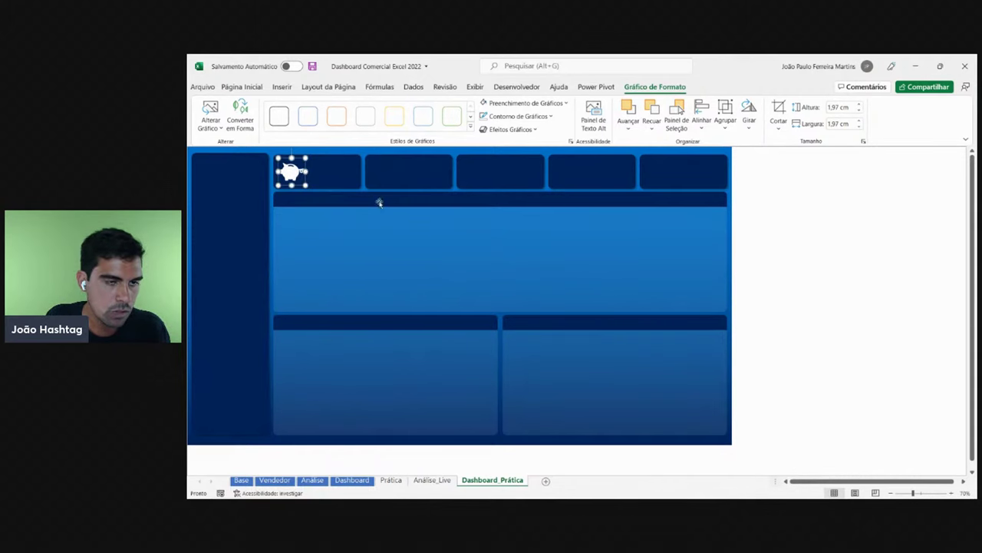
click(859, 299)
- Check the five KPI icon sizes on Dashboard, then move the piggy-bank icon into the second card
click(352, 481)
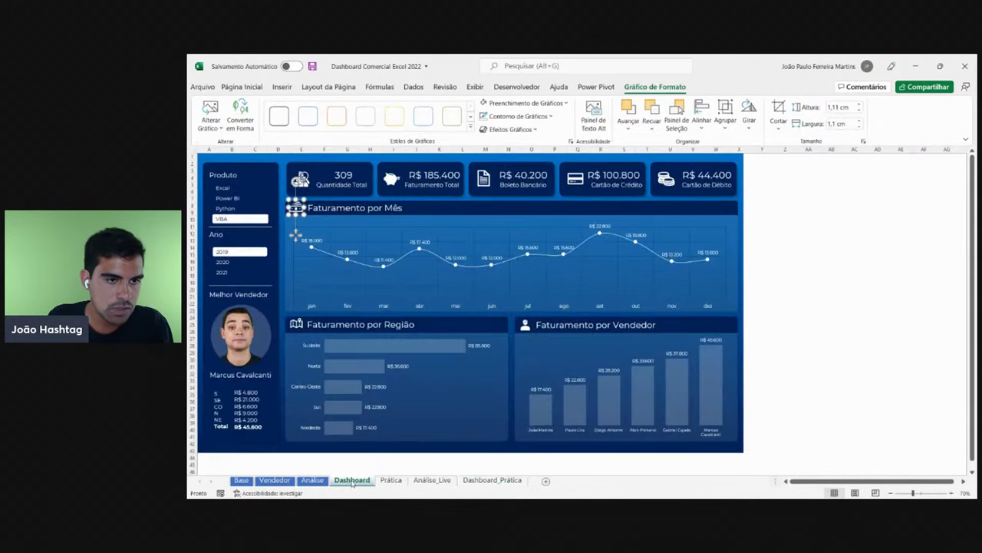
click(303, 175)
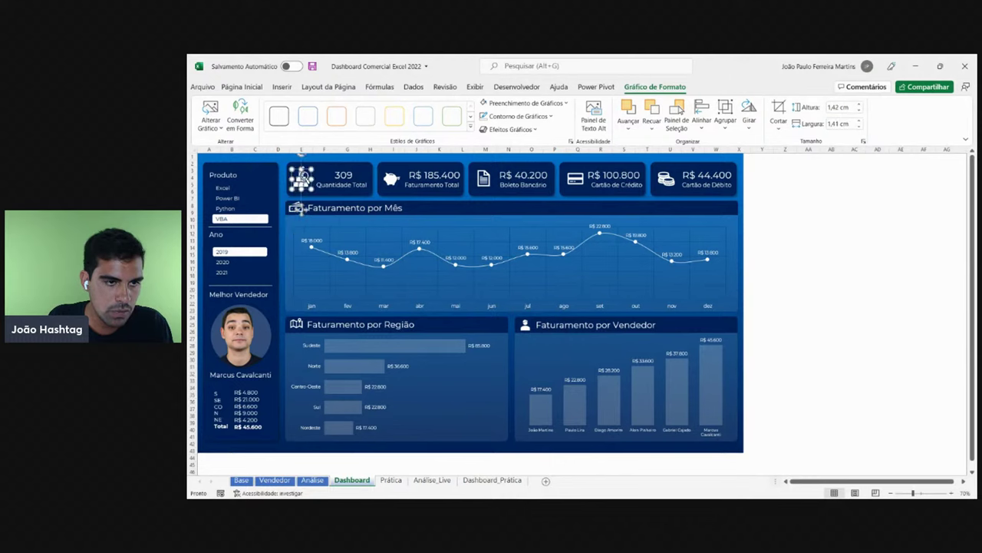
click(387, 176)
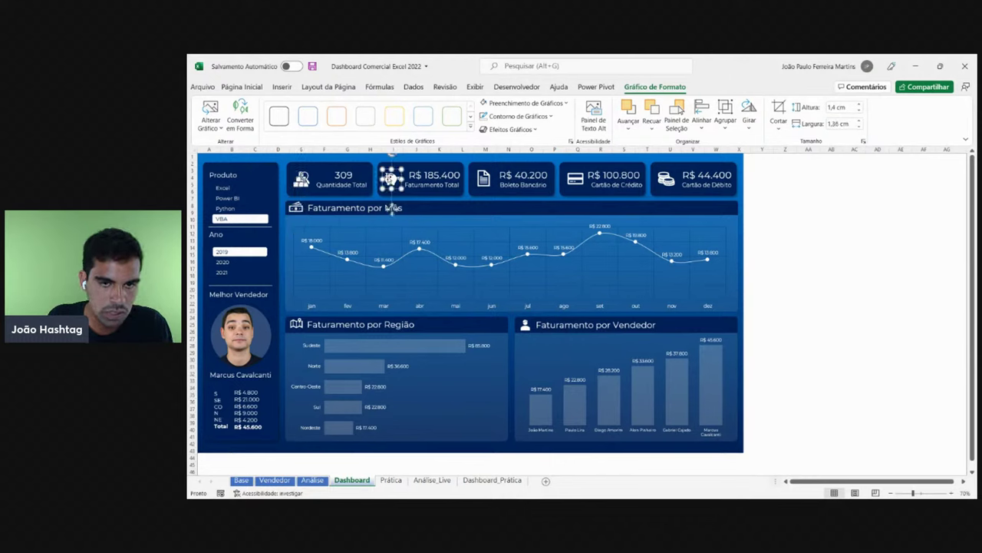
click(482, 178)
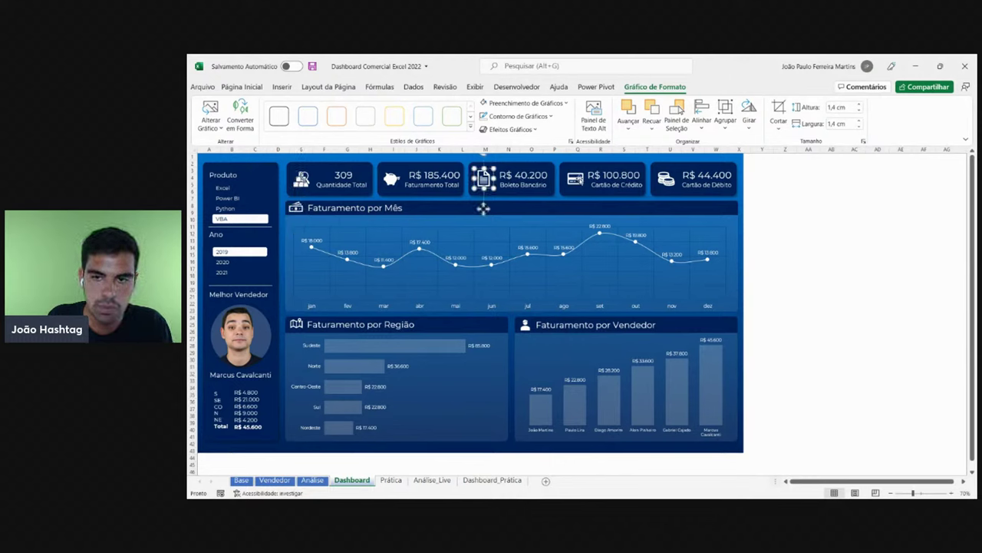
click(577, 180)
click(667, 178)
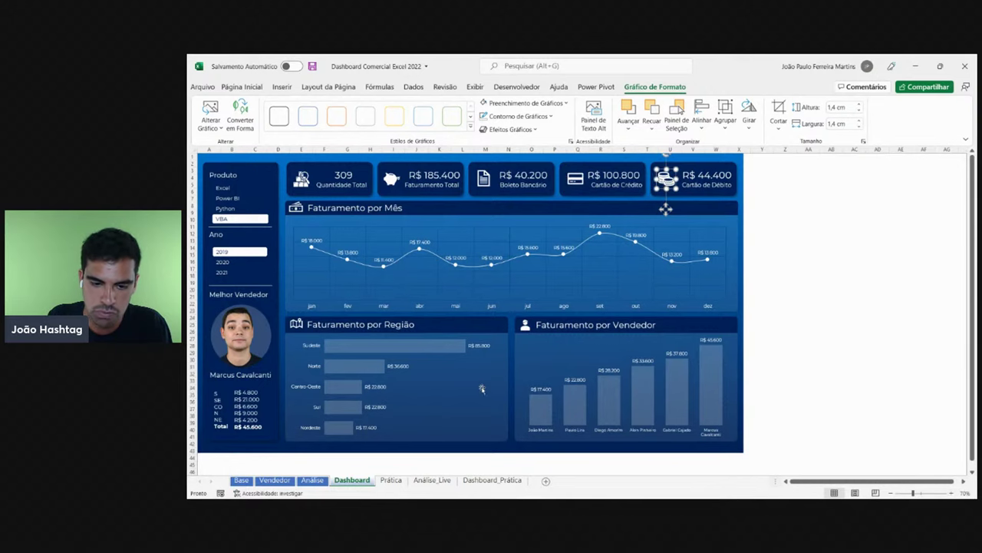
click(498, 480)
drag(293, 171, 381, 171)
- Insert a document icon from the Ícones library by searching 'papel'
click(284, 87)
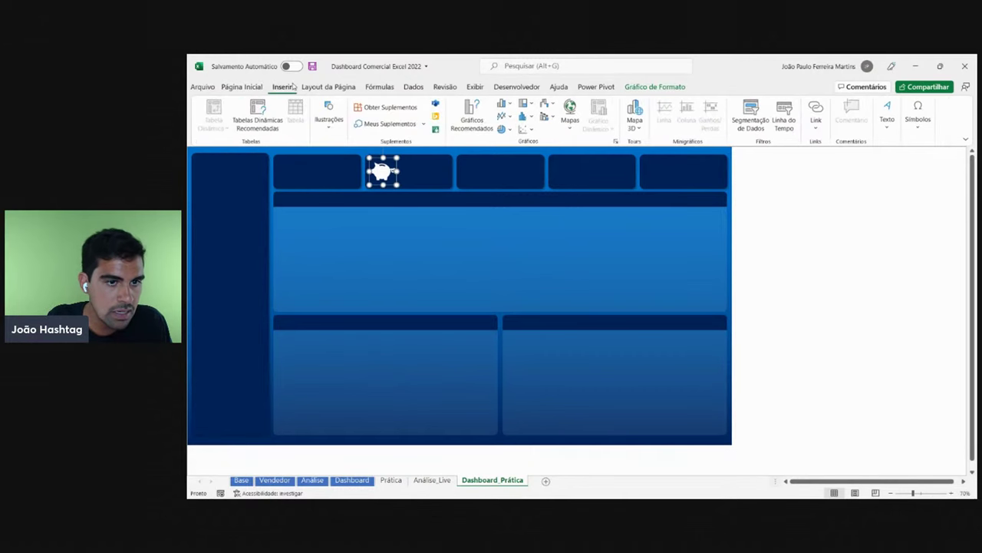
click(328, 115)
click(374, 165)
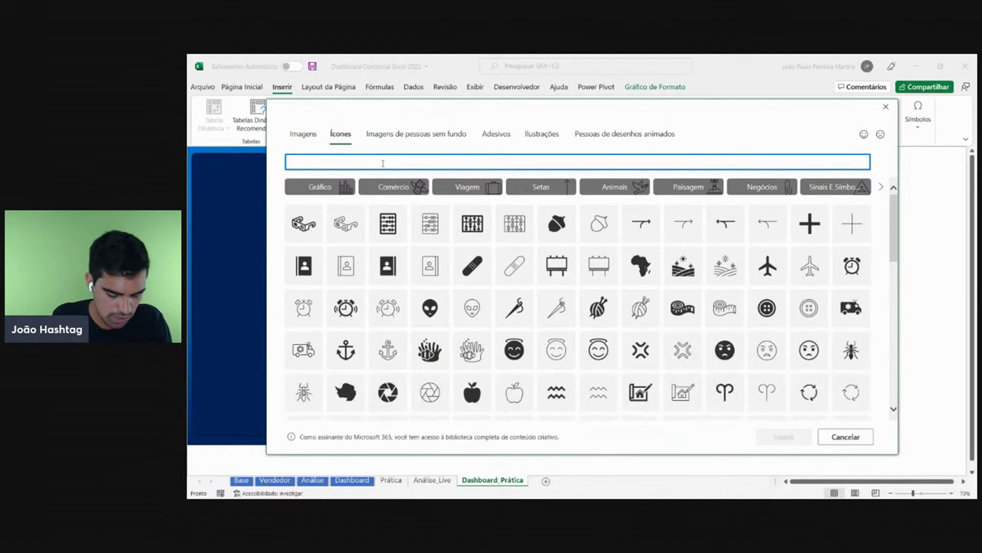
text(bo)
key(BackSpace)
text(papel)
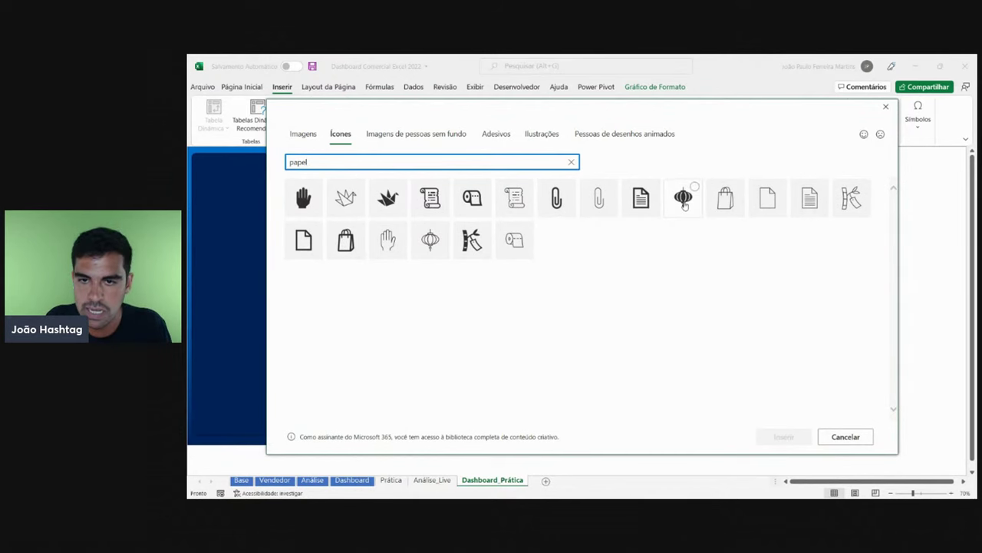
click(651, 204)
click(771, 436)
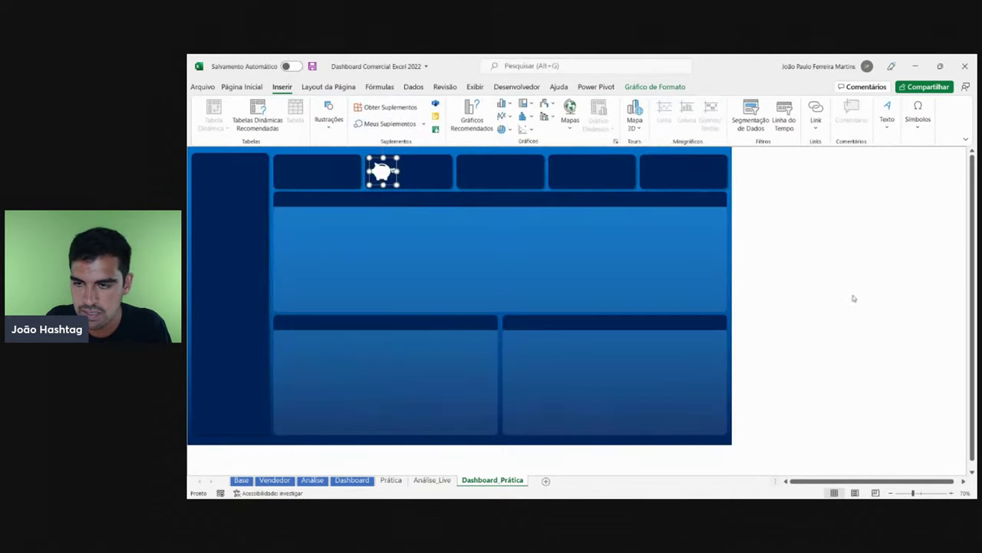
- Place the document icon in the third KPI card, filled white and shrunk to 1,63 cm
drag(871, 307, 473, 170)
click(525, 103)
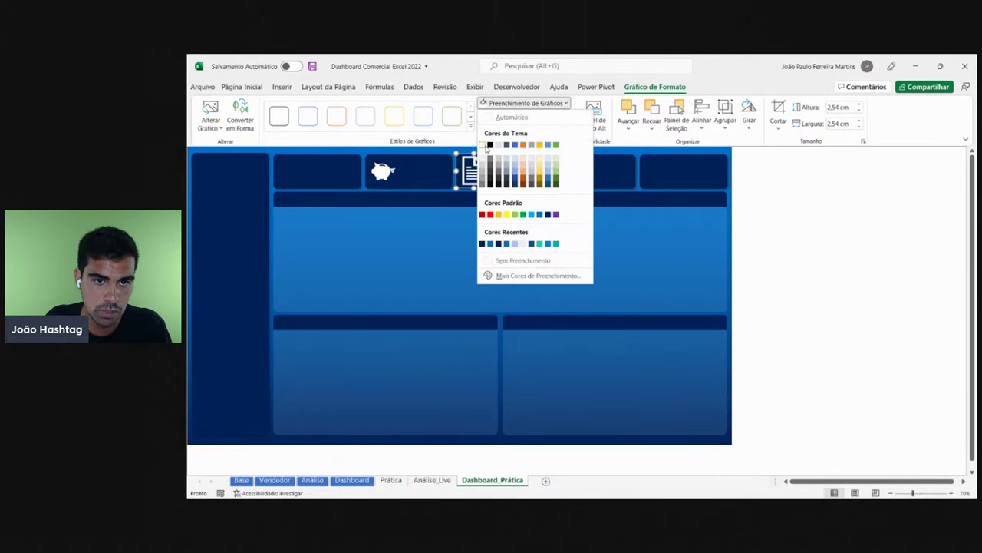
click(486, 145)
drag(491, 187, 481, 180)
key(Escape)
click(471, 170)
key(Escape)
click(474, 175)
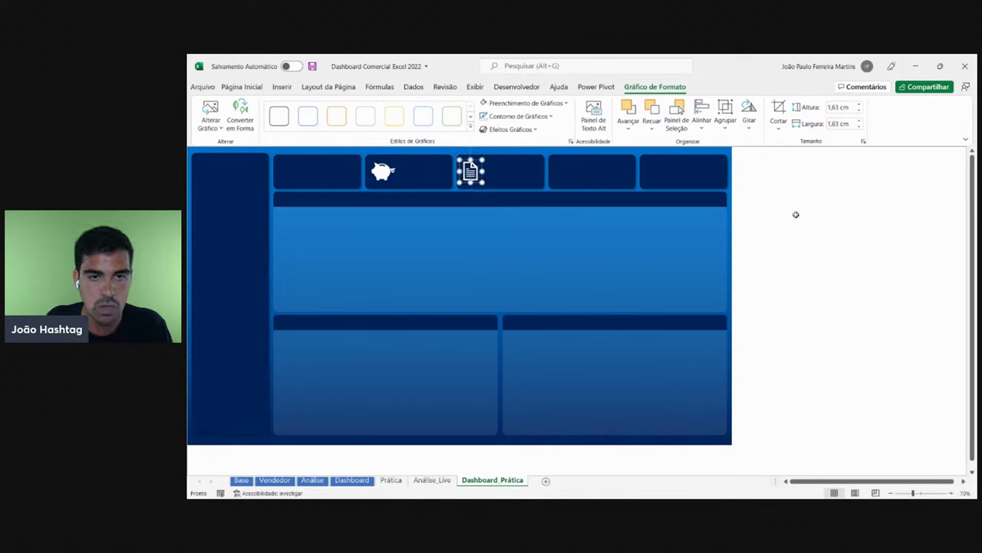
click(798, 212)
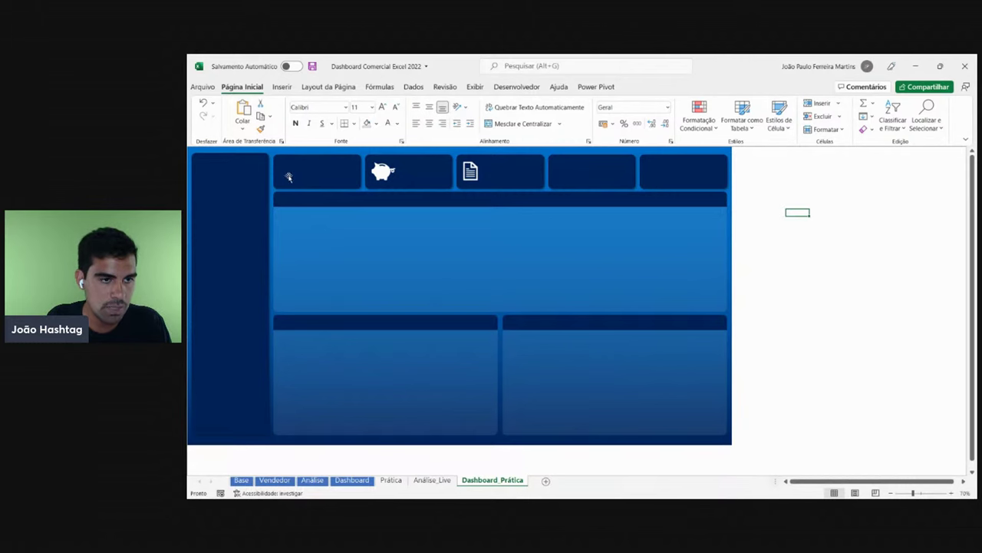
click(352, 480)
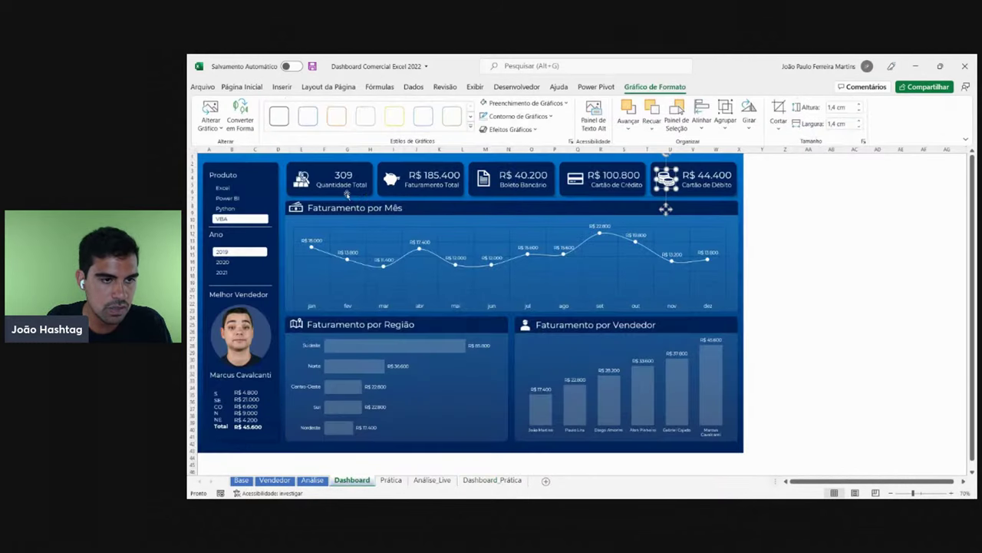
- On Dashboard_Prática, insert the boxes-and-magnifier product icon from the Ícones library
click(488, 480)
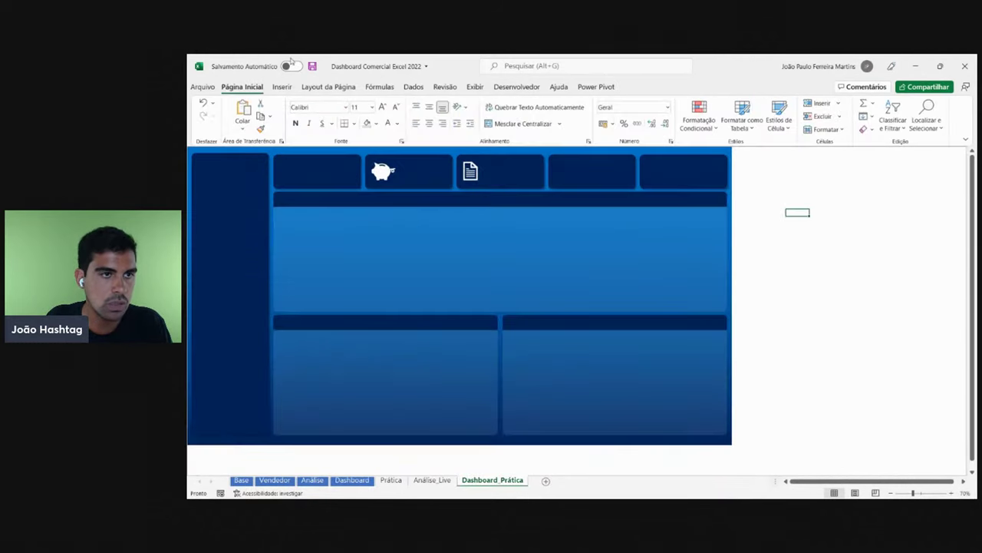
click(281, 87)
click(328, 115)
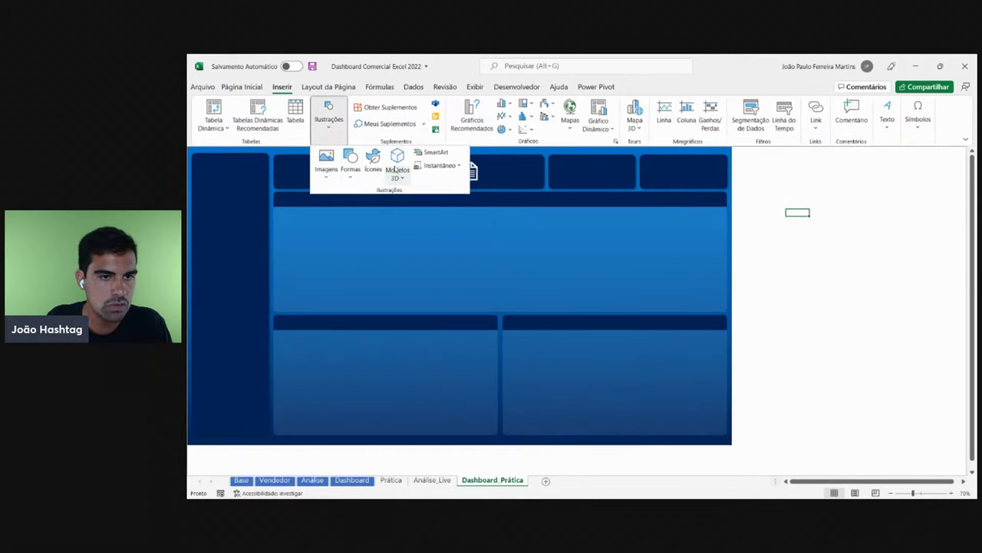
click(373, 163)
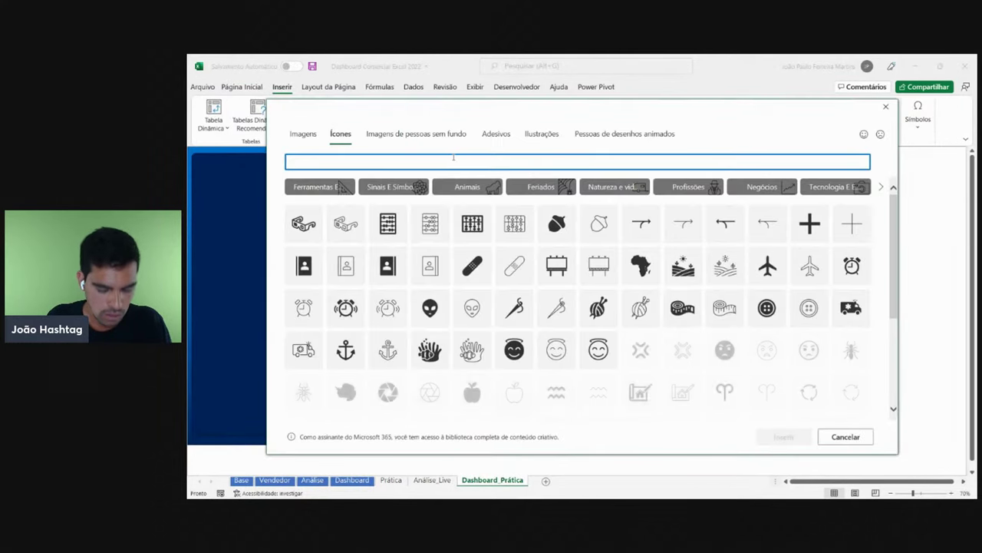
text(p)
key(BackSpace)
key(BackSpace)
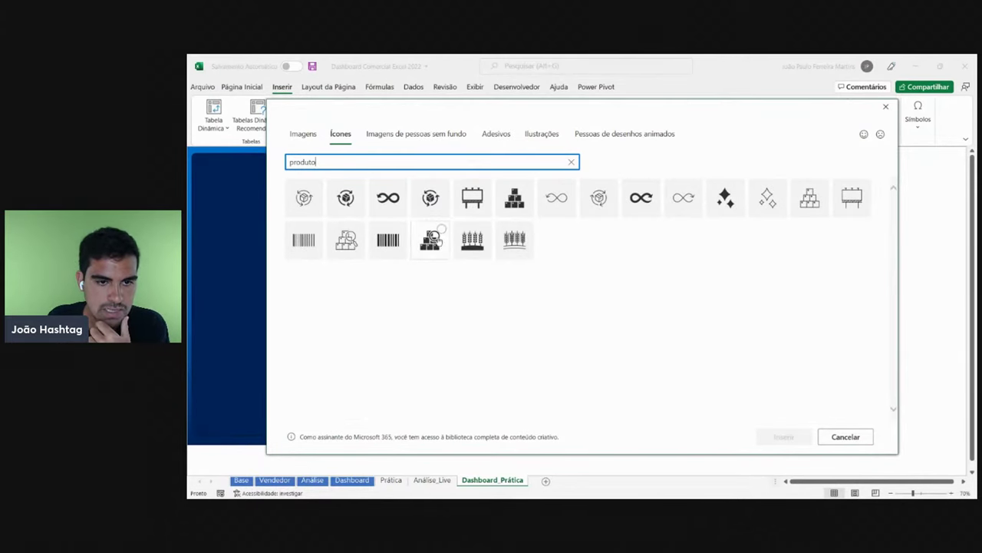
click(431, 240)
click(765, 436)
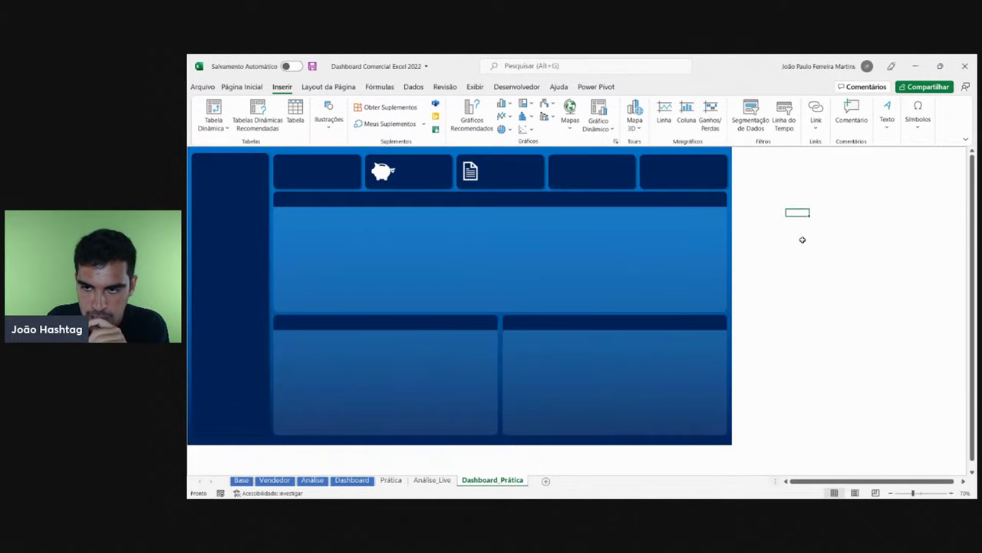
- Move the product icon into the first KPI card, fill it white and size it to about 1,91 cm
drag(804, 215, 302, 182)
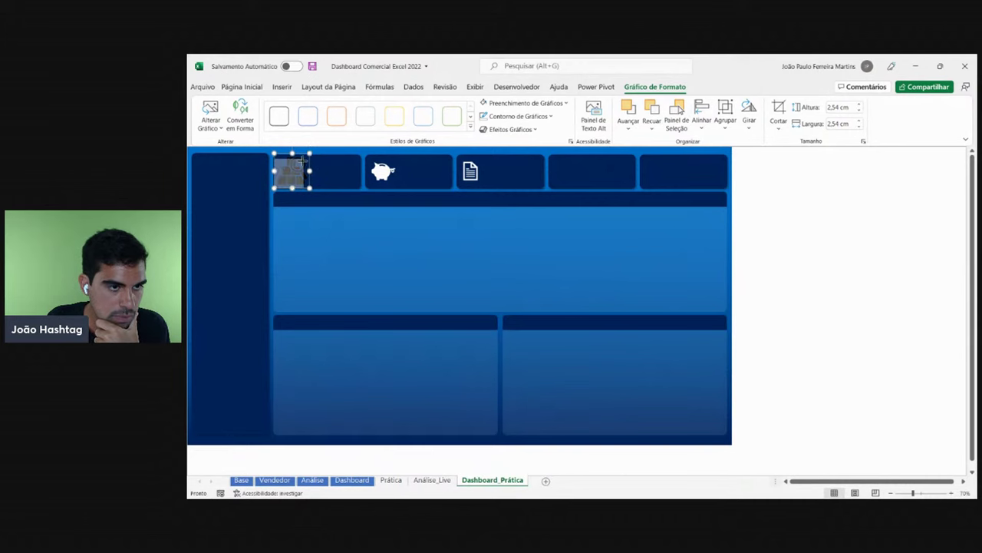
click(292, 172)
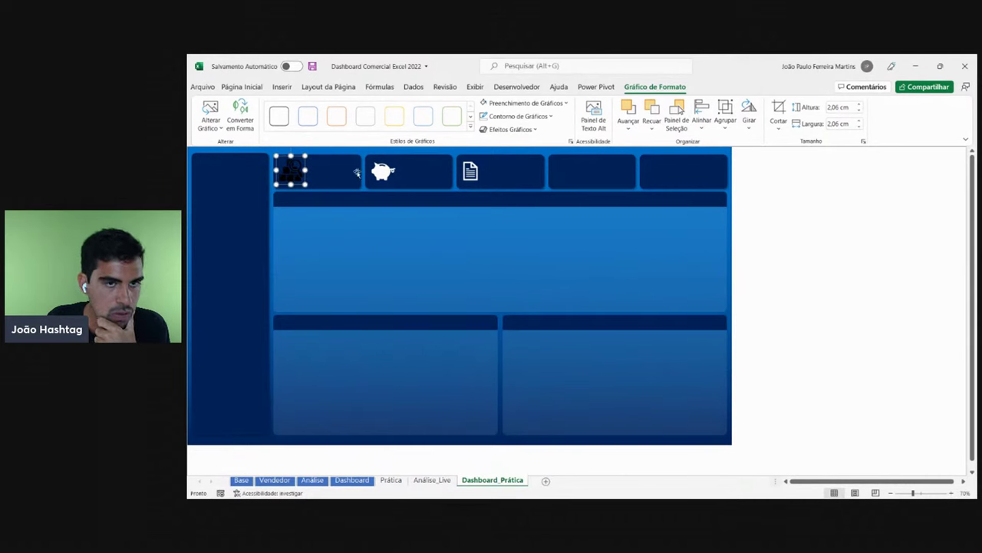
click(522, 103)
click(482, 145)
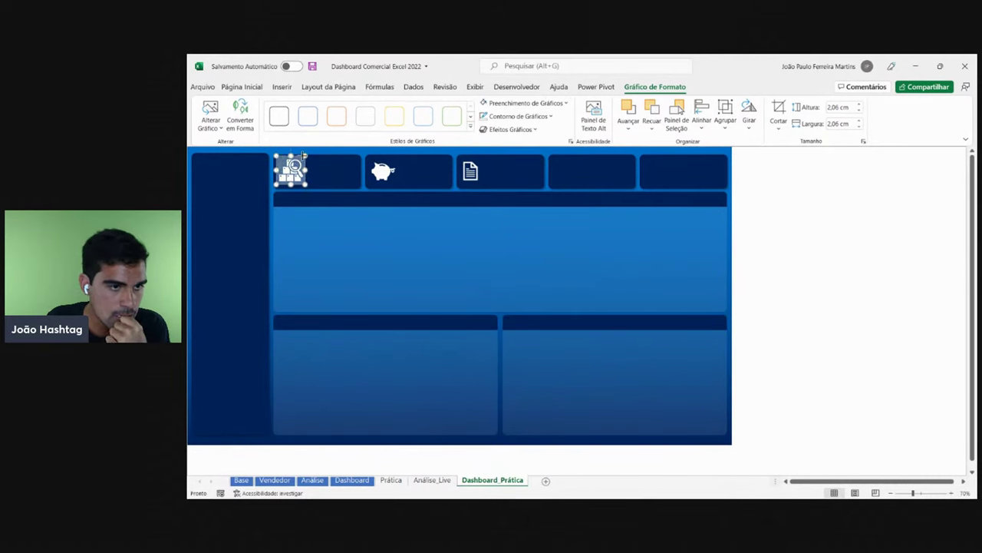
drag(305, 155, 301, 160)
key(Escape)
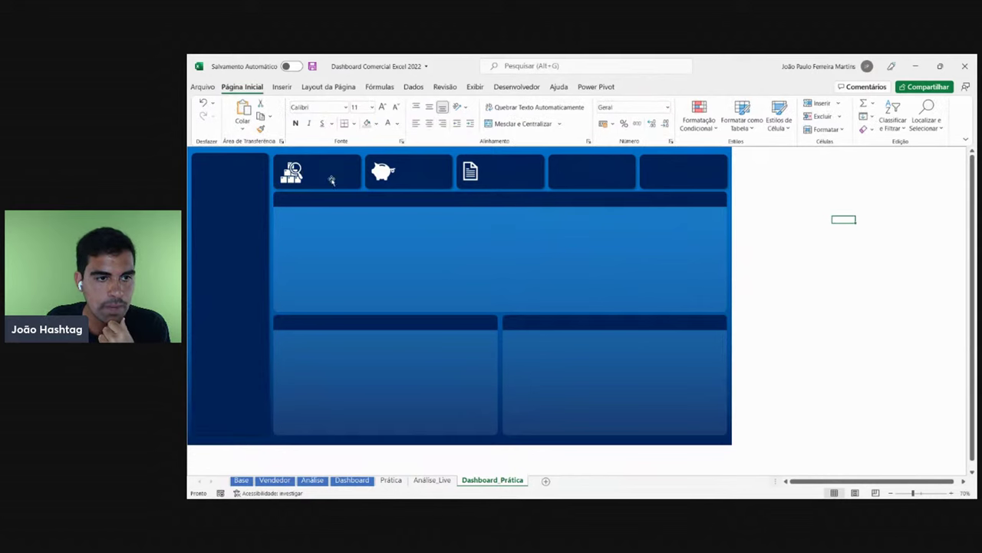
click(296, 173)
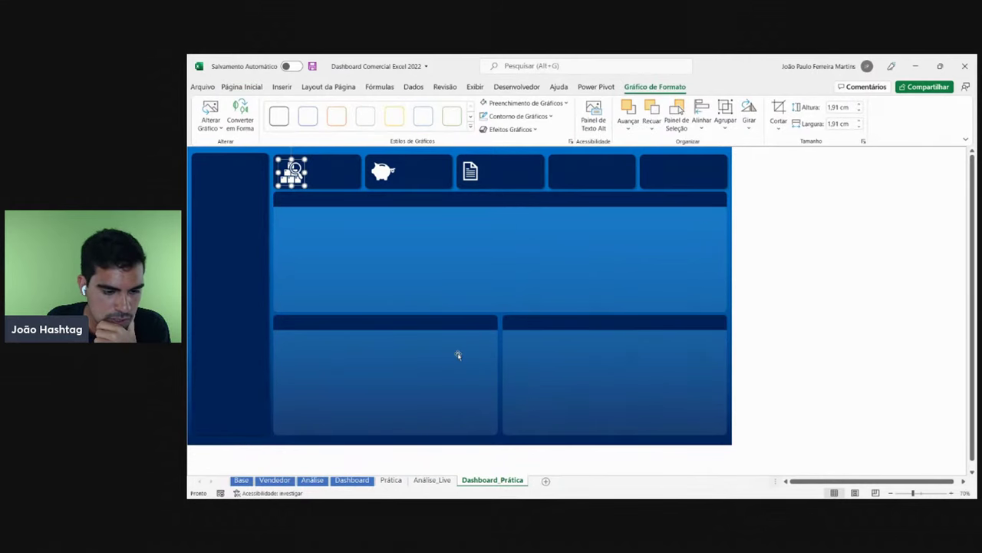
click(280, 87)
- Insert a credit-card icon from the Ícones library by searching 'cartão'
click(588, 188)
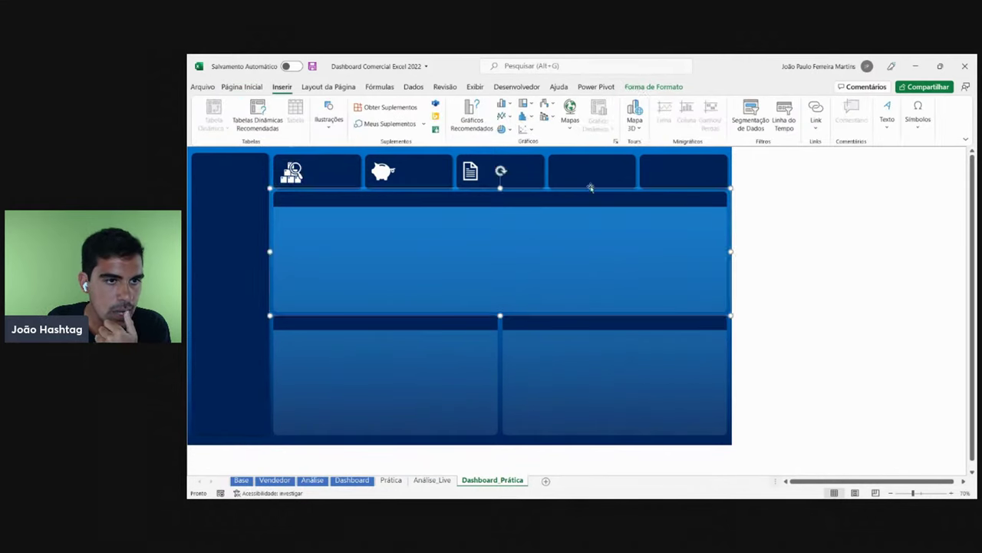
click(330, 120)
click(373, 162)
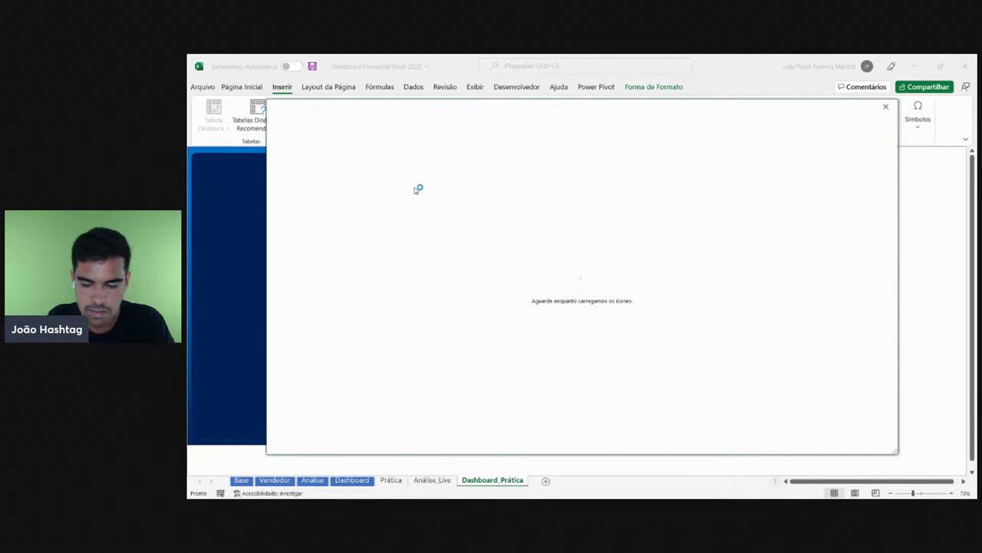
text(cart)
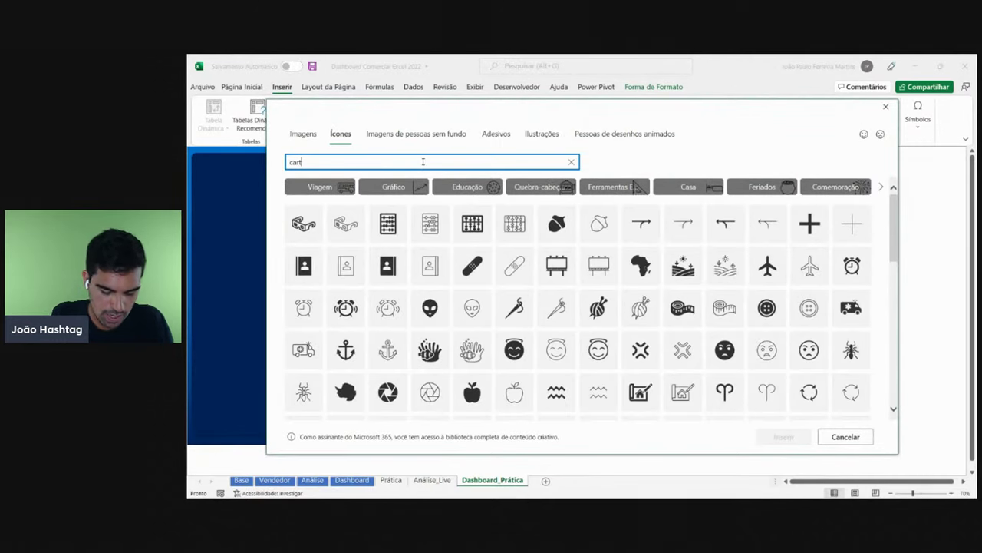
text(ão)
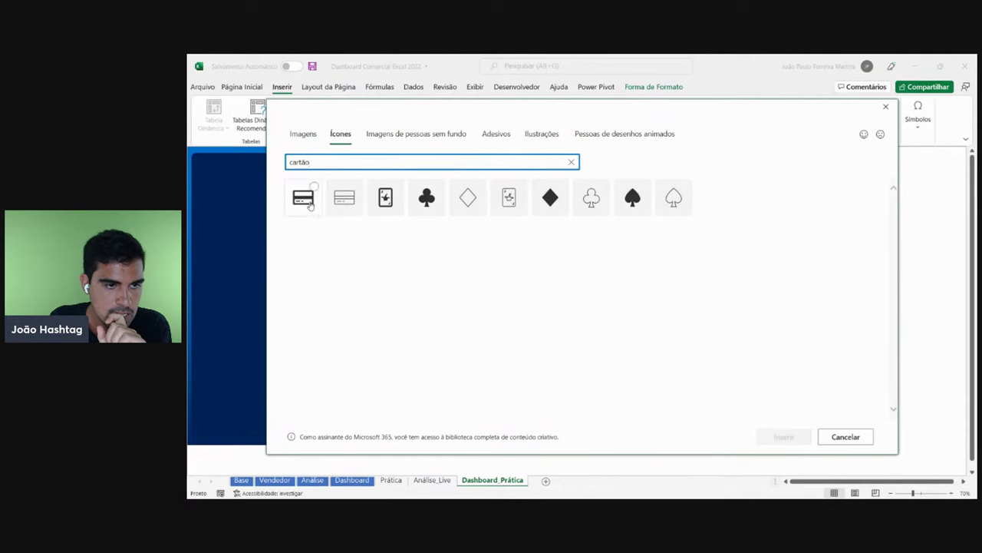
click(310, 204)
click(772, 436)
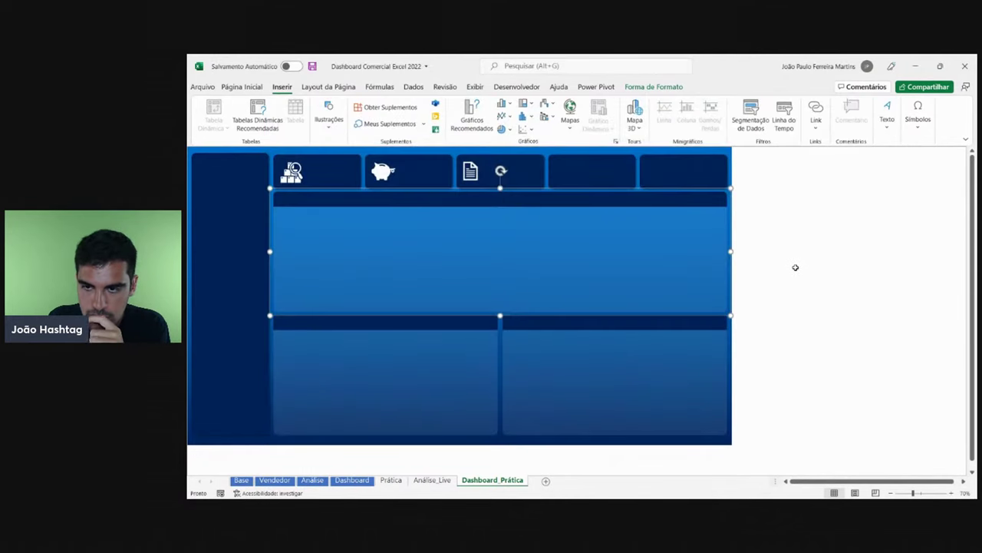
- Move the credit-card icon into the fourth KPI card, fill it white and shrink it to 1,66 cm
drag(842, 228, 576, 175)
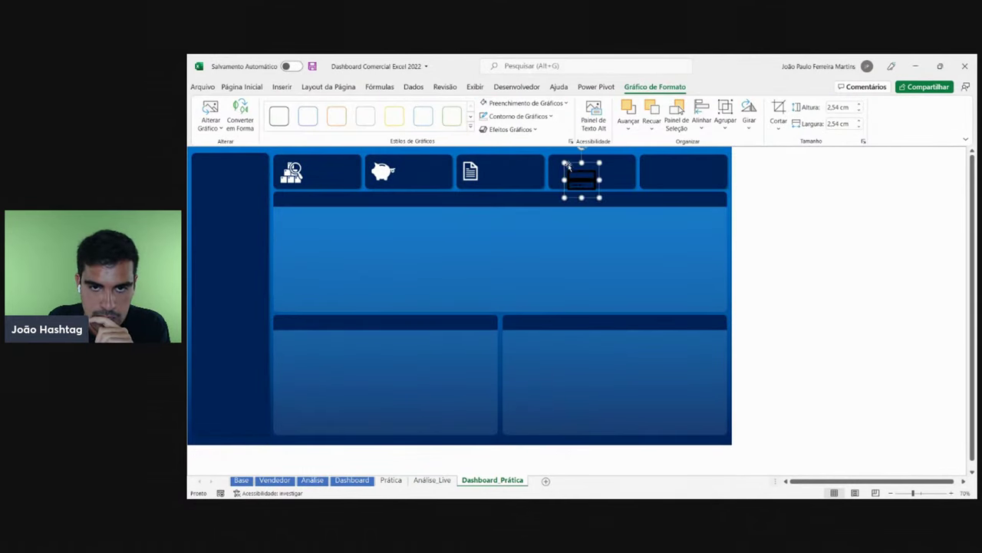
click(524, 103)
click(489, 143)
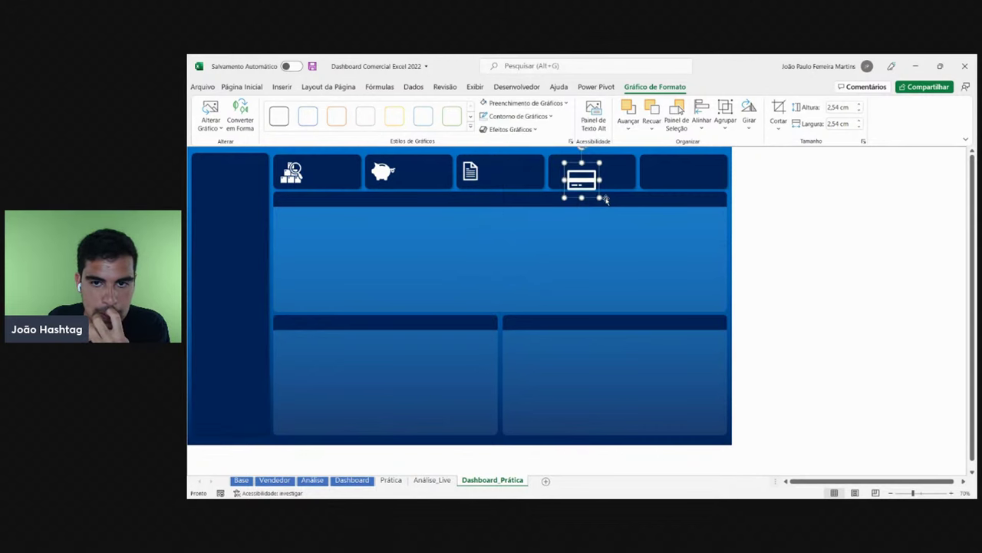
drag(601, 198, 568, 174)
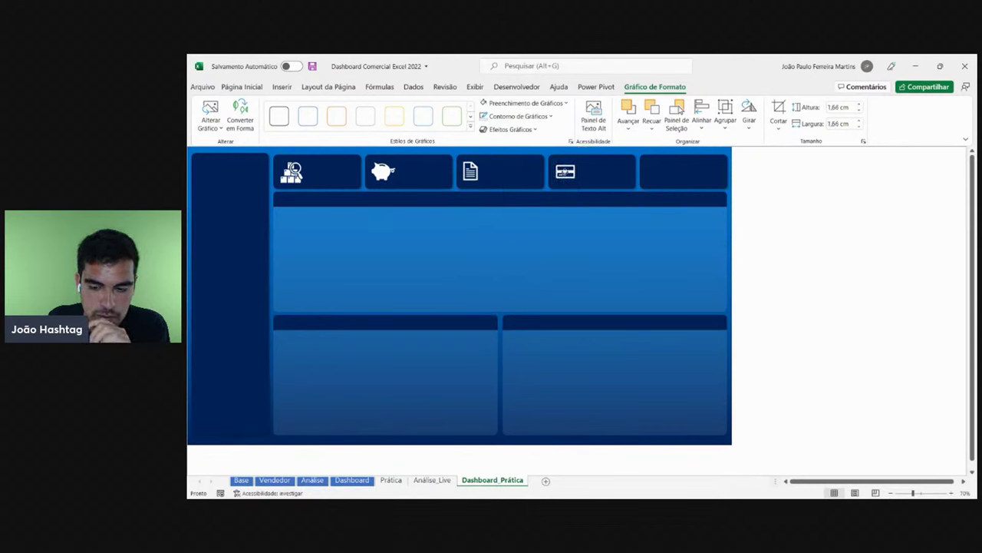
click(839, 221)
click(351, 480)
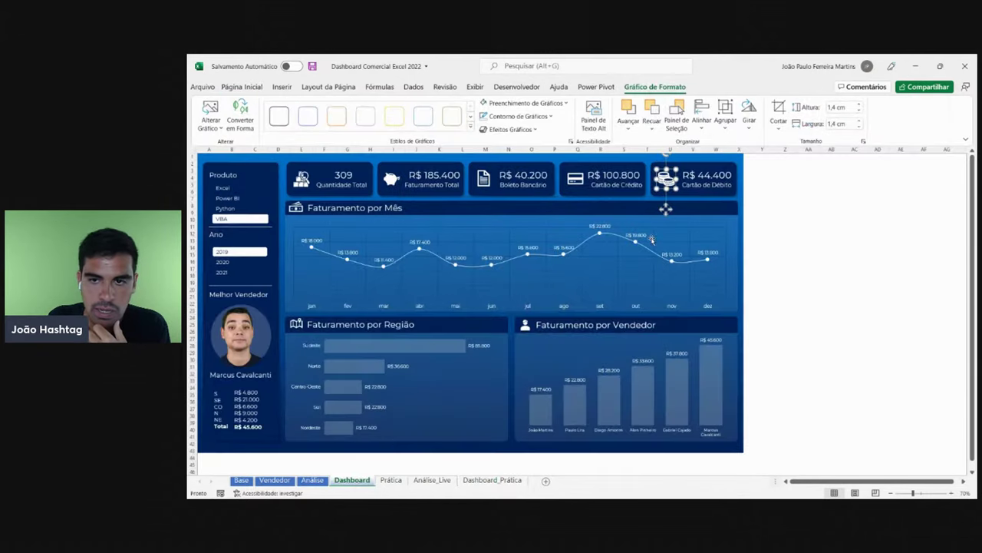
click(484, 480)
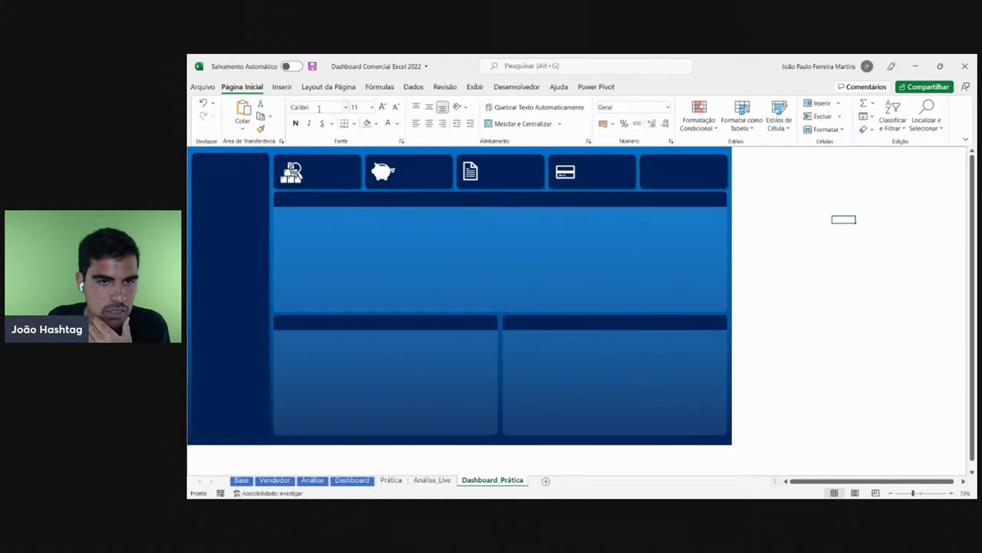
click(282, 87)
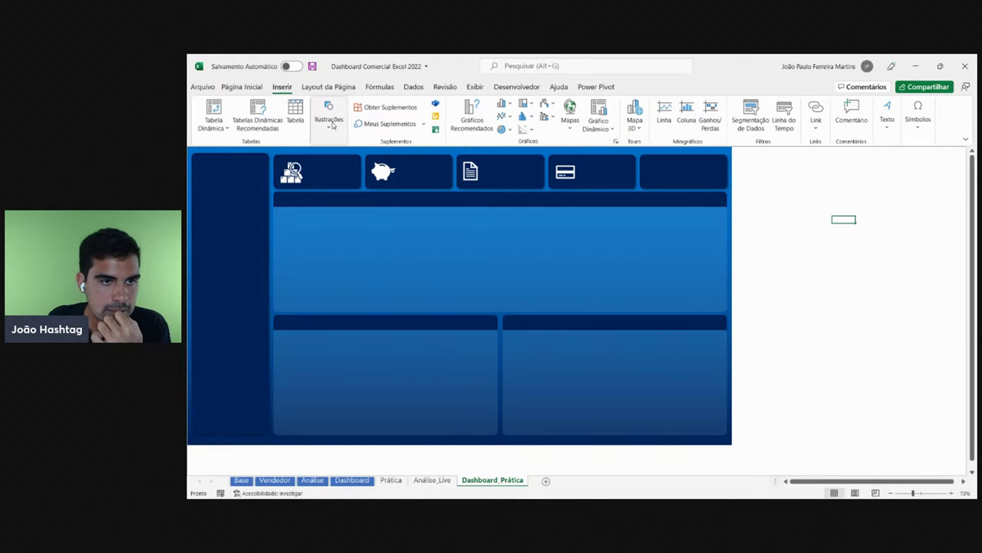
- Insert a coins icon from the icon library by searching 'moeda'
click(328, 115)
click(373, 159)
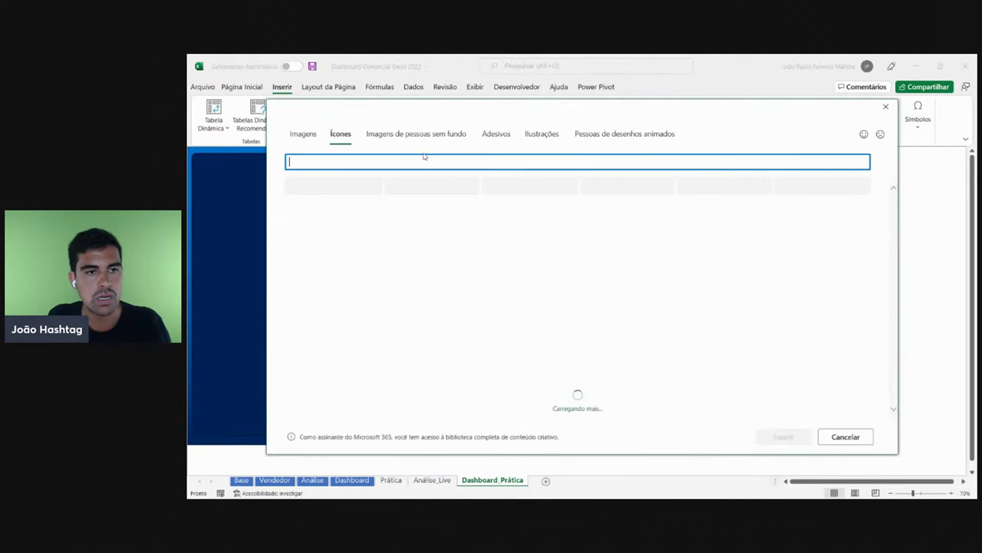
text(dinheior)
key(BackSpace)
key(BackSpace)
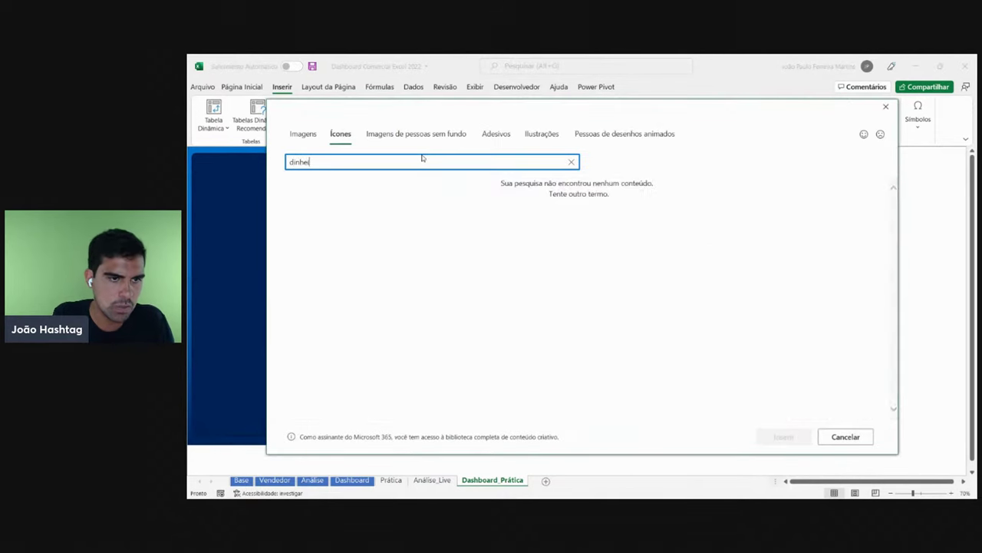
key(BackSpace)
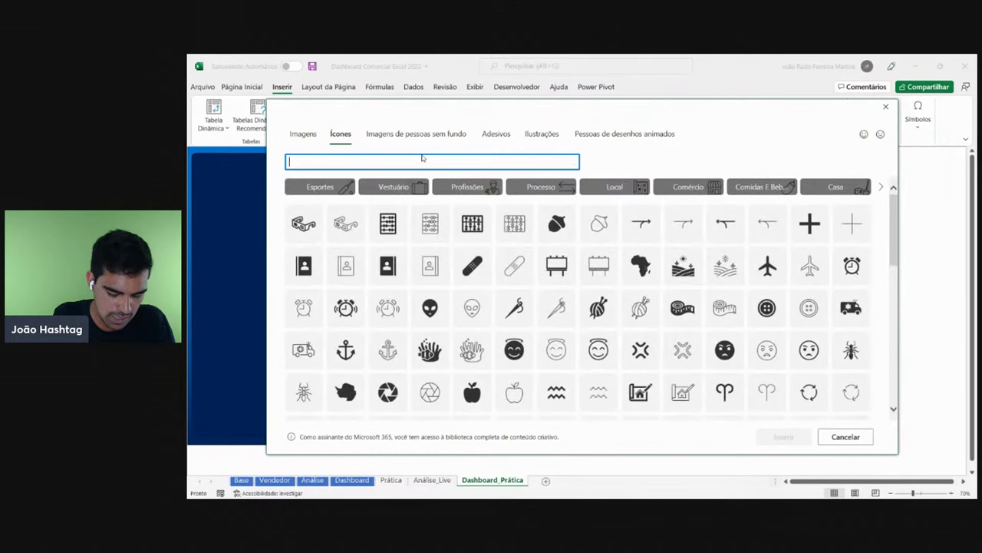
text(moeda)
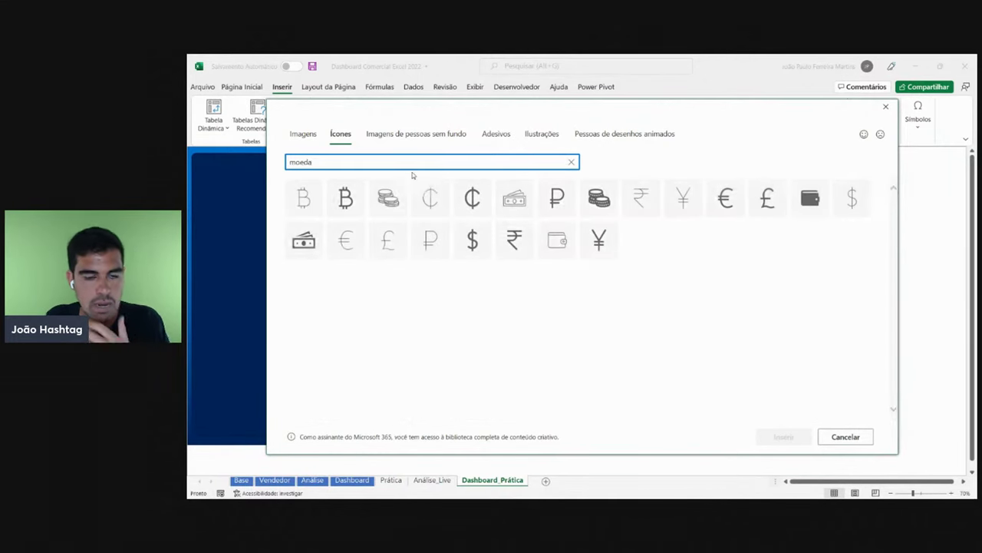
click(594, 210)
click(783, 436)
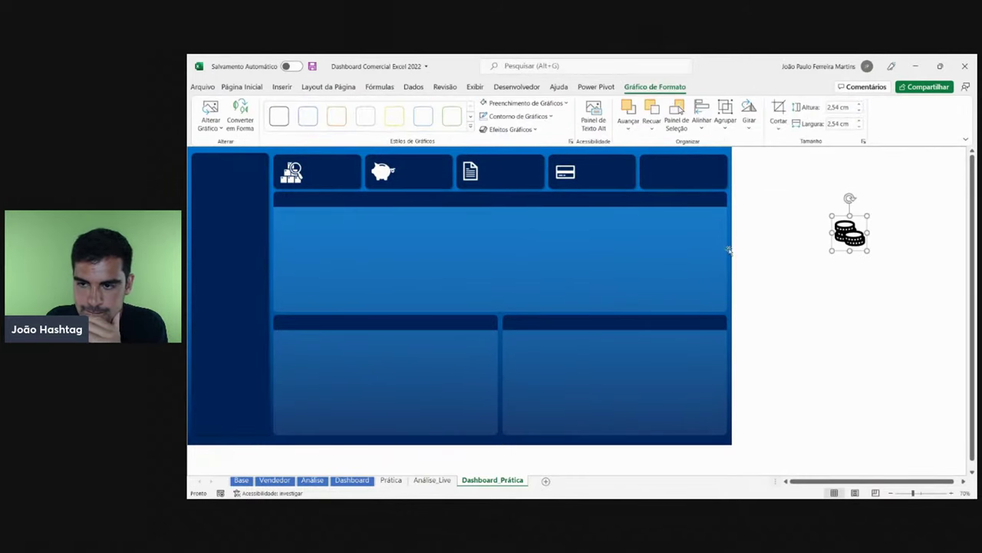
- Move the coins icon into the fifth KPI card and fill it white
drag(856, 240, 664, 178)
click(525, 103)
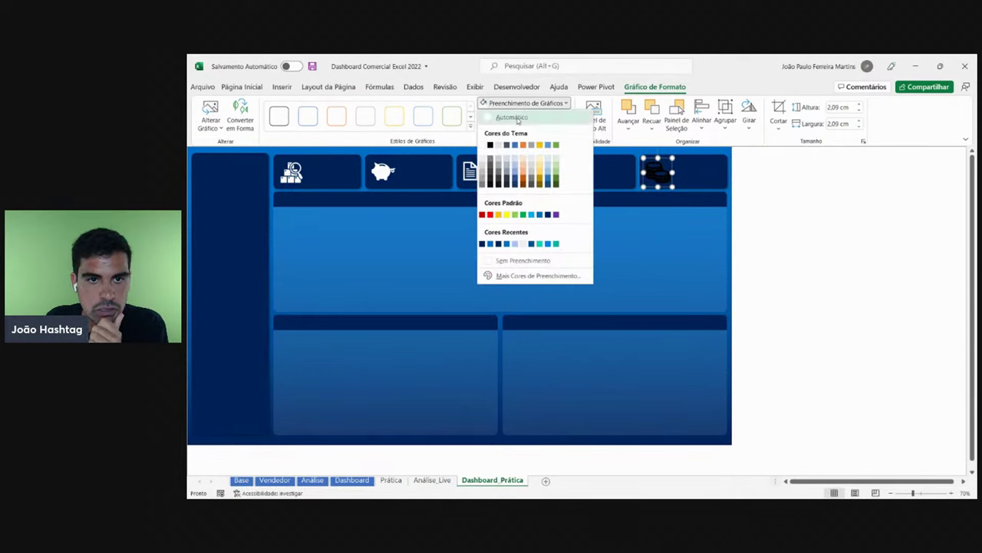
click(489, 143)
key(Escape)
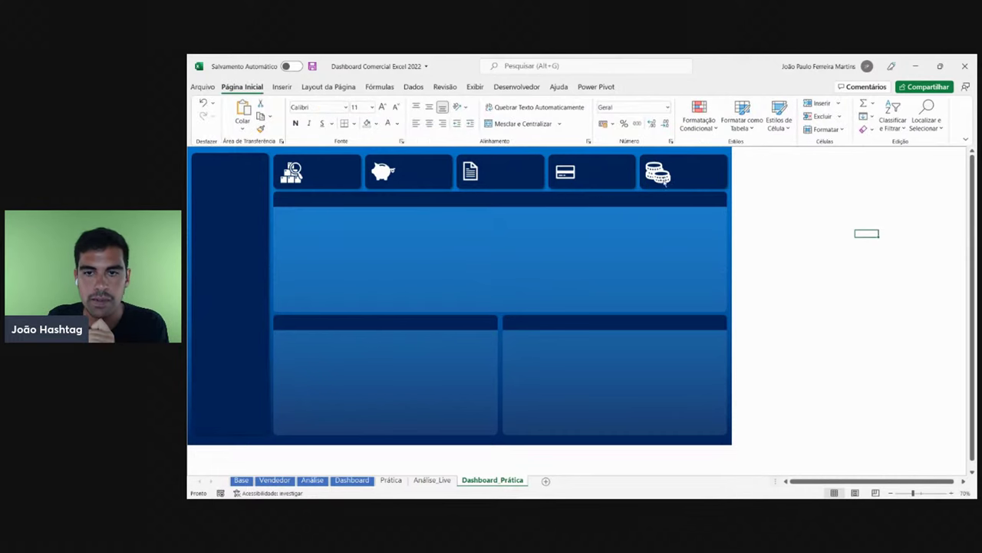
- Select the KPI card icons, starting again from the magnifier-and-boxes icon
click(665, 180)
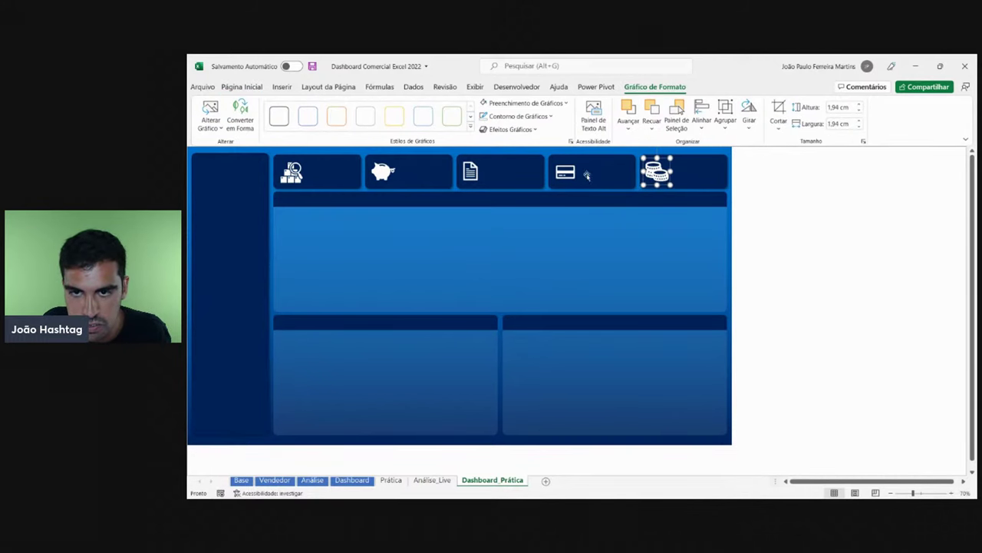
click(293, 170)
click(383, 174)
click(470, 173)
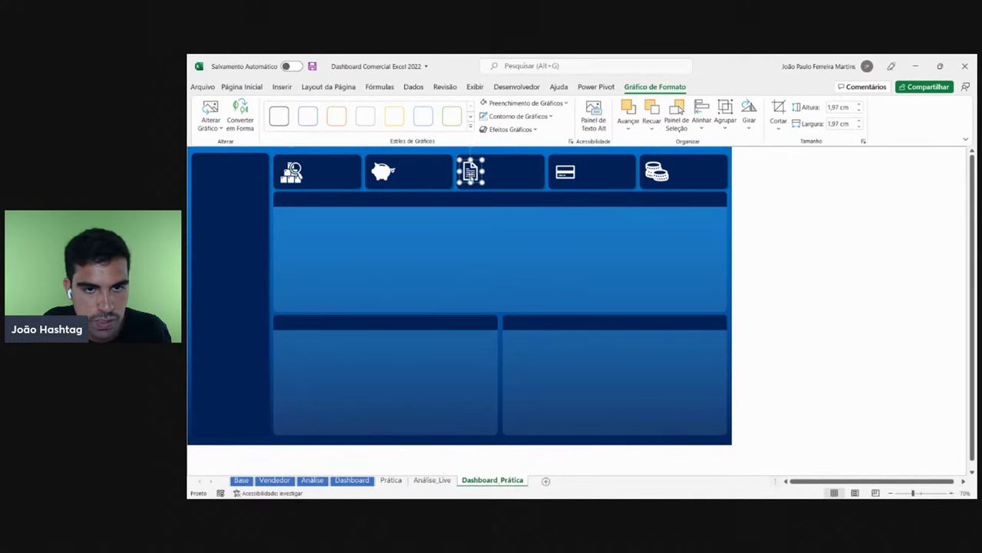
click(565, 173)
click(657, 173)
click(844, 213)
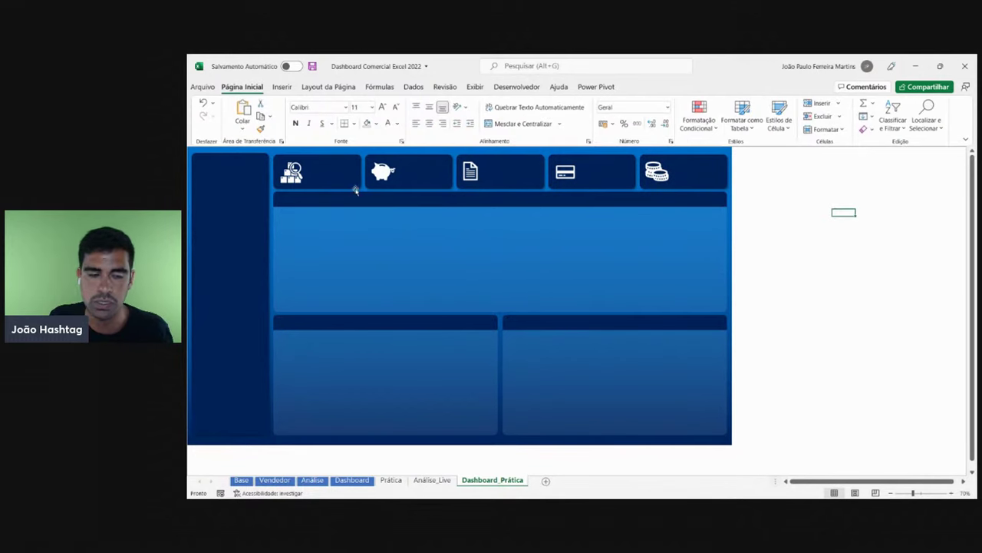
click(295, 172)
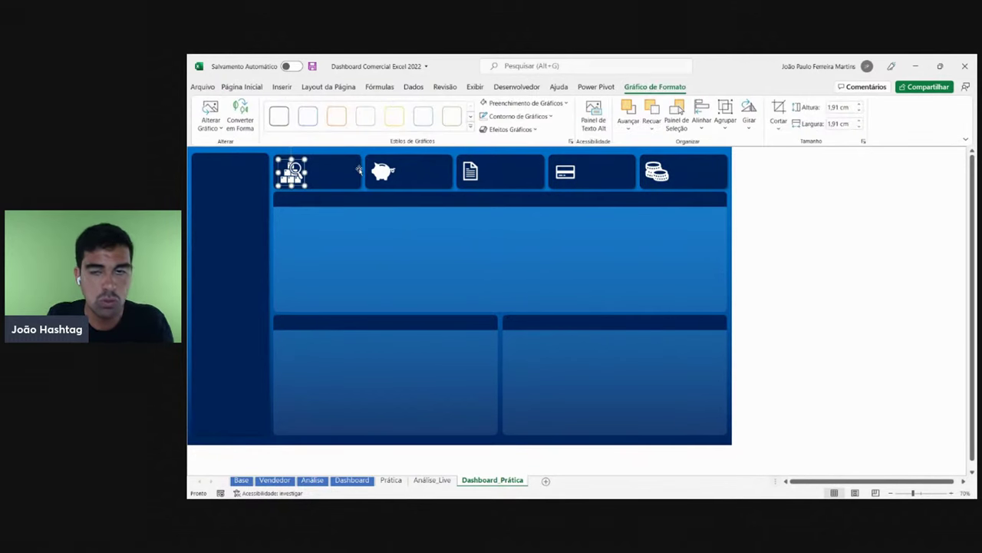
click(774, 248)
click(296, 170)
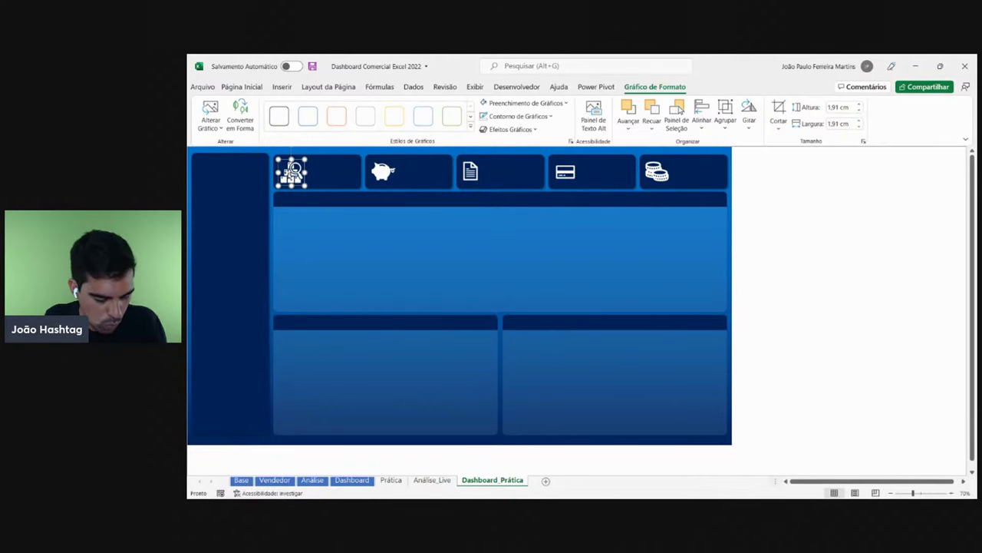
- Select all five KPI icons together and set their height to 2,5 cm
ctrl+click(383, 176)
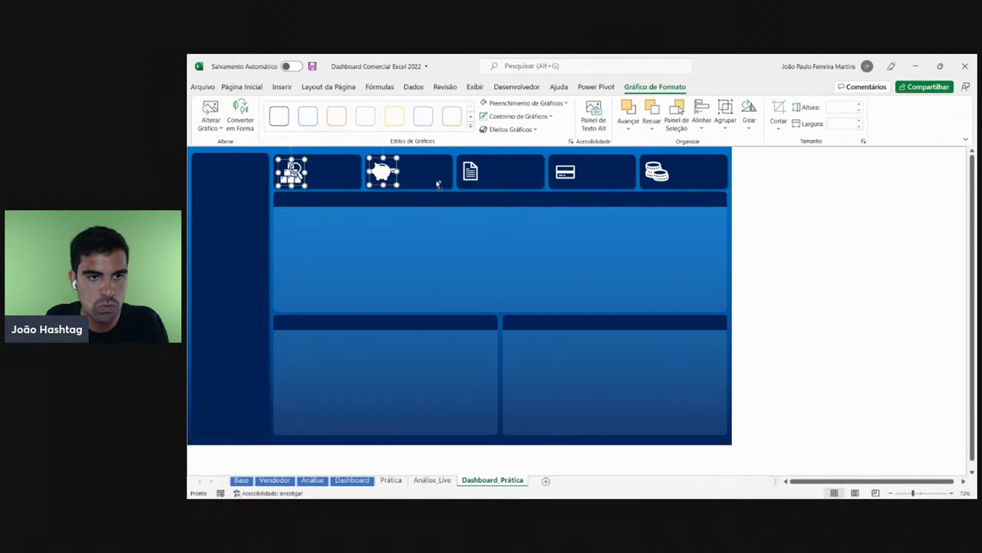
ctrl+click(476, 185)
ctrl+click(581, 183)
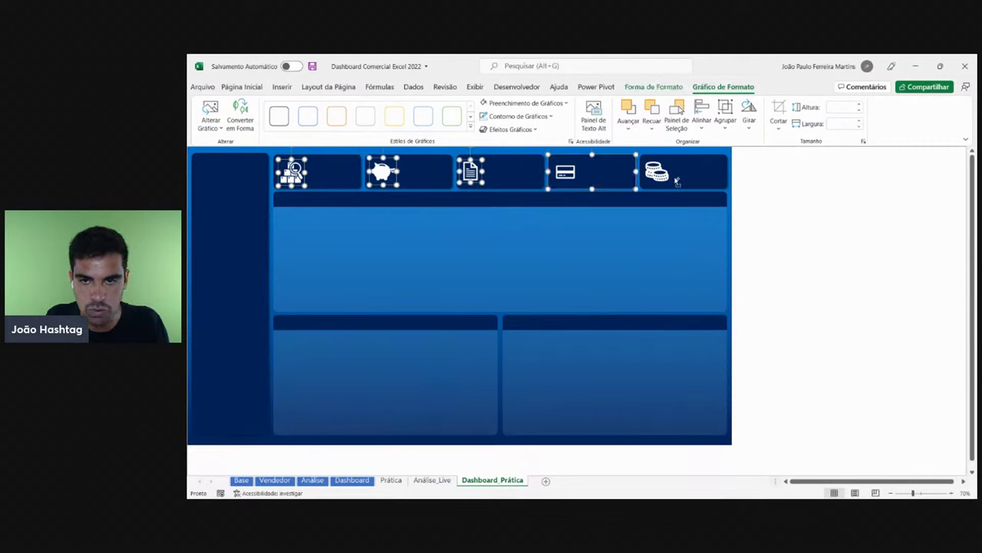
ctrl+click(634, 176)
ctrl+click(570, 174)
ctrl+click(662, 175)
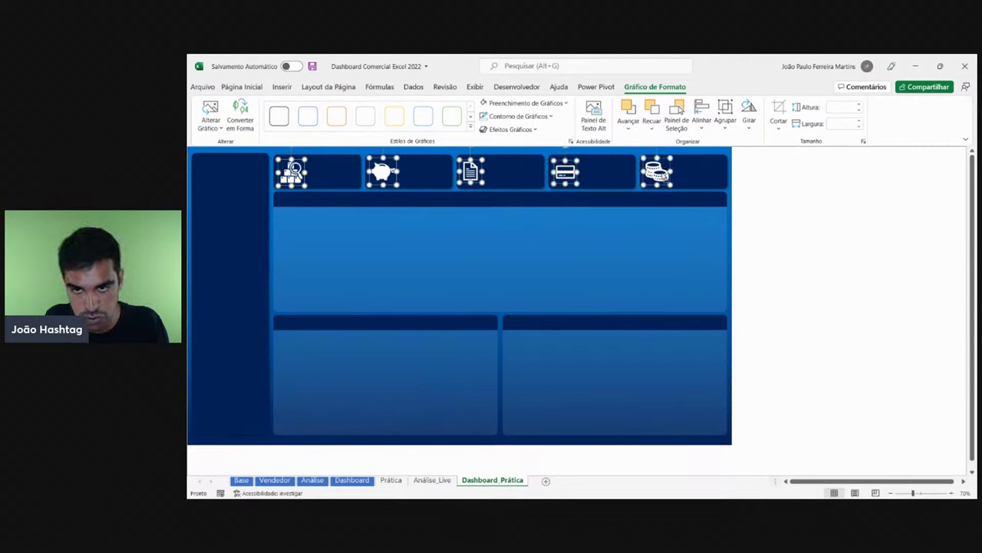
click(844, 107)
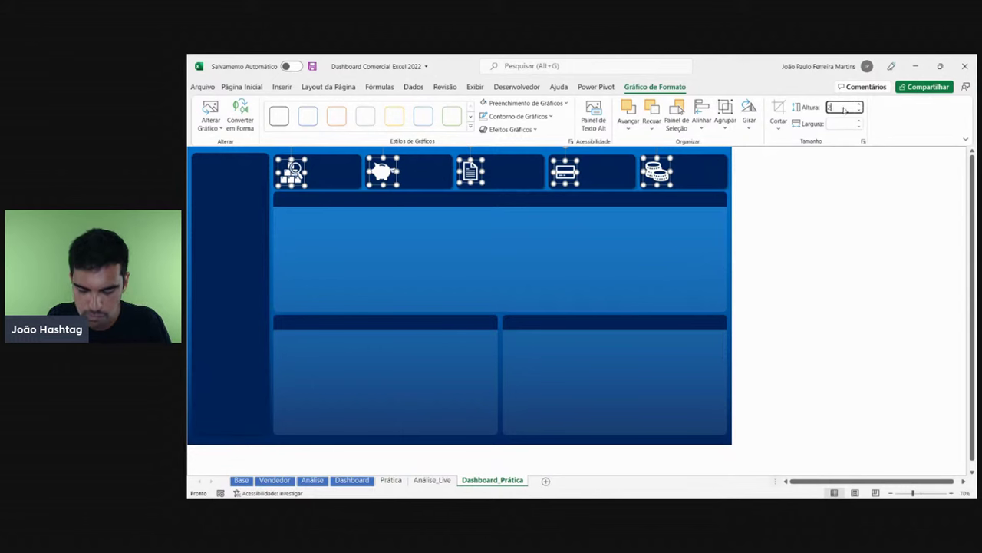
text(2,5)
key(Return)
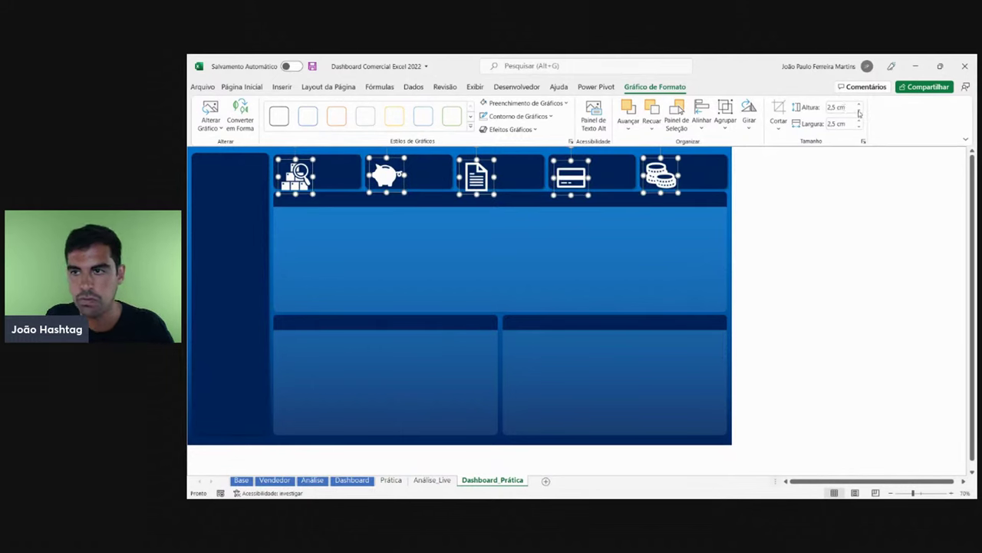
- Reduce the icons' height to 1,8 cm, then settle on 1,5 cm
click(832, 108)
drag(852, 108, 820, 107)
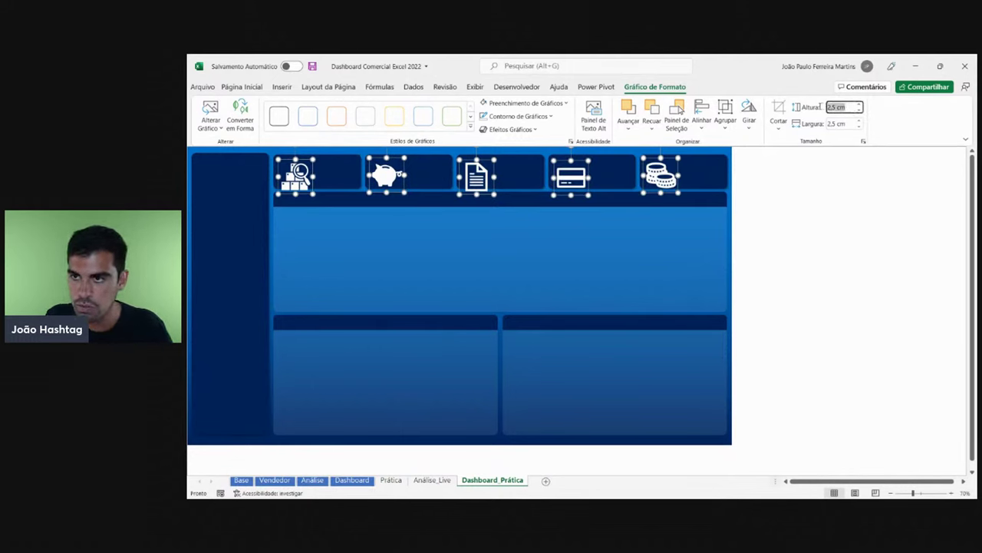
key(BackSpace)
text(1,8)
key(Return)
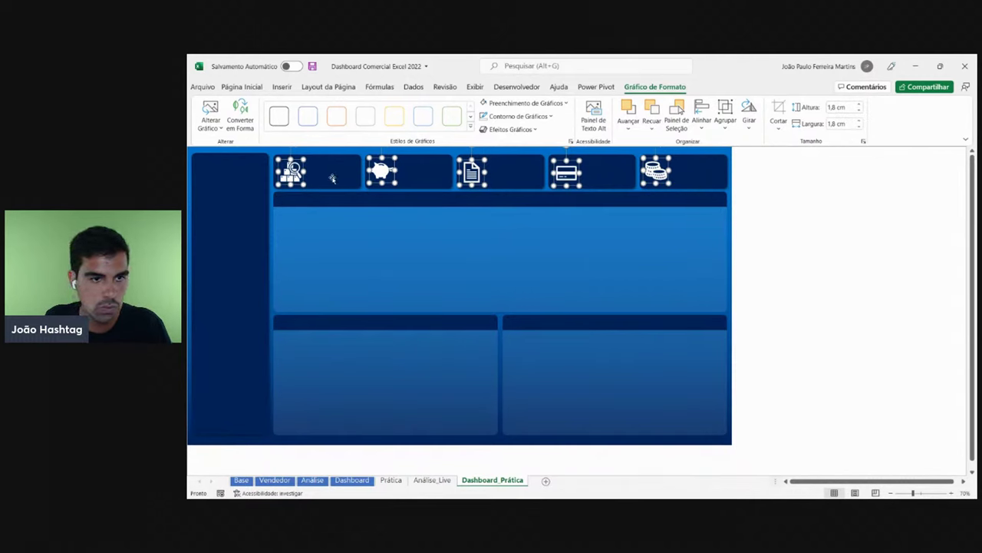
click(844, 108)
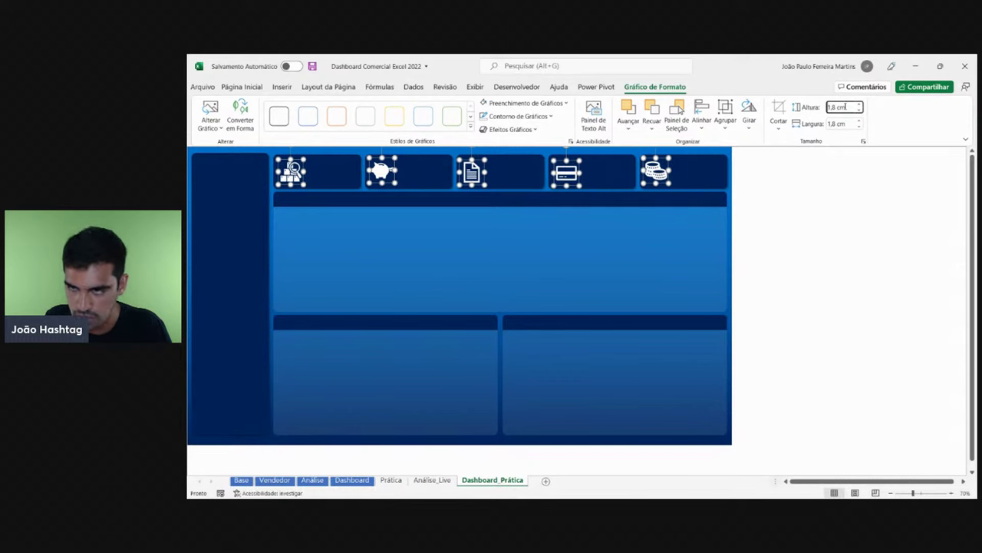
click(854, 107)
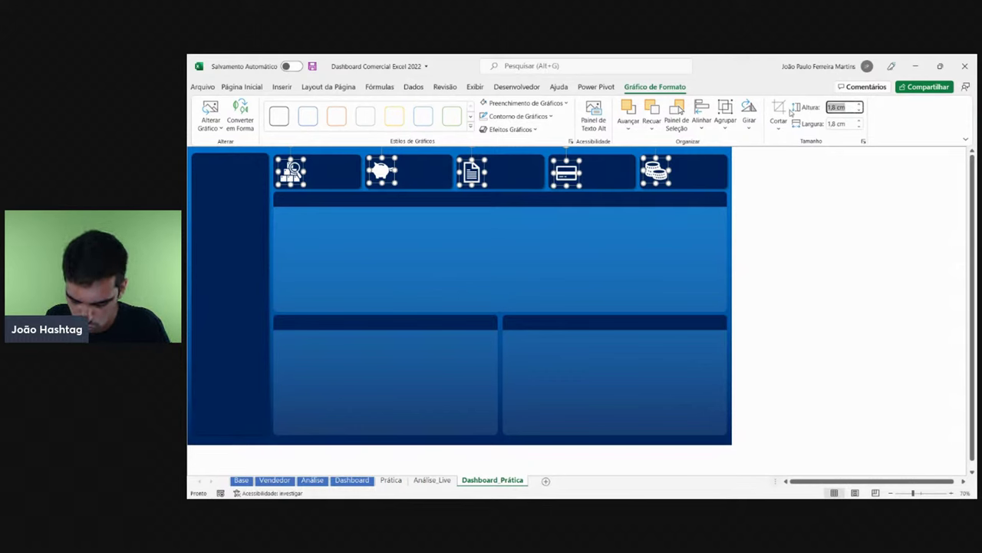
text(1,5)
key(Return)
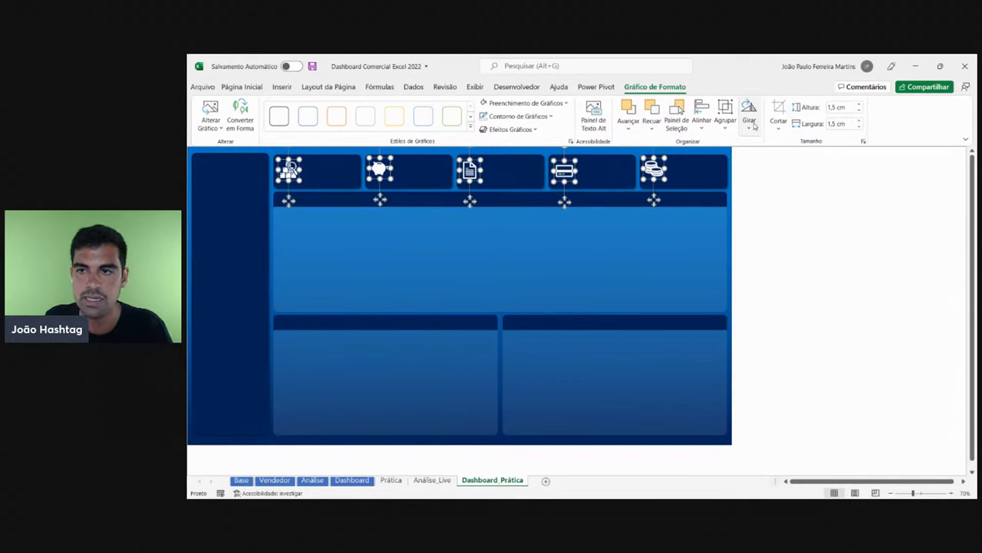
- Align the five icons to the middle and nudge them slightly down
click(707, 131)
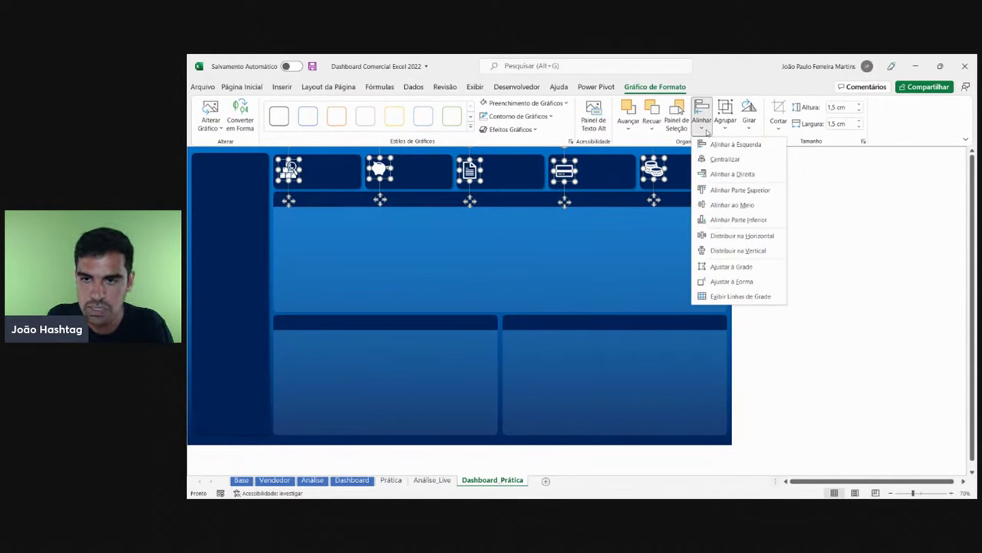
click(724, 204)
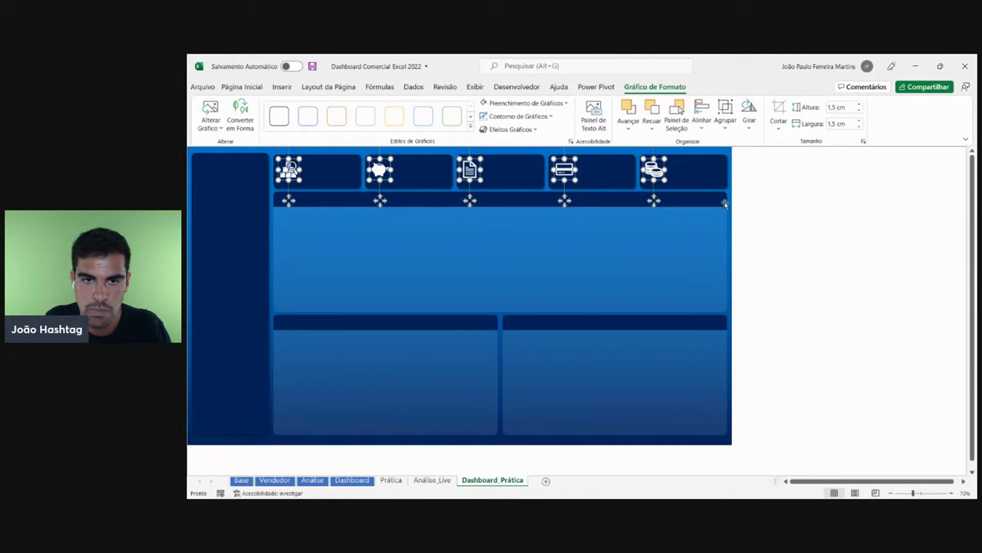
key(Down)
key(Down)
key(Down)
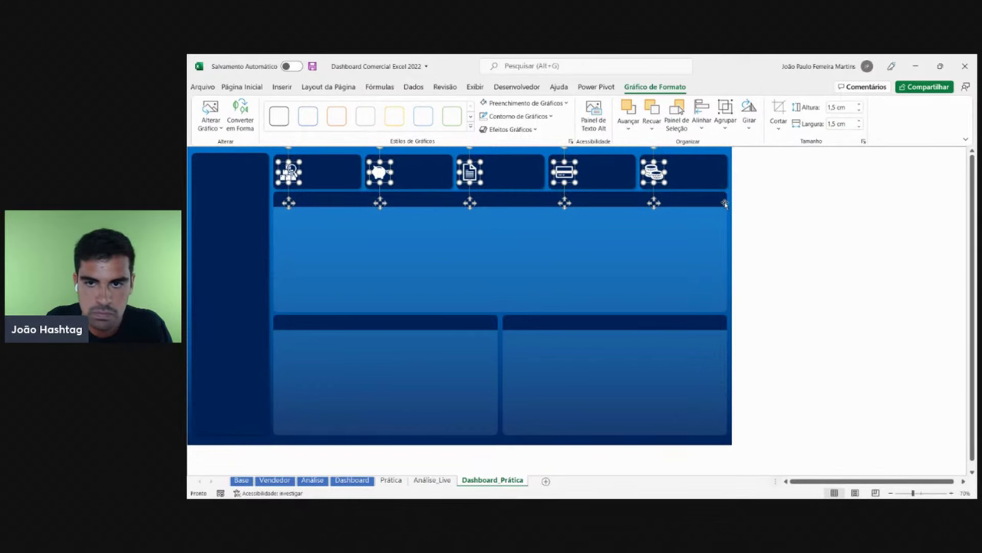
key(Escape)
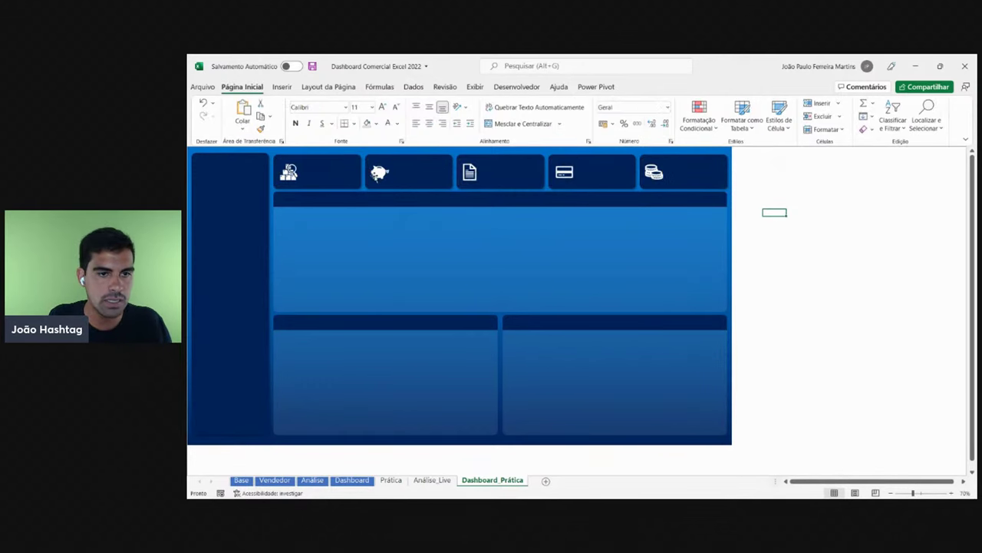
- On the Dashboard sheet, inspect the Faturamento por Mês, Região and Vendedor header icons
click(358, 480)
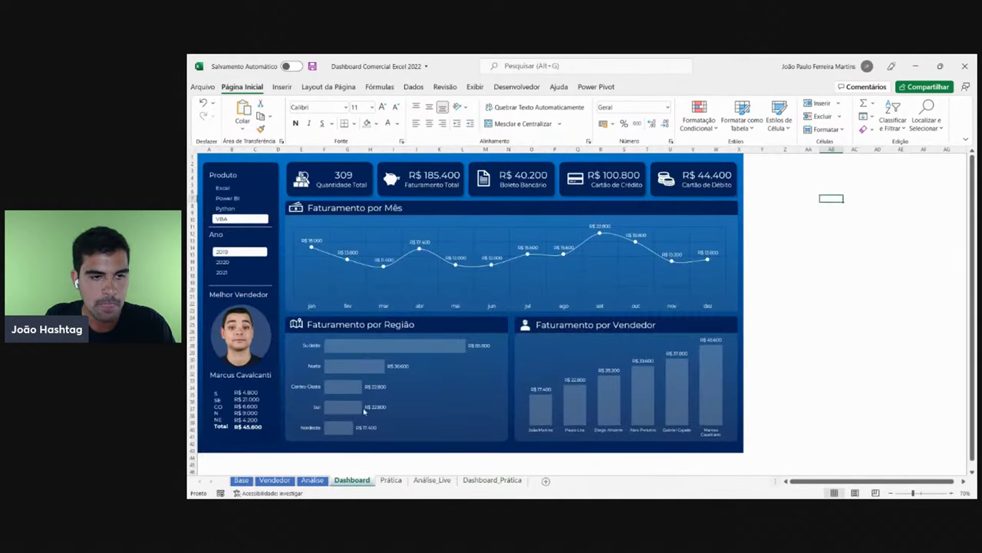
click(296, 211)
click(300, 324)
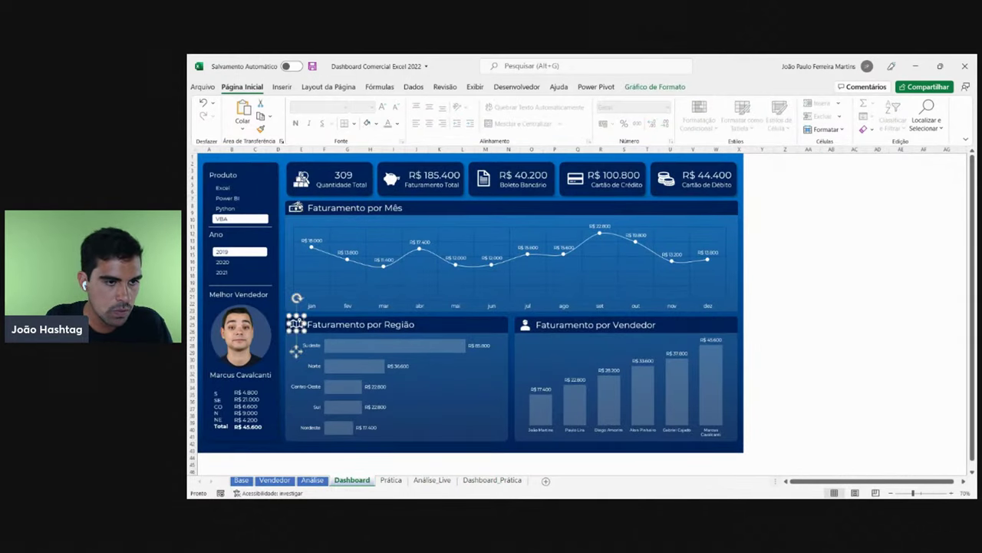
click(296, 207)
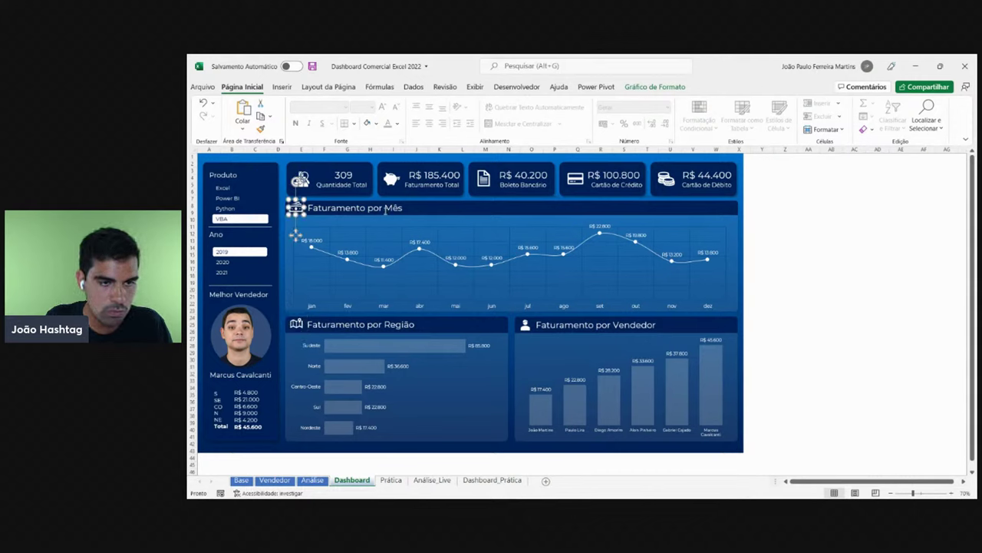
click(805, 241)
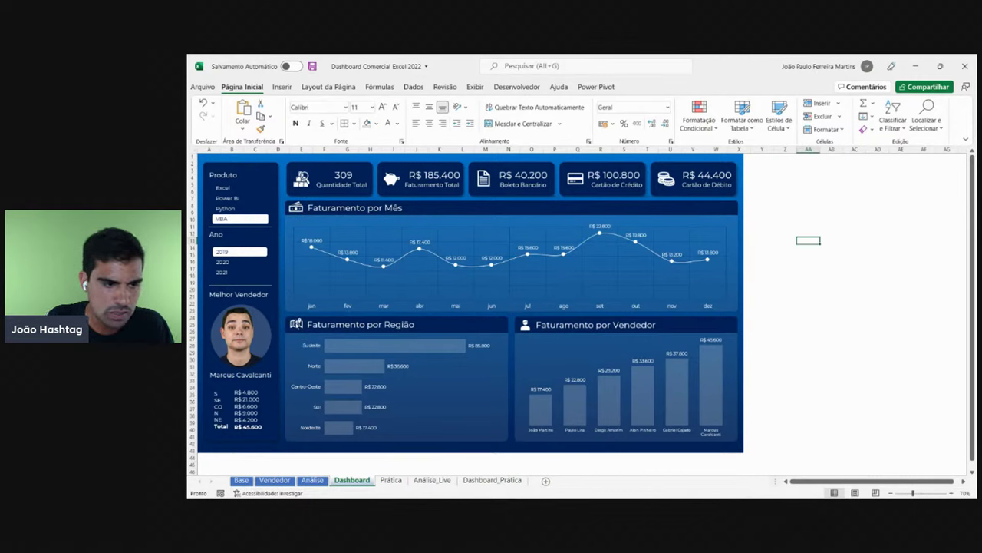
click(294, 326)
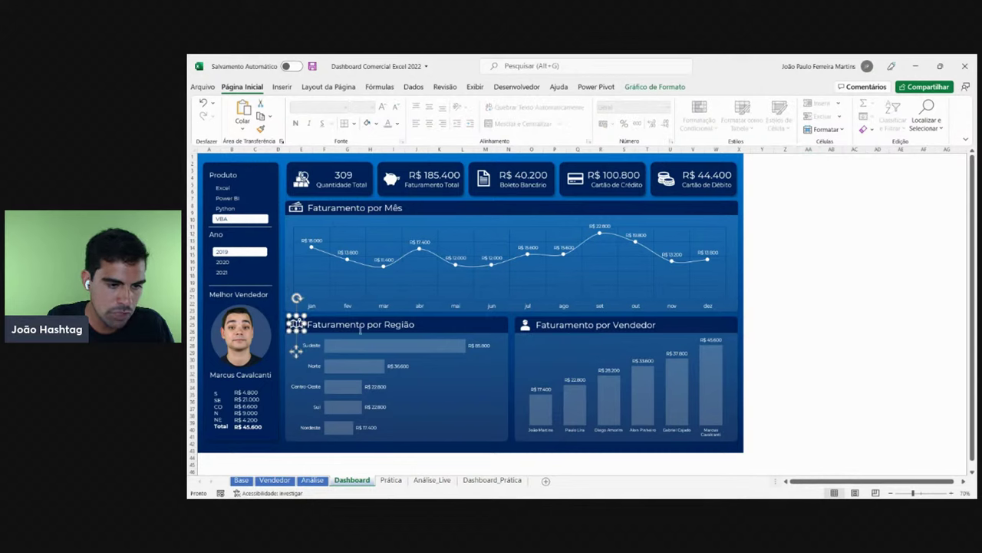
click(905, 300)
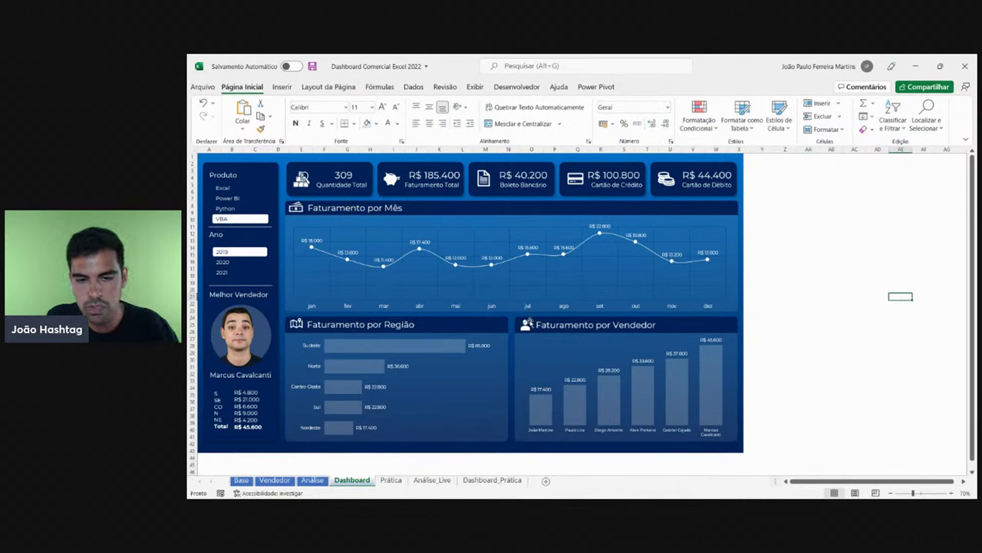
click(530, 323)
click(845, 304)
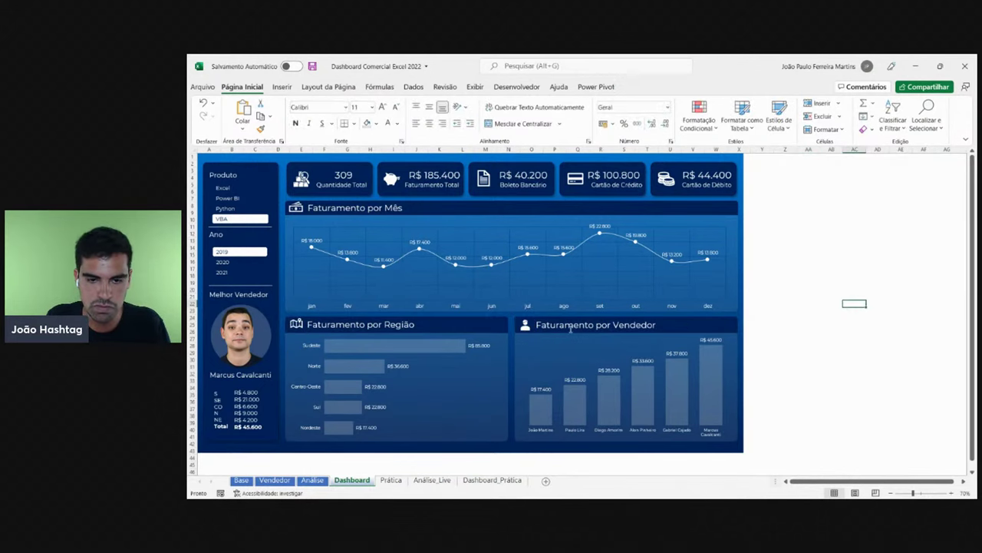
- Insert a folded map icon on Dashboard_Prática by searching 'map'
click(488, 481)
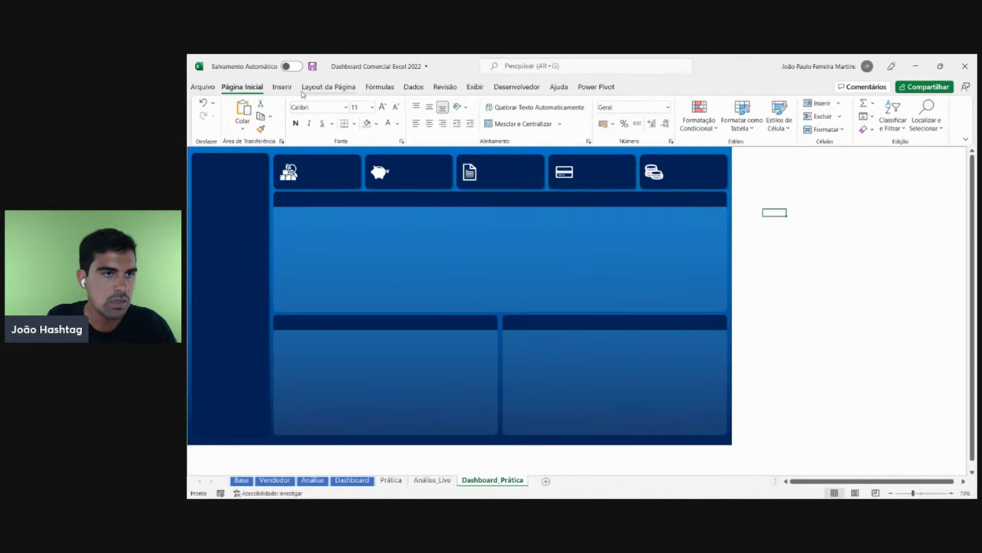
click(281, 87)
click(333, 116)
click(373, 161)
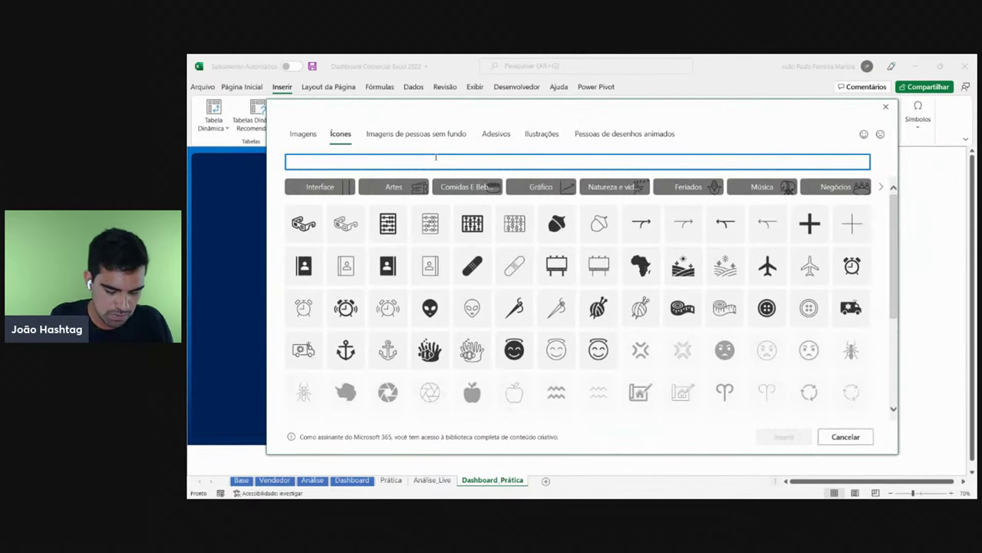
text(mapa)
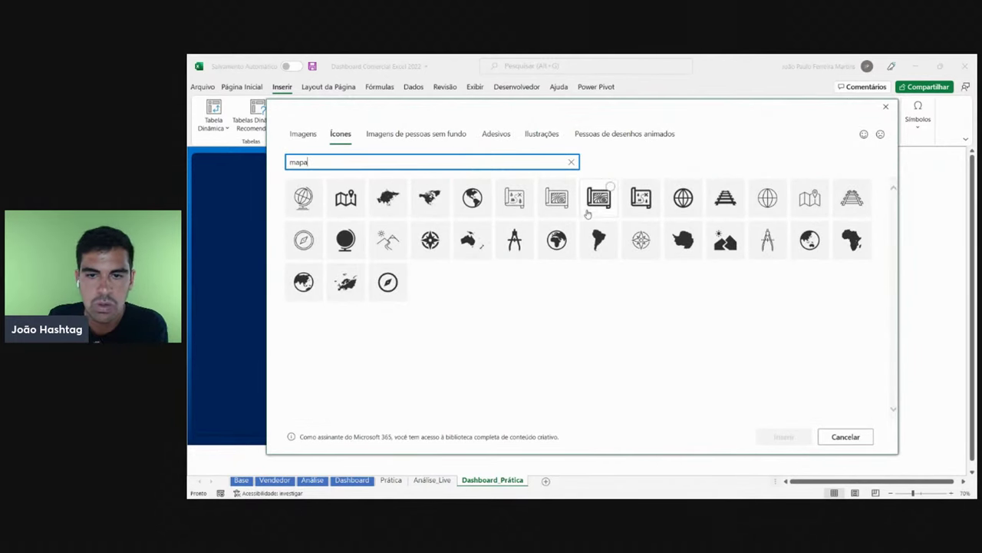
click(346, 197)
click(784, 437)
- Place the map icon in the lower-left panel header, fill it white and shrink it
drag(777, 227, 298, 329)
click(521, 103)
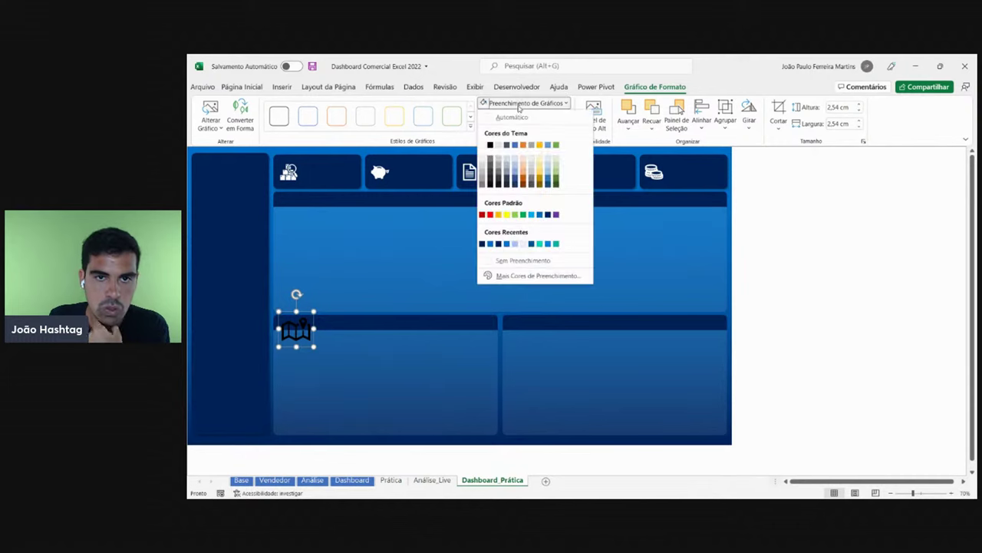
click(490, 146)
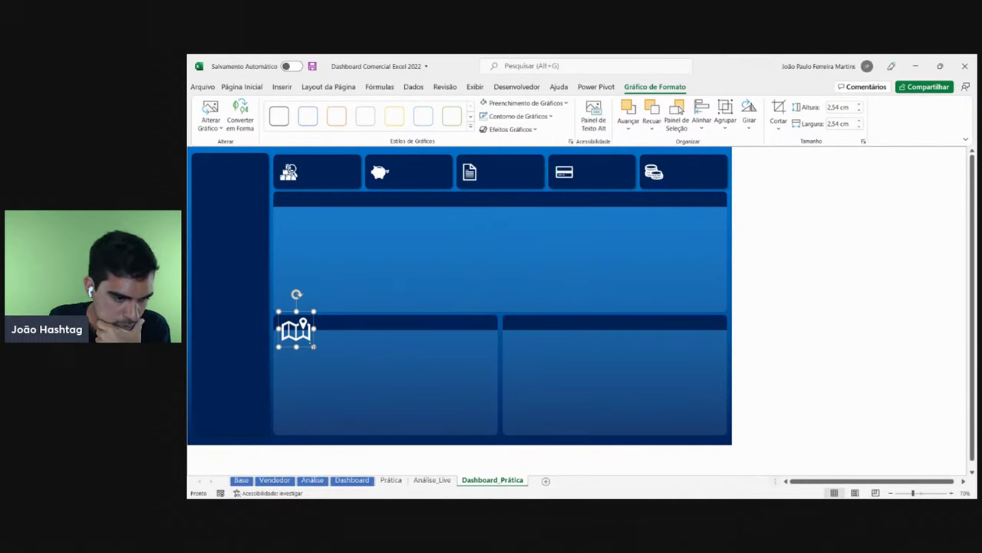
drag(314, 347, 292, 324)
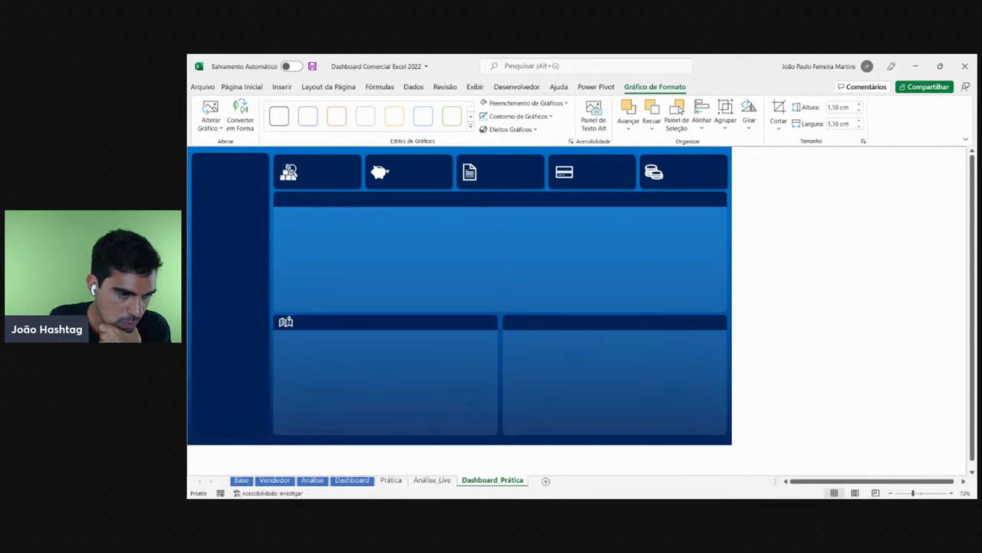
click(788, 299)
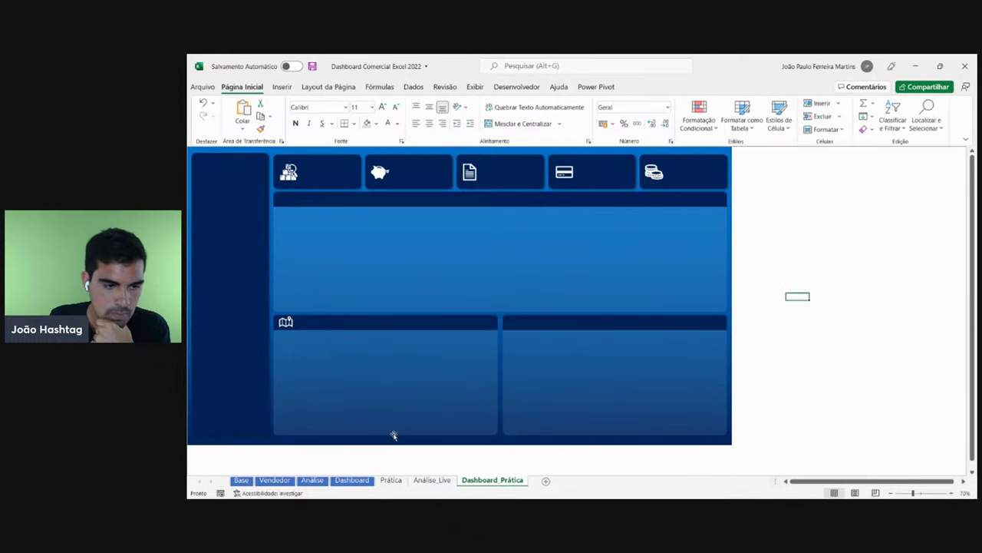
- After comparing with the Dashboard sheet, insert a person icon from an icon search
click(432, 480)
click(351, 480)
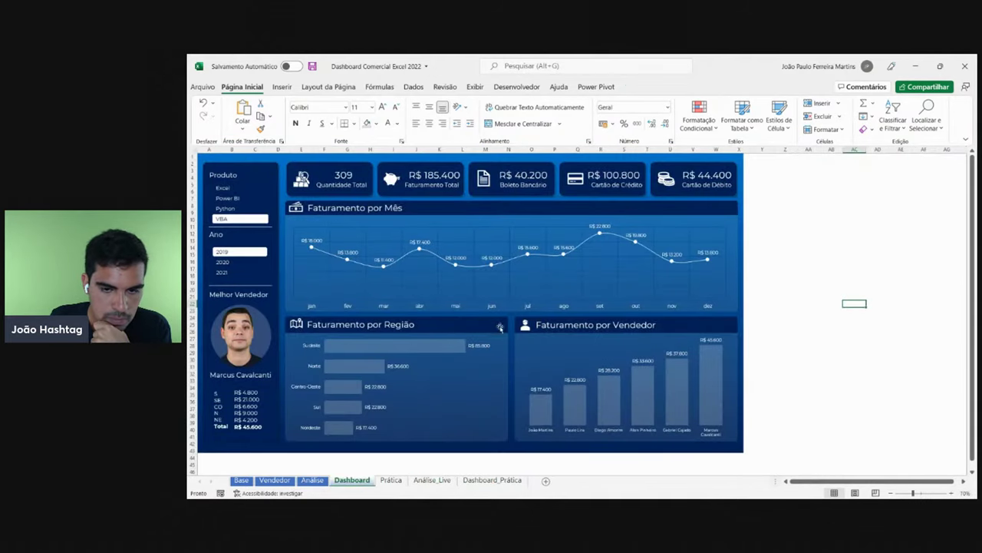
click(507, 479)
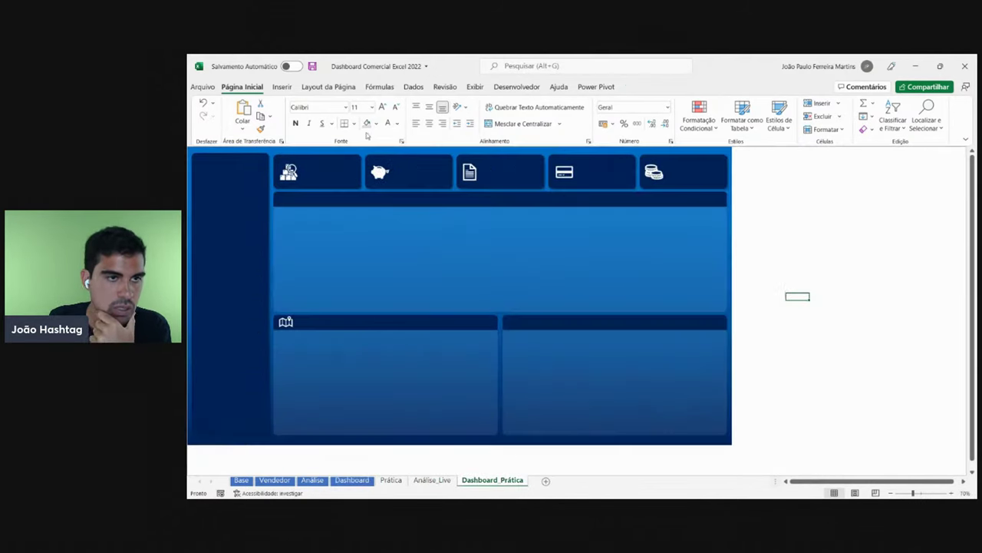
click(281, 86)
click(330, 115)
click(382, 160)
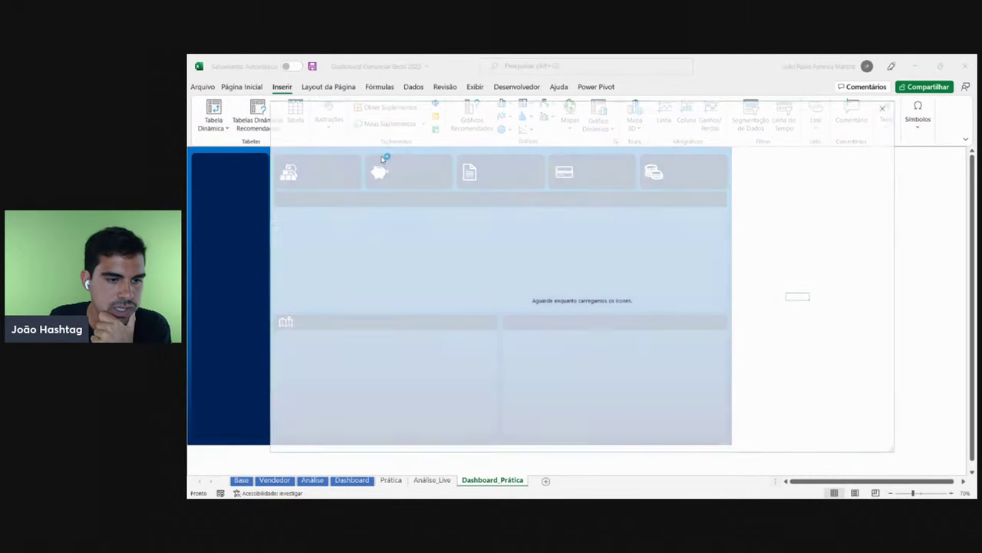
text(vendedor)
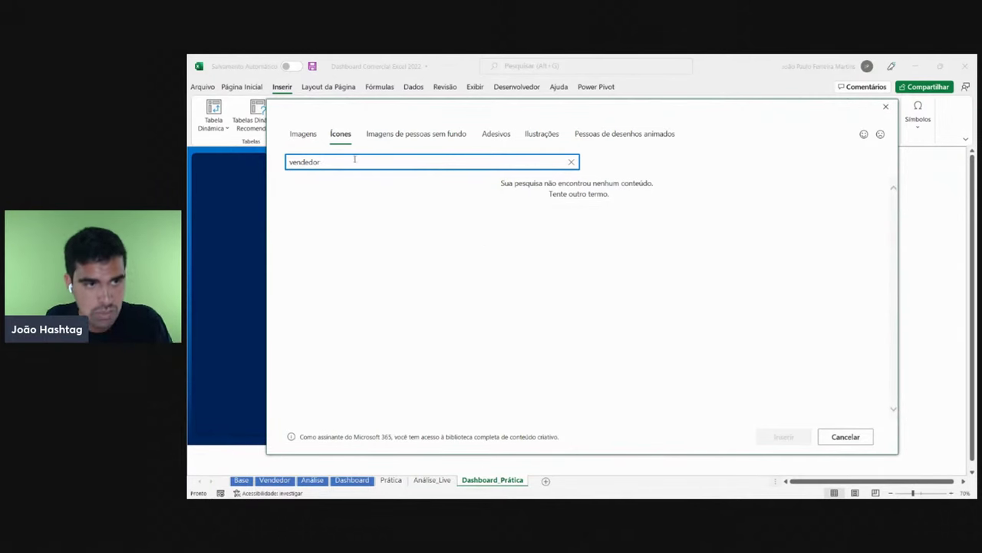
double_click(323, 156)
text(pessoa)
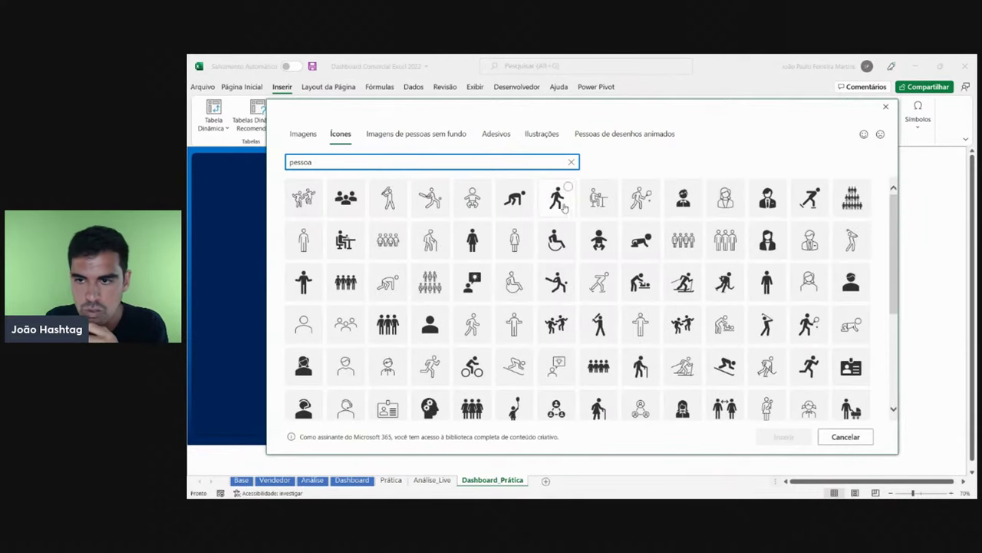
click(768, 198)
click(784, 436)
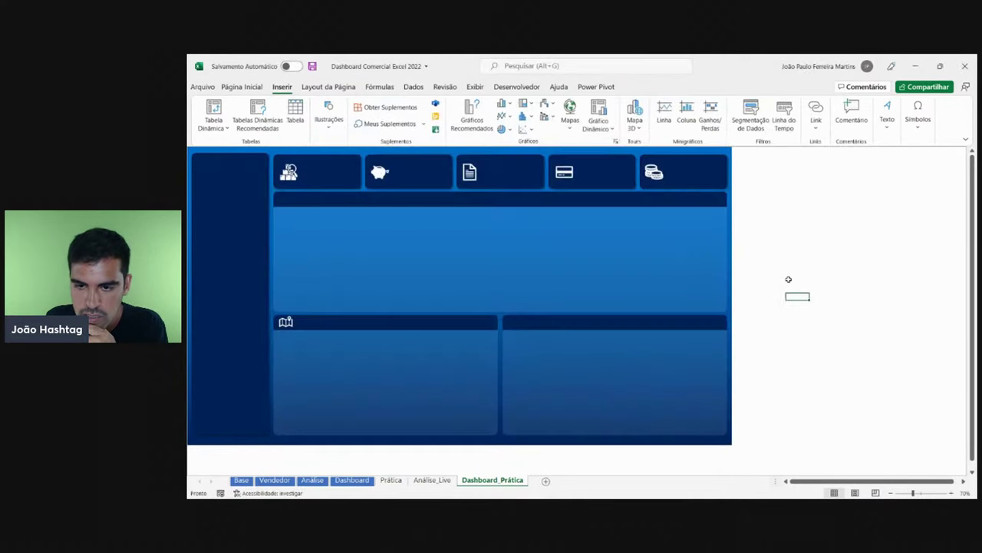
- Place the person icon in the lower-right header, fill it white and shrink it
drag(803, 307, 523, 303)
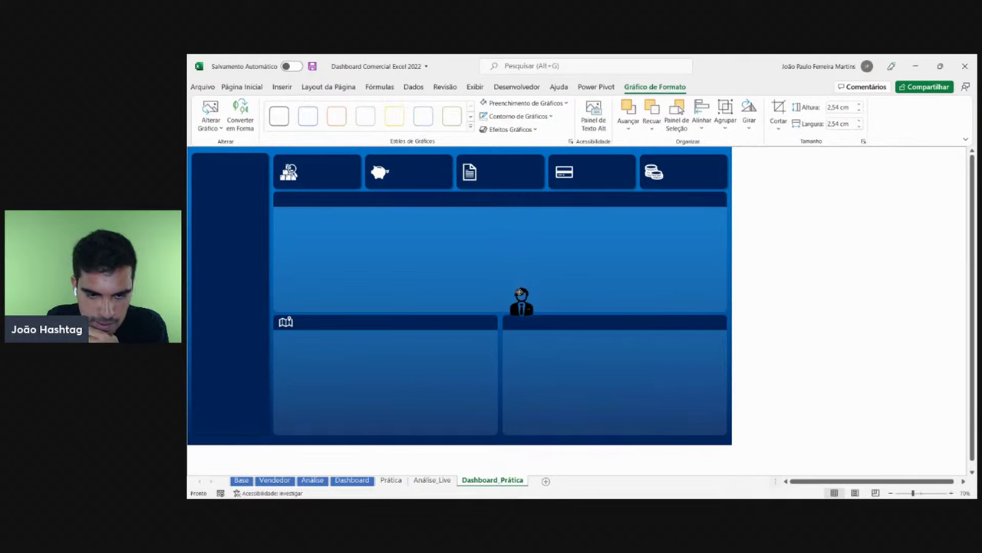
click(525, 103)
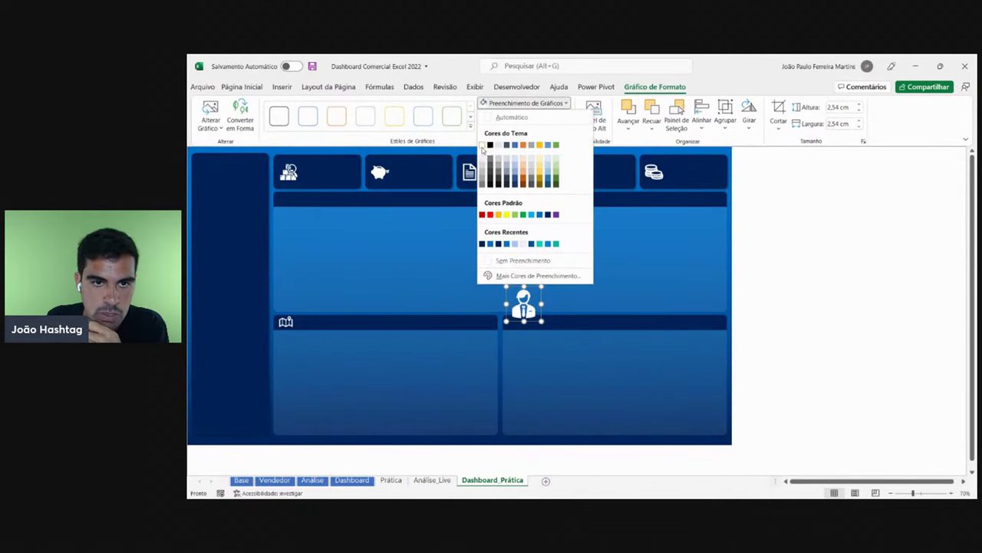
click(487, 148)
drag(540, 288, 512, 320)
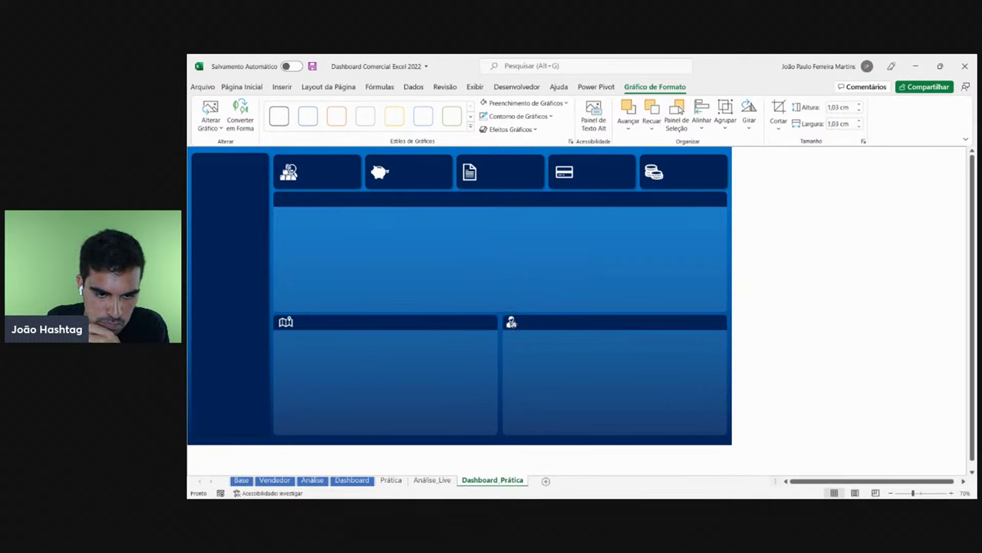
key(Escape)
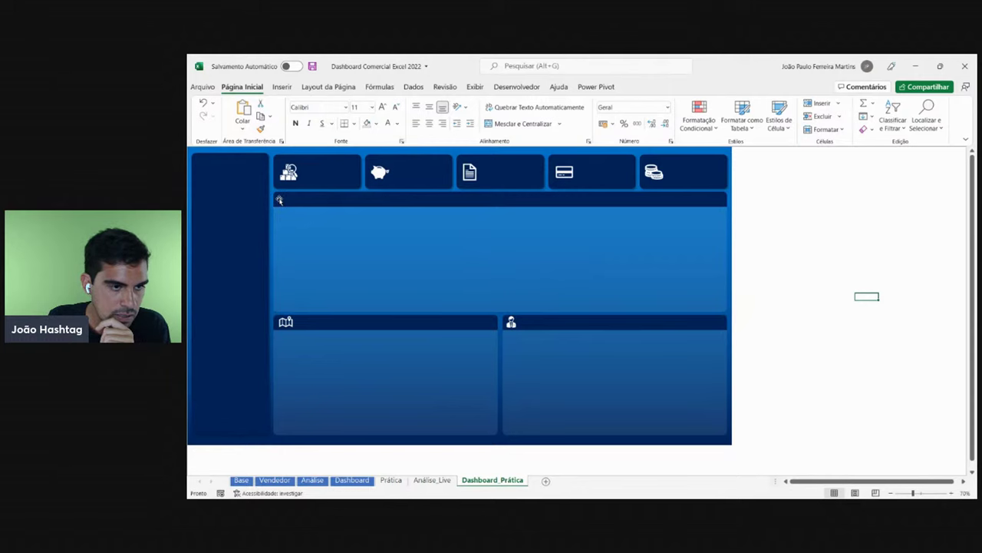
- Insert a wallet icon on Dashboard_Prática from the icon library search
click(358, 481)
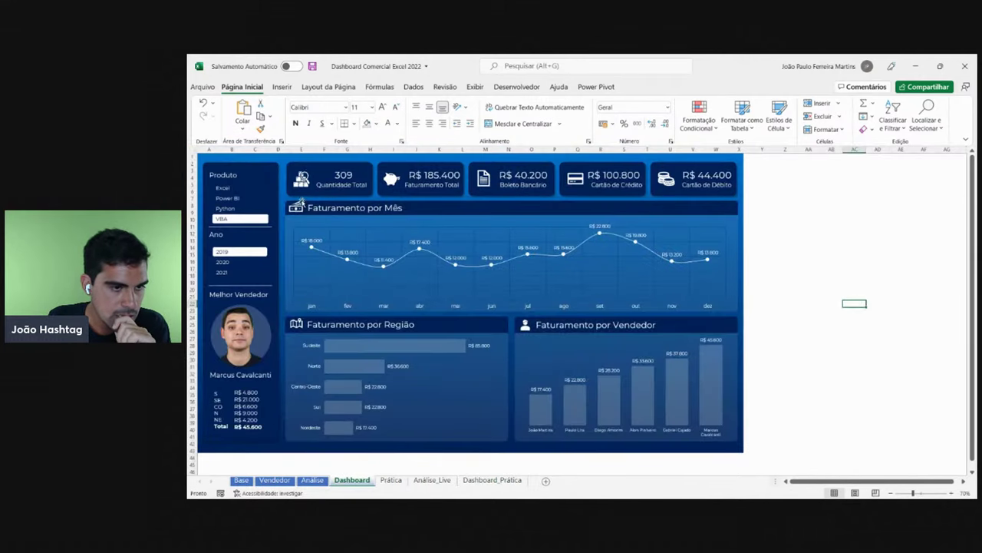
click(497, 482)
click(282, 86)
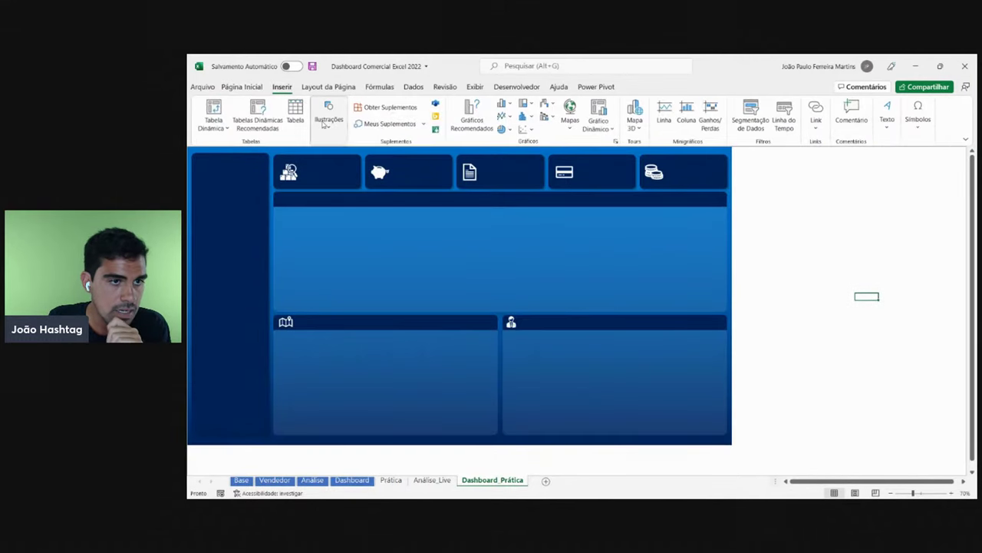
click(328, 116)
click(372, 159)
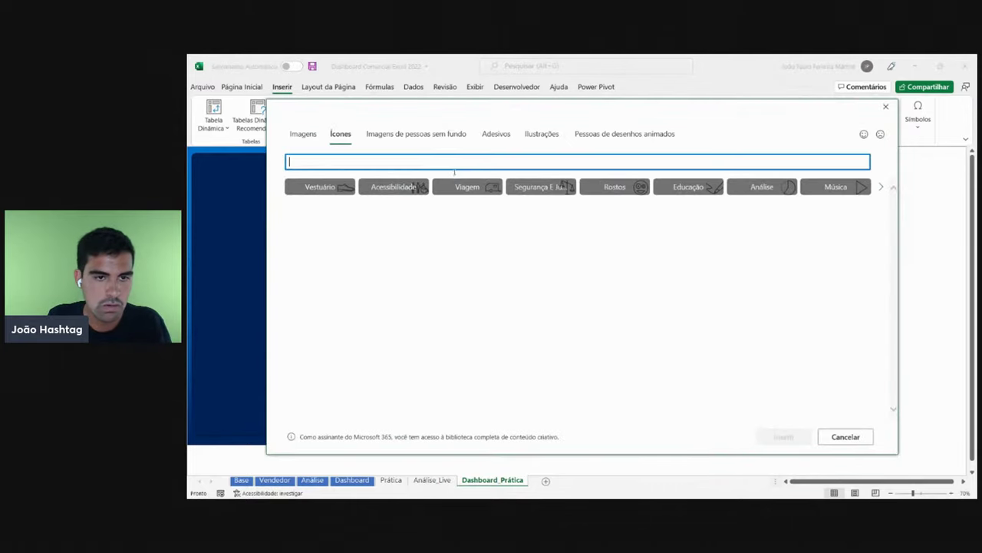
text(ne)
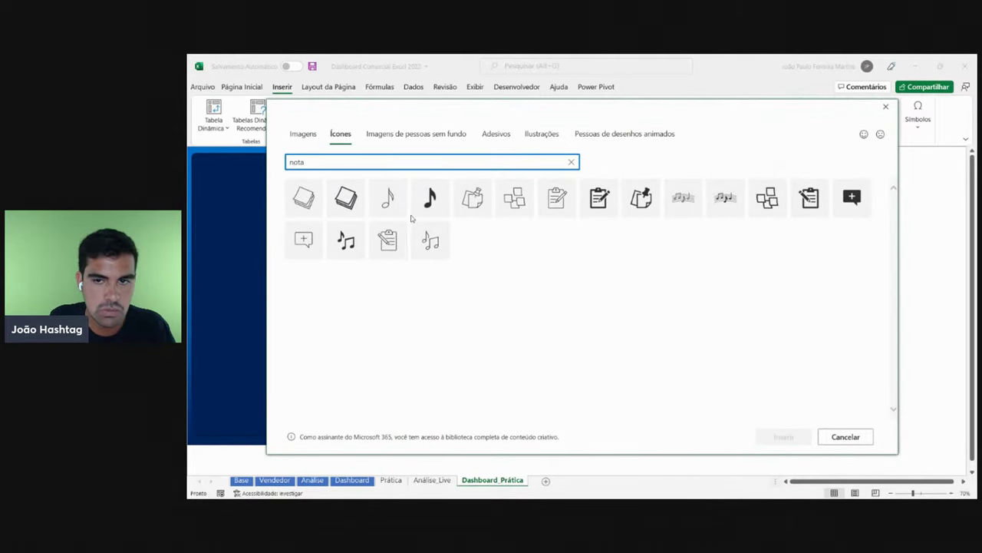
key(ctrl+a)
text(d)
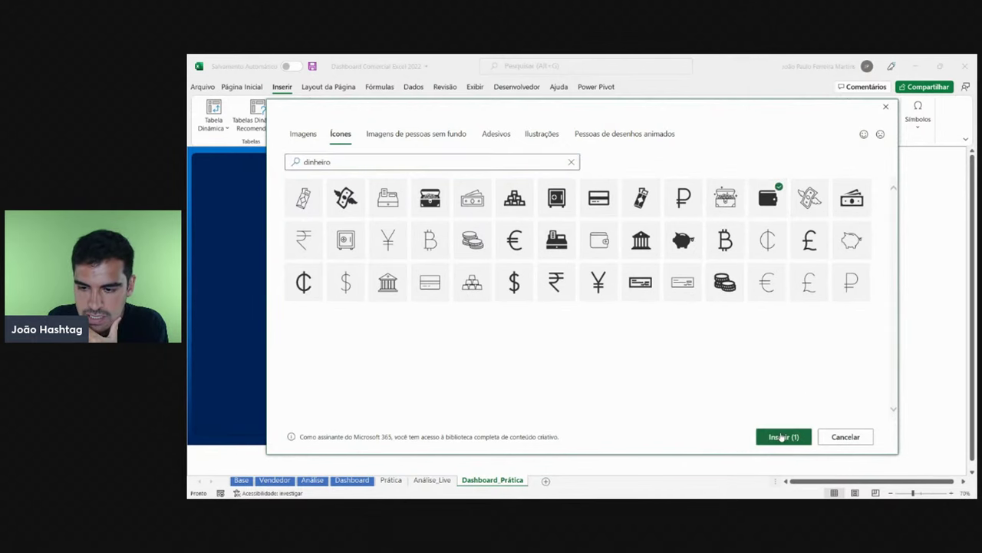
click(781, 437)
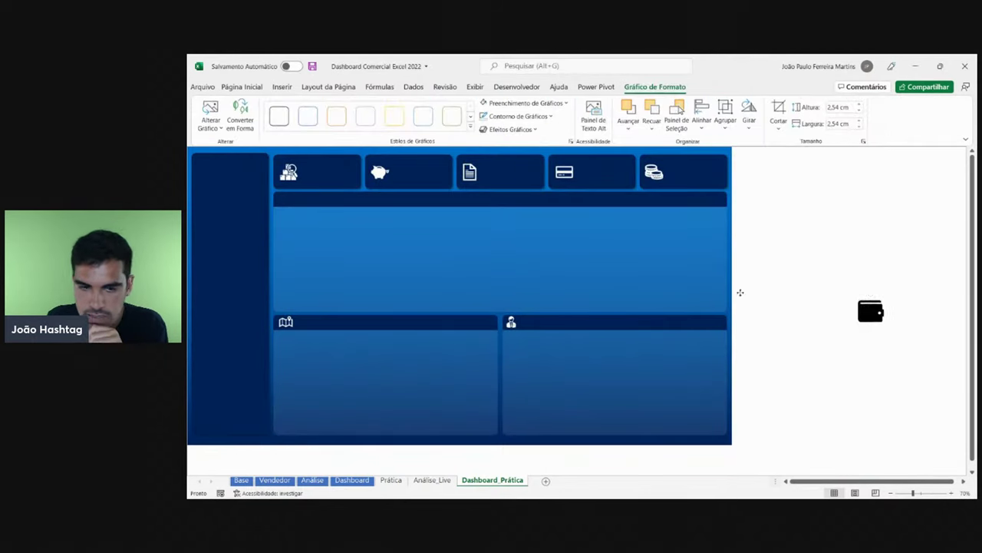
- Move the wallet icon onto the main chart header, fill it white and shrink it
drag(872, 308, 292, 207)
click(522, 103)
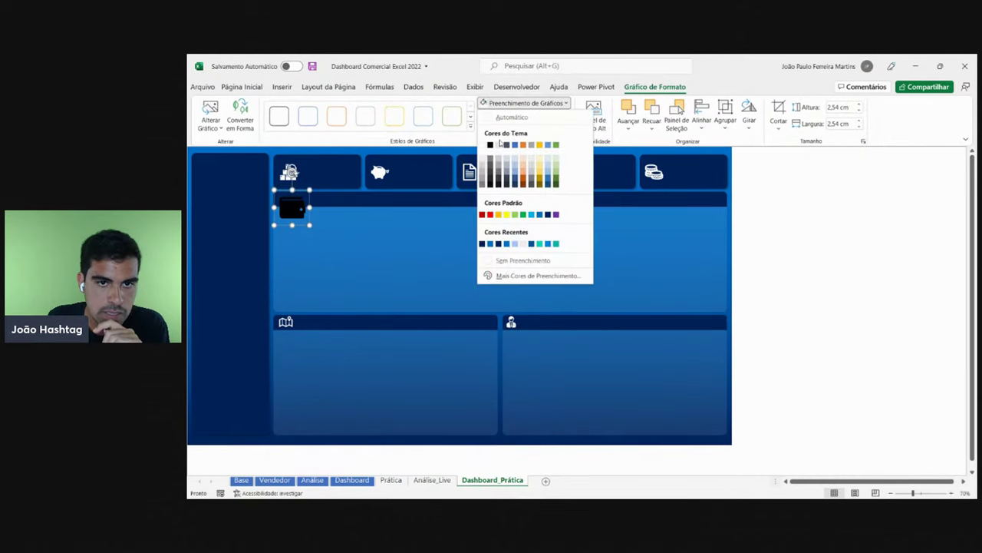
click(482, 146)
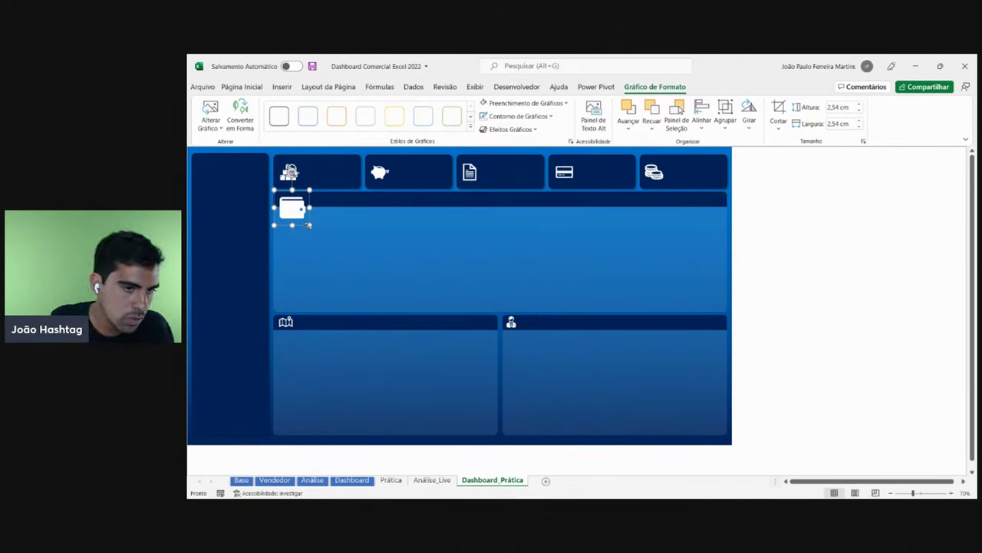
drag(309, 225, 289, 203)
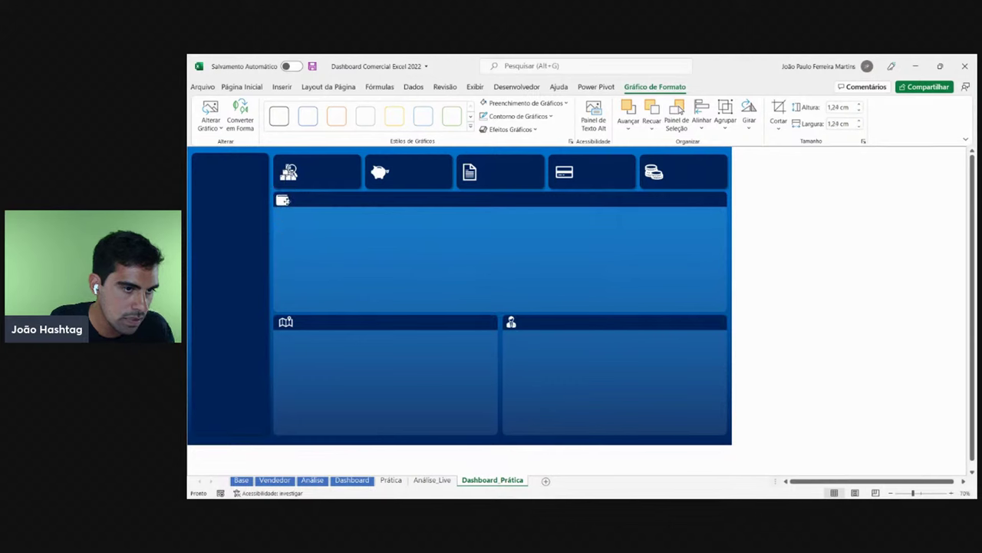
- Nudge the map icon left and enlarge the person icon slightly
click(285, 322)
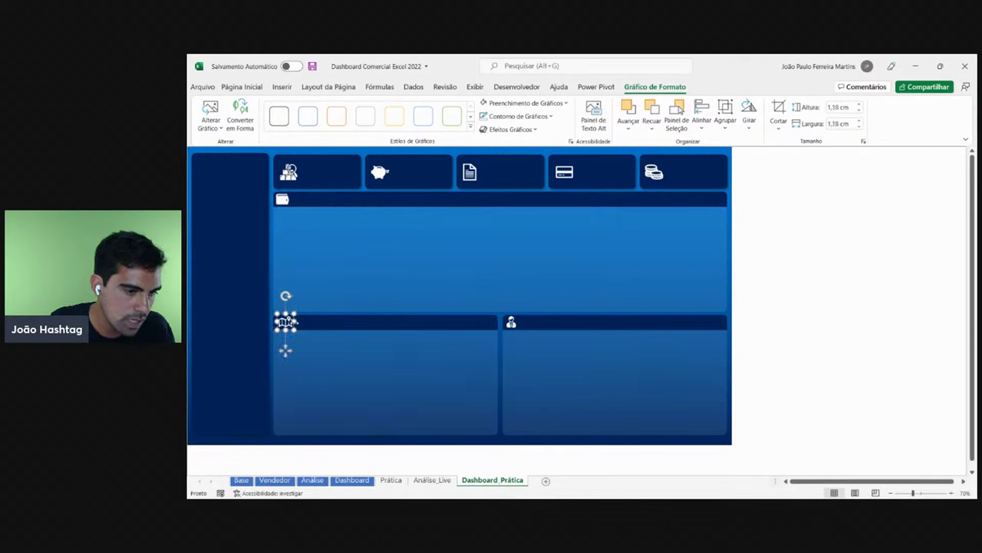
drag(285, 350, 284, 350)
click(512, 322)
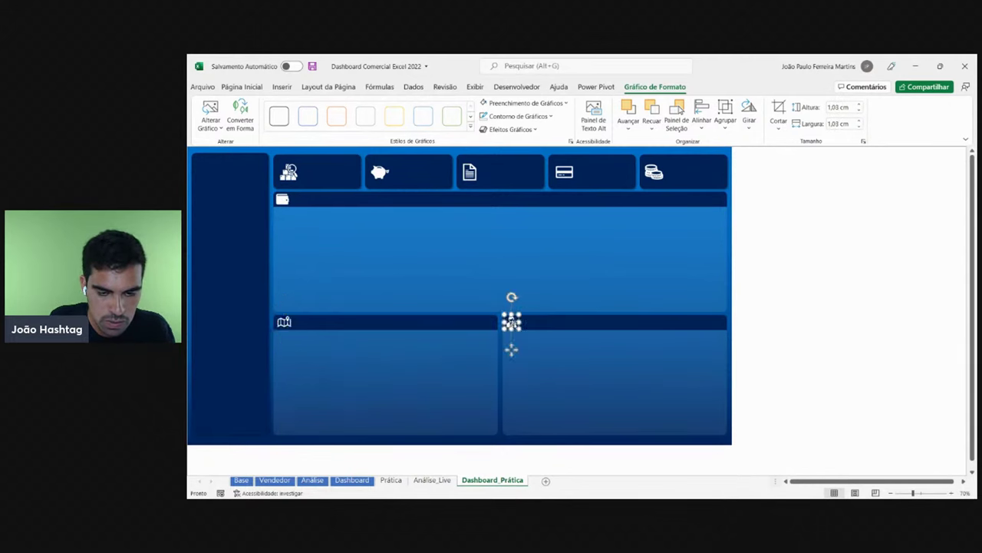
drag(521, 331, 525, 330)
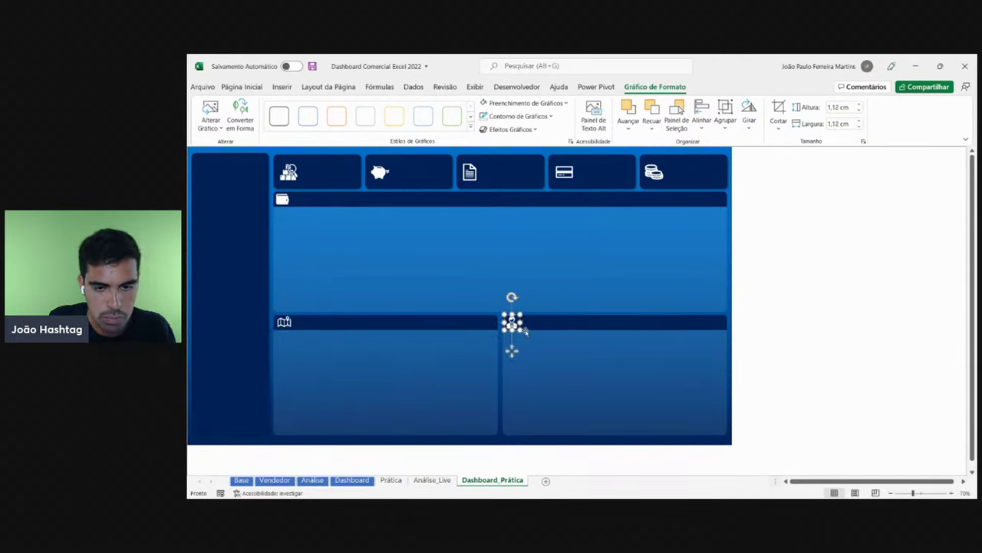
- Set the map, wallet and person header icons to 1 cm height together
ctrl+click(284, 321)
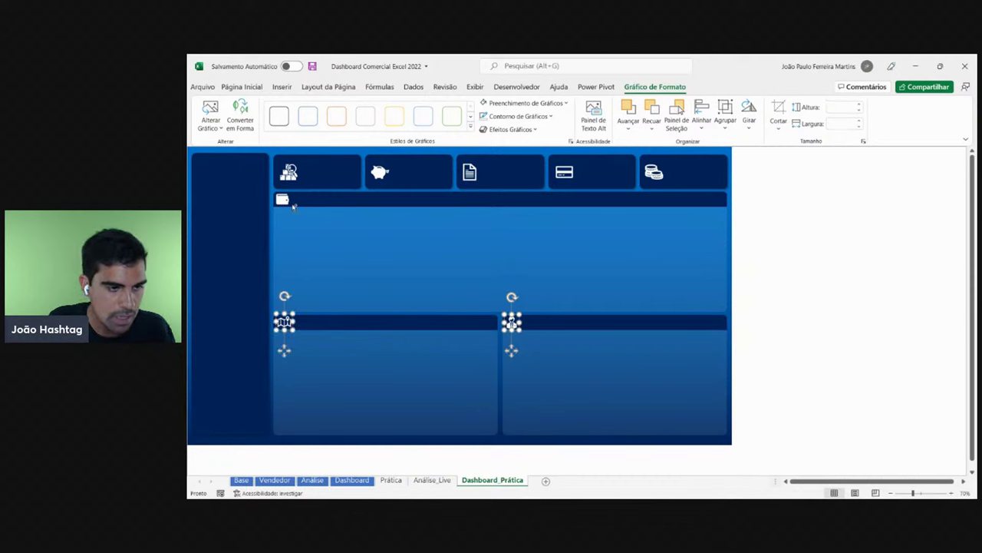
ctrl+click(283, 199)
click(847, 107)
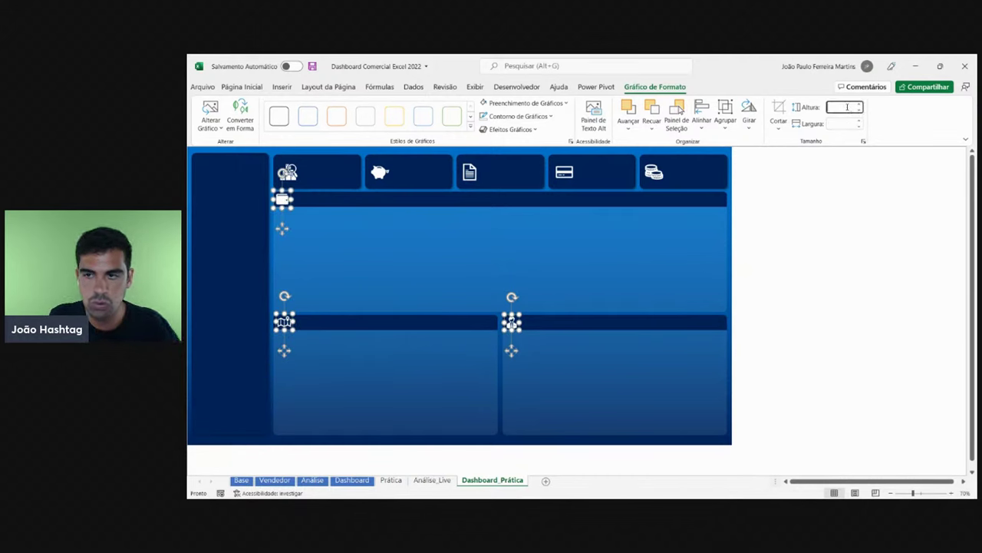
text(1)
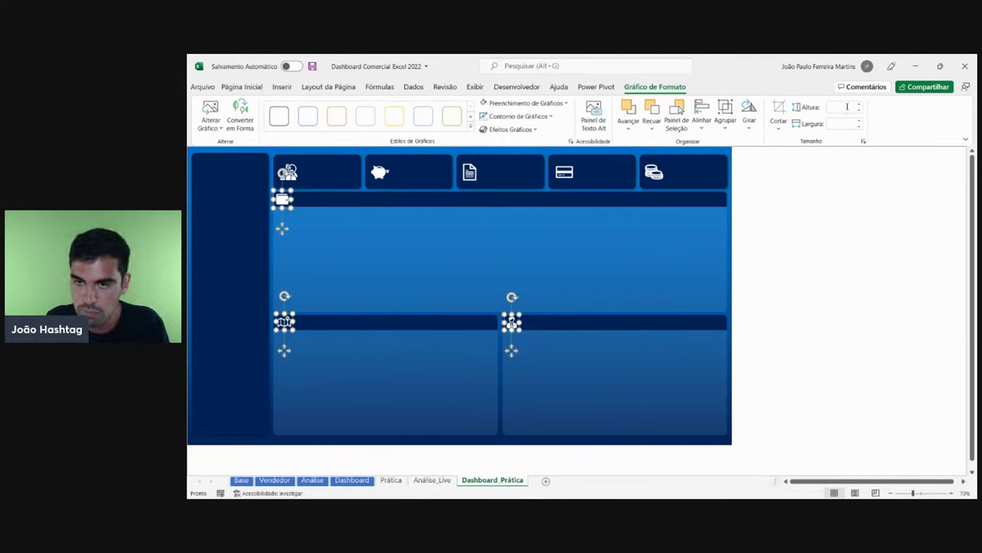
key(Return)
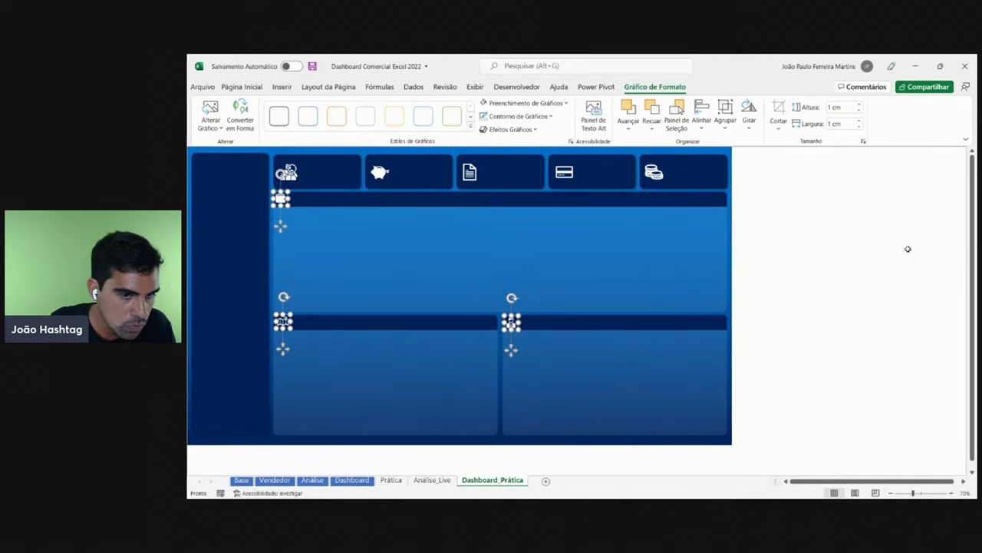
click(908, 248)
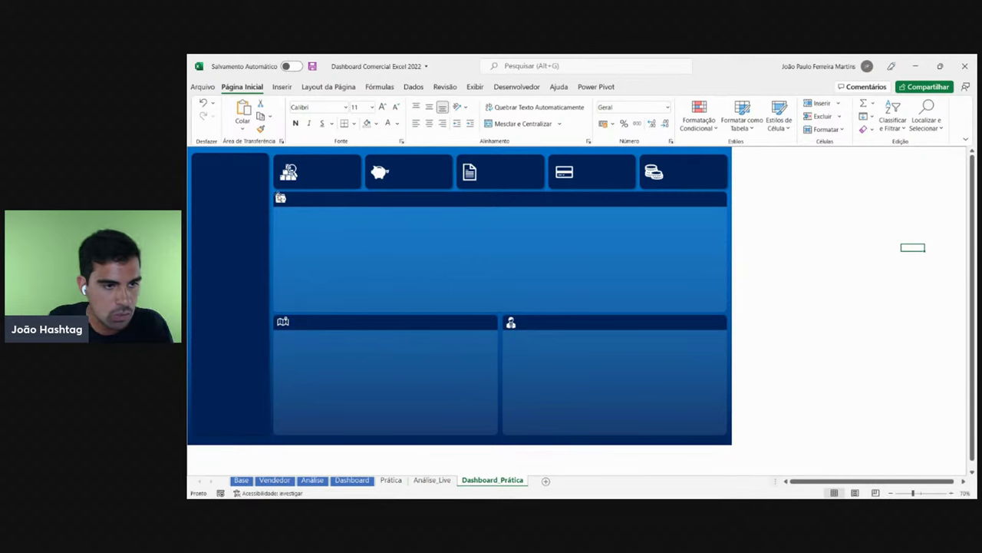
- Nudge the wallet icon right and the map icon down and left, then check the person icon
click(280, 198)
key(Right)
key(Right)
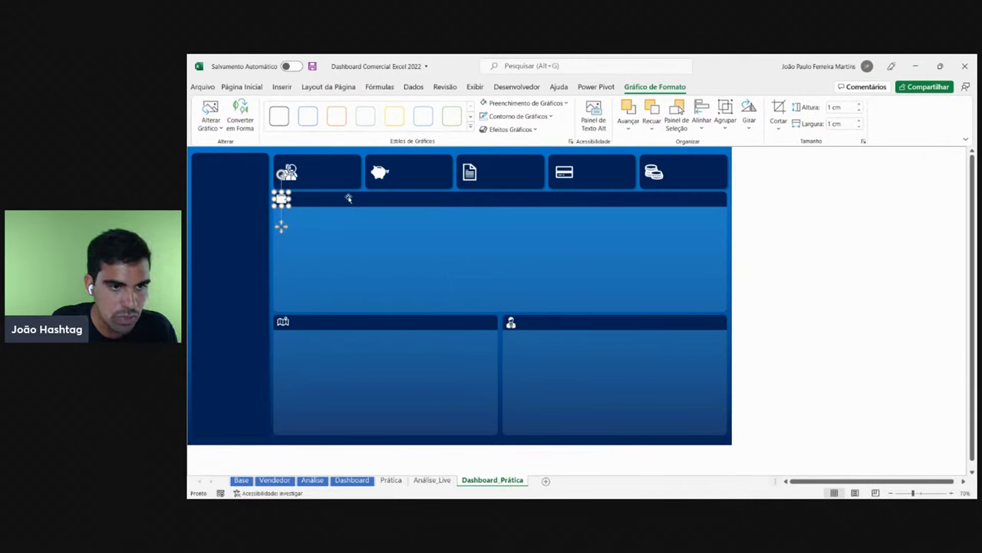
click(284, 321)
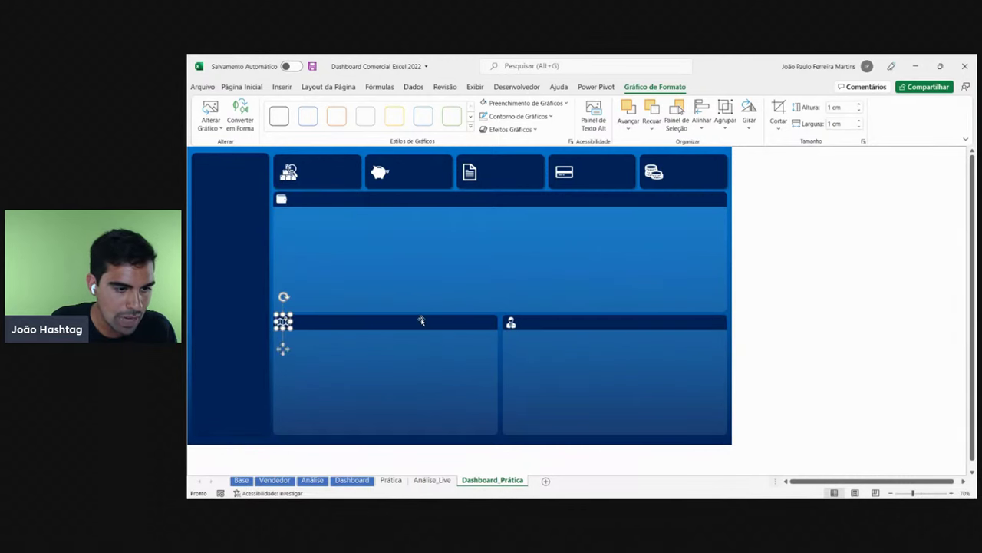
key(Down)
key(Down)
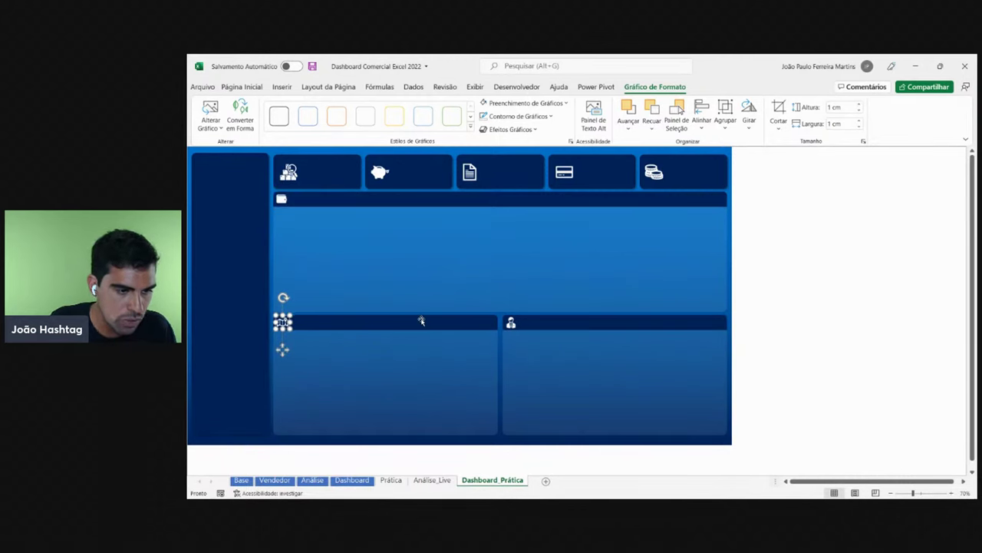
key(Left)
key(Left)
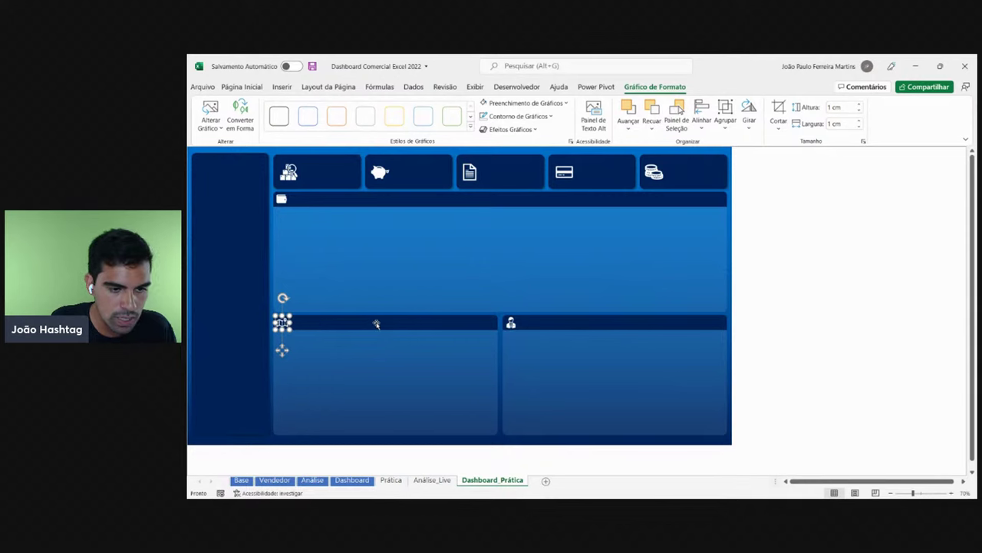
click(826, 319)
click(513, 322)
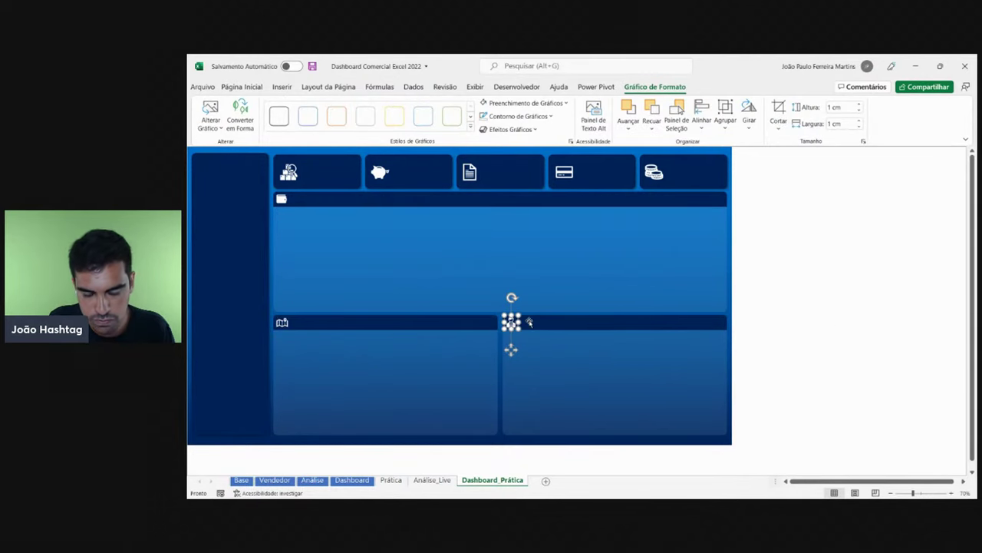
click(821, 317)
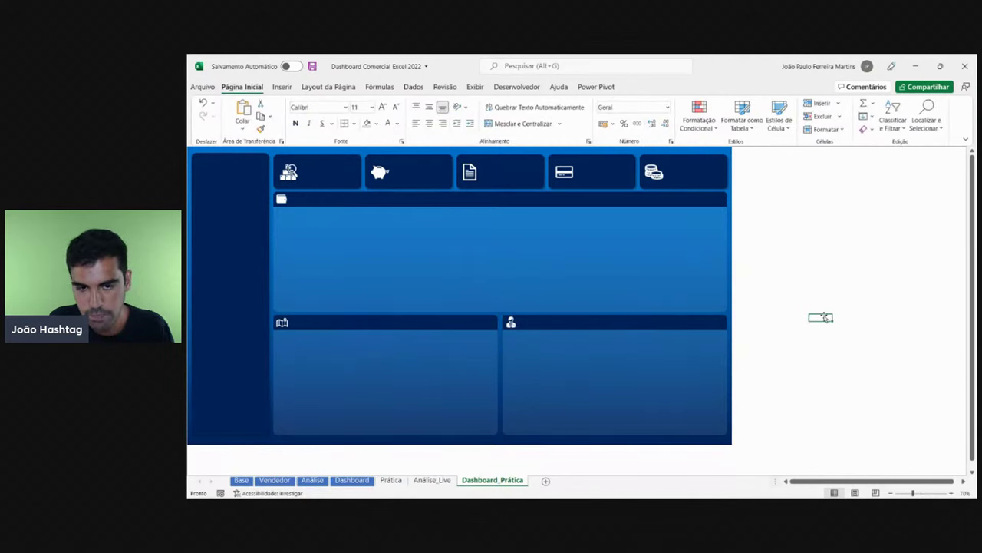
- Draw a text box inside the wide chart panel and shift it up and left
click(282, 88)
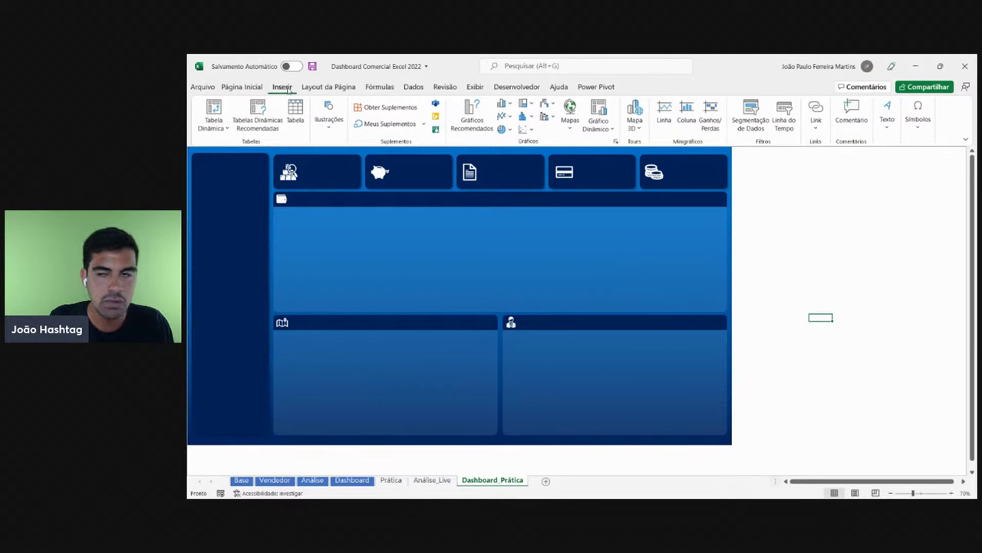
click(888, 129)
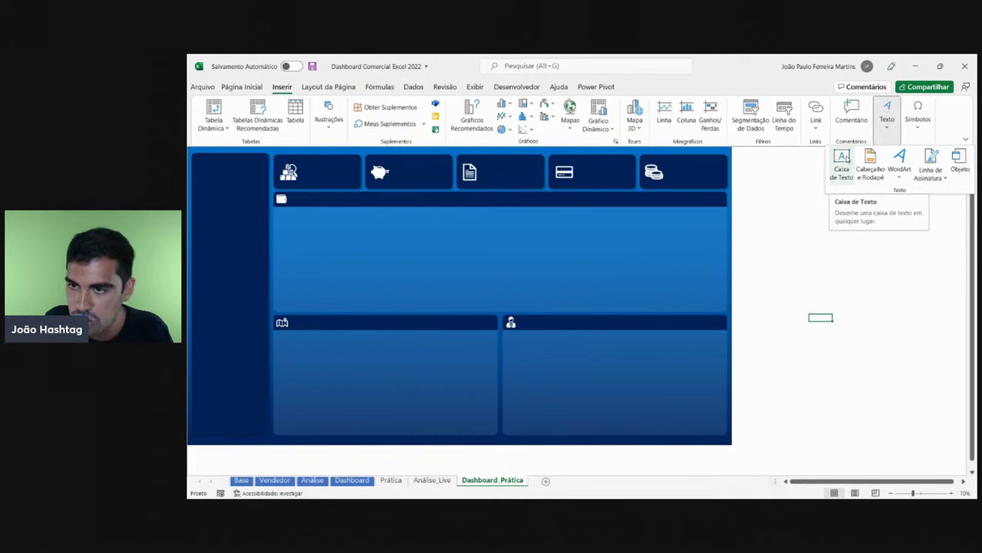
click(842, 161)
drag(343, 243, 526, 277)
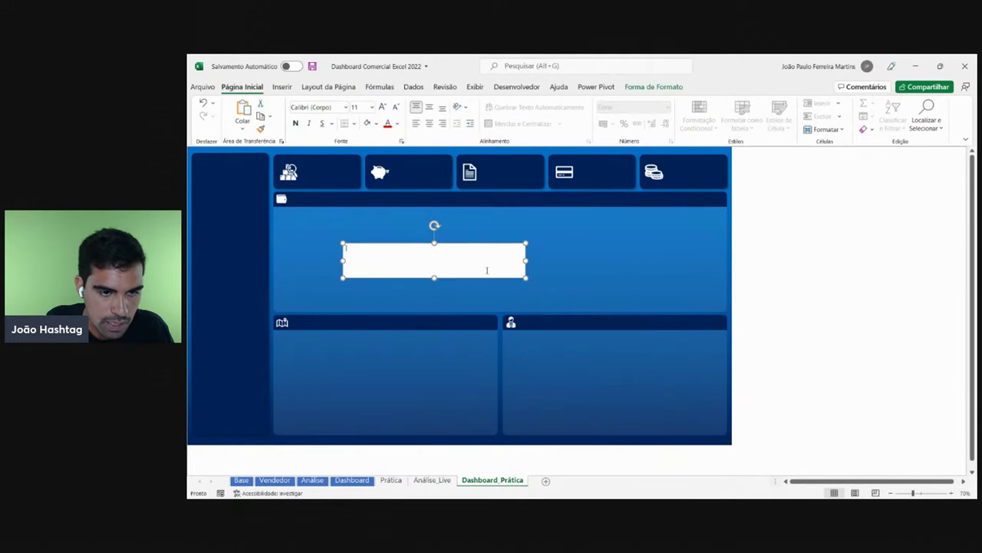
drag(441, 242, 406, 227)
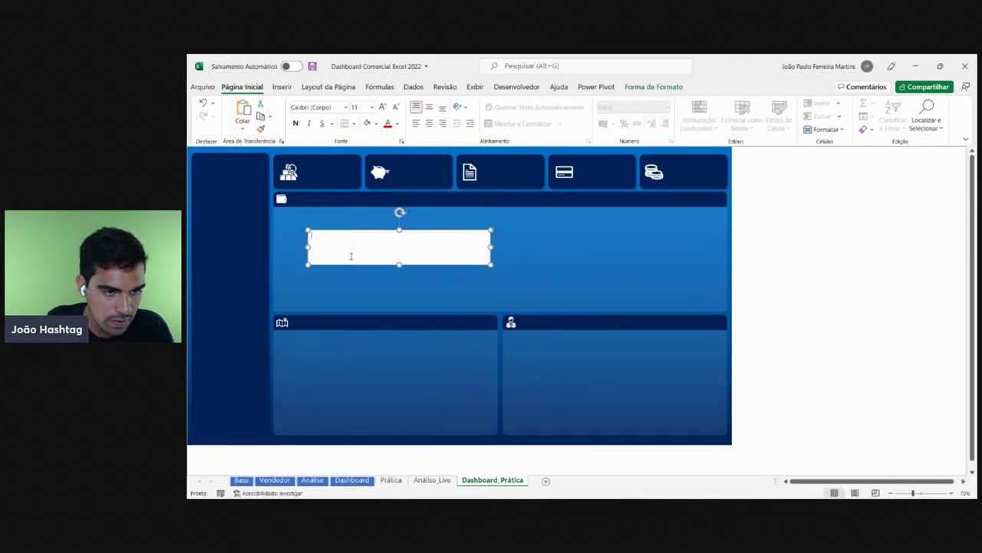
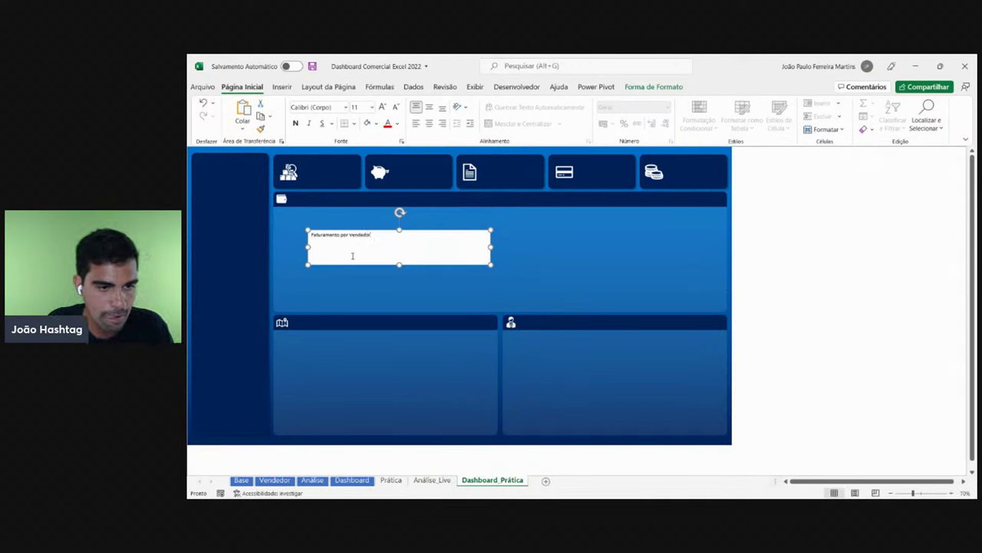
- Set the Faturamento por Vendedor title text to Montserrat in white
drag(367, 265, 351, 232)
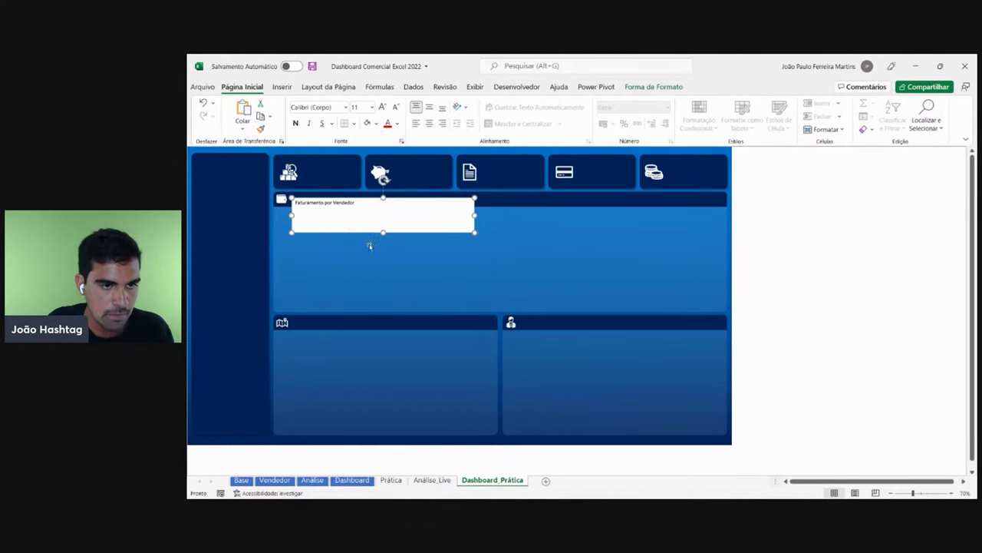
scroll(346, 239, up, 4)
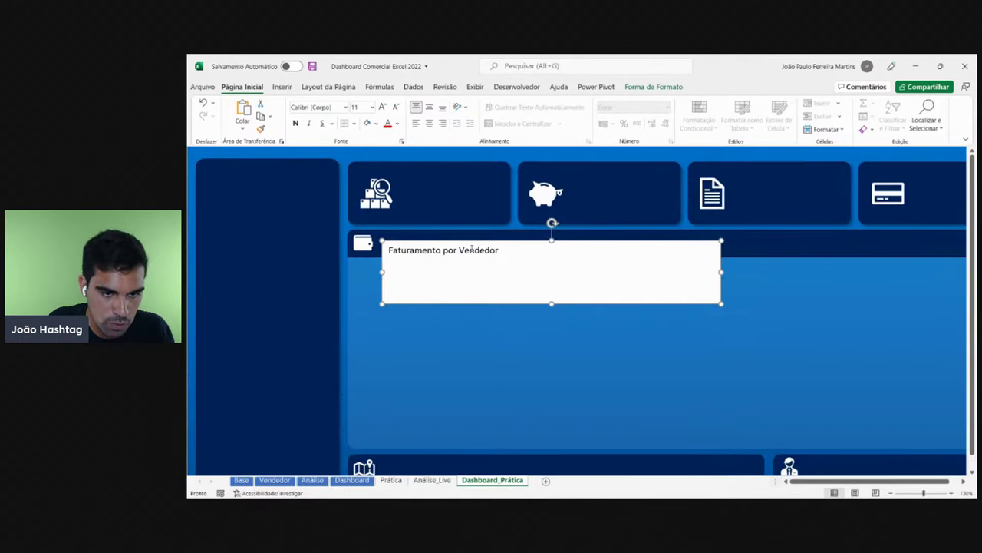
click(330, 108)
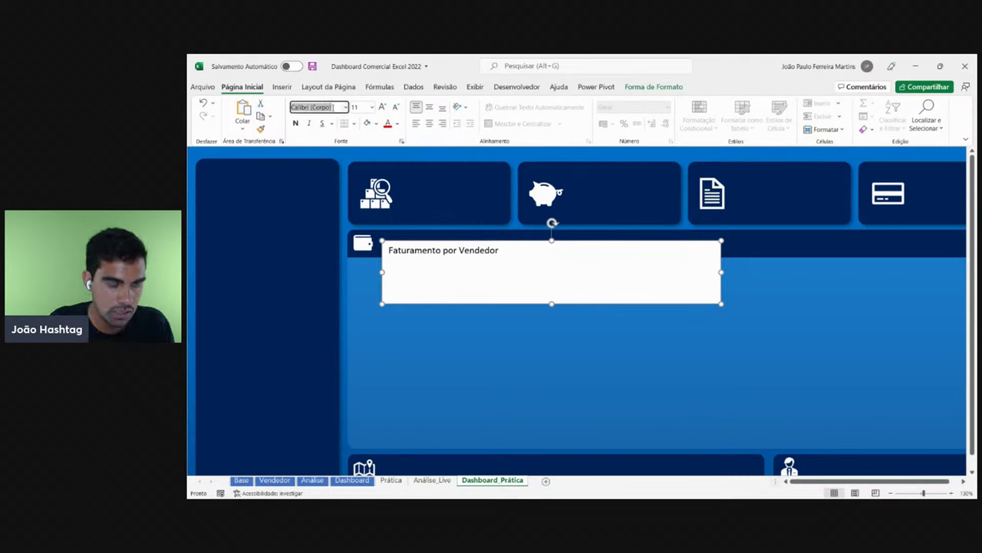
text(Montserrat)
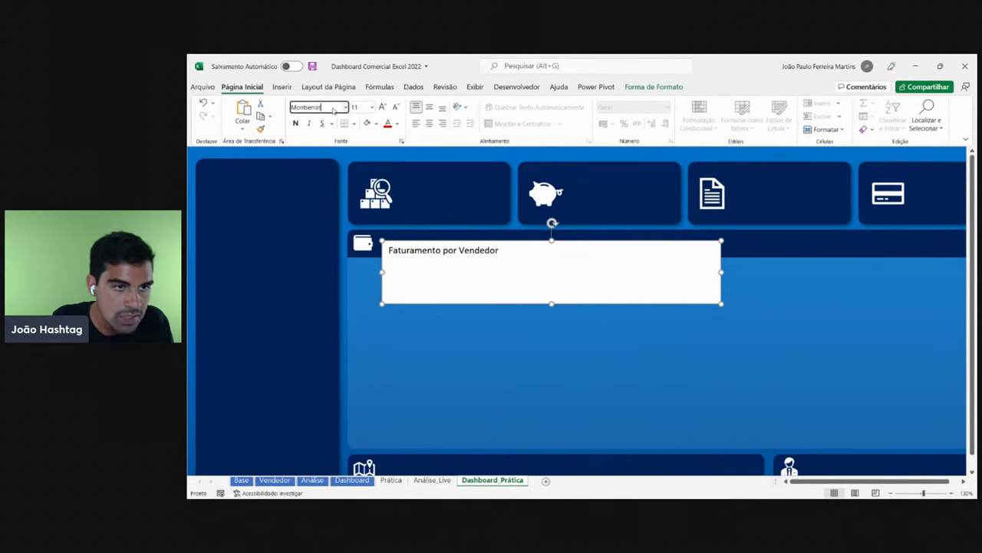
key(Return)
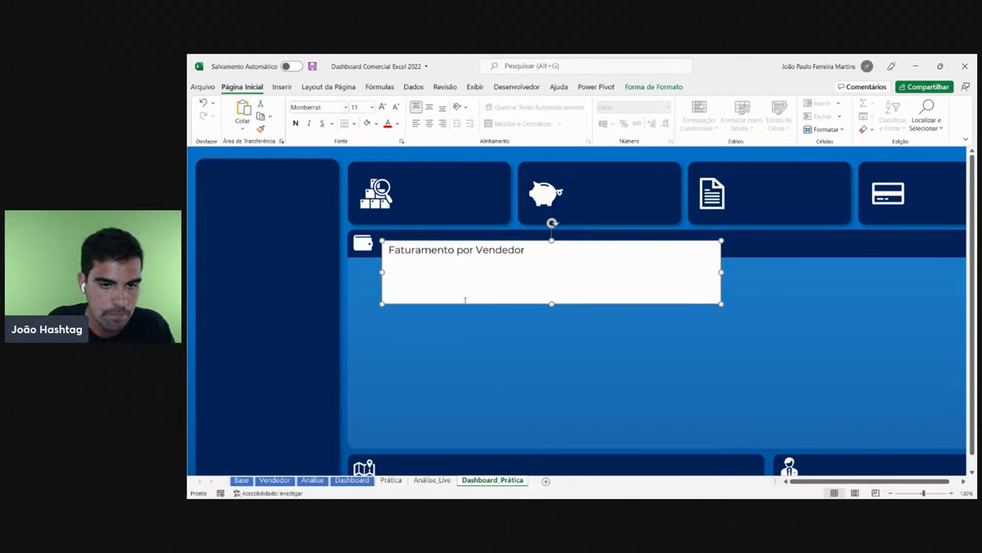
click(397, 123)
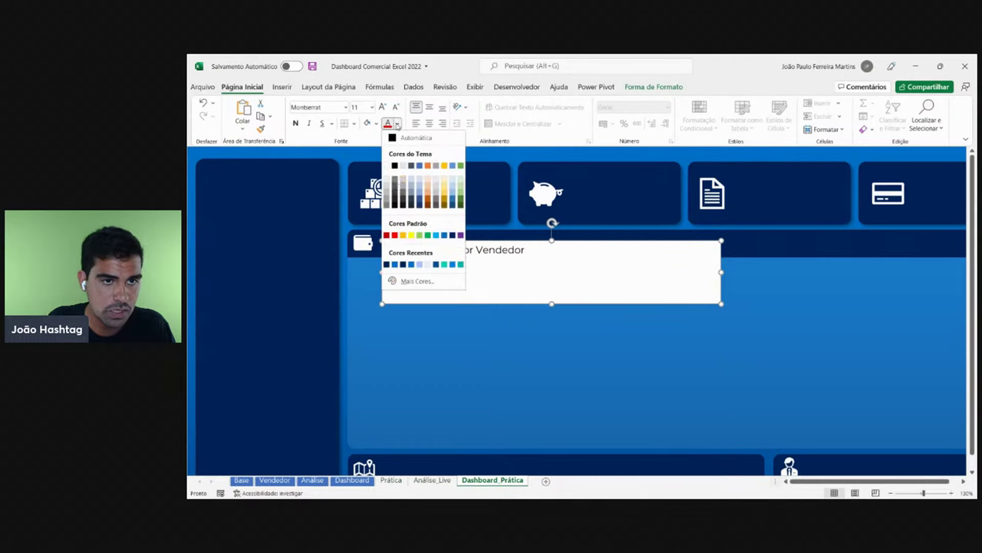
click(394, 169)
- Give the title box No Fill and No Outline and place it on the top panel's header bar
click(504, 245)
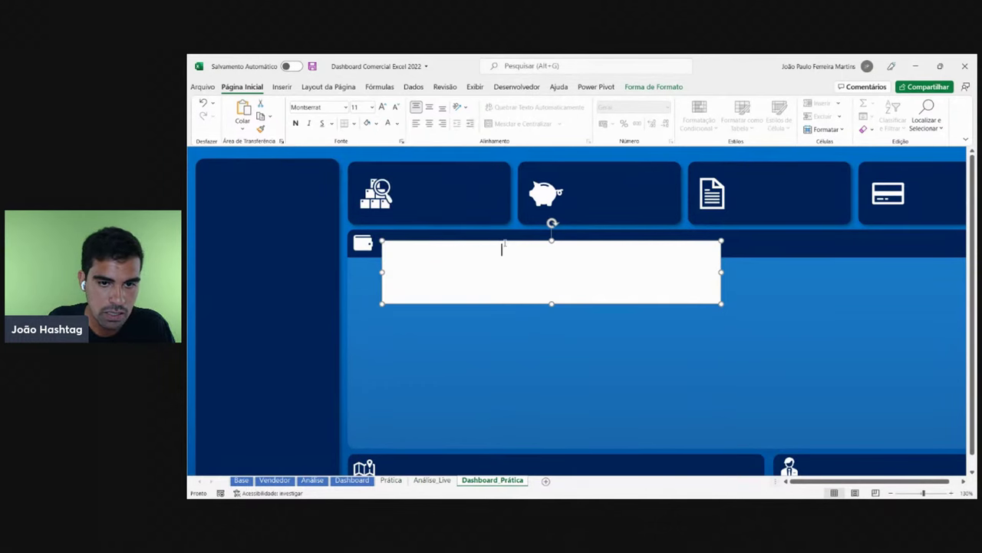
drag(509, 243, 590, 284)
click(654, 89)
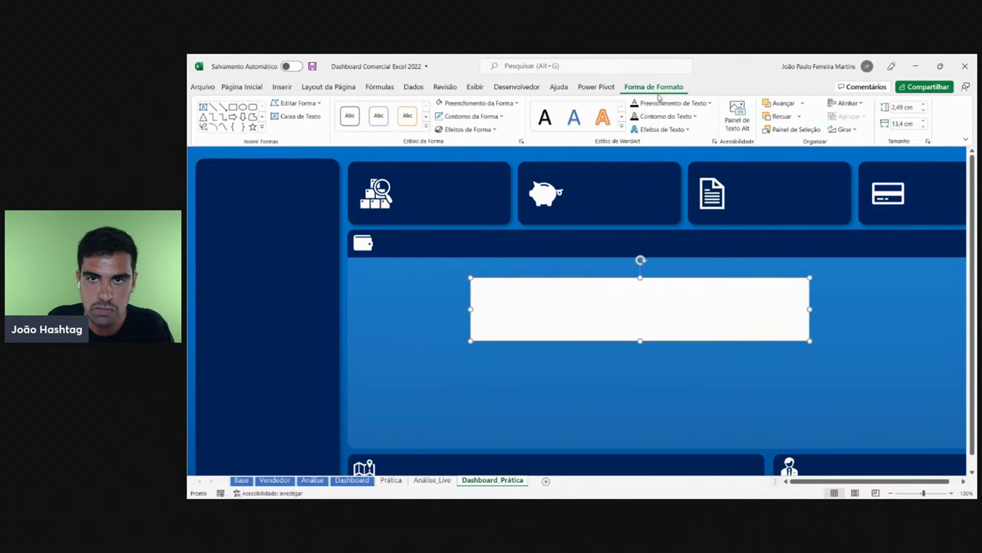
click(479, 103)
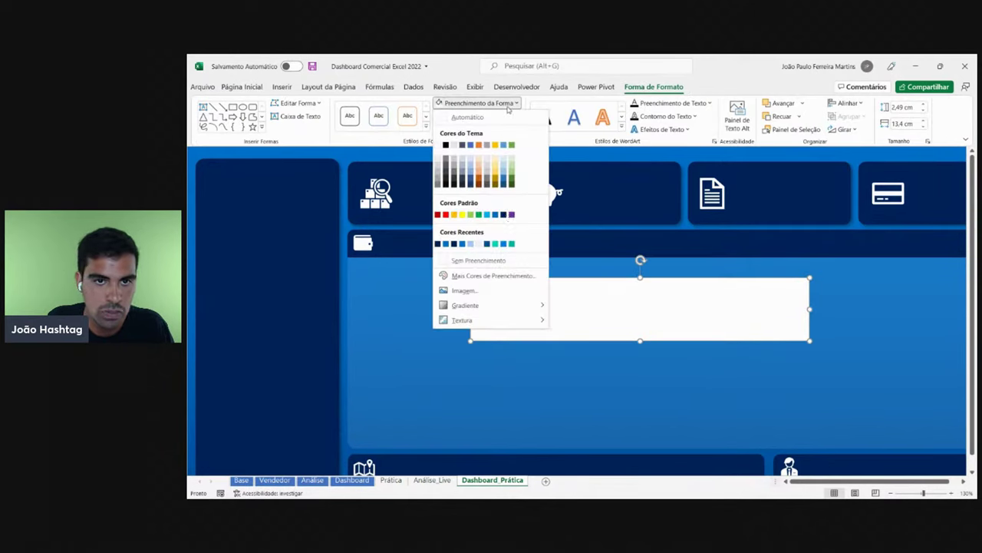
click(480, 260)
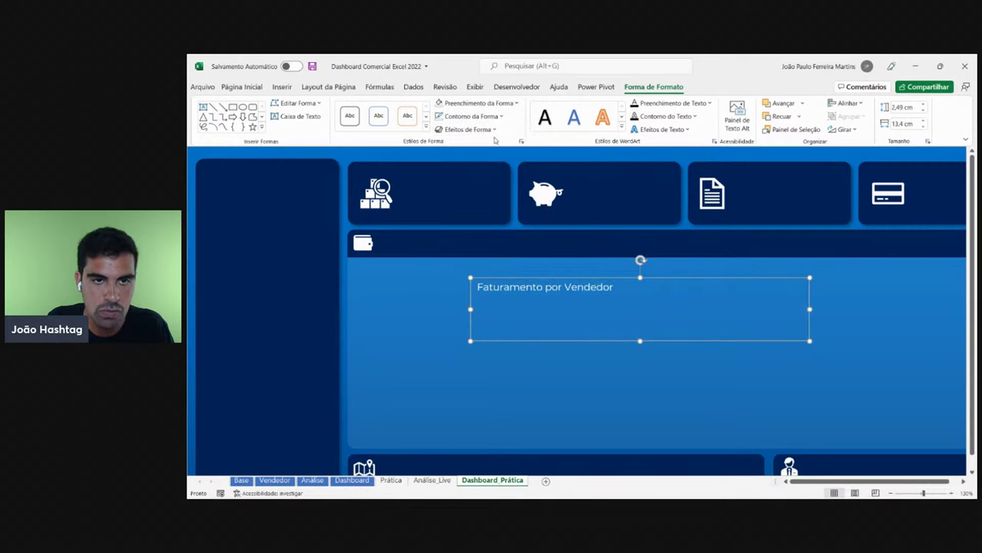
click(472, 116)
click(470, 273)
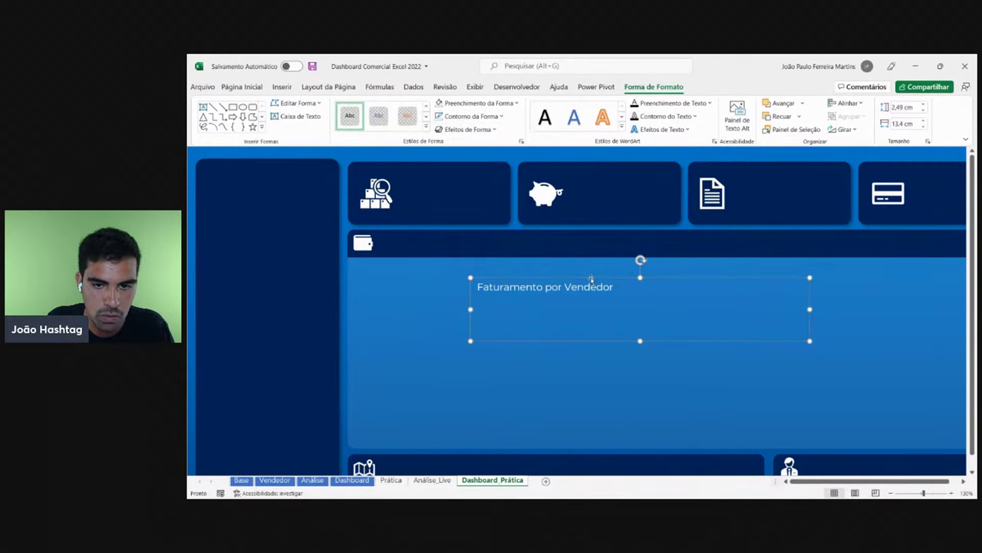
drag(593, 279, 497, 234)
drag(544, 301, 540, 255)
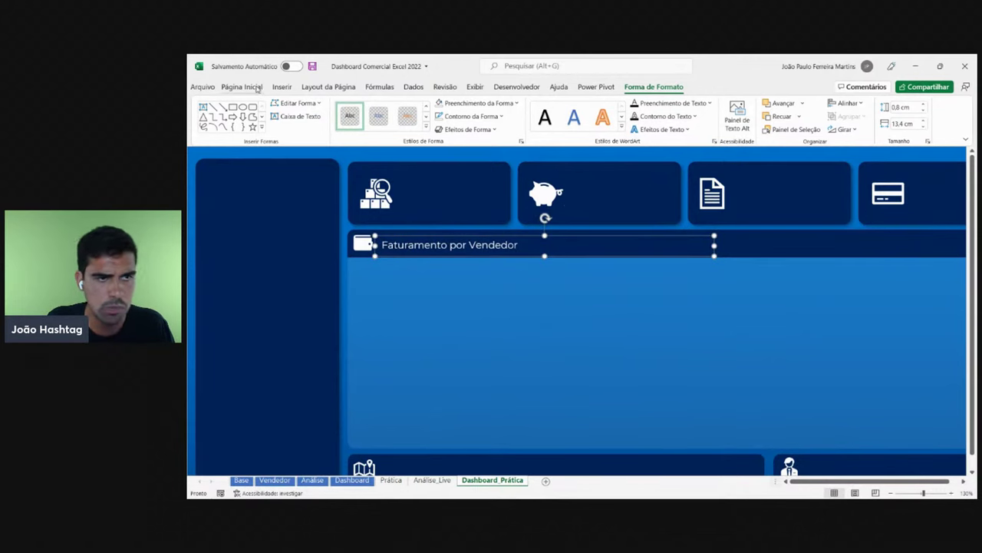
- Enlarge the title font to 14 and narrow its box to fit the text
click(242, 87)
click(382, 107)
click(383, 107)
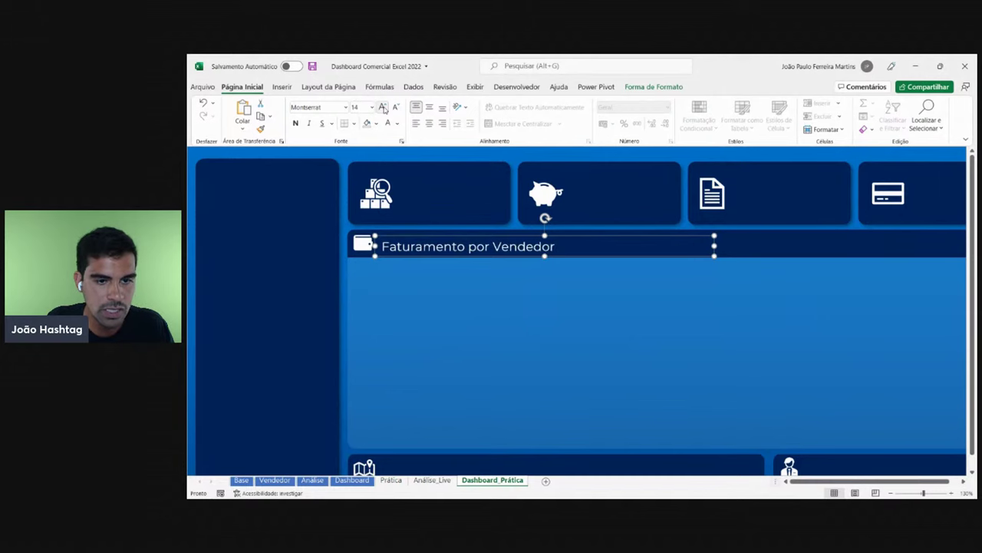
drag(579, 237, 578, 233)
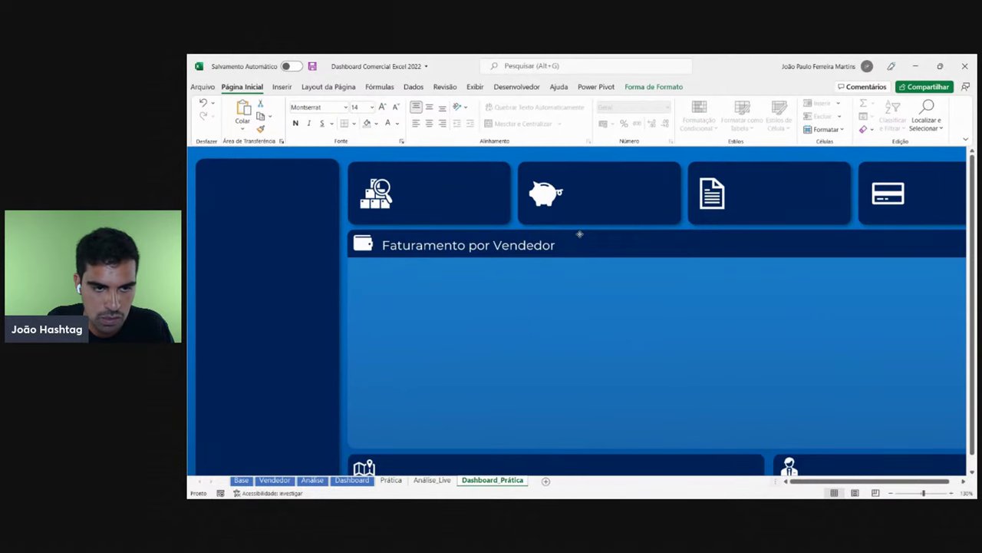
click(578, 232)
scroll(588, 284, down, 1)
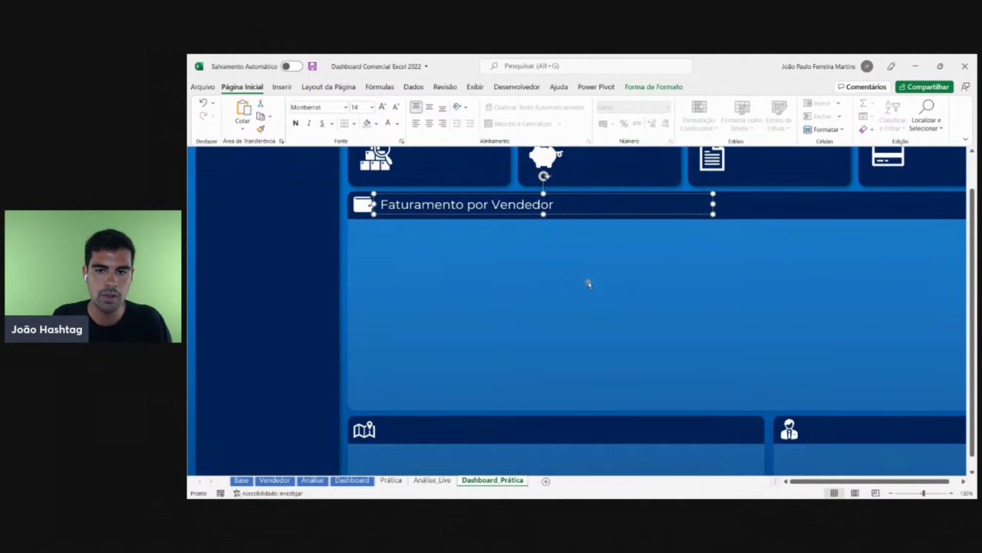
drag(715, 204, 585, 205)
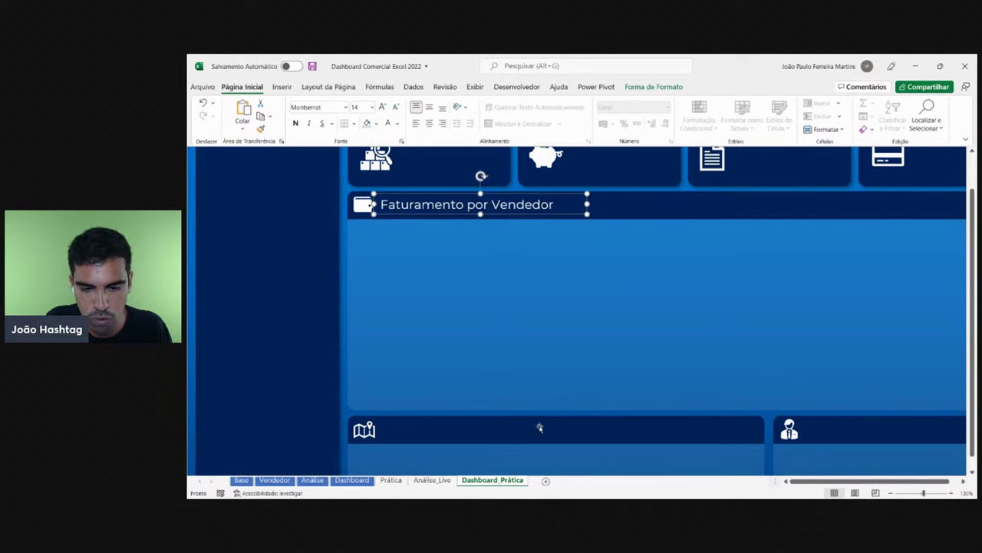
click(607, 333)
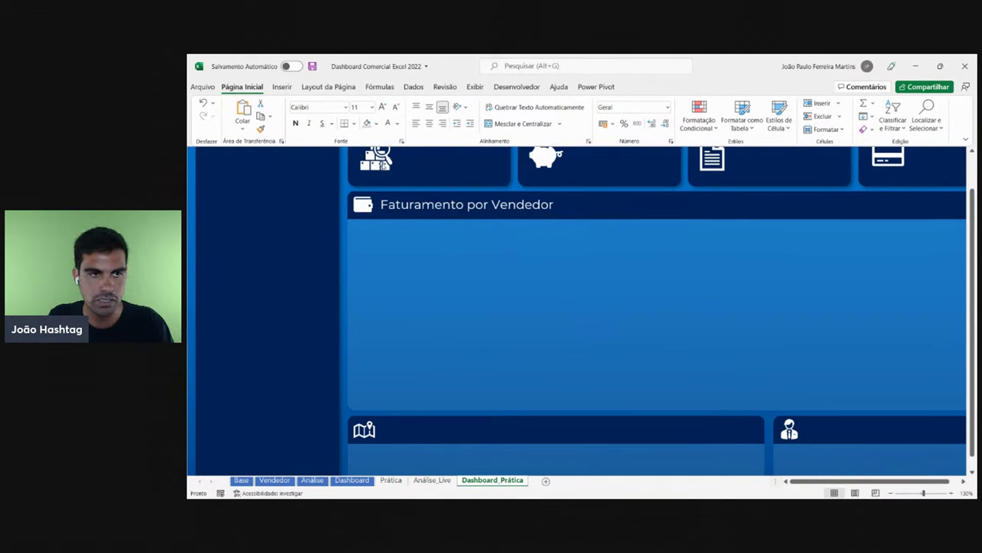
- Draw a new text box reading 'Faturamento por Região'
click(282, 87)
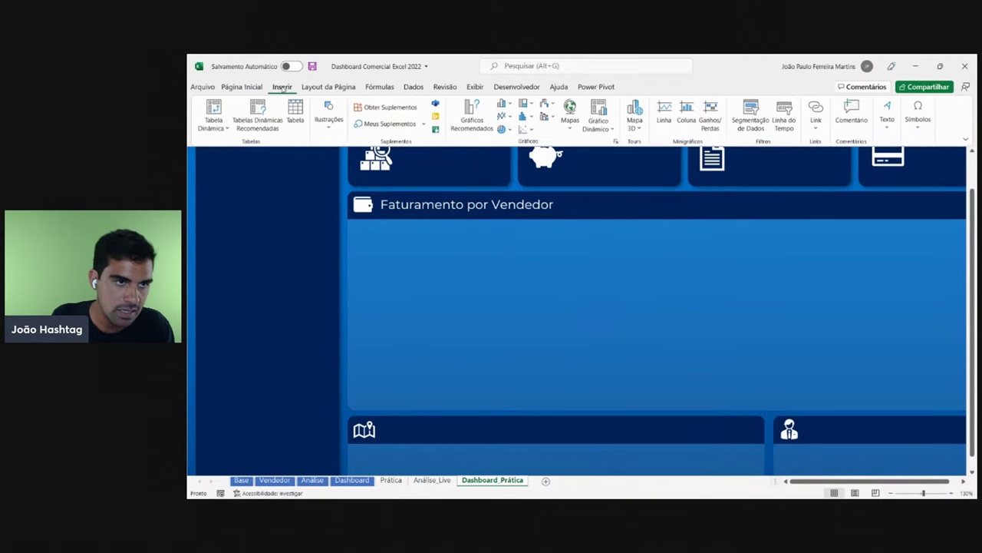
click(888, 115)
click(839, 153)
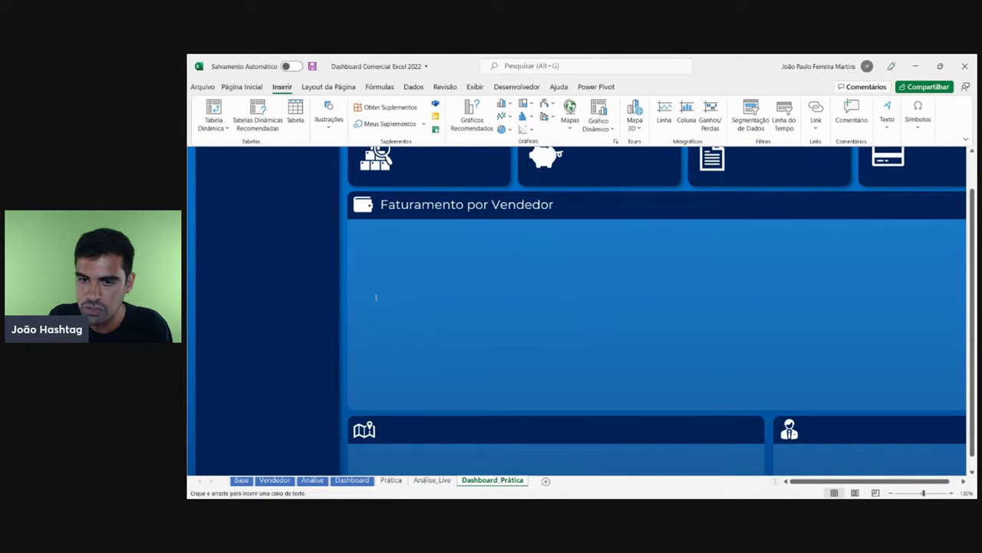
drag(369, 268, 621, 328)
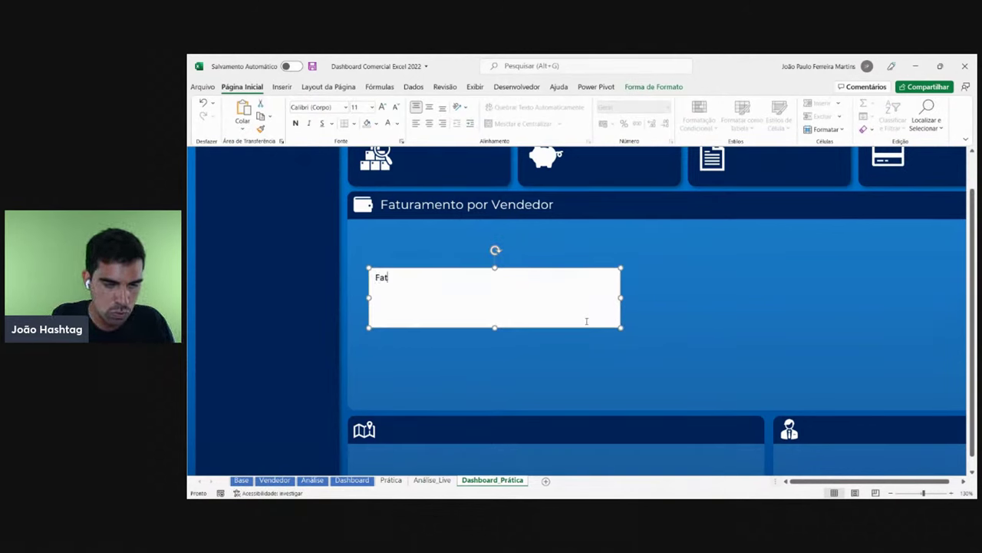
text(Faturamento por)
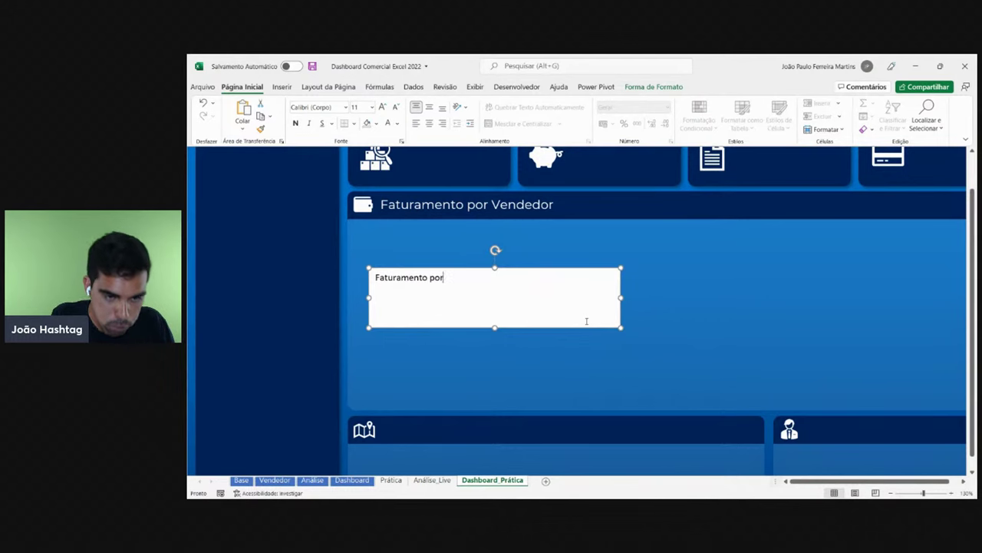
text( Região)
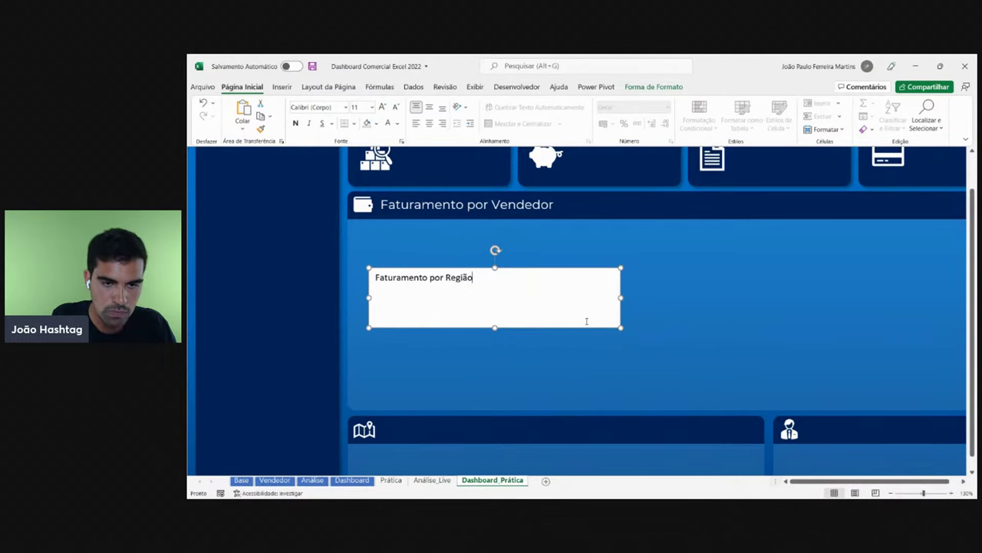
scroll(587, 361, down, 3)
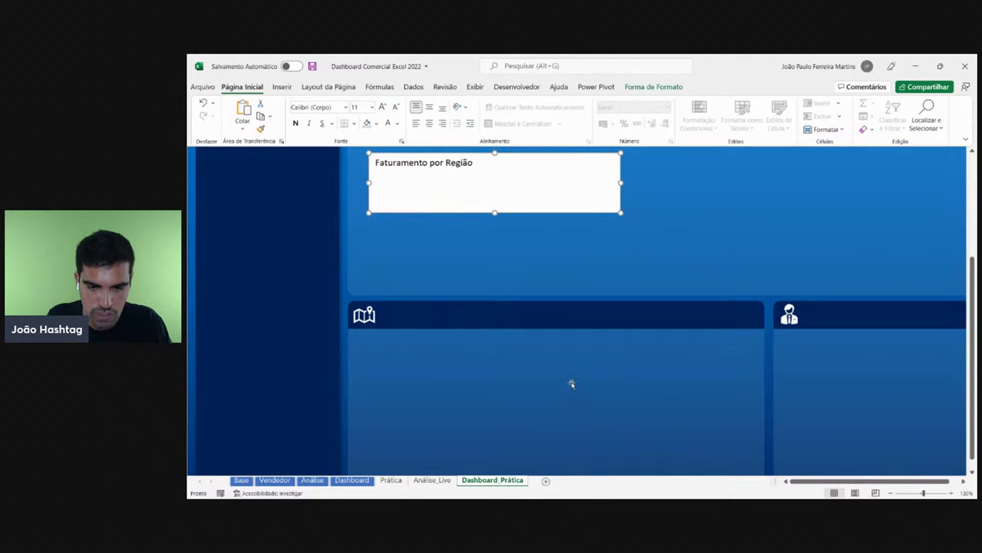
scroll(564, 376, up, 2)
text(ão)
drag(535, 291, 583, 320)
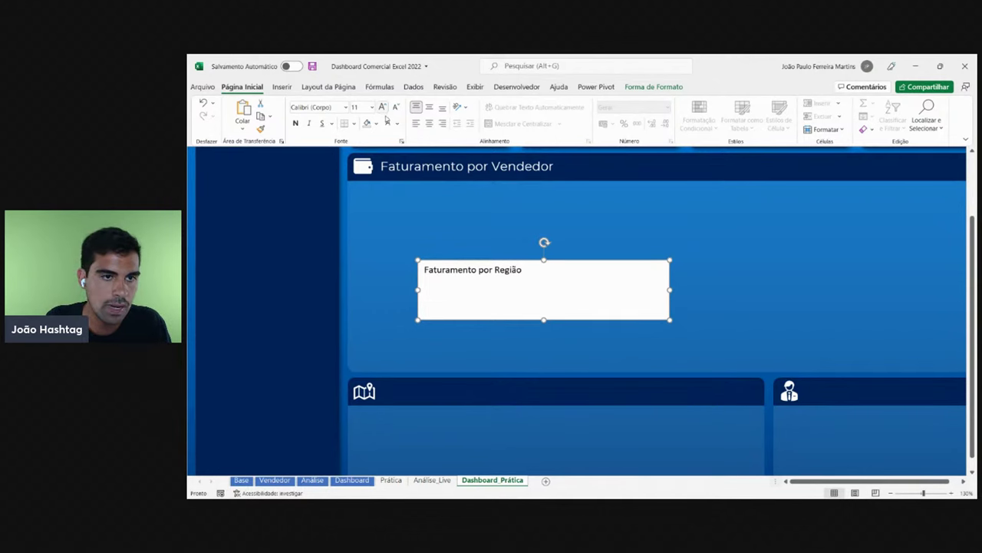
- Make the Faturamento por Região text white, with no shape fill and no outline
click(388, 123)
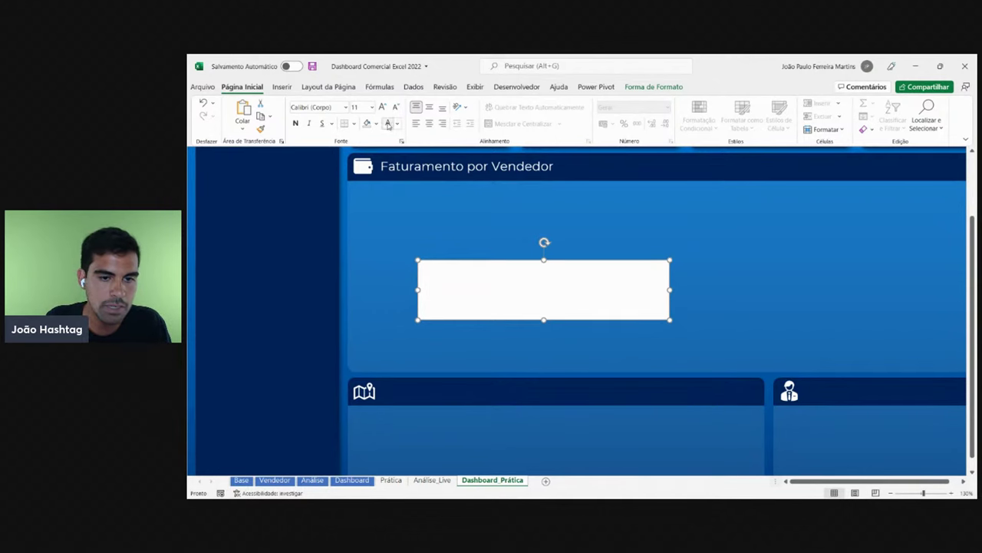
click(651, 87)
click(477, 102)
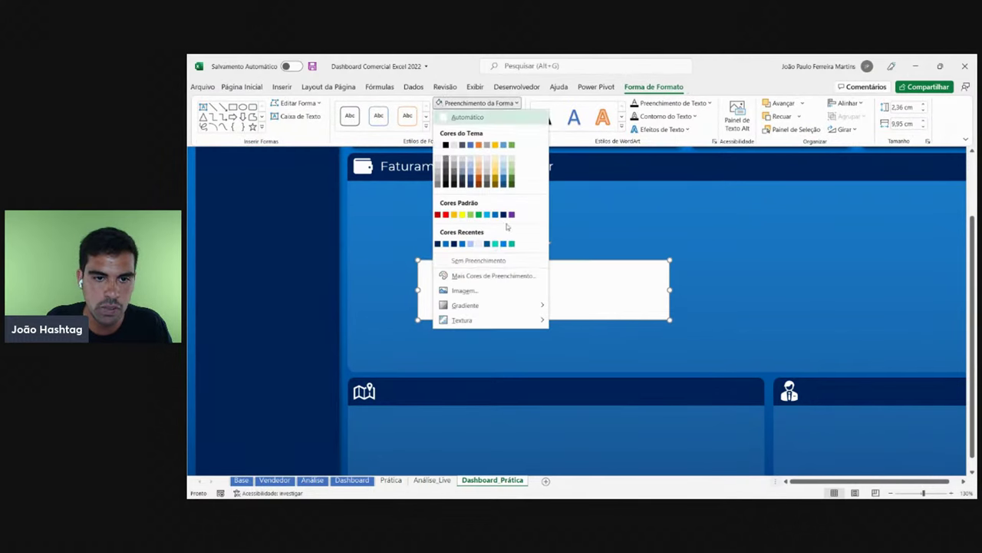
click(474, 263)
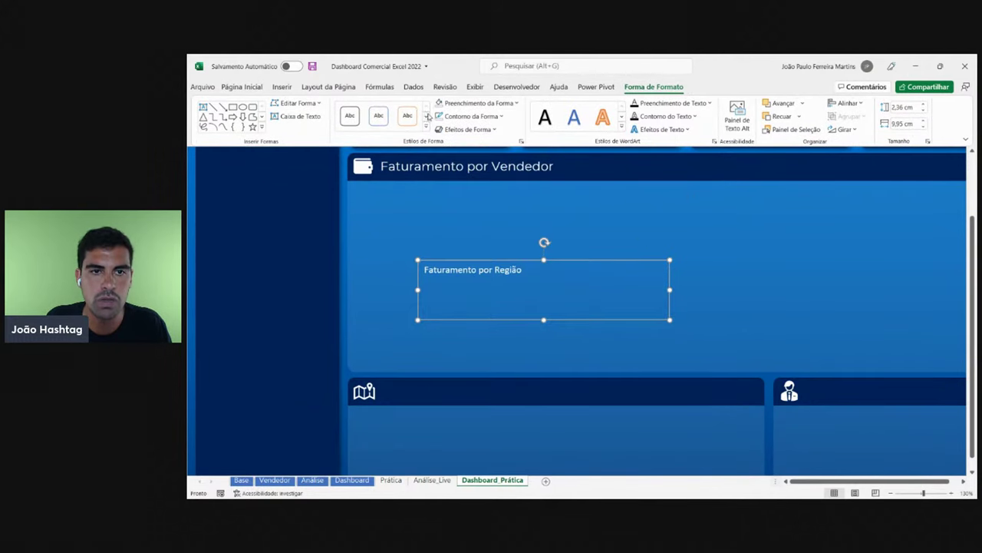
click(467, 116)
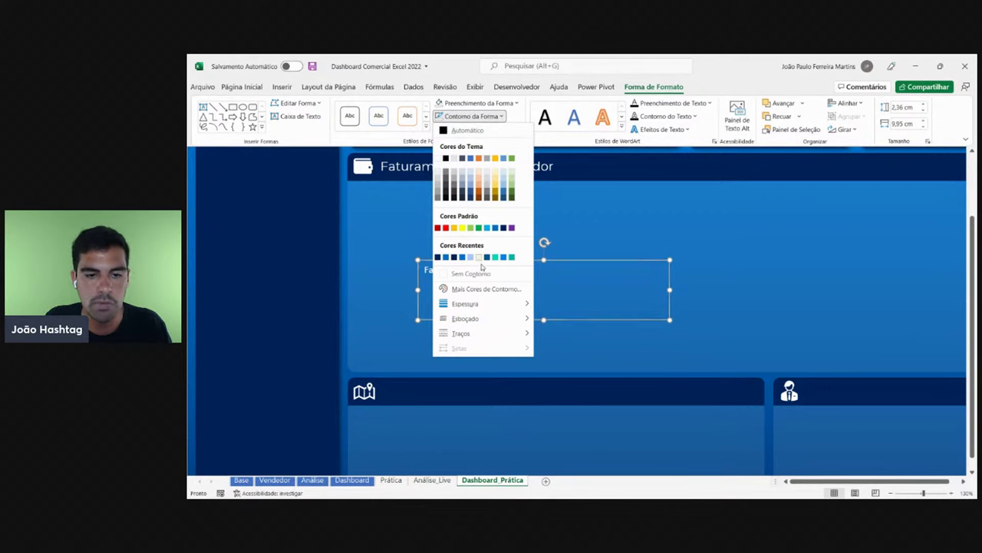
click(482, 273)
- Set the title to Montserrat 14 and fit it into the map panel's header
click(241, 86)
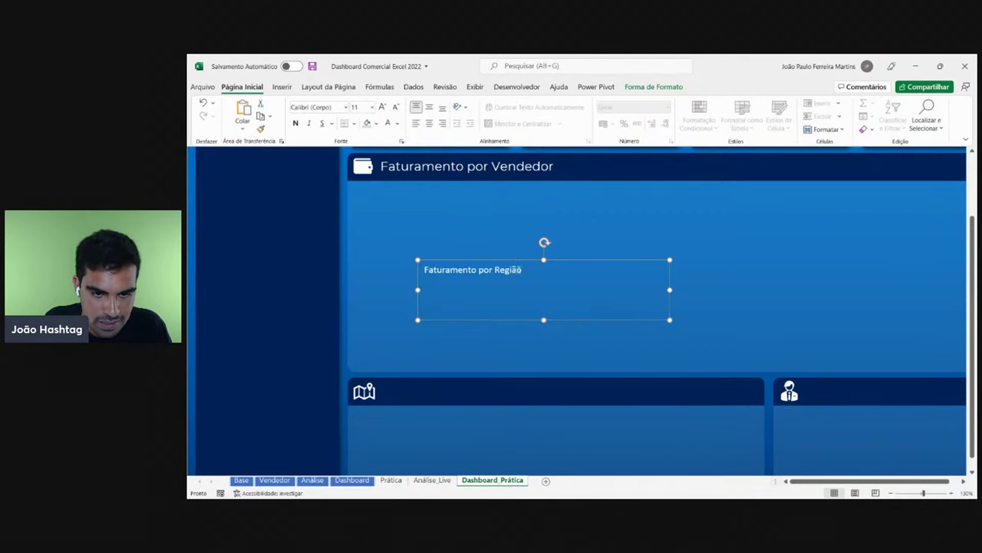
drag(522, 270, 399, 266)
click(331, 107)
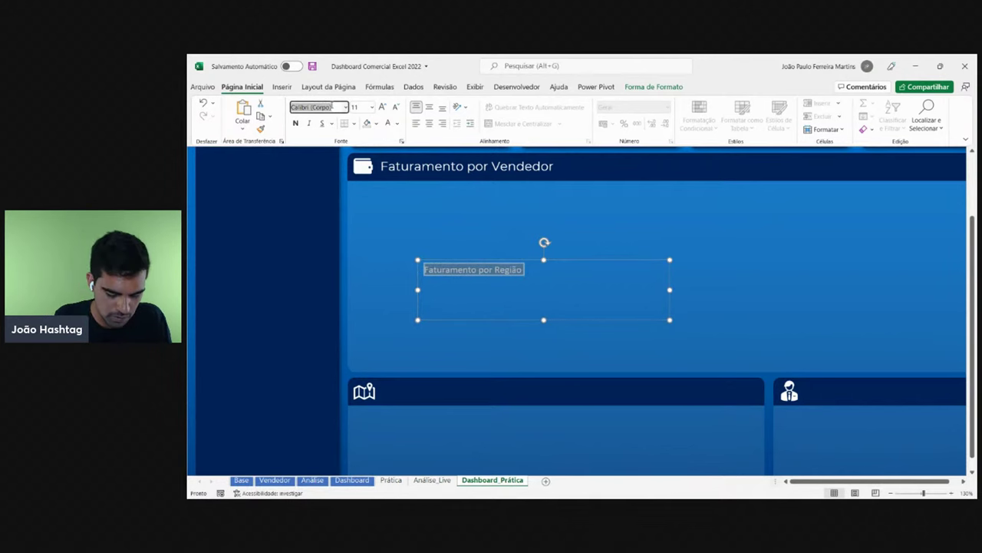
text(Montserrat)
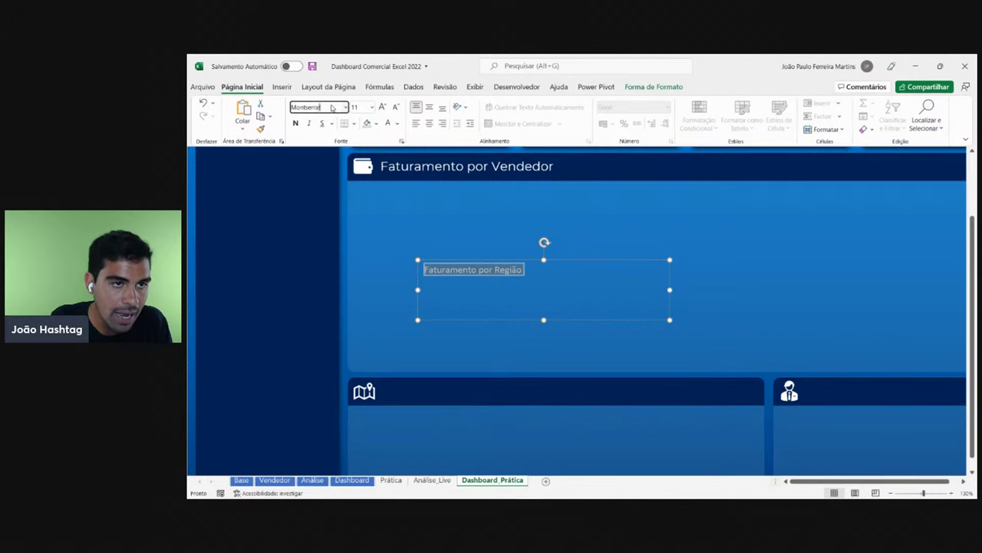
key(Return)
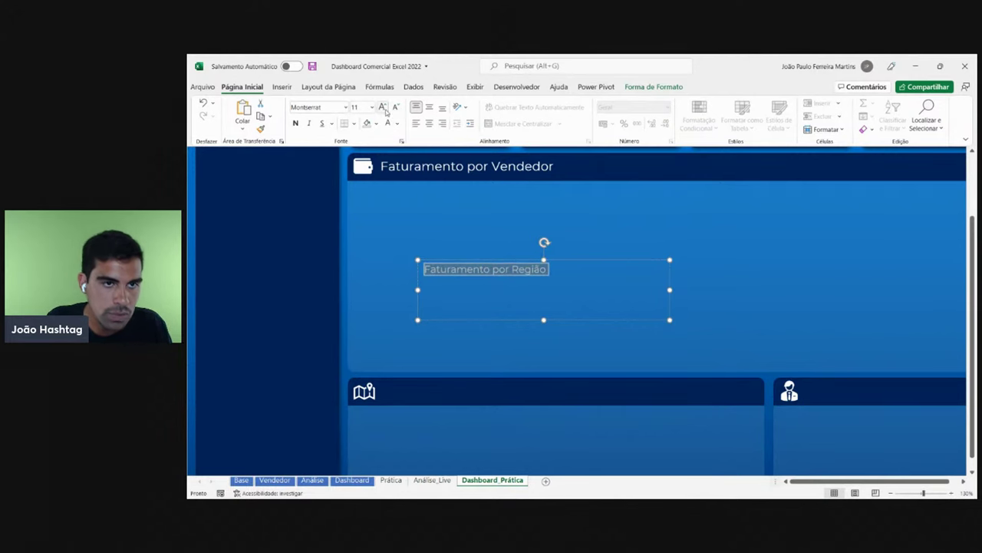
click(382, 106)
click(382, 106)
click(383, 107)
click(396, 107)
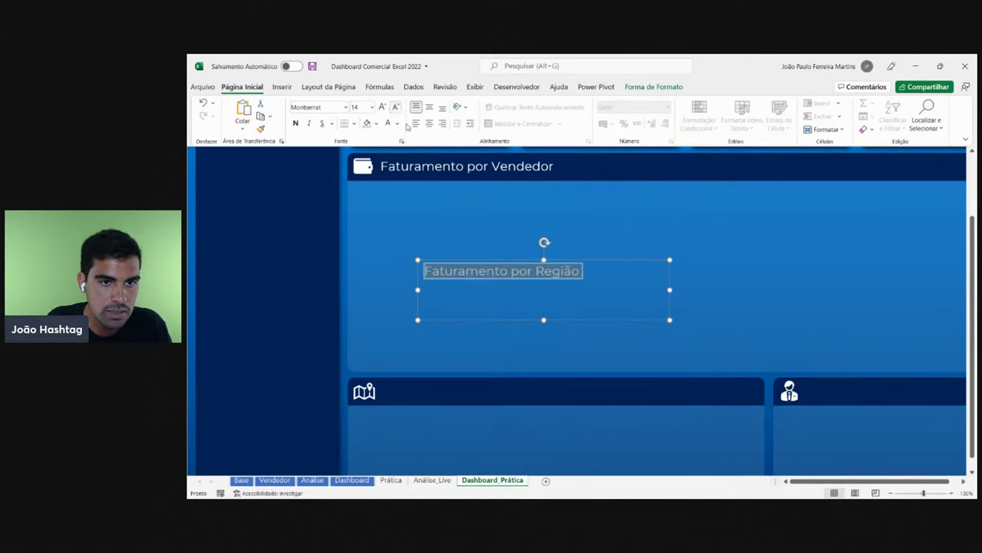
drag(544, 317, 554, 402)
click(409, 167)
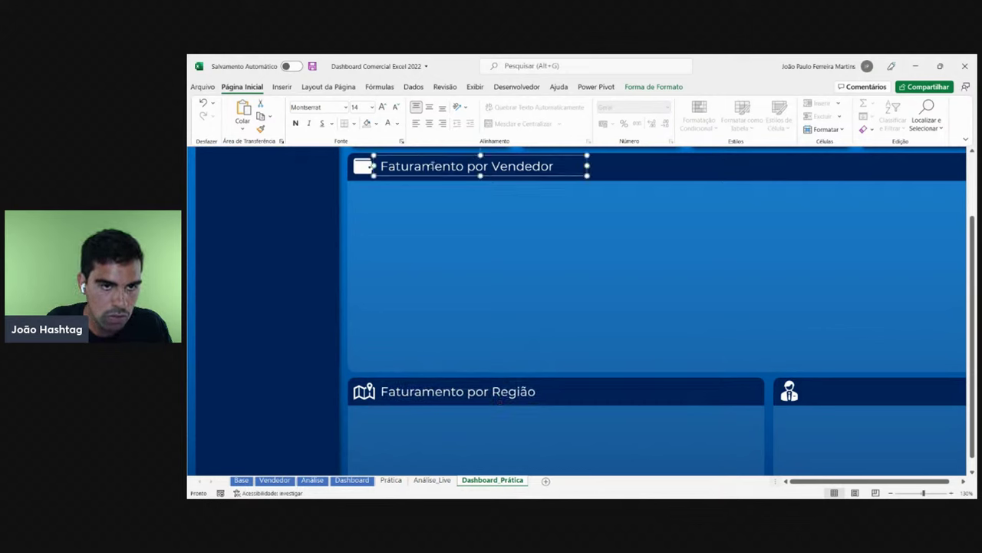
- Duplicate the Região title into the person-icon panel header as 'Faturamento por Vendedor'
click(963, 481)
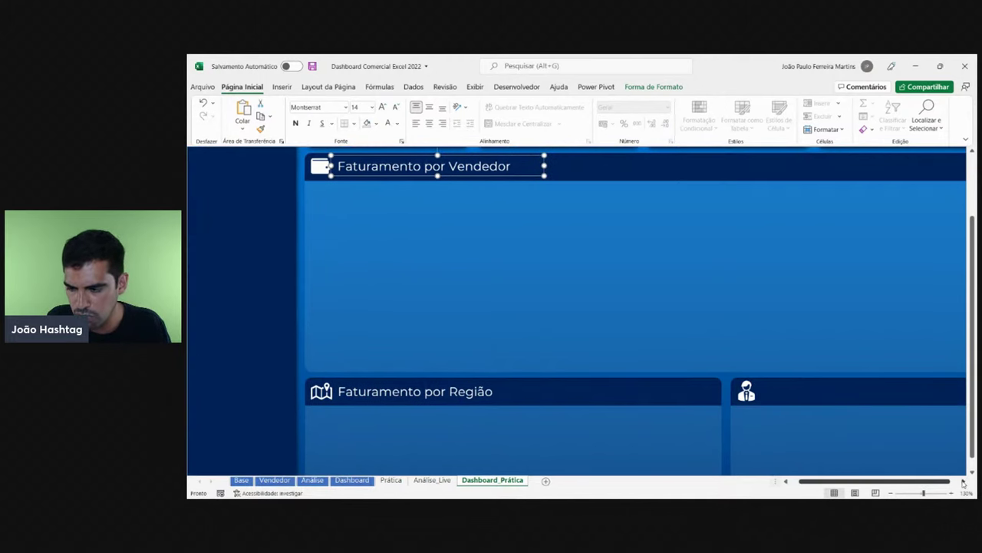
click(963, 480)
click(963, 481)
click(299, 380)
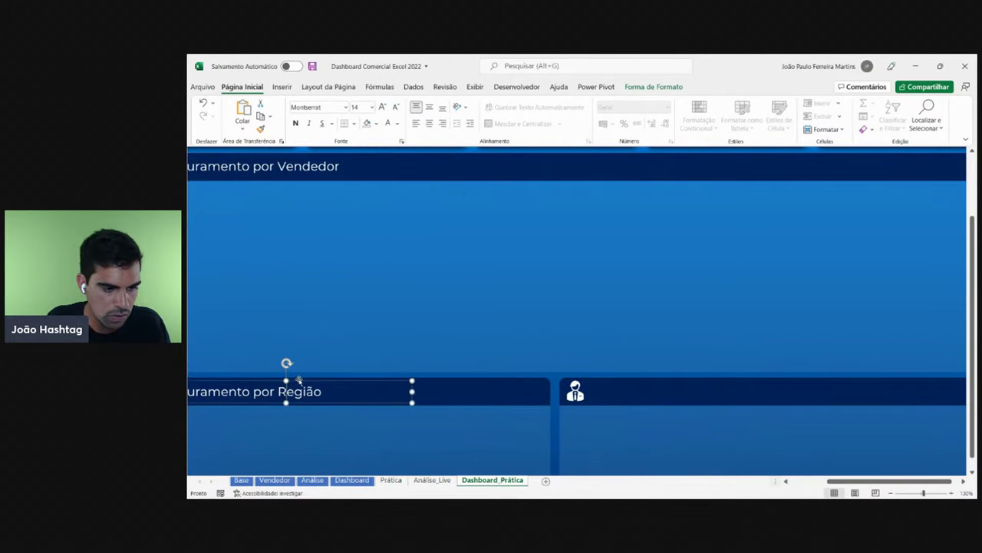
key(ctrl+d)
drag(356, 415, 768, 403)
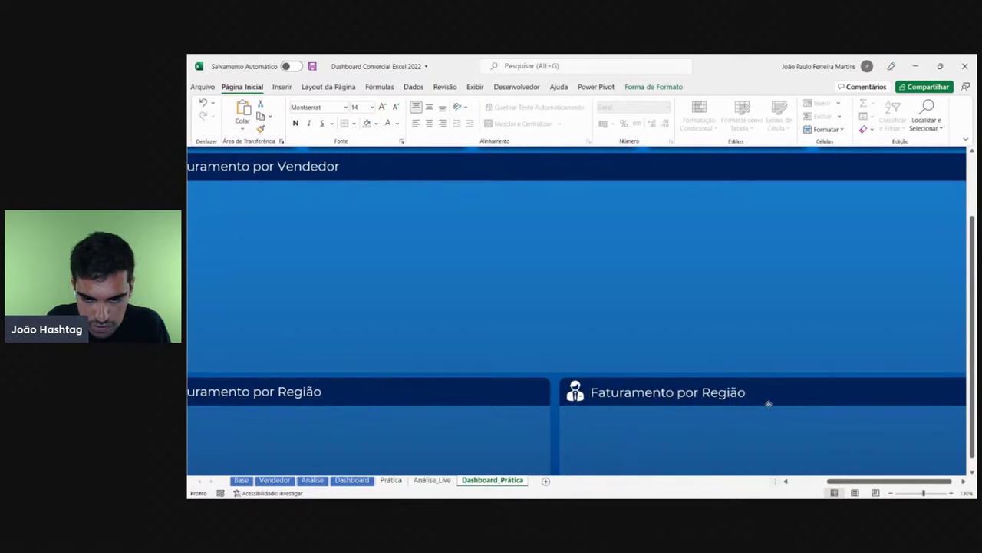
click(718, 393)
double_click(724, 392)
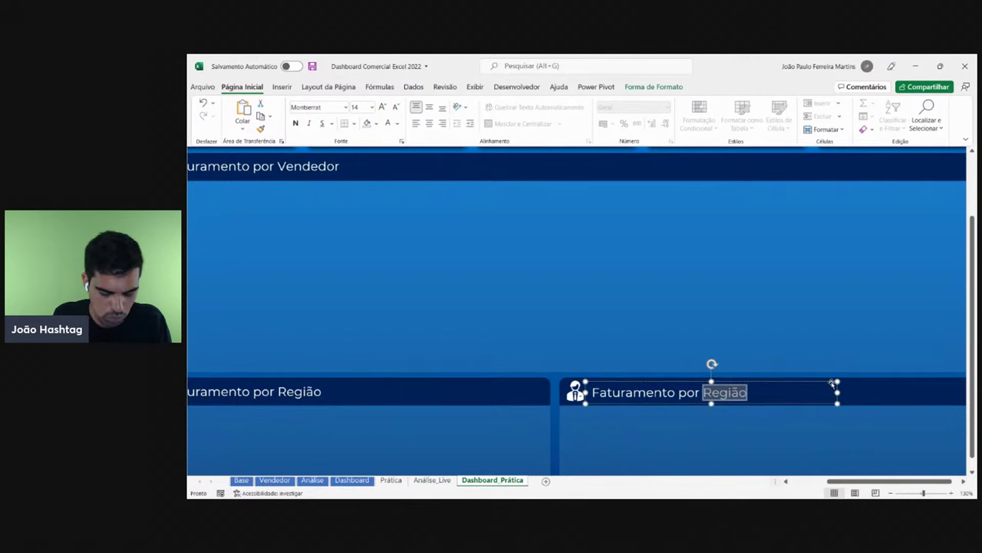
text(Vended)
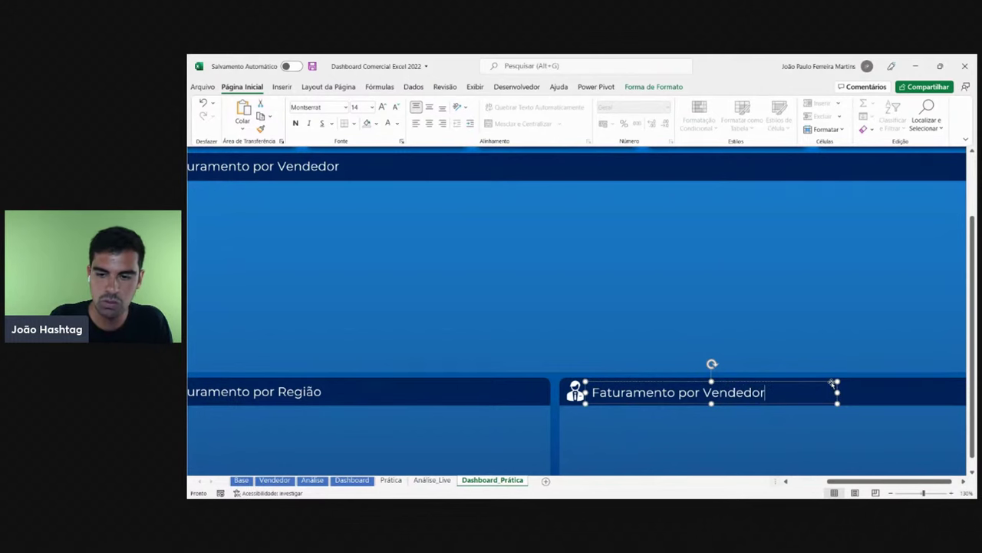
text(or)
ctrl+scroll(790, 349, down, 4)
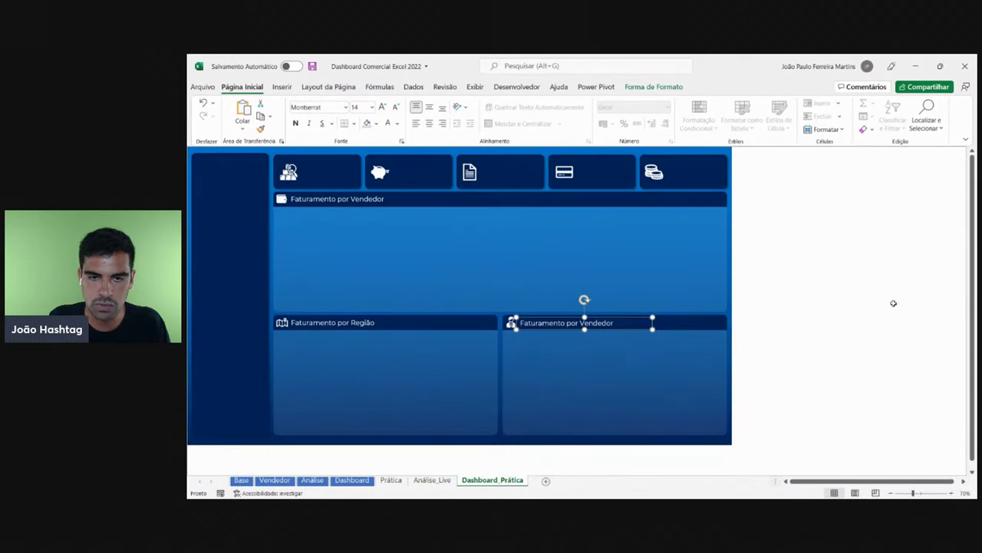
click(893, 303)
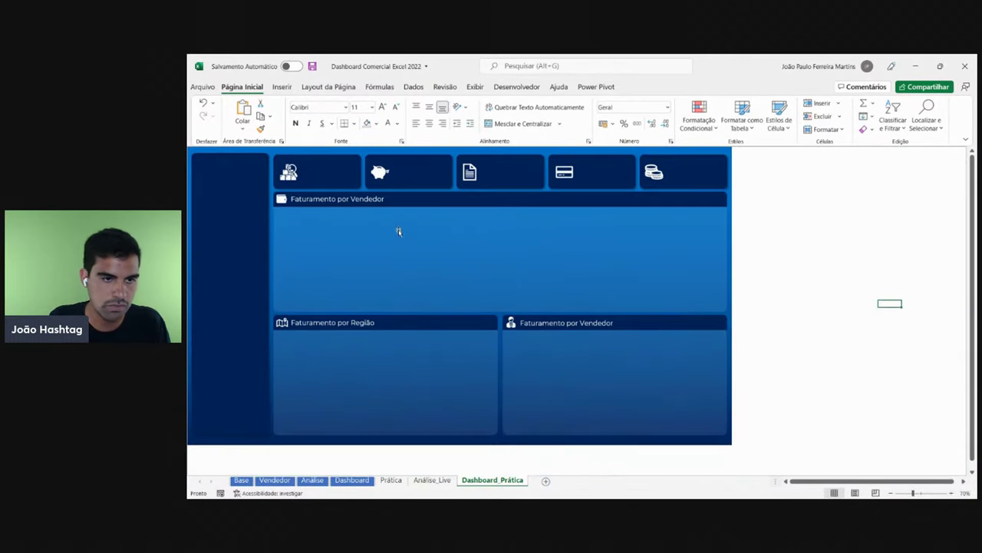
- Change the top panel's title from Vendedor to 'Faturamento por Mês'
click(350, 200)
drag(351, 200, 438, 200)
text(Mê)
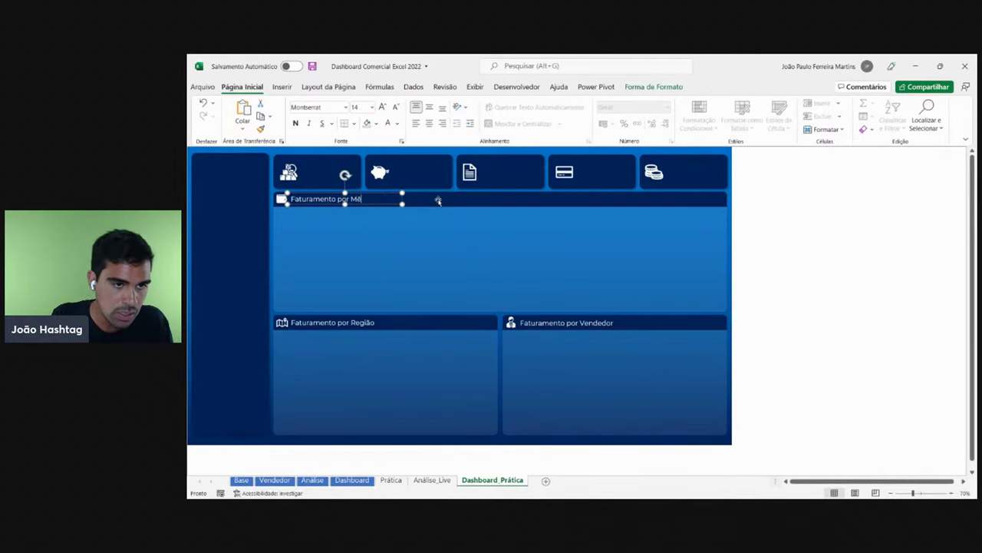
text(s)
click(798, 228)
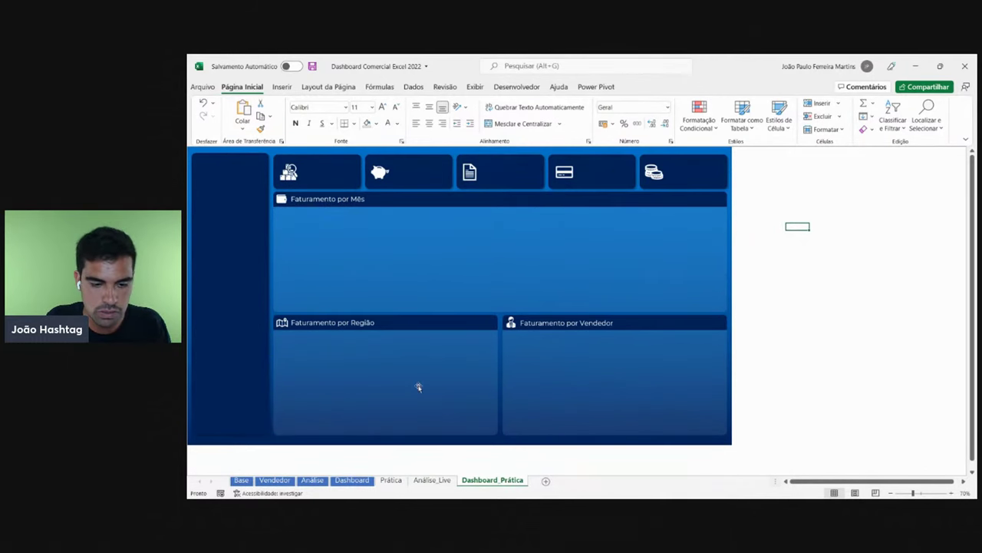
click(352, 479)
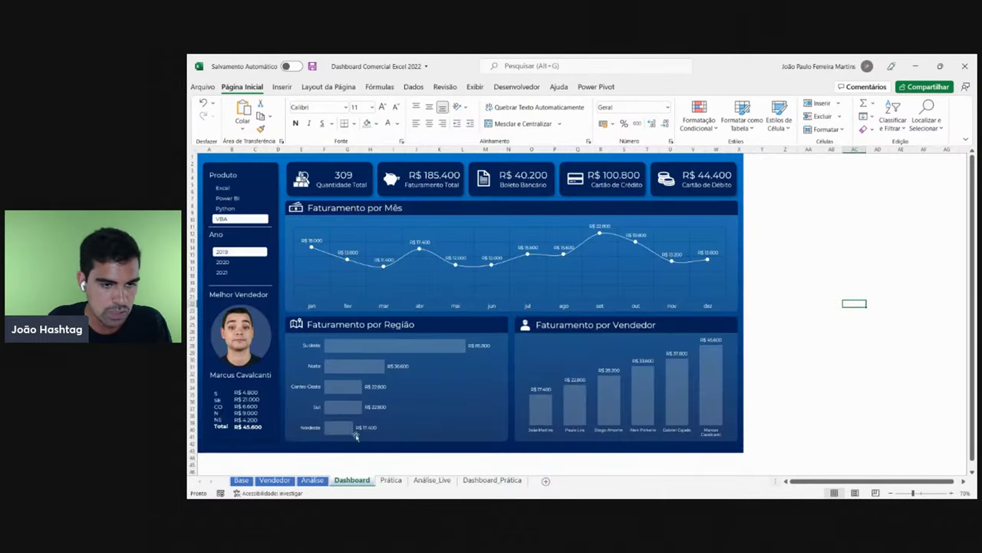
click(344, 184)
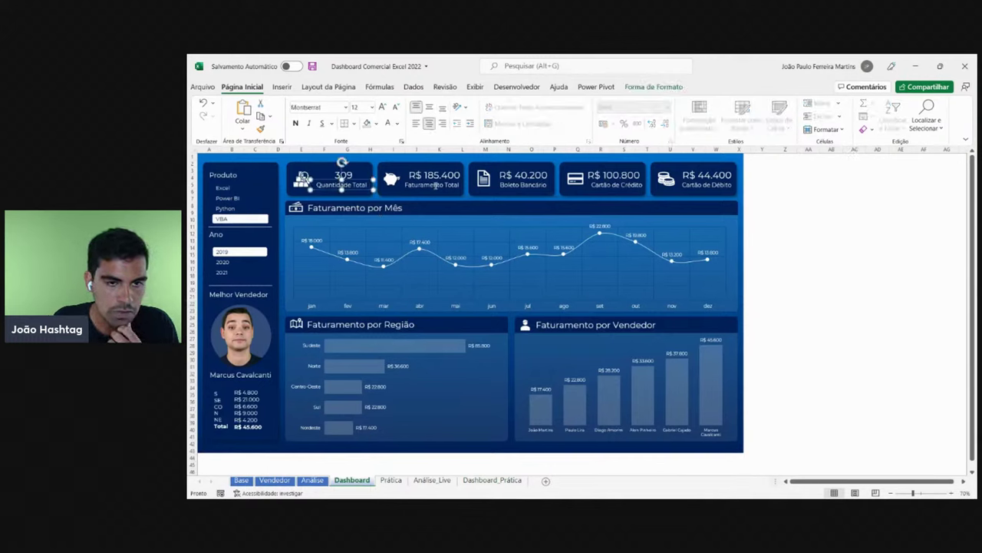
click(434, 184)
click(539, 185)
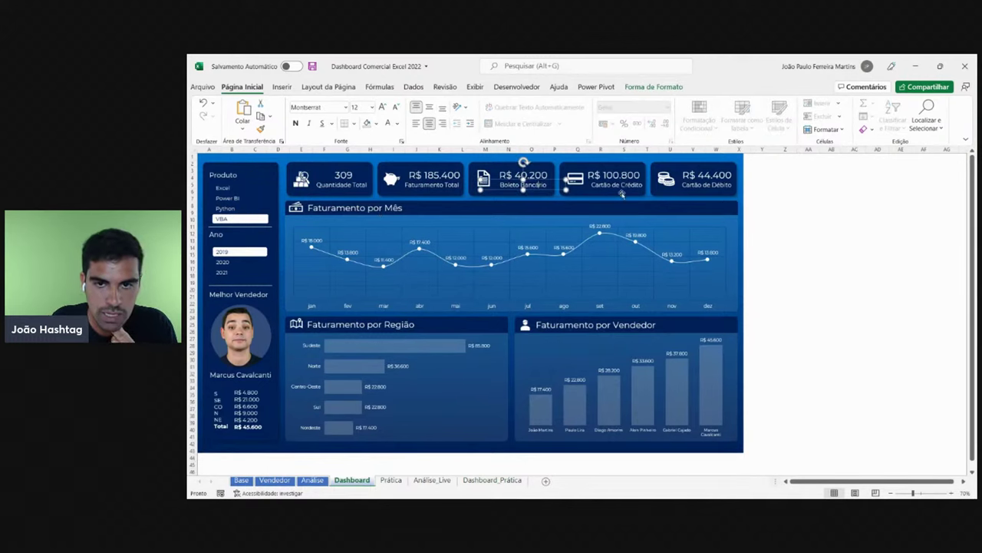
click(626, 187)
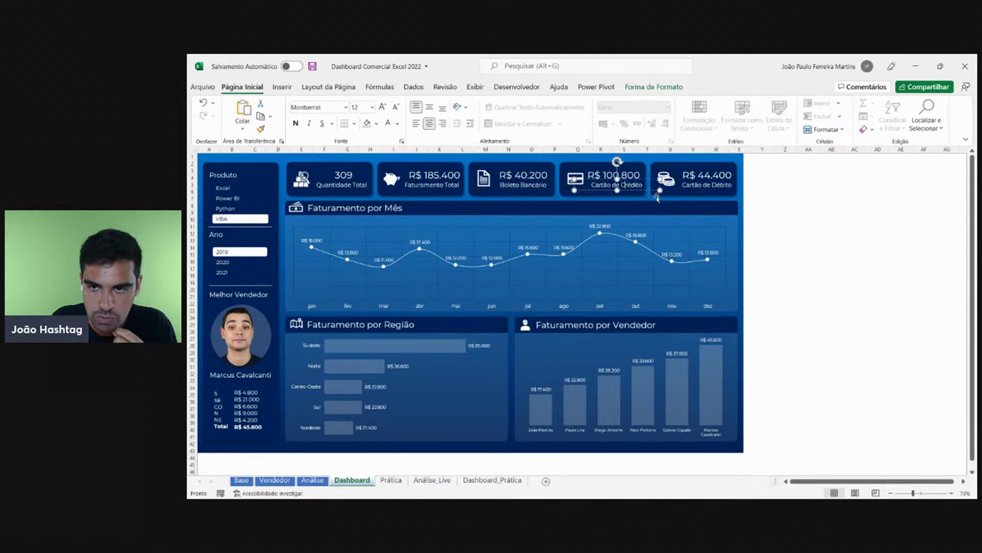
click(712, 186)
click(350, 184)
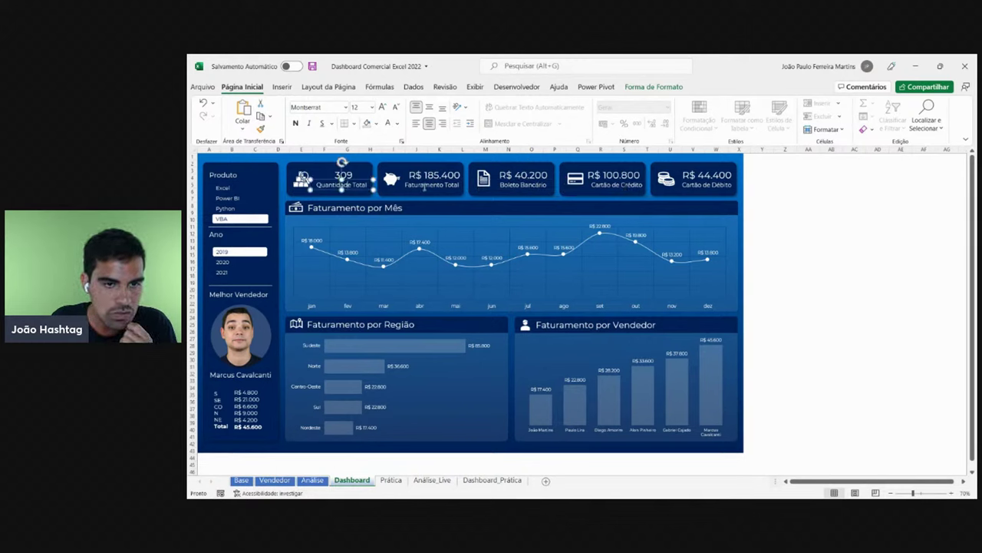
click(424, 187)
click(507, 185)
click(622, 188)
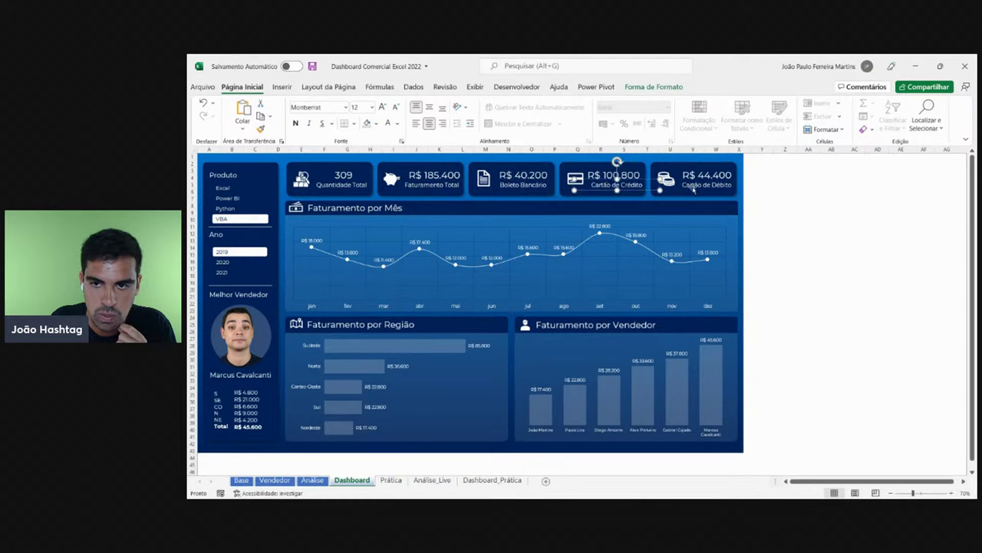
click(693, 188)
click(492, 479)
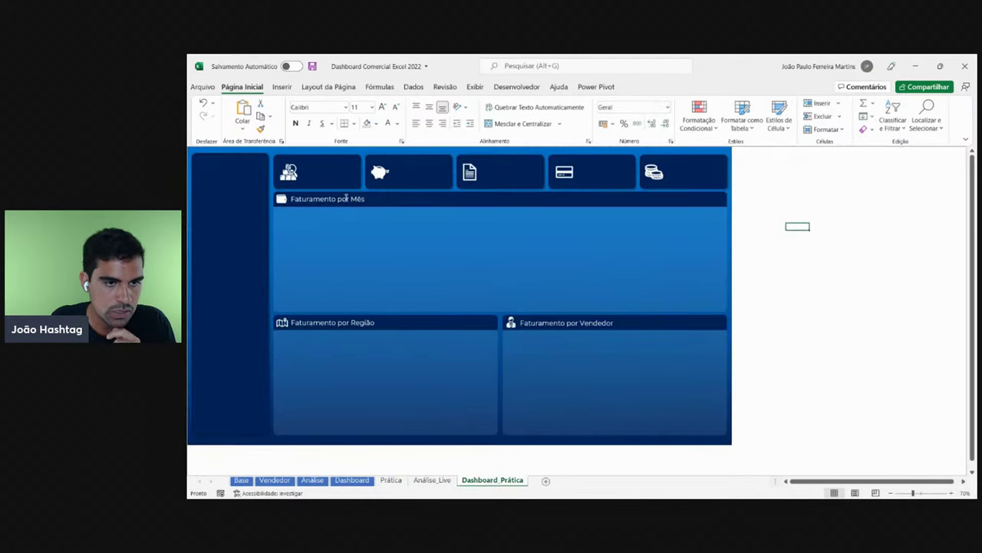
- Copy the Faturamento por Mês title into the first KPI card at font size 11
click(347, 198)
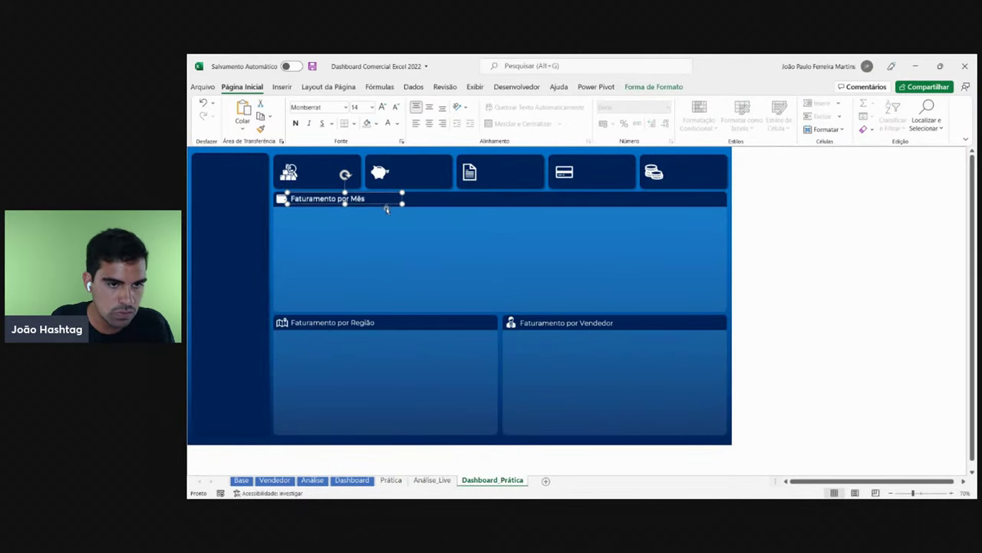
drag(389, 199, 395, 182)
click(396, 107)
click(397, 107)
click(396, 106)
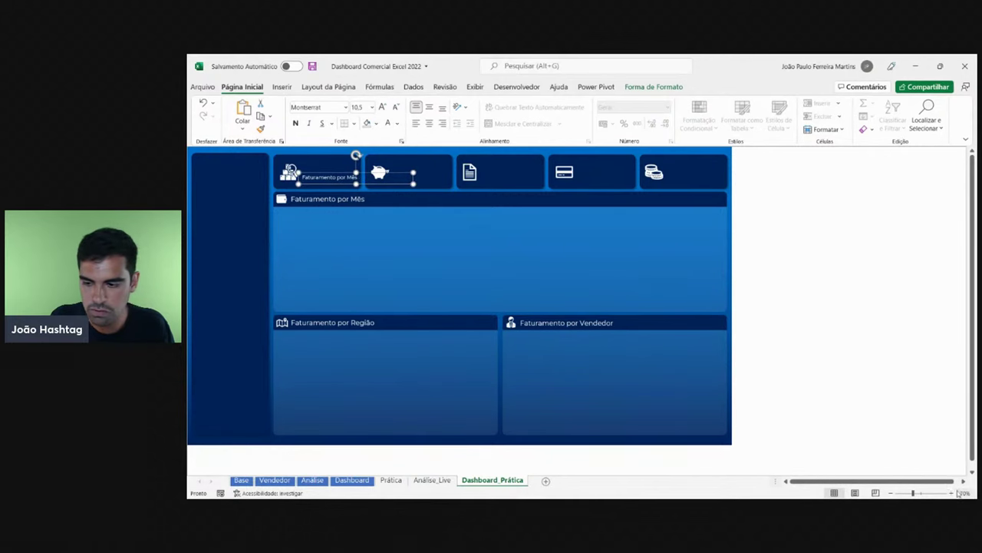
scroll(463, 281, up, 2)
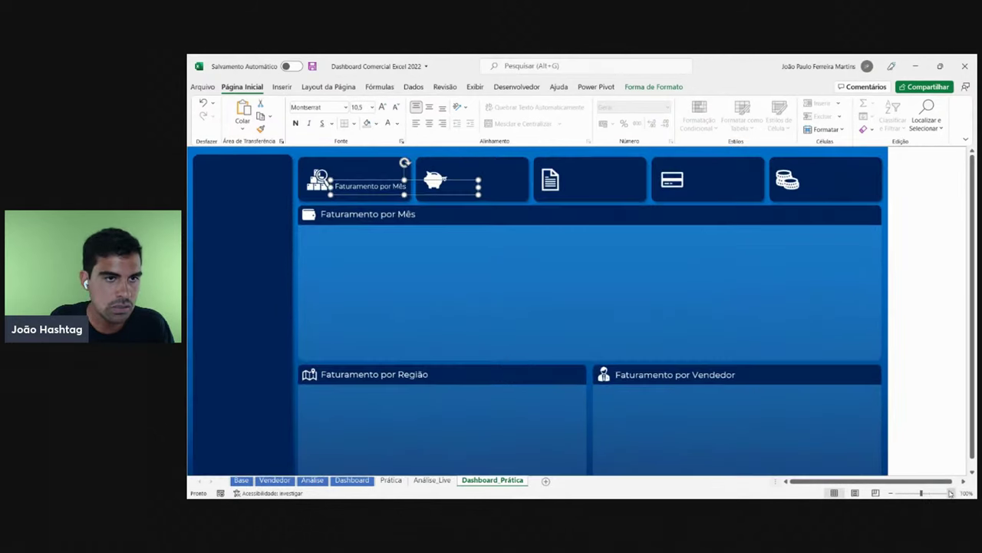
click(383, 107)
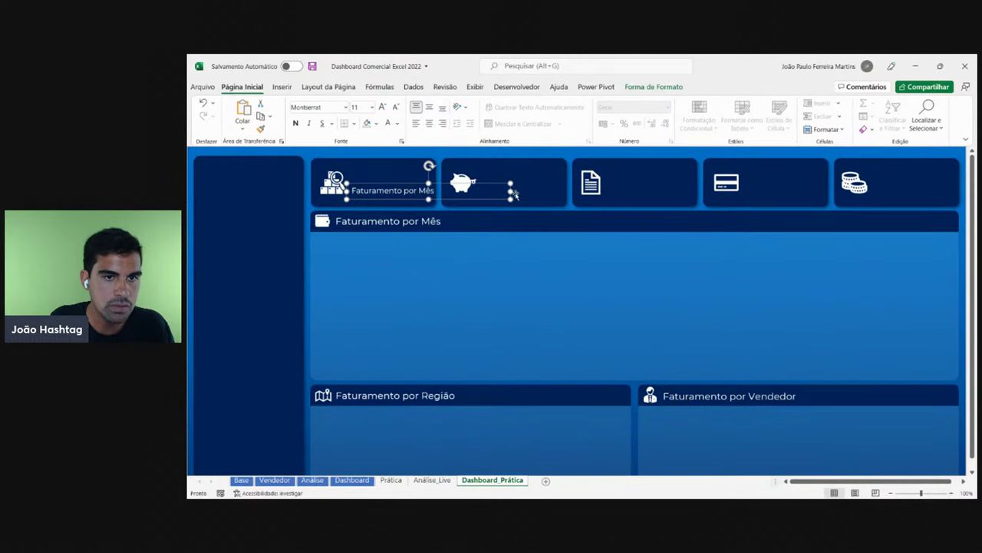
drag(512, 191, 440, 192)
- Relabel the first card 'Quantidade Total', checking the finished Dashboard for reference
click(352, 480)
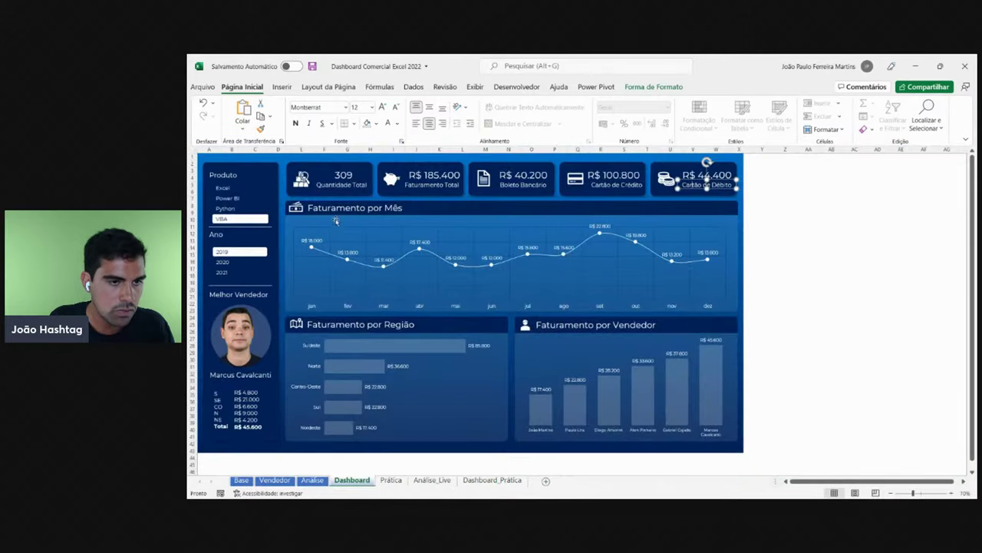
click(492, 480)
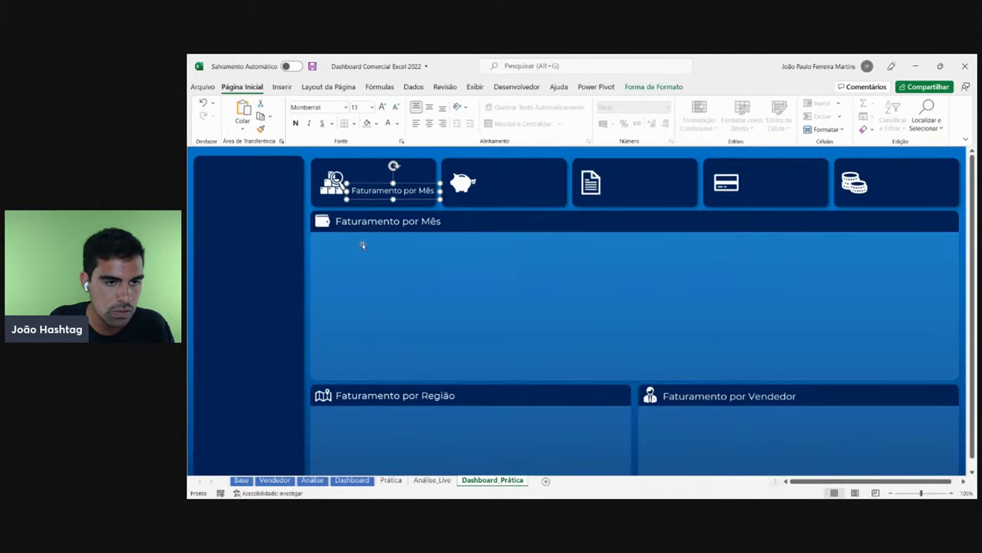
drag(359, 189, 507, 189)
text(Quantidade Total)
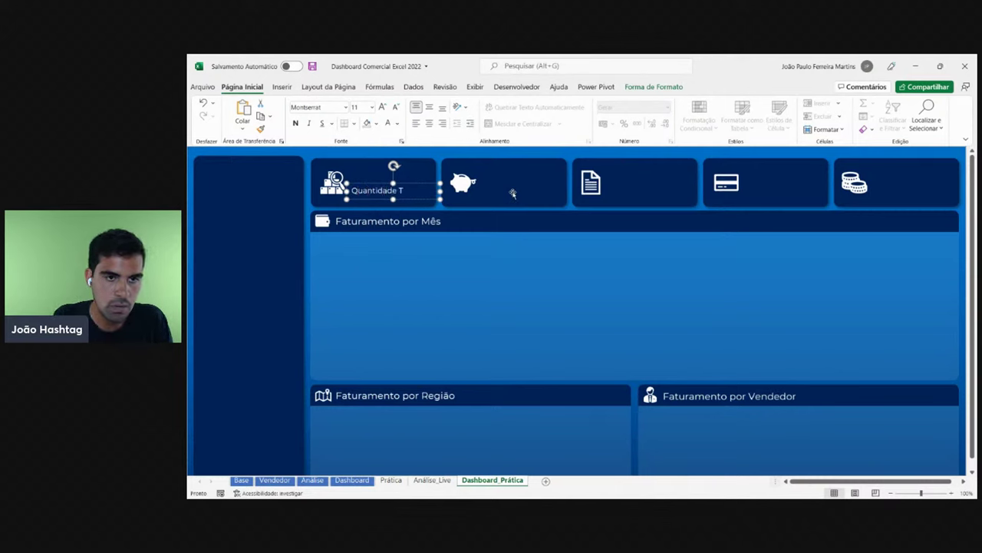
drag(440, 190, 444, 191)
click(427, 200)
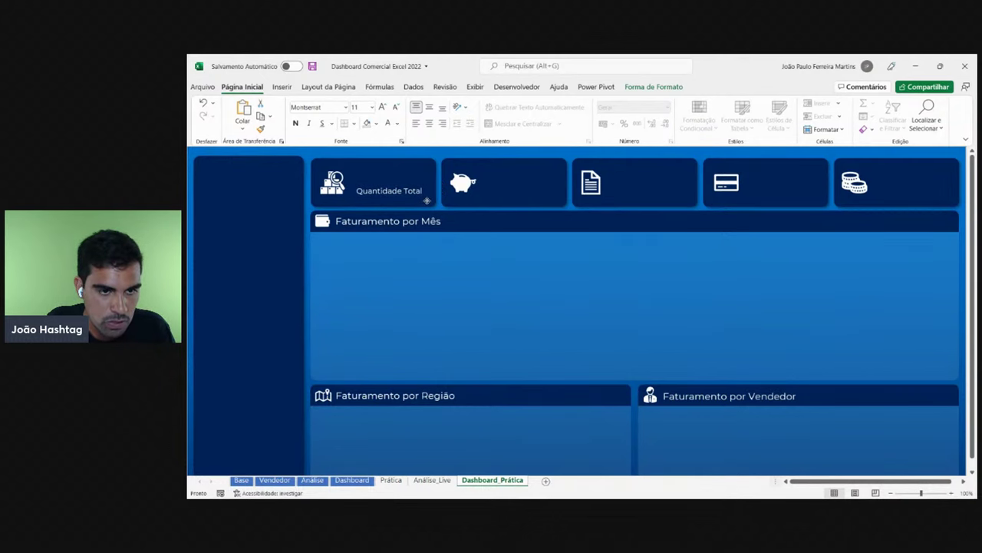
drag(426, 199, 427, 201)
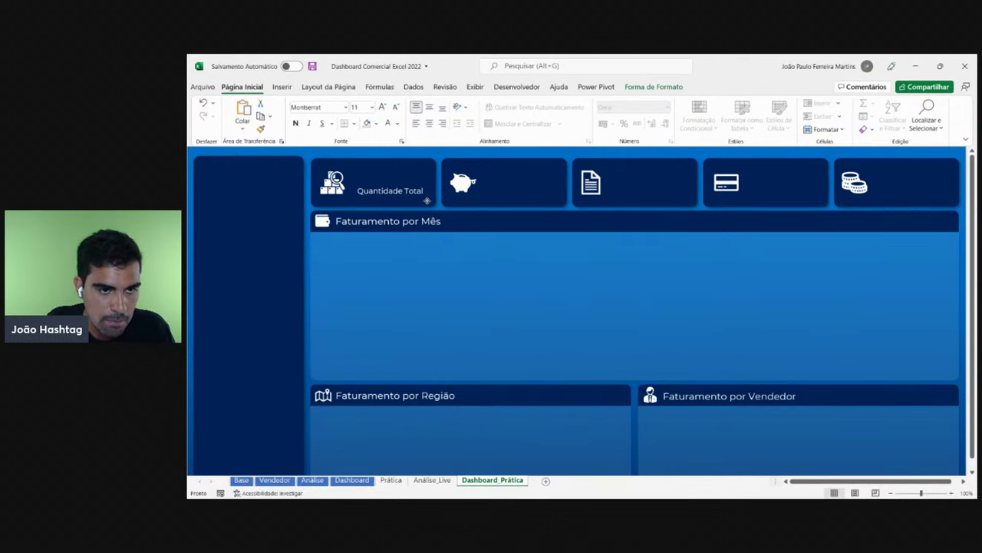
- Duplicate the label into the piggy-bank card as 'Faturamento Total' and copy it to the third card
click(427, 200)
key(ctrl+d)
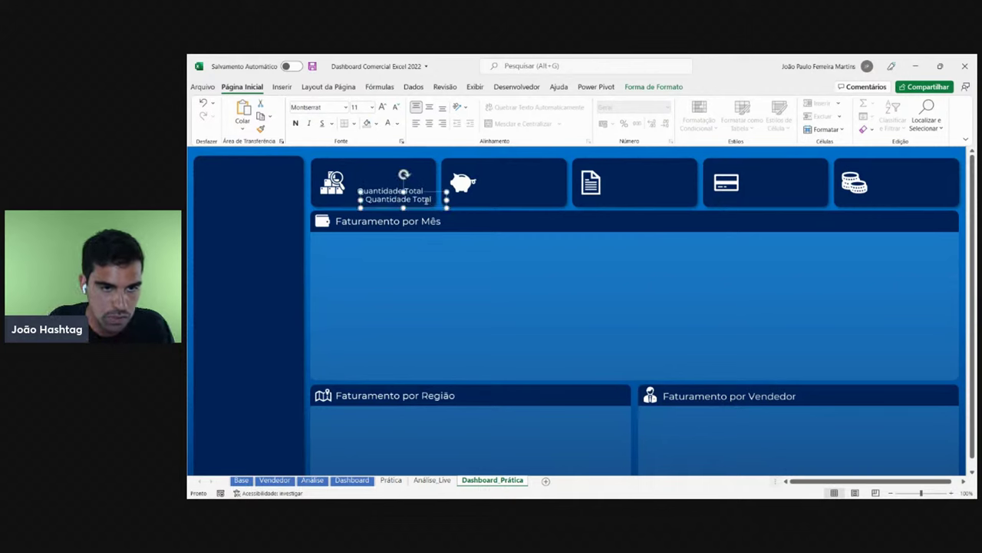
drag(428, 208, 547, 198)
drag(484, 189, 646, 185)
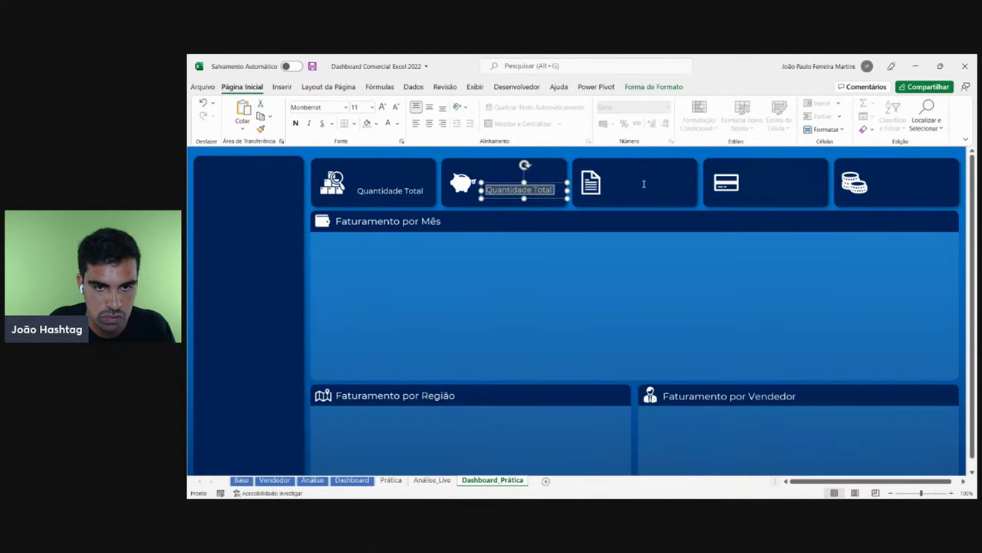
key(End)
key(ctrl+Left)
key(ctrl+shift+Left)
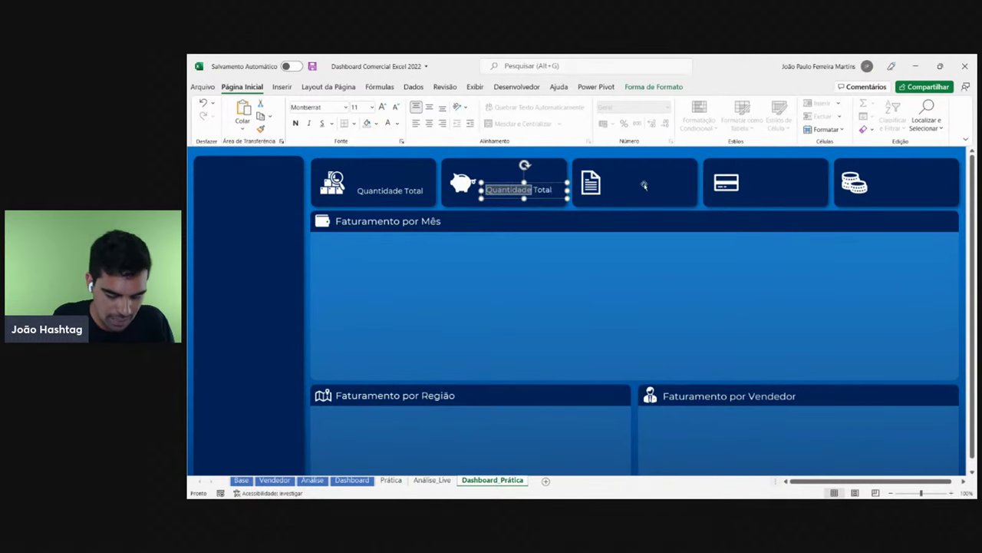
text(Faturamento)
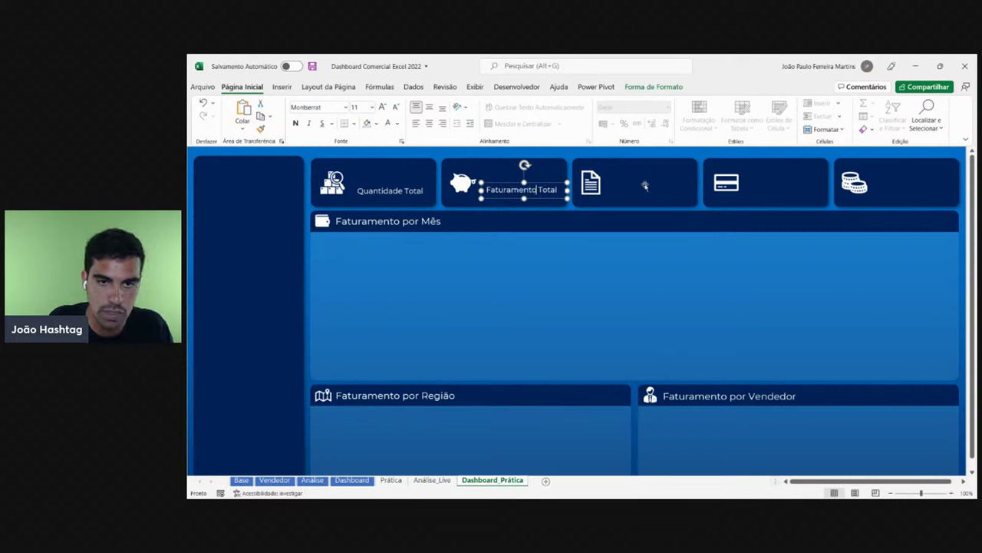
drag(556, 199, 676, 199)
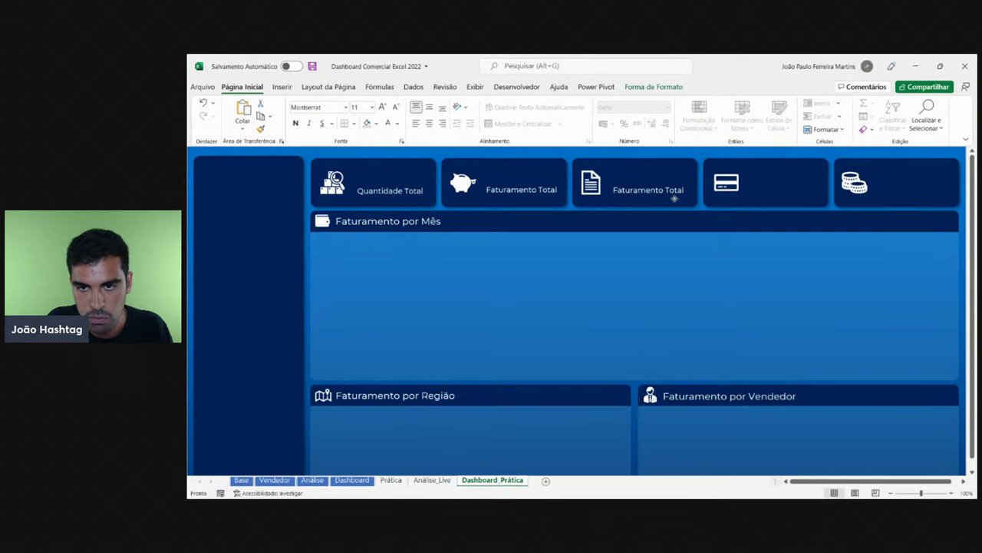
click(674, 196)
click(360, 480)
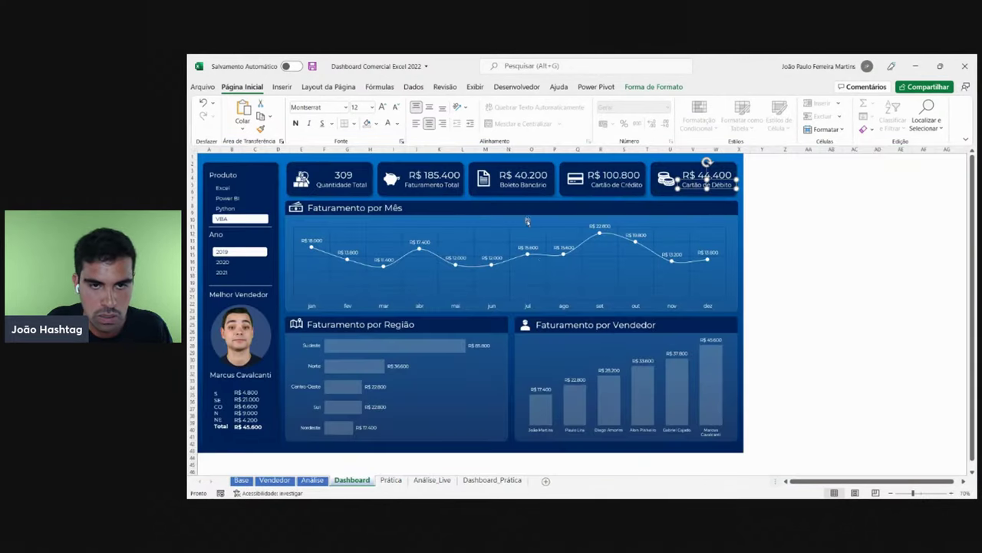
- On Dashboard_Prática, relabel the third card 'Boleto Bancário'
click(493, 480)
triple_click(650, 192)
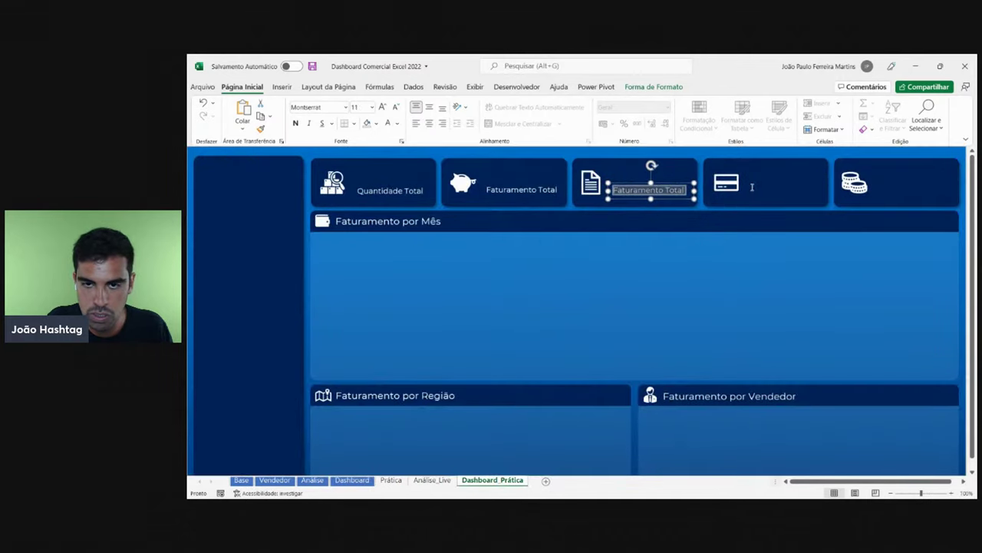
text(Boleto Bancário)
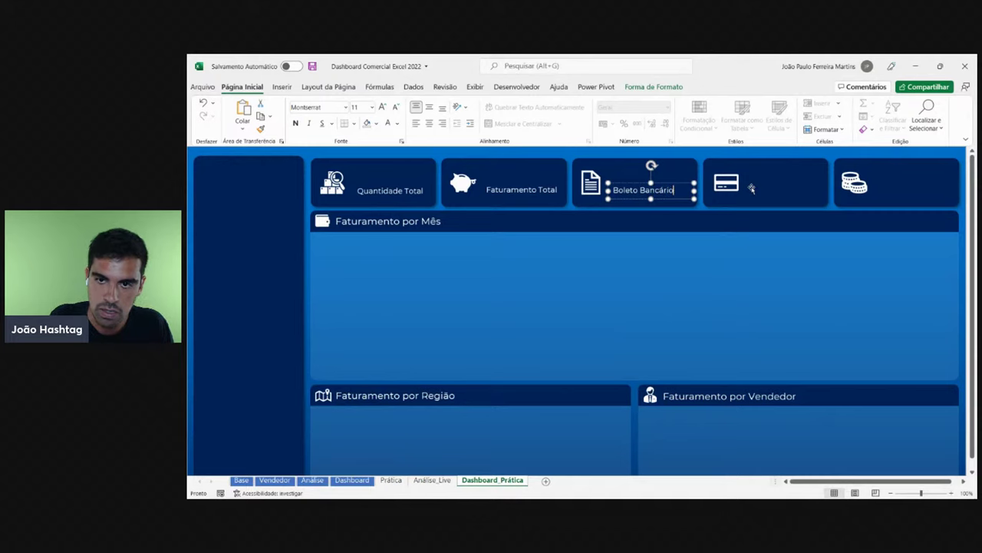
scroll(751, 188, down, 1)
scroll(660, 201, up, 1)
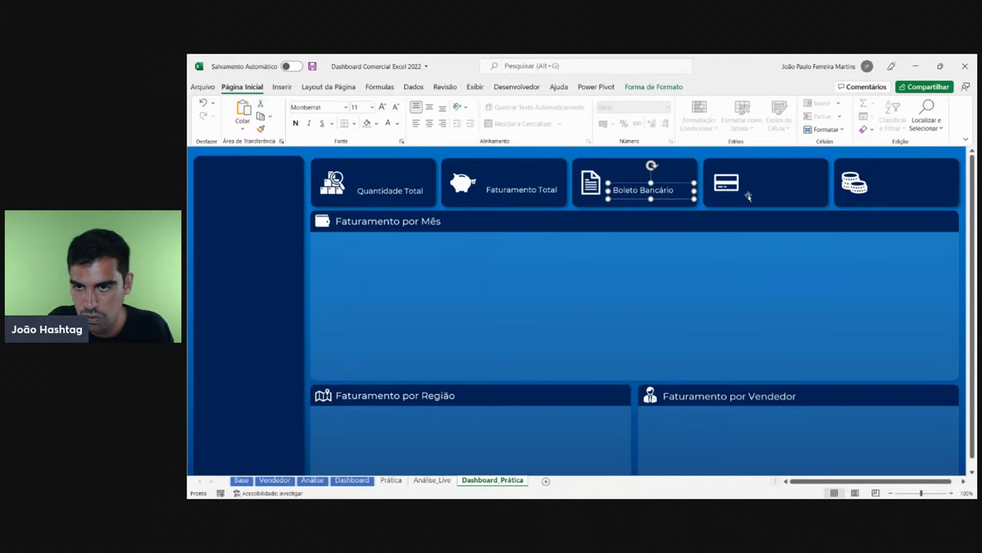
- Paste a copy into the credit-card card and label it 'Cartão de Crédito'
key(ctrl+v)
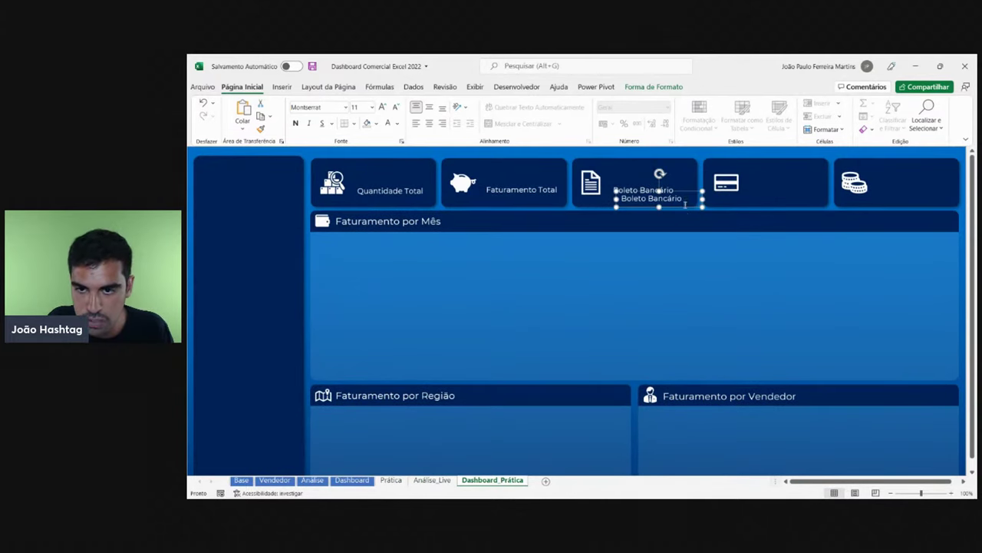
drag(686, 204, 818, 198)
triple_click(760, 188)
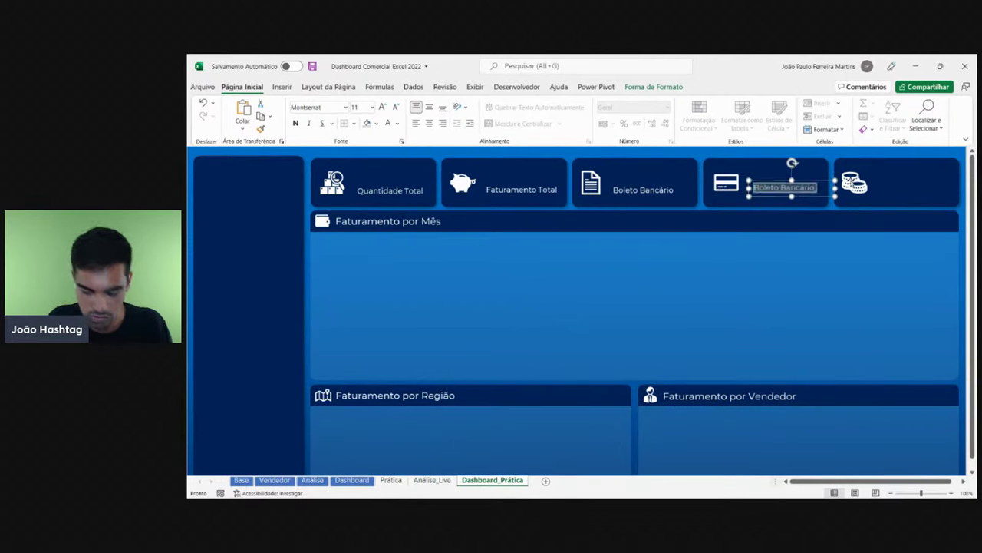
text(Cartão de Crédito)
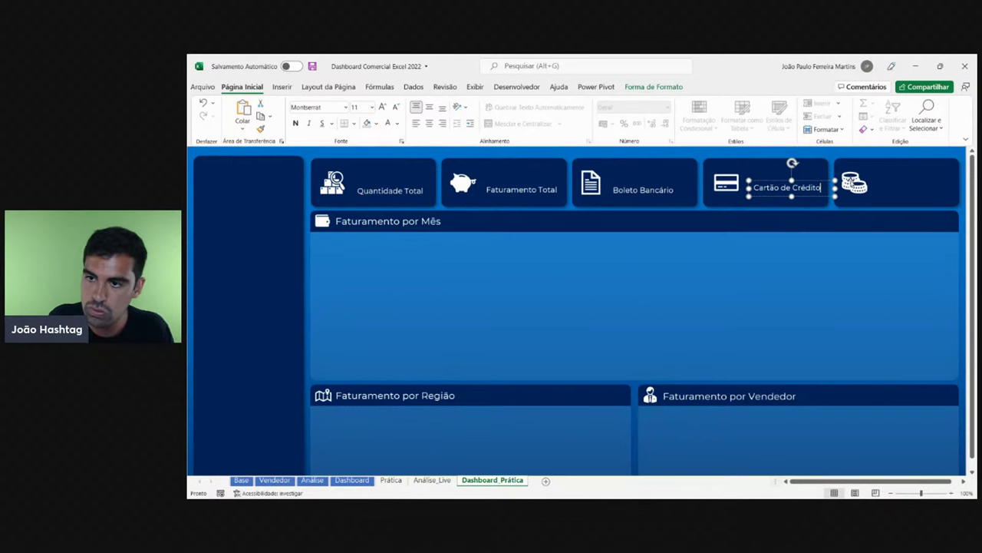
- Duplicate the label onto the coins card and change it to 'Cartão de Débito'
key(ctrl+d)
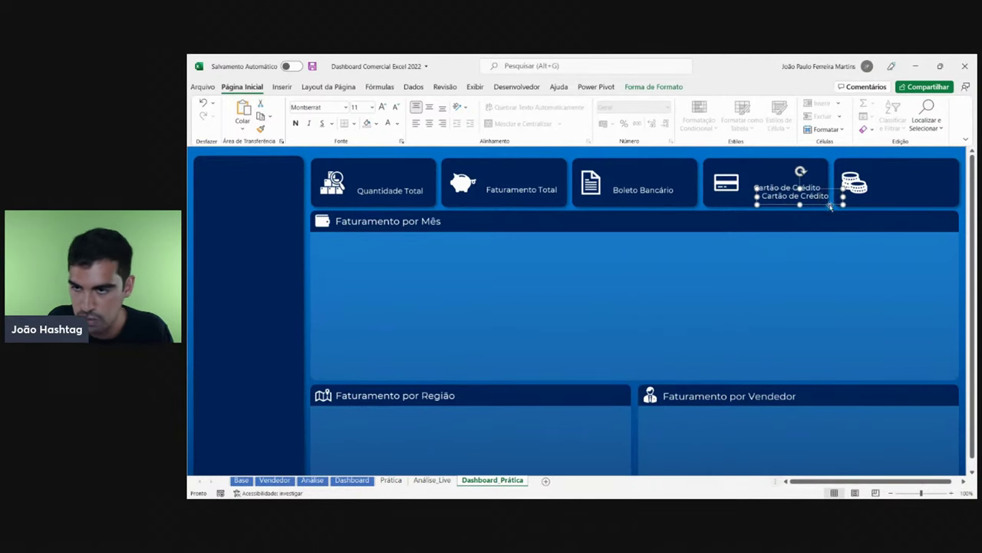
drag(828, 202, 941, 197)
click(941, 197)
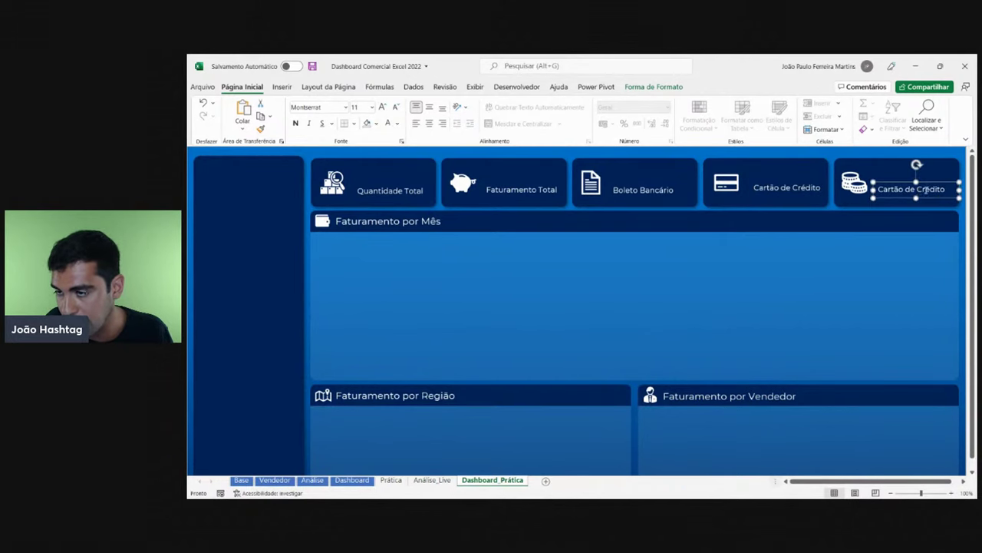
double_click(928, 190)
text(Déb)
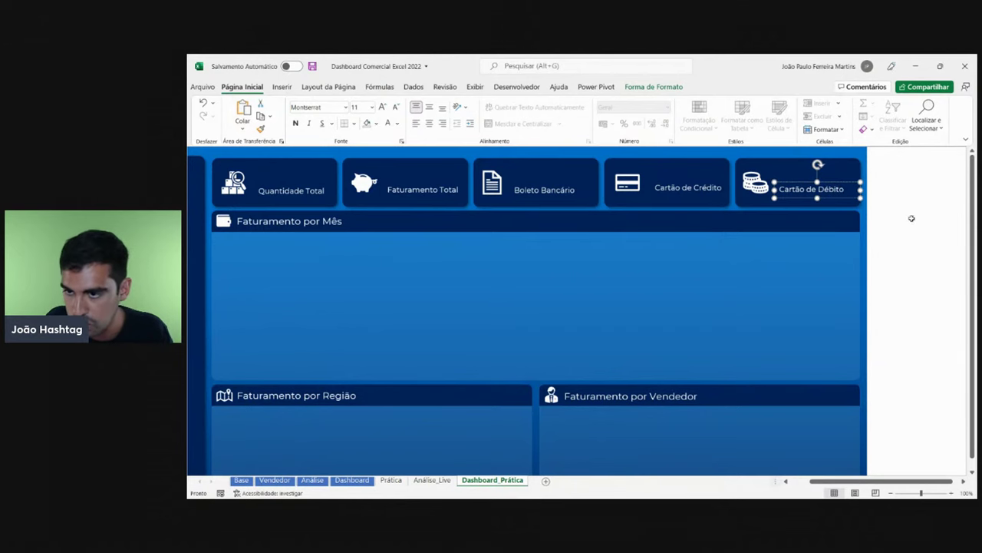
click(912, 218)
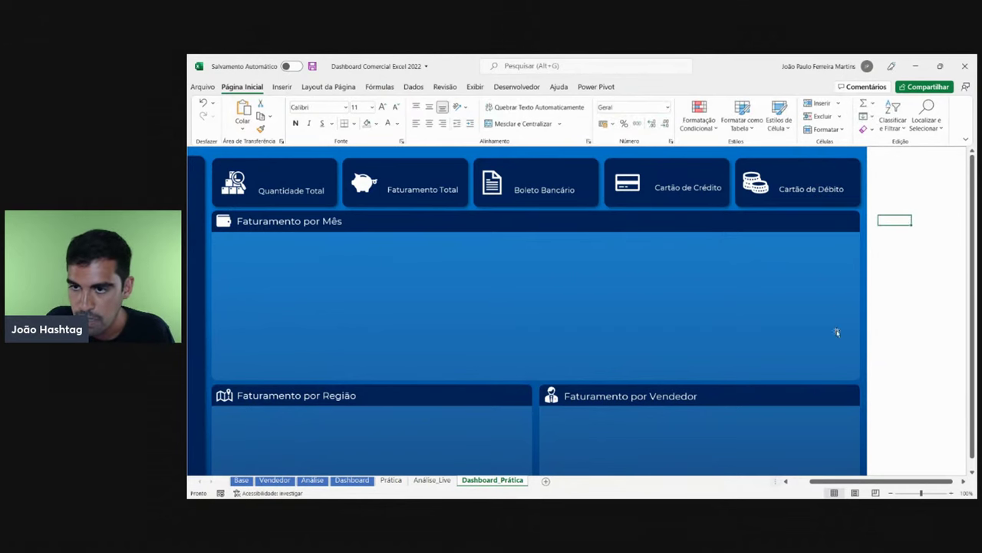
drag(821, 480, 802, 481)
- Nudge the Cartão de Crédito label slightly left
ctrl+scroll(531, 330, down, 1)
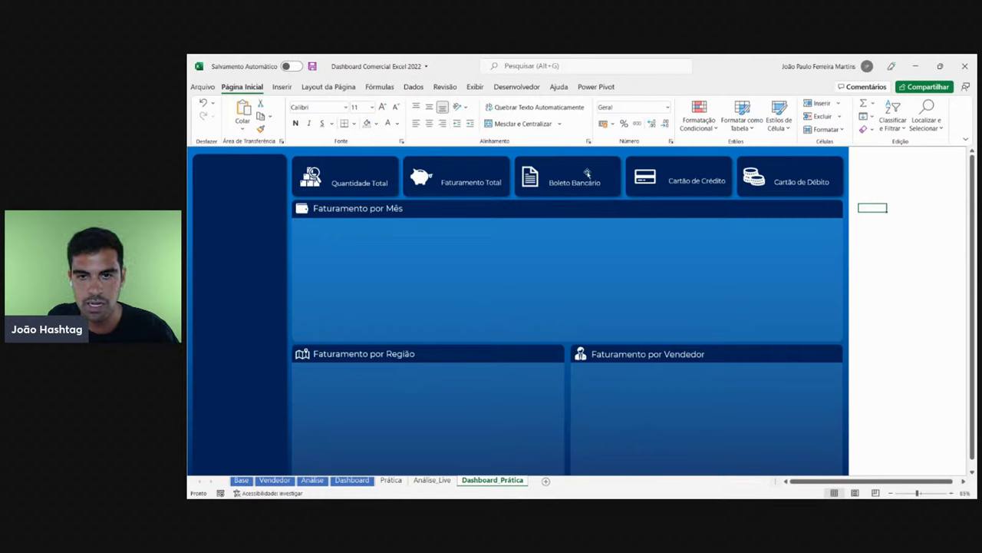
click(709, 182)
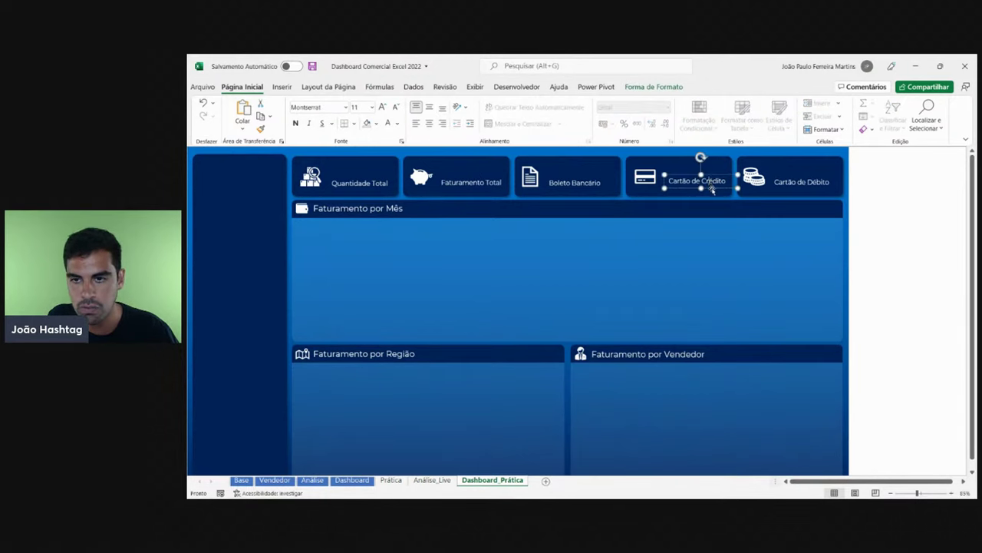
drag(713, 189, 710, 188)
click(708, 184)
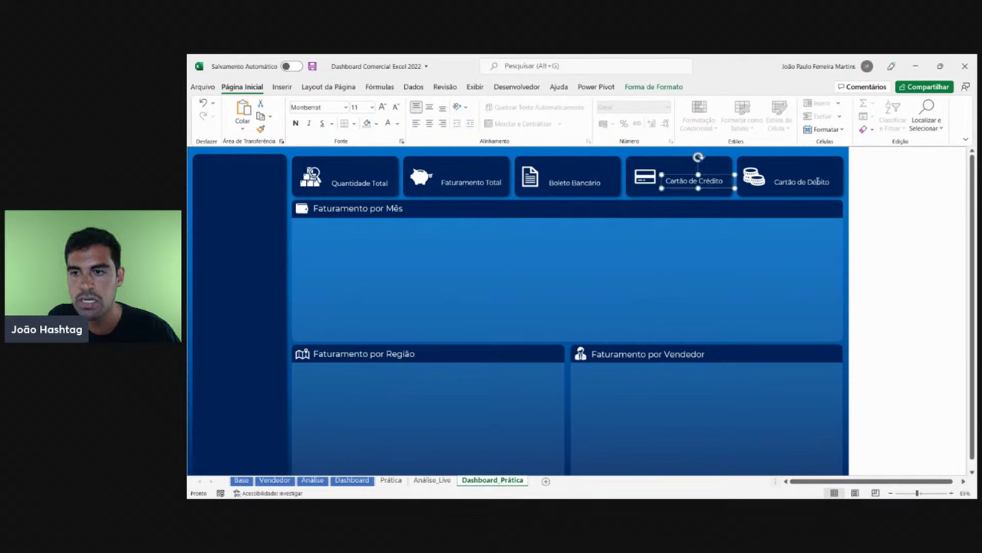
click(818, 182)
click(881, 206)
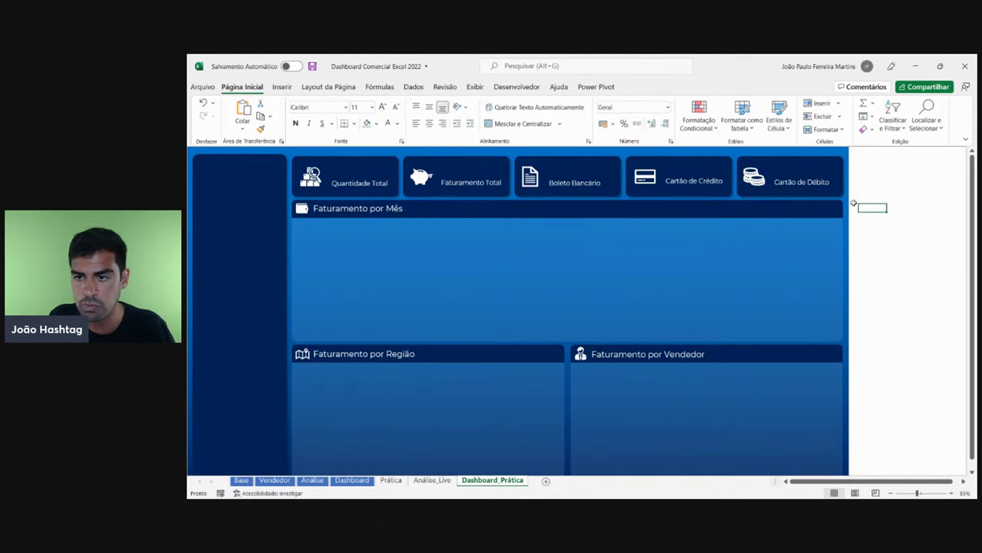
- Align the five KPI card labels to their vertical middle with Align Middle
click(388, 182)
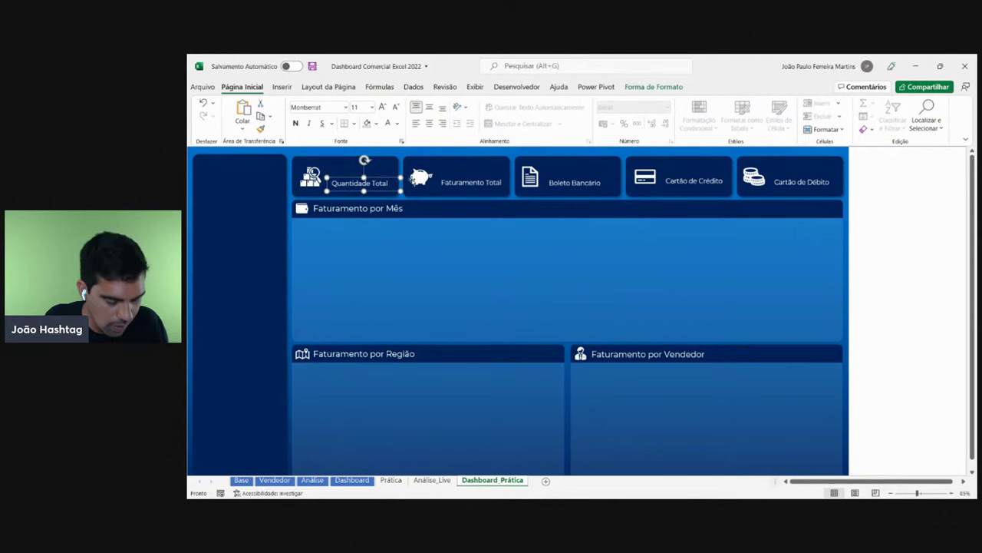
ctrl+click(464, 184)
ctrl+click(585, 182)
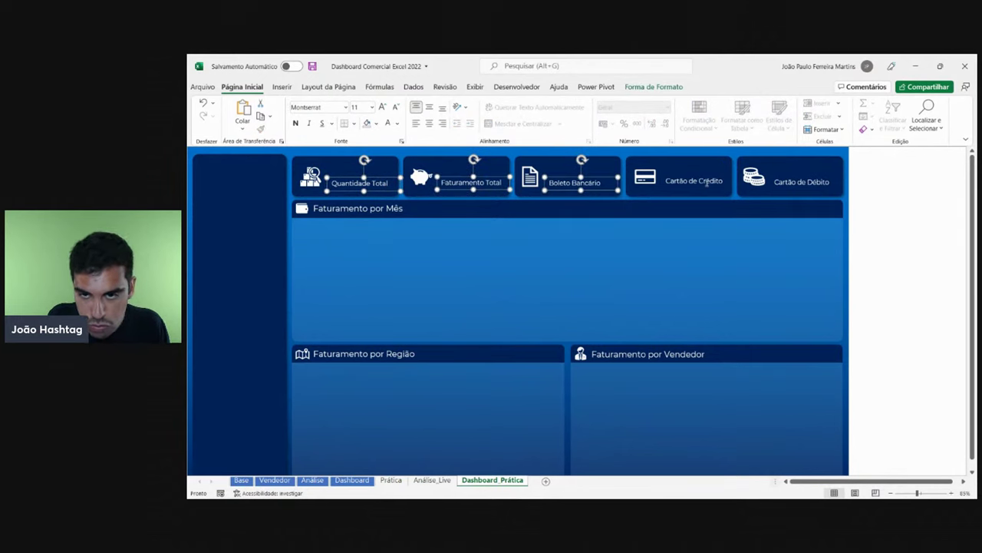
ctrl+click(706, 183)
ctrl+click(823, 184)
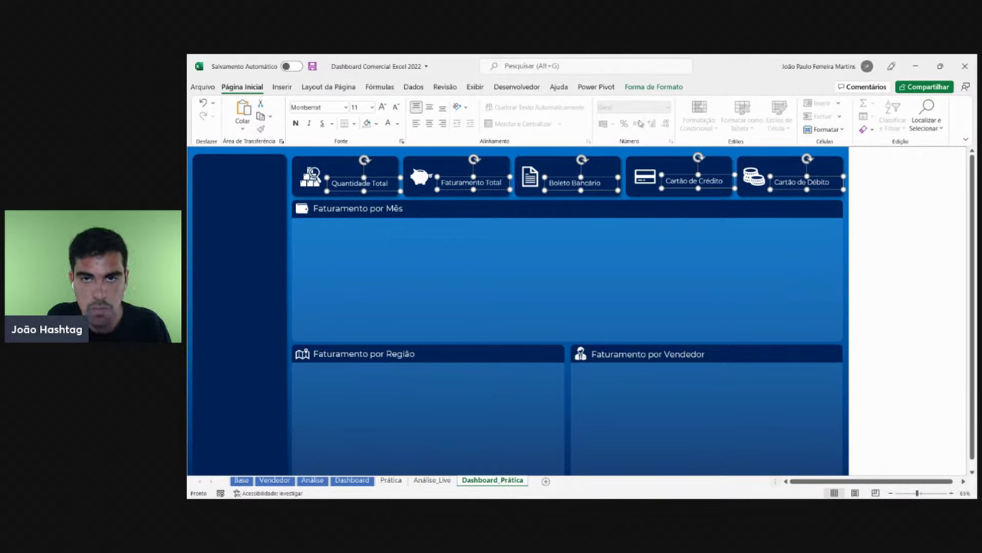
click(653, 86)
click(850, 104)
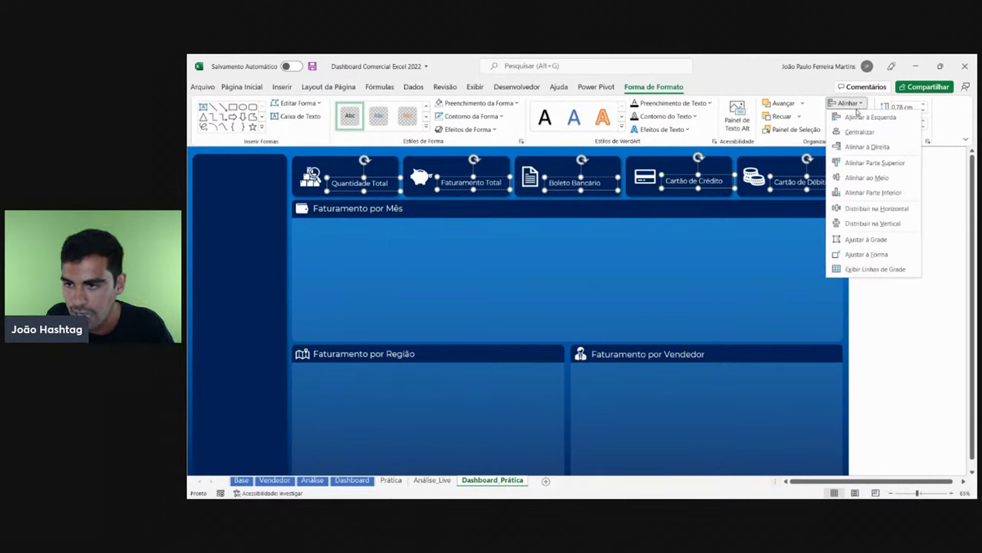
click(865, 178)
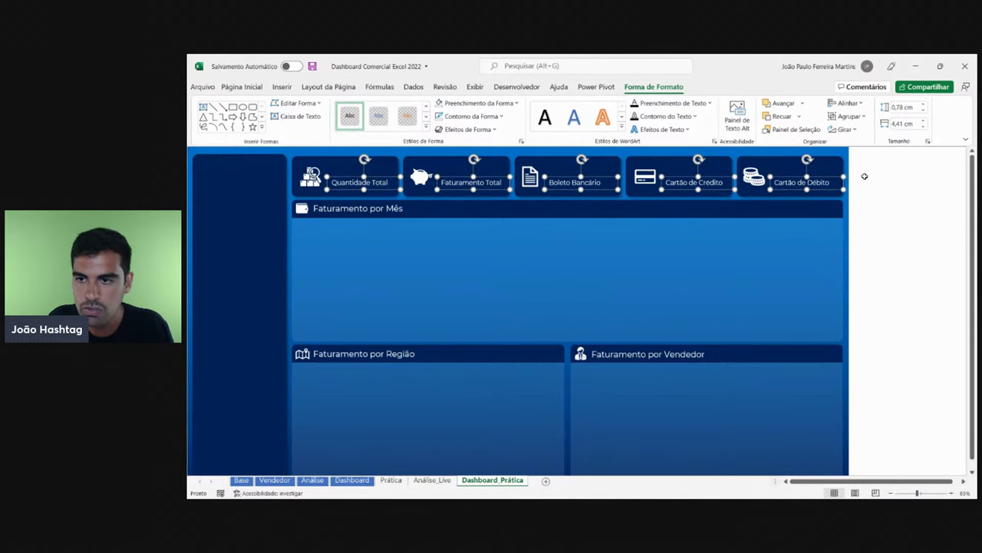
click(873, 192)
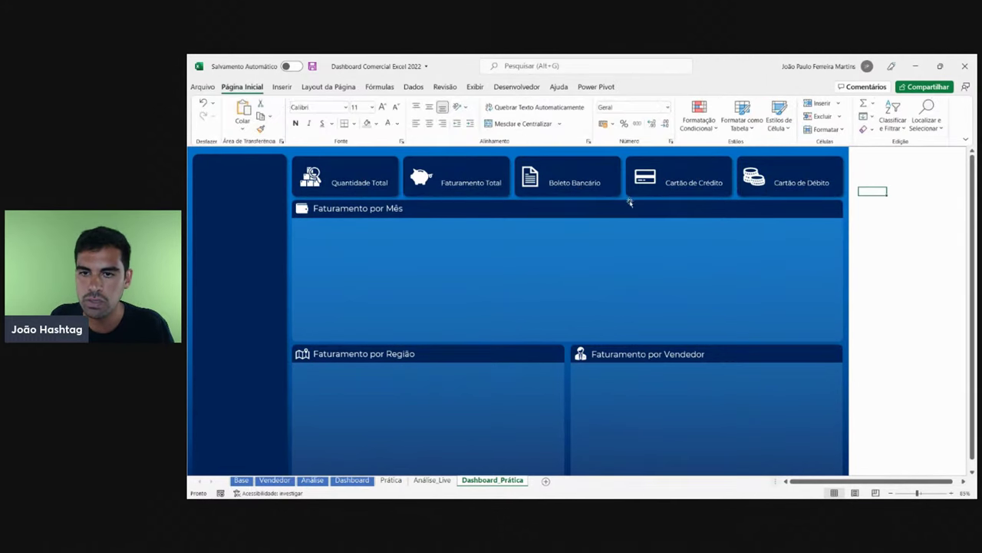
- Select the credit-card, coins and Boleto Bancário icons in turn, then deselect
click(644, 177)
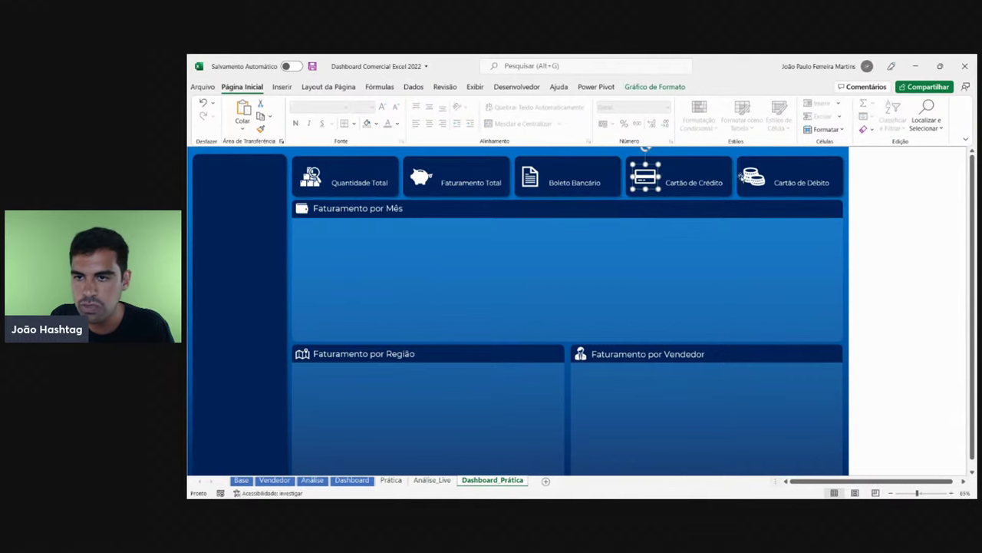
click(754, 177)
click(530, 176)
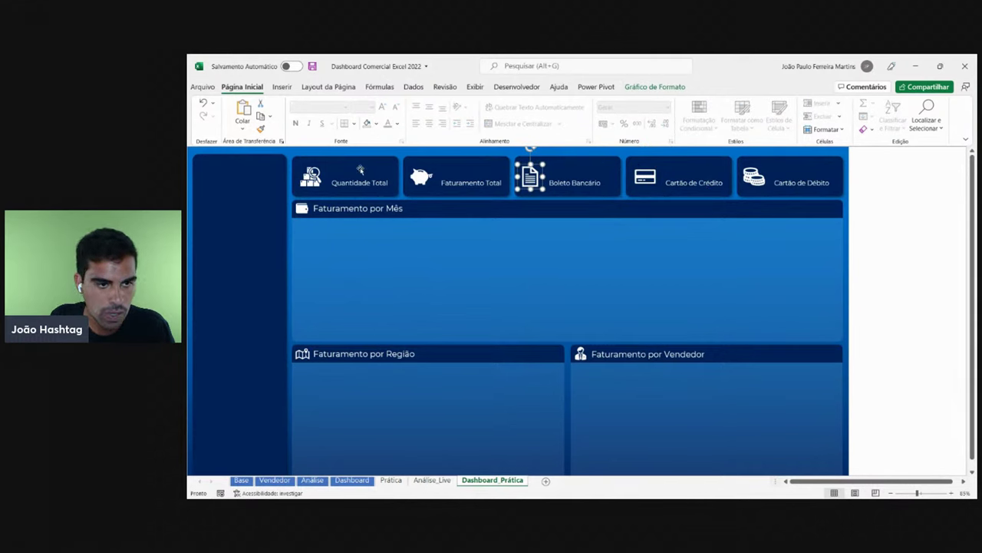
click(892, 234)
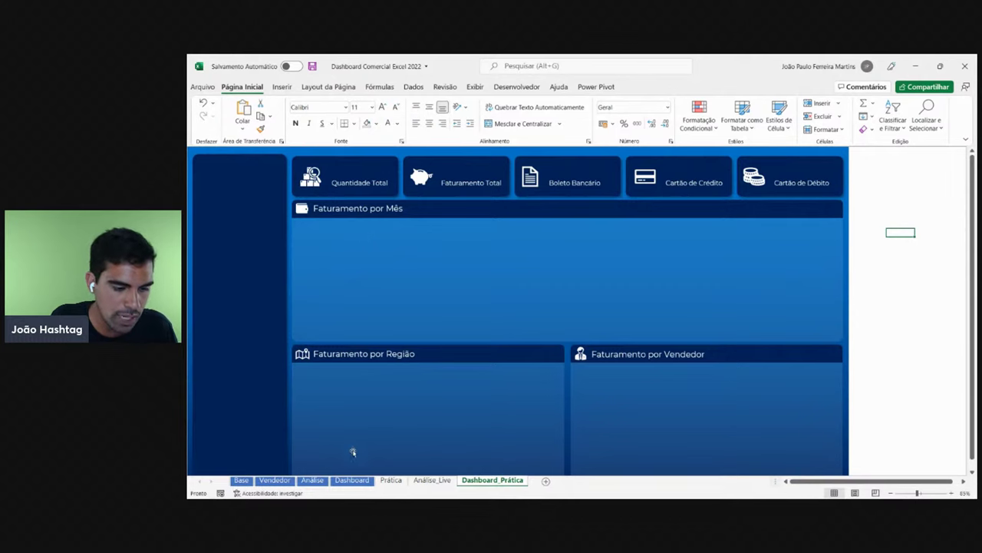
- On the finished Dashboard, filter the slicers to Produto Excel and Ano 2020
click(351, 479)
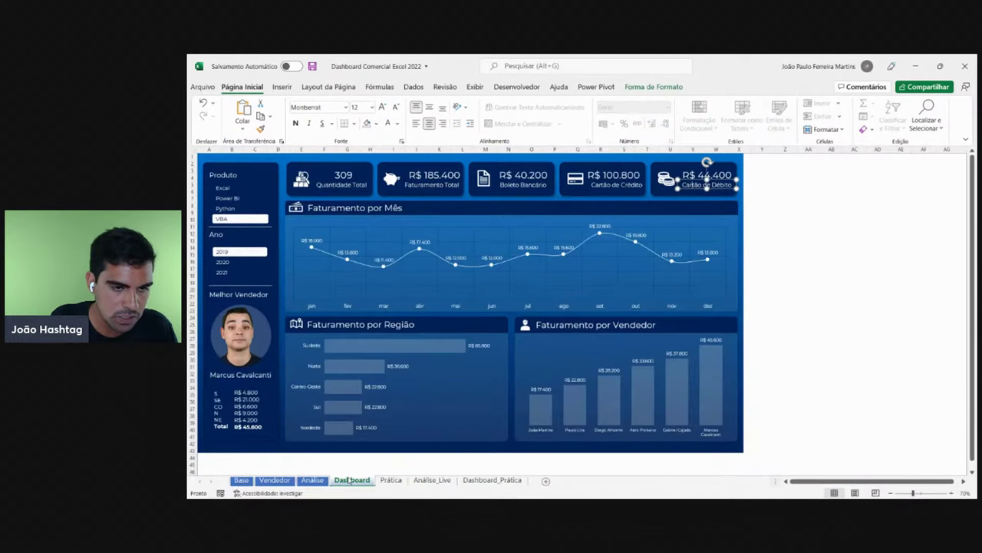
click(226, 191)
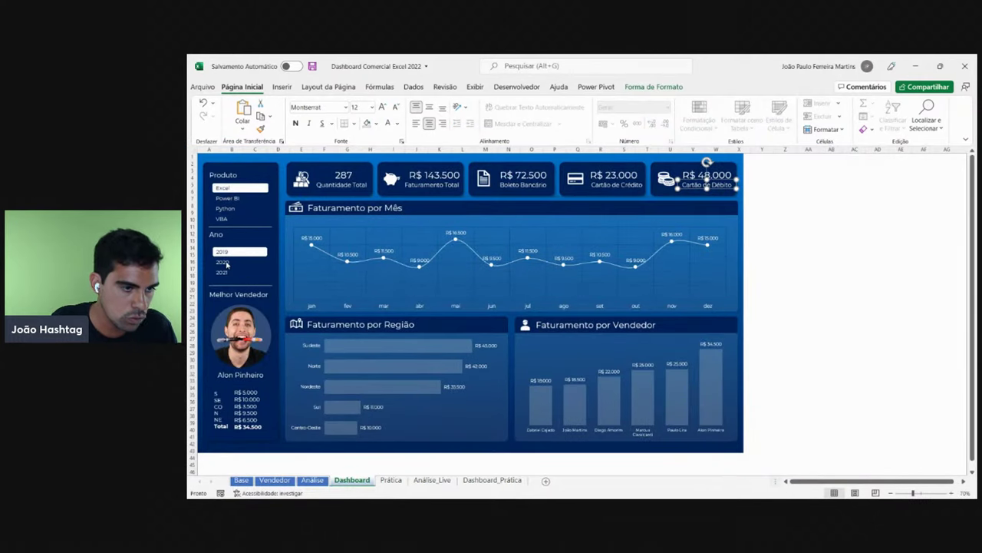
click(224, 262)
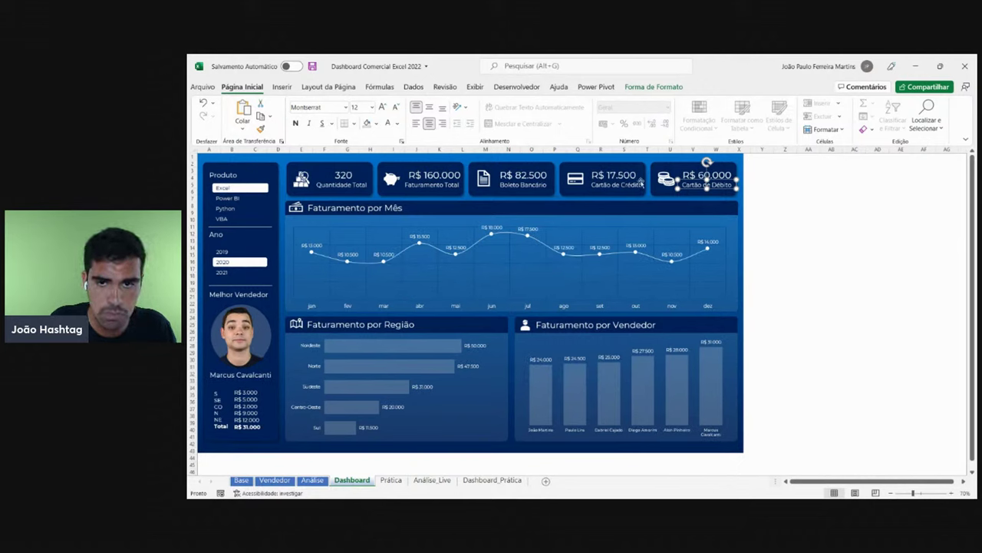
click(873, 204)
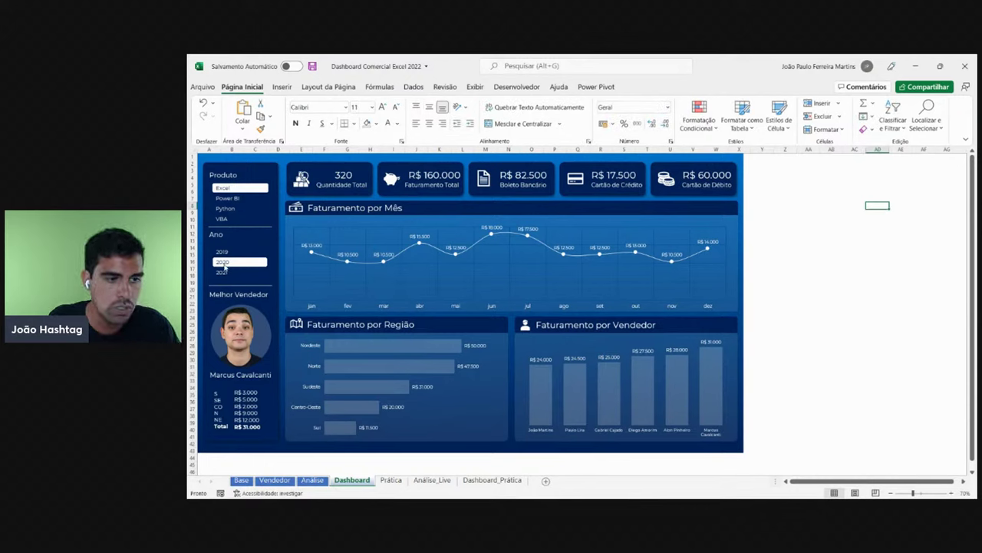
- Try Python/2021 and VBA/2019 filter combinations, then open the Análise_Live sheet
click(230, 209)
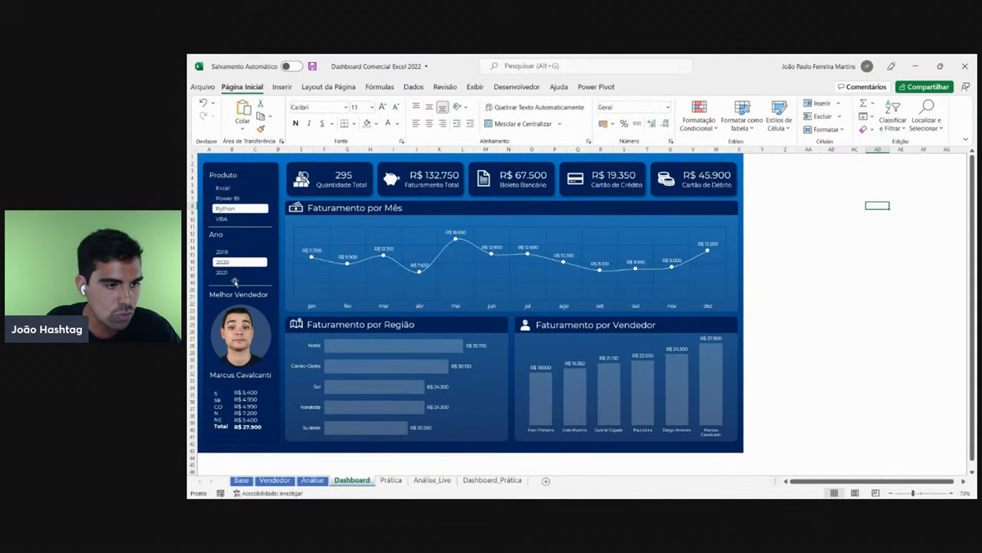
click(230, 274)
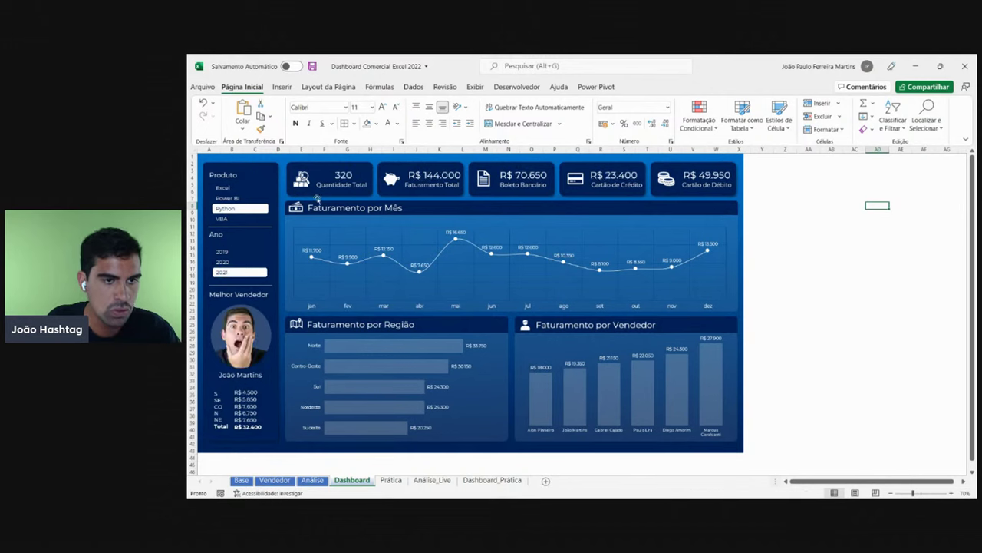
click(231, 219)
click(230, 252)
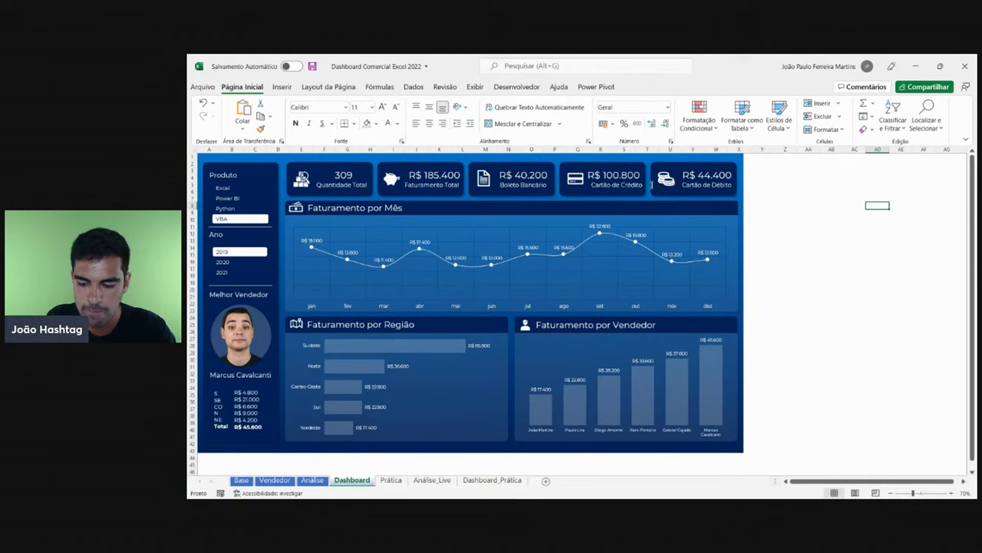
click(433, 481)
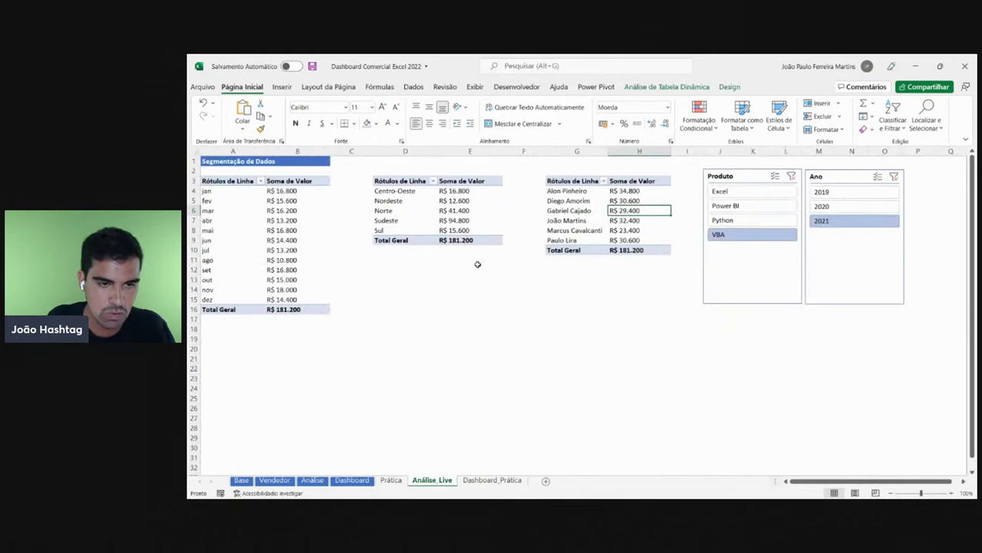
- Paste a copy of the Produto slicer onto Dashboard_Prática and move it into the dark side panel
click(746, 277)
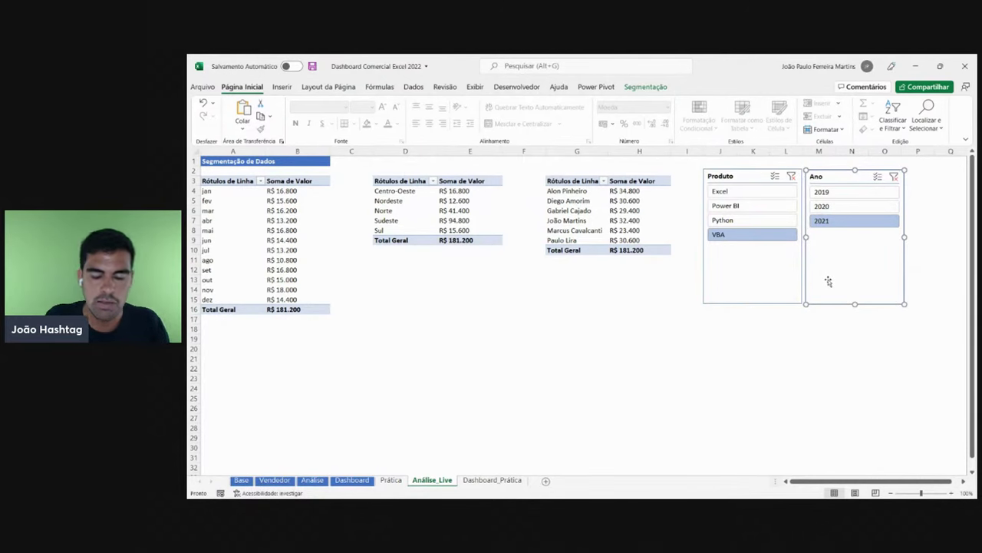
click(492, 481)
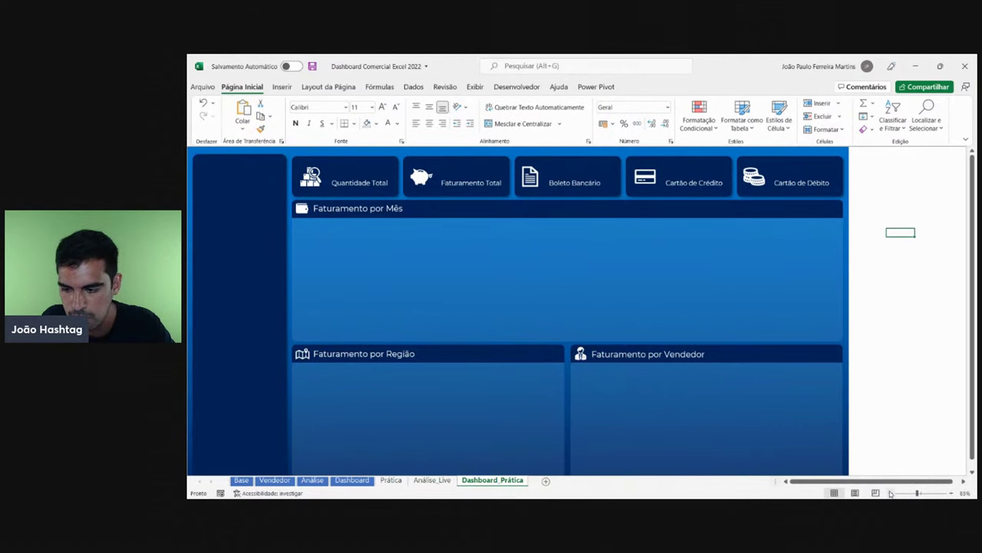
click(890, 493)
click(432, 479)
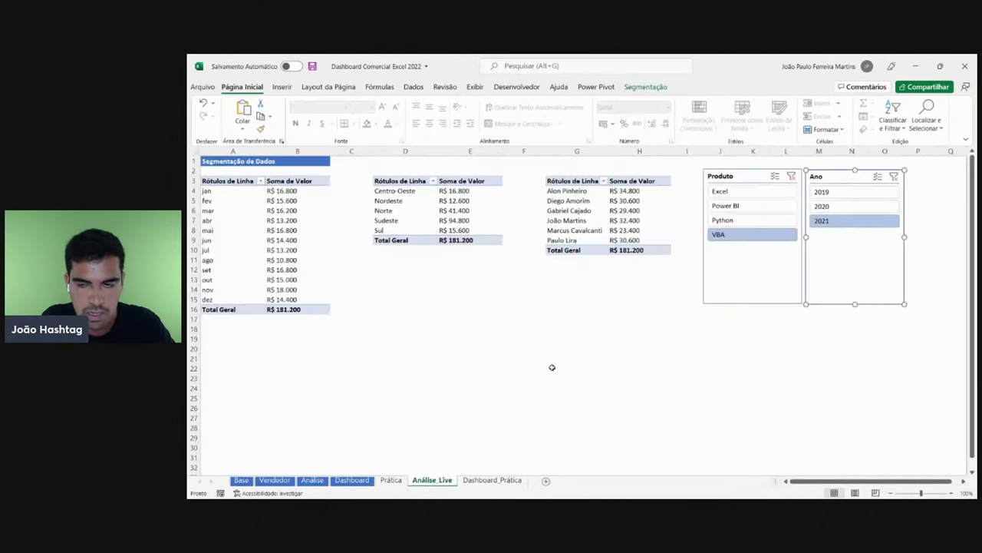
drag(732, 287, 705, 301)
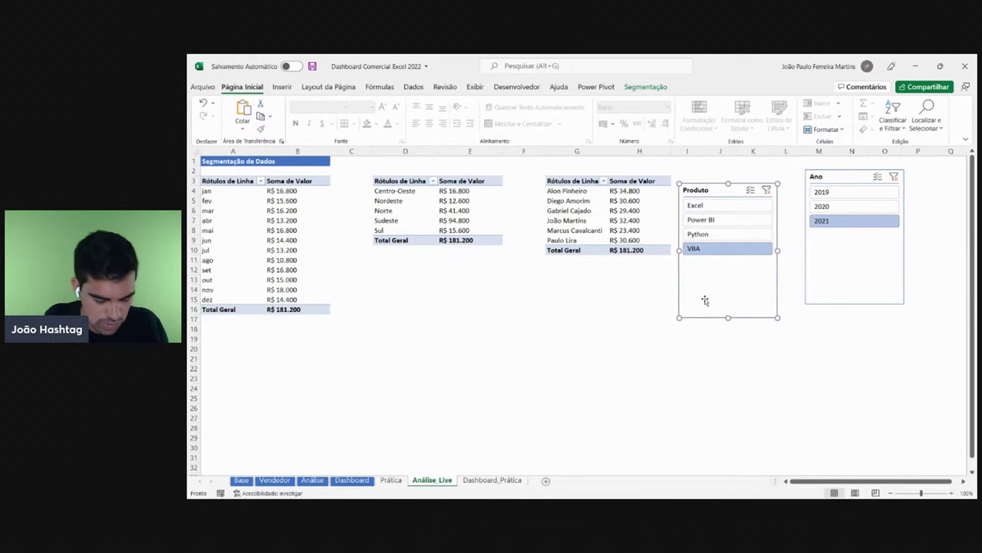
click(507, 480)
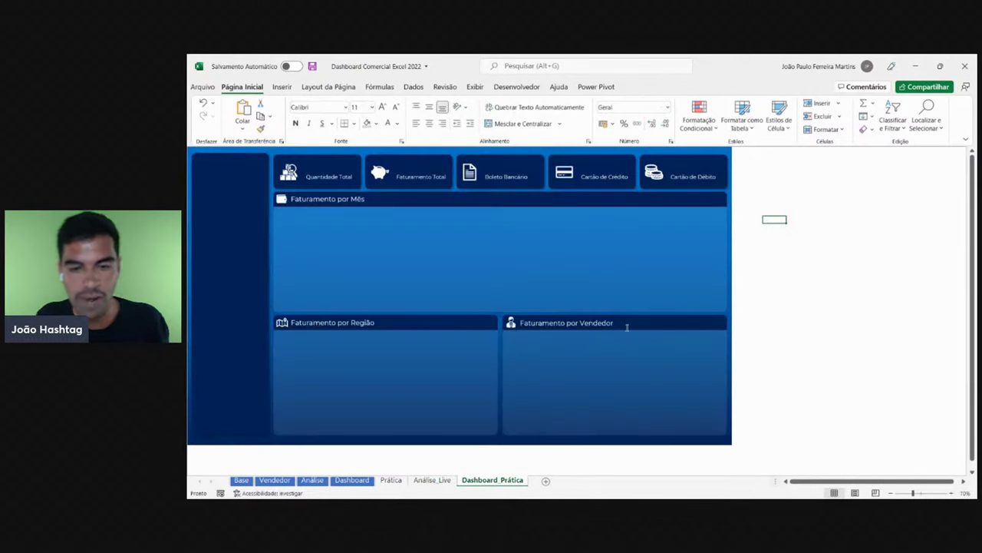
key(ctrl+v)
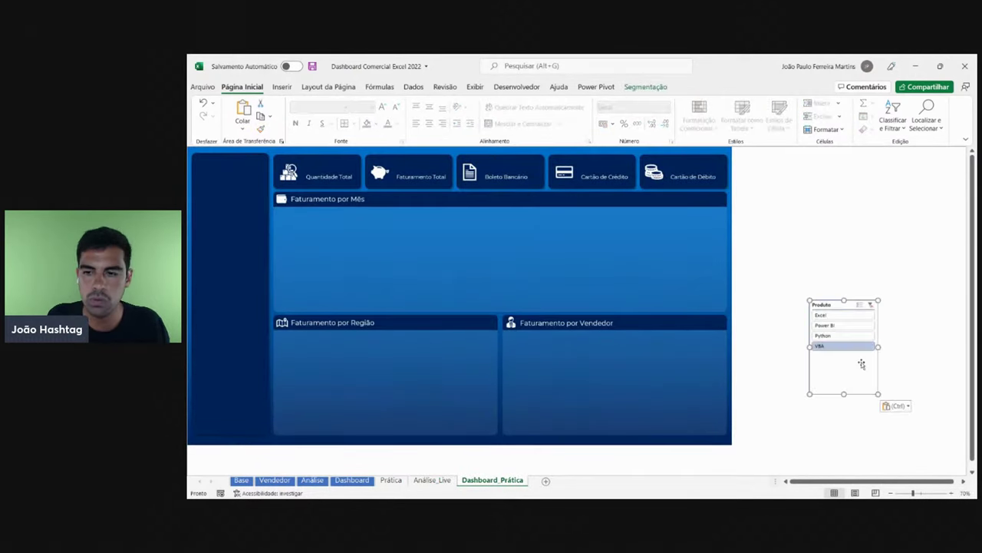
drag(847, 390, 227, 254)
- Paste a copy of the Ano slicer onto Dashboard_Prática and place it below the Produto slicer
click(444, 480)
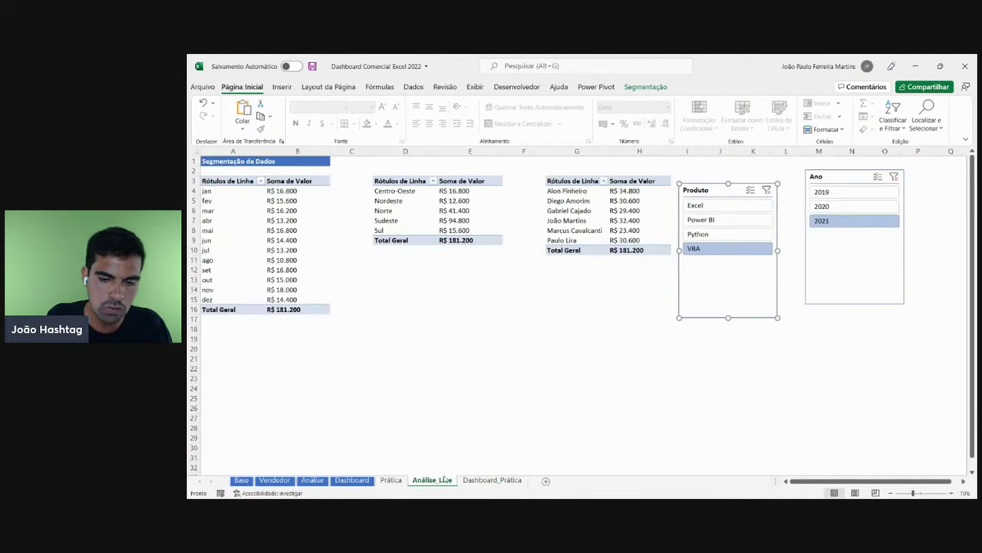
click(862, 289)
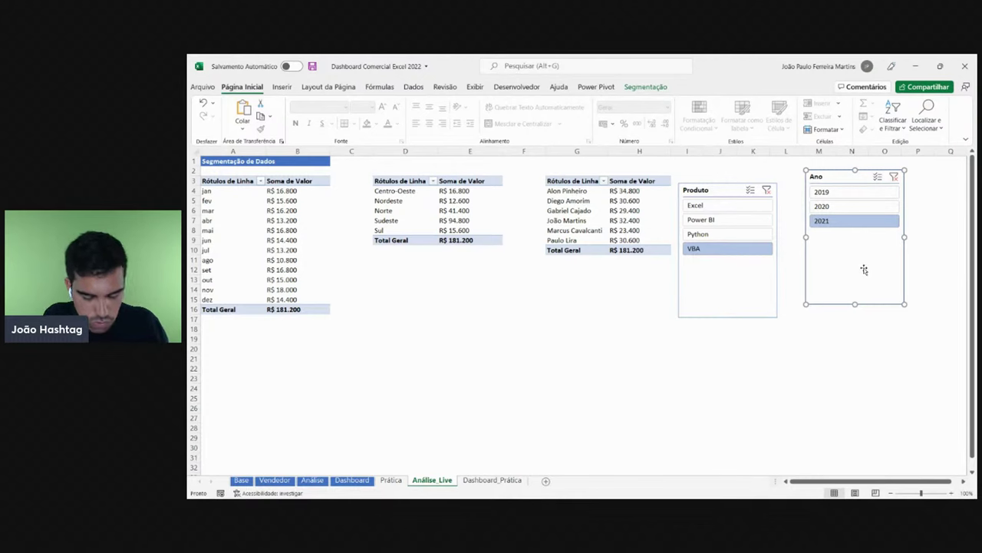
click(509, 480)
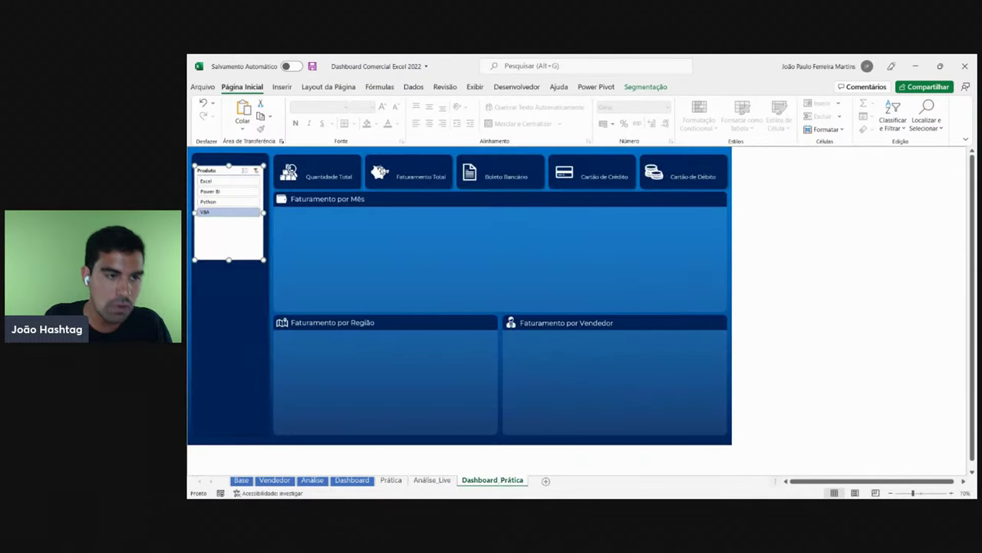
key(ctrl+v)
click(823, 289)
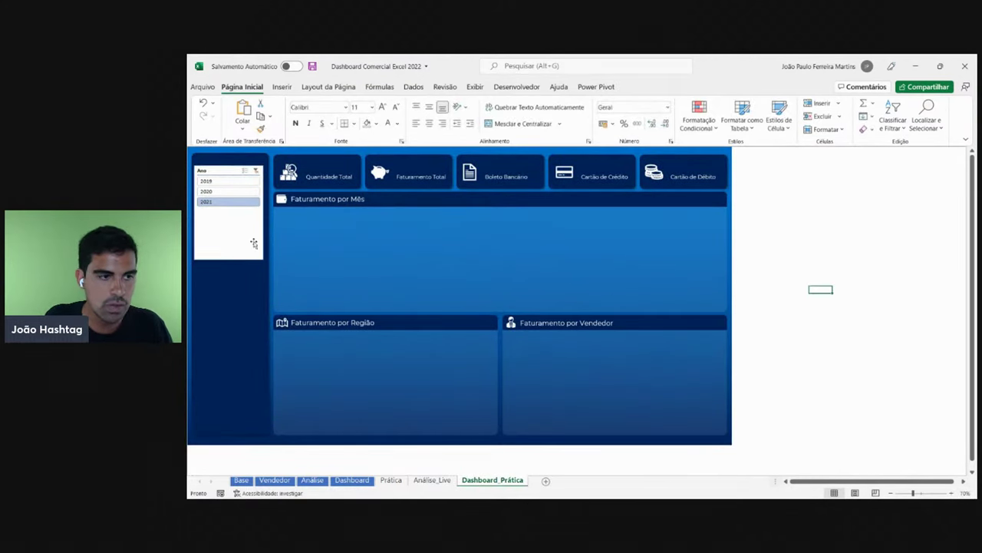
drag(253, 244, 239, 344)
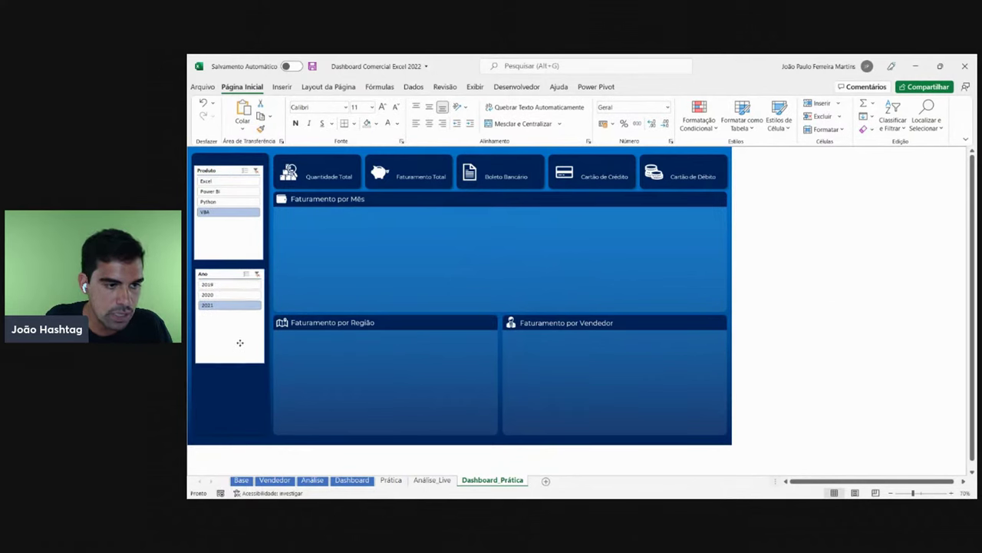
- On the finished Dashboard, filter the slicers to Power BI, Python, 2020 and 2021 for comparison
click(240, 343)
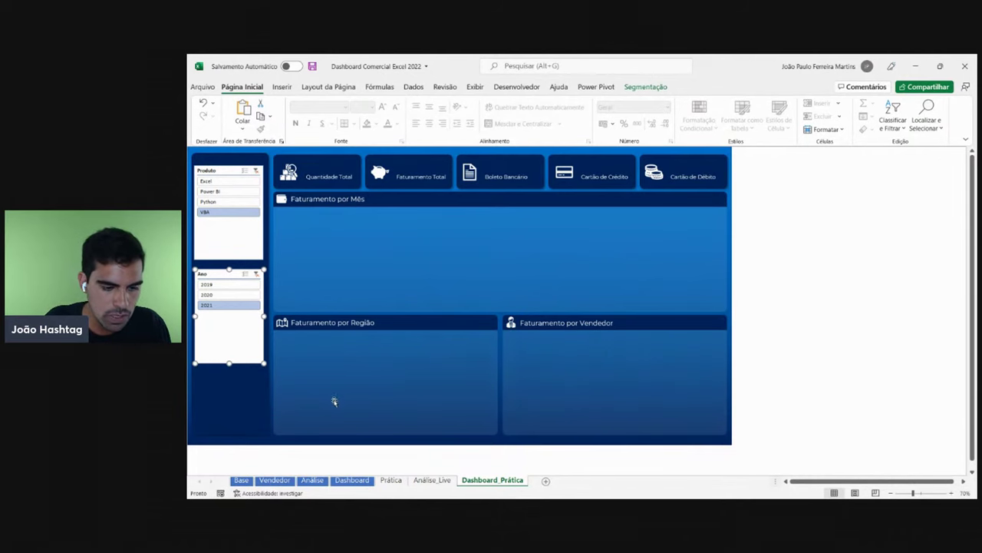
click(352, 480)
click(227, 197)
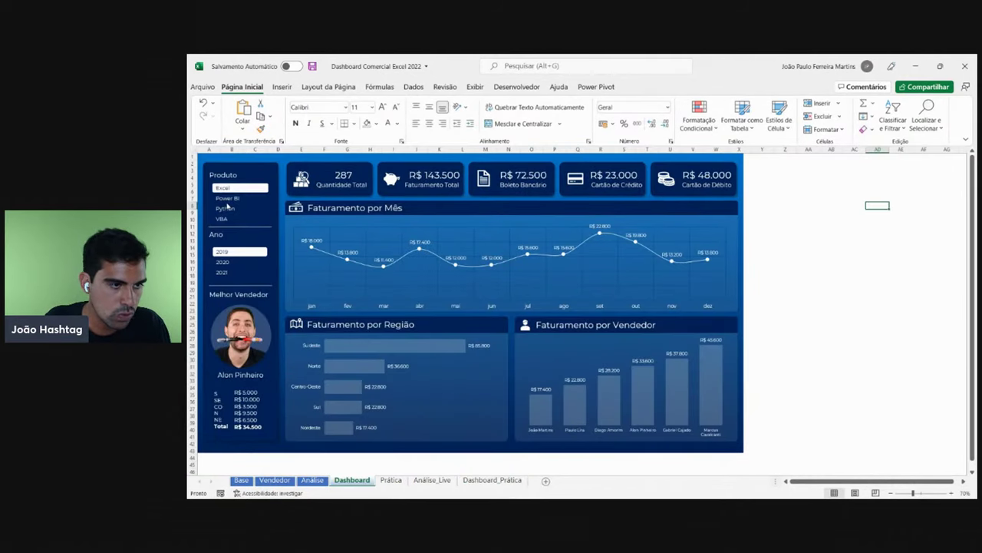
click(225, 208)
click(226, 261)
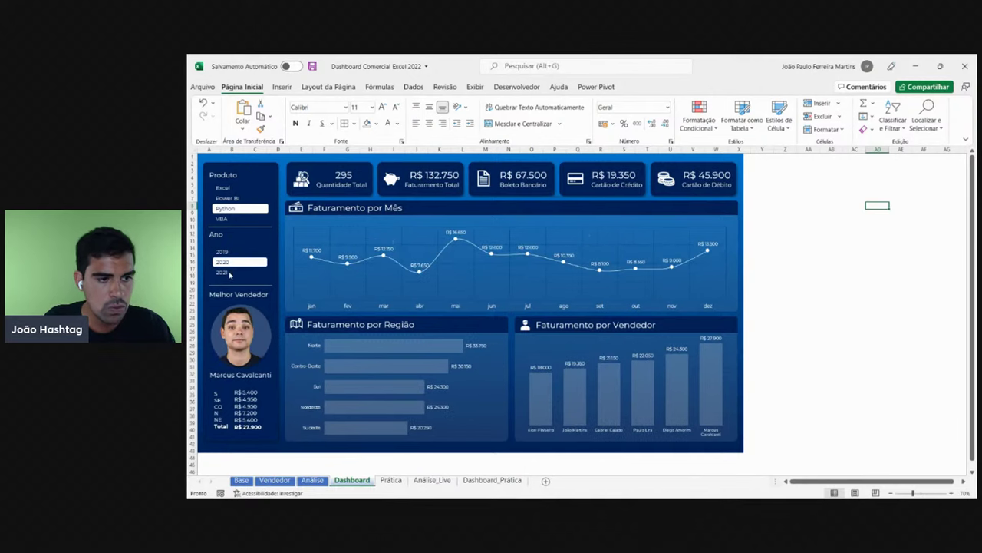
click(224, 272)
click(492, 480)
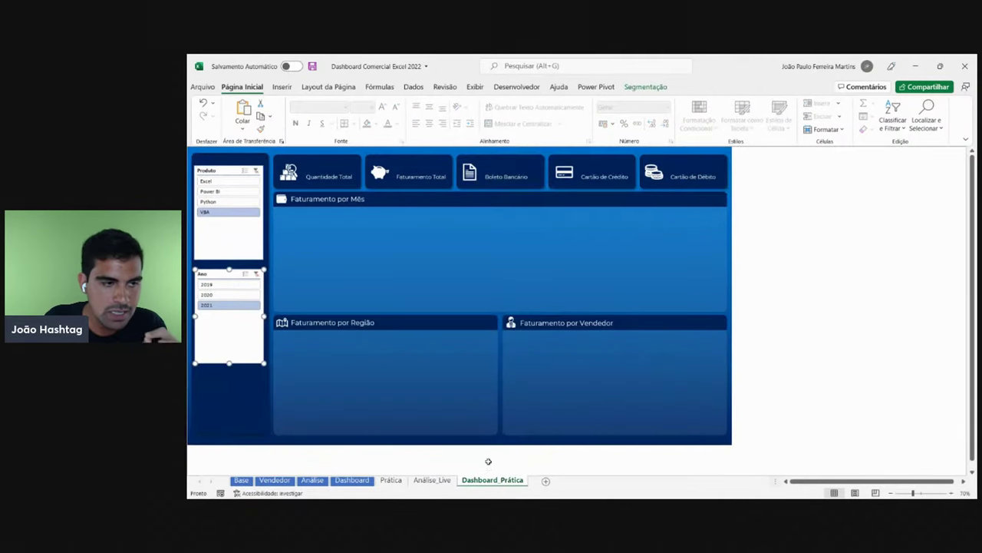
- Back on Dashboard_Prática, clear the selection and select the Produto and Ano slicers in turn, then go to Análise_Live
click(848, 310)
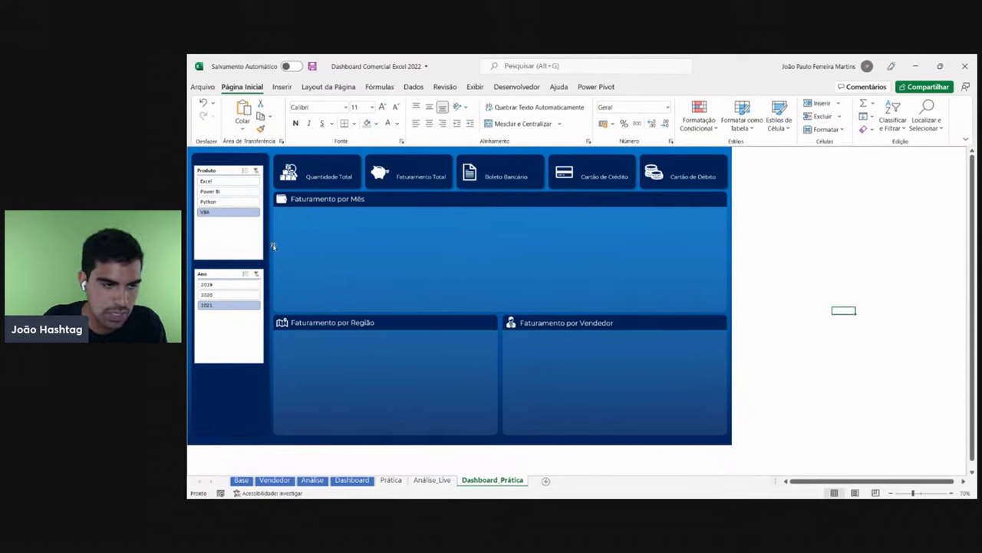
click(246, 243)
click(232, 327)
click(235, 245)
click(239, 323)
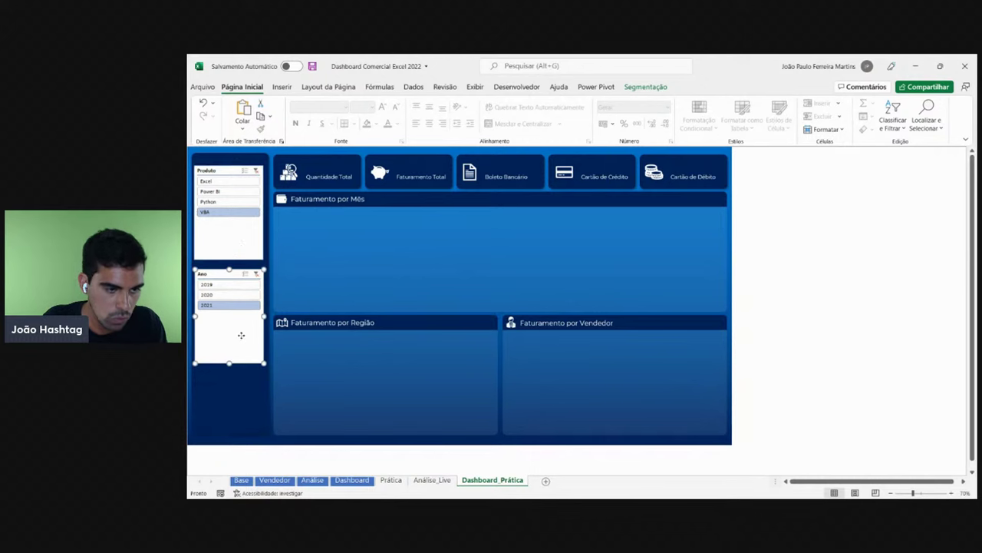
click(240, 246)
click(240, 322)
click(239, 252)
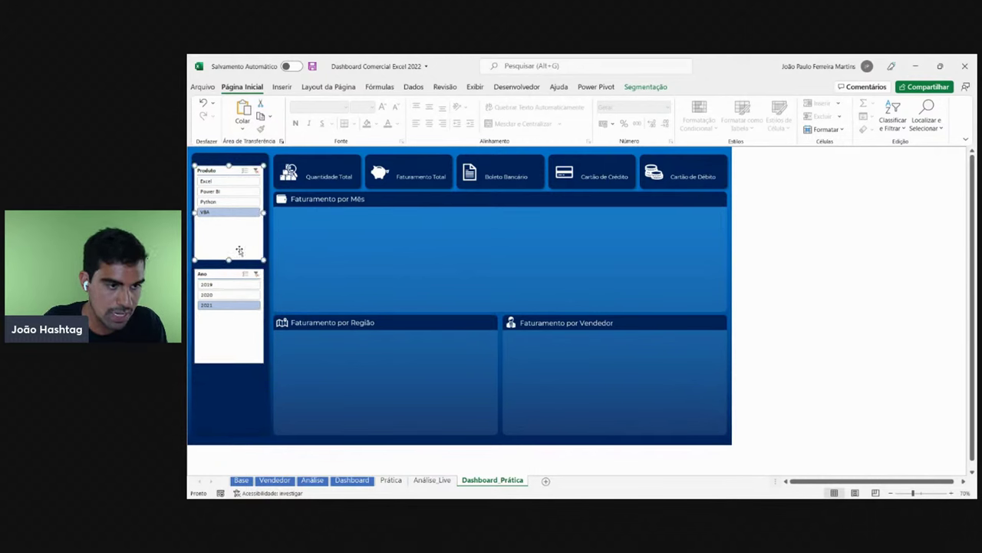
click(241, 345)
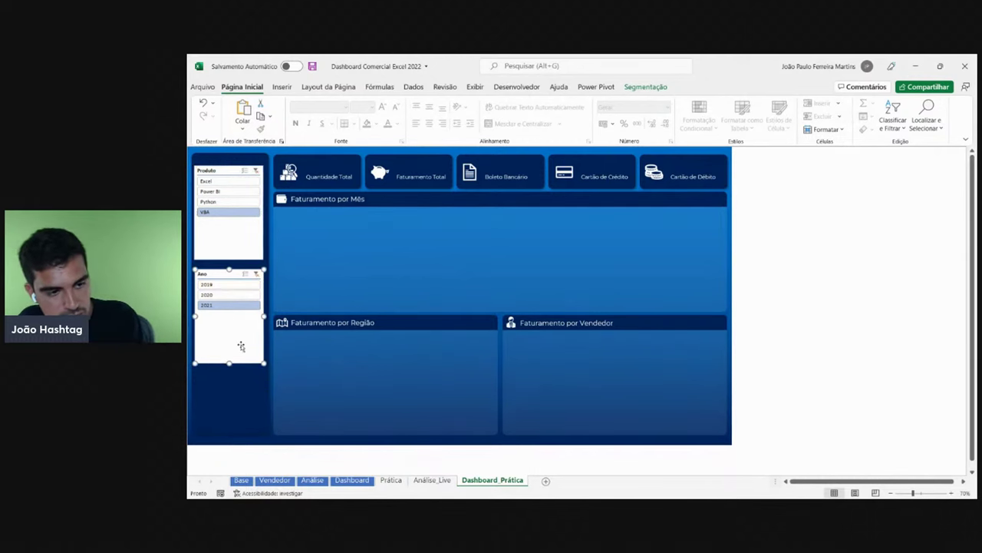
click(431, 480)
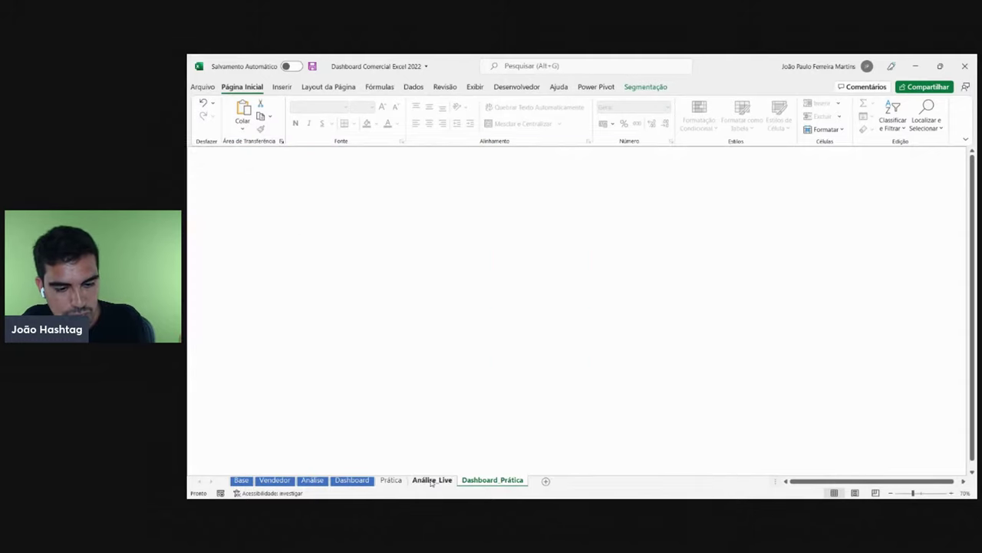
- Filter the practice dashboard to Excel and 2019, then Power BI and 2020, checking Análise_Live in between
click(473, 481)
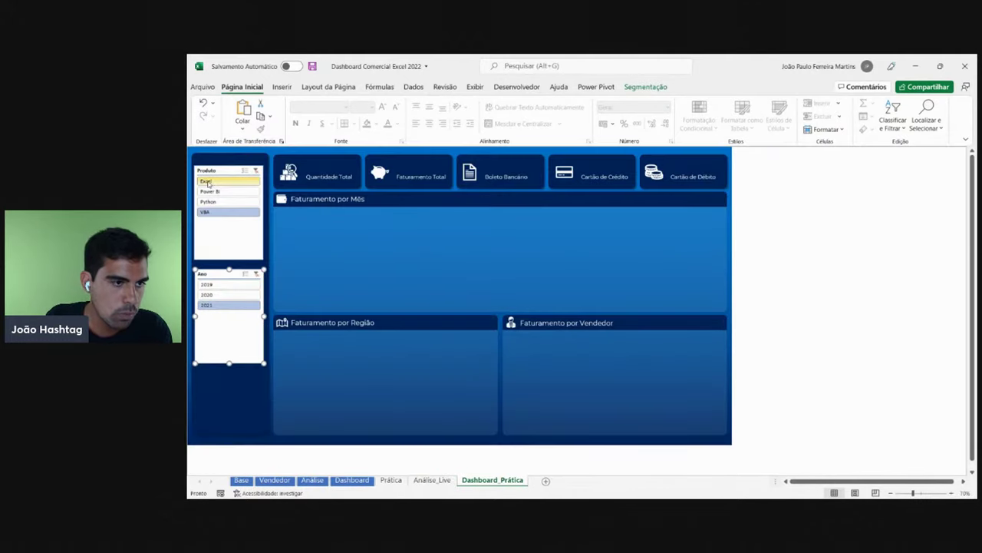
click(209, 182)
click(229, 284)
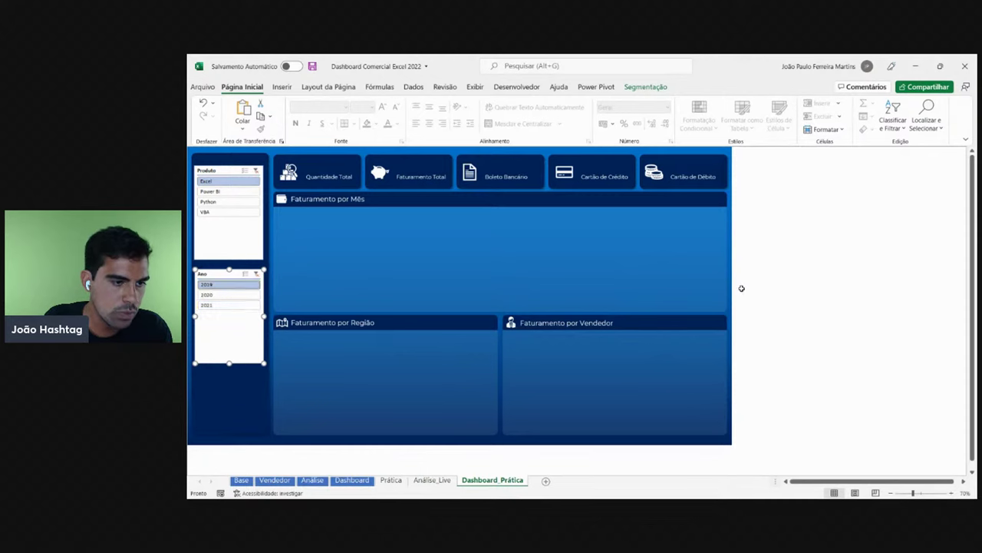
click(434, 480)
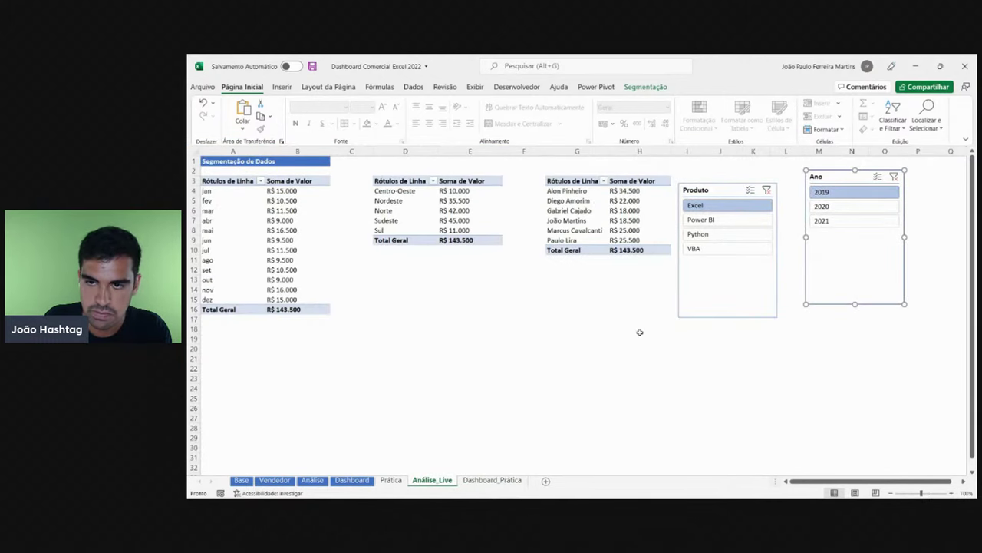
click(492, 480)
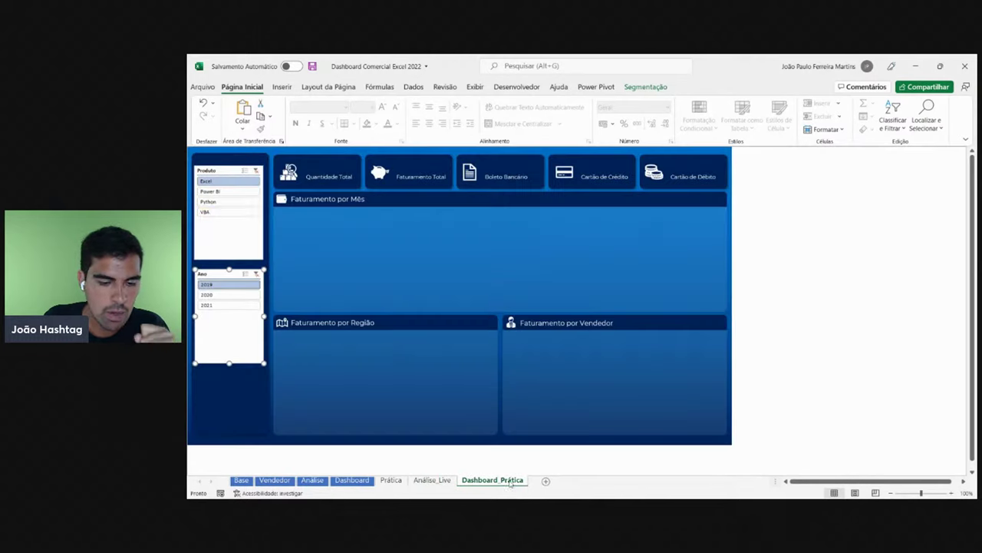
click(222, 192)
click(215, 295)
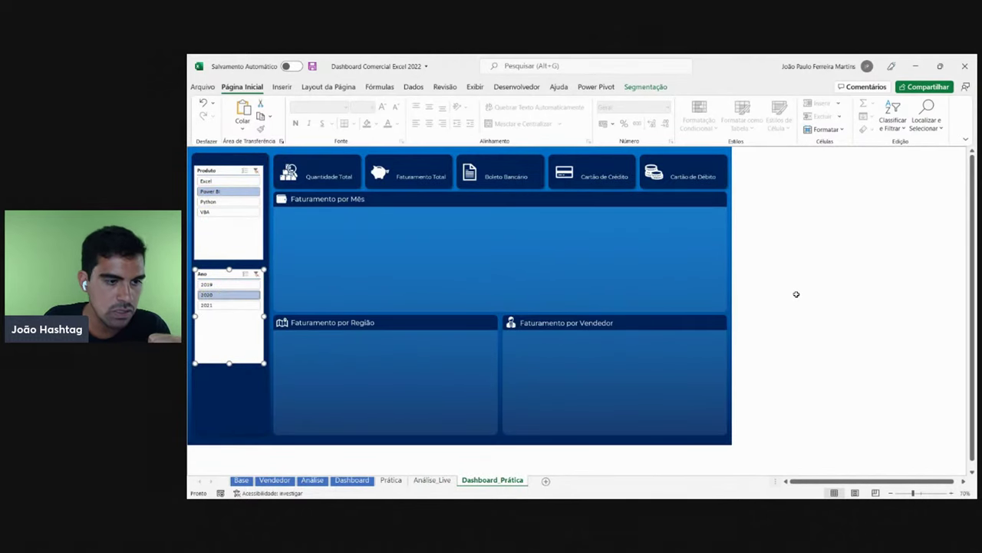
- Filter the Produto slicer to Python and confirm the Análise_Live pivot tables follow
click(432, 480)
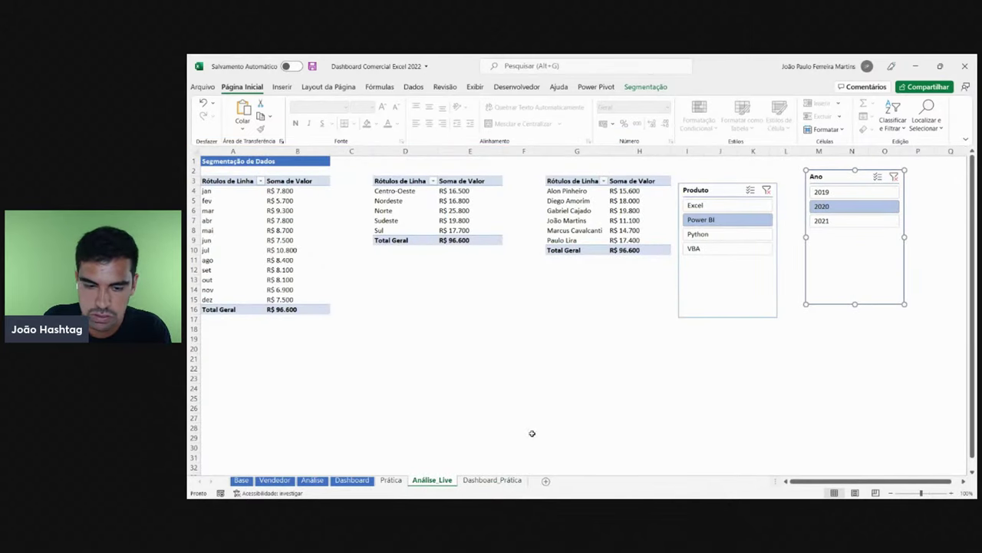
click(495, 479)
click(211, 201)
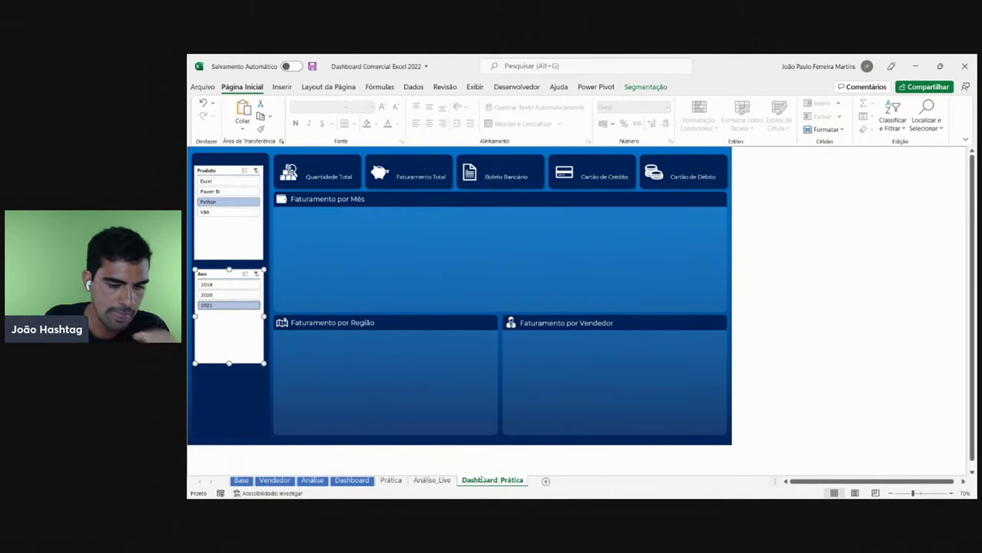
click(432, 481)
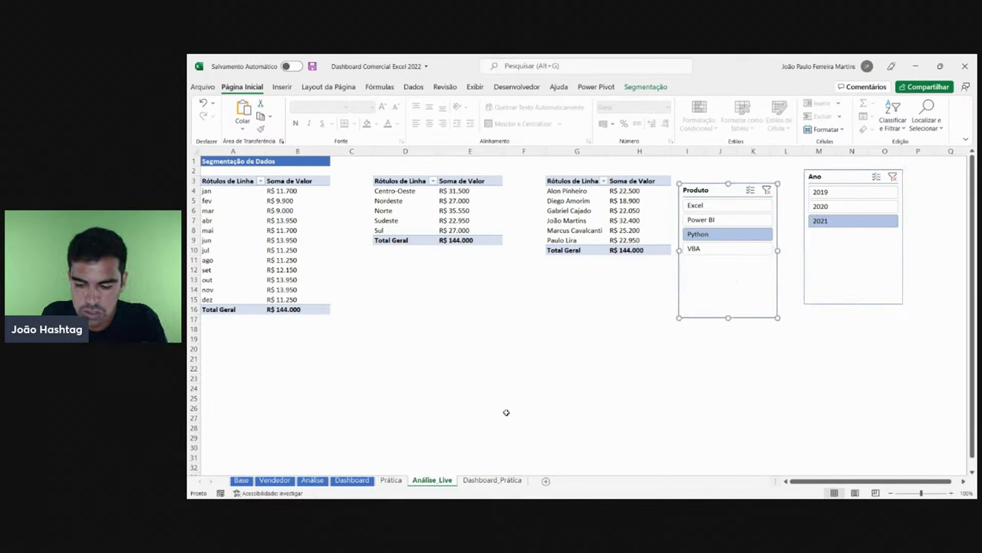
click(491, 479)
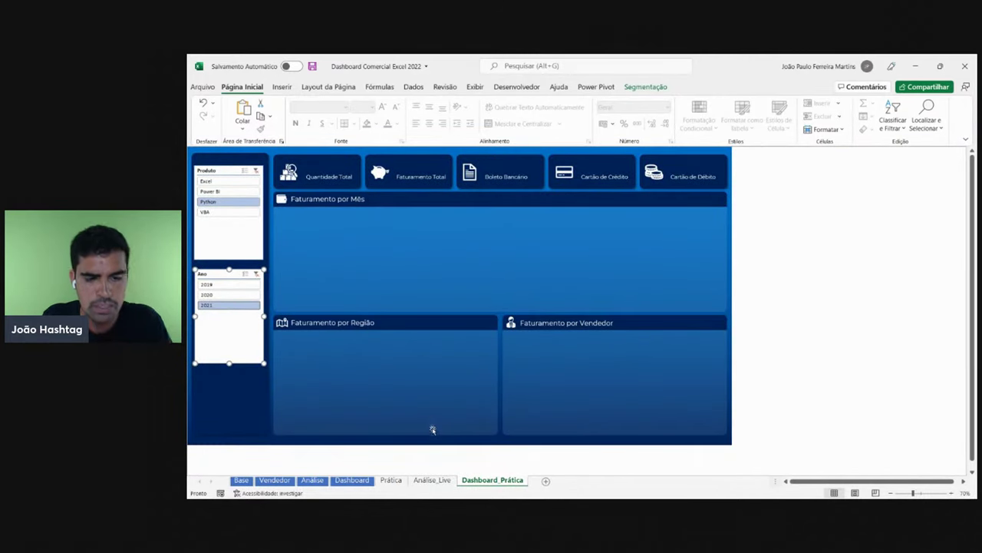
key(Escape)
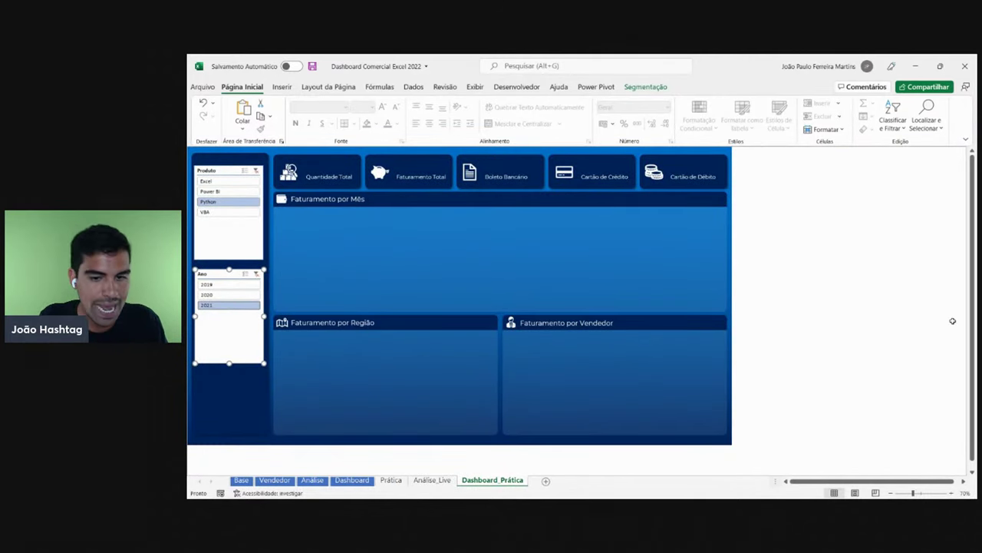
click(432, 479)
- Delete the remaining Produto and Ano slicers from Análise_Live
key(Delete)
click(860, 268)
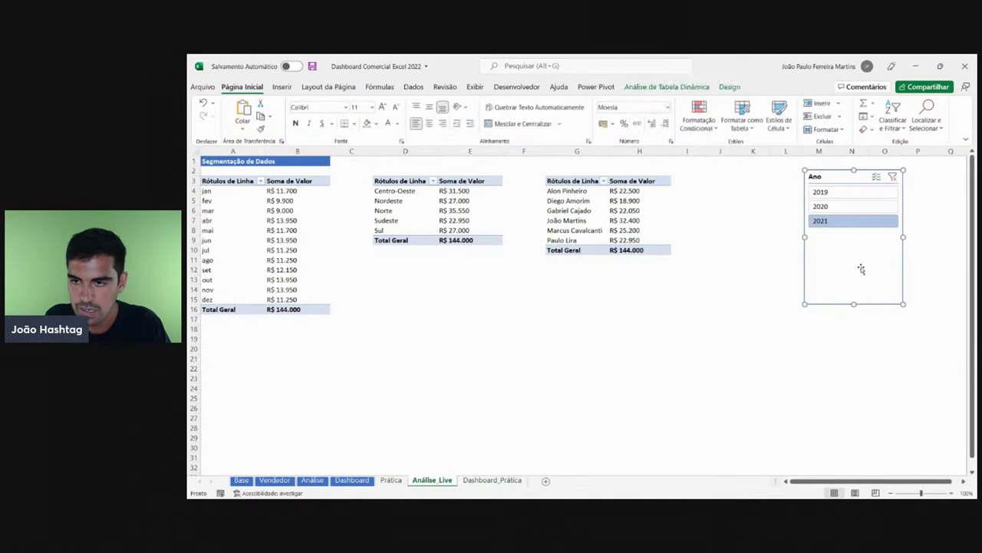
key(Delete)
click(624, 332)
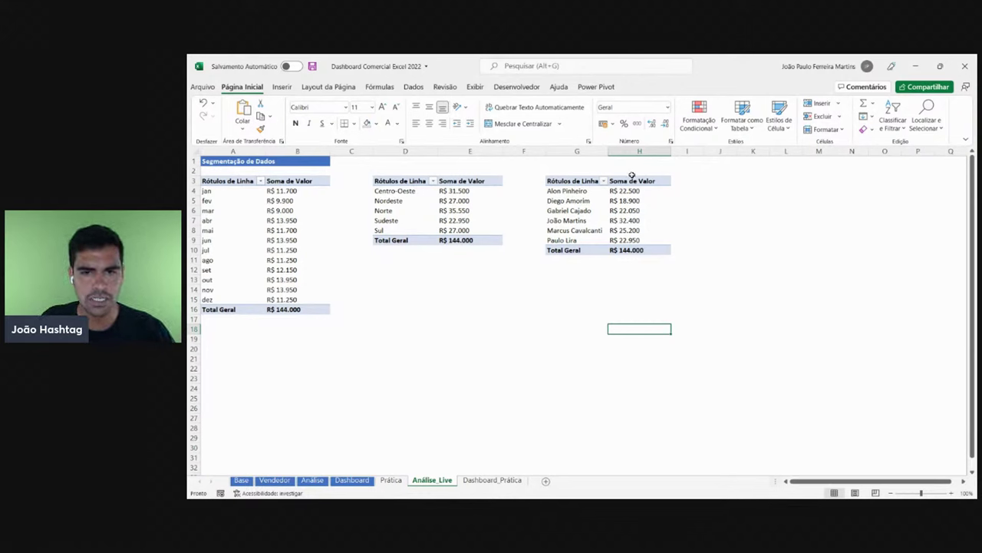
- Check the seller, region and monthly pivot tables, then return to Dashboard_Prática
drag(635, 254, 568, 181)
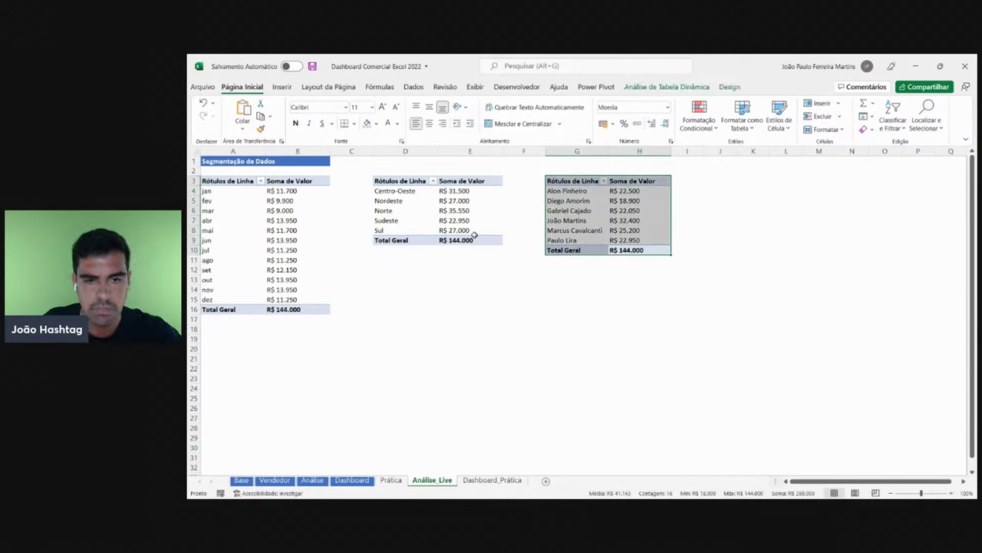
drag(473, 240, 414, 194)
drag(324, 307, 201, 181)
click(257, 214)
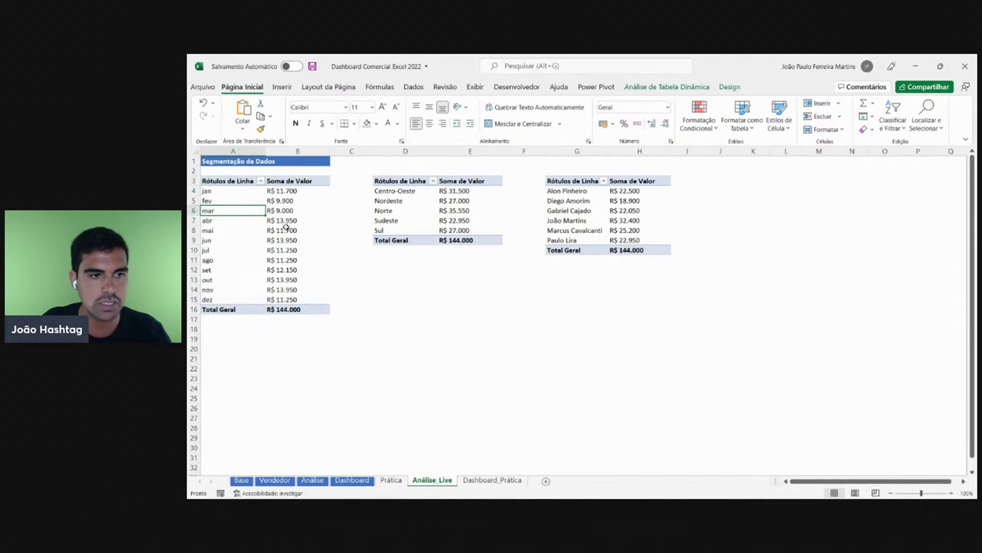
click(492, 480)
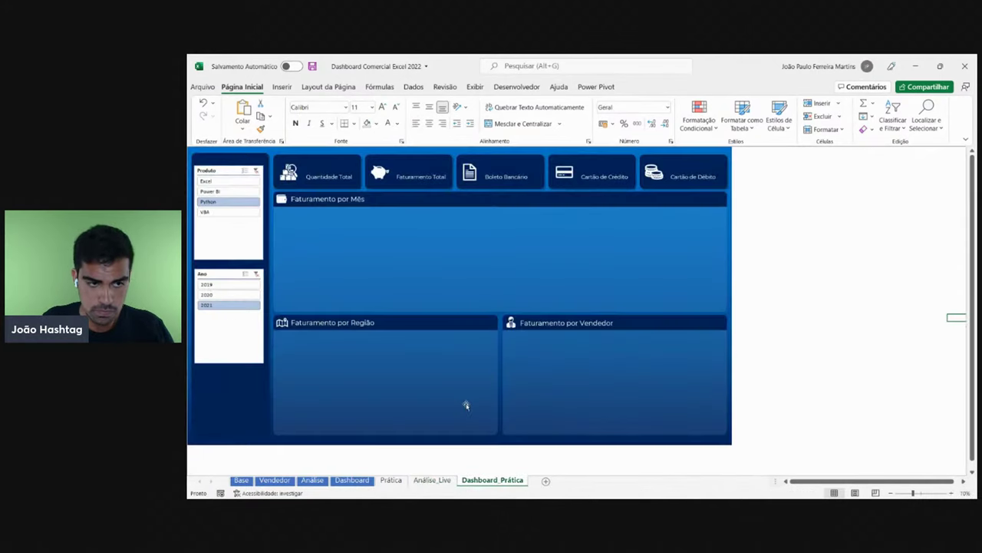
- Shorten the Ano and Produto slicers, move Ano up under Produto, and zoom the view to 110%
click(228, 357)
drag(229, 362, 229, 332)
click(231, 239)
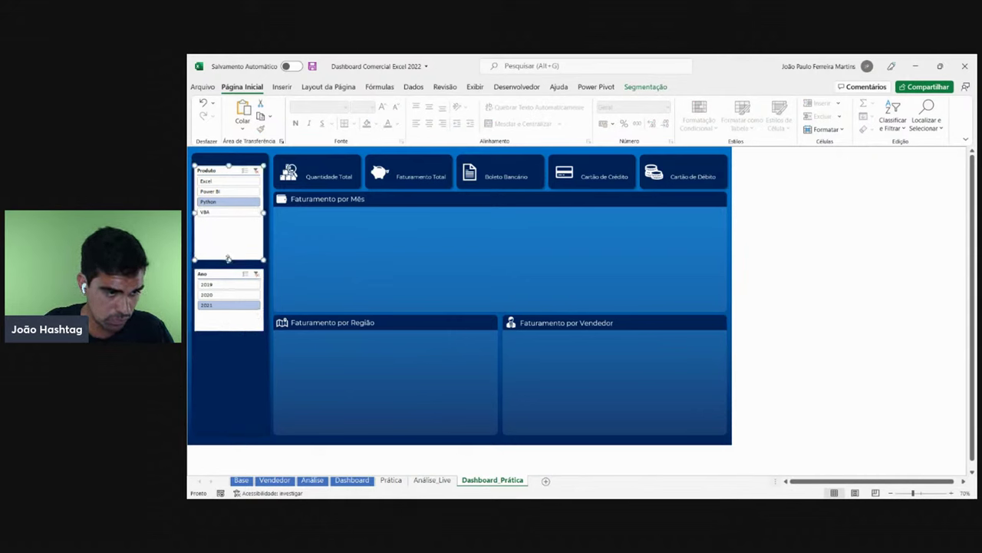
drag(229, 259, 229, 227)
drag(225, 324, 223, 288)
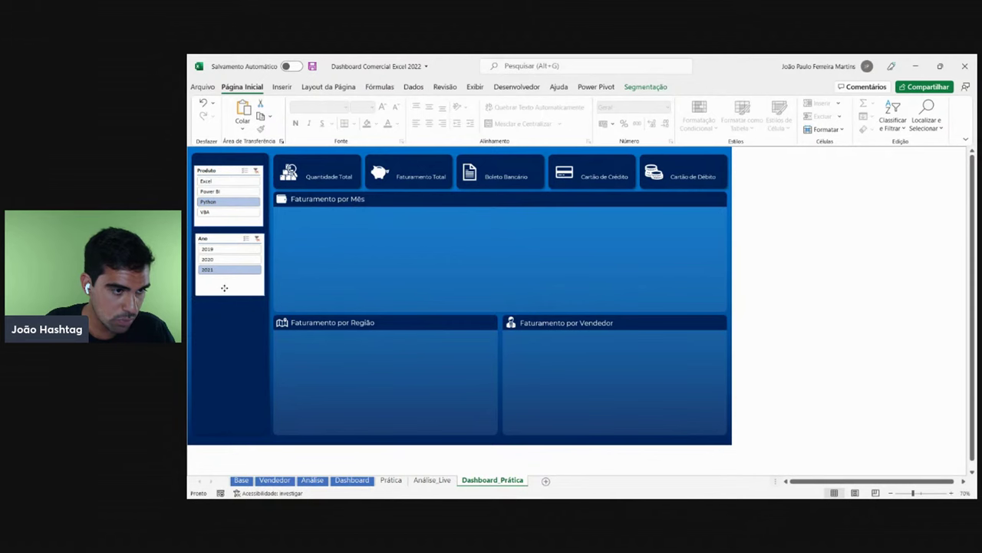
click(797, 310)
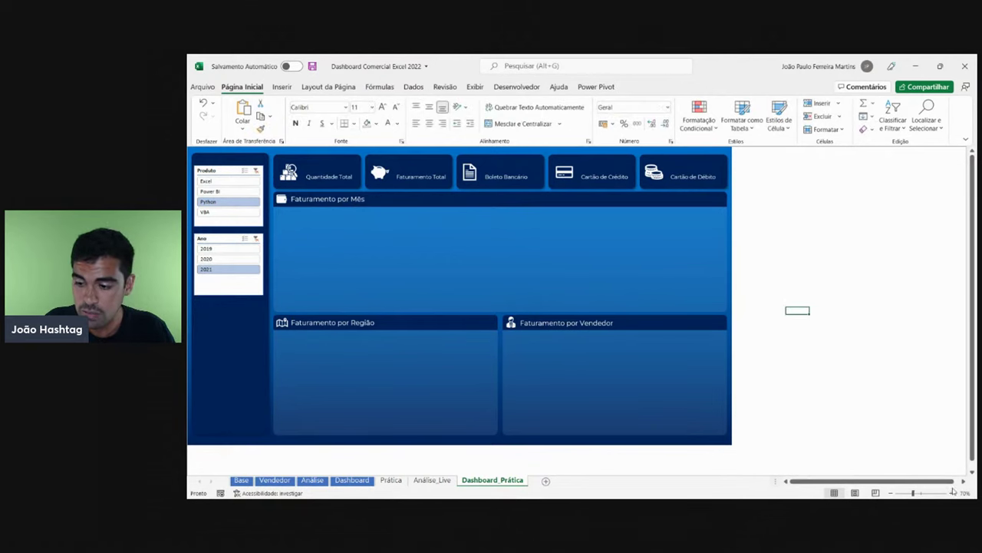
click(951, 493)
click(952, 492)
click(952, 493)
click(952, 492)
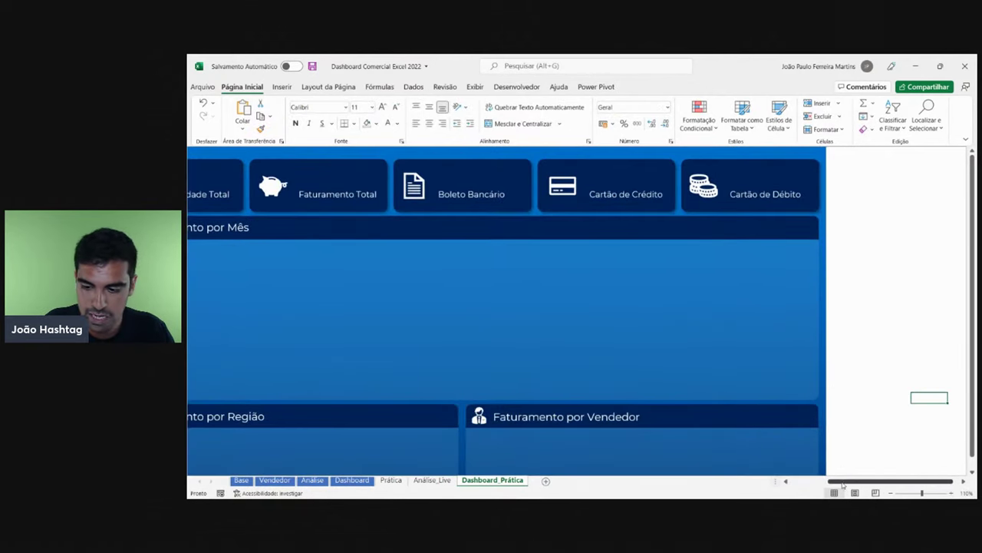
click(806, 481)
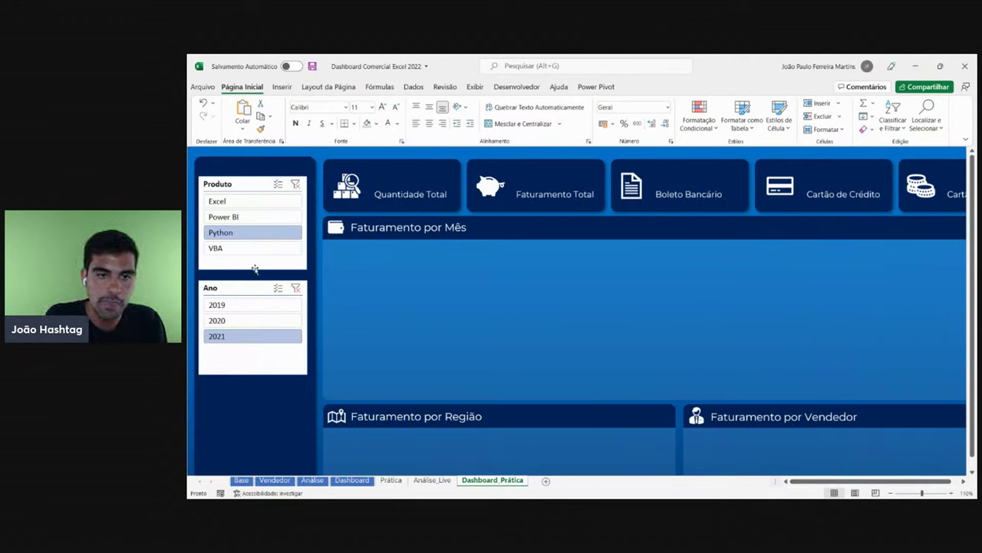
click(341, 480)
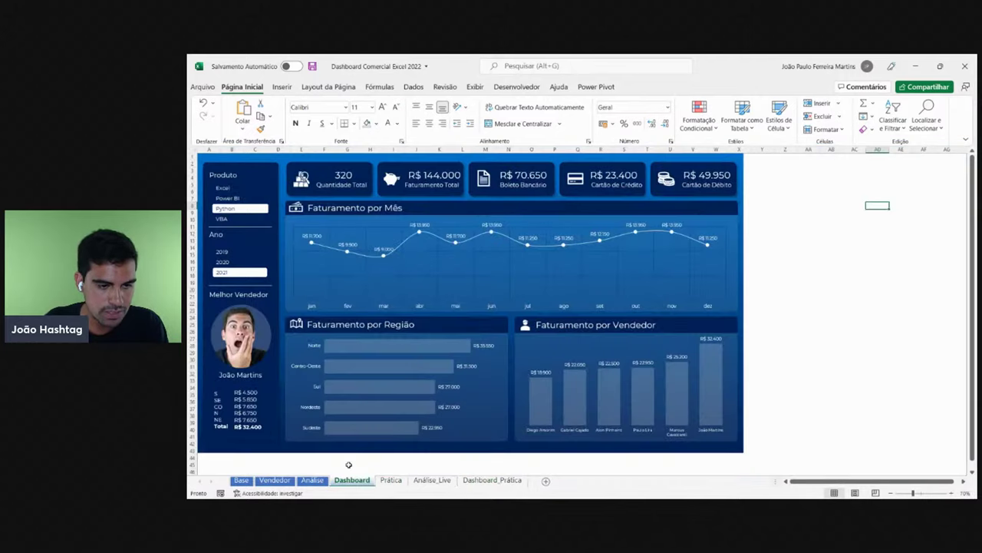
click(237, 198)
click(230, 218)
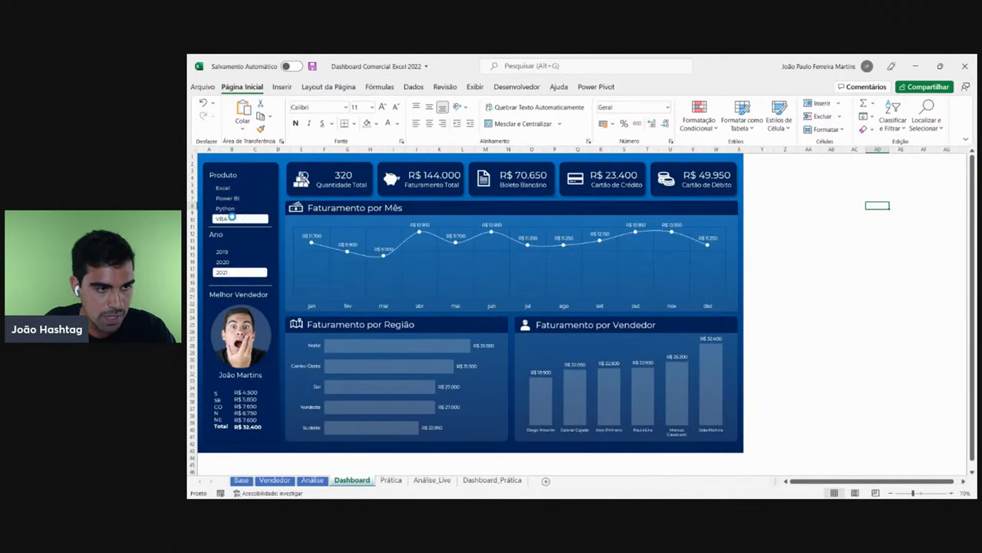
click(235, 262)
click(237, 252)
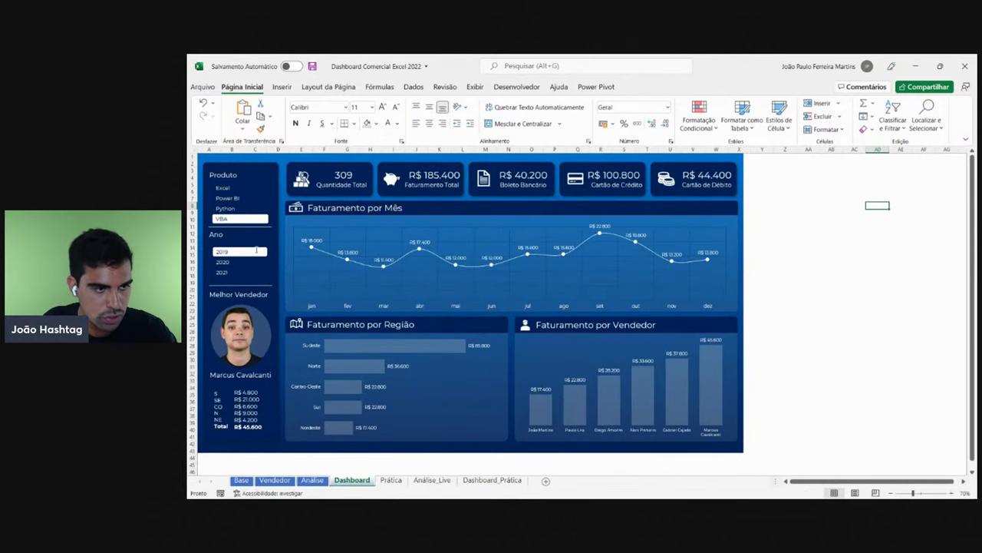
click(492, 480)
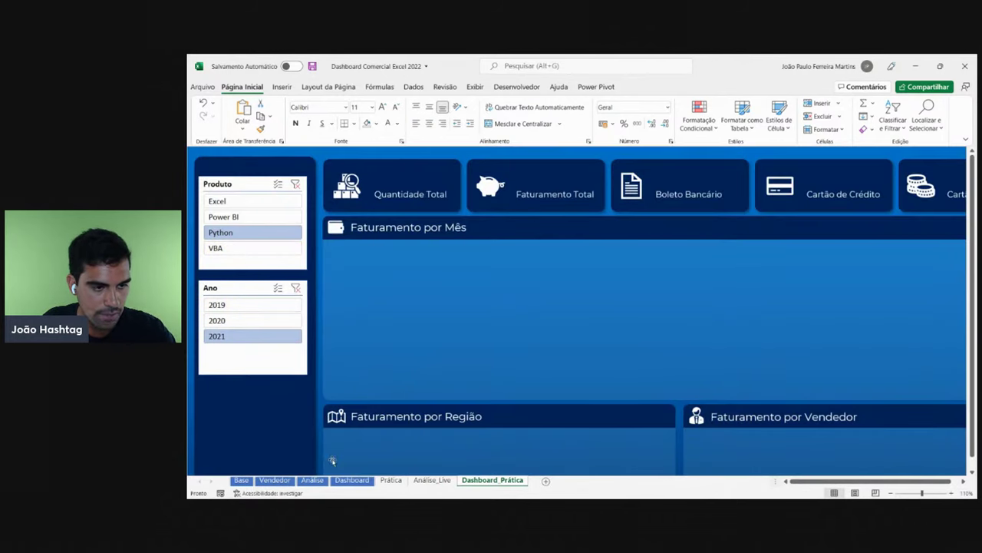
click(365, 481)
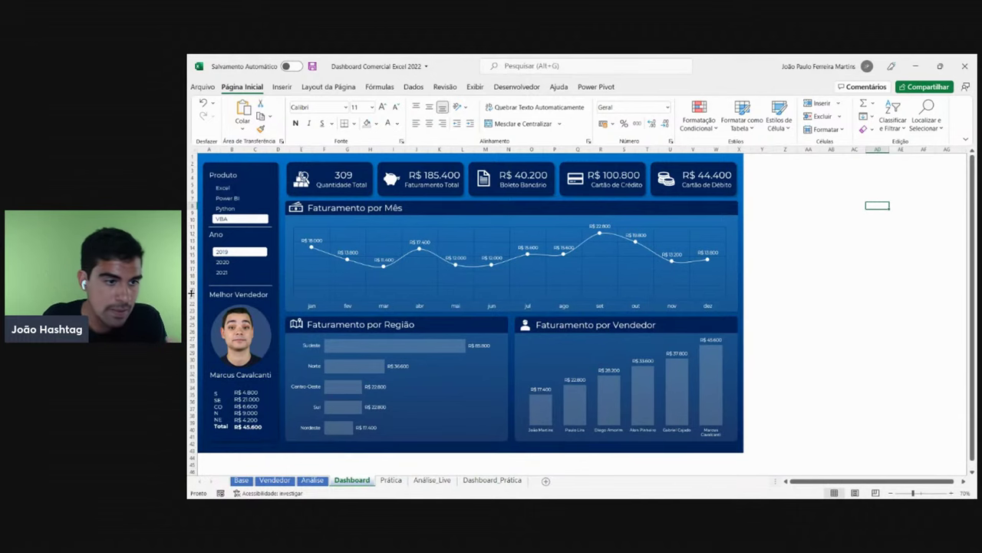
click(228, 197)
click(227, 208)
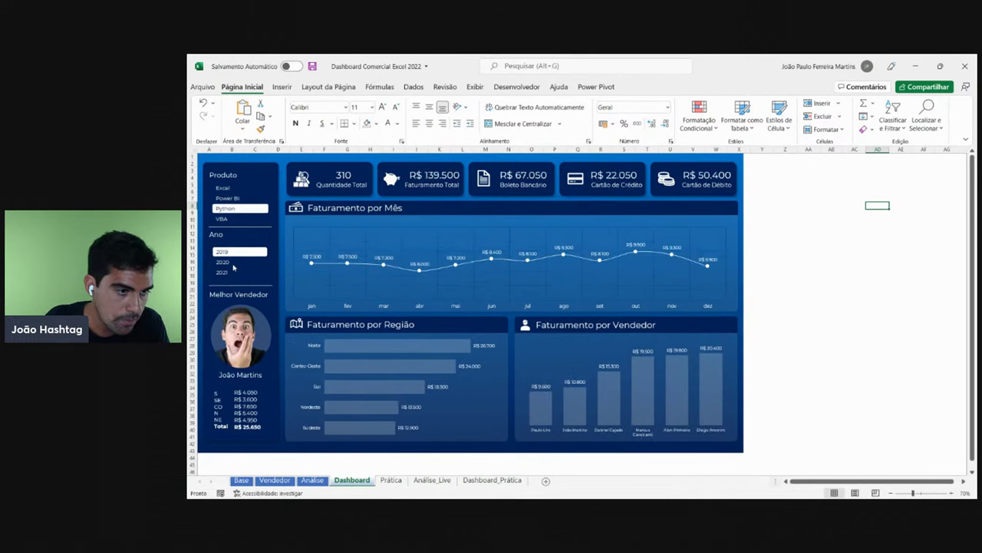
click(239, 273)
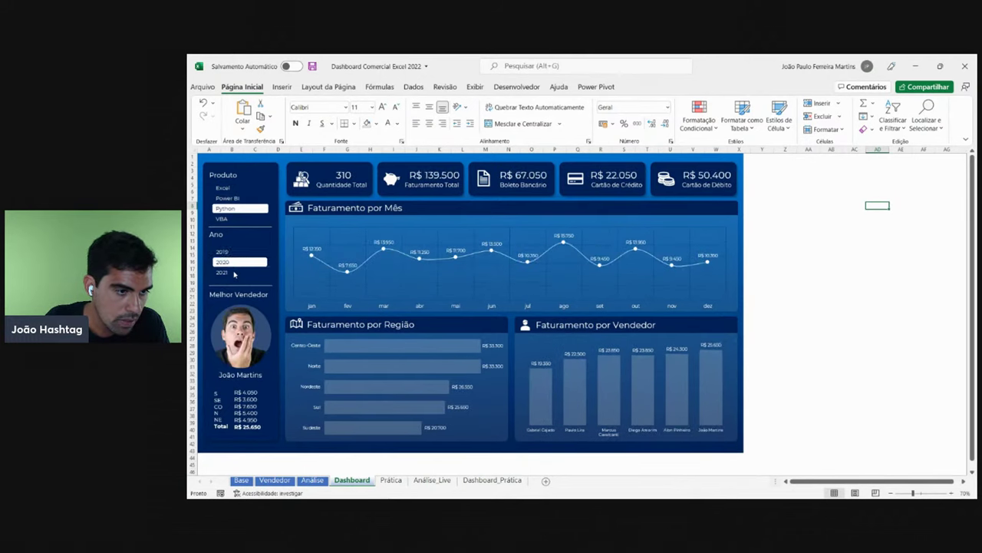
click(492, 479)
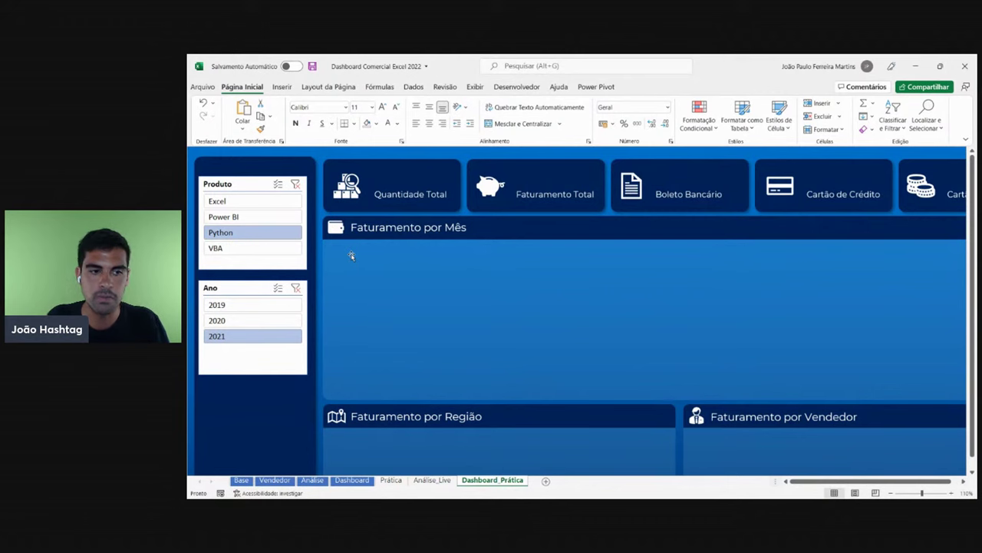
- Nudge the Produto slicer slightly right and bring up the Segmentação slicer options
click(292, 267)
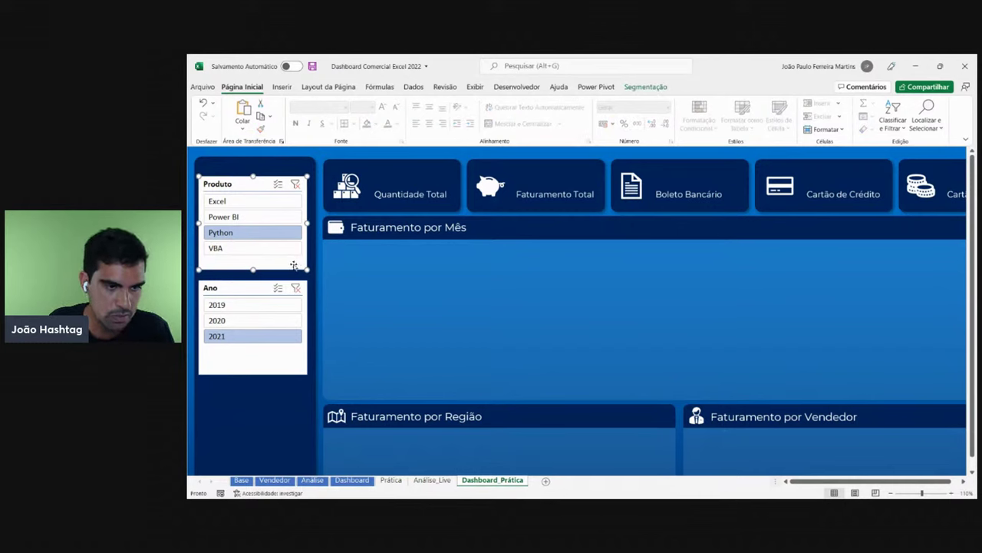
drag(293, 265, 292, 267)
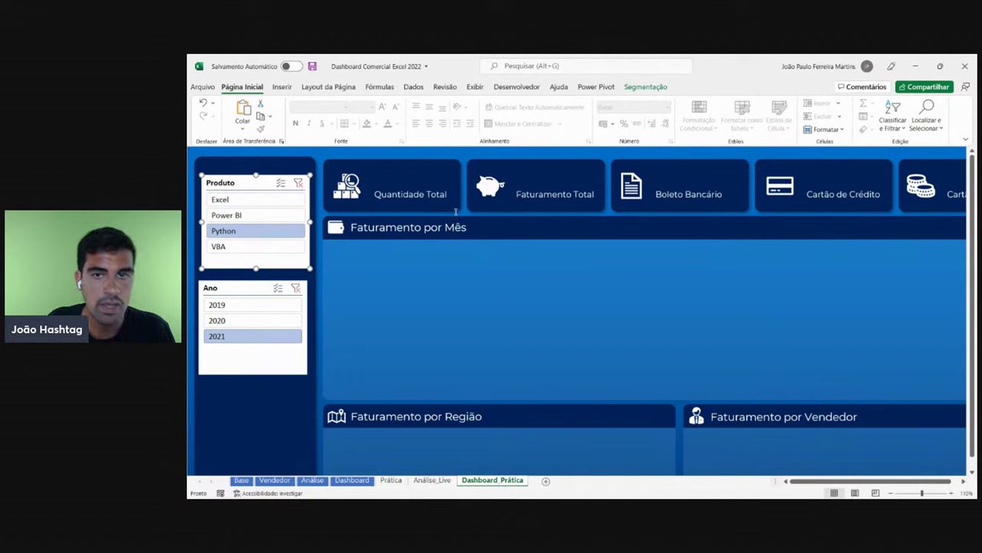
click(646, 88)
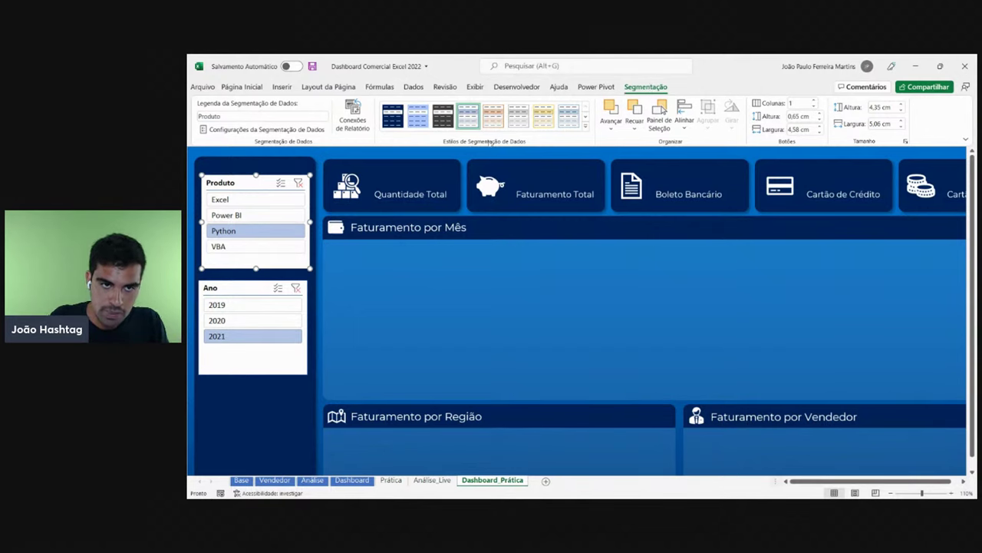
- Try yellow and orange styles on the Produto slicer, then expand the full slicer style gallery
click(542, 117)
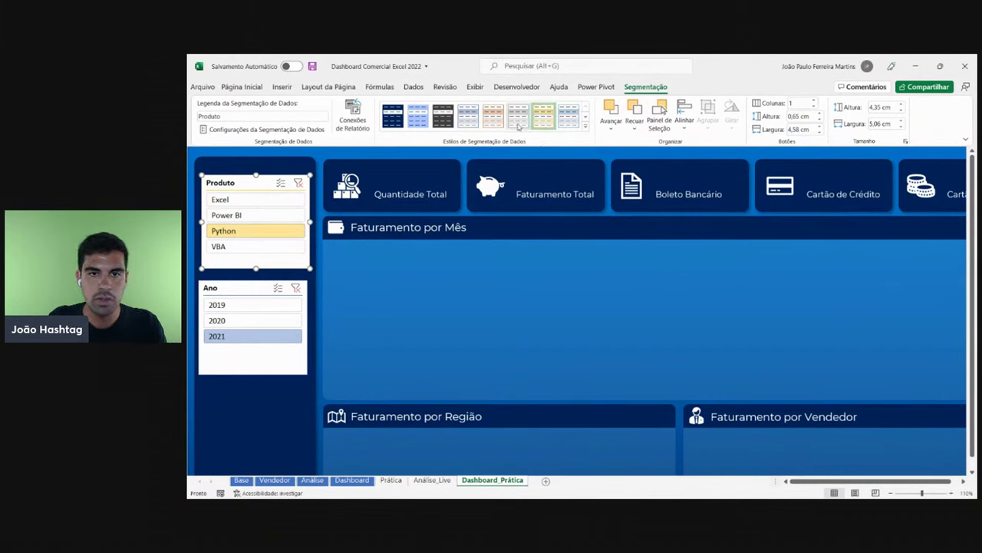
click(493, 117)
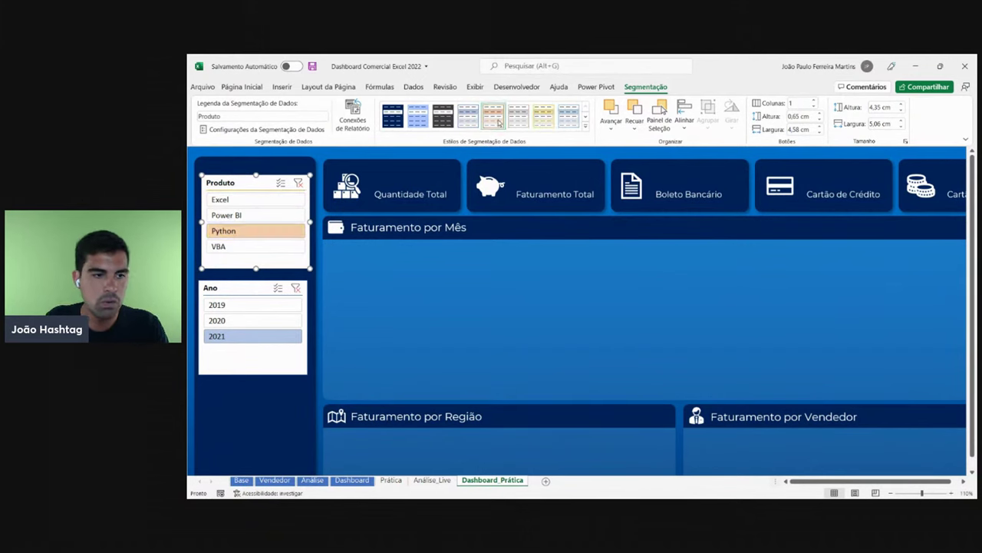
click(585, 128)
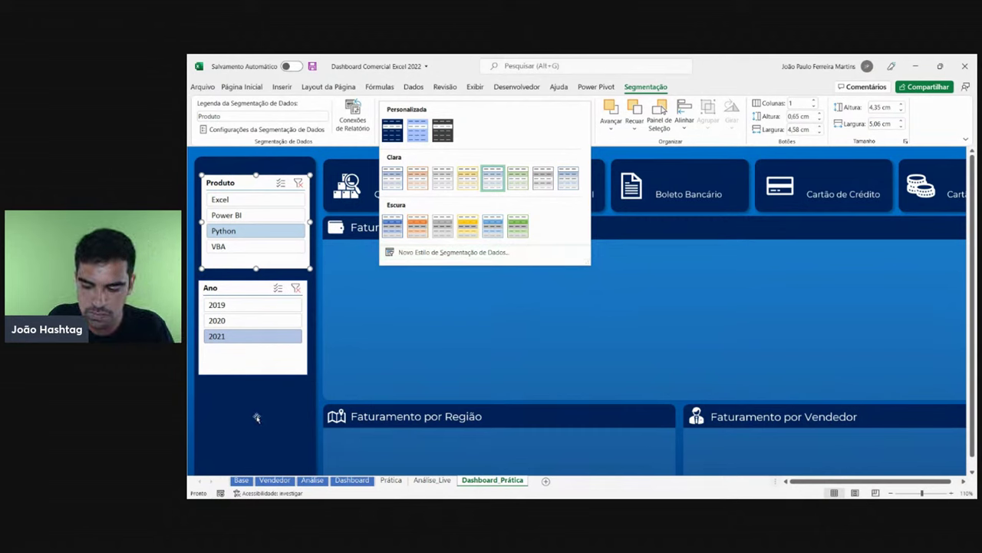
- Start a new custom slicer style, clear its default name, and choose the Segmentação de Dados Inteira element
click(438, 254)
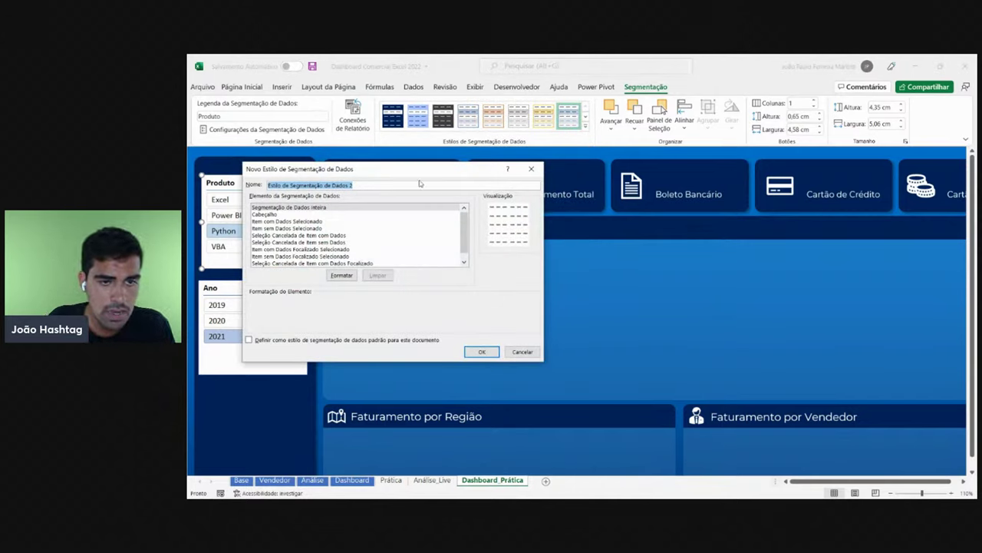
drag(430, 175, 518, 184)
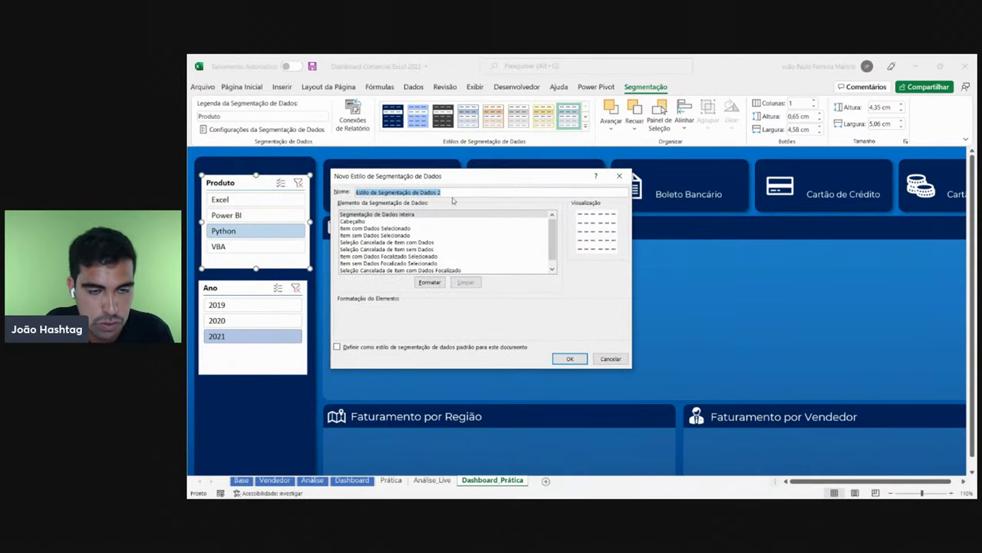
click(409, 190)
drag(442, 192, 337, 191)
key(BackSpace)
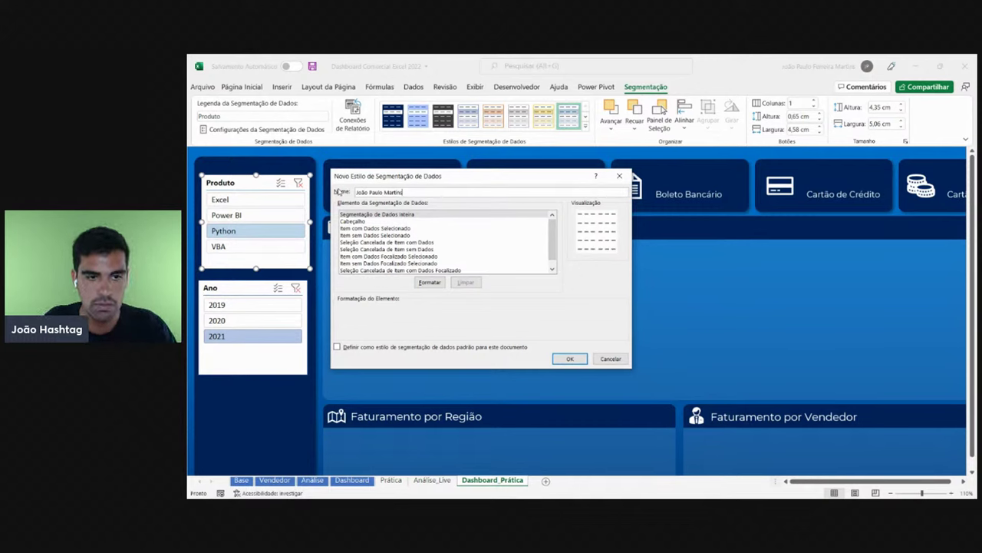
click(392, 242)
click(393, 263)
click(405, 228)
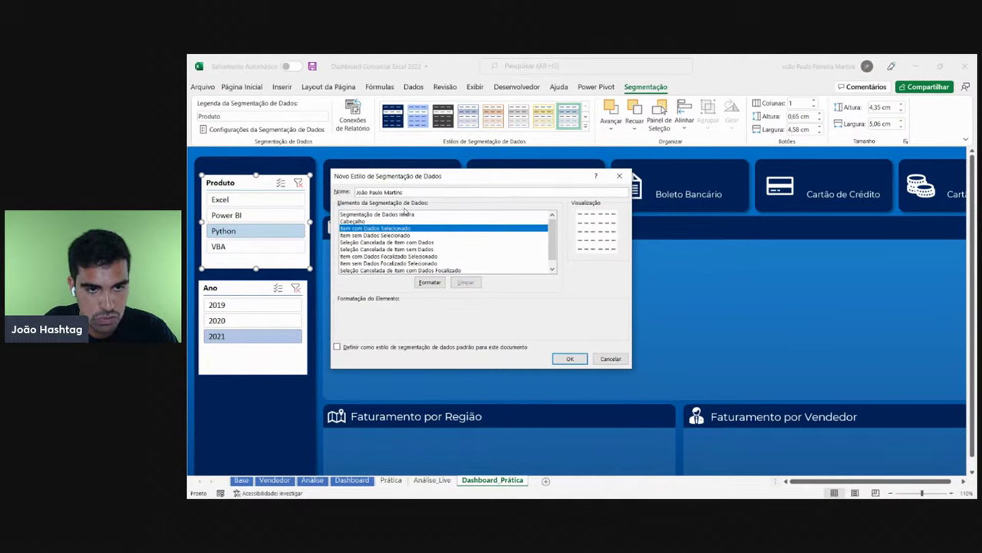
click(407, 241)
click(405, 270)
click(407, 242)
click(409, 221)
click(413, 215)
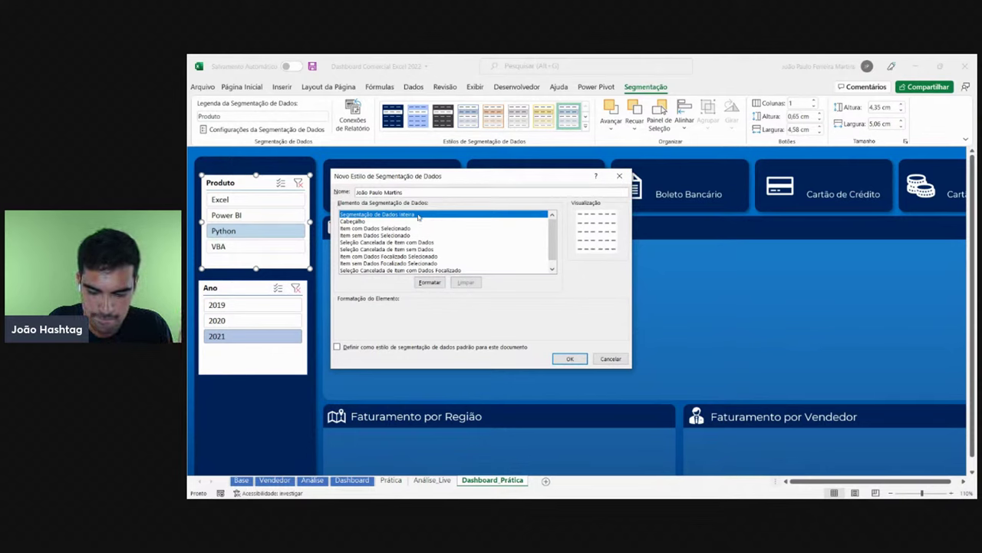
- Open the element's Formatar dialog, view Preenchimento, then cancel both dialogs
click(429, 282)
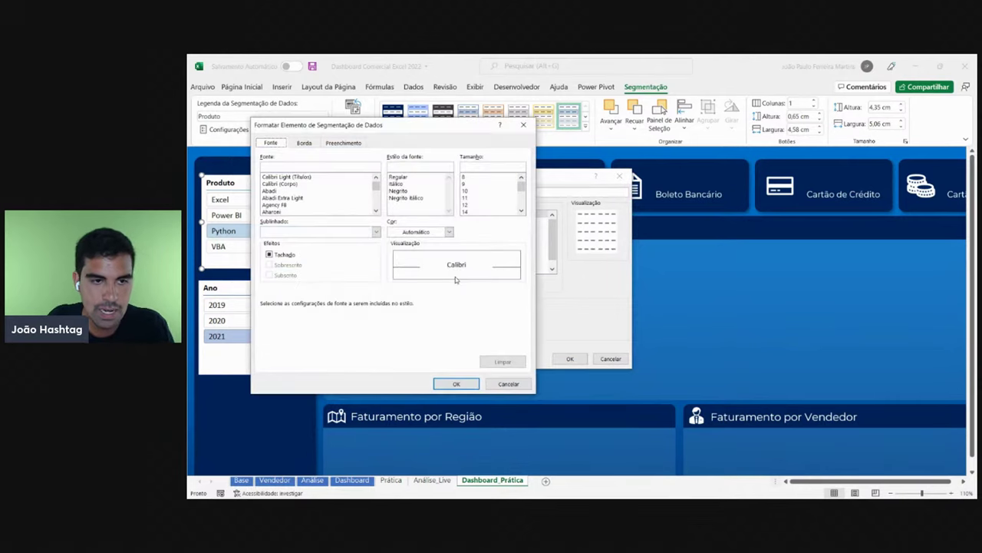
drag(412, 124, 704, 124)
click(637, 143)
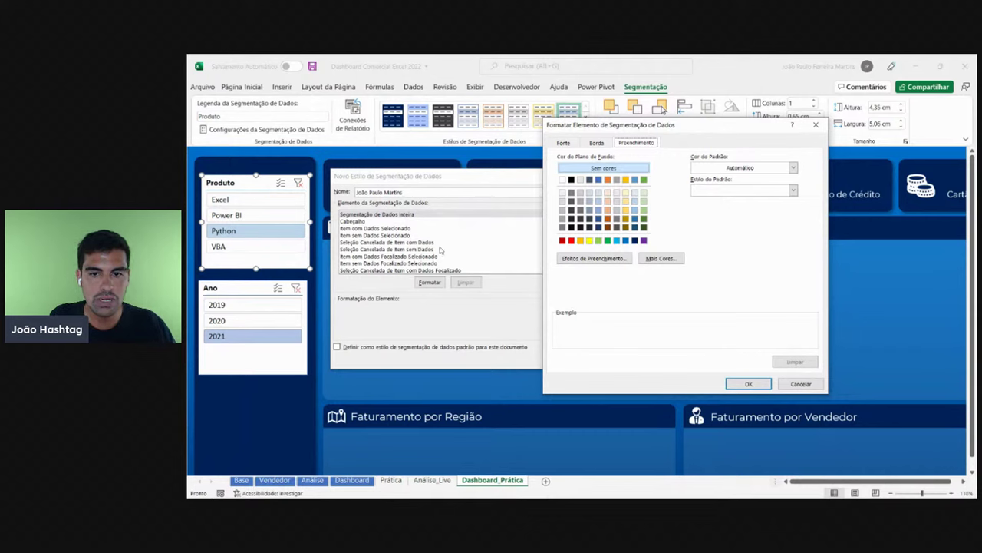
click(801, 384)
click(613, 362)
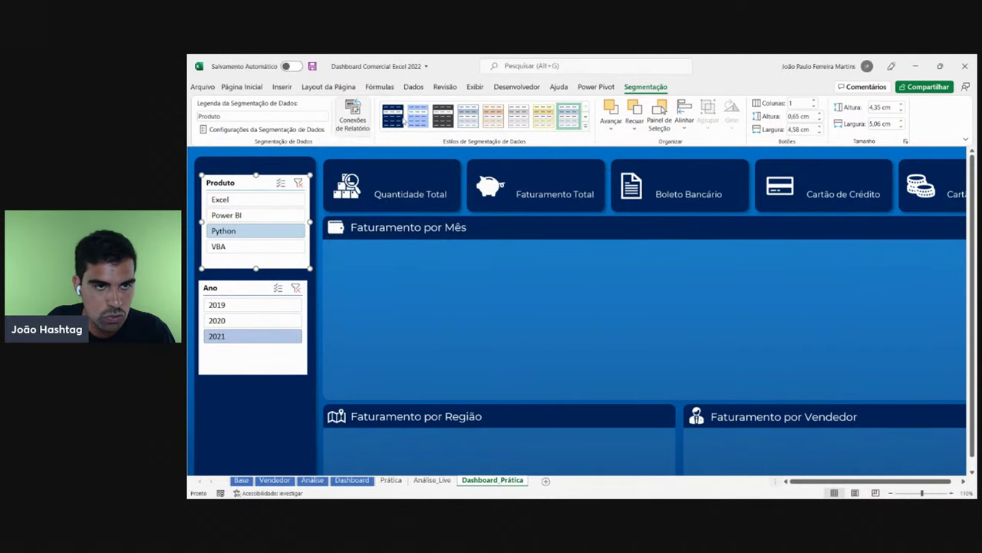
- Fill a spare cell with the recent dark navy and read its hex code 00225B in the colour picker
click(241, 86)
click(255, 384)
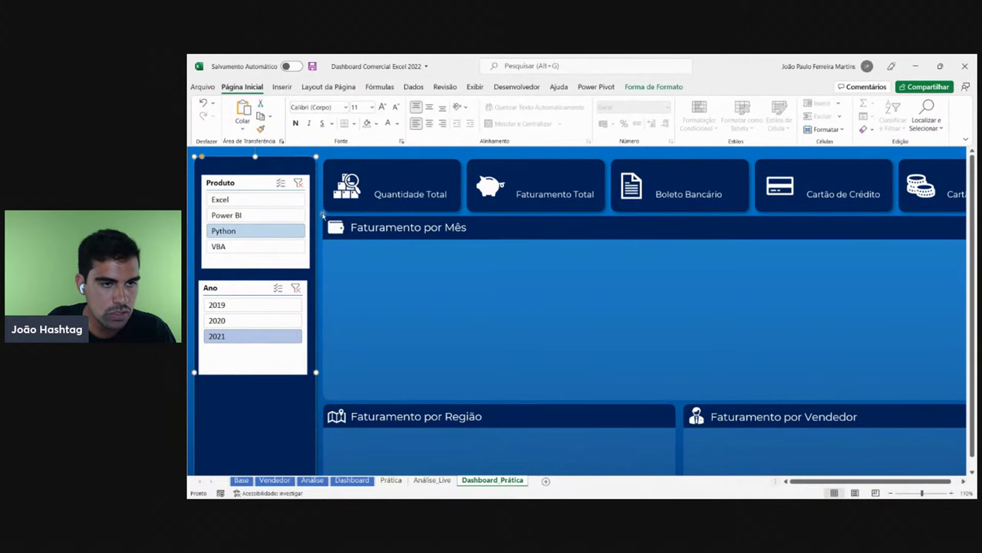
click(376, 124)
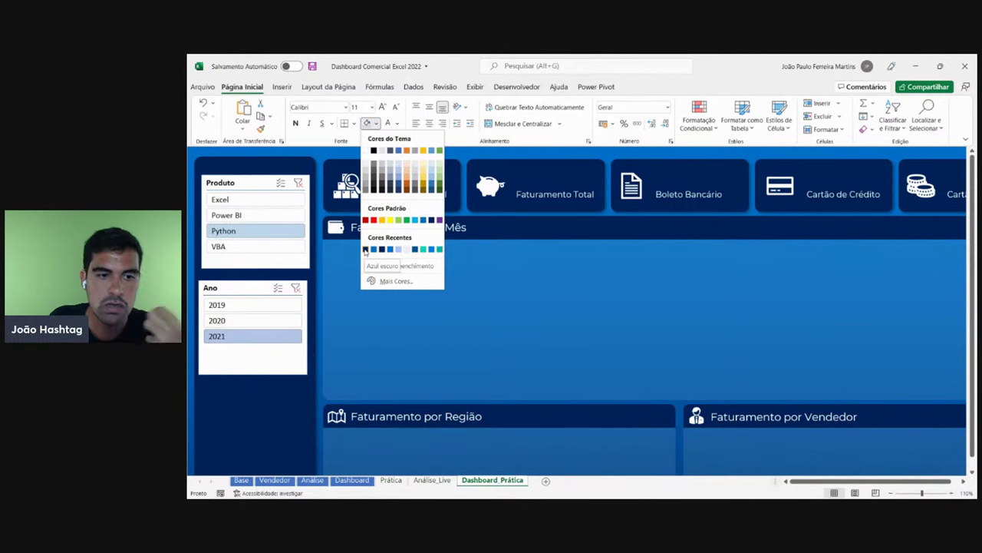
click(366, 250)
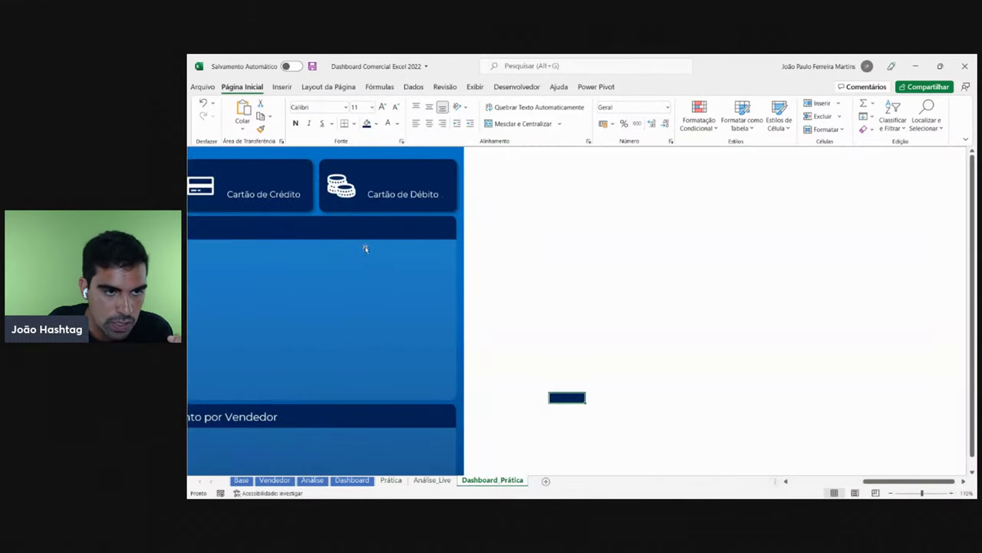
click(376, 124)
click(395, 282)
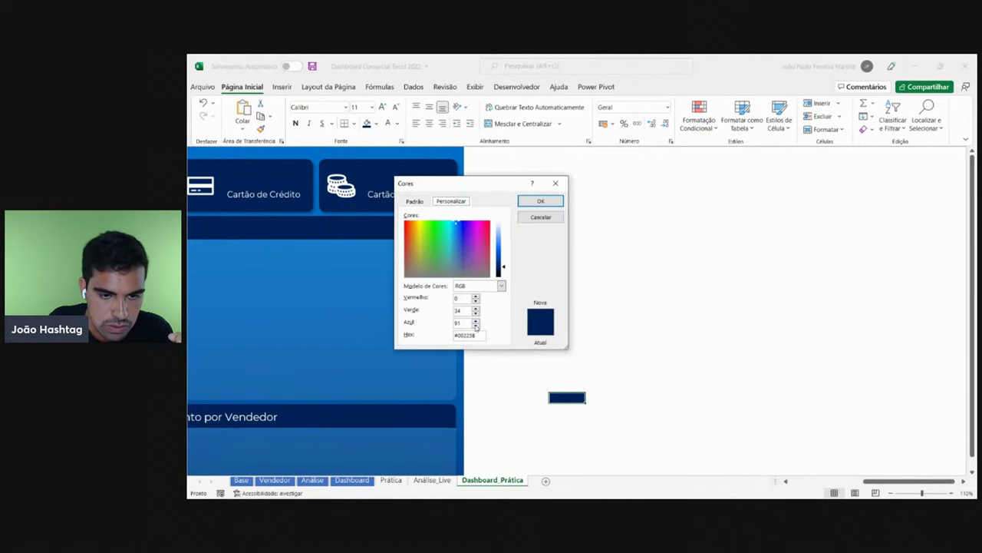
drag(483, 336, 441, 336)
key(ctrl+c)
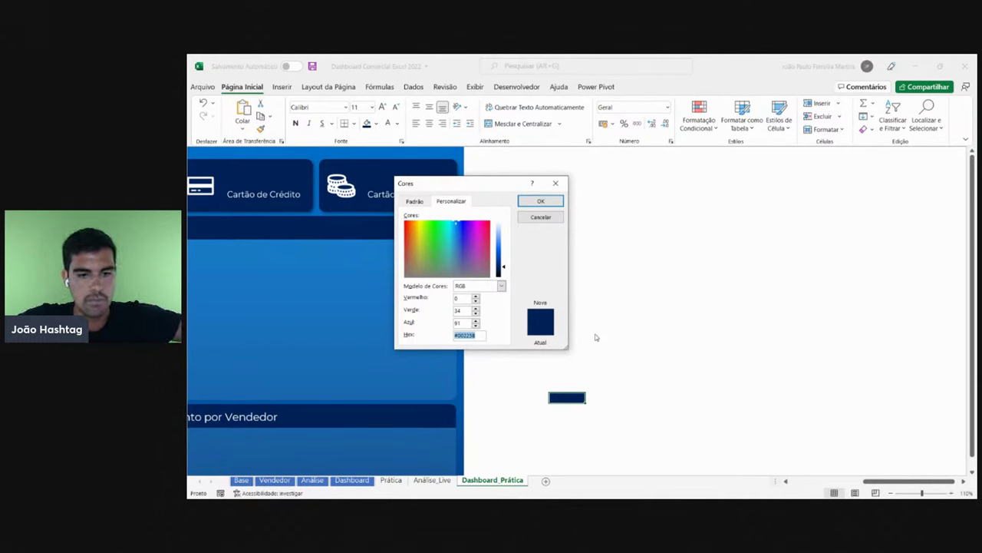
key(Return)
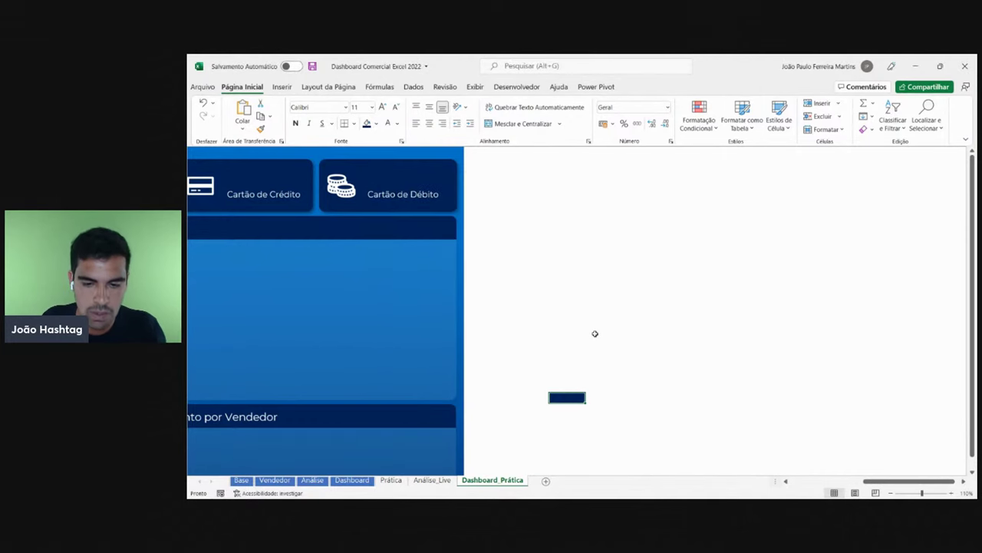
- Copy the hex code 00225B from the navy reference block's custom colour picker
click(595, 333)
click(565, 395)
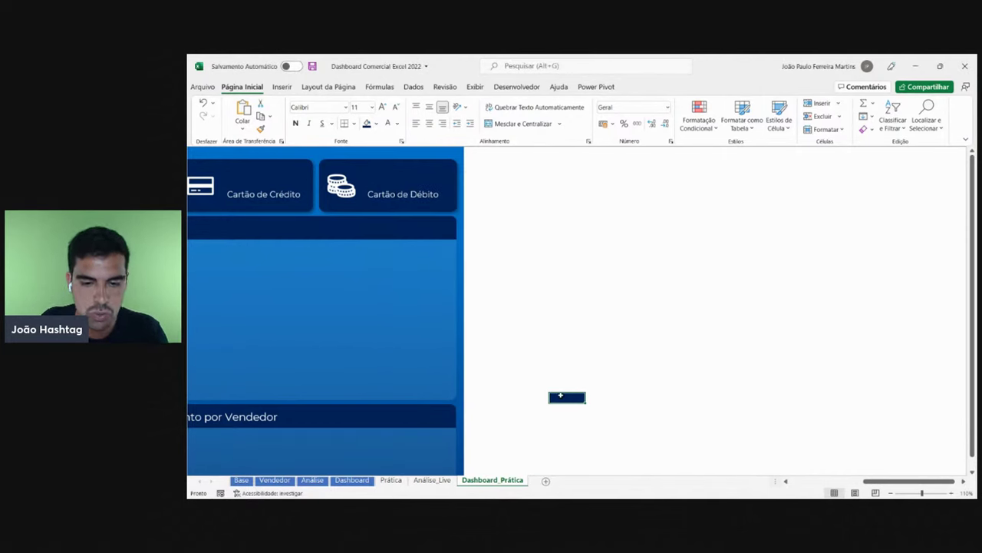
click(378, 125)
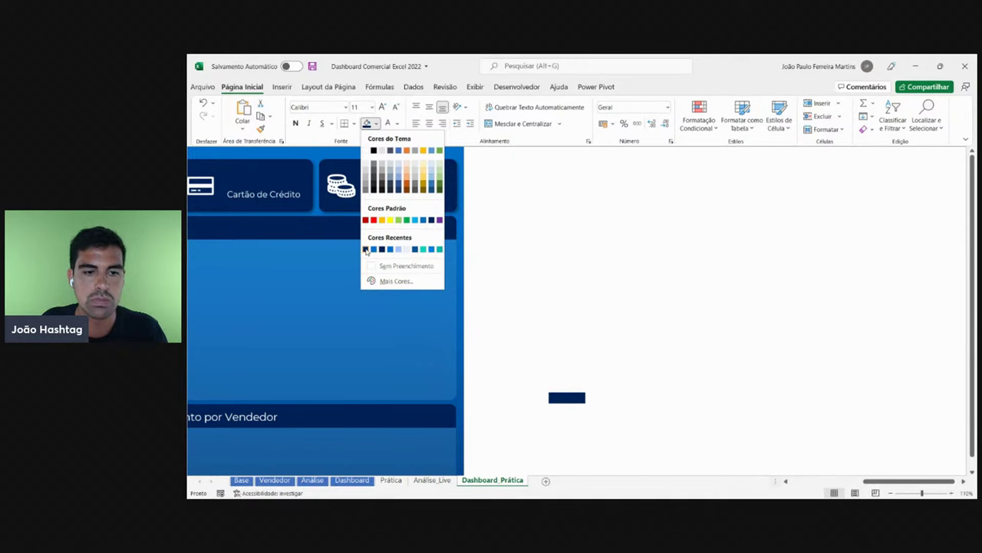
click(390, 281)
drag(479, 336, 439, 337)
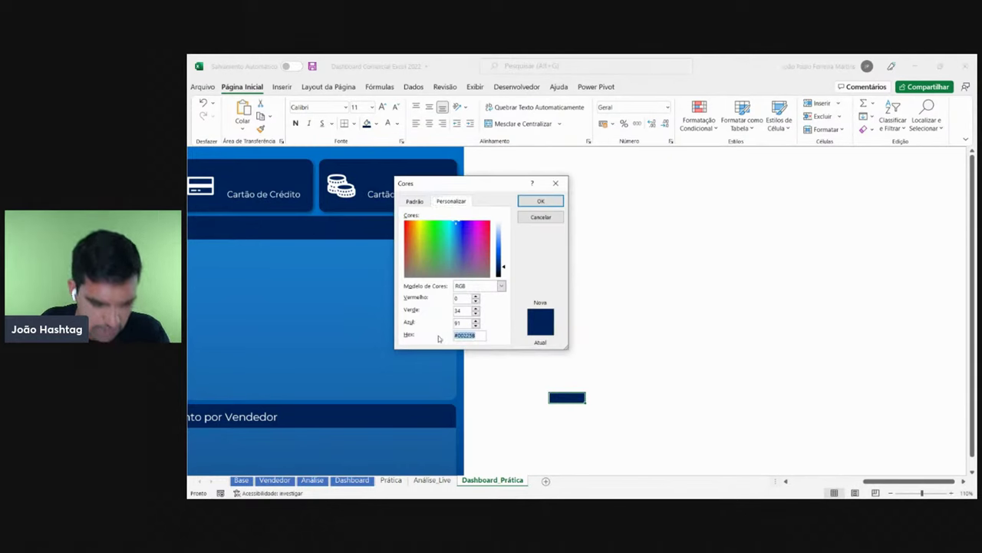
drag(478, 335, 448, 337)
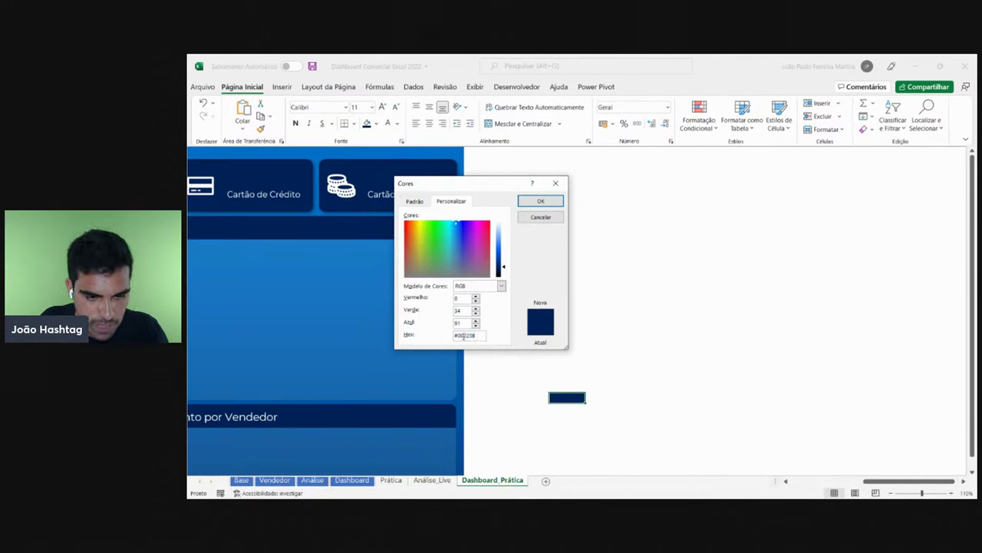
click(540, 202)
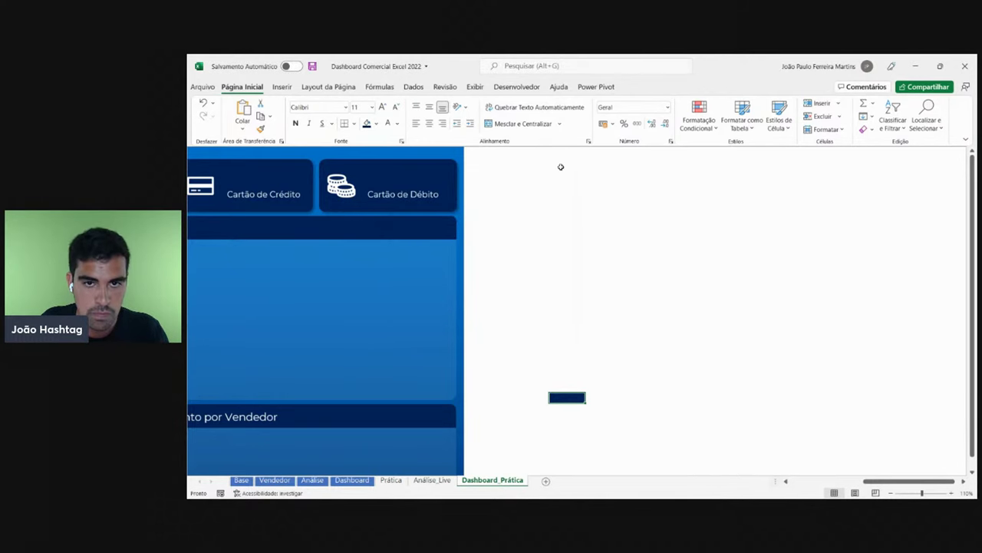
click(560, 172)
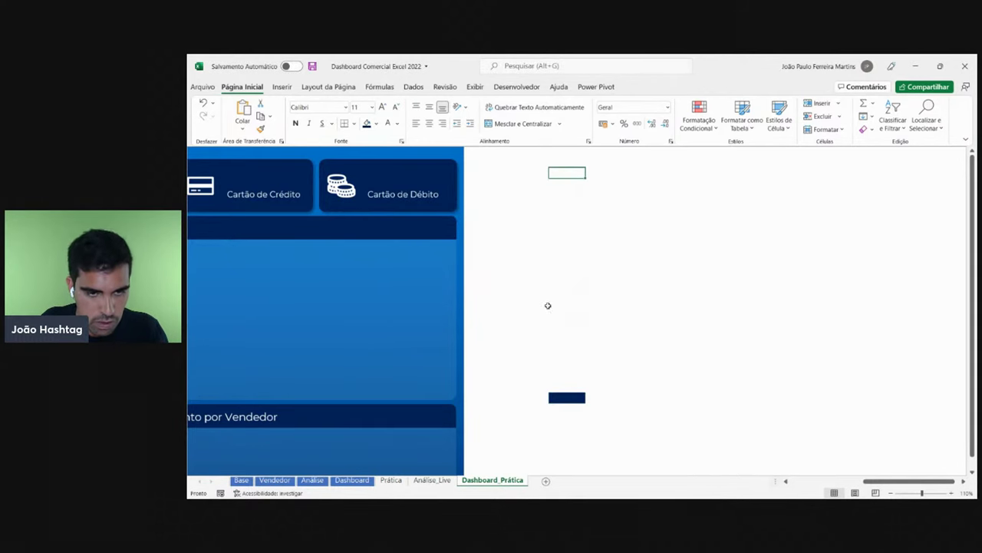
scroll(588, 287, left, 5)
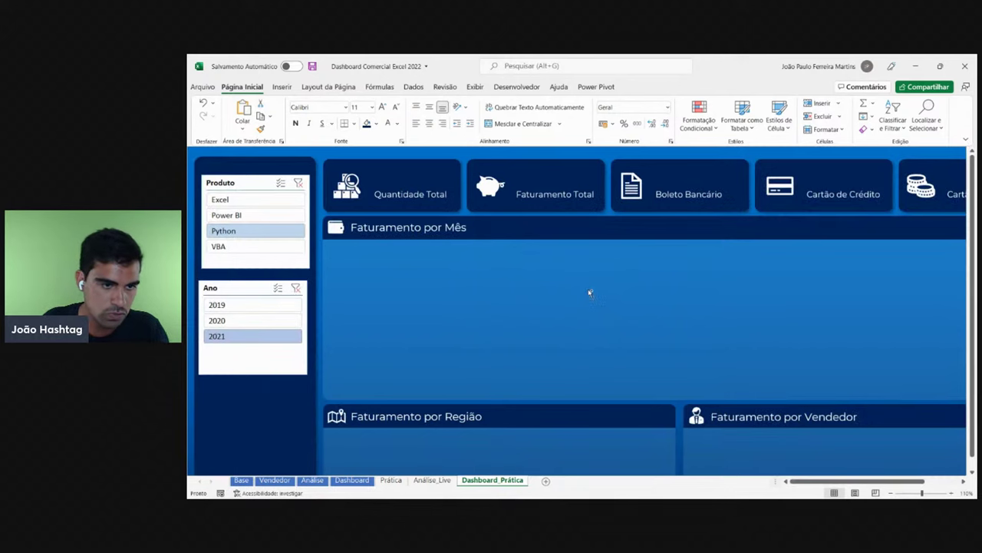
- Start a new custom slicer style from the Produto slicer's style gallery and begin naming it
click(291, 263)
click(646, 87)
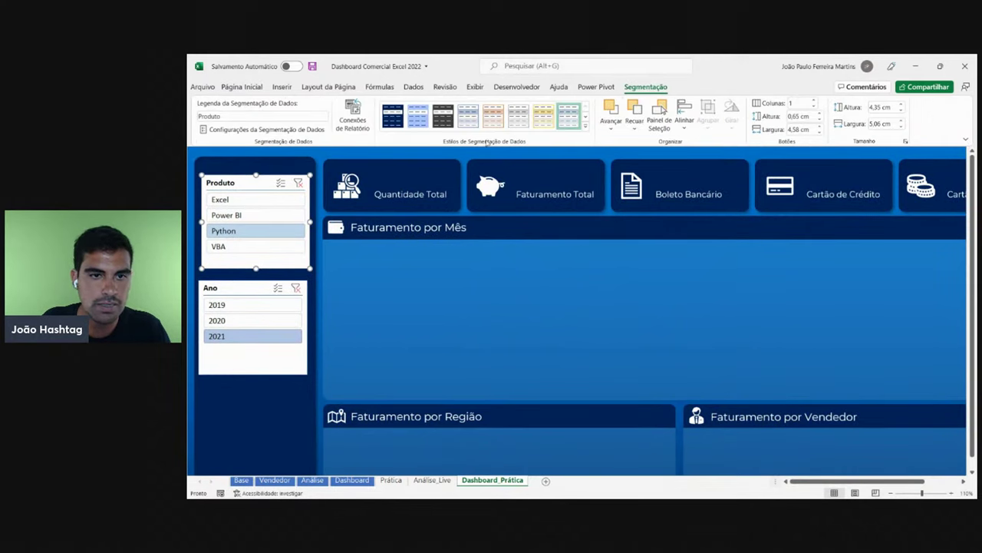
click(586, 126)
click(453, 252)
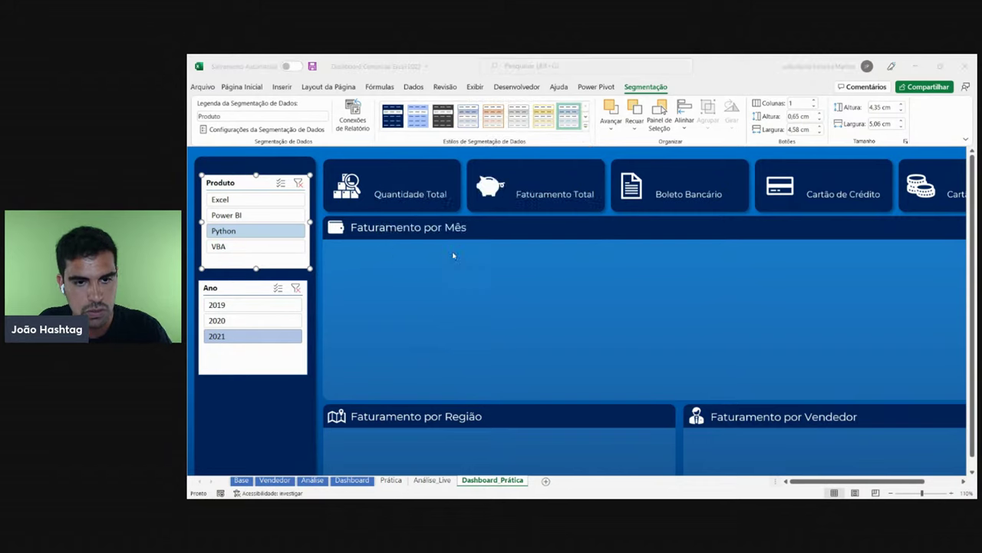
text(Jo)
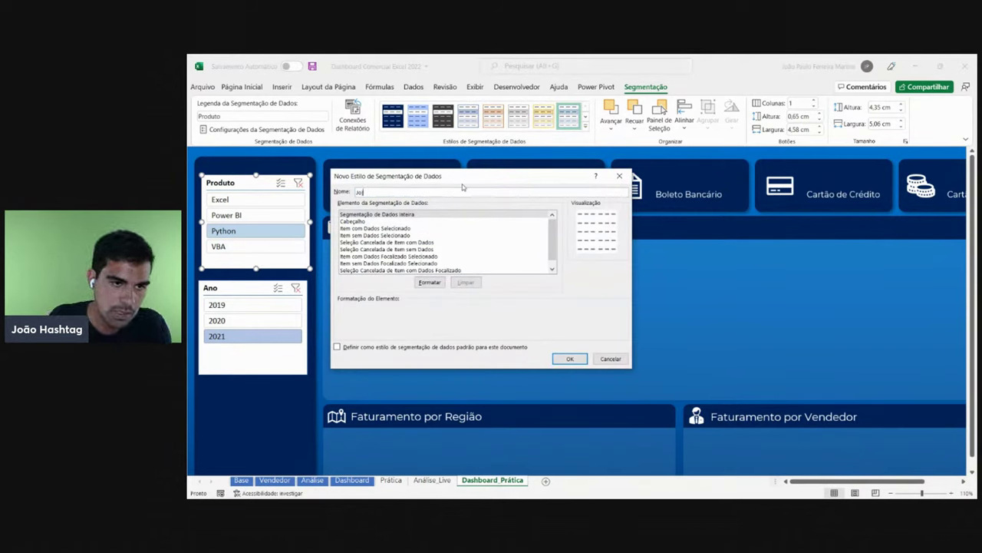
key(BackSpace)
key(BackSpace)
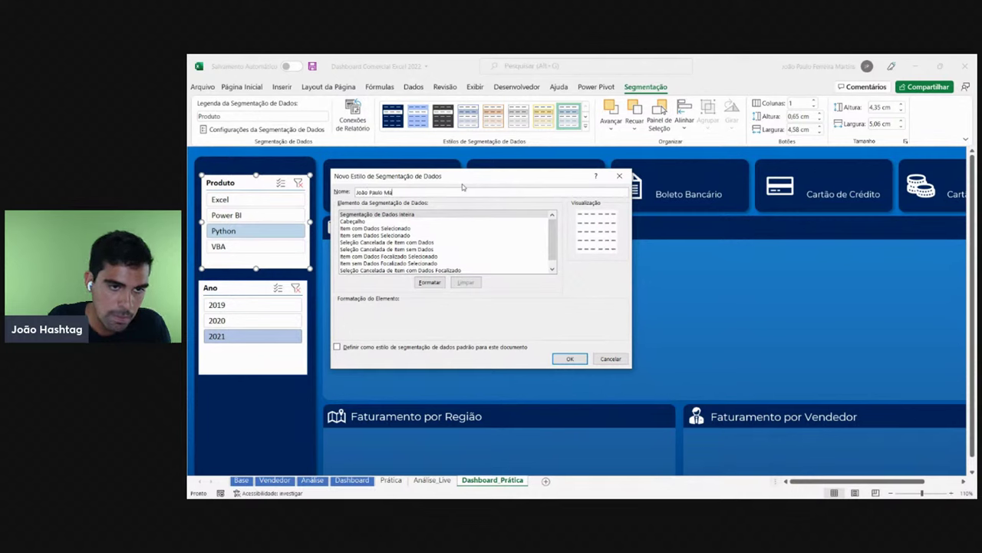
- Paste navy 00225B as the whole-slicer fill colour, then discard that first formatting attempt
click(405, 215)
click(436, 282)
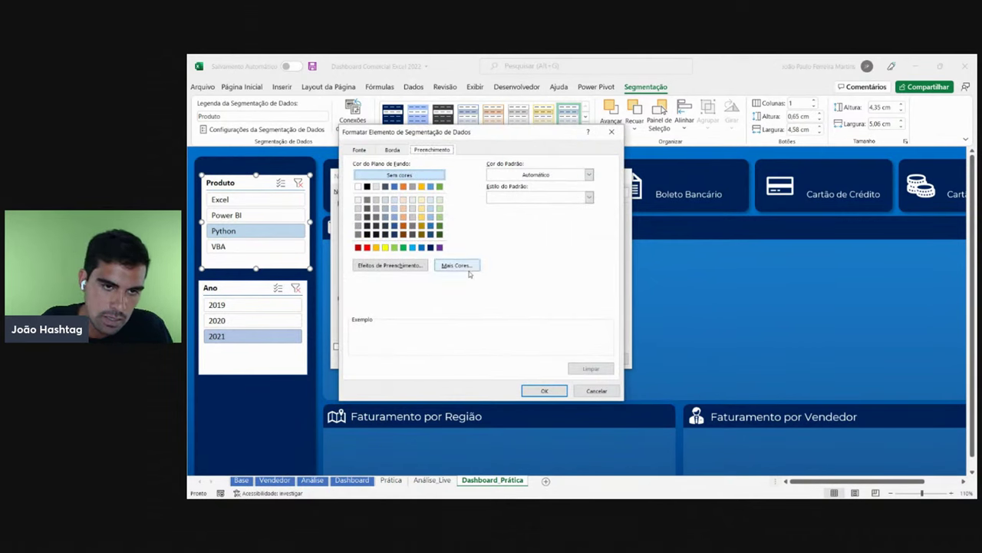
click(459, 266)
click(465, 202)
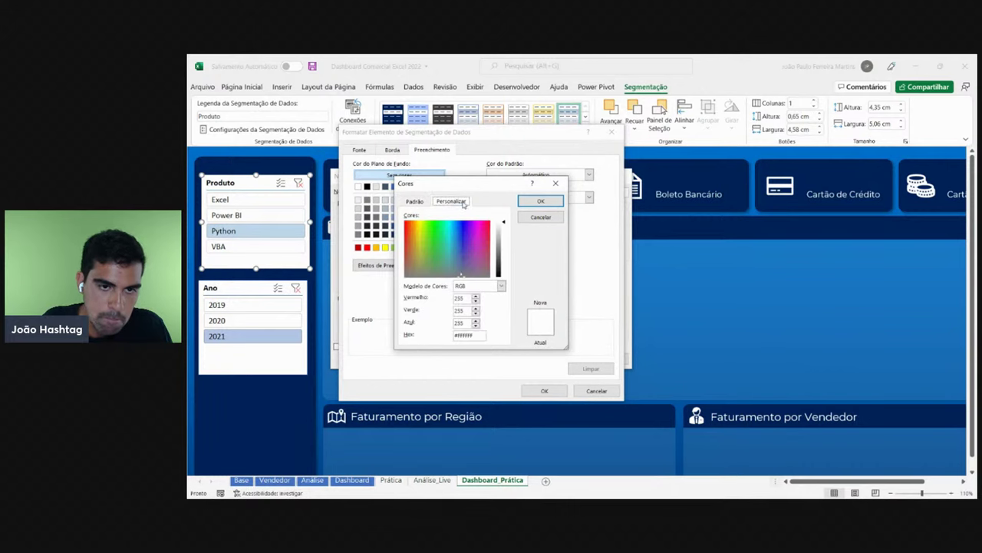
double_click(484, 334)
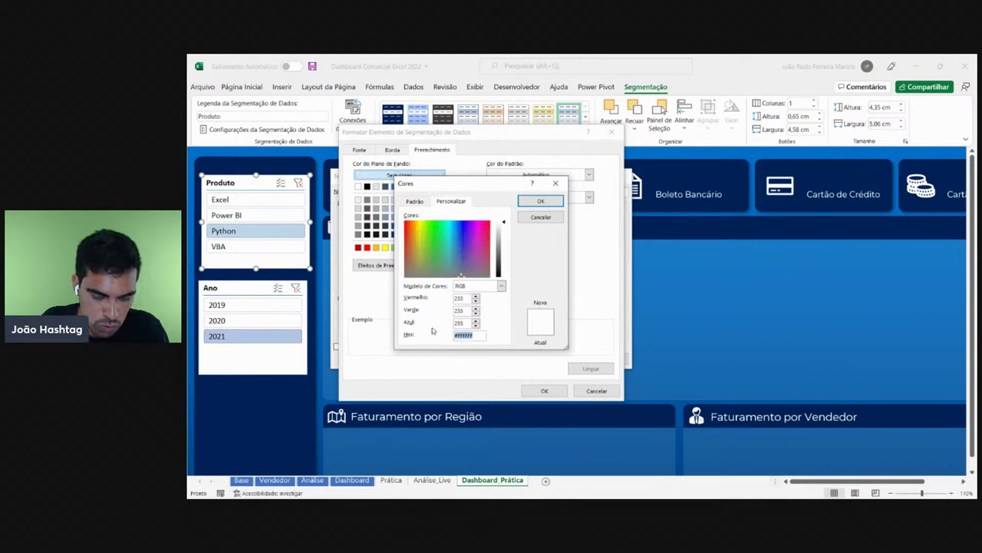
key(ctrl+v)
drag(482, 336, 440, 338)
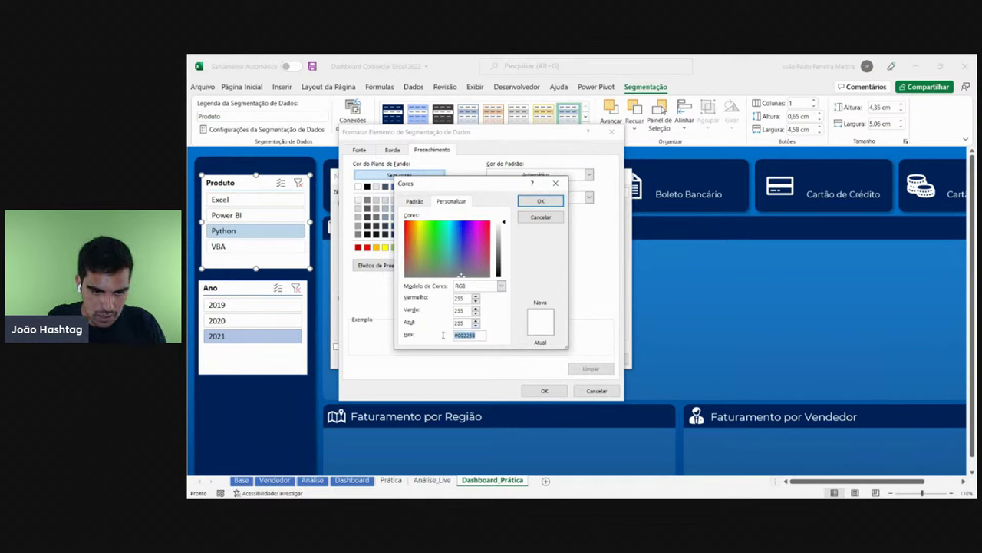
click(530, 203)
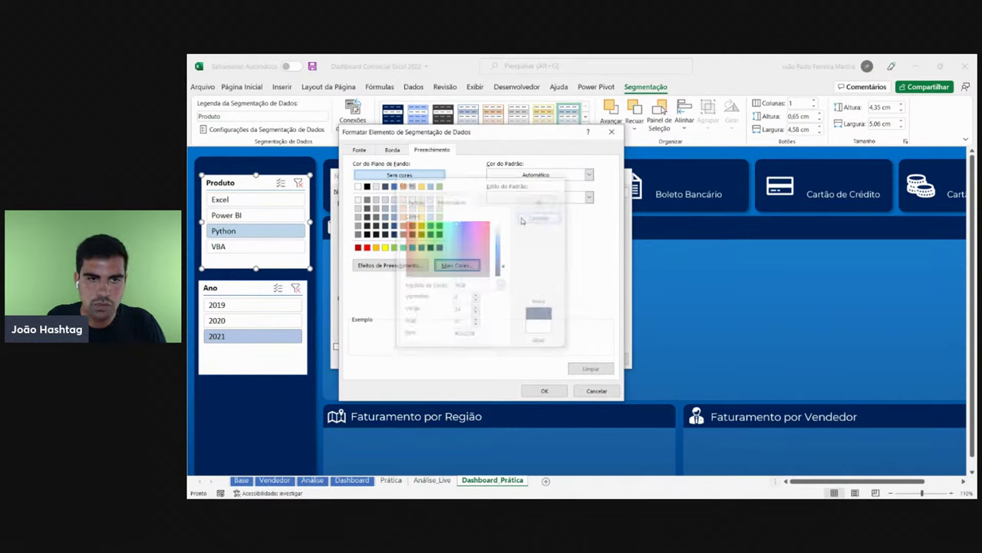
click(606, 392)
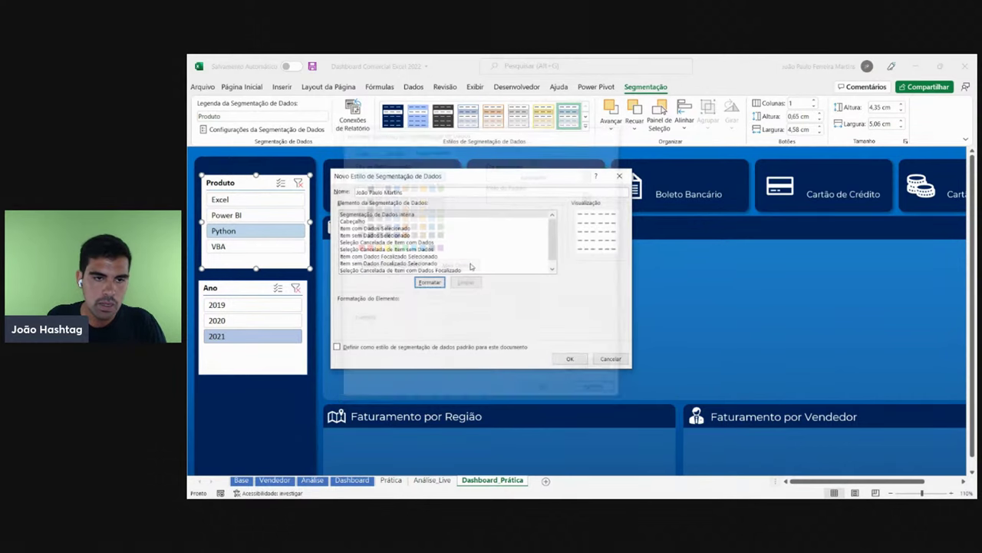
- Reapply navy hex 00225B as the whole-slicer background fill and accept it
click(429, 282)
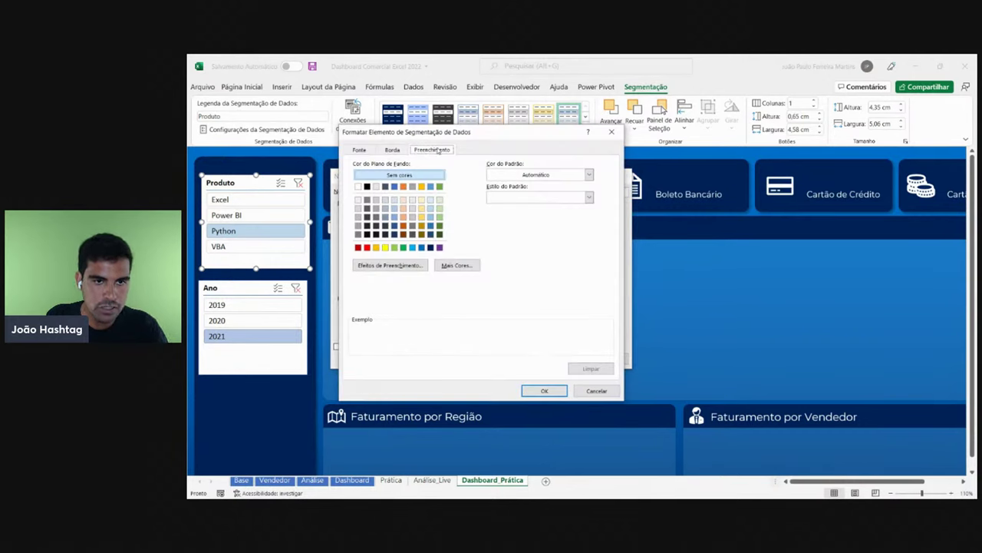
click(463, 264)
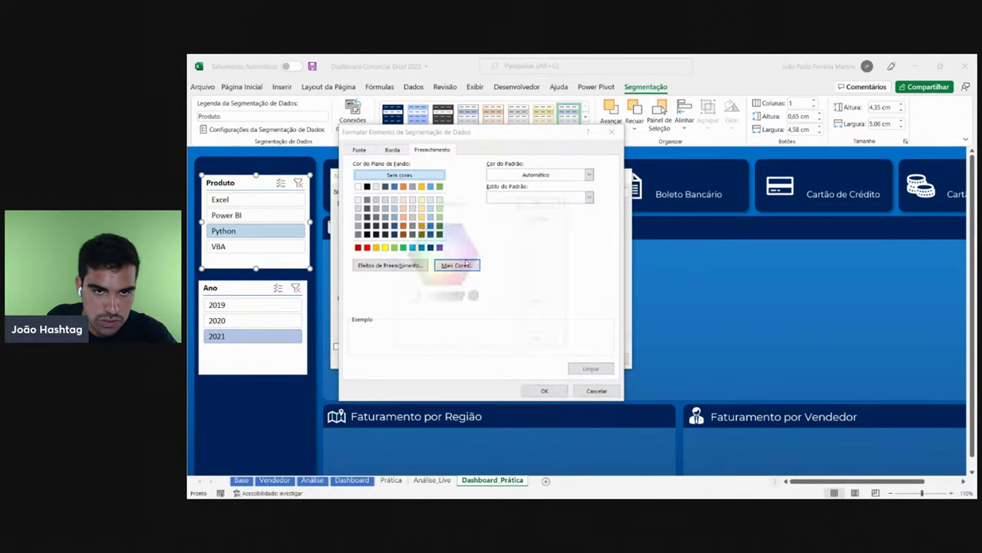
click(459, 202)
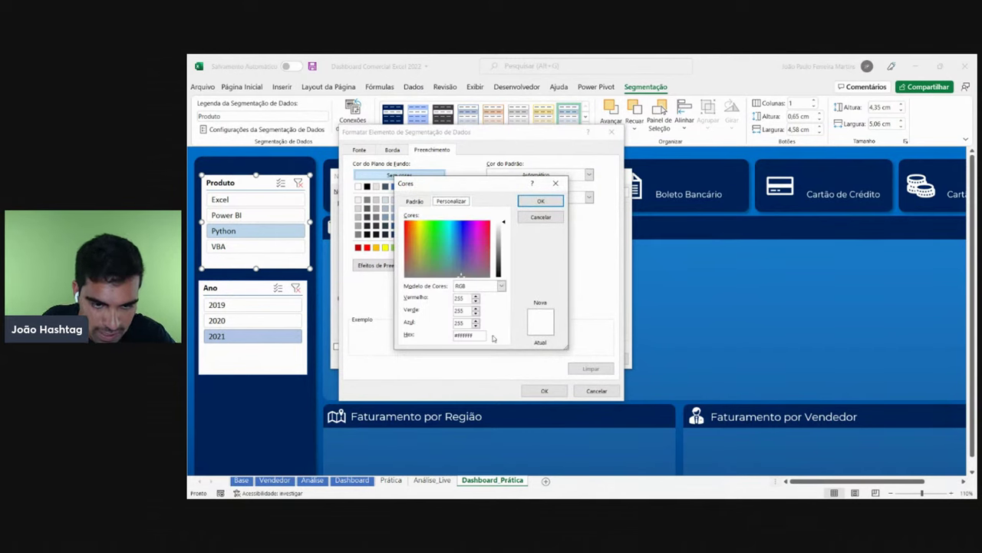
drag(481, 334, 430, 340)
key(ctrl+v)
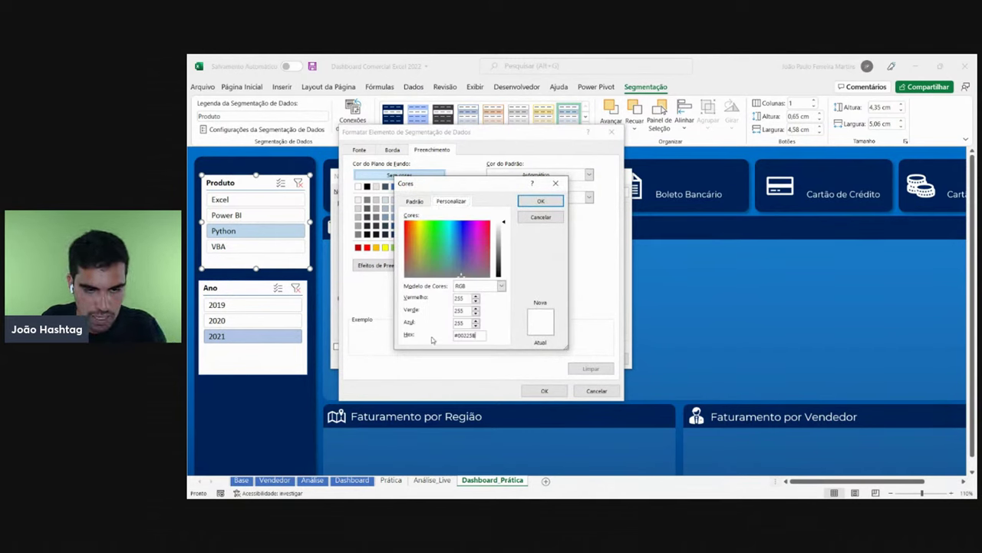
click(541, 201)
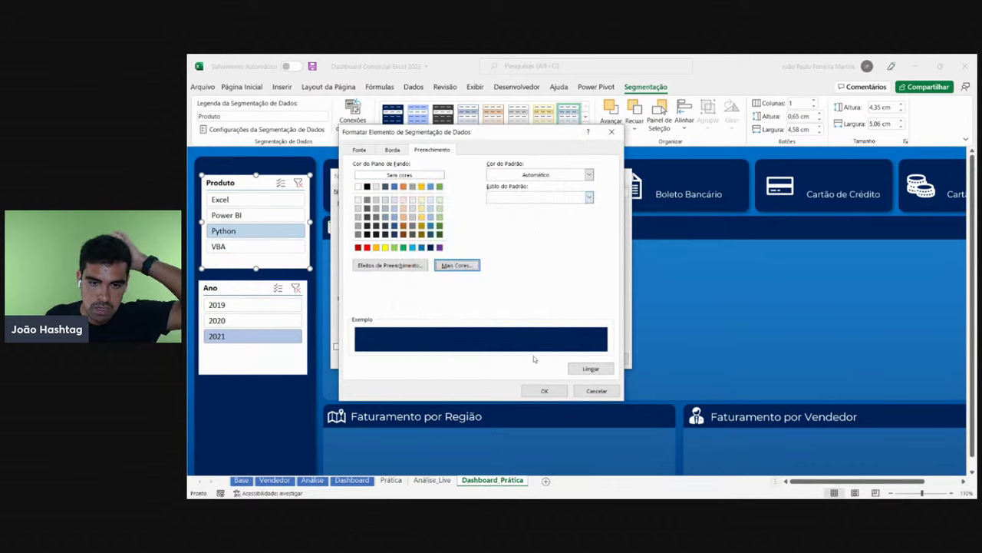
- Accept the navy fill, then give the Whole Slicer element white Montserrat text
click(544, 391)
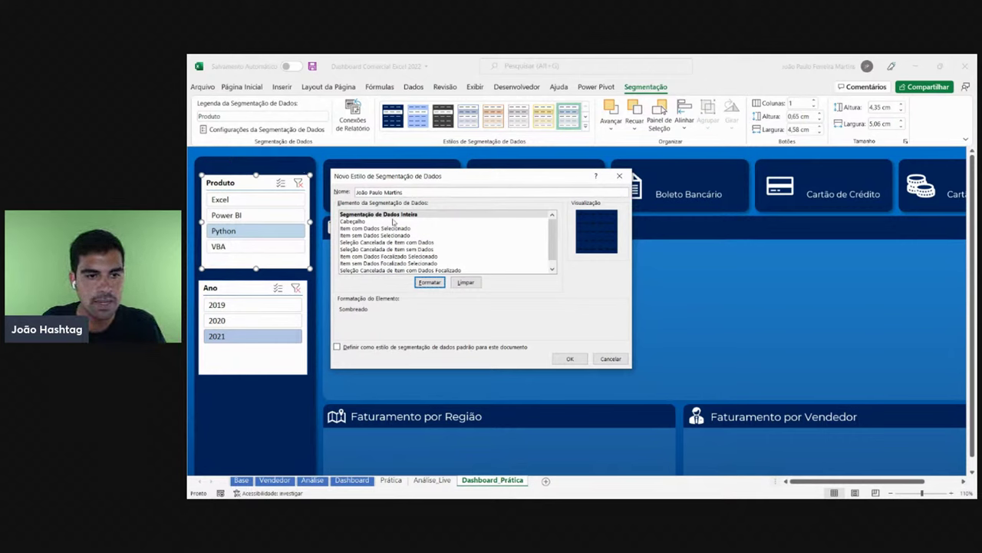
click(404, 215)
click(436, 286)
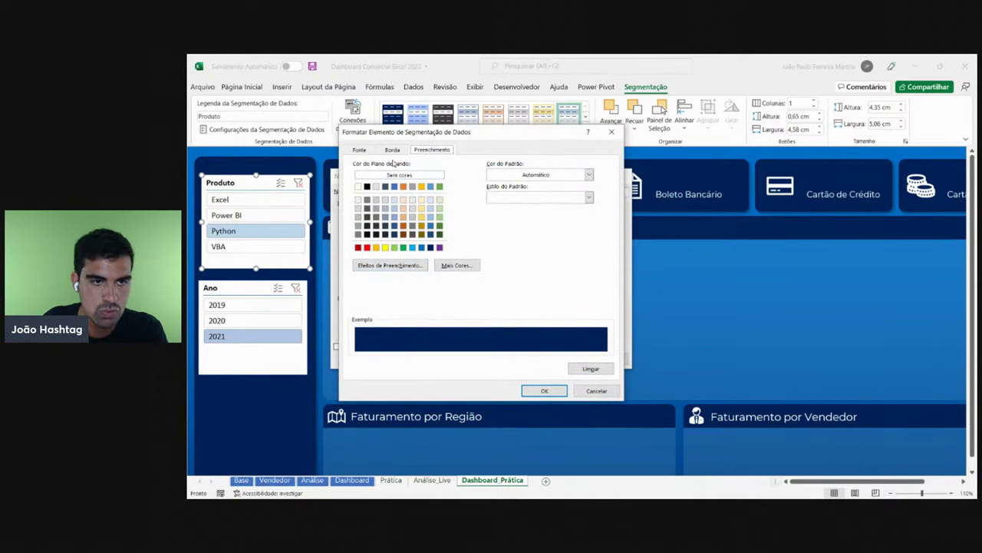
click(359, 151)
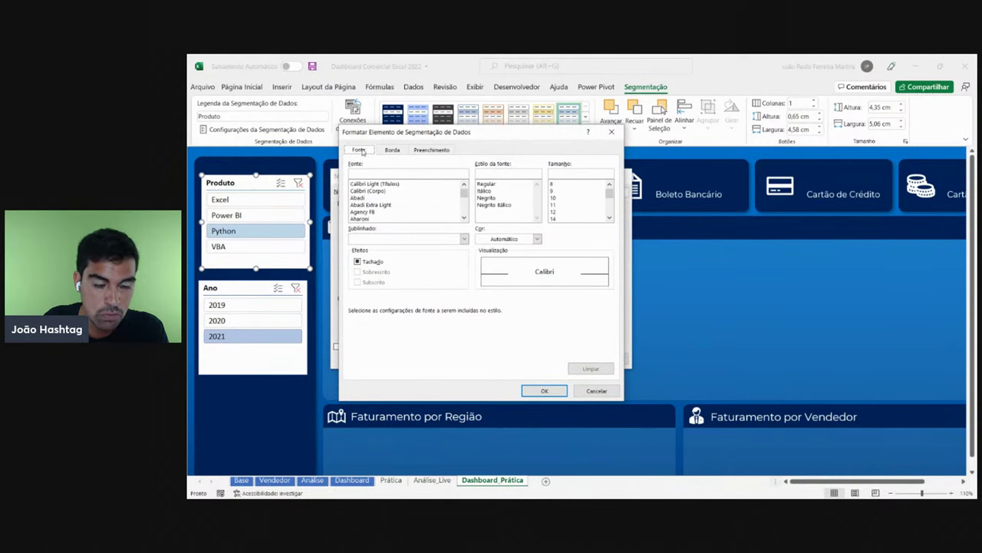
click(536, 238)
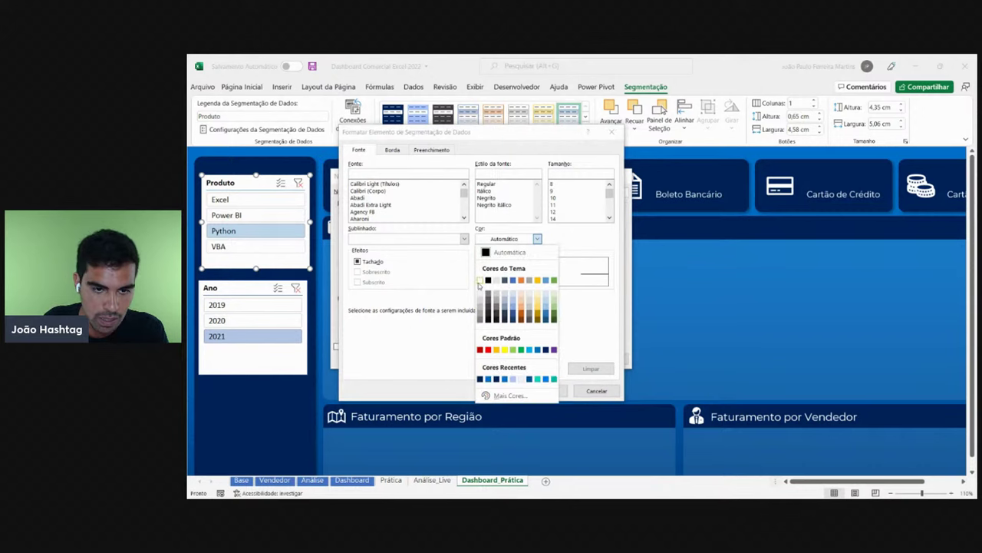
click(480, 279)
click(391, 170)
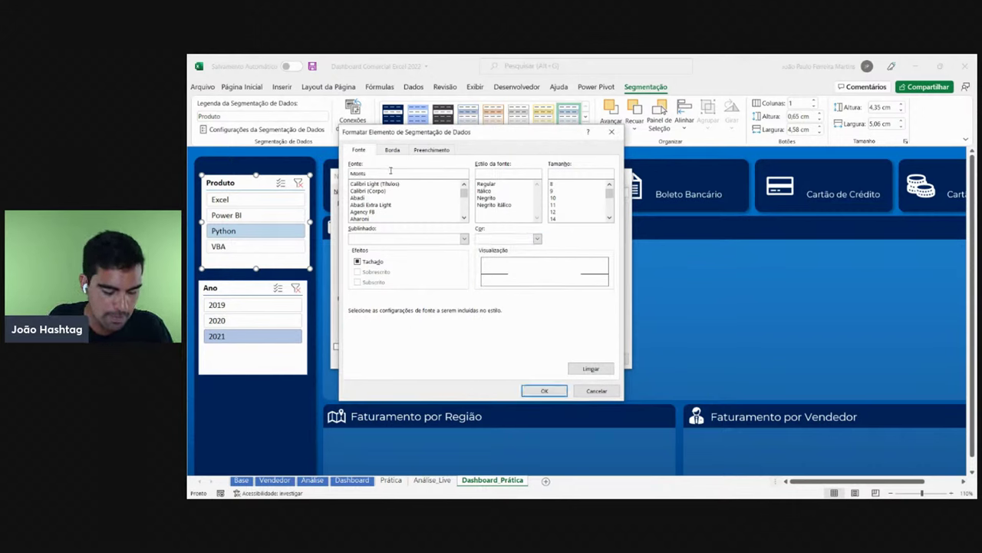
text(Montserrat)
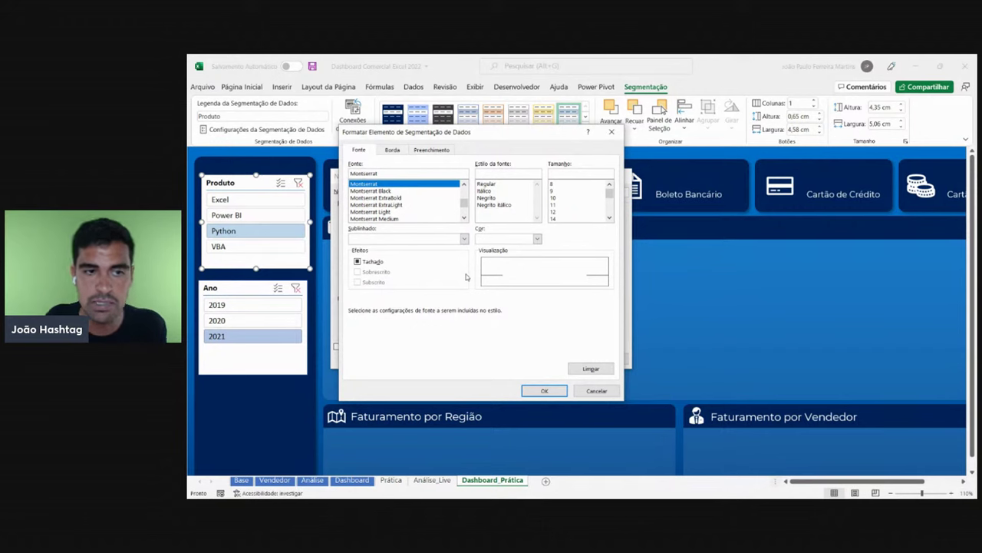
- Recheck the navy fill, reapply white (Background 1) text, and confirm the Whole Slicer format
click(432, 150)
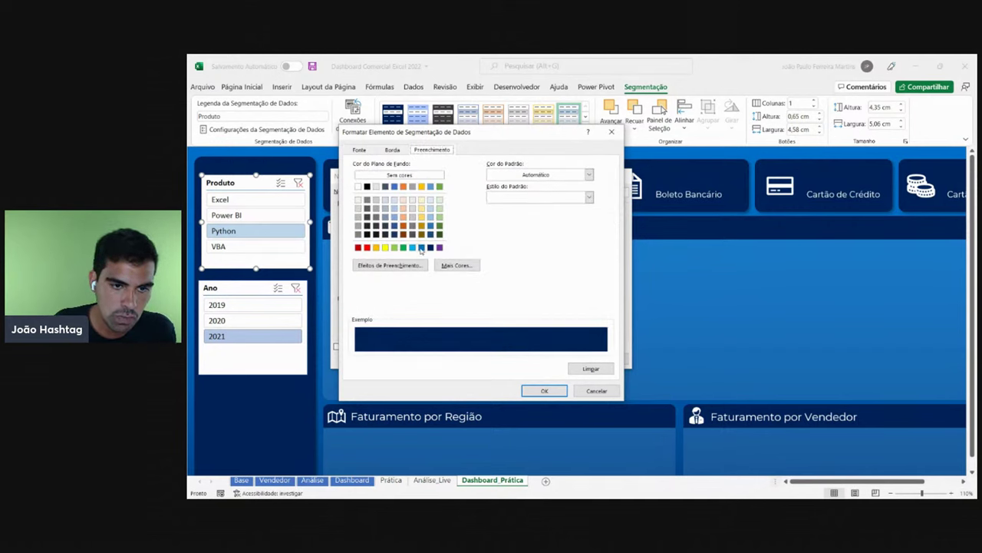
click(360, 150)
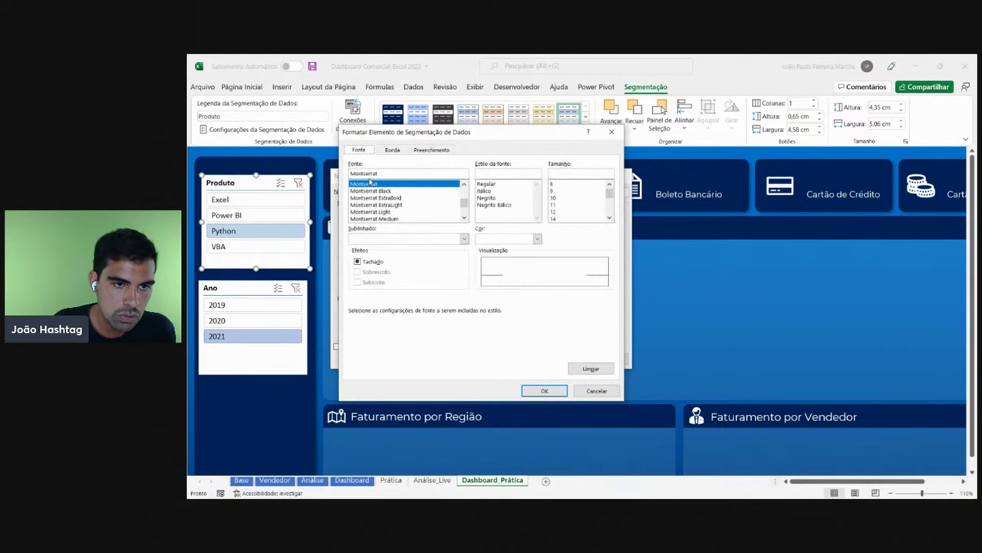
click(537, 239)
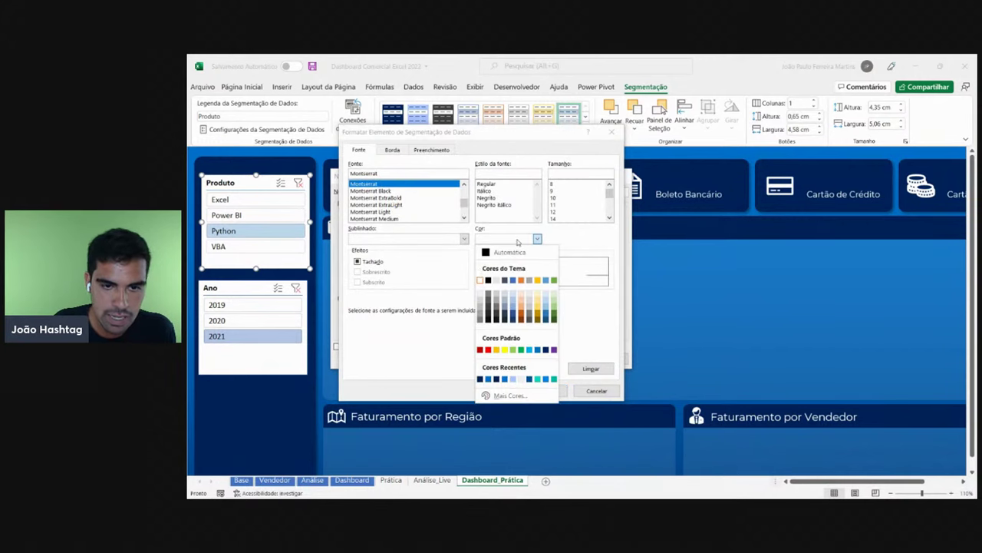
click(480, 281)
click(547, 390)
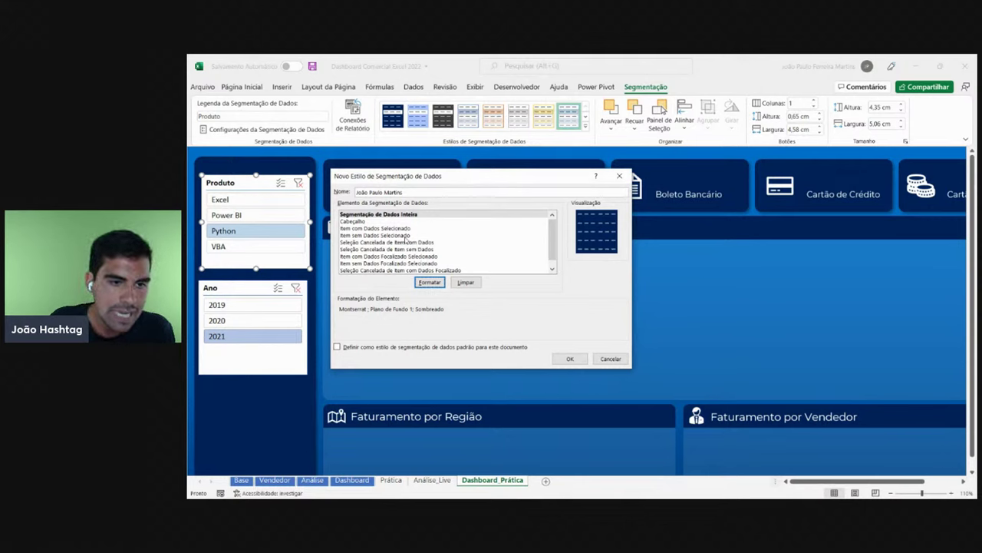
click(403, 229)
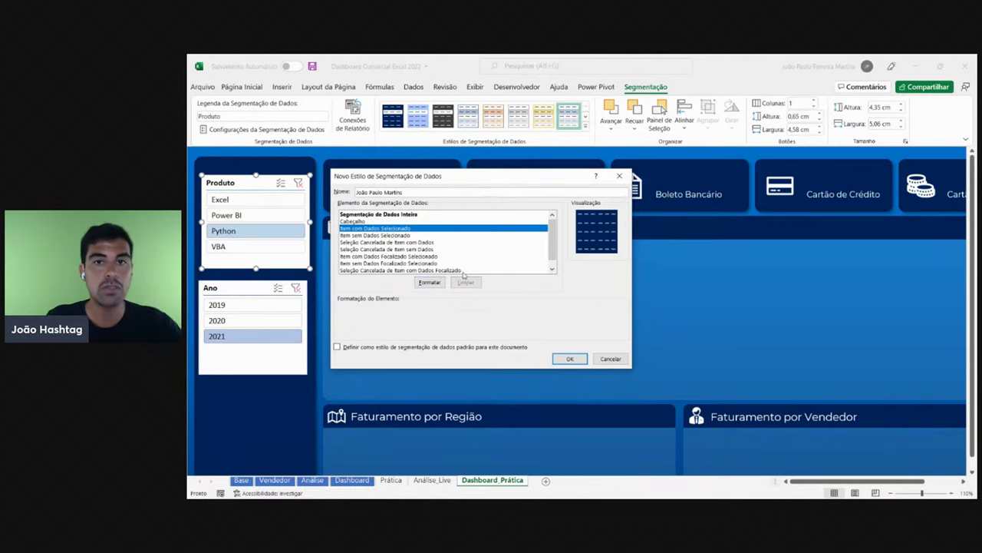
- Format the Selected Item with Data element with navy Montserrat text
click(429, 282)
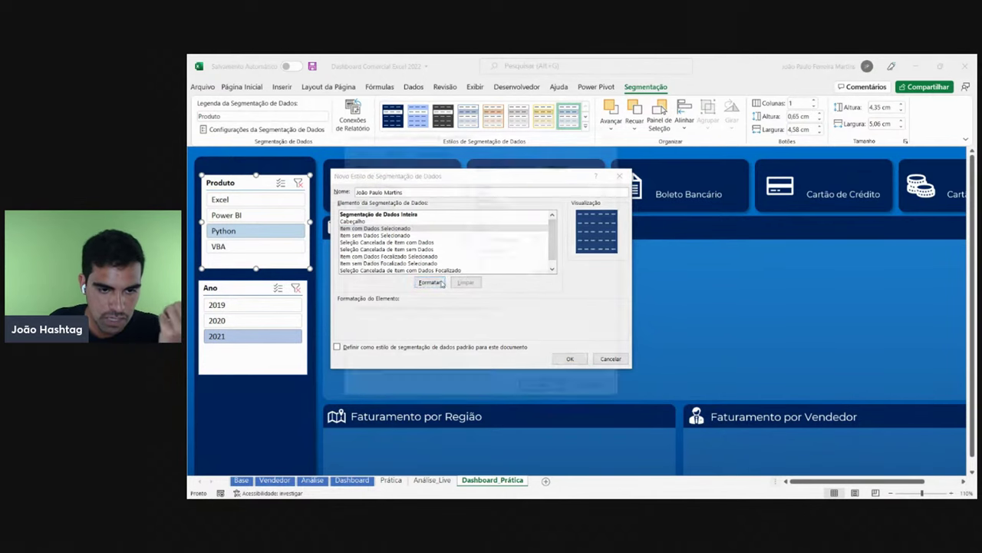
click(452, 153)
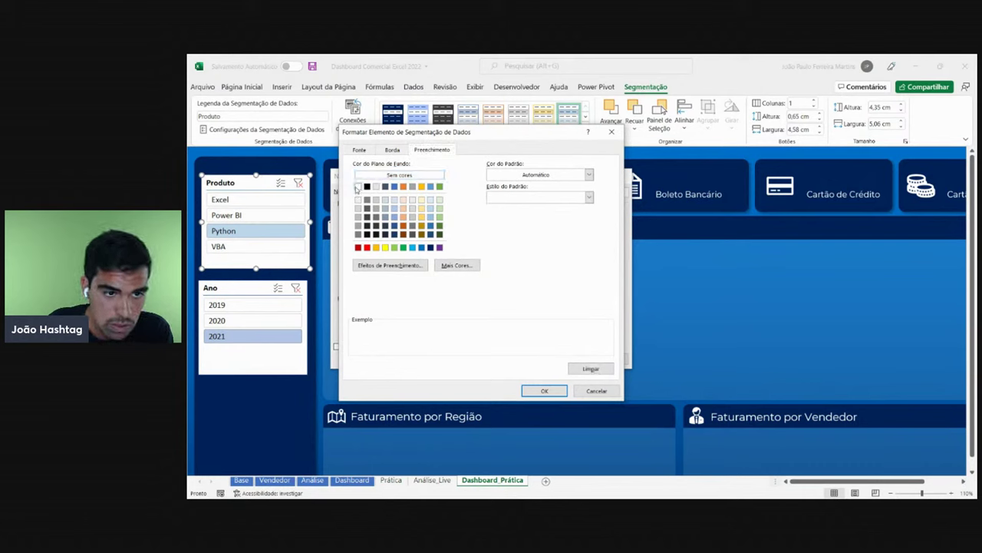
click(359, 150)
click(530, 240)
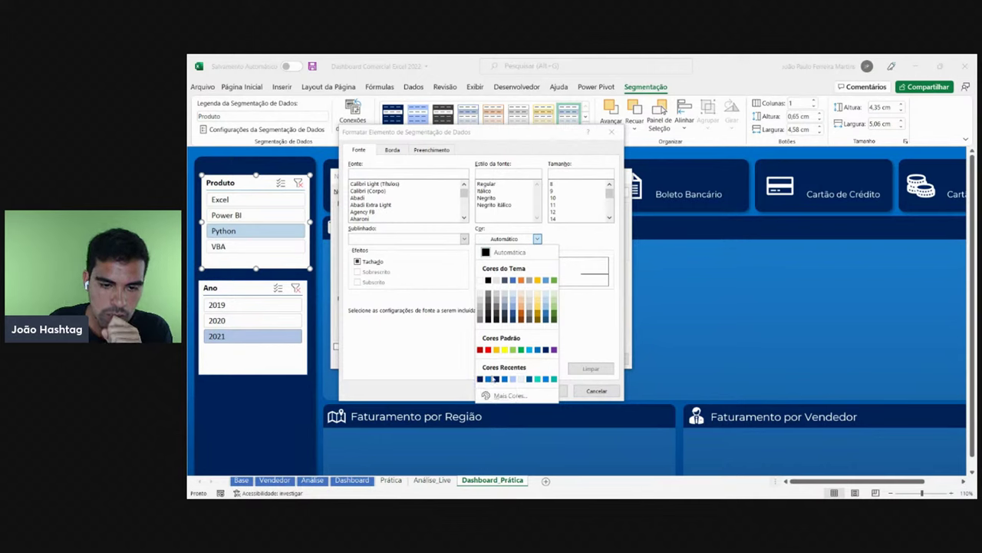
click(480, 380)
click(378, 175)
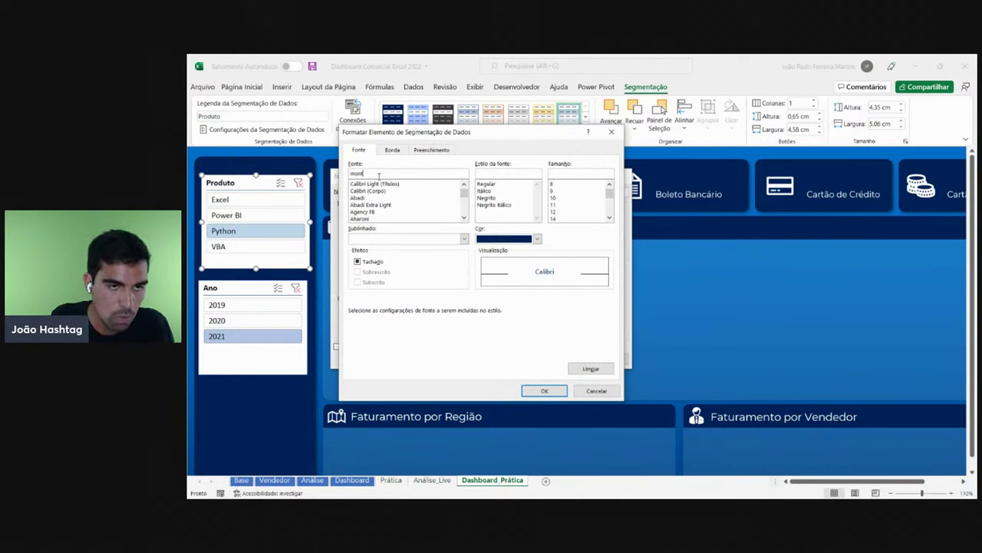
text(montserrat)
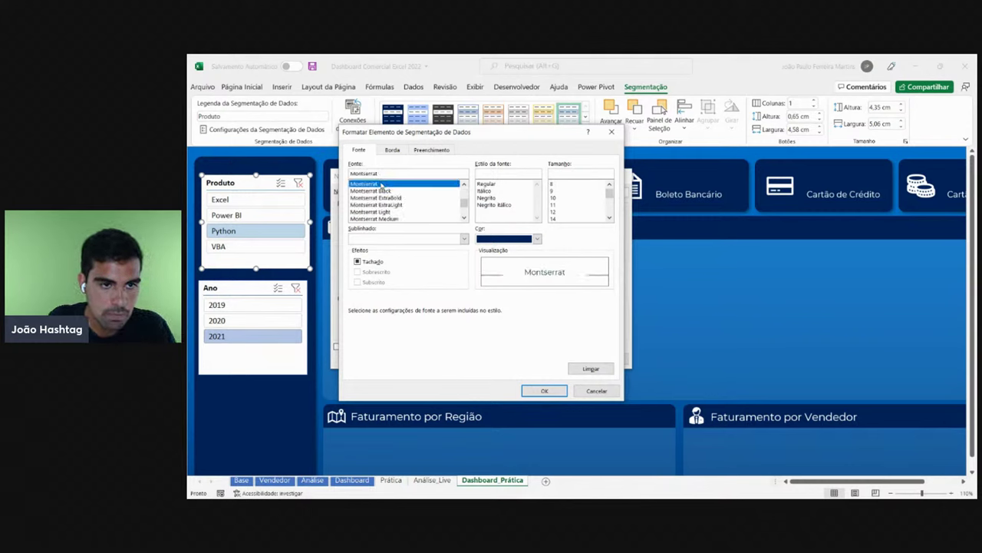
click(556, 391)
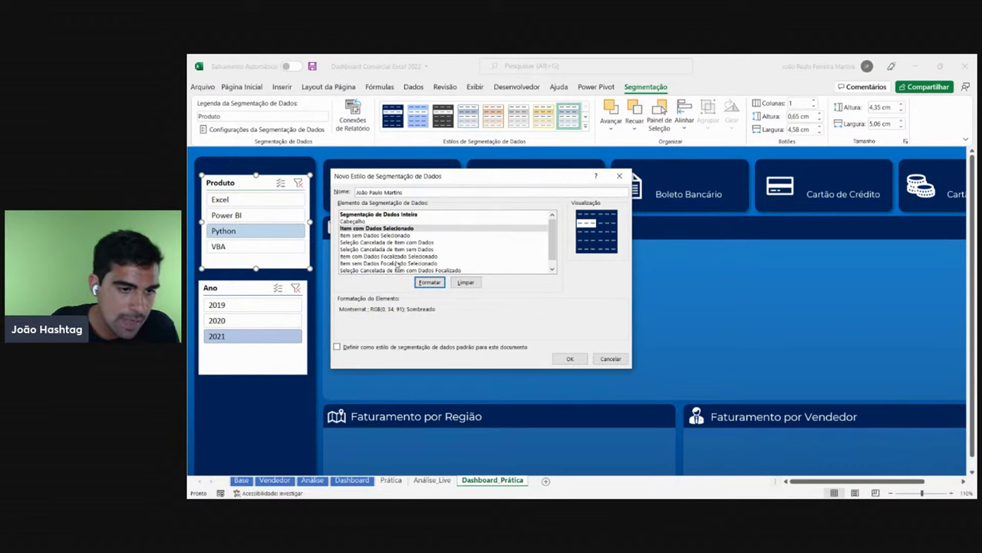
- Give the Selected Item with Data focused element a white fill and navy Montserrat text
click(374, 257)
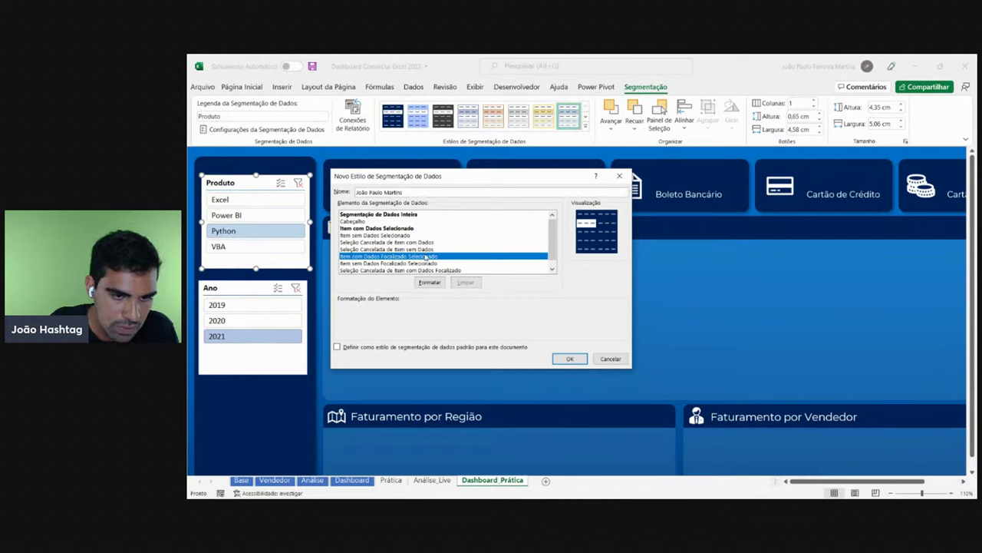
click(432, 281)
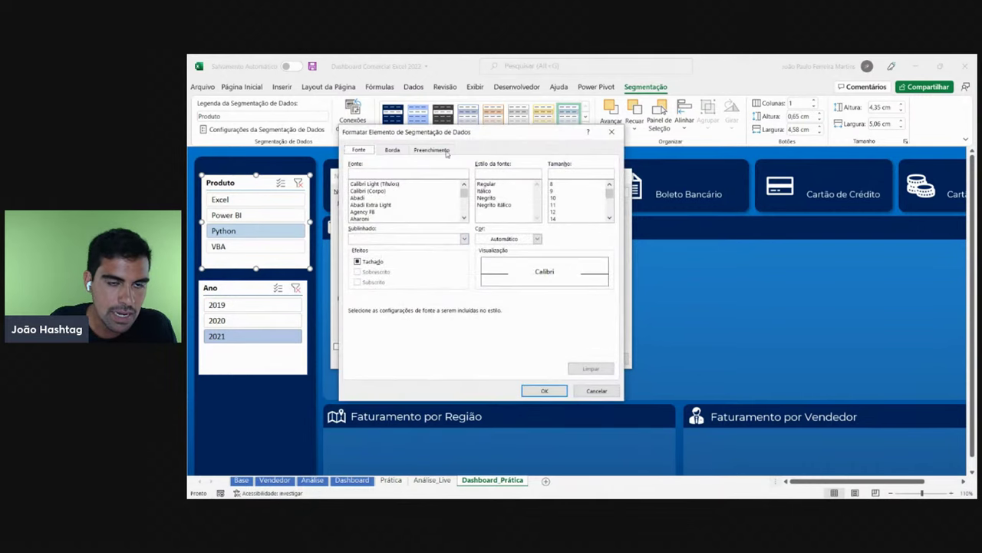
click(443, 150)
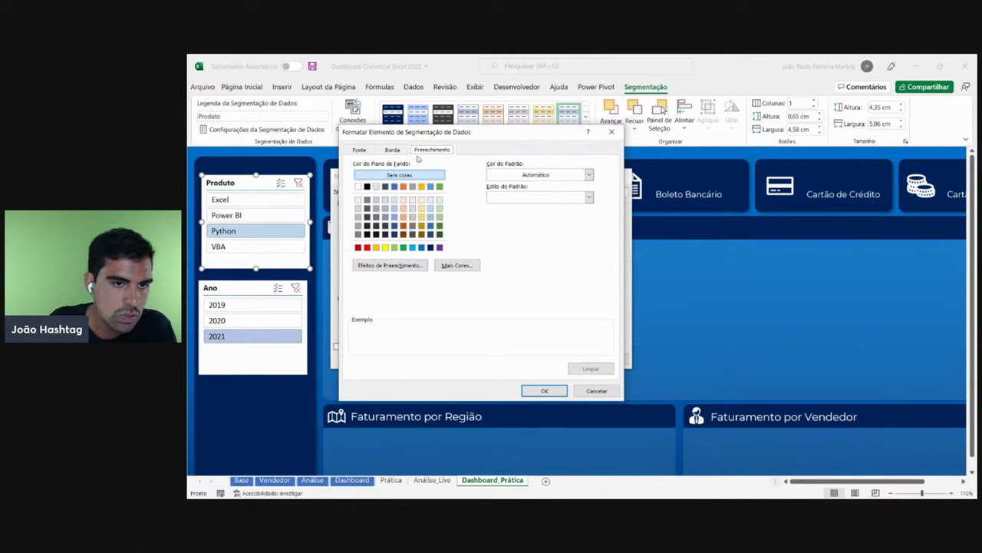
click(358, 186)
click(360, 152)
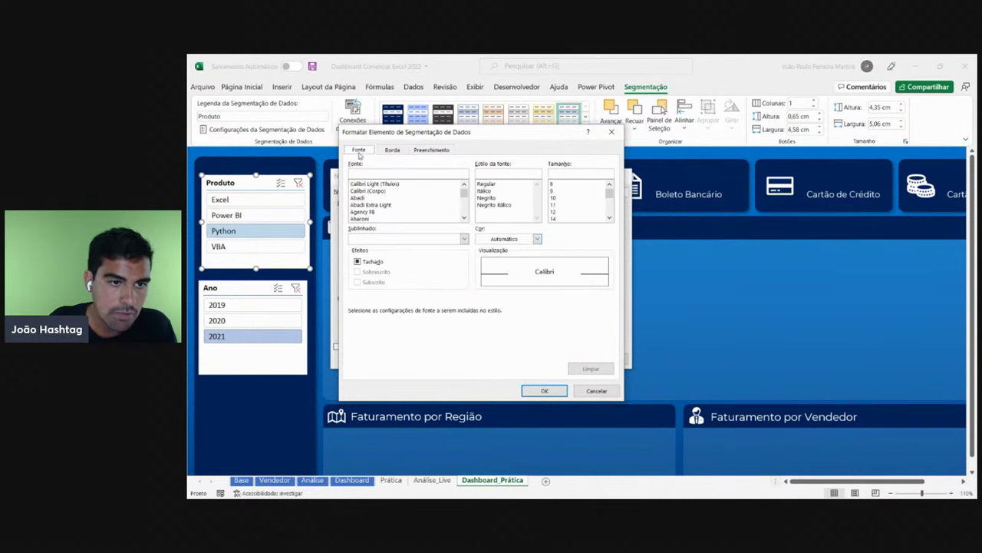
click(538, 239)
click(480, 379)
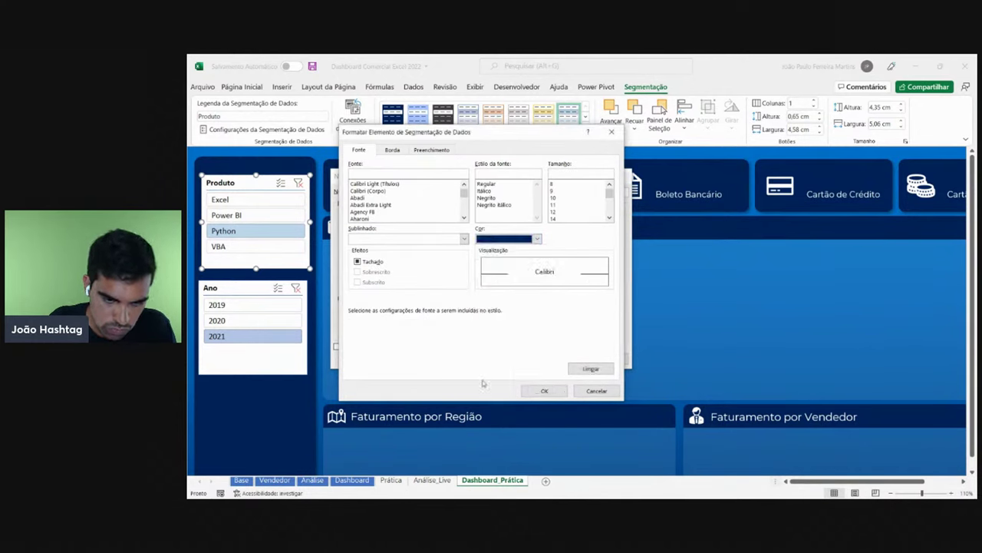
click(398, 171)
text(montserrat)
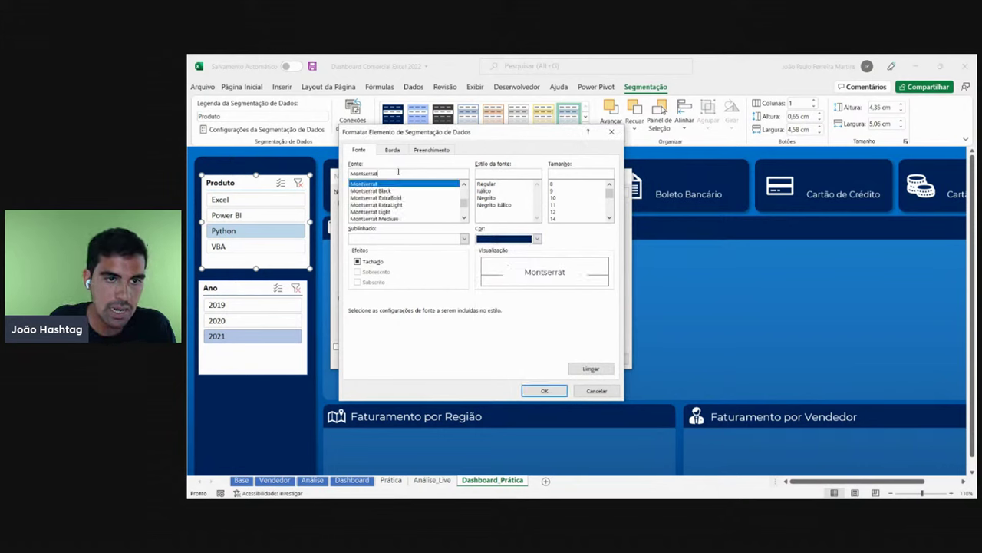
click(545, 391)
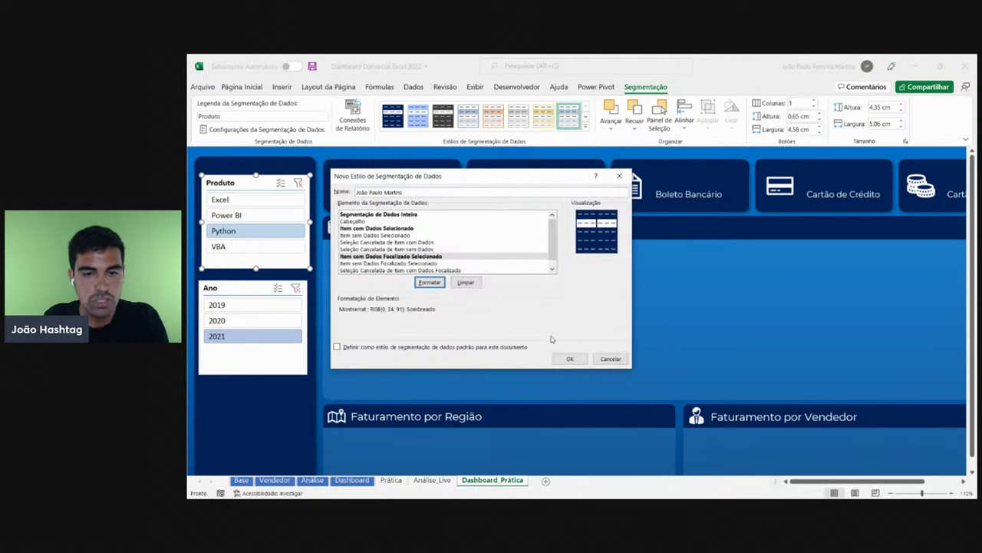
- Review the styled elements and reconfirm the Whole Slicer font settings unchanged
click(419, 216)
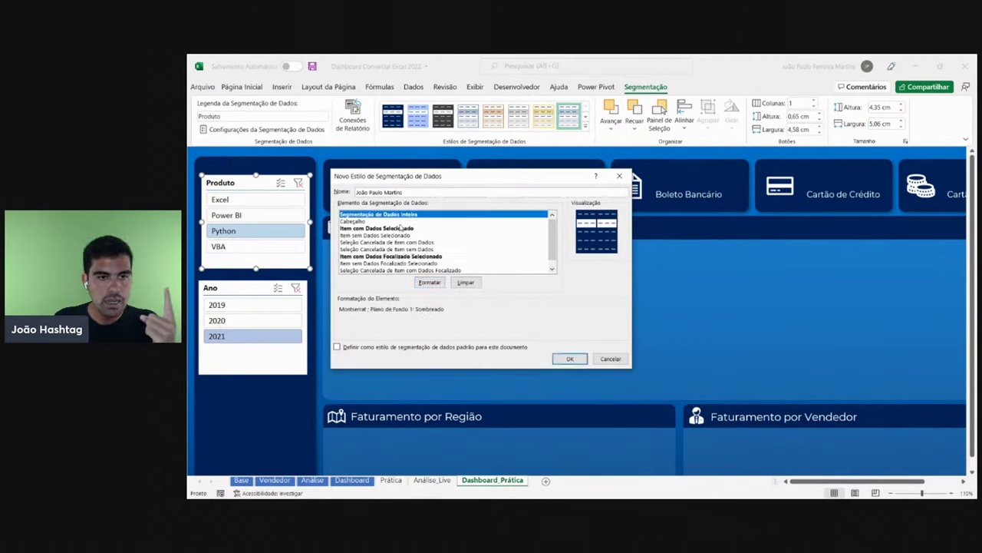
click(405, 230)
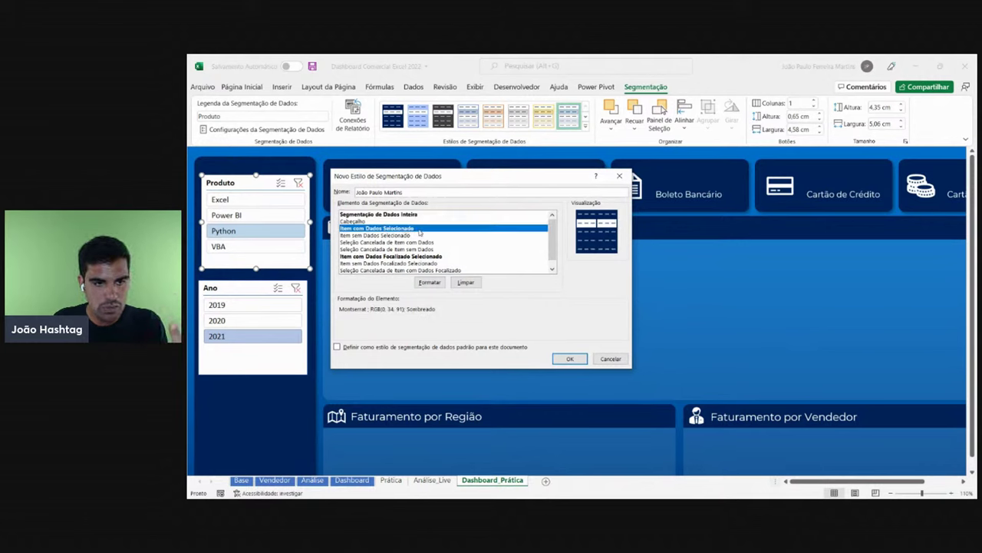
click(413, 256)
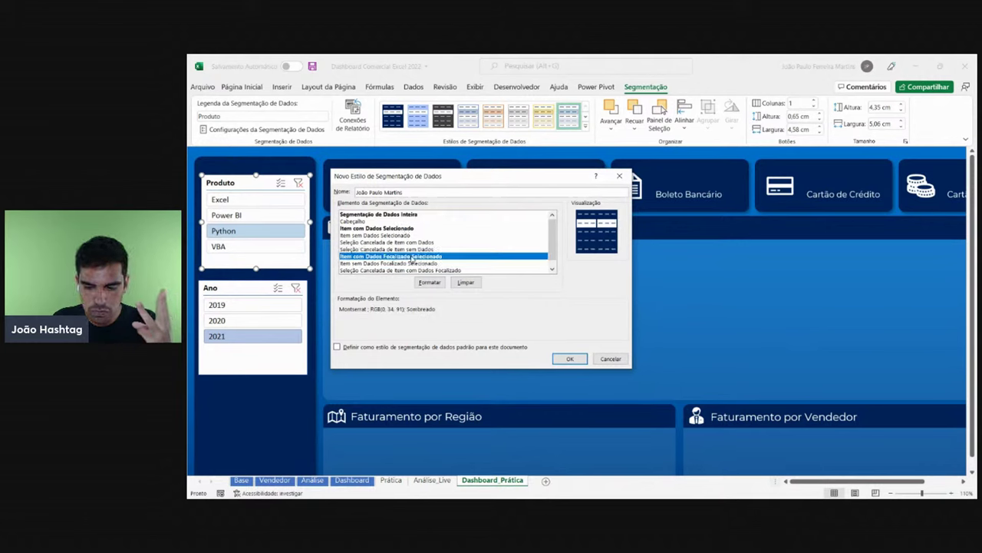
click(428, 216)
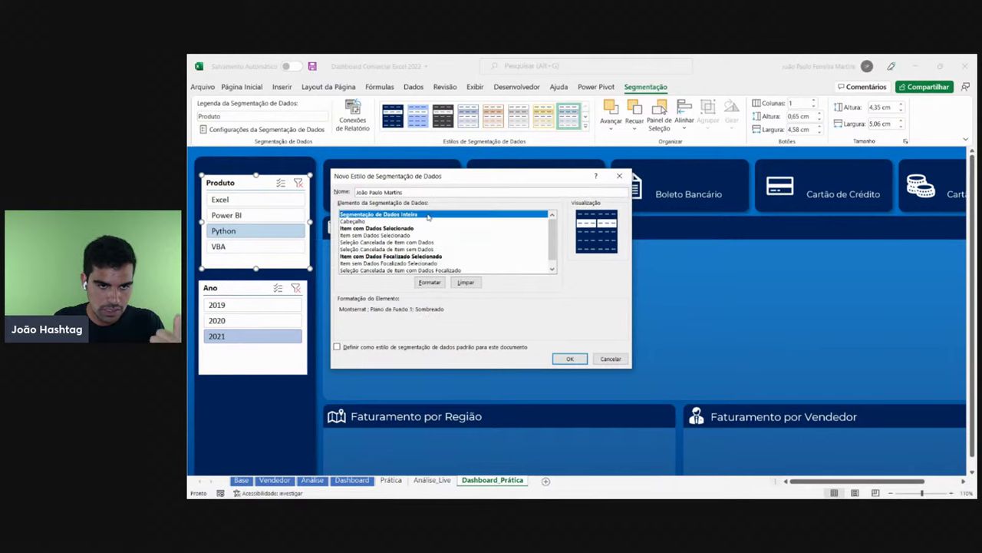
click(438, 283)
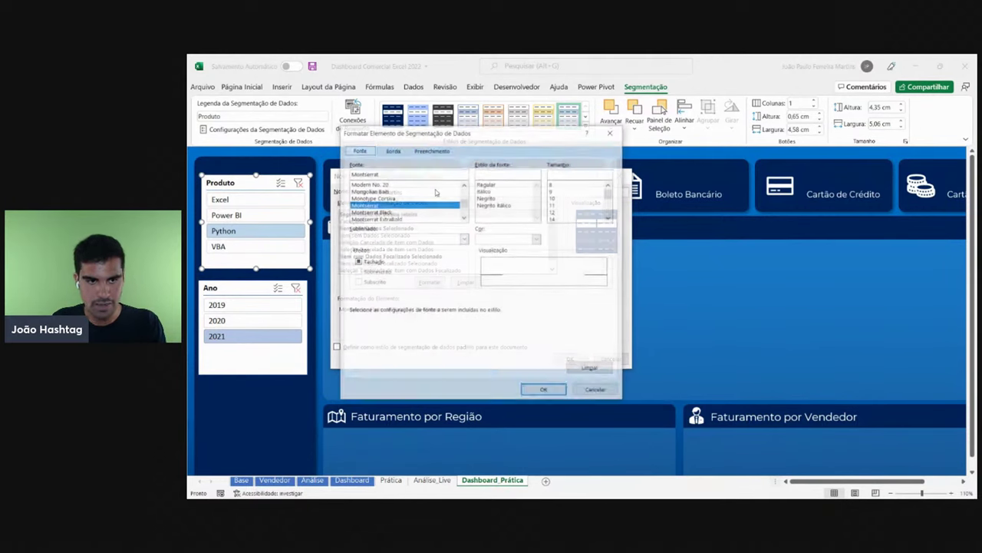
click(427, 150)
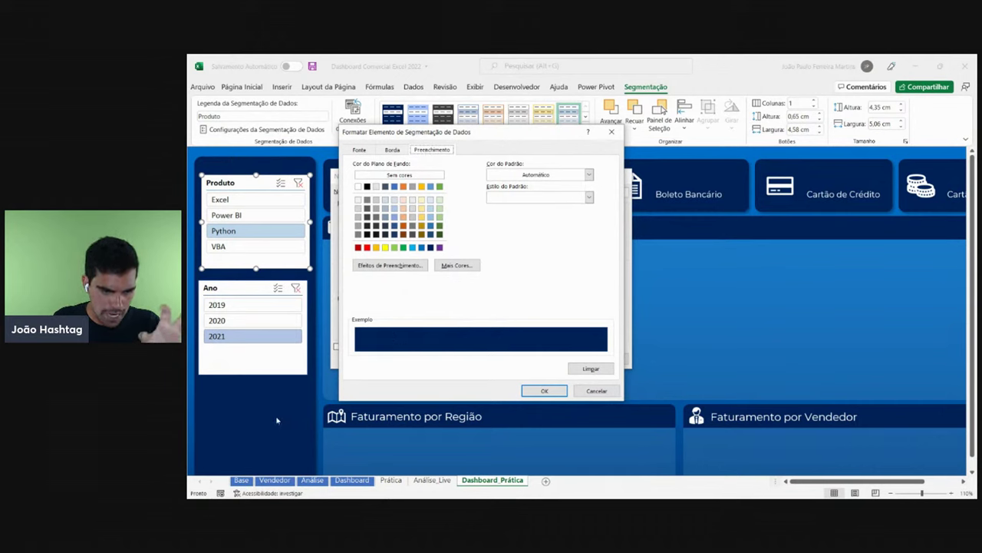
click(359, 151)
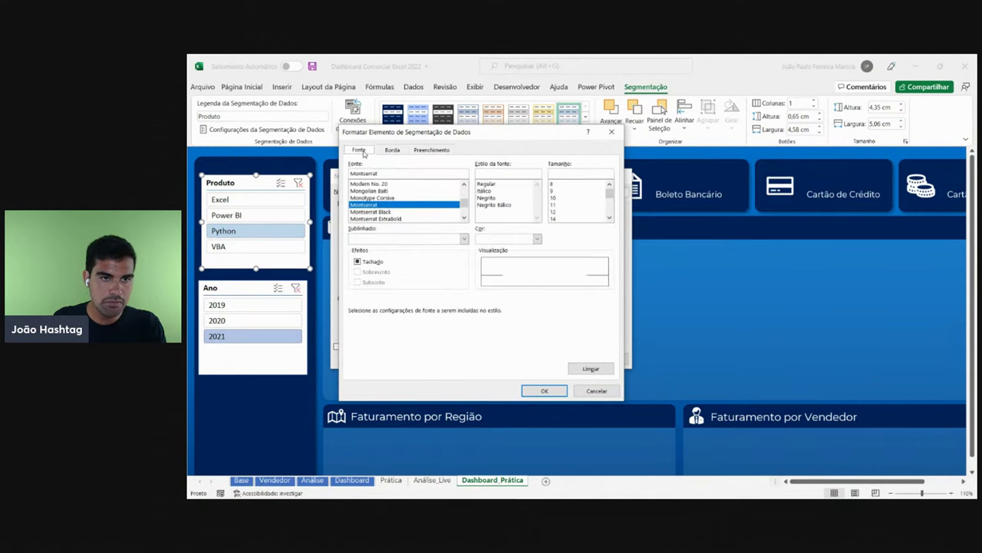
click(538, 238)
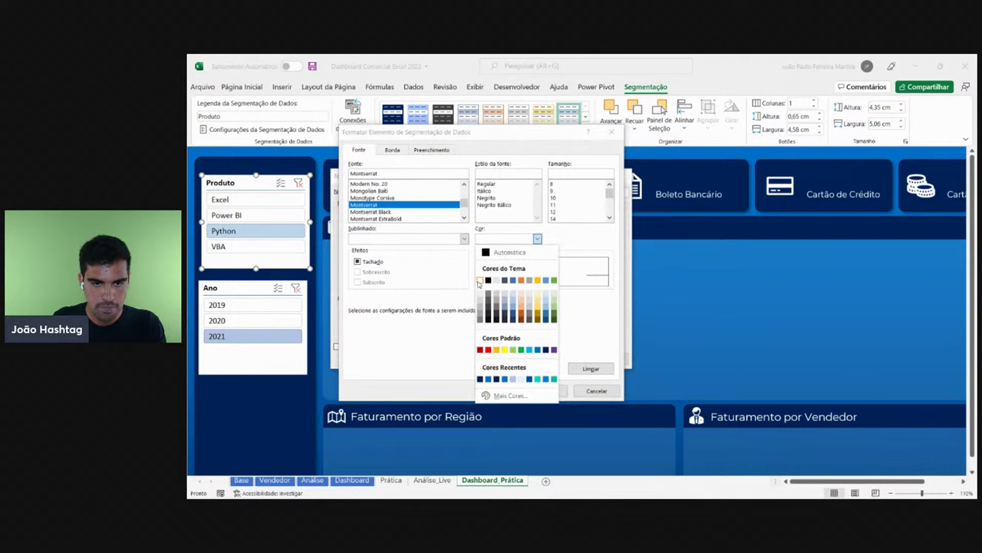
click(581, 344)
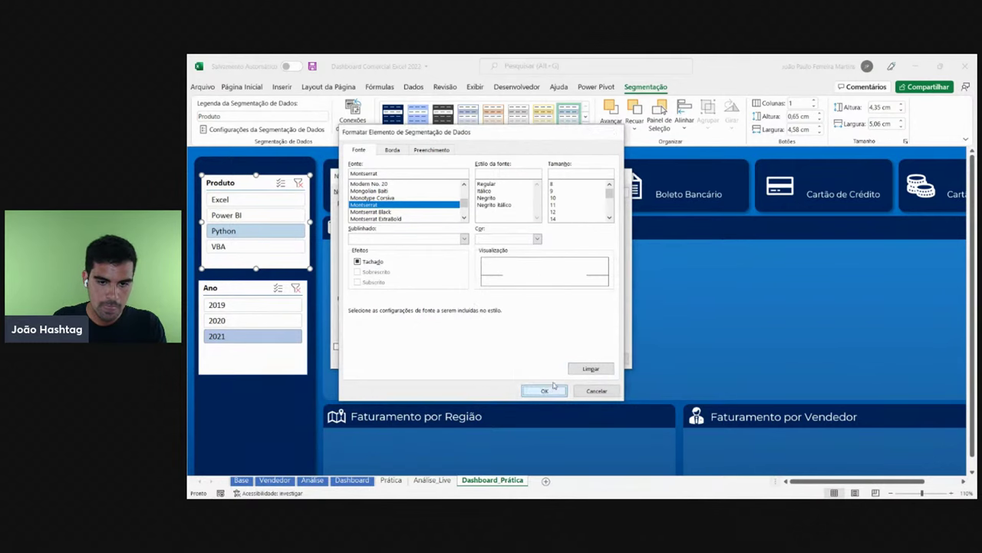
click(538, 389)
- Set the Selected Item with Data element's font colour to navy
click(414, 229)
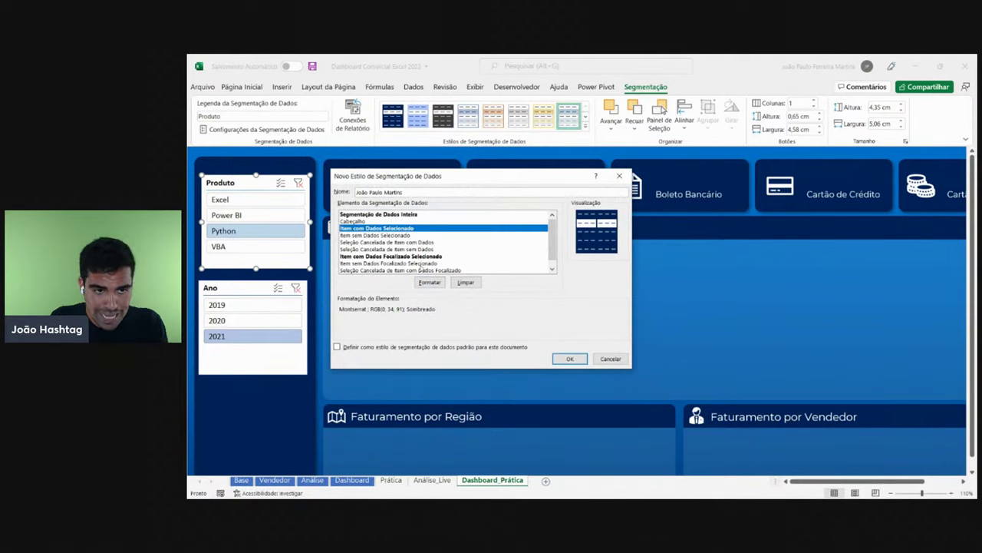
click(430, 282)
click(439, 149)
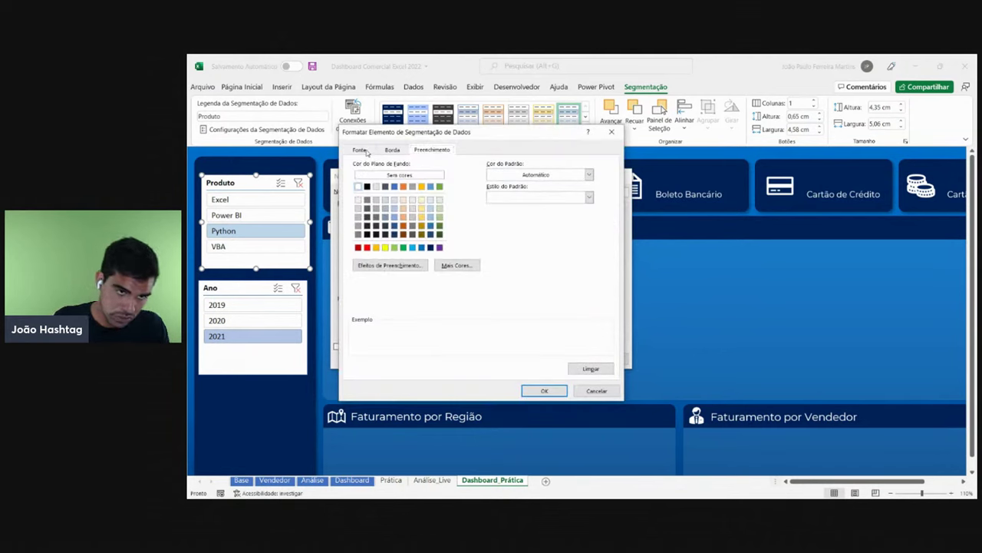
click(361, 150)
click(515, 241)
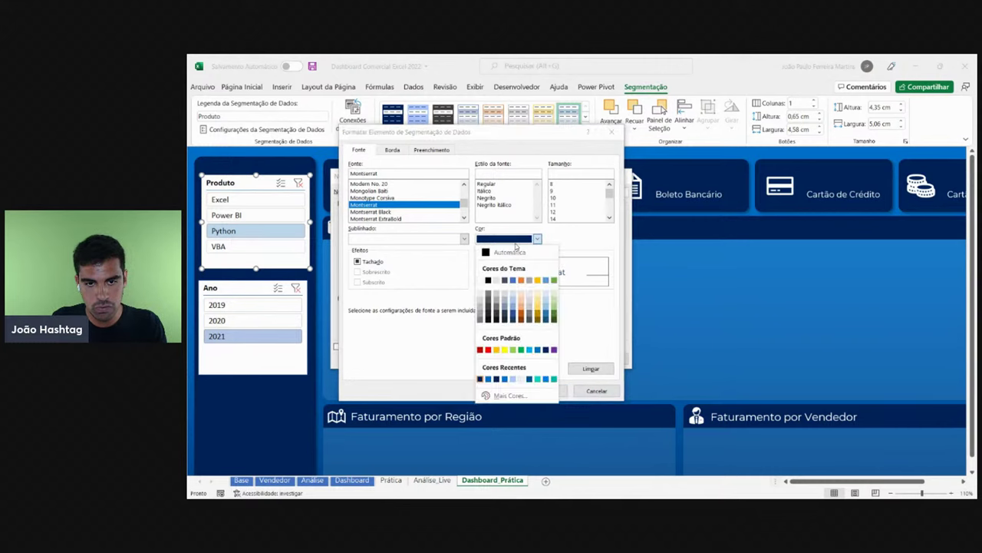
click(480, 379)
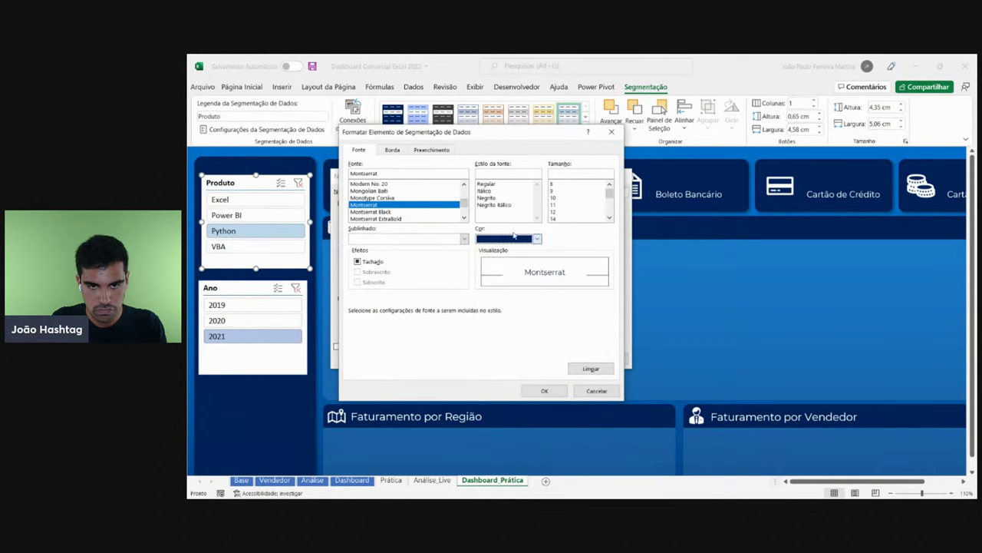
click(514, 240)
click(479, 379)
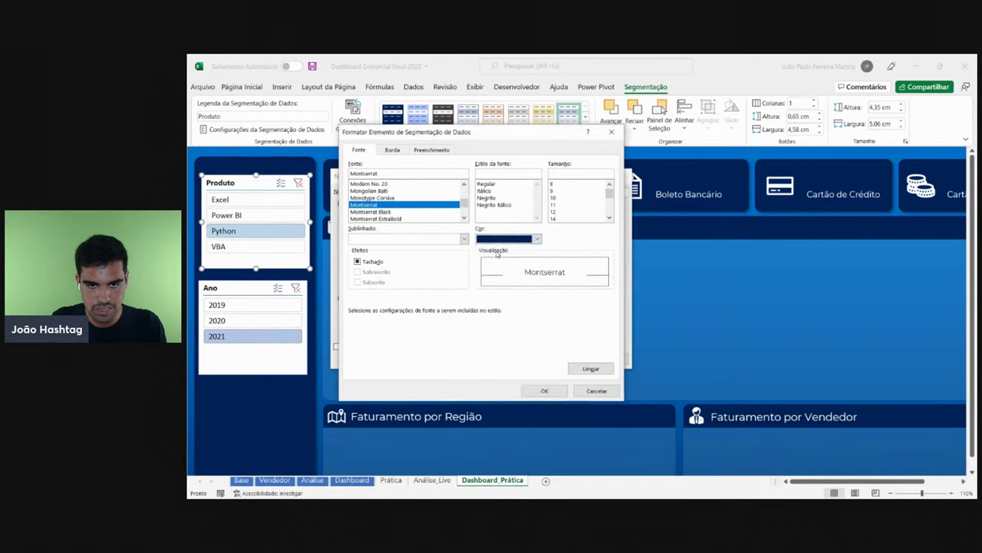
click(537, 238)
click(480, 377)
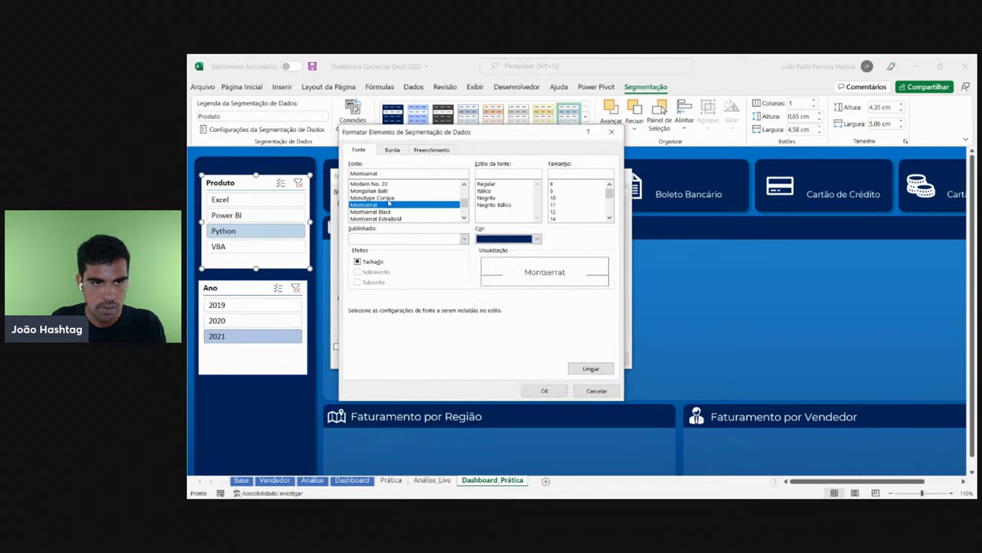
click(544, 390)
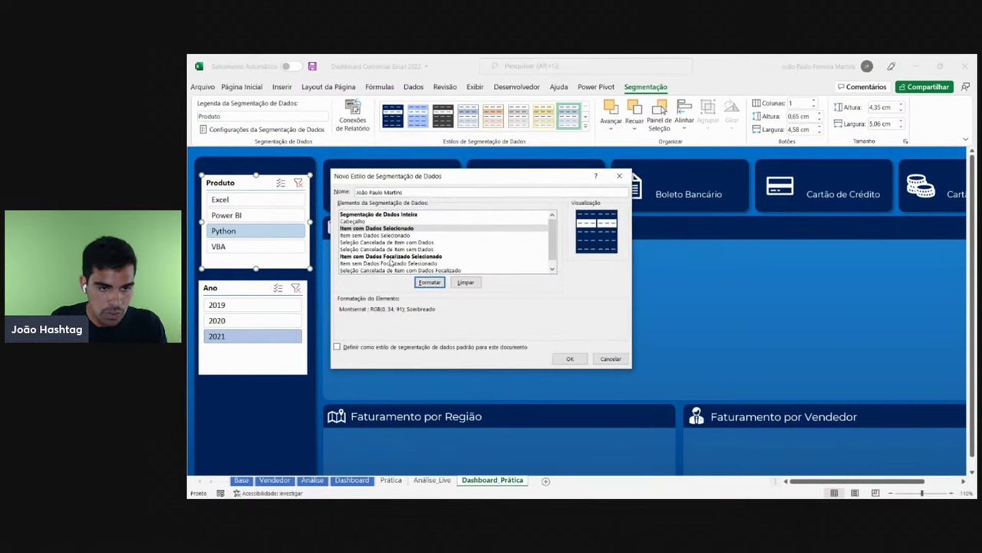
- Make the focused item-without-data element's text navy
click(392, 262)
click(430, 282)
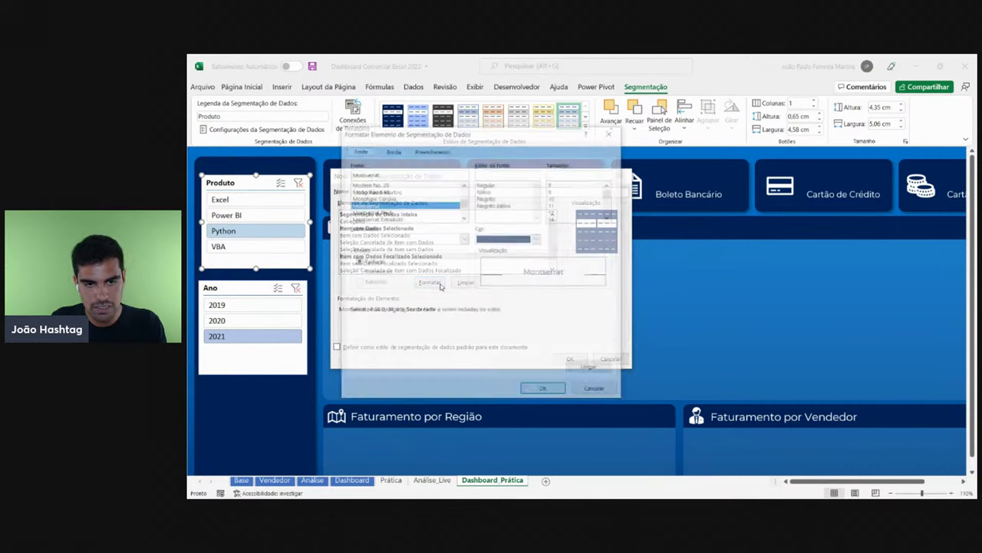
click(452, 150)
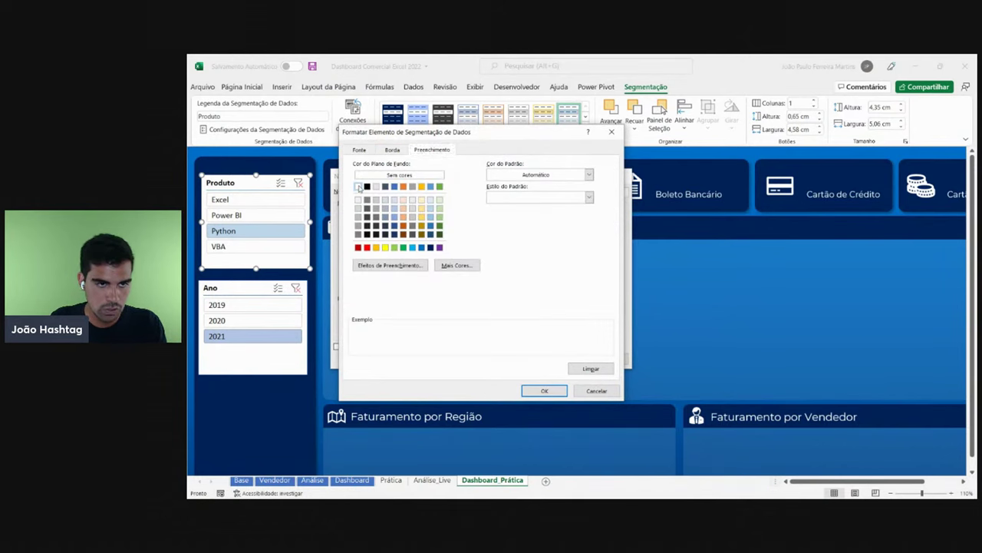
click(360, 149)
click(537, 238)
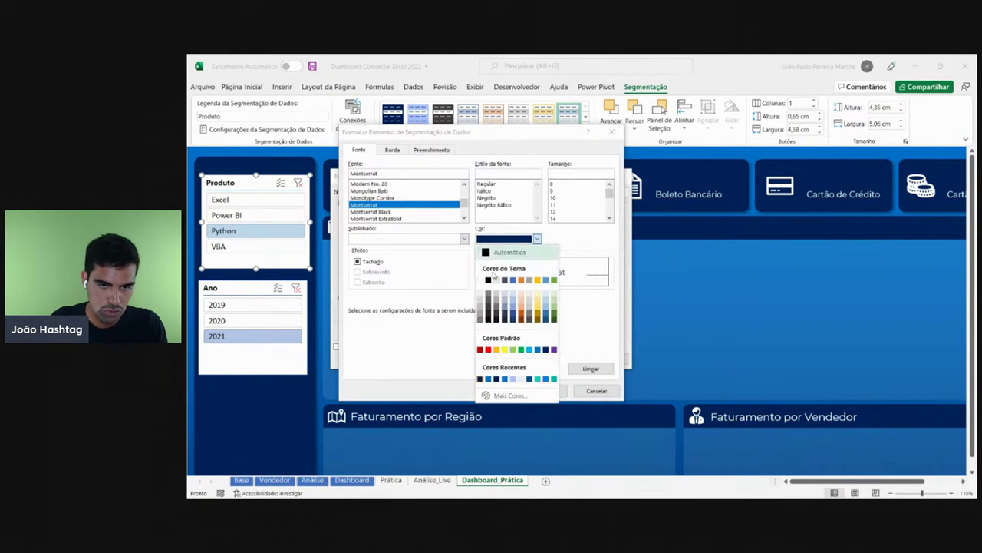
click(480, 379)
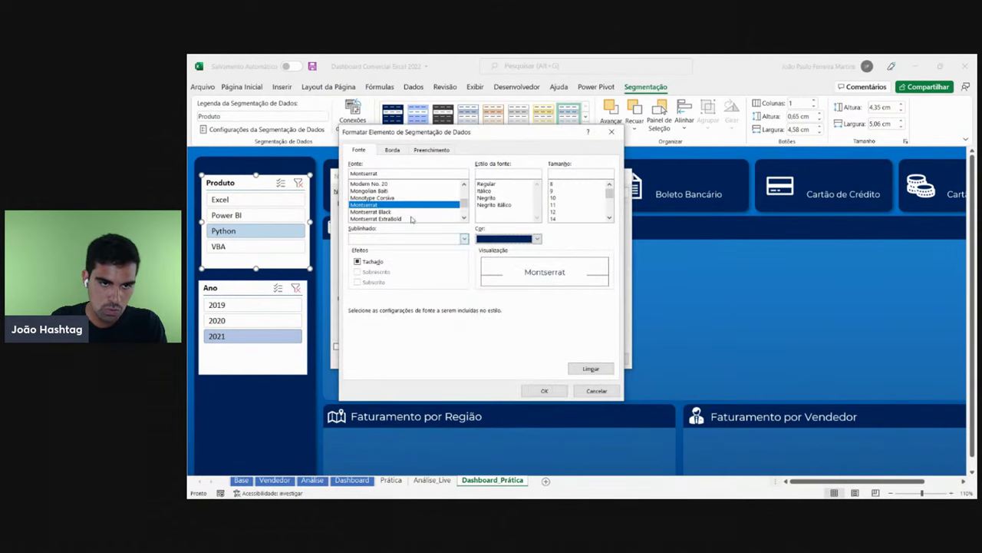
click(546, 390)
- Recheck the selected-item elements and save the new custom slicer style
click(384, 217)
click(390, 228)
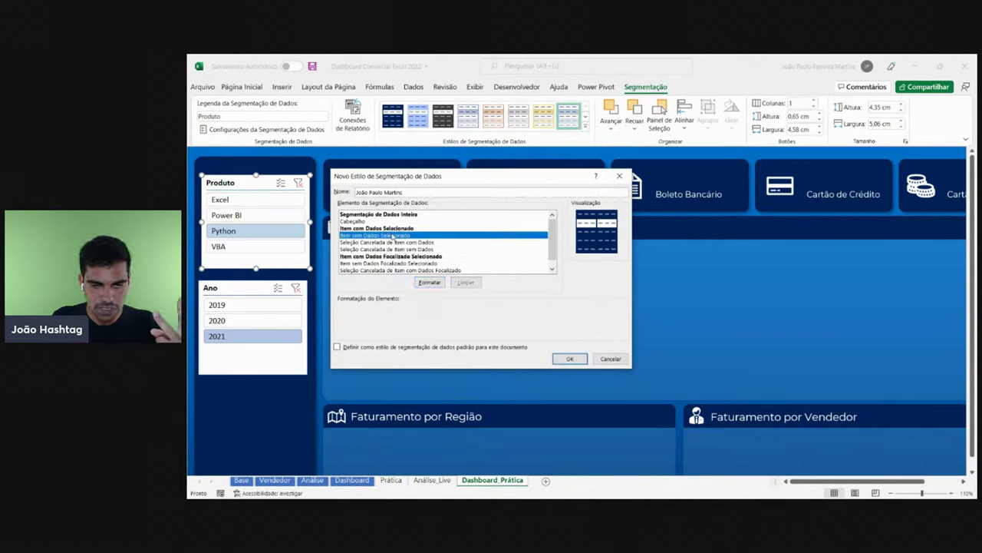
click(418, 255)
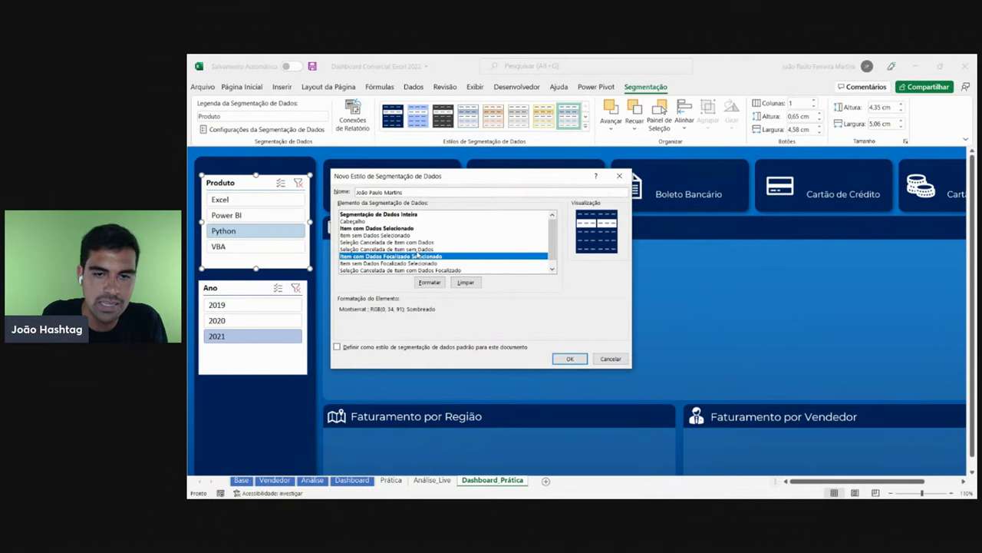
click(569, 358)
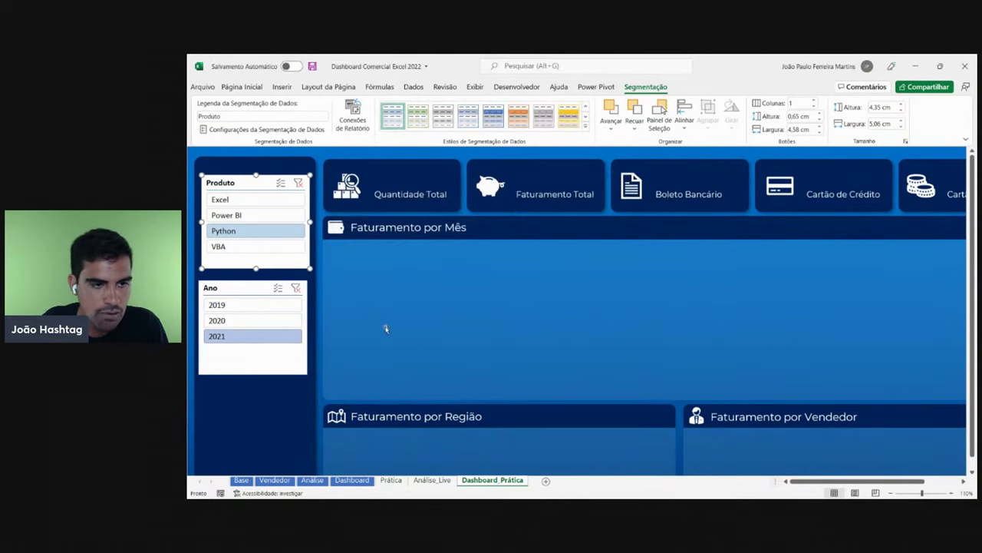
- Apply the custom navy slicer style to the Produto and Ano slicers
click(586, 127)
click(393, 130)
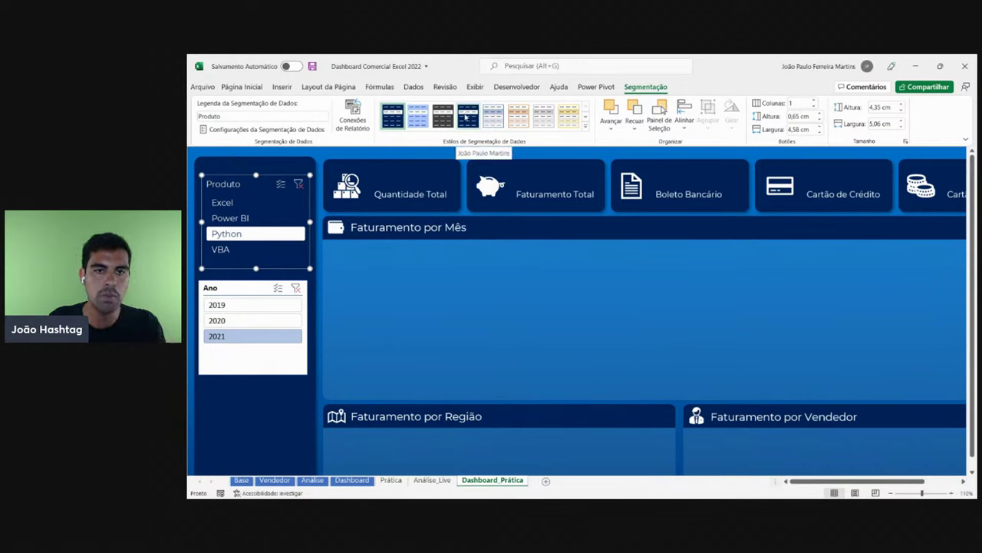
click(466, 117)
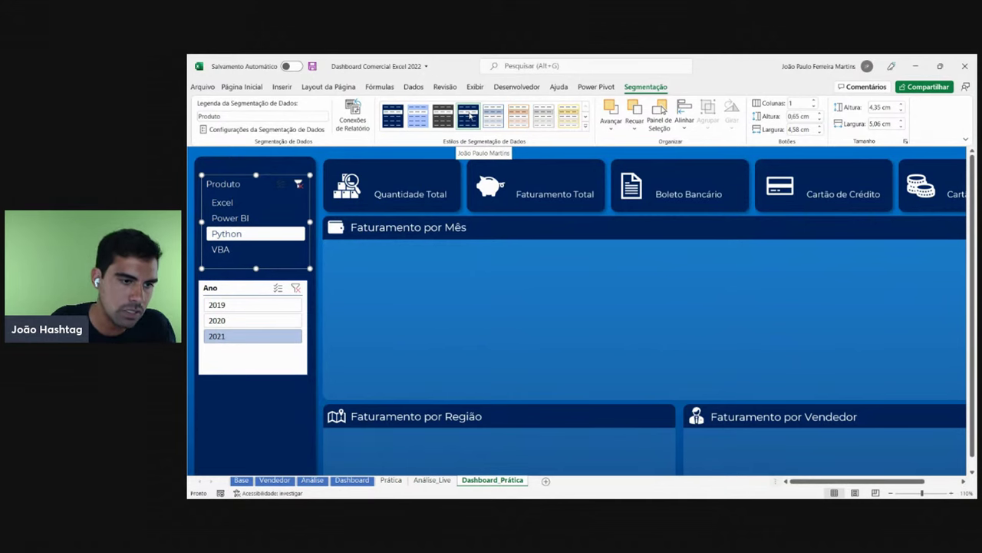
click(287, 365)
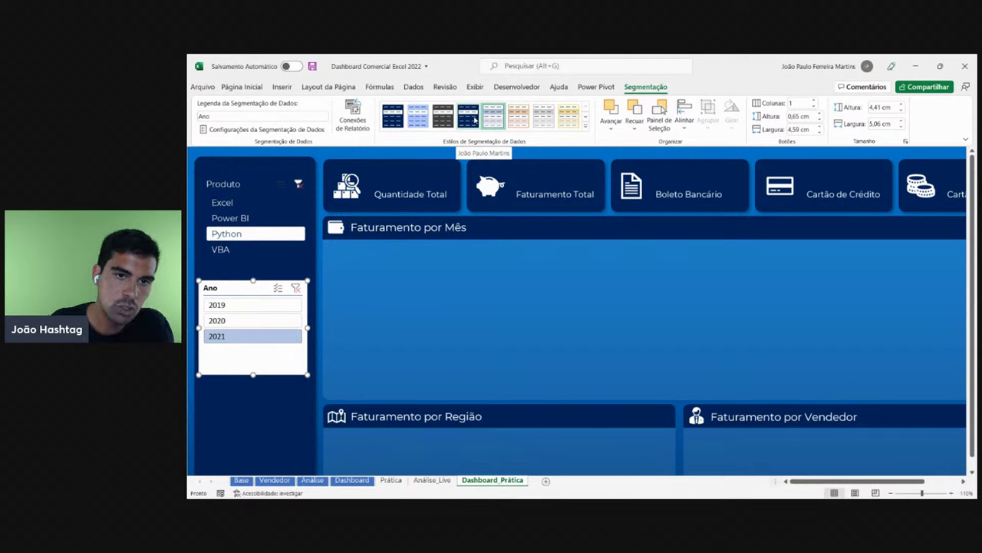
click(468, 117)
- Click through the years in the Ano slicer, finishing on 2020
click(230, 308)
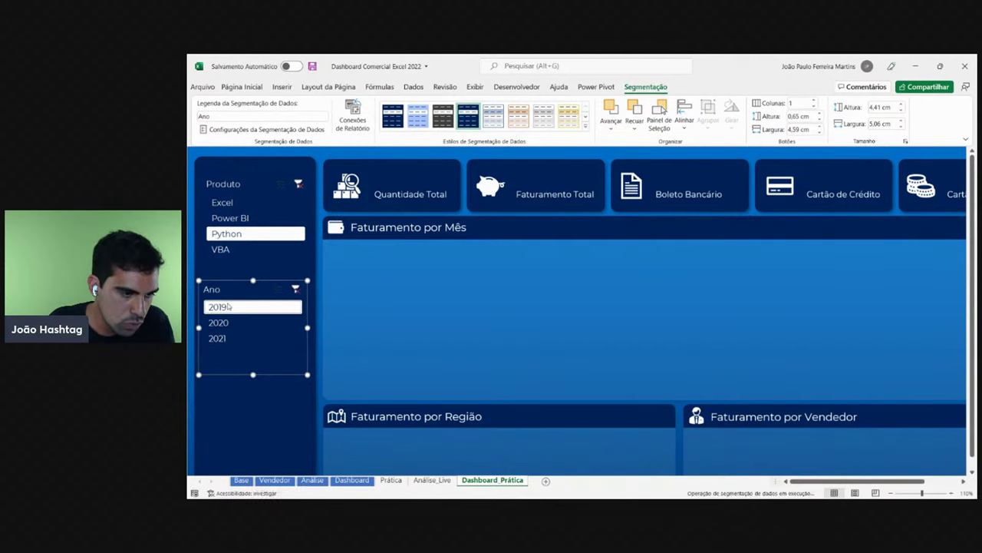
click(229, 322)
click(225, 338)
click(225, 307)
click(229, 324)
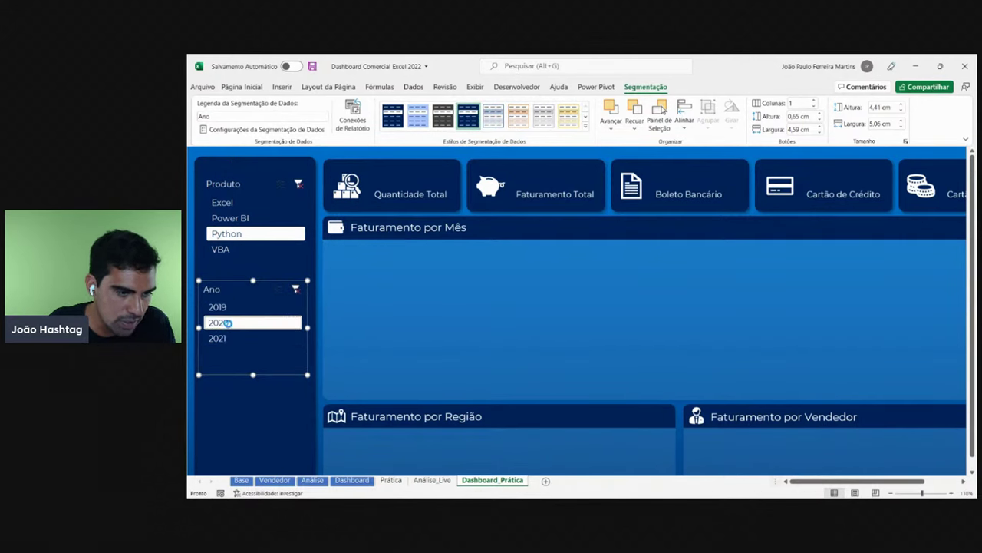
click(229, 339)
click(224, 307)
click(227, 323)
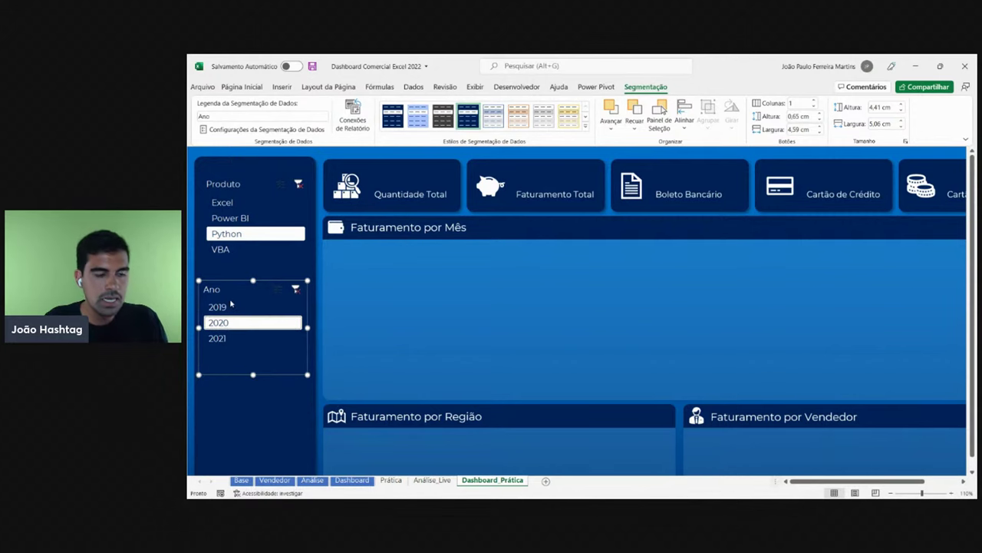
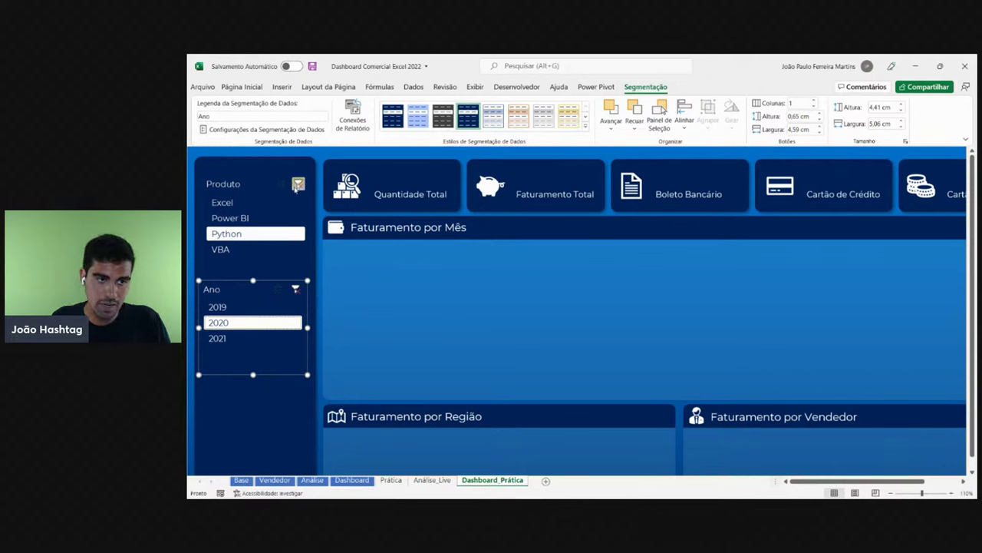
- Turn off the Produto slicer's header in its slicer settings
right_click(273, 210)
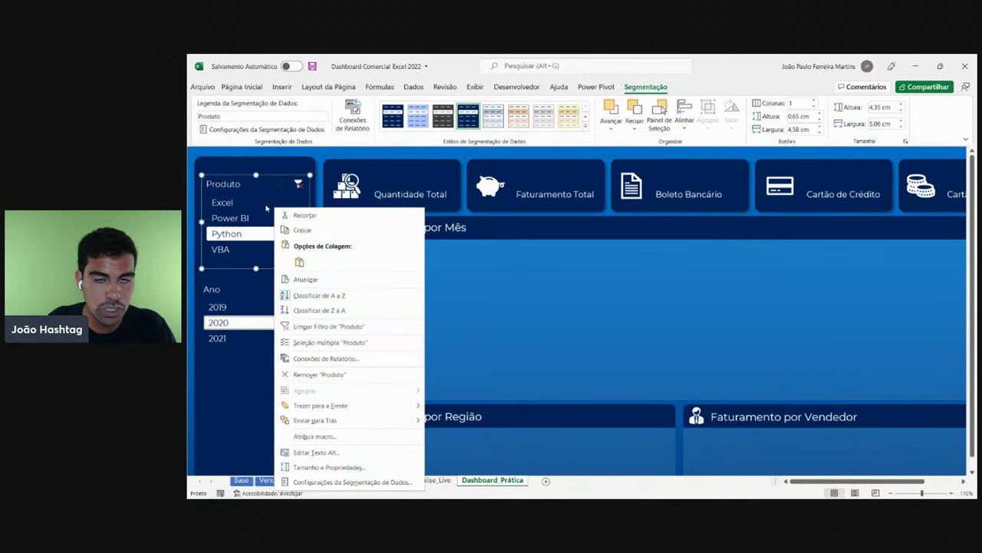
click(382, 481)
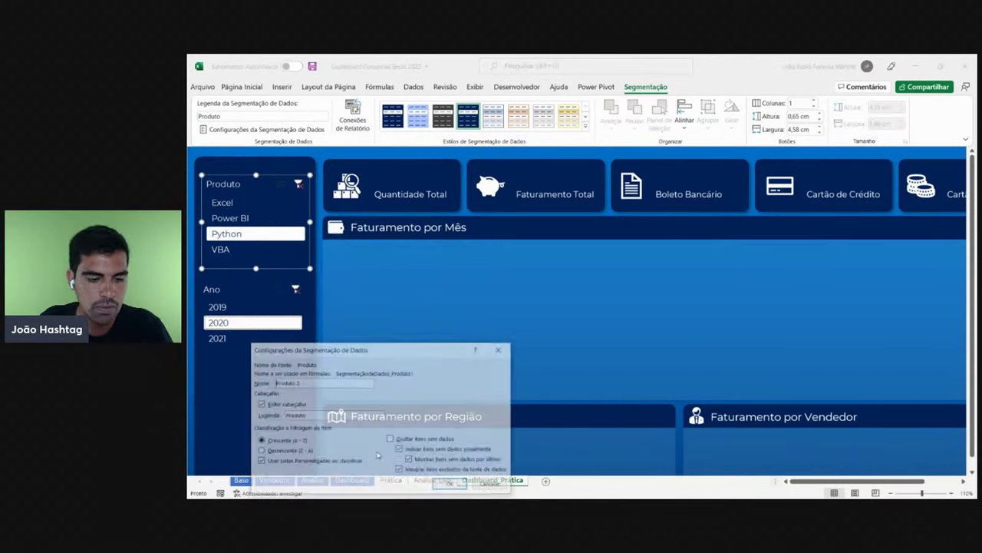
drag(392, 354, 437, 277)
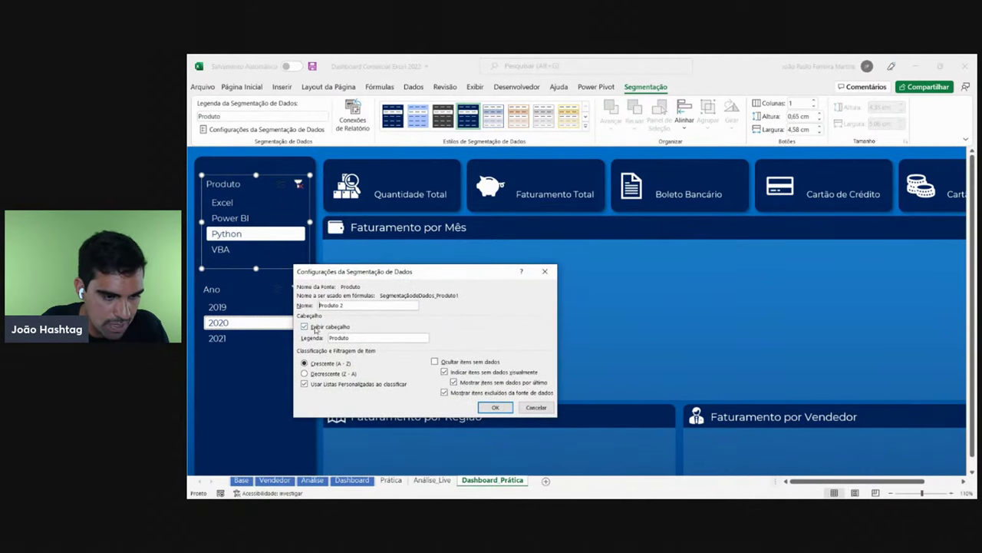
click(314, 328)
click(495, 406)
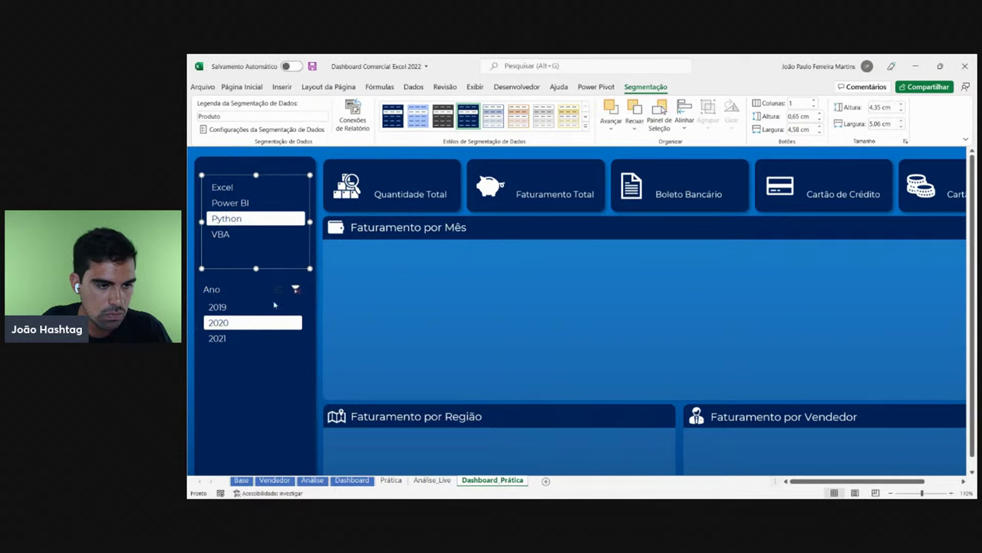
- Turn off the Ano slicer's header, then undo the header changes
right_click(262, 300)
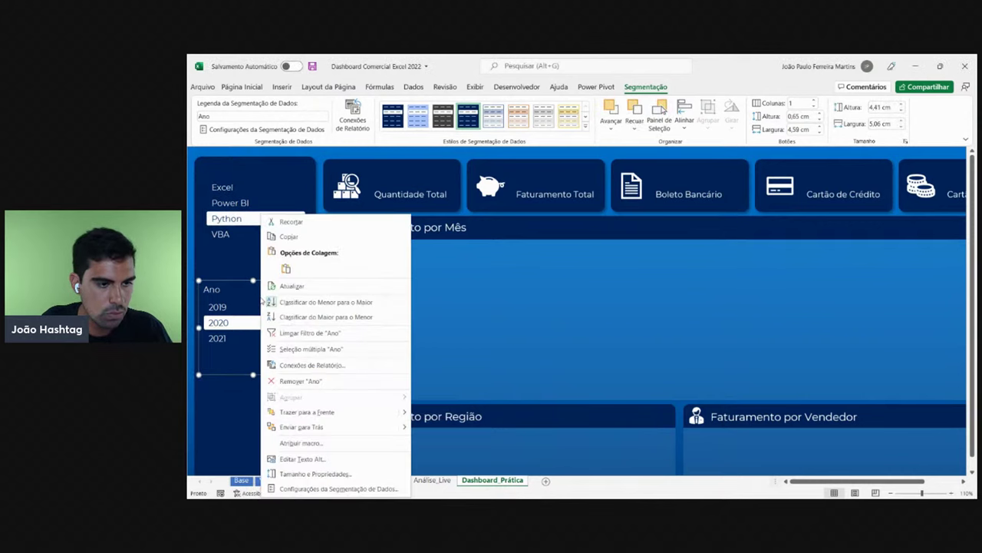
click(330, 488)
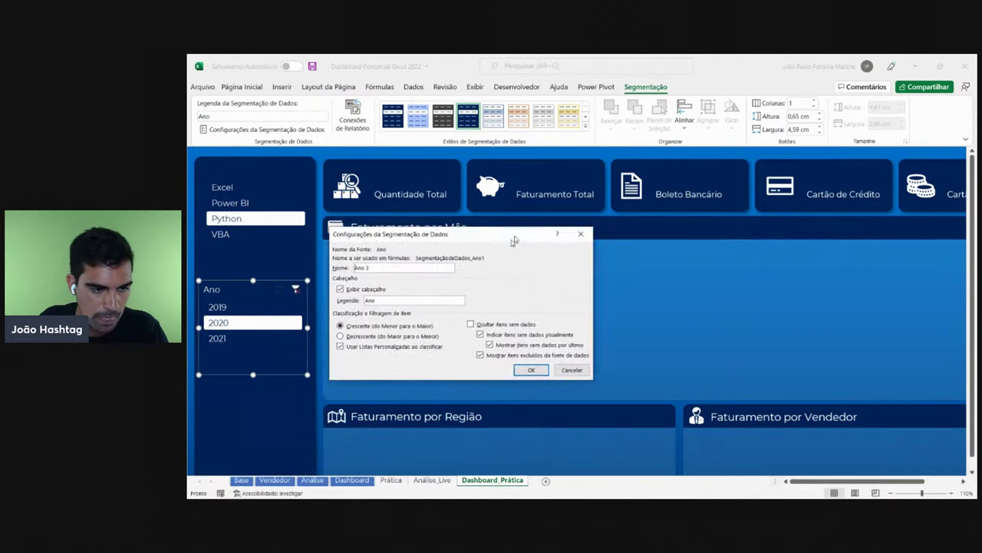
click(397, 261)
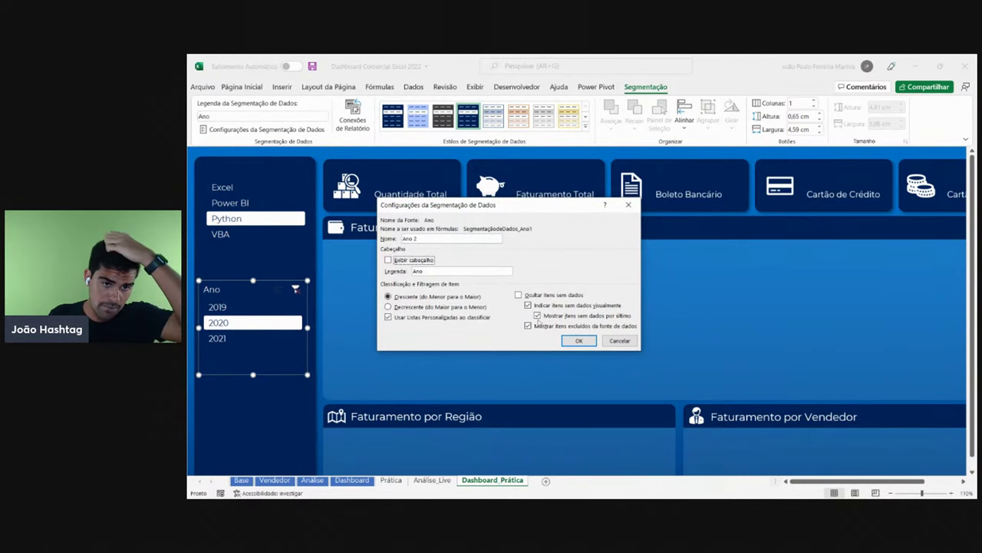
click(596, 341)
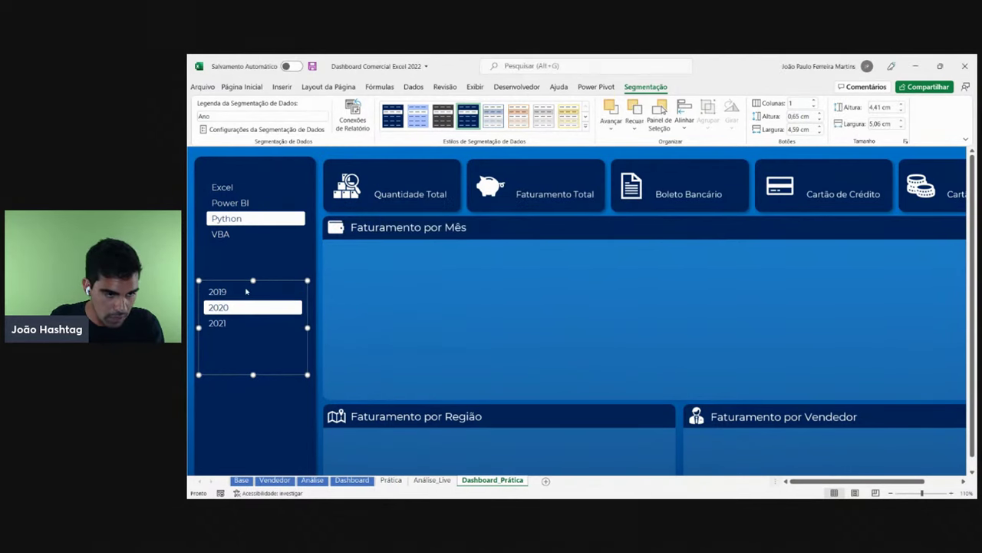
key(ctrl+z)
key(ctrl+z)
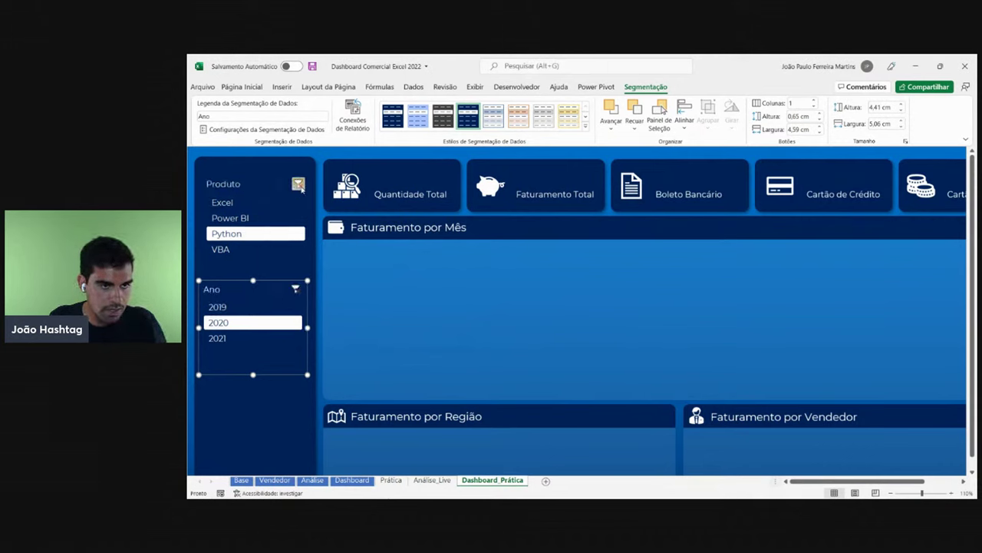
- Hide the Produto and Ano slicer headers again through their slicer settings
right_click(250, 184)
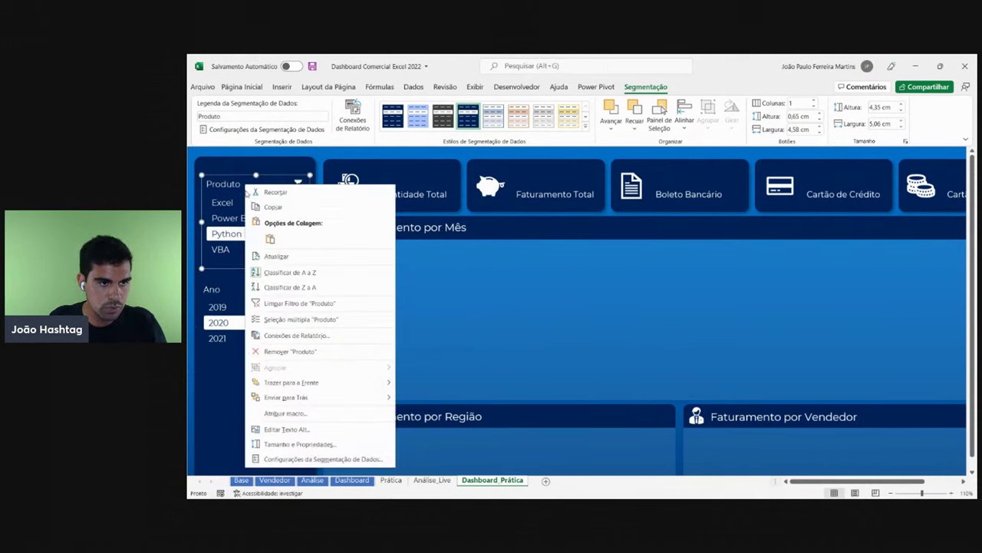
click(305, 459)
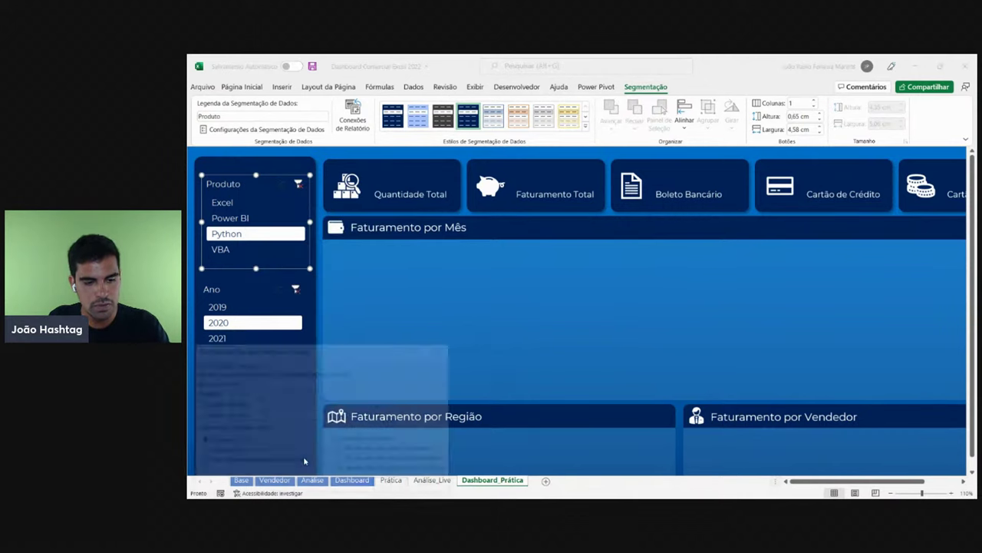
click(202, 404)
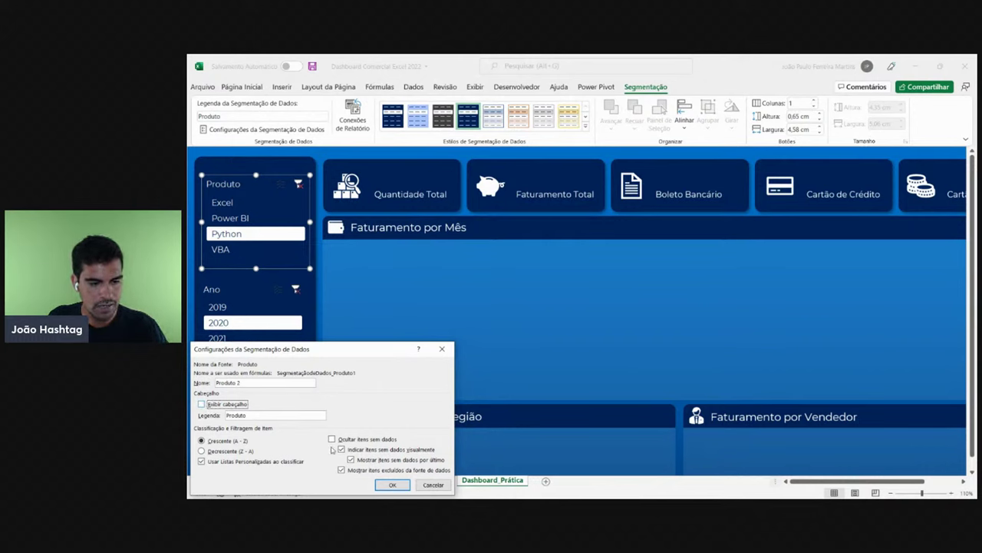
click(392, 484)
right_click(281, 319)
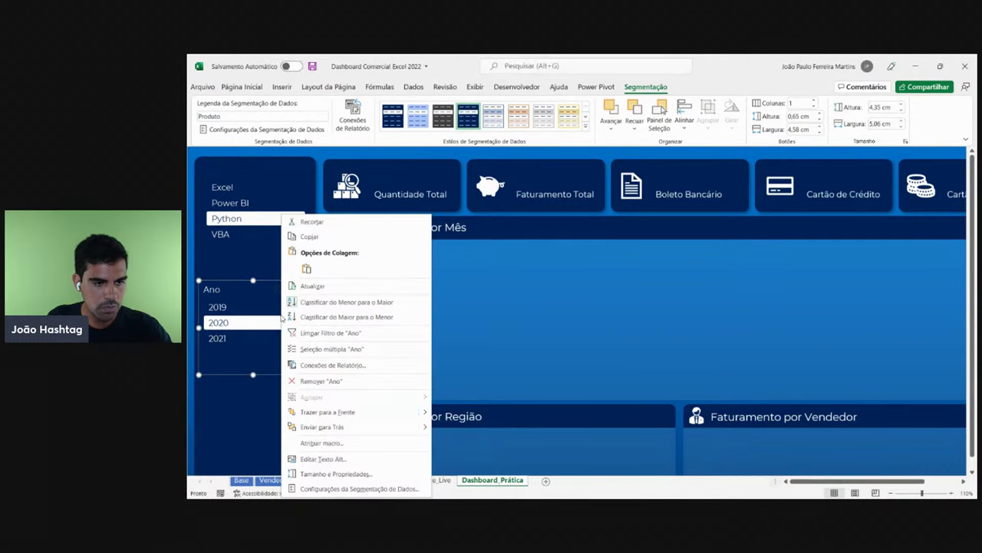
click(349, 489)
click(262, 406)
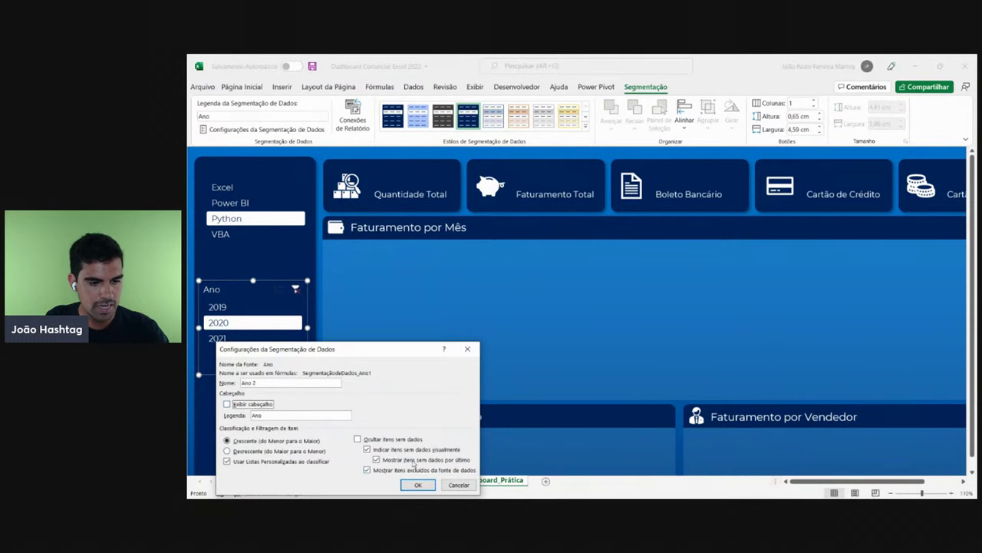
click(418, 484)
- Try the slicers, filtering to VBA, Power BI, Python and years 2019–2021
click(372, 299)
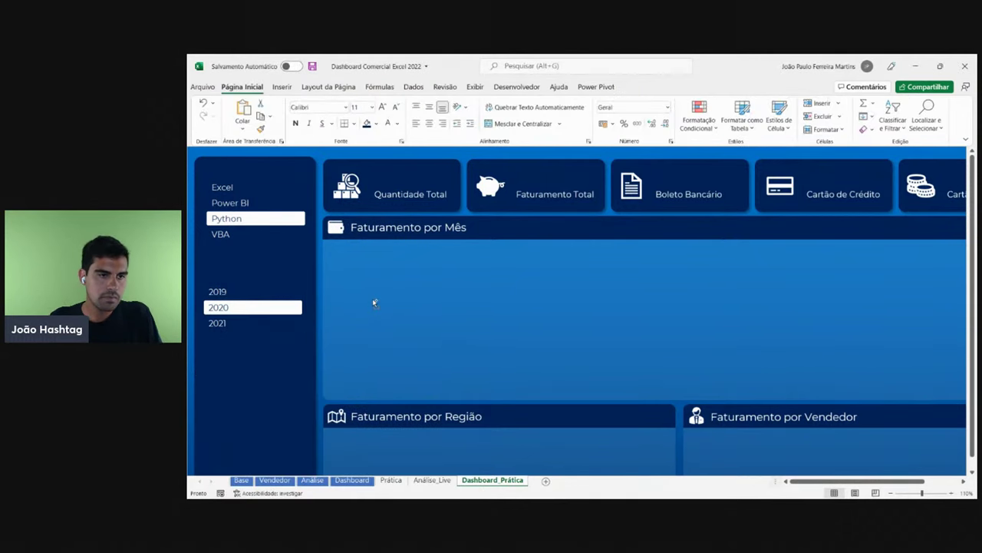
scroll(373, 297, down, 3)
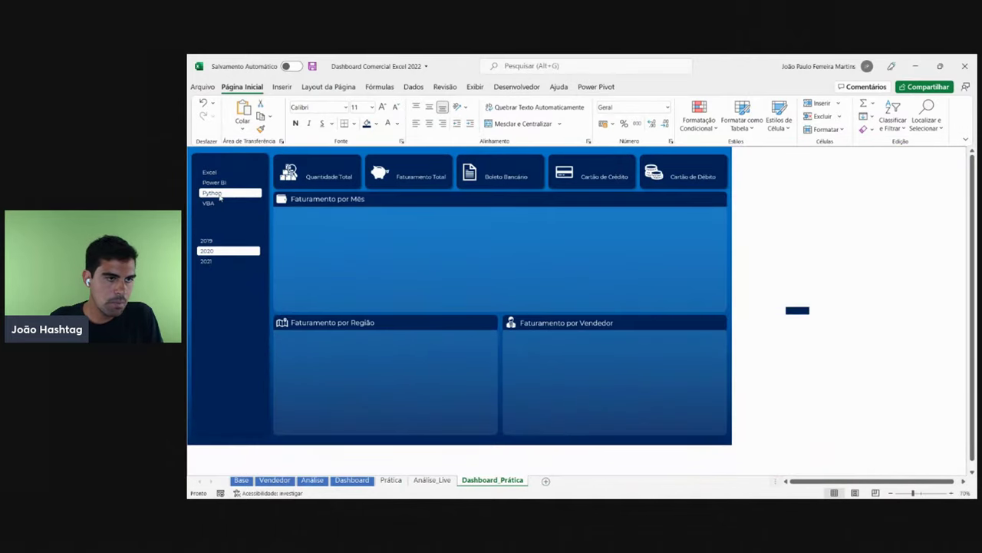
click(219, 204)
click(216, 183)
click(219, 195)
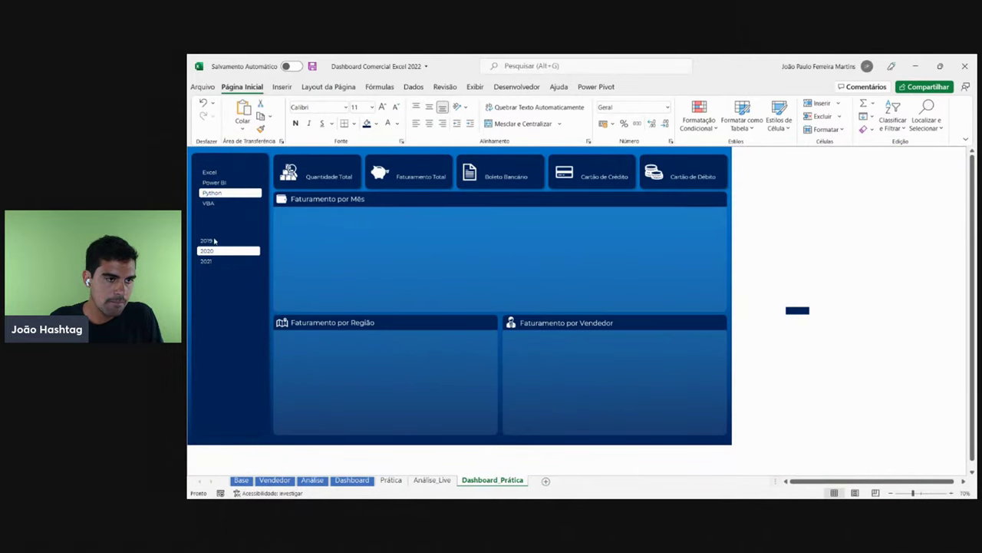
click(211, 242)
click(210, 251)
click(212, 261)
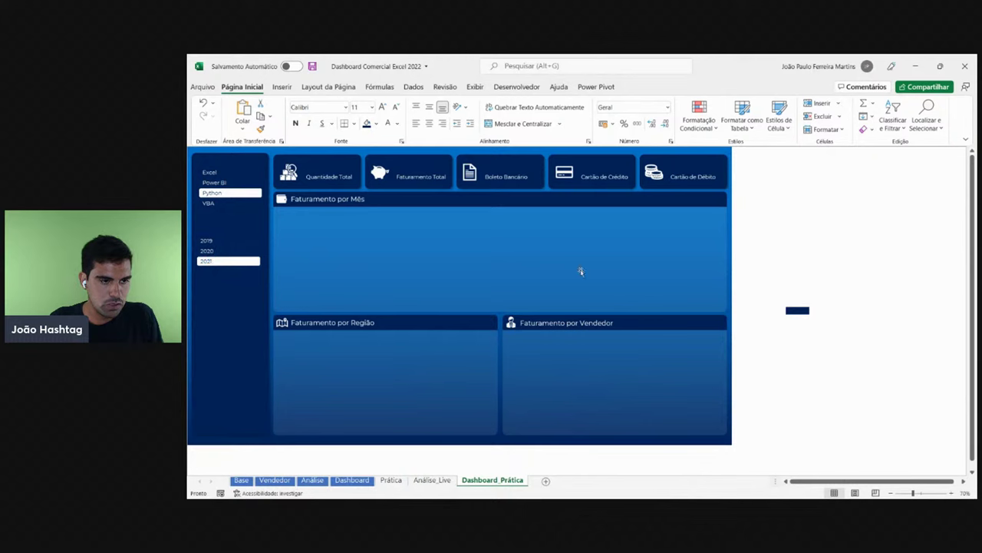
click(827, 212)
drag(797, 310, 737, 247)
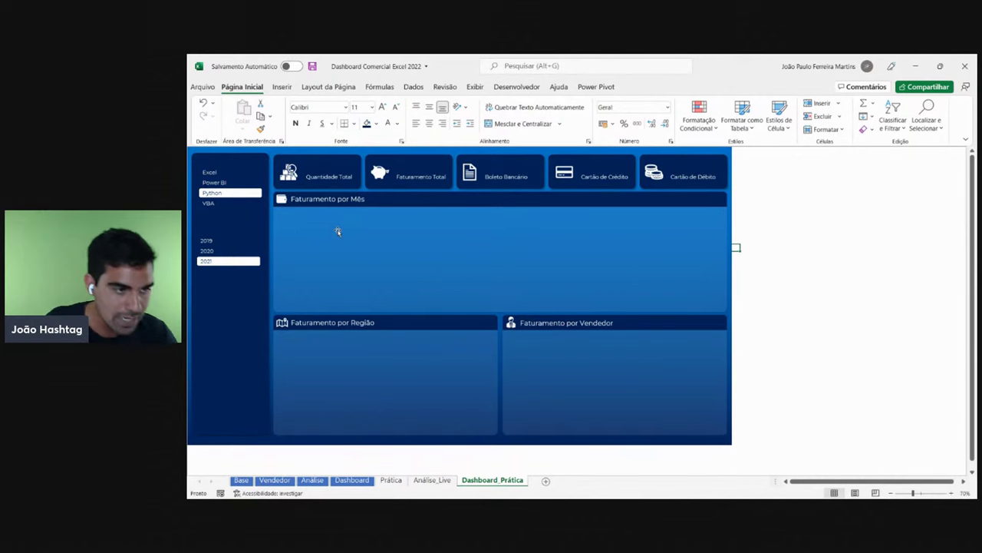
- Inspect the Produto and Ano title text boxes on the finished Dashboard sheet
click(352, 478)
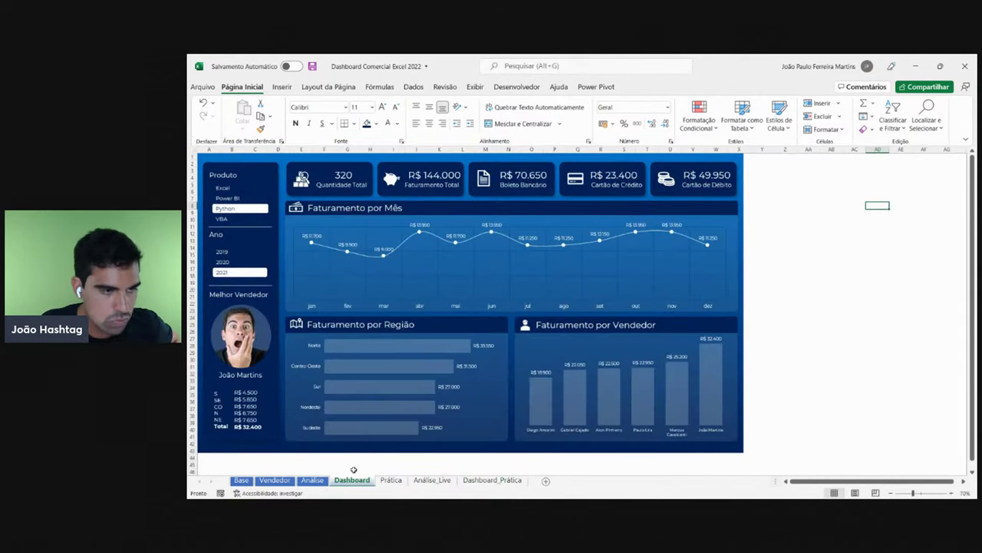
click(235, 176)
click(226, 234)
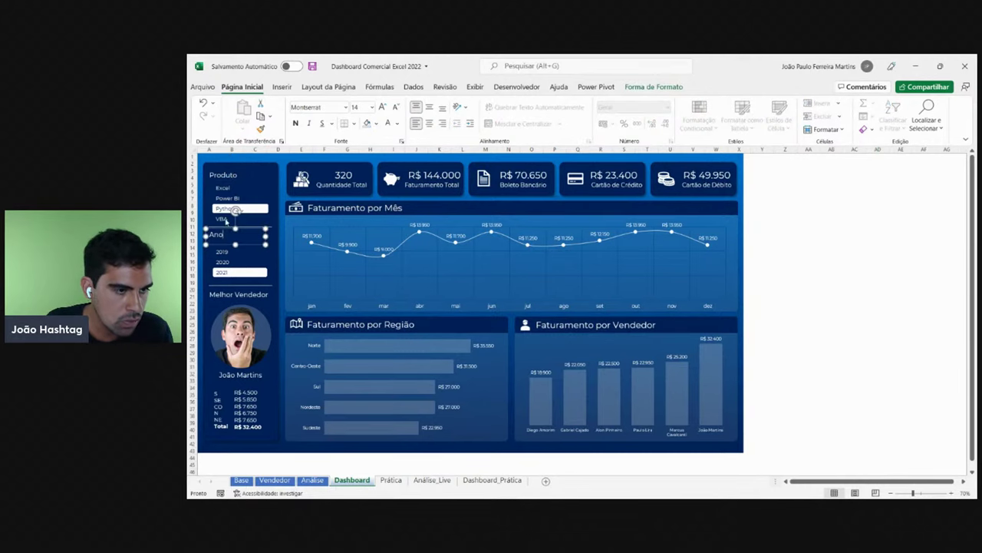
click(223, 175)
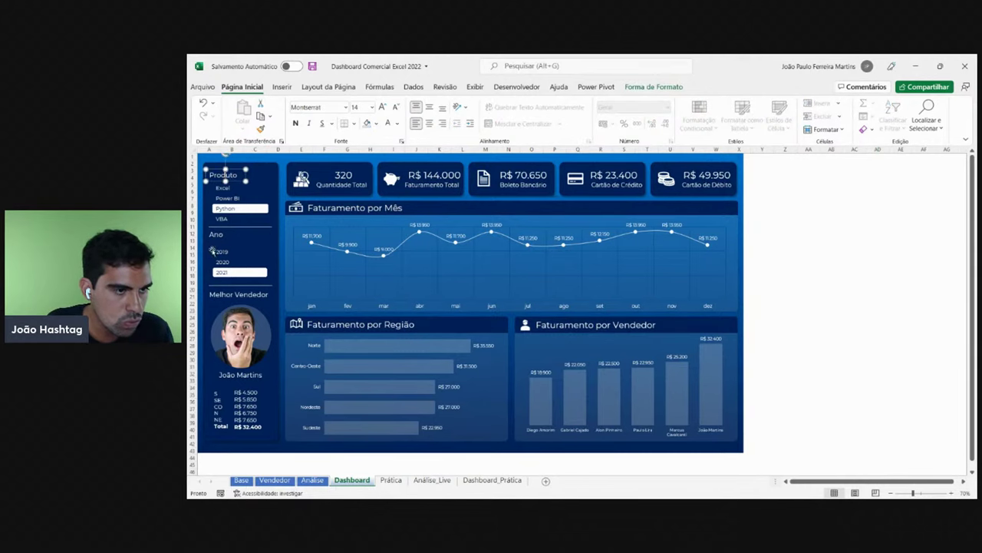
click(492, 480)
- Copy the Quantidade Total label to the sidebar top and retitle it 'Produto'
click(315, 178)
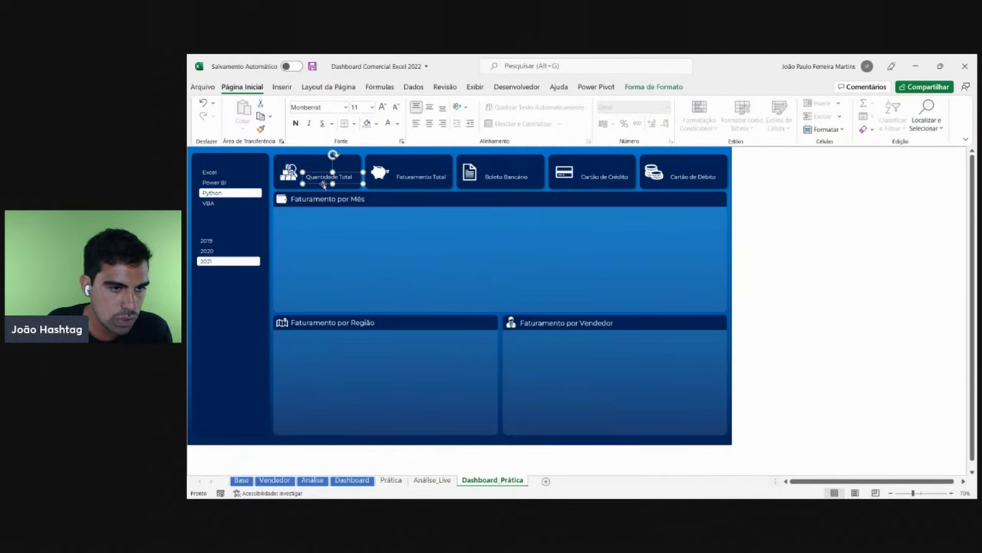
key(ctrl+c)
key(ctrl+v)
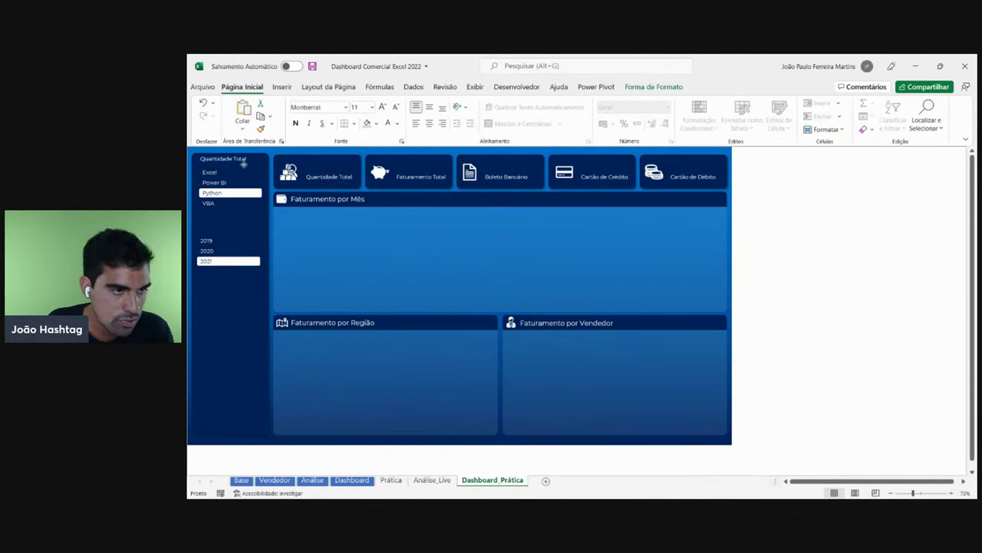
drag(243, 163, 247, 167)
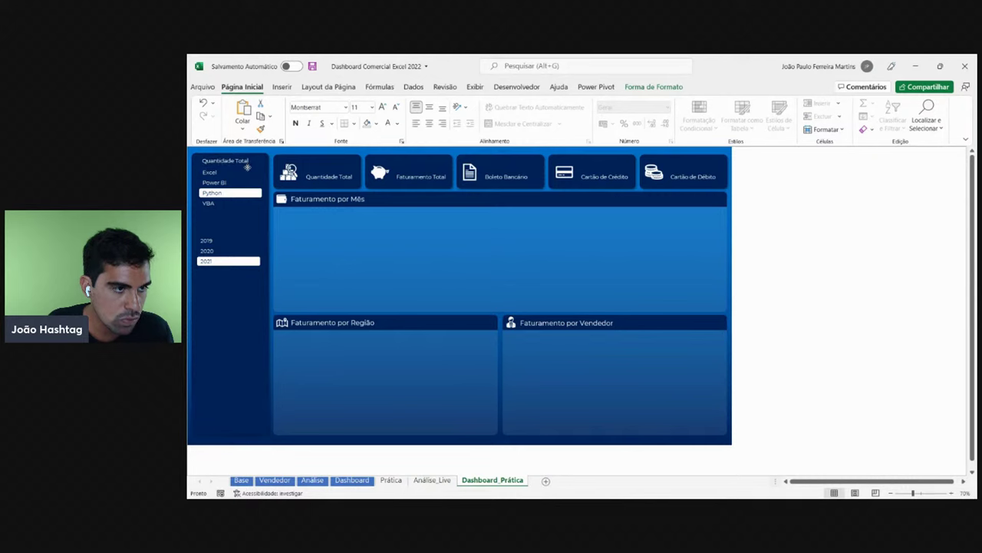
click(247, 167)
key(ctrl+a)
text(P)
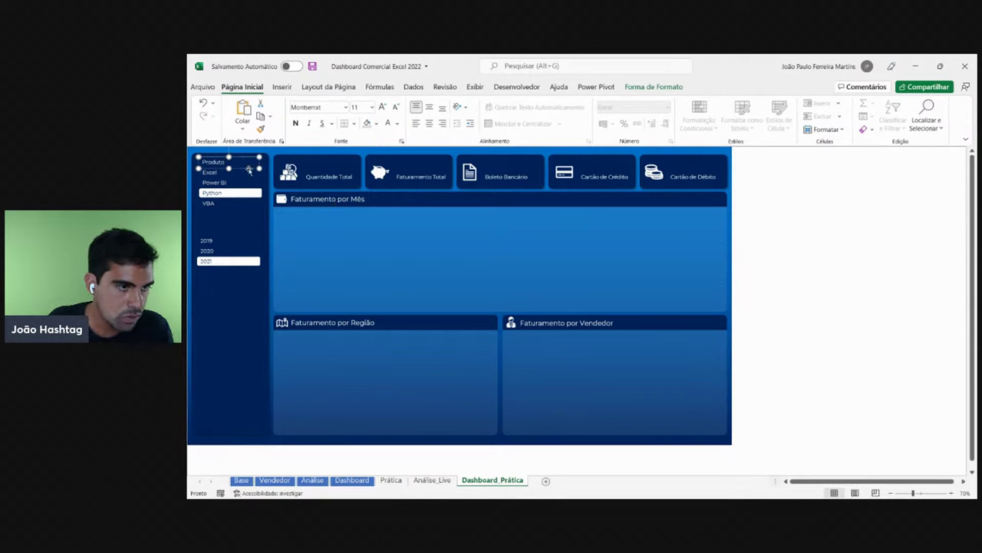
- Duplicate the Produto label, move it above 2019 and retitle it 'Ano'
key(ctrl+d)
drag(249, 174, 240, 235)
click(239, 235)
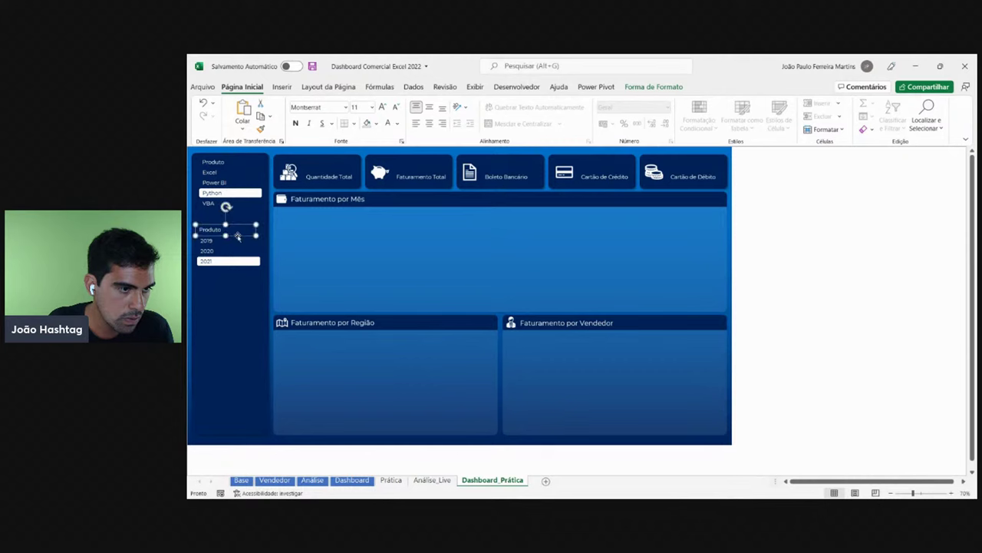
key(ctrl+a)
text(An)
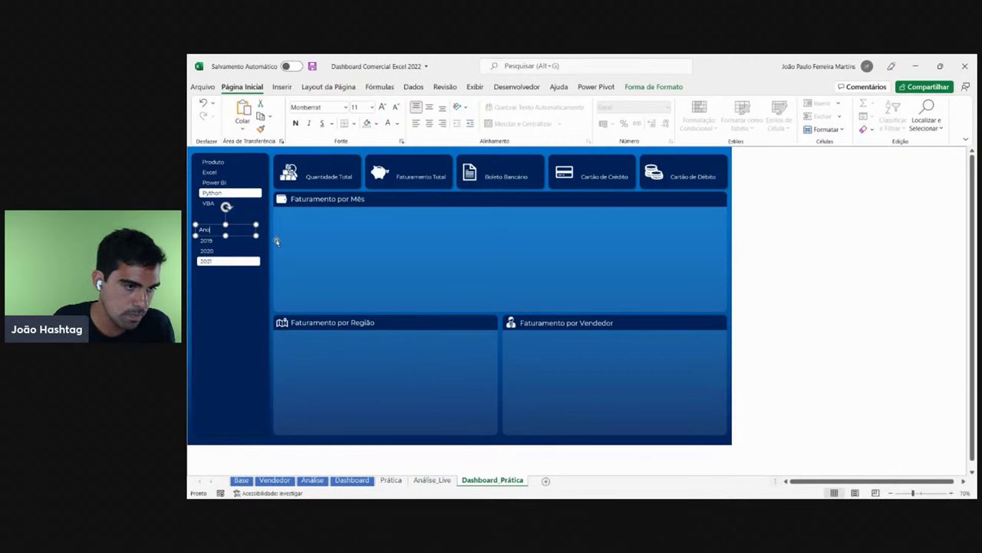
text(o)
click(842, 254)
scroll(447, 293, up, 2)
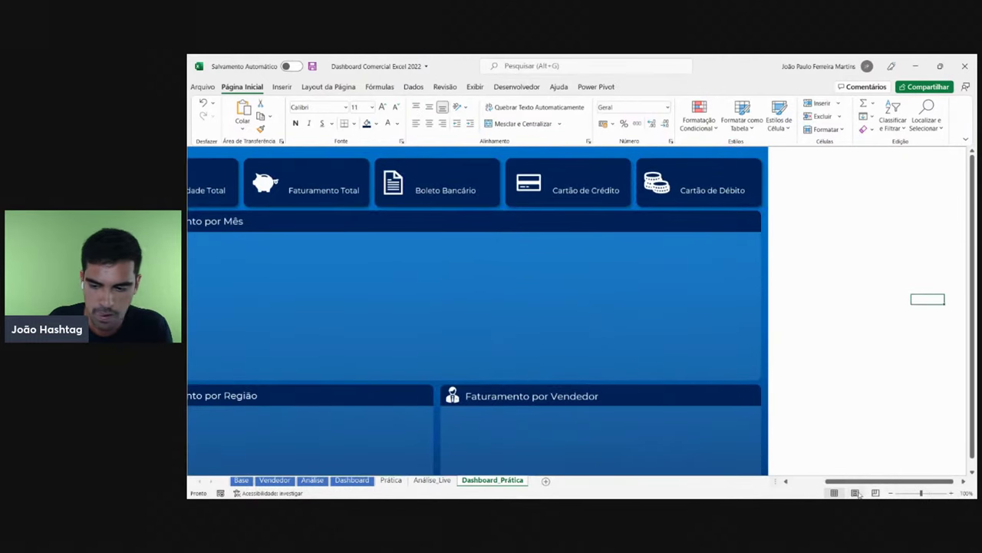
scroll(625, 481, left, 3)
- Make the Produto and Ano titles bold at size 12, nudging Ano right
click(236, 169)
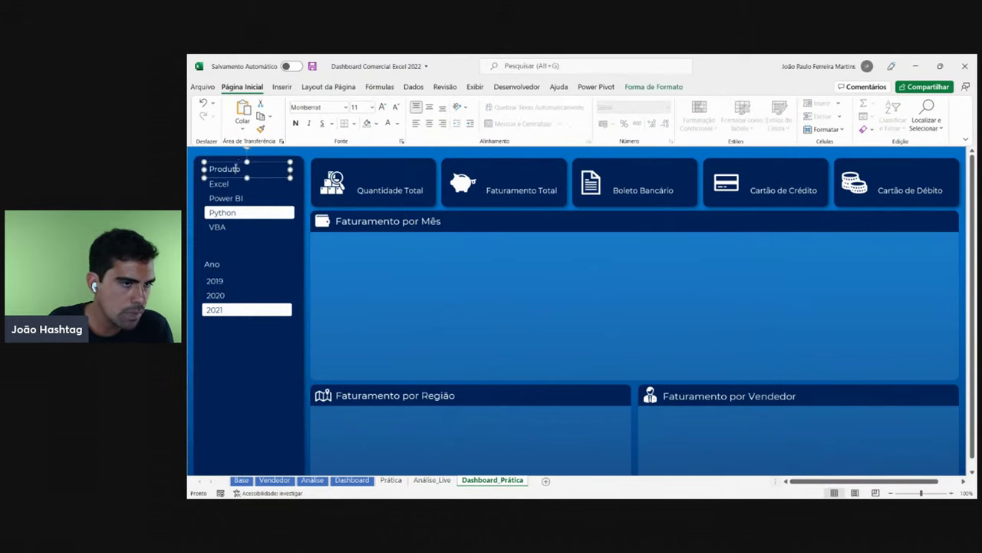
click(382, 107)
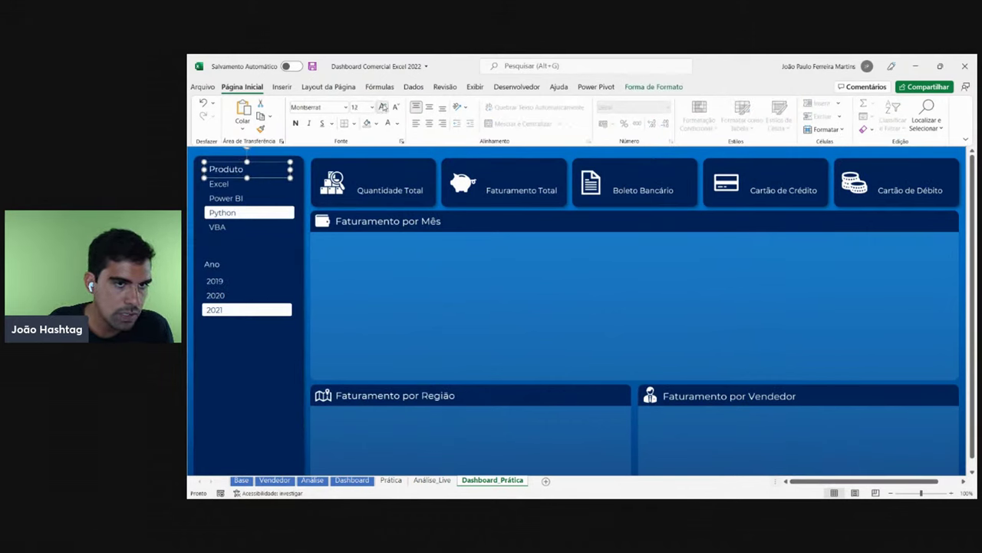
click(295, 122)
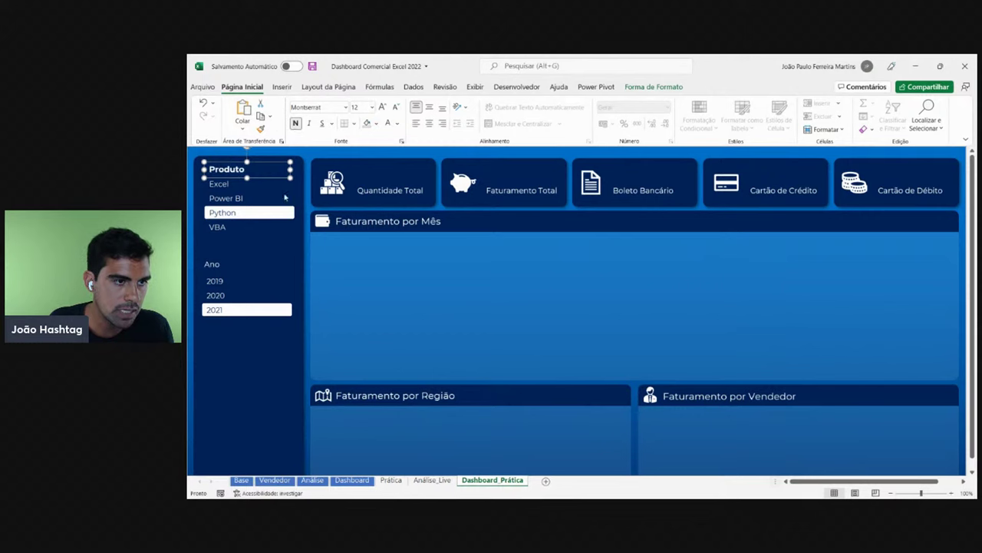
click(215, 265)
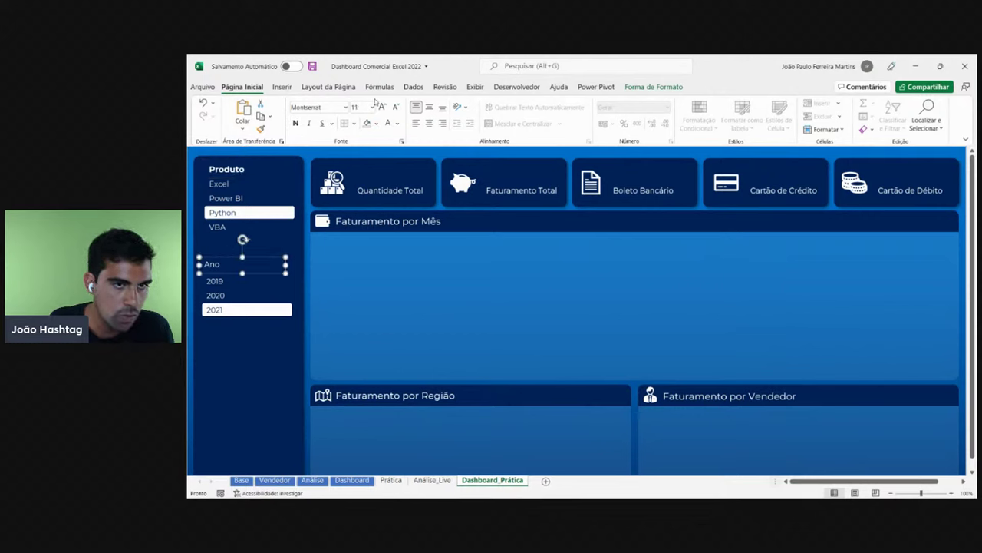
click(295, 123)
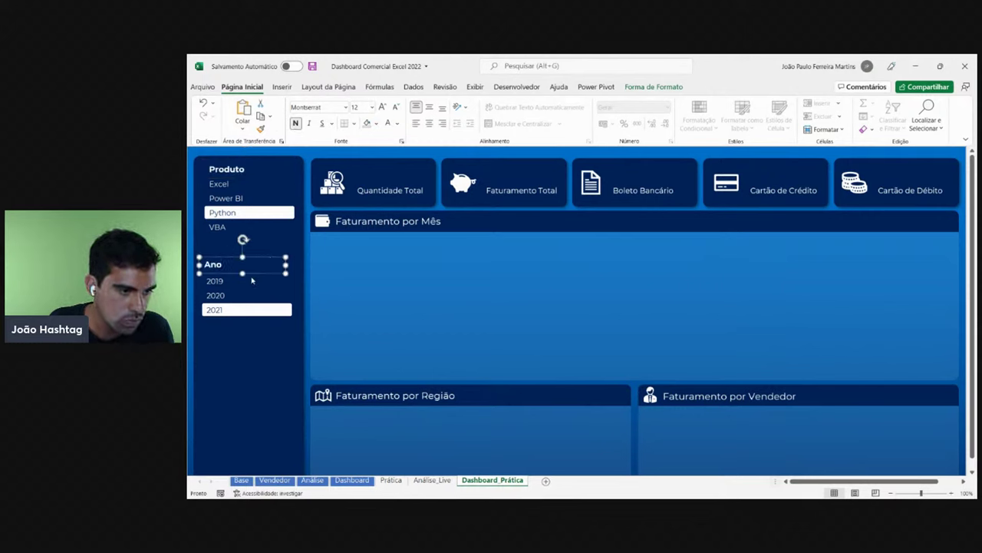
drag(254, 274, 264, 268)
- Nudge the Produto slicer slightly left to align it with its title
click(256, 294)
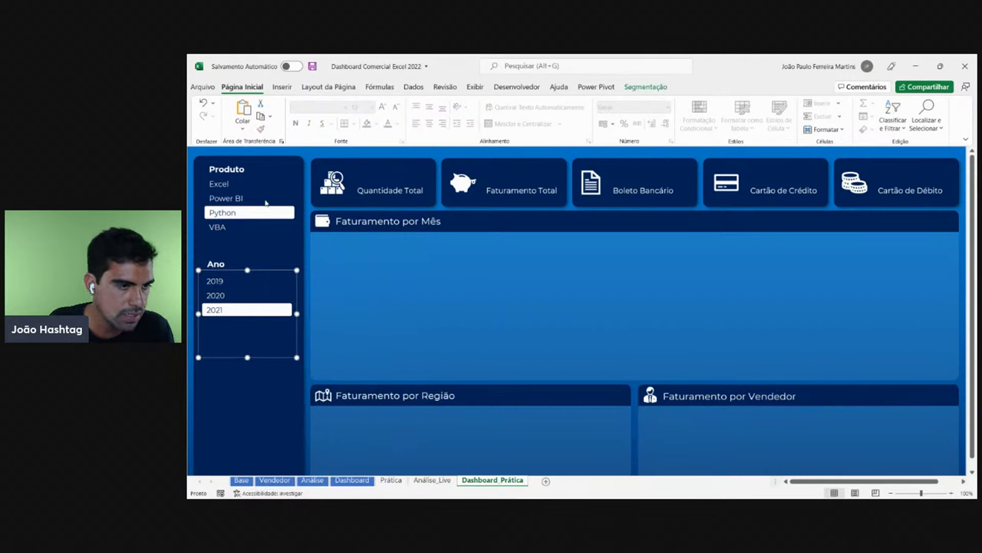
click(264, 196)
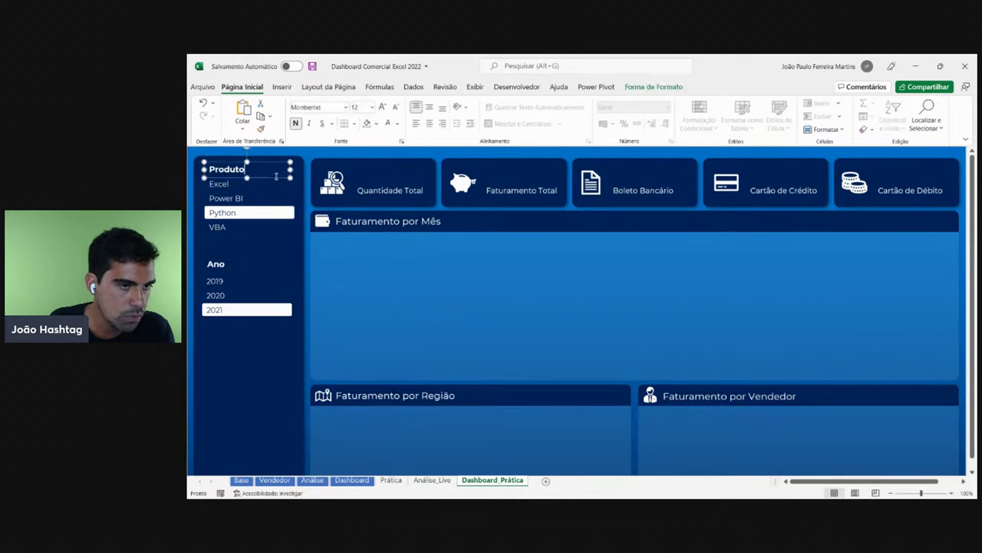
right_click(275, 193)
key(Escape)
drag(287, 173, 285, 174)
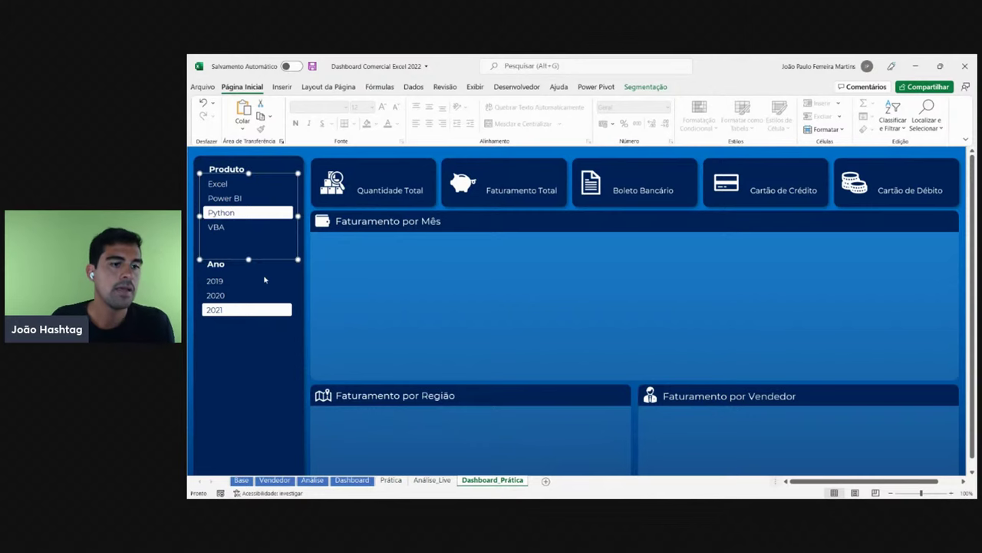
key(Escape)
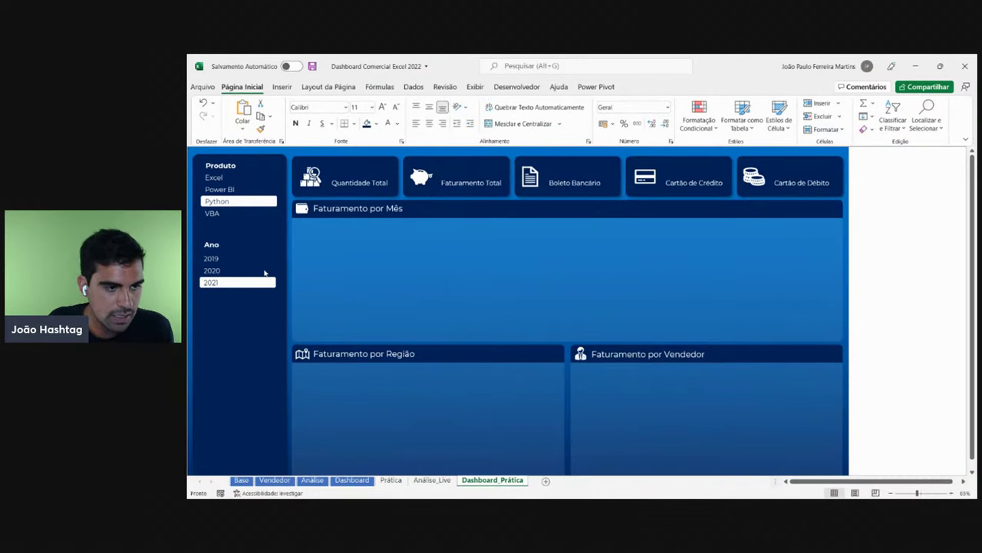
- After checking the reference dashboard, draw a horizontal line under the Produto slicer
click(352, 479)
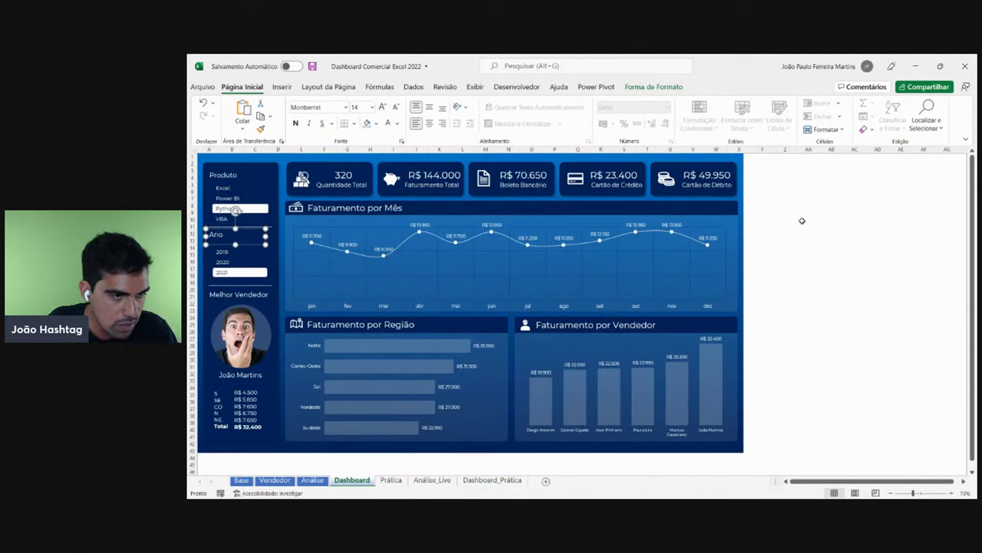
click(902, 241)
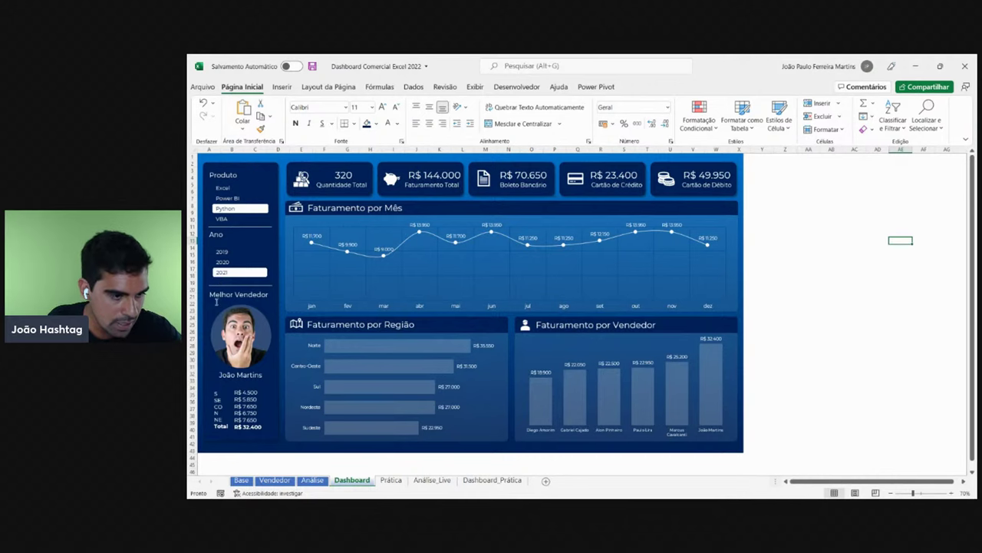
click(492, 479)
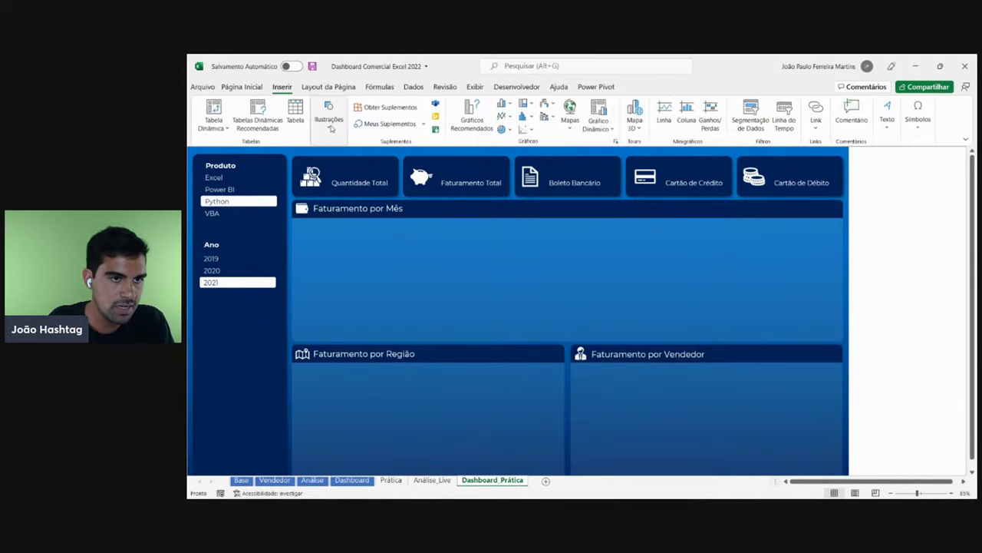
click(328, 115)
click(350, 161)
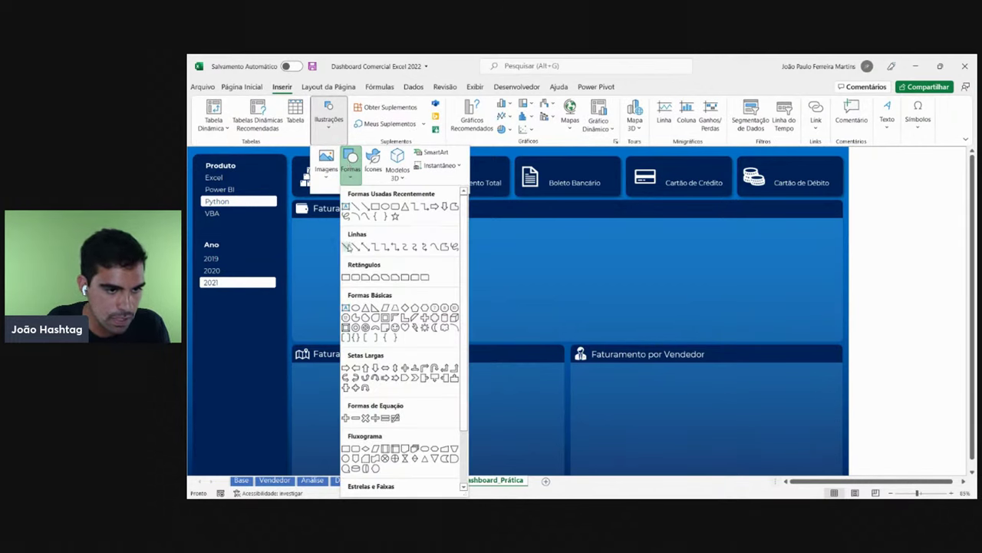
click(346, 246)
drag(198, 228, 281, 228)
- Give the divider an outline colour and ¼ pt weight, and copy it below the year slicer
click(470, 116)
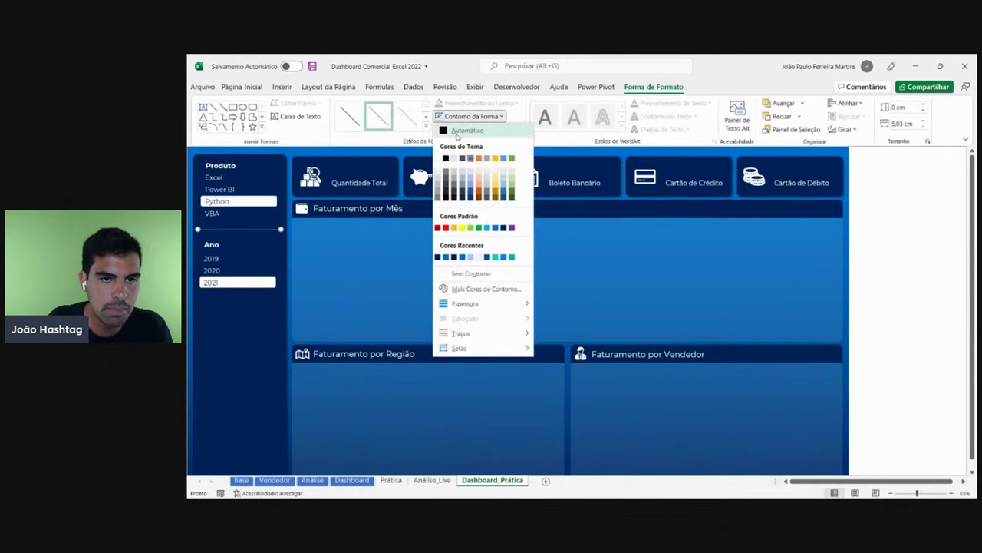
click(440, 158)
click(470, 115)
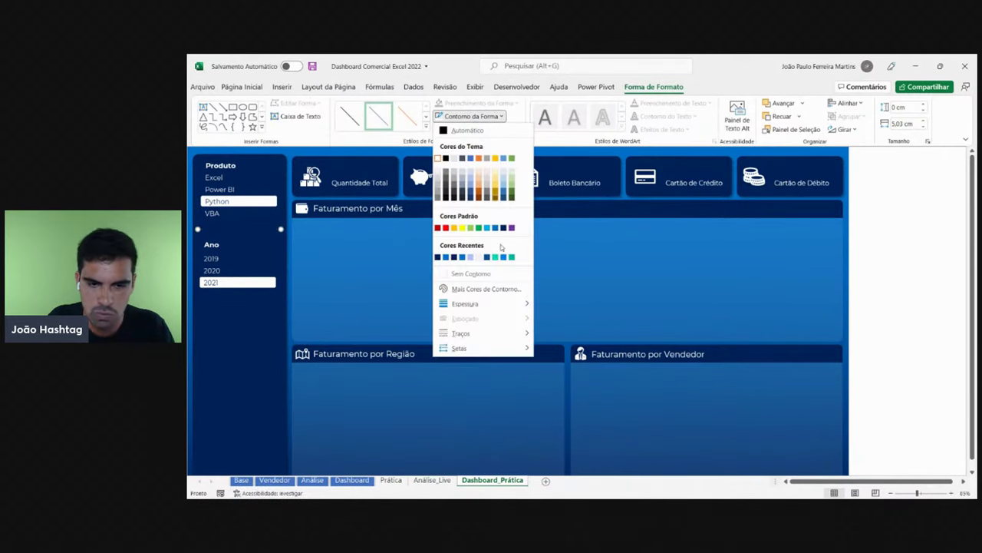
mouse_move(494, 303)
click(583, 305)
click(912, 290)
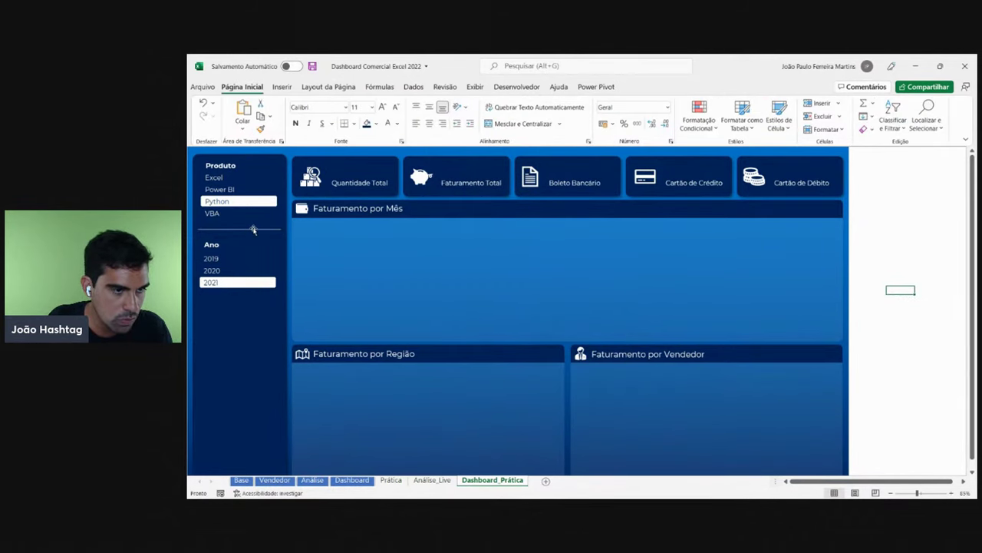
drag(253, 229, 255, 299)
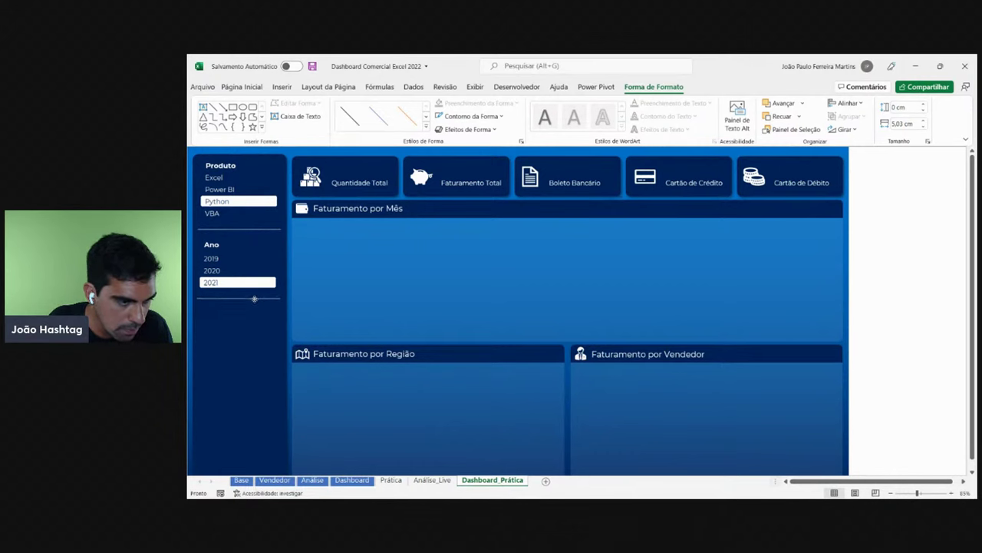
- Copy the Ano title below the lower divider and rename it 'Melhor Vendedor'
click(213, 244)
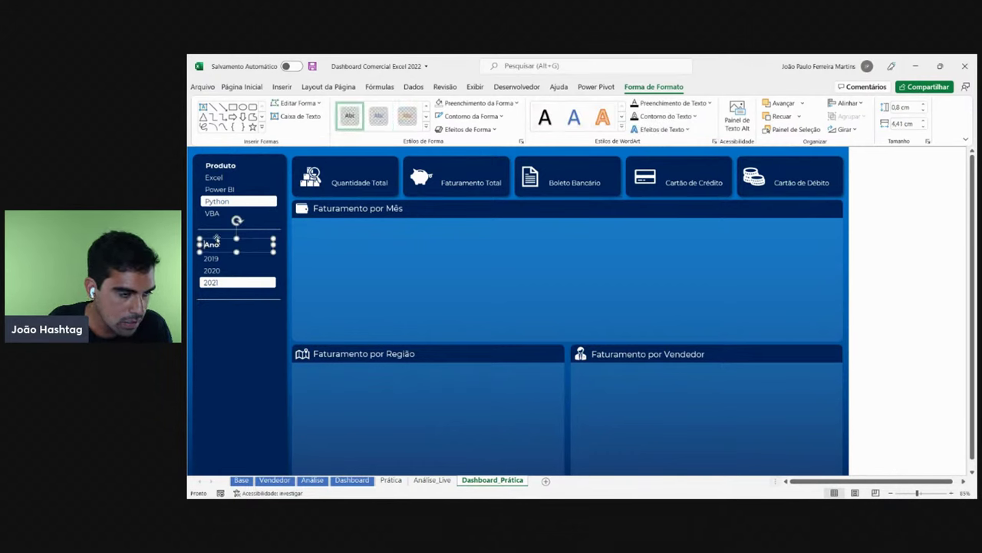
click(260, 258)
drag(261, 253, 259, 320)
click(351, 480)
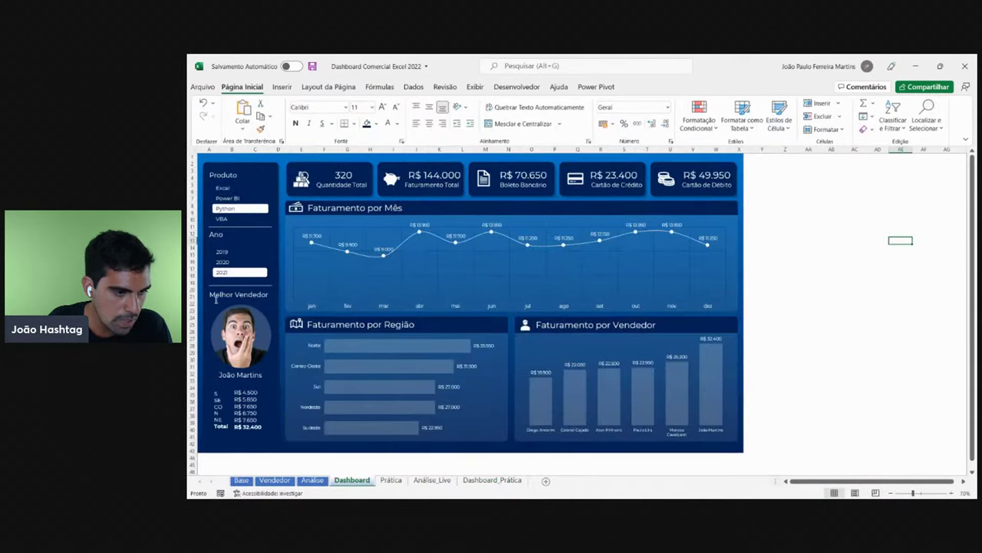
click(492, 480)
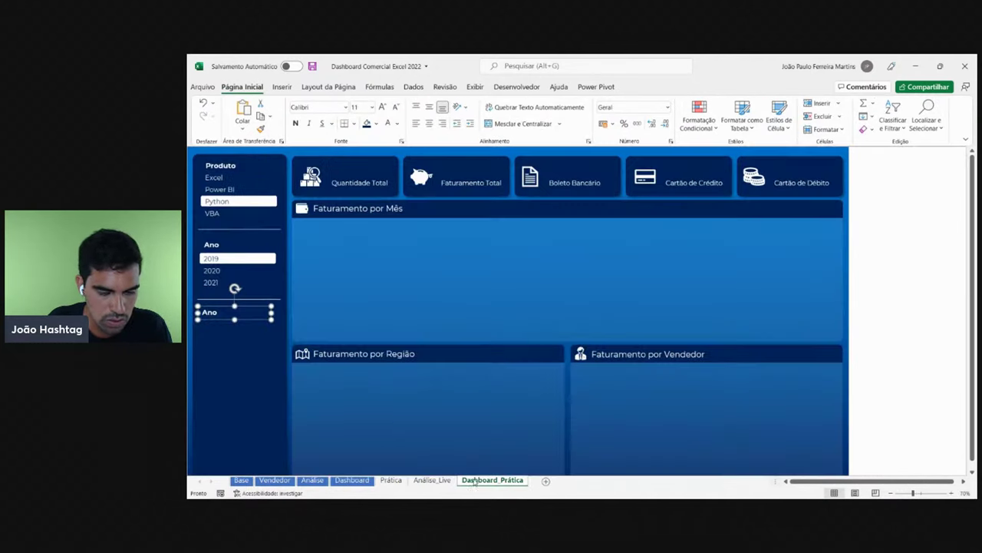
double_click(211, 313)
text(Melhor Vendedor)
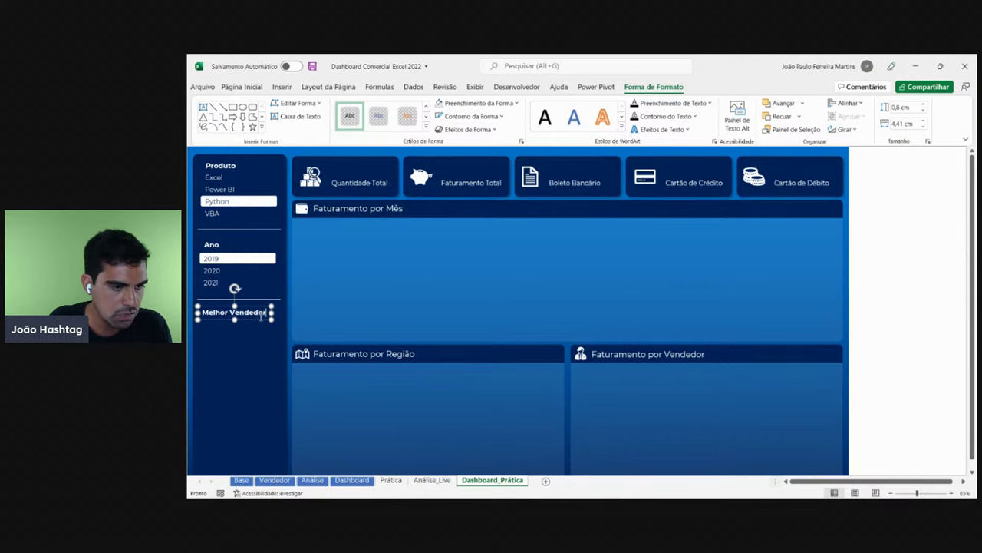
- Remove bold from the Produto, Ano and Melhor Vendedor titles
ctrl+click(216, 246)
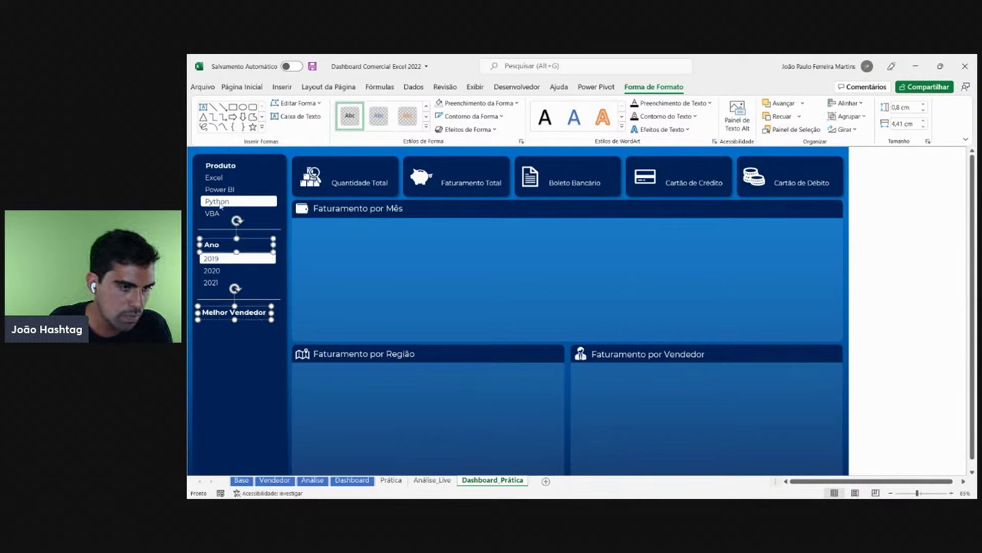
ctrl+click(239, 165)
click(241, 87)
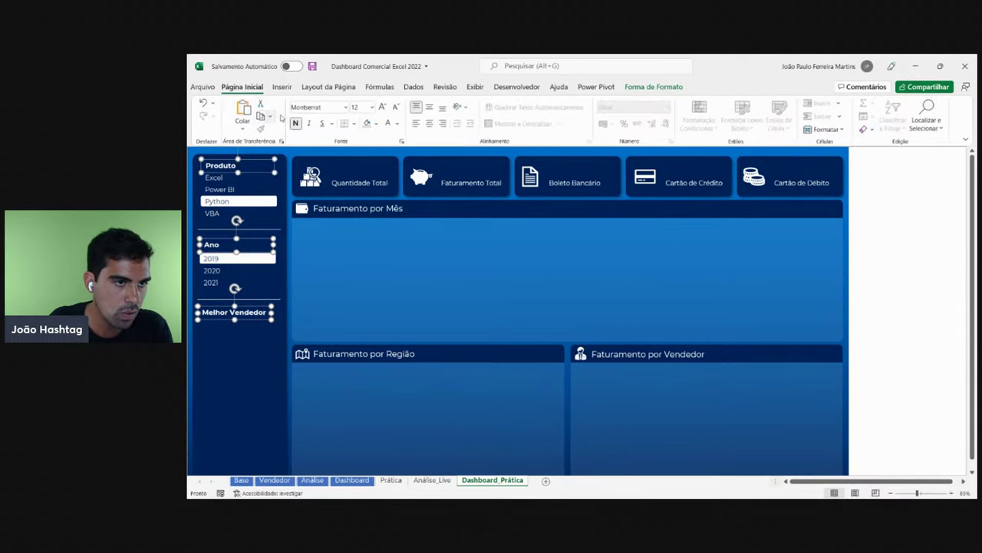
click(296, 122)
click(861, 249)
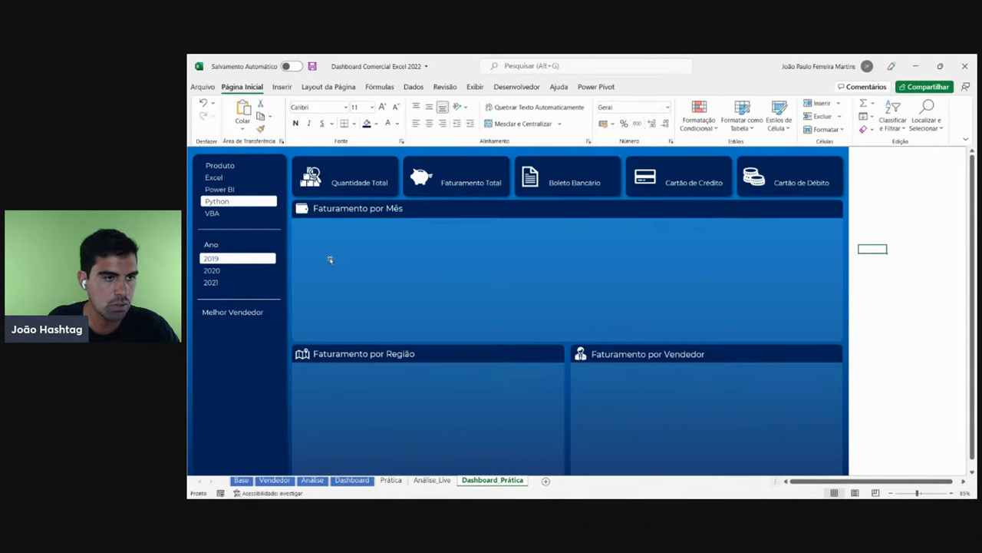
- Filter the panel to Excel with years 2020 and 2021
click(235, 190)
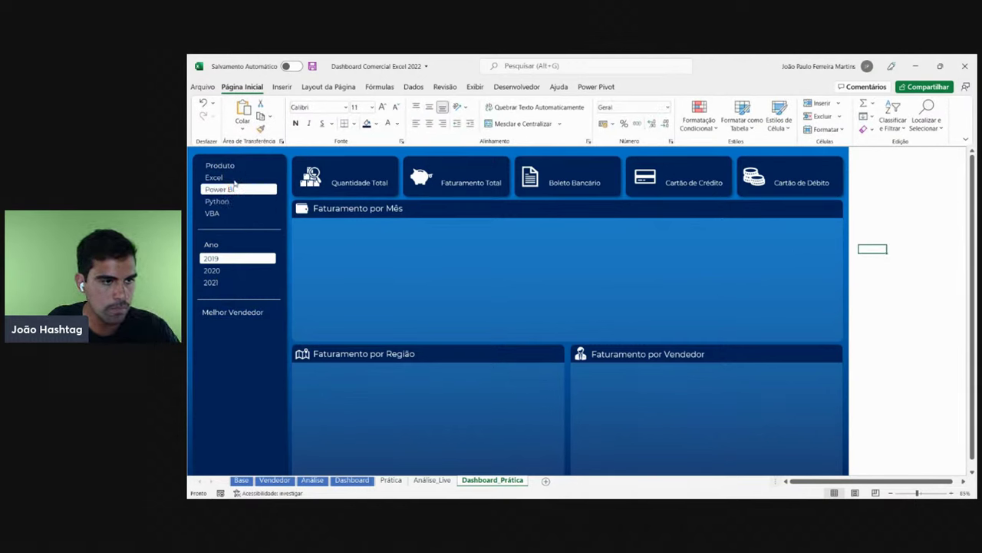
click(233, 178)
click(218, 270)
click(220, 283)
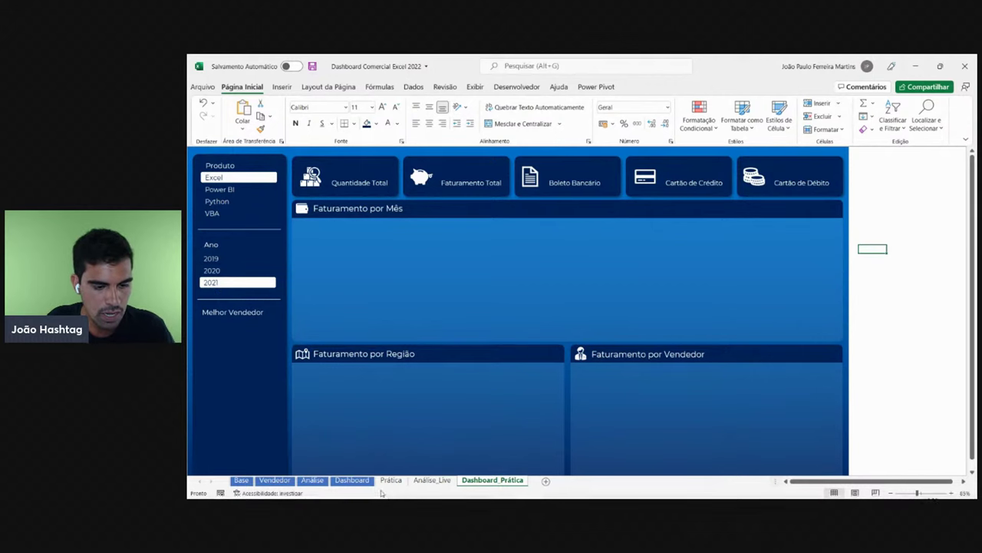
- Try the 2019 and Excel filters on the finished Dashboard, then return to Dashboard_Prática
mouse_move(352, 479)
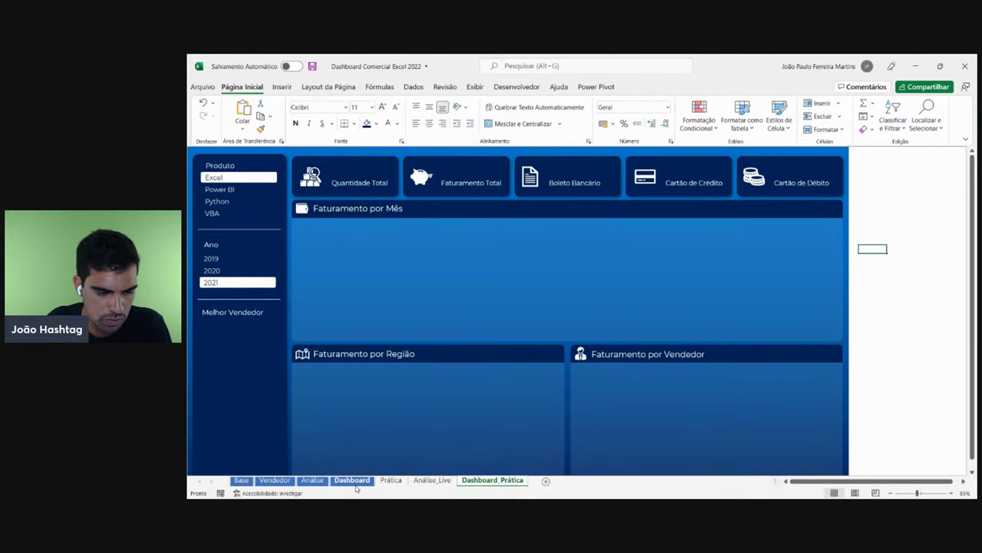
click(353, 481)
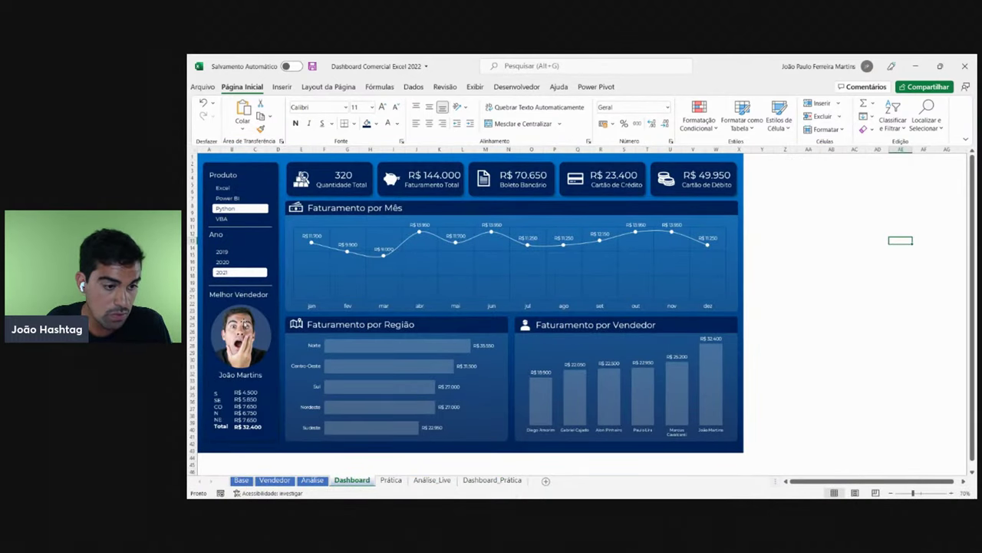
click(240, 262)
click(240, 251)
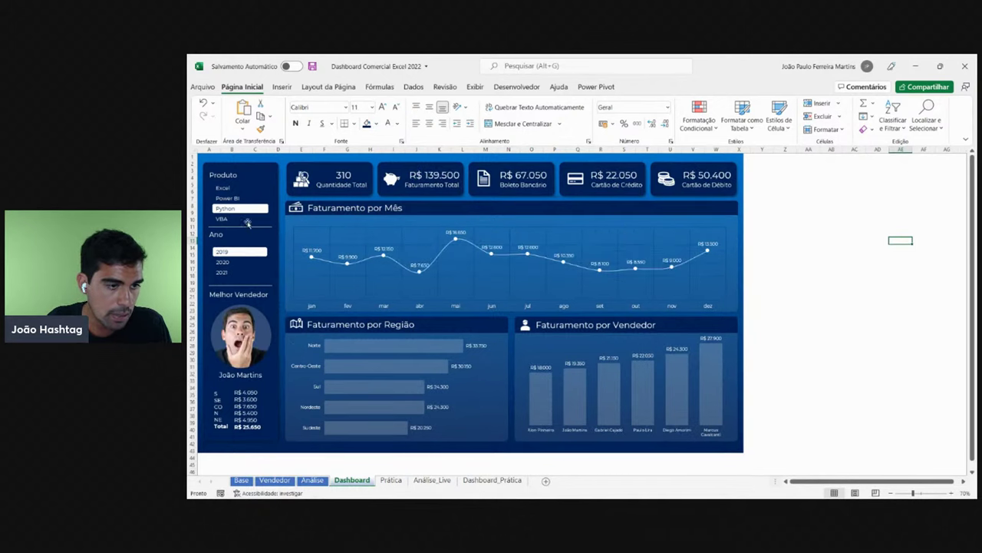
click(239, 198)
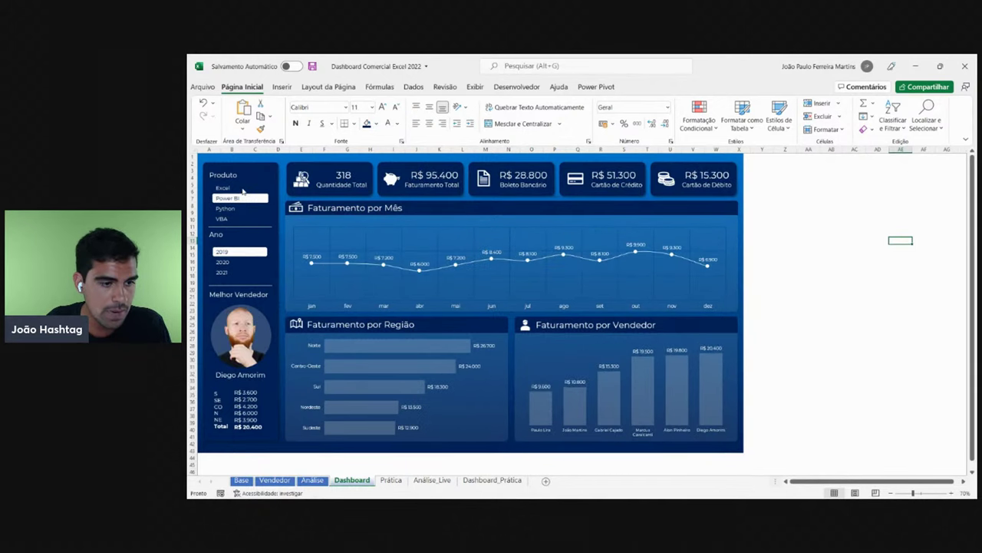
click(240, 188)
click(492, 480)
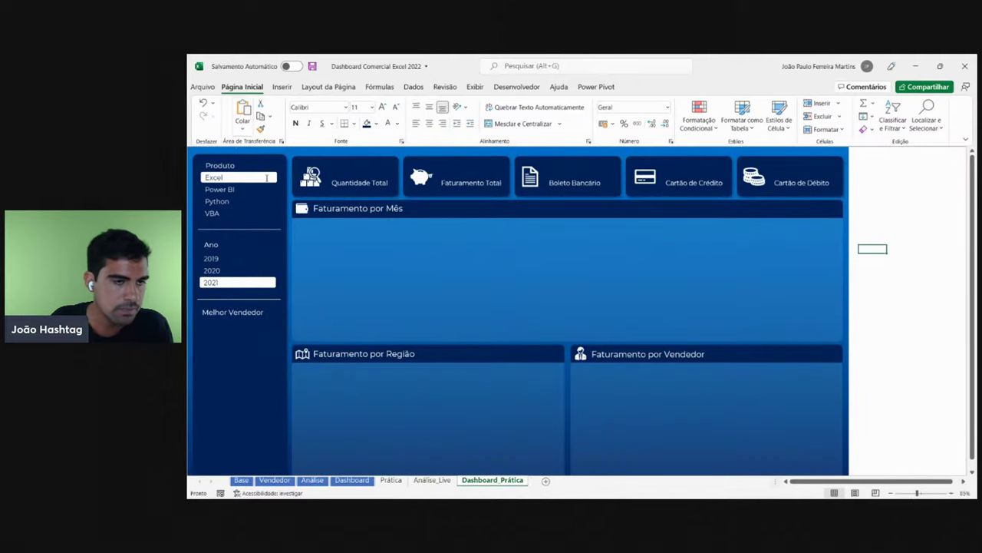
scroll(289, 307, down, 1)
- Pick a shape from the Shapes gallery, check the reference, then cancel the insertion
click(282, 87)
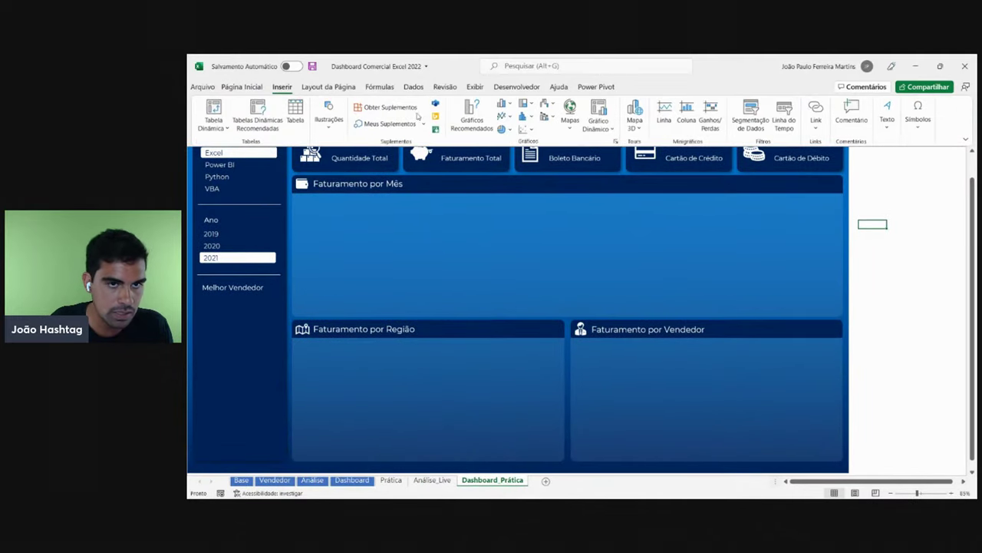
click(328, 115)
click(350, 159)
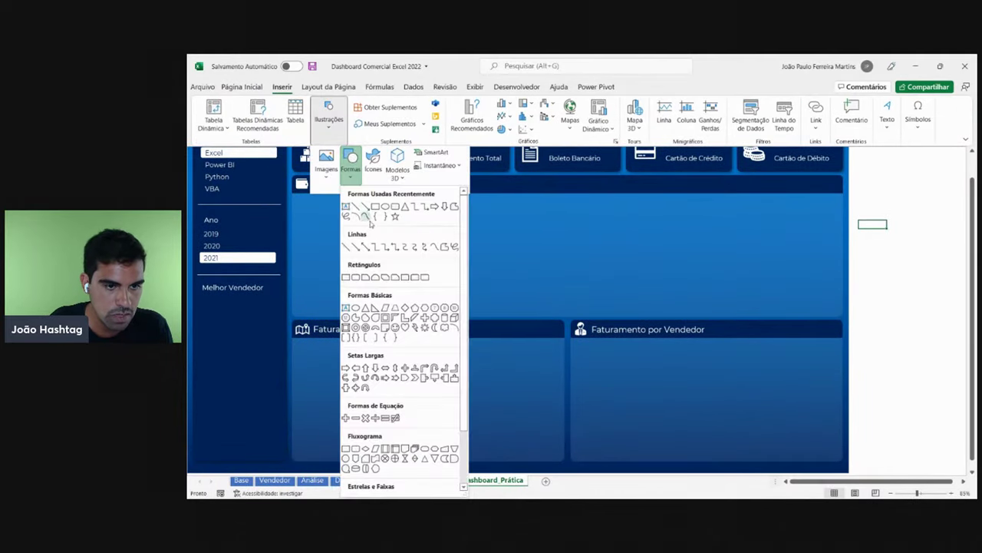
click(387, 208)
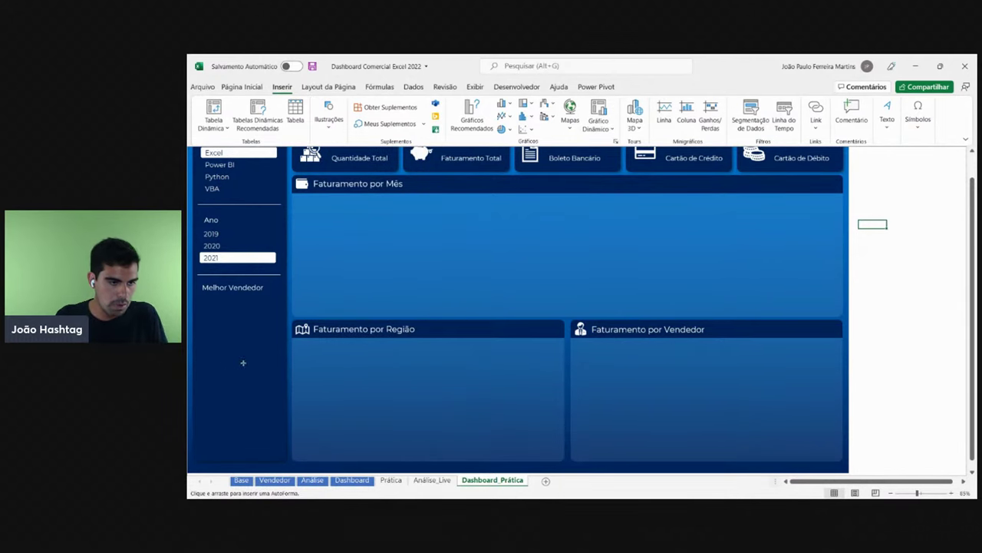
click(351, 480)
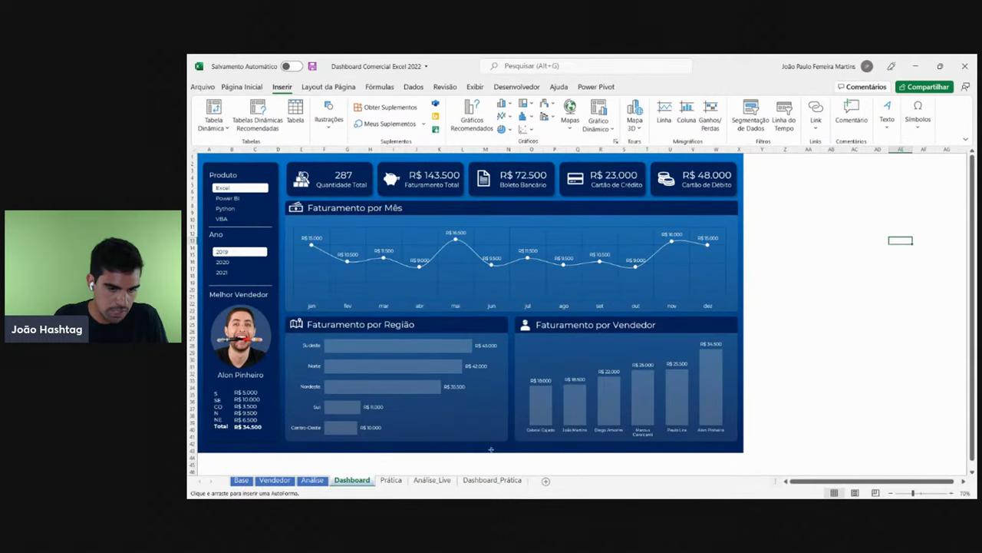
click(492, 479)
key(Escape)
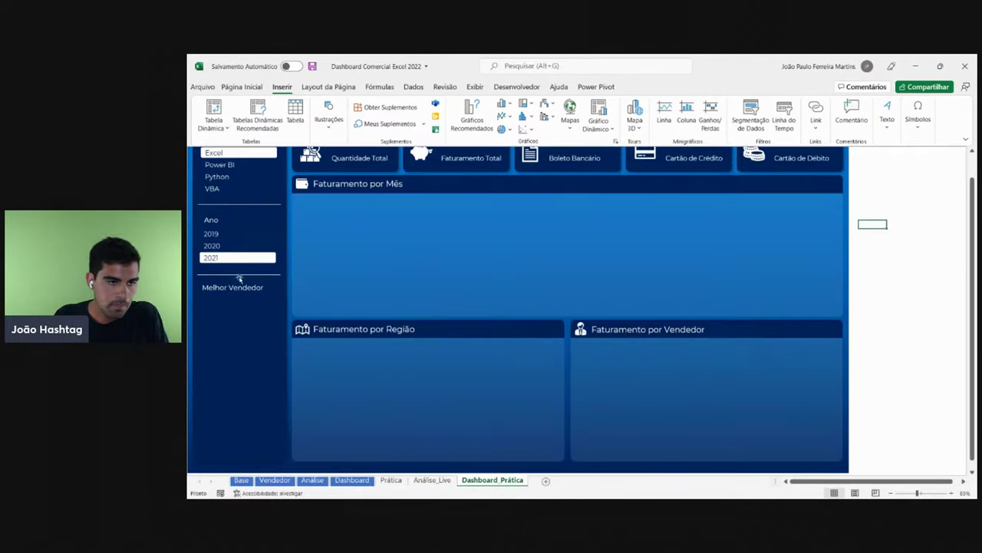
- Draw an ellipse under Melhor Vendedor and nudge it slightly right
click(322, 135)
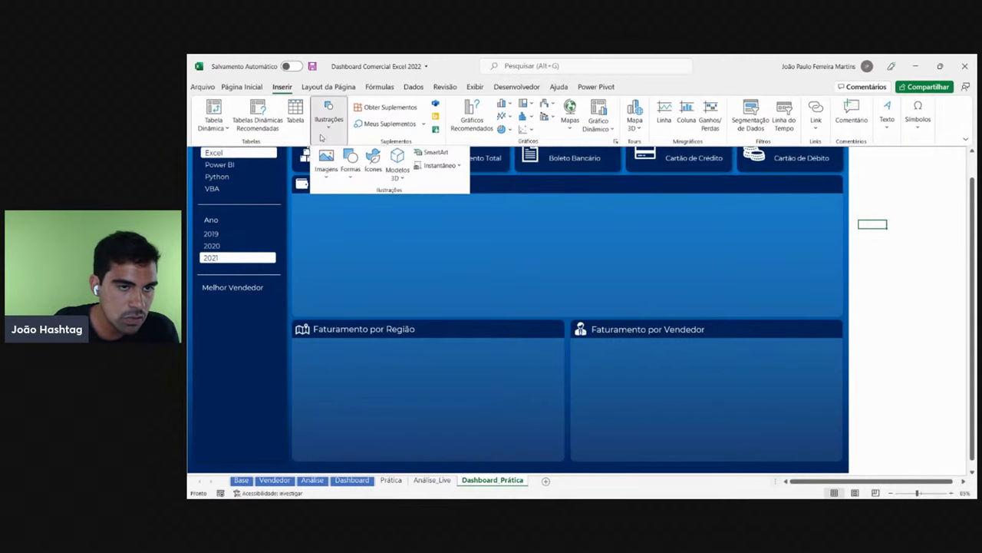
click(357, 168)
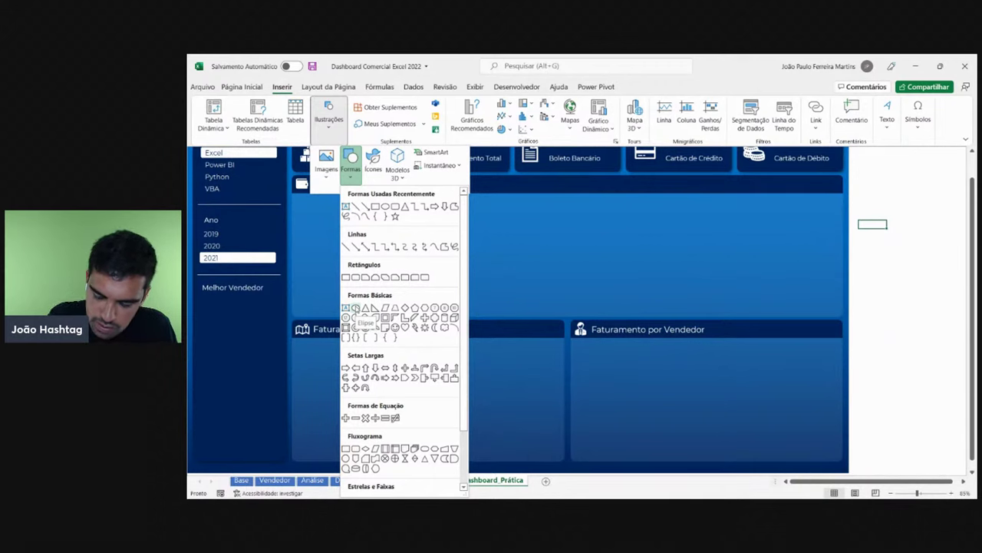
click(355, 308)
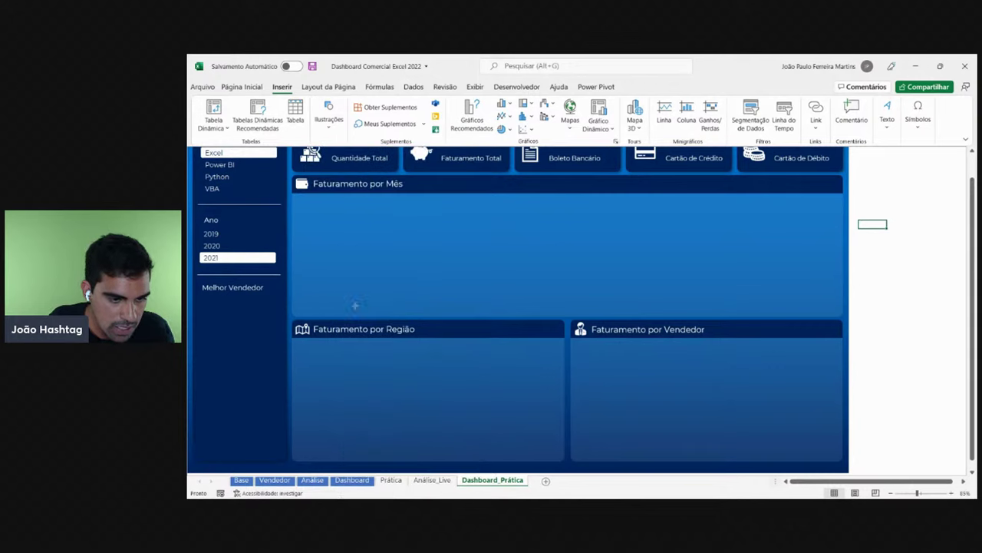
mouse_move(201, 303)
mouse_down()
mouse_move(267, 366)
mouse_move(241, 344)
mouse_move(251, 346)
mouse_move(243, 330)
mouse_up()
key(Right)
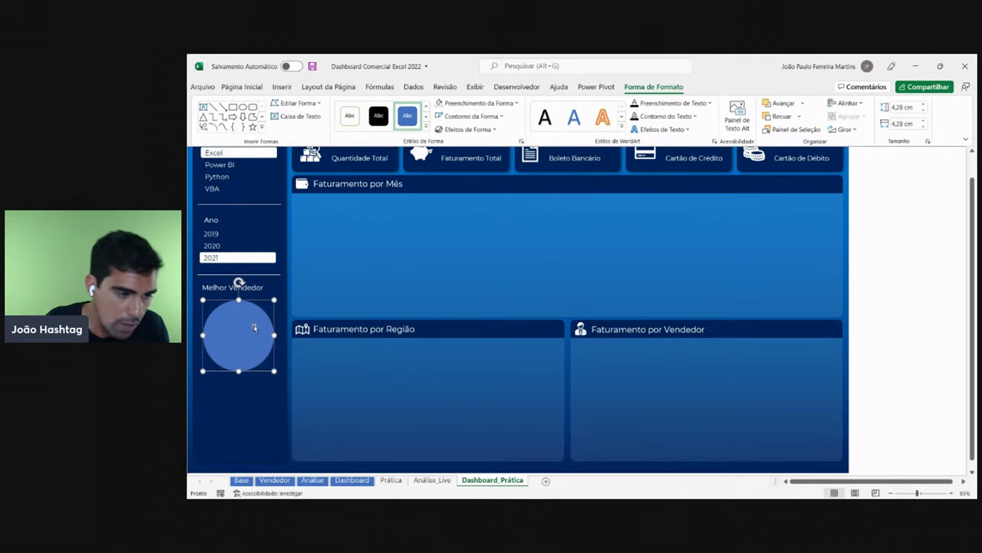
key(Right)
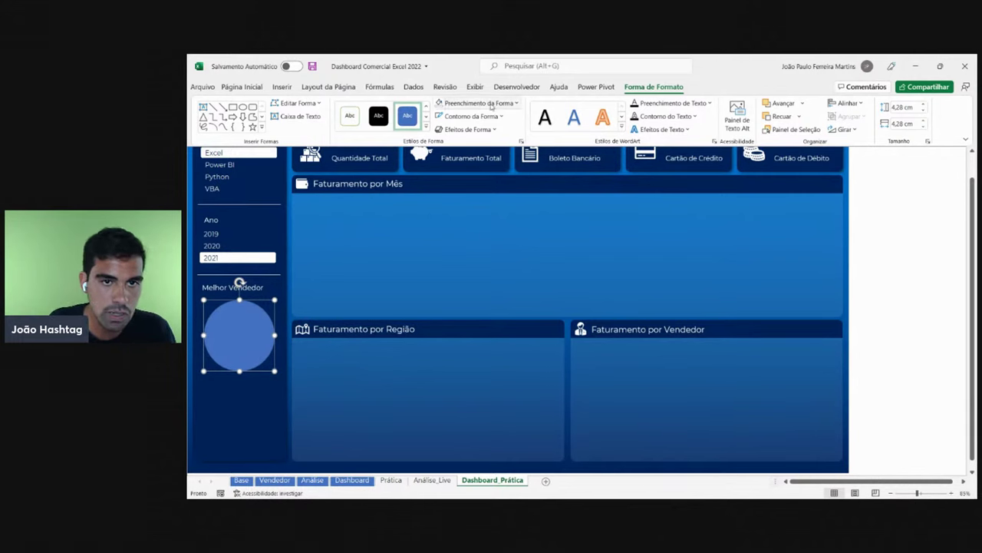
- Fill the circle with white
click(475, 103)
click(439, 146)
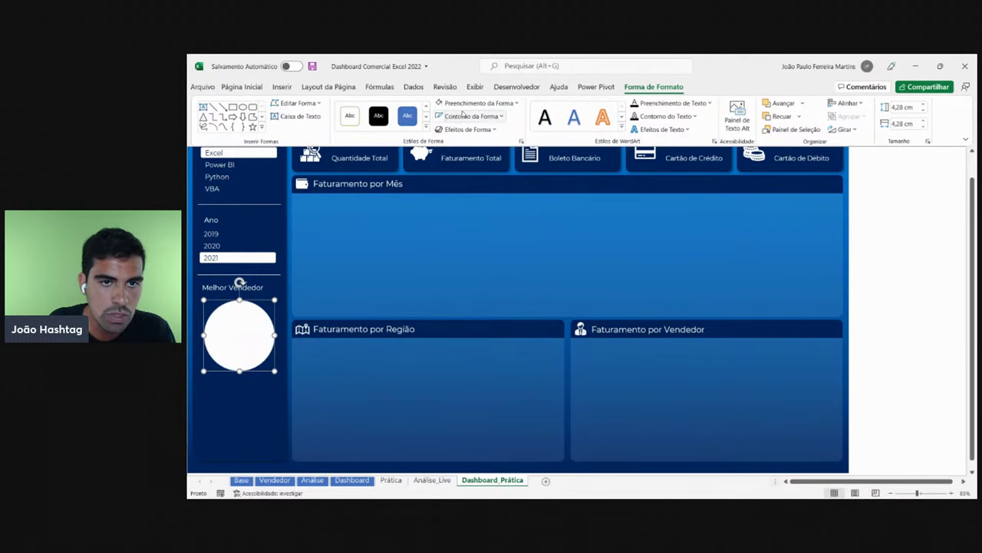
click(476, 103)
click(624, 271)
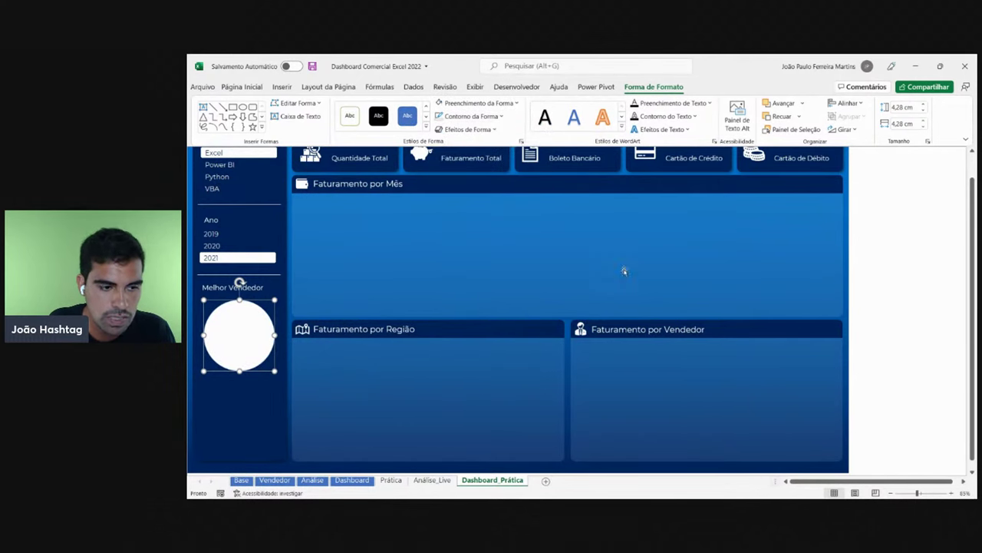
click(881, 267)
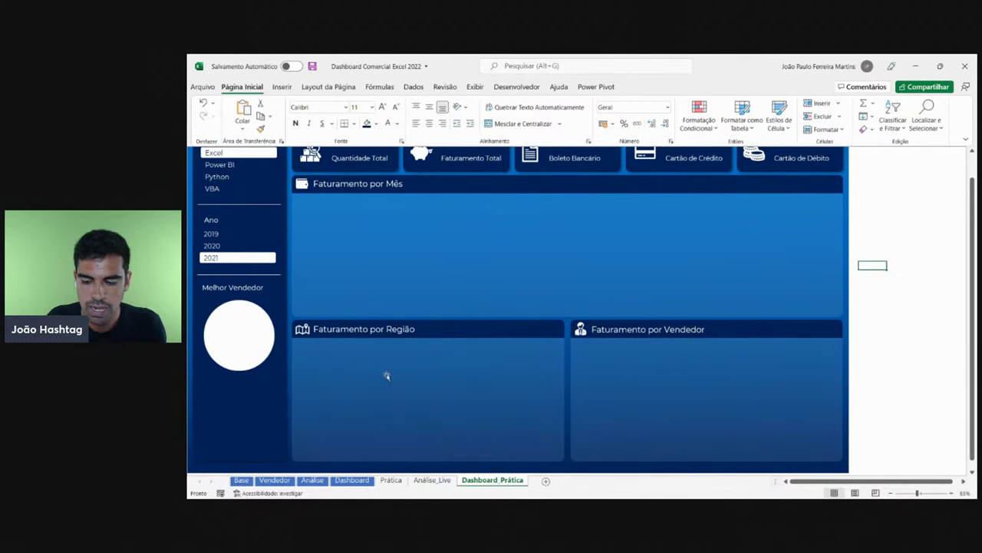
- After comparing with the finished dashboard, fill the circle with light blue
click(355, 480)
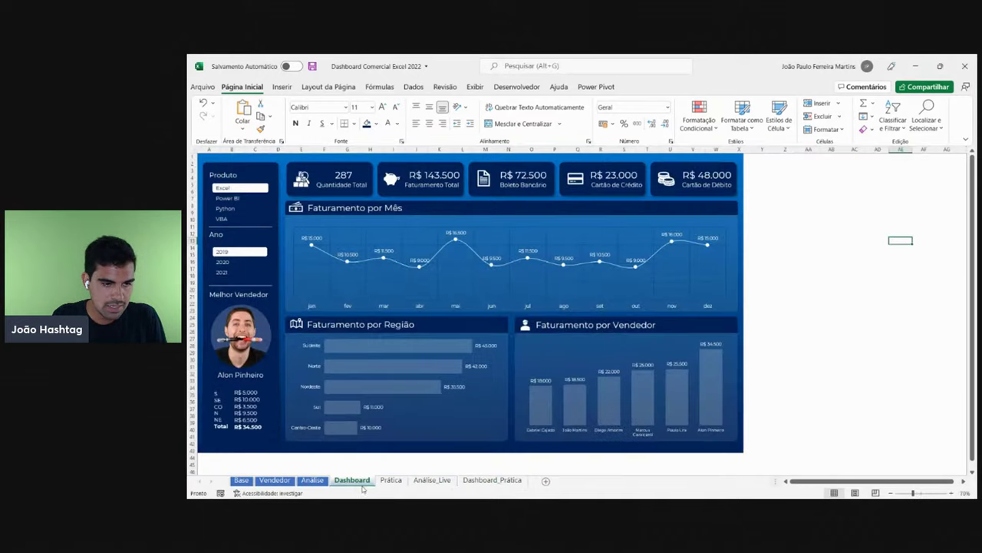
click(492, 480)
click(215, 330)
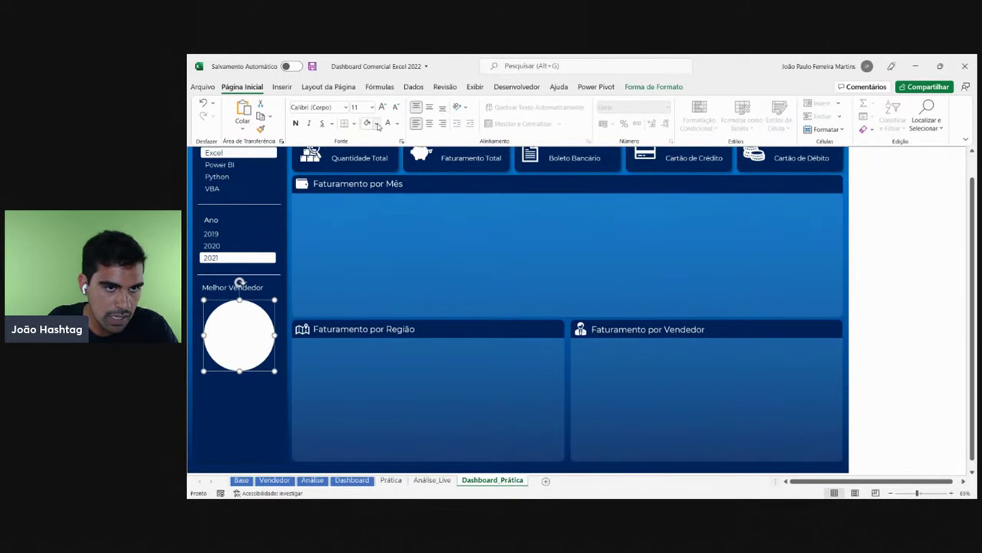
click(376, 123)
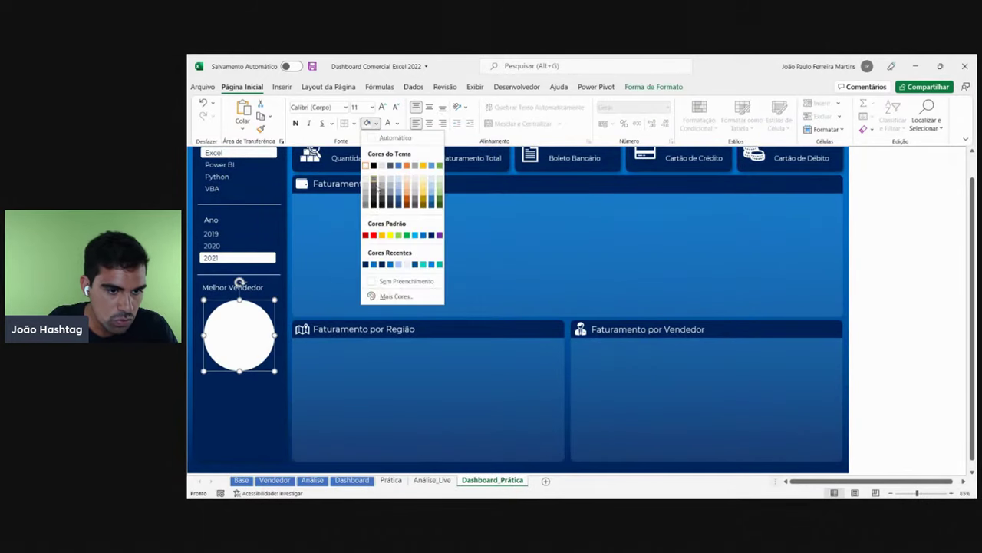
click(398, 264)
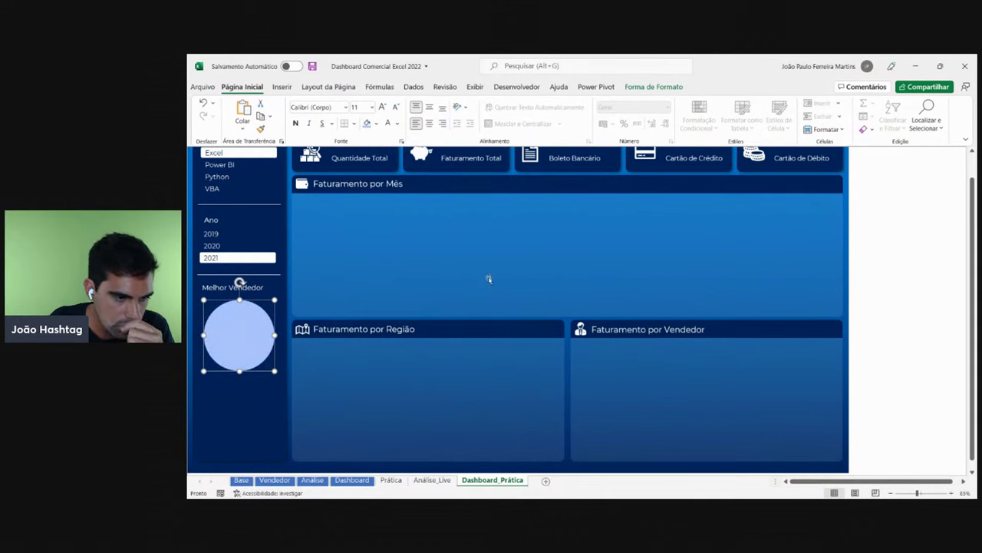
click(900, 307)
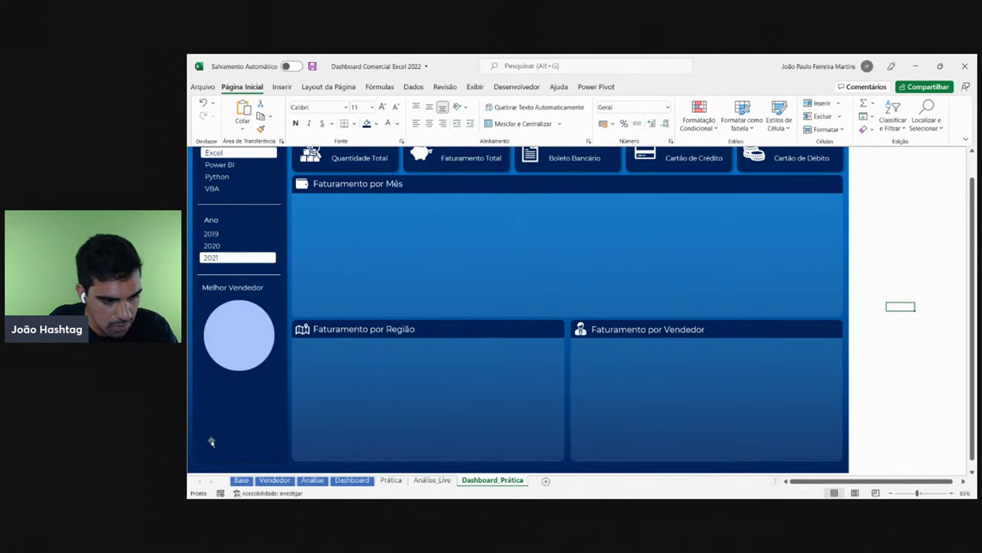
- Recheck the reference and change the circle's fill to a stronger medium blue
click(352, 480)
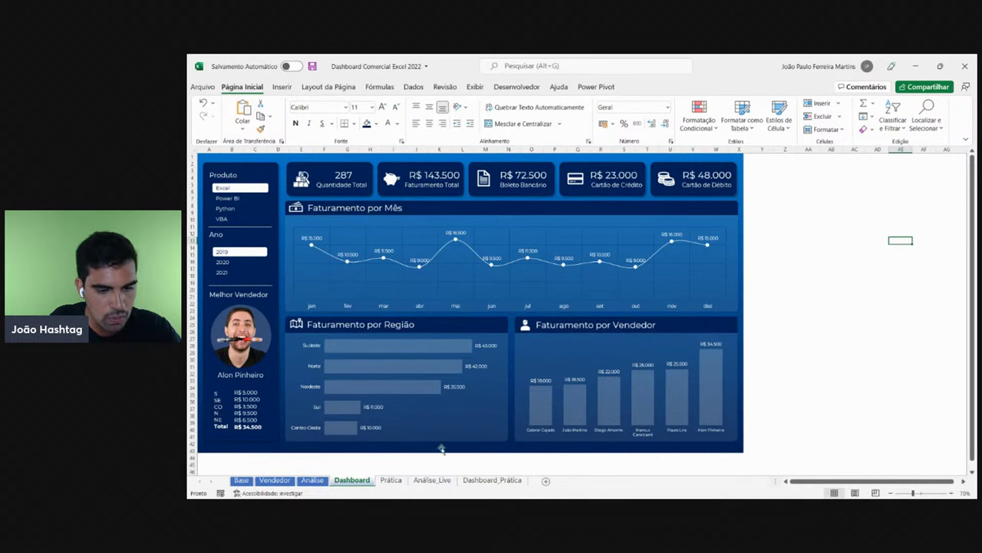
click(479, 483)
click(245, 328)
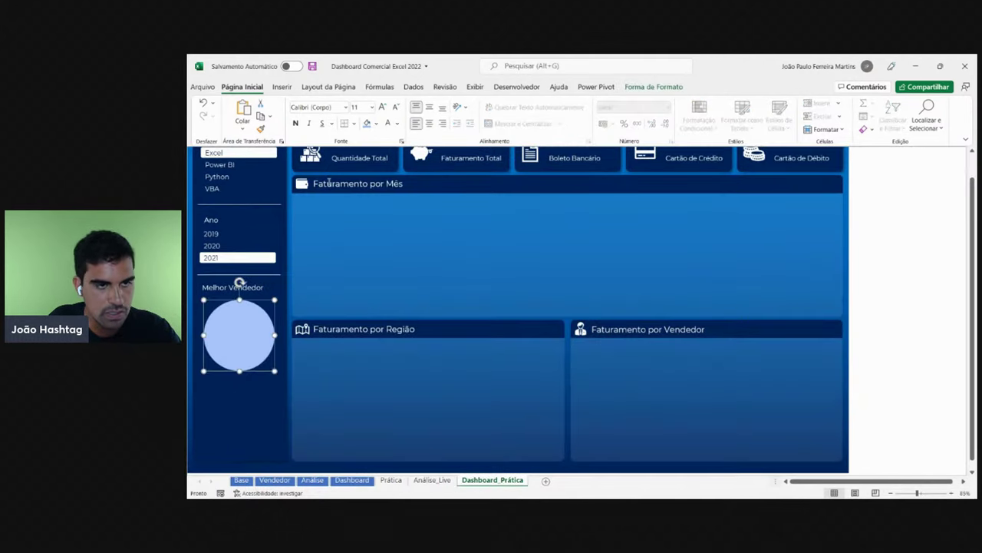
click(374, 122)
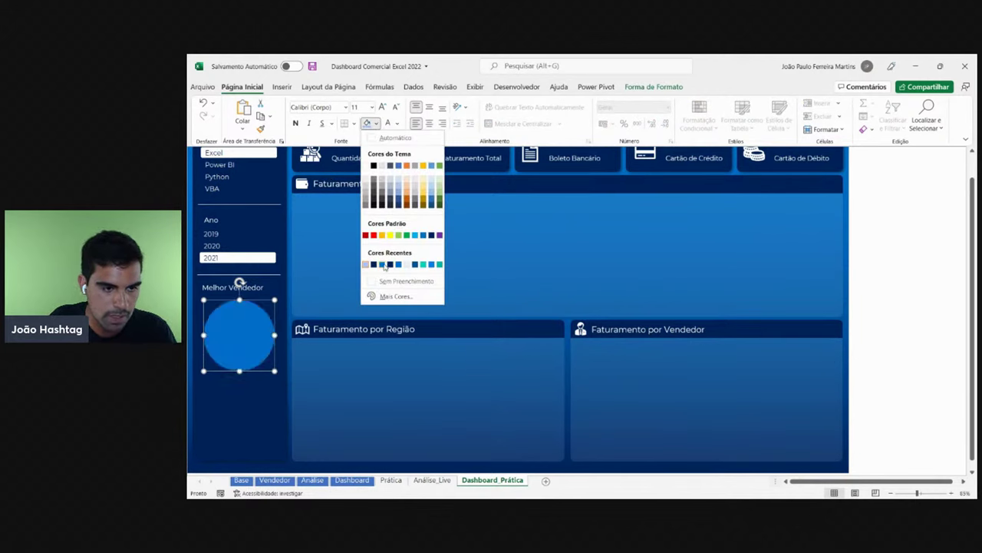
click(383, 265)
click(941, 305)
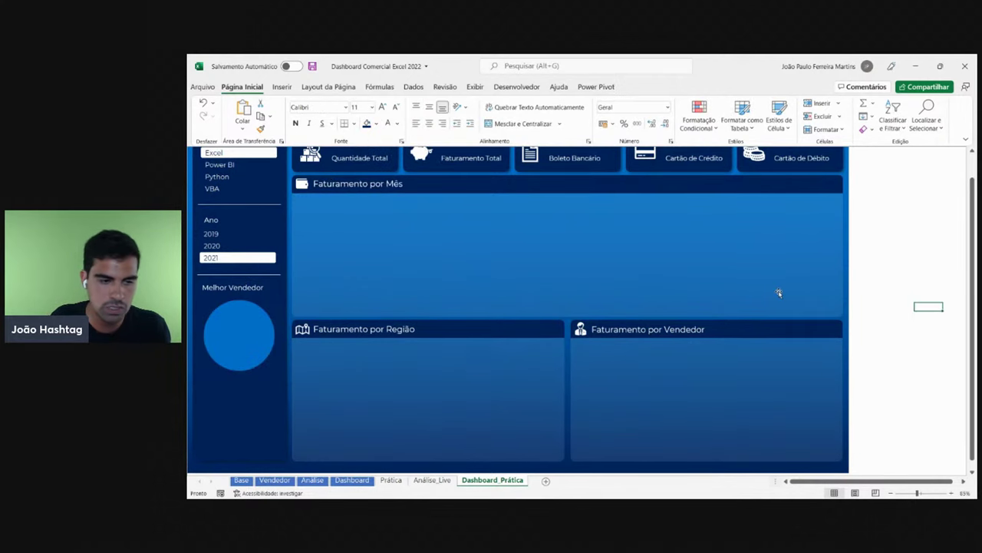
- Nudge the Produto label up and left in the left side panel
scroll(343, 313, down, 1)
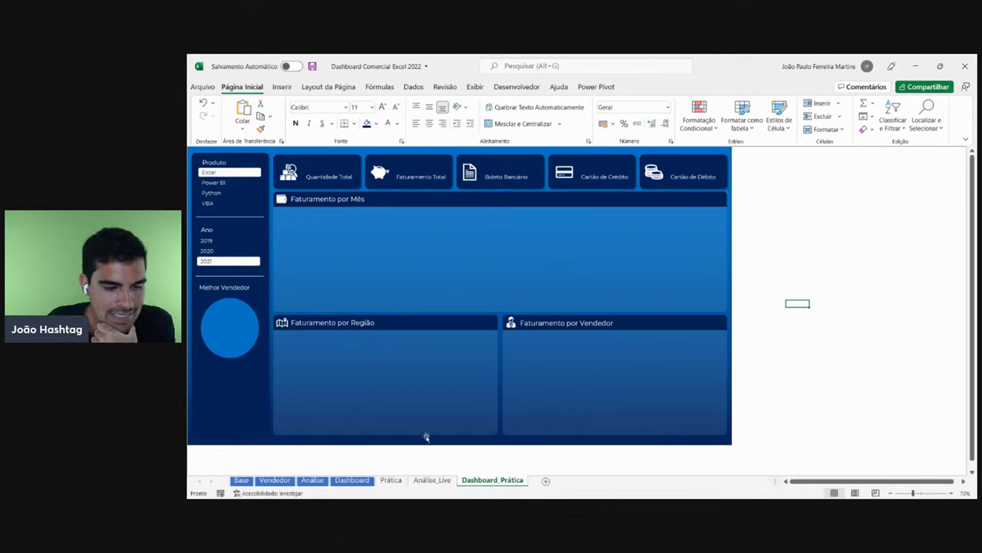
right_click(215, 157)
right_click(207, 163)
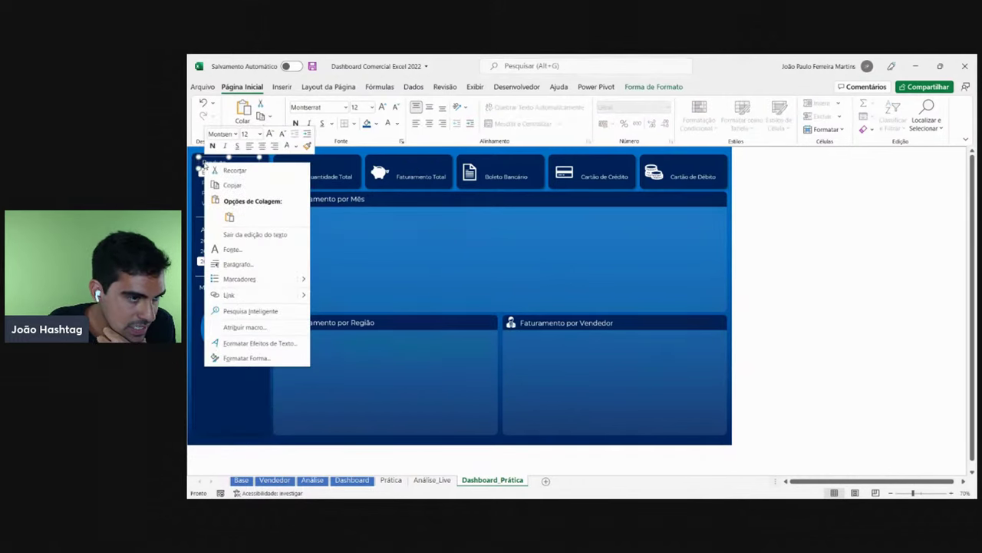
key(Escape)
click(243, 174)
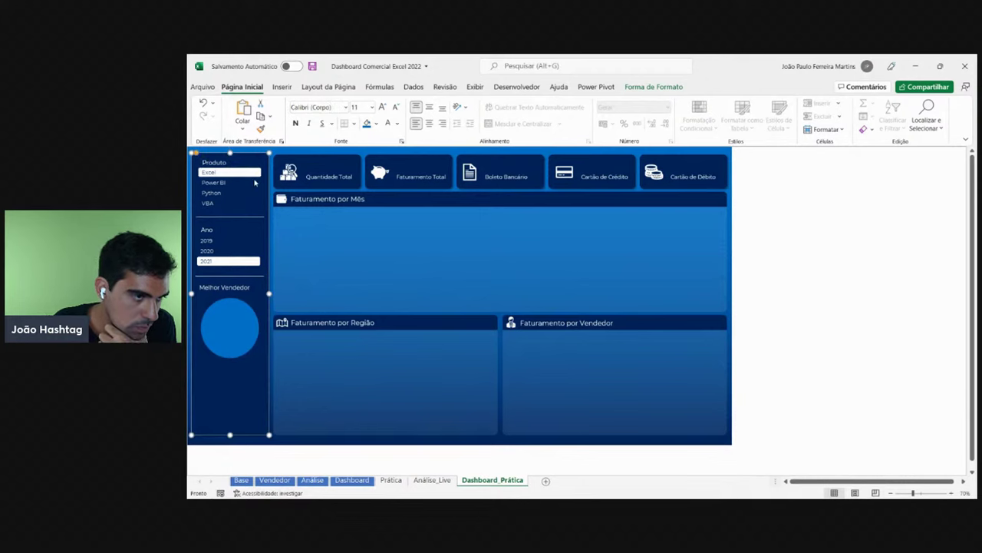
right_click(217, 159)
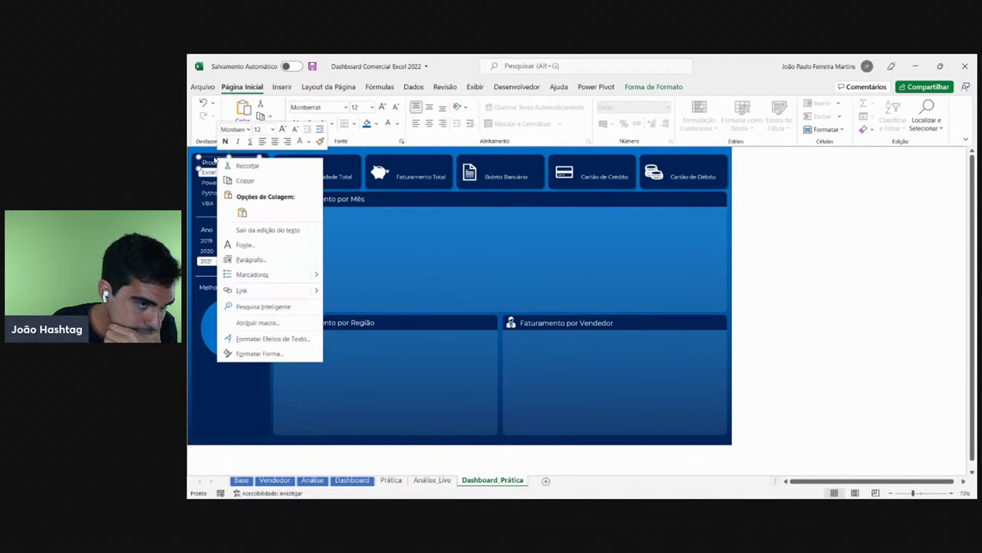
key(Escape)
key(Left)
key(Left)
key(Left)
key(Up)
key(Up)
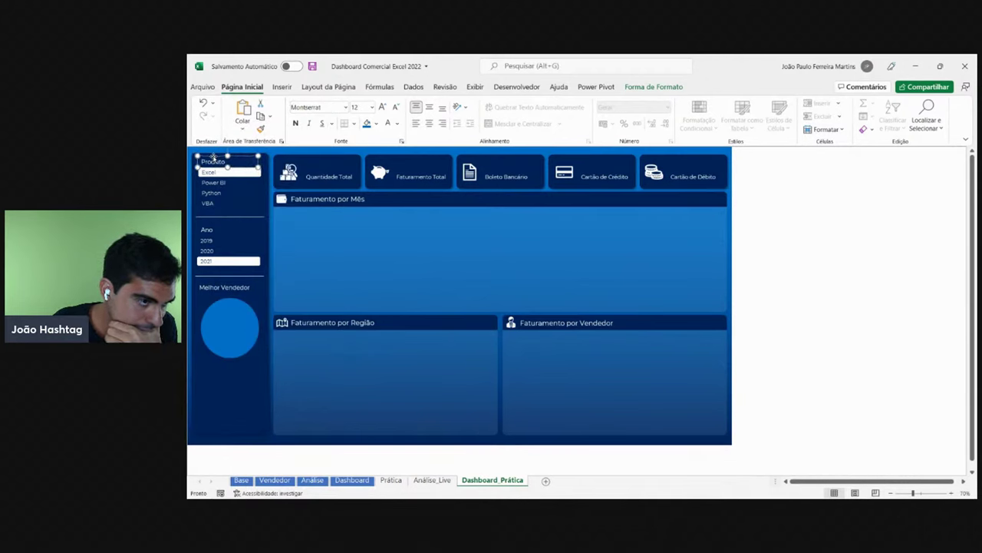
- Nudge the Ano label slightly down, check the Melhor Vendedor label, then open the Análise_Live sheet
click(202, 228)
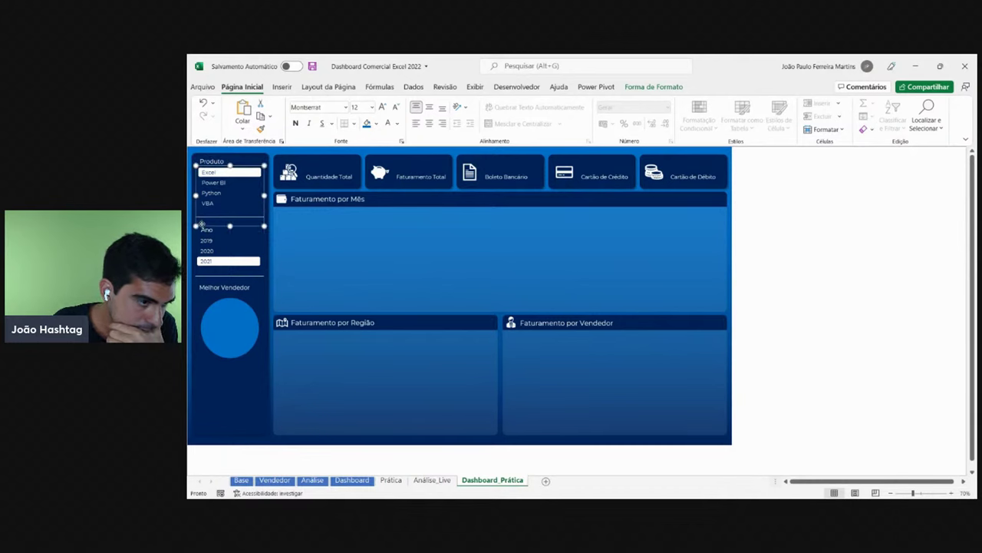
right_click(202, 228)
key(Escape)
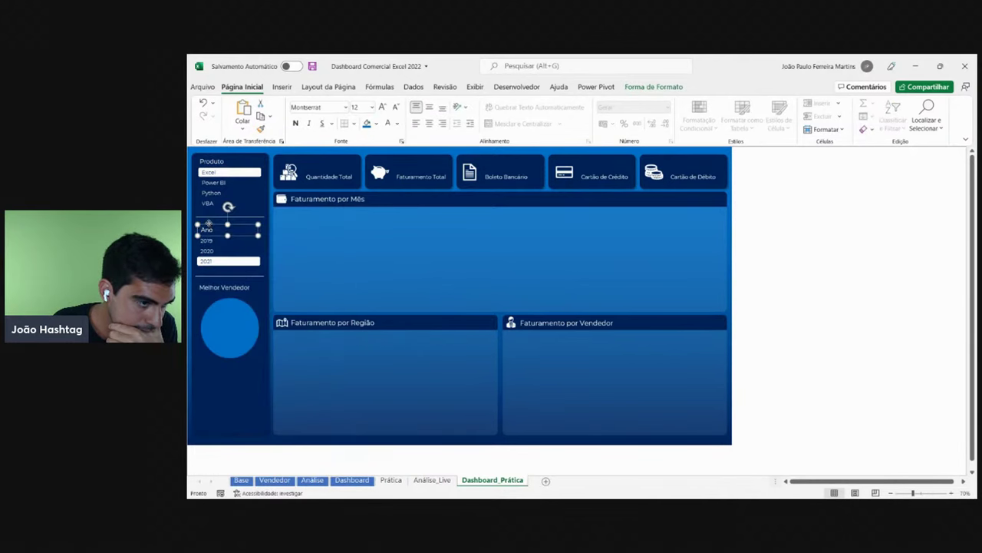
key(Down)
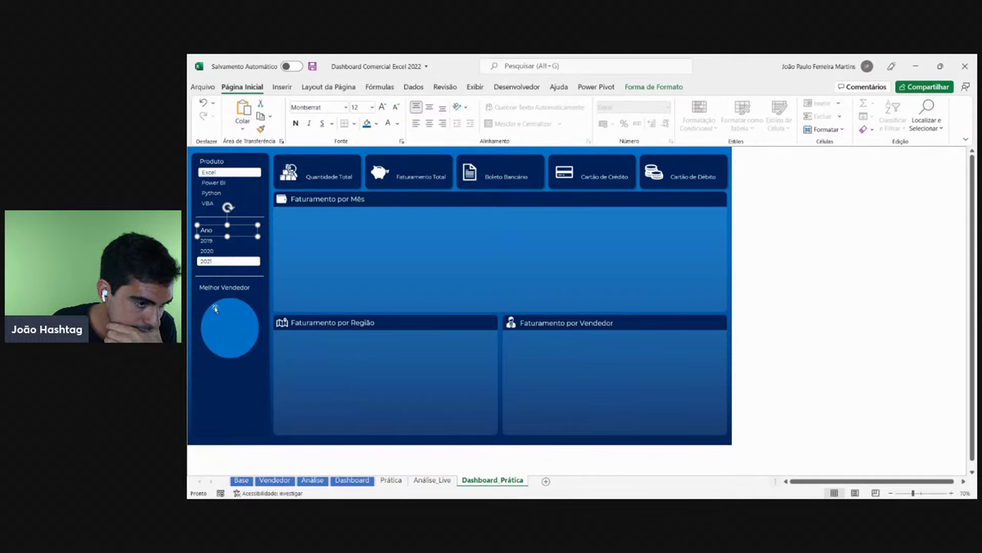
click(222, 285)
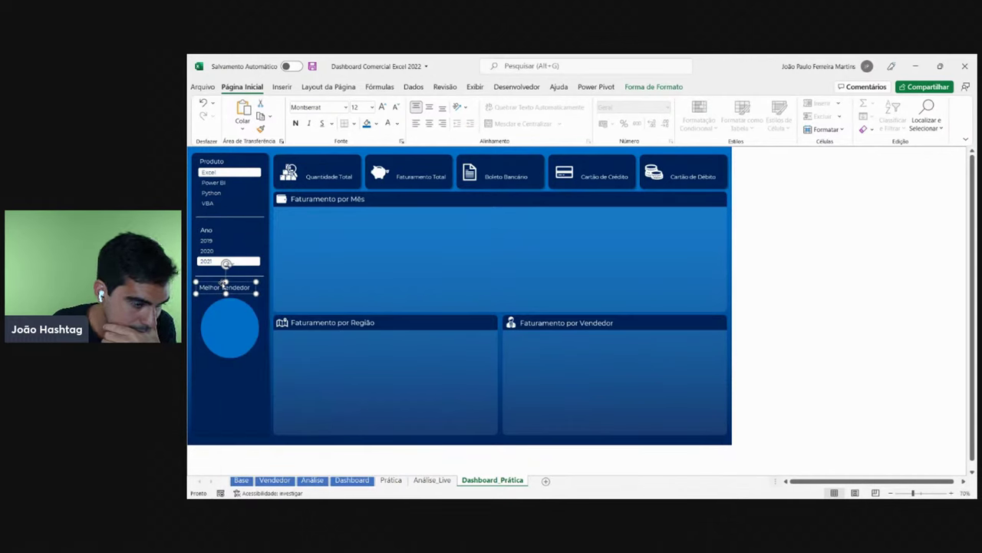
key(Escape)
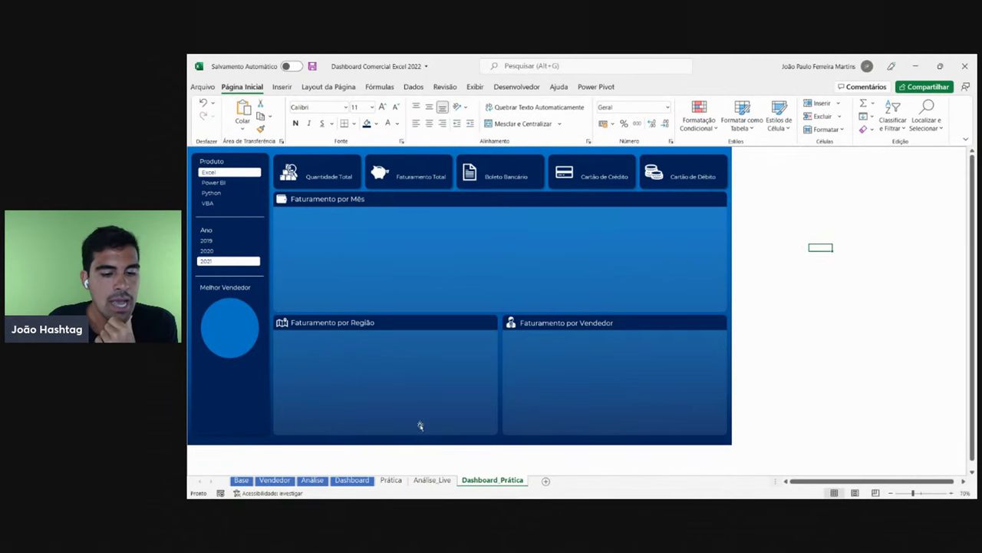
click(432, 480)
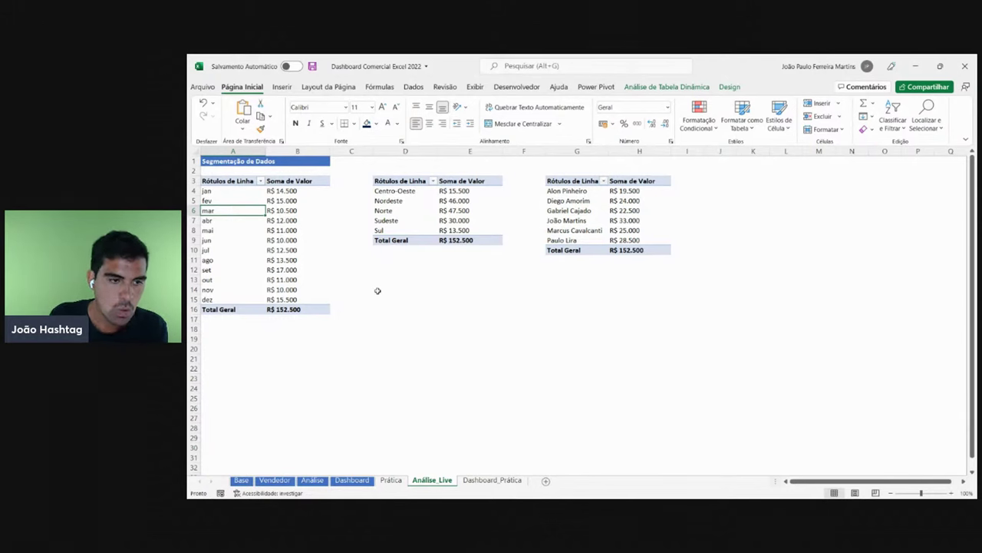
- Review the Total Geral and monthly revenue values, then filter Dashboard_Prática to Python
click(294, 309)
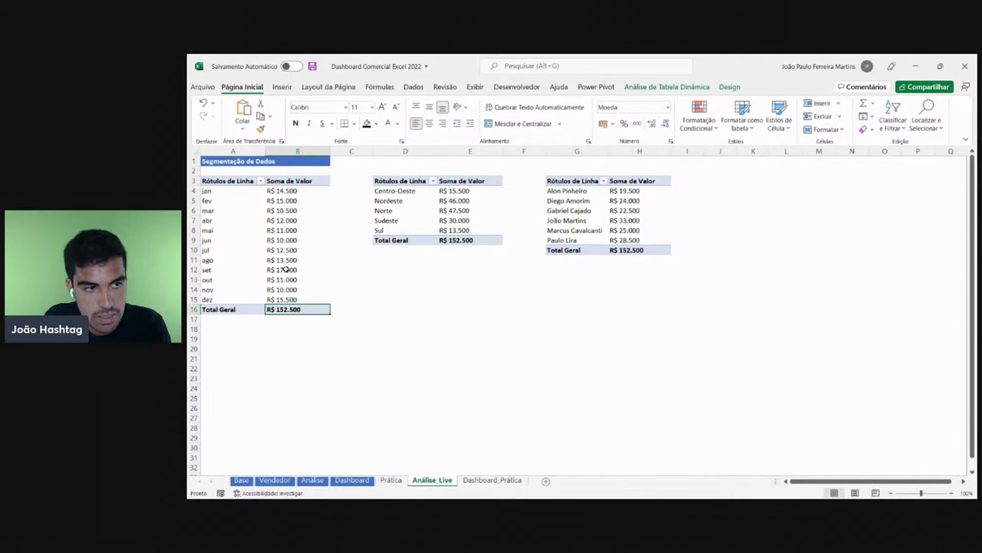
drag(290, 191, 287, 299)
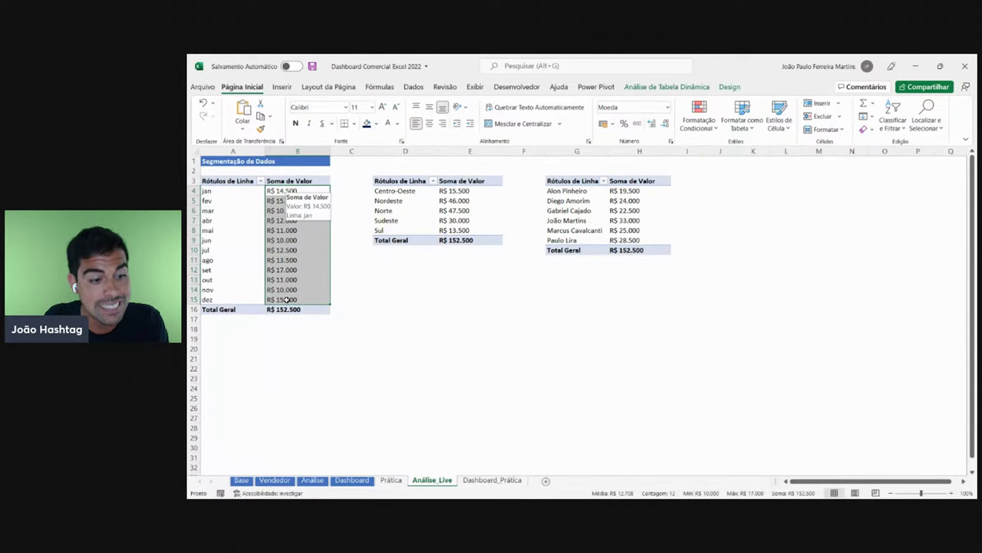
click(492, 480)
click(219, 194)
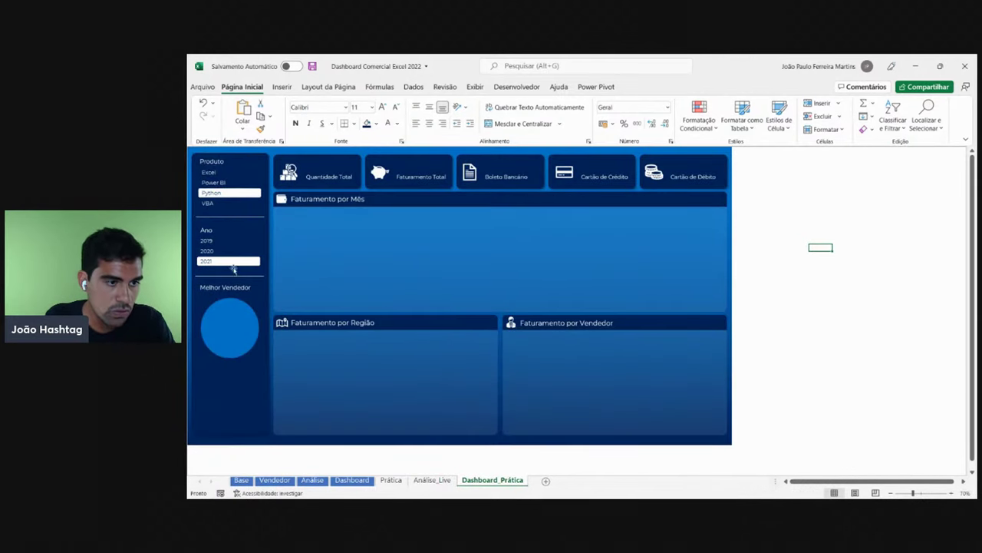
- Try the Produto slicer items (Power BI, Excel, Python, VBA) and Ano items 2019–2021, ending on 2019
click(219, 240)
click(218, 251)
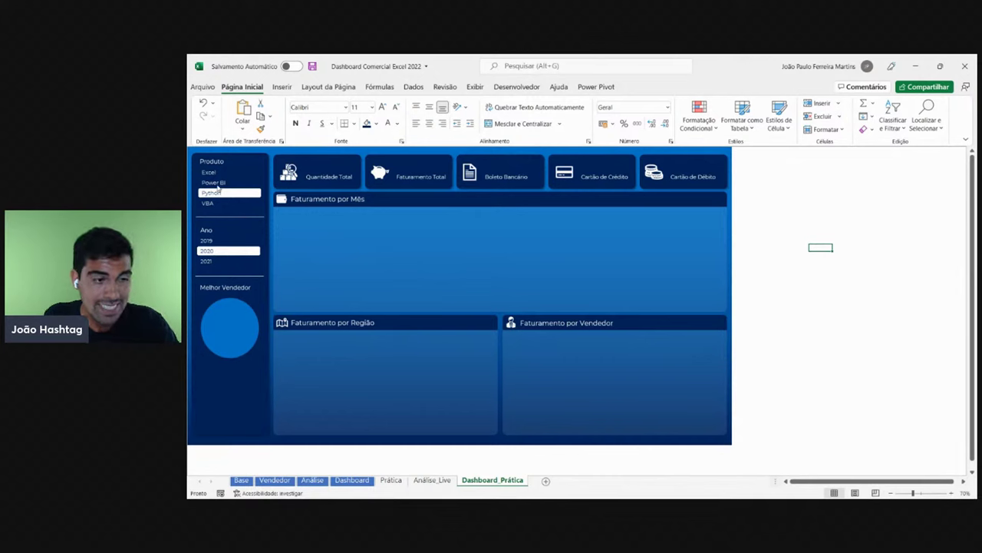
click(219, 182)
click(218, 172)
click(224, 182)
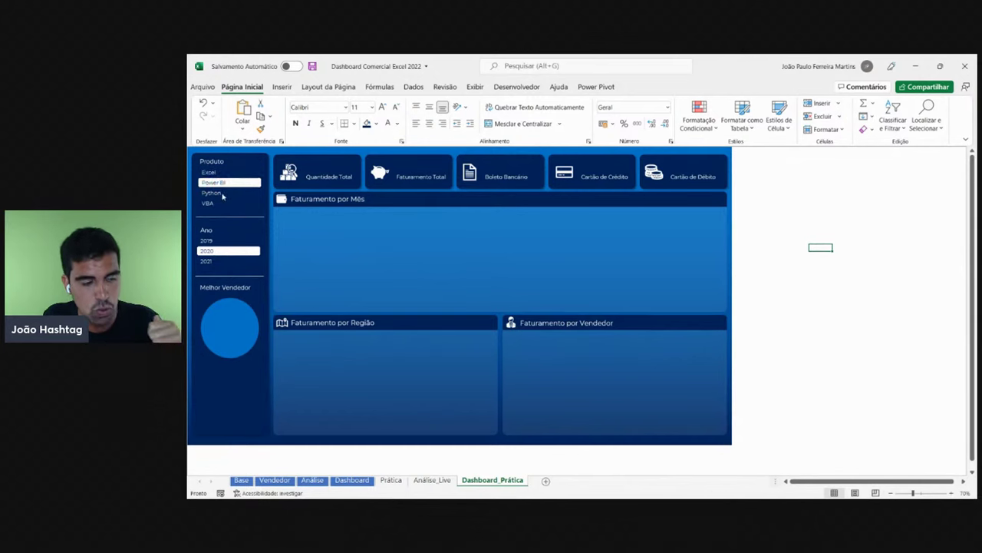
click(222, 194)
click(221, 204)
click(221, 242)
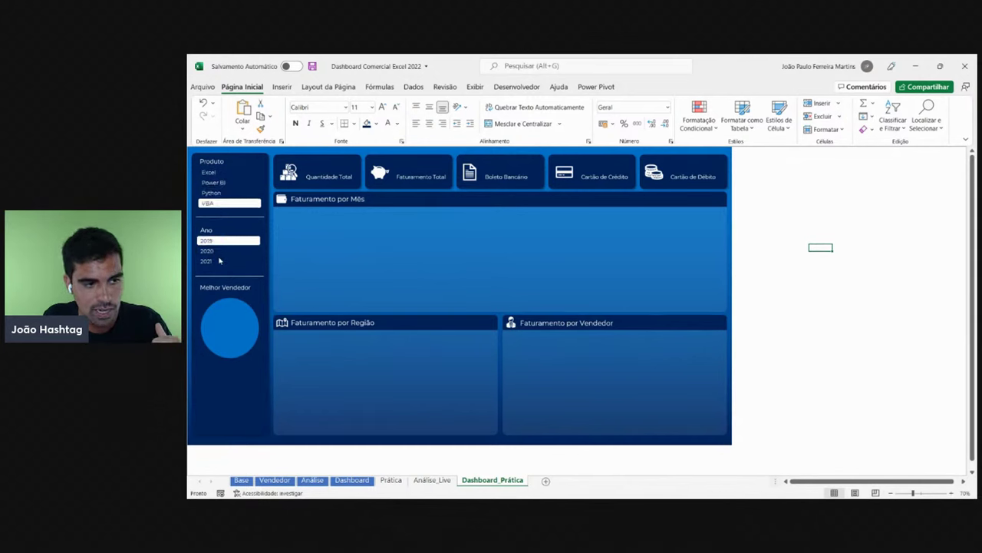
click(219, 251)
click(219, 261)
click(216, 251)
click(214, 243)
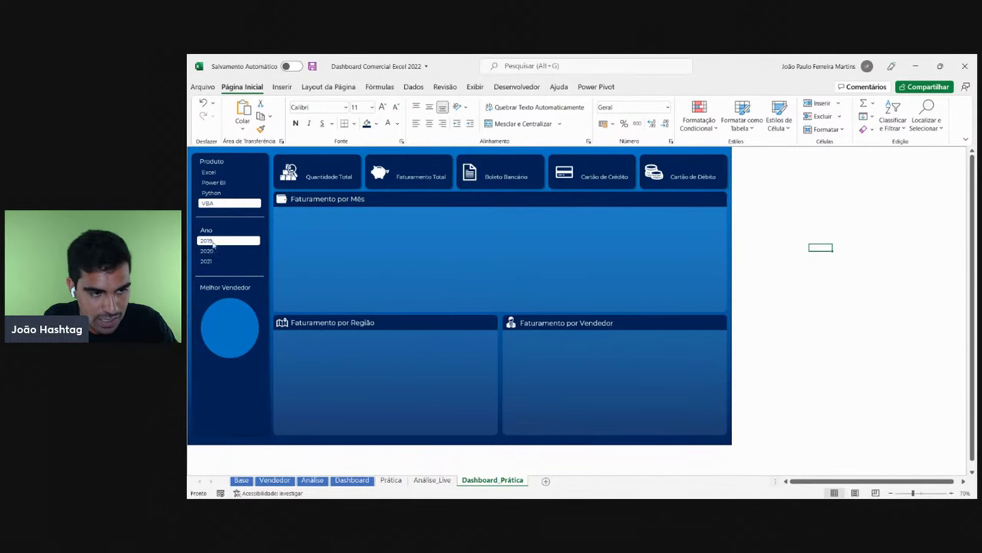
- Filter to Excel and compare the Análise_Live pivot totals with the finished Dashboard sheet
click(432, 480)
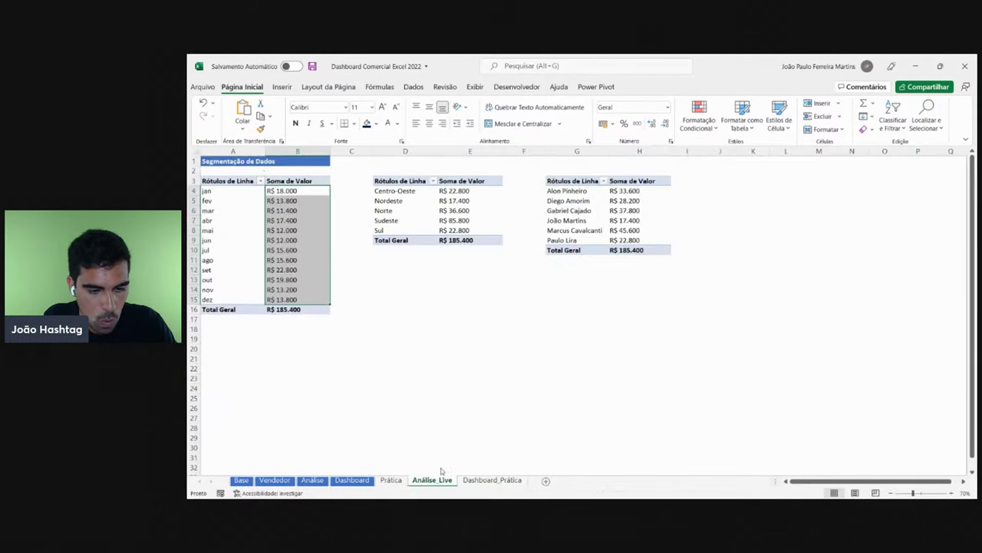
click(327, 228)
click(492, 480)
click(214, 174)
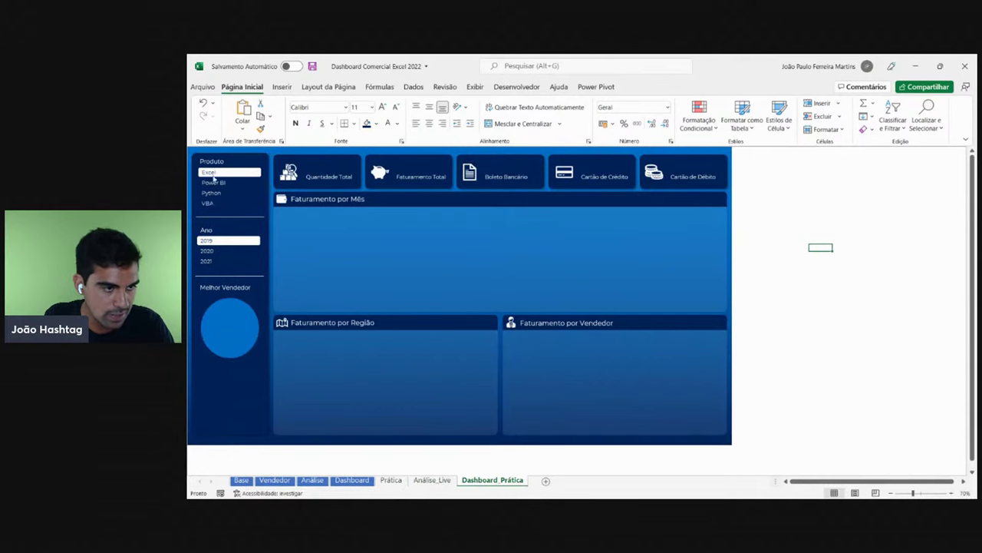
click(426, 477)
click(285, 310)
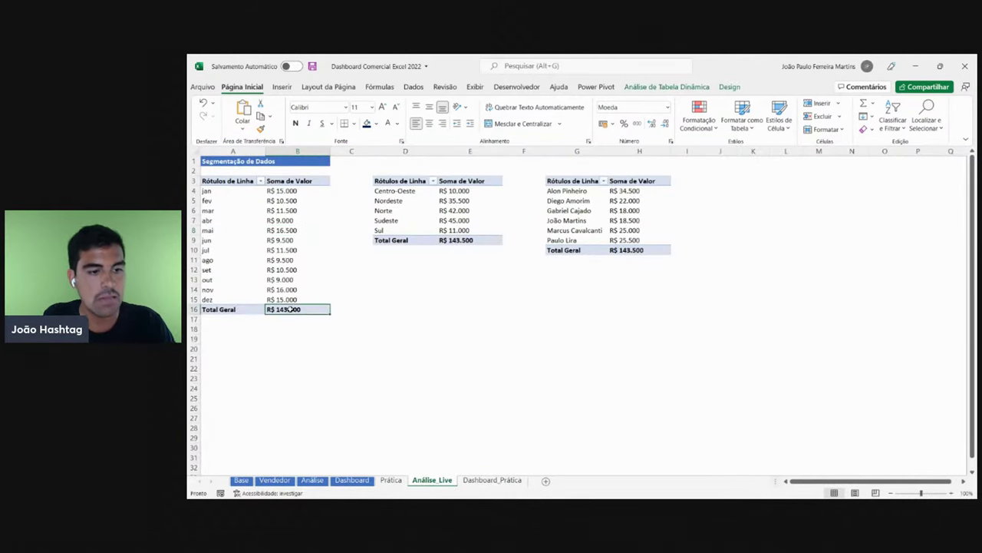
click(347, 480)
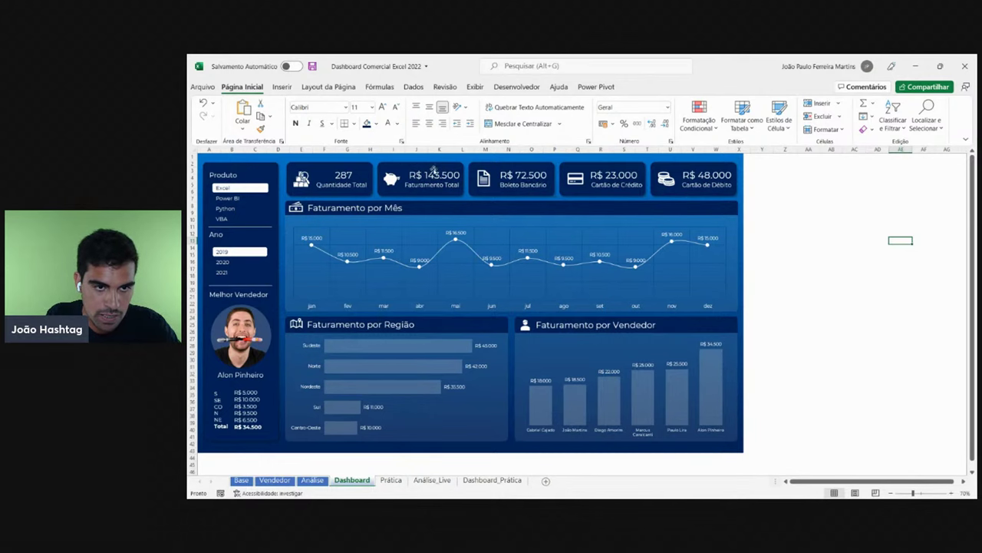
click(492, 477)
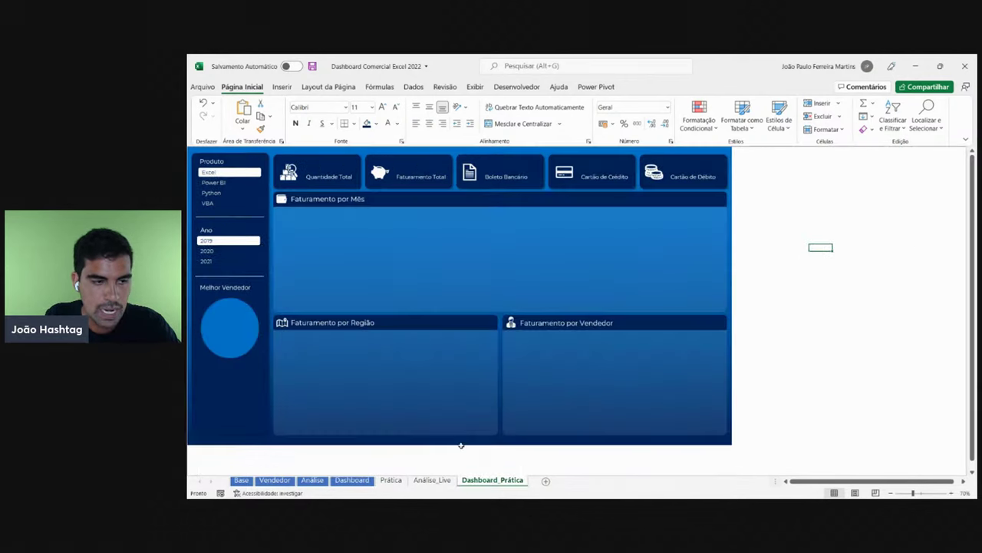
- Filter both Dashboard_Prática and the finished Dashboard to Power BI and 2020
click(221, 182)
click(213, 252)
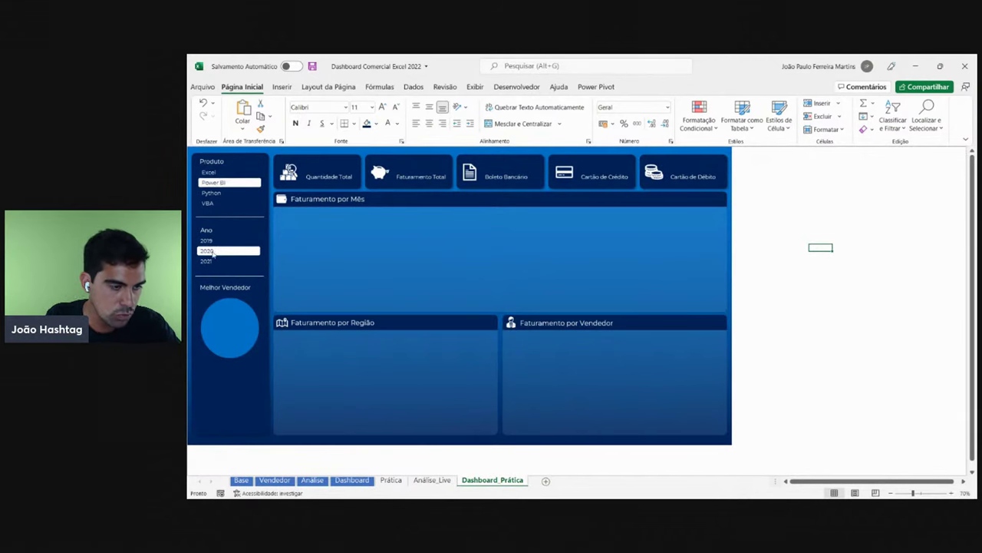
click(432, 480)
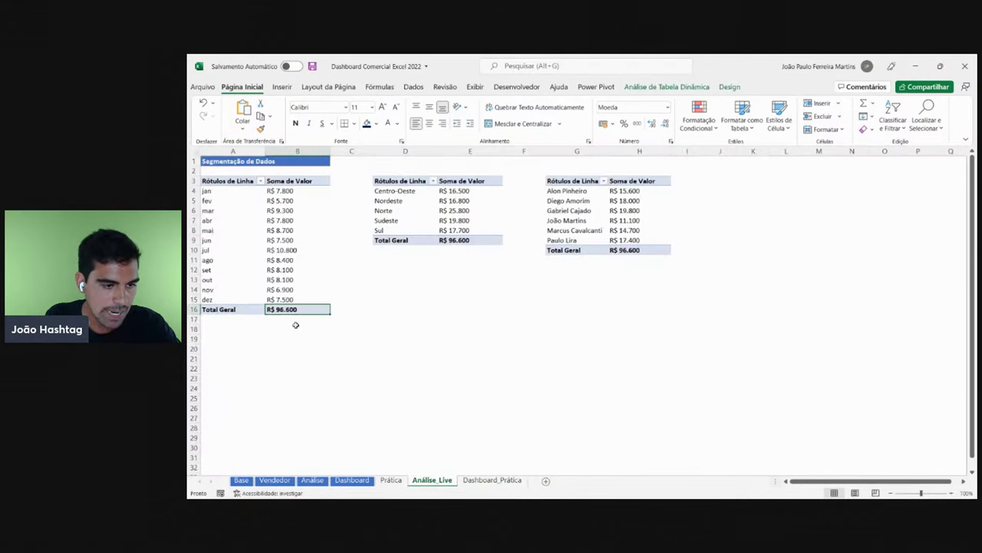
click(352, 480)
click(231, 199)
click(234, 263)
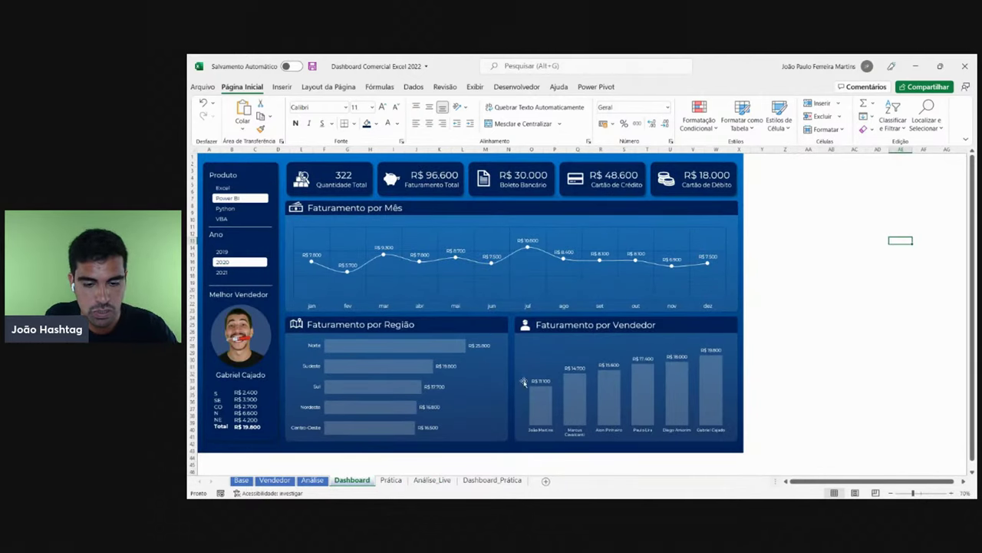
click(497, 480)
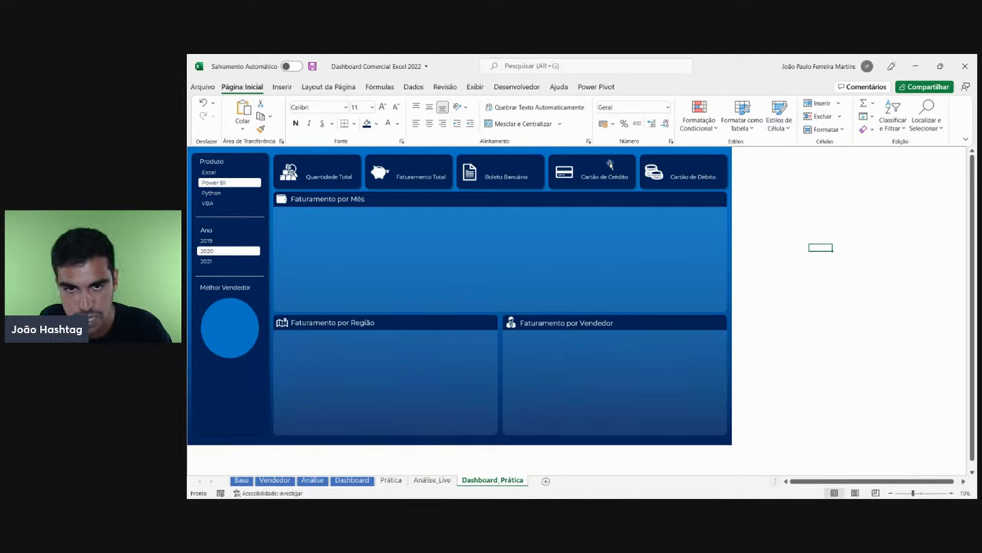
click(798, 219)
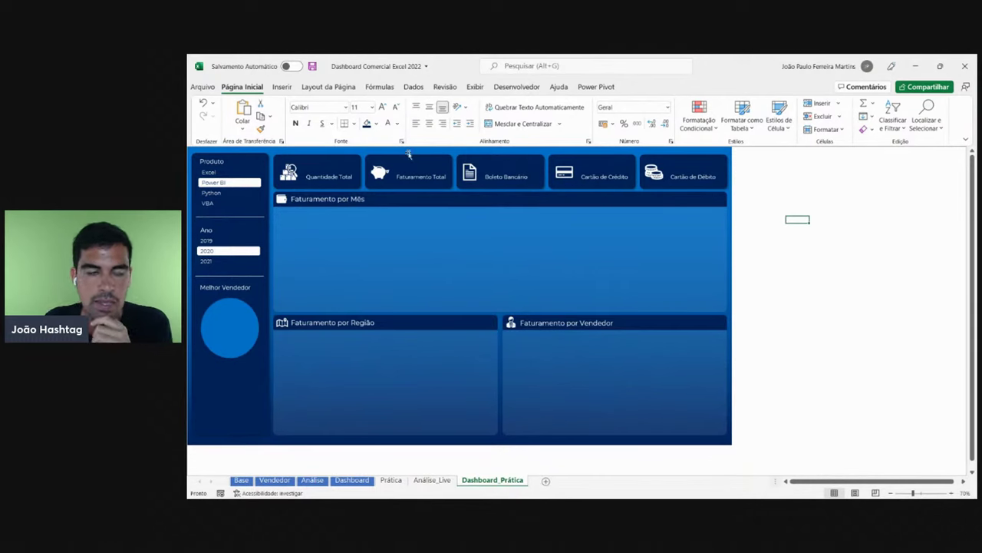
- Insert a text box inside the Faturamento por Mês panel and type test text
click(283, 87)
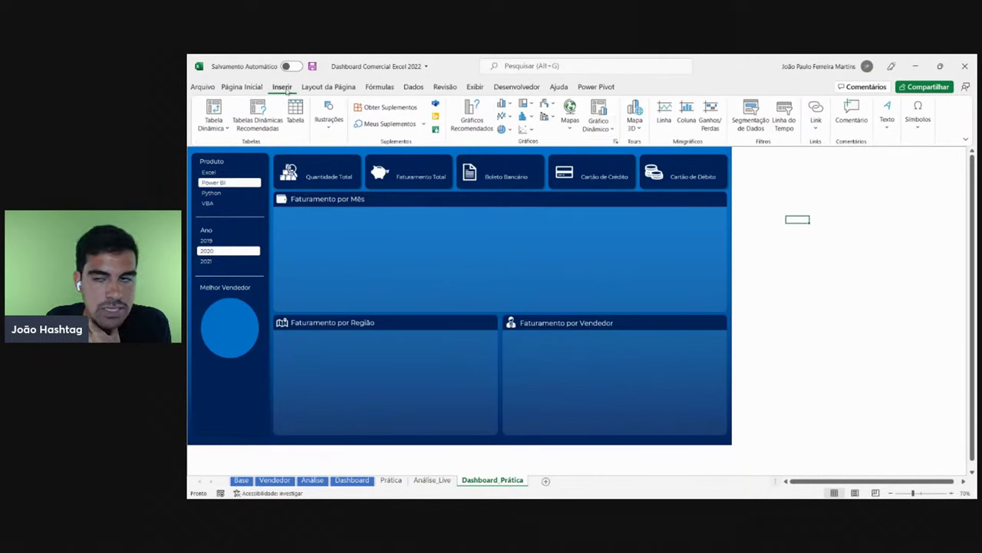
click(887, 123)
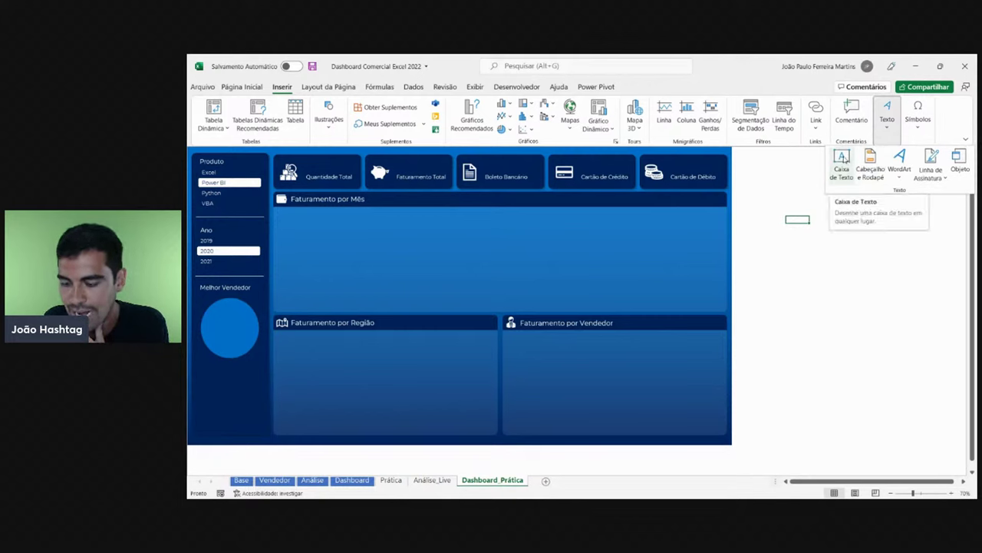
click(842, 160)
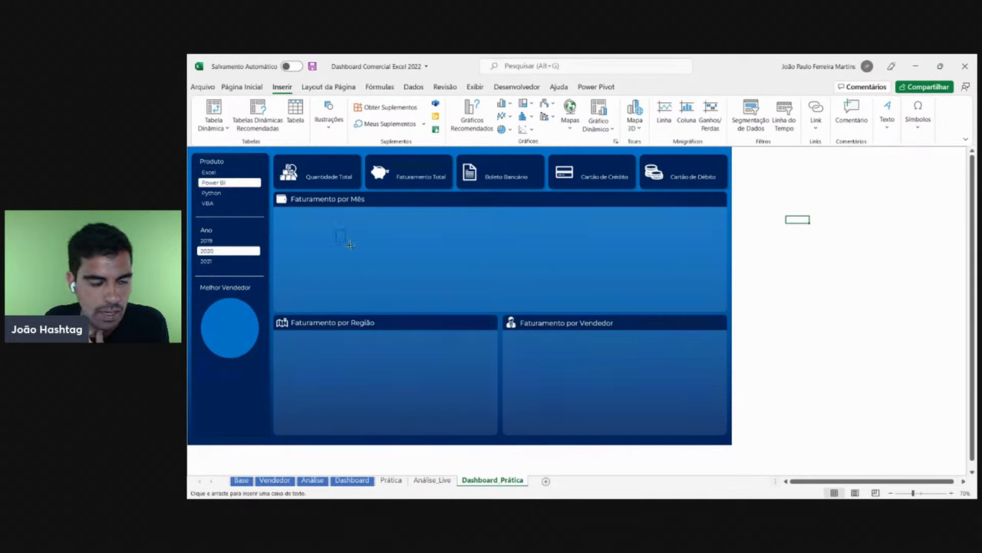
drag(349, 244, 420, 277)
text(fsdfsdfsdfsd)
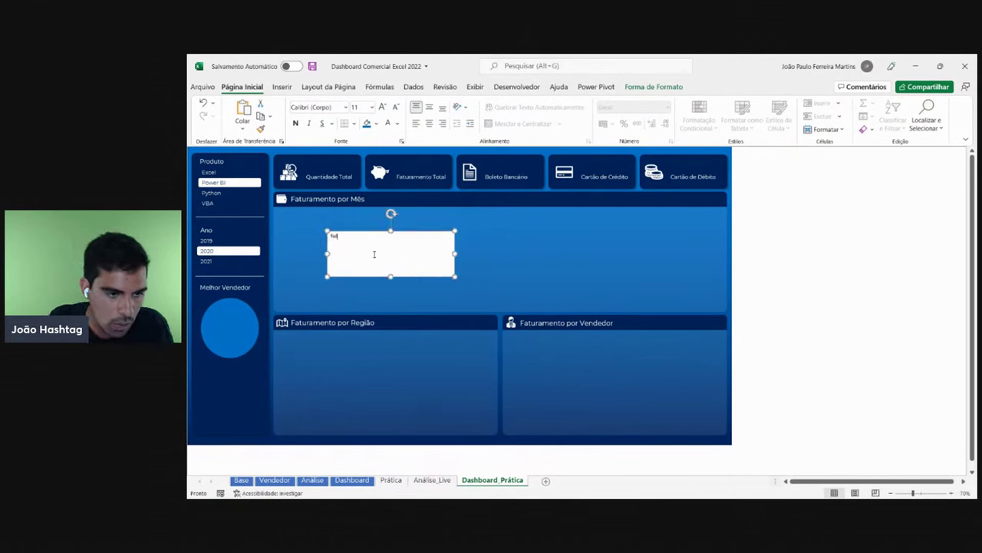
- Zoom in and clear the test typing (ghfdgfgfd, 43543534) from the text box
click(955, 492)
click(955, 492)
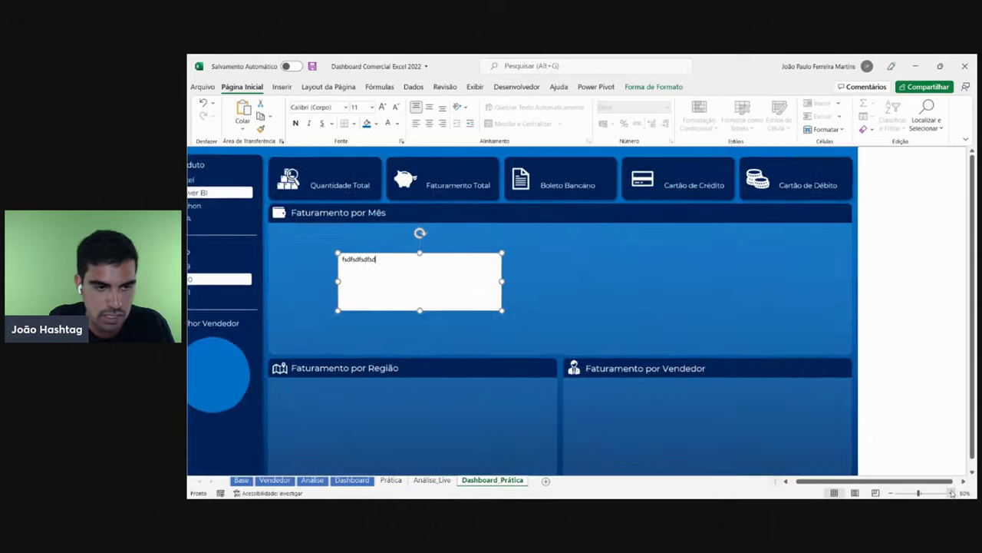
click(954, 492)
click(955, 492)
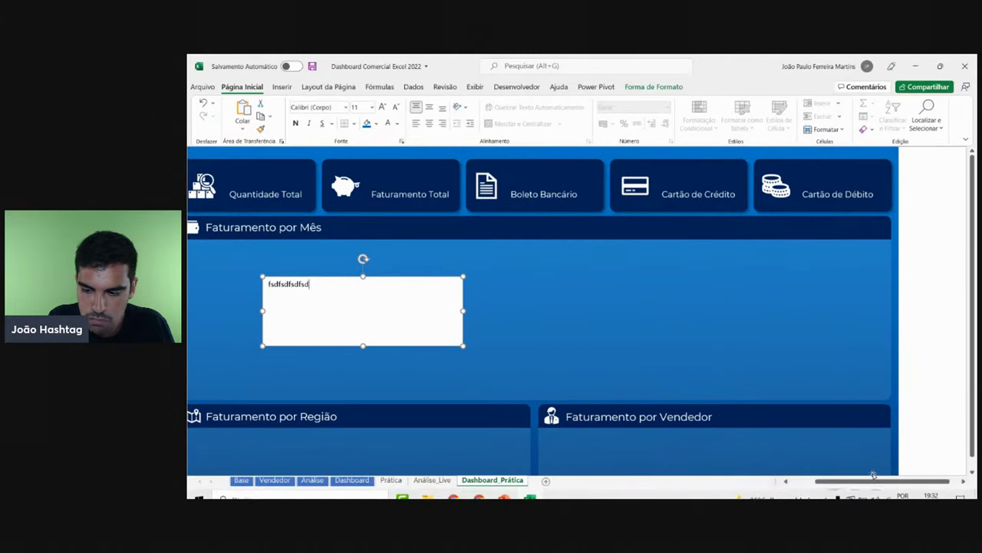
scroll(525, 382, left, 3)
drag(455, 290, 373, 278)
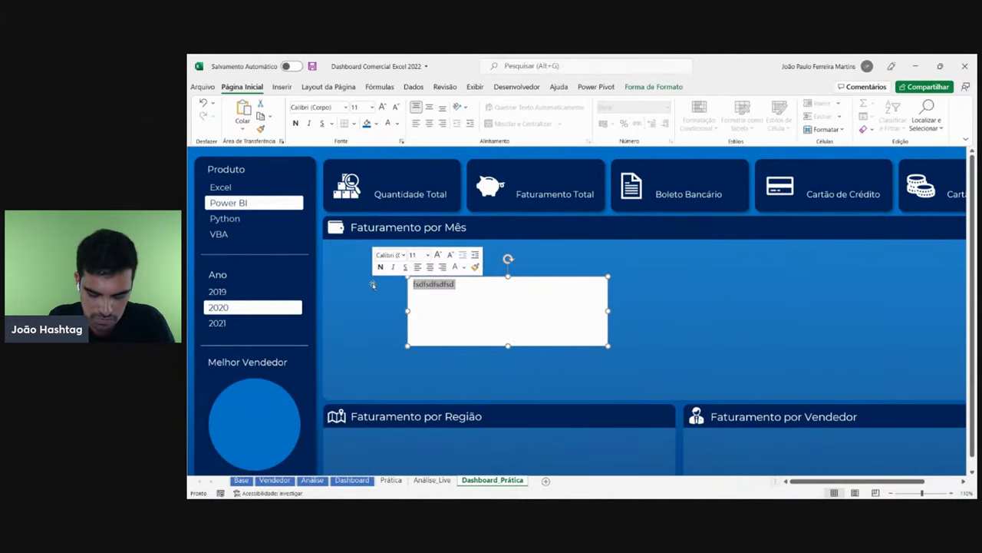
key(BackSpace)
text(ghfdgfgfd)
drag(520, 314, 360, 292)
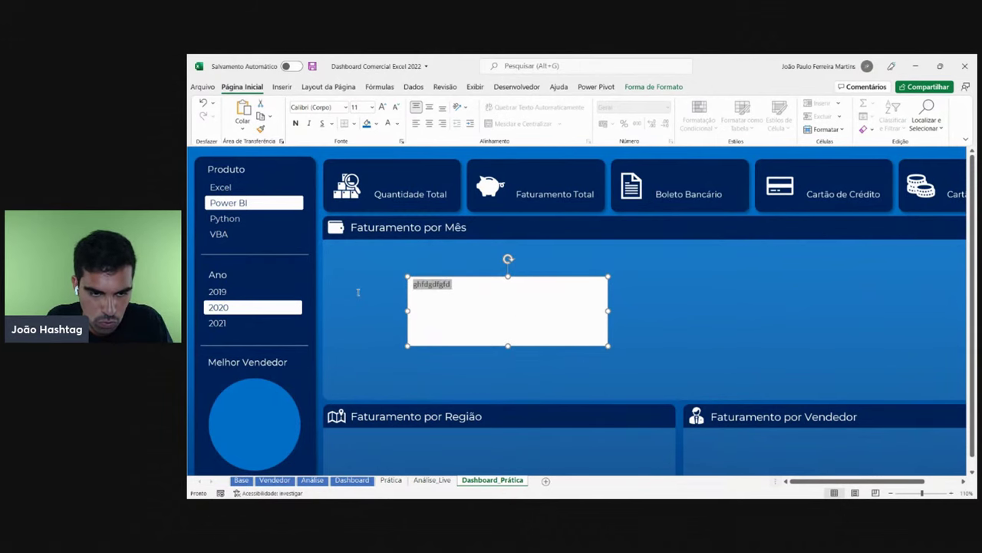
key(BackSpace)
text(43543534)
double_click(424, 294)
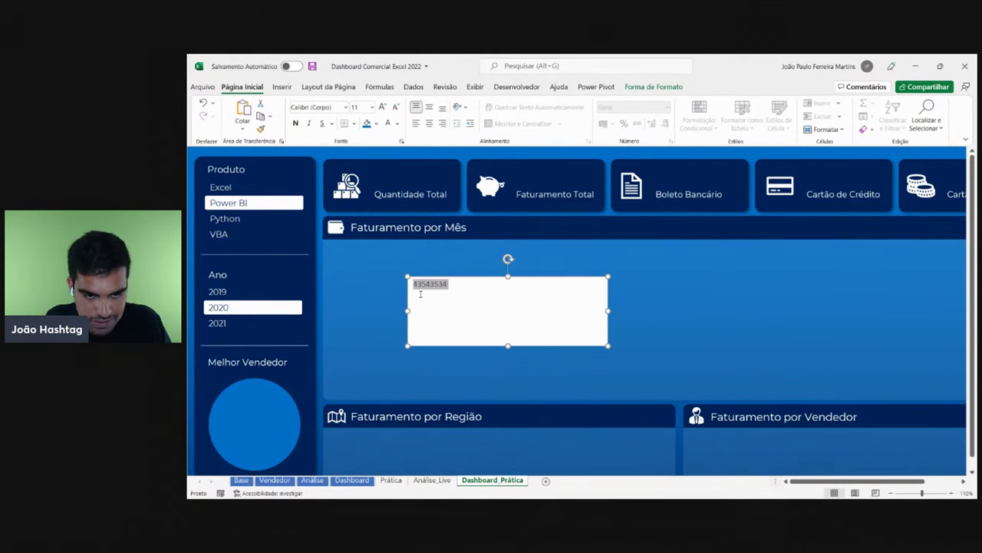
key(BackSpace)
click(475, 87)
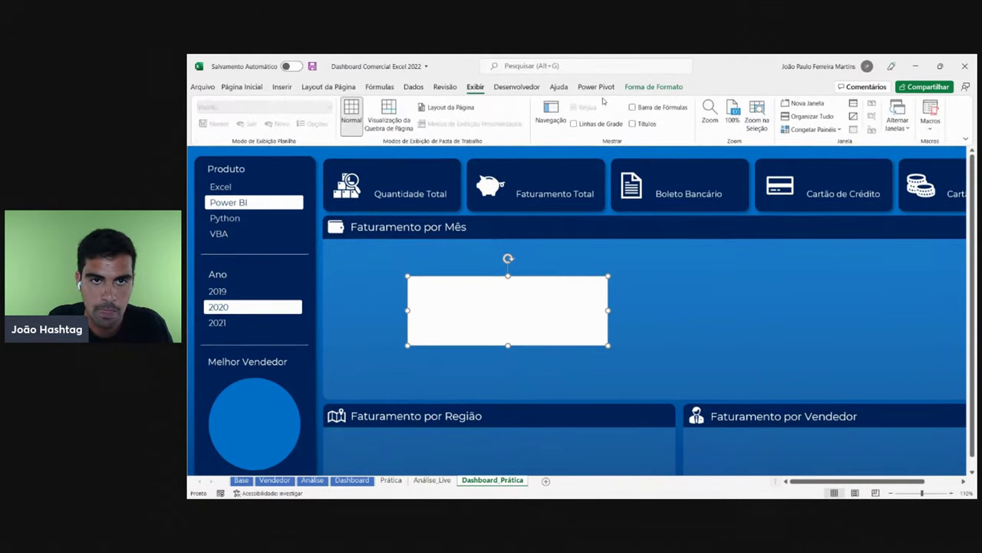
- Turn on Títulos and Barra de Fórmulas on the Exibir tab
click(641, 124)
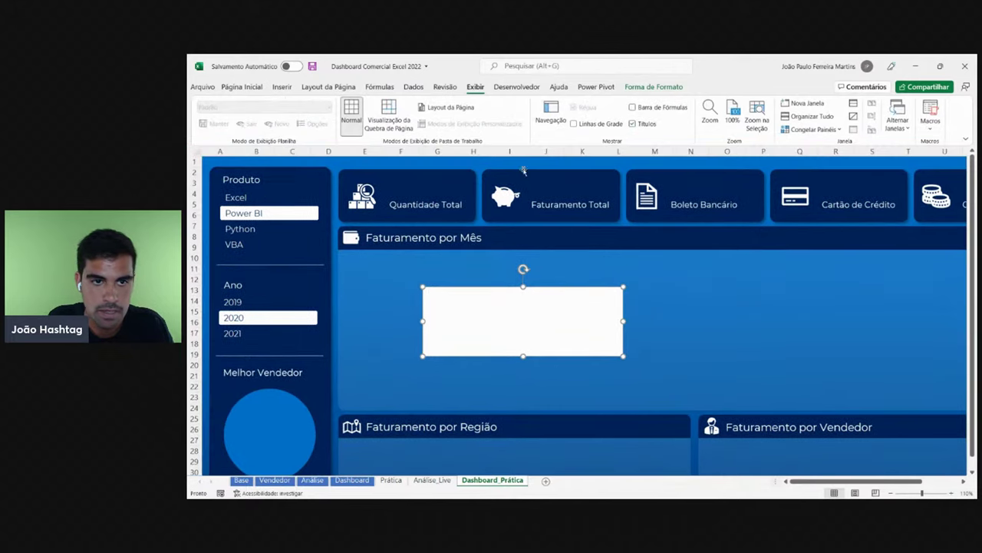
click(648, 108)
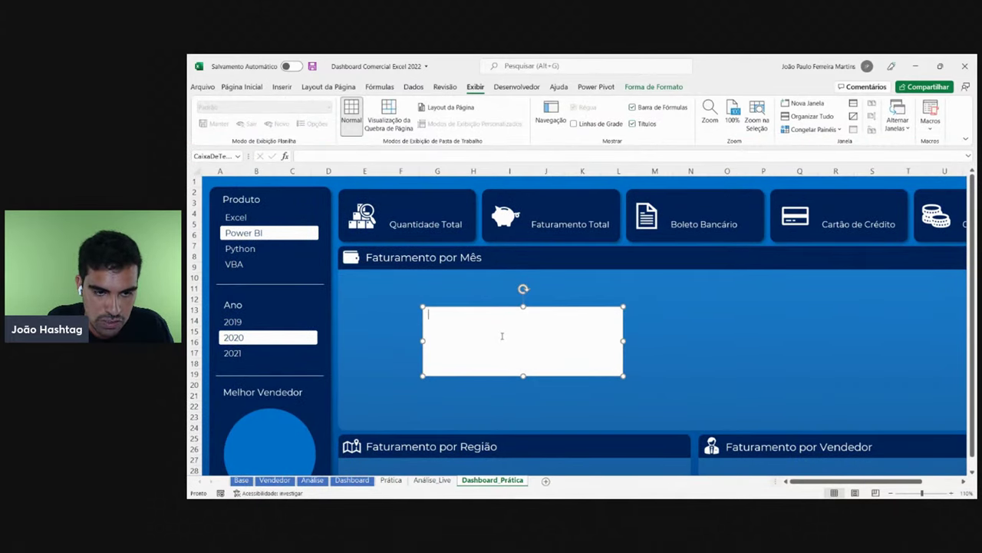
text(fgd)
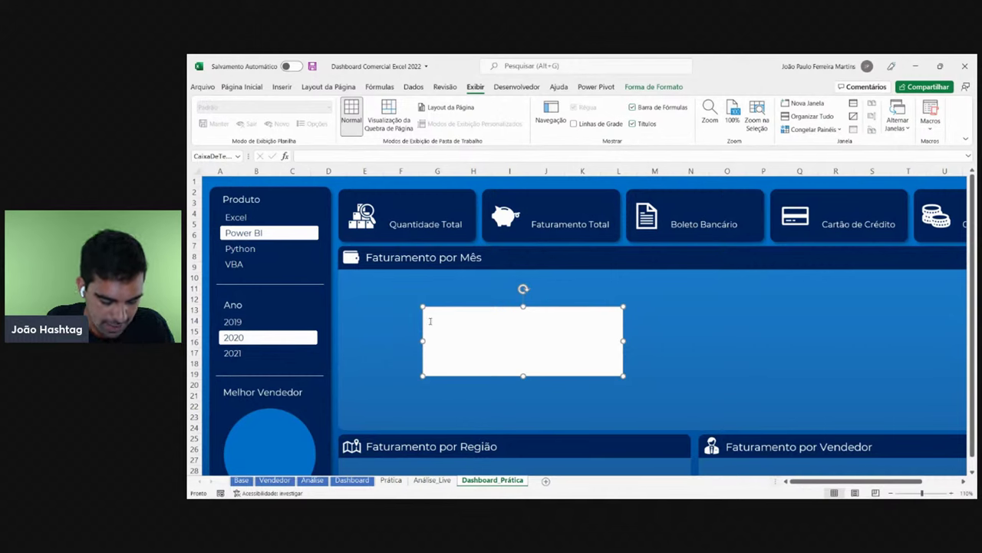
key(BackSpace)
key(BackSpace)
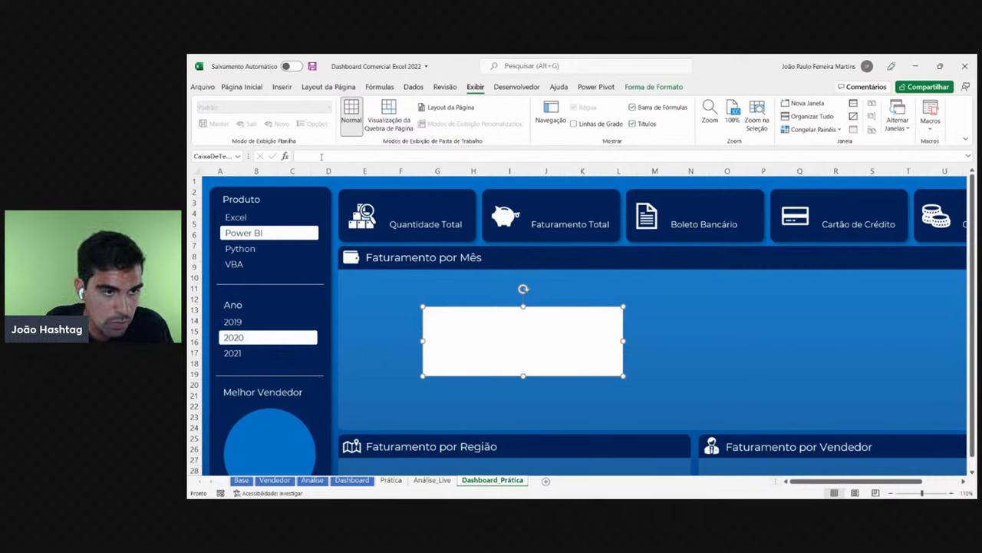
- Delete the empty text box from the Faturamento por Mês panel
click(321, 157)
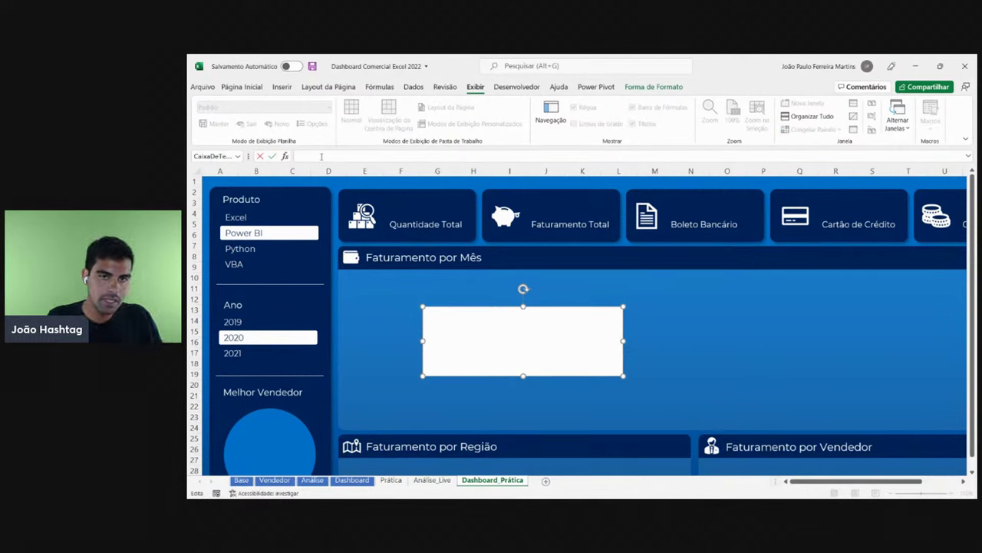
click(472, 308)
key(Delete)
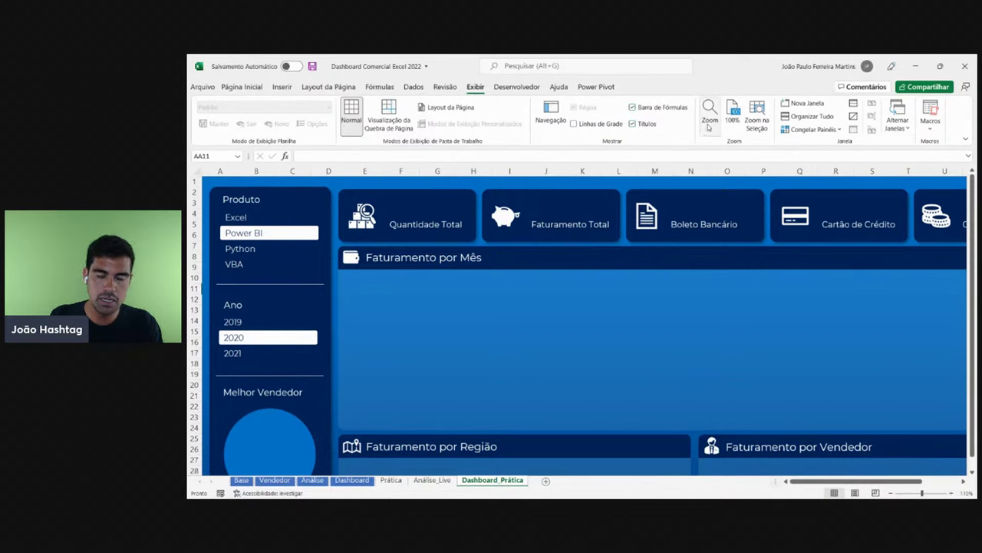
- Toggle the headings and formula bar off and back on
click(647, 125)
click(647, 125)
click(652, 111)
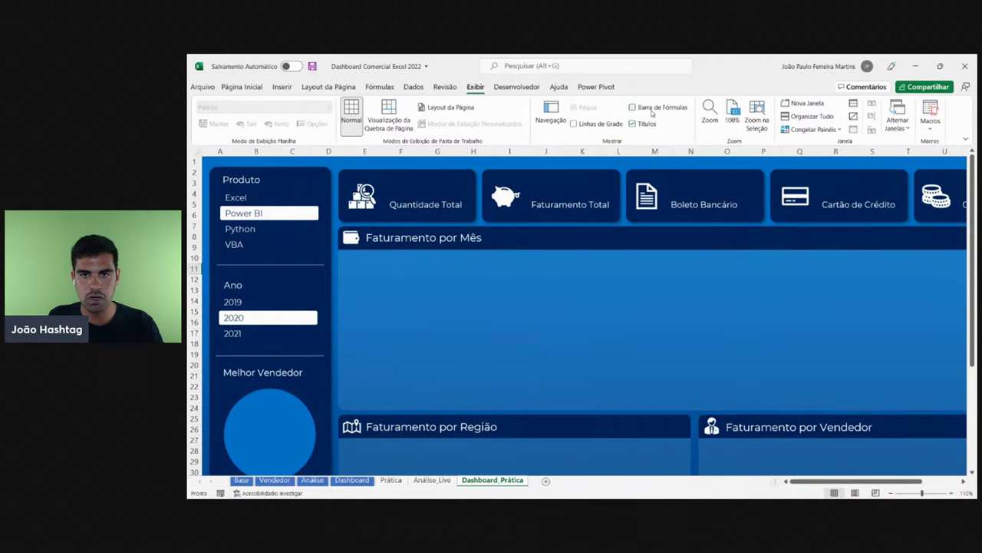
click(651, 112)
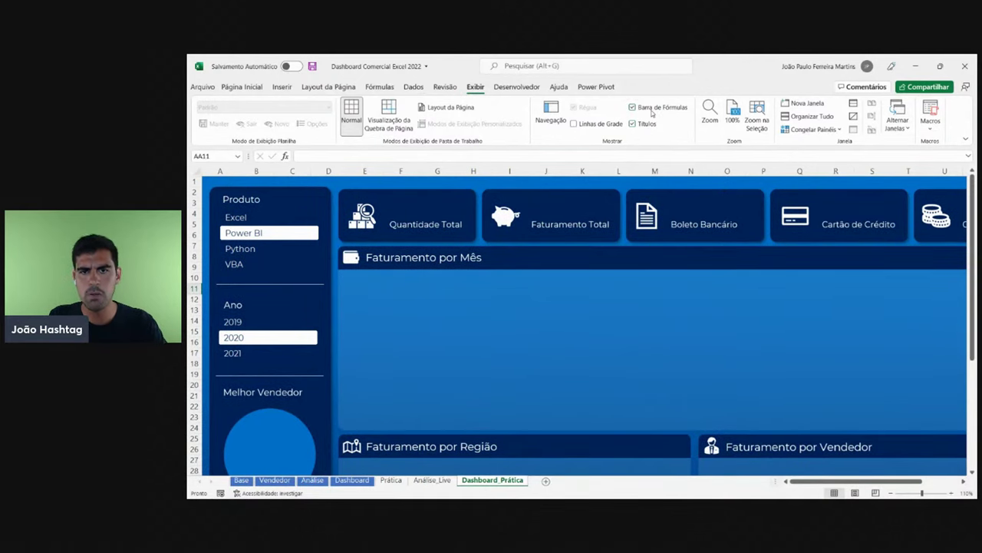
- Draw a new Caixa de Texto in the Faturamento por Mês panel and clear its test text
click(282, 86)
click(887, 119)
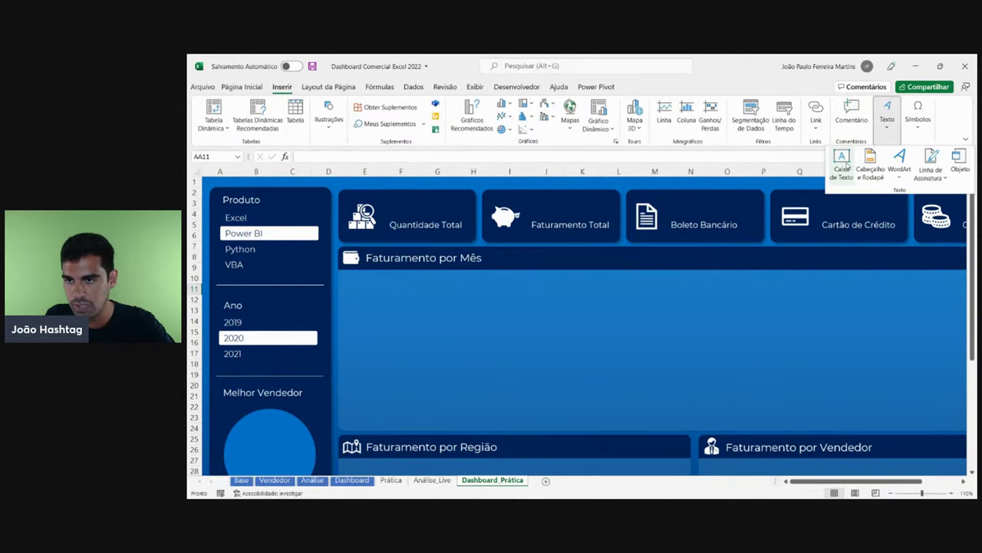
click(842, 164)
drag(393, 300, 607, 371)
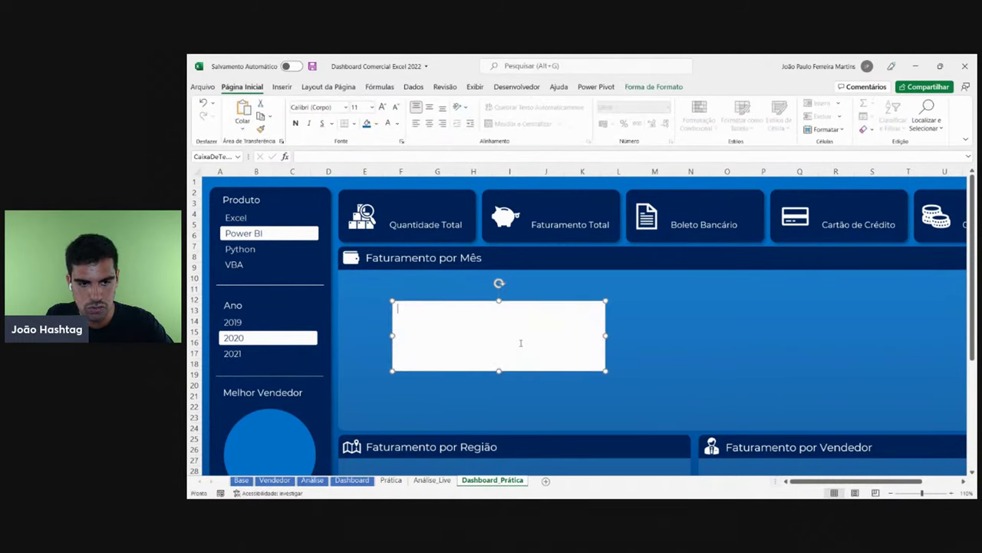
text(dfghjf)
key(BackSpace)
key(BackSpace)
key(BackSpace)
key(BackSpace)
key(BackSpace)
key(BackSpace)
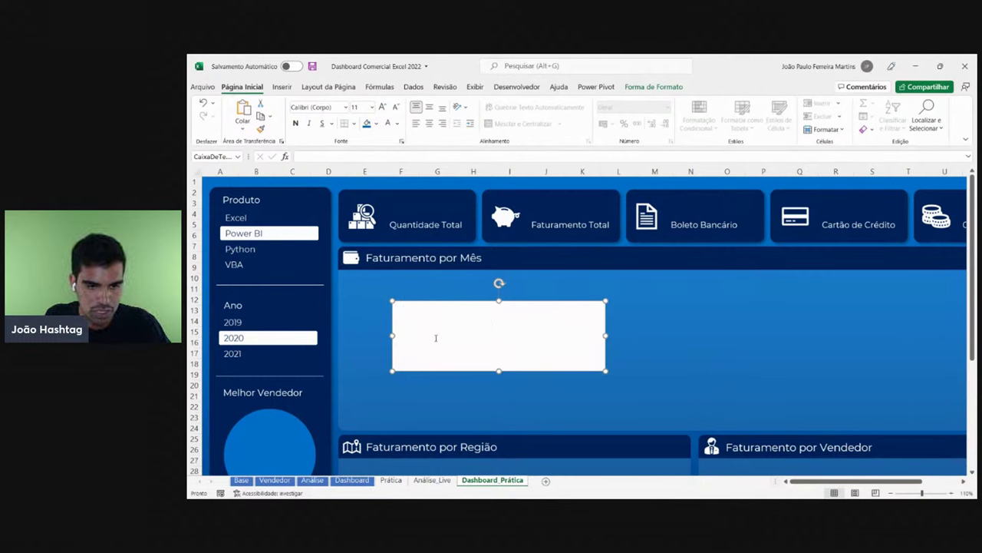
- Start the box's formula with = pointing to Análise_Live cell B16
click(353, 157)
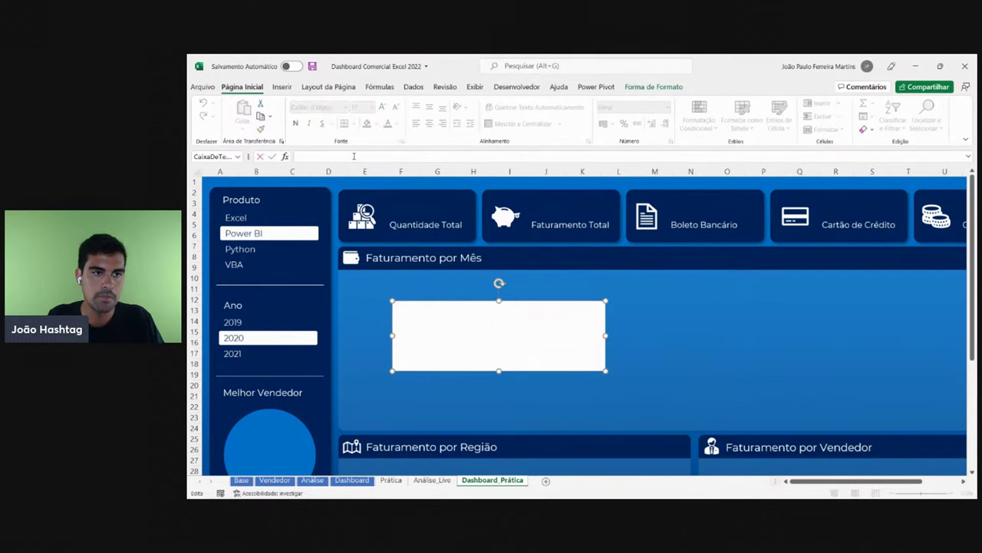
text(=)
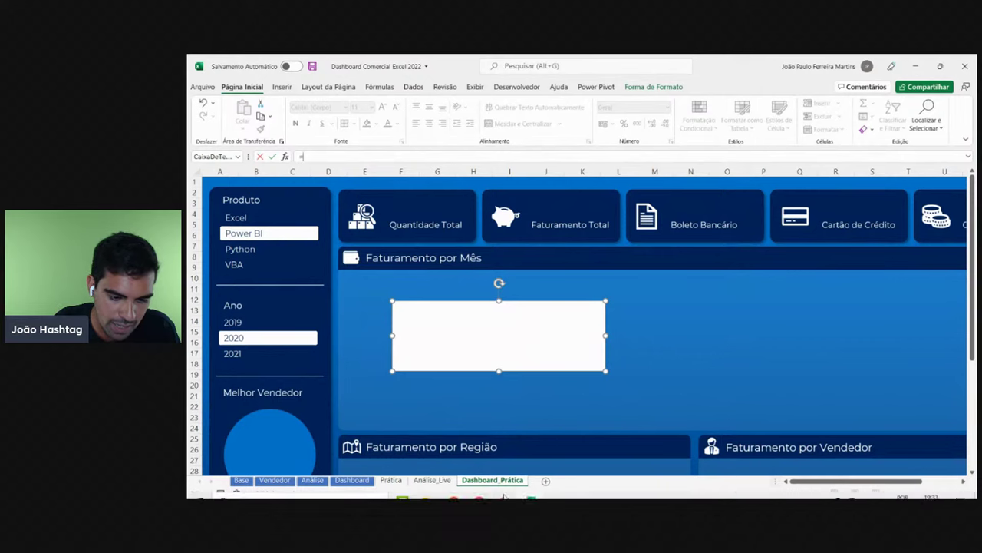
click(439, 480)
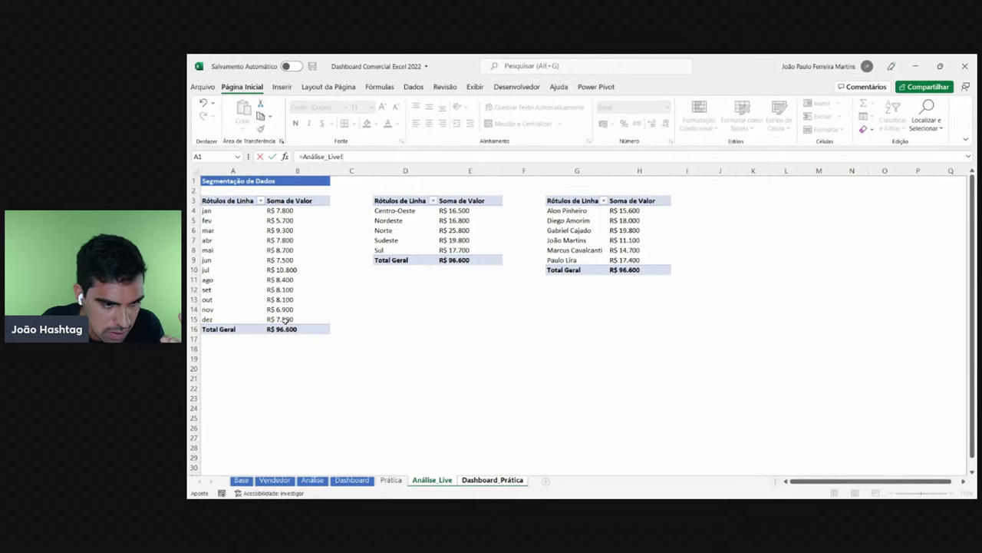
text(b)
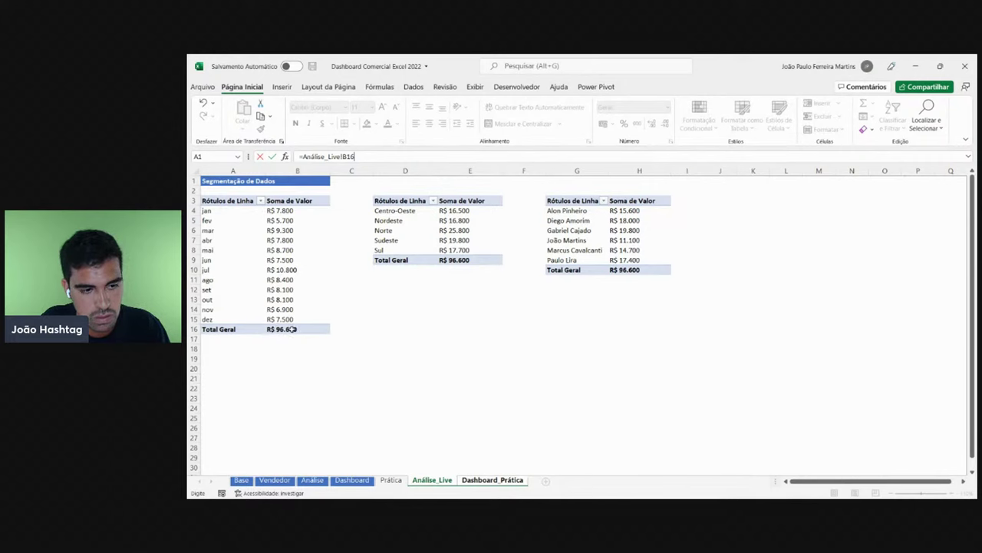
- Commit the B16 link and test the Python, 2021, 2019, Power BI and Excel slicer filters
key(Return)
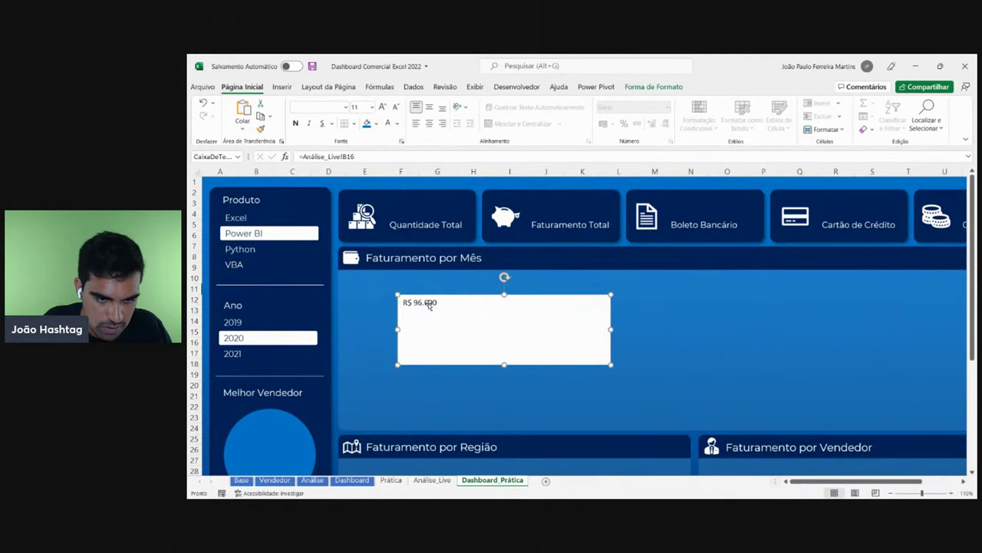
click(244, 249)
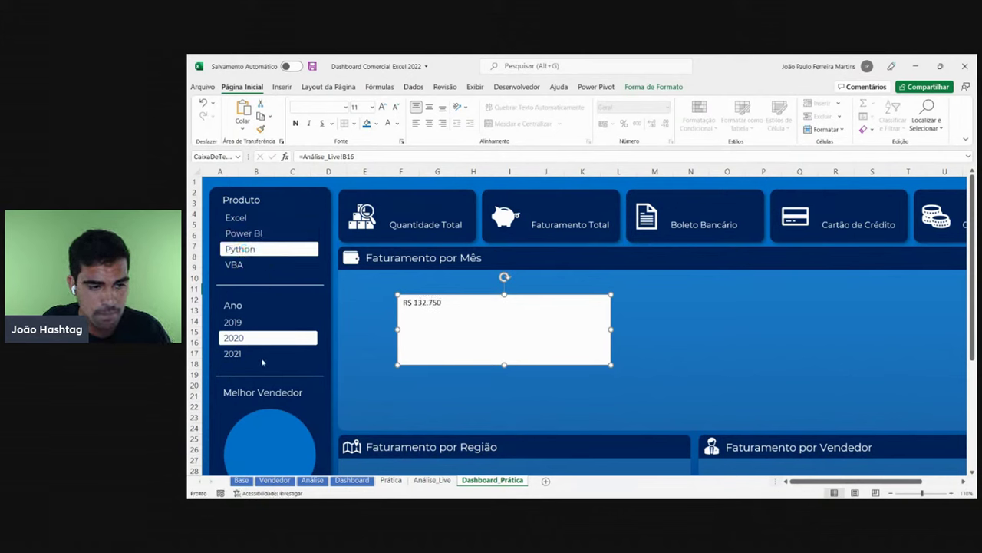
click(261, 354)
click(258, 321)
click(261, 219)
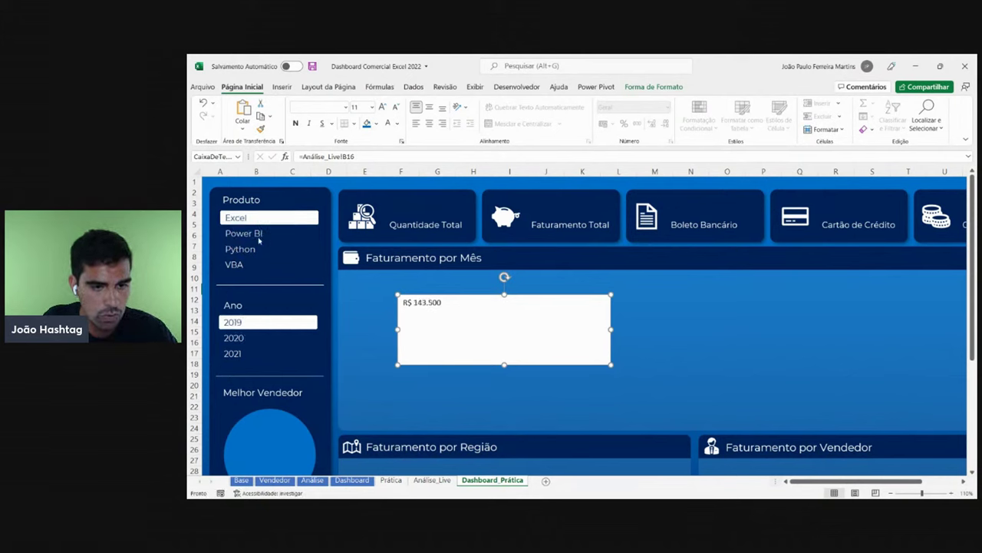
click(258, 235)
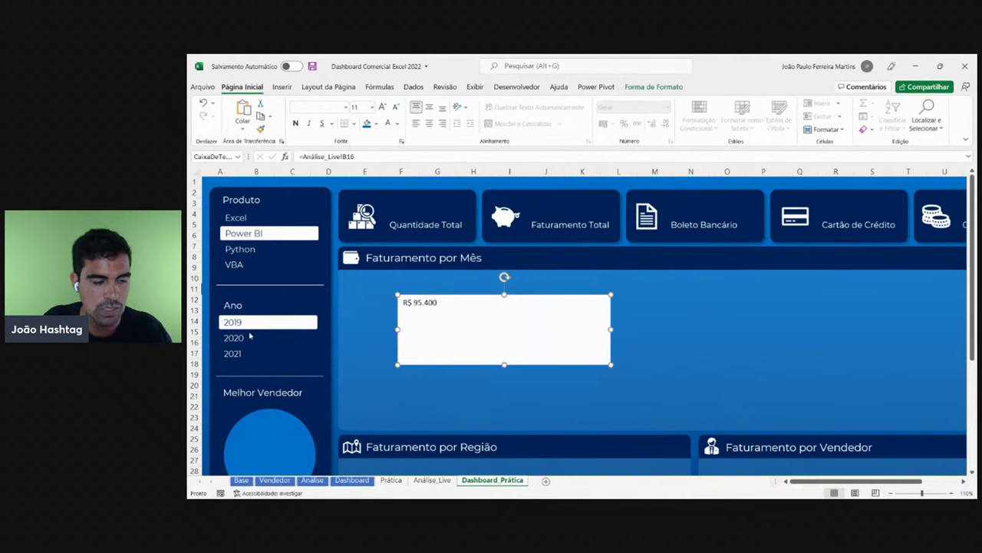
click(250, 217)
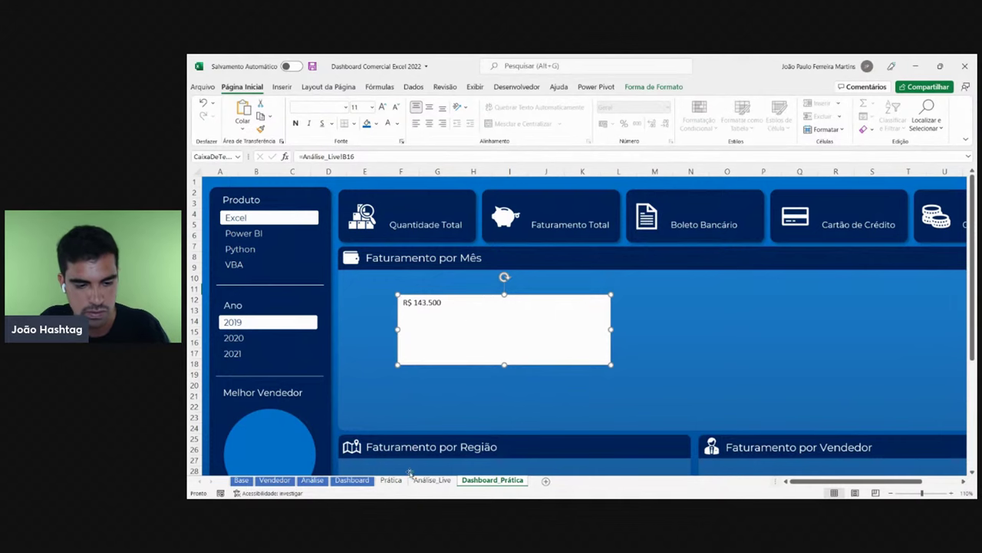
- Filter the finished Dashboard to Excel and 2019 and check the Análise_Live pivots
click(355, 480)
click(227, 208)
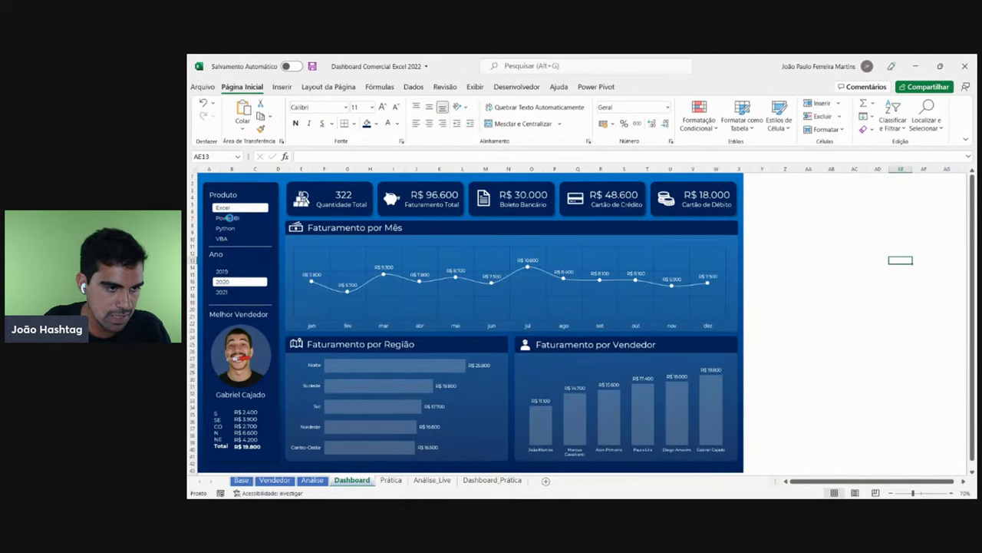
click(226, 271)
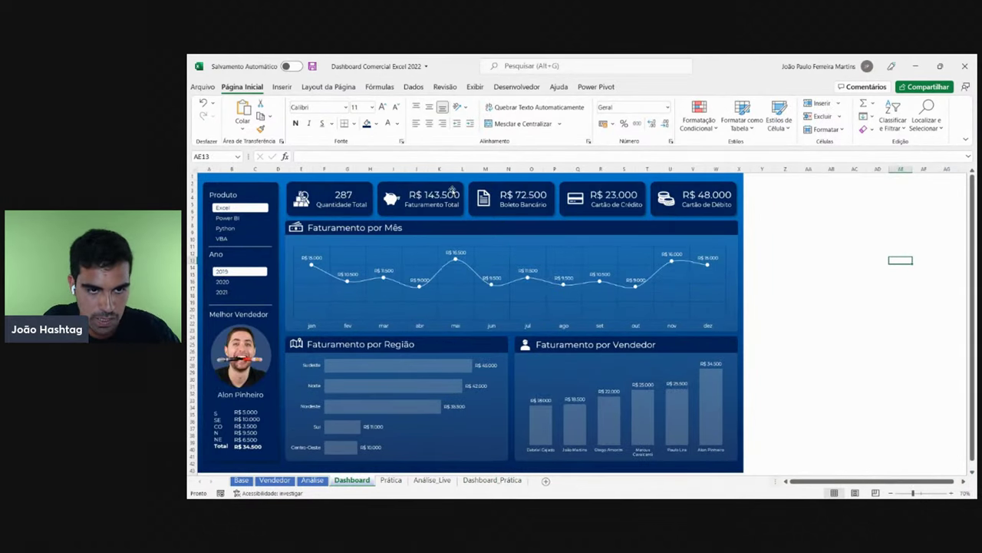
click(432, 480)
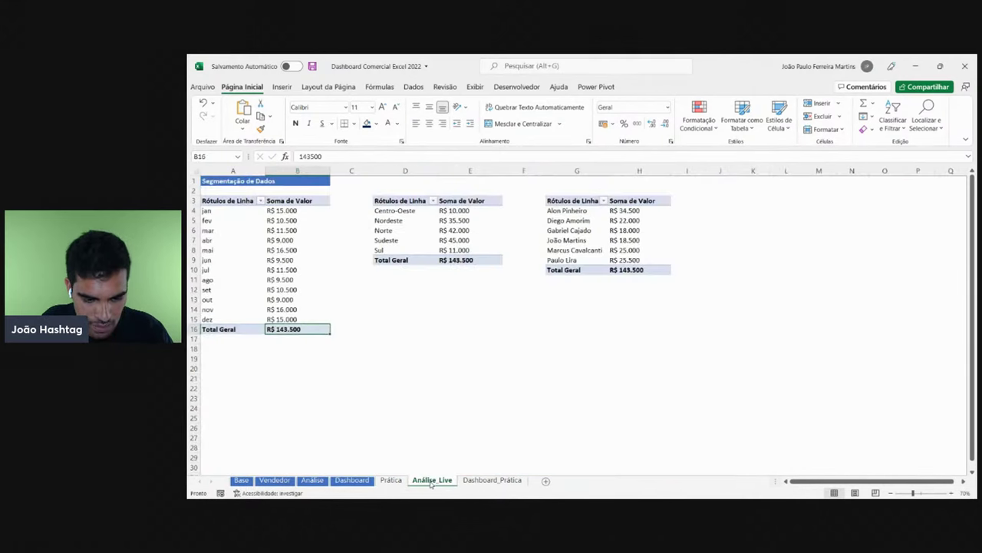
mouse_move(304, 327)
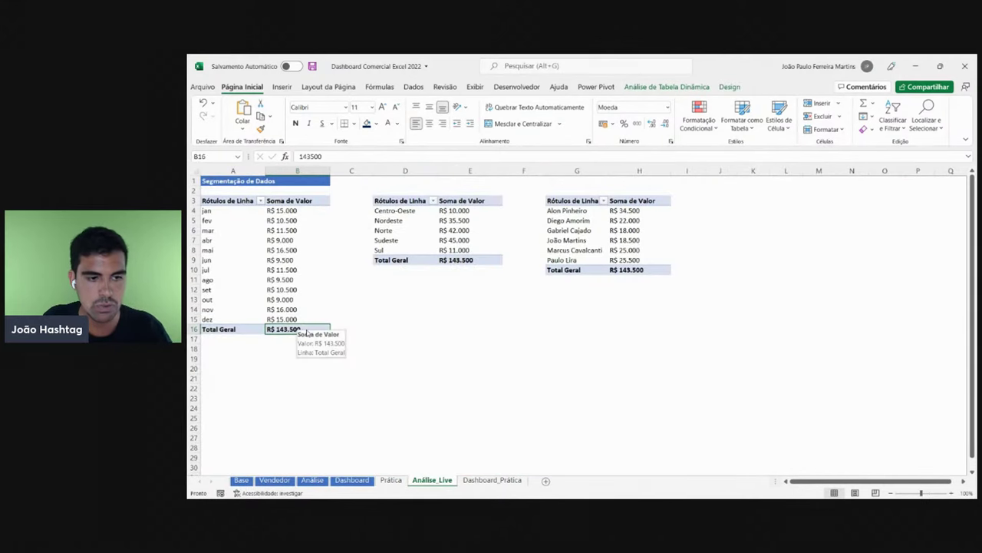
click(492, 479)
- Try Power BI, Python, VBA and 2020 filters, checking pivot cell B8
click(267, 234)
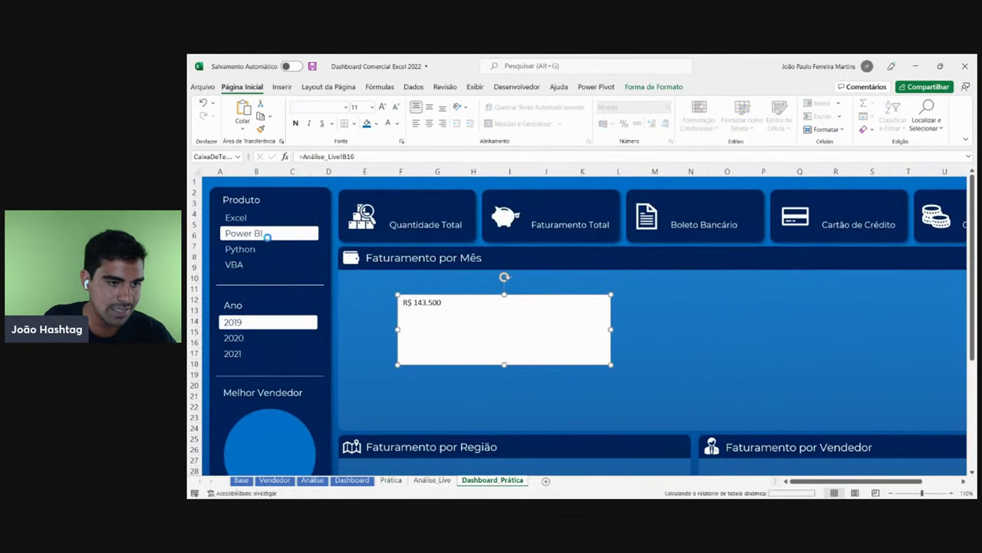
click(252, 250)
click(251, 264)
click(240, 338)
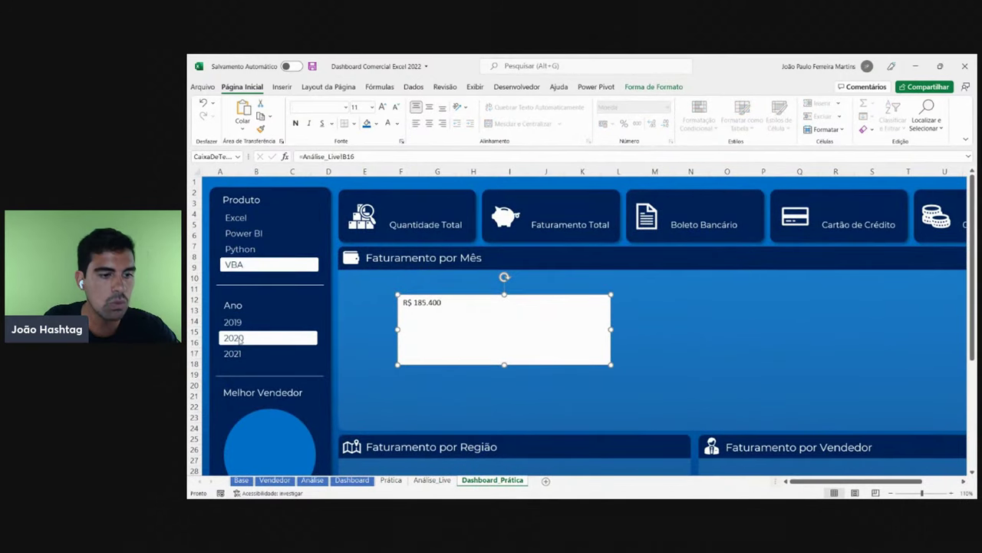
click(432, 480)
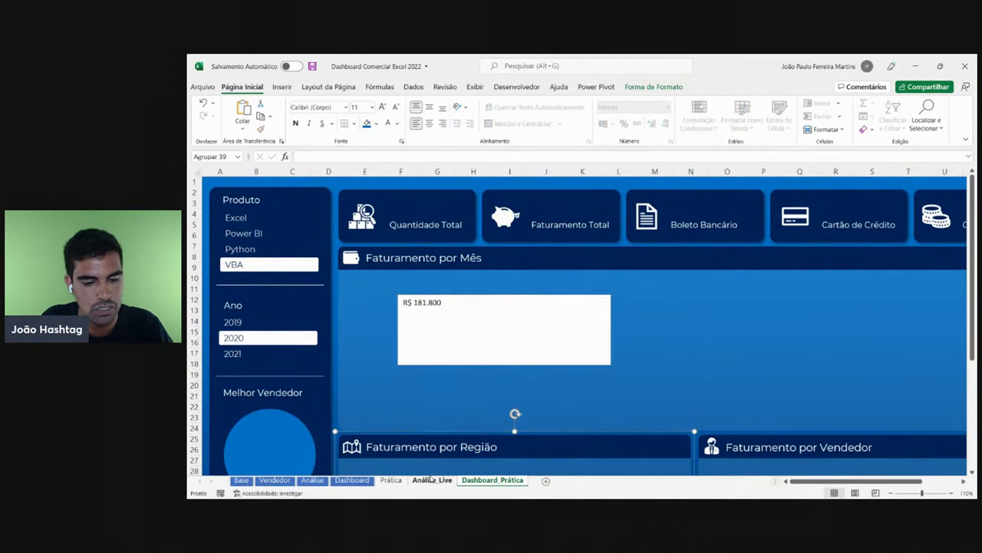
click(284, 252)
click(488, 480)
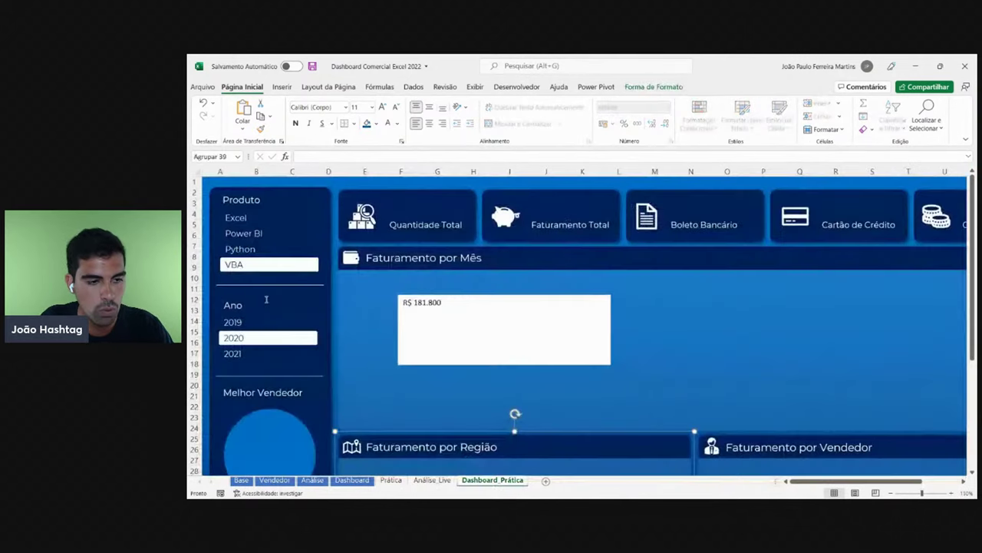
- Set filters to Excel and 2019, link the text box to Total Geral B16, and select it
click(258, 321)
click(252, 232)
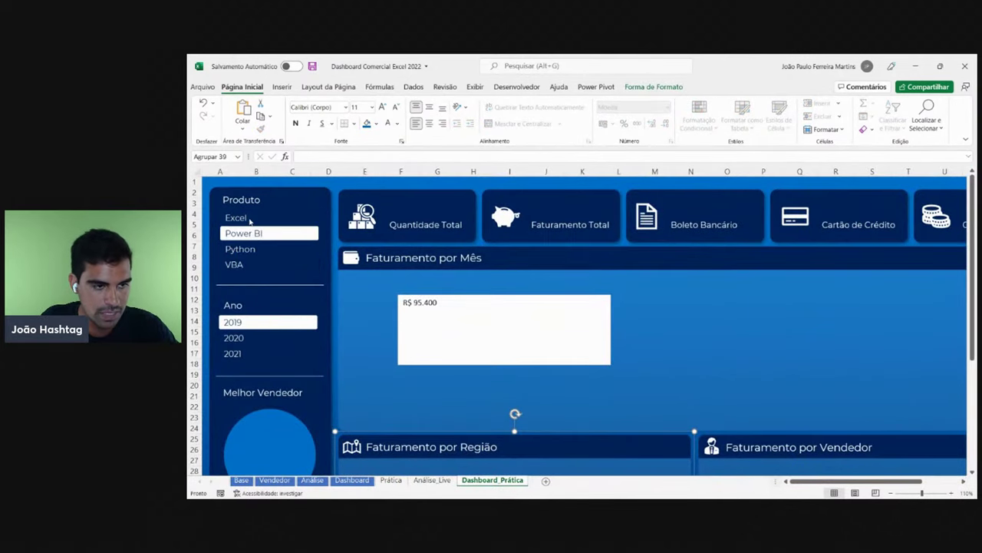
click(251, 221)
click(420, 481)
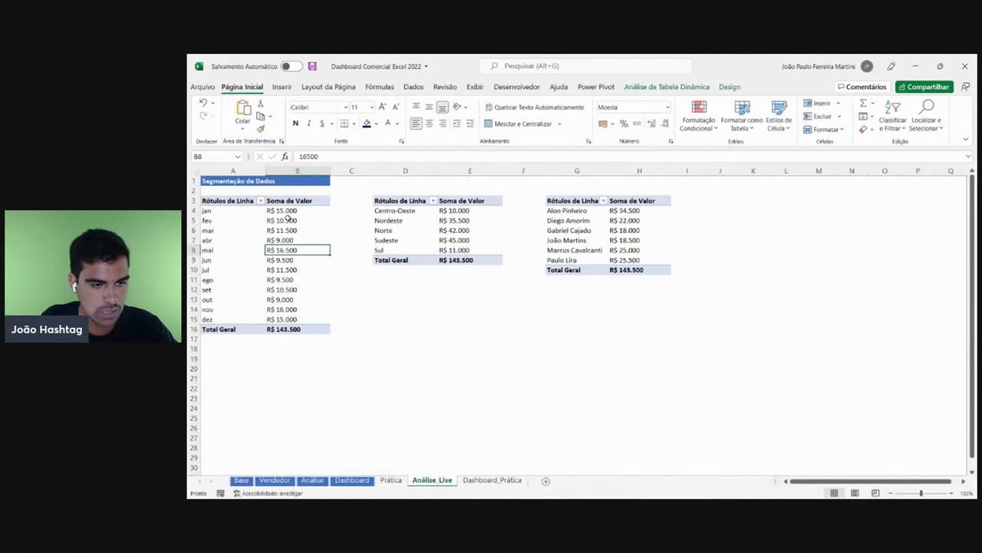
click(292, 328)
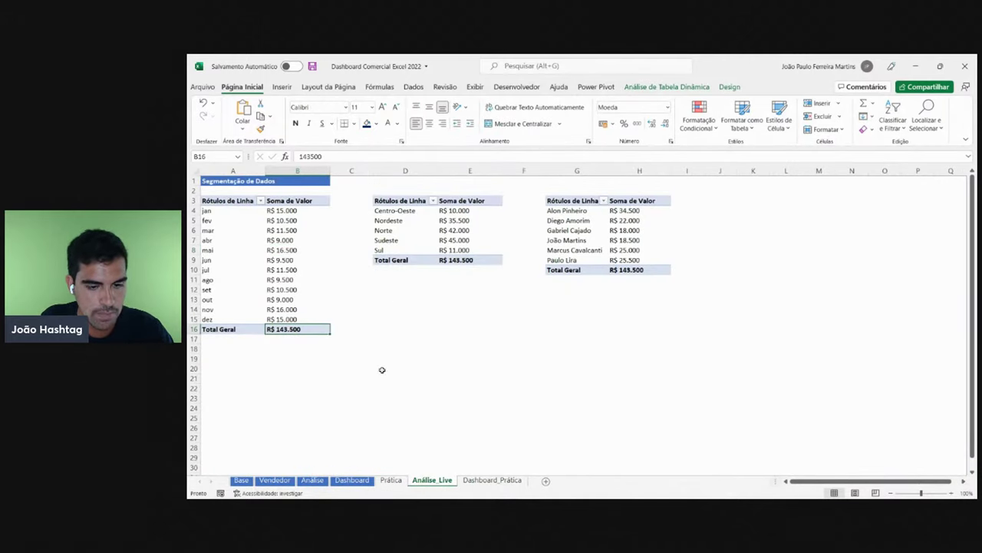
click(491, 480)
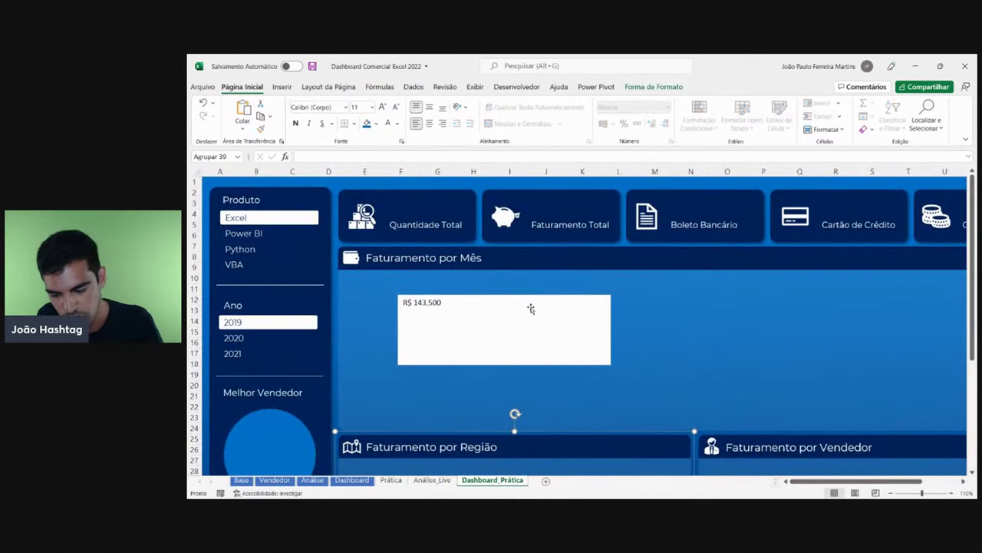
click(530, 308)
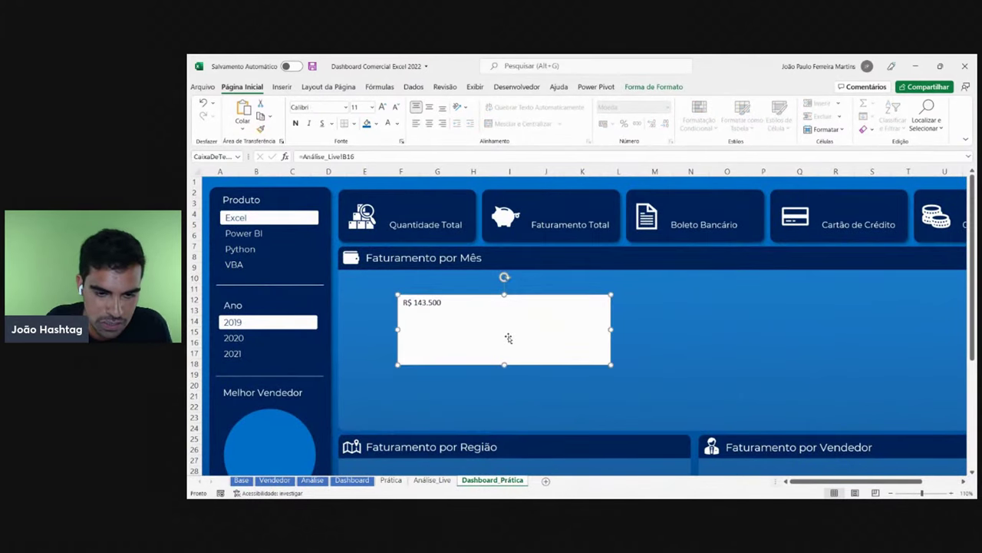
- Move the revenue text box up and give it white Montserrat text
drag(509, 335, 498, 327)
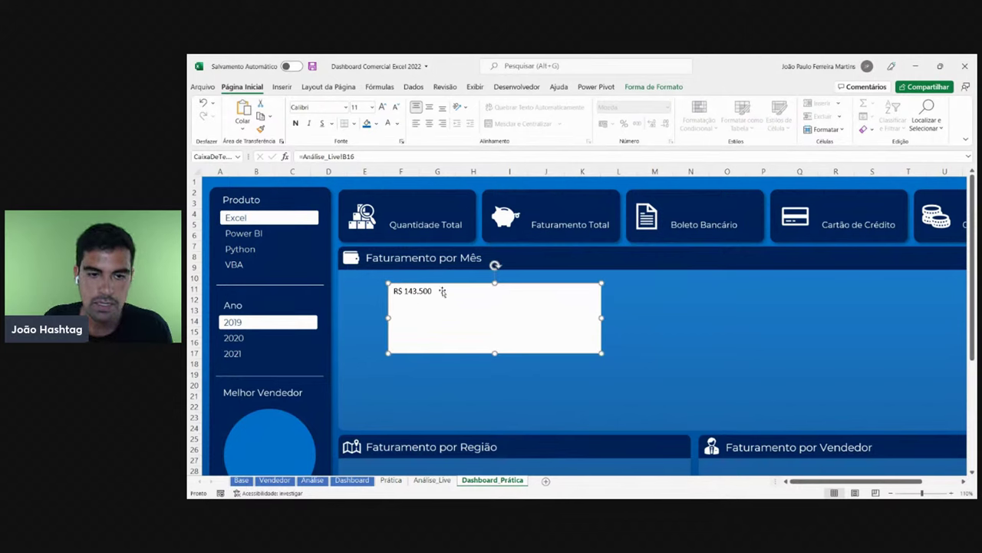
drag(524, 285, 643, 308)
click(327, 108)
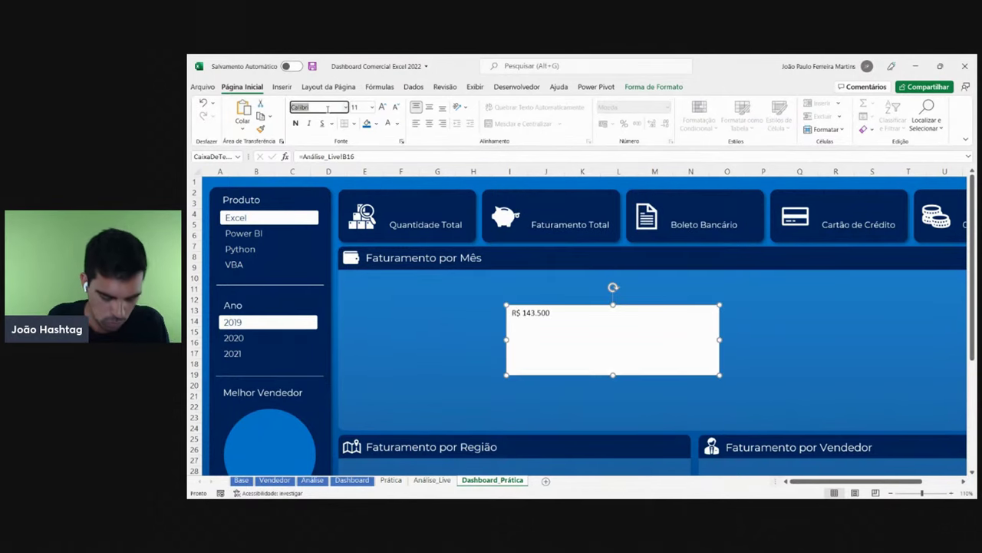
text(Montserrat)
key(Return)
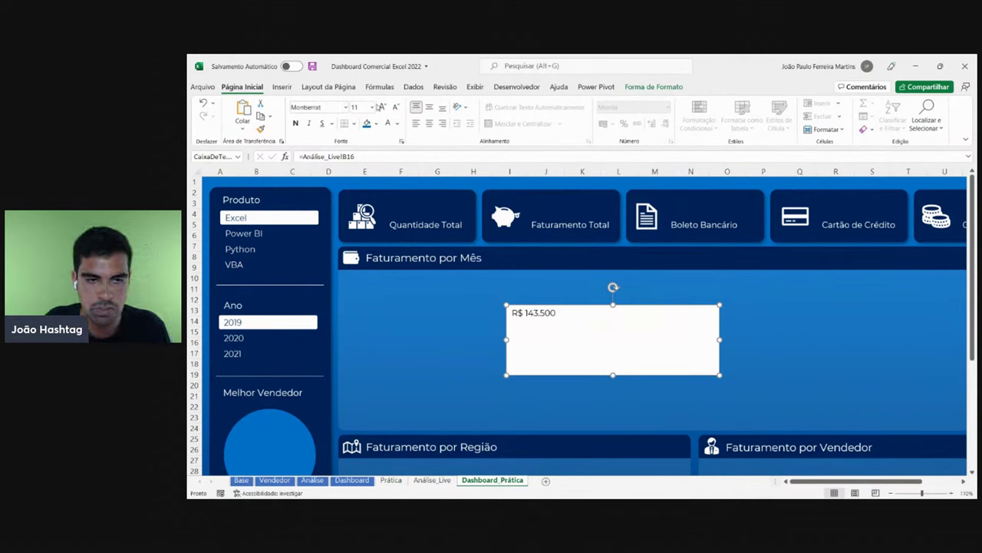
click(397, 124)
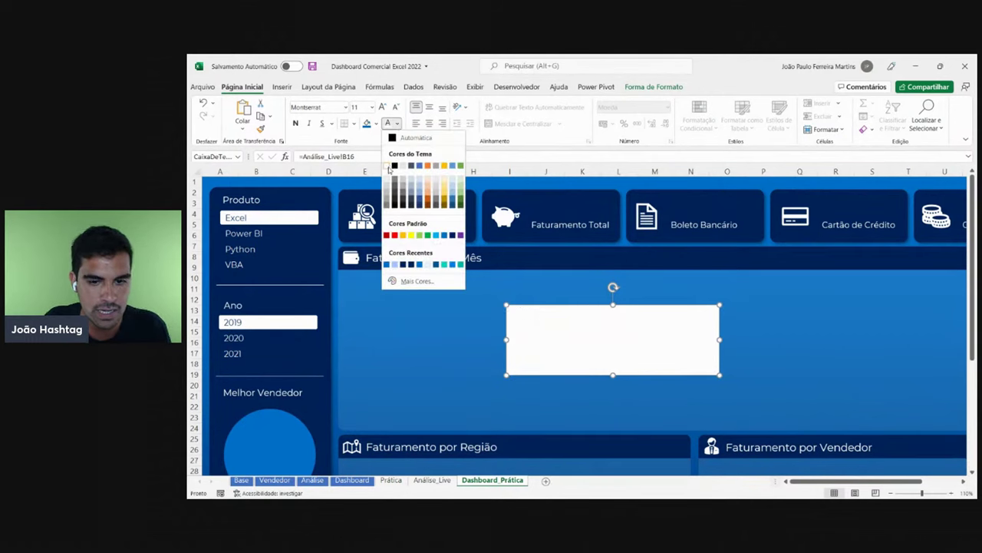
click(388, 166)
- Remove the box's shape fill and outline and move it onto the Faturamento Total card
click(654, 87)
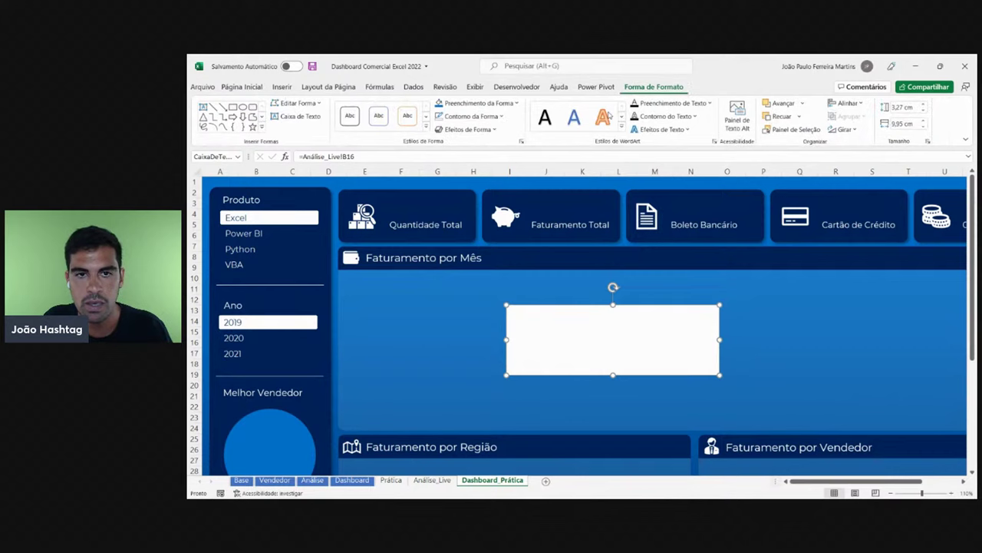
click(498, 106)
click(460, 261)
click(501, 116)
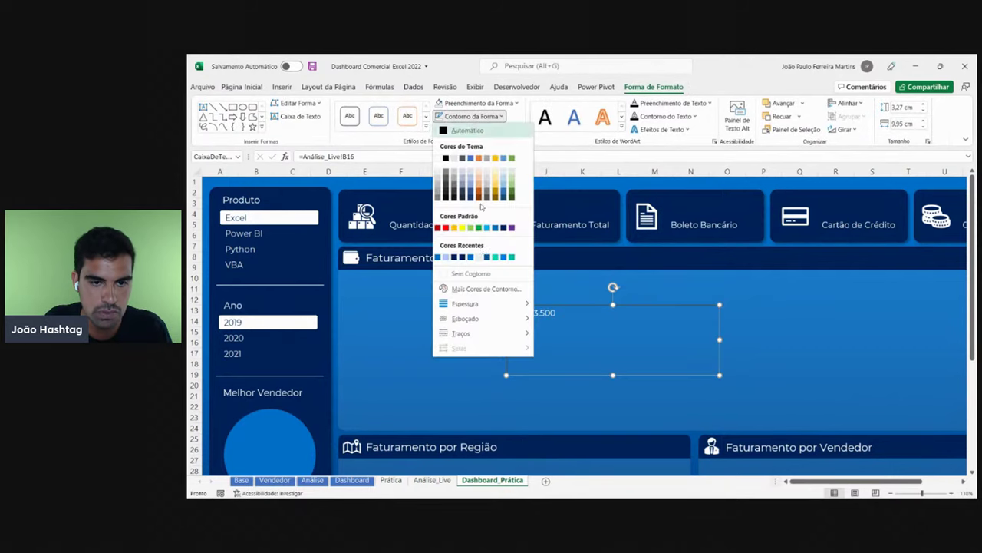
click(471, 273)
drag(598, 301, 630, 203)
- Enlarge the value to 18 pt and resize the box to fit the card
click(242, 88)
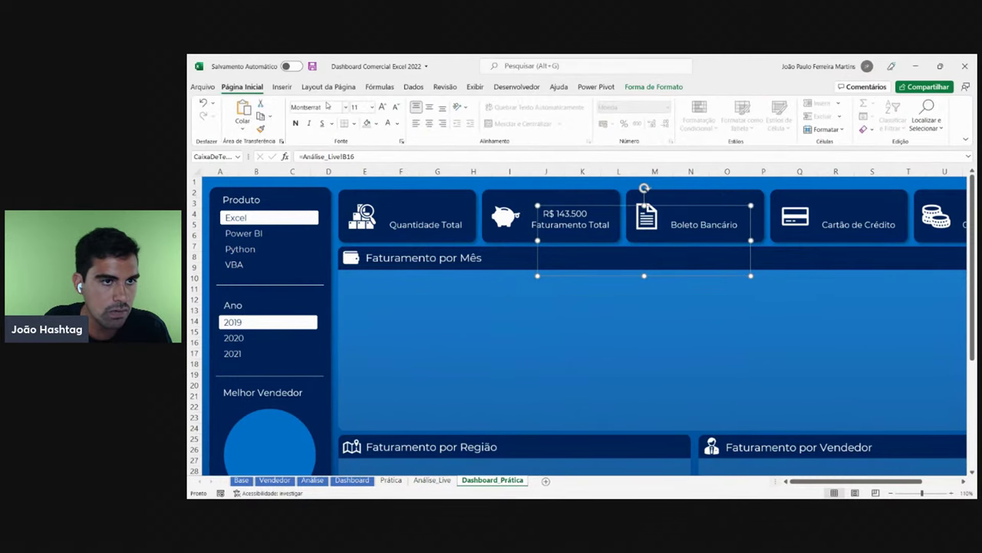
click(382, 106)
click(382, 107)
click(382, 107)
click(382, 107)
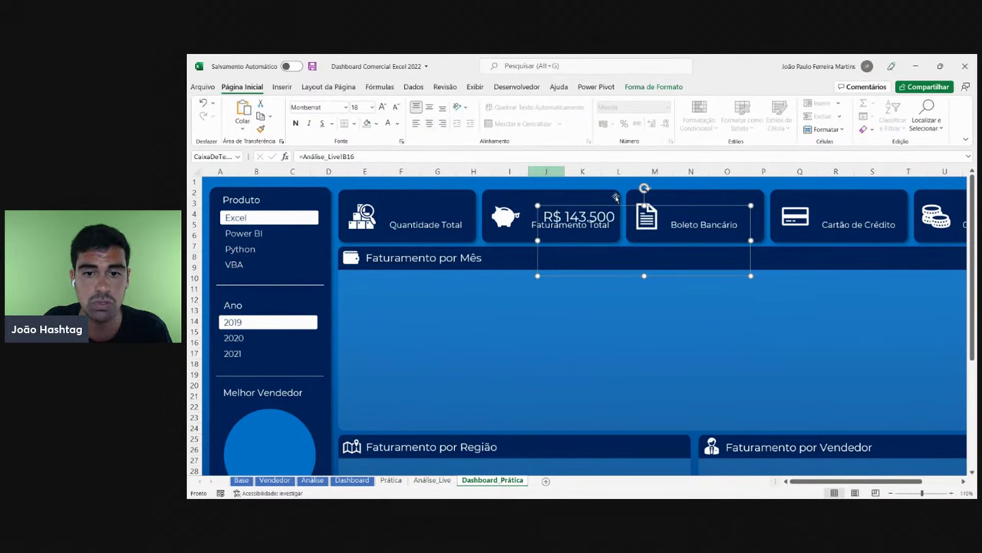
drag(616, 198, 608, 190)
click(664, 198)
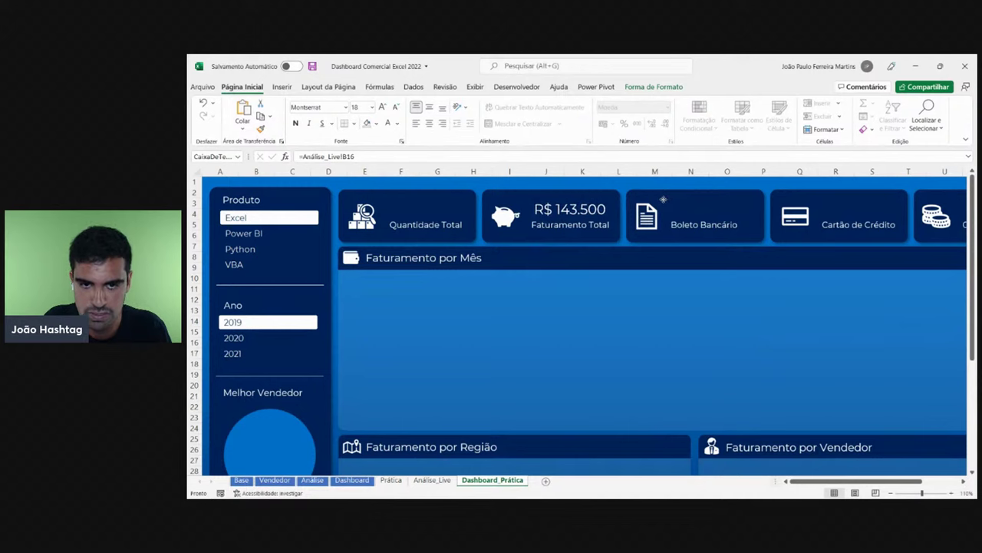
click(738, 223)
drag(740, 234, 619, 234)
drag(573, 268, 573, 230)
click(635, 281)
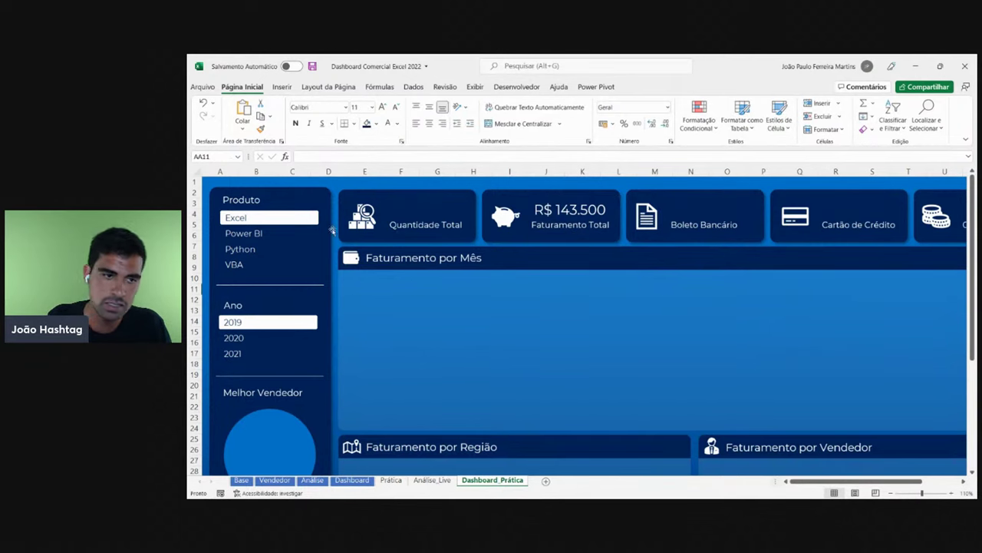
- Test the slicers with Power BI/2020 and Python/2021, then settle on VBA and 2019
click(243, 234)
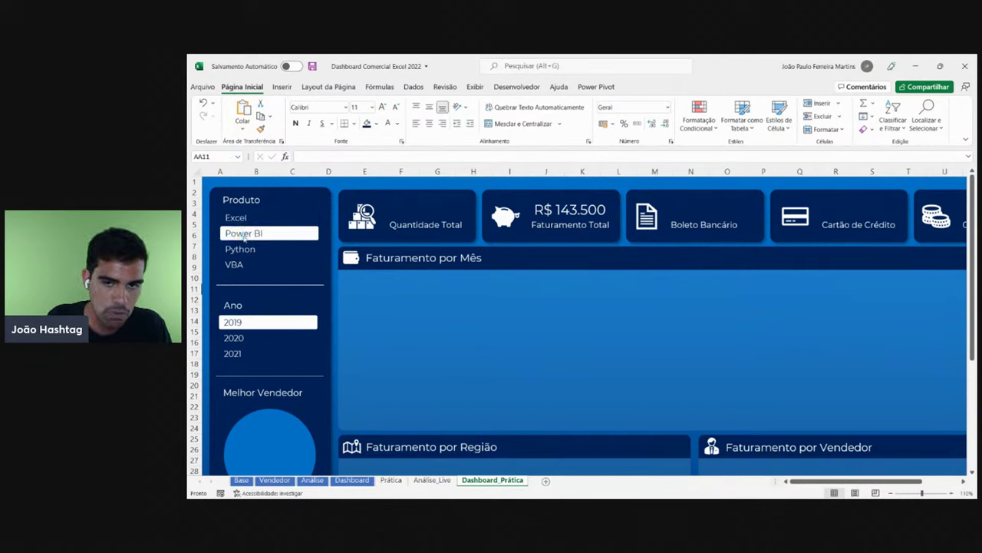
click(235, 341)
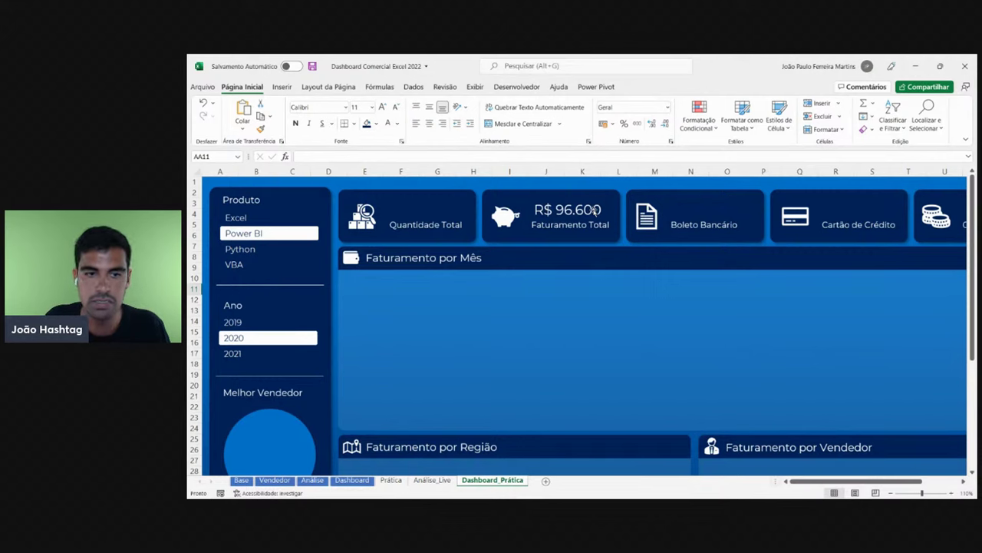
click(258, 251)
click(242, 354)
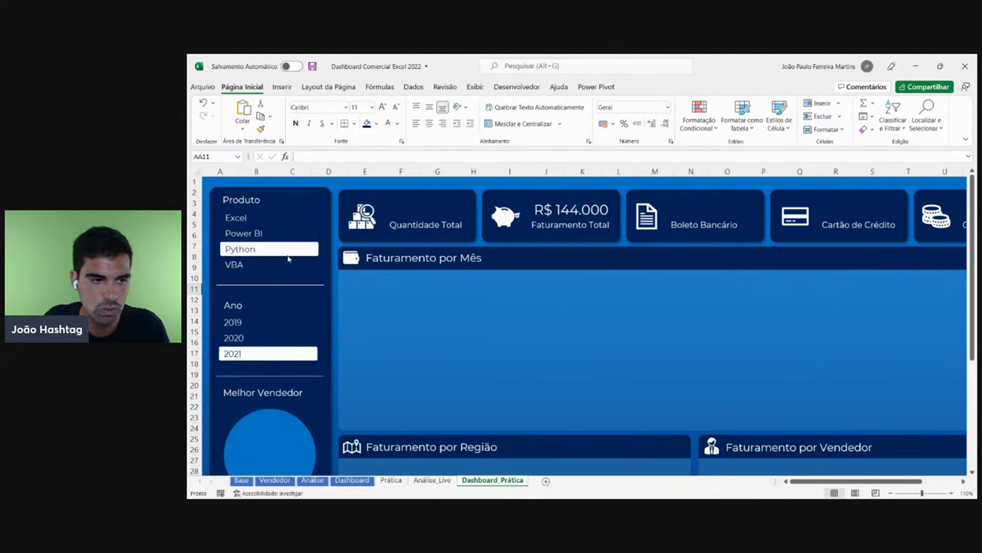
click(253, 263)
click(243, 321)
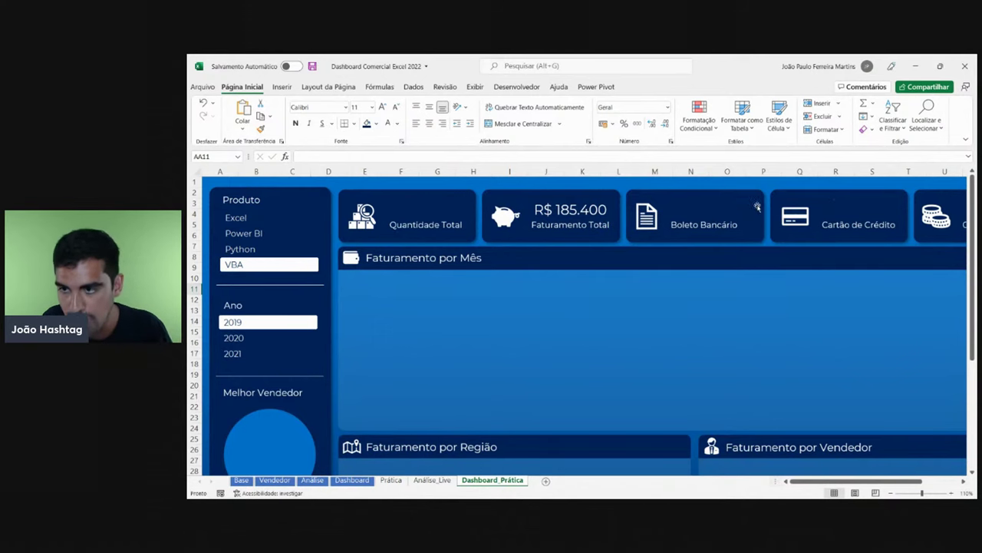
- Zoom the dashboard out to 70% and scroll down the sheet
click(963, 482)
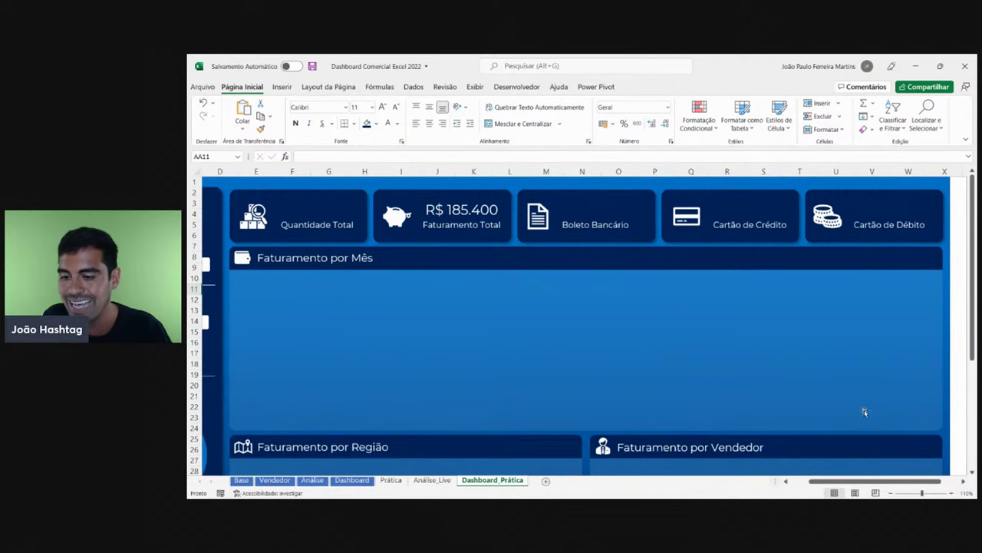
drag(836, 481, 816, 481)
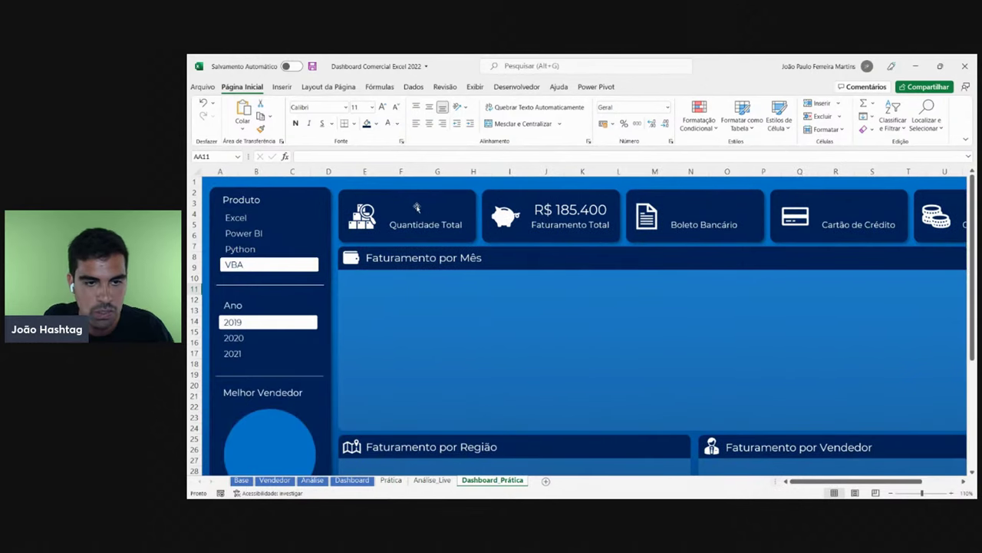
ctrl+scroll(459, 221, down, 1)
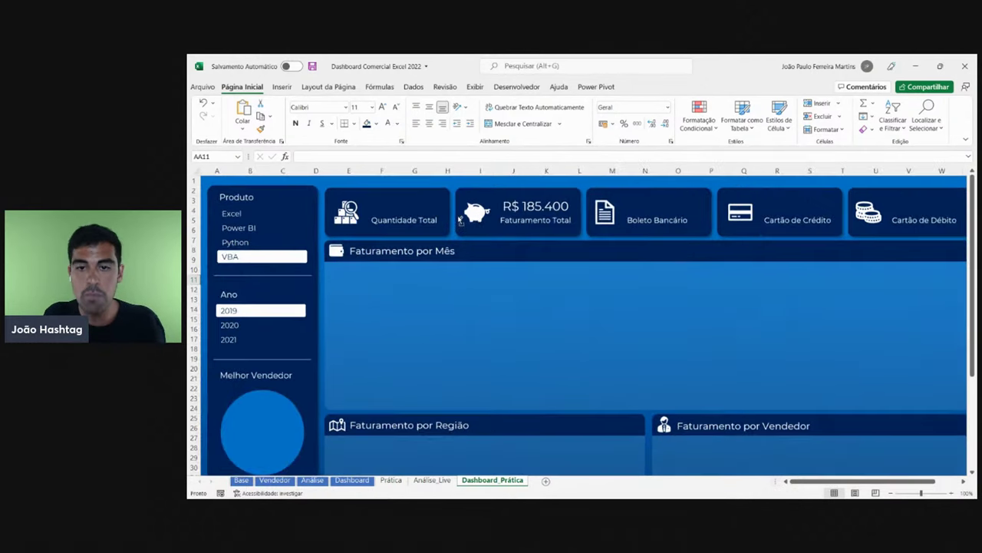
ctrl+scroll(460, 221, down, 1)
ctrl+scroll(652, 261, down, 1)
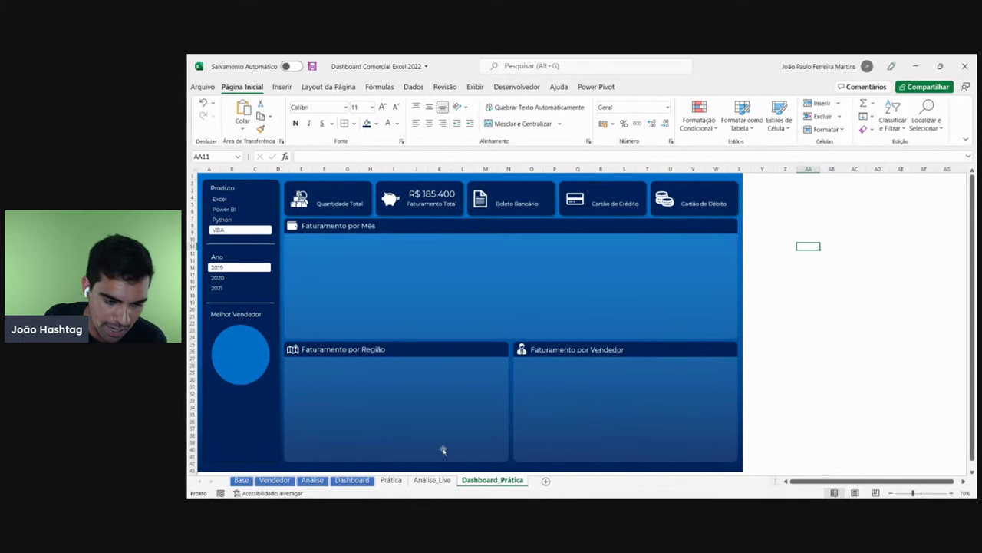
- Toggle between Dashboard_Prática and Análise_Live, ending on Análise_Live with seller pivot G3:H9 selected
click(432, 480)
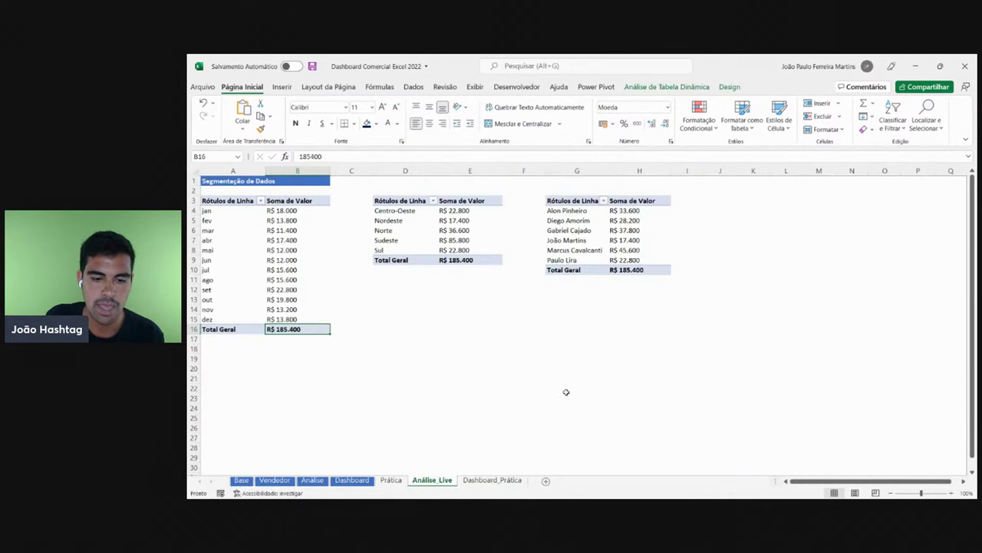
click(507, 482)
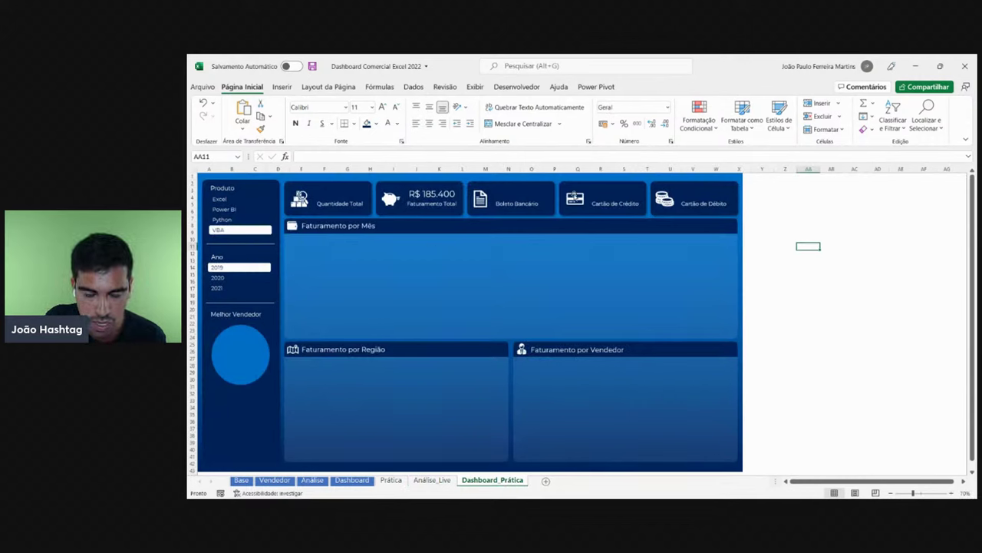
click(432, 479)
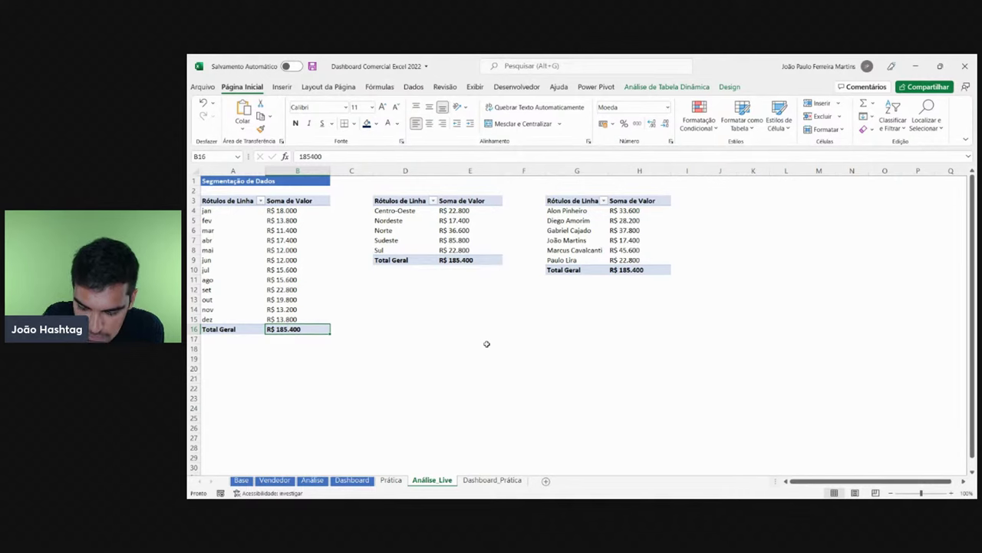
click(492, 480)
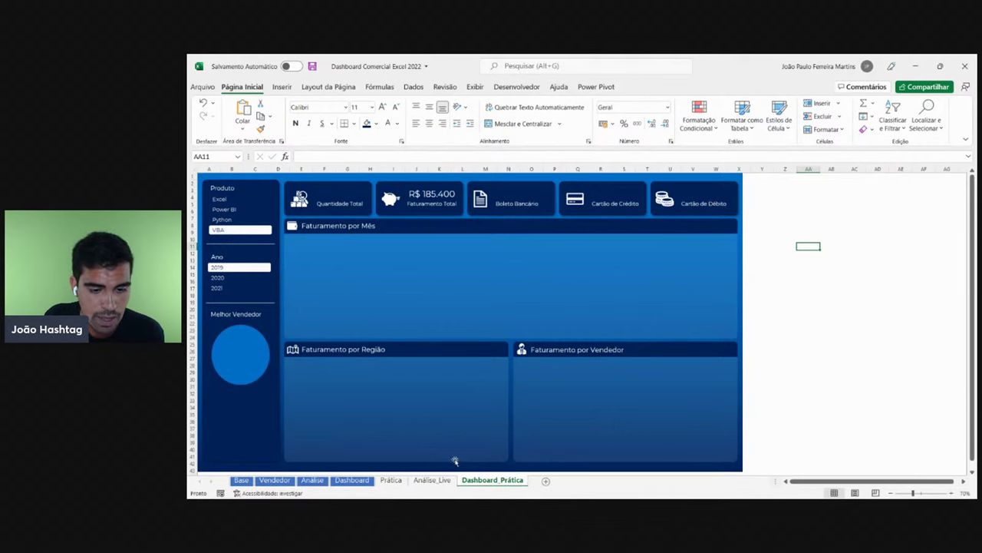
click(432, 480)
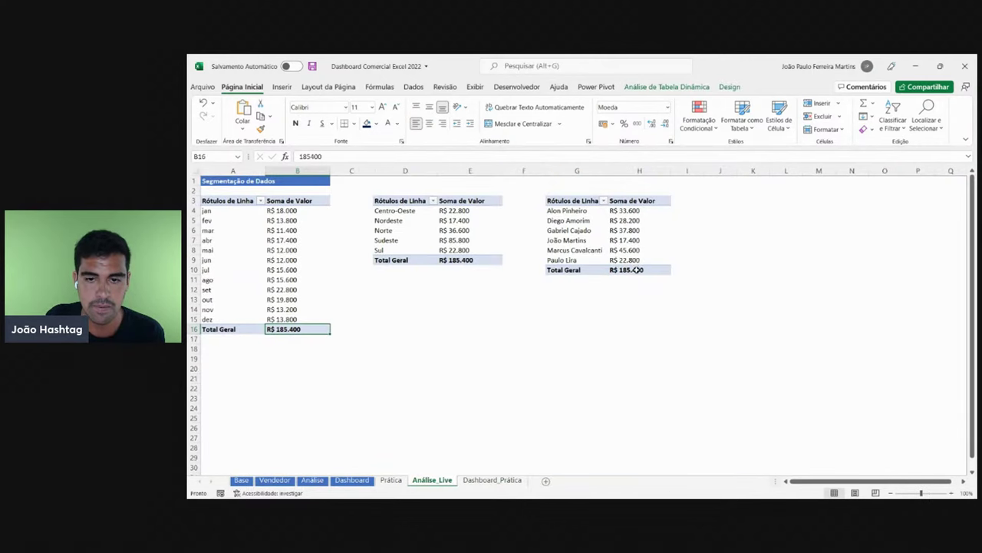
mouse_move(634, 270)
mouse_down()
mouse_move(571, 201)
mouse_move(644, 253)
mouse_move(652, 270)
mouse_move(584, 201)
mouse_move(634, 269)
mouse_up()
- Copy the seller revenue pivot to J3 and auto-fit columns J and K
key(ctrl+c)
click(719, 202)
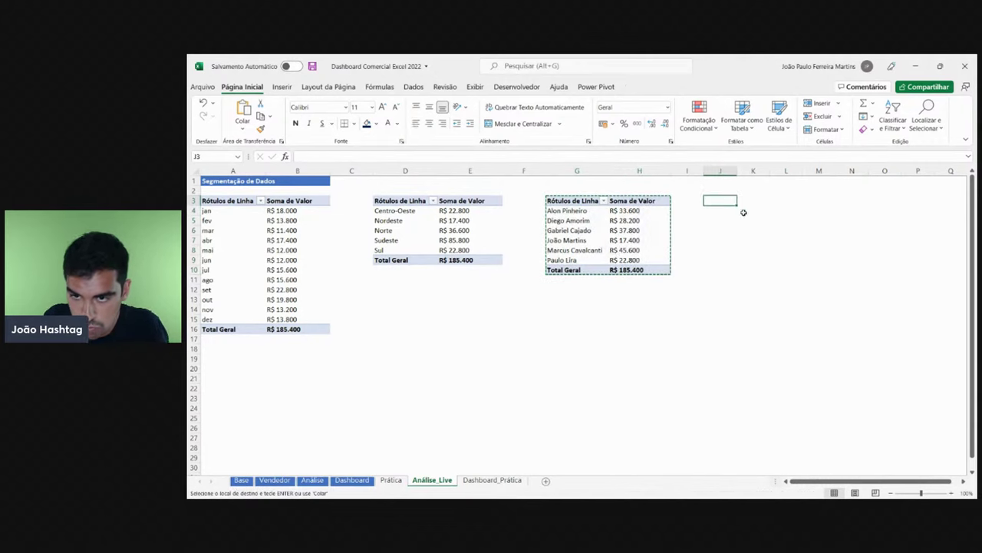
key(ctrl+v)
mouse_move(753, 170)
mouse_down()
mouse_move(691, 170)
mouse_move(736, 172)
mouse_up()
double_click(736, 171)
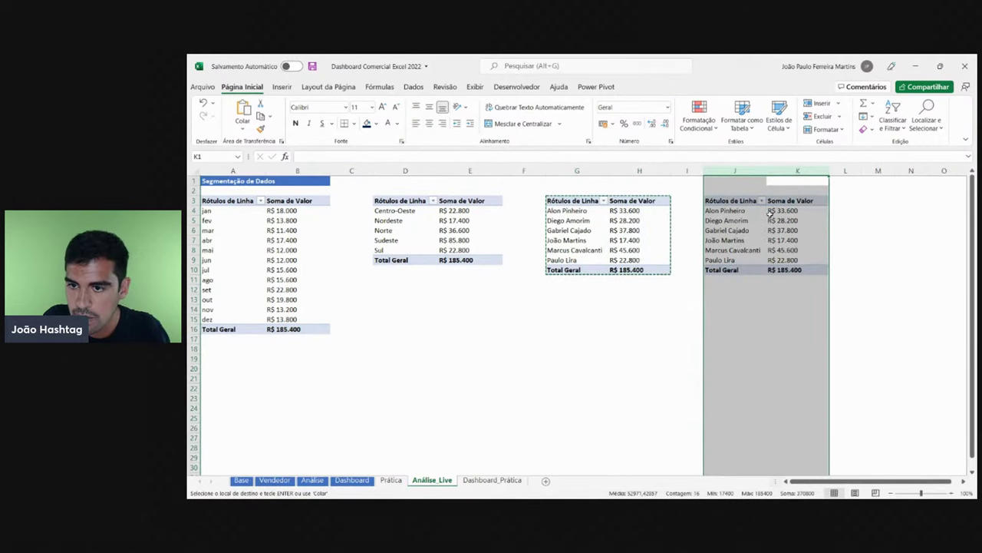
click(739, 230)
key(Escape)
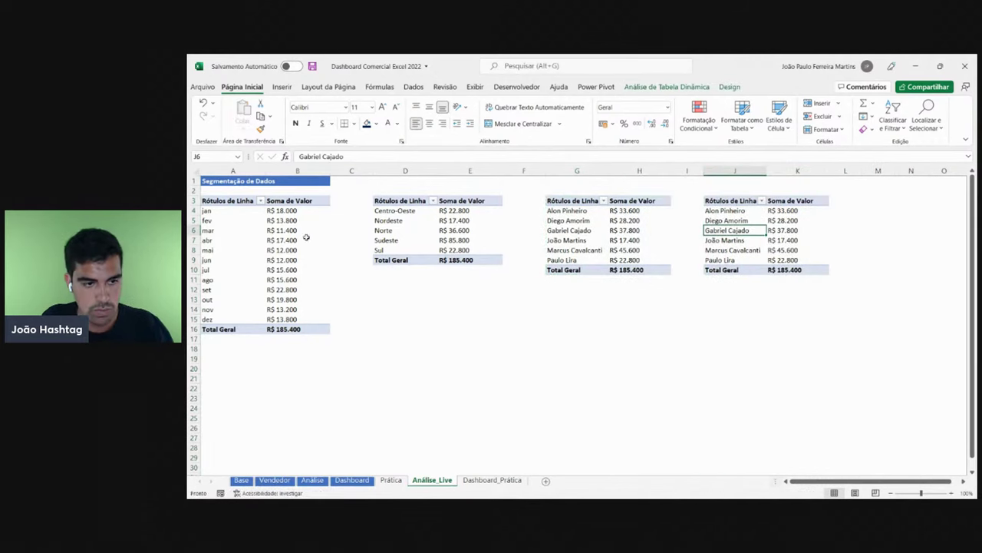
- Check the PivotTable names of the monthly, regional and seller pivots under PivotTable Analyze
drag(324, 329, 236, 200)
click(250, 229)
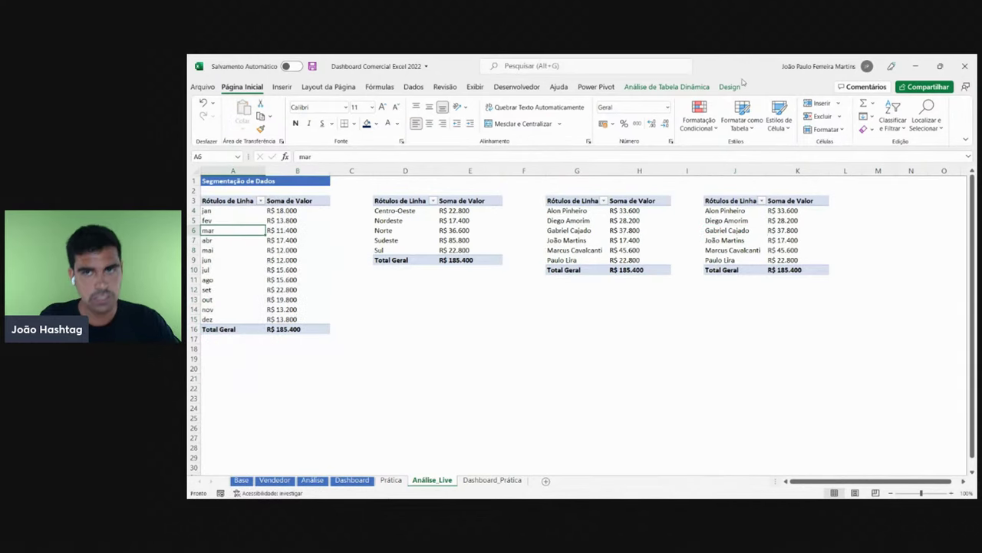
click(667, 86)
click(212, 119)
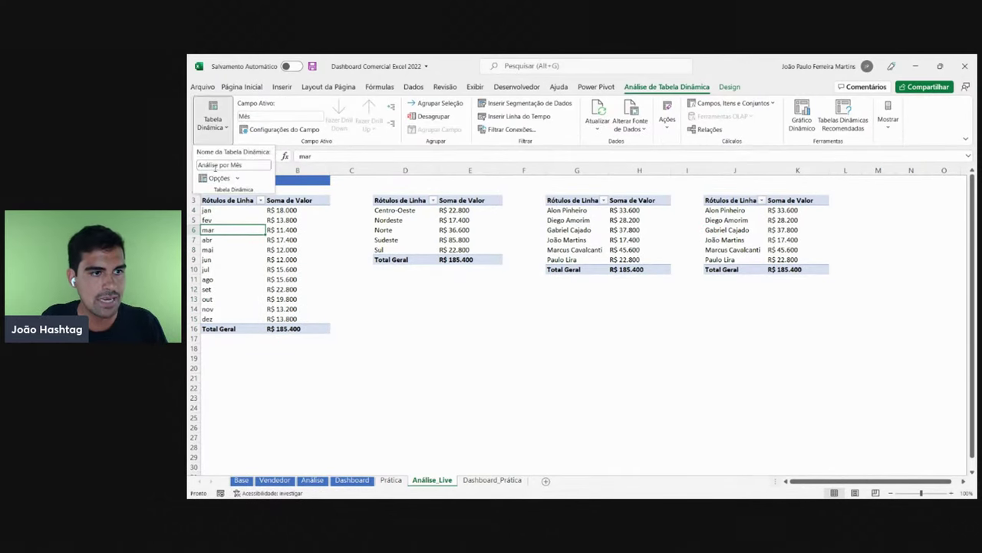
click(243, 165)
click(452, 232)
click(460, 230)
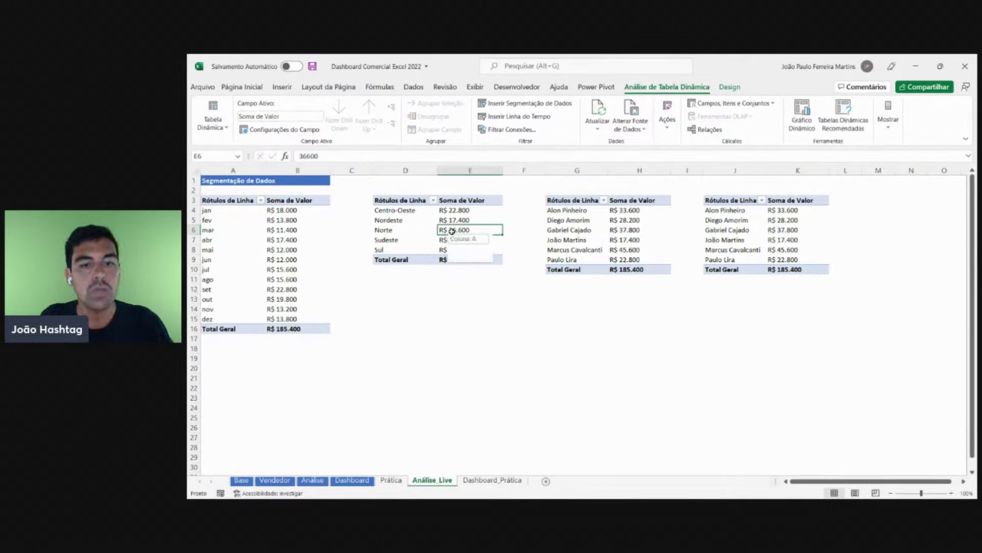
click(215, 123)
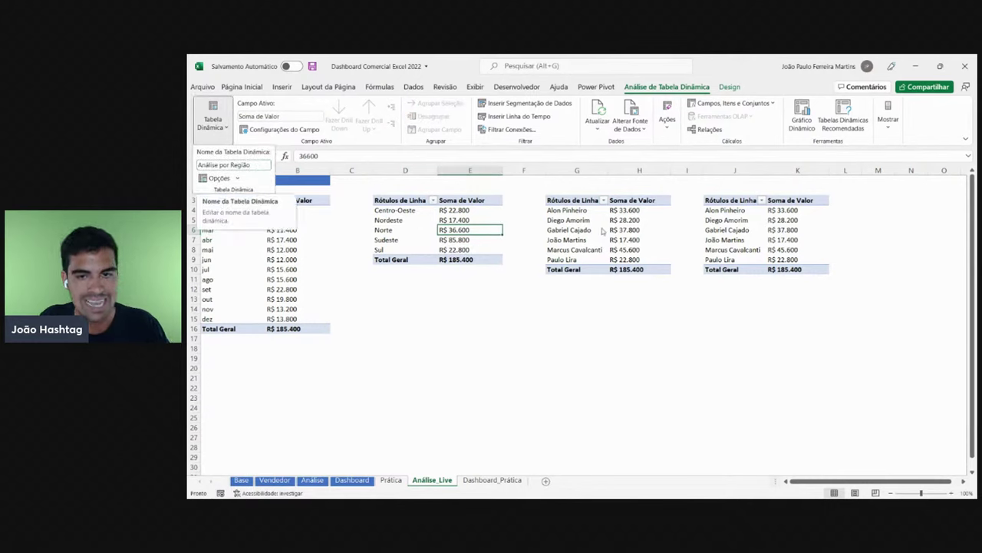
click(646, 221)
click(645, 222)
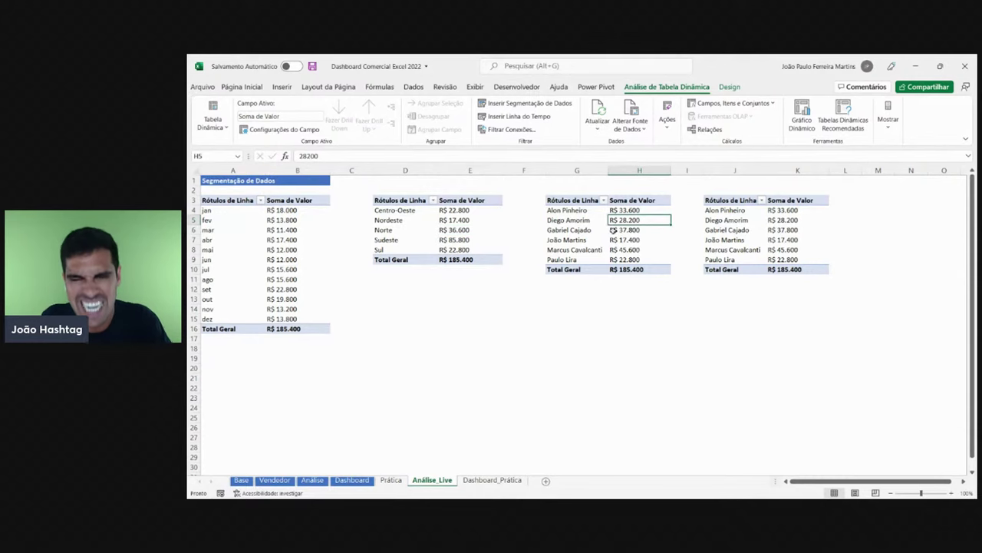
click(213, 125)
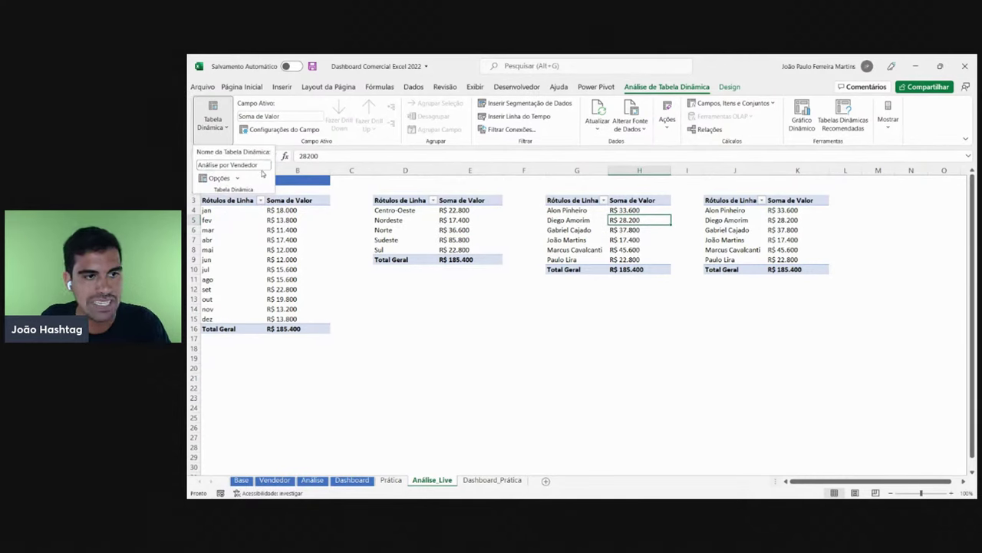
click(789, 227)
- Show the PivotTable field list for the rightmost copied pivot
click(789, 228)
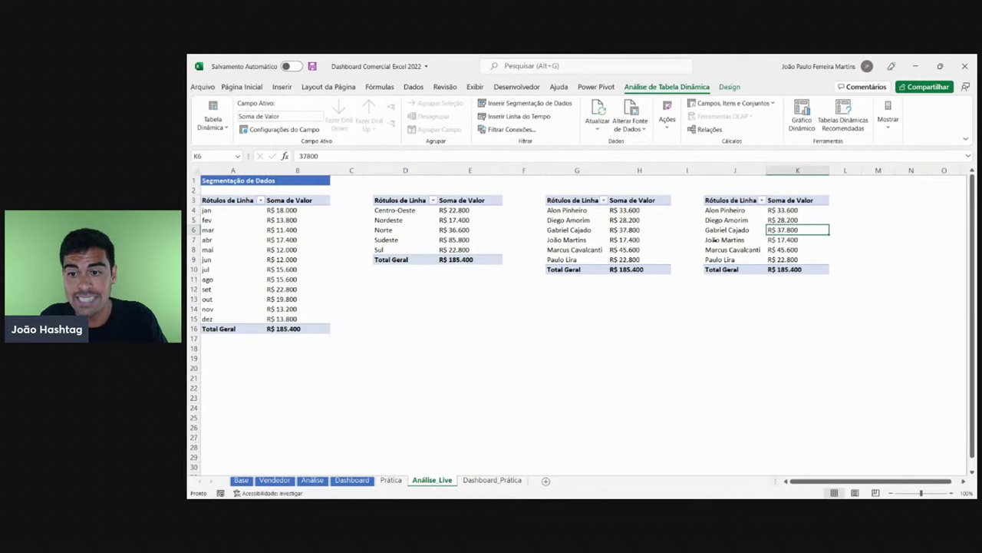
click(758, 234)
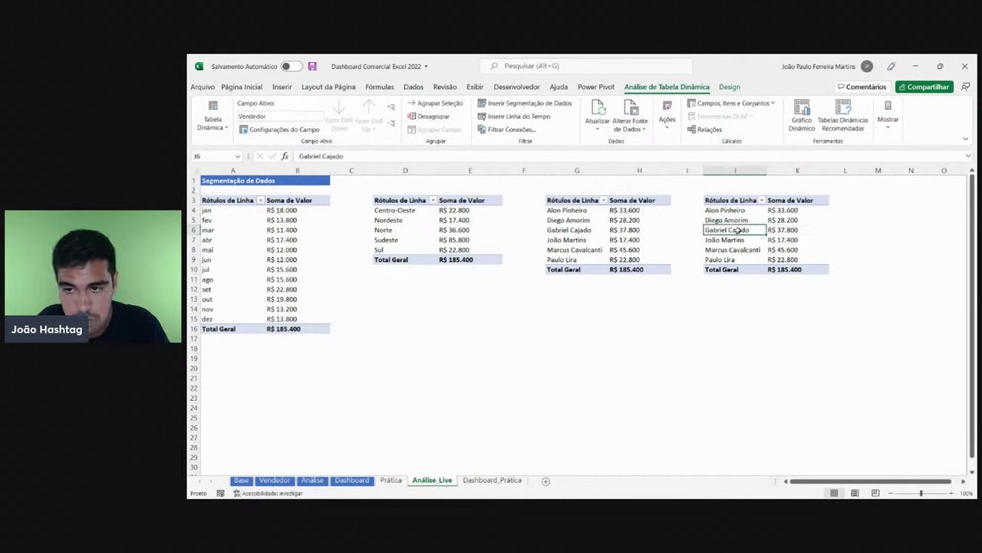
right_click(734, 228)
click(791, 441)
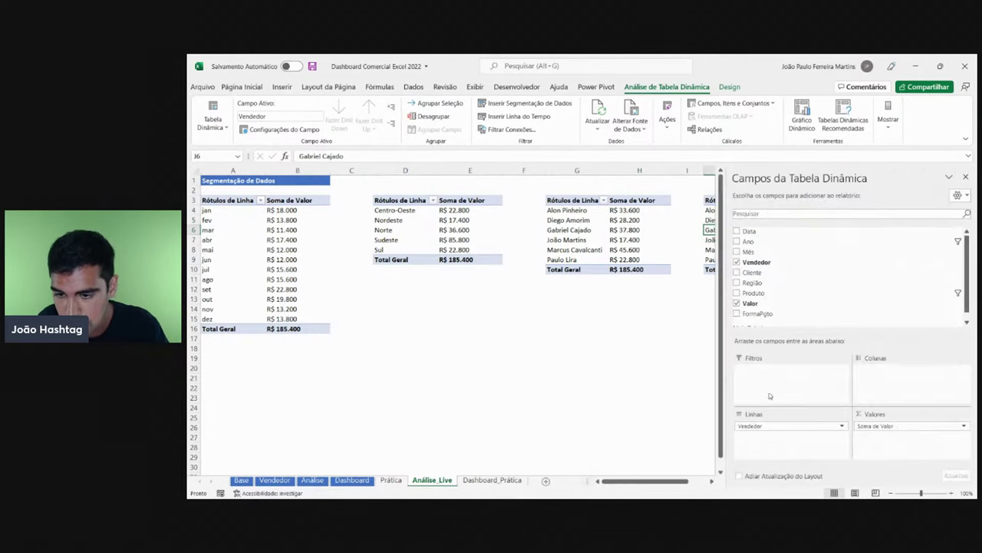
- Replace Vendedor with FormaPgto as the row field of the copied pivot
click(711, 480)
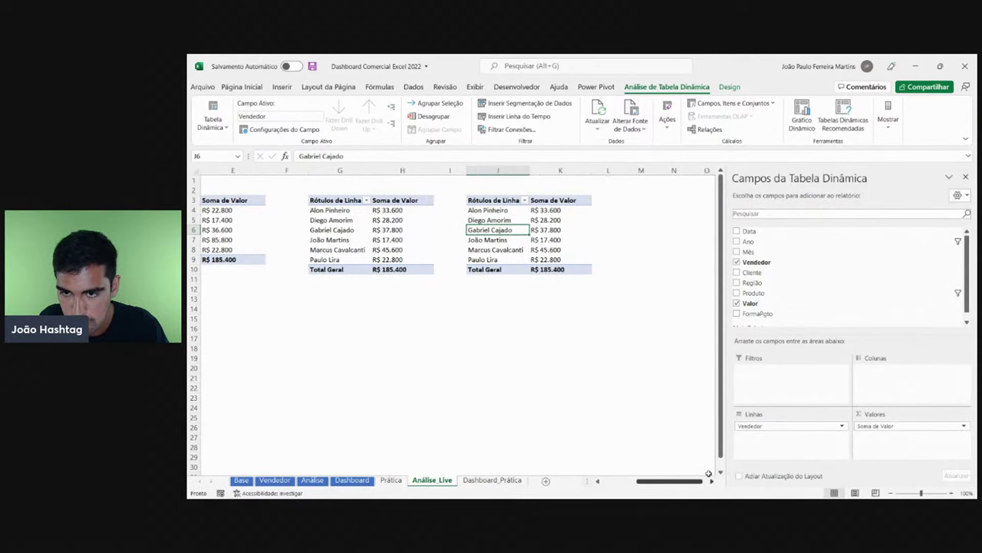
scroll(764, 299, down, 1)
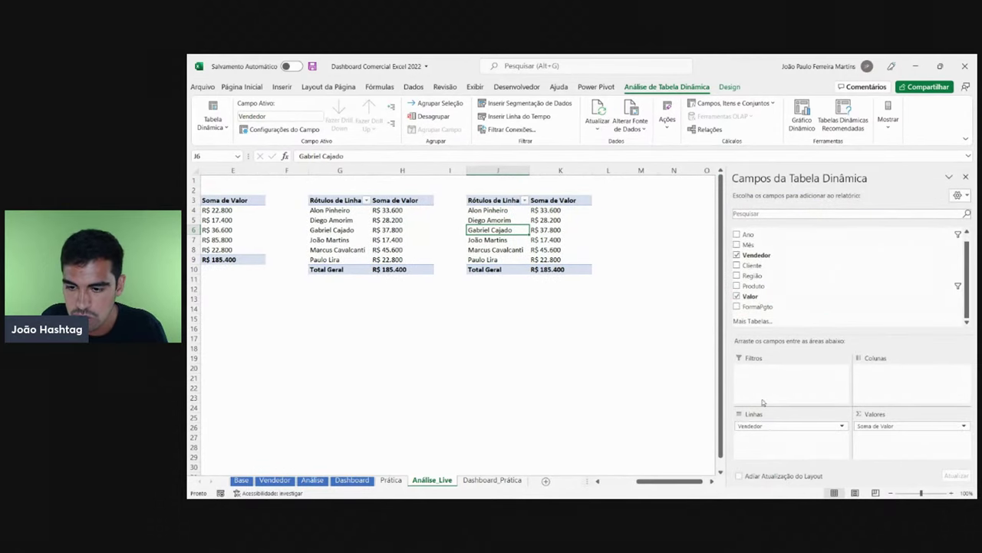
mouse_move(760, 426)
mouse_down()
mouse_move(636, 414)
mouse_move(787, 435)
mouse_move(774, 428)
mouse_up()
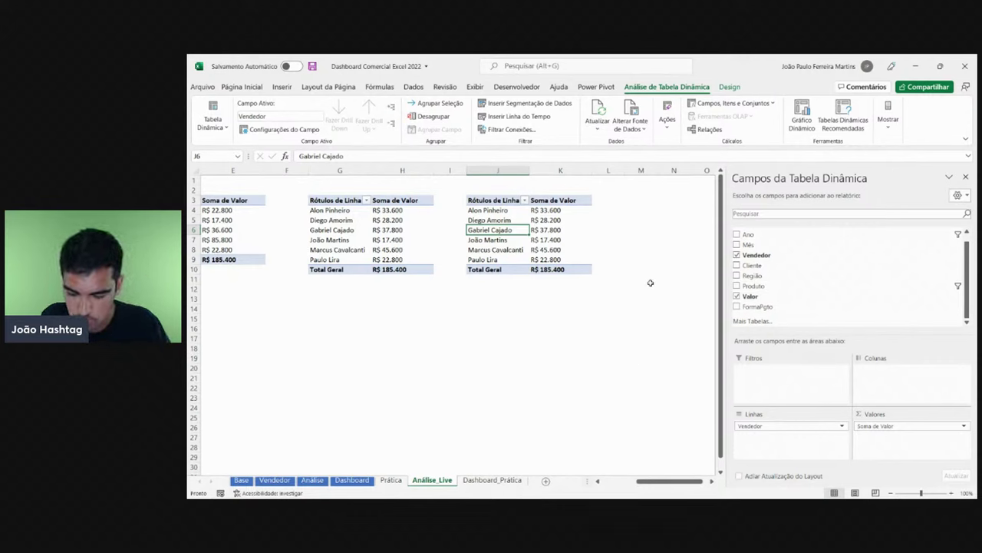
drag(768, 426, 767, 303)
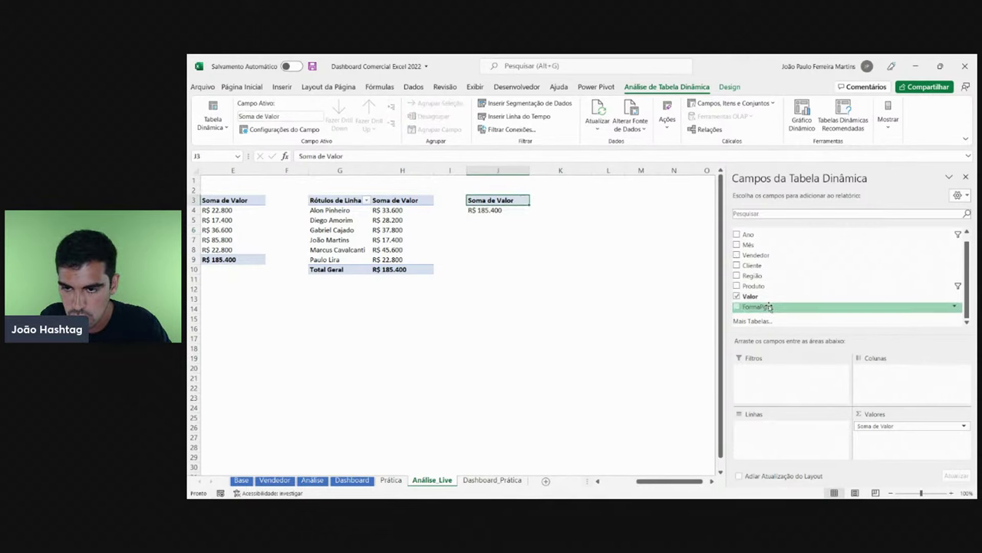
drag(777, 435, 777, 435)
- Review the Boleto, Crédito, Débito and Total Geral values, then return to Dashboard_Prática
click(539, 231)
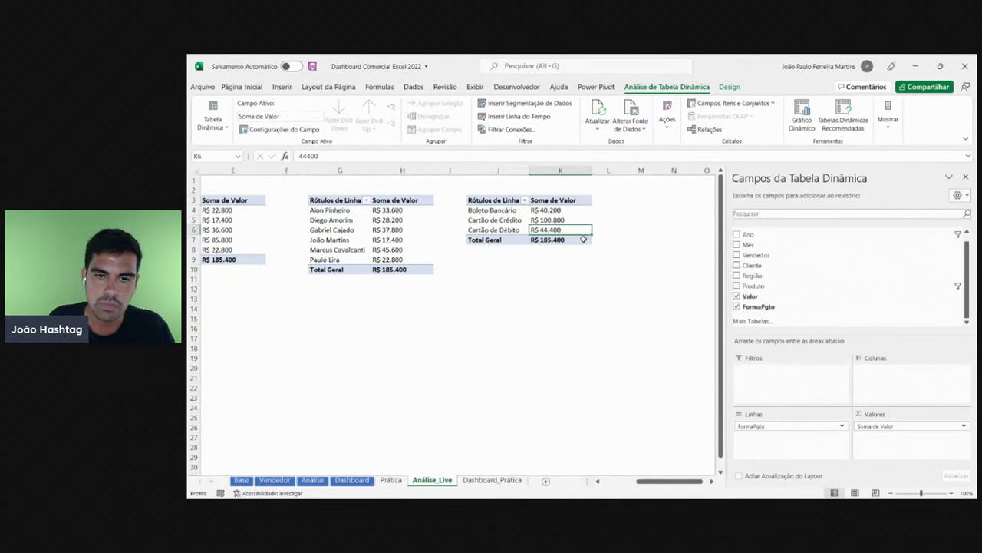
click(519, 211)
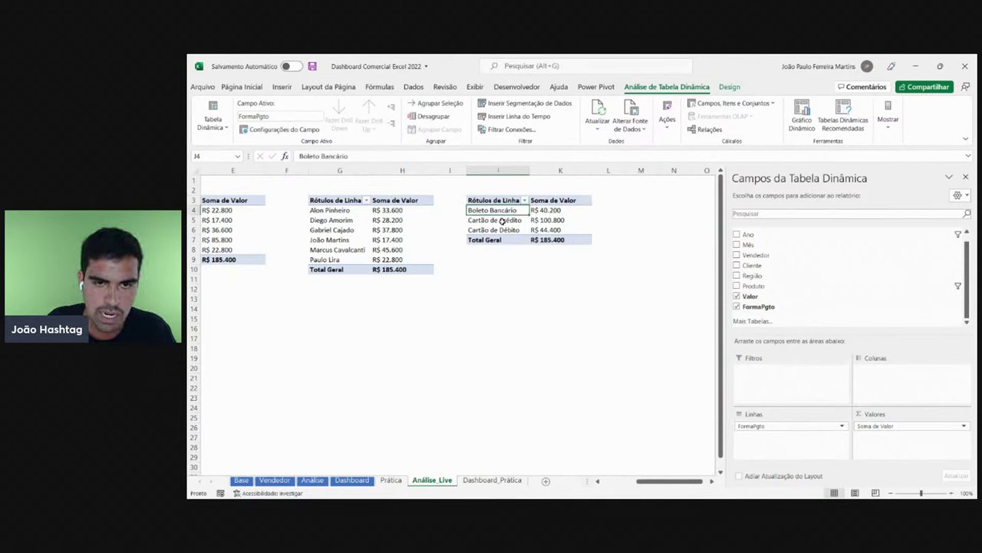
click(501, 221)
drag(560, 209, 559, 230)
click(555, 241)
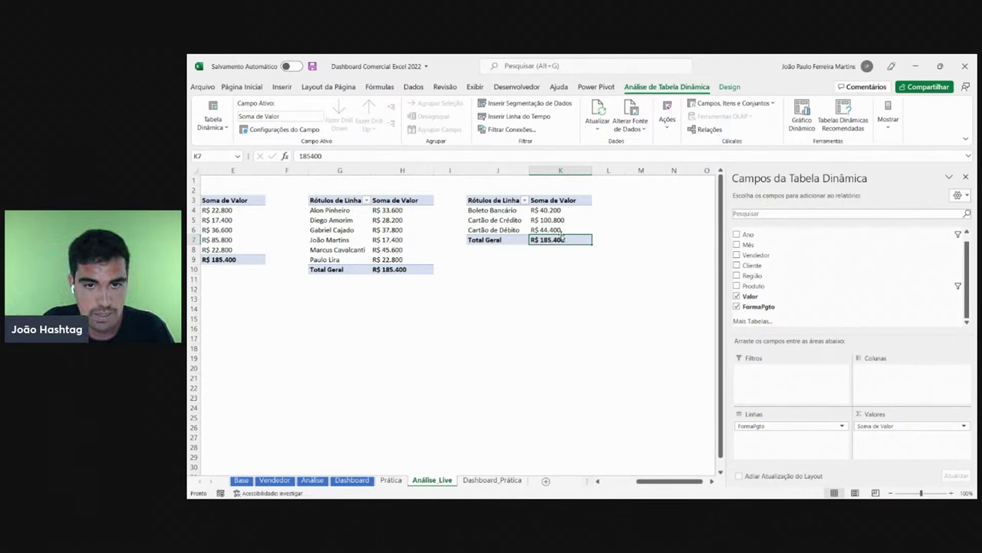
click(554, 211)
click(553, 221)
click(553, 229)
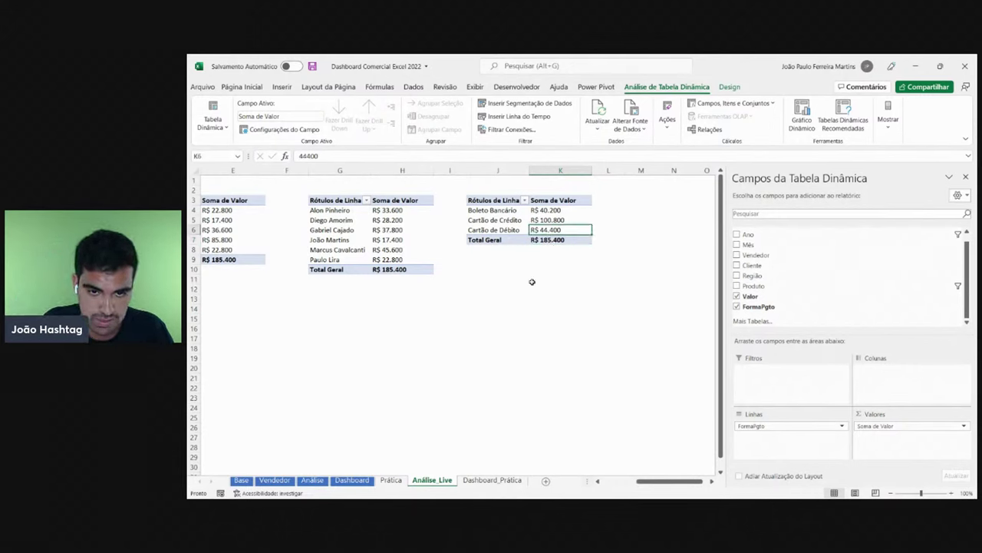
click(503, 480)
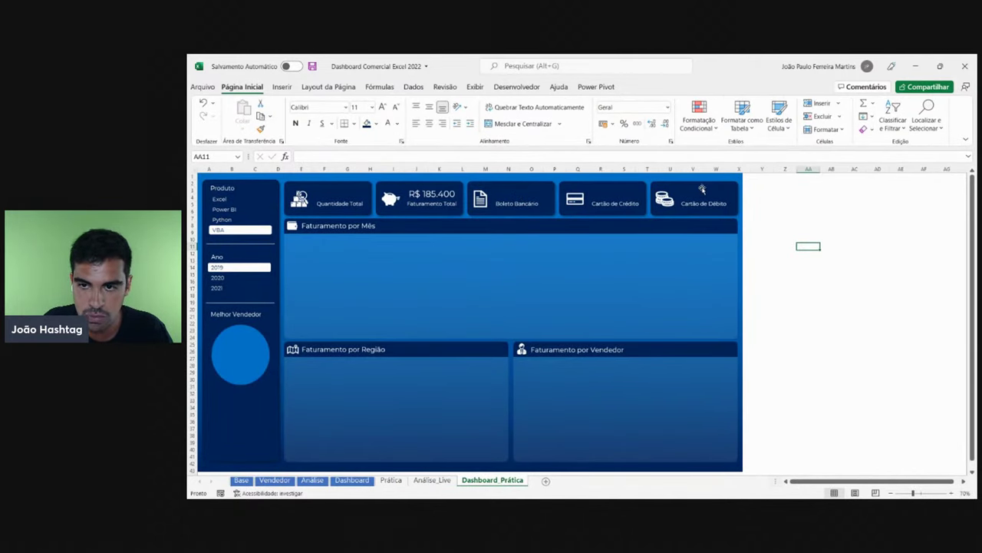
- Compare Boleto, Crédito and Débito values against the dashboard, then close the PivotTable Fields pane
click(433, 480)
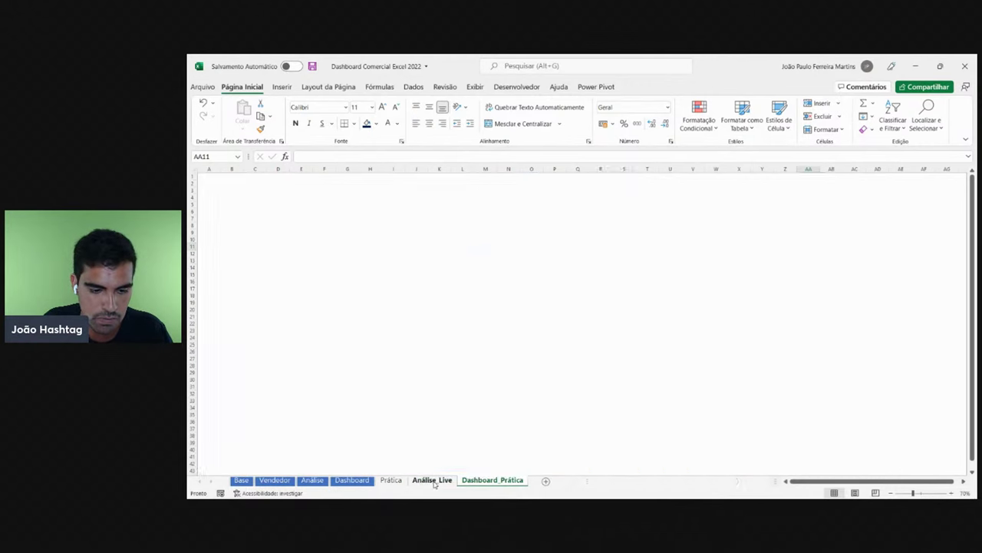
click(561, 210)
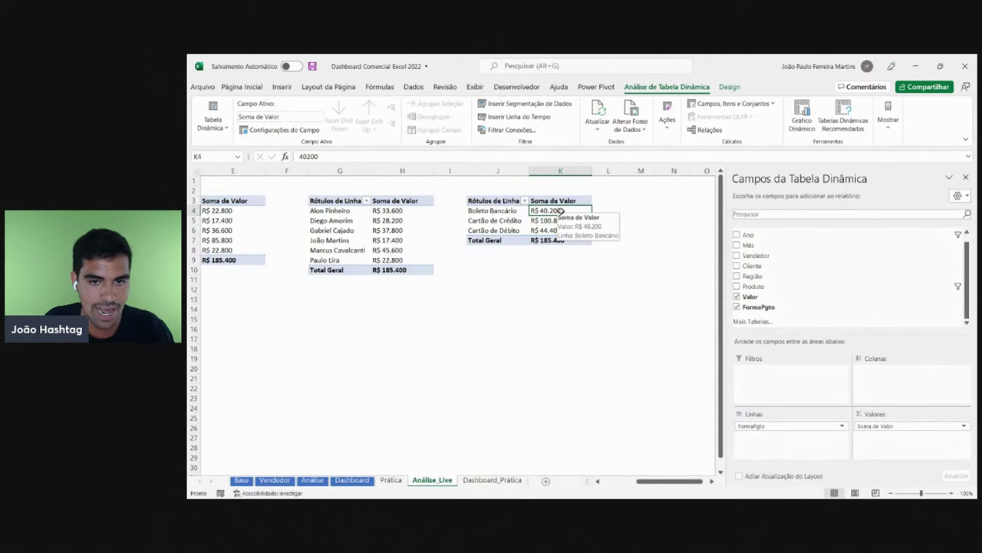
click(492, 480)
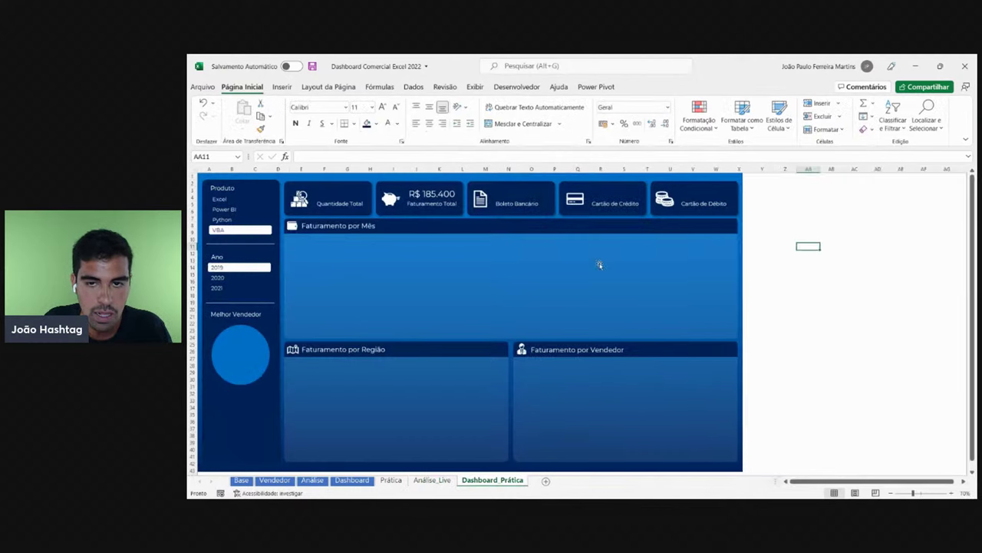
click(434, 480)
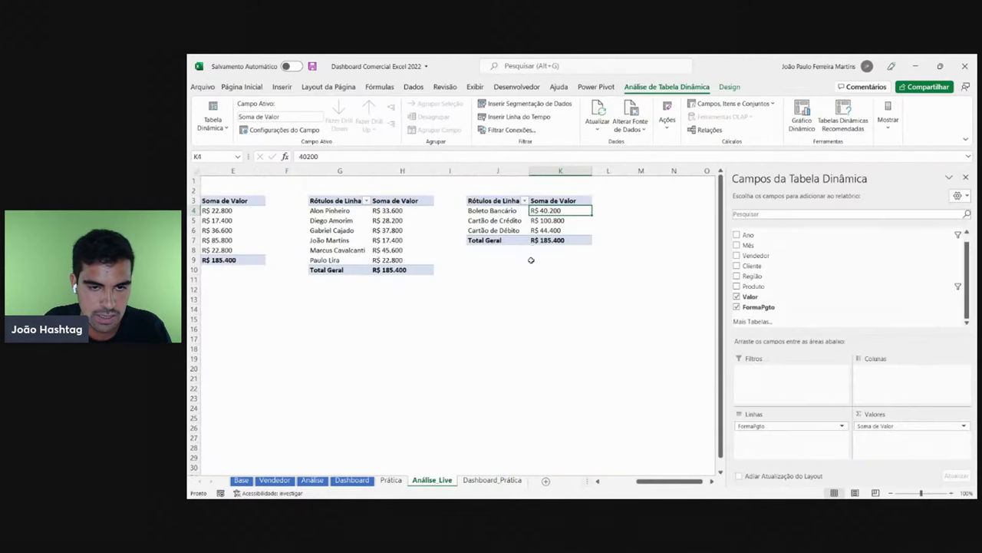
click(553, 221)
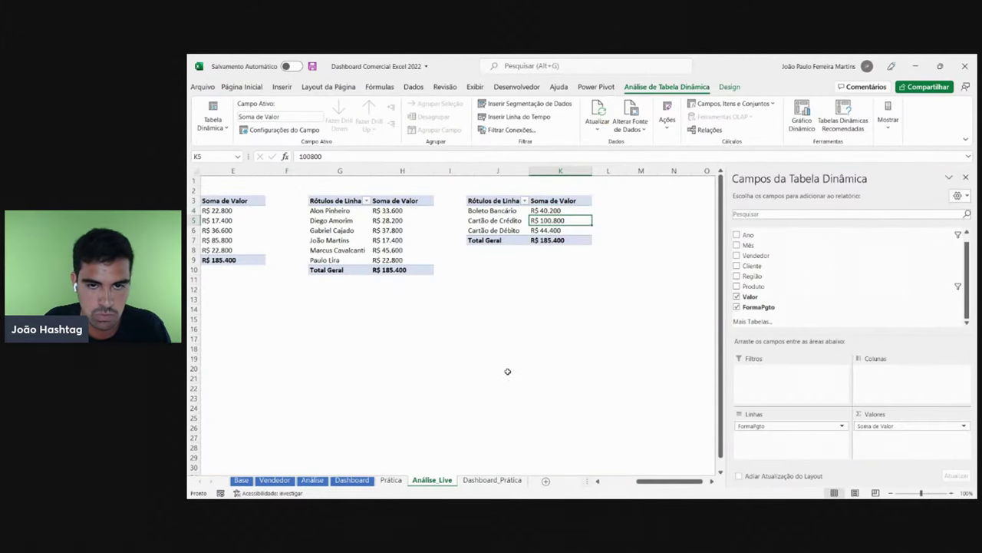
click(492, 480)
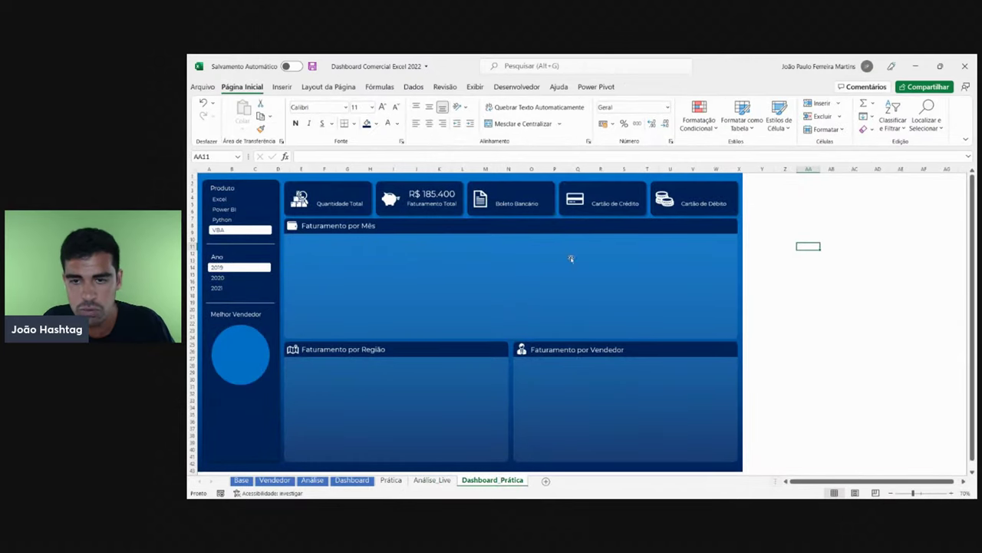
click(433, 480)
click(554, 230)
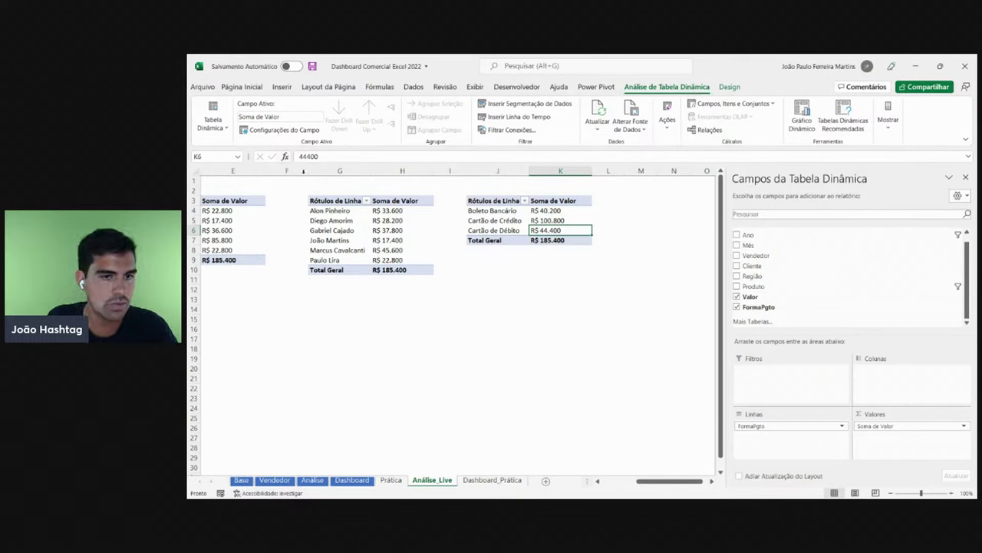
click(966, 177)
click(674, 339)
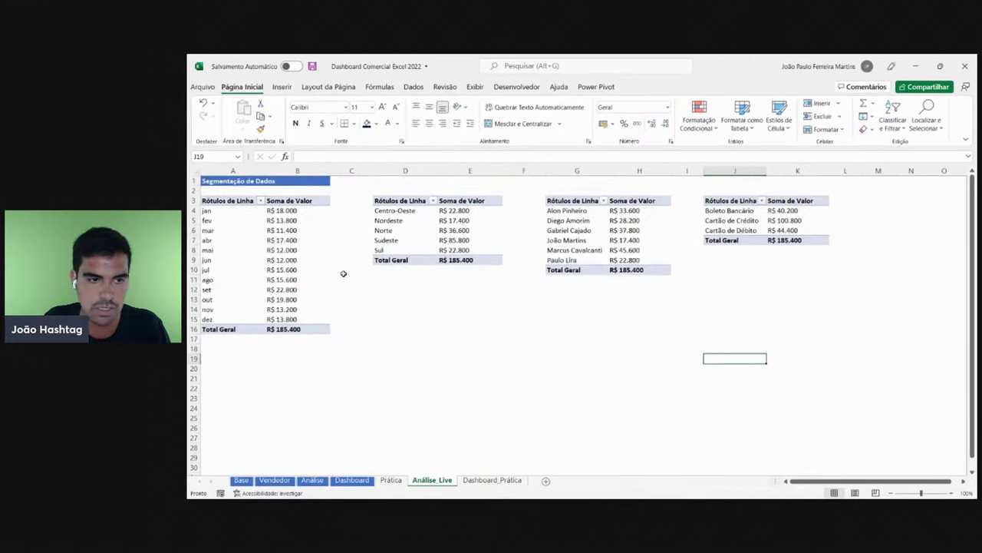
- Check the PivotTable names of the monthly, regional and seller pivots
click(317, 269)
click(708, 86)
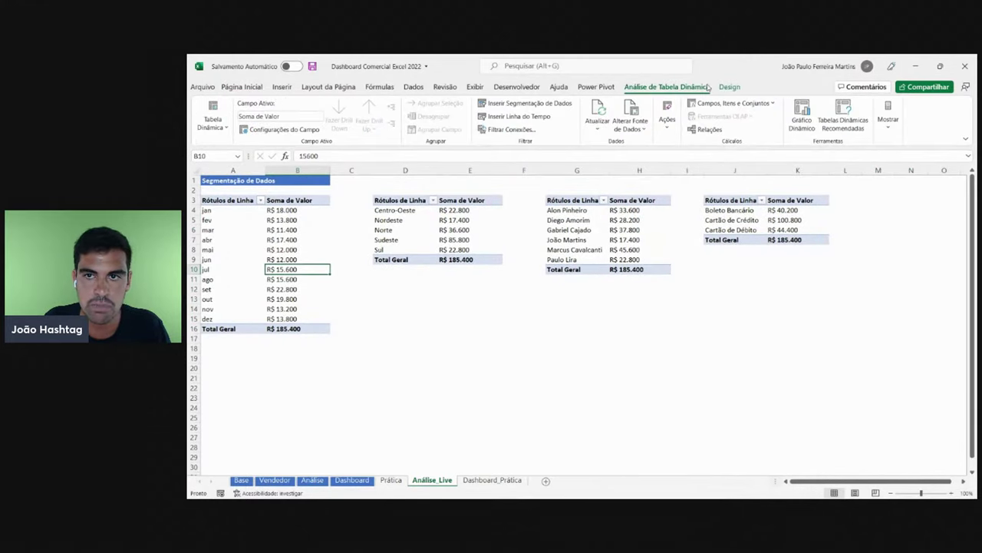
click(206, 124)
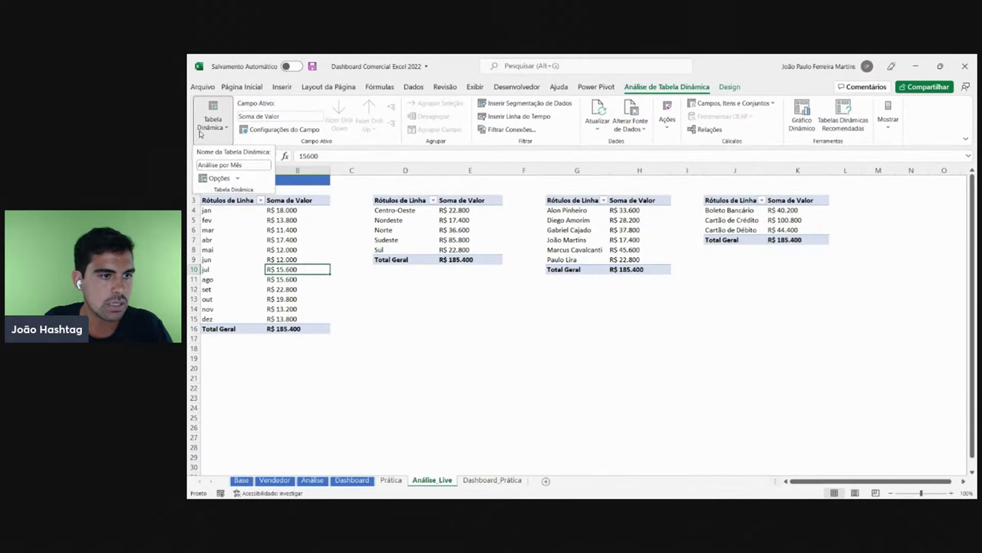
click(465, 220)
click(214, 119)
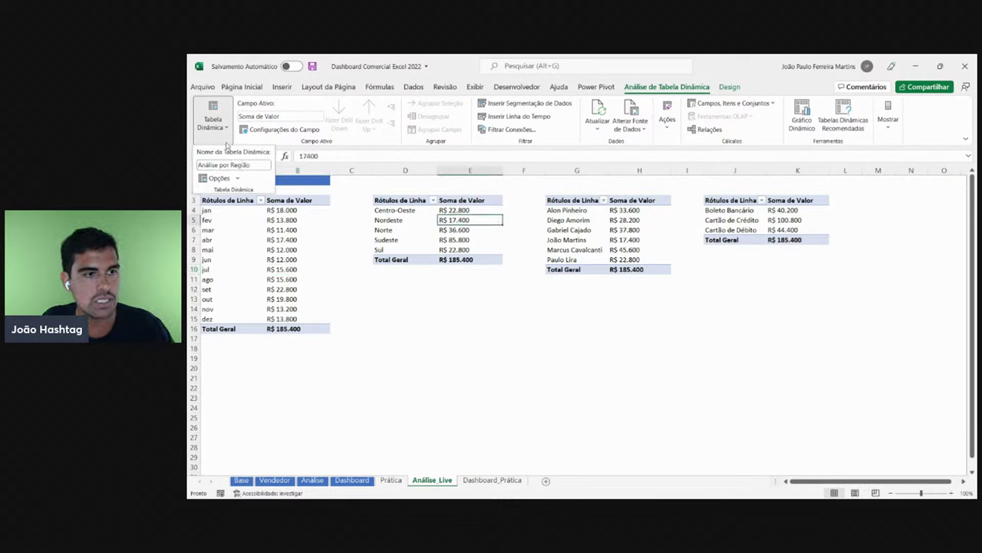
click(593, 221)
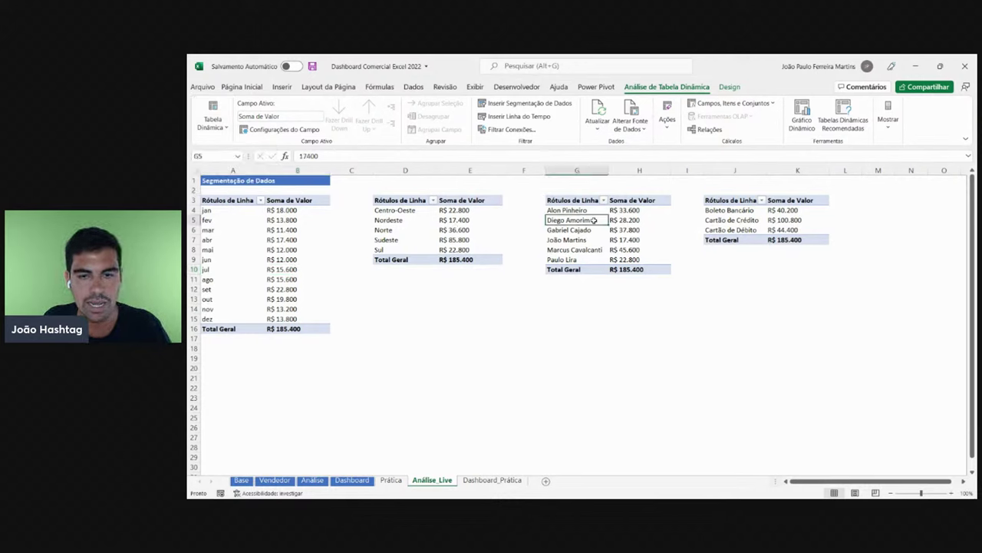
click(214, 119)
- Rename the payment-method pivot table to 'Análise por Pagamento'
click(755, 213)
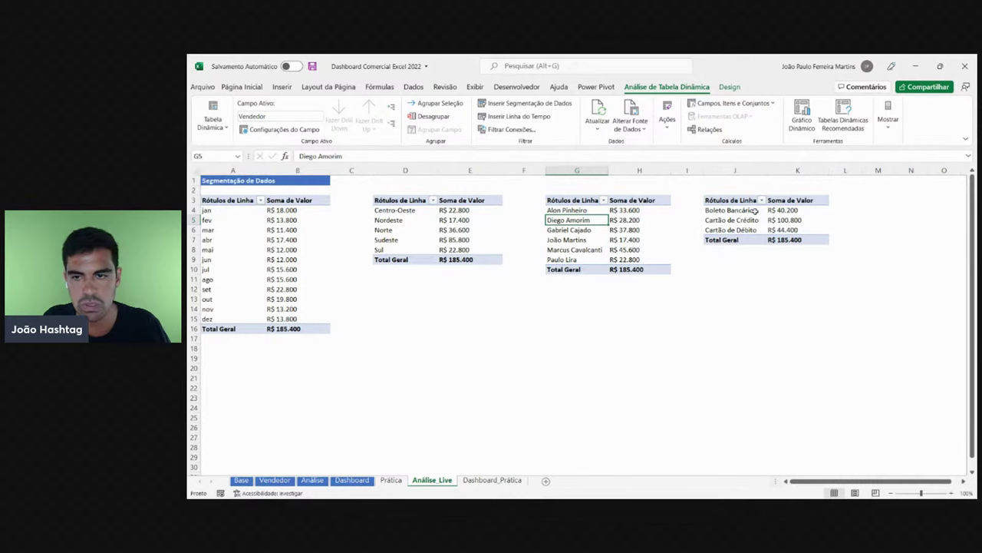
click(797, 220)
click(214, 119)
click(264, 164)
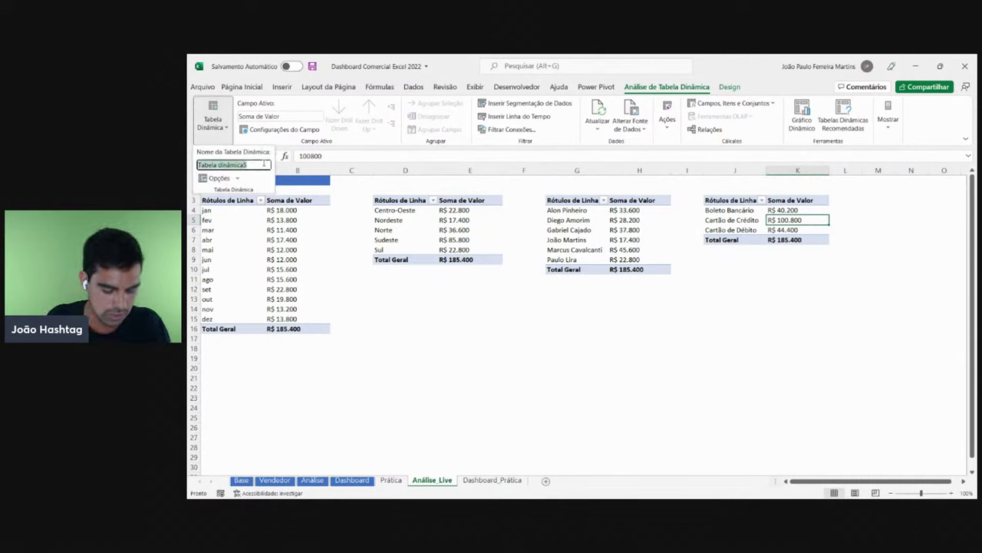
text(Análise por Pa)
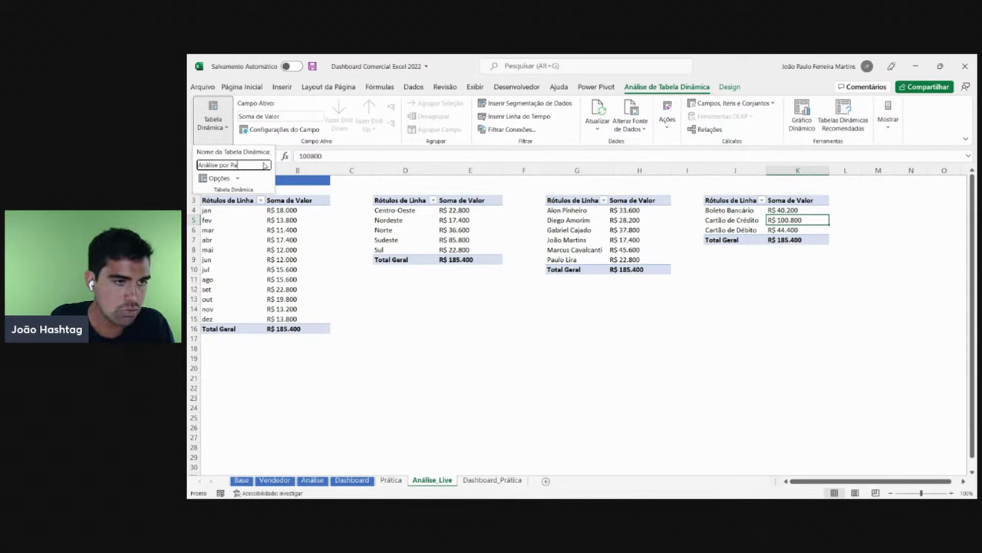
text(gamento)
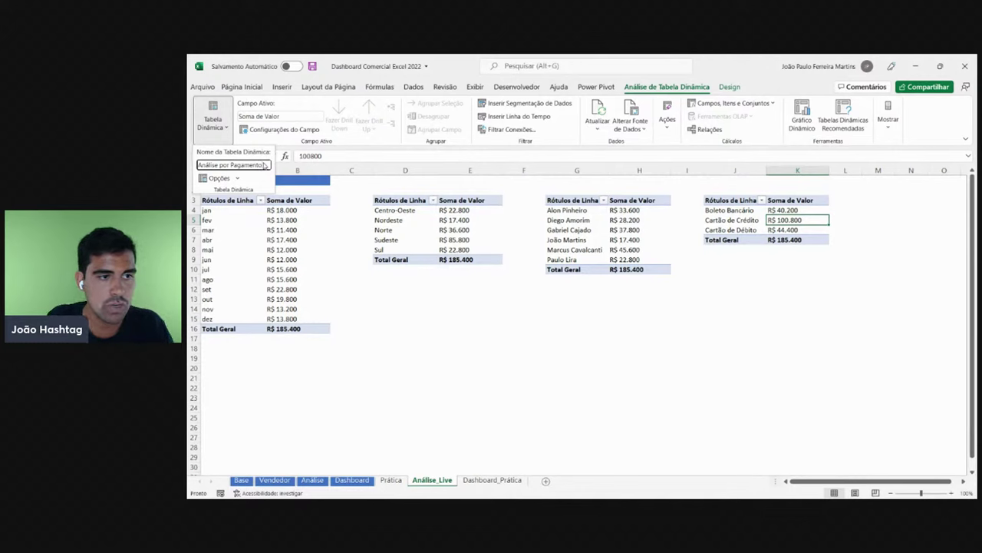
key(Return)
- Select the payment totals K4:K6, then switch to Dashboard_Prática
drag(795, 212, 796, 227)
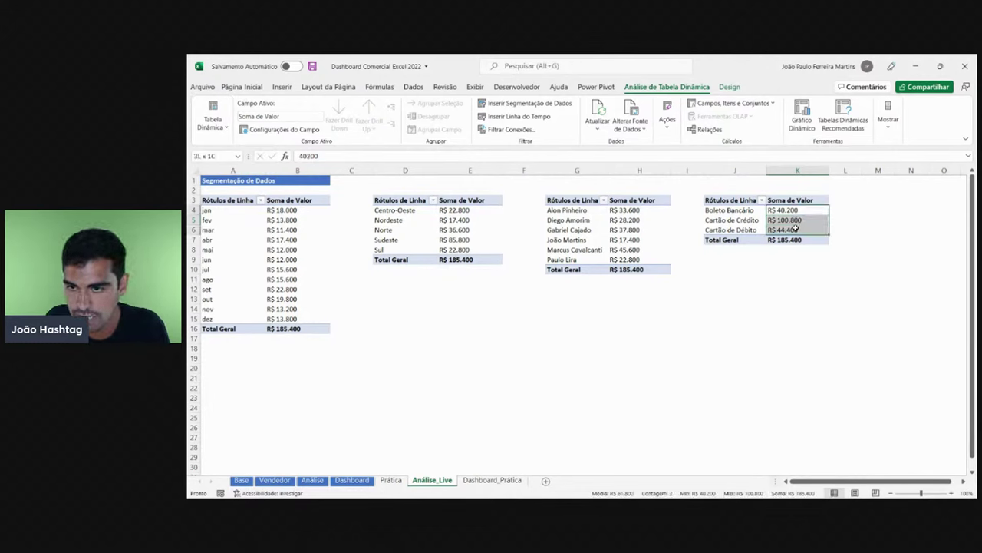
click(793, 220)
click(793, 229)
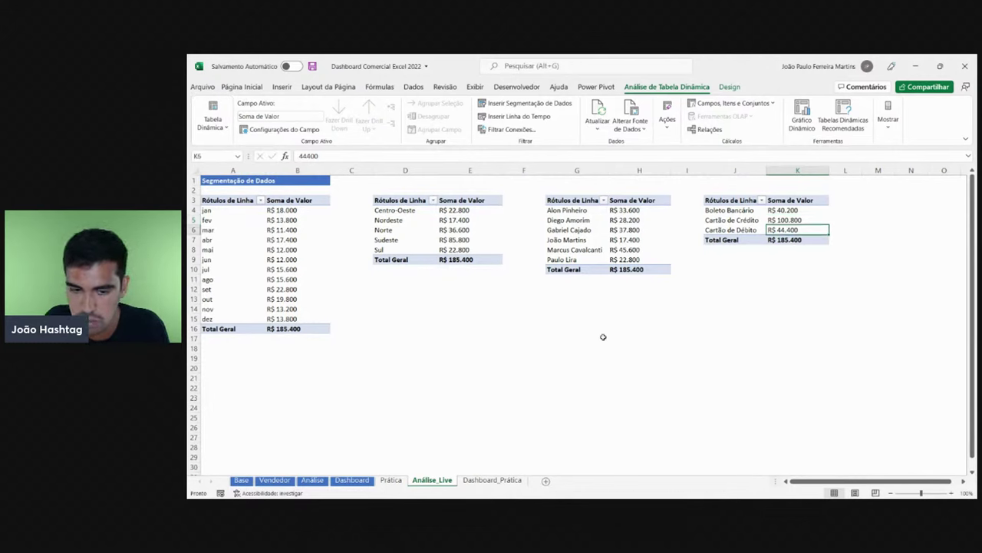
click(492, 480)
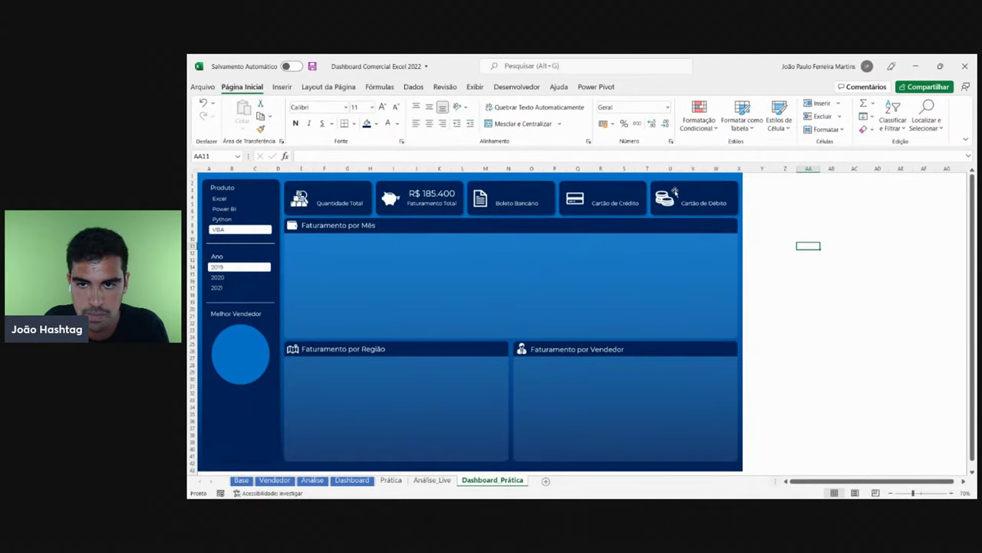
click(431, 193)
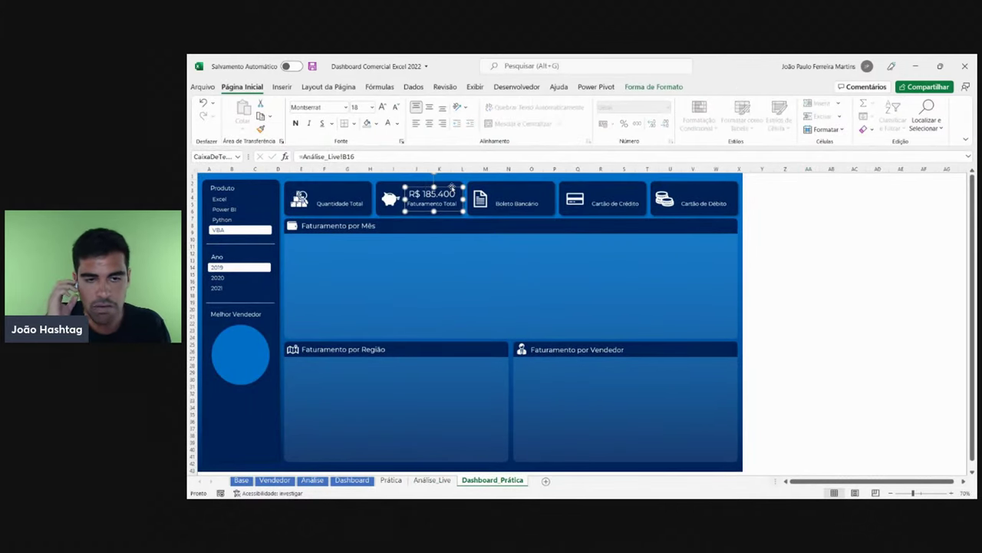
ctrl+scroll(453, 187, up, 2)
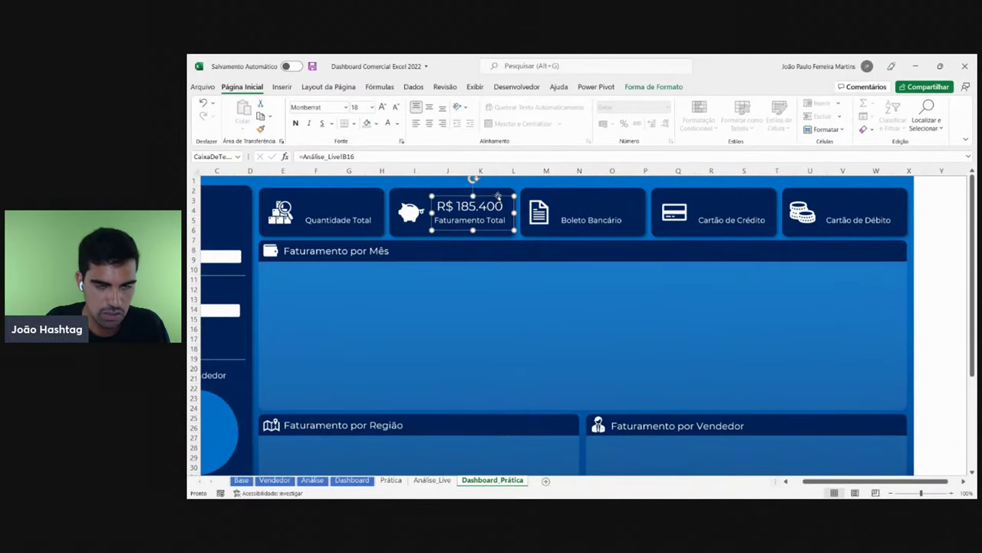
key(ctrl+c)
key(ctrl+v)
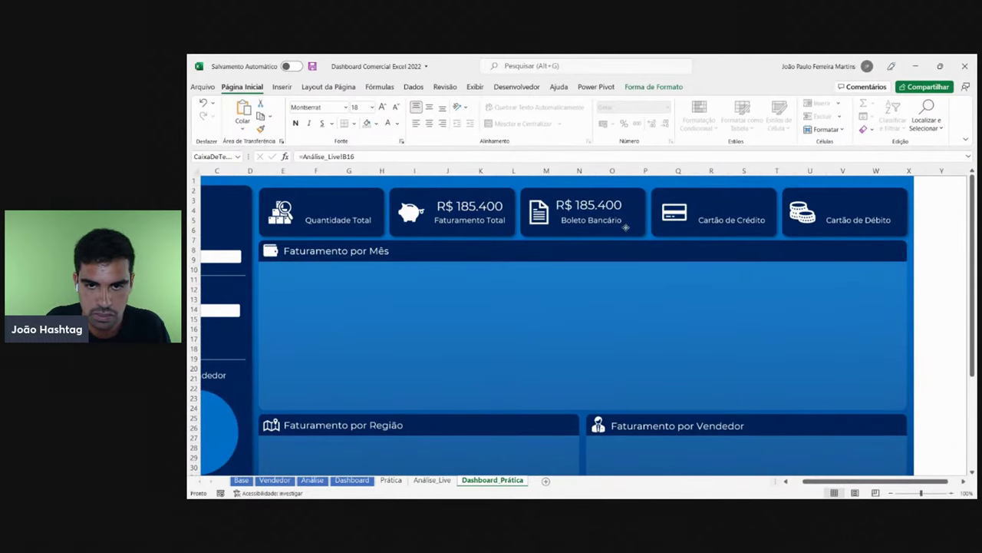
click(628, 228)
key(Delete)
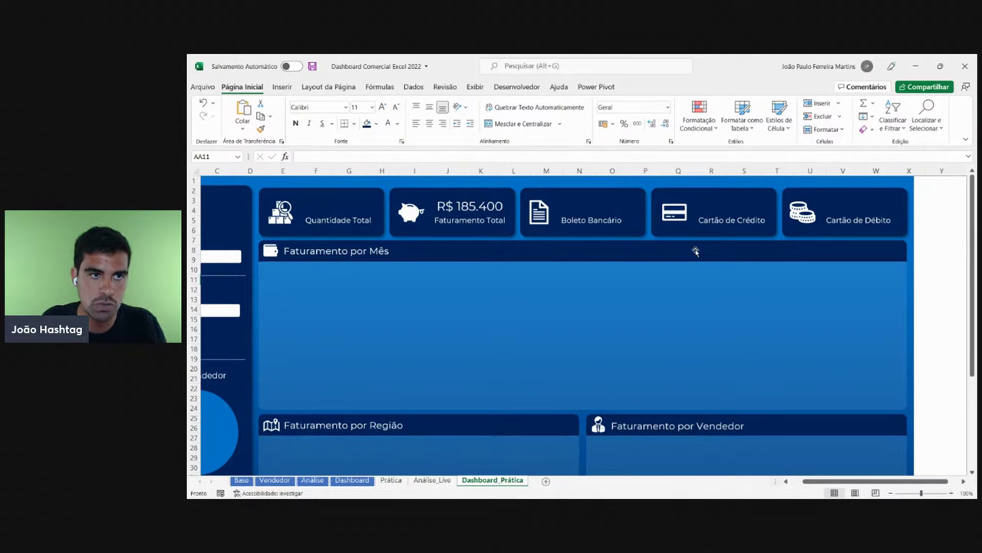
- Draw a new text box over the Faturamento por Mês panel
click(283, 86)
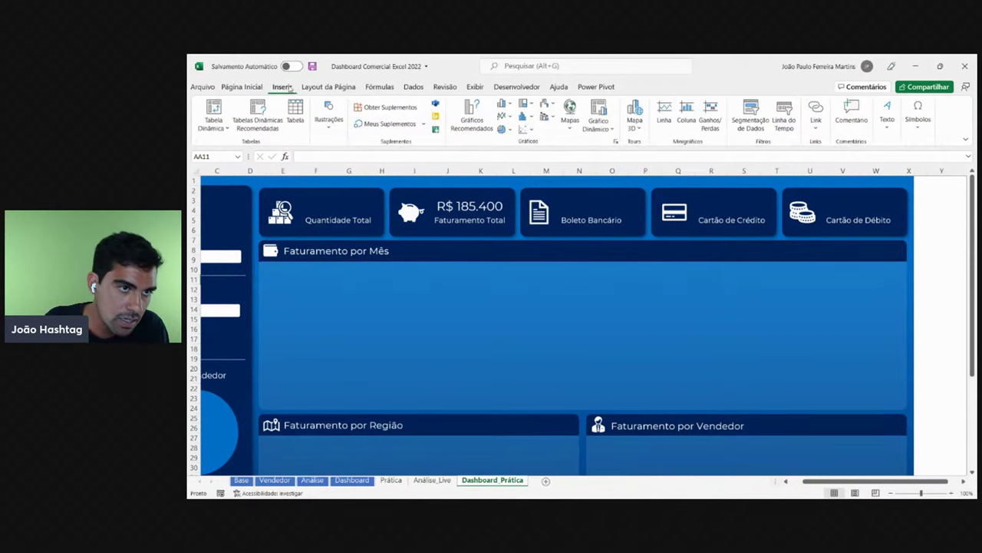
click(887, 123)
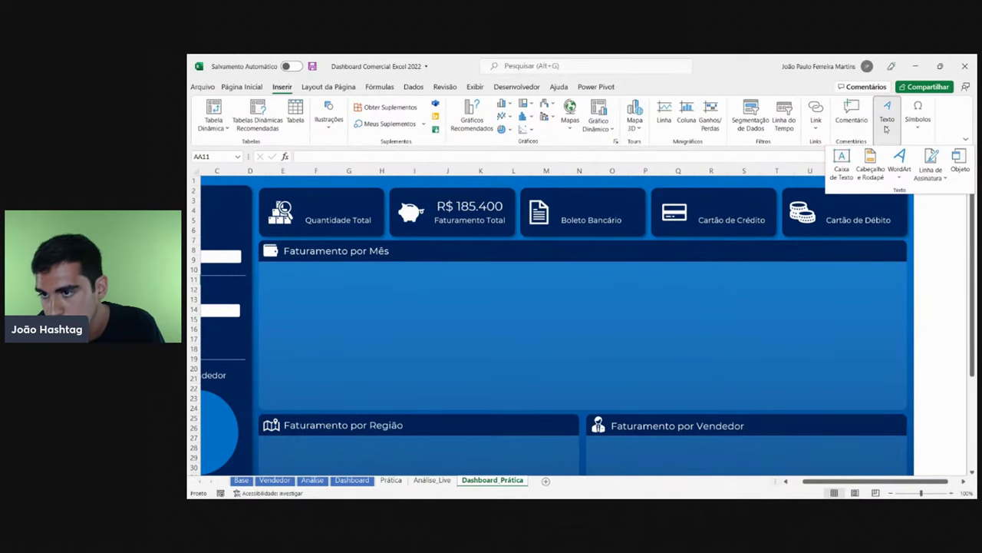
click(842, 163)
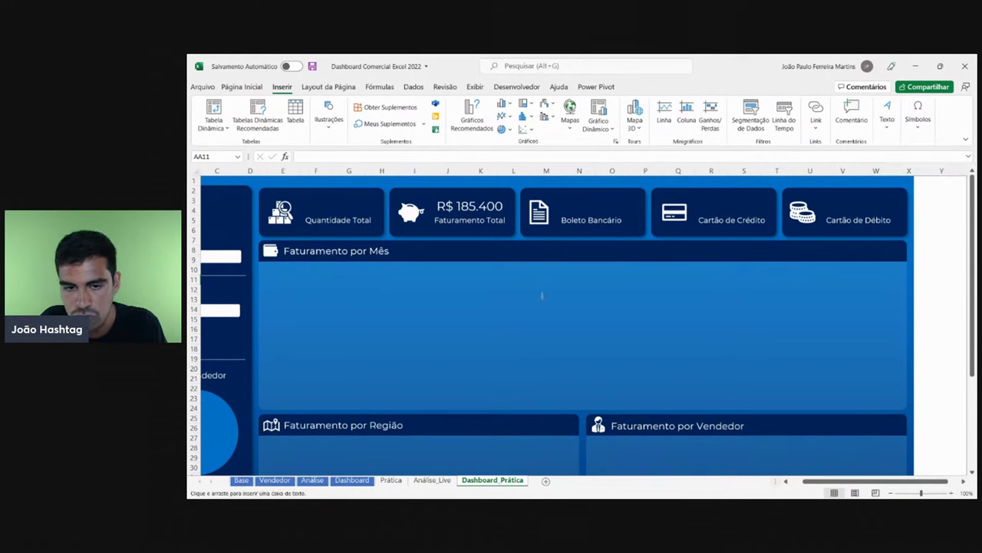
mouse_move(443, 283)
mouse_down()
mouse_move(539, 324)
mouse_move(676, 354)
mouse_up()
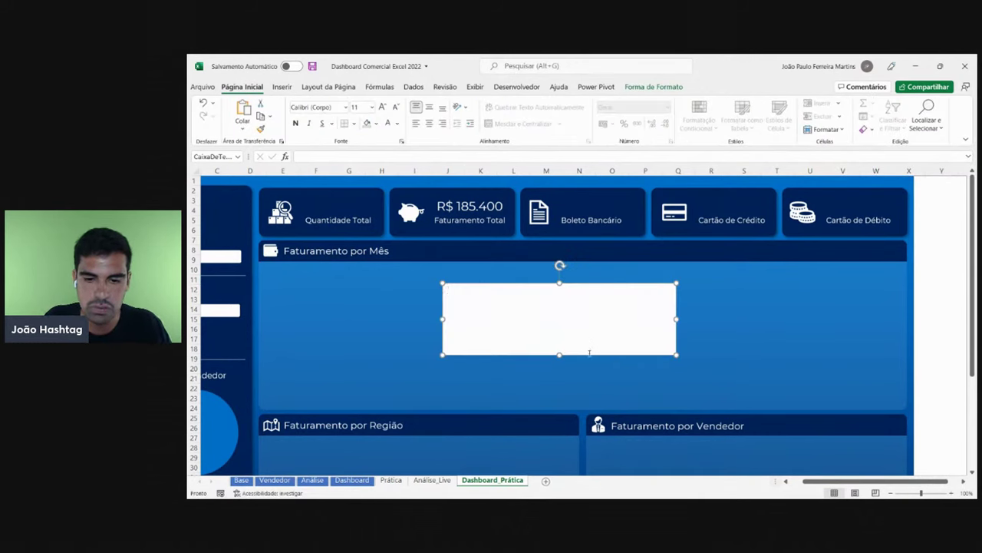
drag(592, 355, 649, 348)
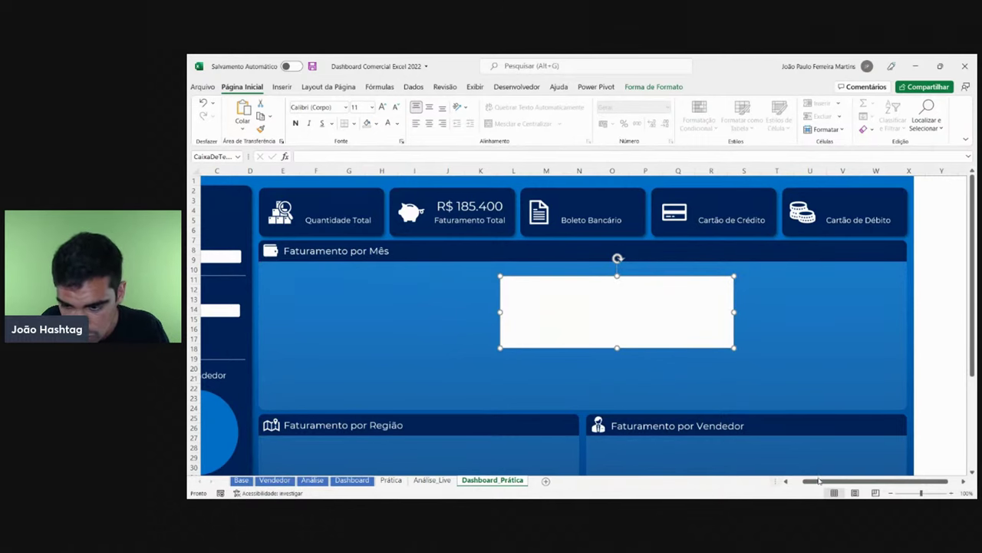
drag(818, 481, 806, 480)
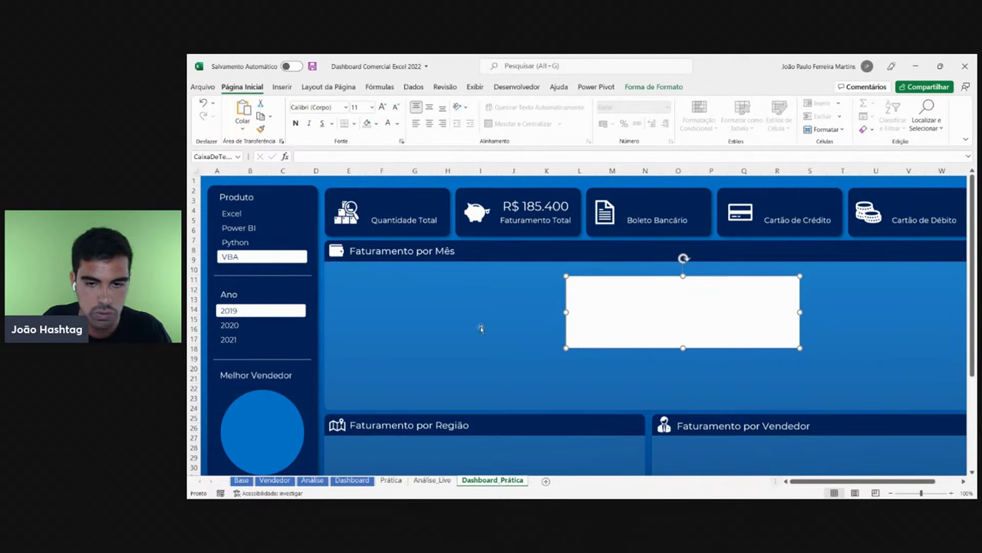
- Type test digits '23523532' into the text box, then delete them
click(634, 315)
text(23523532)
drag(662, 303, 537, 299)
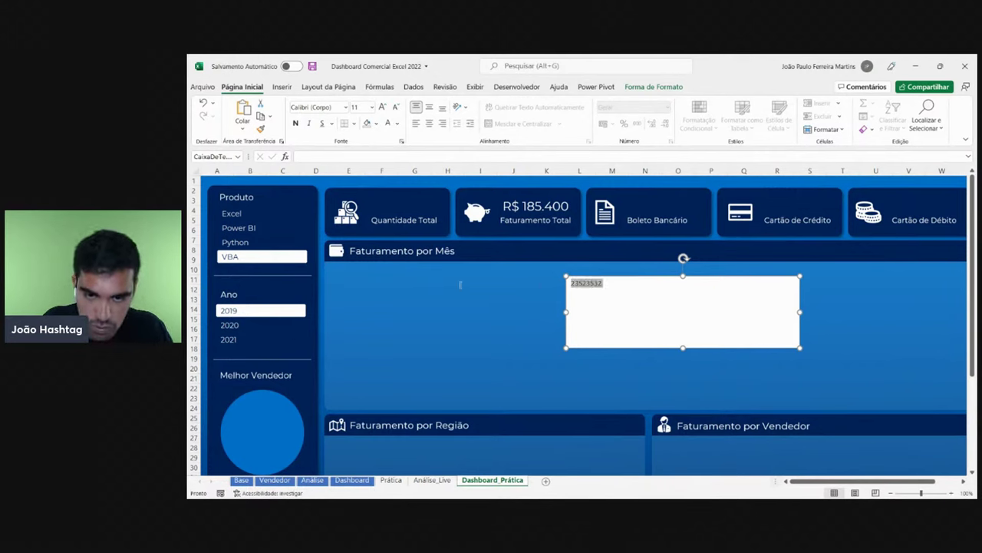
key(BackSpace)
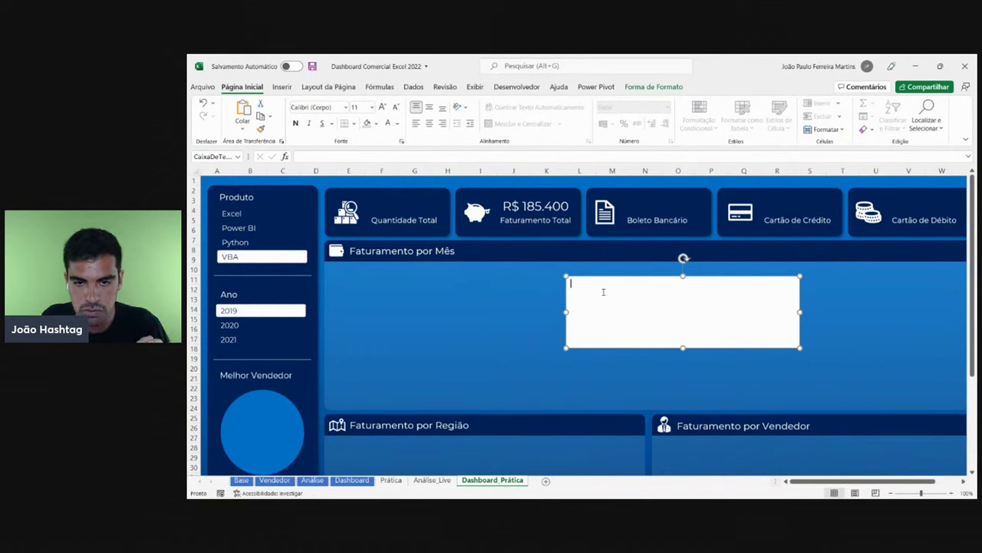
- Start an '=' formula for the text box pointing to the Análise_Live sheet
click(335, 158)
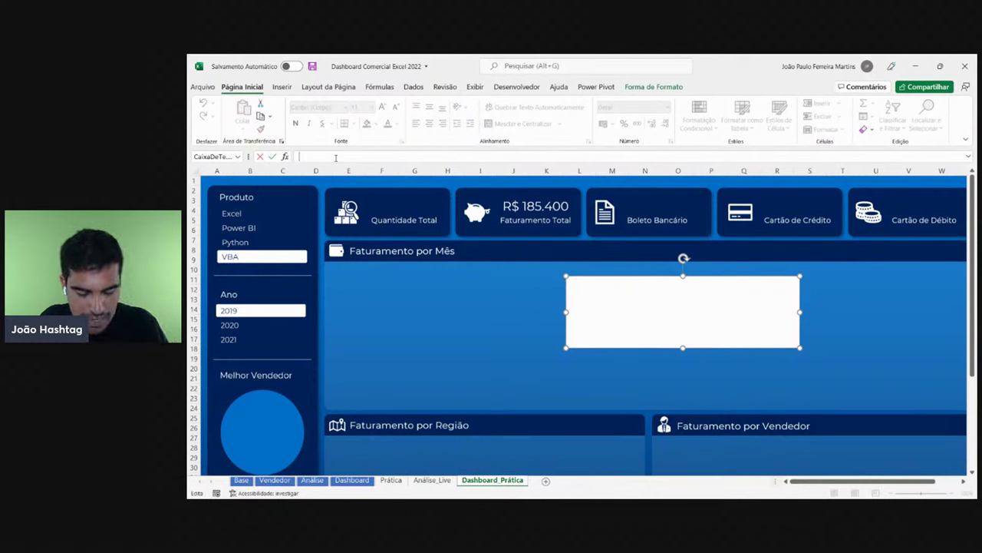
text(=)
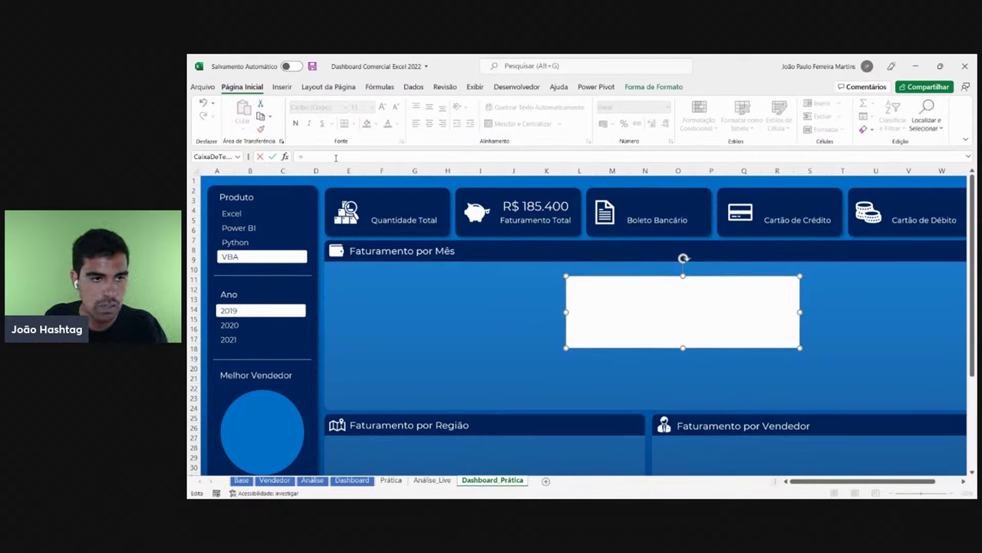
click(430, 479)
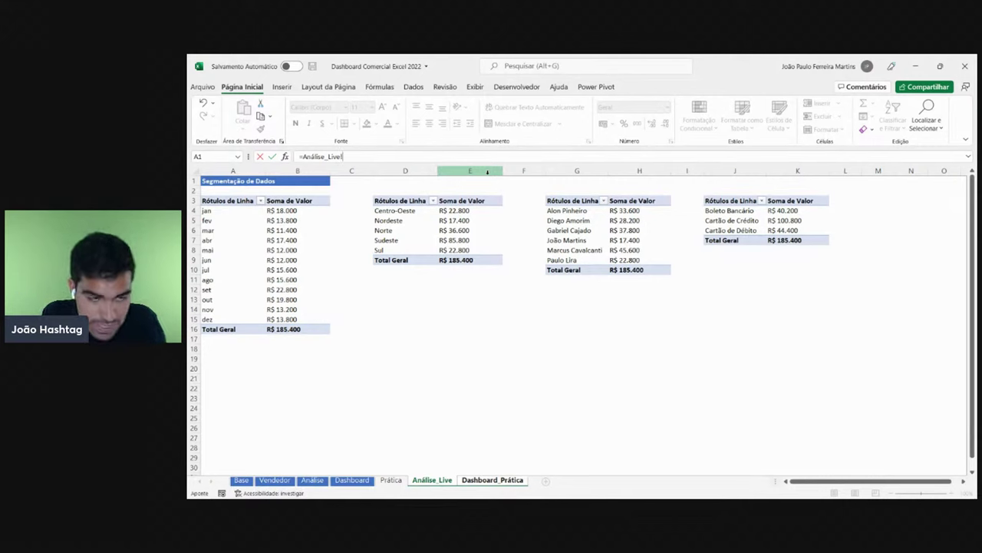
text(rfiohghudefgfgdfergghoer)
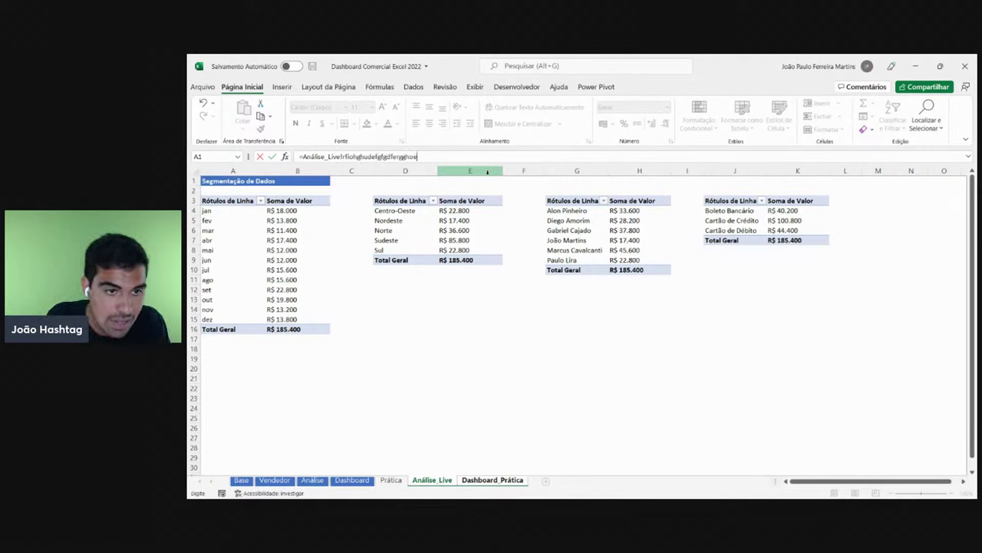
key(BackSpace)
key(BackSpace)
key(BackSpace)
key(BackSpace)
key(BackSpace)
key(BackSpace)
key(BackSpace)
key(BackSpace)
key(BackSpace)
key(BackSpace)
key(BackSpace)
key(BackSpace)
key(BackSpace)
key(BackSpace)
key(BackSpace)
key(BackSpace)
key(BackSpace)
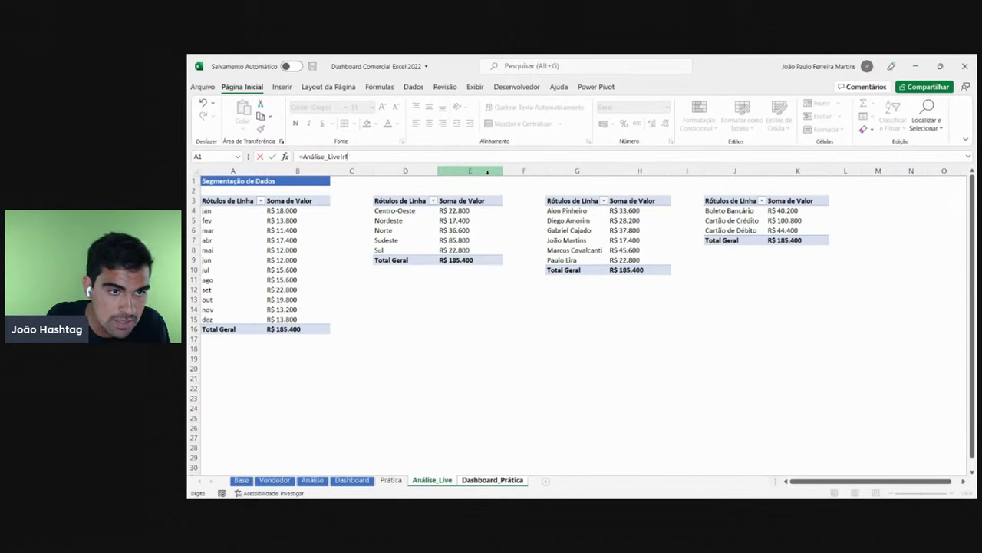
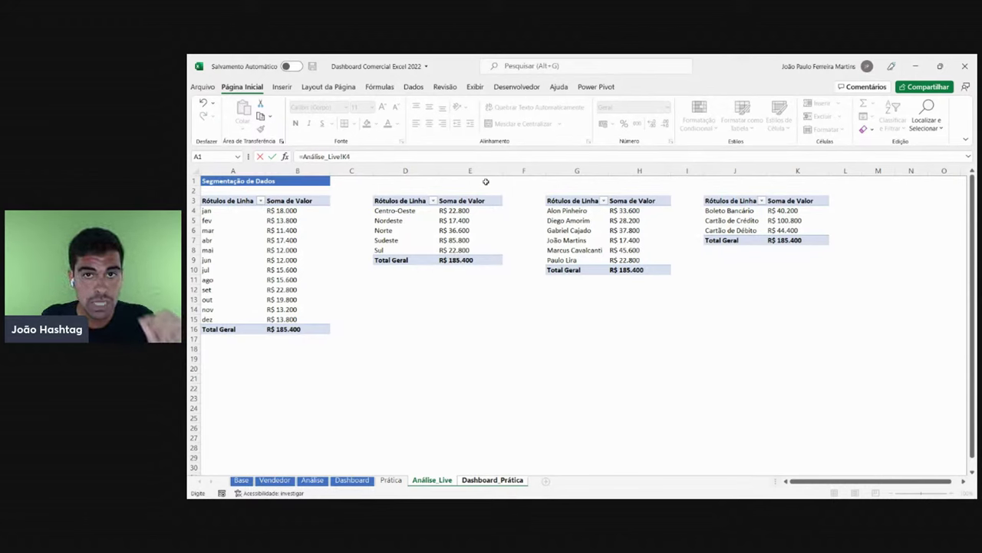
- Fill the Boleto Bancário total in Análise_Live!K4 gold to mark the linked cell
key(ctrl+Page_Down)
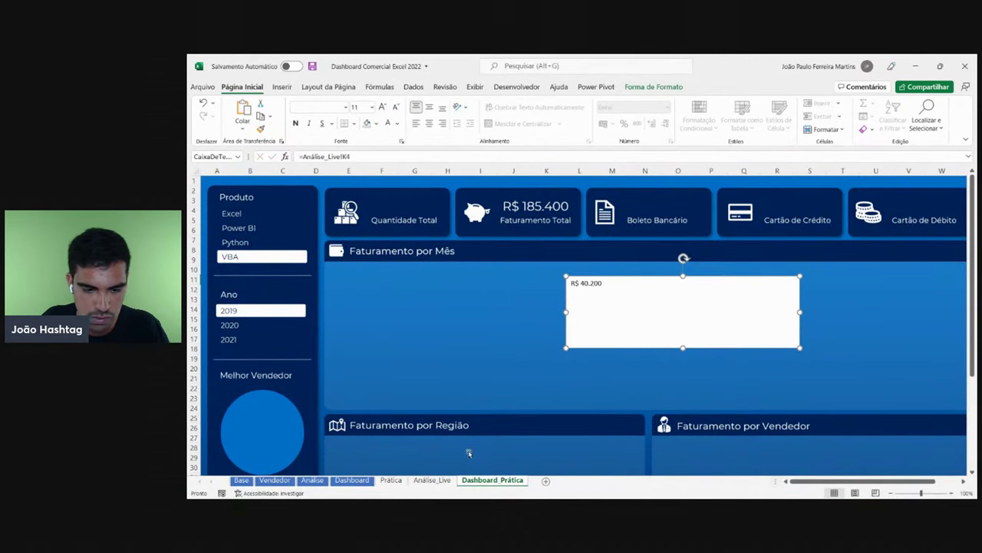
click(448, 482)
click(785, 218)
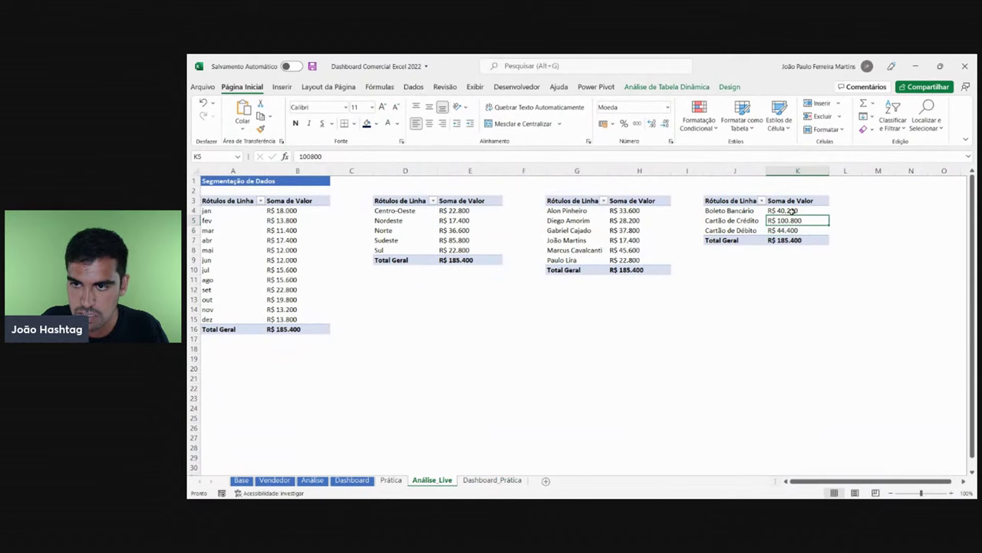
click(795, 211)
click(375, 123)
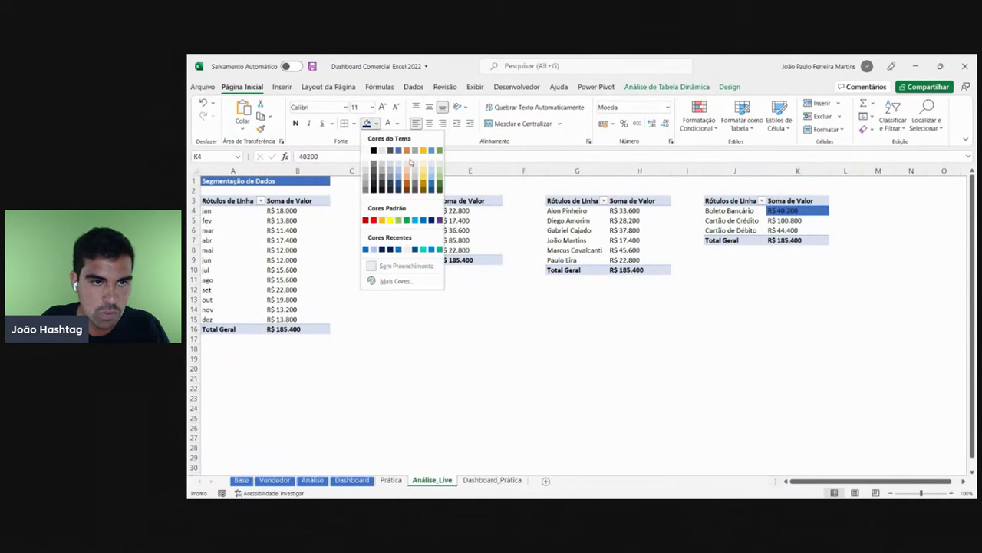
click(421, 157)
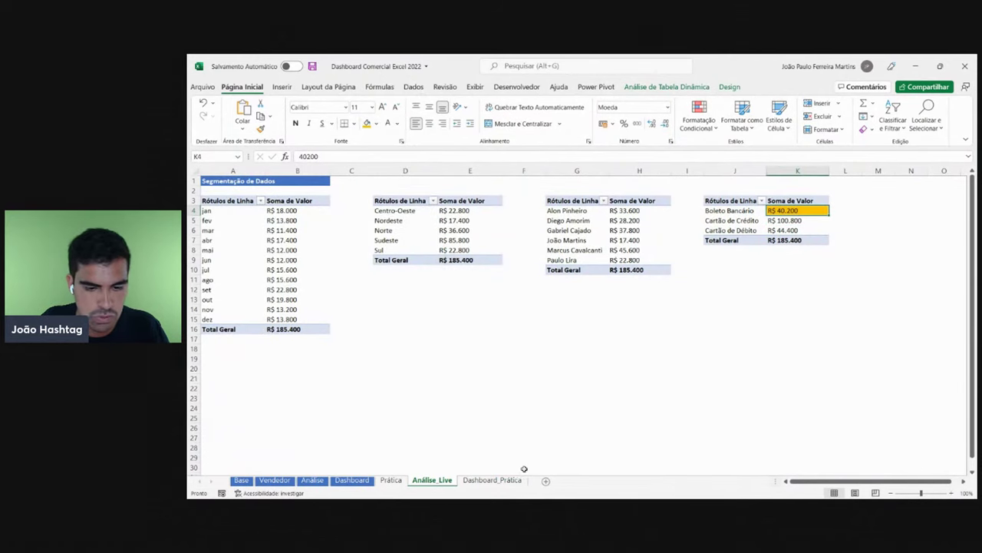
- Filter the practice dashboard to the Excel product and the year 2020
click(492, 479)
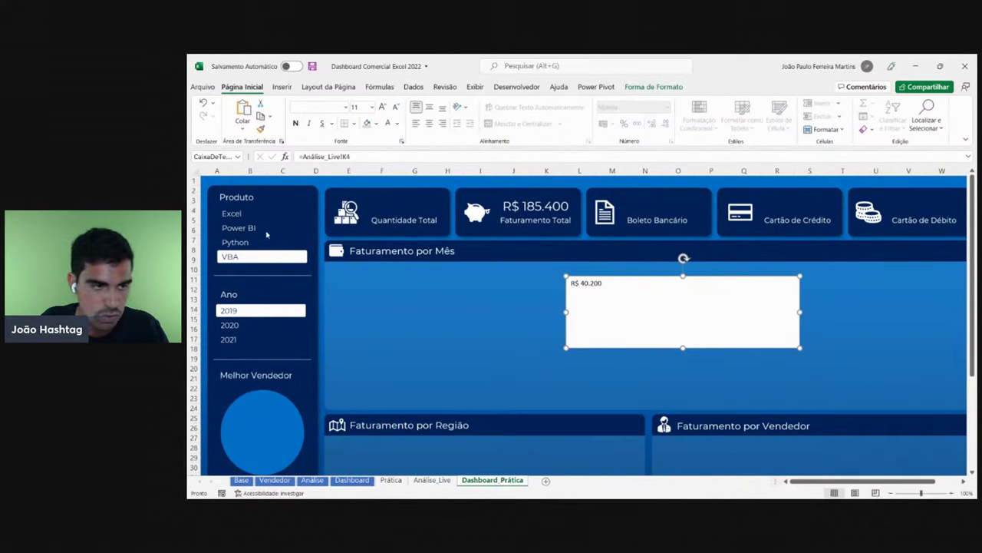
click(238, 214)
click(237, 327)
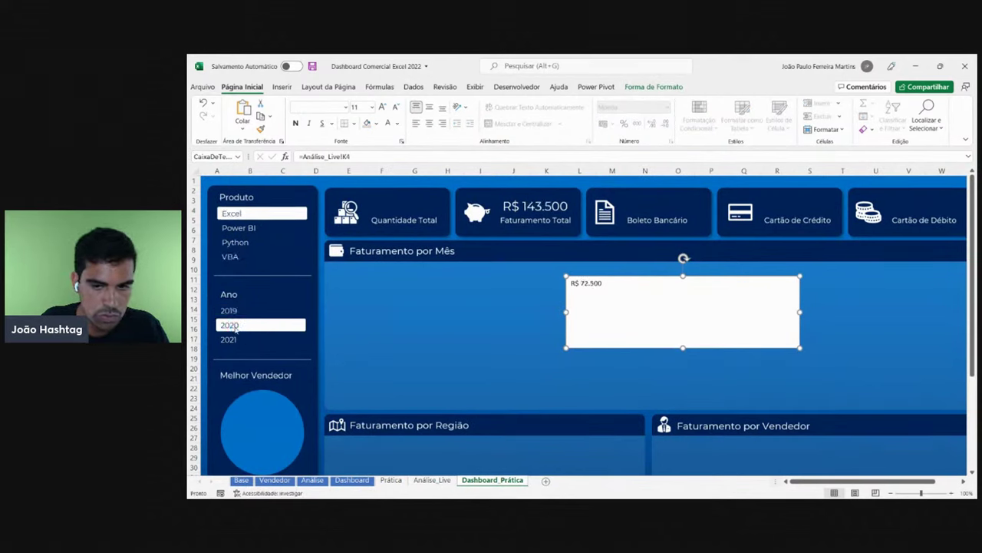
- Copy K5's plain formatting onto K4 with Format Painter to remove the gold fill
click(432, 480)
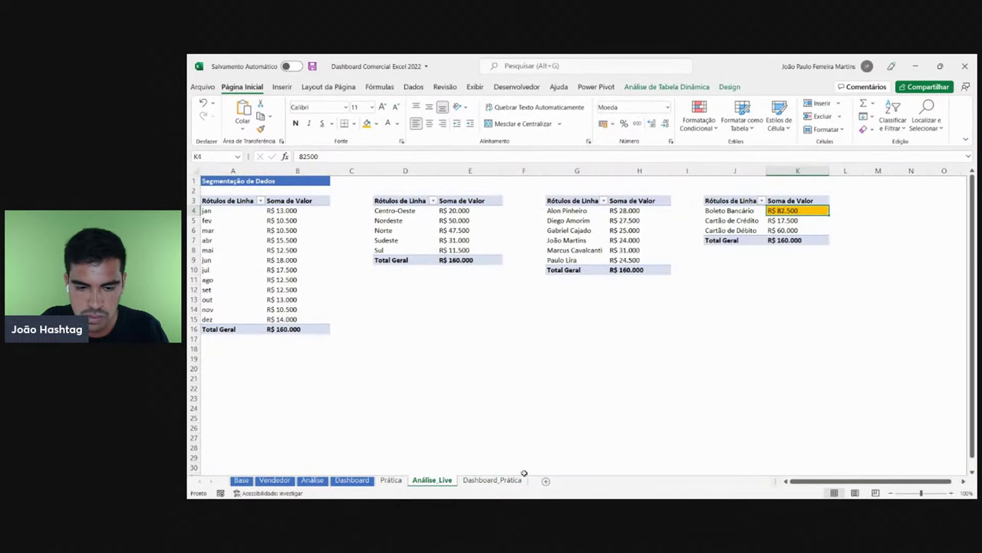
click(493, 480)
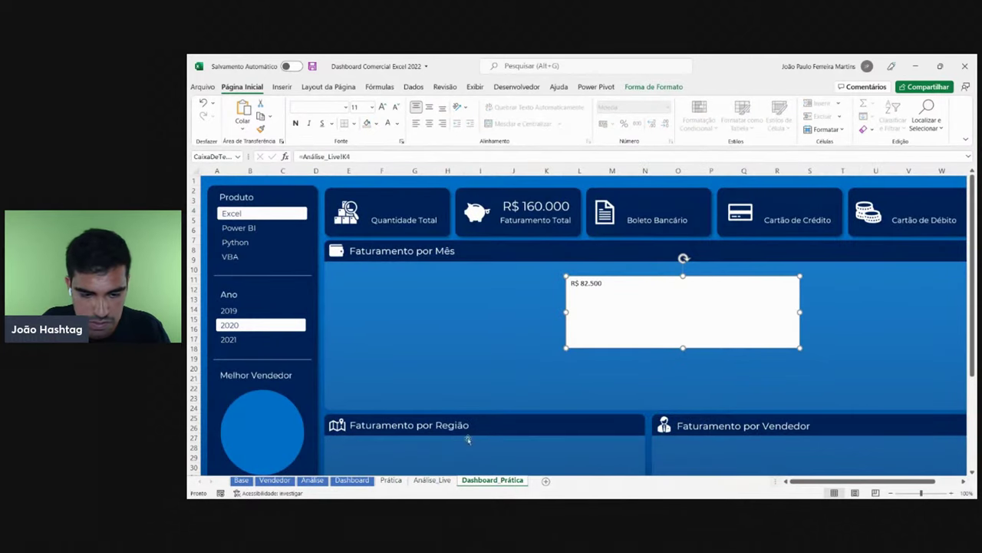
click(422, 485)
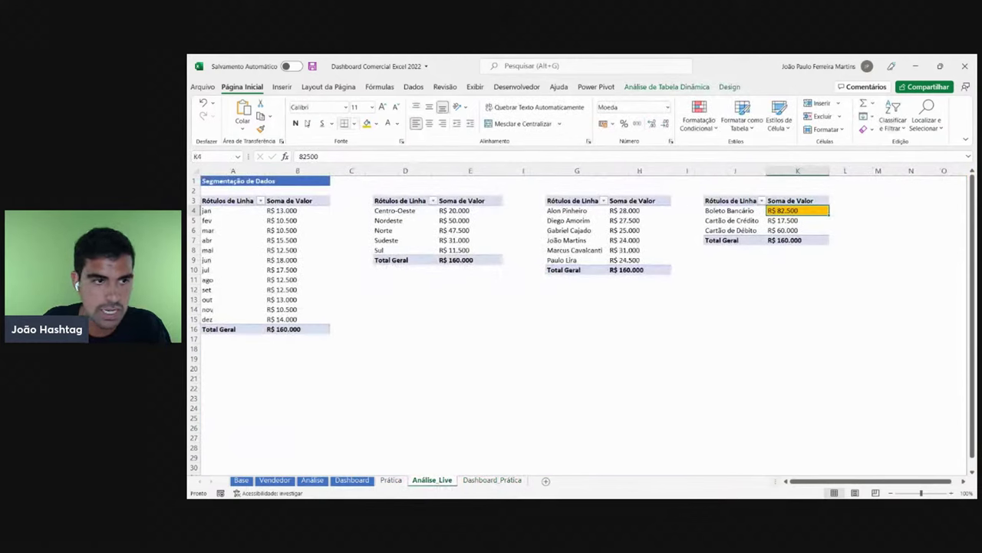
click(816, 222)
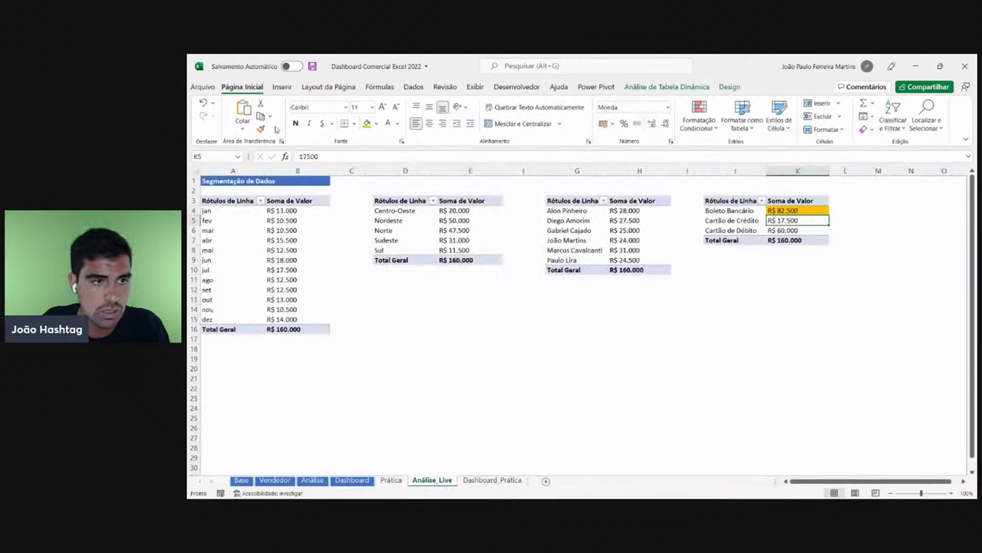
click(261, 129)
click(795, 212)
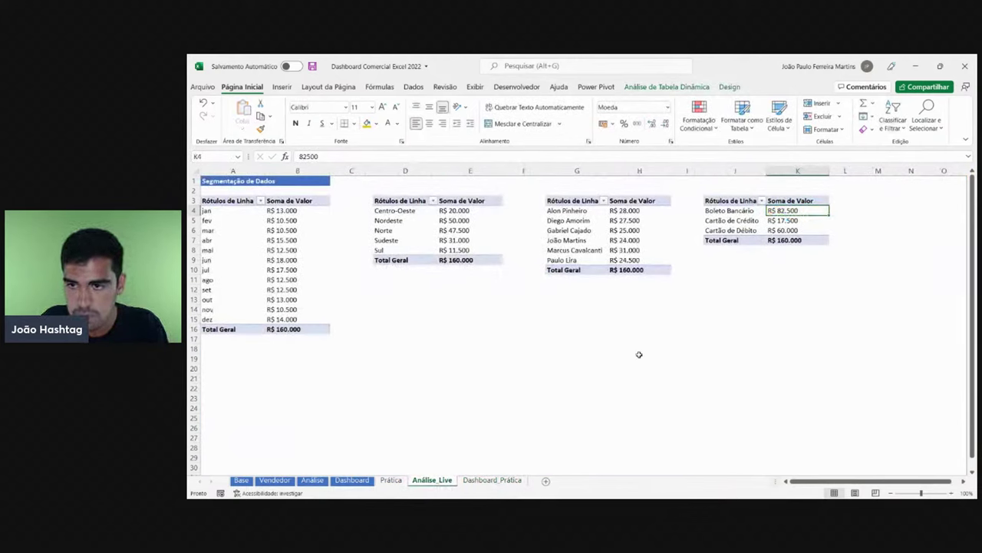
- Move the R$ 82.500 text box up onto the top card row
click(497, 481)
drag(580, 282, 635, 196)
click(552, 206)
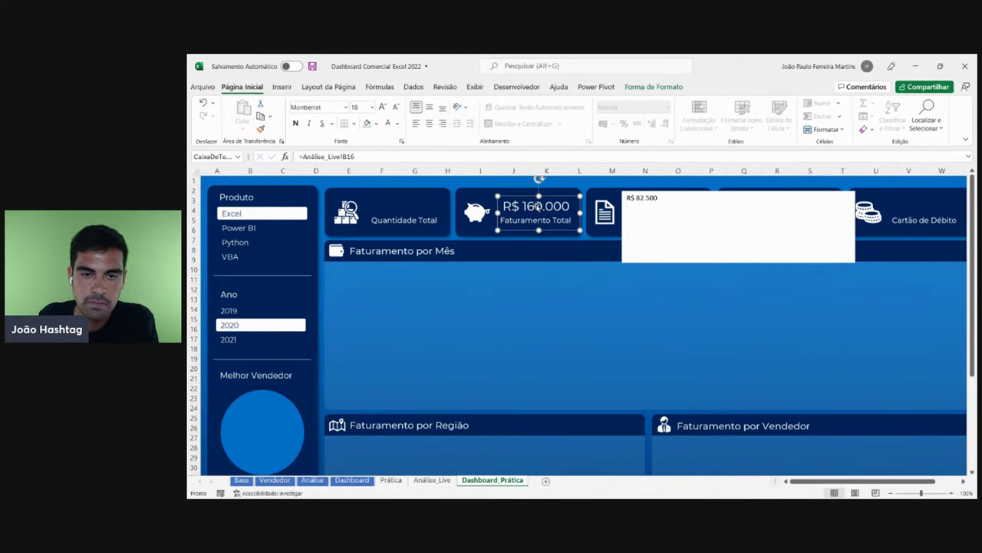
- Apply the R$ 160.000 box's text formatting to the R$ 82.500 box with Format Painter
click(538, 208)
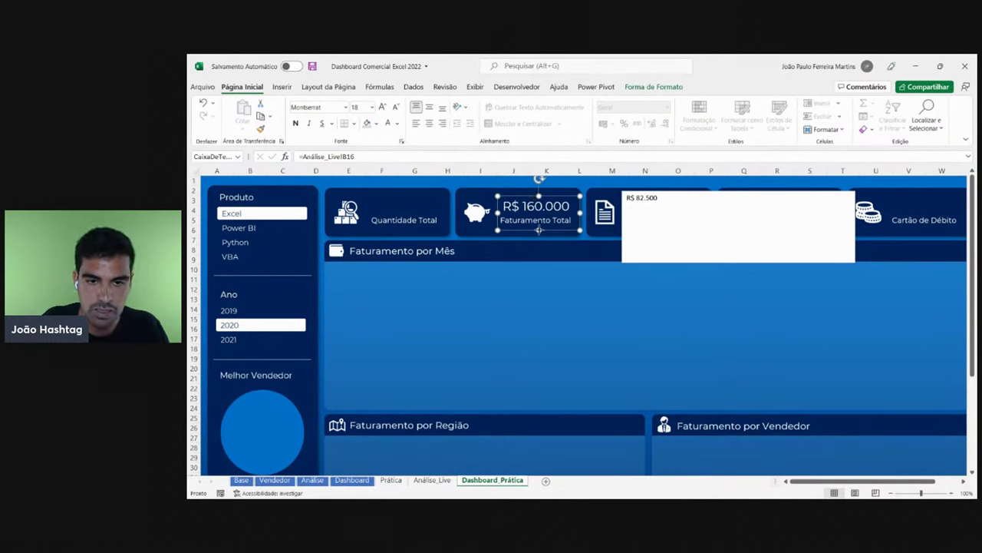
click(537, 223)
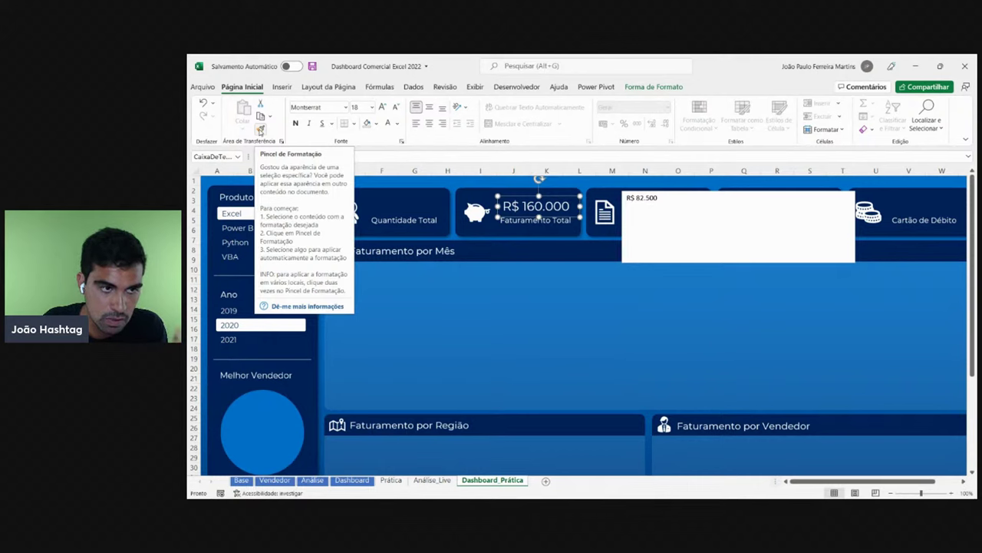
click(260, 130)
click(654, 199)
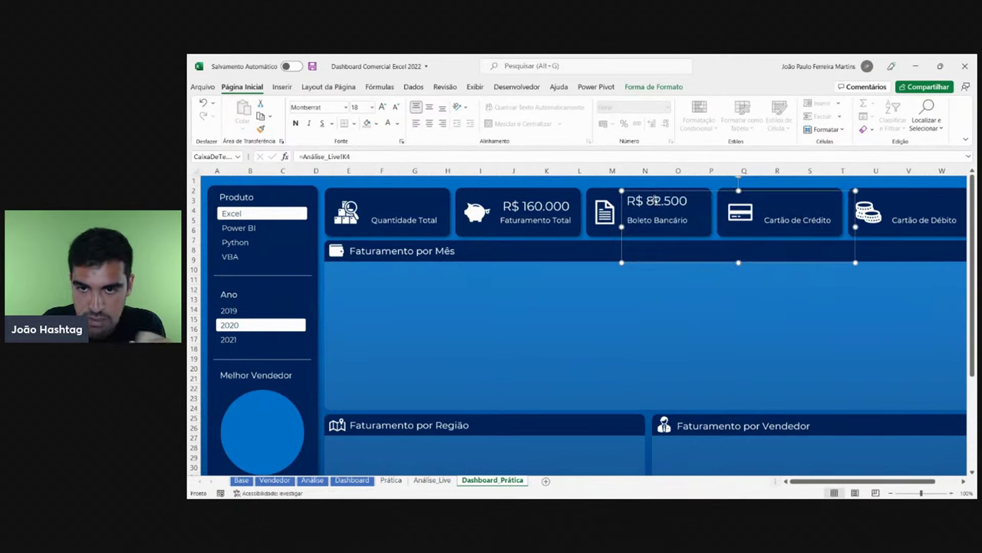
click(757, 284)
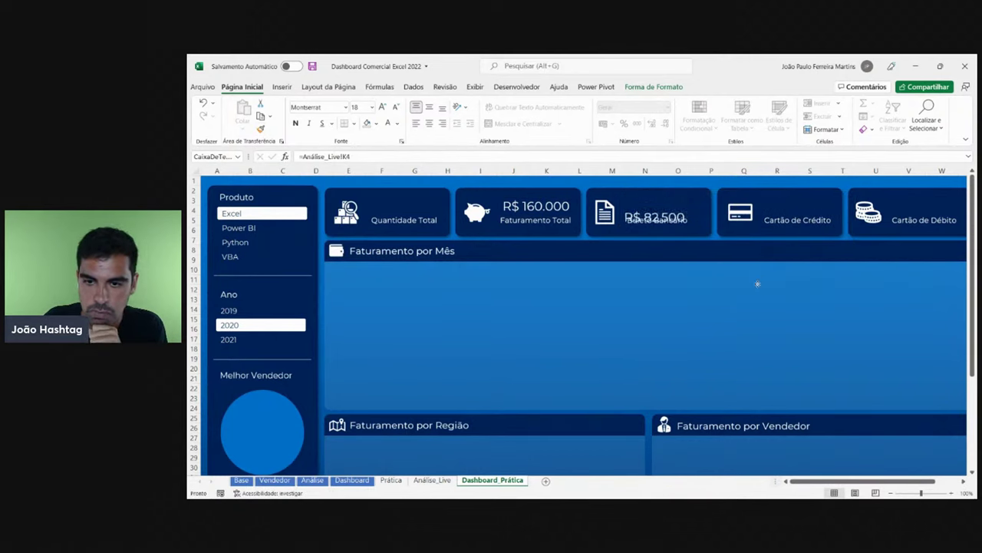
- Move the value box down into the Faturamento por Mês area, undoing an accidental deletion
drag(758, 284, 744, 366)
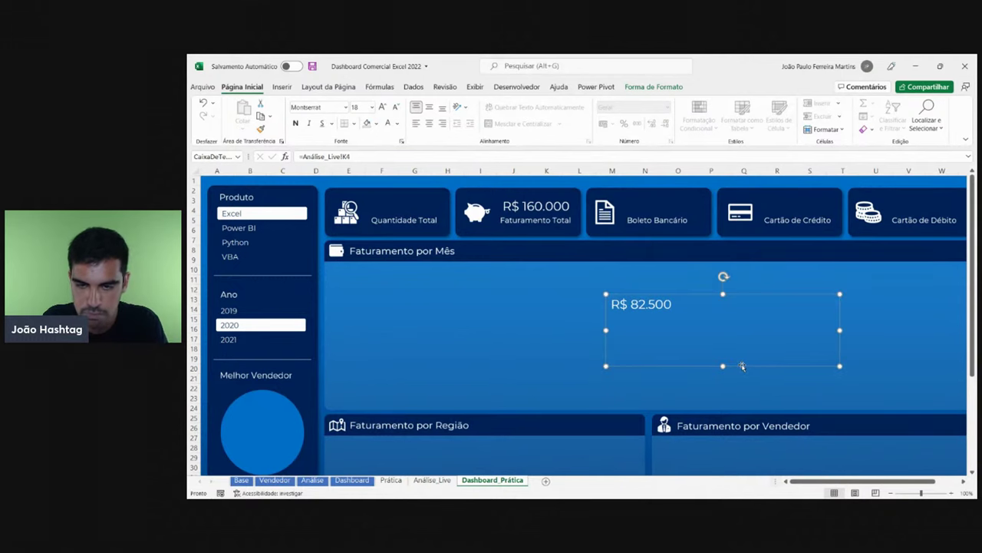
key(Delete)
key(ctrl+z)
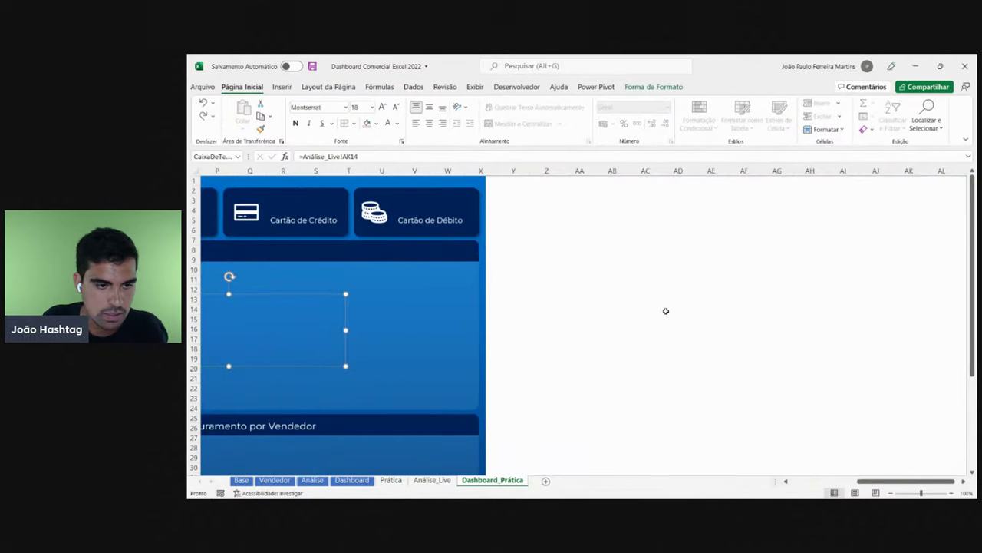
key(ctrl+z)
key(ctrl+z)
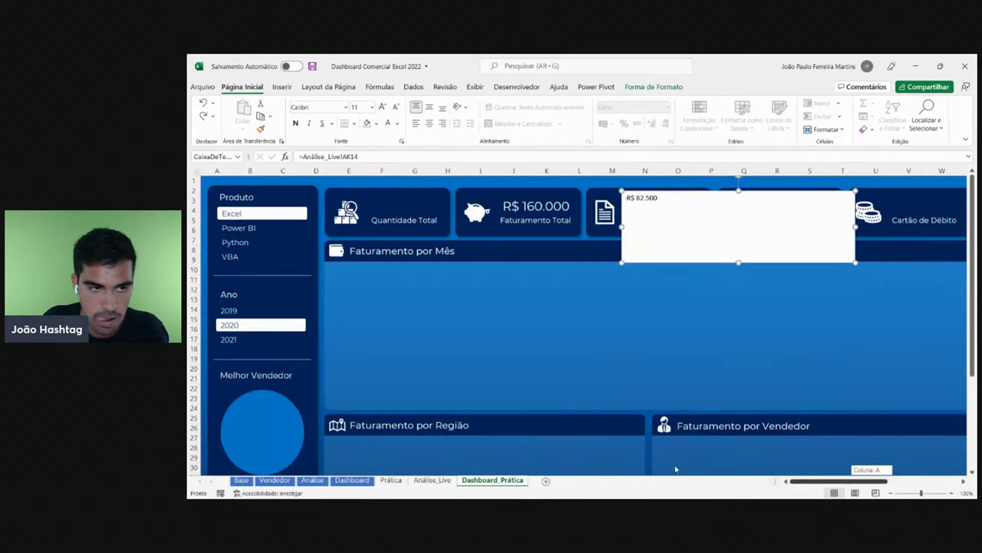
drag(875, 482, 810, 482)
drag(746, 253, 712, 356)
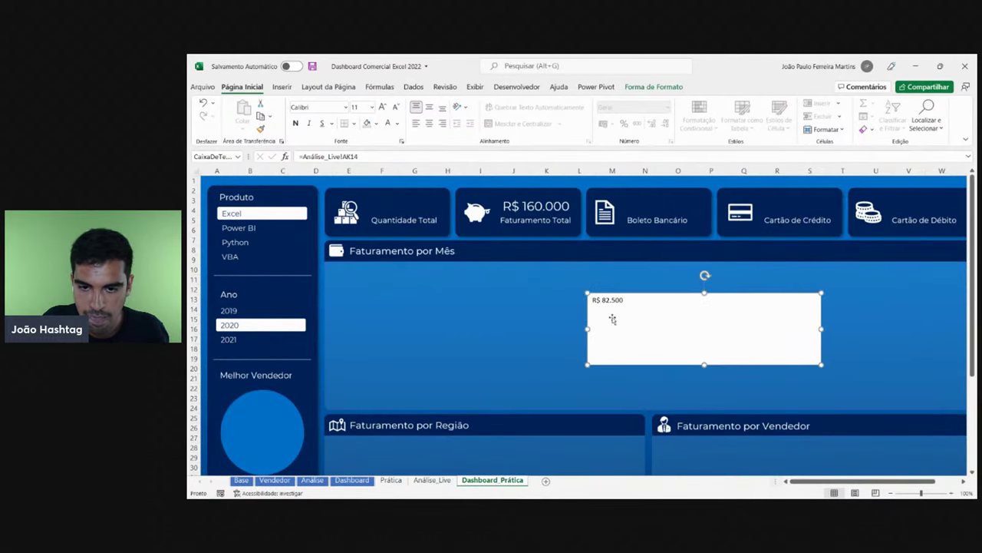
- Try the Power BI and Python filters and fix the box's link formula to reference K4
click(258, 228)
click(256, 244)
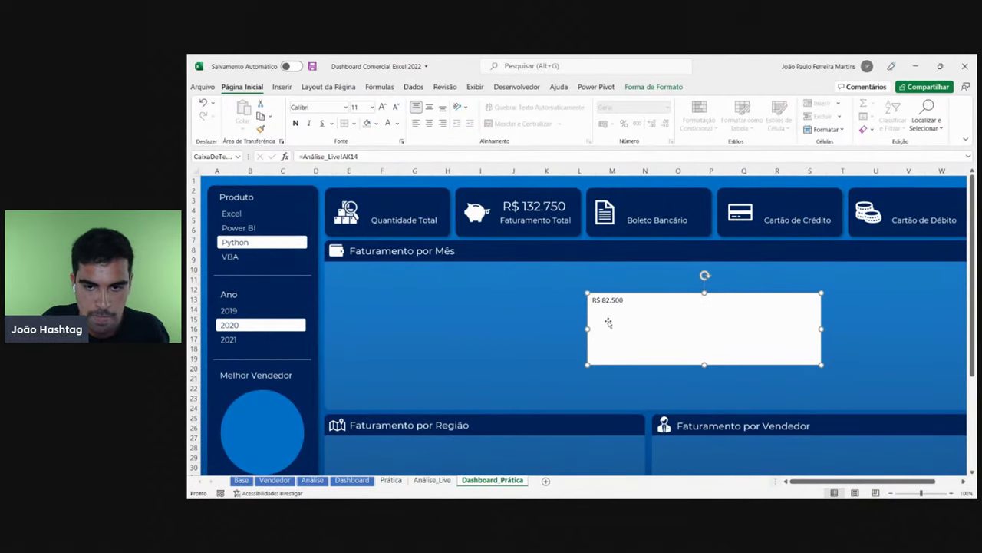
drag(620, 294, 634, 273)
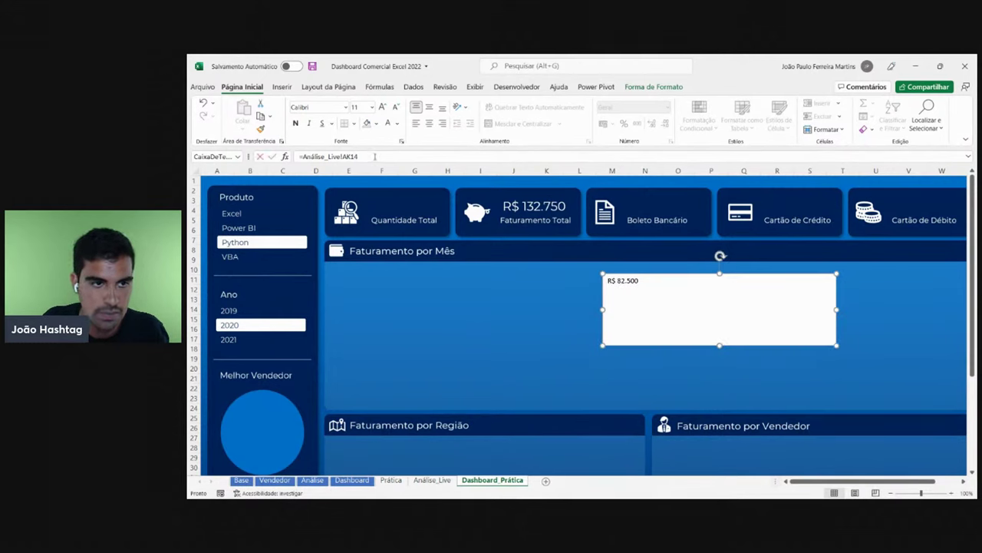
click(344, 156)
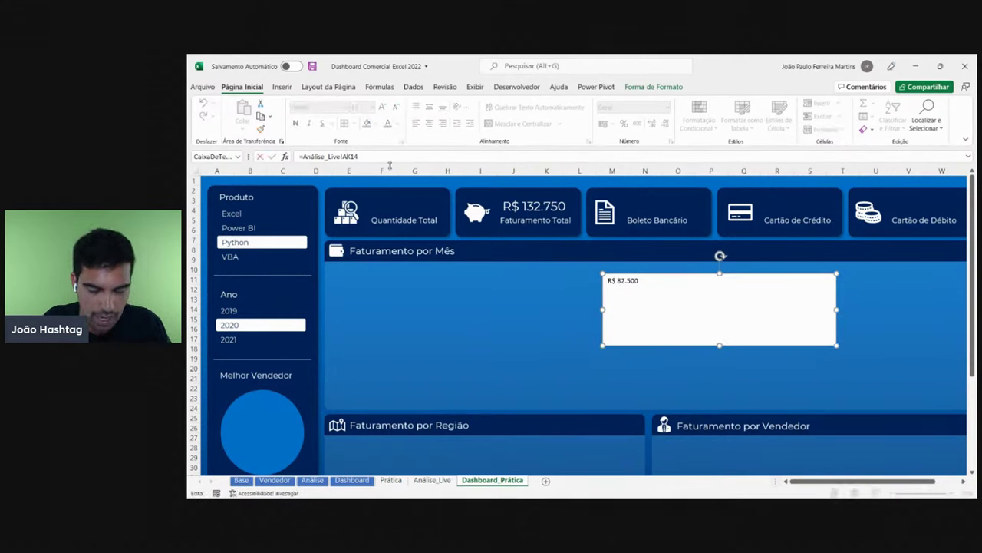
key(BackSpace)
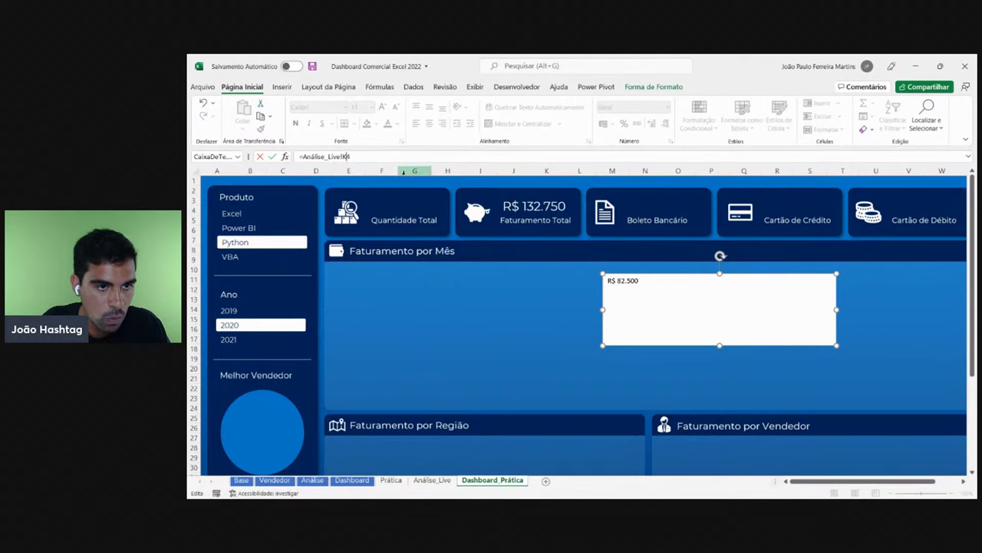
key(Return)
- Check the pivot values, then filter the dashboard to Excel and 2019
click(432, 479)
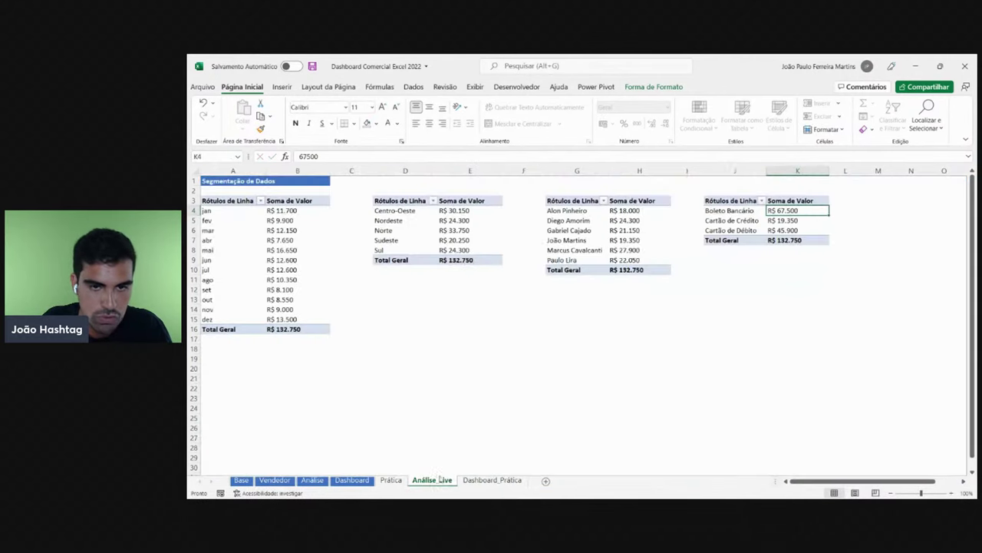
click(507, 479)
click(237, 217)
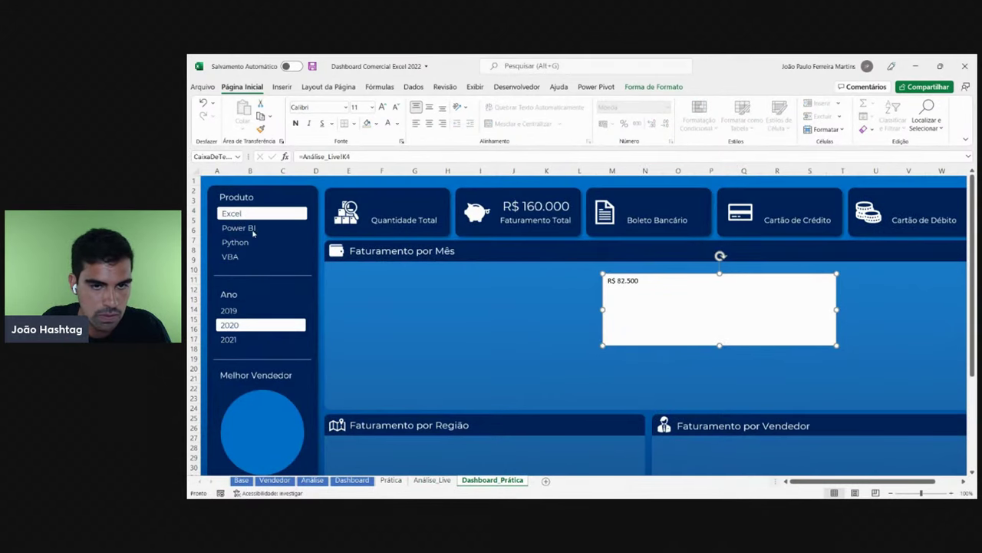
click(252, 227)
click(247, 214)
click(247, 313)
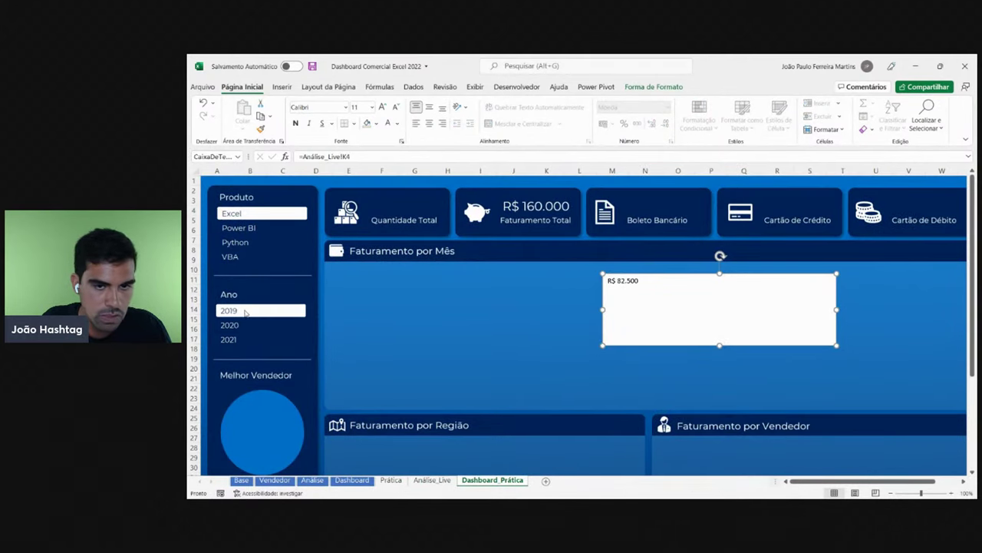
- Shrink the R$ 72.500 box to one narrow line and give it the R$ 143.500 total's style
drag(636, 282, 629, 277)
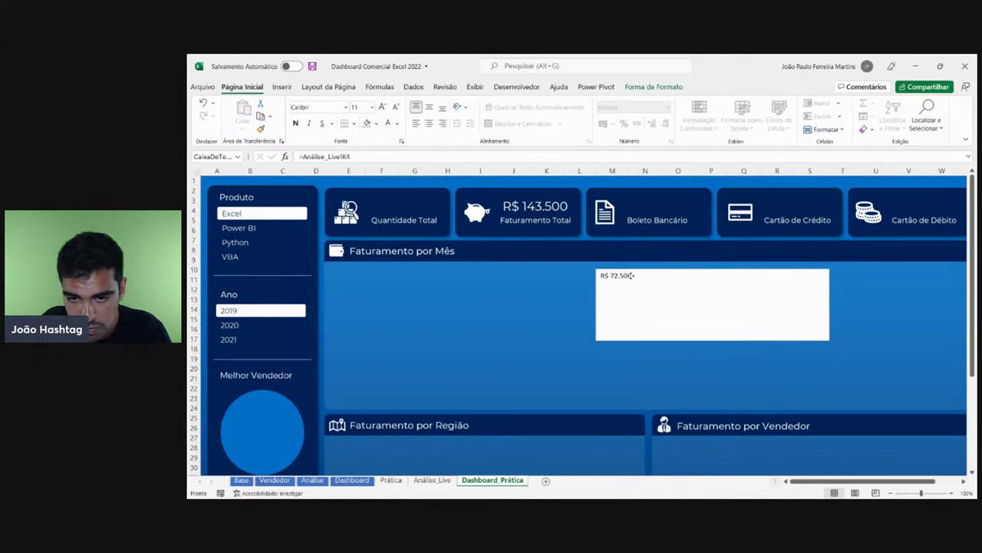
drag(713, 340, 713, 294)
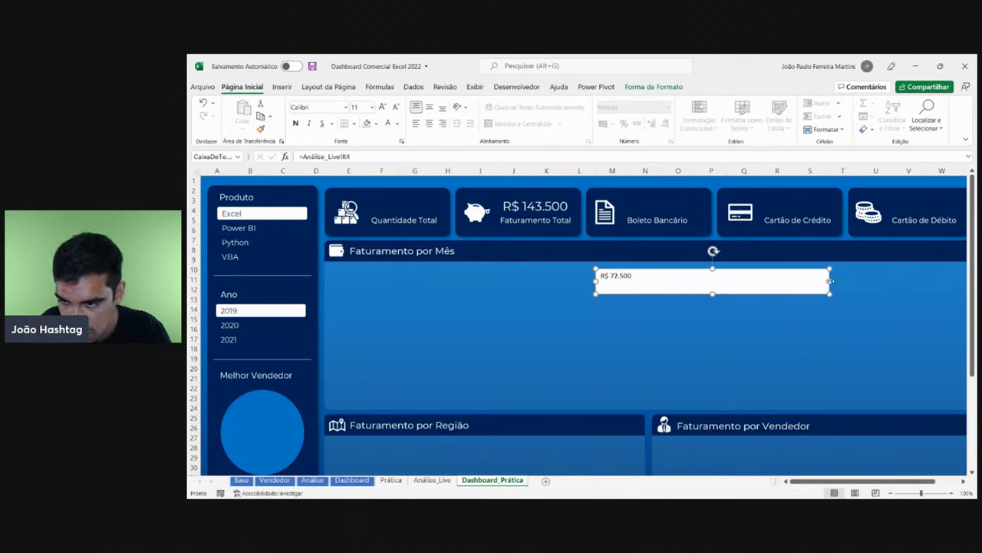
drag(830, 281, 690, 282)
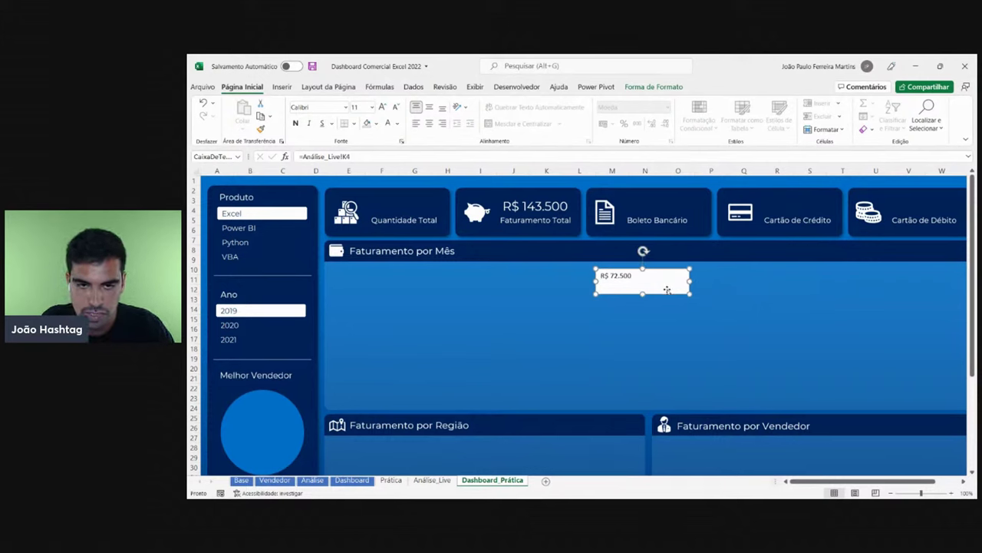
click(535, 209)
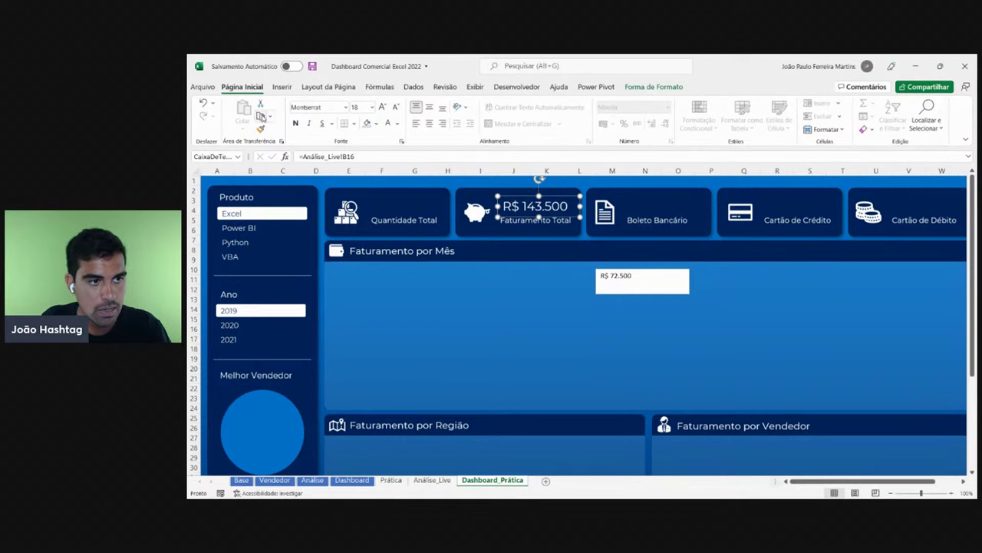
click(261, 130)
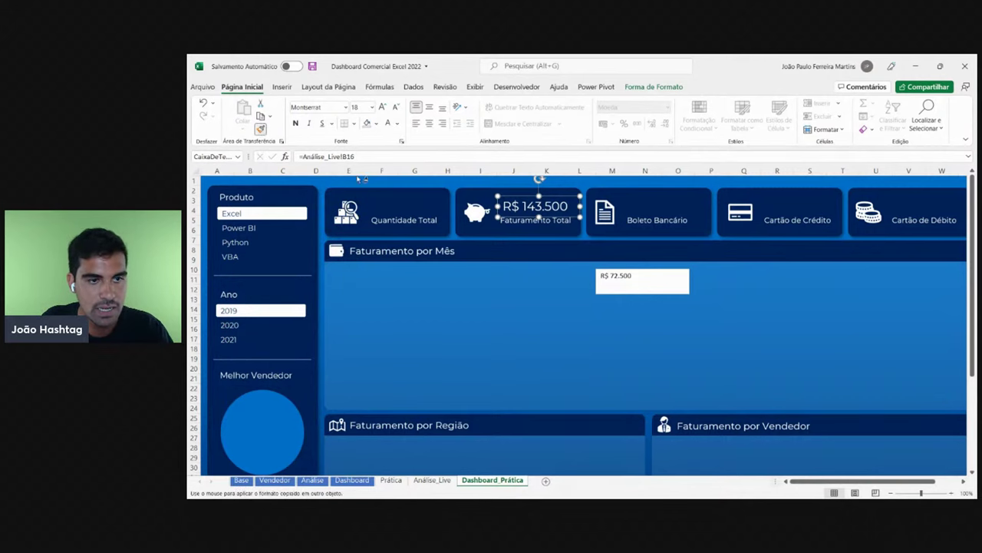
click(629, 280)
- Place R$ 72.500 on the Boleto Bancário card and a copy on the Cartão de Crédito card
drag(656, 290, 682, 219)
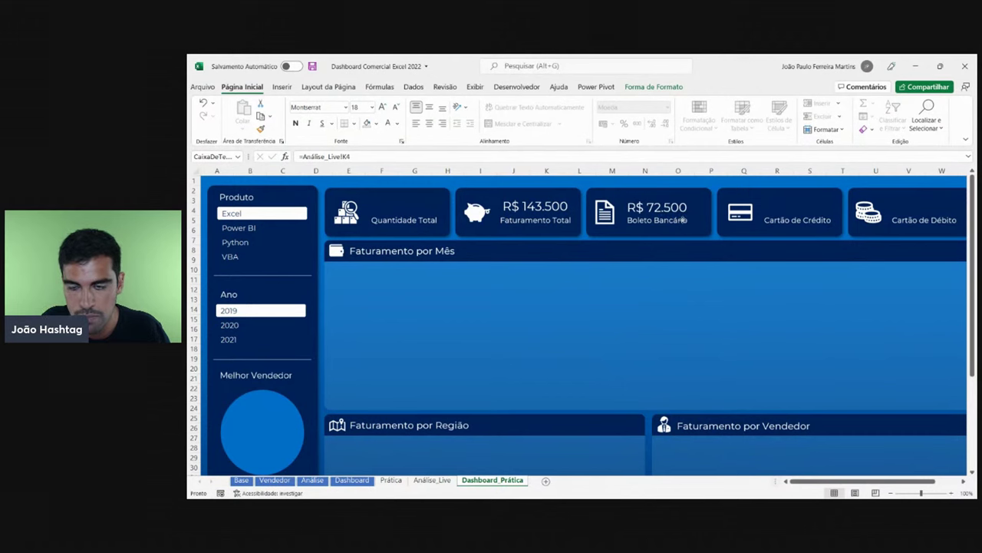
click(683, 220)
key(ctrl+c)
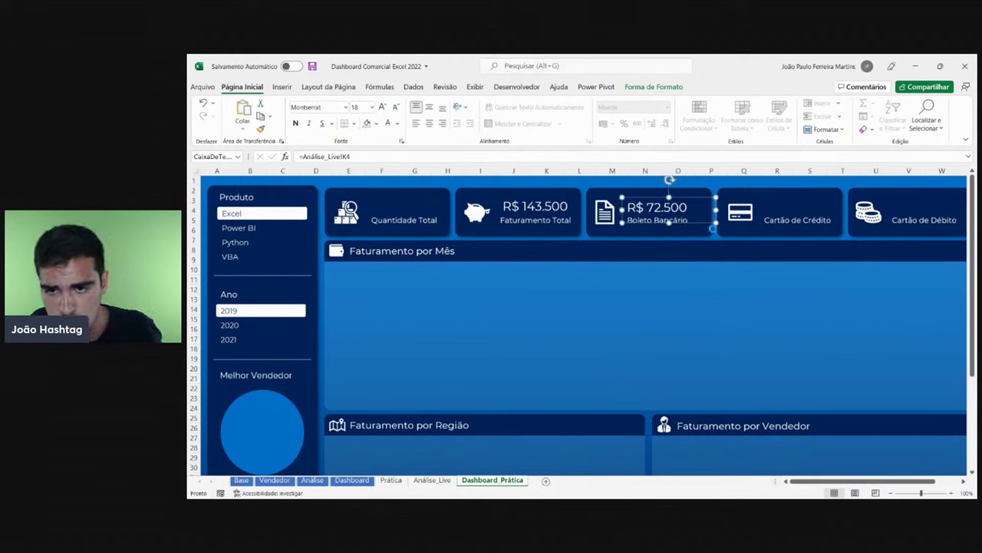
key(ctrl+v)
drag(682, 219, 829, 221)
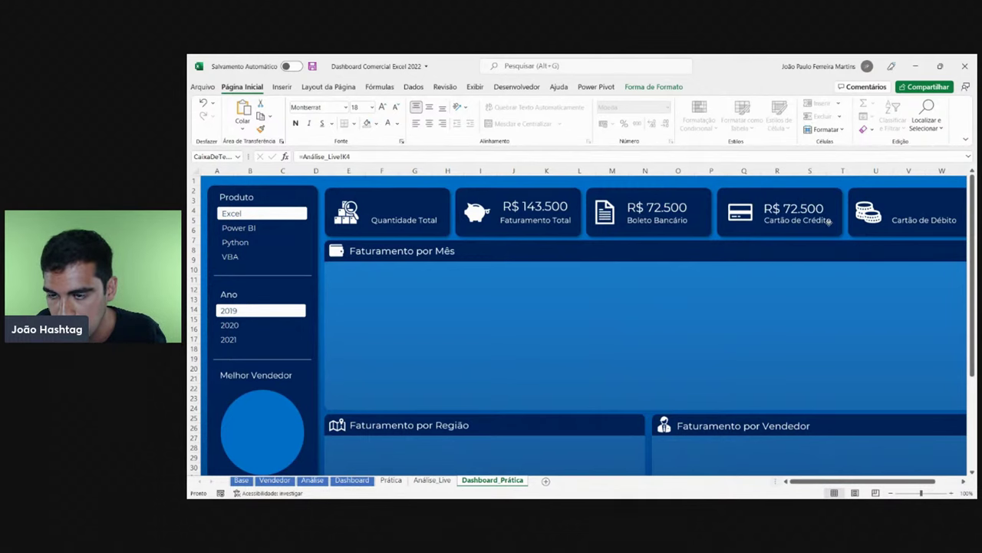
- Confirm on Análise_Live that the Cartão de Crédito total is in cell K5
click(432, 480)
click(788, 220)
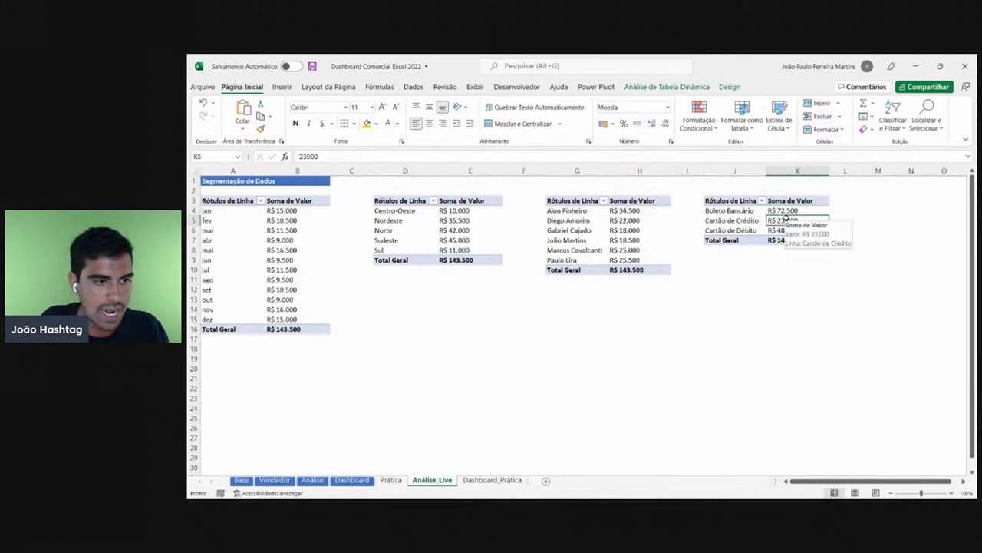
drag(743, 220, 790, 221)
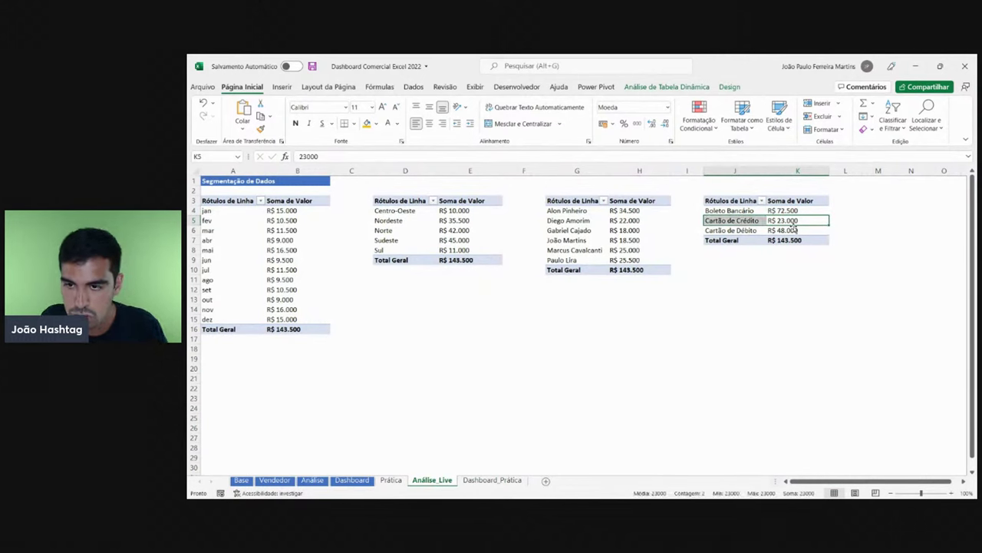
click(790, 220)
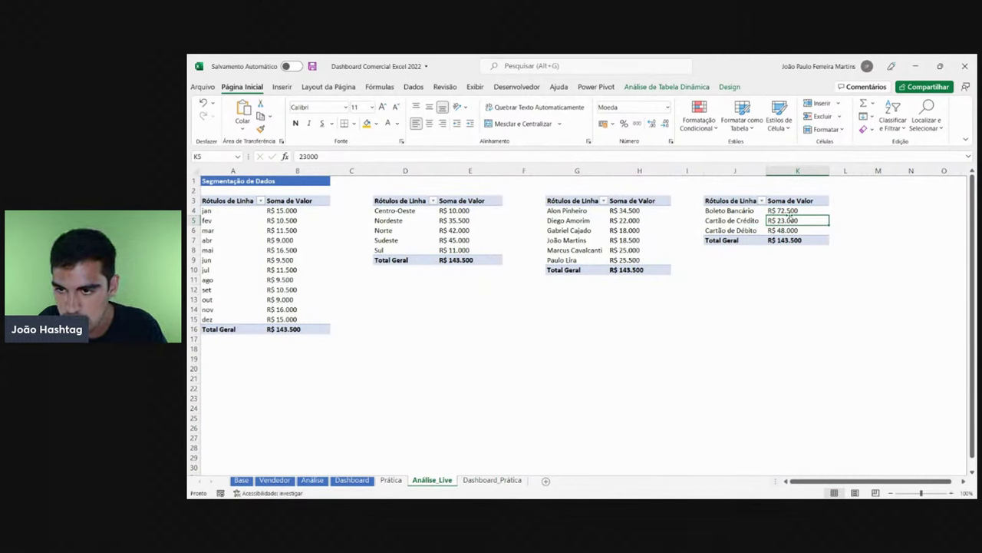
drag(790, 211, 791, 219)
click(793, 210)
click(791, 220)
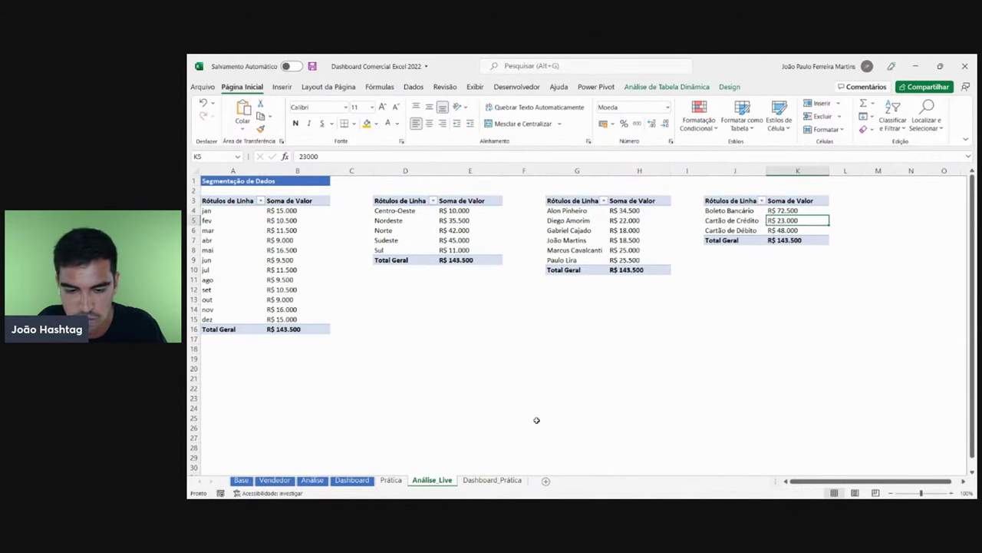
click(492, 479)
- Link the copied box to =Análise_Live!K5, restyle R$ 23.000 and place it on Cartão de Crédito
click(390, 154)
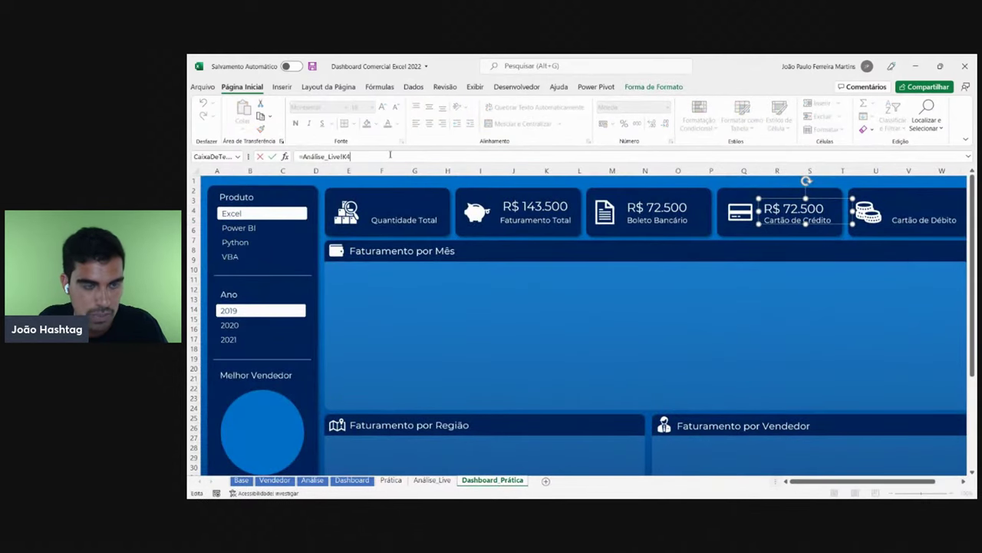
key(Return)
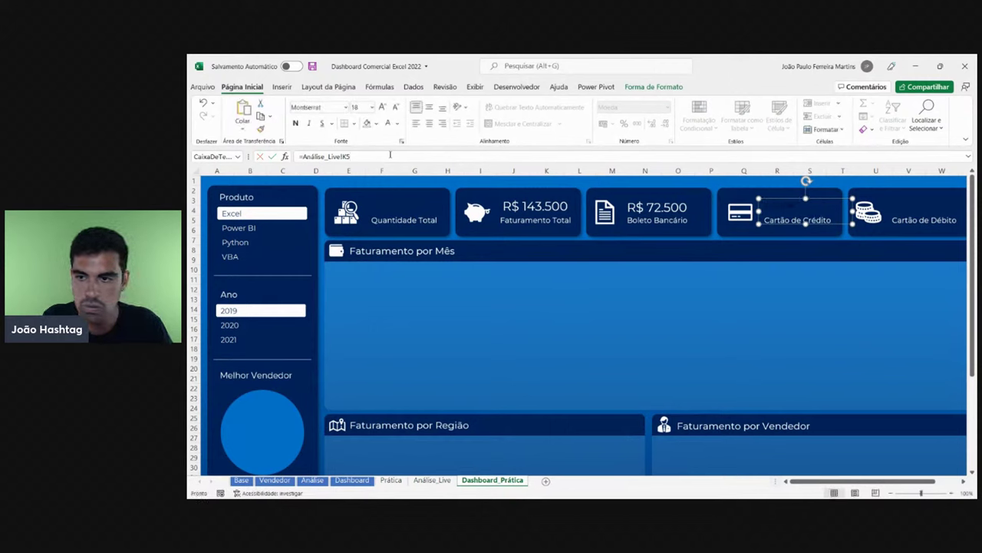
drag(795, 203, 748, 307)
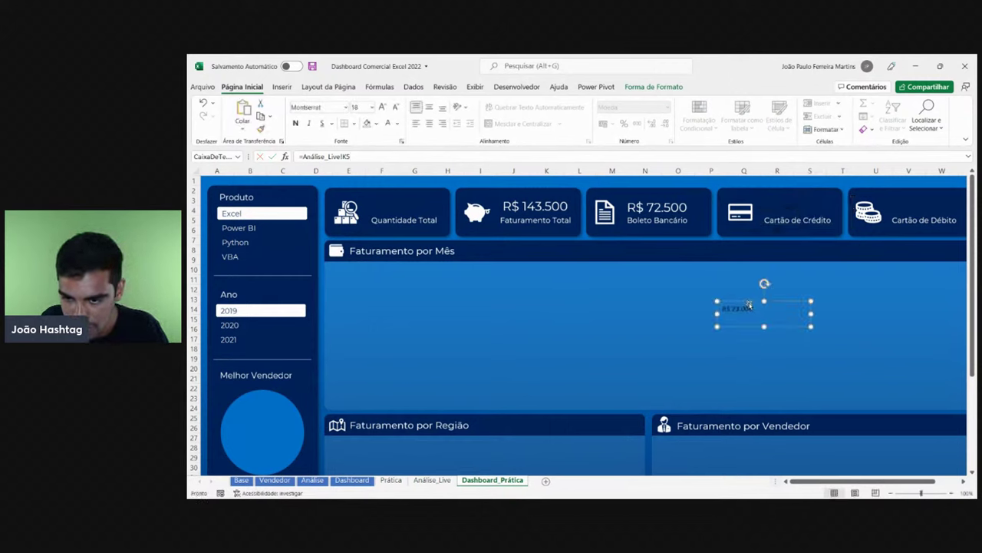
click(652, 200)
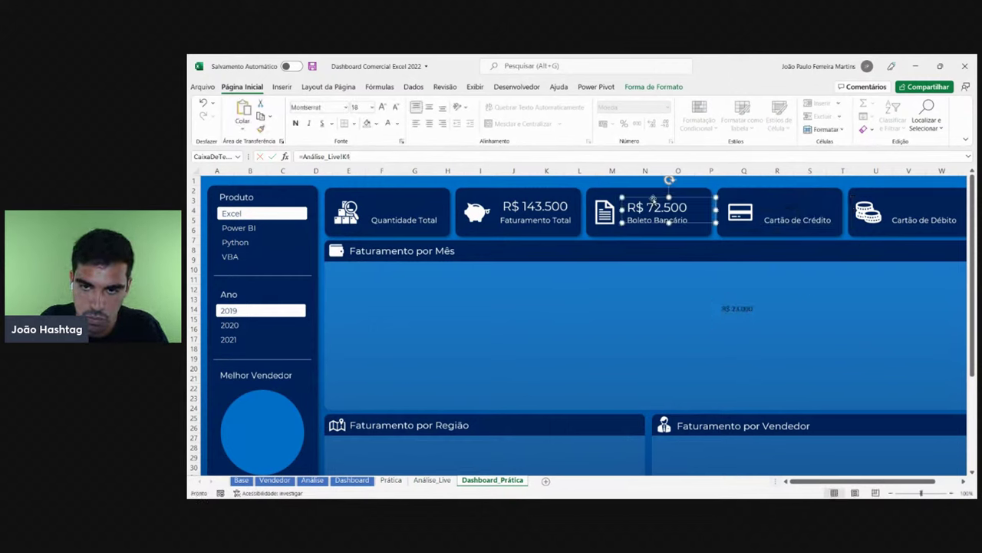
click(261, 129)
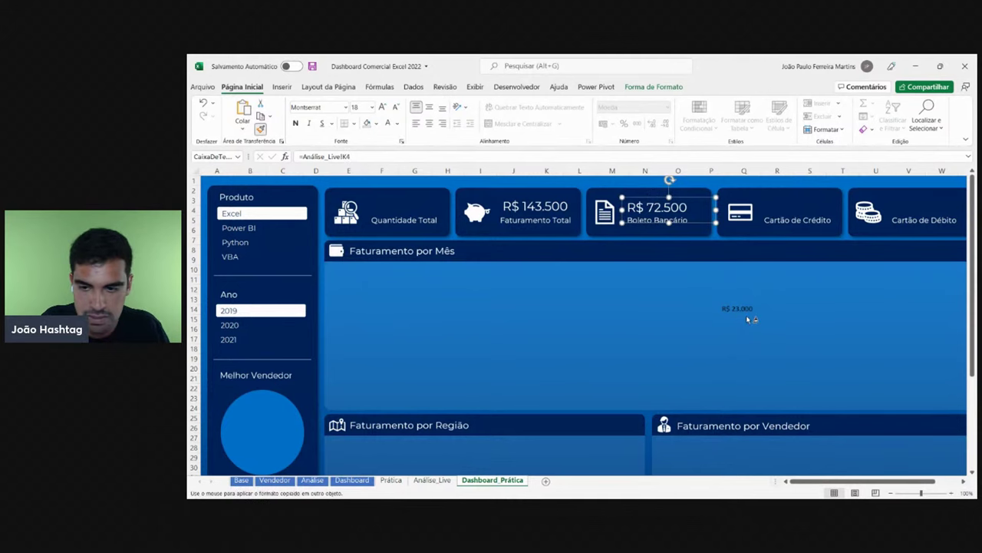
click(738, 309)
drag(750, 327, 791, 221)
- Drag a copy of the R$ 23.000 box onto the Cartão de Débito card
scroll(962, 478, right, 4)
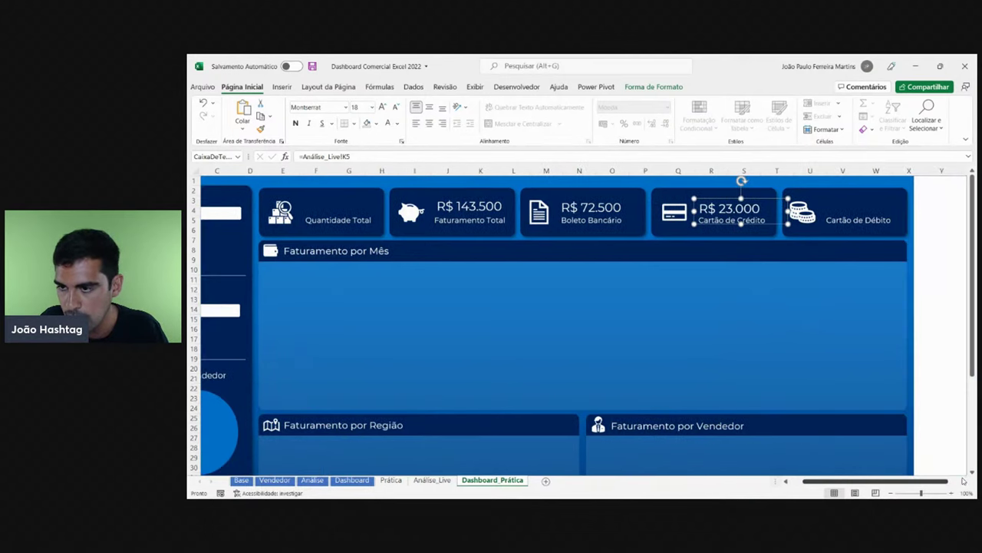
click(908, 250)
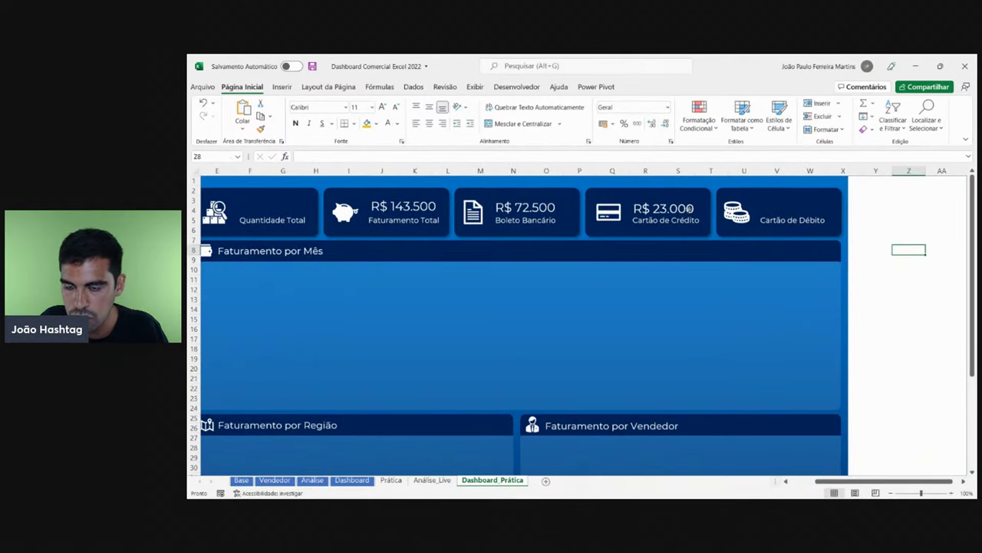
click(673, 208)
drag(693, 222, 819, 220)
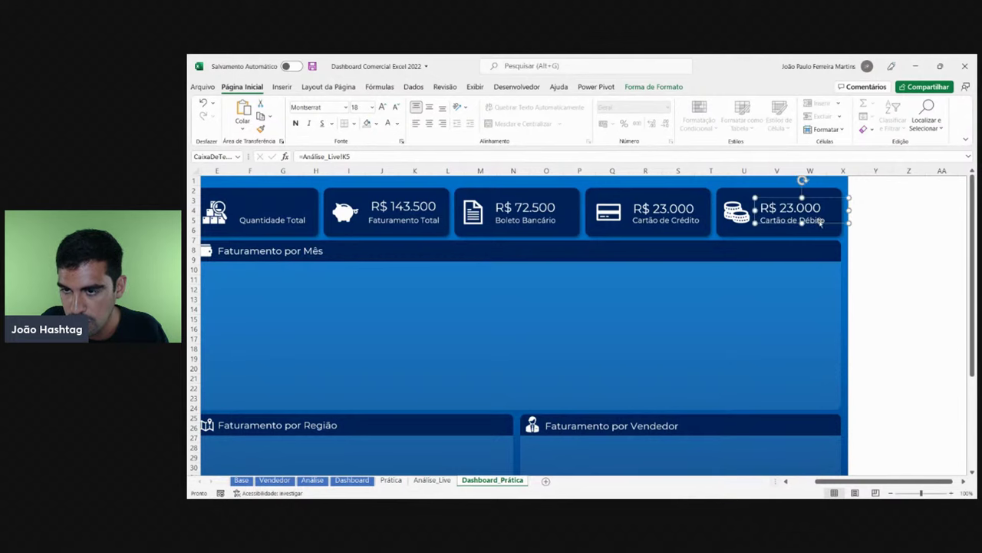
- Look up the Cartão de Débito total in Análise_Live!K6, comparing against the finished Dashboard
click(896, 212)
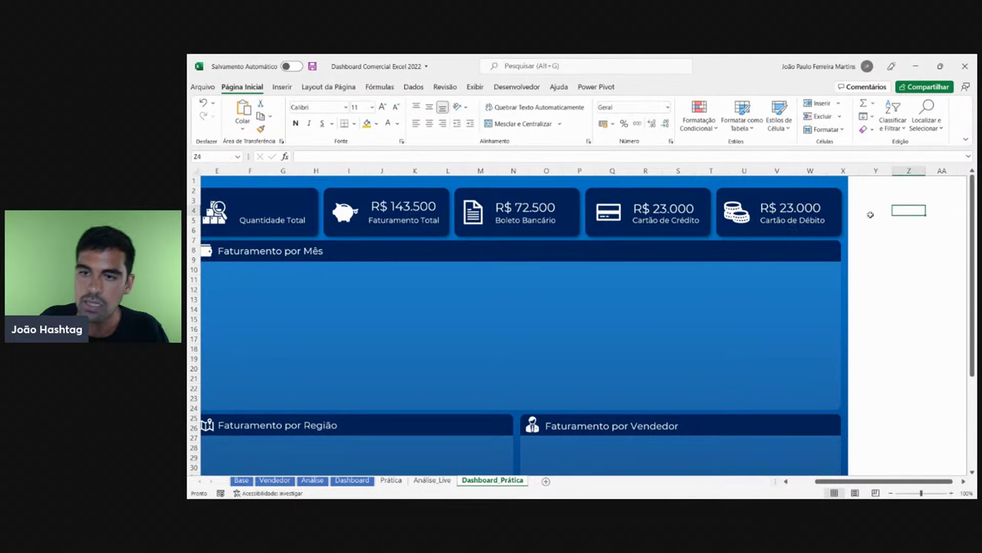
click(352, 480)
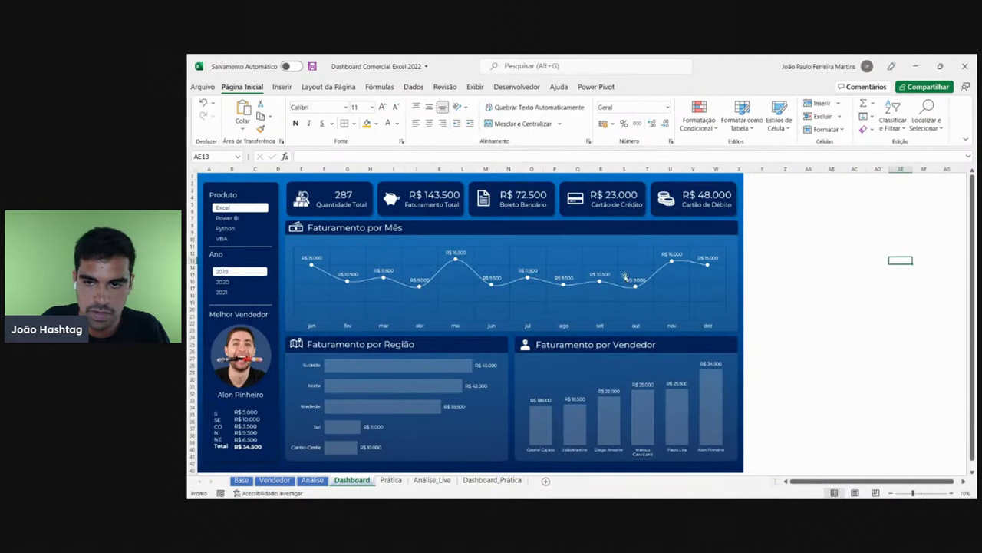
click(428, 479)
click(796, 229)
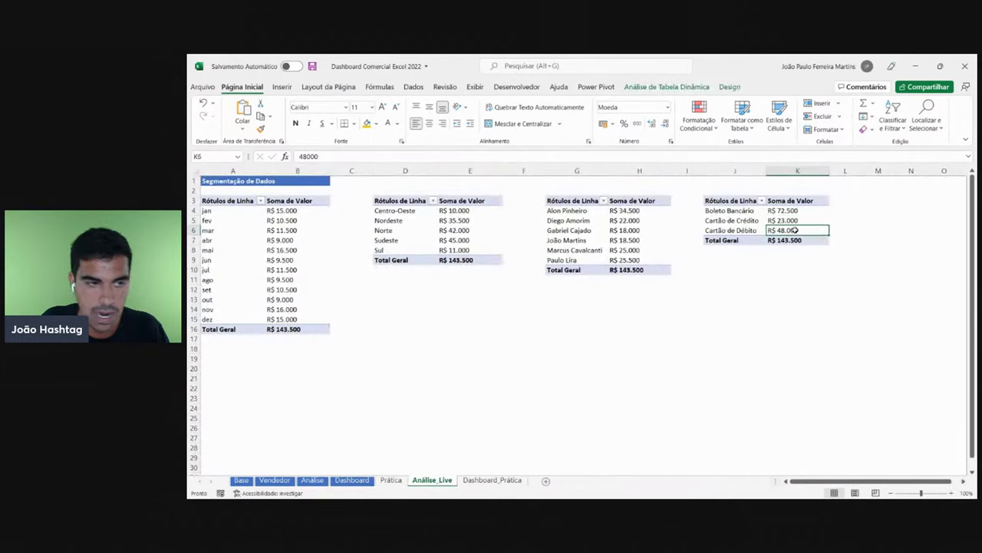
click(489, 479)
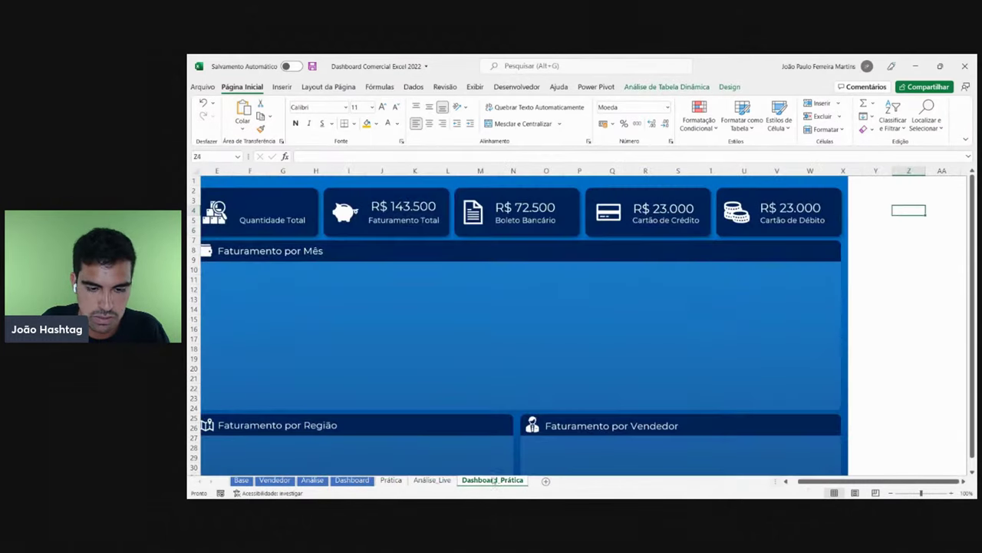
- Change the Cartão de Débito box's formula to =Análise_Live!K6
click(805, 217)
click(366, 157)
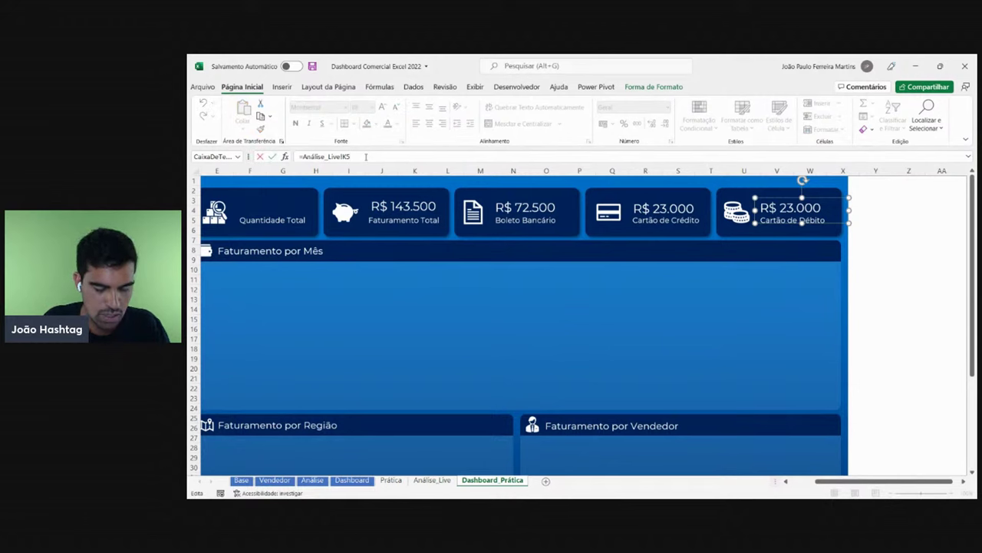
key(BackSpace)
text(6)
key(Return)
- Restyle R$ 48.000 with the Crédito card's formatting and check the other cards' links
click(668, 208)
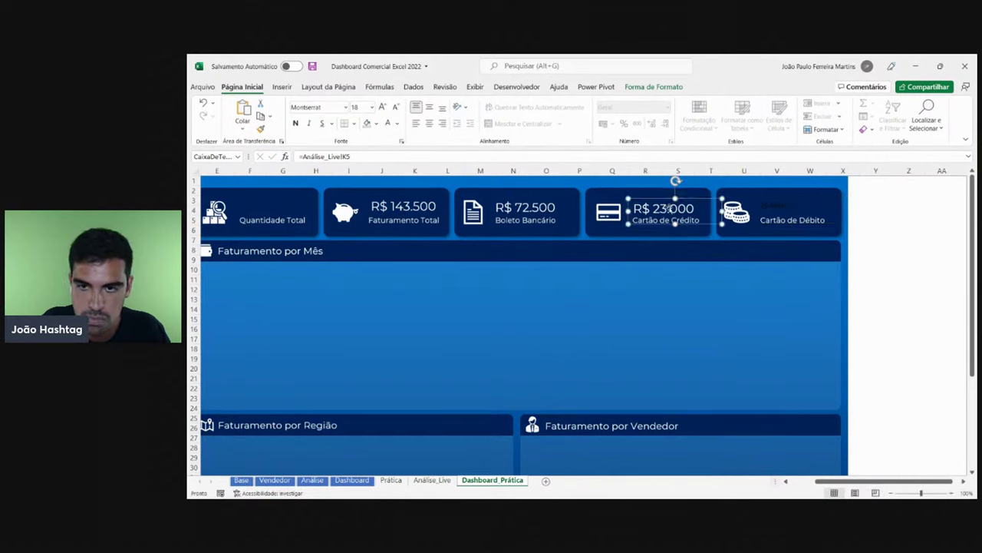
click(791, 208)
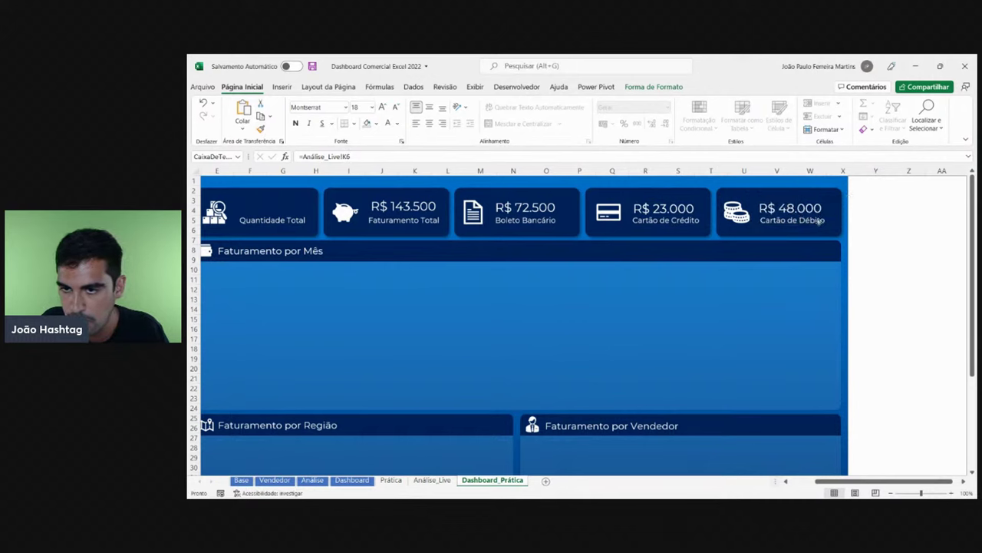
click(930, 244)
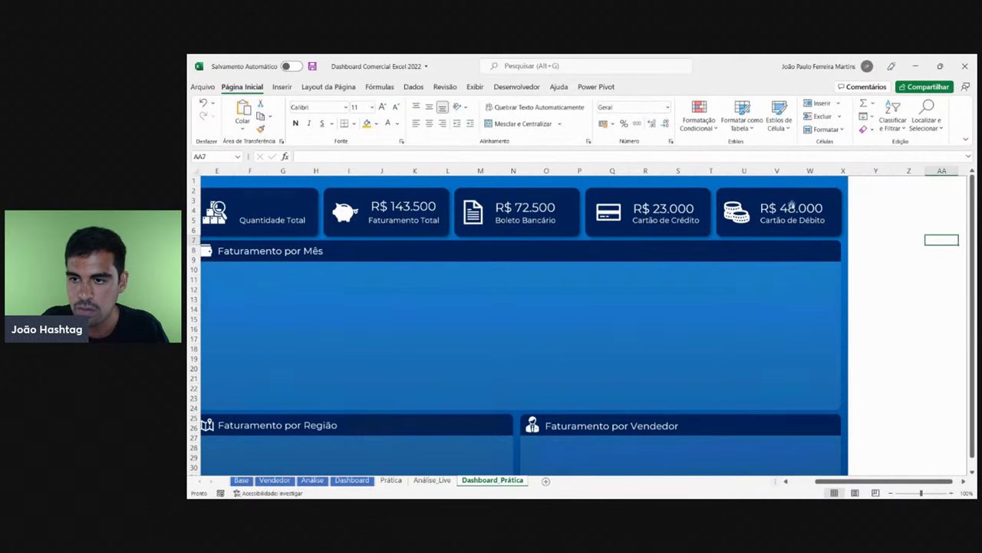
click(654, 208)
click(525, 207)
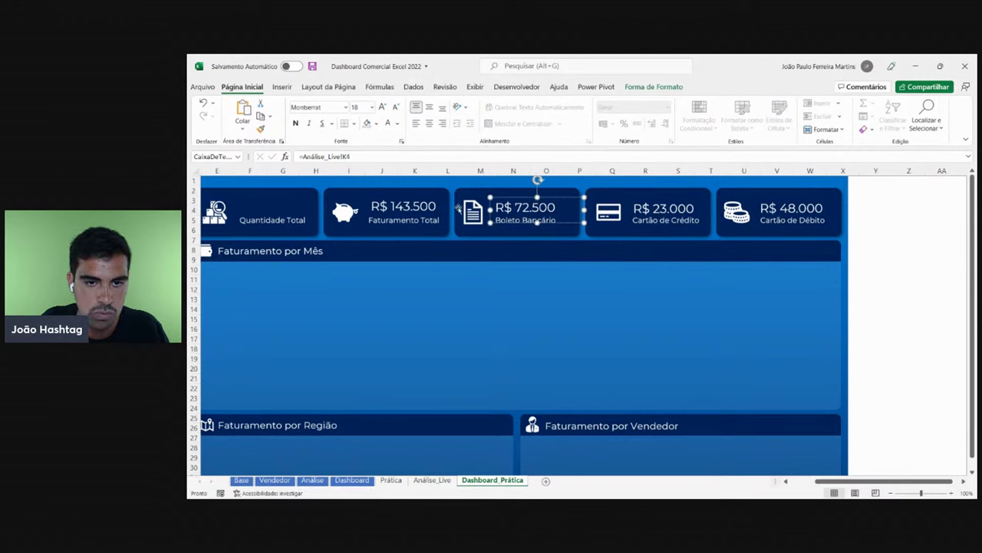
click(415, 207)
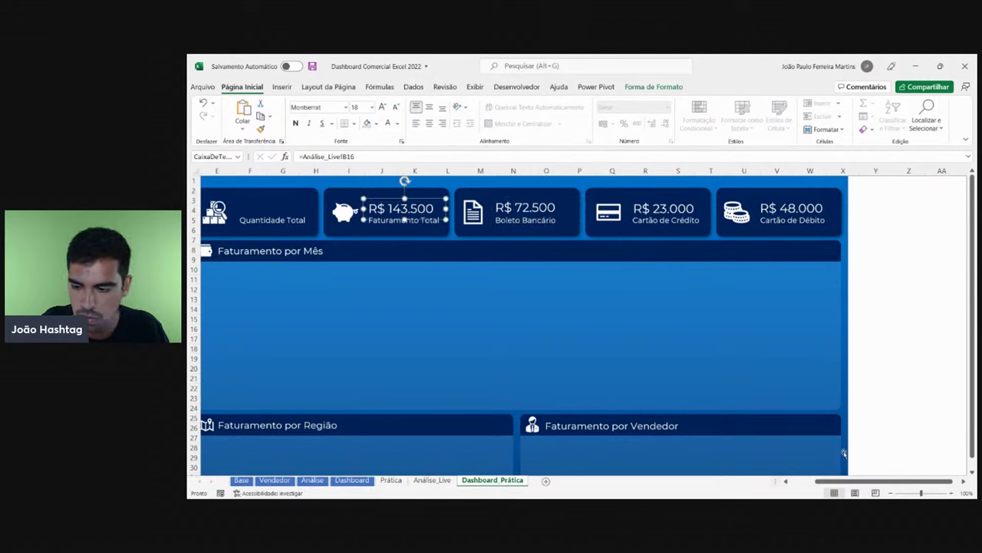
- Leave the text box and filter the dashboard to Python, then VBA
drag(842, 479, 760, 471)
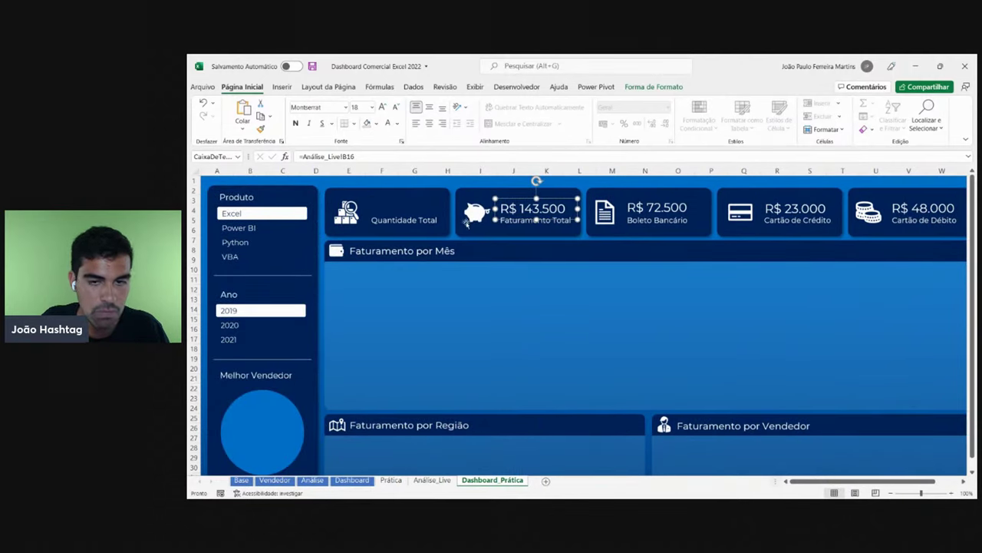
key(Escape)
scroll(574, 281, down, 2)
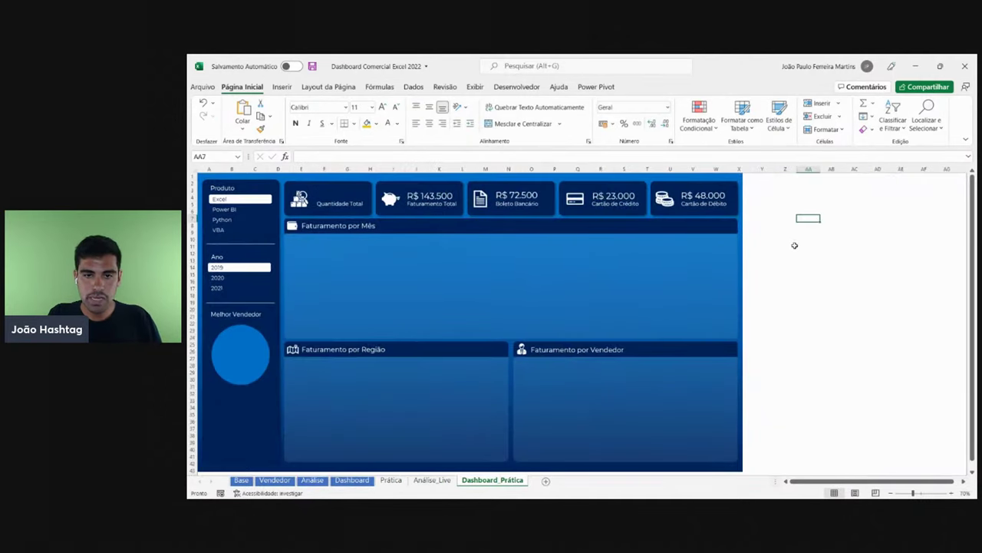
click(233, 219)
click(230, 228)
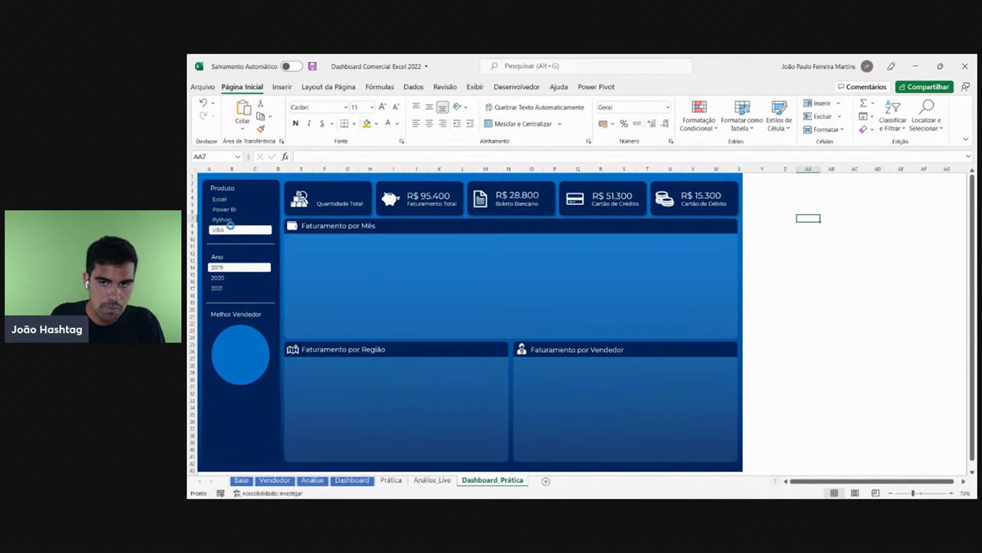
- Select and copy the monthly revenue pivot A3:B16 on Análise_Live
click(432, 480)
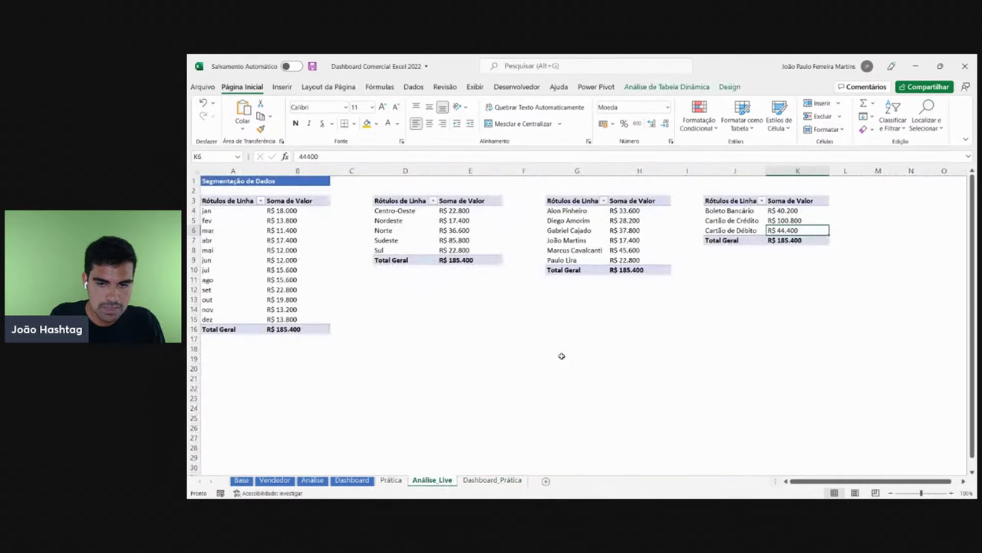
click(568, 270)
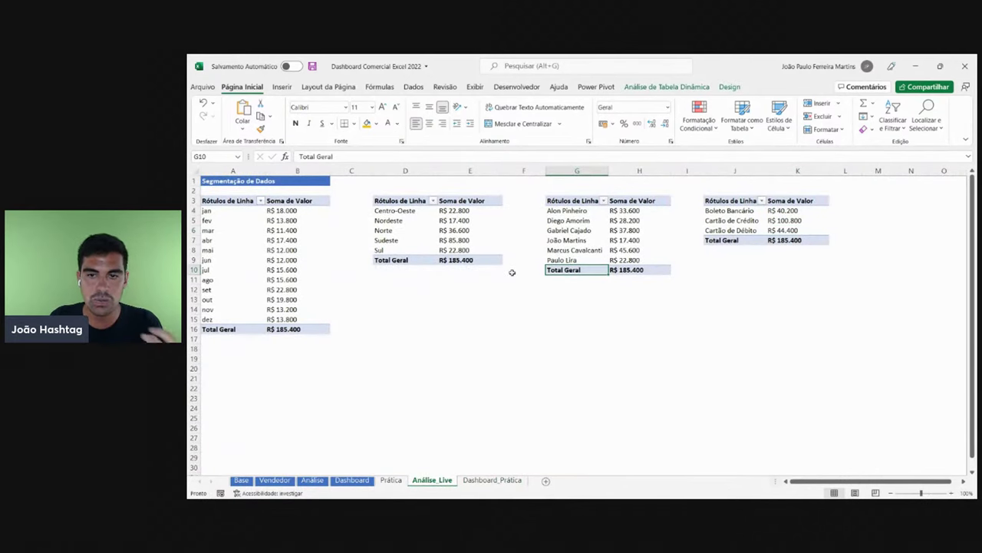
drag(294, 329, 222, 200)
key(ctrl+c)
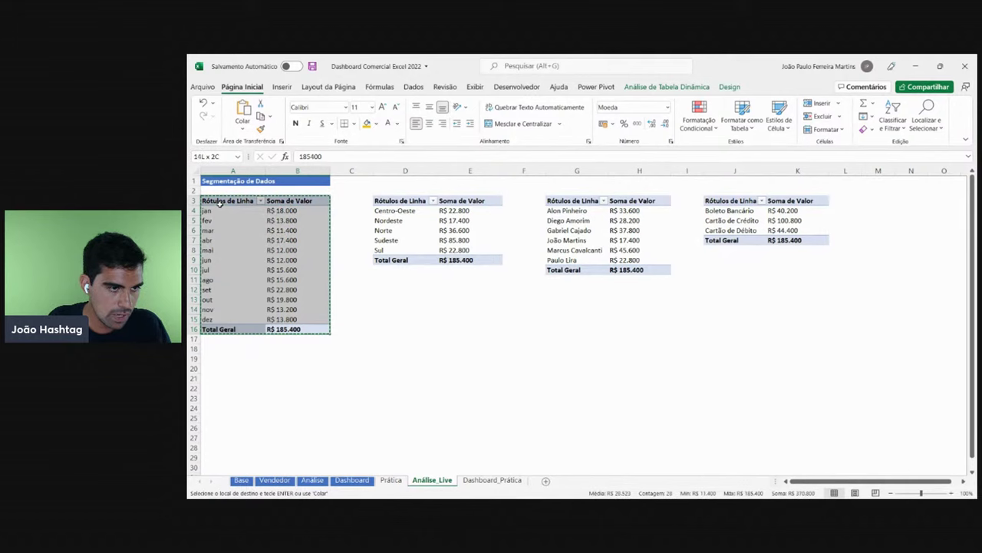
- Paste the monthly pivot copy at A18 and show its field list
click(227, 347)
key(ctrl+v)
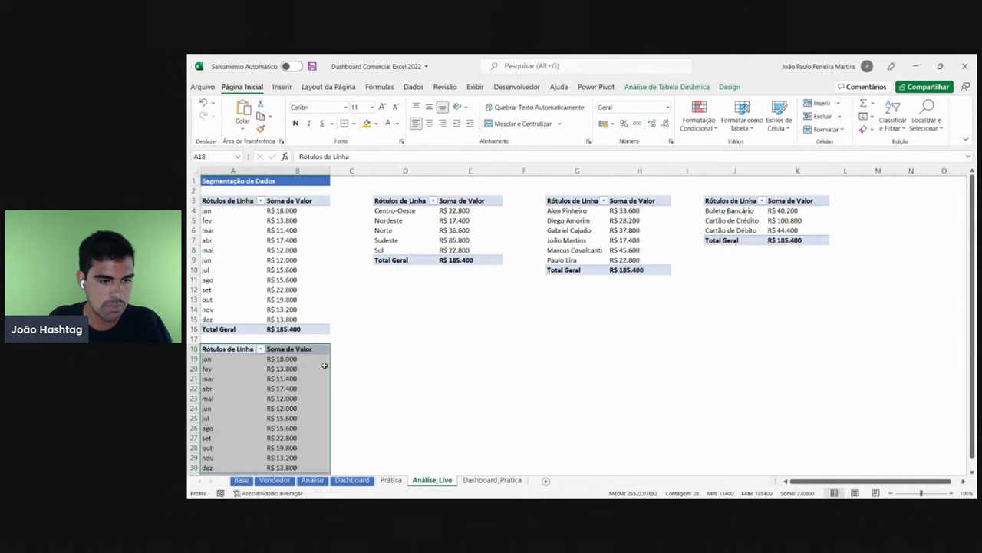
scroll(331, 358, down, 1)
click(280, 360)
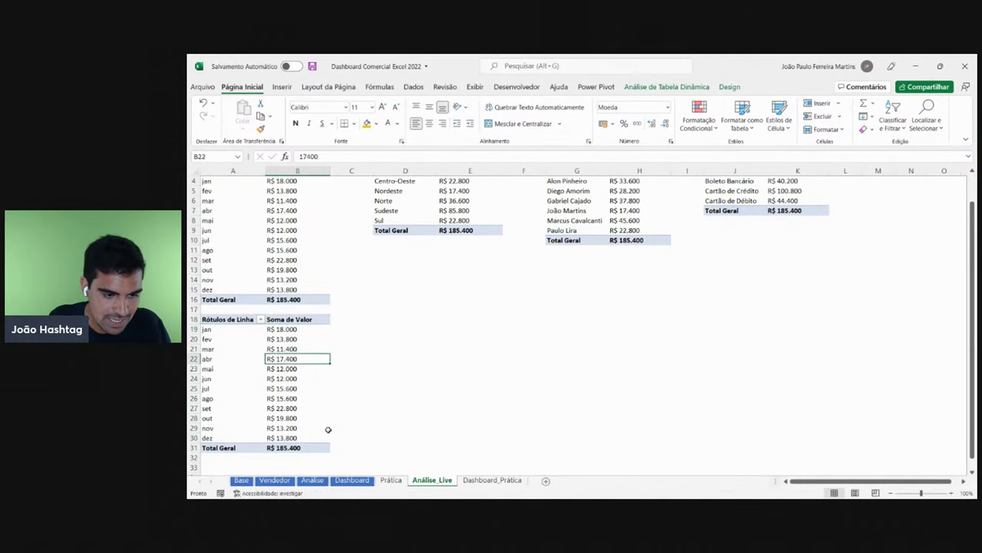
right_click(295, 425)
click(361, 420)
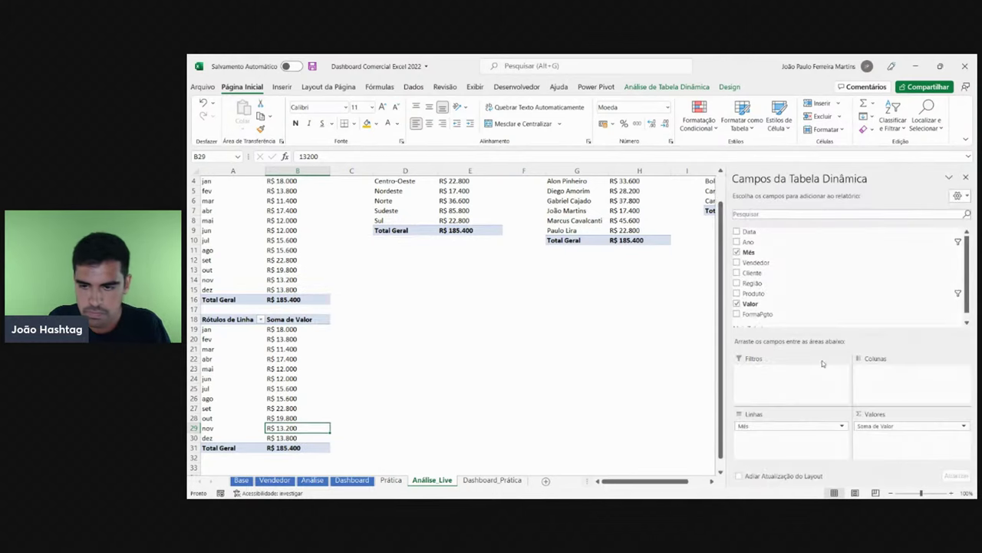
- Remove Mês and Soma de Valor from the copy and count Produto in Values
drag(793, 425, 635, 408)
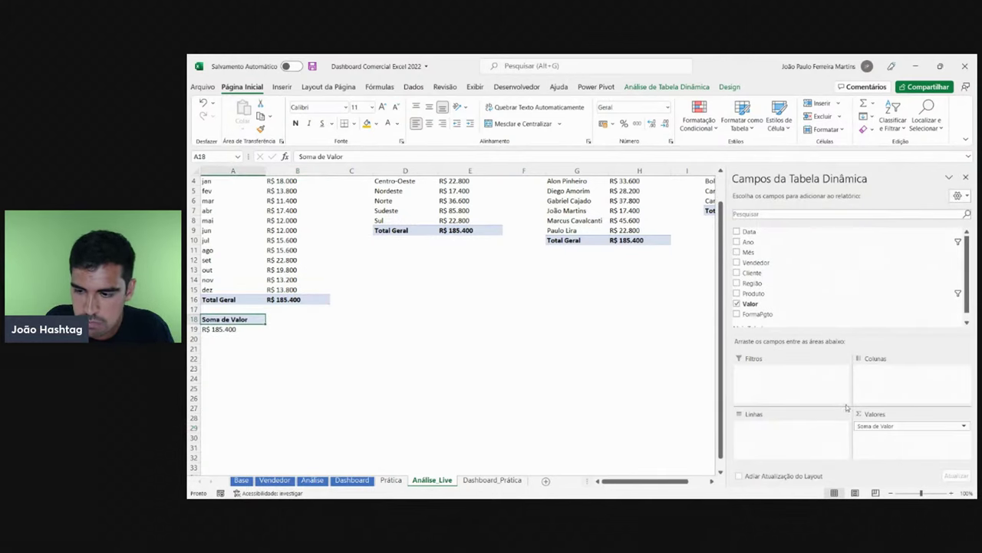
drag(876, 431, 411, 360)
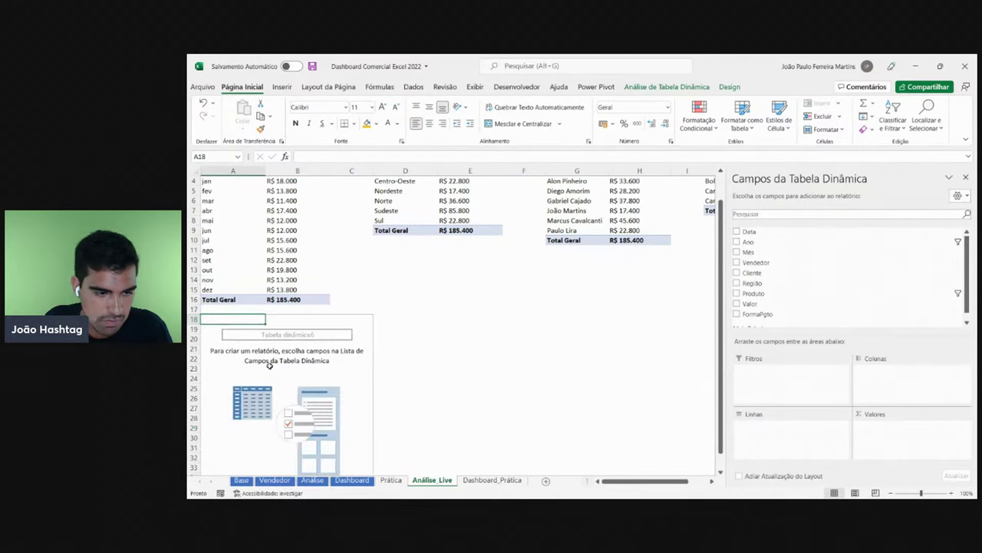
scroll(379, 382, down, 2)
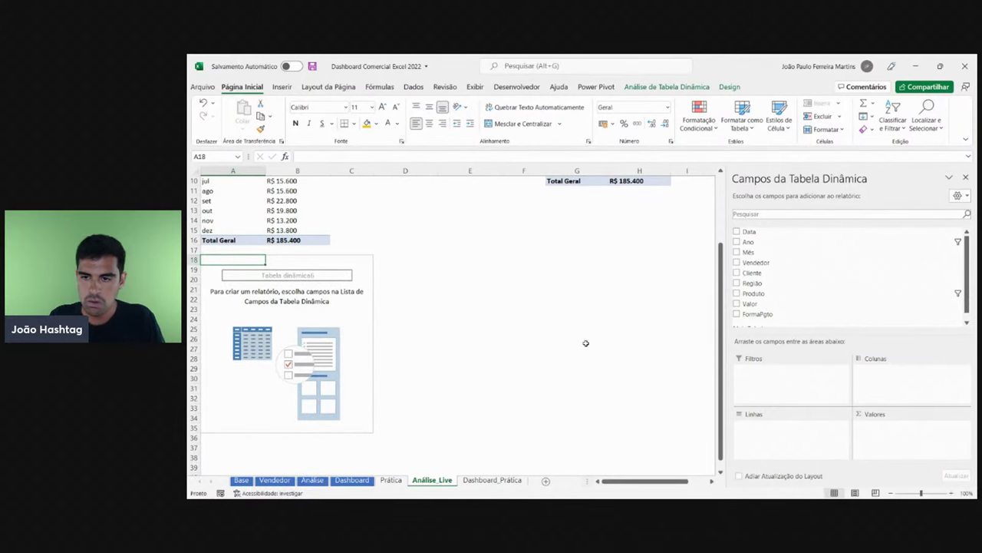
drag(754, 293, 879, 430)
- Format the product count 309 in A19 as General, then return to Dashboard_Prática
click(255, 314)
click(228, 269)
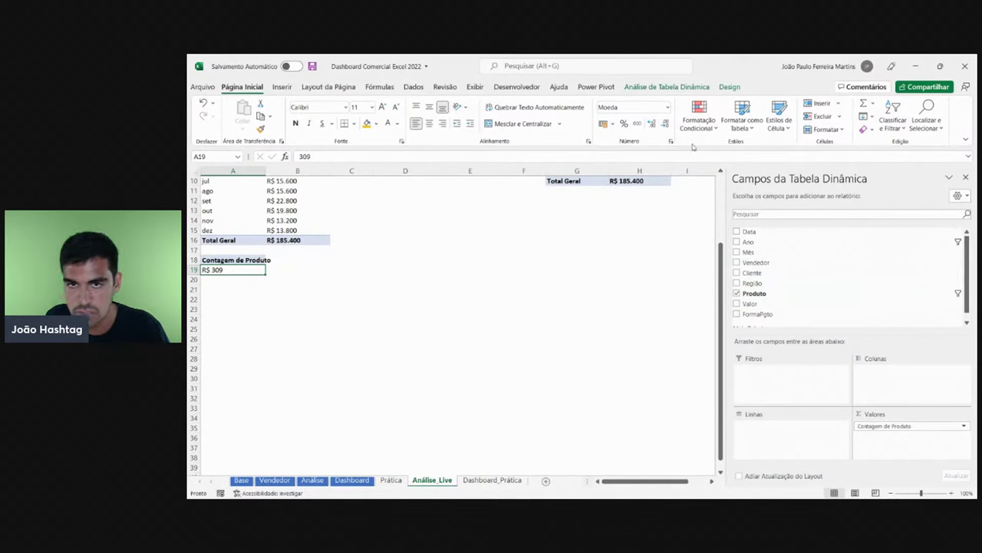
click(667, 107)
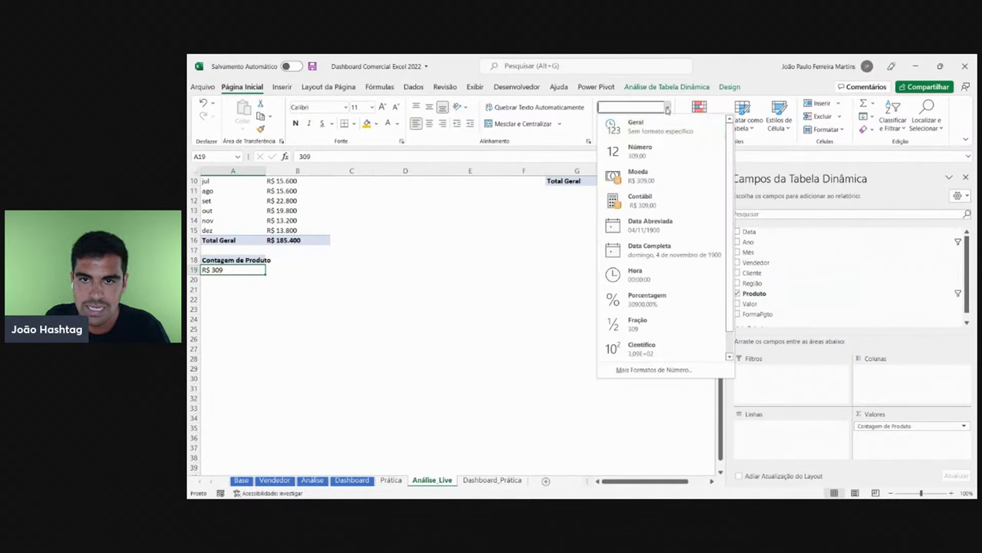
click(633, 126)
click(241, 290)
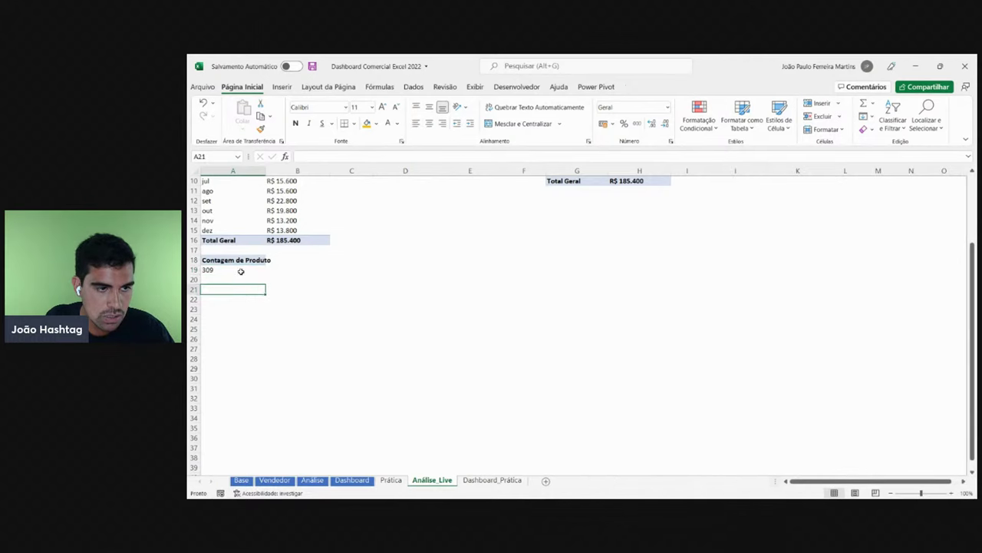
click(241, 273)
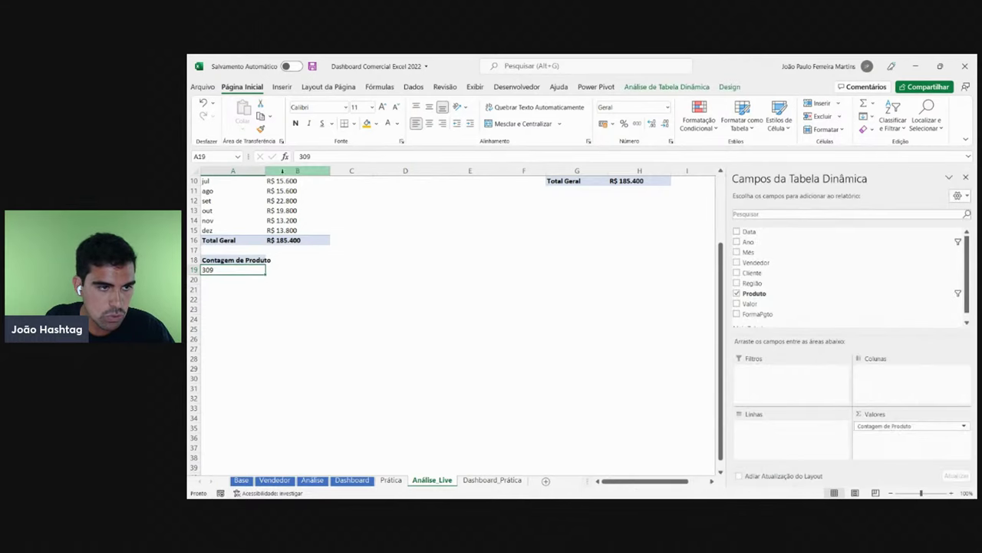
click(499, 481)
- Filter the finished Dashboard to Power BI and 2020 for comparison
click(227, 201)
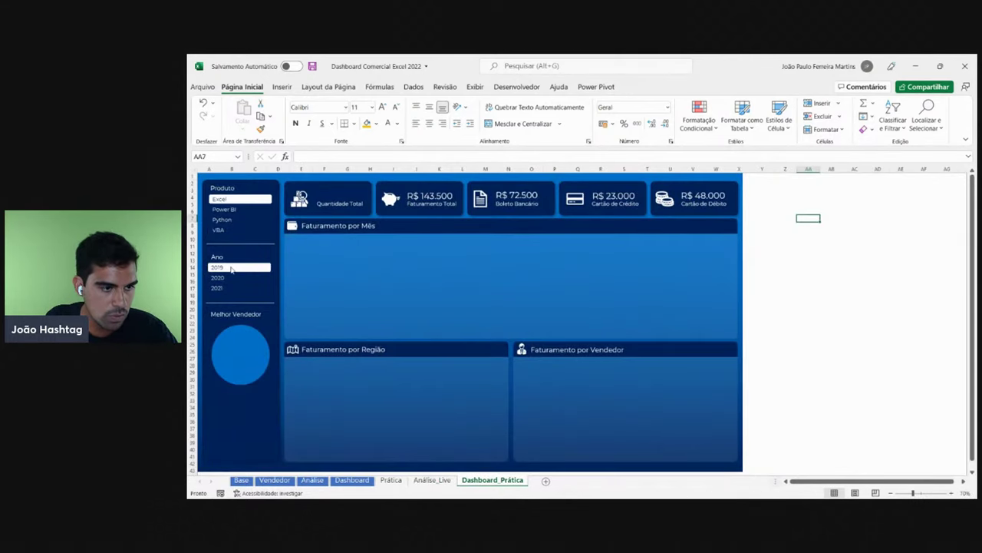
click(432, 480)
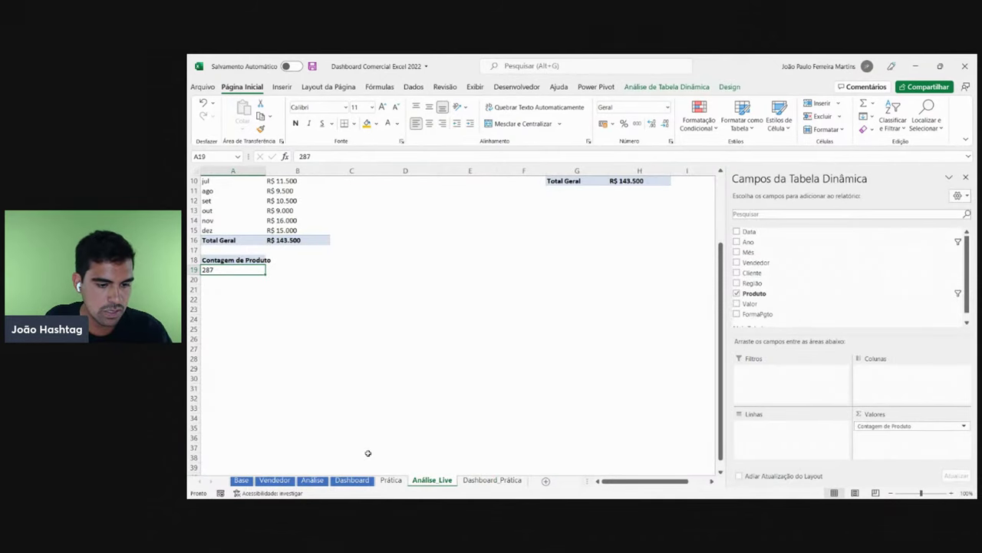
click(361, 480)
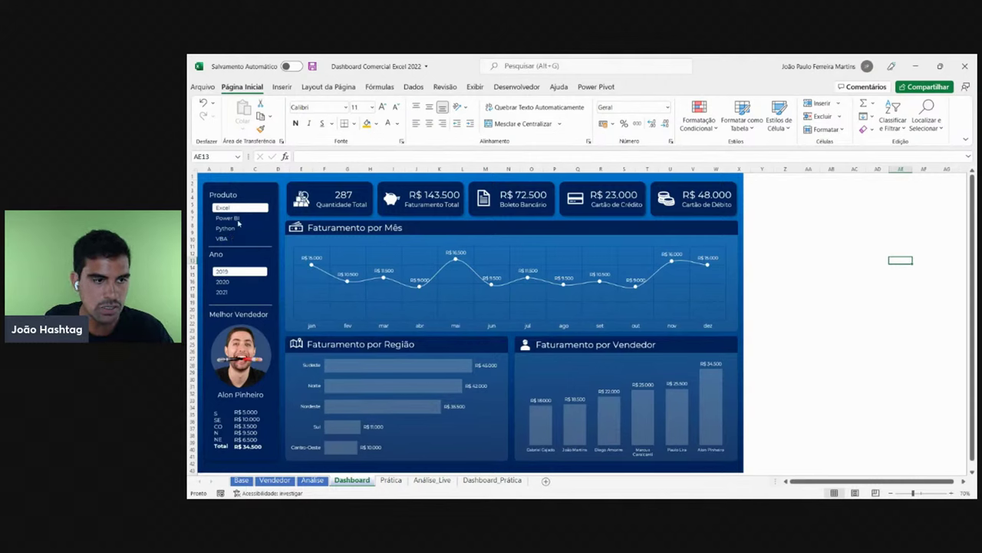
click(233, 218)
click(223, 282)
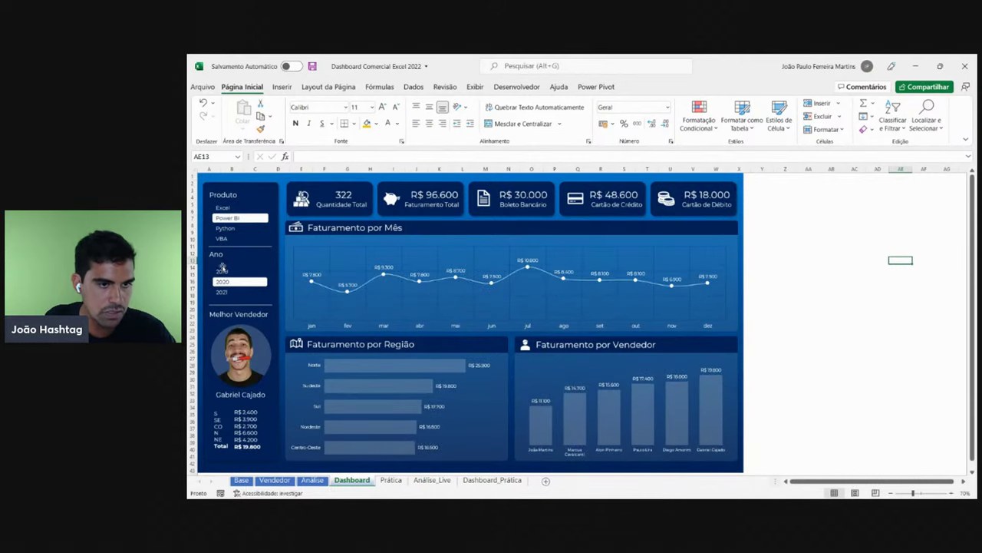
click(492, 480)
- Filter the practice dashboard to Power BI and a year, then select the count pivot A18:A19
click(238, 209)
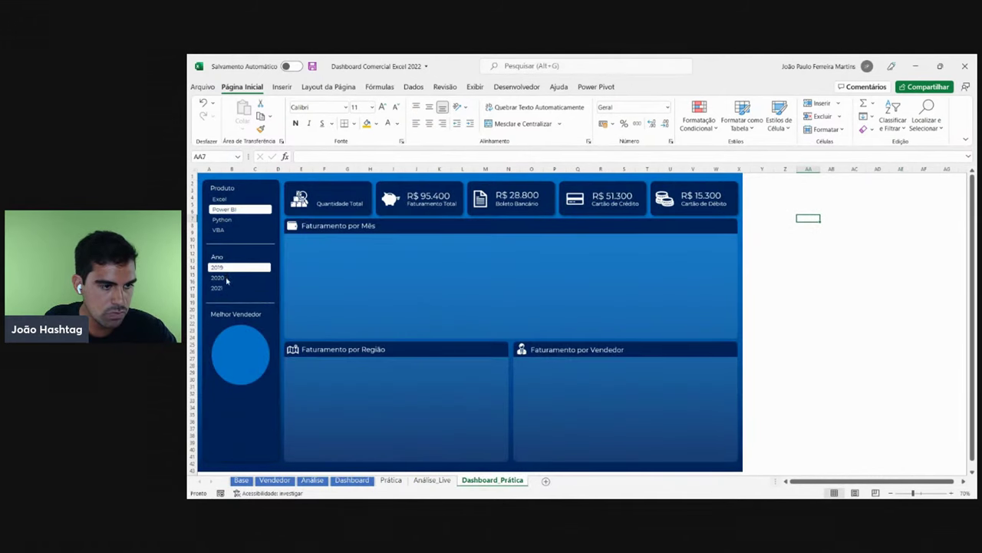
click(227, 281)
click(432, 479)
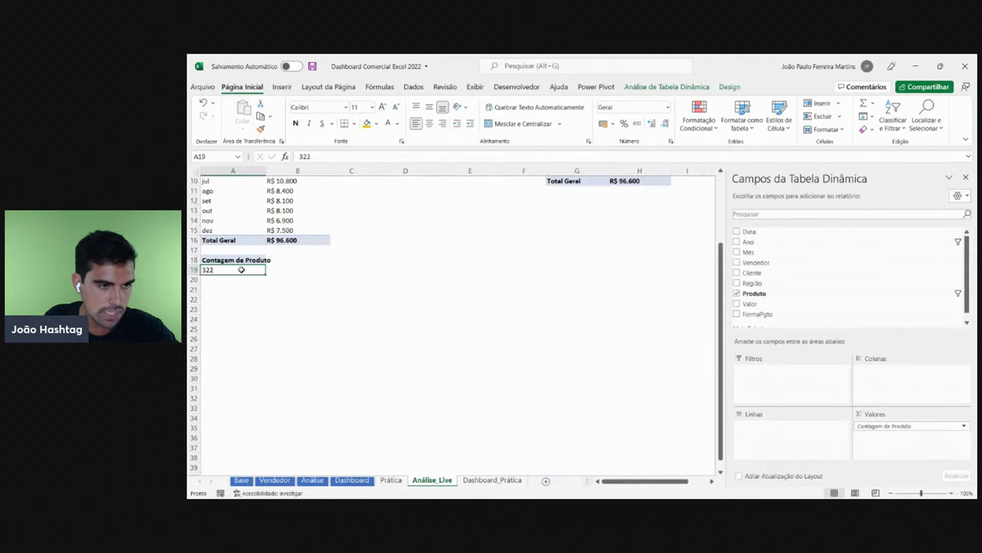
drag(234, 261, 238, 270)
- Delete the old count pivot and paste a fresh copy of pivot A3:B16 at A18
key(Delete)
scroll(282, 261, up, 2)
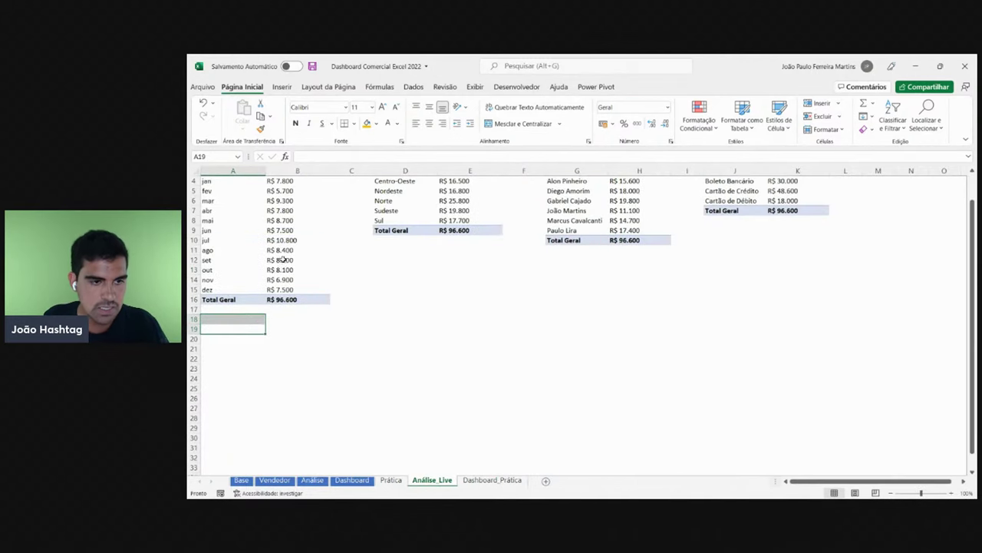
drag(294, 299, 232, 186)
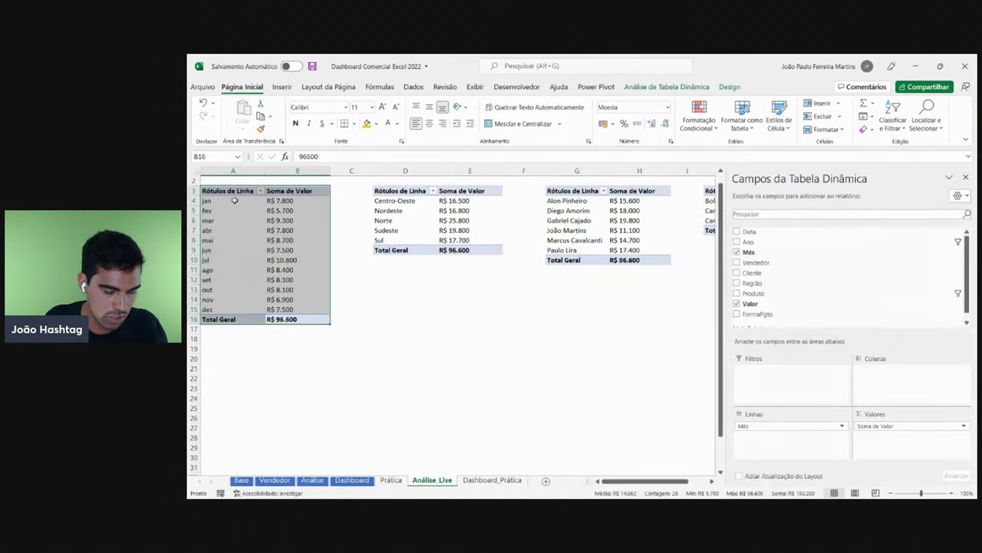
key(ctrl+c)
click(222, 342)
key(Return)
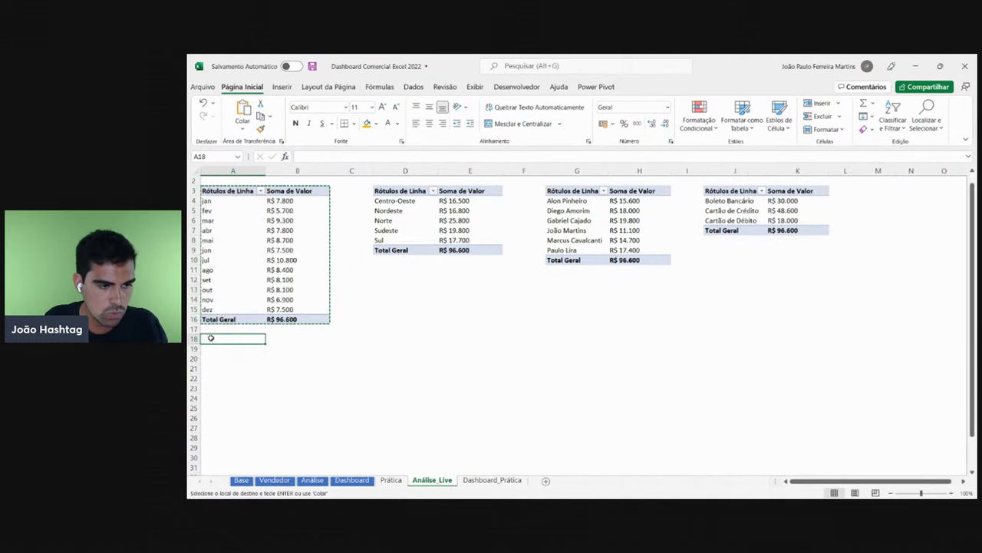
- Remove Mês and Soma de Valor, leaving product count 322 in A19 in General format
click(302, 385)
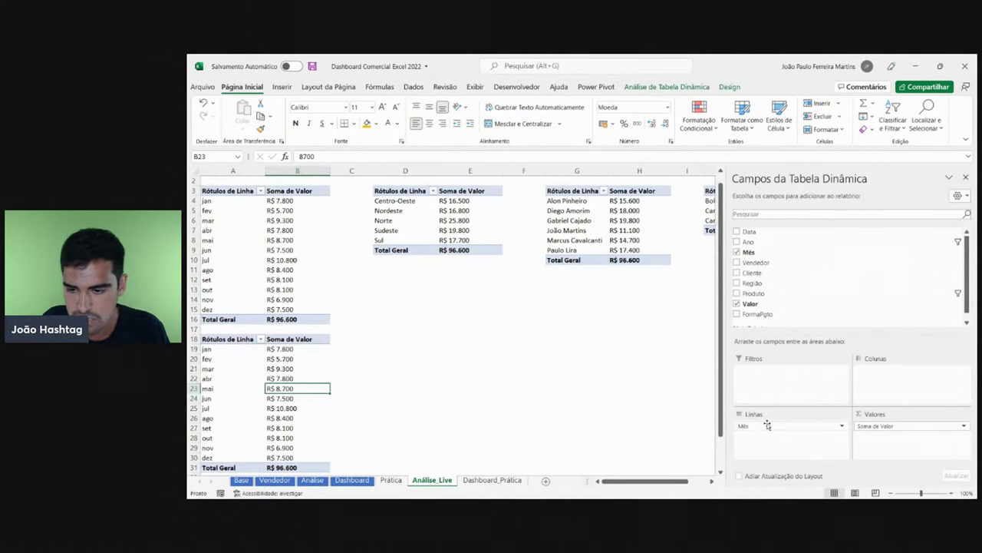
drag(767, 425, 665, 405)
drag(906, 425, 875, 441)
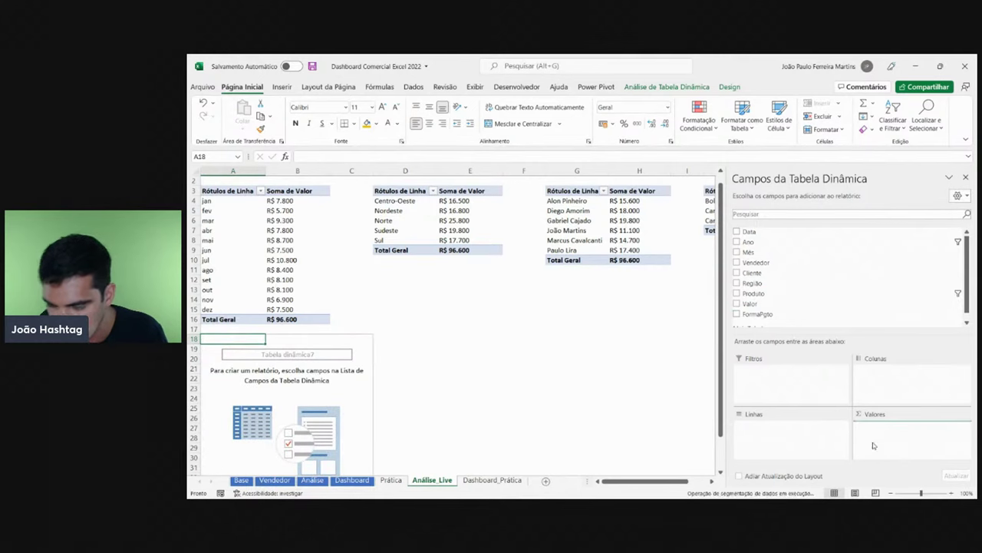
click(227, 349)
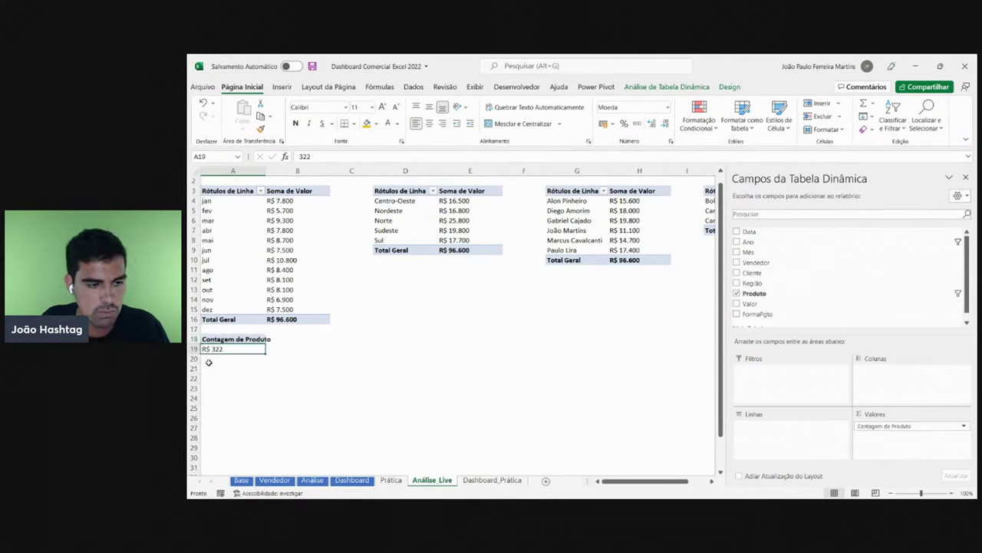
click(669, 108)
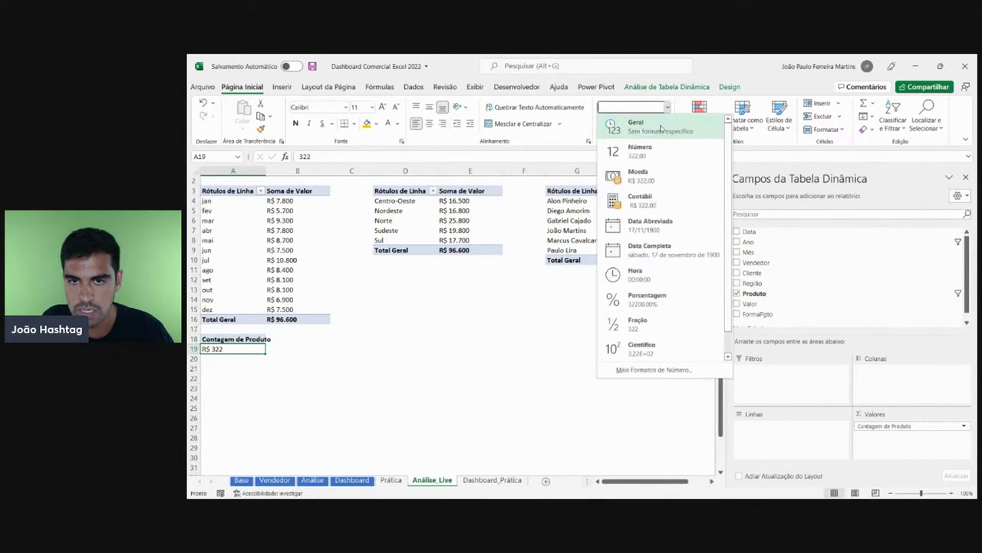
click(661, 127)
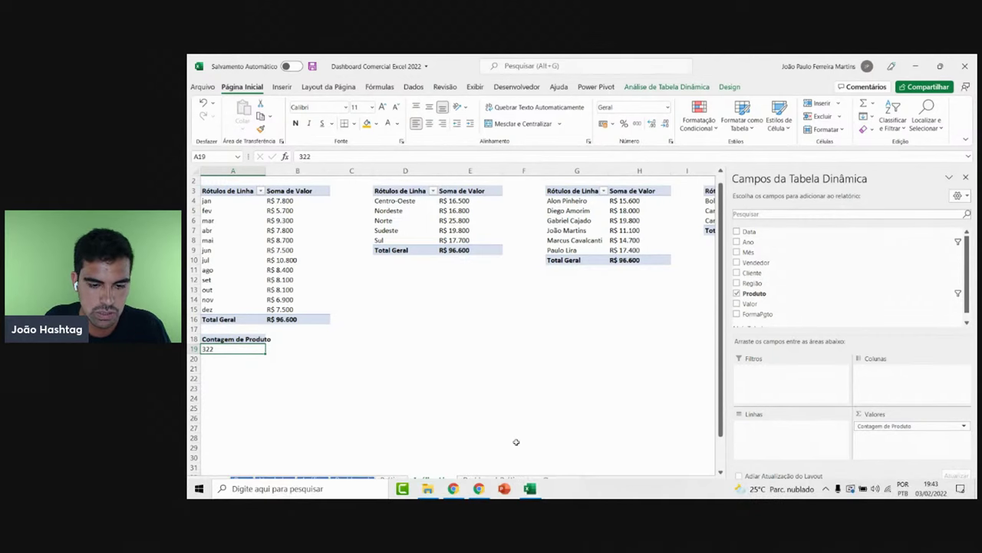
click(516, 417)
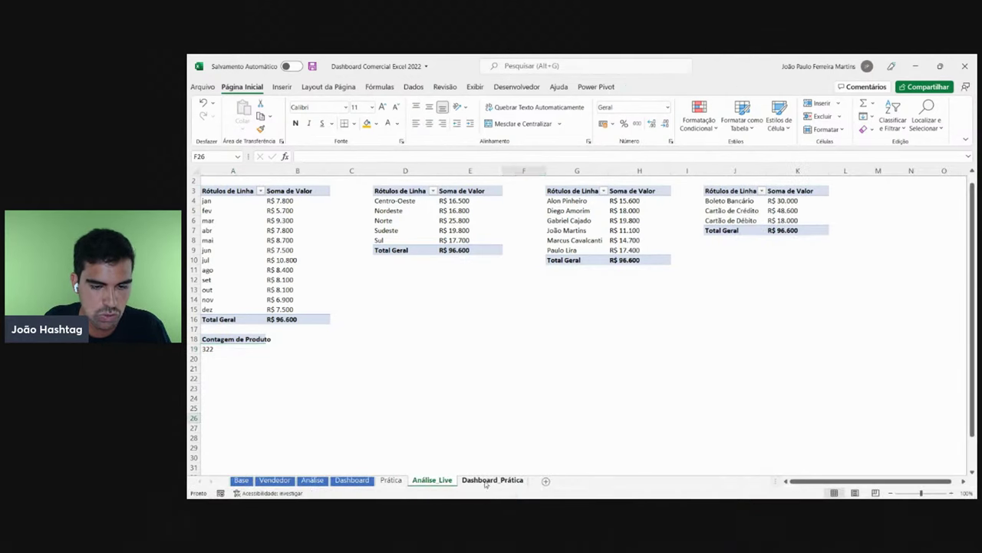
- Duplicate the R$ 96.600 value box on Dashboard_Prática into the Quantidade Total card
click(492, 479)
click(444, 195)
key(ctrl+c)
key(ctrl+v)
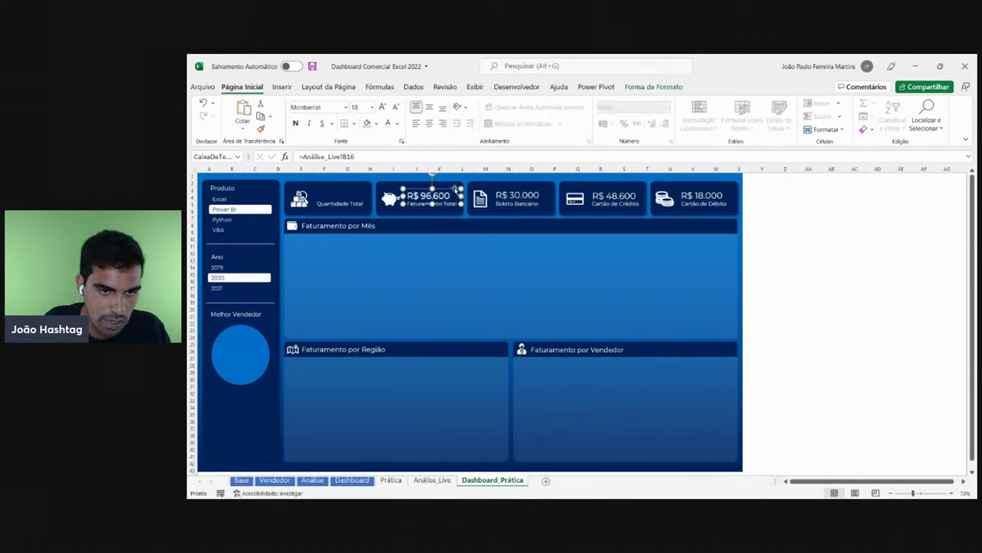
drag(449, 193, 365, 187)
click(852, 266)
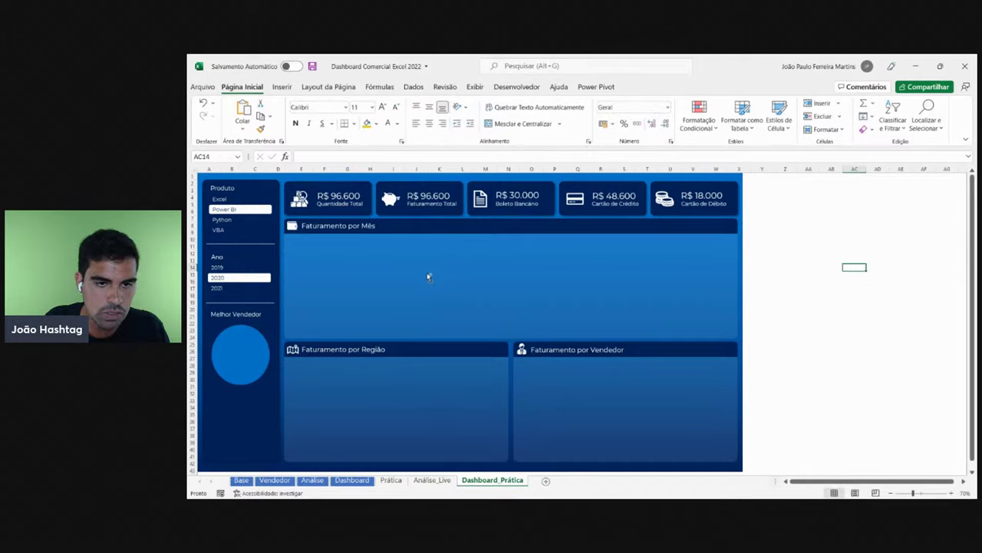
scroll(389, 324, up, 3)
drag(830, 482, 796, 481)
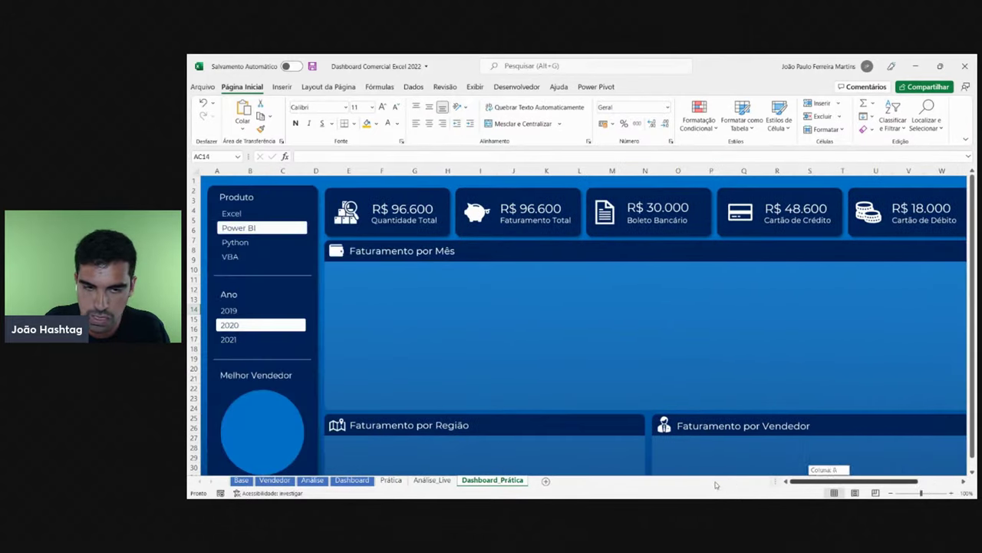
- Link the copied value box to Análise_Live!A19 so it shows the product count 322
click(433, 481)
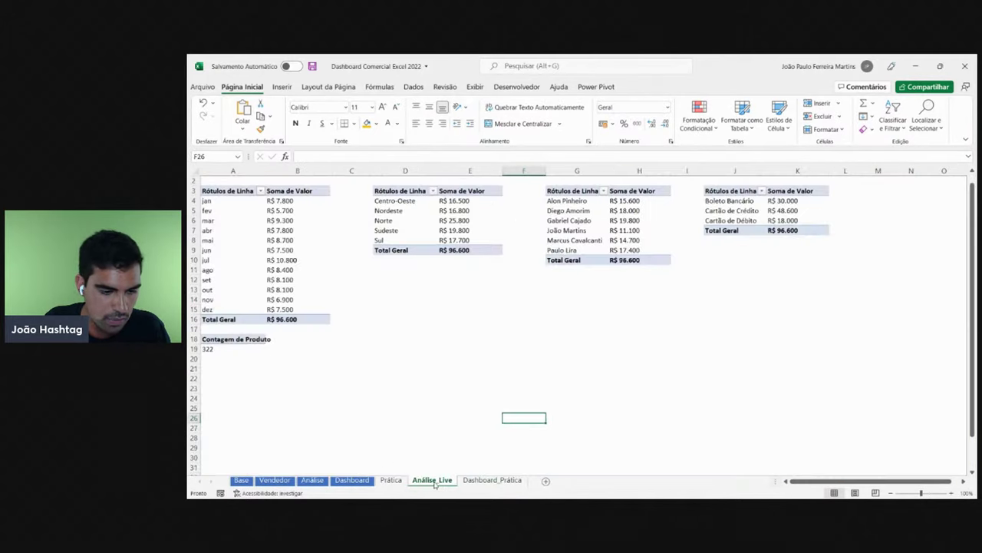
click(234, 349)
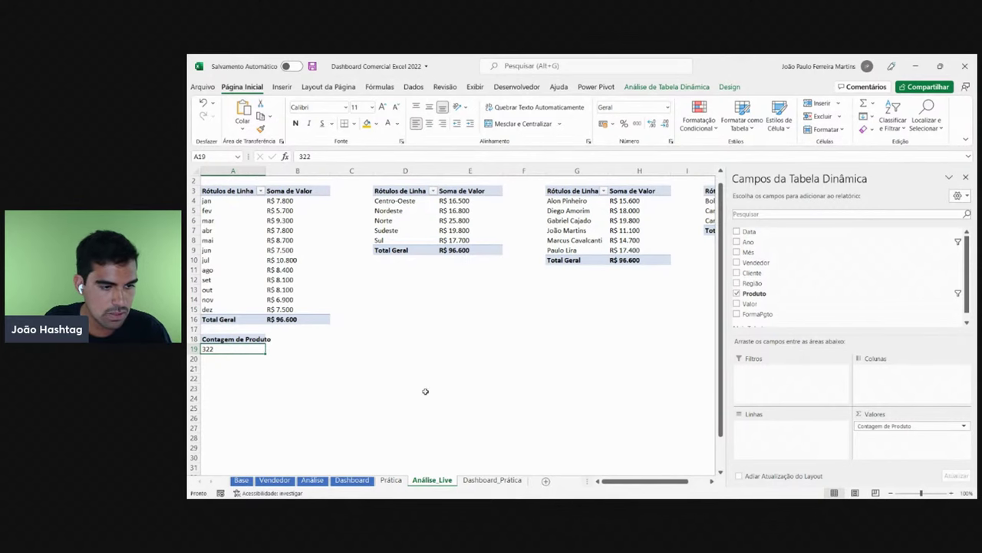
click(519, 478)
click(407, 198)
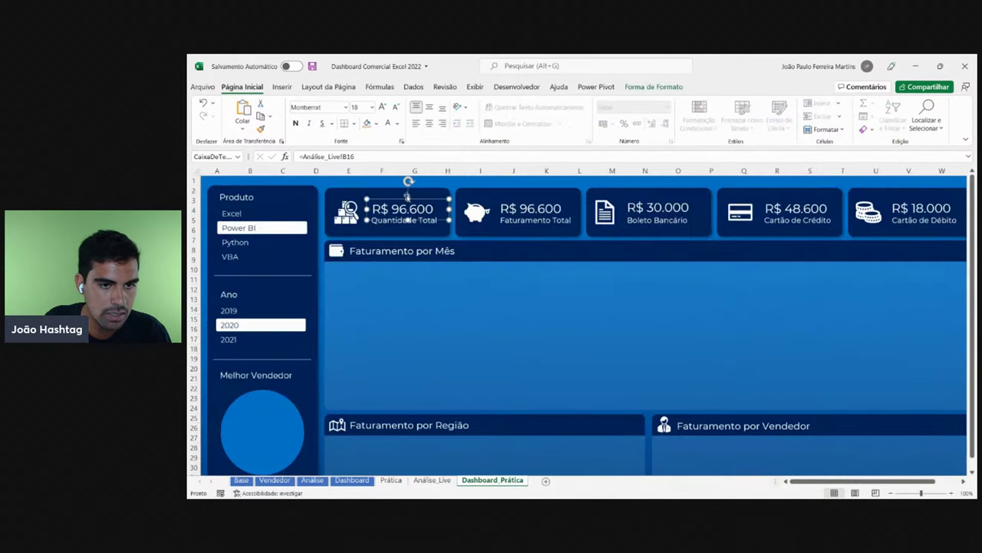
click(359, 156)
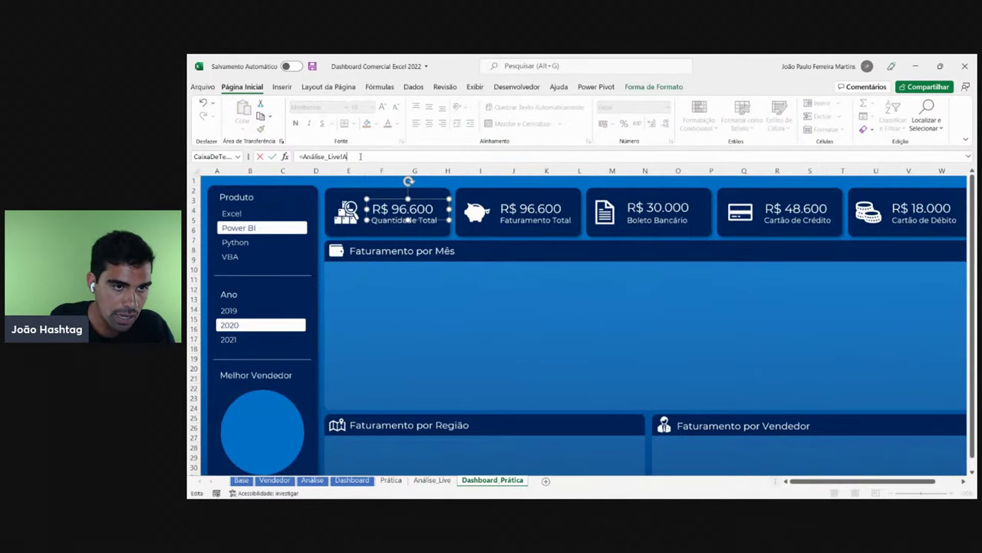
key(Return)
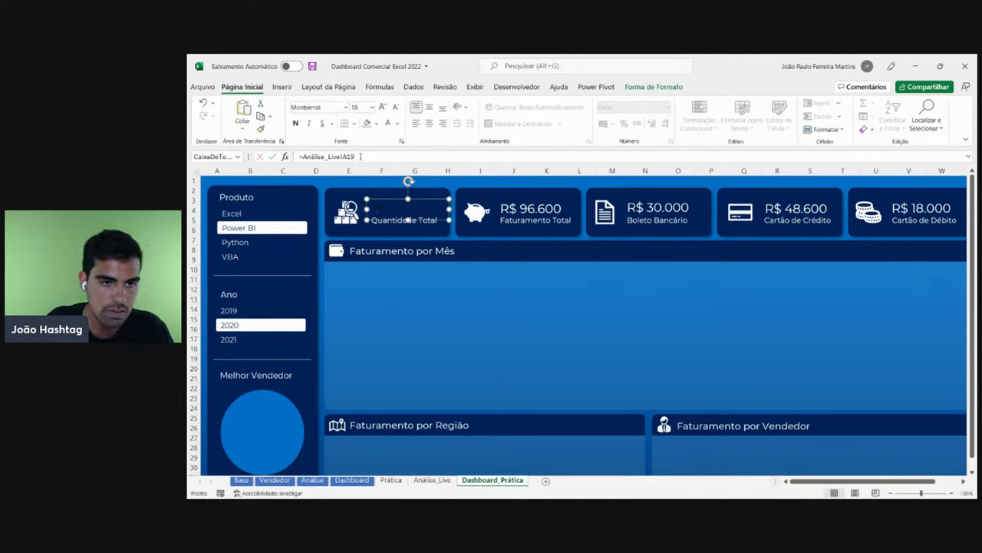
- Apply the Faturamento Total box's formatting to the Quantidade Total value with Format Painter
click(529, 203)
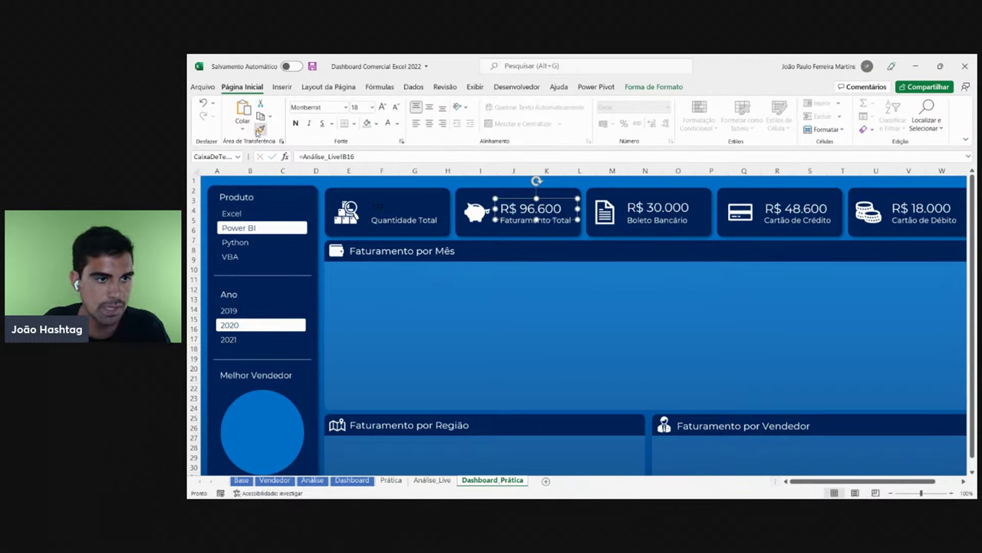
click(261, 129)
click(418, 221)
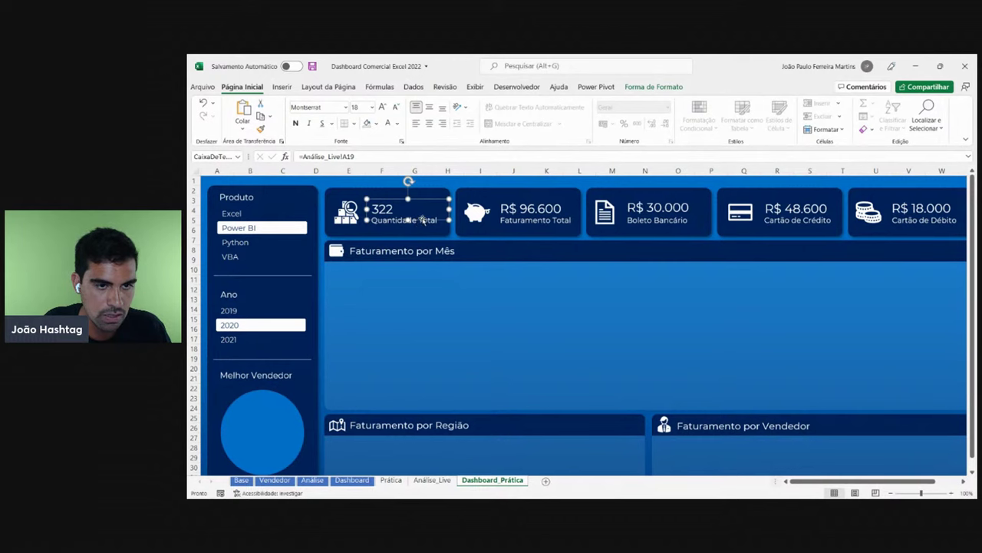
key(Escape)
scroll(691, 263, down, 2)
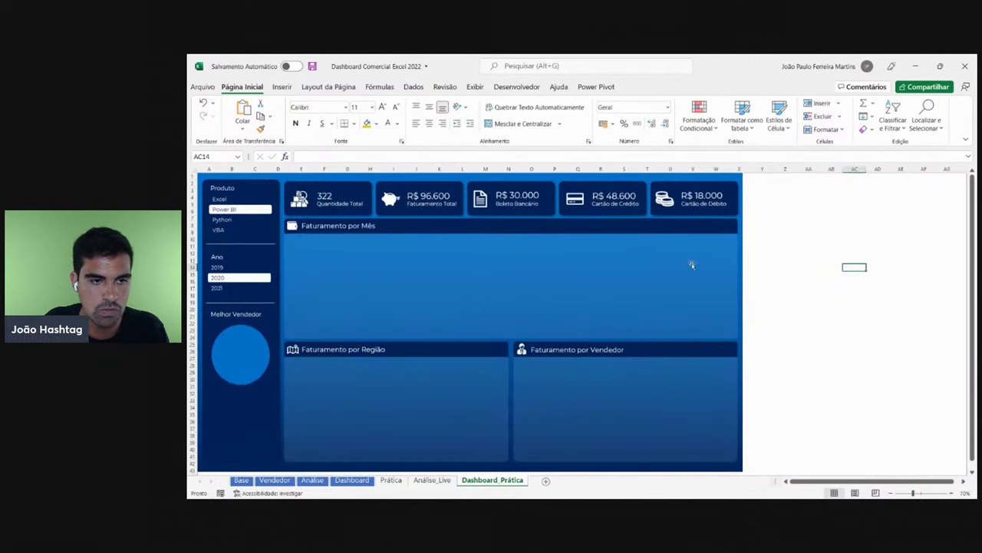
- Filter the practice dashboard slicers to the VBA product and the year 2021
scroll(761, 257, down, 1)
click(732, 254)
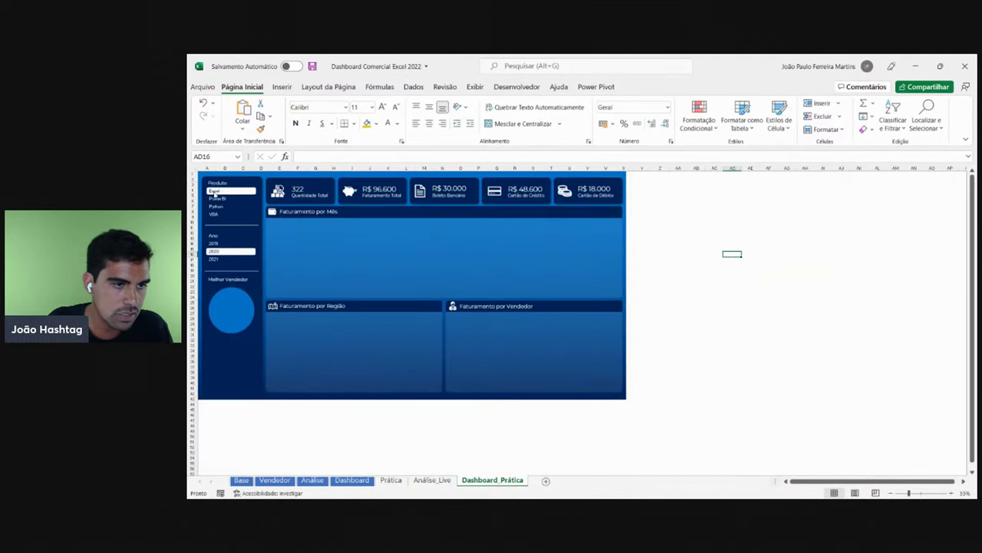
click(222, 206)
click(222, 214)
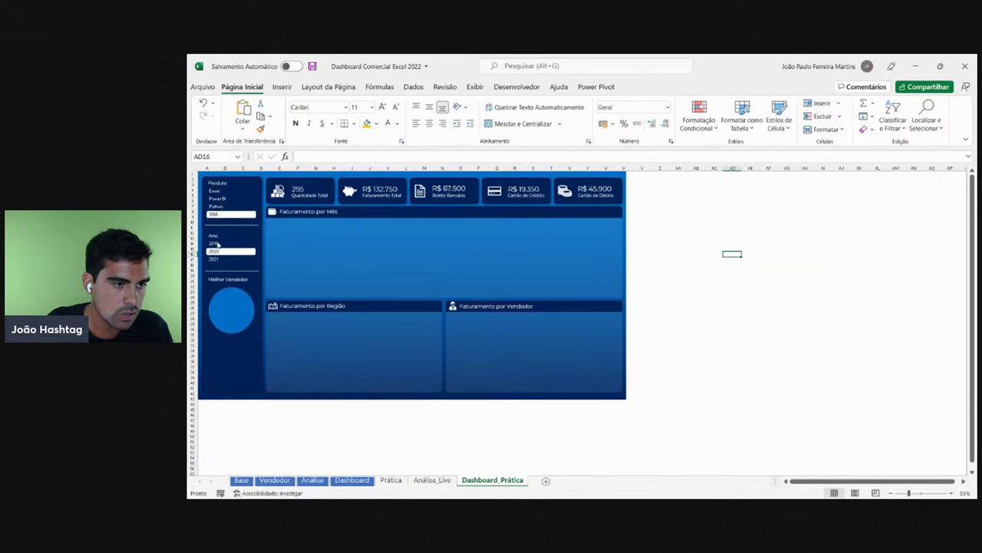
click(219, 259)
click(220, 254)
click(219, 258)
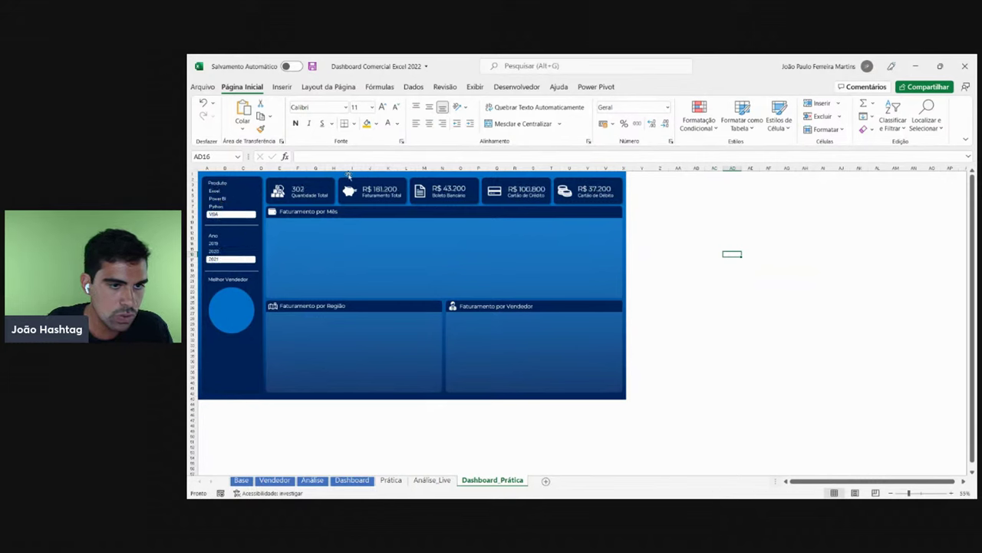
click(684, 239)
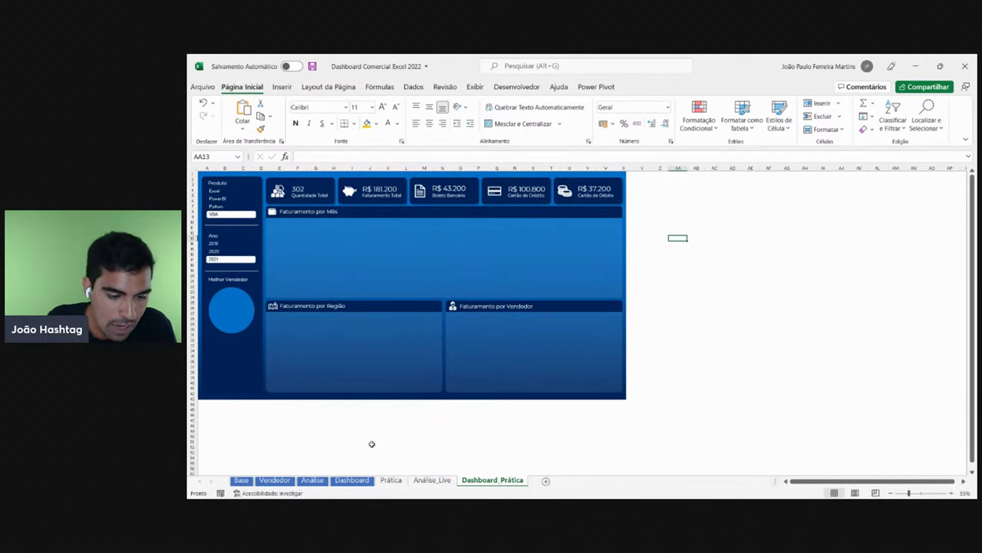
- Check the fill colour of the best-seller circle and name label on the finished Dashboard
click(351, 480)
scroll(245, 350, down, 1)
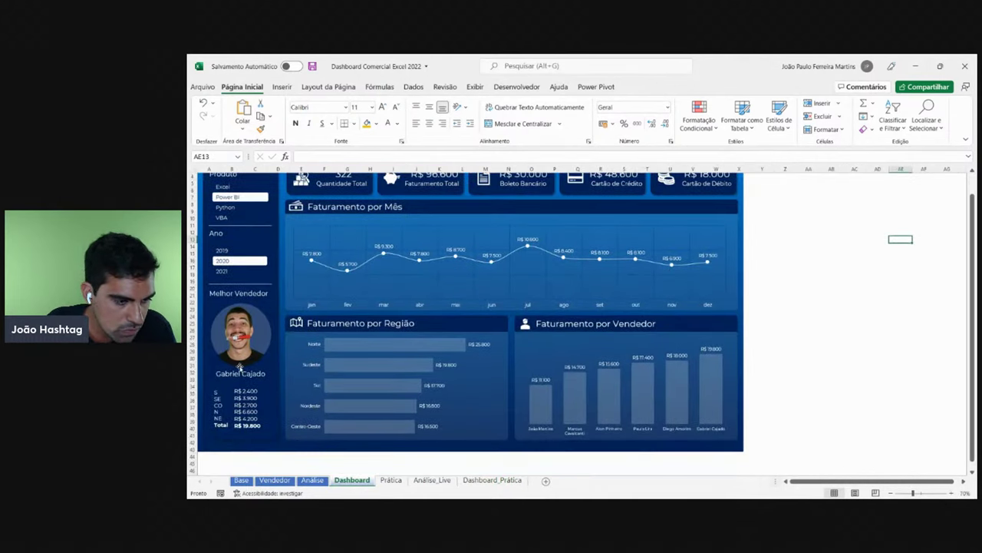
click(247, 337)
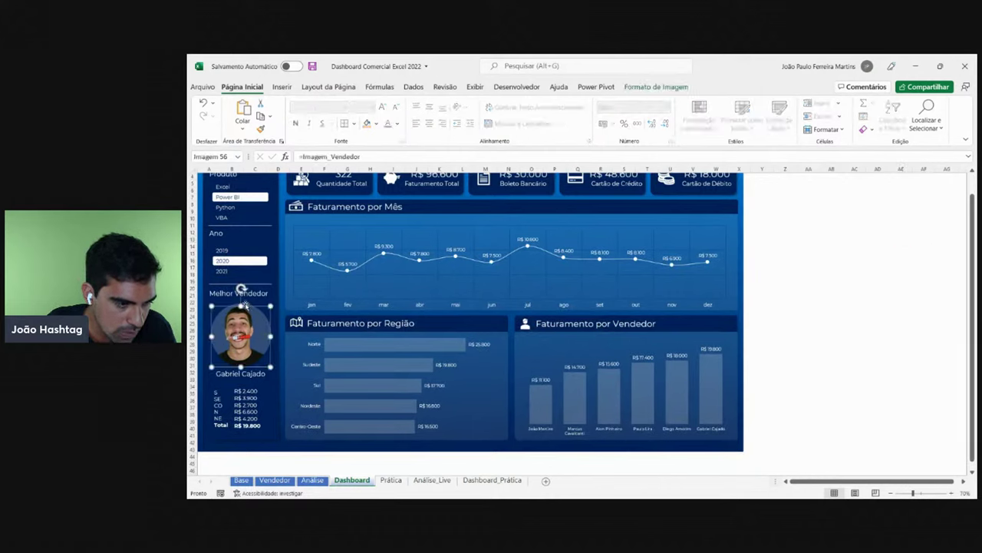
click(244, 305)
click(377, 124)
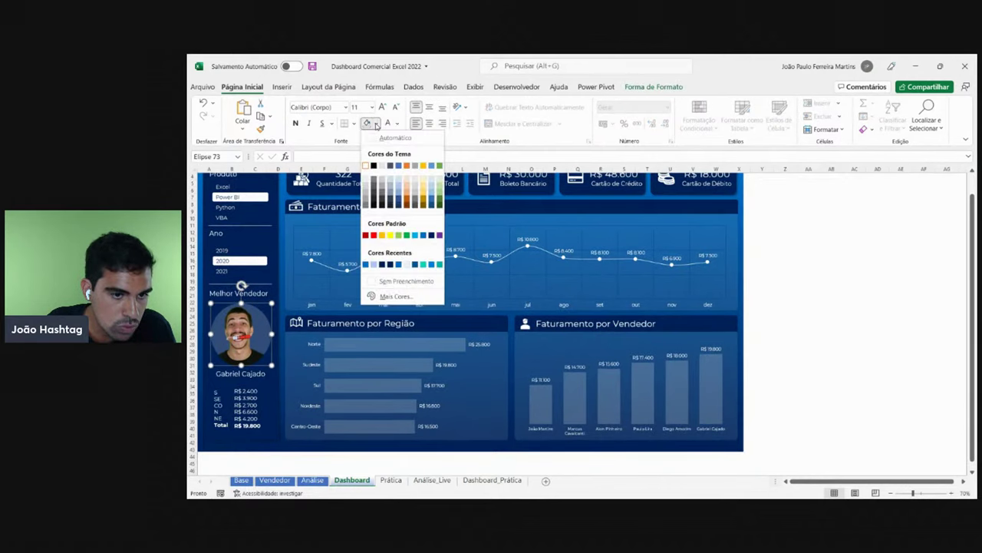
click(856, 347)
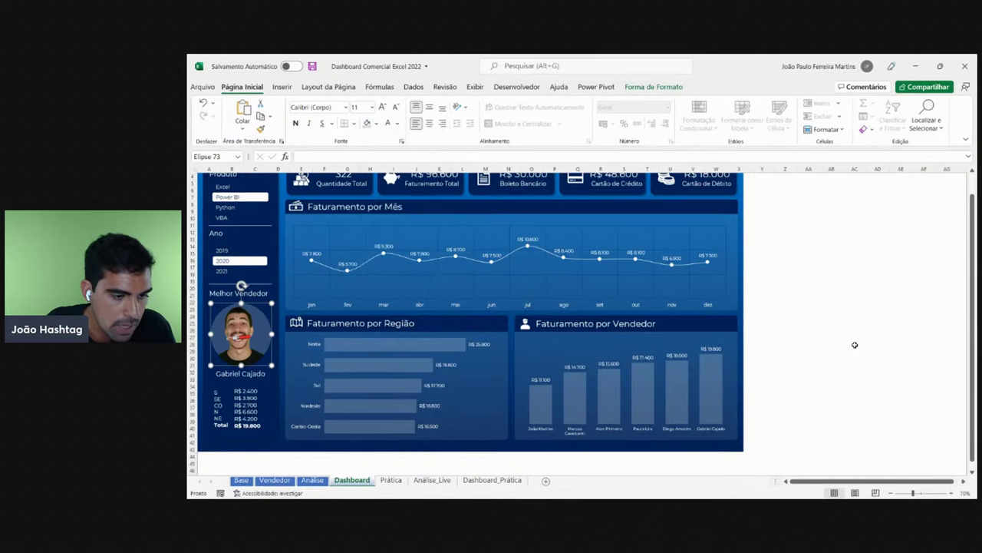
click(240, 375)
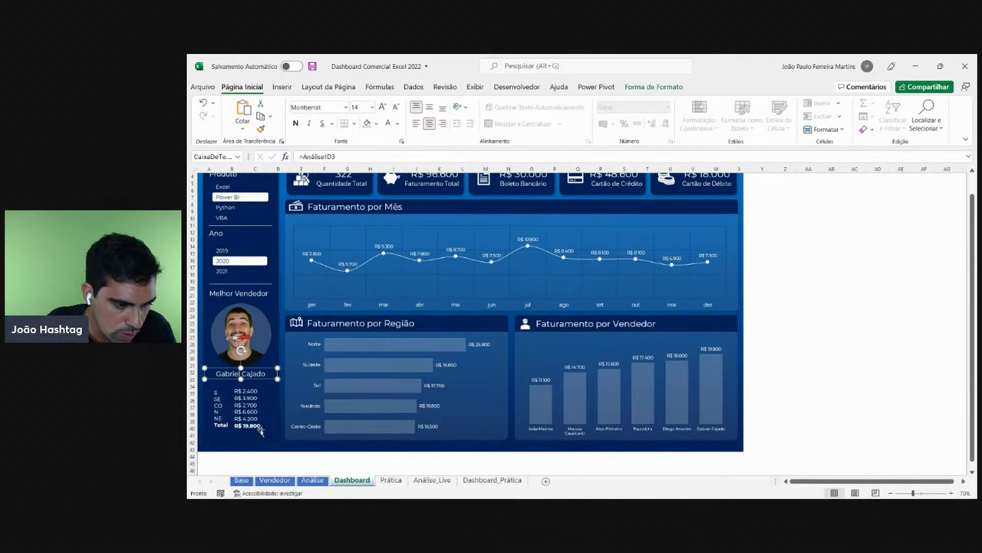
click(787, 351)
- Fill the Melhor Vendedor circle on Dashboard_Prática with a lighter blue, then show Análise_Live
click(485, 479)
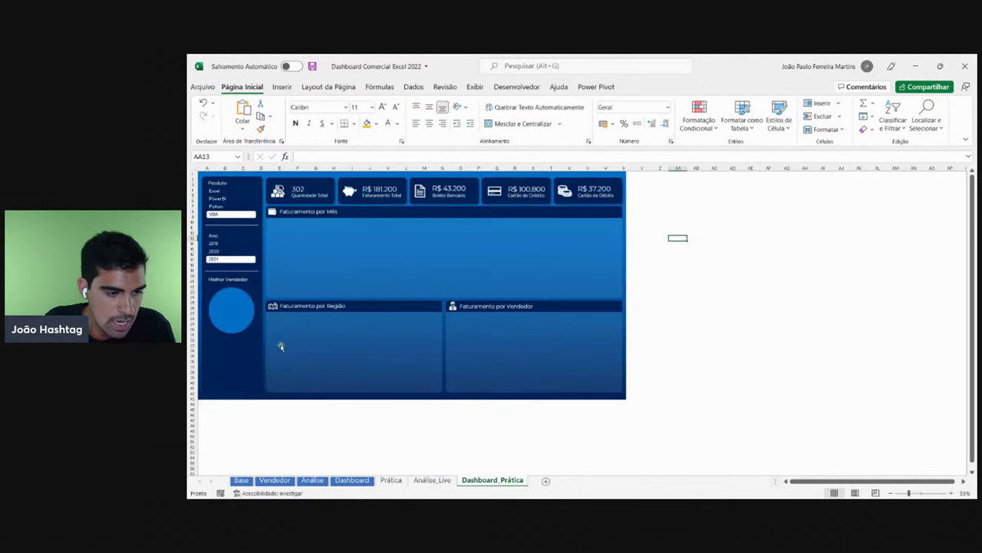
click(237, 309)
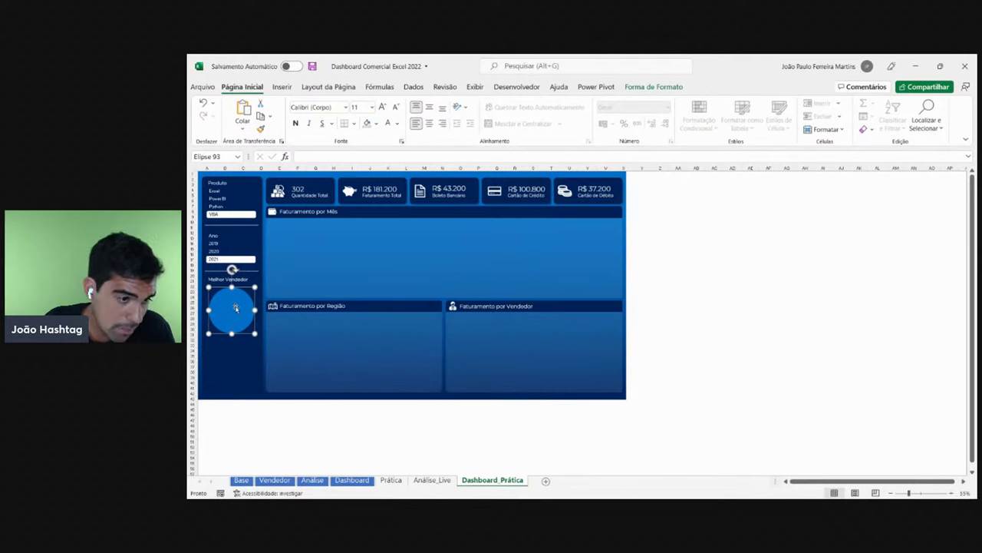
click(376, 124)
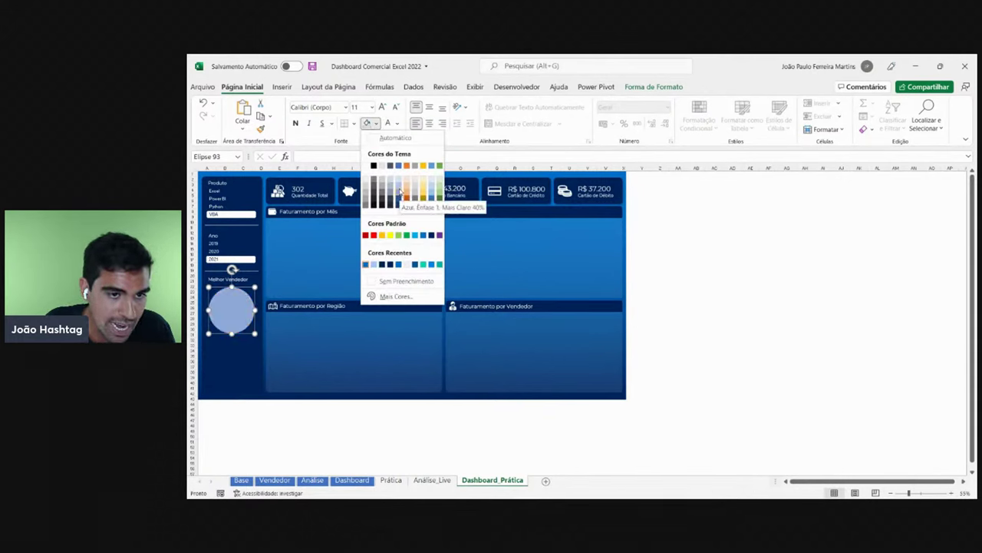
click(398, 201)
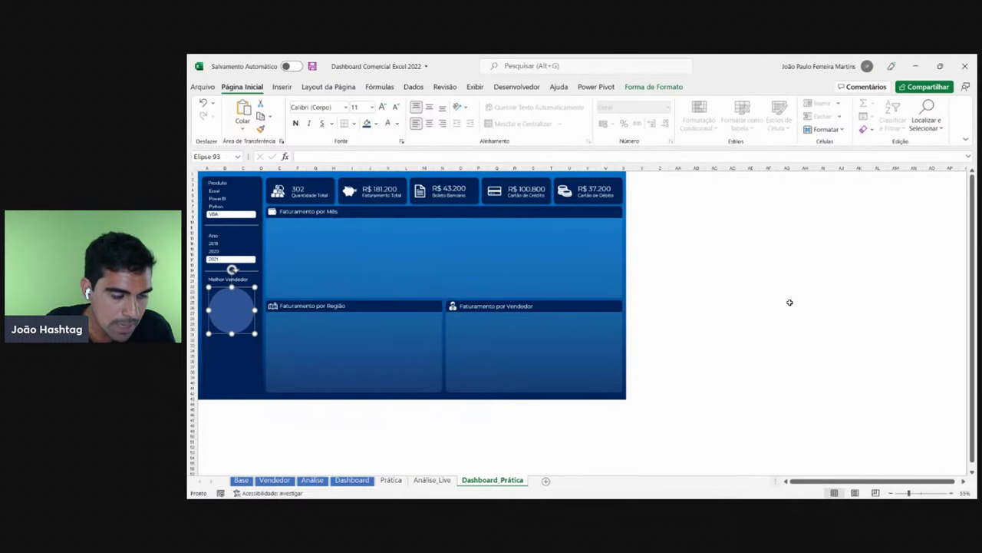
click(787, 302)
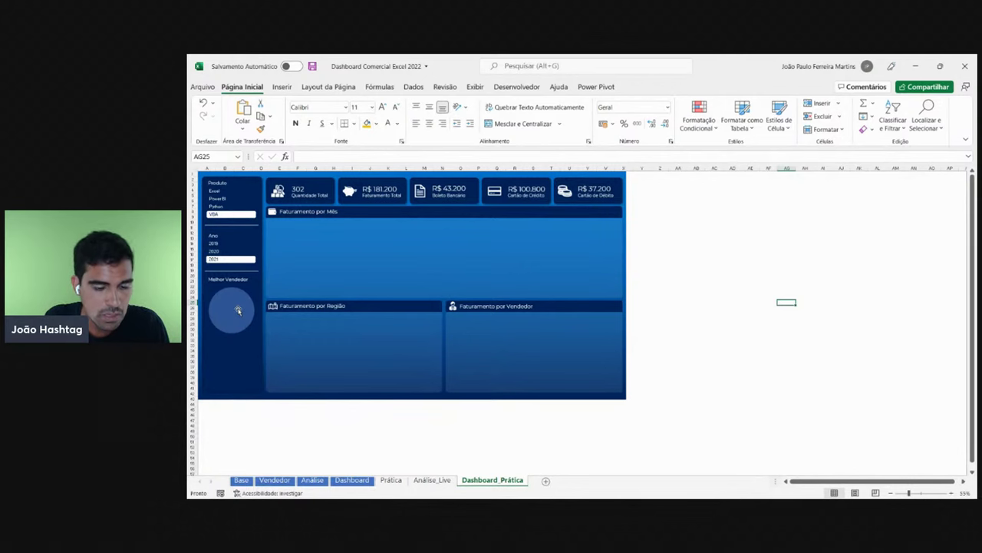
click(440, 484)
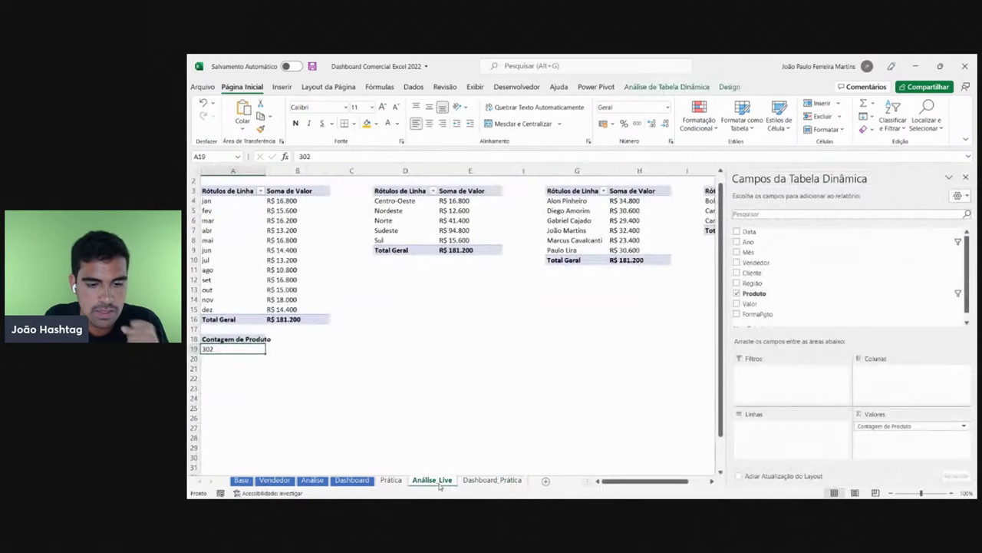
- Close the PivotTable Fields pane beside the seller pivot G3:H10
click(459, 369)
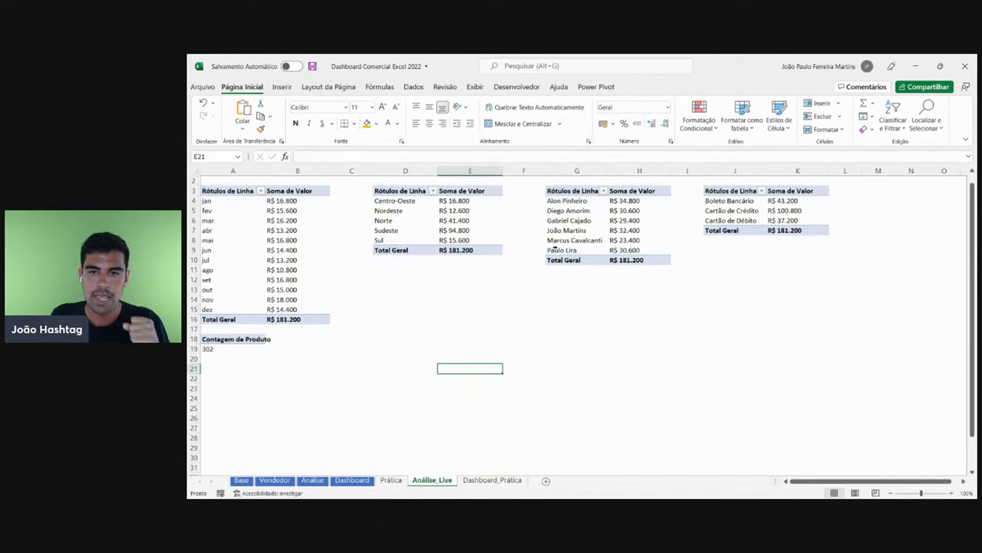
drag(569, 192, 639, 259)
key(shift+Return)
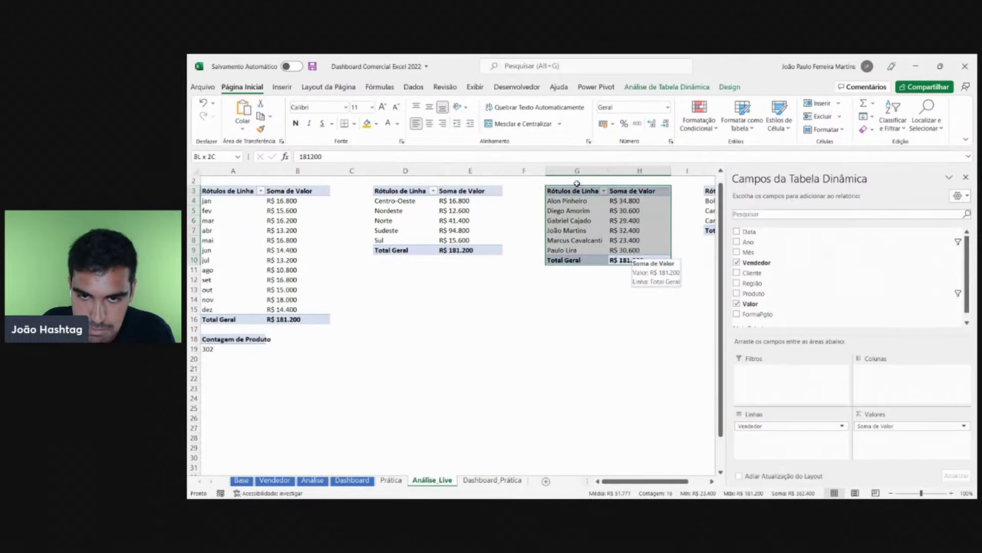
click(967, 179)
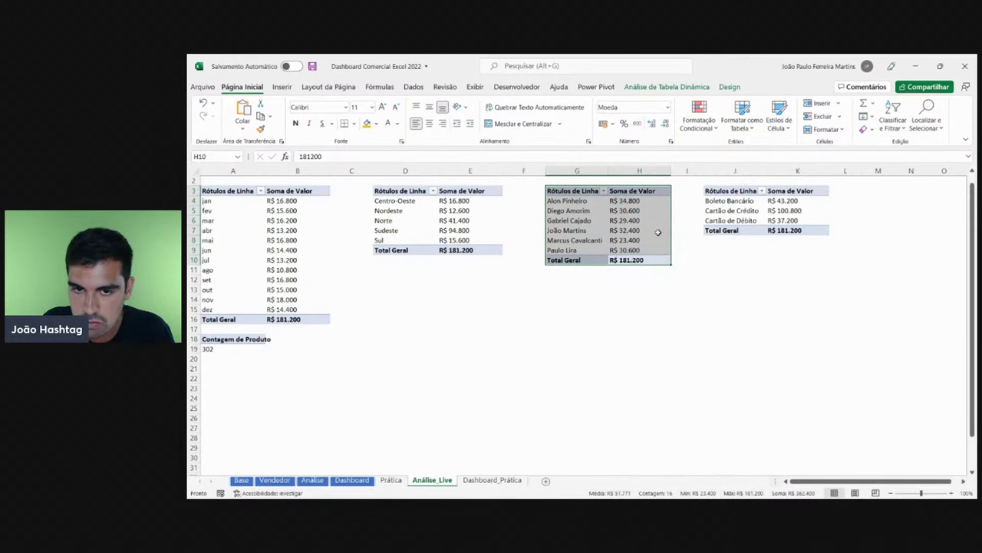
- Select the six salesperson names and their sales values in the seller pivot
drag(587, 201, 588, 250)
drag(637, 200, 634, 250)
click(632, 221)
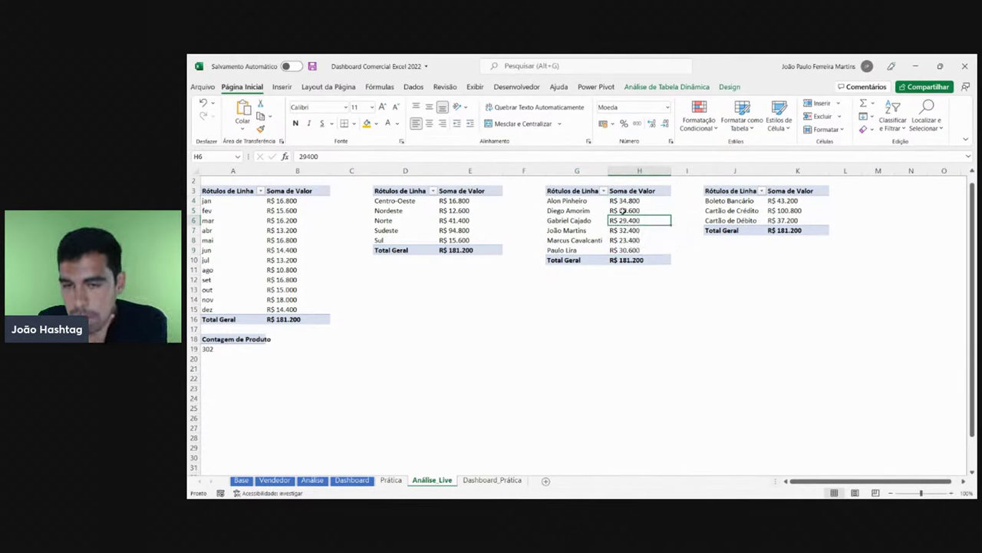
drag(624, 201, 626, 251)
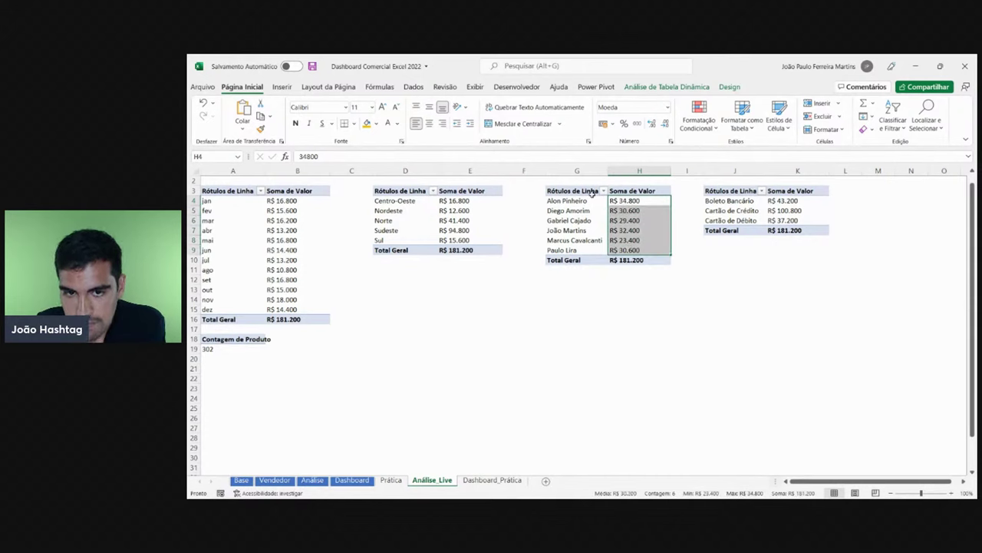
drag(581, 201, 585, 250)
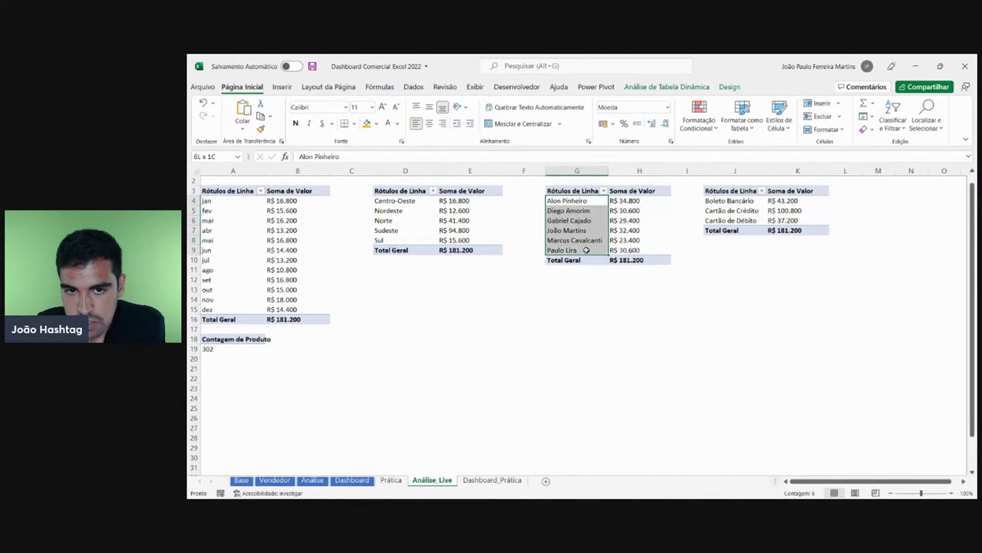
click(577, 201)
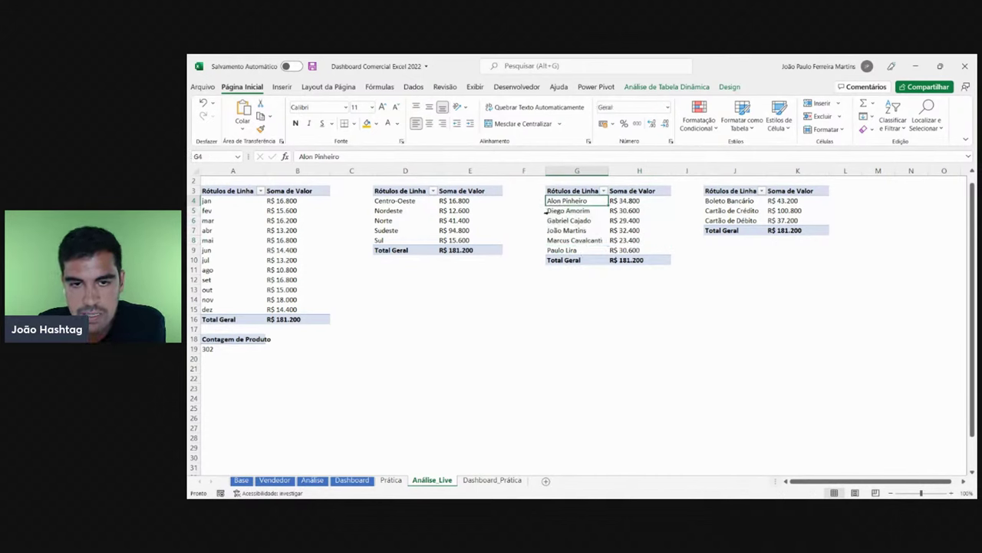
click(568, 210)
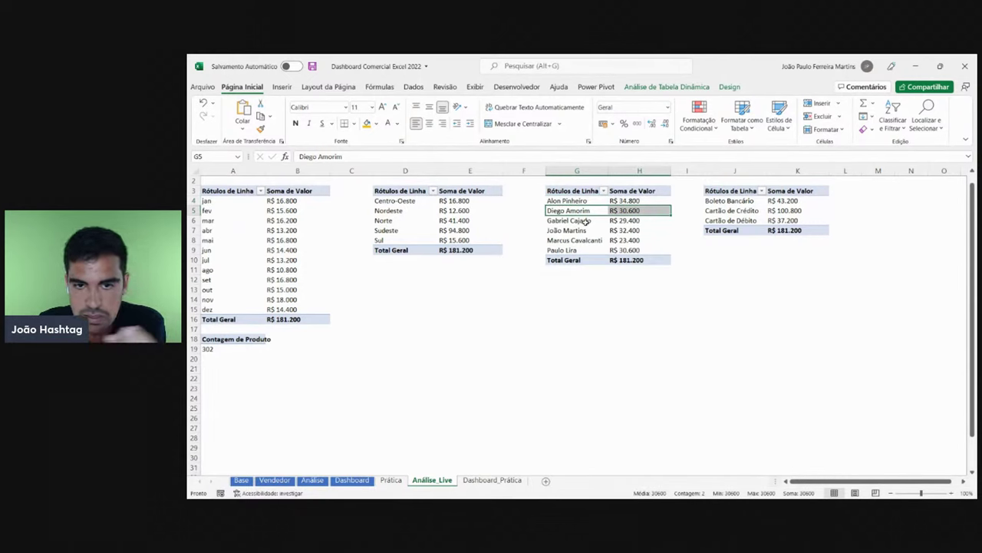
click(581, 221)
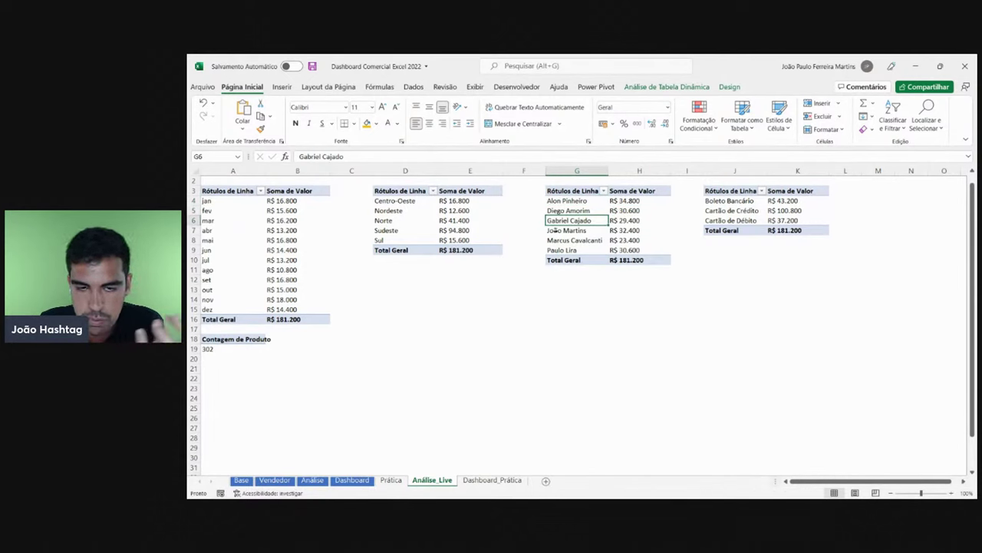
click(553, 230)
click(558, 240)
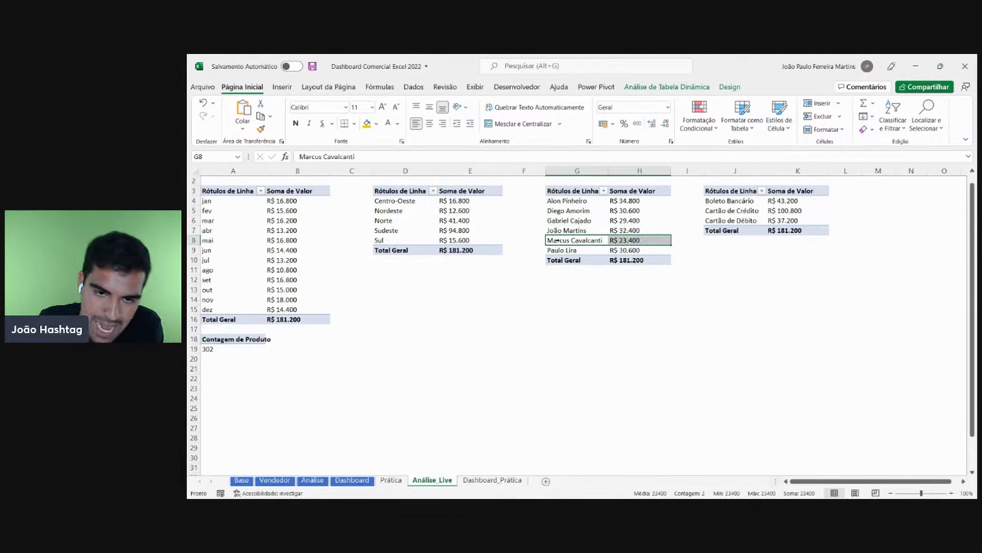
click(574, 252)
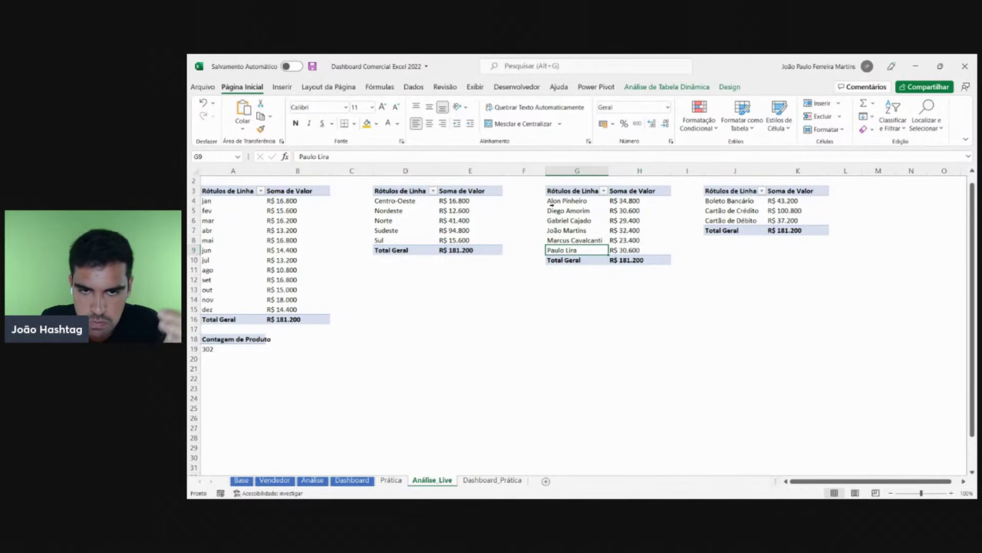
drag(548, 201, 554, 253)
click(651, 220)
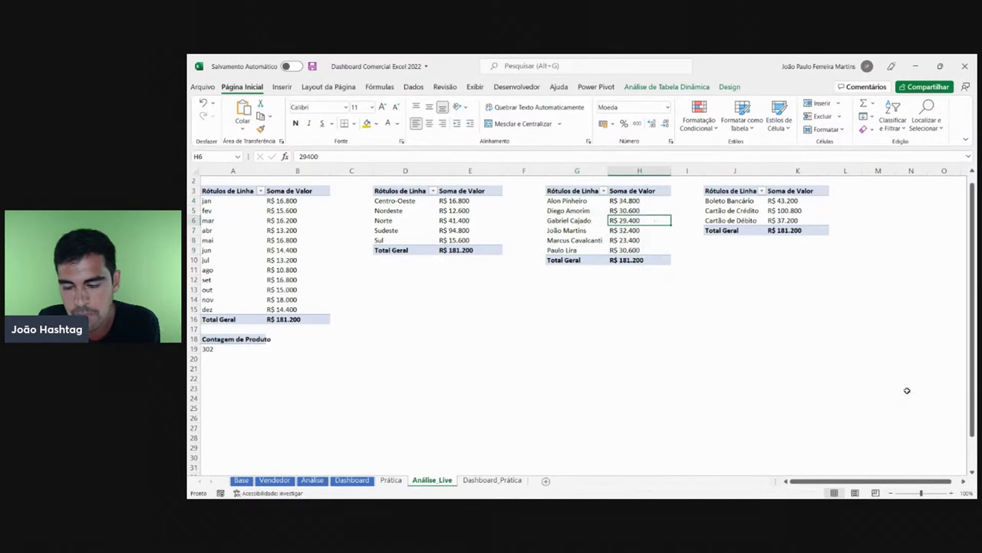
click(954, 494)
click(953, 494)
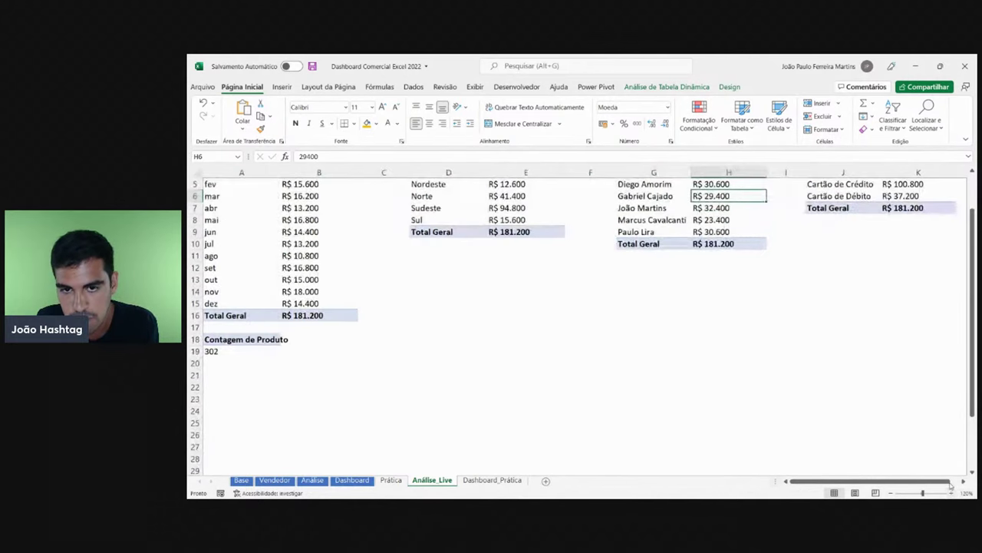
drag(731, 292, 641, 279)
ctrl+click(658, 258)
ctrl+click(644, 231)
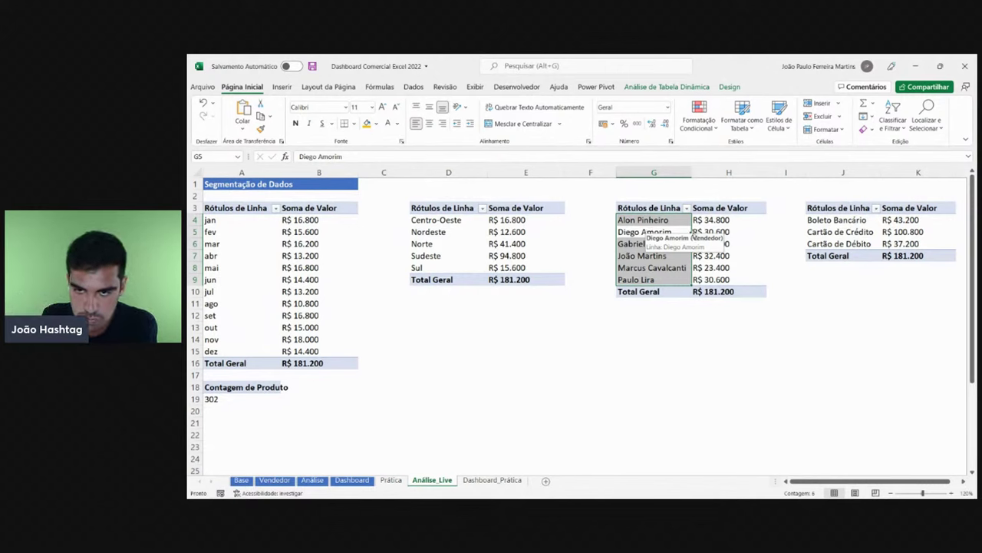
click(733, 220)
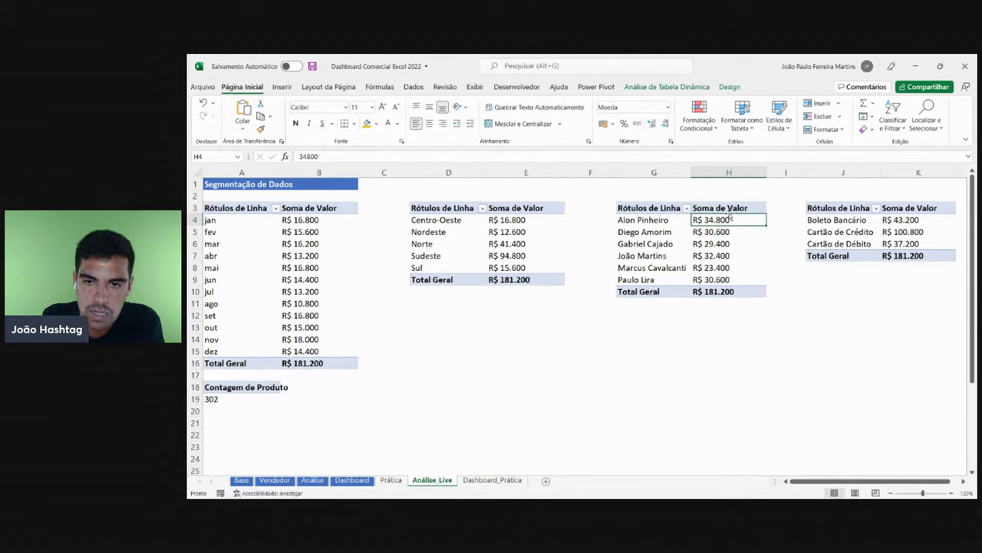
click(661, 231)
drag(654, 219, 652, 280)
drag(722, 219, 718, 278)
key(ctrl+space)
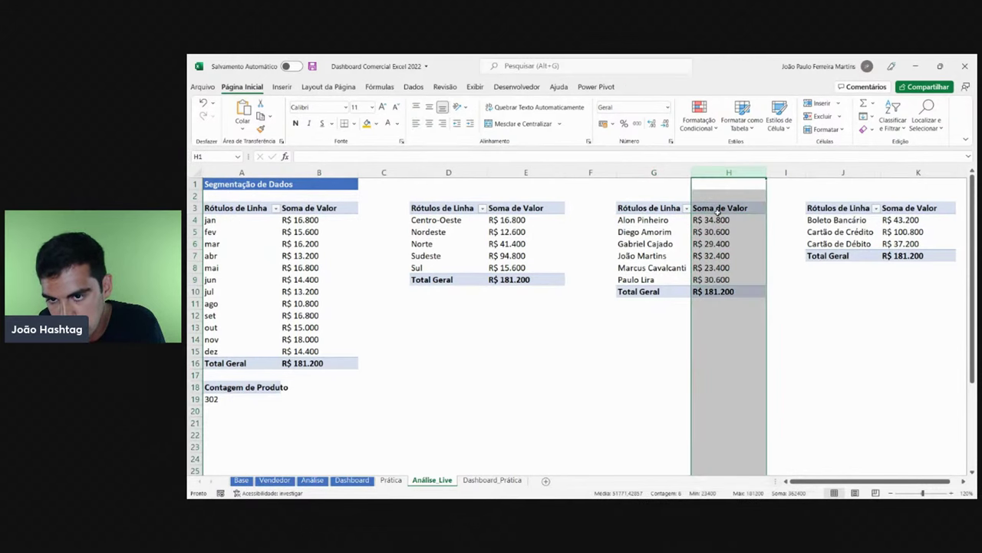
drag(720, 220, 721, 292)
click(722, 268)
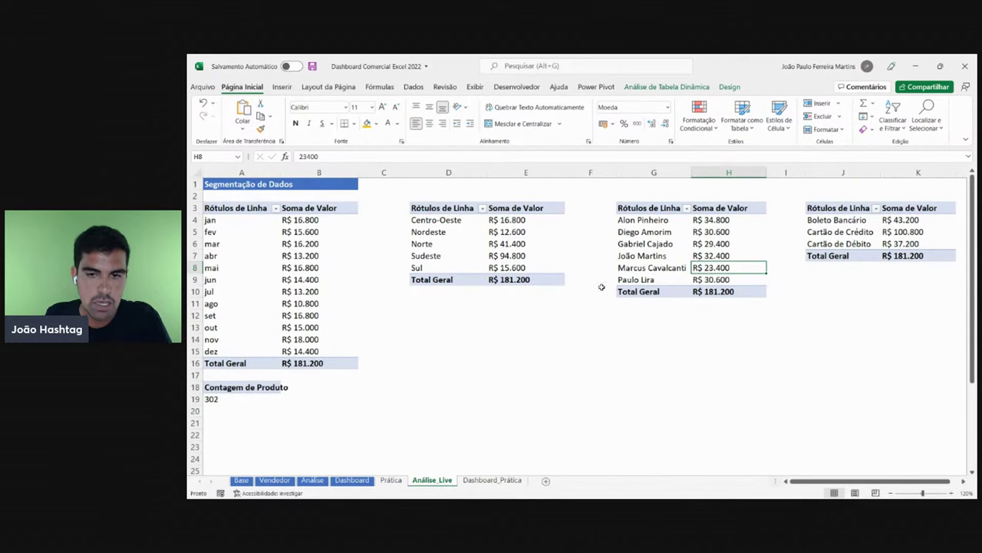
click(476, 480)
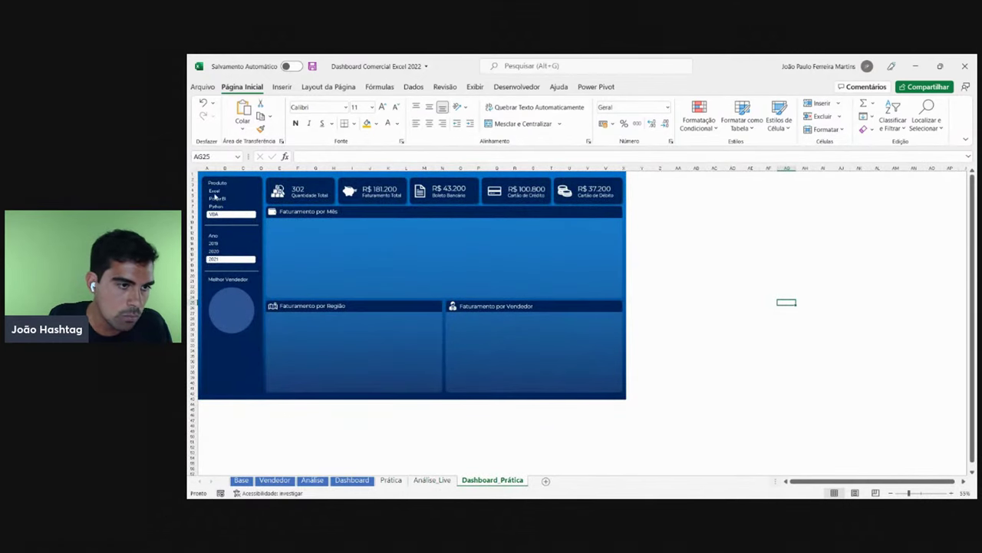
- Filter Dashboard_Prática to Excel 2019, then test the finished Dashboard's Excel slicer across 2019–2021
click(215, 191)
click(219, 244)
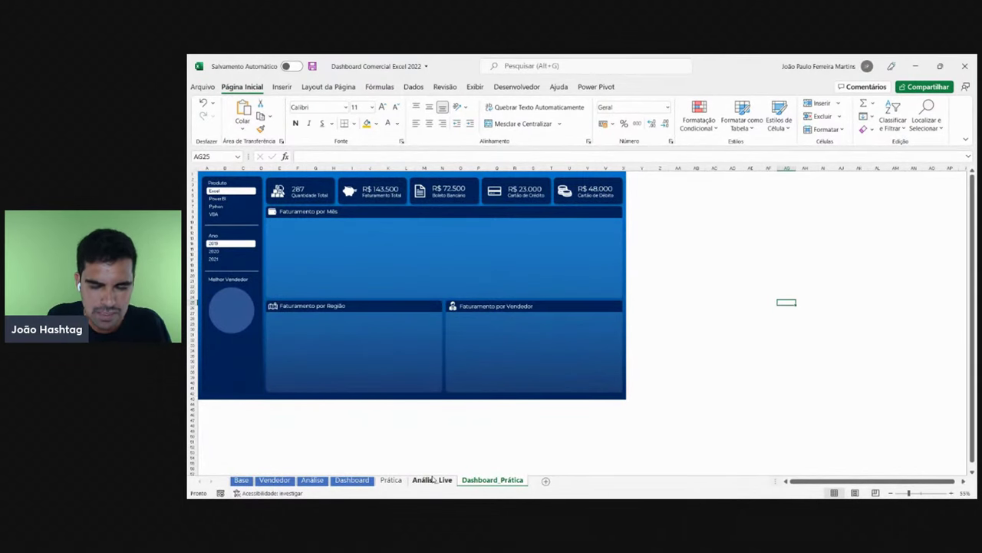
click(351, 479)
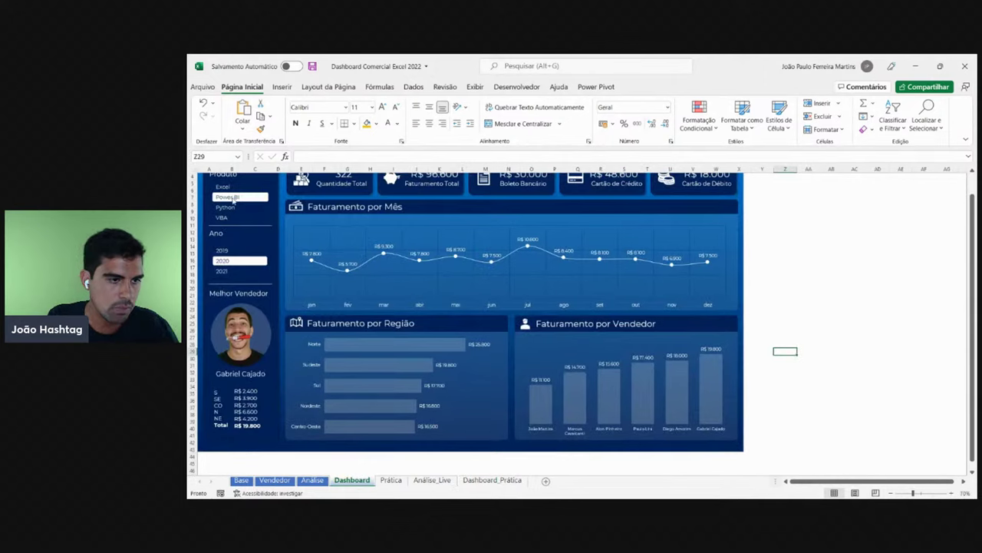
scroll(227, 207, up, 1)
click(224, 208)
click(225, 271)
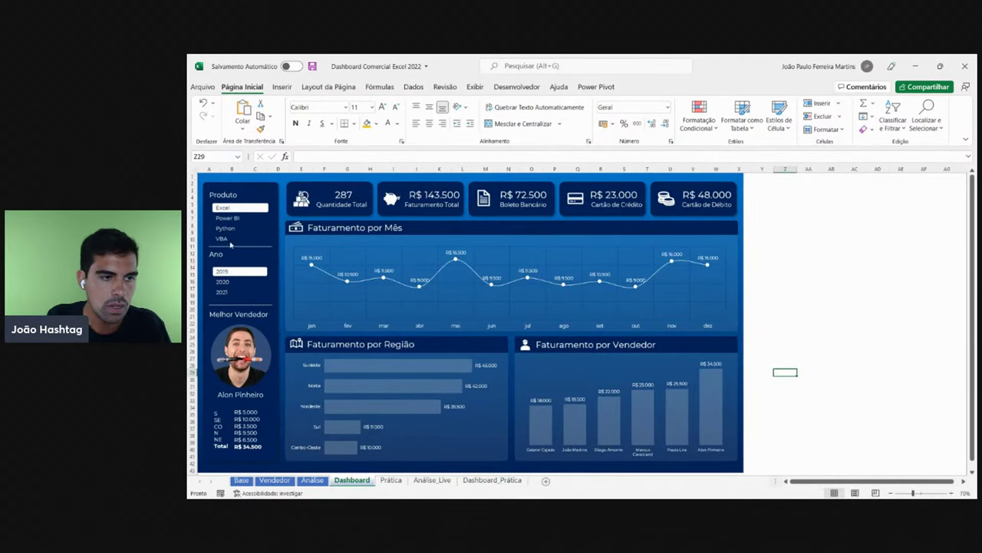
click(224, 283)
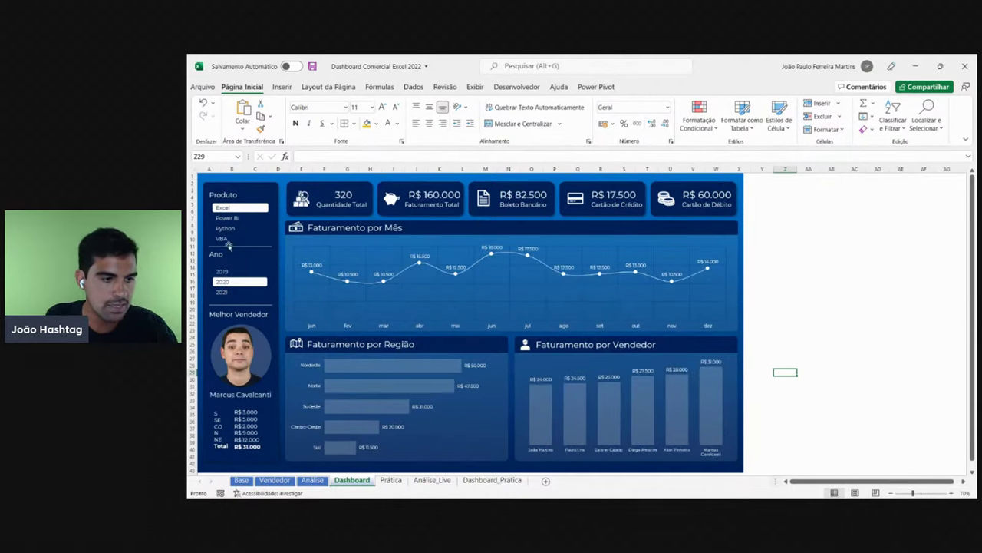
click(224, 293)
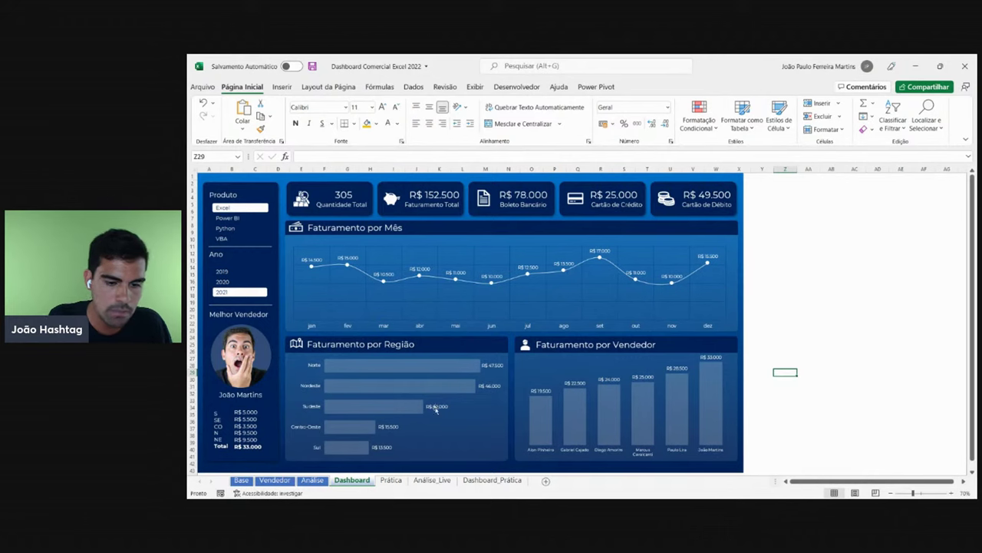
click(476, 480)
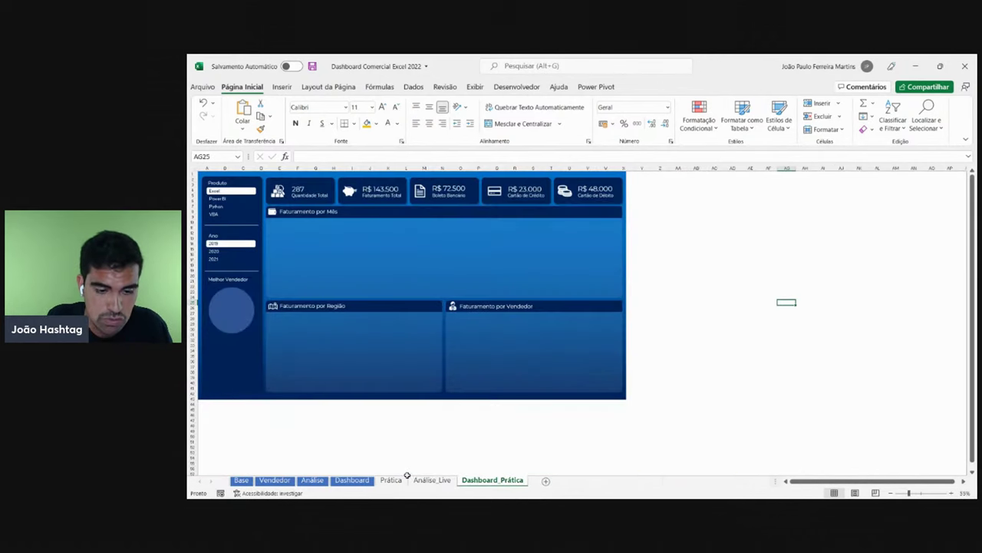
click(432, 479)
drag(645, 231, 657, 280)
click(724, 233)
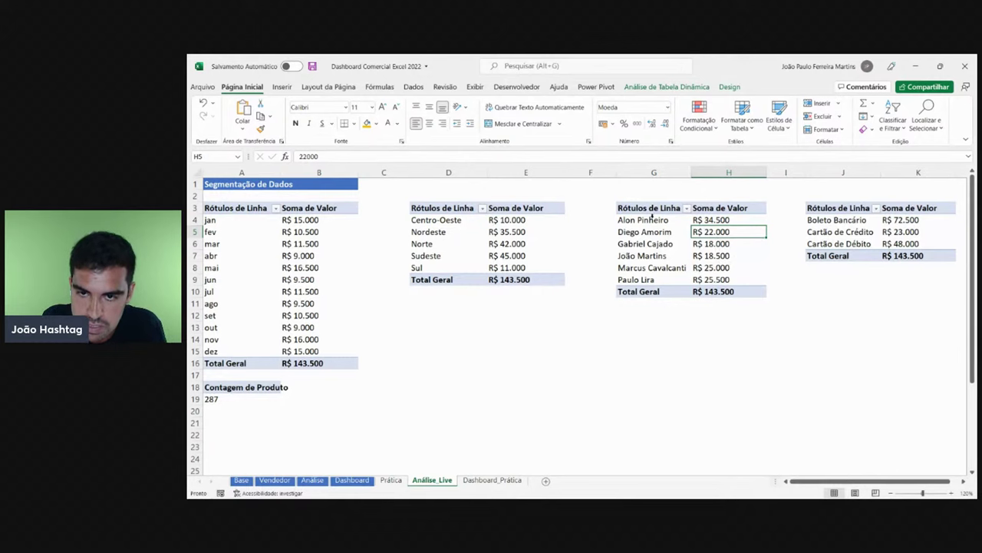
drag(653, 220, 708, 220)
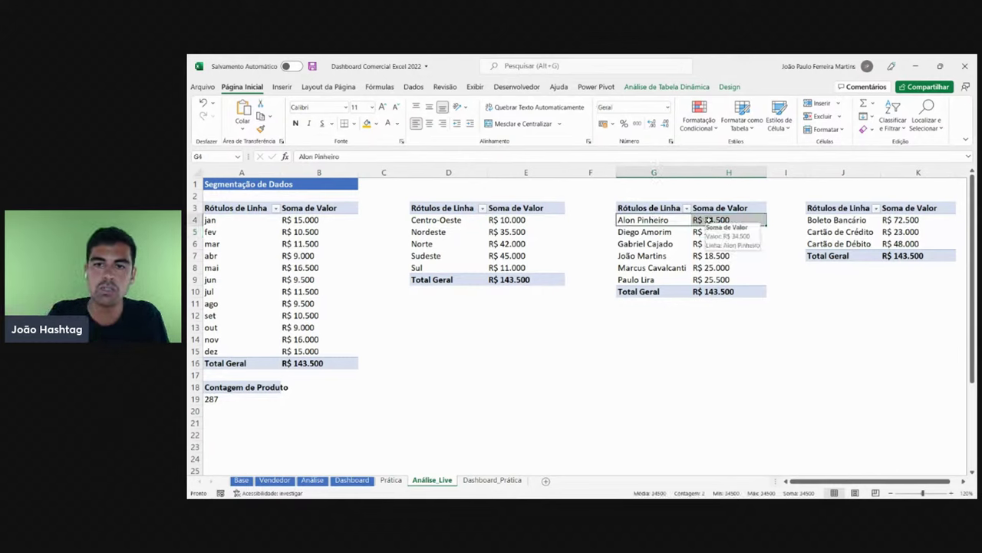
click(708, 220)
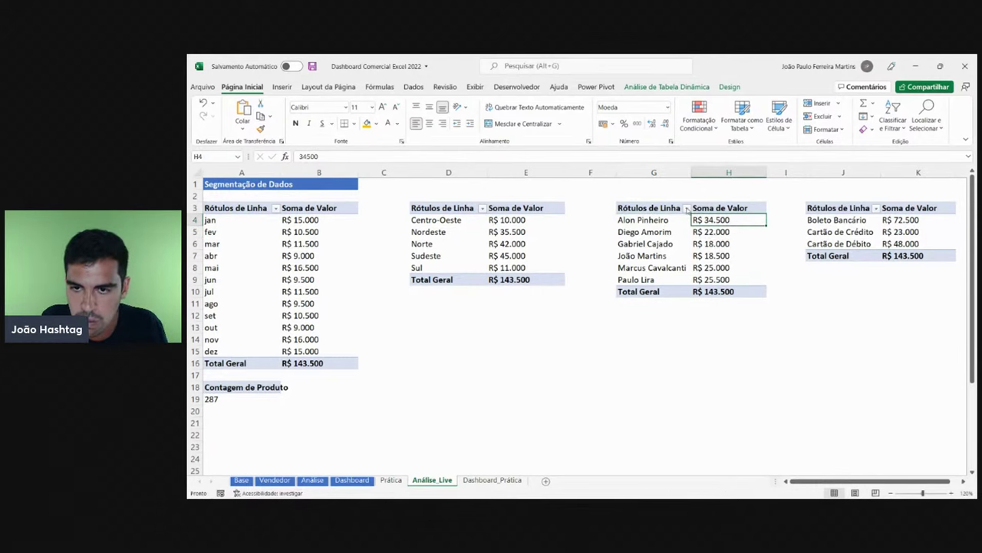
click(686, 208)
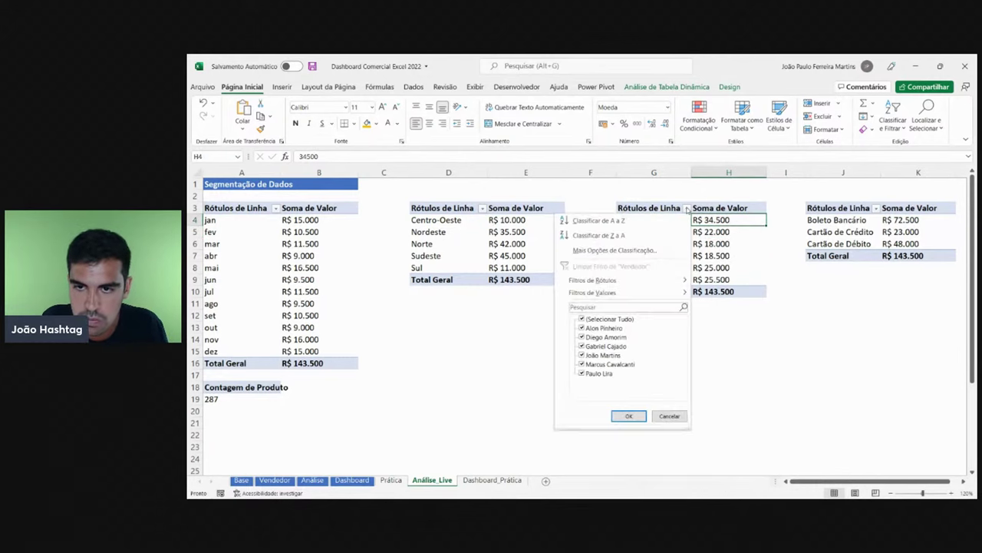
click(584, 252)
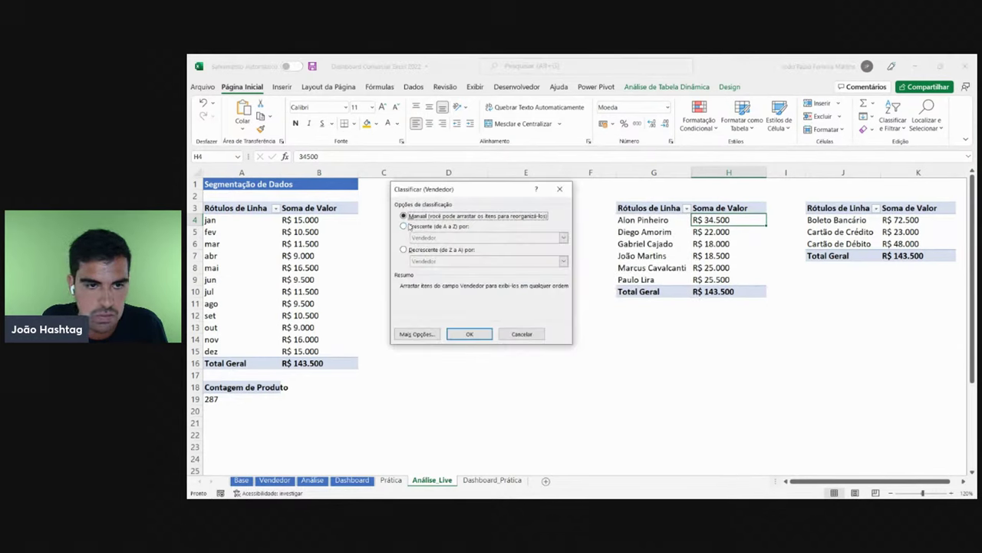
click(434, 226)
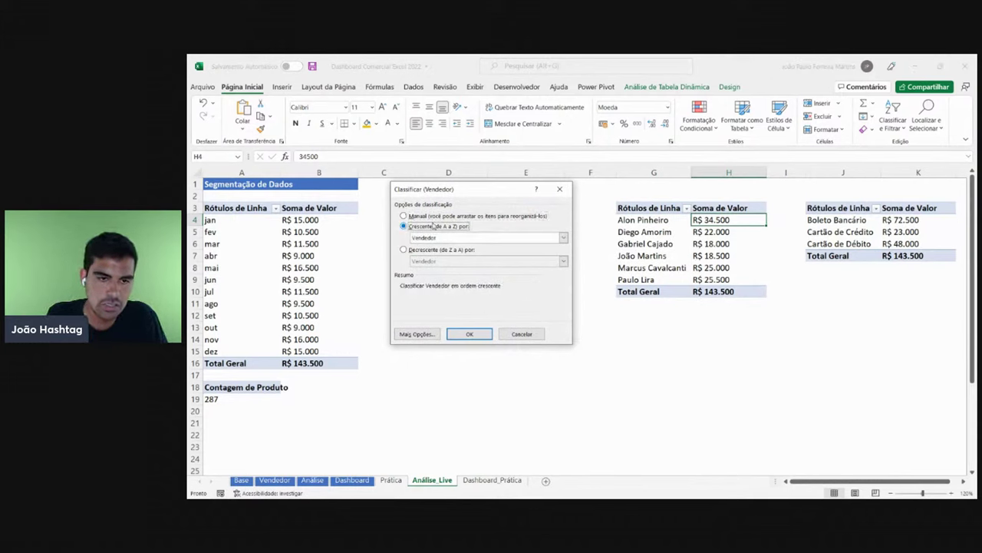
click(441, 250)
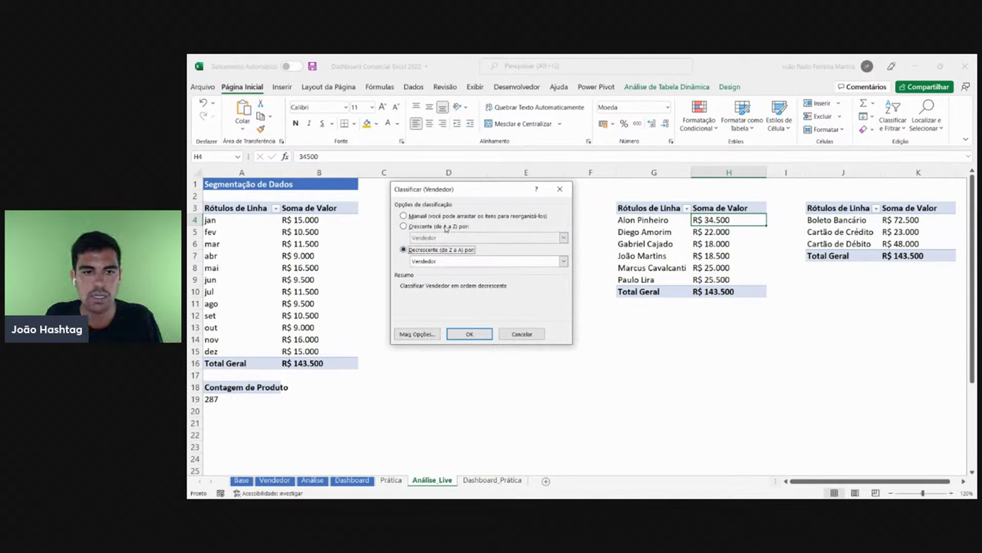
click(443, 227)
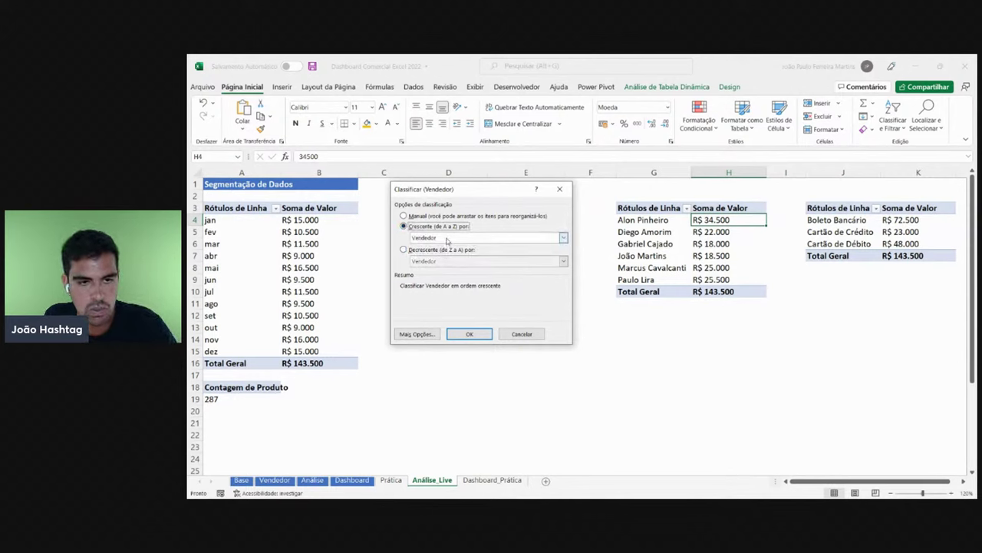
- Choose 'Soma de Valor' as the sort field and confirm the ascending sort
click(451, 237)
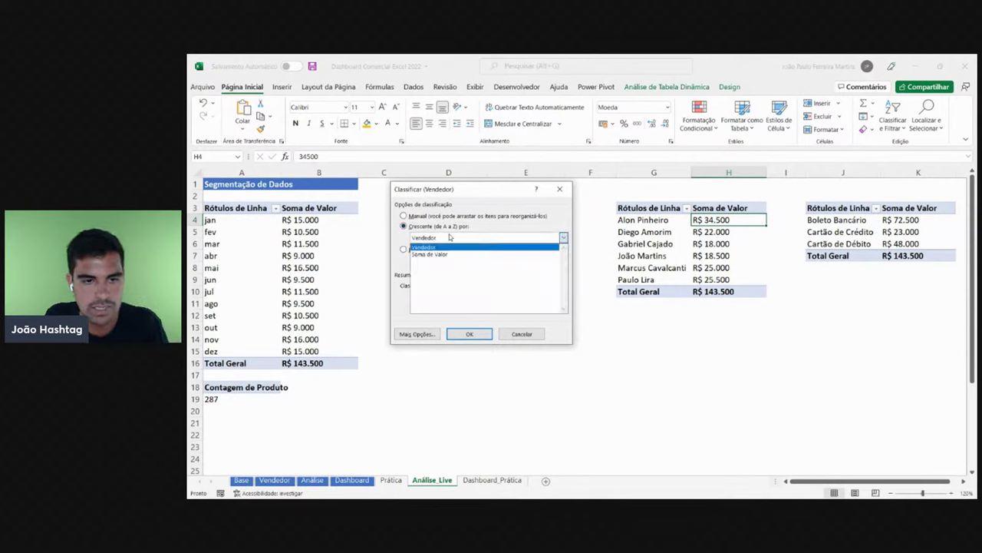
click(441, 254)
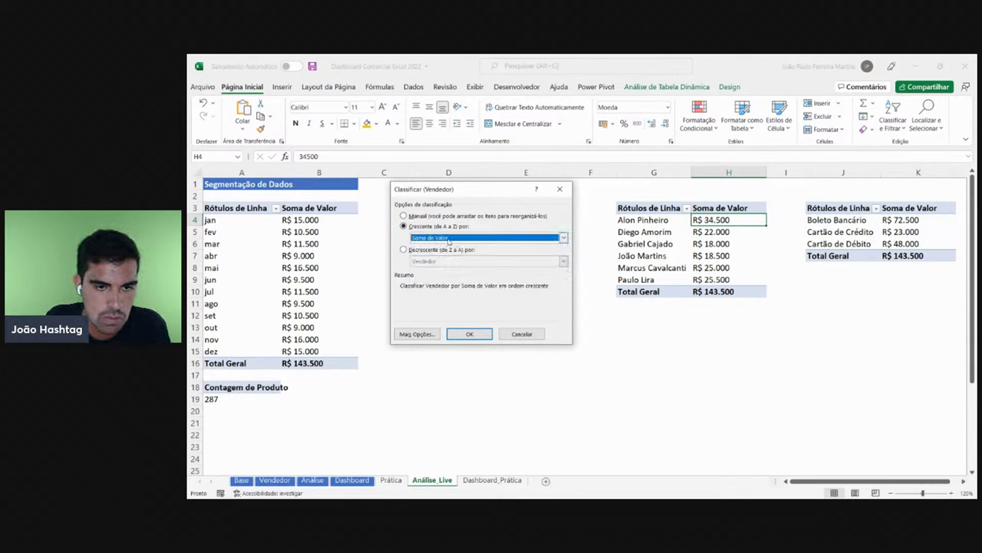
click(458, 240)
click(439, 254)
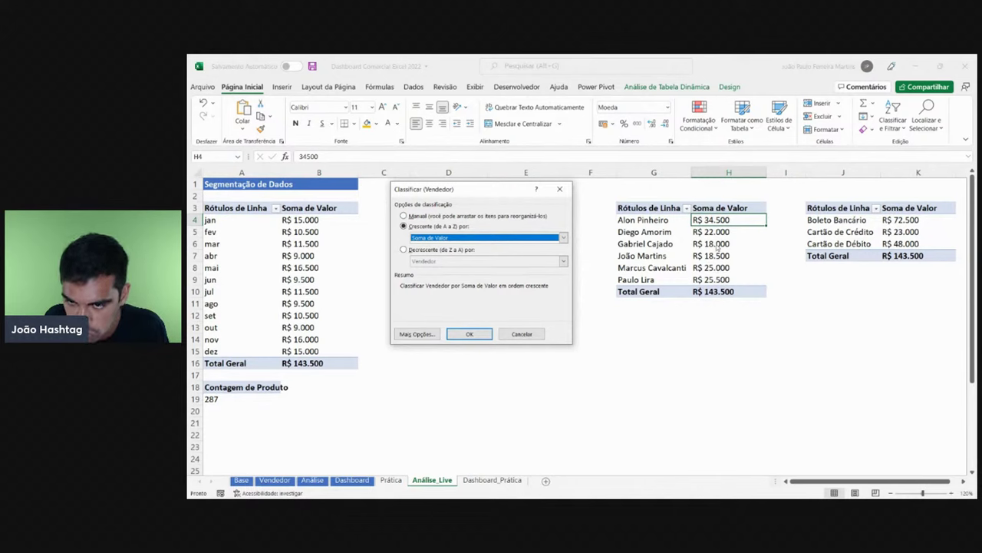
click(469, 334)
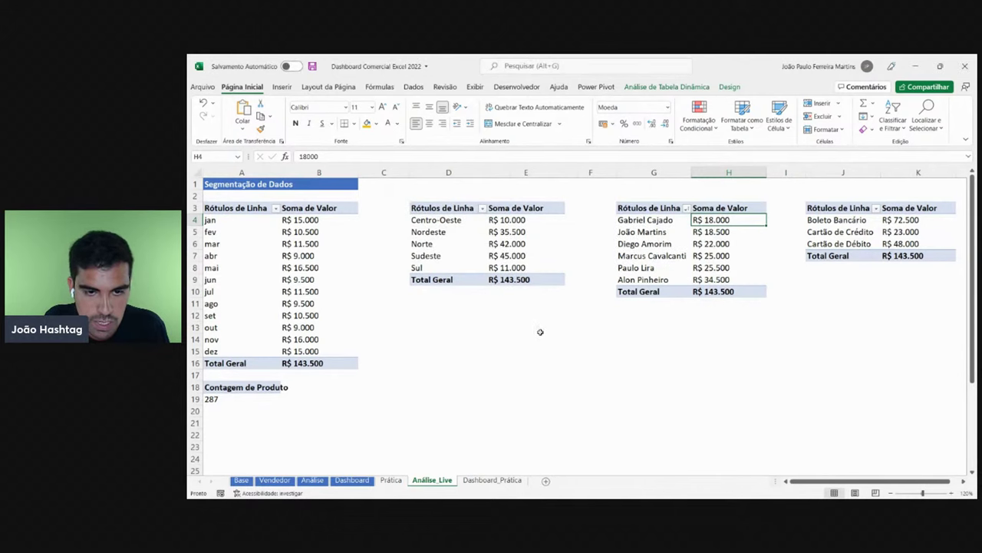
- Inspect the sorted seller list and fill the last-row top seller's name cell G9 orange
click(652, 326)
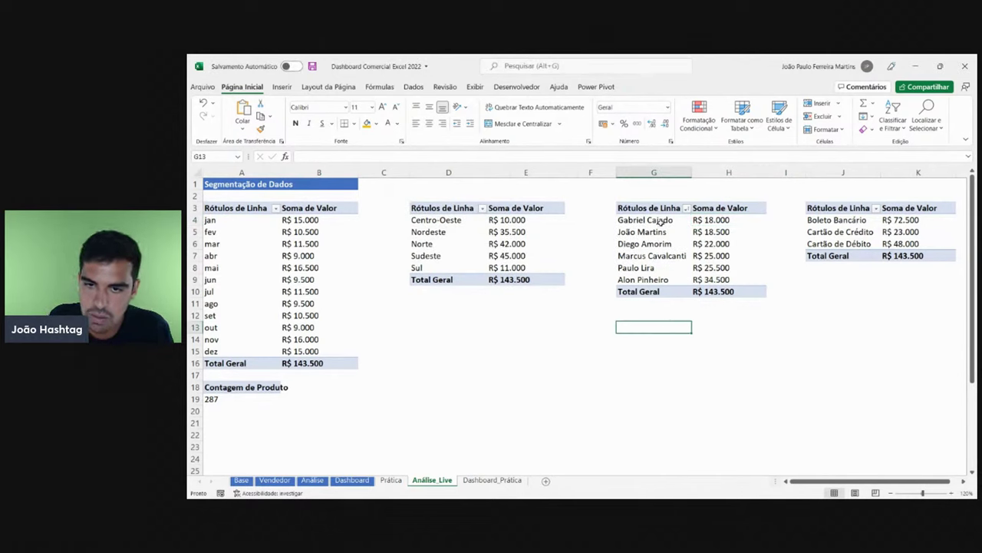
drag(660, 221, 662, 278)
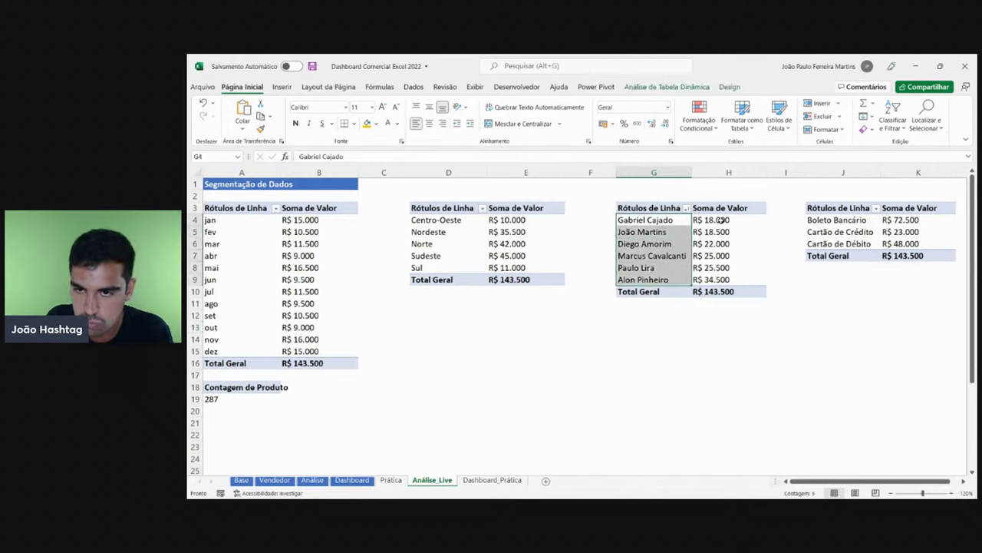
drag(721, 220, 726, 278)
click(725, 268)
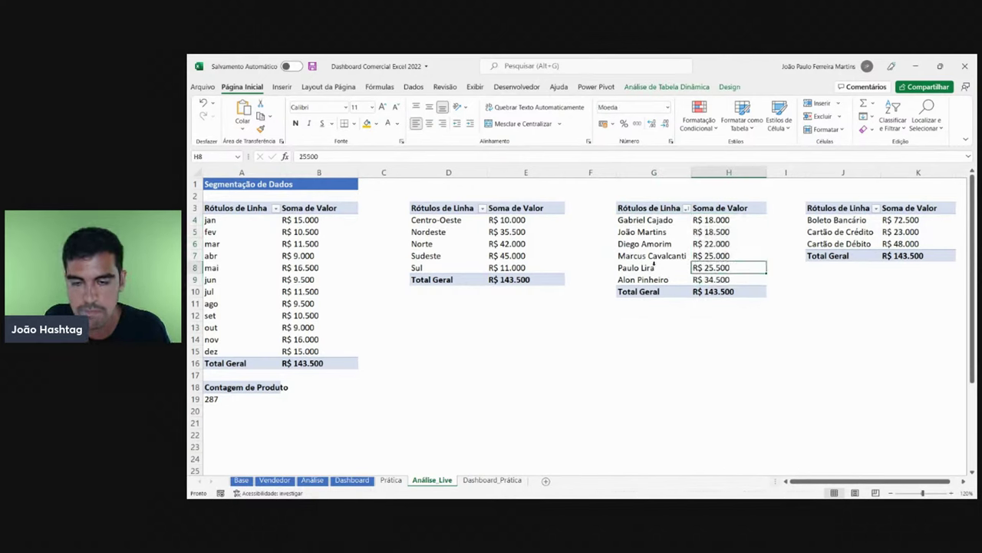
click(649, 281)
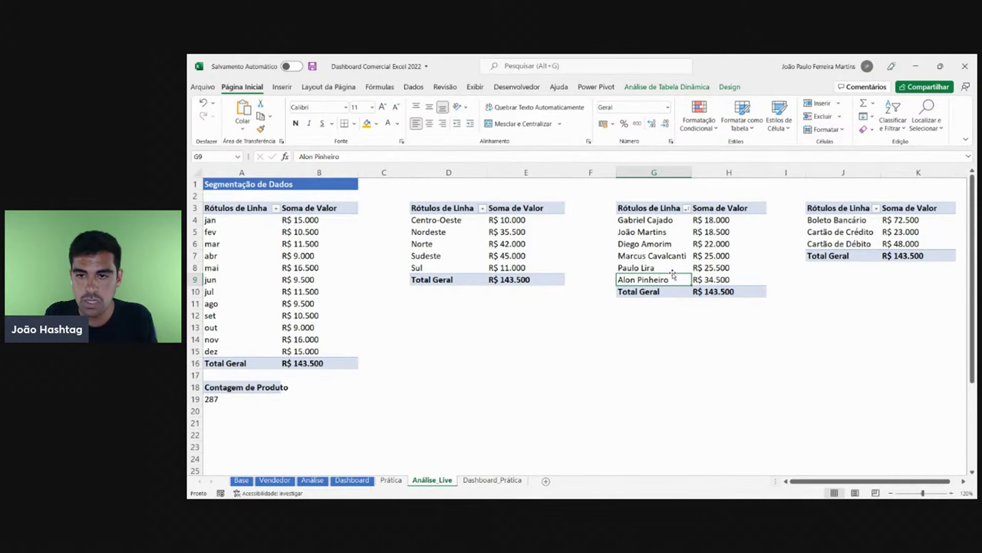
click(492, 480)
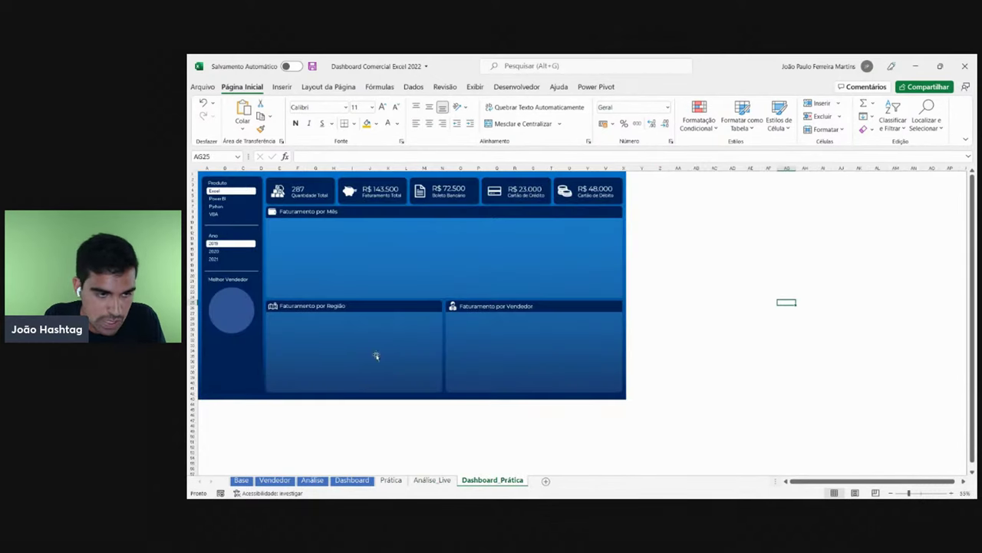
click(434, 474)
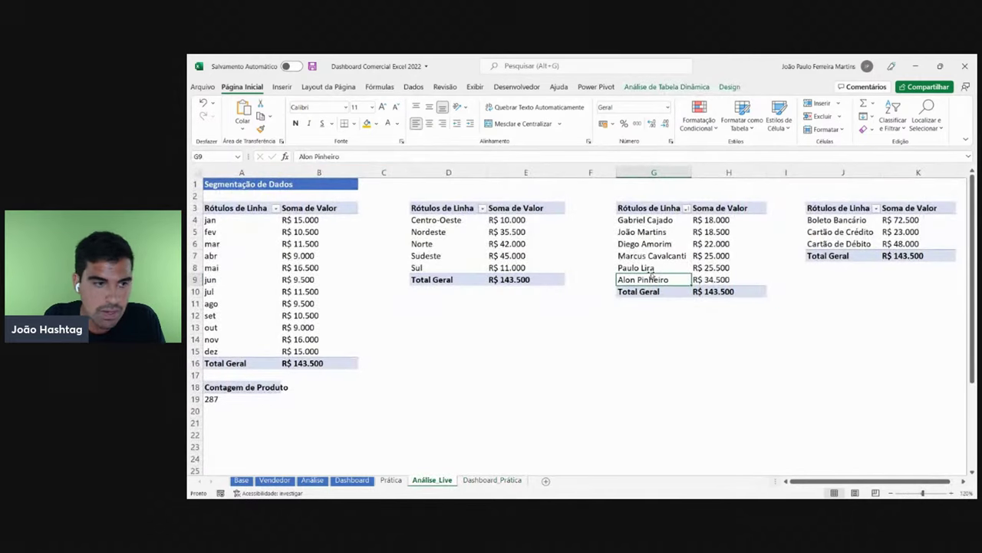
click(367, 122)
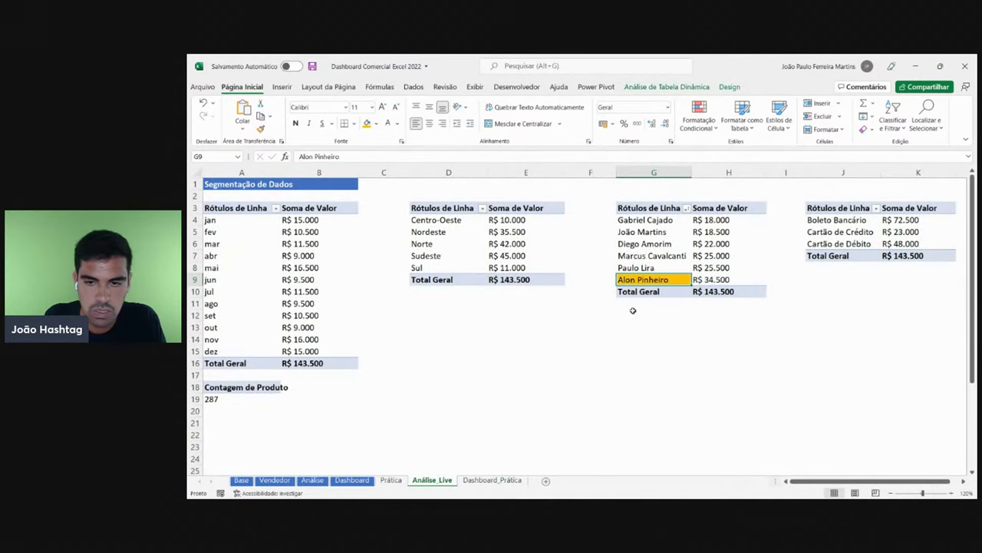
- Filter the dashboard to Power BI 2020 and mark the new last-row seller orange
click(495, 479)
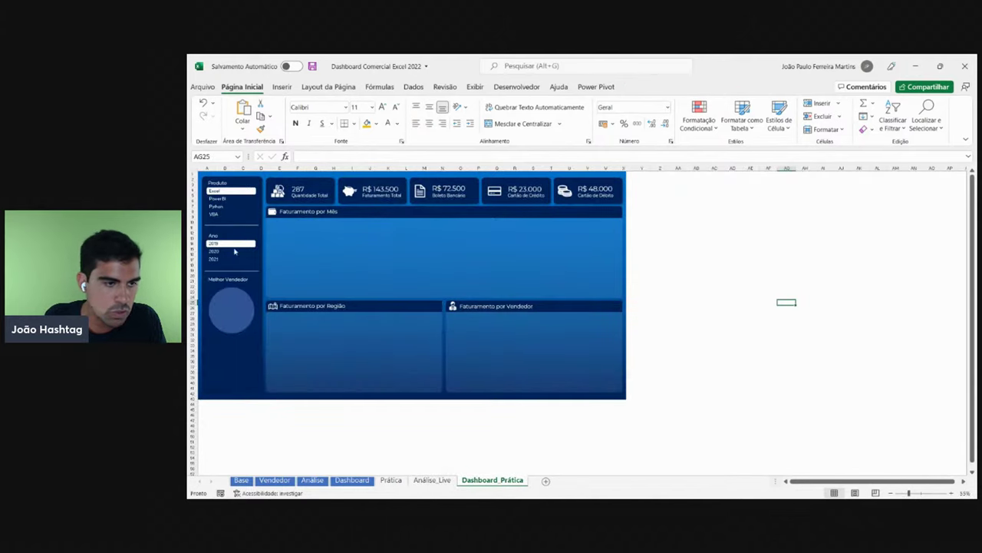
click(221, 199)
click(218, 252)
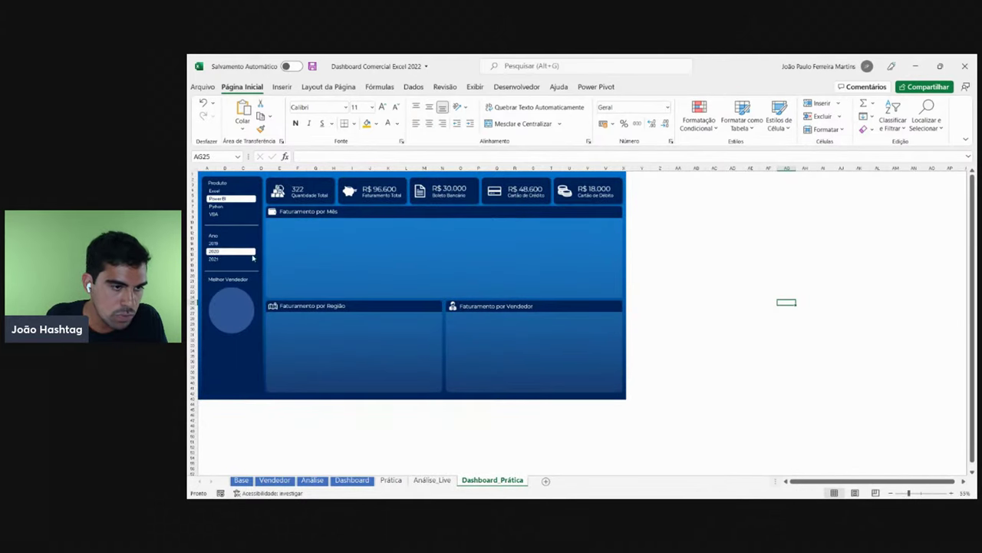
click(432, 480)
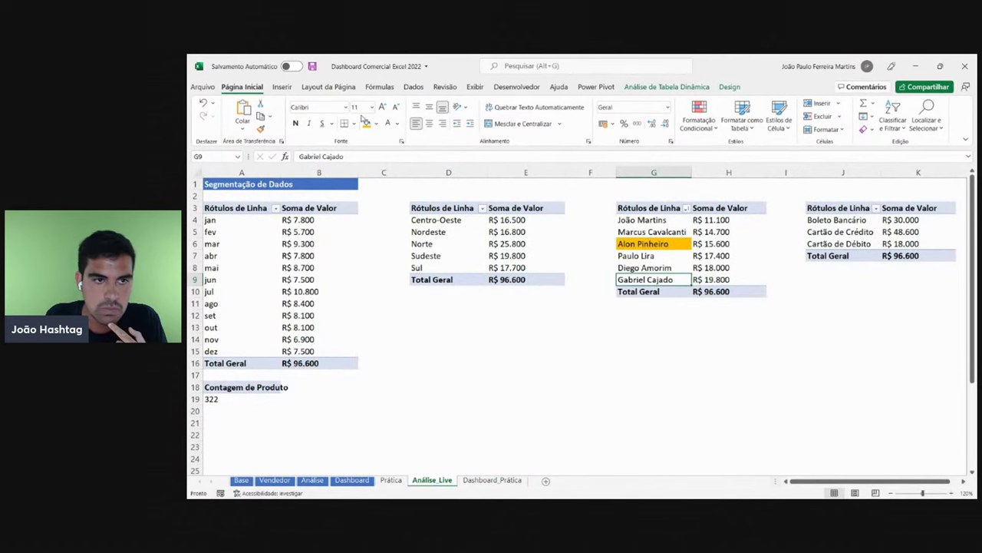
key(F4)
- Filter the dashboard back to Excel 2021 and mark the new last-row seller orange
click(493, 481)
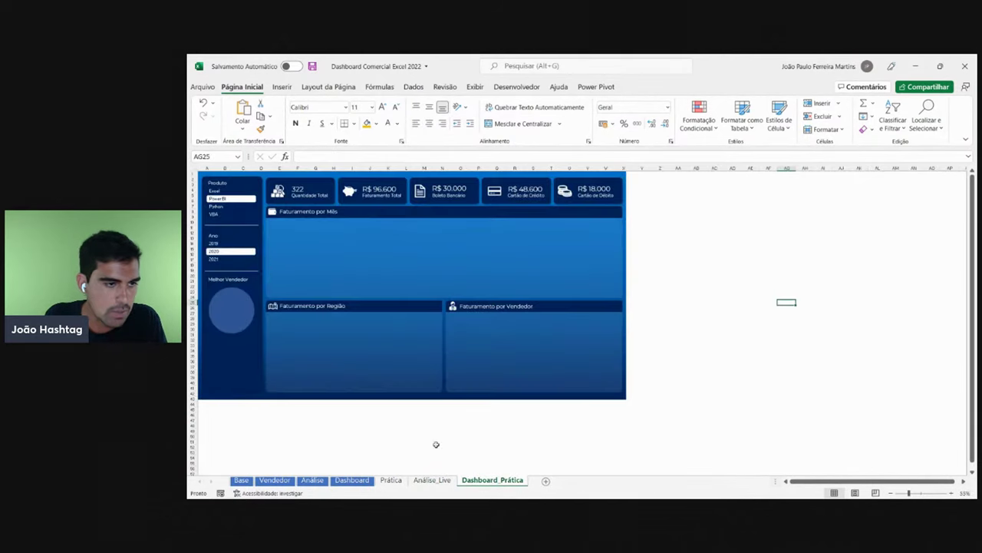
click(223, 191)
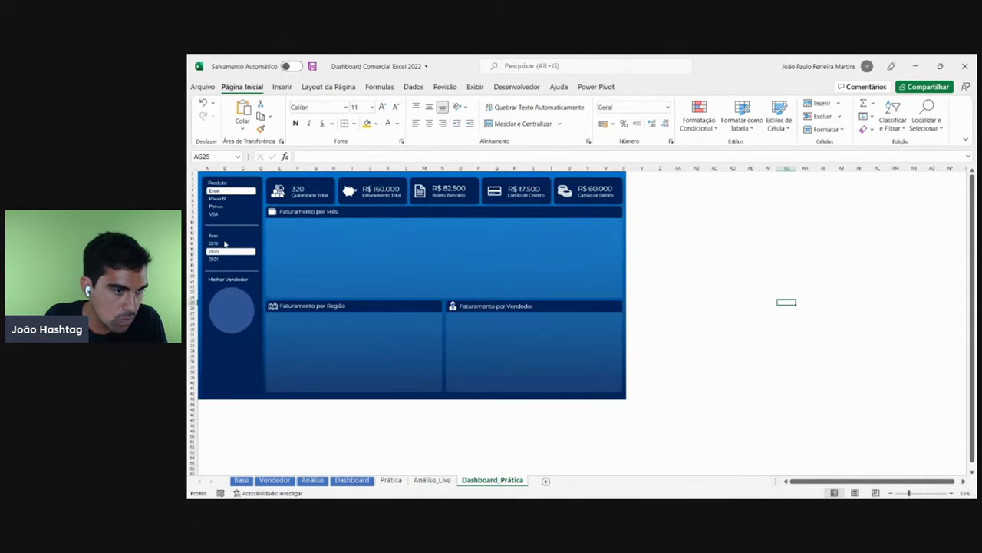
click(217, 259)
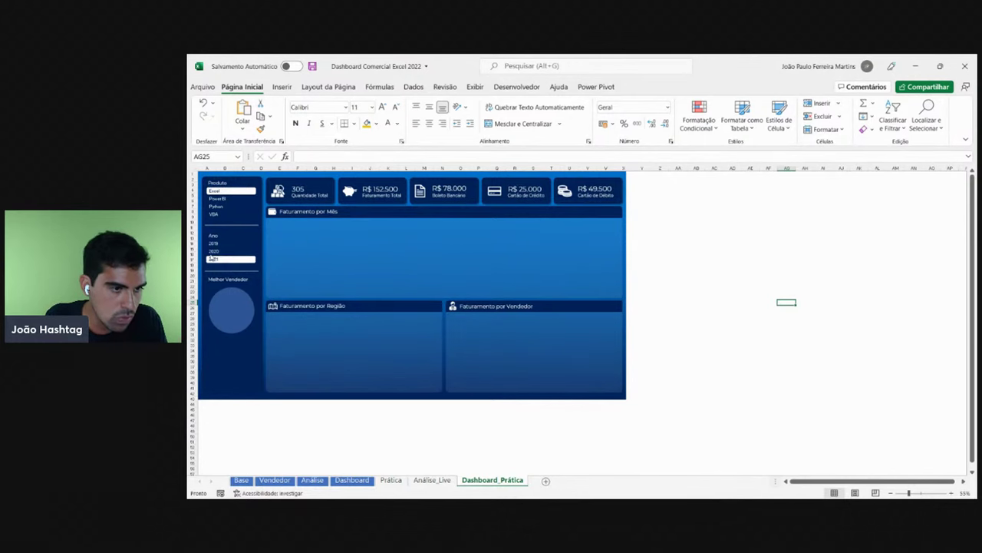
click(432, 480)
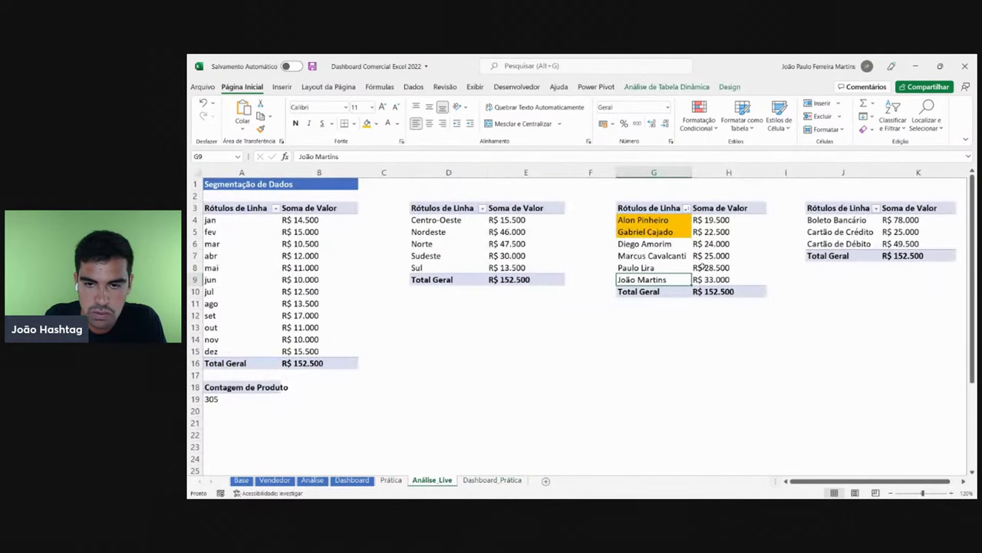
click(366, 123)
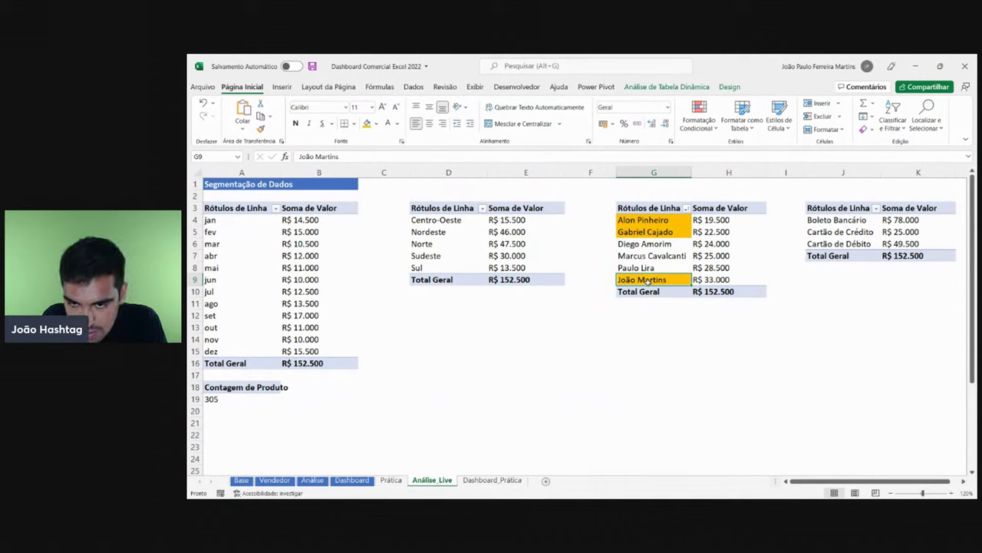
- Clear the orange fill from the seller names with Sem Preenchimento, then return to Dashboard_Prática
drag(660, 220, 655, 279)
click(375, 123)
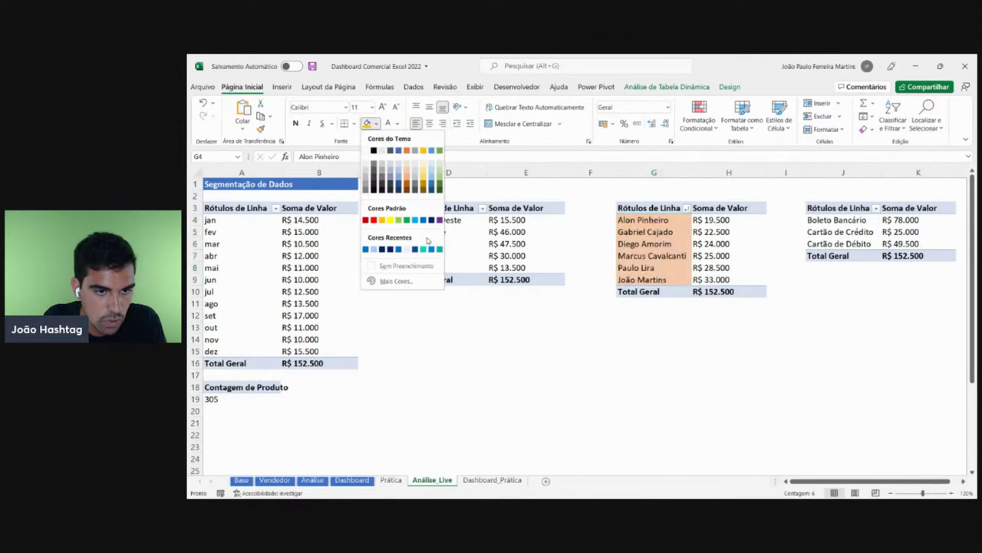
click(420, 266)
drag(643, 279, 722, 279)
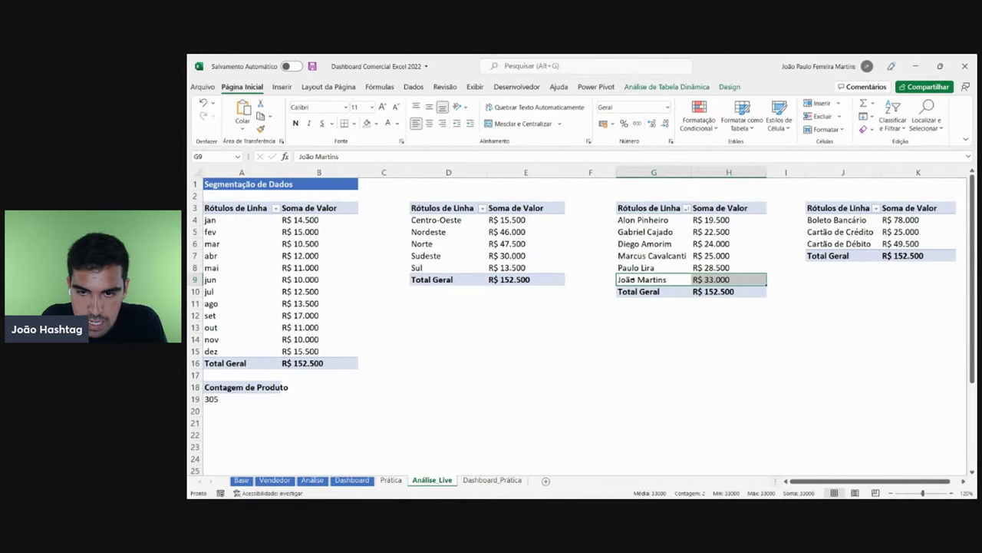
click(492, 480)
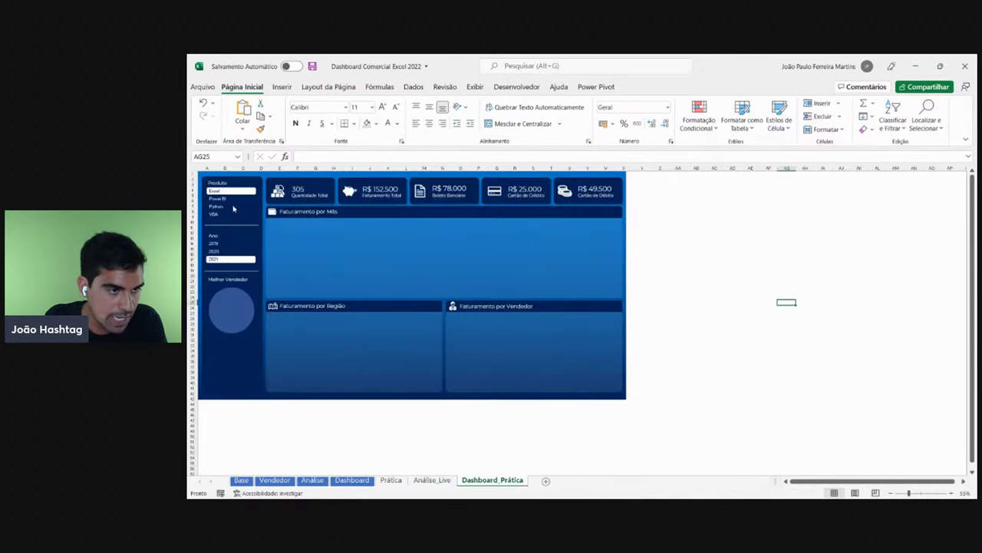
- Filter the dashboard to 2019 and check the top seller's name and total on Análise_Live
click(215, 244)
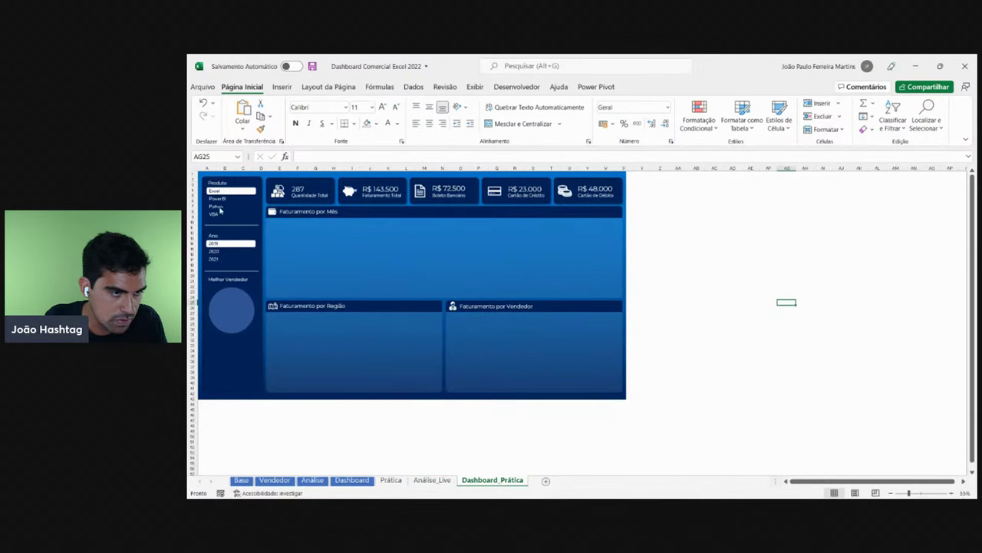
click(442, 479)
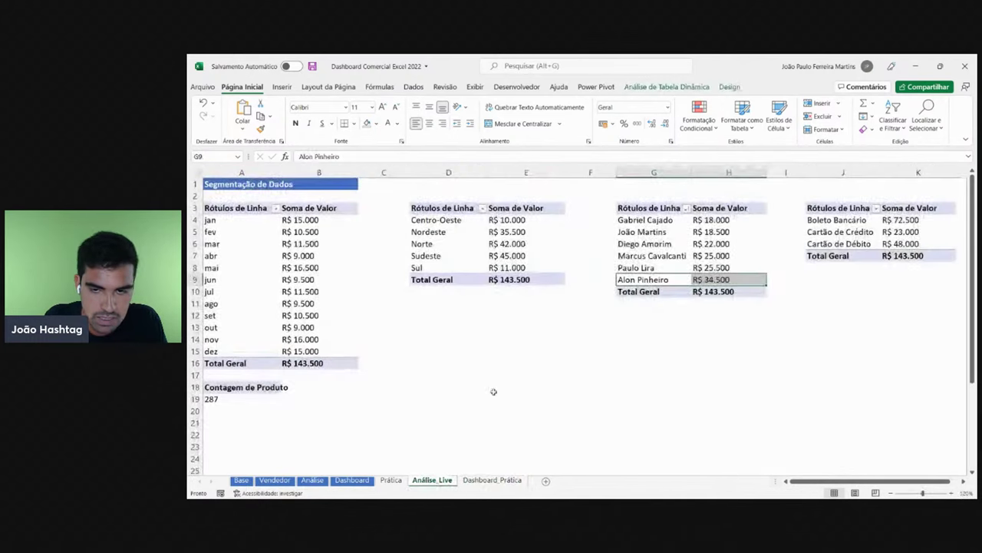
click(644, 279)
click(720, 281)
click(664, 280)
click(717, 281)
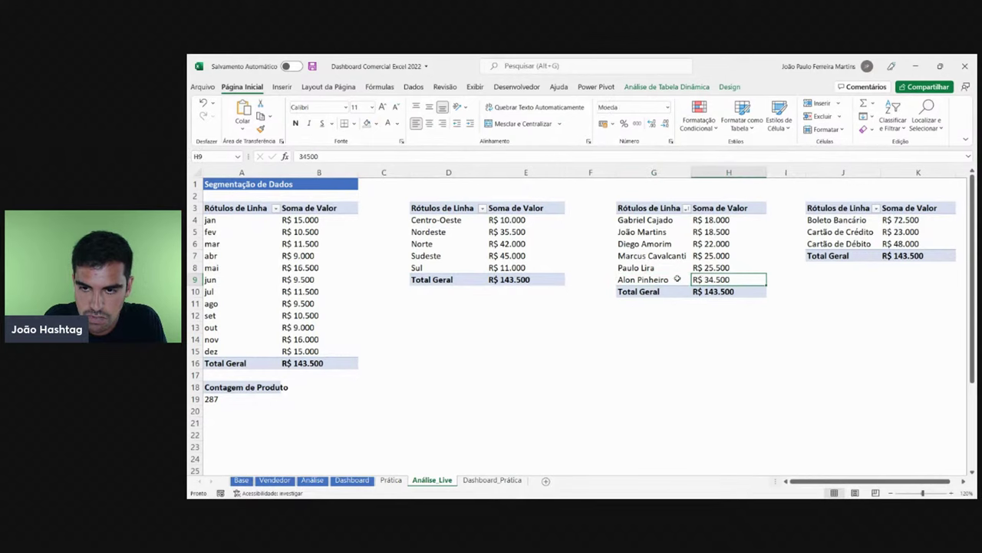
click(662, 279)
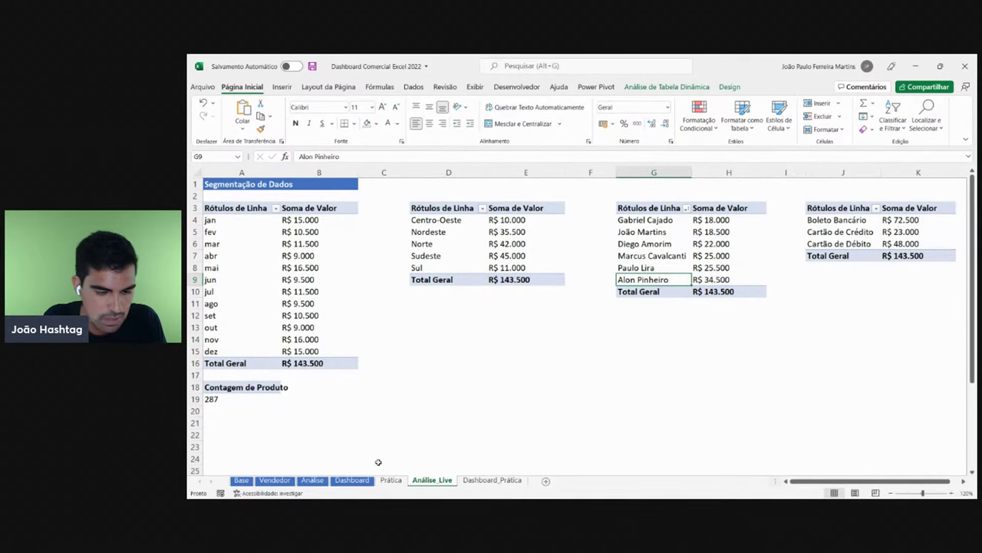
- Set the Dashboard to 2019 and Dashboard_Prática to 2020, then check the top seller's revenue
click(352, 479)
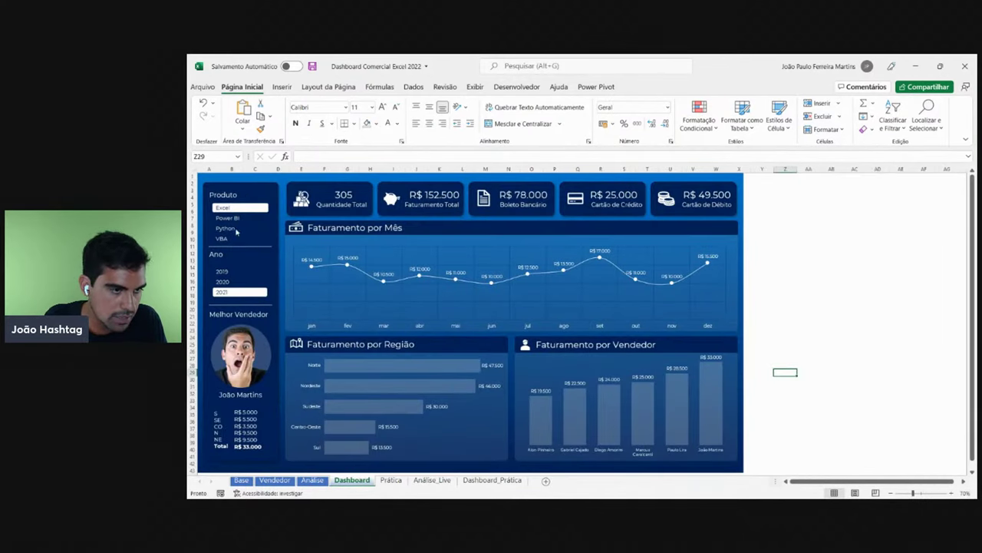
click(230, 272)
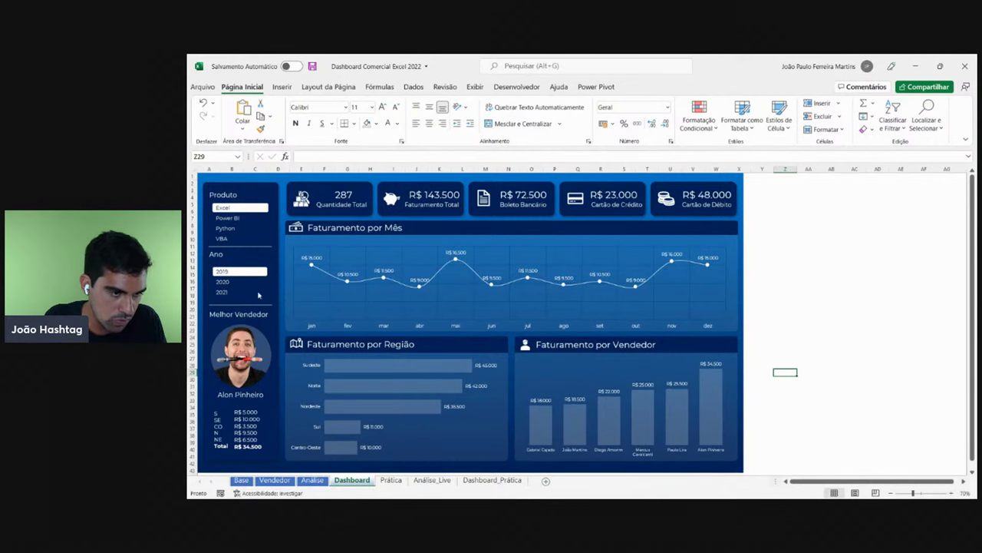
click(492, 480)
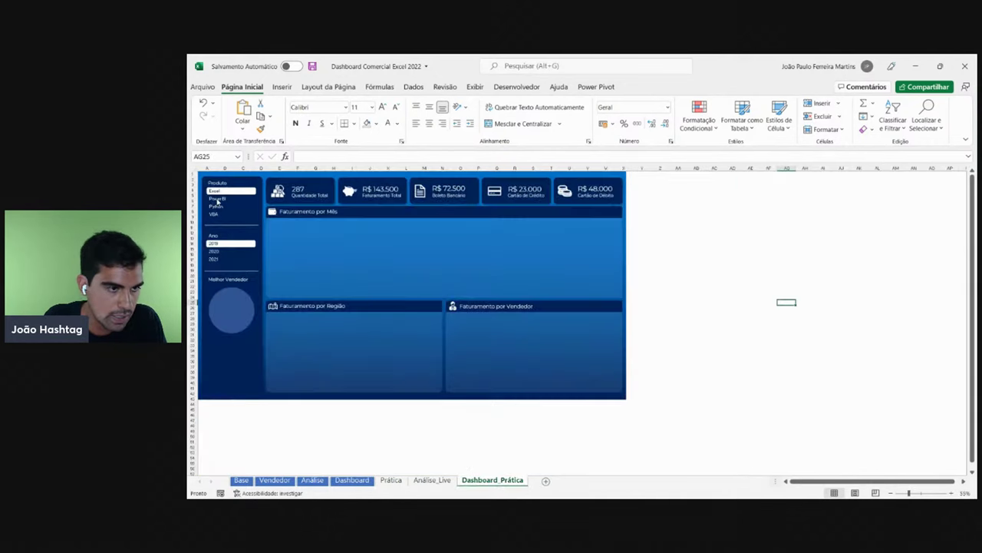
click(216, 251)
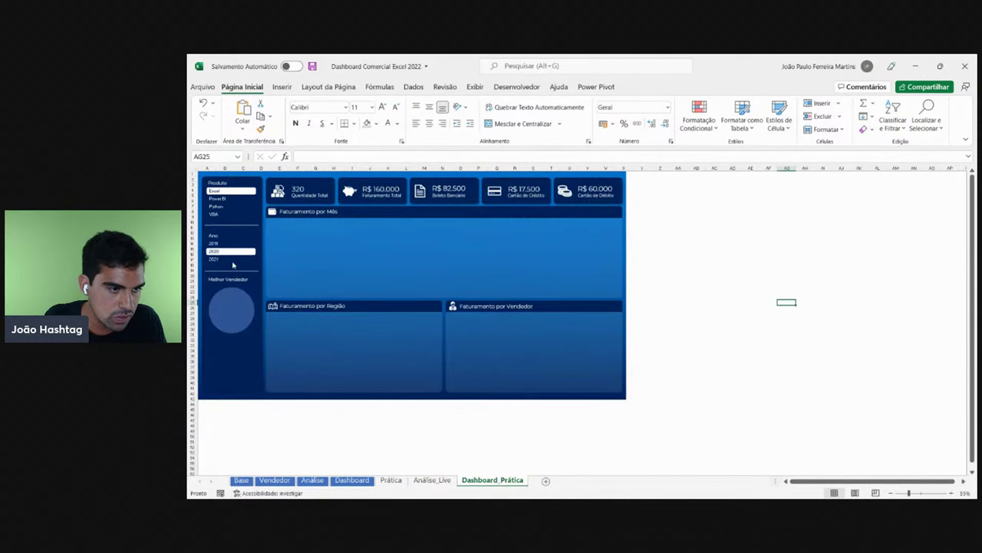
click(432, 479)
key(shift+Right)
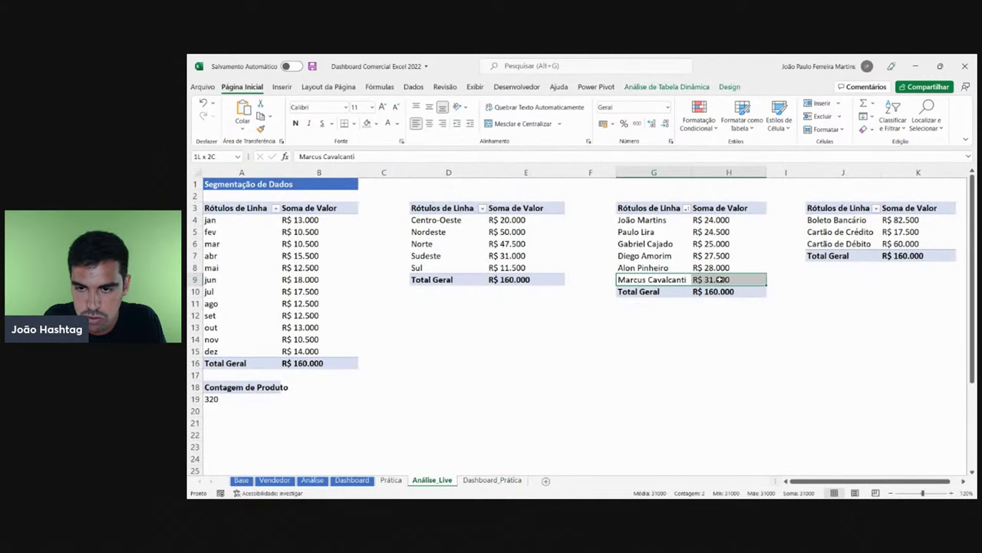
key(Right)
key(shift+Left)
key(shift+Right)
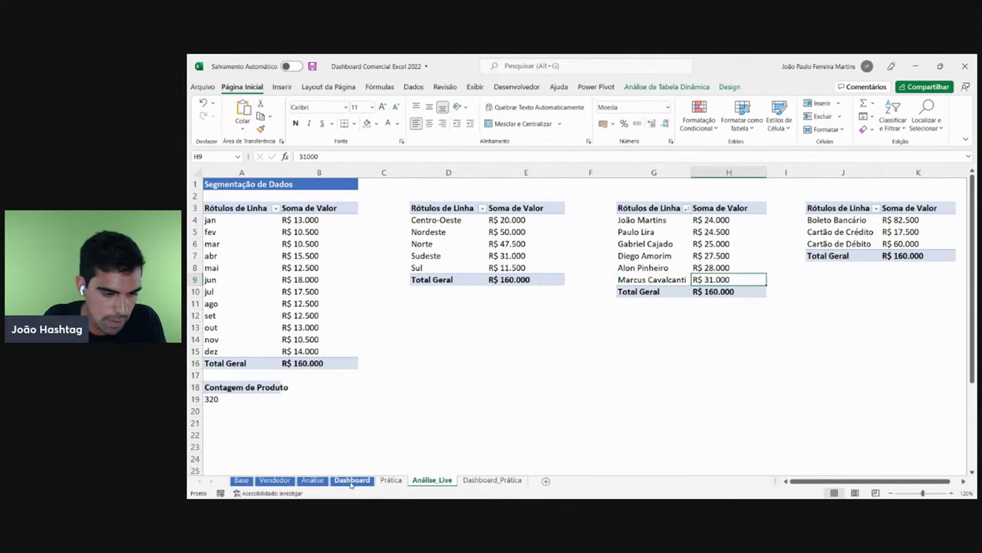
- Set the Dashboard to 2020 and Dashboard_Prática to 2021, then check the top seller in G9
click(351, 480)
click(227, 283)
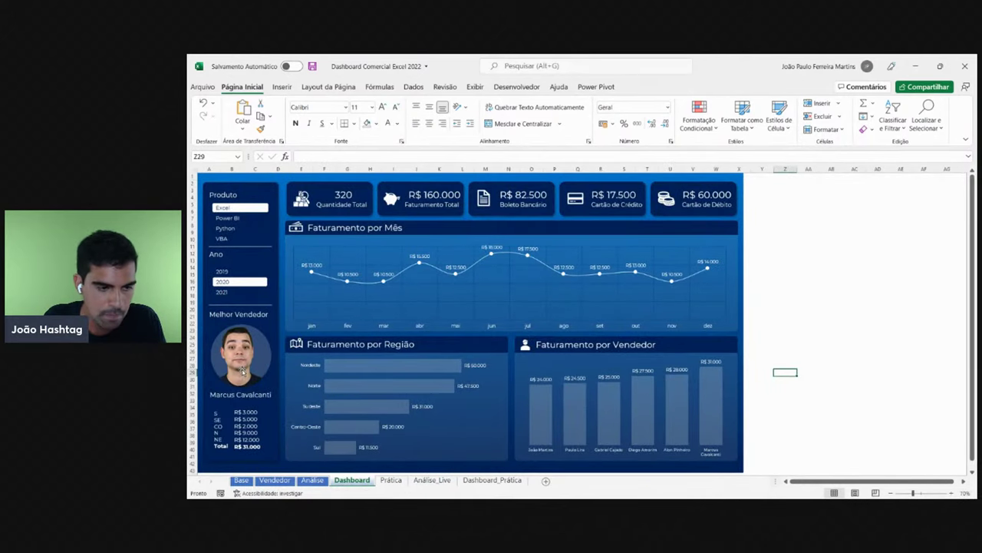
click(468, 479)
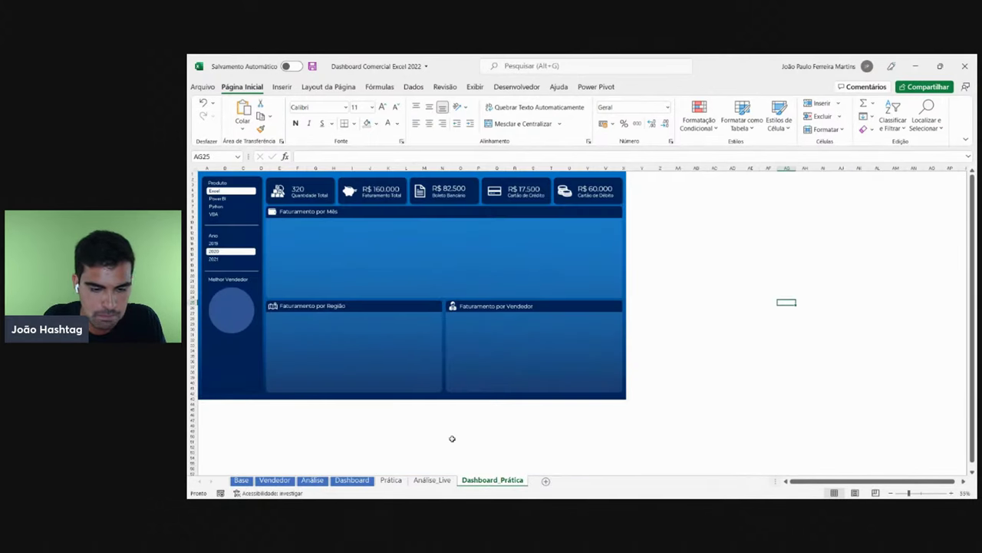
click(221, 261)
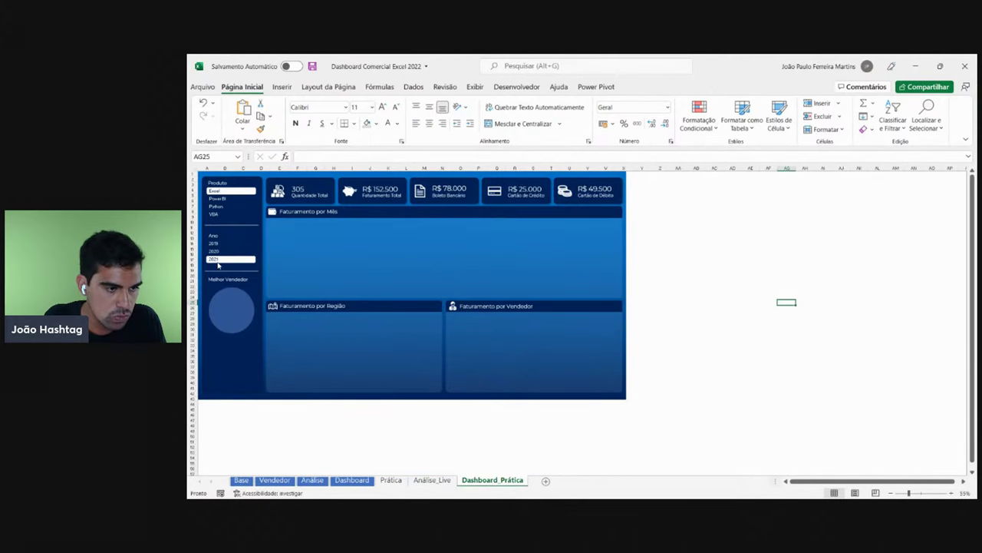
click(432, 480)
click(391, 480)
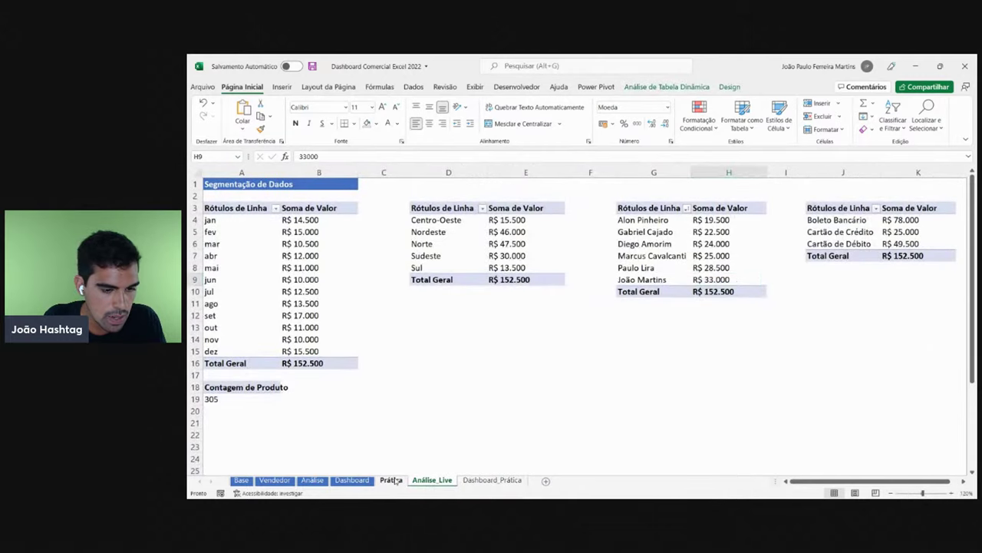
click(432, 480)
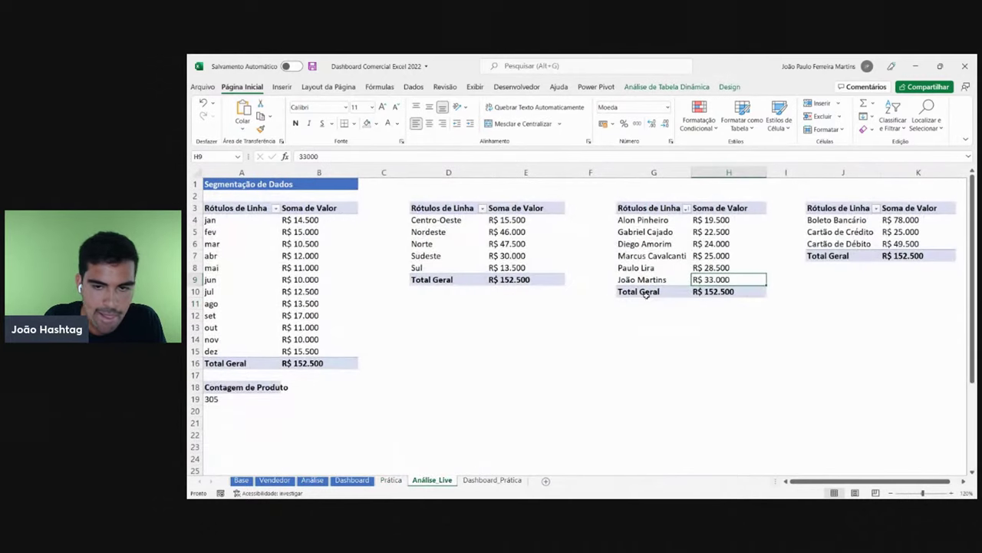
click(658, 279)
- Set the Dashboard to 2021 and compare Análise_Live with Dashboard_Prática's 2021 cards
click(351, 480)
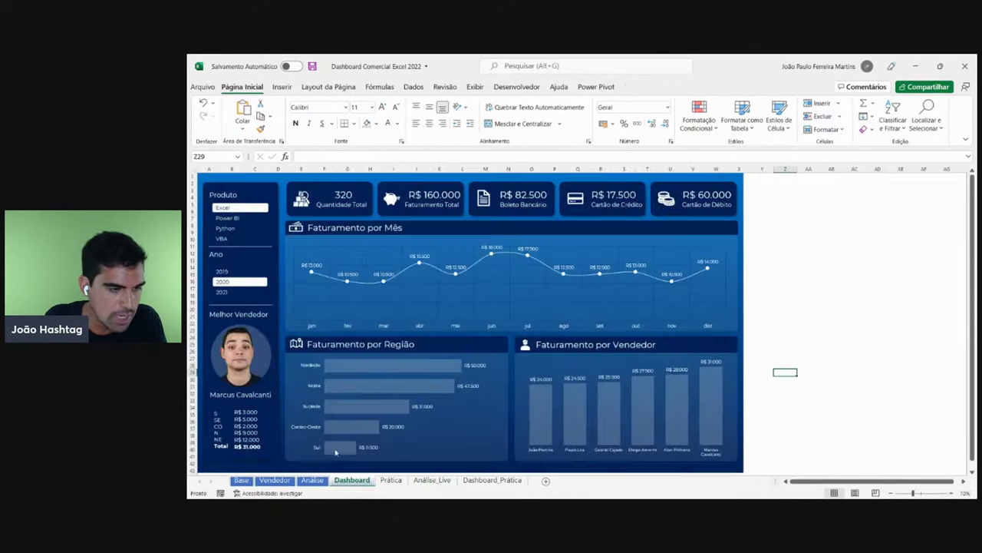
click(240, 292)
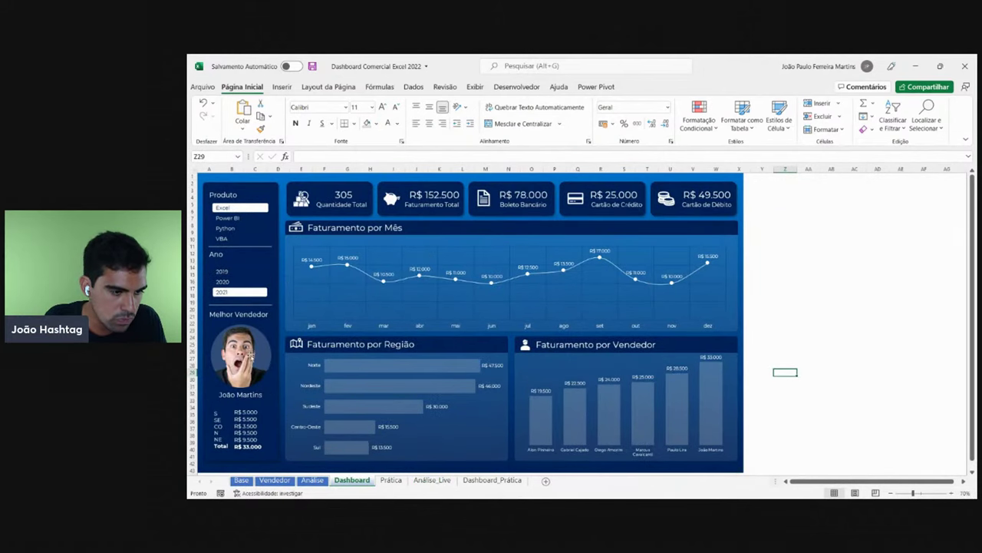
click(482, 480)
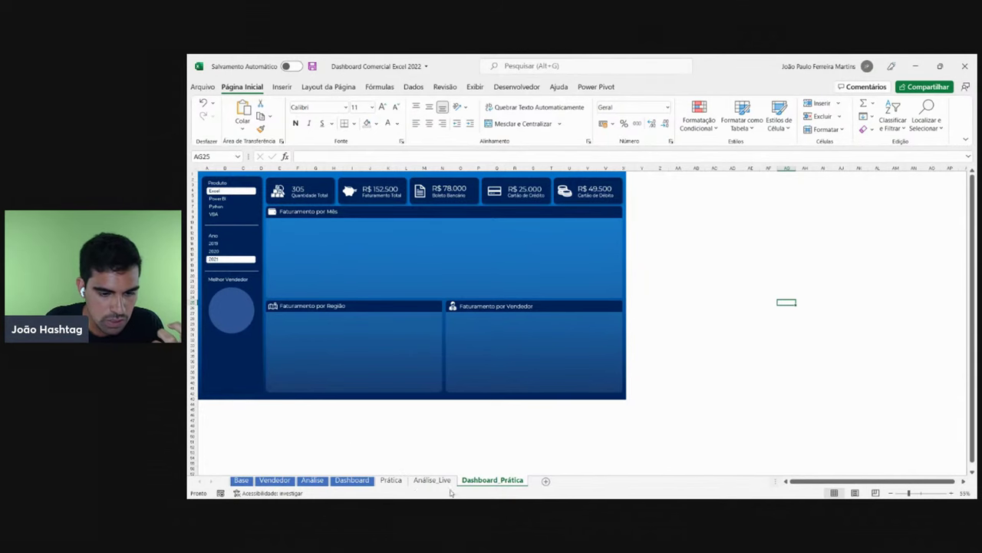
click(427, 481)
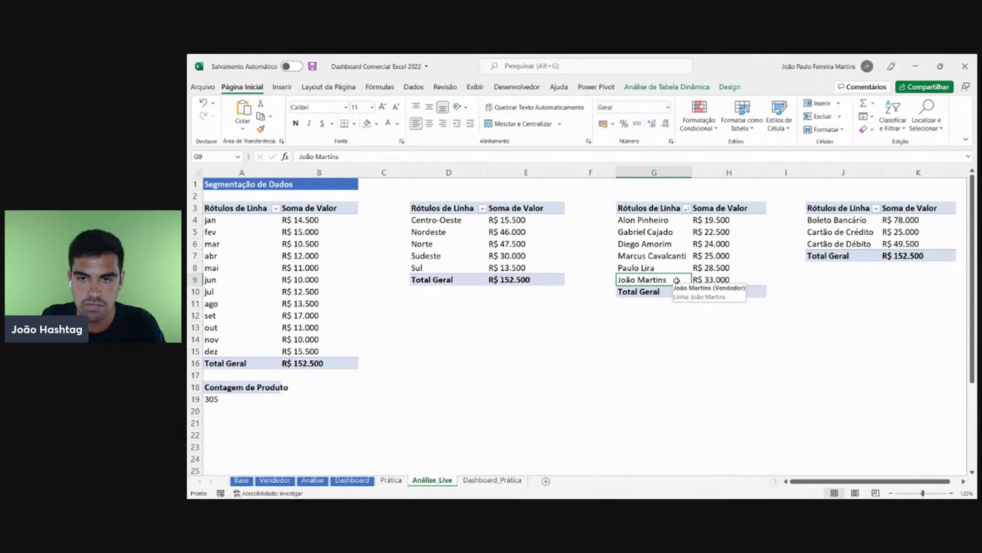
click(489, 479)
- Copy the 305 quantity text box below the seller photo circle and widen it
click(309, 191)
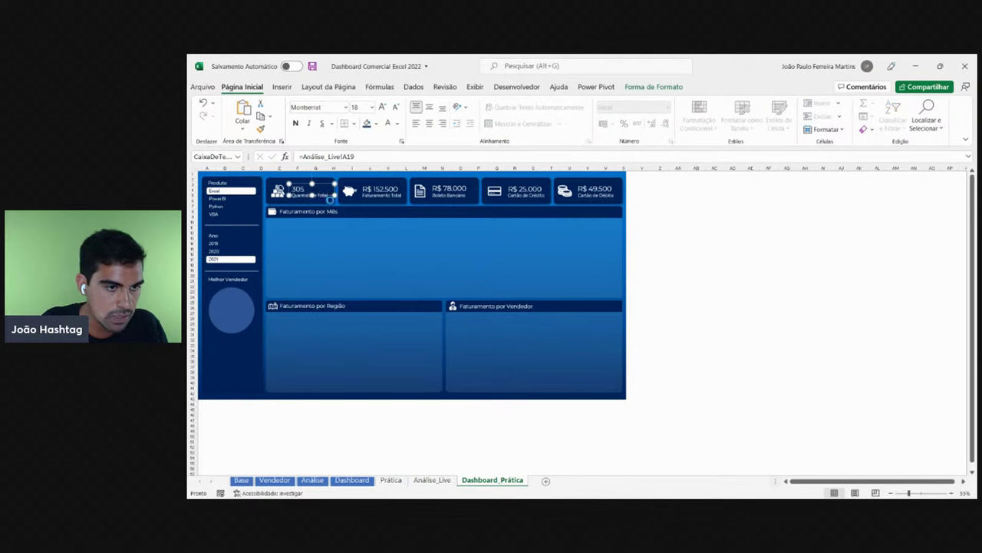
drag(326, 197, 247, 350)
scroll(247, 350, up, 3)
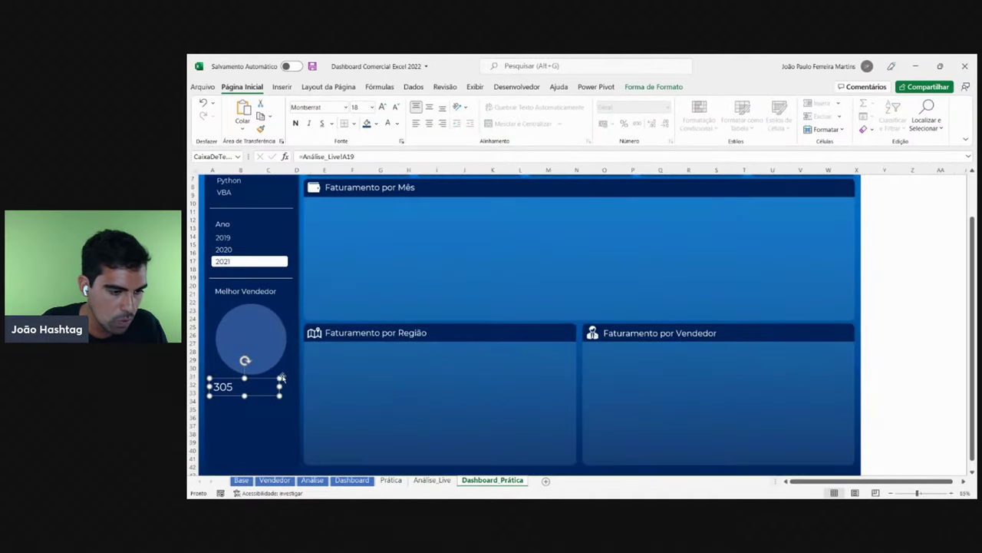
drag(280, 386, 252, 393)
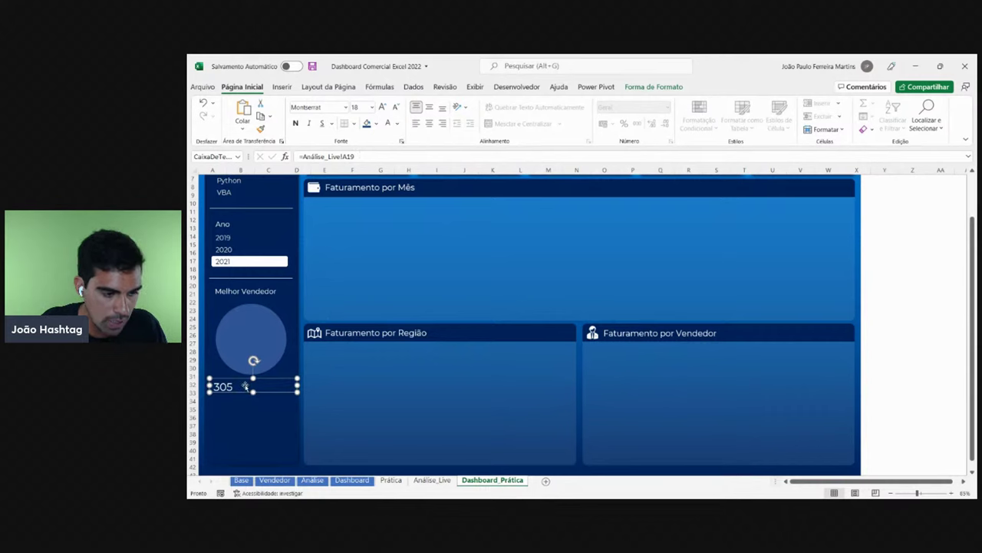
- Link the copied text box to the top seller cell Análise_Live!G9
click(433, 480)
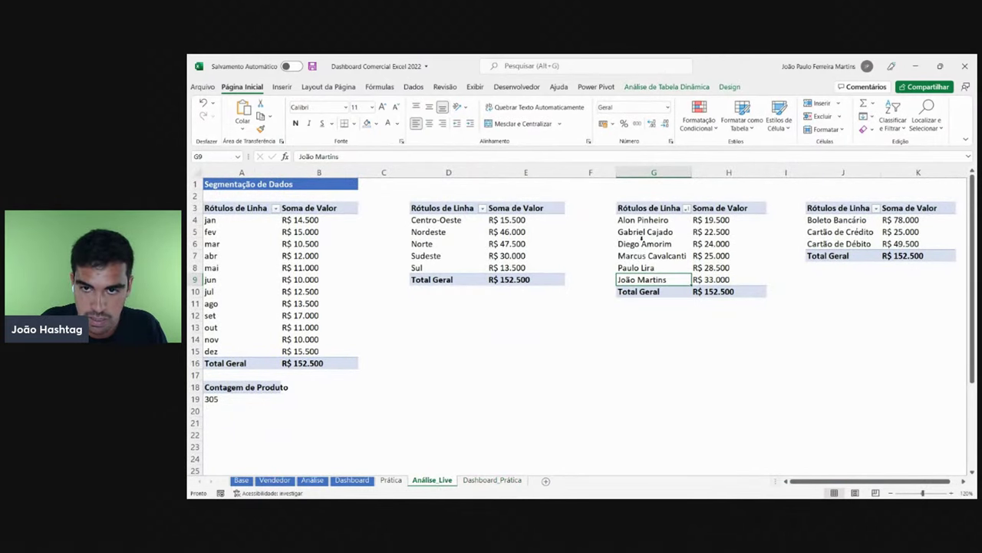
click(654, 172)
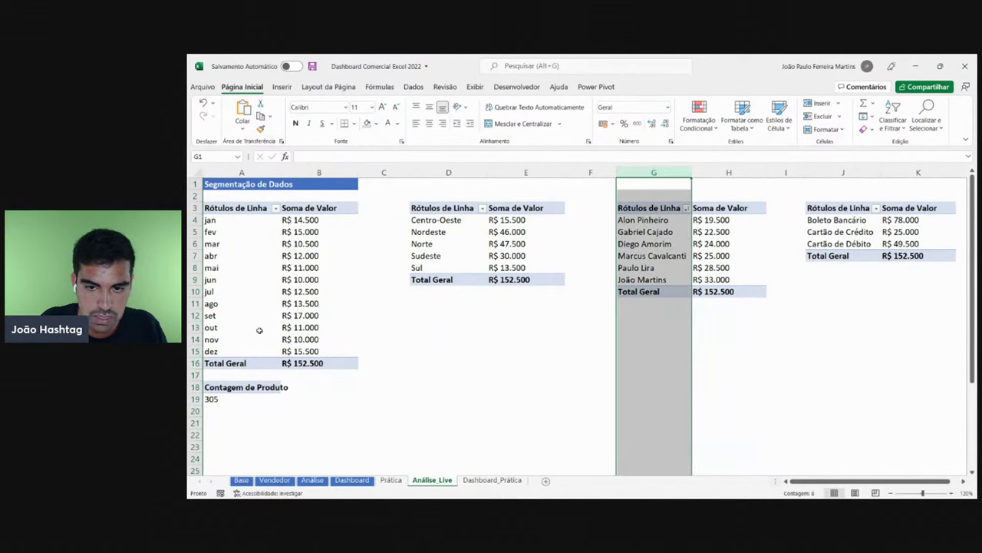
click(194, 280)
click(658, 280)
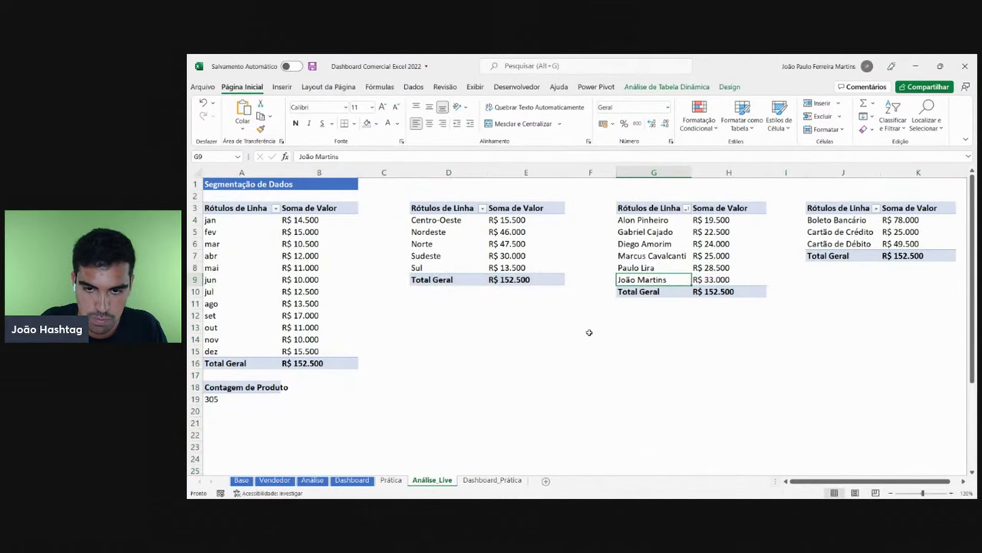
click(492, 480)
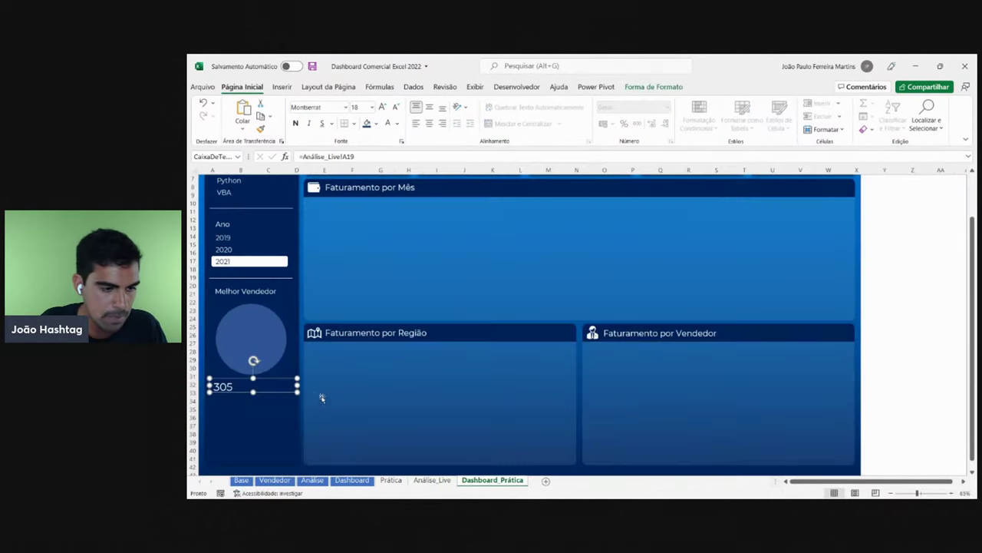
click(373, 156)
key(BackSpace)
key(BackSpace)
text(G)
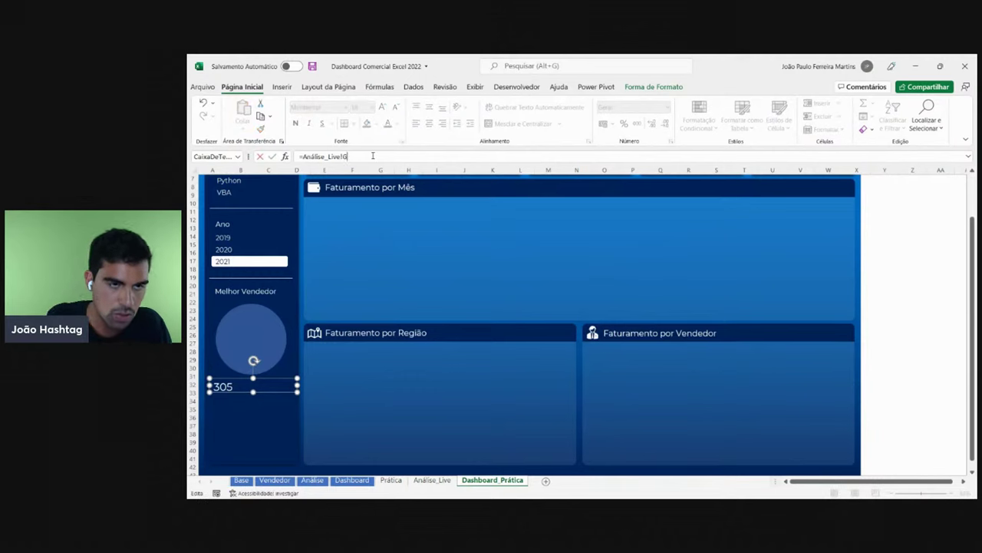
text(9)
key(Return)
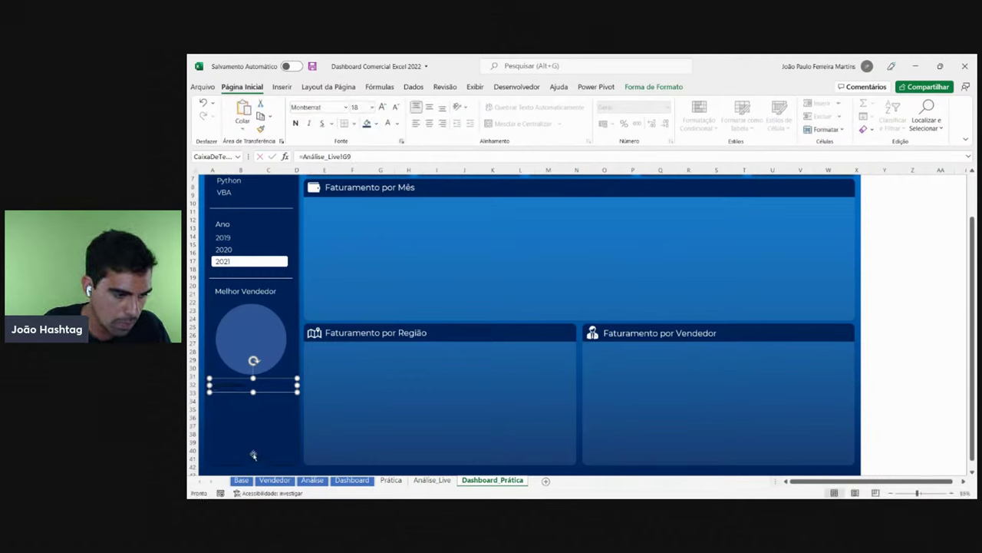
- Apply the Melhor Vendedor heading's formatting to the seller name box
click(256, 290)
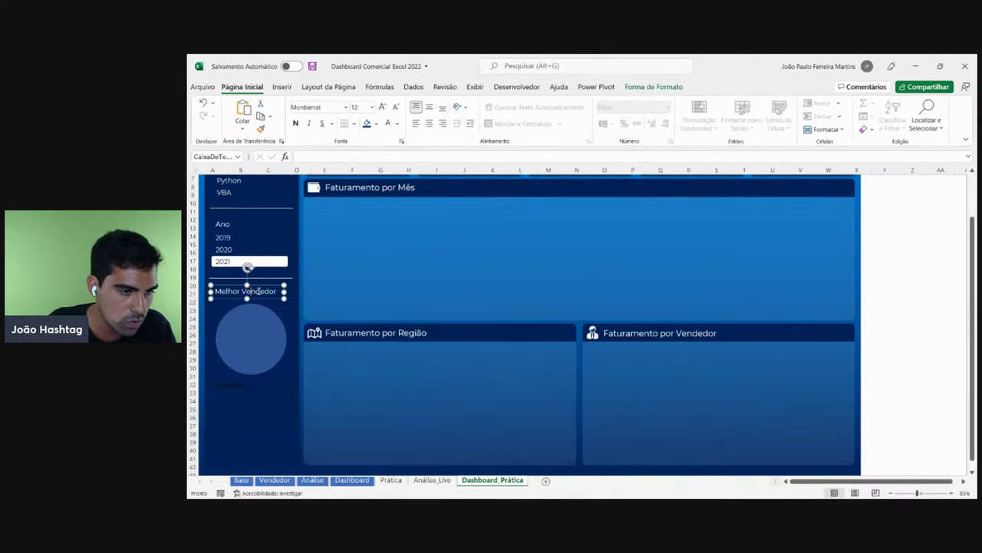
click(247, 269)
click(236, 292)
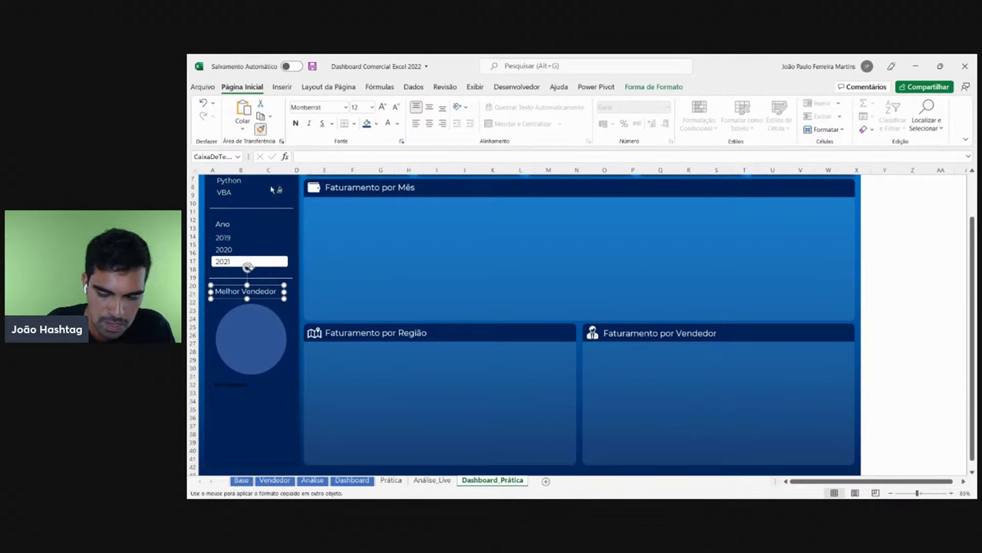
click(235, 384)
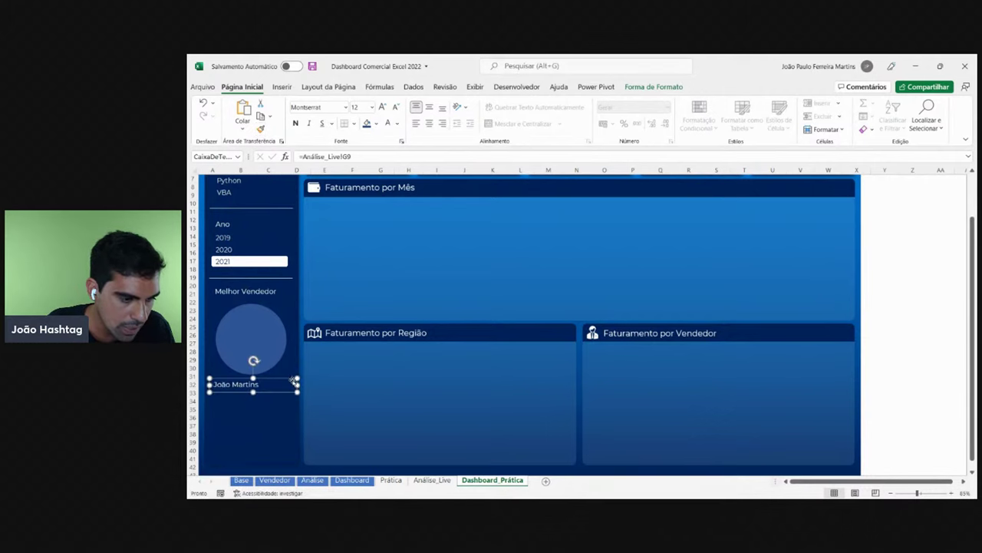
- Narrow the seller name box slightly and center its text
click(352, 480)
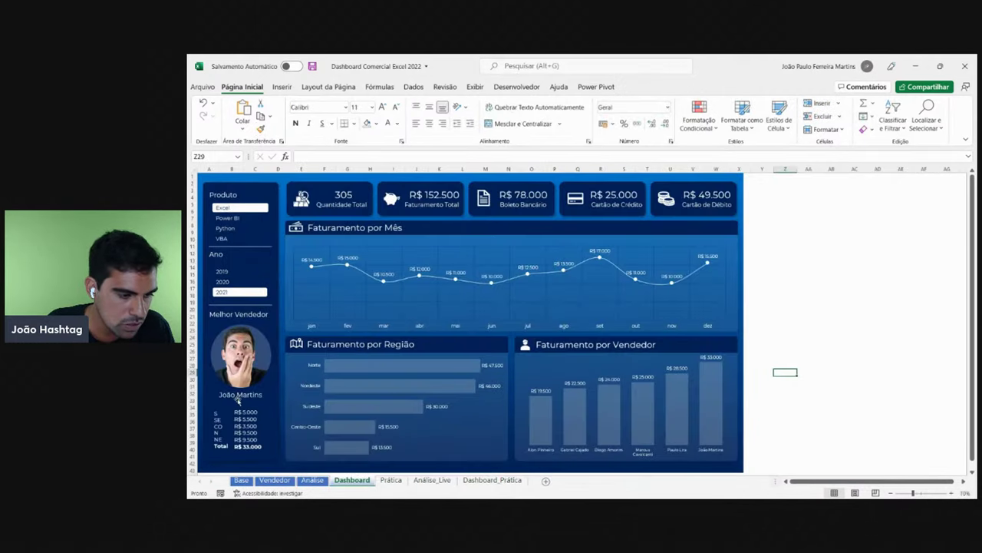
click(488, 480)
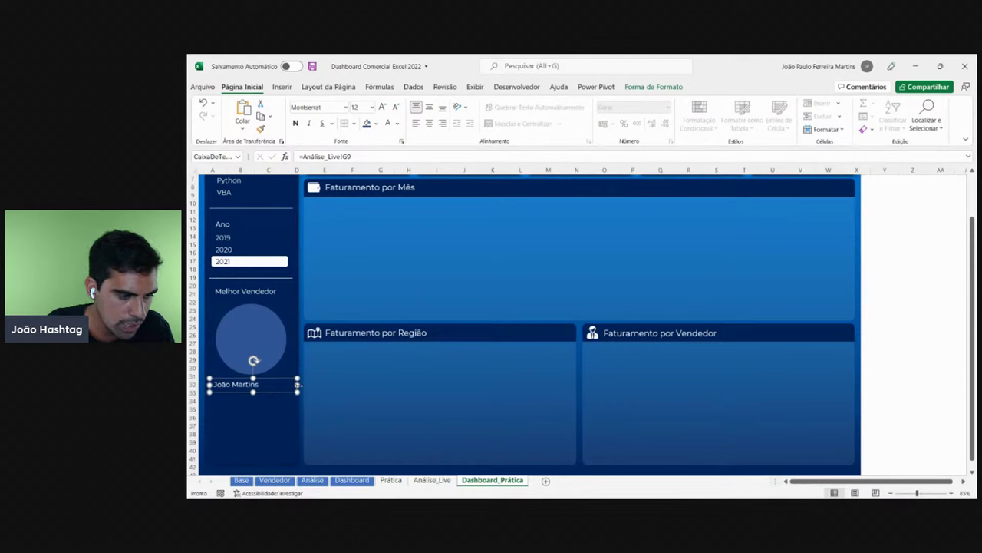
drag(298, 385, 297, 387)
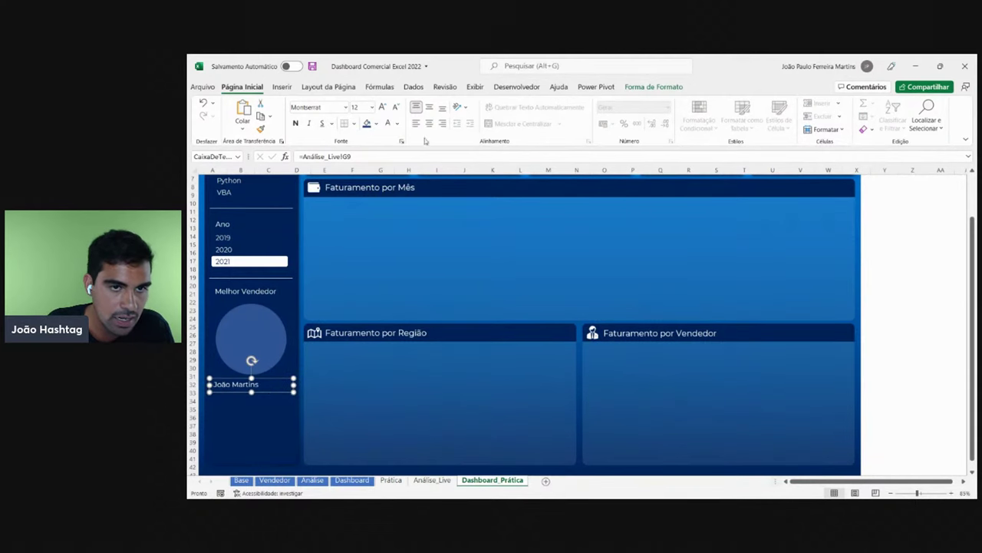
click(429, 123)
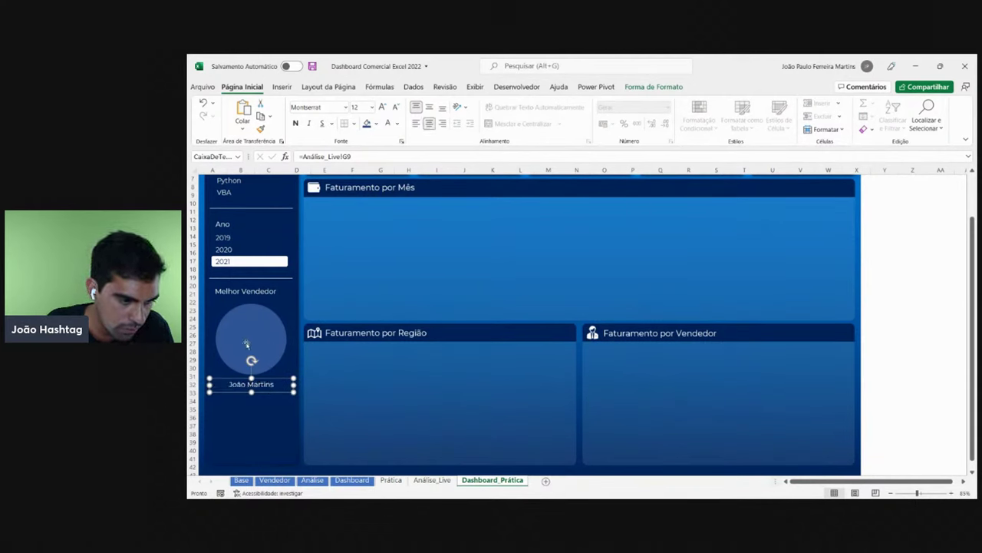
key(Escape)
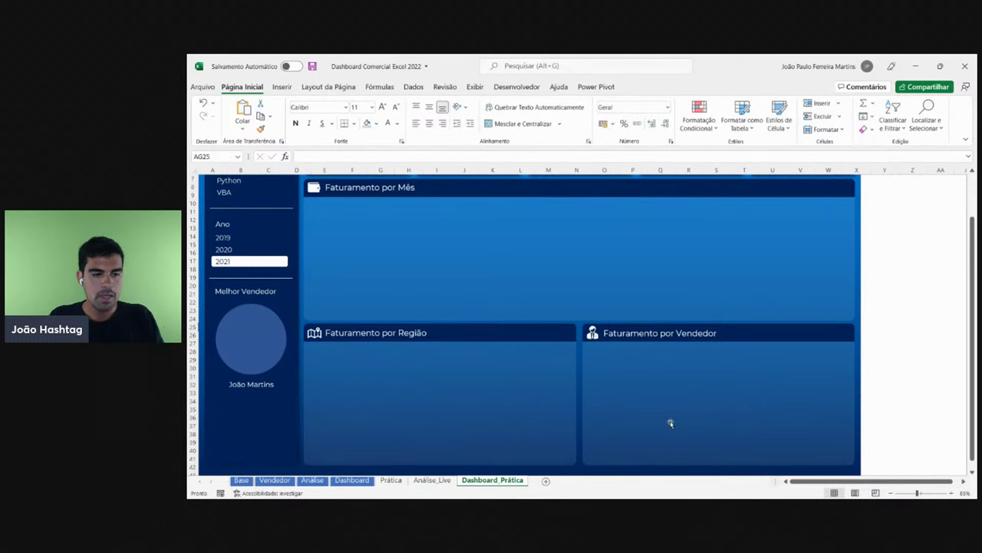
- Test the slicers with Power BI 2019, Python 2020, then VBA 2021, and zoom out
scroll(253, 345, up, 2)
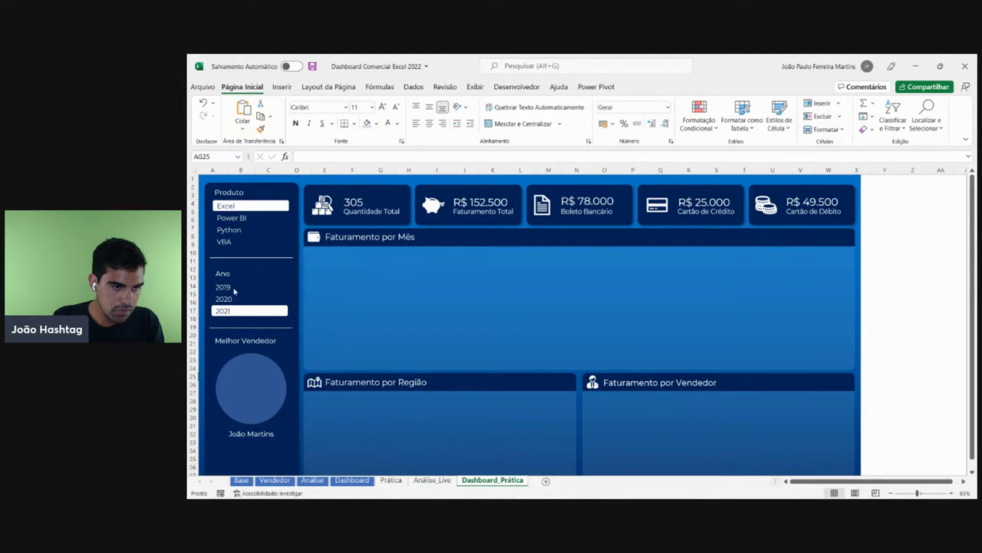
click(234, 289)
click(240, 218)
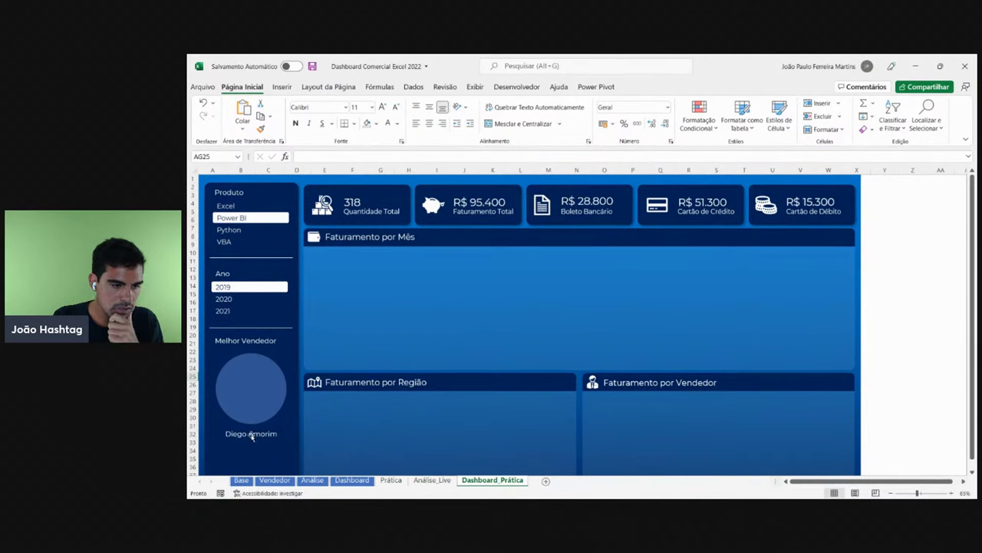
click(238, 230)
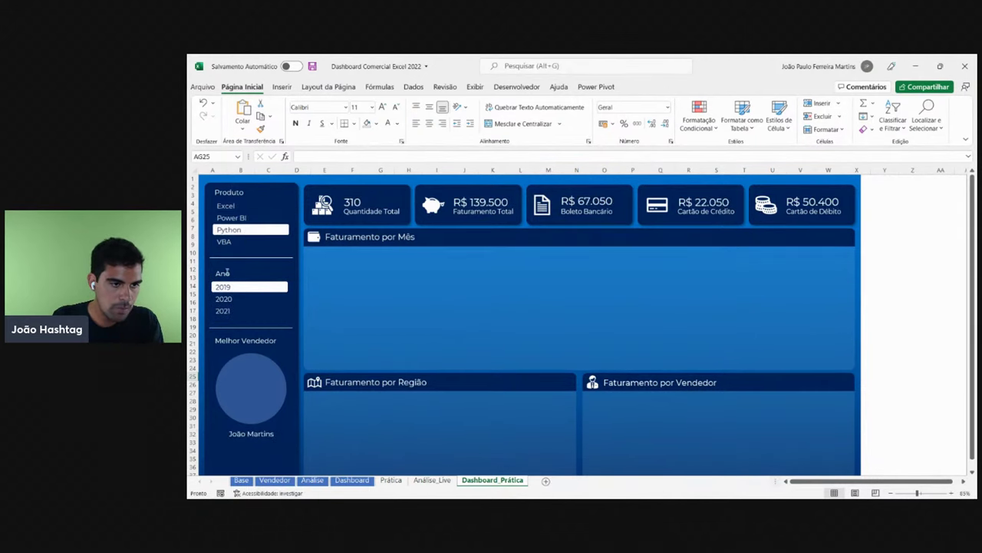
click(230, 301)
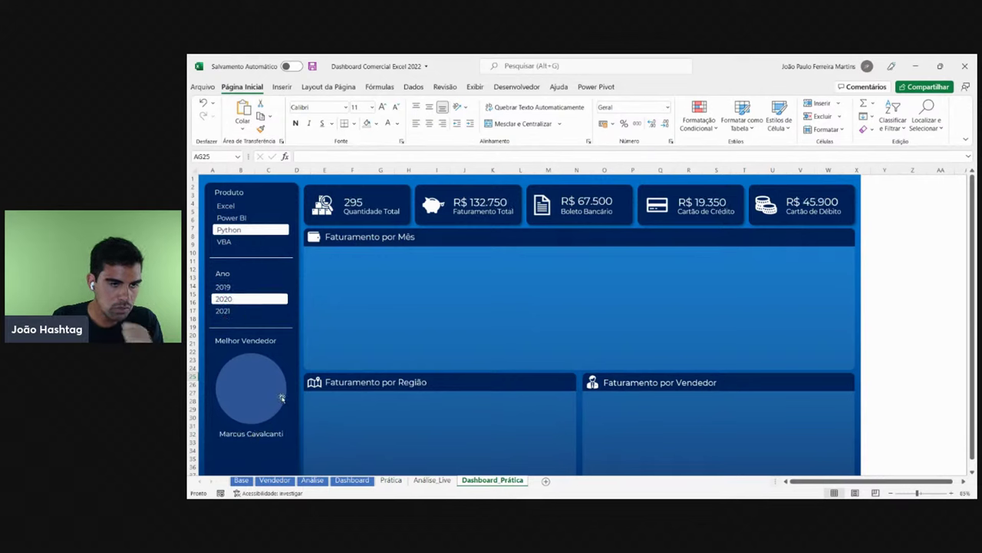
click(233, 243)
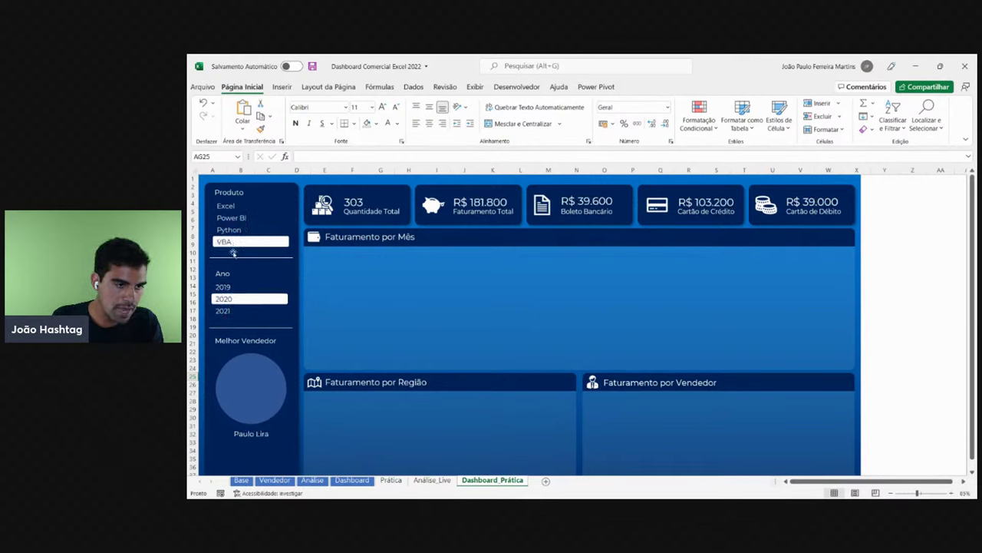
click(234, 313)
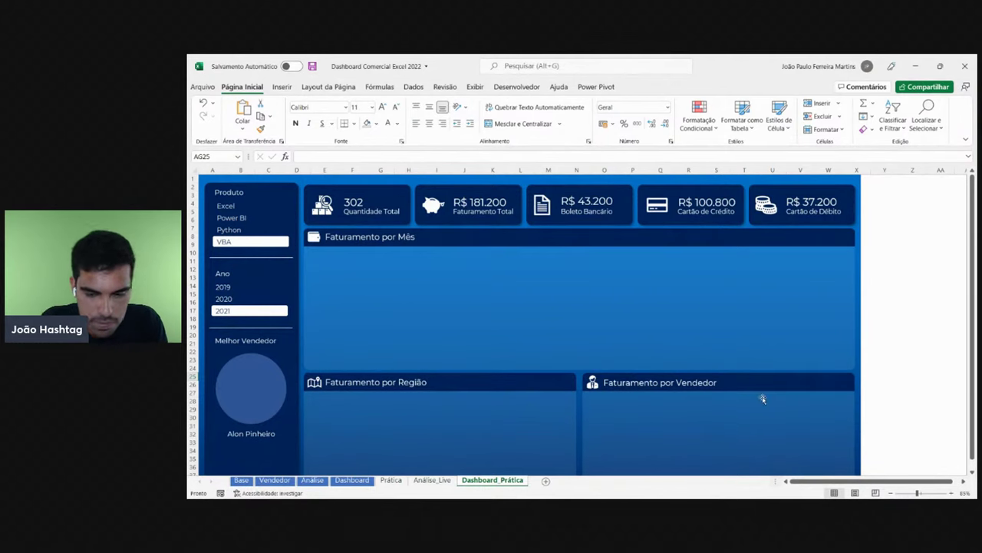
click(892, 493)
click(892, 493)
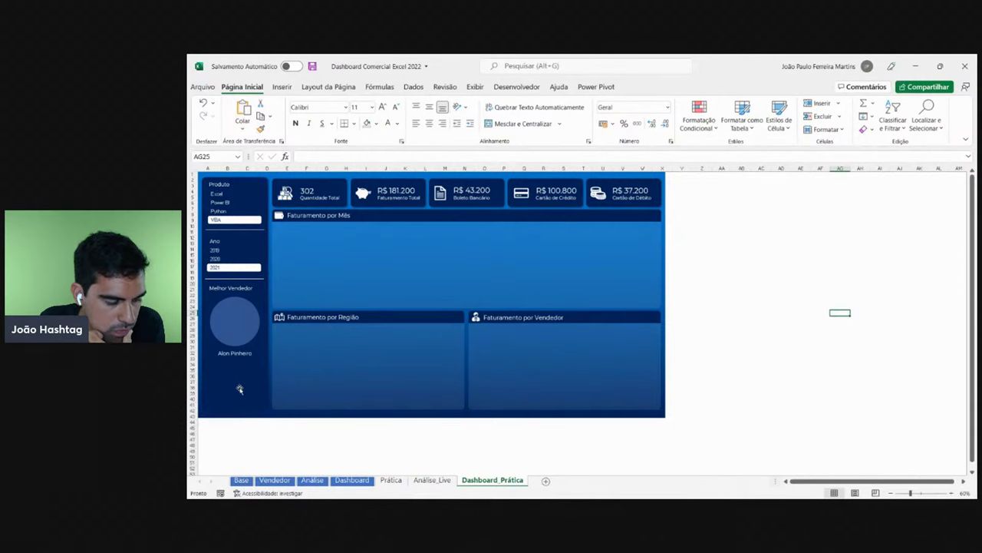
- Compare against the reference Dashboard filtered to 2019 and 2020, then return to Dashboard_Prática
click(353, 478)
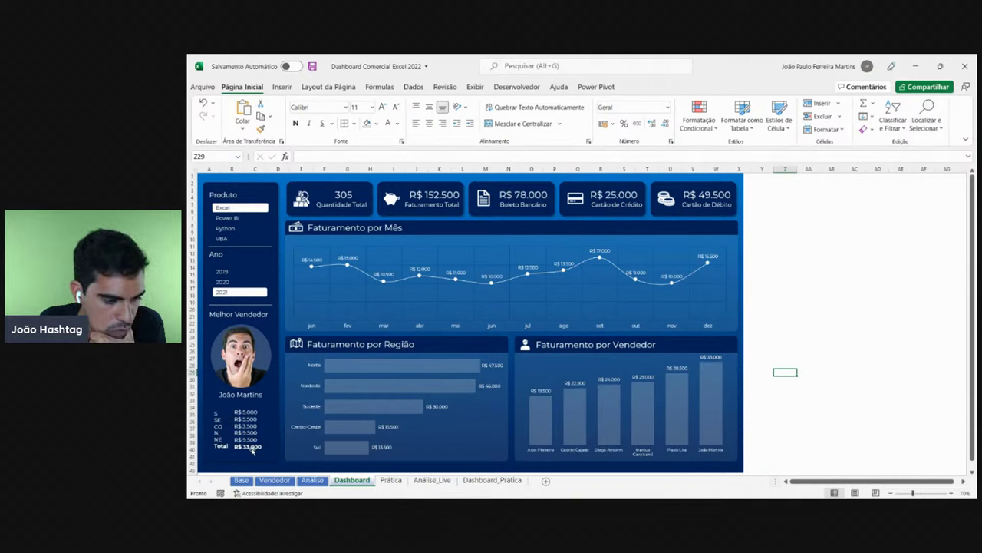
click(225, 271)
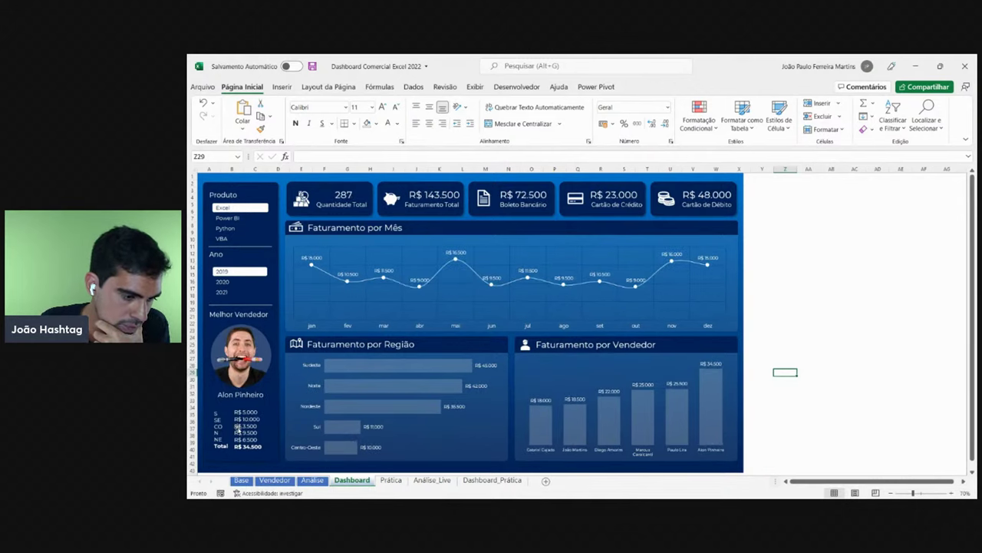
click(231, 283)
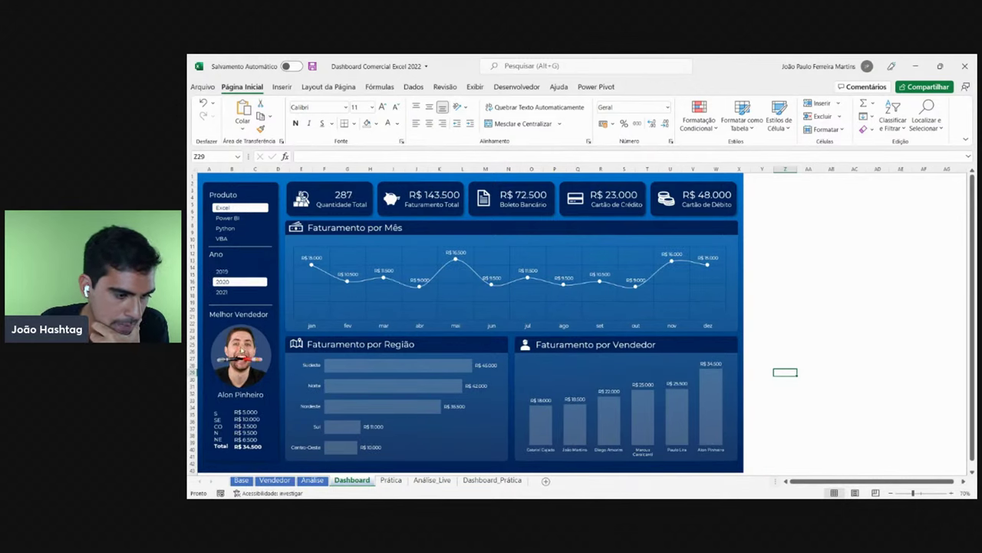
click(485, 479)
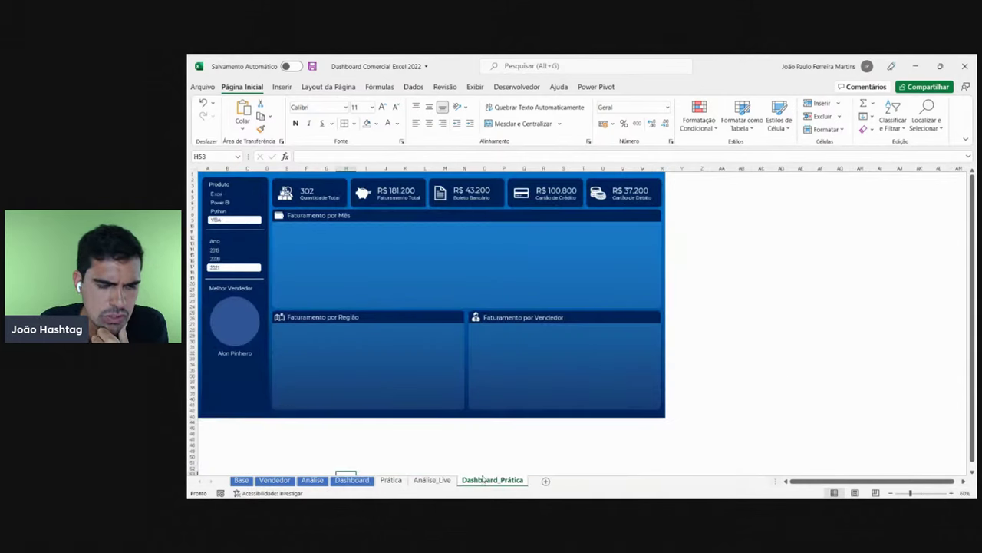
- Copy the seller pivot G3:H10 on Análise_Live and paste it at G12
click(433, 479)
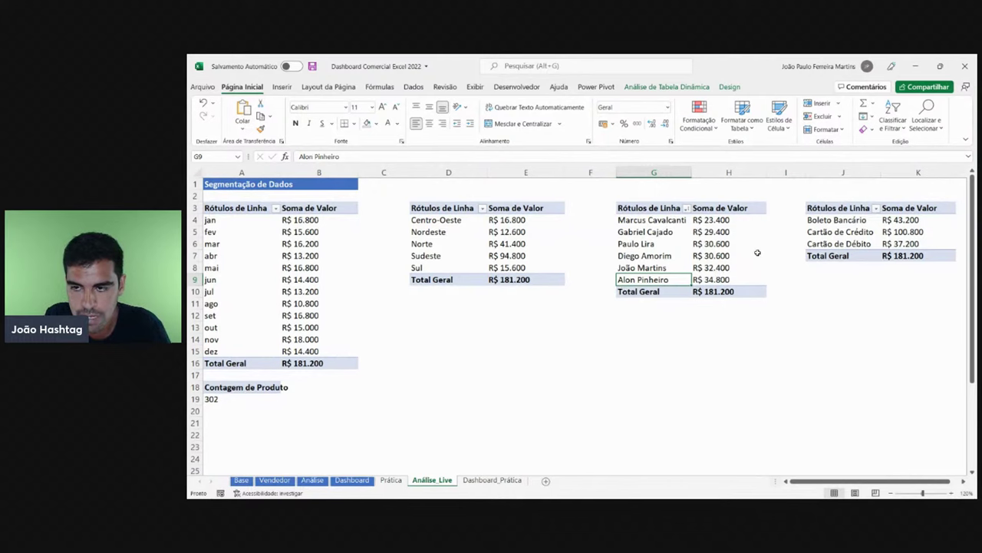
click(892, 493)
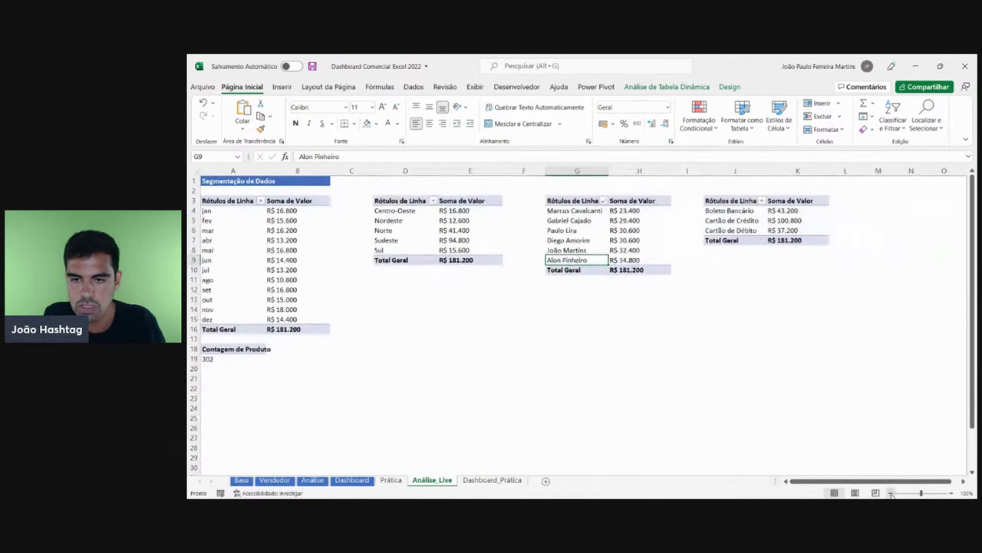
drag(571, 200, 639, 270)
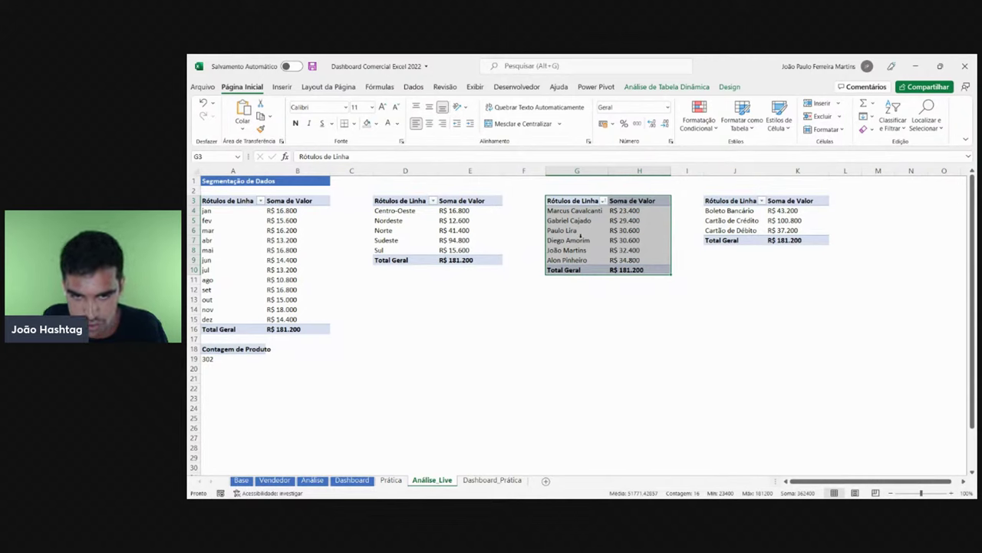
key(ctrl+c)
click(559, 293)
key(ctrl+v)
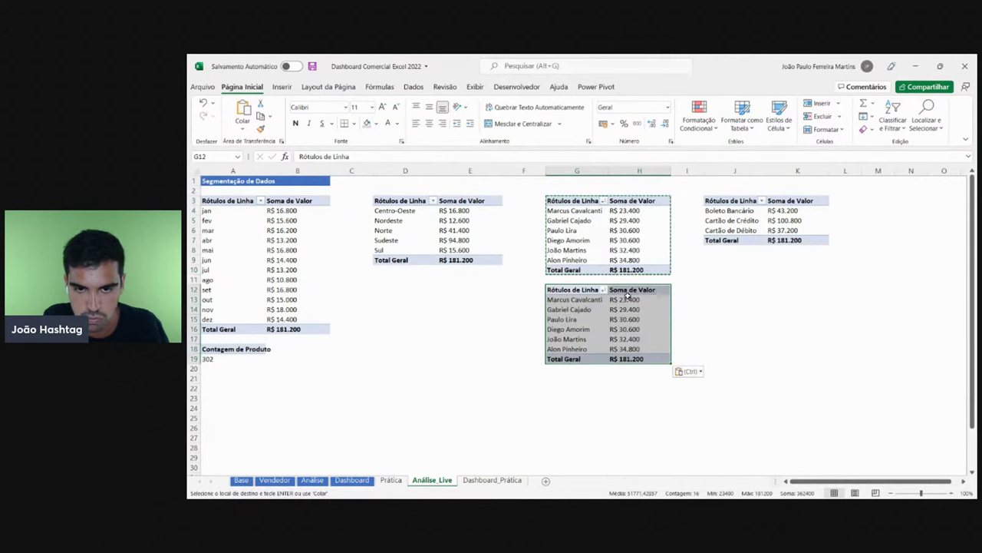
key(Escape)
key(Down)
key(Right)
key(Down)
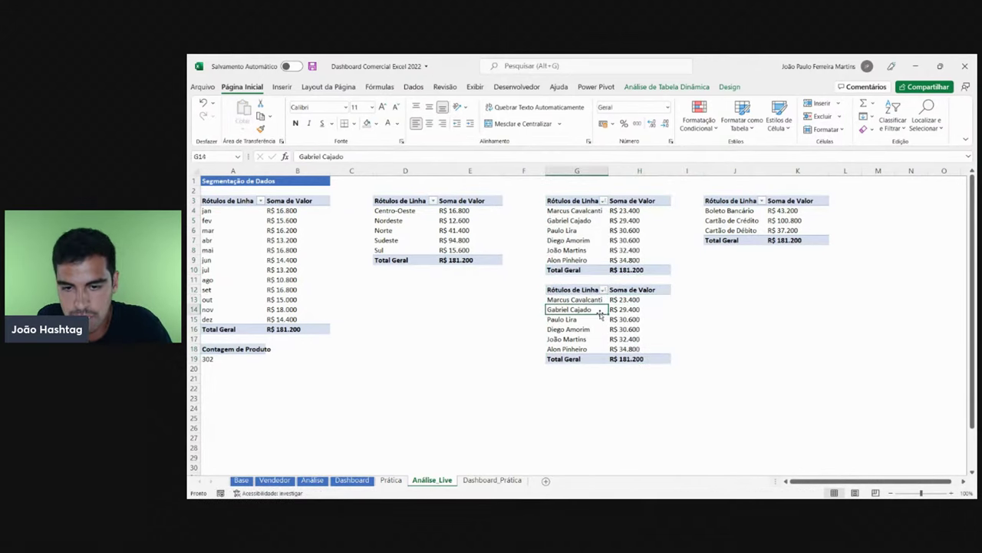
key(Down)
key(Down)
- Add Região as columns of the pasted pivot and autofit columns G through M
right_click(630, 330)
click(684, 325)
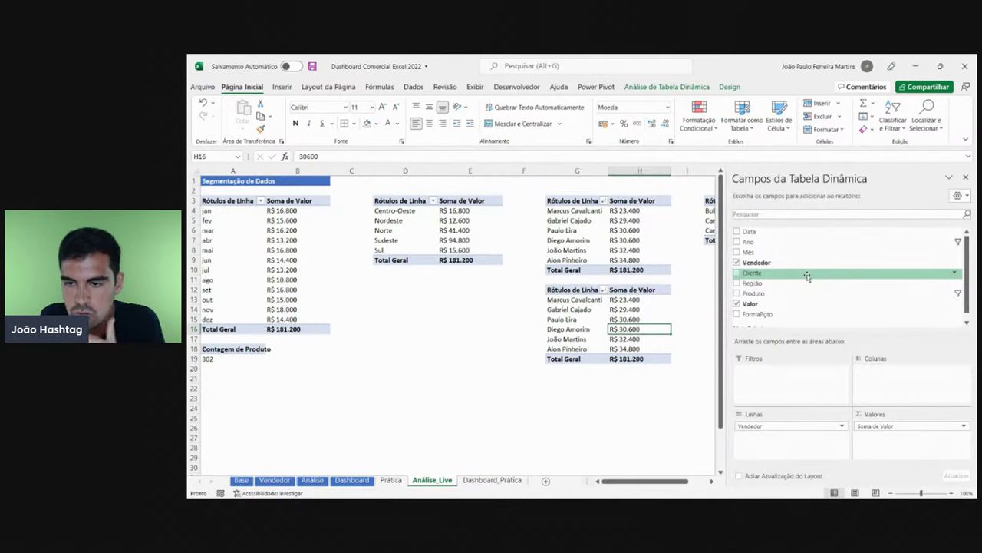
drag(793, 282, 878, 388)
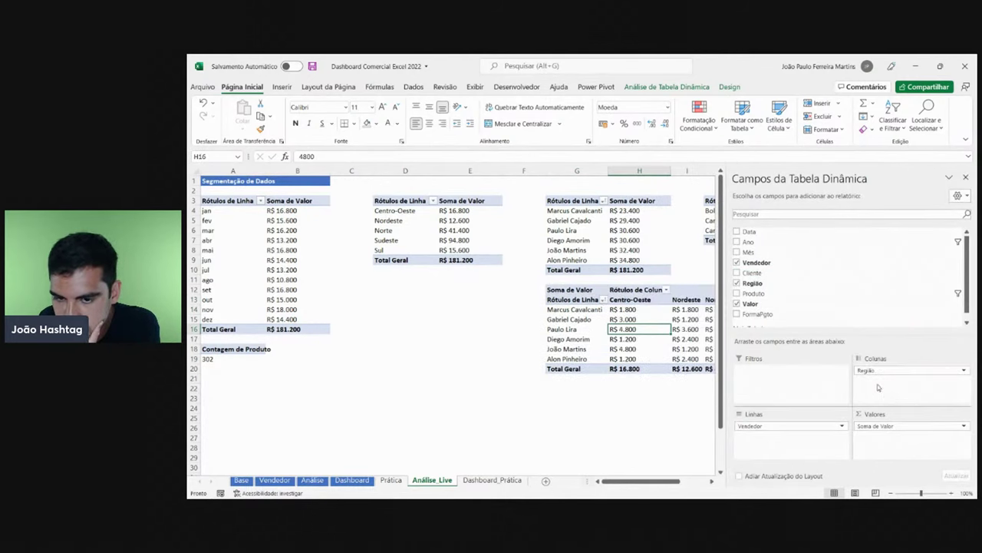
click(966, 177)
drag(879, 171, 899, 172)
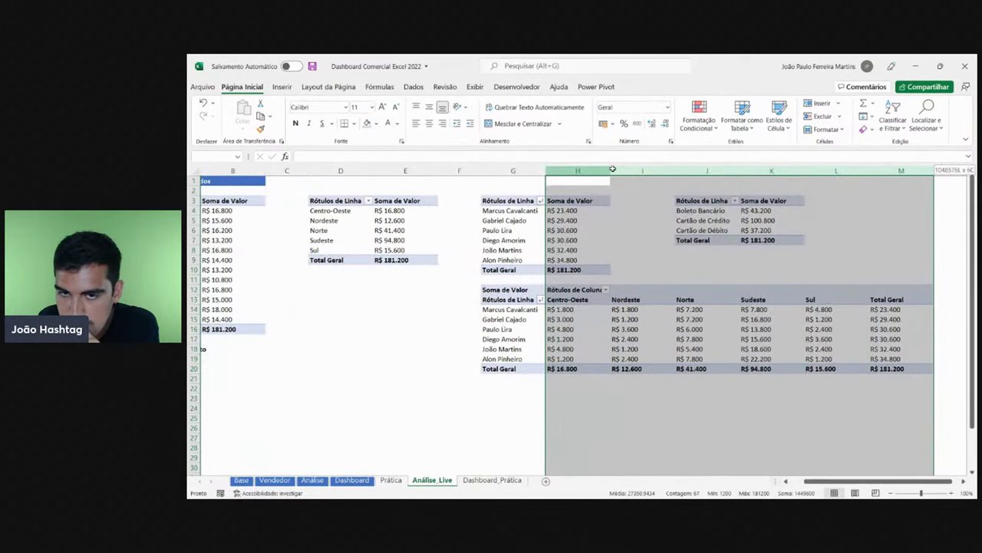
double_click(613, 169)
click(542, 408)
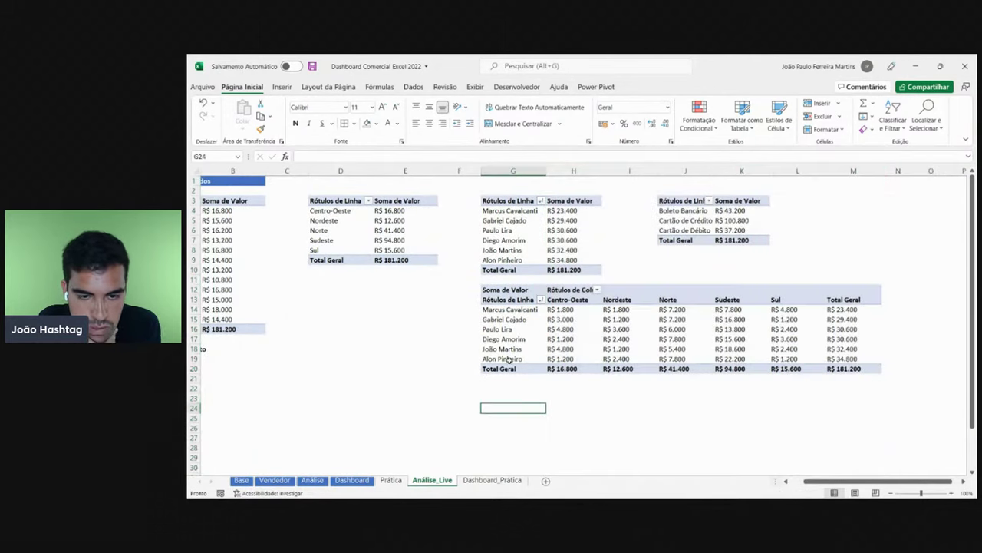
click(513, 349)
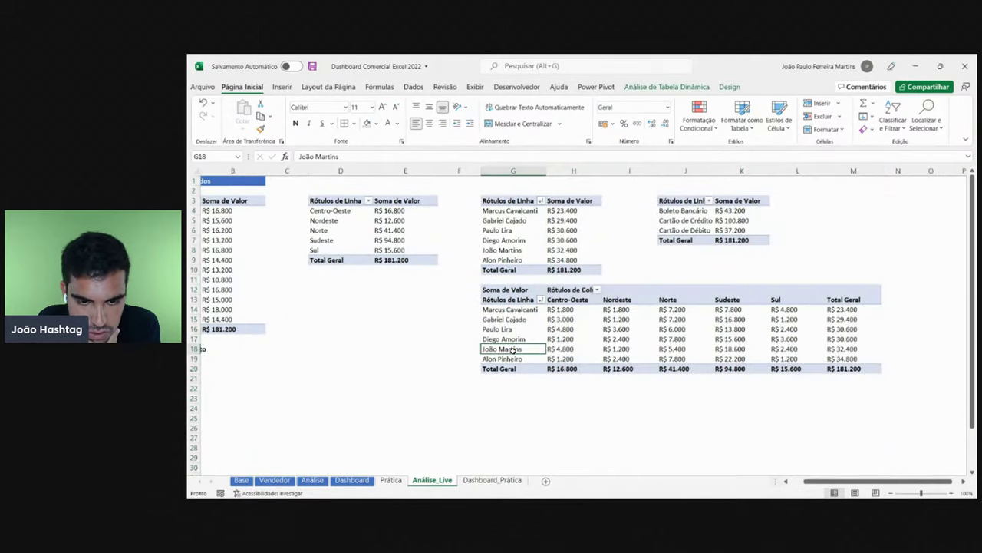
click(574, 349)
click(625, 350)
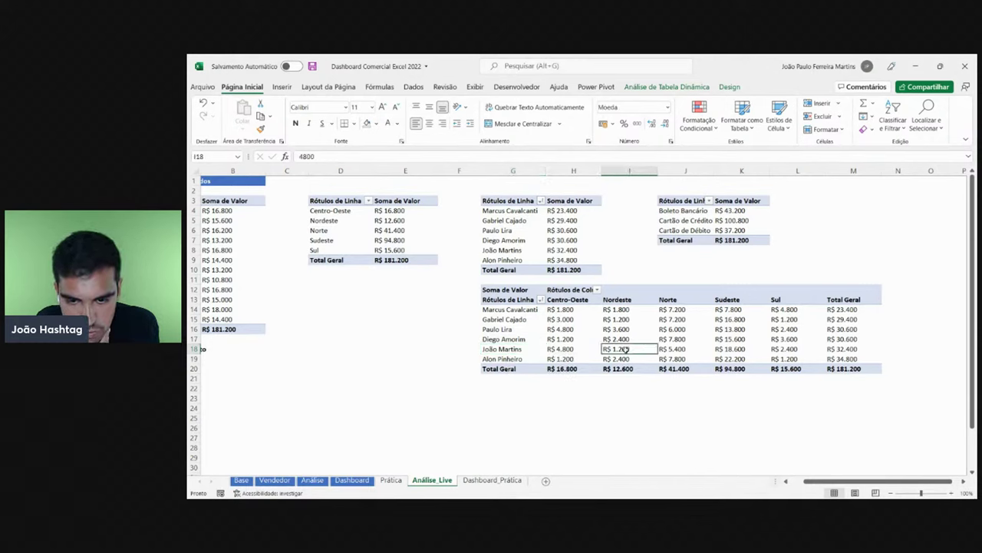
click(684, 349)
click(744, 349)
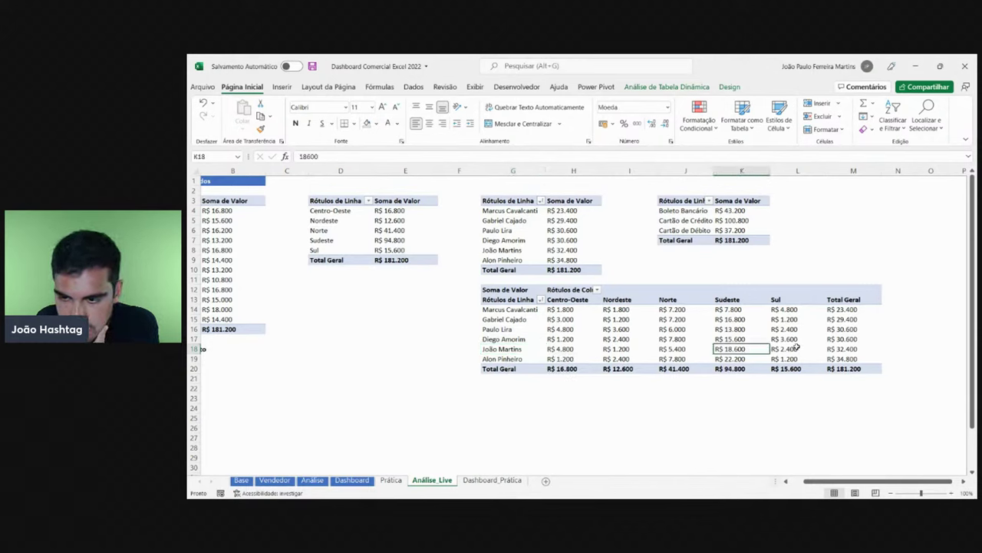
click(797, 347)
click(842, 349)
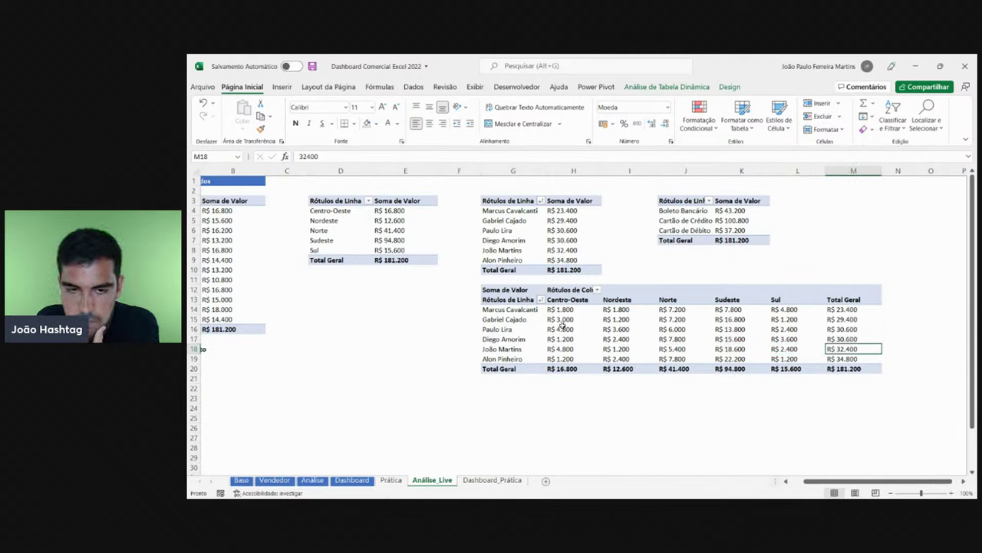
click(542, 300)
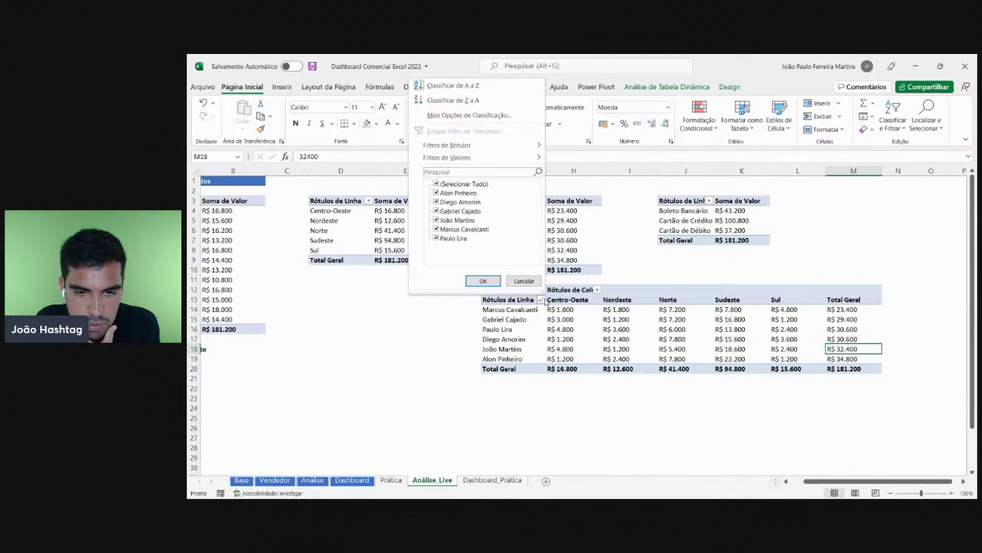
- Sort the sellers in the regional pivot ascending by Soma de Valor
click(467, 117)
click(460, 238)
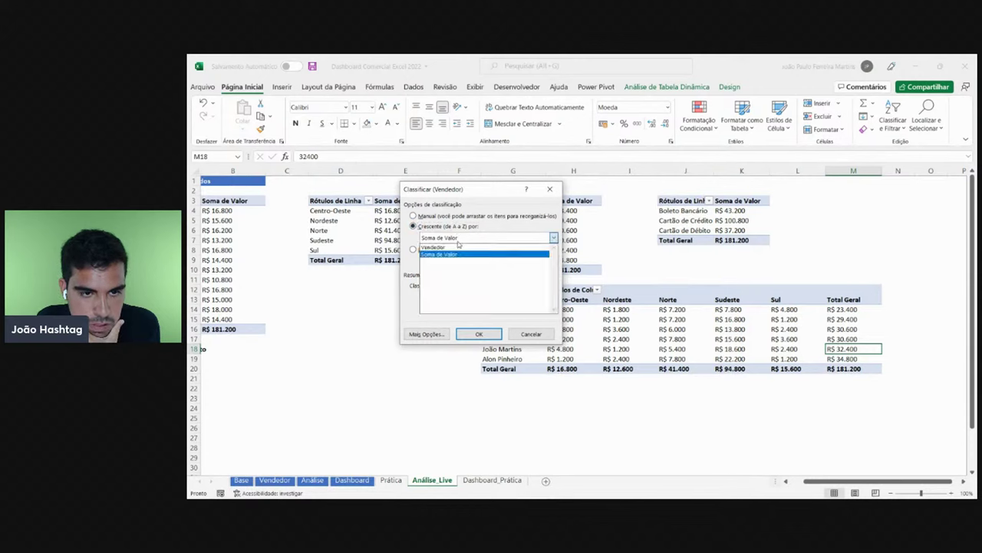
click(453, 255)
click(480, 335)
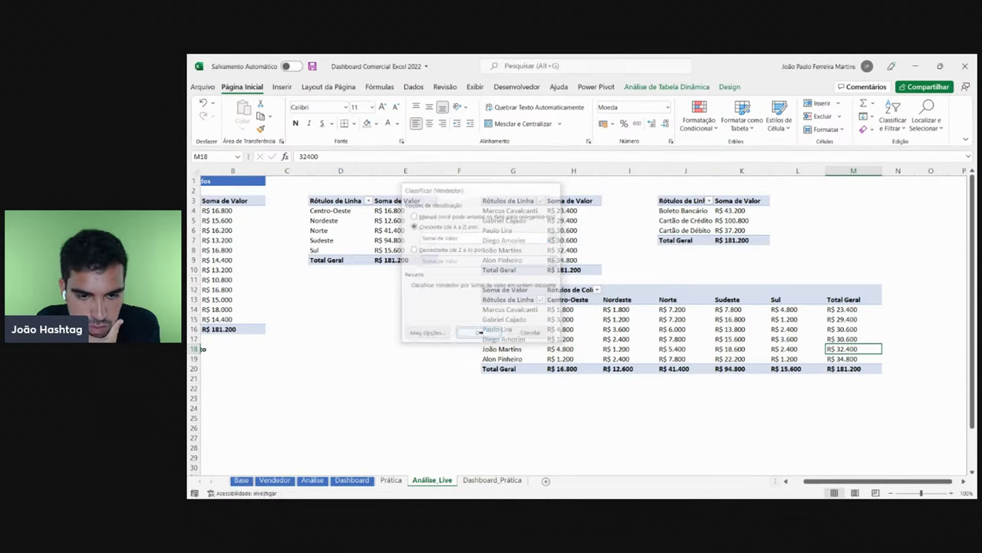
click(532, 411)
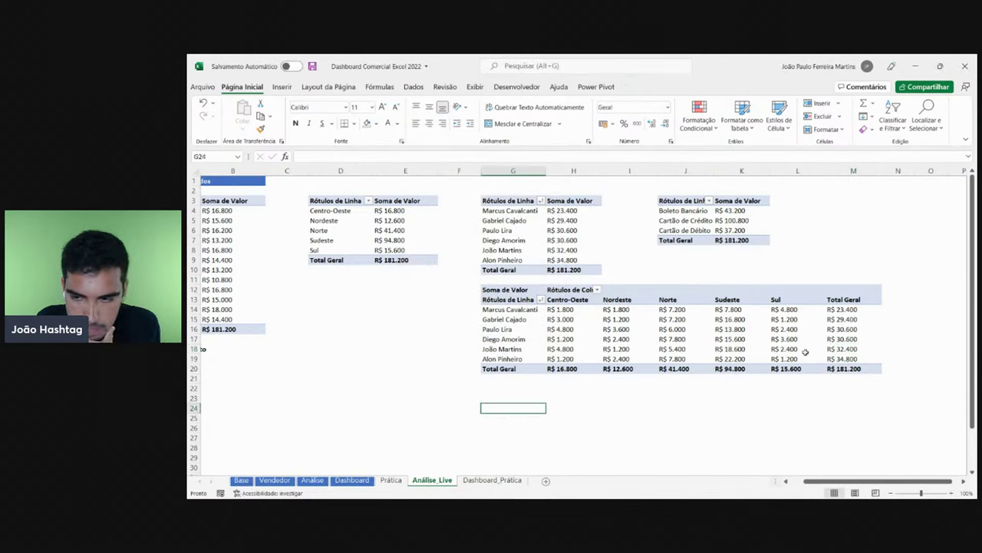
click(842, 354)
drag(514, 358, 512, 311)
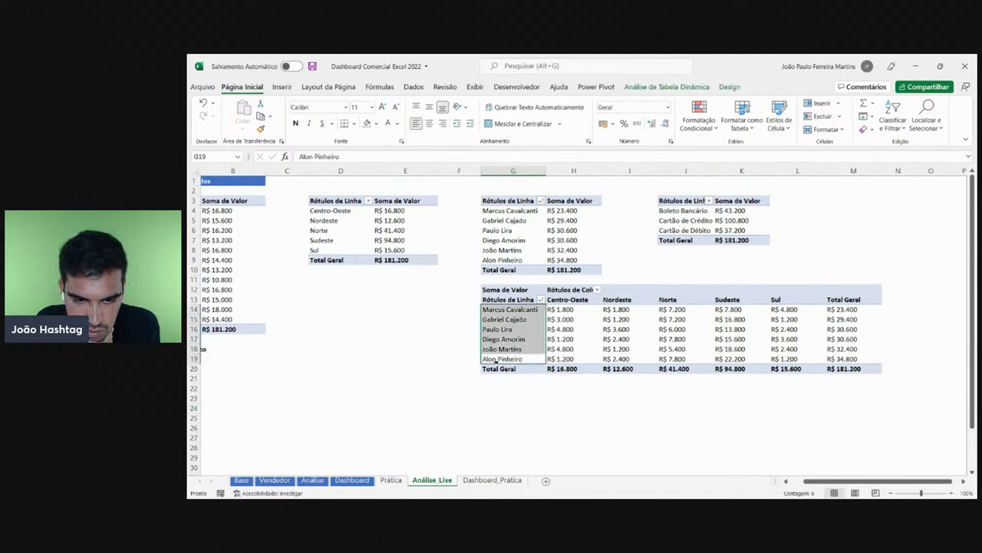
click(495, 360)
click(852, 359)
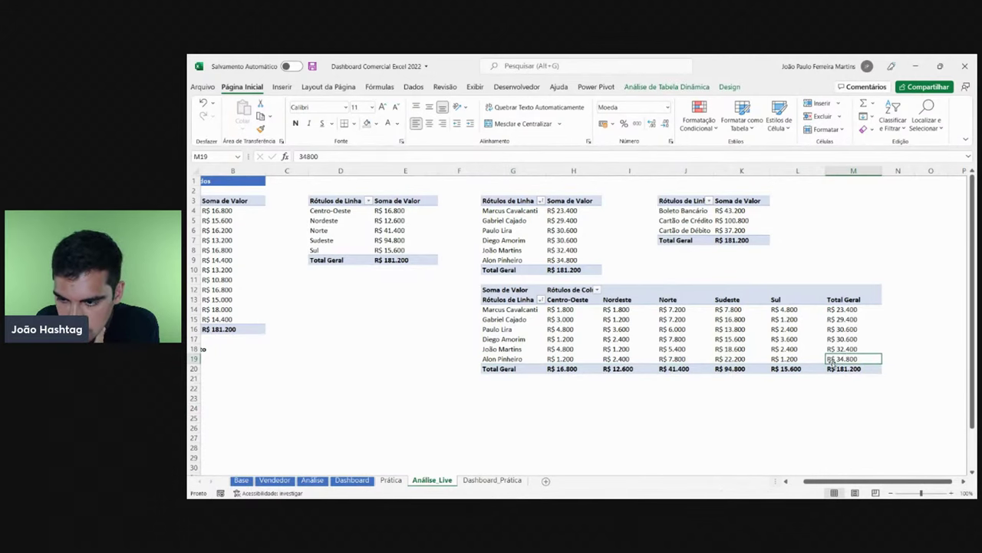
click(492, 480)
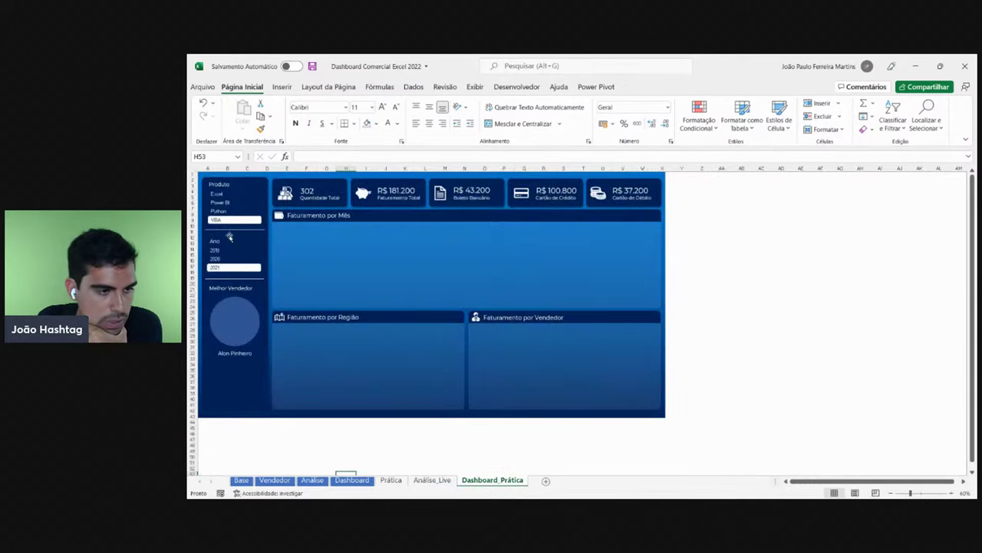
click(222, 194)
click(220, 250)
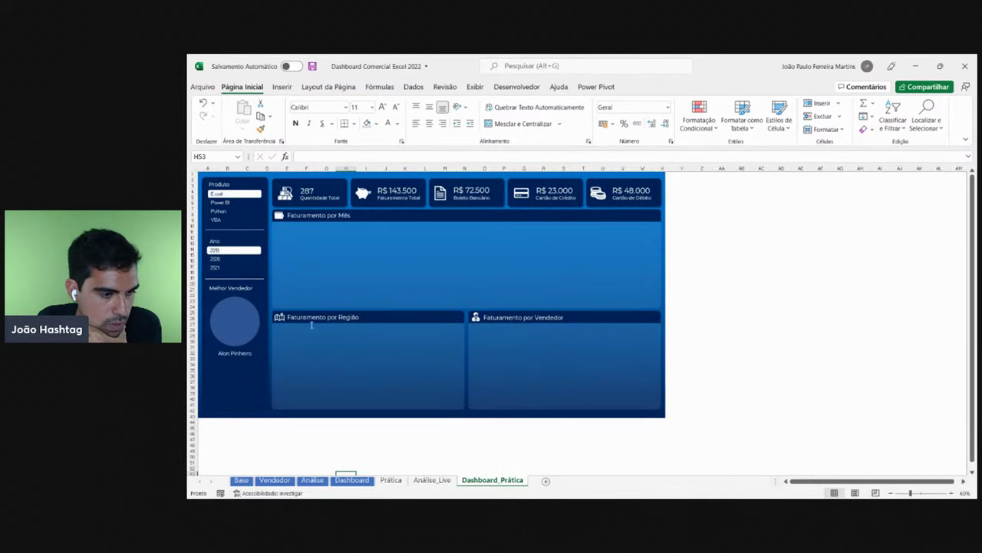
click(218, 260)
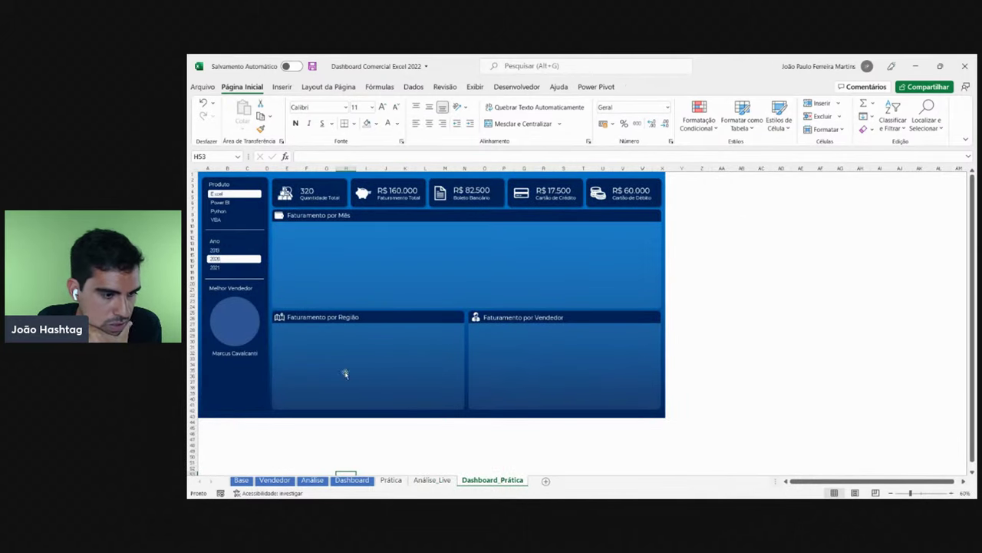
click(432, 479)
drag(502, 358, 845, 359)
- Filter the dashboard to Power BI in 2021 and compare with the Análise_Live pivots
click(495, 480)
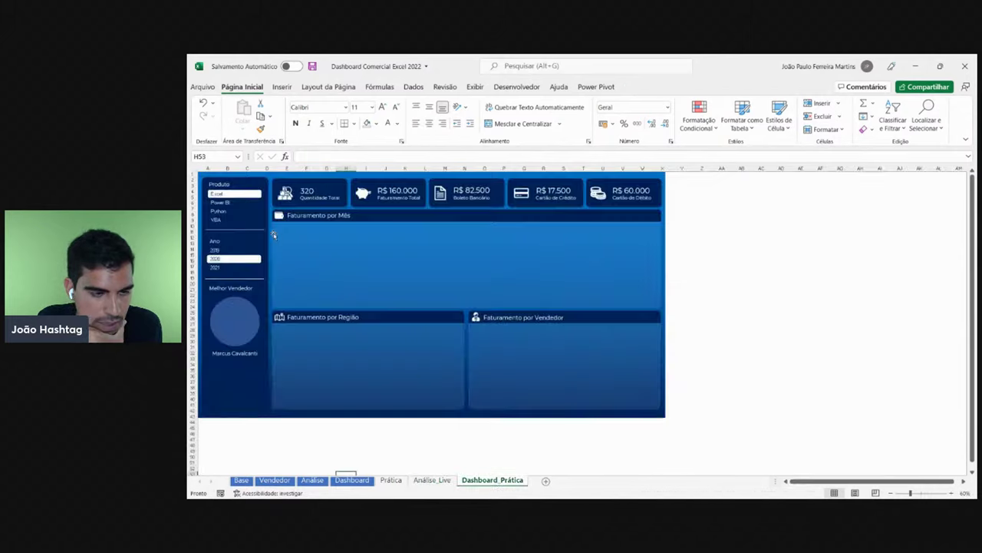
click(218, 203)
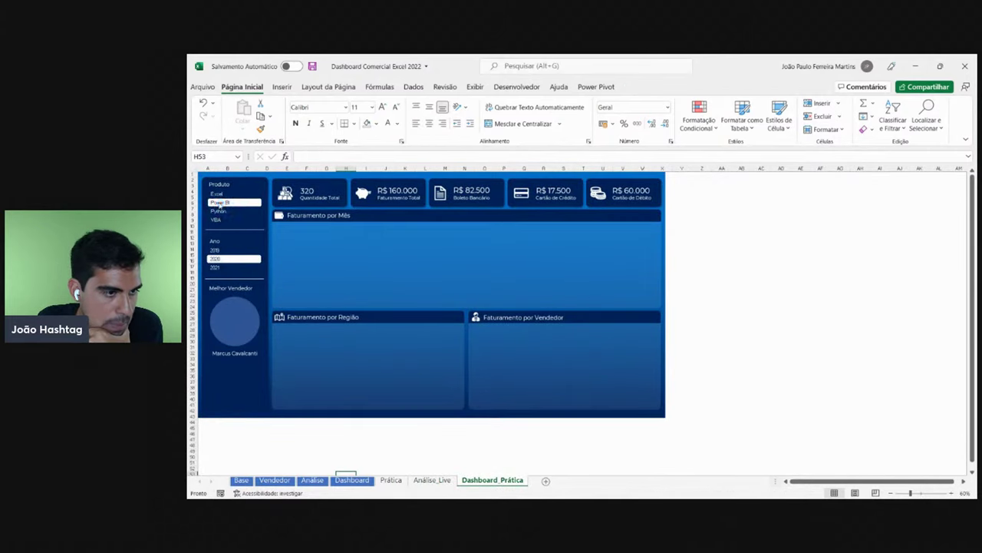
click(227, 267)
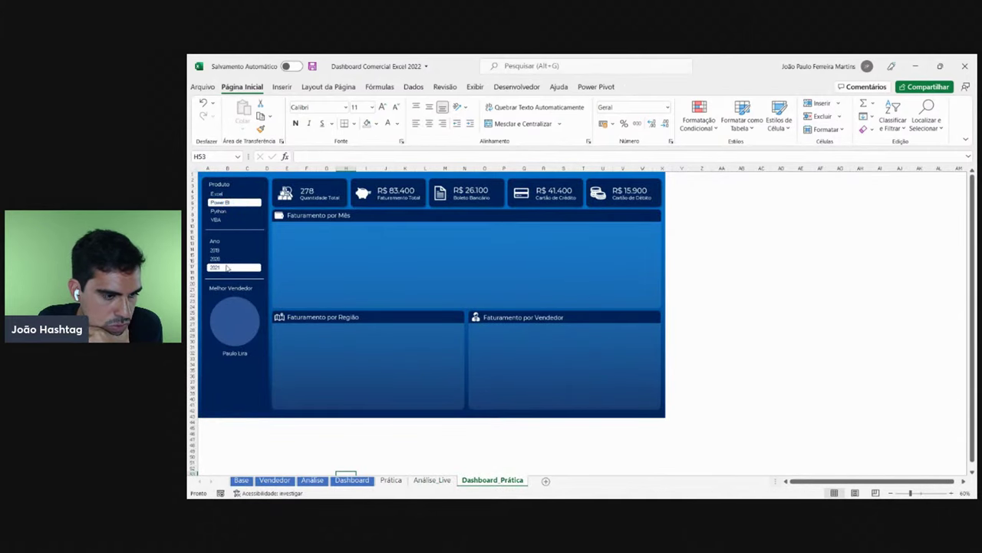
click(434, 480)
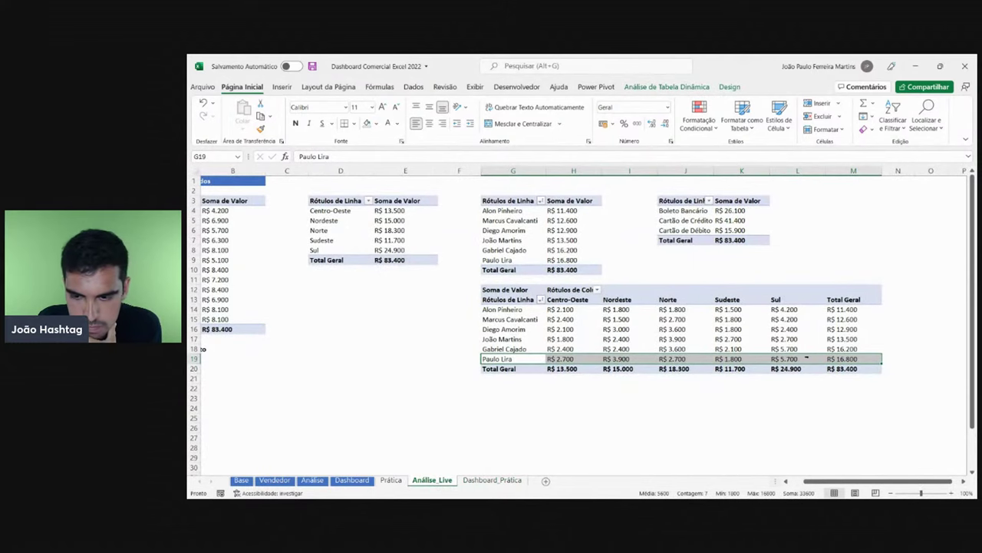
click(492, 480)
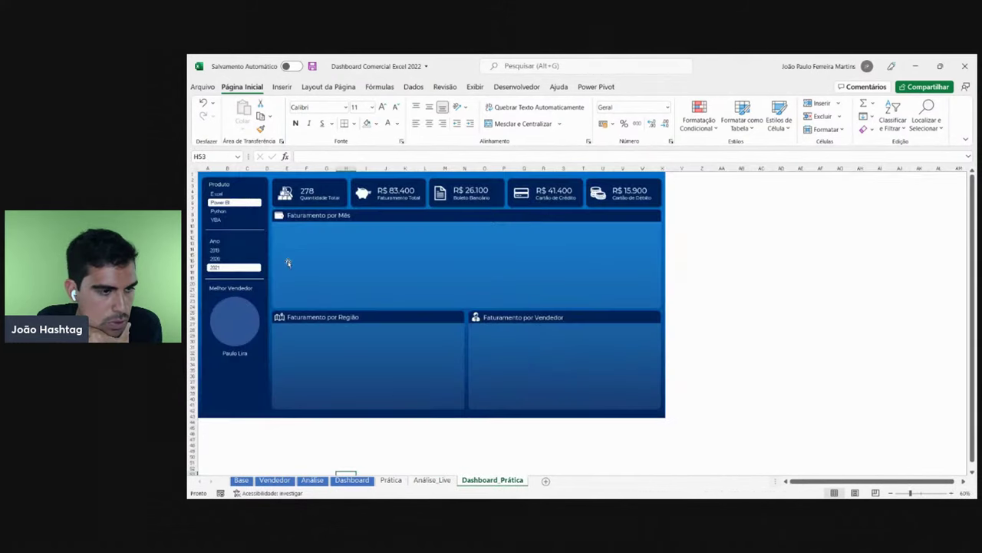
click(219, 211)
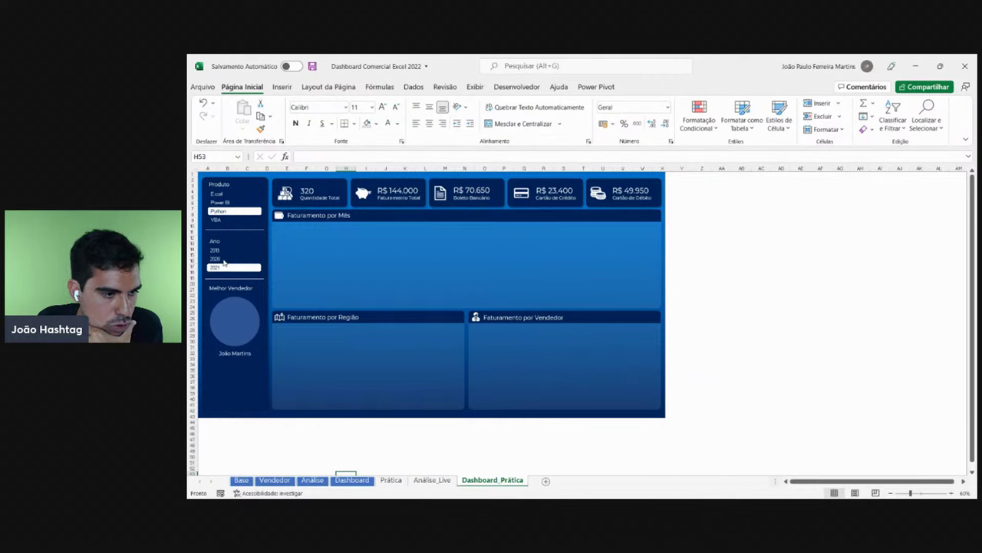
click(223, 260)
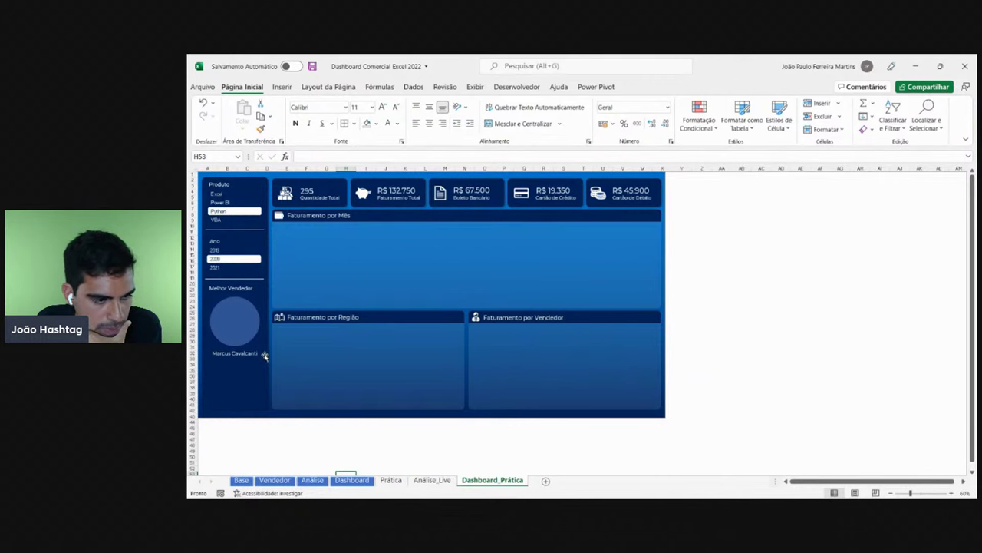
click(432, 480)
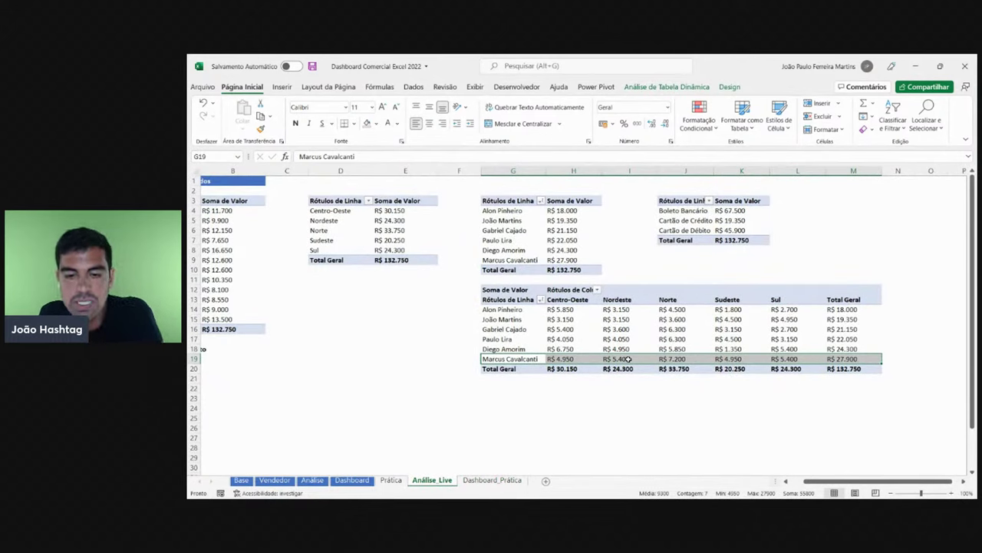
click(536, 324)
click(561, 339)
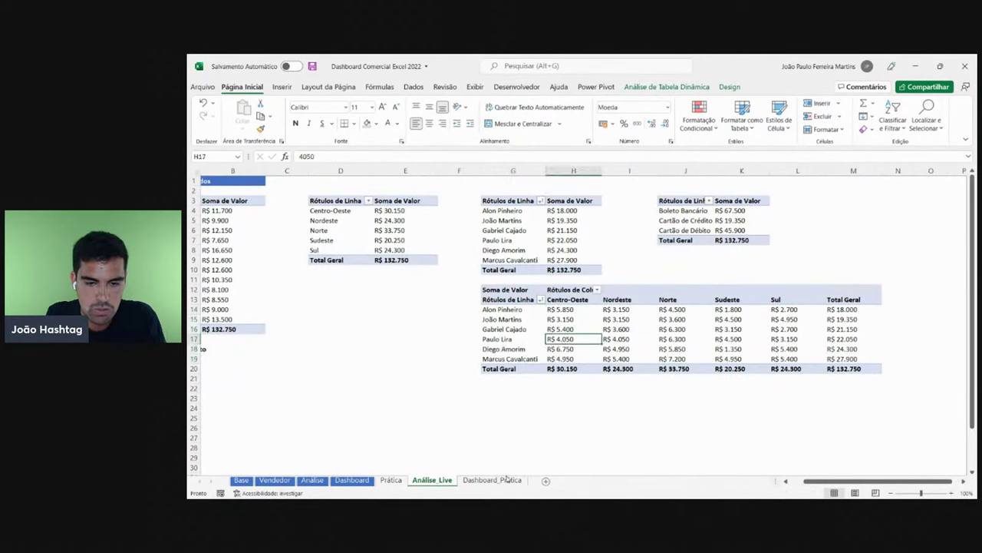
click(560, 358)
click(625, 360)
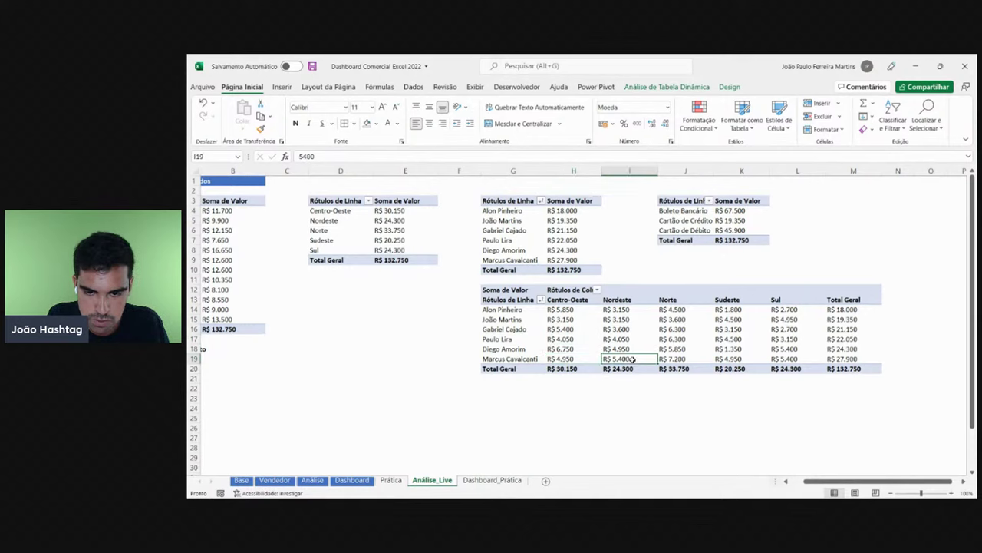
click(676, 360)
click(756, 360)
click(803, 356)
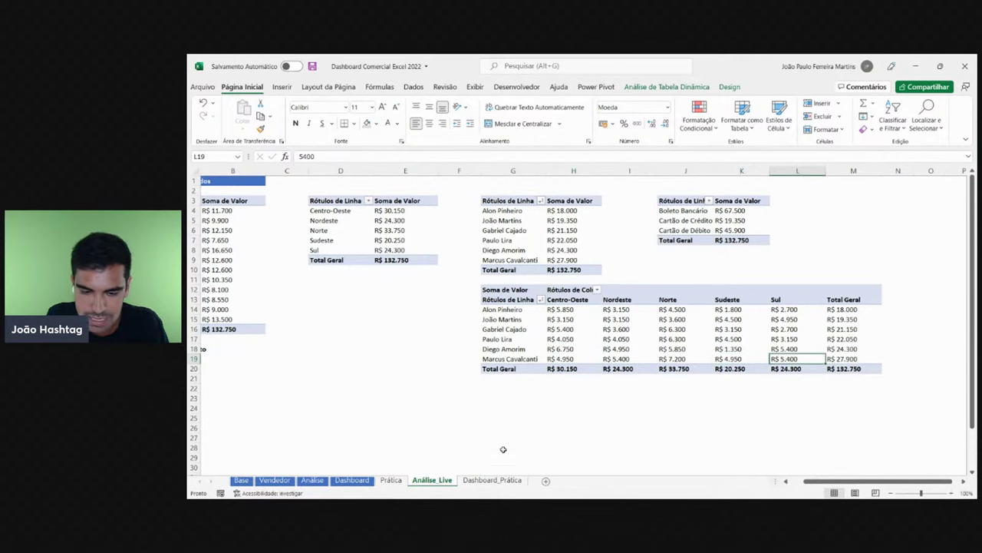
click(492, 479)
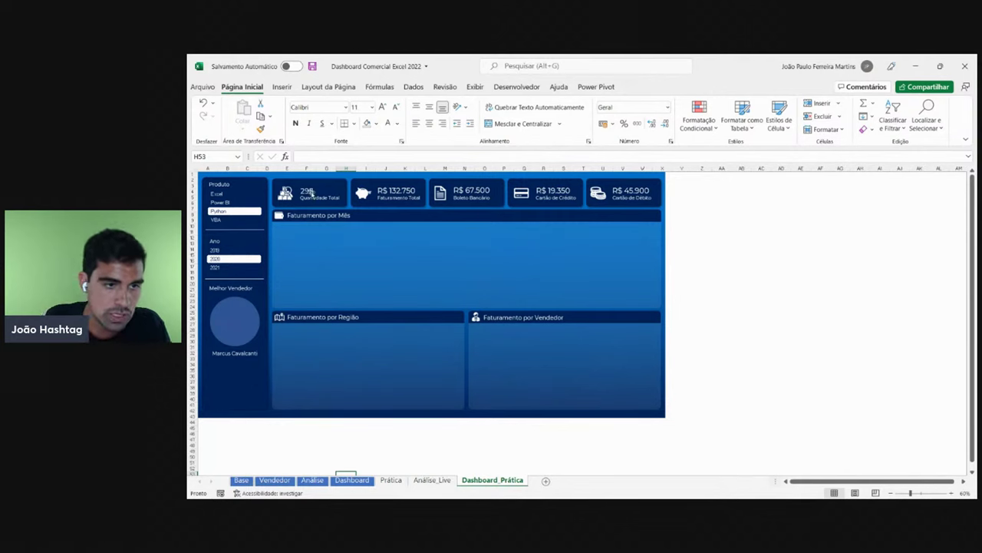
- Inspect the card values 295, R$ 132.750, R$ 67.500, R$ 19.350 and R$ 45.900
click(310, 192)
click(407, 190)
click(476, 190)
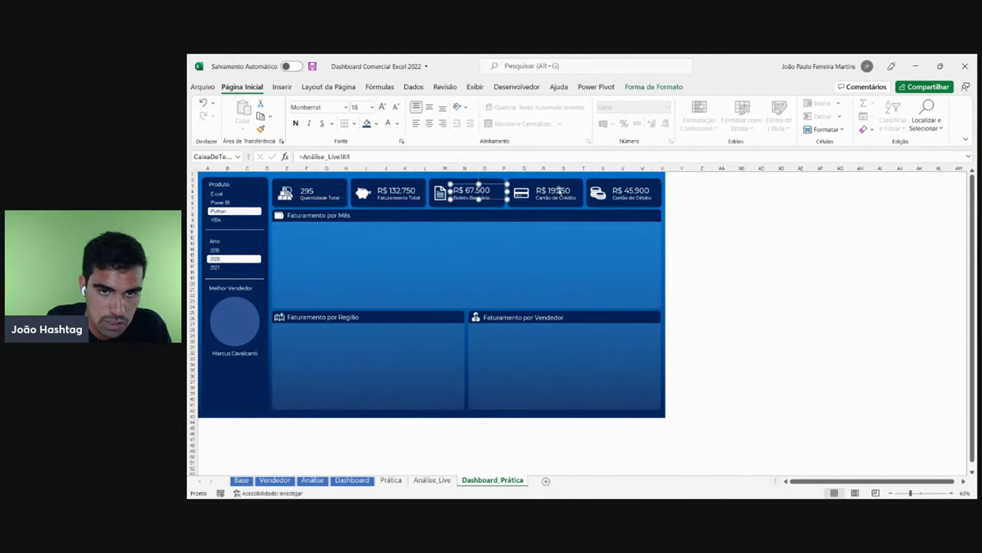
click(558, 191)
click(636, 190)
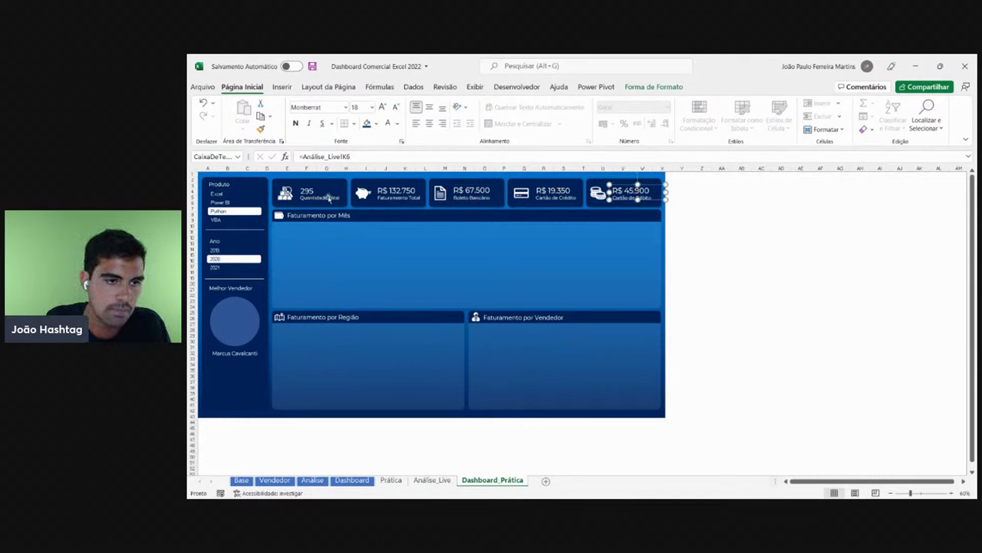
click(330, 198)
- Move the Quantidade Total label below the best-seller name
click(335, 198)
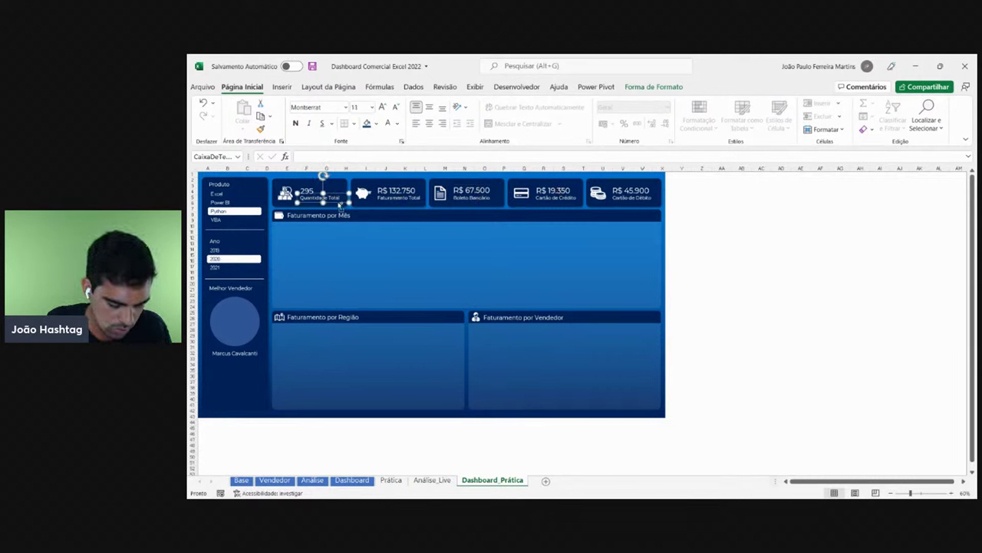
drag(340, 203, 252, 366)
ctrl+scroll(270, 379, up, 4)
scroll(340, 390, down, 5)
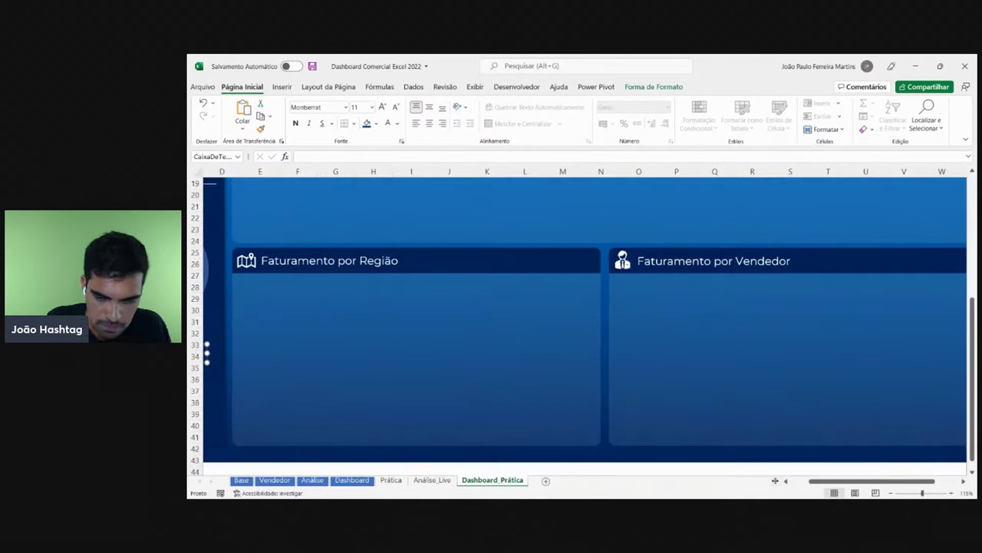
drag(860, 481, 840, 480)
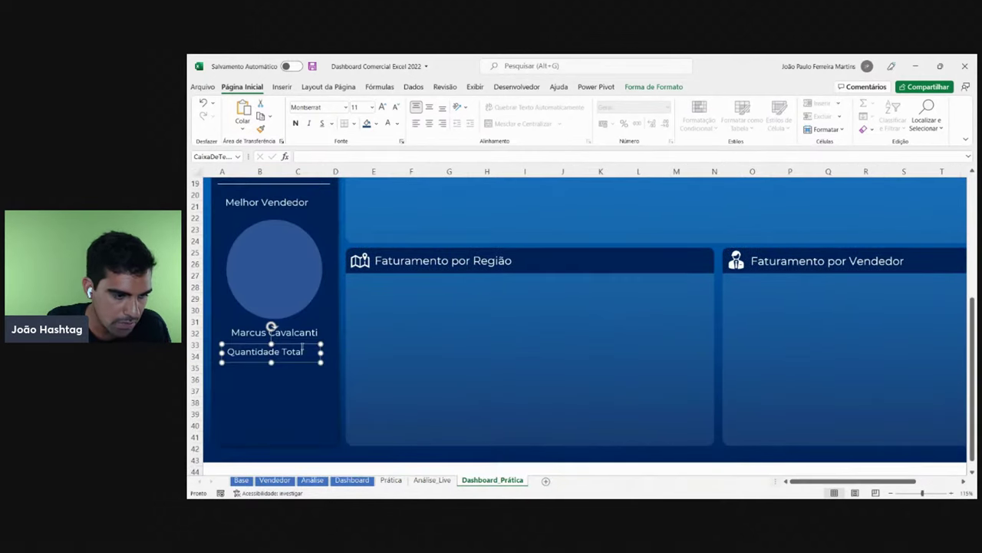
- Replace the label's text with the region list S, SE, CO, N, NE and enlarge the box
drag(302, 349, 225, 351)
text(s)
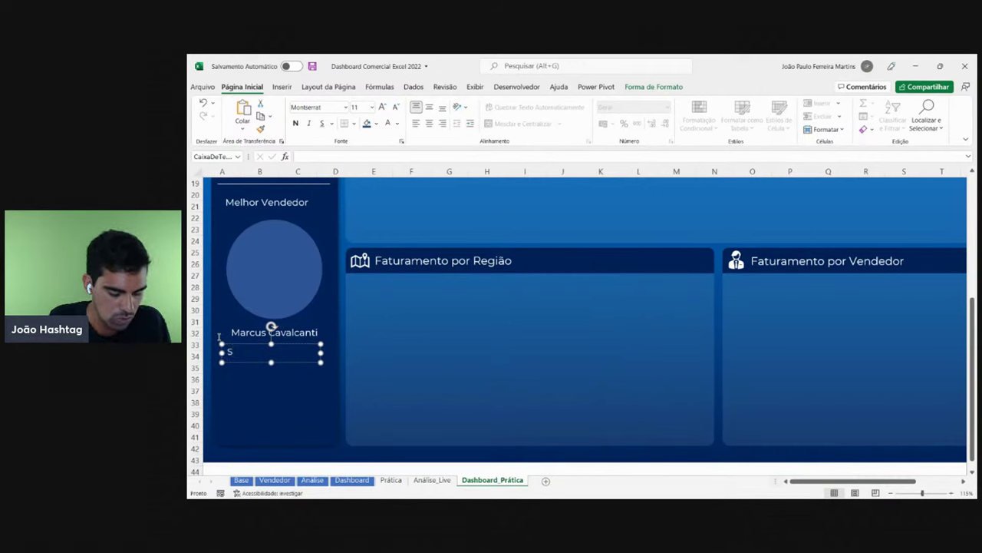
drag(271, 362, 270, 433)
click(248, 366)
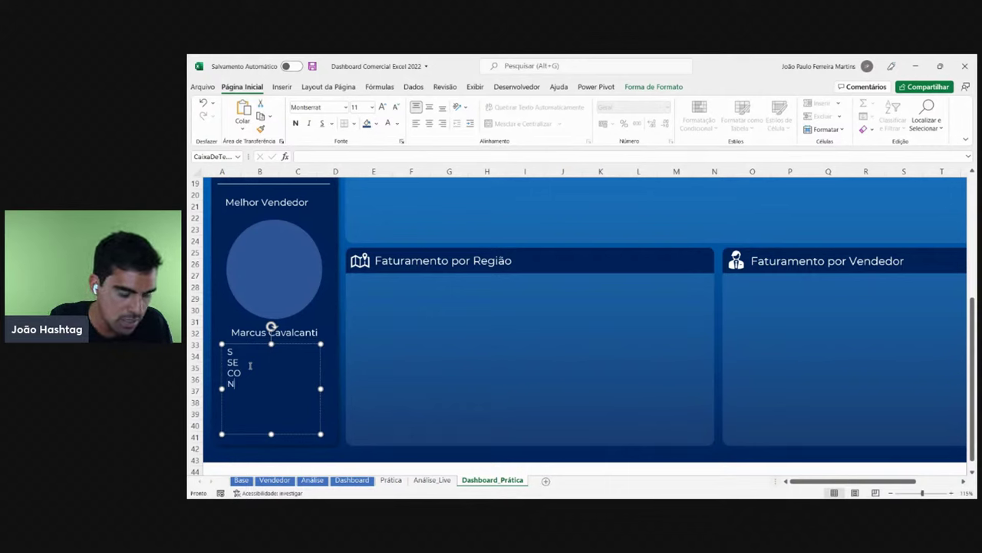
text(CO N NE Total)
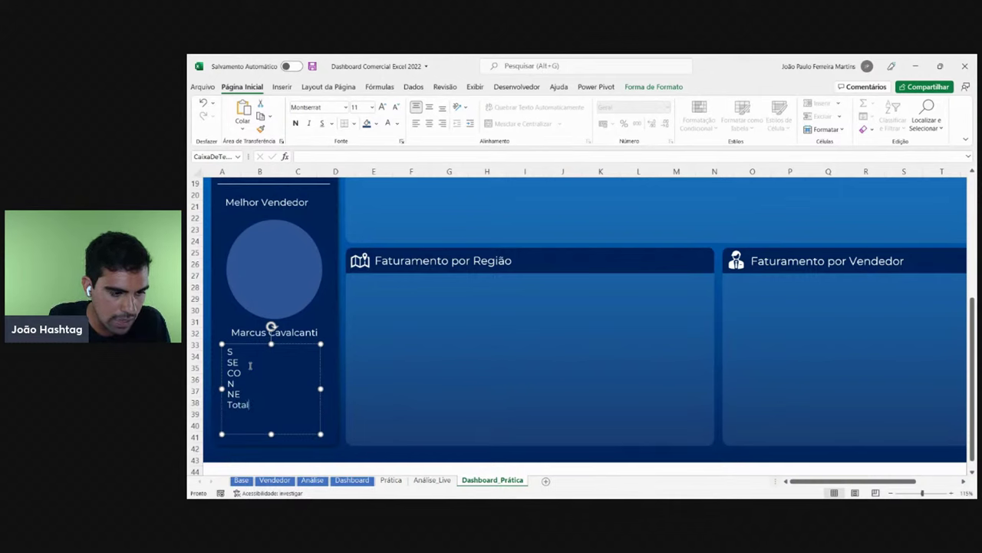
drag(300, 347, 302, 348)
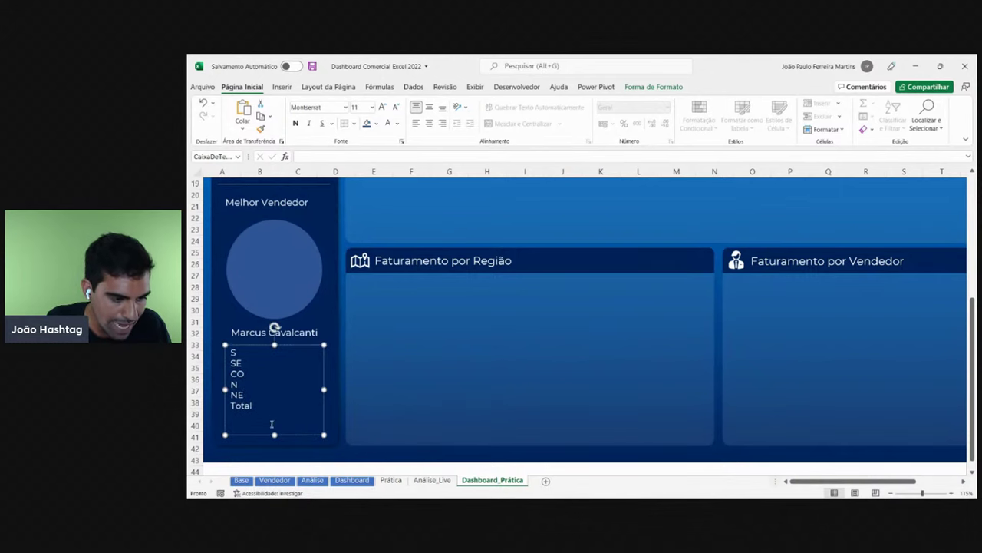
click(249, 354)
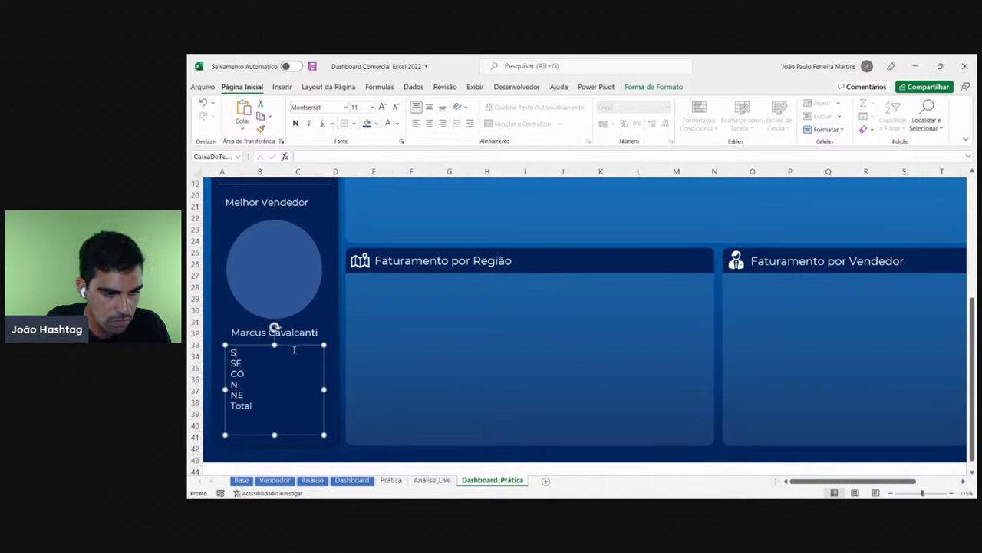
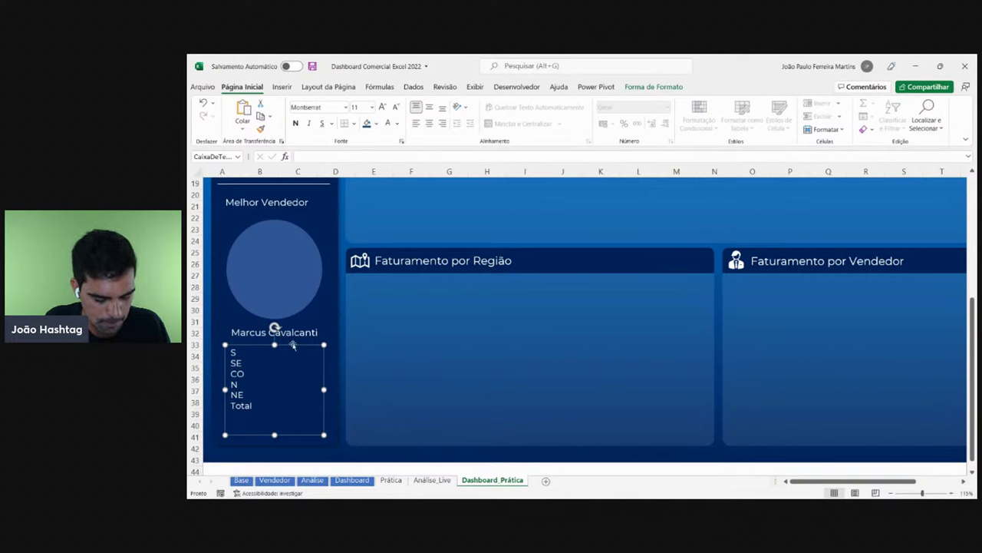
- Enlarge the S, SE, CO, N, NE, Total region list to 14 pt and narrow its box to fit
click(382, 107)
click(381, 108)
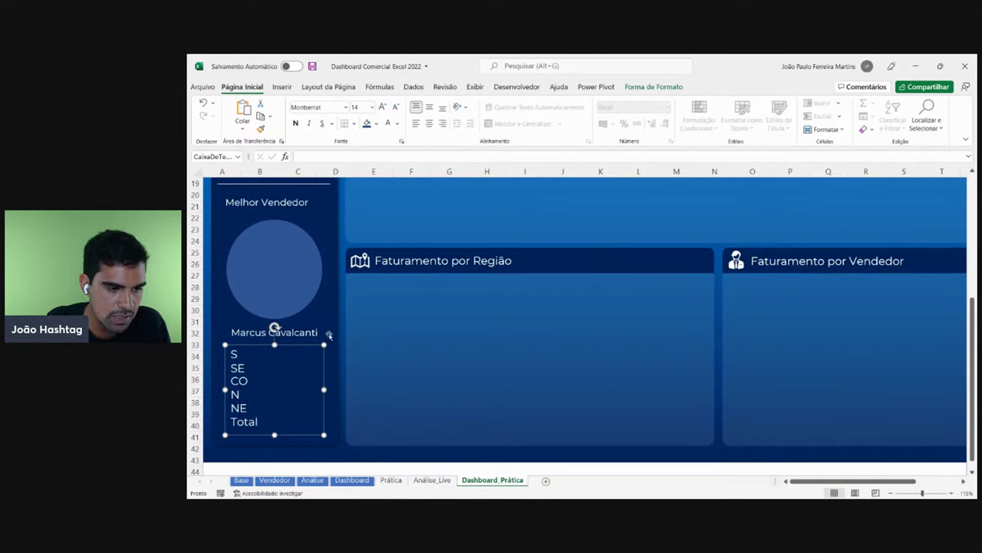
click(302, 436)
click(265, 426)
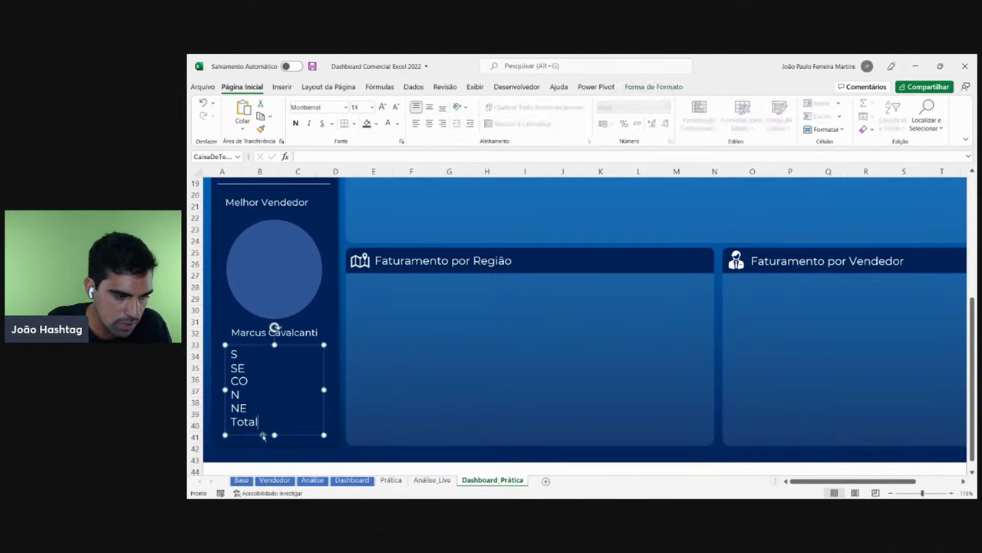
click(282, 435)
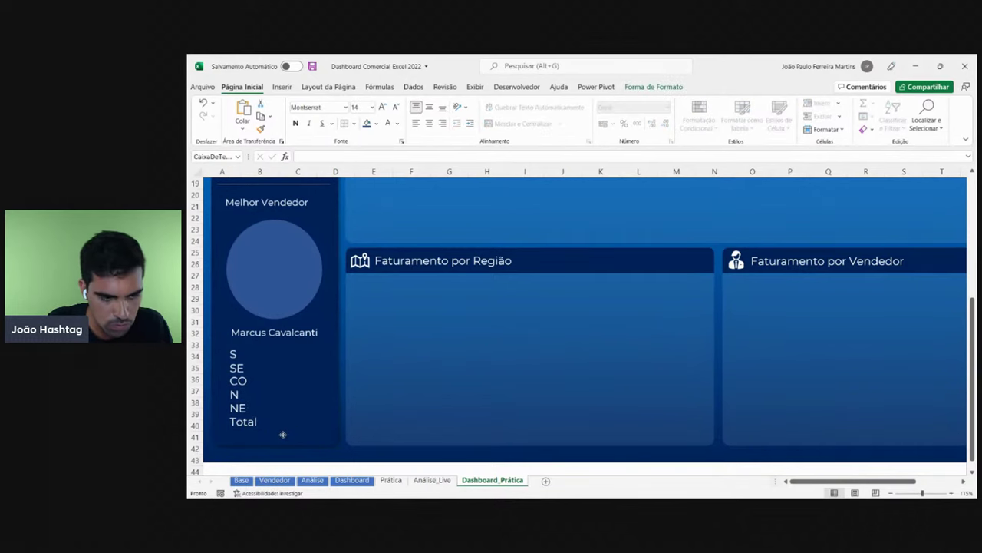
click(282, 435)
click(244, 356)
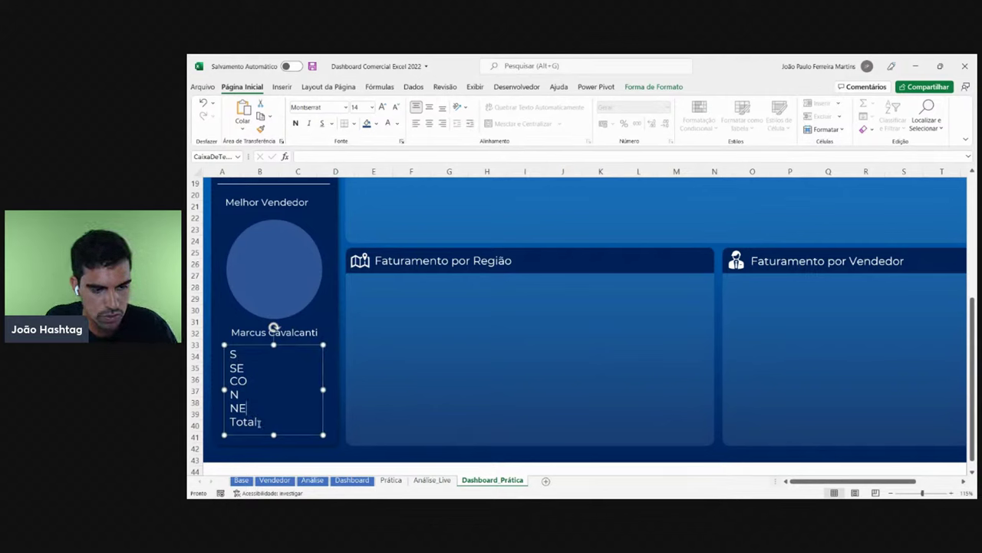
drag(322, 389, 267, 390)
- Copy the 295 quantity value box from the KPI card into the sidebar beside S
scroll(476, 261, up, 6)
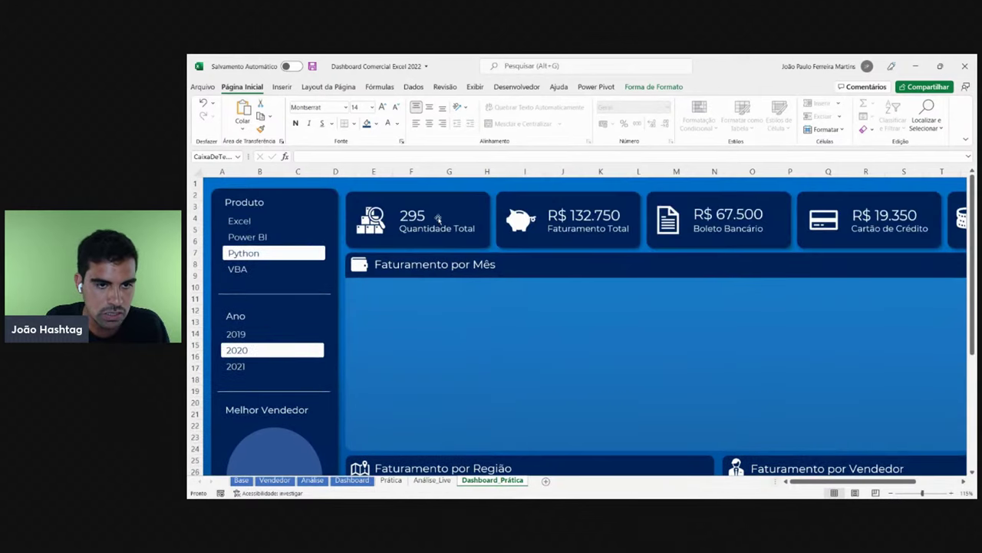
click(430, 220)
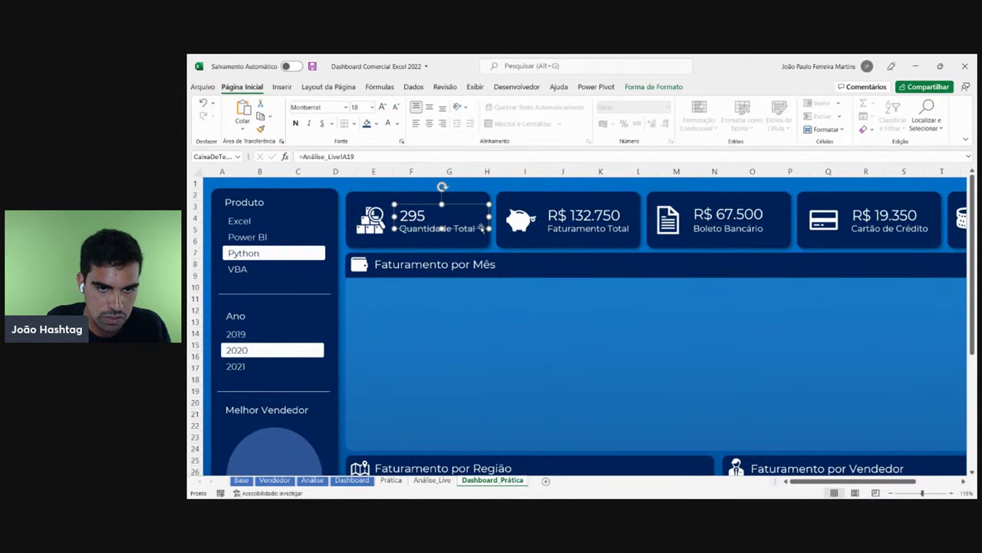
drag(479, 218, 424, 379)
scroll(415, 330, down, 4)
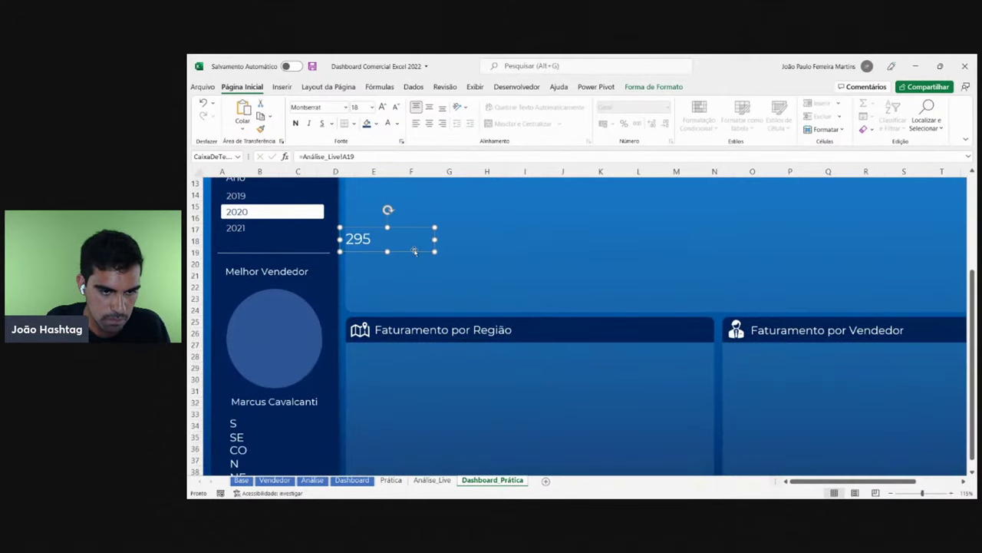
drag(417, 250, 341, 436)
scroll(340, 435, down, 4)
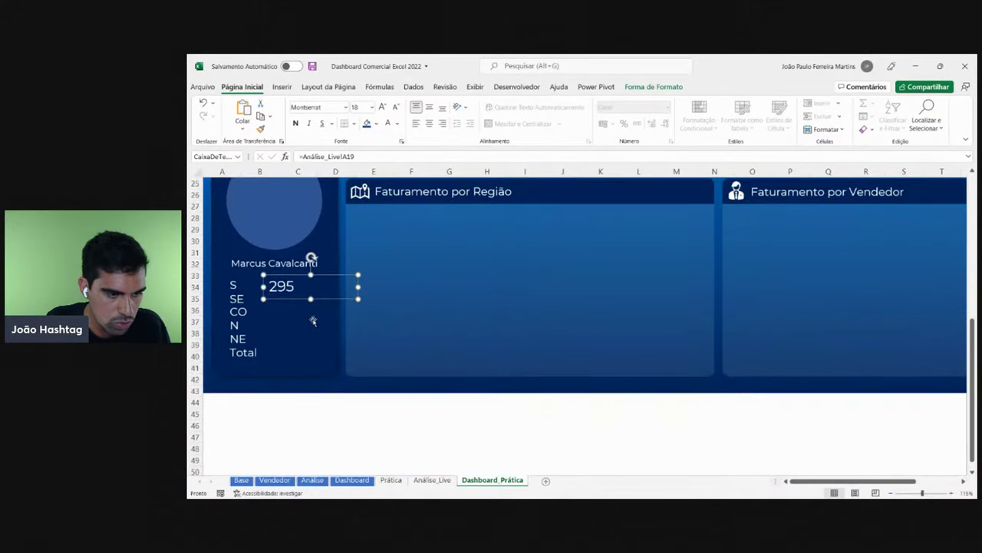
- Set the copied 295 box to size 14, shorten its height, and go to Análise_Live
click(246, 279)
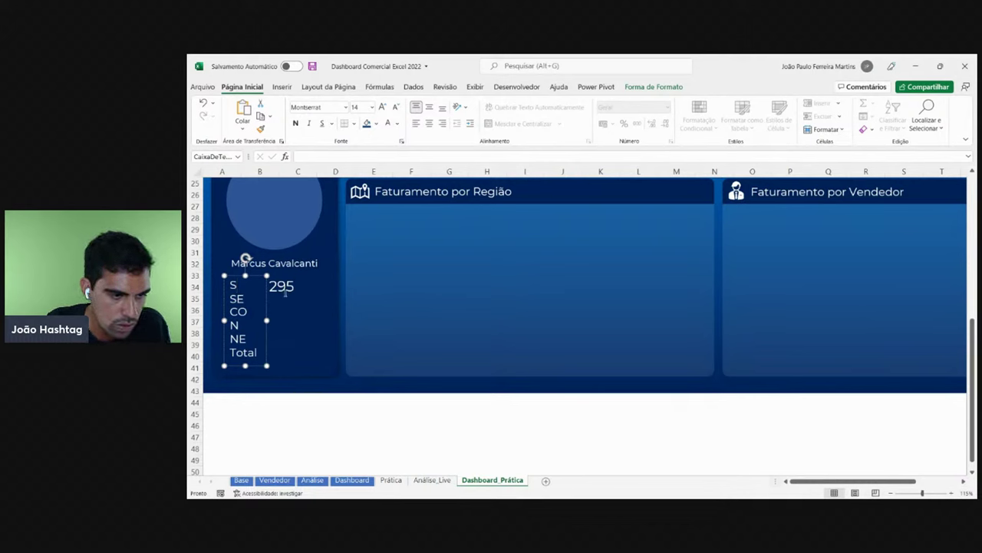
click(285, 292)
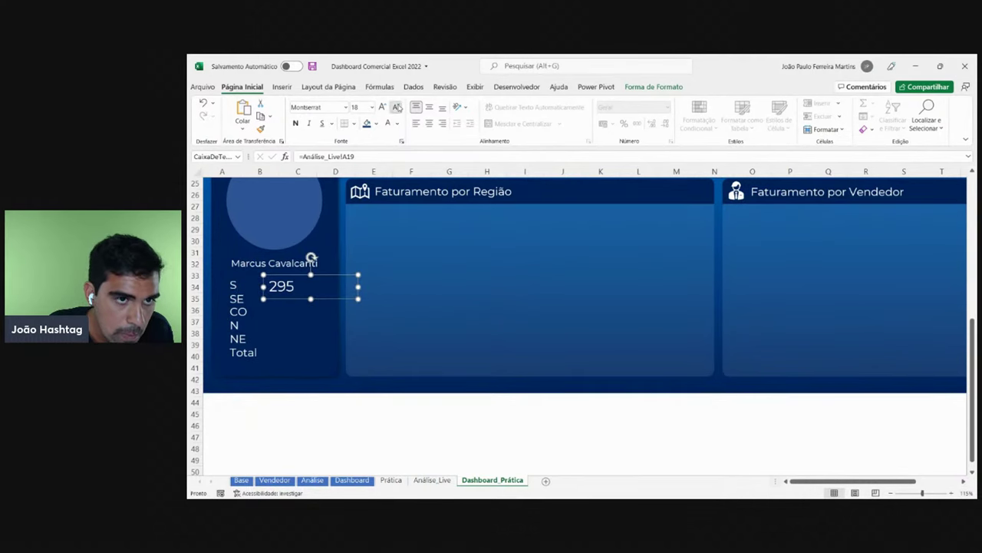
click(397, 107)
click(396, 107)
click(338, 298)
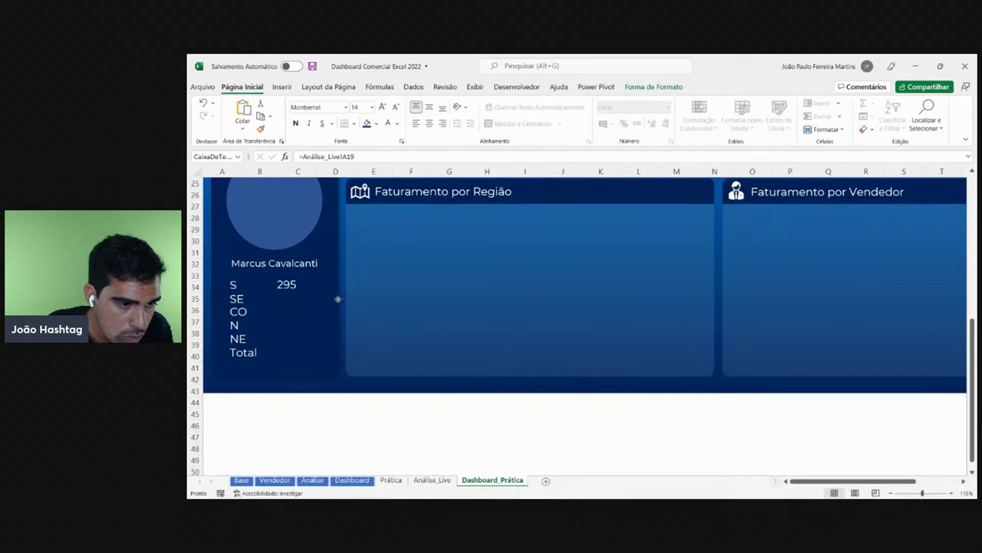
click(301, 287)
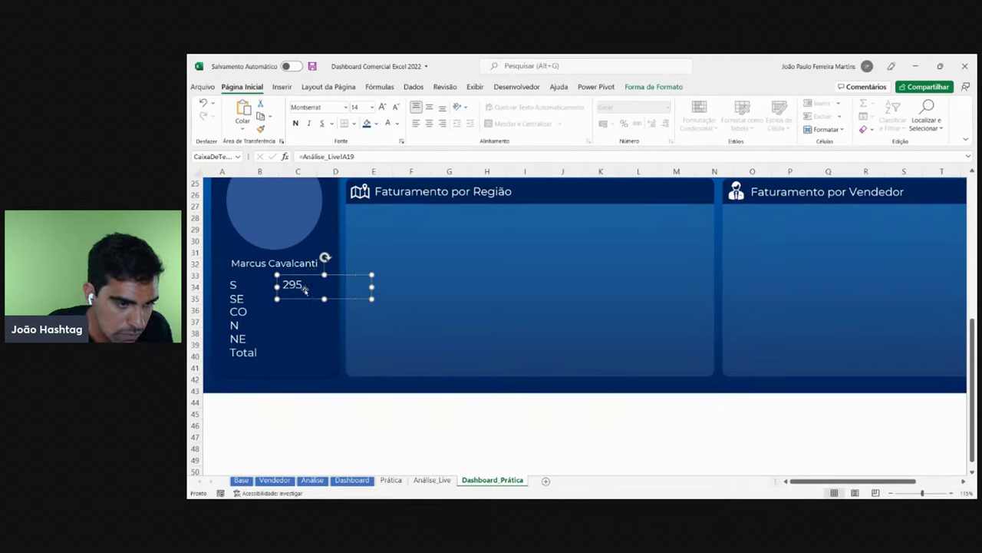
drag(324, 299, 323, 291)
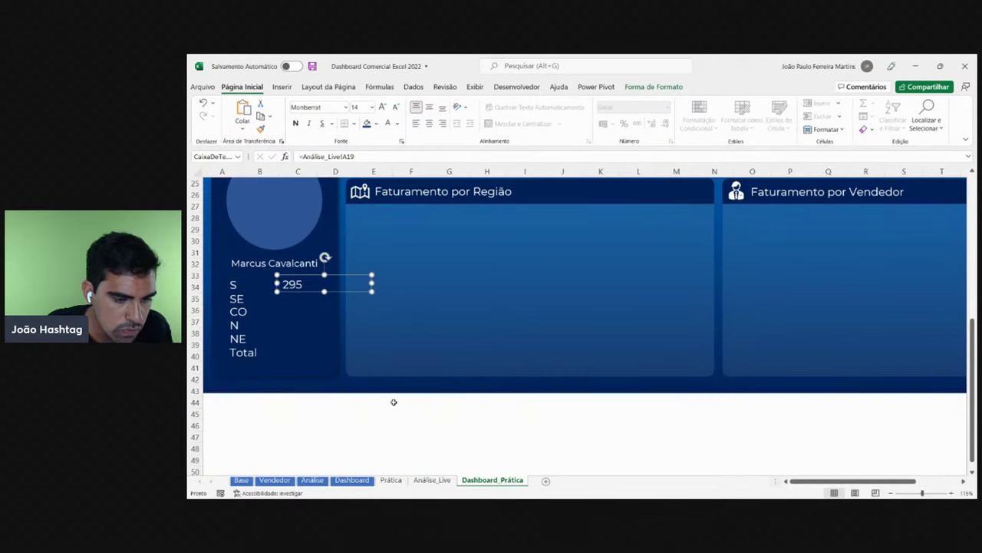
click(418, 480)
- Link the sidebar value box to the best seller's Sul revenue, =Análise_Live!L19
drag(527, 351, 507, 309)
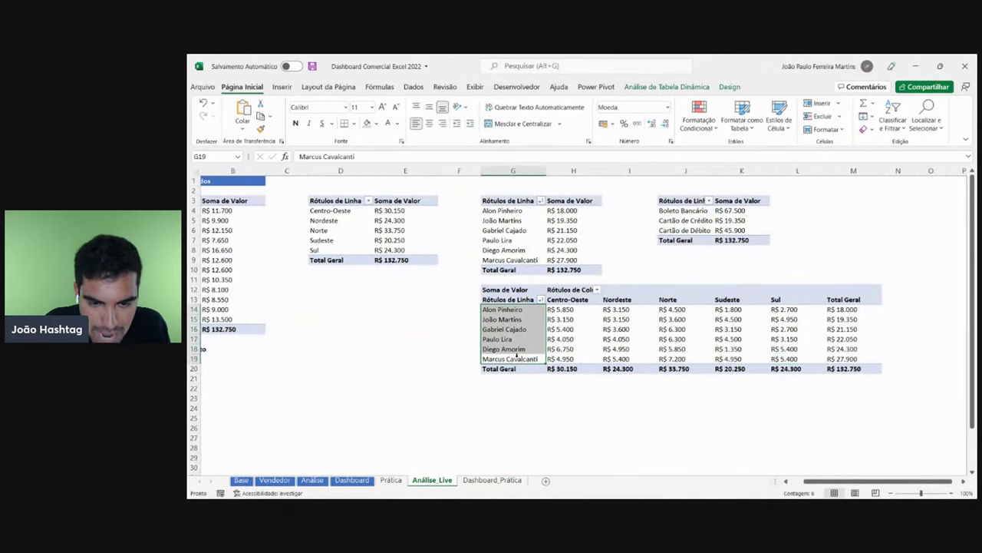
click(516, 359)
click(787, 358)
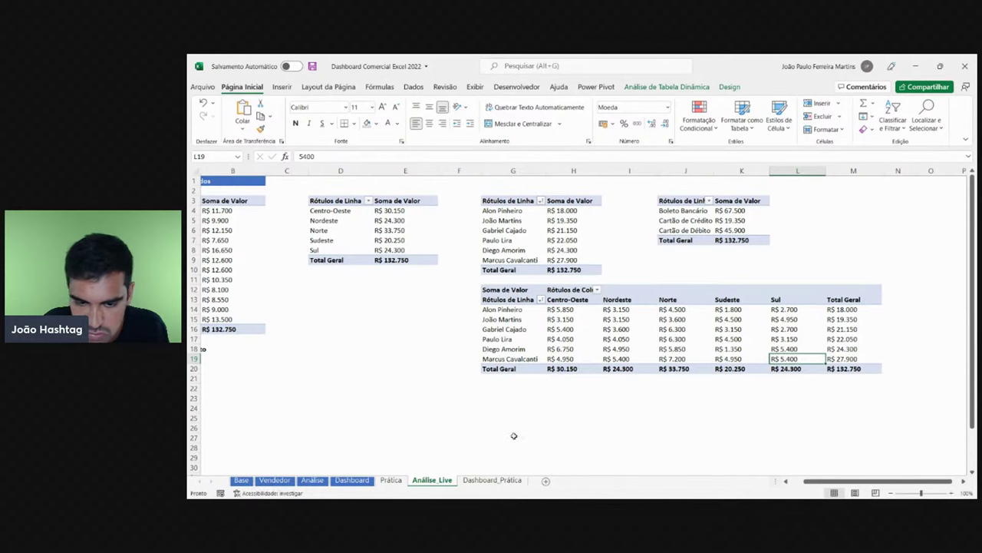
click(495, 480)
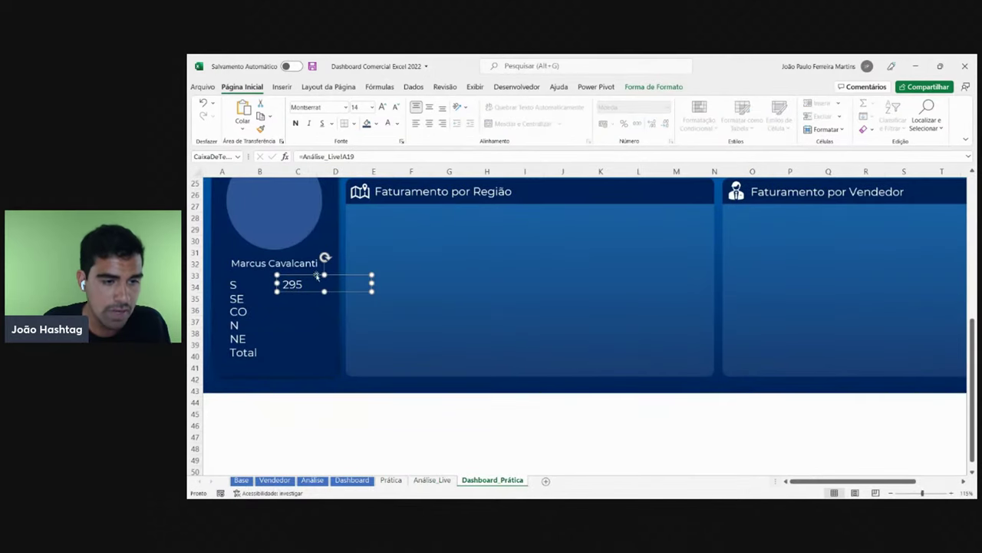
click(432, 480)
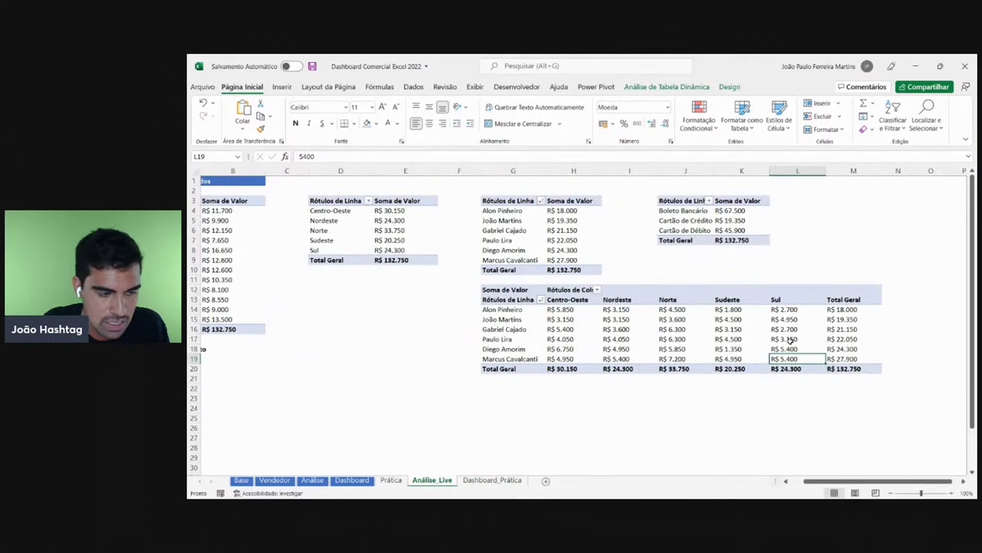
click(492, 481)
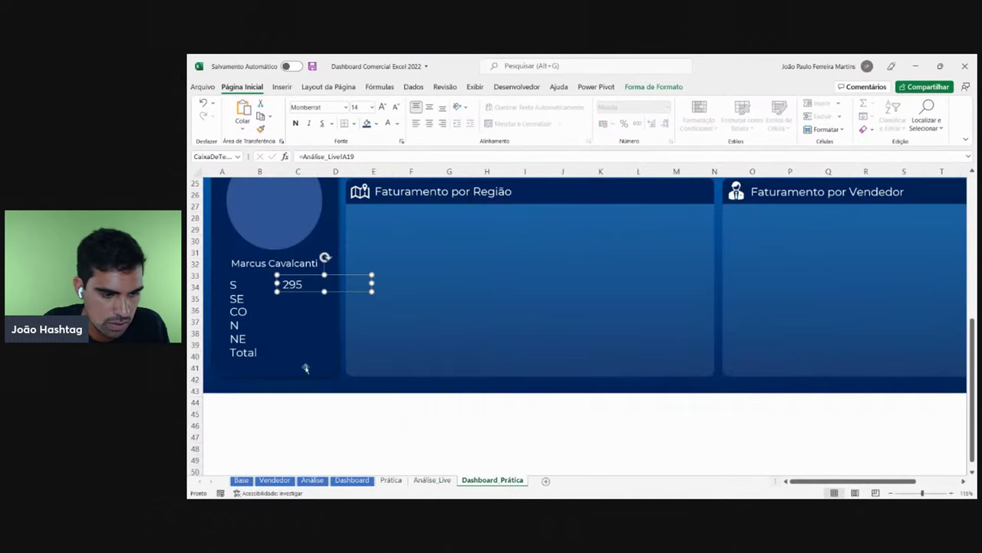
click(372, 158)
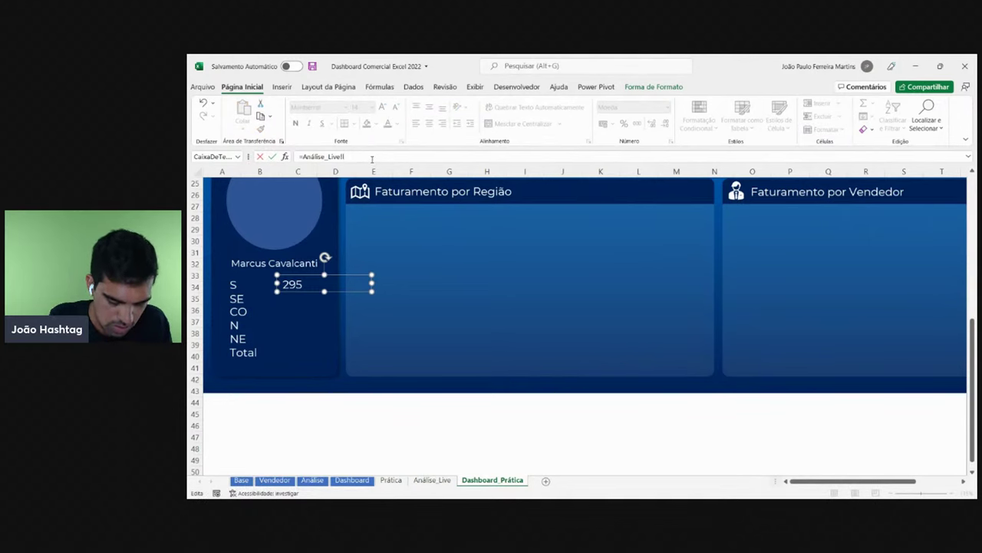
key(Return)
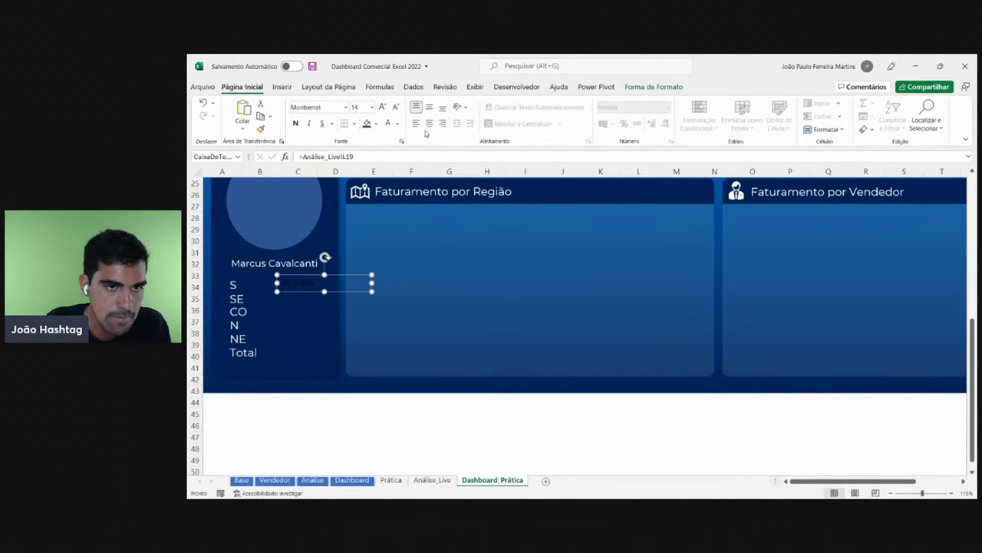
- Format the R$ 5.400 value as white Montserrat 14 and place it beside S
click(388, 123)
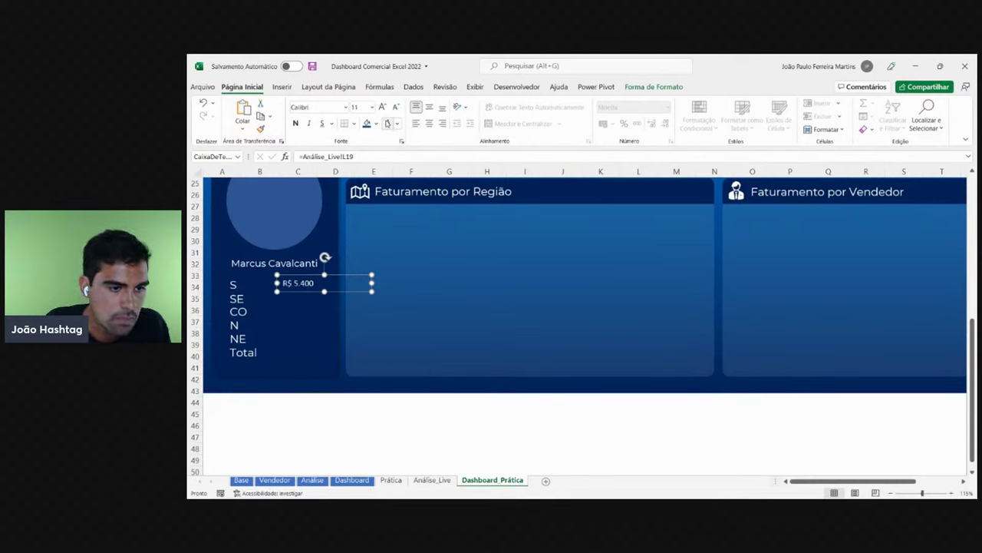
click(340, 107)
text(Montserrat)
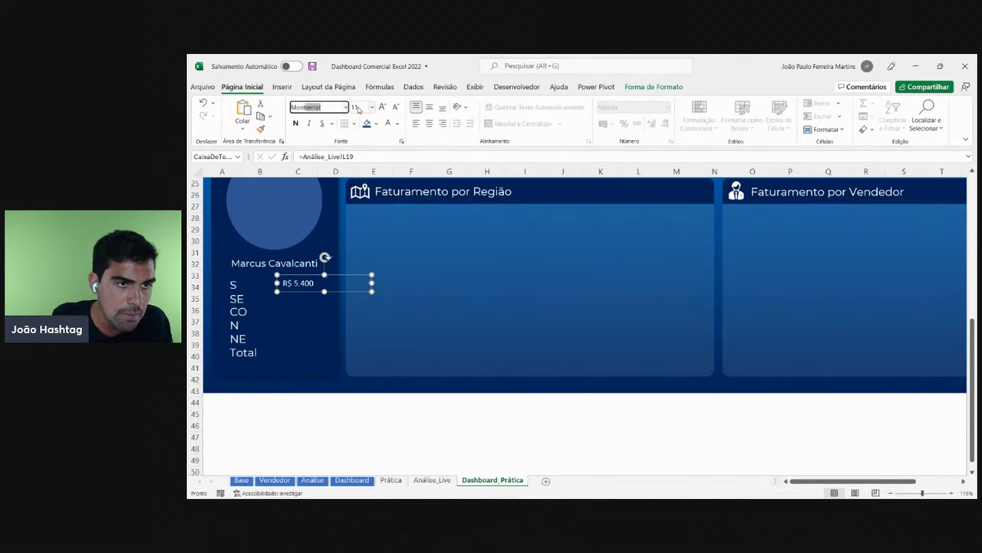
key(Return)
mouse_move(351, 290)
mouse_down()
mouse_move(299, 290)
mouse_move(336, 289)
mouse_up()
click(382, 107)
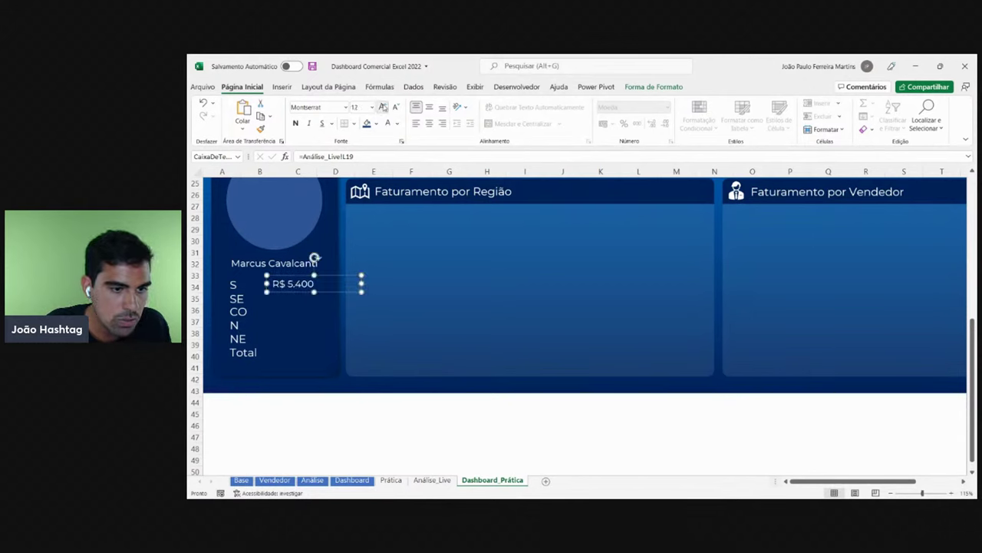
click(382, 106)
click(351, 289)
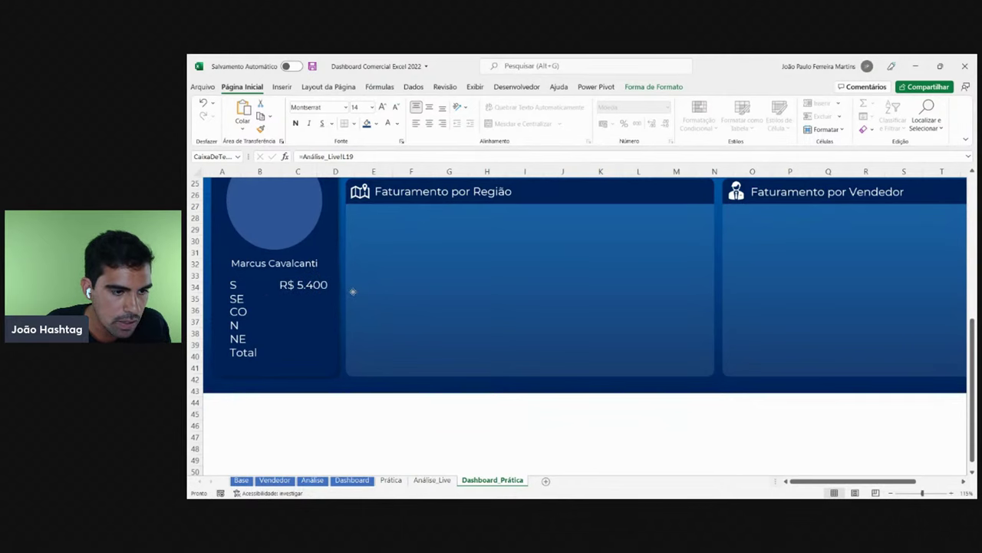
- Align the R$ 5.400 box beside S and duplicate it onto the SE line
click(369, 281)
drag(369, 280, 316, 303)
key(ctrl+d)
shift+click(307, 285)
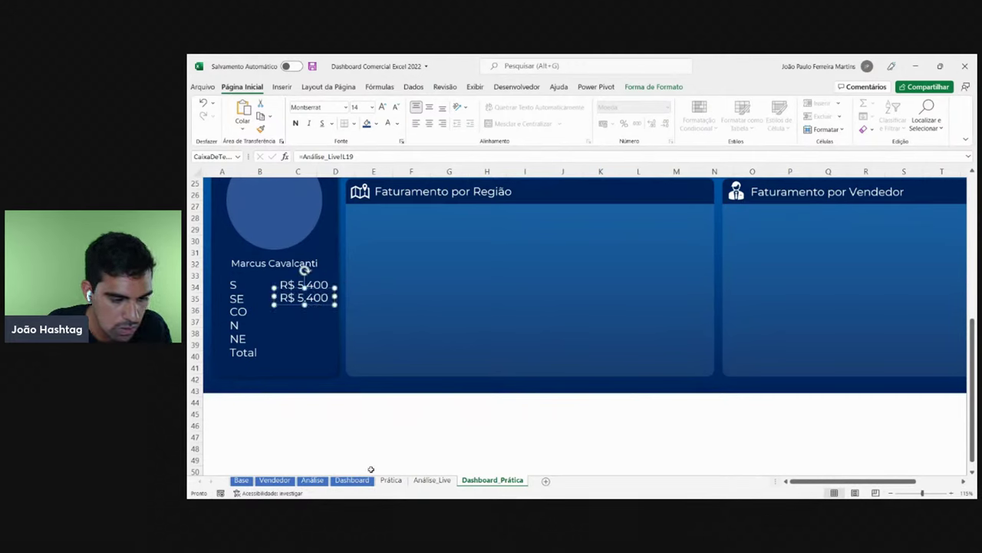
- Link the SE box to Análise_Live!K19 (R$ 4.950) and copy the R$ 5.400 box's formatting
click(432, 480)
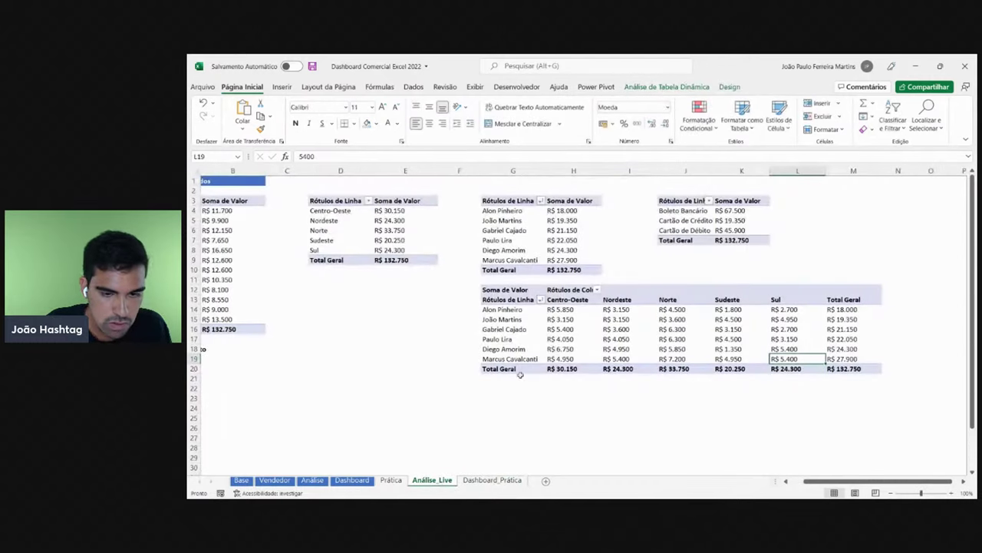
click(737, 359)
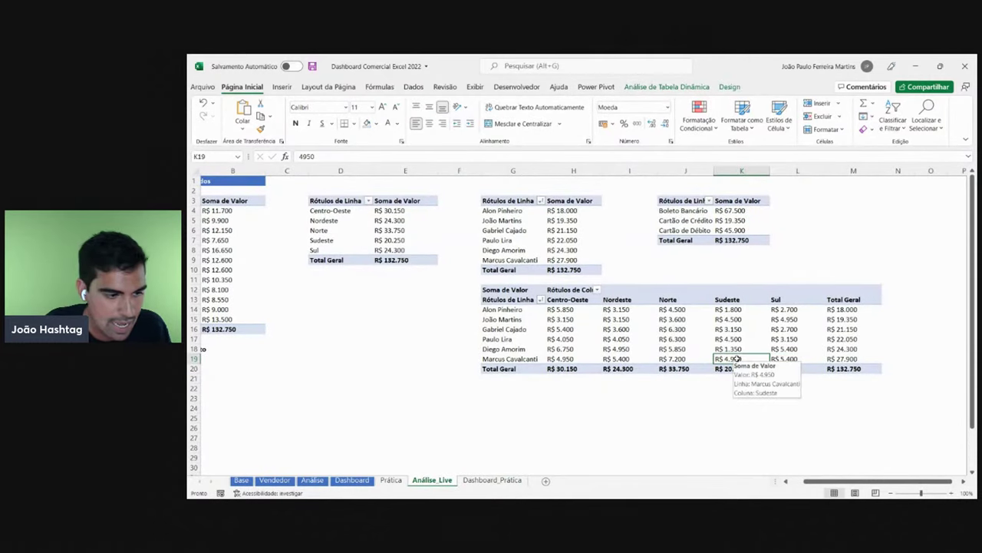
click(492, 480)
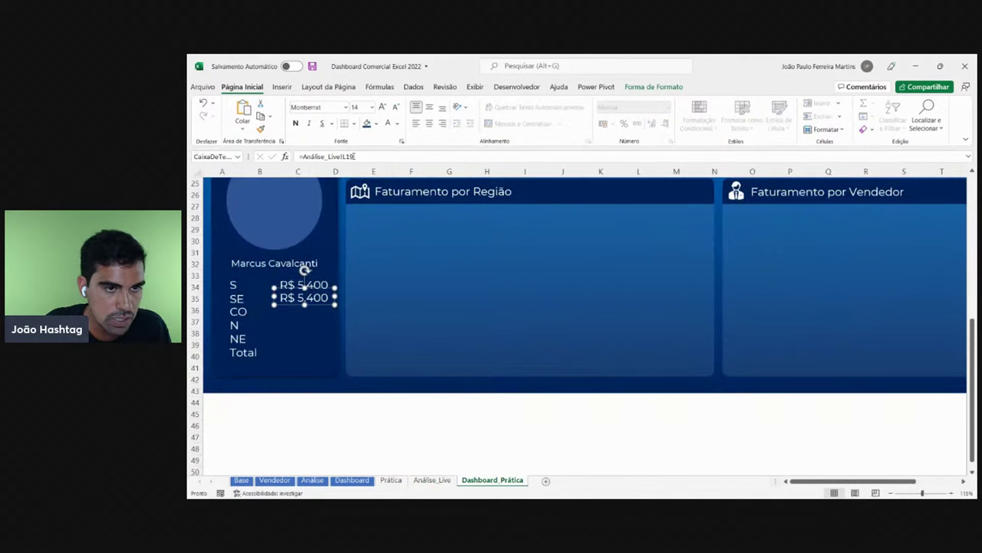
click(355, 156)
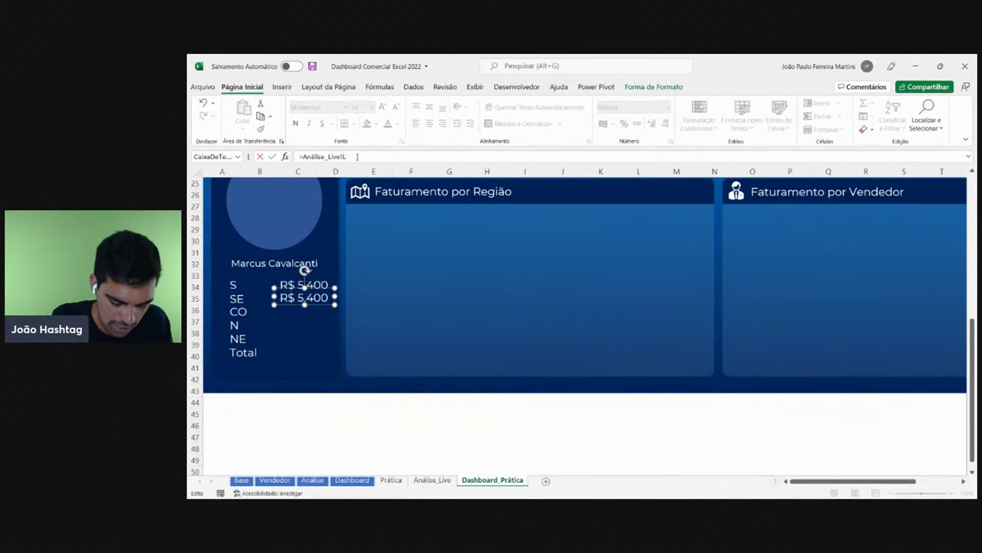
text(k19)
key(Return)
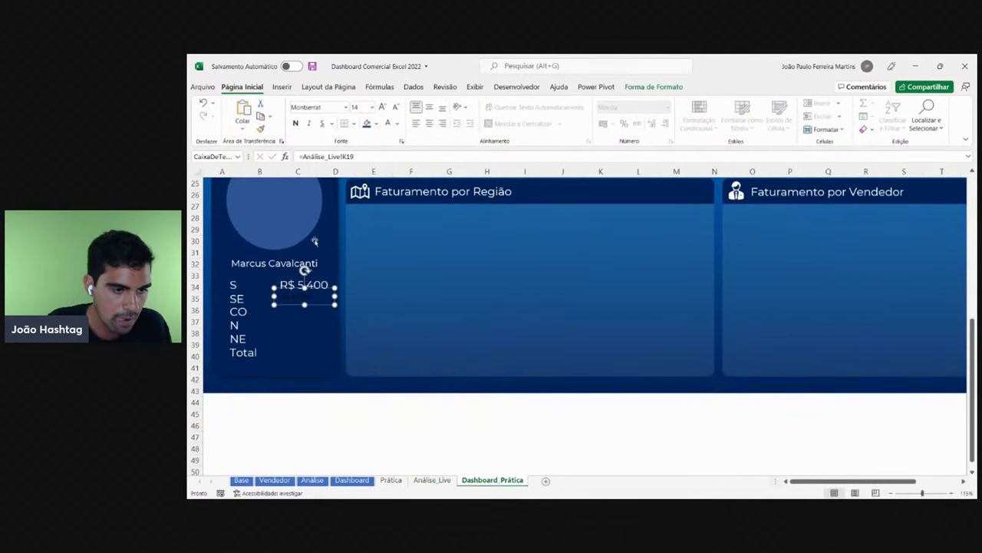
click(330, 282)
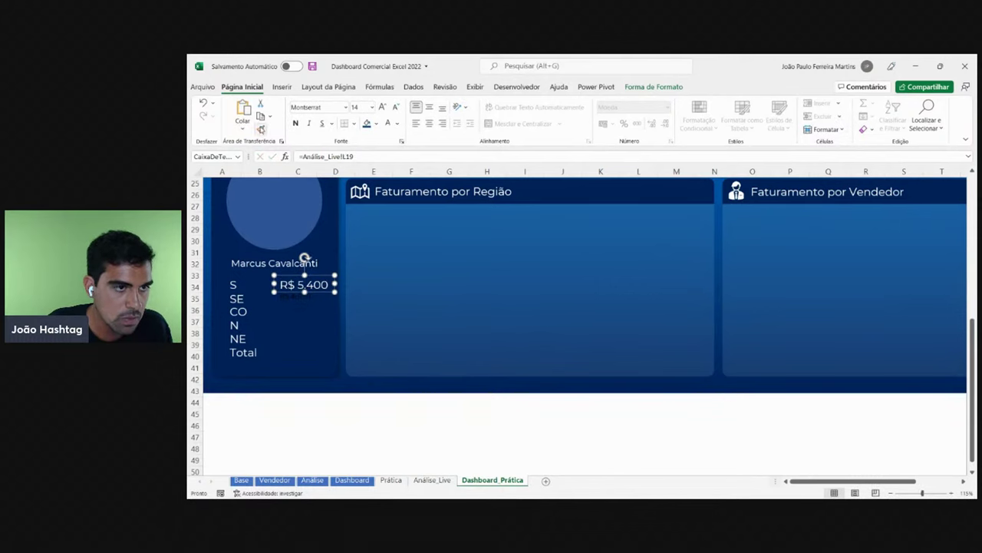
click(261, 129)
click(307, 293)
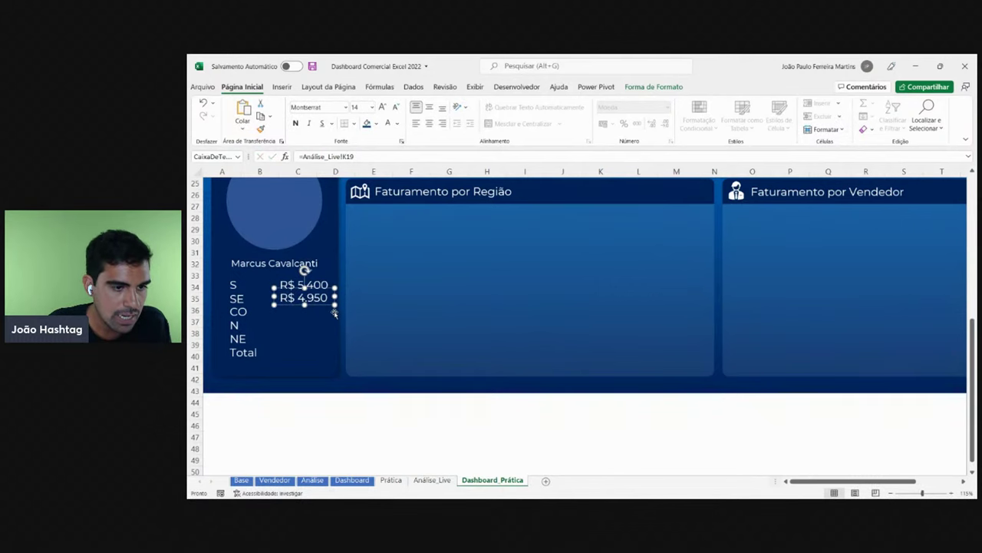
- Add a CO value box linked to Análise_Live!H19 with the same formatting
mouse_move(336, 308)
mouse_down()
mouse_move(334, 322)
mouse_move(319, 315)
mouse_up()
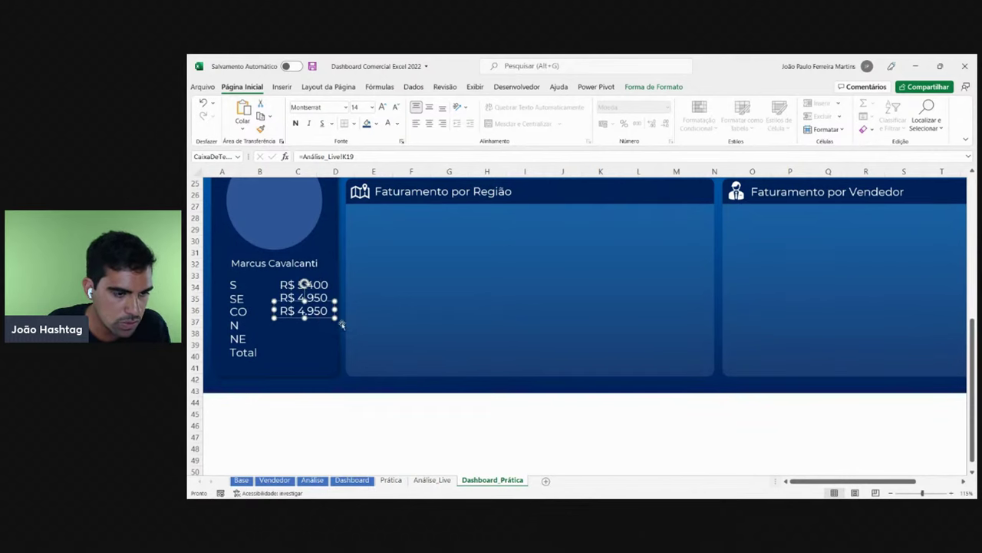
click(432, 480)
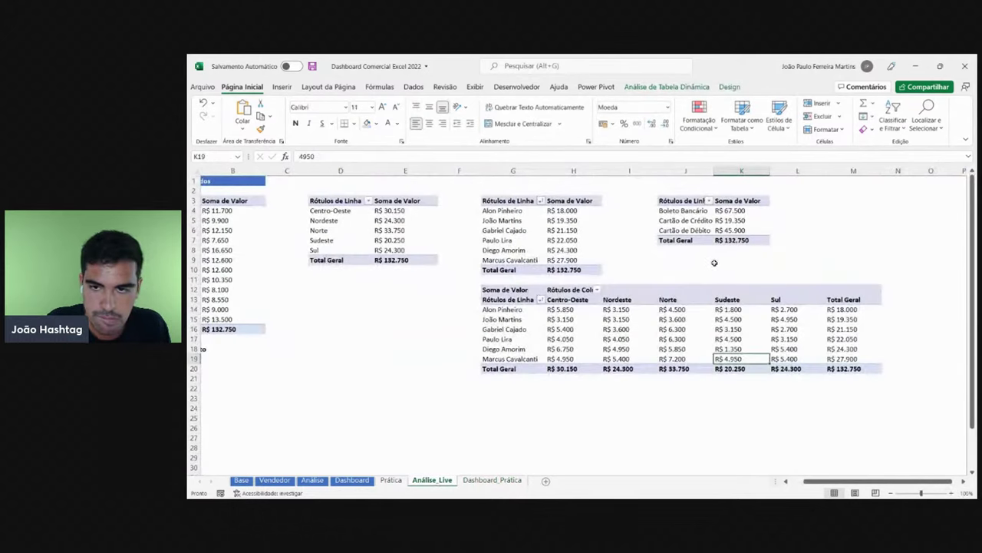
click(576, 359)
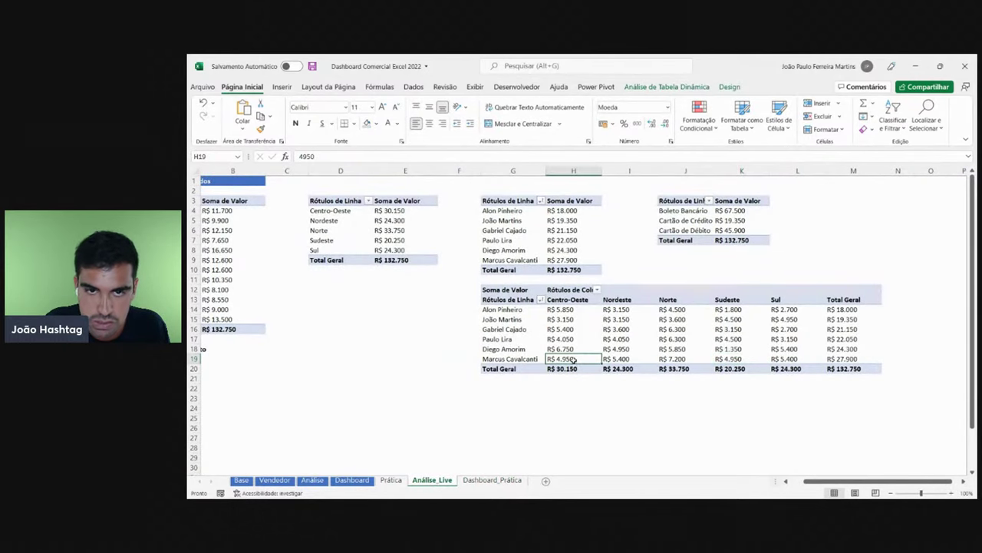
click(492, 480)
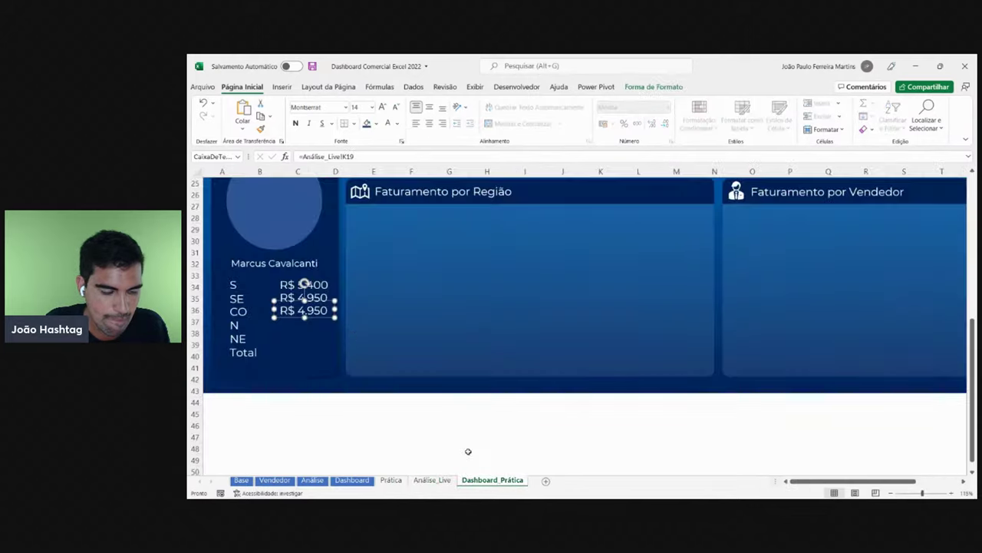
click(367, 157)
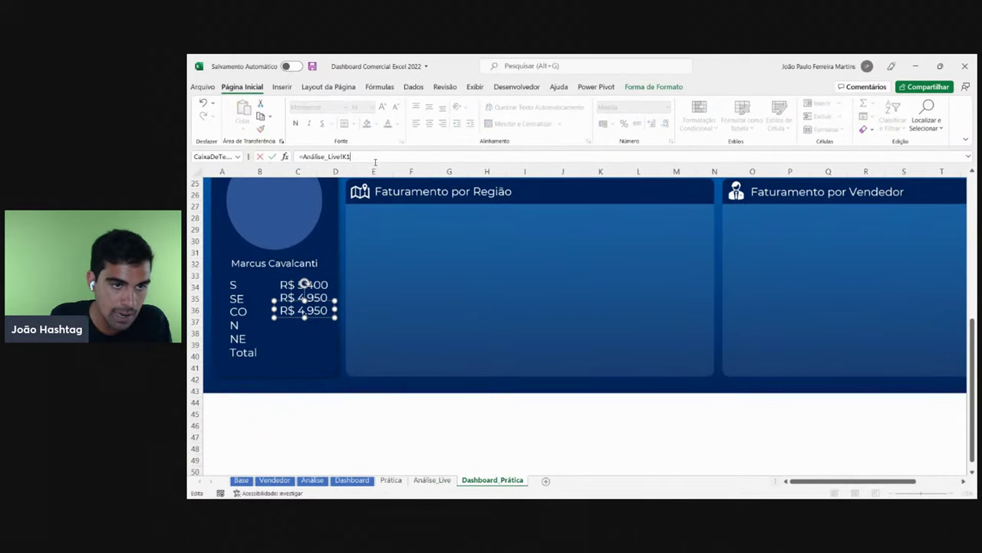
text(H19)
key(Return)
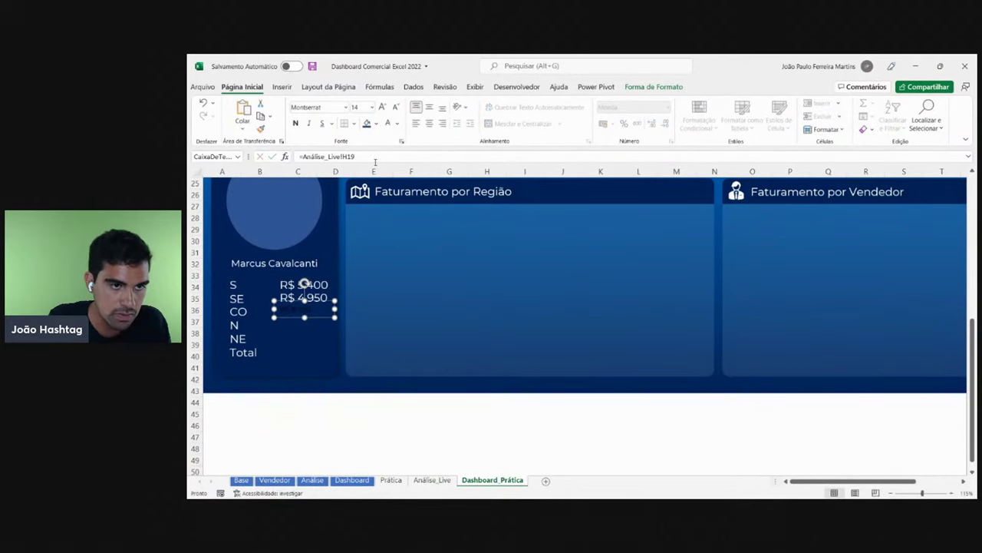
click(319, 286)
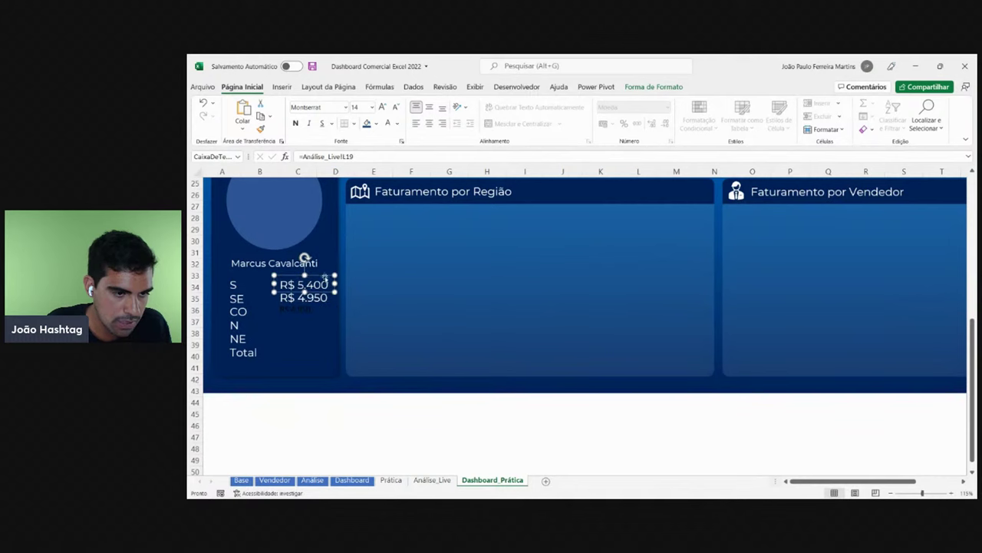
click(261, 129)
click(304, 310)
key(Escape)
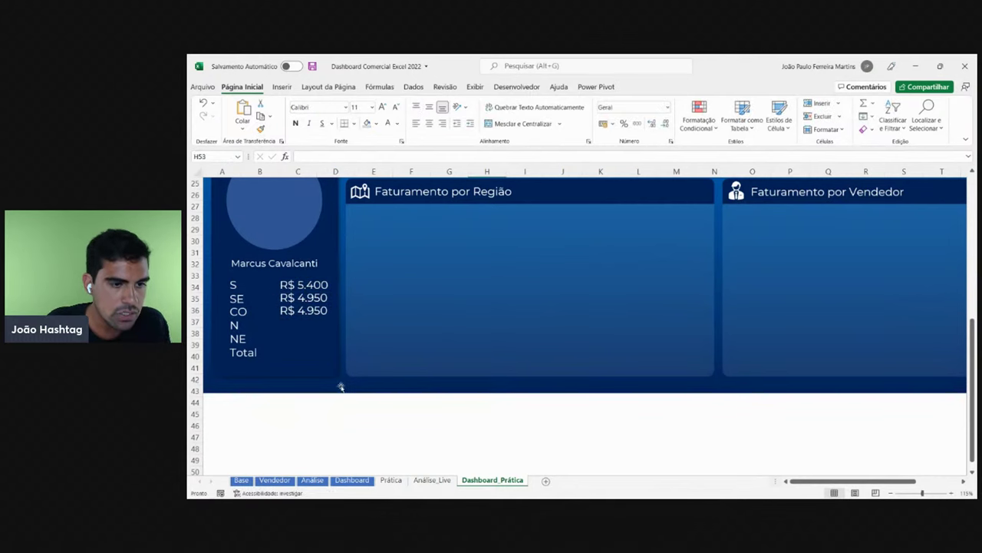
- Add an N value box linked to the Norte revenue in Análise_Live!J19, matching the formatting
click(351, 480)
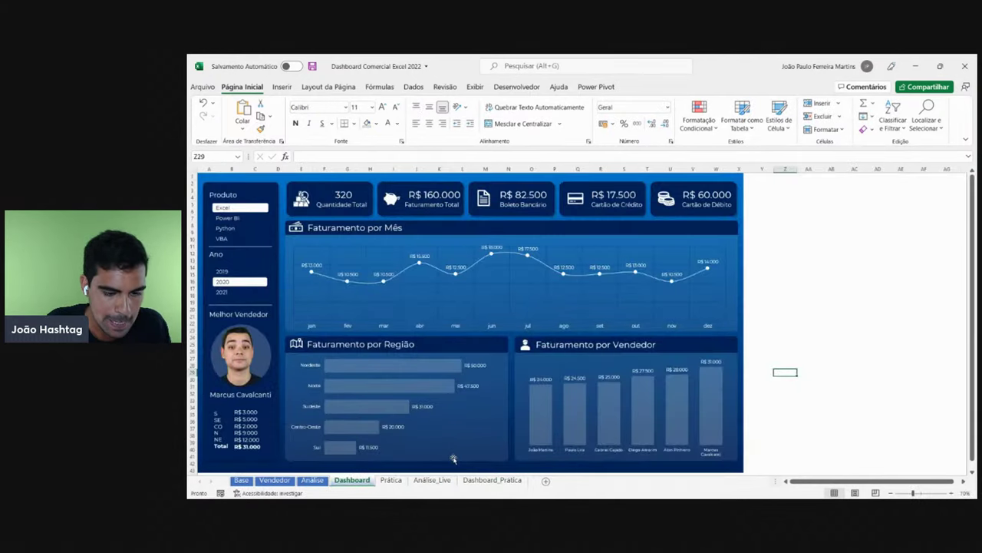
click(433, 479)
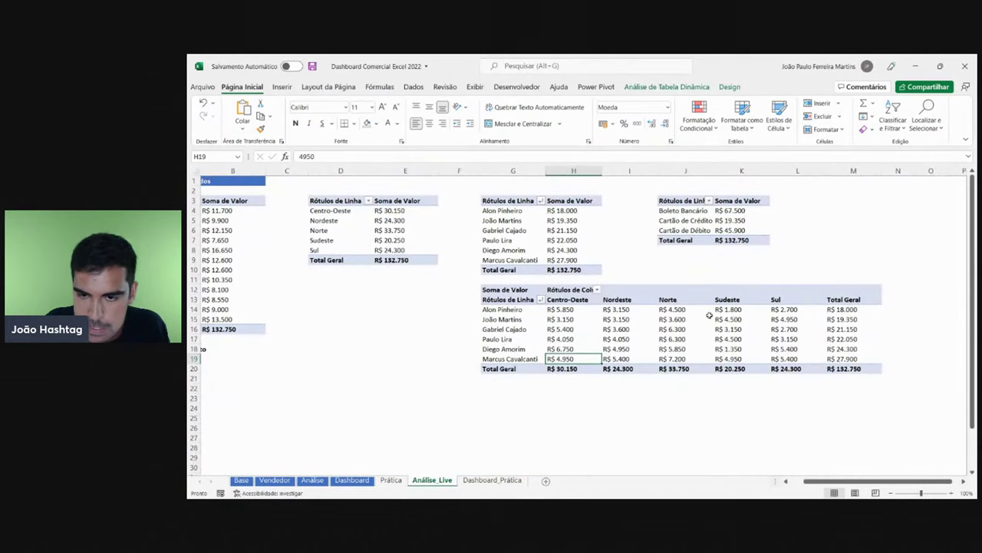
click(681, 348)
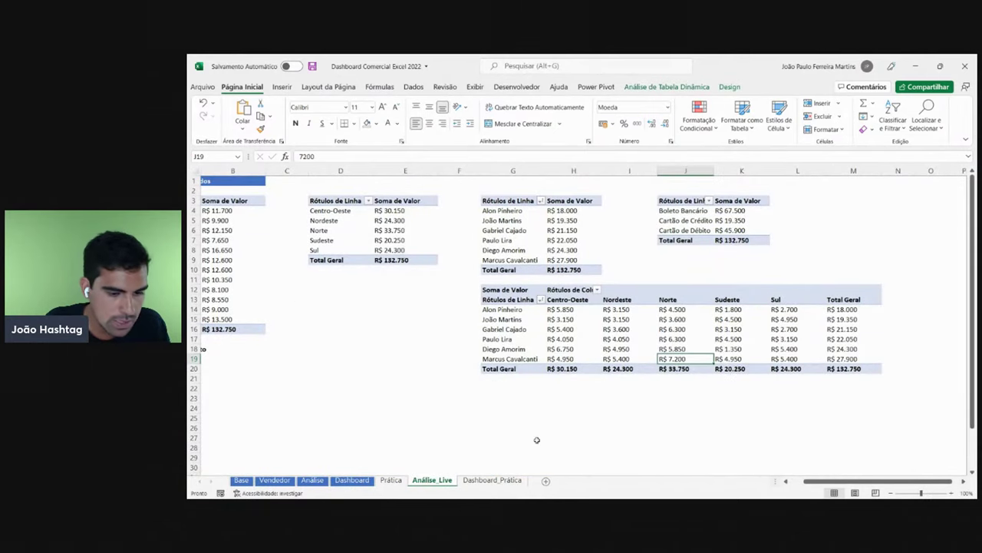
click(505, 468)
click(495, 479)
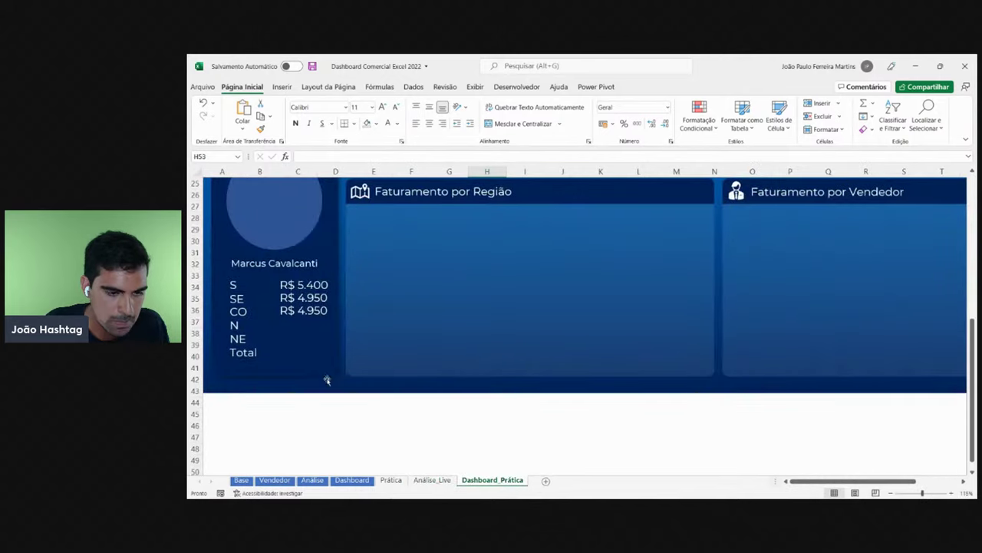
click(311, 313)
drag(320, 317, 313, 325)
click(361, 157)
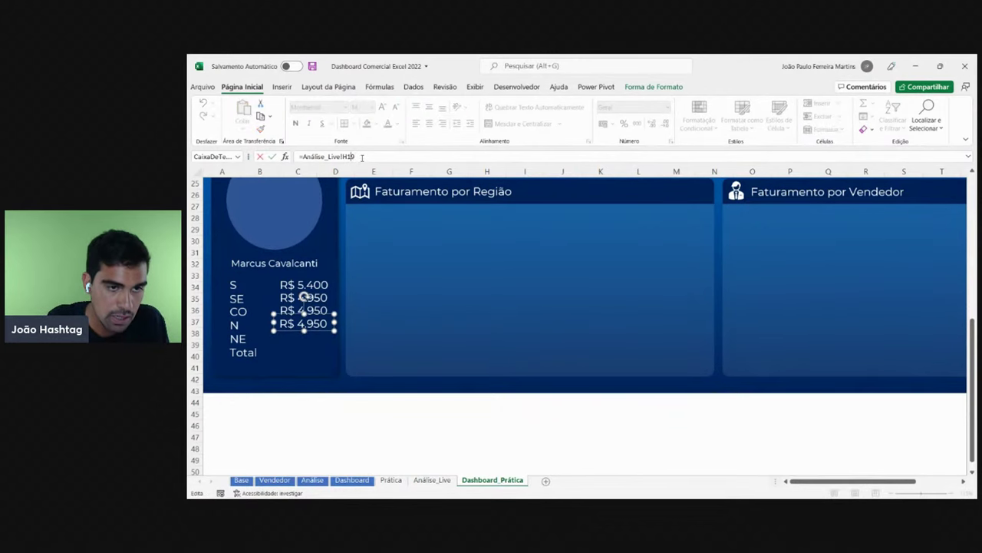
text(J)
key(Return)
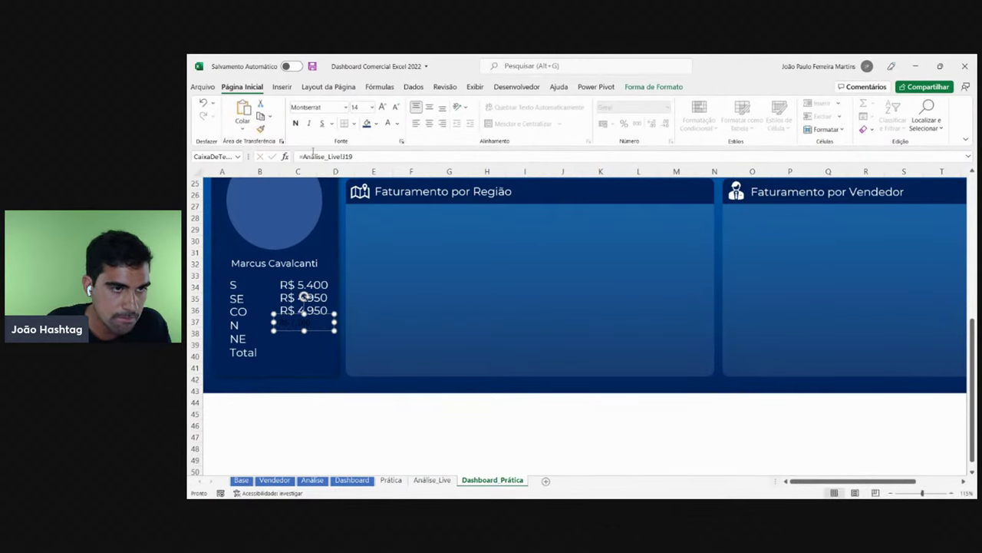
click(307, 284)
click(261, 129)
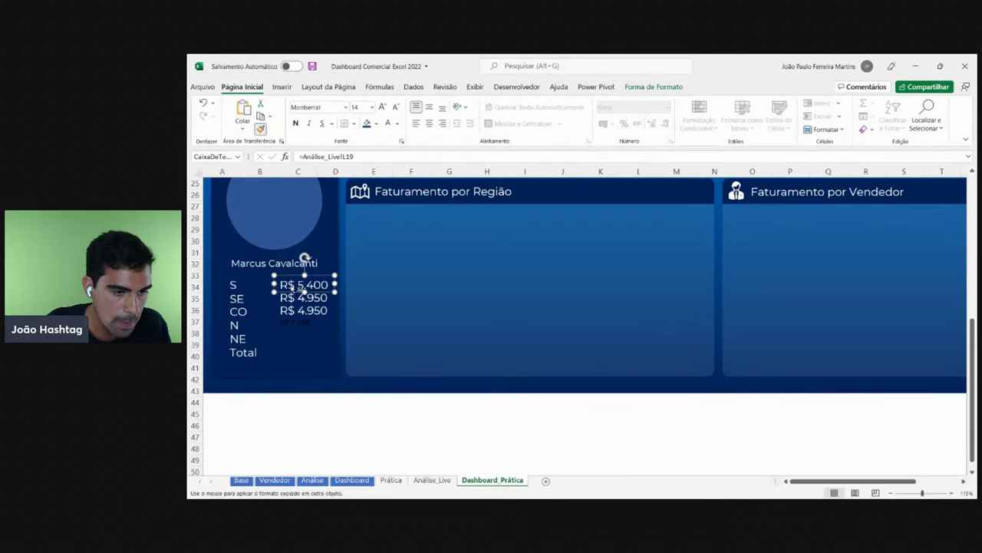
click(298, 321)
- Add an aligned NE value box linked to Análise_Live!I19, correcting the invalid reference
click(445, 479)
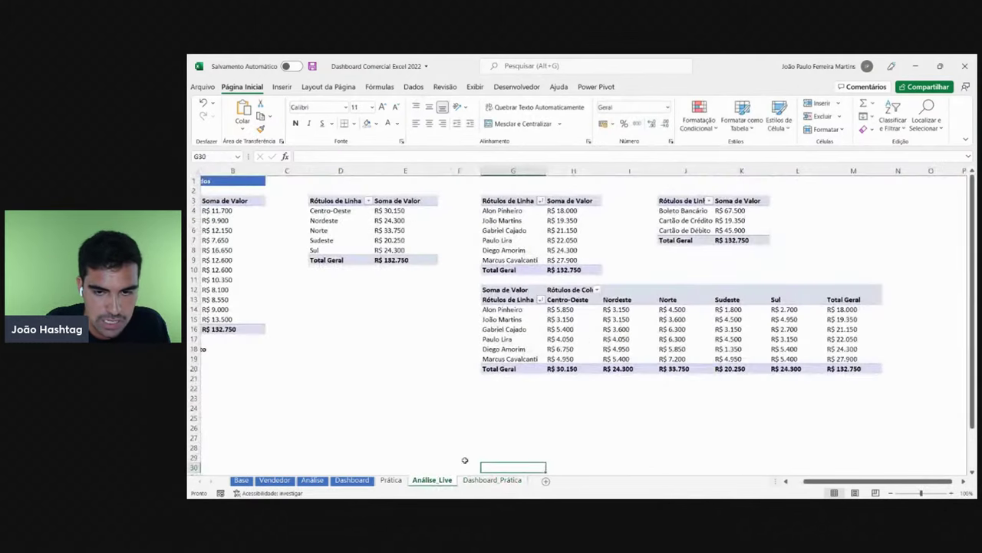
click(620, 355)
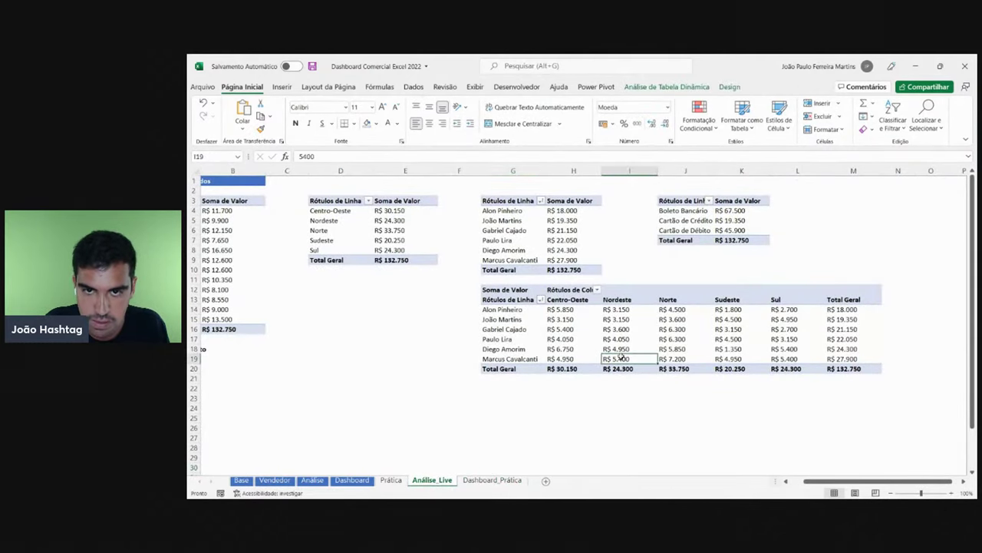
click(499, 480)
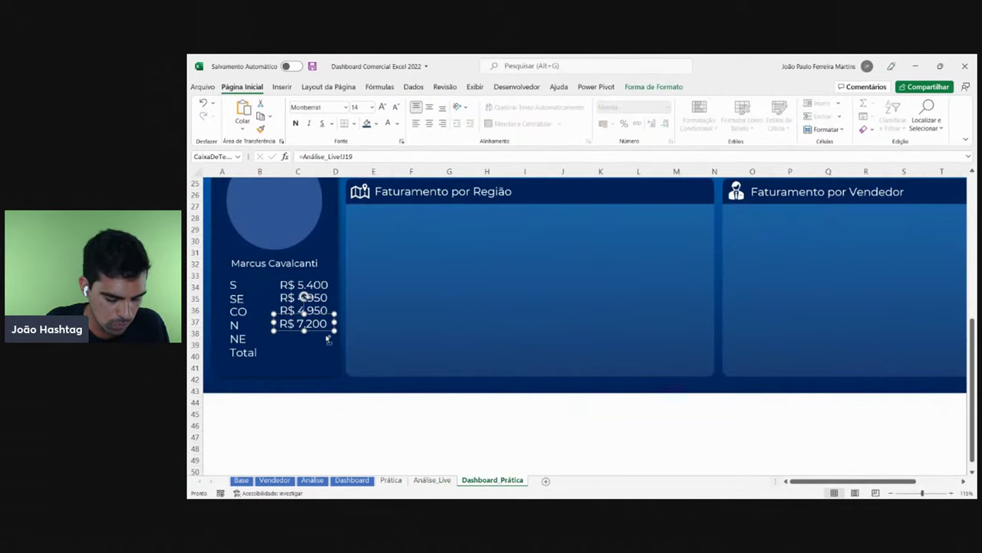
drag(323, 335, 328, 342)
drag(323, 344, 321, 345)
key(F2)
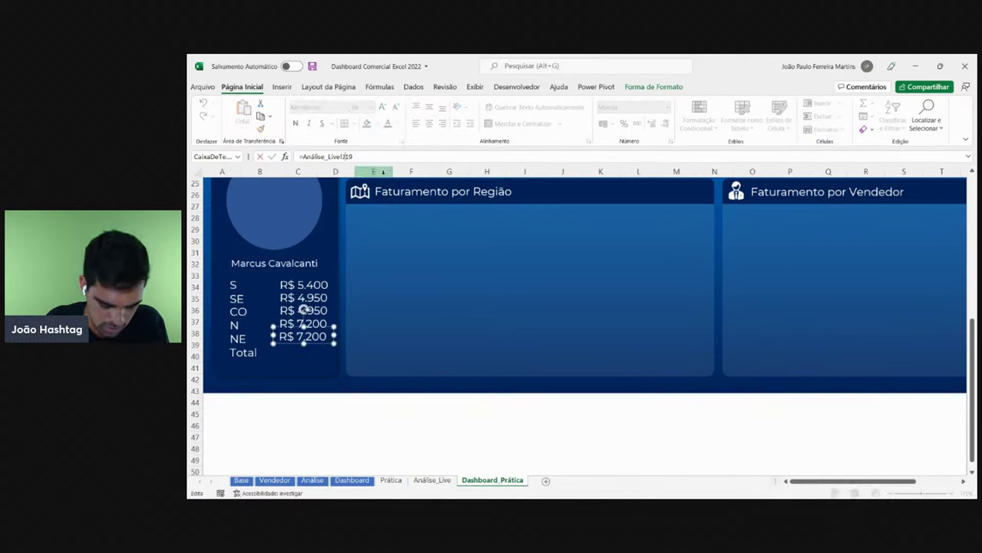
key(Return)
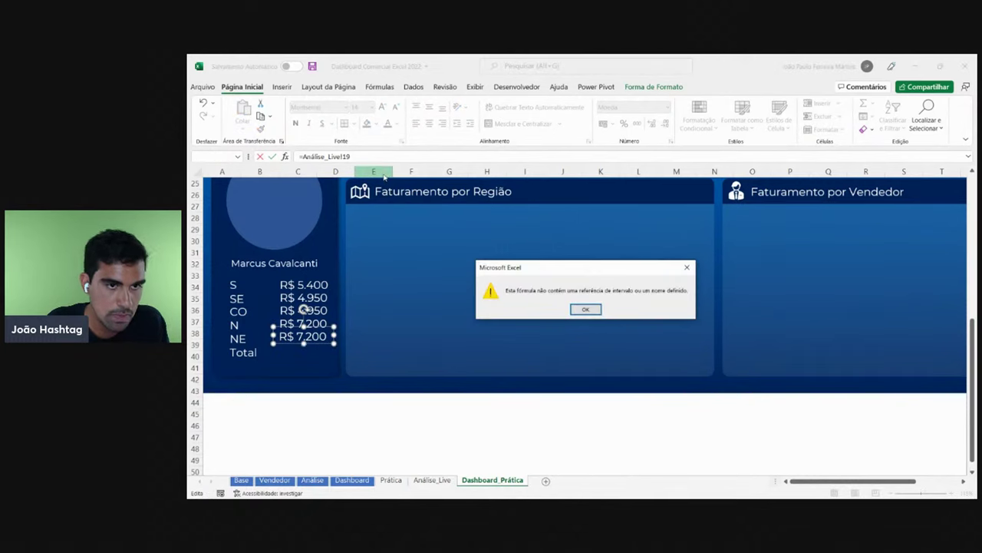
key(Return)
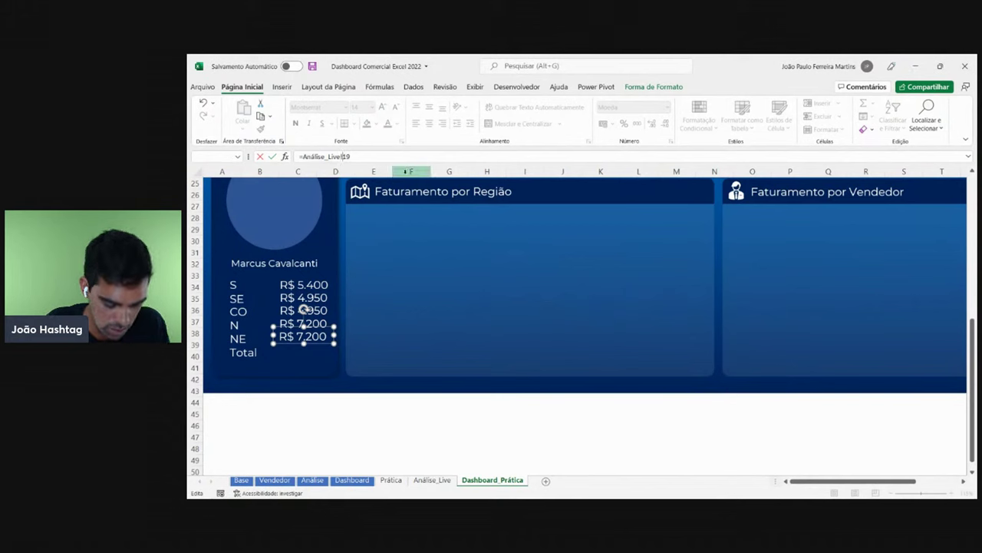
text(I)
key(Return)
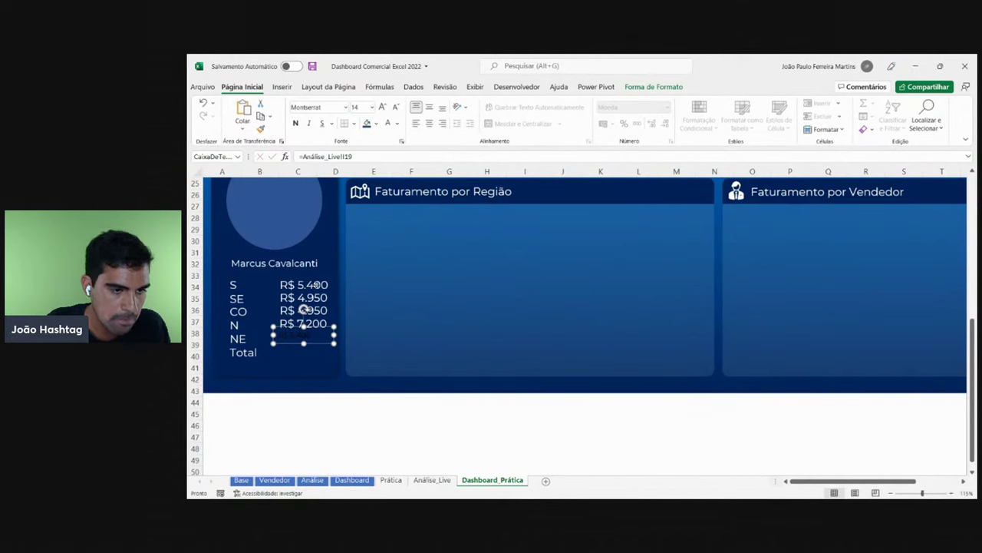
- Duplicate the NE value box onto the Total line
click(317, 284)
click(315, 342)
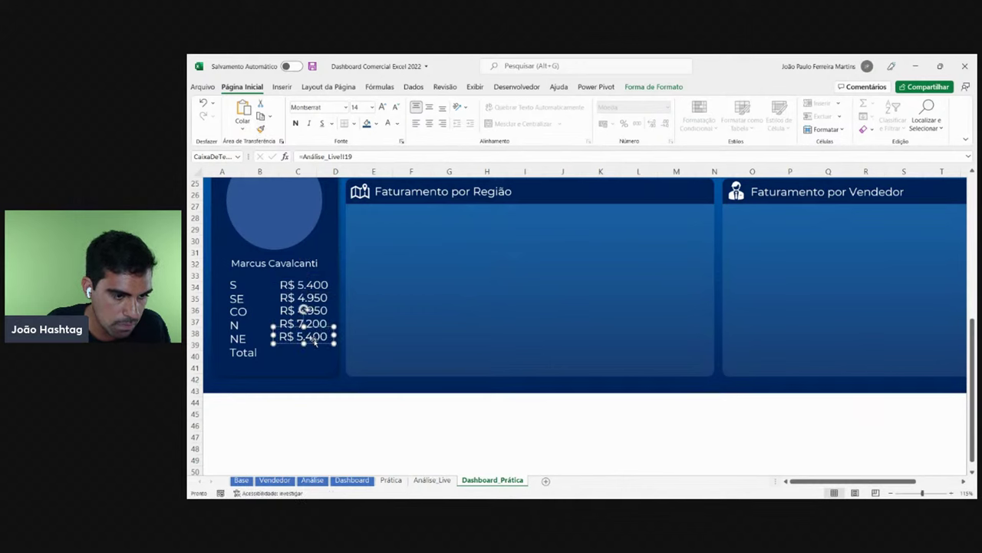
mouse_move(316, 347)
mouse_down()
mouse_move(327, 353)
mouse_move(315, 356)
mouse_up()
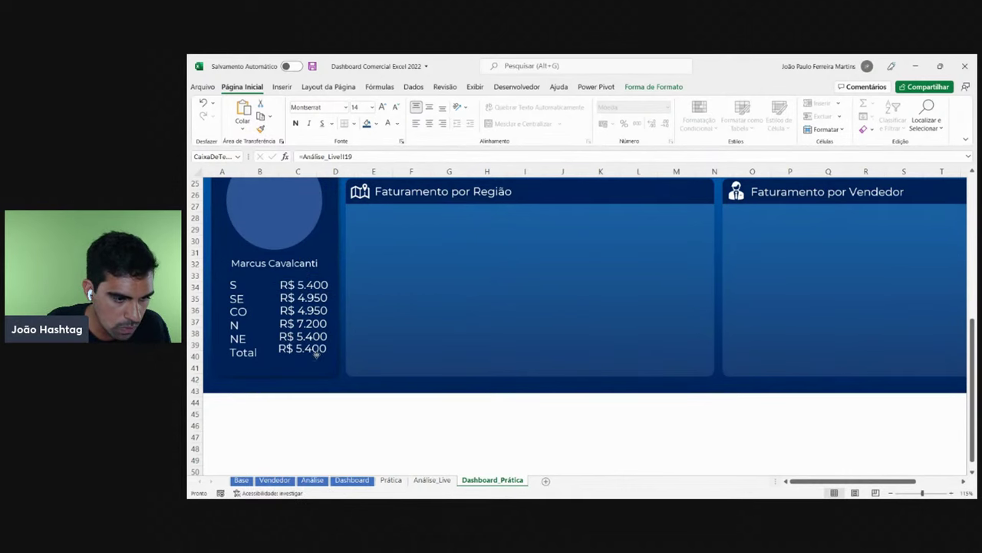
click(319, 356)
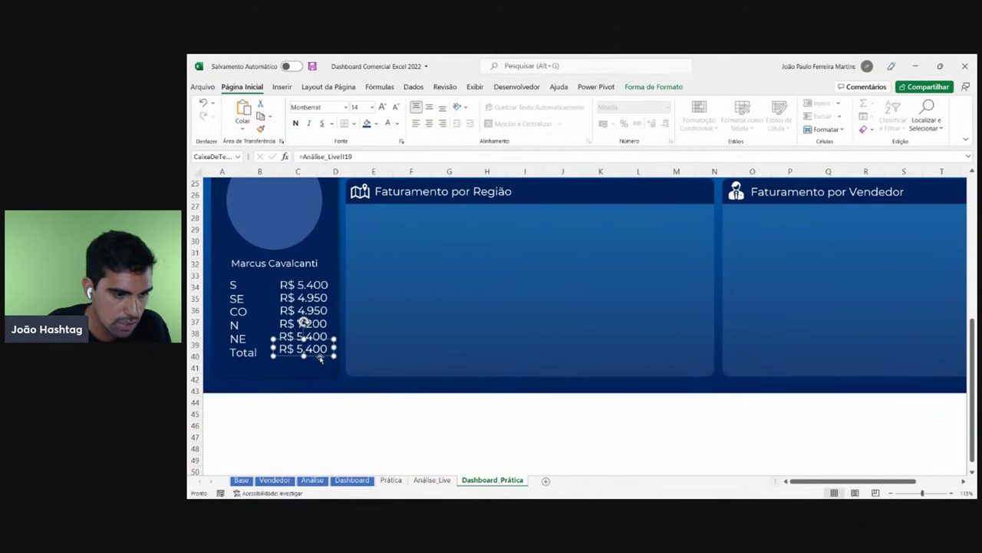
- Relink the Total value box to the best seller's total revenue in Análise_Live M19
key(Escape)
click(432, 480)
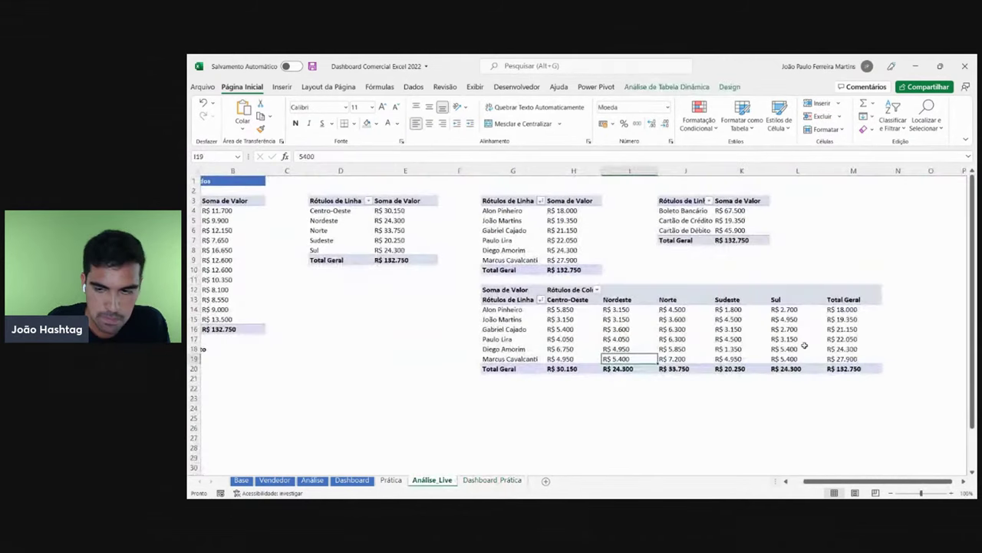
click(854, 368)
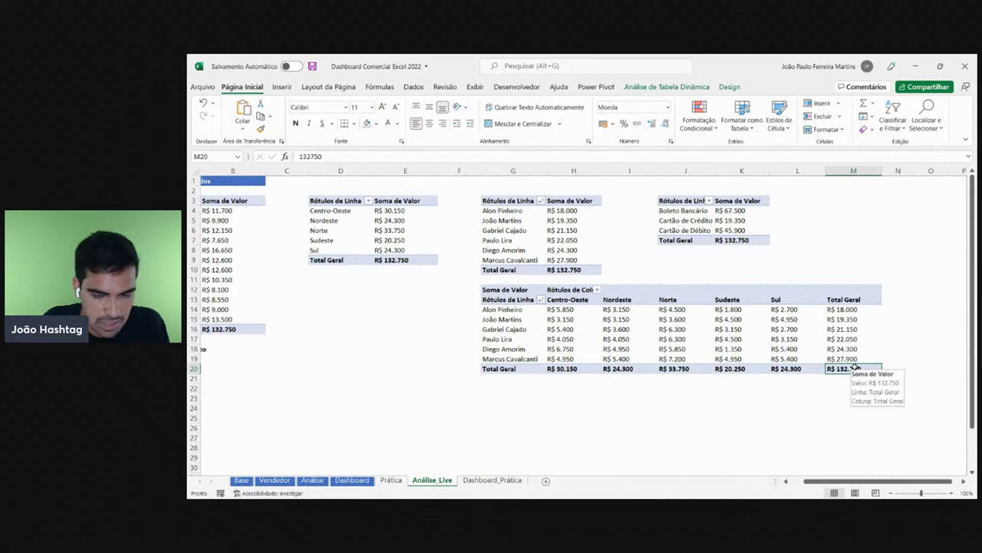
click(836, 358)
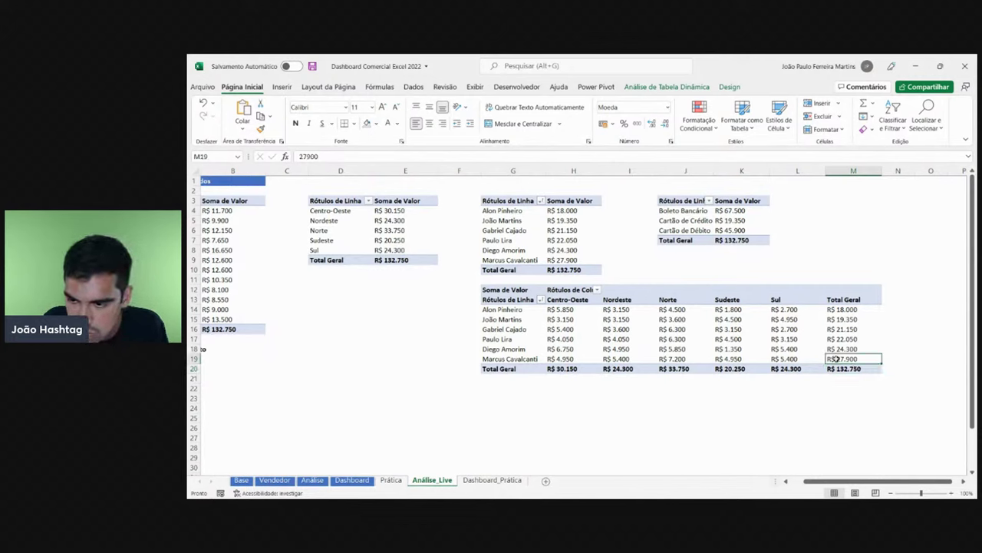
drag(843, 359, 502, 309)
click(491, 480)
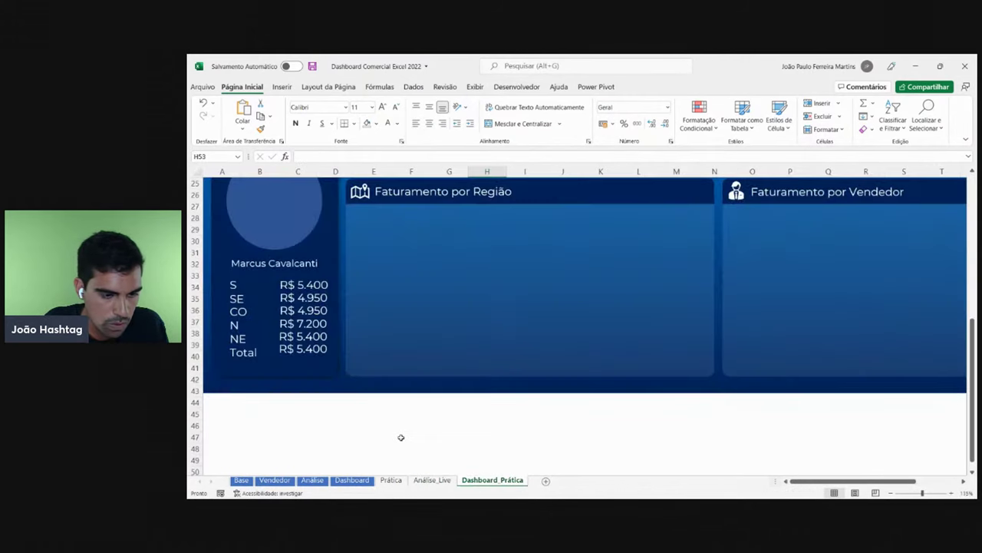
click(313, 349)
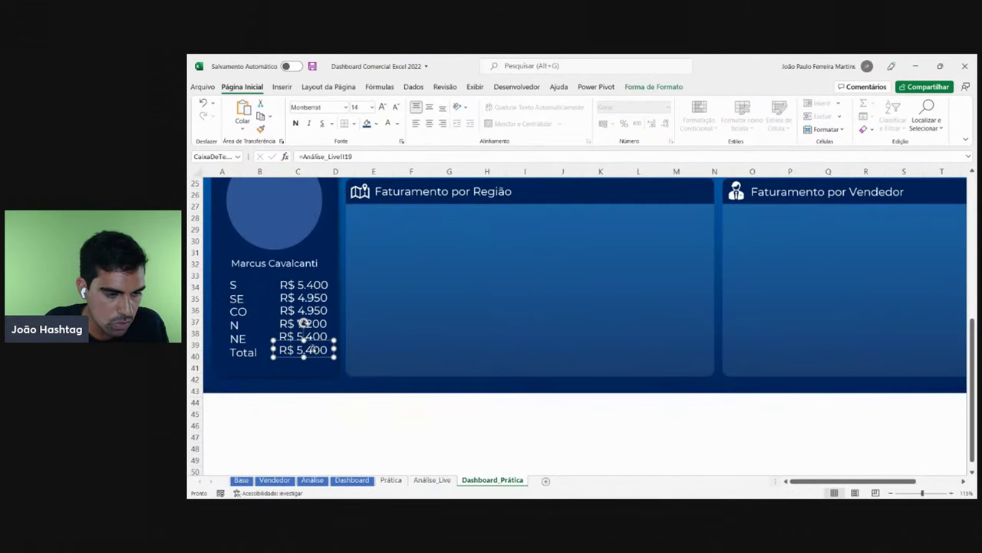
click(346, 156)
key(BackSpace)
text(H)
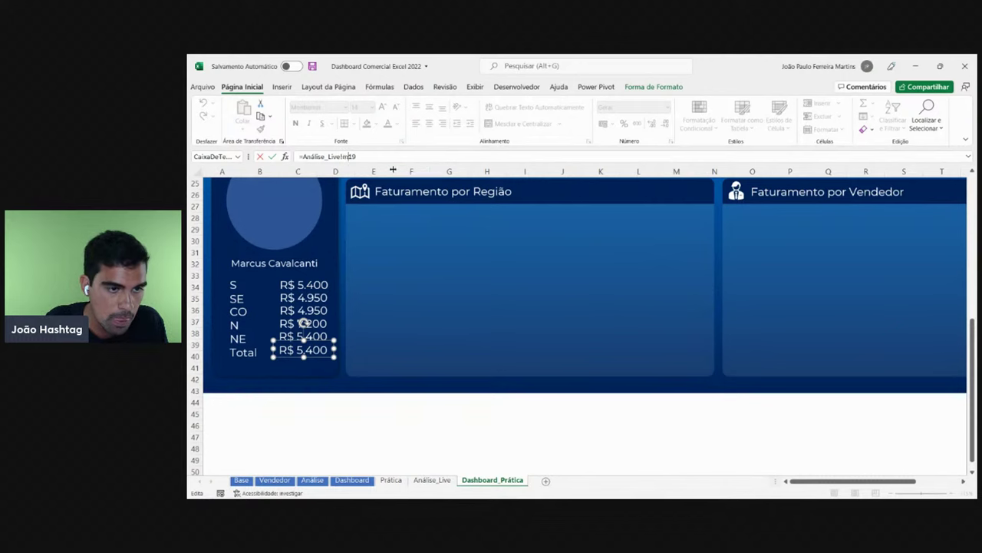
key(Return)
- Widen the Total box to show R$ 27.900 and verify the N and NE links
click(321, 310)
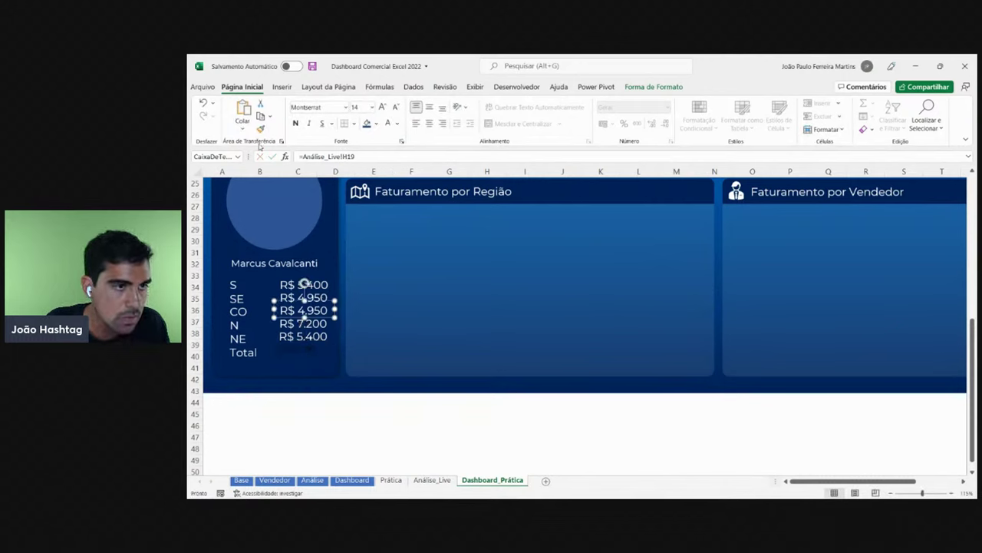
click(311, 351)
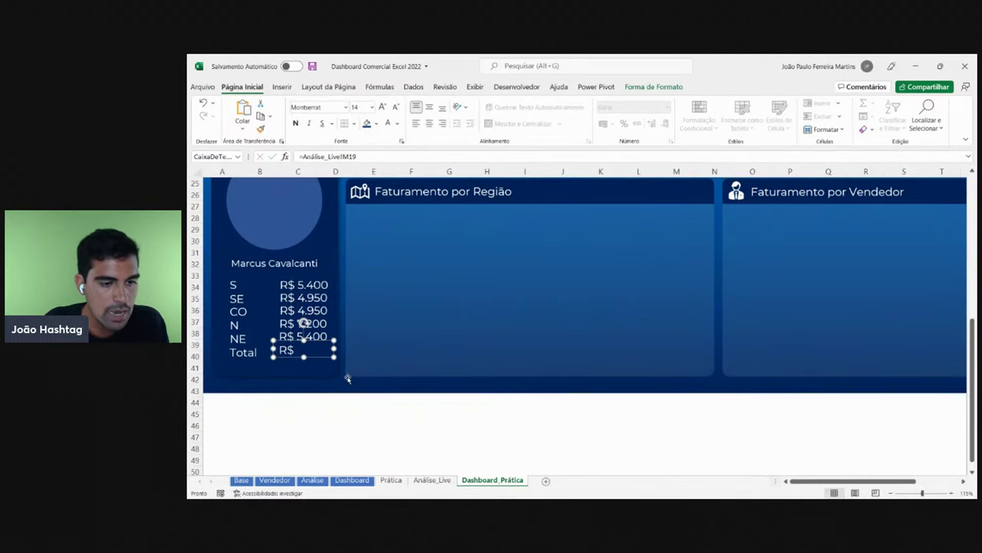
drag(334, 347, 340, 349)
click(370, 407)
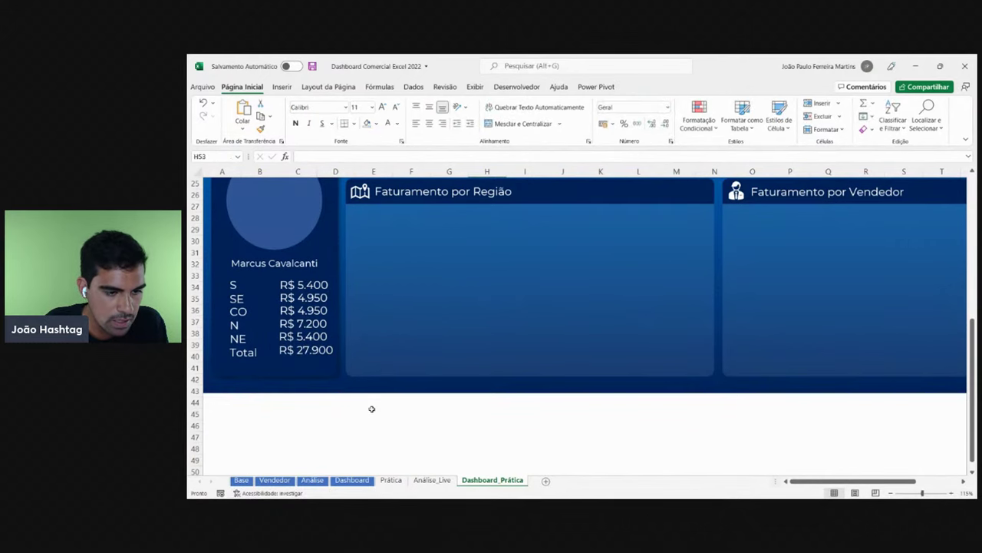
click(321, 349)
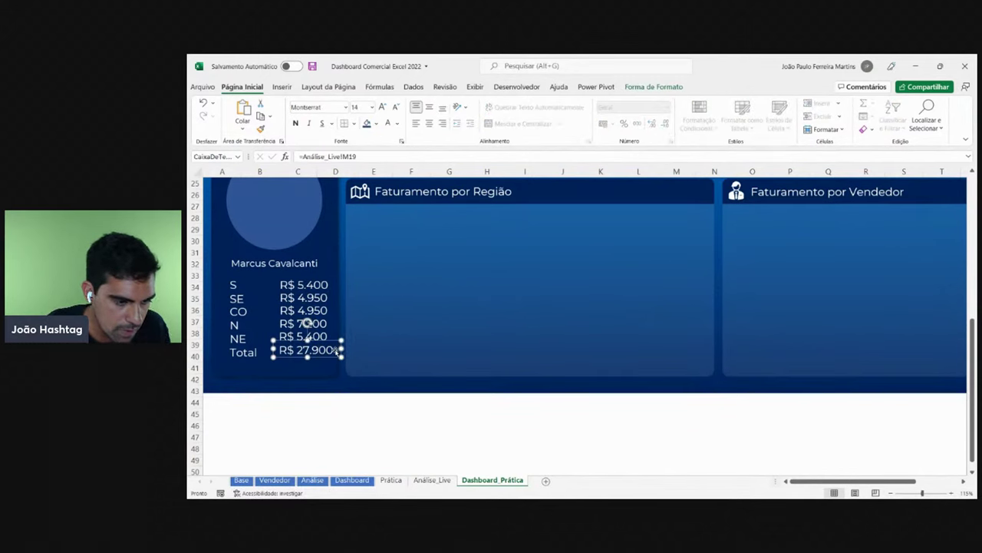
click(307, 335)
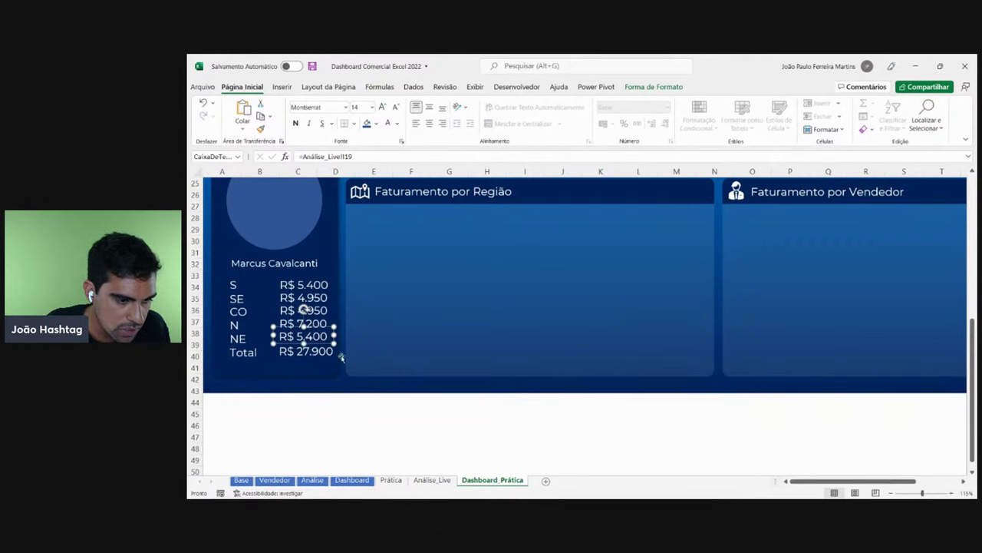
click(305, 315)
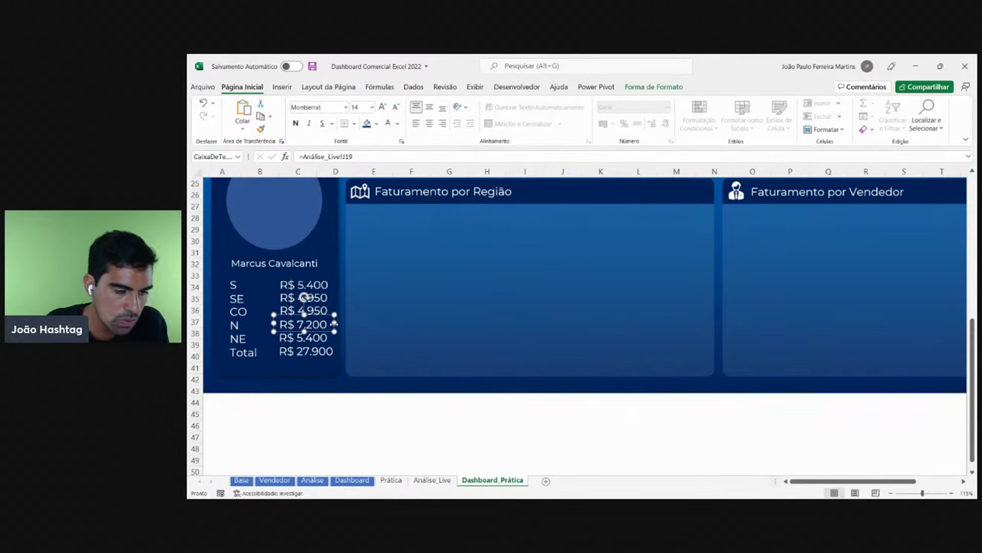
- Sort the pivot's salespeople ascending by Soma de Valor
click(432, 479)
click(533, 308)
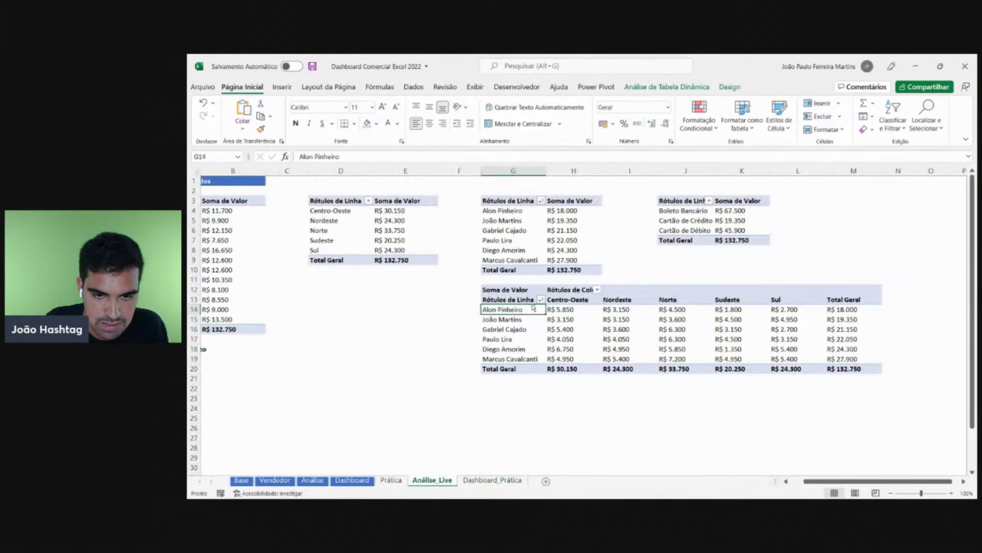
click(540, 300)
click(469, 119)
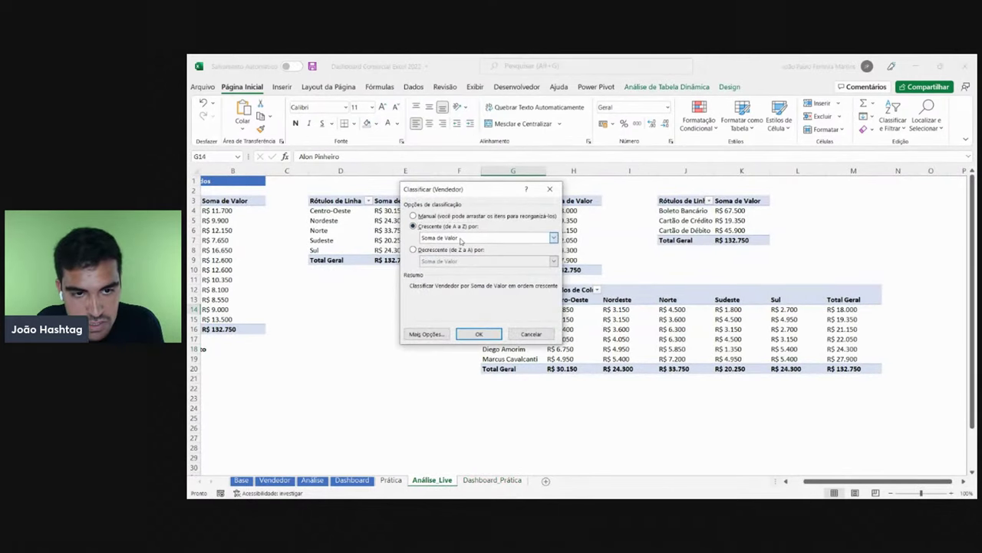
click(460, 241)
click(461, 257)
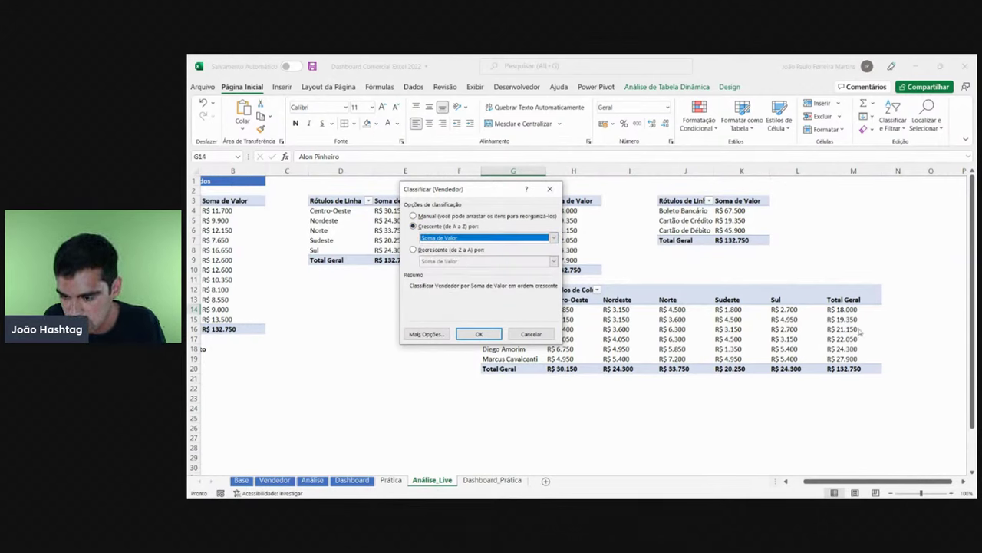
click(479, 334)
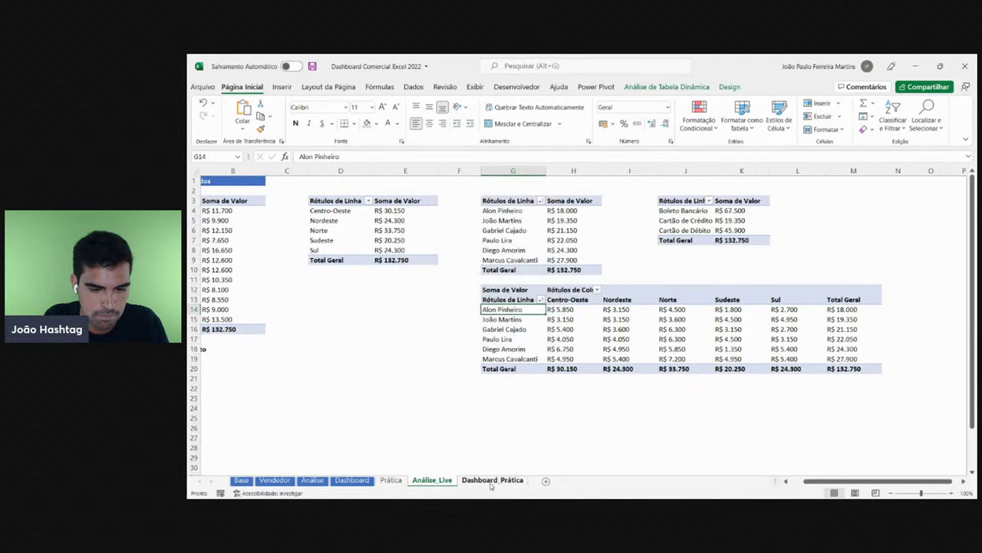
- Filter the dashboard slicers to the Excel product and the year 2019
click(491, 479)
scroll(243, 230, up, 6)
click(240, 220)
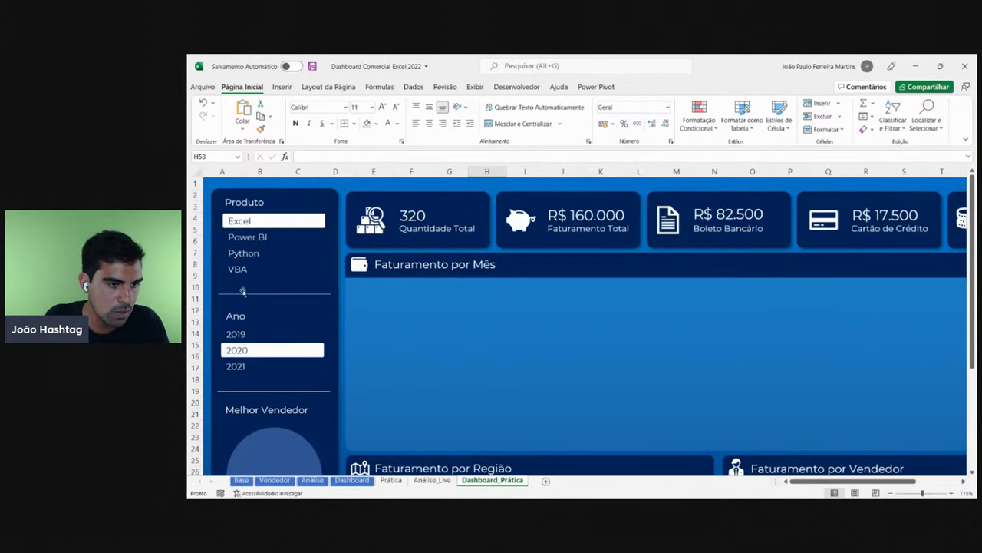
click(243, 336)
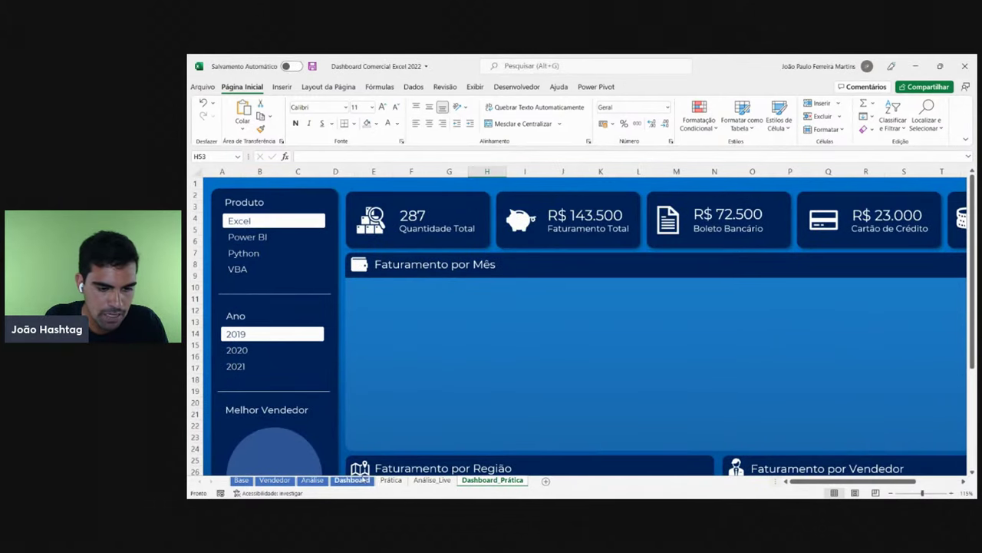
click(364, 479)
- Review the best seller's pivot row G19:M19, then return to the Dashboard_Prática sidebar
click(432, 480)
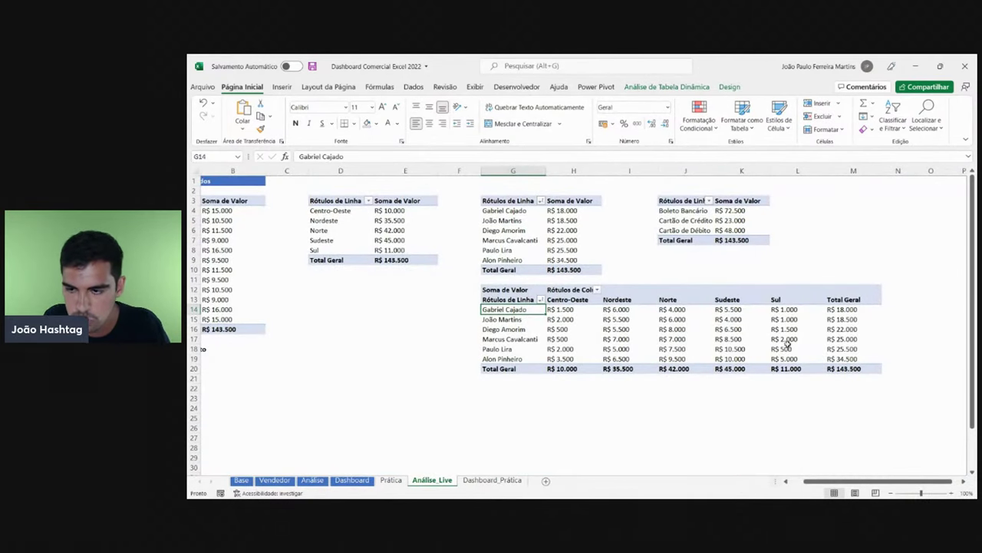
click(843, 355)
drag(509, 358, 849, 359)
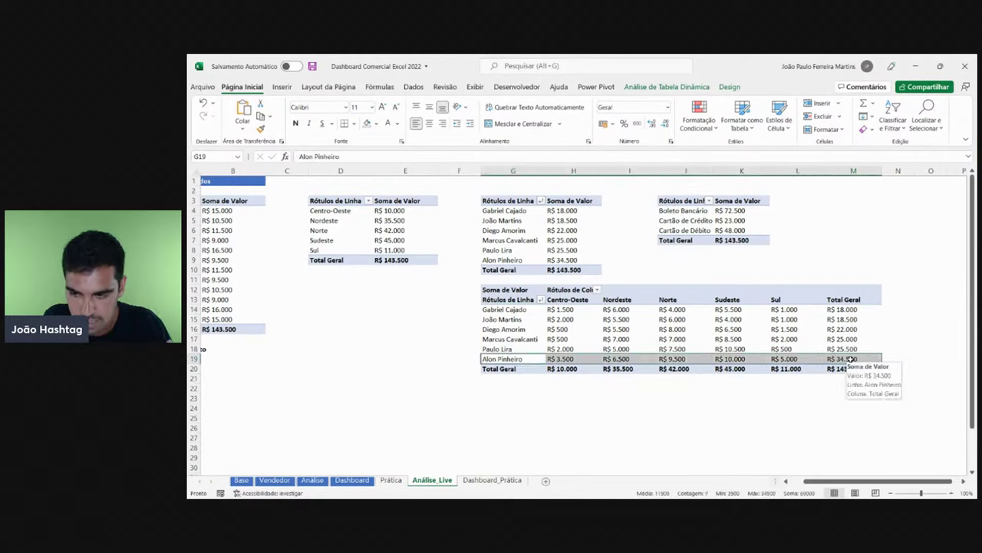
click(850, 358)
click(711, 358)
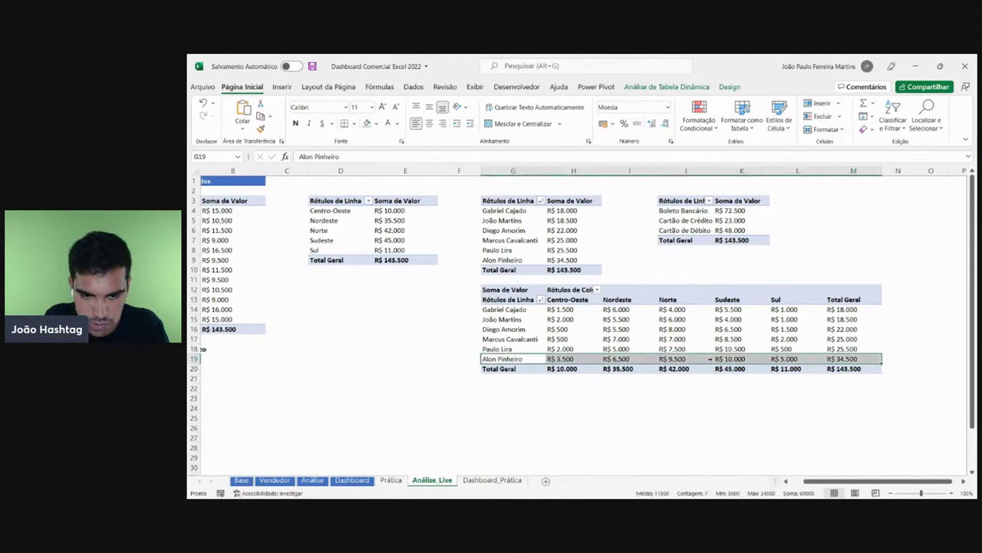
drag(852, 358, 510, 359)
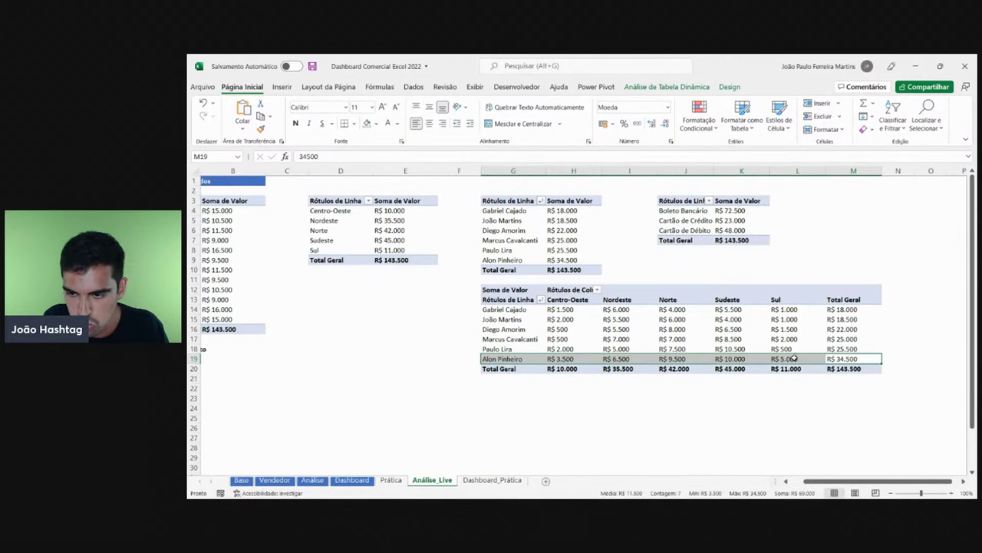
click(492, 479)
- Check the =Análise_Live! cell links of the SE, CO, N and NE revenue value boxes
scroll(285, 393, down, 6)
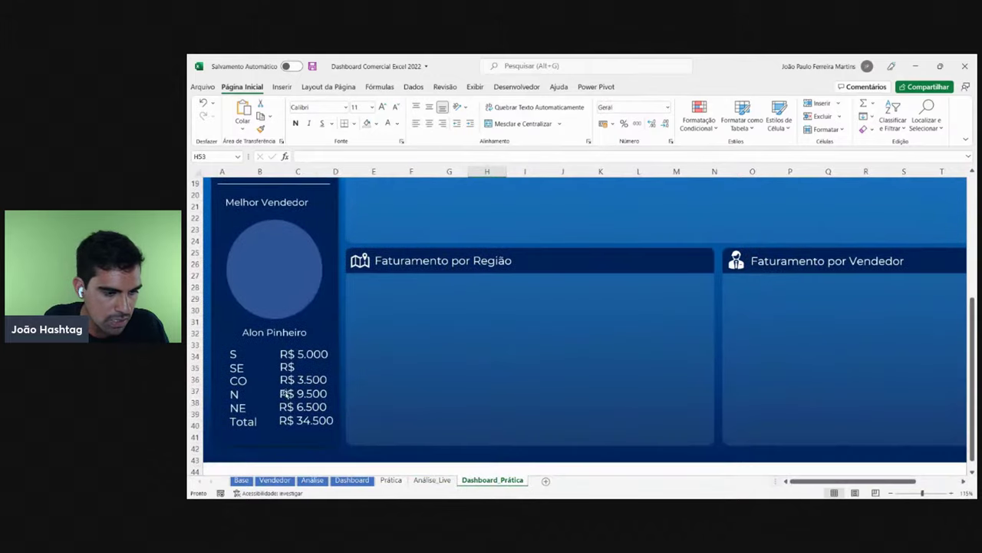
click(249, 350)
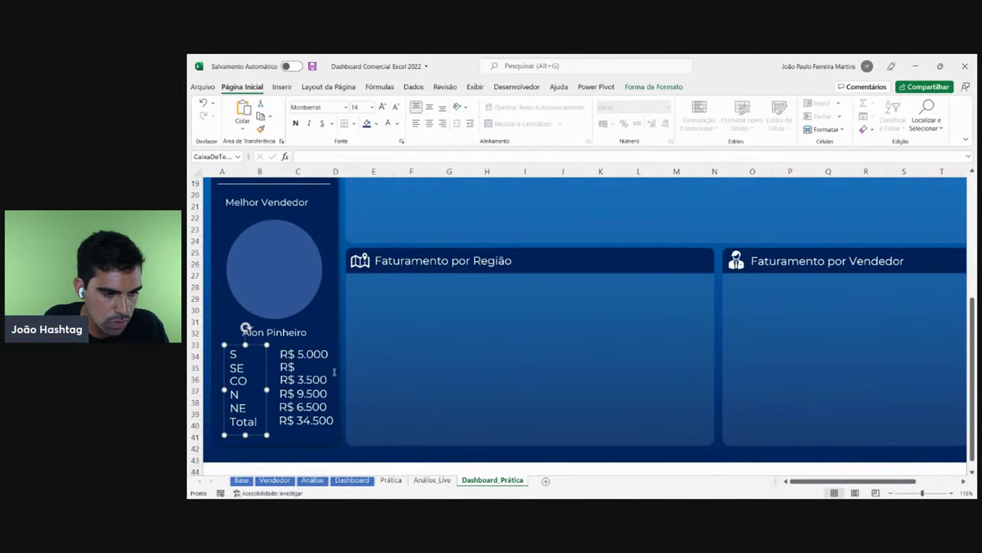
click(330, 366)
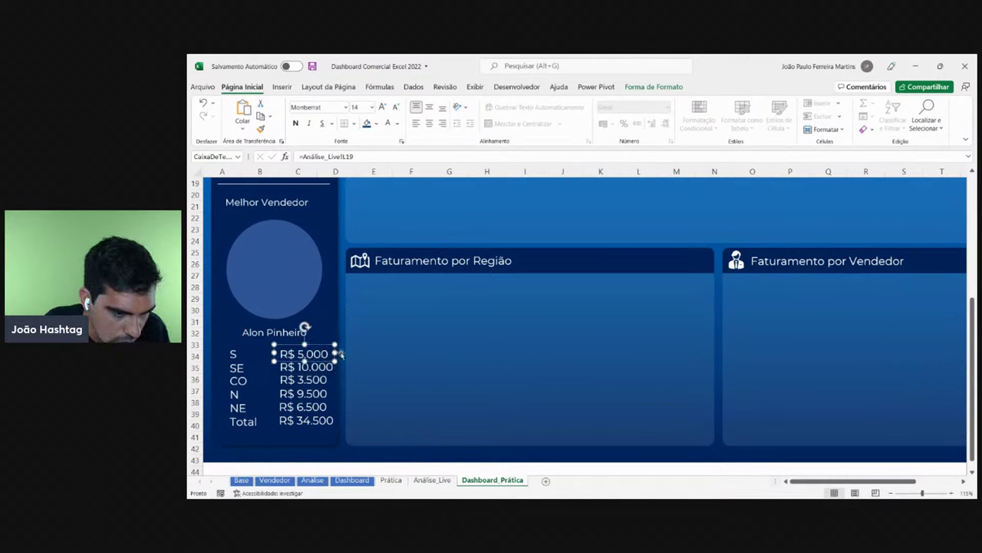
click(333, 382)
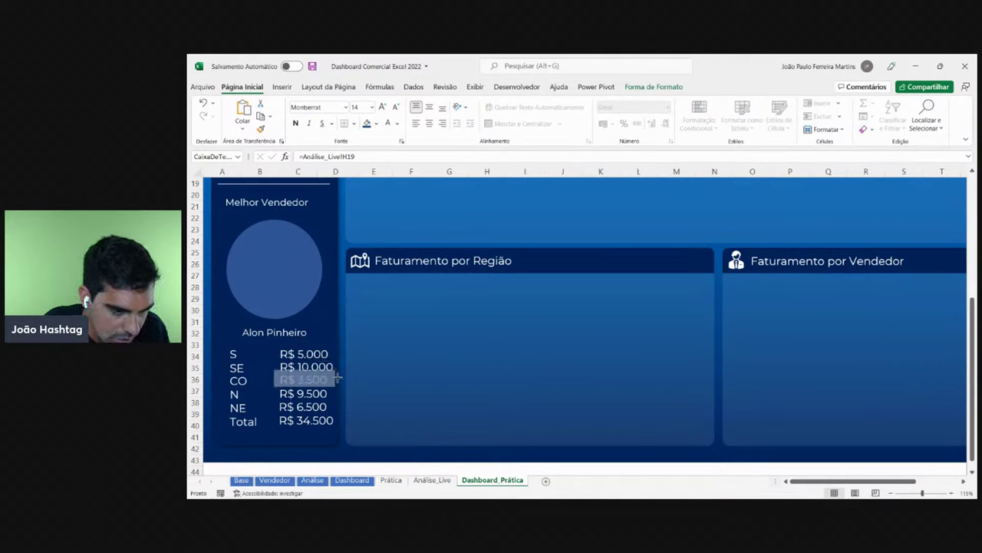
click(342, 392)
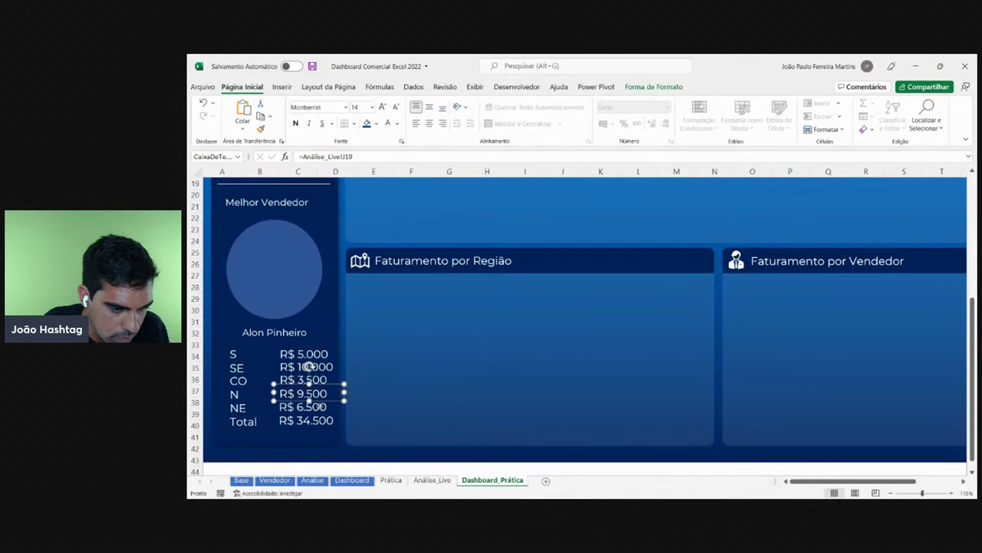
click(335, 407)
key(Escape)
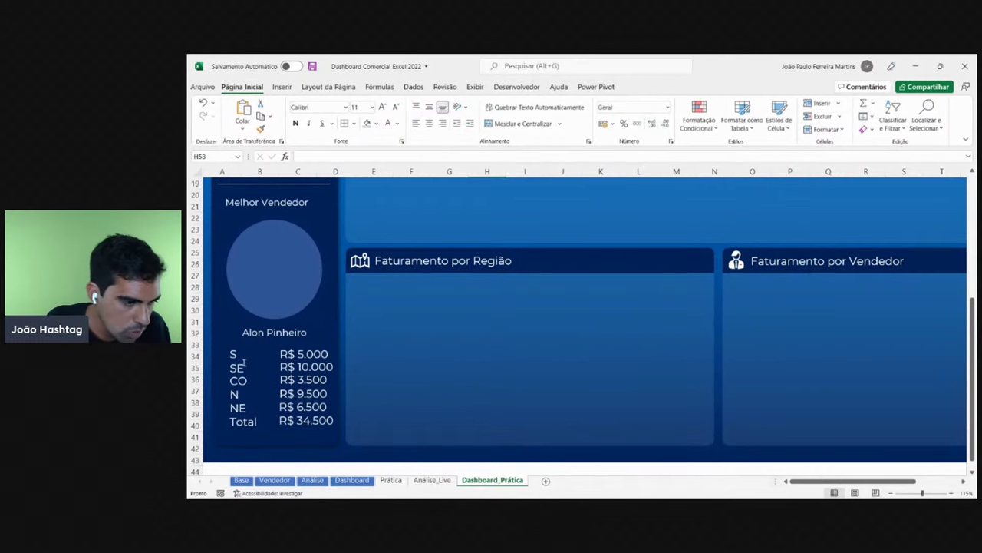
- Select the region labels box with the S, SE, CO, N, NE and Total value boxes and nudge them left
click(239, 351)
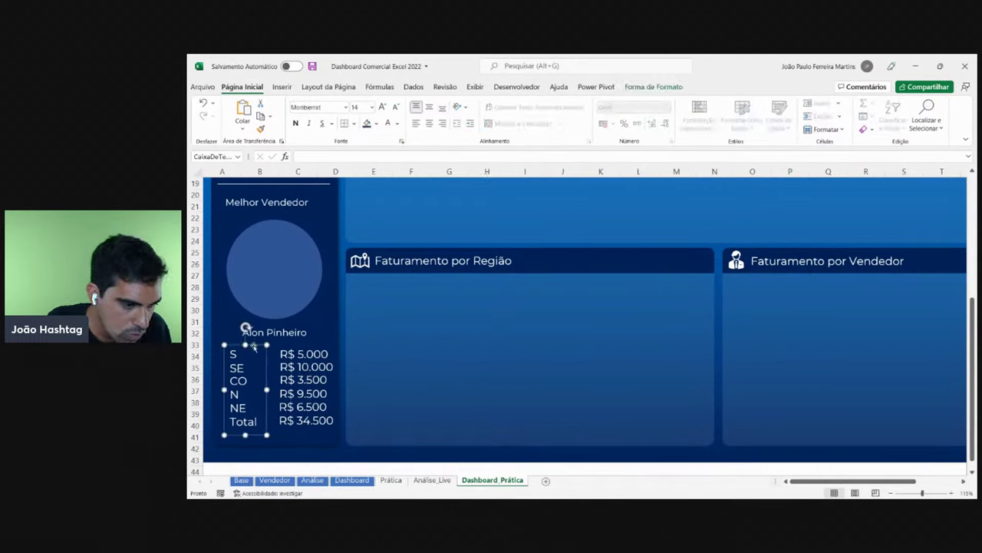
ctrl+click(313, 366)
ctrl+click(307, 379)
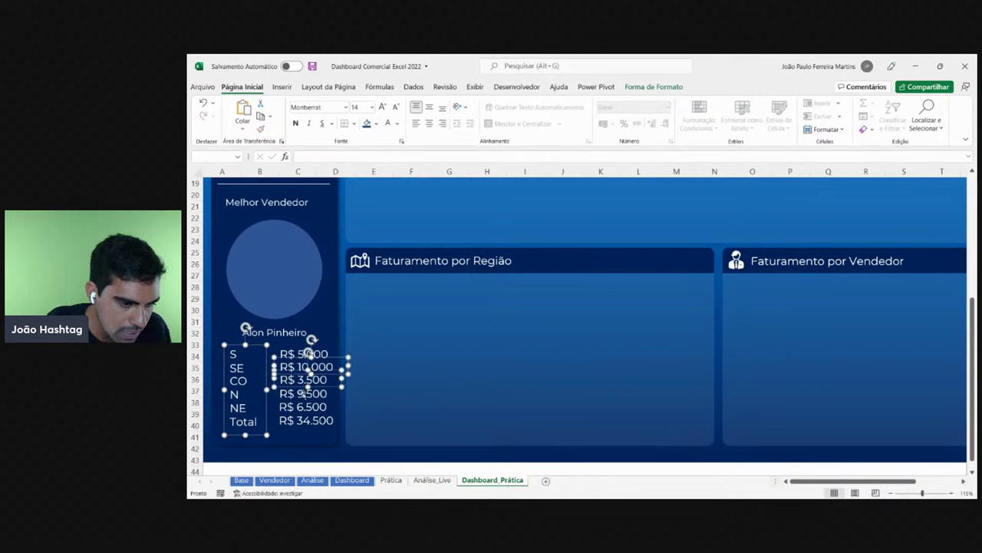
ctrl+click(303, 393)
ctrl+click(302, 407)
ctrl+click(304, 421)
ctrl+click(308, 354)
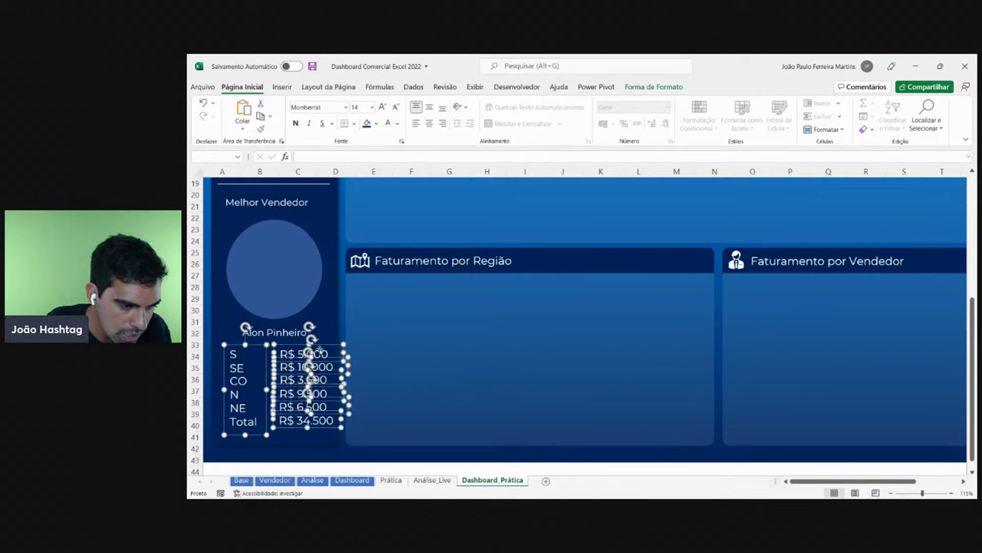
key(Left)
key(Left)
key(Left)
key(Left)
key(Left)
key(Left)
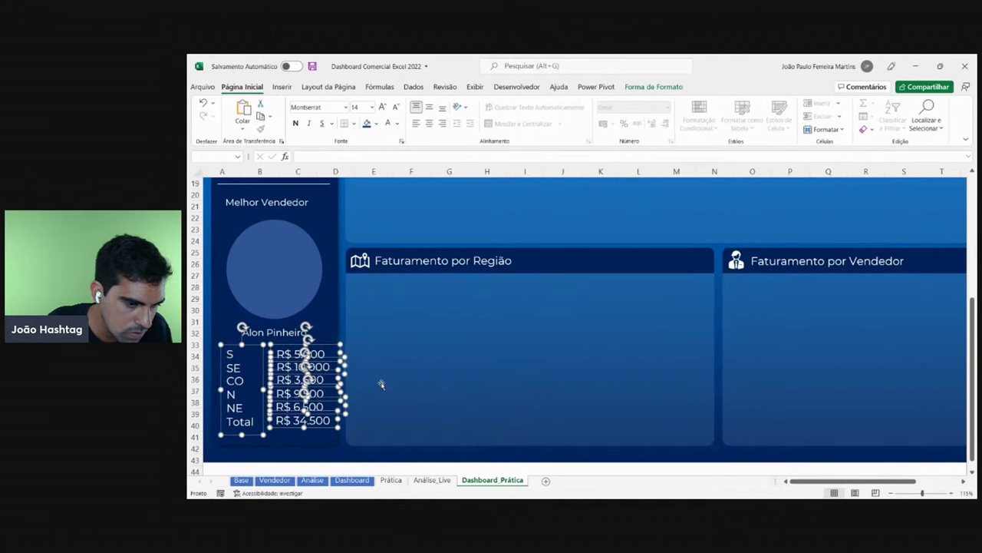
key(Escape)
scroll(382, 384, down, 3)
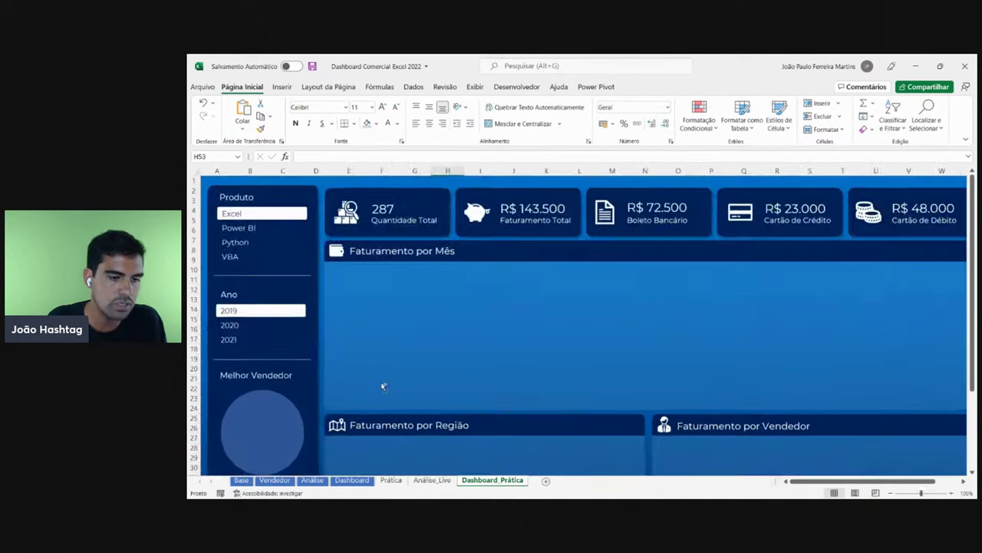
scroll(546, 331, up, 4)
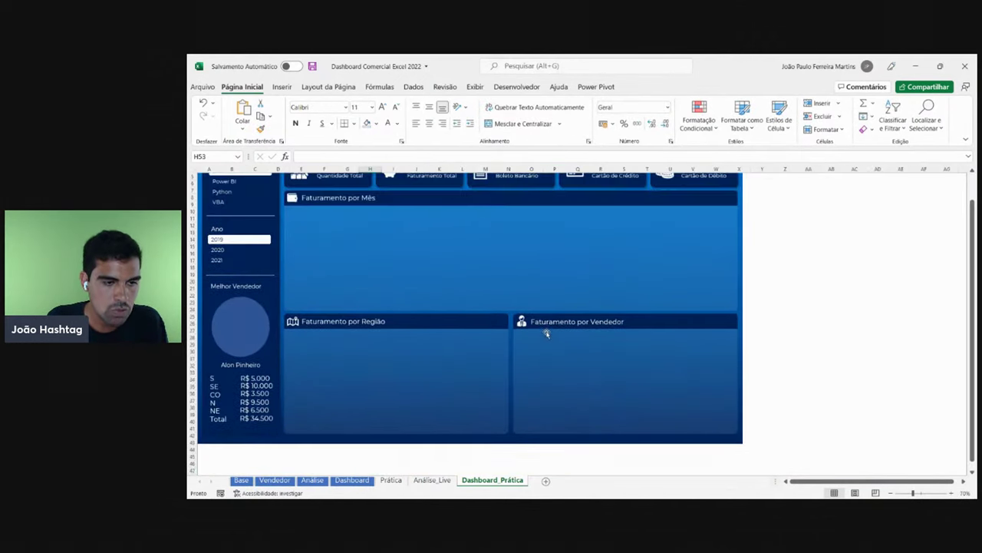
scroll(393, 355, down, 2)
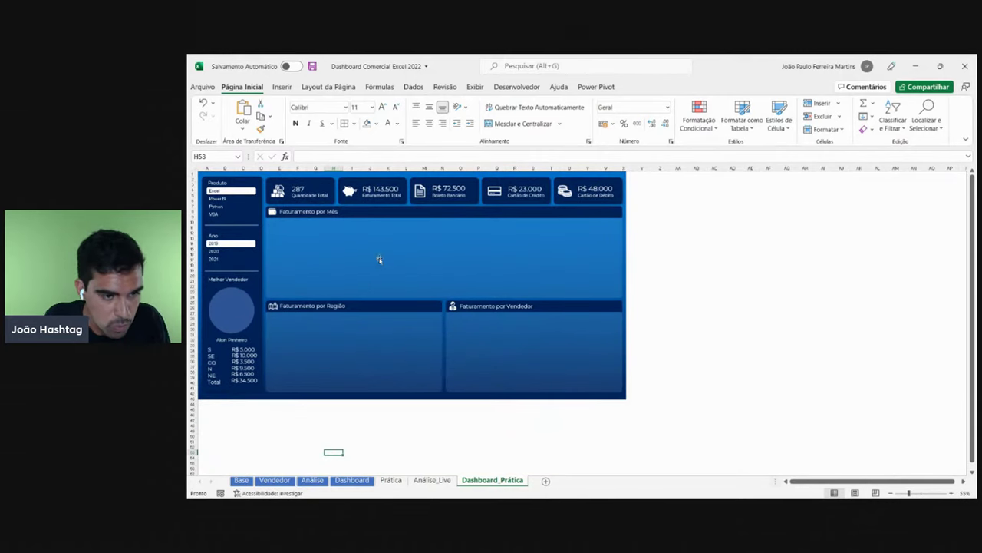
click(365, 328)
click(419, 355)
click(401, 373)
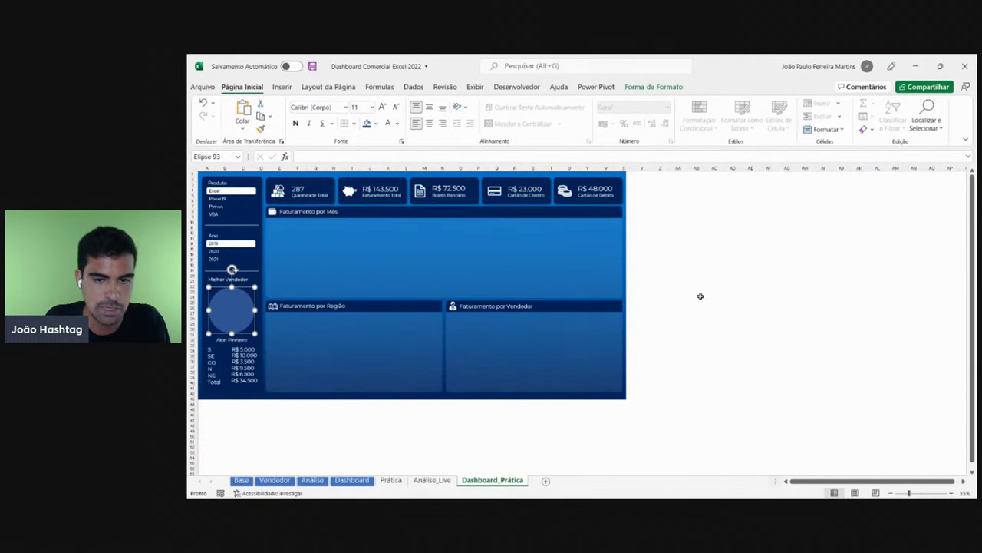
click(732, 291)
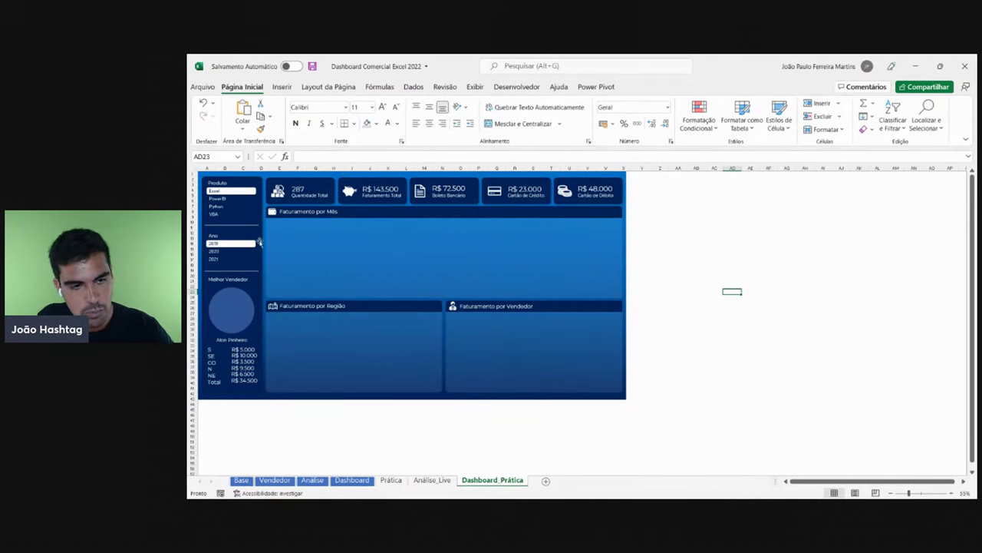
- Pick 2021 in the Ano slicer and Python in the Produto slicer, giving a R$ 32.400 sidebar total
click(221, 251)
click(221, 259)
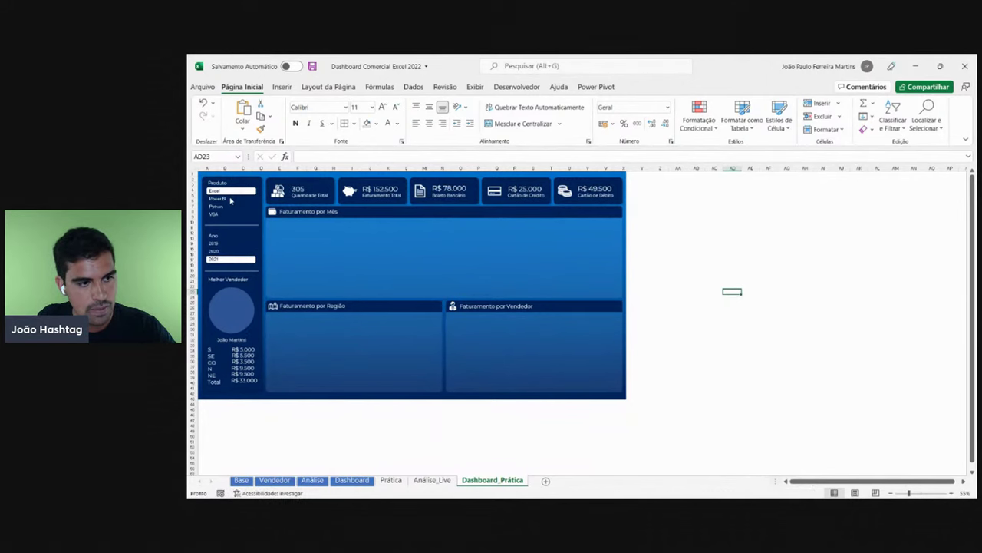
click(232, 198)
click(231, 206)
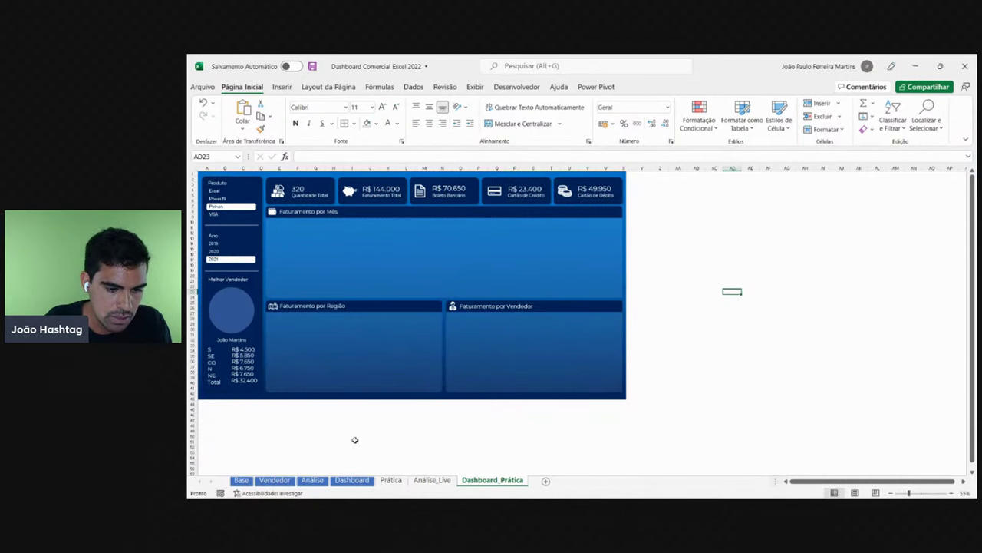
click(352, 480)
click(231, 218)
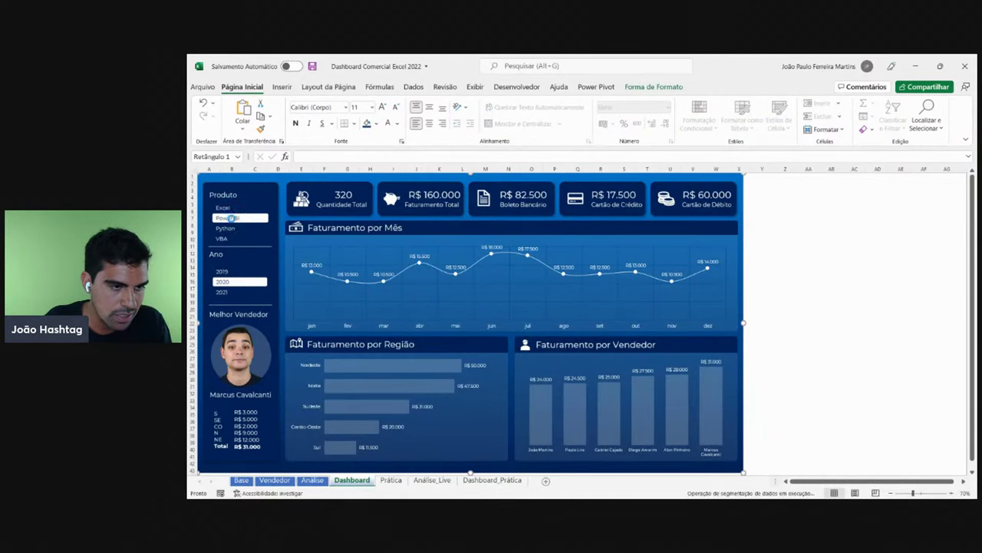
click(234, 229)
click(232, 238)
click(234, 218)
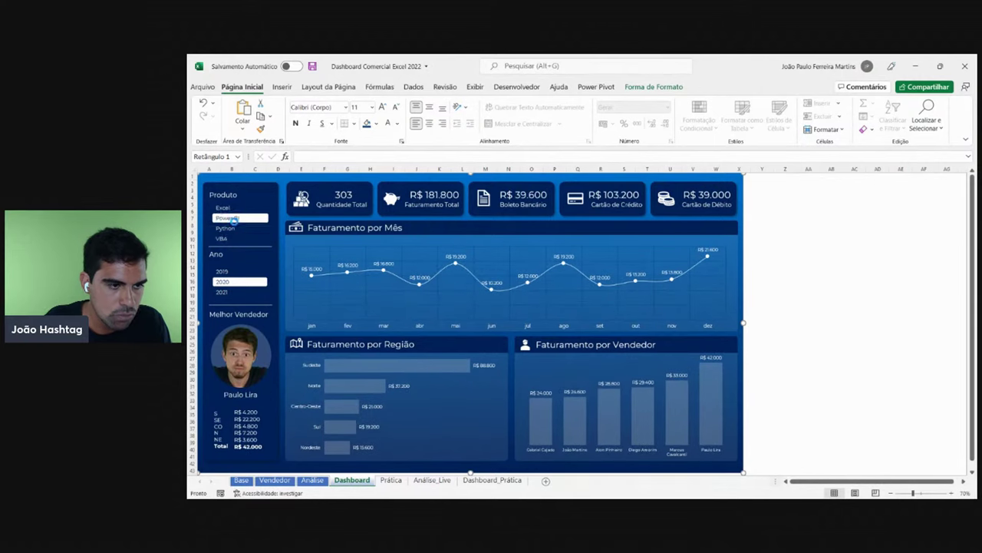
click(239, 207)
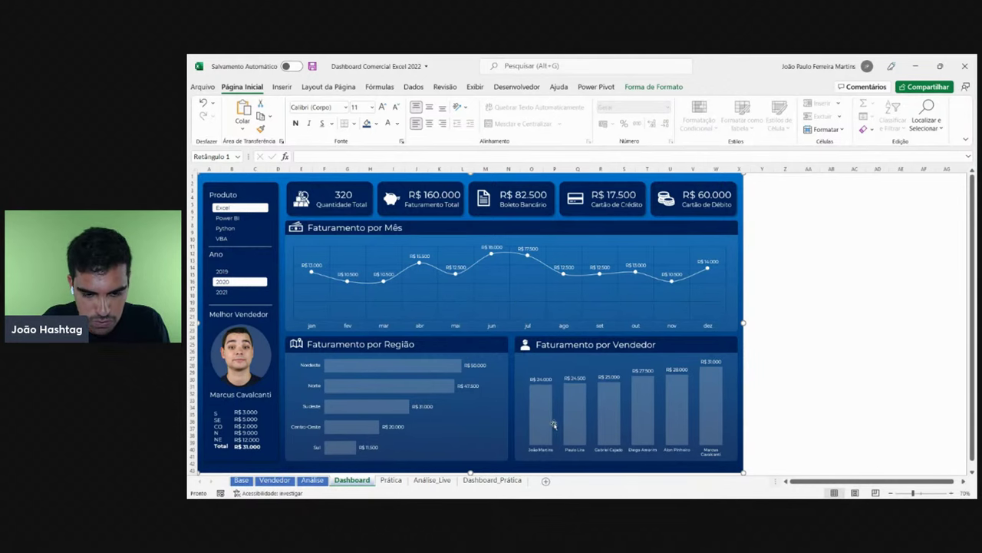
click(492, 480)
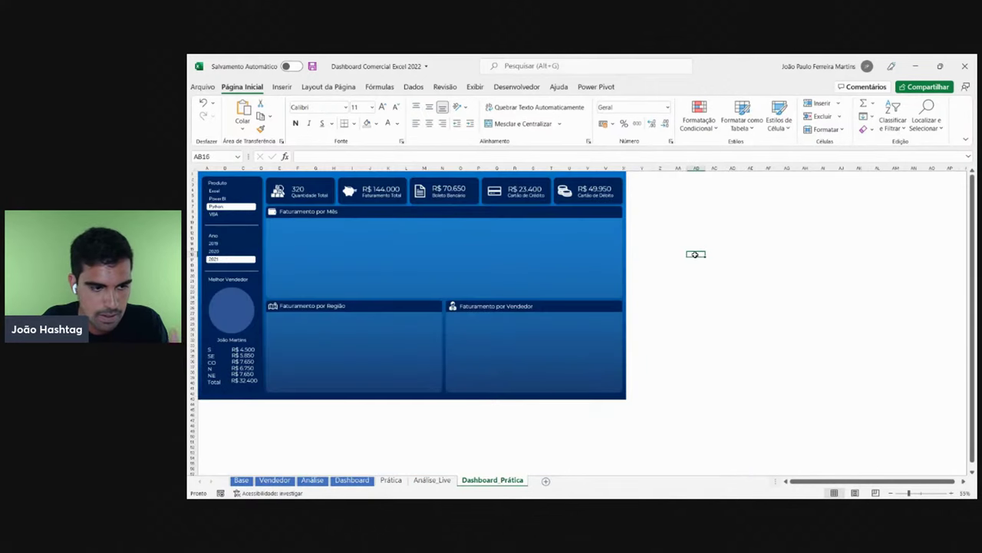
- Reset the view to the sidebar and drag the Total revenue value box into line with its label
click(254, 419)
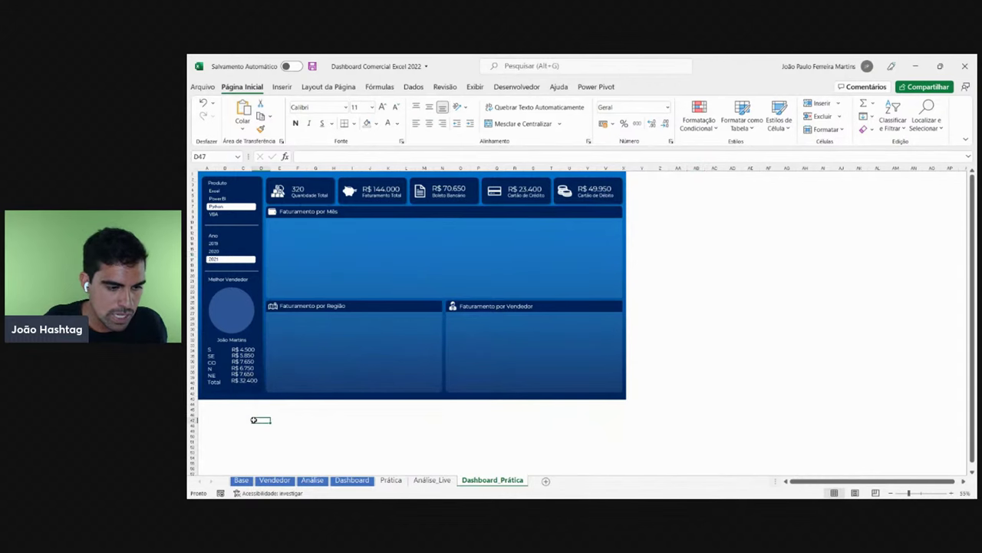
key(ctrl+Home)
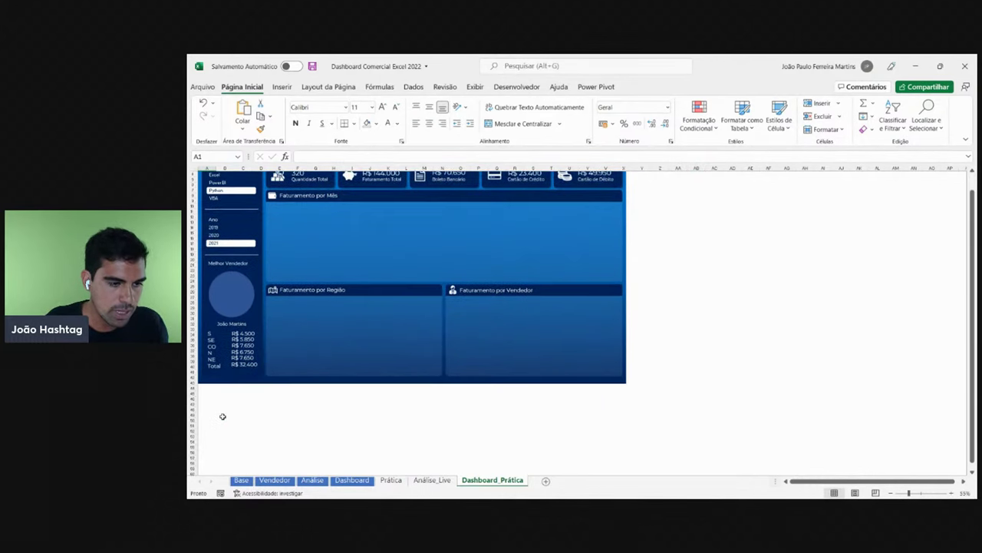
click(222, 404)
scroll(222, 404, up, 5)
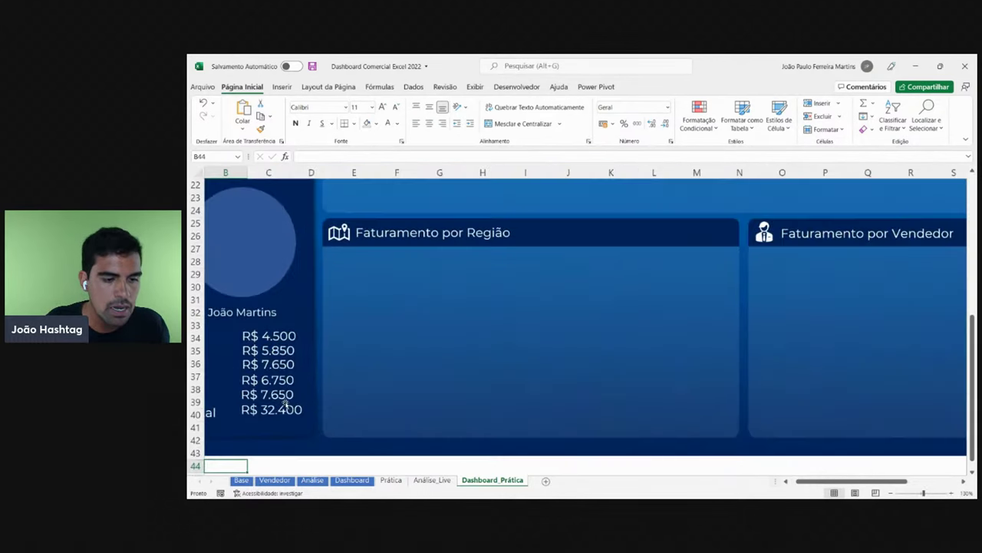
drag(811, 480, 805, 481)
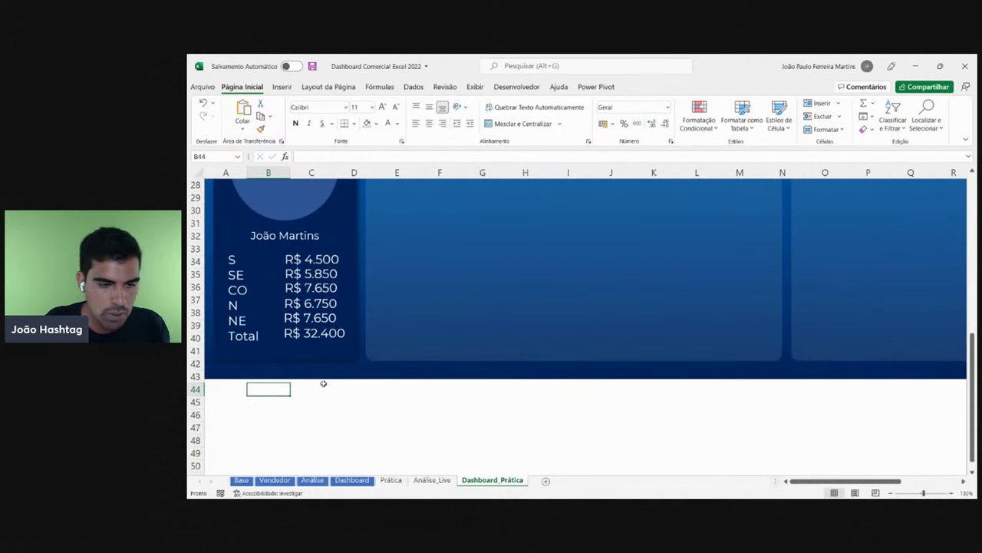
scroll(324, 380, up, 1)
click(325, 377)
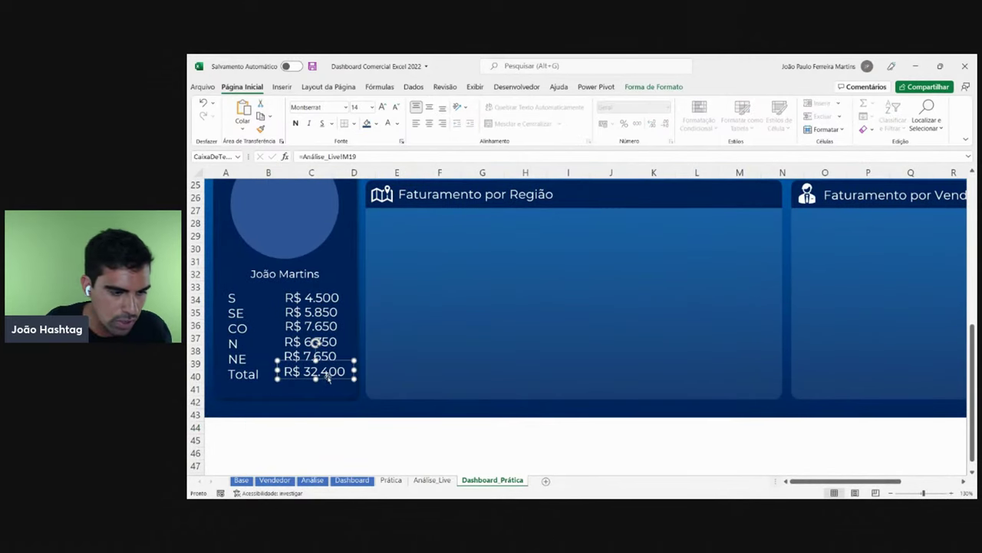
drag(327, 376, 352, 363)
- Nudge the N, CO, SE and S revenue value boxes to line up with their region labels
click(335, 359)
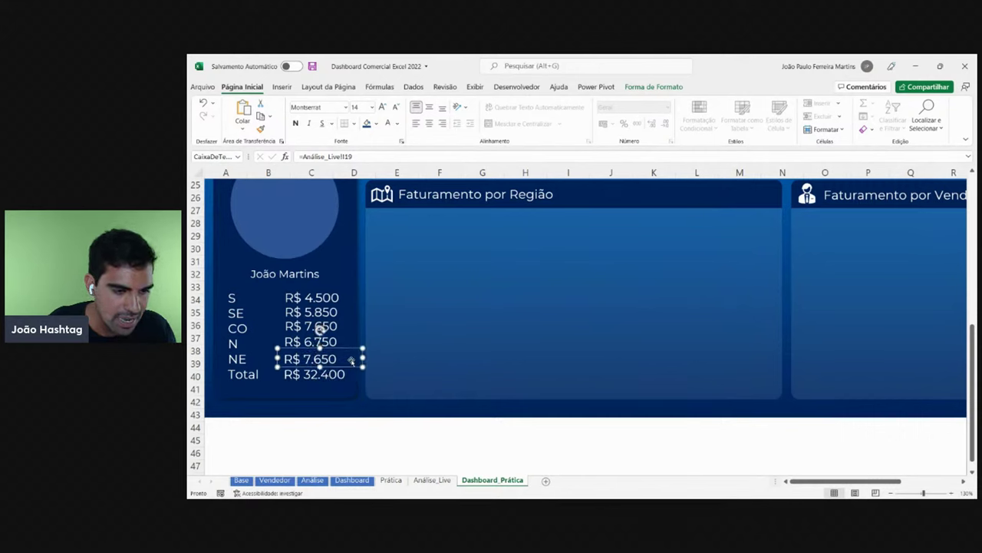
click(310, 339)
key(Down)
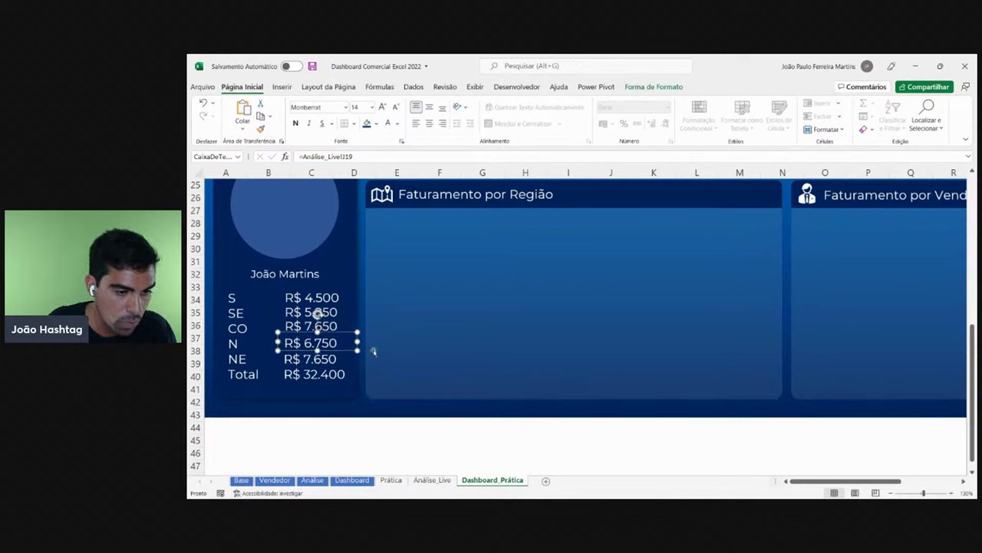
click(336, 323)
key(Down)
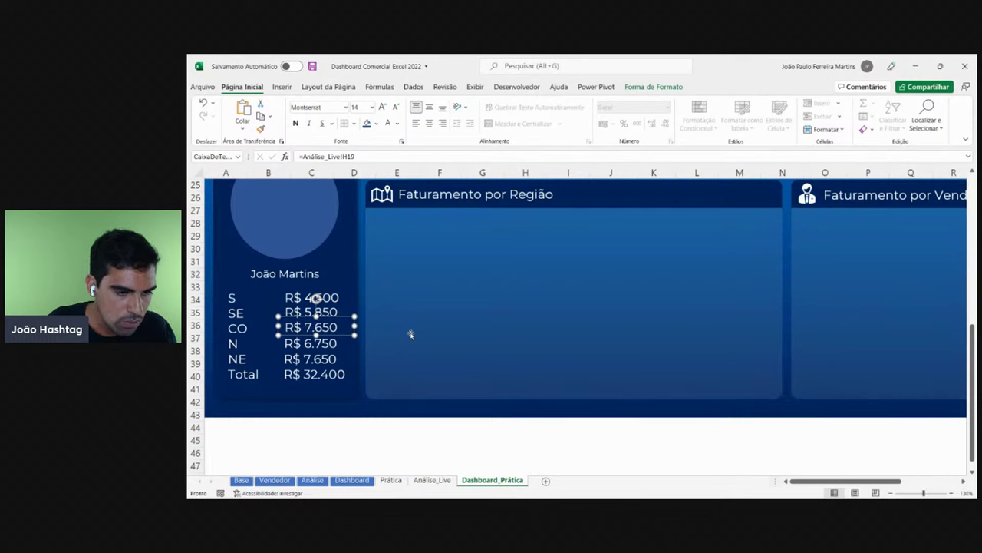
key(shift+Tab)
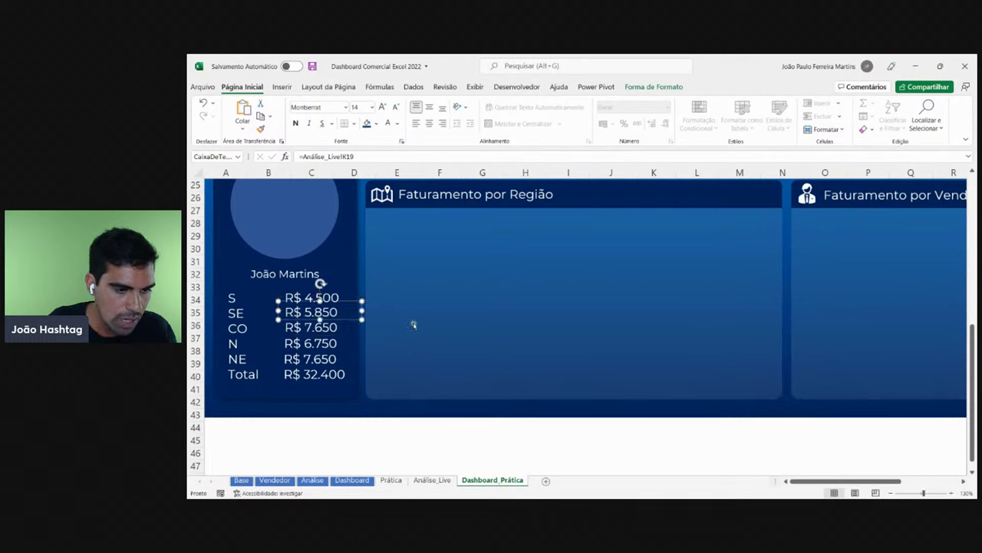
key(Down)
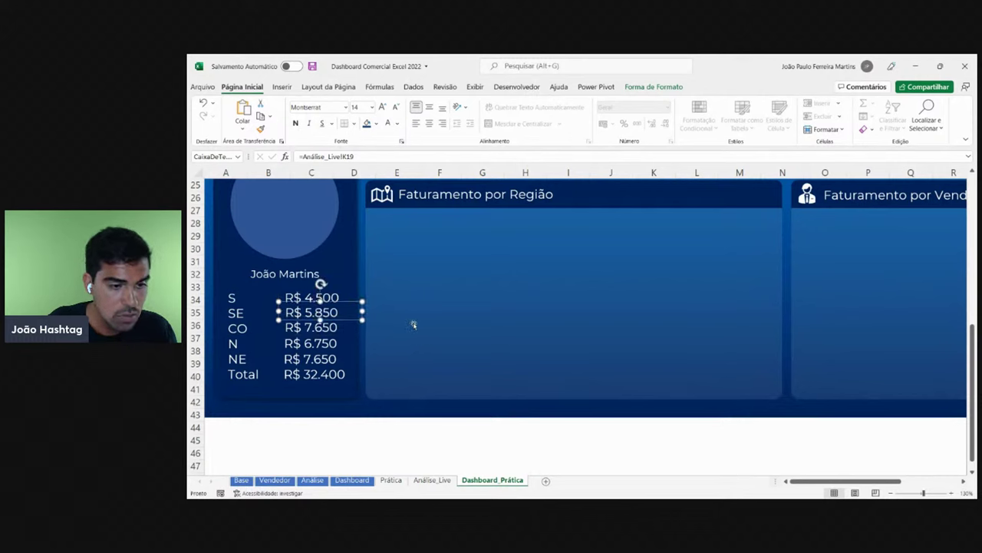
click(345, 296)
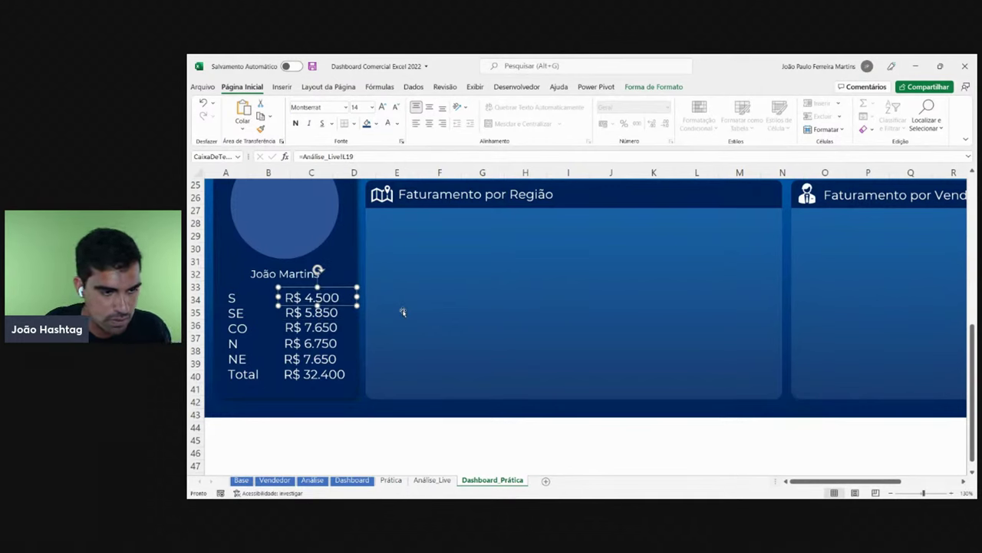
key(Right)
key(Right)
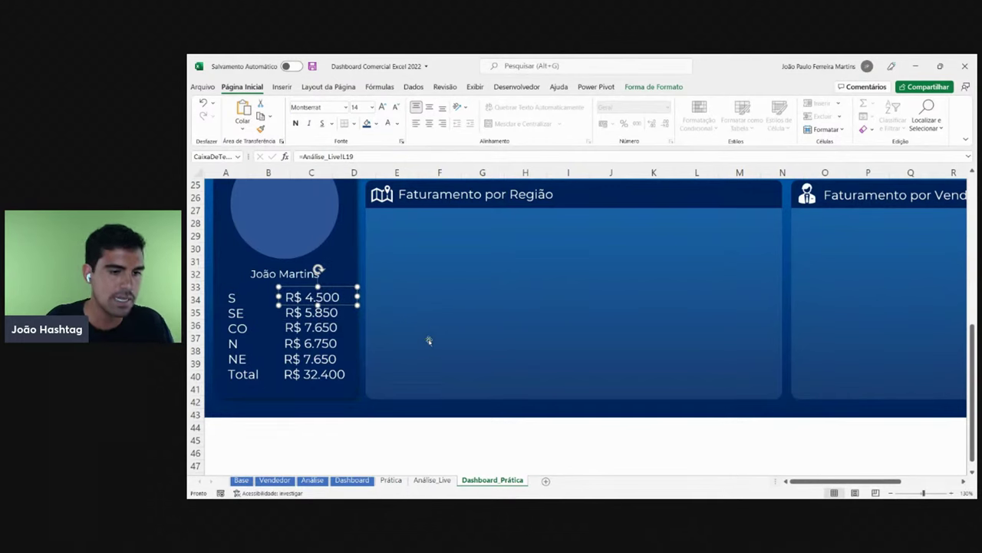
key(Escape)
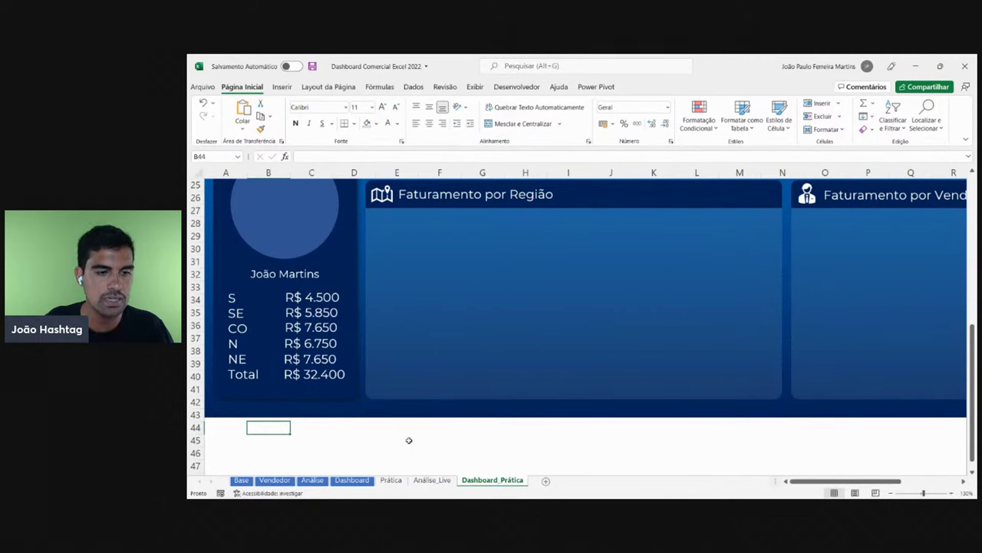
- Uncheck Barra de Fórmulas and Títulos on the Exibir tab to hide the formula bar and headings
scroll(316, 379, up, 2)
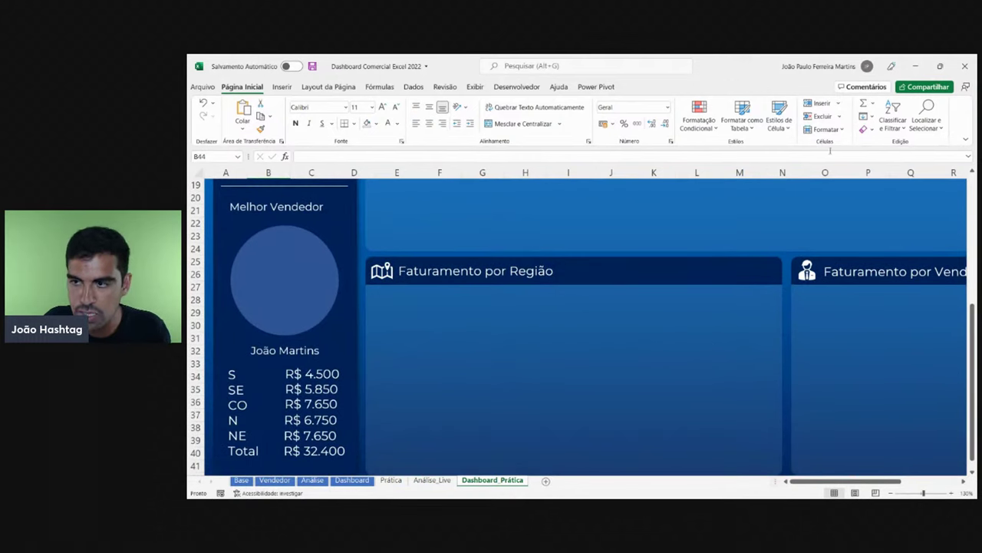
scroll(967, 163, down, 2)
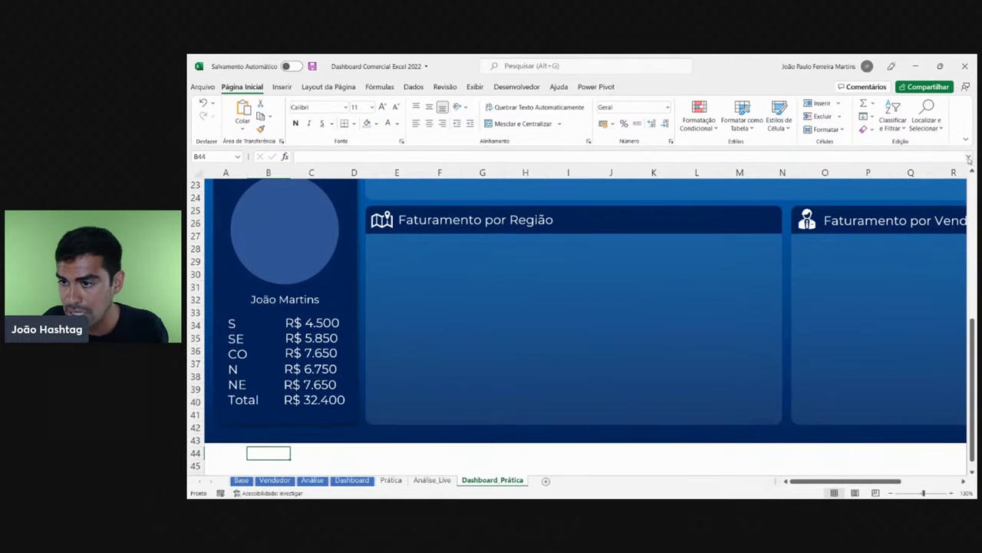
scroll(506, 316, down, 2)
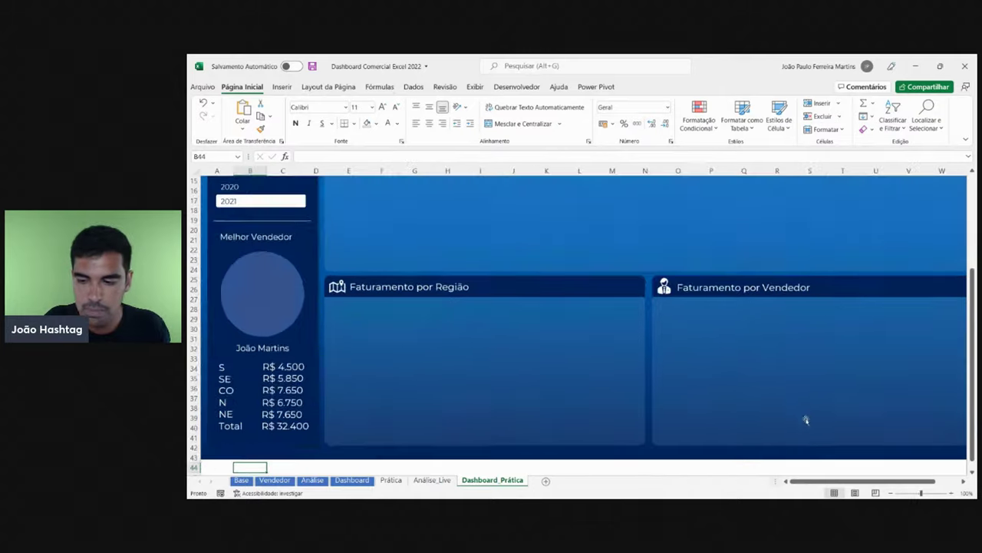
drag(771, 482, 238, 482)
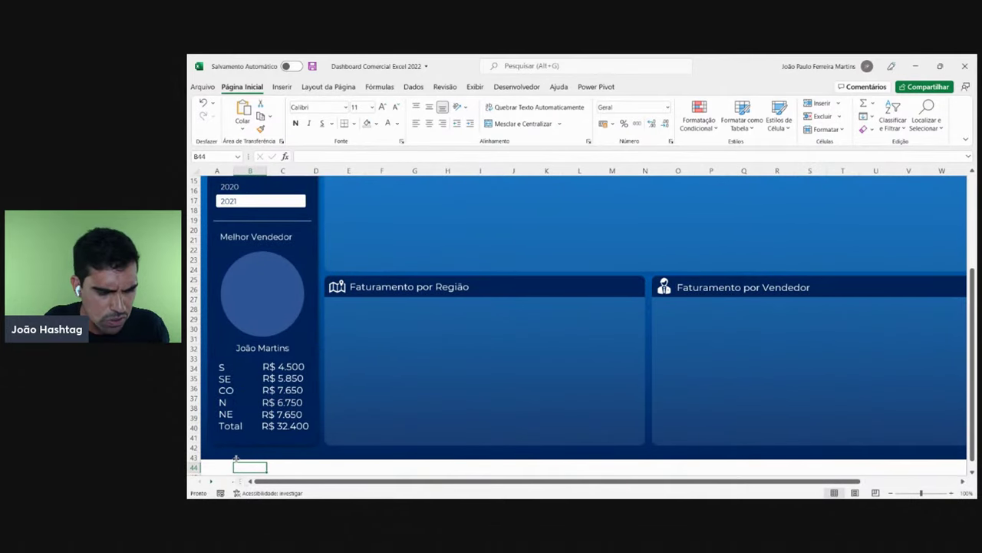
scroll(241, 434, up, 4)
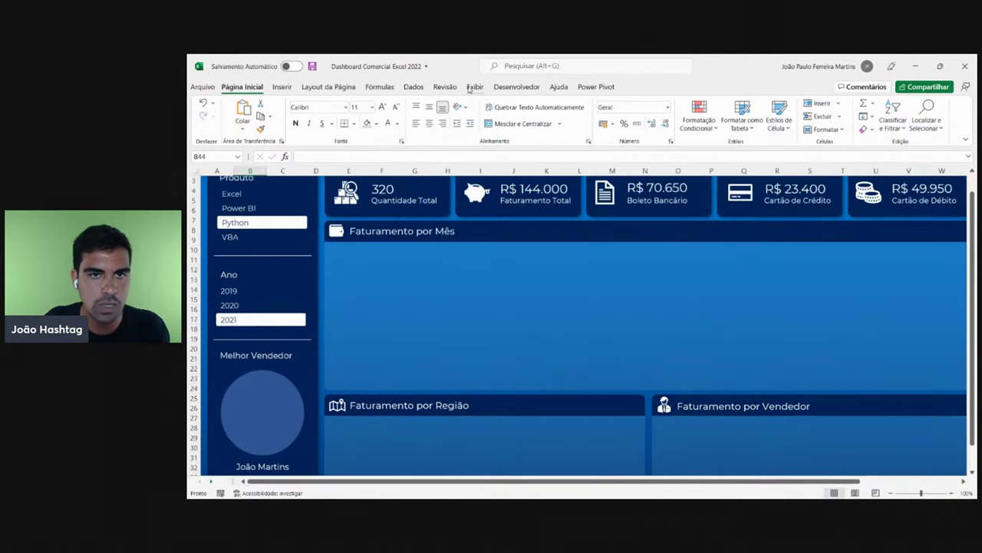
click(475, 87)
click(633, 108)
click(632, 123)
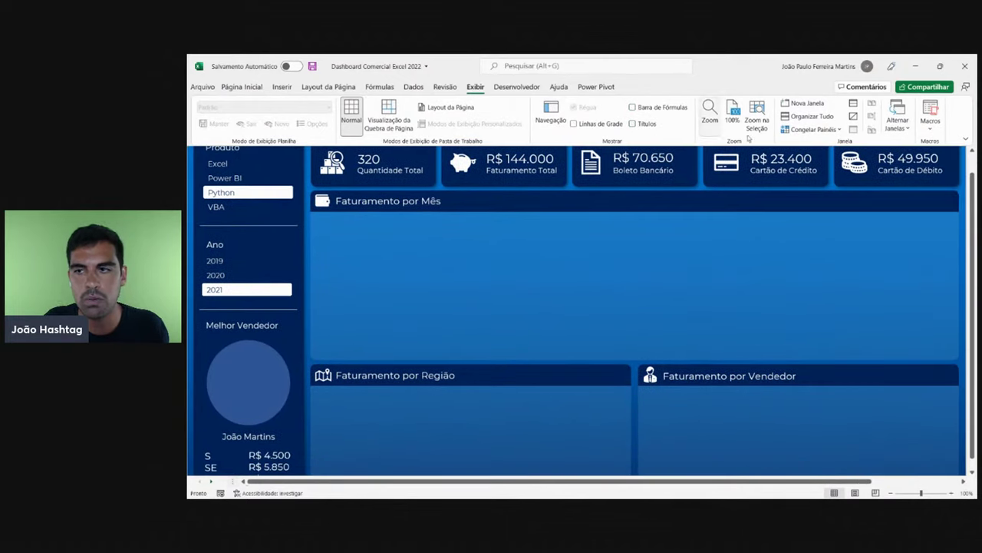
click(965, 140)
- Switch the workbook to full-screen mode and filter the Produto slicer from Excel to Power BI
click(946, 168)
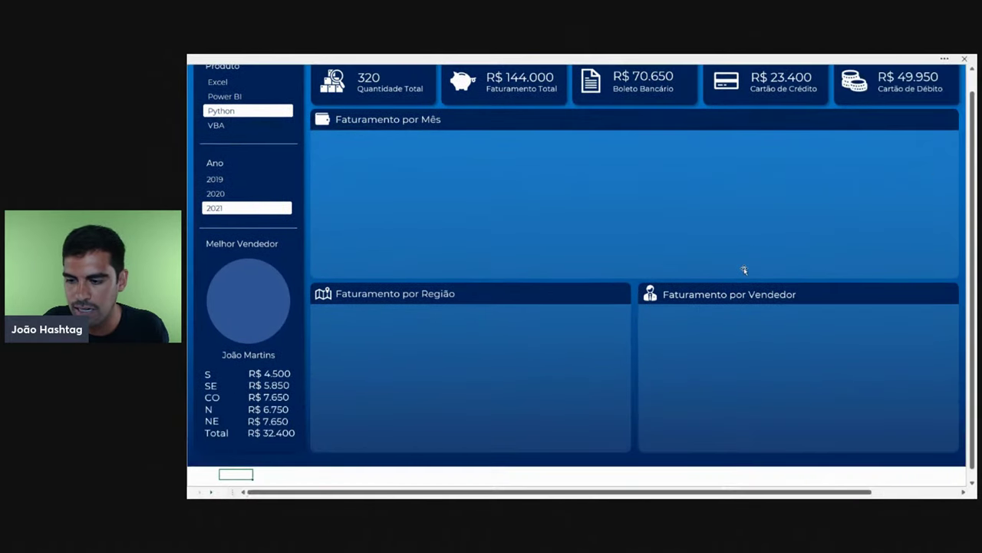
scroll(746, 271, up, 1)
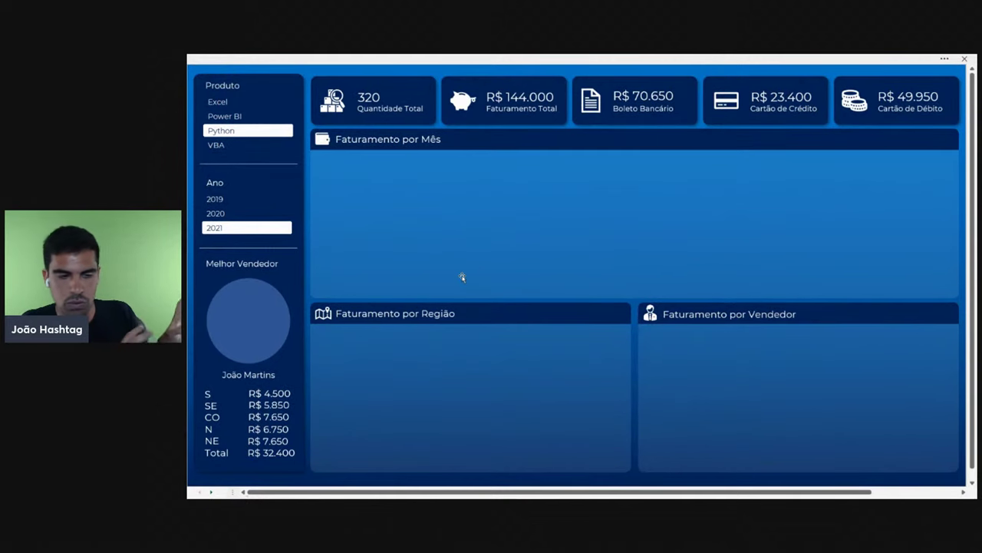
click(259, 103)
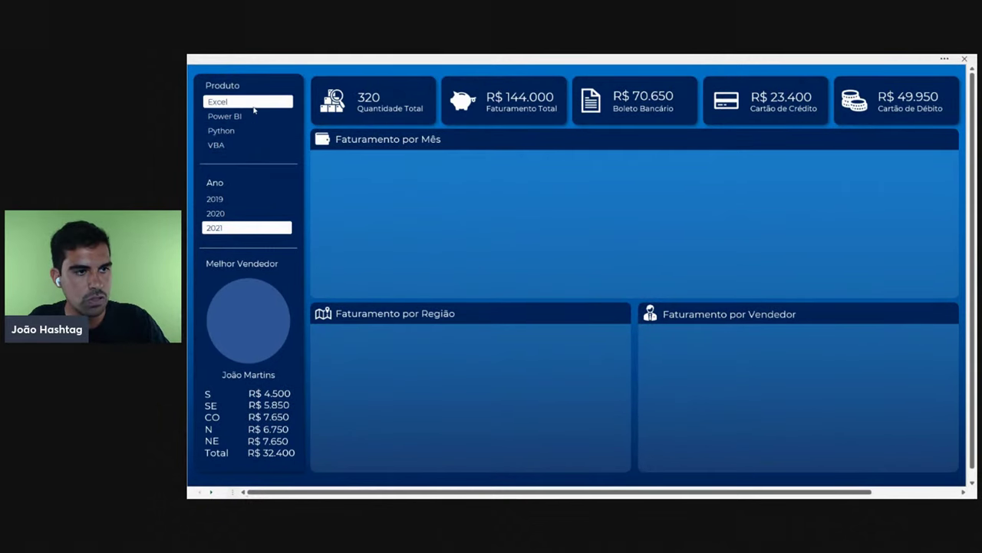
click(259, 116)
- Try years 2019 and 2020 and products Python and Excel, ending on Power BI in 2020 (R$ 19.800)
click(238, 182)
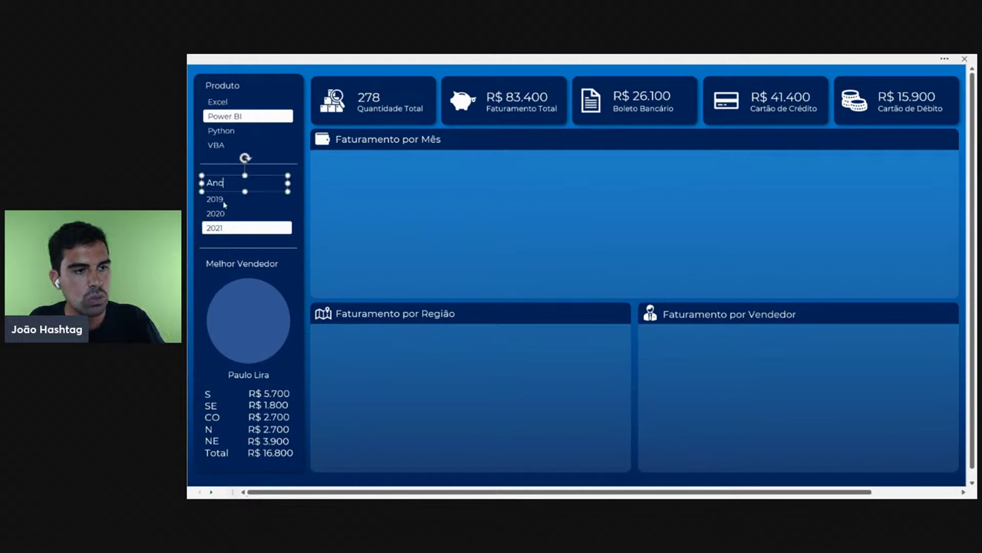
click(226, 201)
click(372, 315)
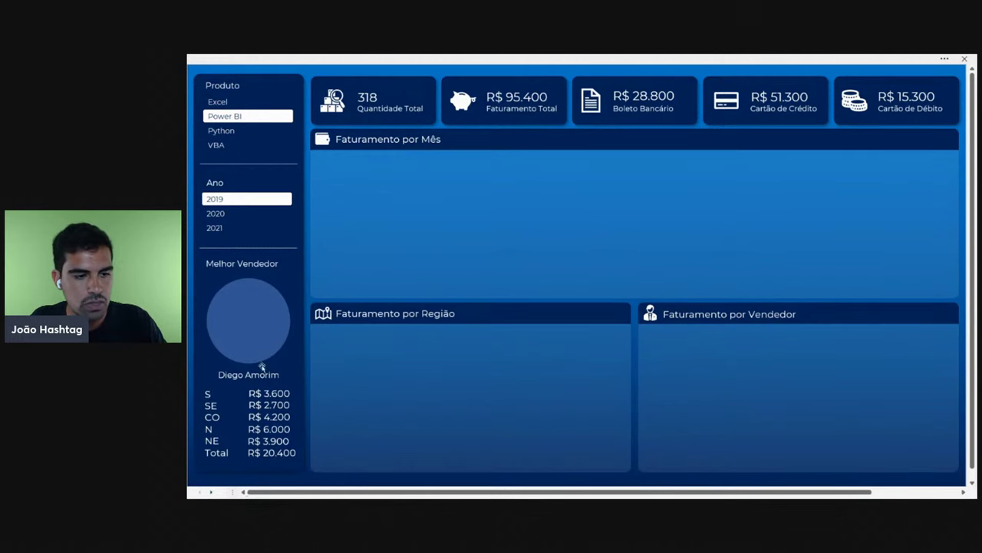
click(228, 214)
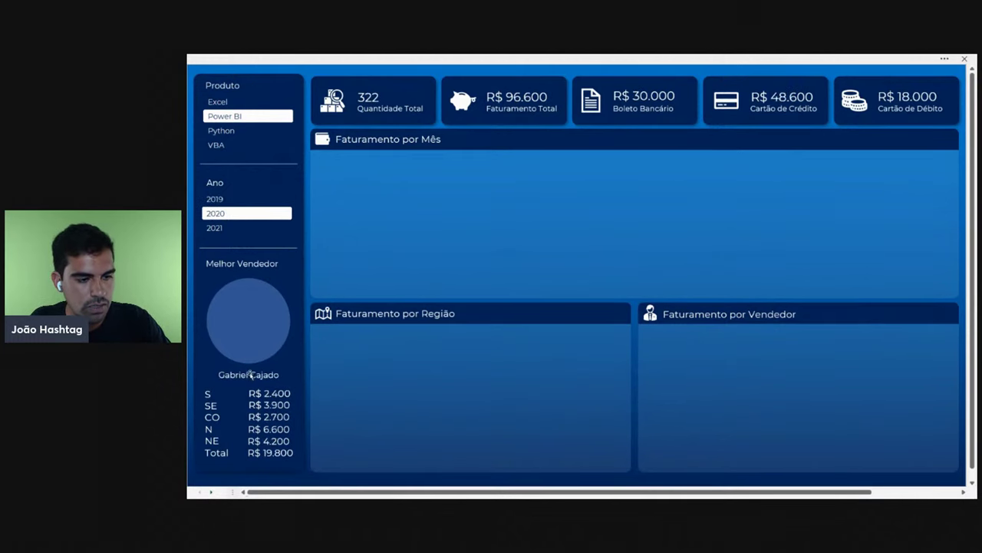
click(236, 133)
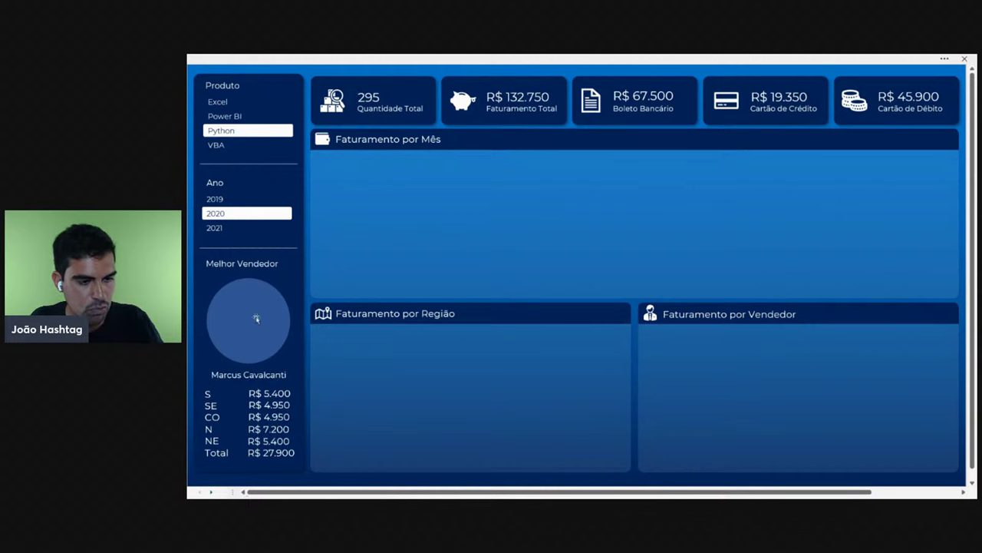
click(240, 102)
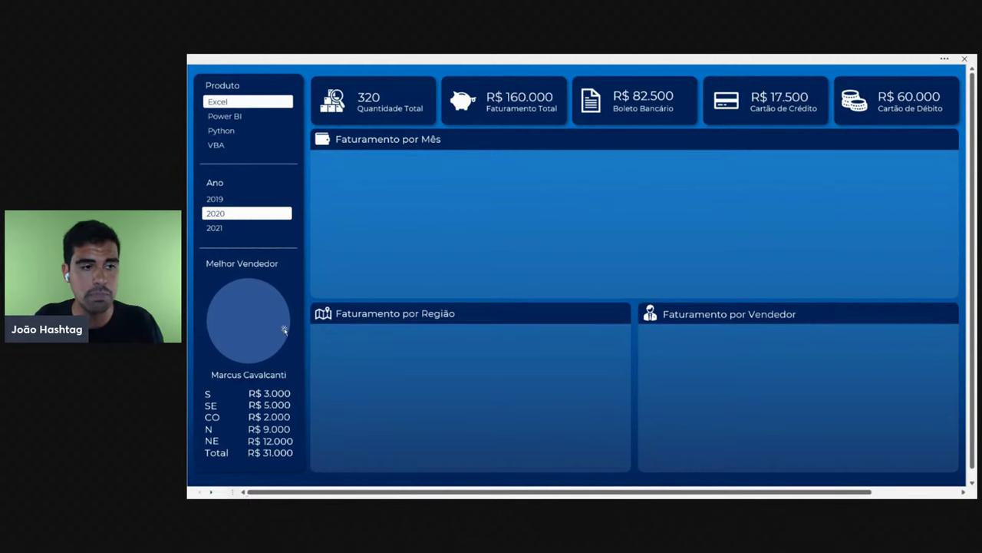
click(250, 119)
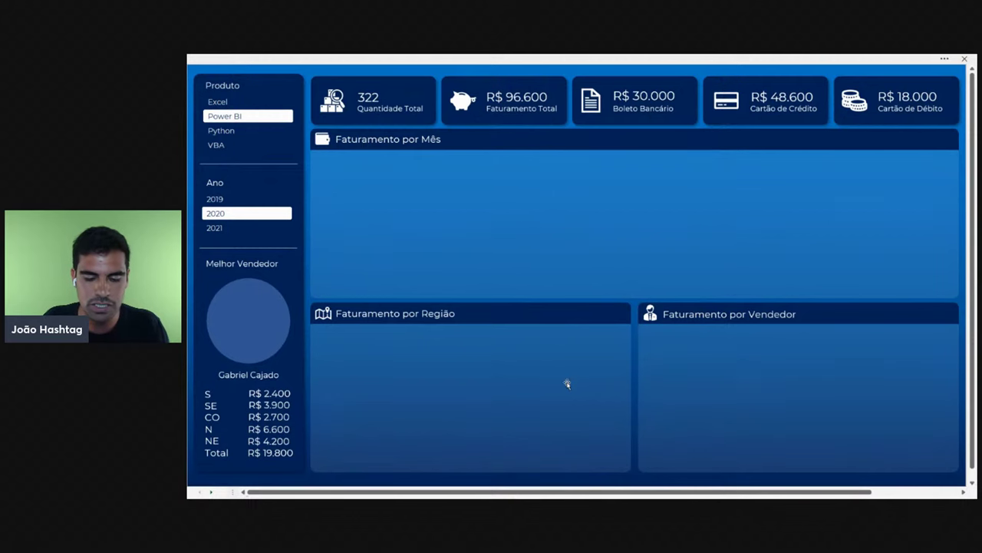
mouse_move(492, 495)
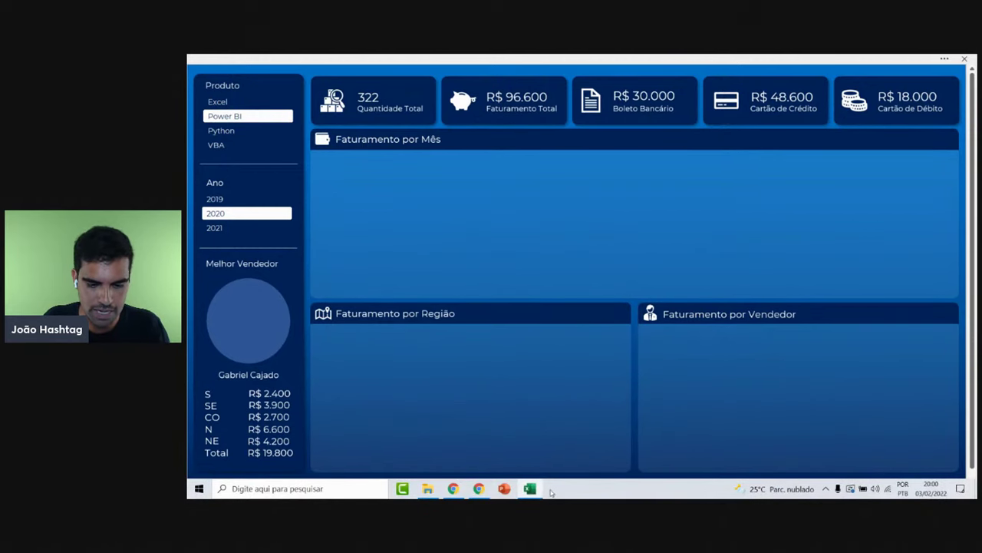